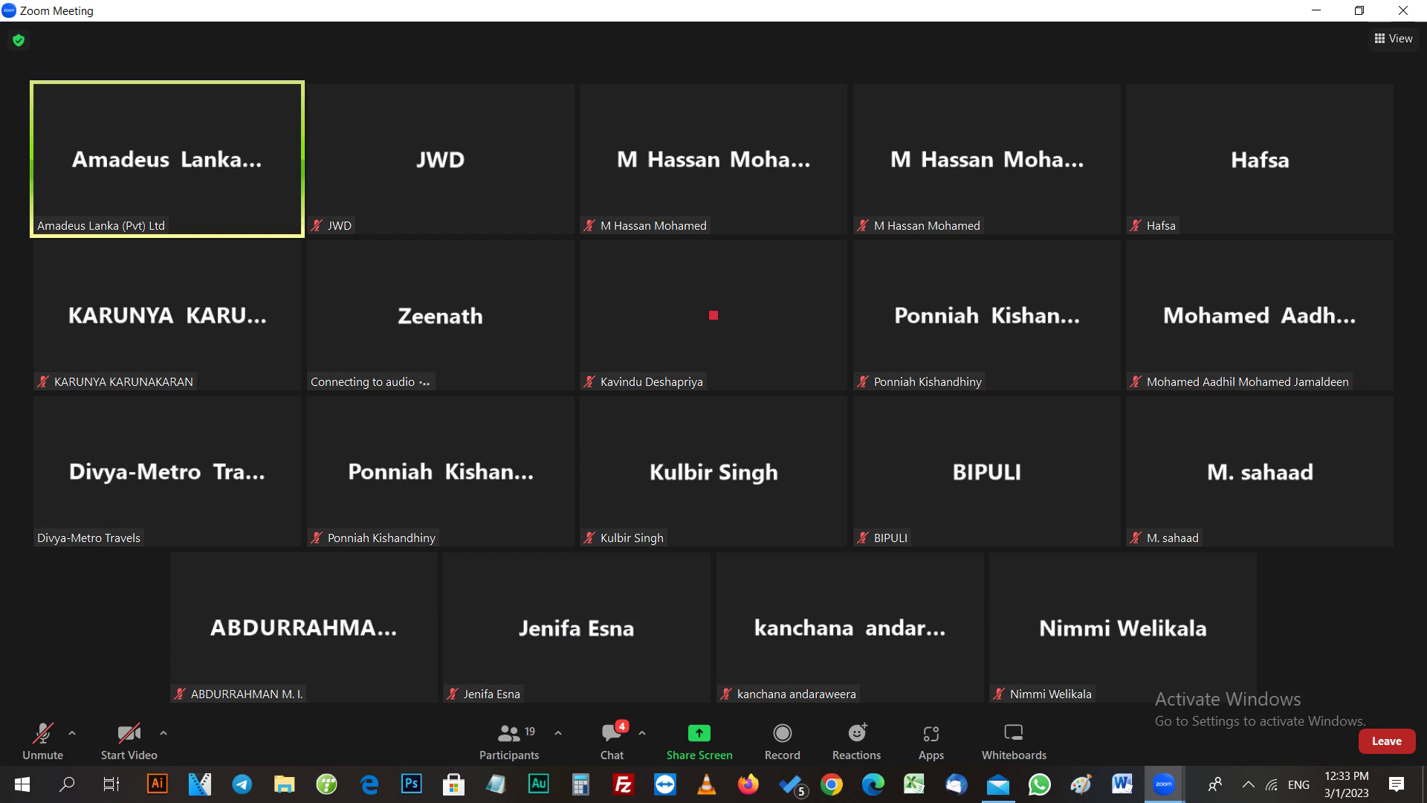
Step: Open the Zoom meeting chat and wait for the shared Word notes on the five mandatory PNR elements
key(alt+h)
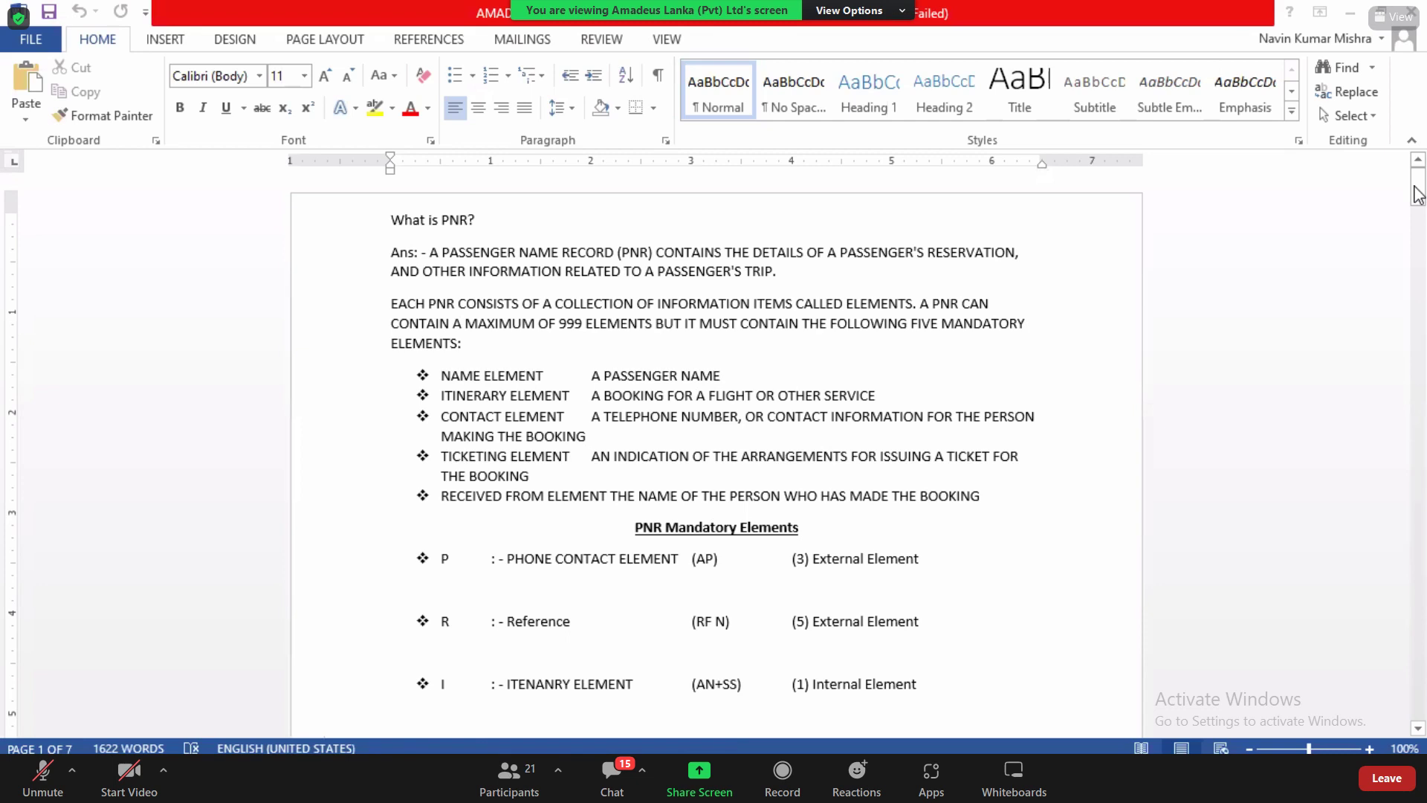
key(alt+Tab)
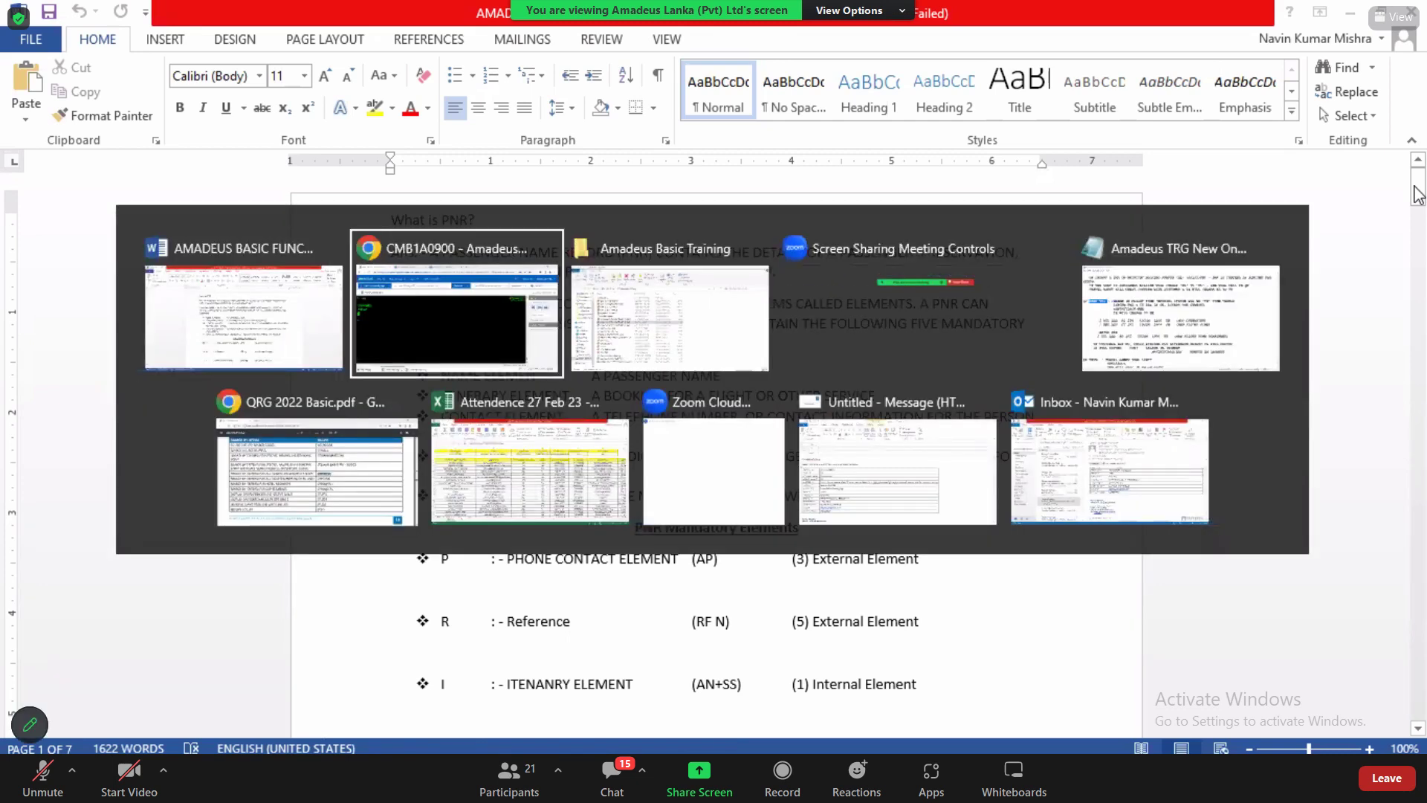
key(Tab)
key(Tab)
key(Tab)
key(Tab)
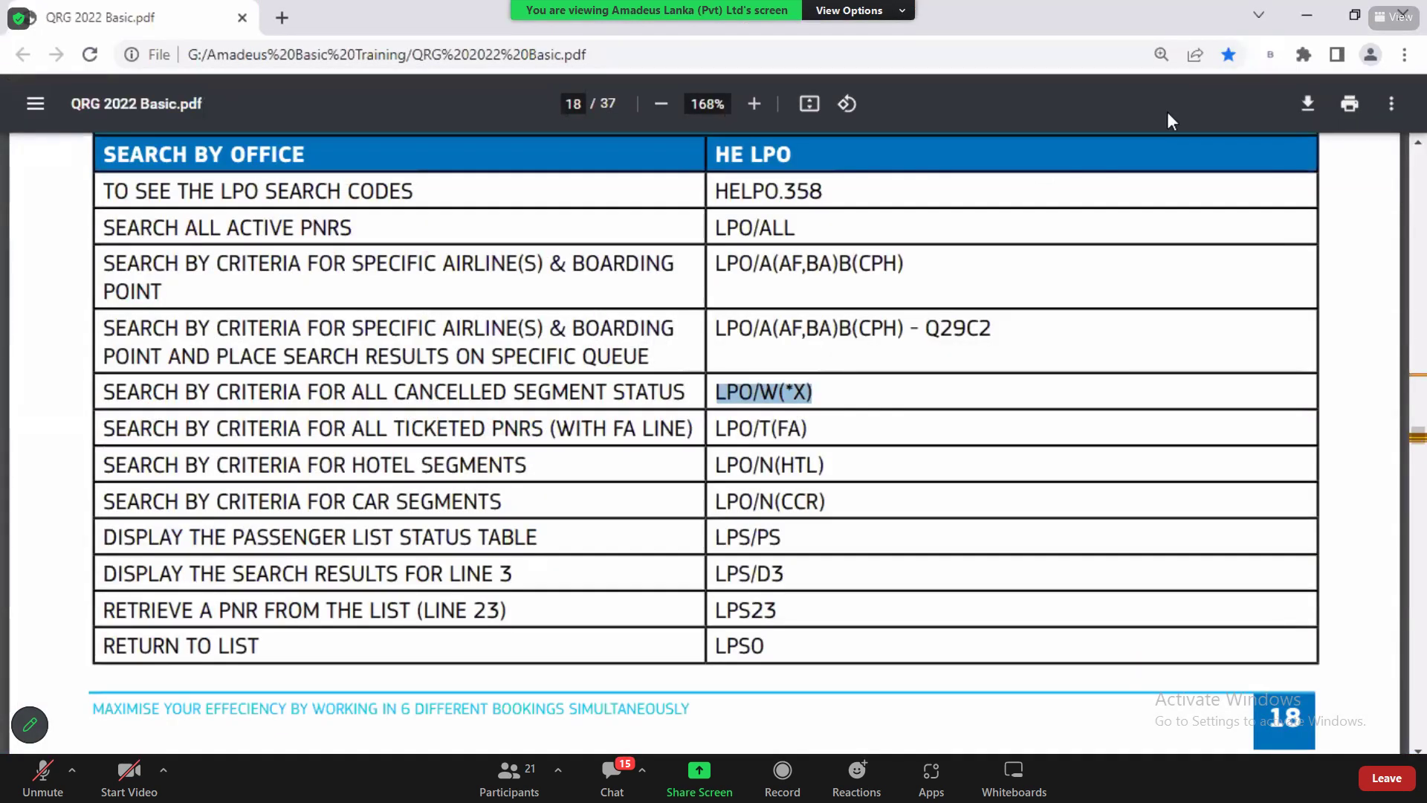
key(ctrl+f)
key(Escape)
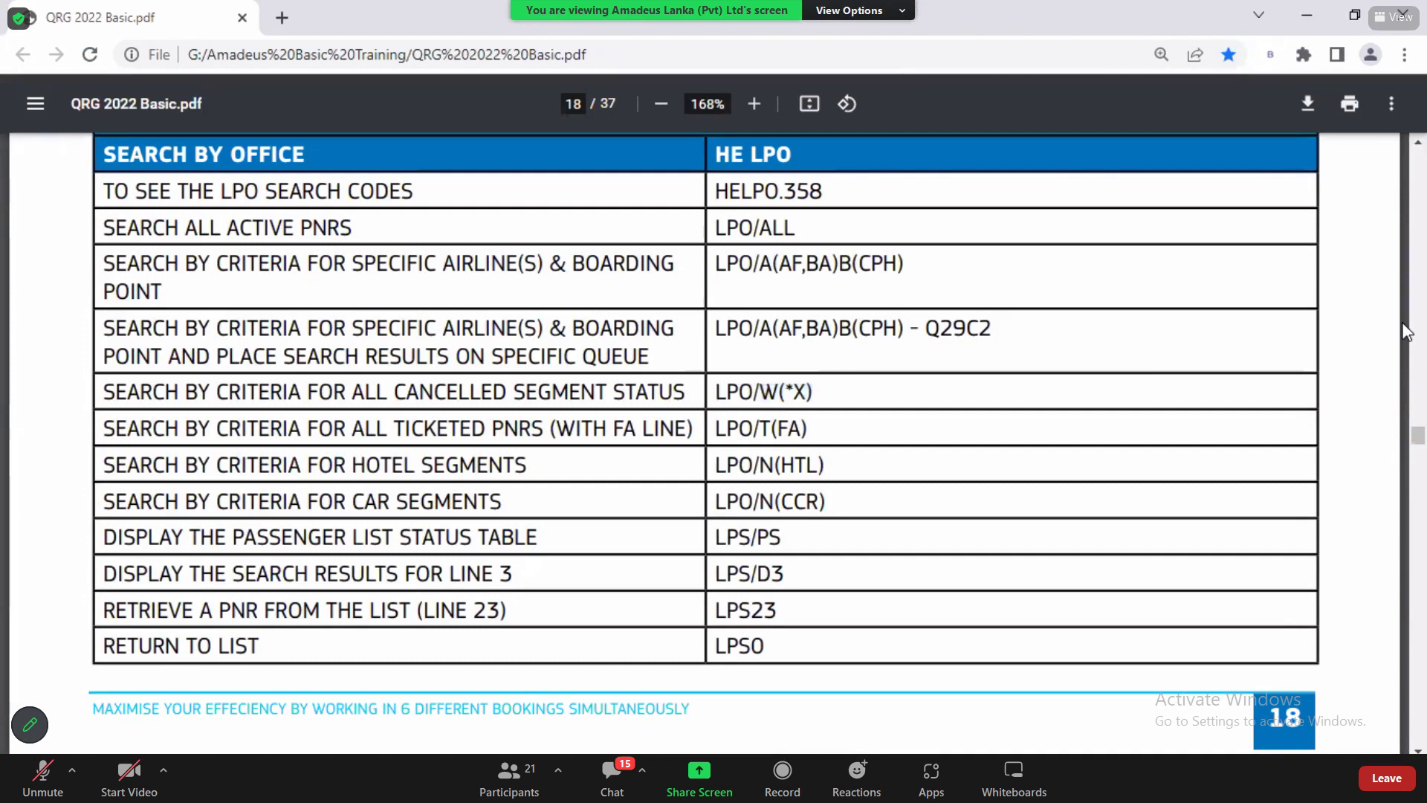
scroll(1402, 323, up, 3)
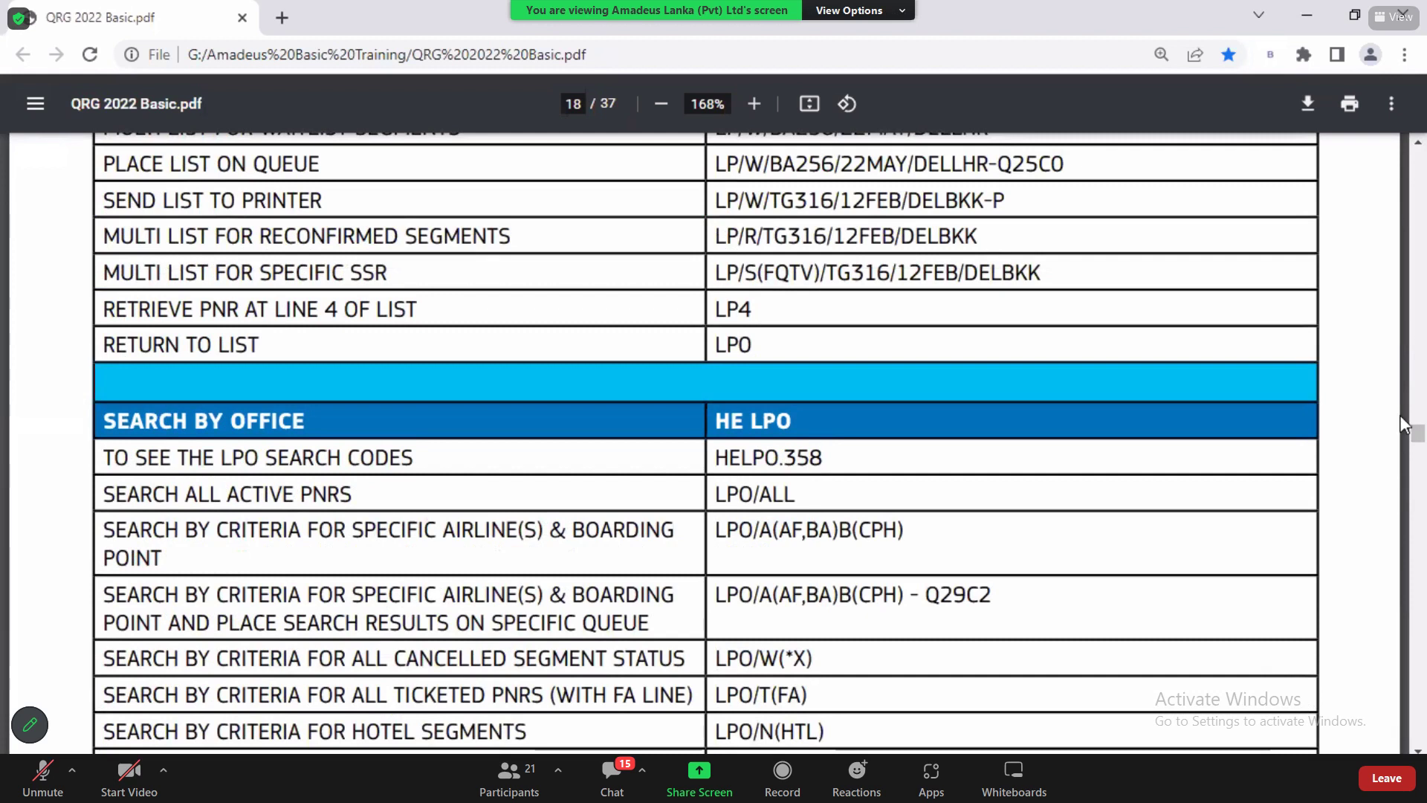
key(alt+Tab)
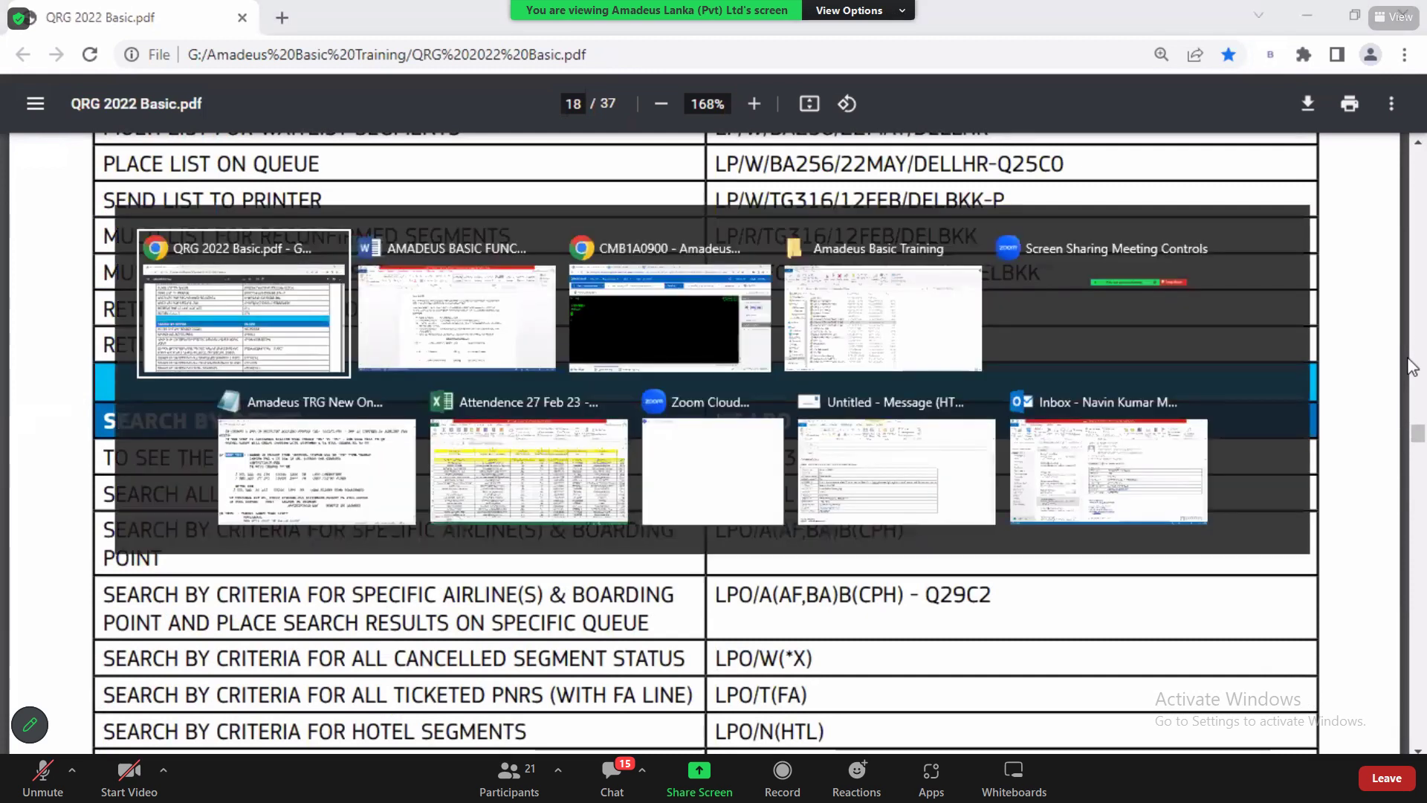
key(alt+Tab)
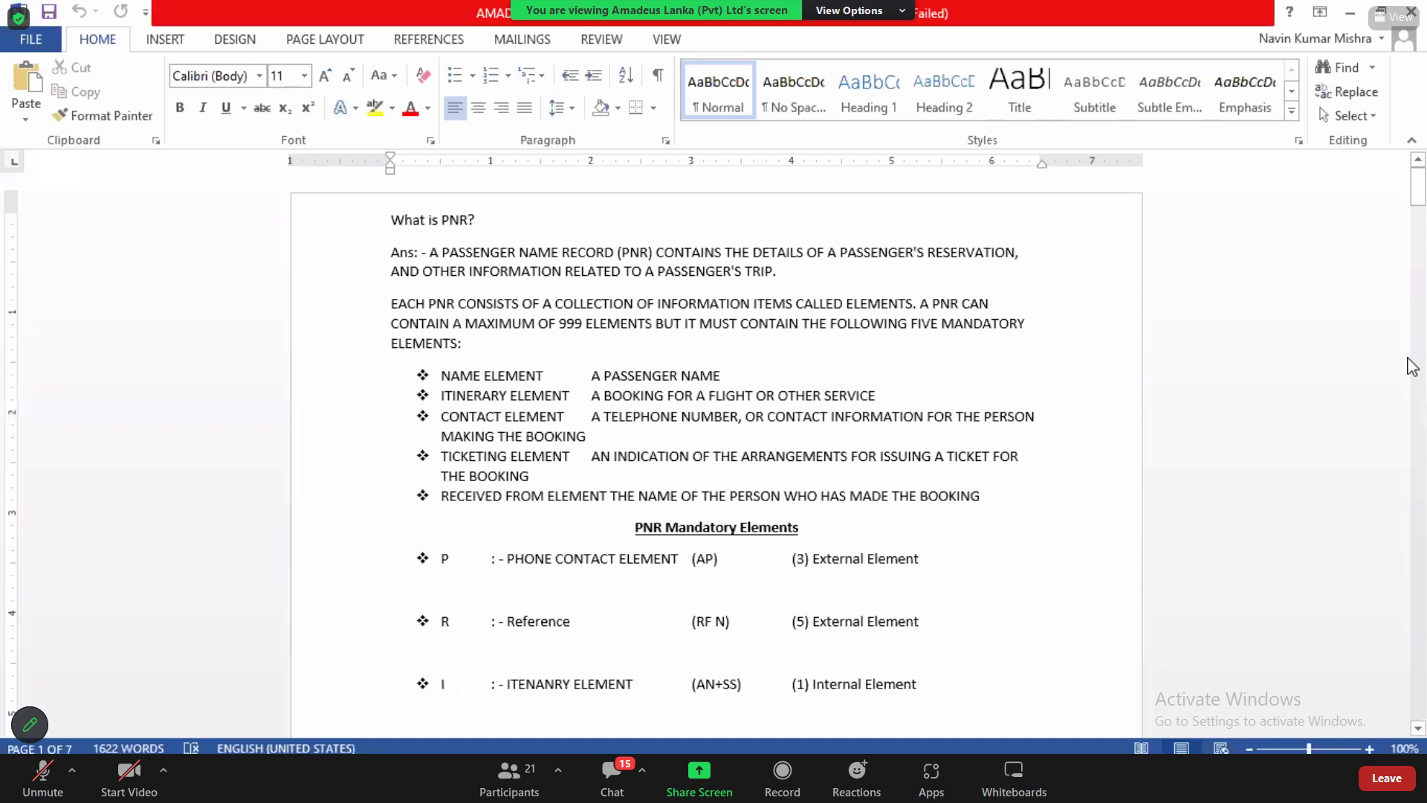
scroll(1412, 335, down, 10)
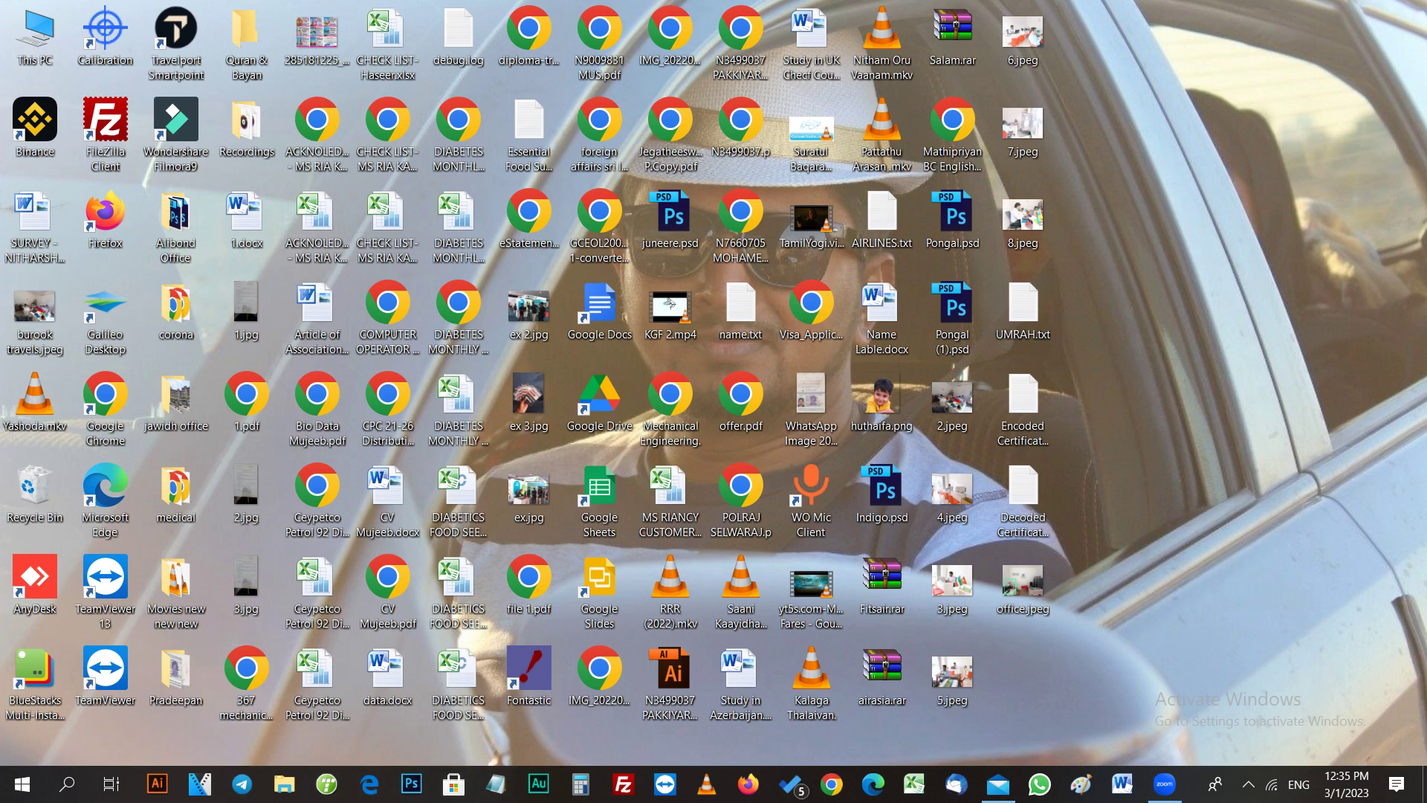
Step: Bring the Zoom meeting back from the taskbar to view the shared PNR remarks entry notes
click(1165, 783)
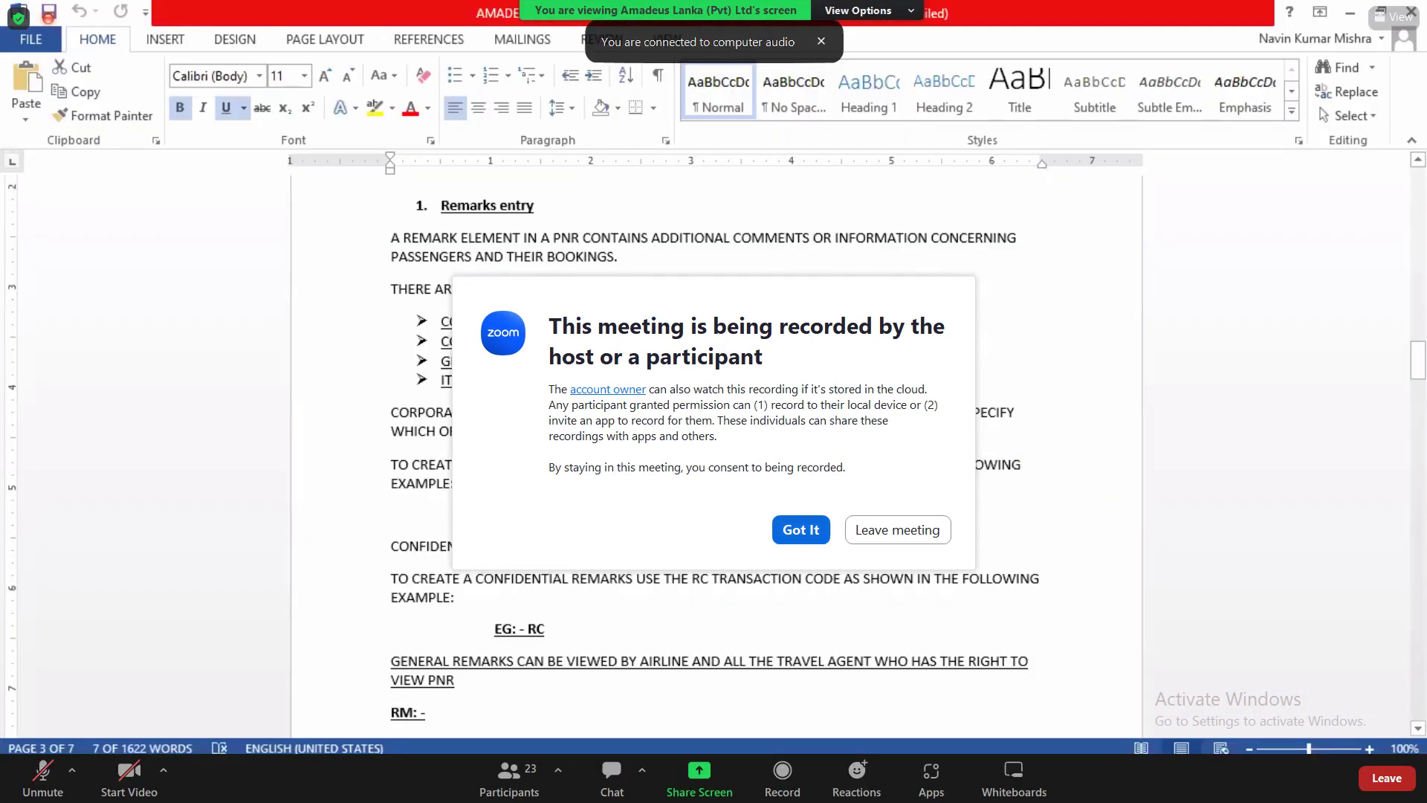
Step: Dismiss the recording notice and highlight the corporate remarks paragraph and its RX example code
click(800, 529)
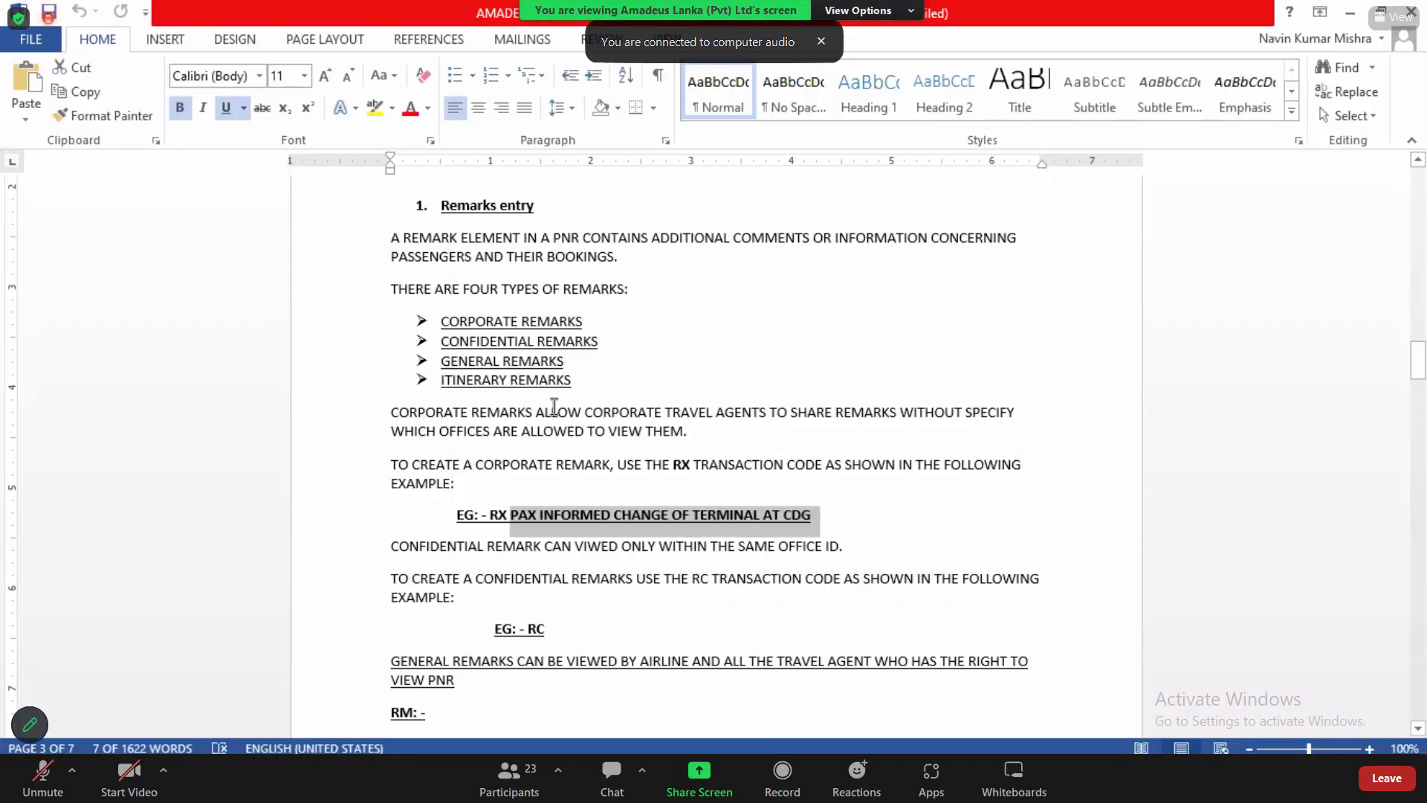
drag(585, 415, 694, 444)
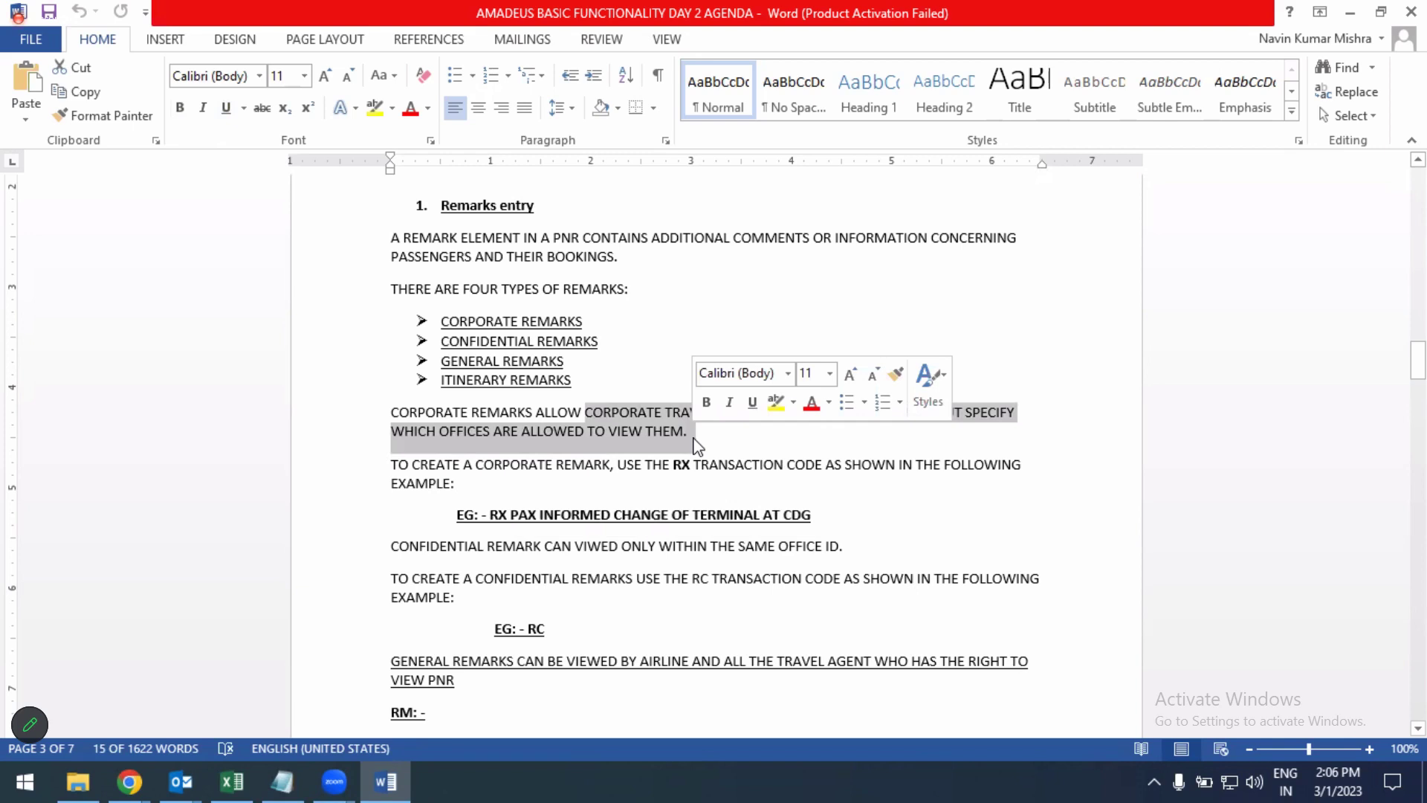
click(489, 483)
drag(393, 412, 502, 463)
drag(490, 520, 510, 520)
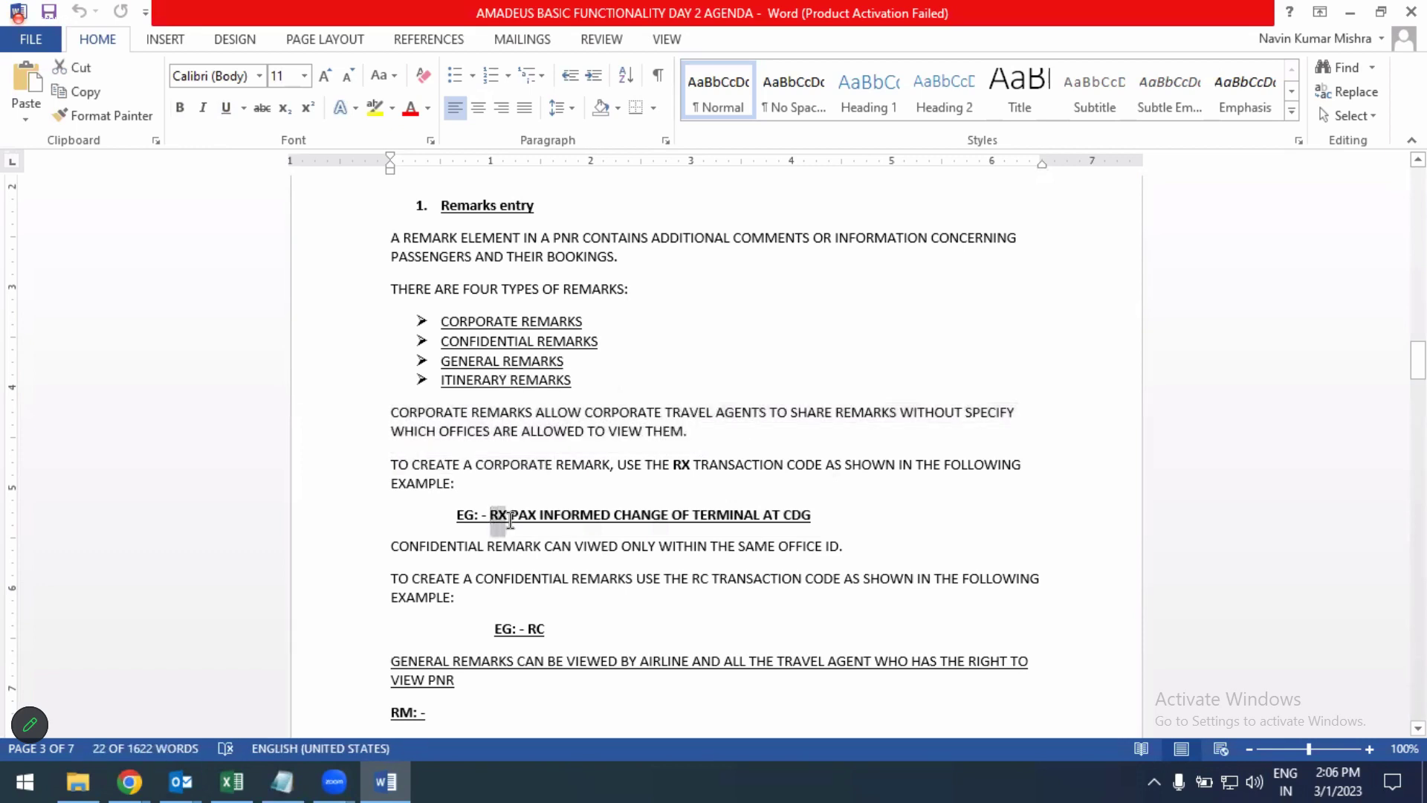
key(alt+Tab)
key(alt+Tab)
key(alt+Tab)
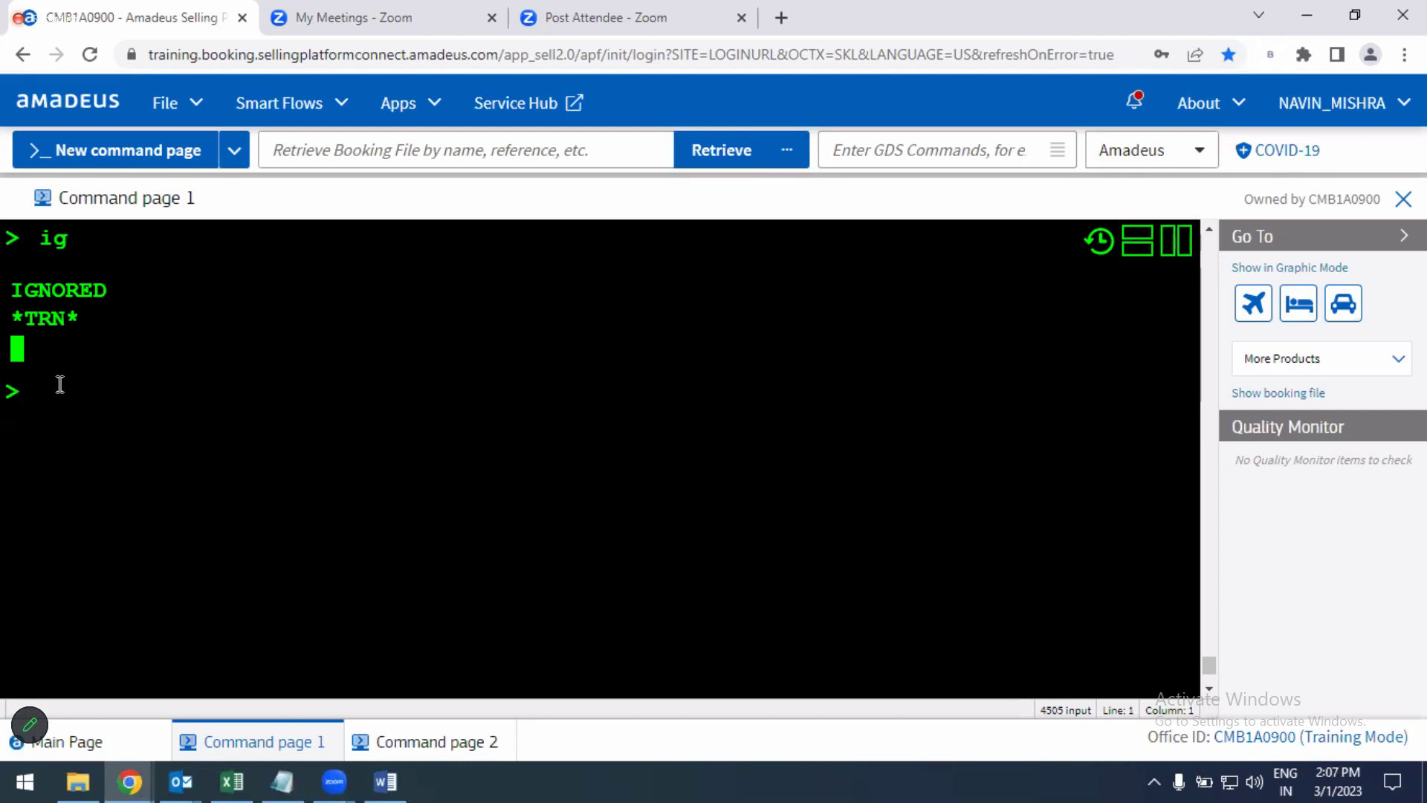
Step: Search bookings by the passenger's surname with RT/ and display the first booking's passenger details
text(rt/mishra)
key(Return)
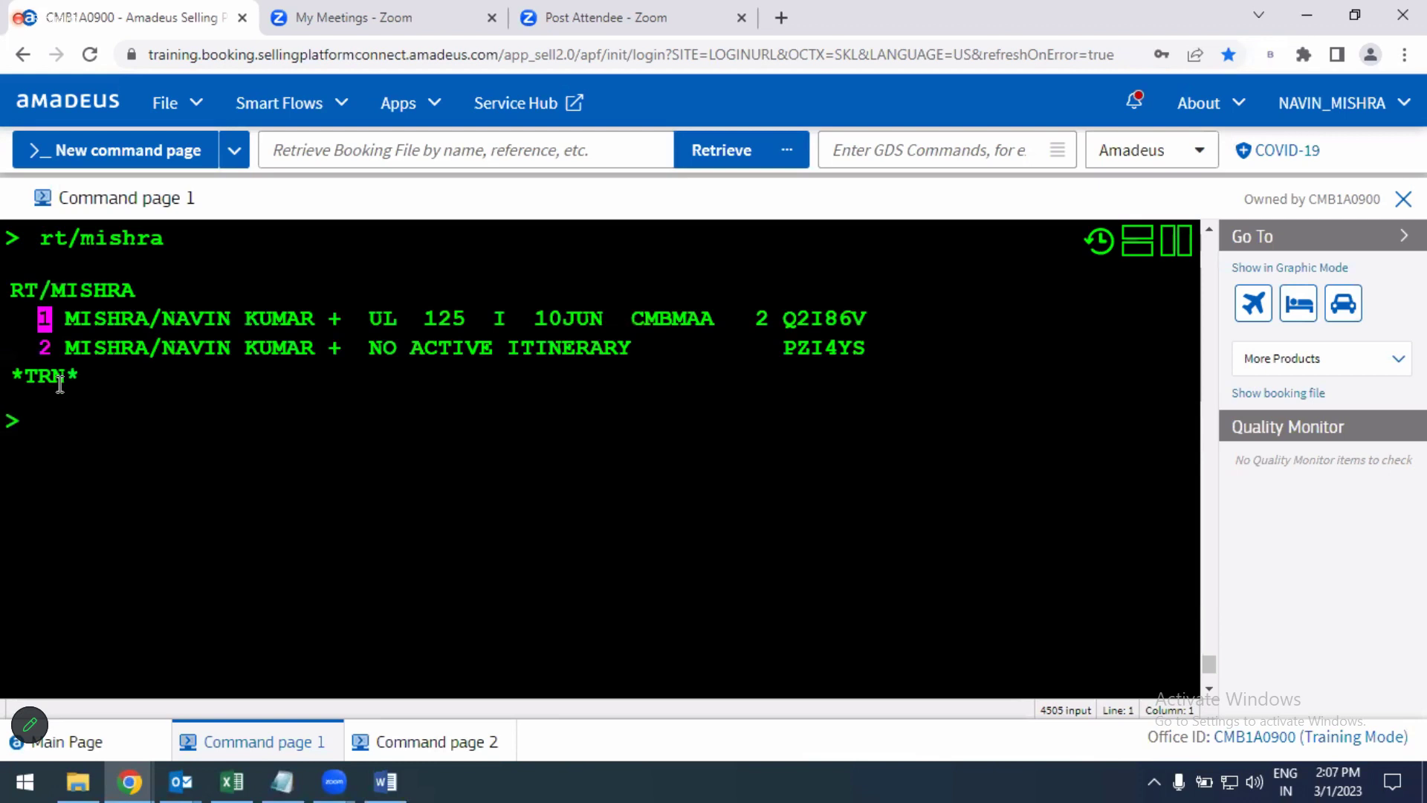
key(Return)
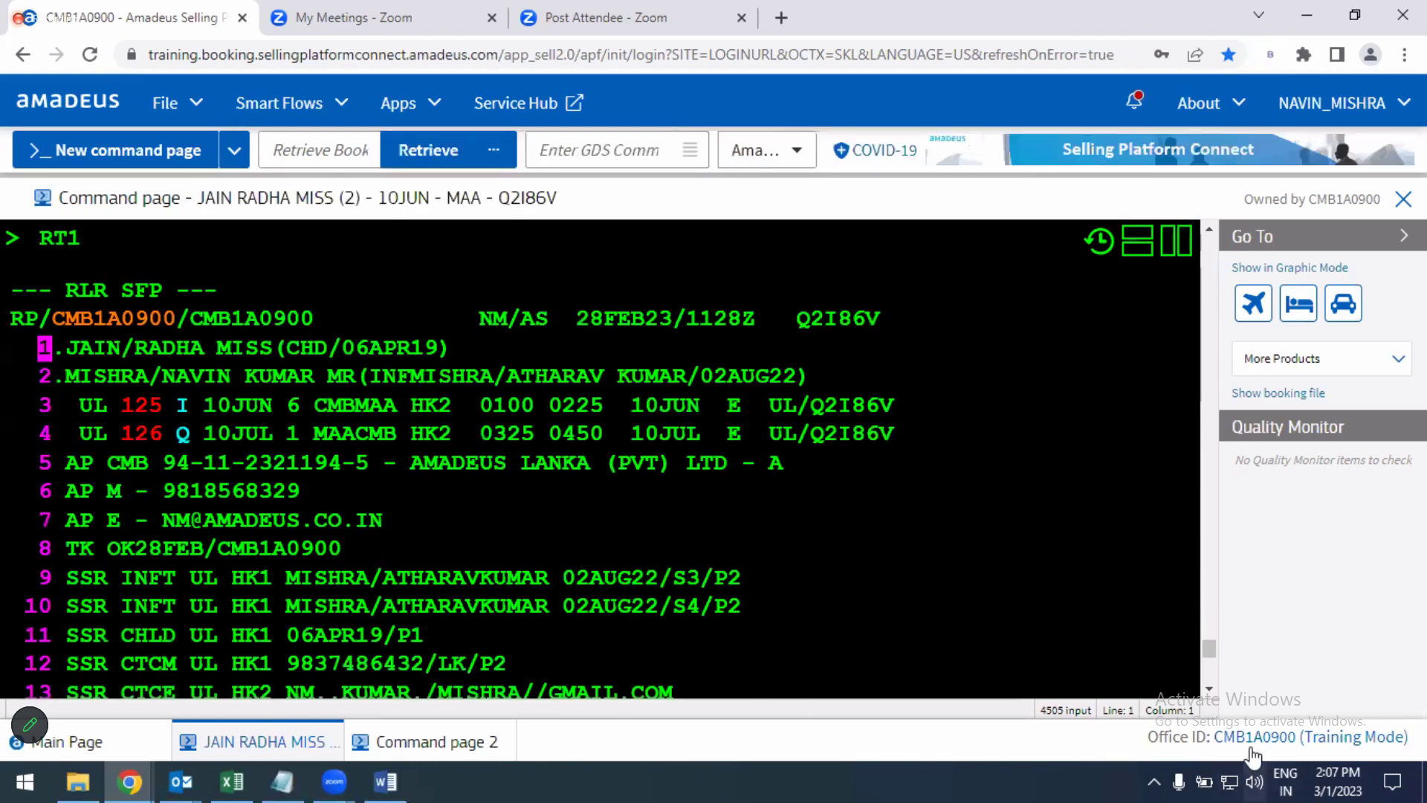
scroll(1211, 695, down, 3)
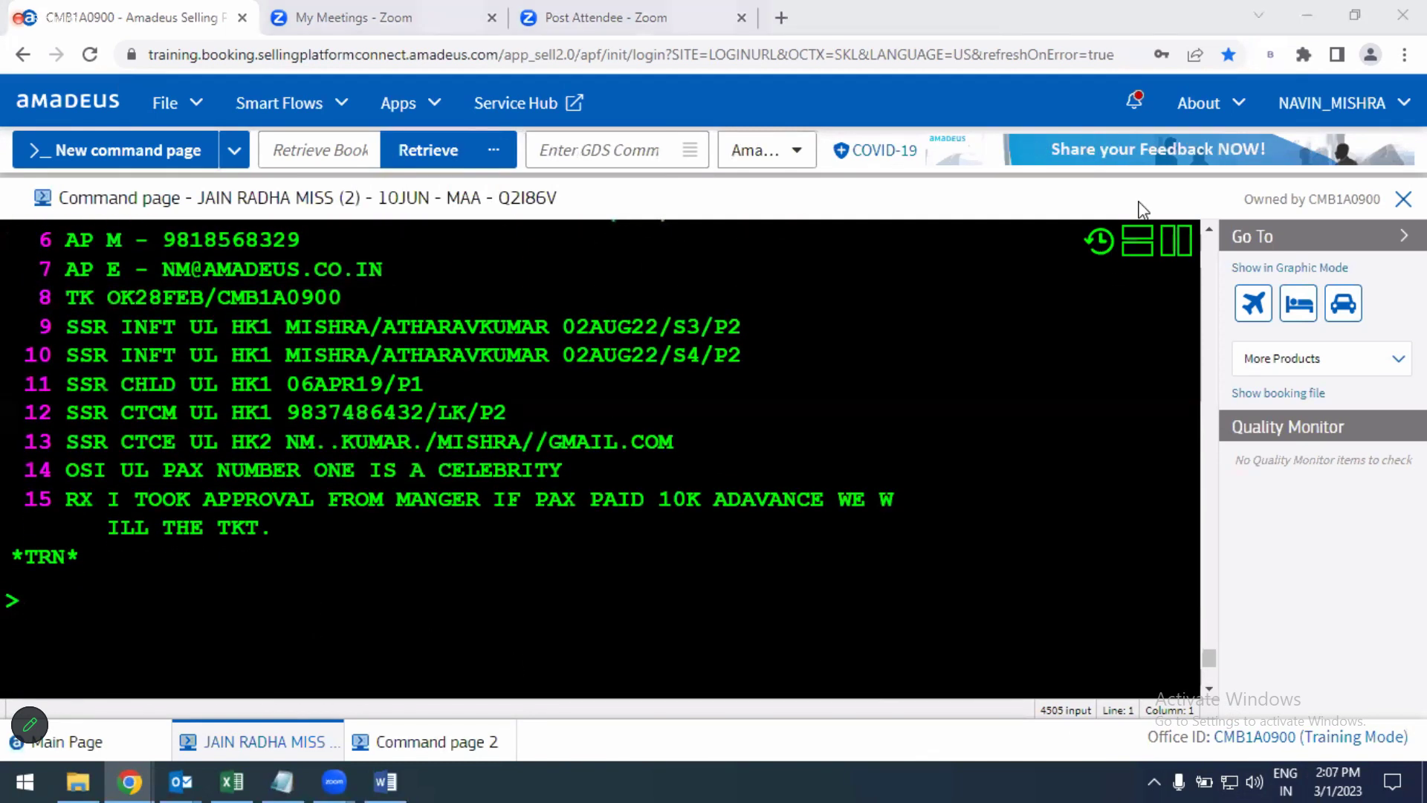
scroll(1209, 227, up, 2)
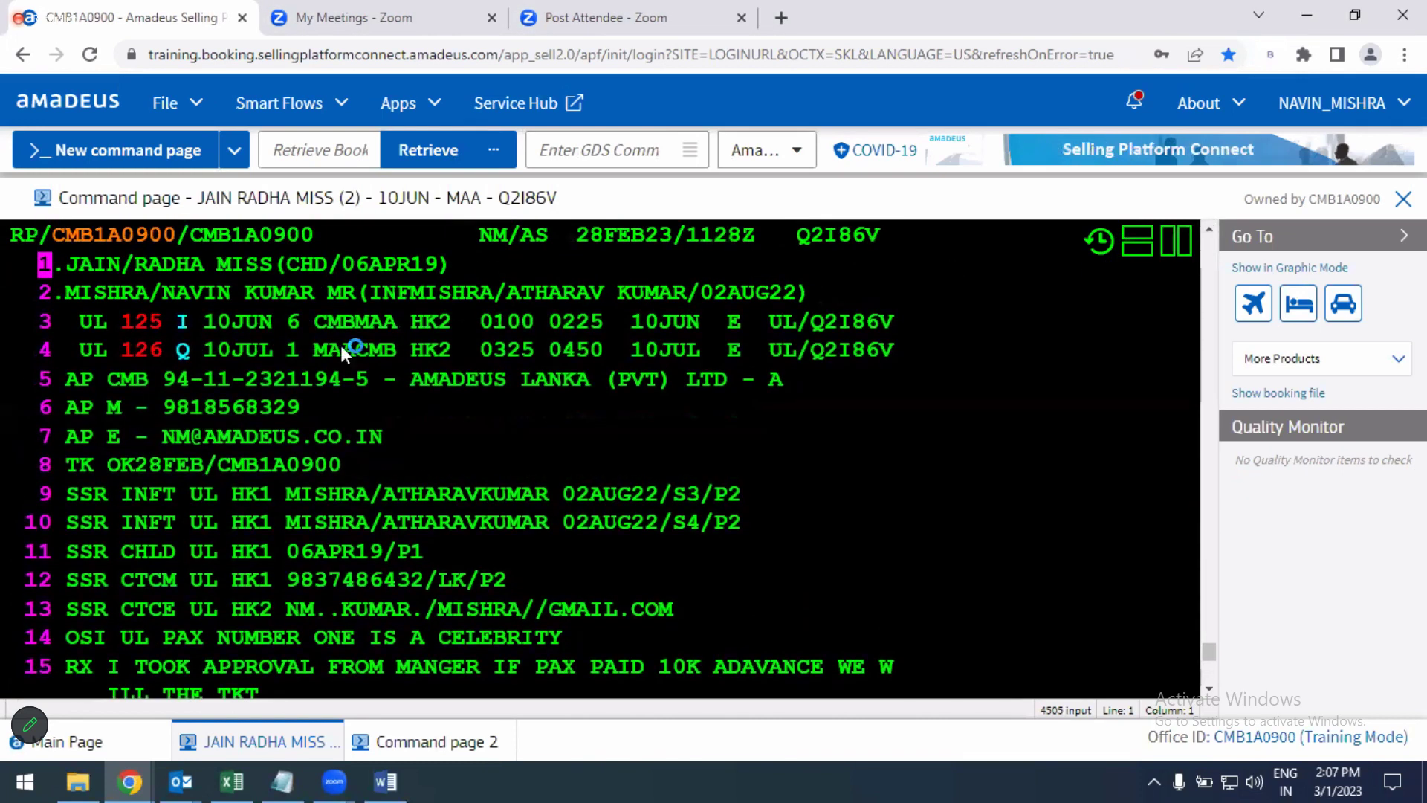
mouse_move(342, 350)
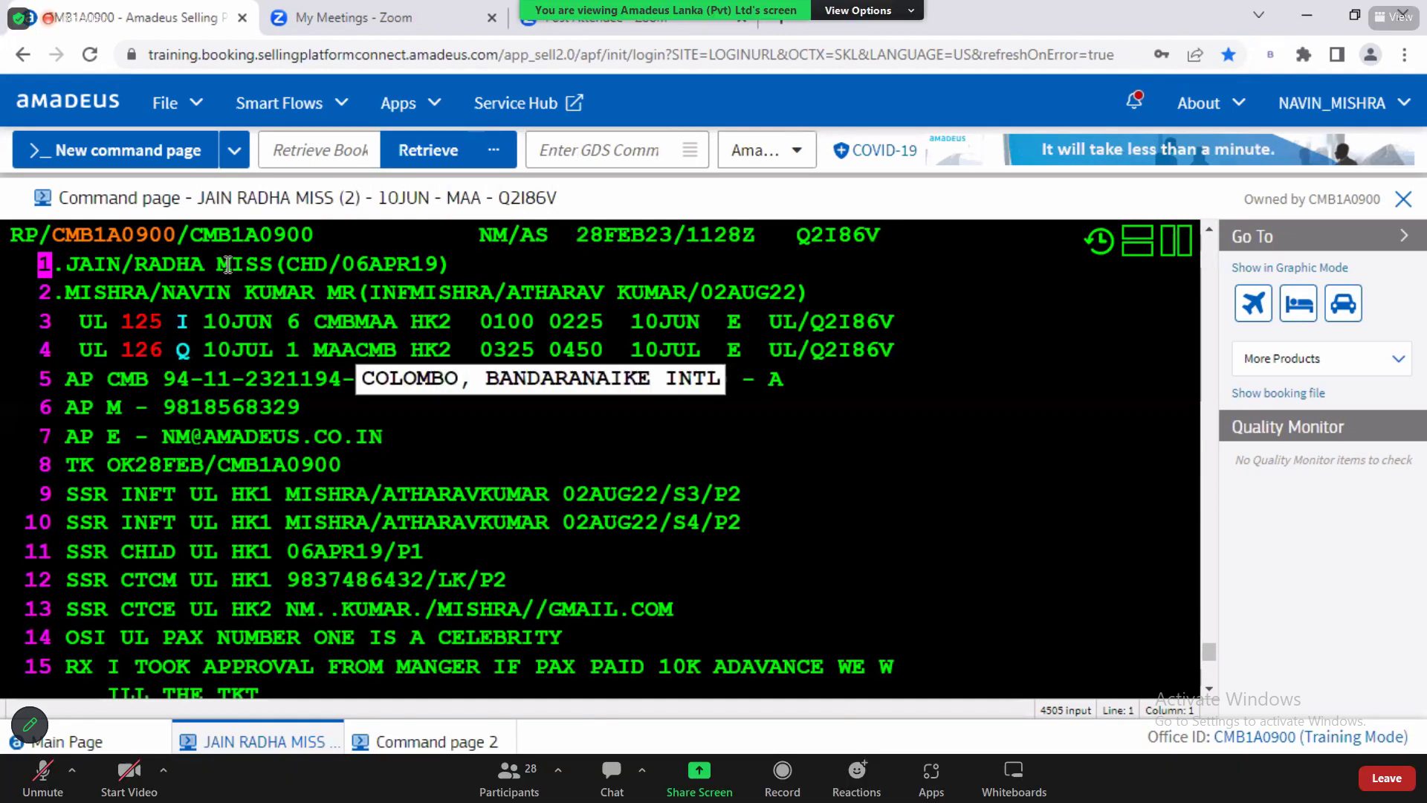
drag(232, 264, 472, 265)
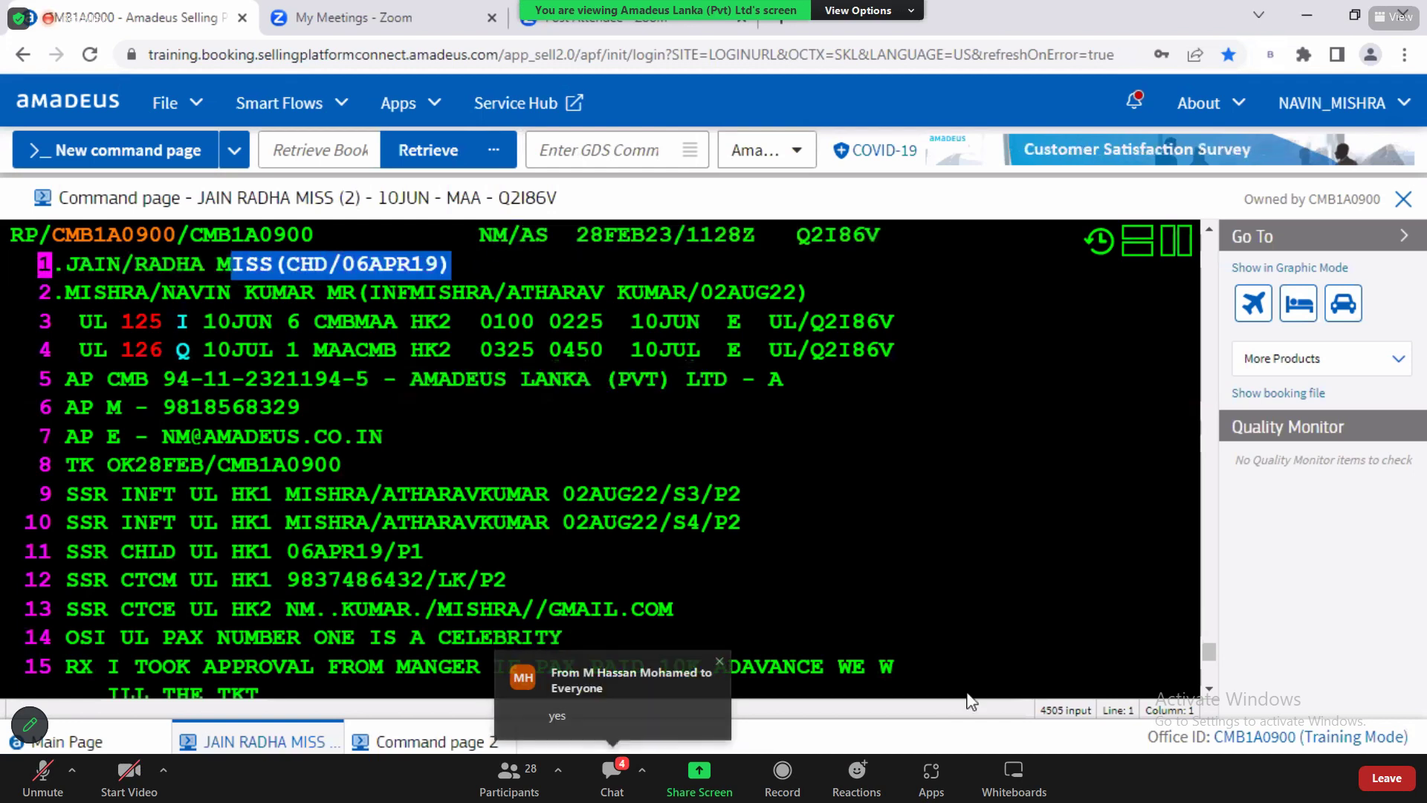
scroll(1204, 698, down, 2)
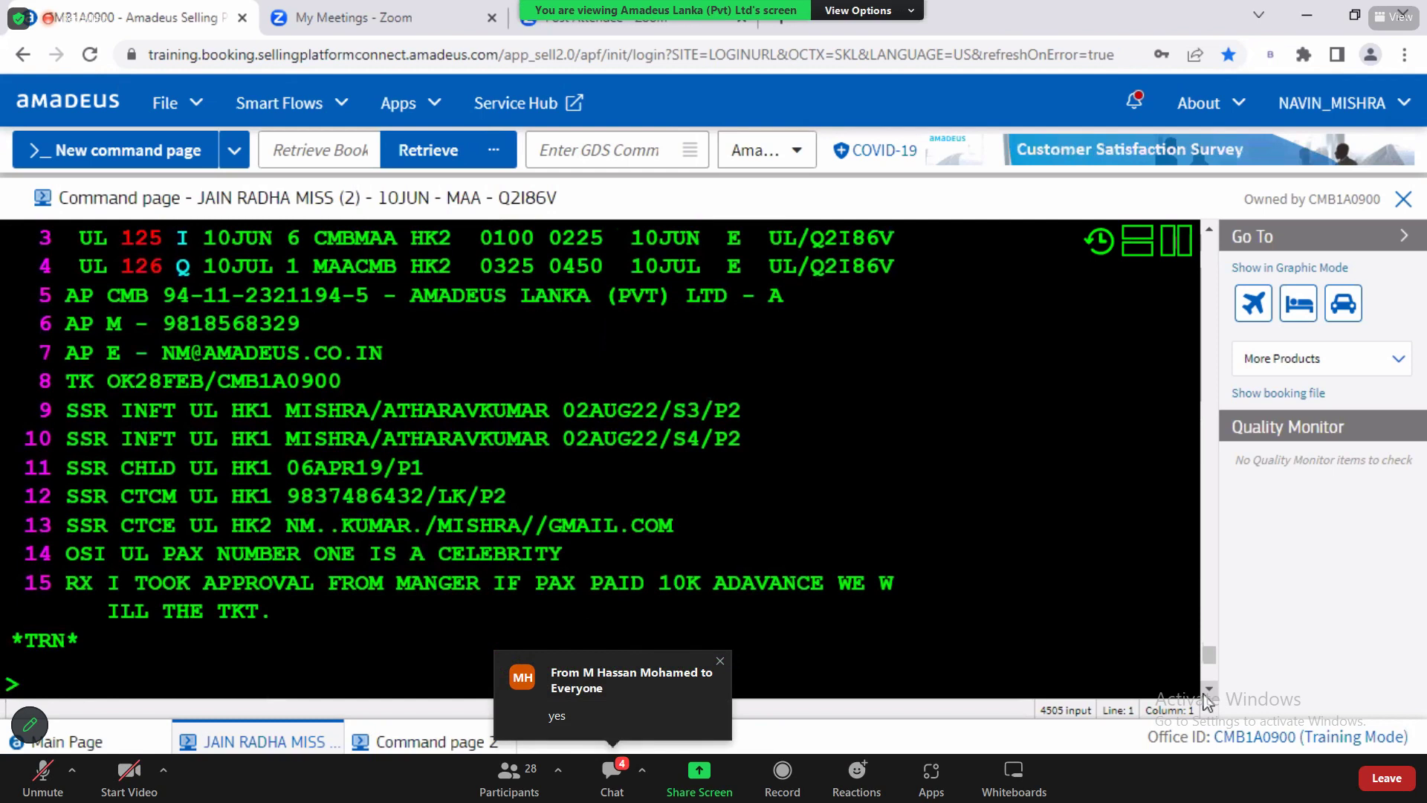
scroll(1205, 698, down, 1)
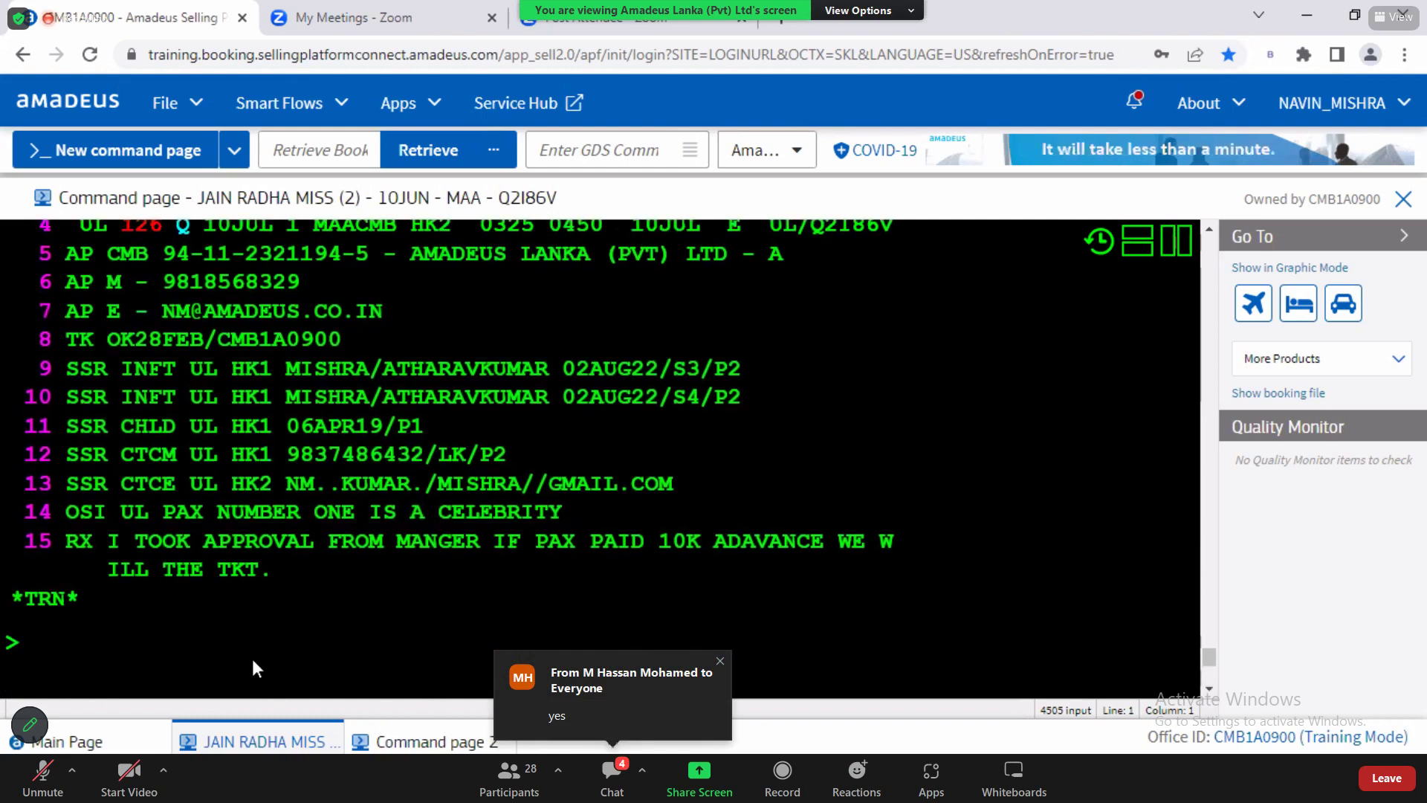
Step: Add an RX corporate remark as element 15, then return to the Word notes
key(alt+Tab)
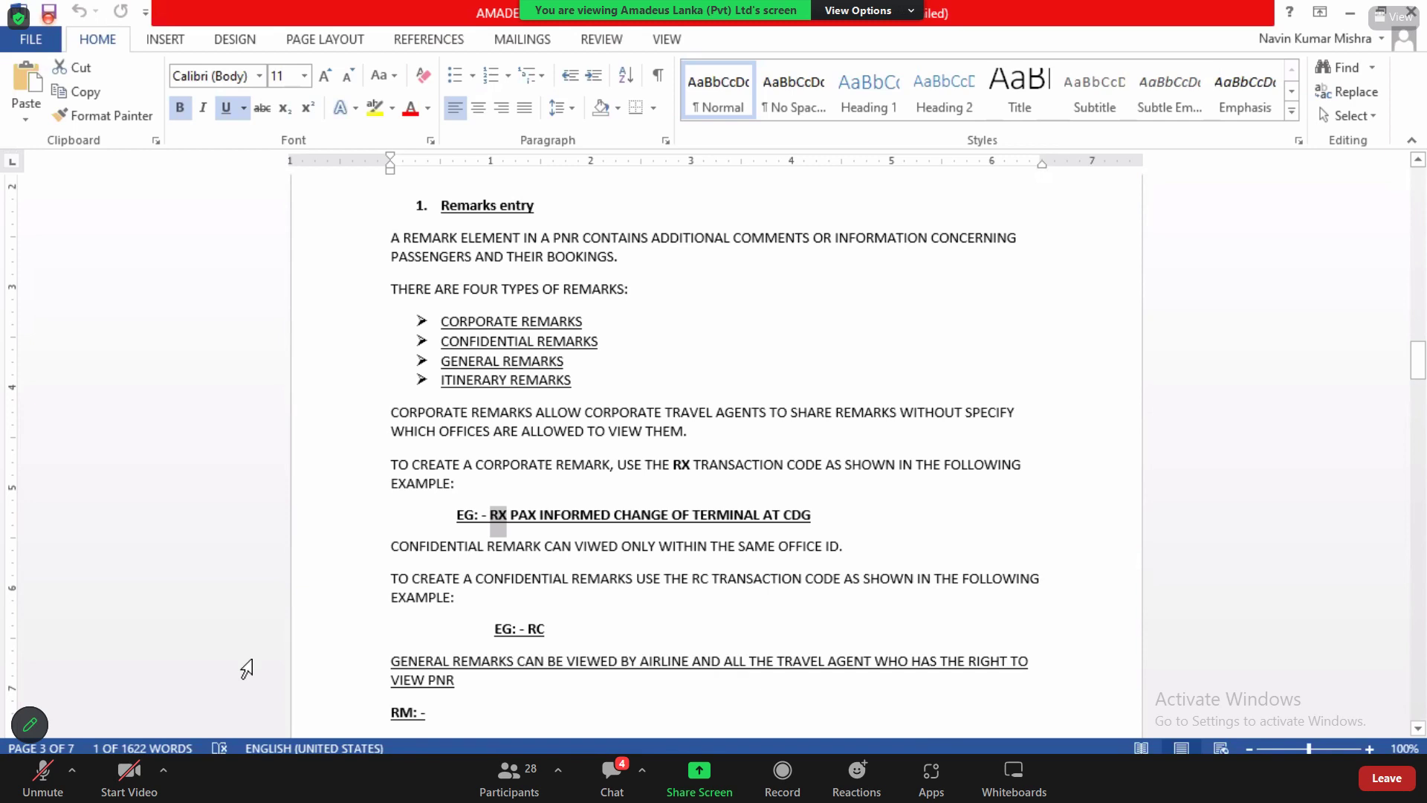
key(alt+Tab)
text(rx)
key(BackSpace)
key(BackSpace)
key(BackSpace)
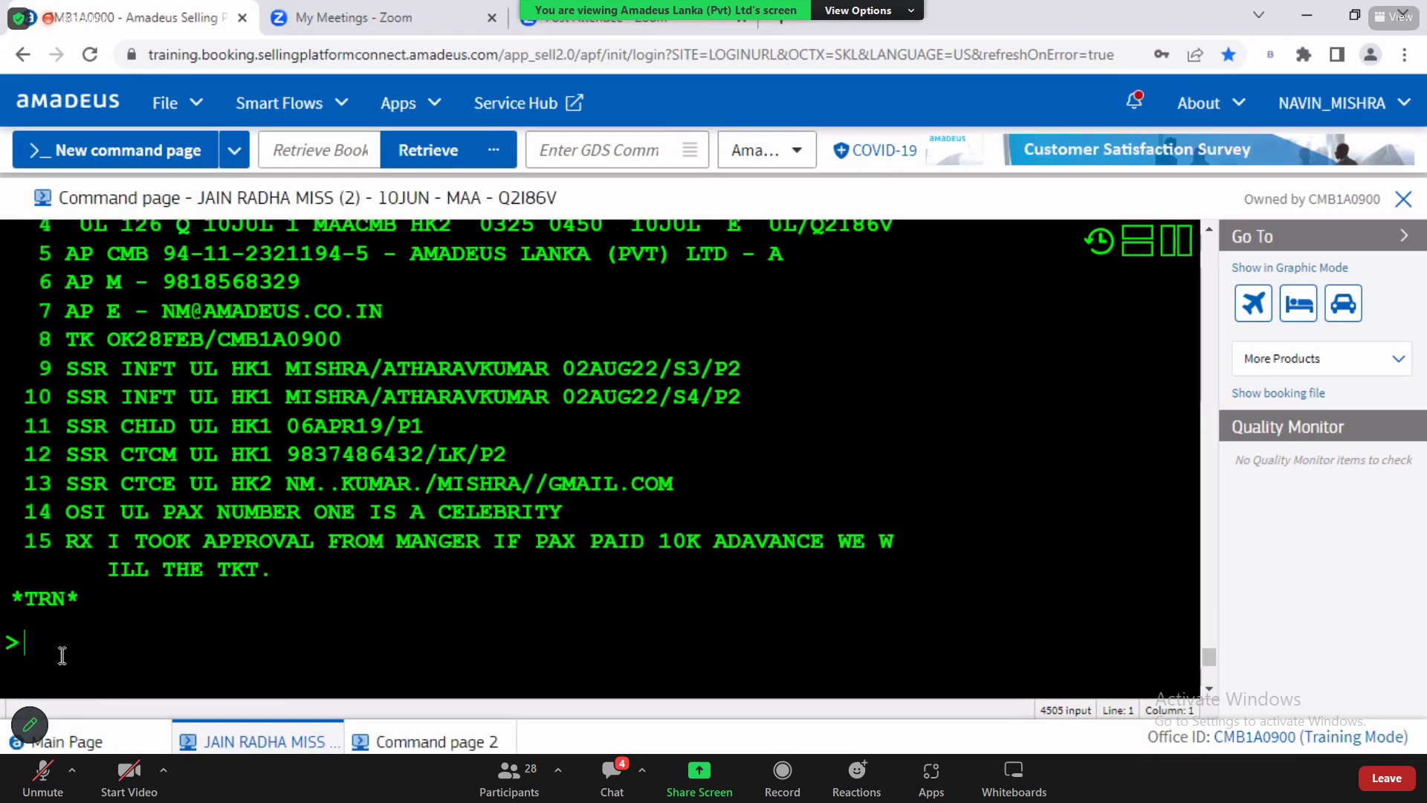
text(RX)
drag(108, 541, 277, 578)
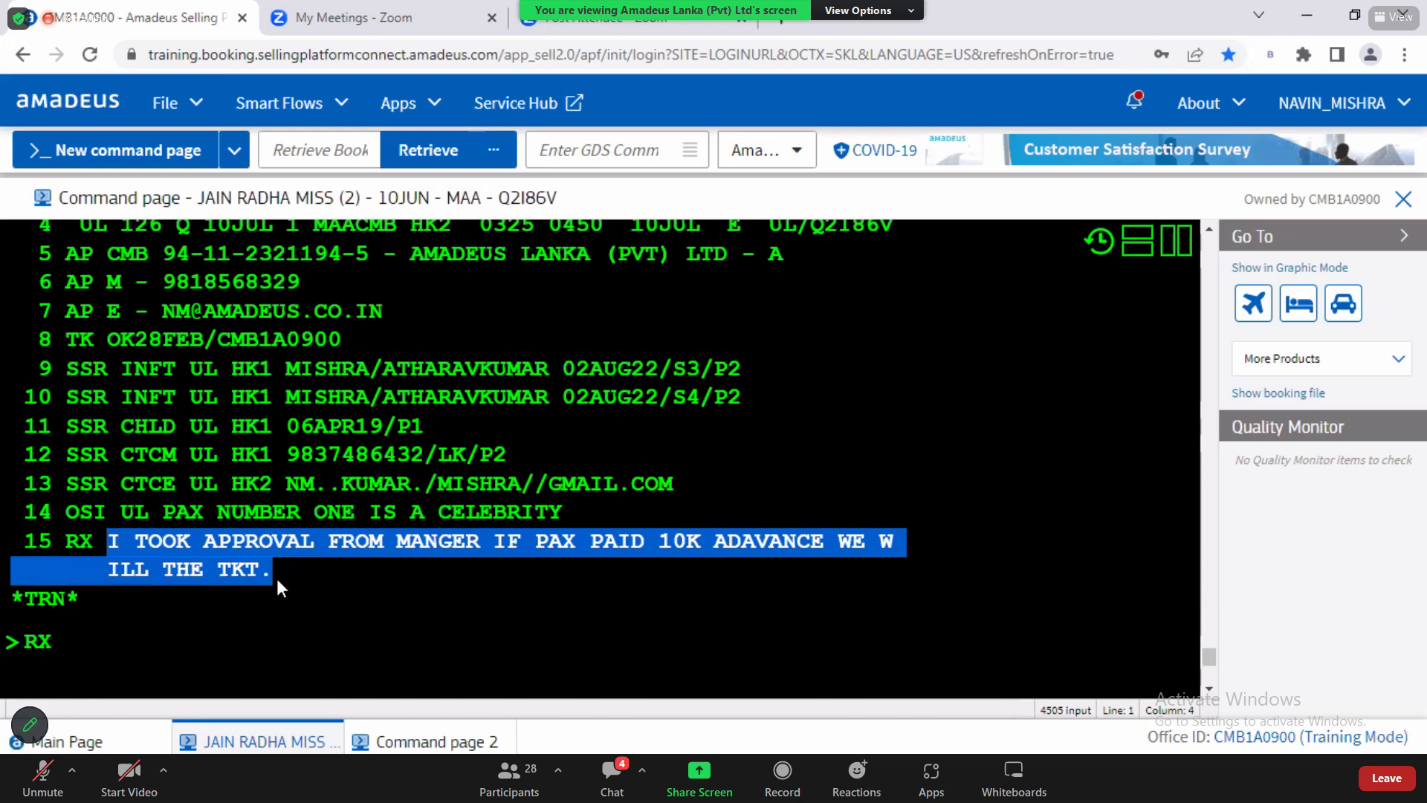
click(80, 652)
key(BackSpace)
key(BackSpace)
key(BackSpace)
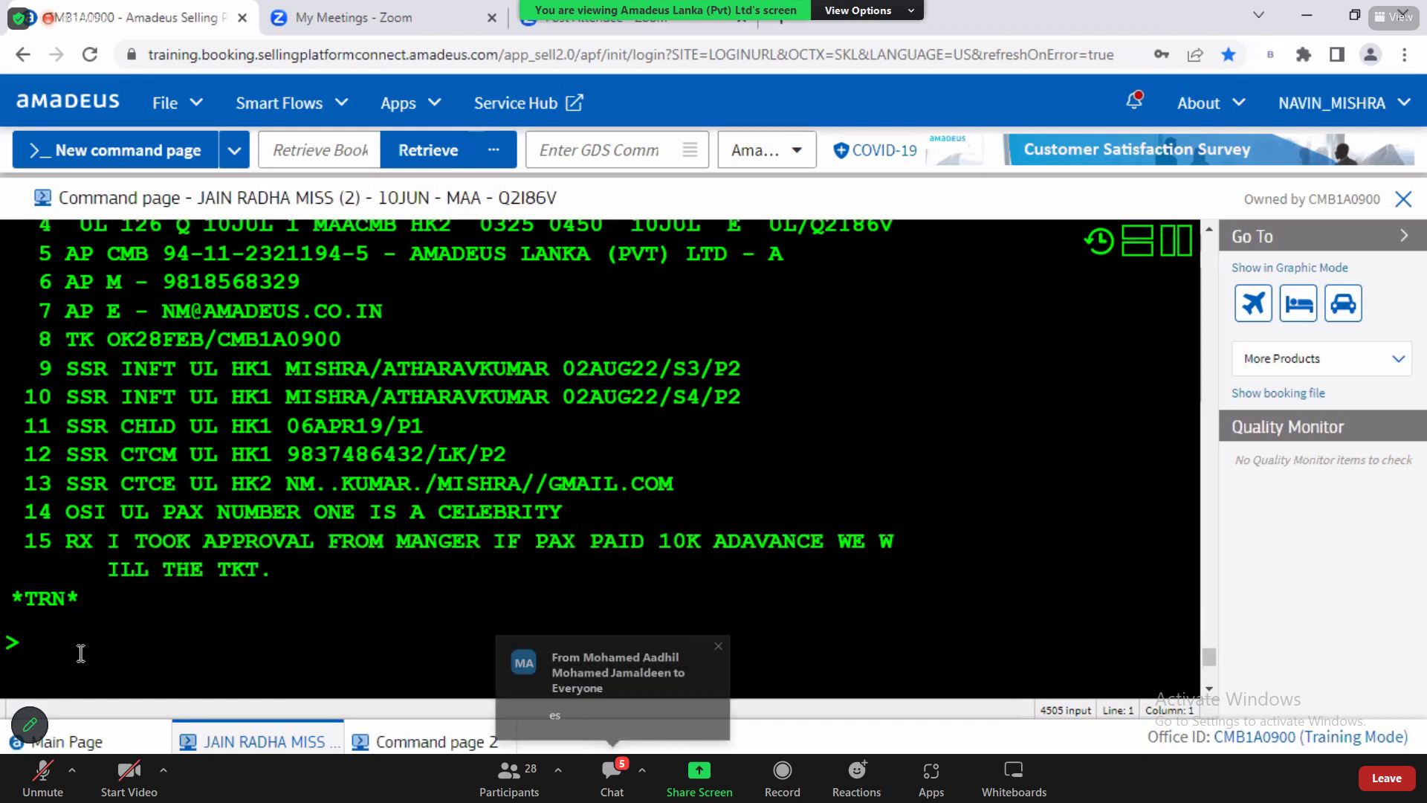
key(alt+Tab)
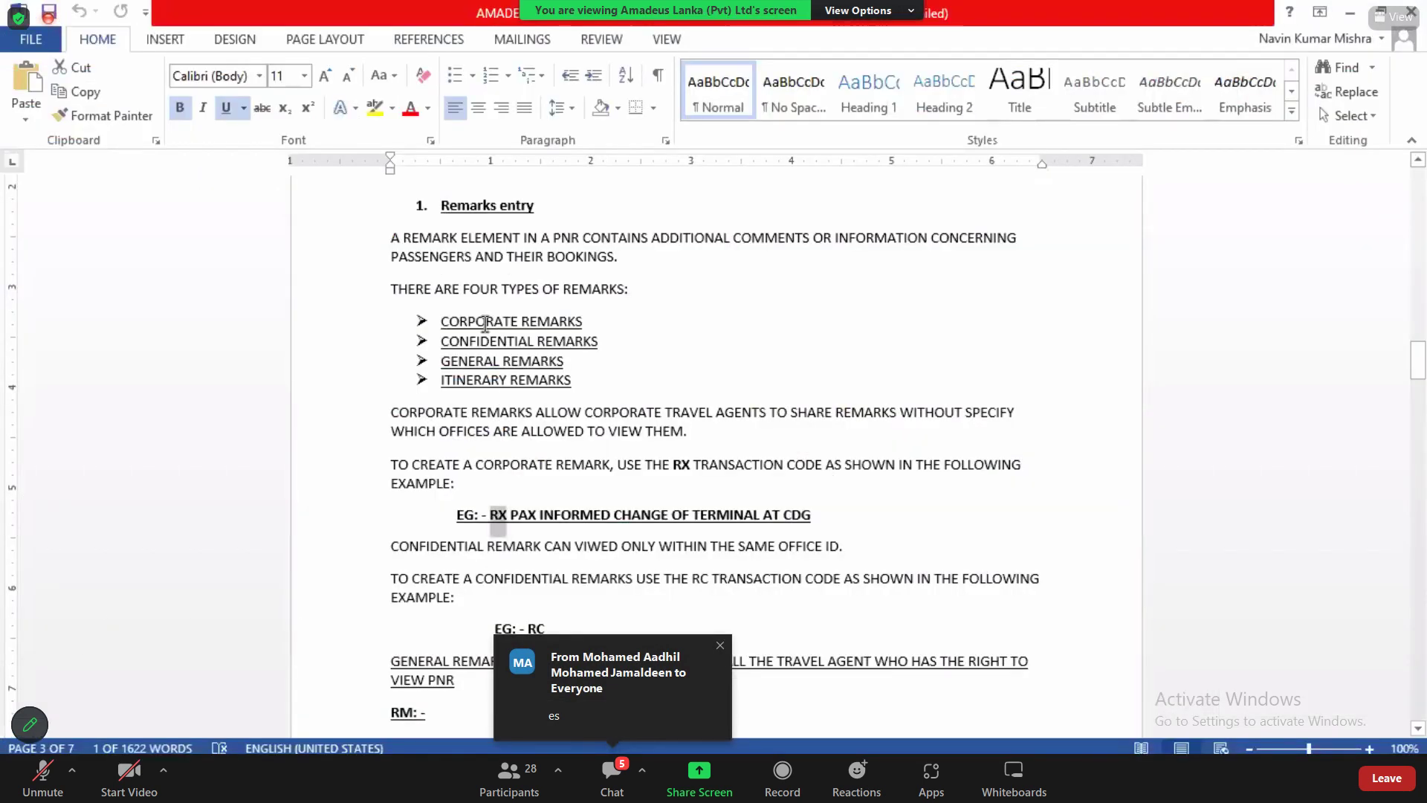
Step: Highlight the CONFIDENTIAL and GENERAL REMARKS list items and close the page zoom settings
drag(495, 341, 601, 365)
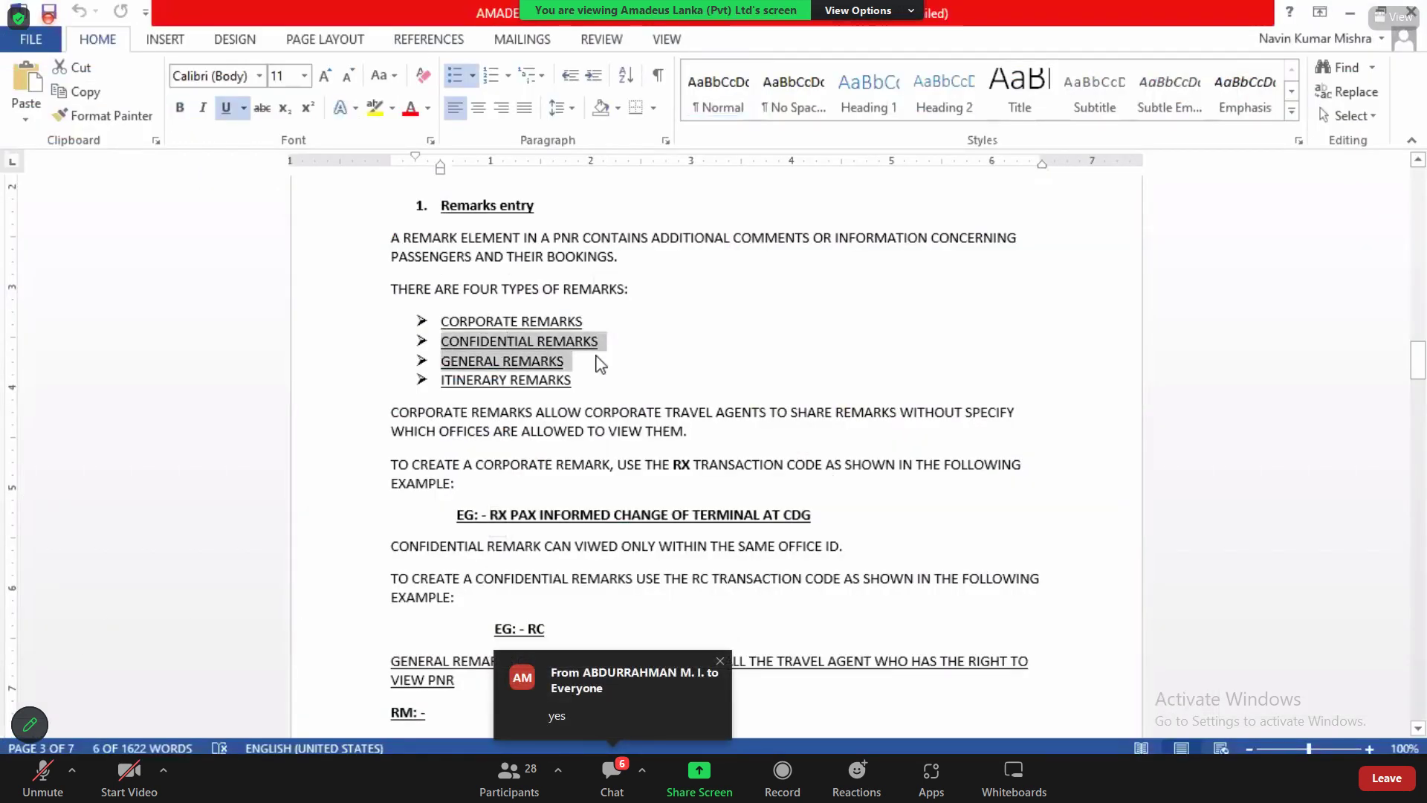
click(596, 362)
click(1404, 748)
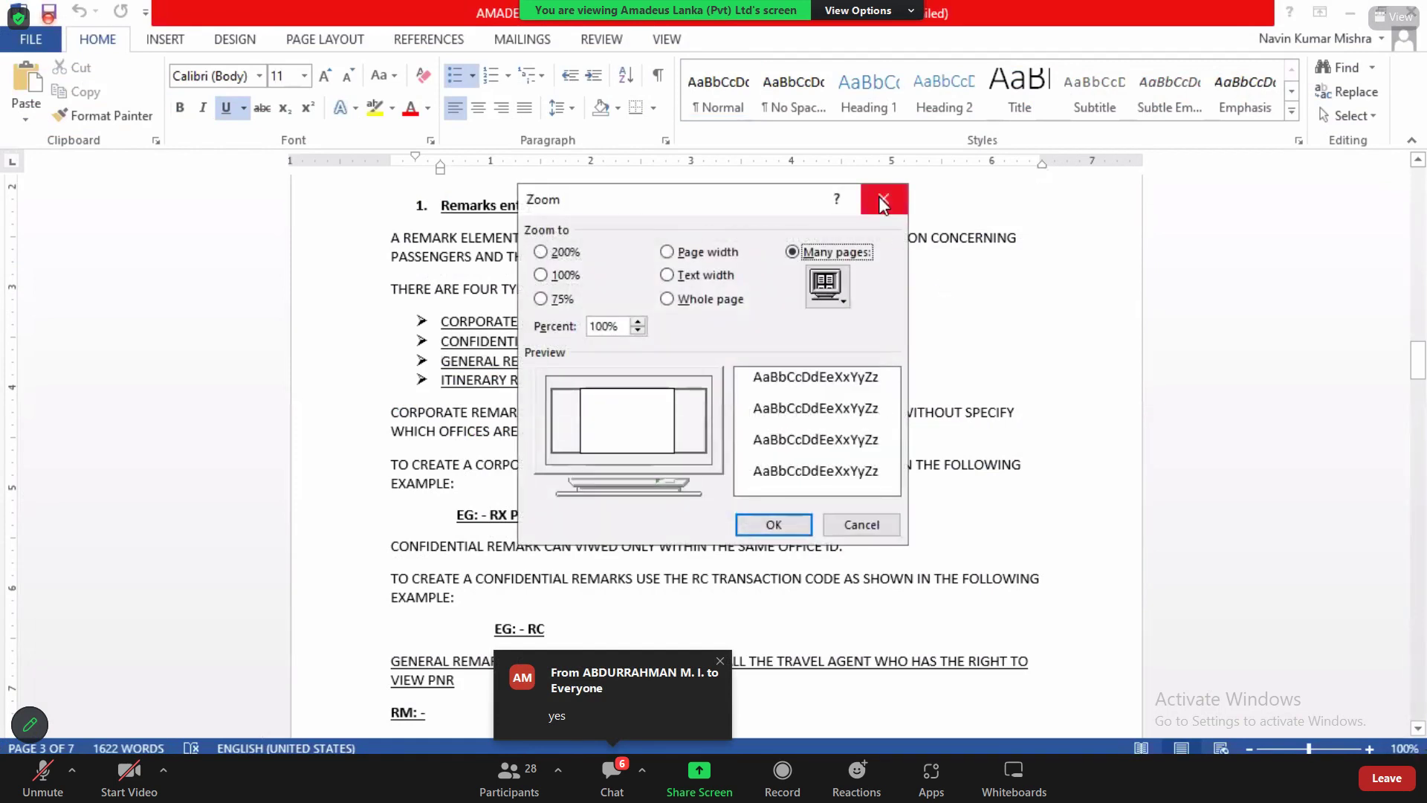
click(881, 200)
Step: Find the RC confidential remark example and start an RC entry at the Amadeus prompt
scroll(1421, 732, down, 2)
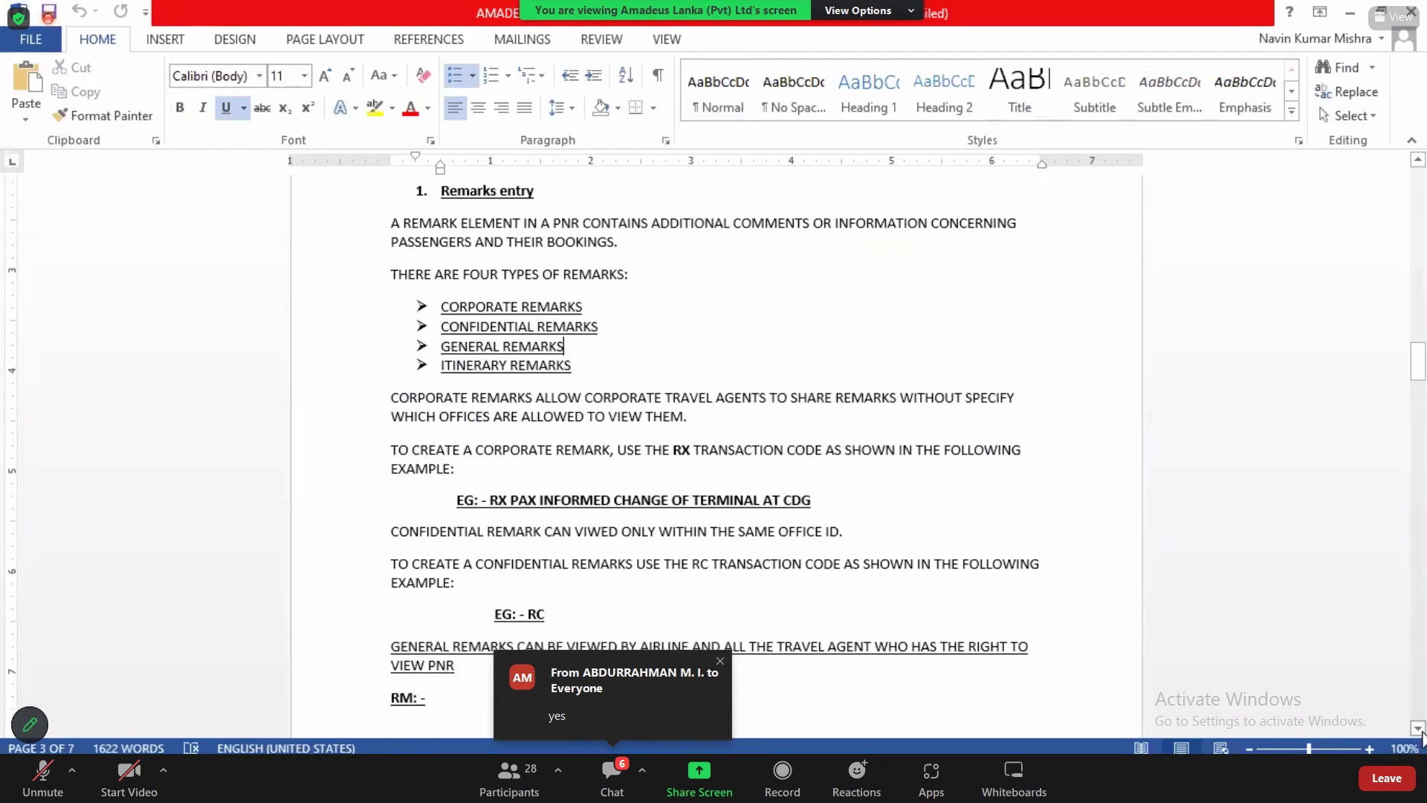
scroll(1421, 734, down, 1)
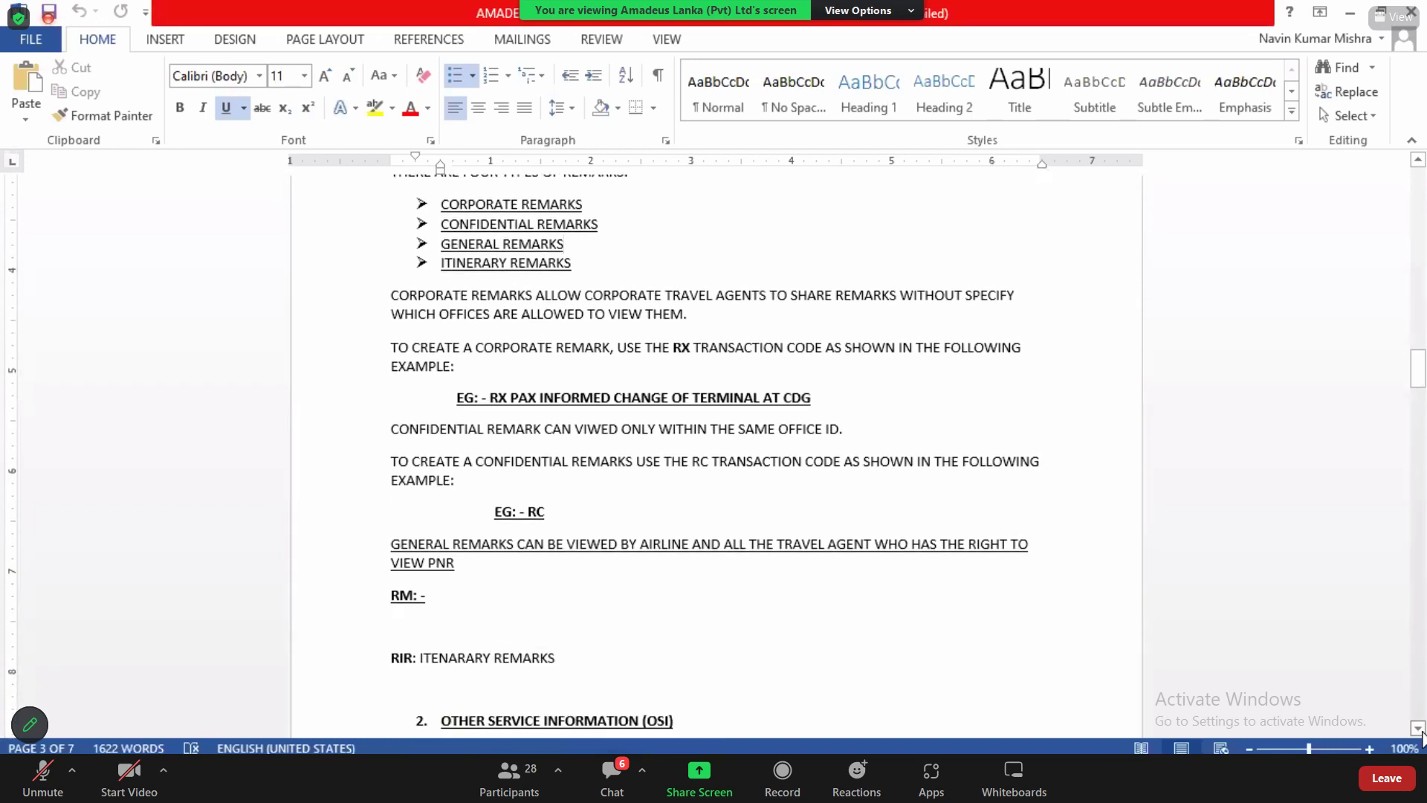
scroll(1421, 734, down, 2)
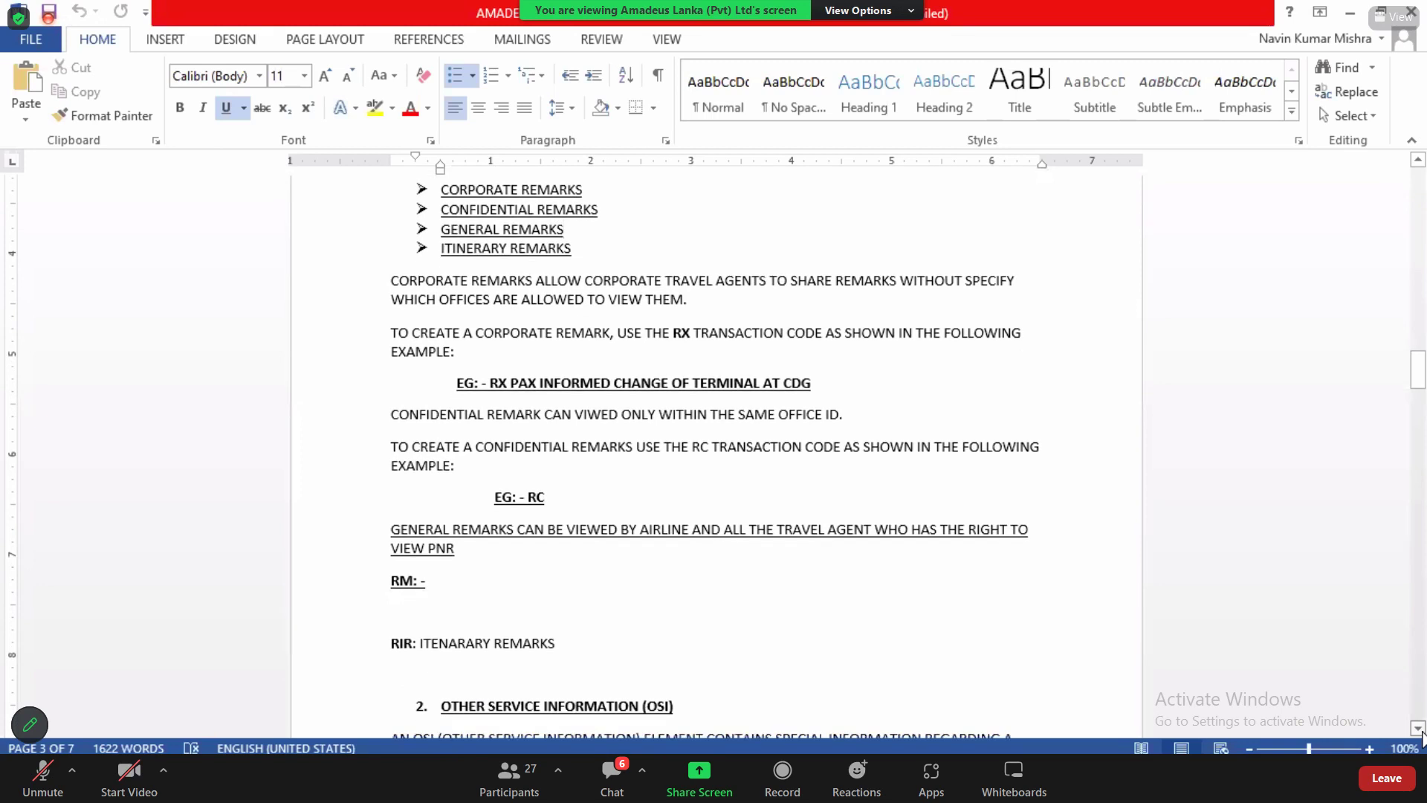
scroll(1422, 735, down, 2)
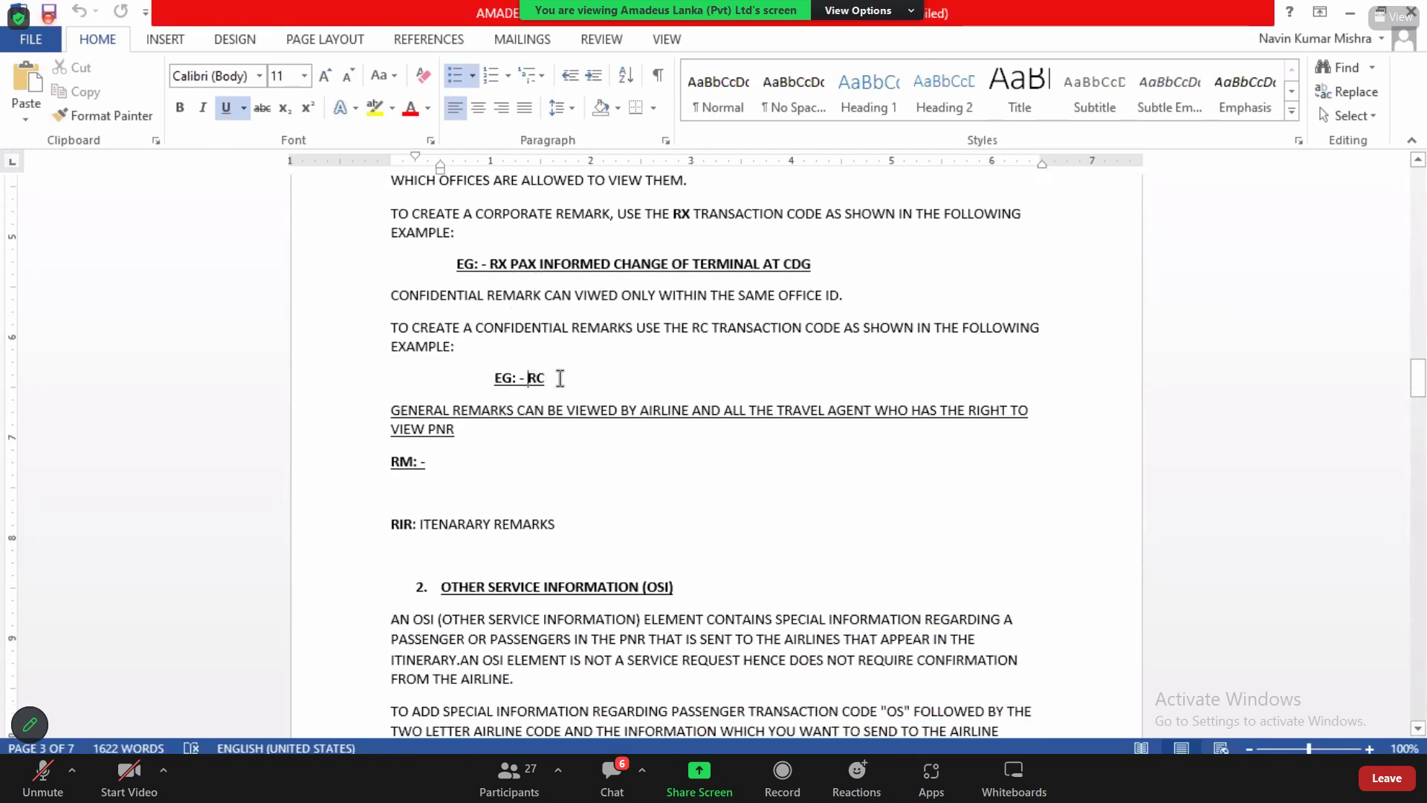
double_click(557, 377)
key(alt+Tab)
text(RC)
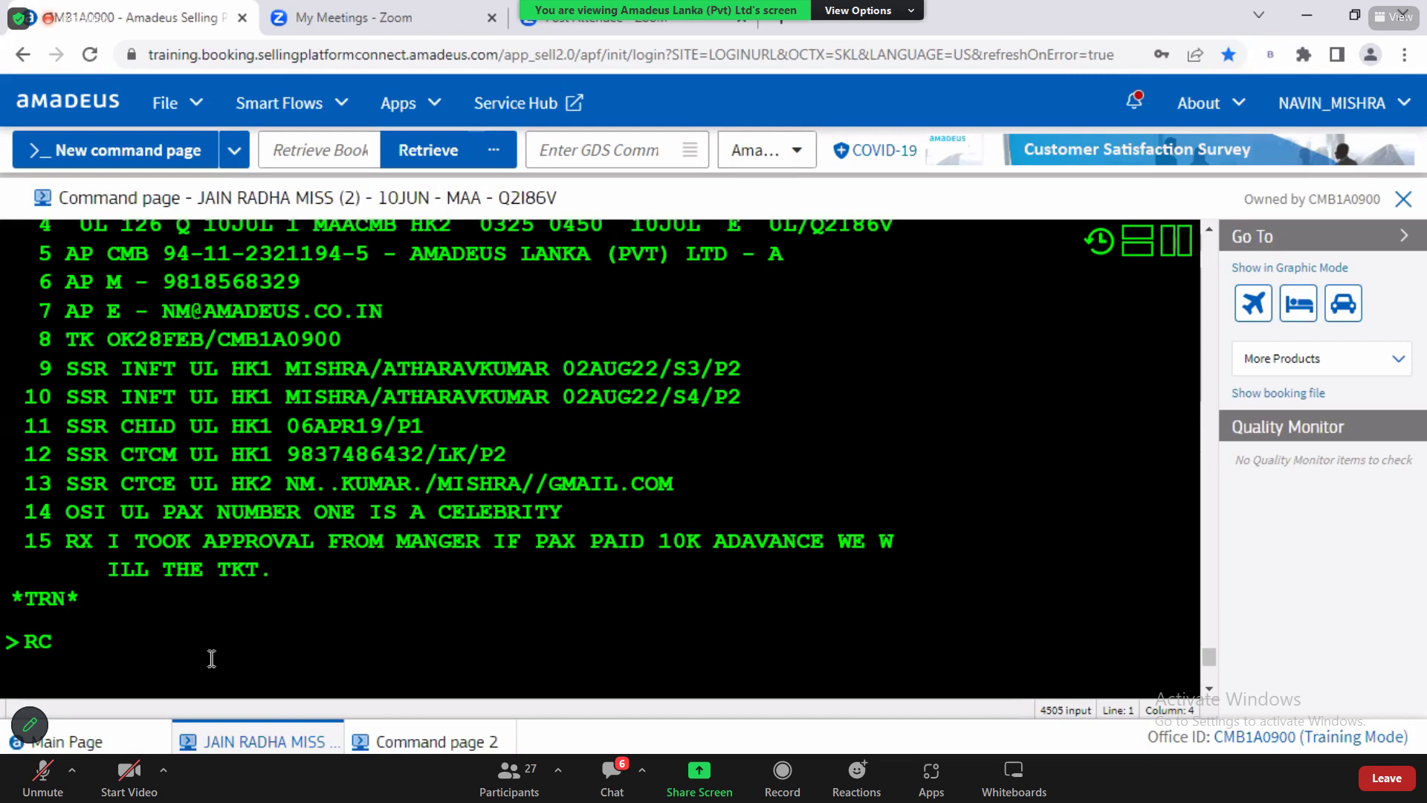
Step: Enter the confidential remark RC PAX CREDIT CARD NUMBER IS and redisplay the PNR with MD and RT
text(PAX CREDIT CARD NUMBER IS)
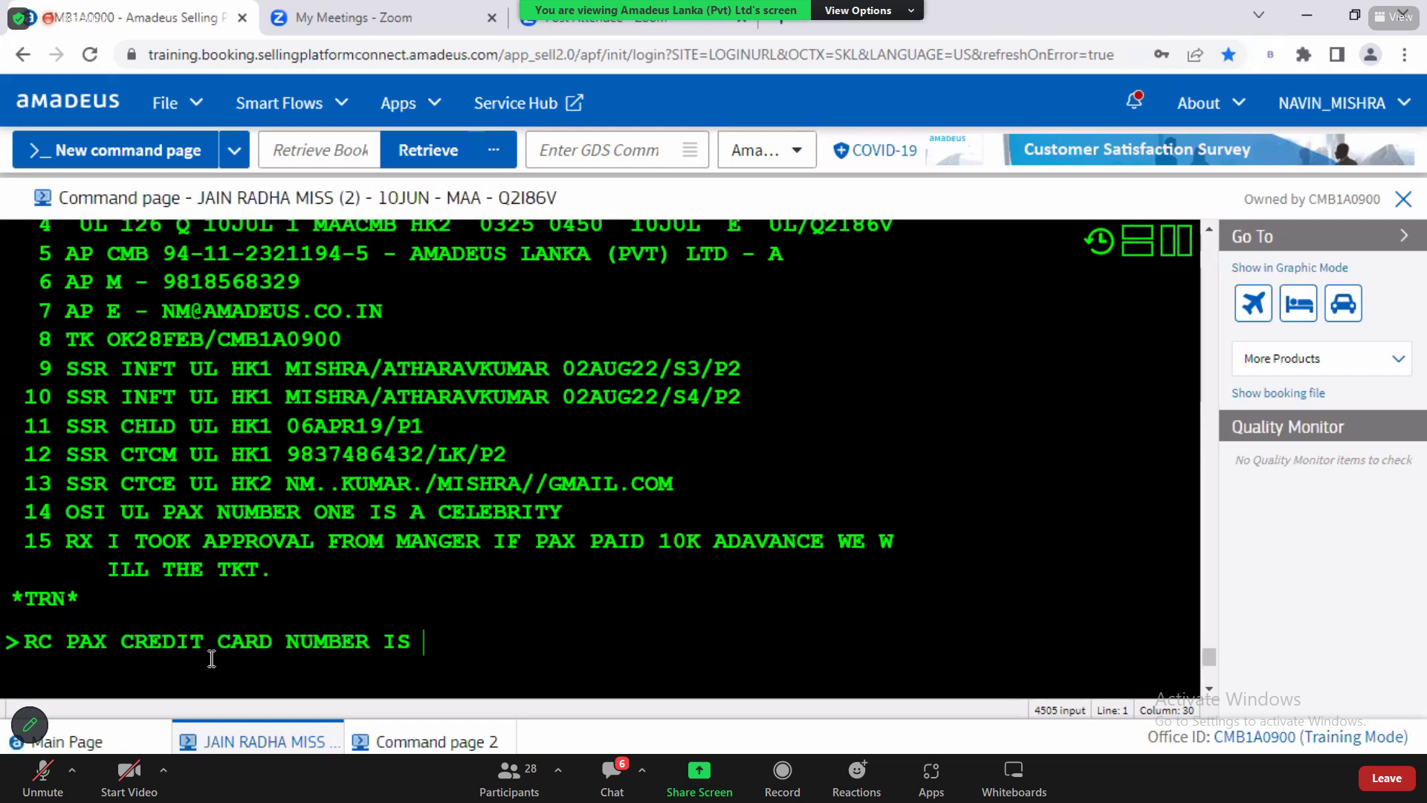
key(Return)
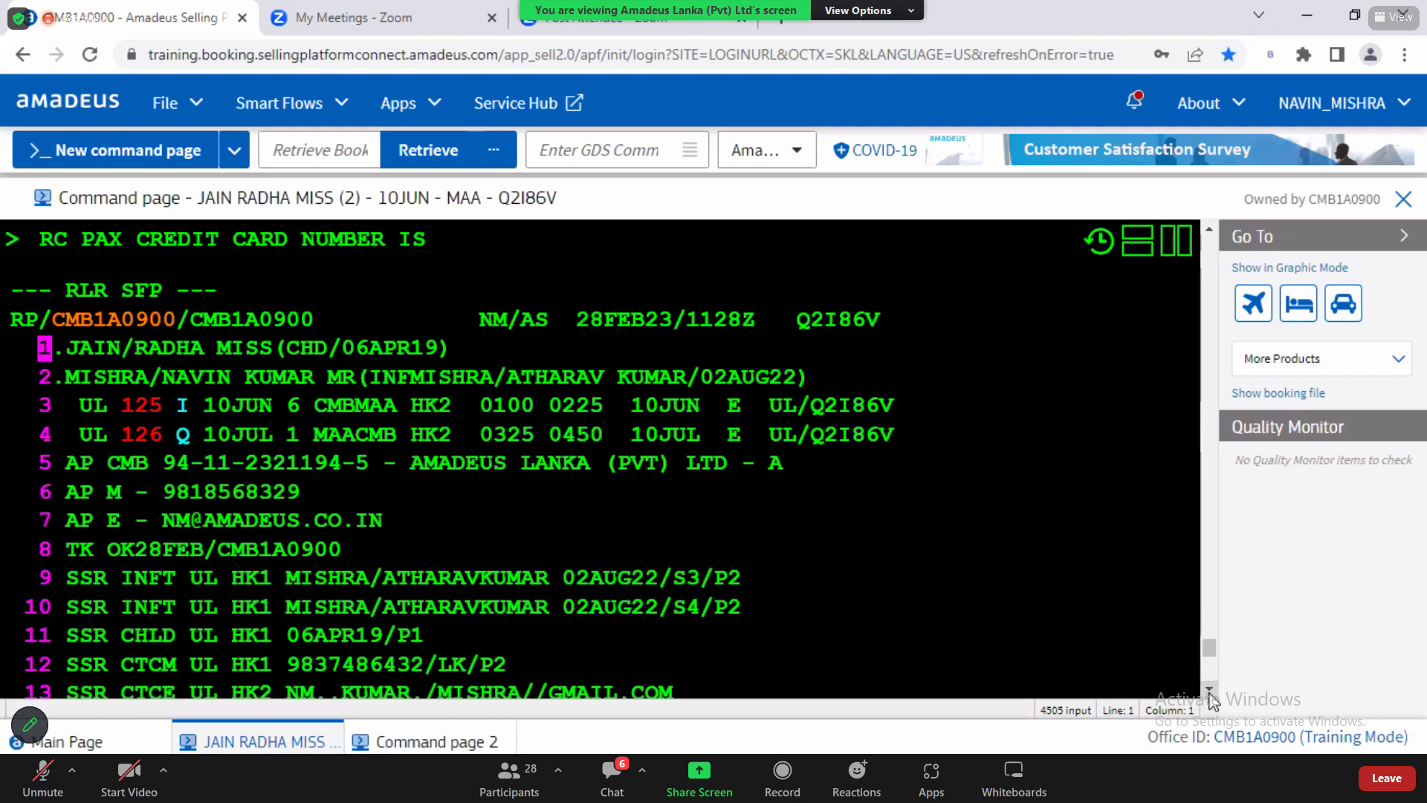
scroll(483, 553, down, 4)
text(MD)
key(Return)
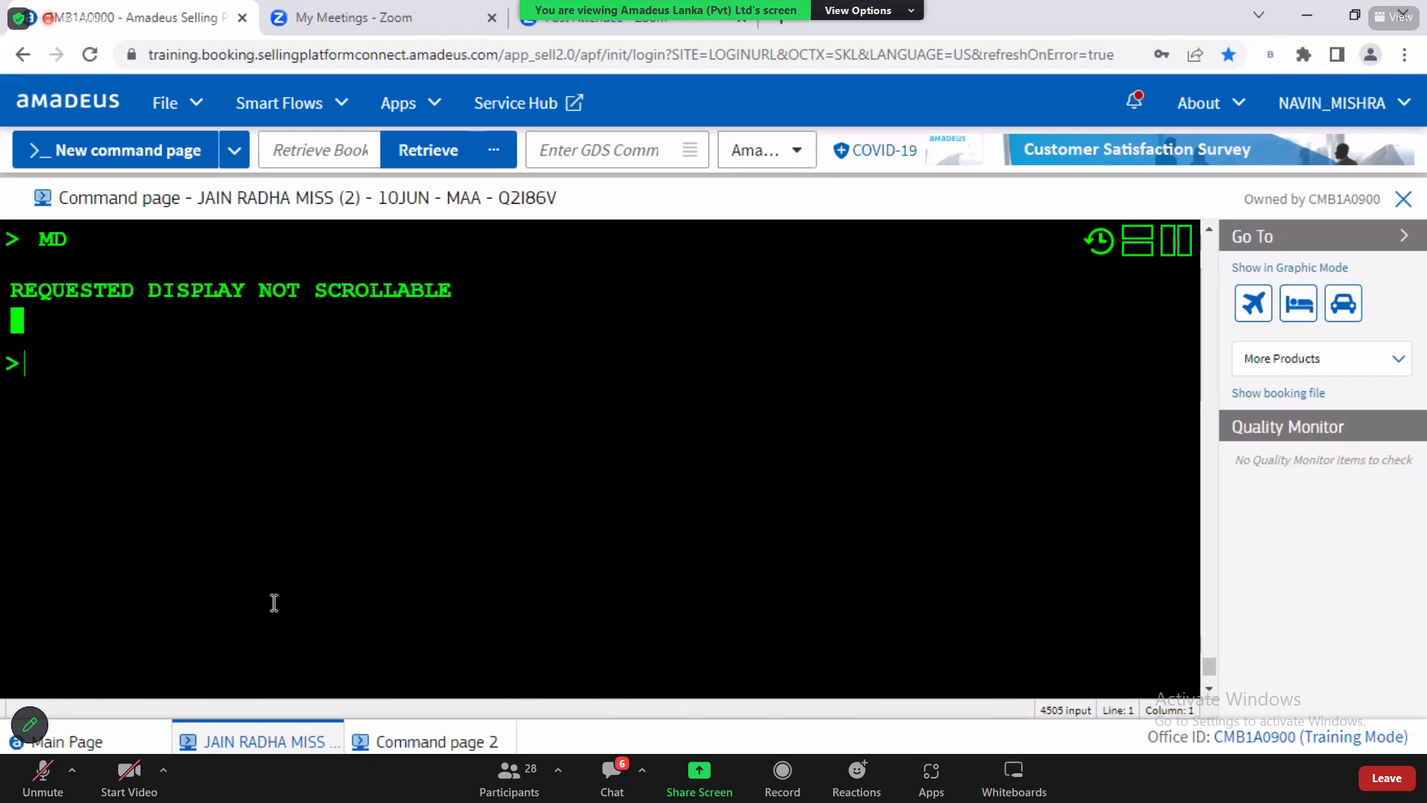
text(RT)
key(Return)
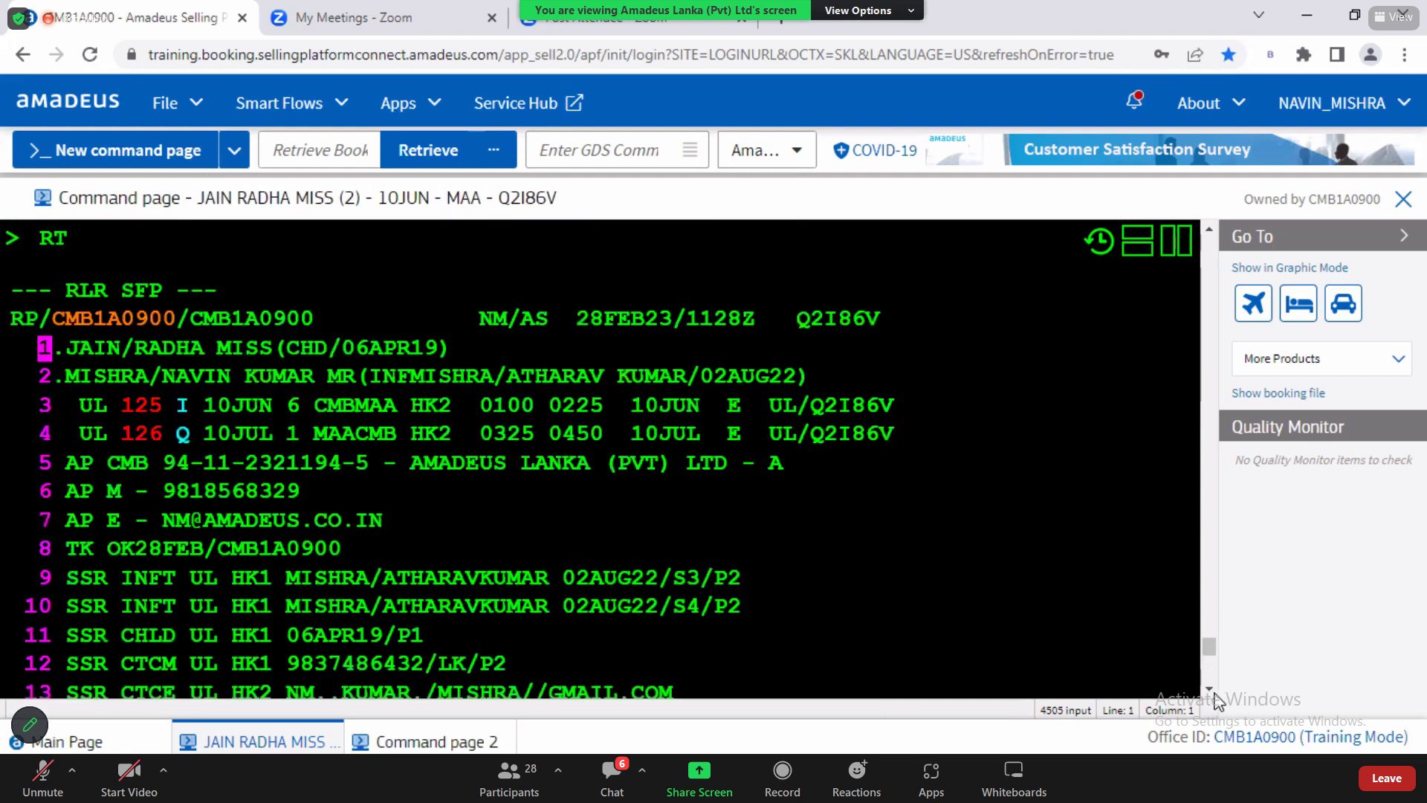
Step: Highlight element 15's RC code and office ID CMB1A0900 in the confidential remark
scroll(434, 683, down, 3)
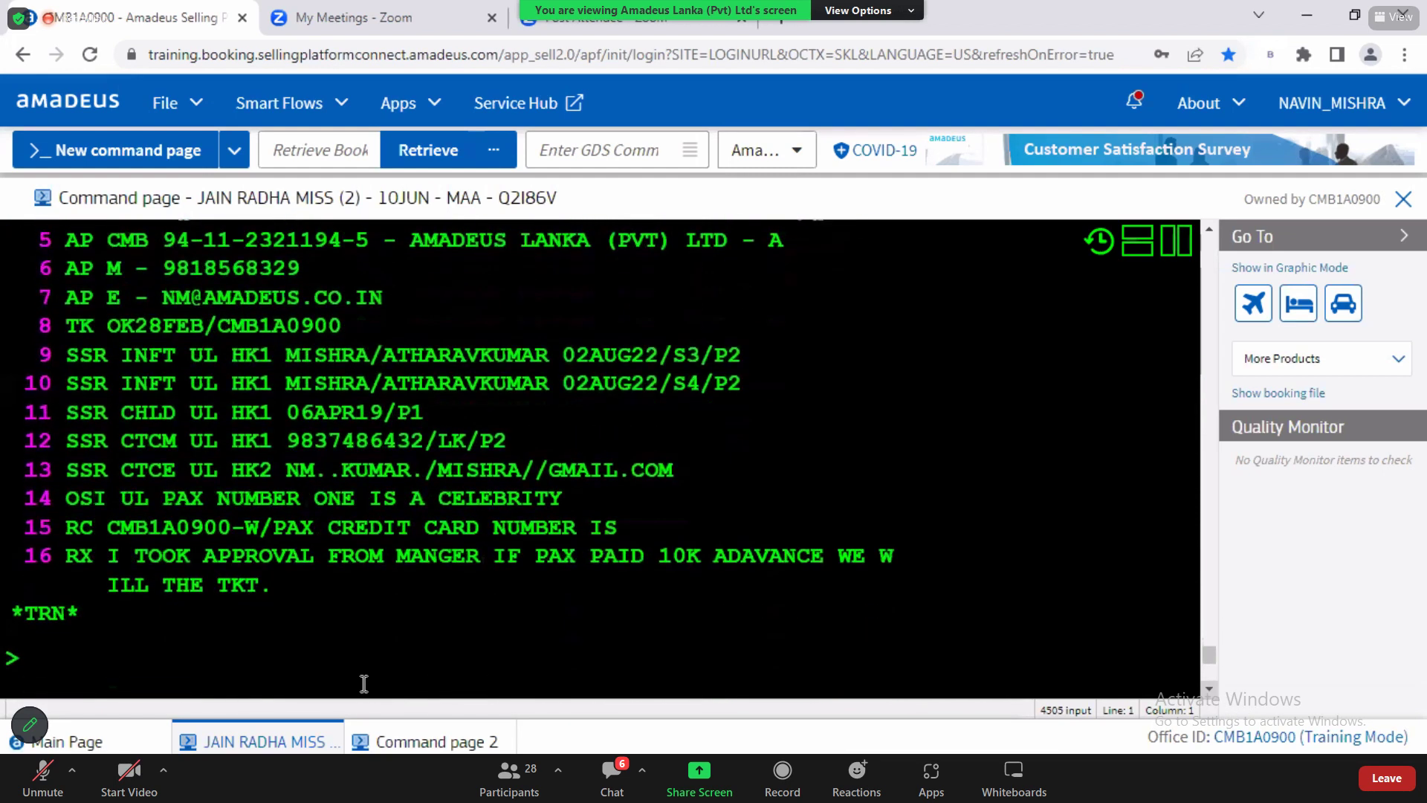
drag(75, 533, 99, 533)
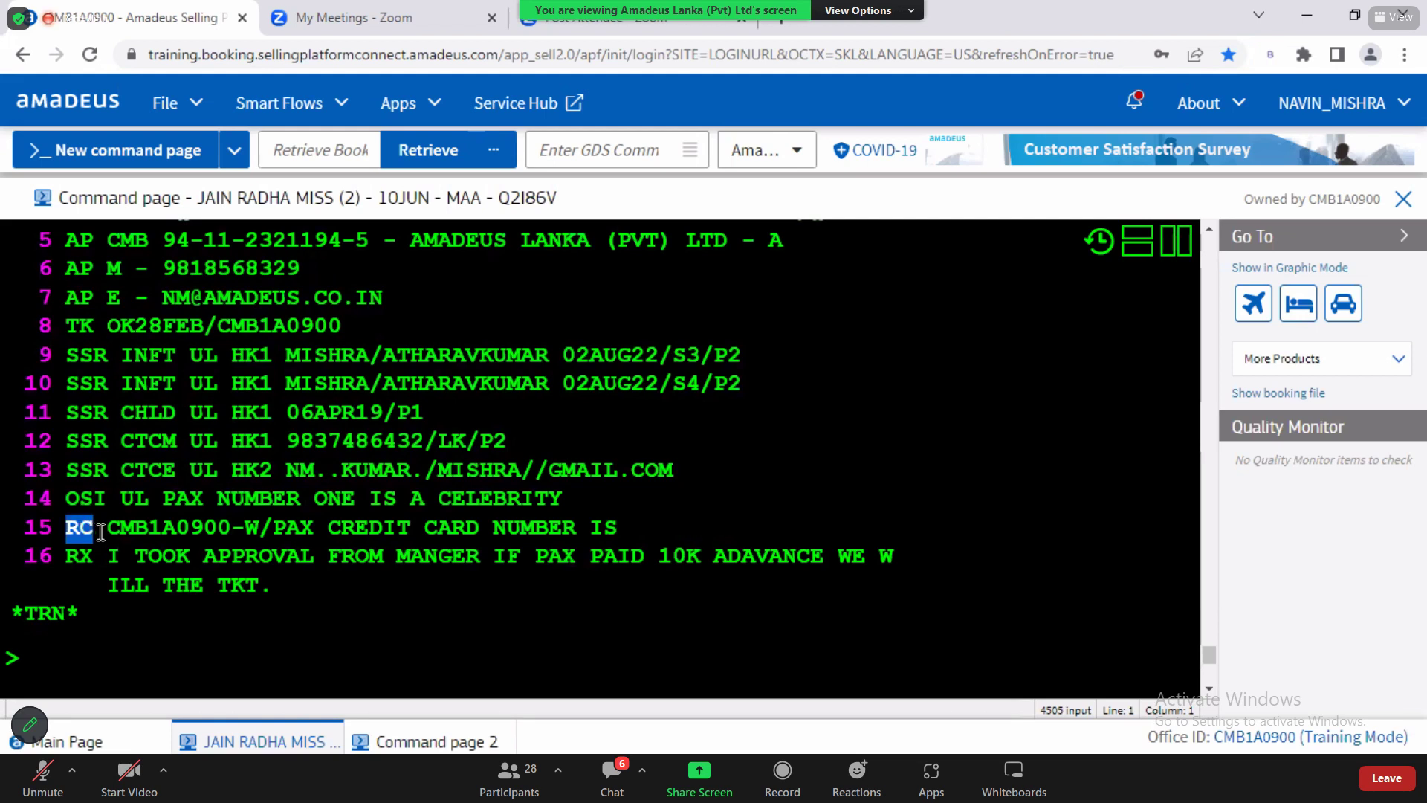
drag(111, 530, 231, 527)
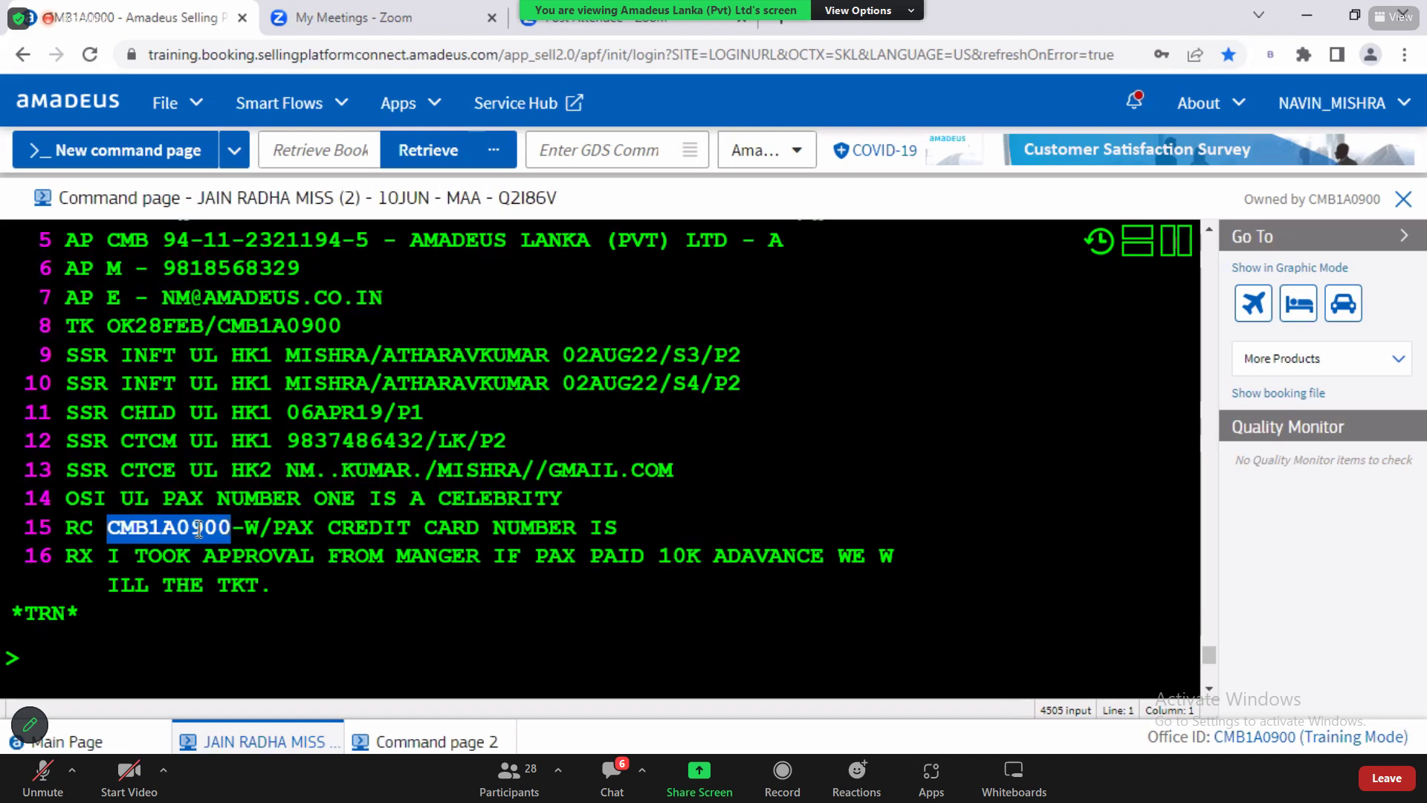
click(103, 640)
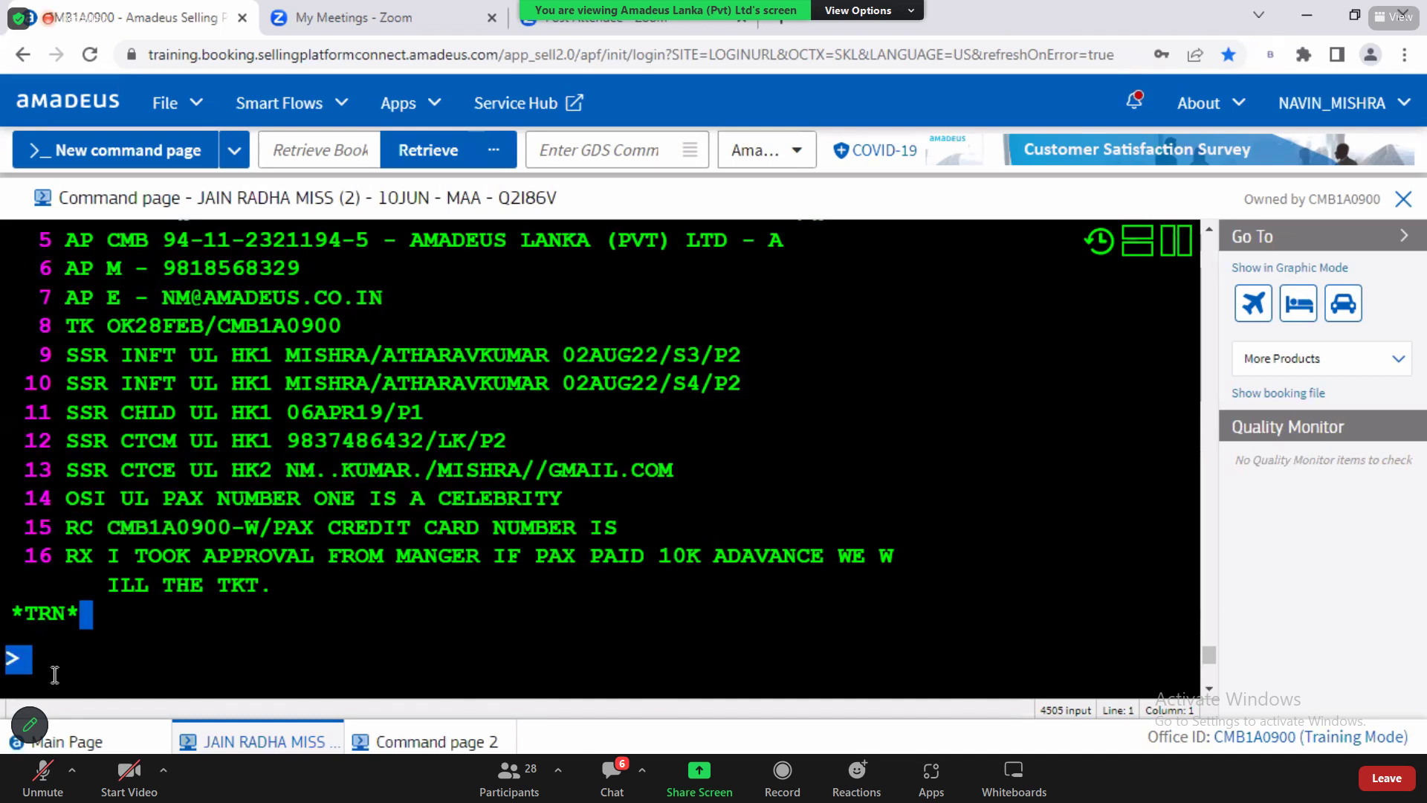
drag(107, 528, 233, 530)
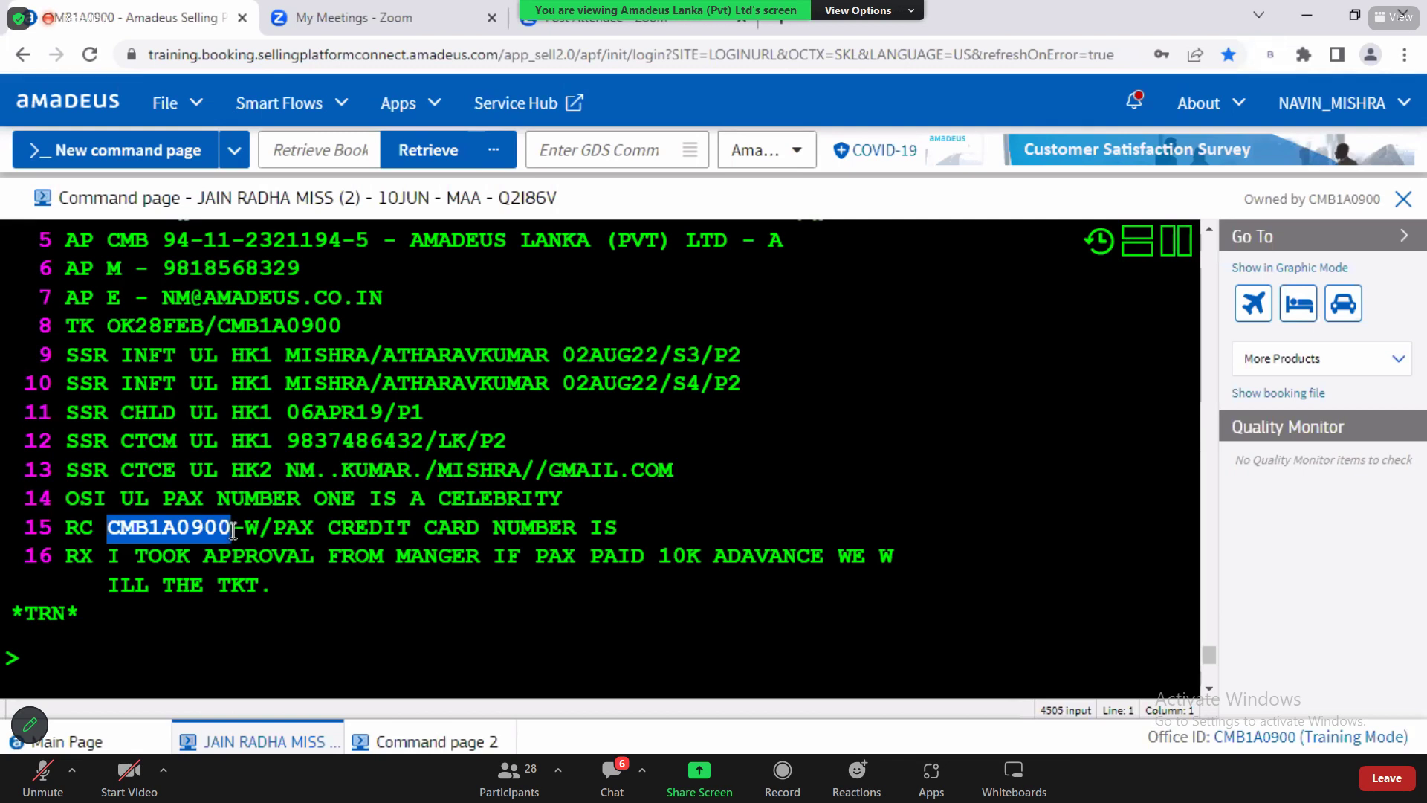
drag(65, 529, 587, 524)
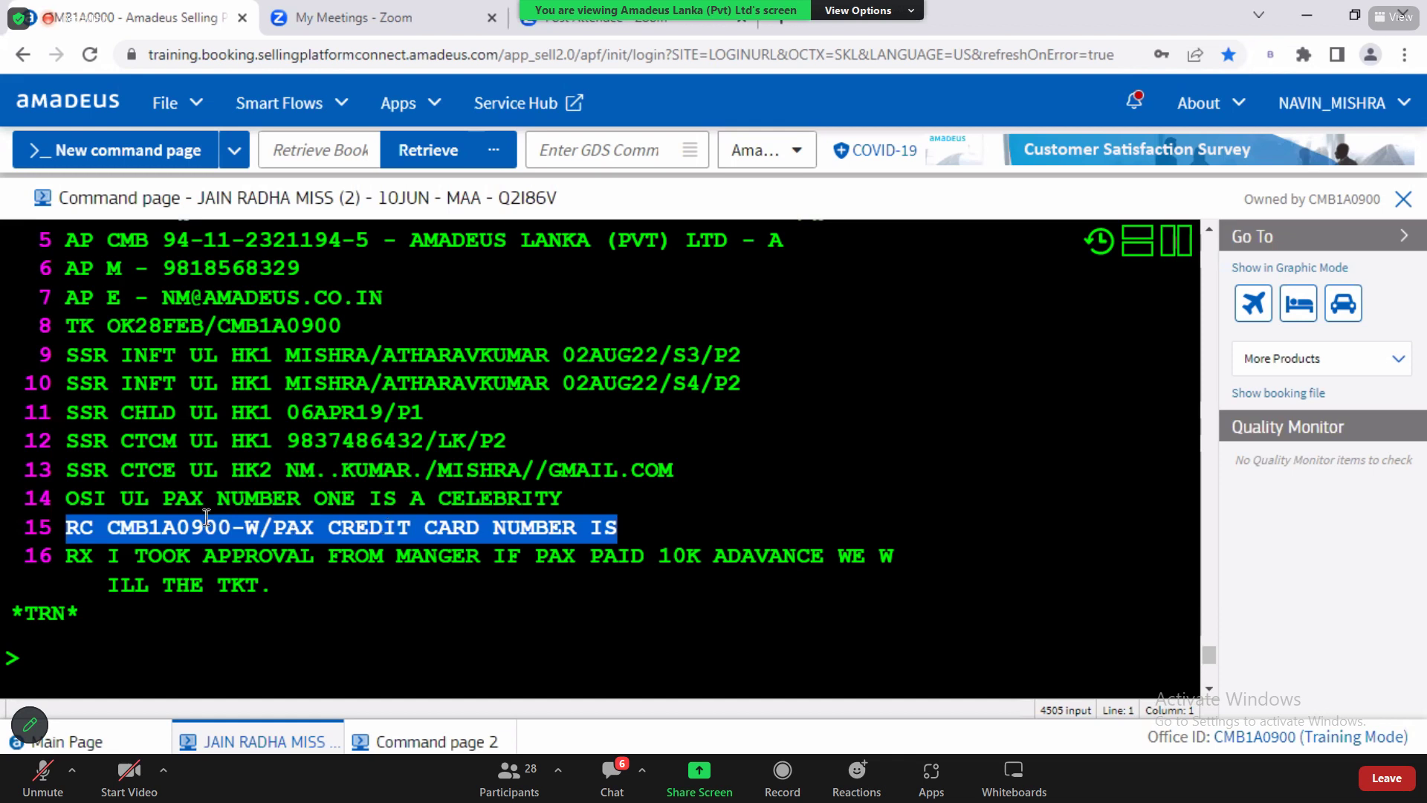
click(102, 529)
drag(102, 529, 233, 519)
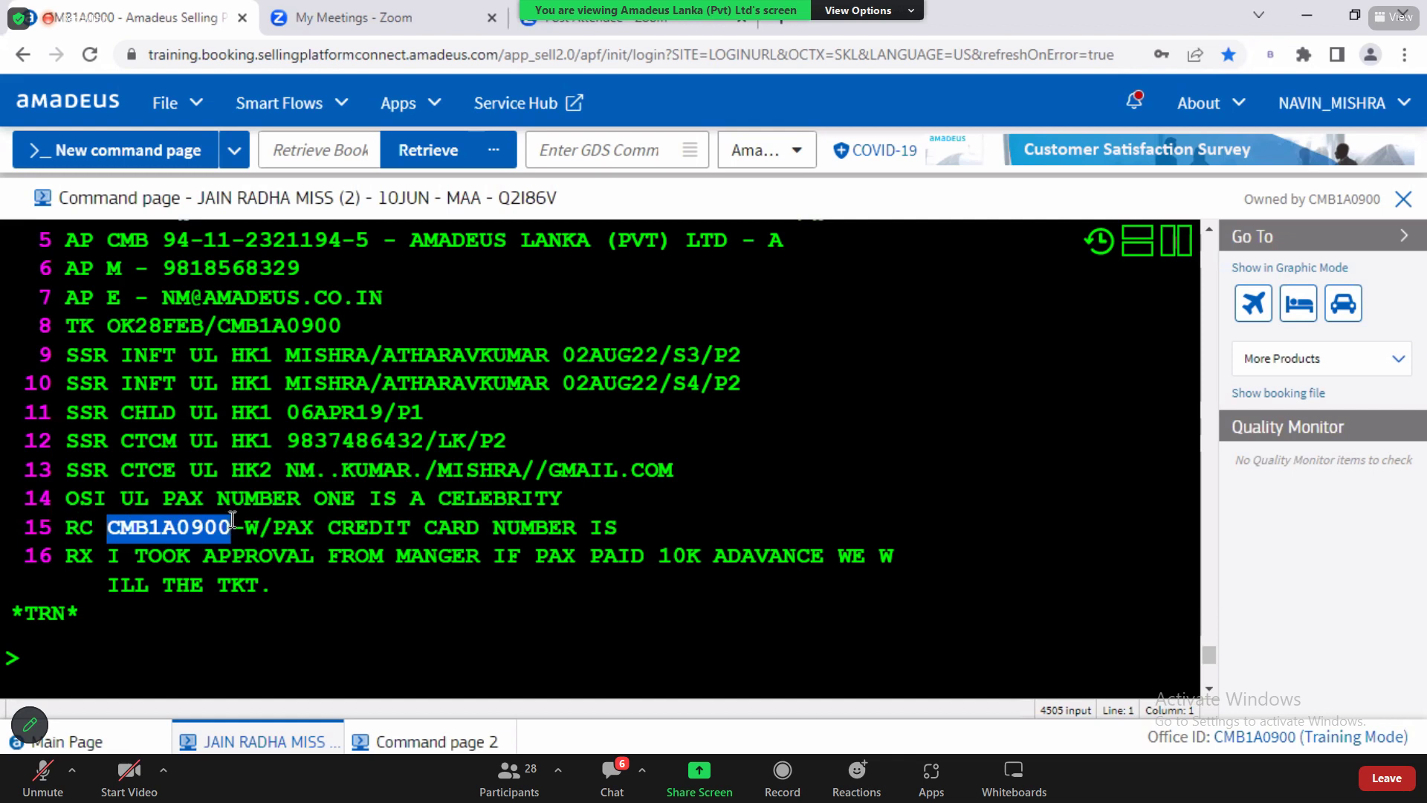
click(74, 529)
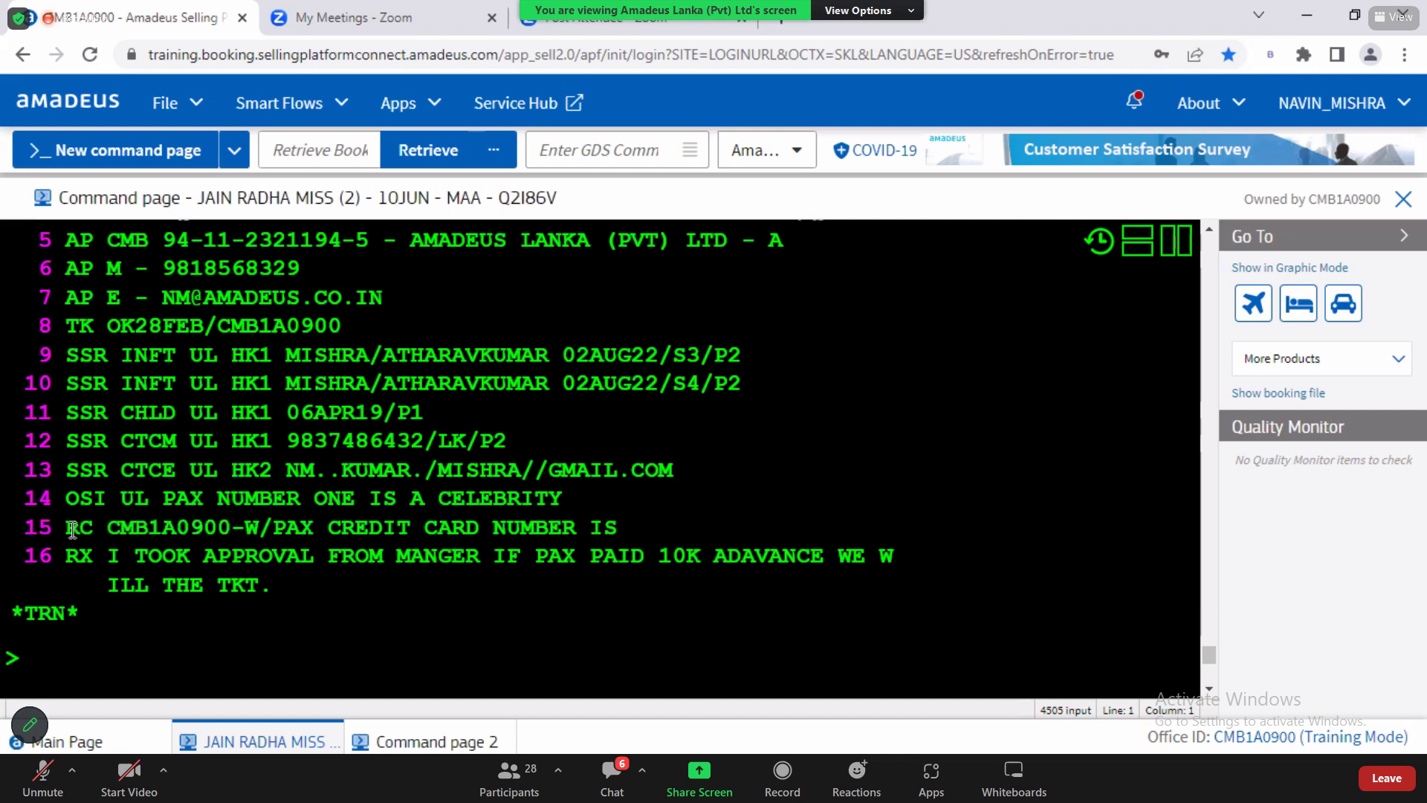
drag(70, 529, 605, 518)
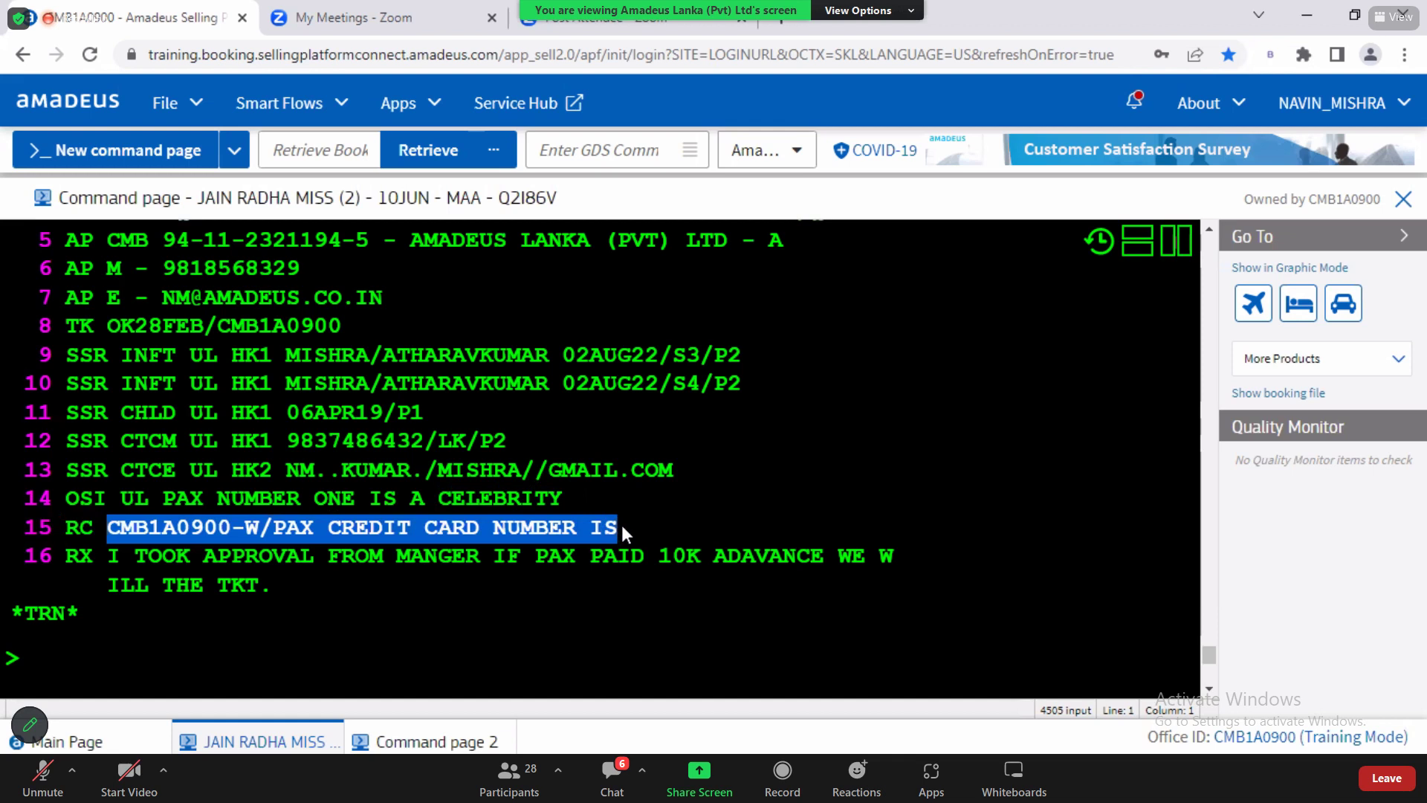
click(135, 660)
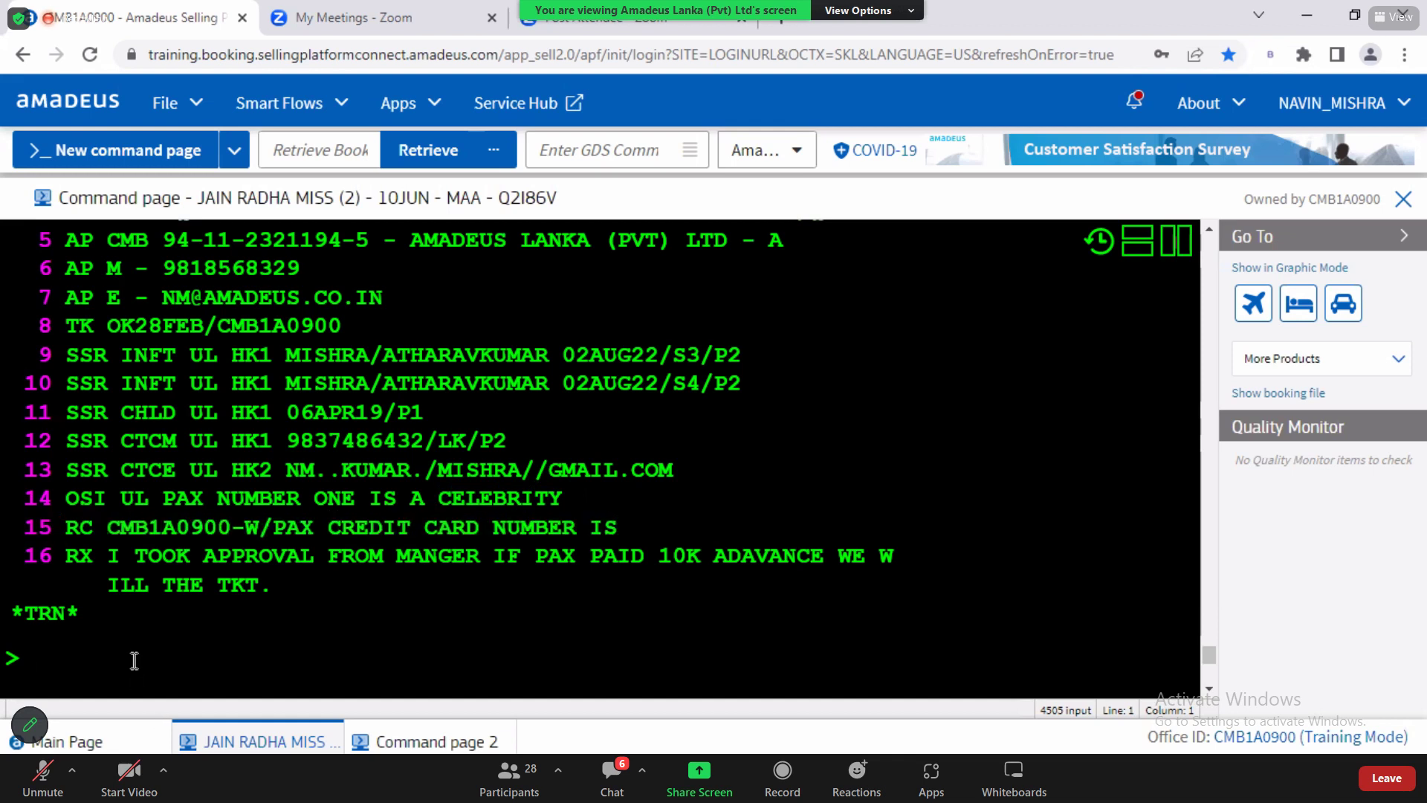
Step: Highlight GENERAL REMARKS in the Word notes and review the RM and RIR remark examples
key(alt+Tab)
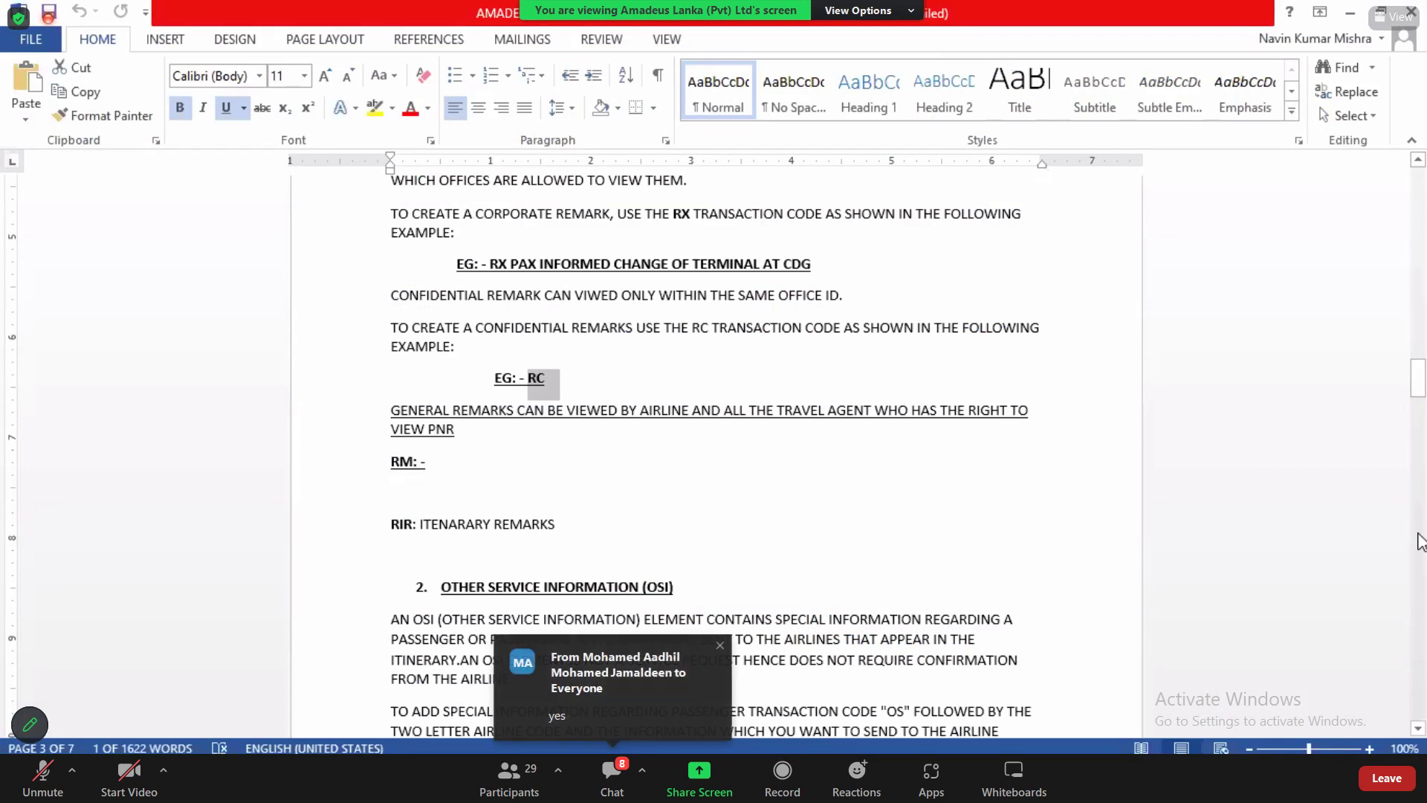
click(1418, 160)
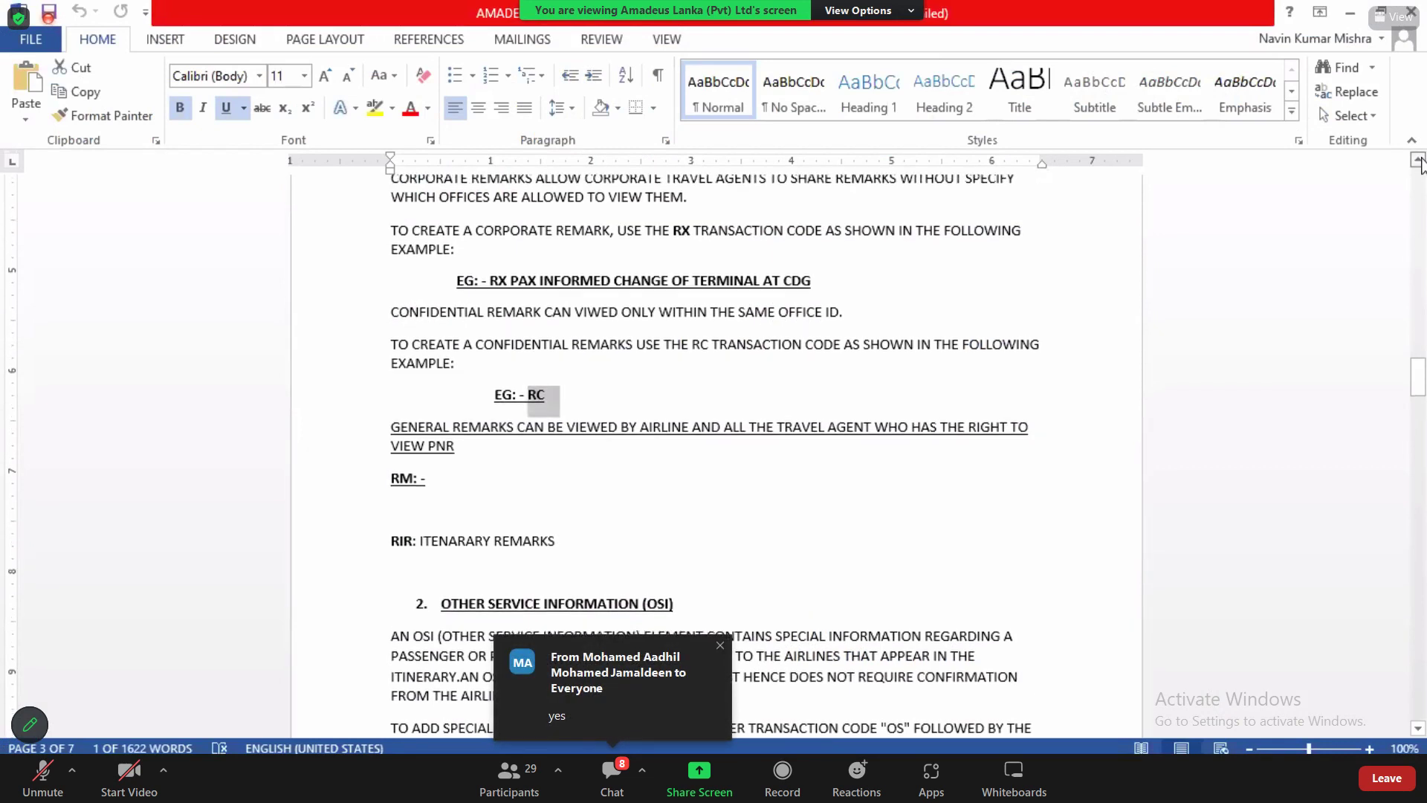
click(1418, 160)
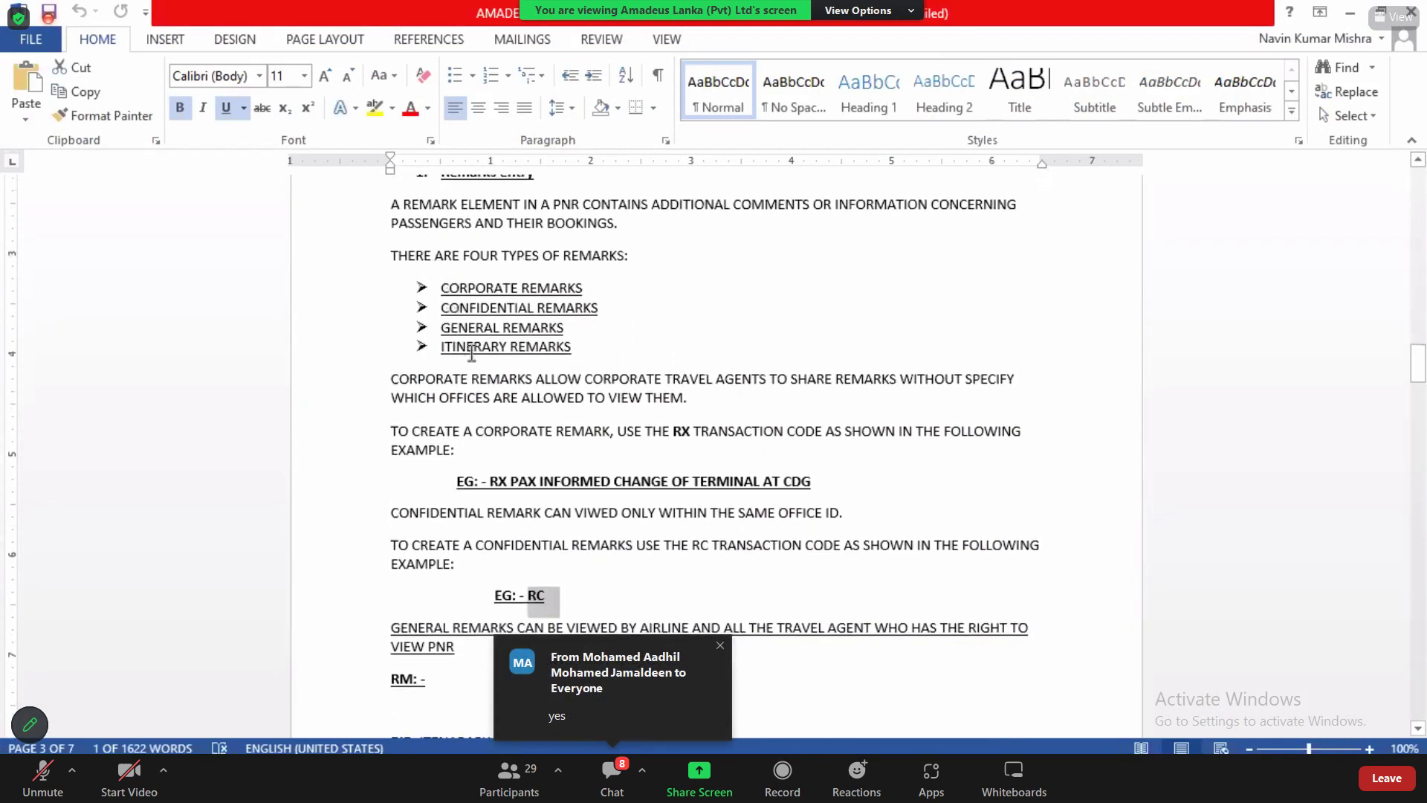
drag(440, 329, 573, 331)
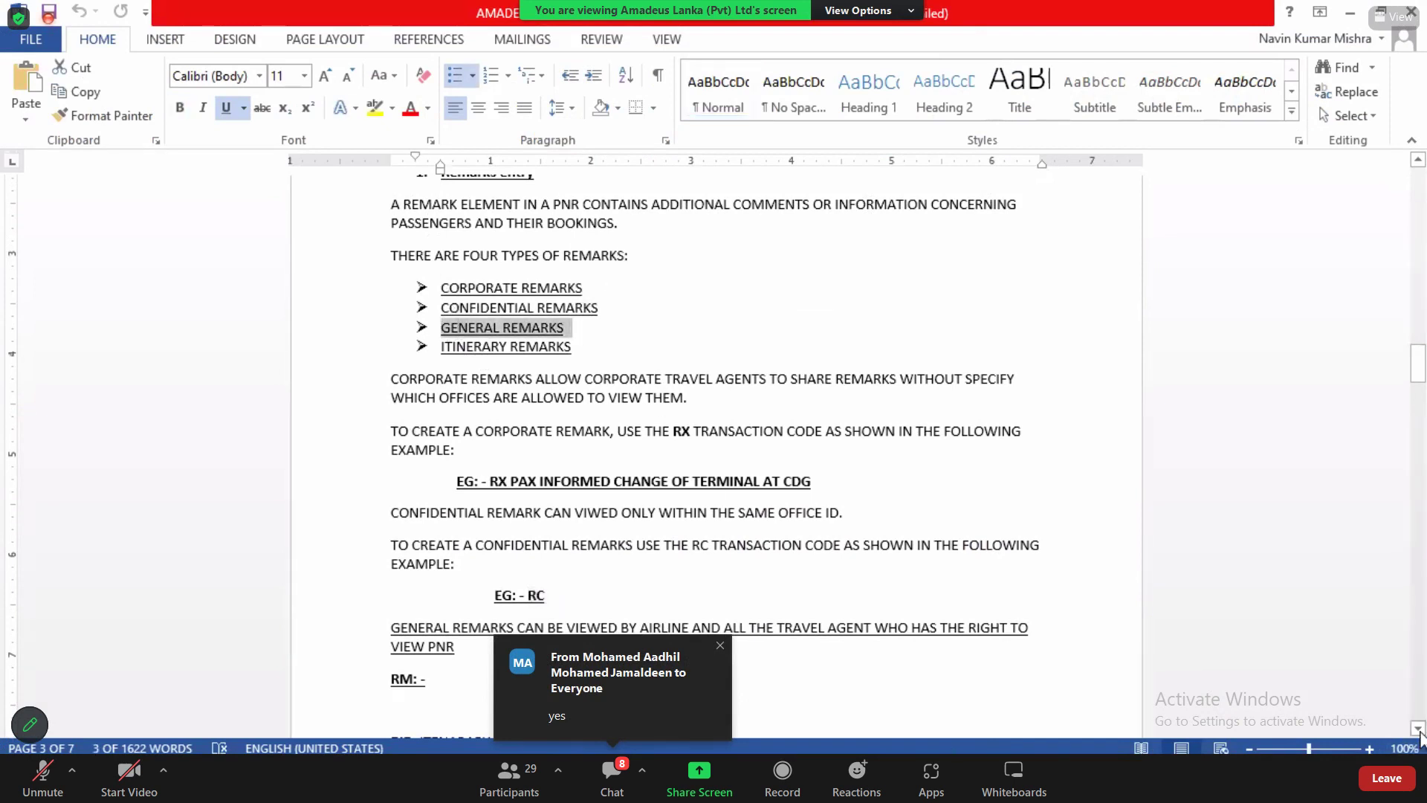
click(1418, 729)
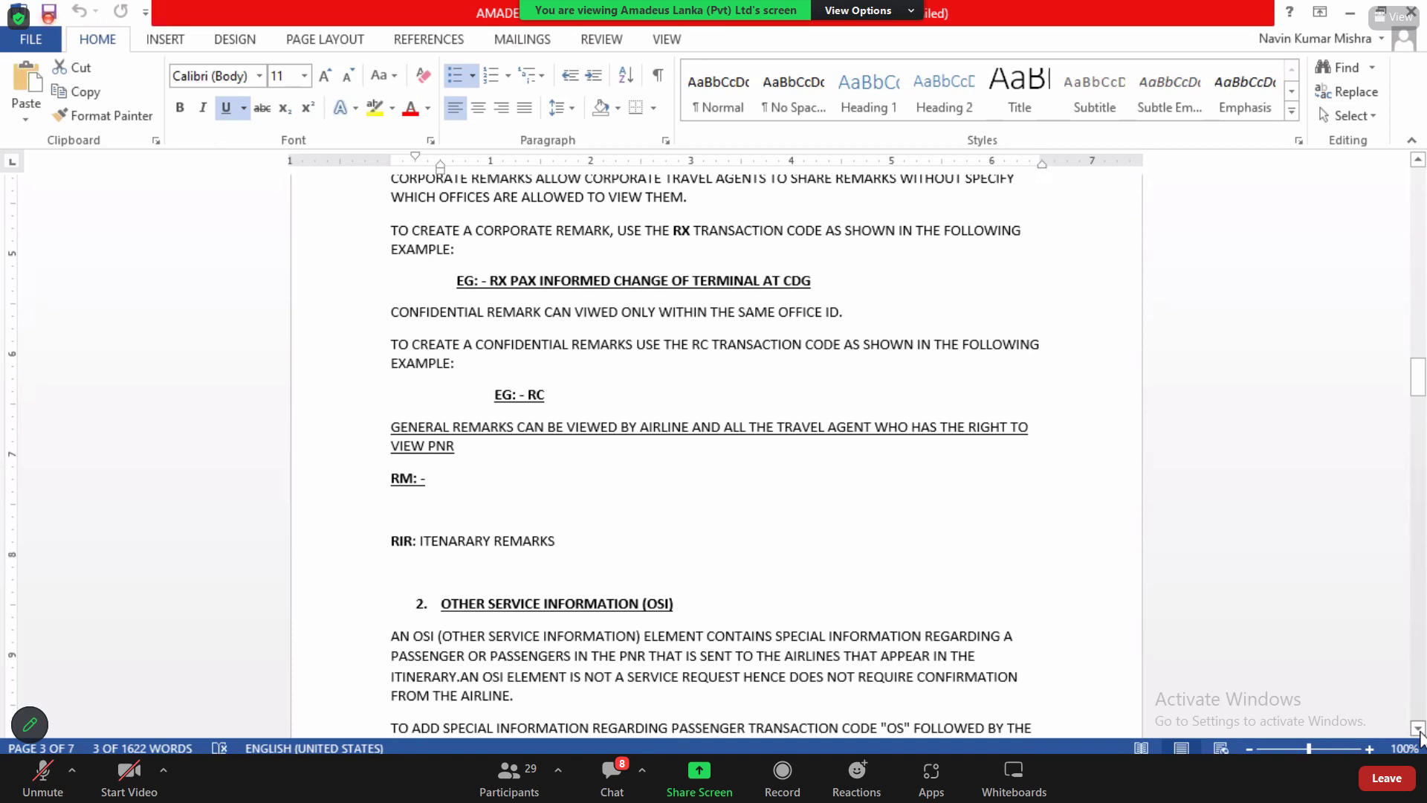
key(alt+Tab)
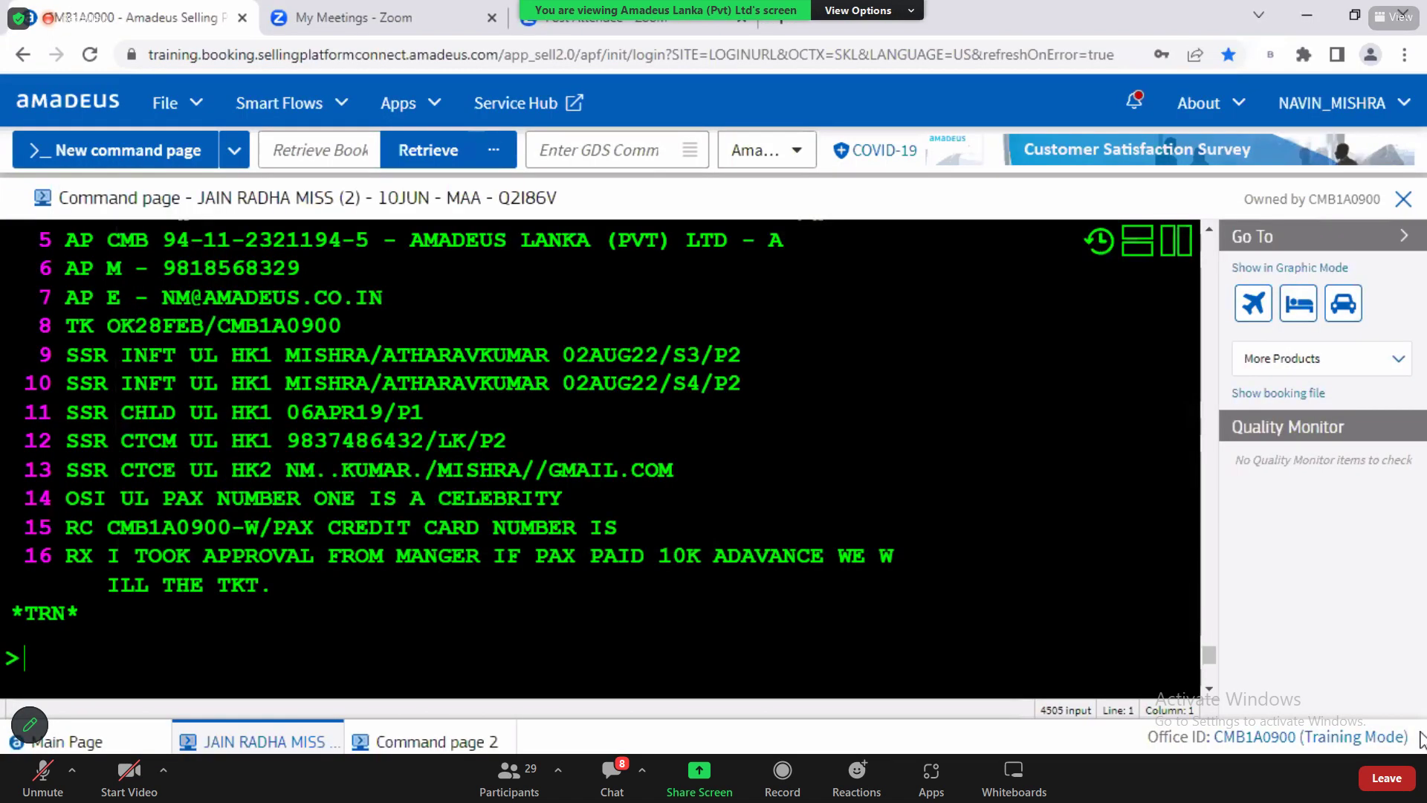
text(RM)
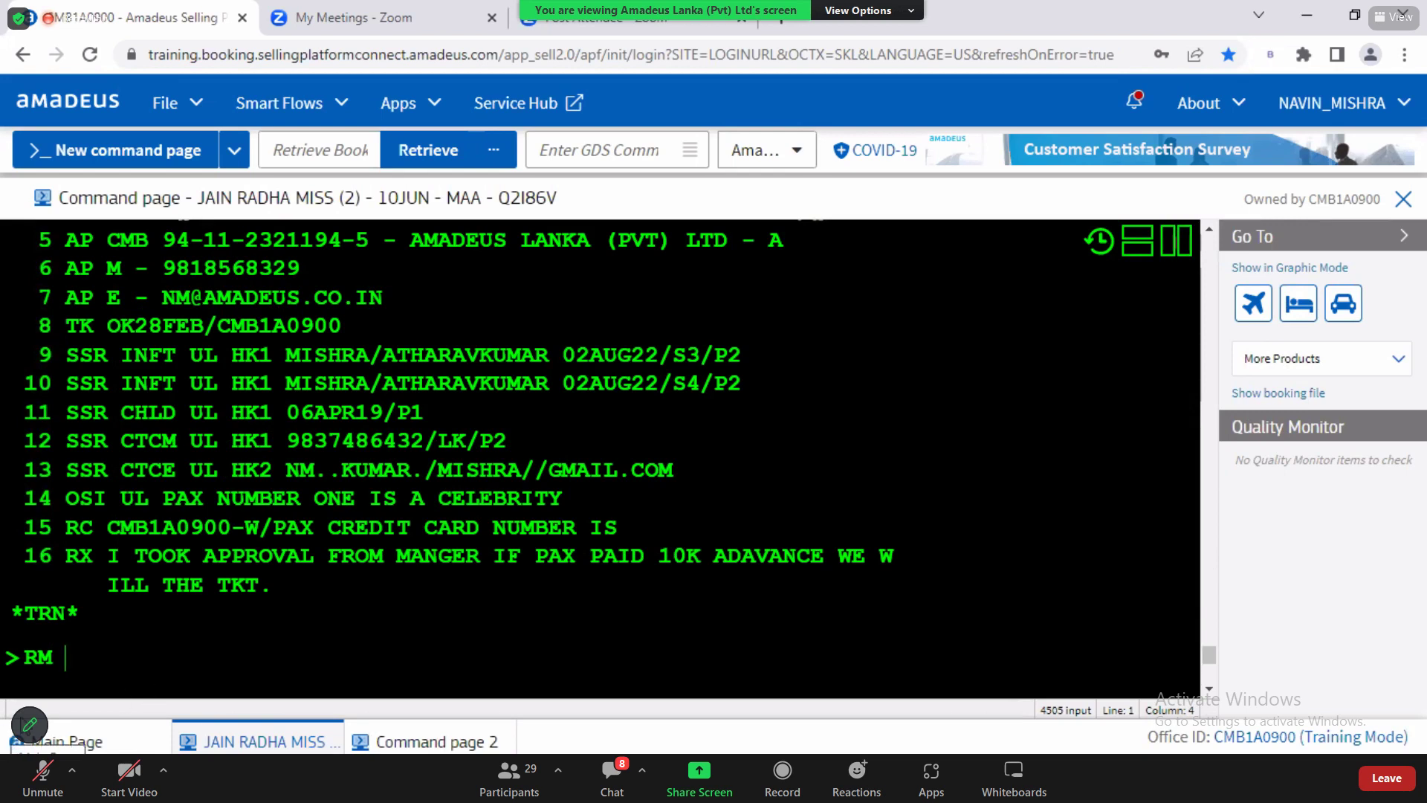
drag(23, 657, 65, 657)
click(65, 657)
double_click(89, 529)
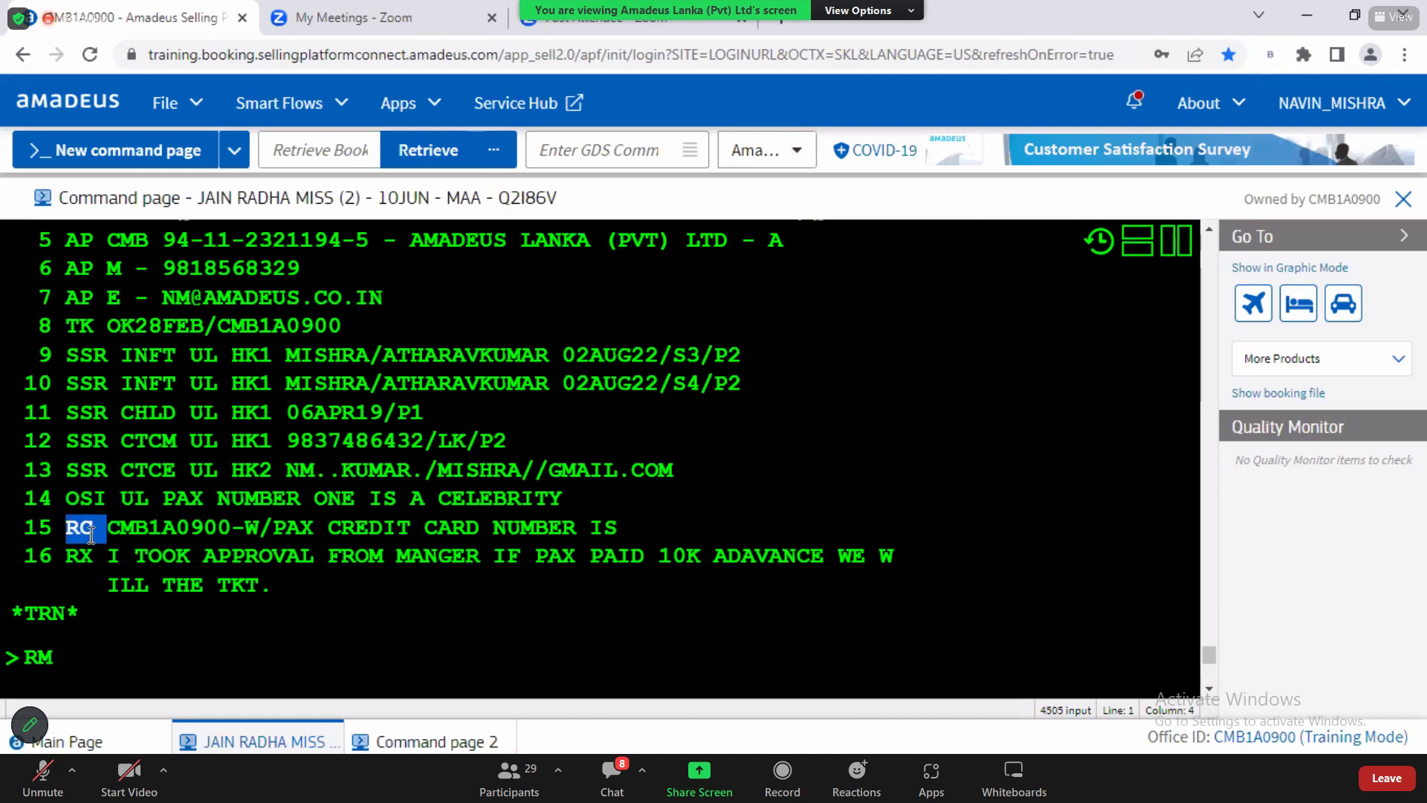
drag(67, 554, 298, 598)
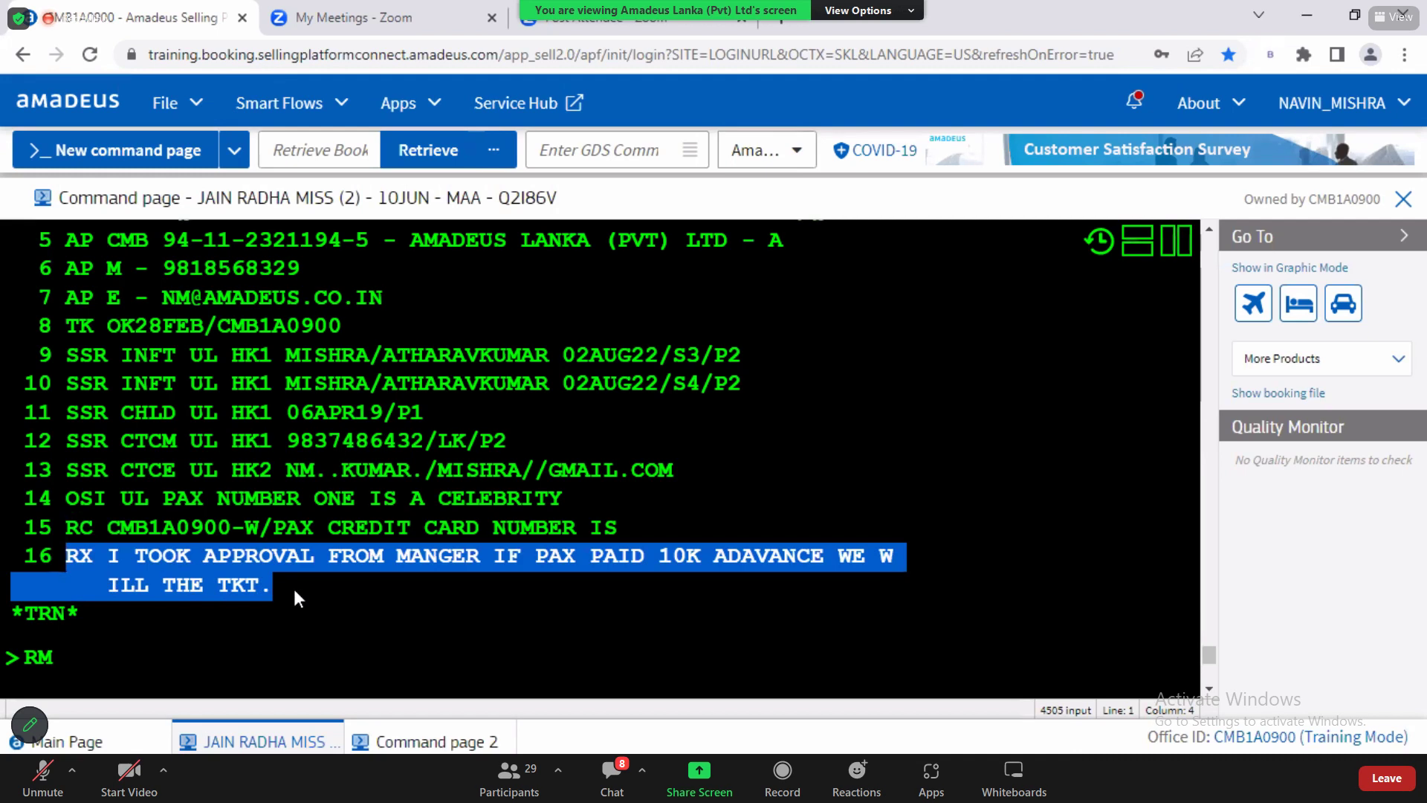
double_click(38, 657)
click(65, 655)
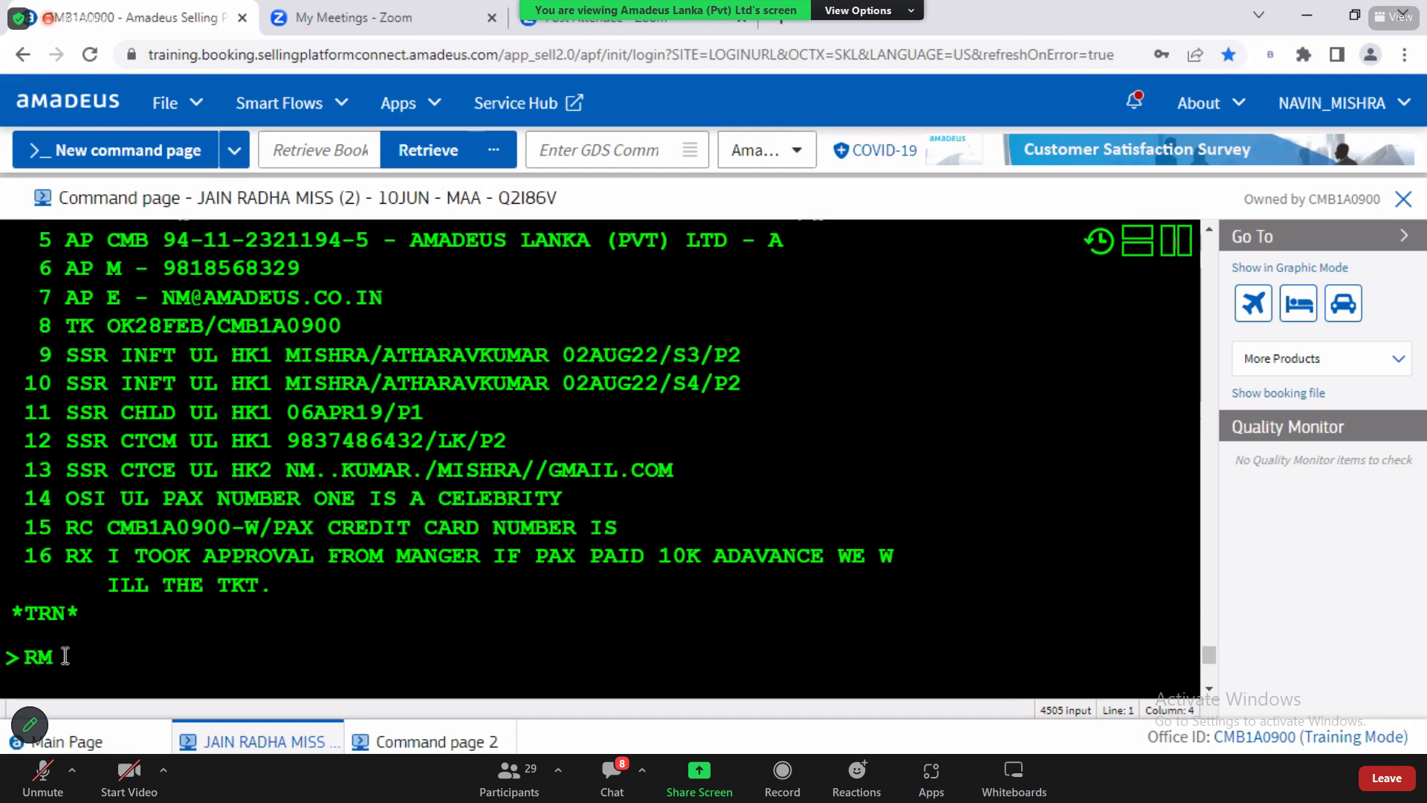
text(PAX DATE CHNAGE )
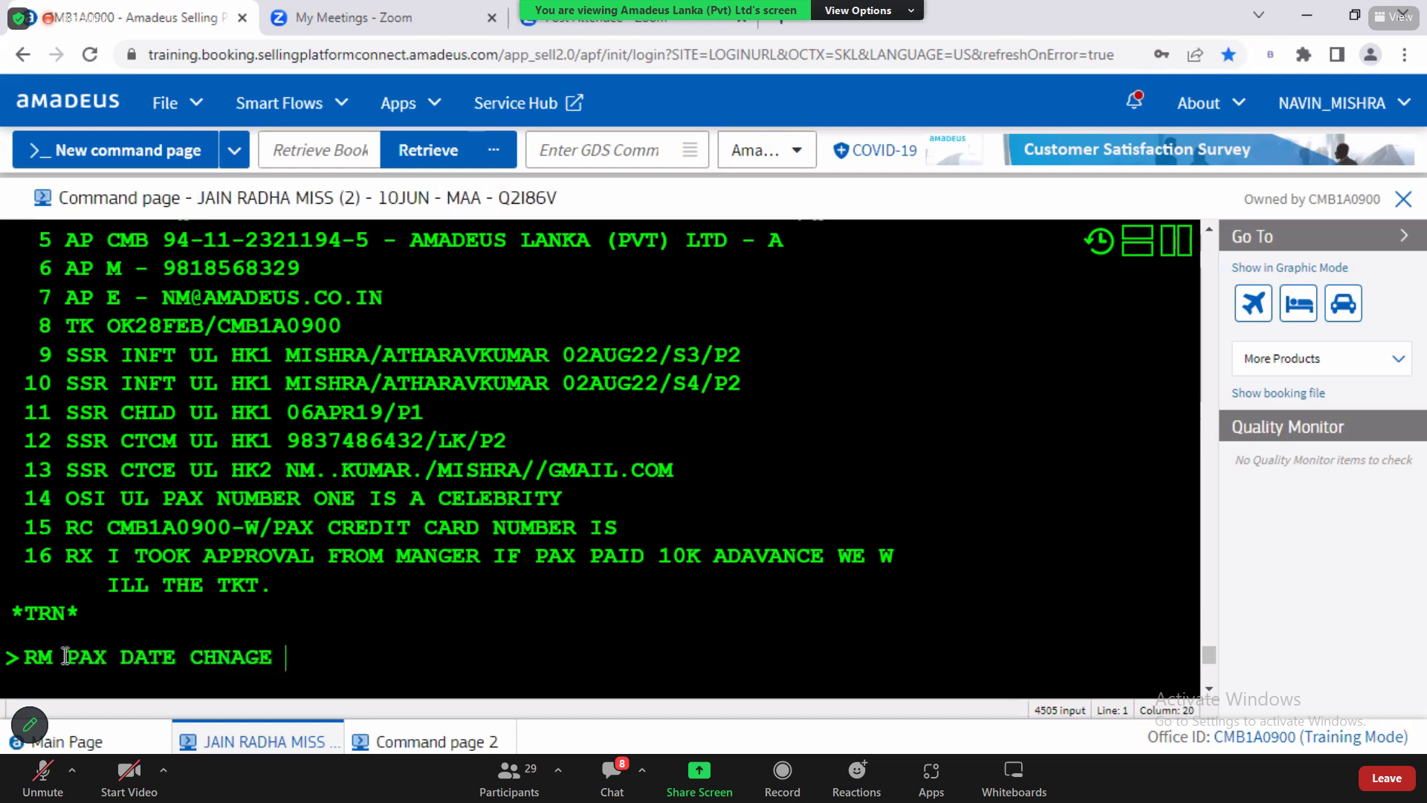
text(PENALTY)
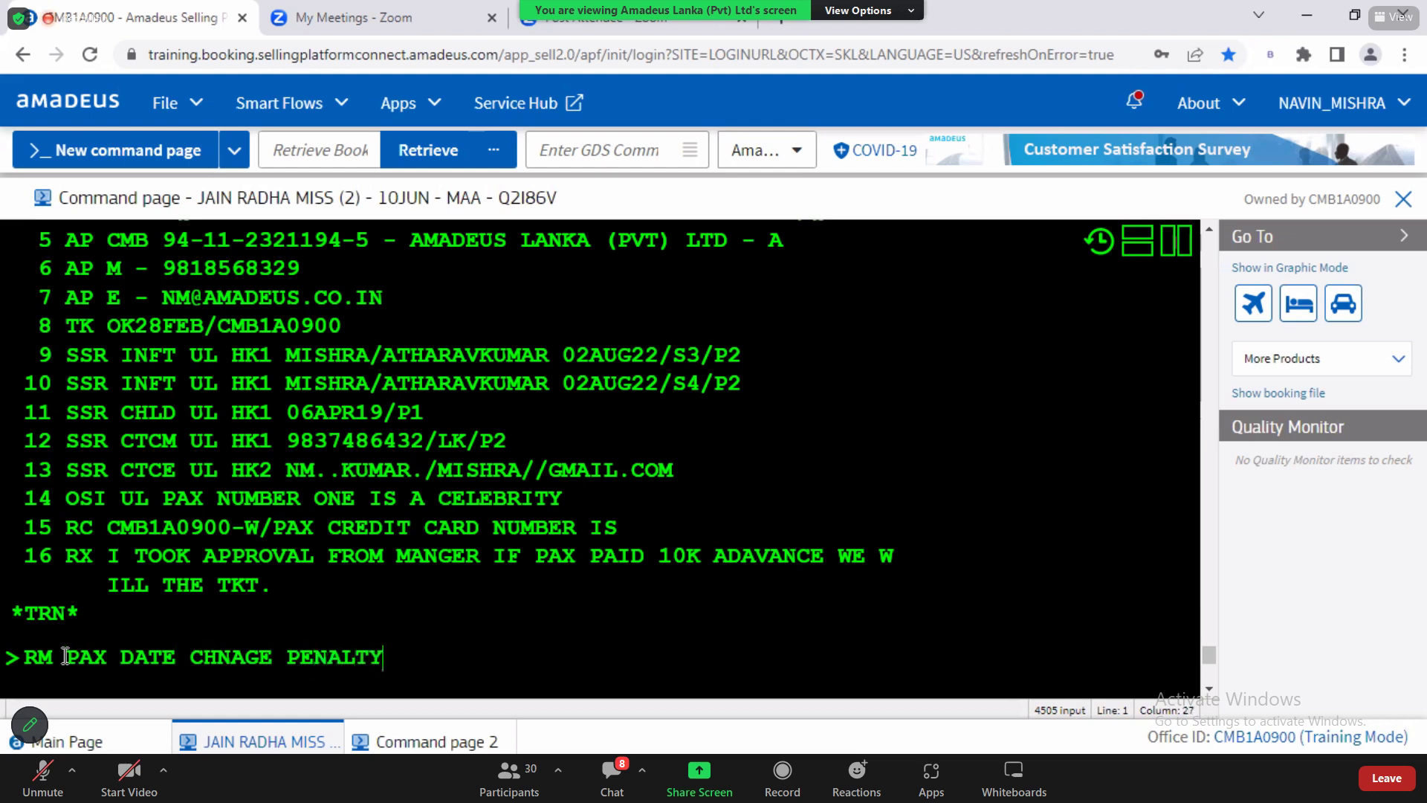
text( IS 1000K)
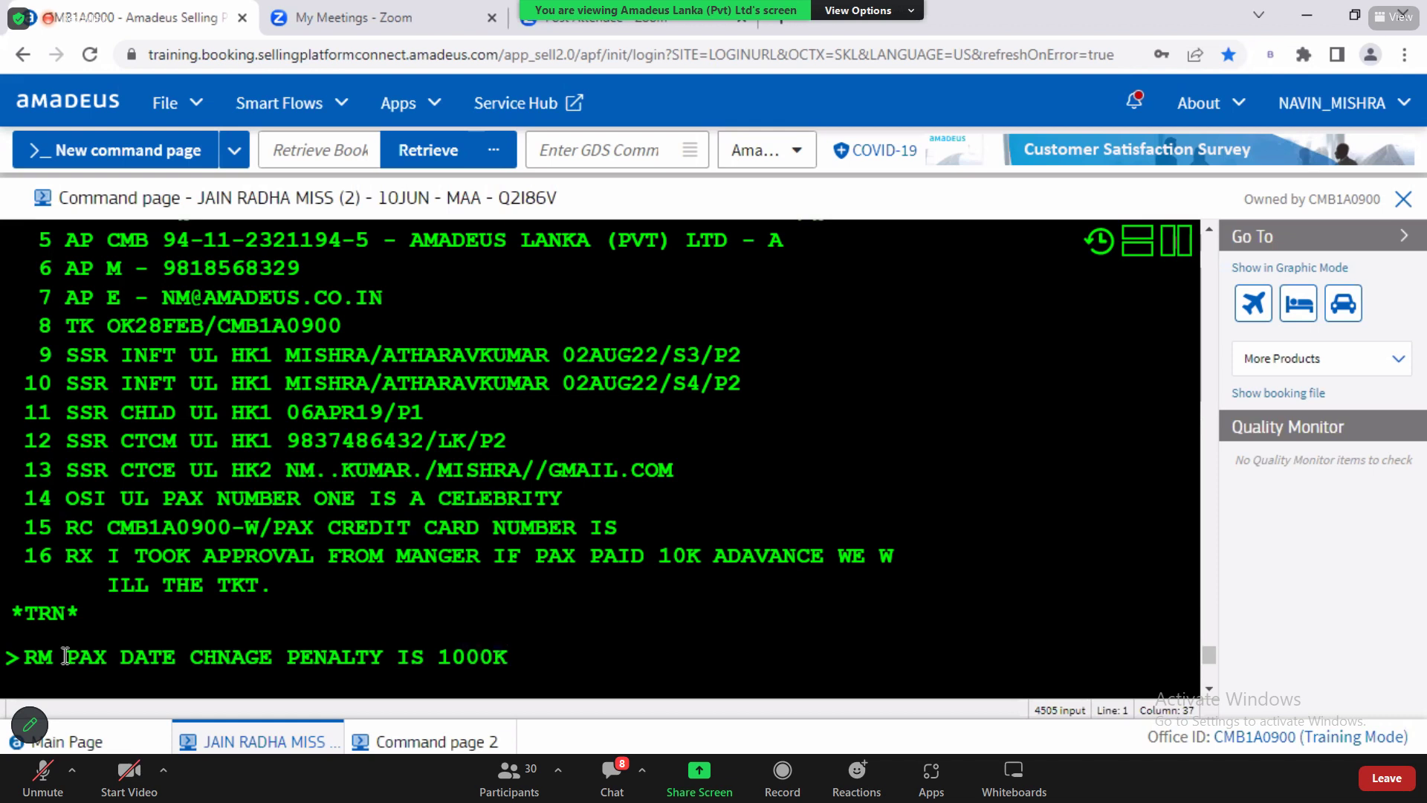
key(Return)
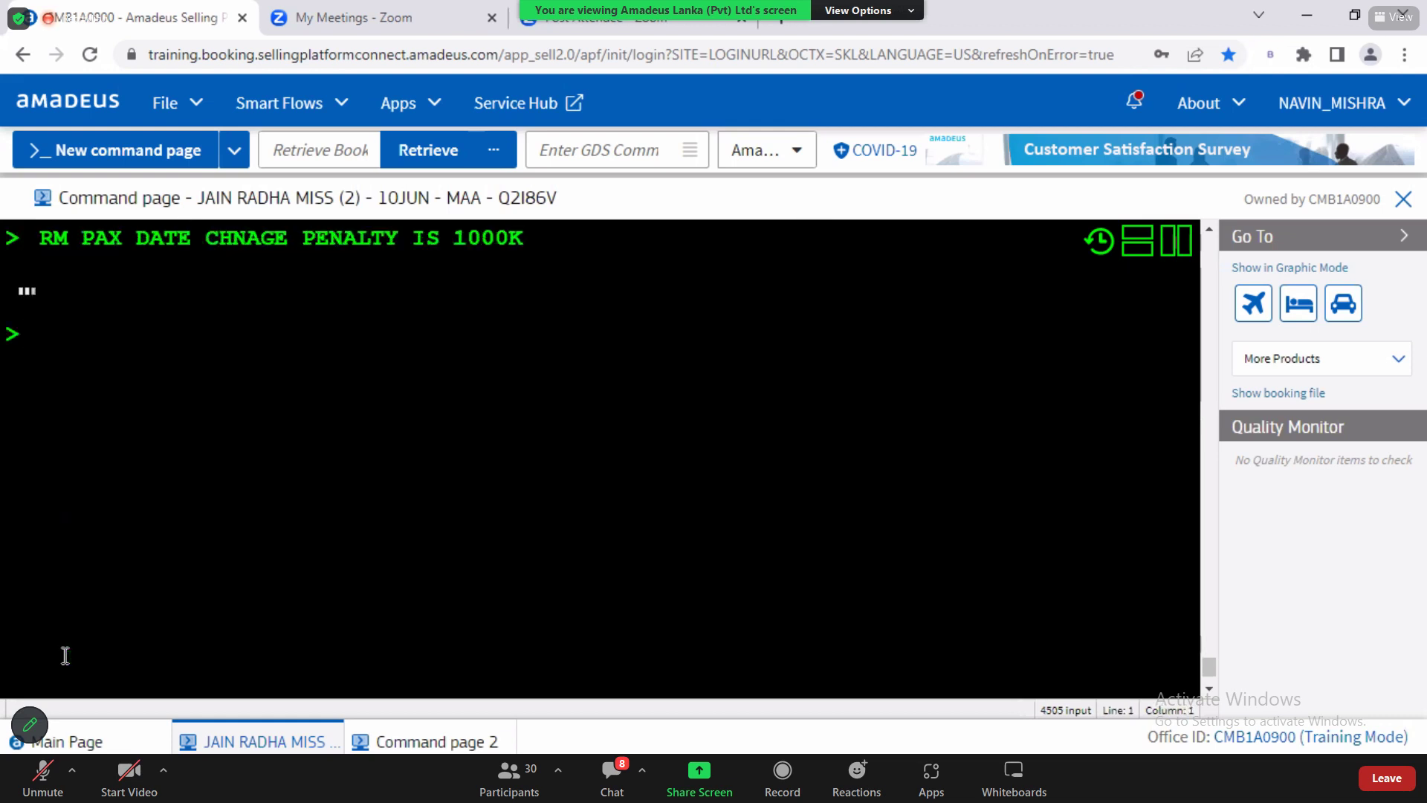
Step: Enter RM TKT IS NON REFUNDABLE and check the two RM remarks on lines 16 and 17
text(RM TKT IS NON RE)
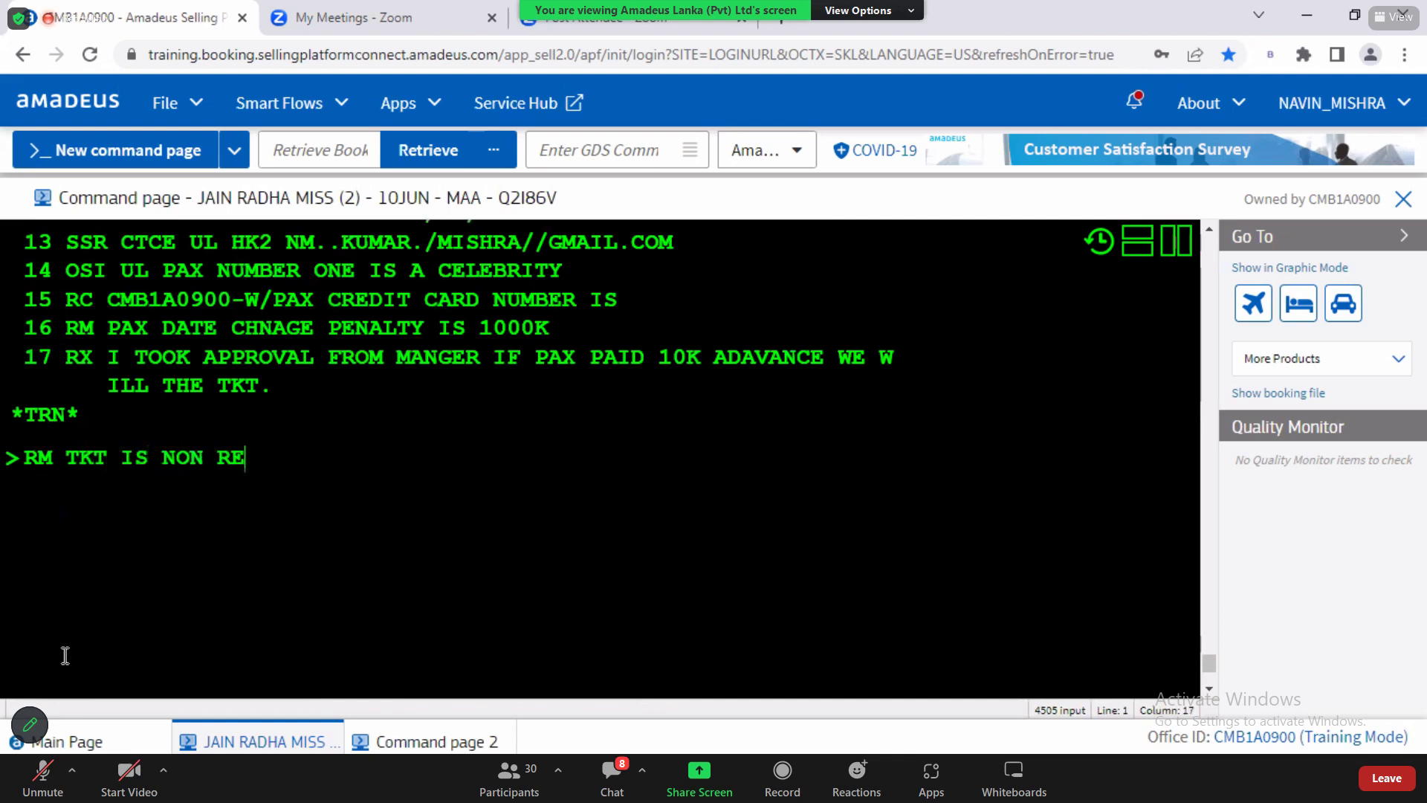
text(FUNDABLE)
key(Return)
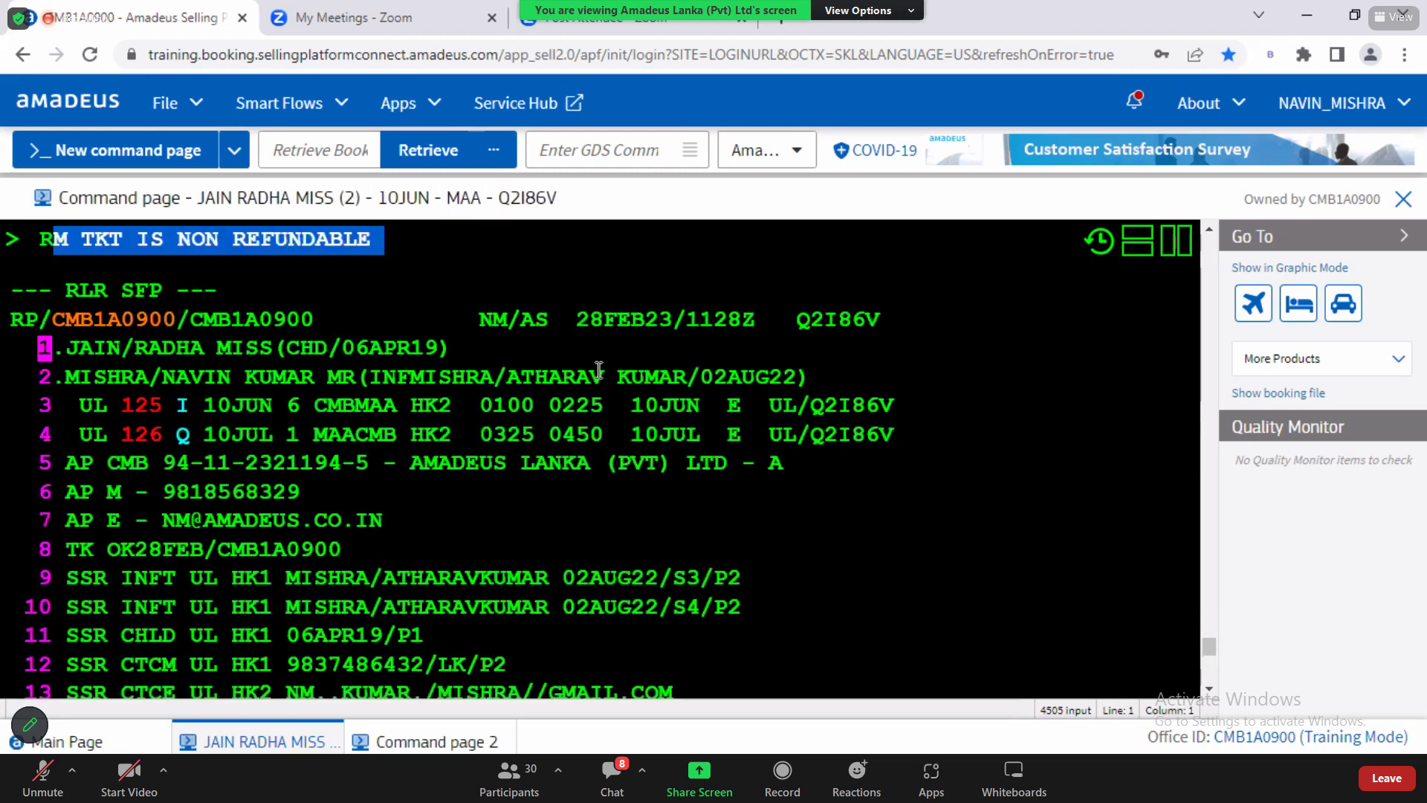
click(1209, 689)
scroll(1211, 695, down, 3)
drag(162, 418, 541, 385)
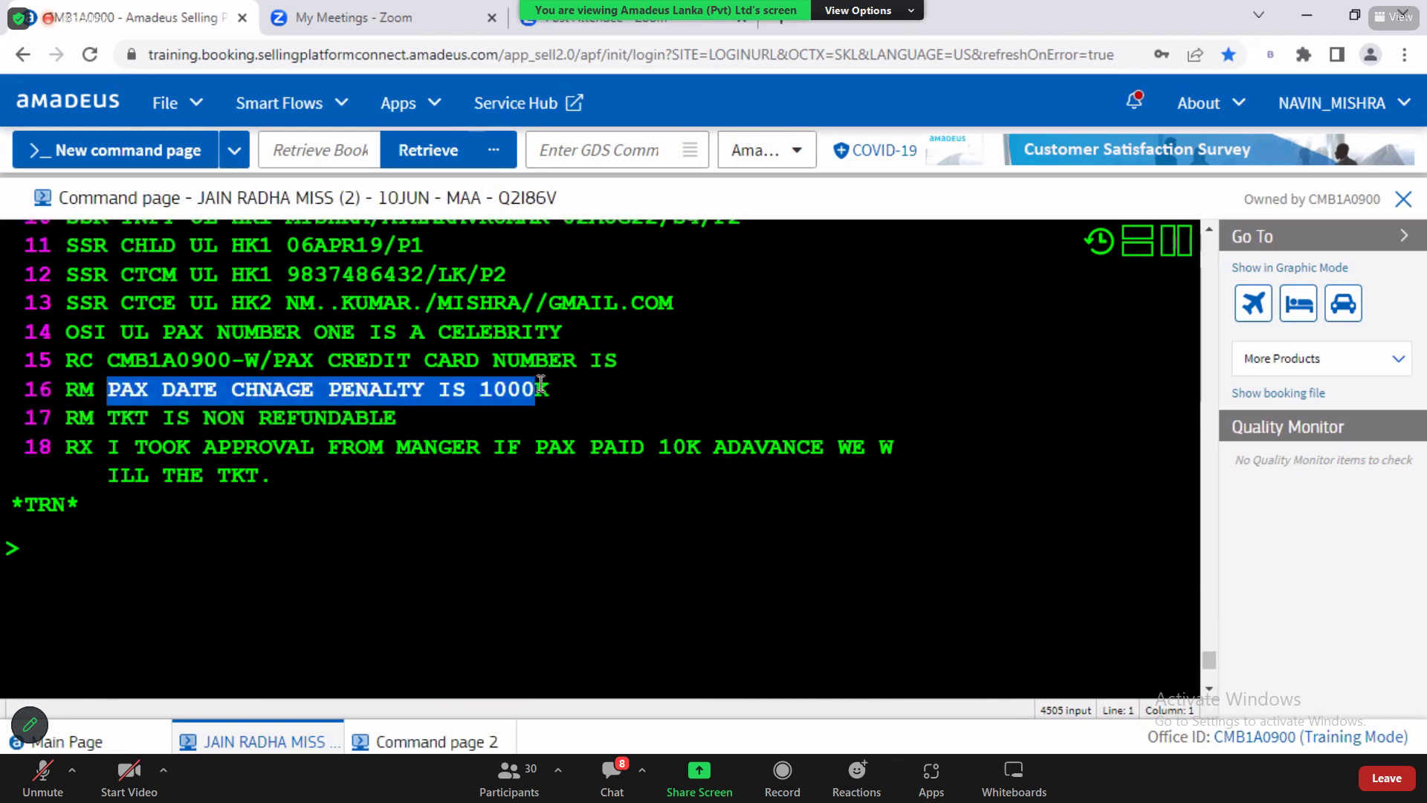
click(128, 546)
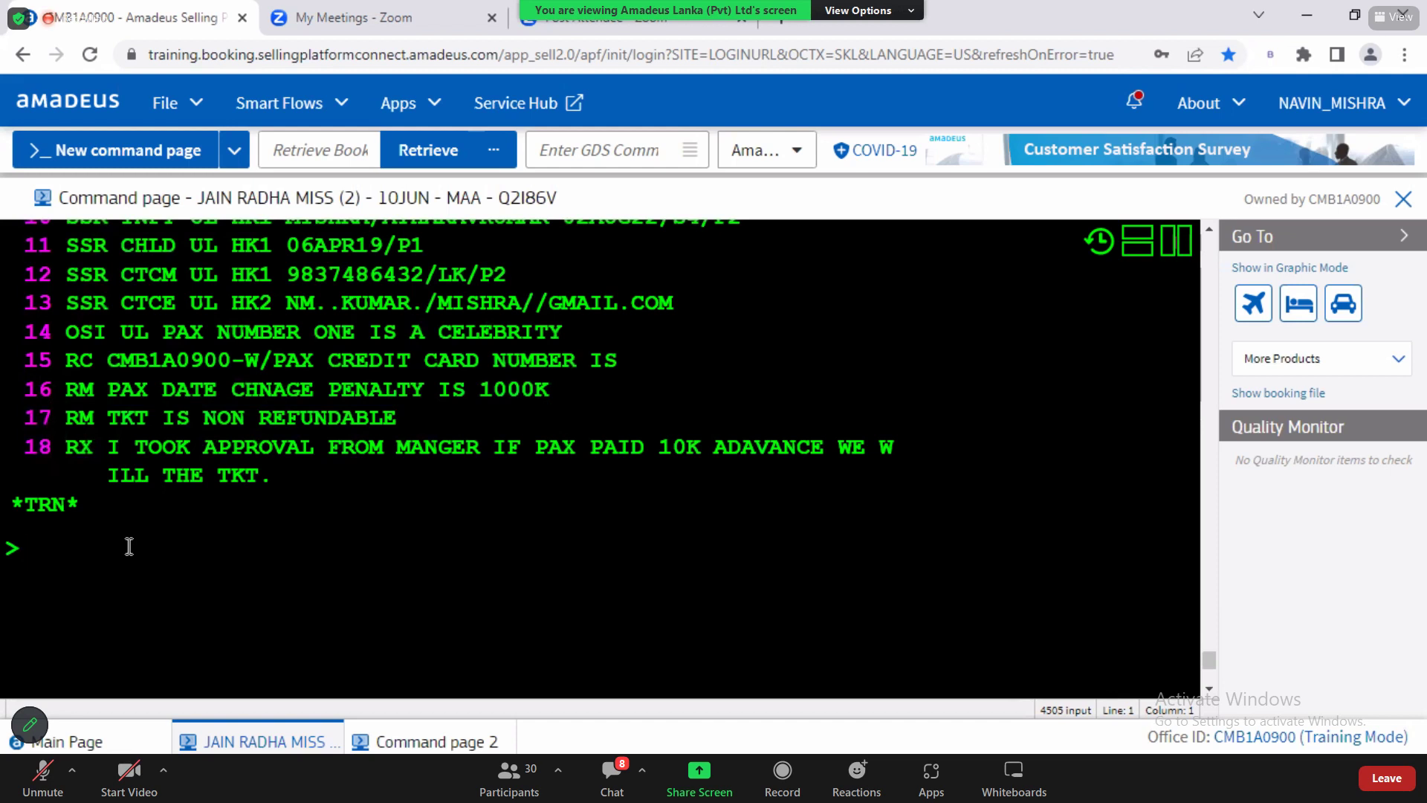
drag(65, 388, 406, 426)
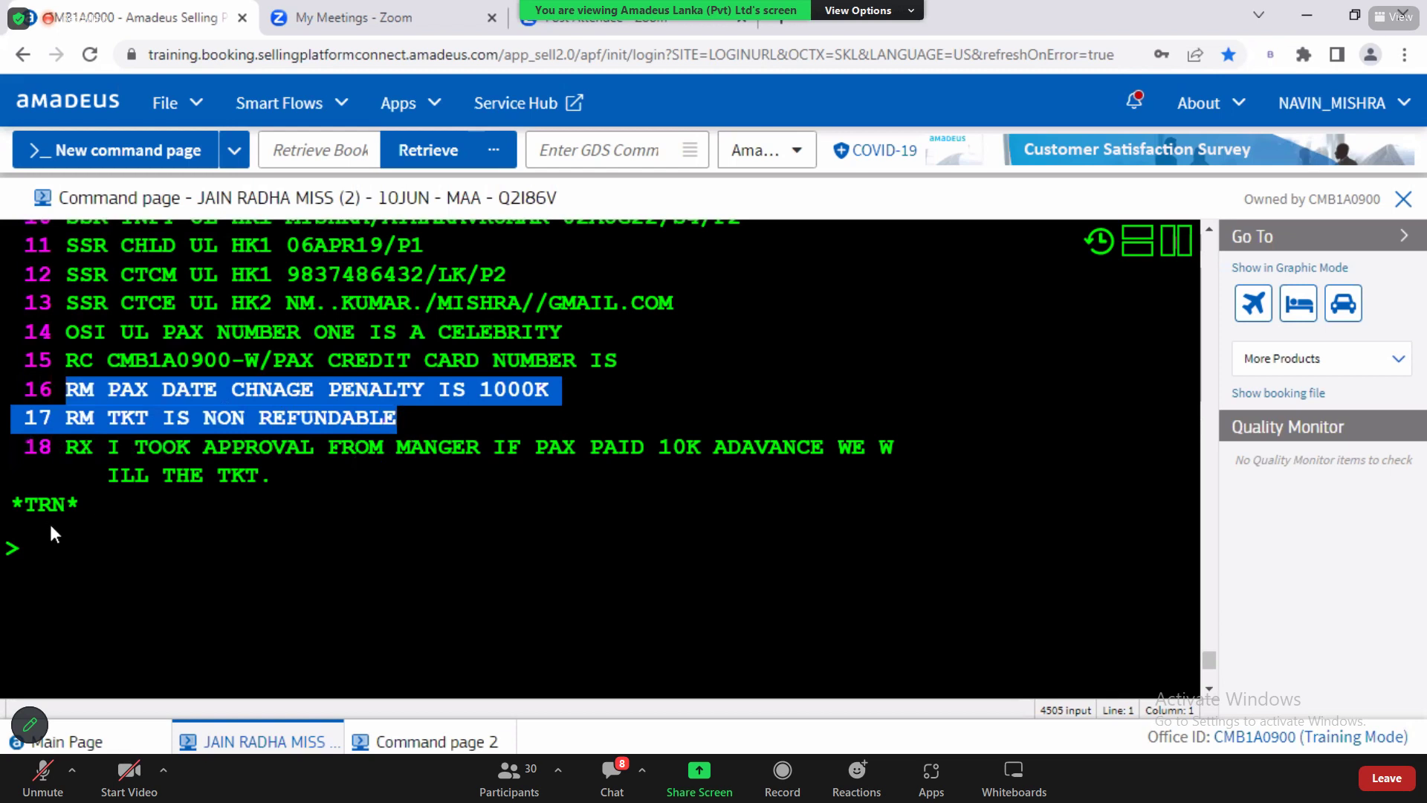
click(56, 553)
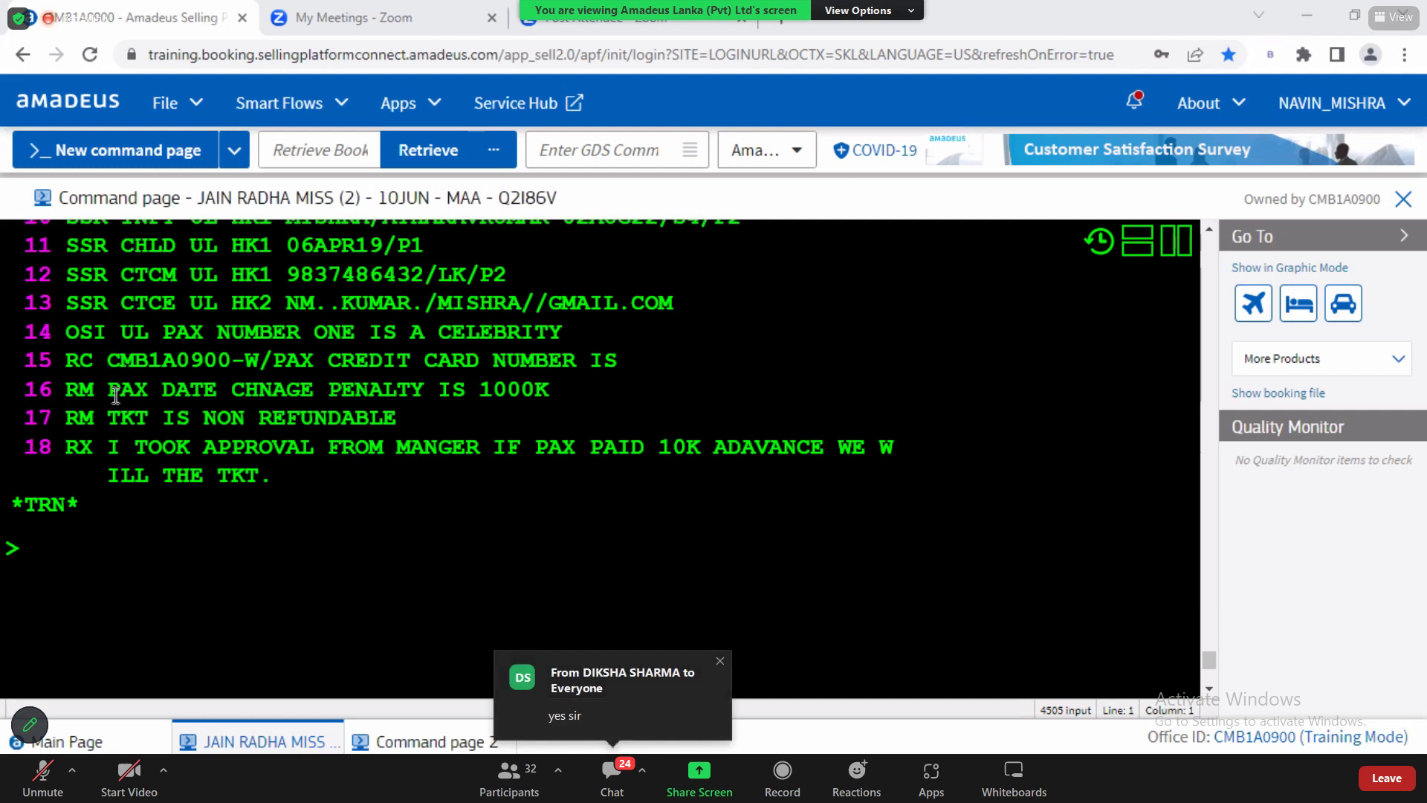
Step: Highlight the RC remark on line 15 with office CMB1A0900, then show the accessible office IDs
drag(66, 361, 231, 363)
click(171, 363)
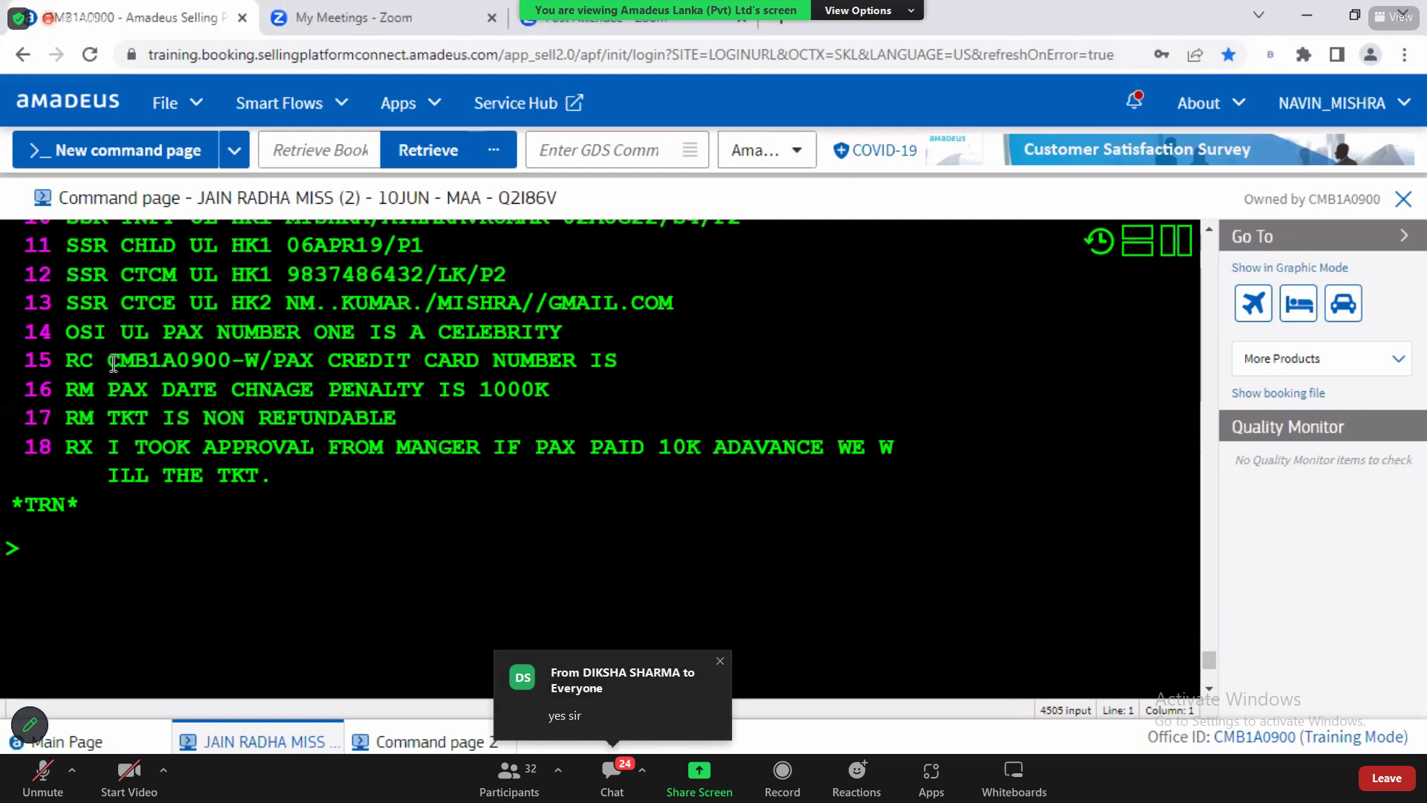
drag(110, 362, 654, 368)
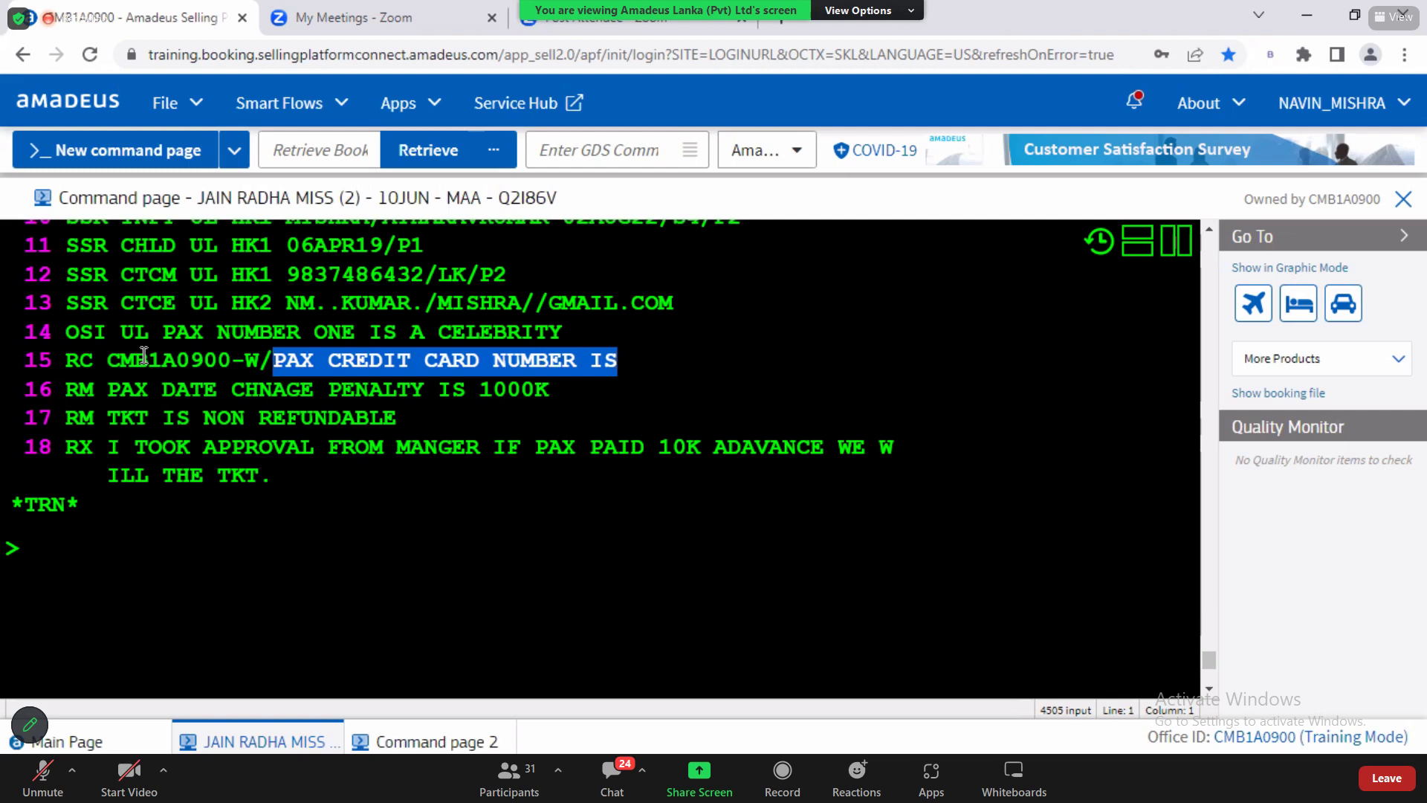
drag(69, 360, 640, 362)
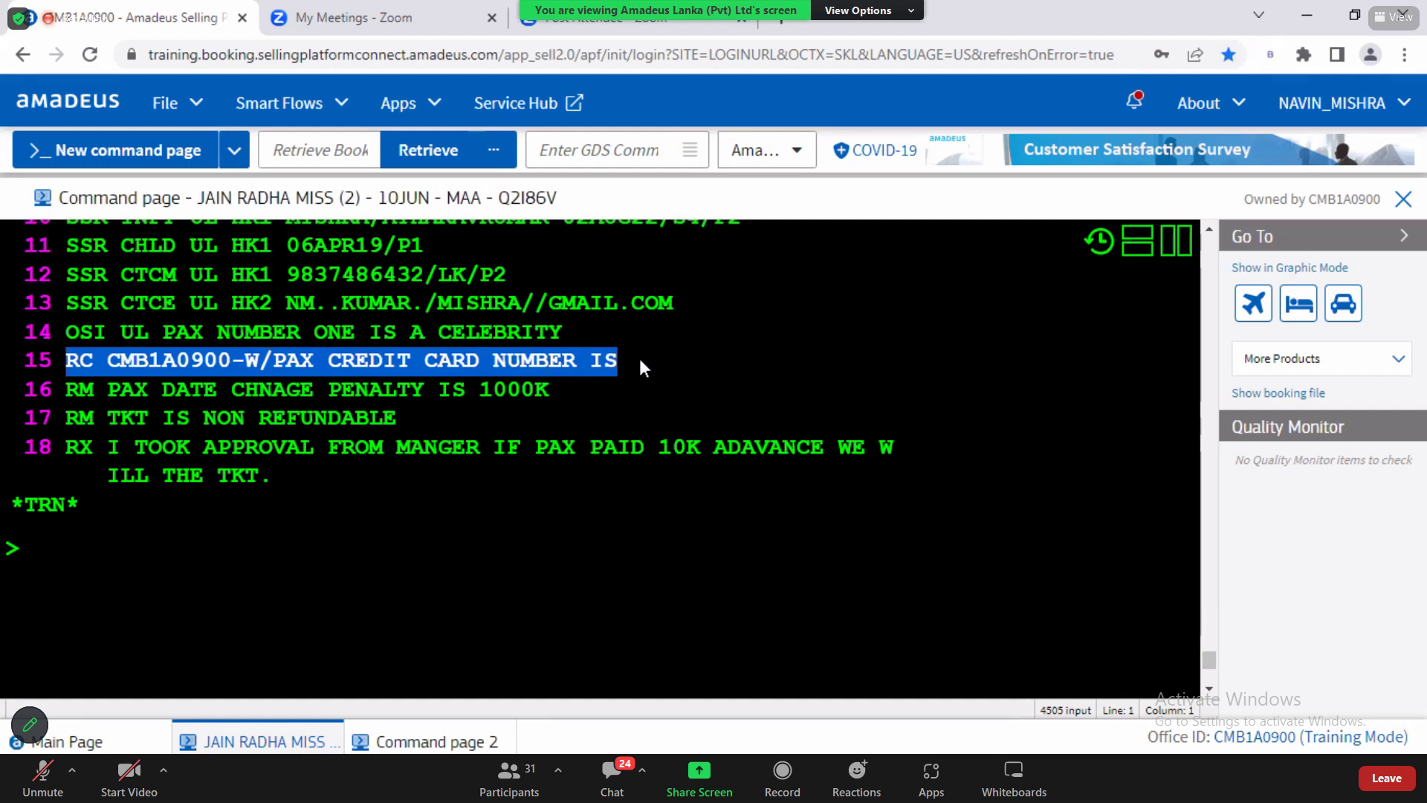
click(1241, 740)
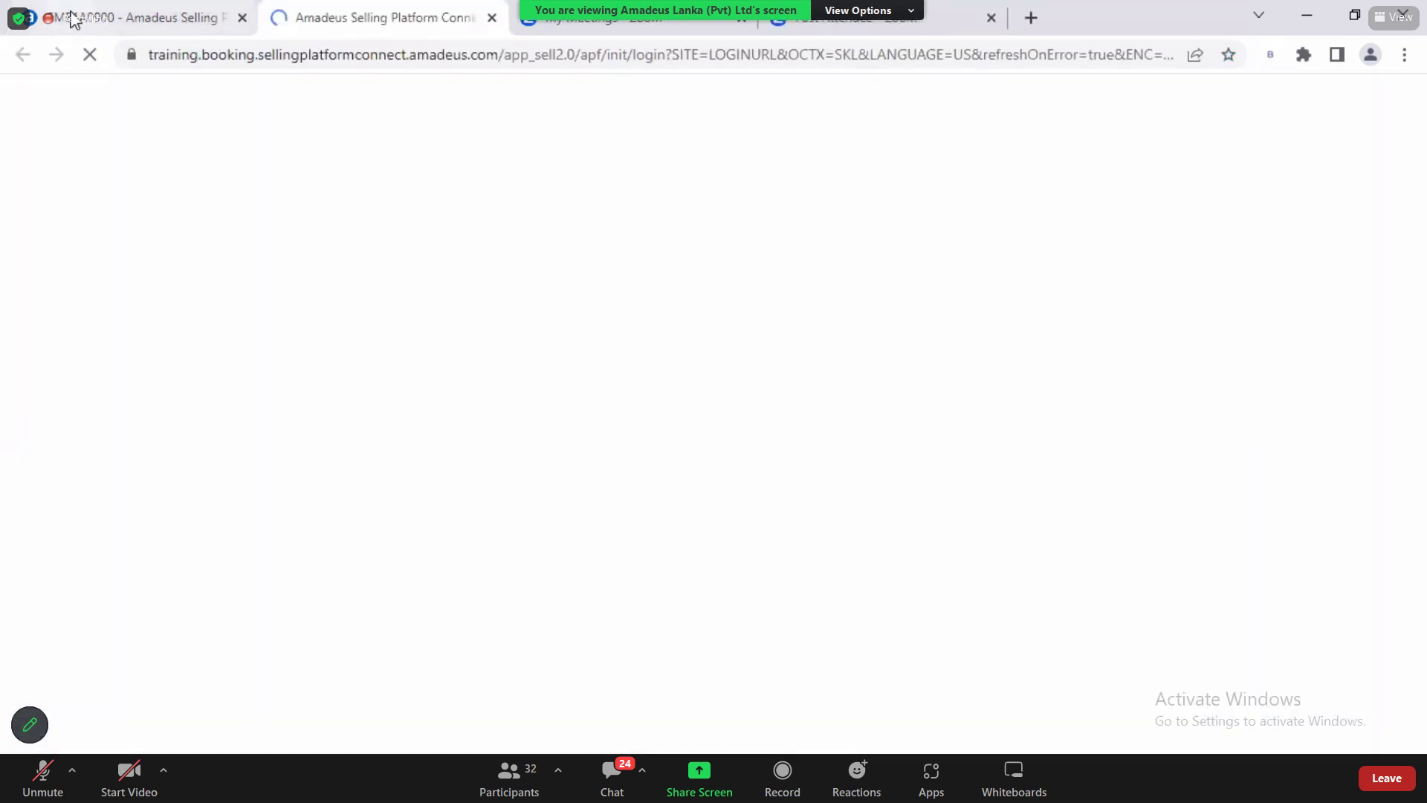
click(72, 19)
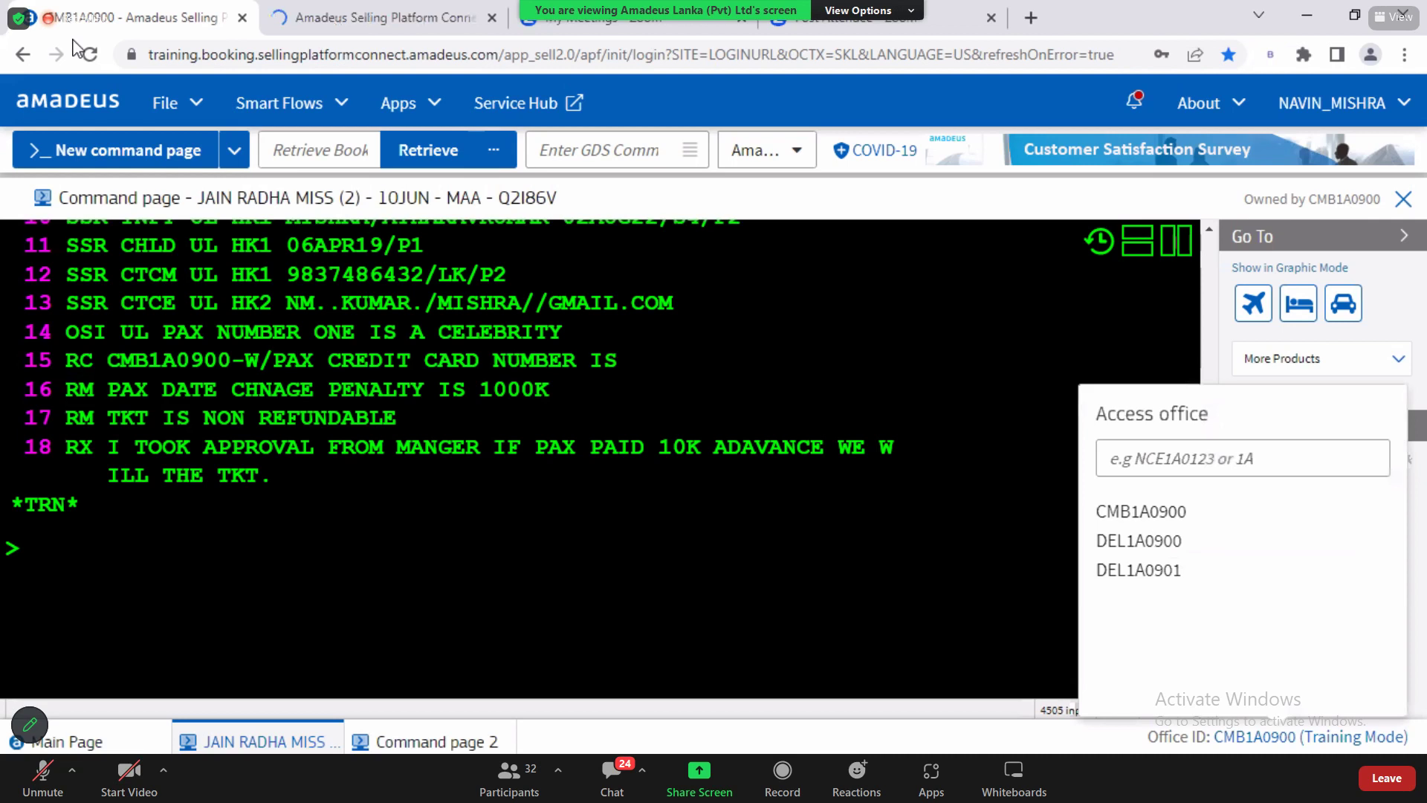
click(50, 541)
text(RF N)
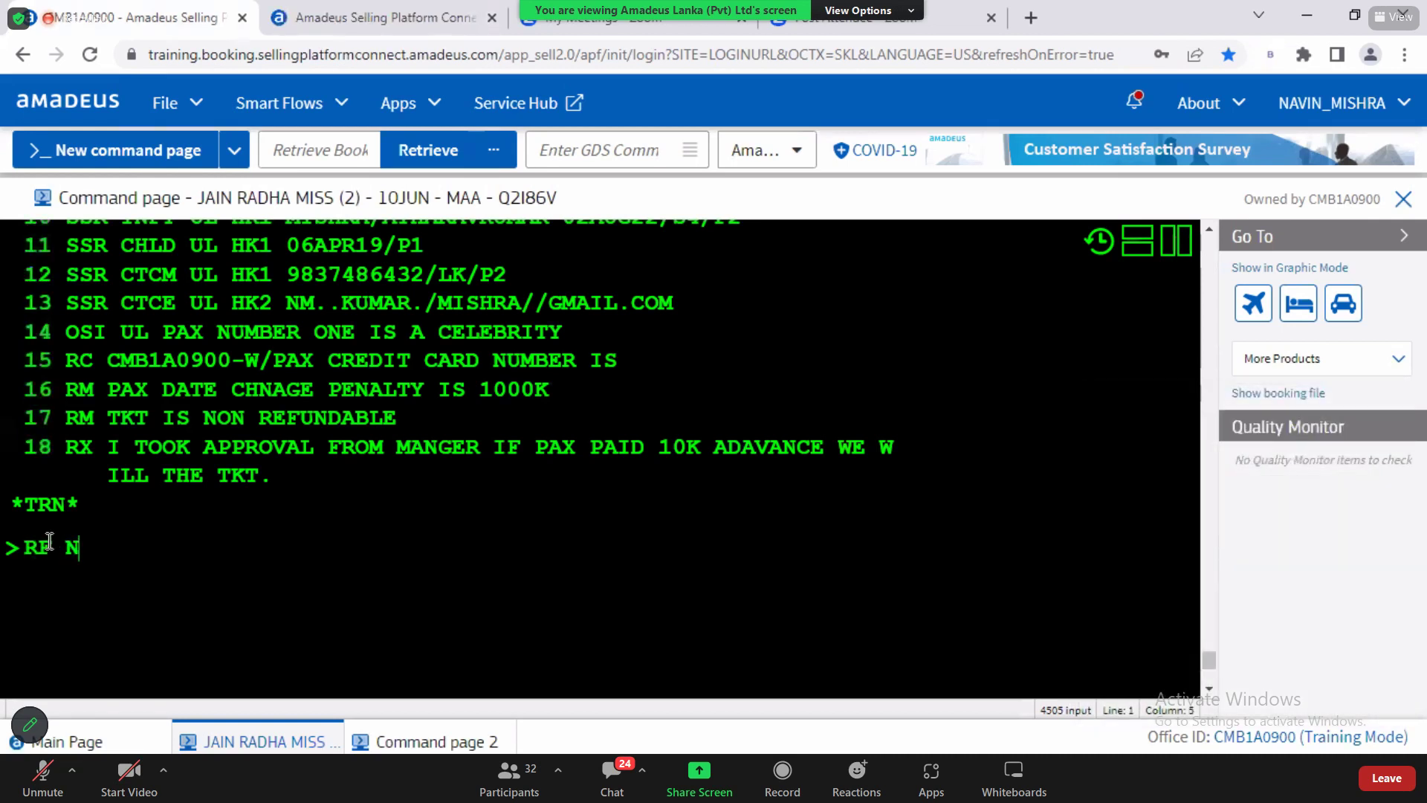
text(;ER)
key(Return)
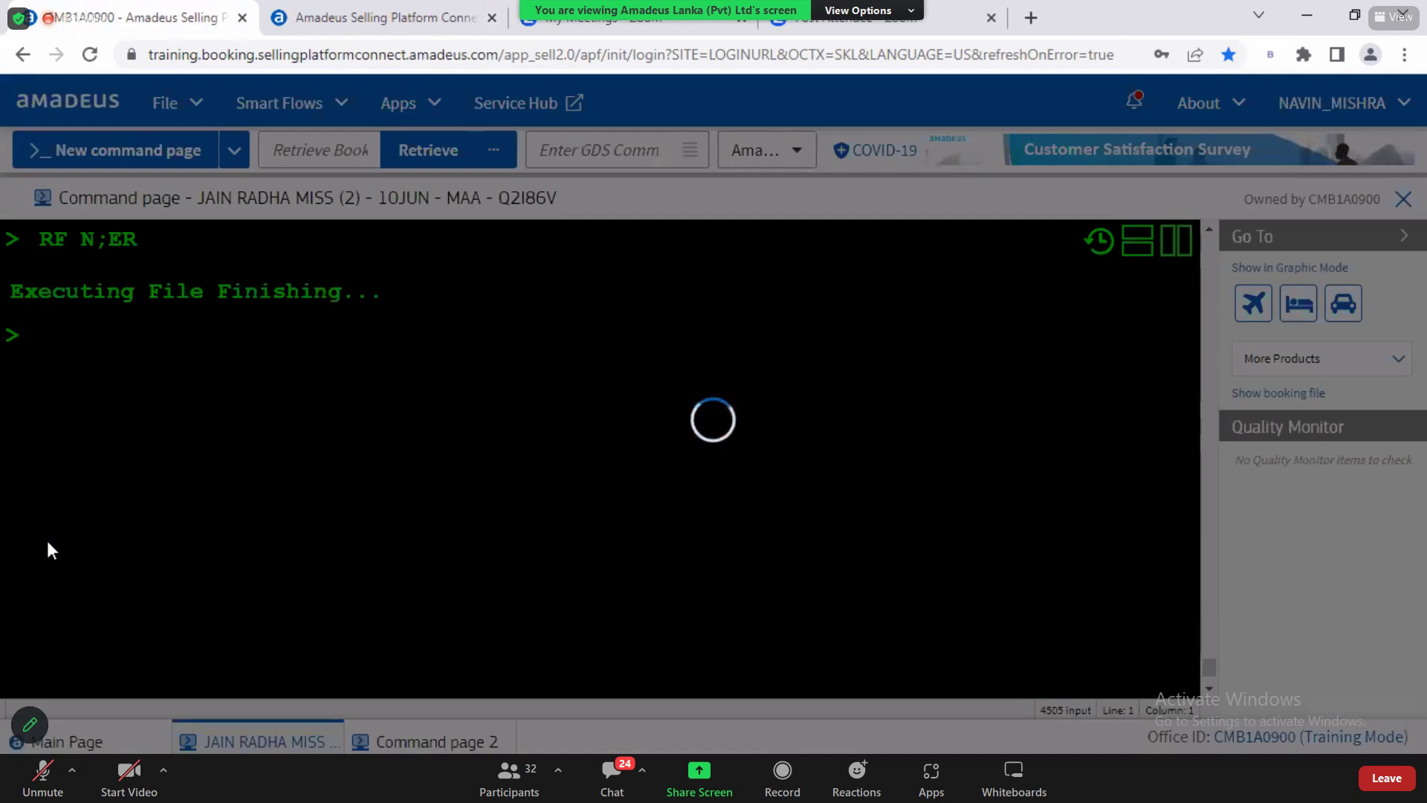
text(ER)
key(Return)
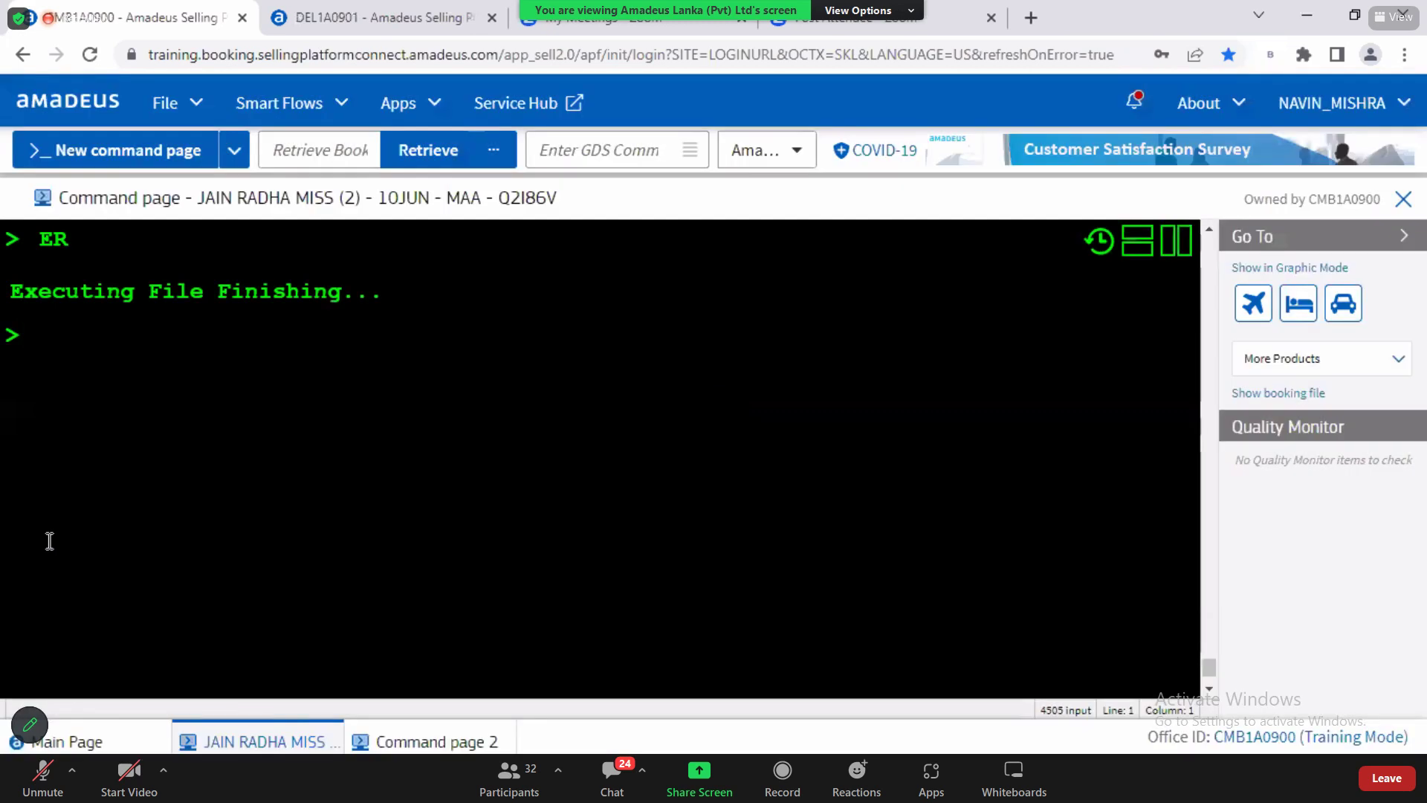
key(ctrl+Tab)
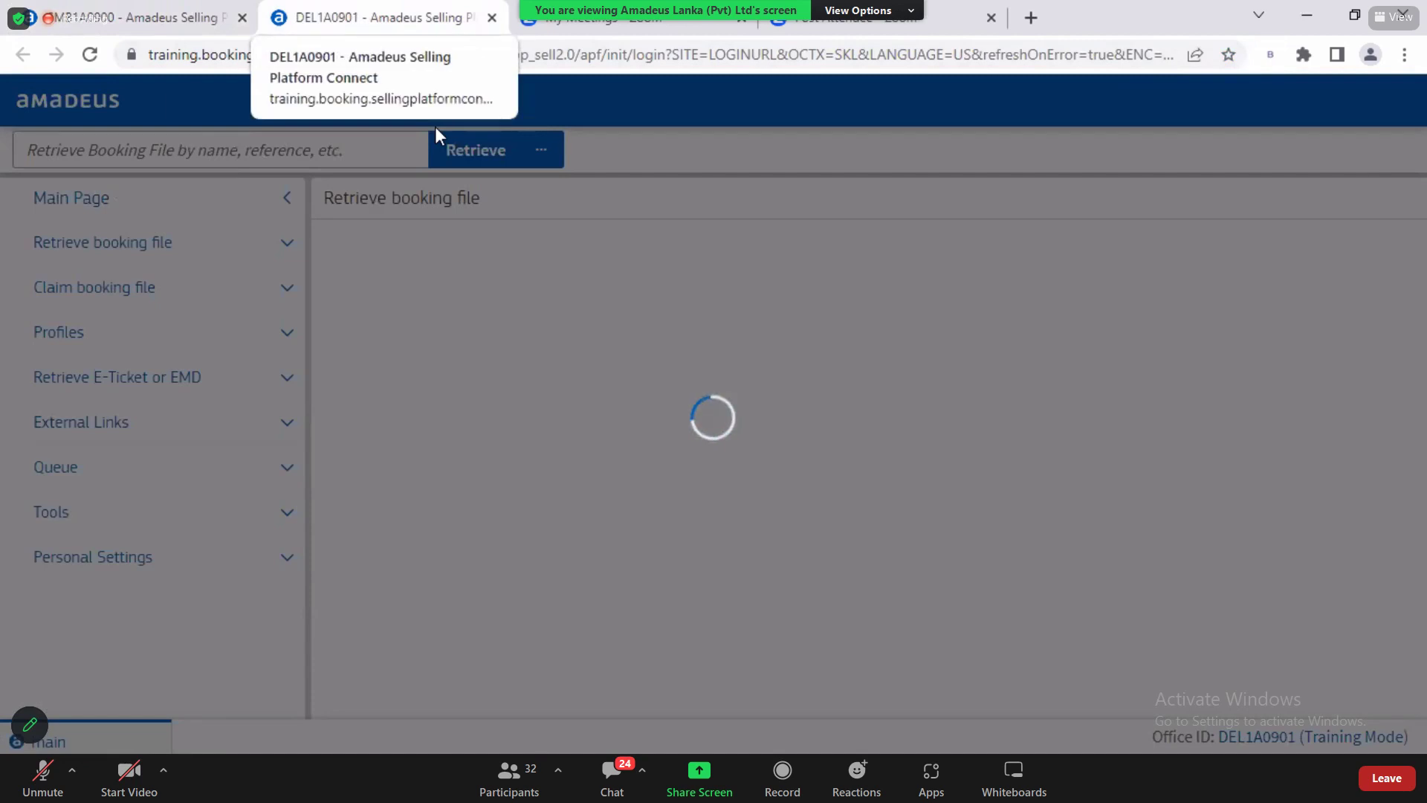
click(134, 17)
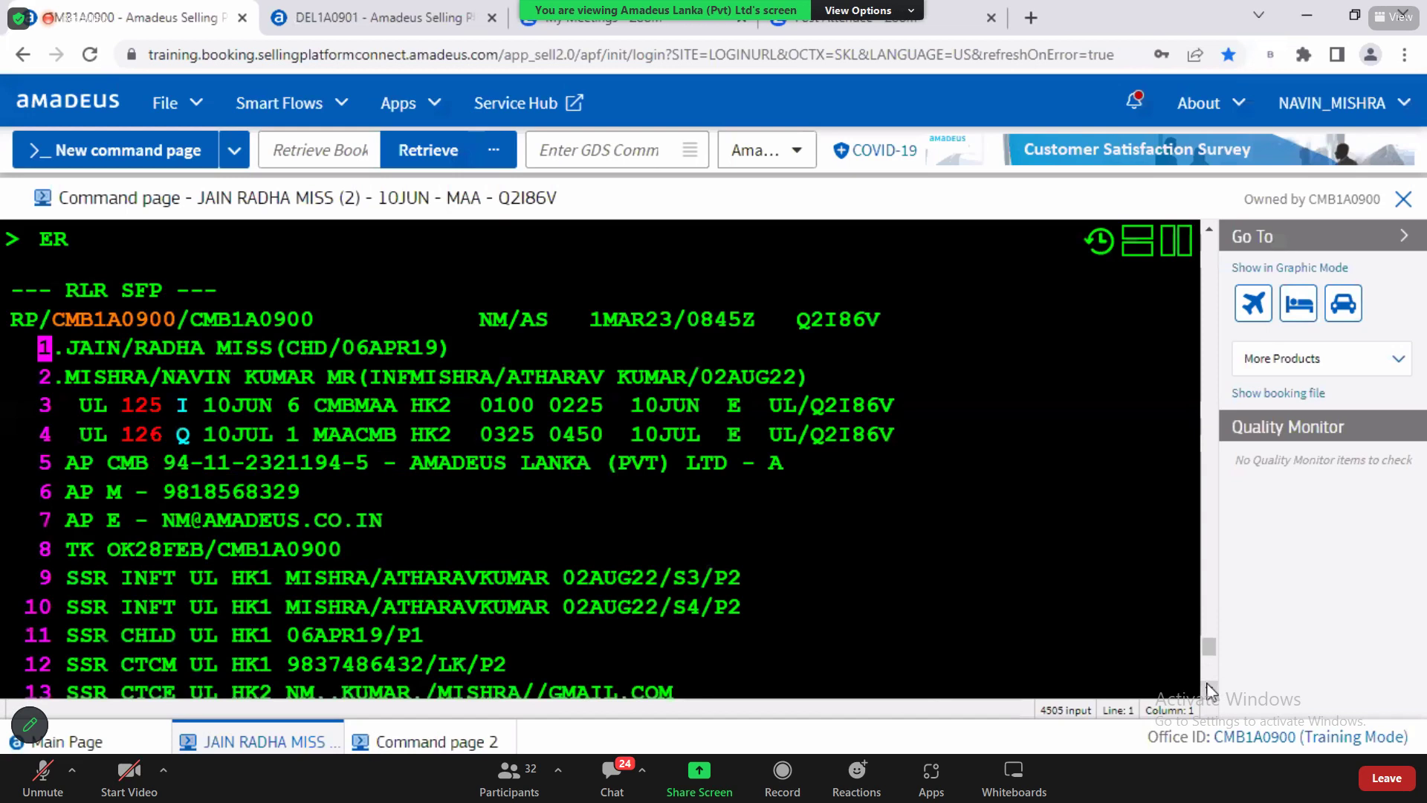
scroll(1206, 691, down, 2)
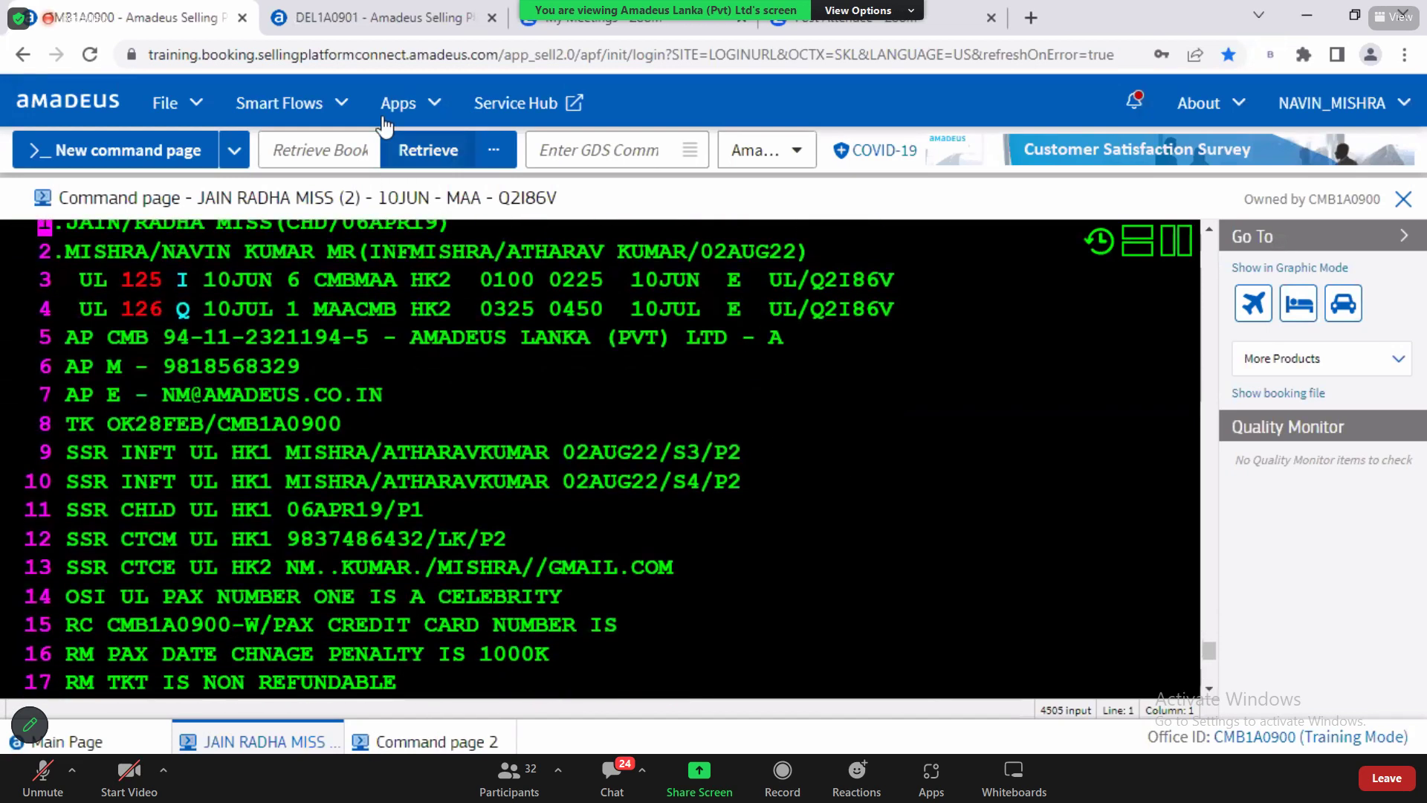
key(ctrl+Tab)
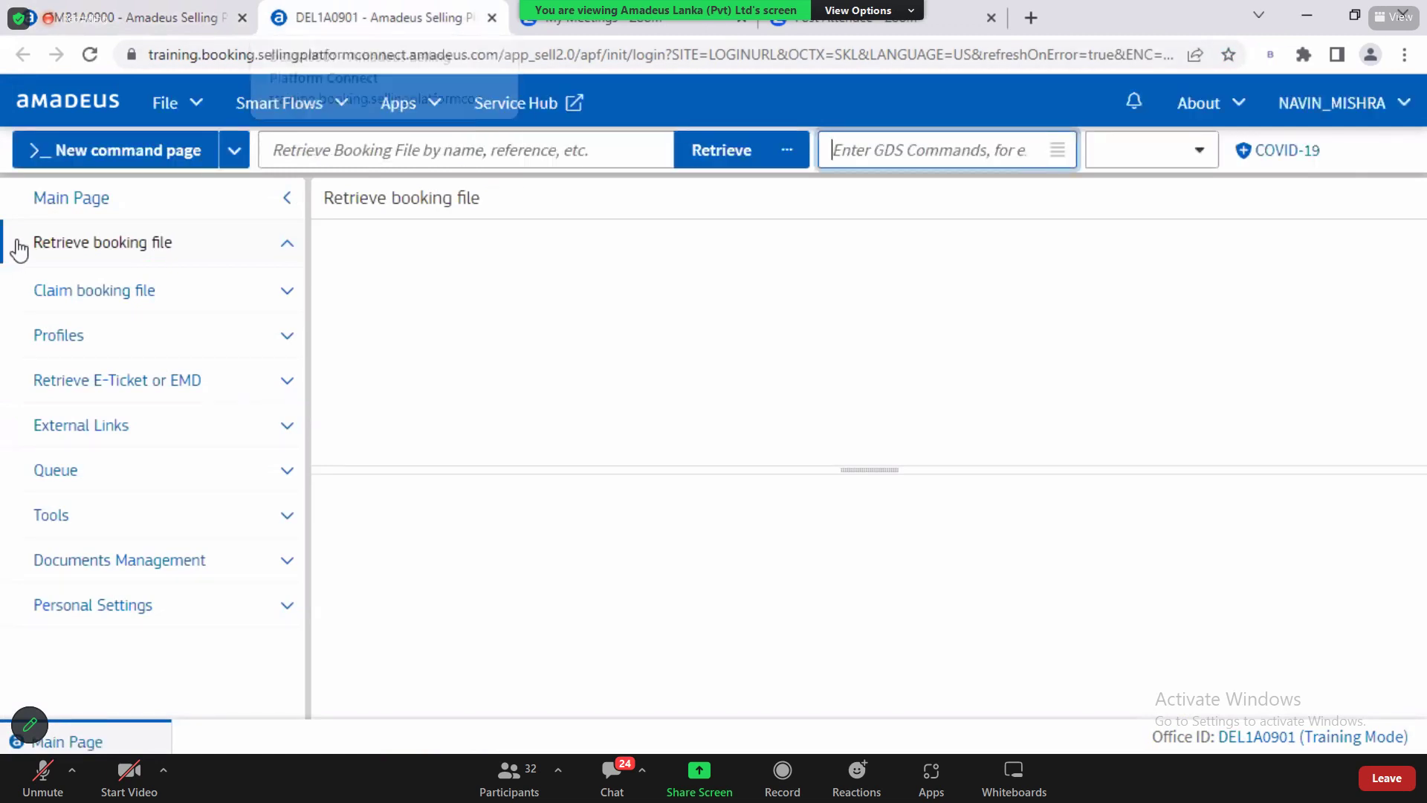
click(98, 150)
key(ctrl+shift+Tab)
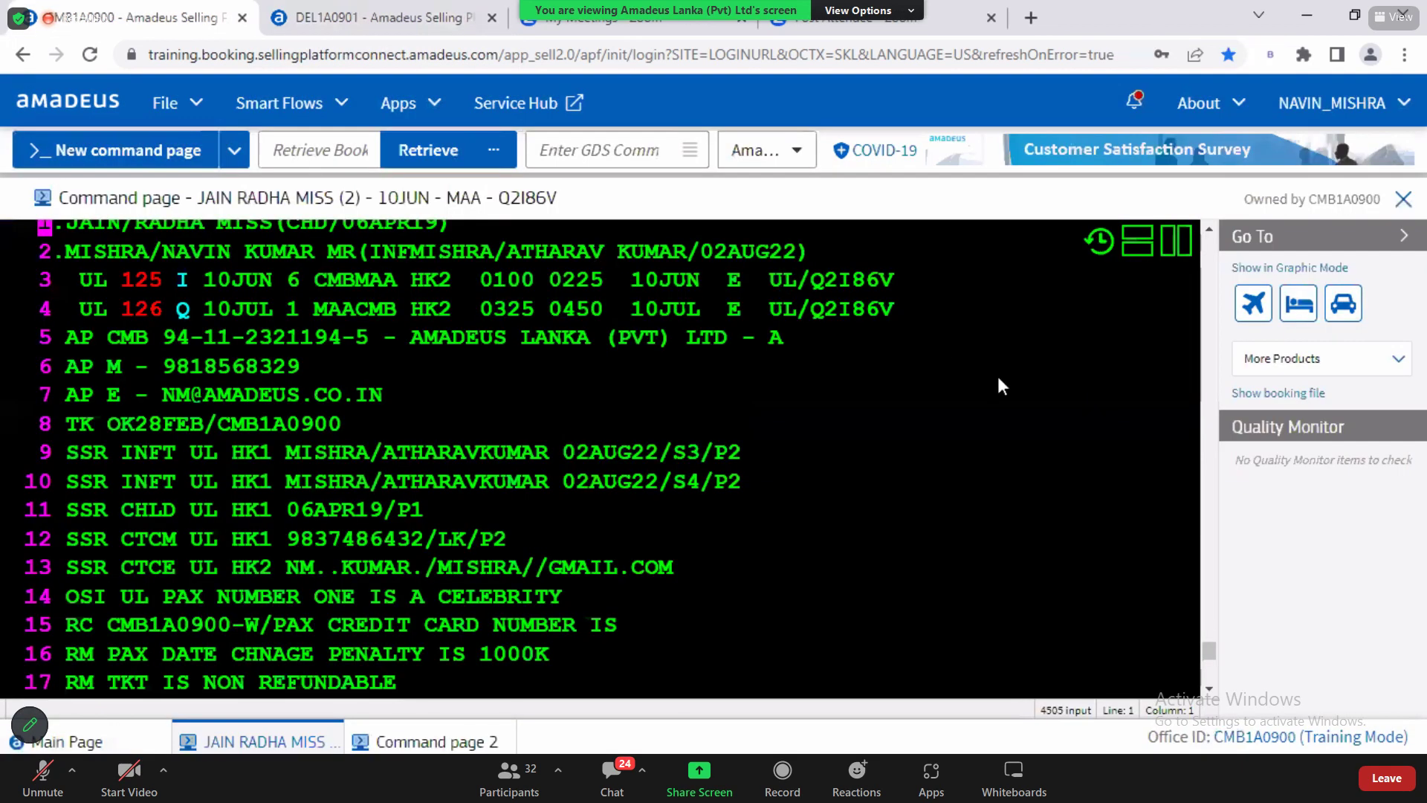
scroll(953, 473, up, 2)
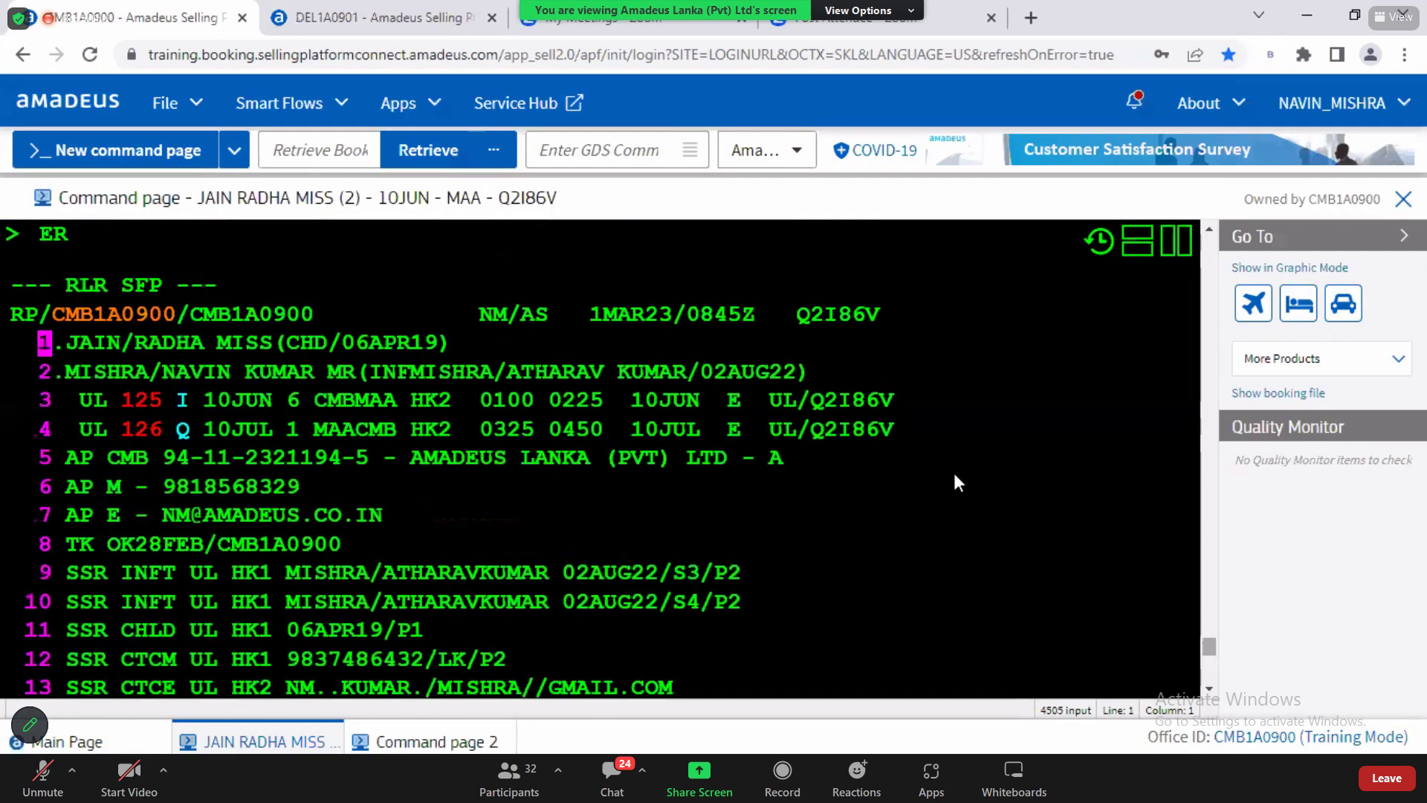
drag(800, 316, 884, 312)
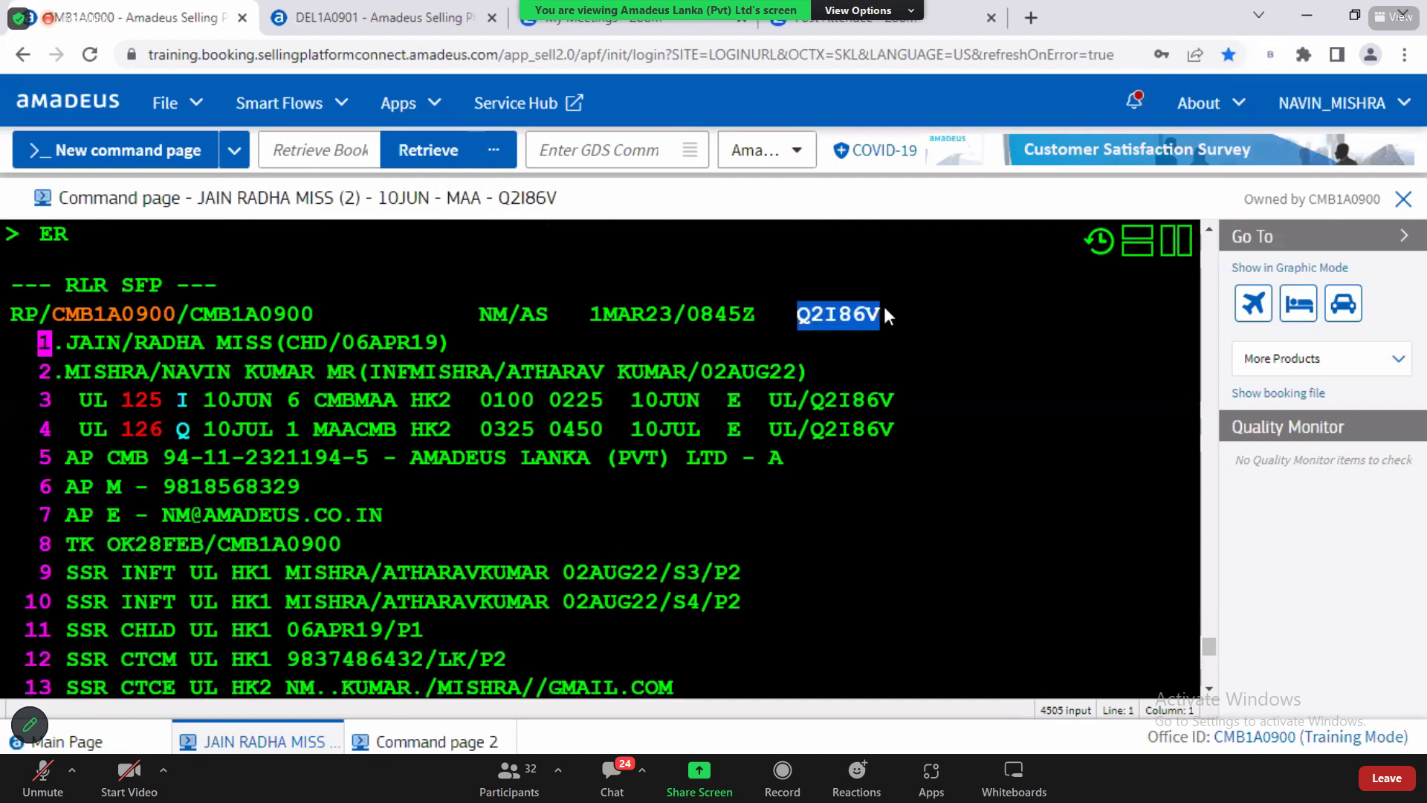
click(351, 17)
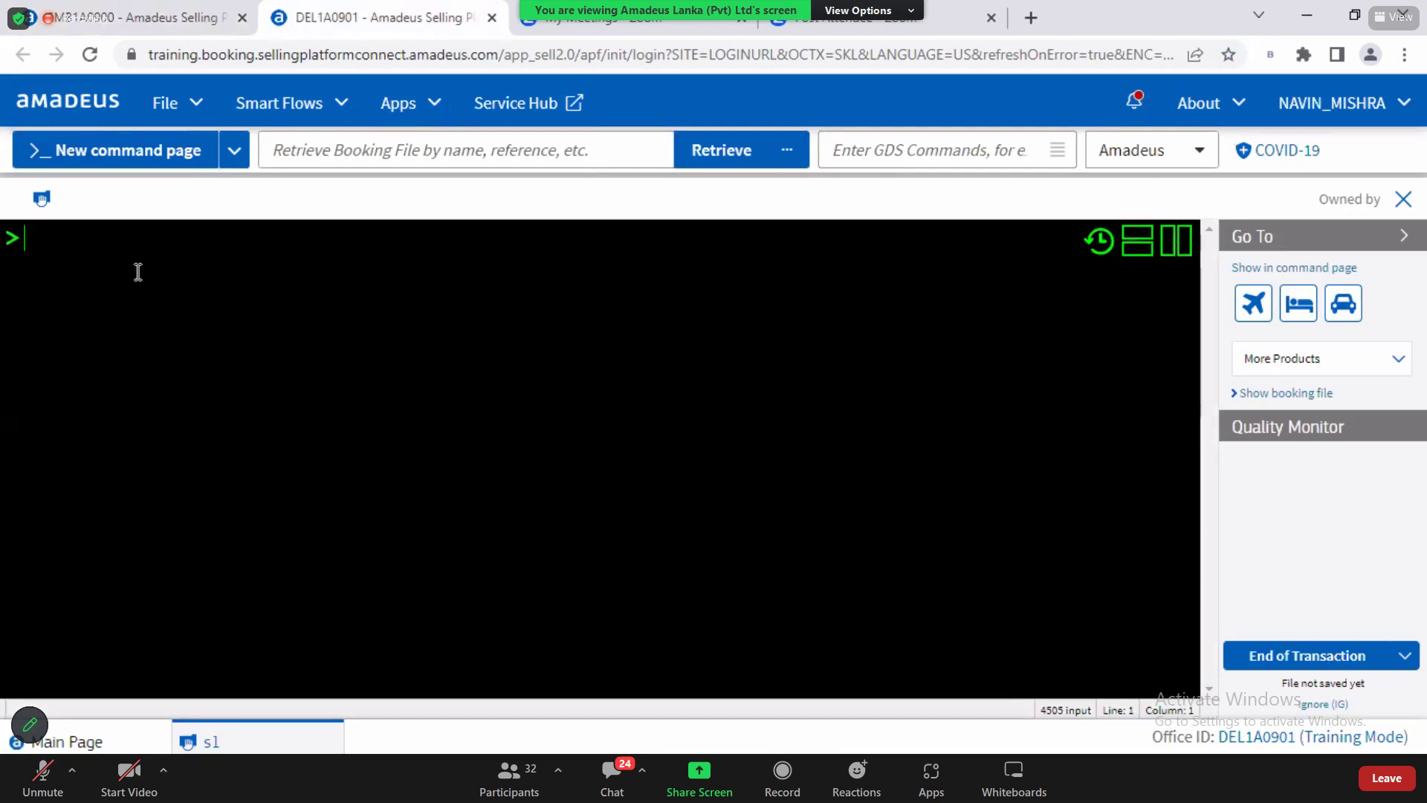
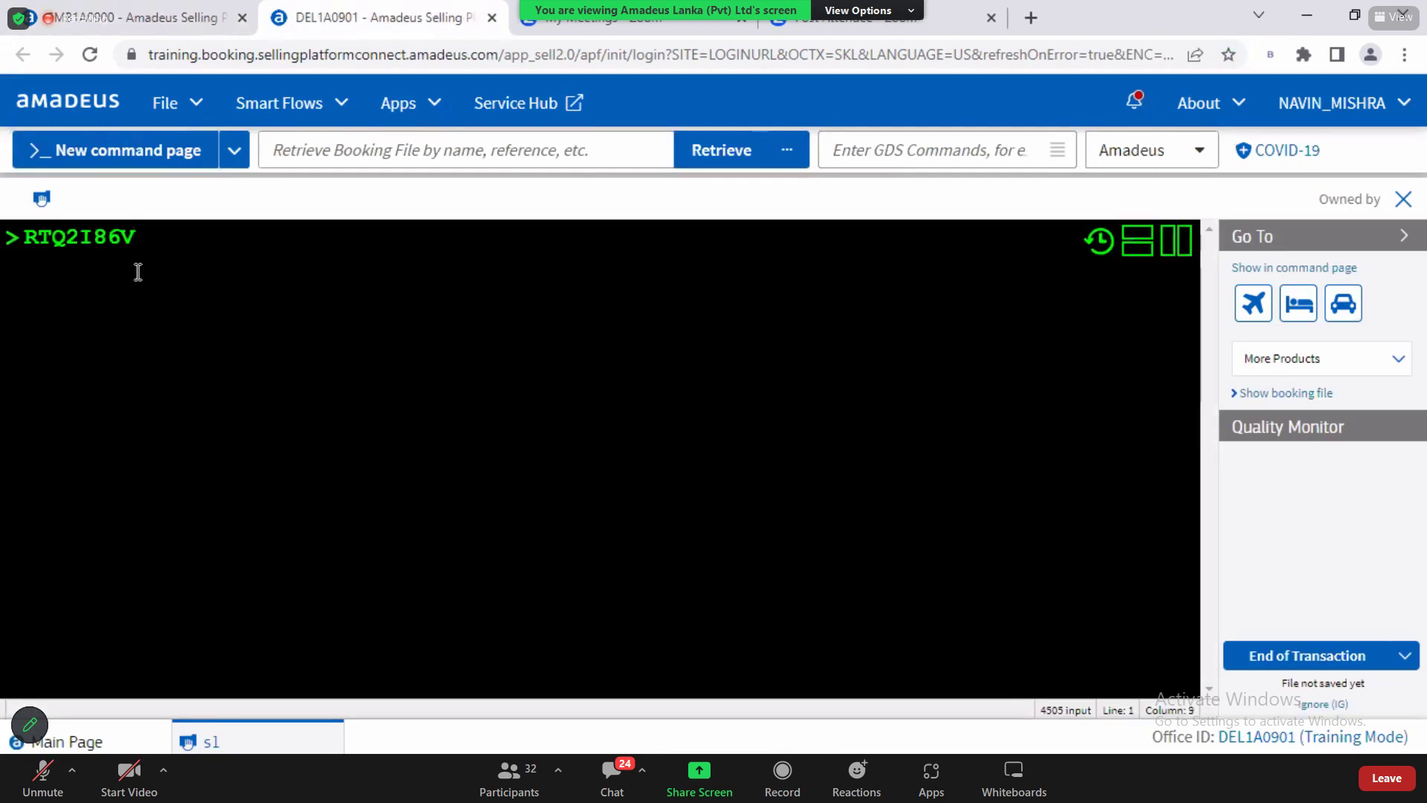
key(Return)
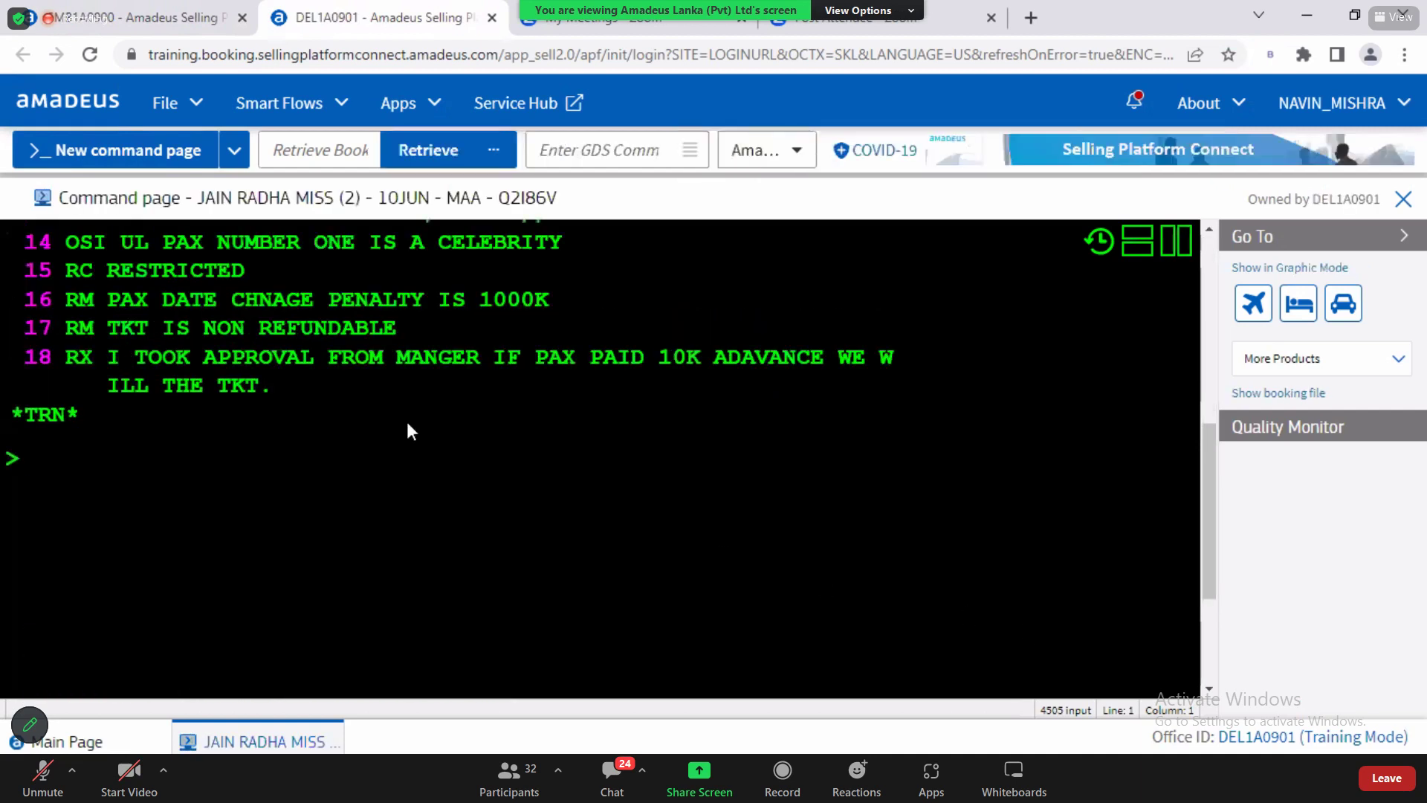
Step: Highlight the RC RESTRICTED remark on line 15 and the RX remark on line 18
drag(67, 273, 246, 272)
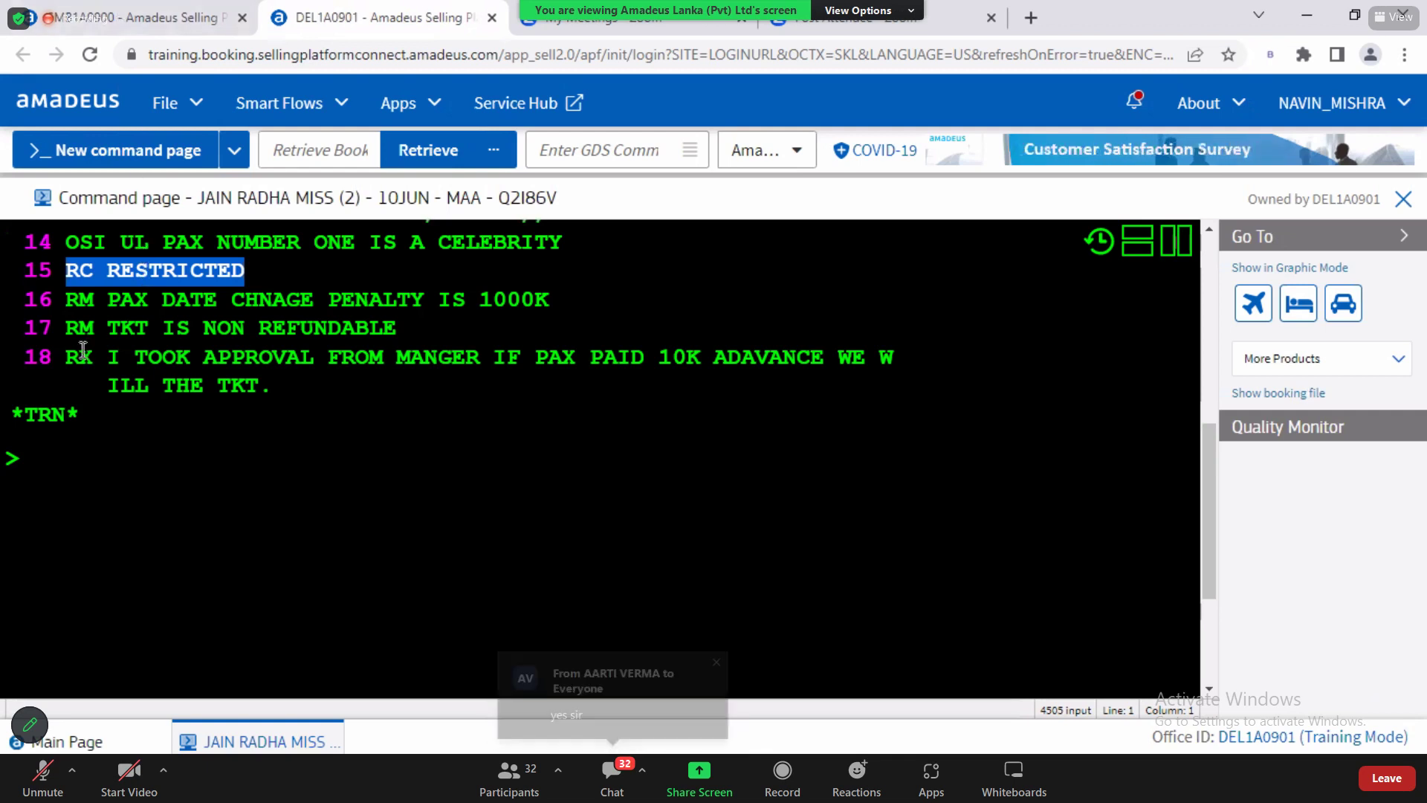
drag(75, 356, 301, 390)
click(165, 430)
drag(74, 356, 306, 385)
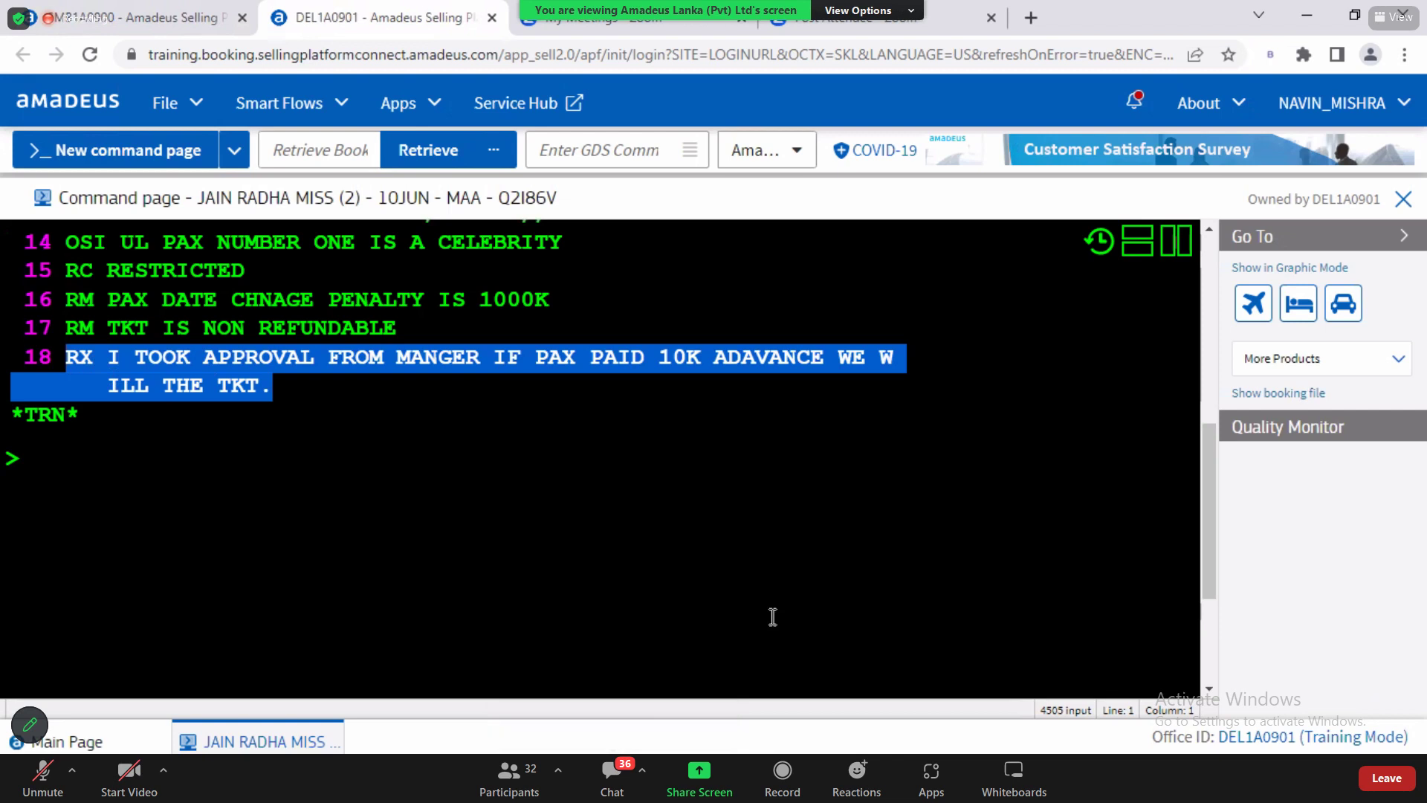
Step: Start typing the Delhi office ID DEL1A at the empty command prompt
click(89, 502)
text(DEL1A09)
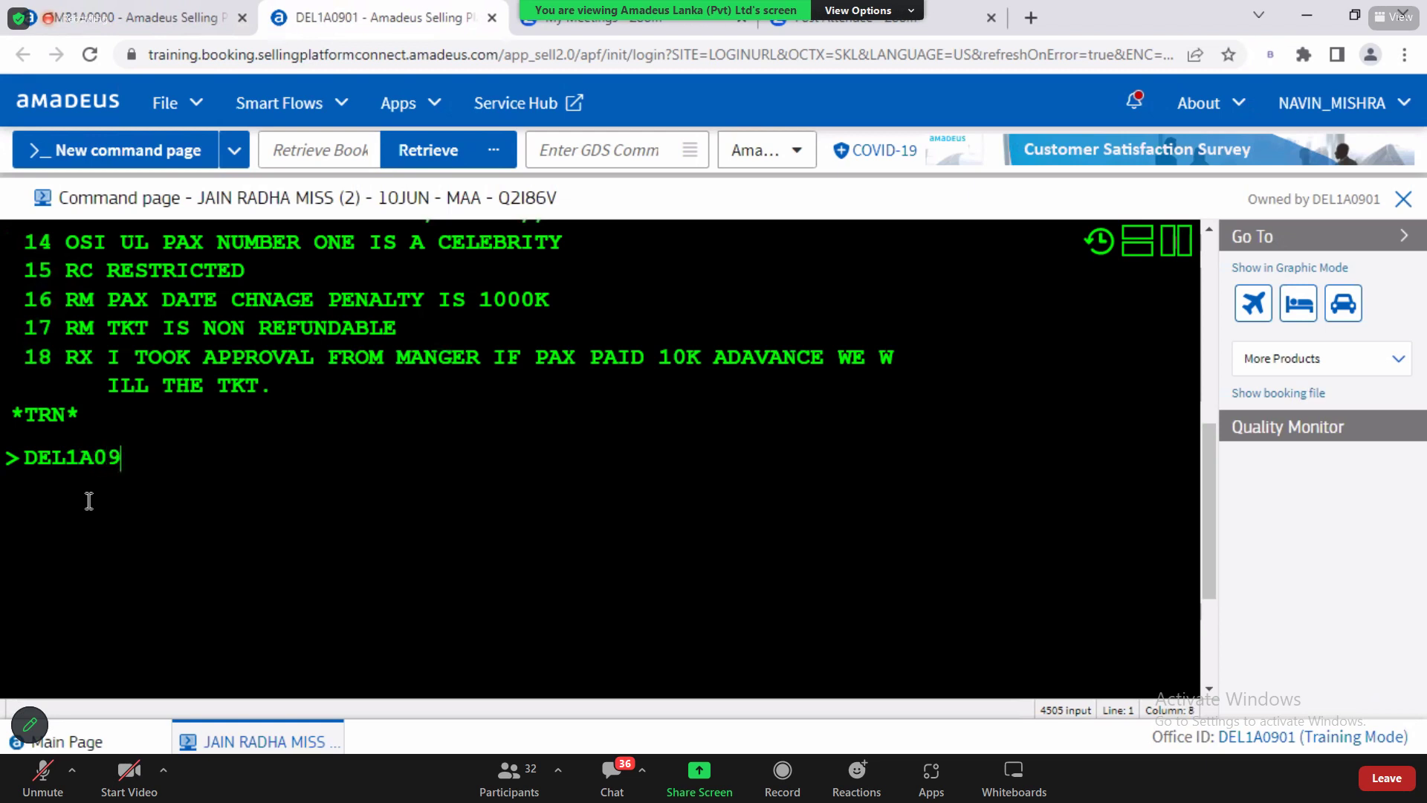
Step: Type the note DEL1A0900 AND CMB1A0900, then trim it to DEL1A AND CMB1A
text(00 AND CM)
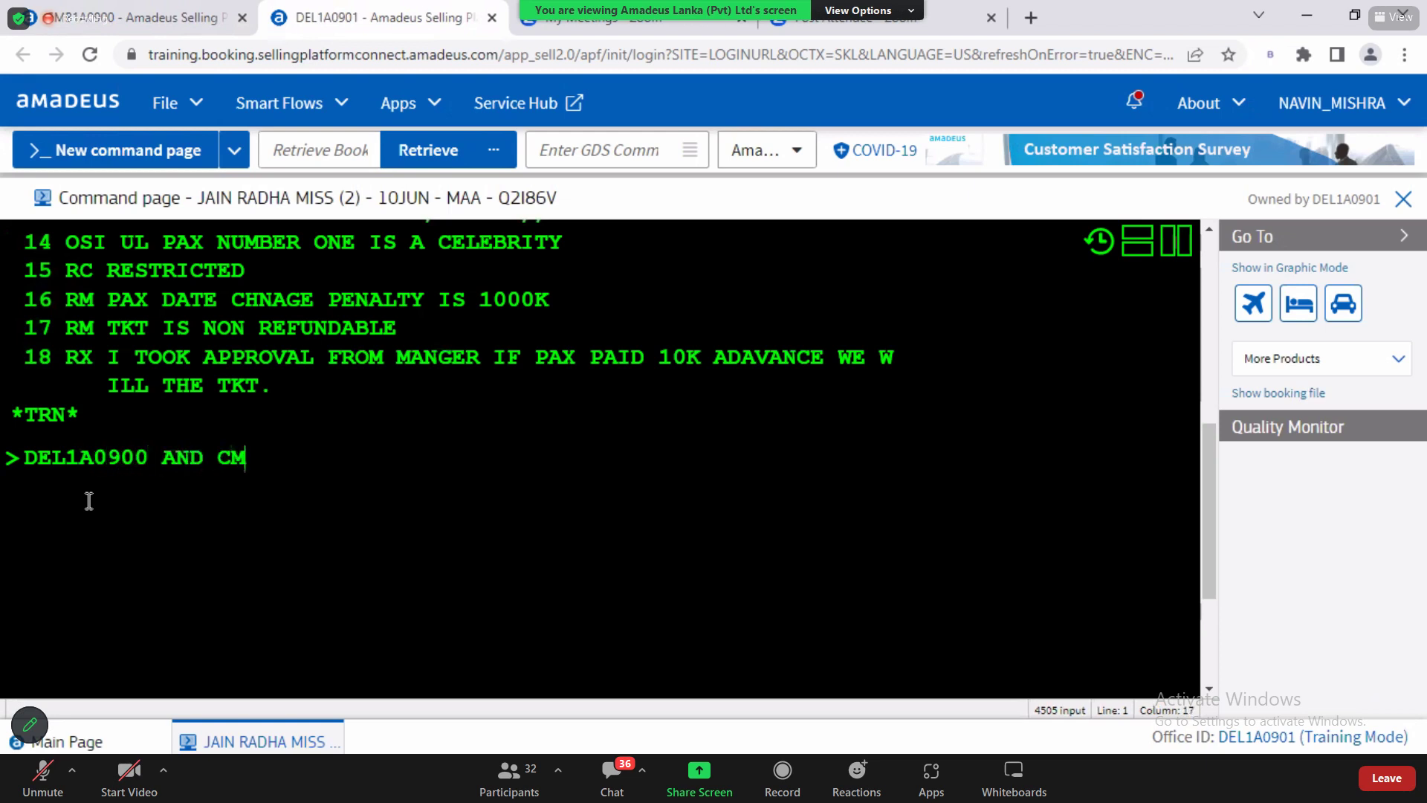
text(B1A0900)
drag(27, 457, 372, 447)
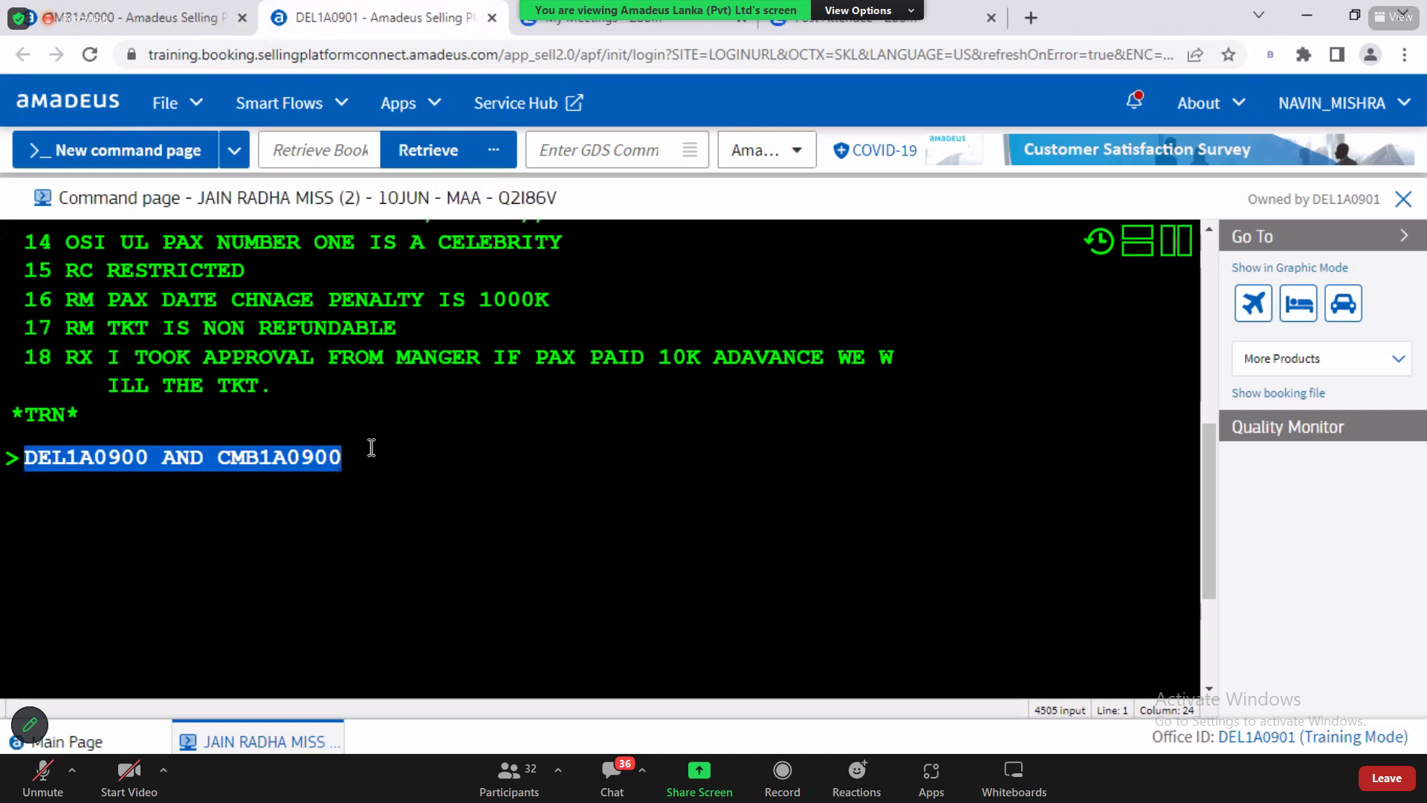
key(ctrl+c)
click(354, 456)
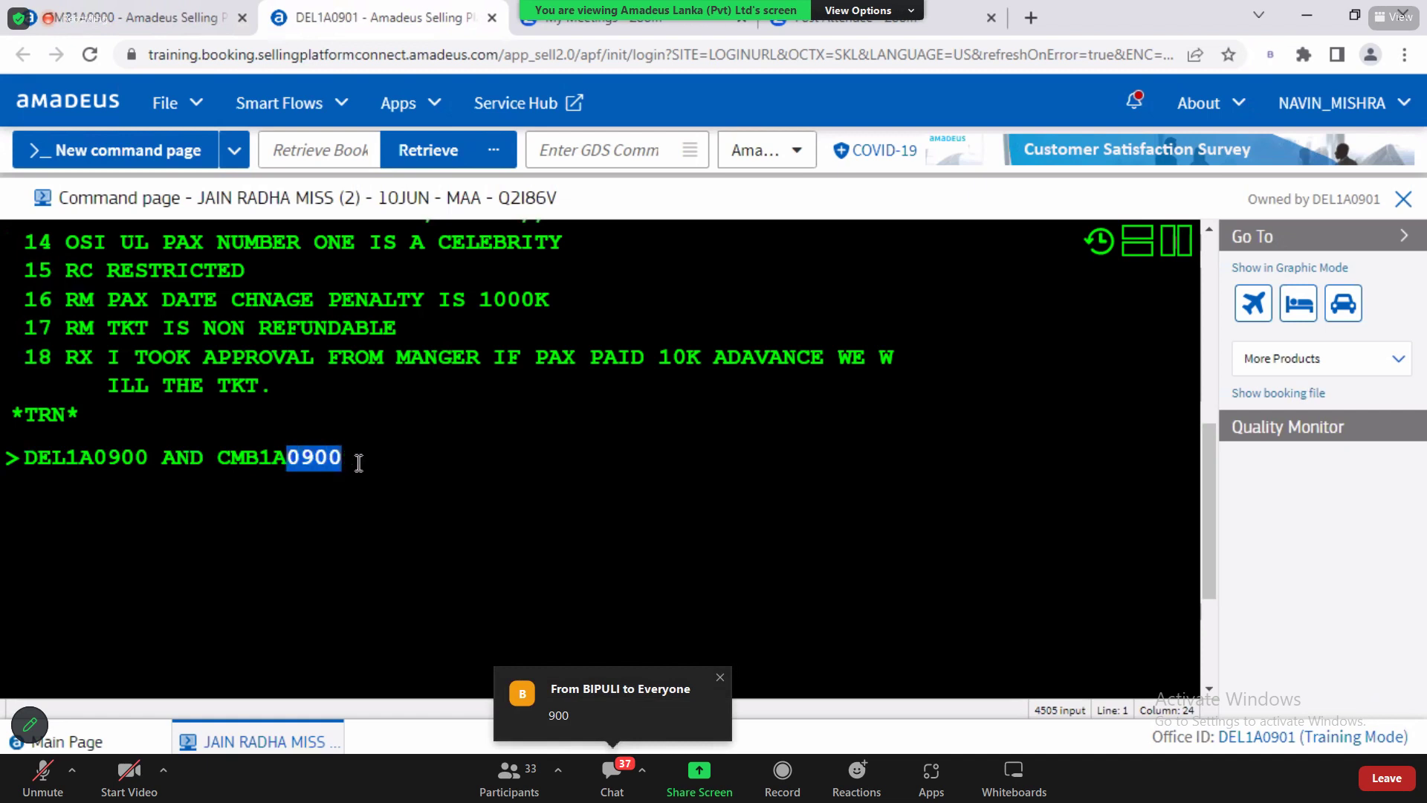
key(BackSpace)
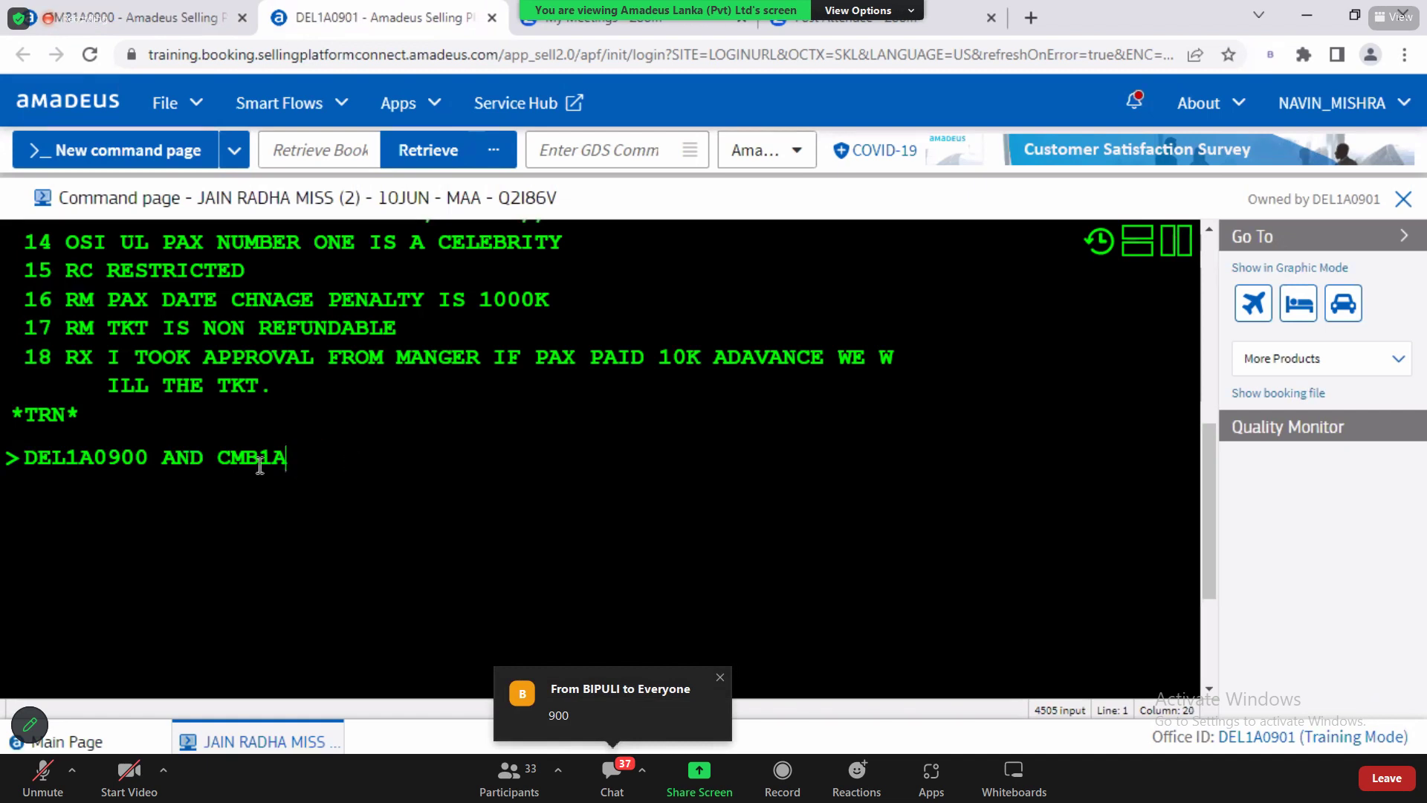
drag(92, 456, 162, 457)
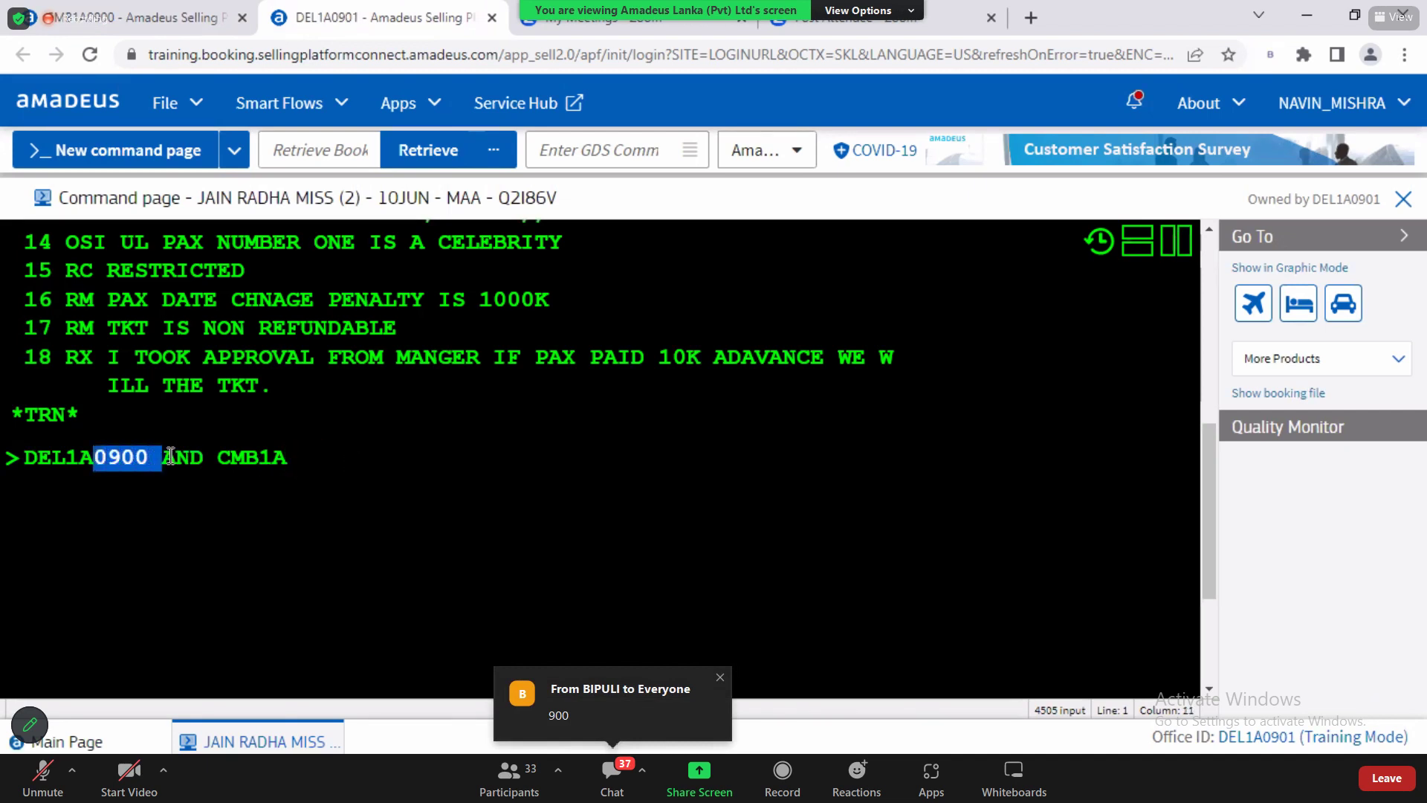
key(BackSpace)
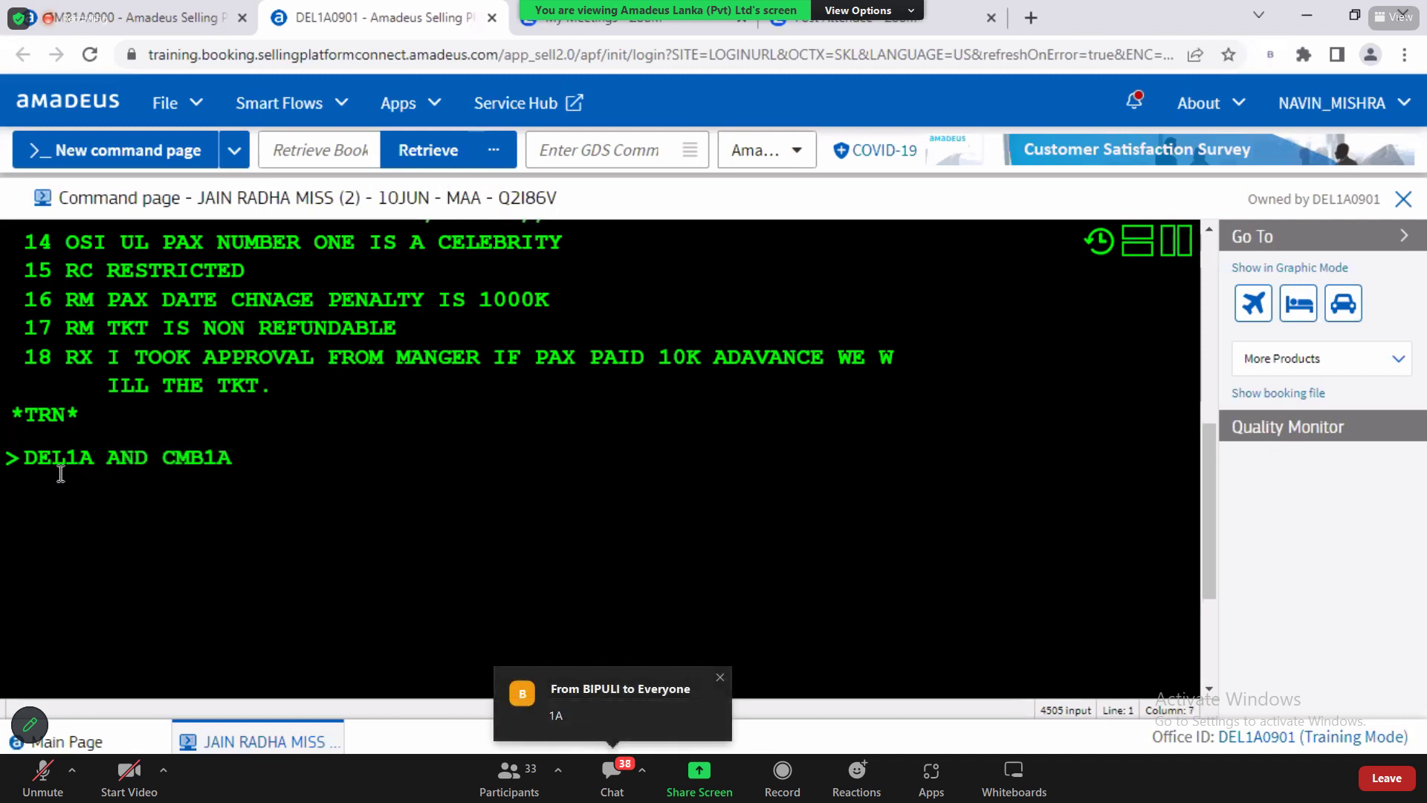
Step: Highlight the shared 1A code in DEL1A and CMB1A, plus the RX remark on line 18
drag(66, 457, 94, 468)
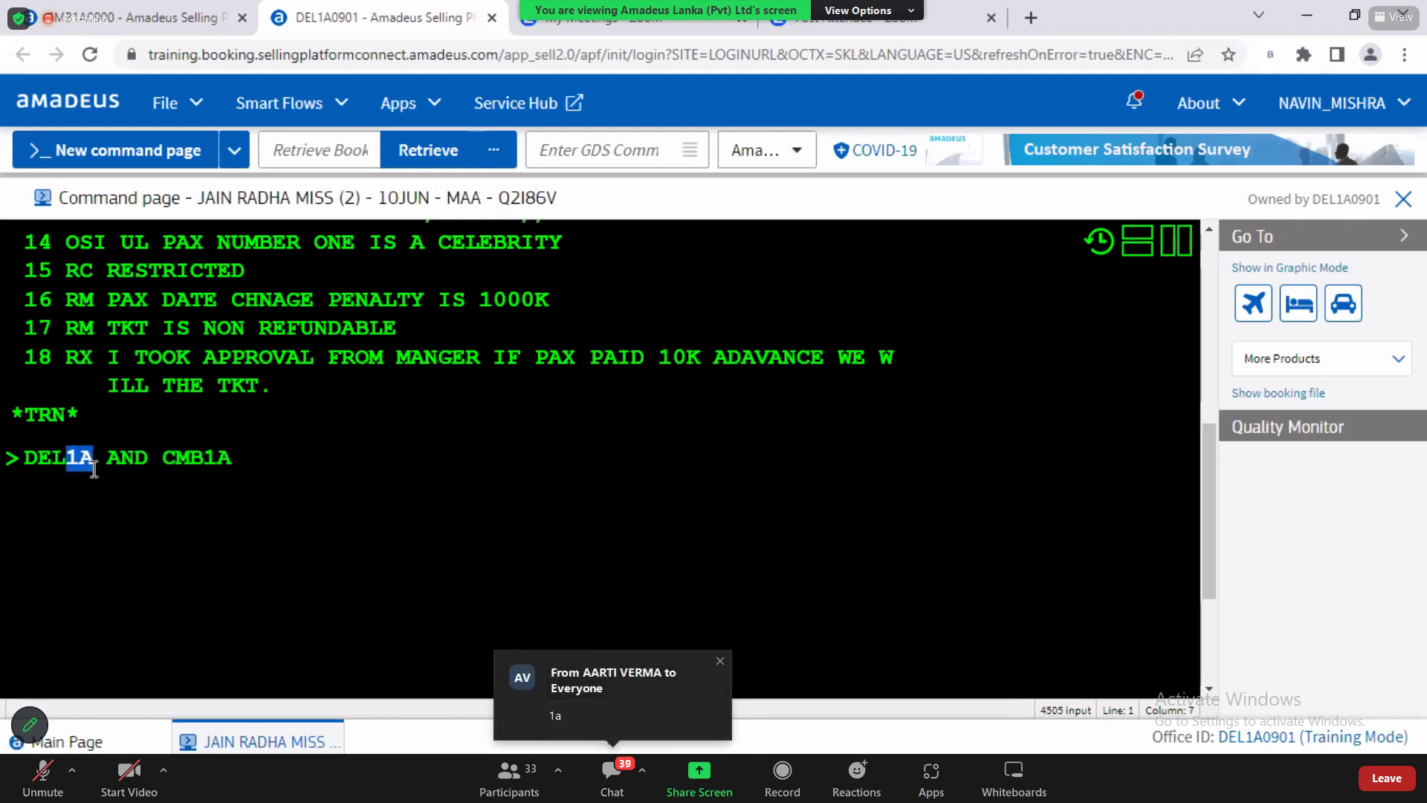
click(87, 460)
drag(66, 460, 94, 460)
drag(206, 460, 234, 460)
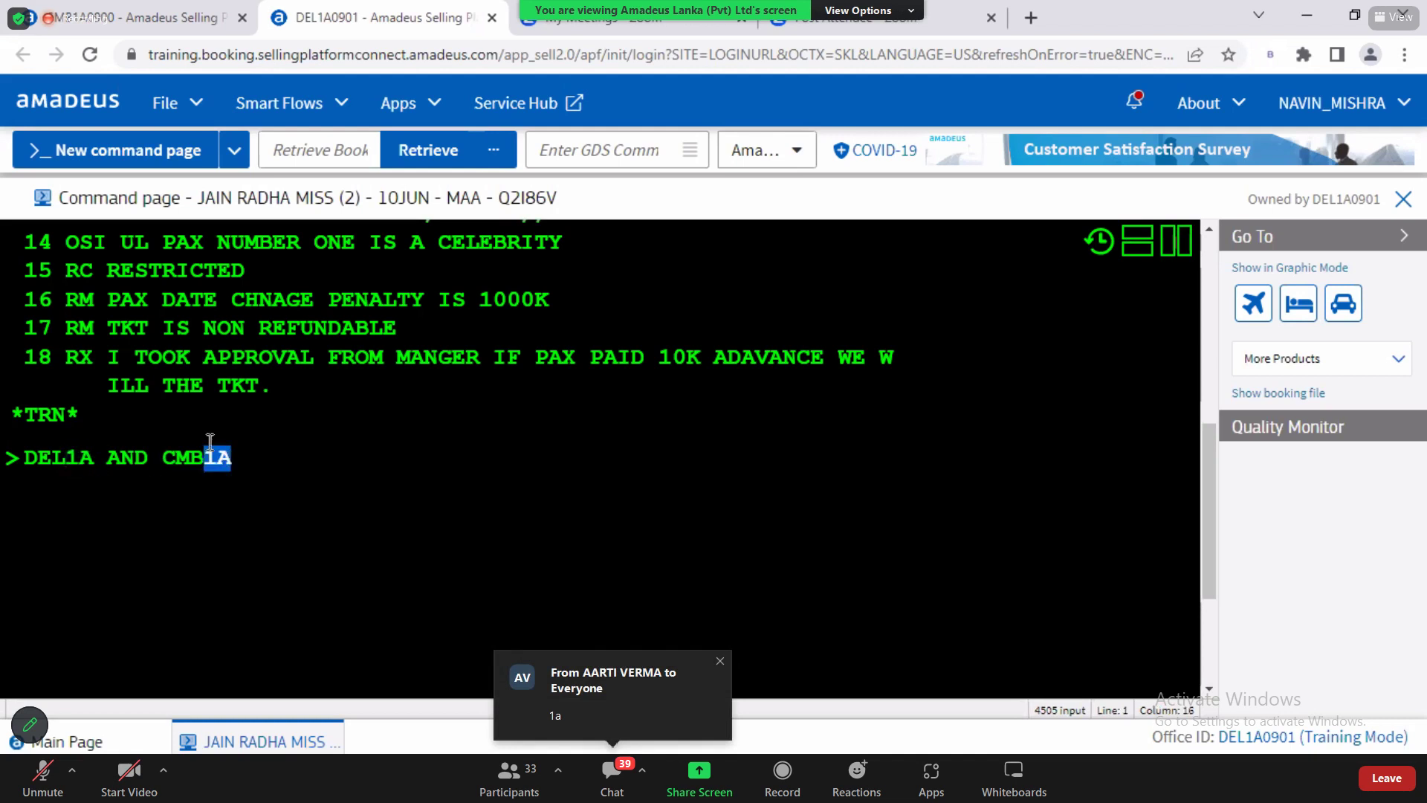
drag(67, 358, 266, 379)
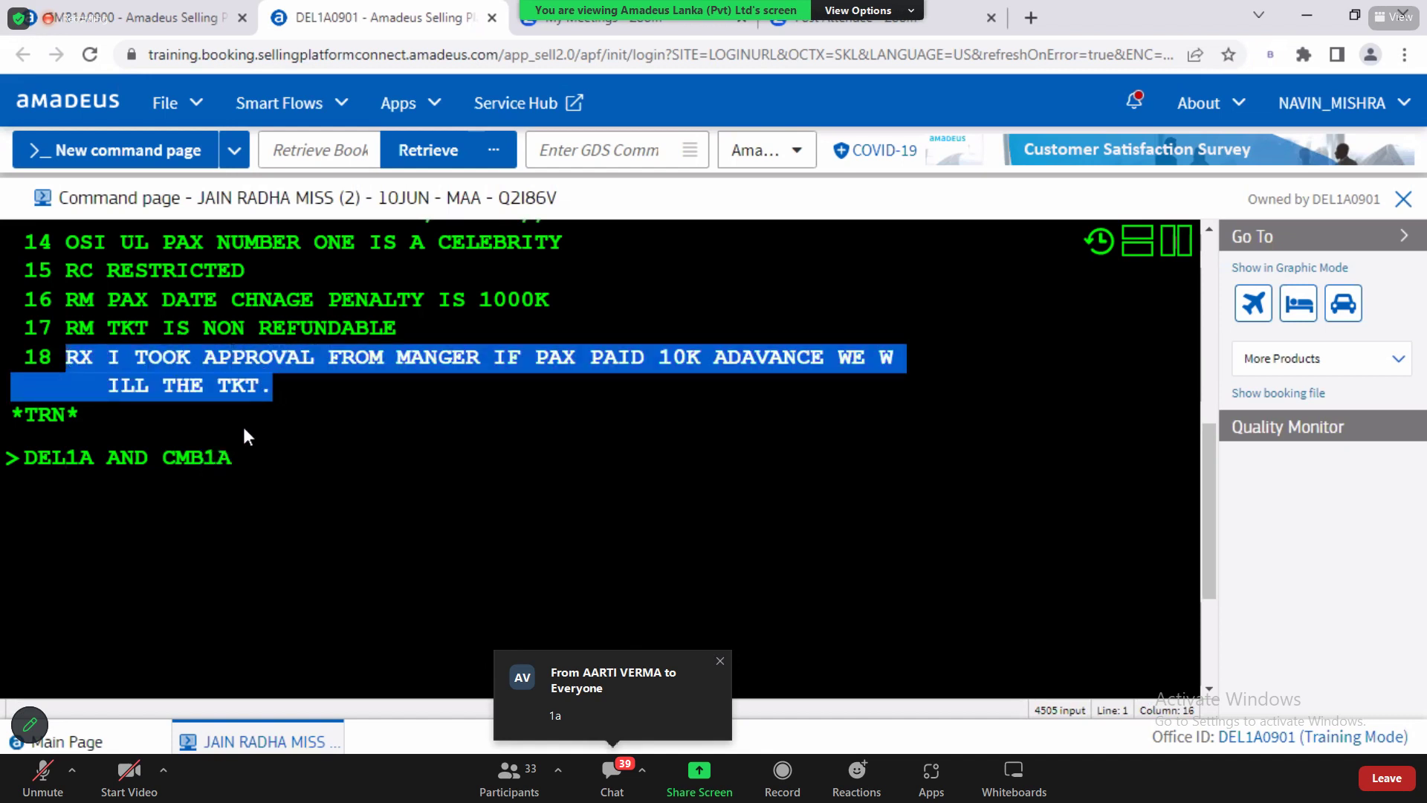
drag(206, 458, 235, 457)
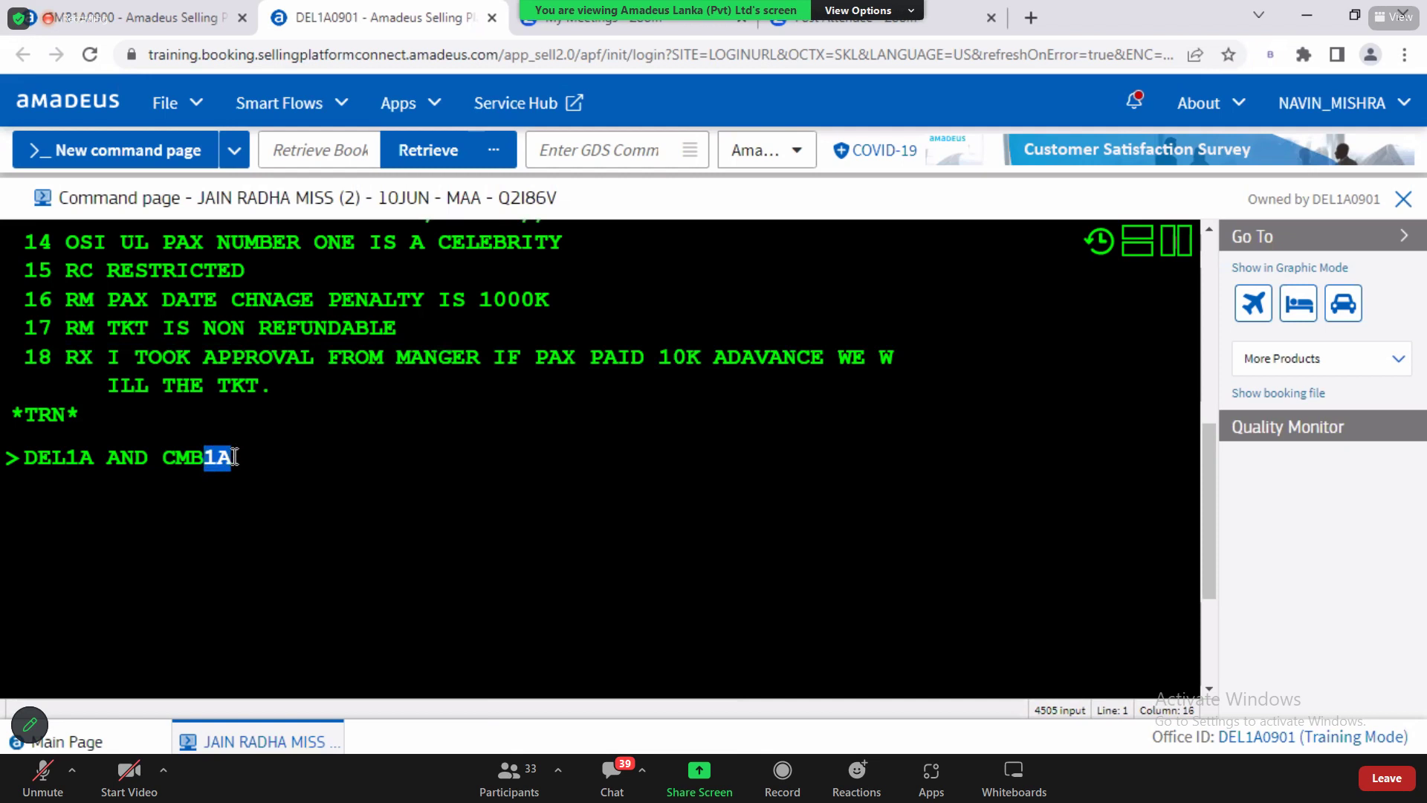
click(255, 462)
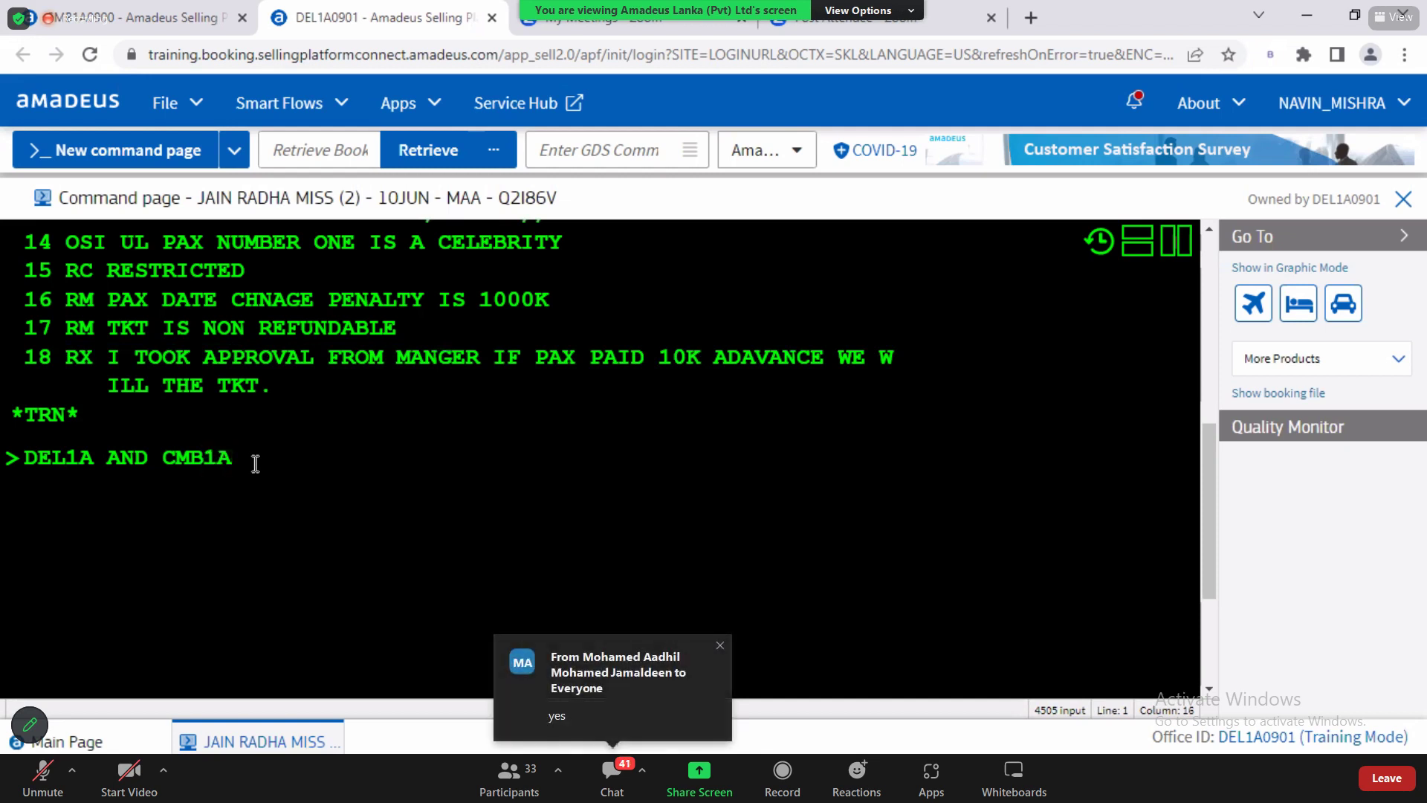
Step: Erase the office-ID note from the prompt and highlight the RC RESTRICTED remark on line 15
shift+click(27, 457)
key(Delete)
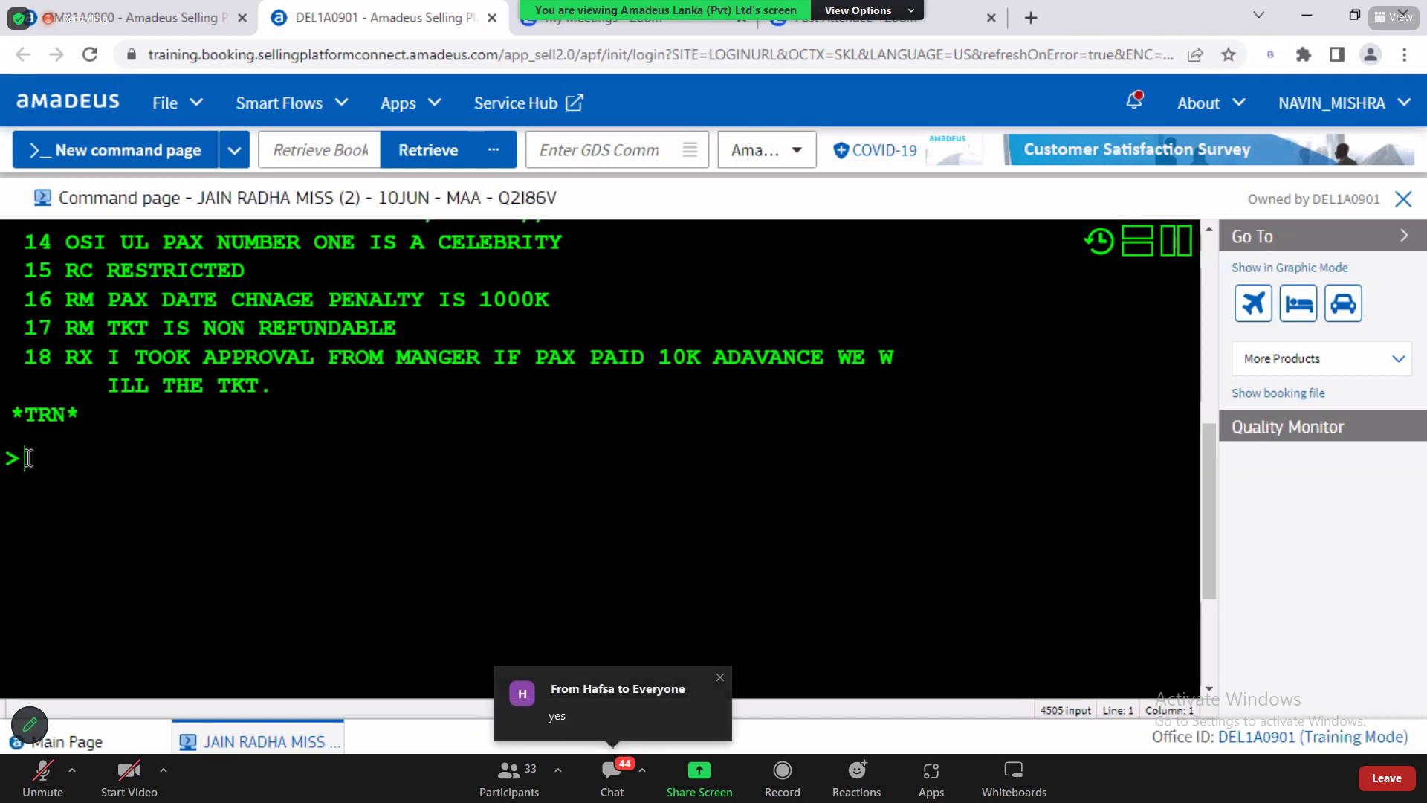
drag(67, 270, 245, 269)
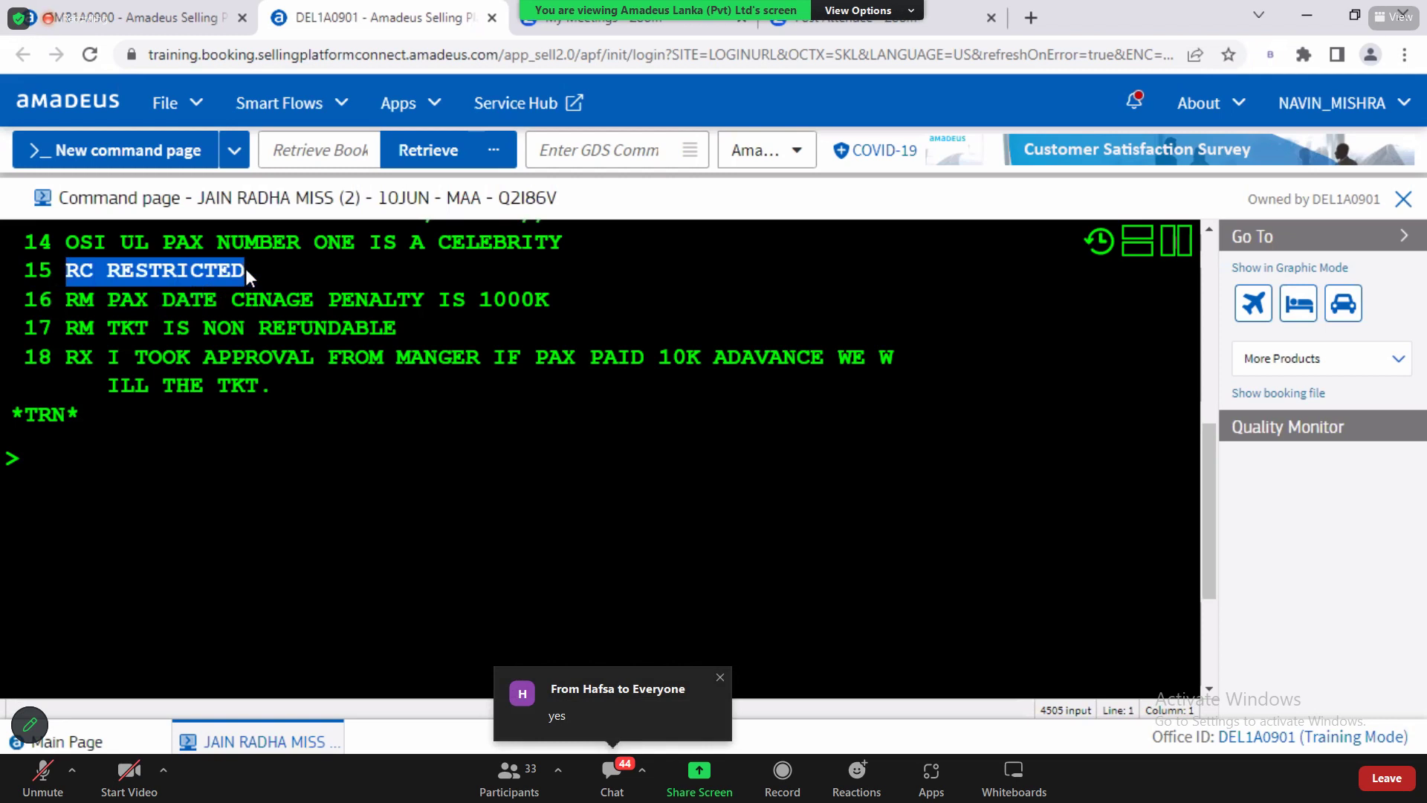
click(148, 11)
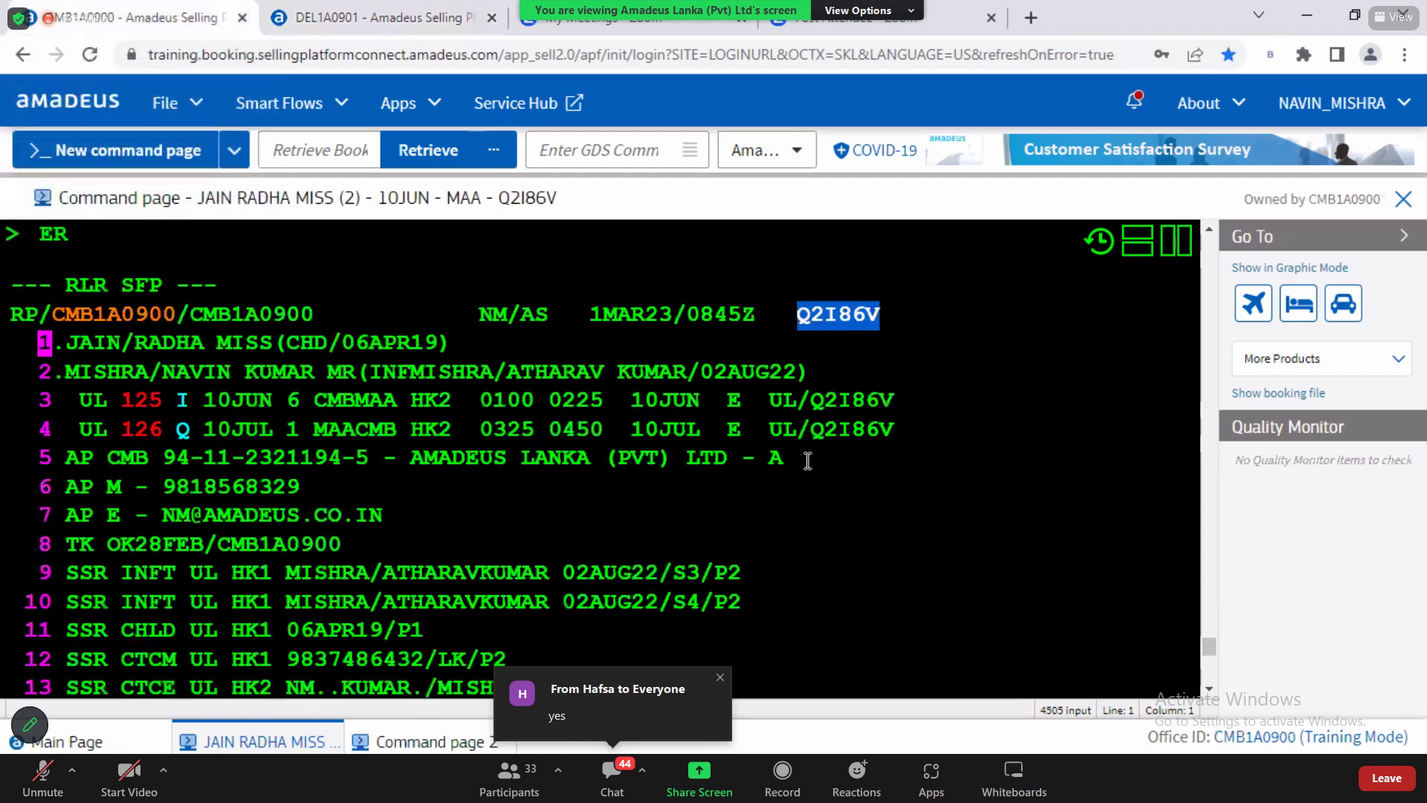
click(1208, 690)
scroll(1208, 697, down, 4)
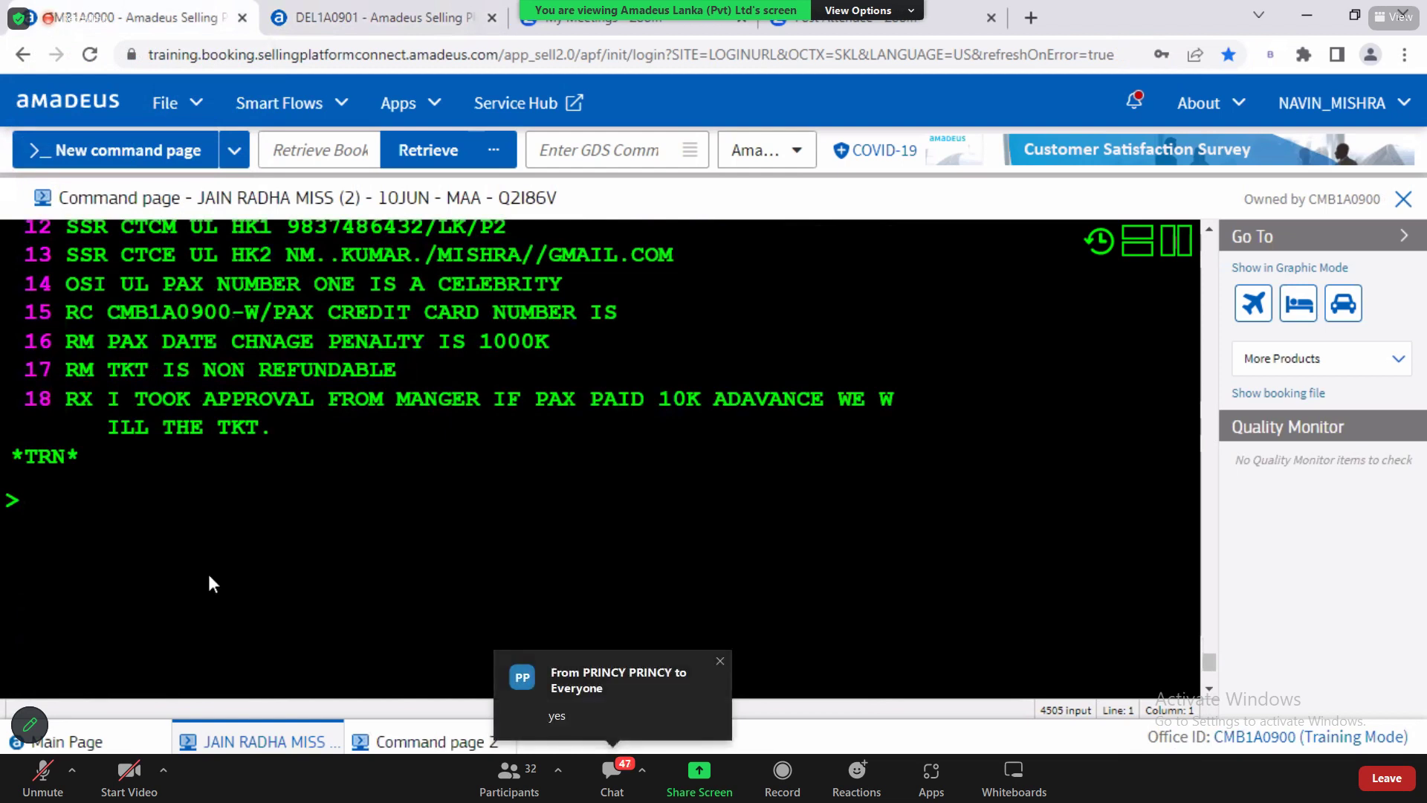
key(alt+Tab)
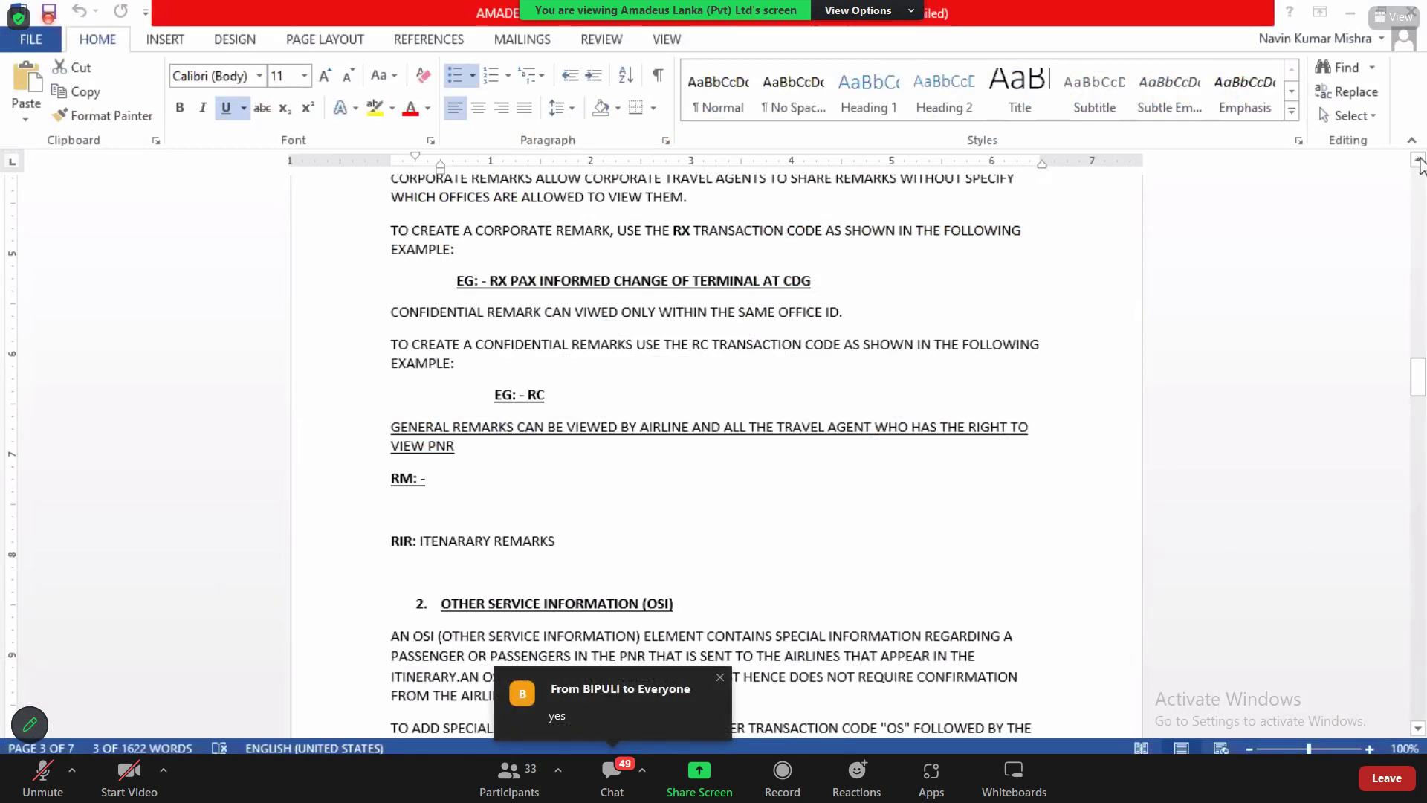
Step: In the Word notes, highlight the general remarks visibility explanation, the RM heading and the ITINERARY REMARKS bullet
click(1418, 160)
click(1418, 160)
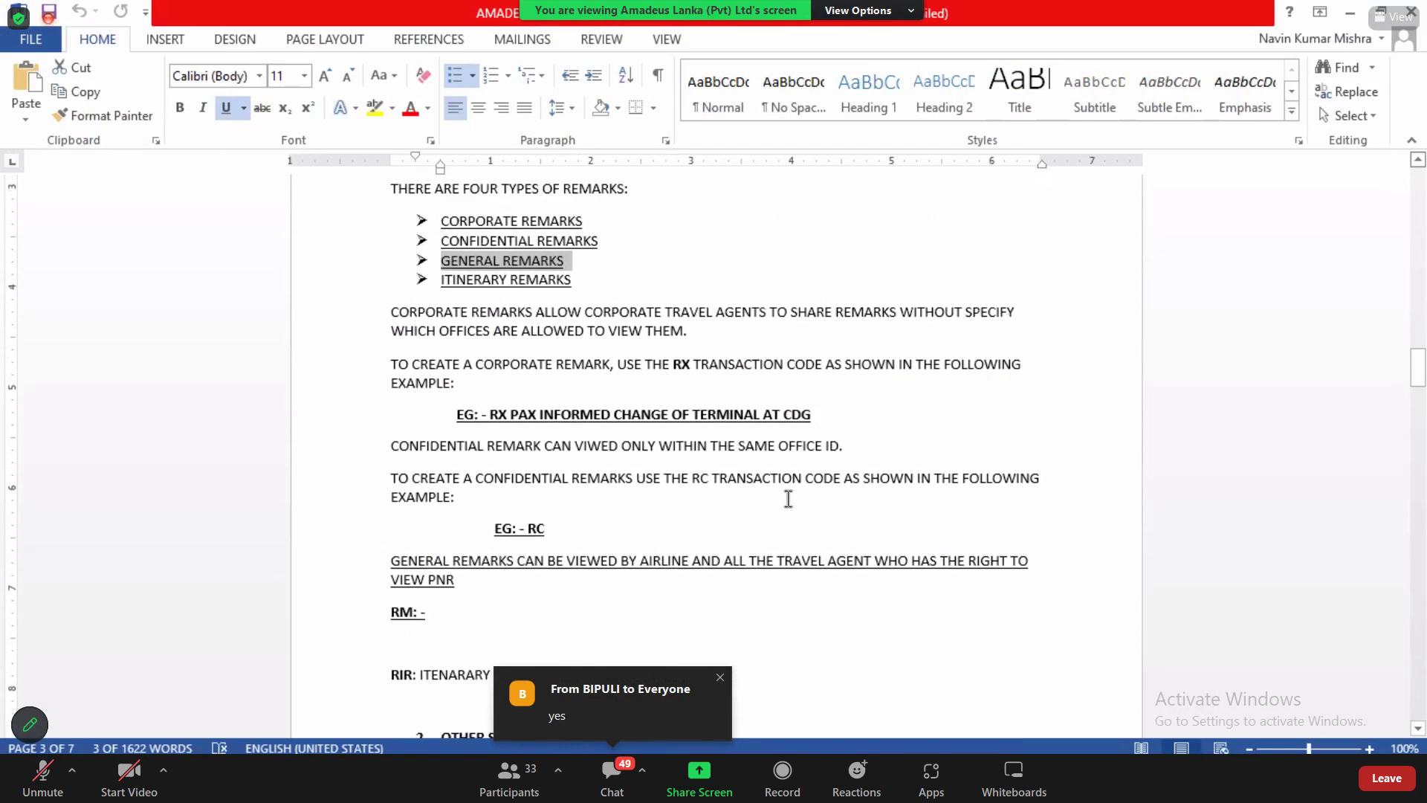
drag(614, 560, 1011, 565)
click(406, 578)
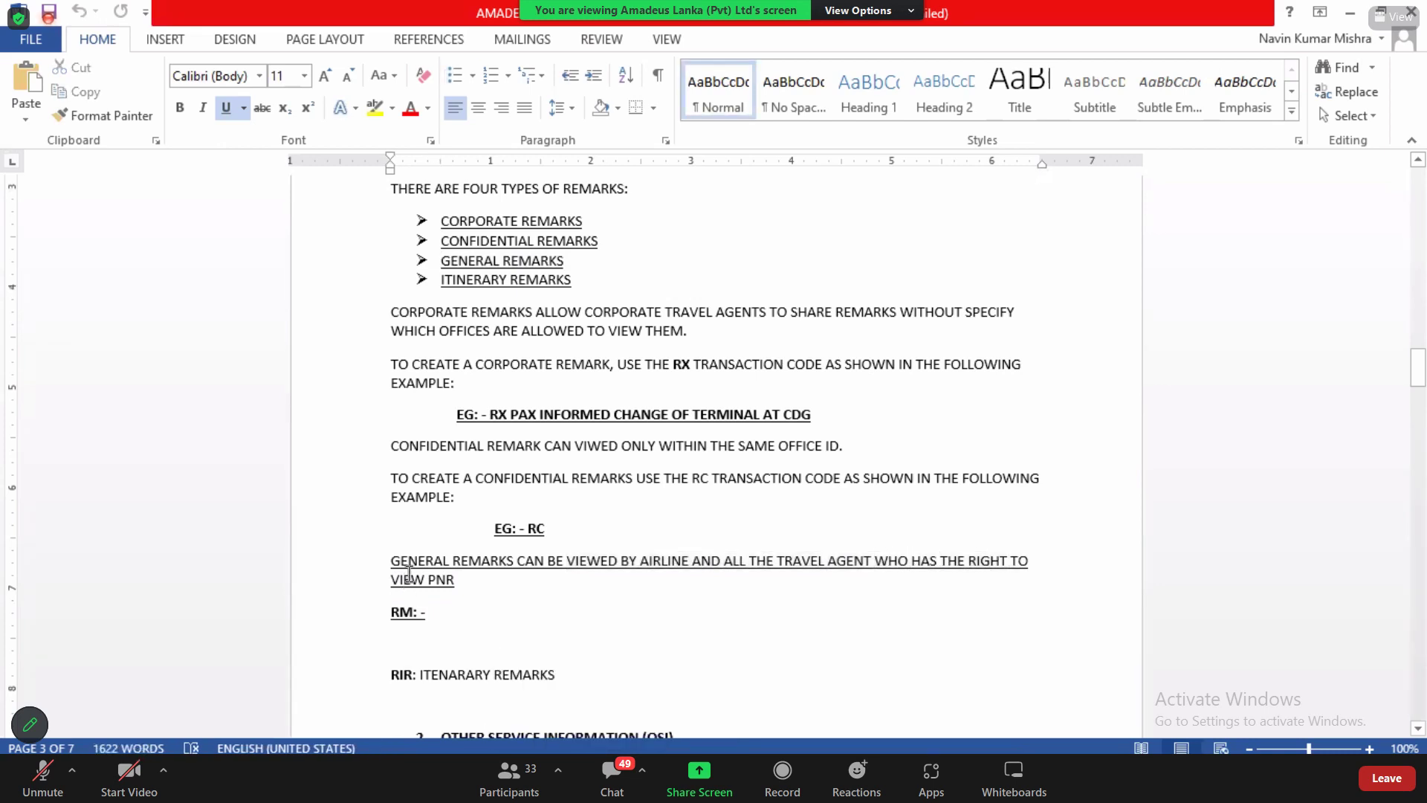
drag(400, 616, 409, 622)
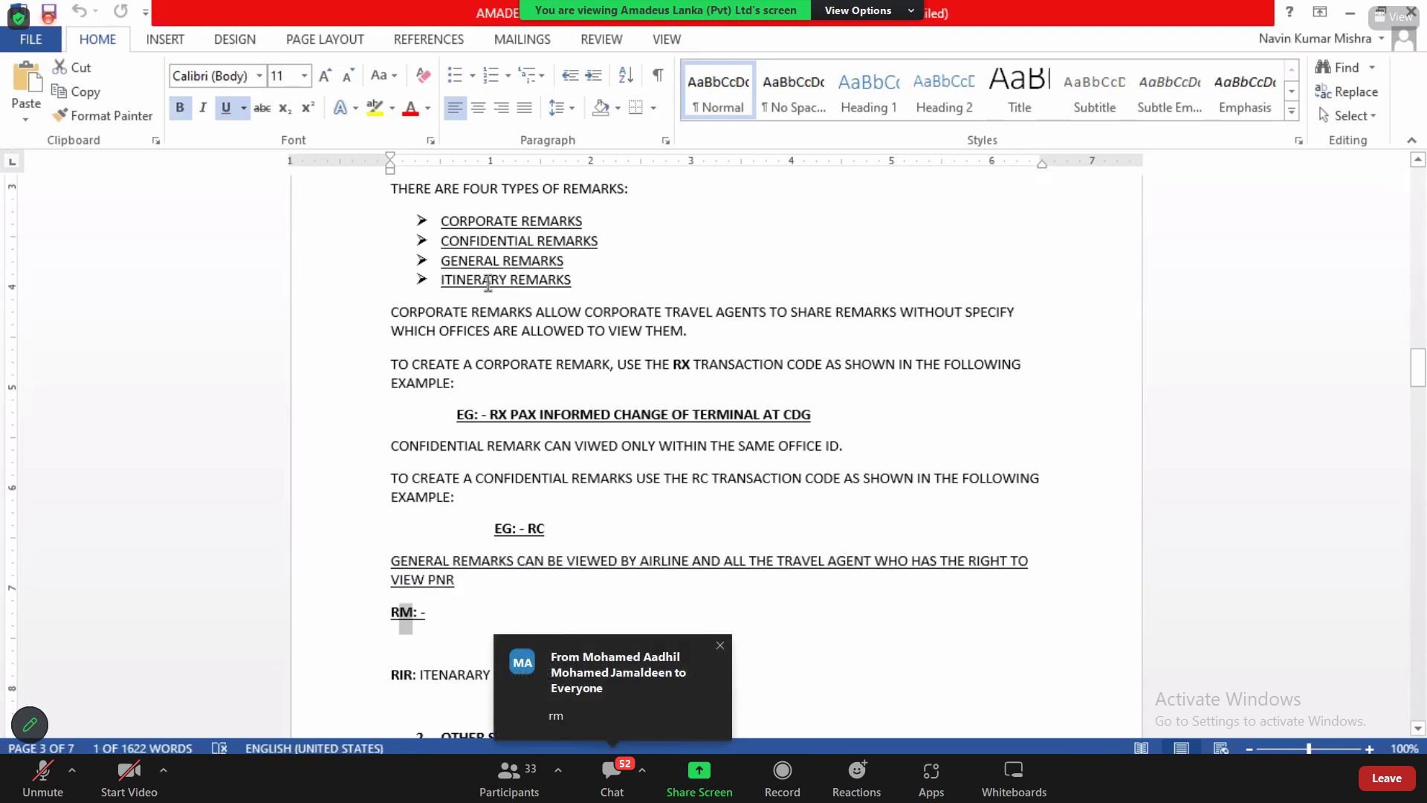
drag(461, 280, 575, 292)
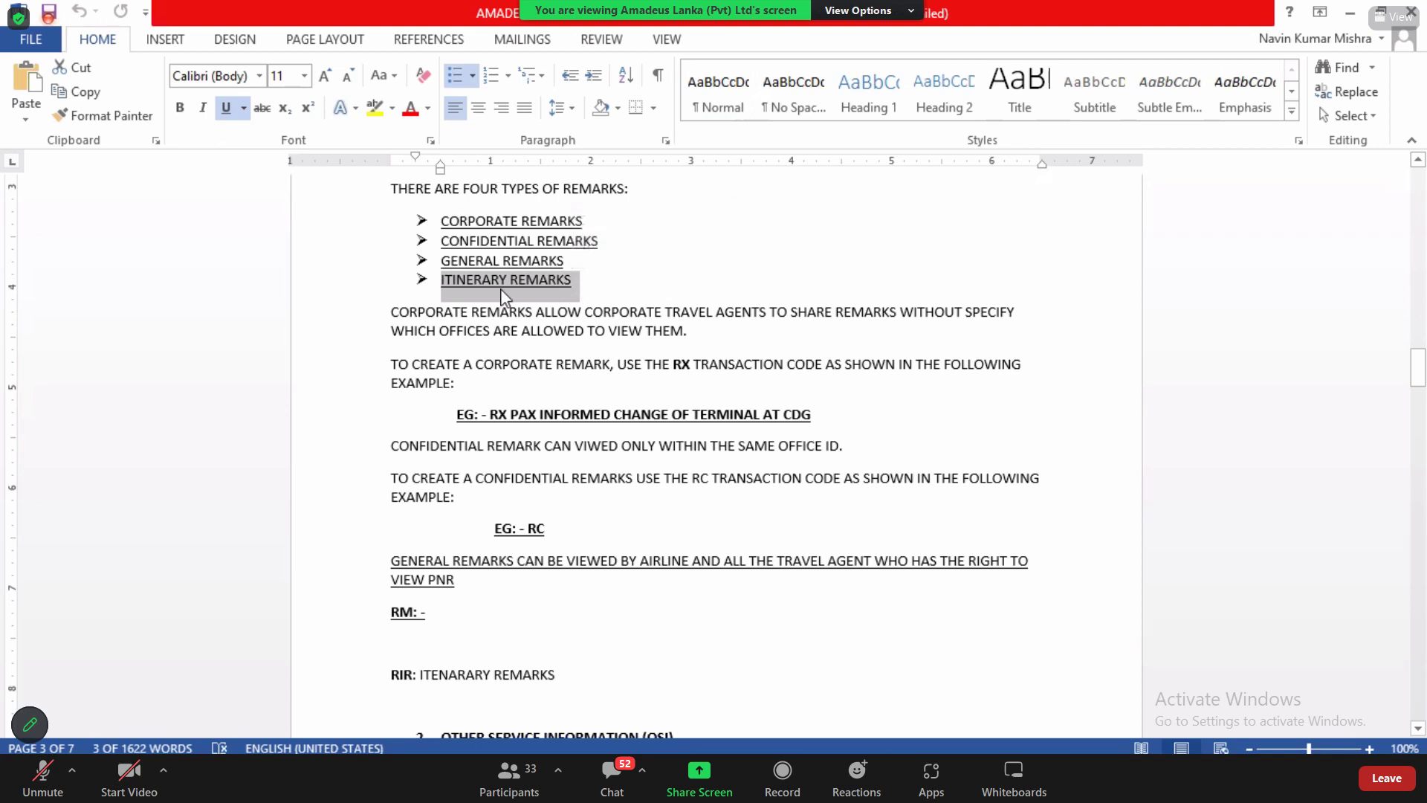
key(Left)
shift+click(614, 275)
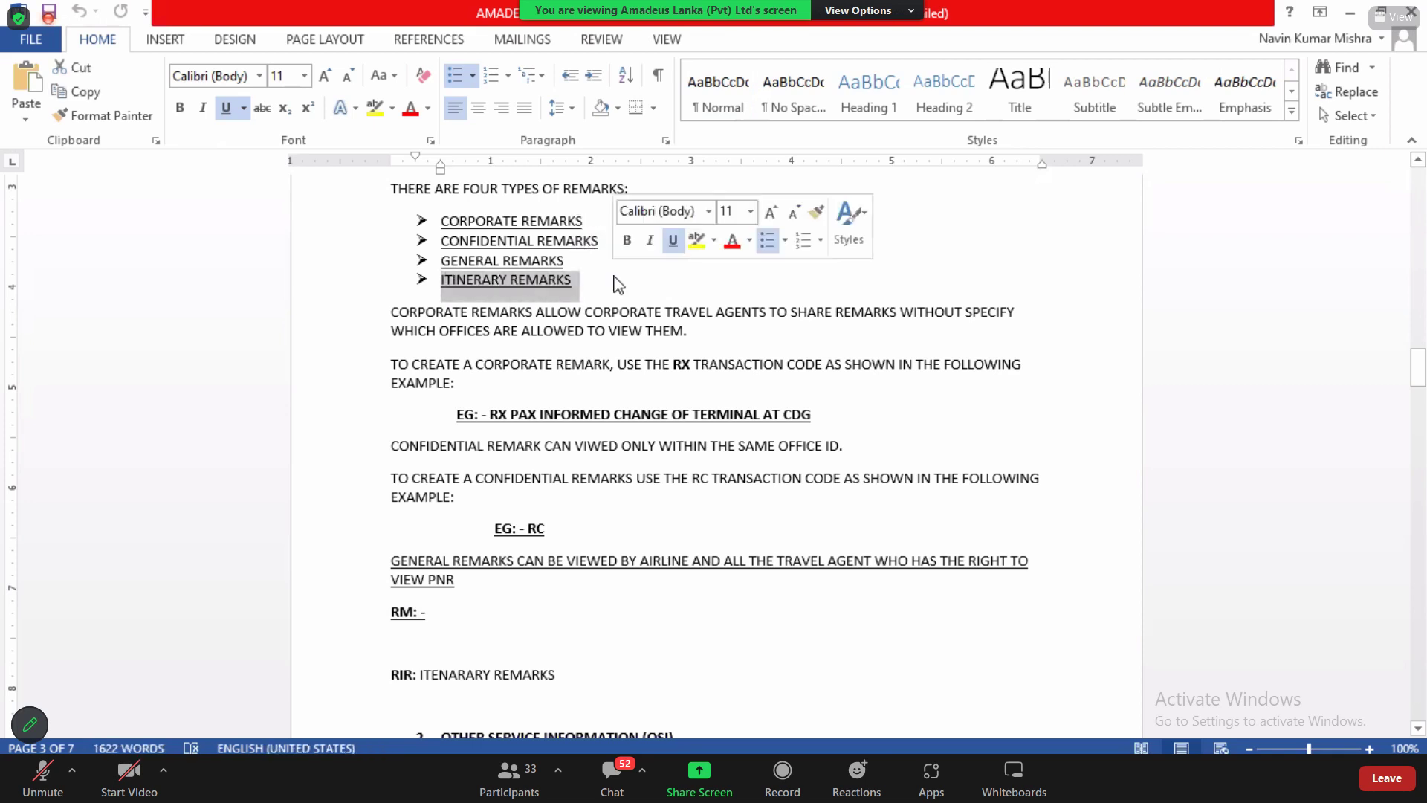
key(alt+Tab)
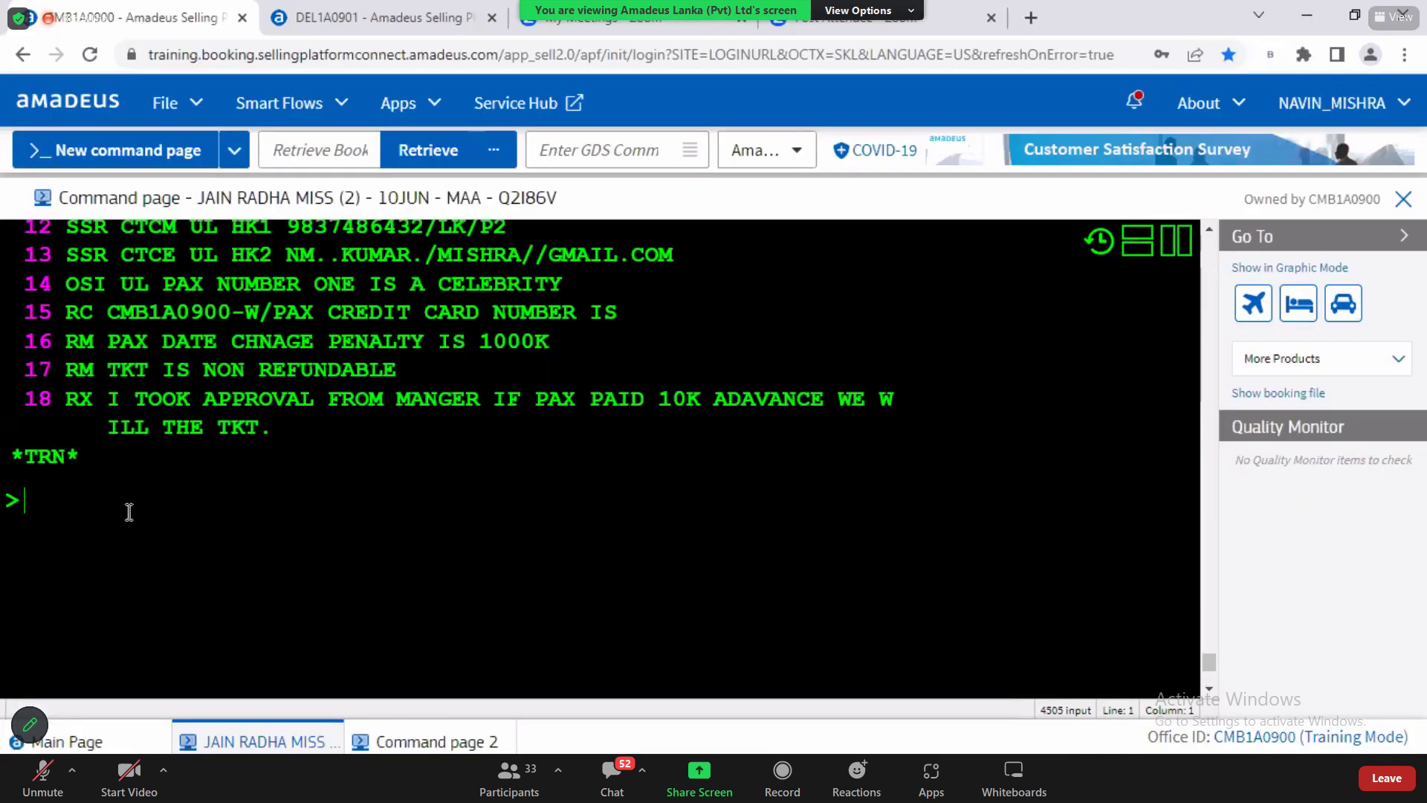
Step: Add the itinerary remark RIR HAVE A HAPPY AND SAFE JOURNEY to the booking
text(RIR)
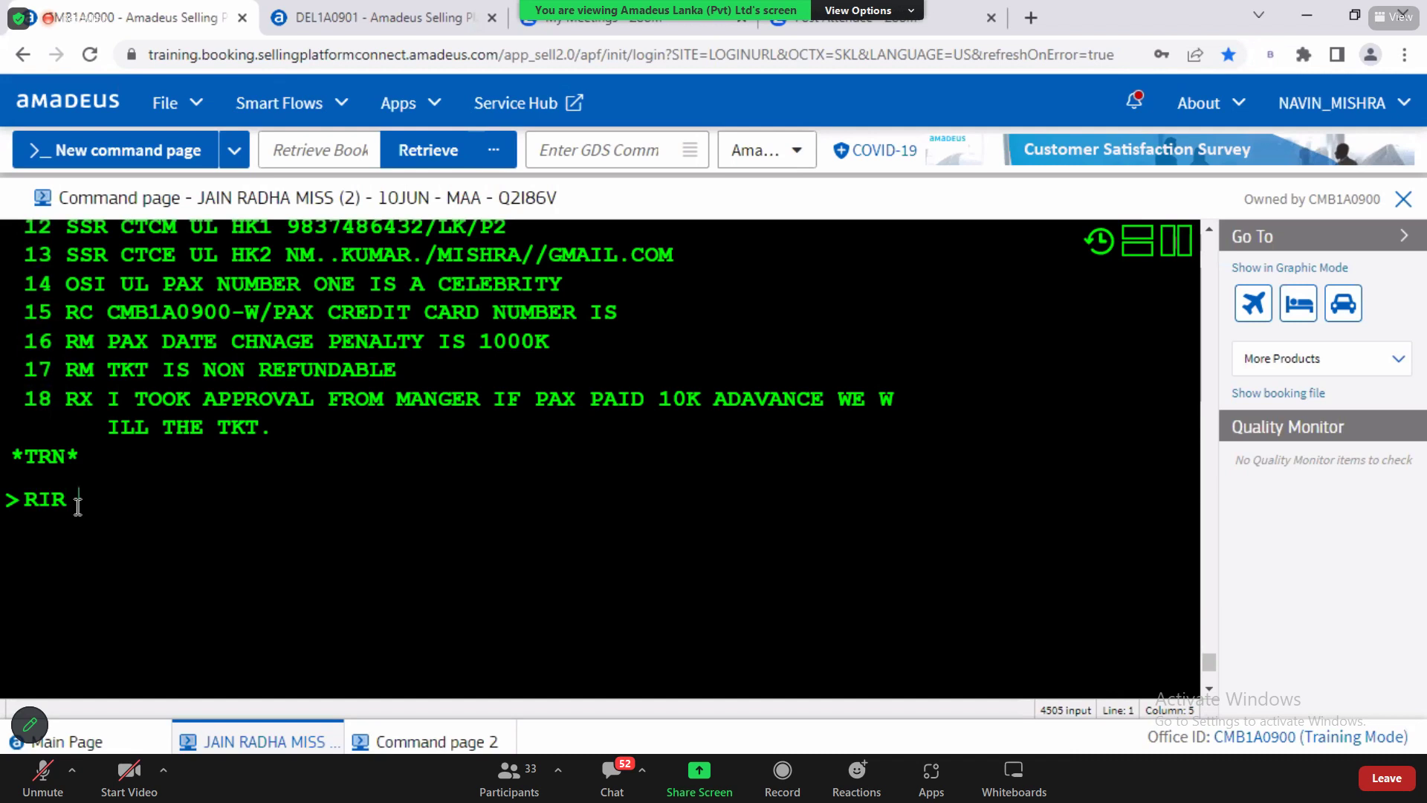
text(HAVE A HAPP)
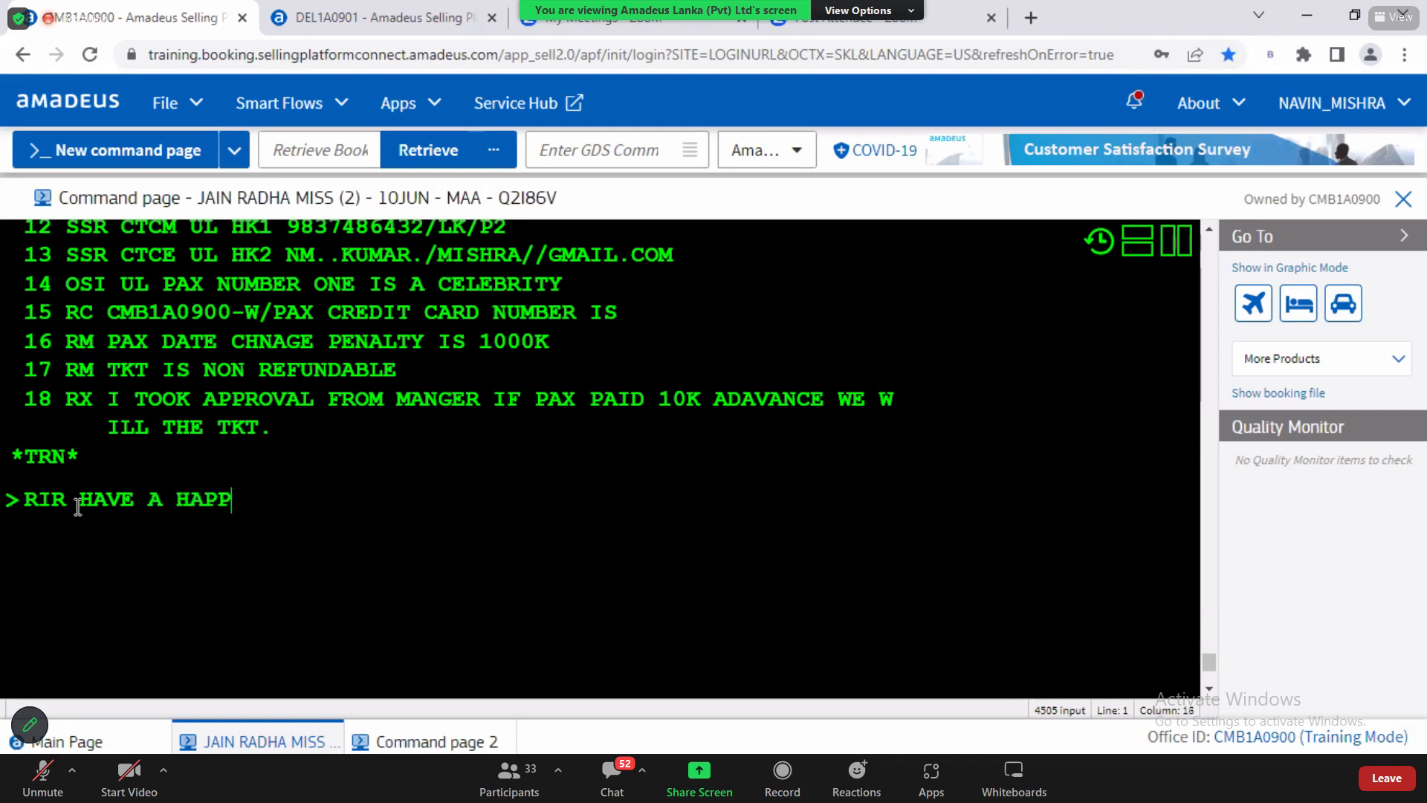
text(Y AND SAFE )
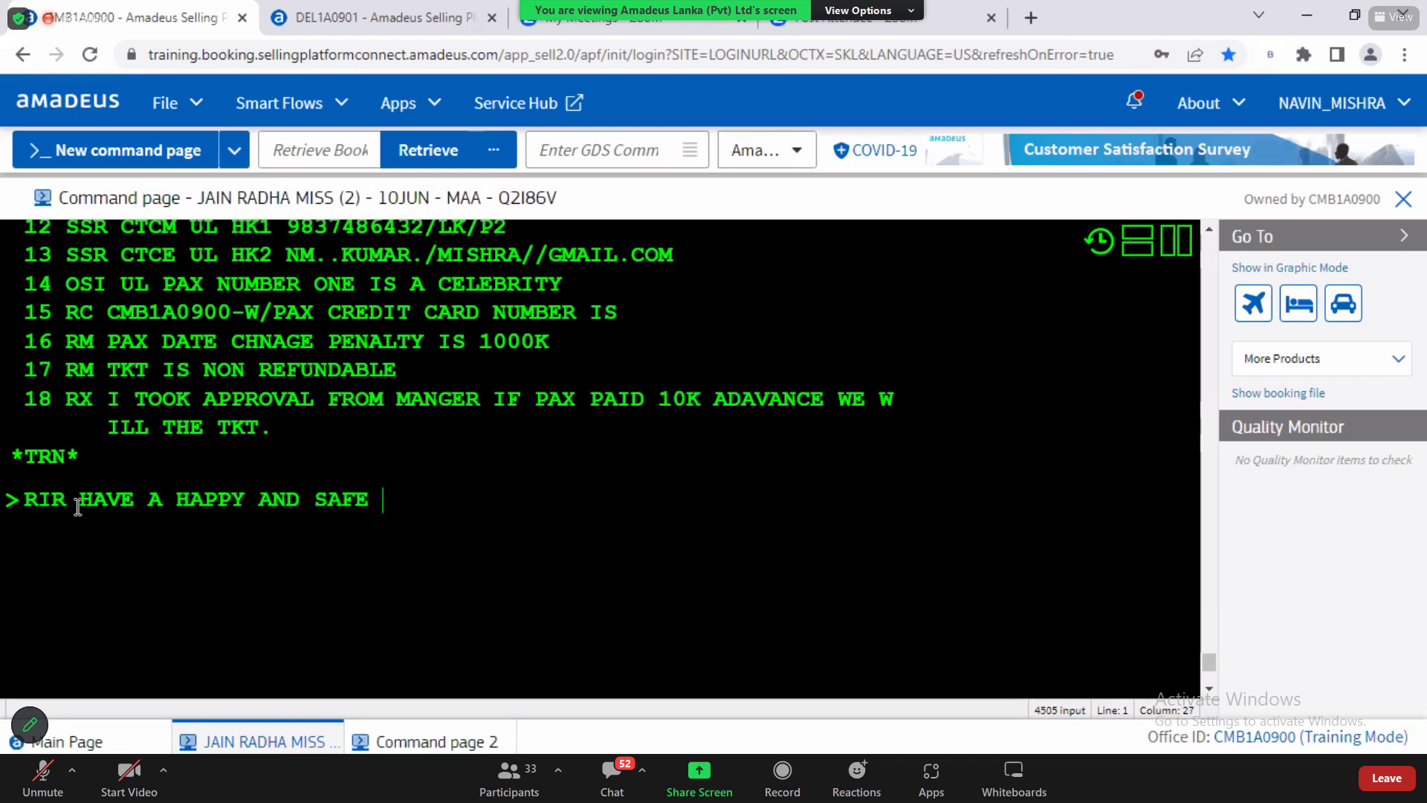
text(JOURNEY)
key(BackSpace)
text(Y)
key(Return)
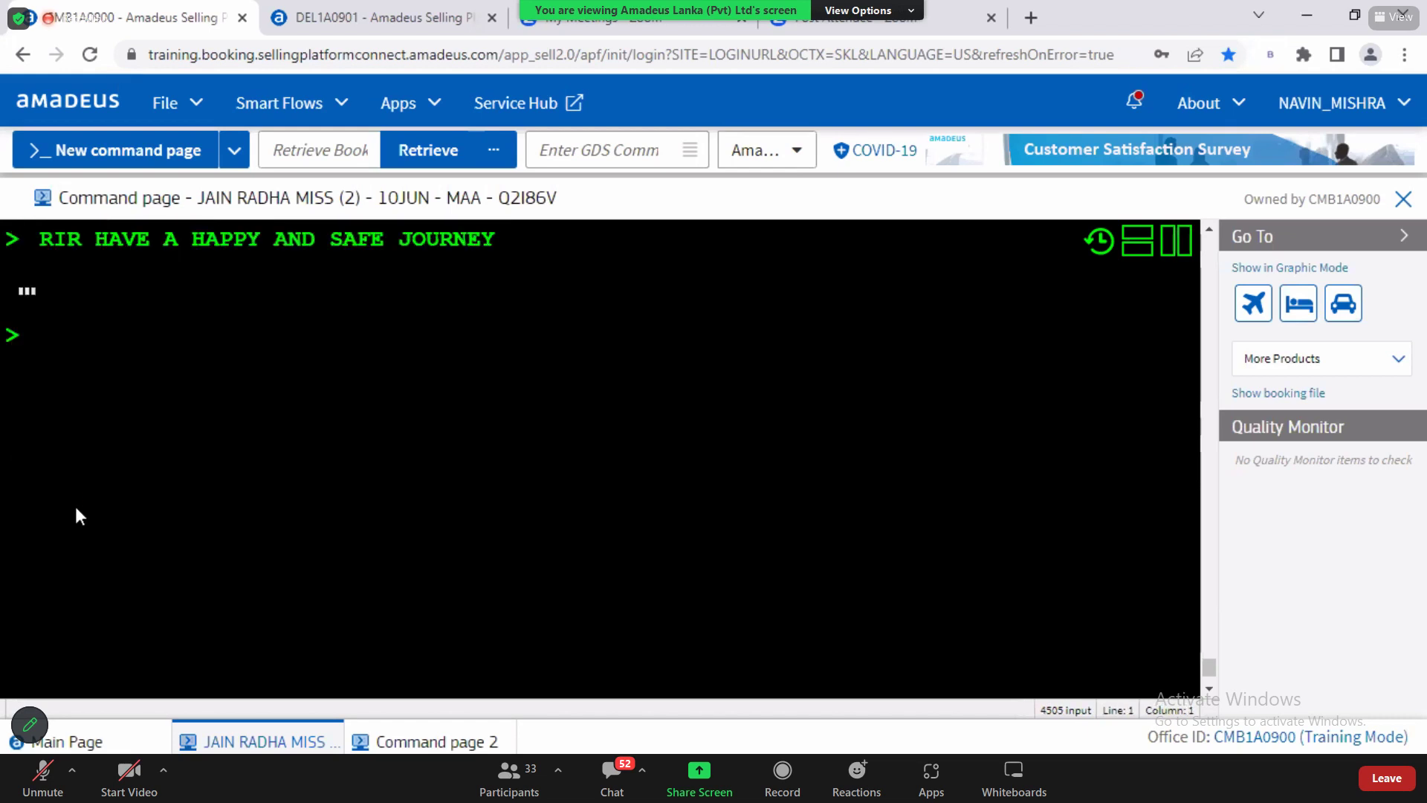
Step: Save the booking with RFN;ER and ER, and check the remark on line 19
text(RFN;ER)
key(Return)
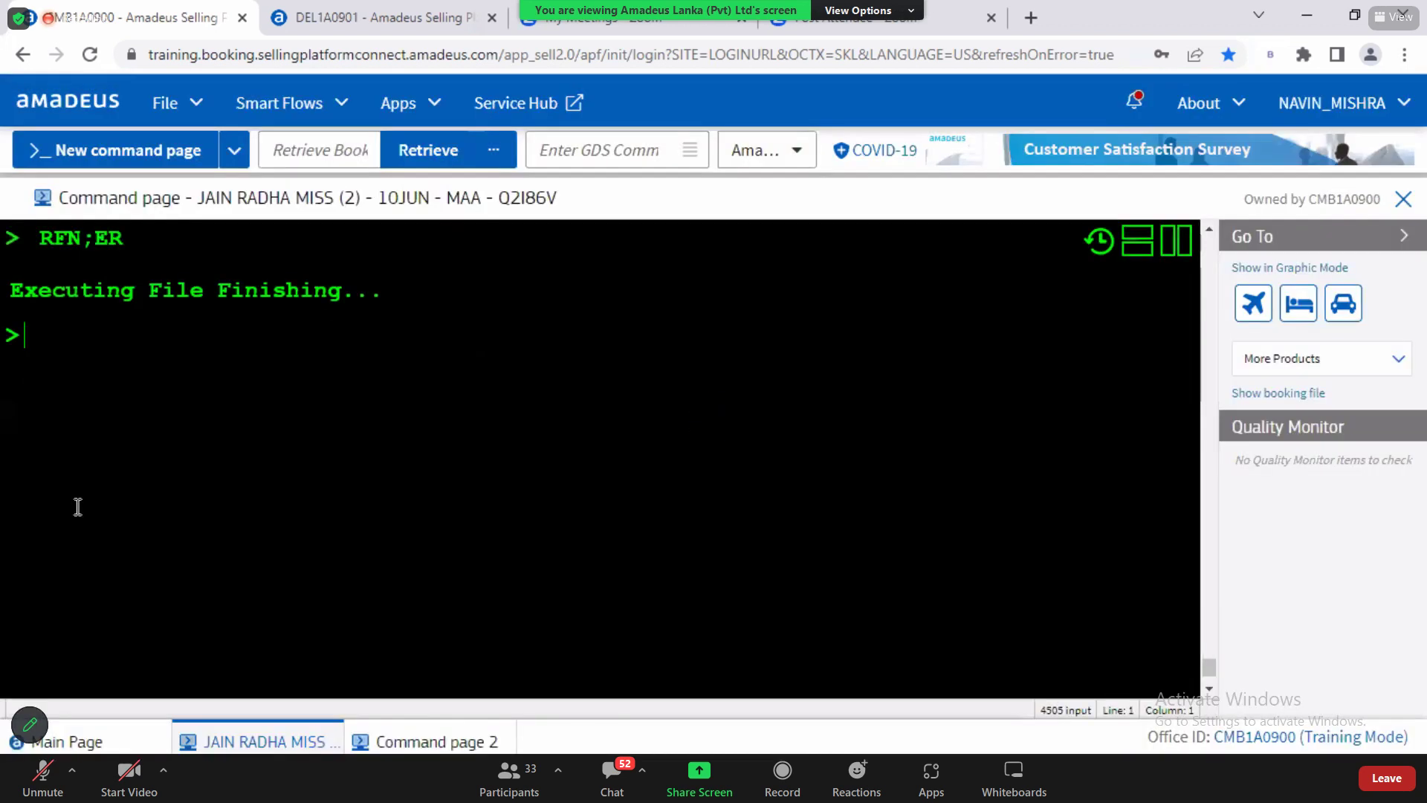
text(ER)
key(Return)
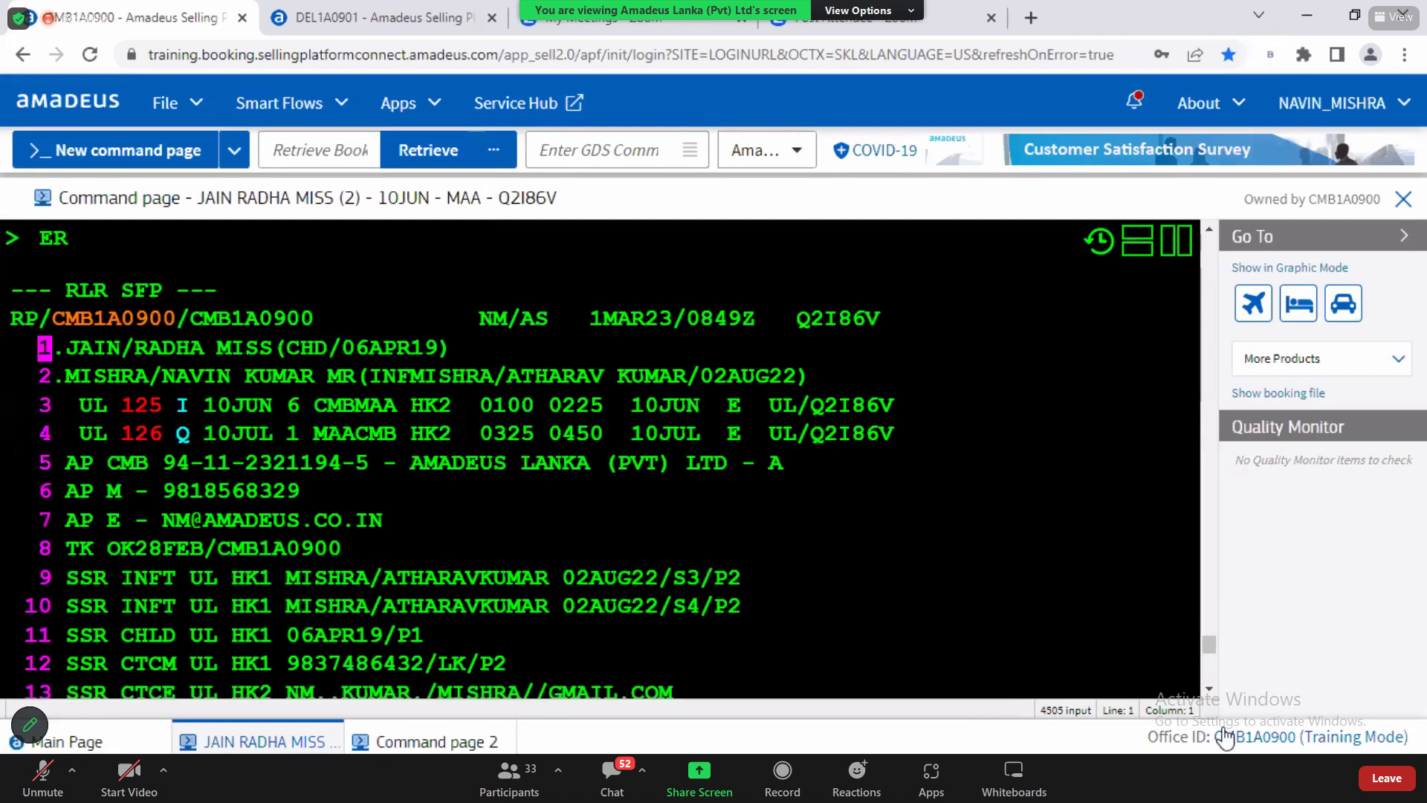
scroll(1209, 695, down, 2)
scroll(1209, 697, down, 2)
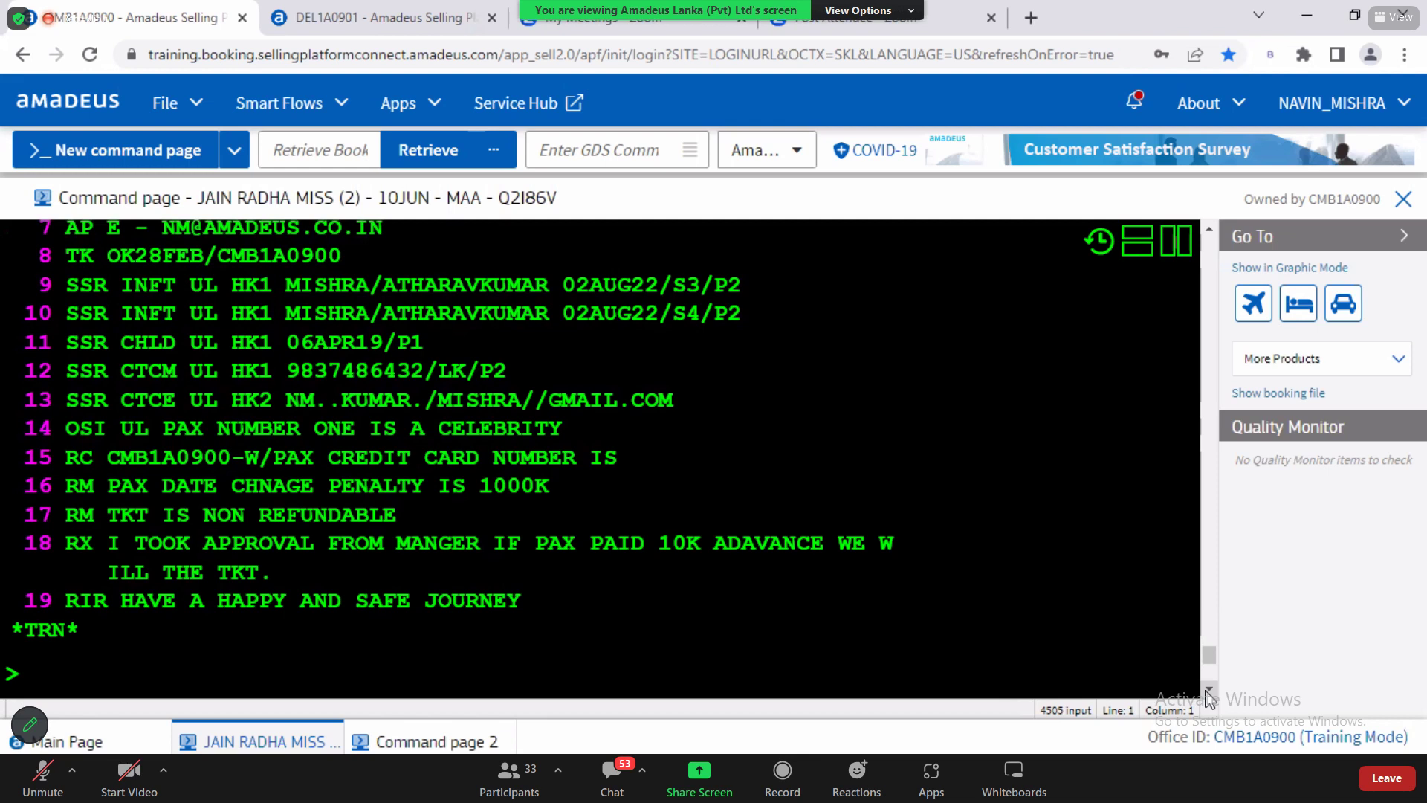
key(alt+Tab)
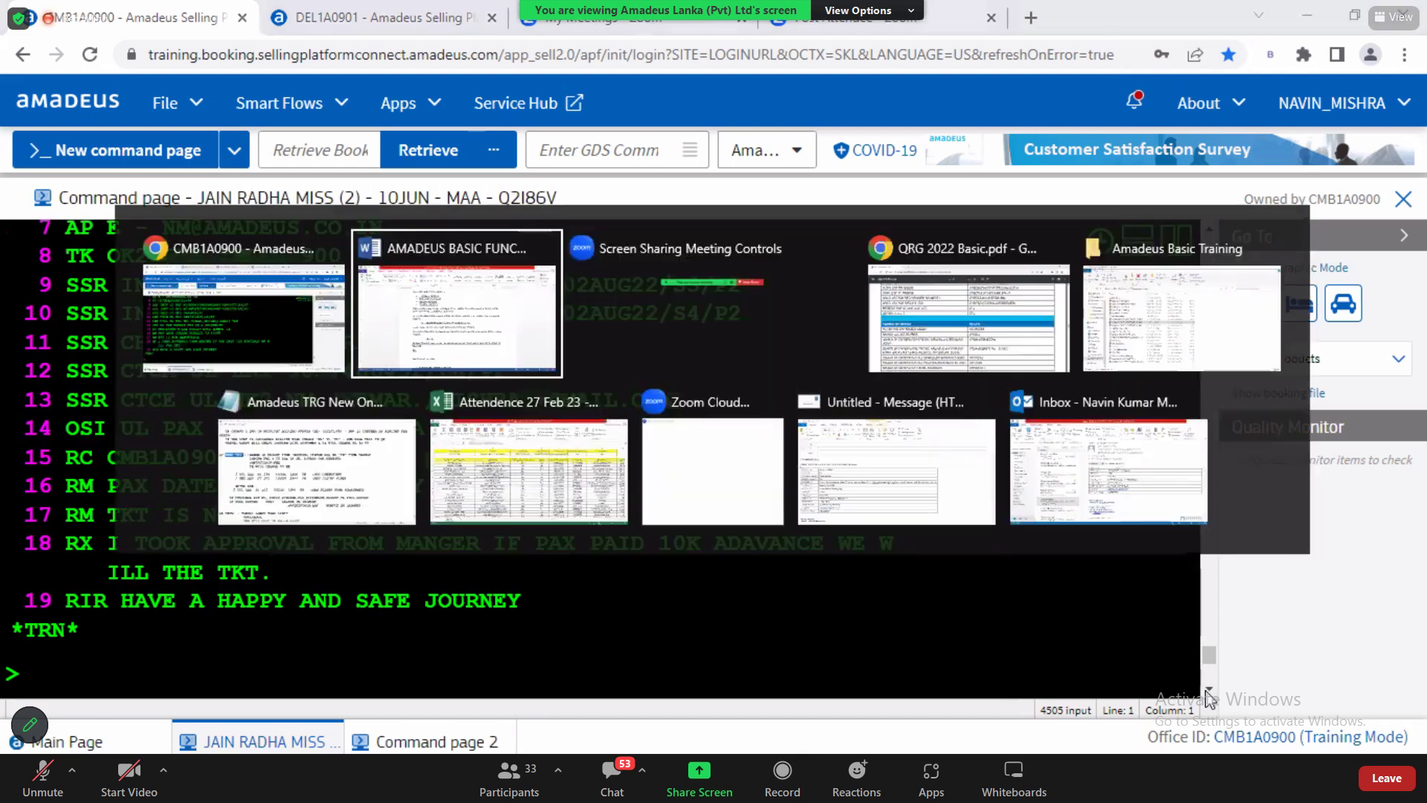
Step: Select ITINERARY REMARKS in the notes' list of four remark types
click(512, 293)
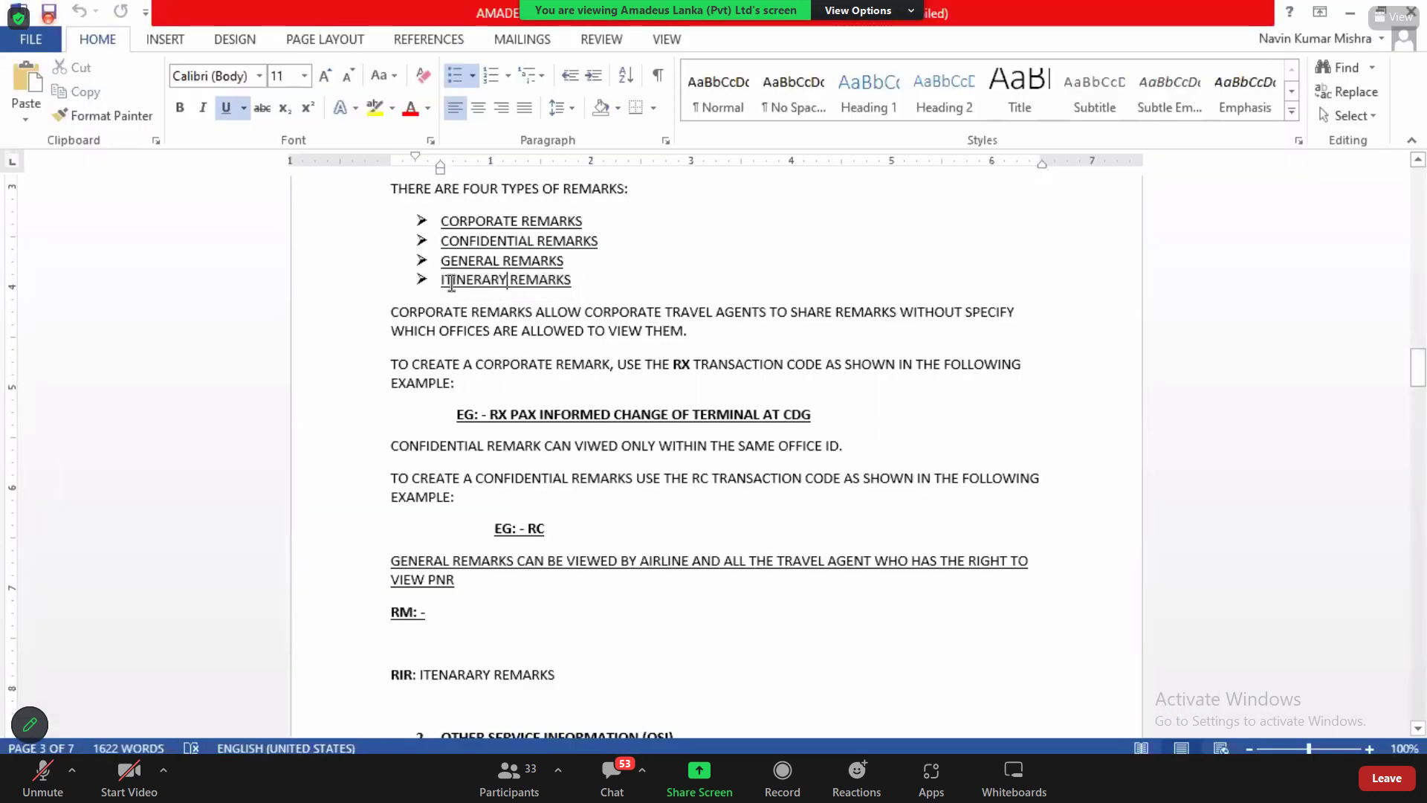
drag(443, 279, 551, 294)
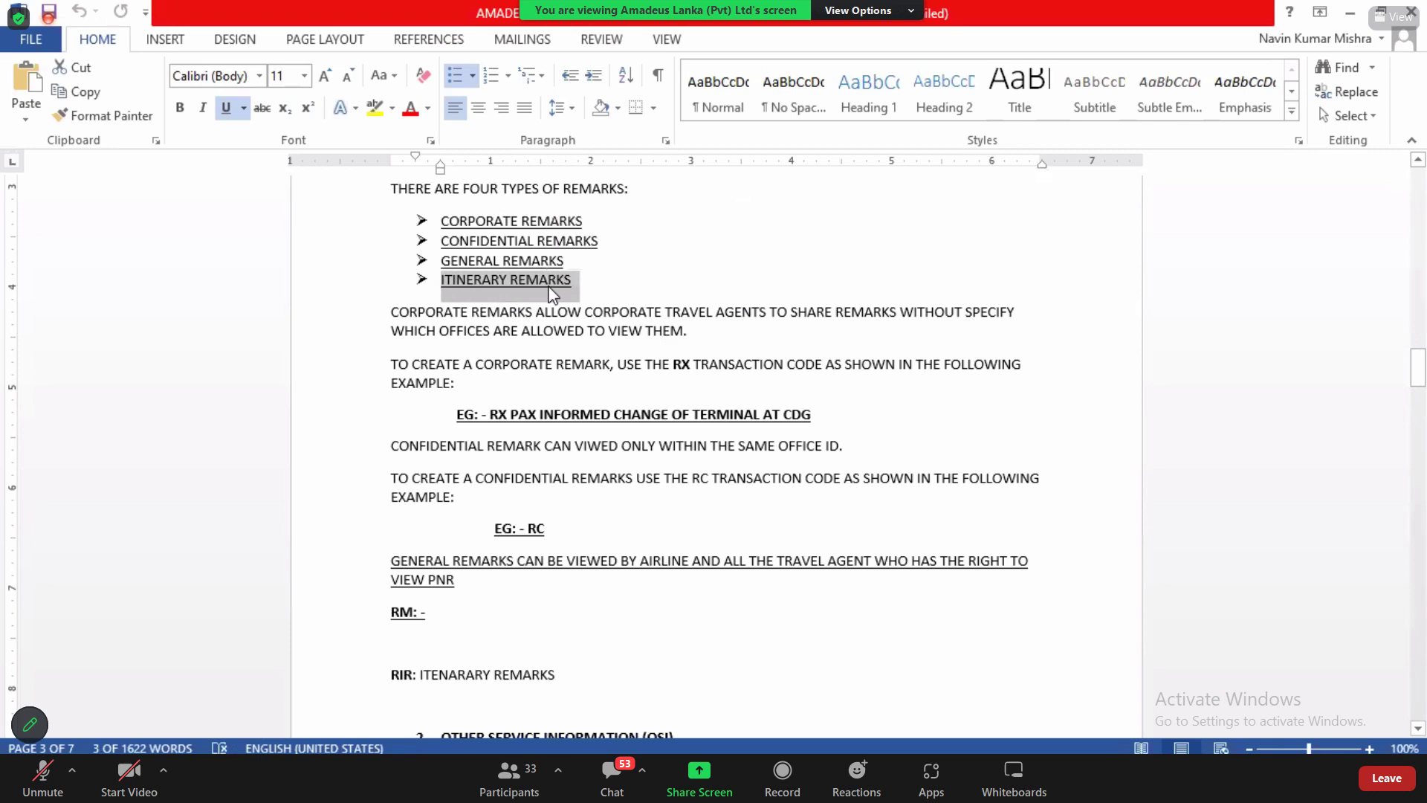
key(alt+Tab)
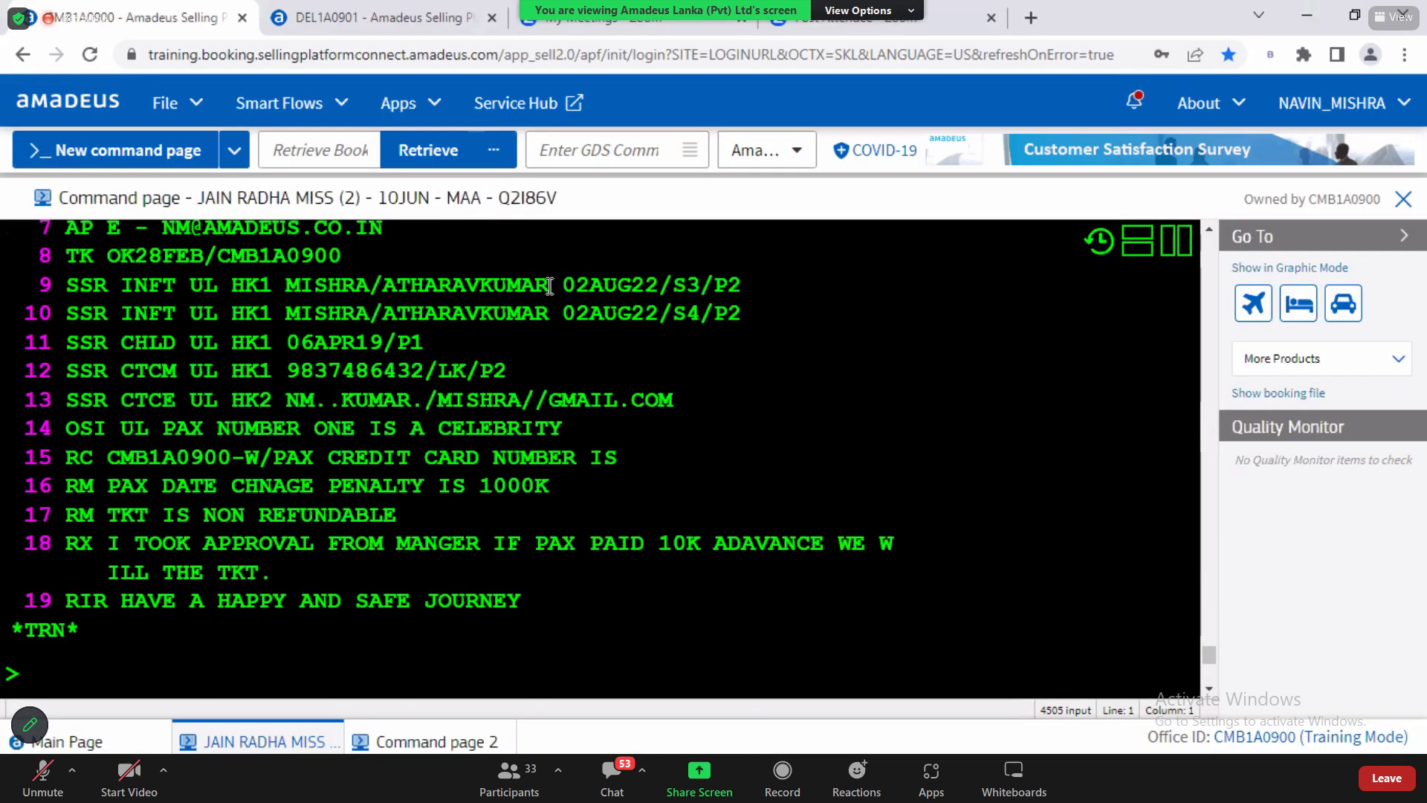
key(alt+Tab)
key(alt+Tab)
key(alt+Tab)
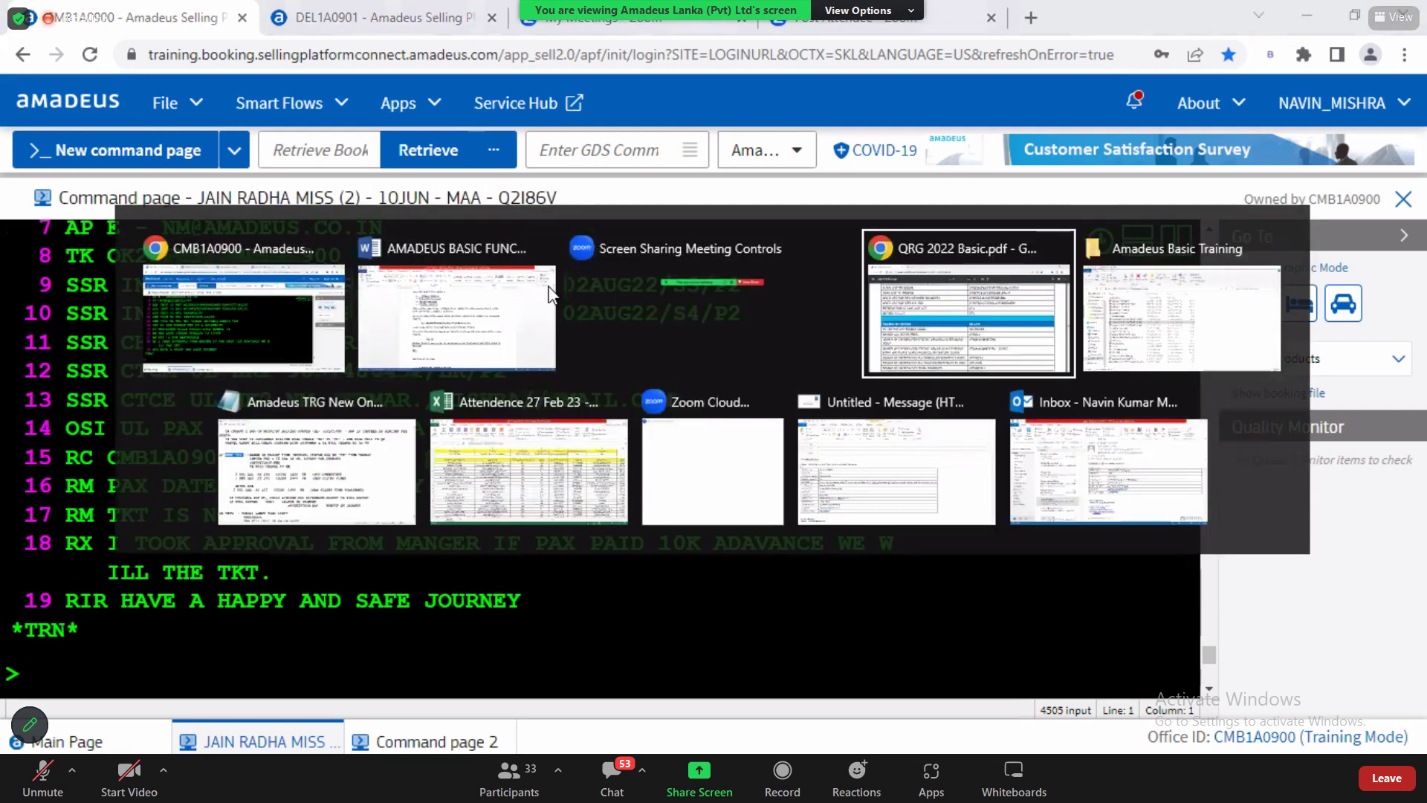
Step: Search the QRG 2022 Basic PDF for HE IEP and mark the SEND ITINERARY EMAIL COPY (SEPARATE EMAILS) row on page 17
text(HE l)
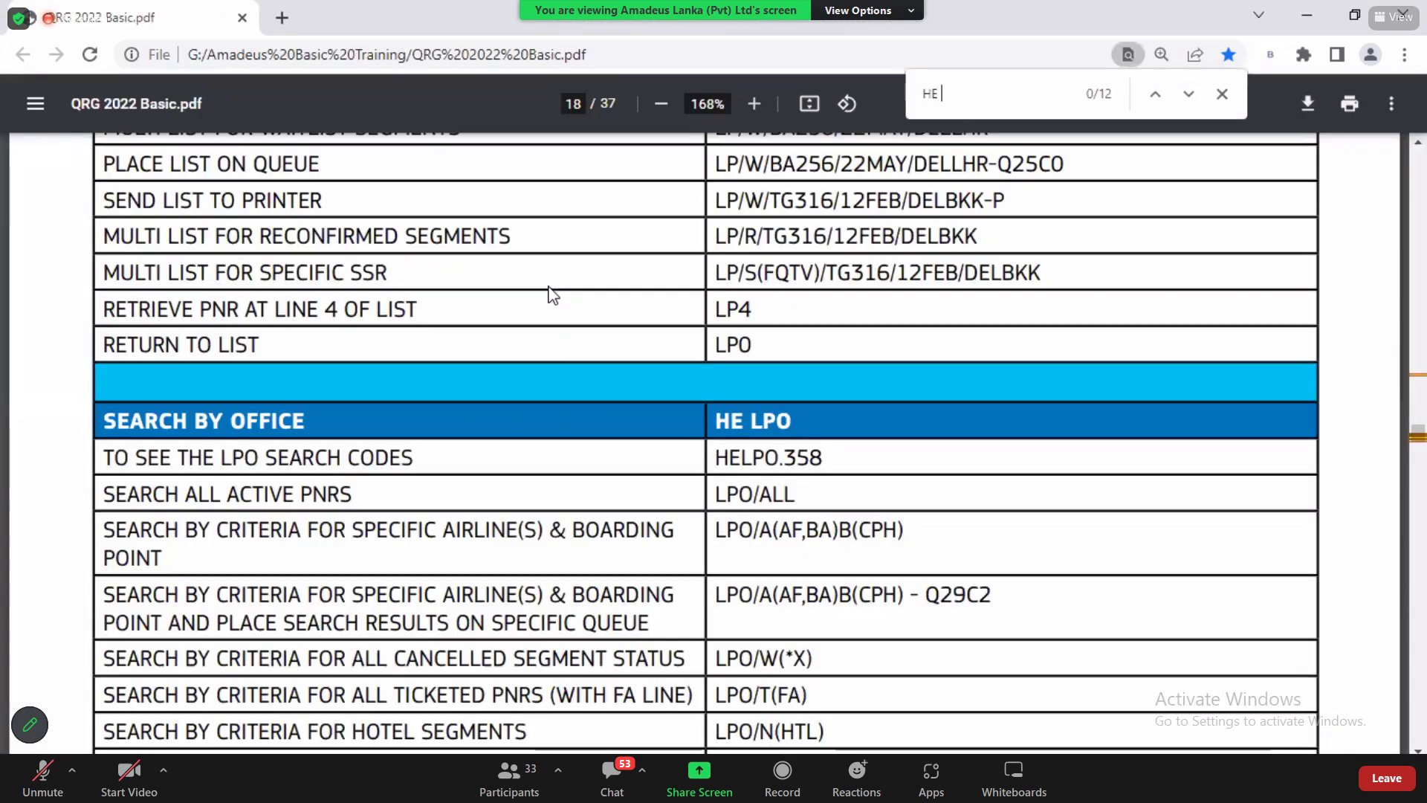
text(EP)
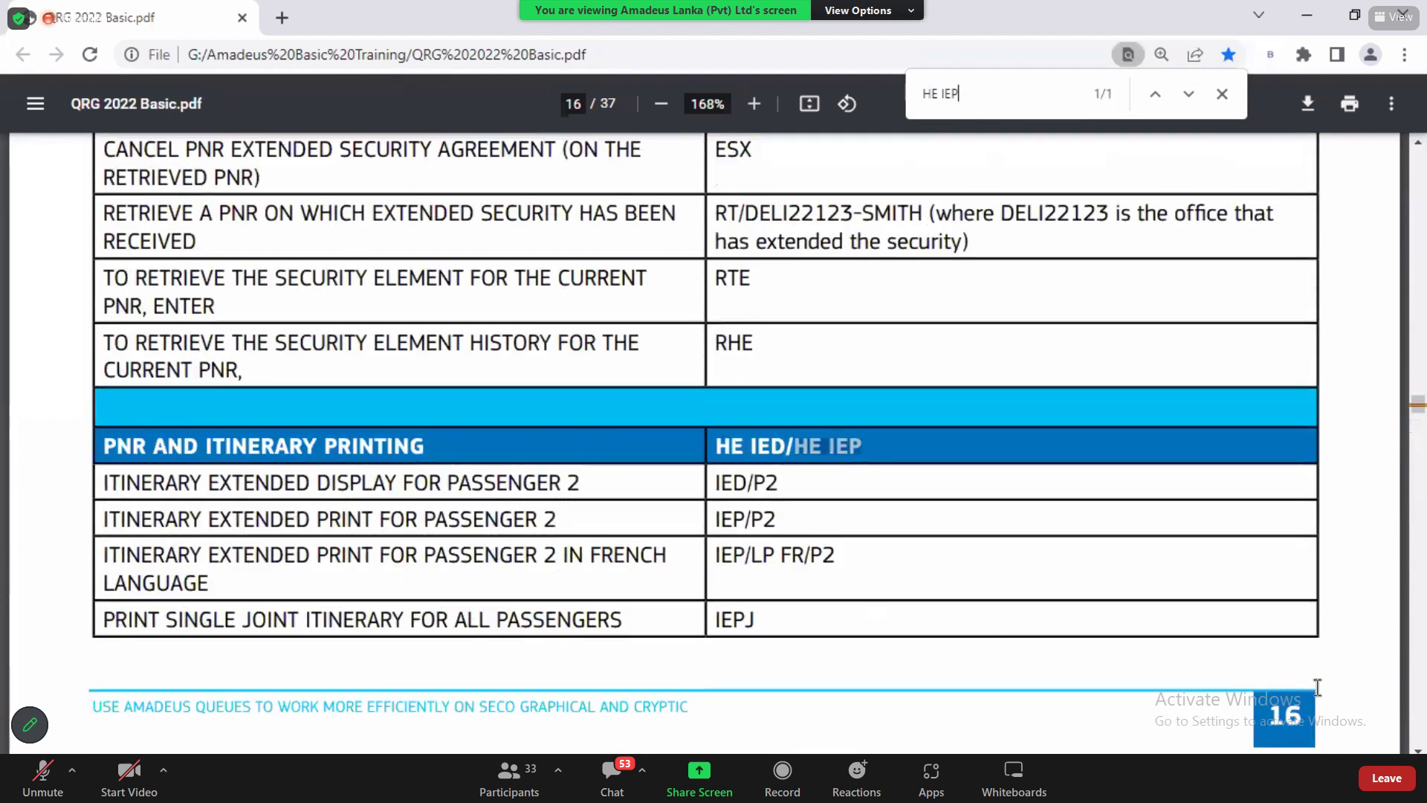
click(1417, 750)
scroll(1418, 749, down, 6)
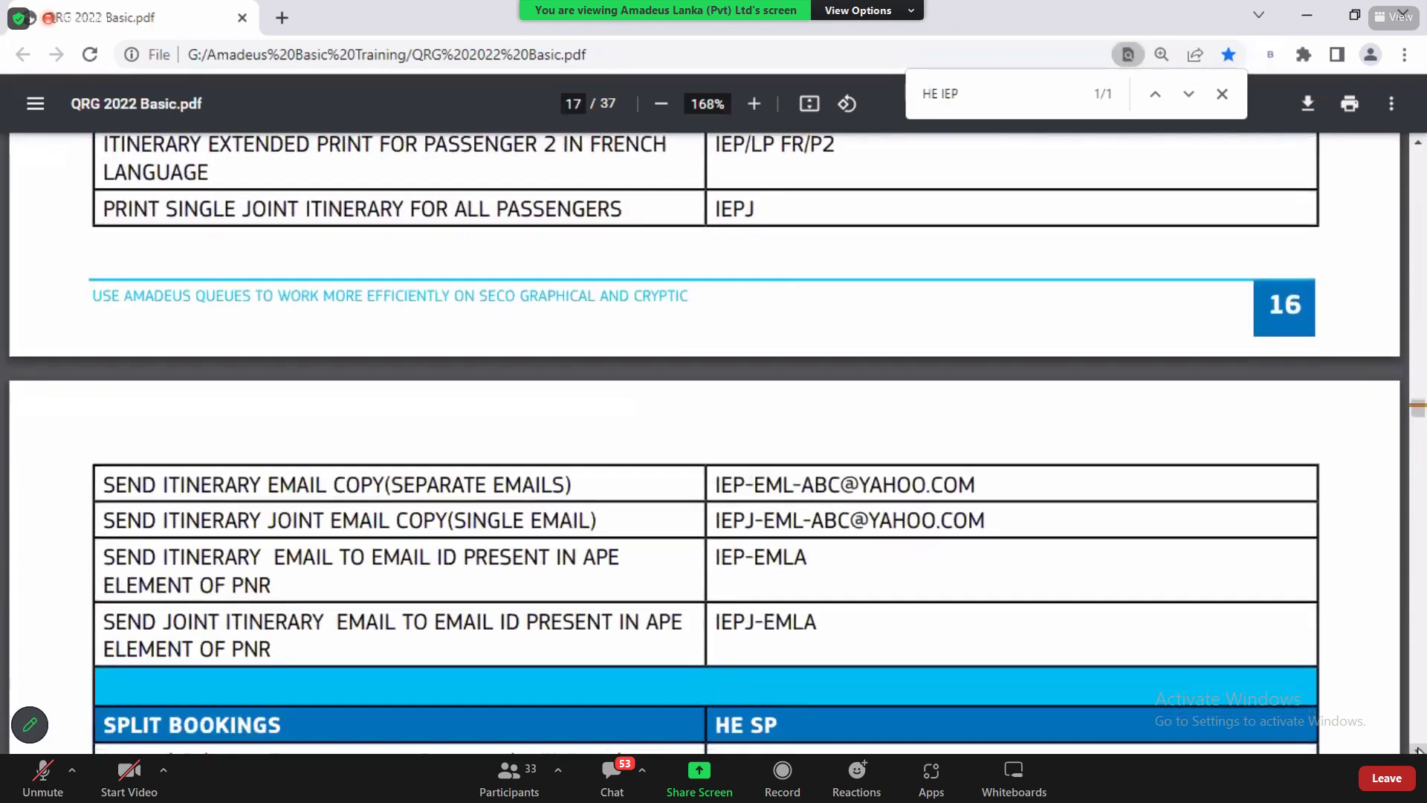
drag(104, 449, 633, 445)
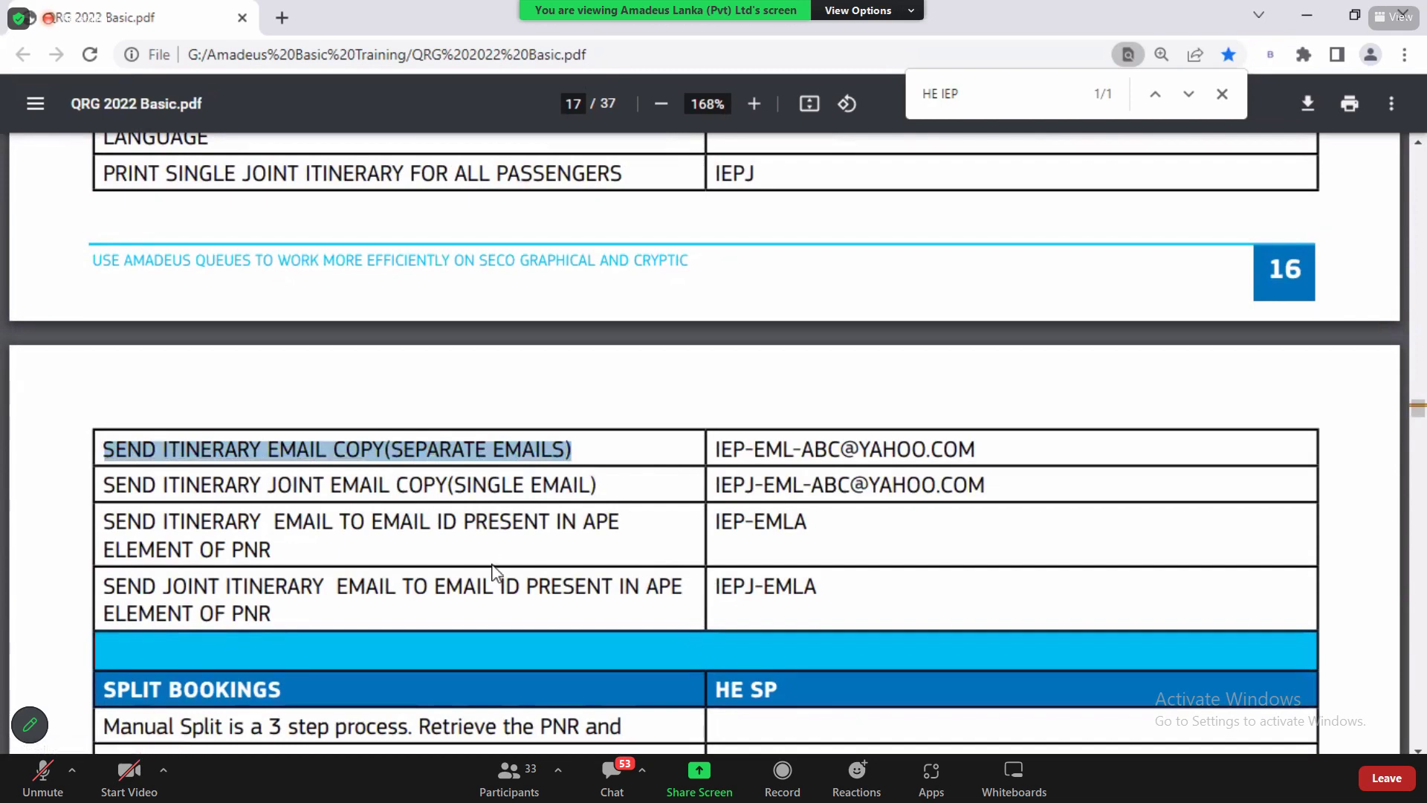
key(alt+Tab)
text(IEP)
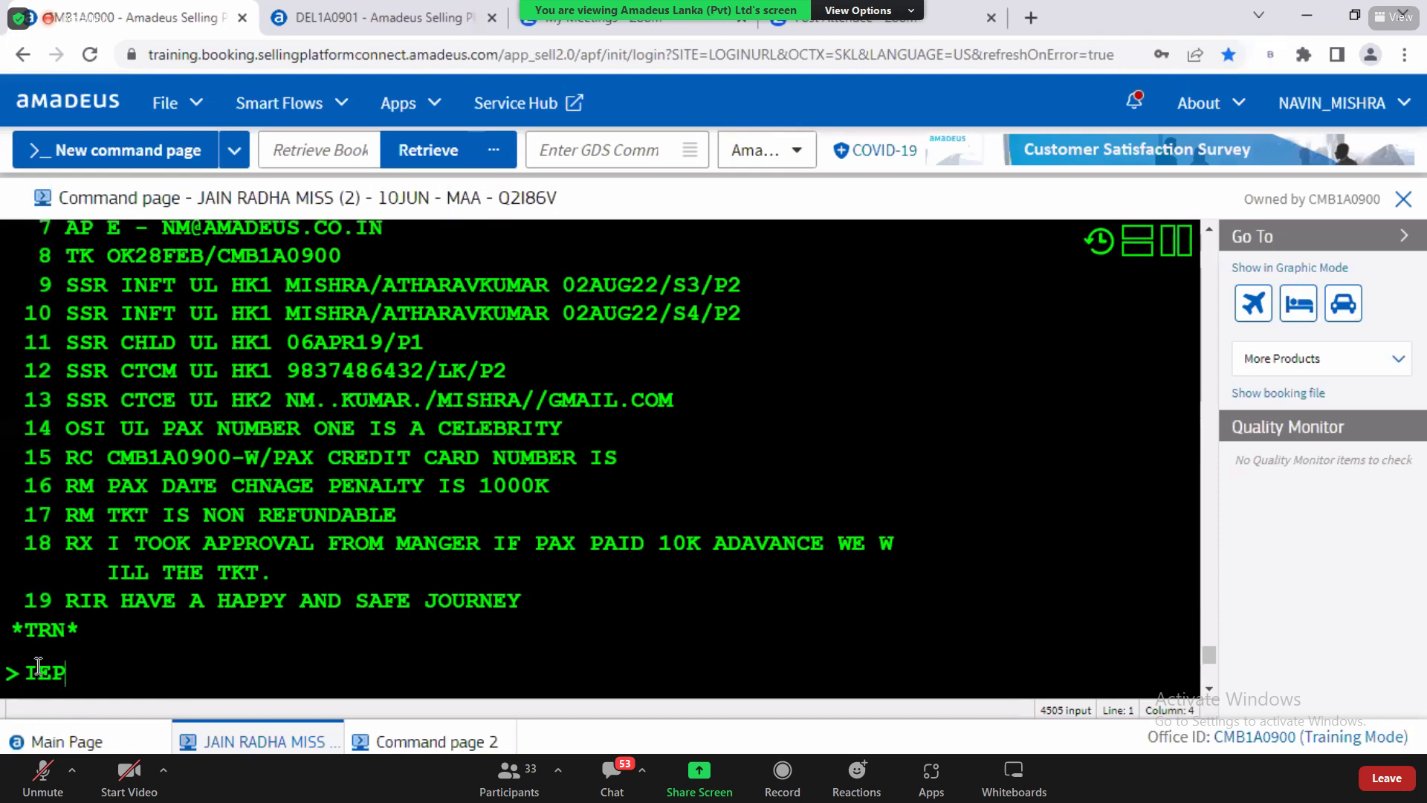
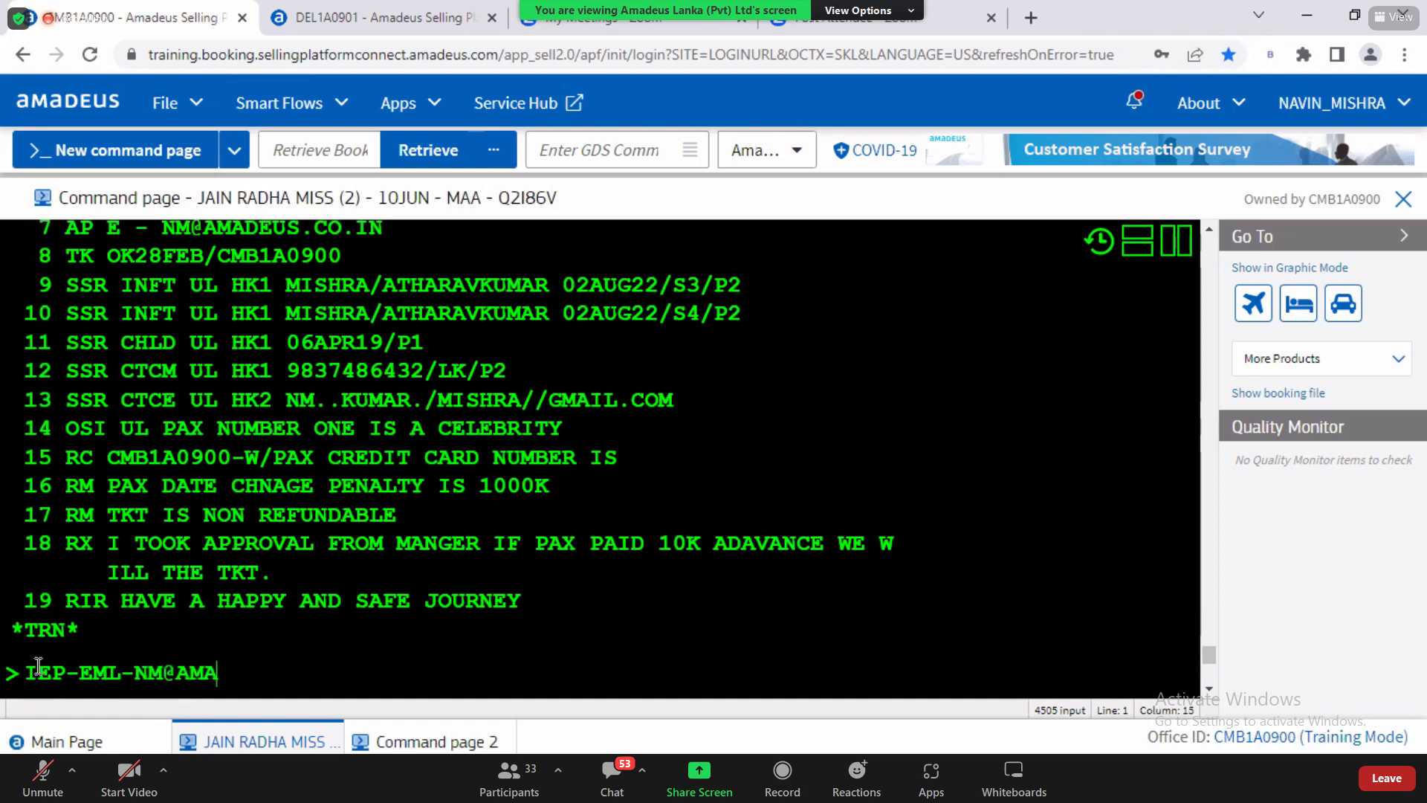
drag(191, 671, 367, 663)
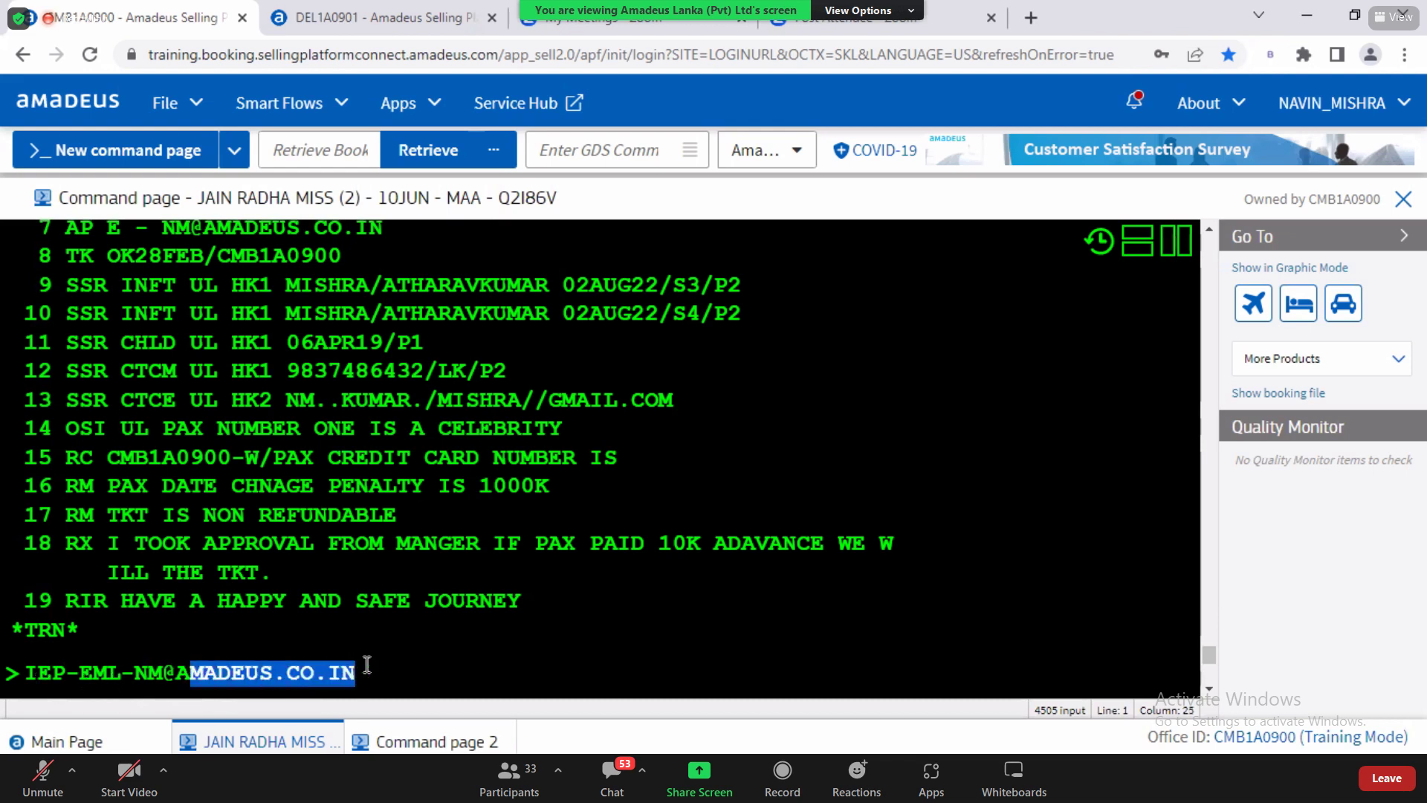
click(421, 679)
key(Return)
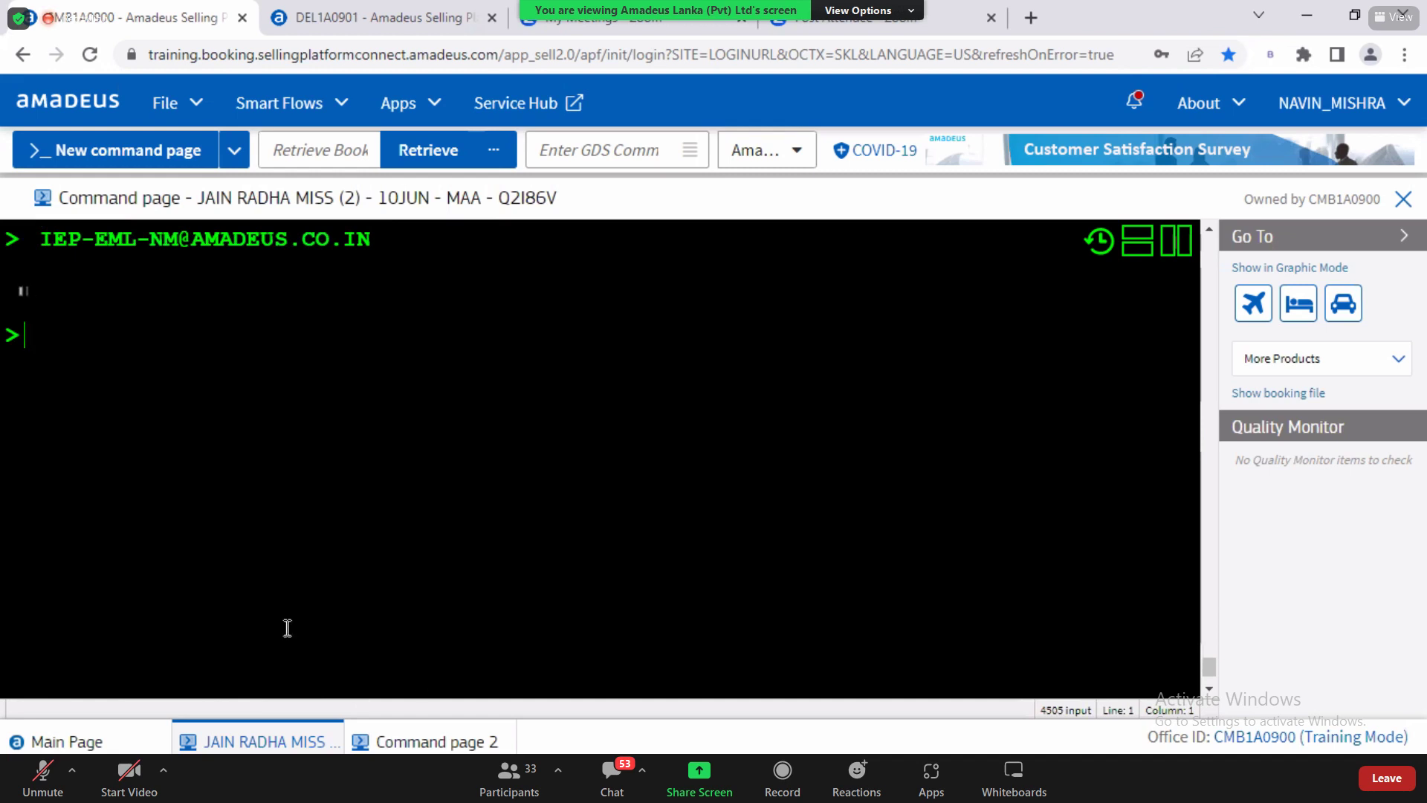
Step: Point out the ITINERARY EMAIL SENT confirmation and the destination e-mail address
drag(14, 298, 292, 312)
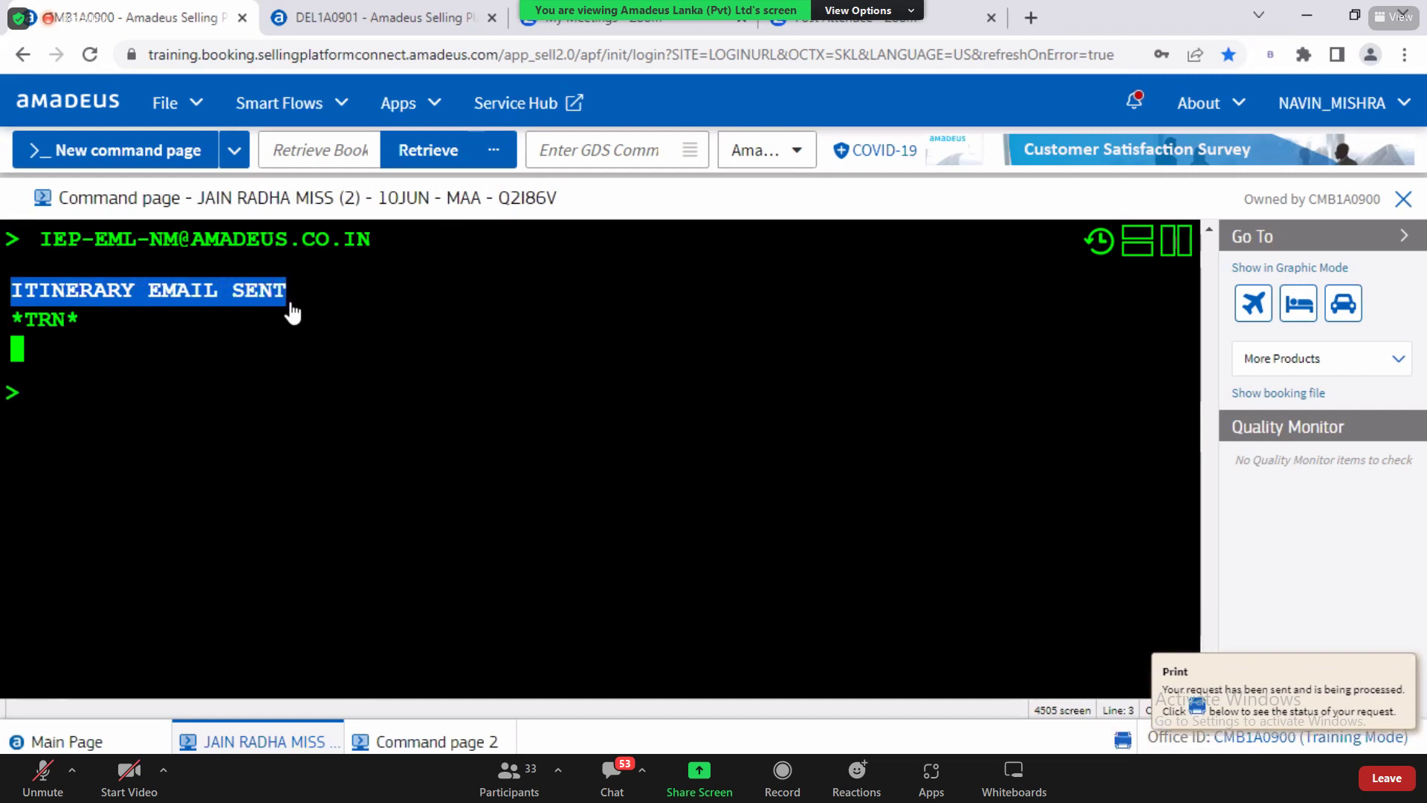
click(46, 405)
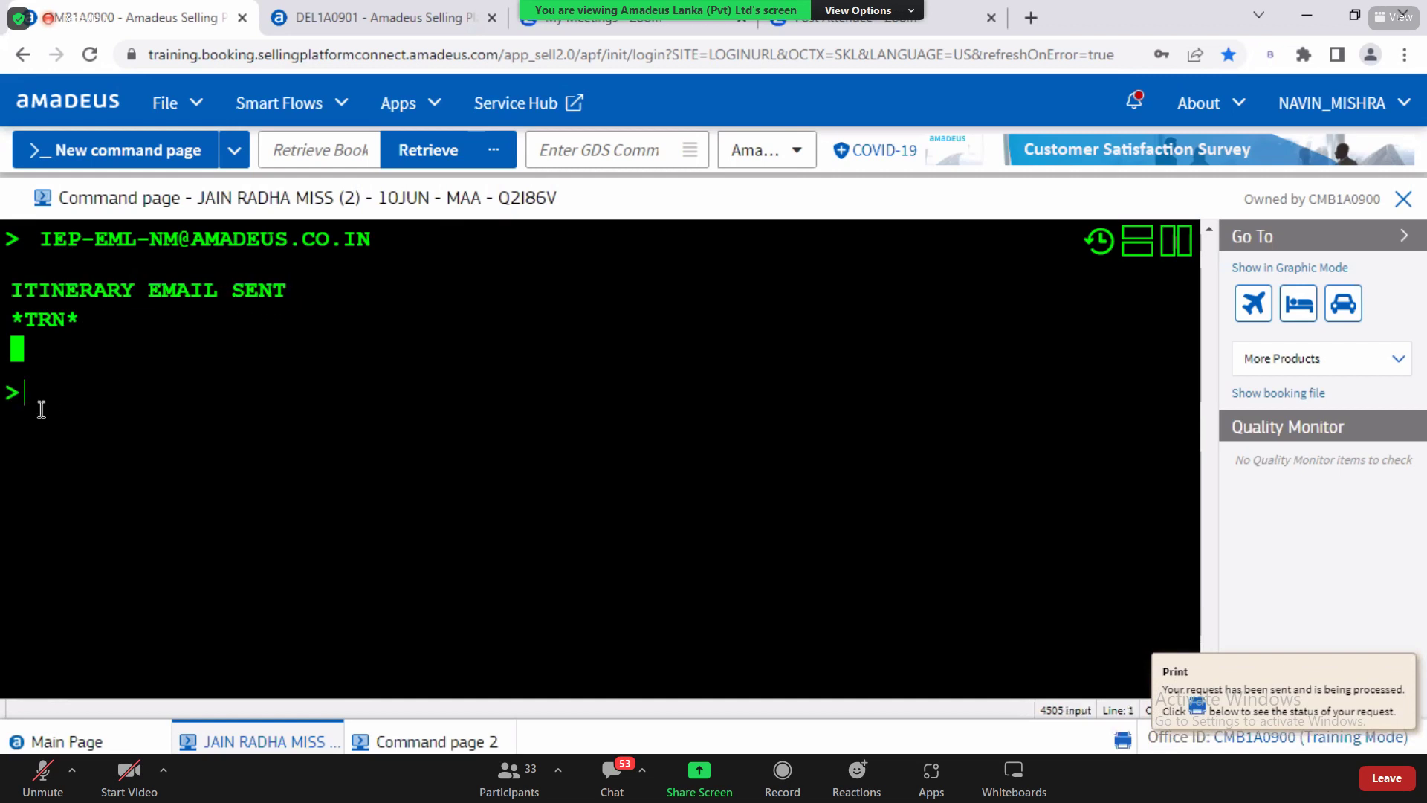
drag(151, 242, 398, 245)
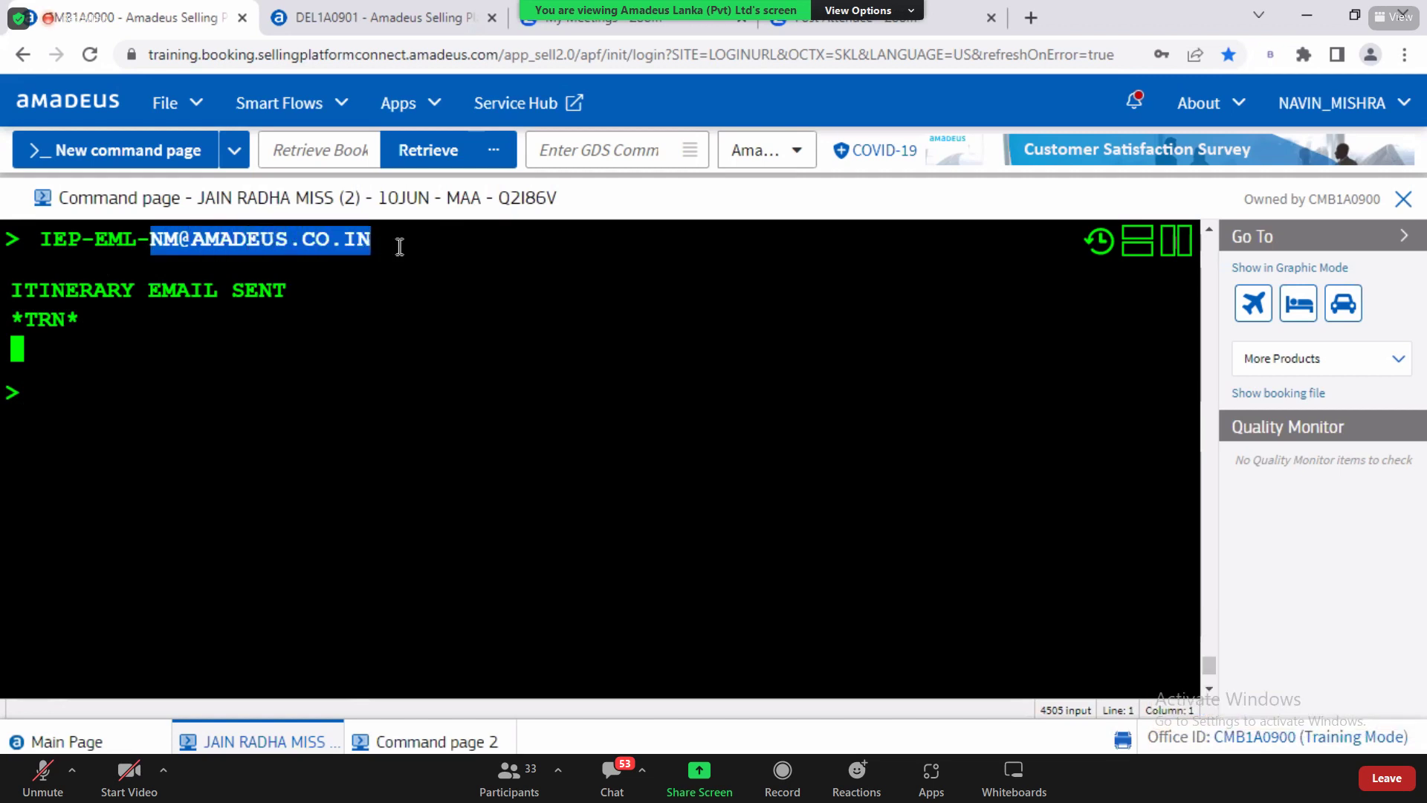
click(159, 778)
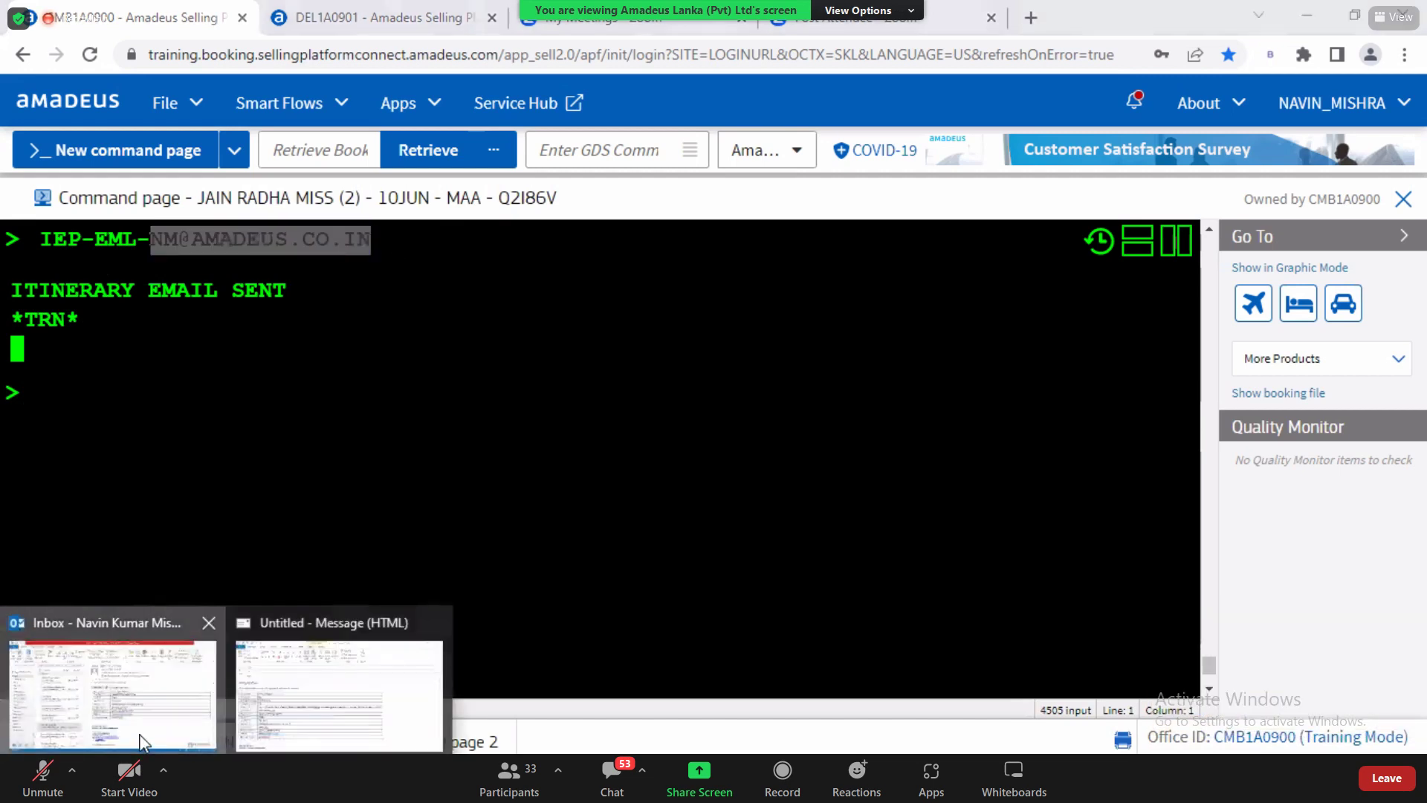
Step: Refresh Outlook mail and open the second Travel Document itinerary email in its own window
click(141, 740)
click(1297, 90)
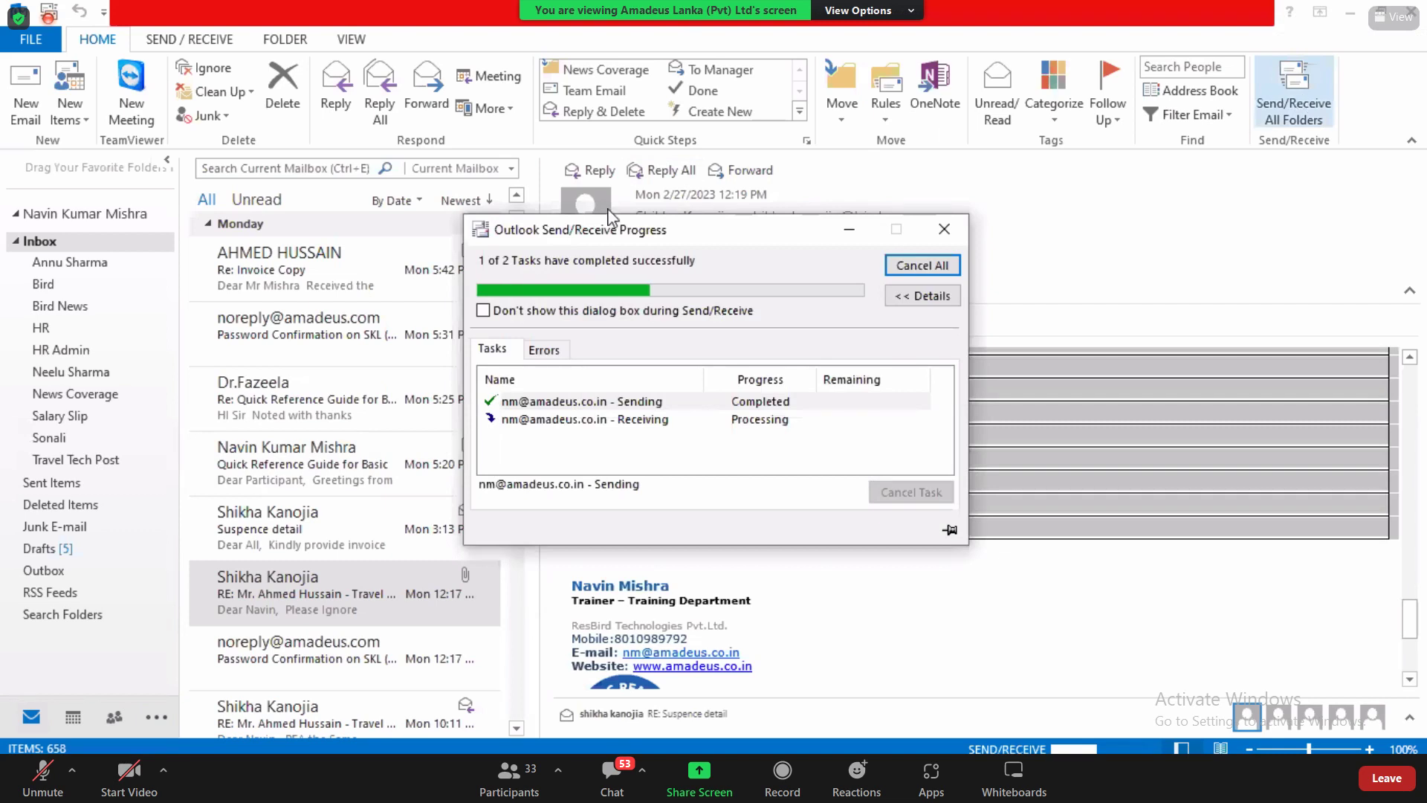
click(274, 287)
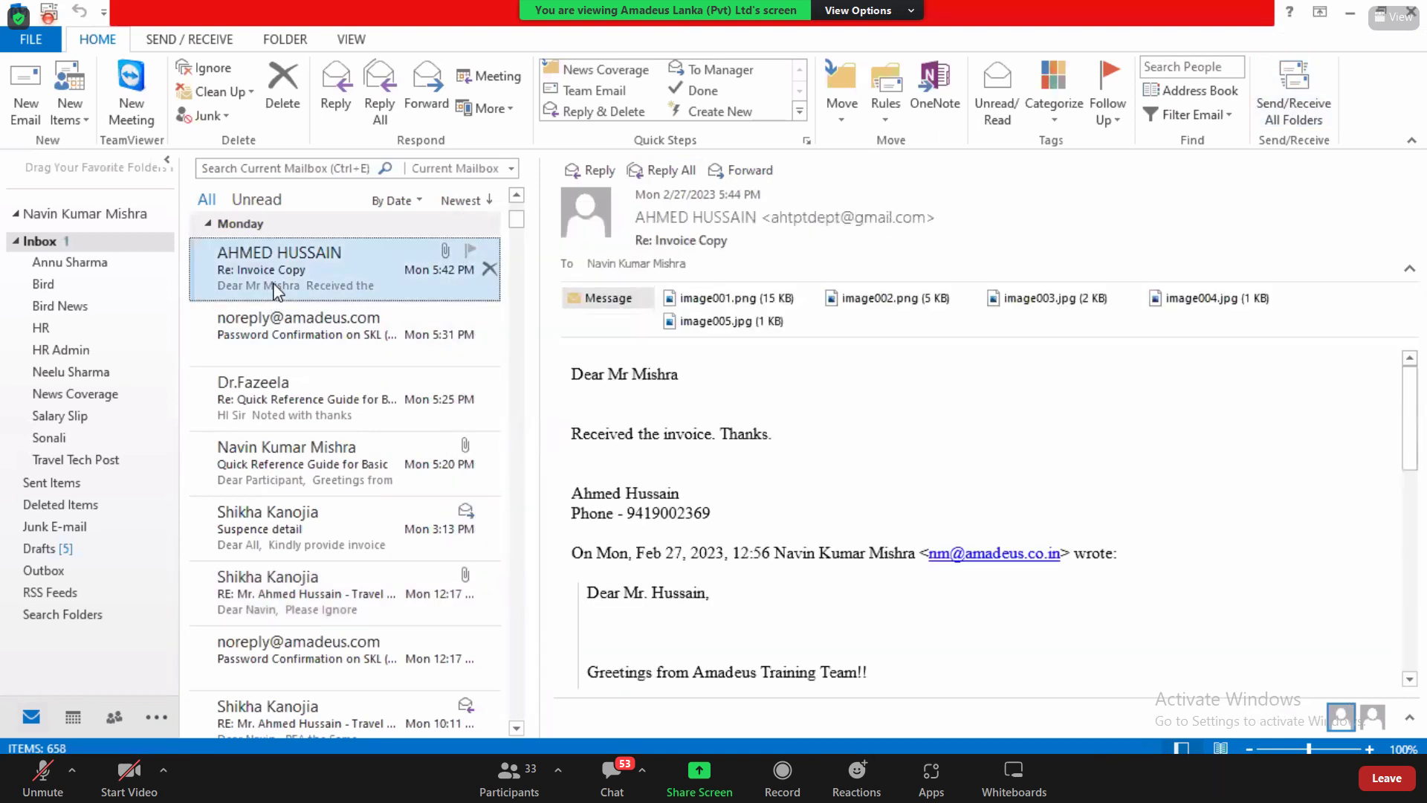
click(517, 195)
click(517, 196)
scroll(275, 350, up, 5)
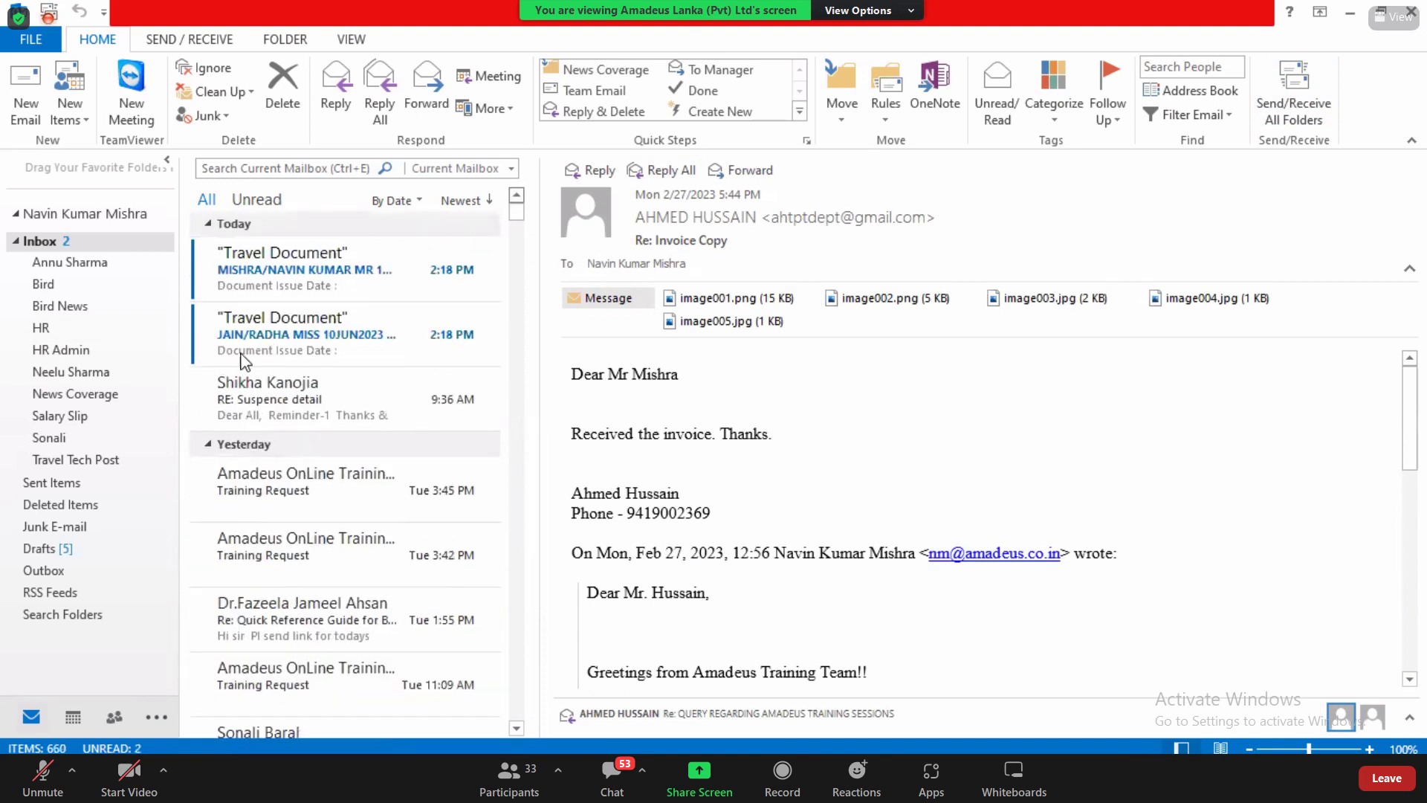
click(269, 286)
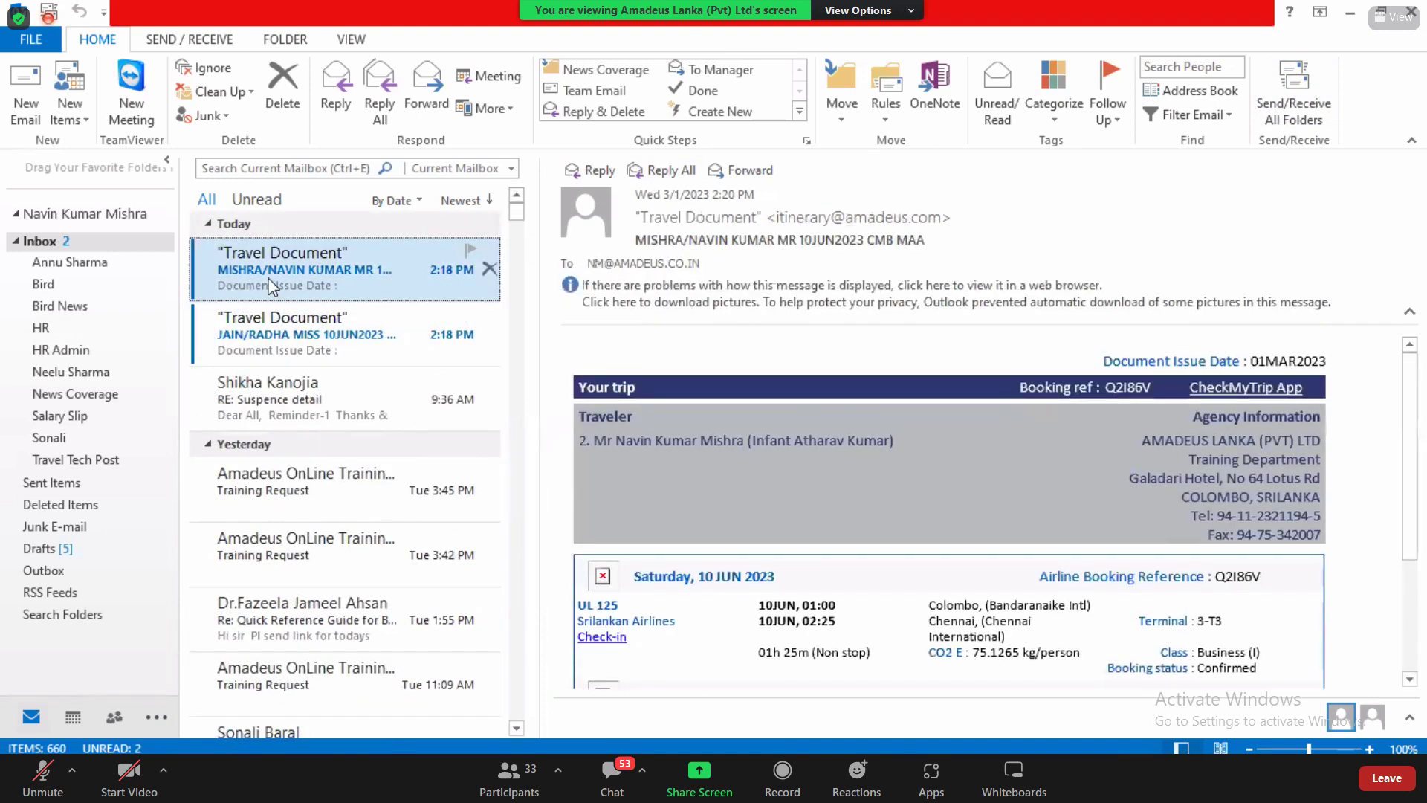
click(279, 318)
double_click(280, 318)
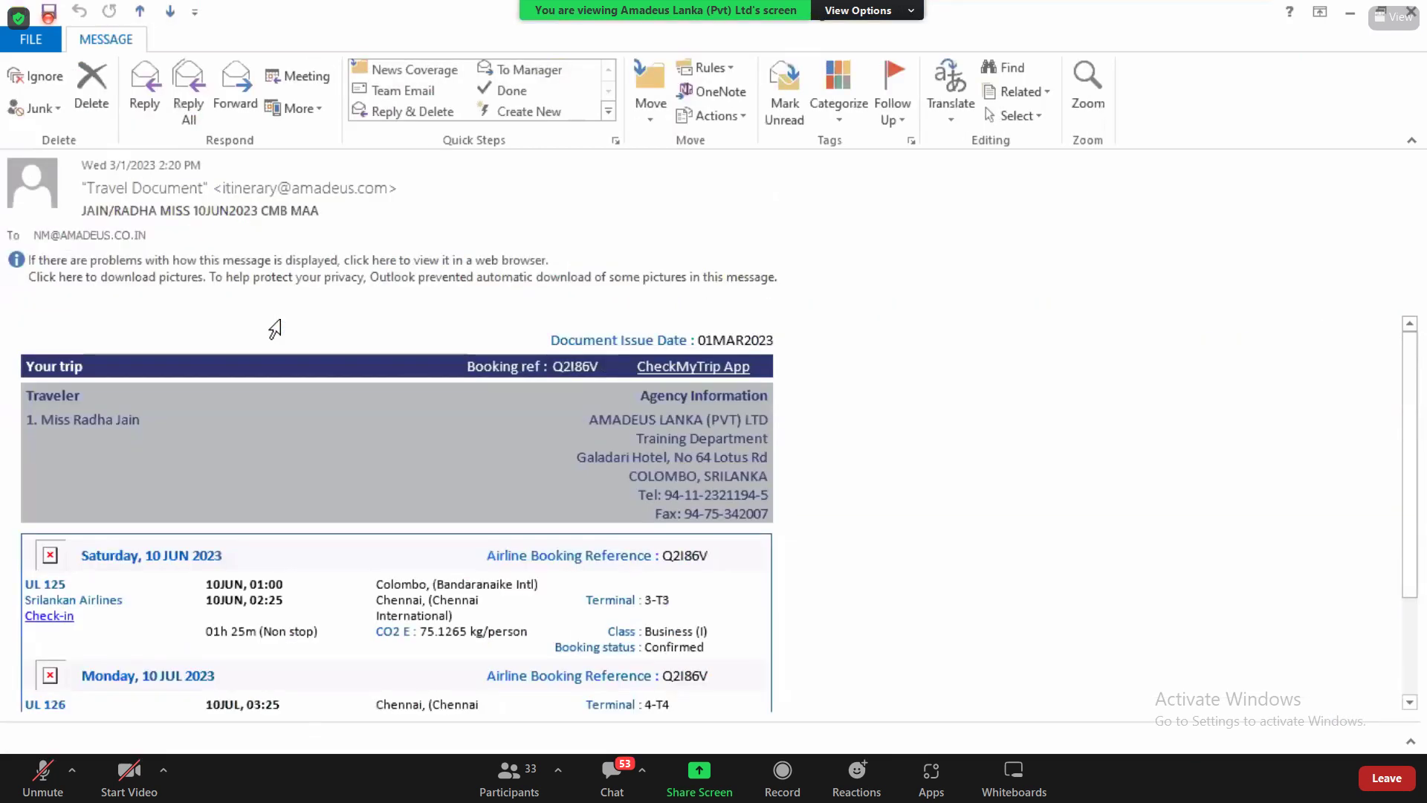
Step: Download the blocked pictures in the itinerary email
drag(1411, 591, 1412, 606)
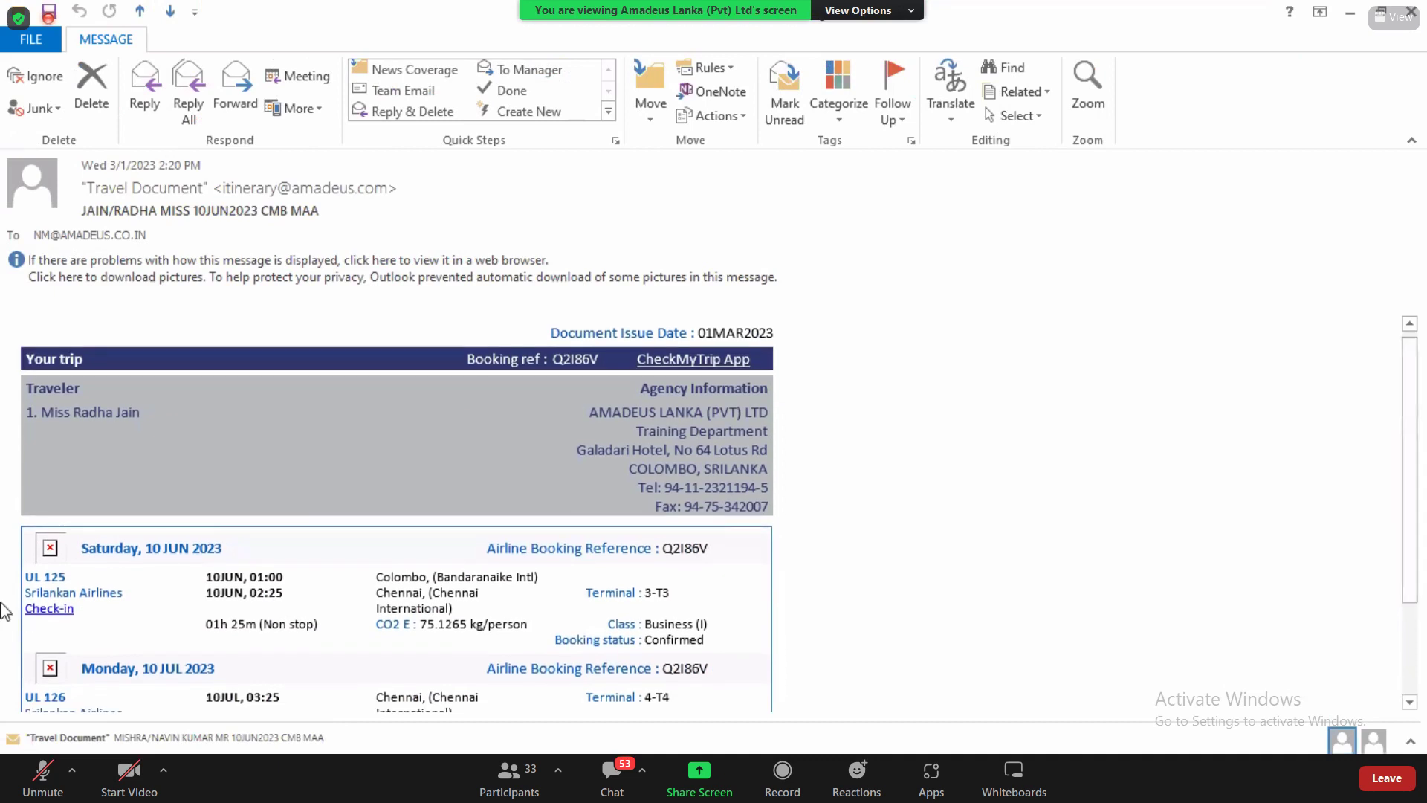
click(50, 550)
click(214, 455)
right_click(54, 559)
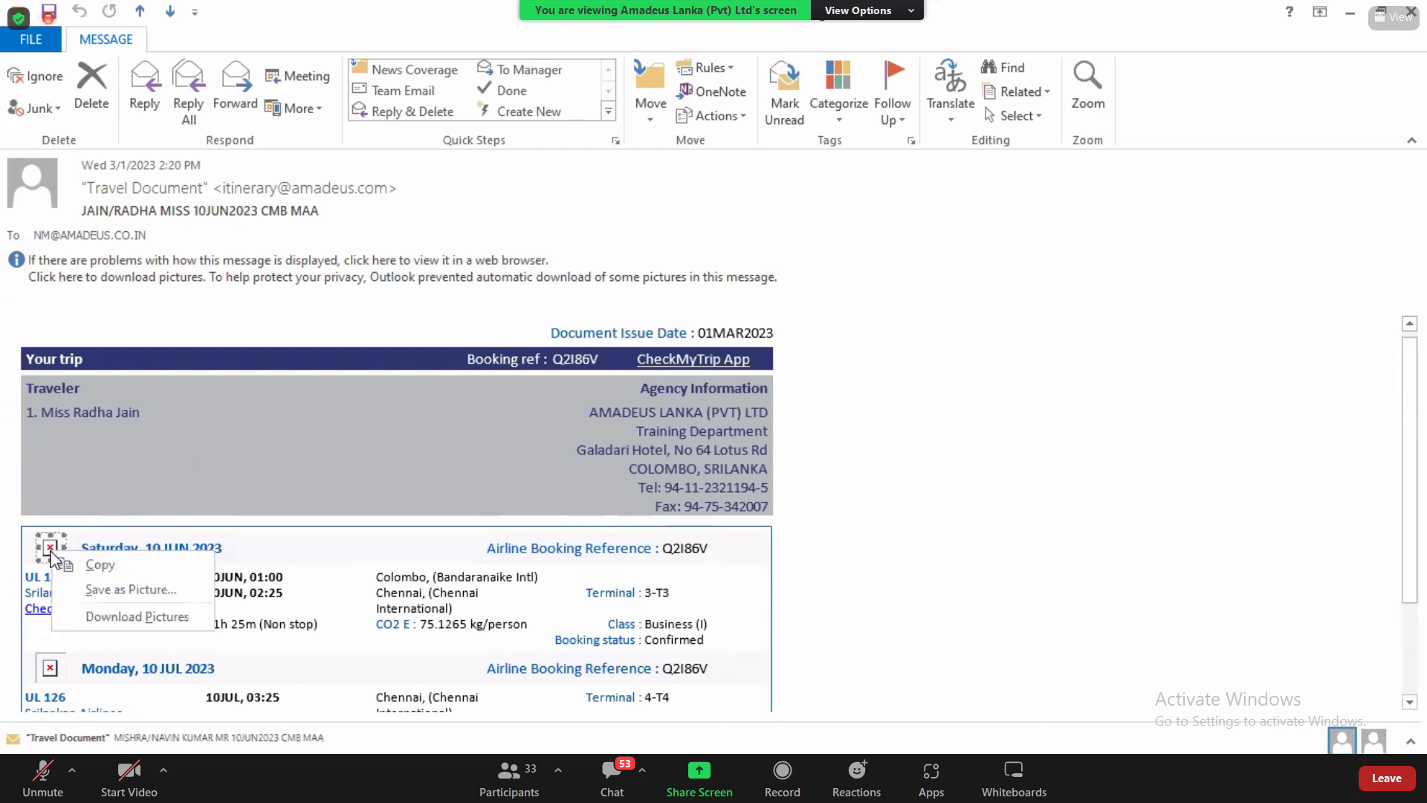
click(133, 614)
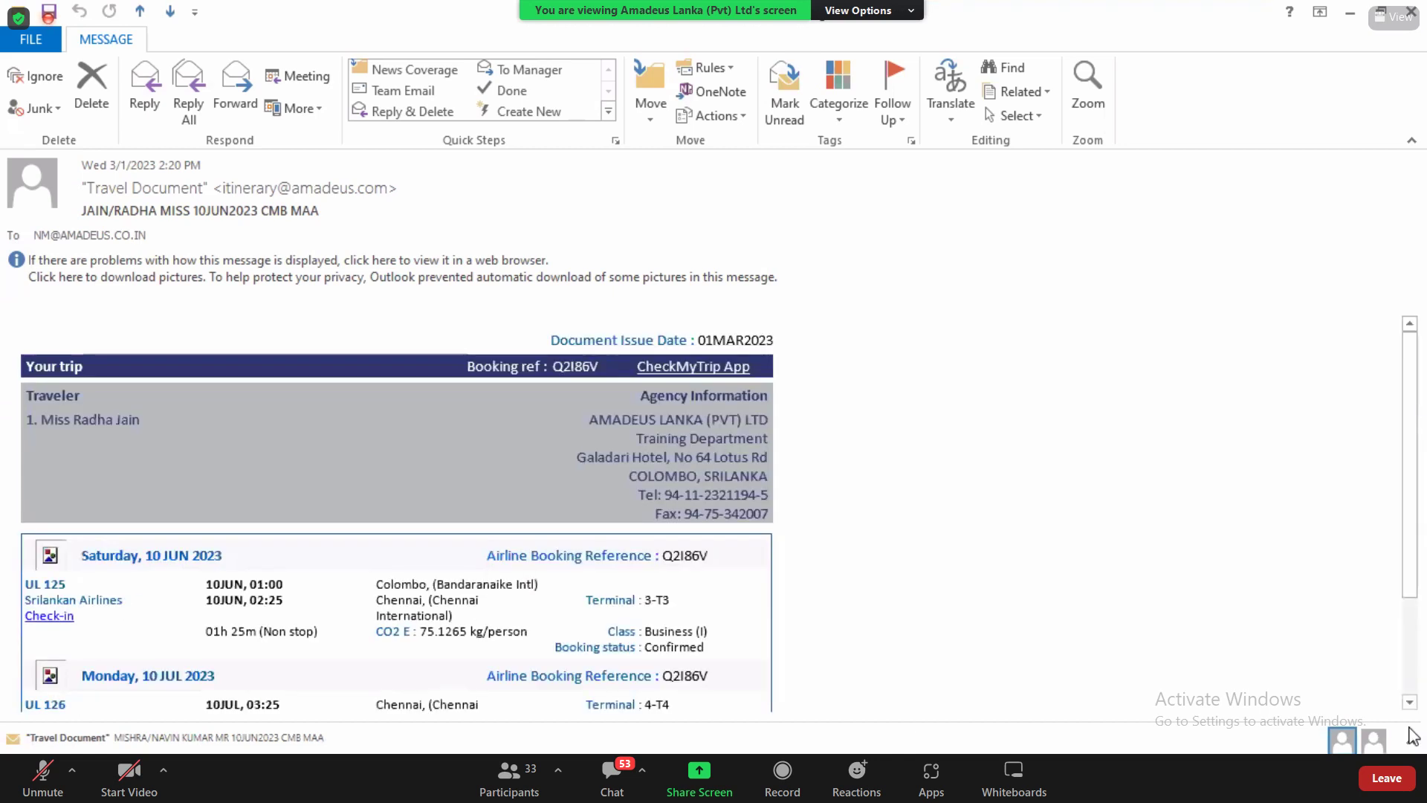
Step: Highlight the Other information remark HAVE A HAPPY AND SAFE JOURNEY
scroll(1410, 712, down, 3)
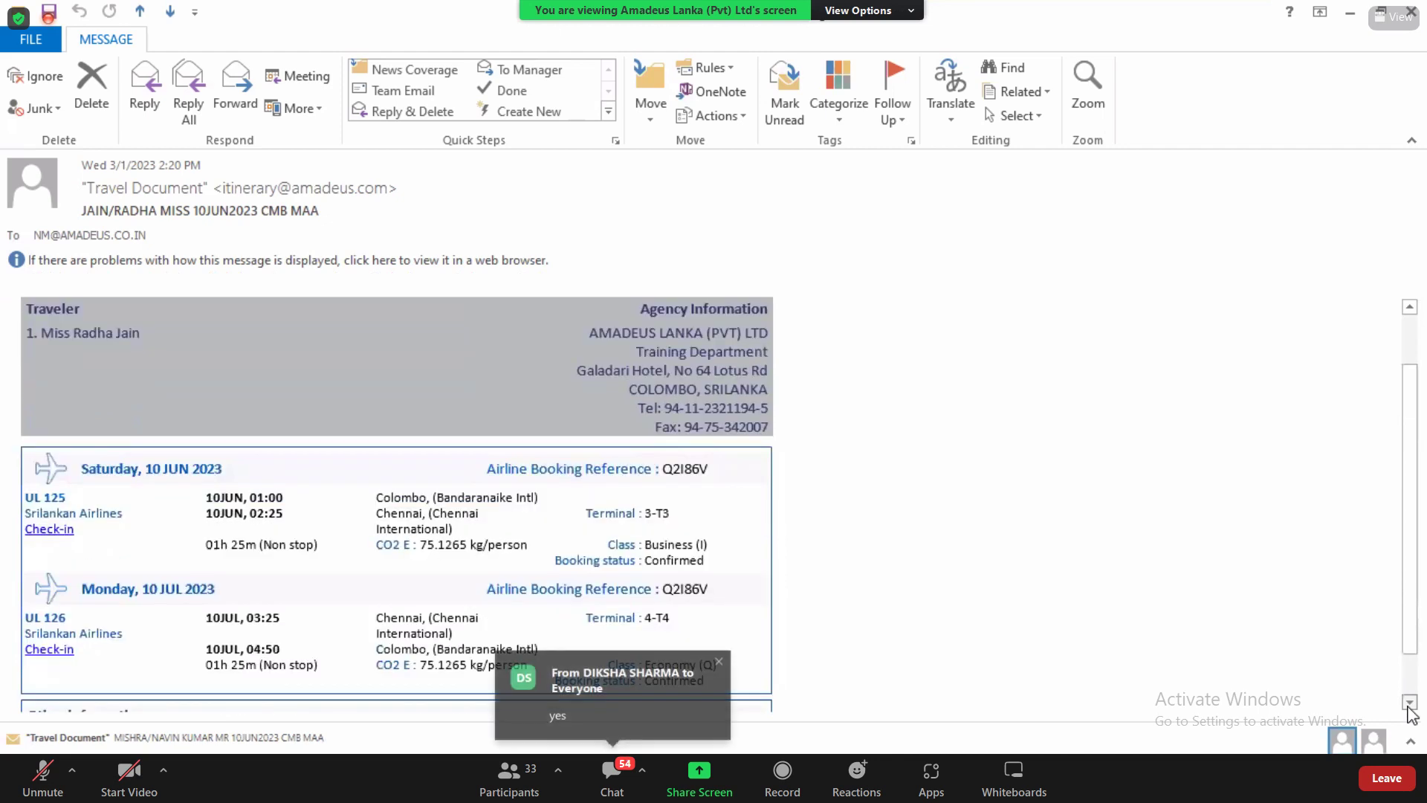
drag(30, 677, 229, 678)
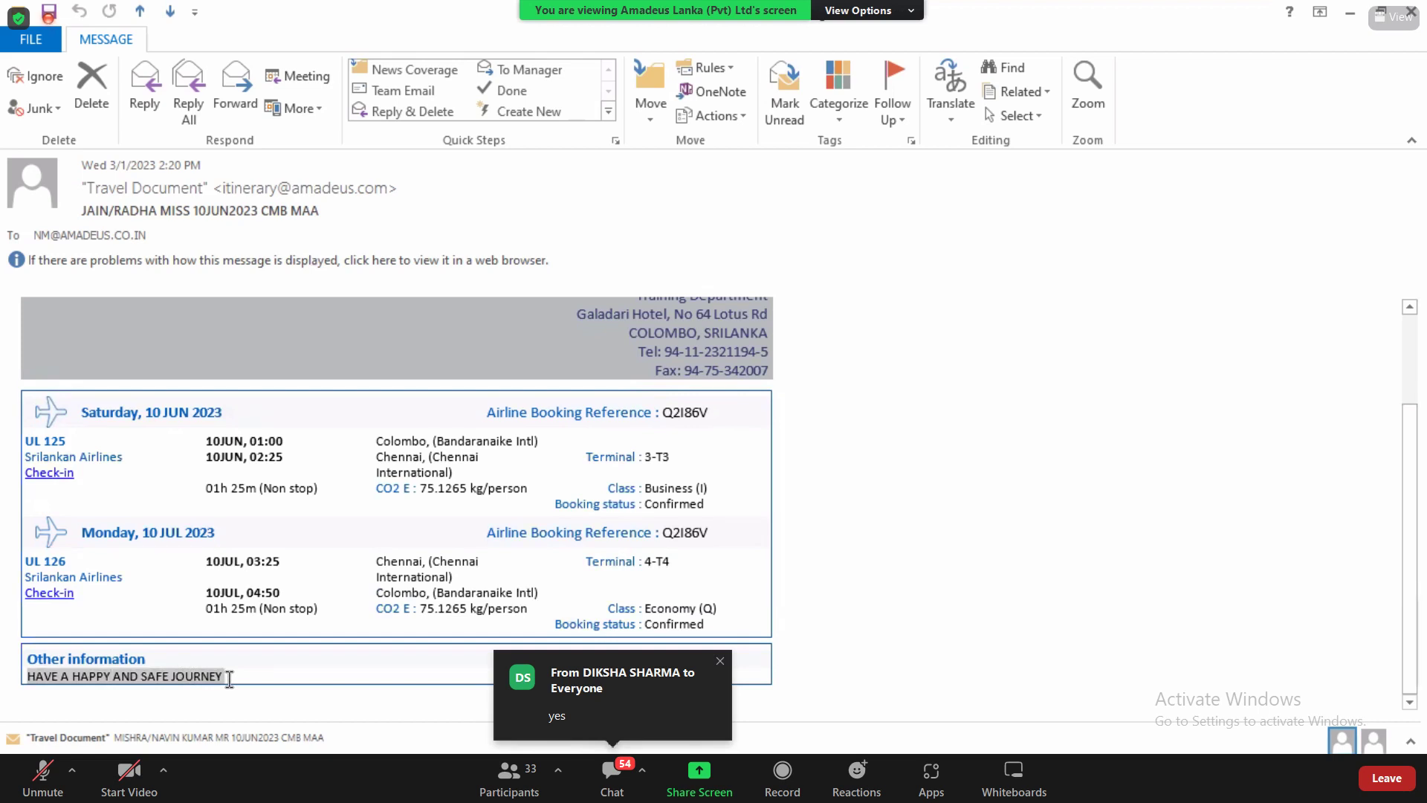
click(80, 690)
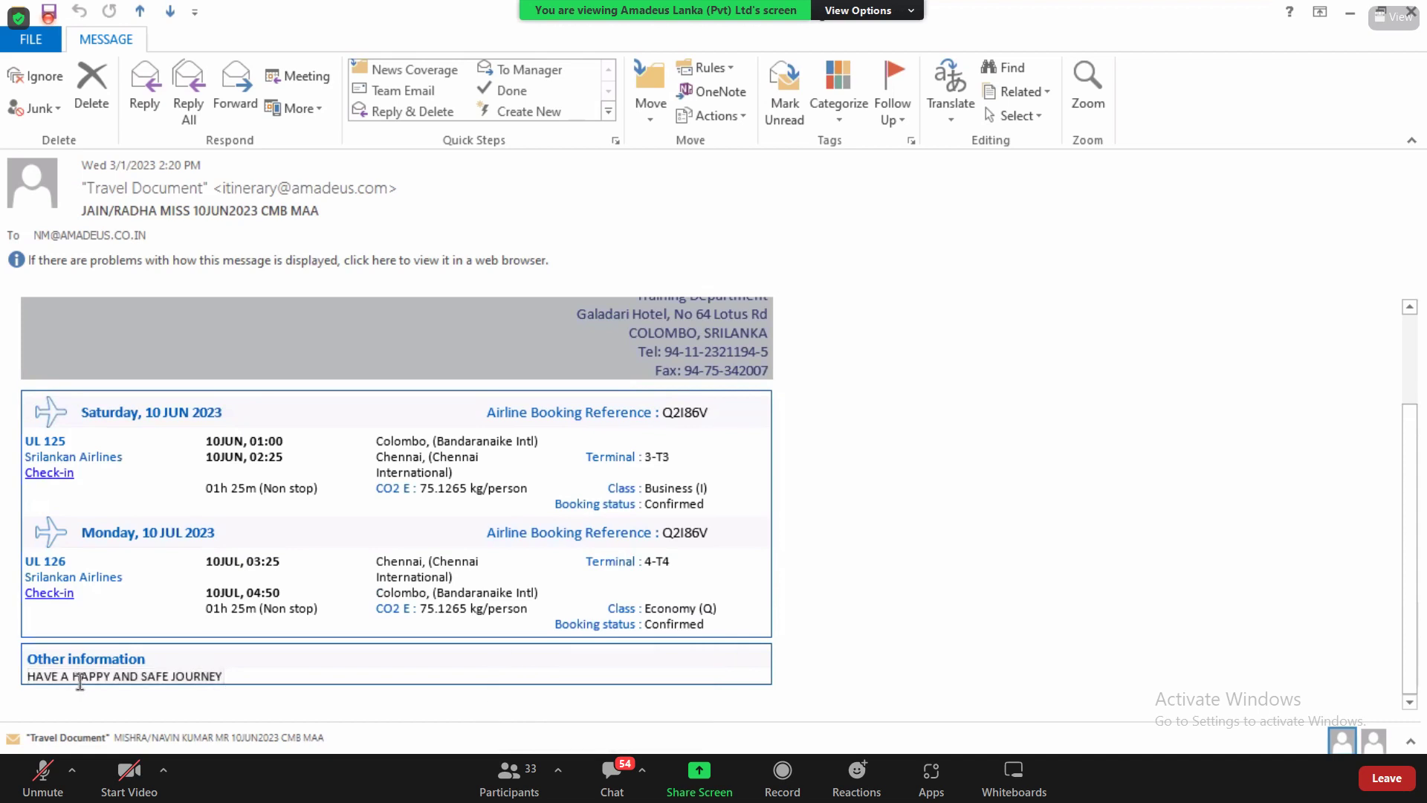
double_click(80, 682)
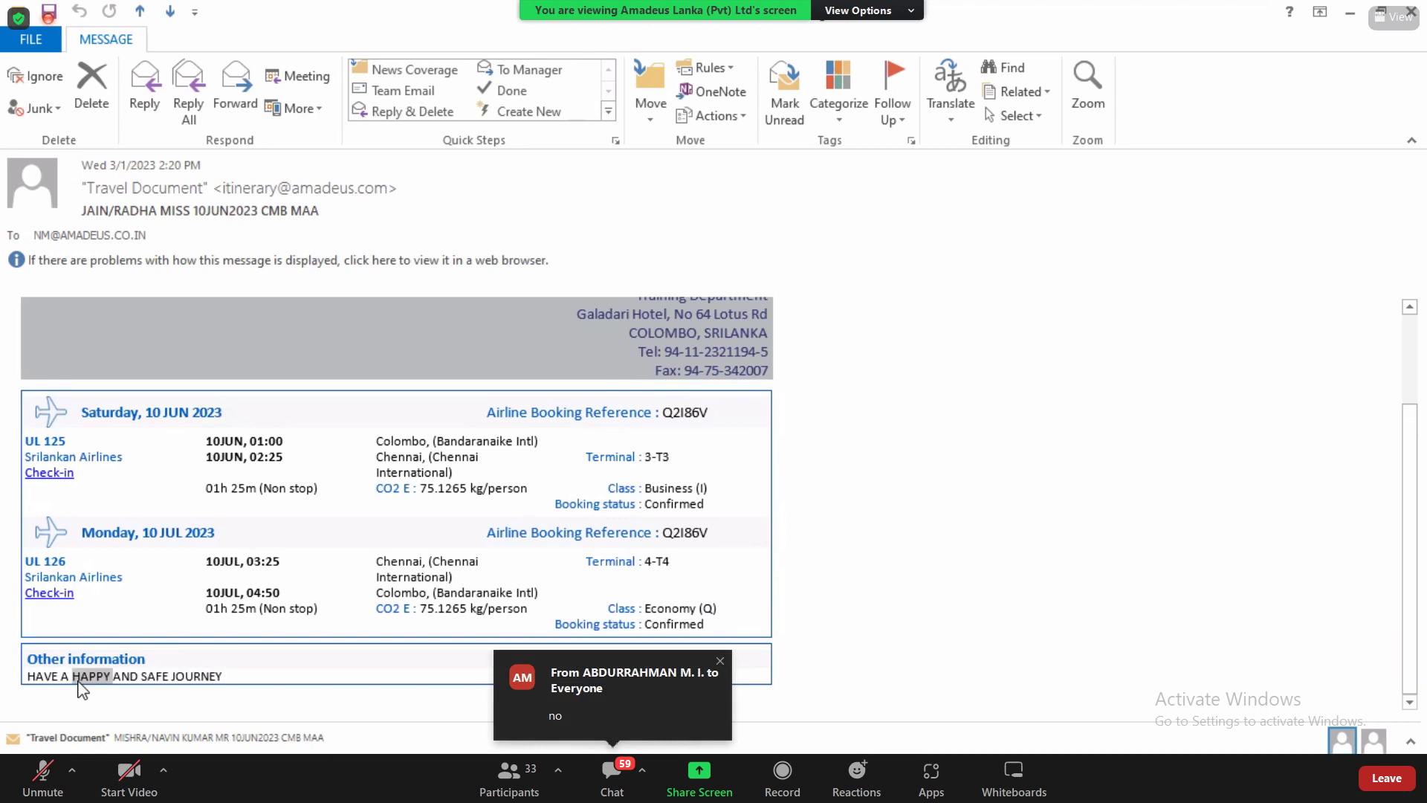
key(alt+Tab)
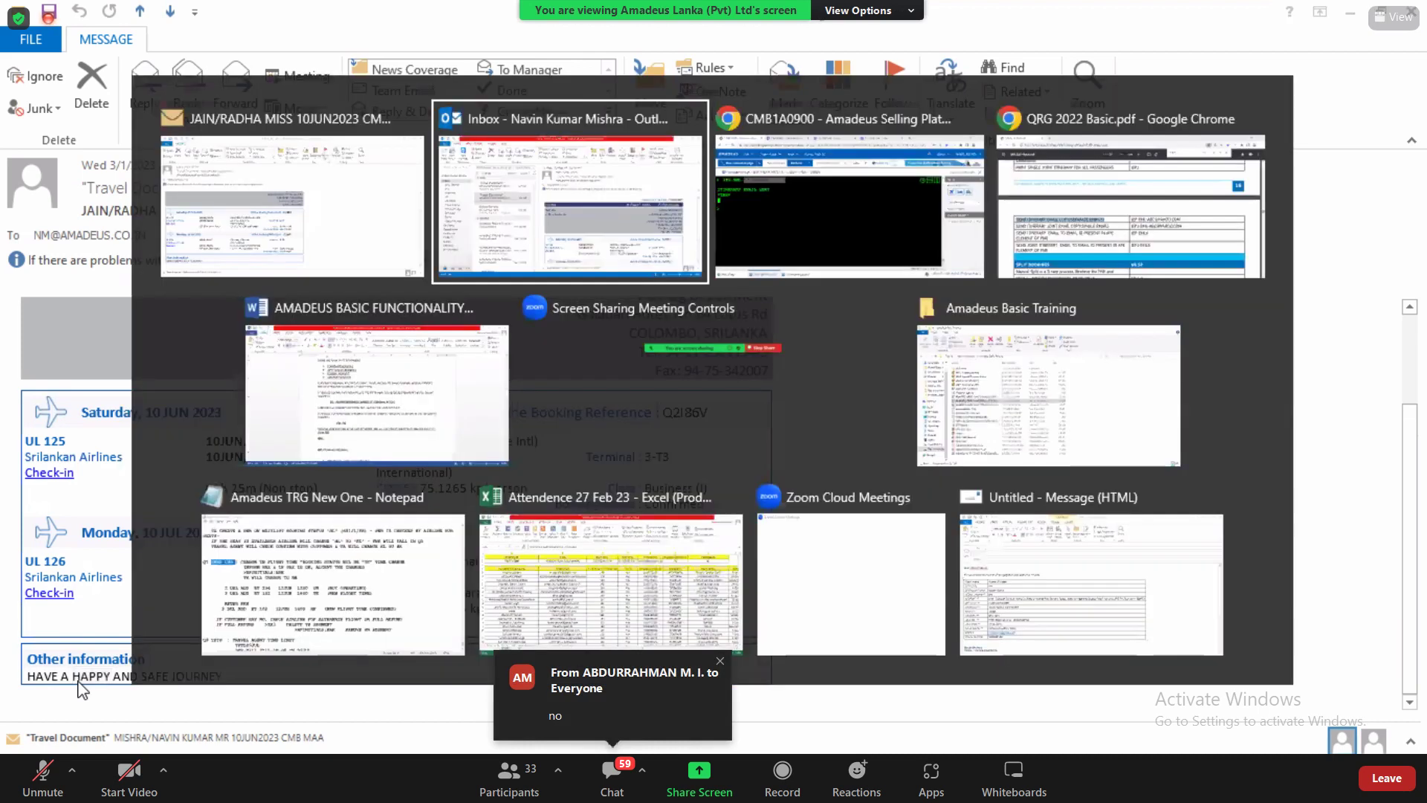
Step: Switch to the Amadeus training notes and highlight CORPORATE REMARKS in the remarks list
key(alt+Tab)
key(alt+Tab)
key(alt+Tab)
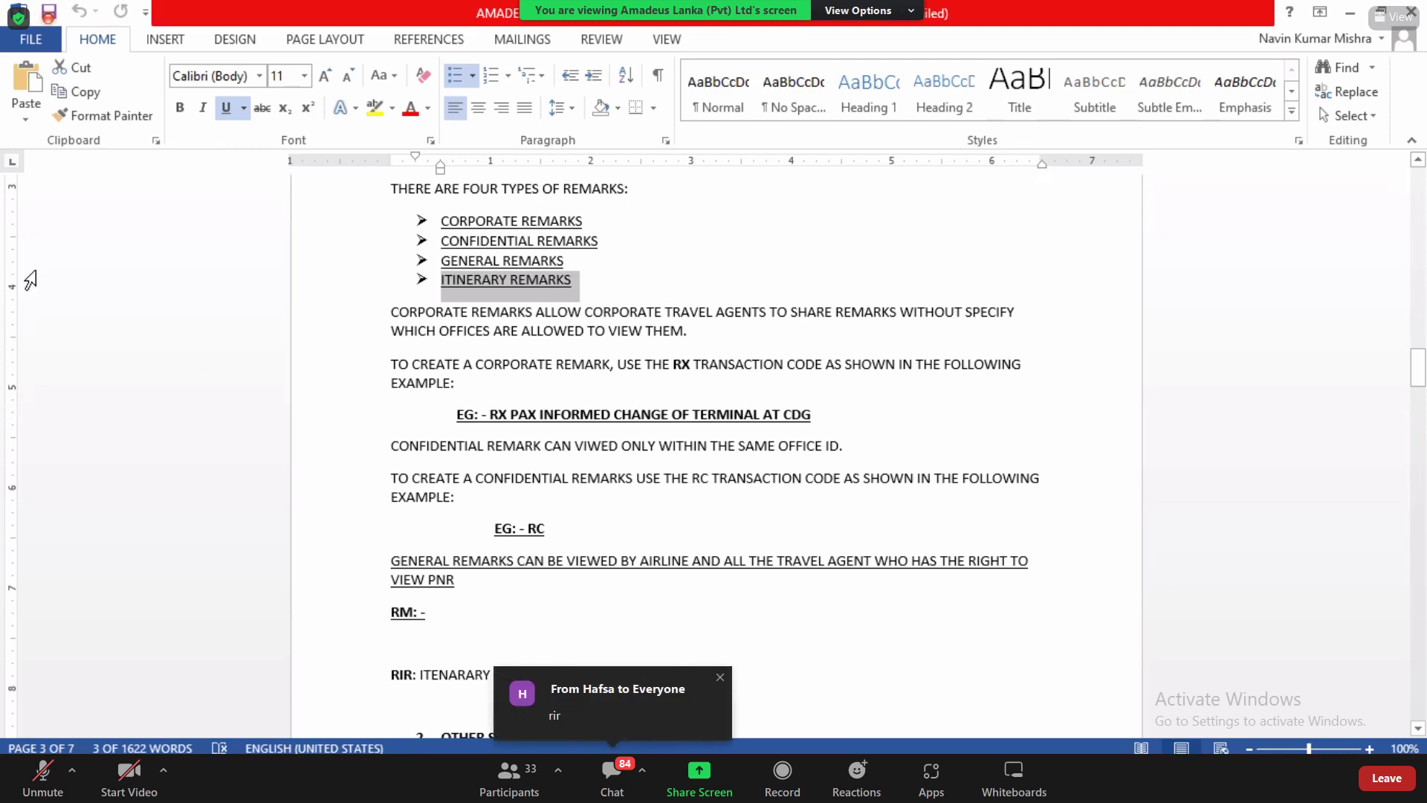
click(469, 215)
drag(469, 214, 591, 221)
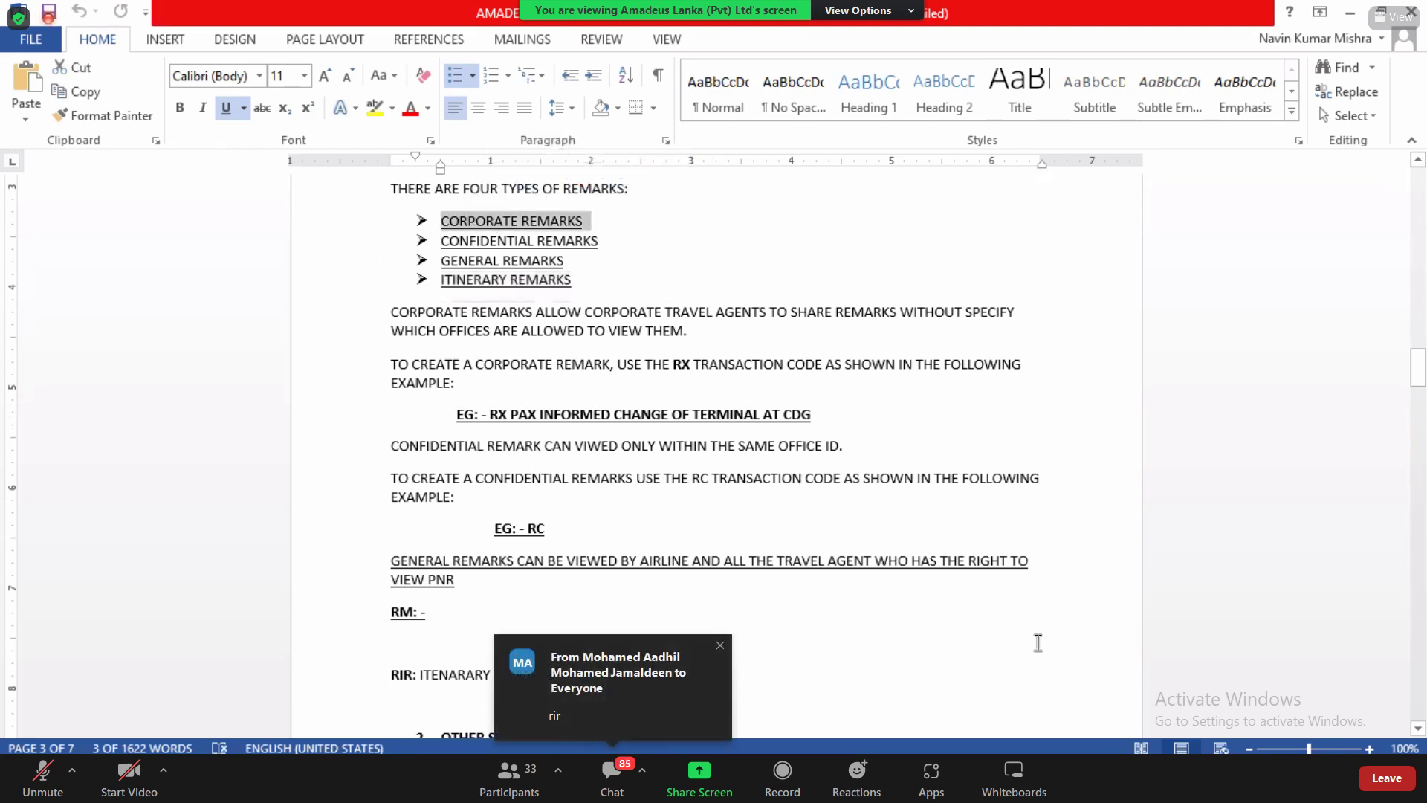
scroll(1416, 736, down, 5)
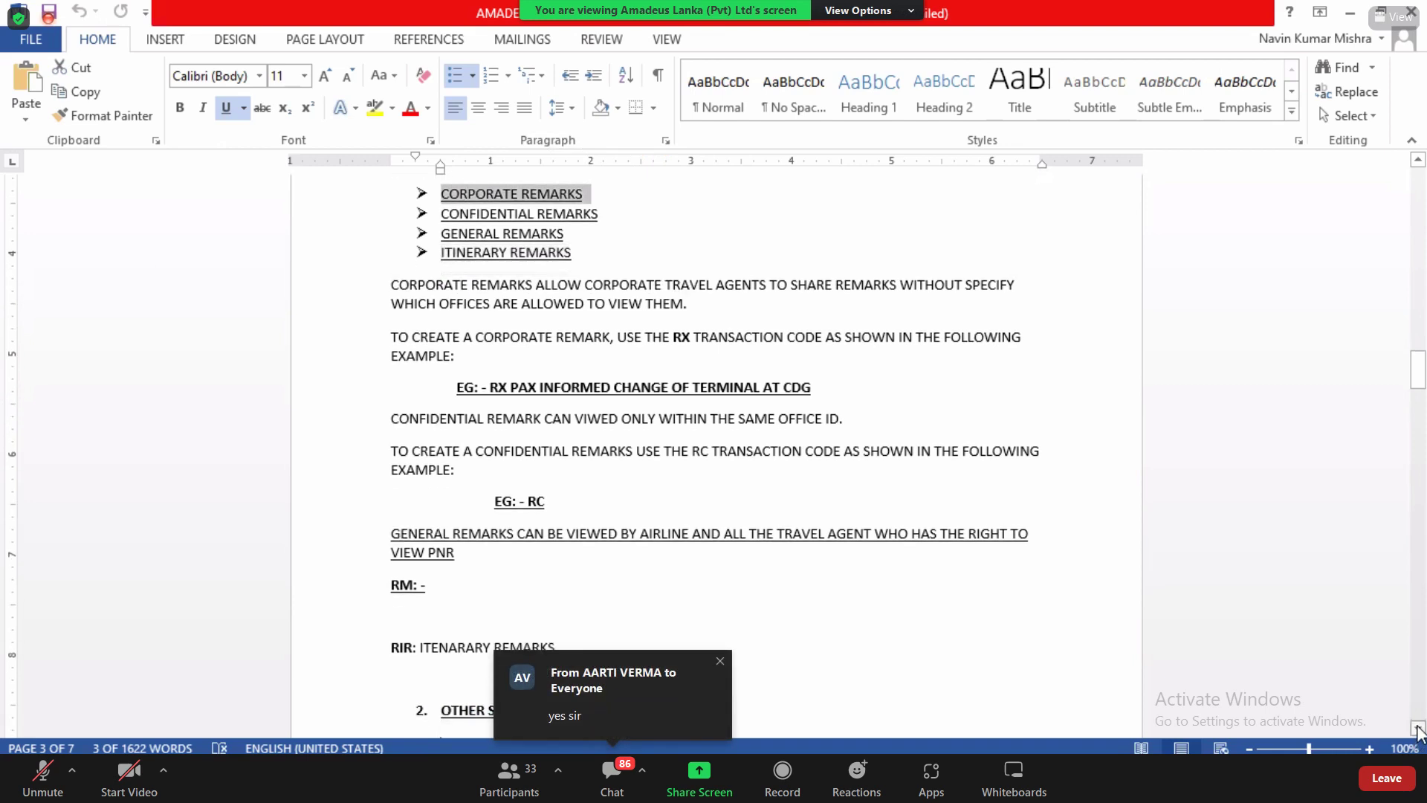
scroll(1417, 732, down, 5)
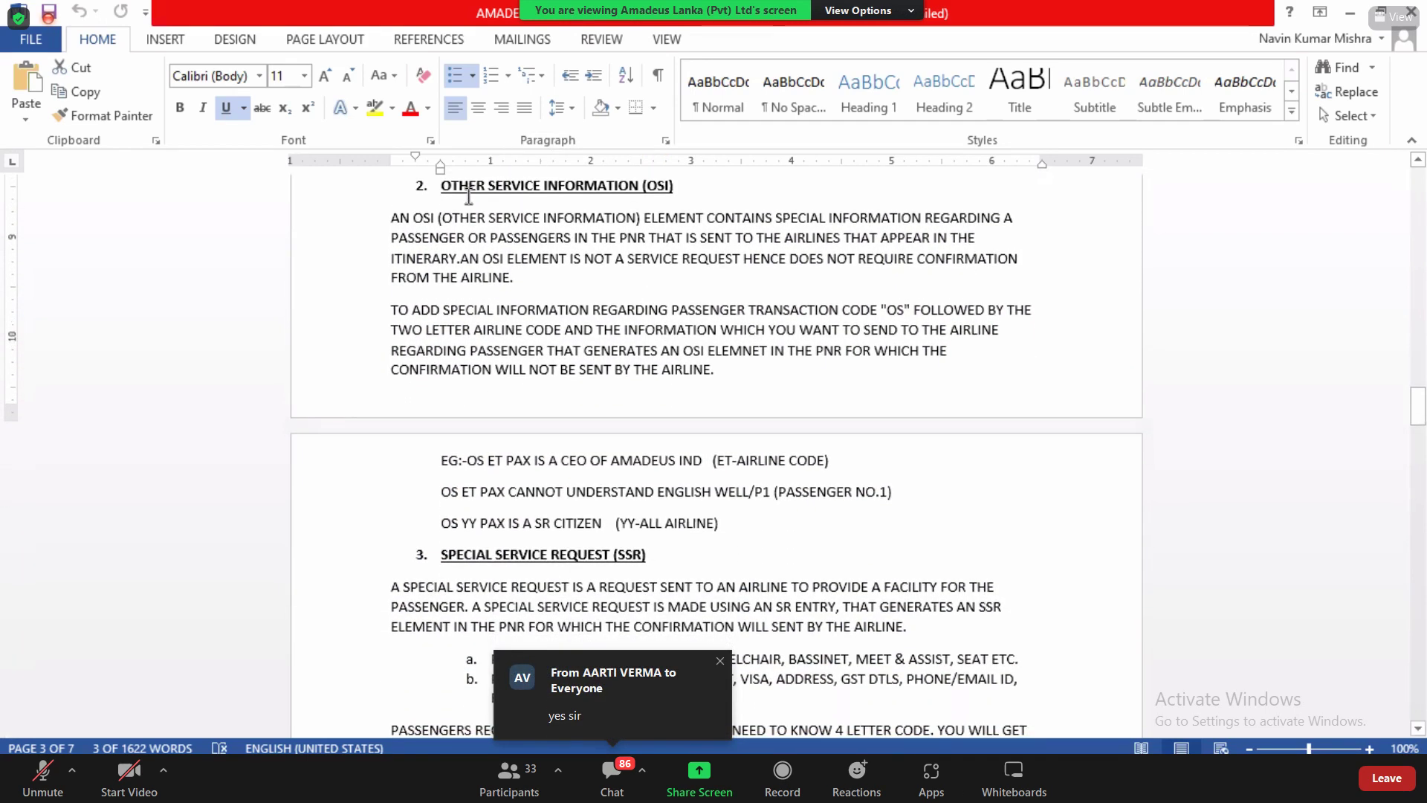
Step: Highlight the OTHER SERVICE INFORMATION (OSI) heading, its abbreviation and SPECIAL INFORMATION
drag(392, 217, 664, 223)
click(661, 219)
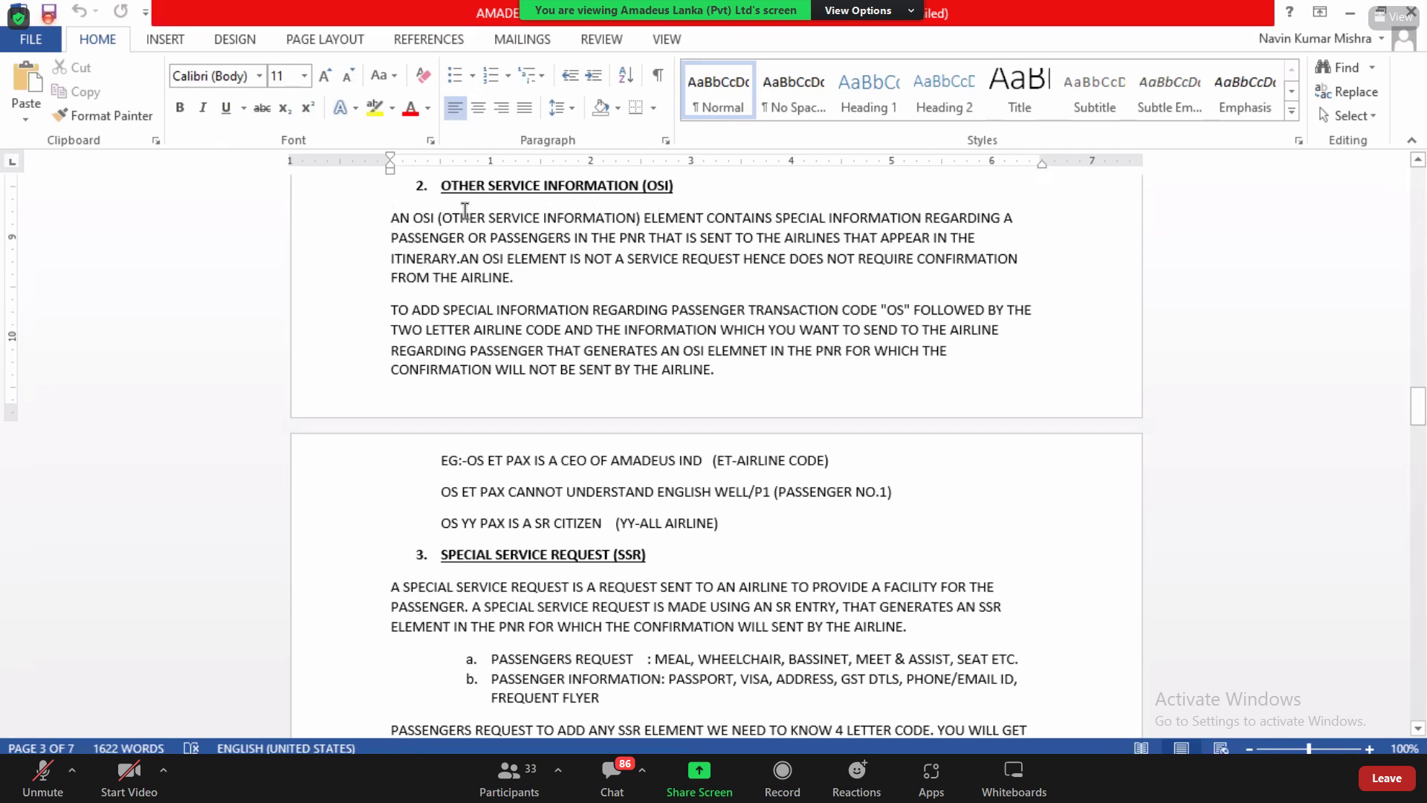
drag(441, 186, 673, 186)
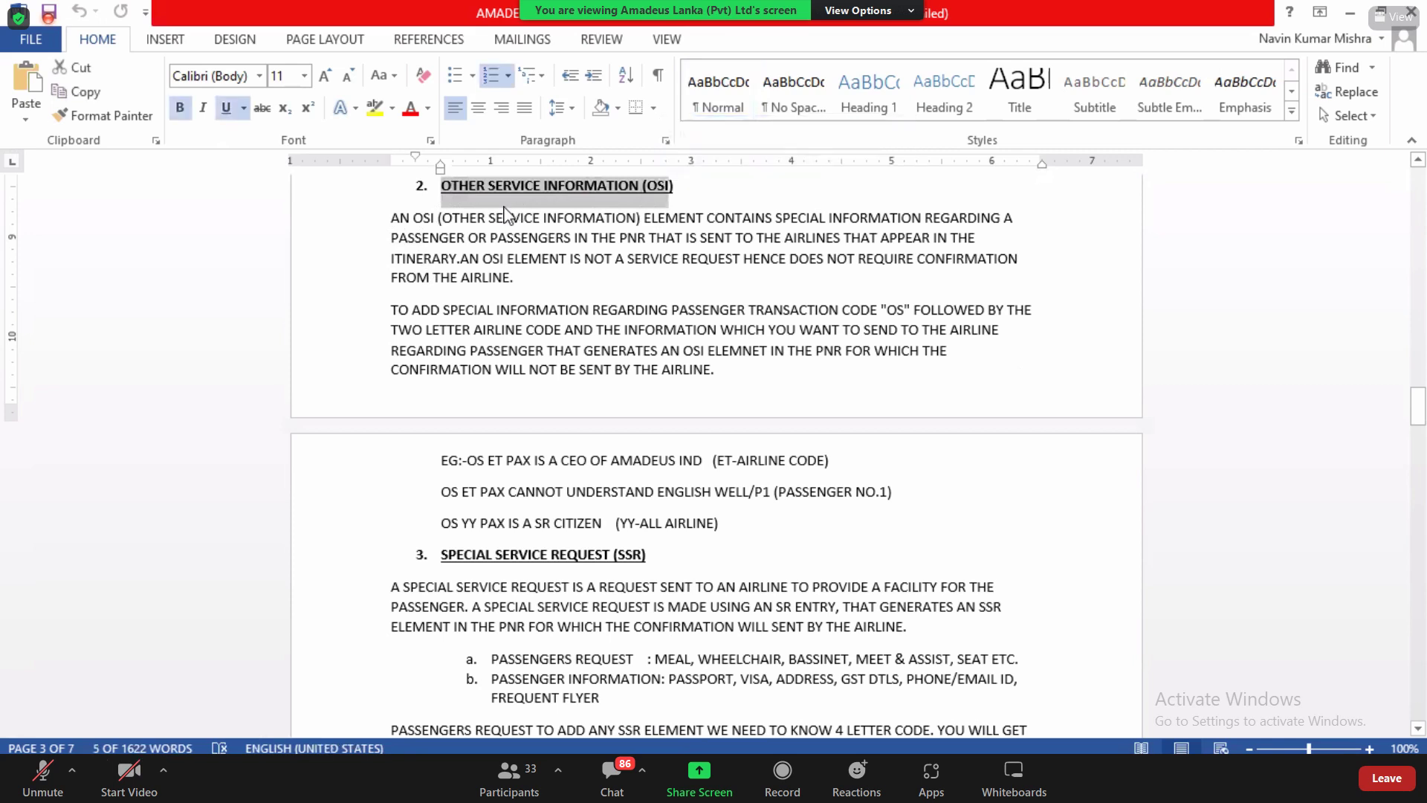
drag(413, 218, 542, 227)
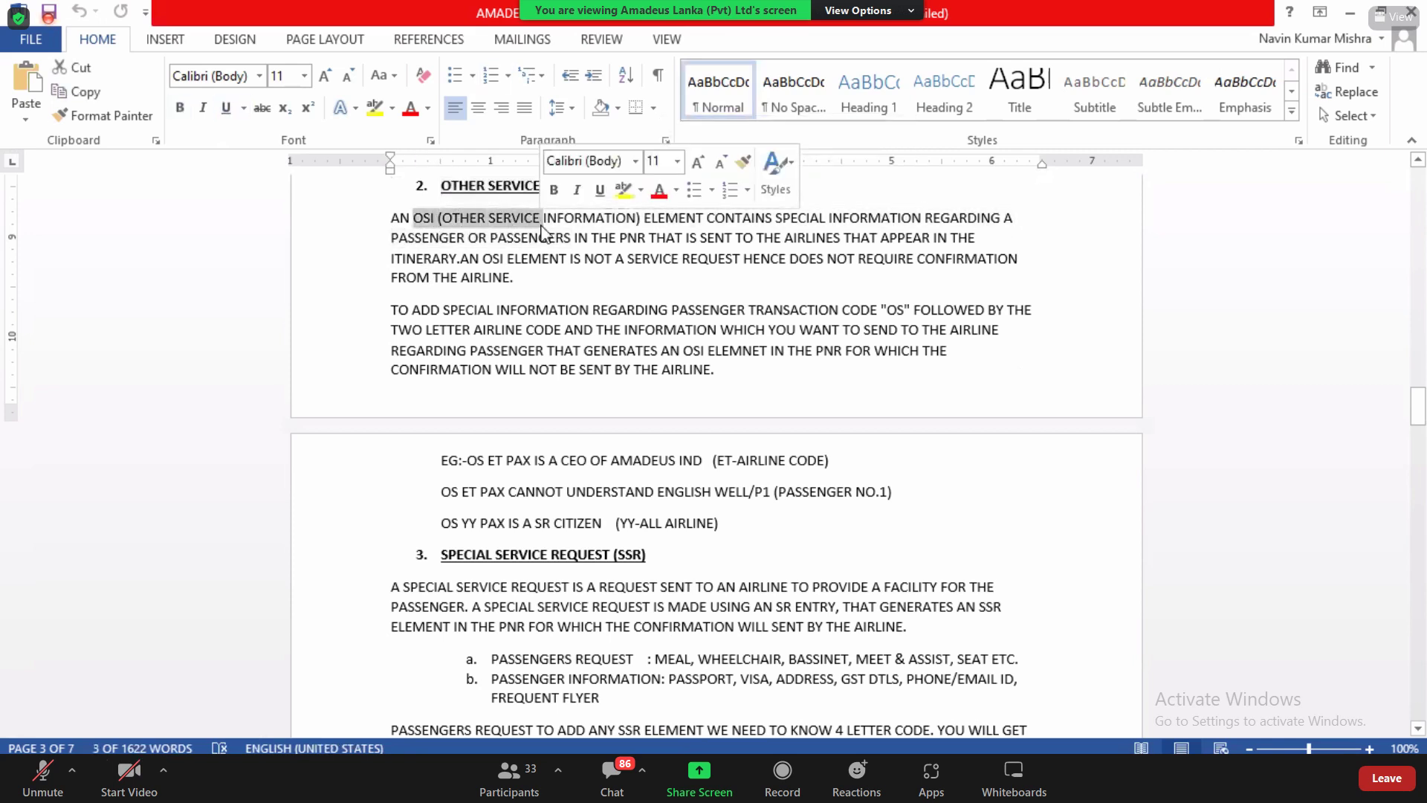
drag(658, 218, 677, 223)
drag(784, 219, 858, 228)
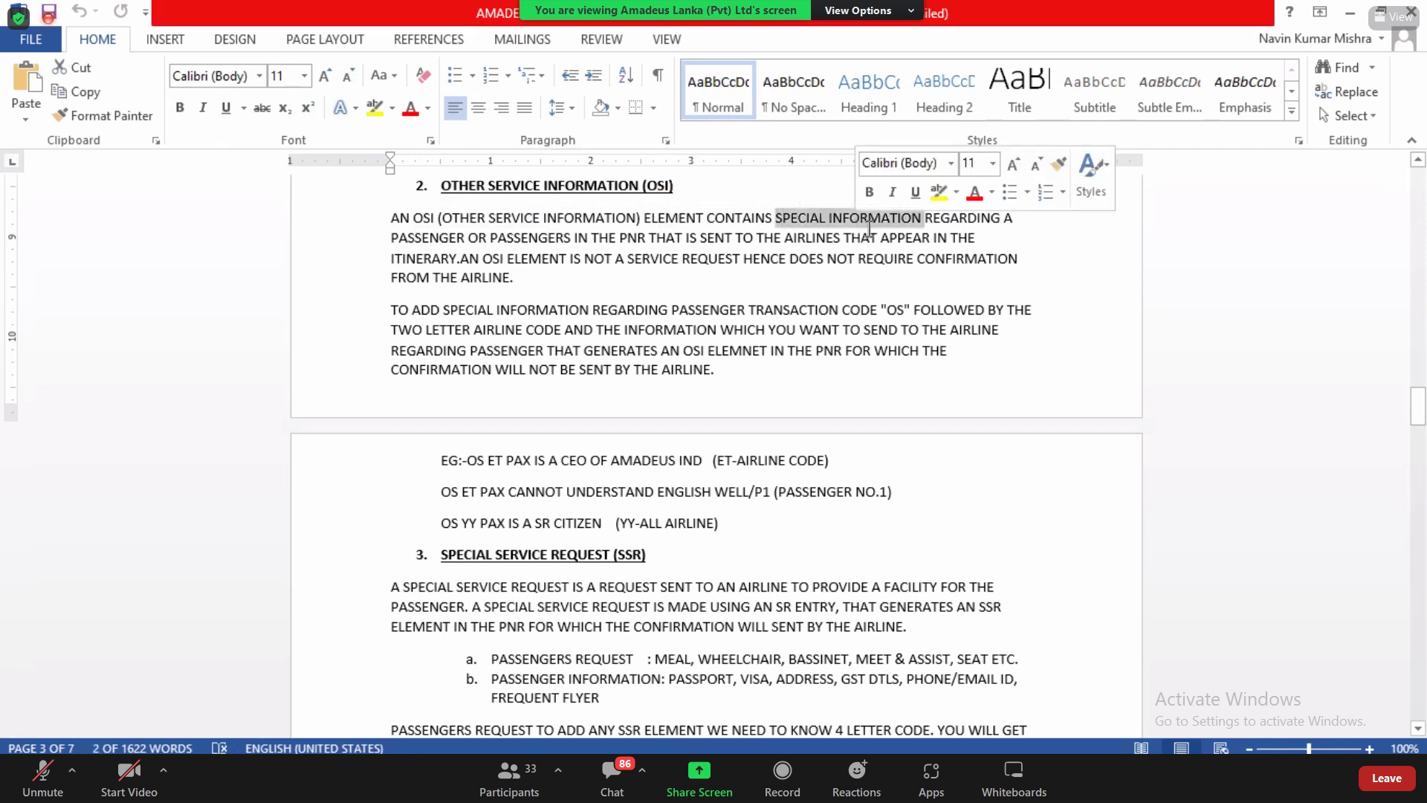
click(934, 228)
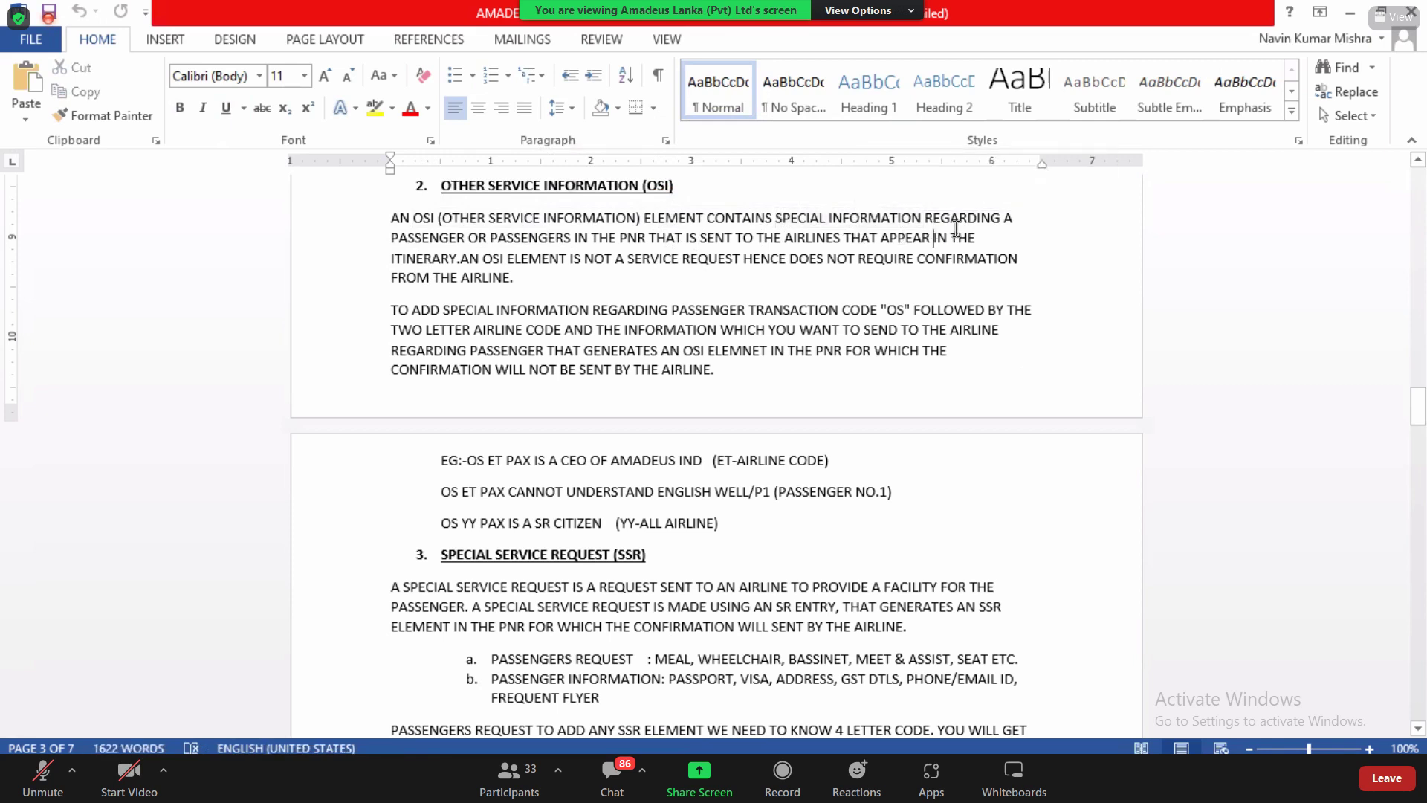
Step: Highlight key words of the OSI definition (ITINERARY, ELEMENT) and the OS transaction code
drag(960, 220, 990, 220)
drag(439, 218, 554, 238)
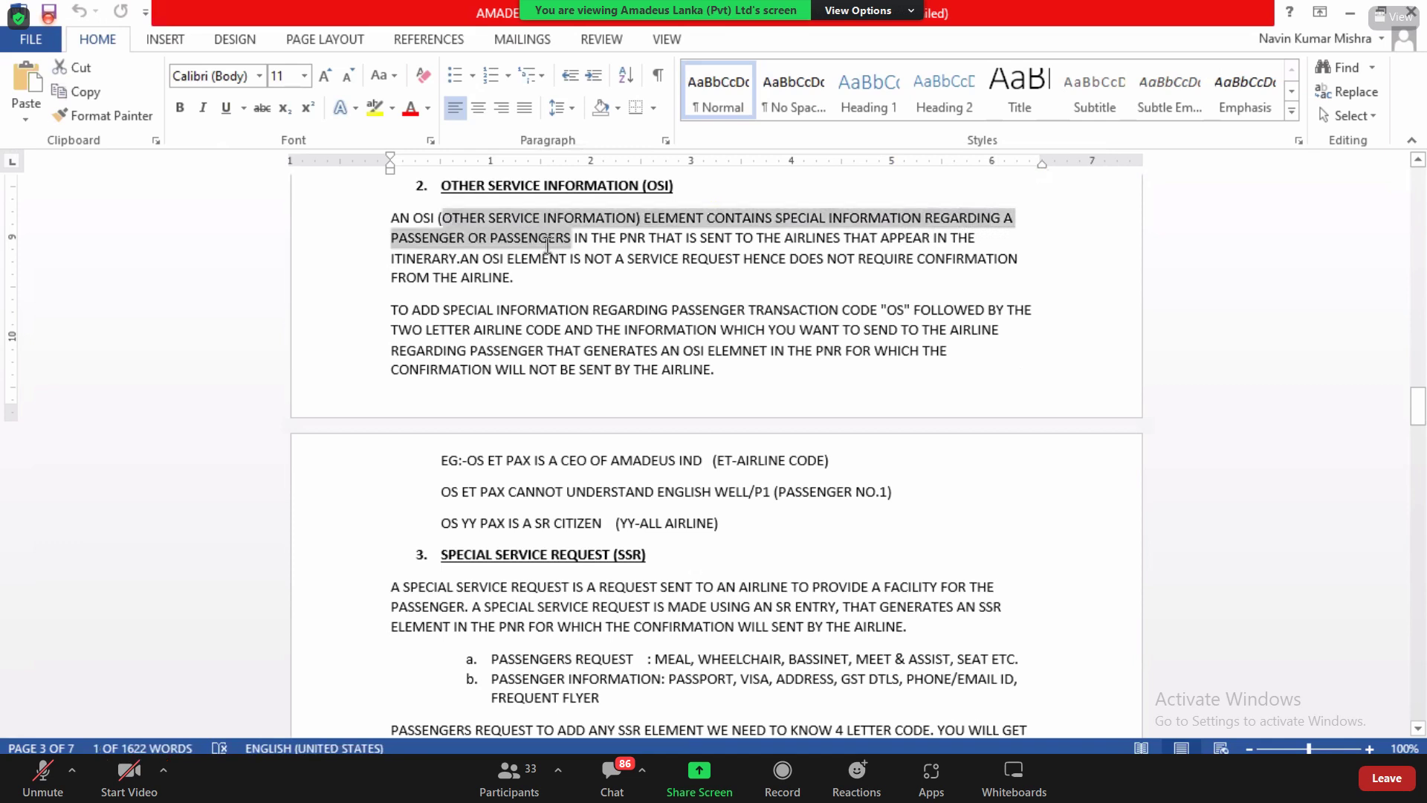
click(548, 238)
drag(649, 239, 781, 247)
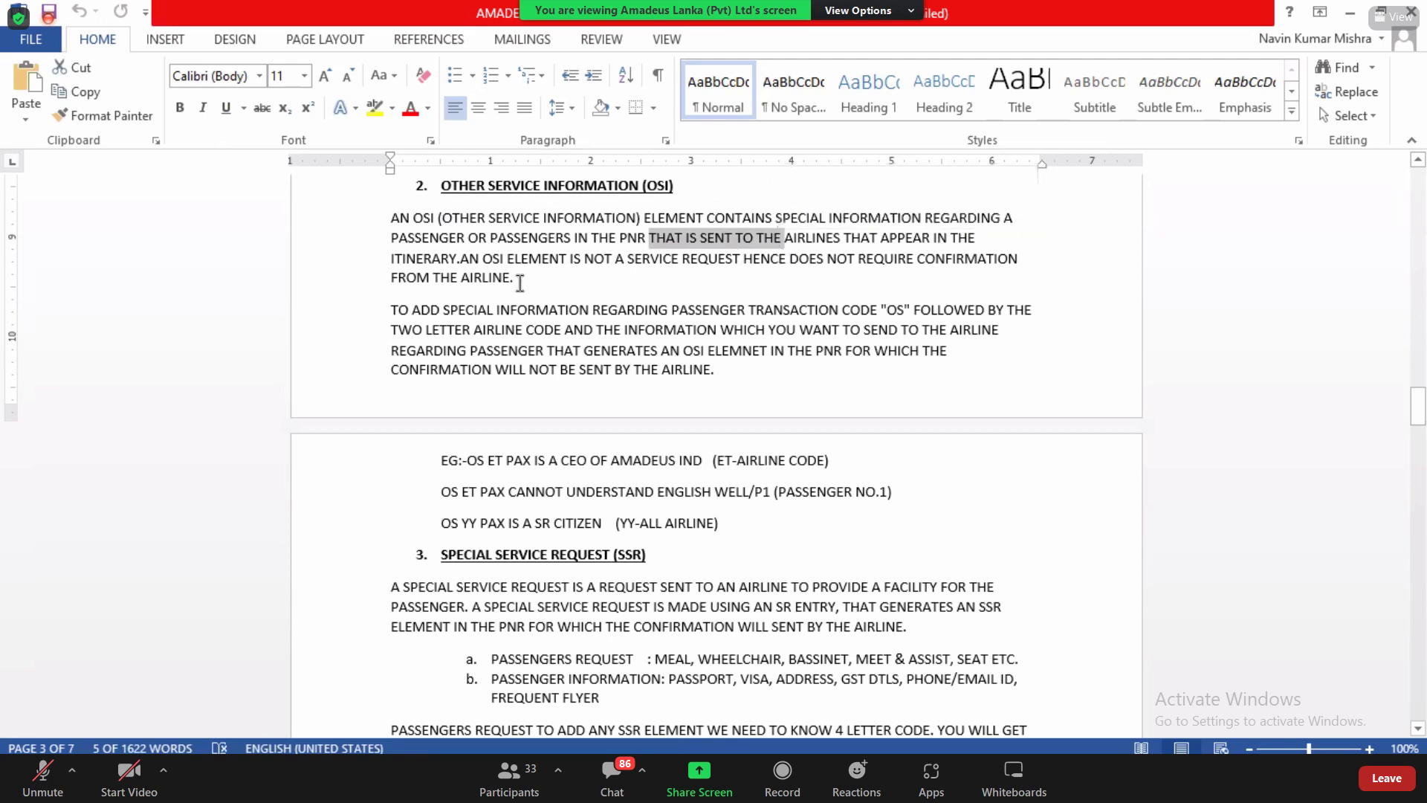
click(400, 258)
drag(400, 258, 455, 258)
click(485, 258)
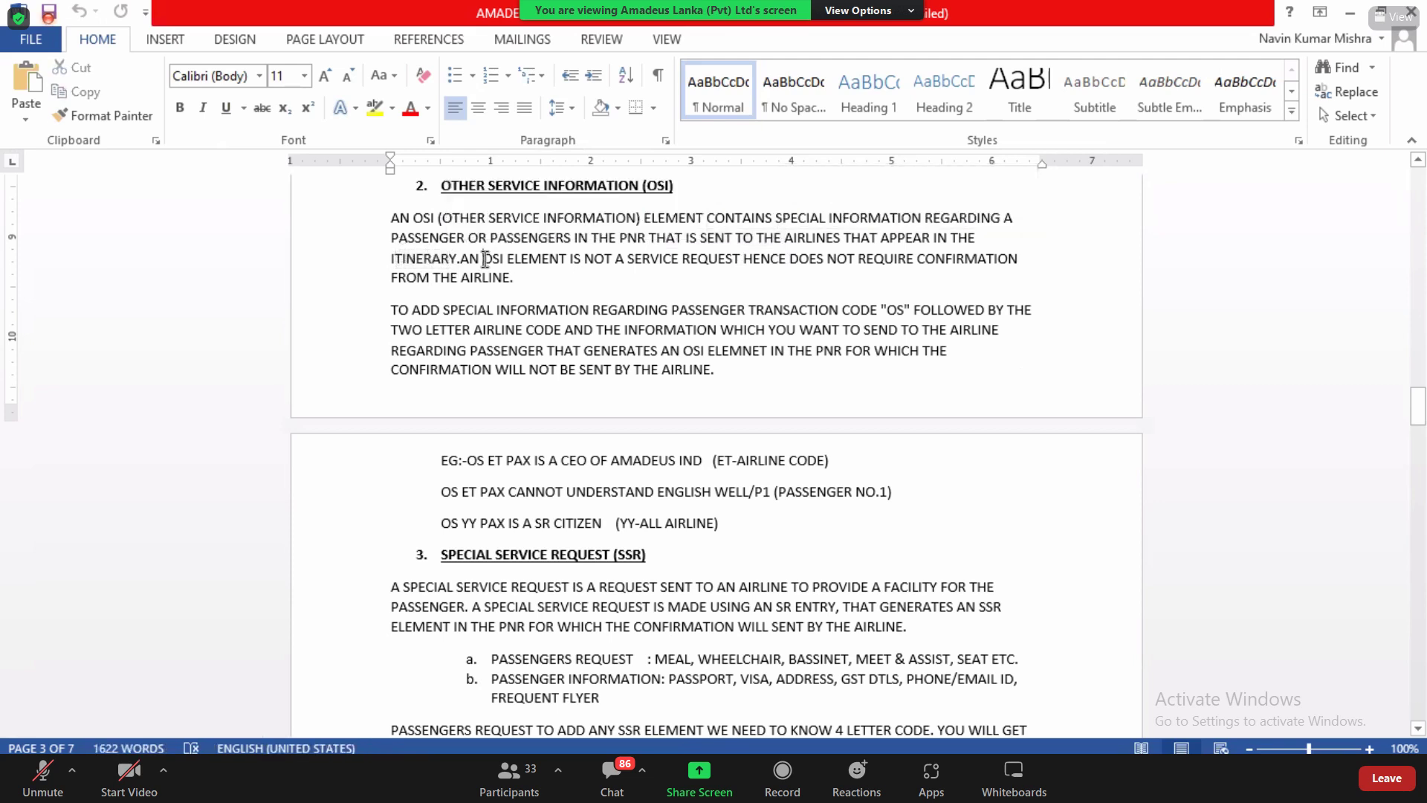
drag(543, 258, 562, 259)
click(598, 295)
drag(888, 311, 904, 313)
key(alt+Tab)
key(Tab)
key(Tab)
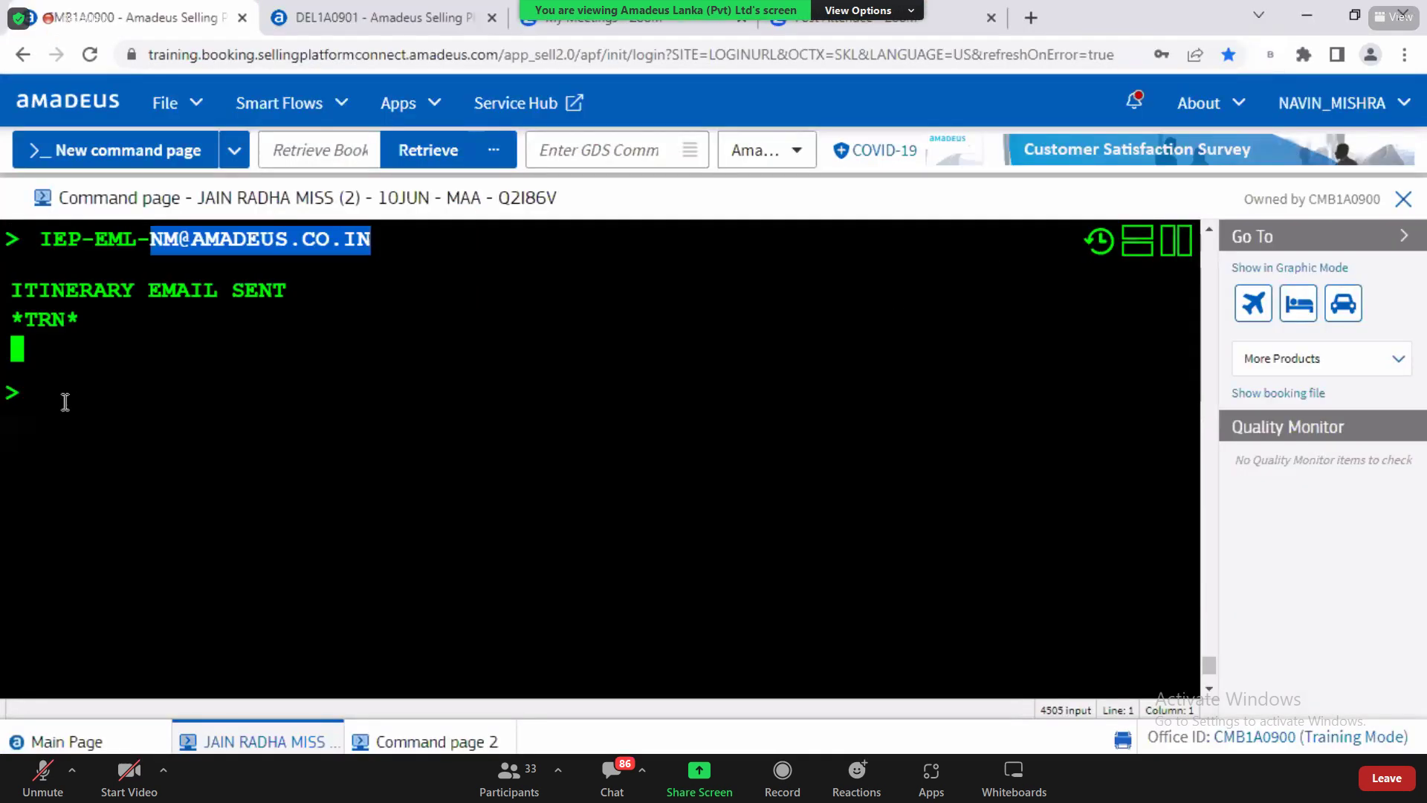
Step: Draft OS UL on the booking's command line and highlight the UL airline code
click(66, 401)
text(oS)
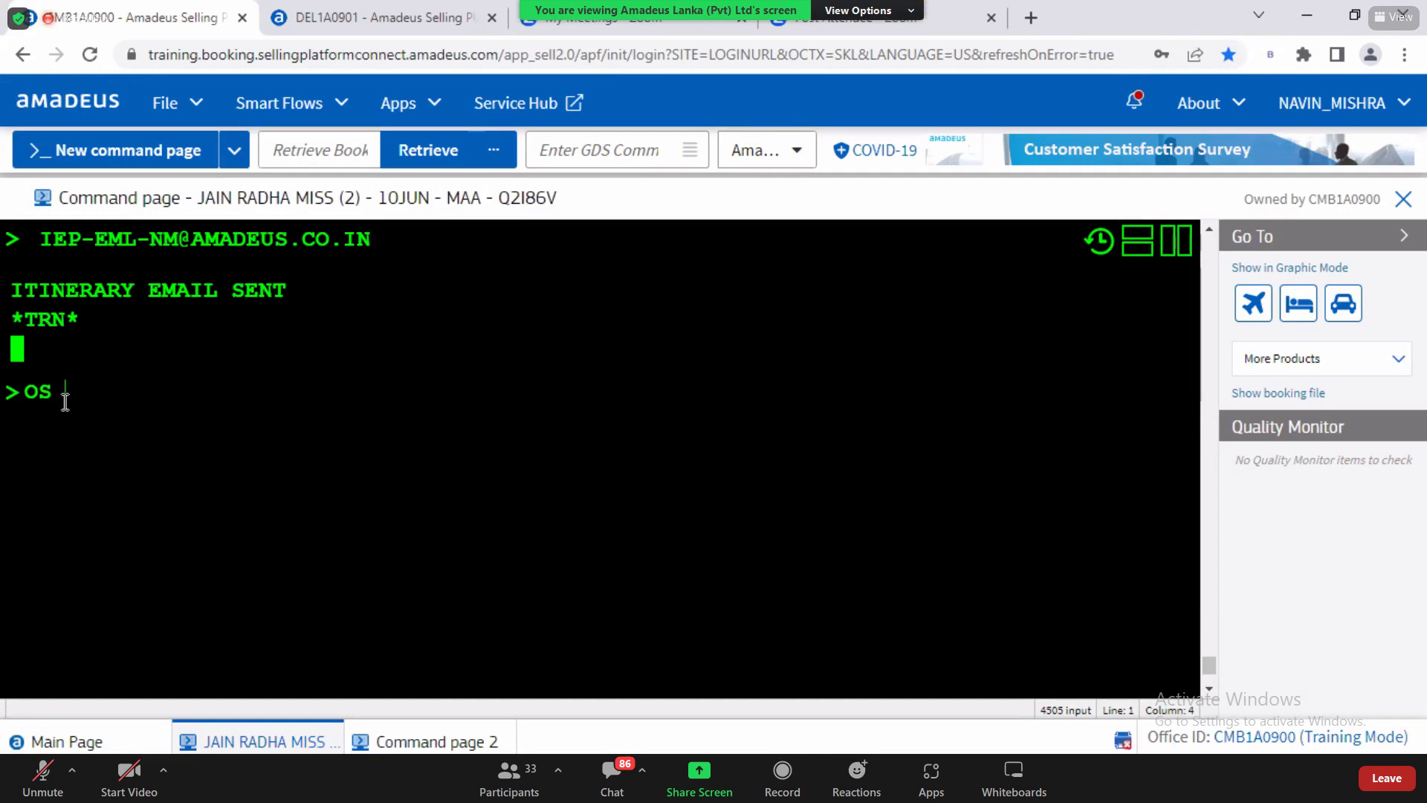
key(BackSpace)
key(BackSpace)
key(BackSpace)
text(OS)
text(UL)
drag(65, 400, 104, 400)
click(106, 399)
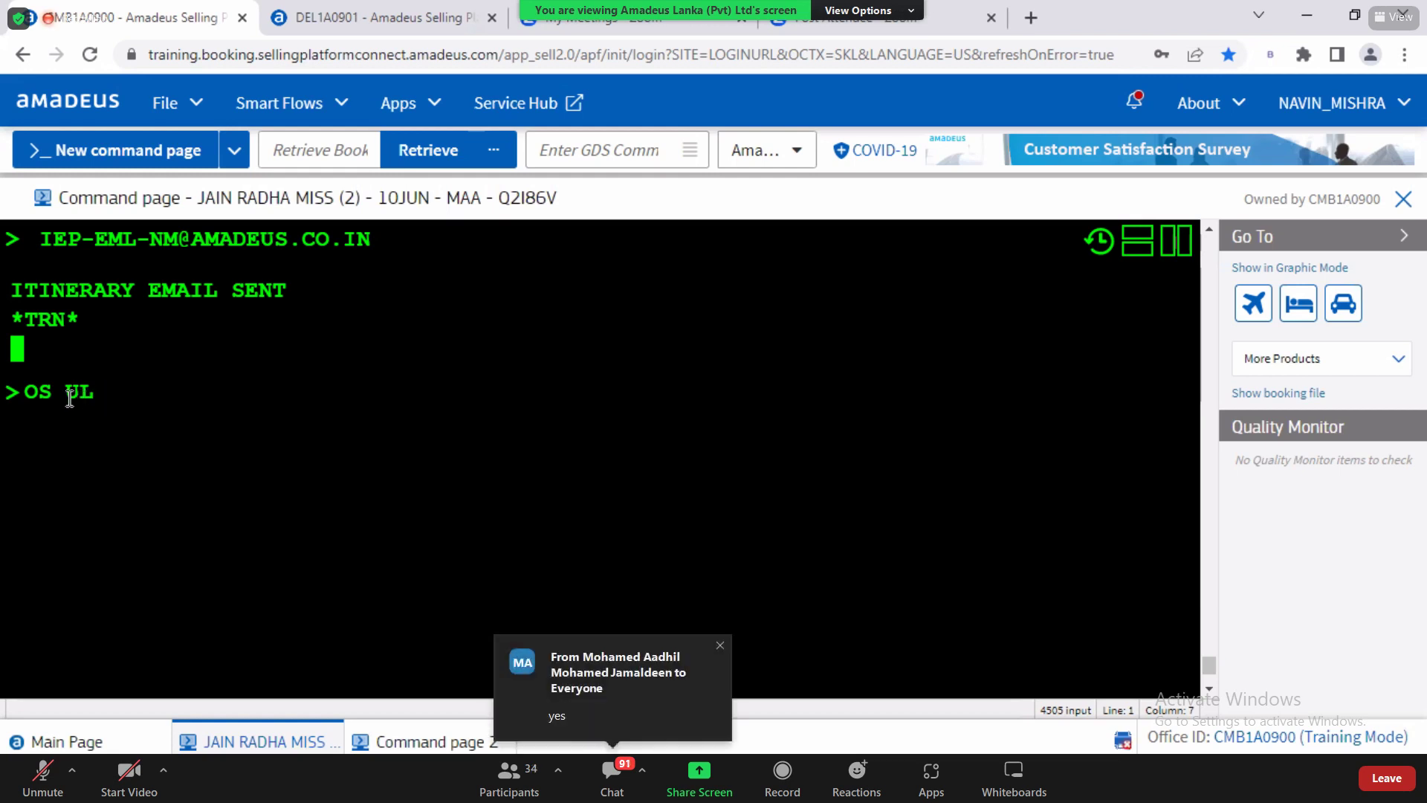
double_click(66, 394)
click(104, 394)
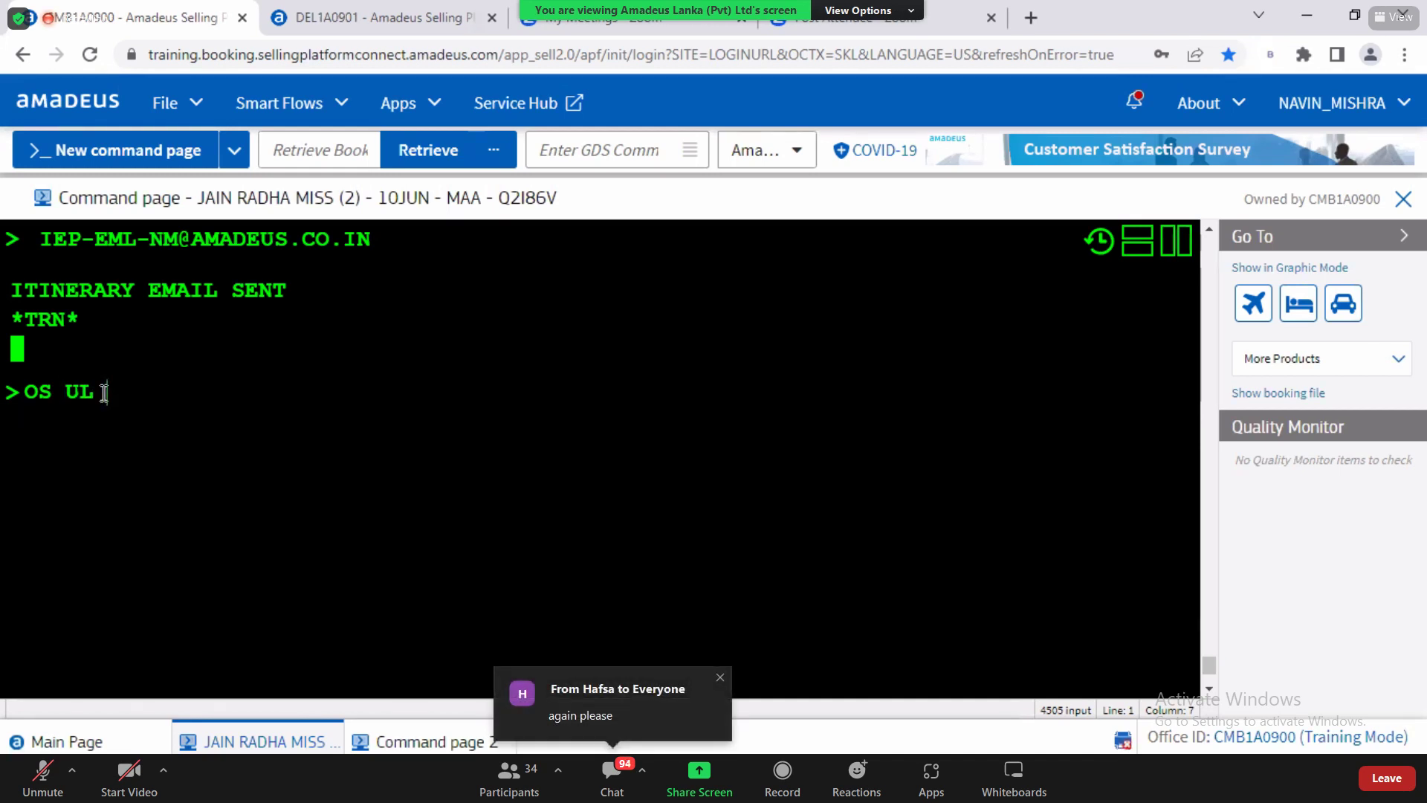
Step: Erase and retype the draft as OS UL, then OS BA, before clearing it
key(BackSpace)
key(BackSpace)
key(BackSpace)
key(BackSpace)
key(BackSpace)
text(OS)
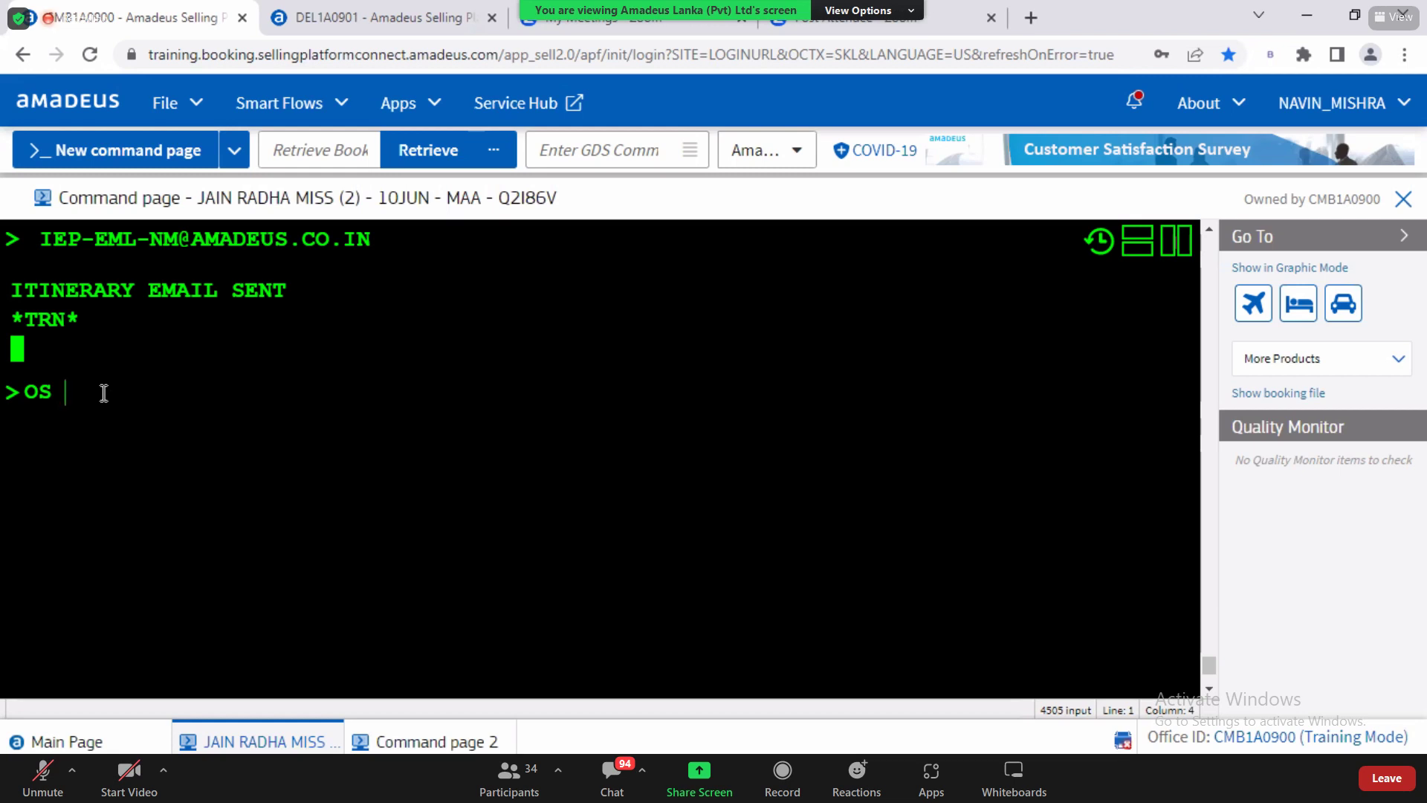
text(UL)
key(BackSpace)
key(BackSpace)
text(BA)
key(BackSpace)
key(BackSpace)
key(BackSpace)
key(BackSpace)
key(BackSpace)
text(RT)
key(Return)
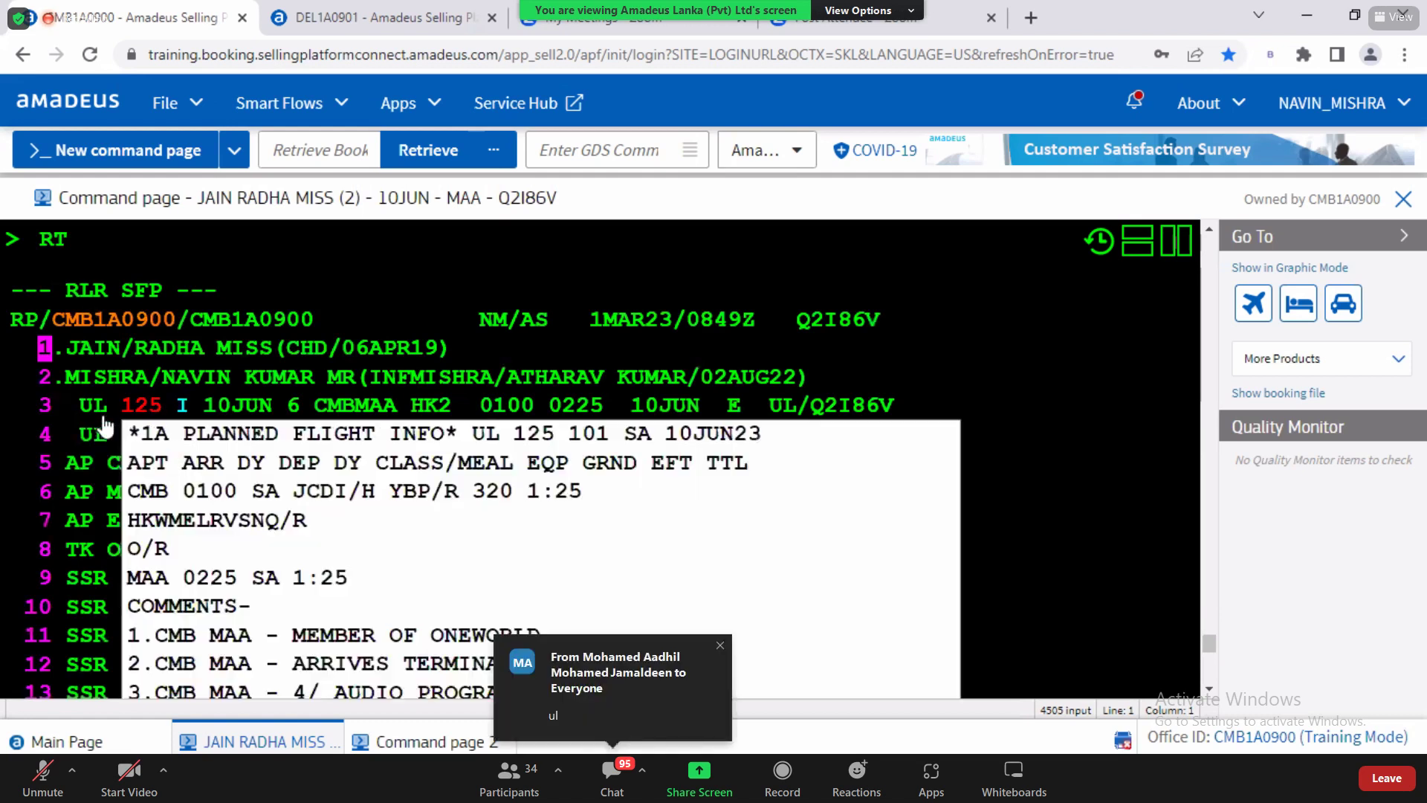
scroll(1211, 697, down, 5)
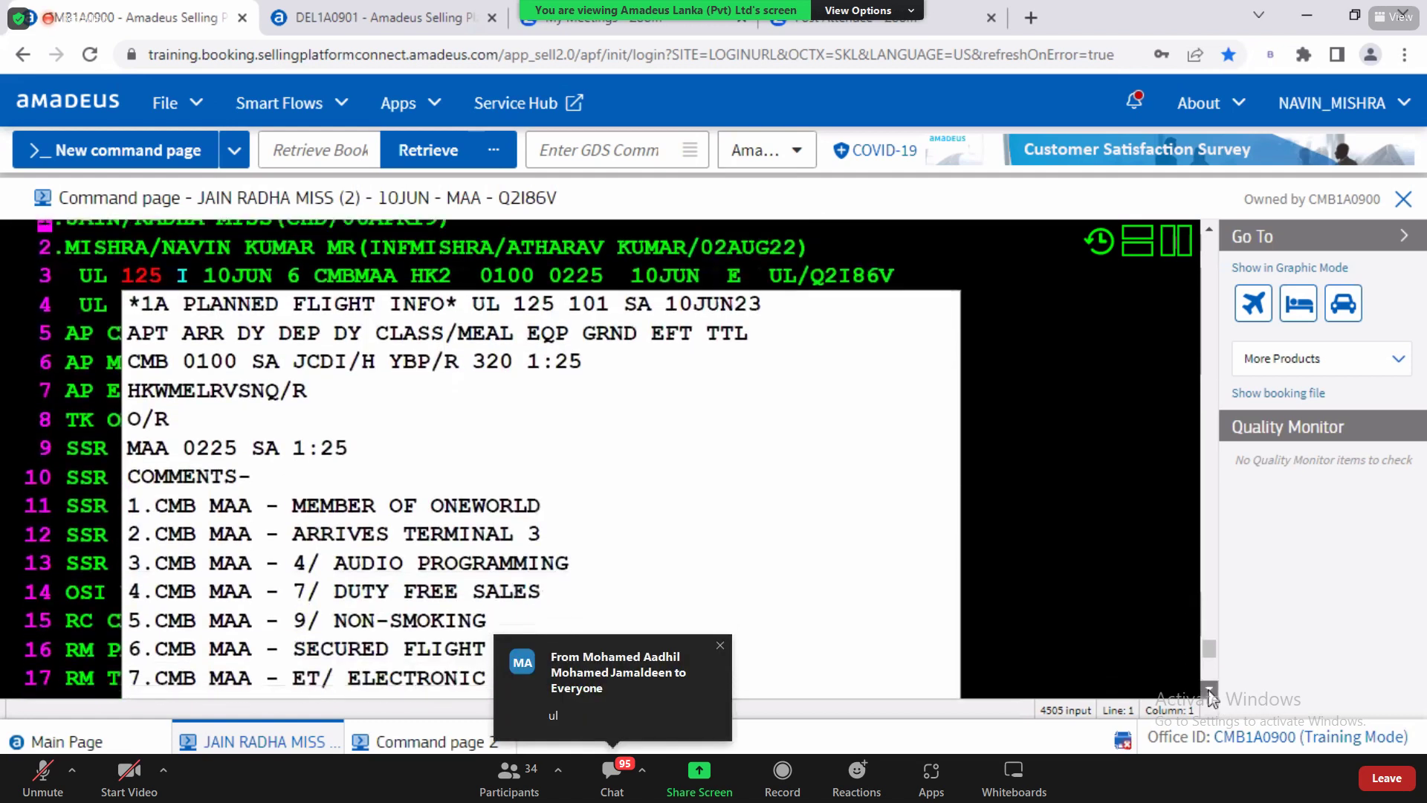
click(60, 608)
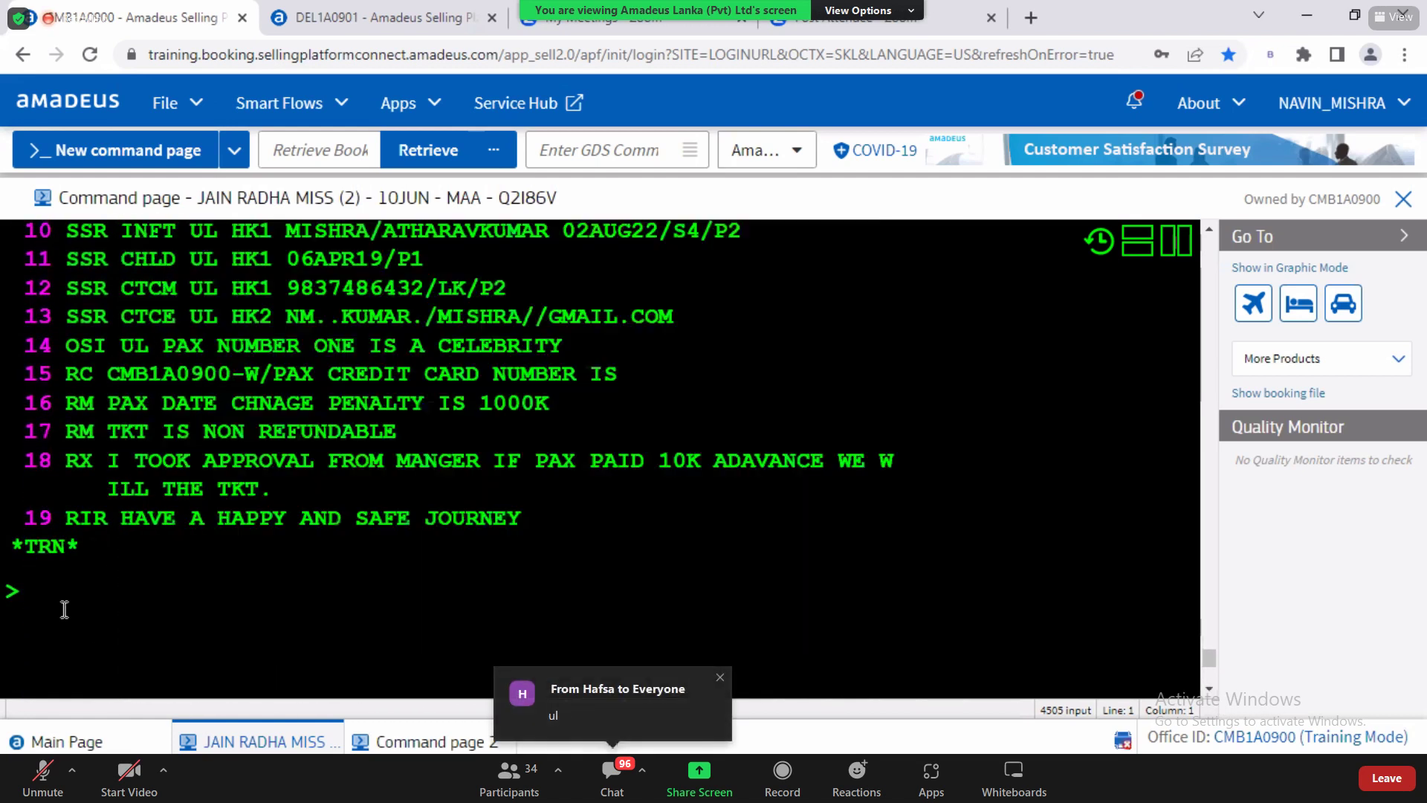
Step: Type OS UL PAX DOES NOT UNDERSTAND ENGLISH, correcting typos along the way
text(OS UL)
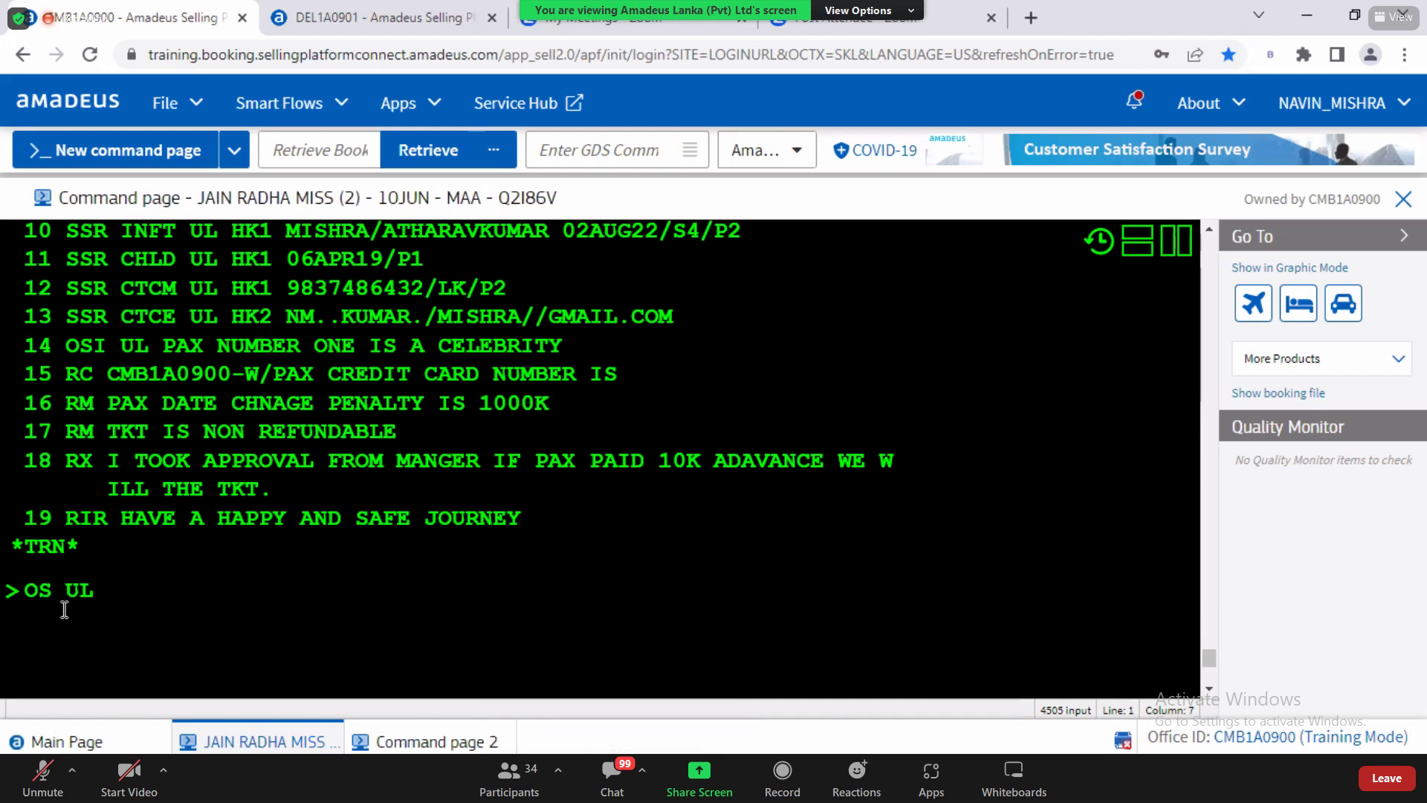
text(PAX)
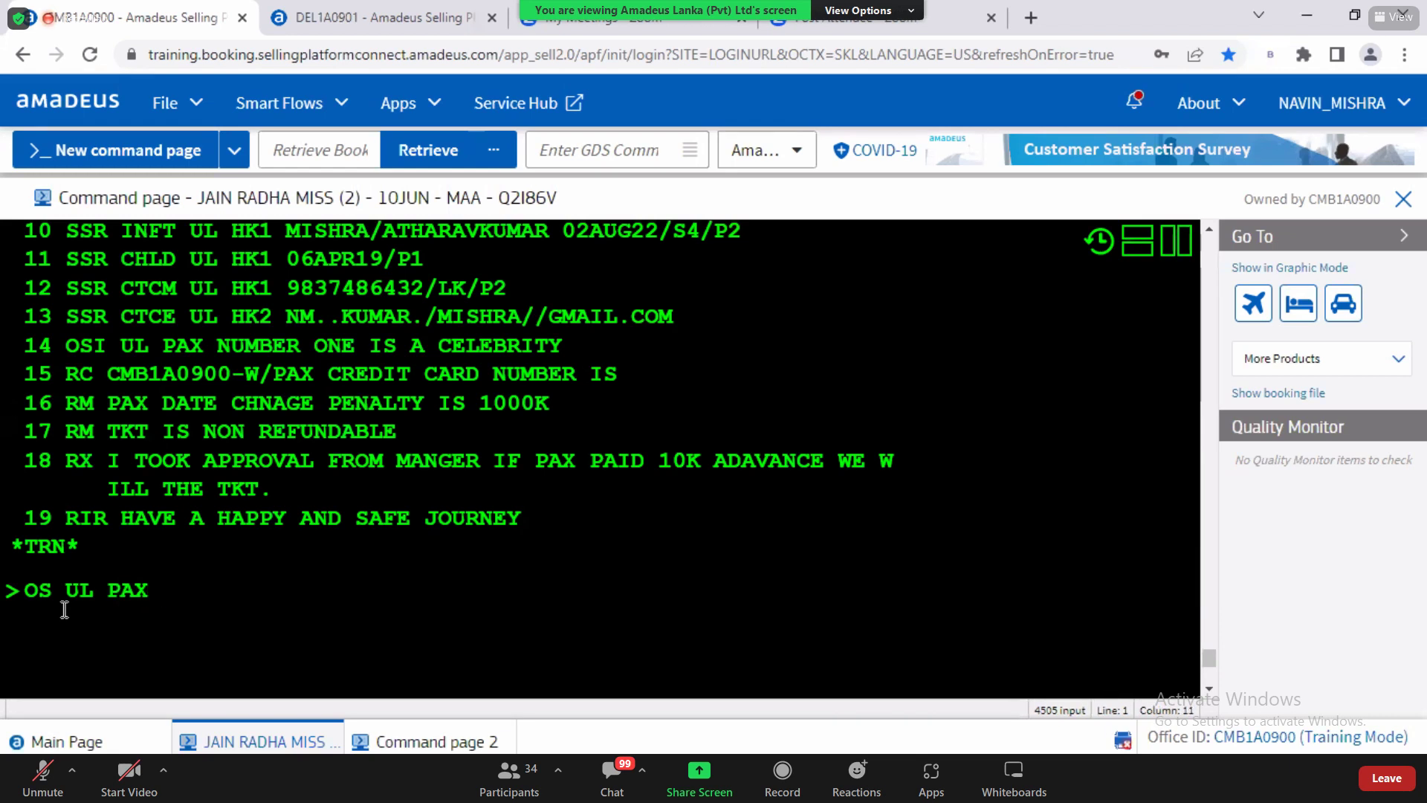
text( DE)
key(BackSpace)
text(OEN)
key(BackSpace)
key(BackSpace)
key(BackSpace)
text(EST NO)
key(BackSpace)
key(BackSpace)
key(BackSpace)
key(BackSpace)
key(BackSpace)
text(NSS)
key(BackSpace)
key(BackSpace)
key(BackSpace)
text(S NOT UNDER)
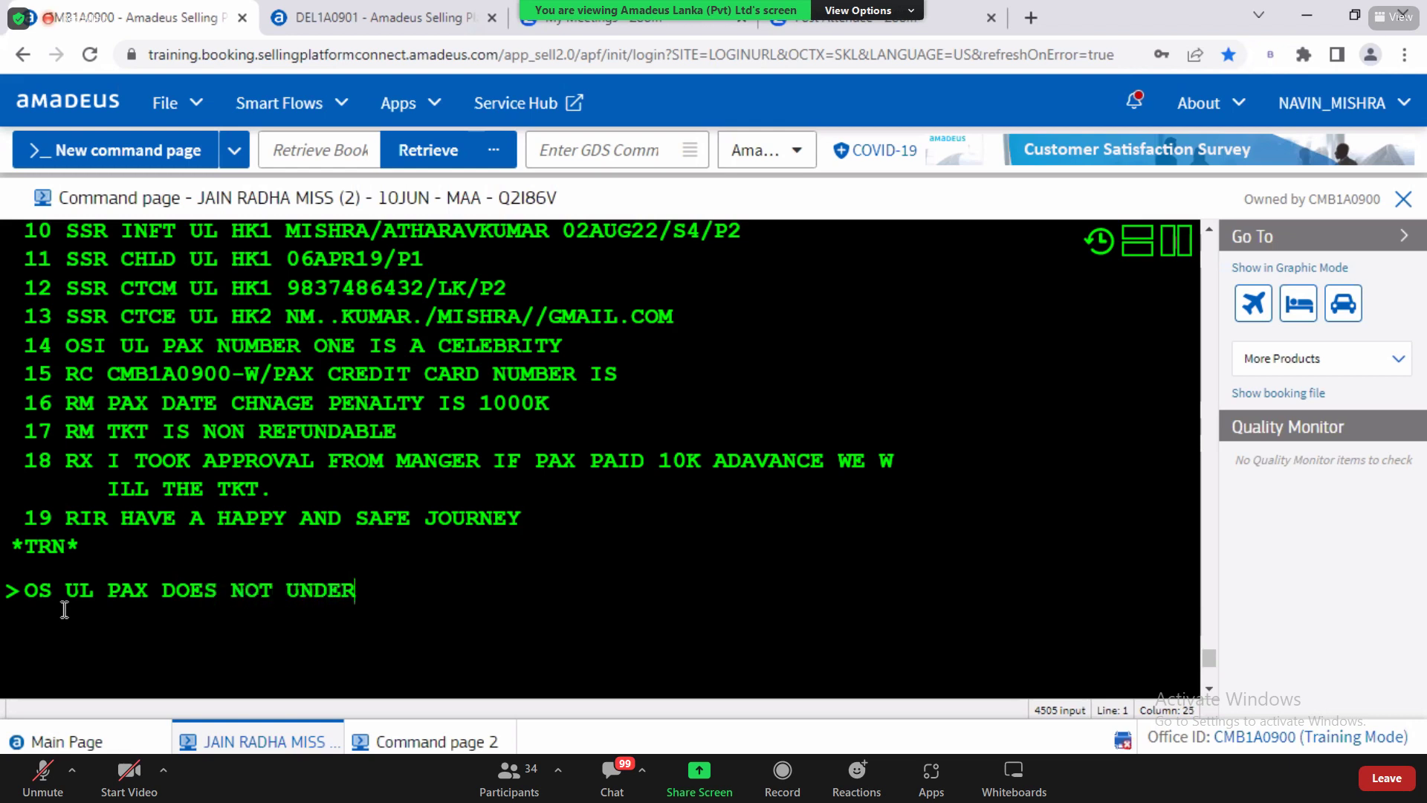
text(STAND ENGLISH)
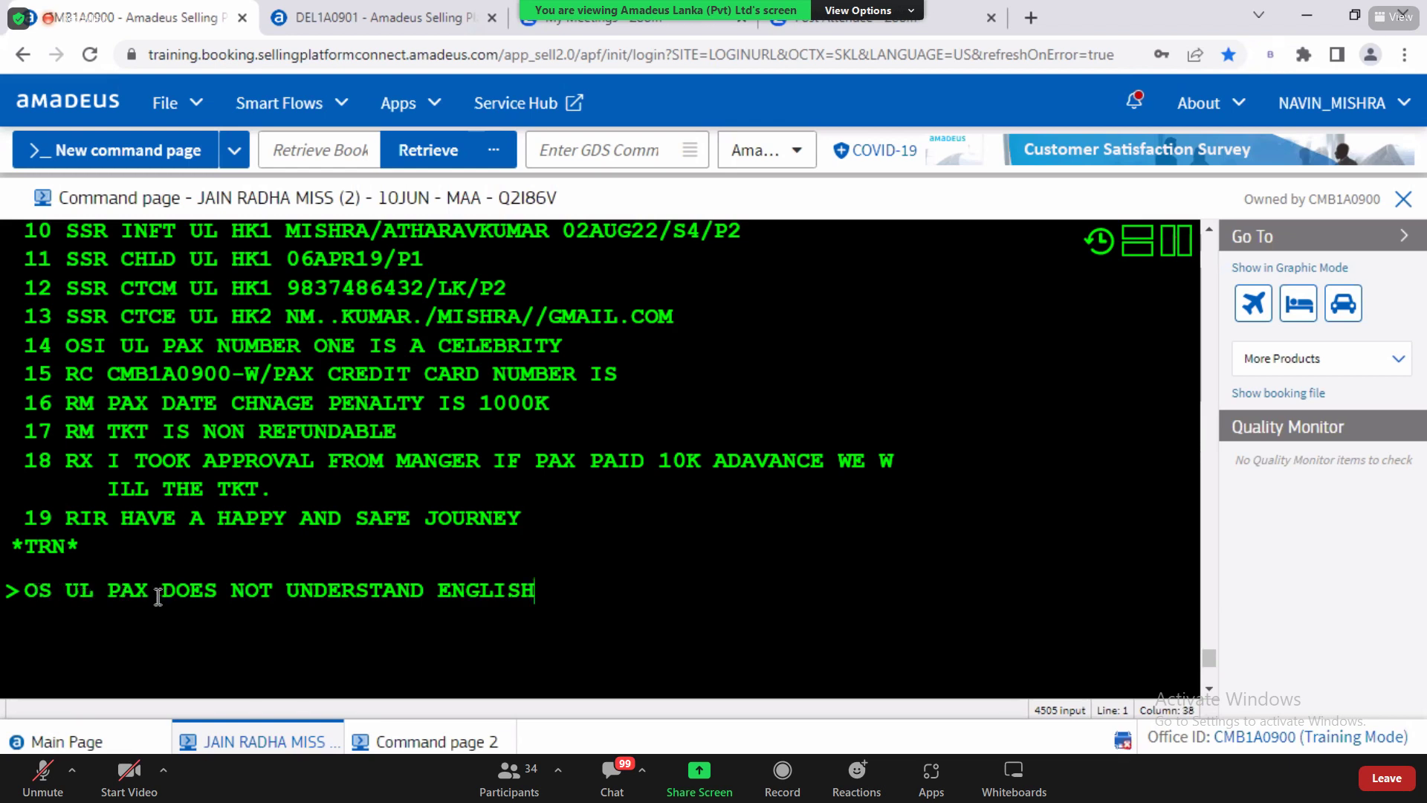
Step: Mark the OSI free text PAX DOES NOT UNDERSTAND ENGLISH to point it out
drag(107, 595, 532, 608)
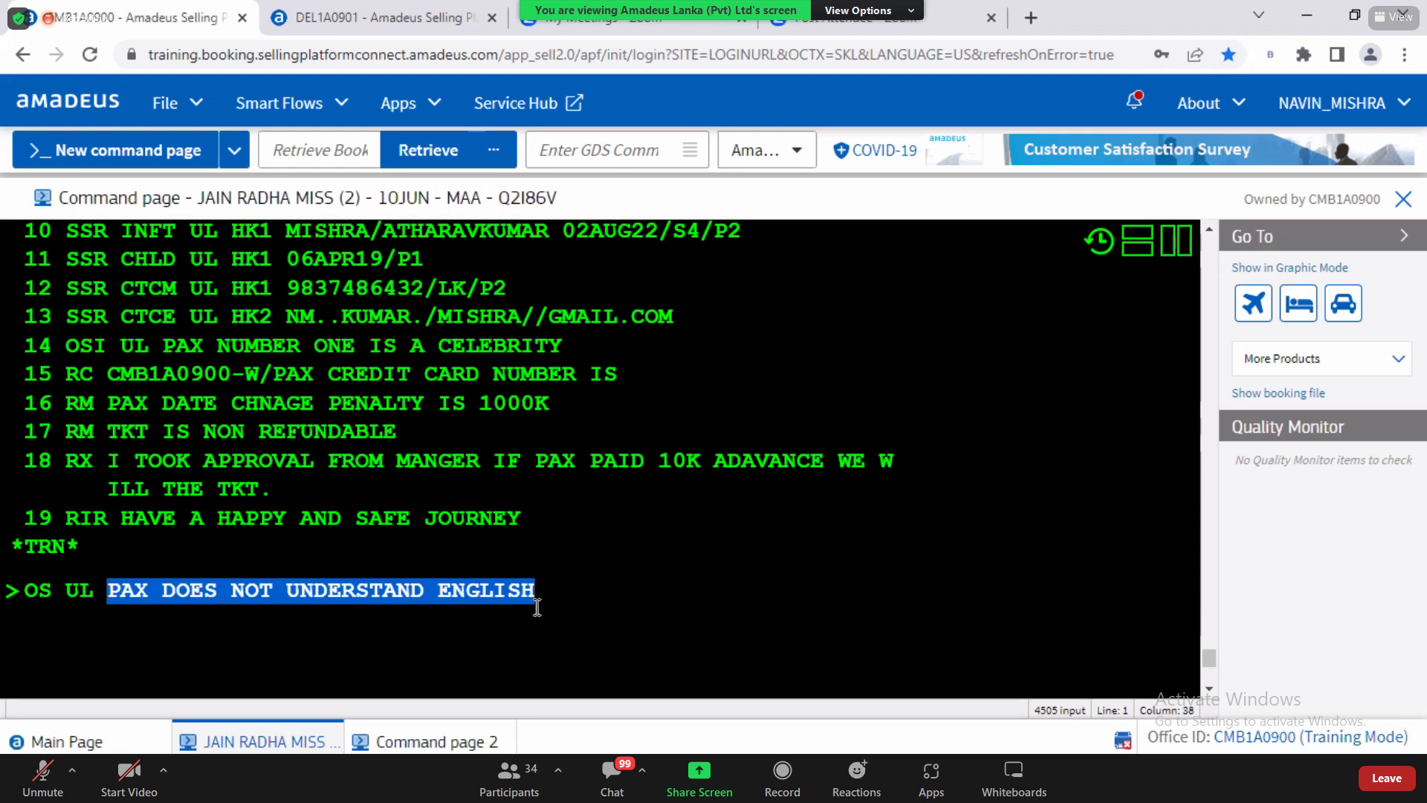
click(537, 597)
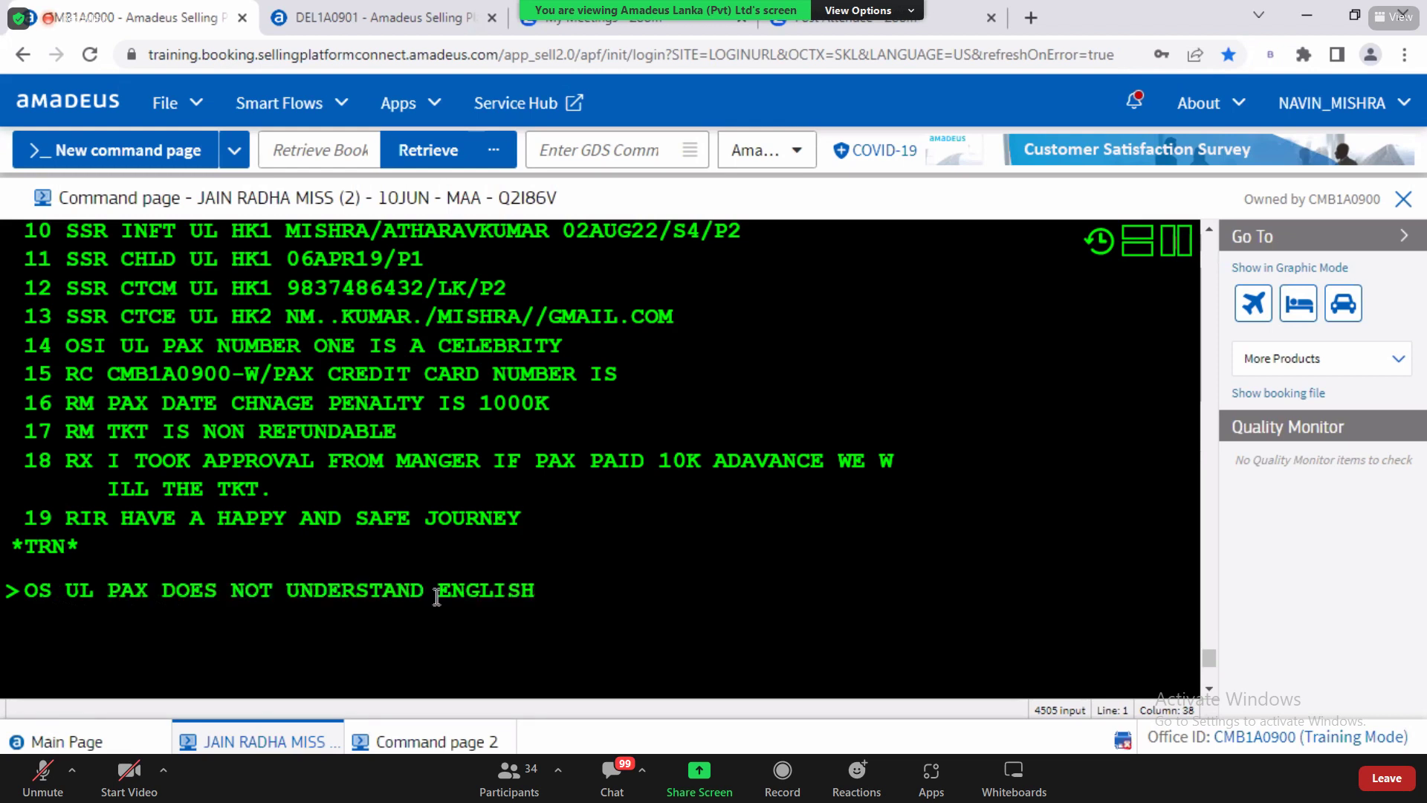
drag(109, 594, 549, 612)
click(548, 595)
drag(1211, 662, 1215, 648)
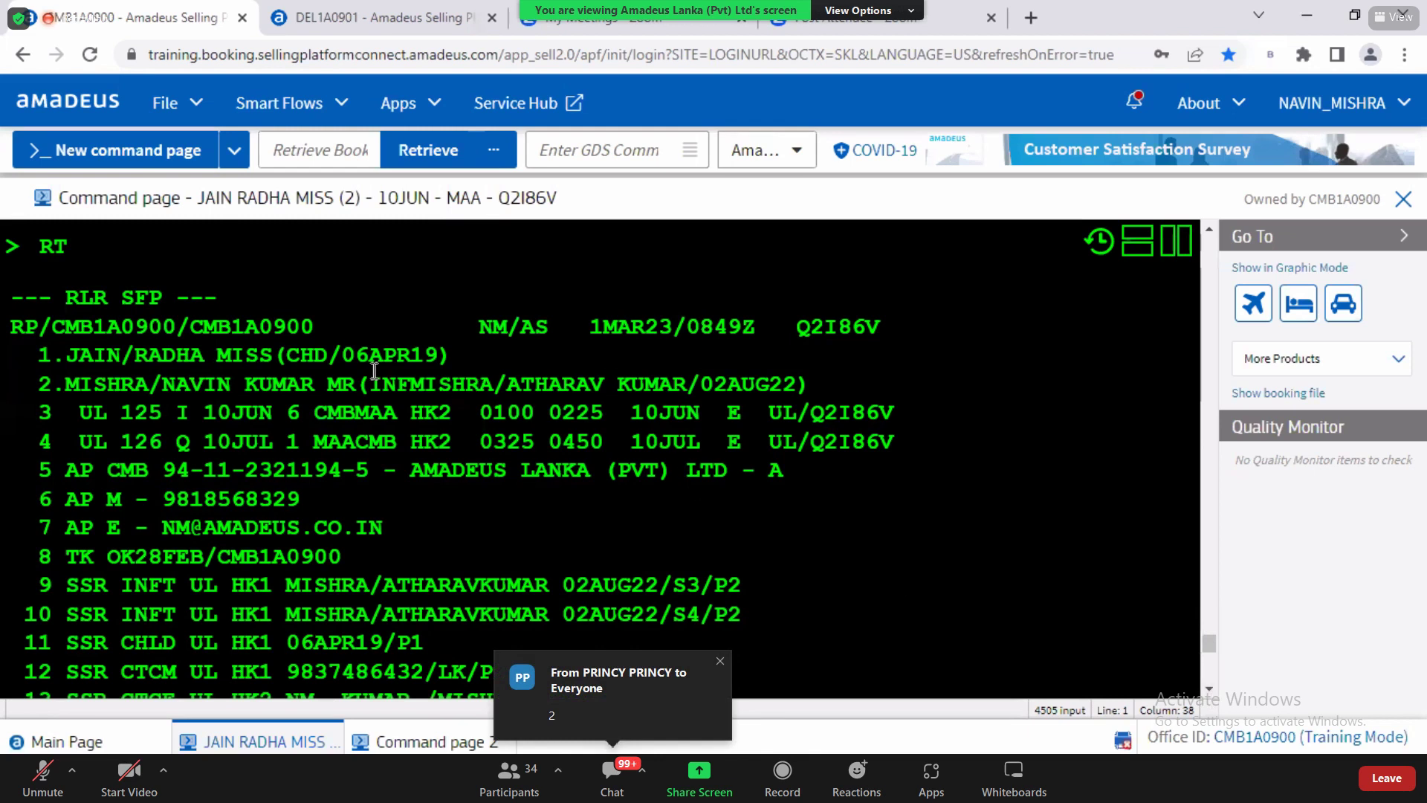
Step: Check passenger 2 in the name list and append /P2 to the OS UL entry
drag(217, 354, 440, 355)
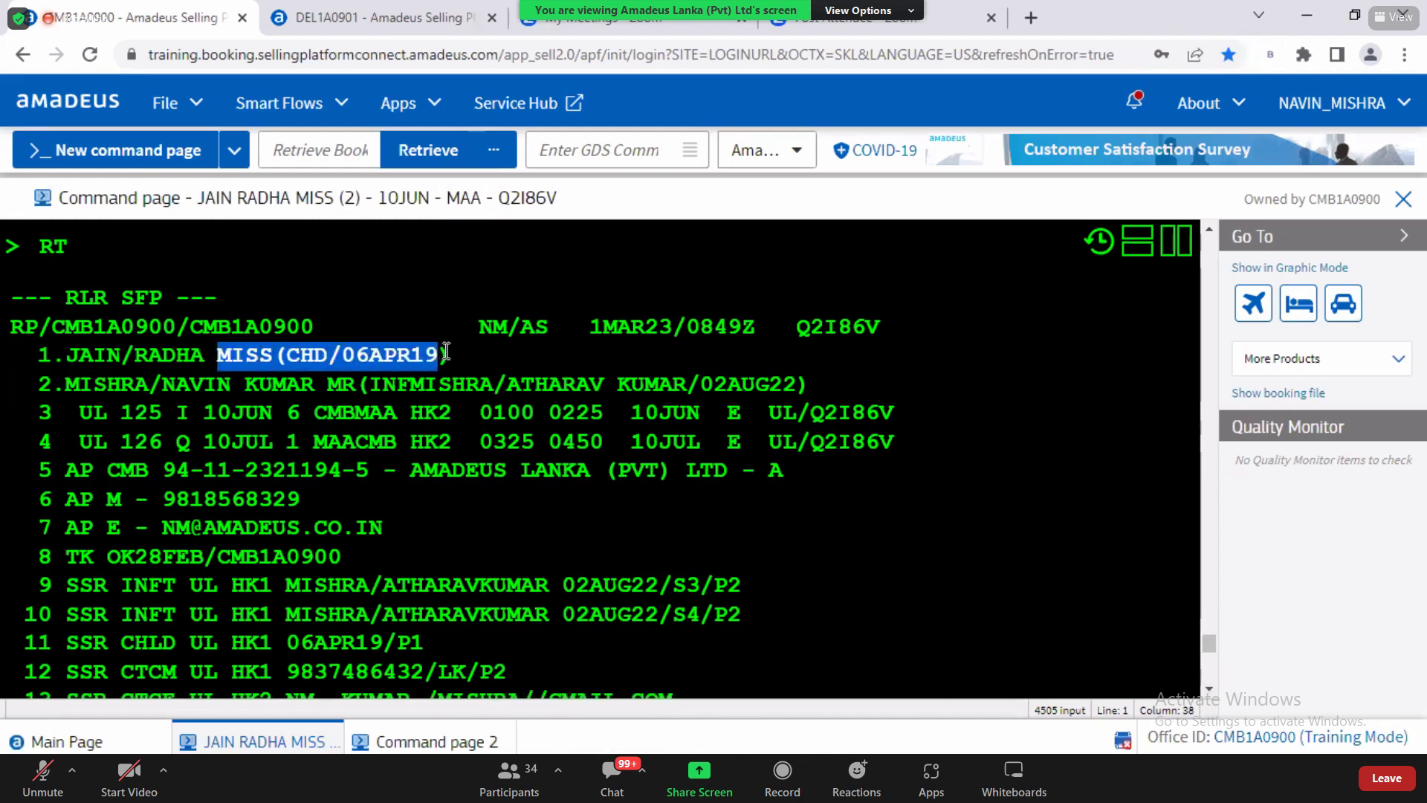
drag(204, 385, 327, 385)
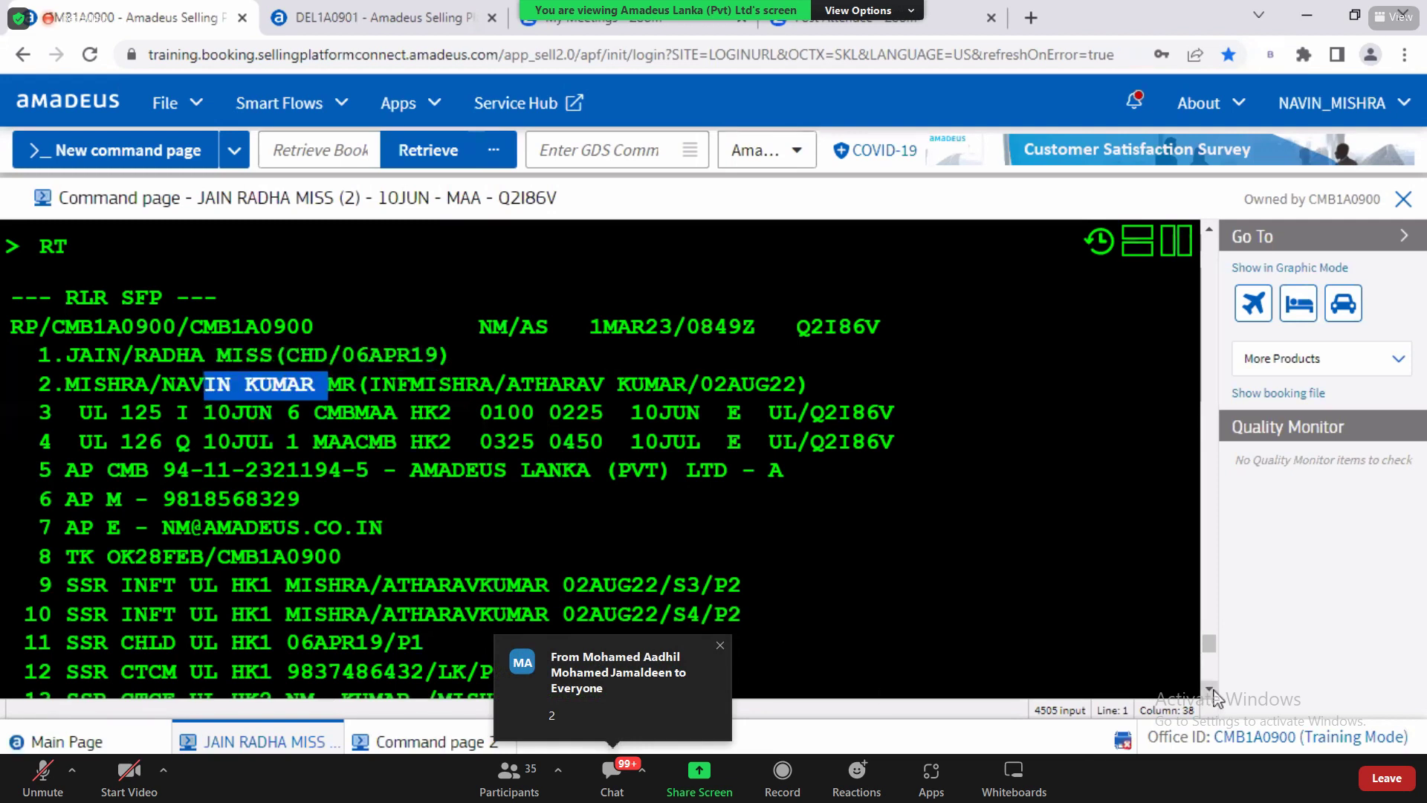
scroll(1215, 696, down, 5)
click(554, 531)
text(/)
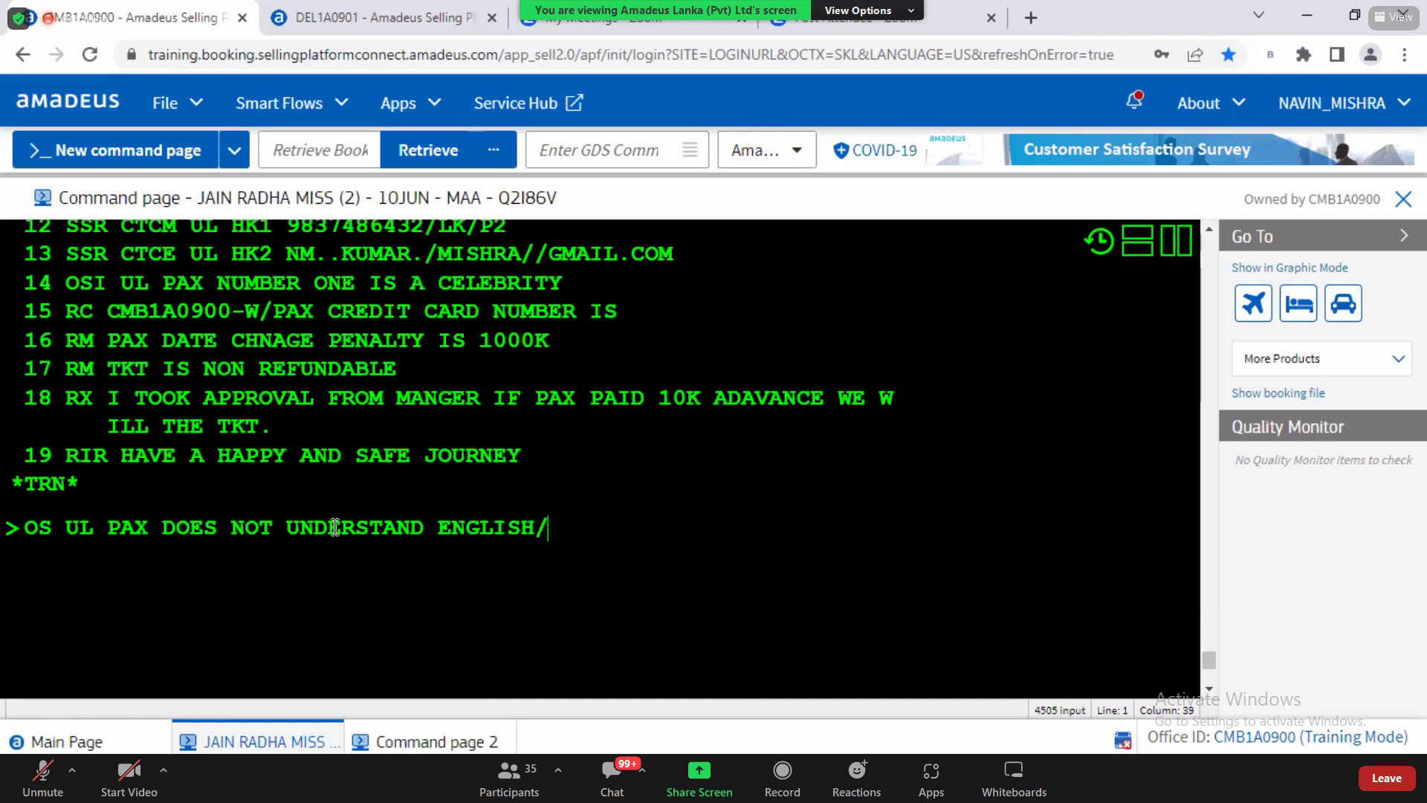
text(P2)
Step: Scroll the command page to review the OSI line ending in /P2
drag(1210, 664, 1208, 640)
drag(149, 458, 359, 466)
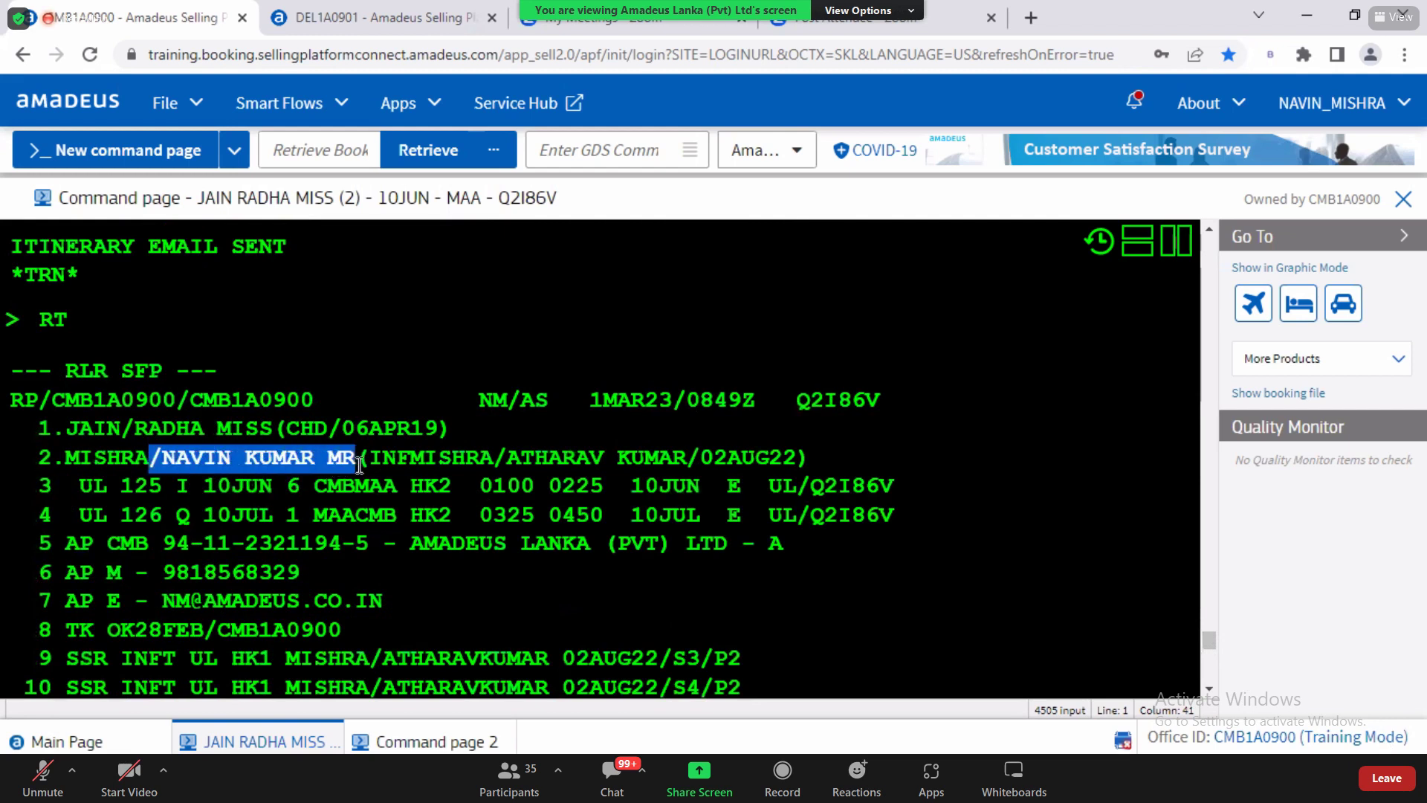
click(1209, 689)
click(1209, 689)
click(1209, 689)
click(1210, 688)
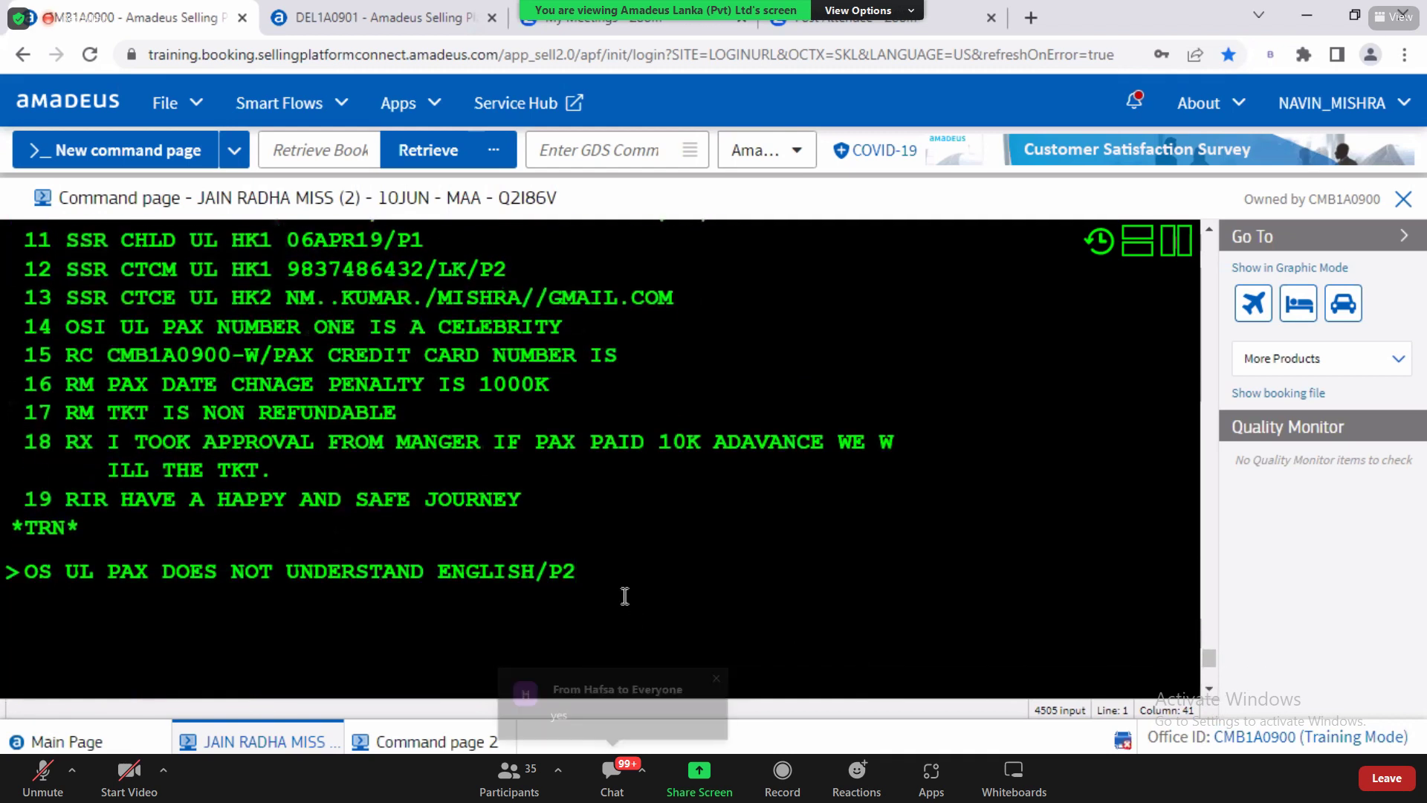
Step: Send the /P2 OSI entry and point out element 15 with its P2 reference
key(Return)
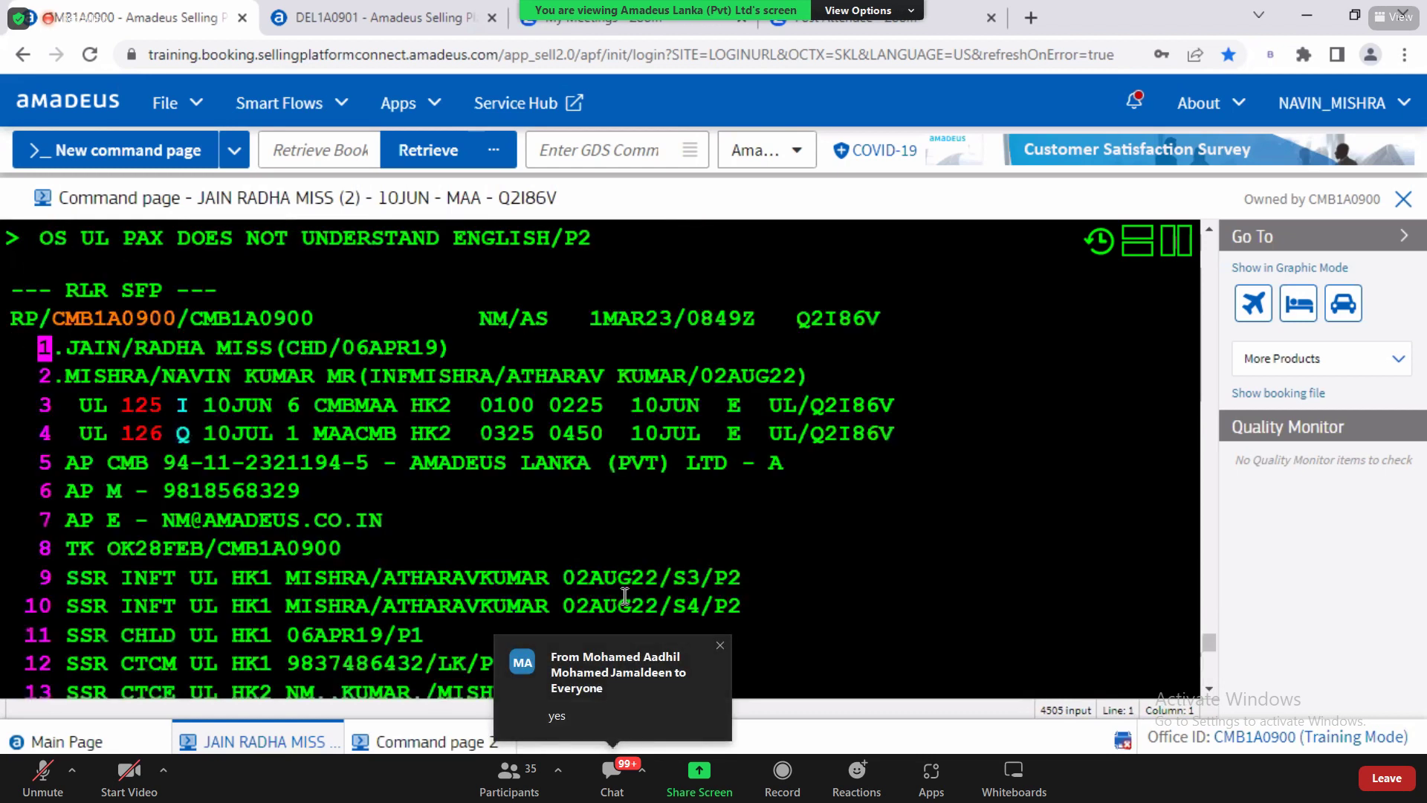
click(1209, 689)
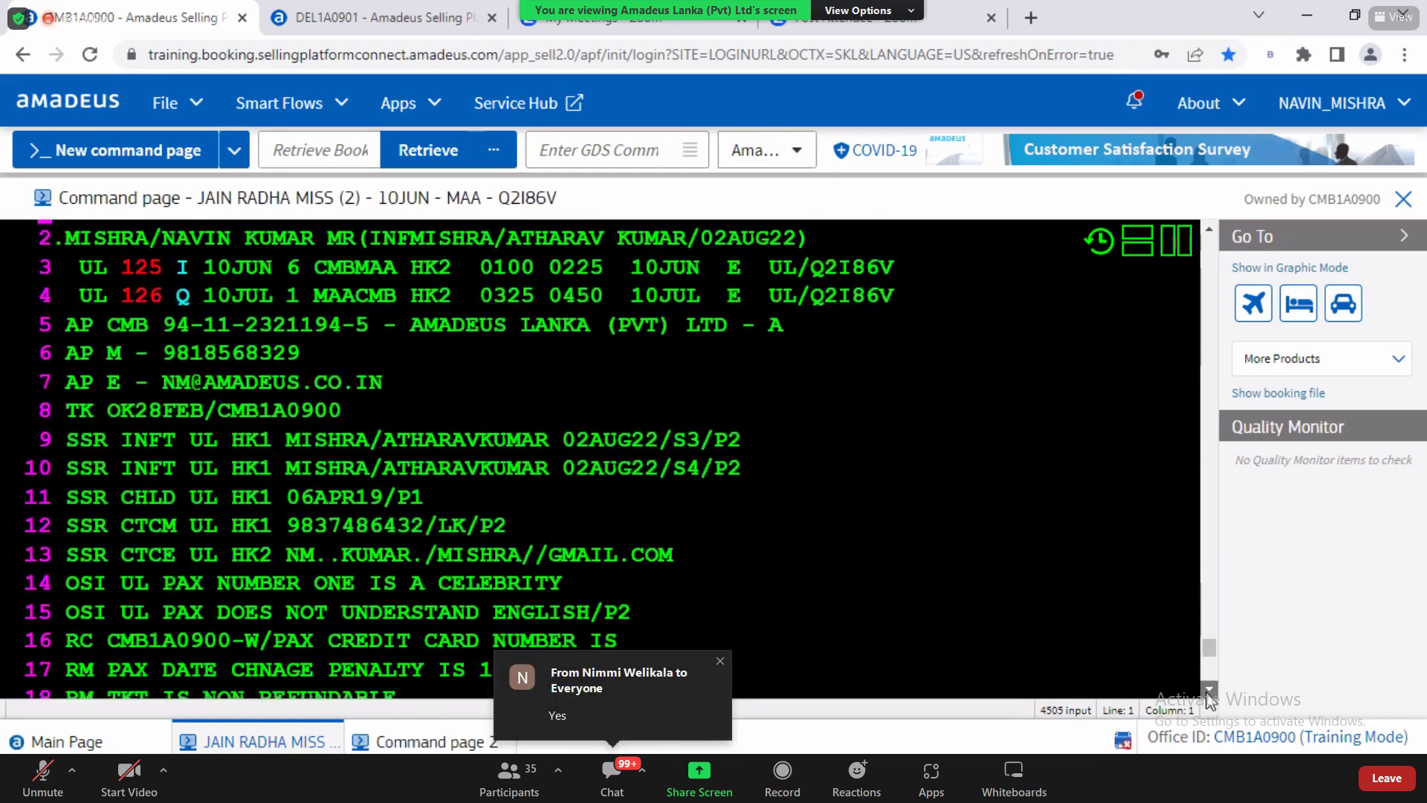
click(1209, 690)
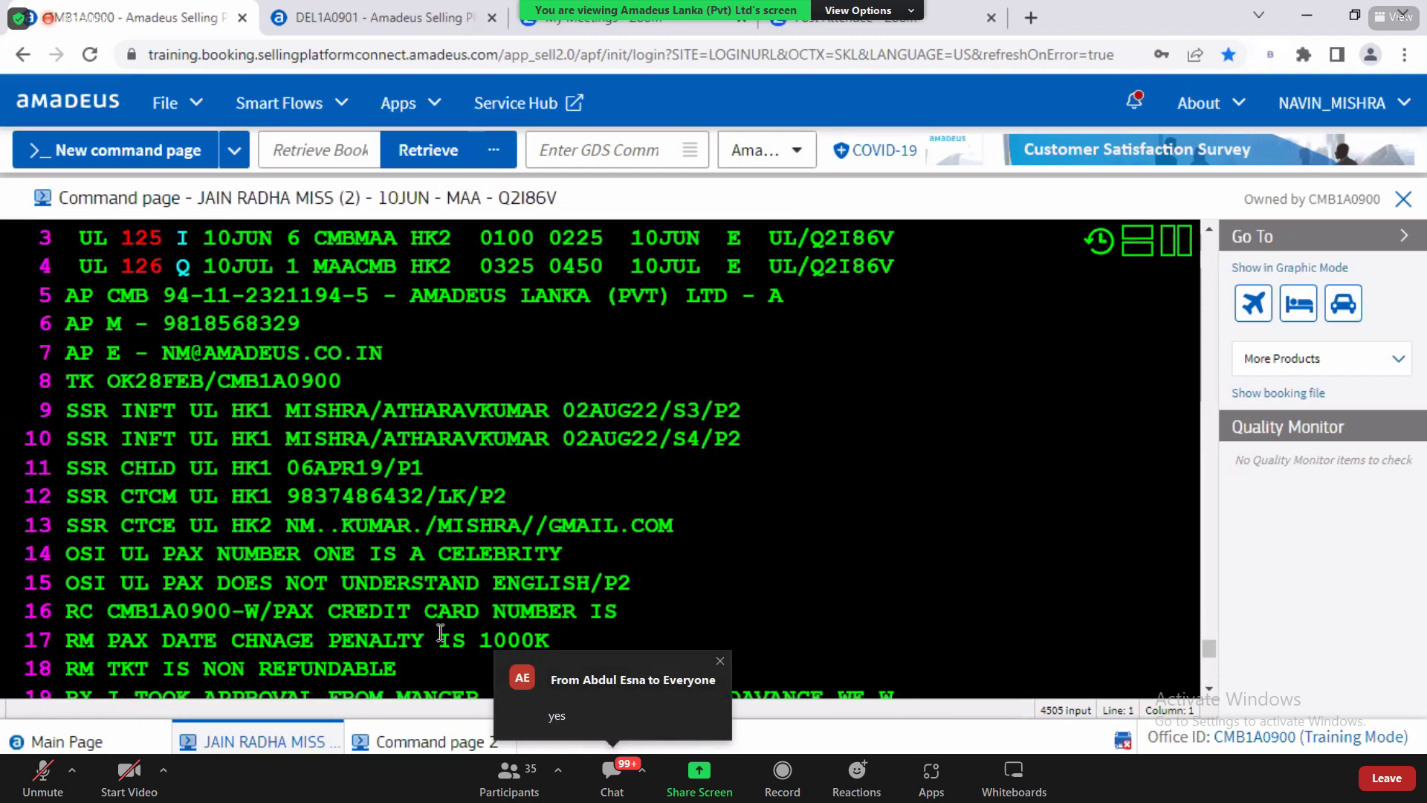
drag(67, 582, 635, 587)
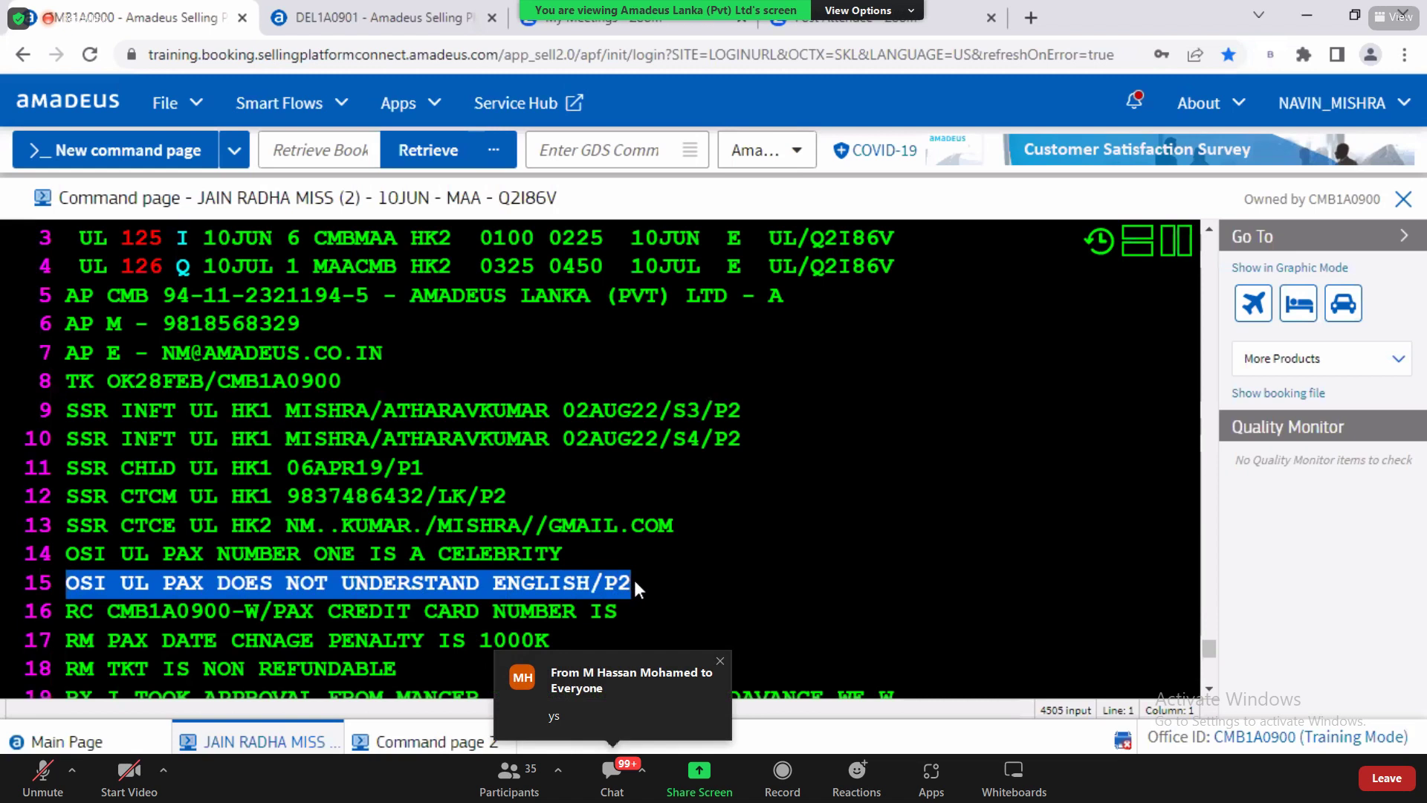
click(635, 583)
drag(610, 581, 633, 583)
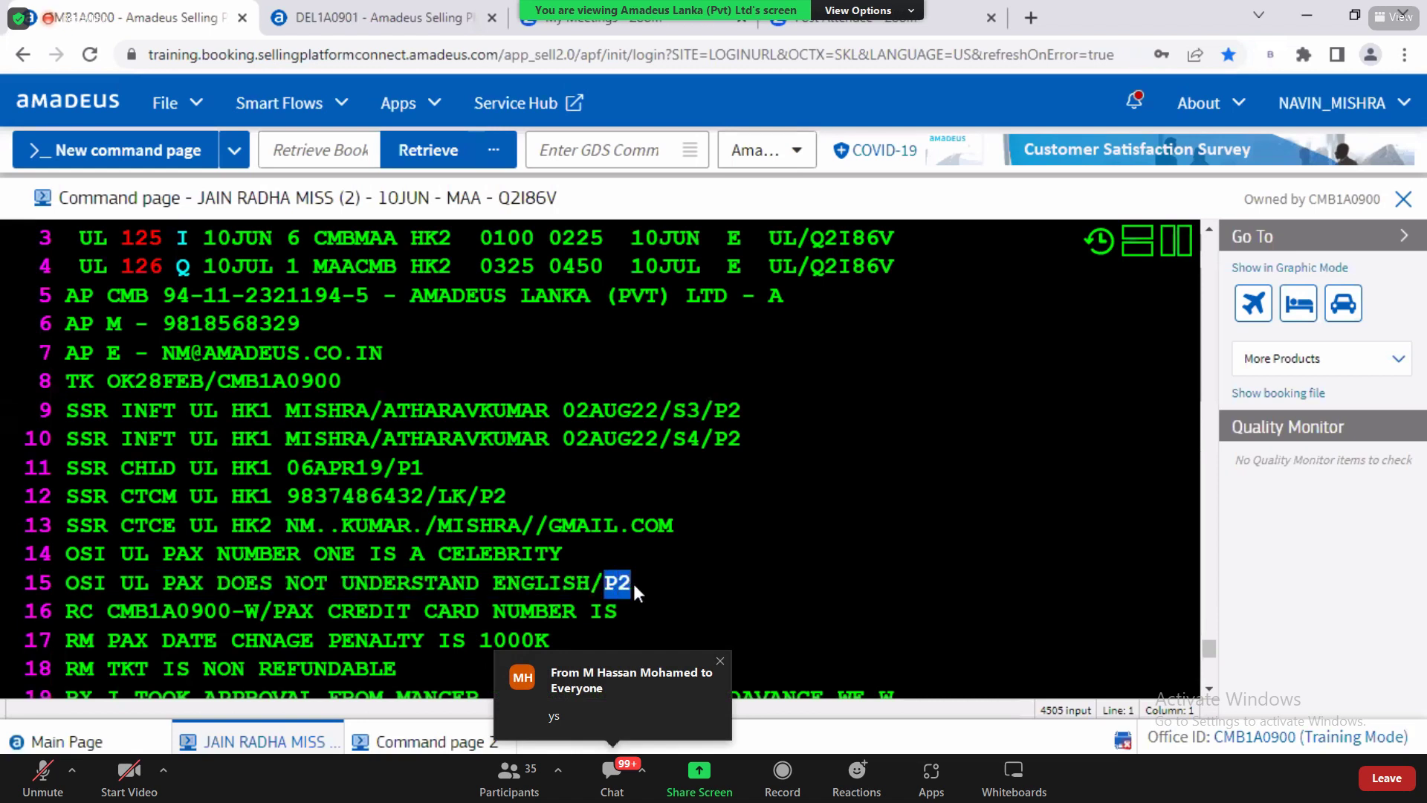
key(alt+Tab)
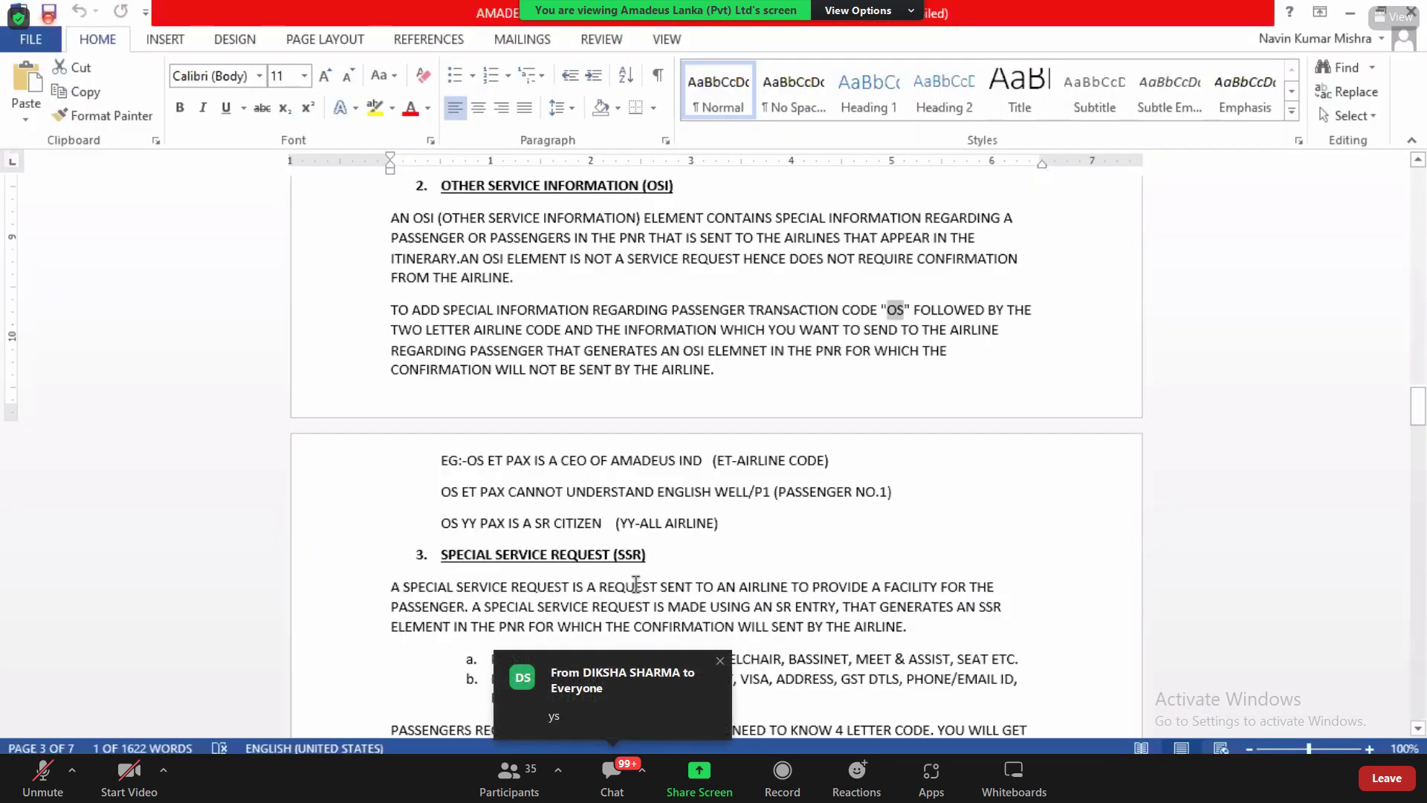
Step: Review the OSI format examples in the Word notes, then return to the booking
key(alt+Tab)
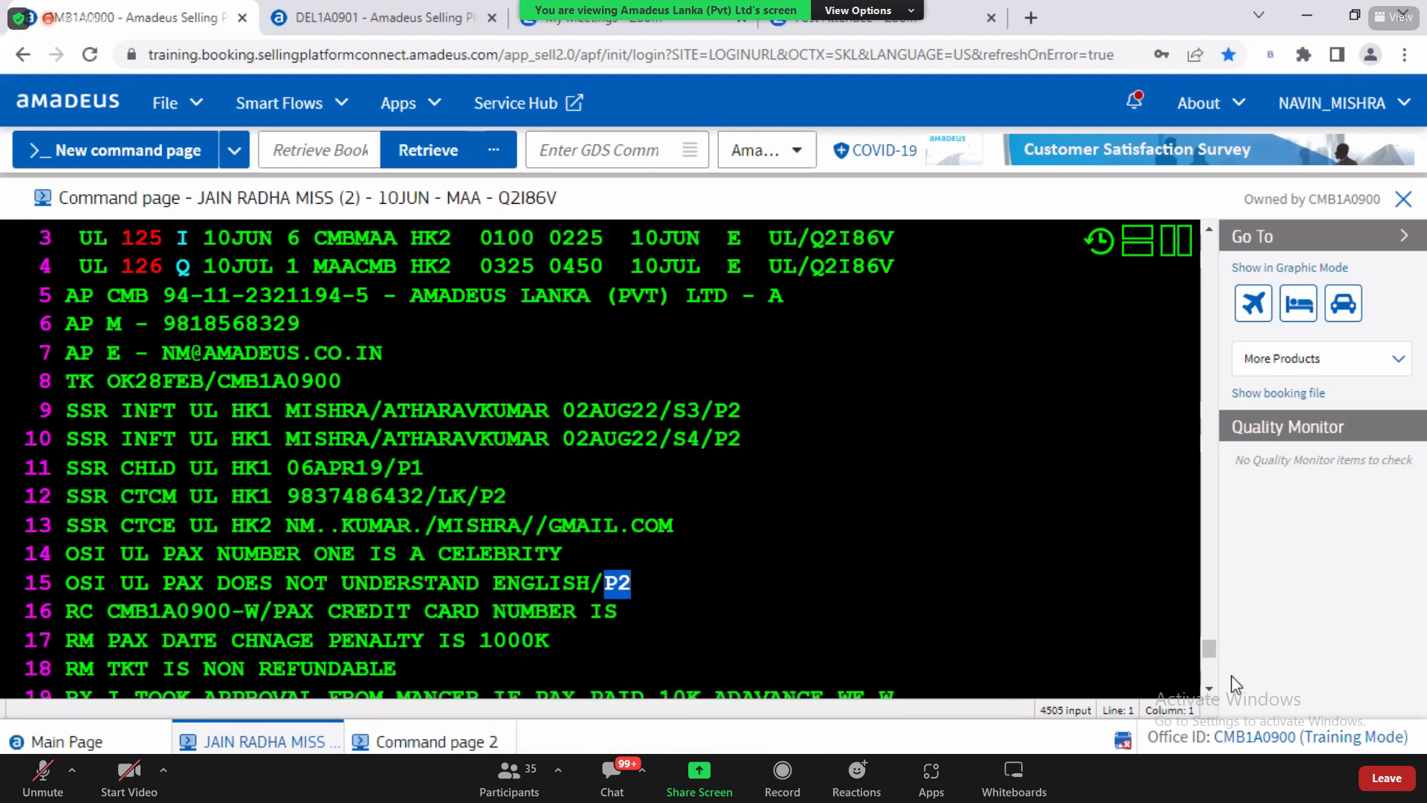
Step: Start an OS UL PAX entry, clear it unsent, and return to the Word OSI notes
scroll(164, 597, down, 3)
click(131, 614)
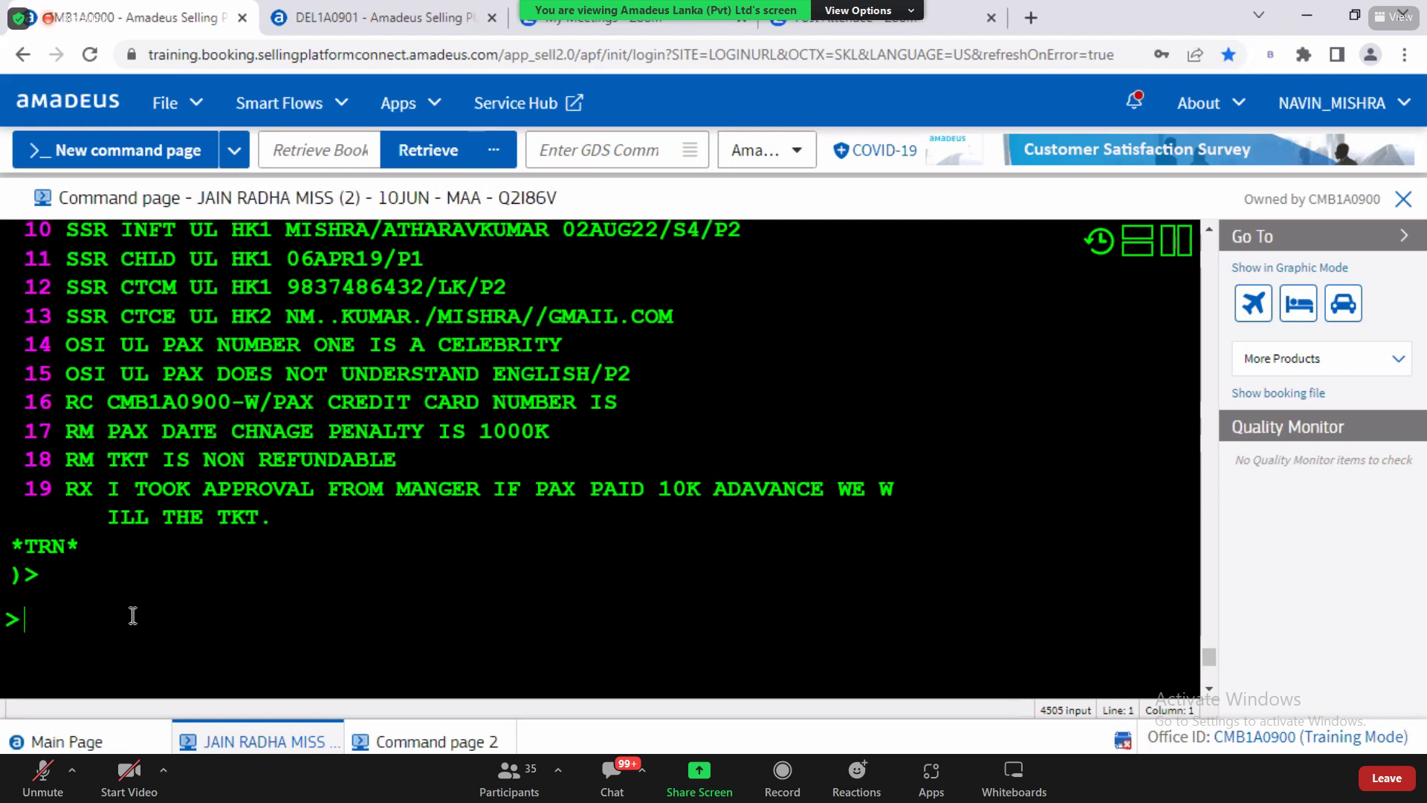
text(OS )
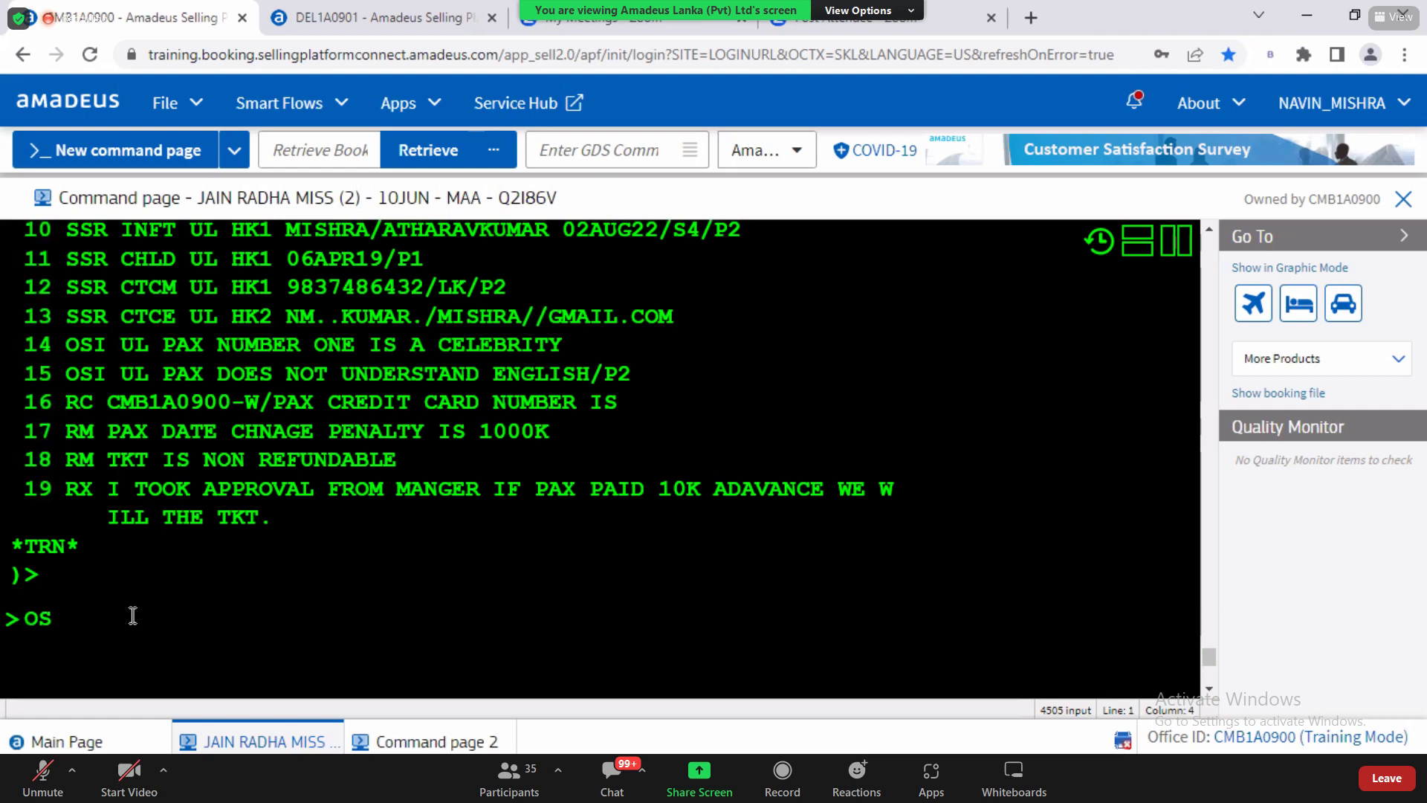
text(UL PAX)
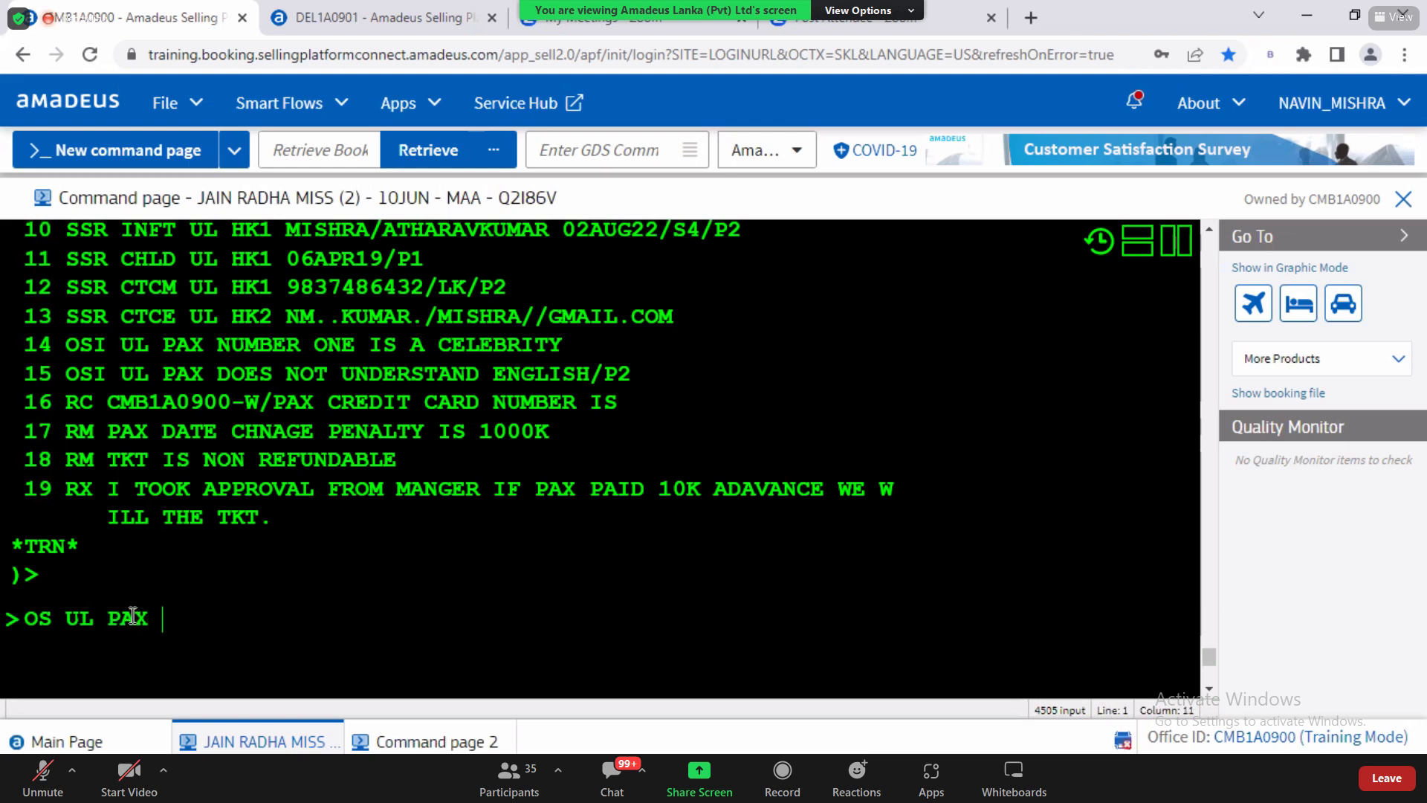
key(BackSpace)
key(BackSpace)
key(BackSpace)
key(BackSpace)
key(BackSpace)
key(BackSpace)
key(BackSpace)
key(BackSpace)
key(BackSpace)
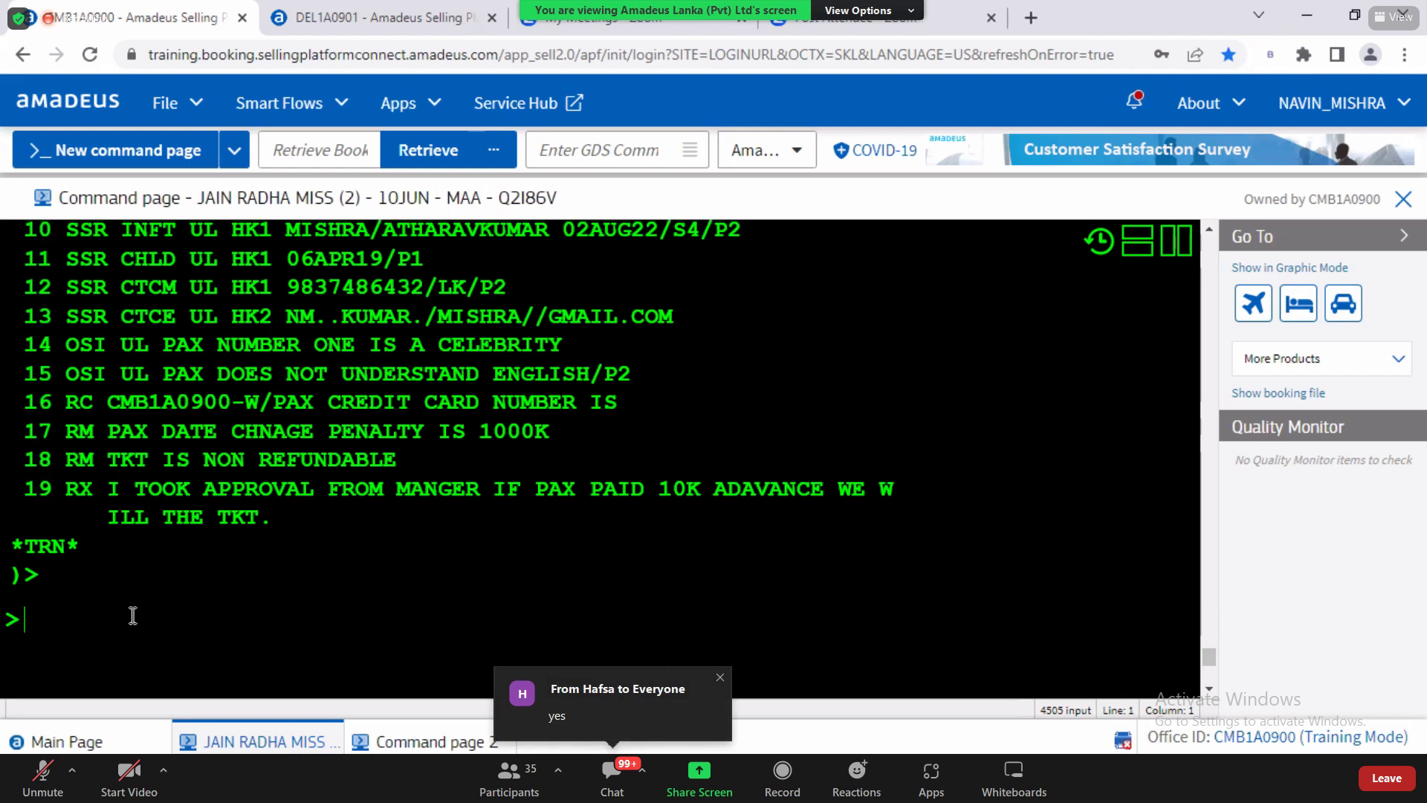
key(alt+Tab)
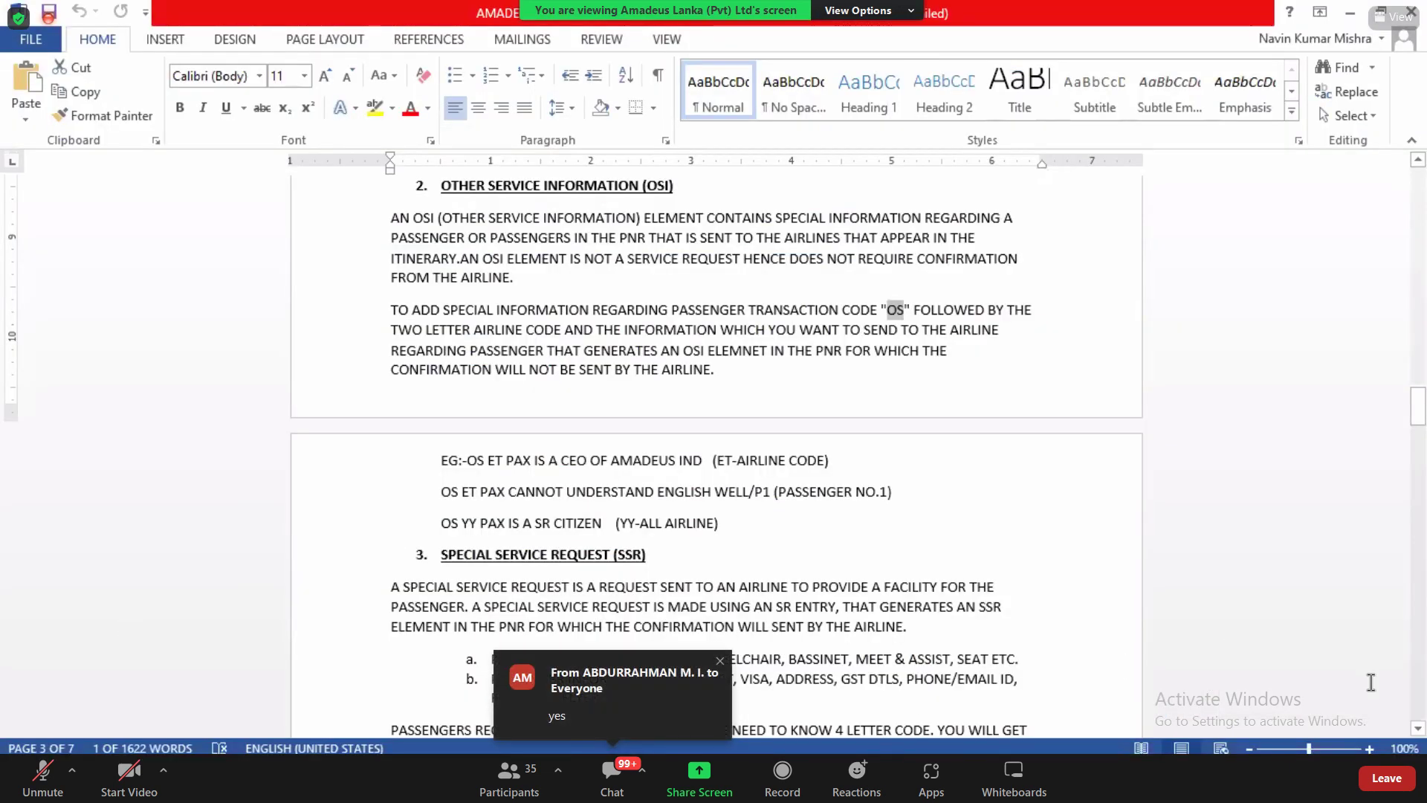
click(1418, 727)
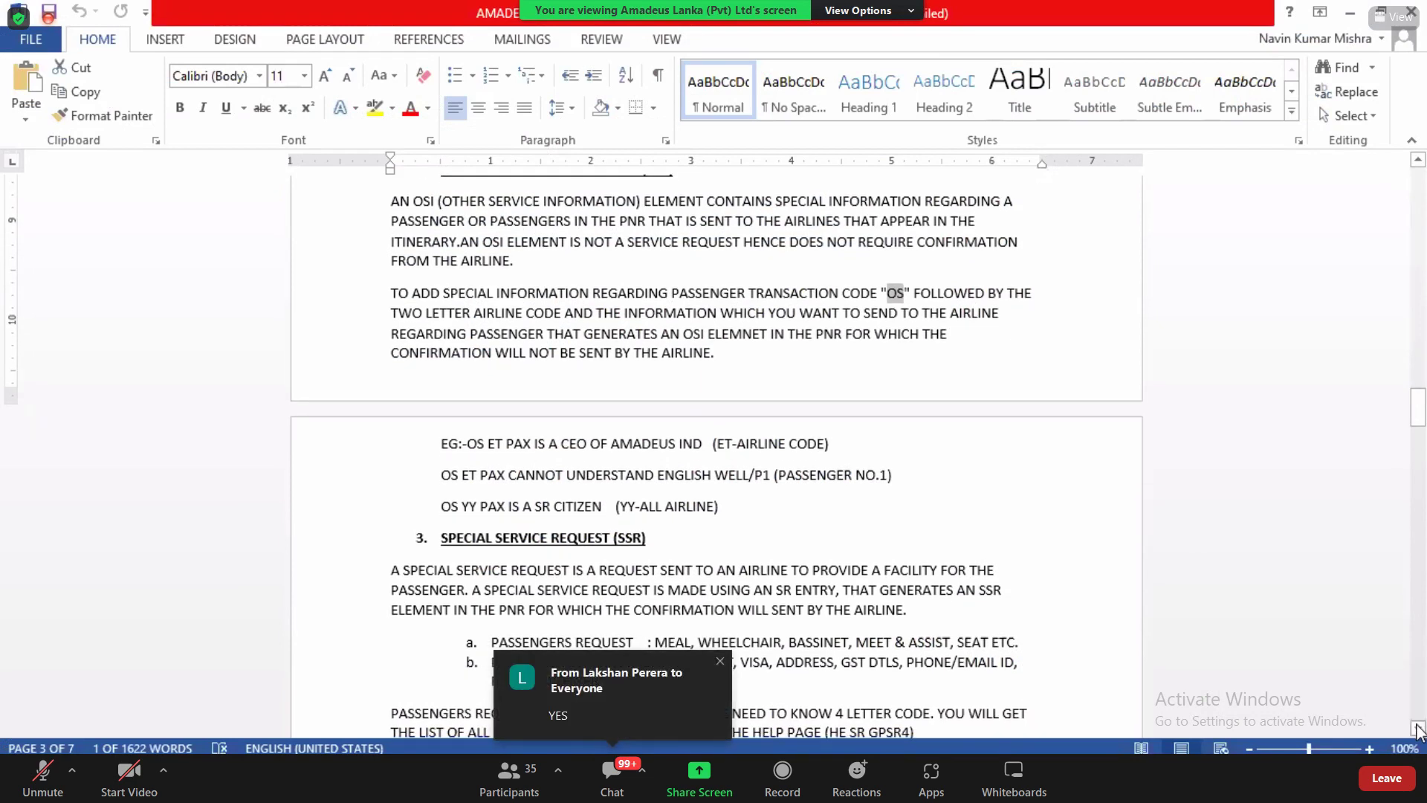
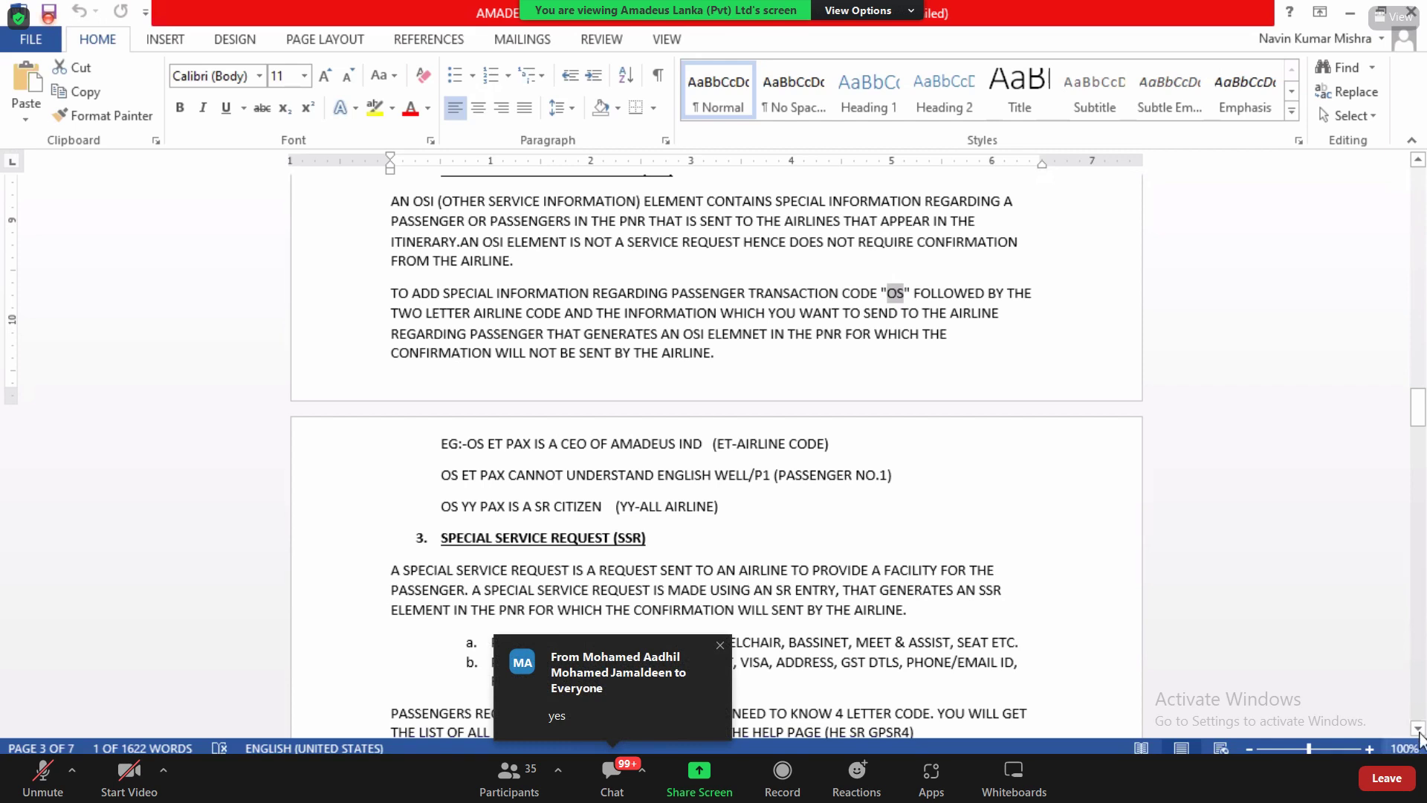
Step: Scroll the Word notes to section 3, SSR, and highlight 'PASSENGERS REQUEST' in item a
click(1418, 729)
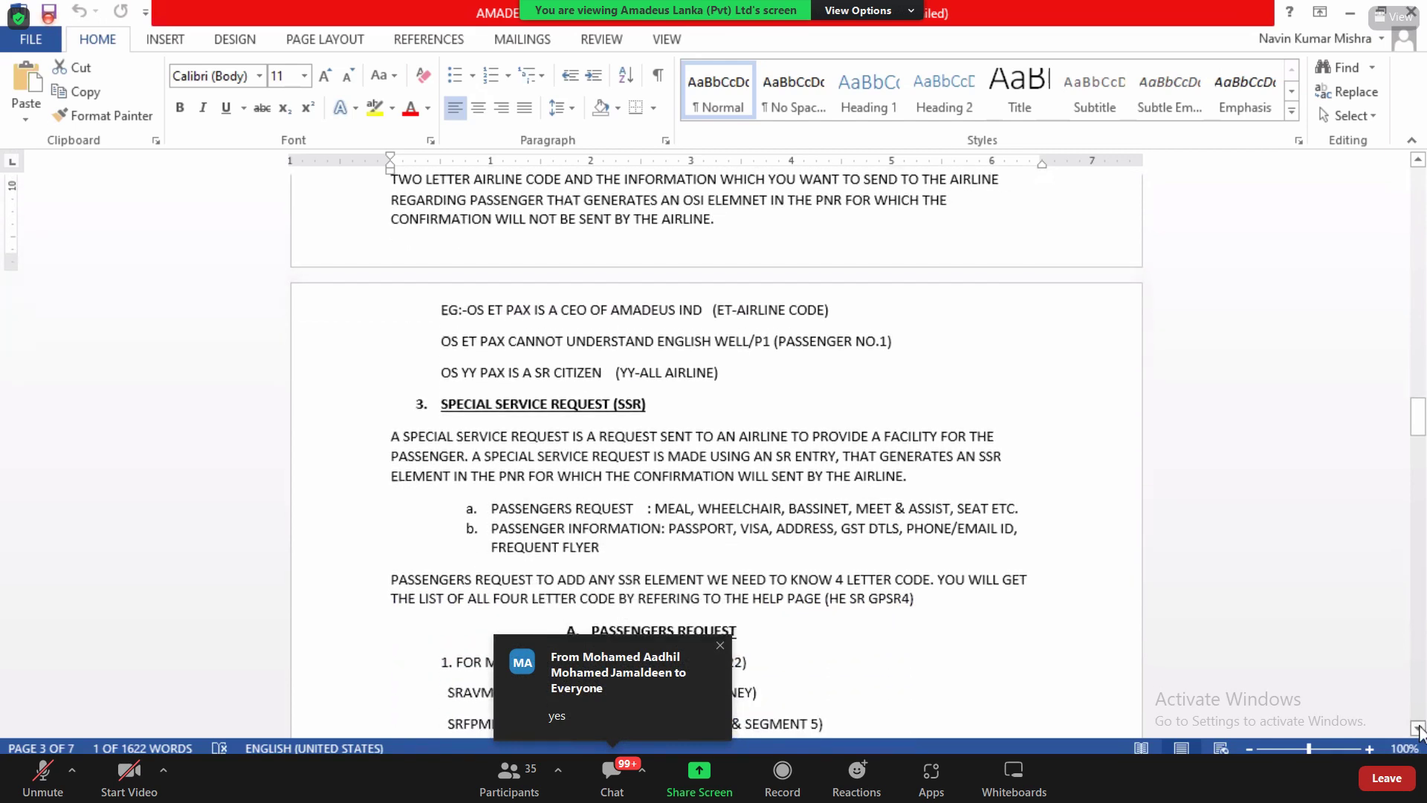
drag(1418, 729, 1418, 729)
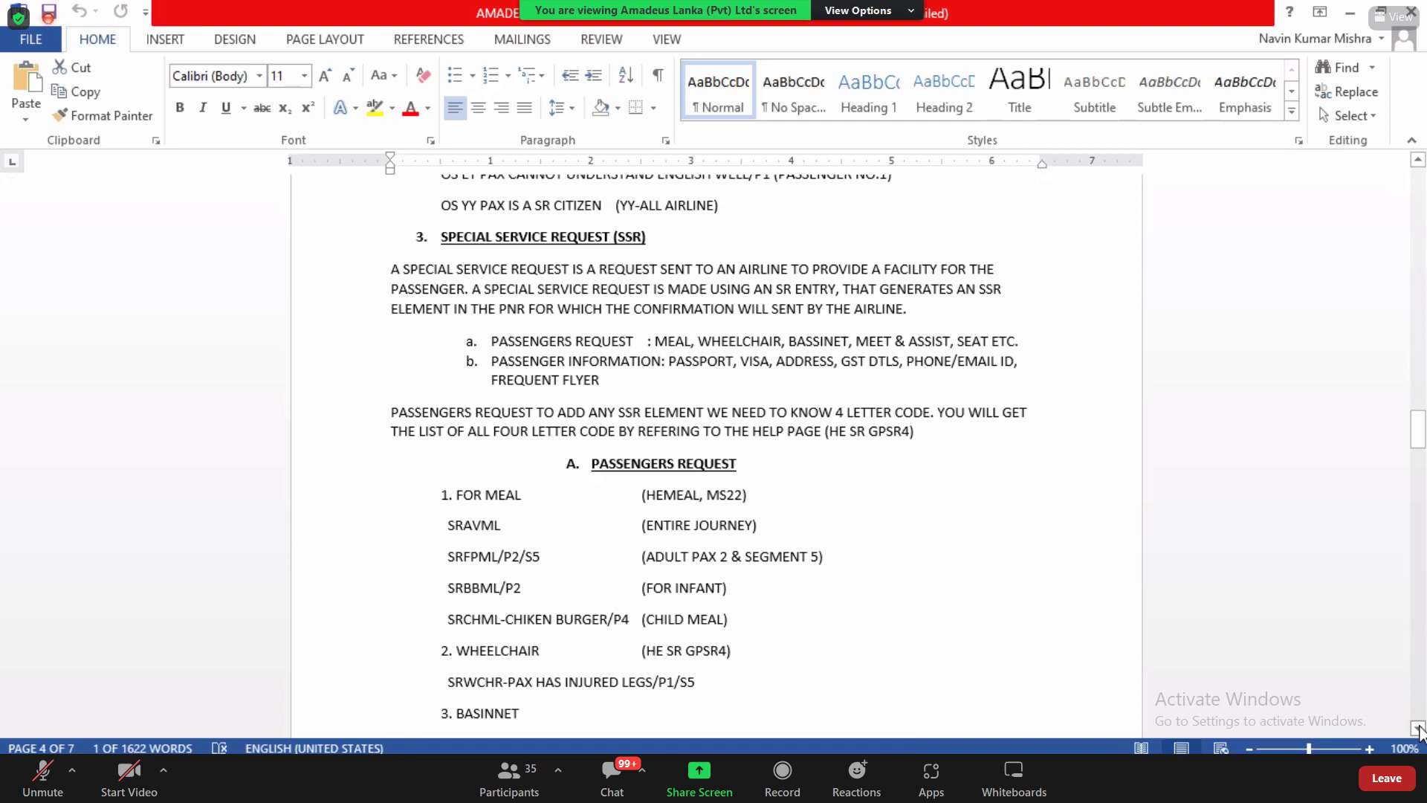
click(1418, 727)
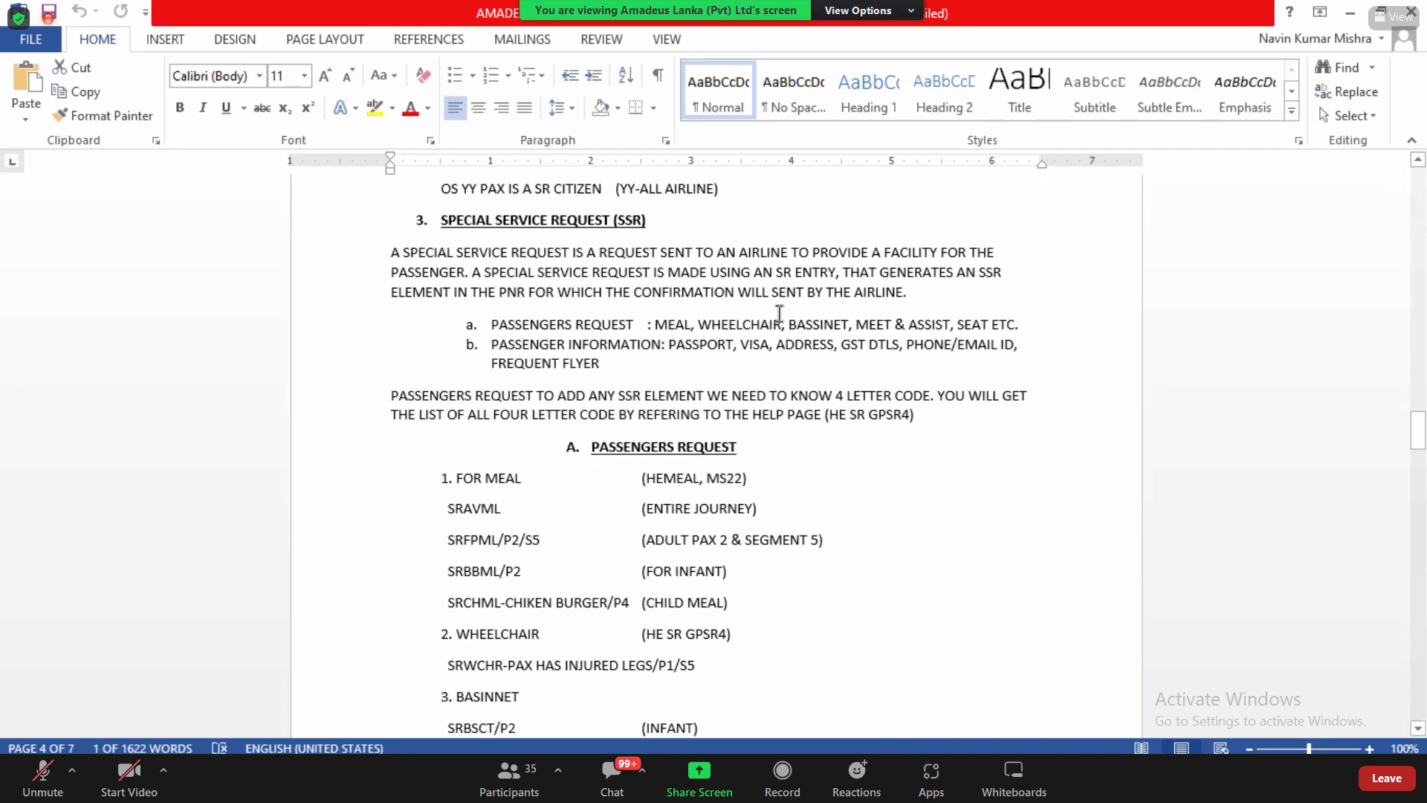
drag(490, 327, 626, 336)
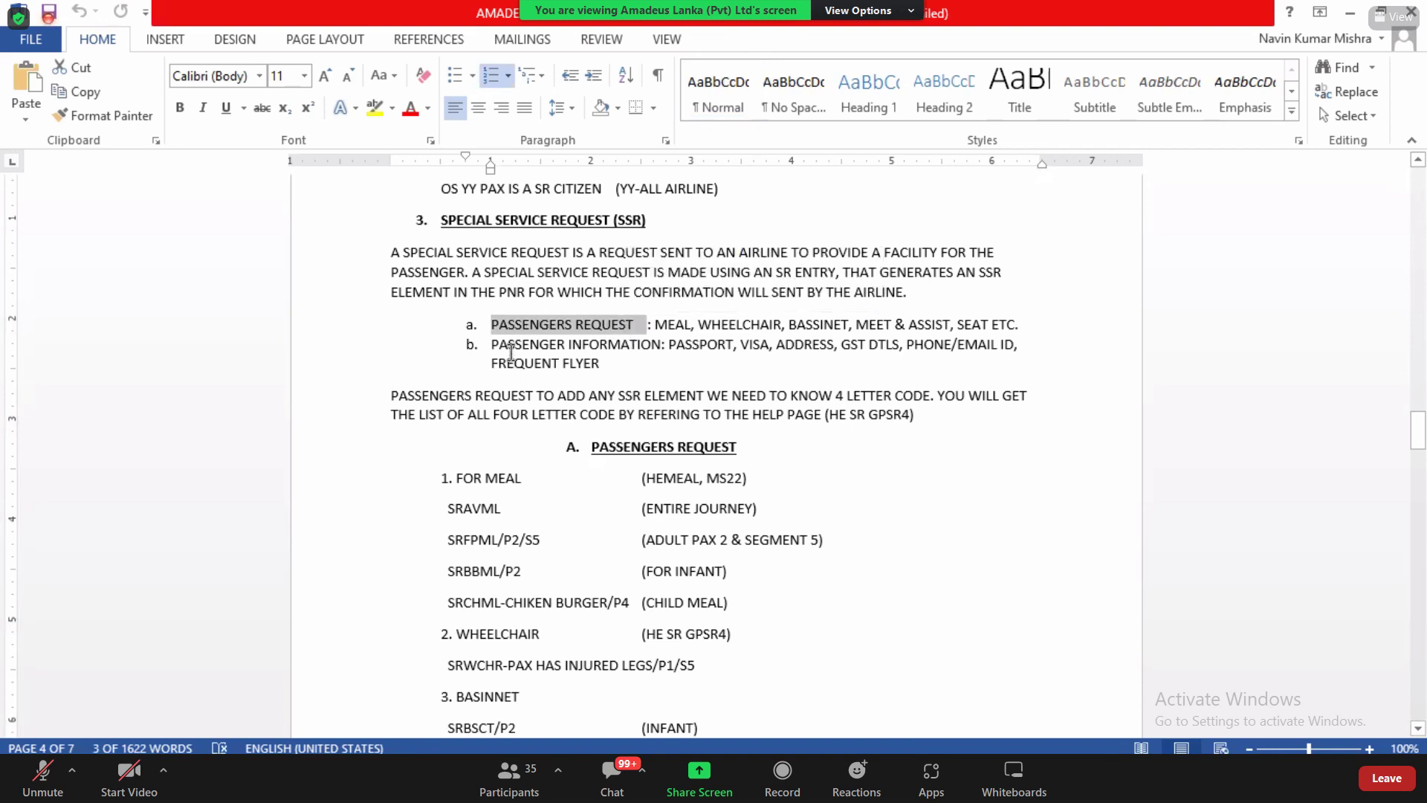
Step: Point out PASSPORT, VISA, ADDRESS, GST DTLS and FREQUENT in the passenger information item
drag(507, 345, 548, 346)
double_click(692, 345)
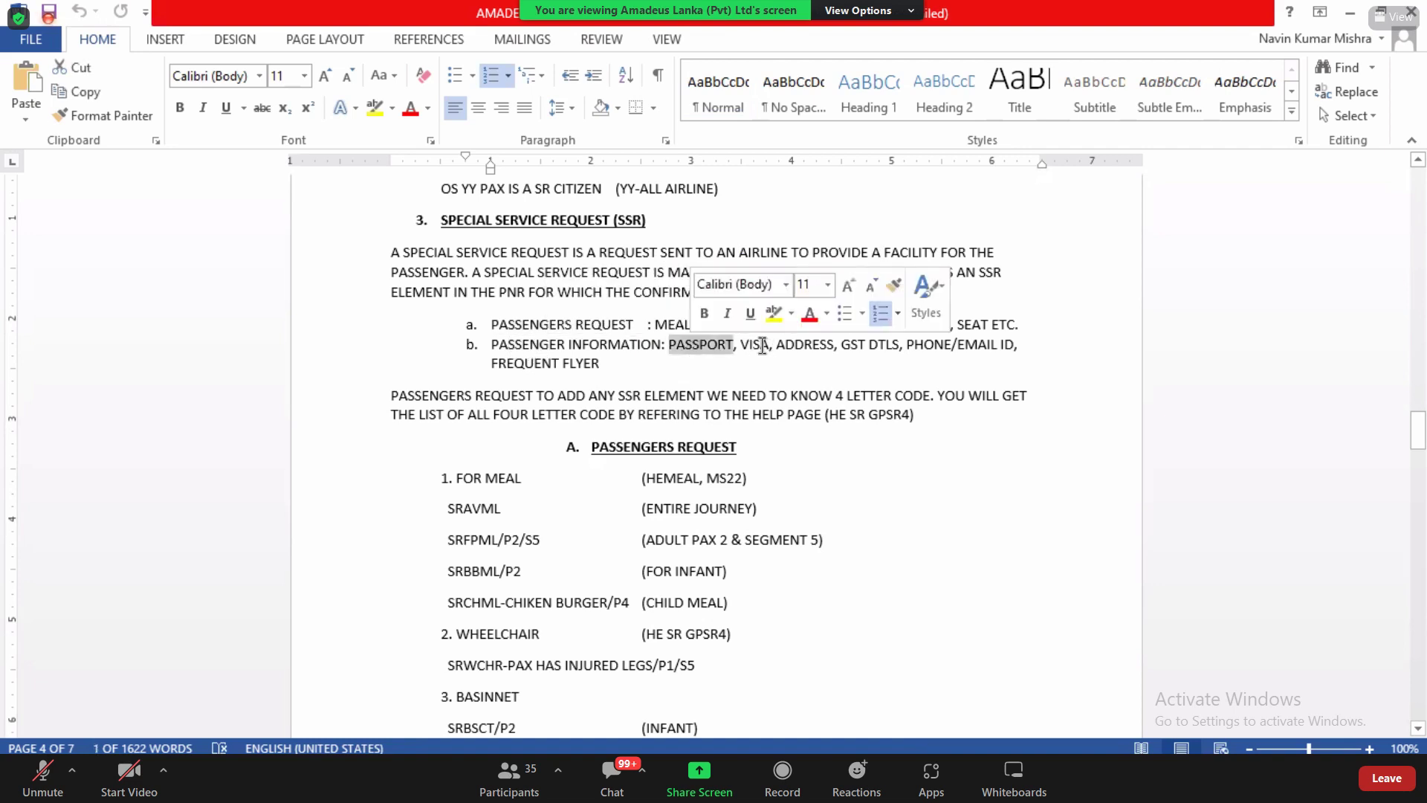
drag(741, 345, 770, 346)
double_click(809, 346)
double_click(853, 346)
triple_click(923, 355)
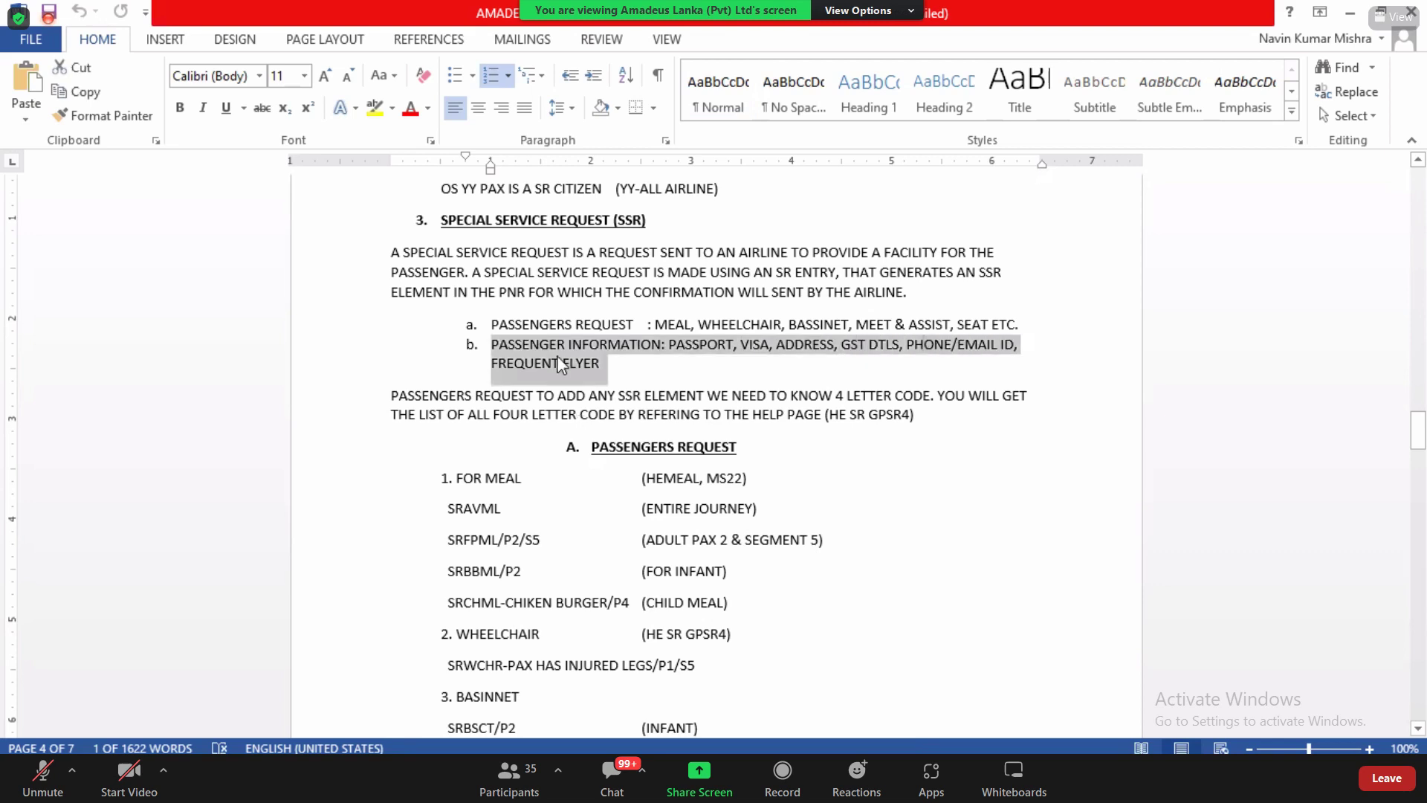
double_click(524, 363)
drag(841, 345, 898, 346)
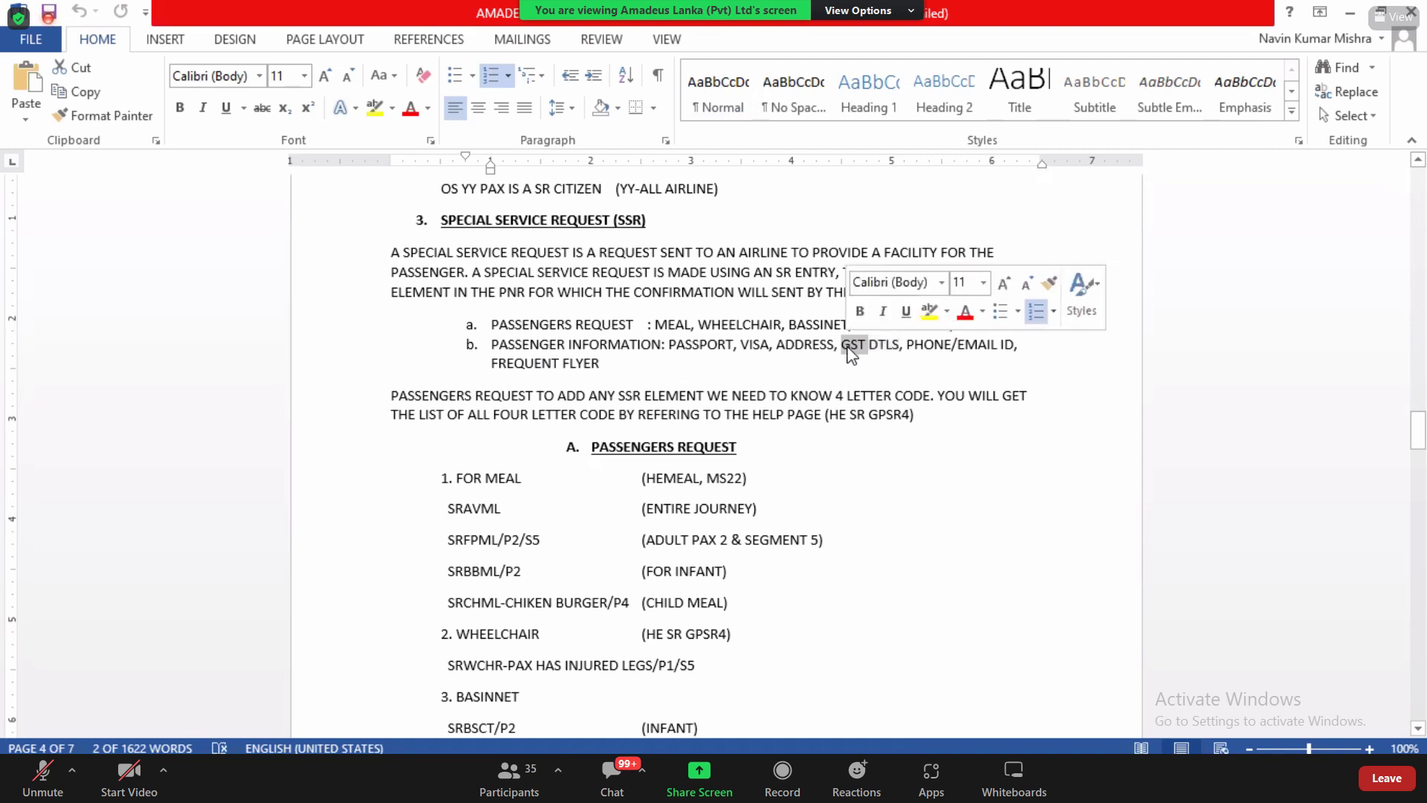
triple_click(851, 355)
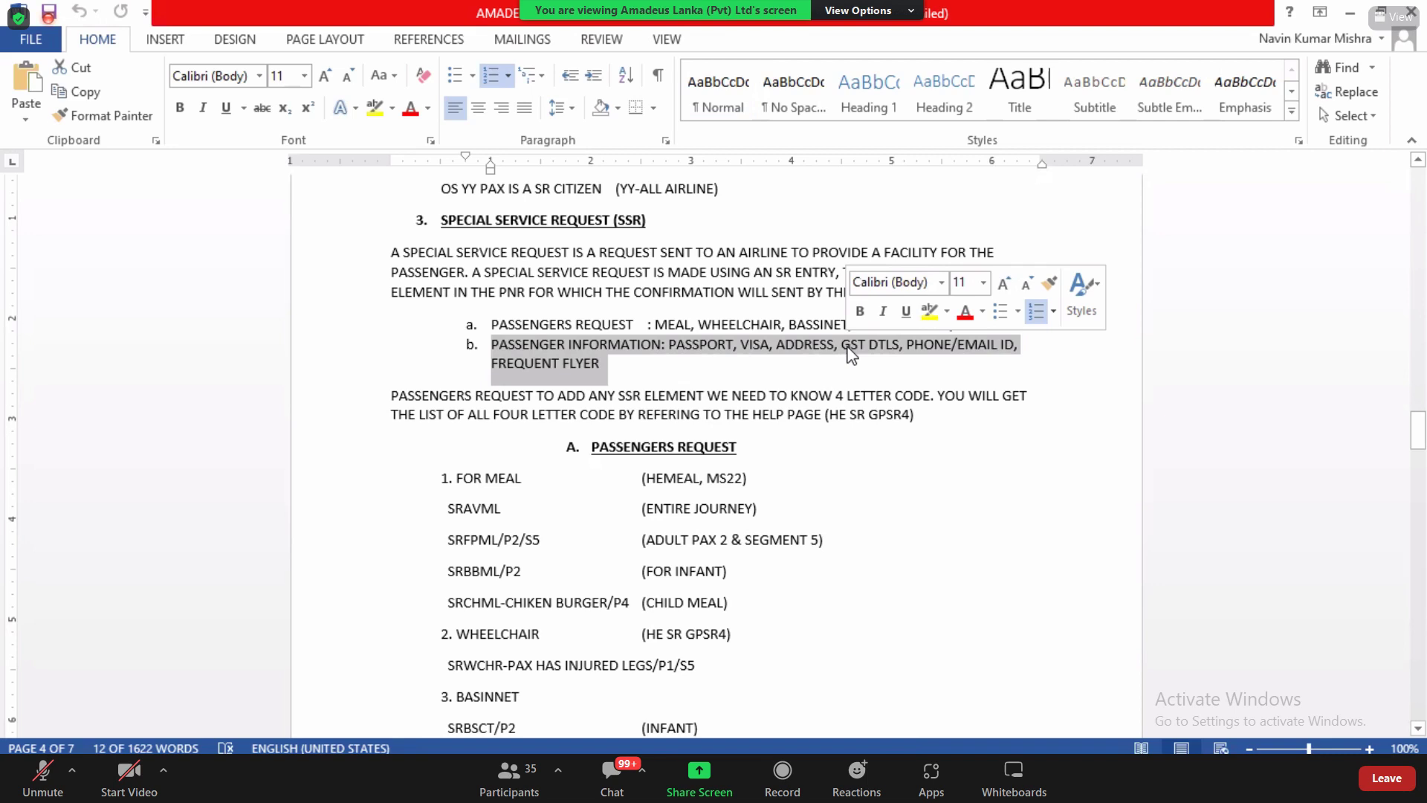
click(852, 355)
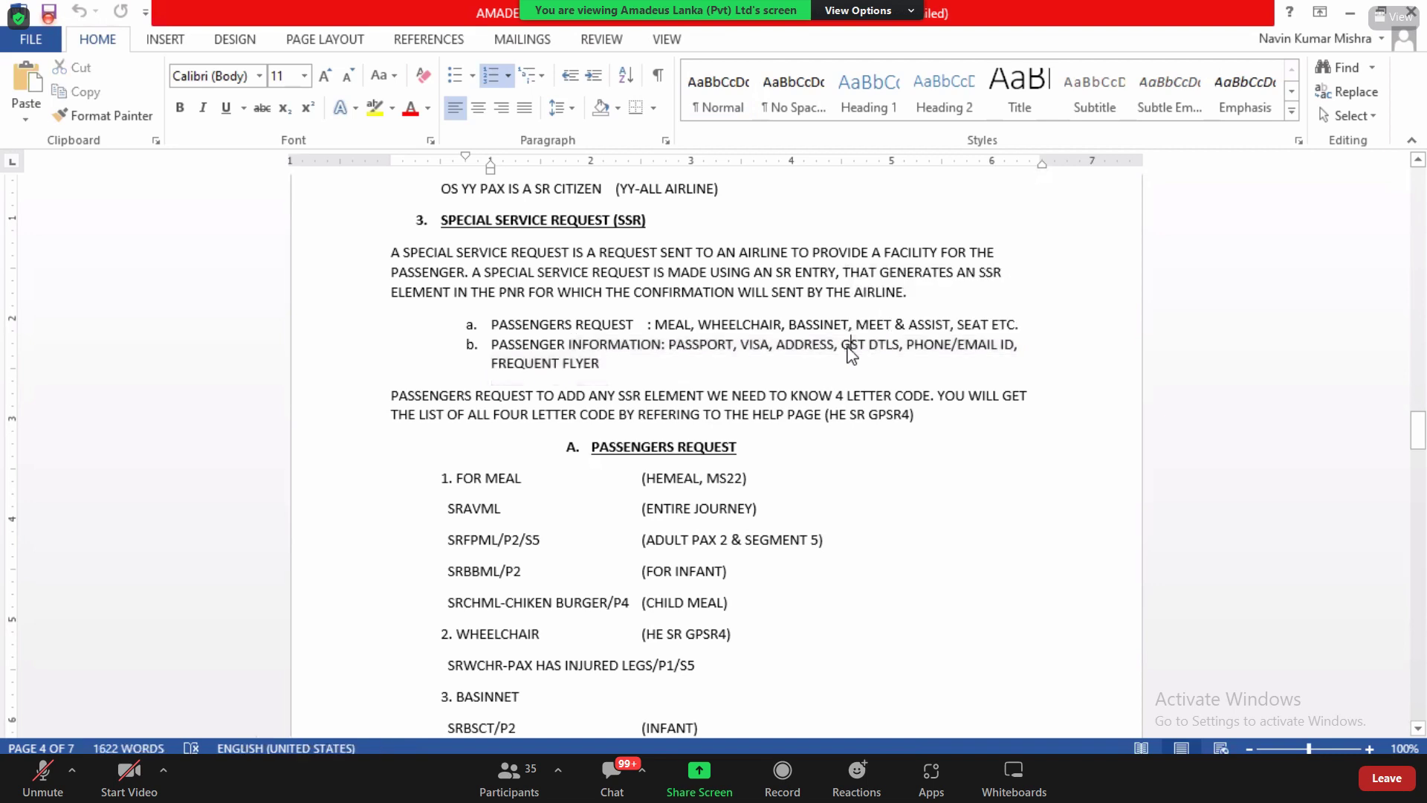
Step: Highlight PASSENGERS REQUEST in item a, then return to the Amadeus booking
drag(496, 325, 647, 325)
click(647, 325)
key(alt+Tab)
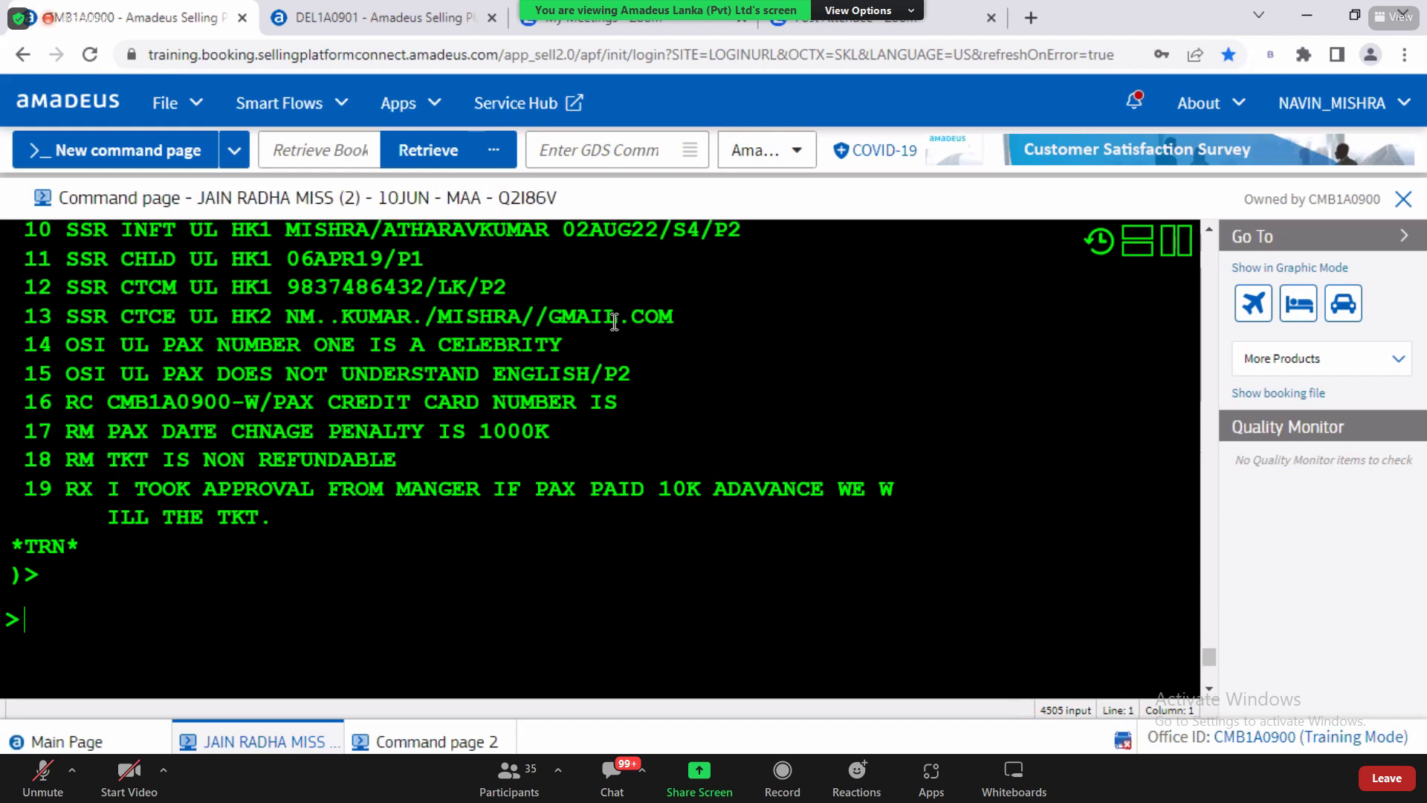
Step: Start an SR entry at the booking prompt, check MEAL in the Word notes, then go to Command page 2
text(SR)
key(alt+Tab)
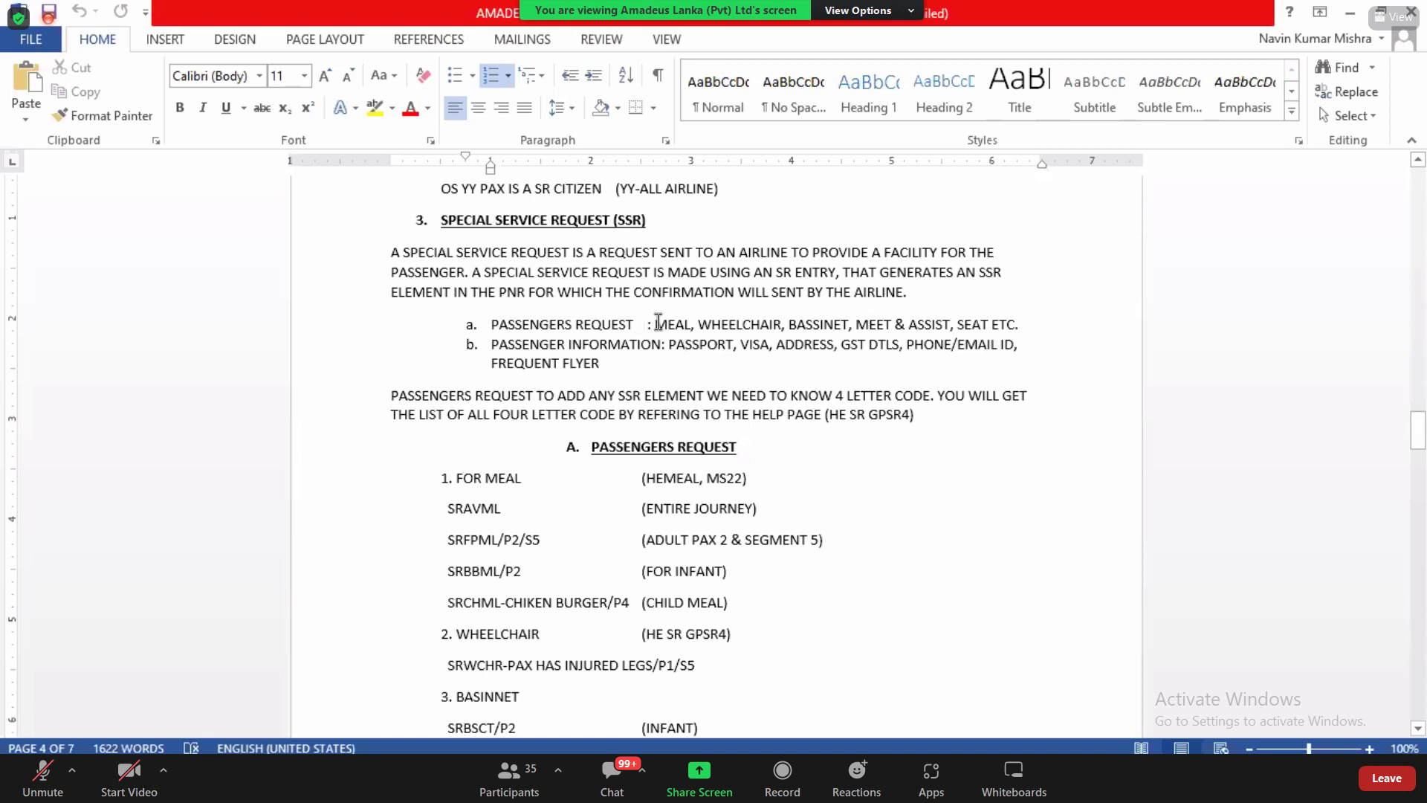
drag(655, 324, 691, 325)
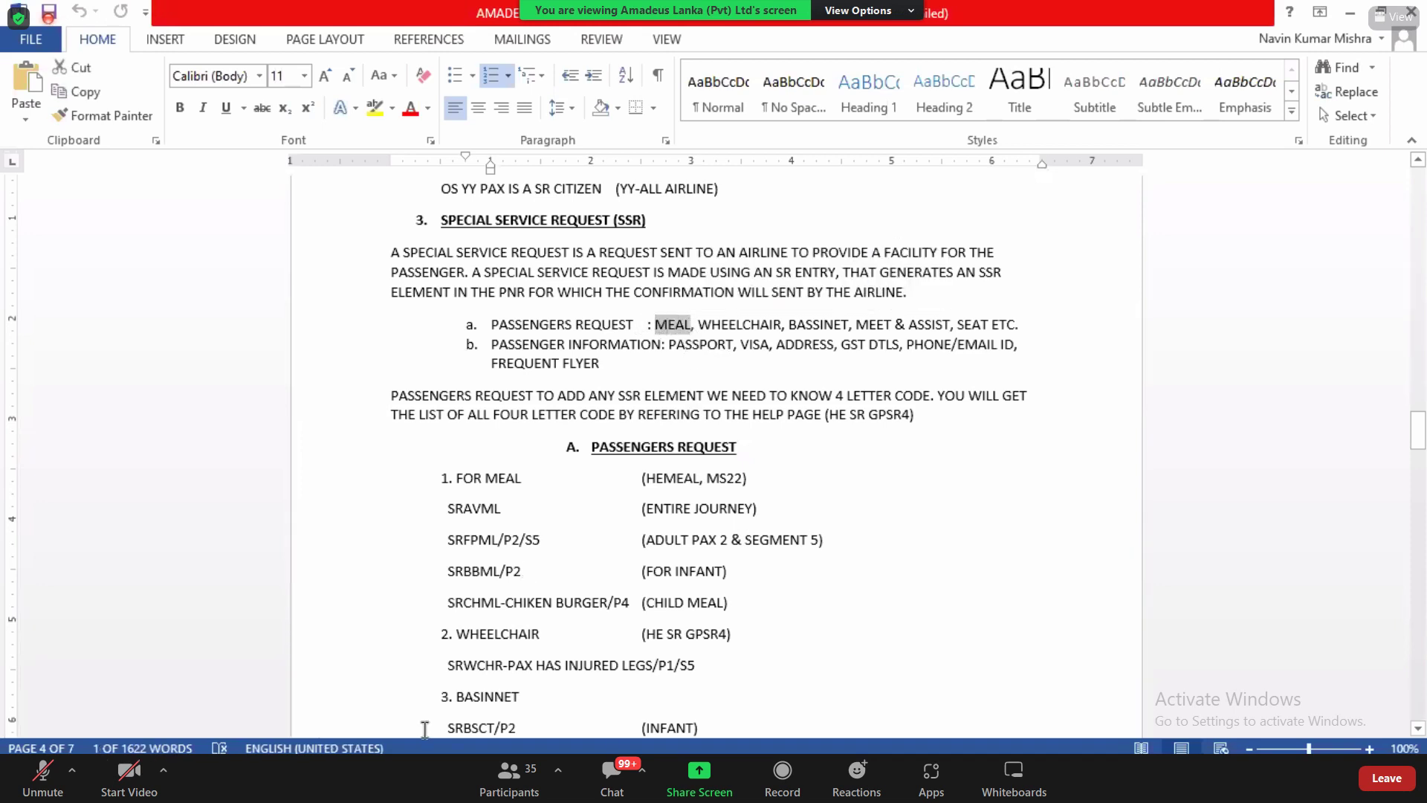
key(alt+Tab)
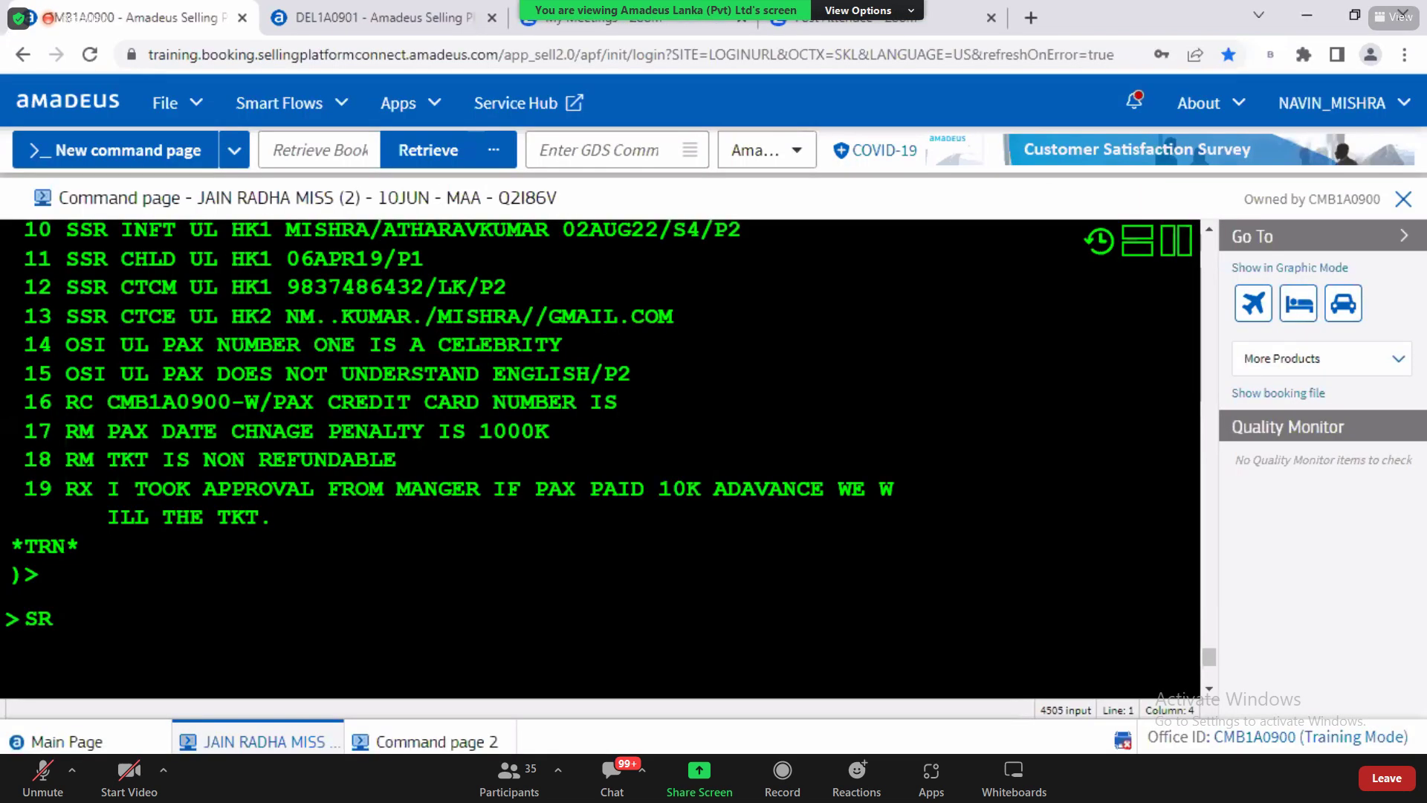
click(397, 743)
Step: Enter HE MEAL CODE, then follow its MS22 reference to list the SSR meal codes
text(HE)
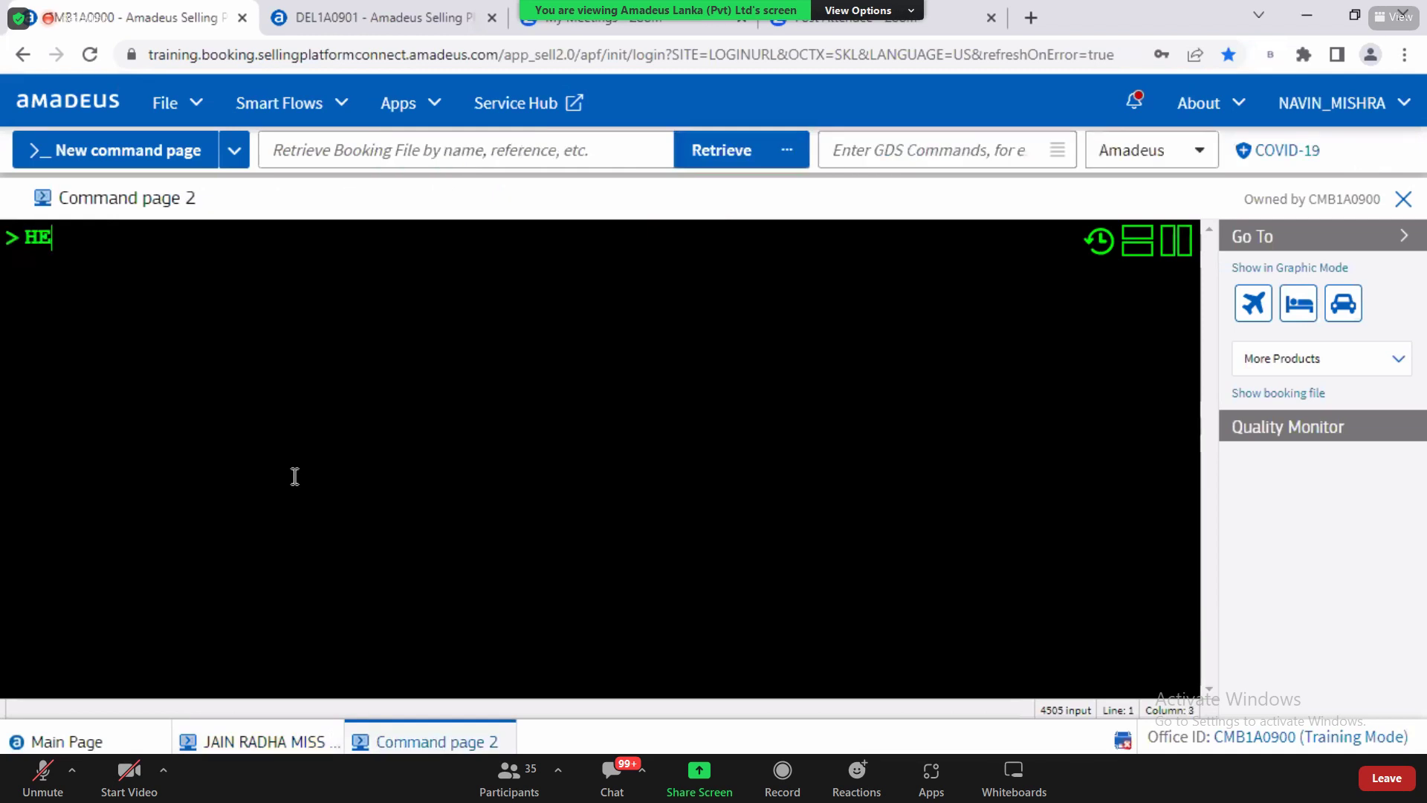
text( MEAL CODE)
key(Return)
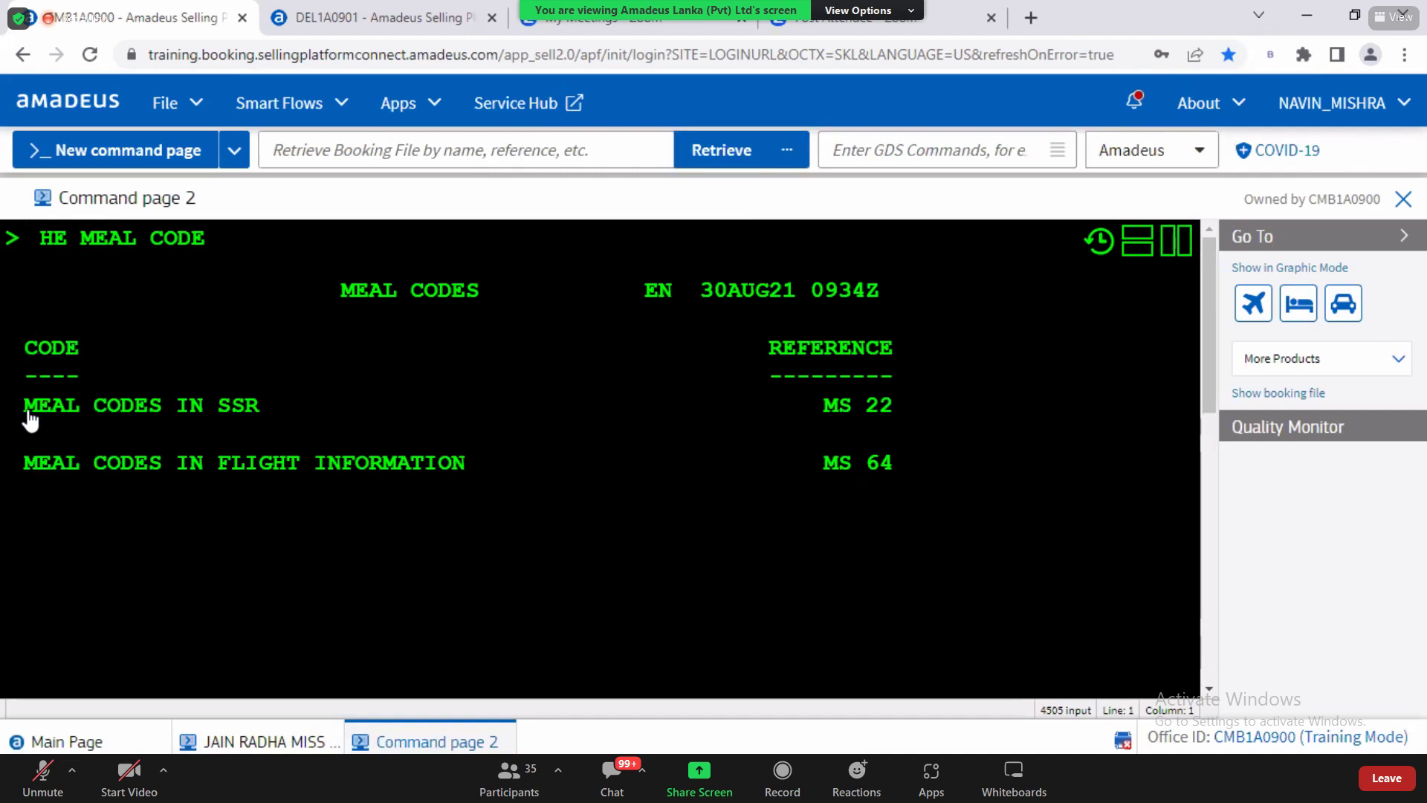
drag(25, 411, 266, 418)
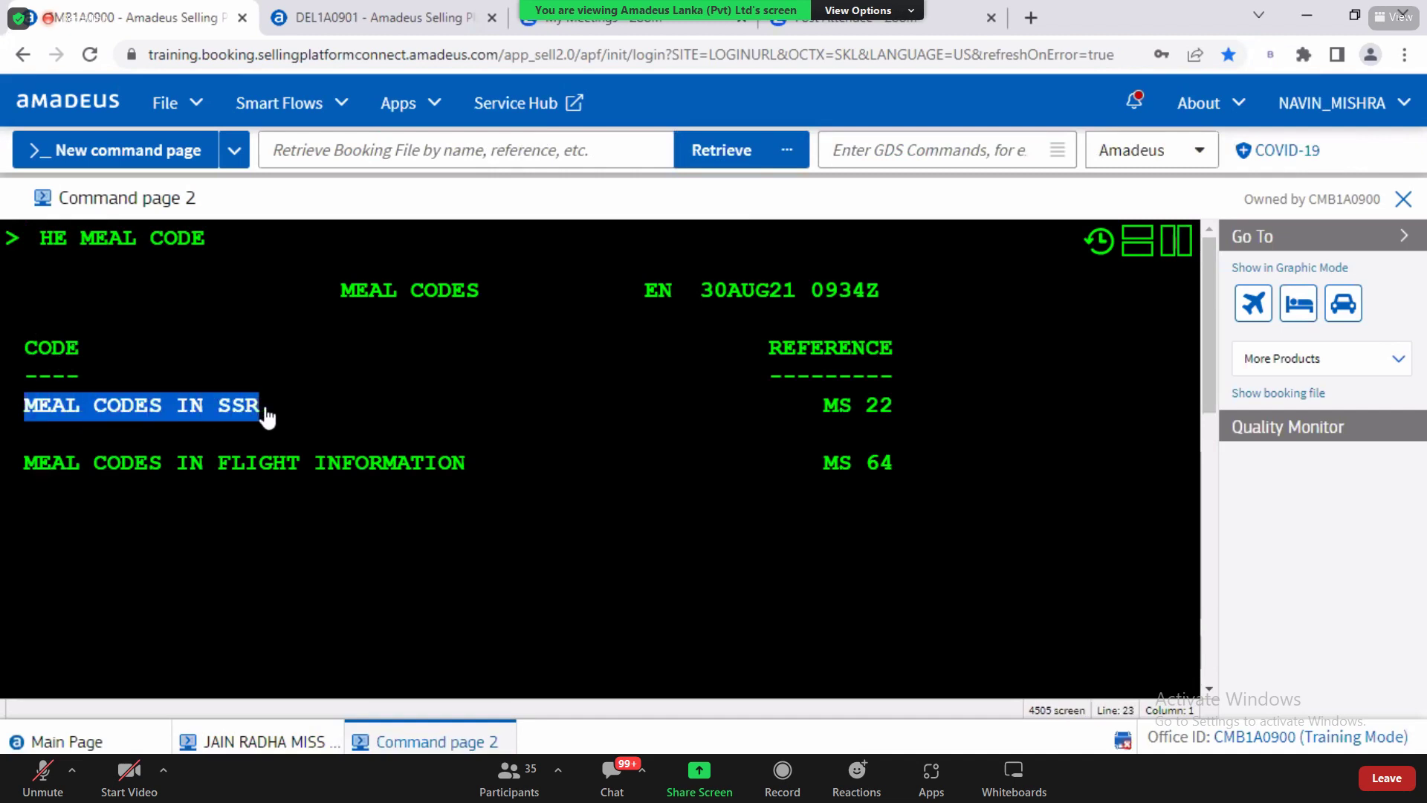
drag(825, 405, 894, 414)
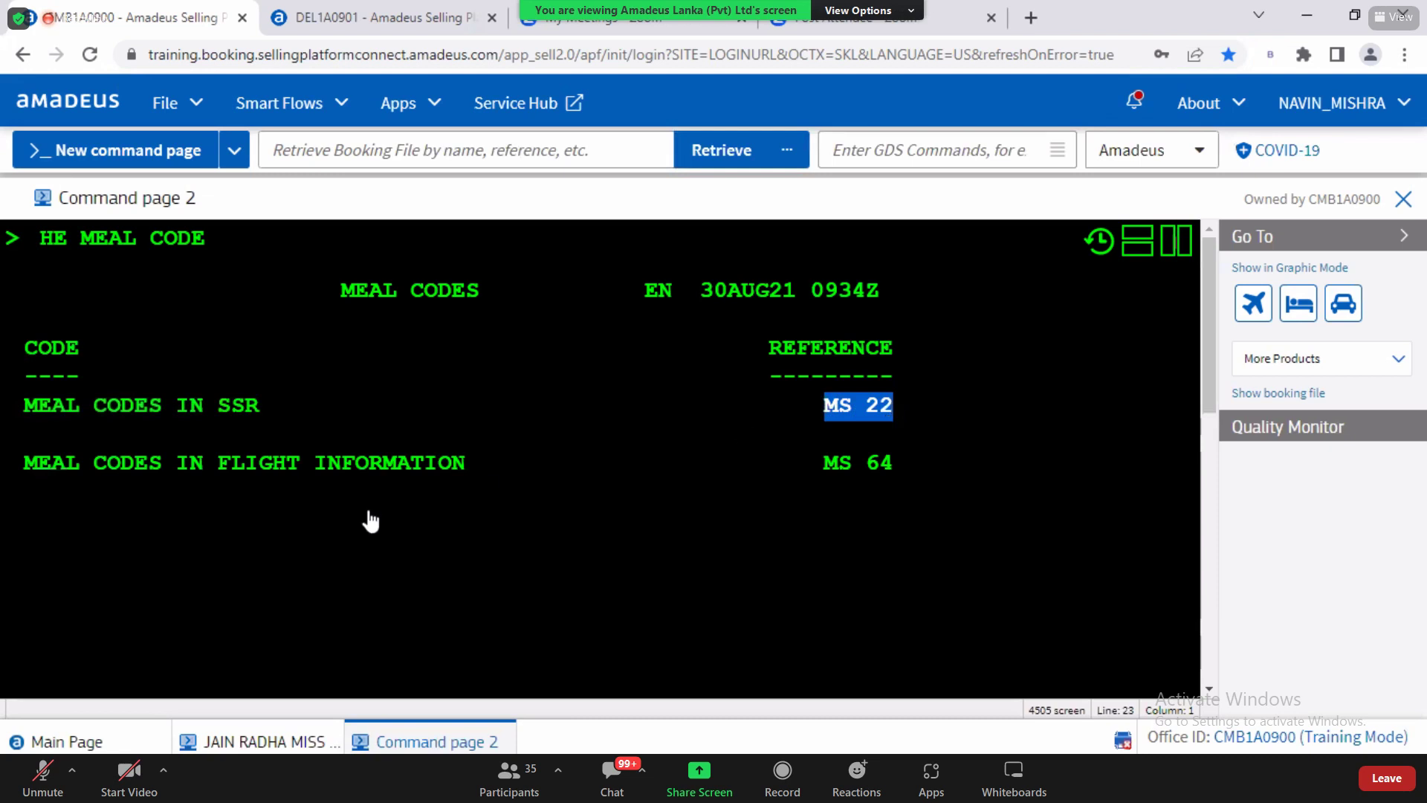
click(289, 687)
text(MS)
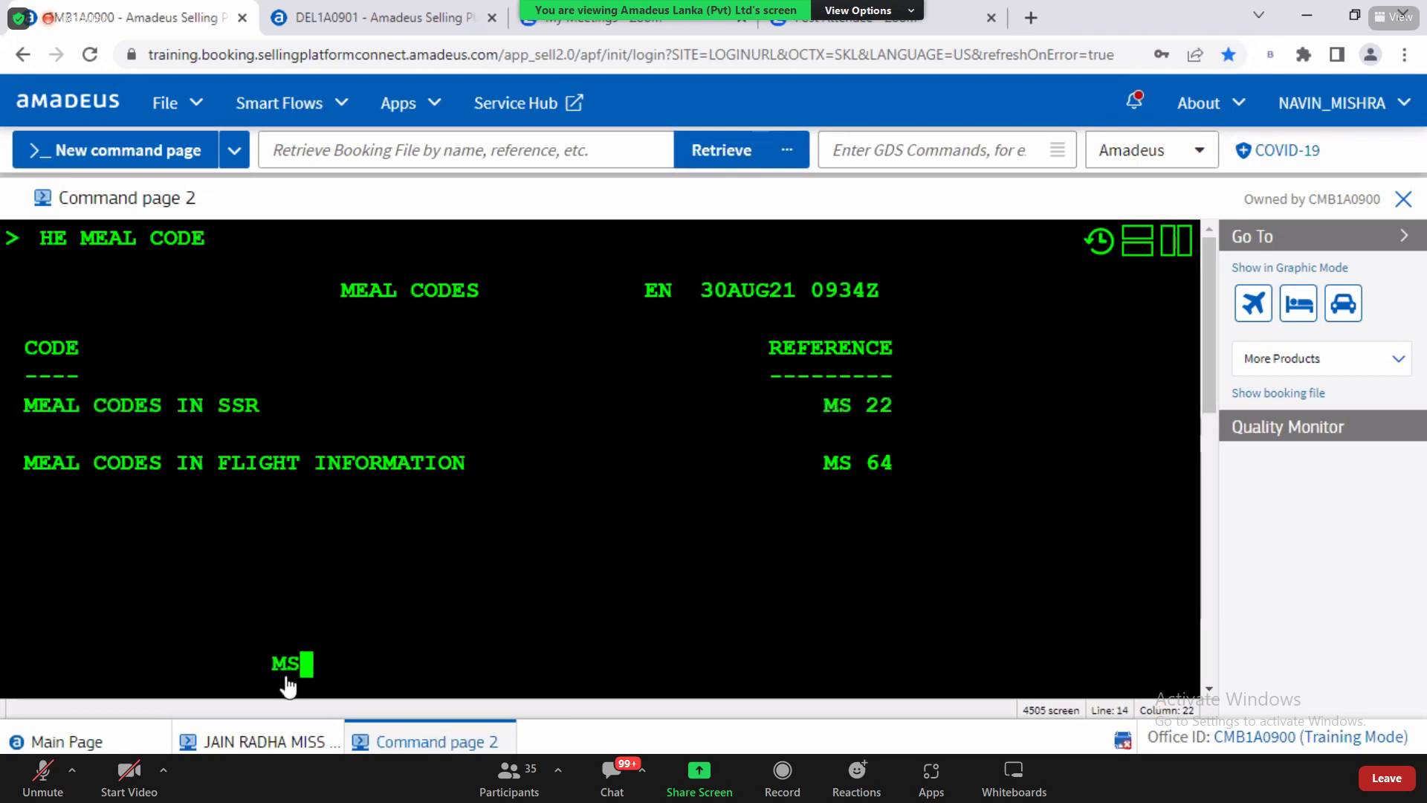
text(22)
key(Return)
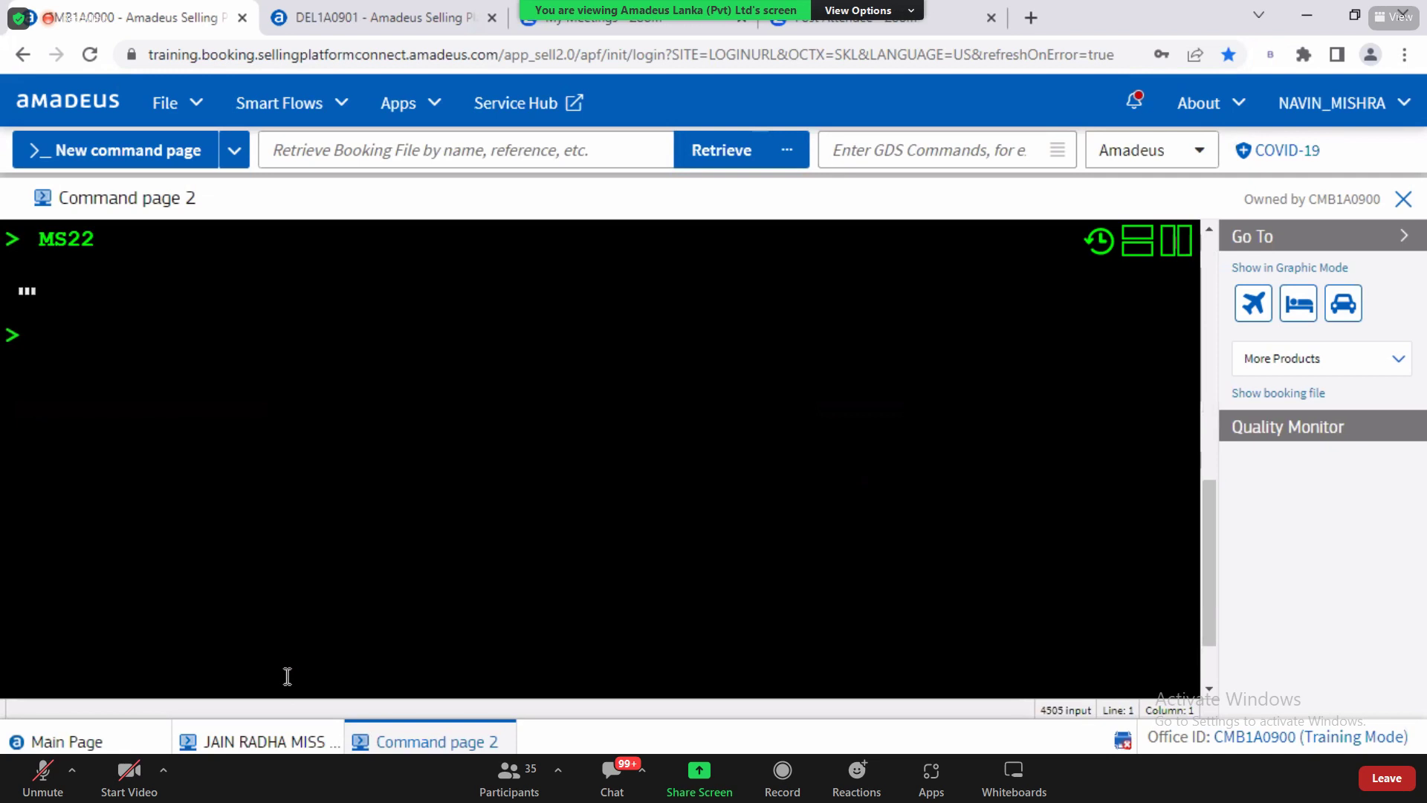
Step: Scroll to KSML and LCML, pointing out the child, chicken, diabetic, fish and vegetarian meal codes
click(1209, 689)
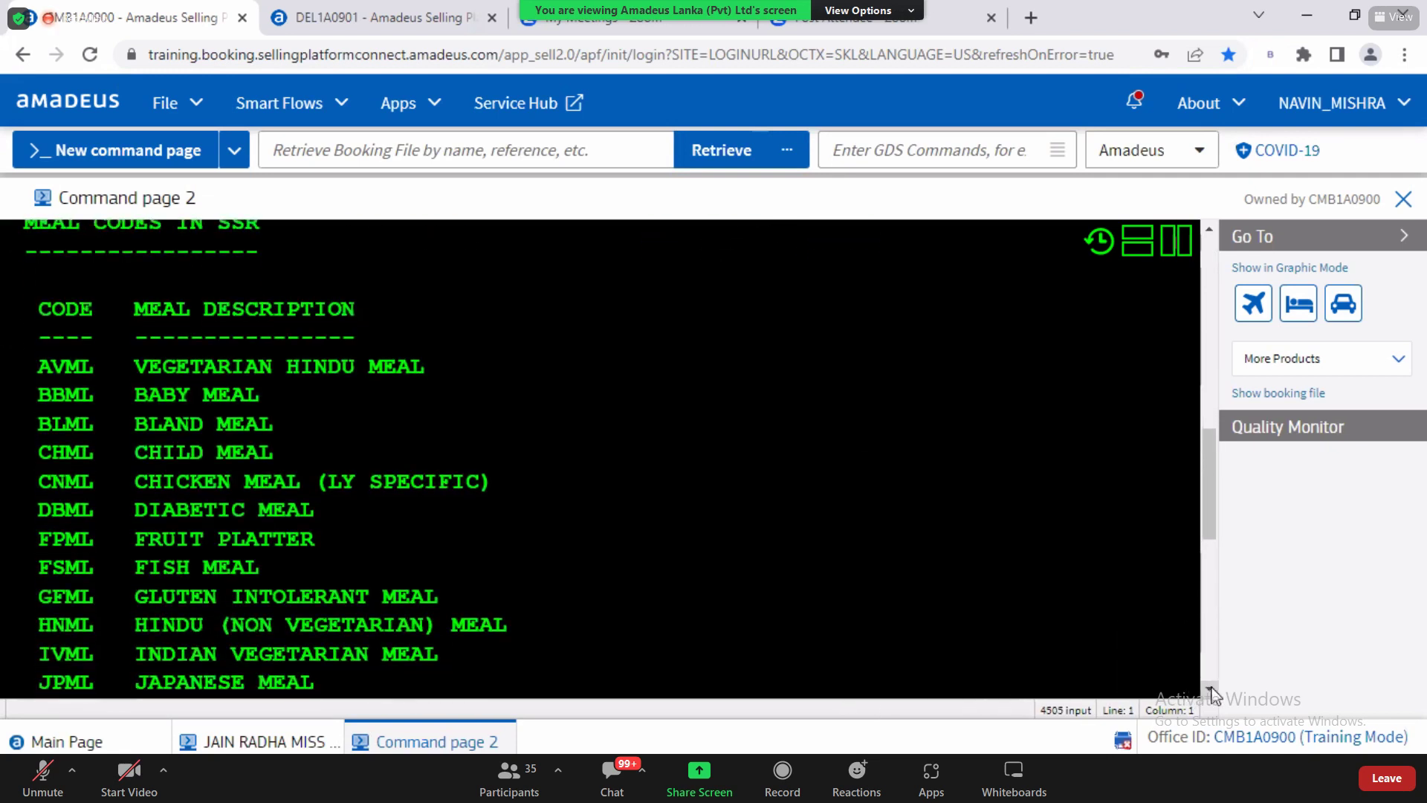
click(1209, 689)
click(1209, 689)
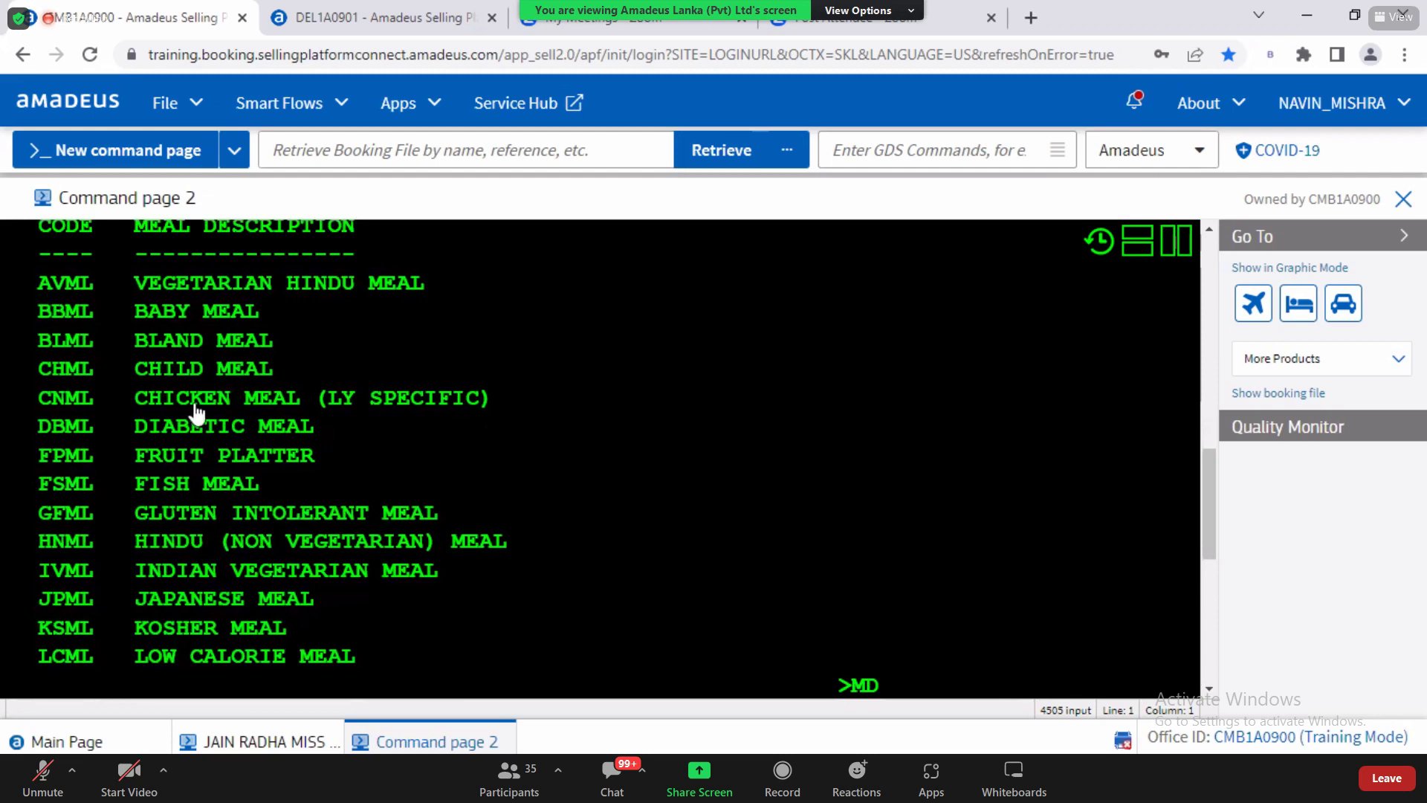
drag(190, 542, 480, 577)
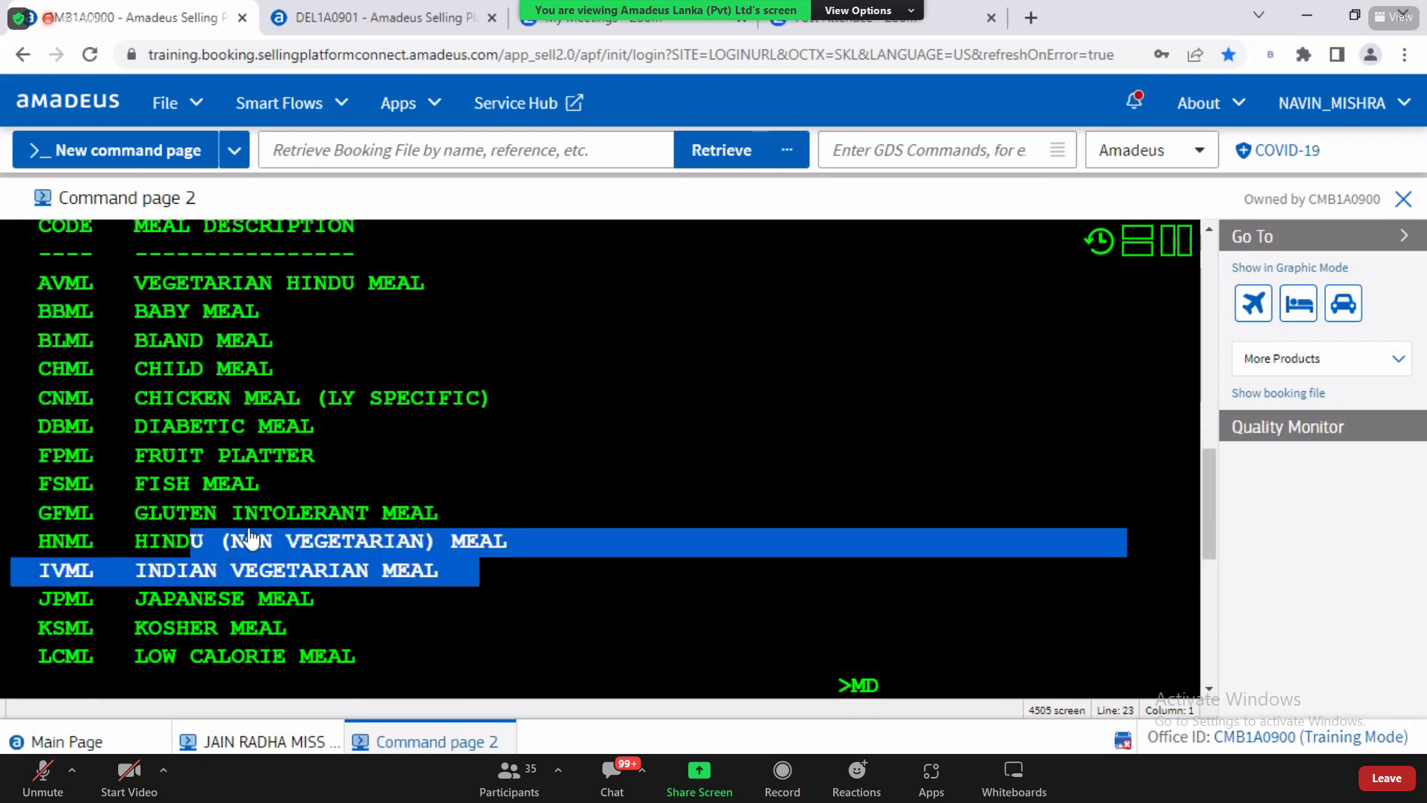
drag(211, 517, 308, 487)
drag(179, 432, 249, 457)
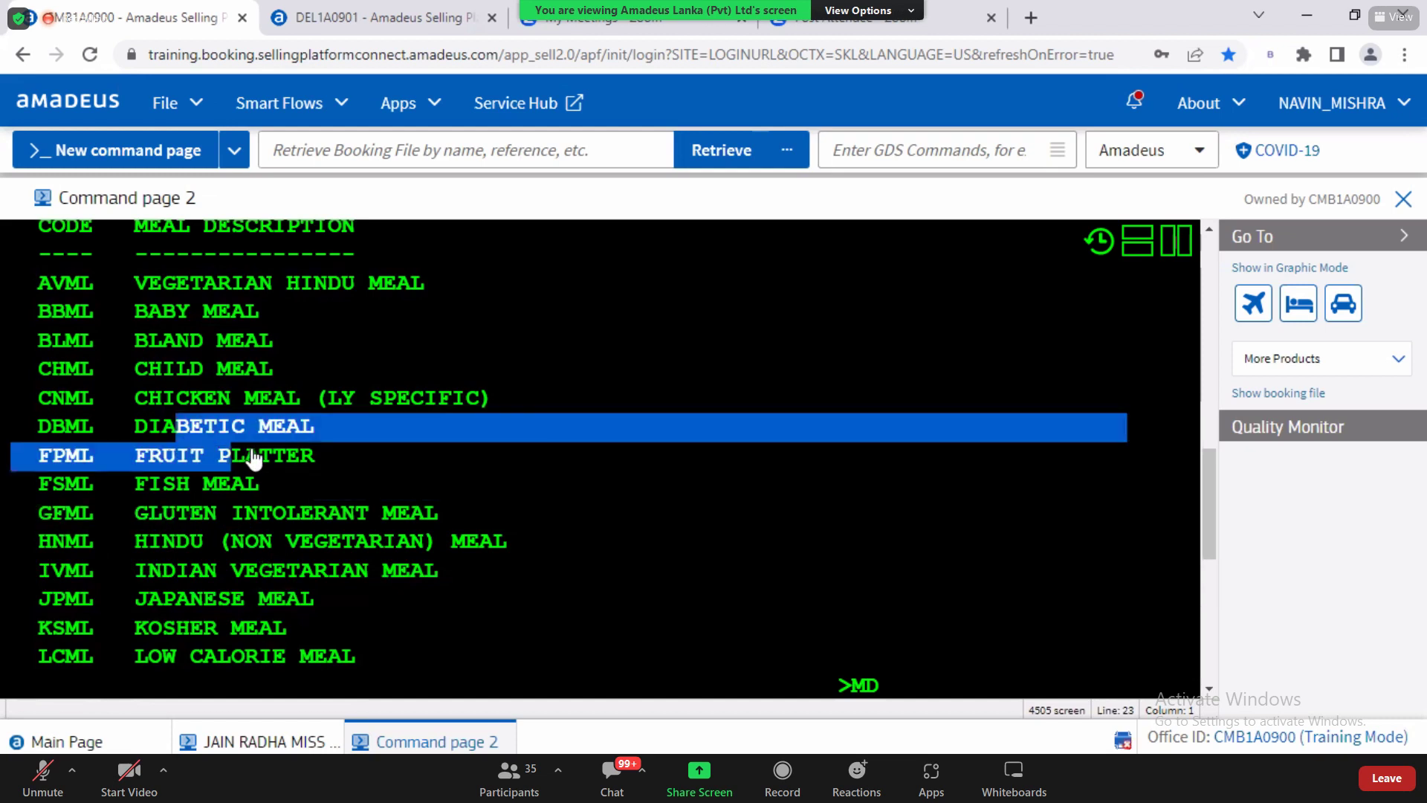
drag(191, 400, 279, 403)
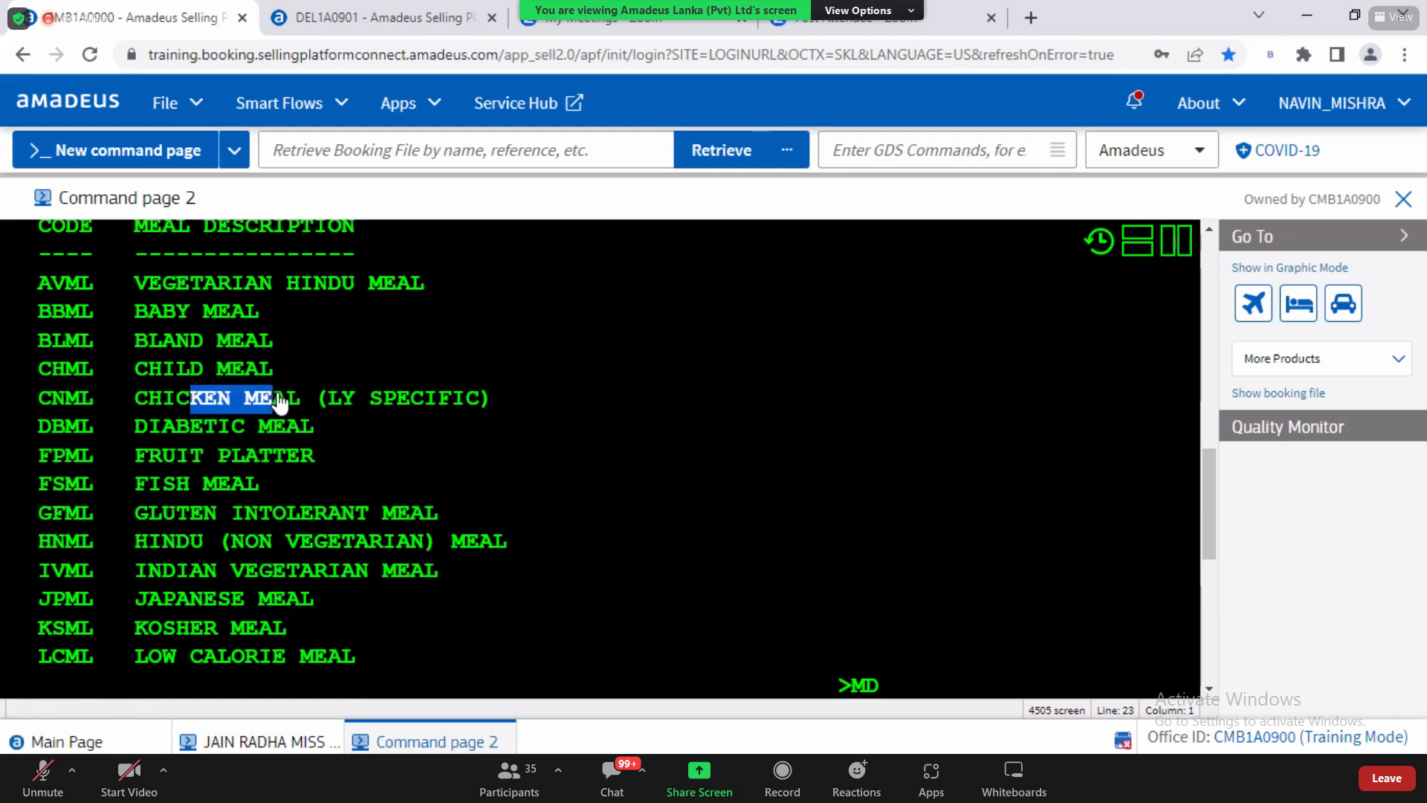
drag(177, 369, 215, 370)
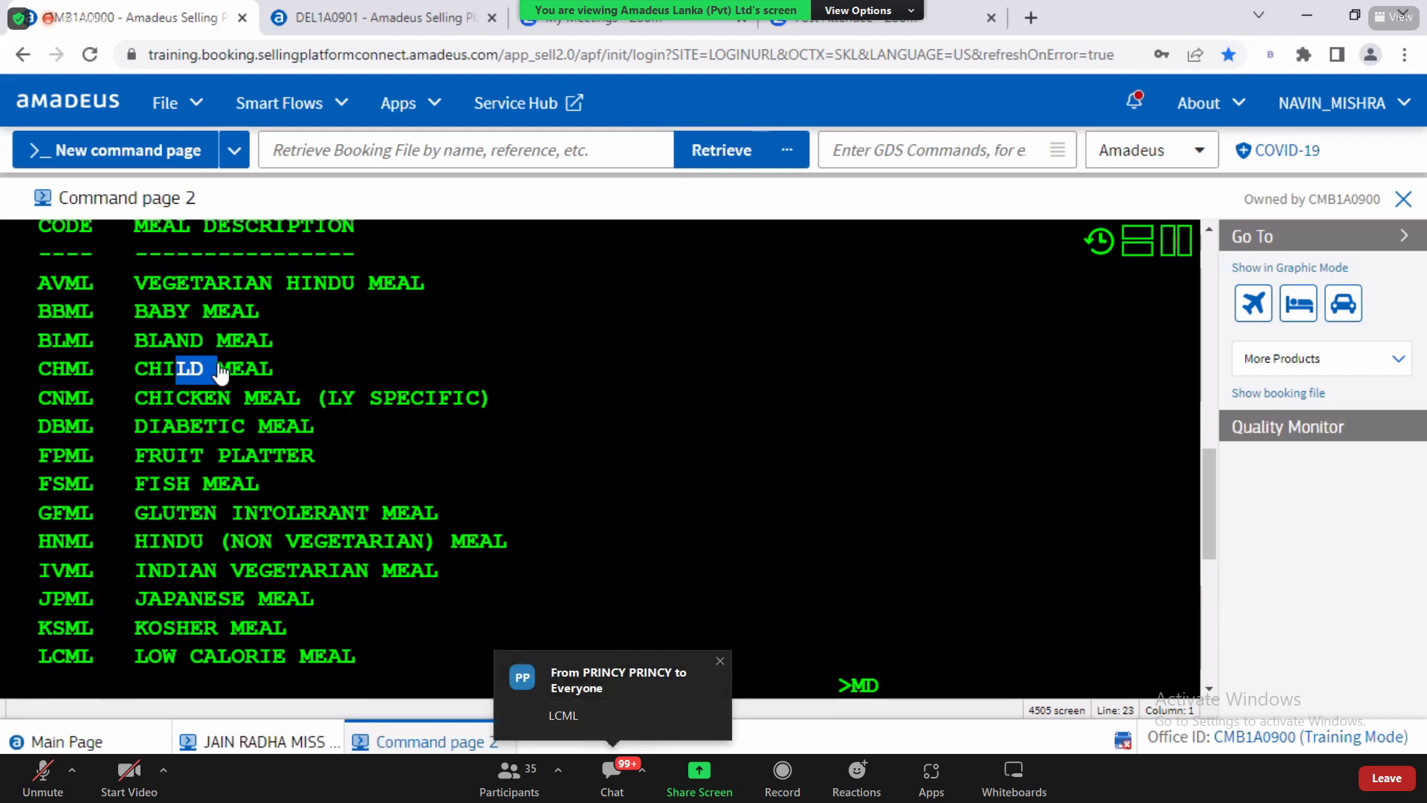
click(232, 739)
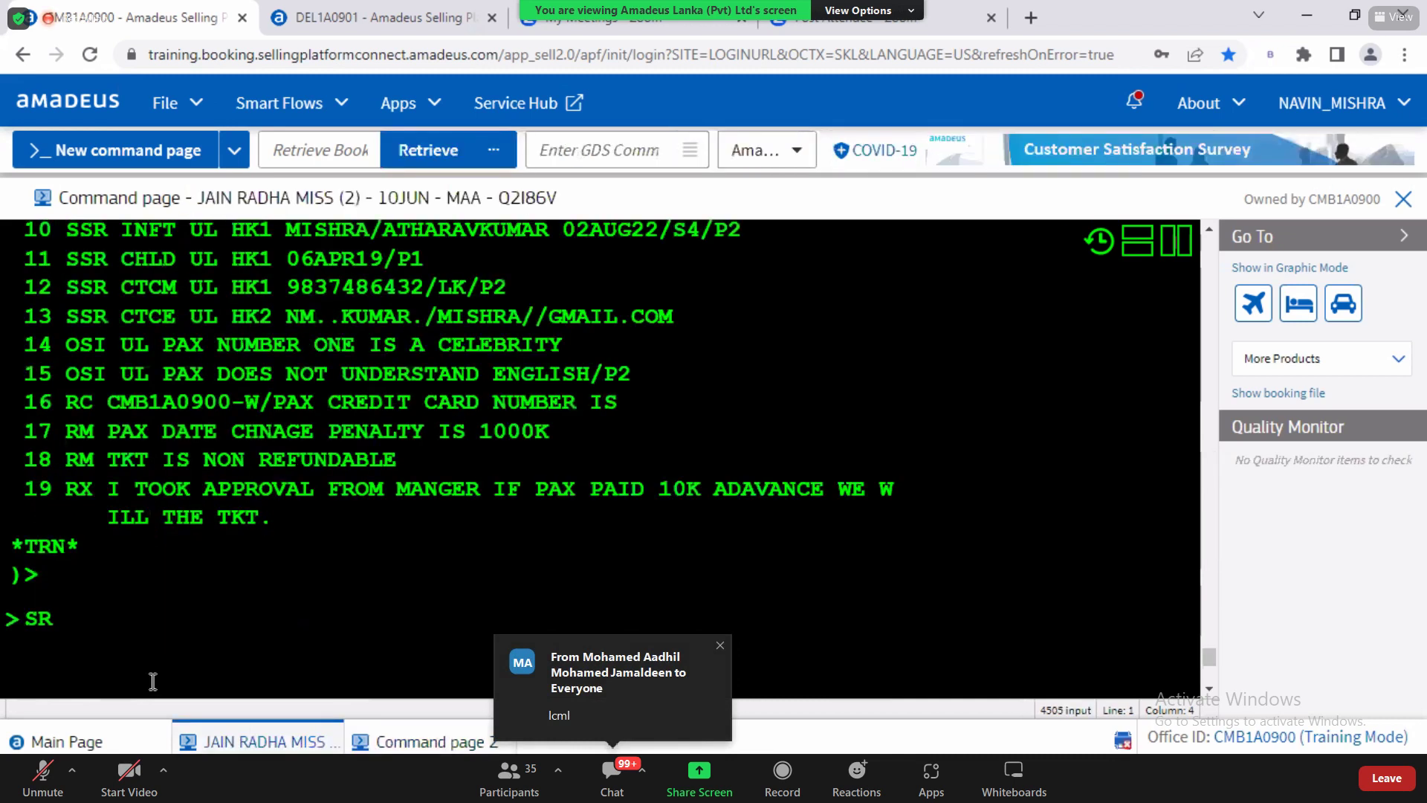
Step: Complete the booking entry as SR LCML/P1
text(LCML)
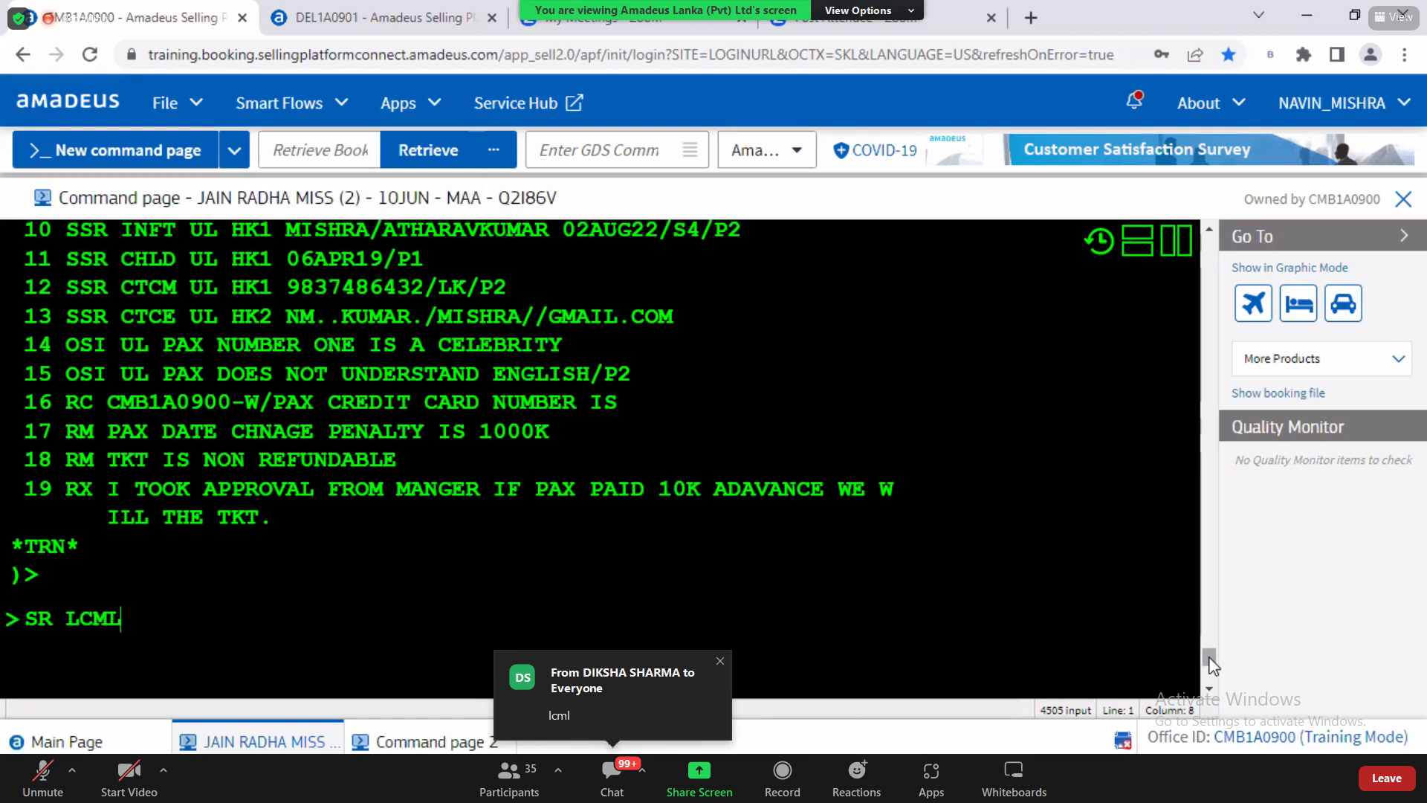
drag(1209, 661, 1210, 653)
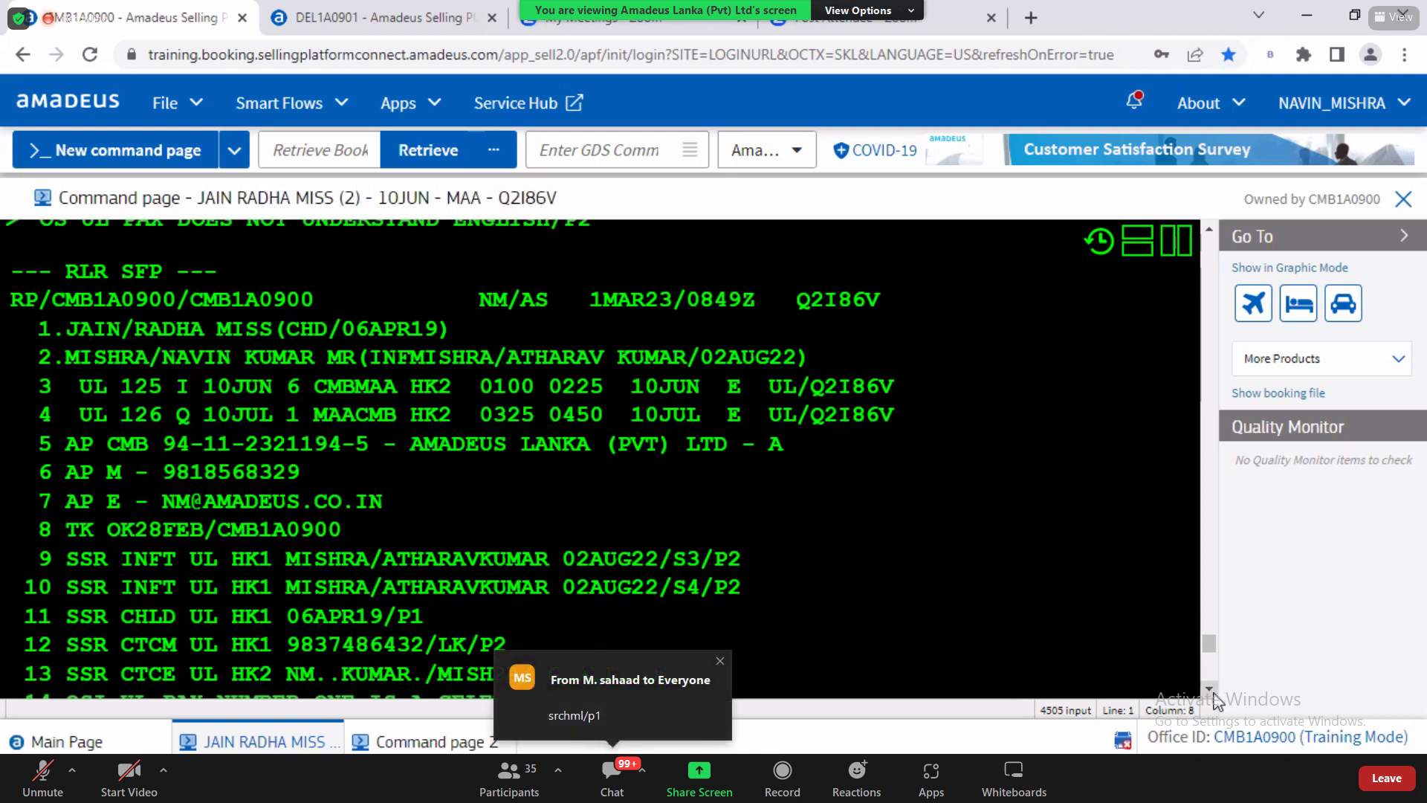
scroll(1216, 702, down, 3)
scroll(1216, 701, down, 3)
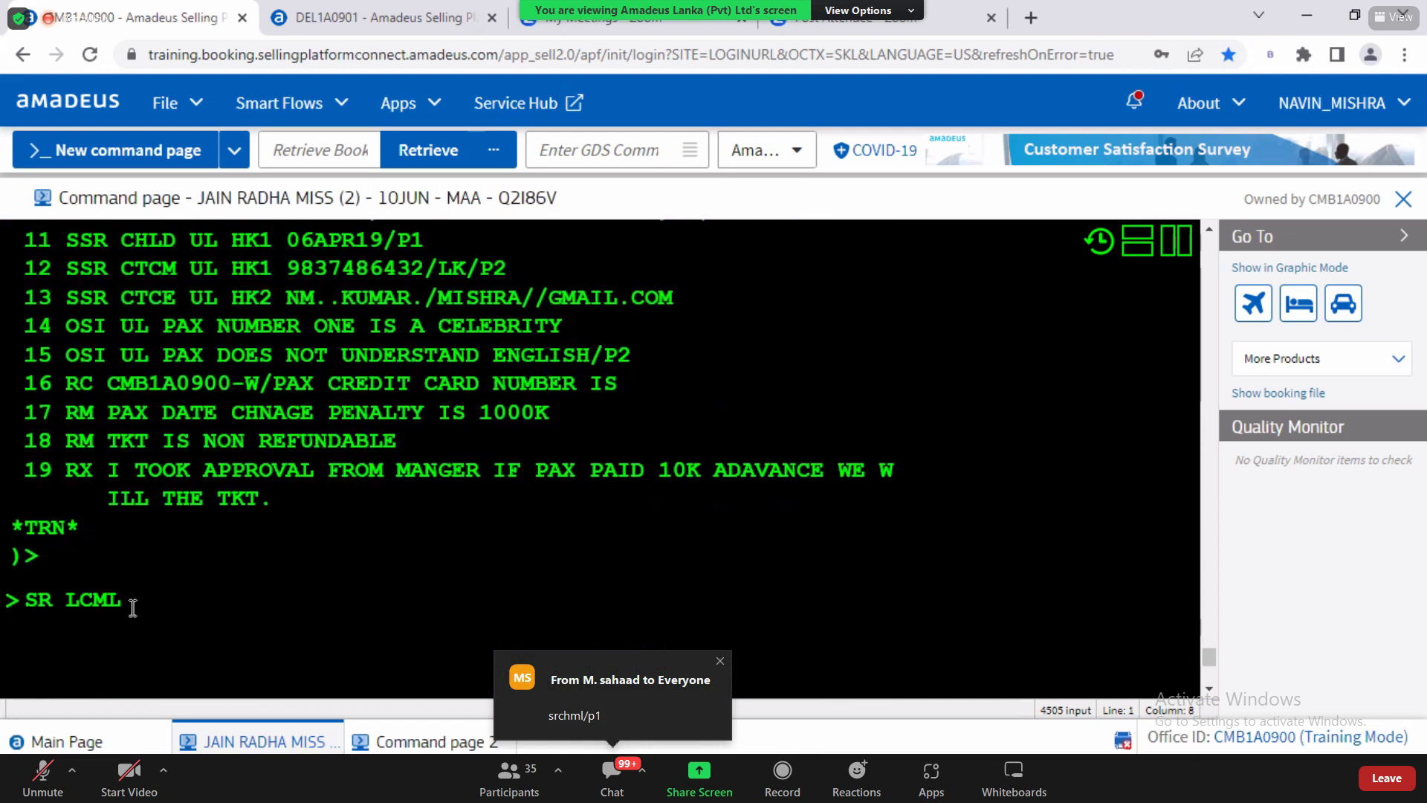
text(/P1)
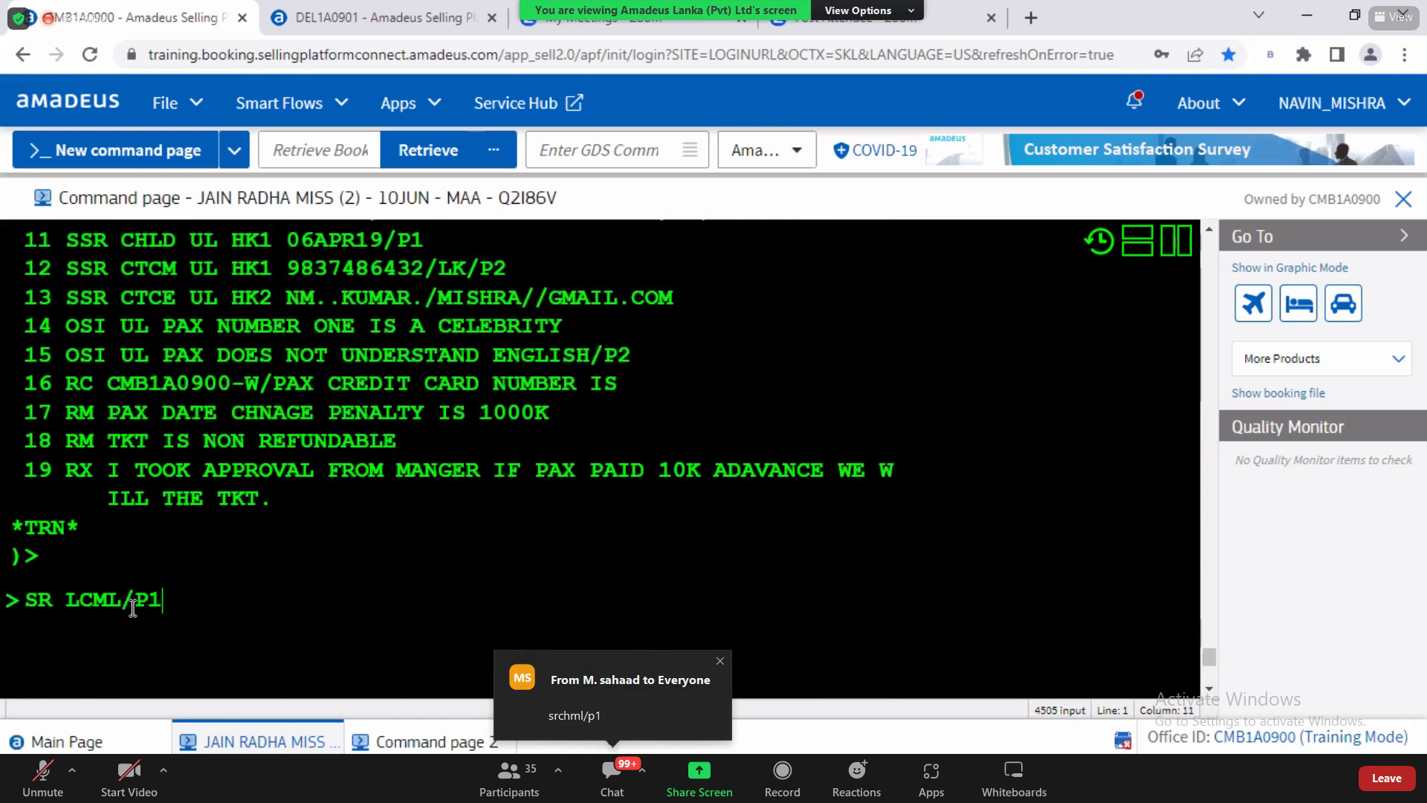
Step: Point out the LCML meal code and P1 passenger reference, then send the request
double_click(144, 600)
click(141, 601)
double_click(79, 601)
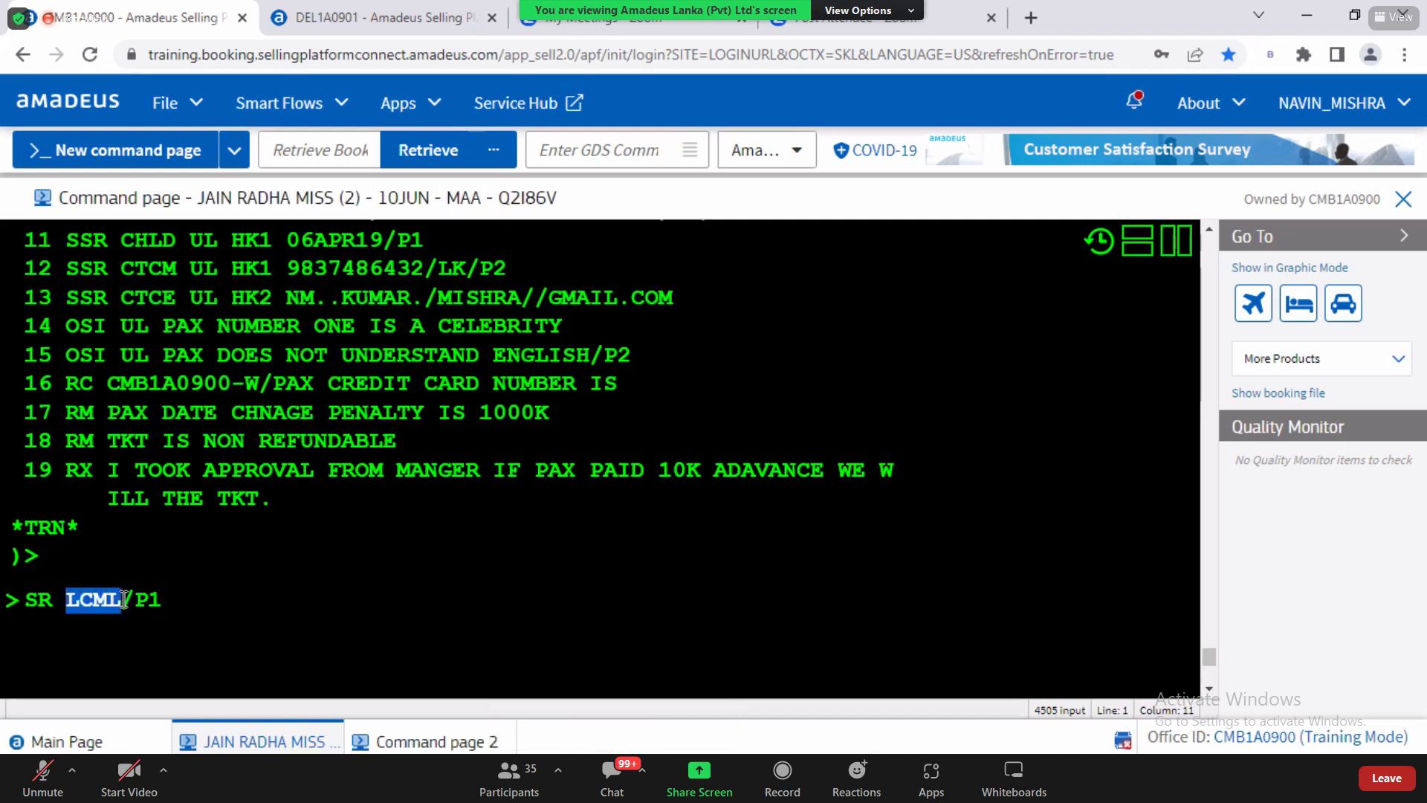
click(124, 600)
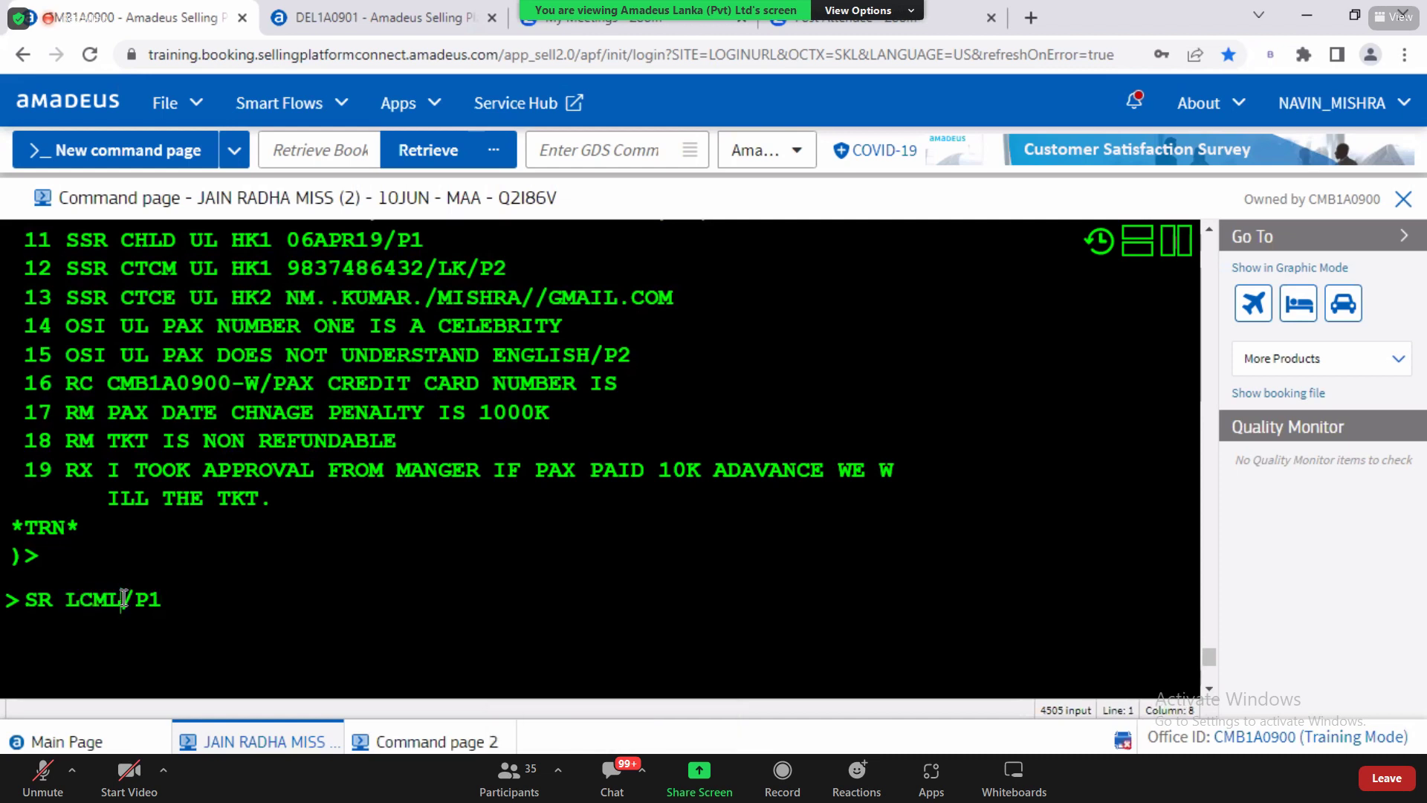
drag(135, 599, 163, 599)
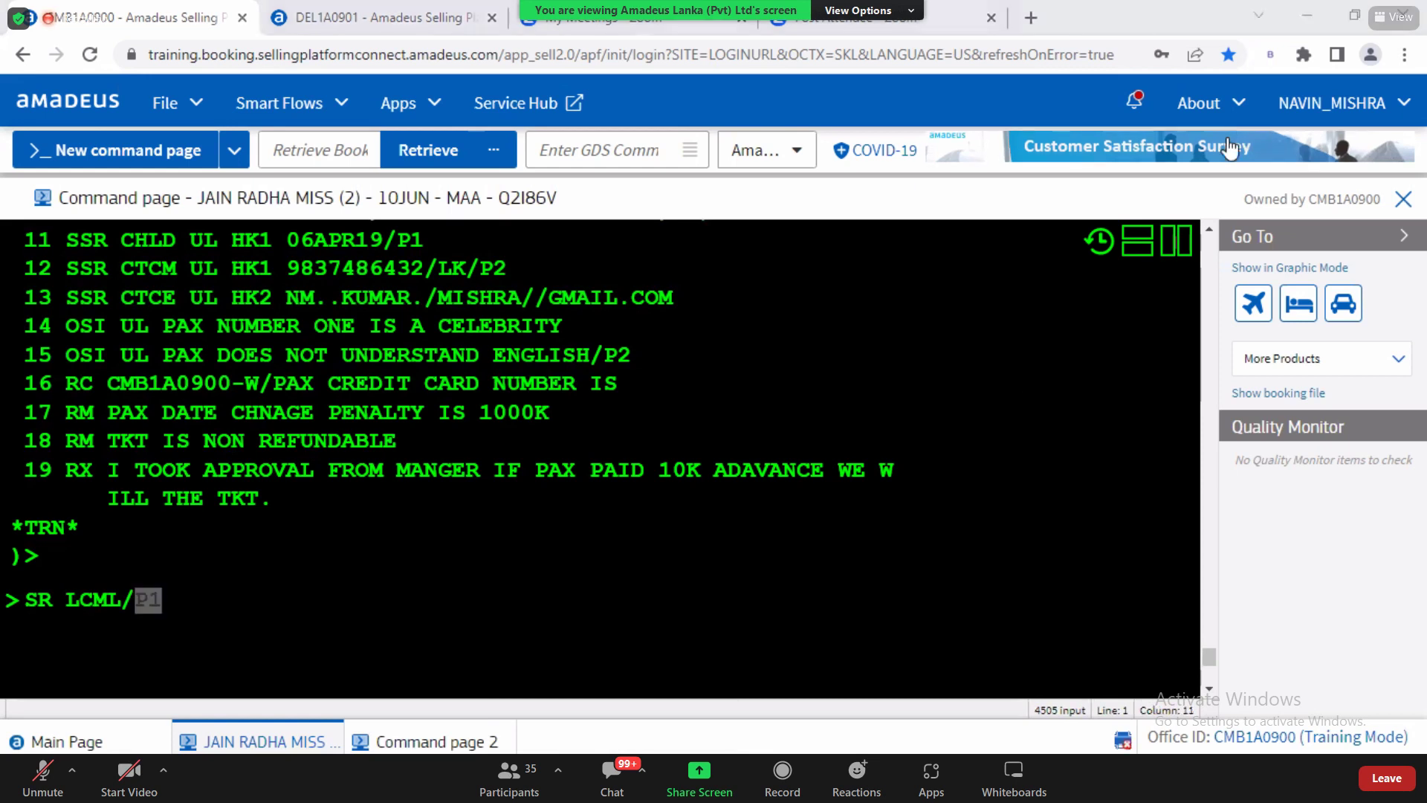
click(1209, 230)
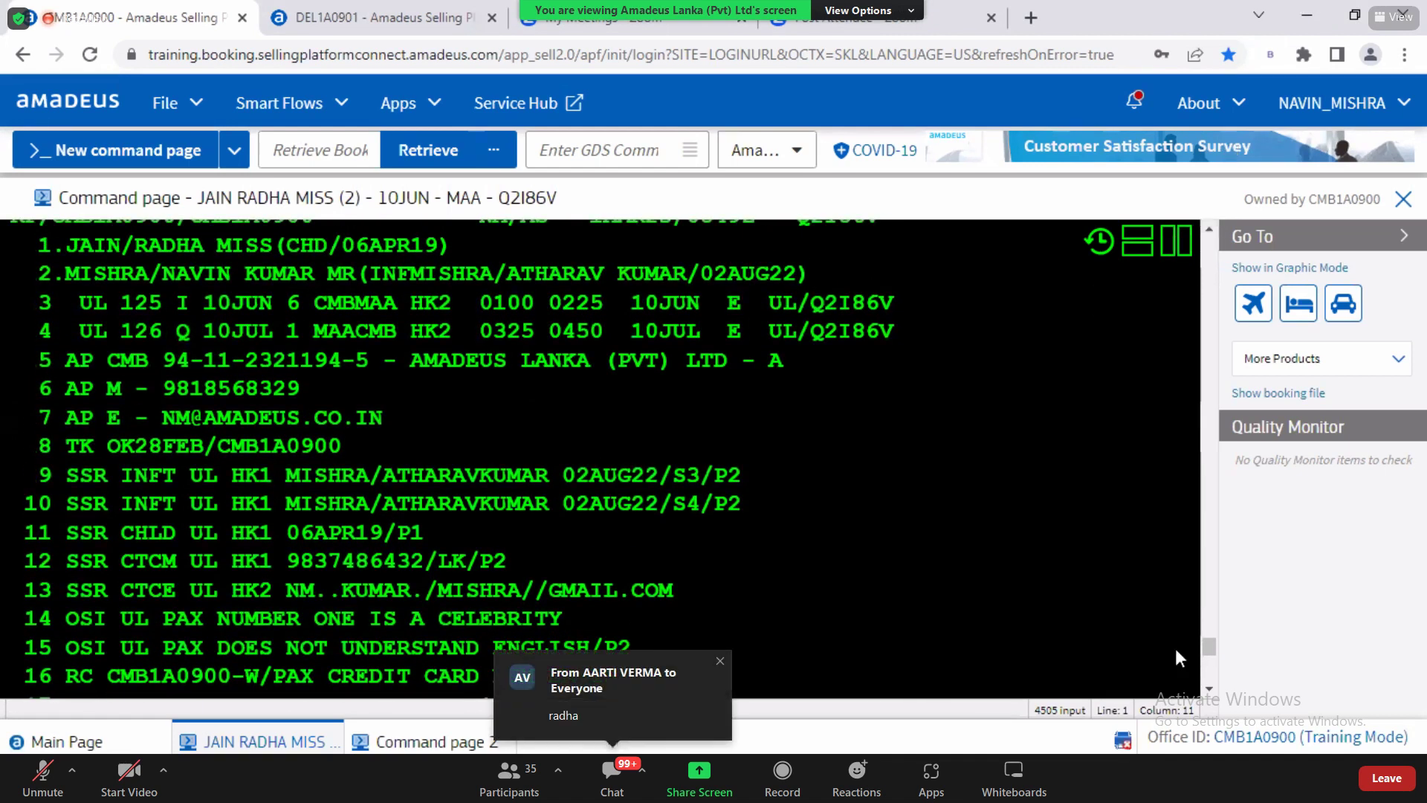
click(1208, 689)
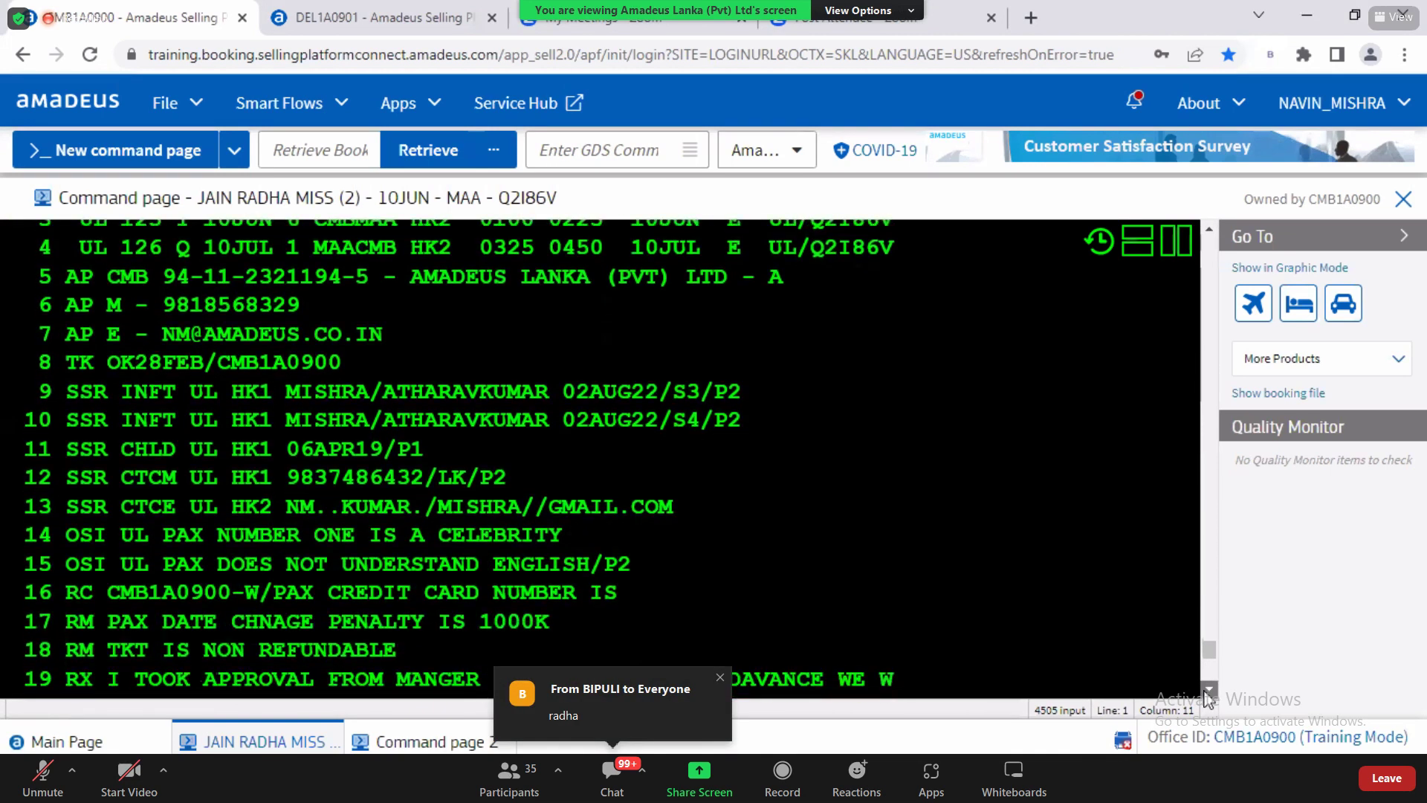
click(1209, 690)
key(Return)
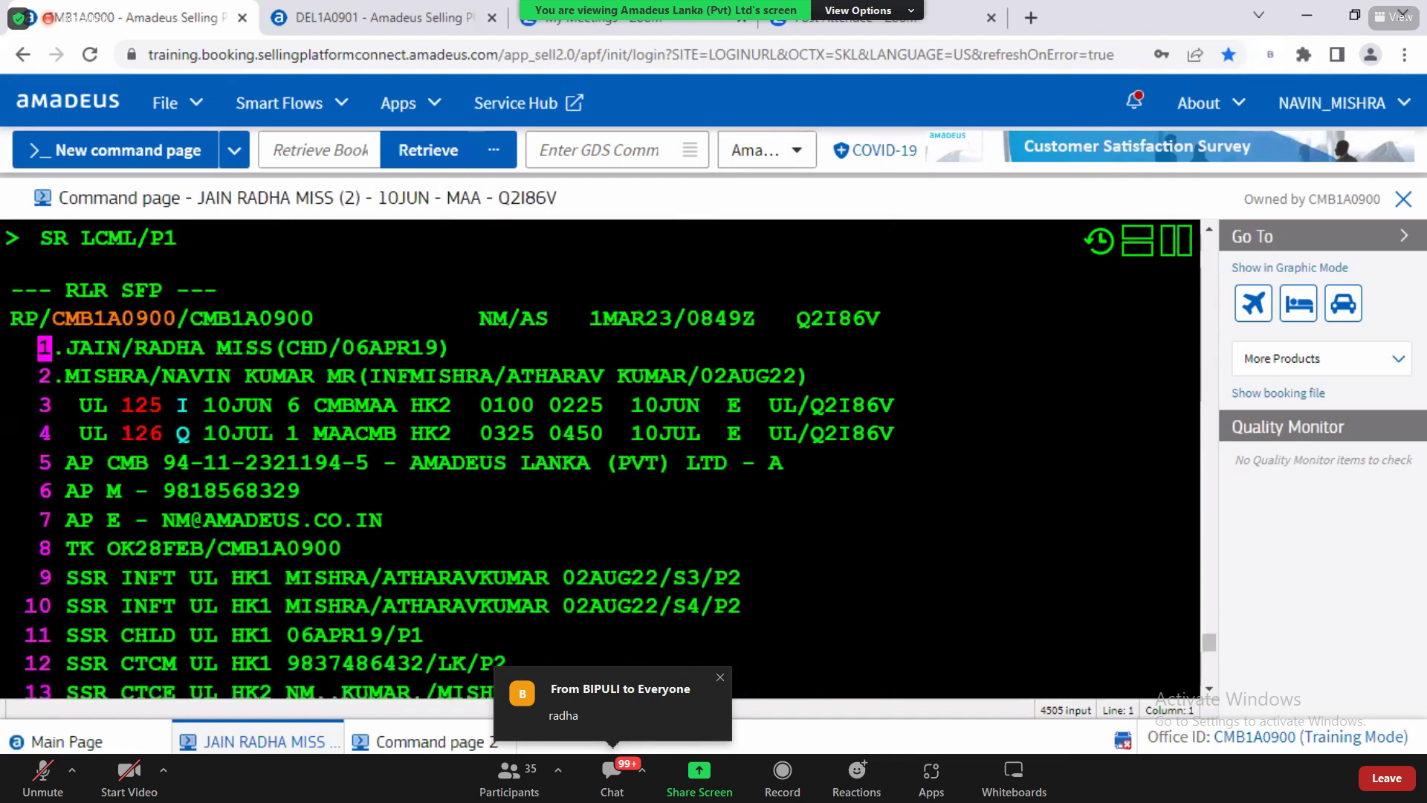
Step: Scroll the redisplayed PNR to line 15 showing passenger 1's LCML requests at NO1
click(1208, 690)
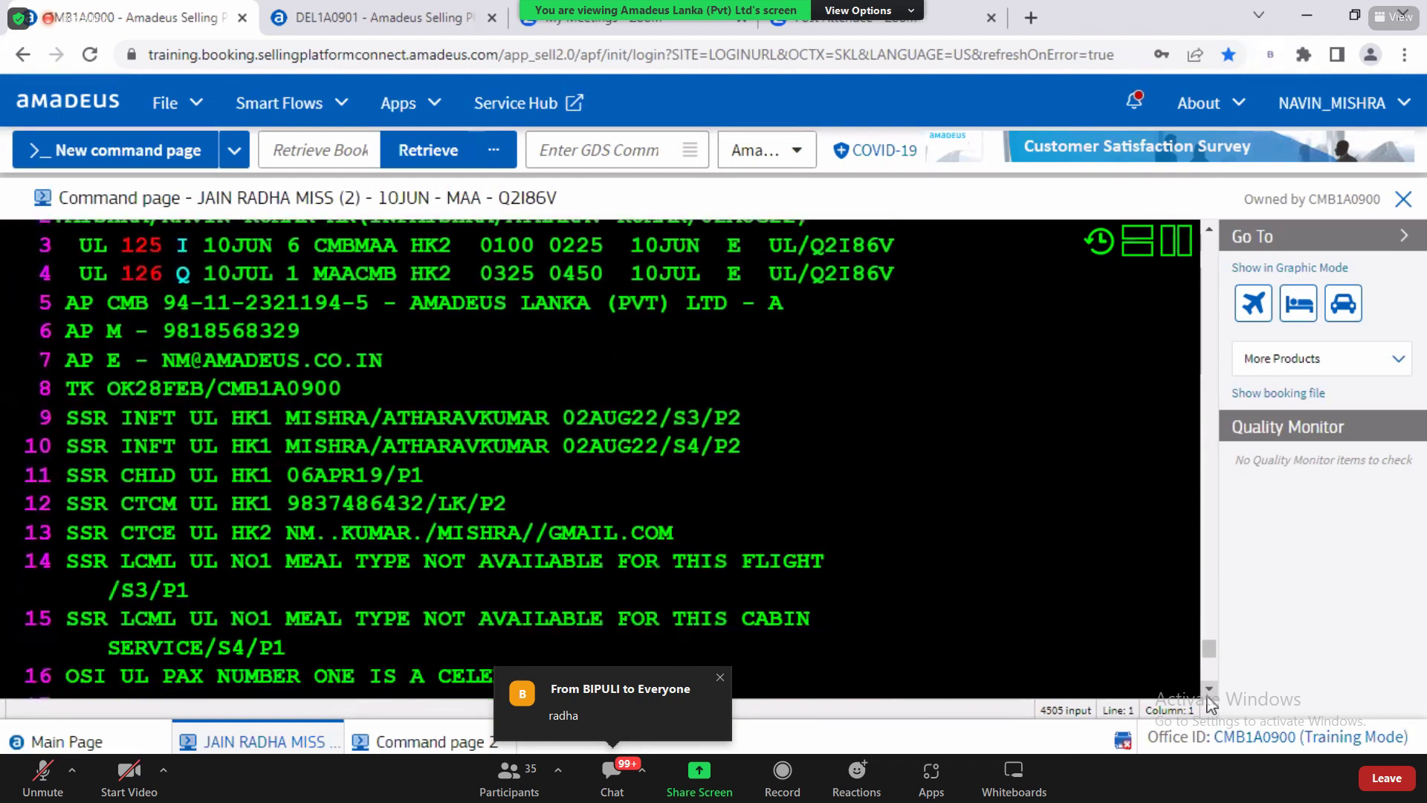
click(1208, 690)
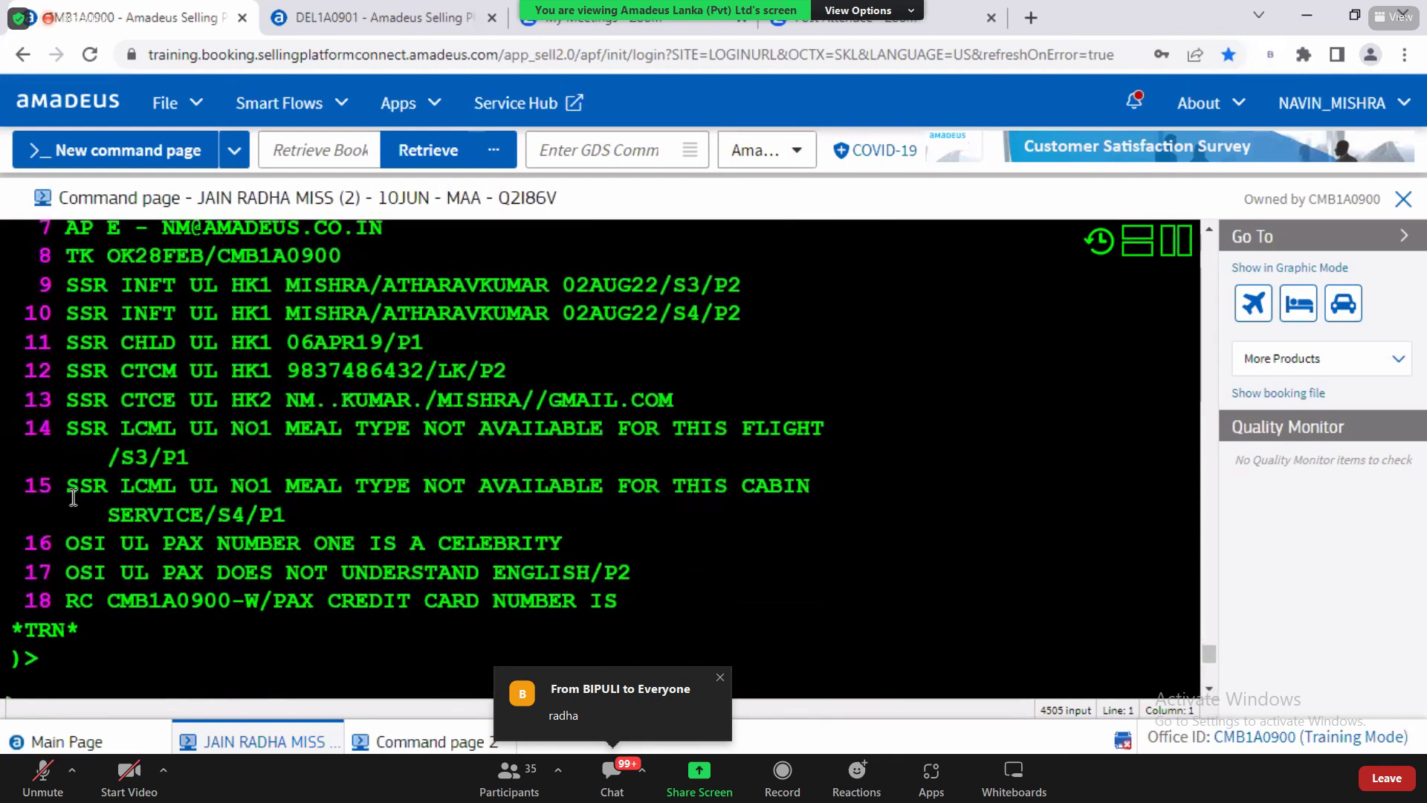
click(73, 499)
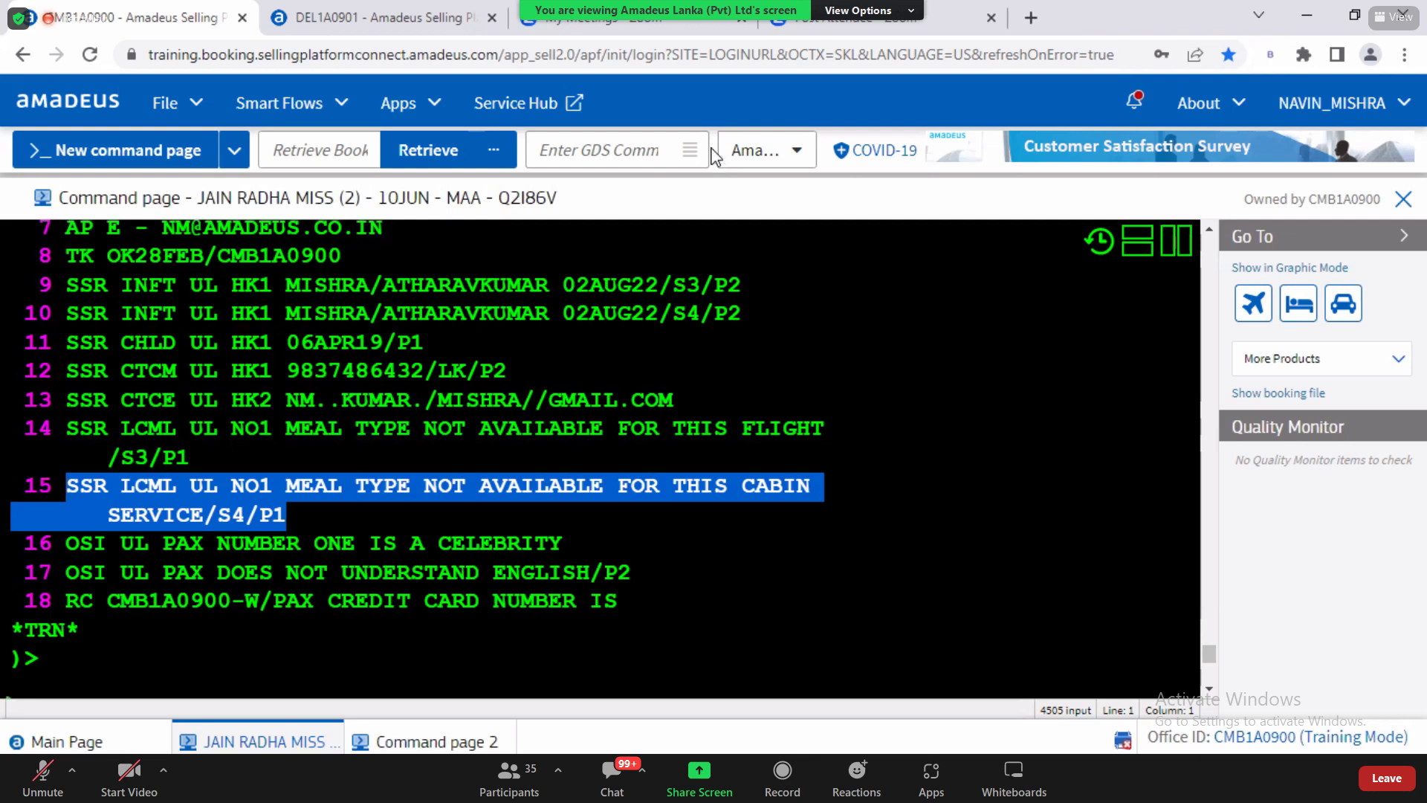
click(618, 86)
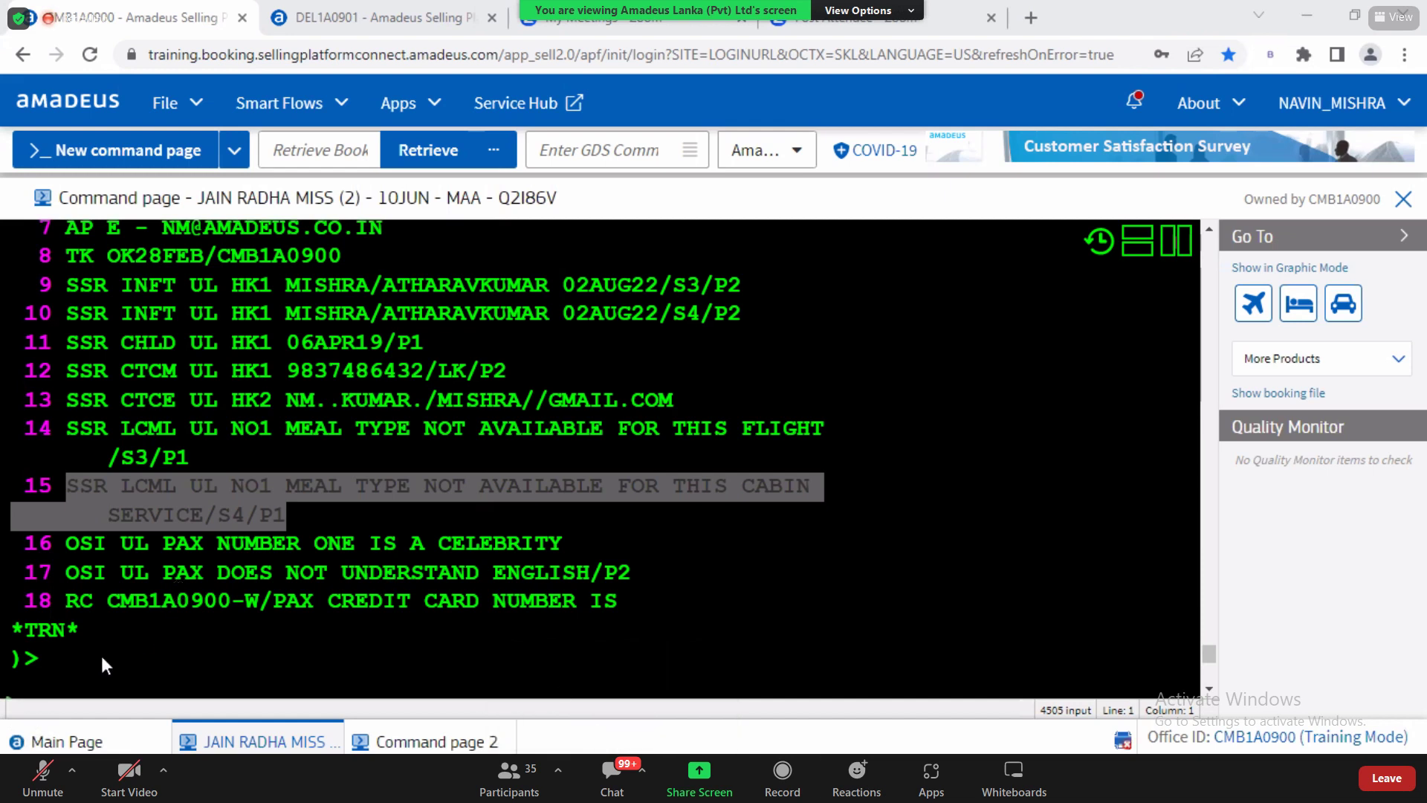
click(1211, 693)
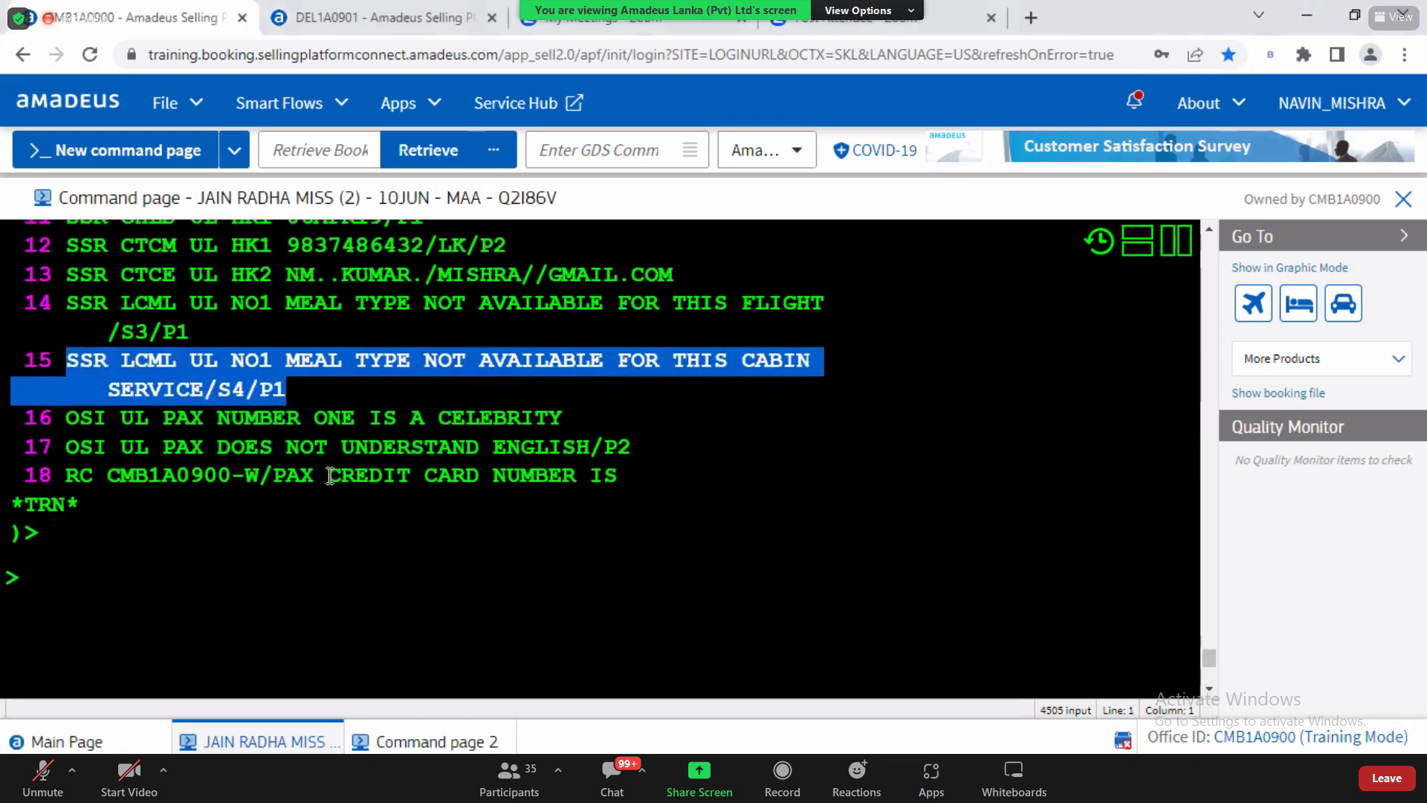
click(78, 581)
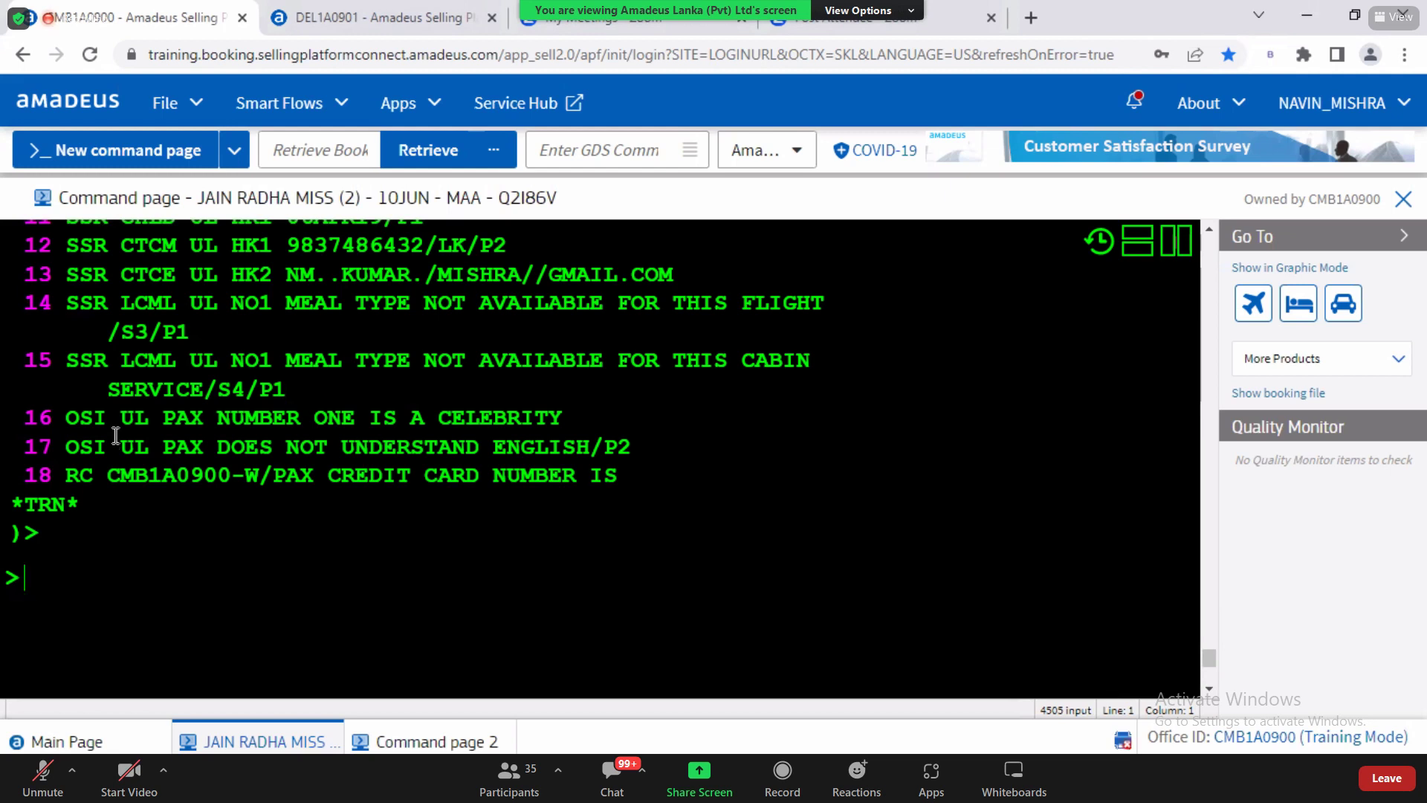
drag(67, 305, 110, 309)
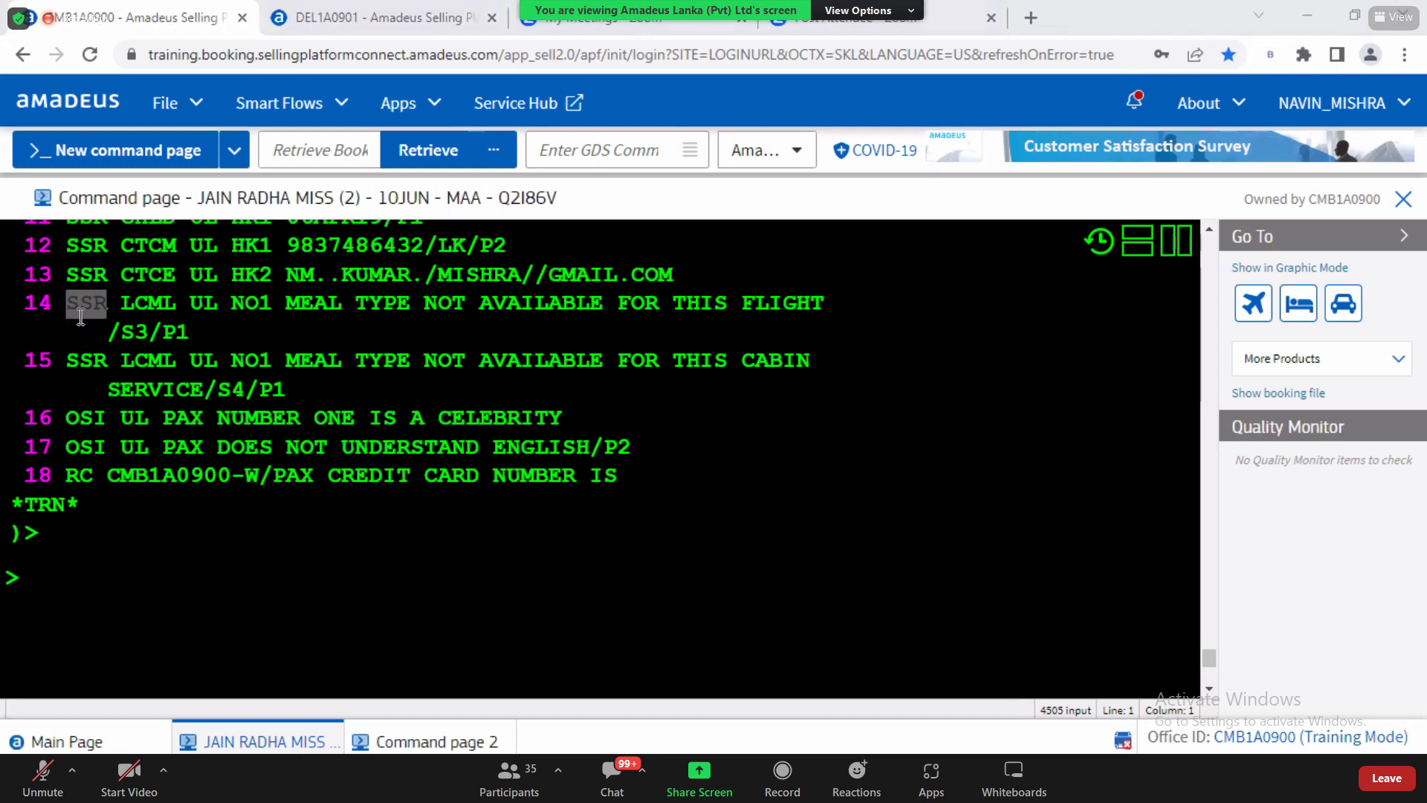
click(119, 298)
double_click(150, 301)
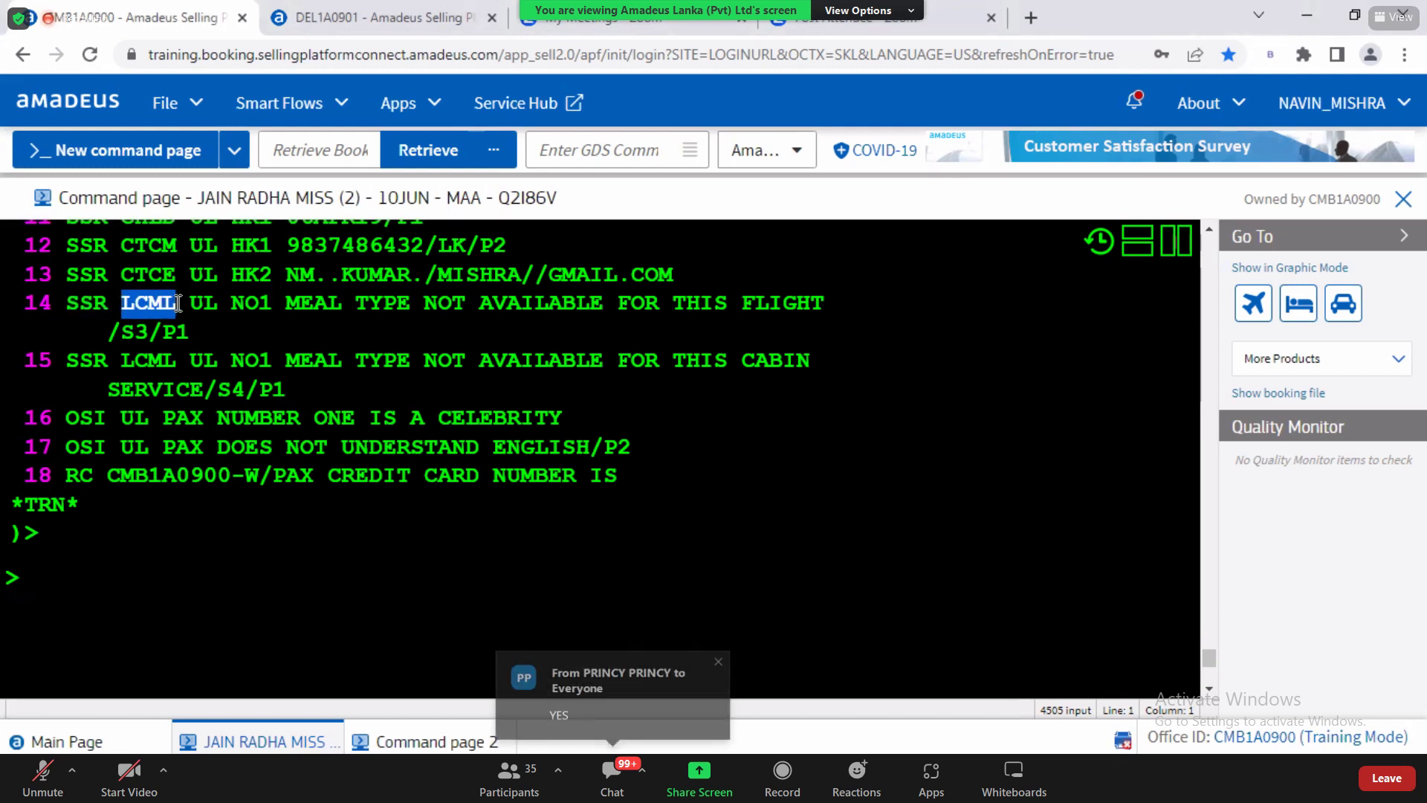
drag(233, 301, 266, 301)
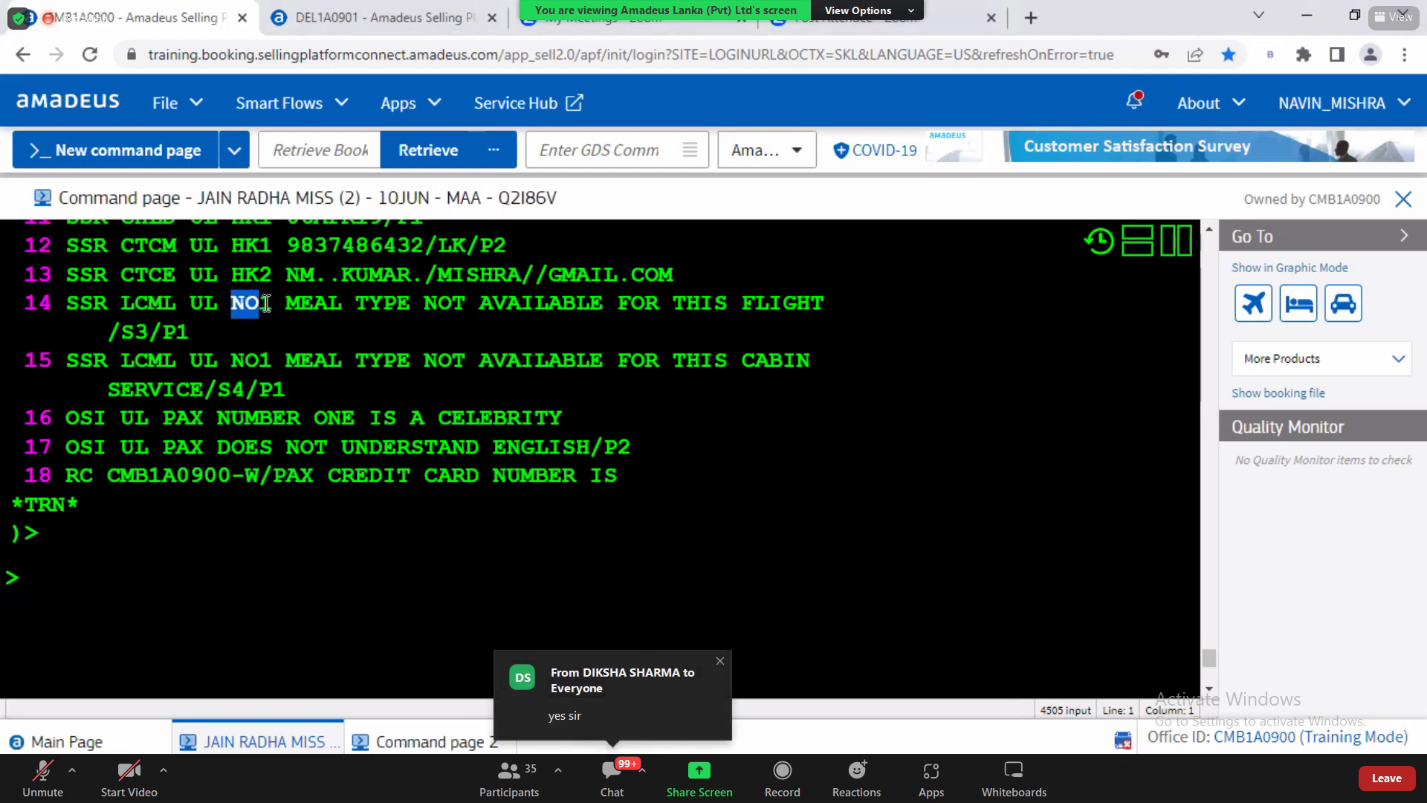
drag(266, 302, 271, 304)
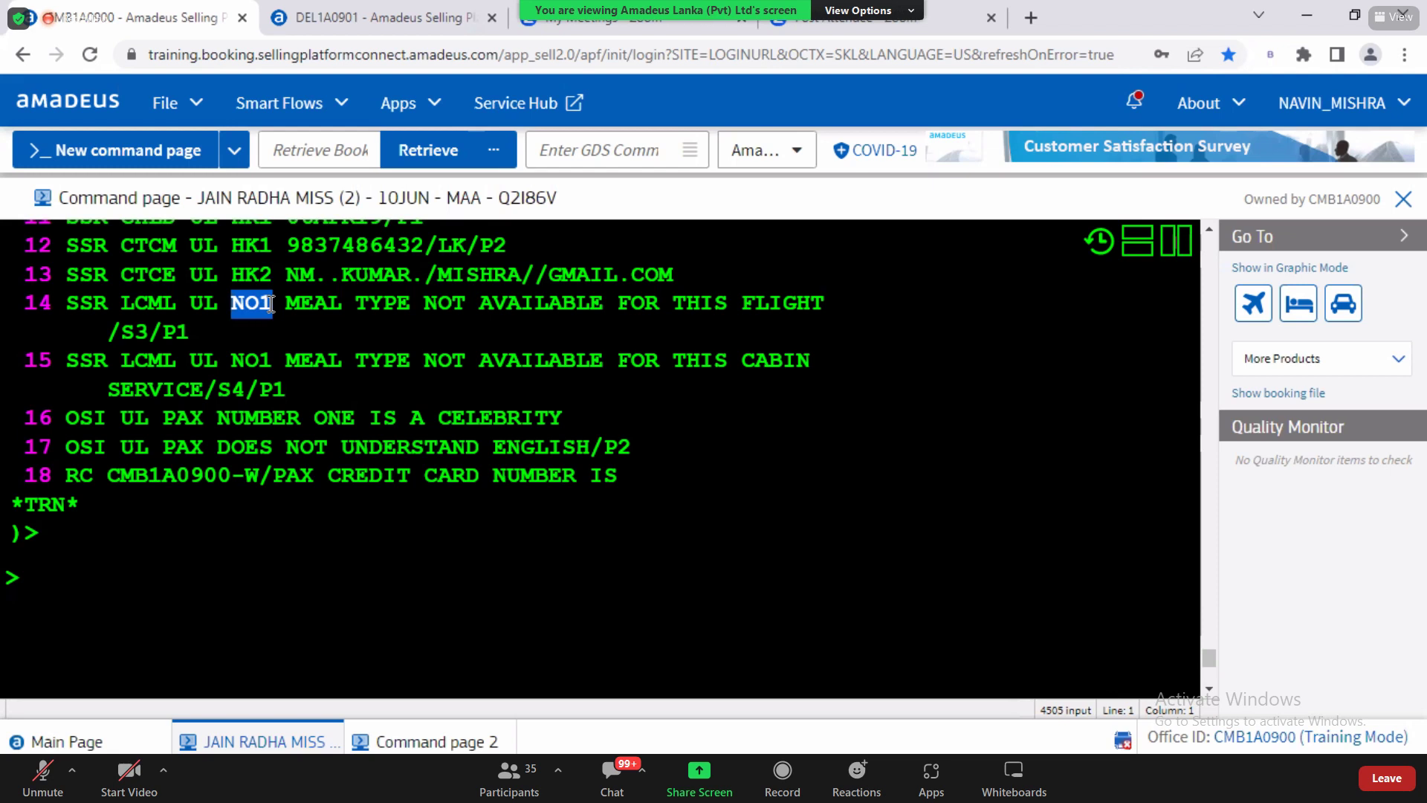
key(alt+Tab)
Step: Switch to the QRG 2022 guide and search it for HK
key(Down)
key(Down)
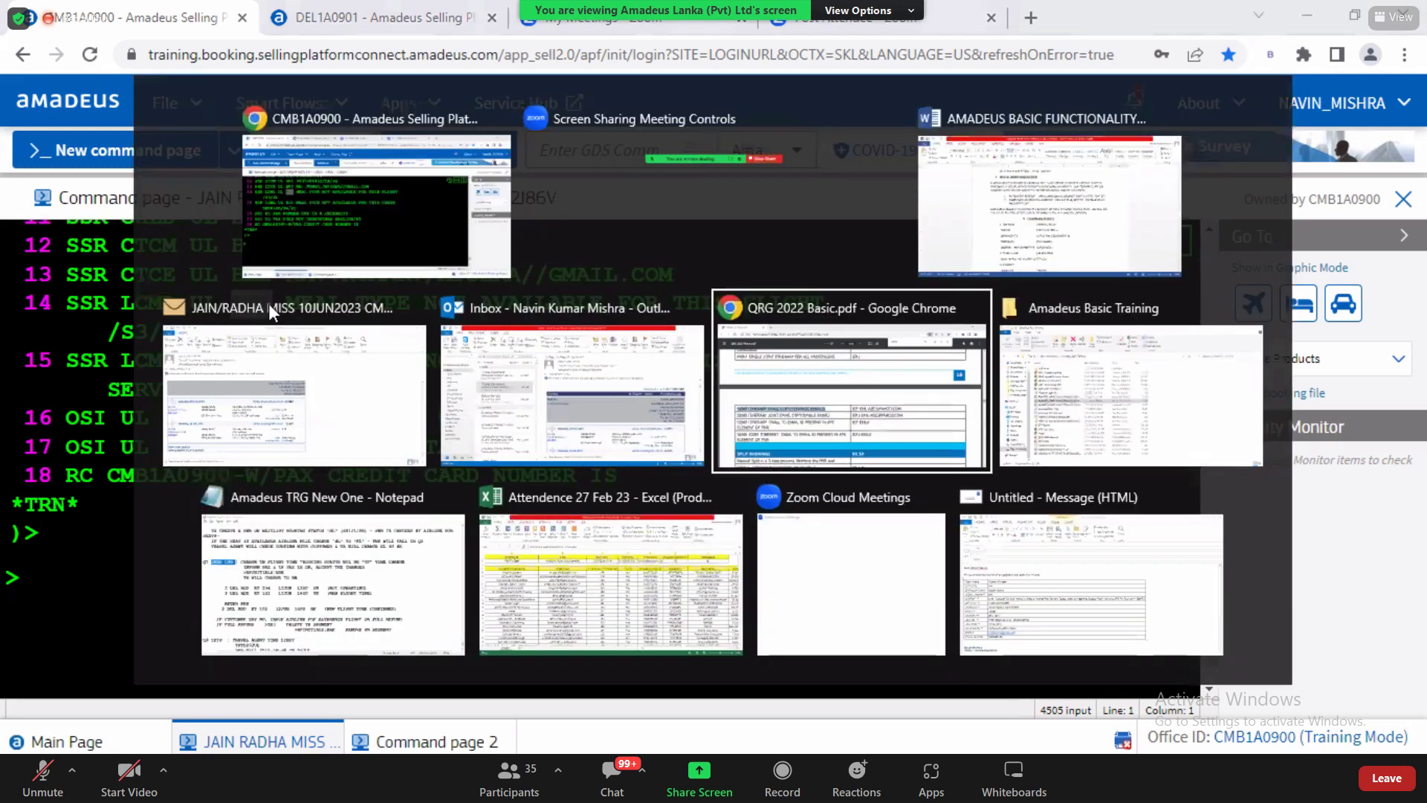
key(Up)
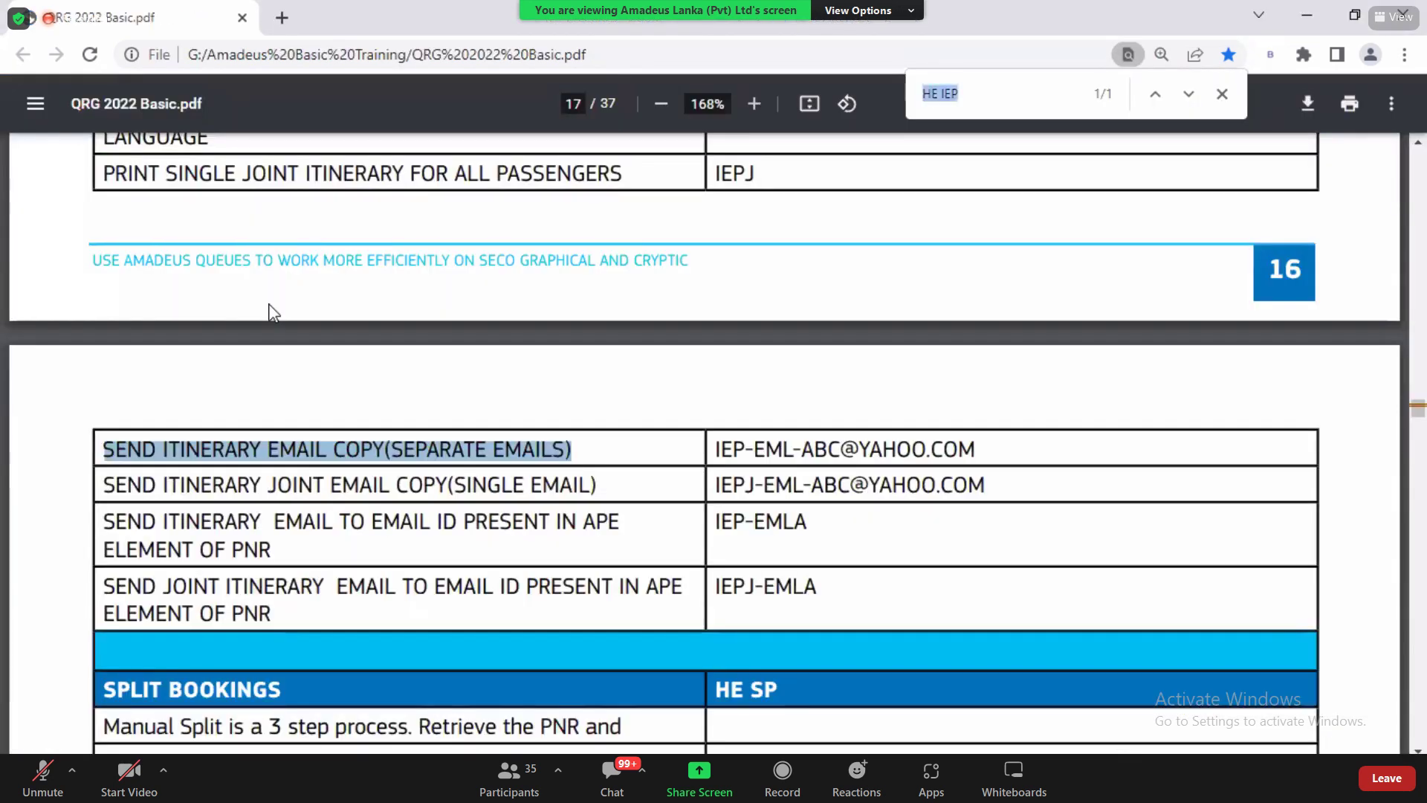
text(HK)
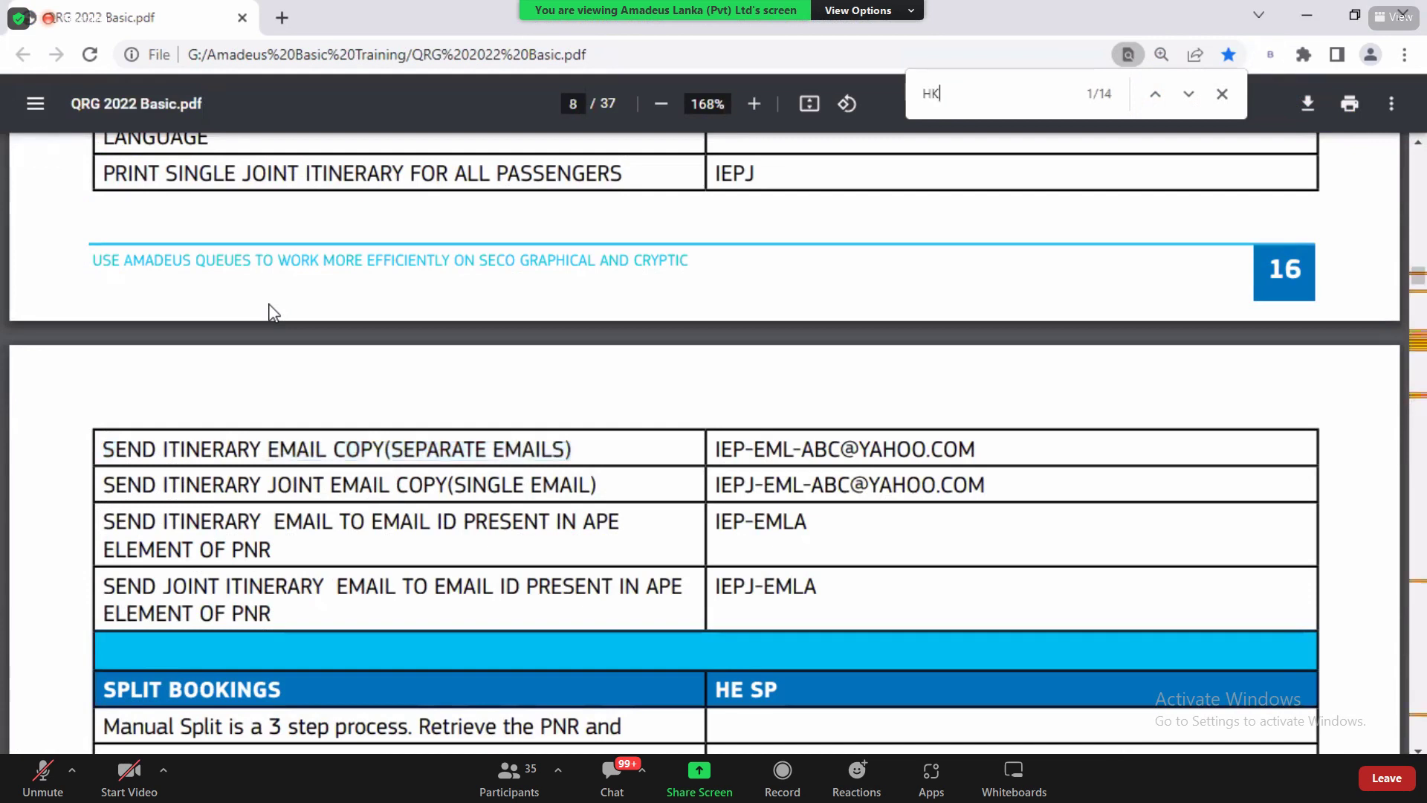
key(Return)
key(Return)
key(Return)
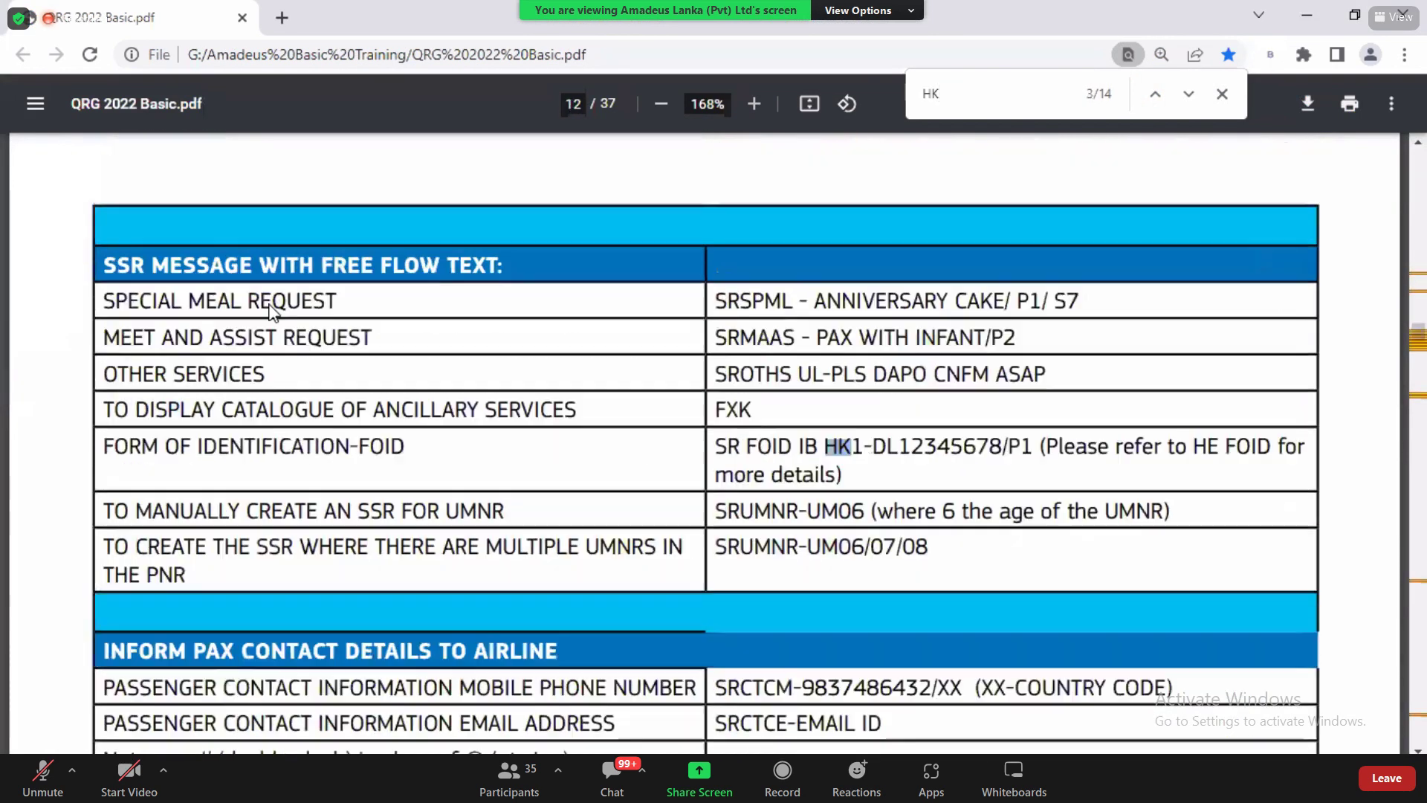
key(Return)
key(Return)
key(BackSpace)
key(BackSpace)
Step: Search for STATUS to reach the Status Codes table defining NO as no action taken
text(STATUS)
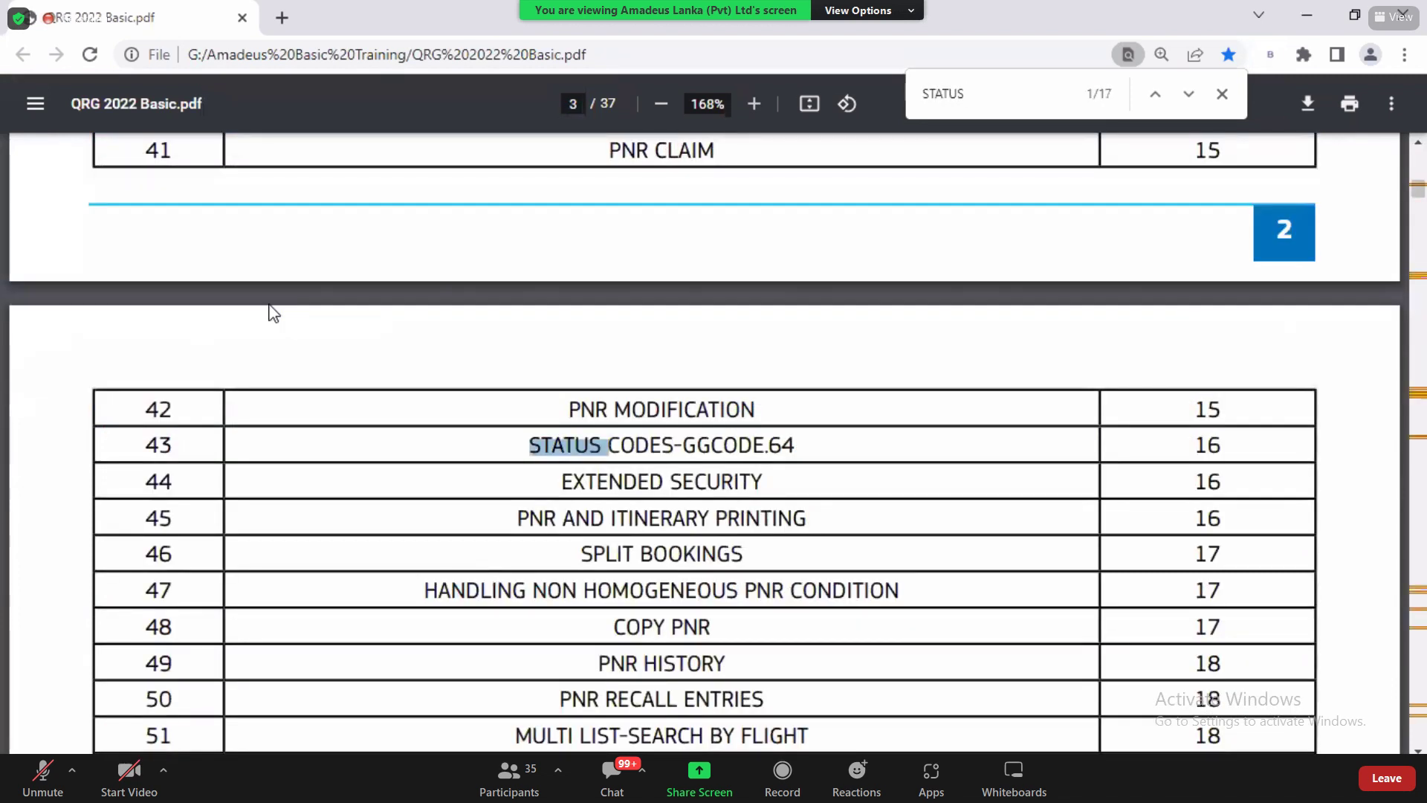
key(Return)
key(Return)
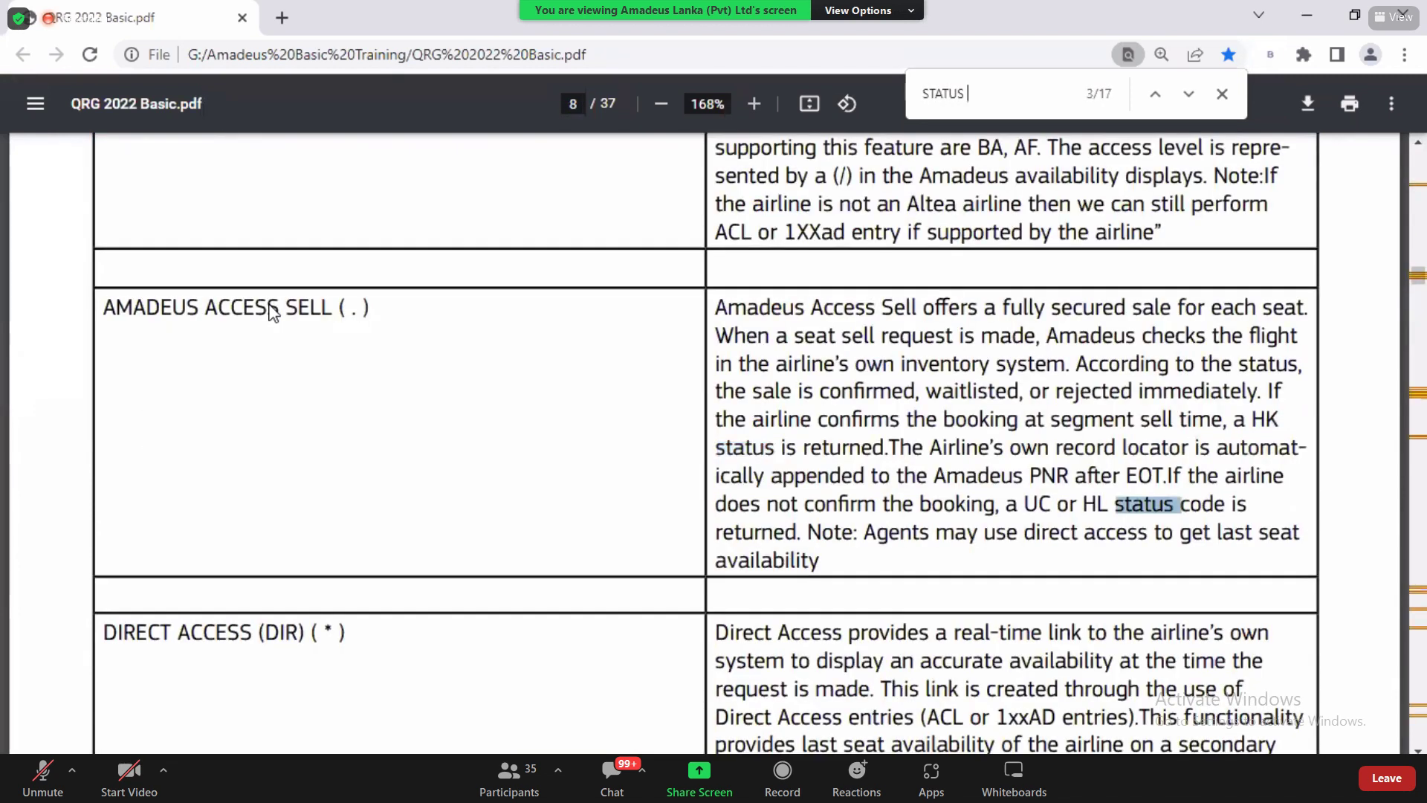
key(Return)
key(Return)
key(Return)
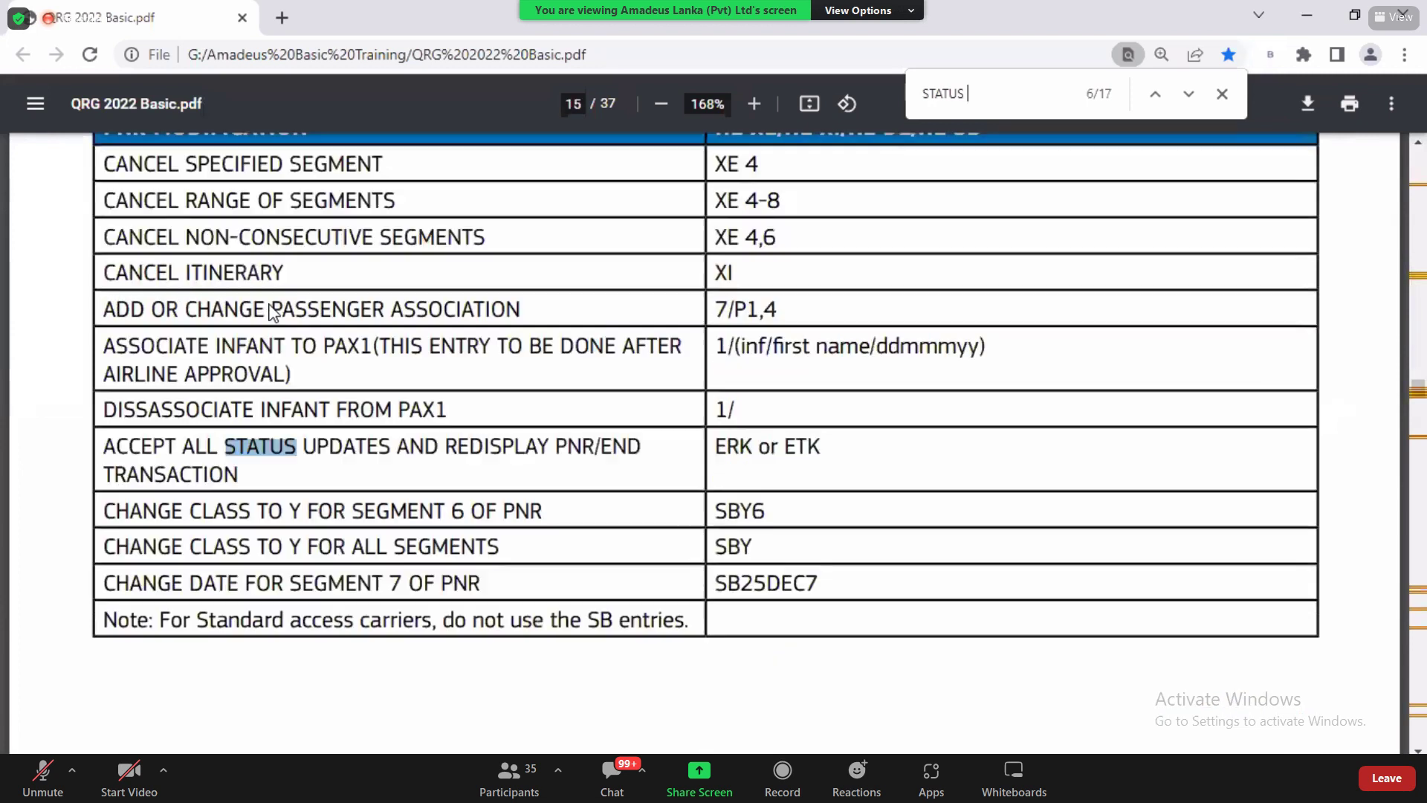
key(Return)
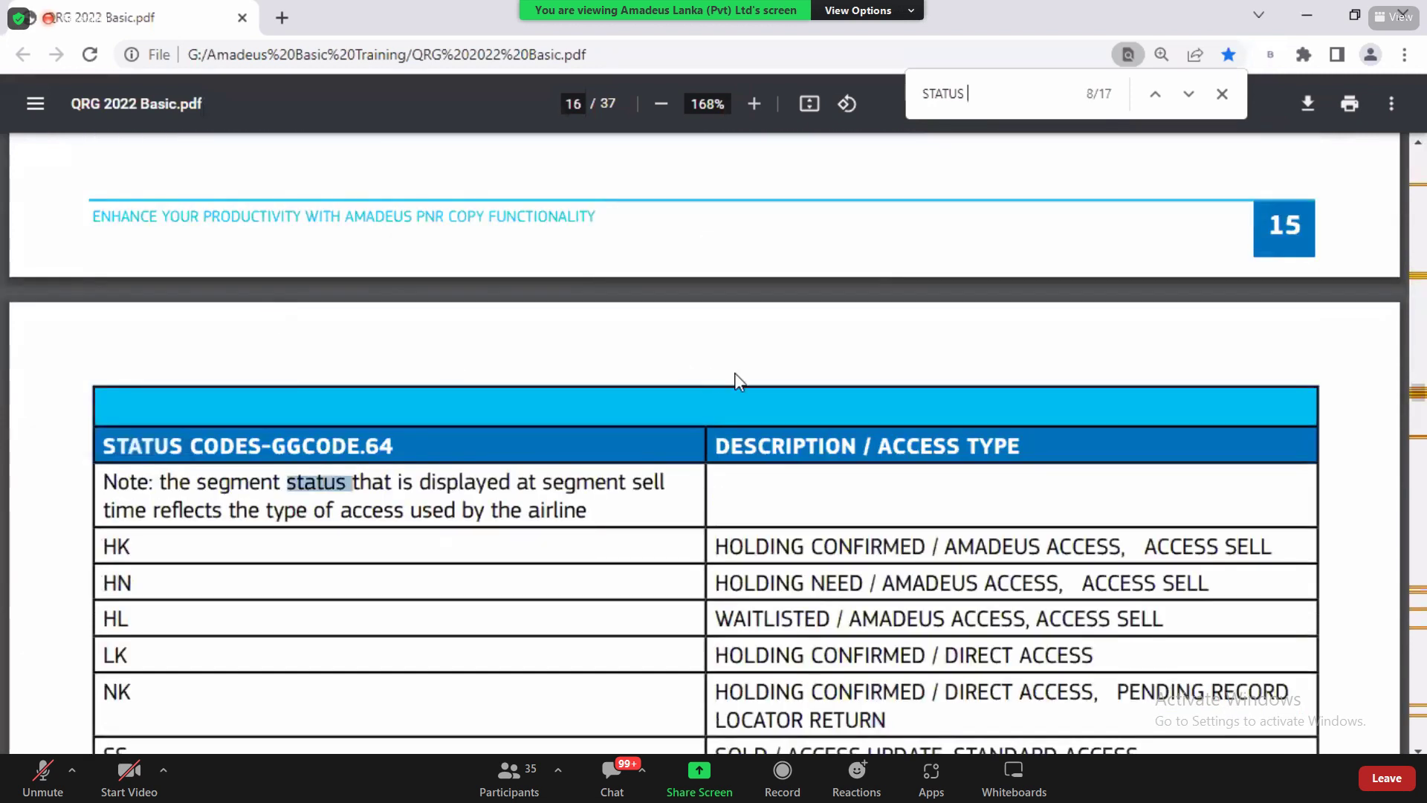
click(1222, 95)
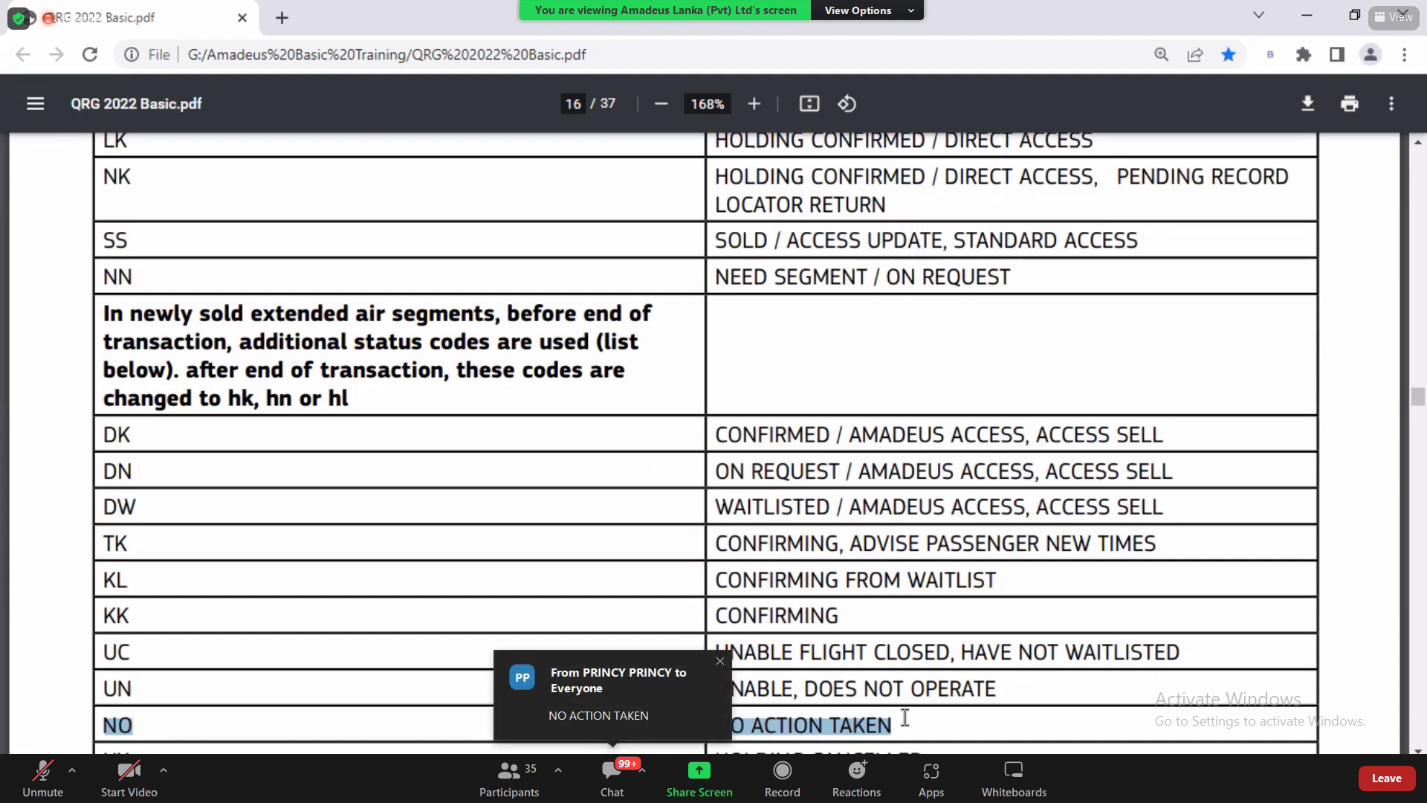
key(alt+Tab)
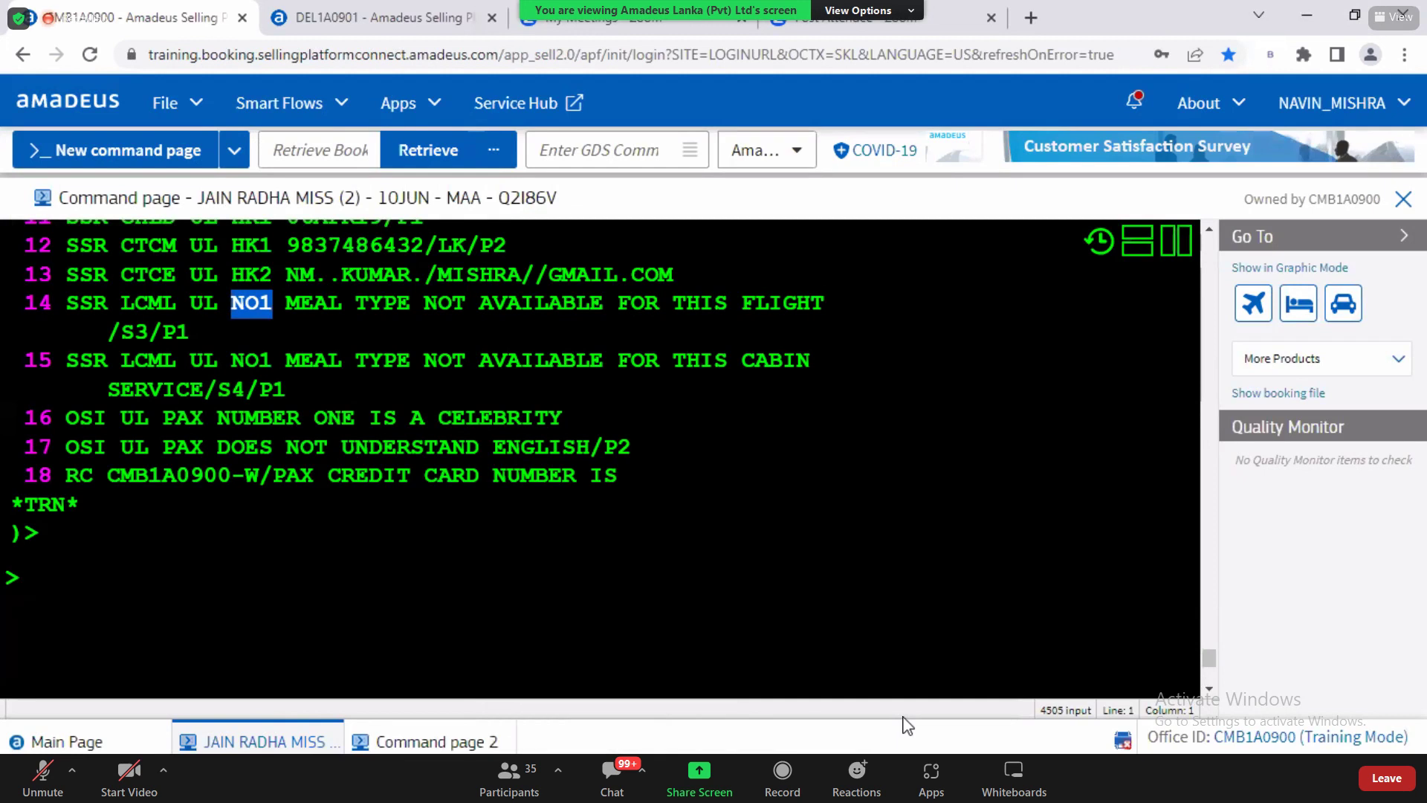
Step: Highlight the LCML meal code on line 14 of the booking, then switch to the QRG PDF
click(108, 585)
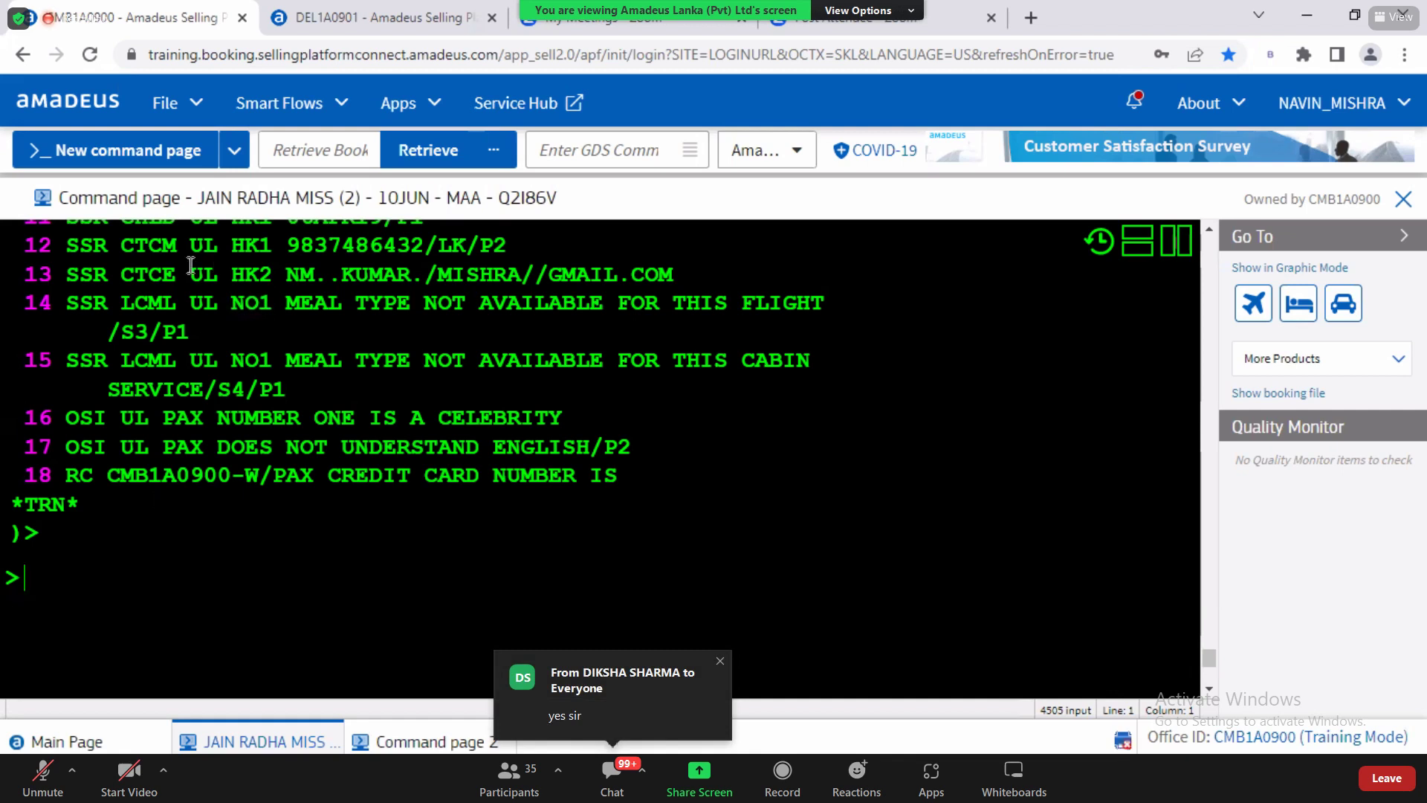
drag(123, 302, 186, 302)
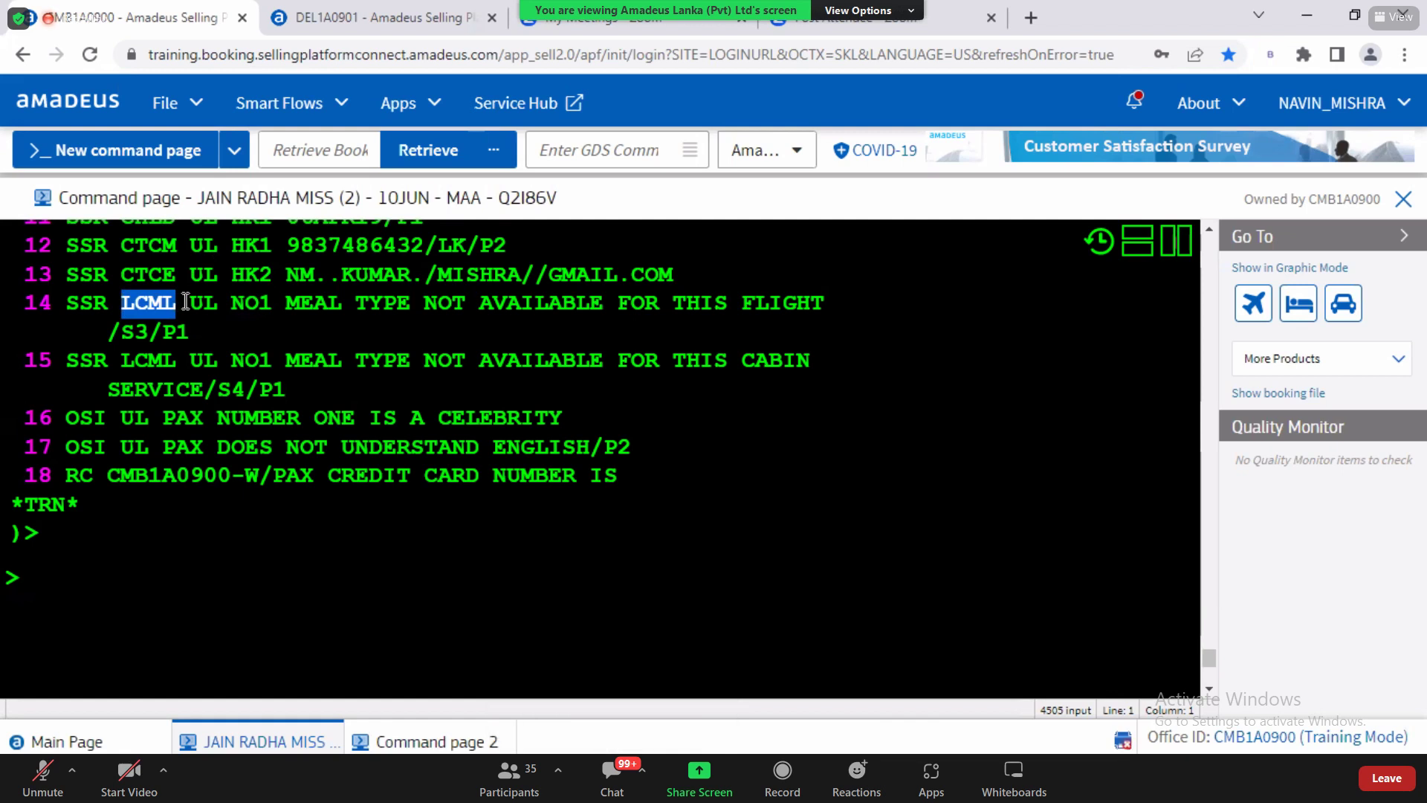
click(84, 602)
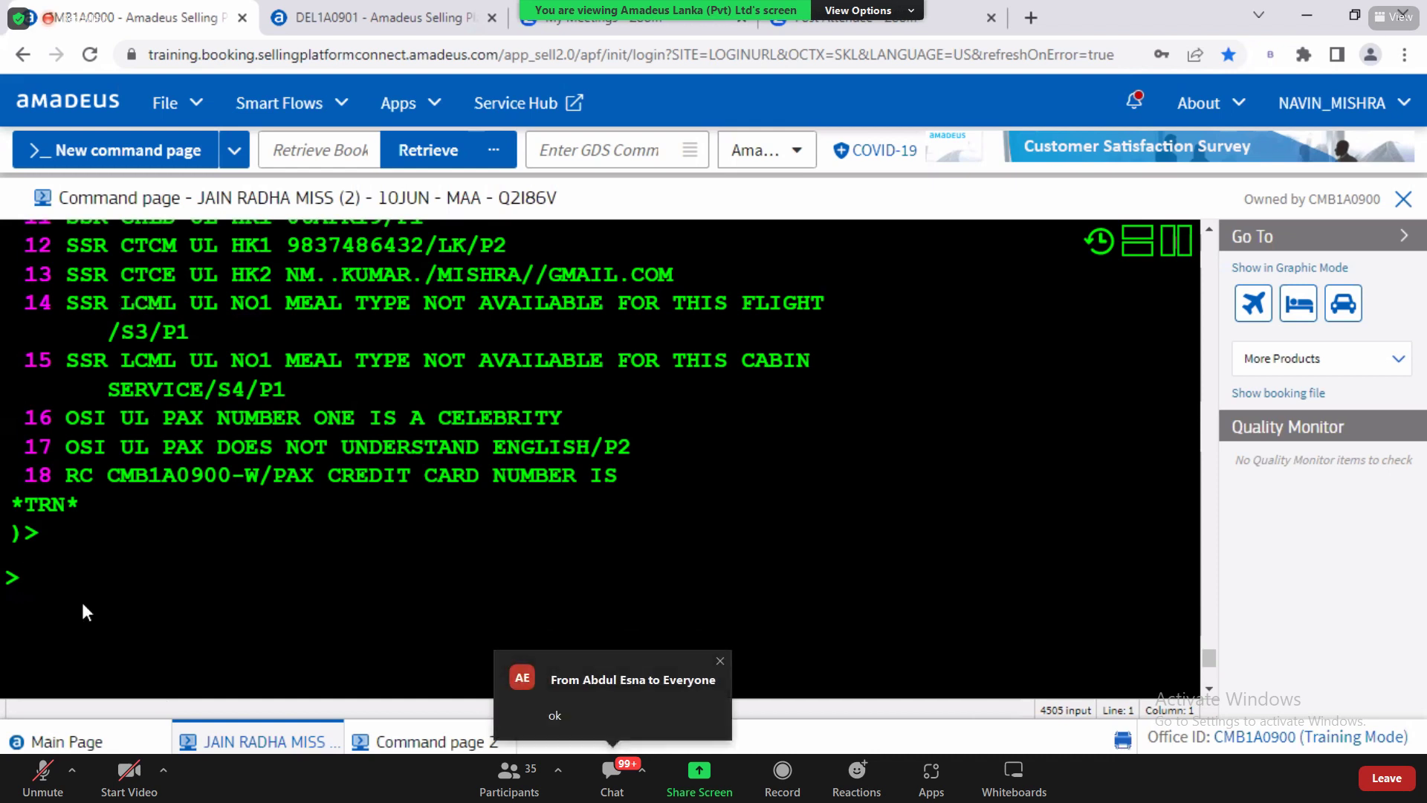
key(alt+Tab)
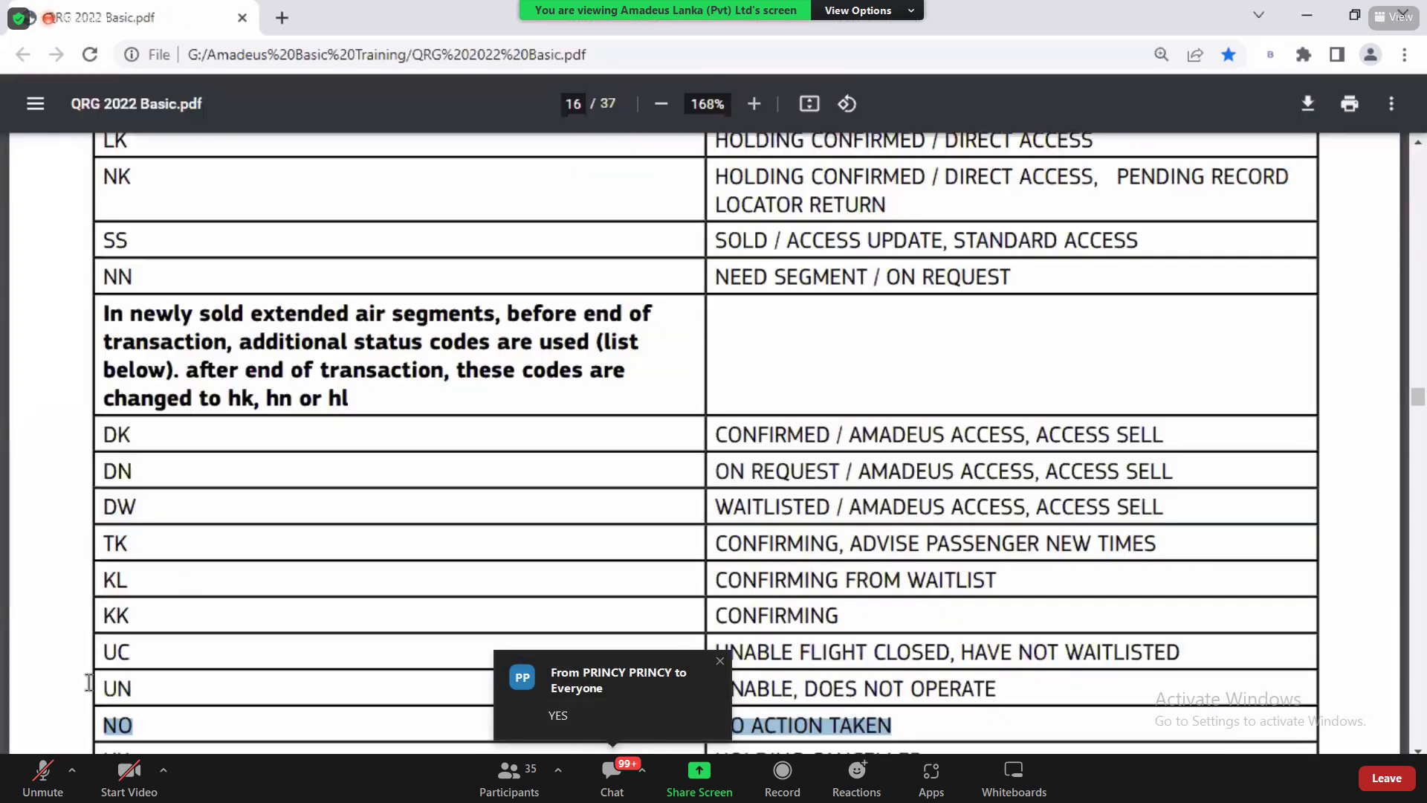
Step: Point out the UC, UN, KL and DW codes in the PDF's status codes table
double_click(111, 651)
drag(114, 724, 112, 688)
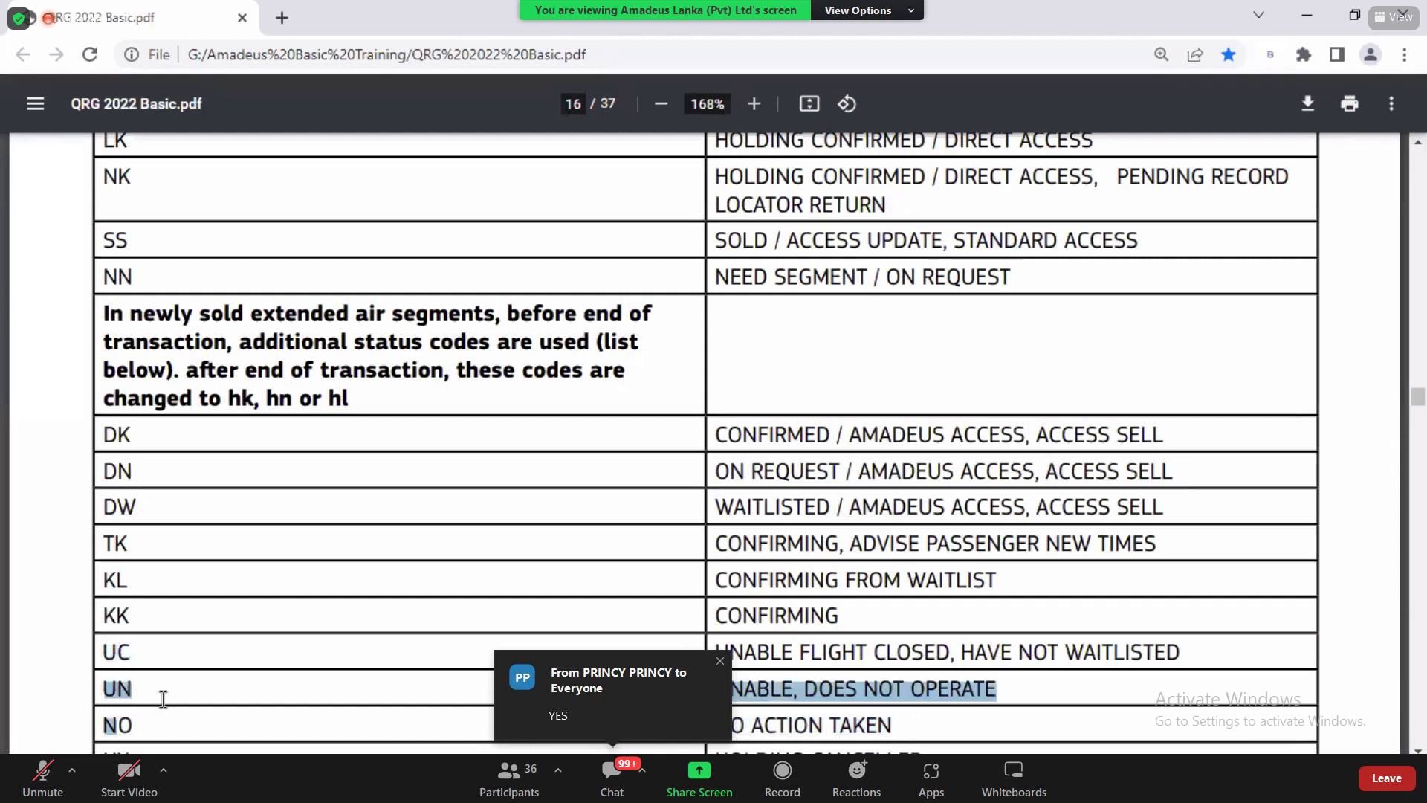
drag(104, 609, 178, 591)
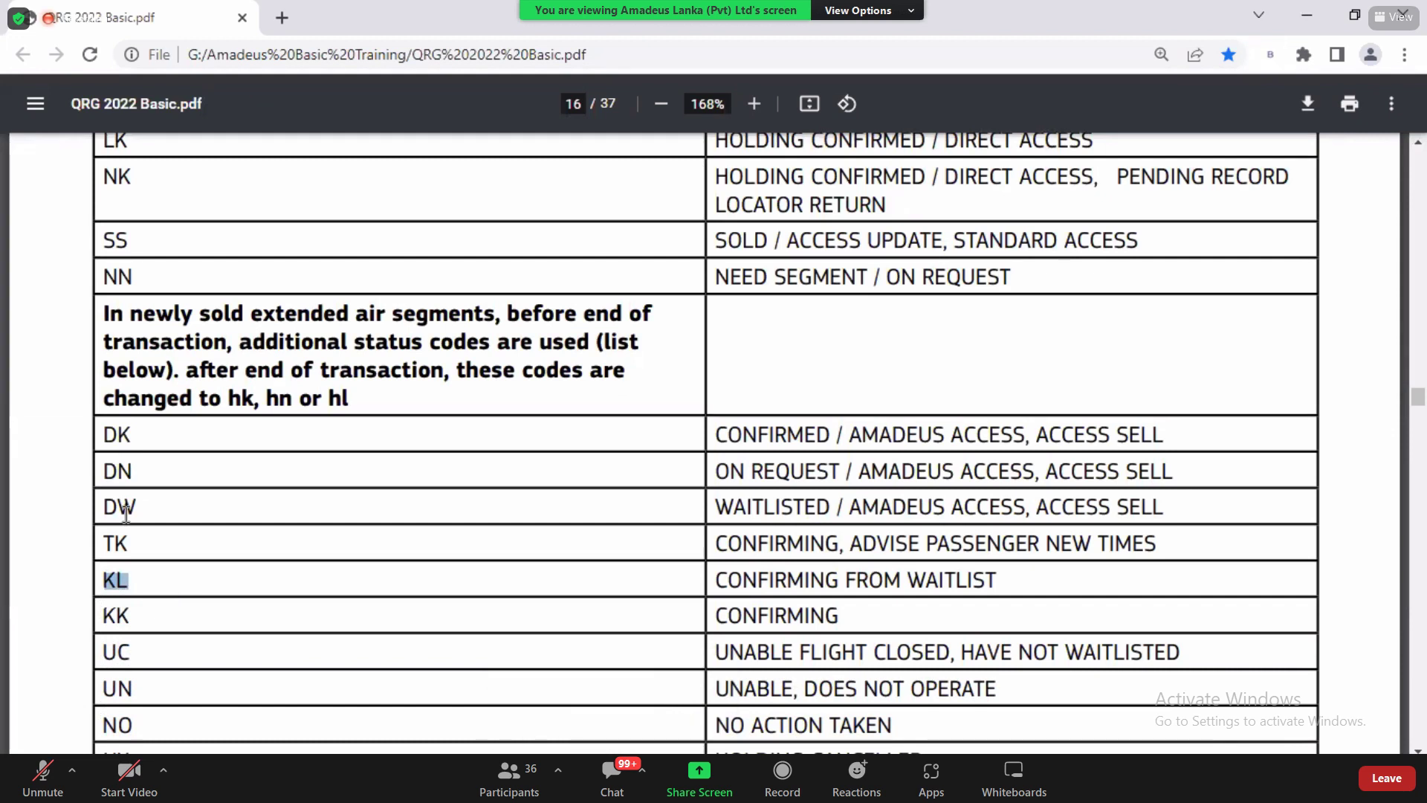
double_click(167, 517)
key(alt+Tab)
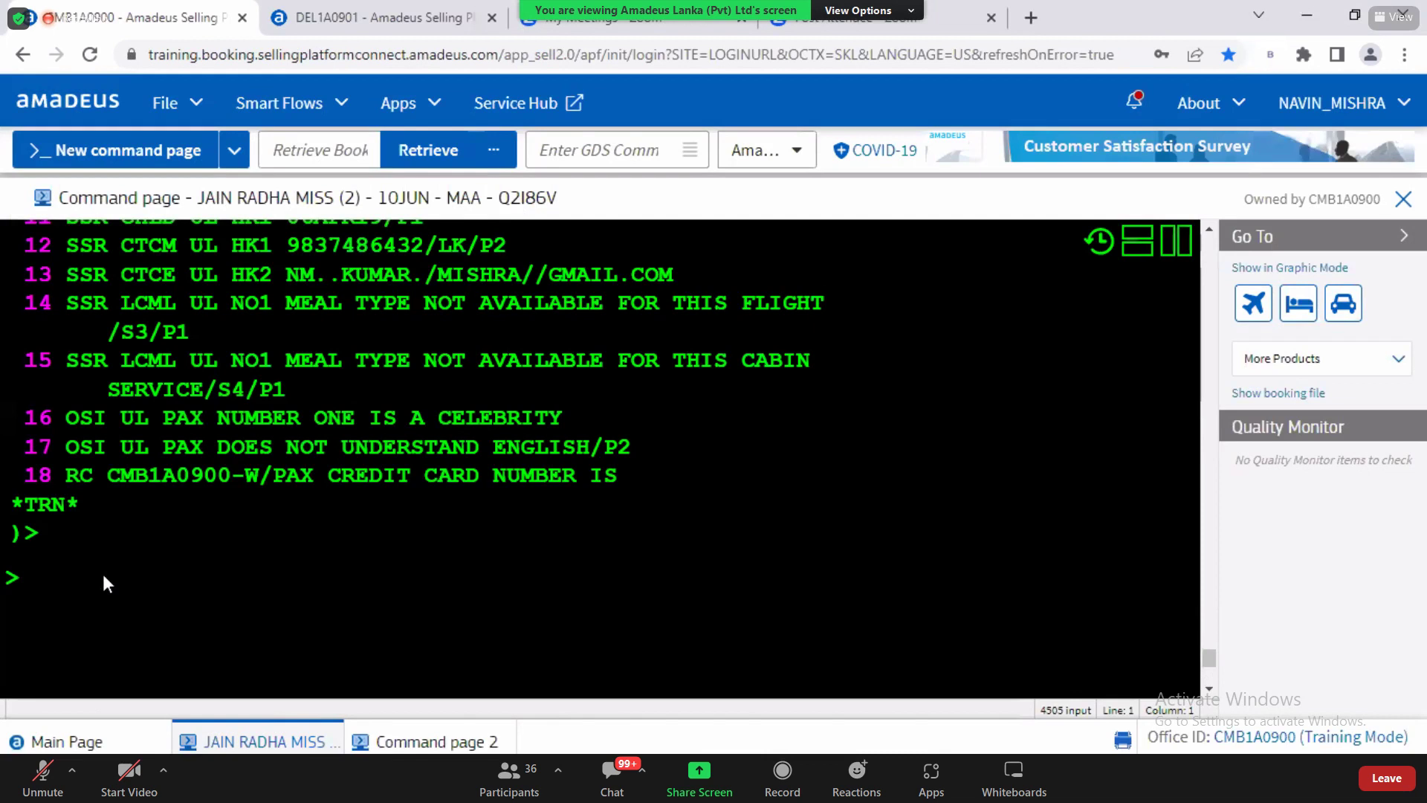
key(alt+Tab)
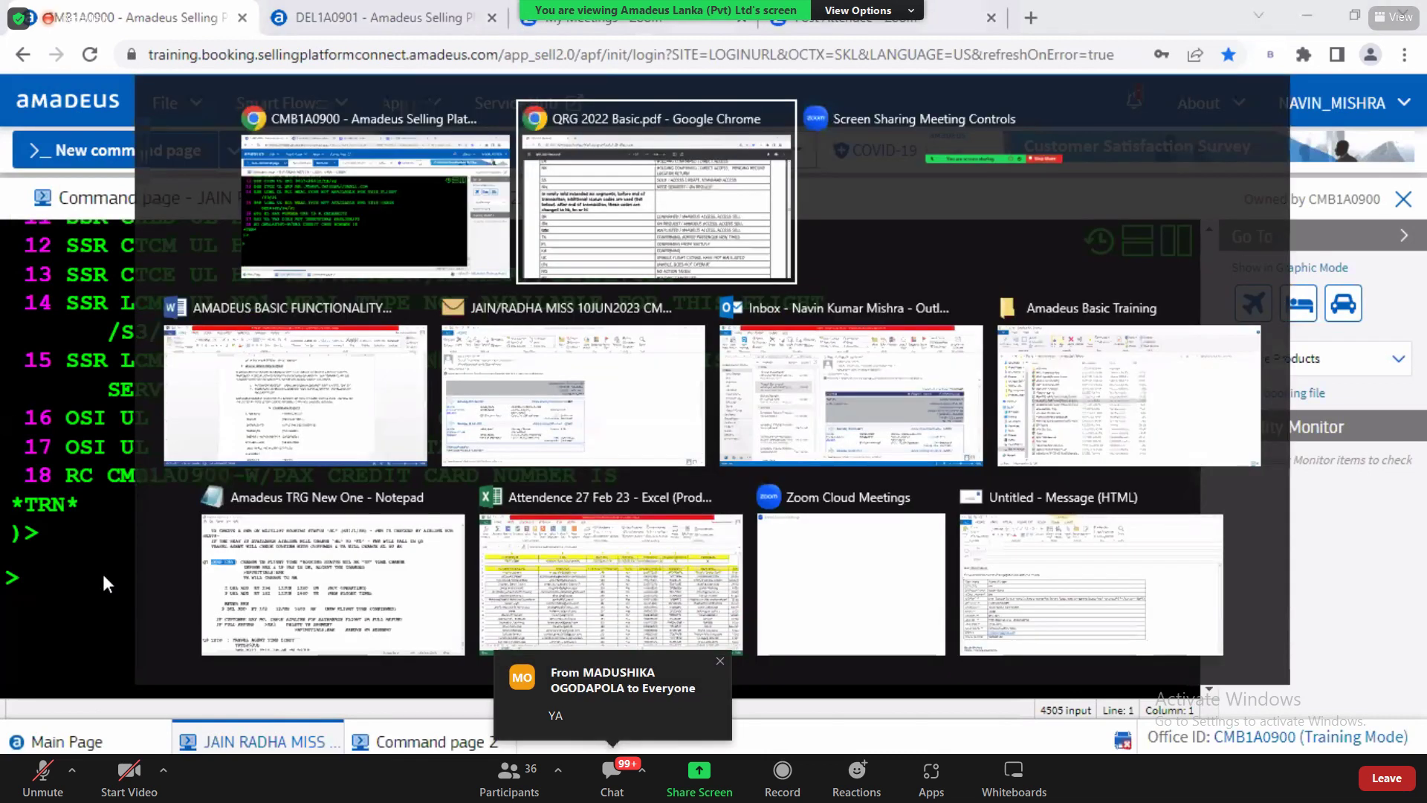
Step: Highlight PASSENGERS REQUEST and WHEELCHAIR in the Word SSR notes, then return to Amadeus
key(alt+Tab)
key(alt+Tab)
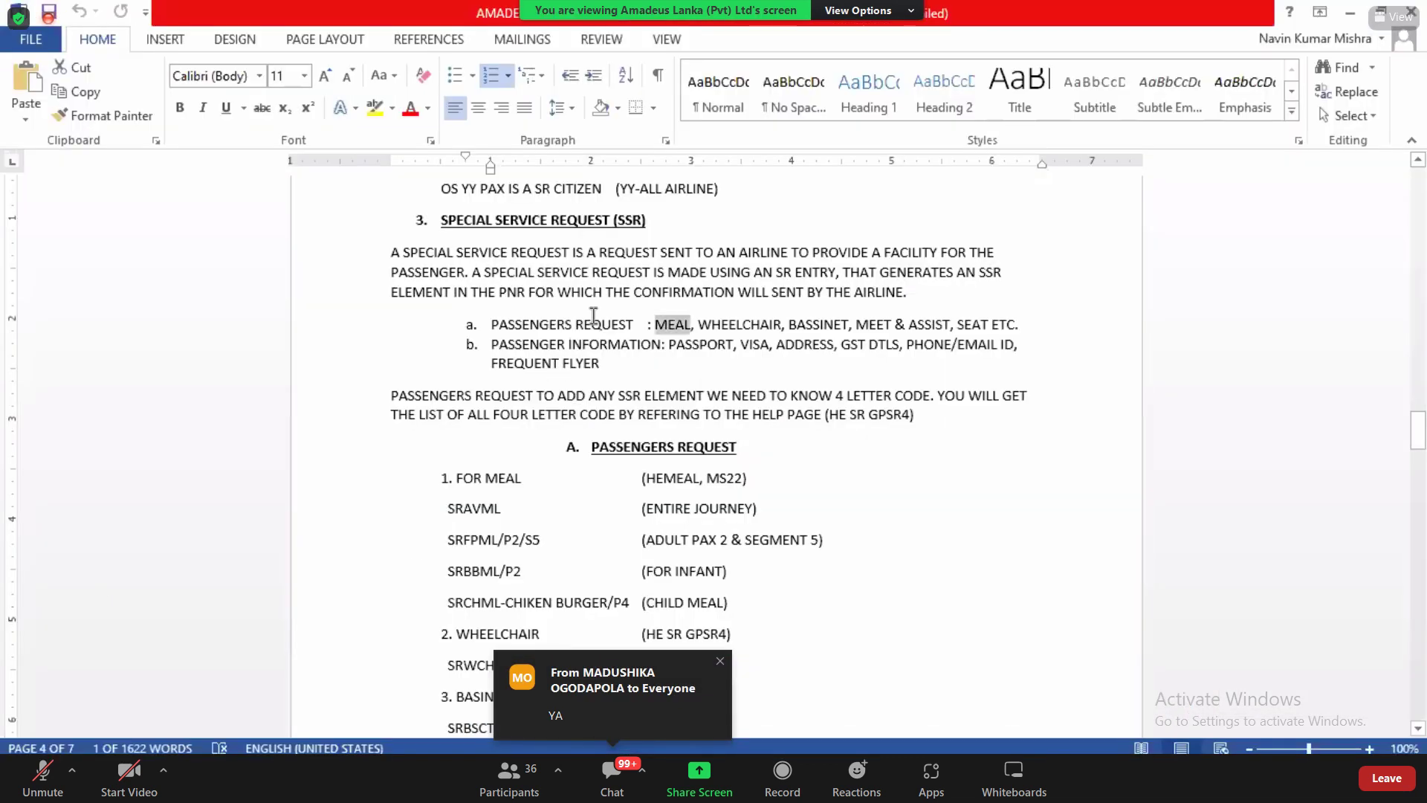
click(535, 319)
drag(548, 320, 754, 327)
click(669, 343)
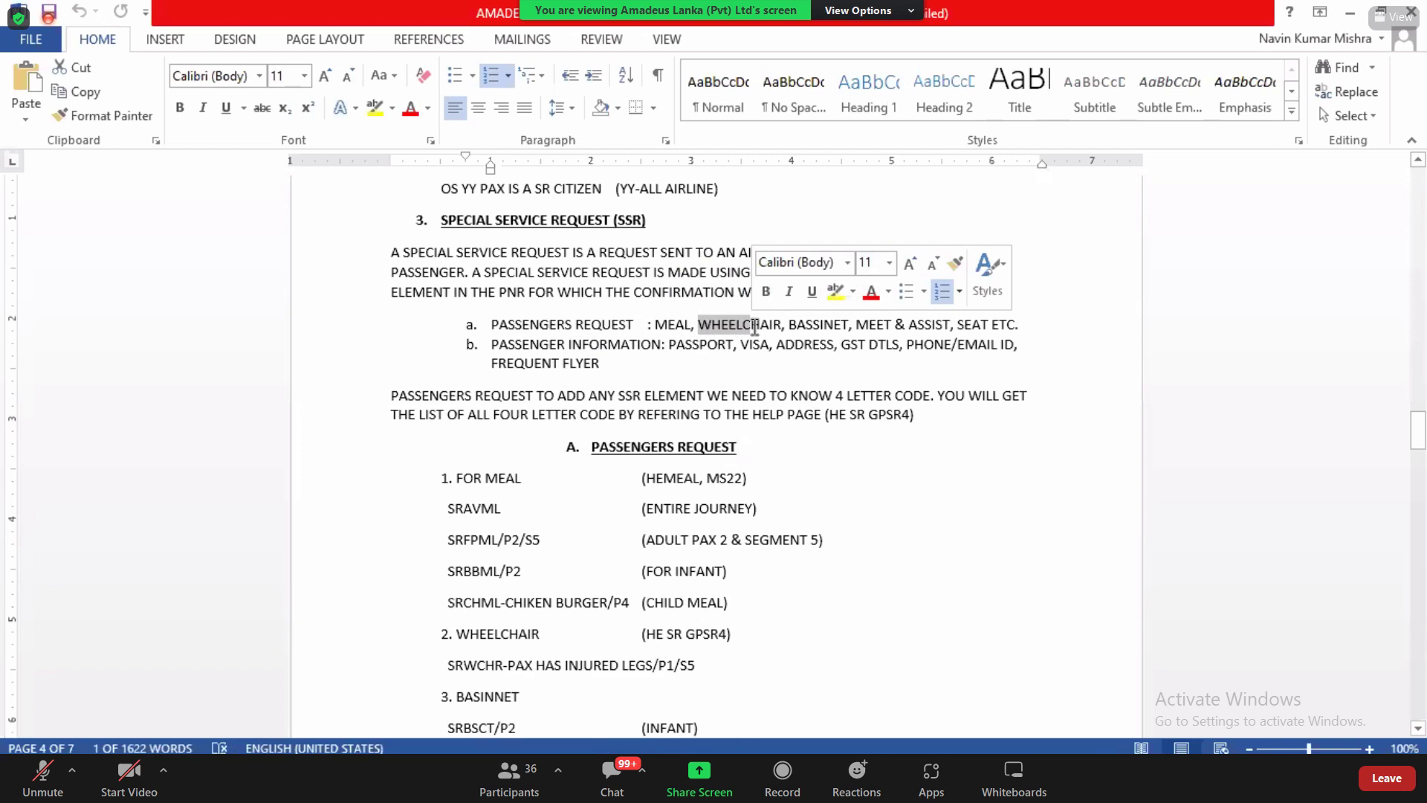
click(754, 327)
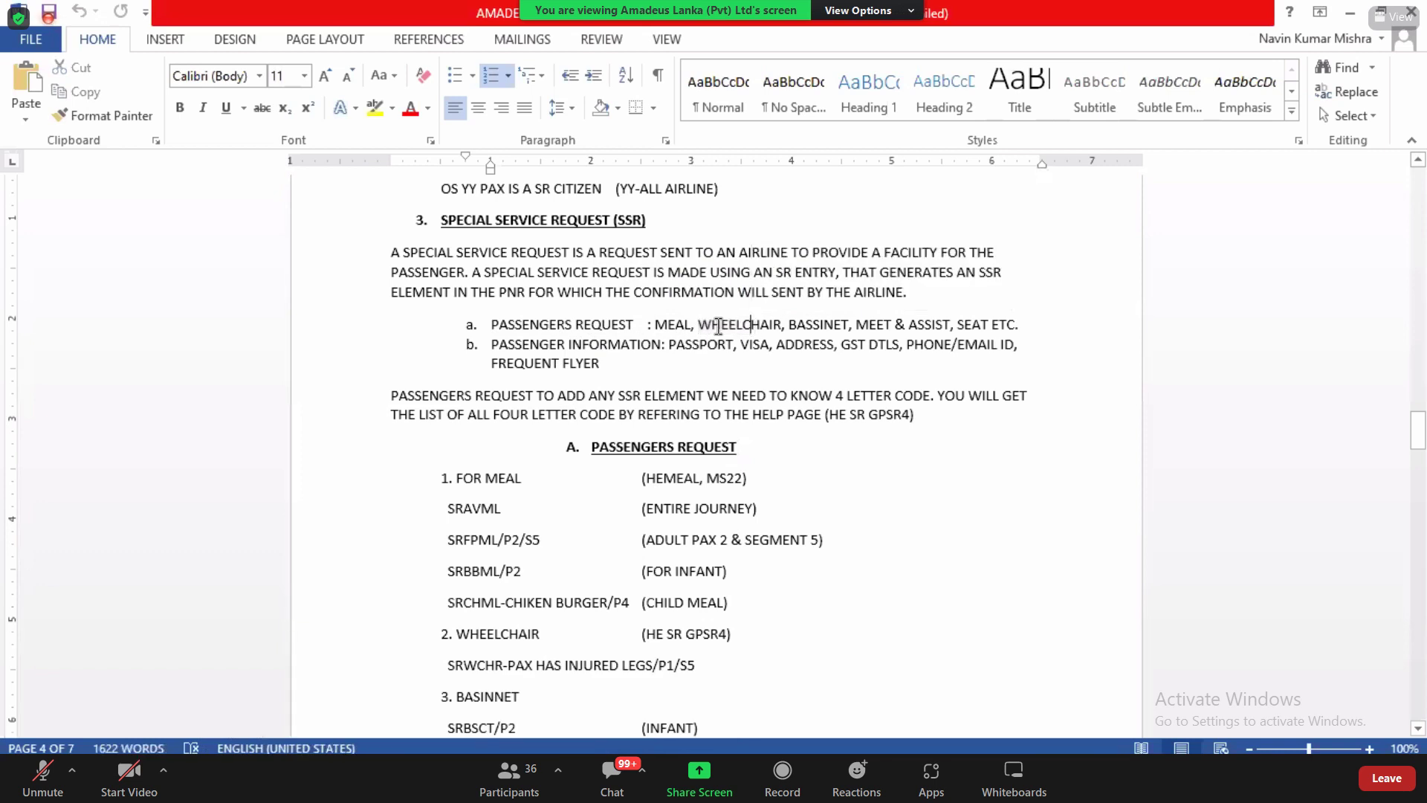
drag(698, 327, 783, 324)
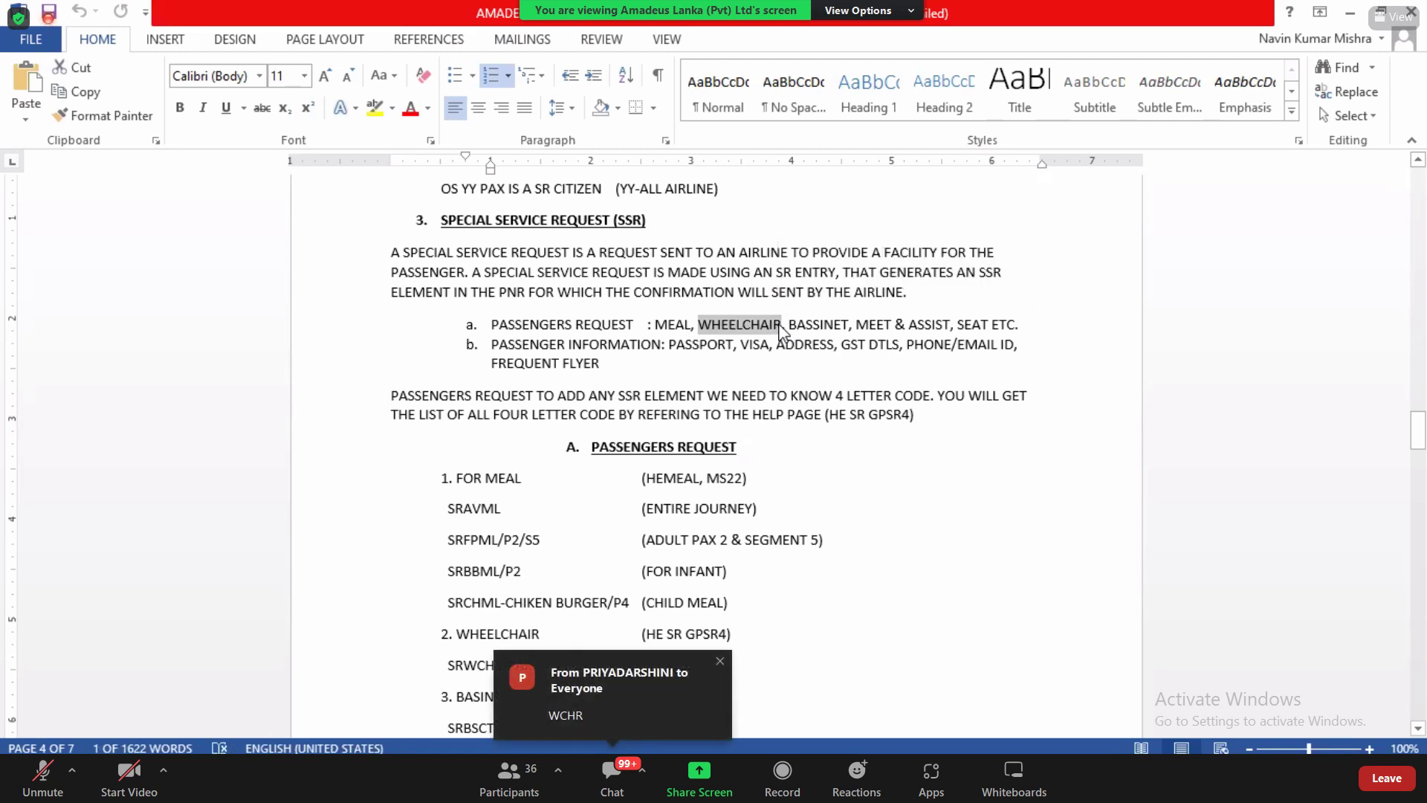
key(alt+Tab)
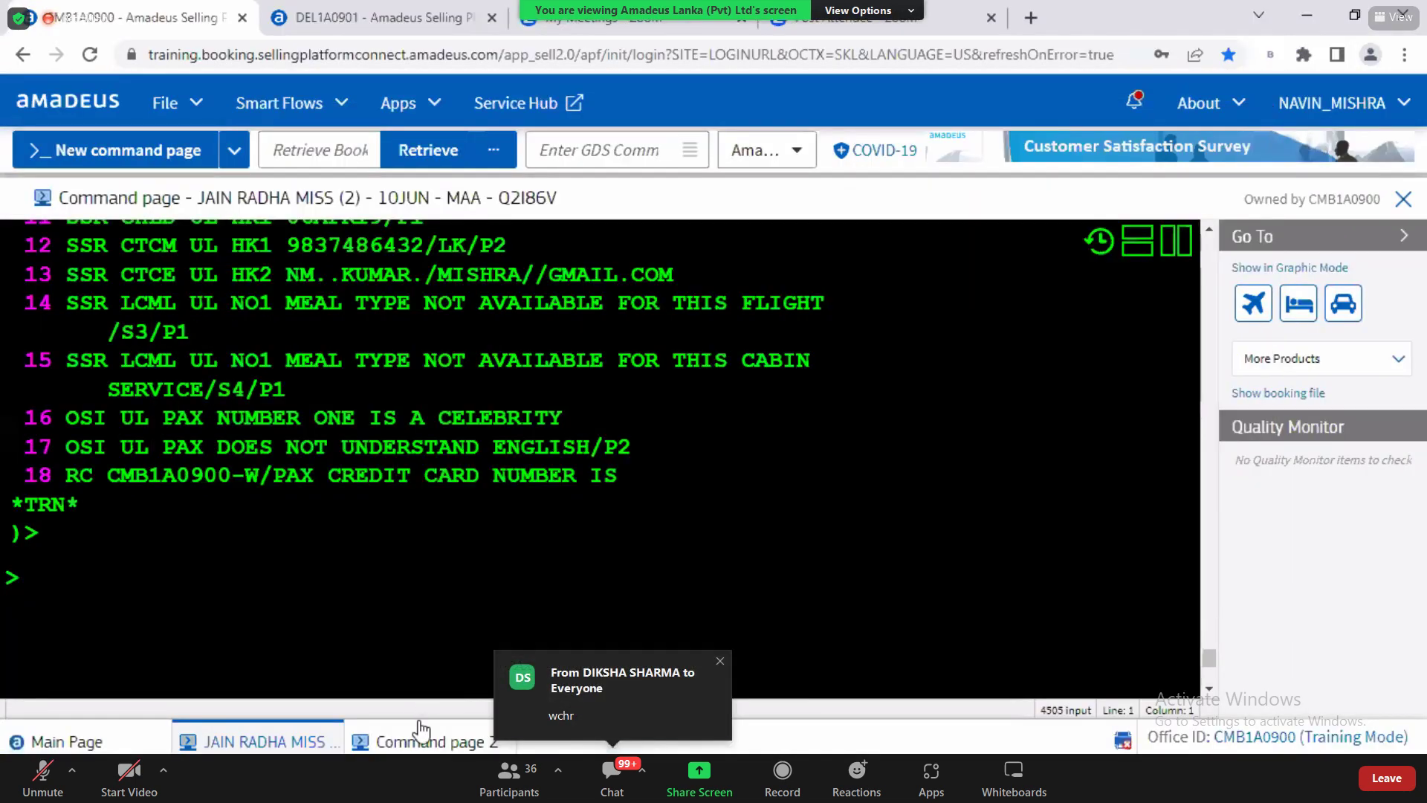
Step: On command page 2, request the SSR help with HE SR
click(421, 743)
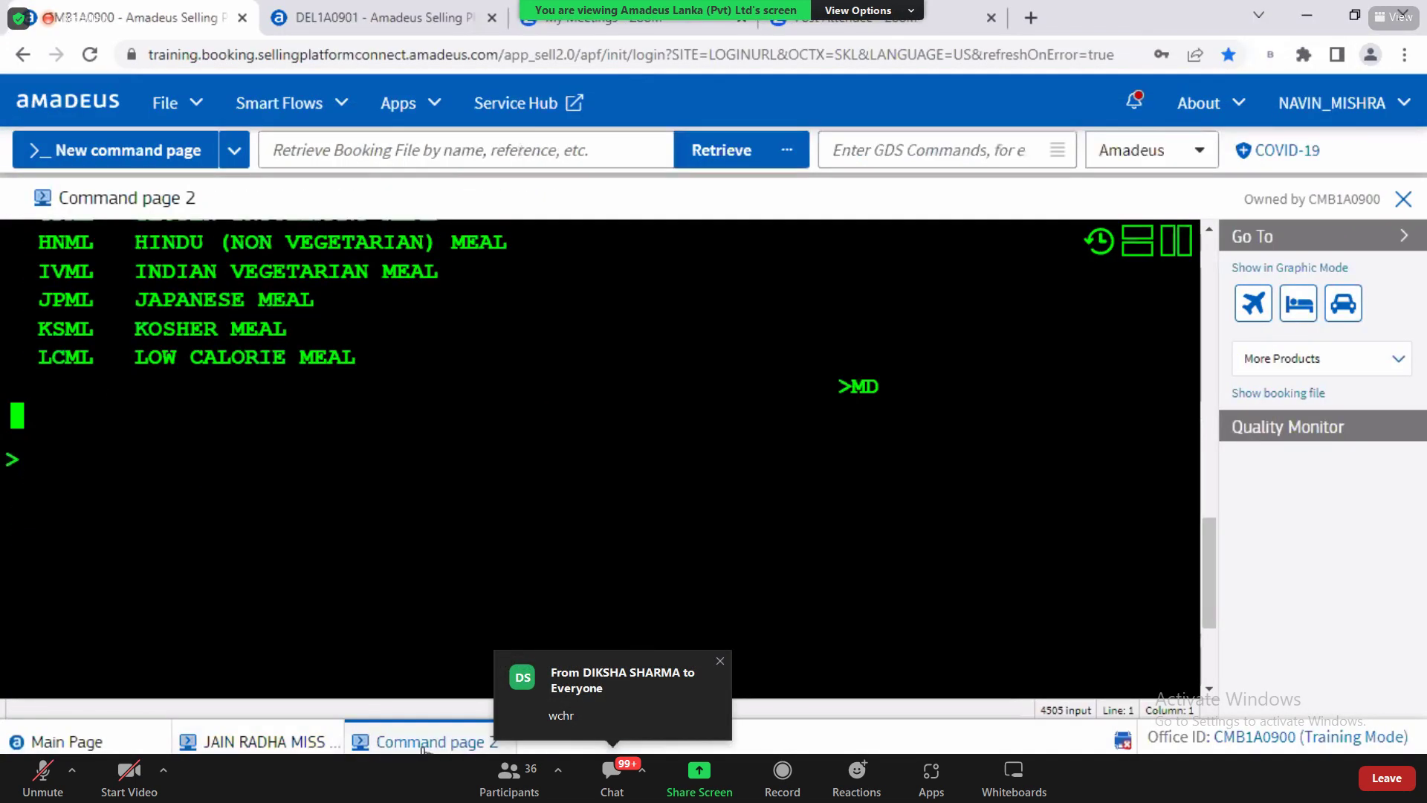
text(HE SR\)
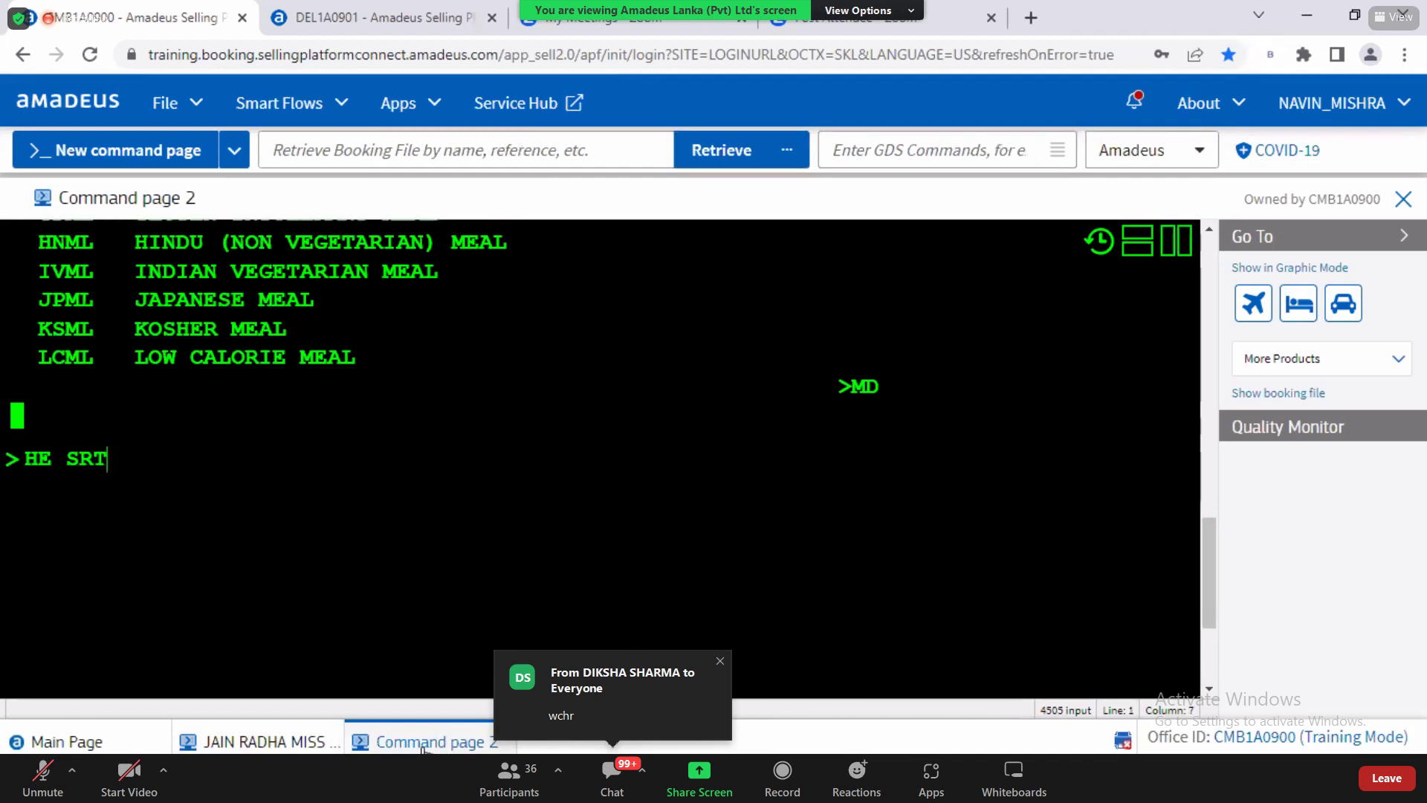
key(BackSpace)
key(Return)
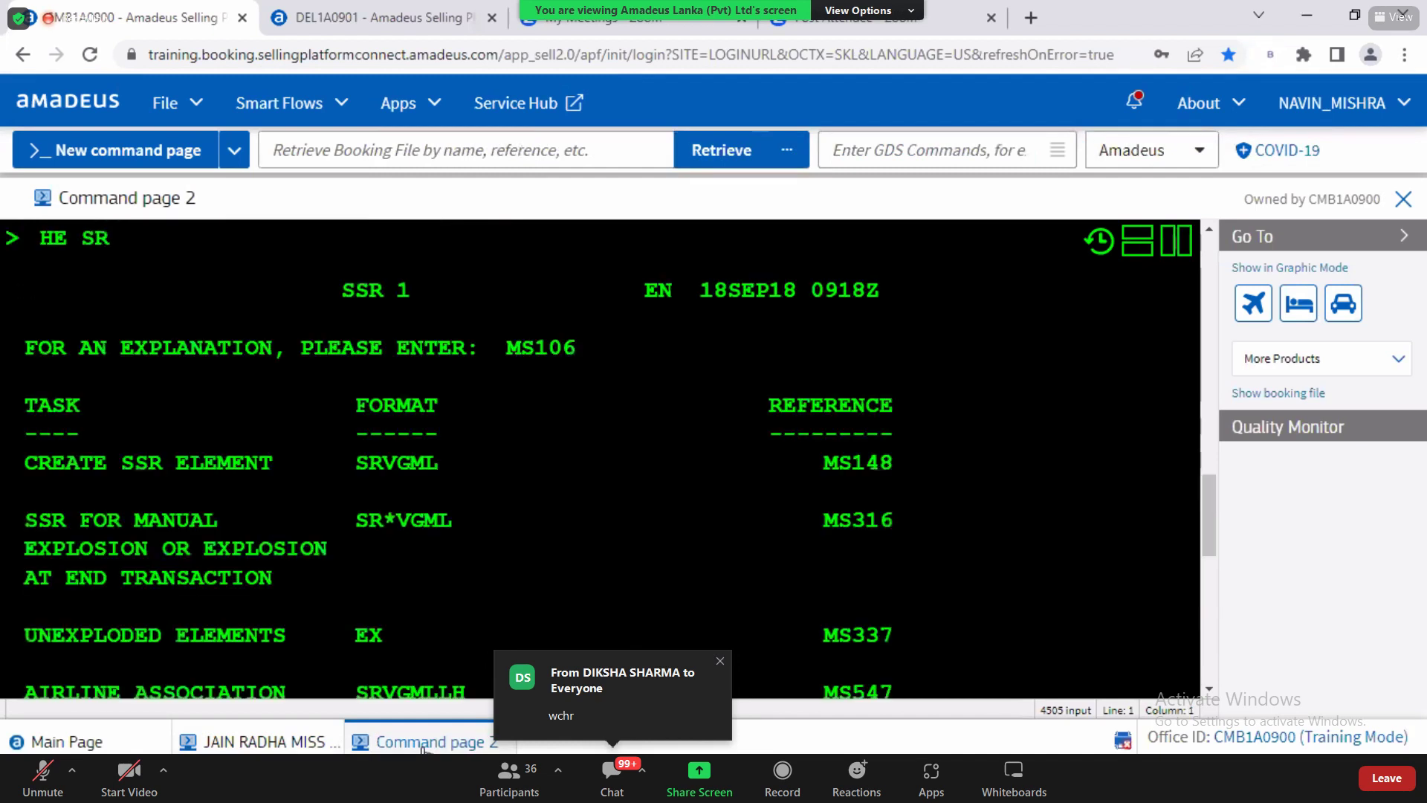
Step: Display the GPSR4 list of SSR codes and scroll through its explanations
text(GPSR3)
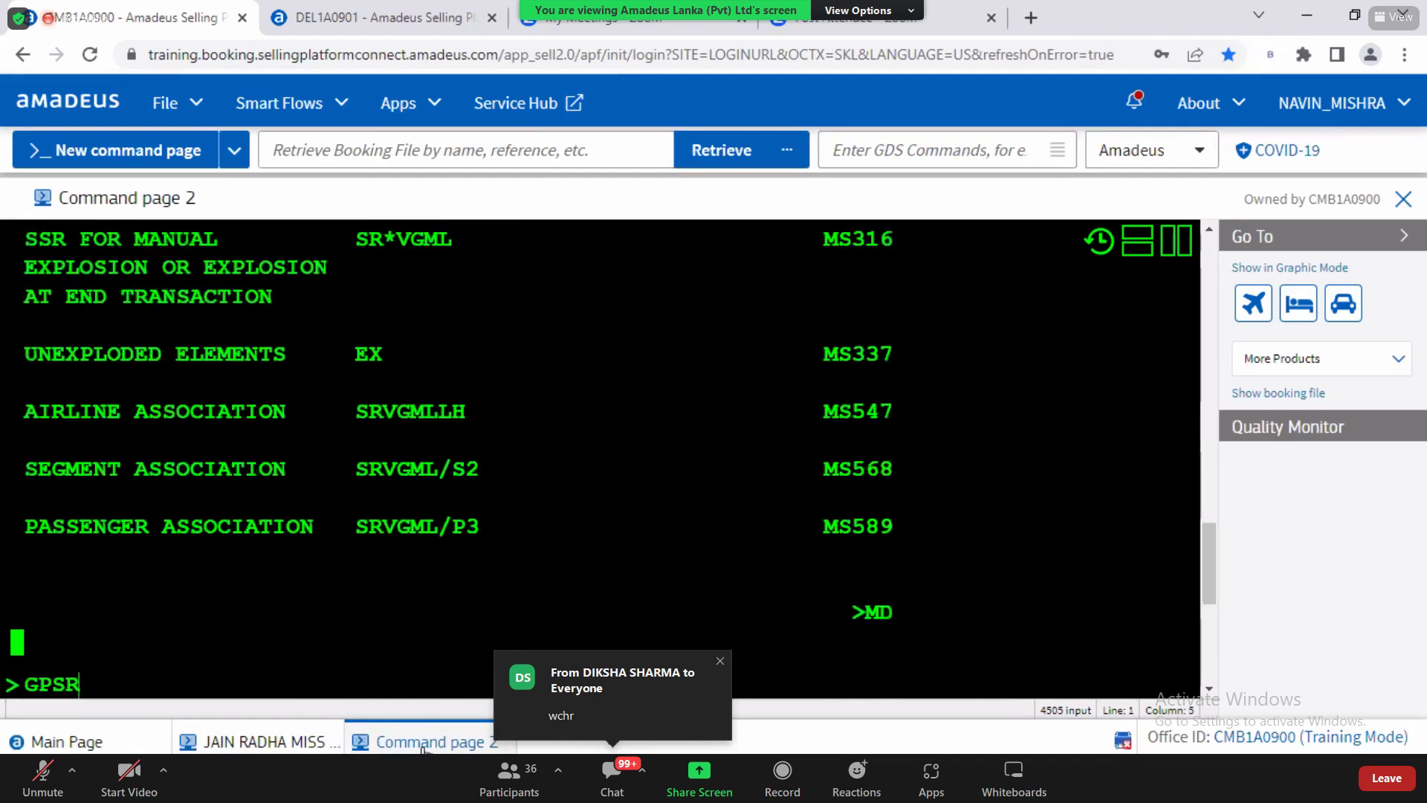
key(BackSpace)
text(4)
key(Return)
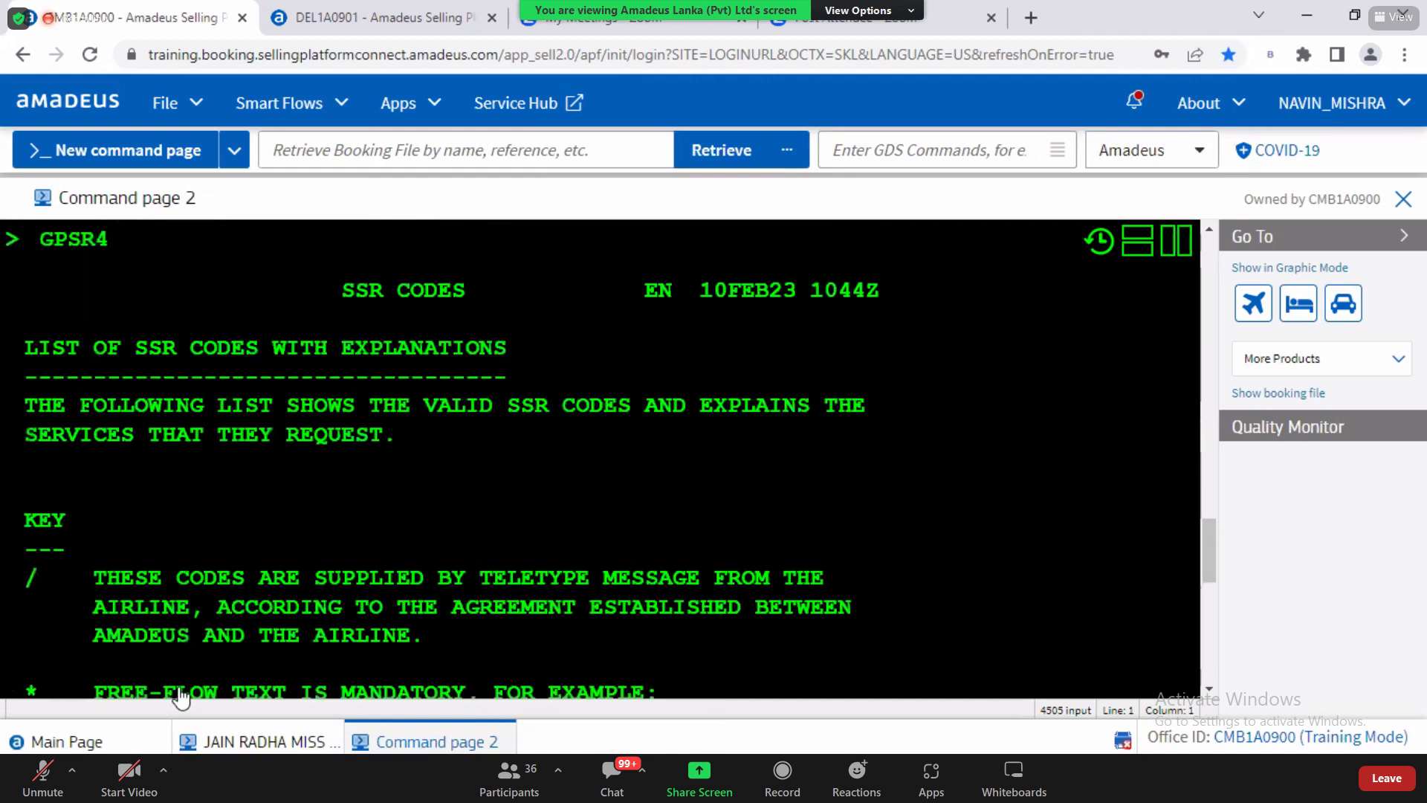
click(1208, 690)
click(1208, 691)
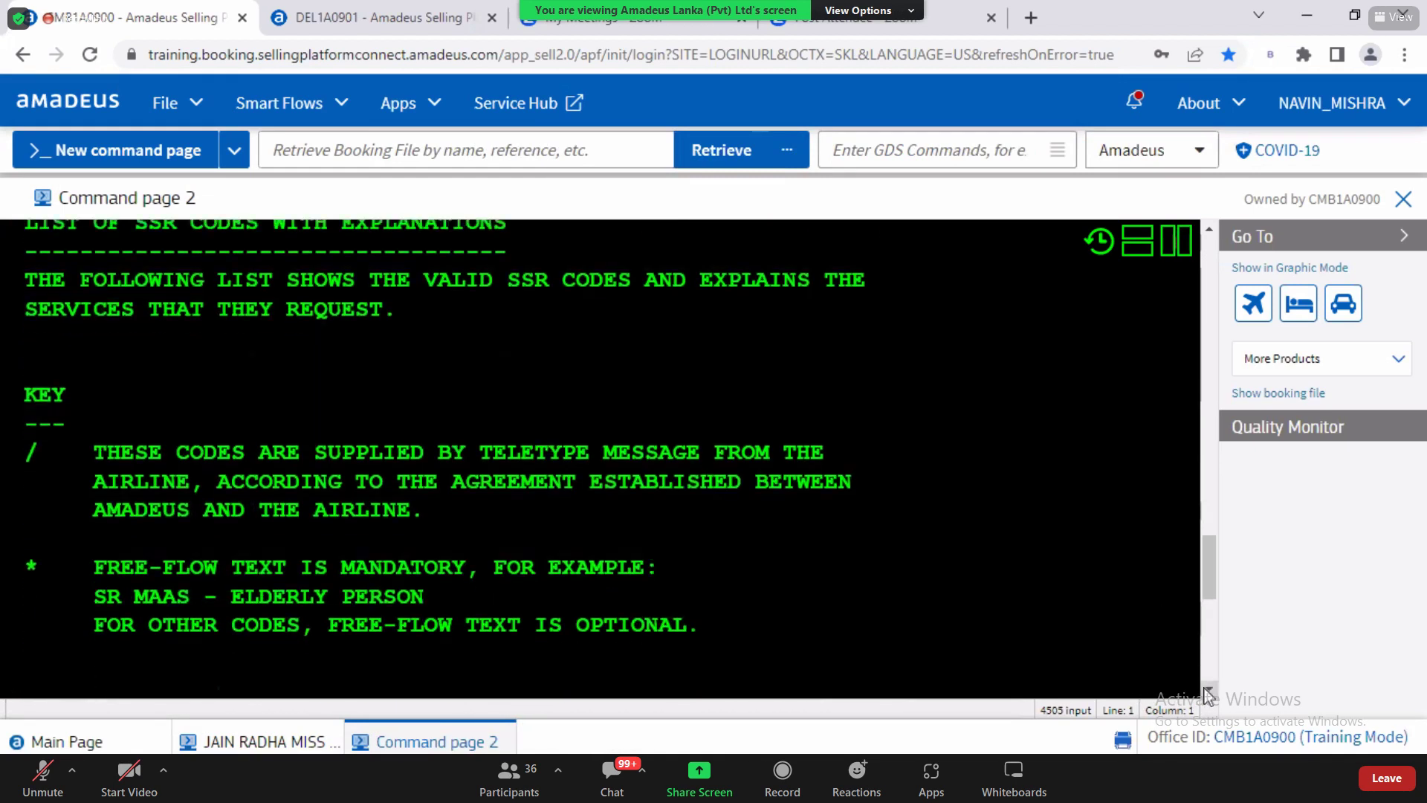
click(1210, 227)
drag(136, 266, 513, 269)
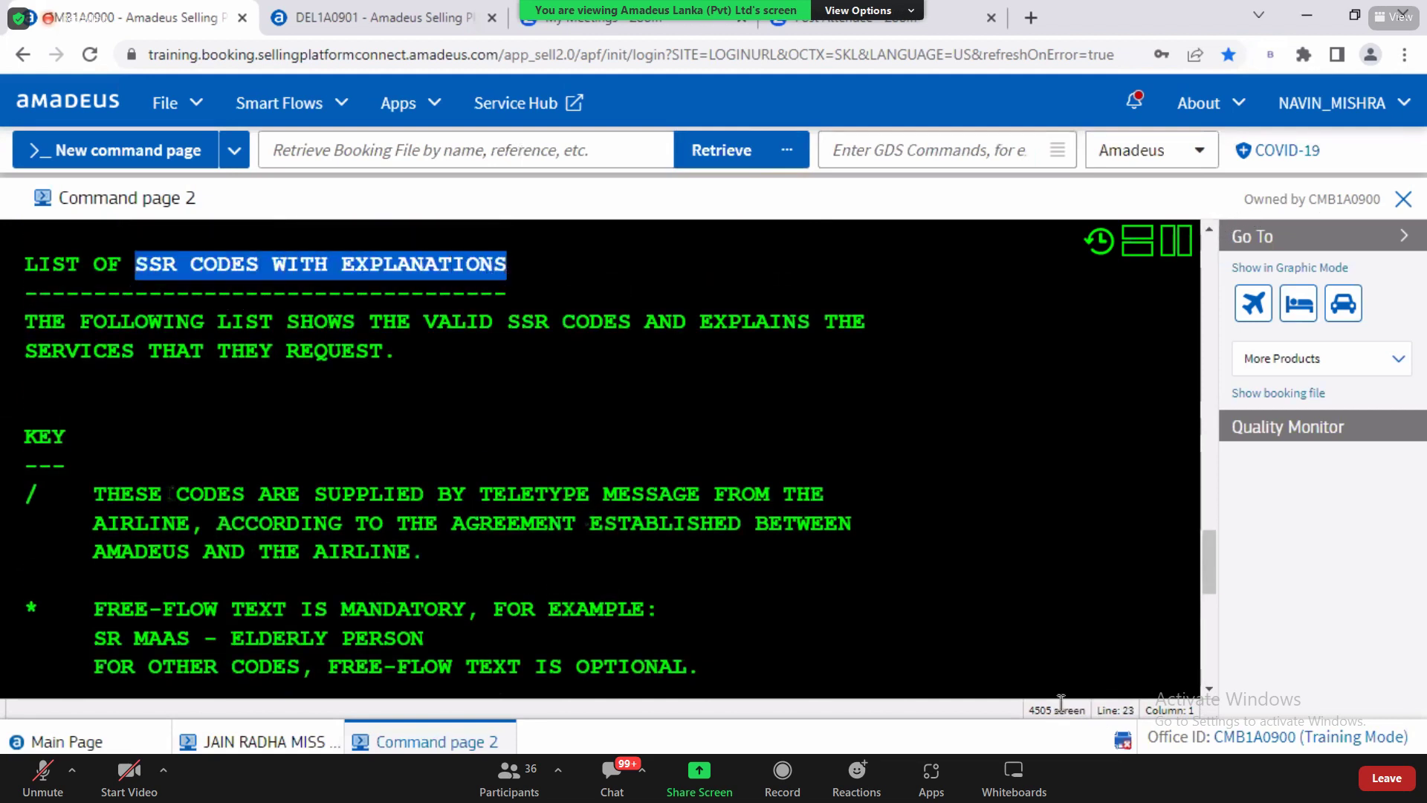
scroll(1209, 684, down, 5)
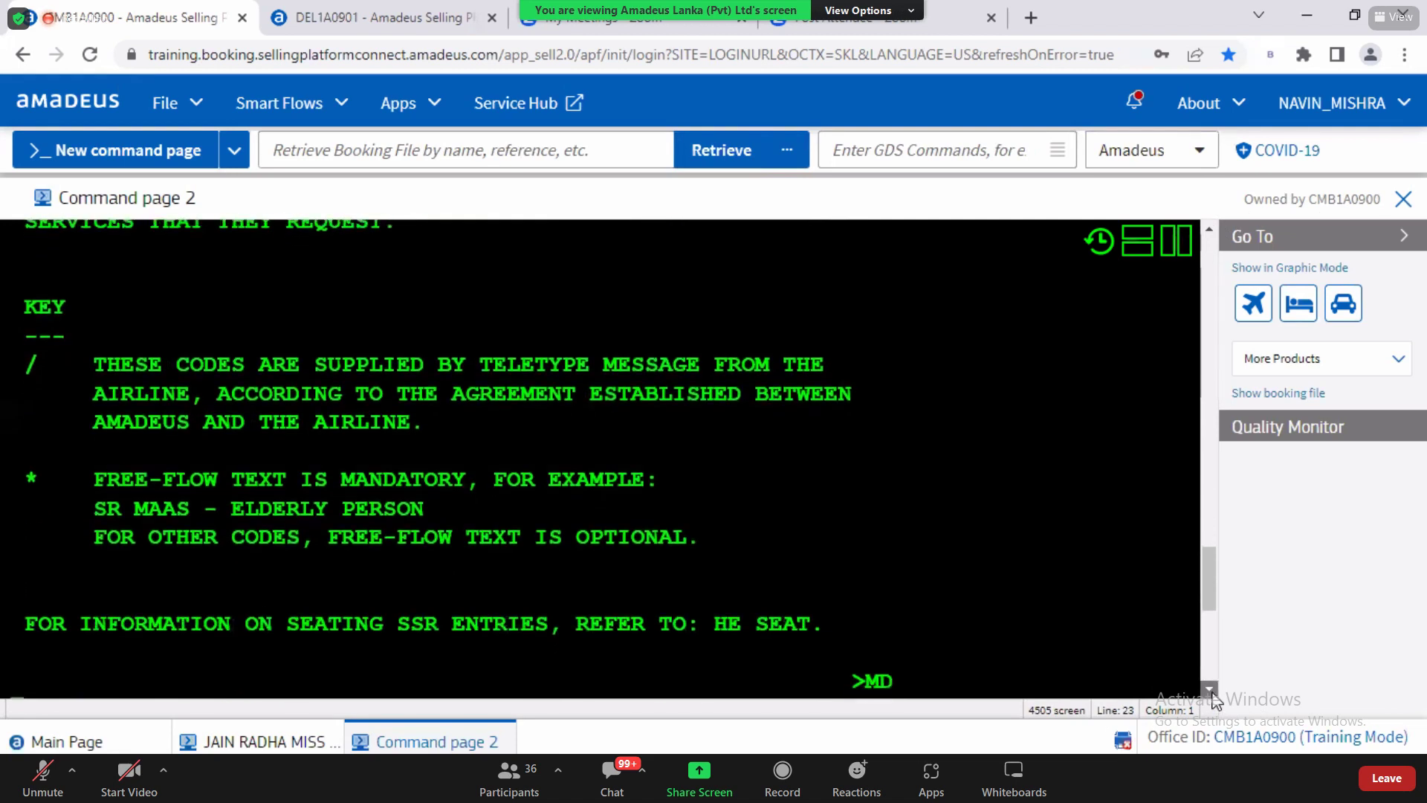
click(127, 637)
Step: Page down the SSR list with MD and look over codes such as ADTK and BBML
text(MD)
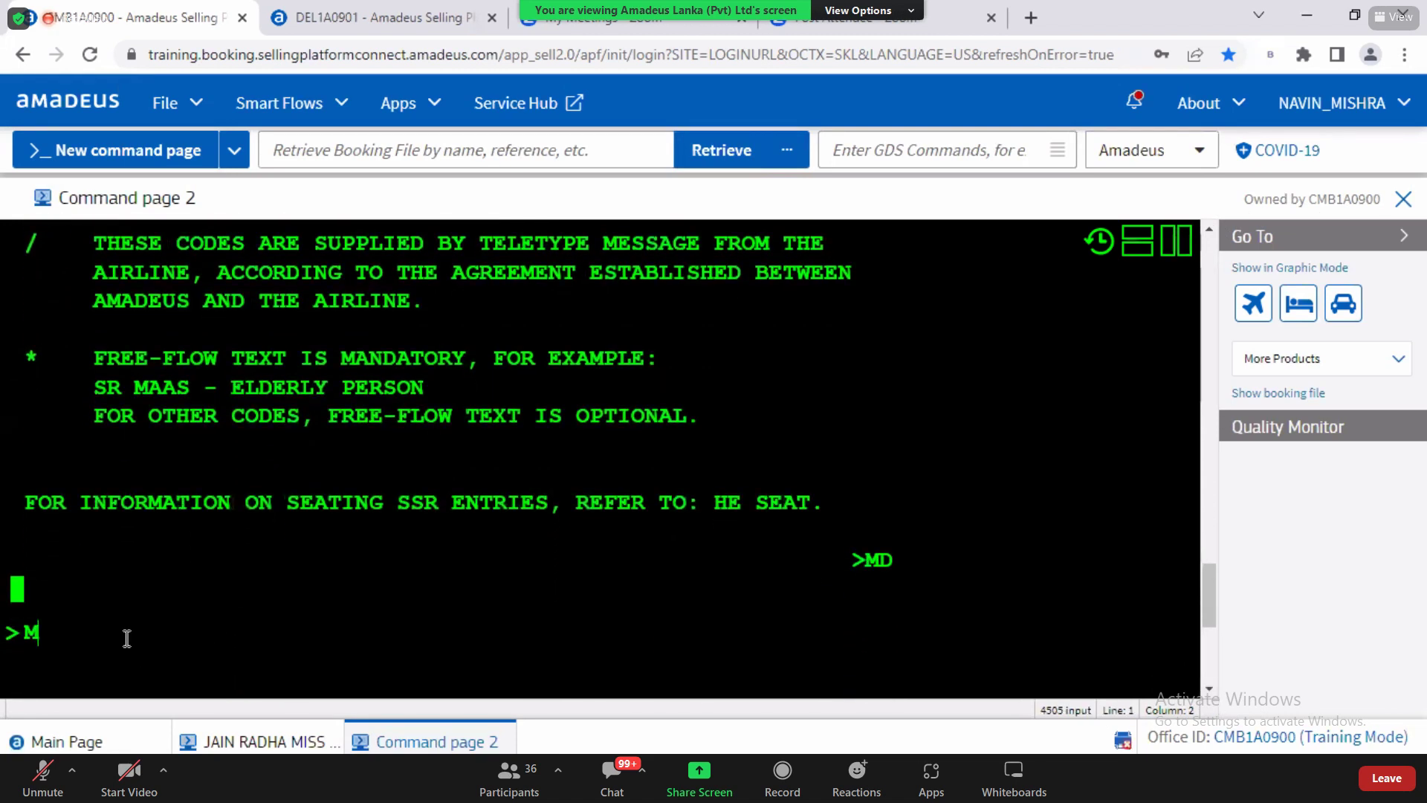
key(Return)
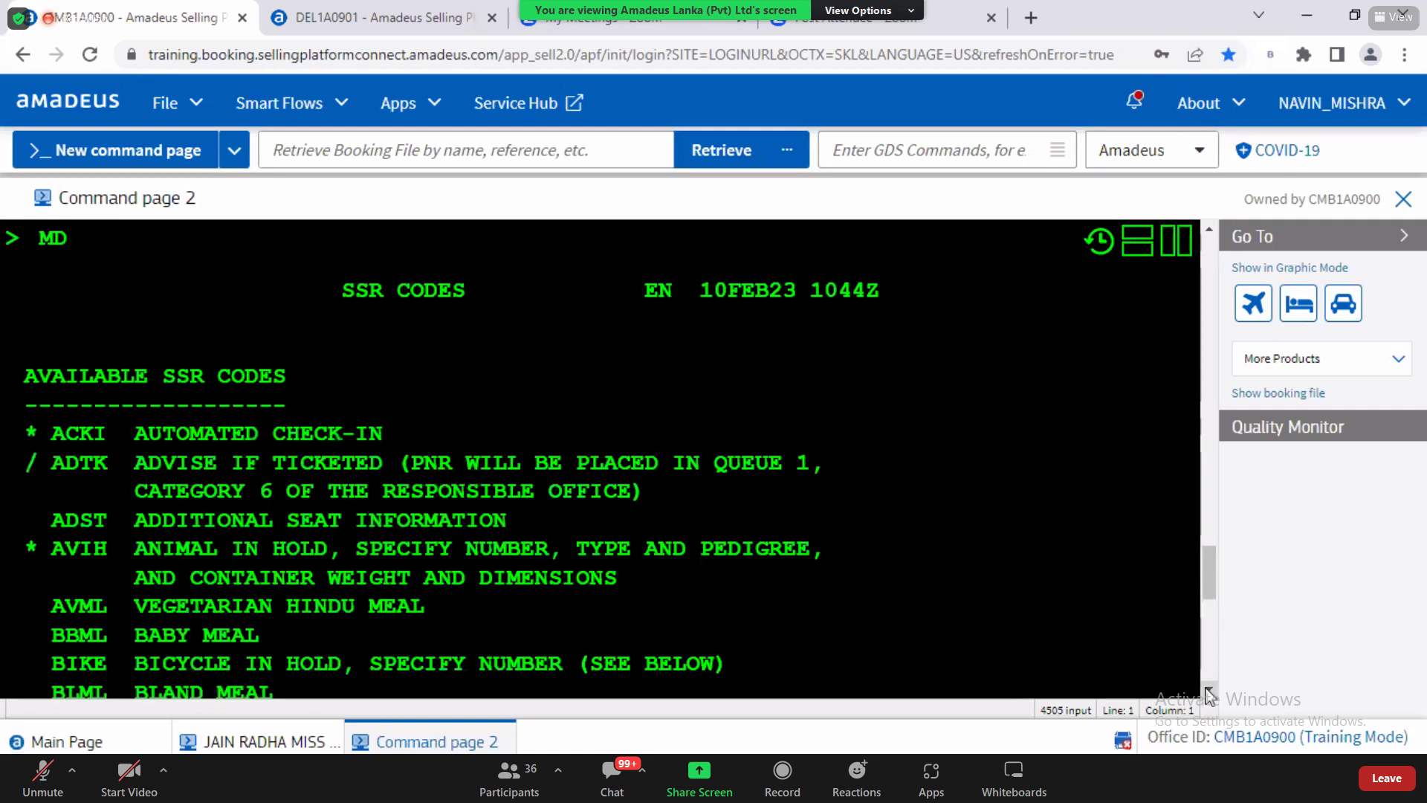
click(1210, 689)
scroll(1209, 695, down, 3)
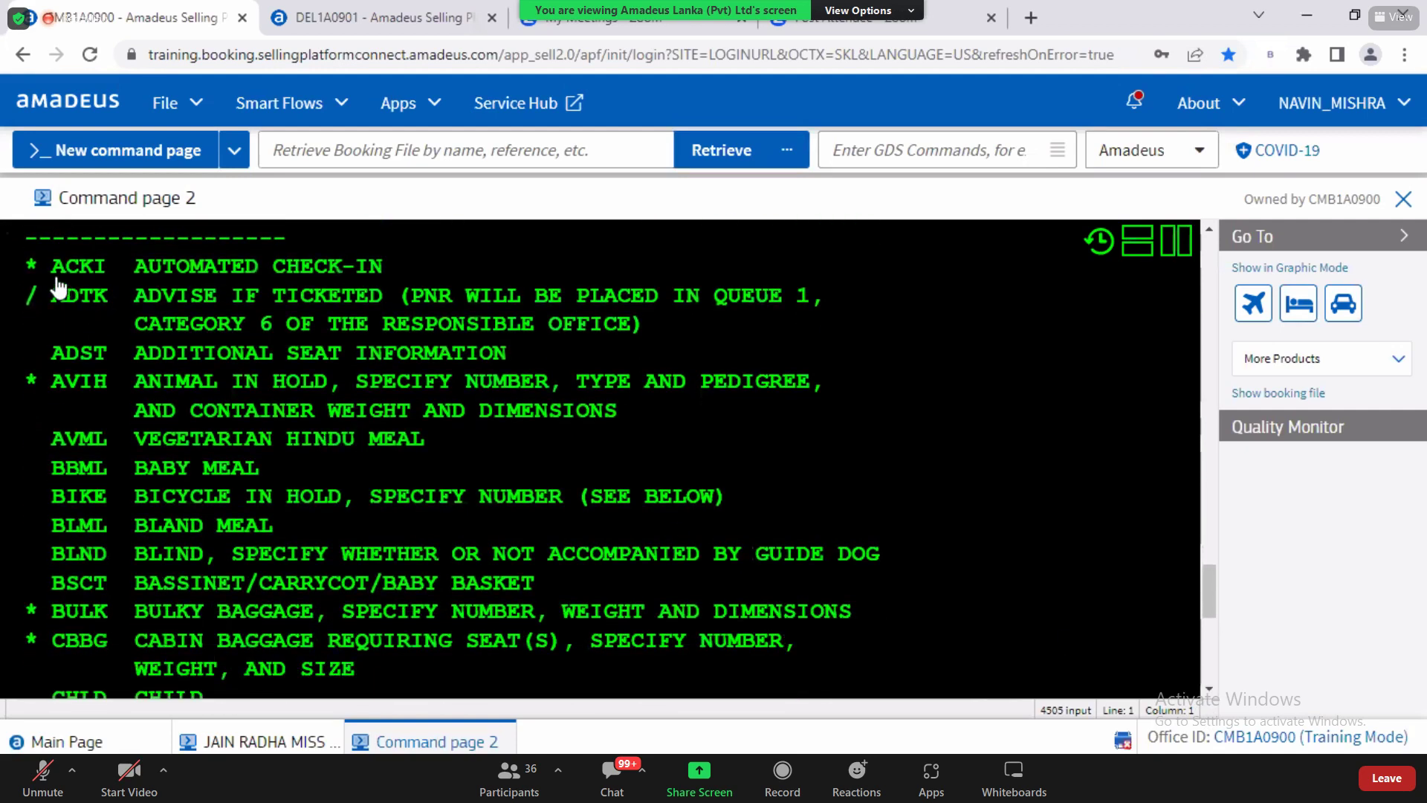
drag(49, 267, 534, 675)
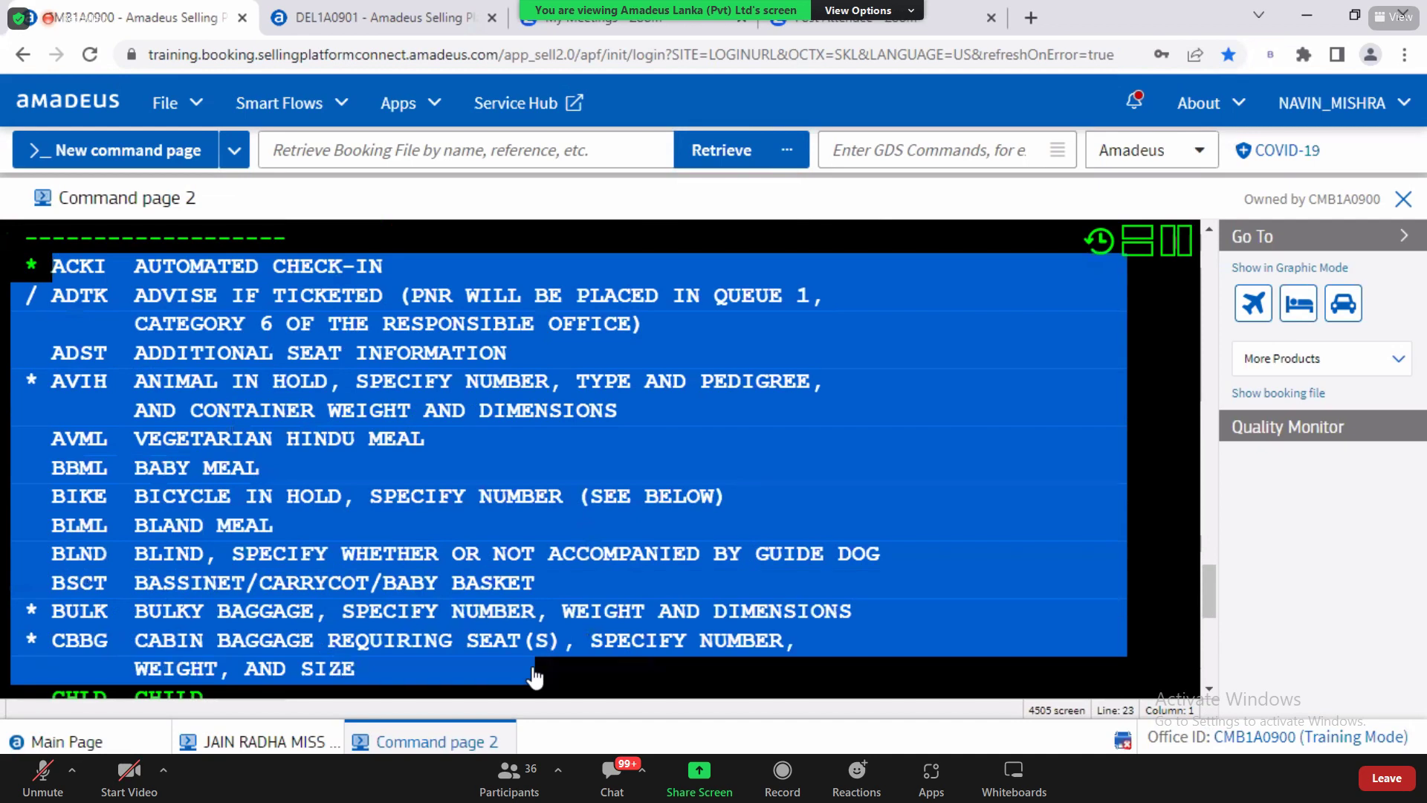
click(65, 301)
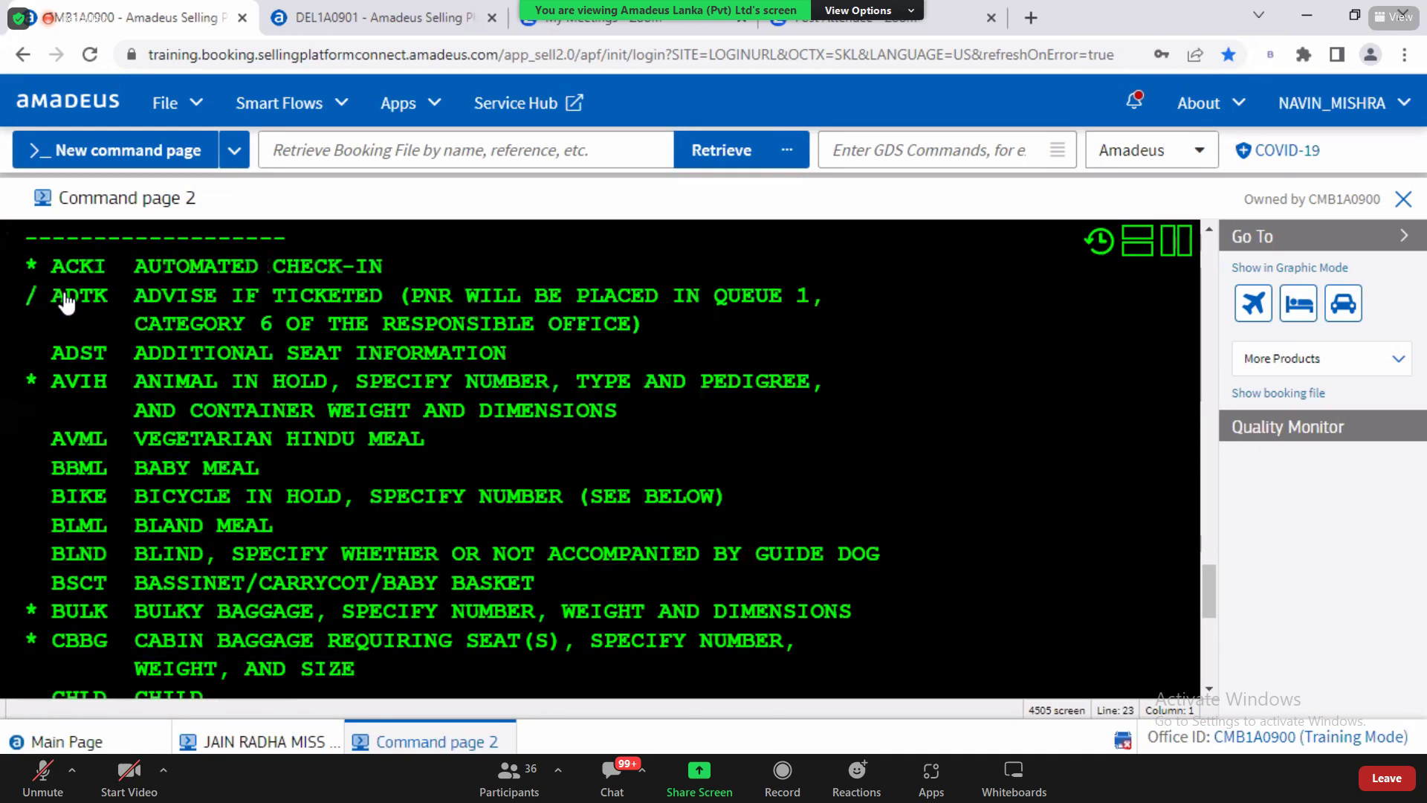
double_click(65, 301)
drag(53, 477, 114, 484)
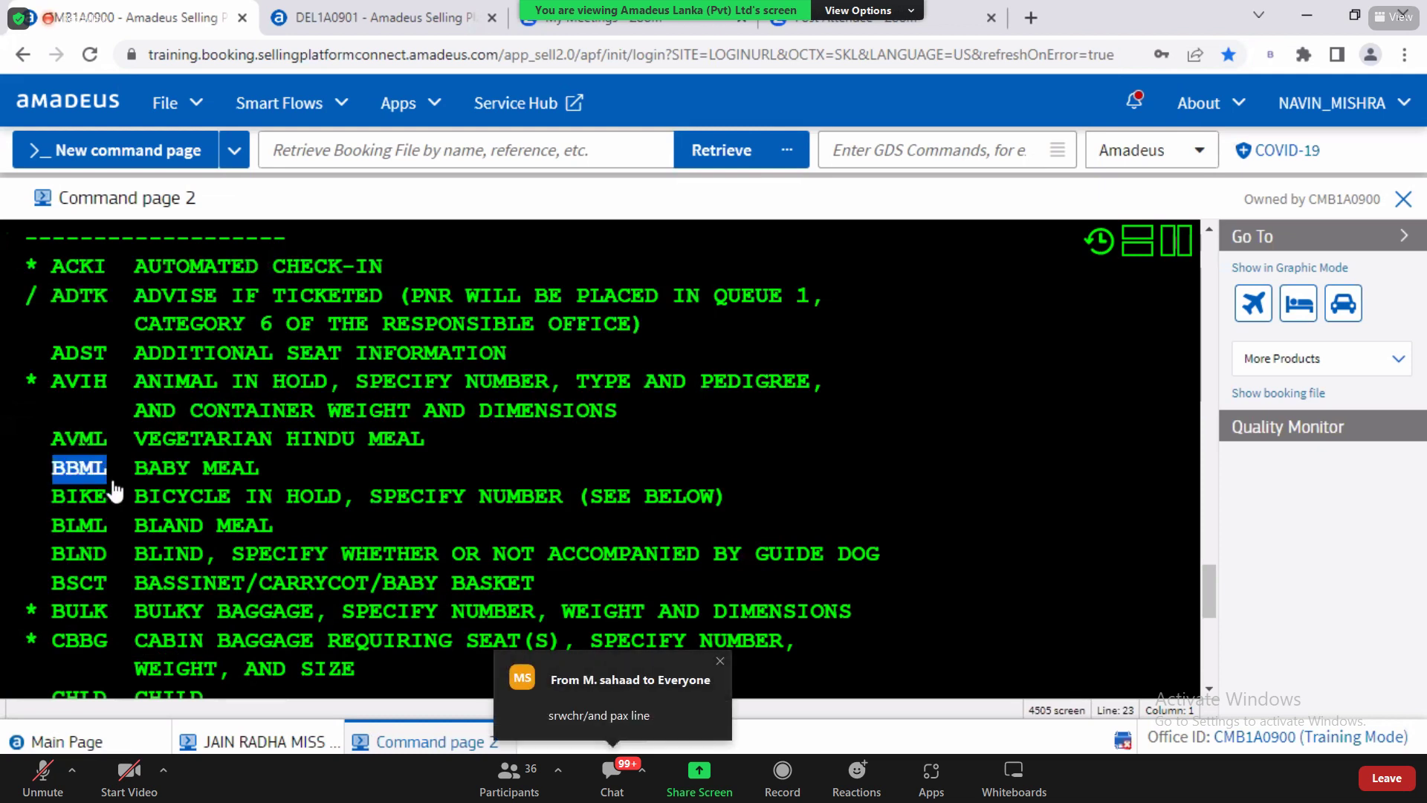
click(1209, 690)
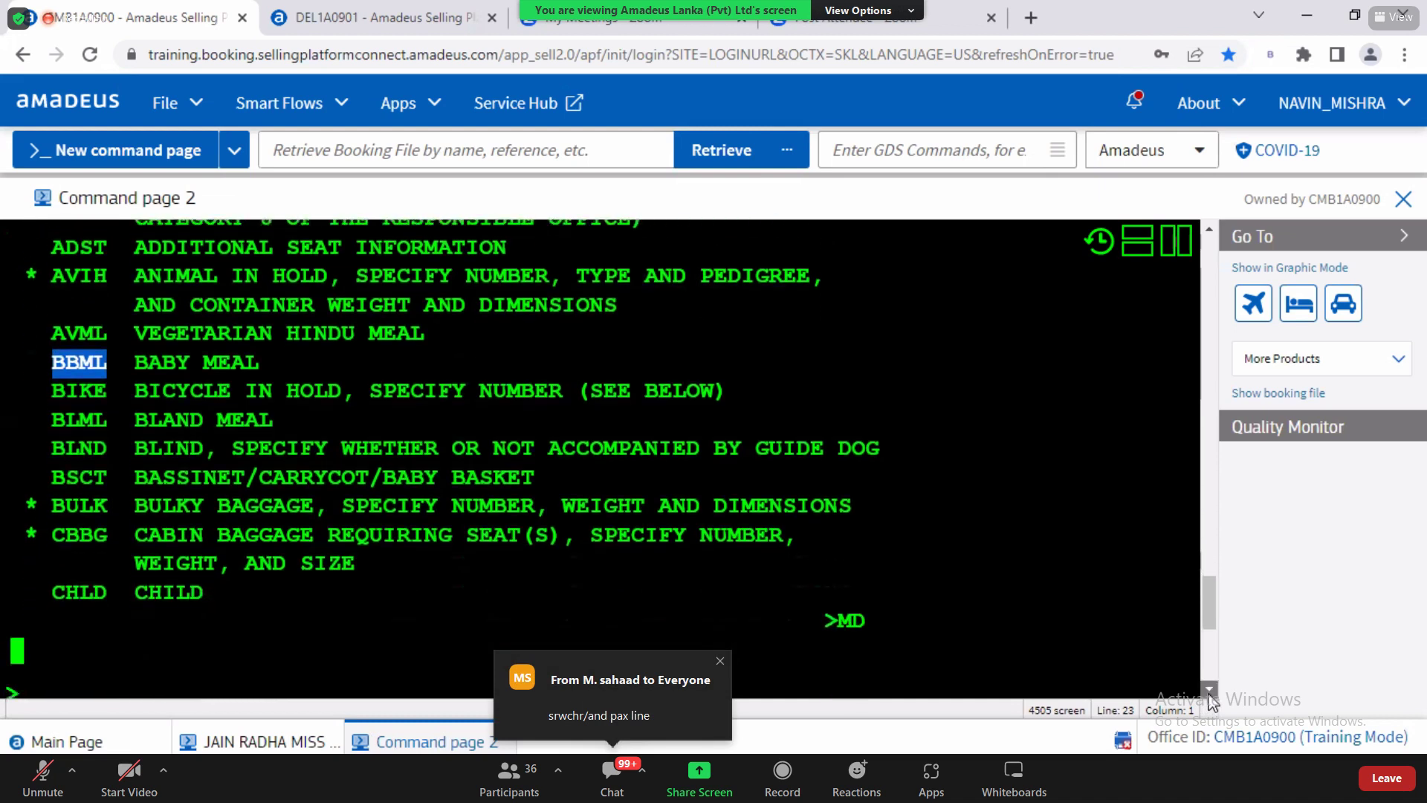
click(296, 613)
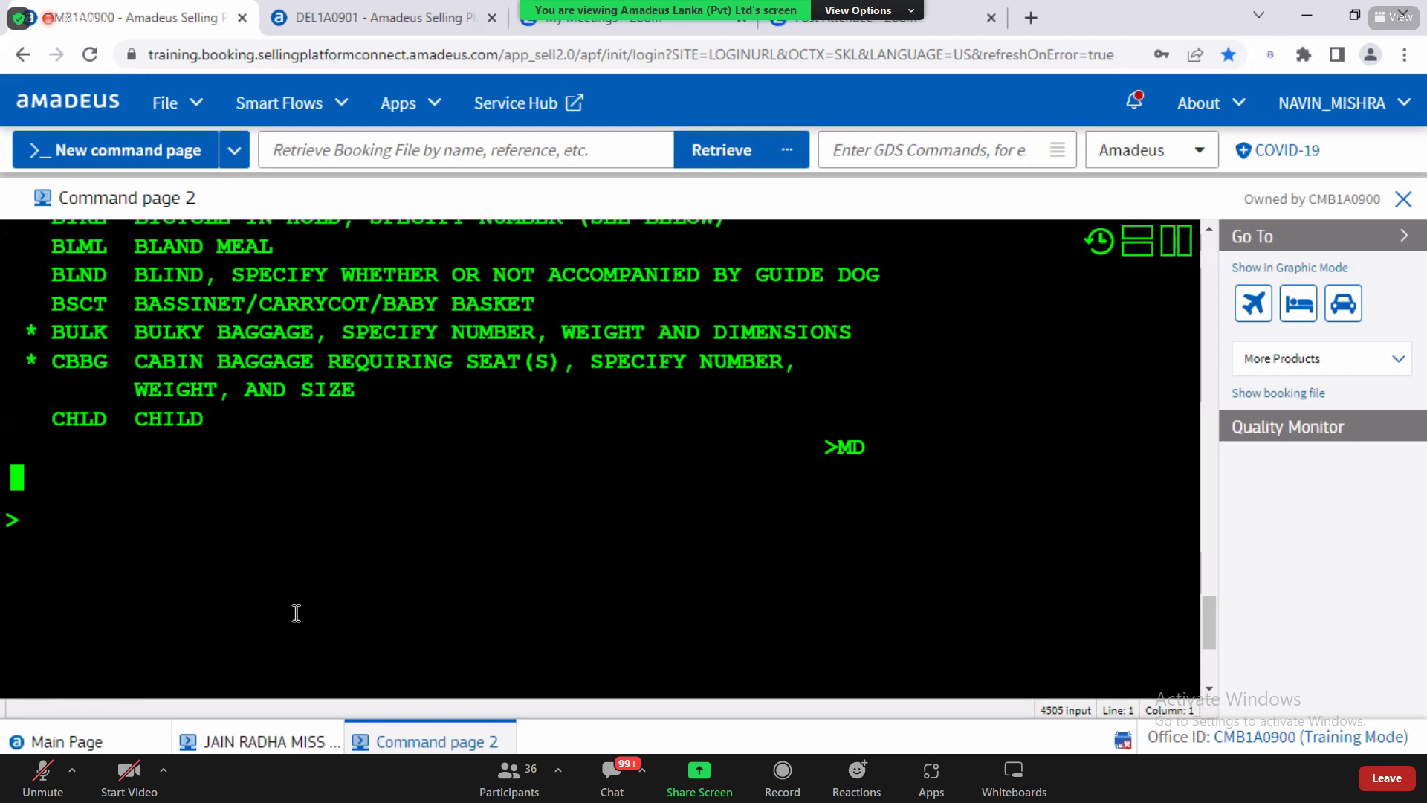
Step: Jump to the end of the SSR list with MB to show the wheelchair codes from WCHR
text(MB)
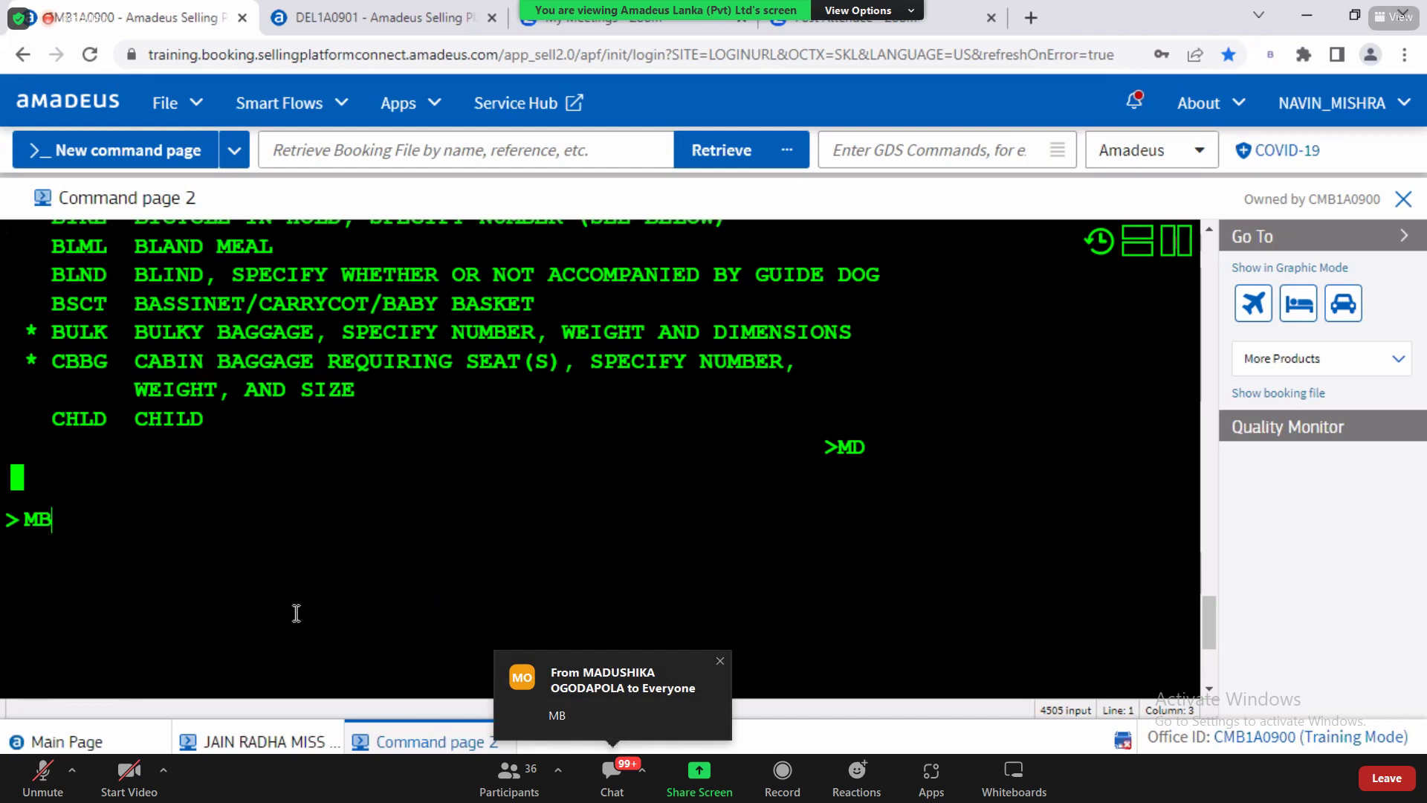
key(Return)
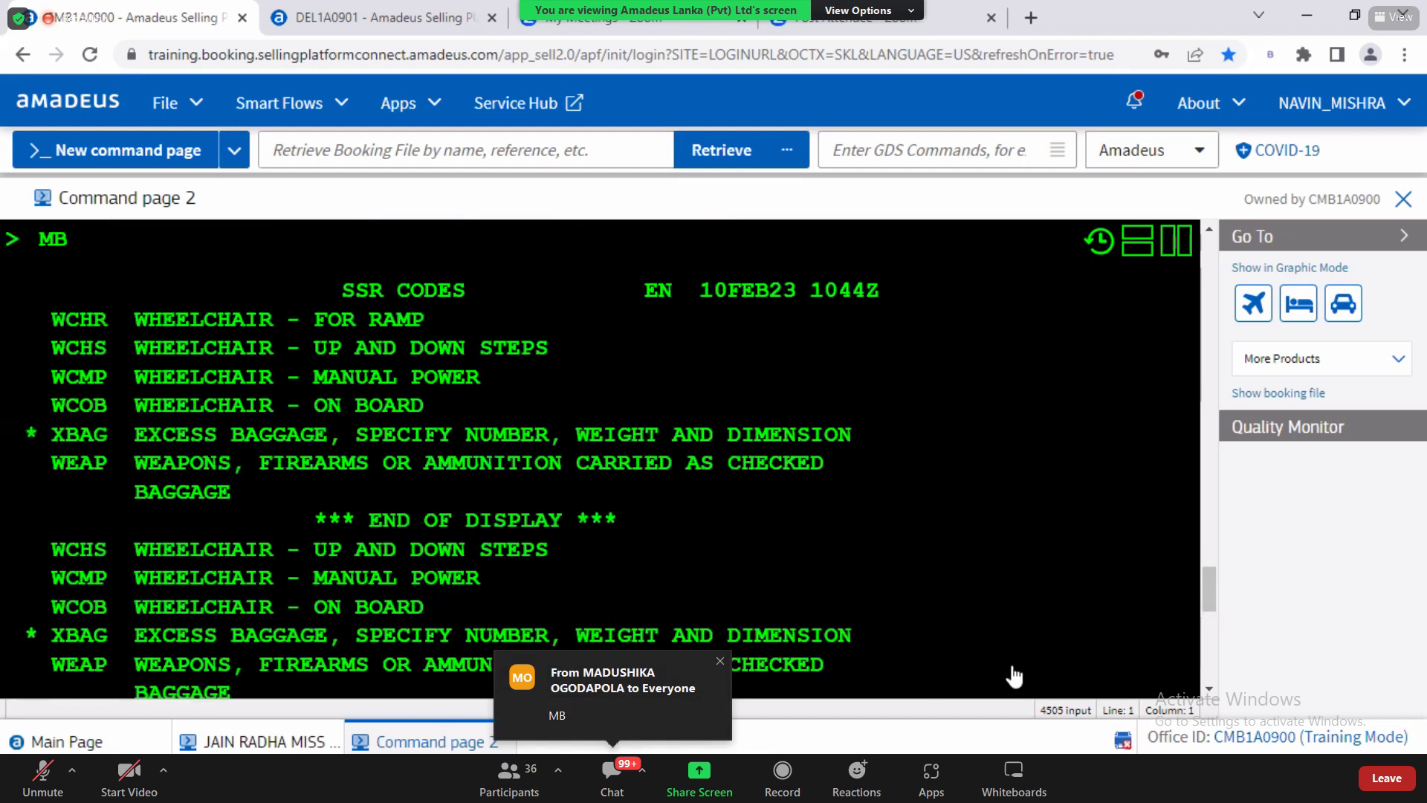
click(1210, 689)
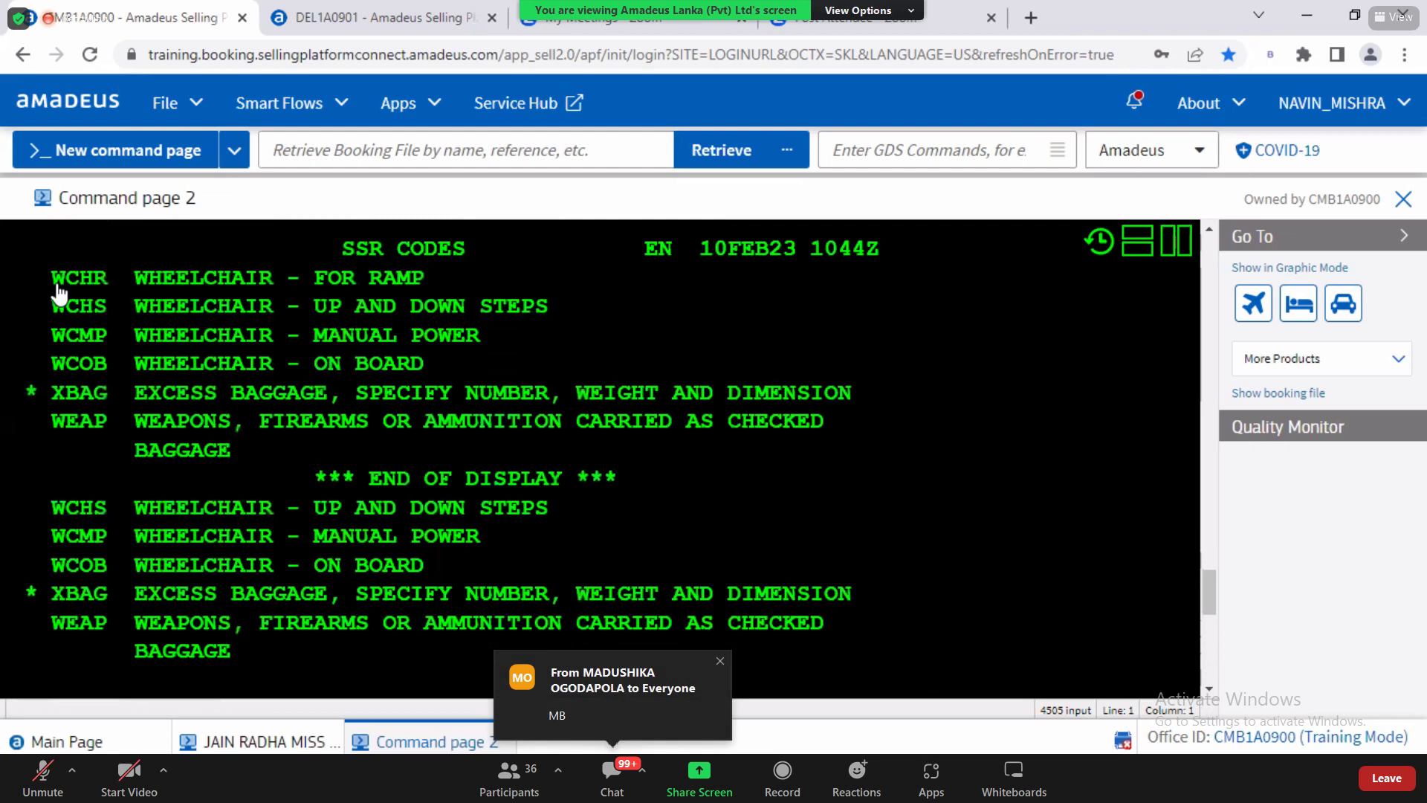
drag(54, 280, 732, 660)
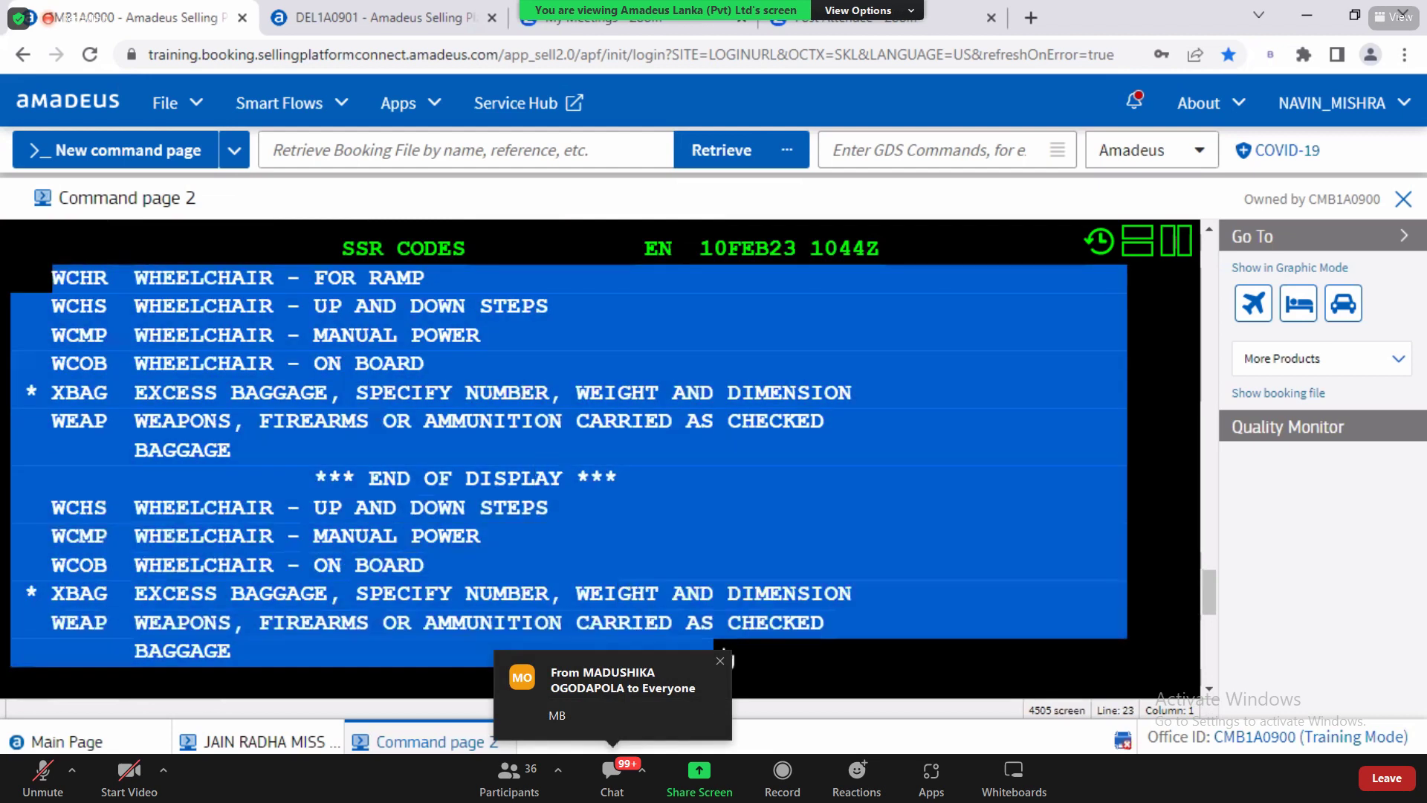
click(1209, 691)
click(1210, 690)
drag(369, 584, 562, 600)
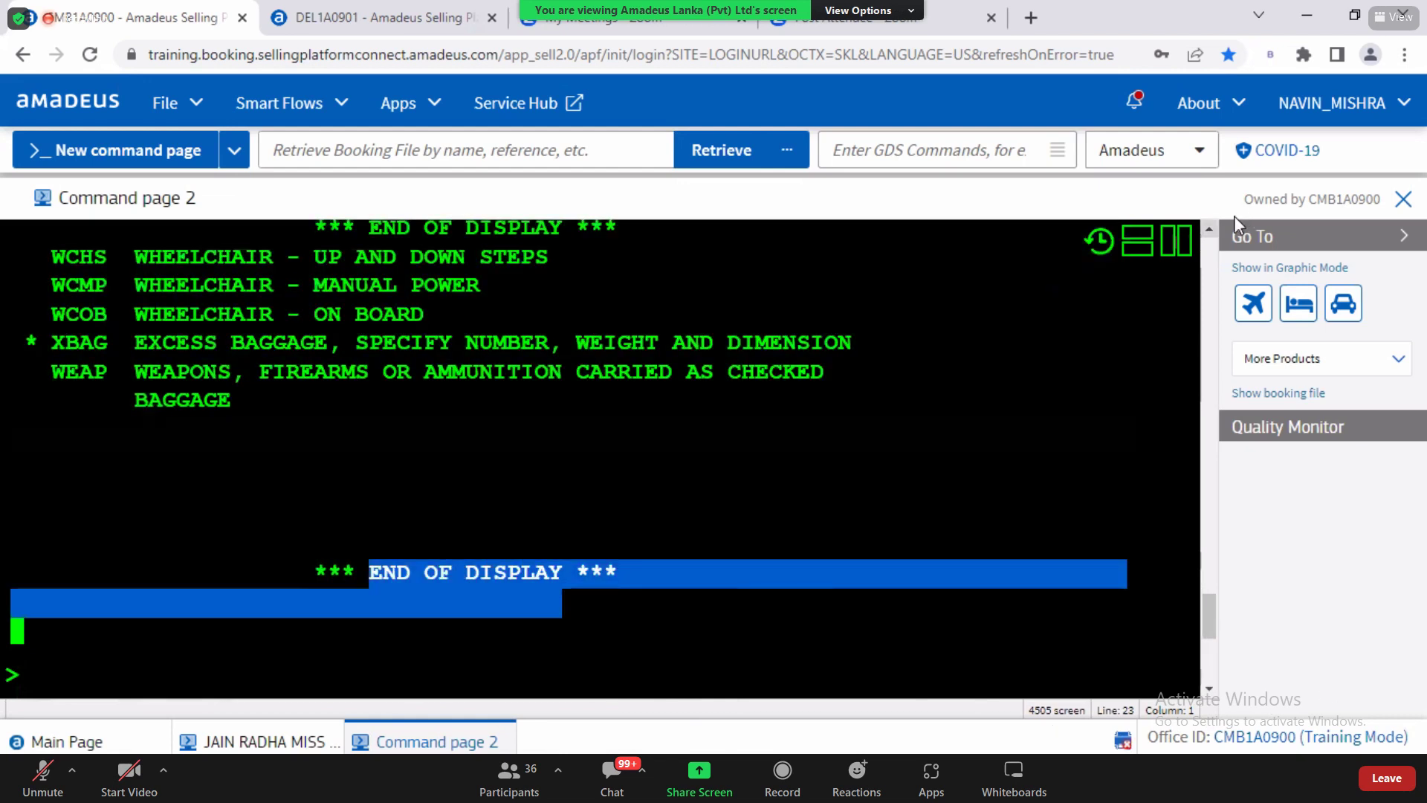
scroll(516, 324, up, 5)
Step: Highlight the WCHR, WCHS, WCMP and WCOB descriptions, then bring up the open-windows list
double_click(99, 455)
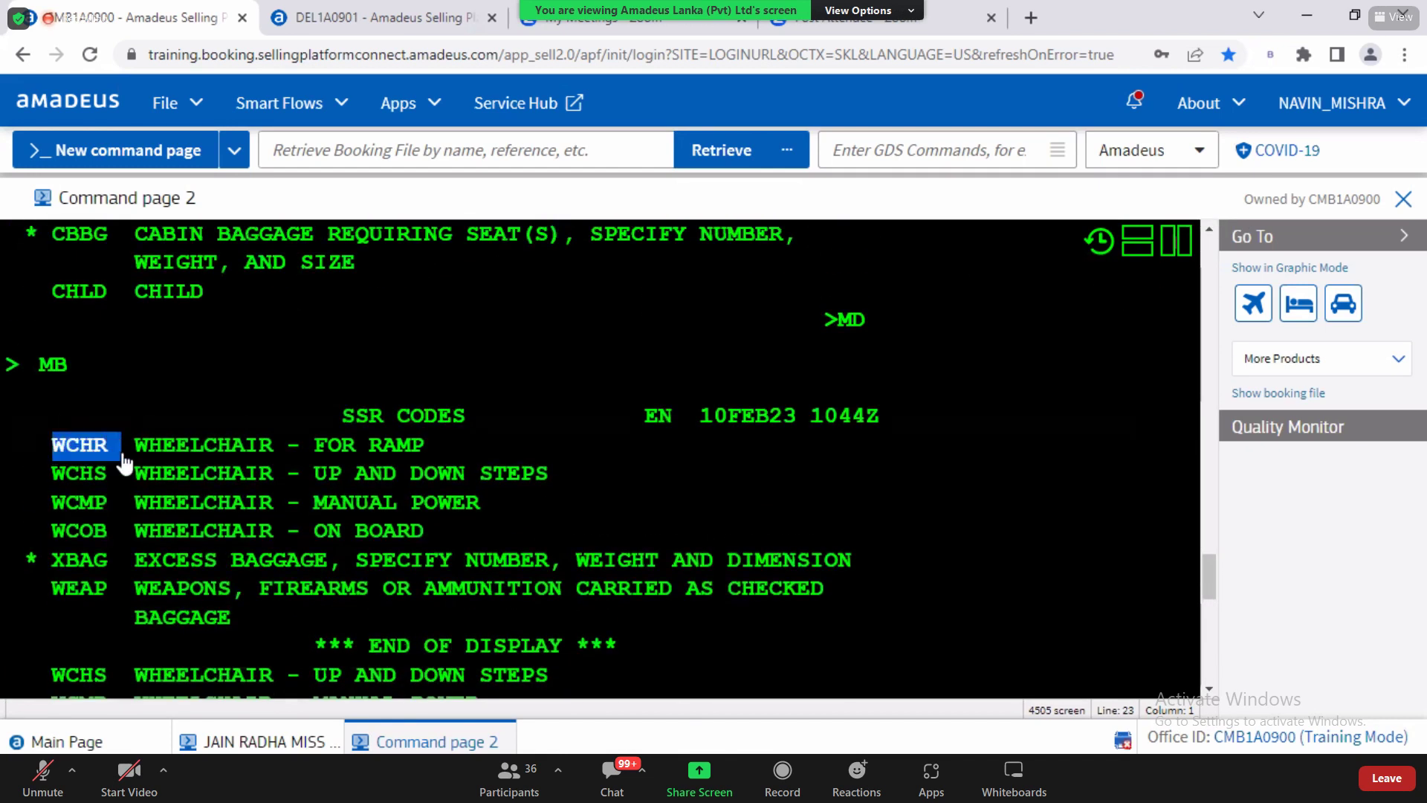
drag(299, 455, 424, 457)
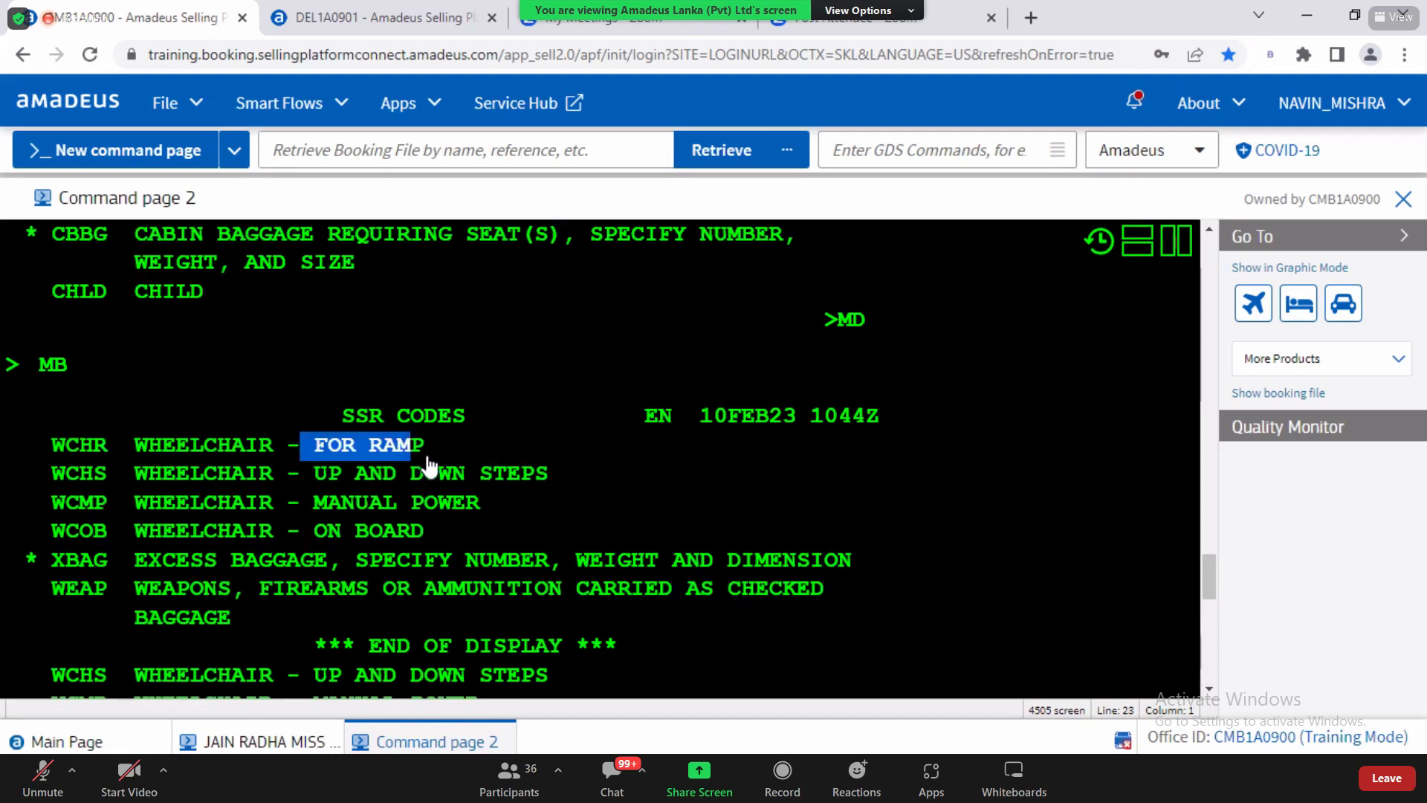
drag(177, 473, 549, 486)
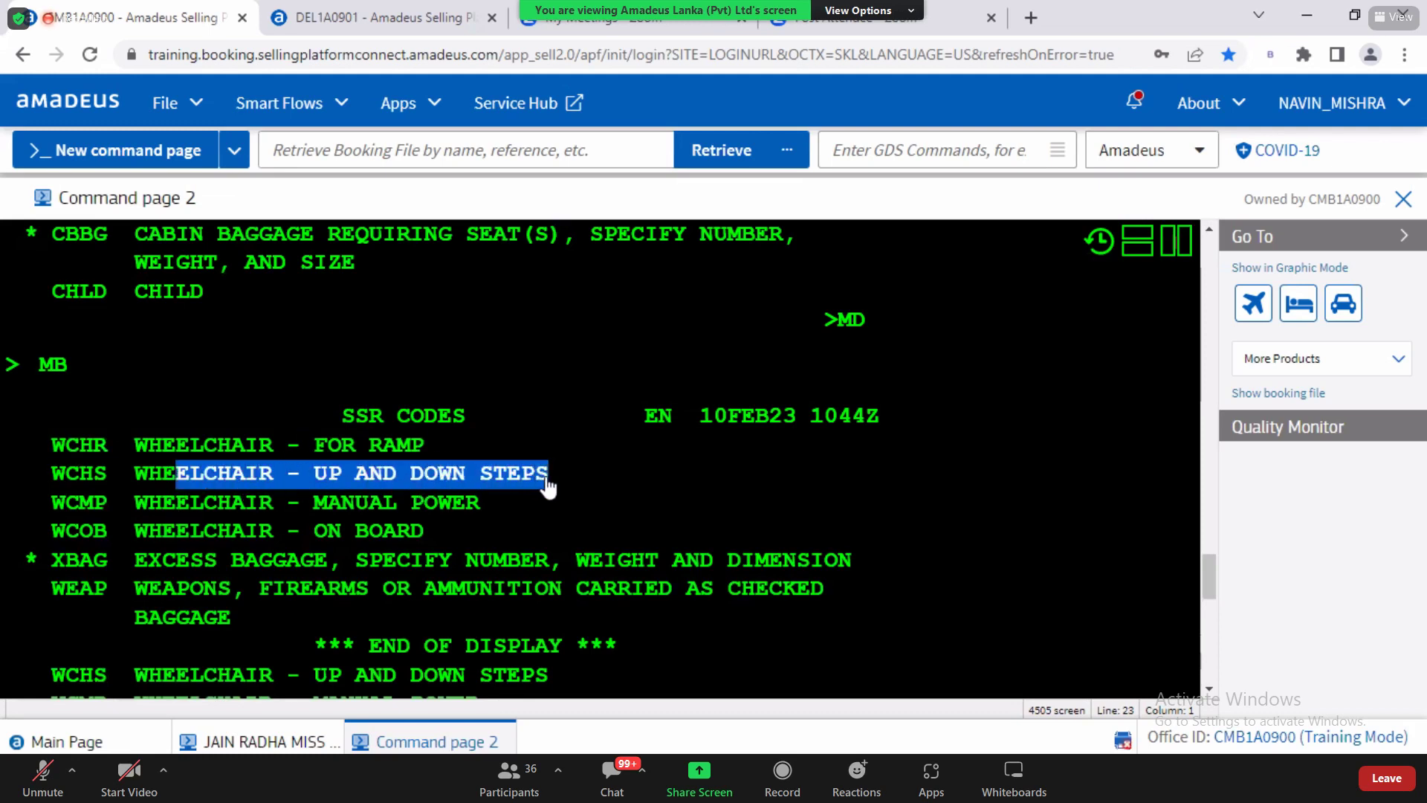
drag(162, 506, 444, 513)
drag(148, 533, 451, 543)
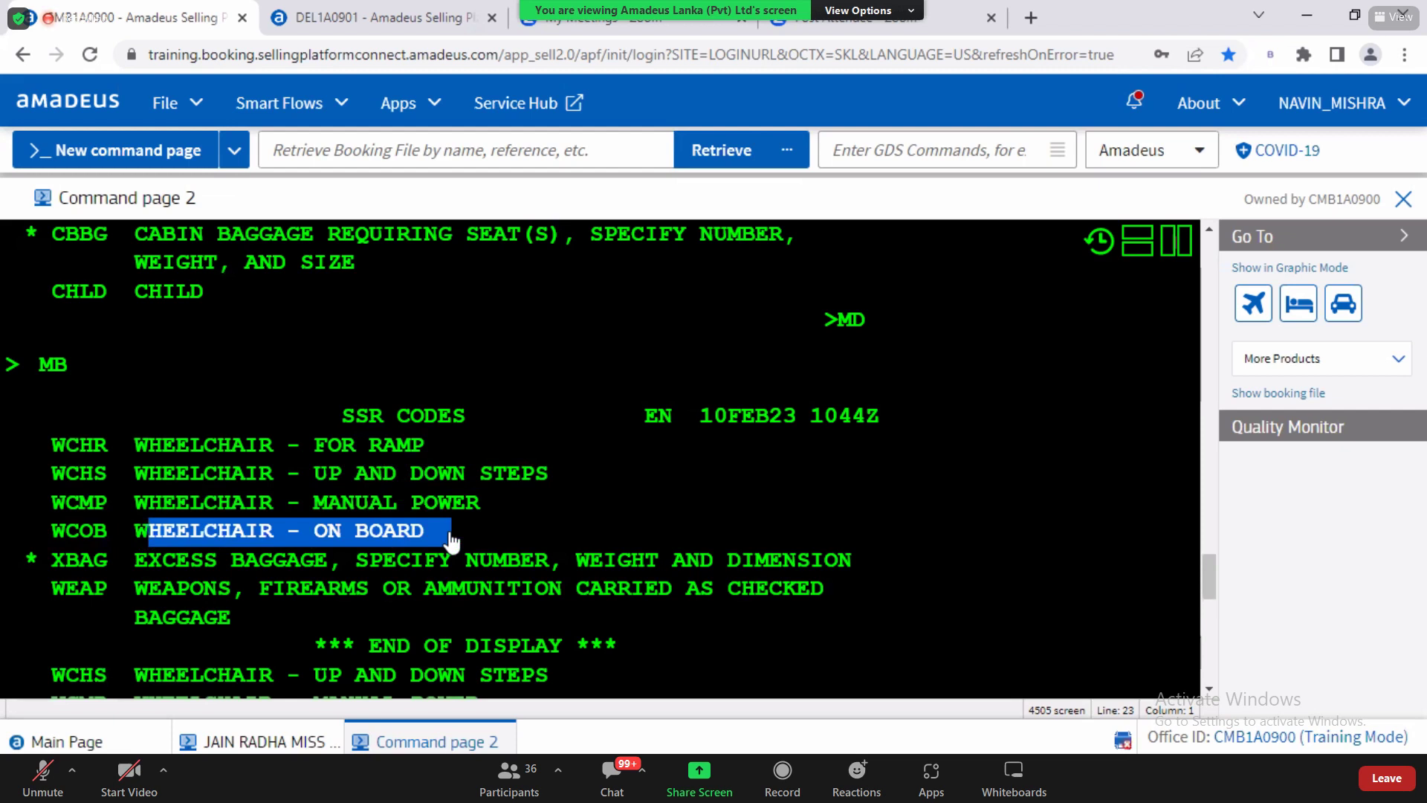
click(84, 537)
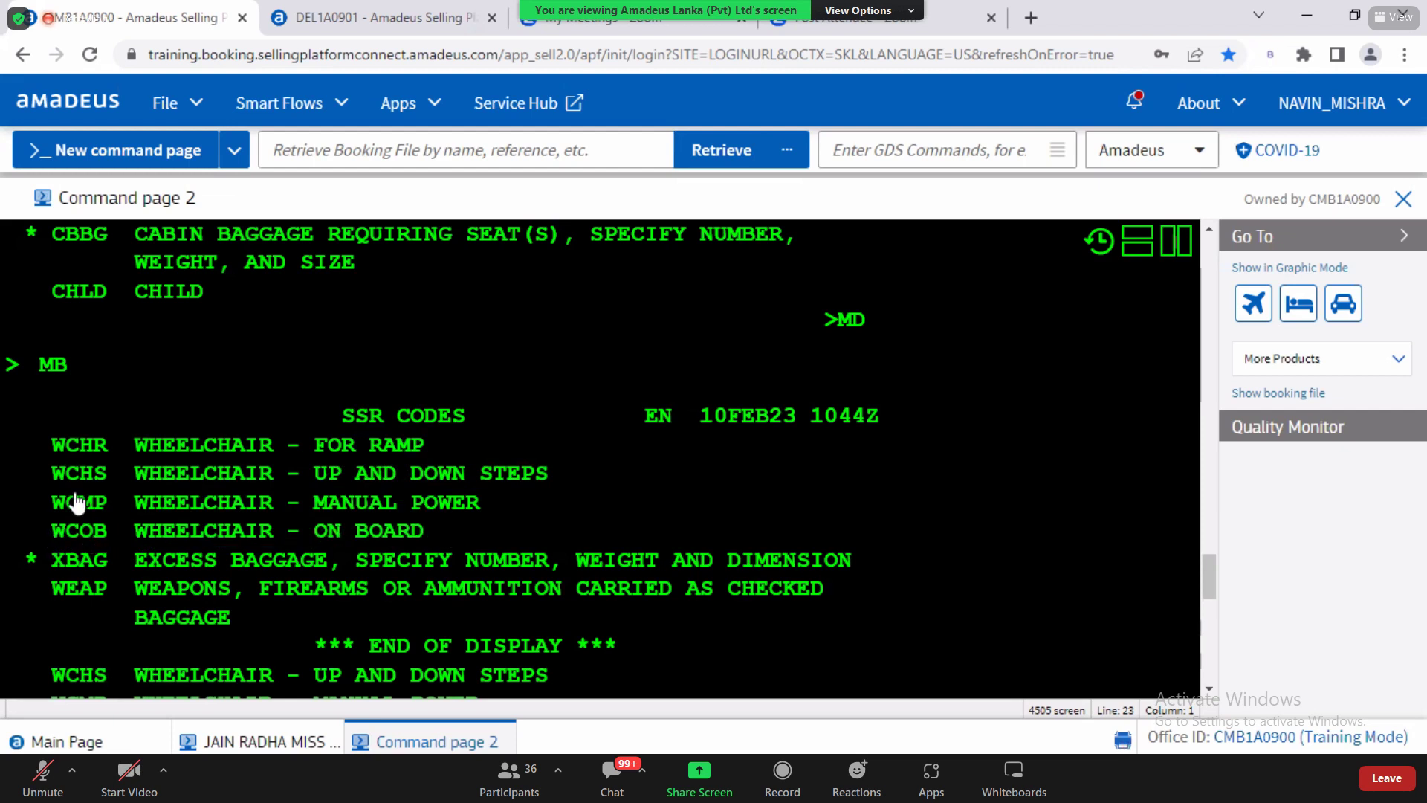
double_click(78, 530)
double_click(95, 448)
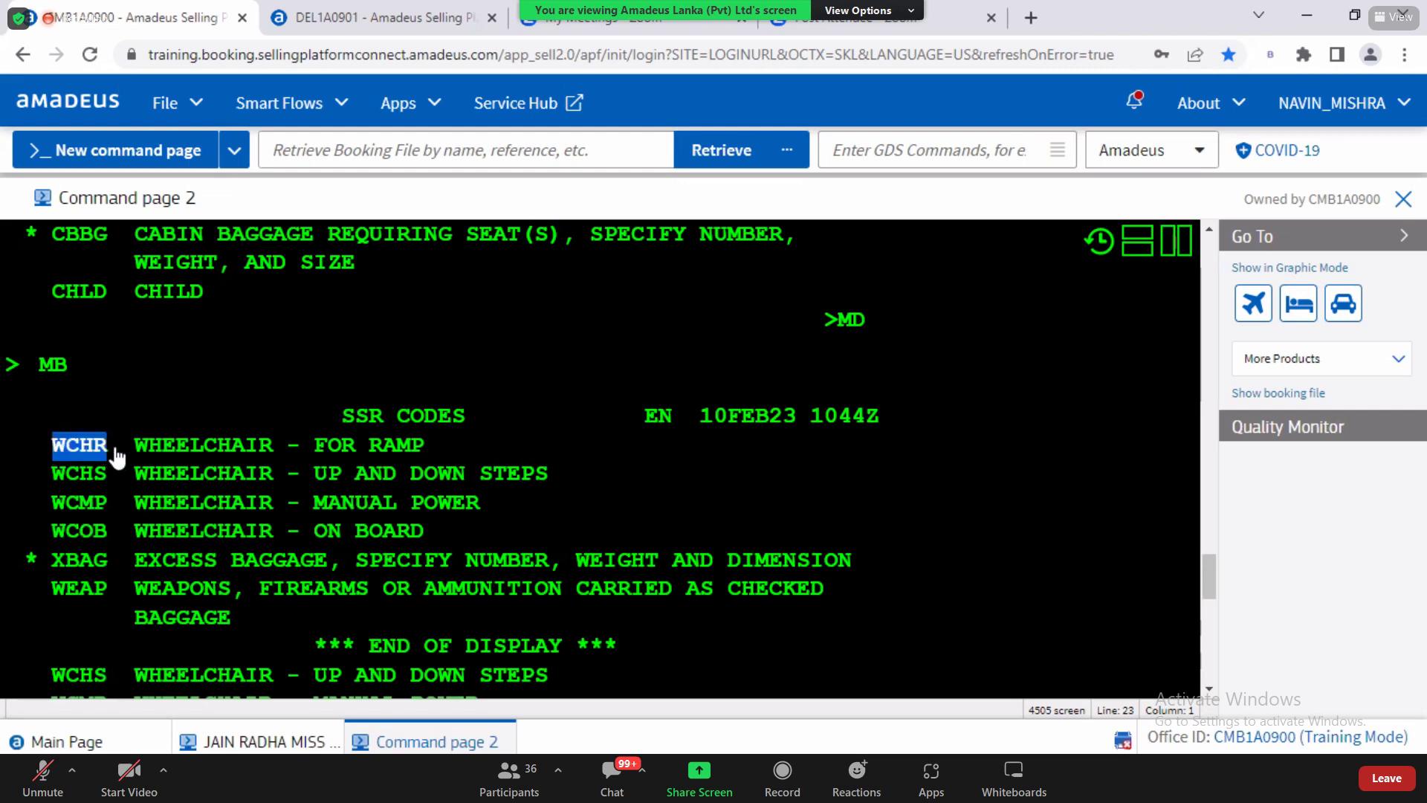
key(ctrl+c)
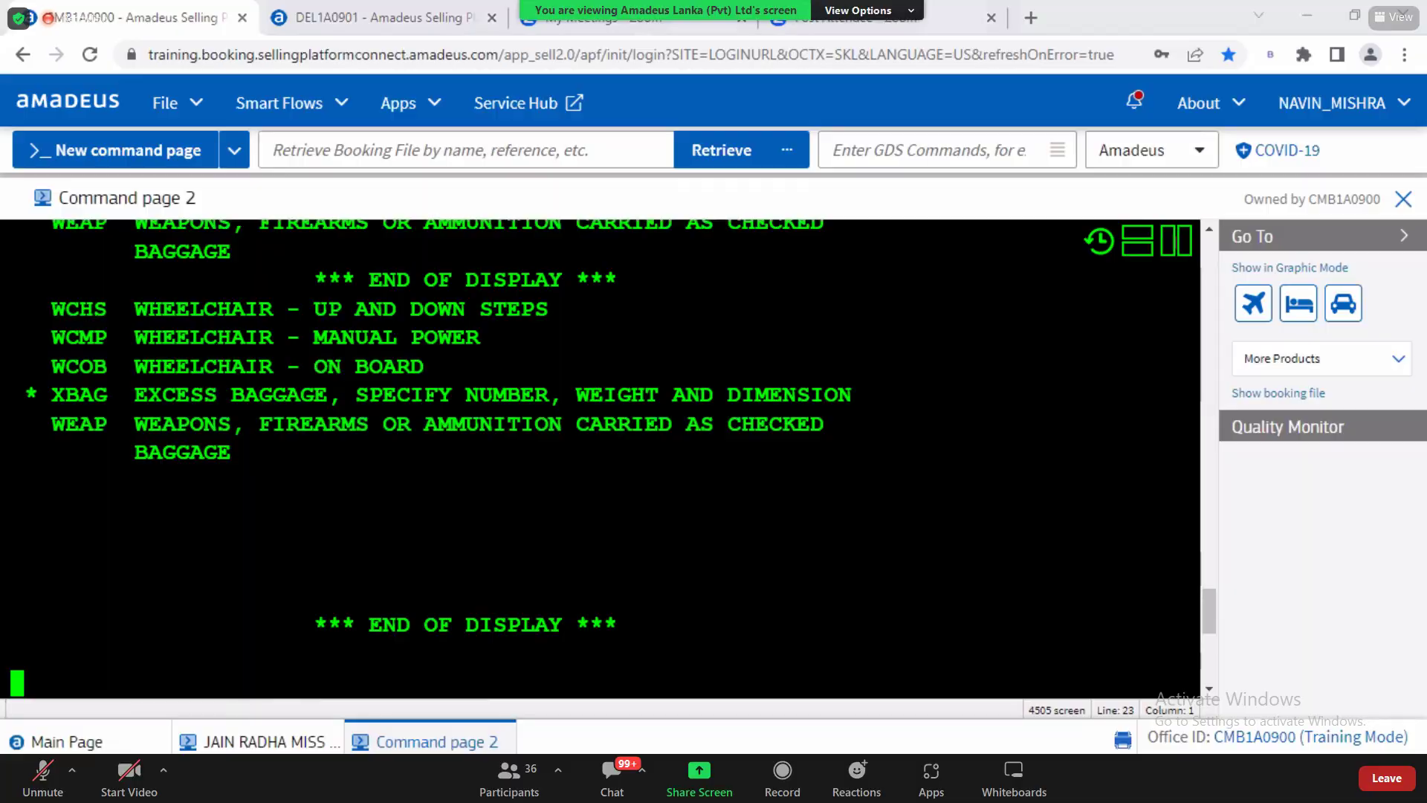
click(313, 758)
key(alt+Tab)
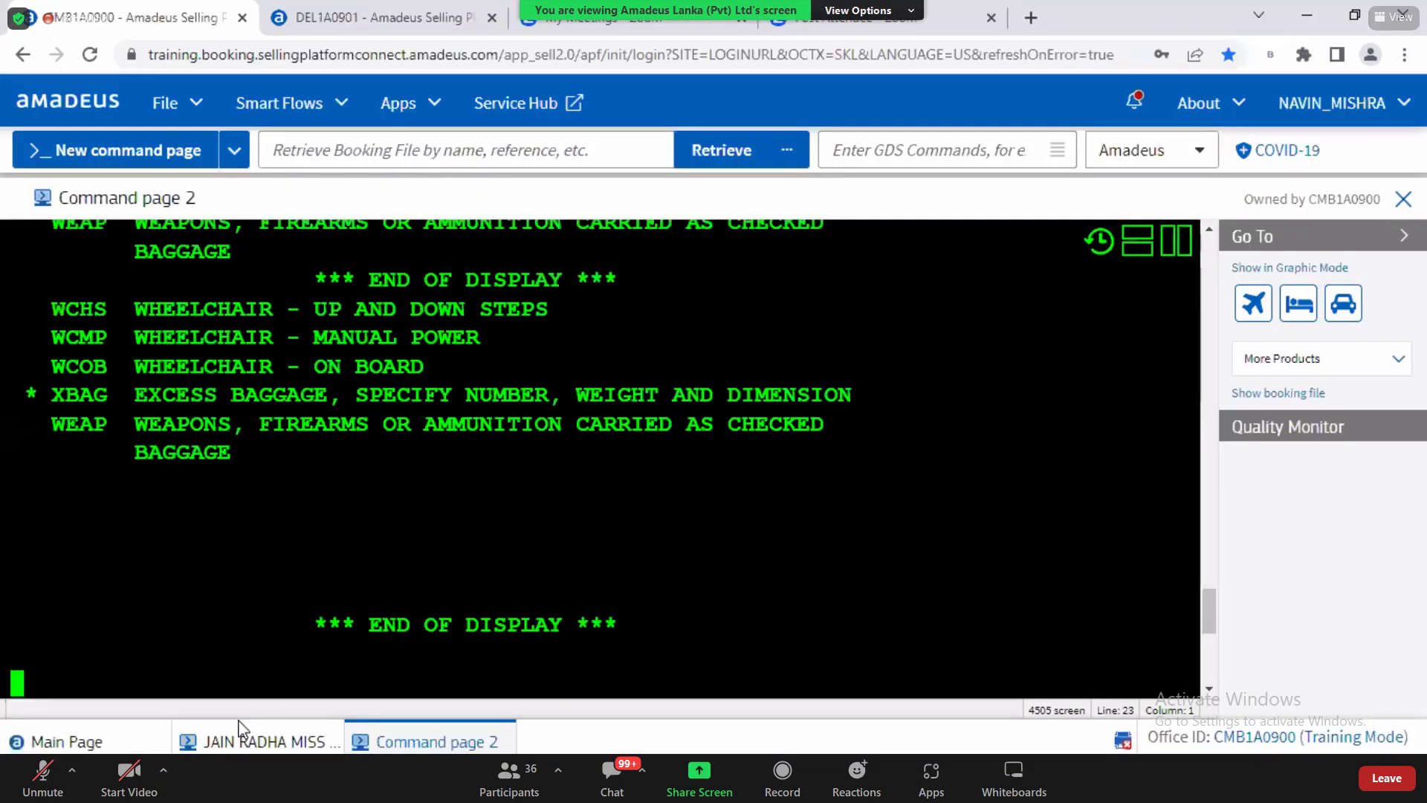
click(239, 735)
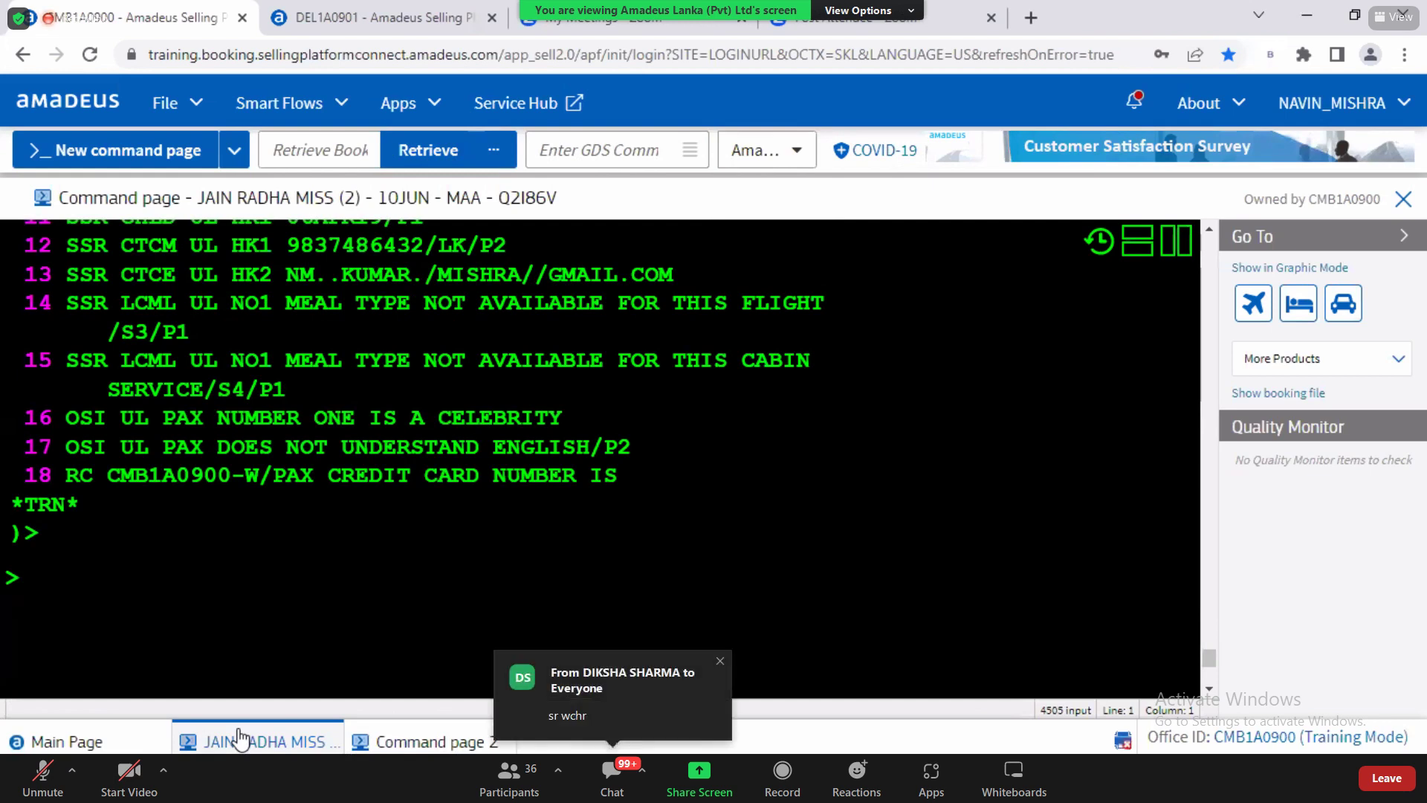
text(SRWCHR)
drag(53, 580, 121, 580)
click(121, 581)
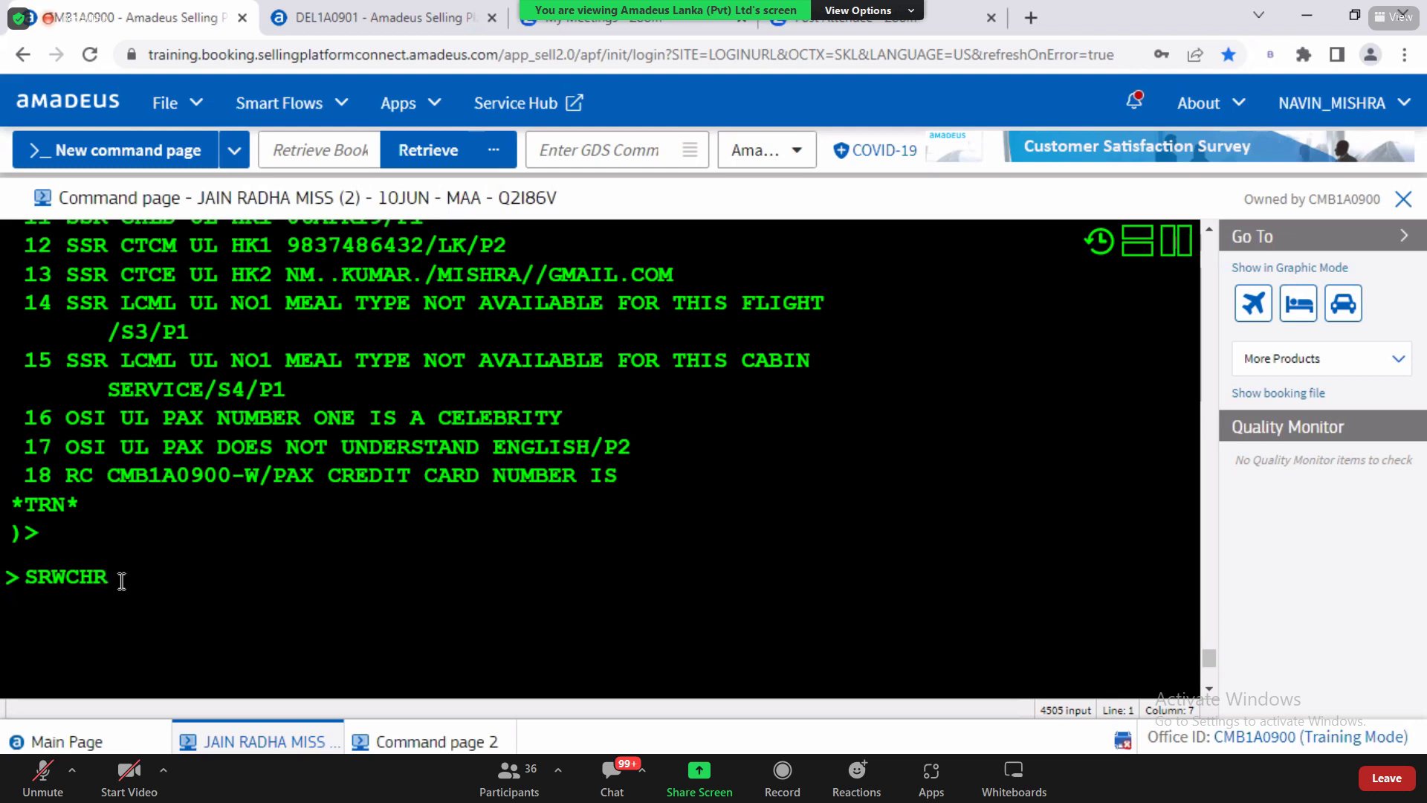
Step: Rework the wheelchair entry to SRWCHR/P, then drop the trailing P
key(BackSpace)
key(BackSpace)
key(BackSpace)
key(BackSpace)
key(BackSpace)
key(BackSpace)
text(SR)
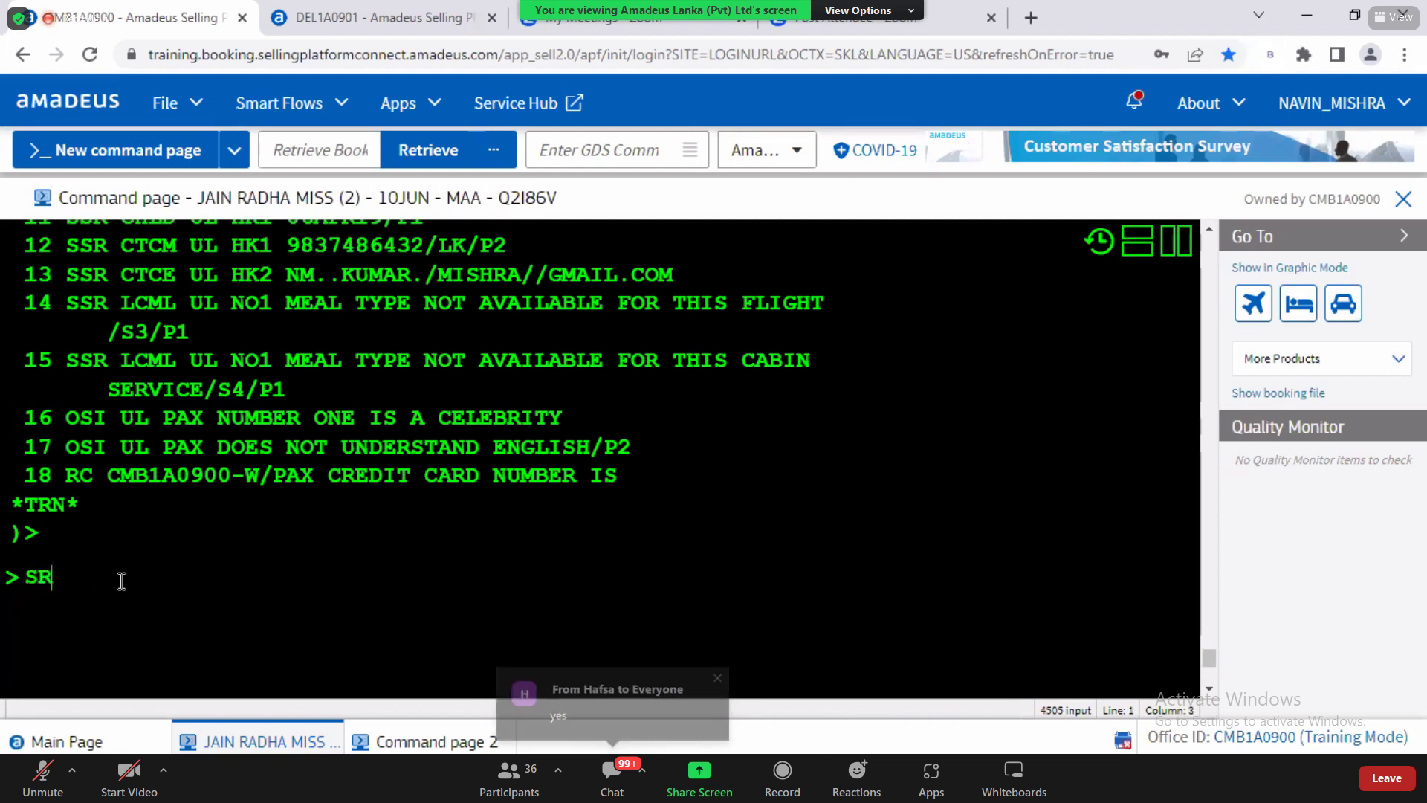
text(WCHR/P)
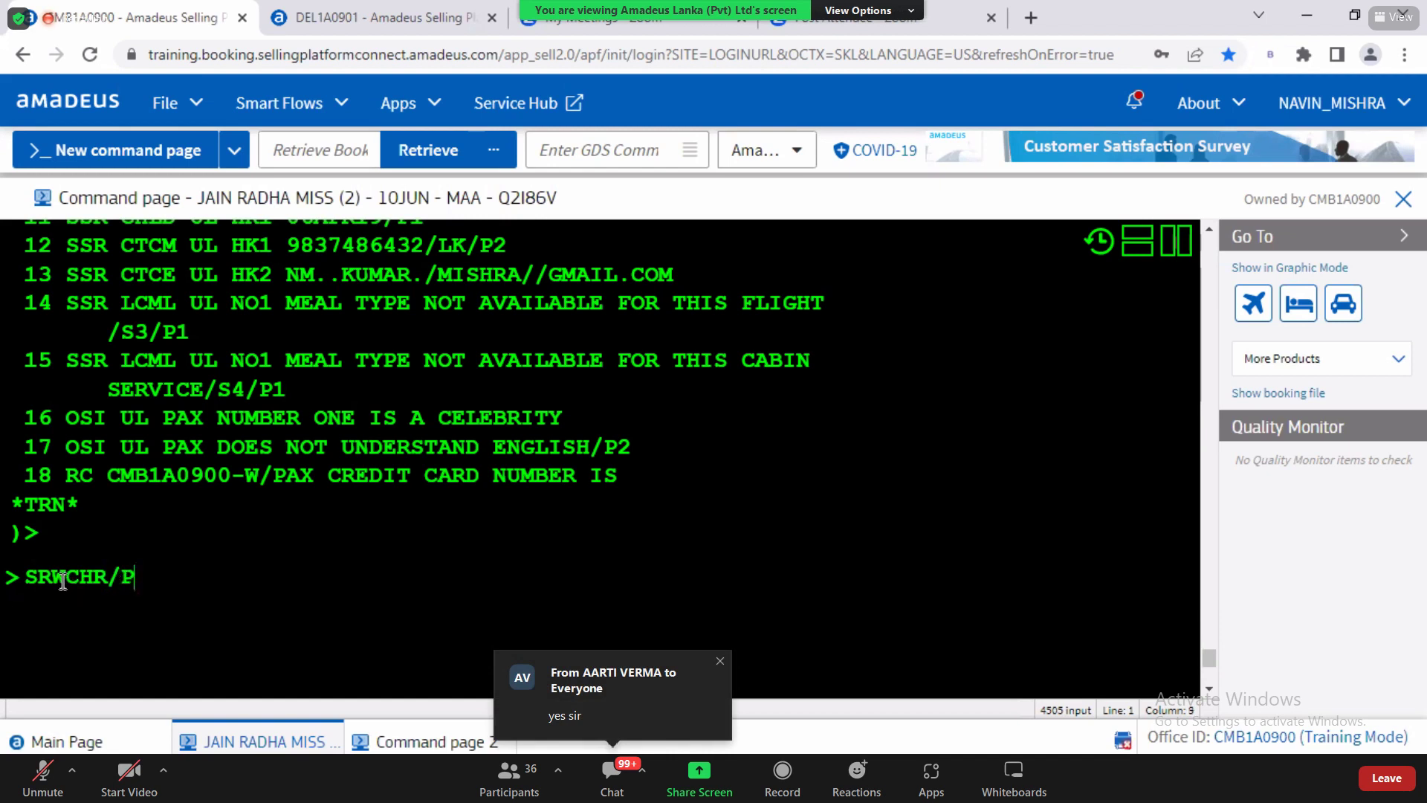
drag(67, 579, 109, 578)
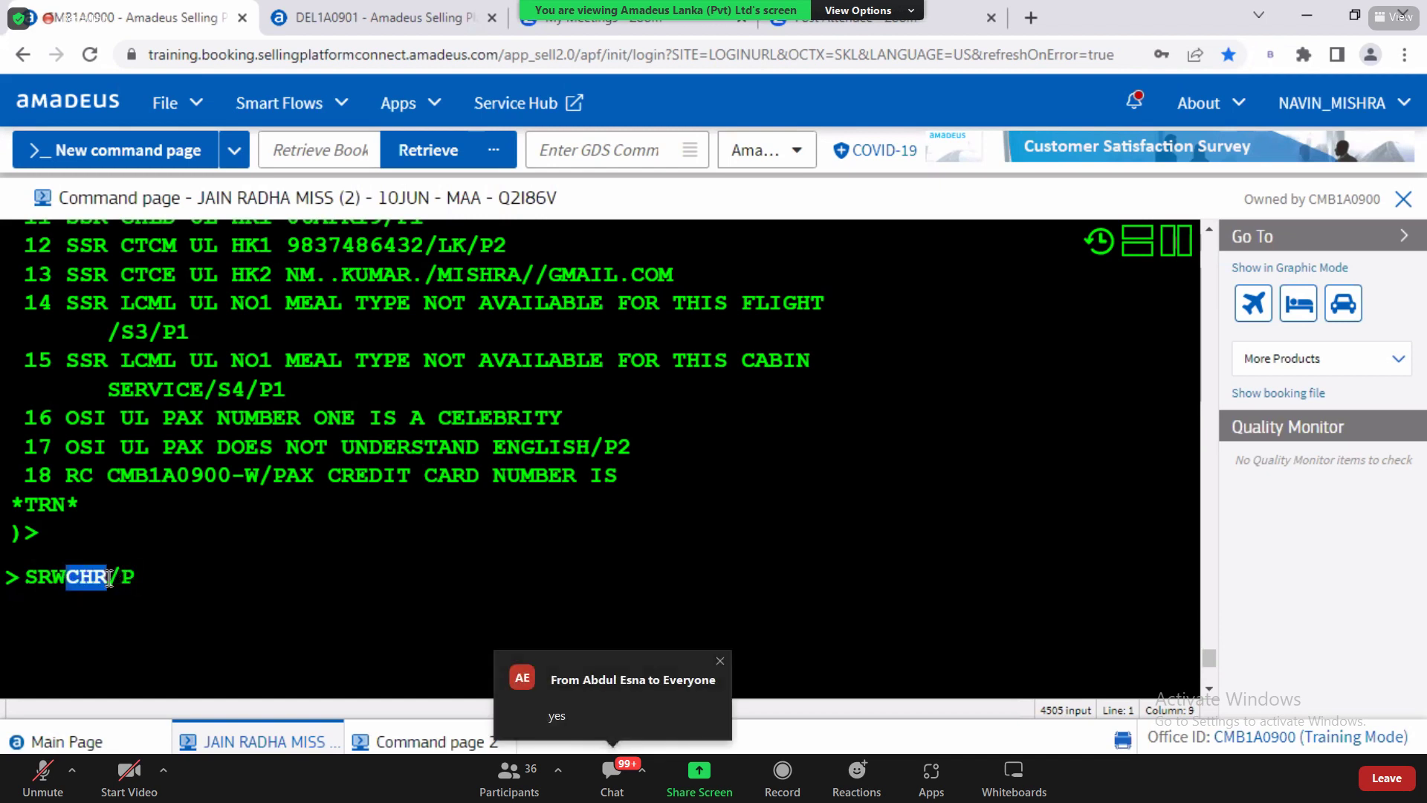
click(202, 567)
key(BackSpace)
key(BackSpace)
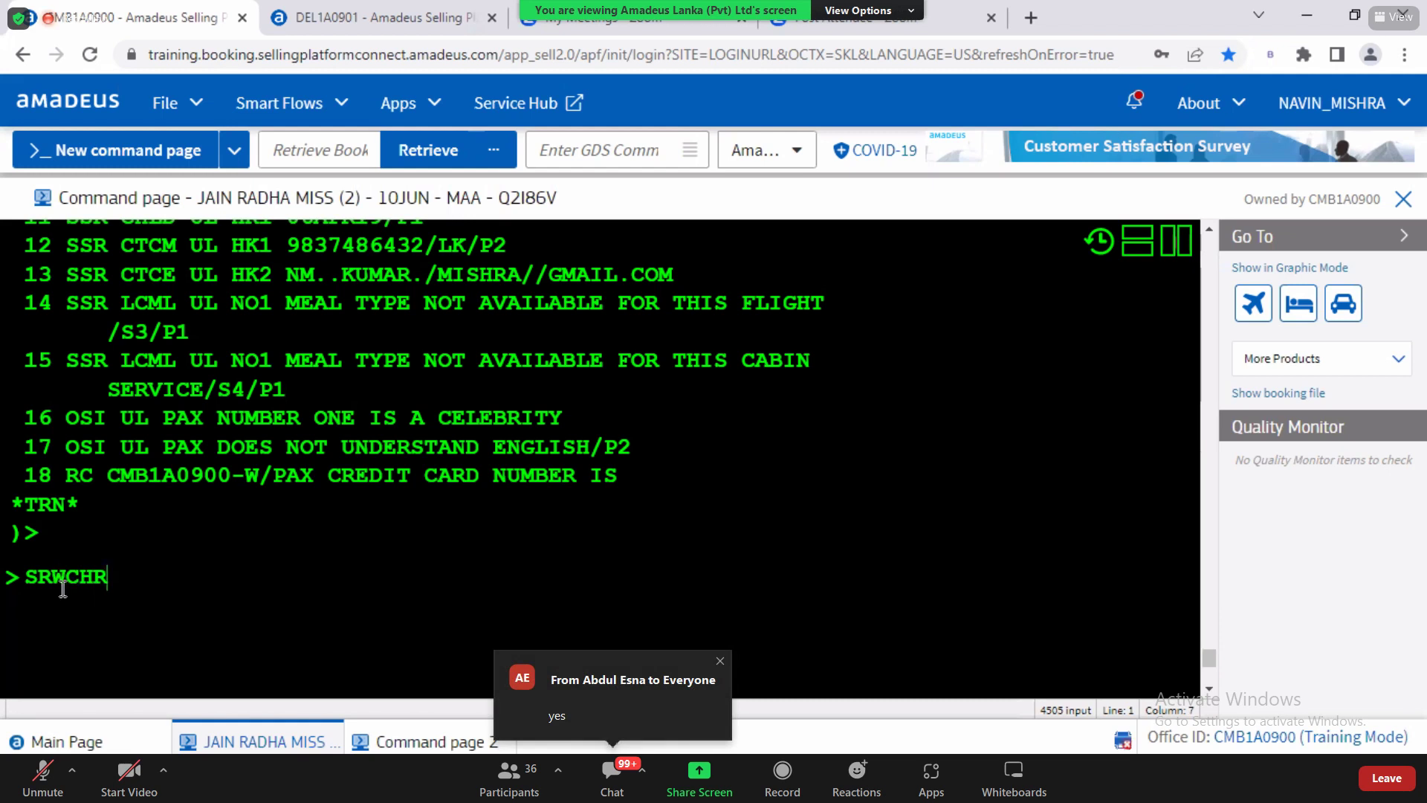
Step: Append a slash, then erase the whole entry to an empty prompt and switch to the Word notes
drag(52, 577, 119, 573)
click(119, 573)
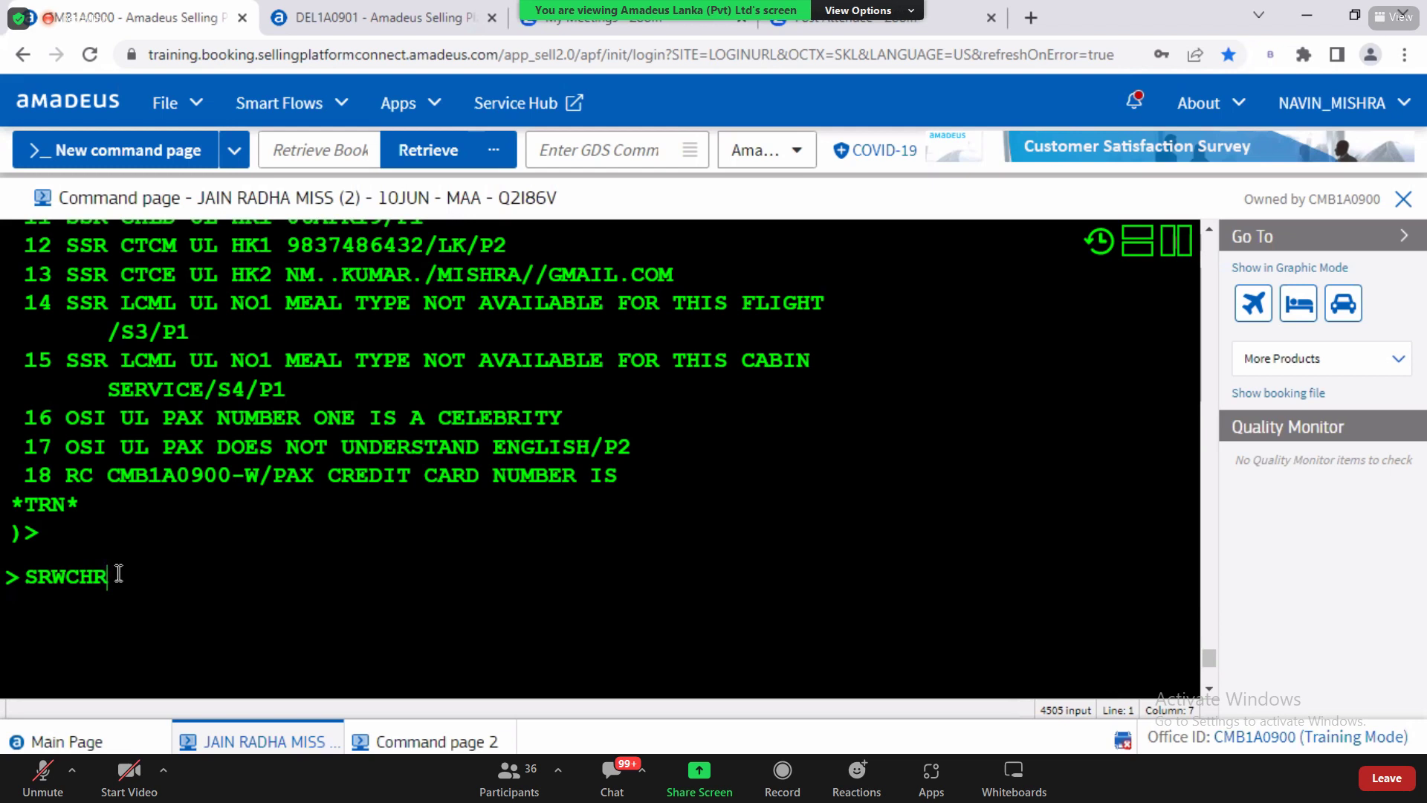
drag(52, 577, 114, 578)
click(115, 577)
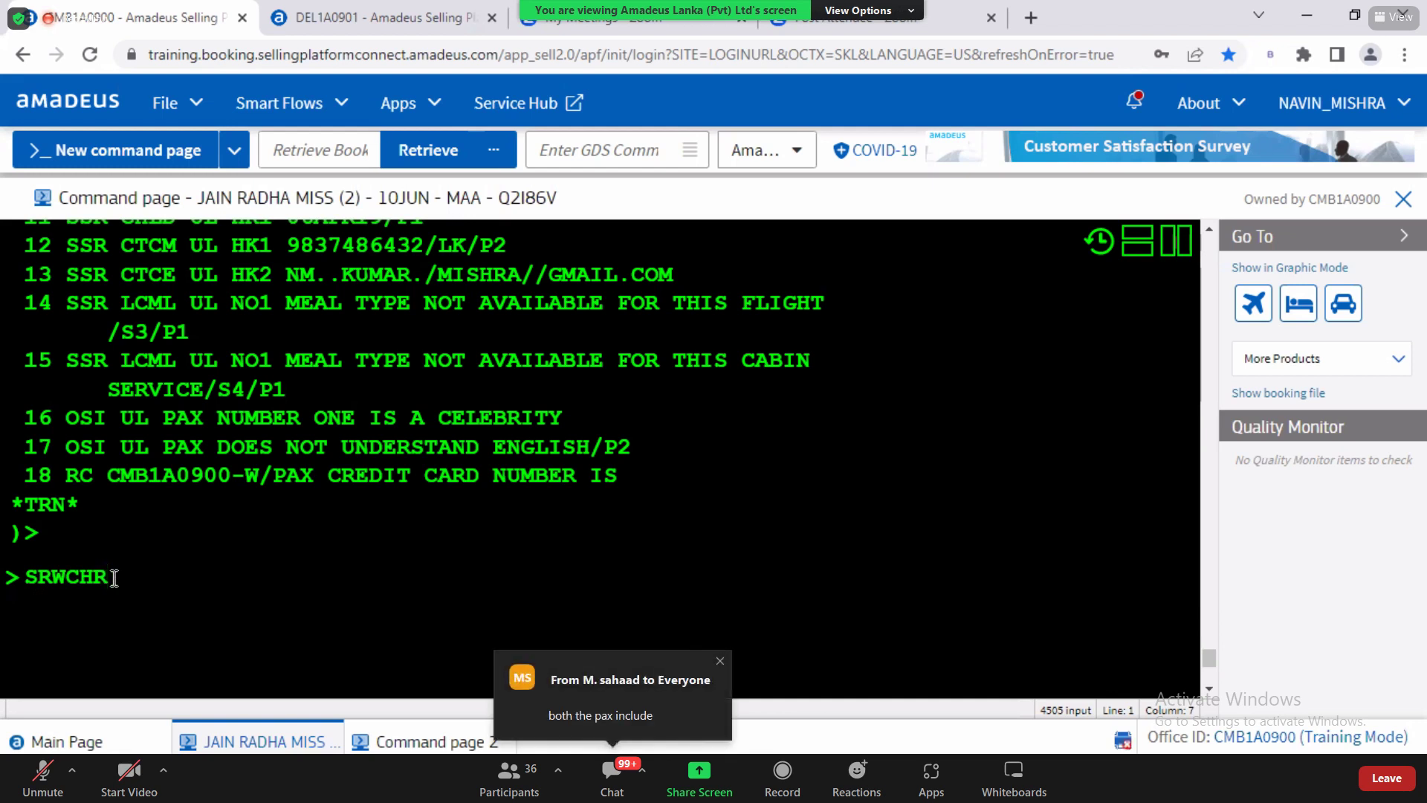
drag(50, 576, 110, 576)
click(167, 576)
drag(78, 575, 123, 578)
click(122, 579)
text(/)
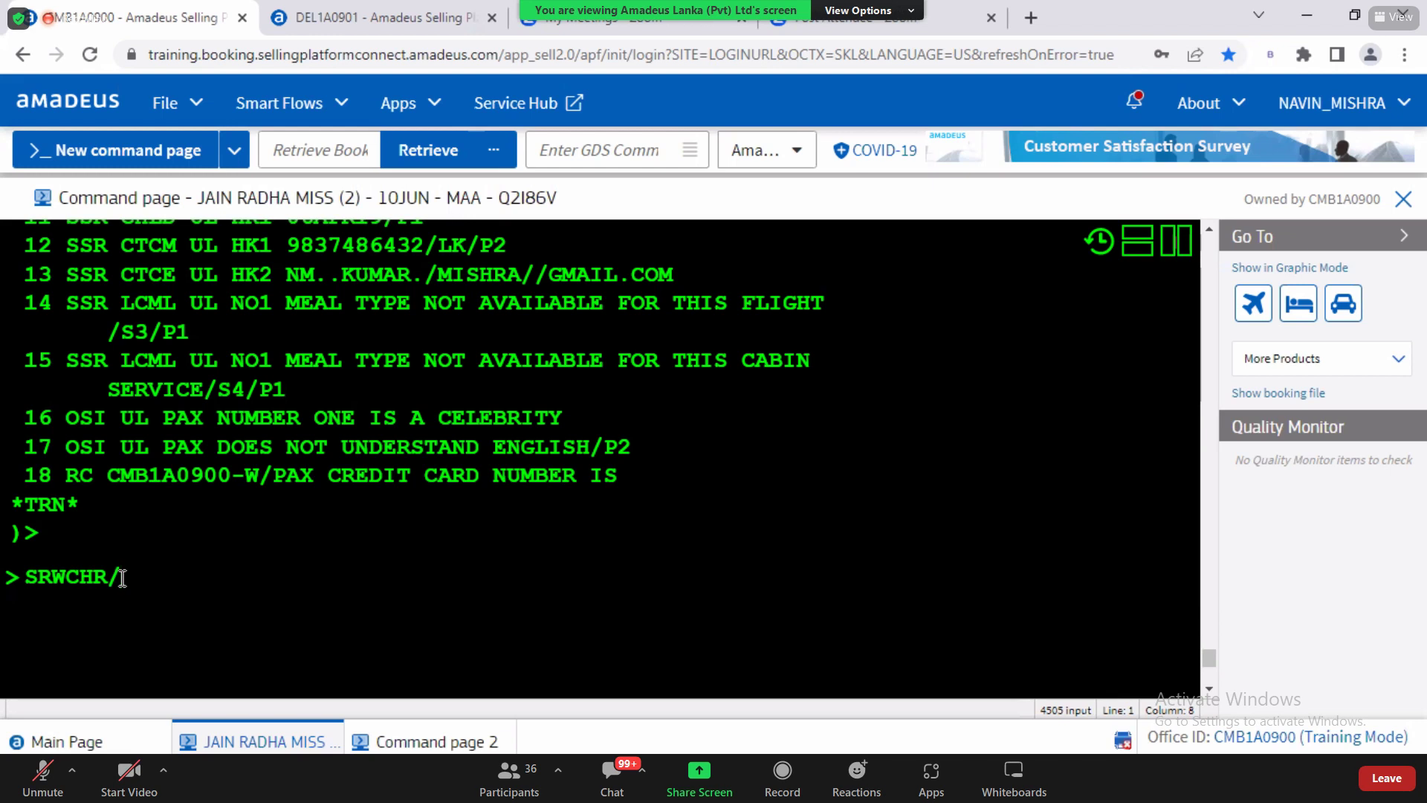
key(BackSpace)
key(BackSpace)
key(BackSpace)
key(BackSpace)
key(BackSpace)
key(BackSpace)
key(BackSpace)
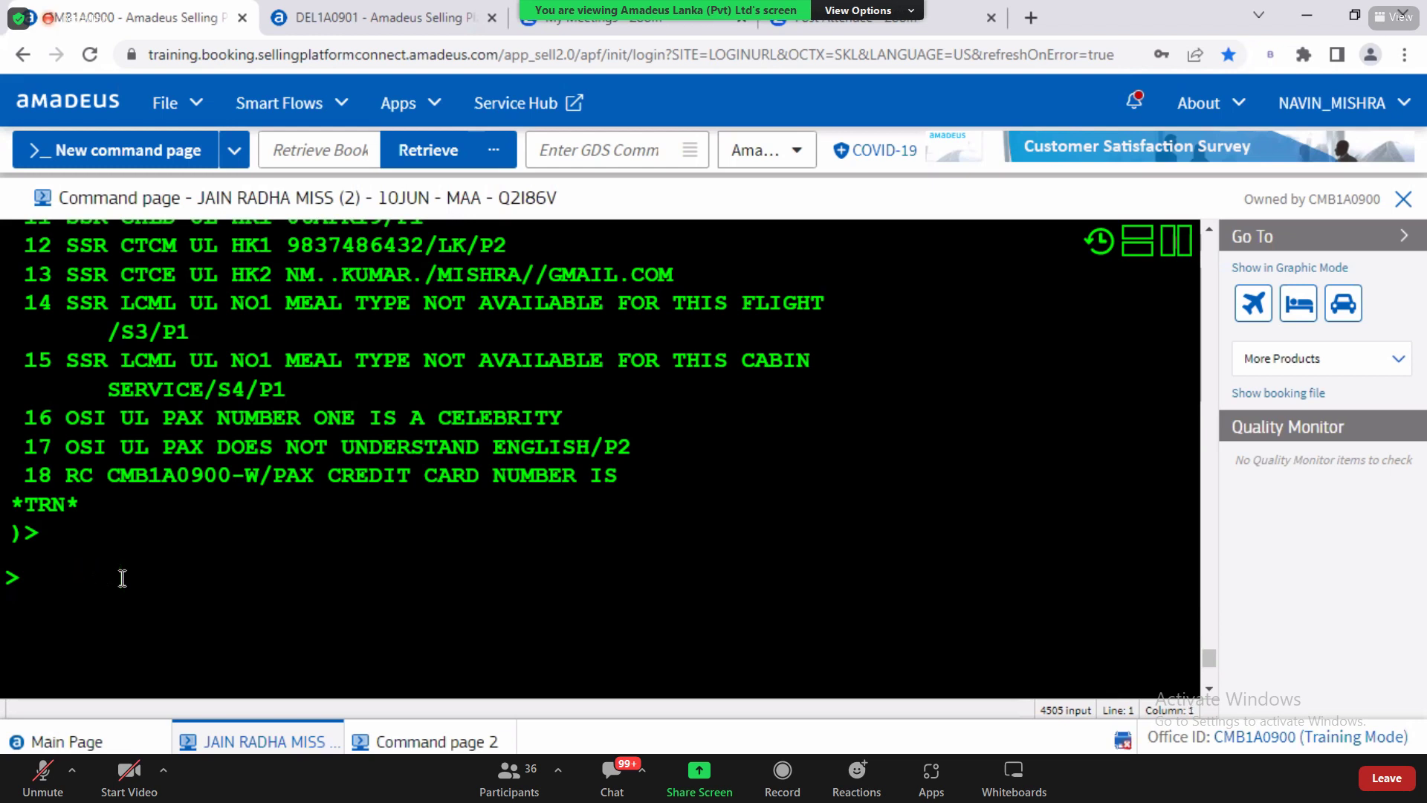
key(alt+Tab)
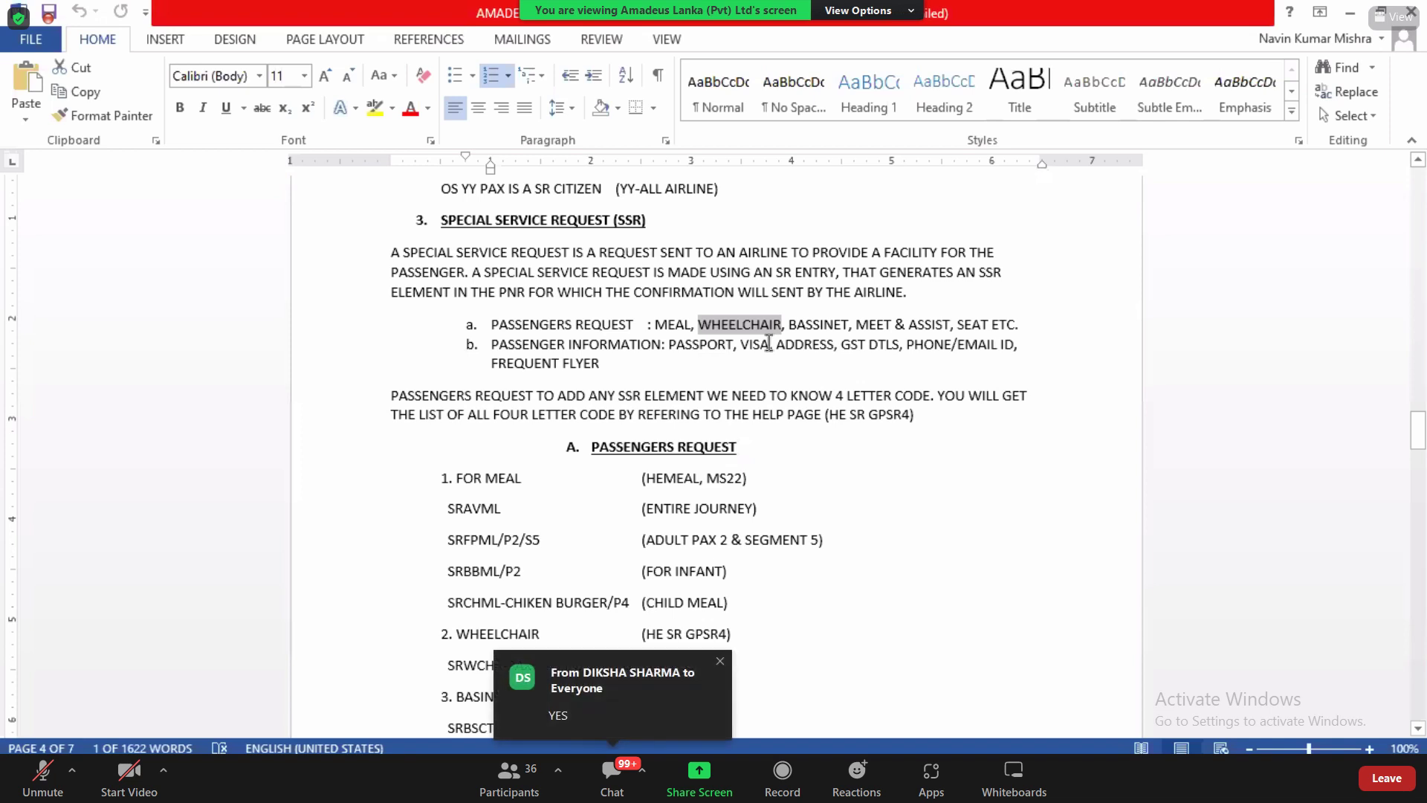
Step: Highlight BASSINET in the Word SSR notes and switch back to the Amadeus command page
drag(788, 325, 851, 327)
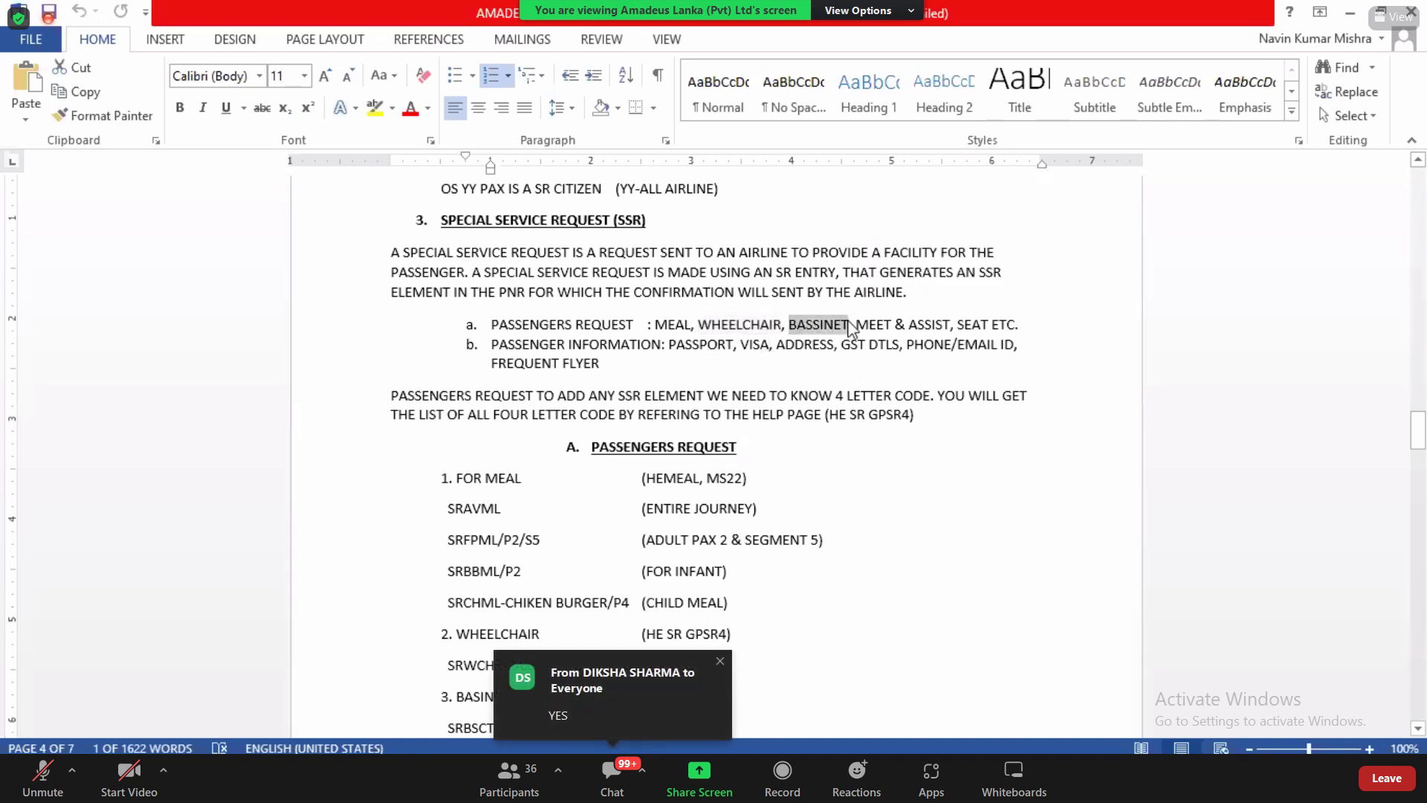
key(alt+Tab)
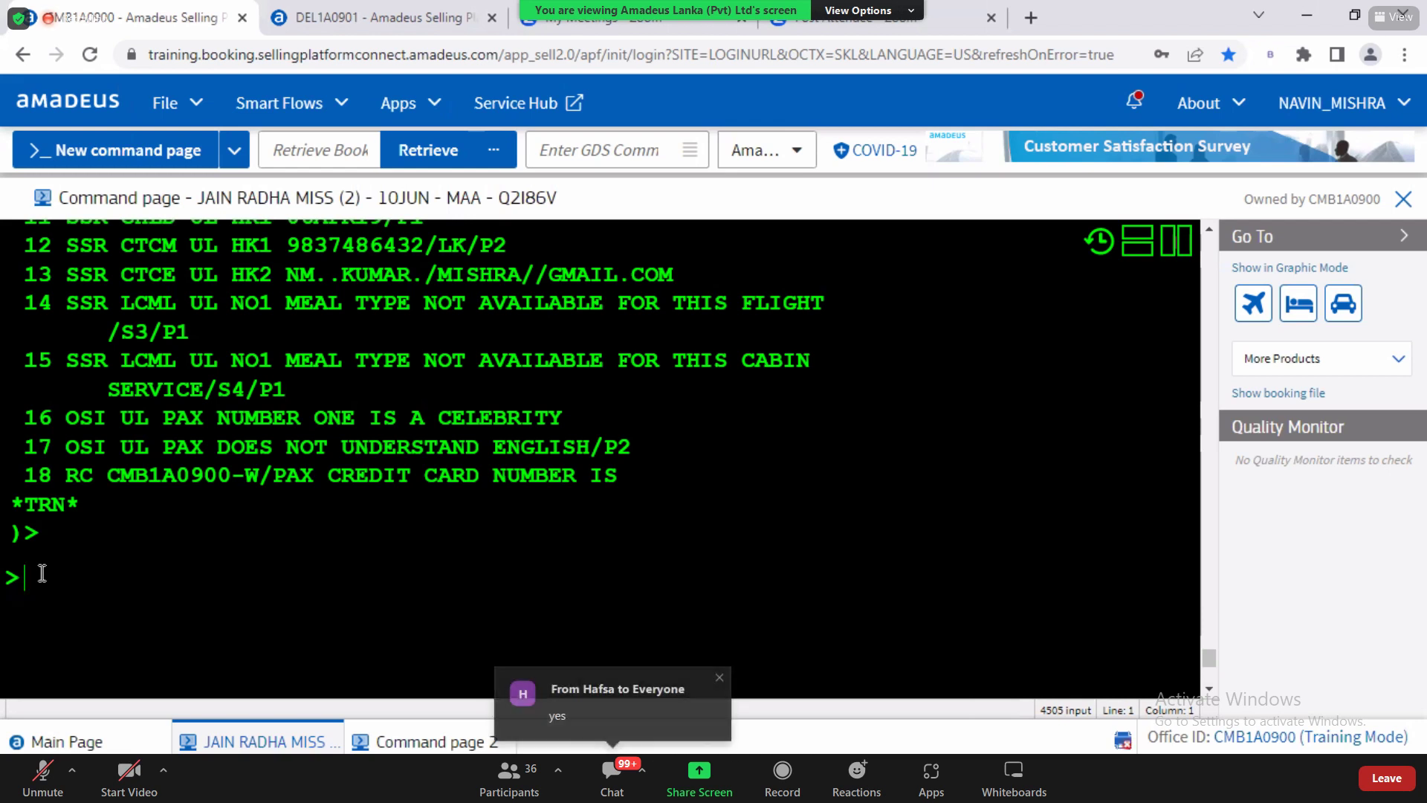
Step: Type the bassinet request SRBSCT/P2 and check the booking's passenger lines
text(SR)
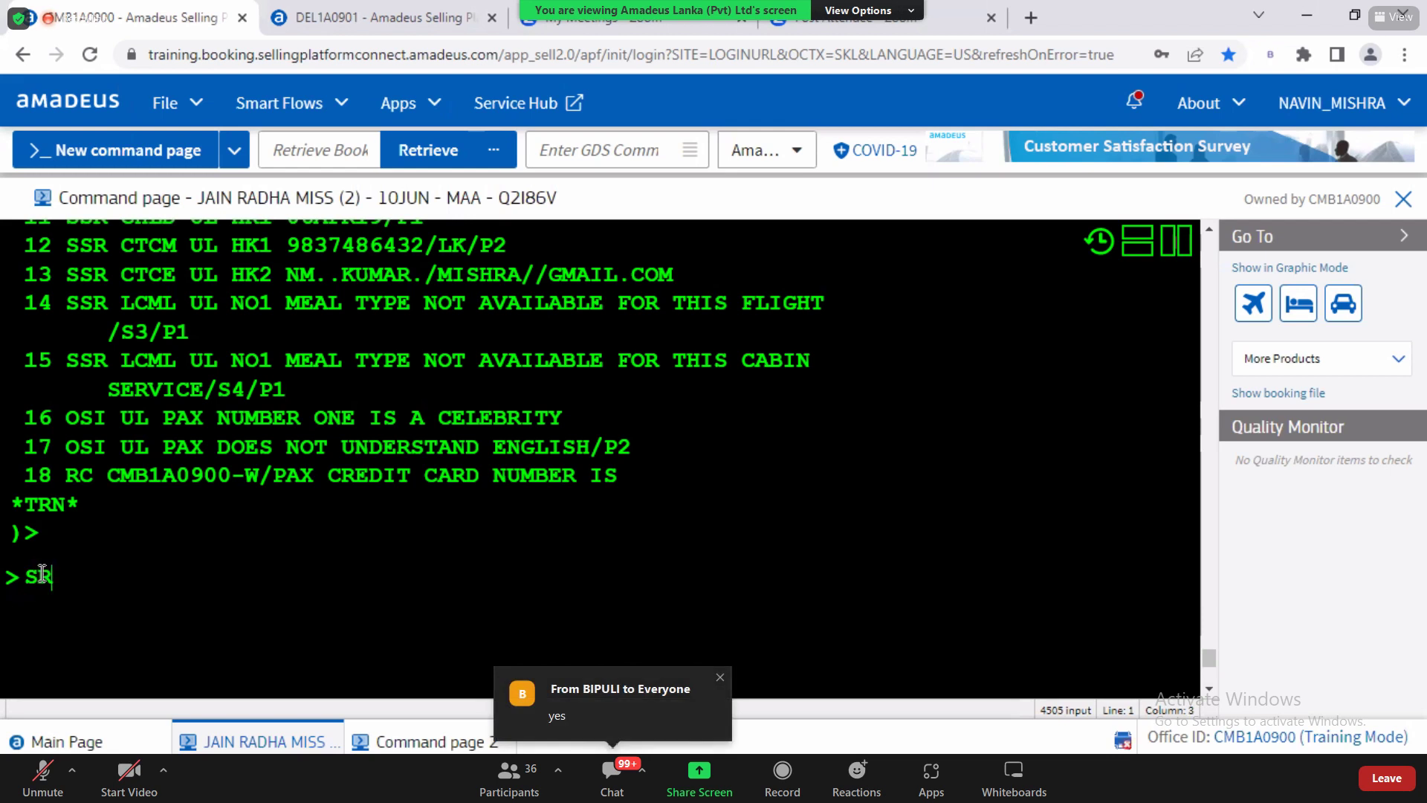
text(BSCT)
drag(66, 577, 93, 577)
click(93, 576)
click(135, 578)
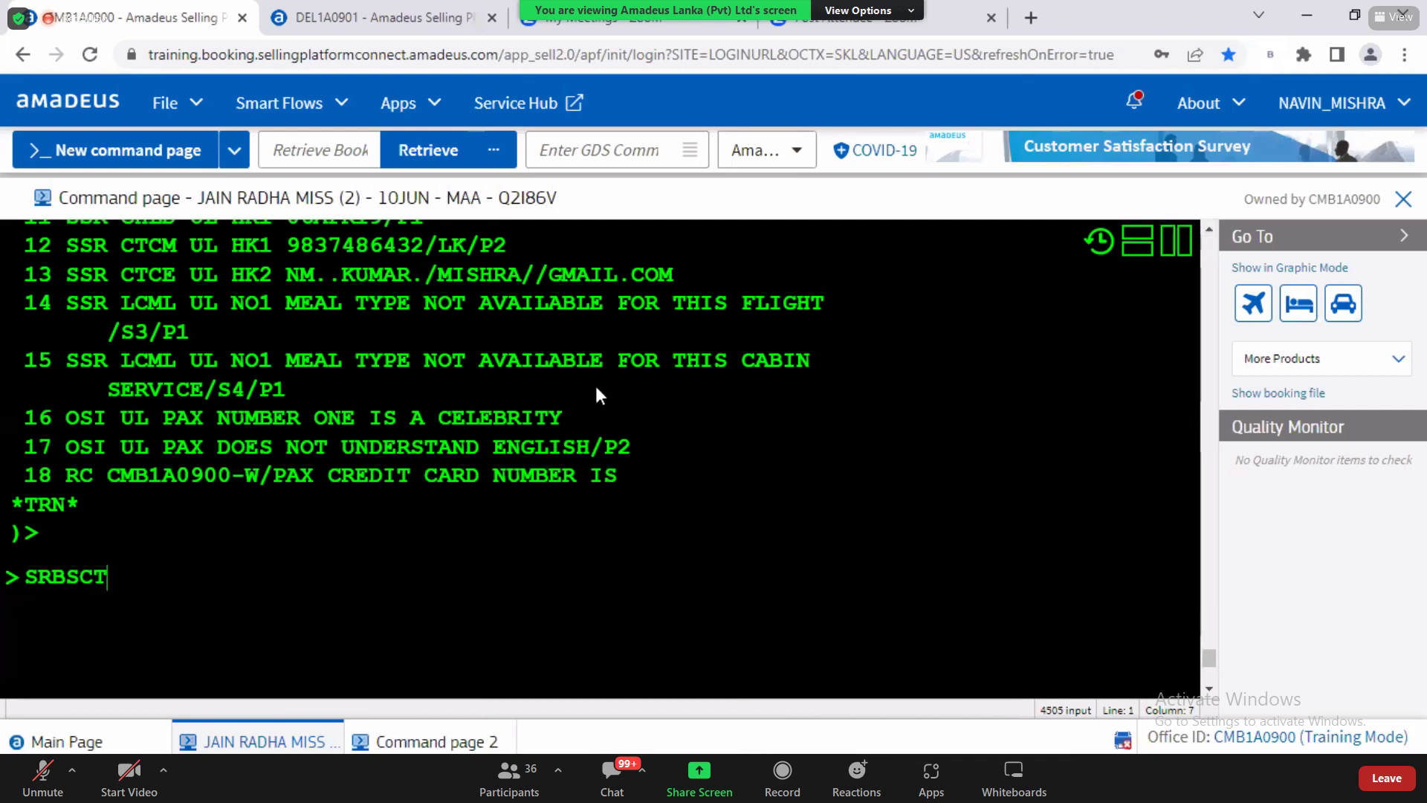
text(/P2)
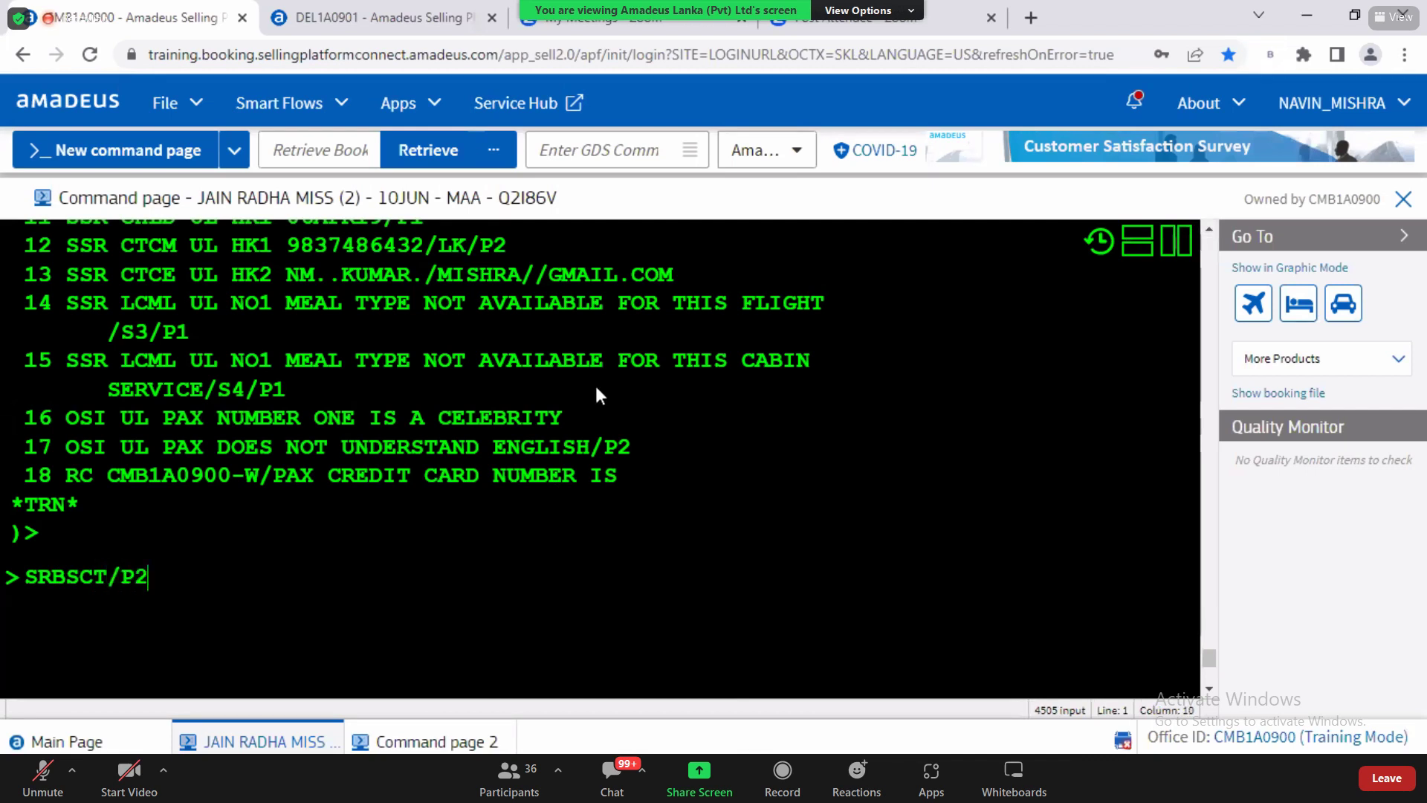
scroll(1211, 226, up, 5)
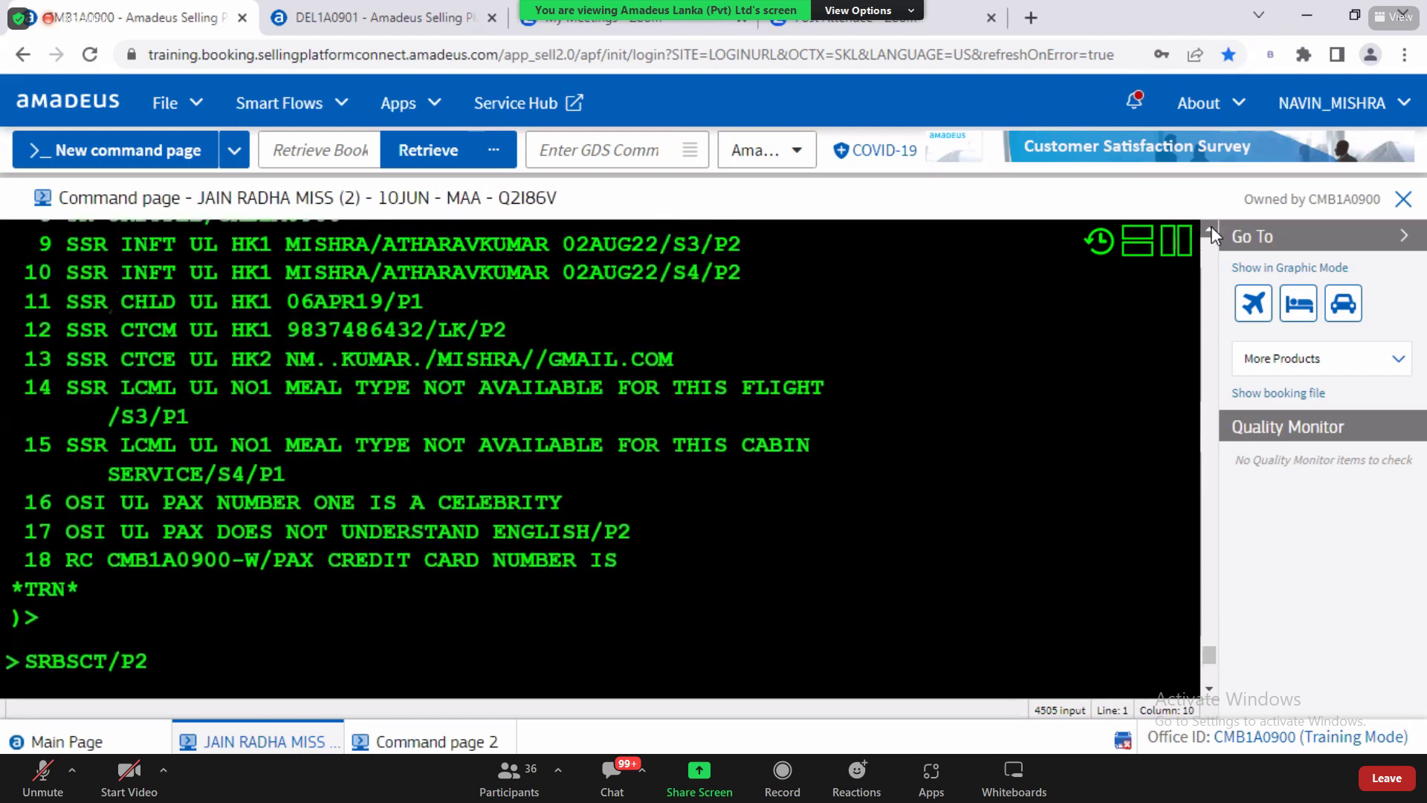
drag(259, 375, 796, 375)
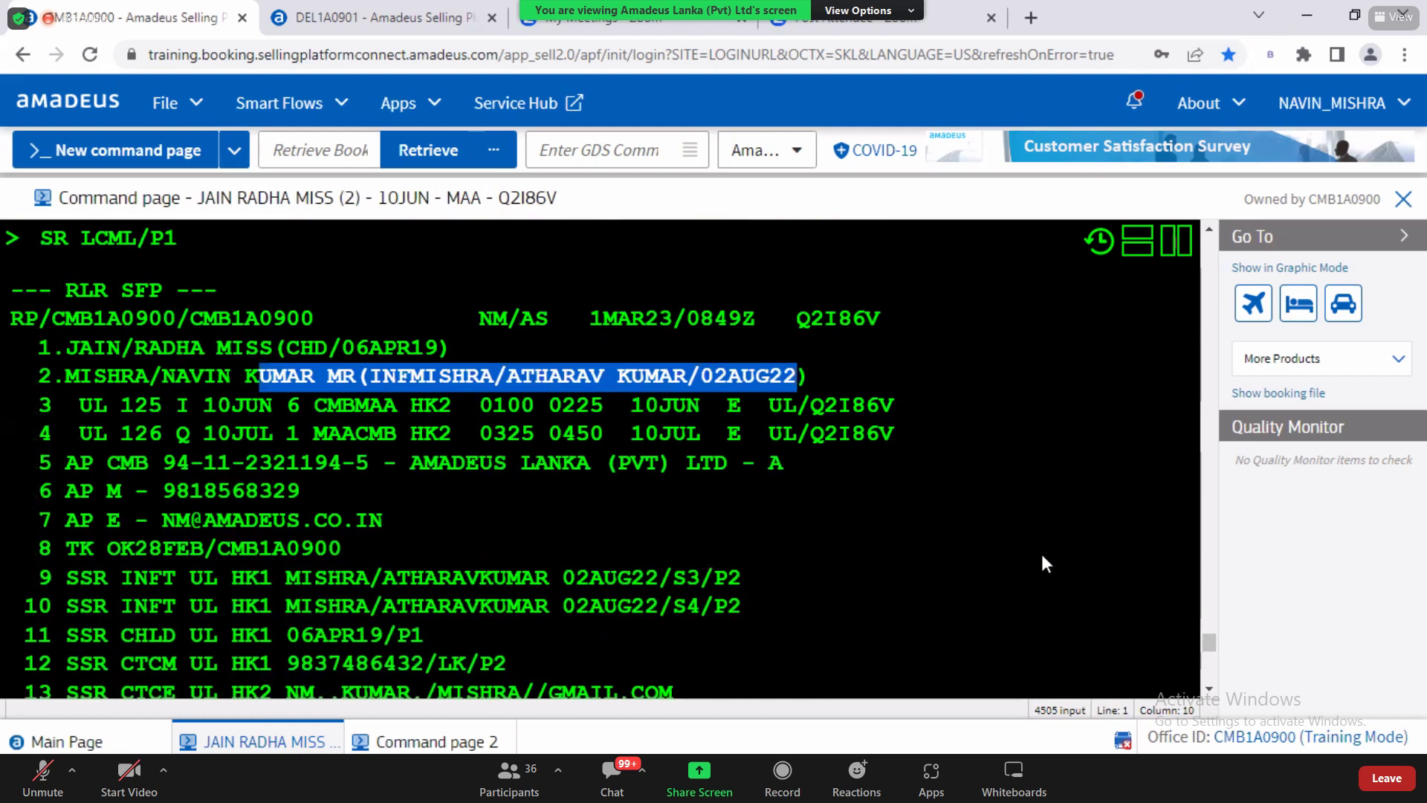
scroll(1210, 695, down, 5)
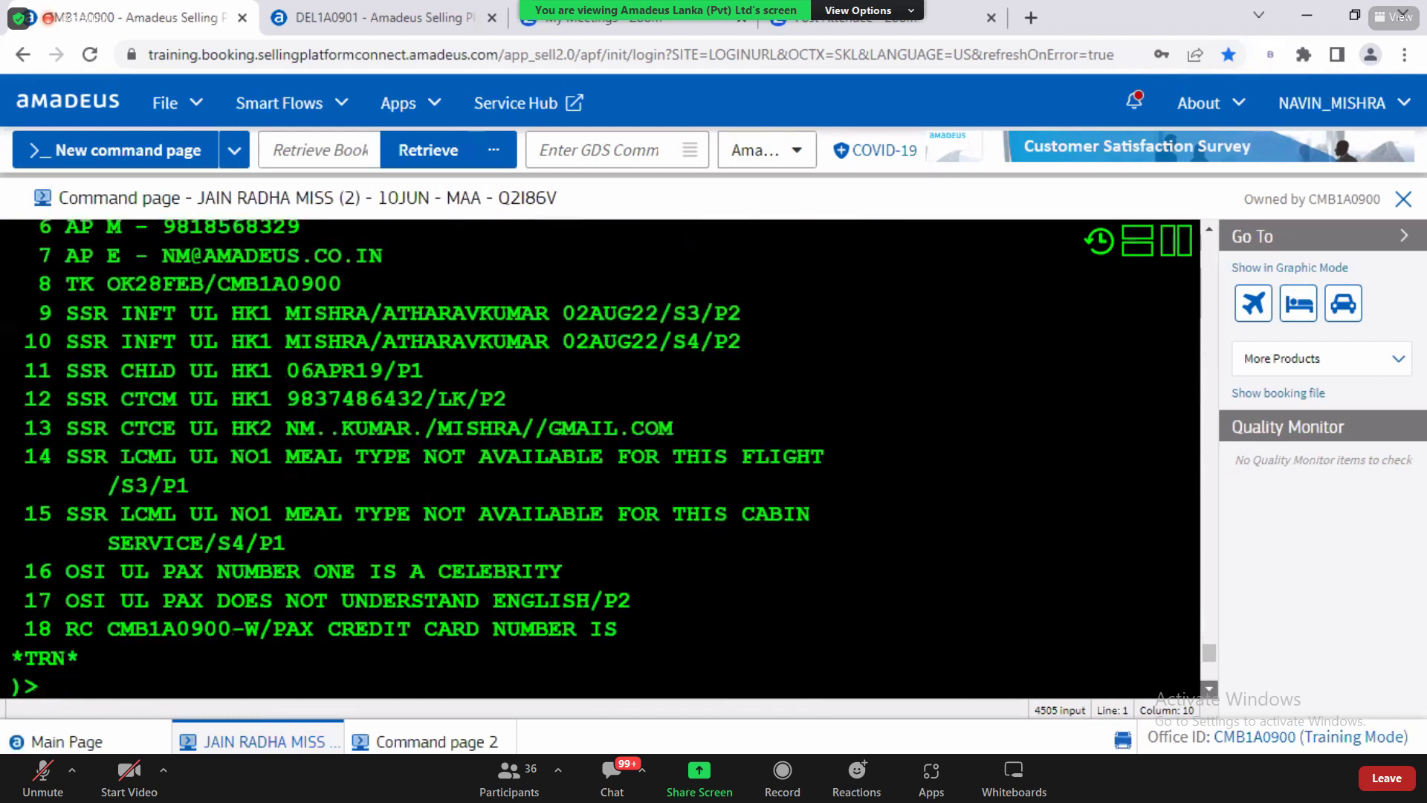
Step: Submit SRBSCT/P2 and scroll to the NO1 not-possible-on-aircraft replies for segments 3 and 4
text(SRBSCT/P2)
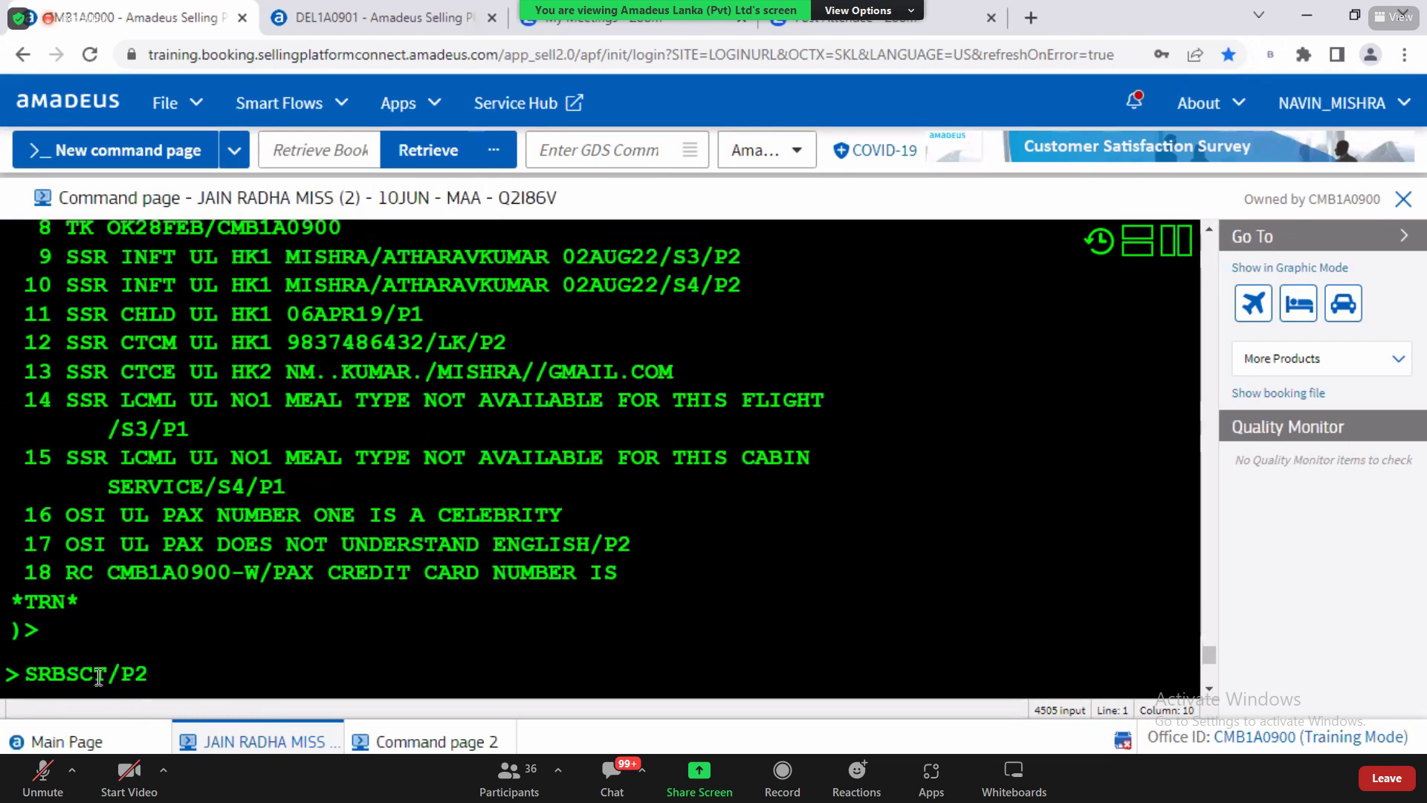
click(73, 674)
click(151, 676)
key(Return)
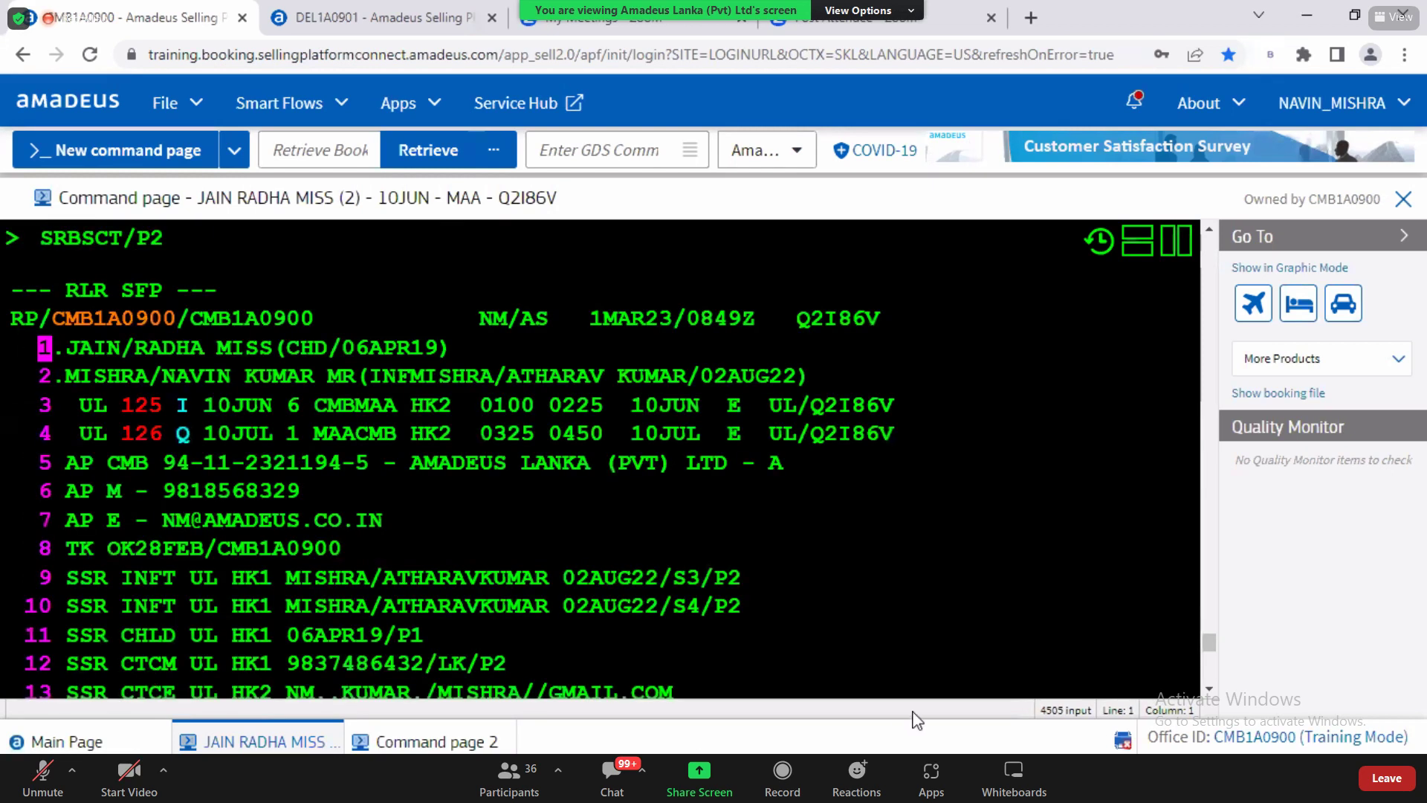
click(1209, 689)
click(1209, 689)
click(1209, 689)
click(1209, 689)
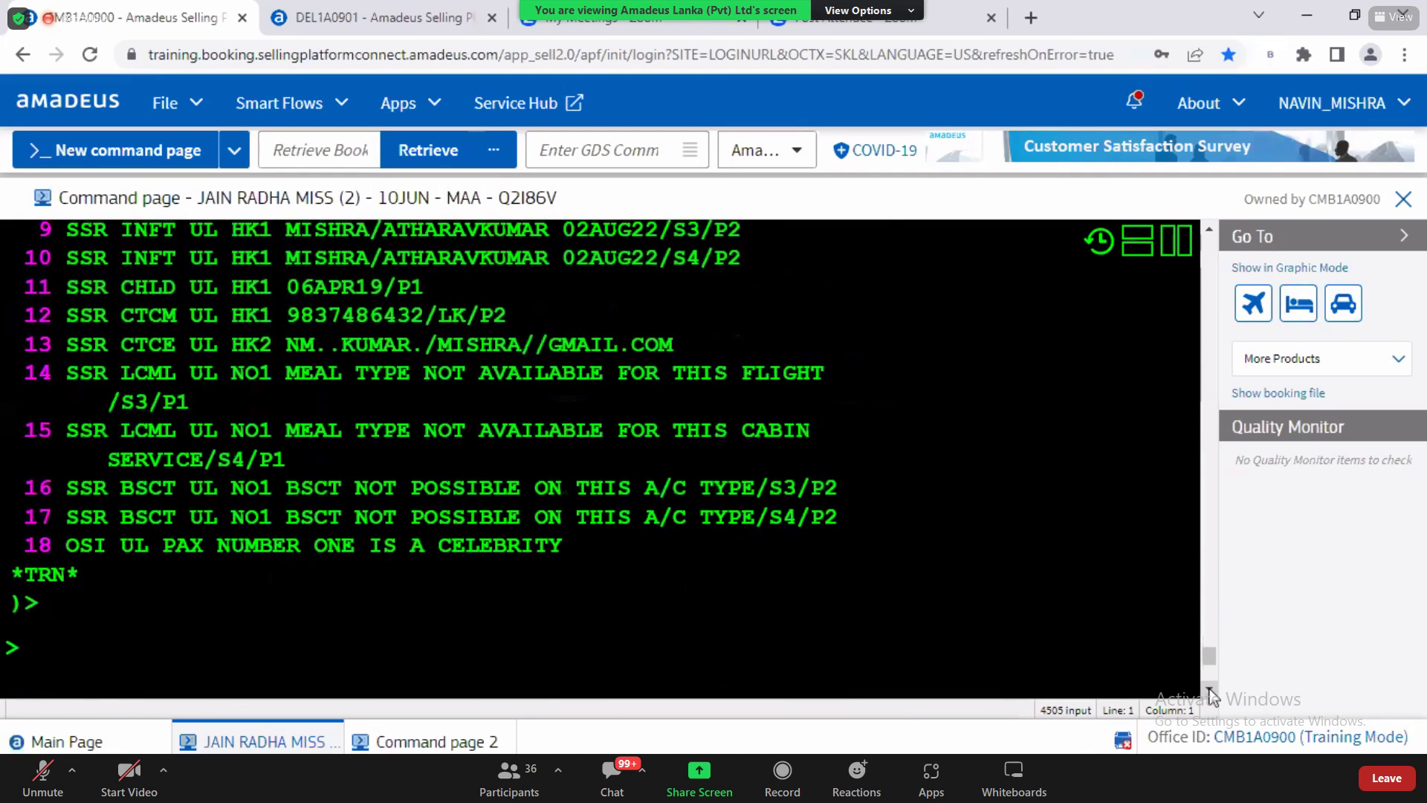
click(1210, 689)
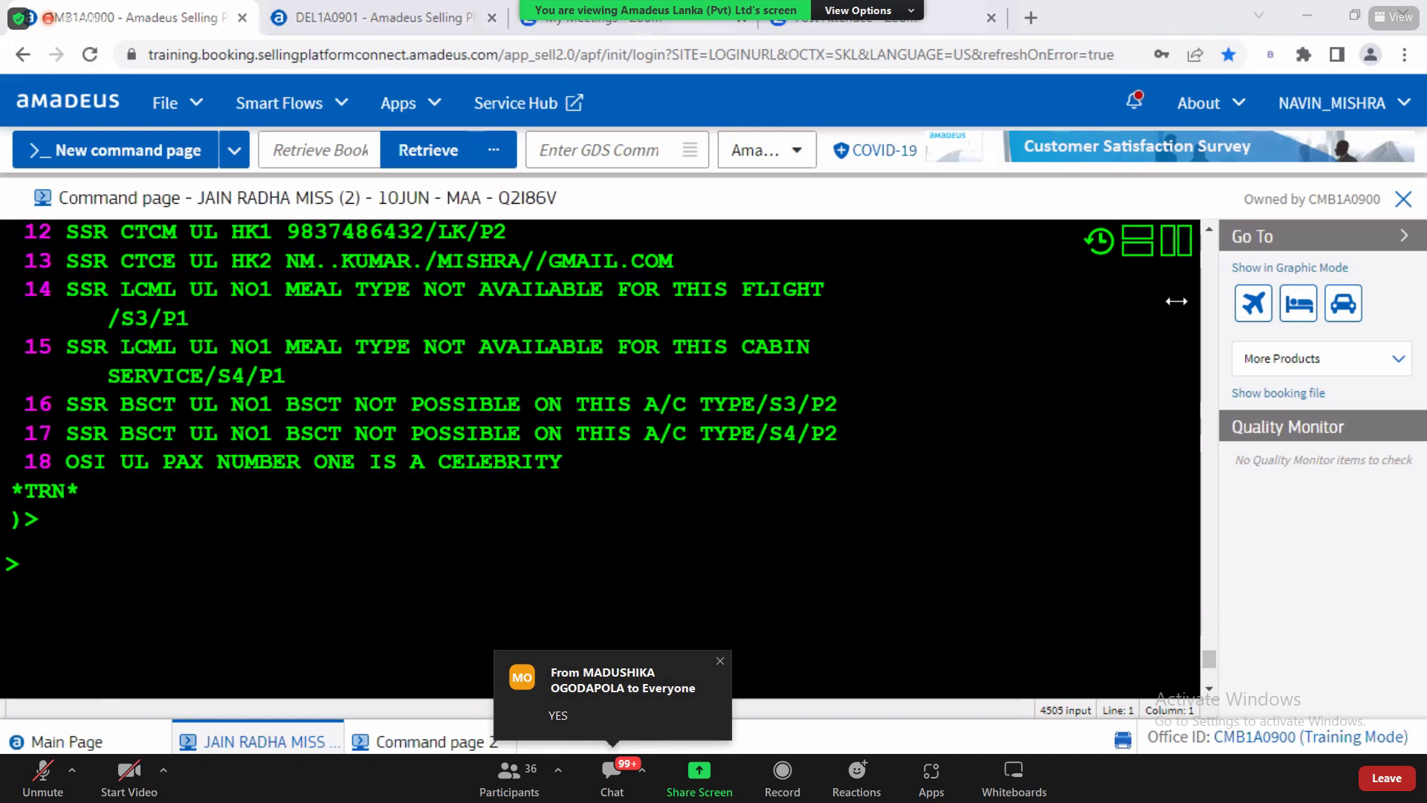
Step: Enter SRWCHC-PAX LEG GOT FRACTURED/P1 for passenger 1
click(108, 559)
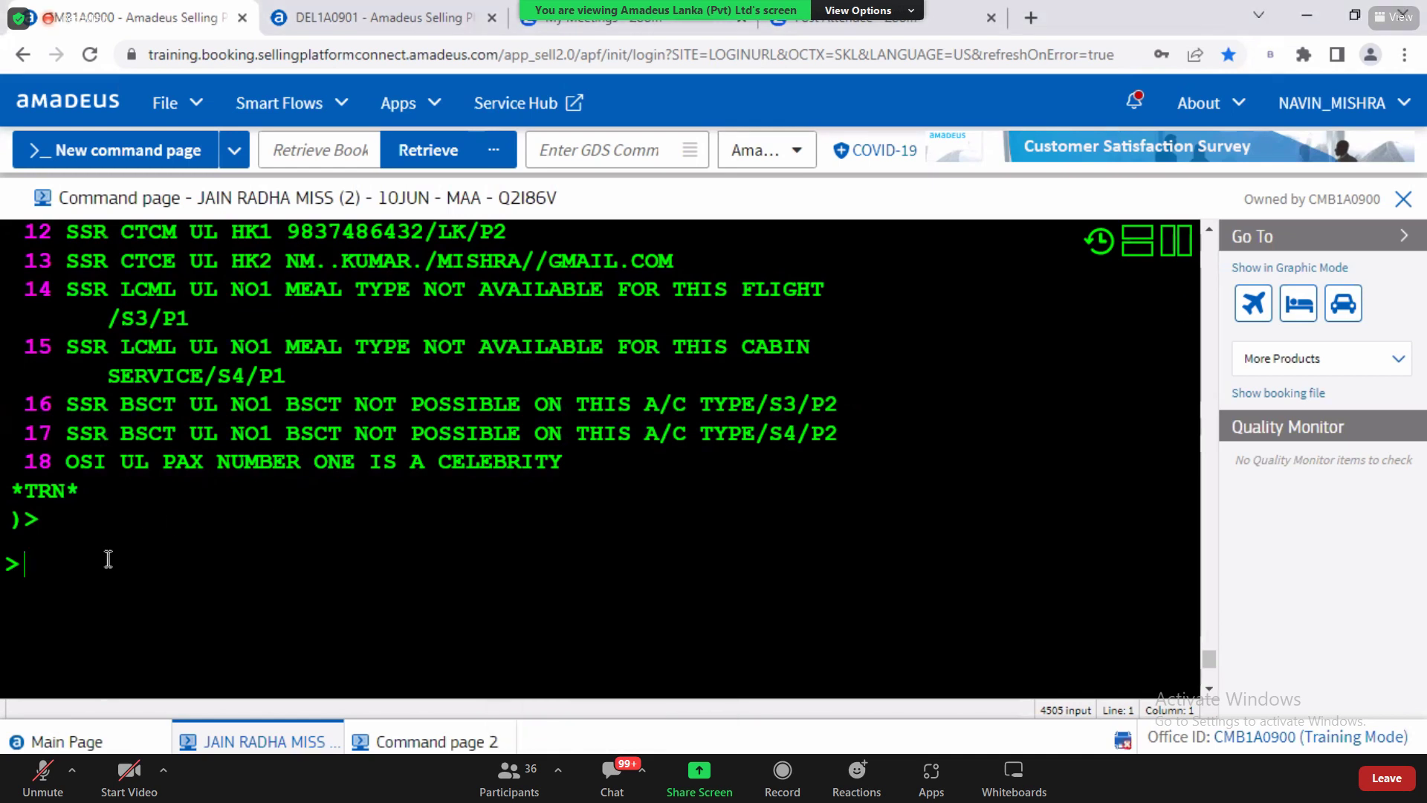
text(SRWCHR)
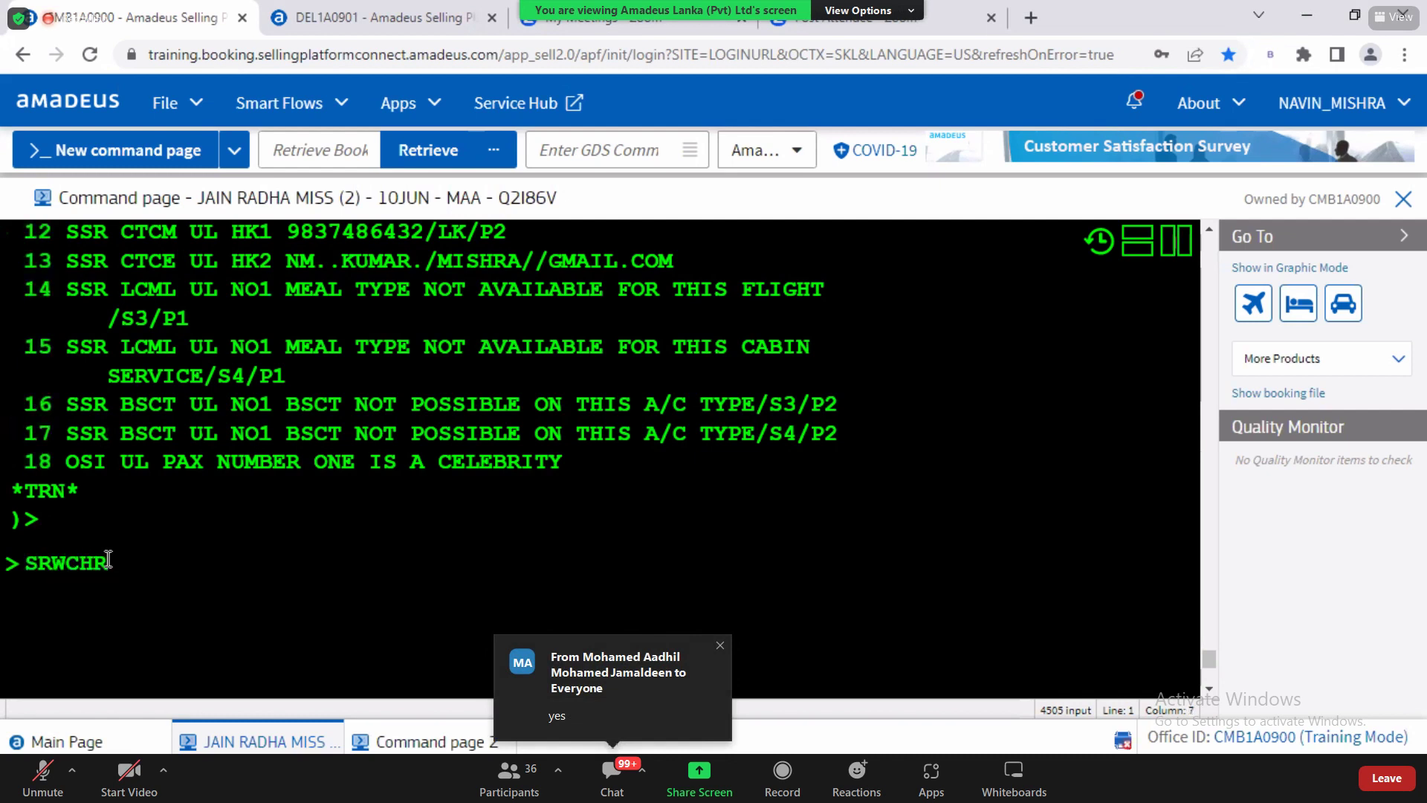
text(-)
key(BackSpace)
key(BackSpace)
text(C-PA)
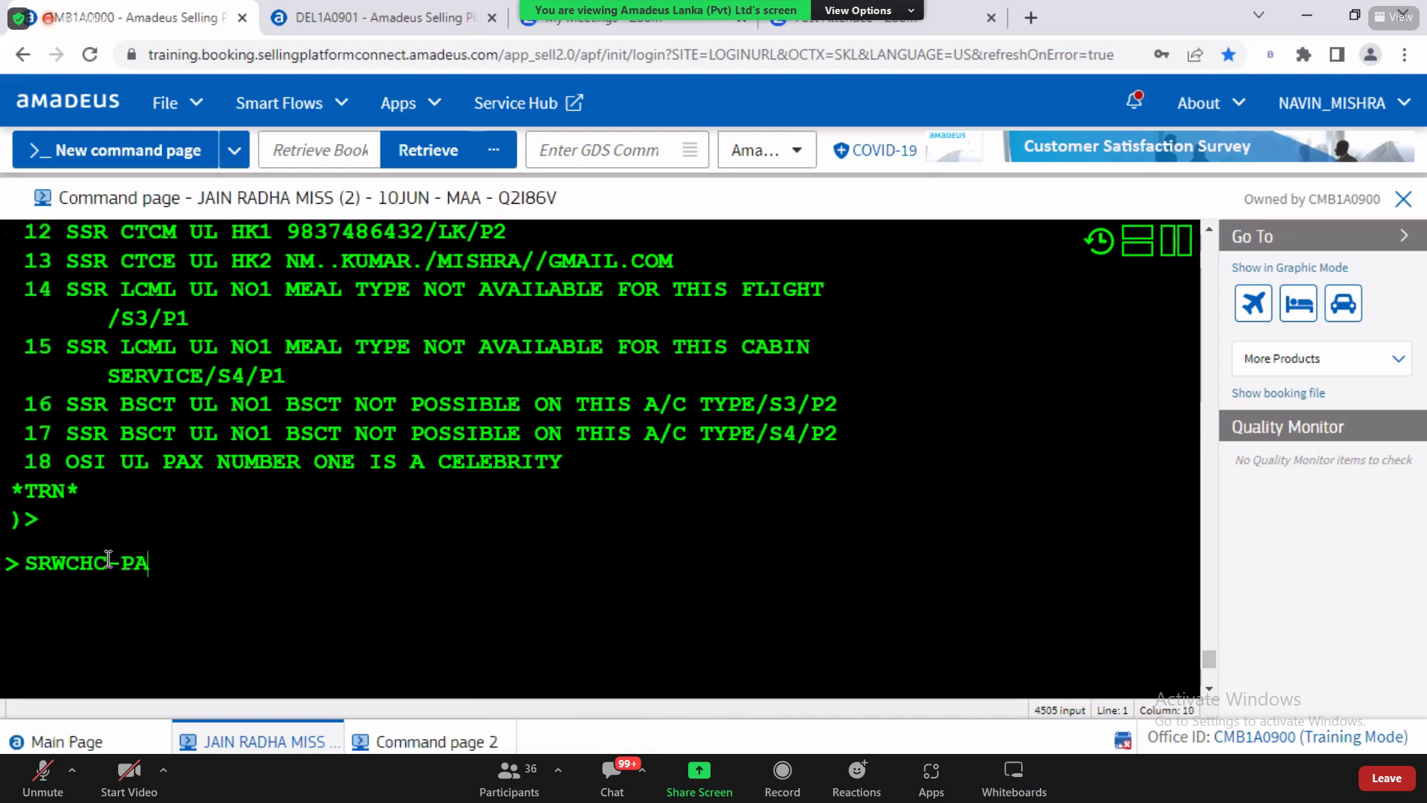
text(X LEG GOT FRAC)
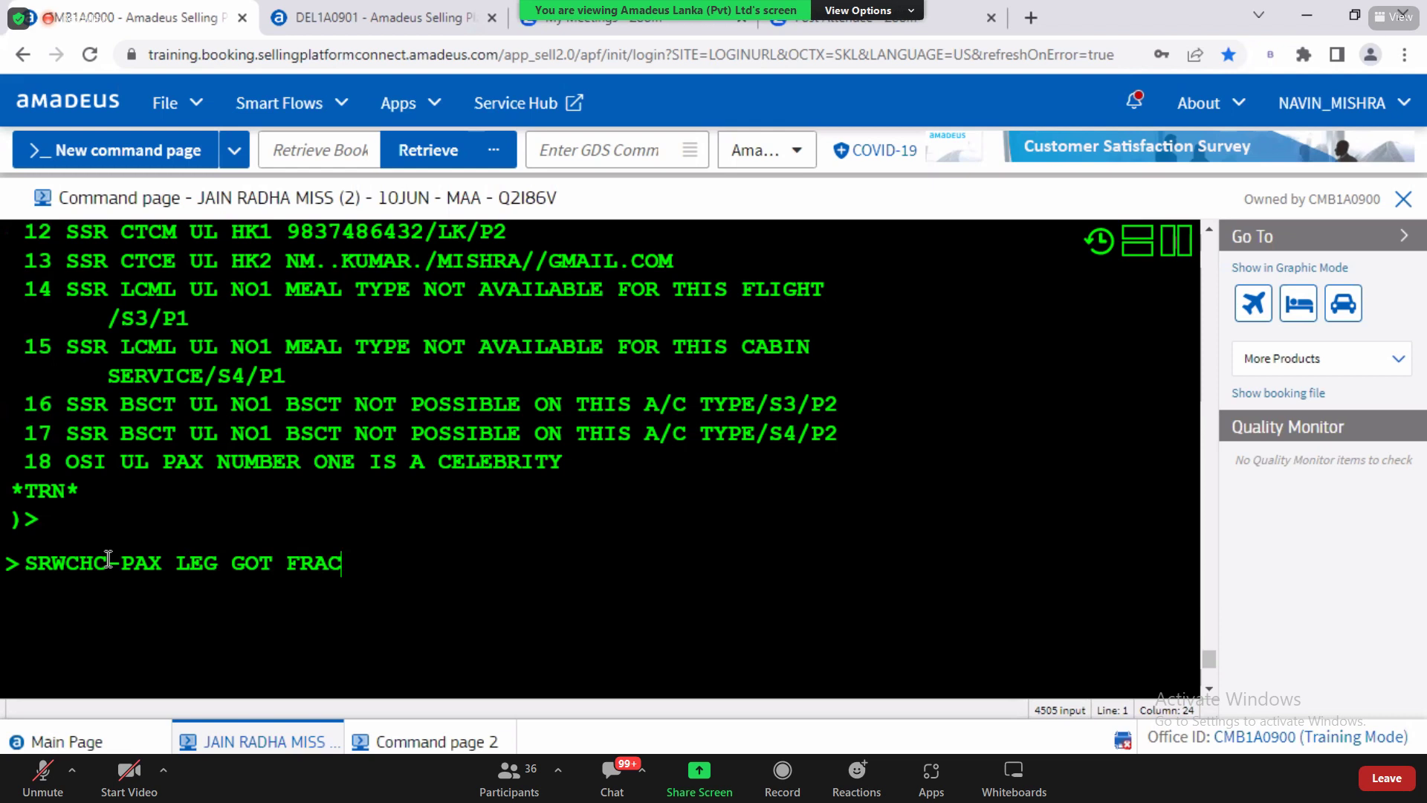
text(TURED/P)
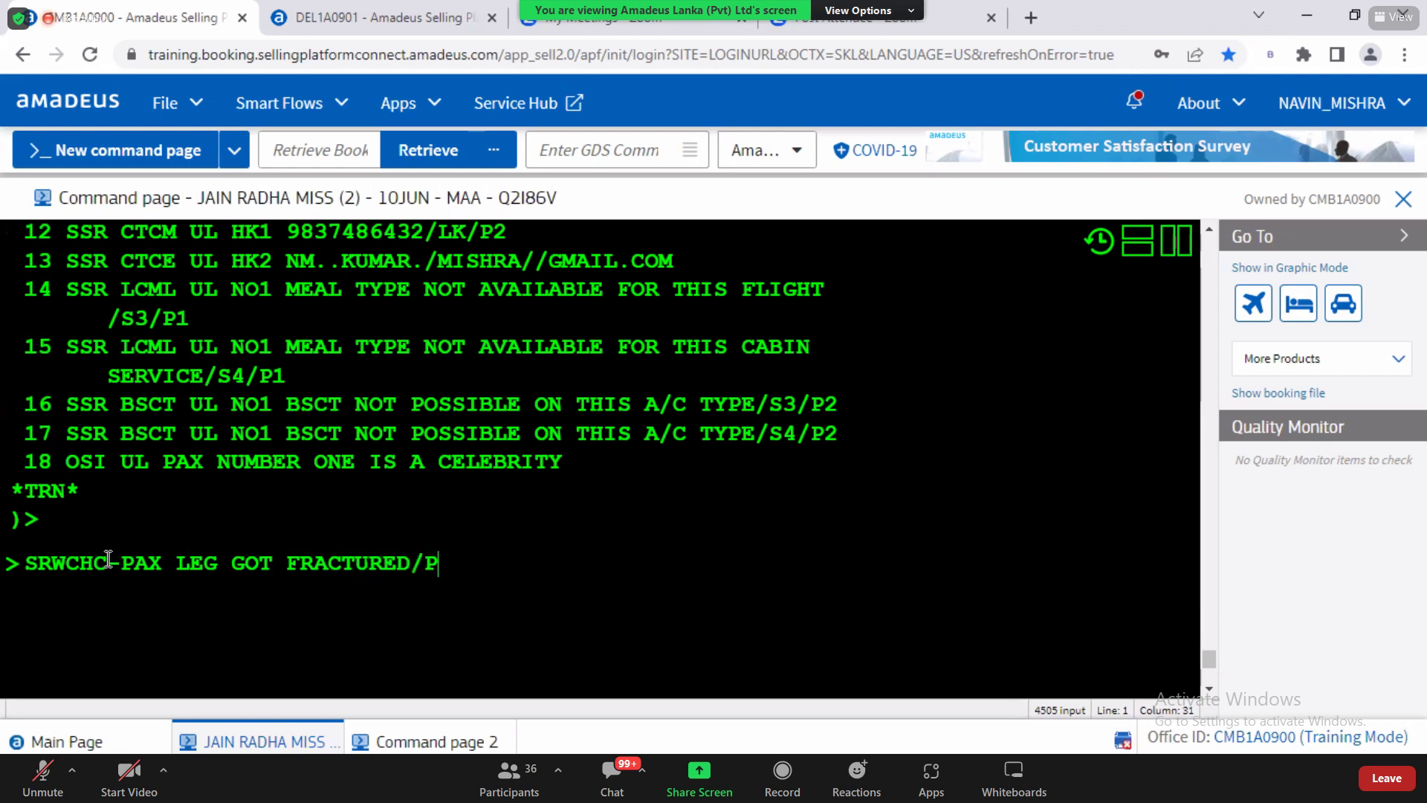
text(1)
key(Return)
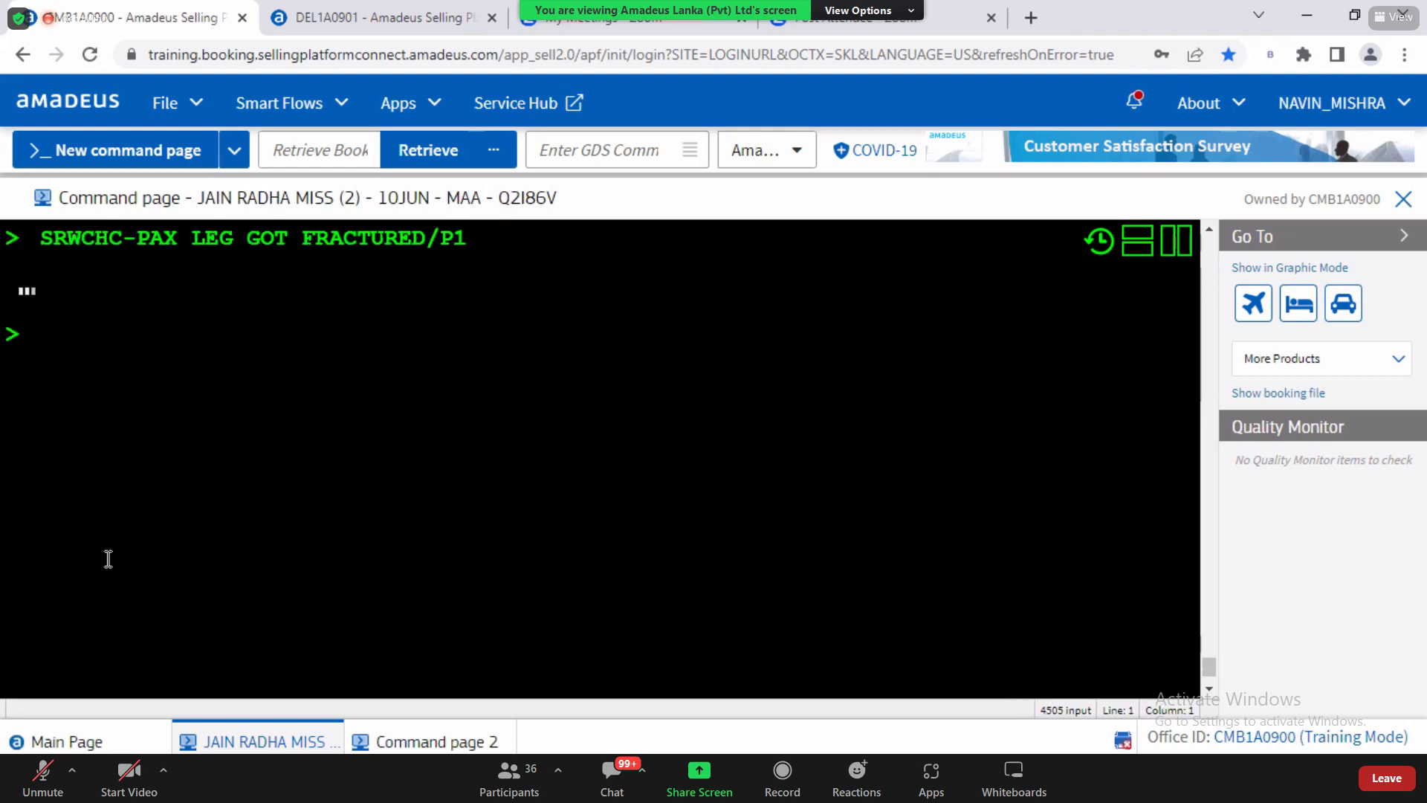
Step: Check the WCHC HN1 status on line 18 and page down the record with MD
click(1209, 692)
scroll(1207, 704, down, 3)
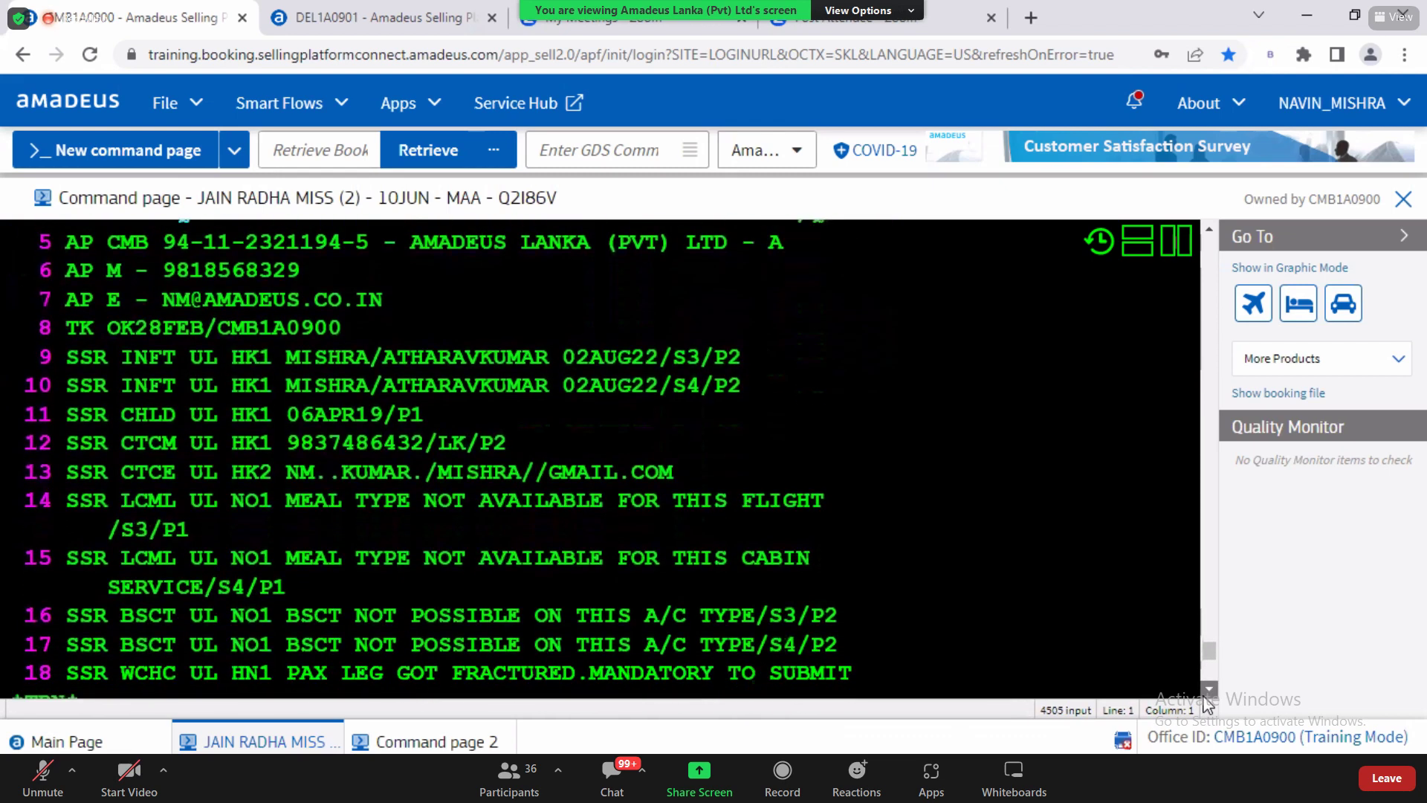
drag(177, 600, 857, 608)
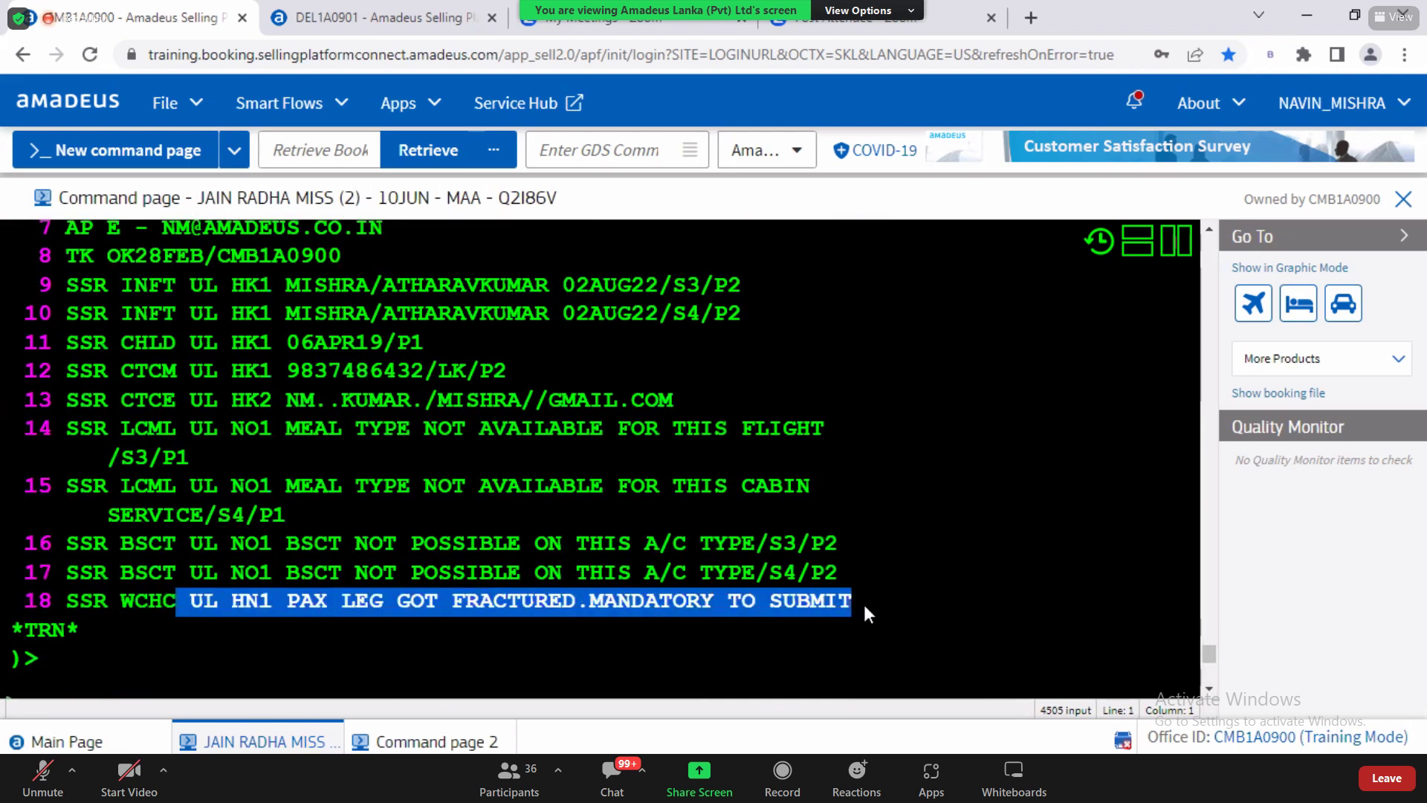
click(207, 697)
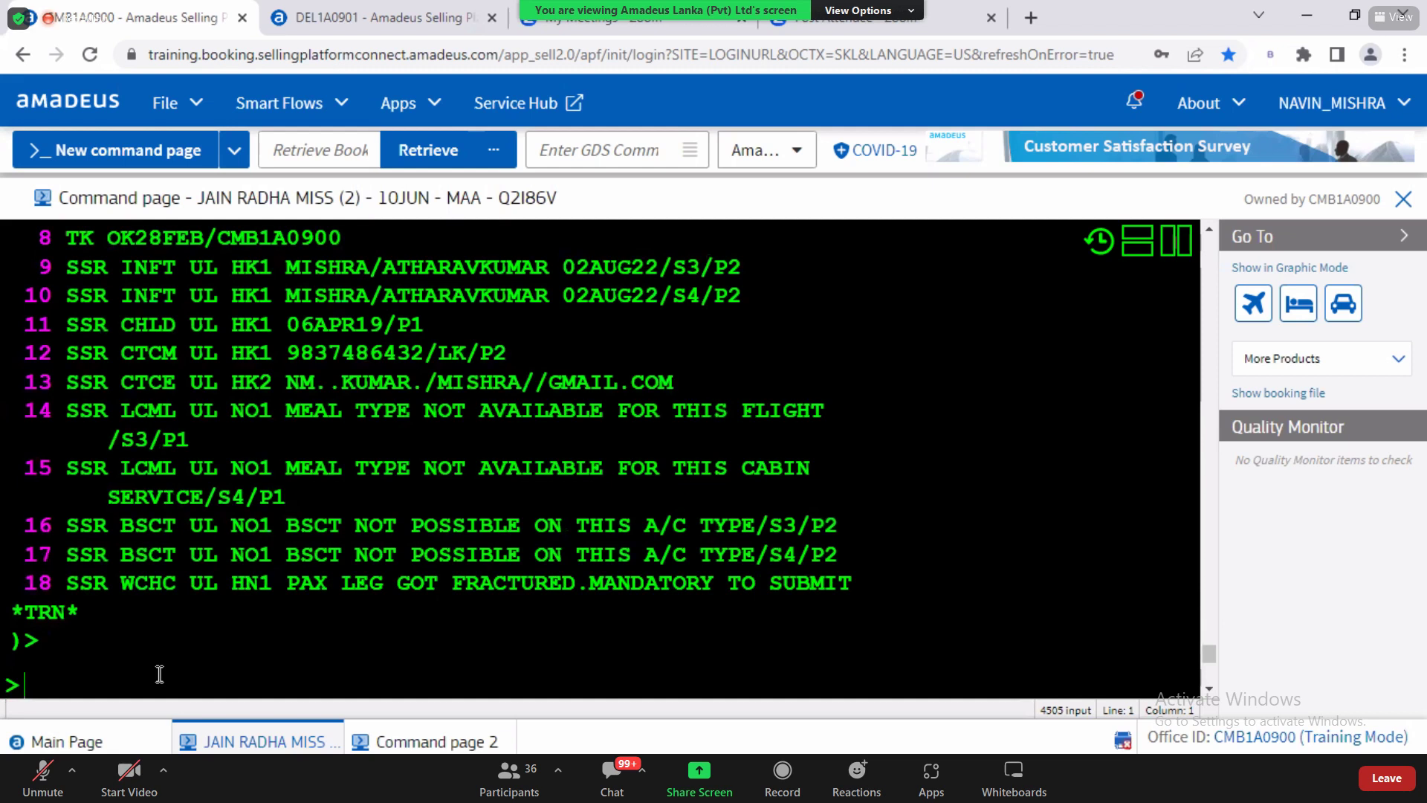
text(MD)
key(Return)
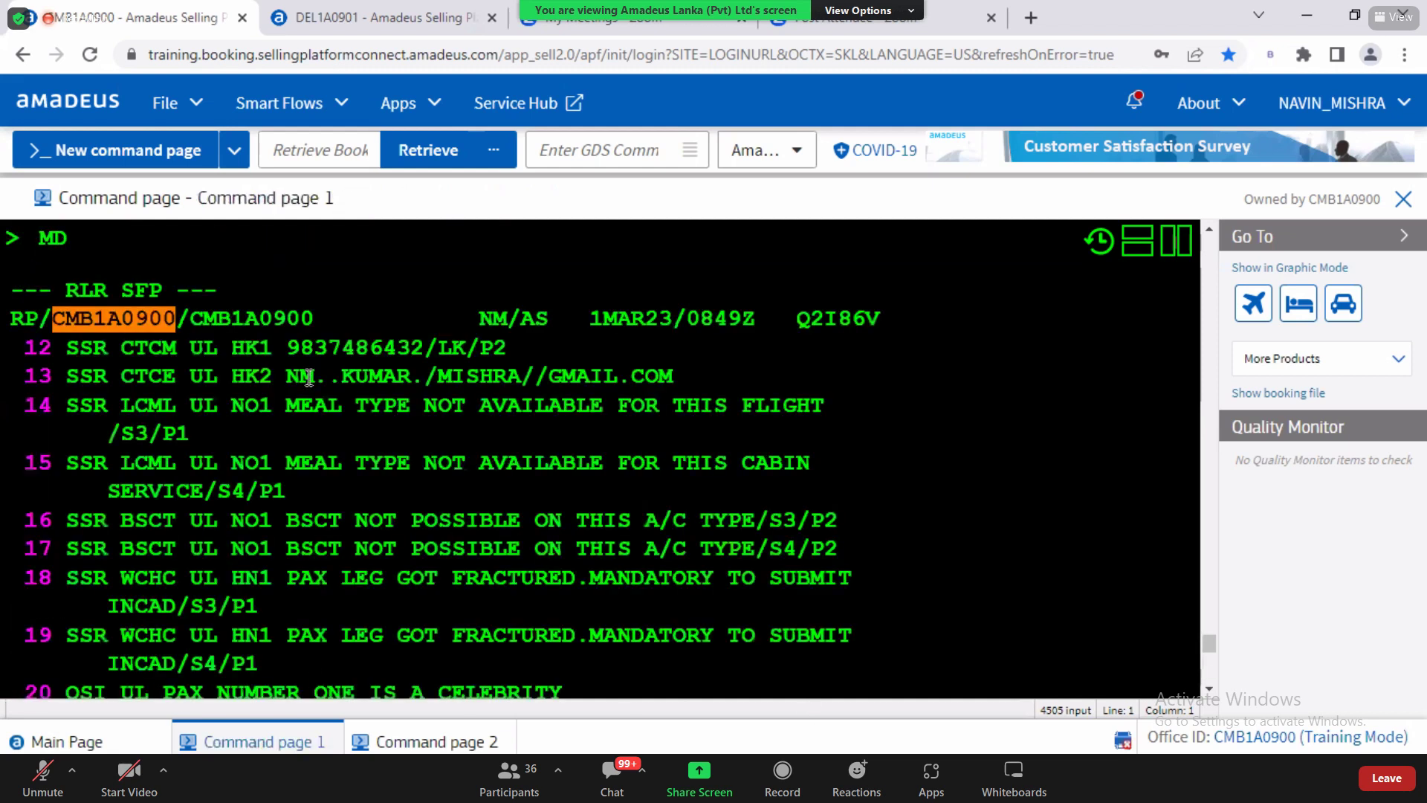
scroll(622, 415, down, 3)
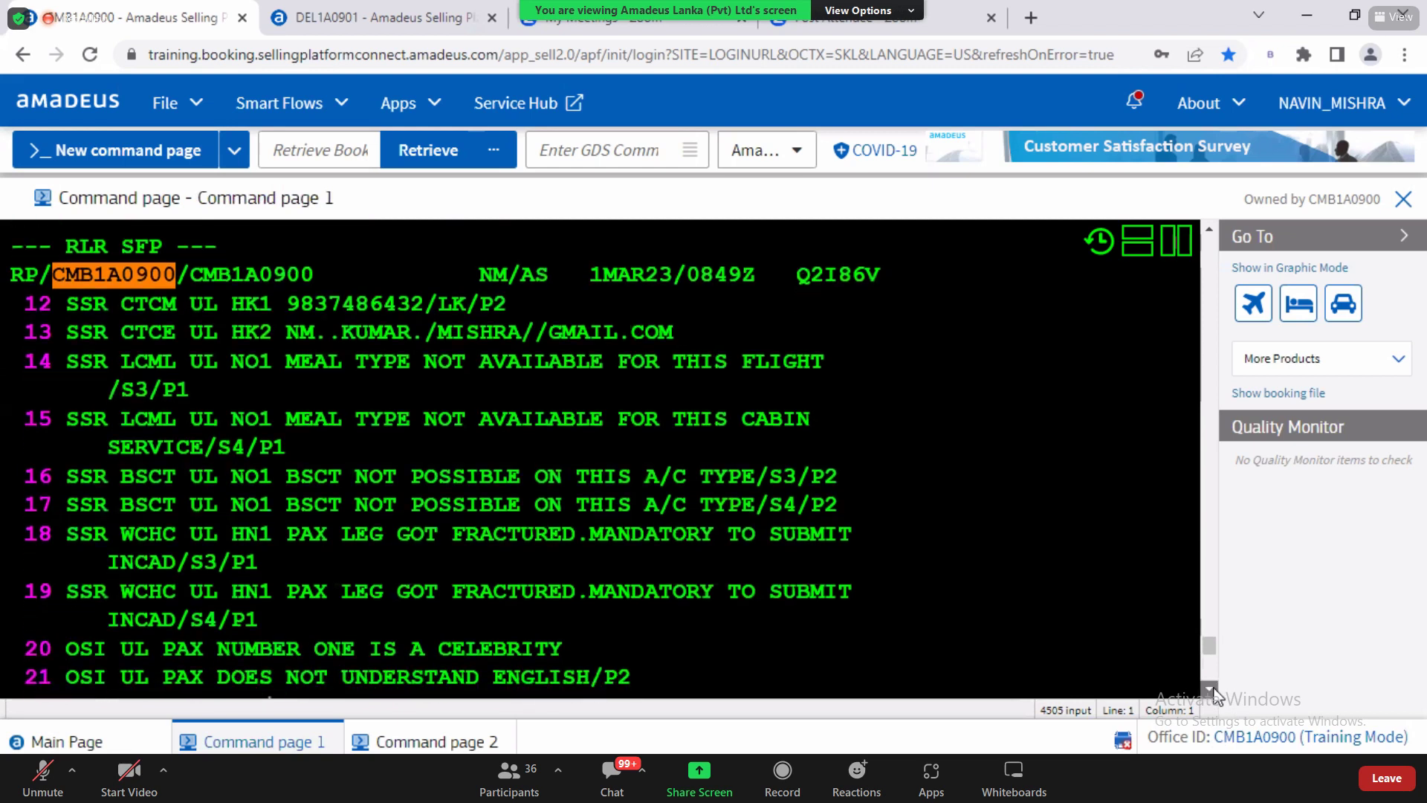
drag(591, 370, 180, 405)
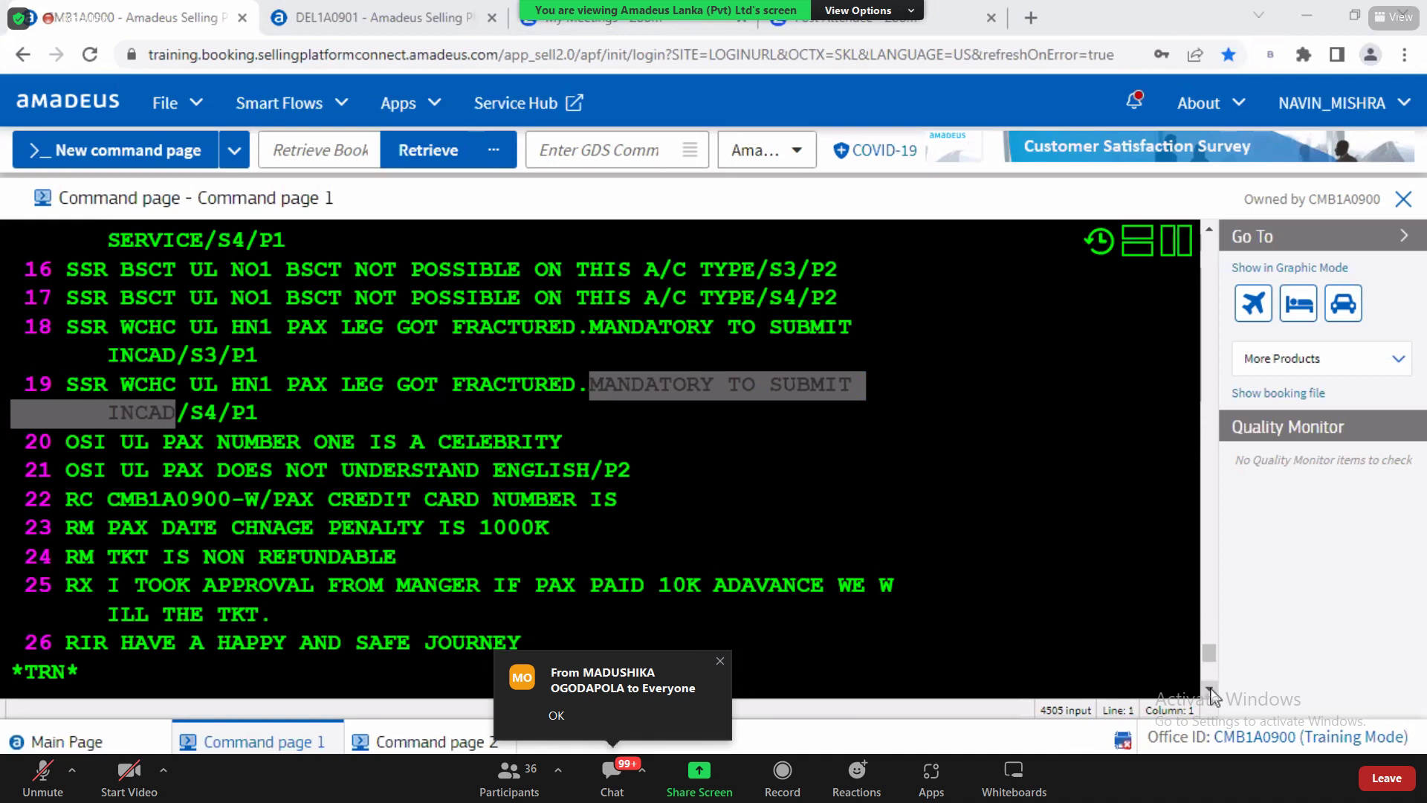
click(84, 360)
click(147, 275)
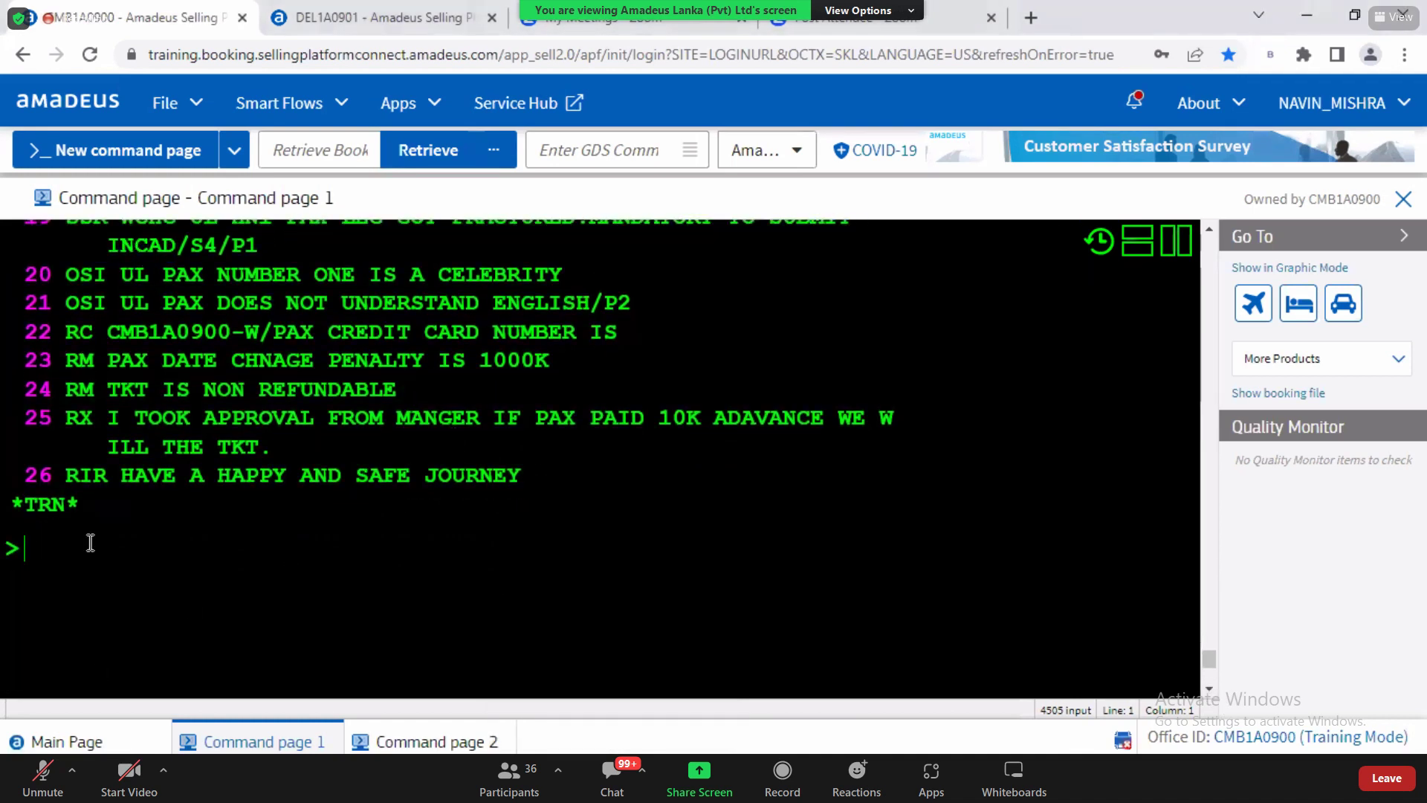
key(alt+Tab)
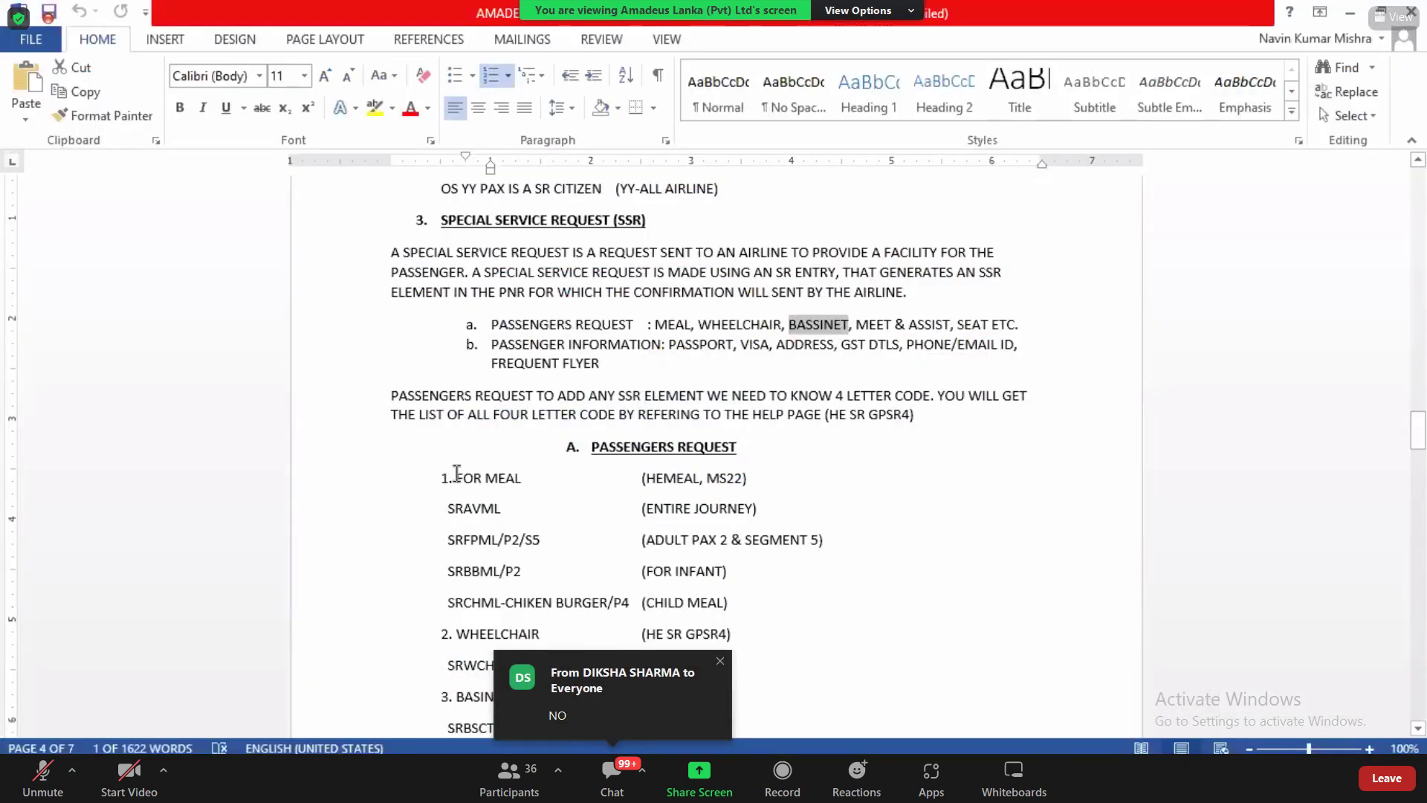
drag(855, 326, 951, 327)
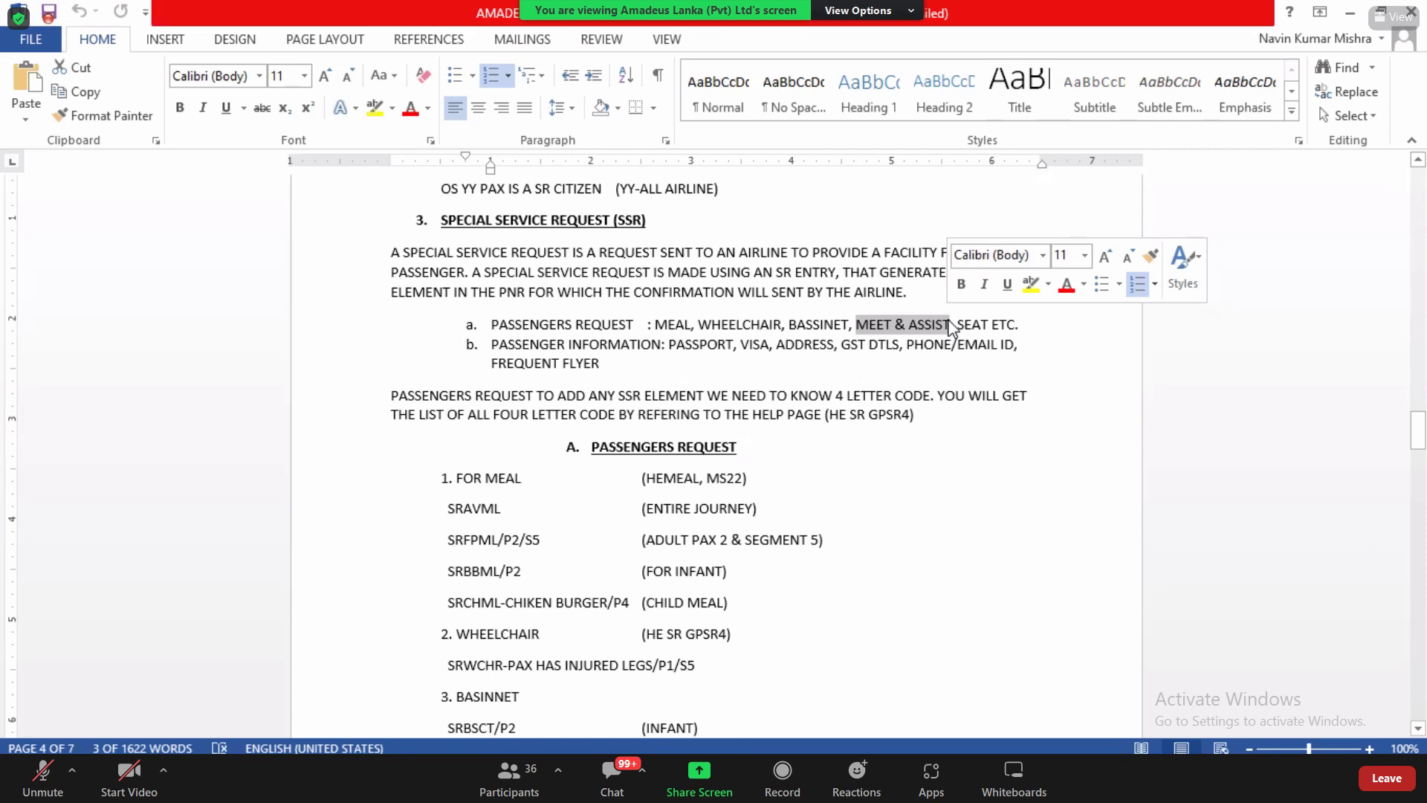
click(903, 379)
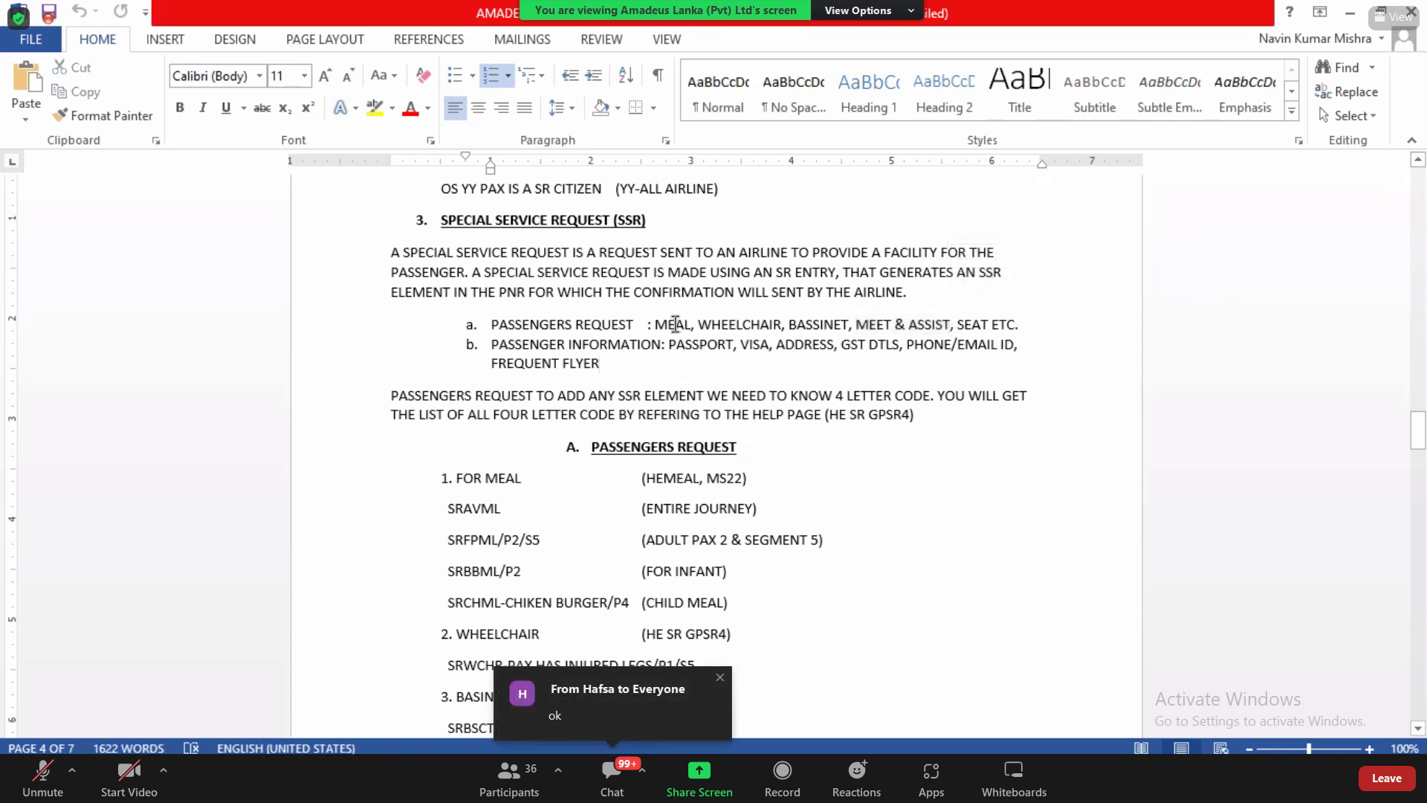
double_click(742, 325)
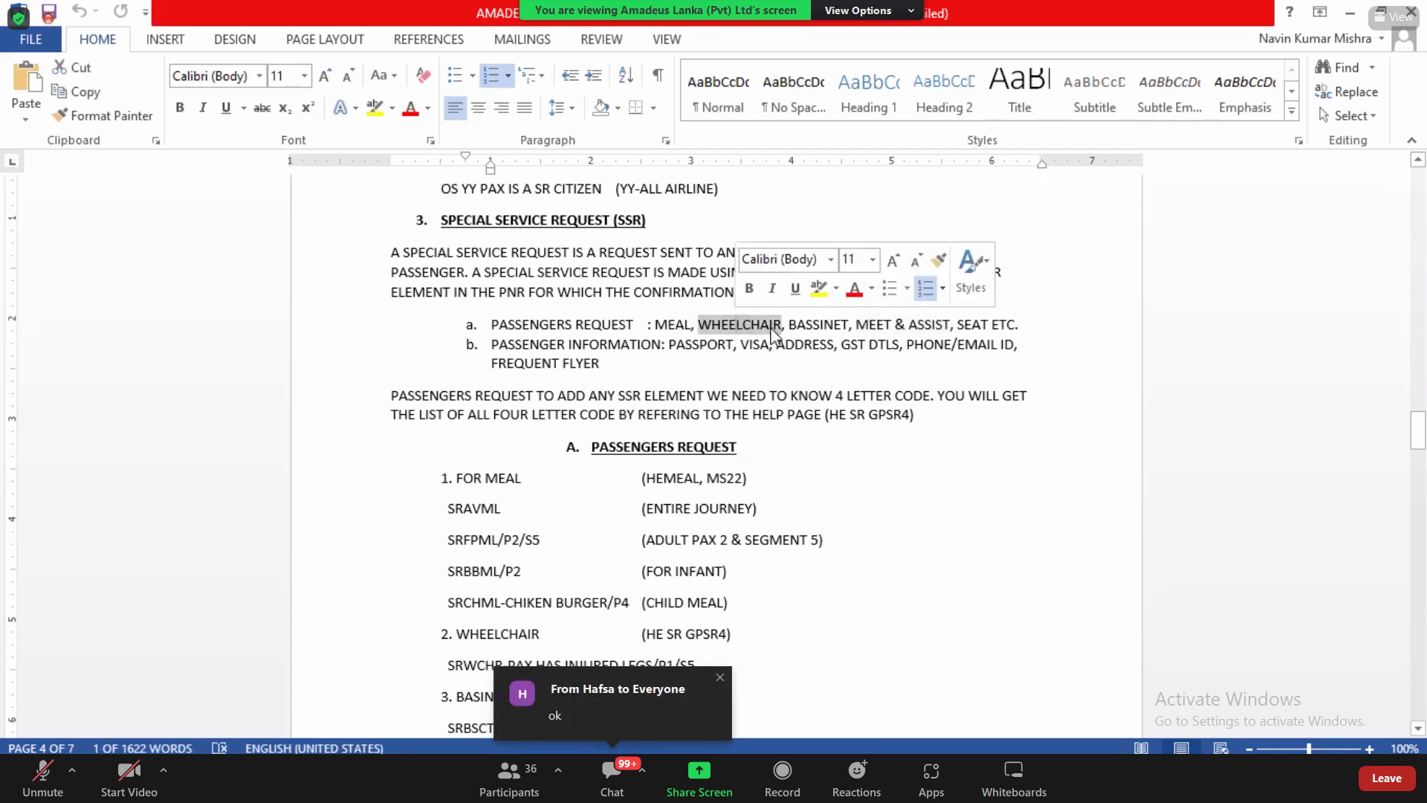
double_click(818, 325)
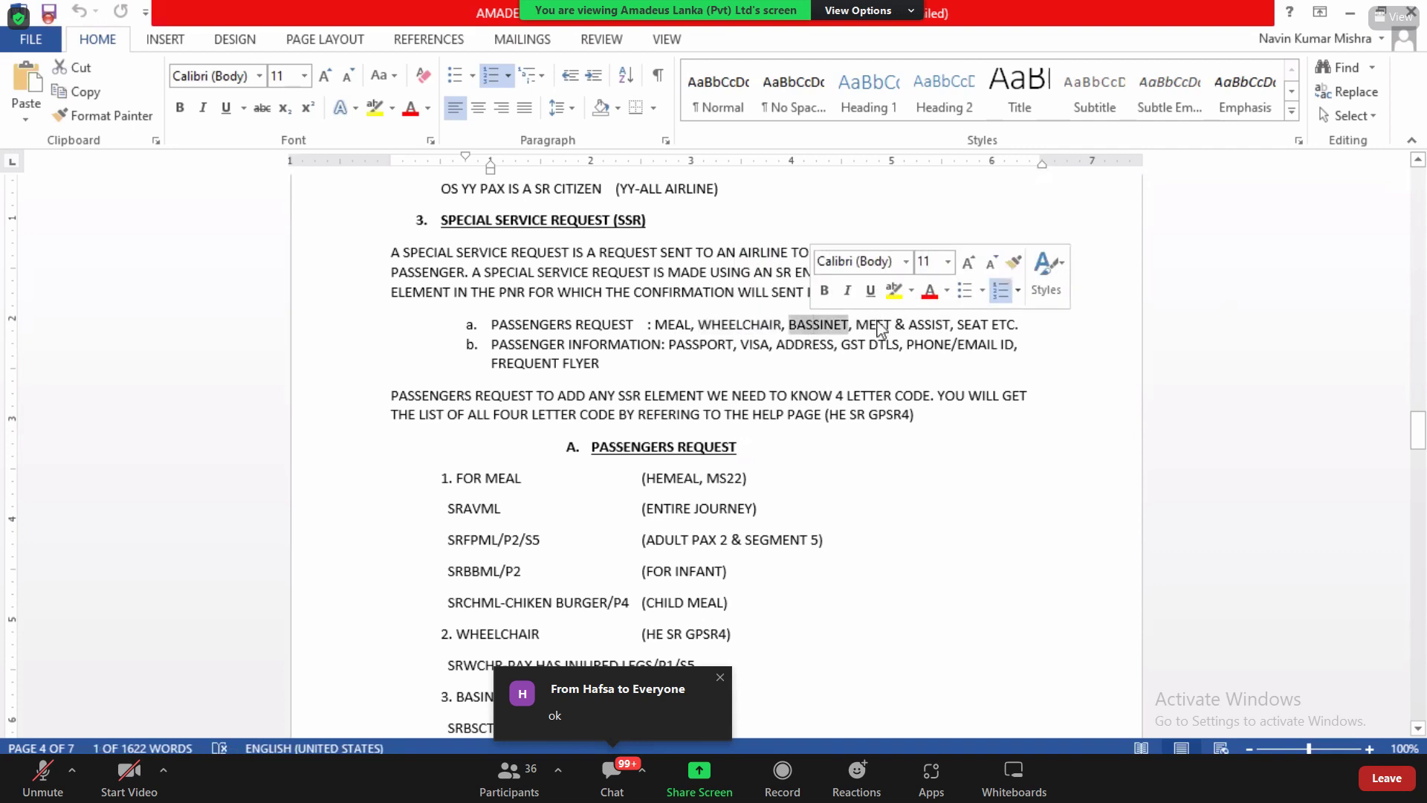
key(alt+Tab)
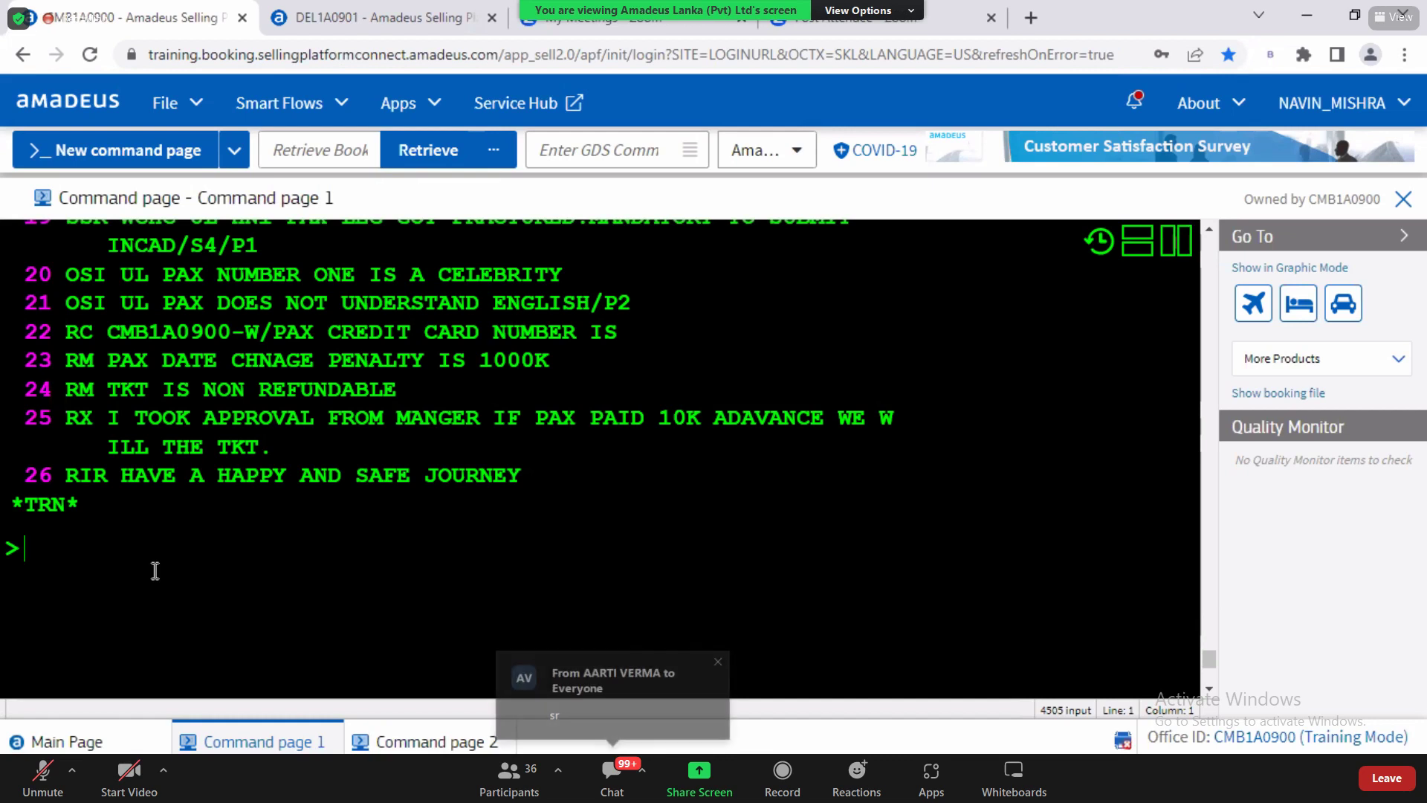
Step: Page up with MU three times on command page 2 to the SSR codes list and mark MAAS
text(SR)
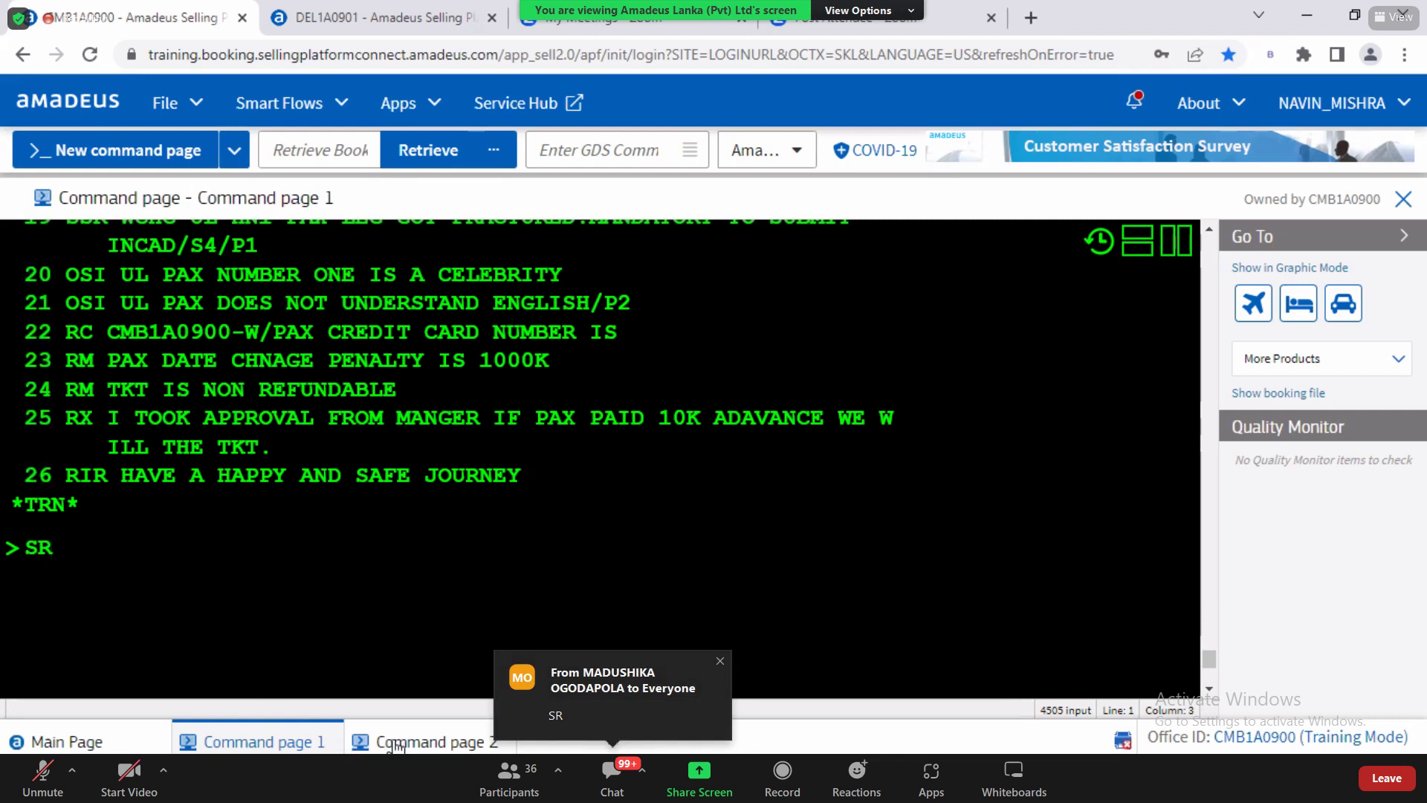
click(396, 743)
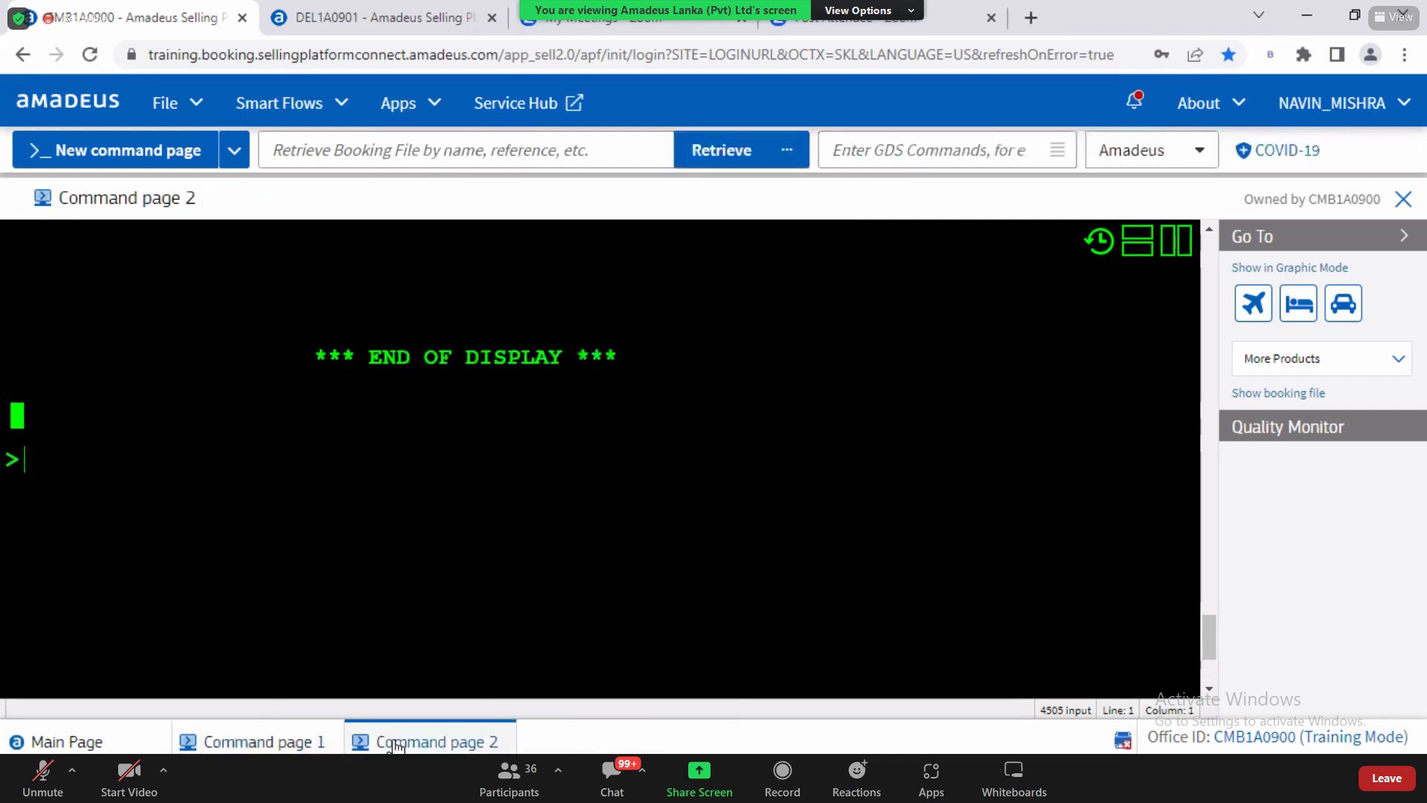
text(MU)
key(Return)
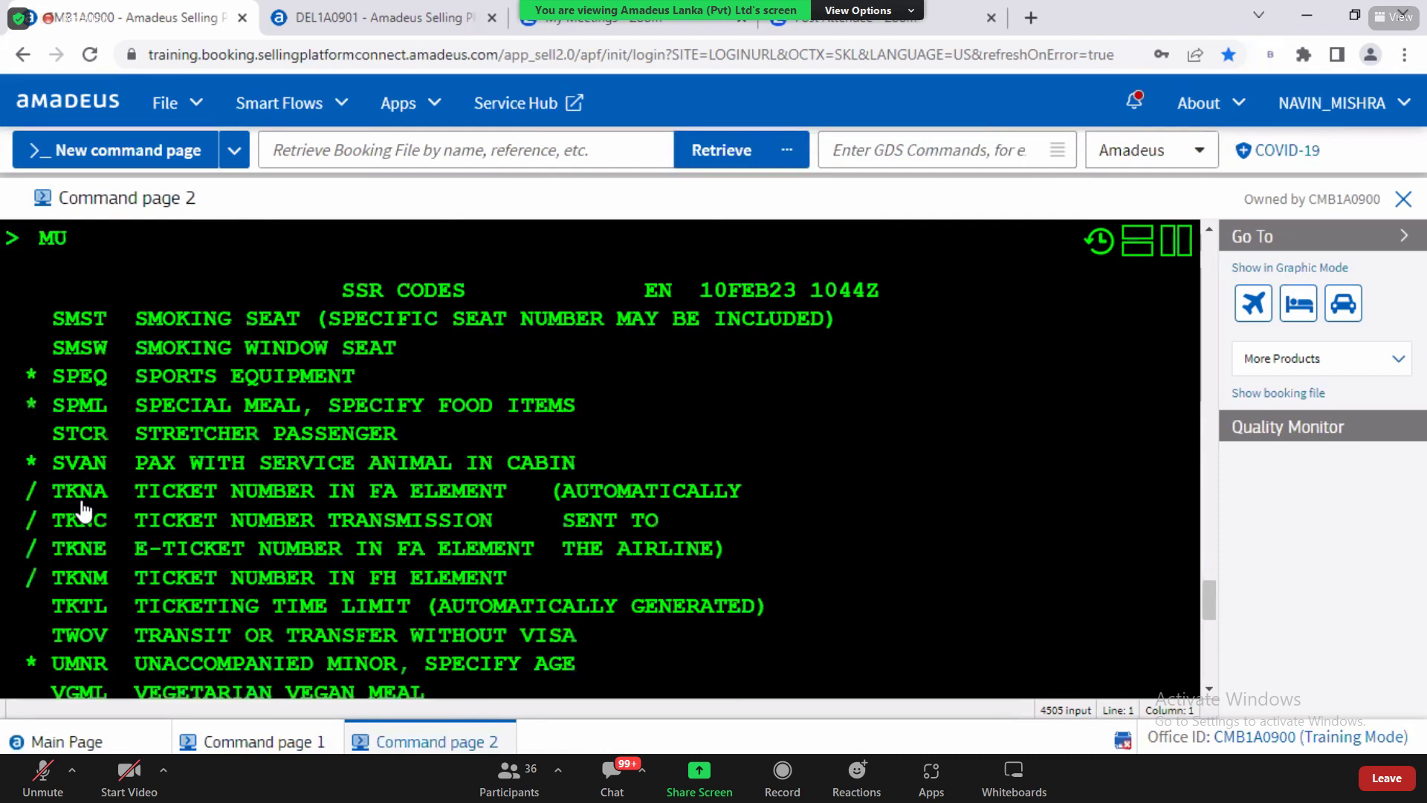
text(MU)
key(Return)
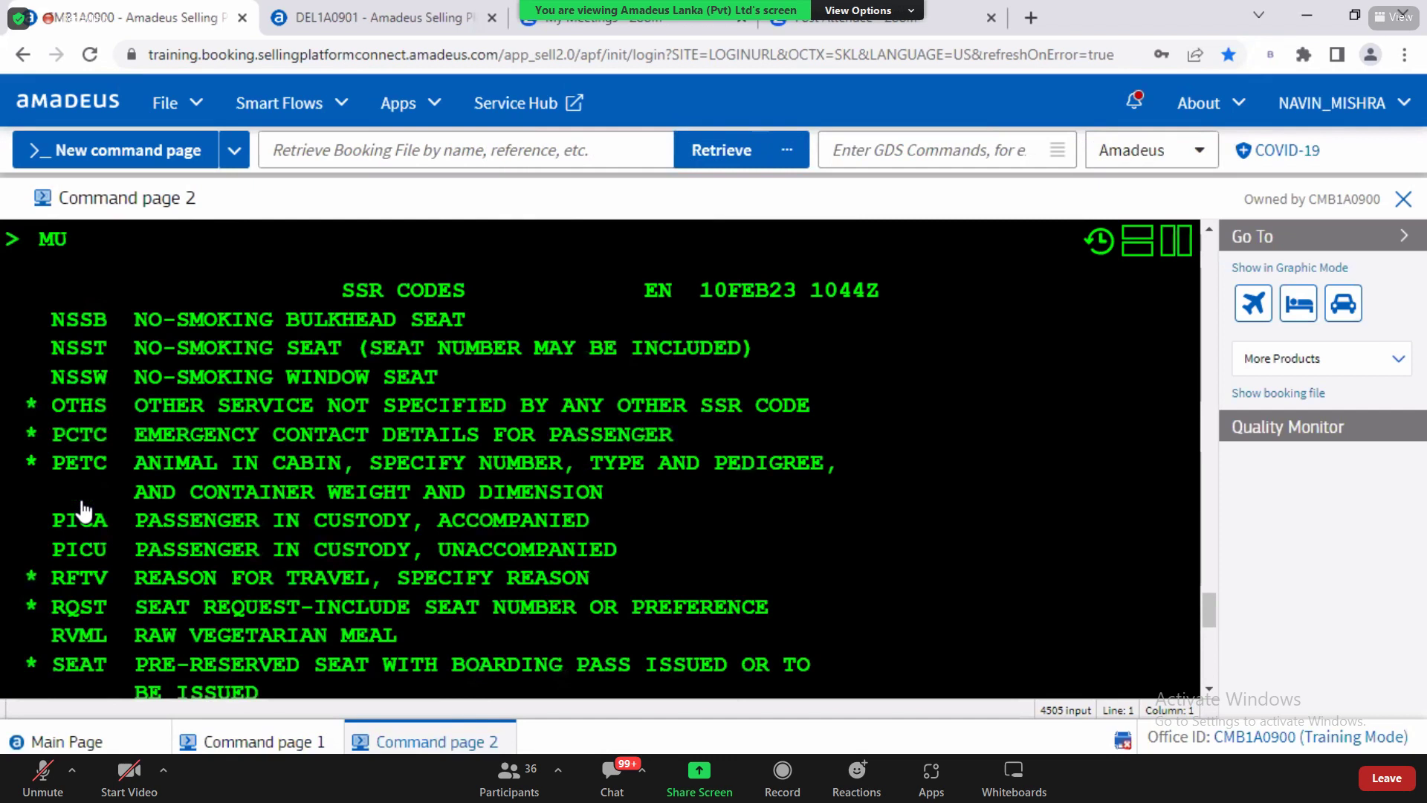
text(MU)
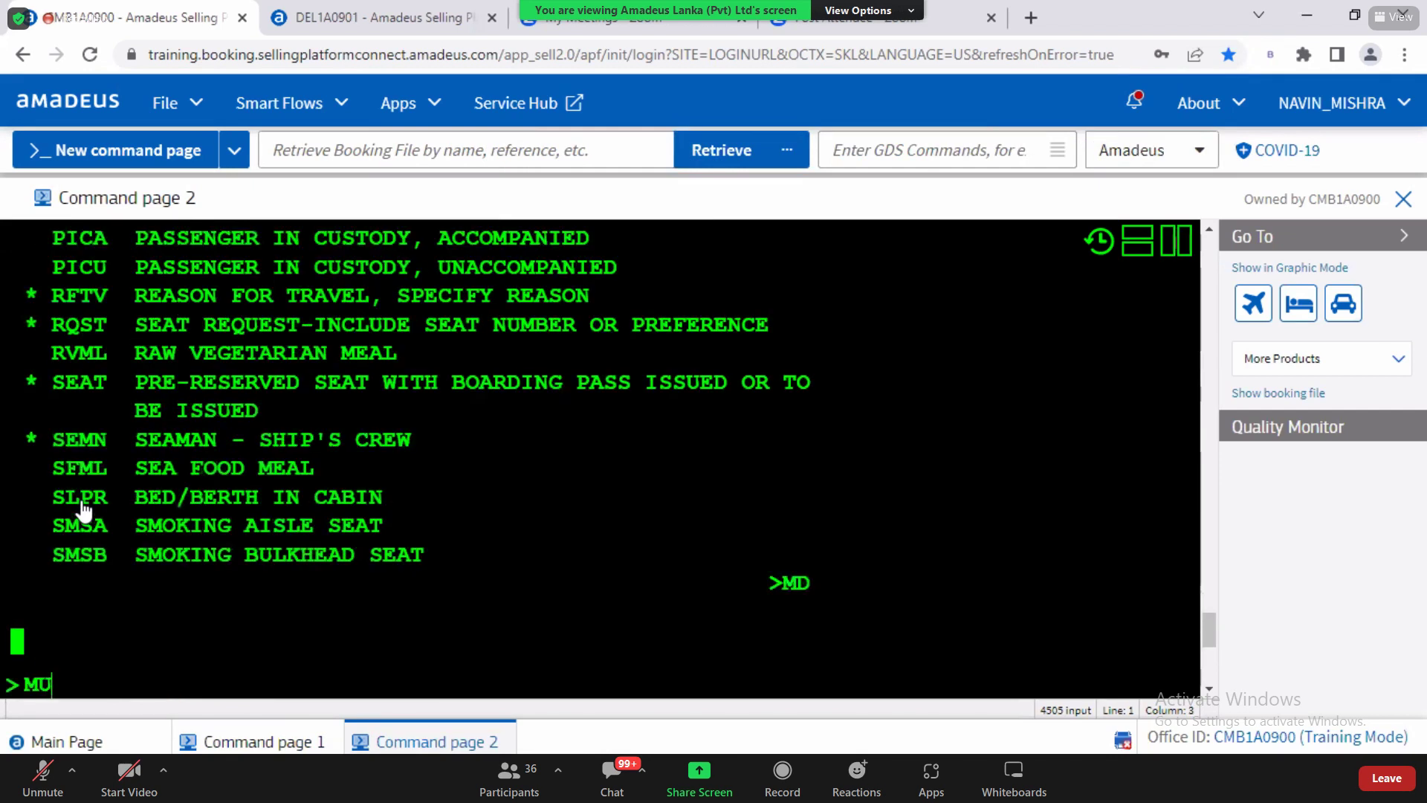
key(Return)
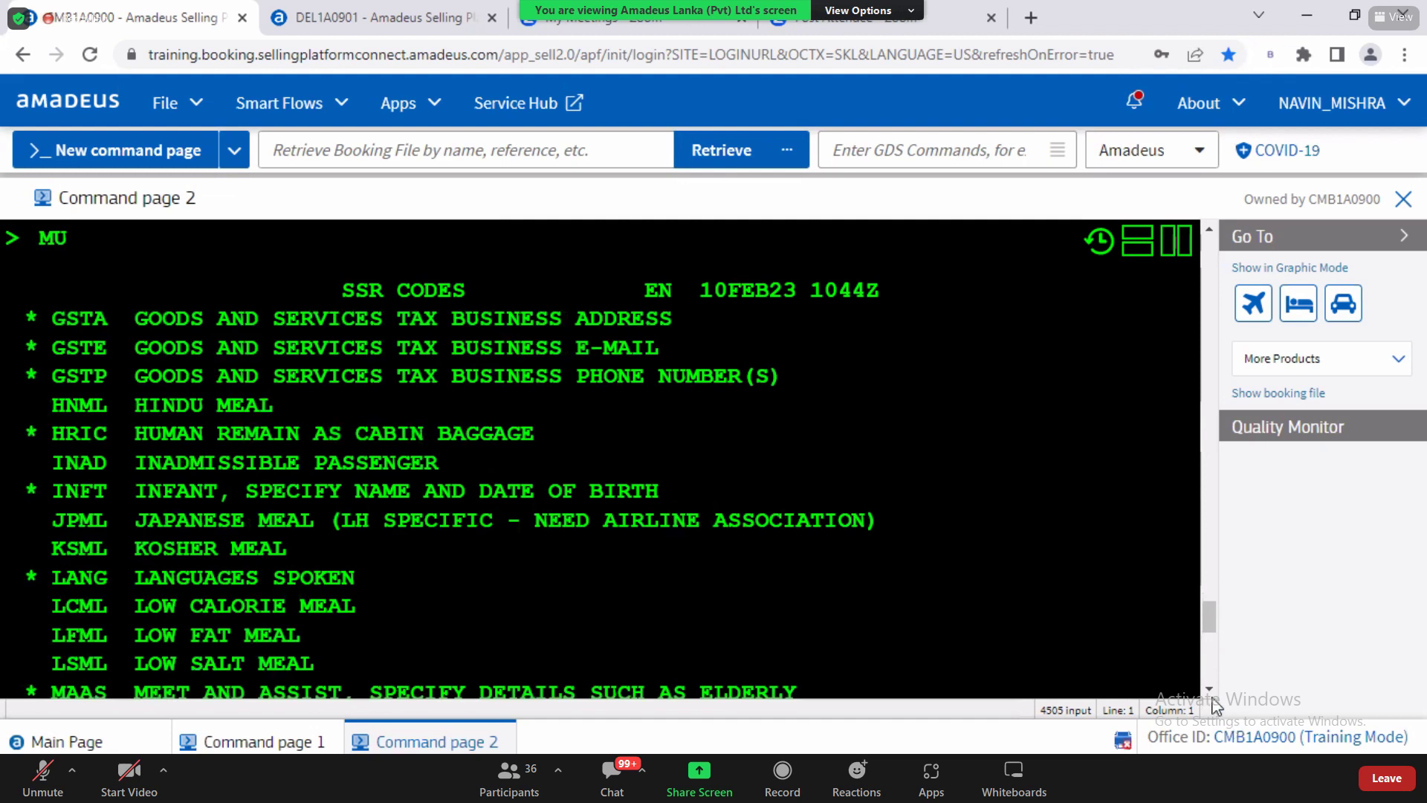
scroll(1212, 698, down, 3)
scroll(1212, 702, down, 5)
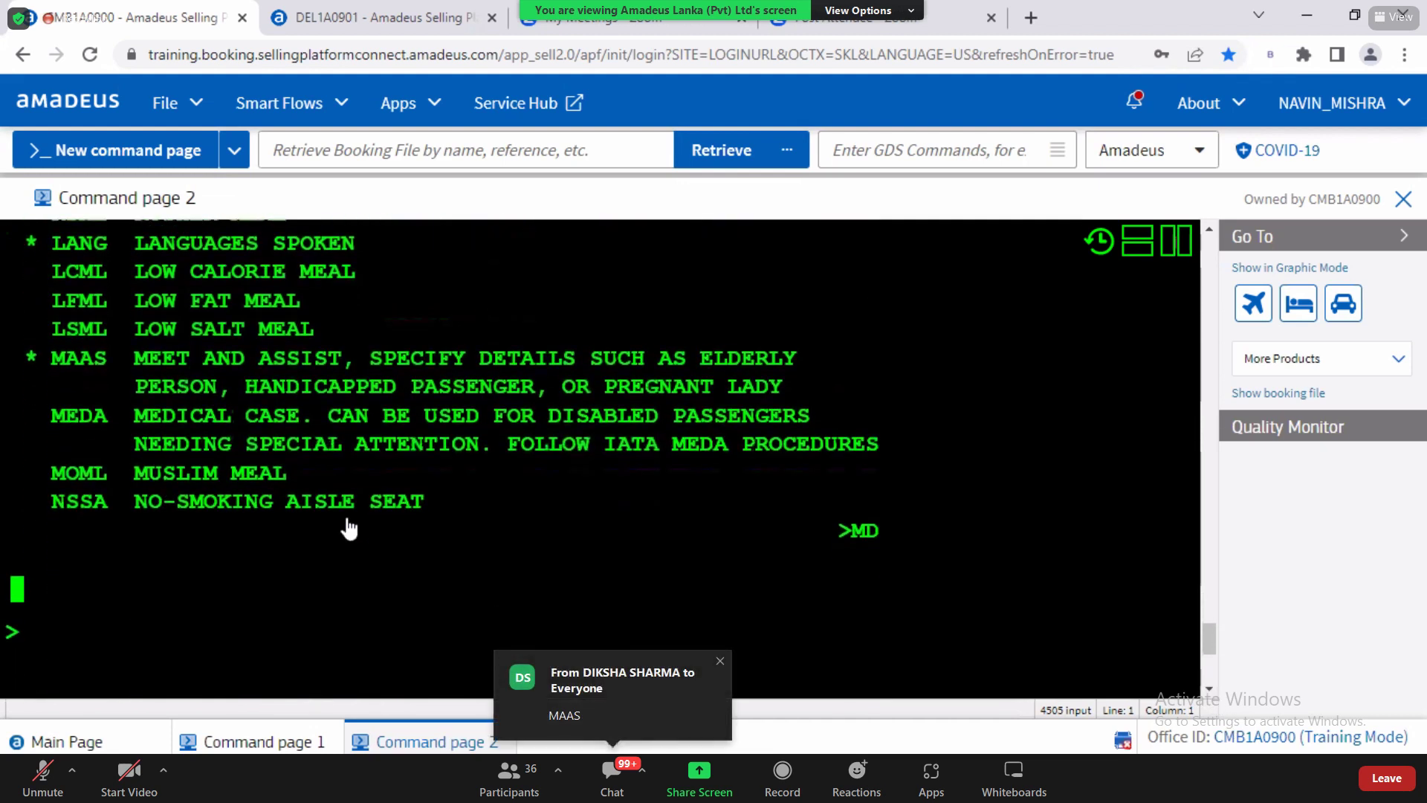
drag(52, 369, 113, 371)
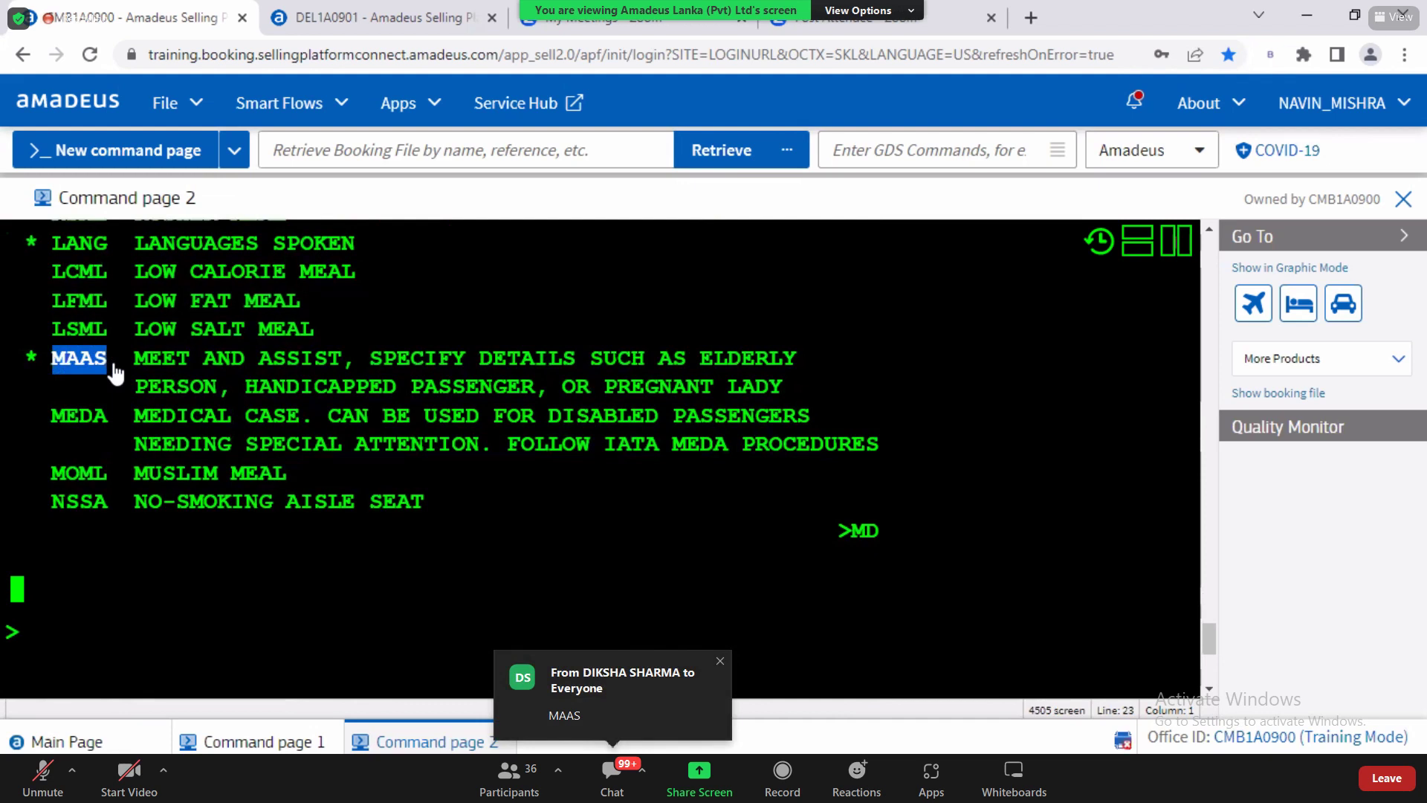
Step: On command page 1, submit SRMAAS PAX IS A SENIOR CITIZEN
click(251, 743)
text(MA)
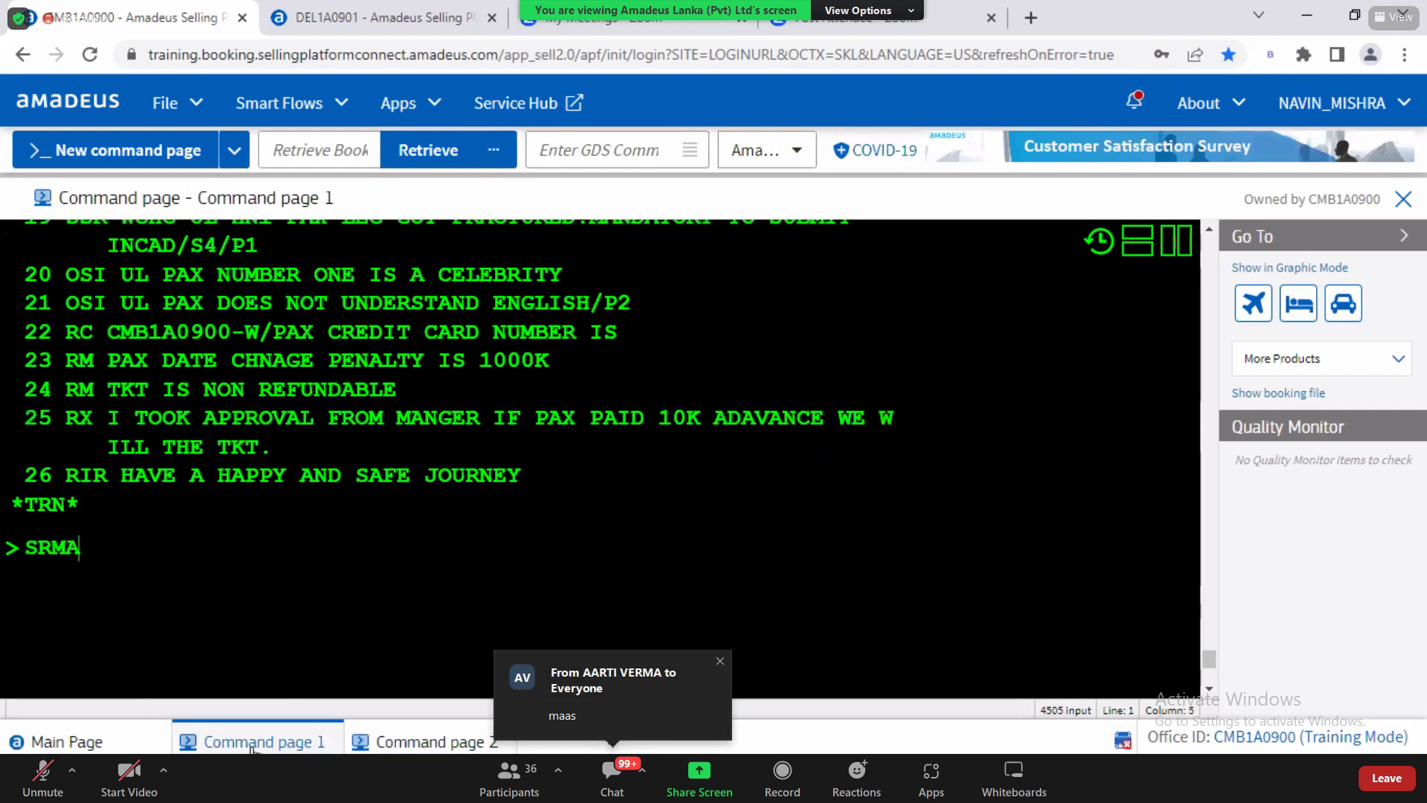
text(AS PAX S)
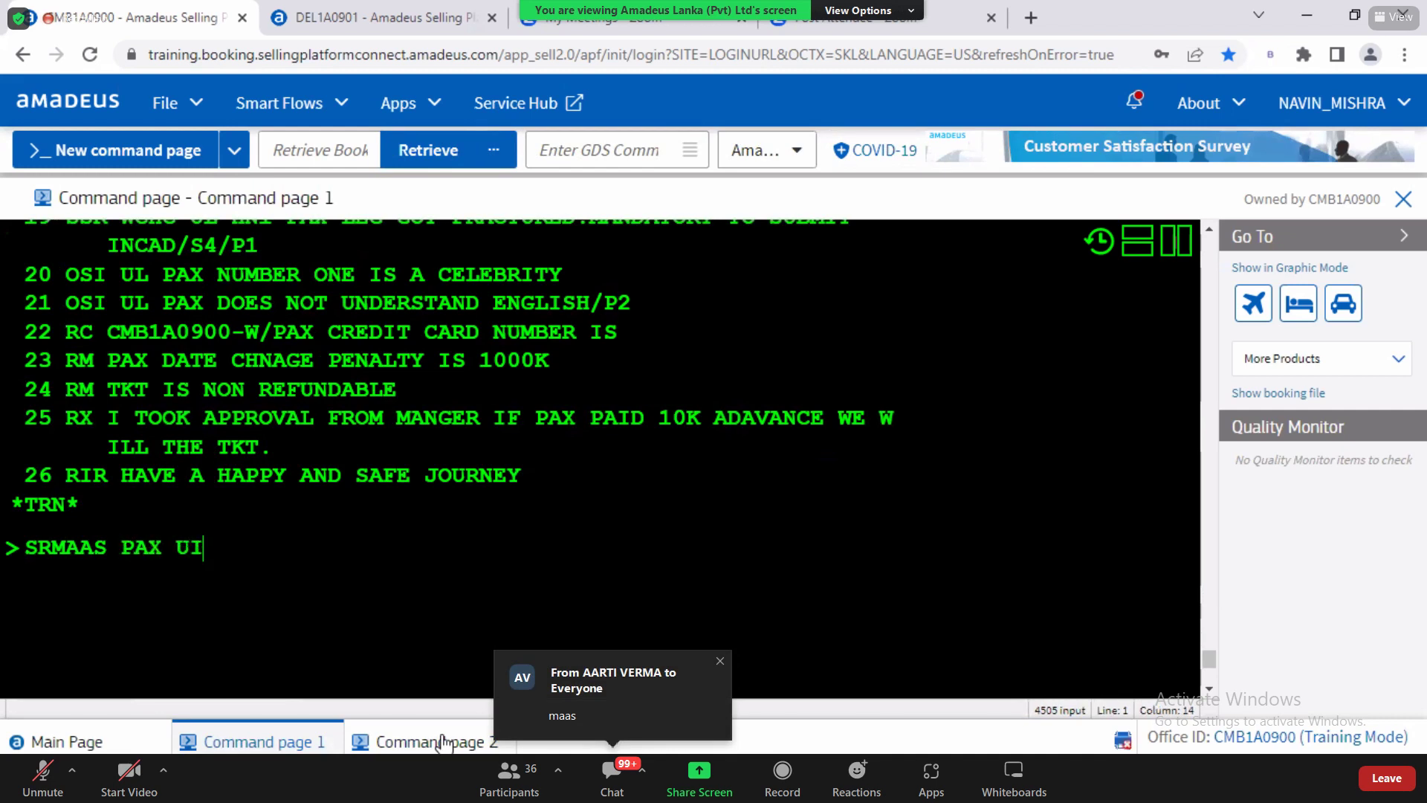
key(BackSpace)
text(IS A SENOT)
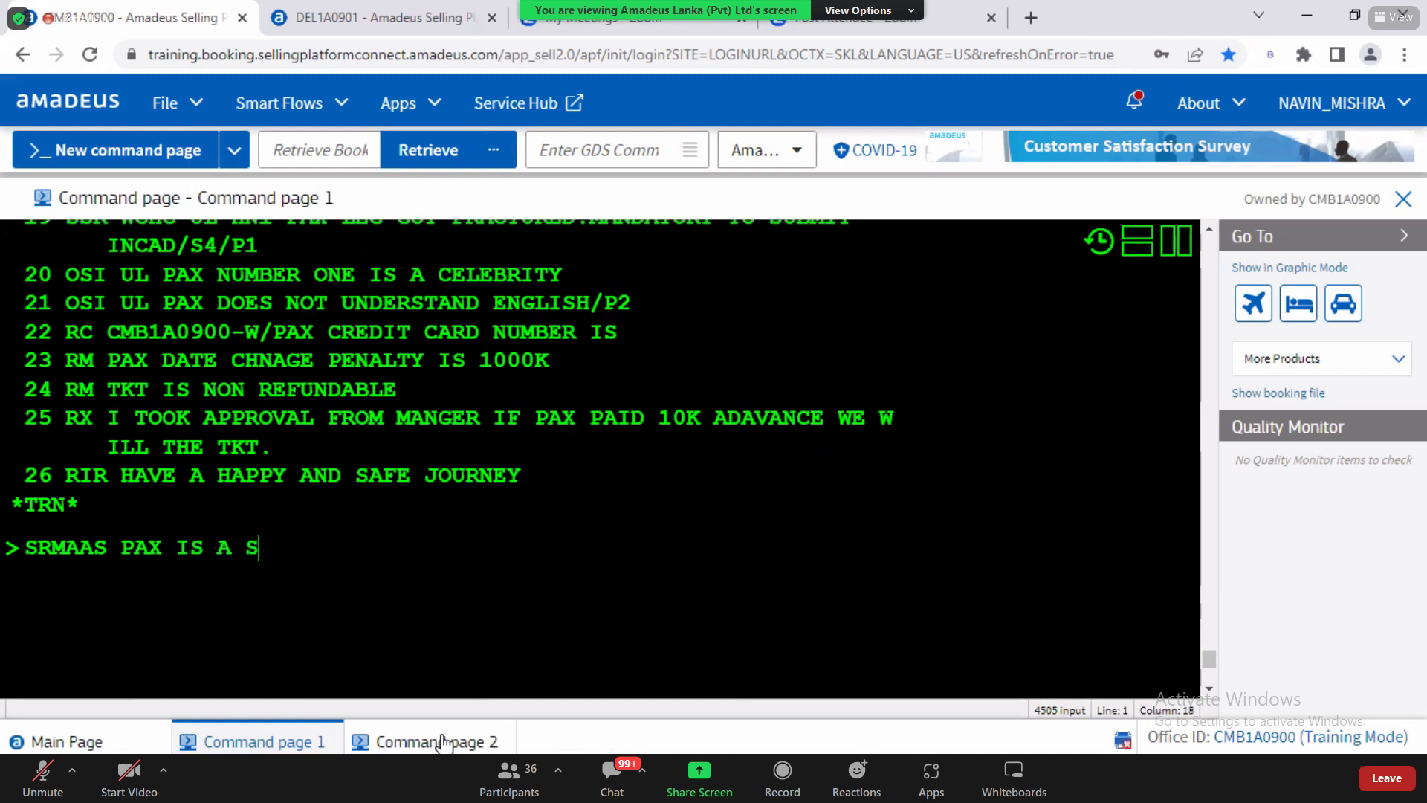
key(BackSpace)
key(BackSpace)
text(IOR C)
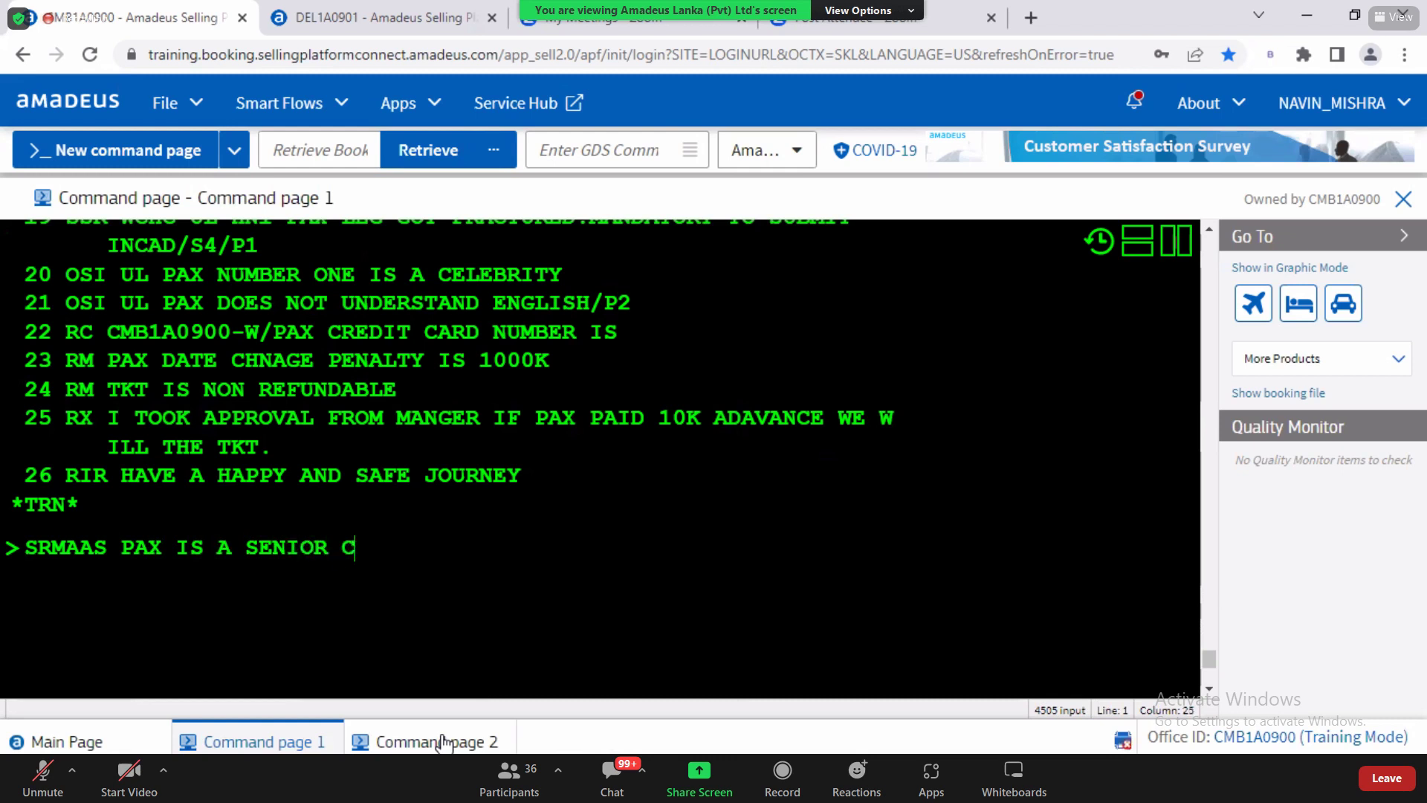
text(ITIZEN)
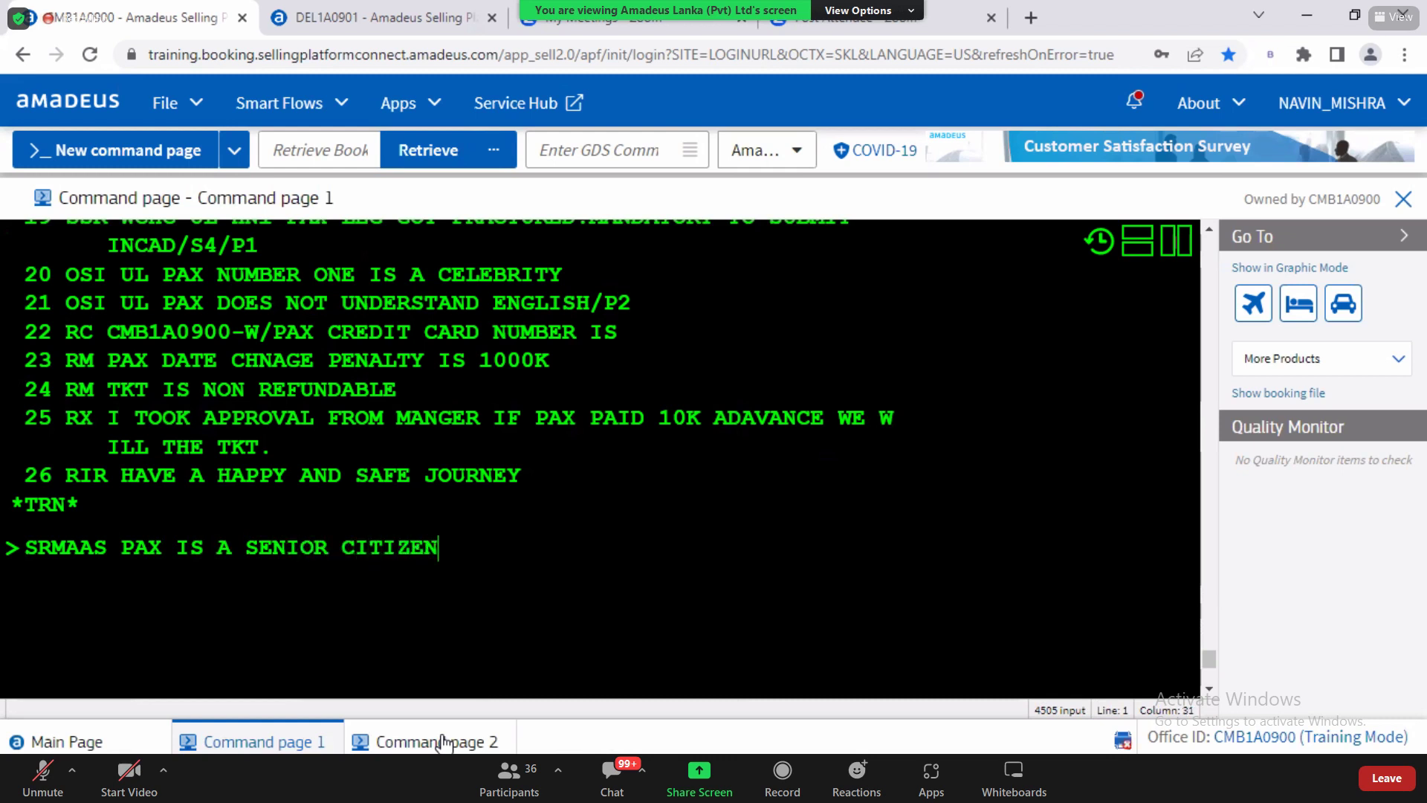
key(Return)
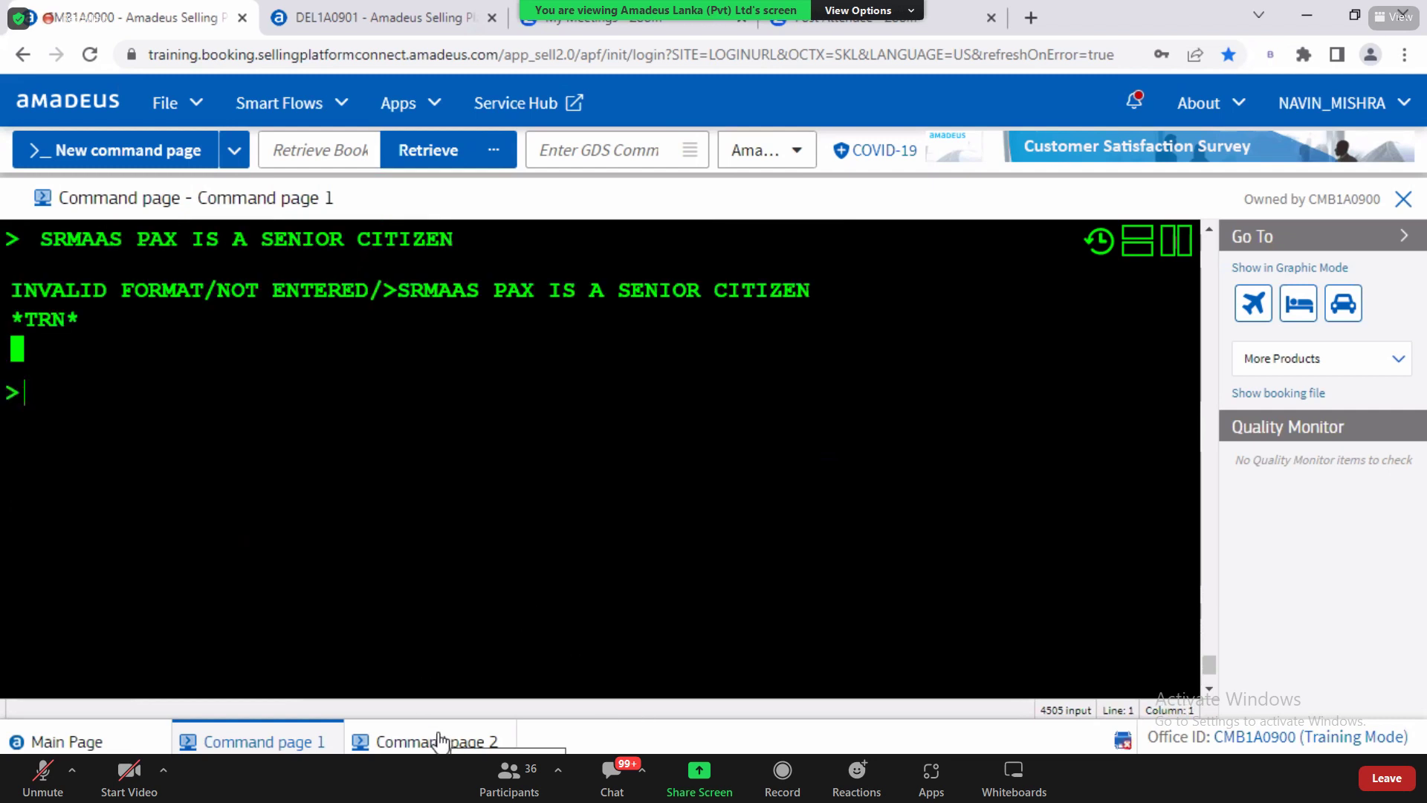
Step: After the format error, recall the entry and resubmit it as SRMAAS-PAX IS A SENIOR CITIZEN
key(Up)
key(Left)
key(Left)
key(Left)
key(Left)
key(Left)
key(Left)
key(Left)
key(Left)
key(Left)
key(Left)
key(Left)
key(Left)
key(Left)
key(Left)
key(Left)
key(Left)
key(Left)
key(Left)
key(Left)
key(Left)
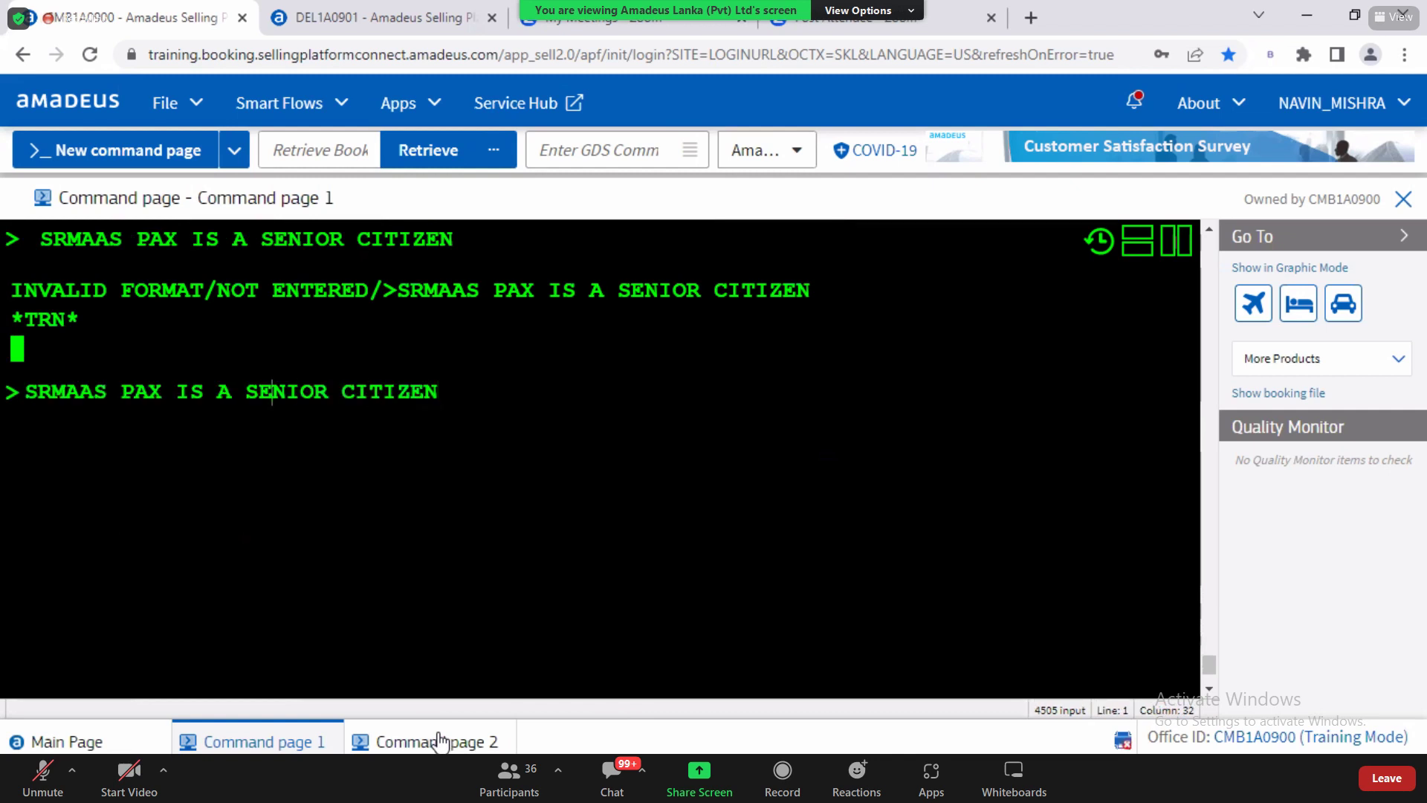
key(BackSpace)
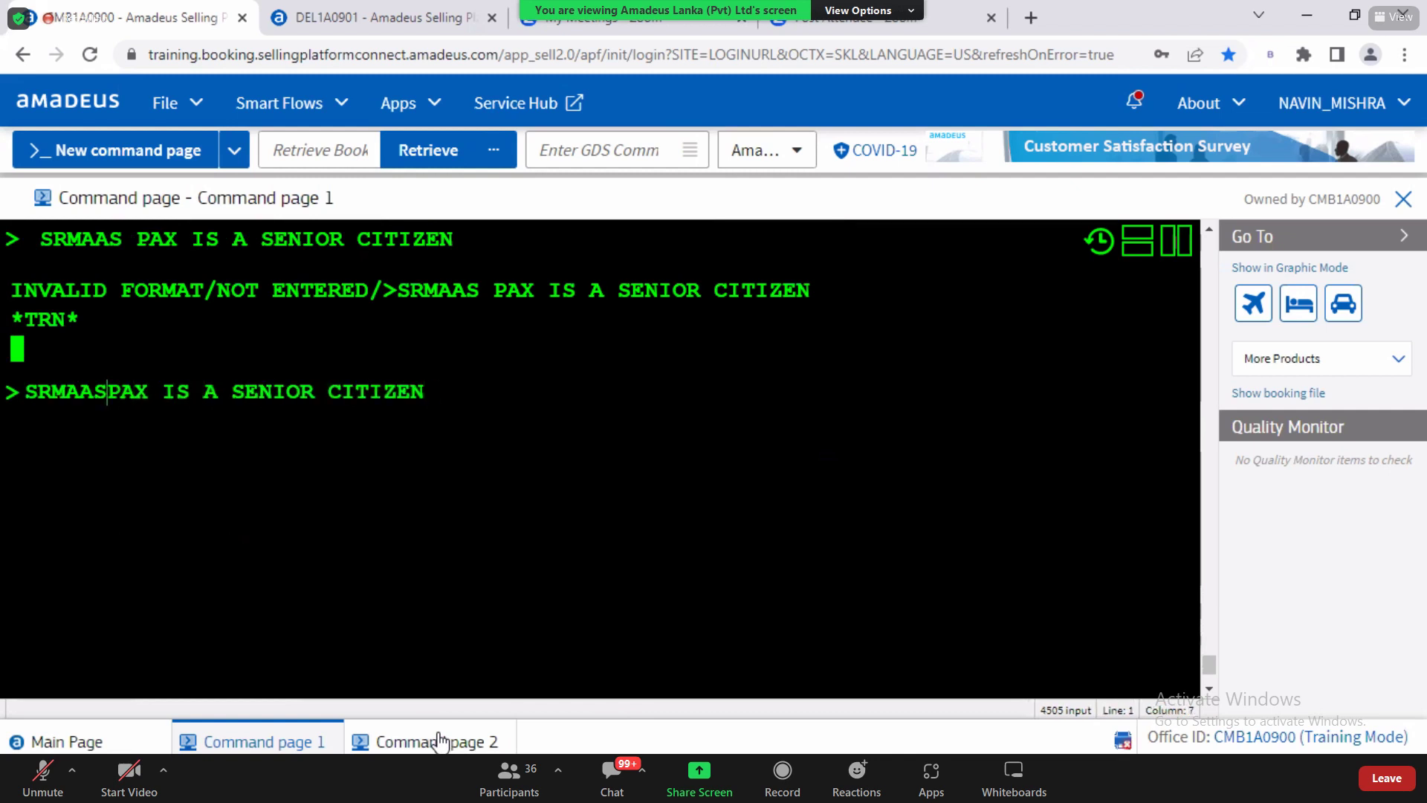
text(-)
key(Return)
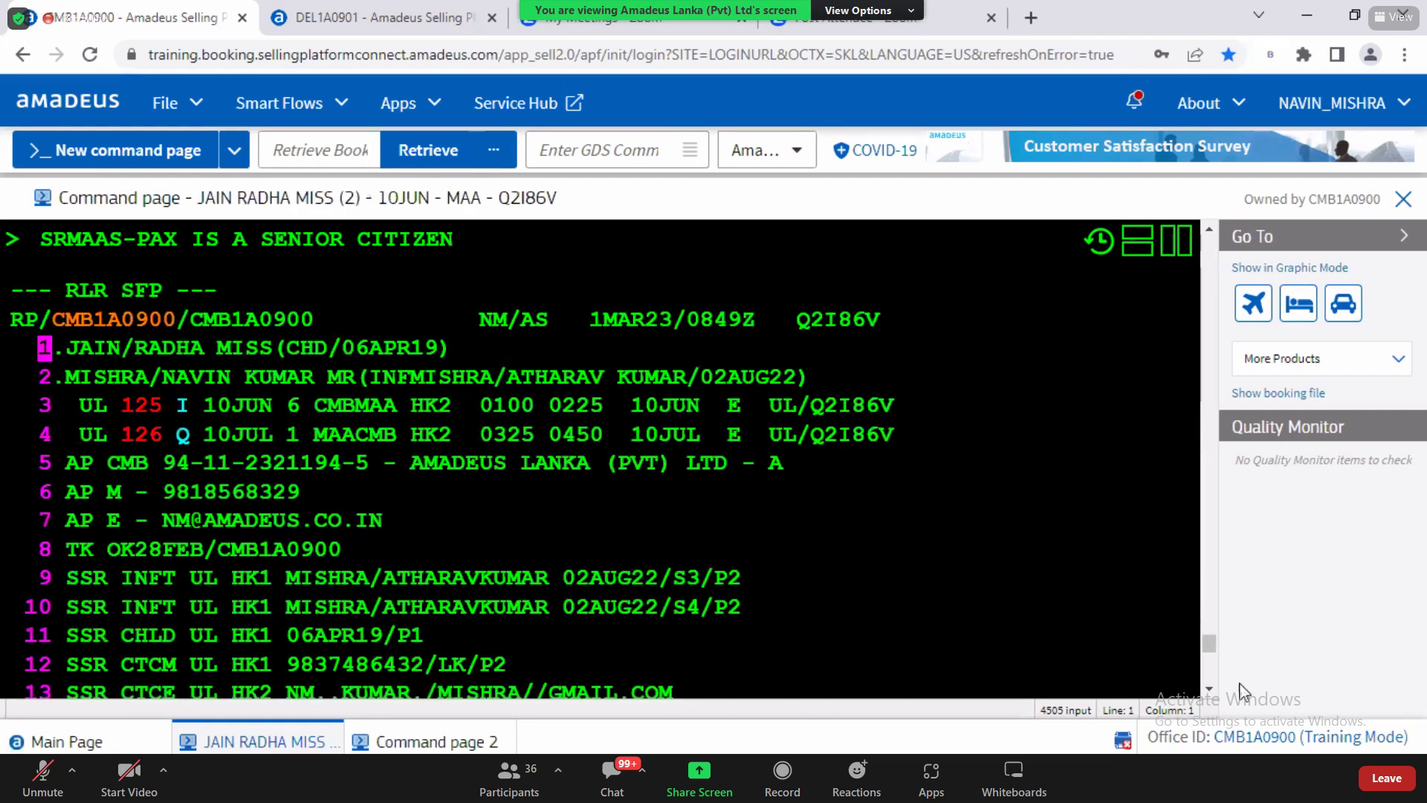
Step: Page down the booking with MD and mark the NO2 status of the MAAS element on line 20
click(1210, 690)
scroll(1211, 702, down, 5)
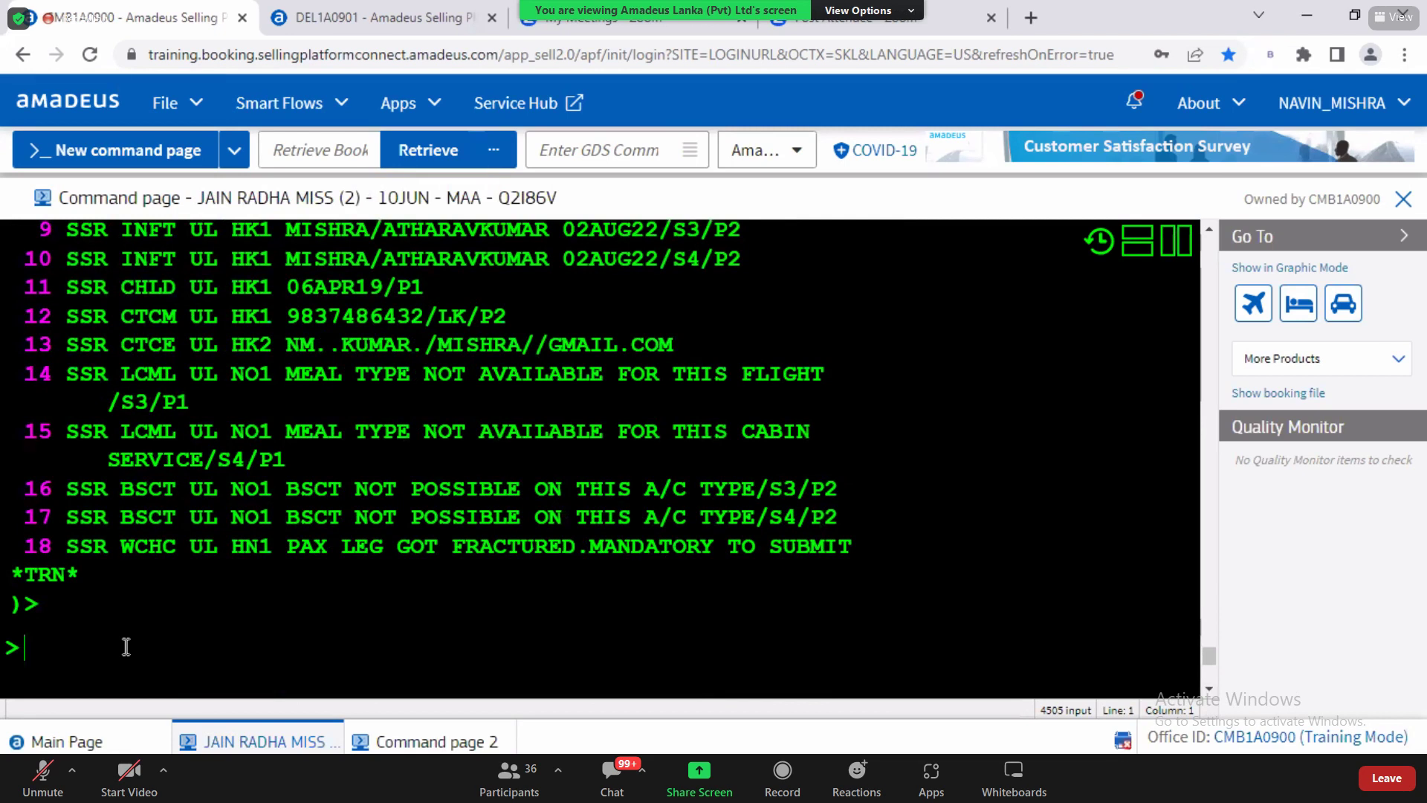
text(MD)
key(Return)
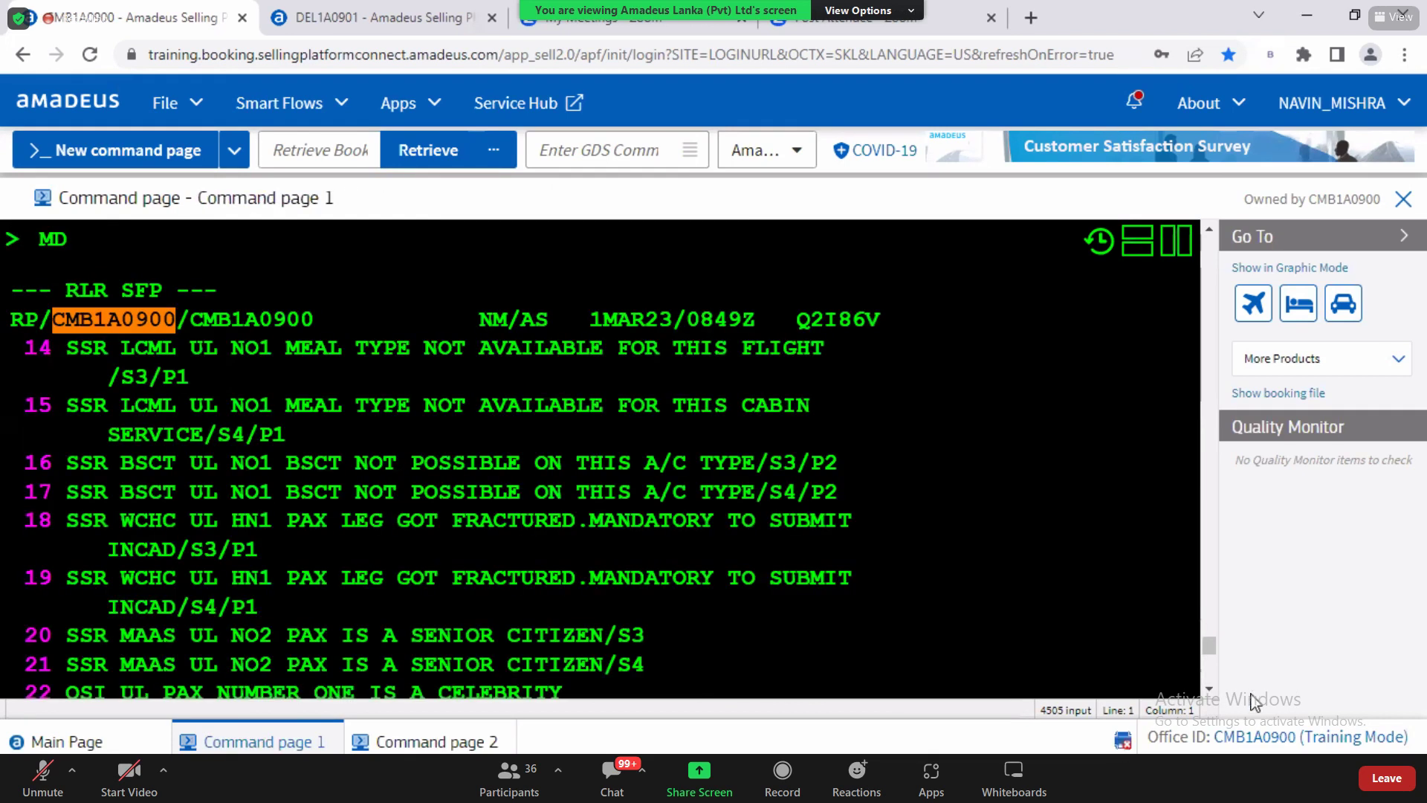
scroll(1209, 695, down, 3)
scroll(1210, 695, down, 3)
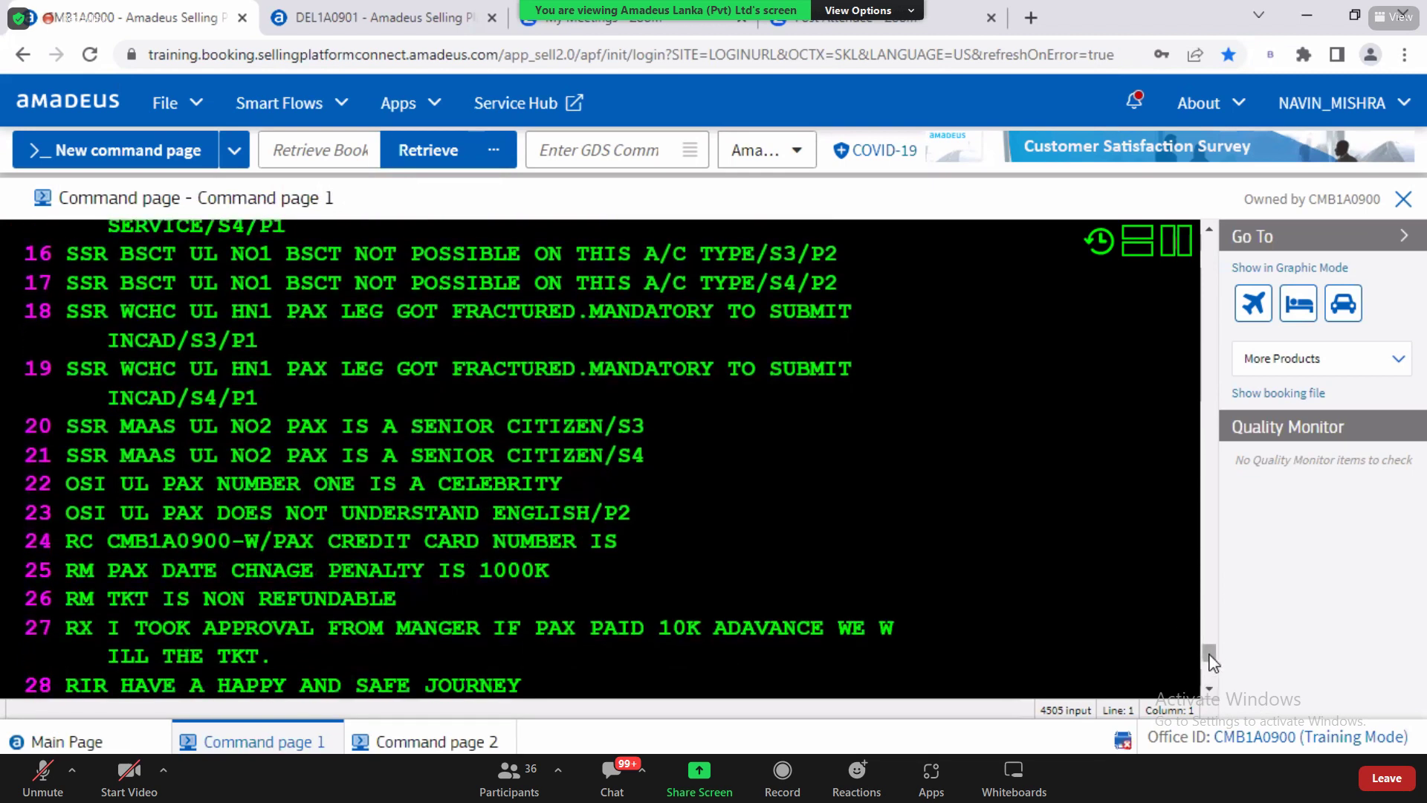
scroll(1210, 654, up, 5)
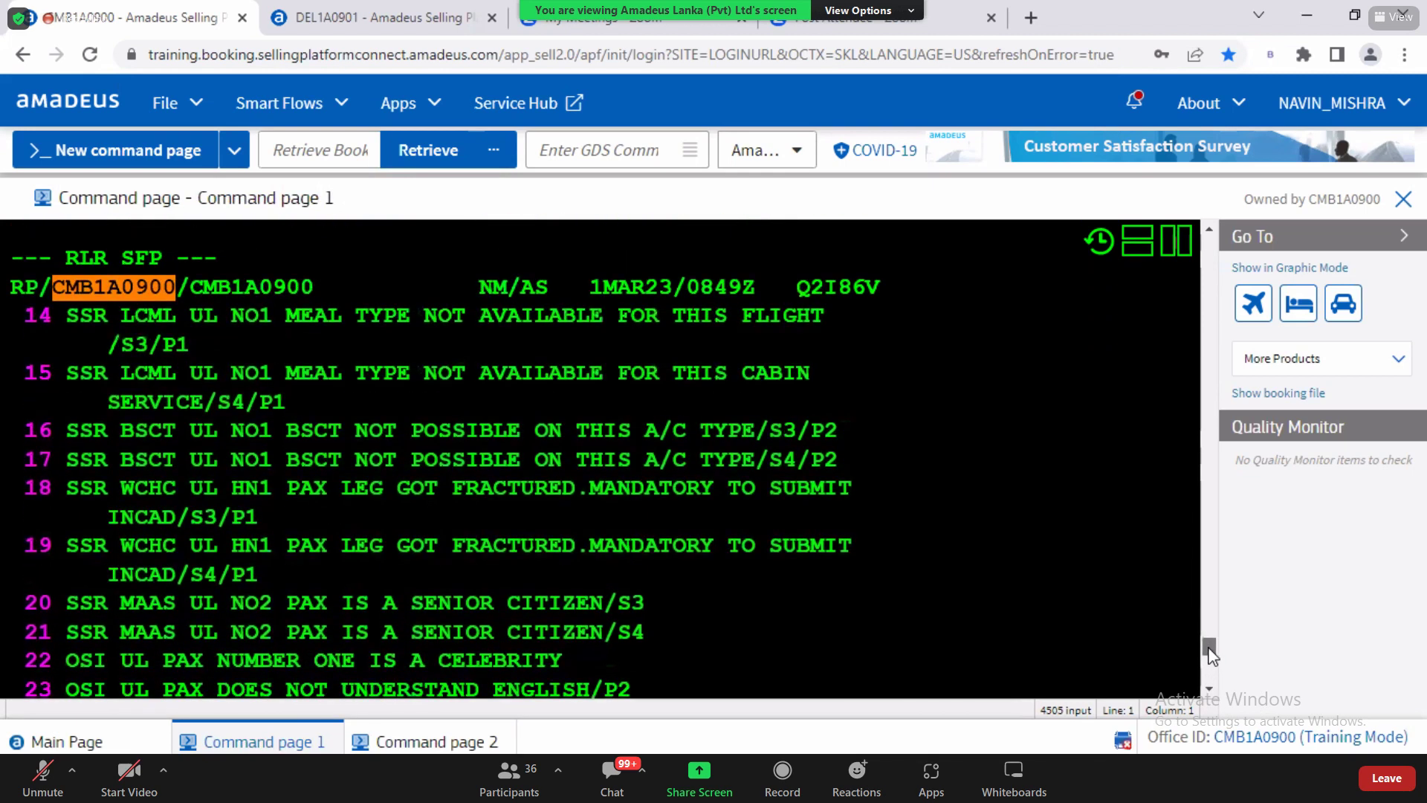
scroll(1209, 654, down, 4)
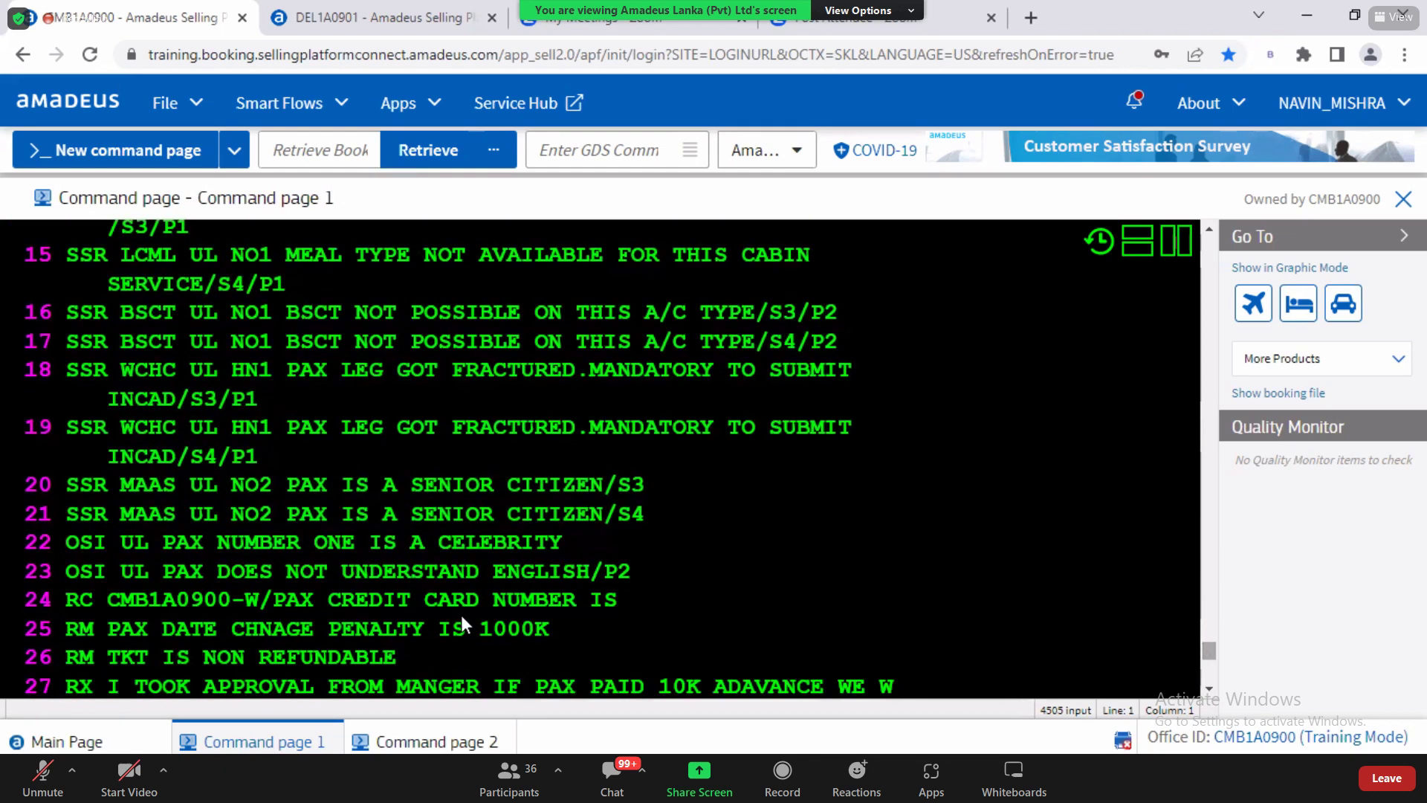
drag(123, 488, 271, 481)
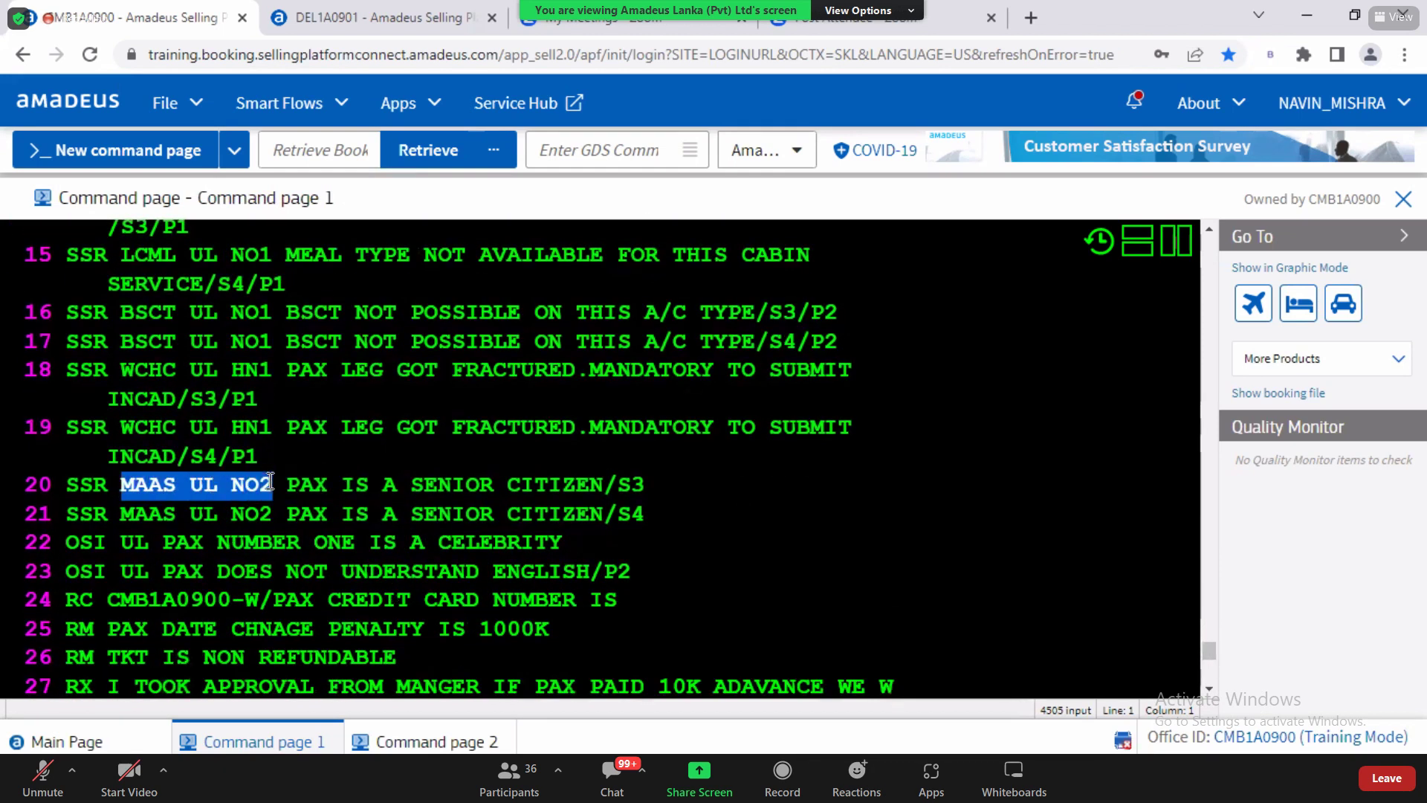
click(271, 481)
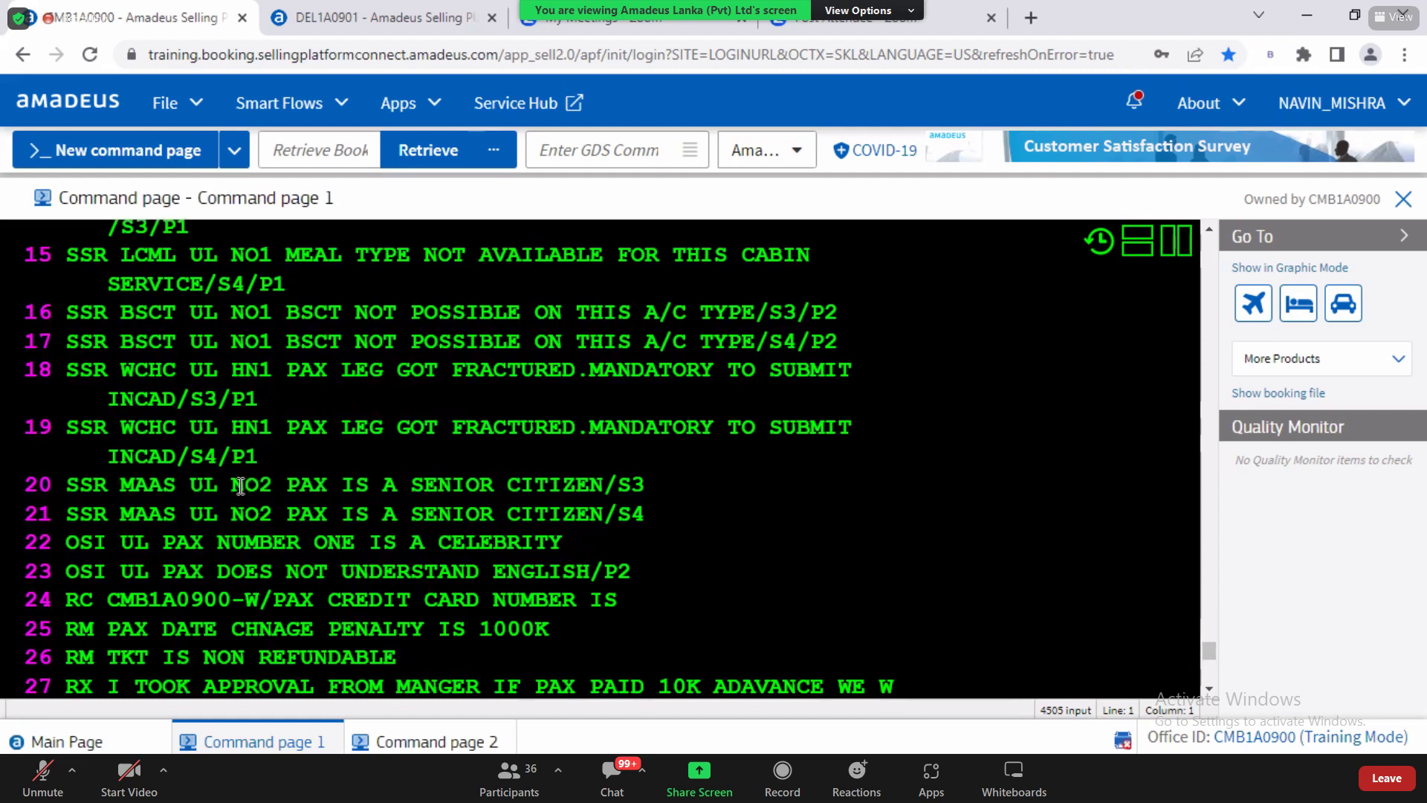
drag(236, 486, 269, 487)
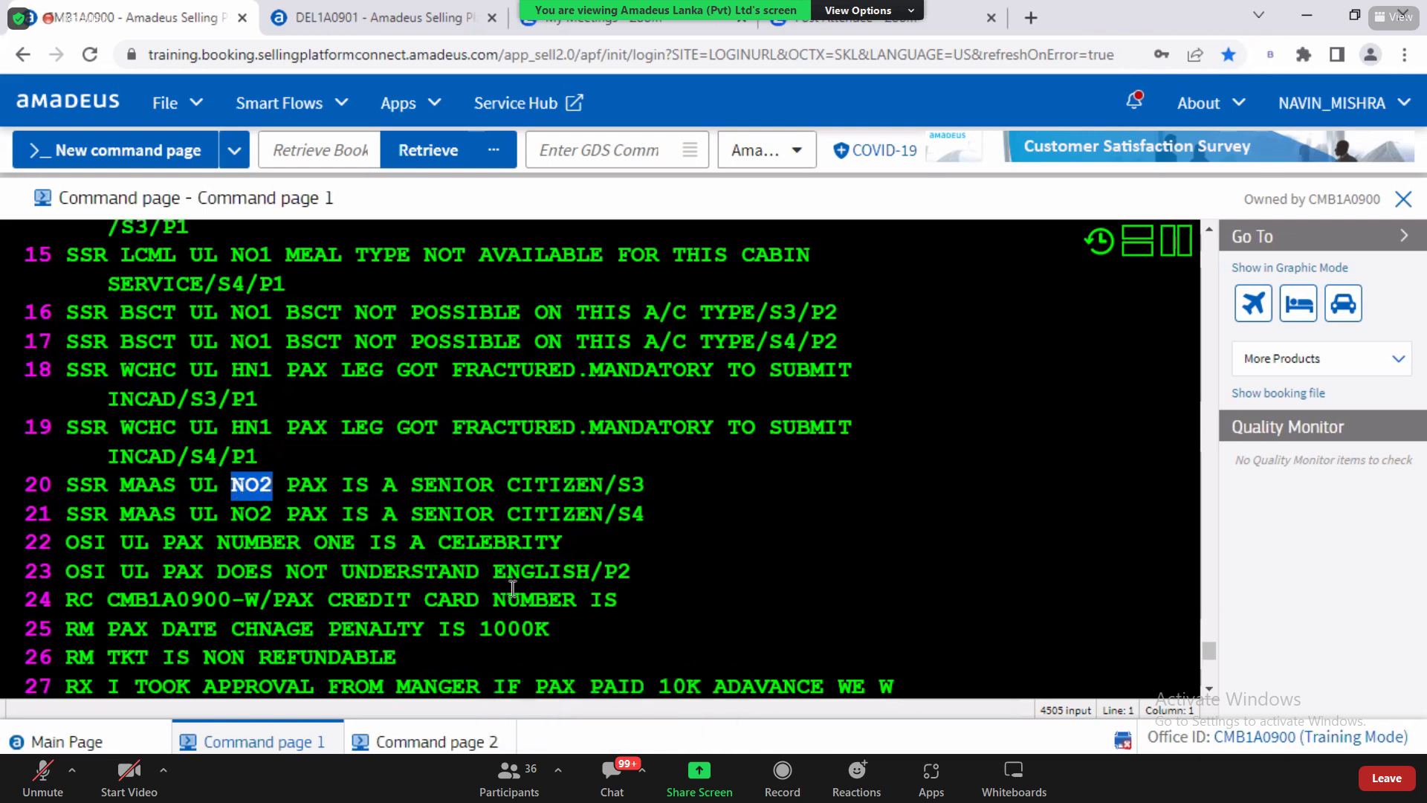
scroll(1211, 691, down, 3)
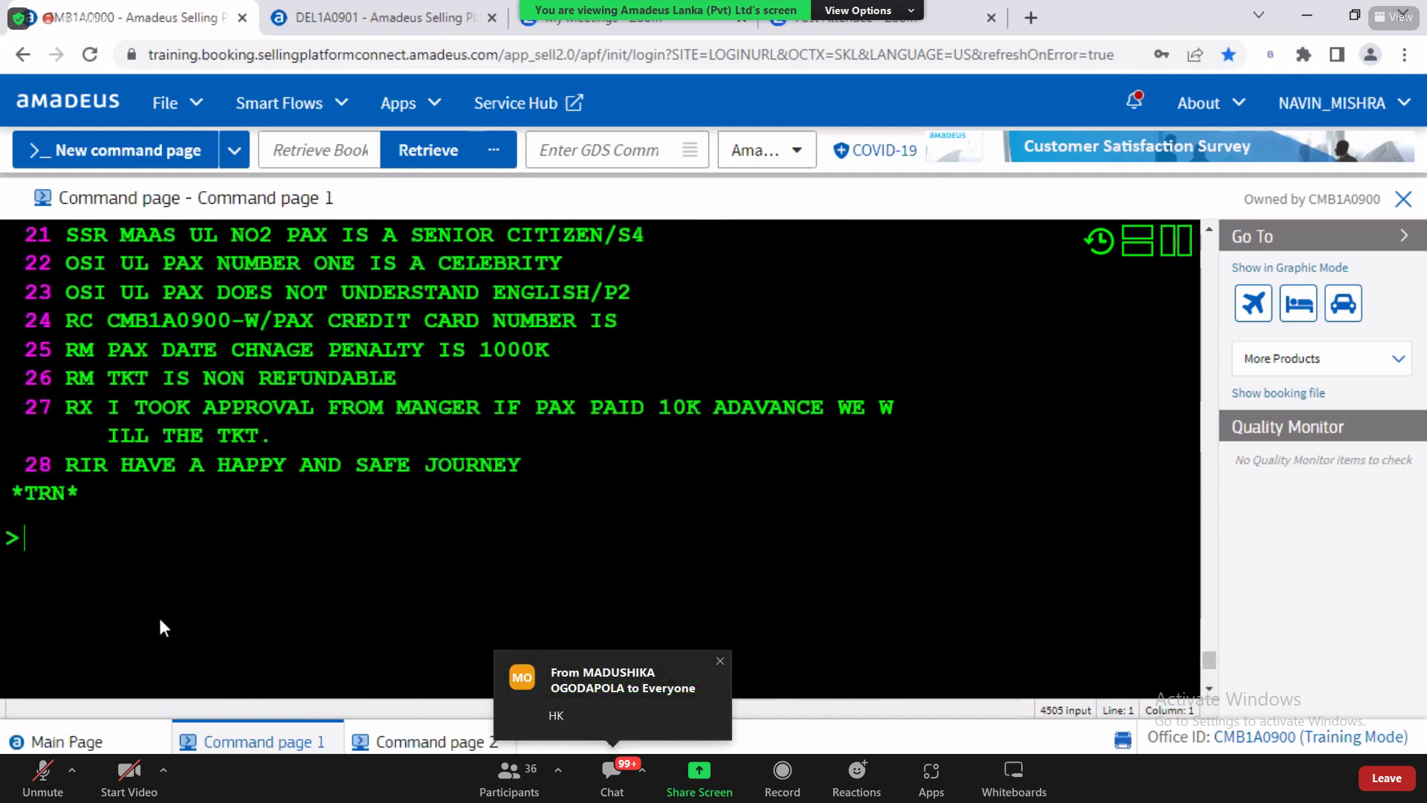
Step: Mark SEAT in the Word notes and return to the booking terminal
key(alt+Tab)
drag(958, 325, 983, 328)
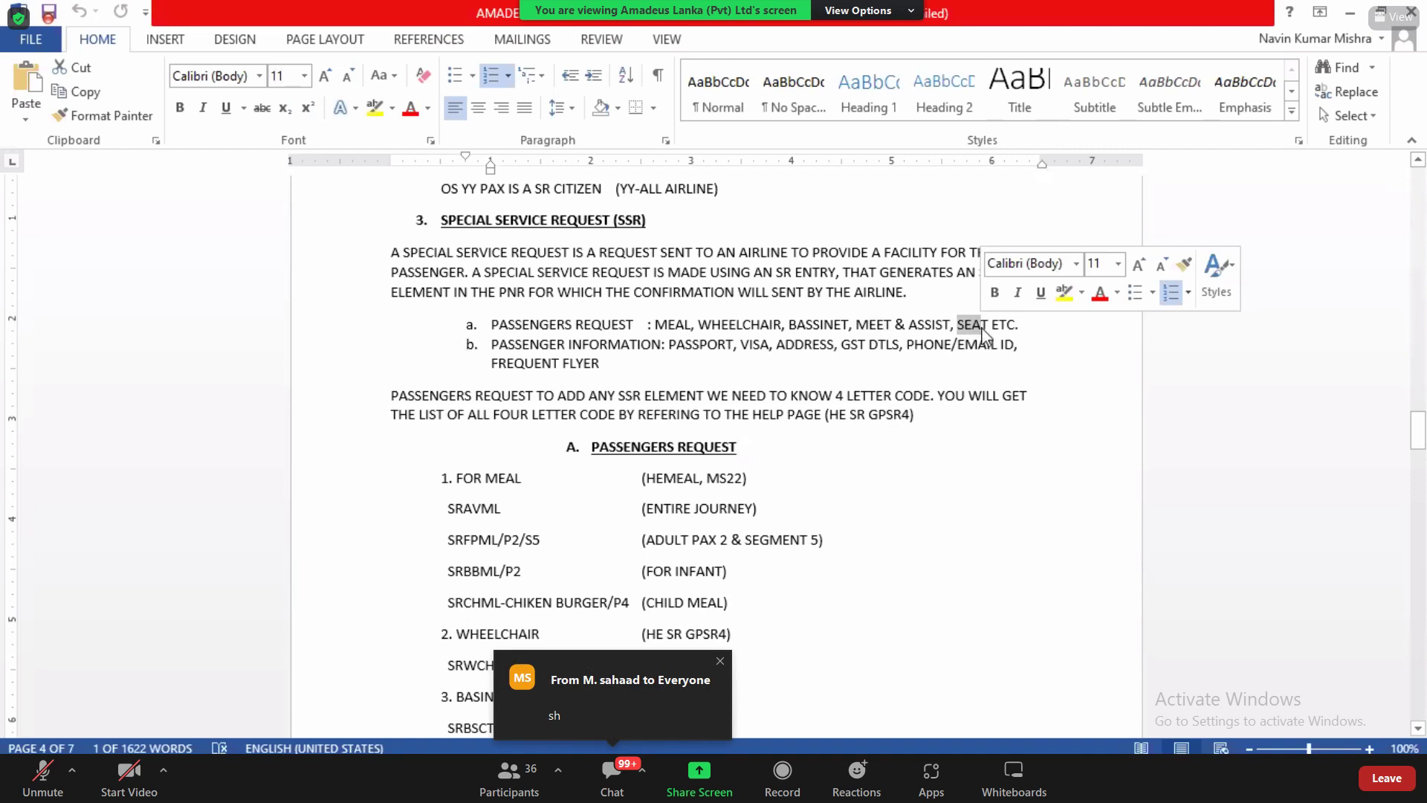
key(alt+Tab)
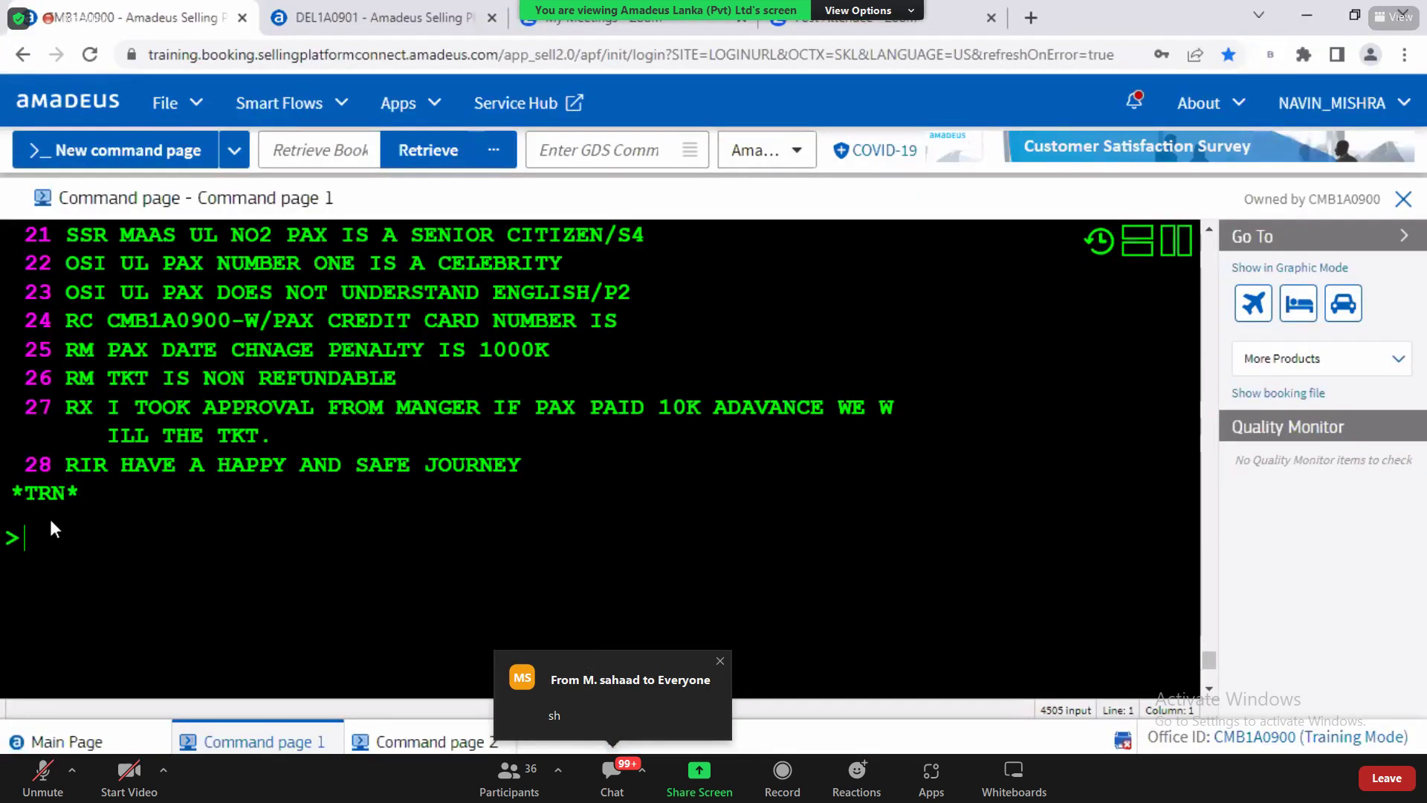
text(RT)
key(Return)
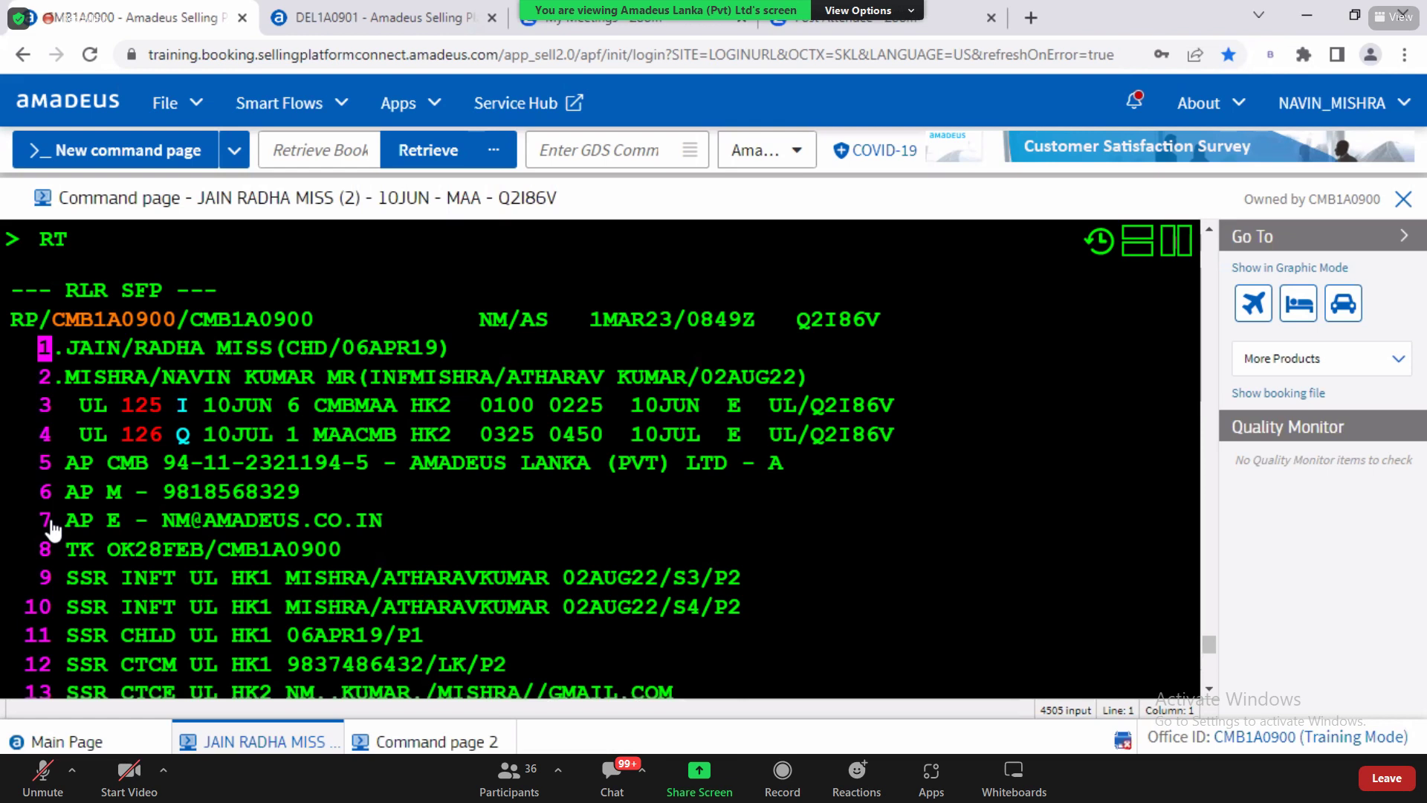
text(SM)
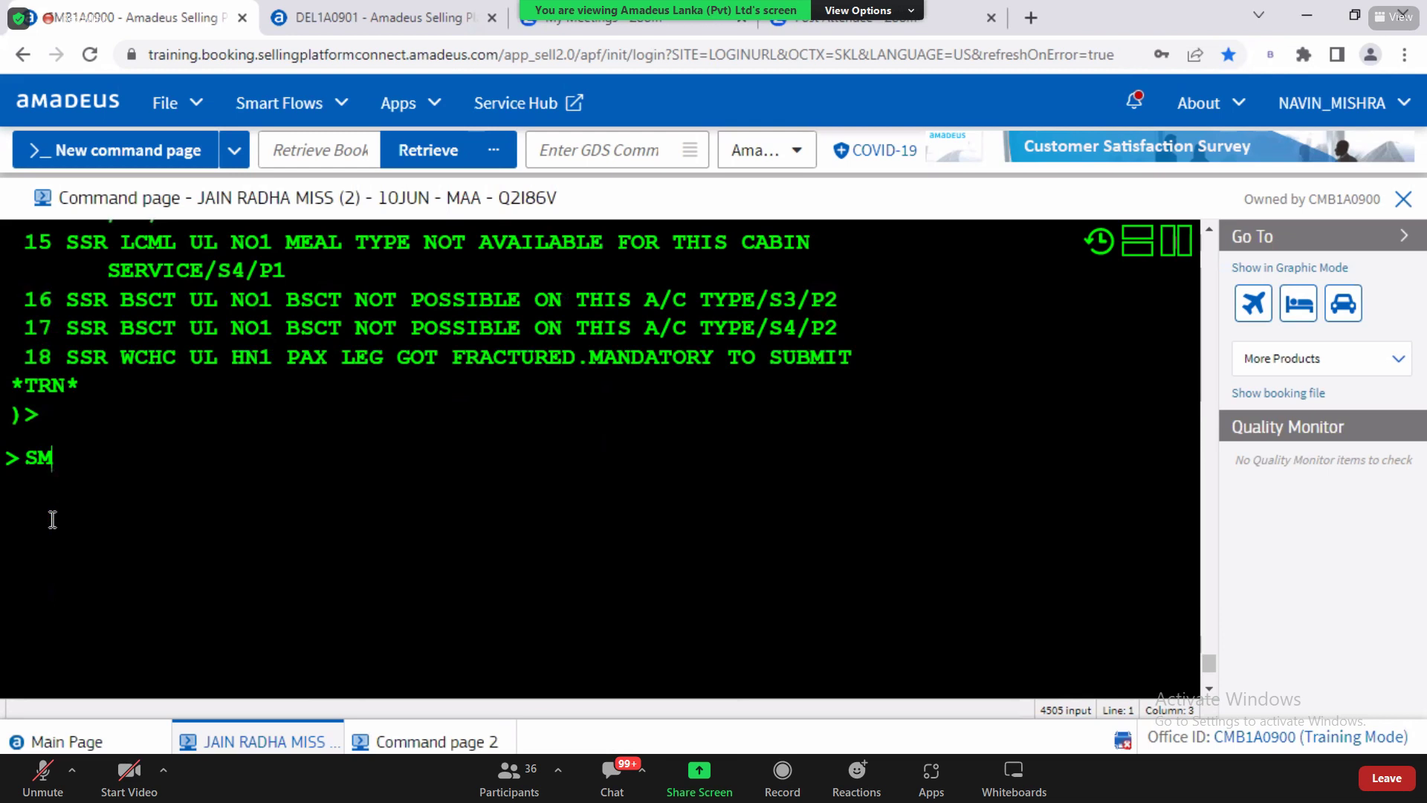
key(Return)
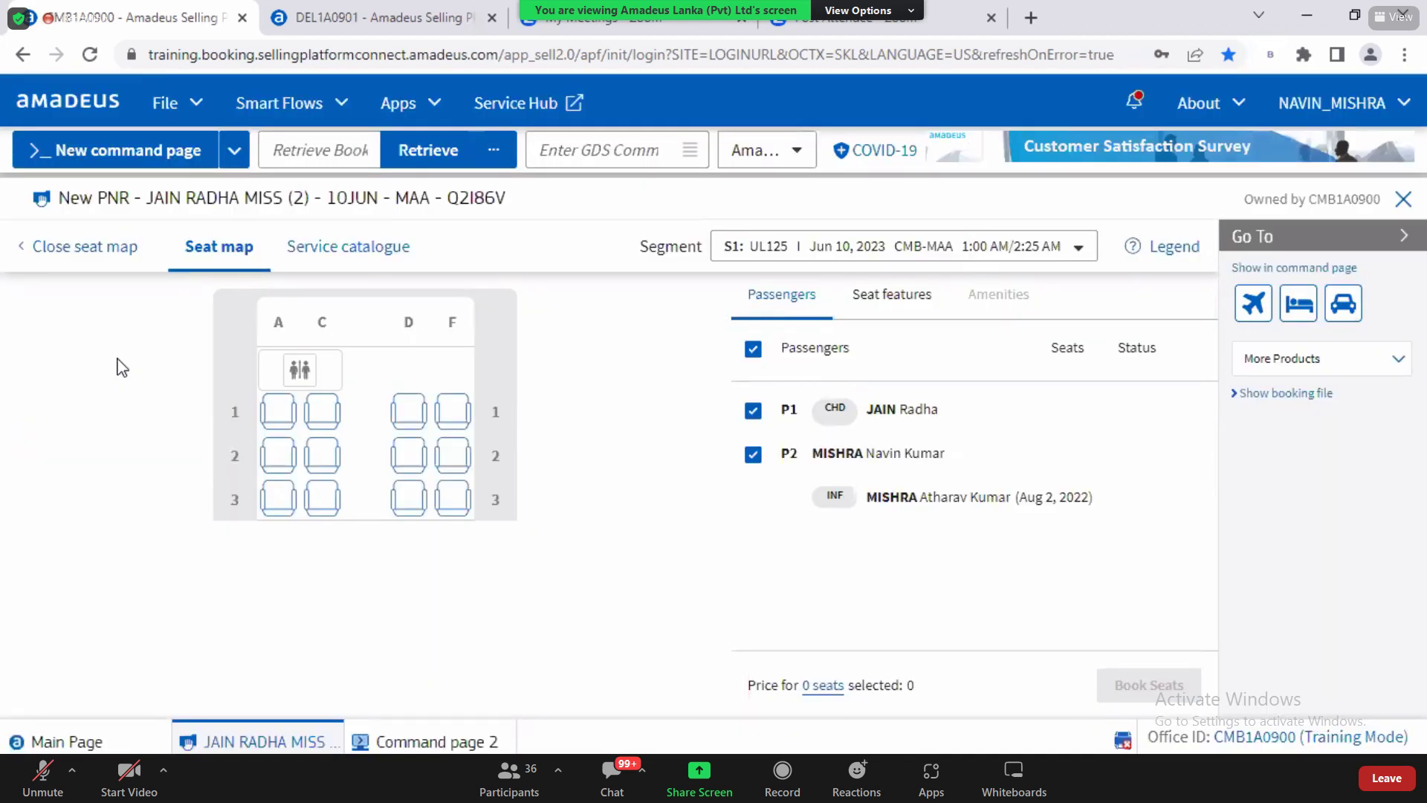
mouse_move(316, 427)
mouse_move(415, 491)
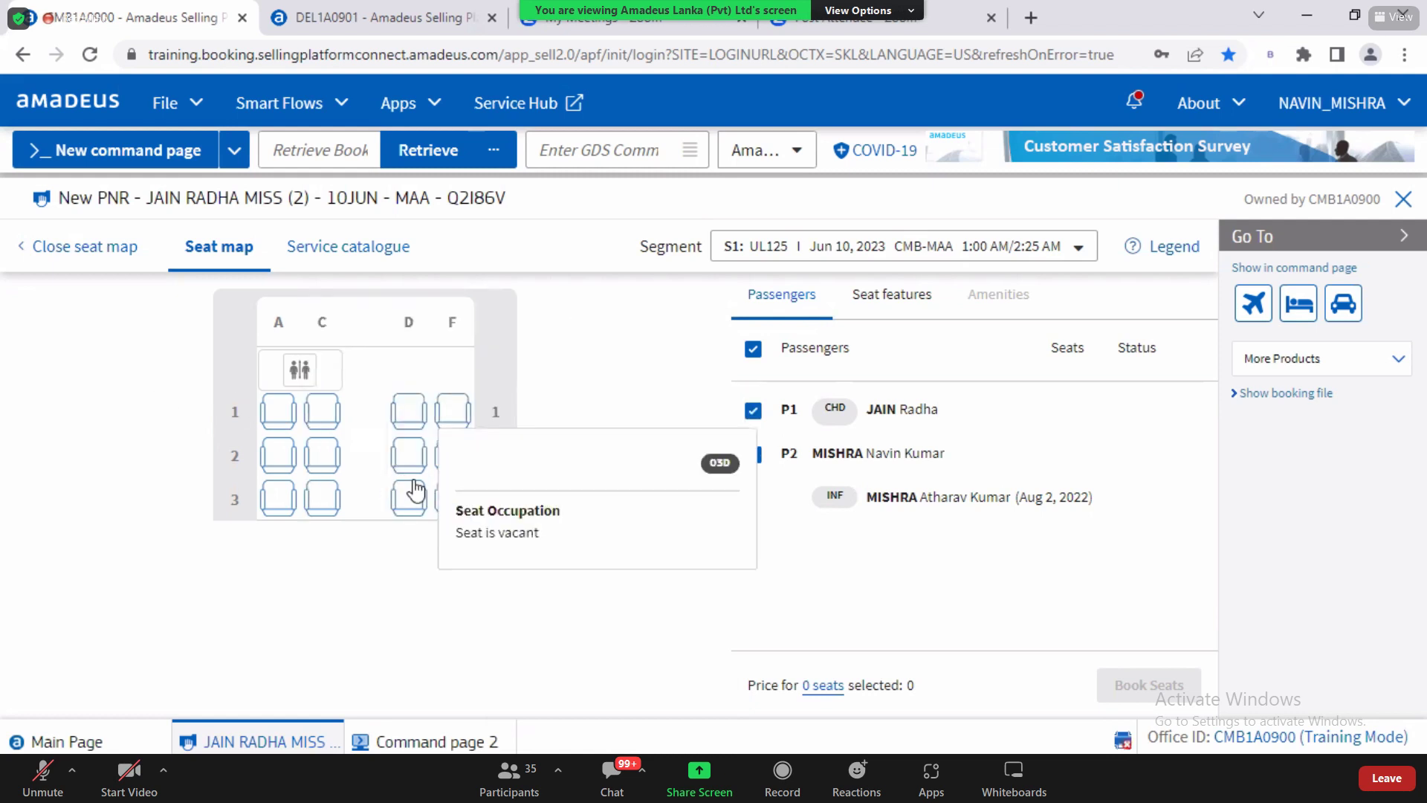
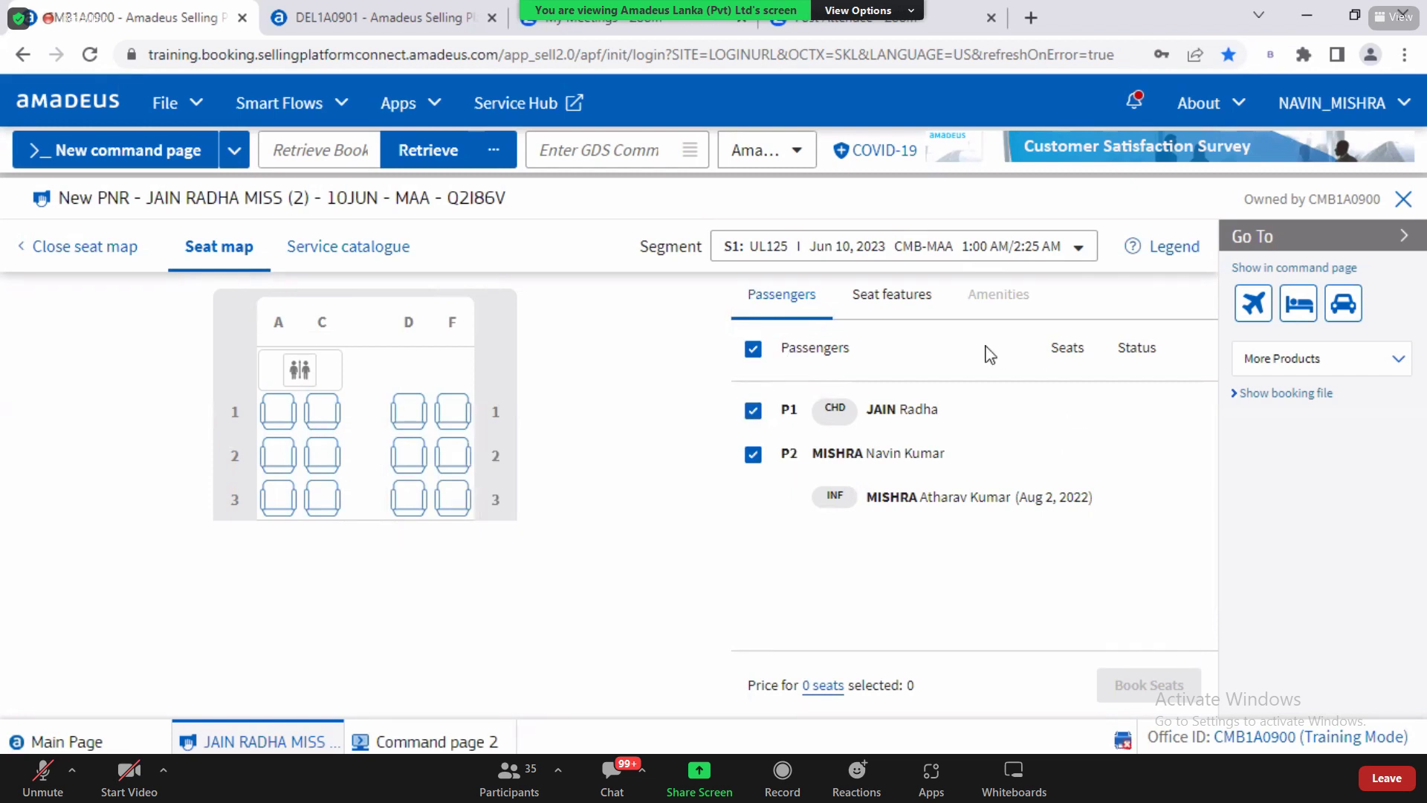
Step: Open the Seat features list on the UL125 CMB-MAA seat map
click(871, 310)
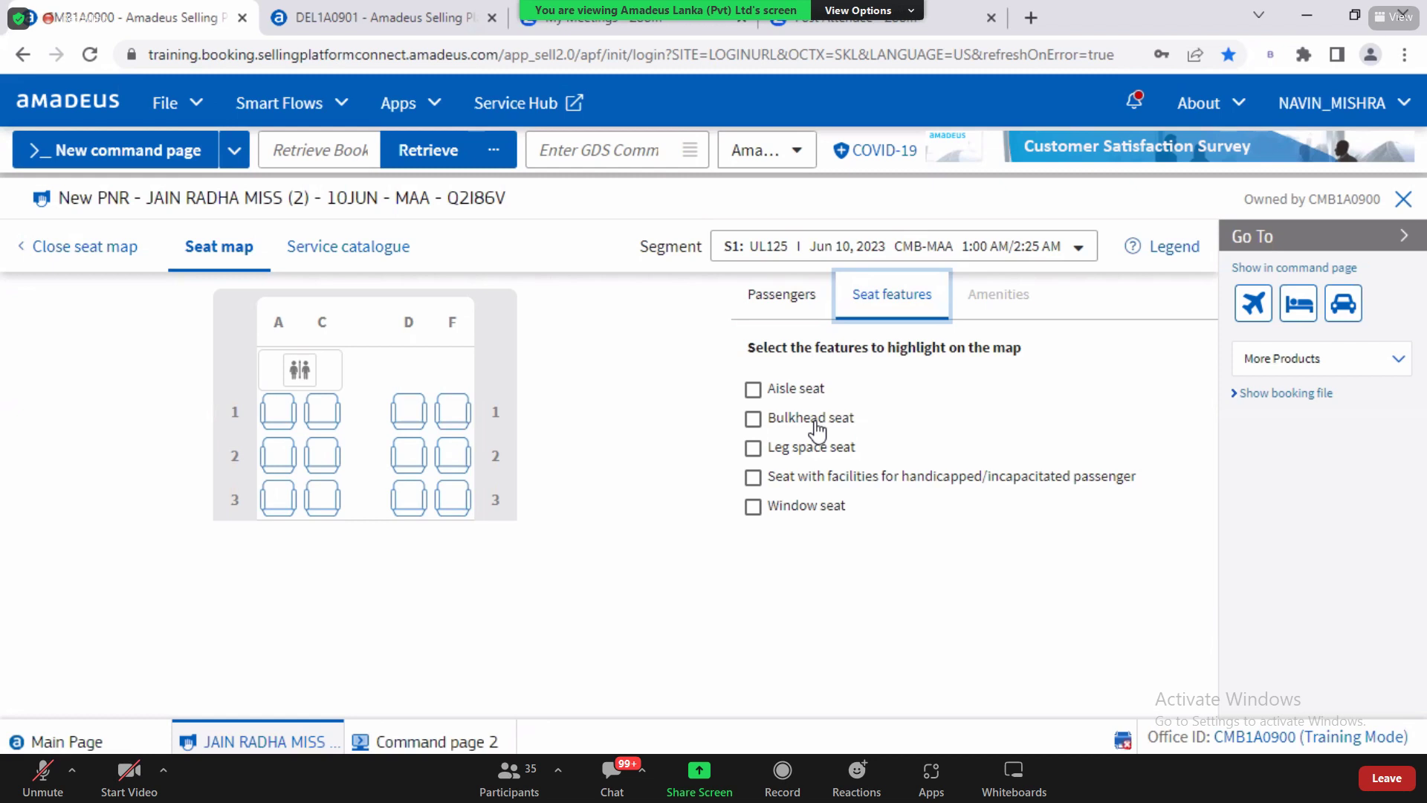
click(755, 420)
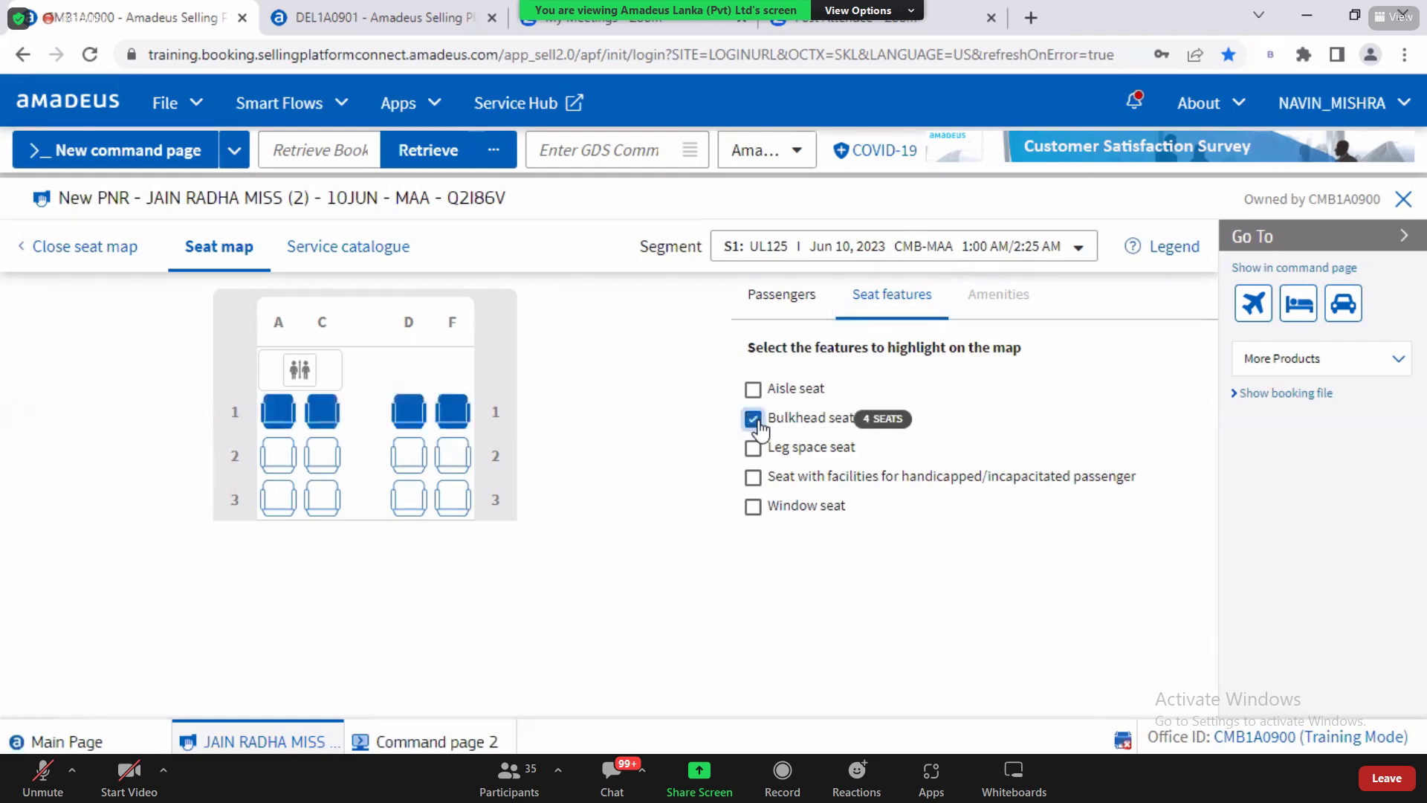
mouse_move(328, 430)
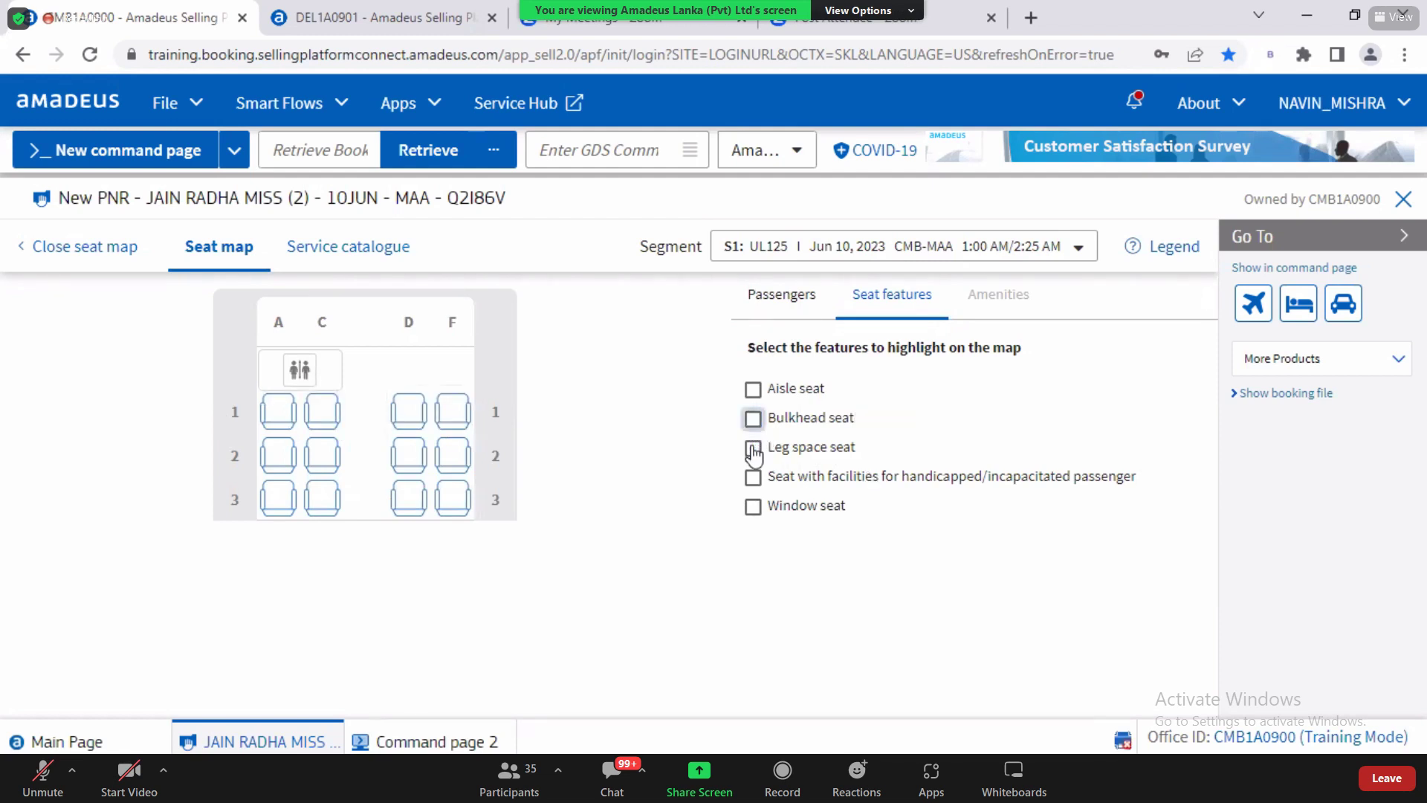
click(753, 448)
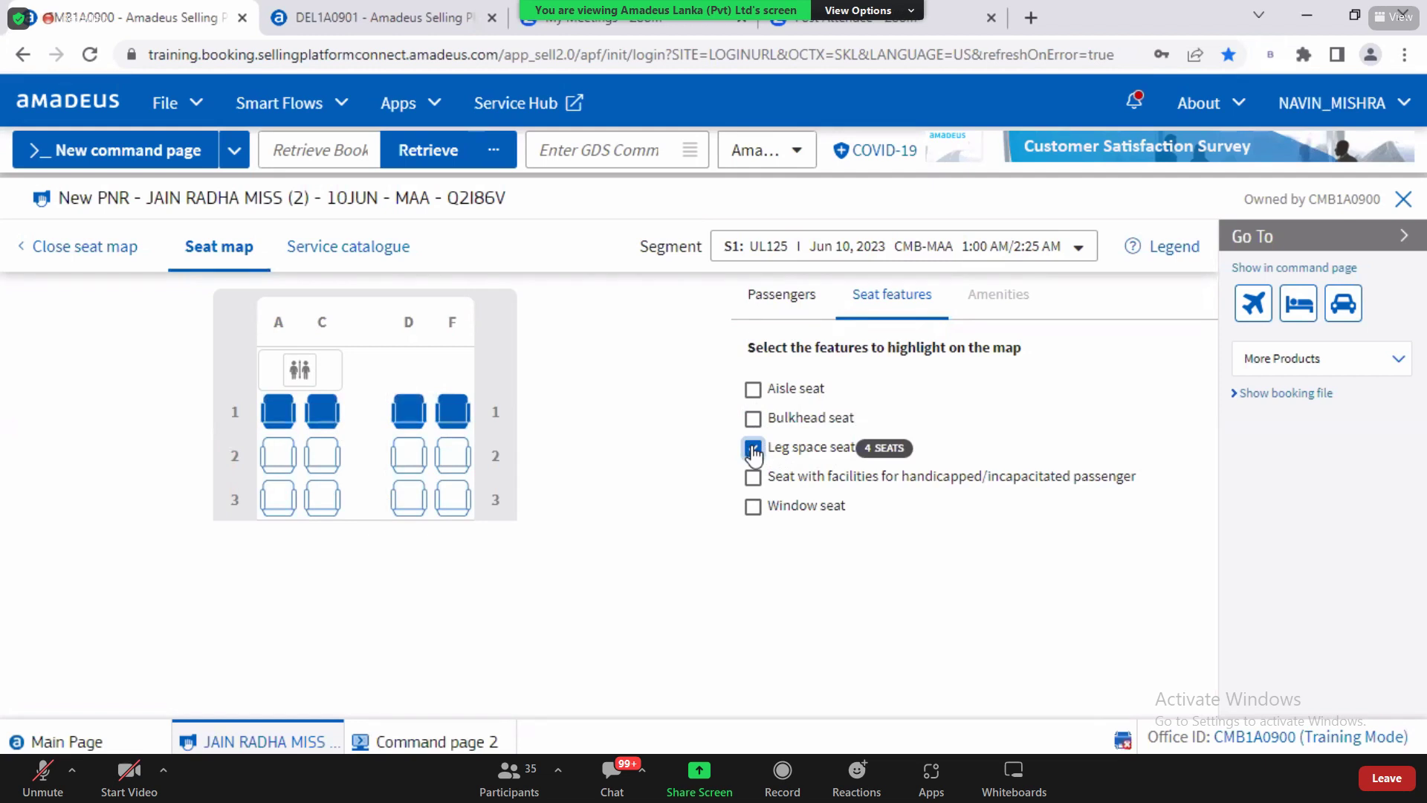
click(753, 449)
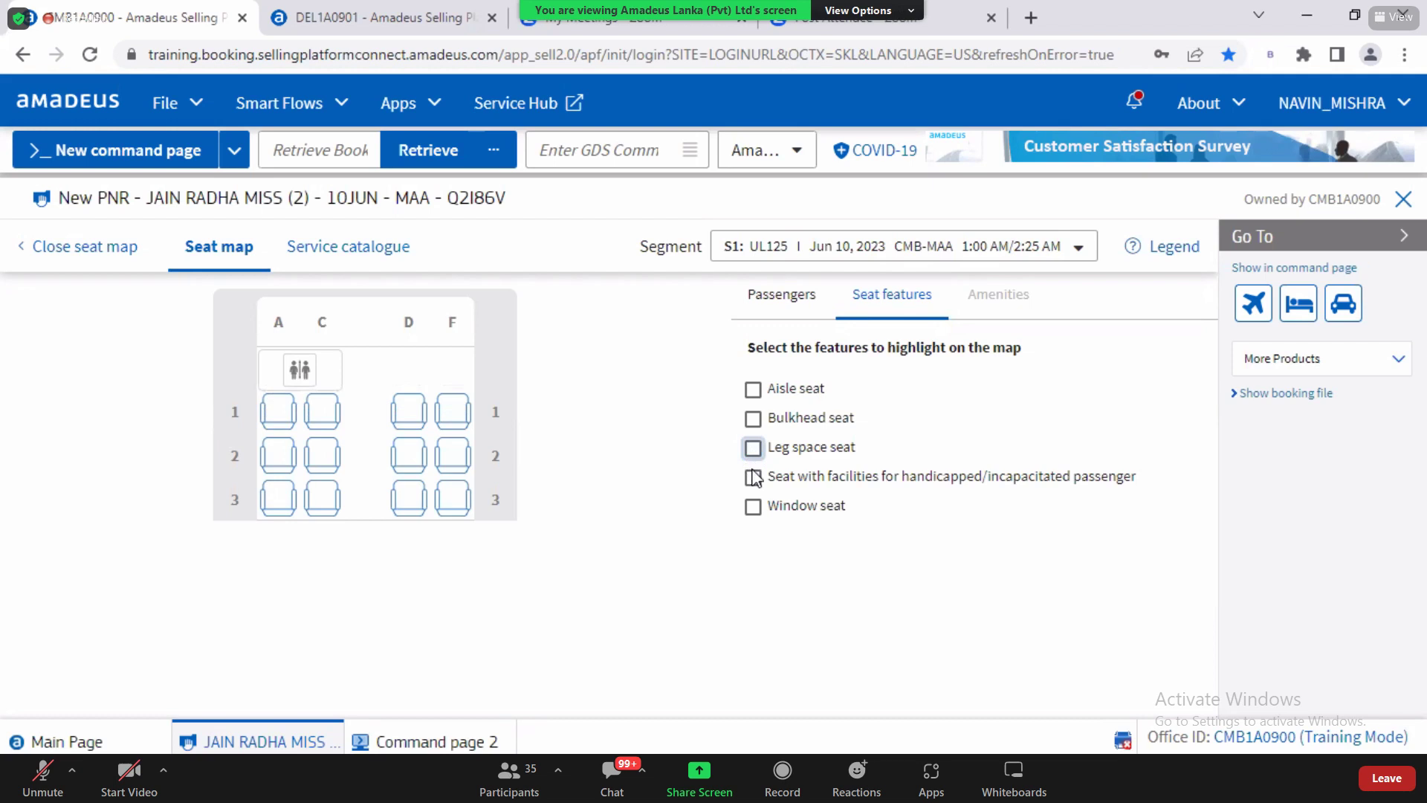
click(753, 478)
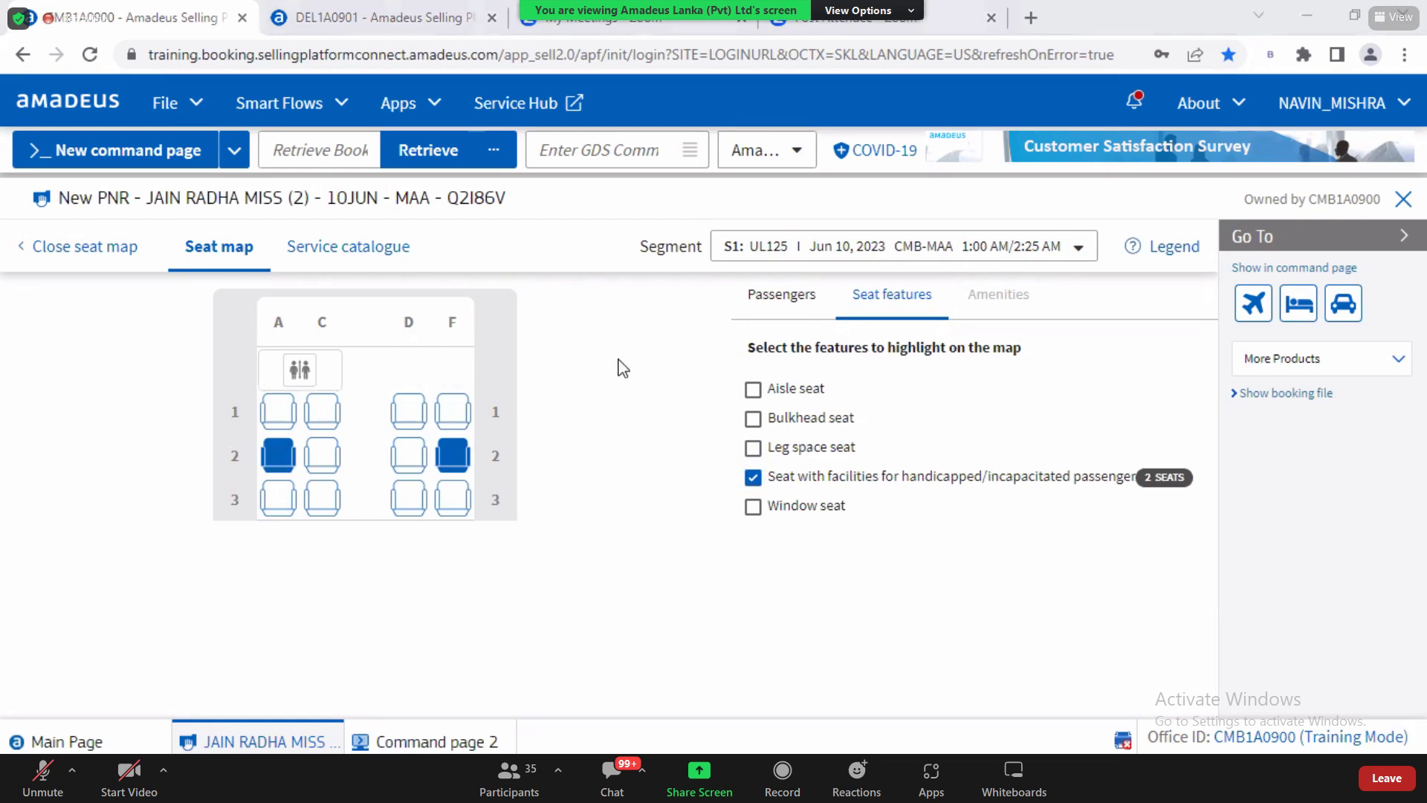
click(755, 480)
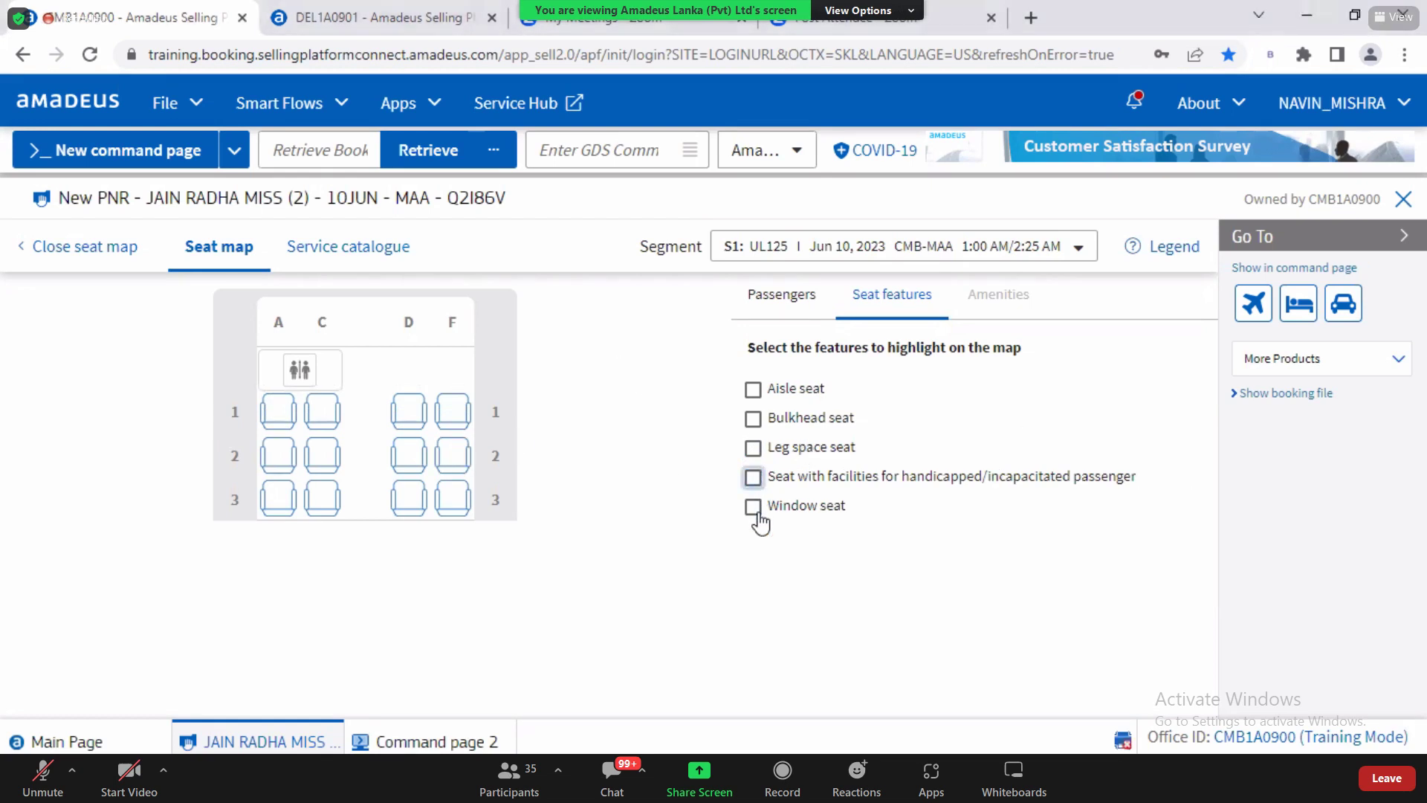
click(755, 509)
click(756, 508)
click(756, 508)
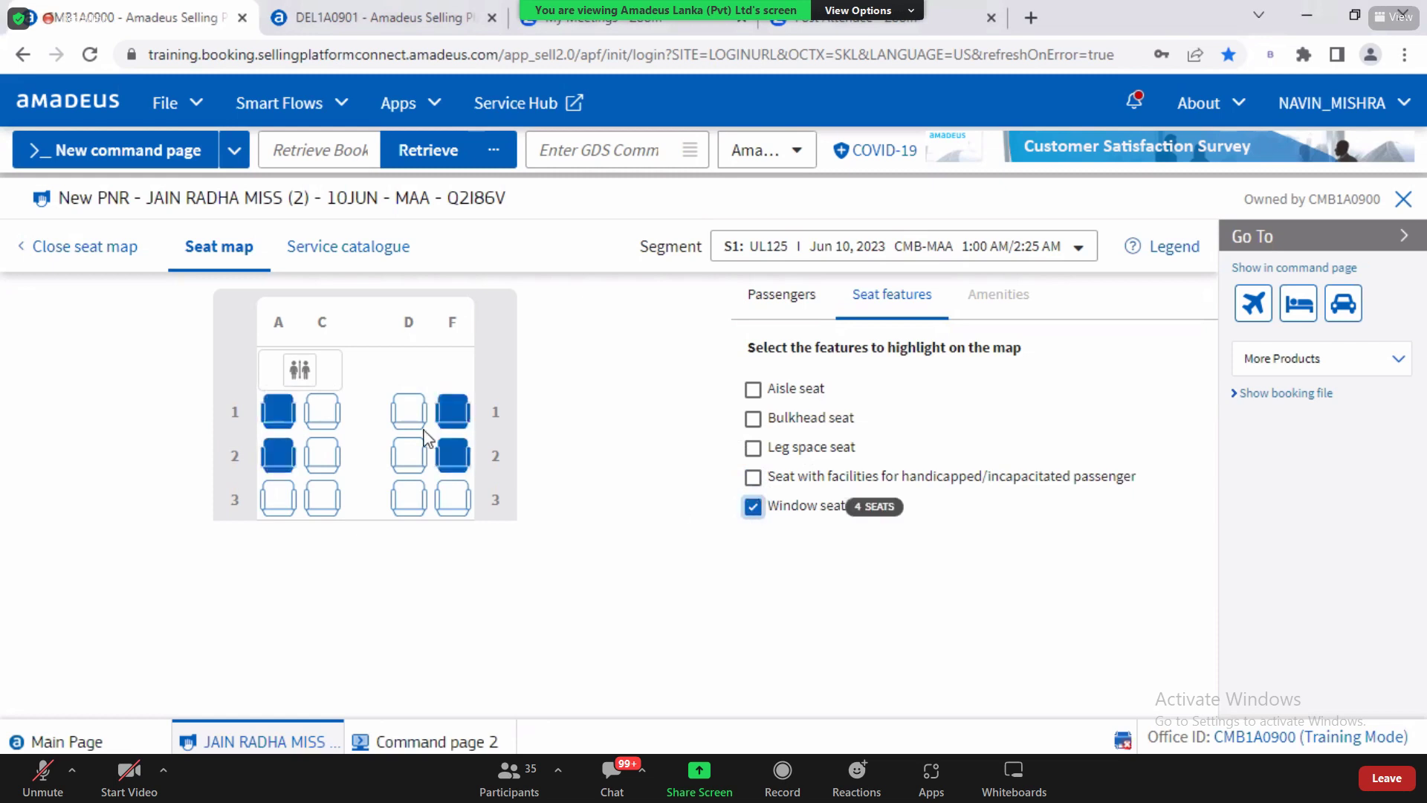
mouse_move(440, 418)
mouse_move(456, 511)
click(753, 508)
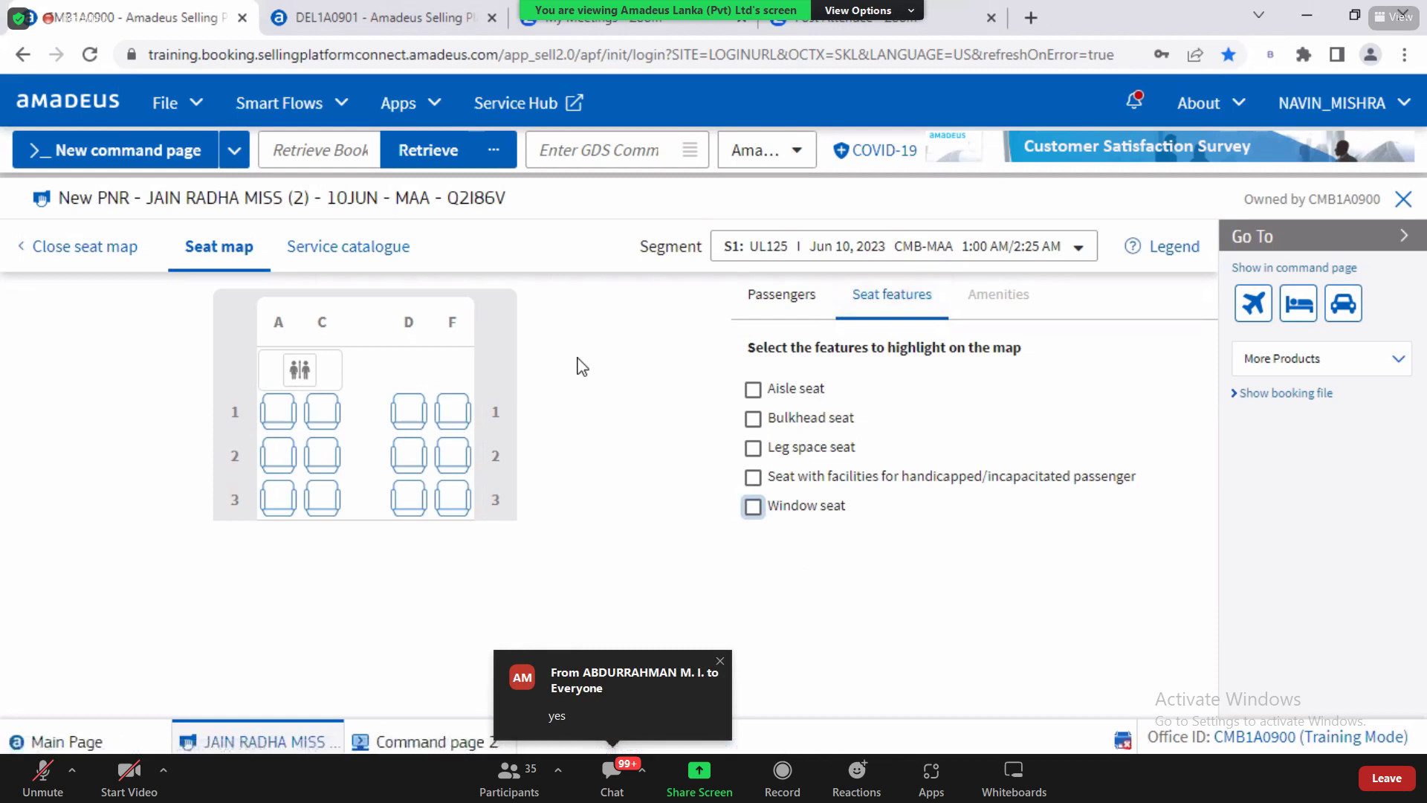
drag(641, 247, 700, 253)
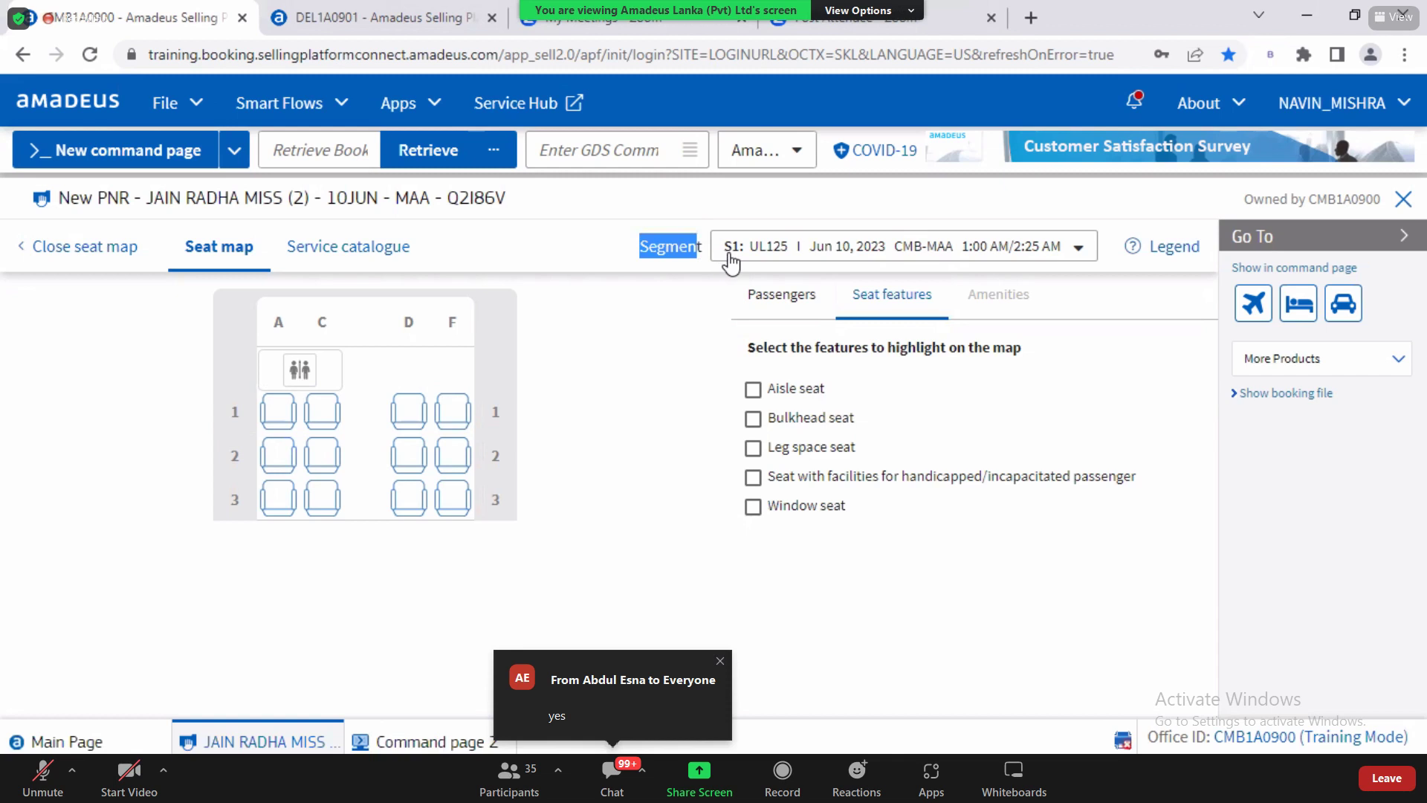
Step: Preview the seat map for the UL126 return flight, segment S2
mouse_move(391, 446)
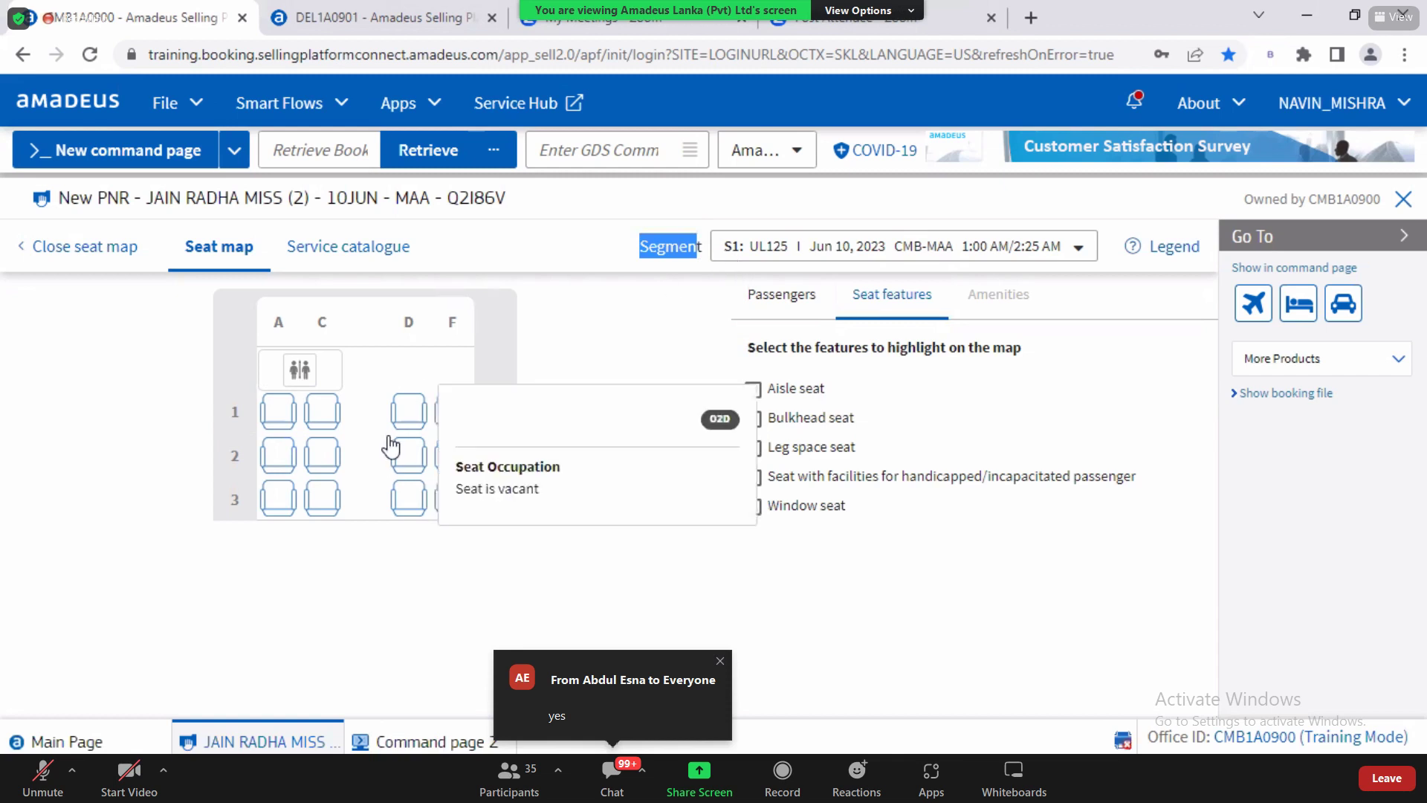
click(971, 253)
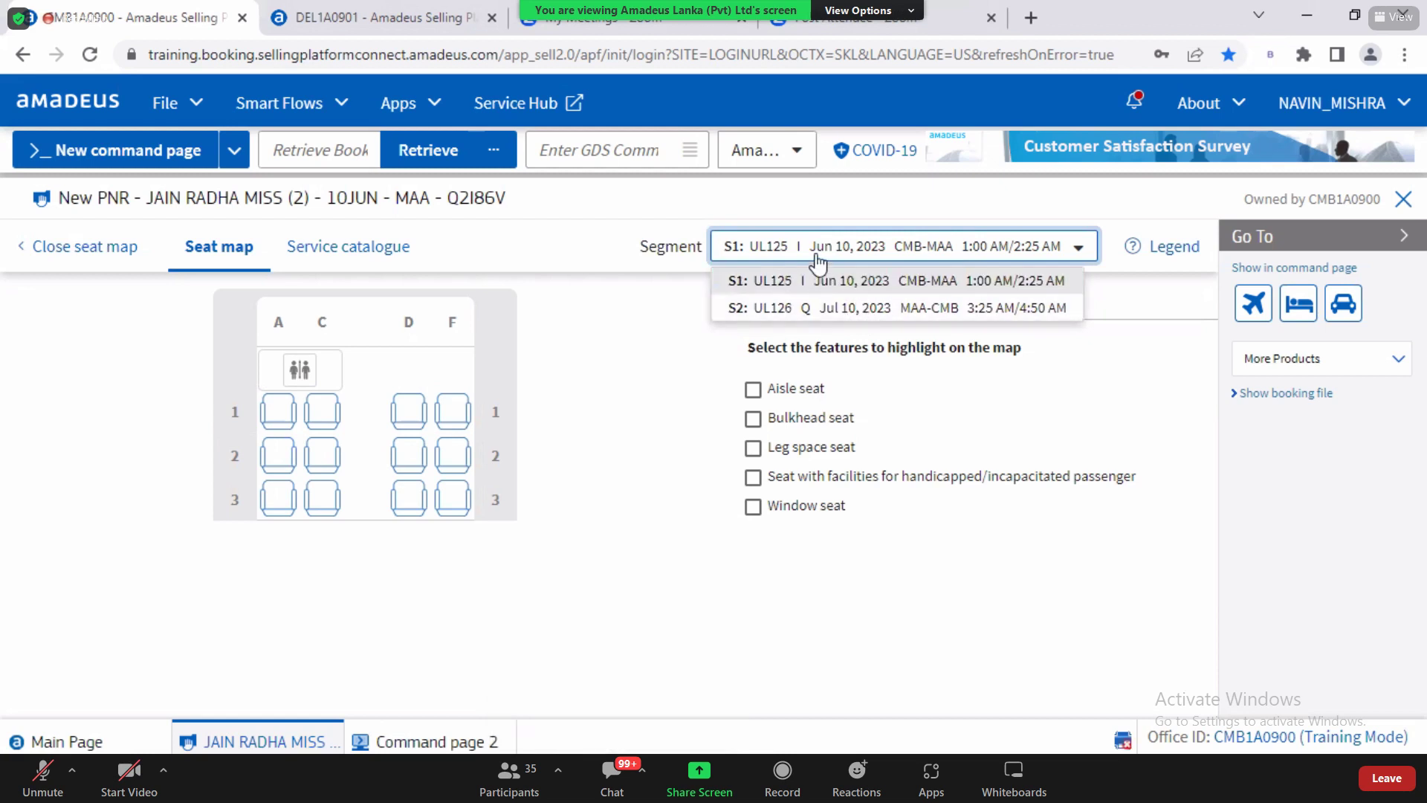
click(827, 309)
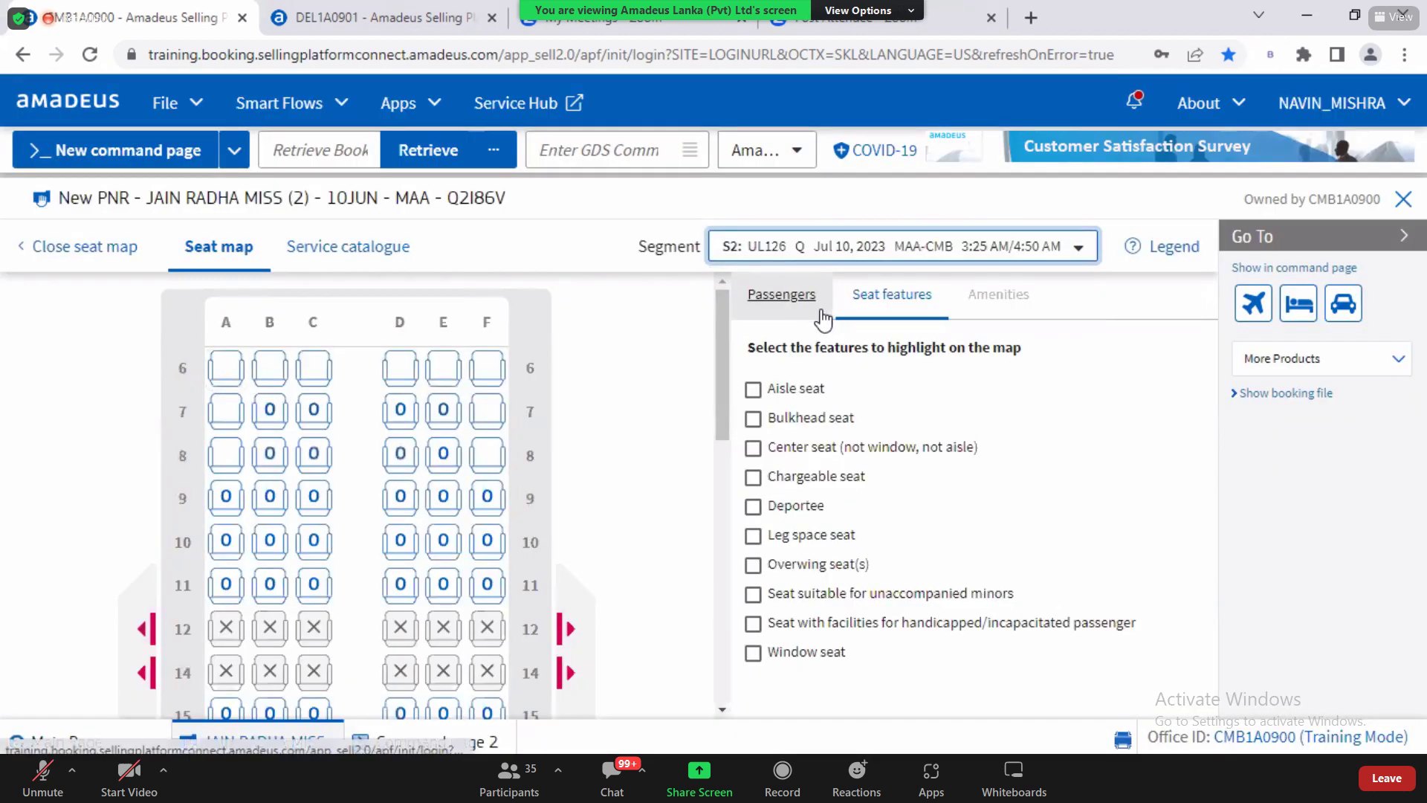
drag(719, 337, 725, 416)
drag(728, 497, 728, 567)
drag(746, 335, 688, 328)
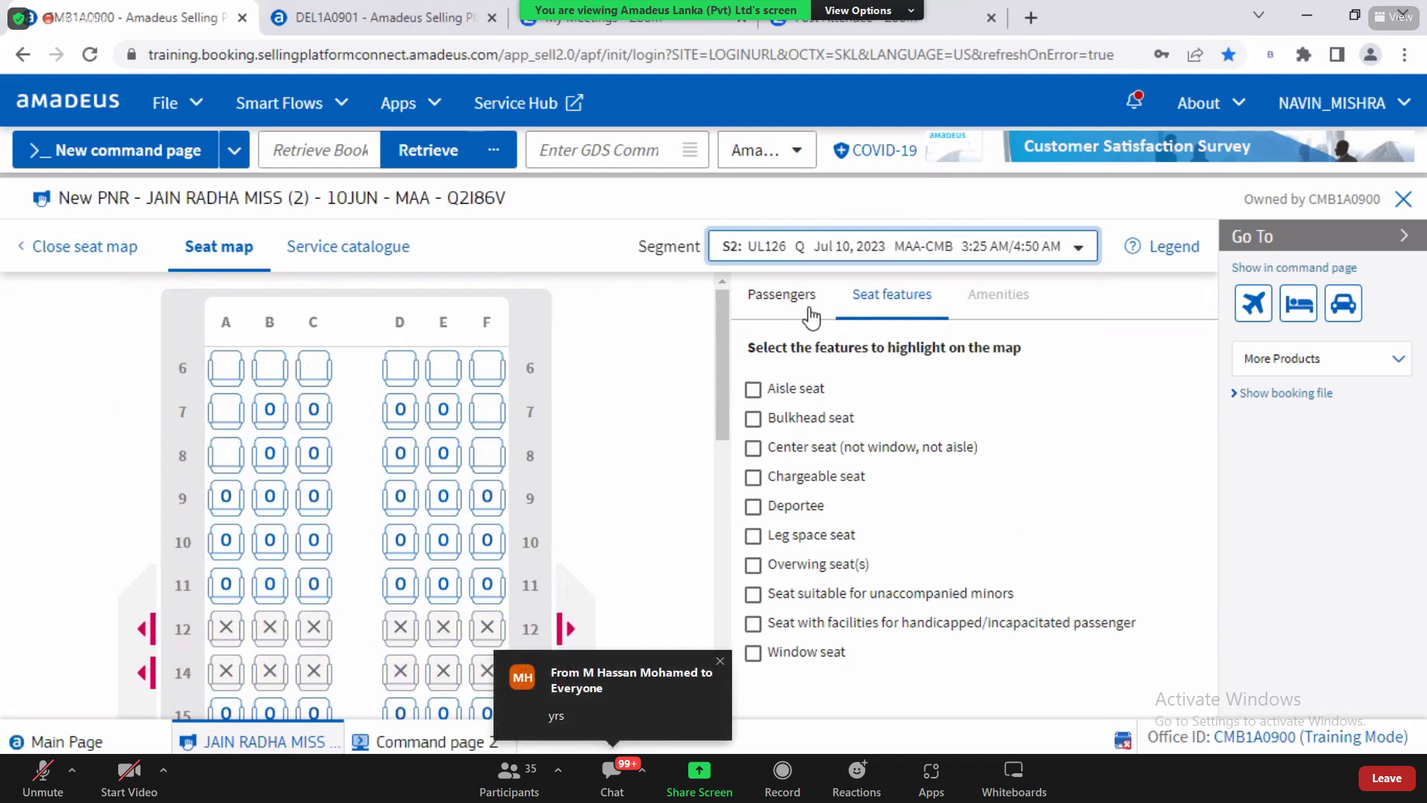
Step: Switch back to segment S1 (UL125) and show the passenger list
click(808, 247)
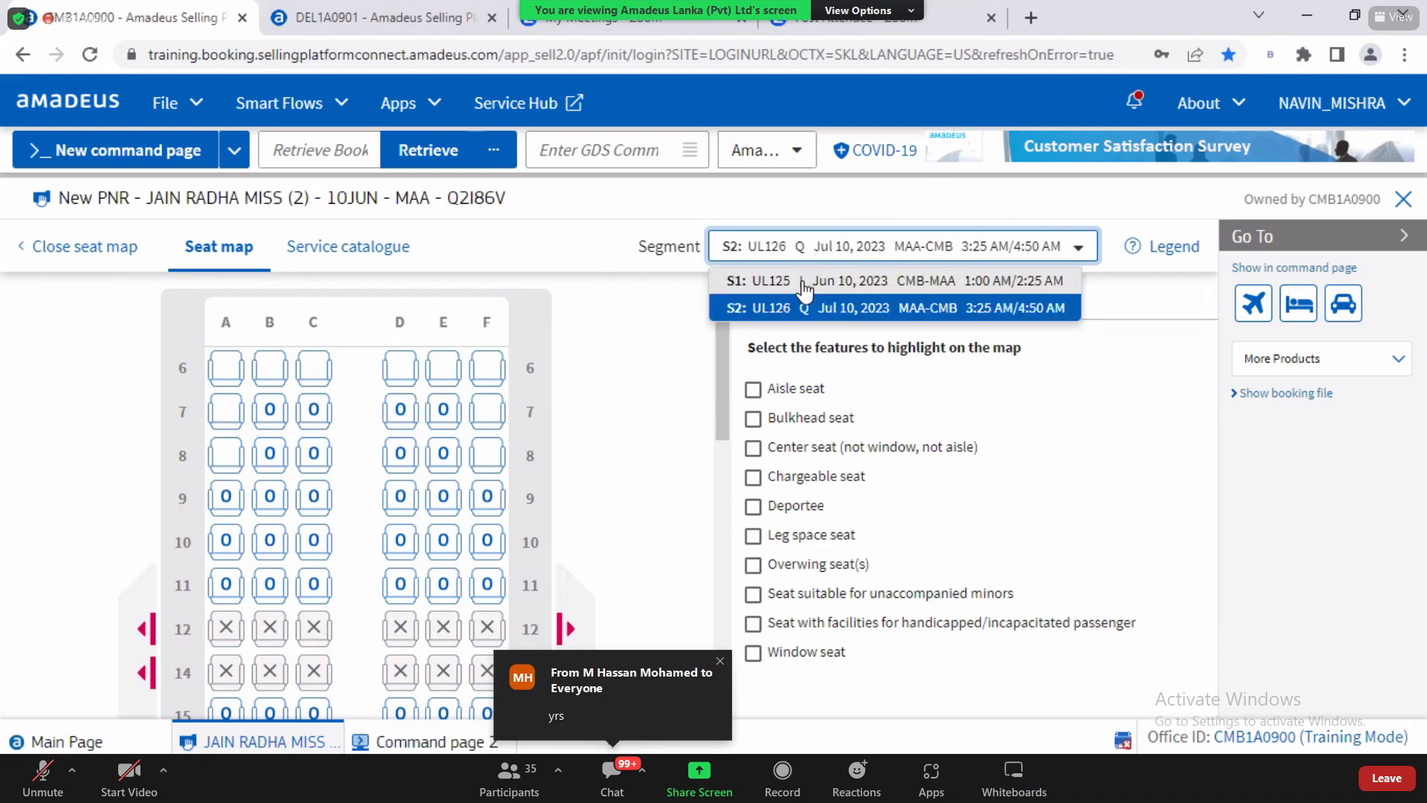
click(801, 281)
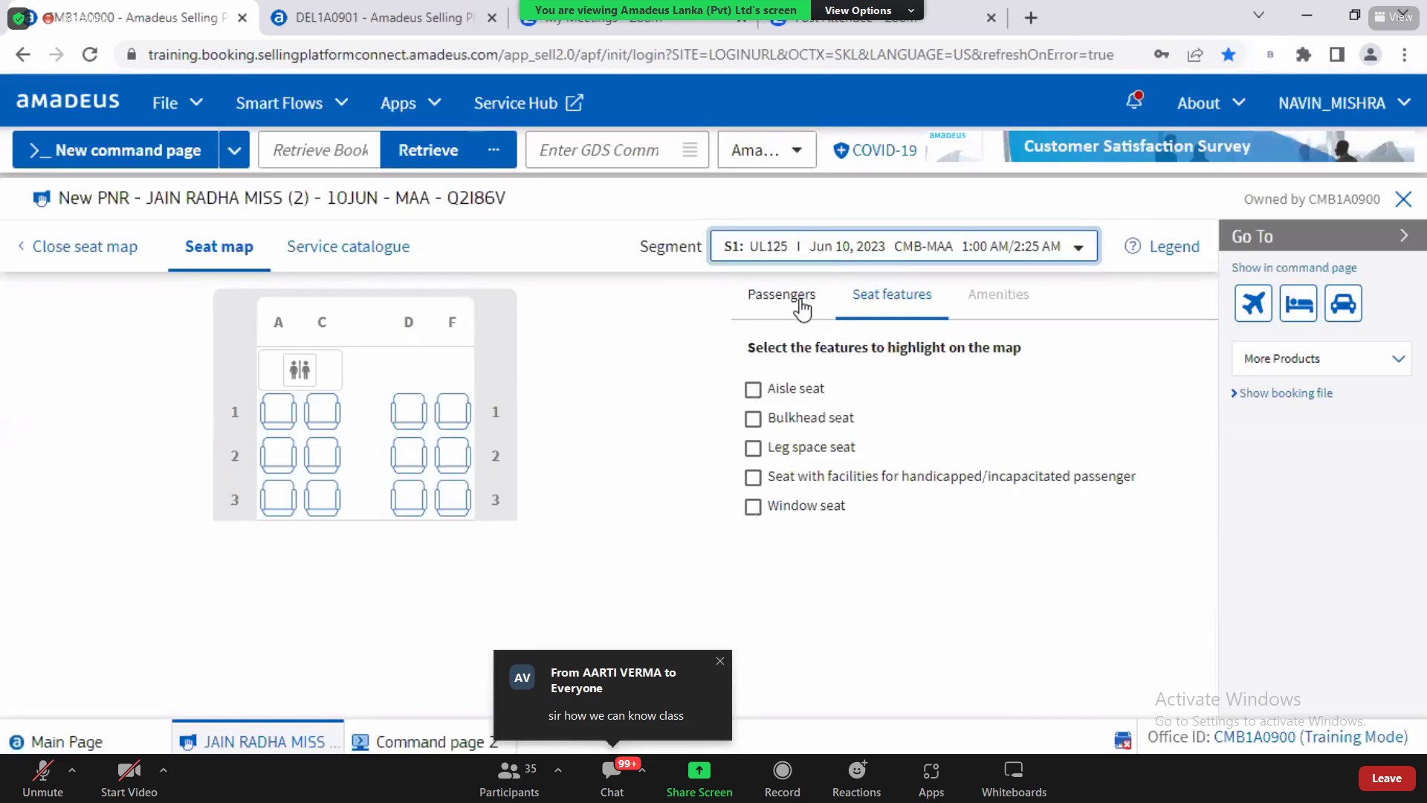
click(793, 296)
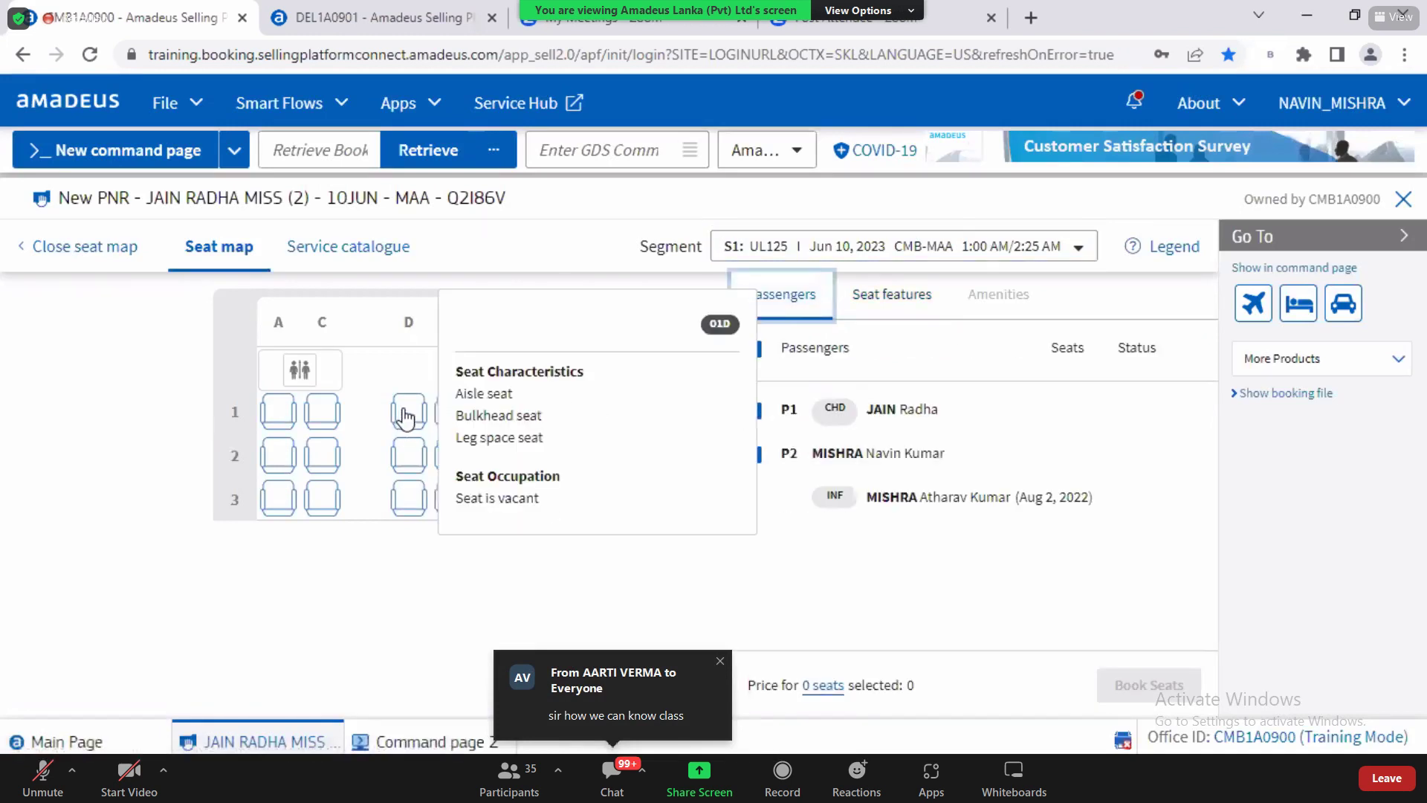
Step: Book seat 1D for passenger 1 and seat 1F for passenger 2, and verify both are Confirmed
click(406, 415)
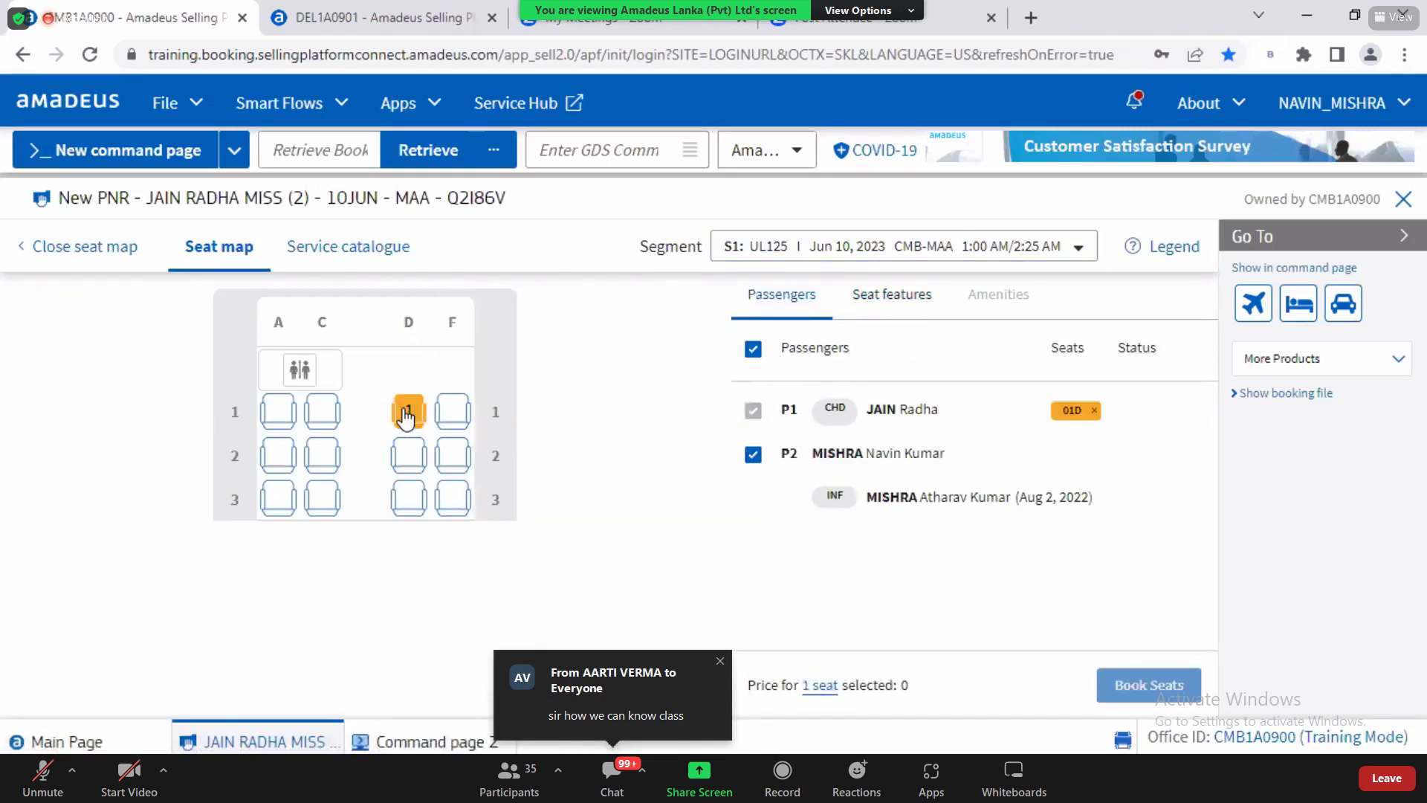
click(451, 413)
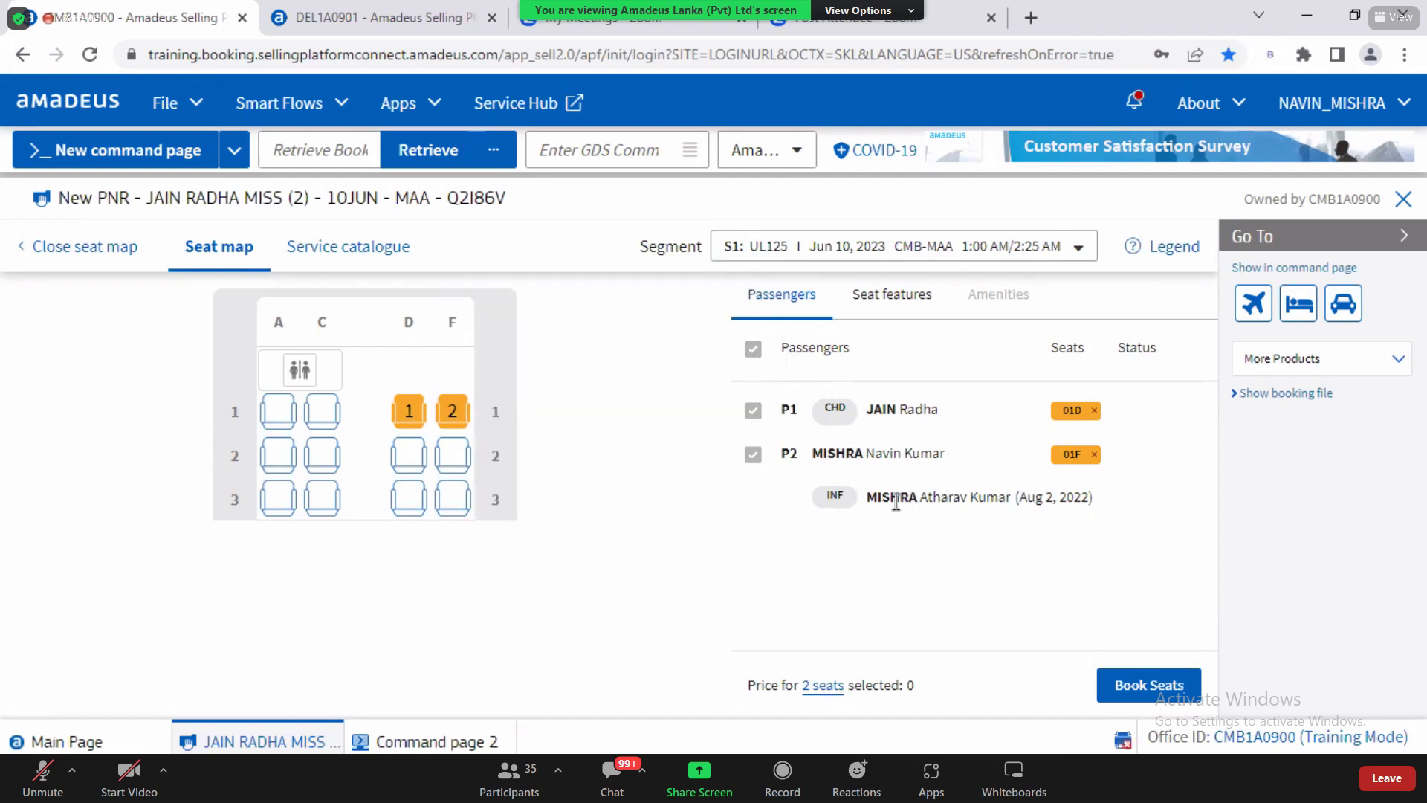
drag(879, 495, 1152, 501)
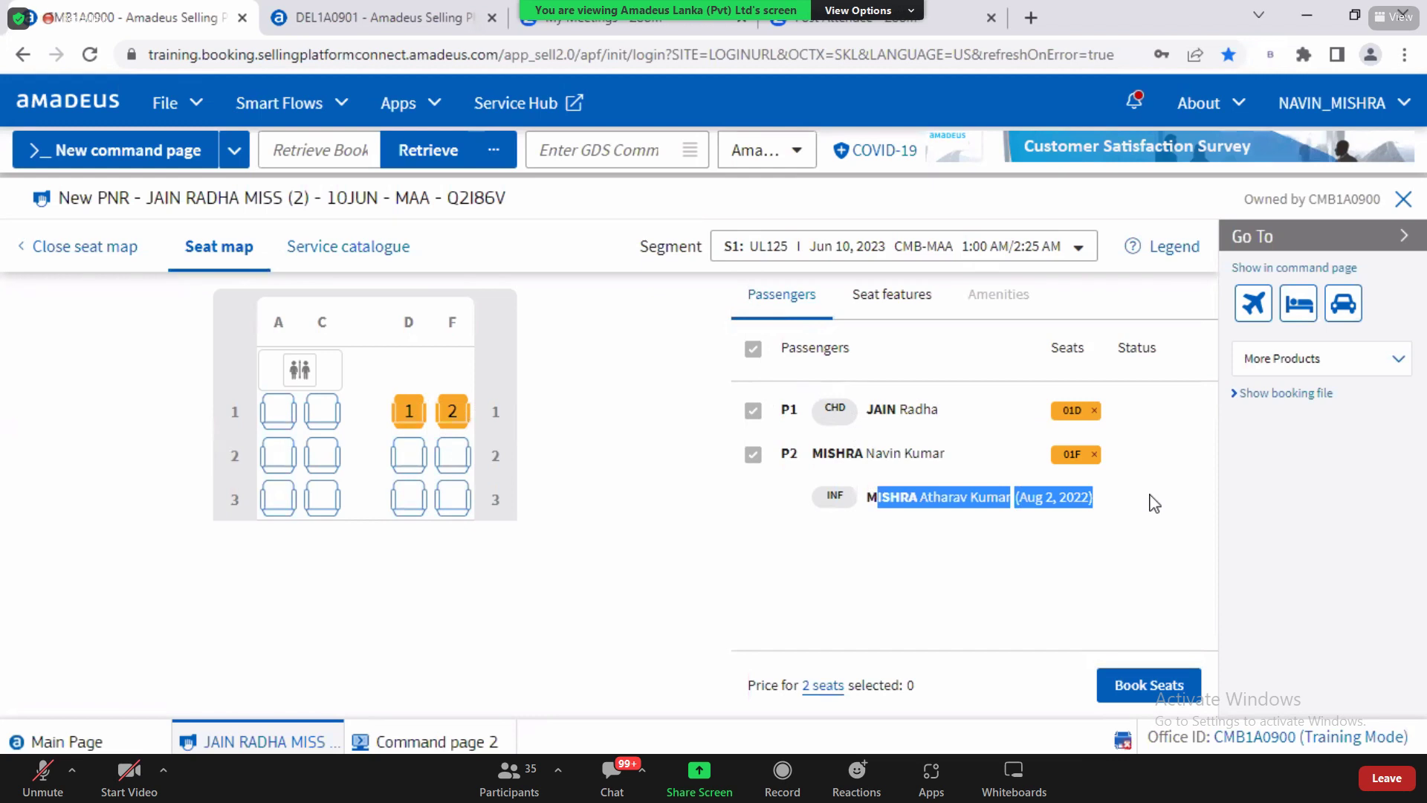
click(1138, 683)
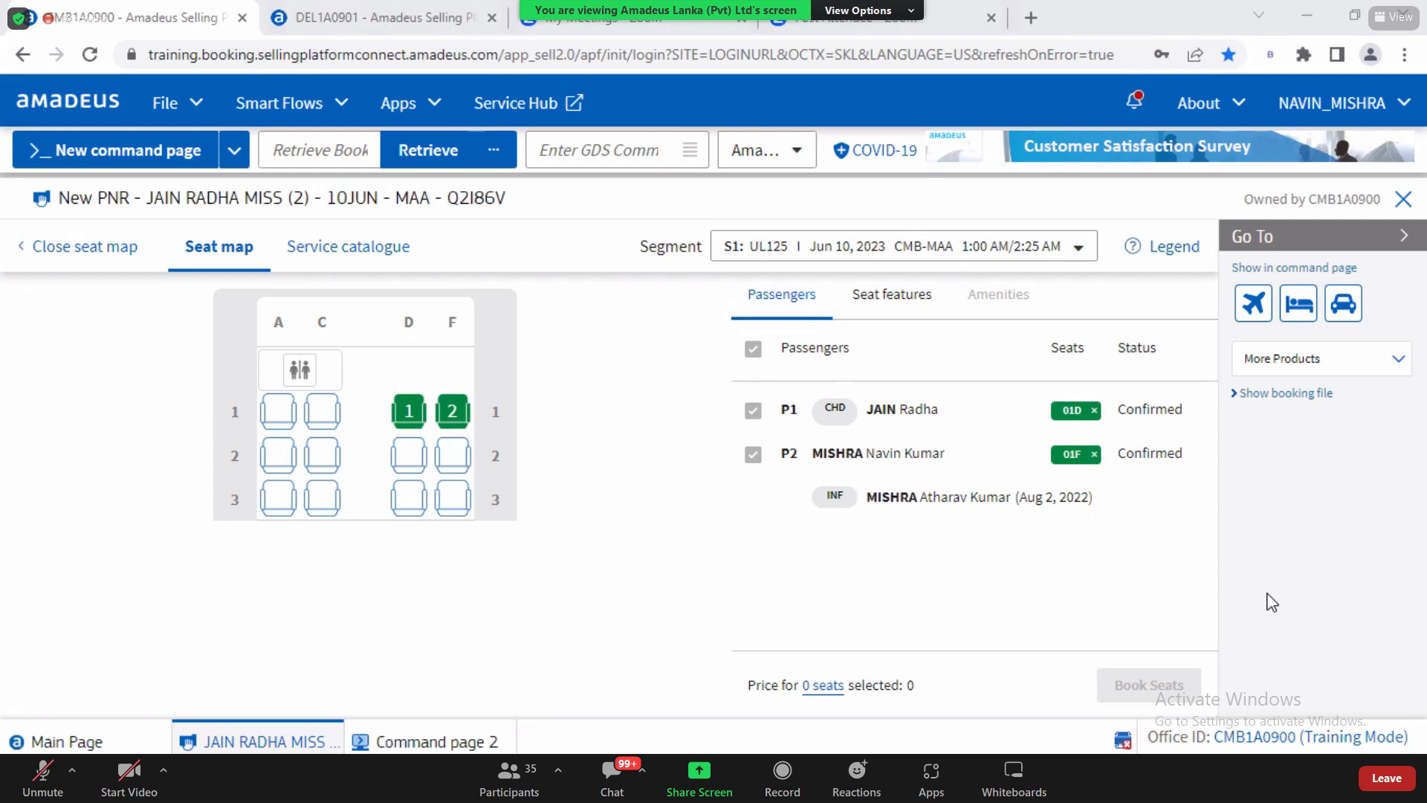
mouse_move(402, 422)
drag(1119, 410, 1198, 426)
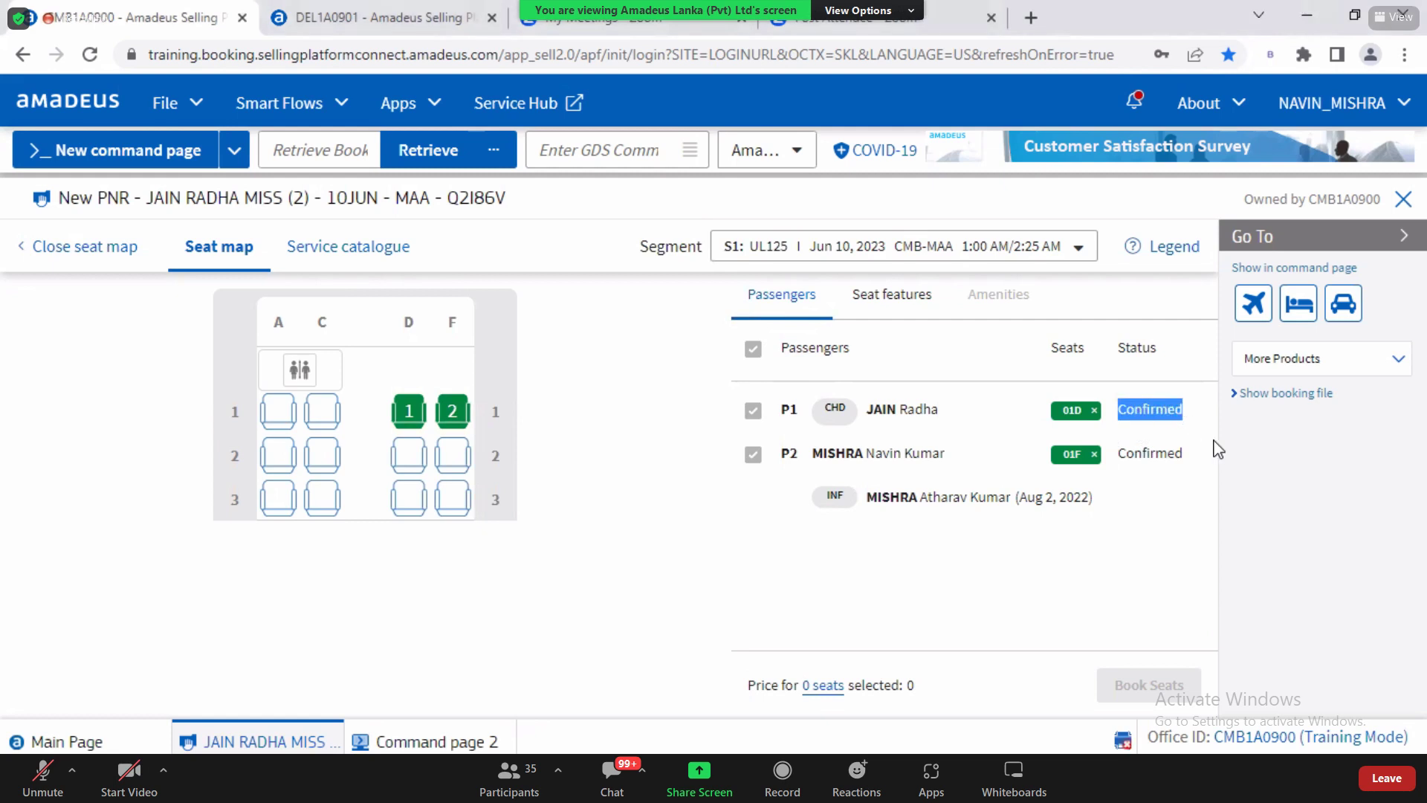
click(987, 581)
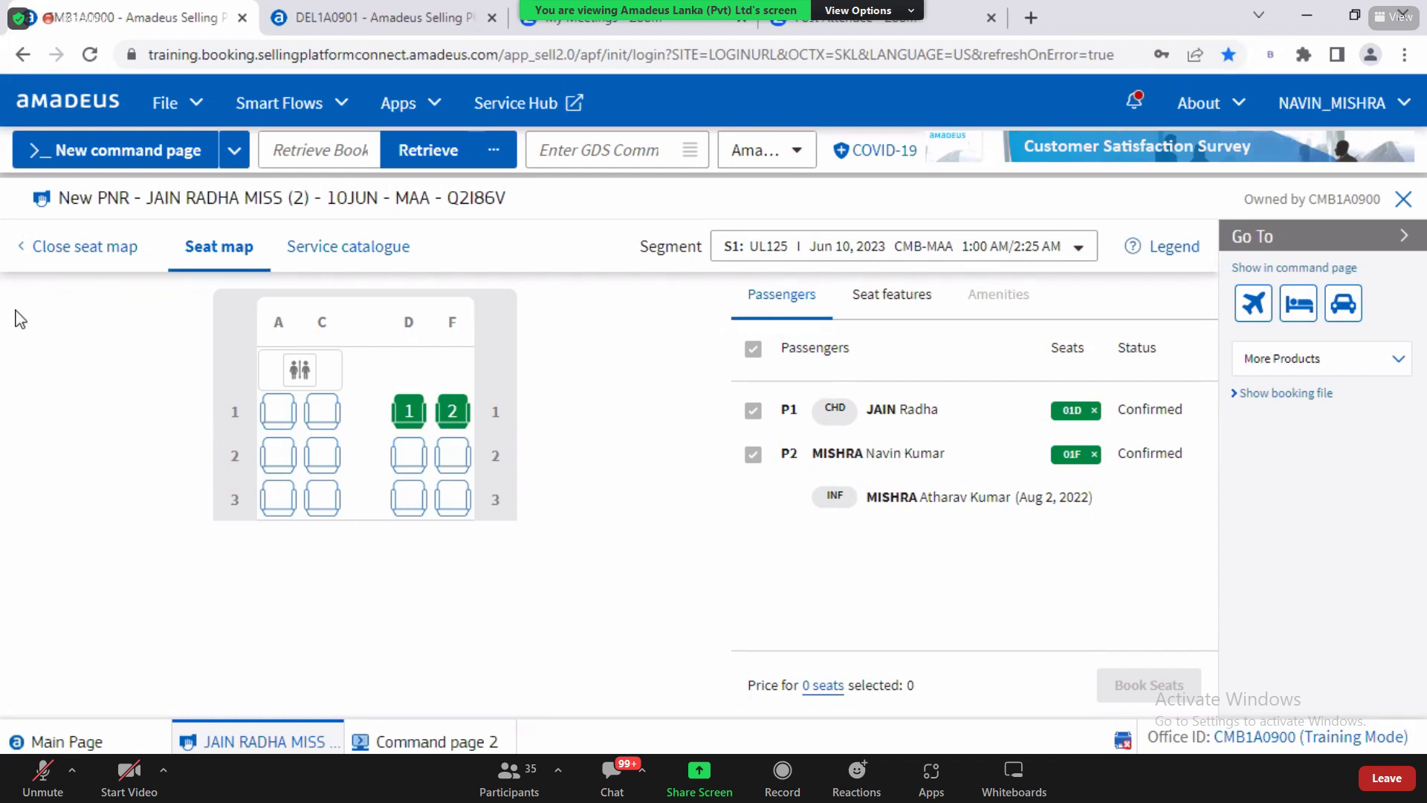
Step: Close the seat map and review SSR line 9: 01DN for P1, 01FN for P2
click(85, 256)
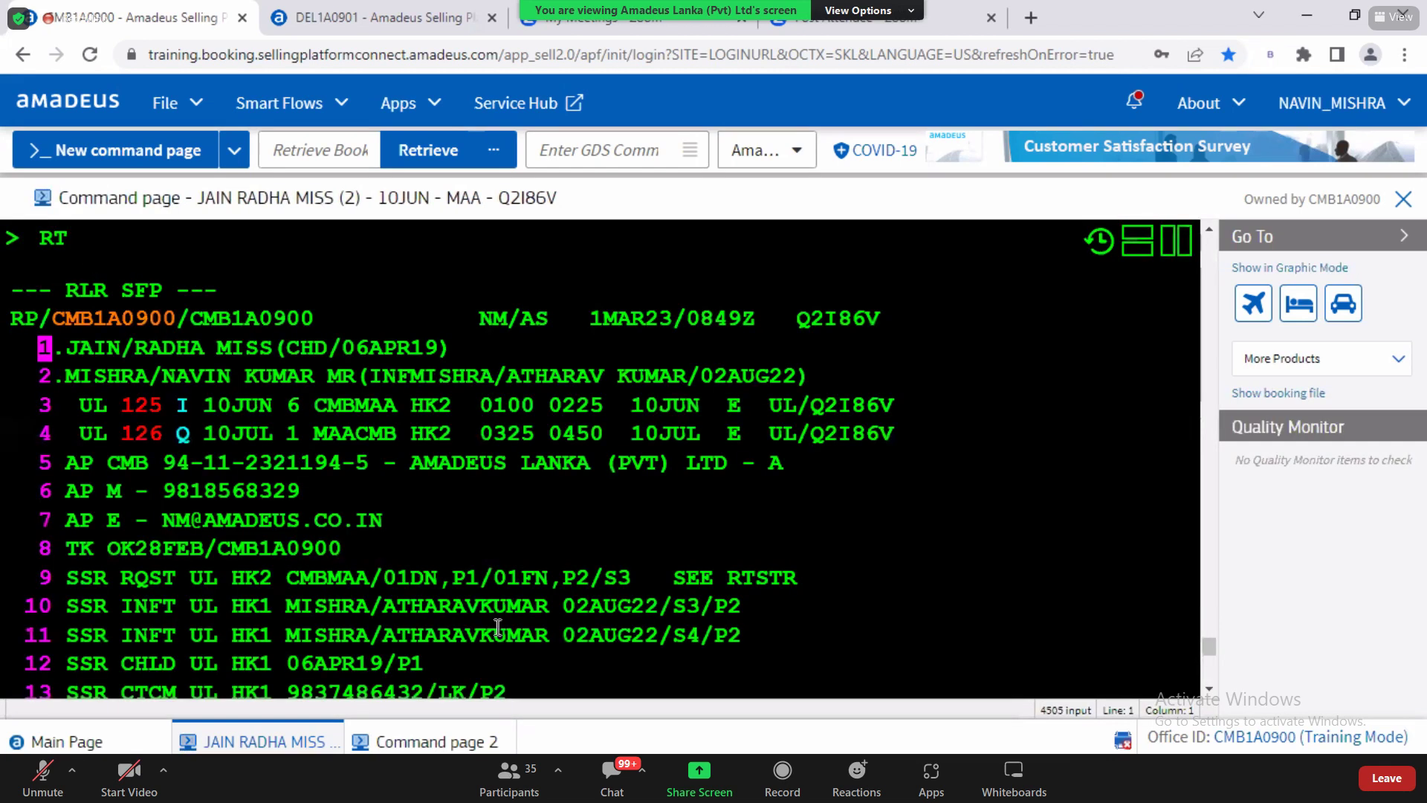
drag(79, 578, 324, 582)
drag(531, 570, 803, 578)
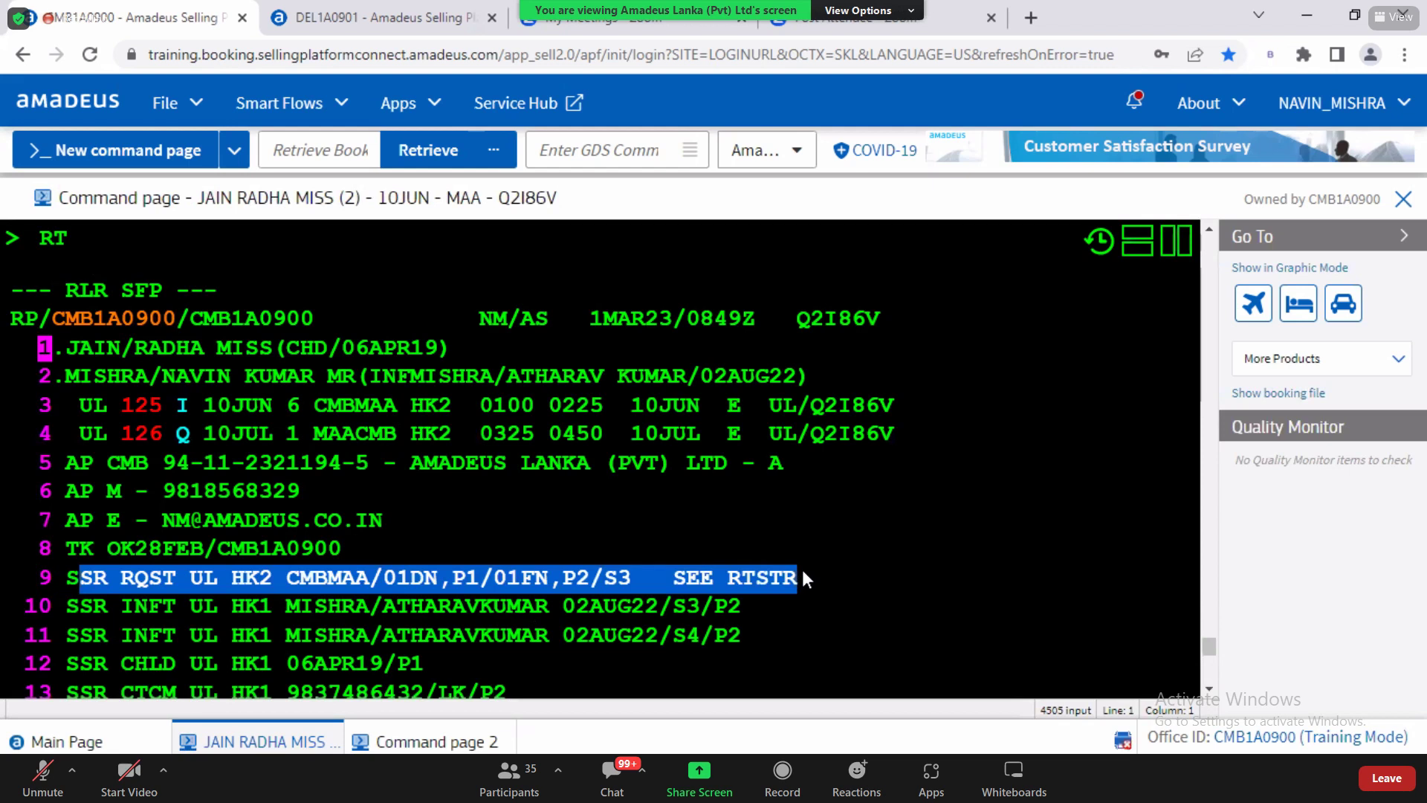
click(391, 578)
drag(392, 578, 485, 580)
click(505, 580)
double_click(511, 580)
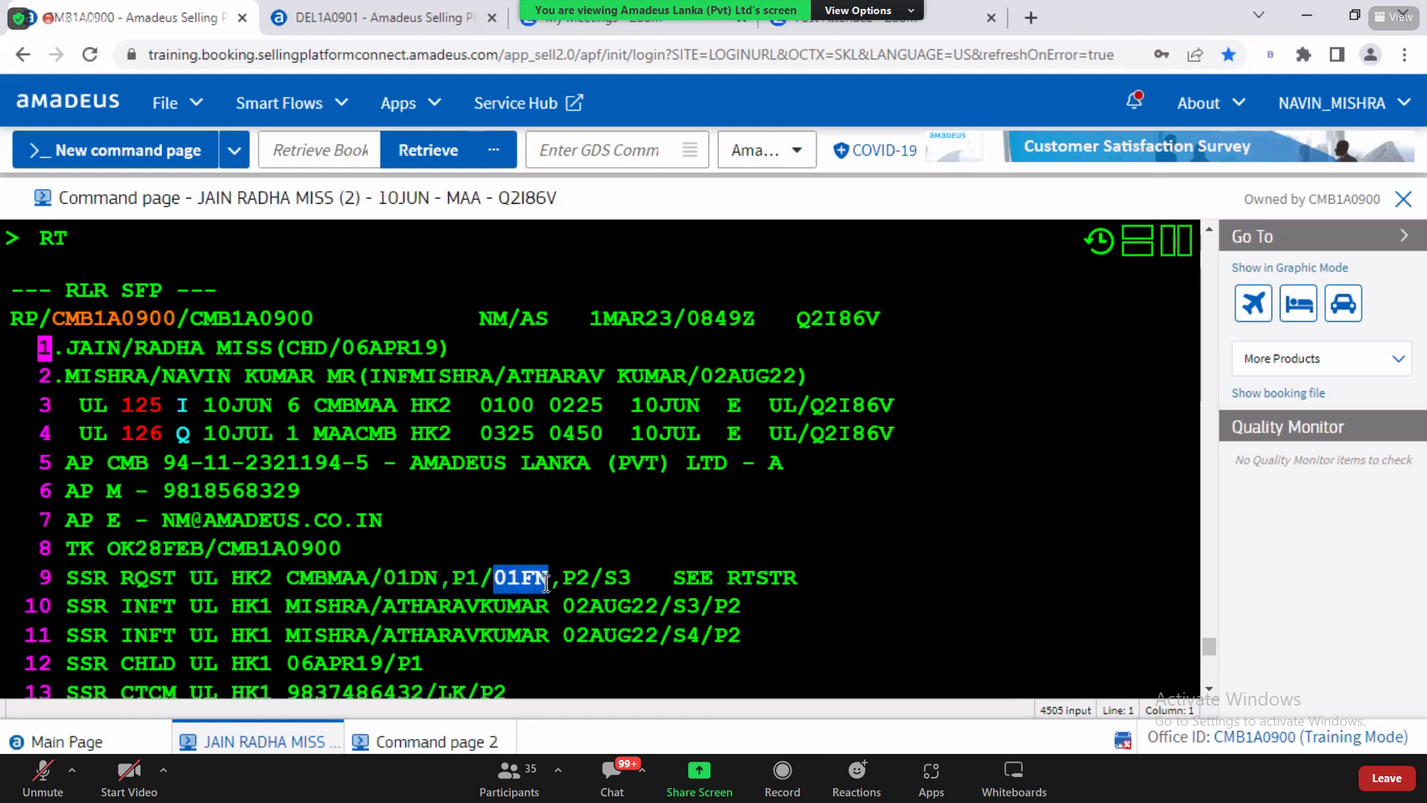
double_click(586, 581)
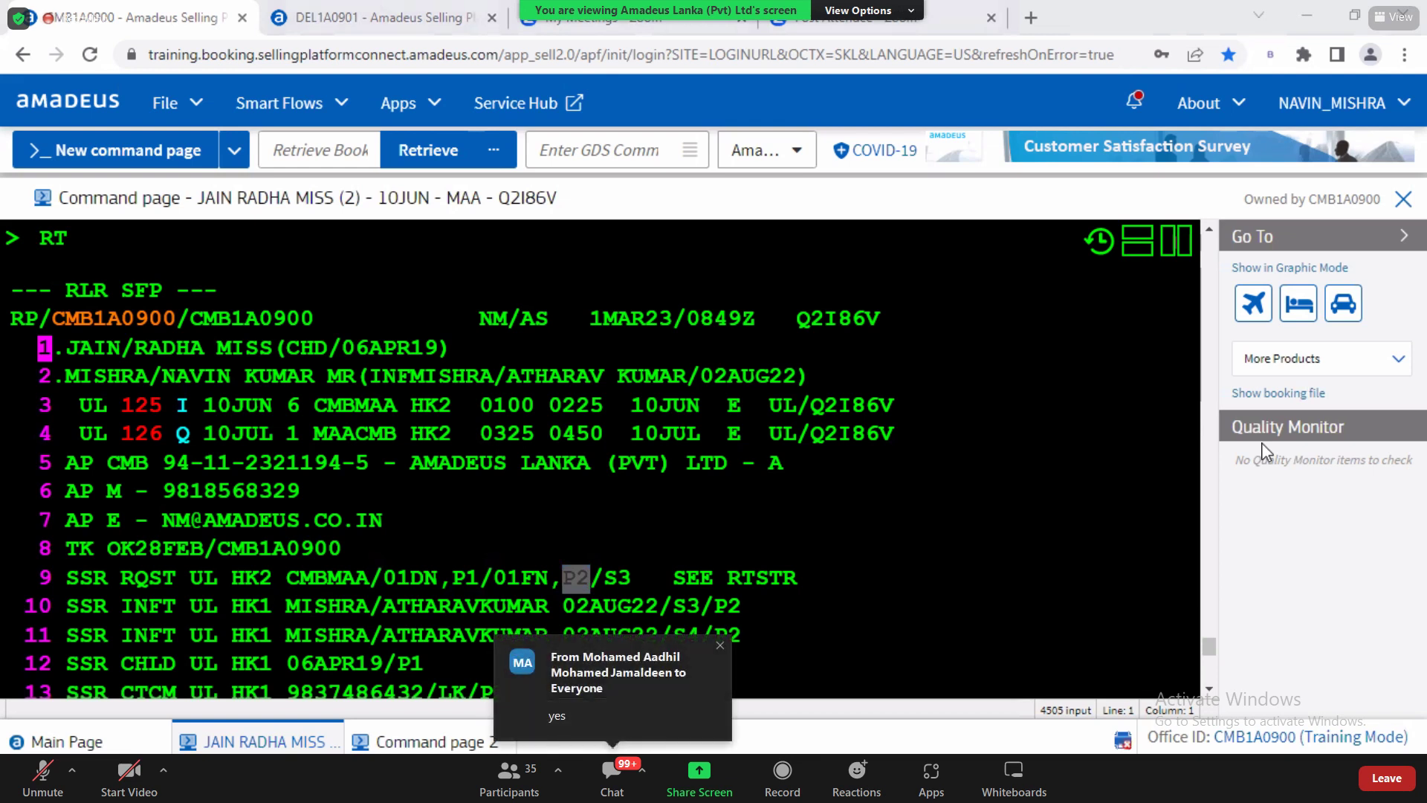
Step: Move to the Special Service Request section of the Word notes
click(1209, 692)
click(1209, 691)
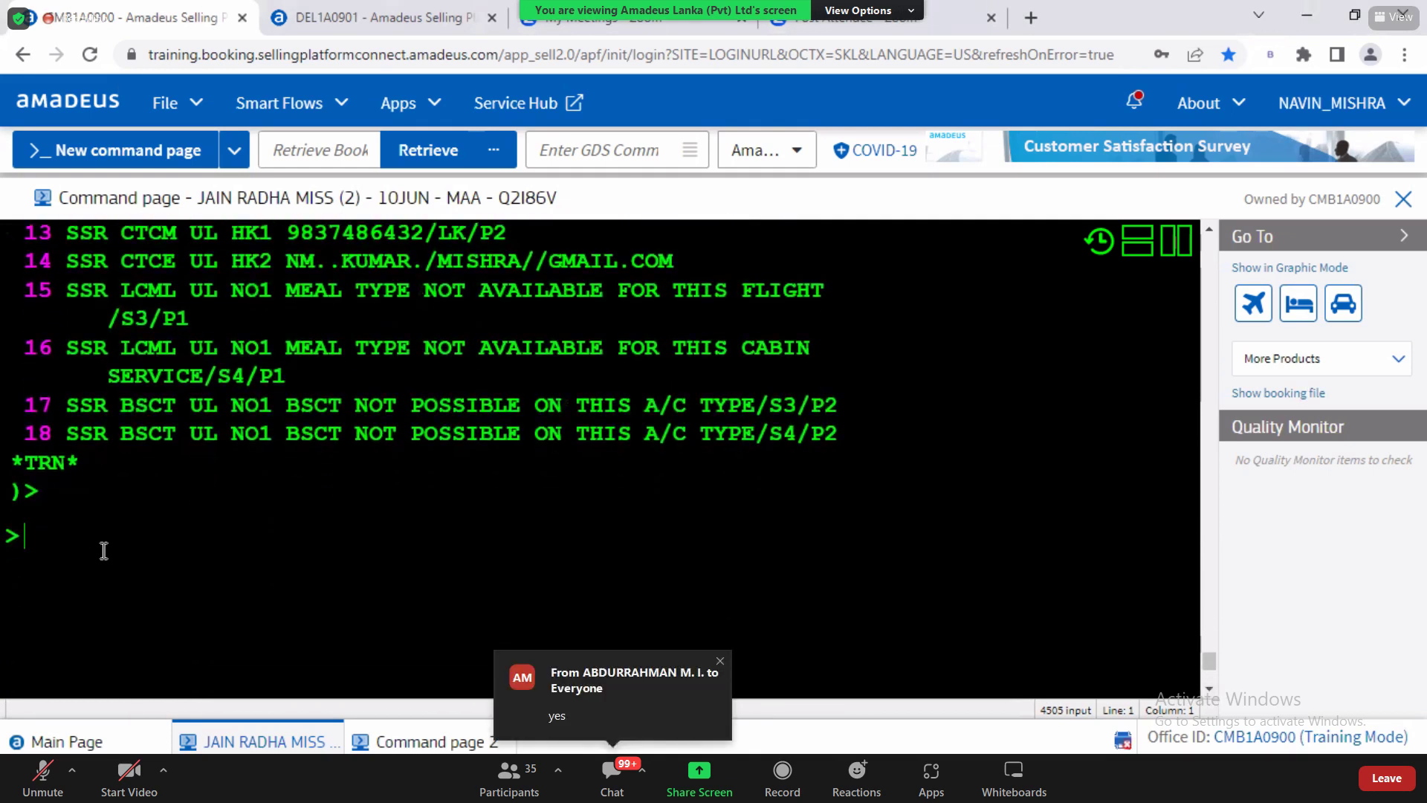
key(alt+Tab)
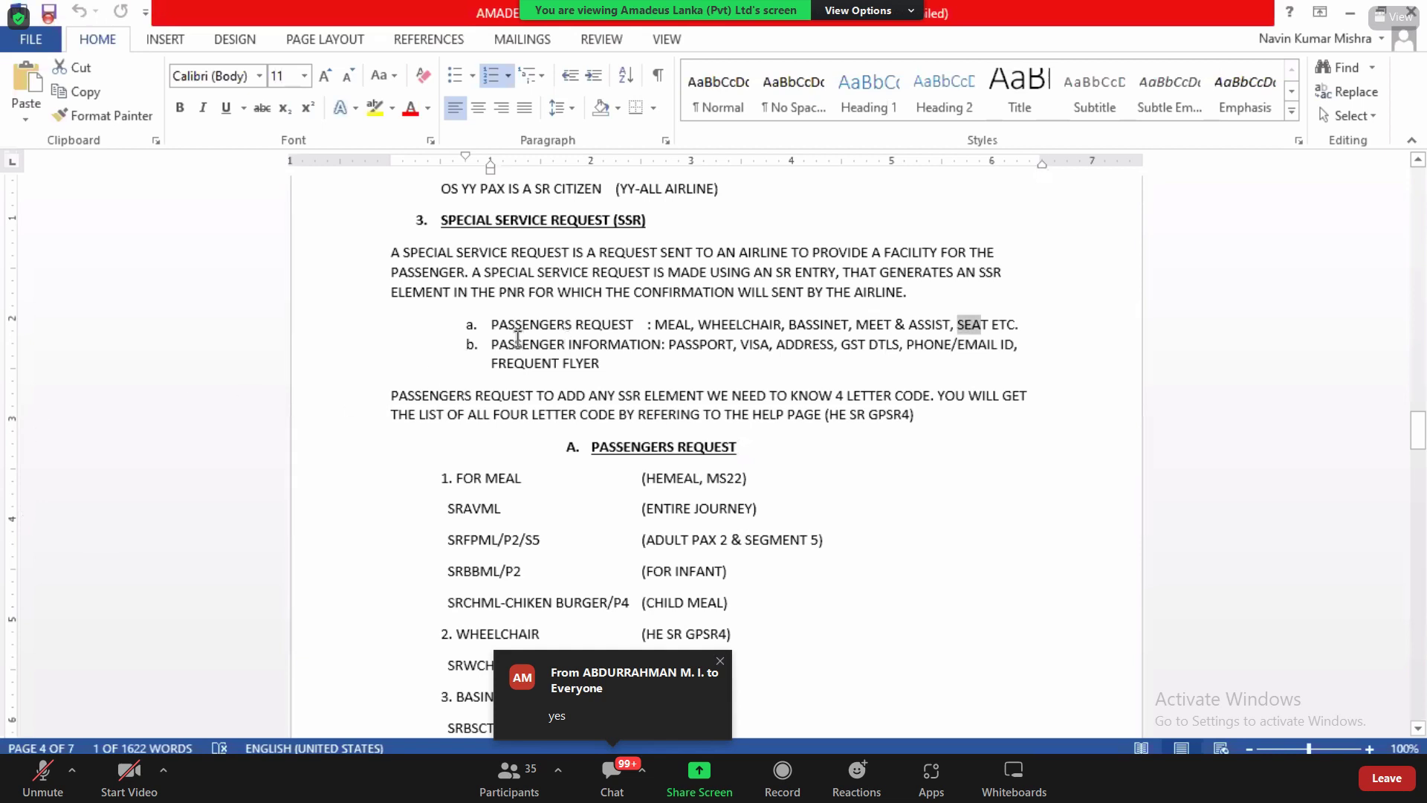
Step: Point out the PASSENGER INFORMATION passport item, then search the QRG PDF for DOCS
drag(518, 341, 603, 351)
click(673, 349)
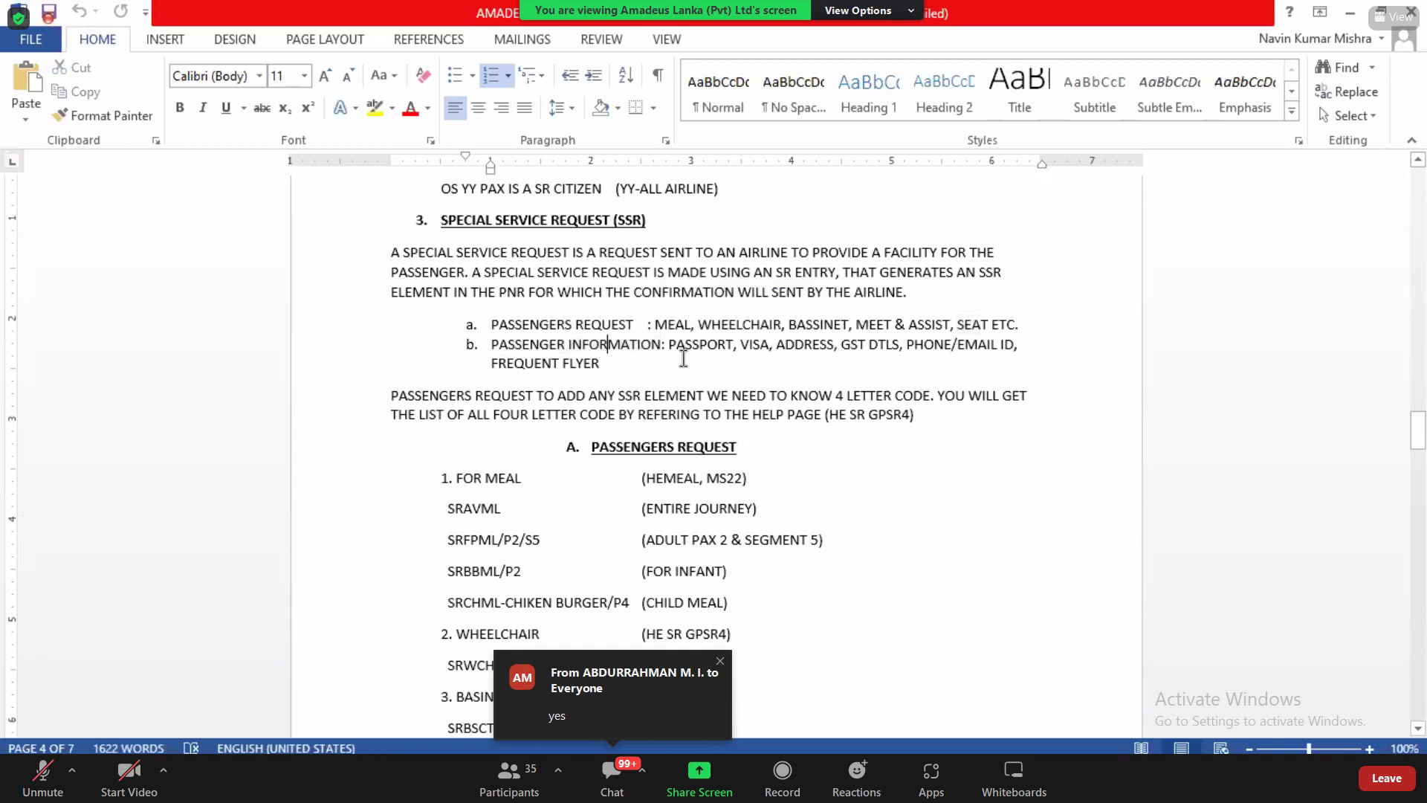
triple_click(691, 349)
double_click(691, 349)
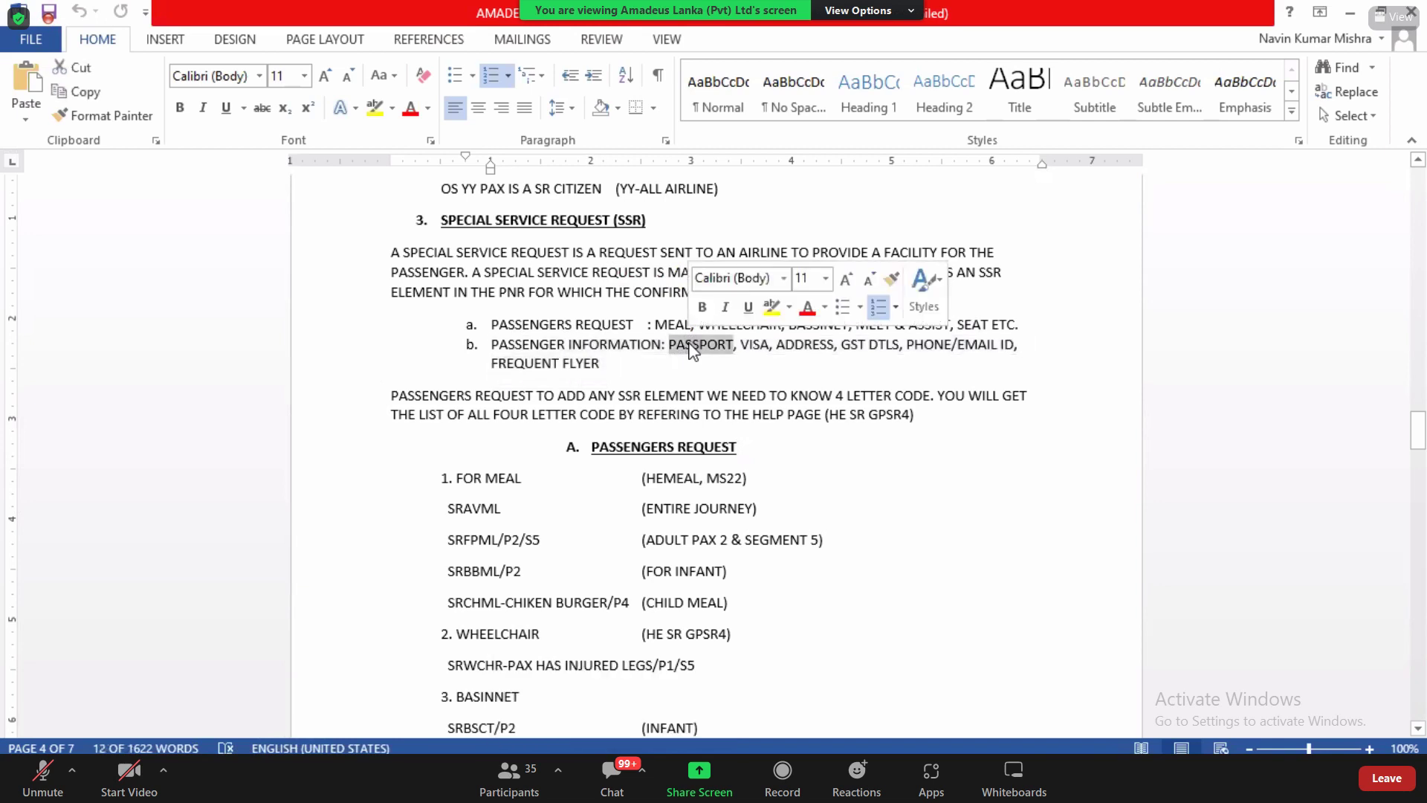
key(alt+Tab)
key(alt+Tab)
key(alt+Tab)
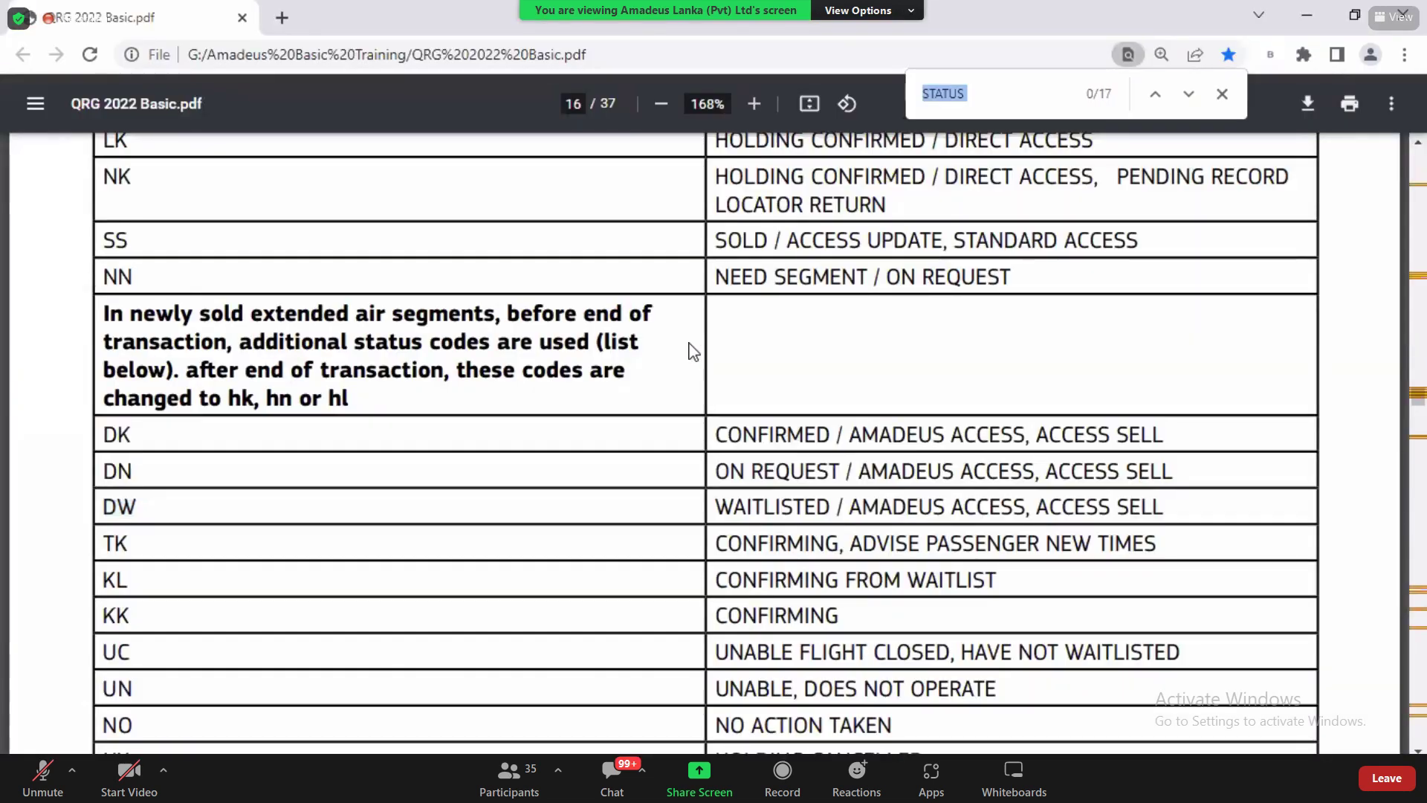
text(DOCS)
Step: Copy the two-line SRDOCS passport sample from the APIS TRAVEL DETAILS table
click(574, 103)
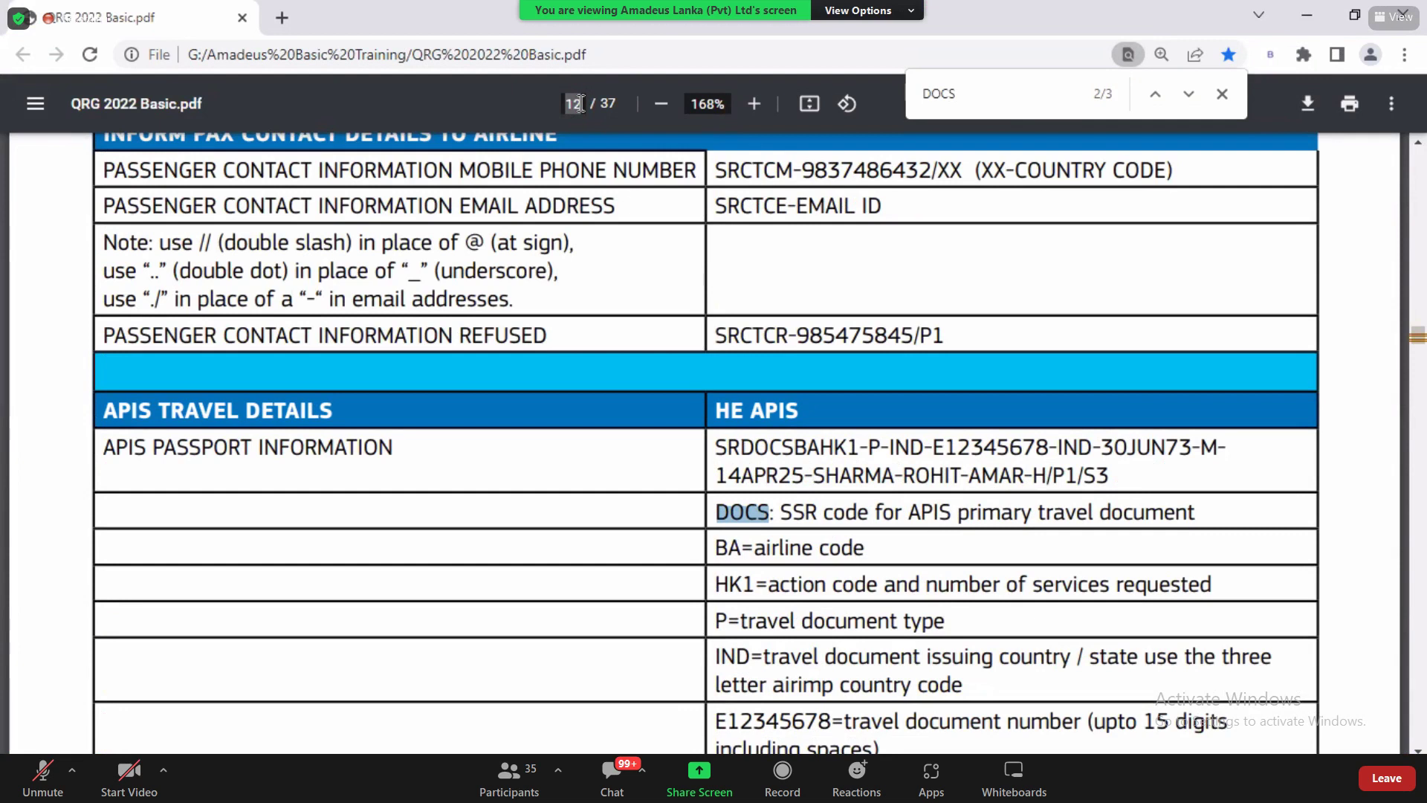
drag(105, 410, 345, 410)
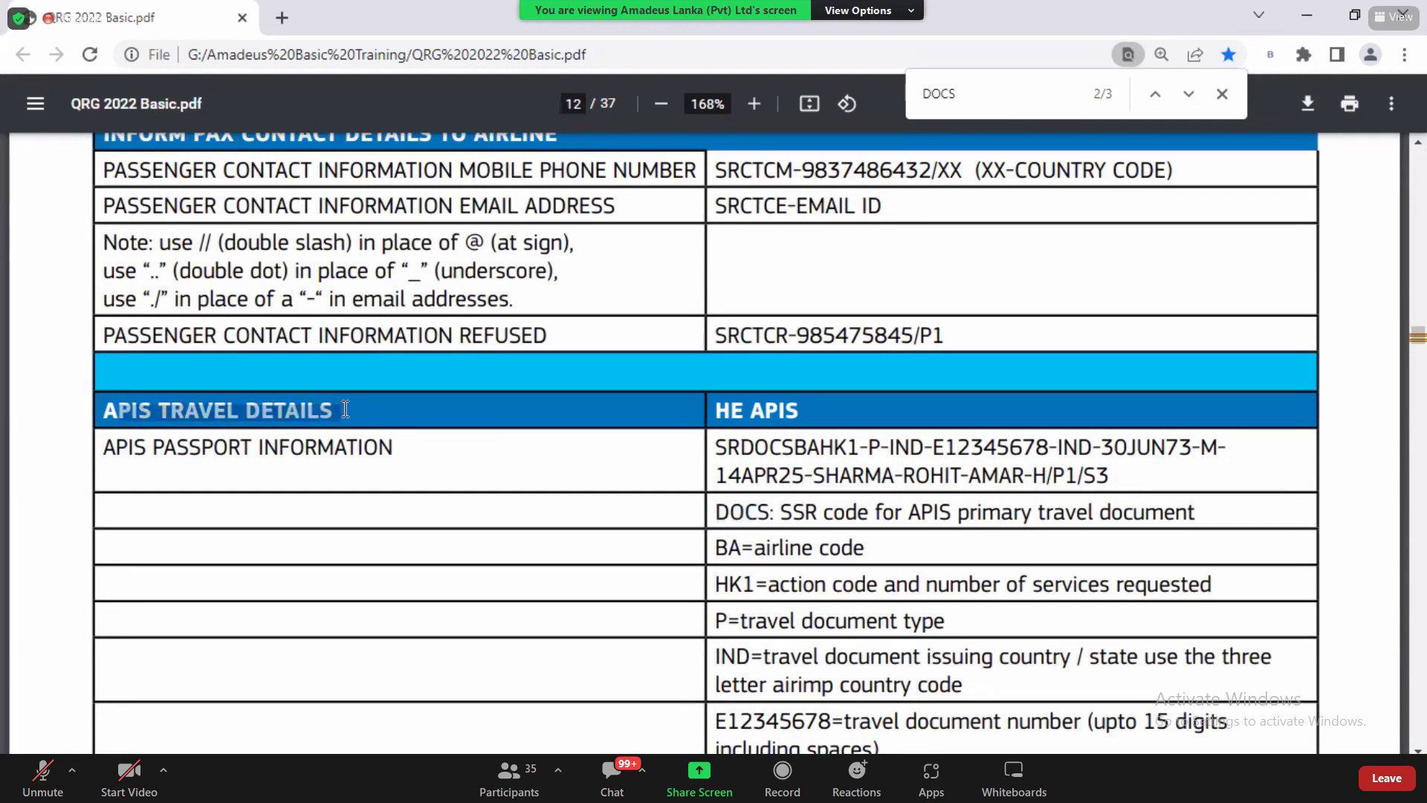
drag(718, 441, 1033, 474)
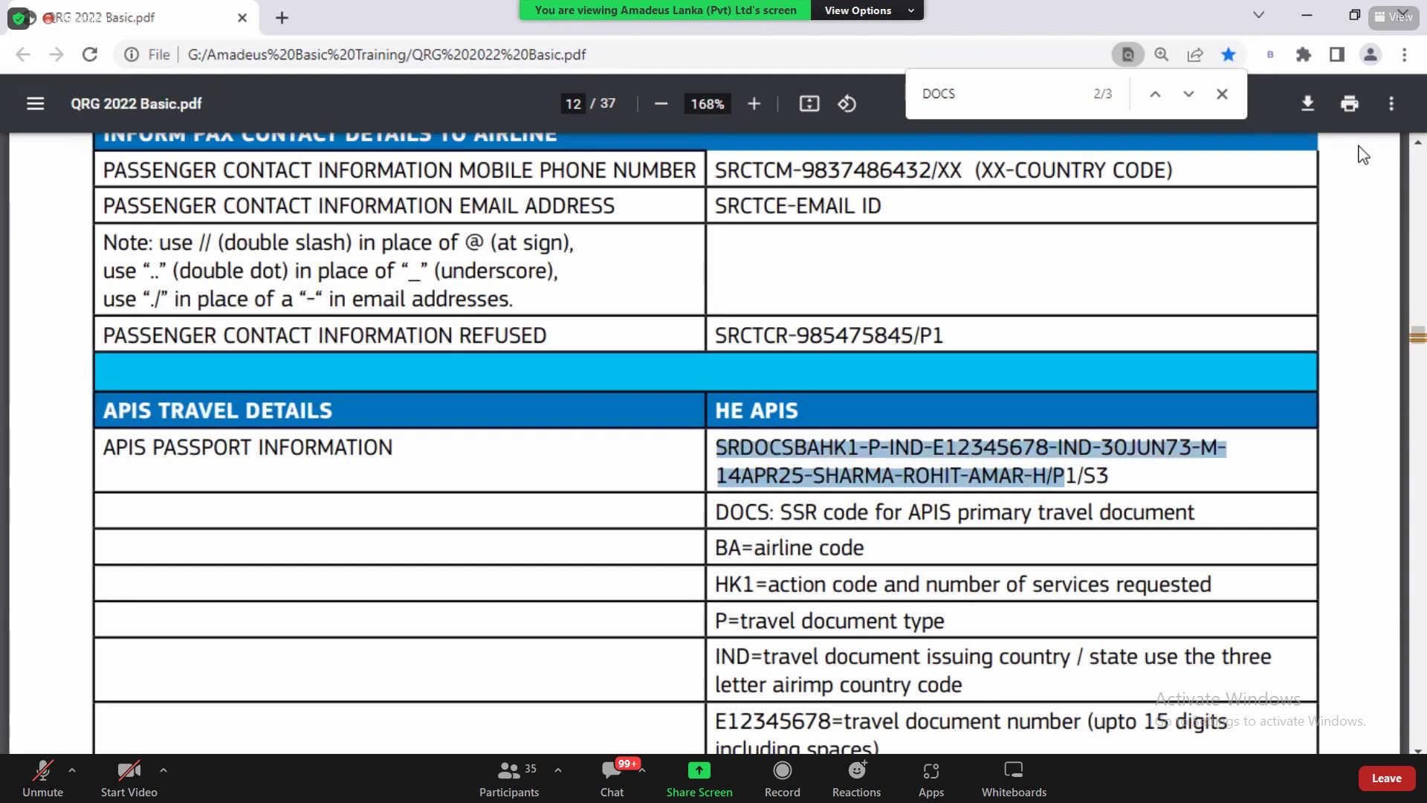
drag(1121, 476, 711, 448)
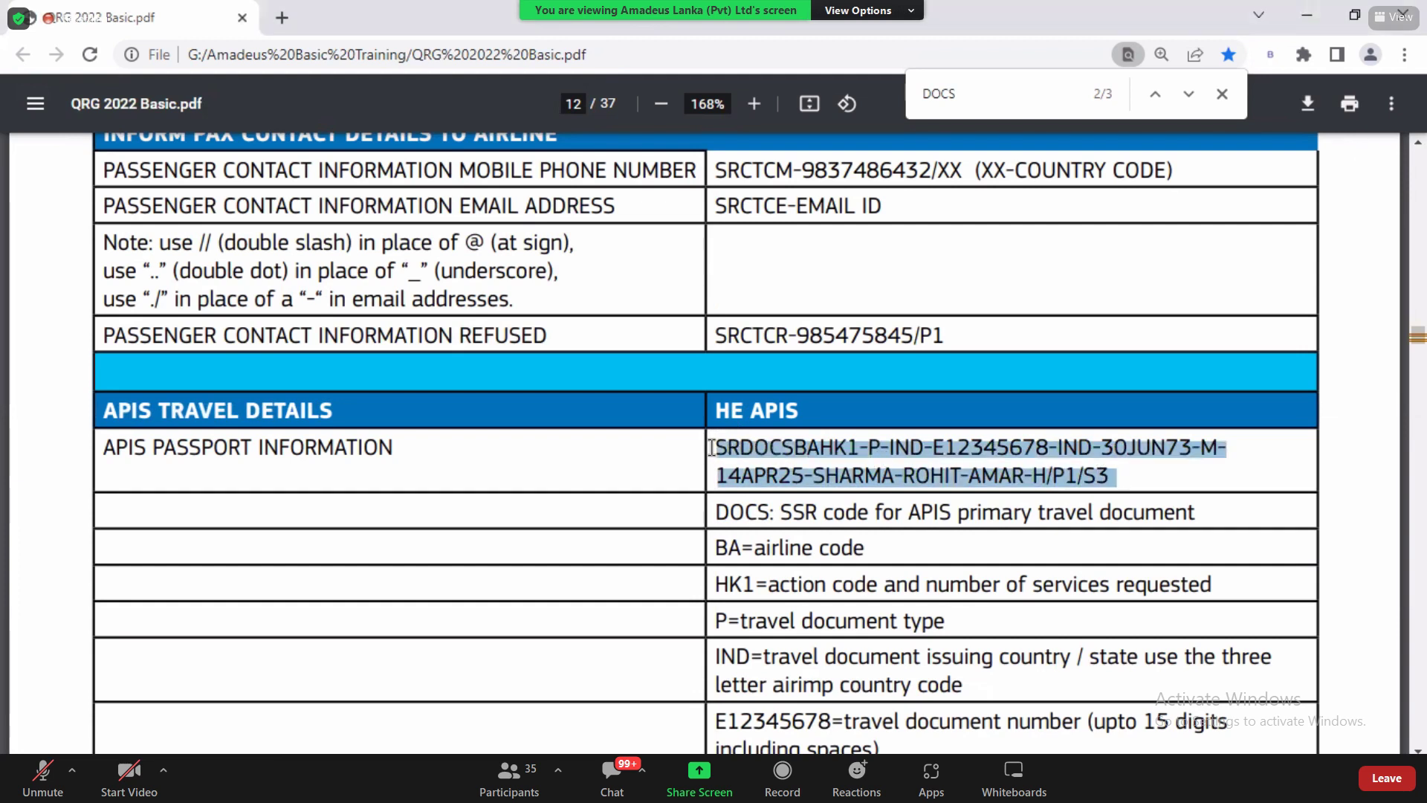
key(alt+Tab)
key(alt+Tab)
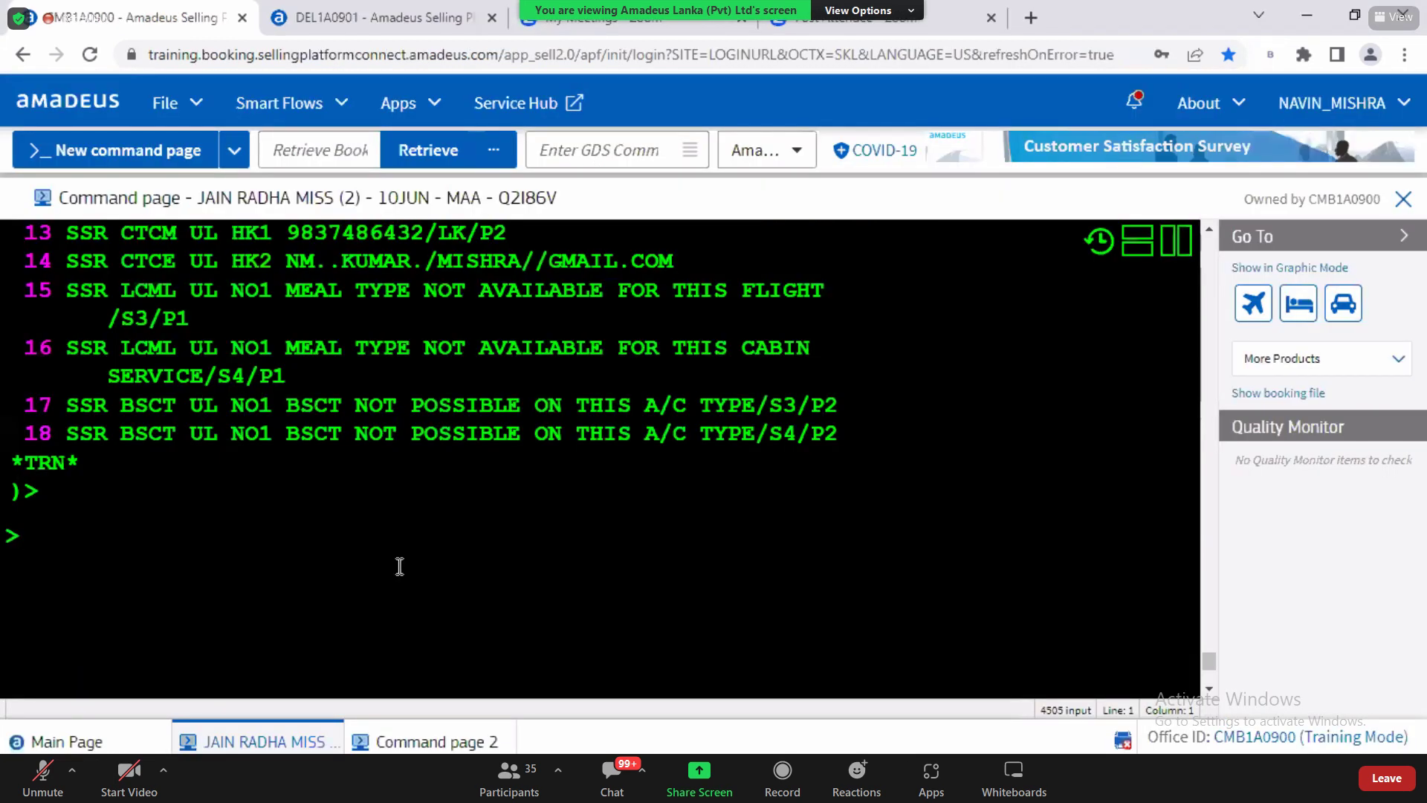
Step: Paste the SRDOCS sample at the prompt and highlight its SR prefix and DOCS code
text(SRDOCSBAHK1-P-IND-E12345678-IND-30JUN73-M14APR25-SHARMA-ROHIT-AMAR-H/P1/S3)
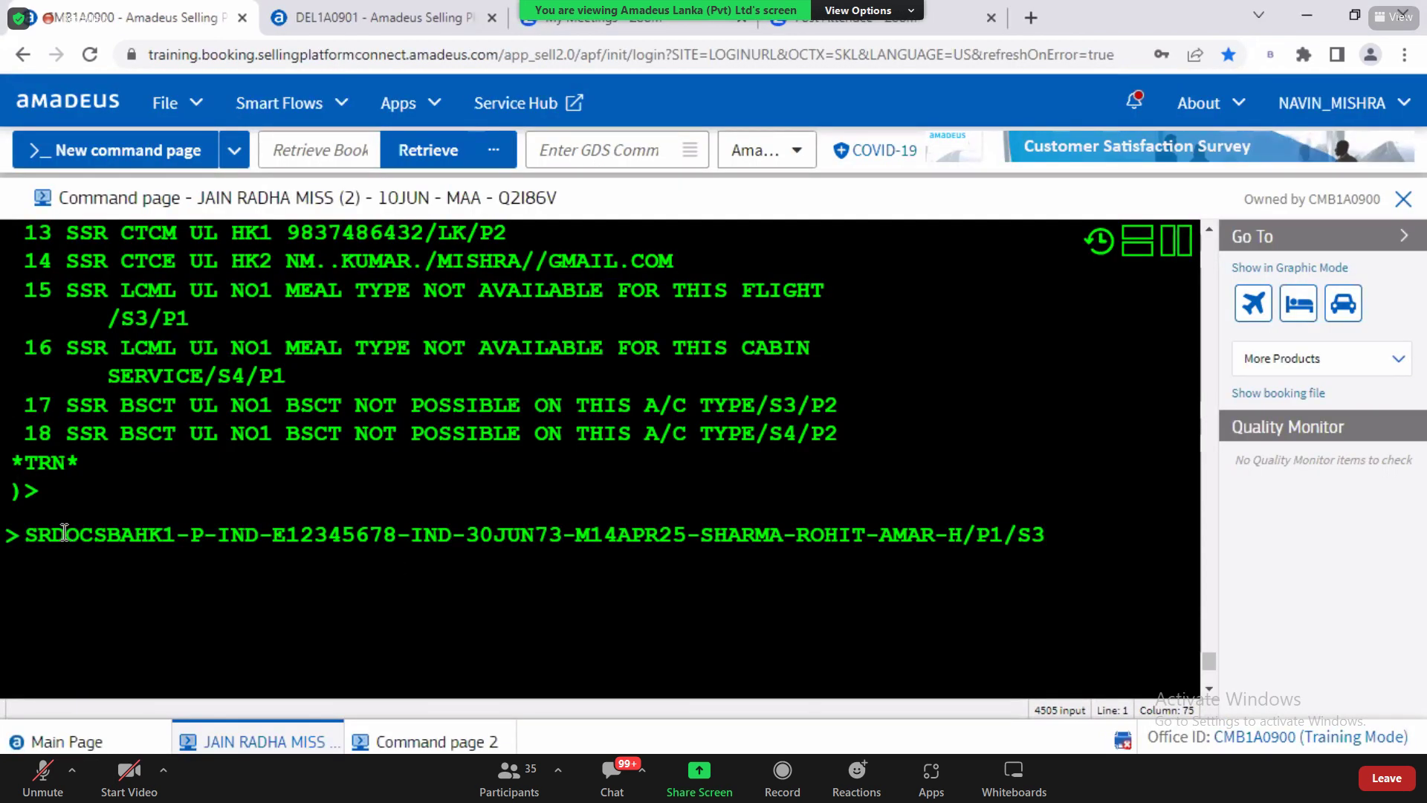
key(Home)
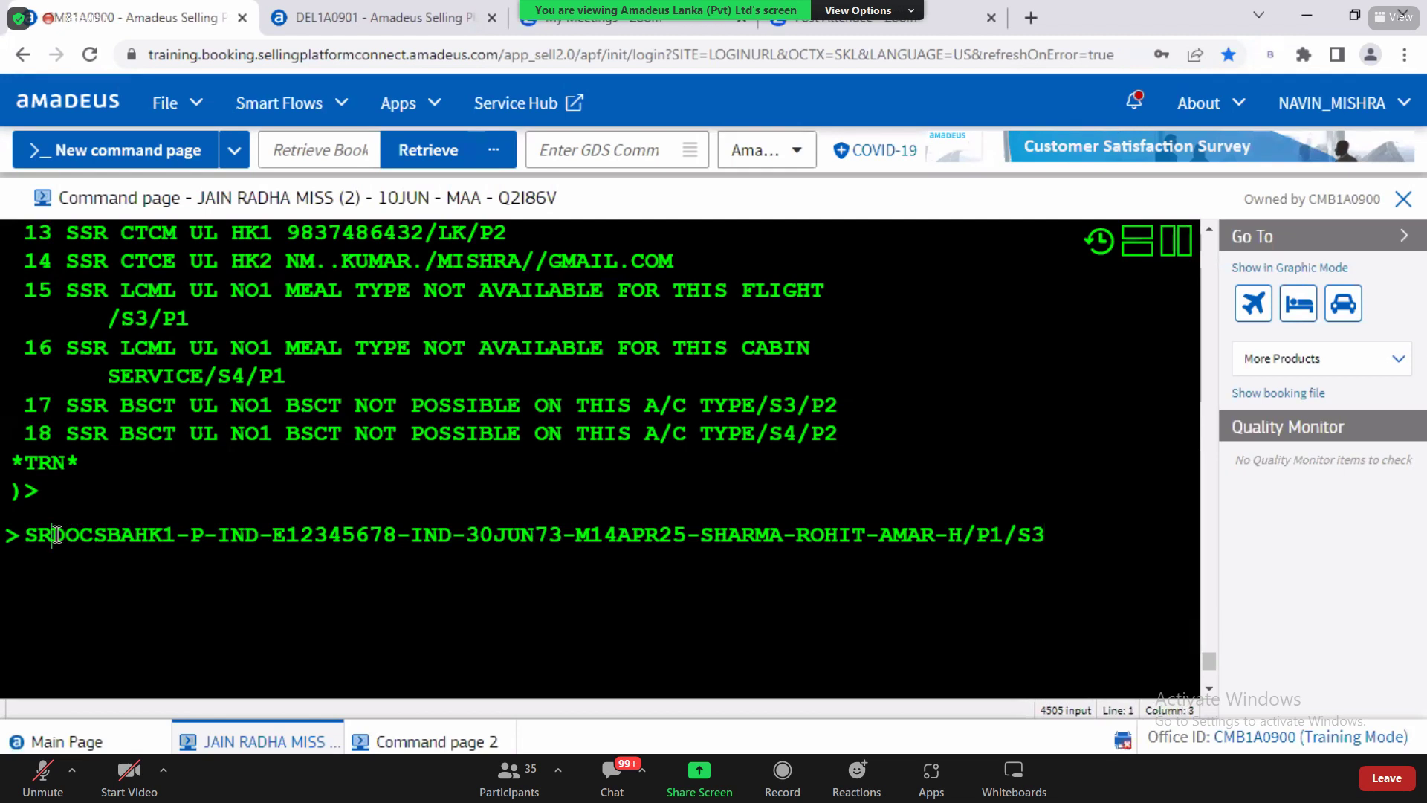
drag(30, 536, 52, 538)
click(52, 537)
drag(54, 537, 108, 539)
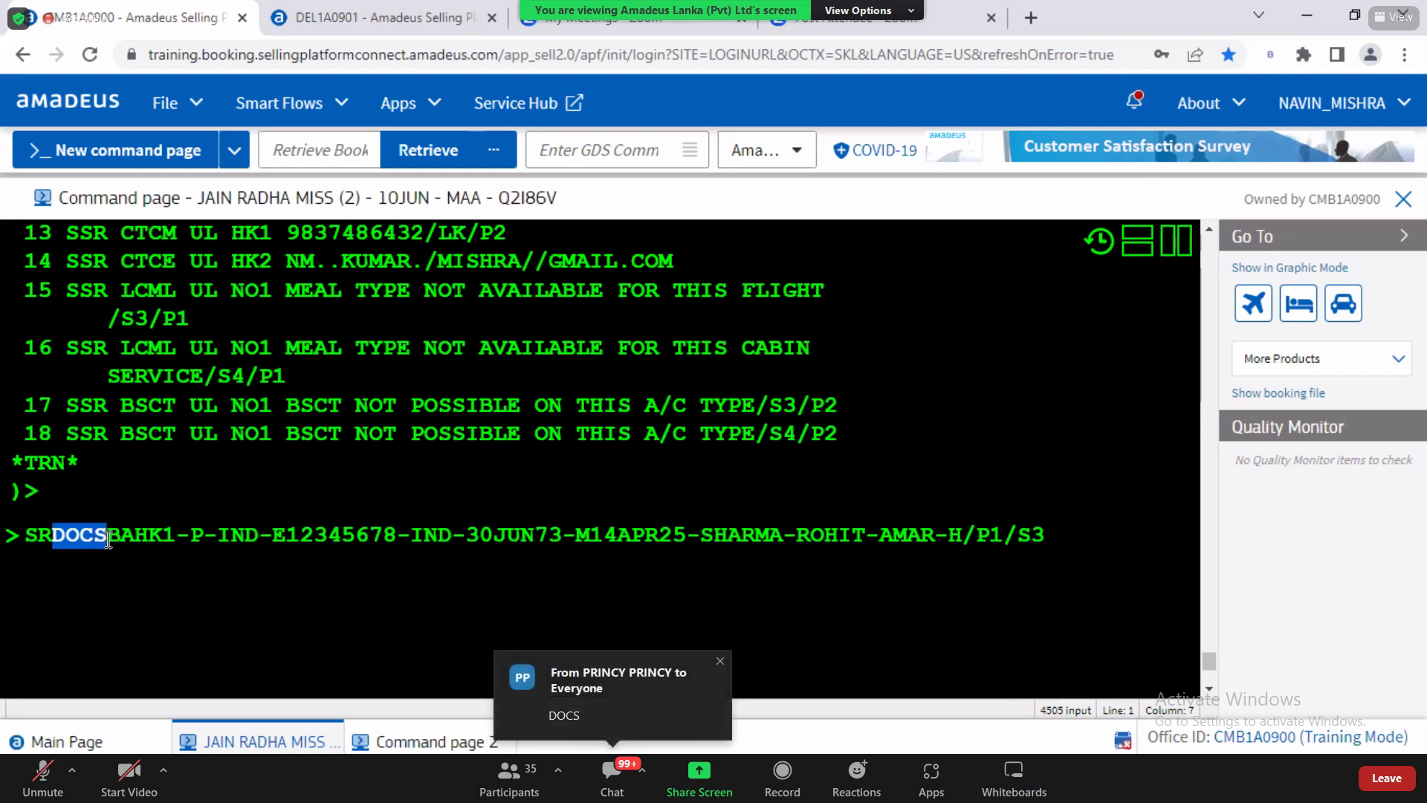
click(109, 538)
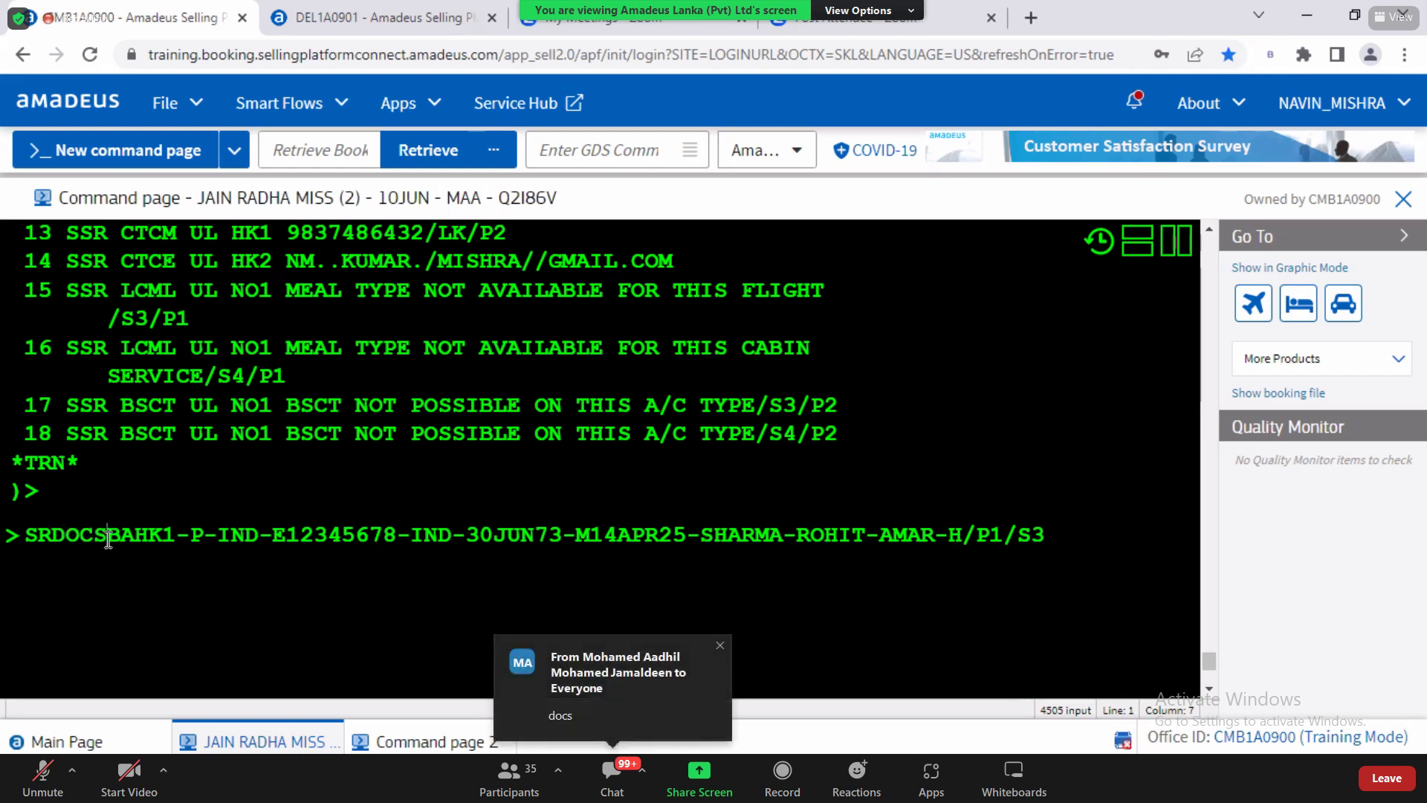
drag(24, 537, 51, 539)
click(52, 539)
drag(52, 539, 110, 537)
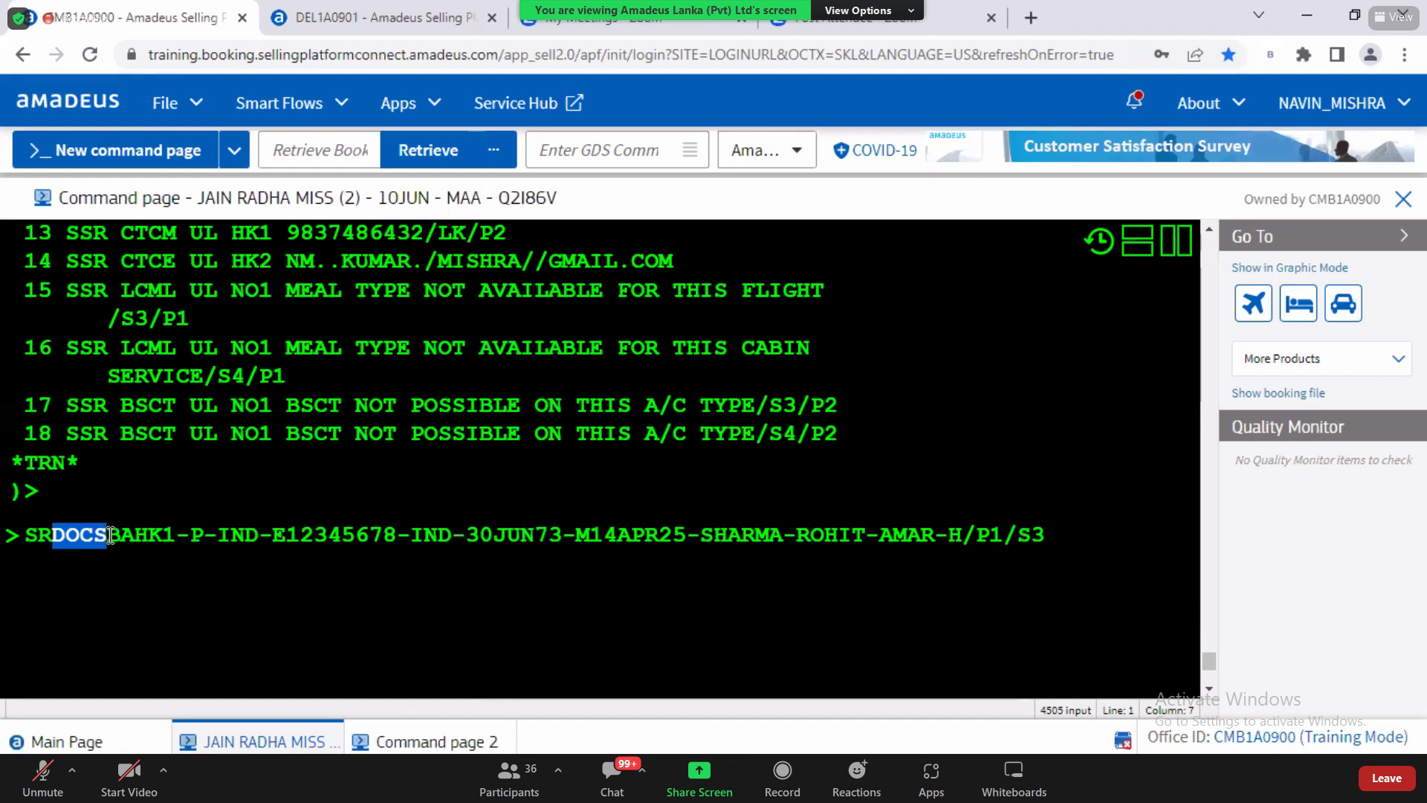
Step: Replace airline code BA with UL in the pending SRDOCS entry, then highlight HK1
click(109, 535)
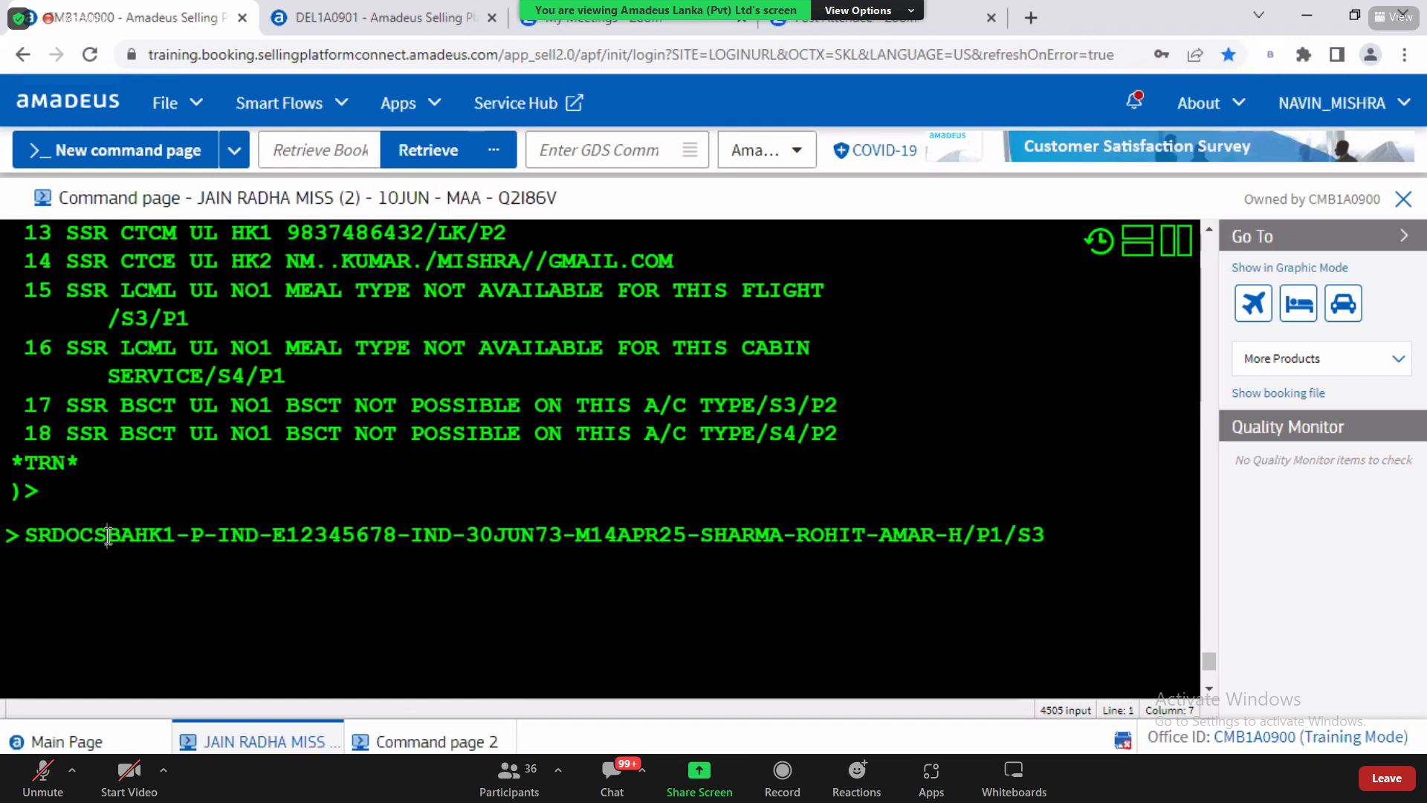
drag(53, 535, 134, 534)
click(105, 535)
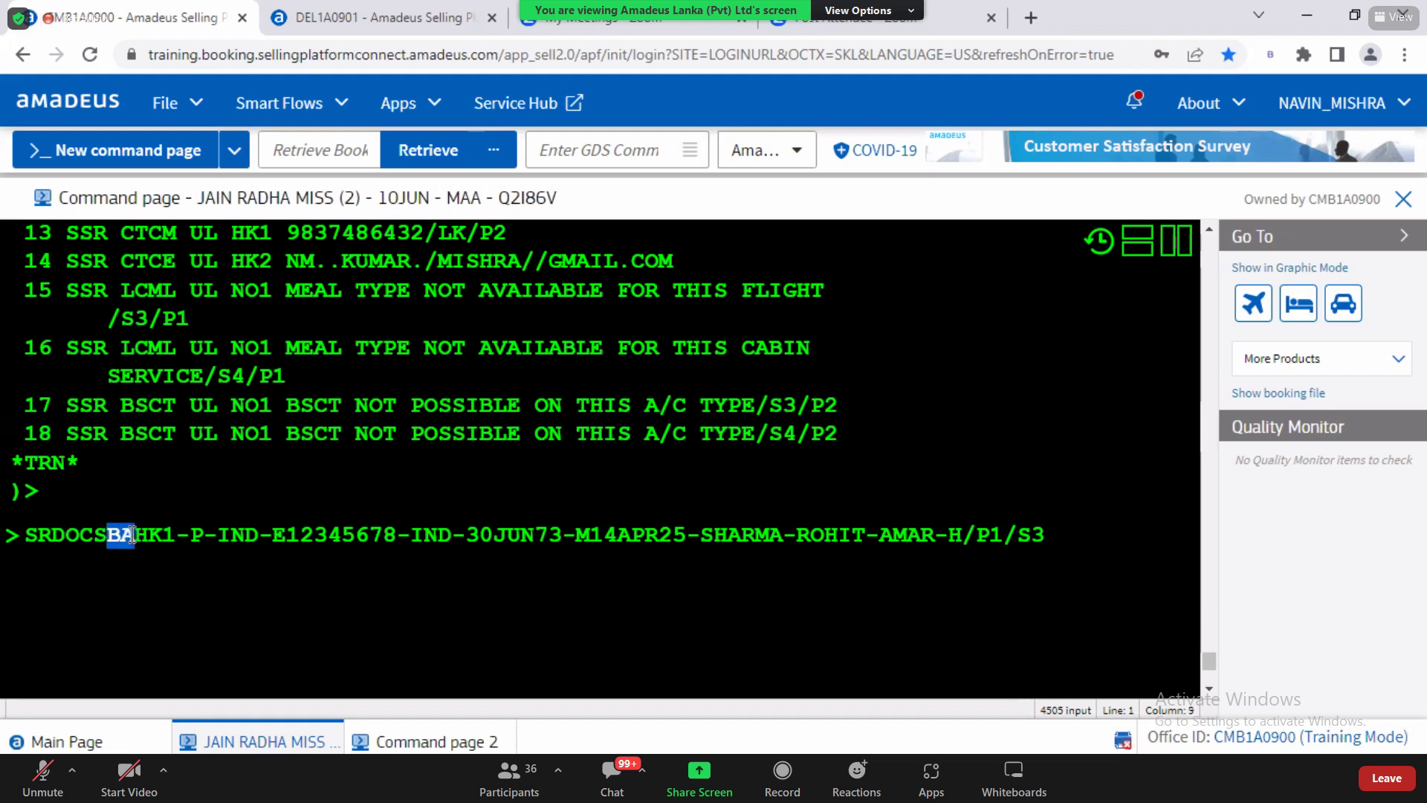
text(UL)
drag(109, 536, 136, 535)
click(137, 535)
key(Left)
drag(140, 533, 175, 530)
key(alt+Tab)
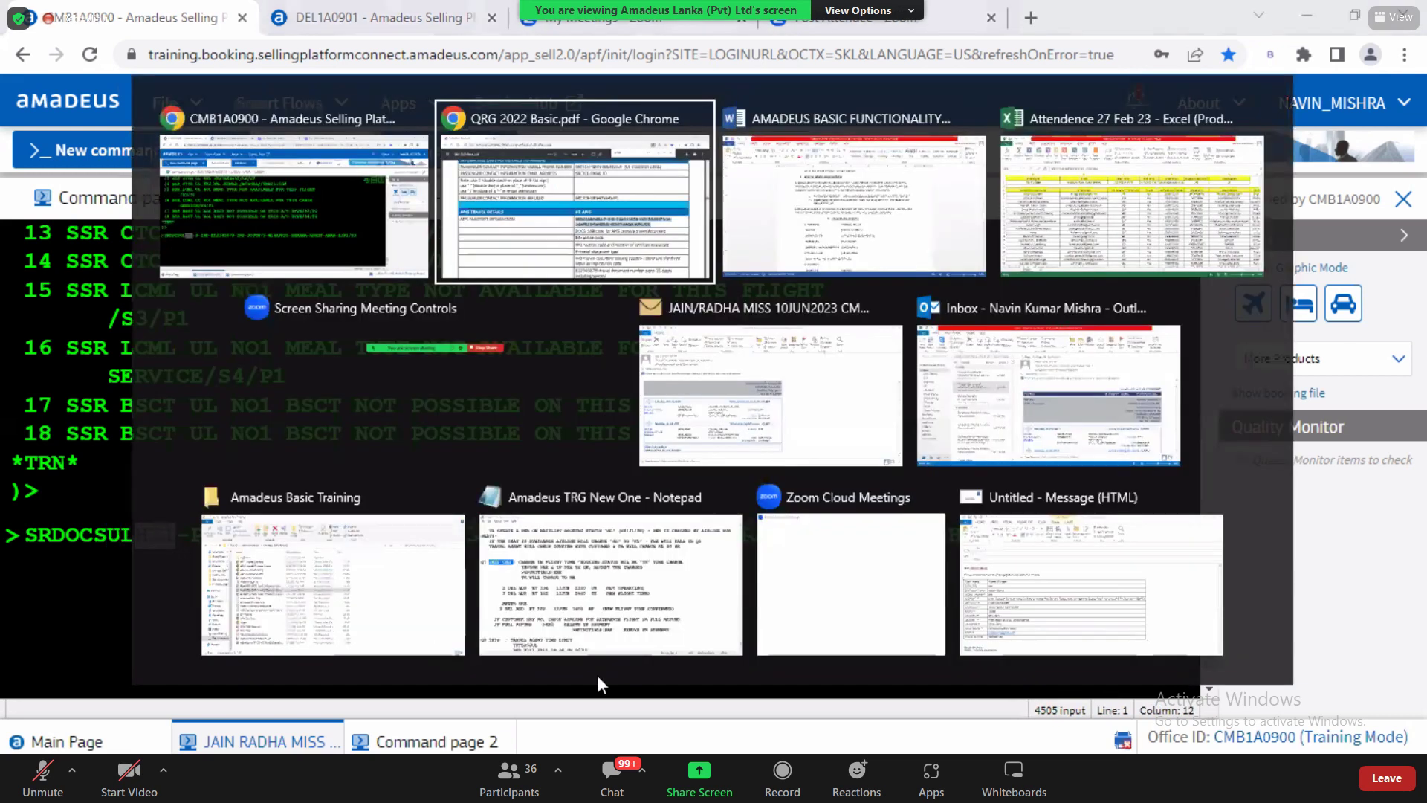
Step: Check in the guide that HK1 is the action code, with 1 as the service count
drag(724, 587, 963, 584)
click(820, 591)
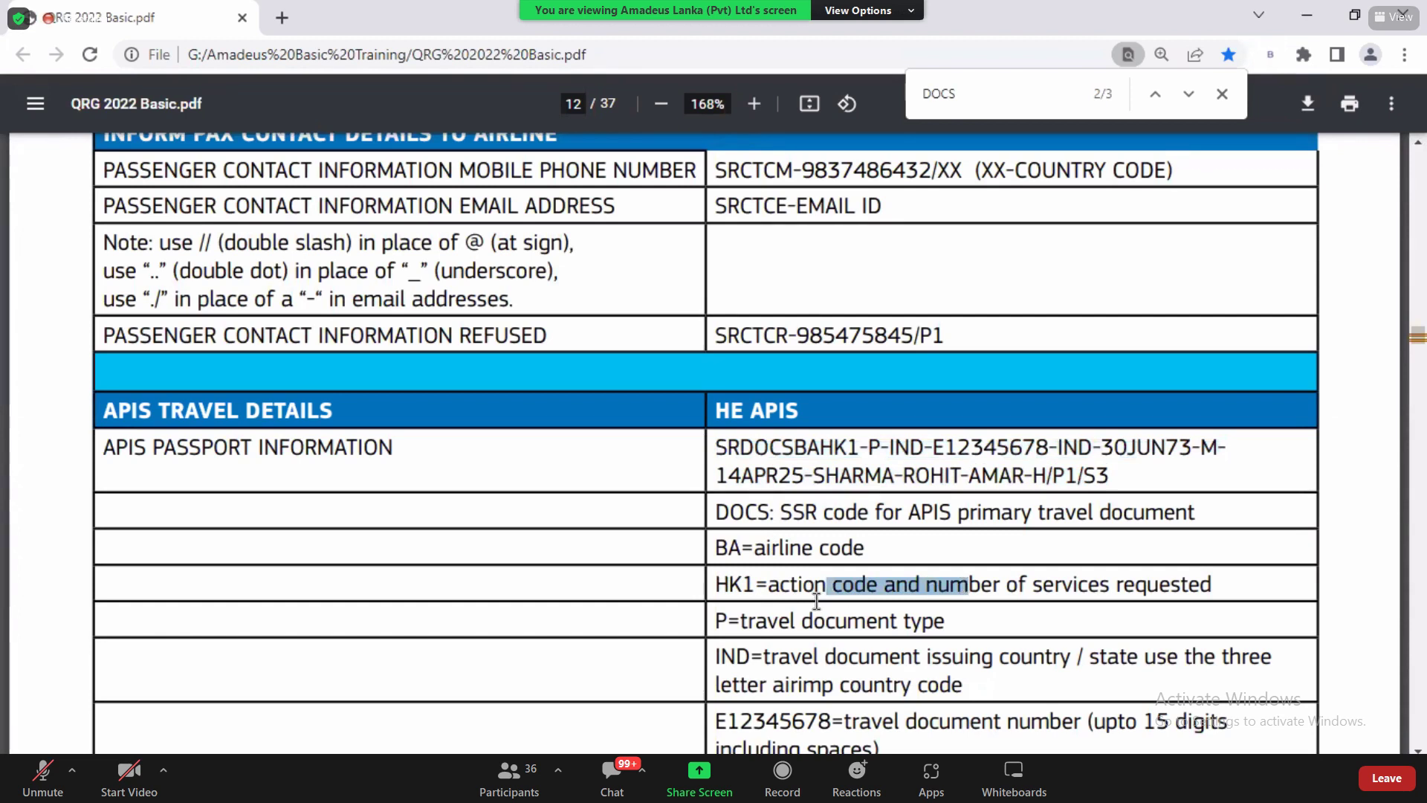
drag(715, 584, 755, 584)
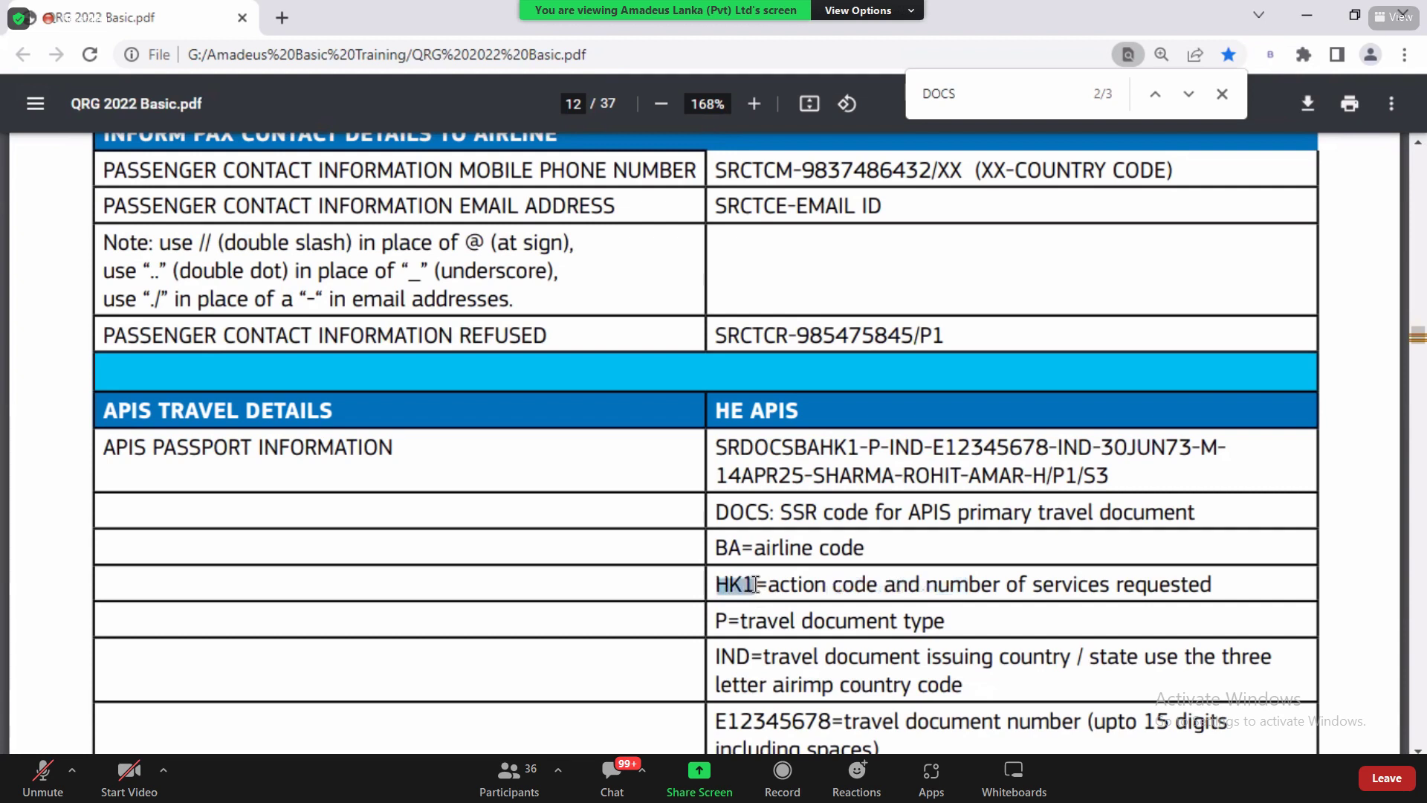
click(755, 585)
drag(755, 584, 748, 579)
click(747, 581)
drag(729, 584, 855, 586)
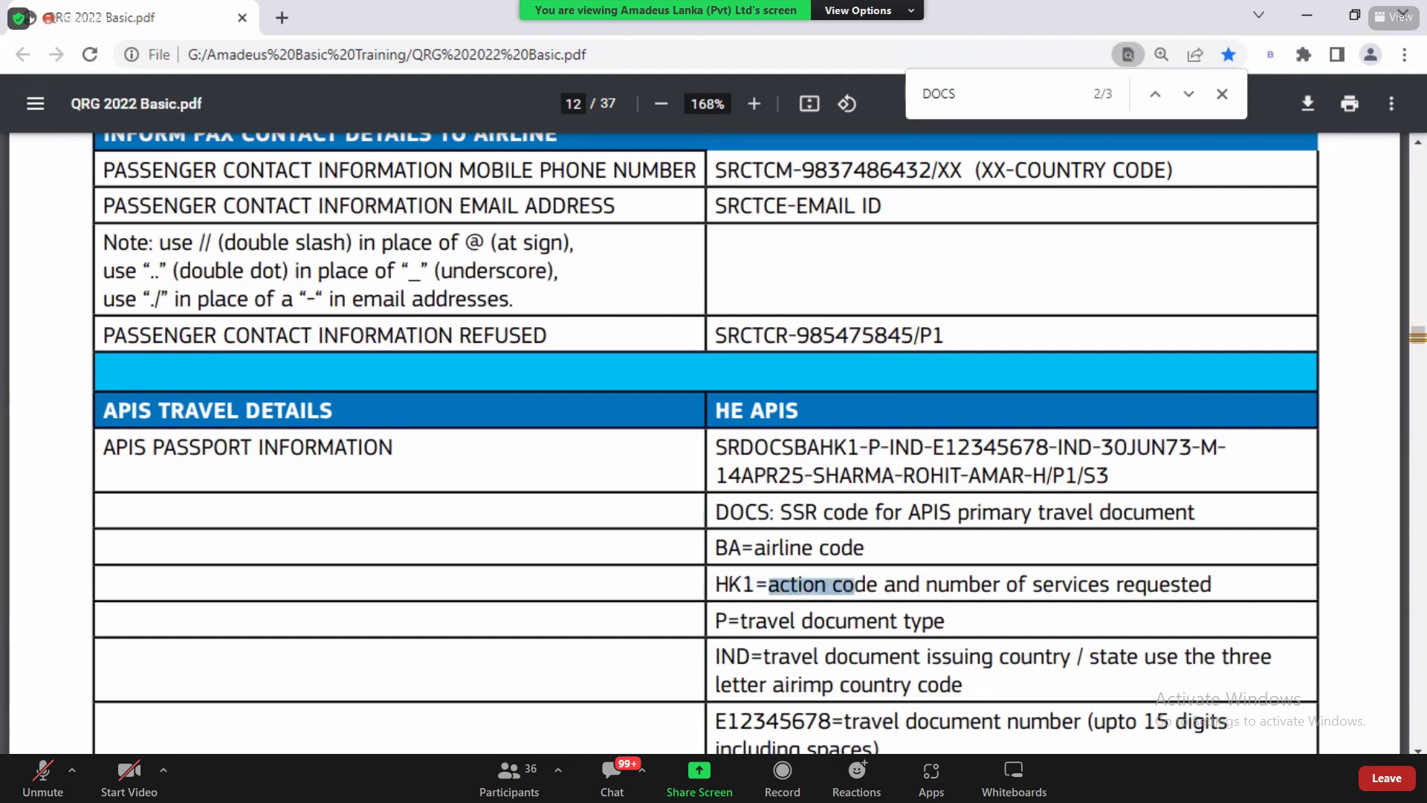
scroll(780, 411, down, 3)
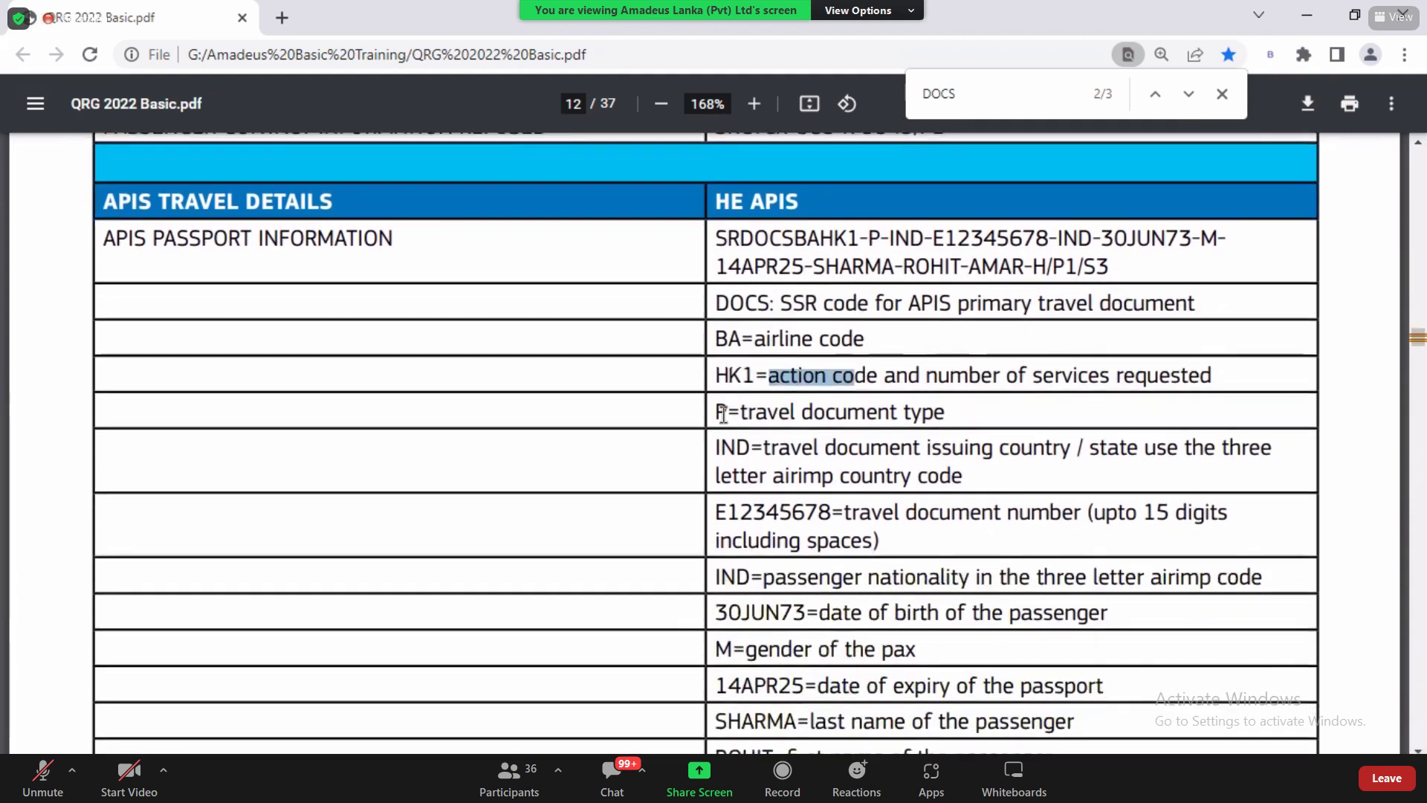
click(723, 413)
key(alt+Tab)
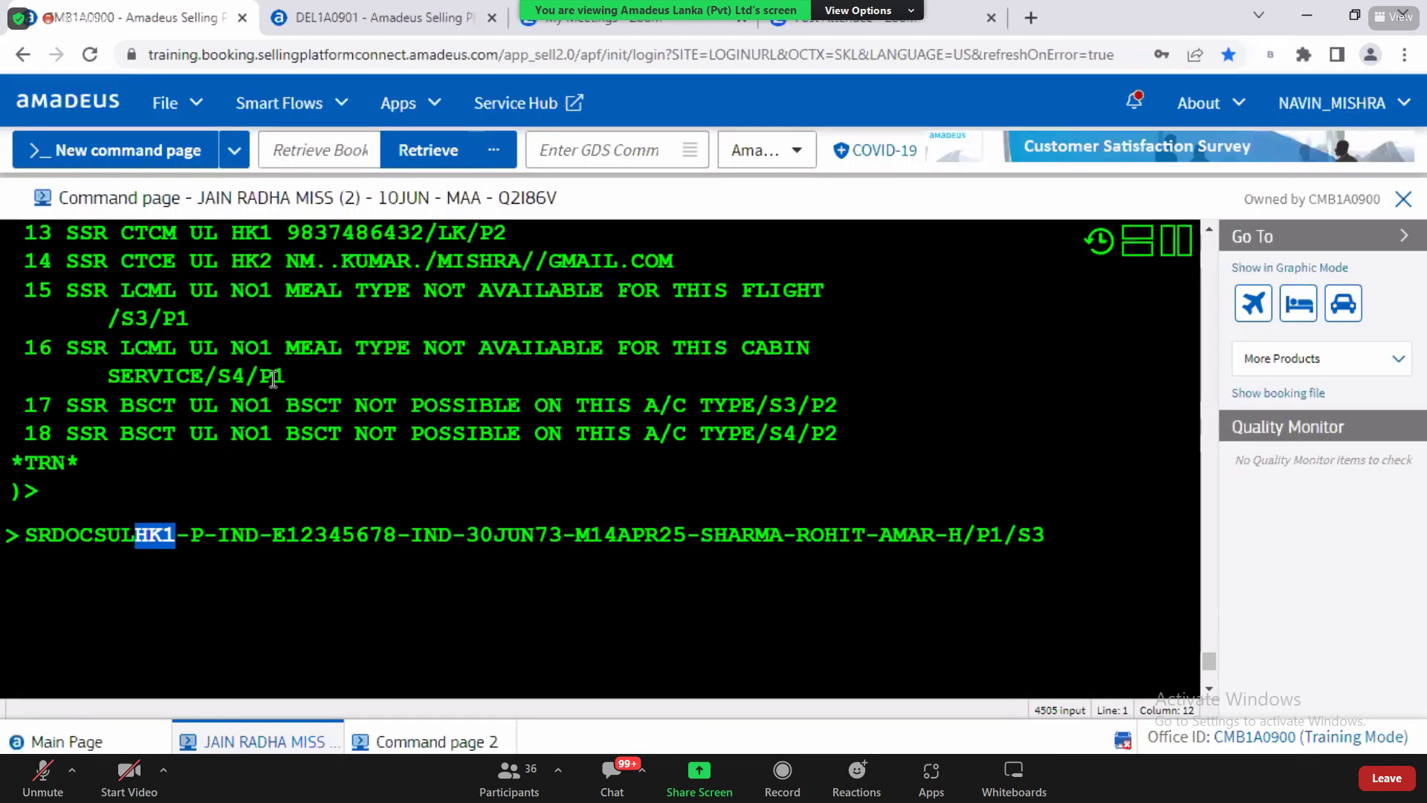
Step: Match the P document-type and IND issuing-country fields against the guide's table
click(196, 537)
drag(198, 538, 203, 540)
key(alt+Tab)
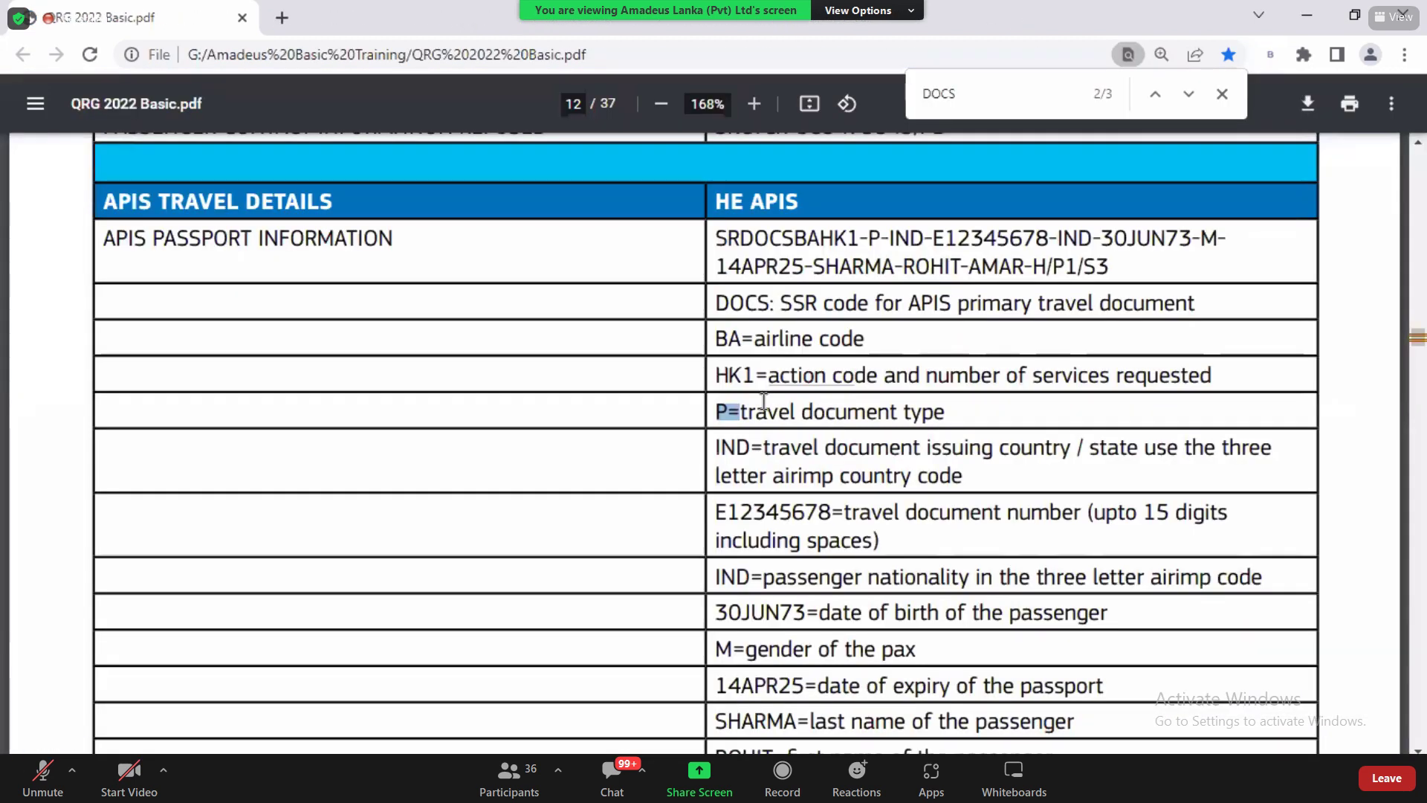
double_click(749, 407)
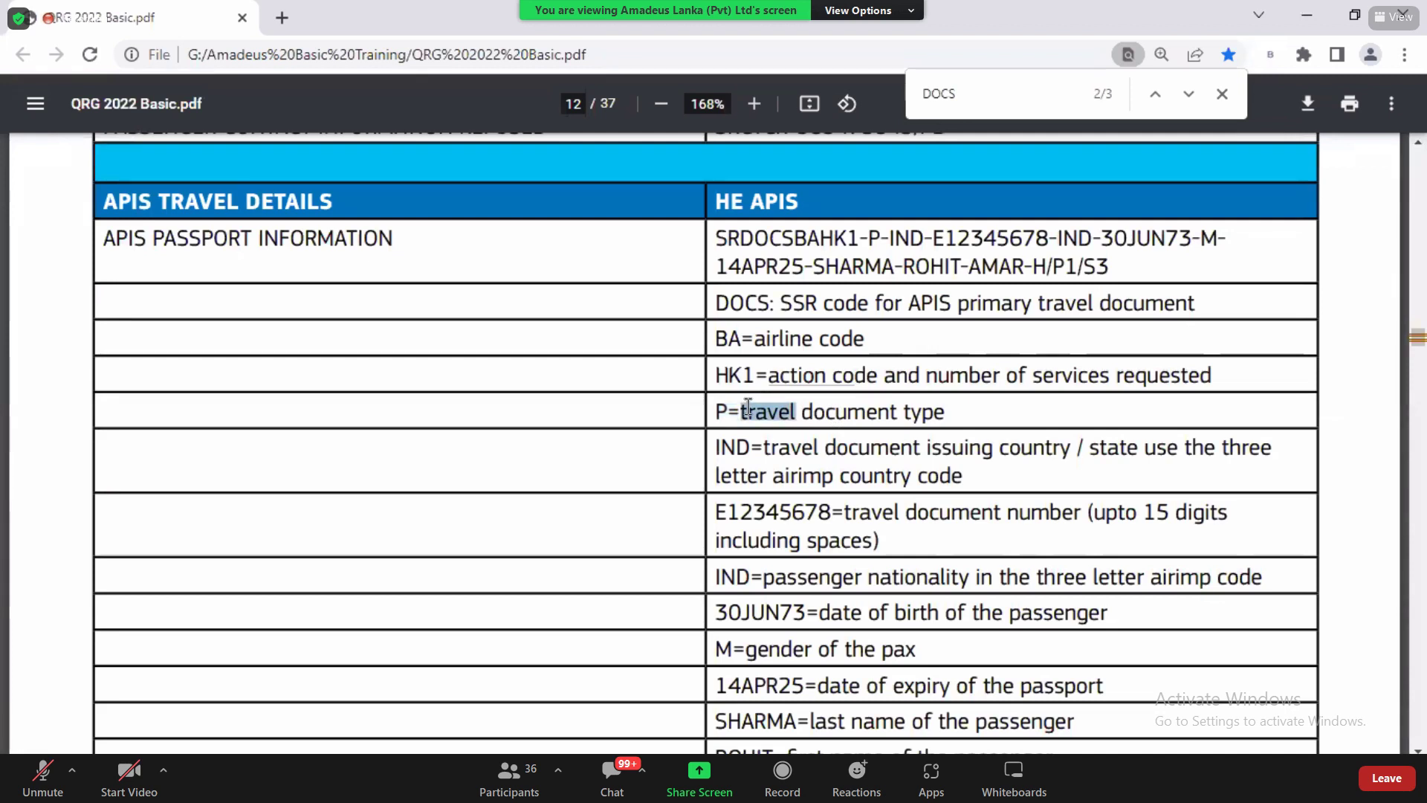
click(722, 413)
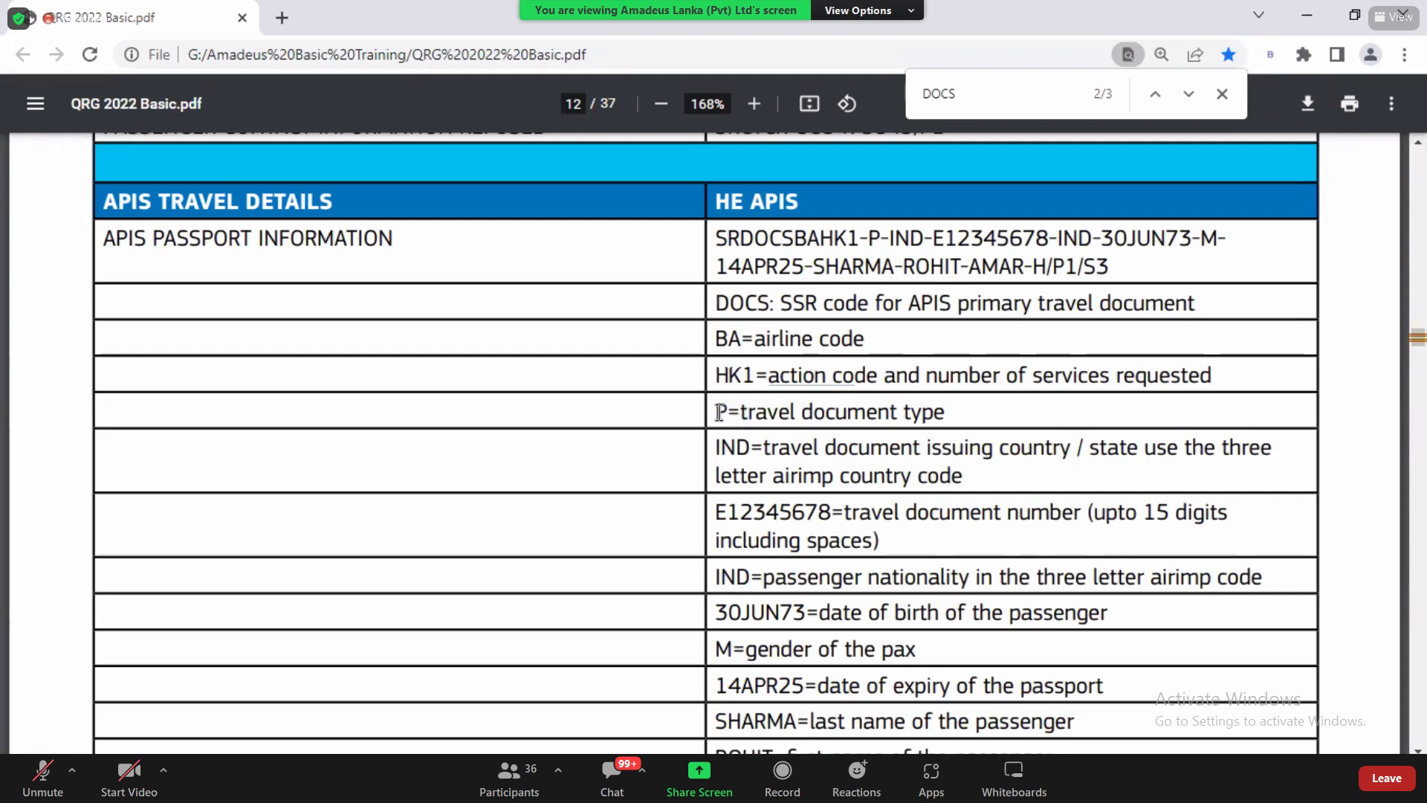
double_click(722, 413)
drag(716, 446, 973, 454)
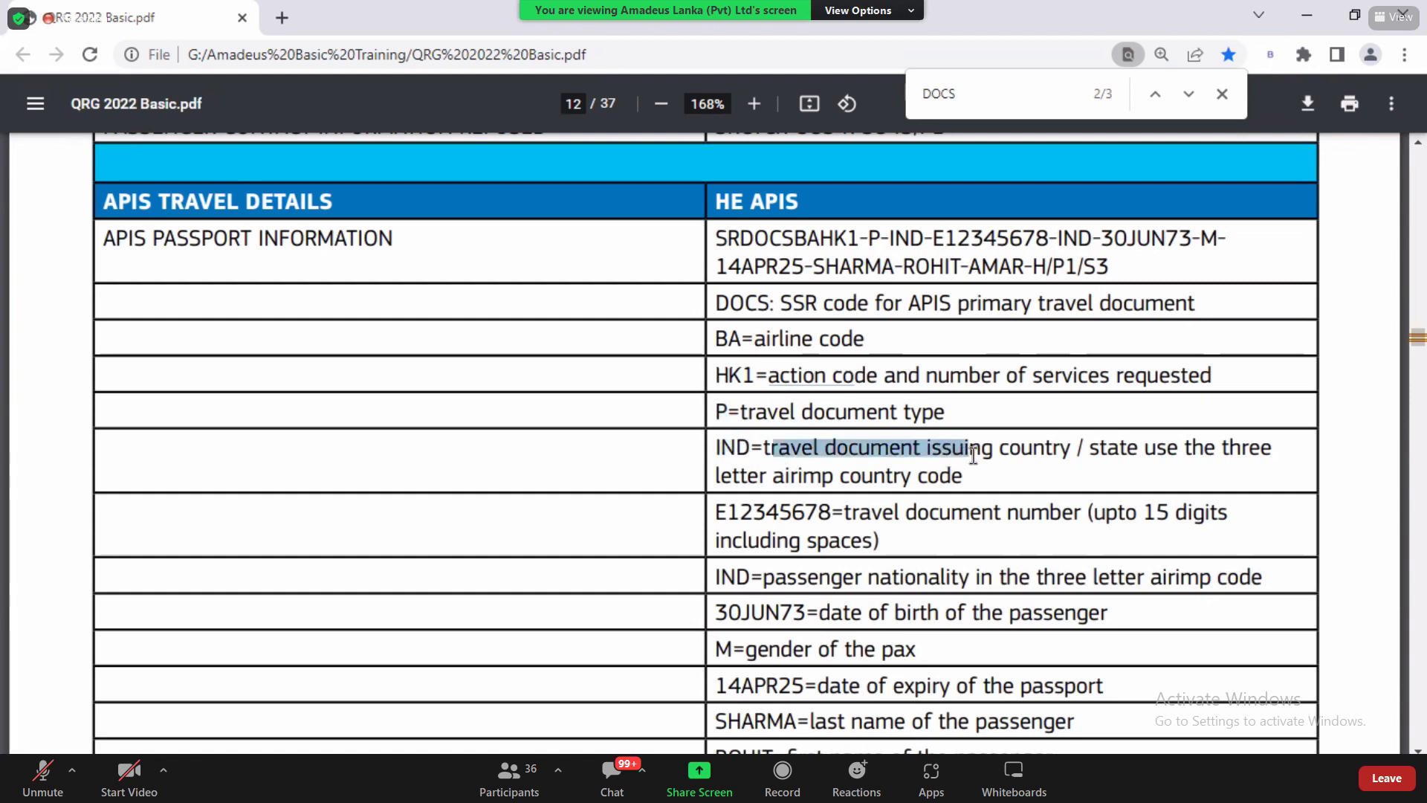
key(alt+Tab)
drag(217, 534, 259, 536)
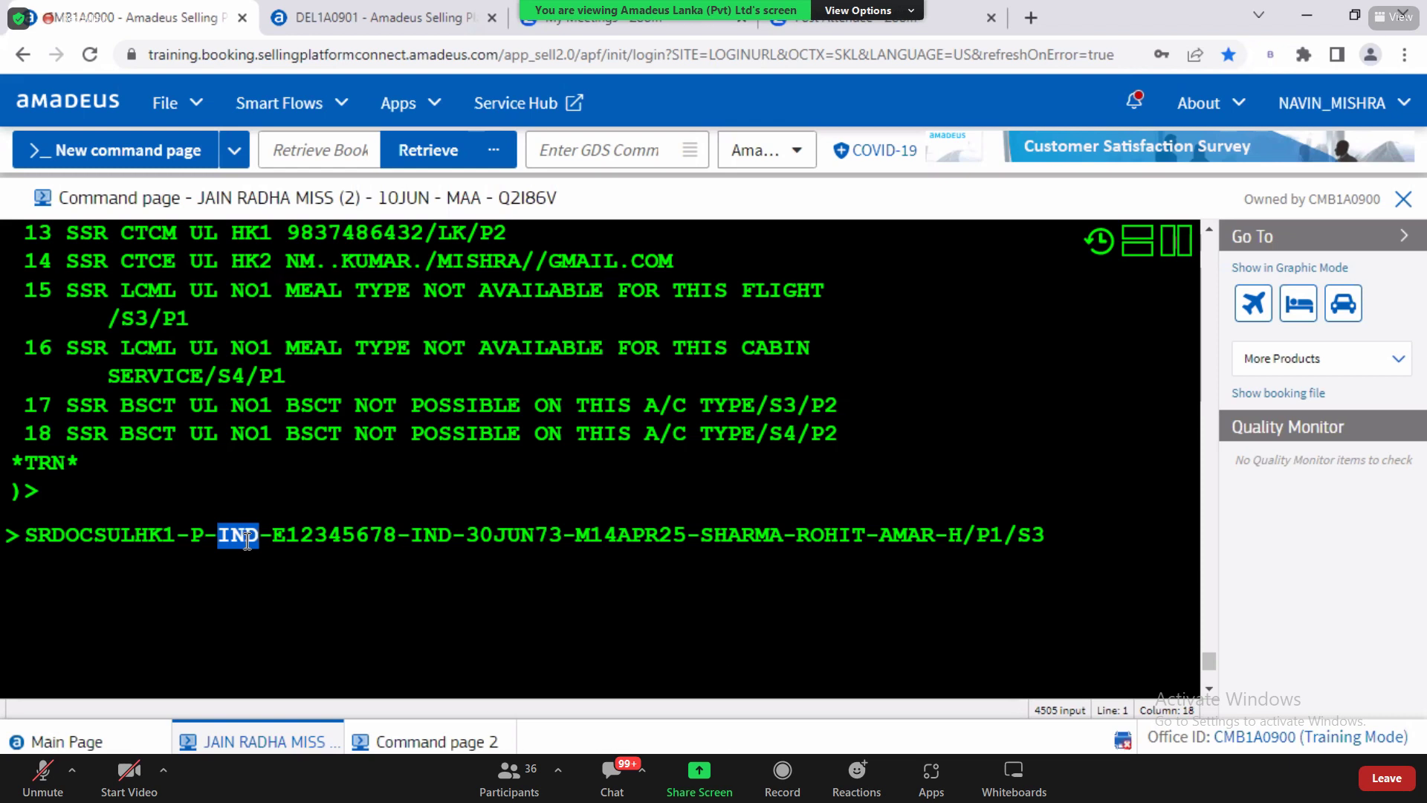
Step: Look up the Sri Lanka code LKA with DC SRI LANKA on a second command page
click(482, 745)
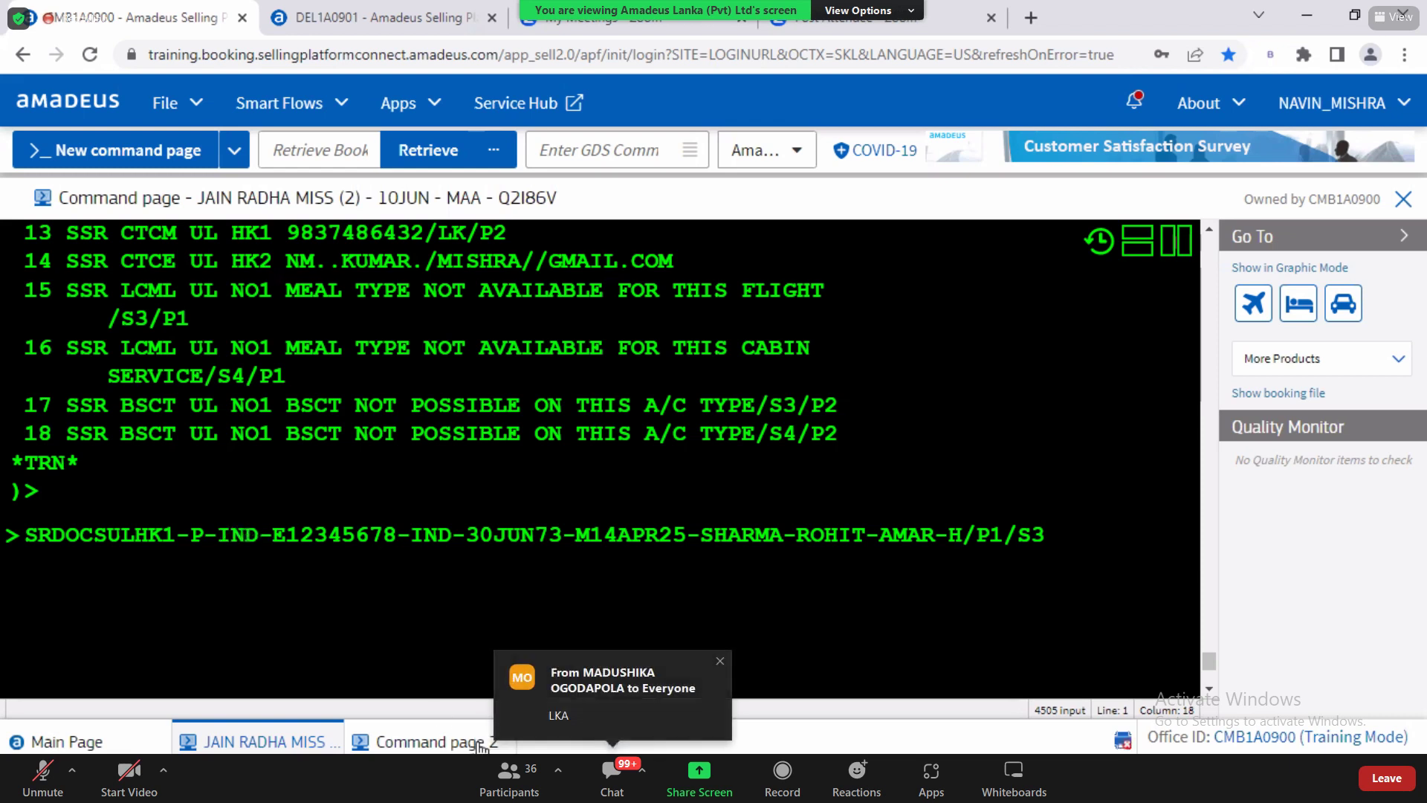
text(DC )
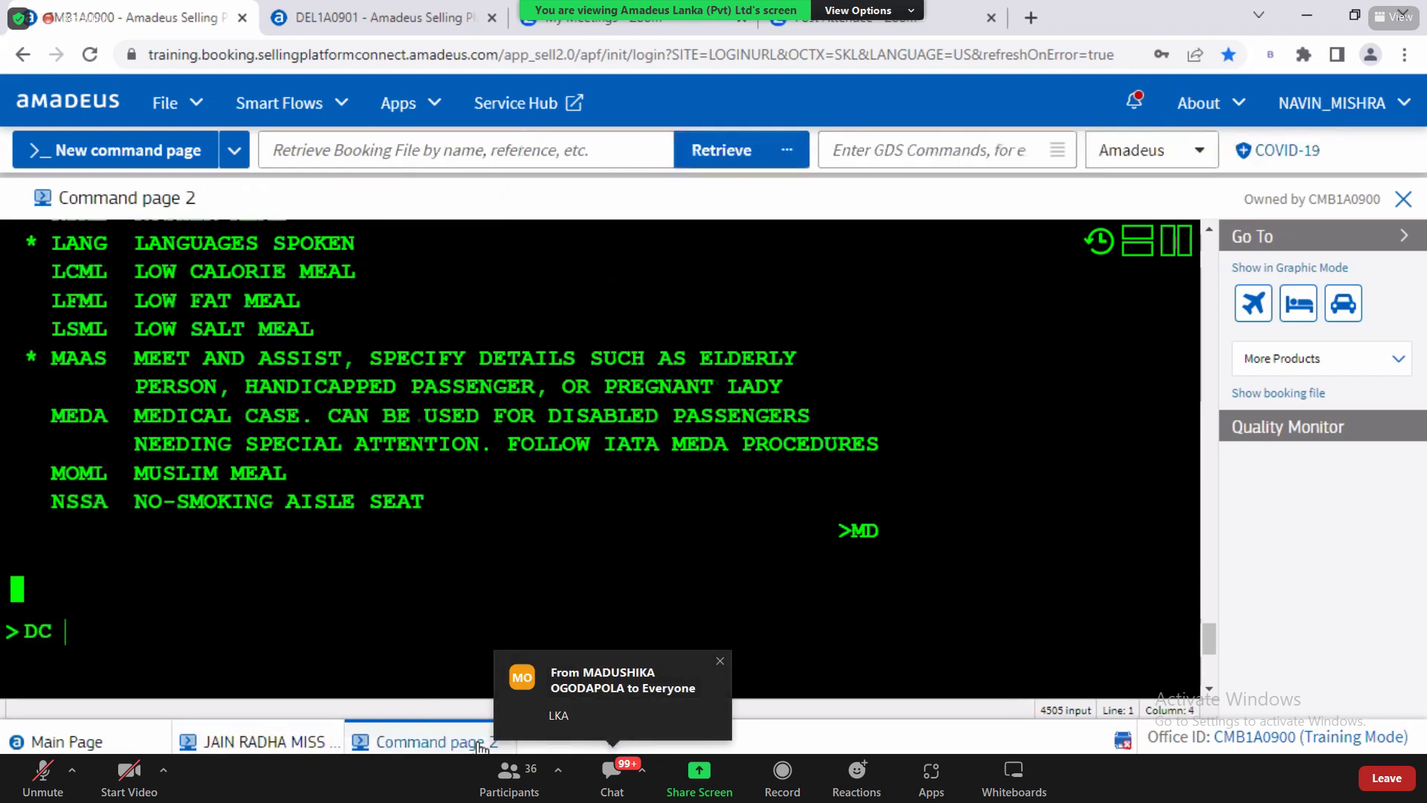
text(SRI LANKA)
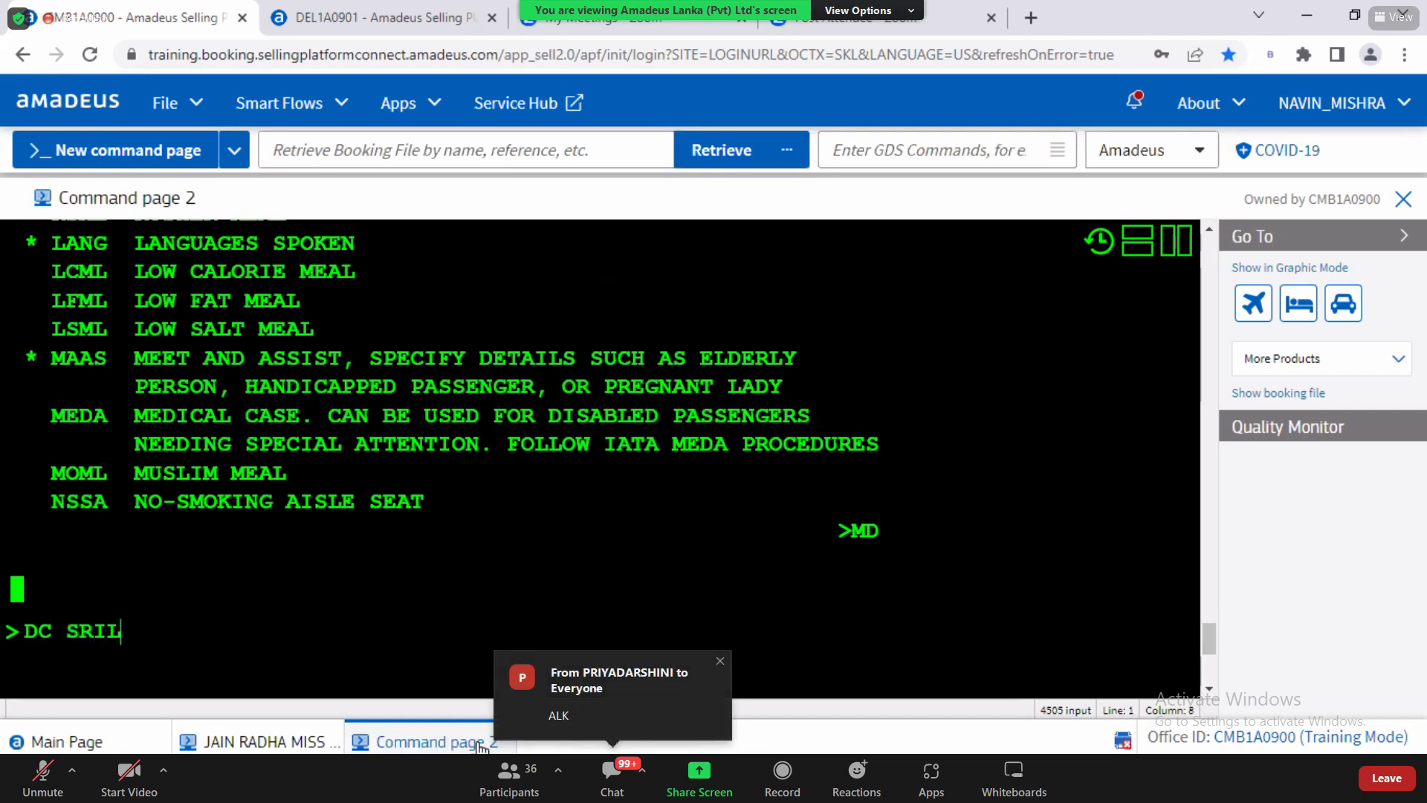
key(Return)
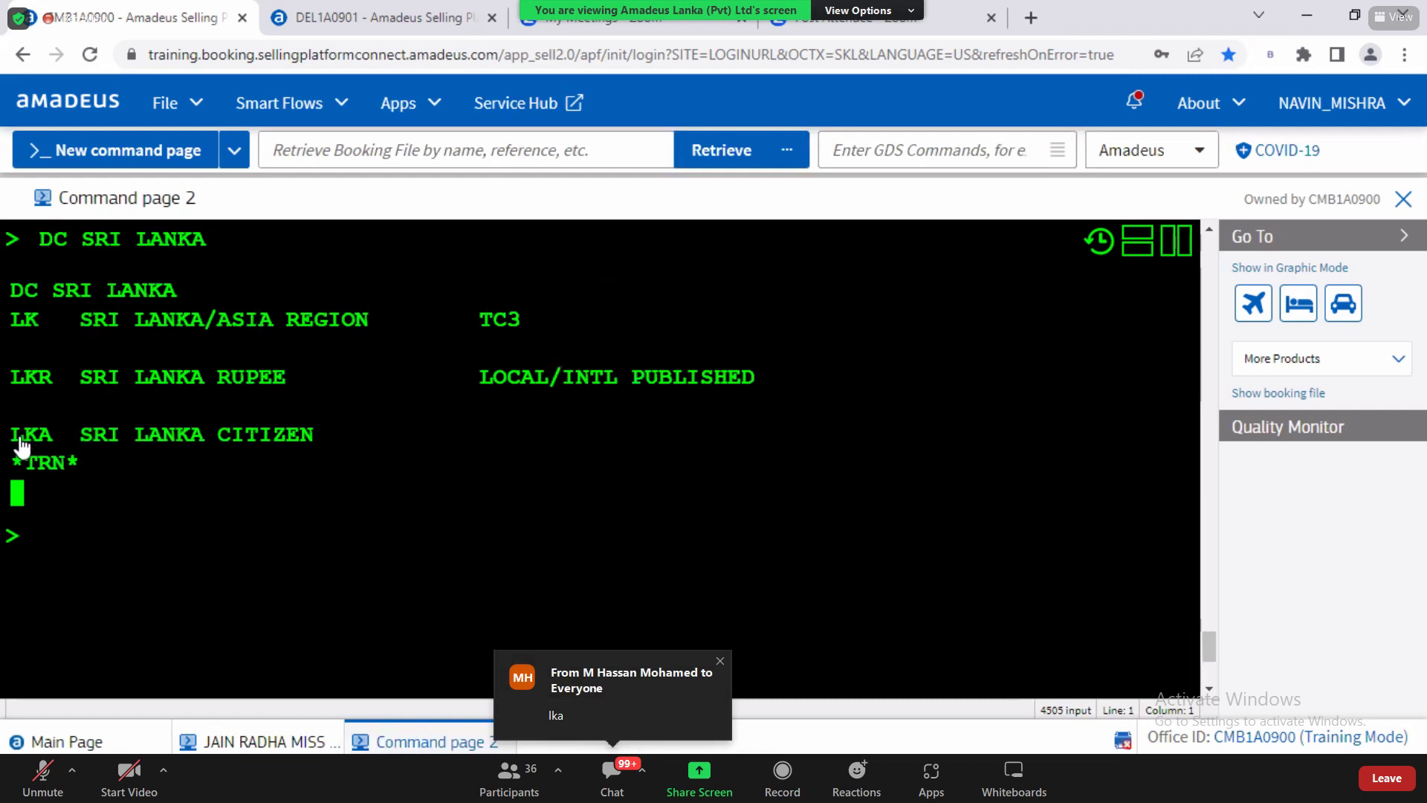
drag(26, 437, 47, 445)
click(301, 743)
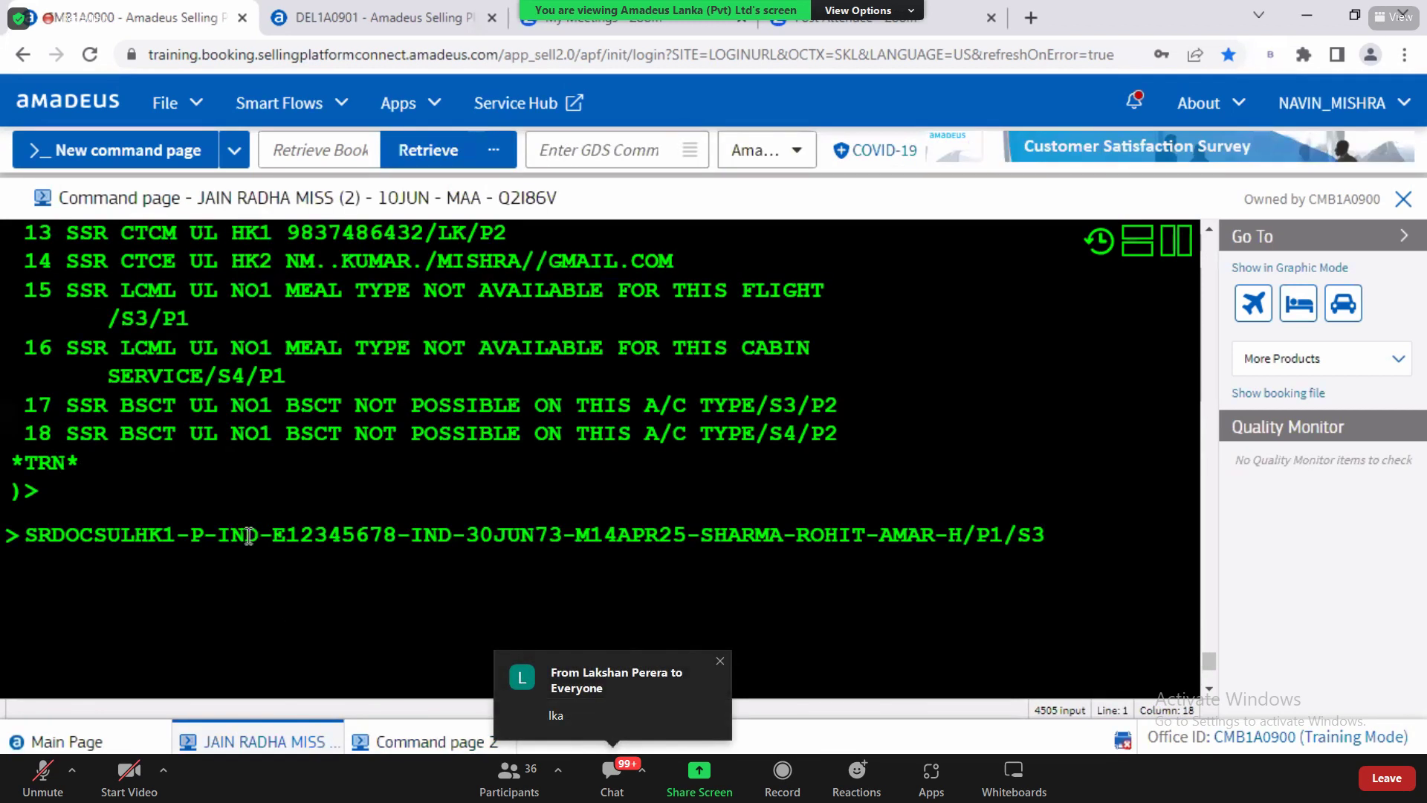
Step: Set the issuing country to LKA and enter a sample passport number in the SRDOCS entry
double_click(245, 535)
text(LKA)
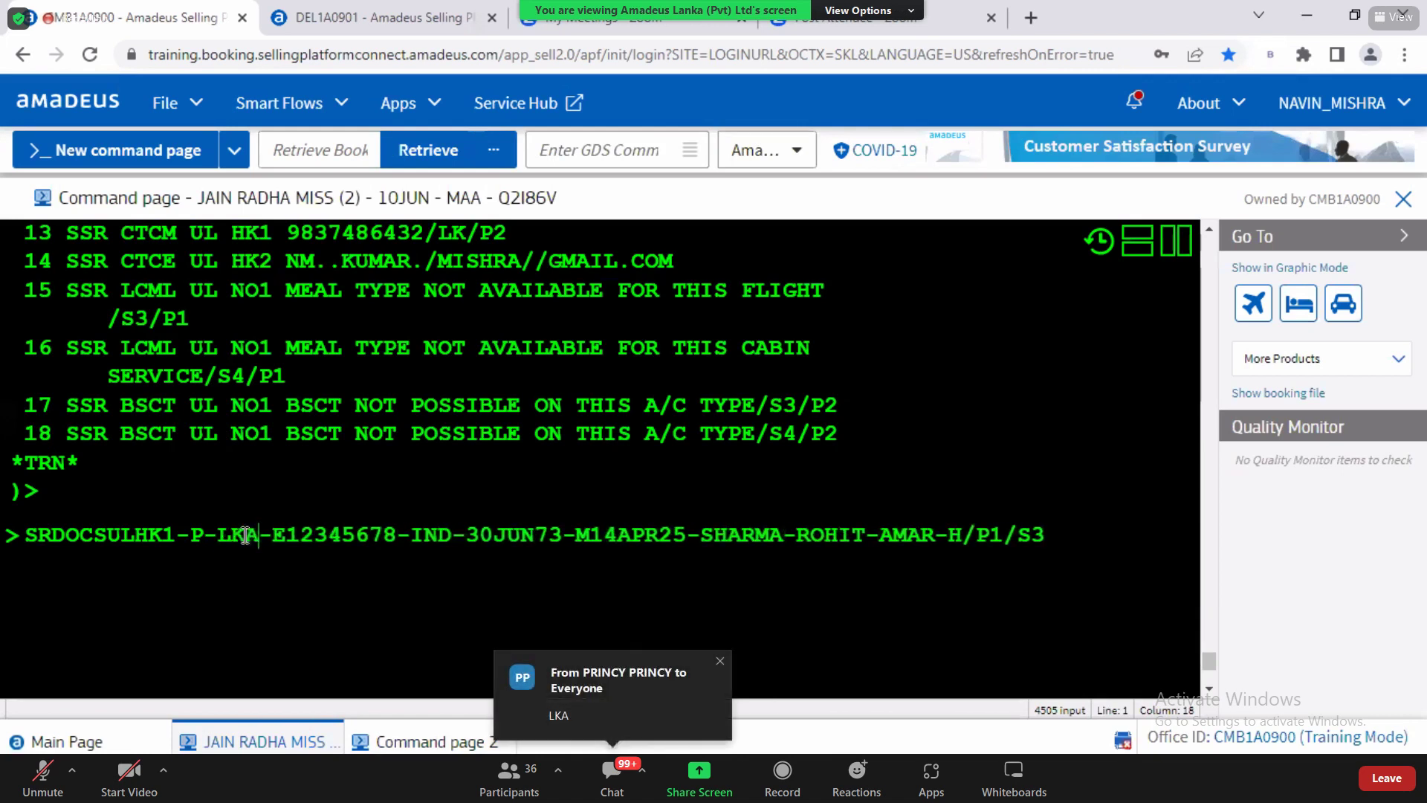
drag(272, 535, 395, 535)
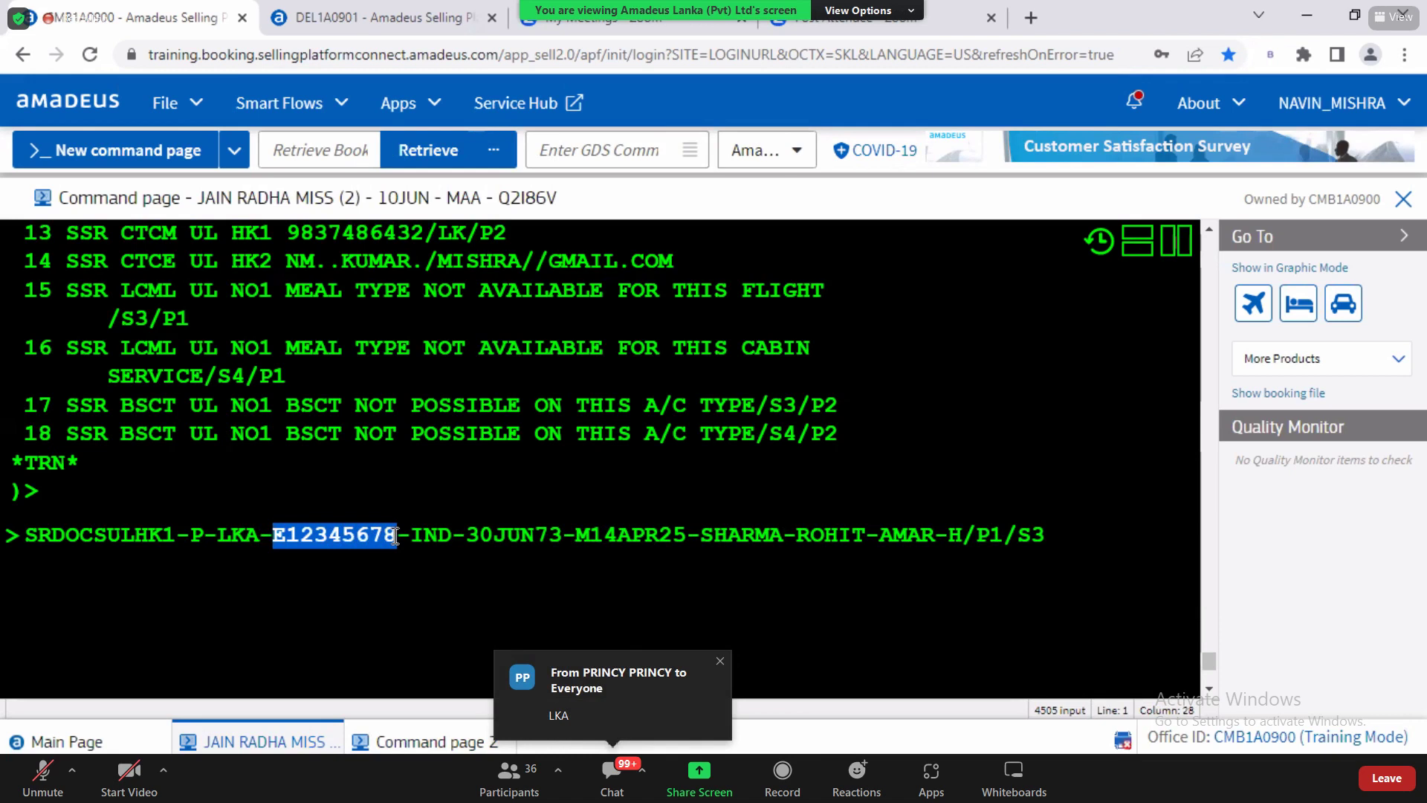
text(12345678)
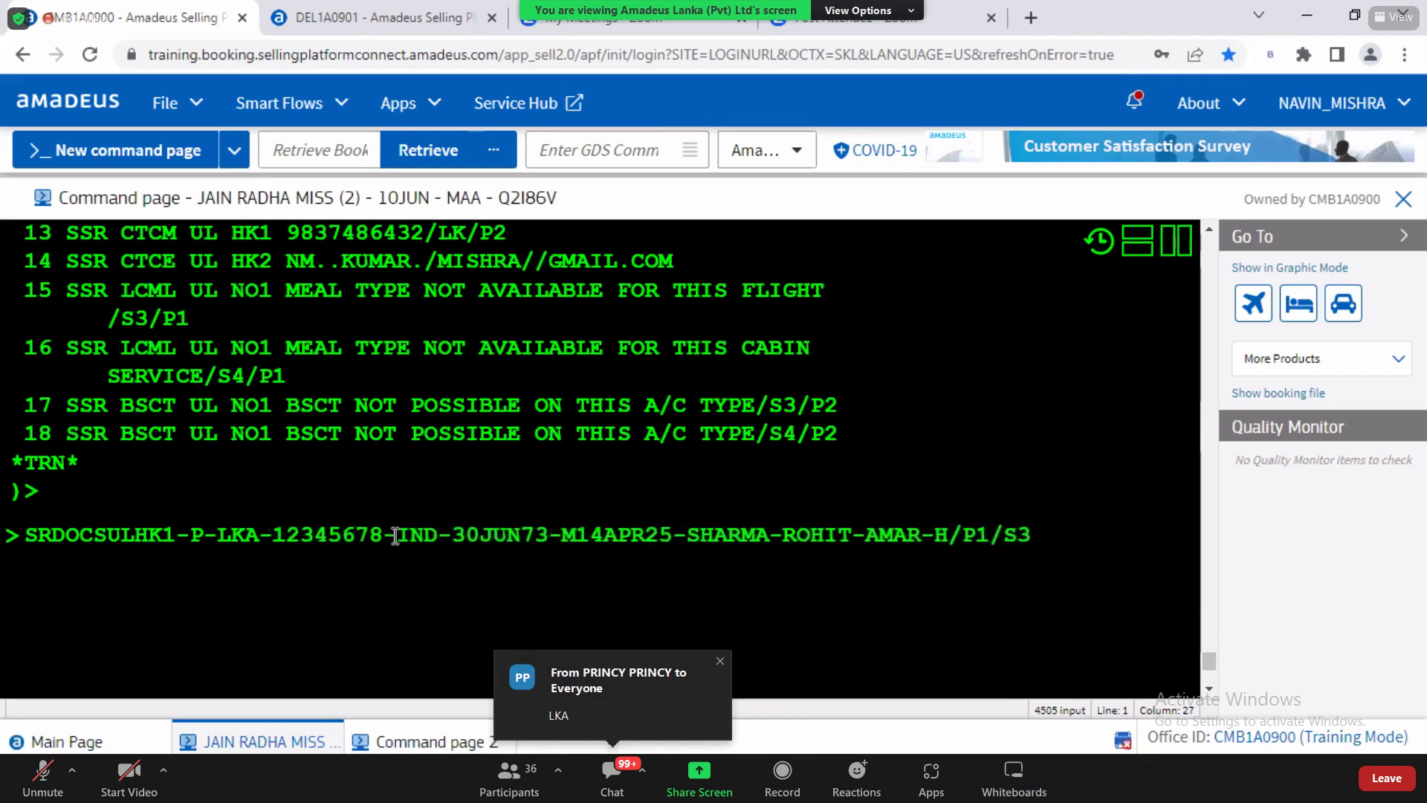
drag(396, 534, 441, 536)
Step: Confirm the nationality field in the guide and change it from IND to LKA
key(alt+Tab)
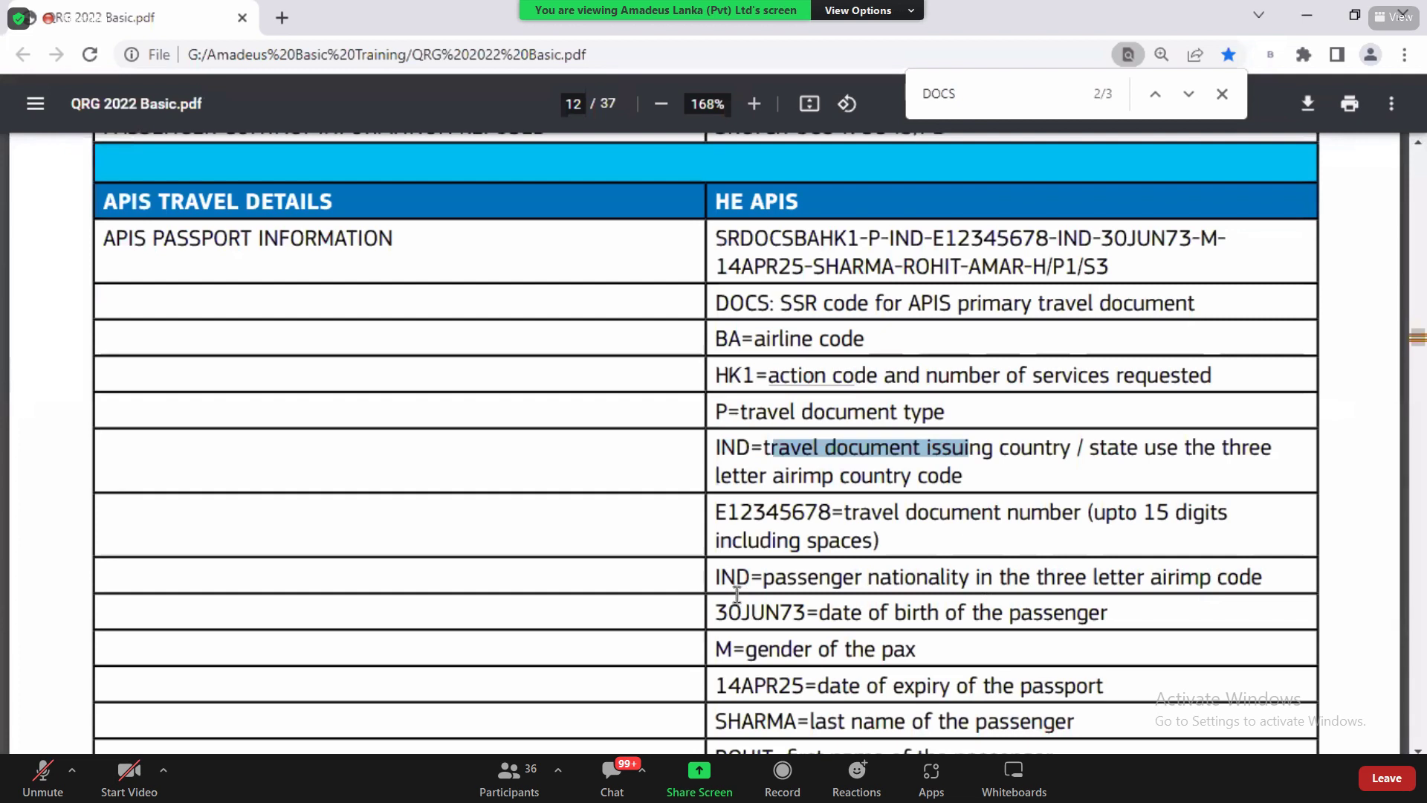
drag(723, 578, 1062, 578)
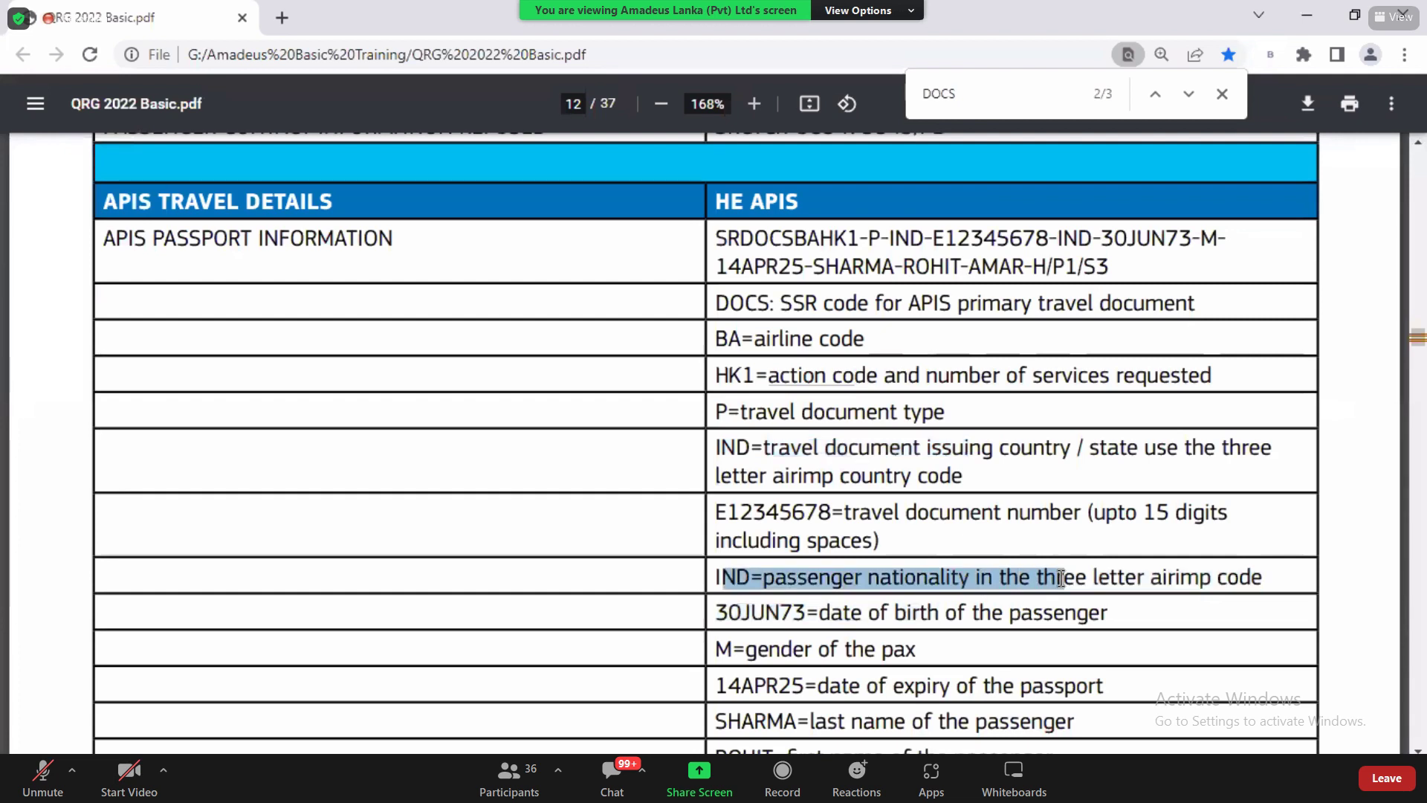
key(alt+Tab)
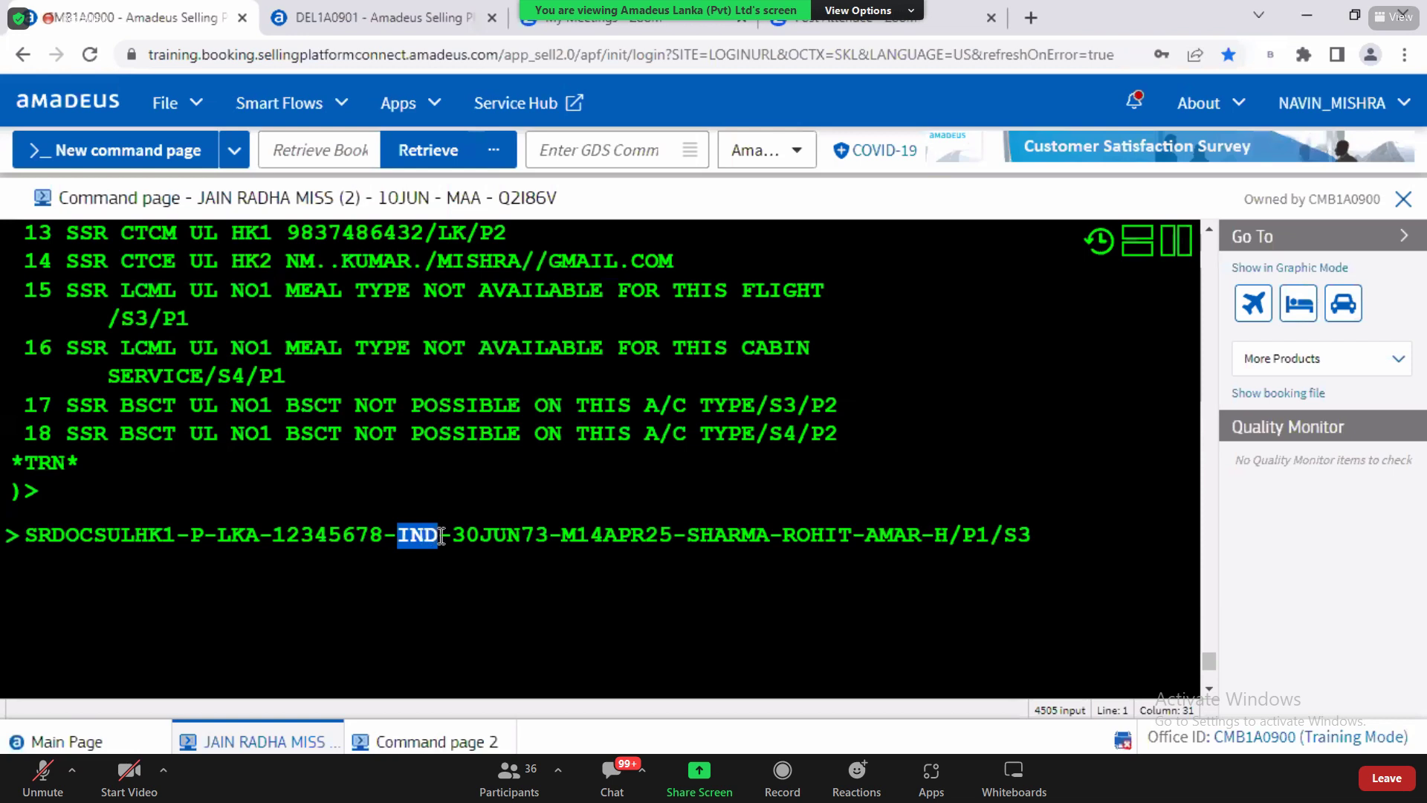
click(443, 743)
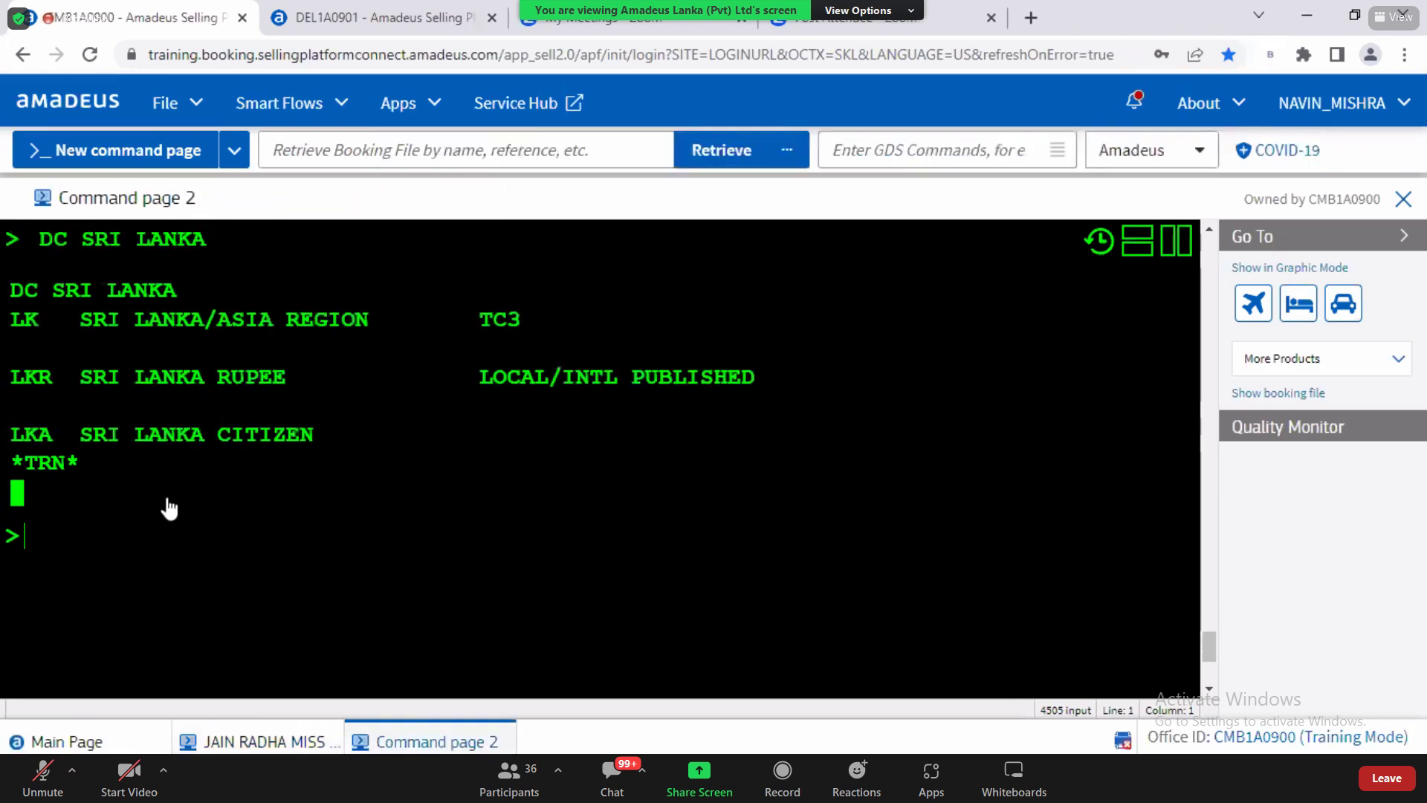
drag(11, 437, 52, 442)
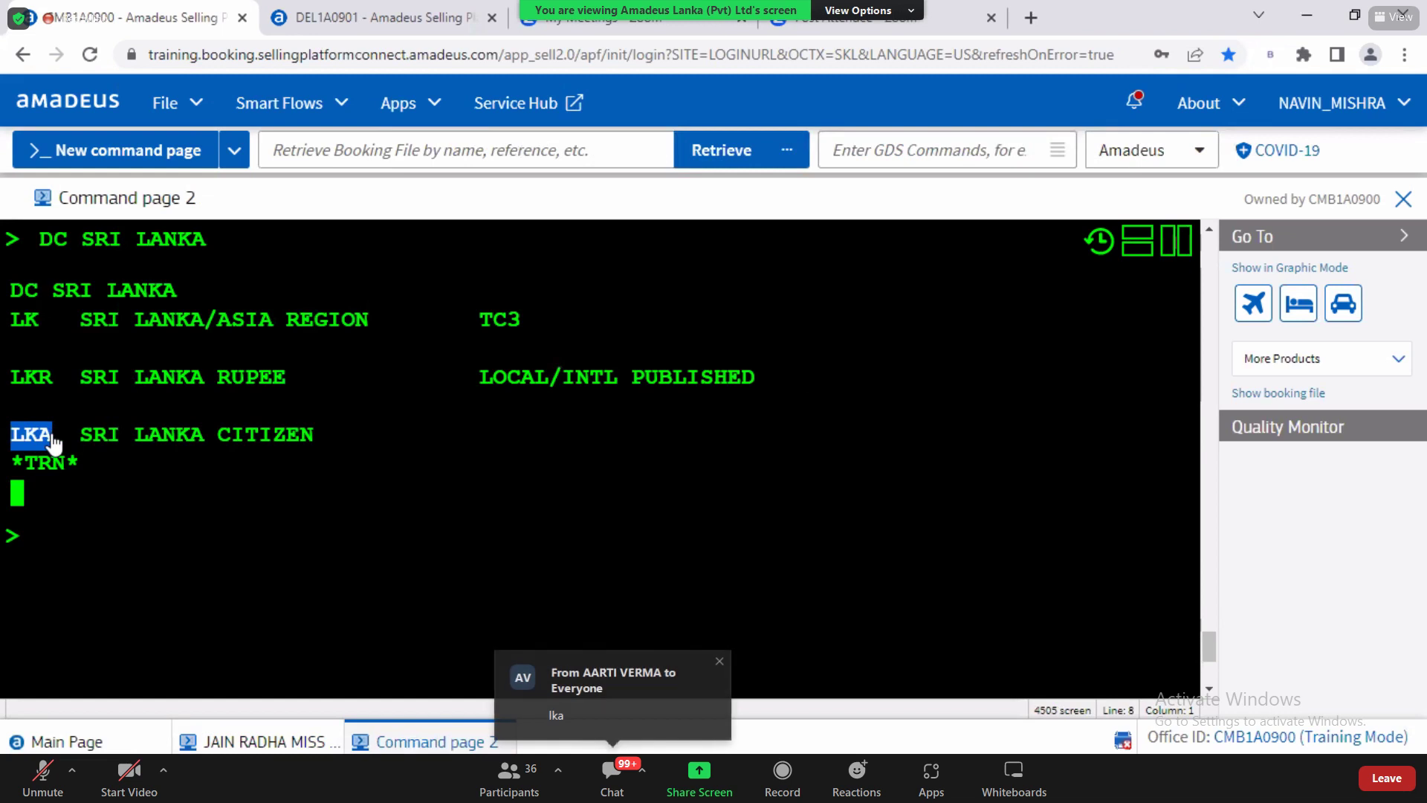
click(253, 743)
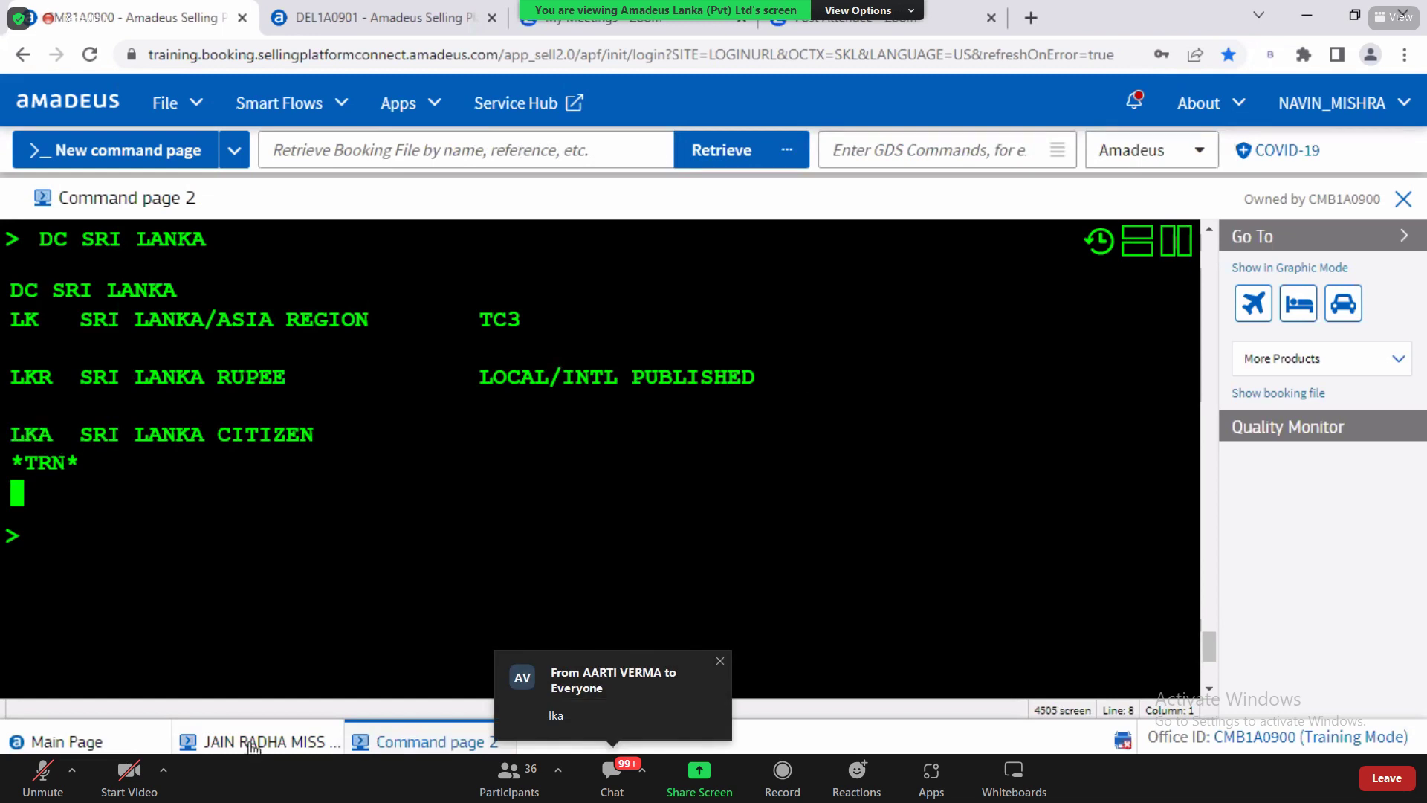
double_click(417, 534)
text(LKA)
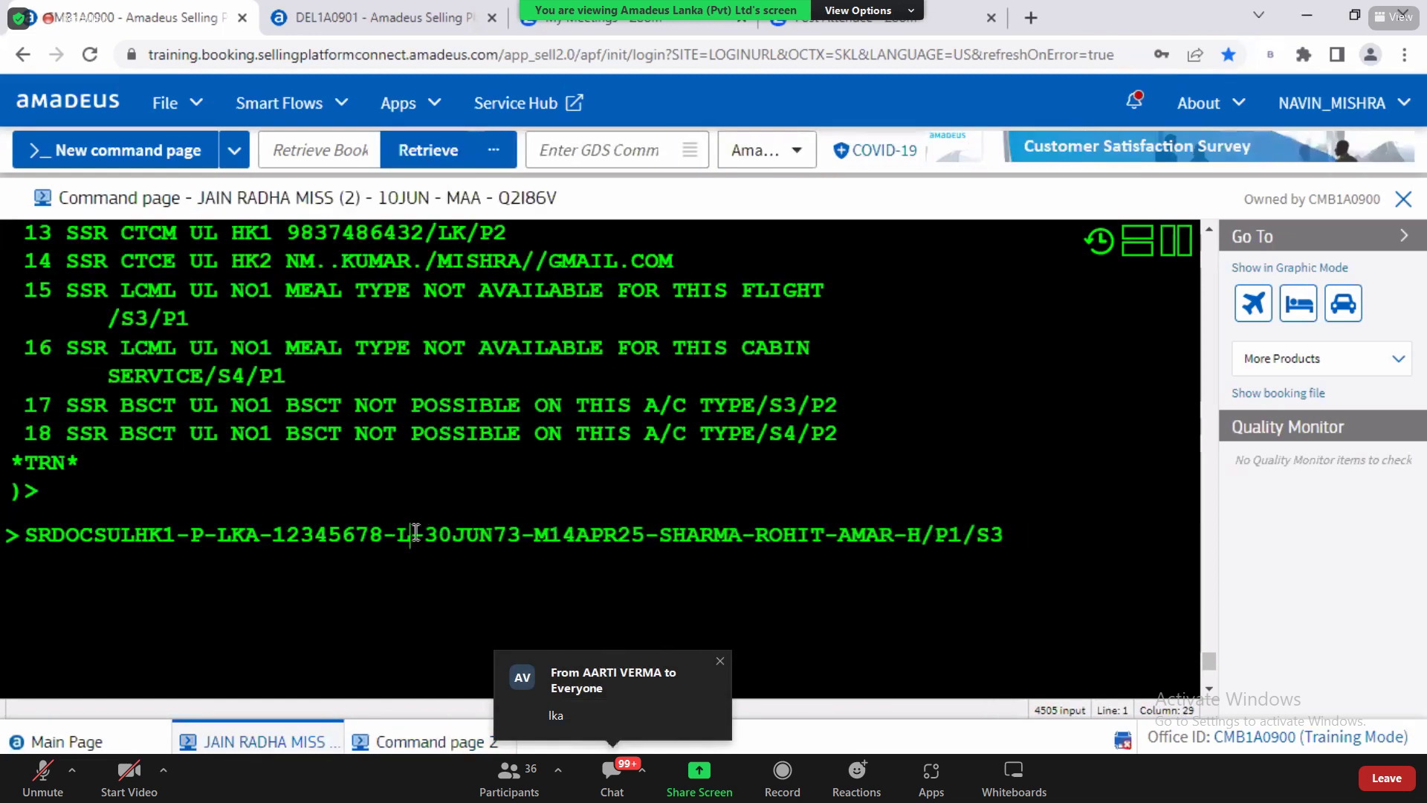
drag(453, 536, 551, 535)
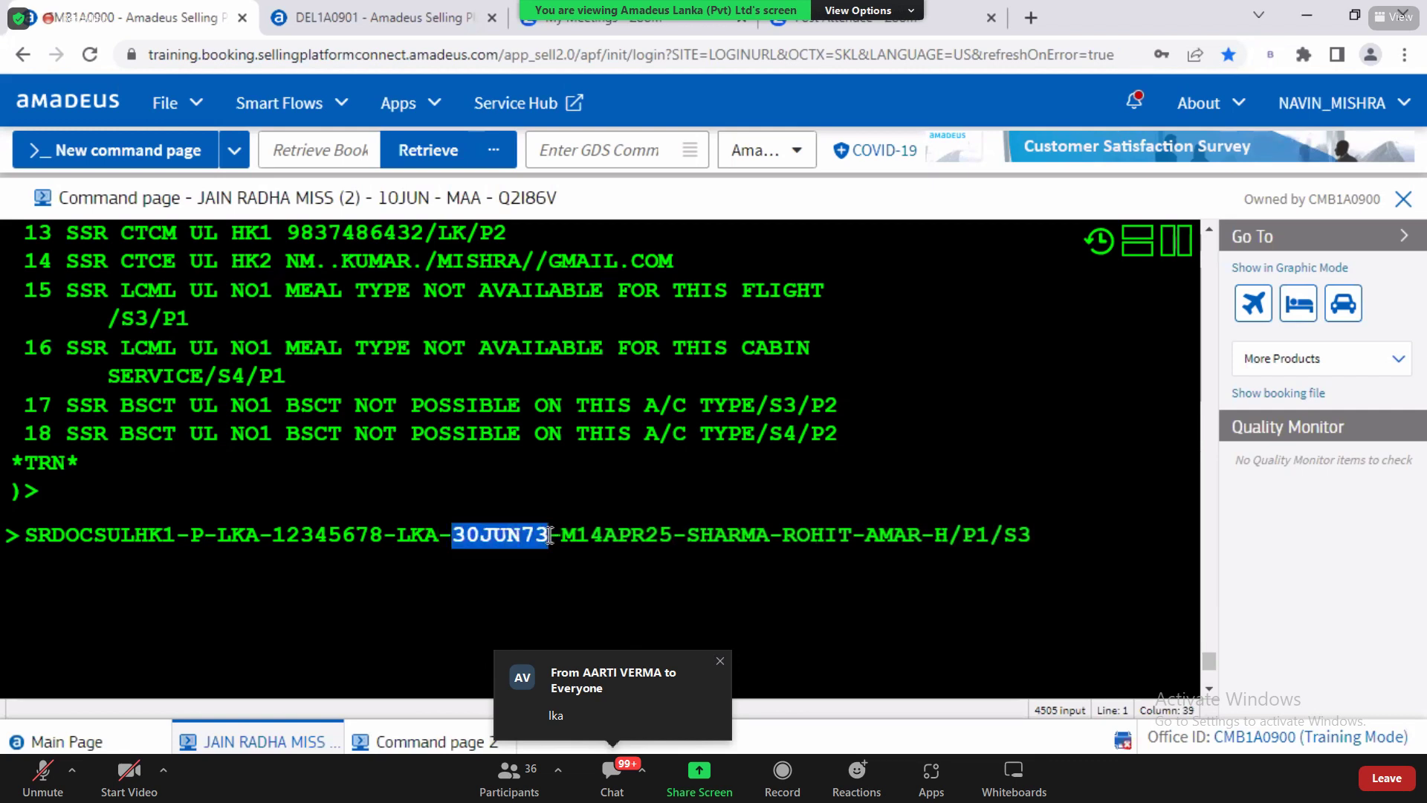
Step: Insert a hyphen after the gender code M in the SRDOCS entry
key(Left)
key(Right)
key(Right)
key(Right)
key(Right)
key(Right)
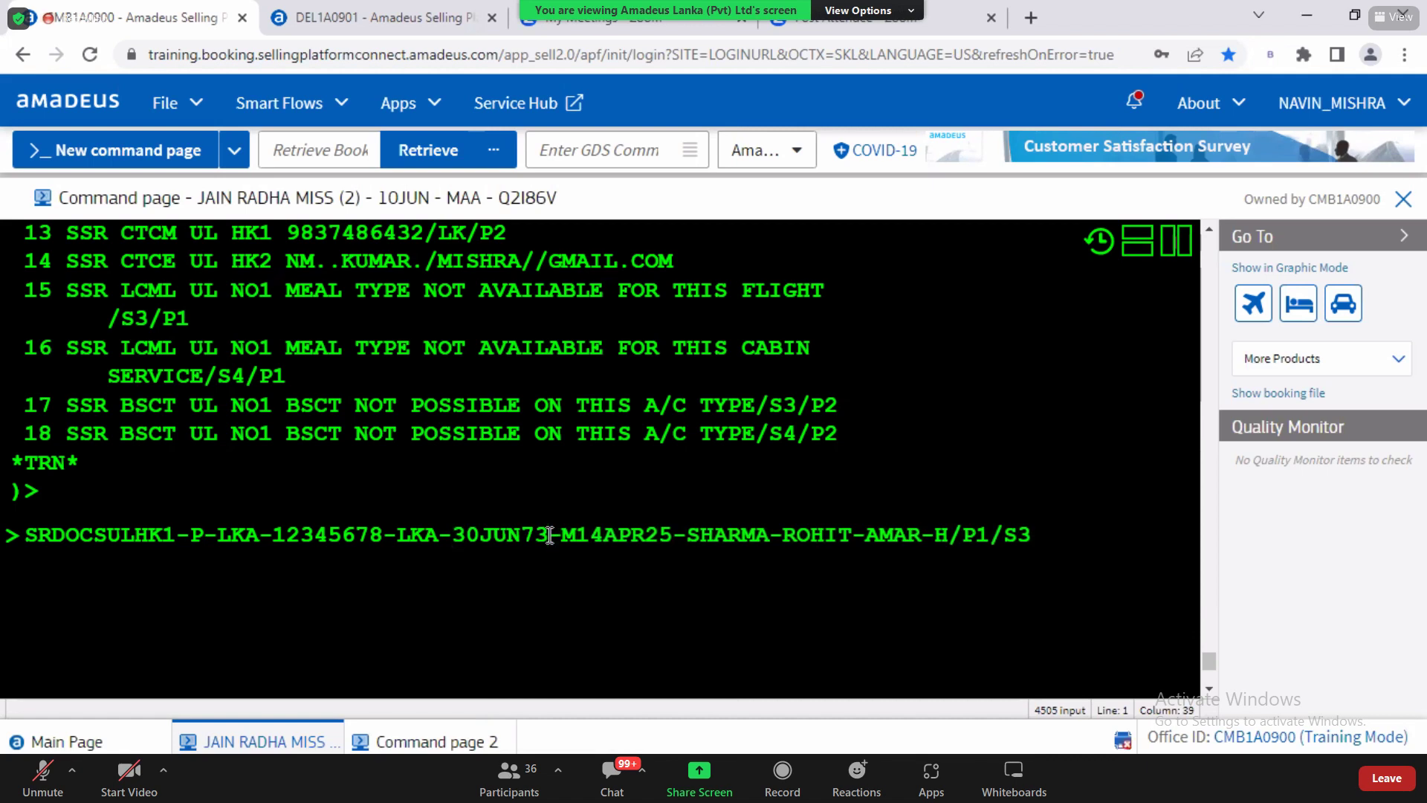
drag(453, 534, 559, 545)
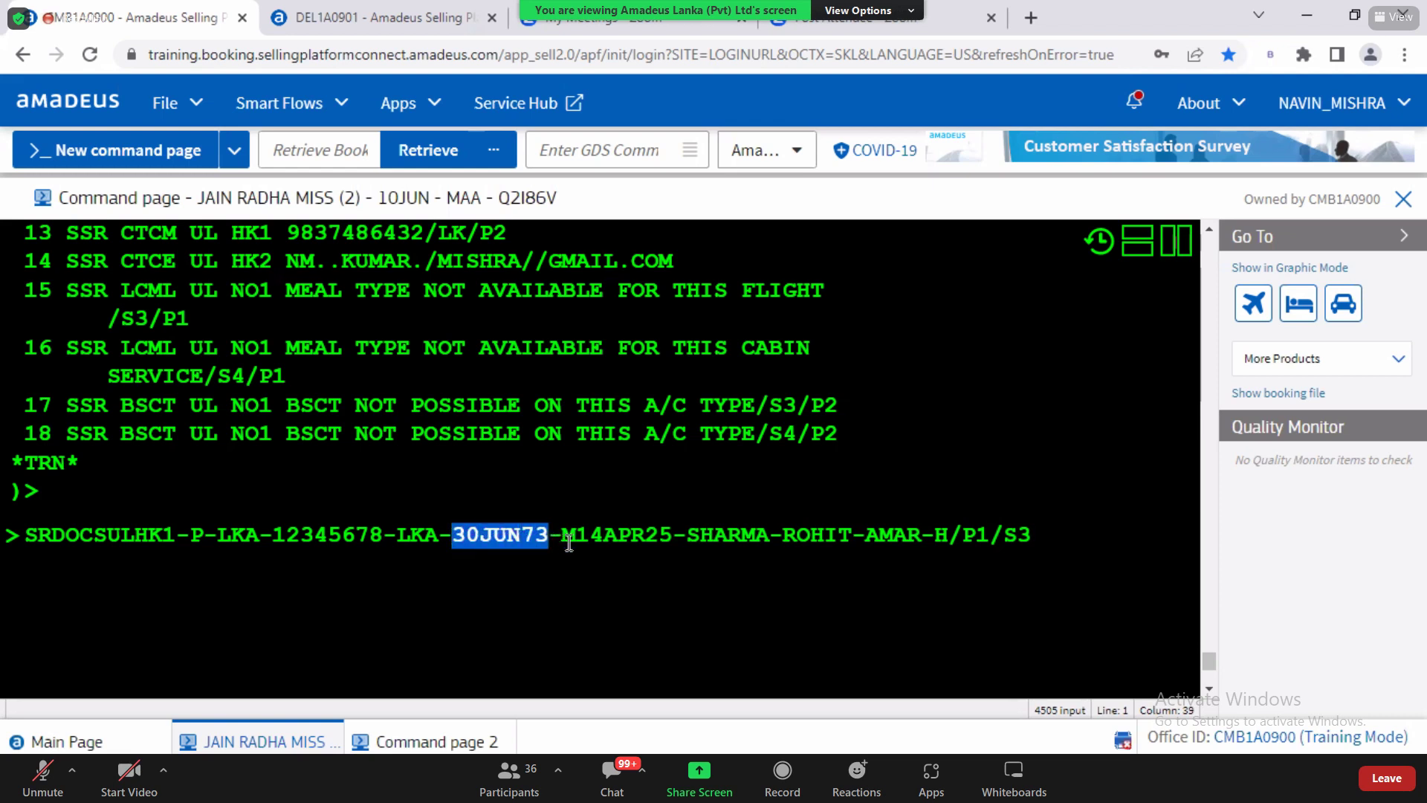
click(578, 536)
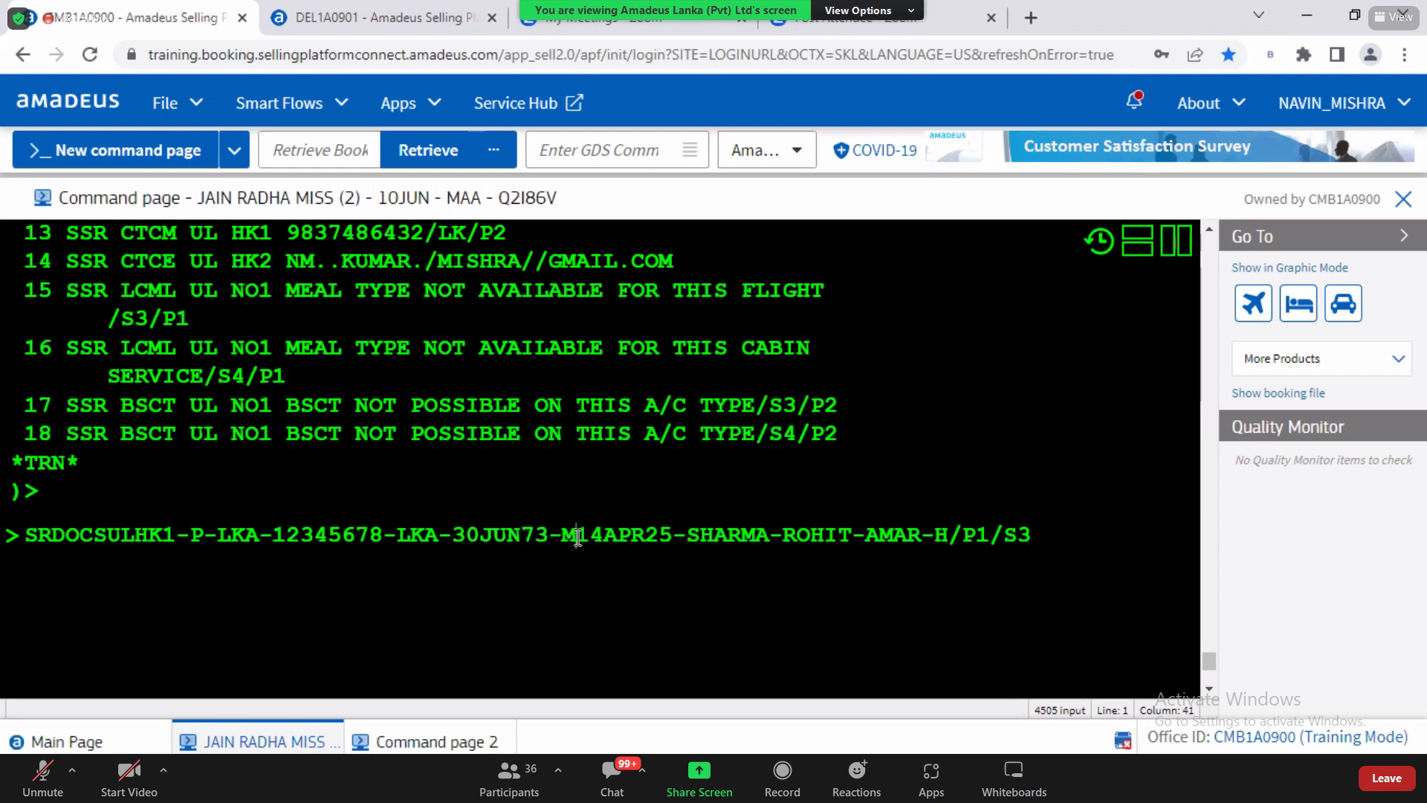
text(-)
double_click(567, 535)
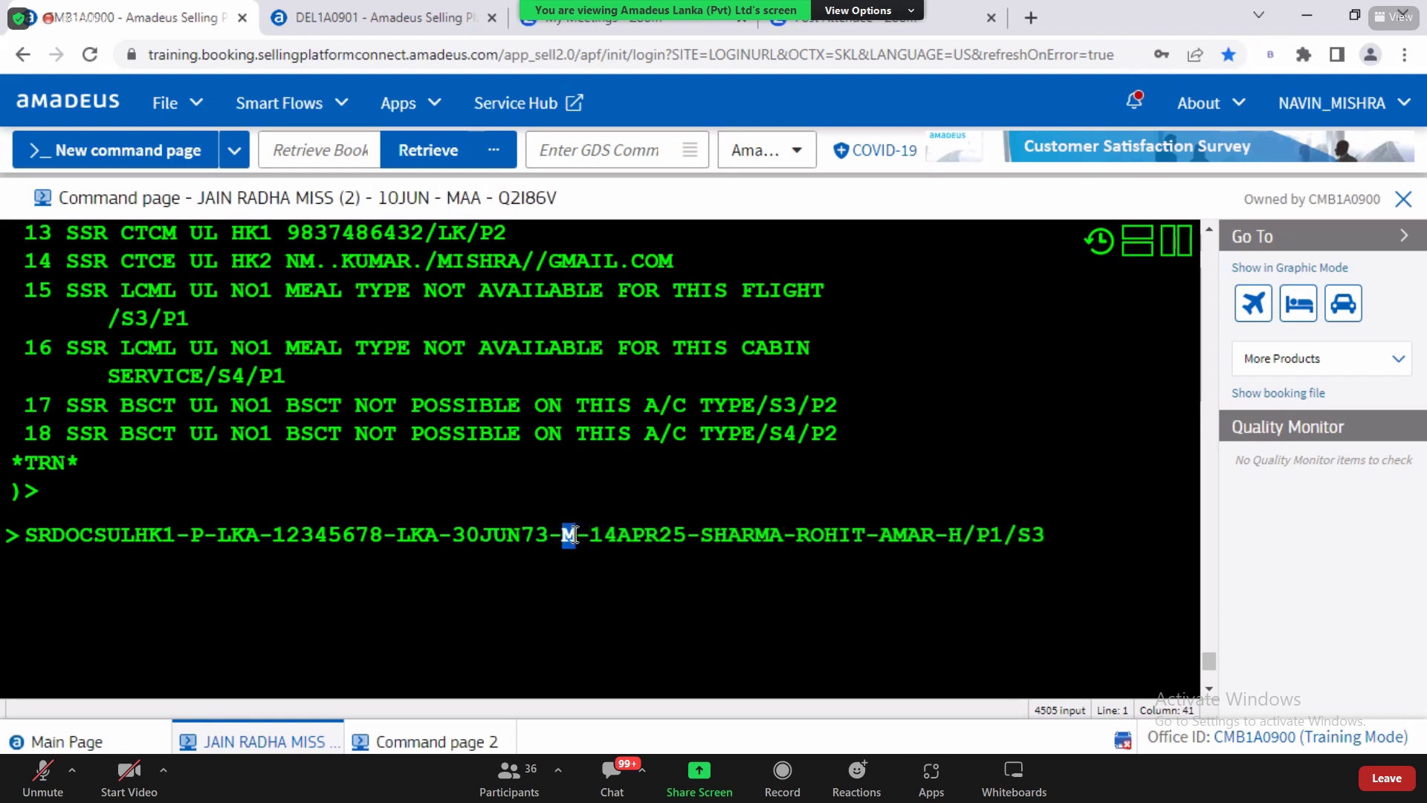
Step: Confirm gender code M in the QRG guide, then select the expiry date 14APR25
key(alt+Tab)
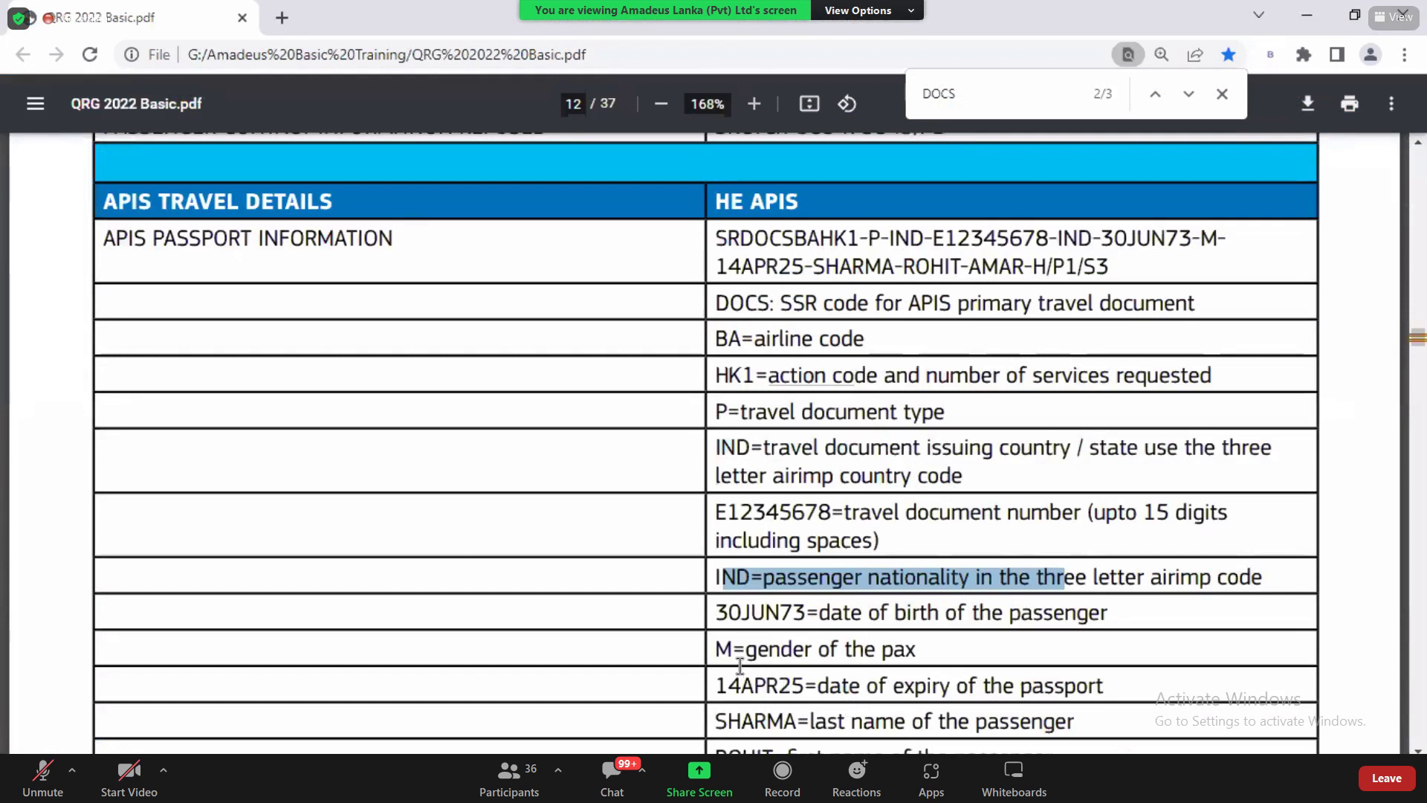
drag(724, 651, 734, 648)
click(741, 651)
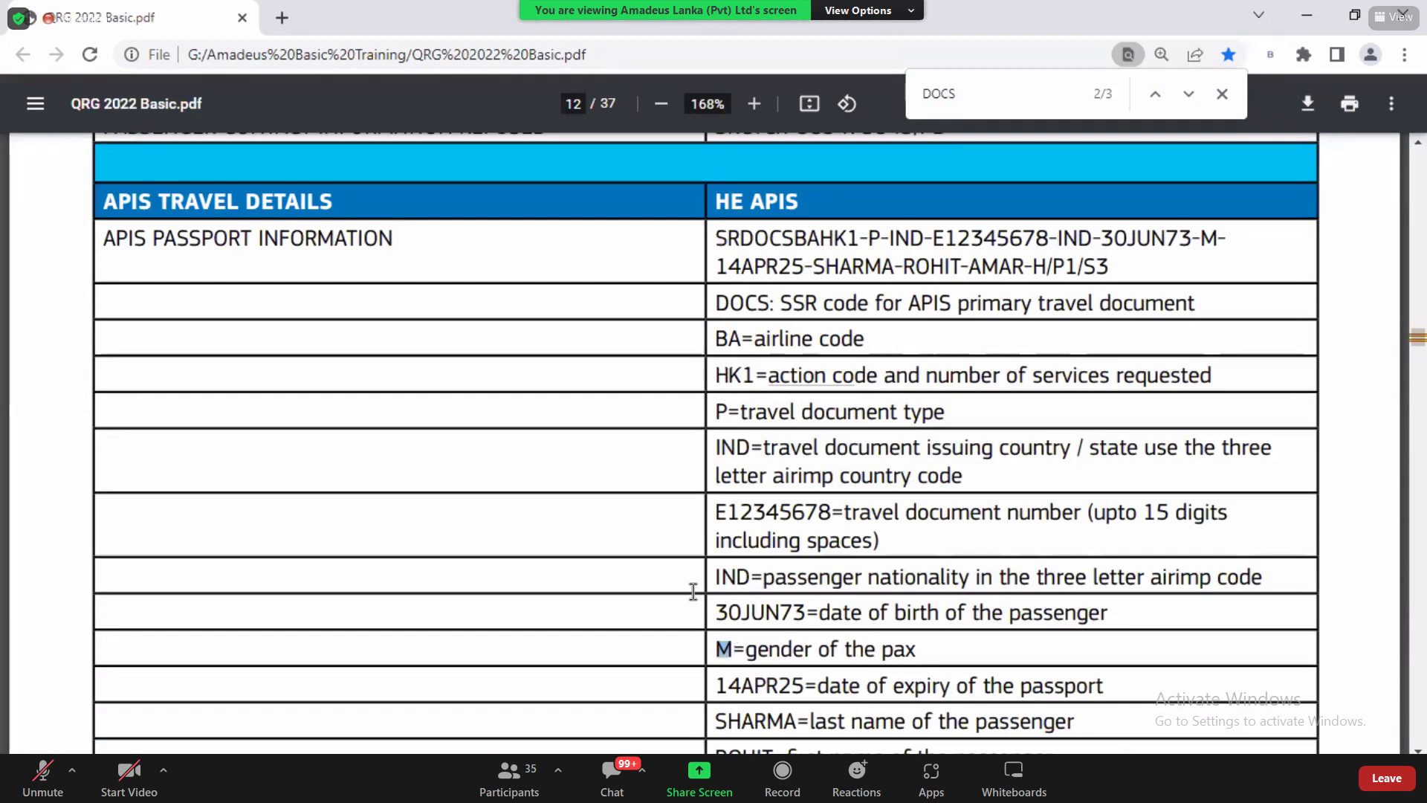
key(alt+Tab)
click(599, 541)
click(587, 536)
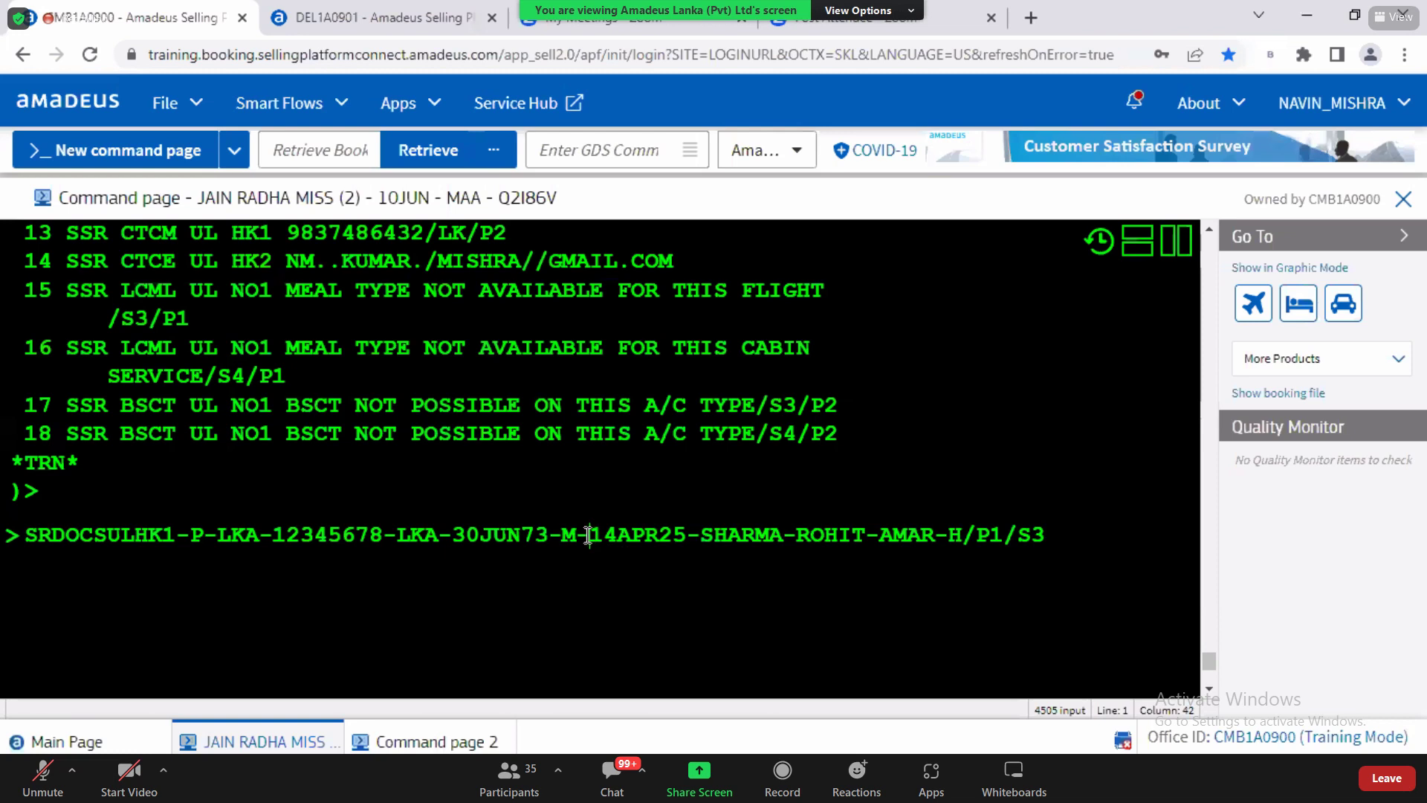
drag(593, 536, 683, 537)
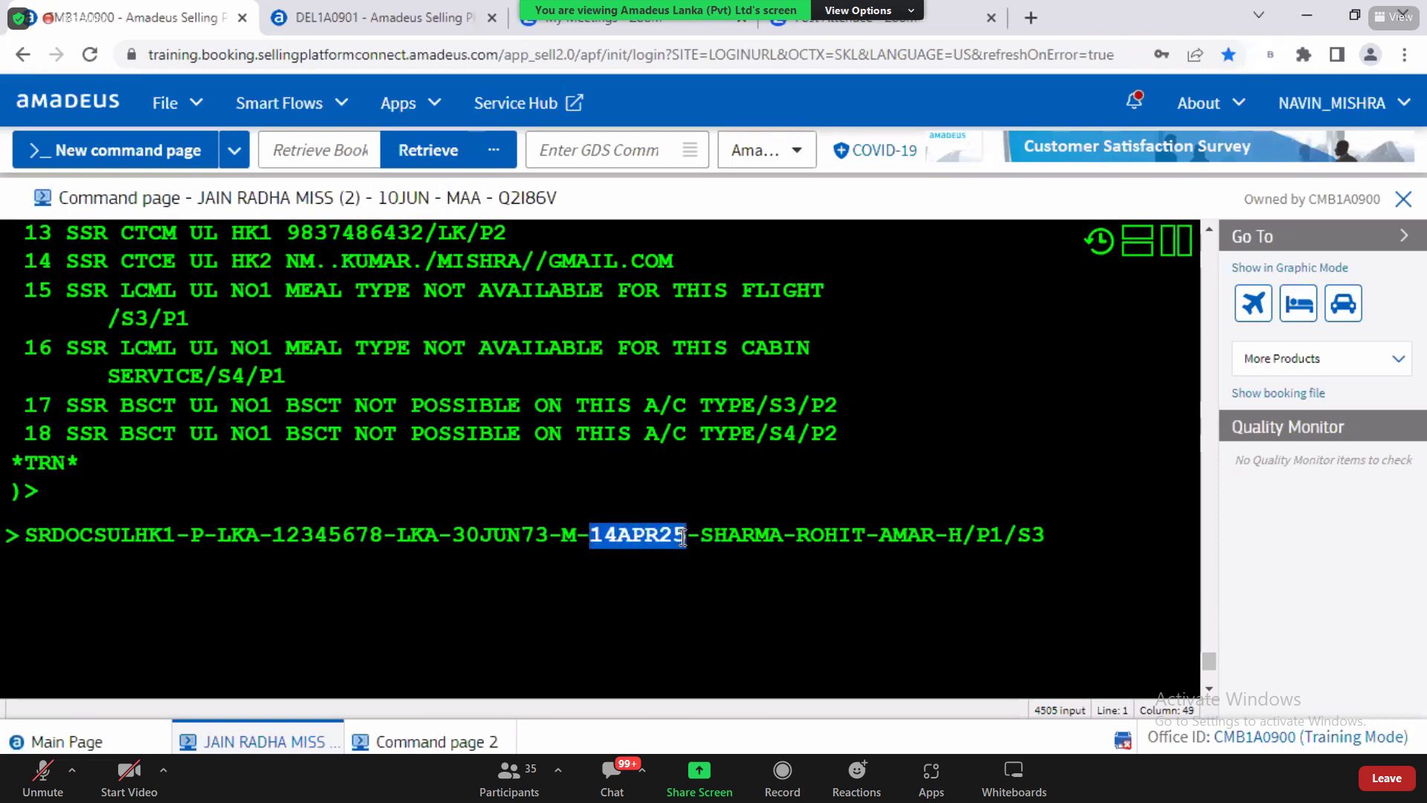
Step: Overwrite the sample surname in the SRDOCS entry with the passenger's surname
click(683, 536)
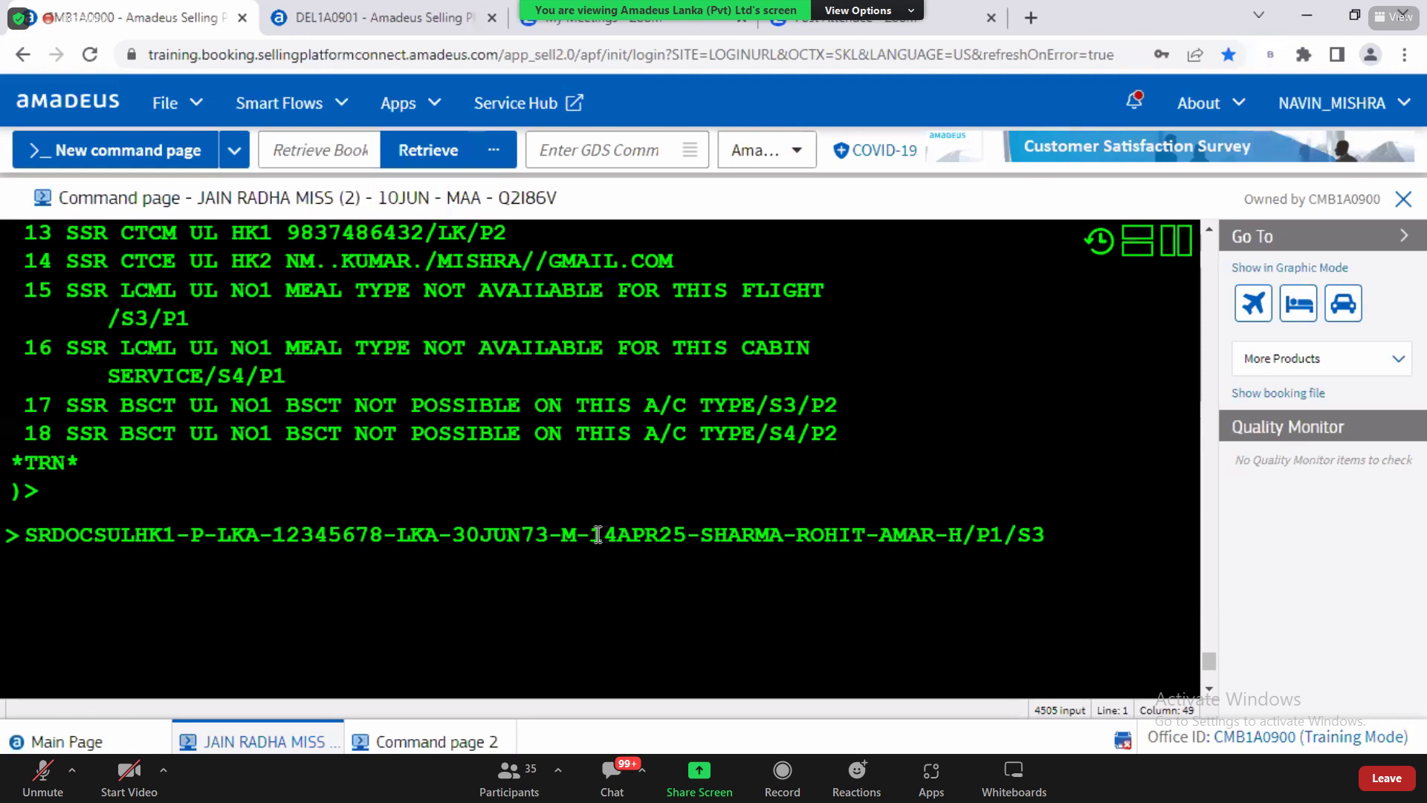
drag(598, 535, 684, 536)
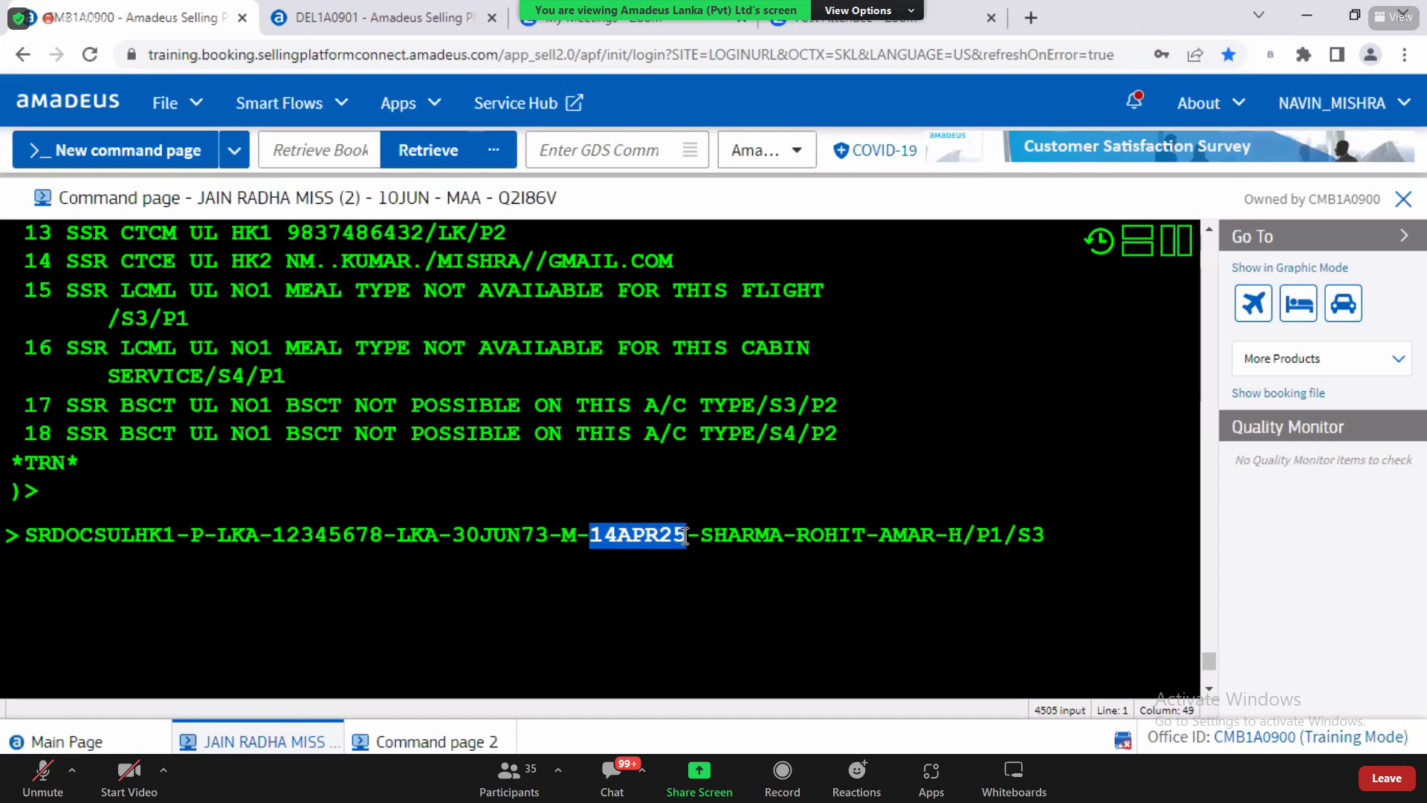
drag(701, 536, 781, 543)
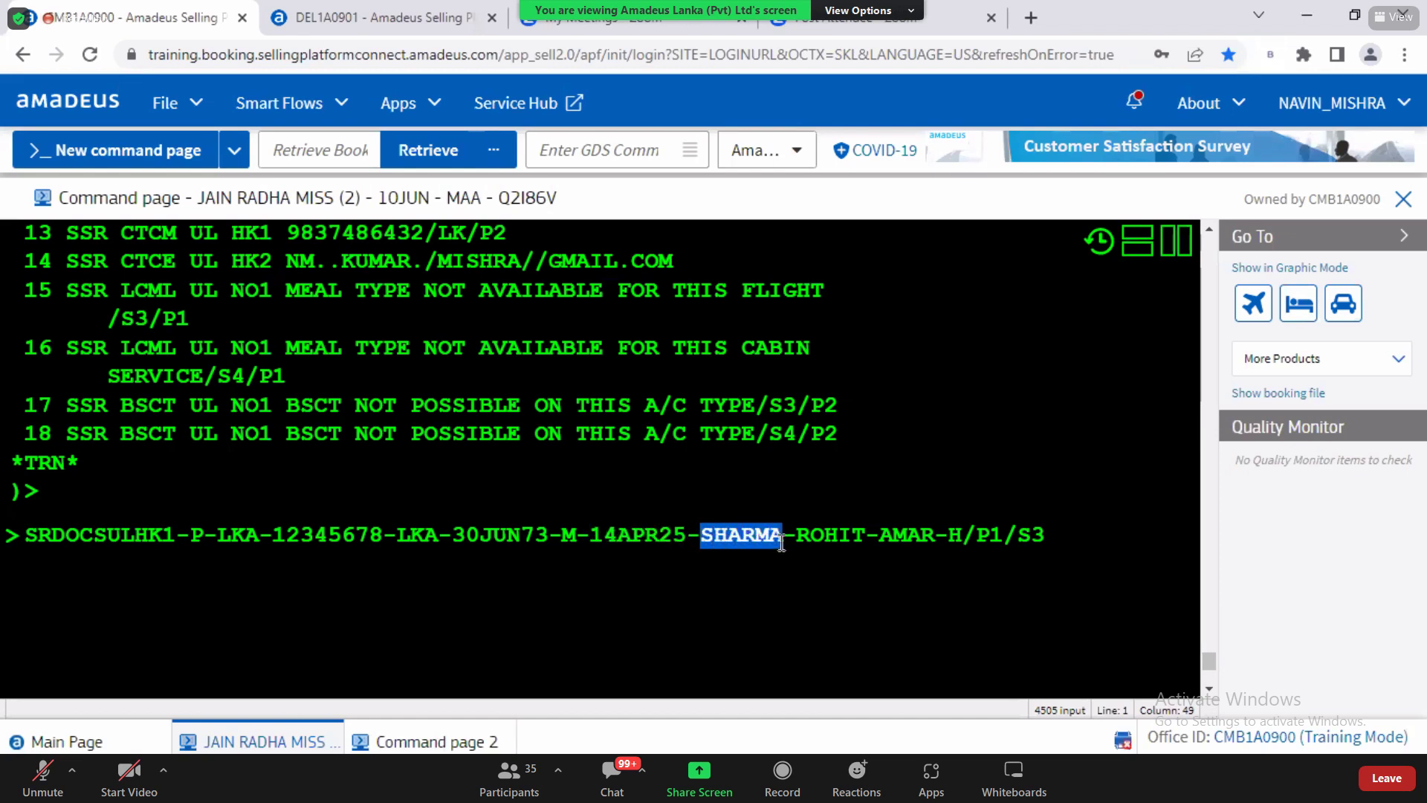
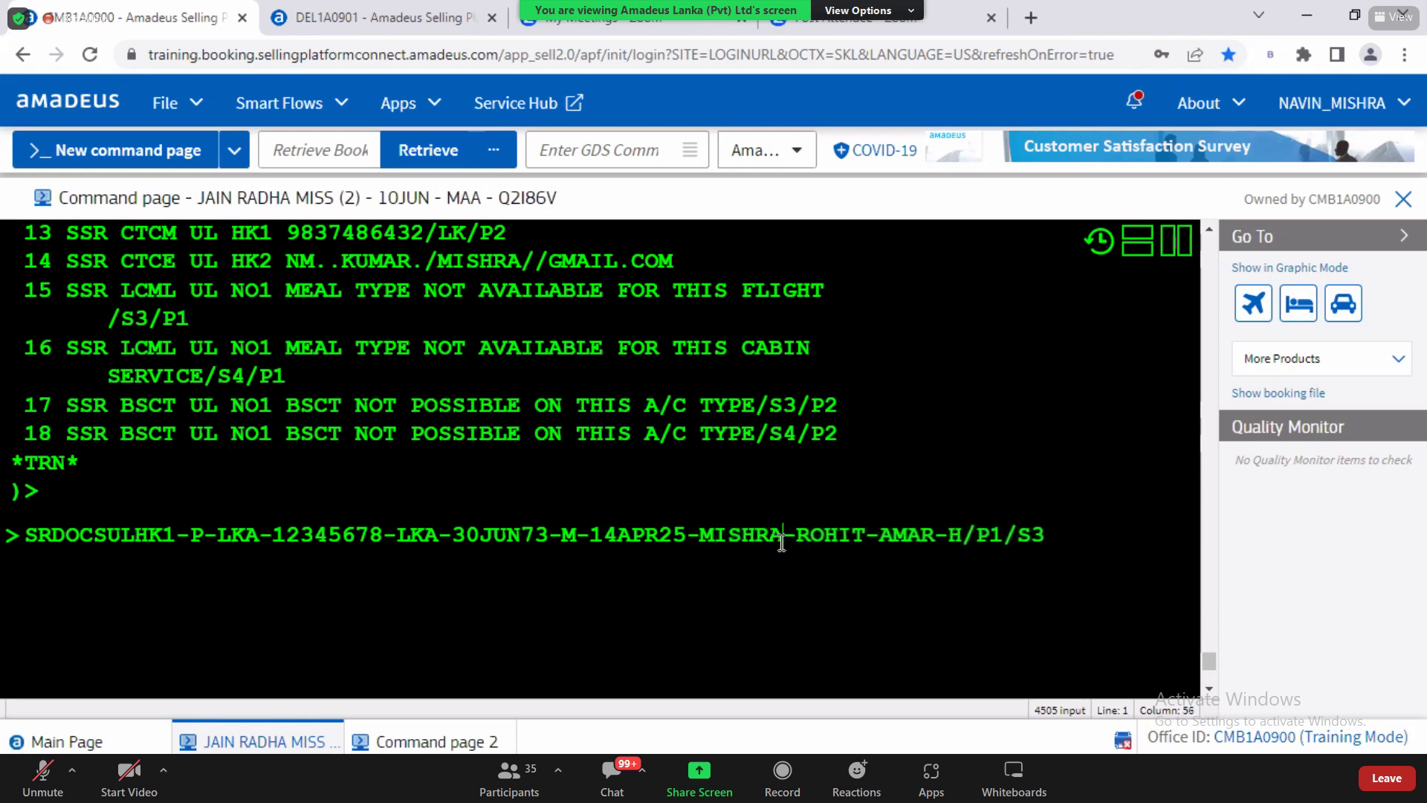
Step: Replace the sample given names with the passenger's first and middle names, fixing a typo, and check both
mouse_move(797, 536)
mouse_down()
mouse_move(933, 539)
mouse_move(802, 539)
mouse_up()
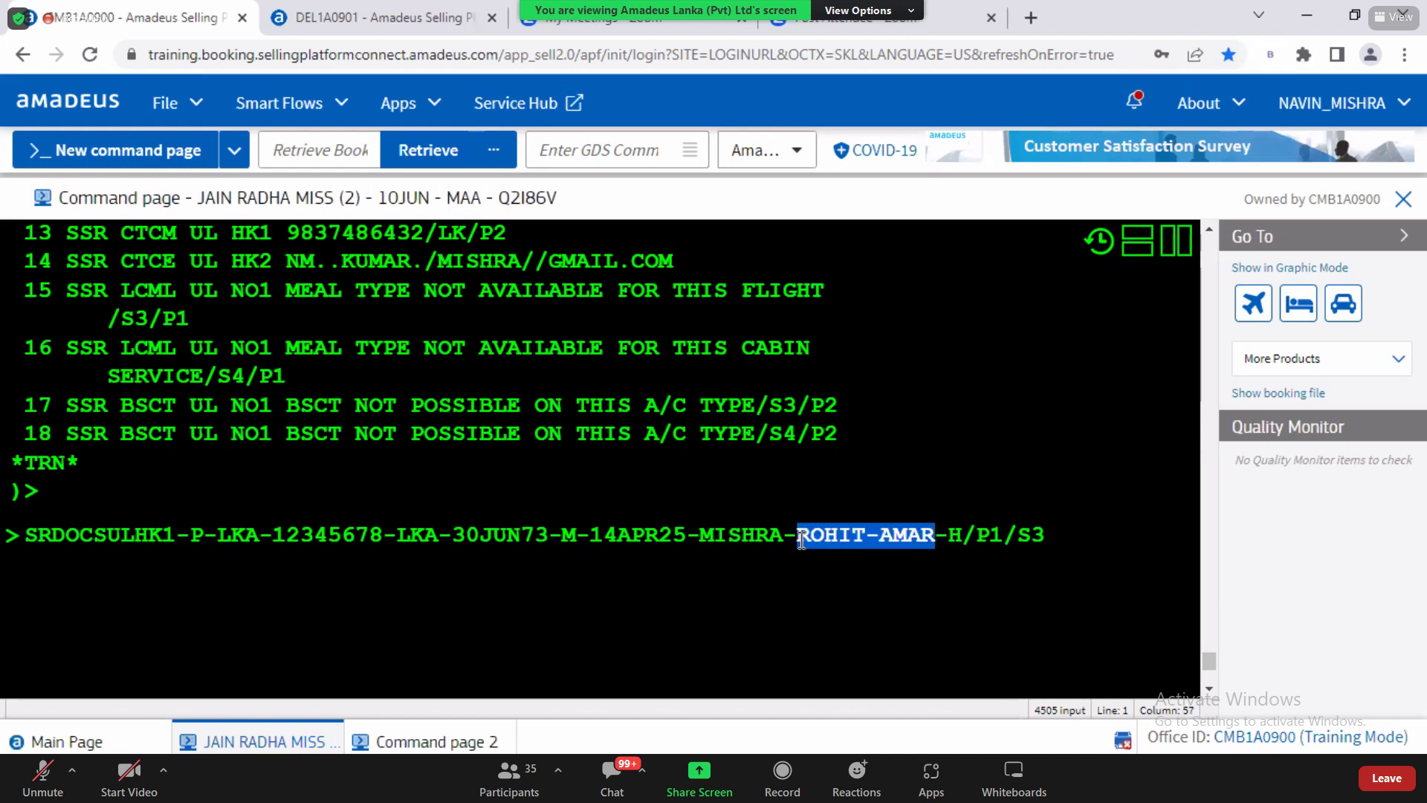
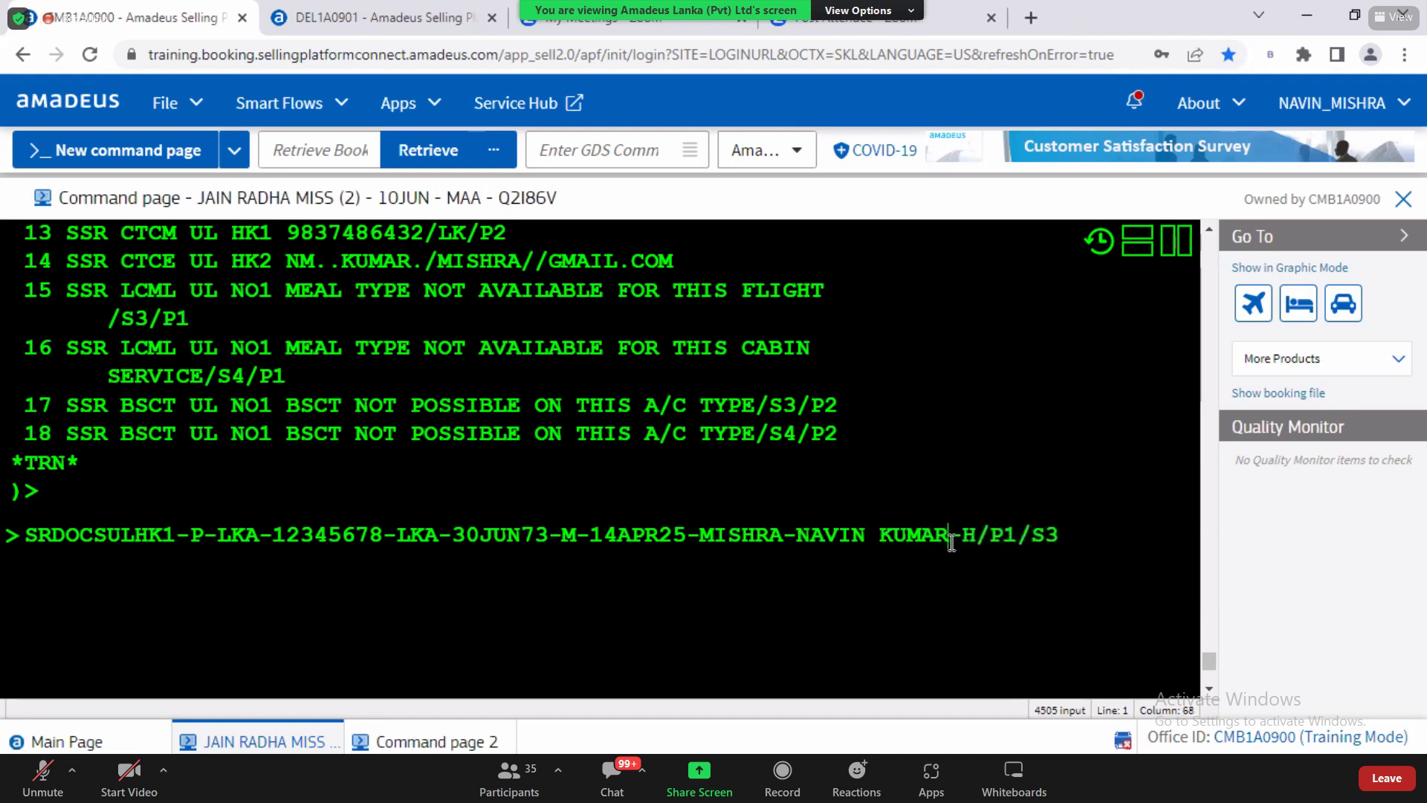
click(700, 536)
double_click(741, 535)
drag(796, 536, 948, 538)
drag(699, 535, 984, 538)
key(alt+Tab)
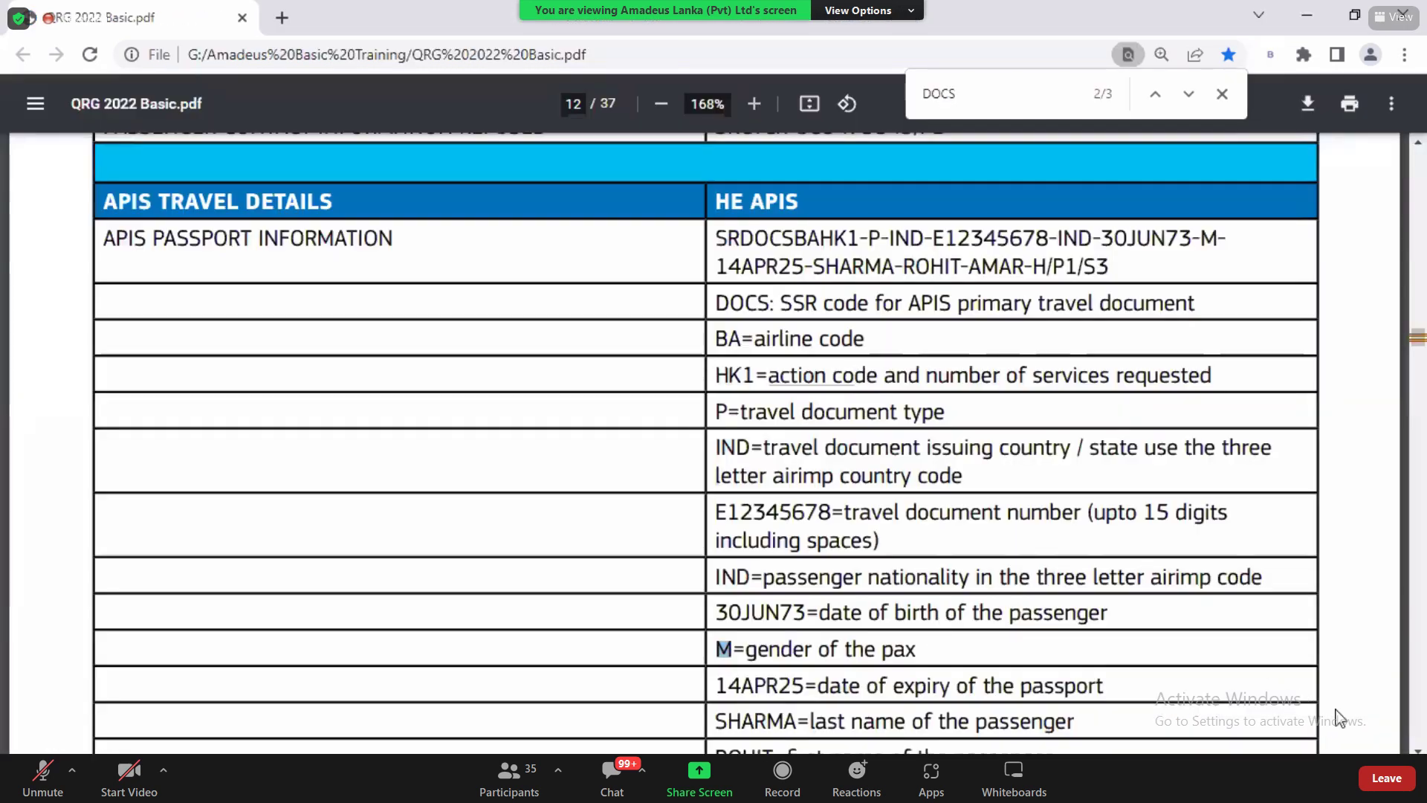
Step: Find the H= passport holder indicator row in the QRG PDF and select the H code
click(1418, 750)
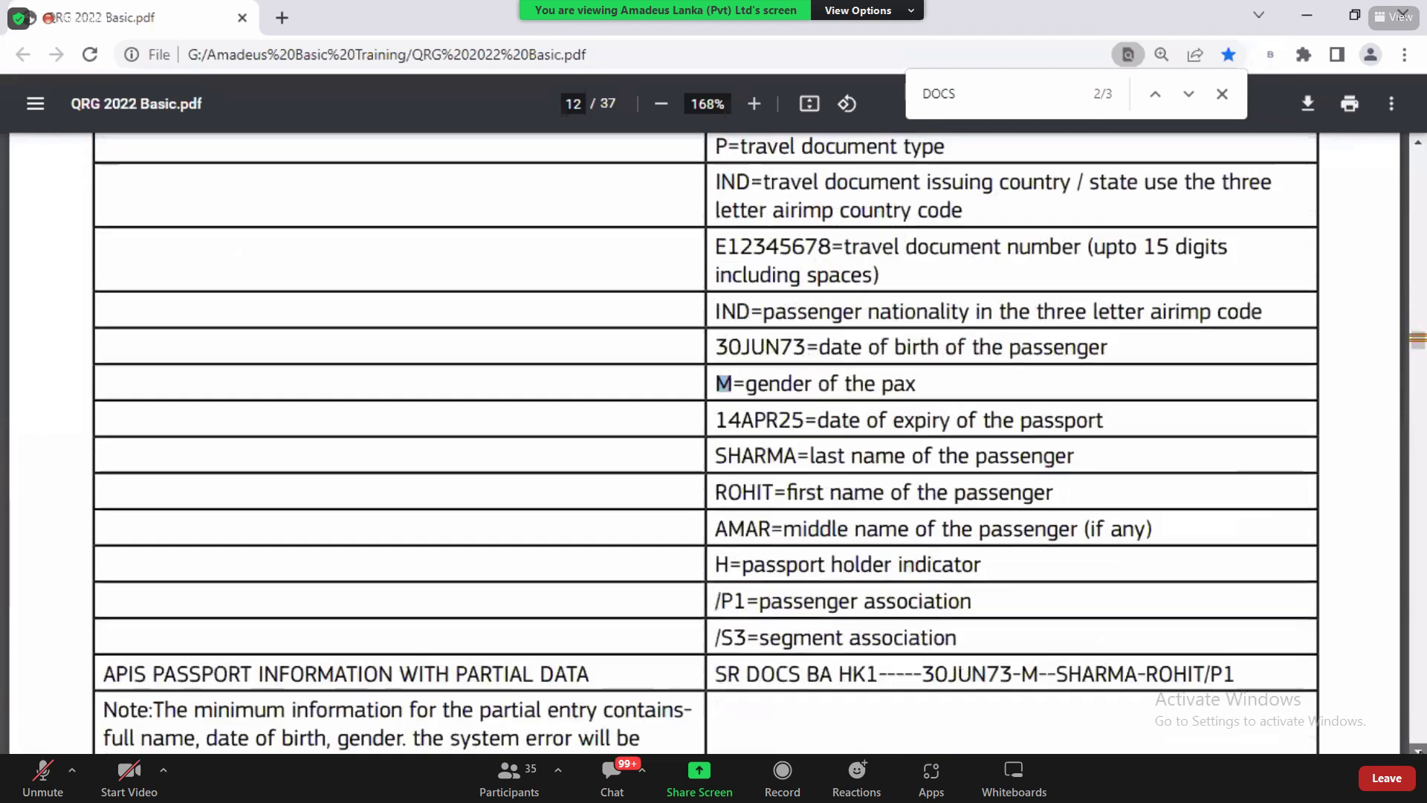
scroll(1418, 750, down, 5)
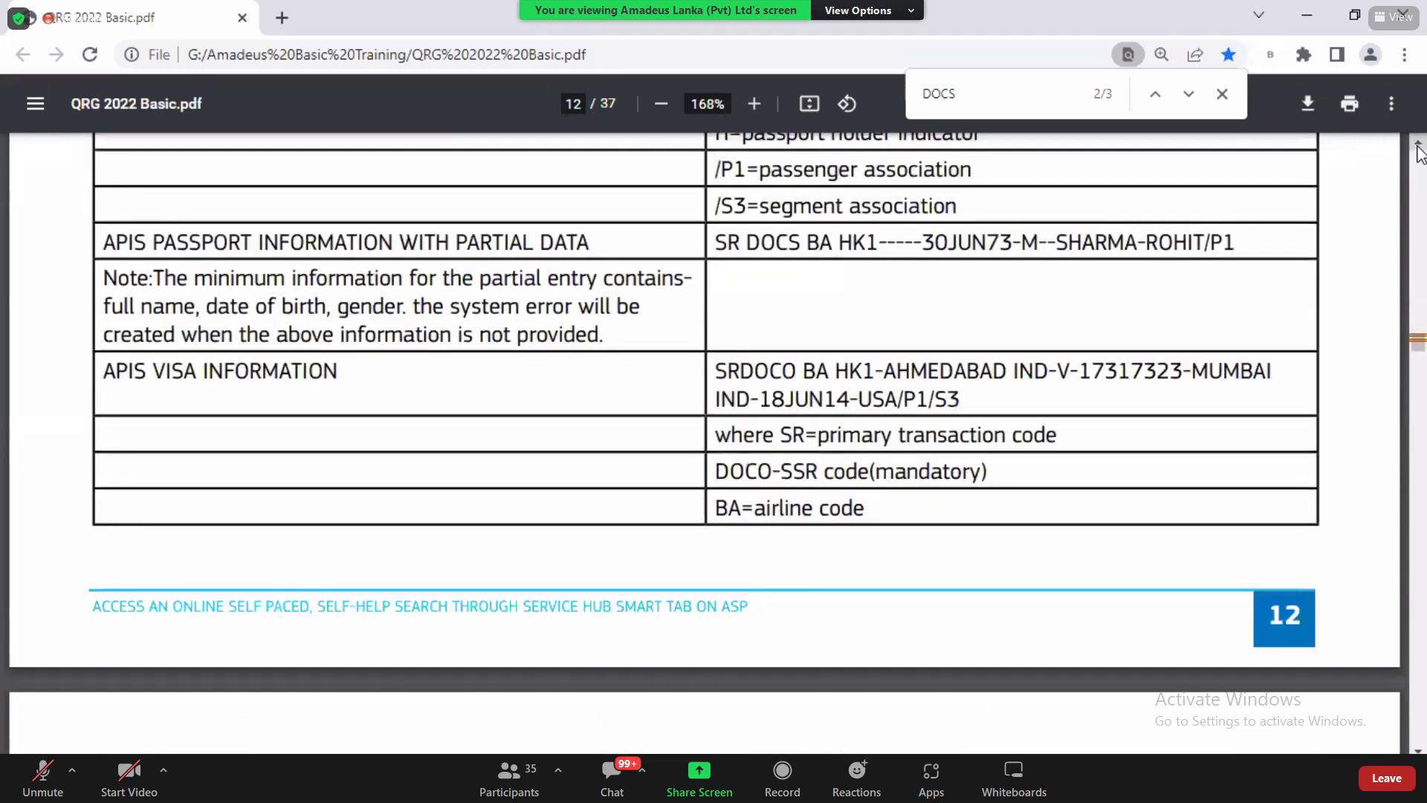
scroll(746, 428, up, 4)
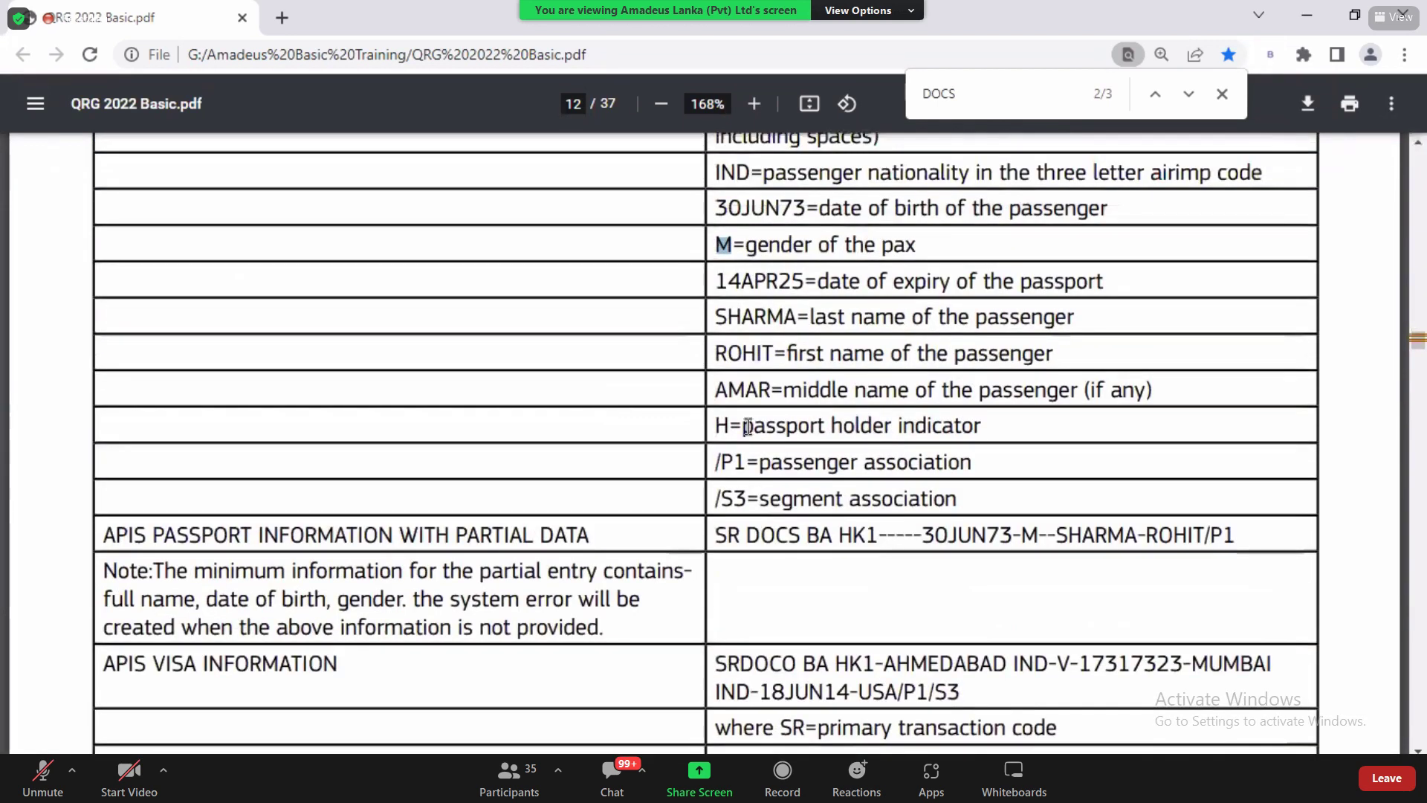
drag(715, 425, 730, 424)
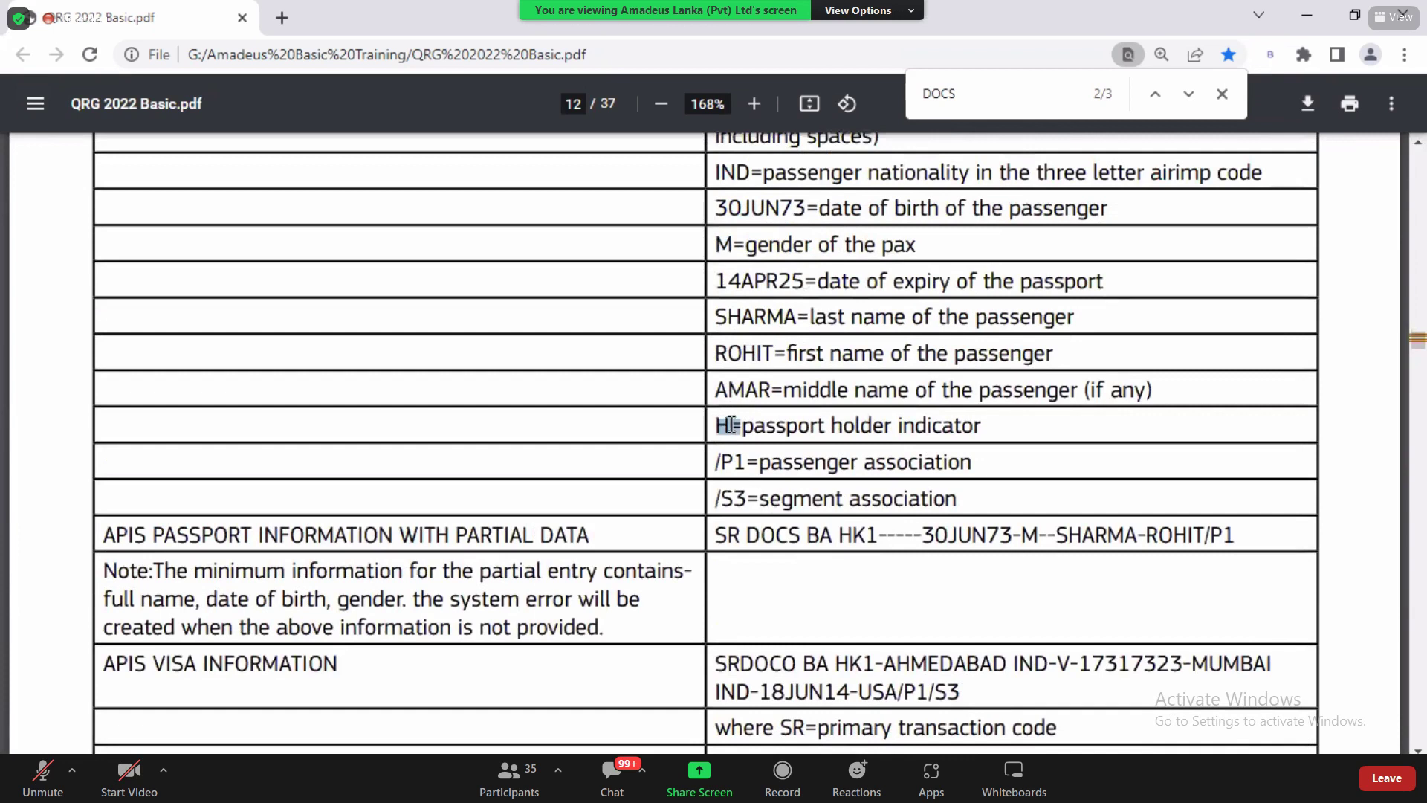
click(755, 422)
drag(743, 428, 979, 431)
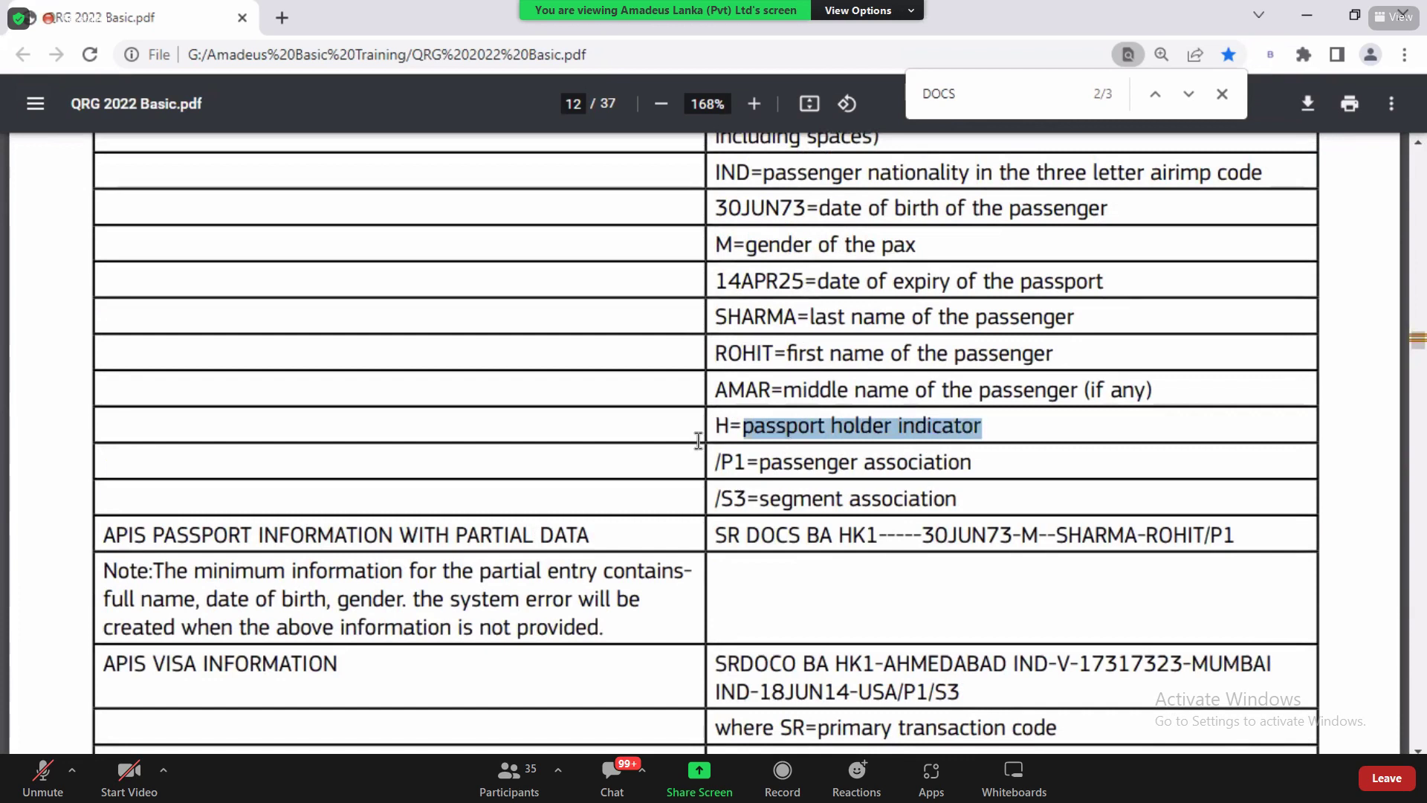
drag(715, 426, 728, 427)
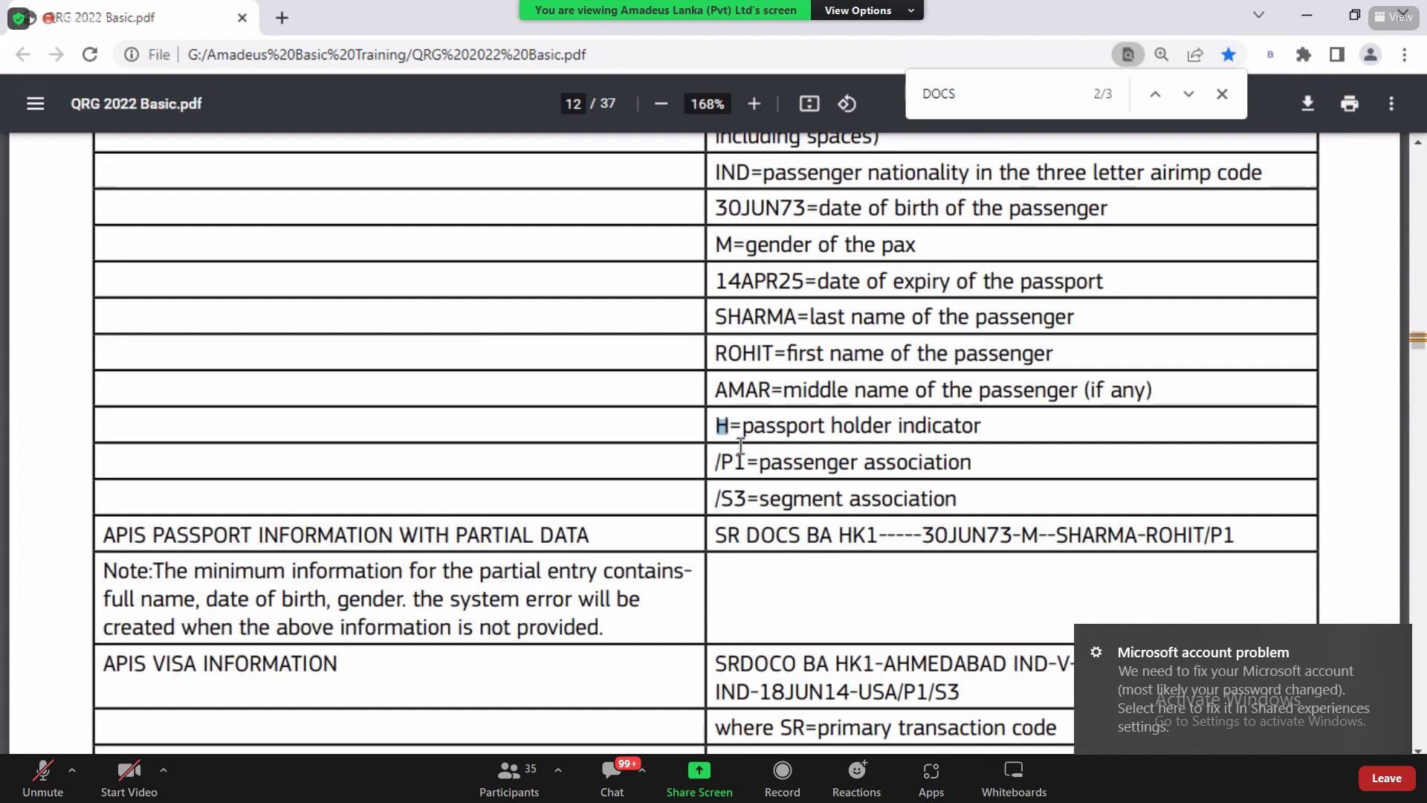
click(718, 425)
double_click(735, 425)
key(alt+Tab)
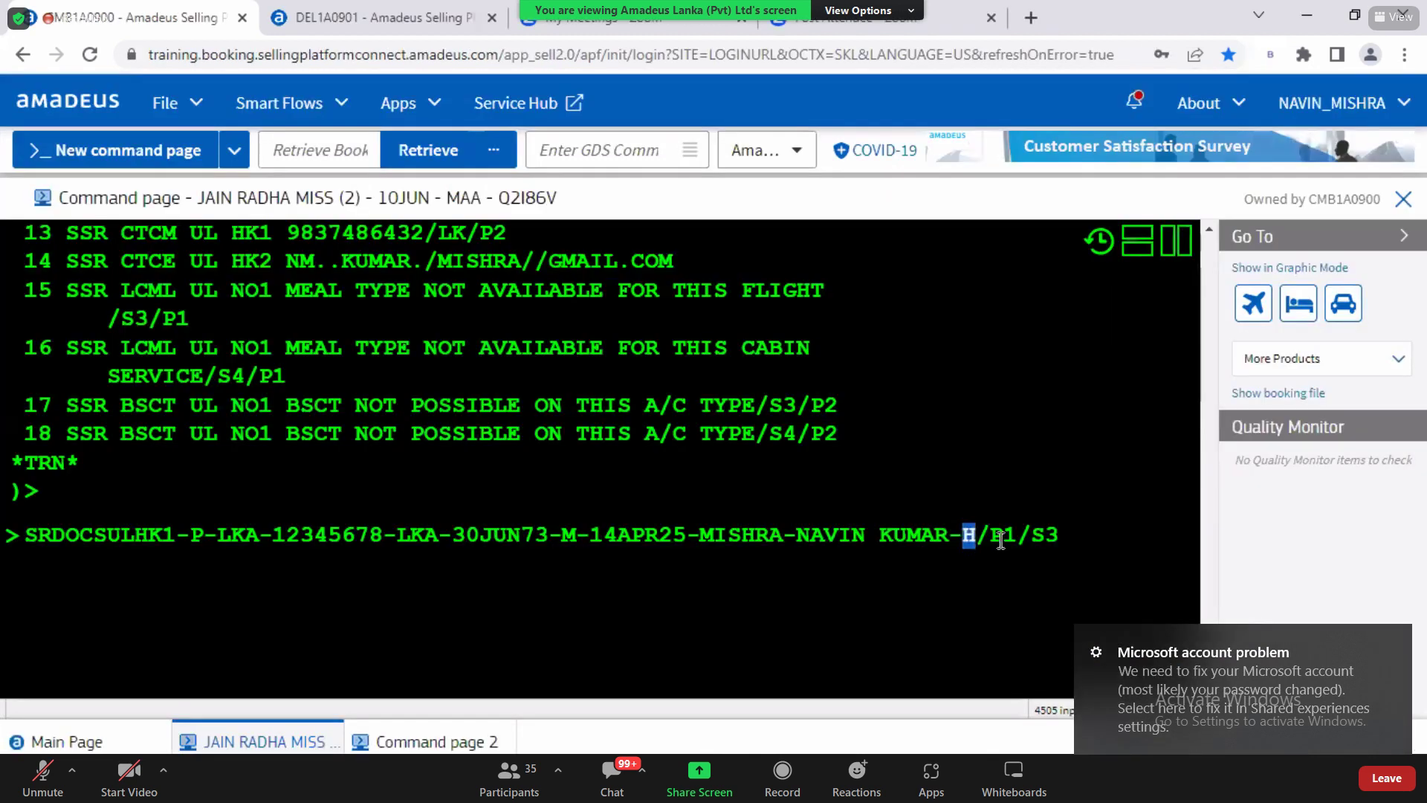
Step: Delete the /S3 segment association from the SRDOCS entry
click(1007, 536)
key(shift+Right)
key(Right)
drag(1033, 536, 1058, 540)
key(BackSpace)
key(BackSpace)
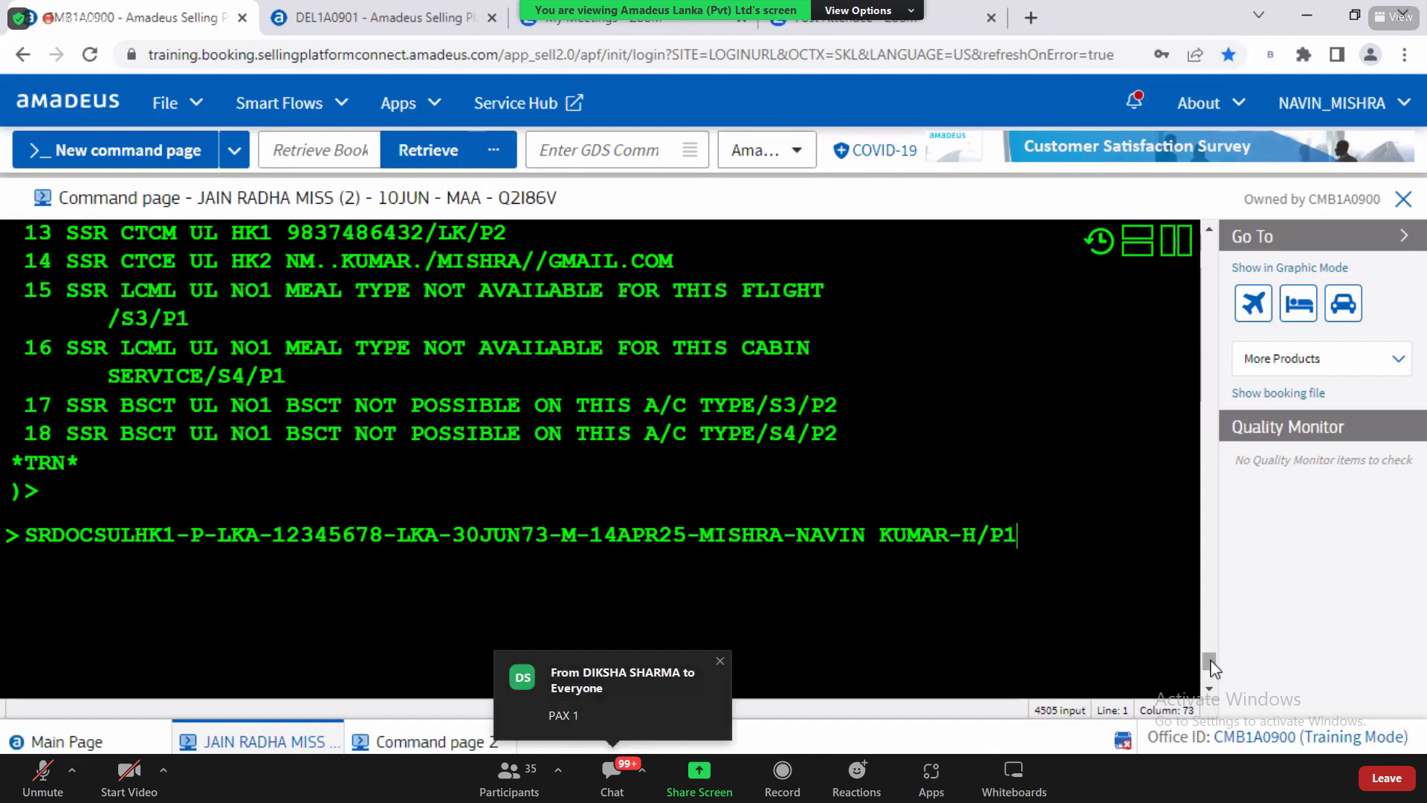
Step: Change the passenger association from P1 to P2 and send the passport entry
drag(1210, 665, 1210, 643)
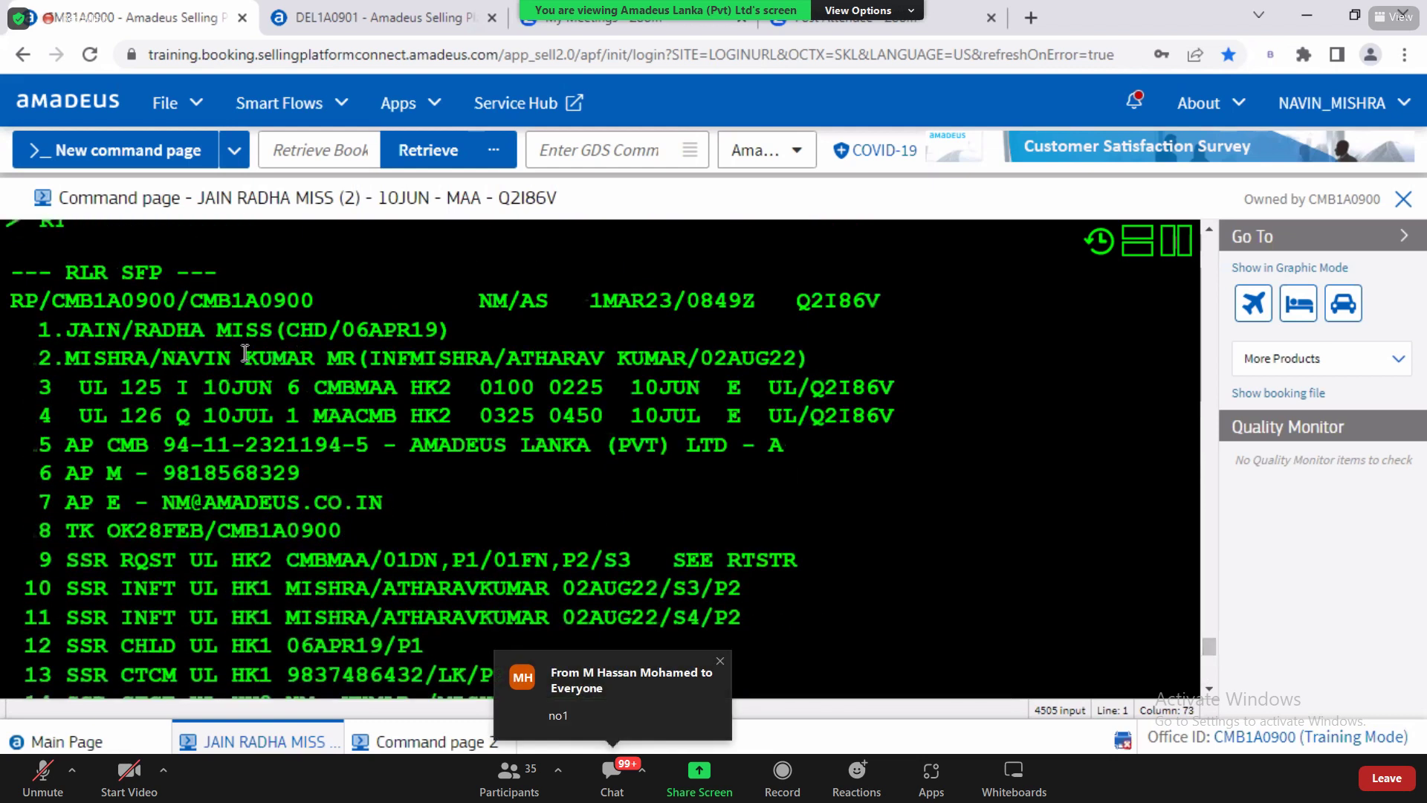
drag(245, 354, 410, 349)
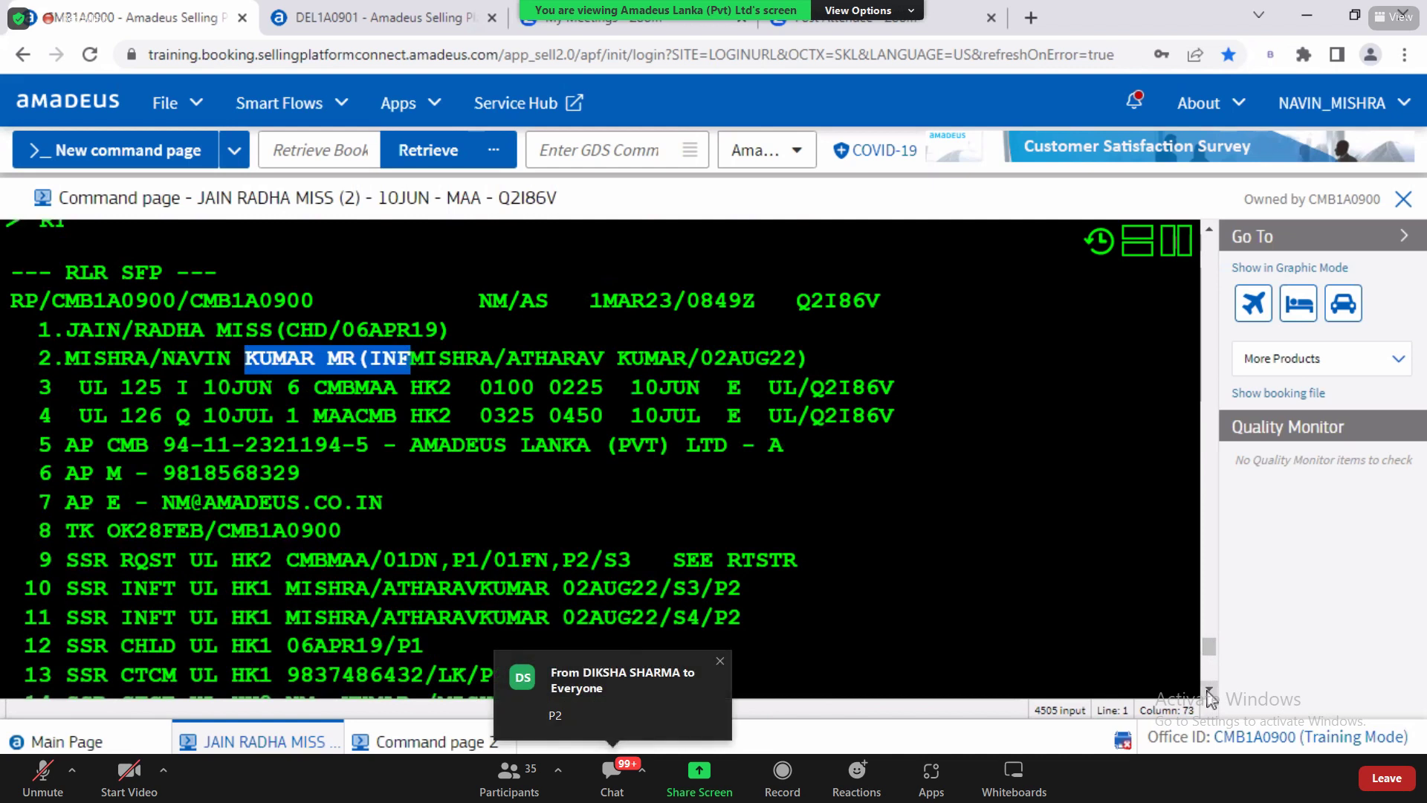
scroll(1210, 698, down, 5)
scroll(1210, 698, down, 1)
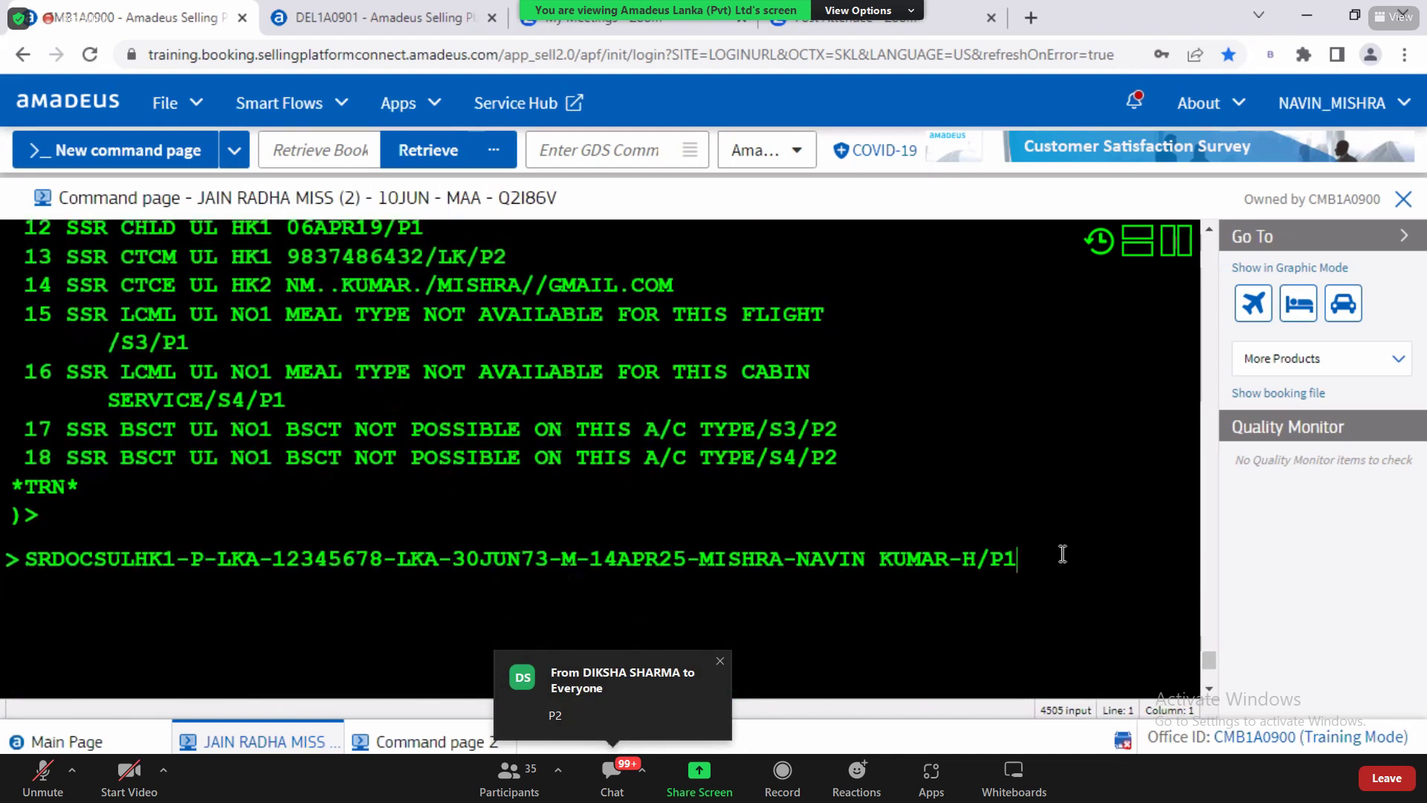
key(BackSpace)
text(2)
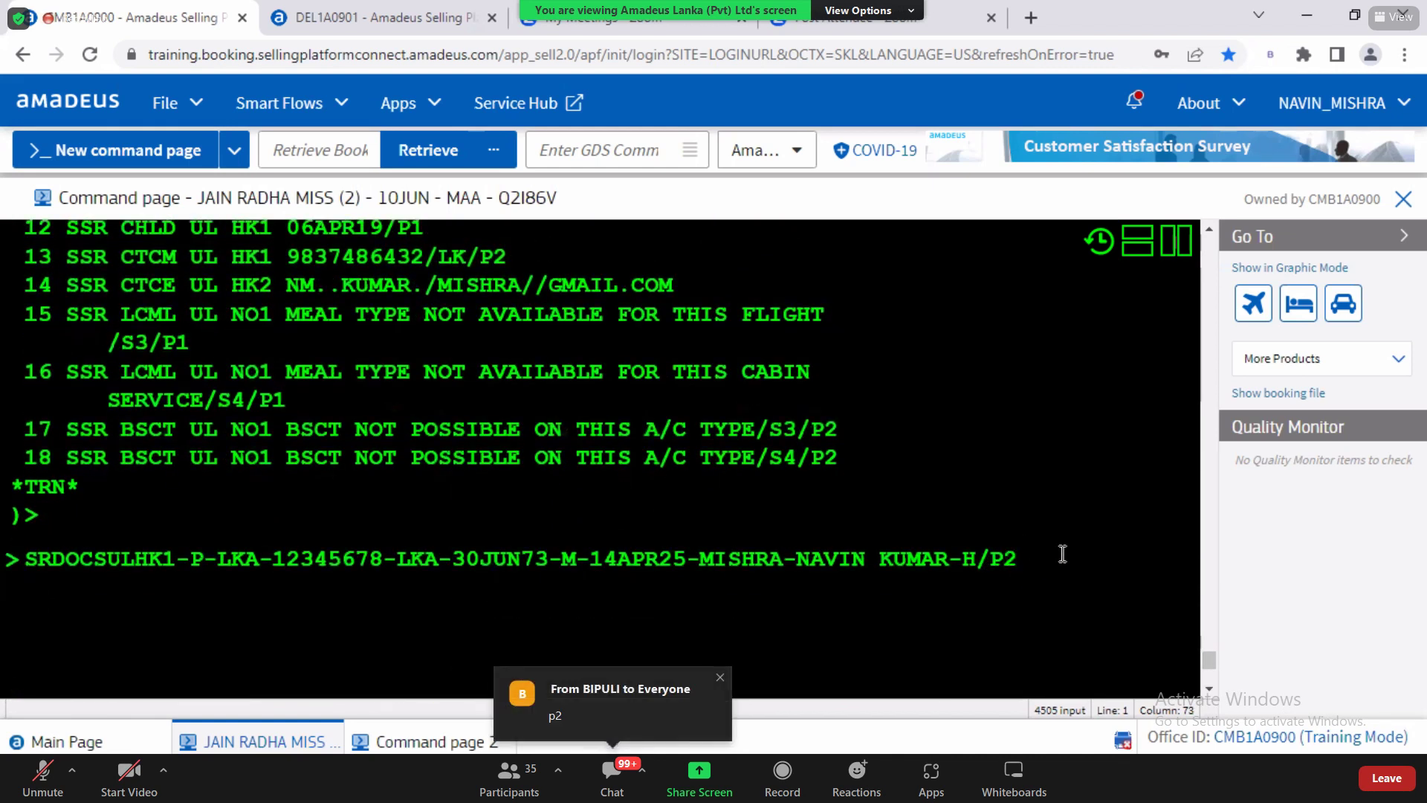
key(Return)
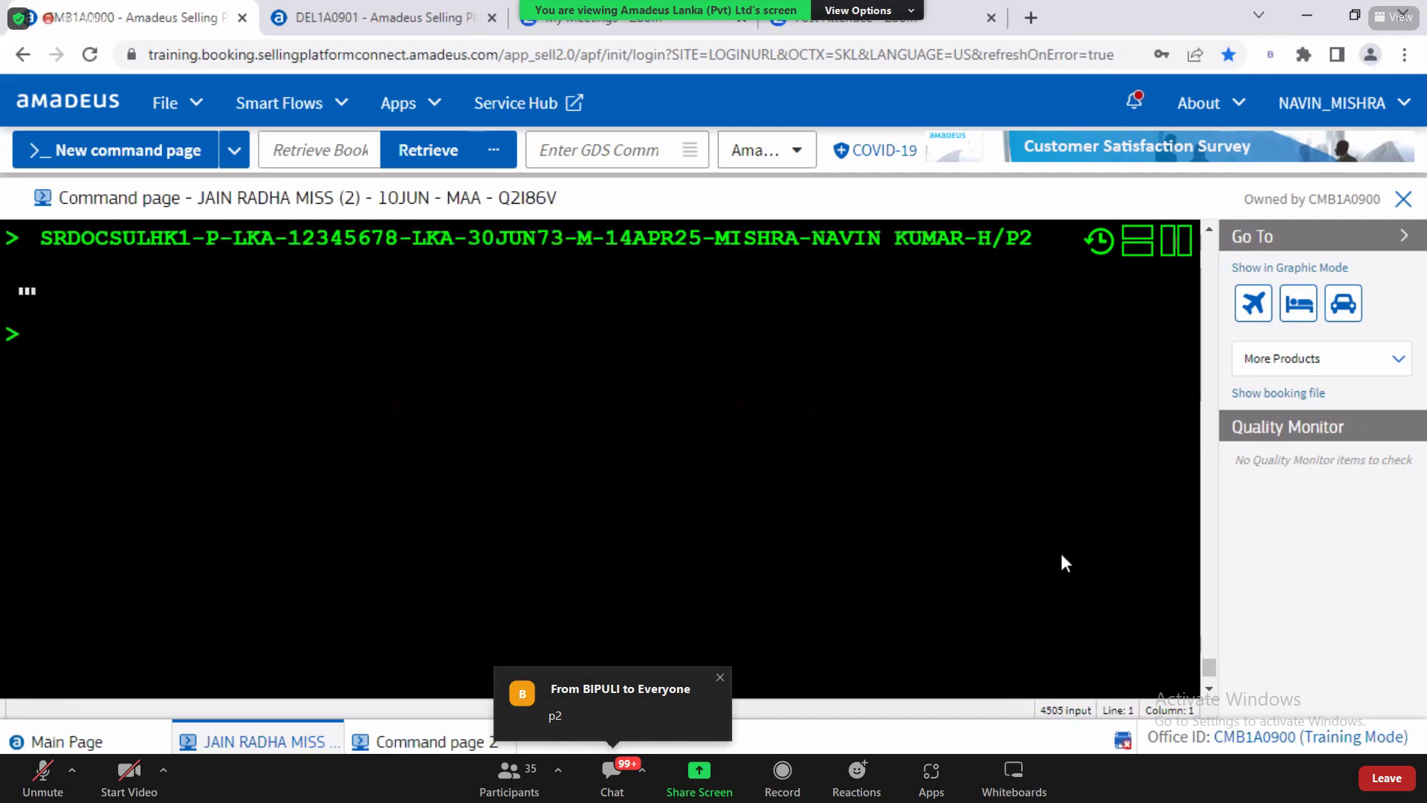
scroll(1209, 691, down, 4)
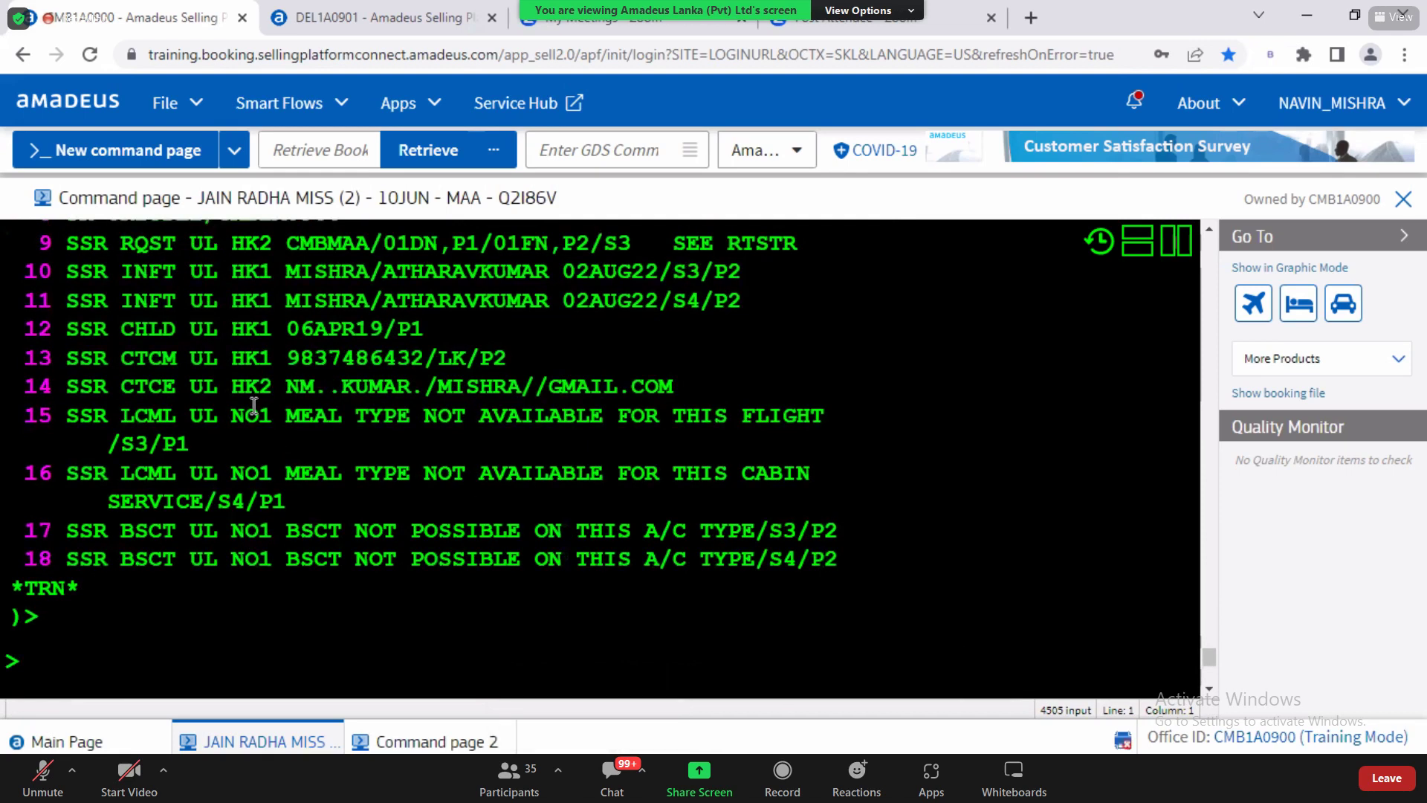
Step: Check the PASSPORT and VISA items in the training notes' passenger information list
key(alt+Tab)
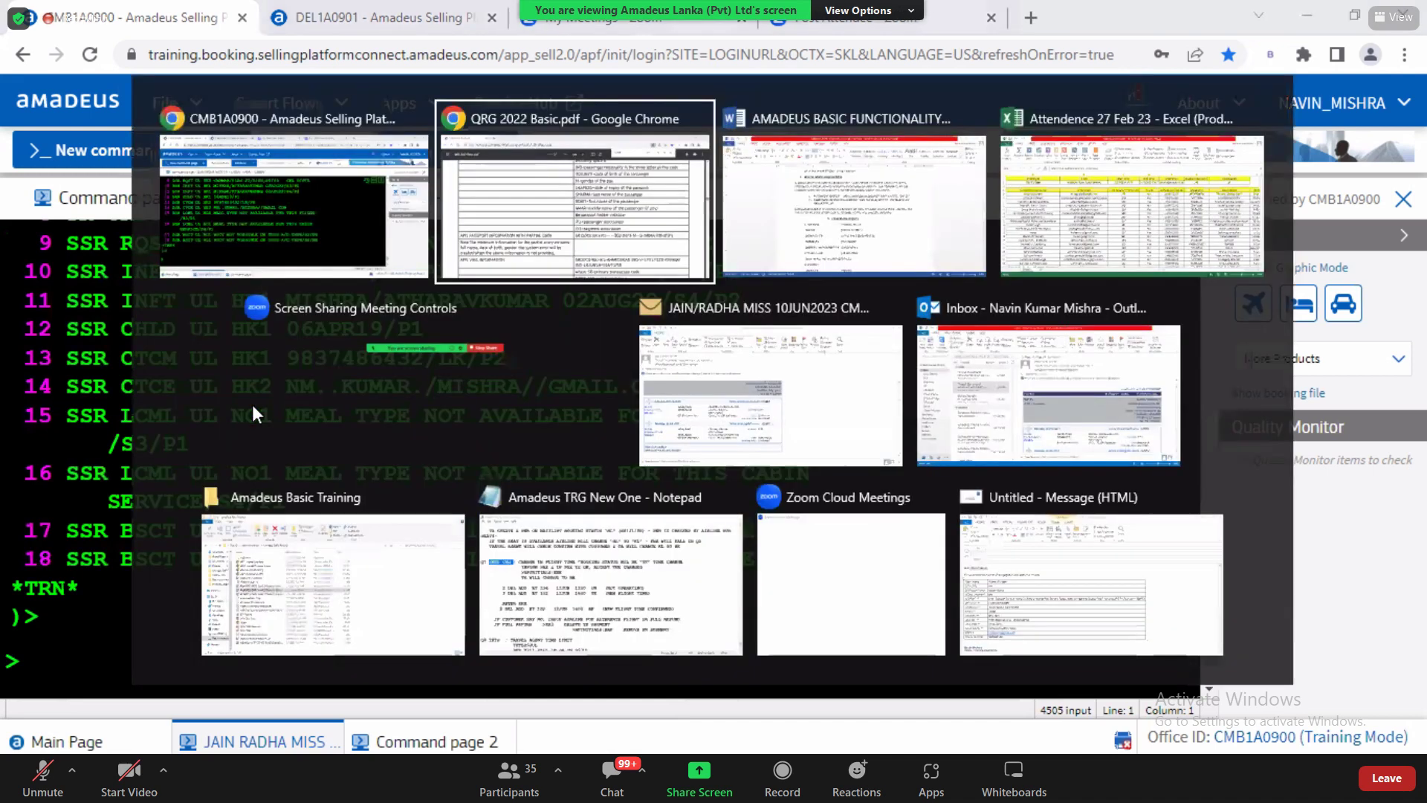
double_click(725, 344)
drag(741, 344, 777, 345)
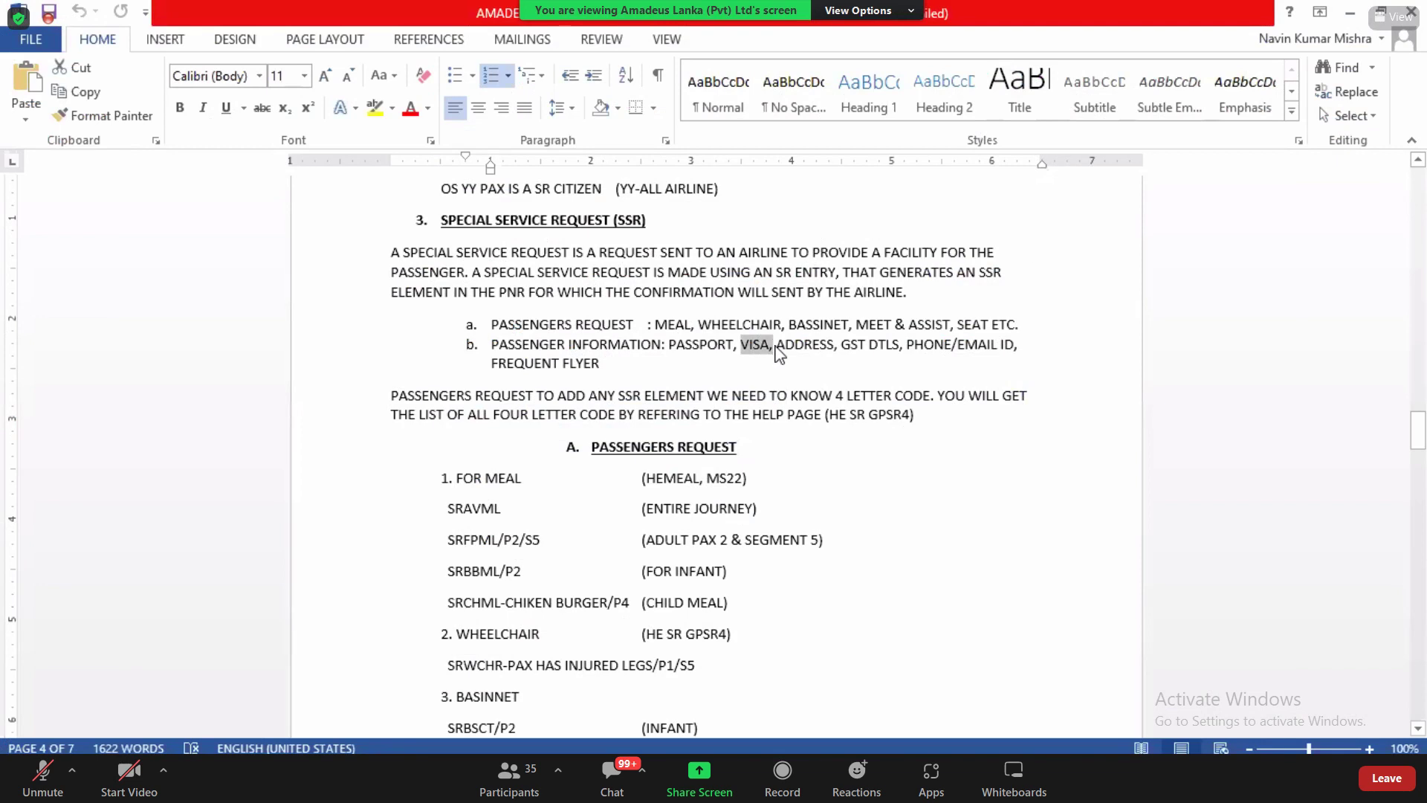
key(alt+Tab)
key(alt+Tab)
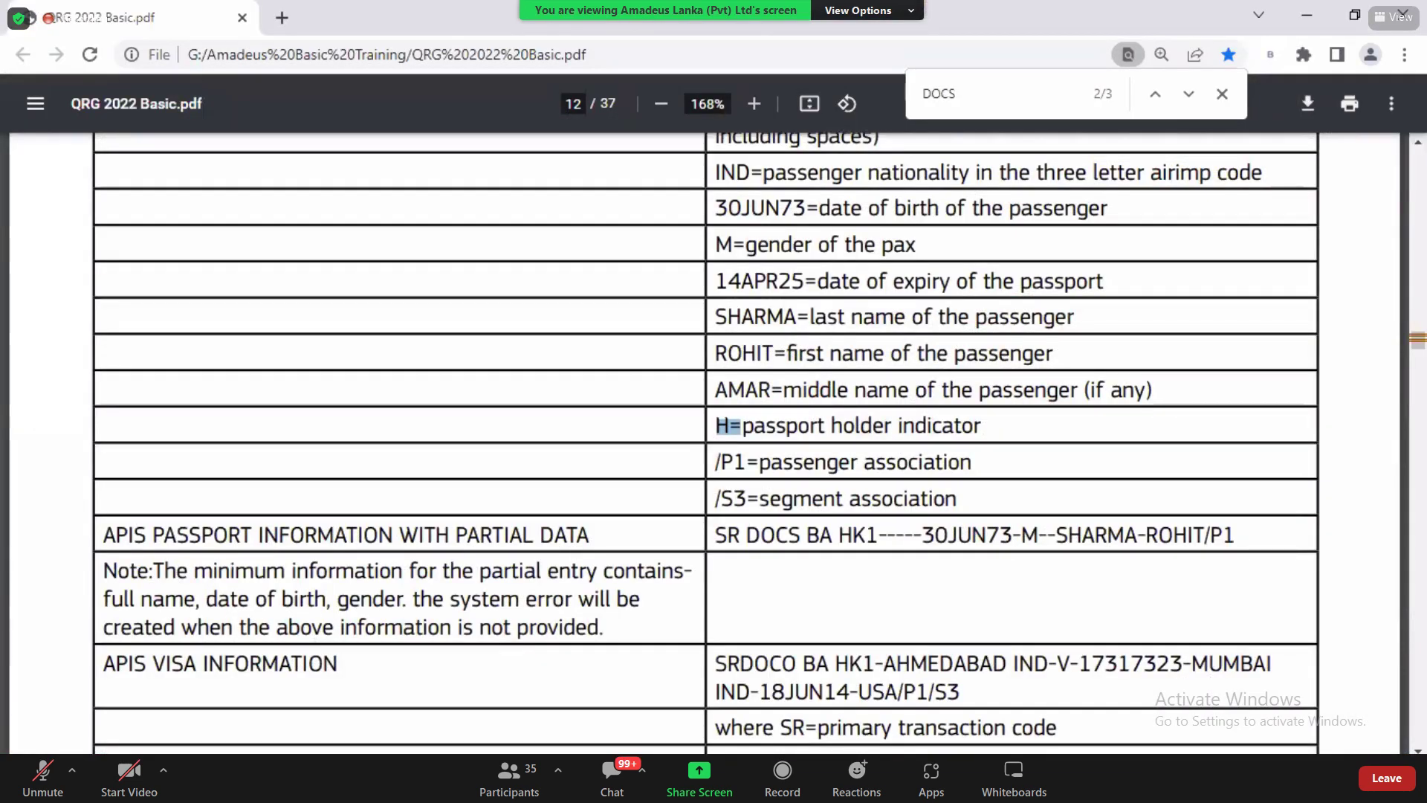
scroll(818, 347, down, 8)
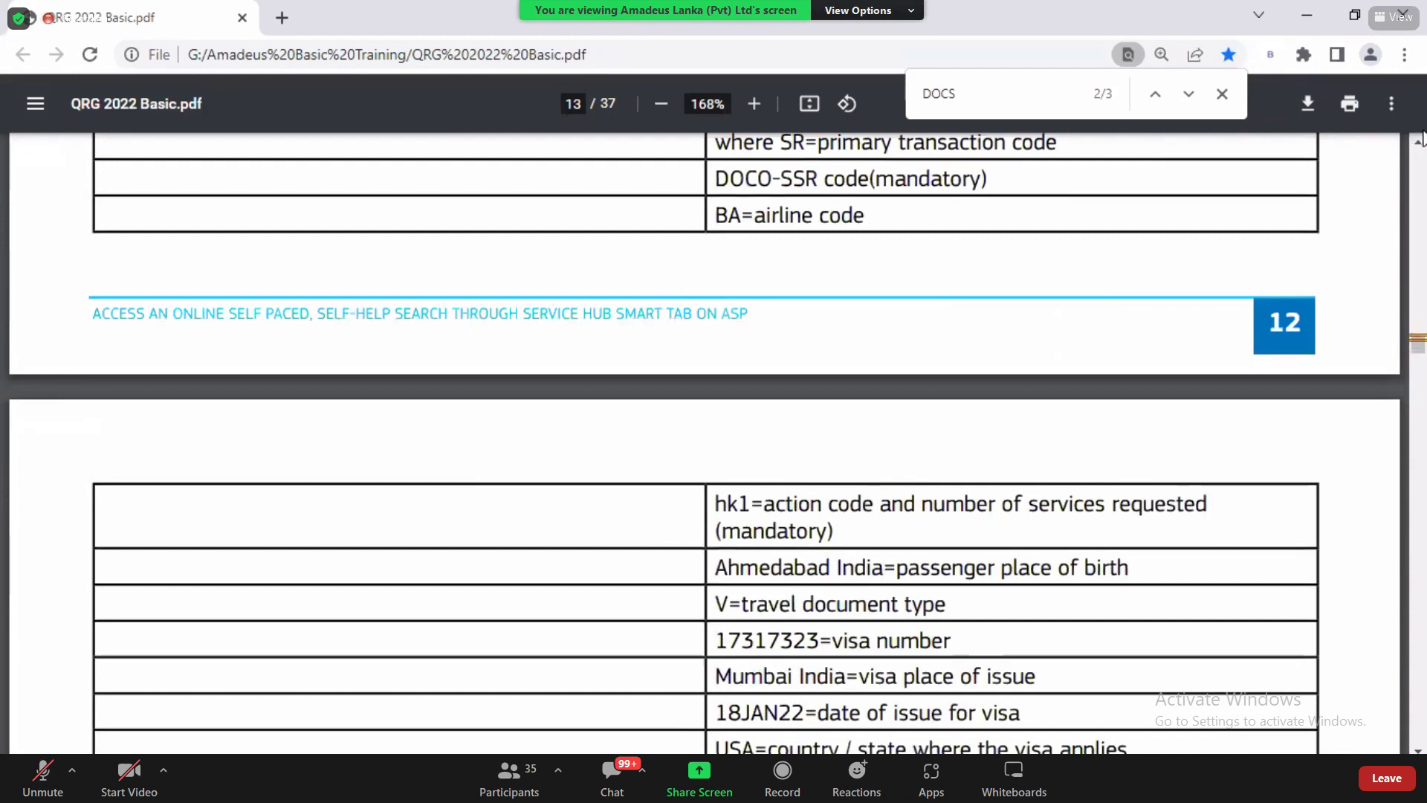
scroll(4, 472, up, 4)
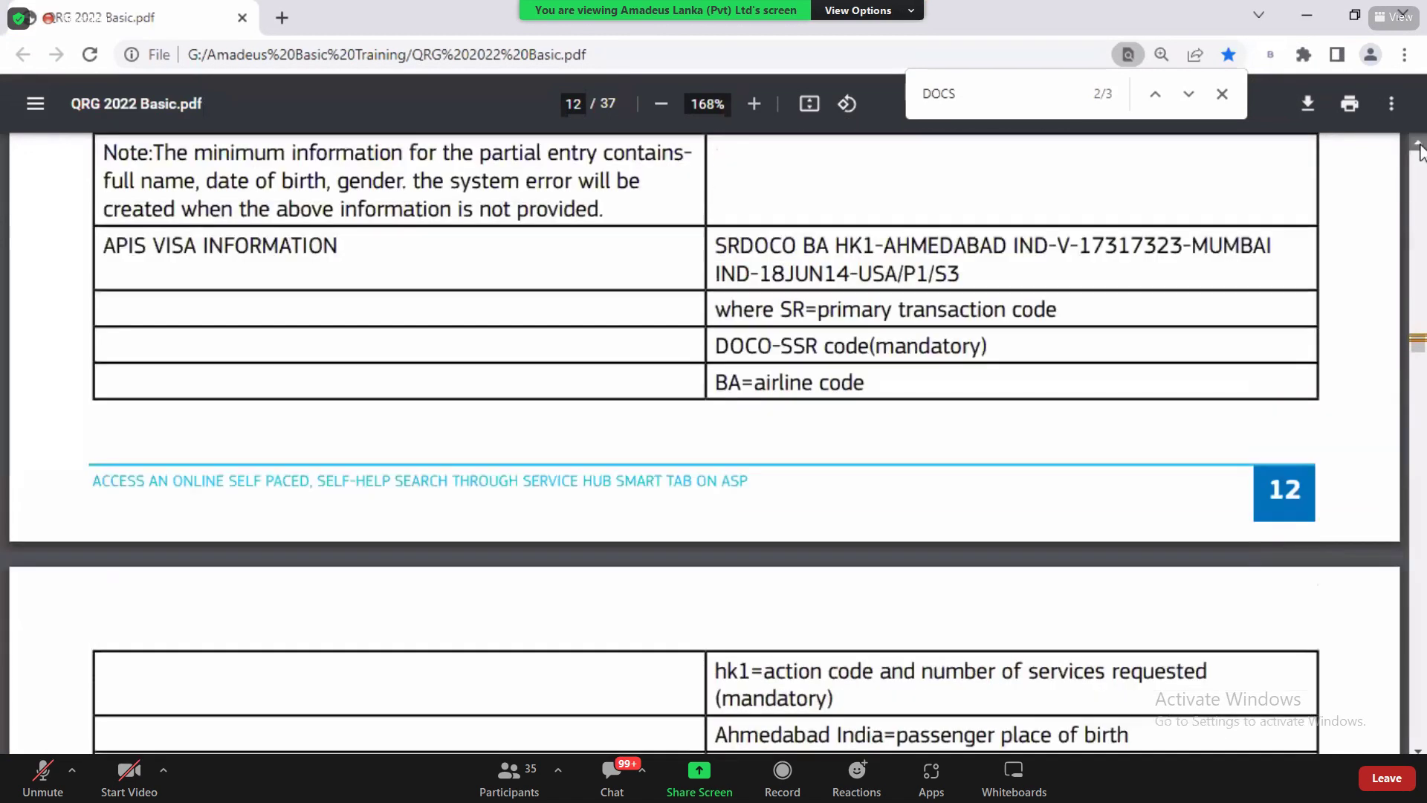
Step: Copy the SRDOCO example under APIS VISA INFORMATION and paste it at the Amadeus prompt
drag(119, 333, 364, 337)
drag(715, 330, 971, 362)
key(ctrl+c)
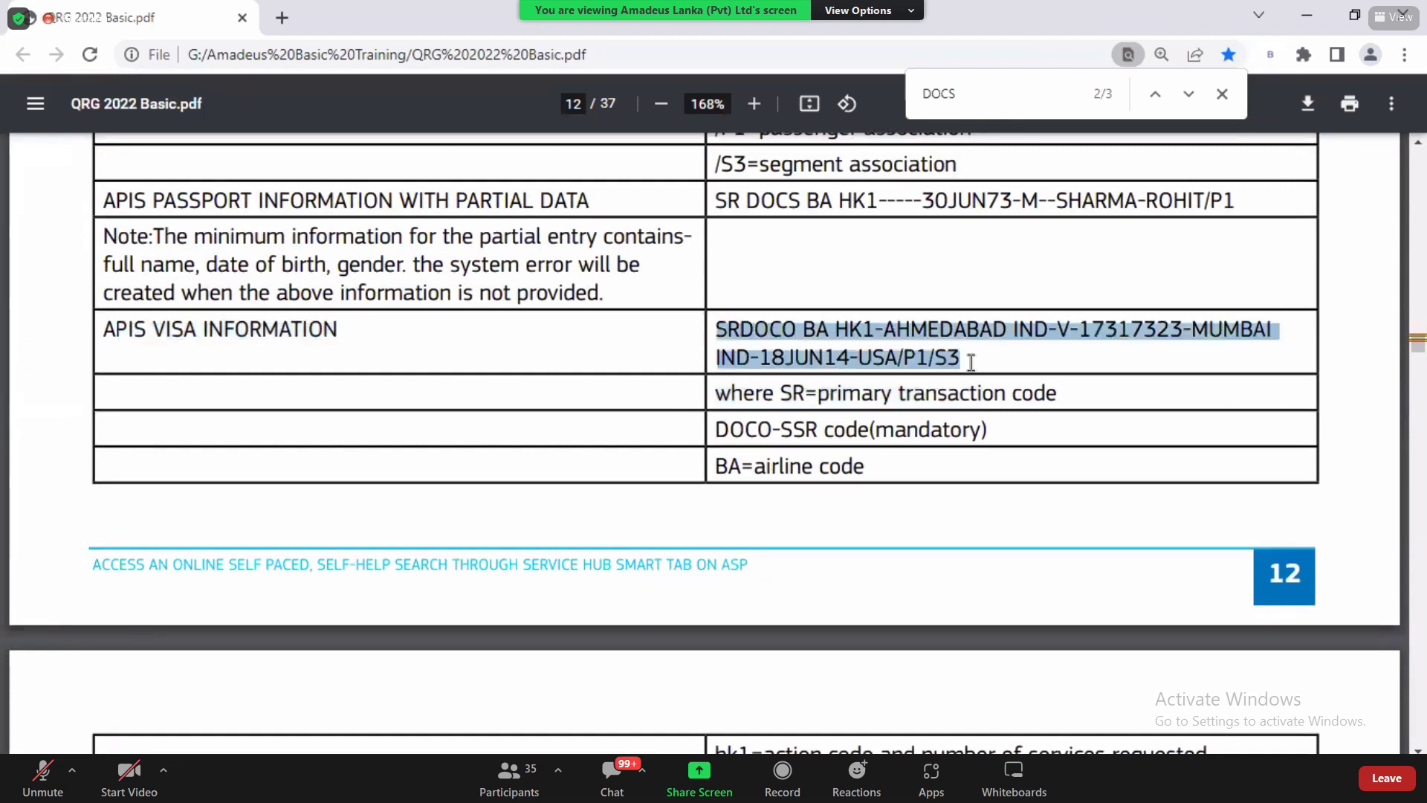
key(alt+Tab)
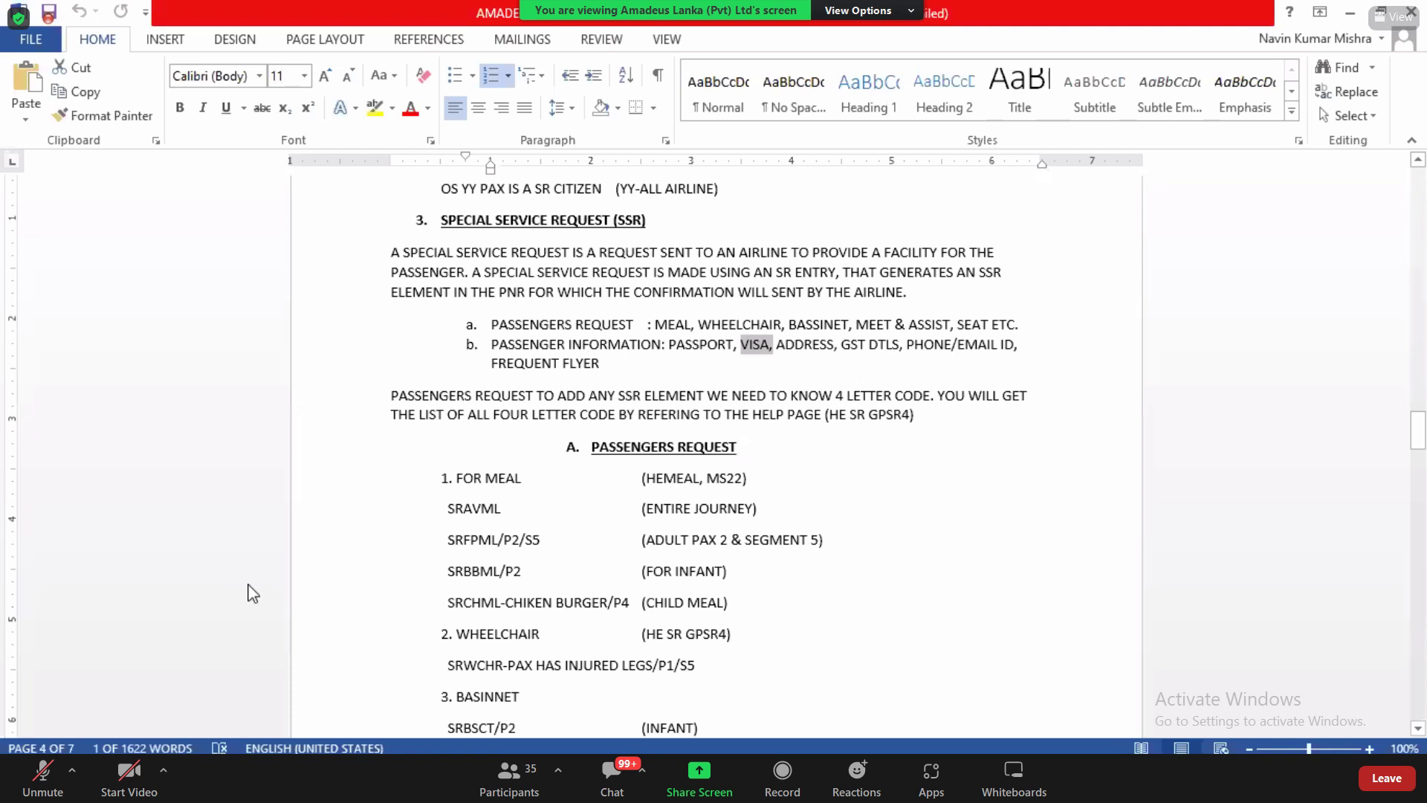
key(alt+Tab)
key(Tab)
click(41, 672)
text(SRDOCSBAHK1-P-IND-E12345678-IND-30JUN73-M14APR25-SHARMA-ROHIT-AMAR-H/P1/S3)
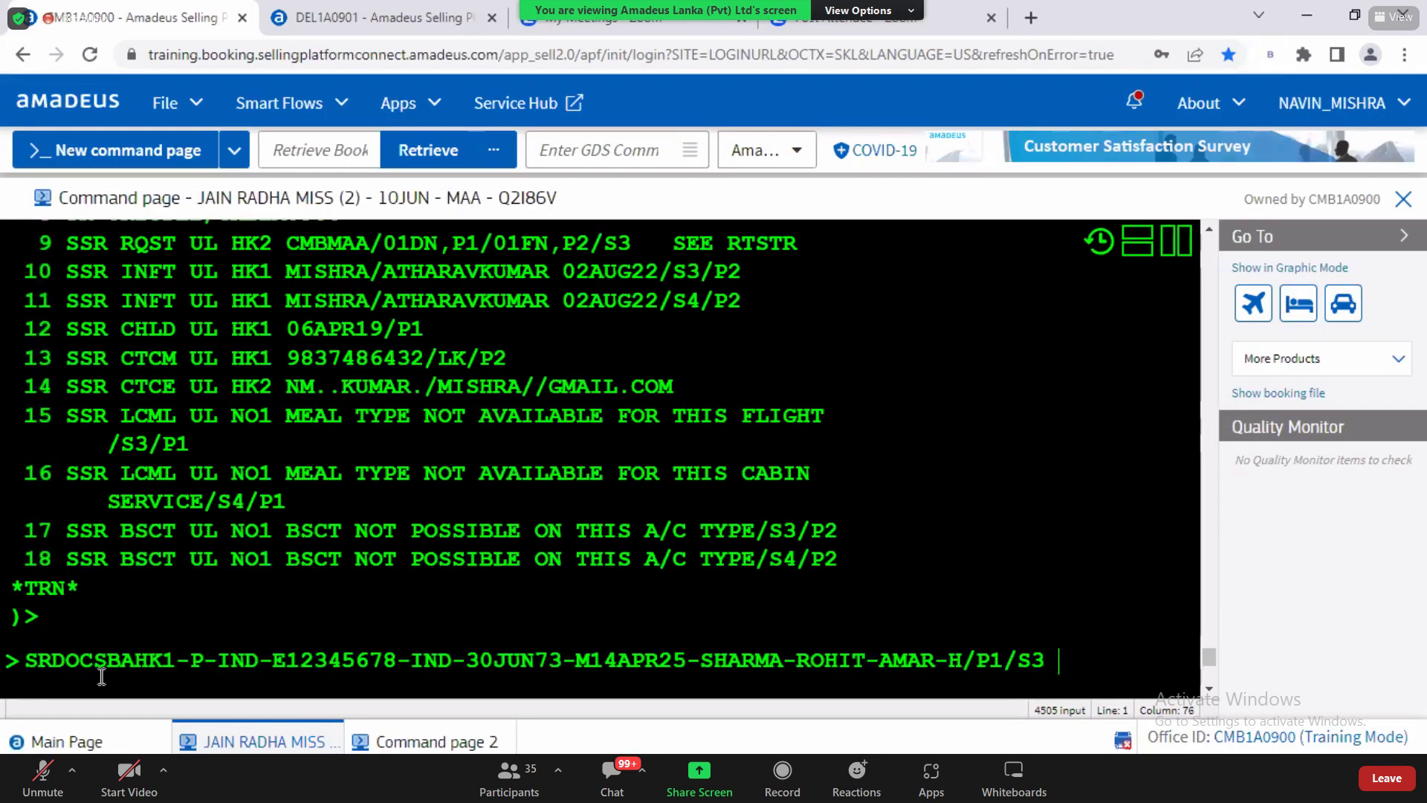
Step: Clear the wrongly pasted SRDOCS line and paste the SRDOCO visa example instead
text(Z)
key(ctrl+a)
key(BackSpace)
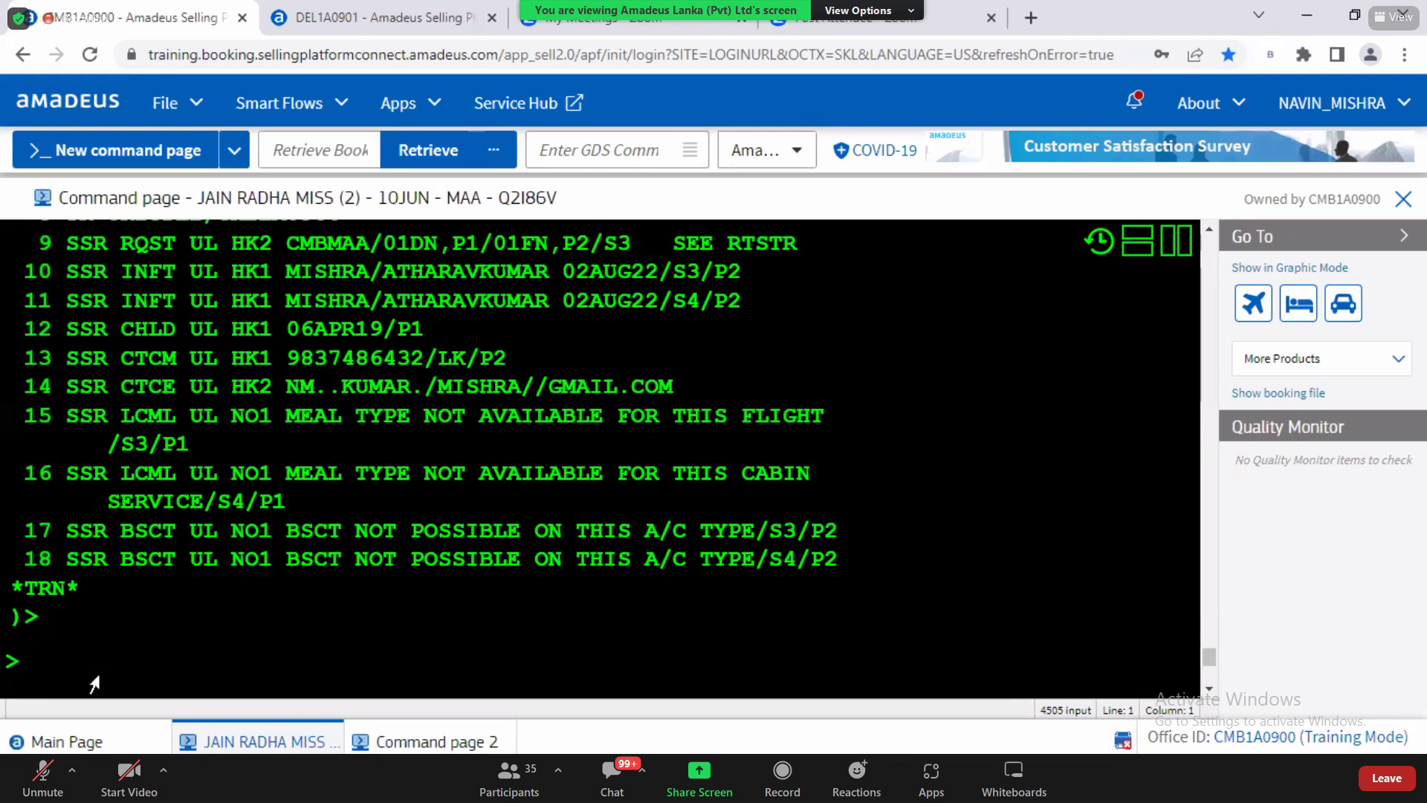
key(alt+Tab)
key(alt+Tab)
key(Tab)
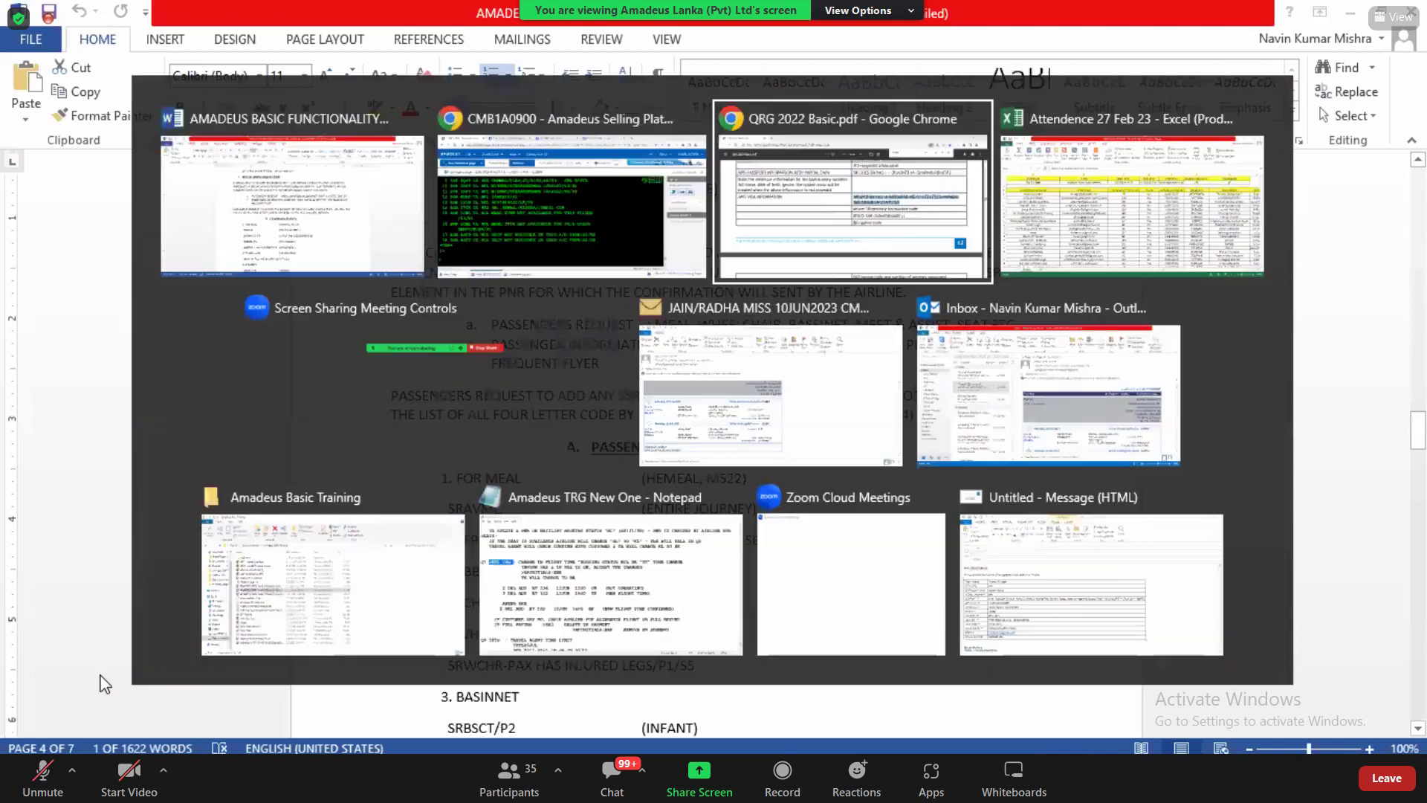
key(alt+Tab)
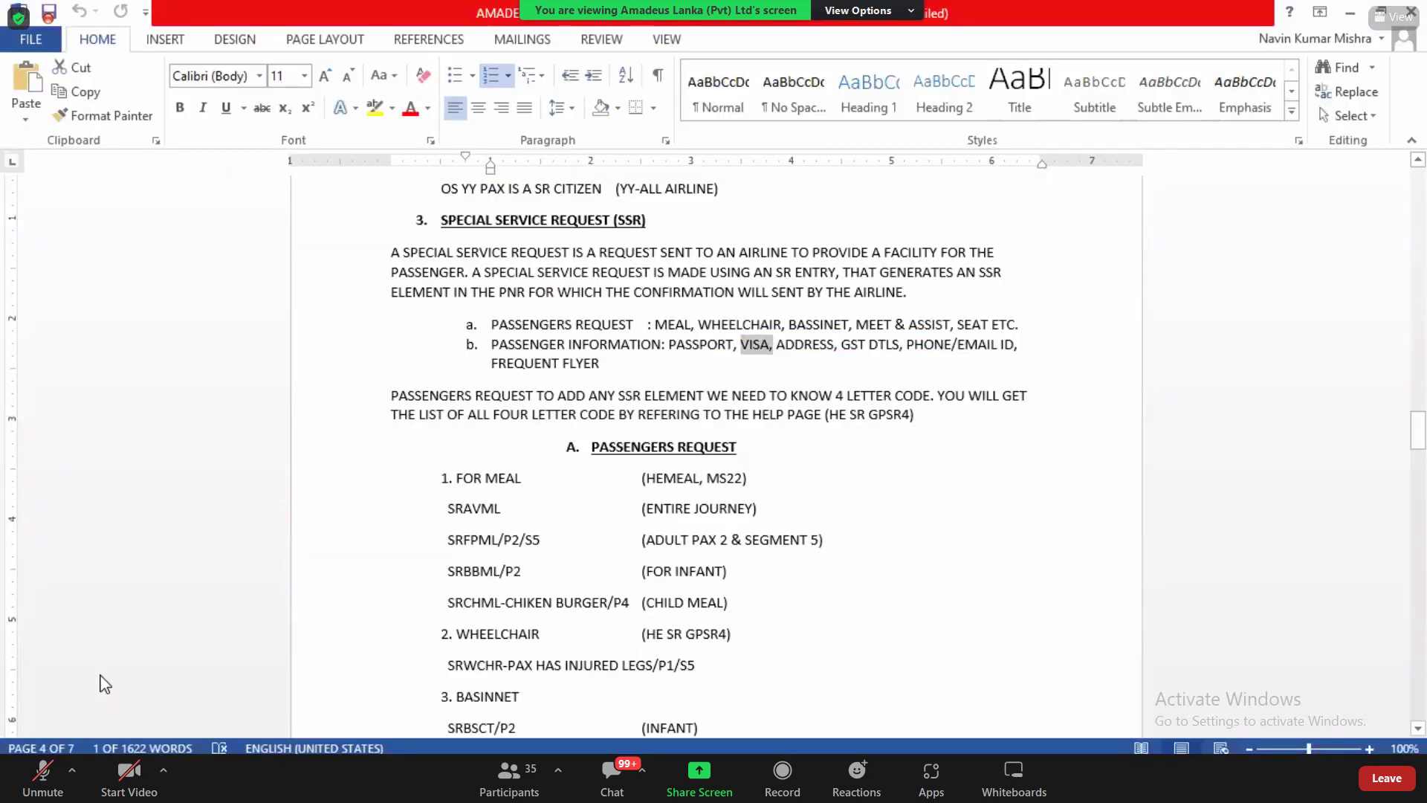
key(alt+Tab)
key(alt+Tab)
key(ctrl+v)
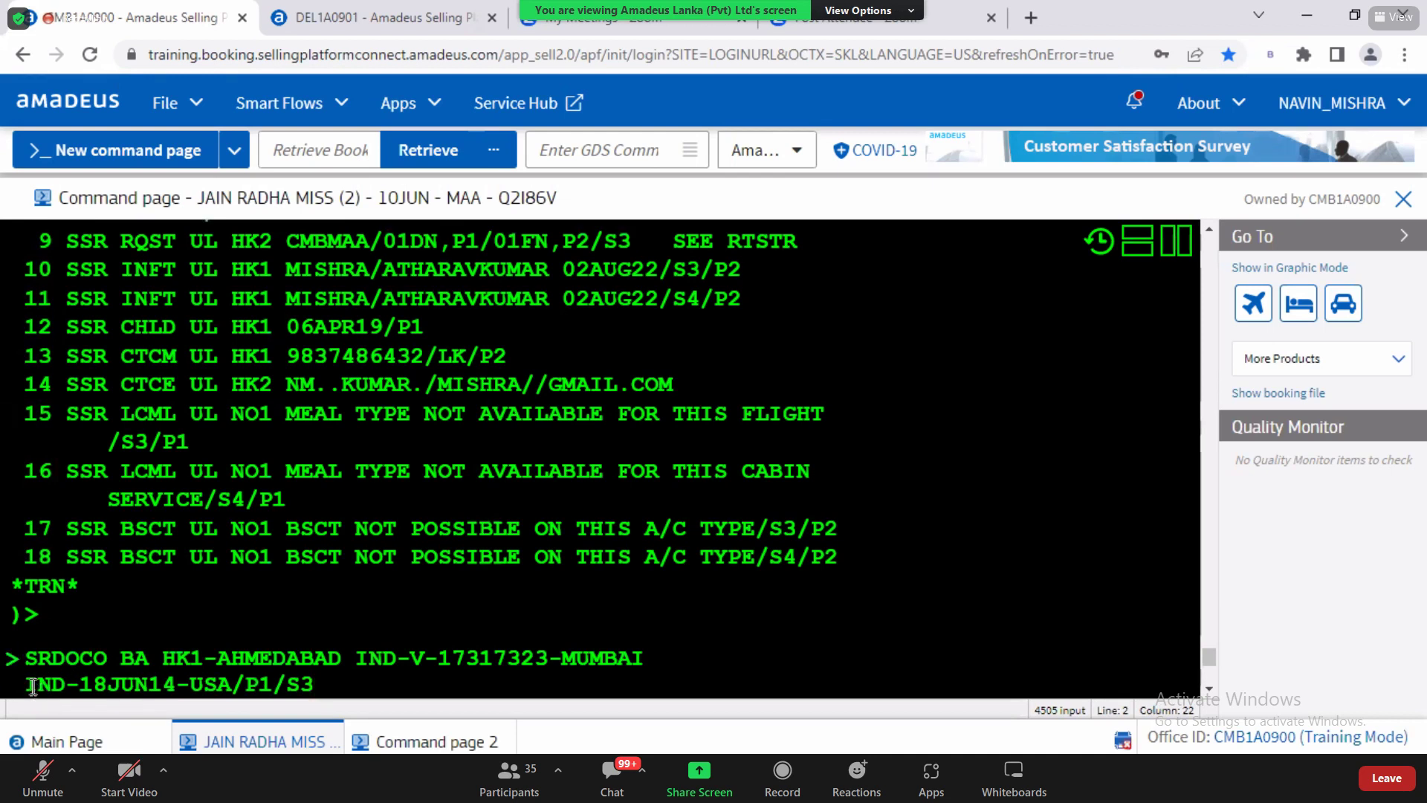
Step: Join the two lines, hyphenate MUMBAI-IND, and replace airline code BA with UL
click(32, 685)
key(BackSpace)
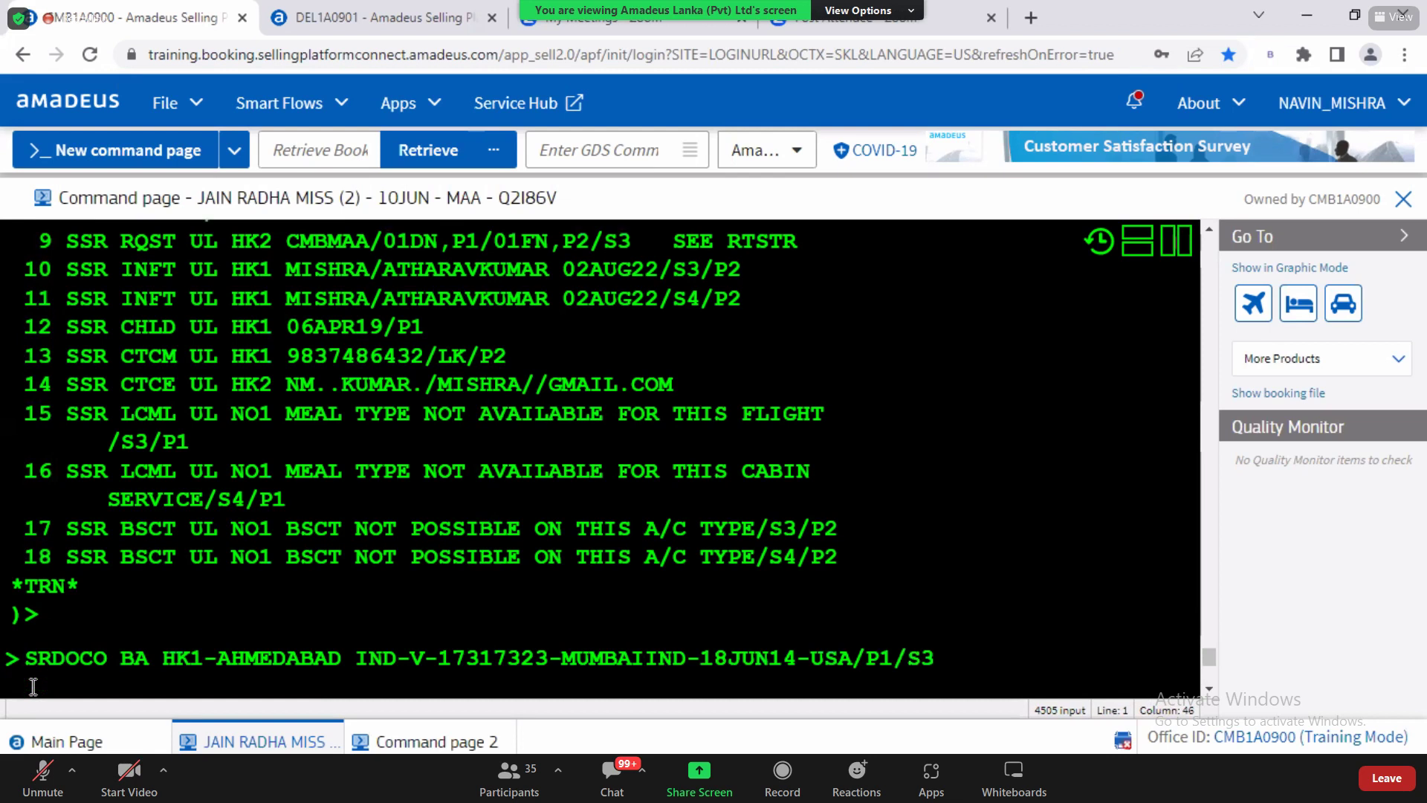
text(-)
drag(36, 658, 971, 655)
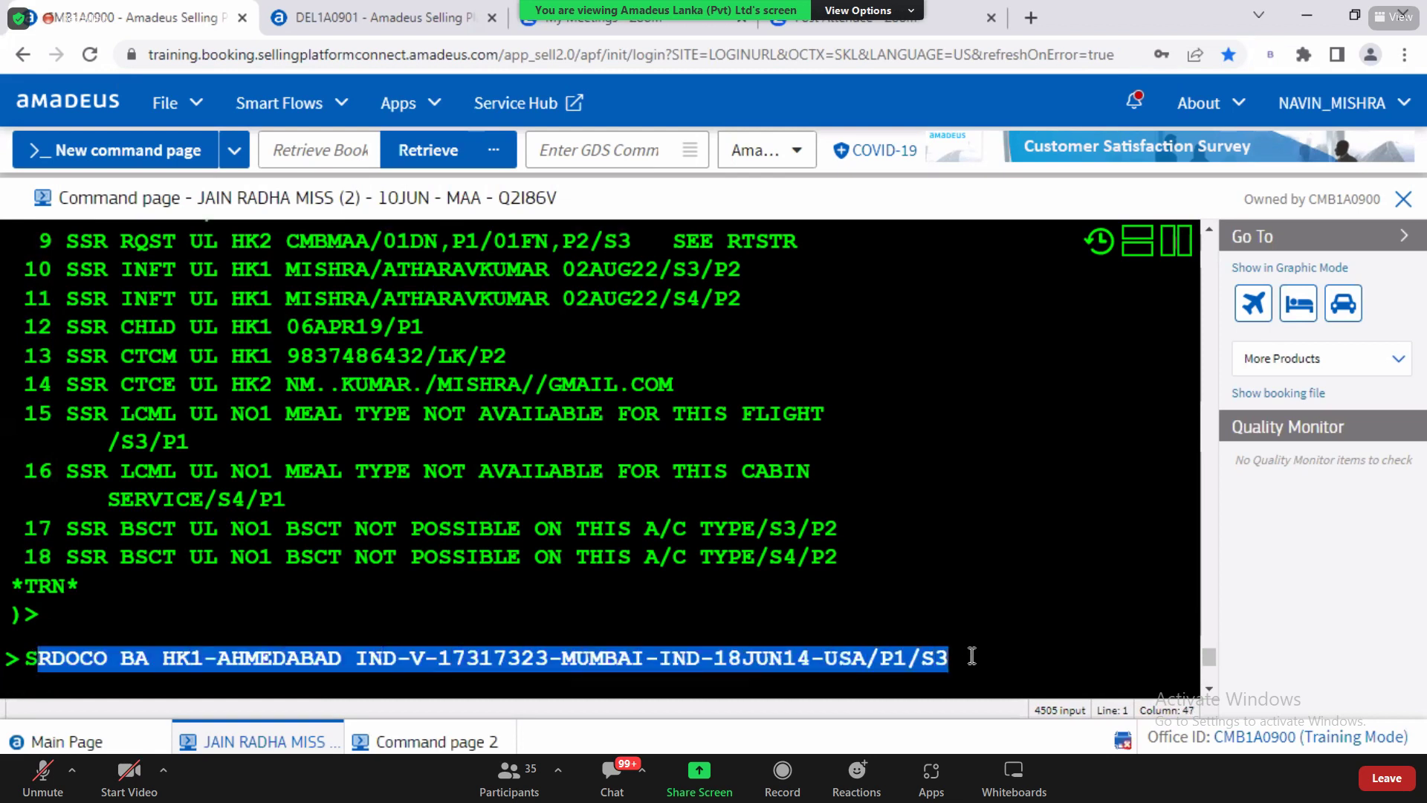
click(609, 658)
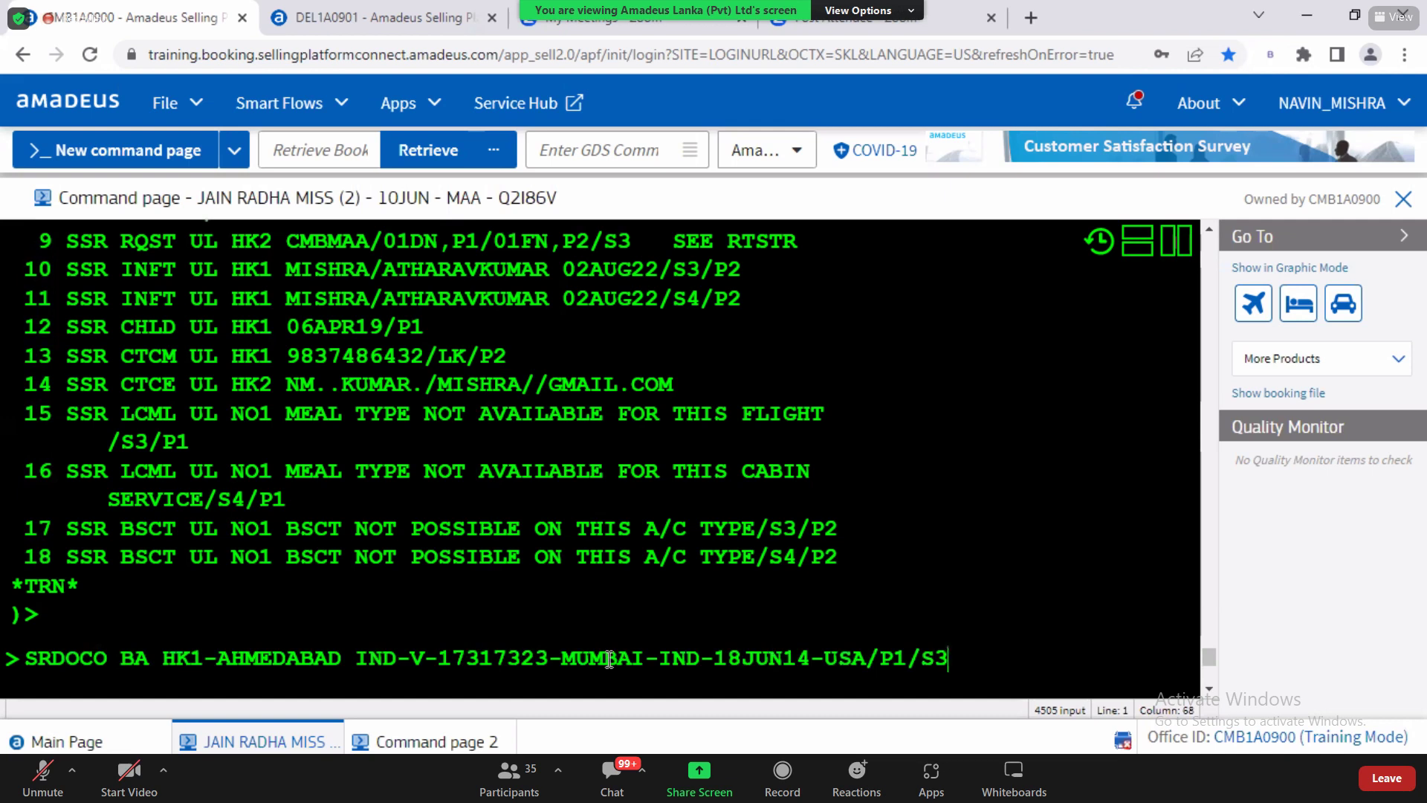
drag(27, 657, 113, 663)
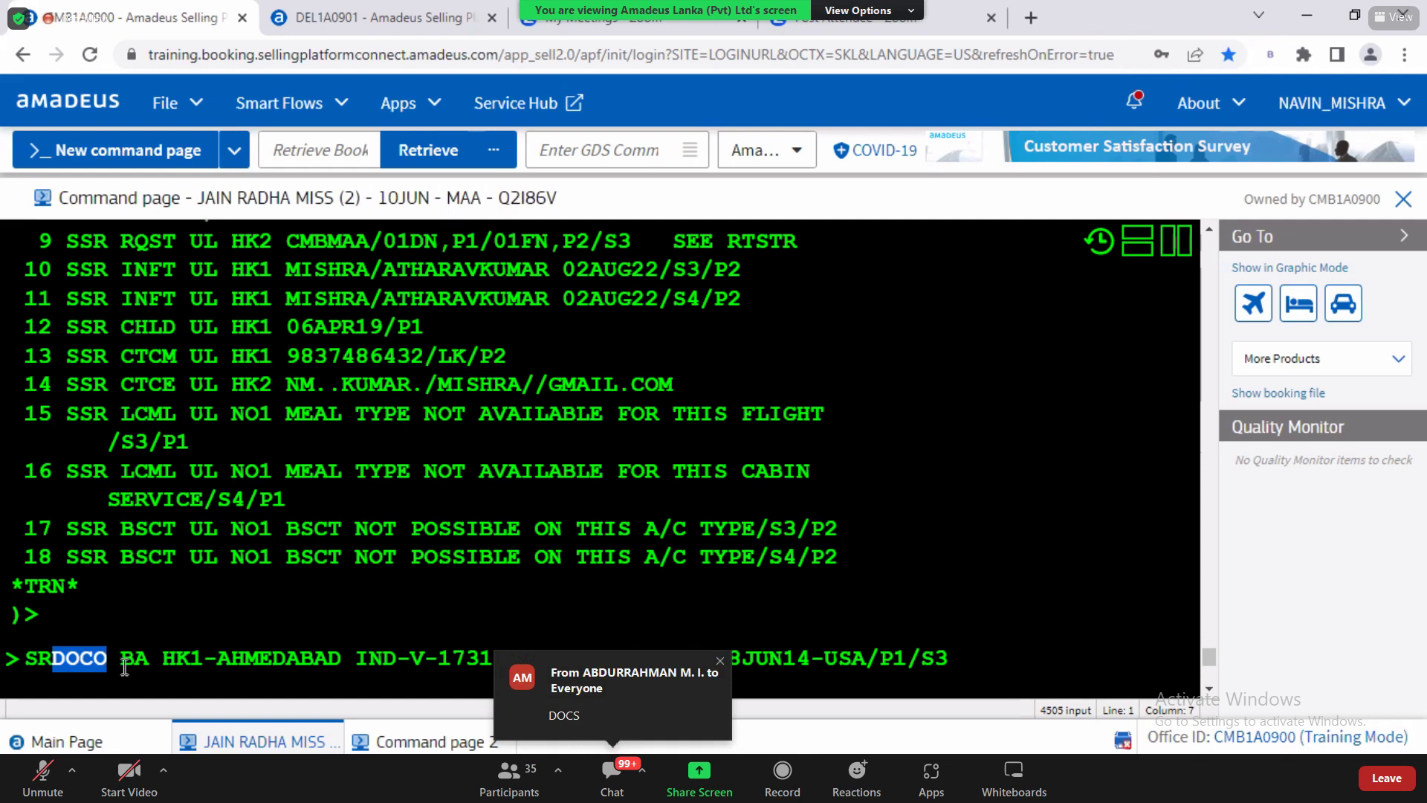
drag(121, 661, 348, 668)
key(ctrl+c)
text(UL)
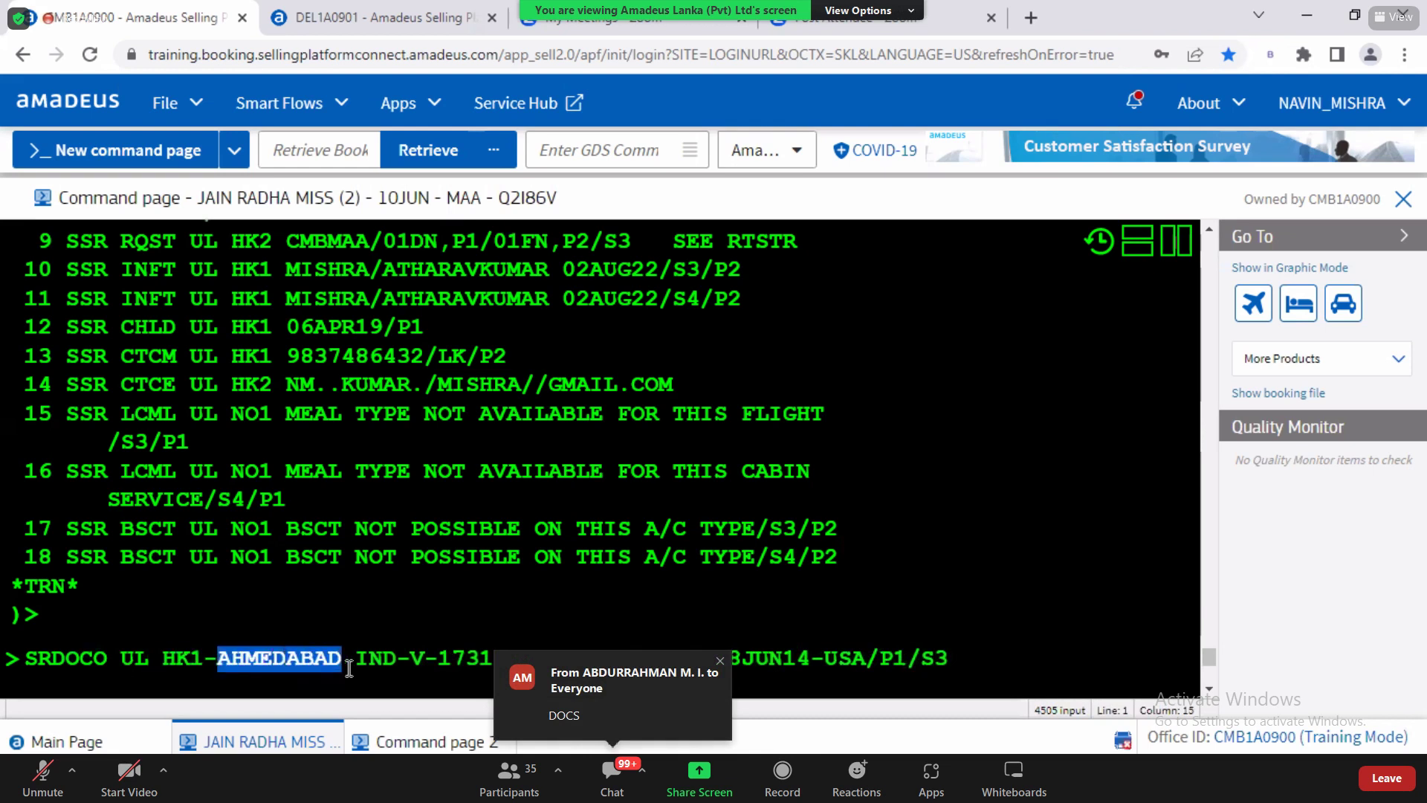
key(alt+Tab)
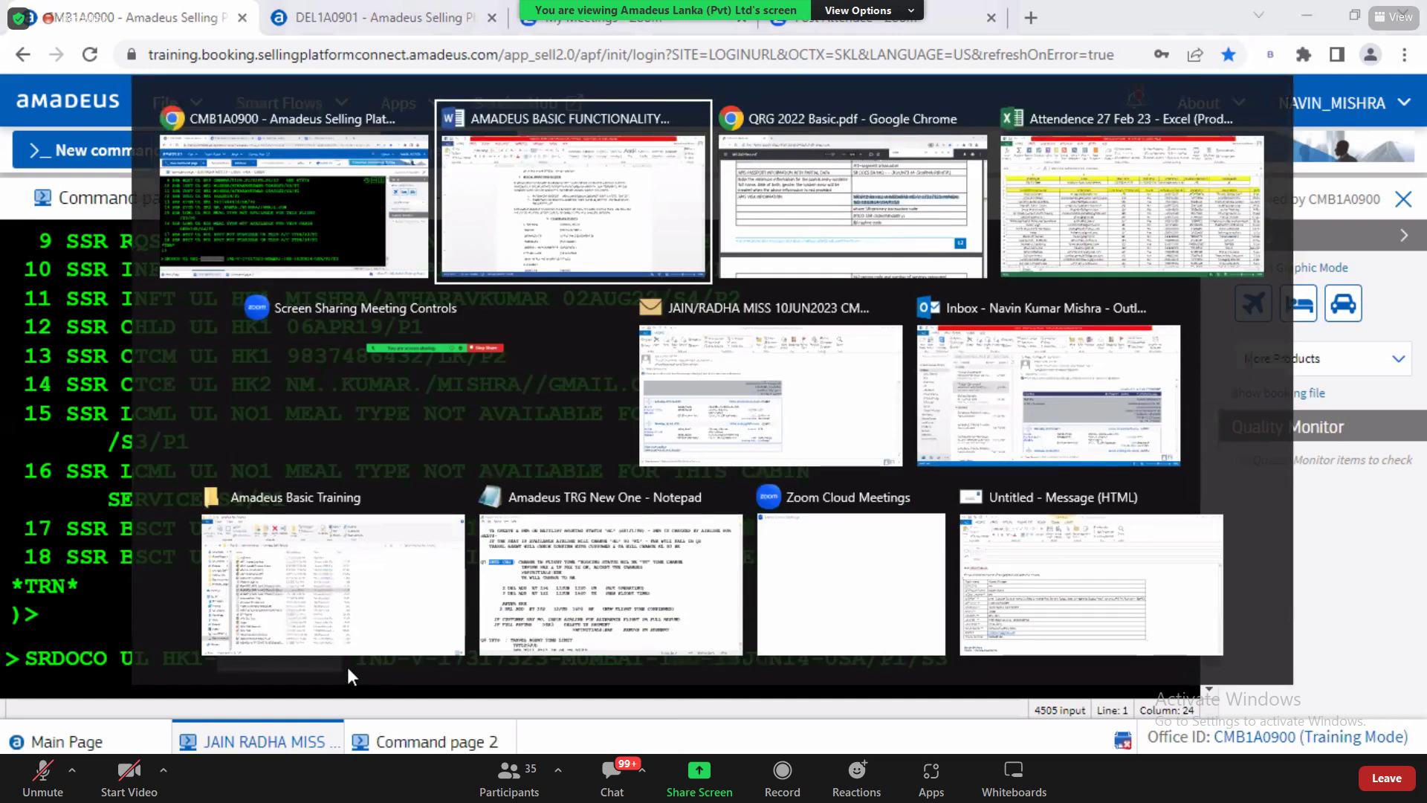
Step: Highlight the Ahmedabad India place-of-birth row in page 13's visa field table
key(alt+Tab)
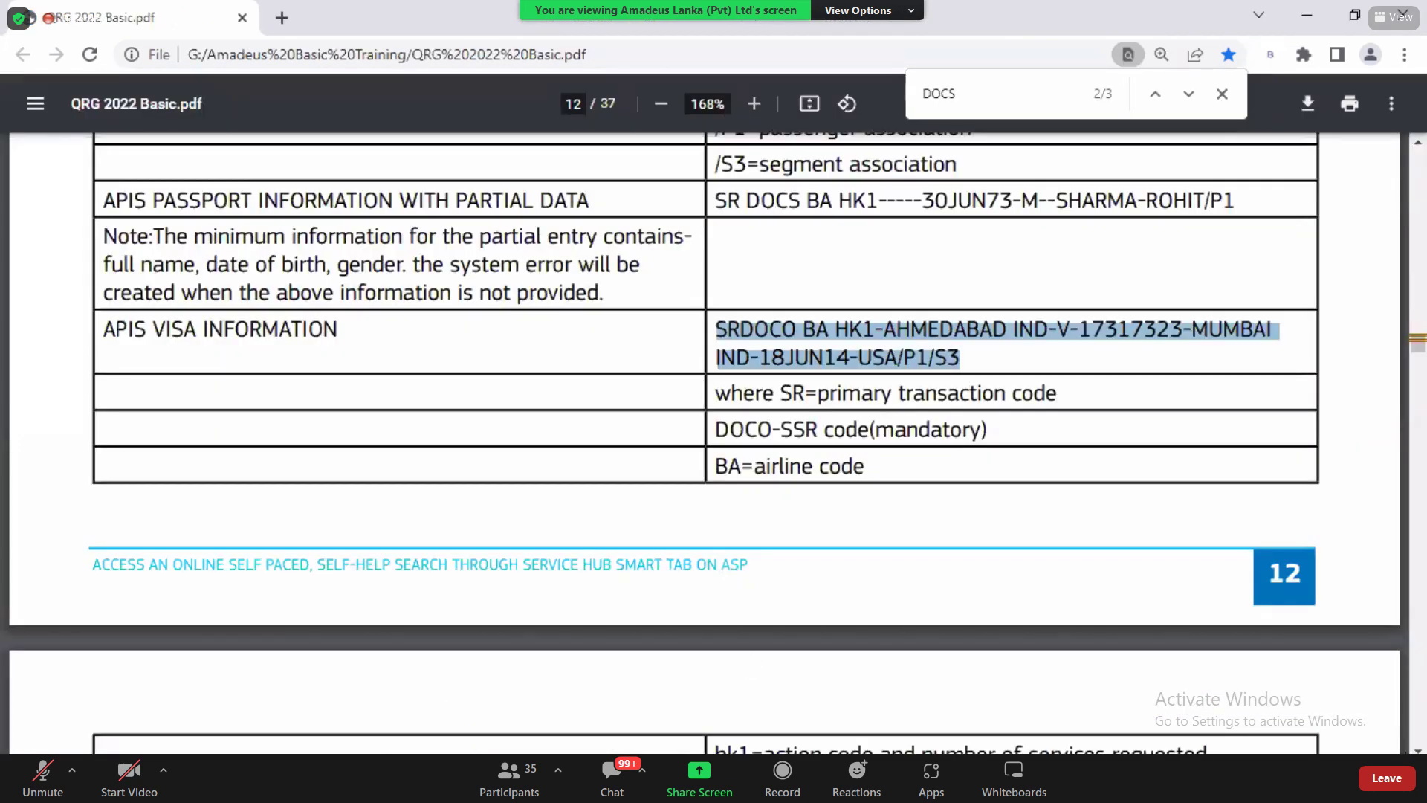
scroll(1036, 465, down, 5)
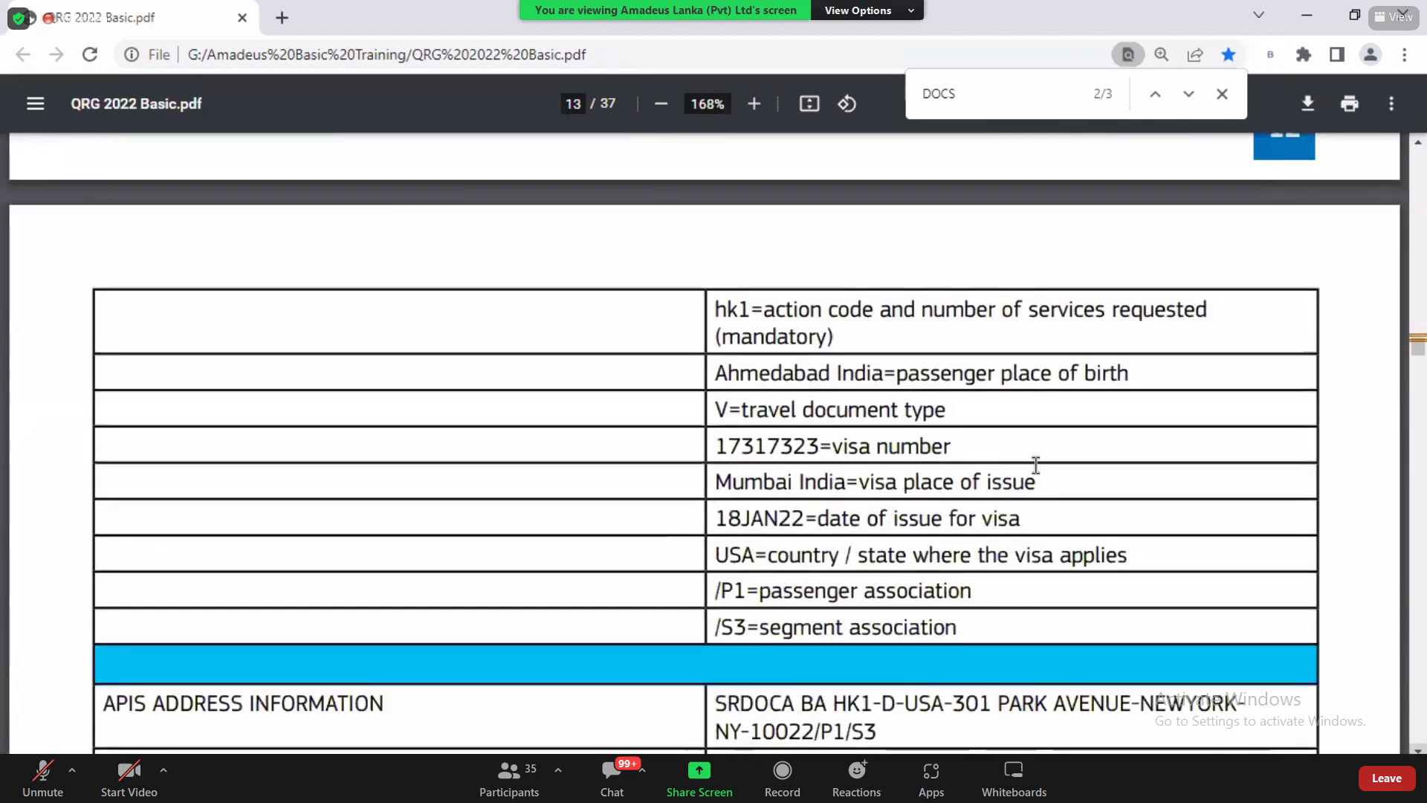
drag(716, 372, 891, 389)
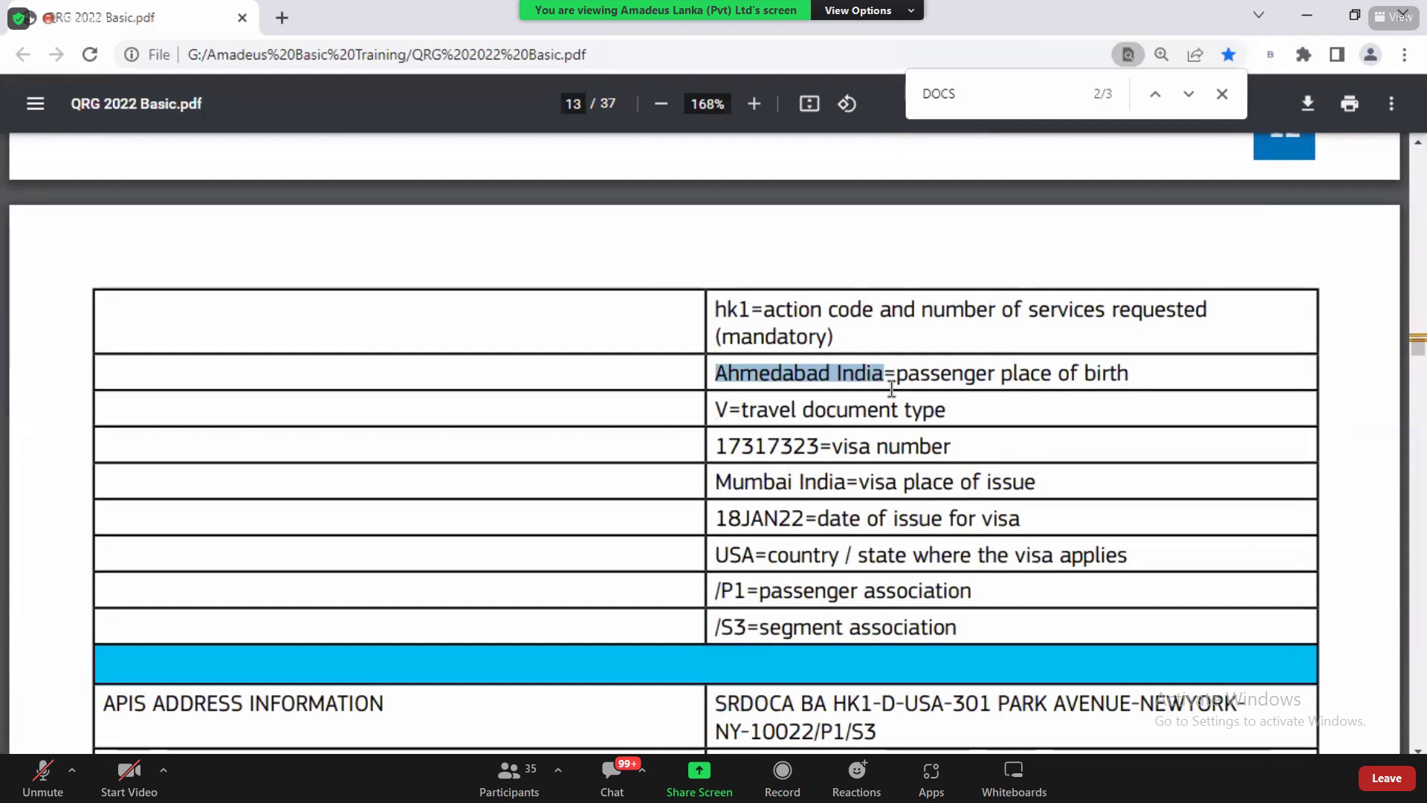
click(898, 381)
drag(716, 375, 1142, 374)
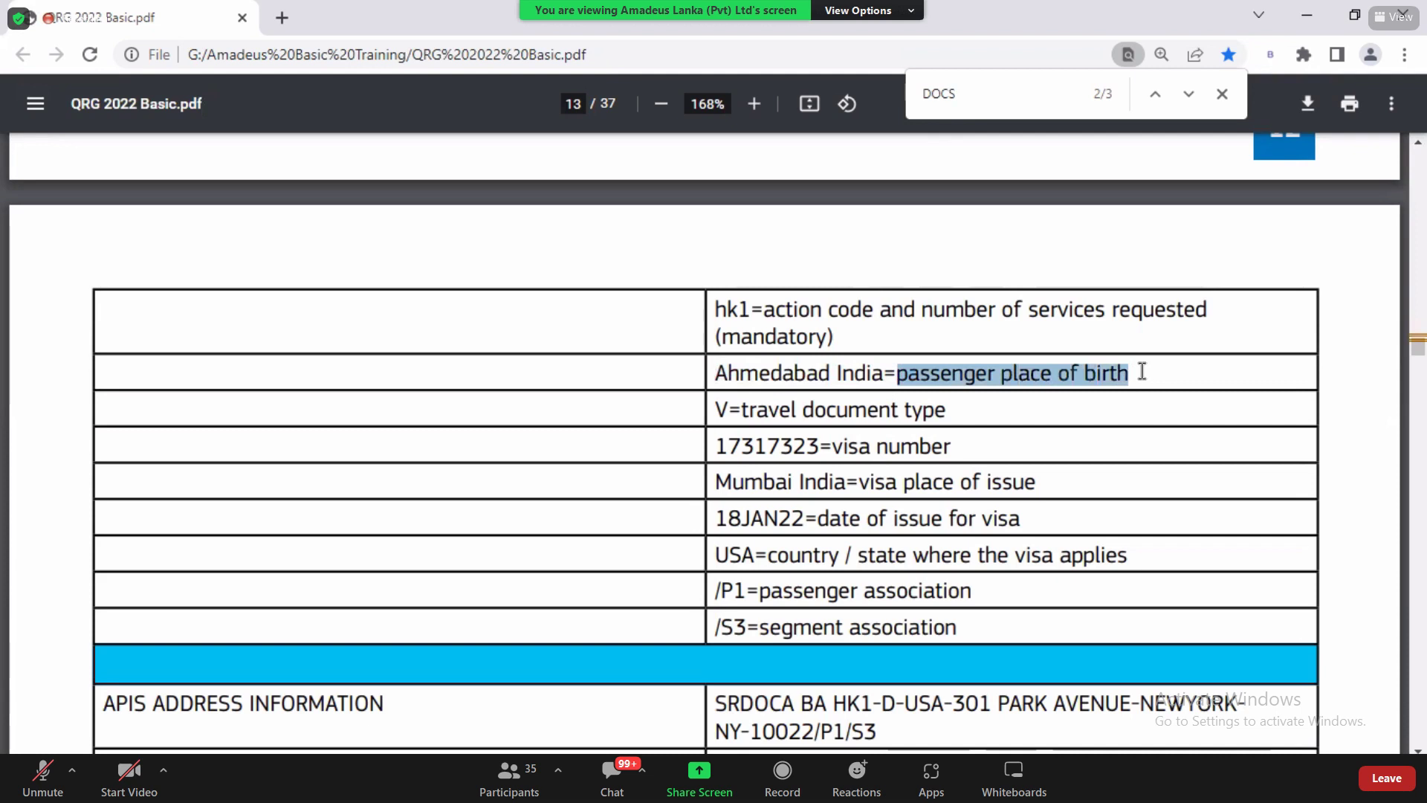
key(alt+Tab)
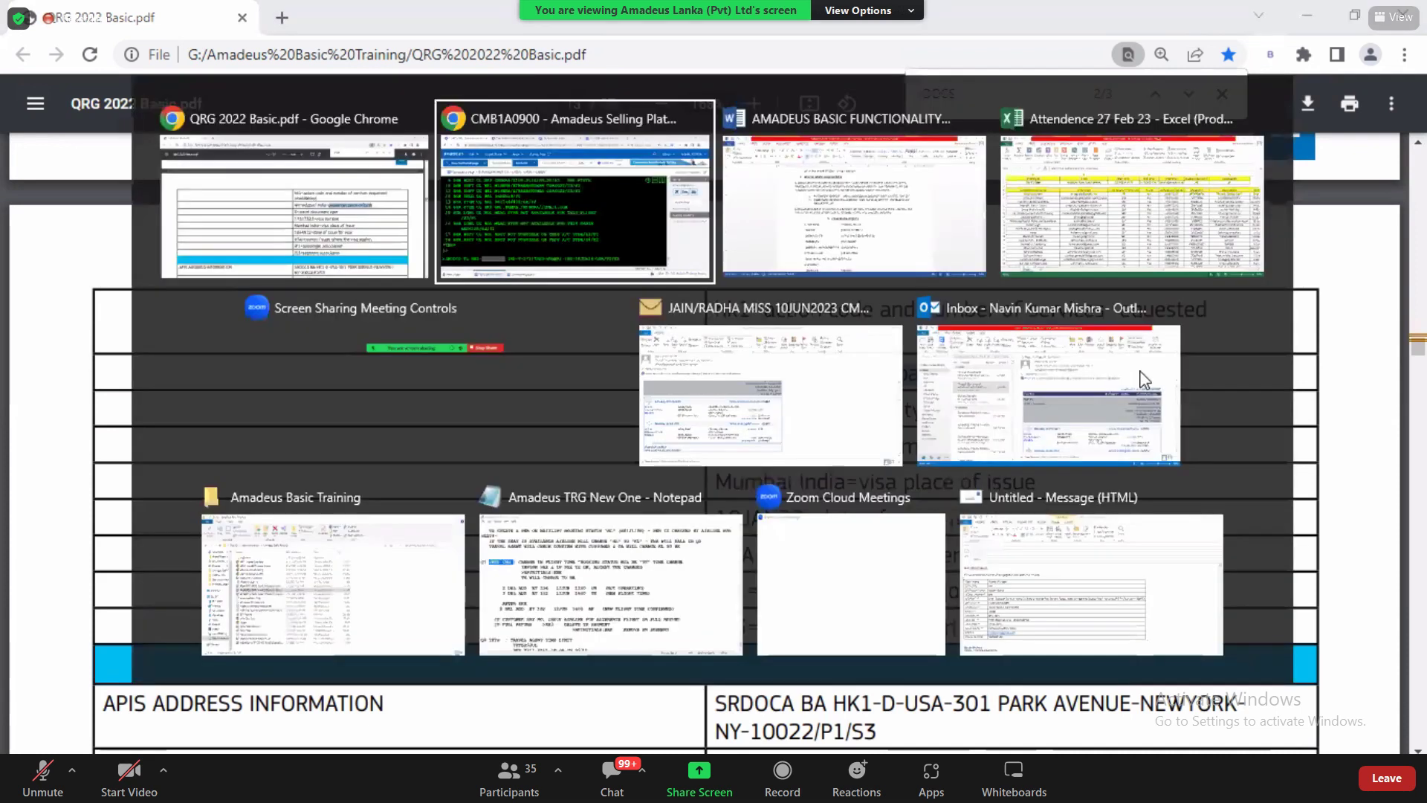
Step: Set the visa entry's place of birth to COLOMBO with country code LKA
text(COLOM)
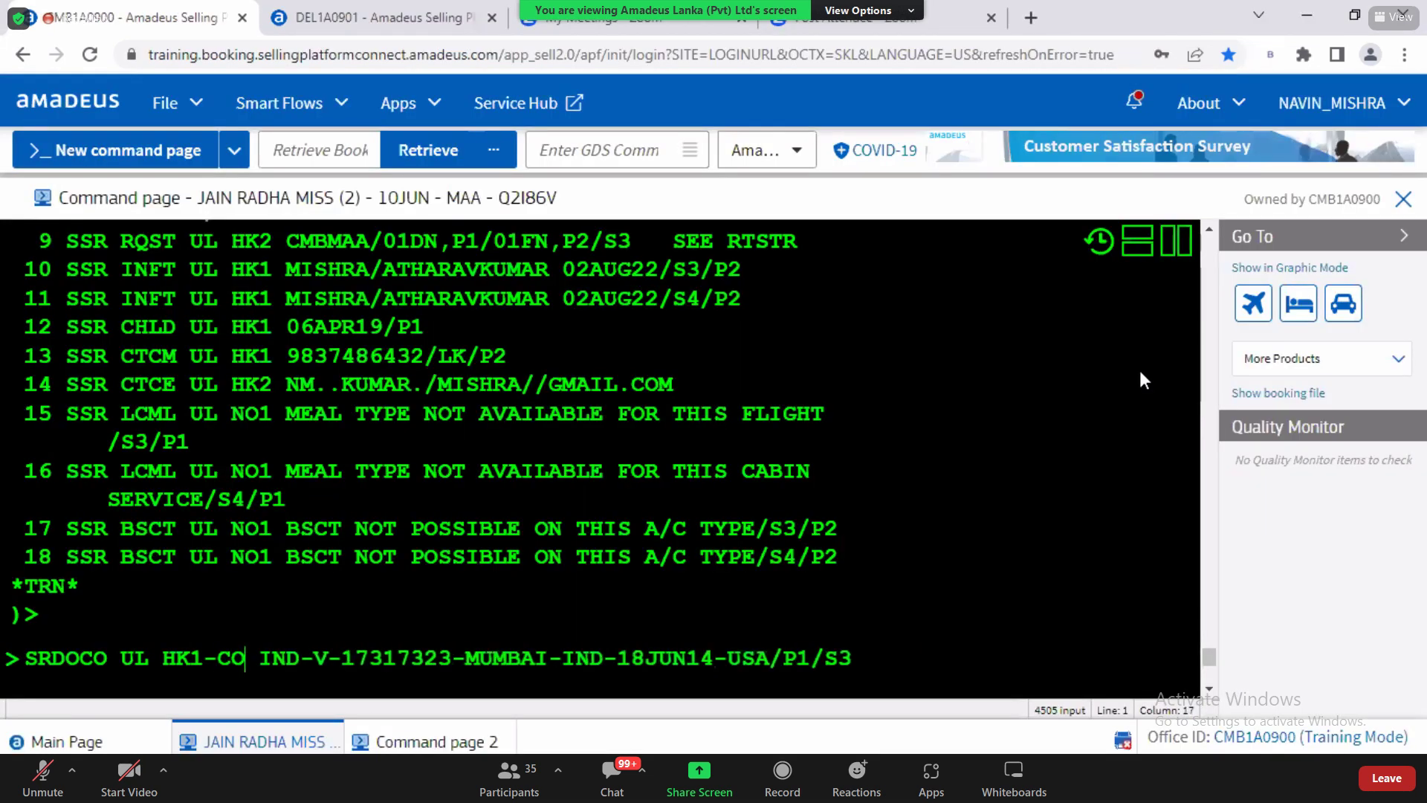
text(BO)
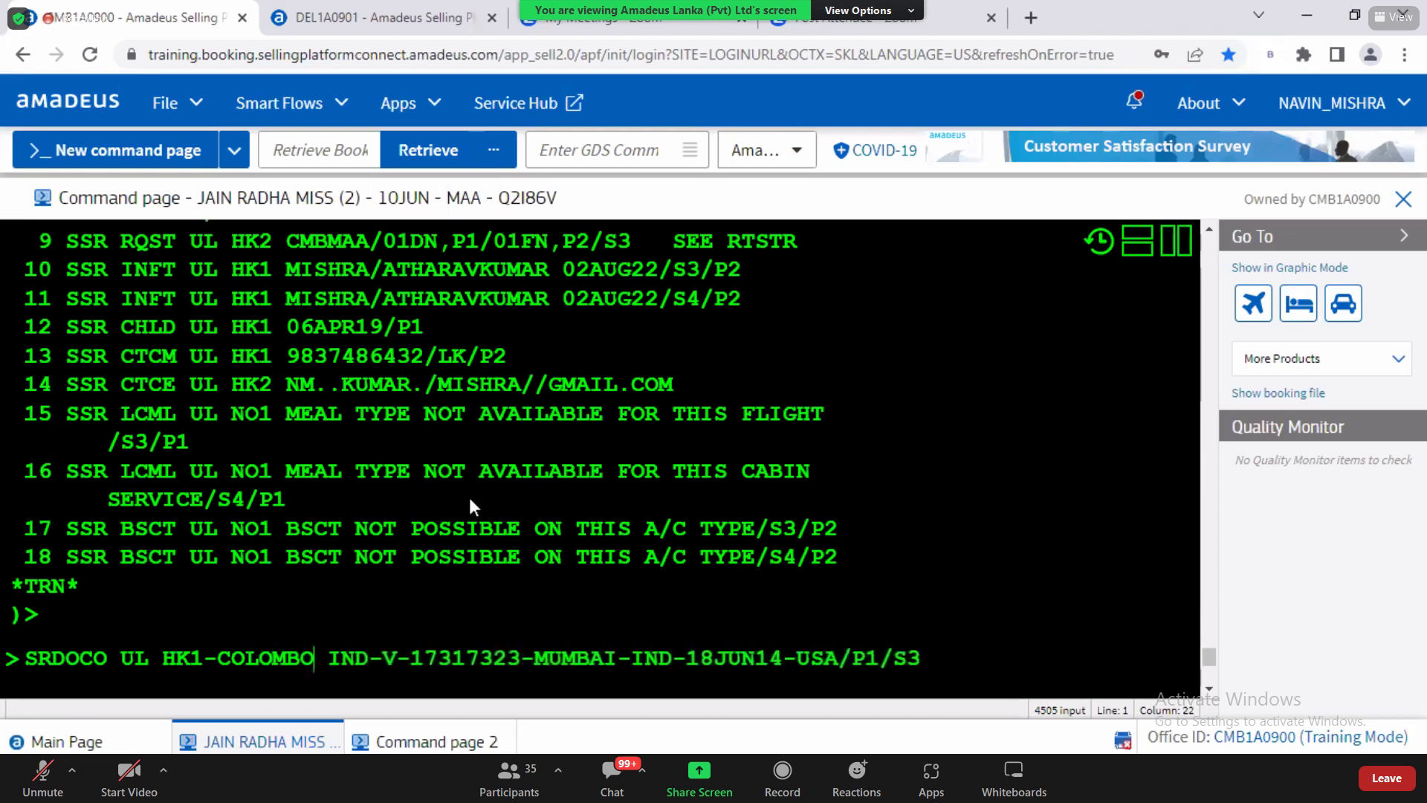
drag(233, 661, 327, 660)
click(335, 659)
key(Left)
key(Left)
key(BackSpace)
key(BackSpace)
key(BackSpace)
key(BackSpace)
key(BackSpace)
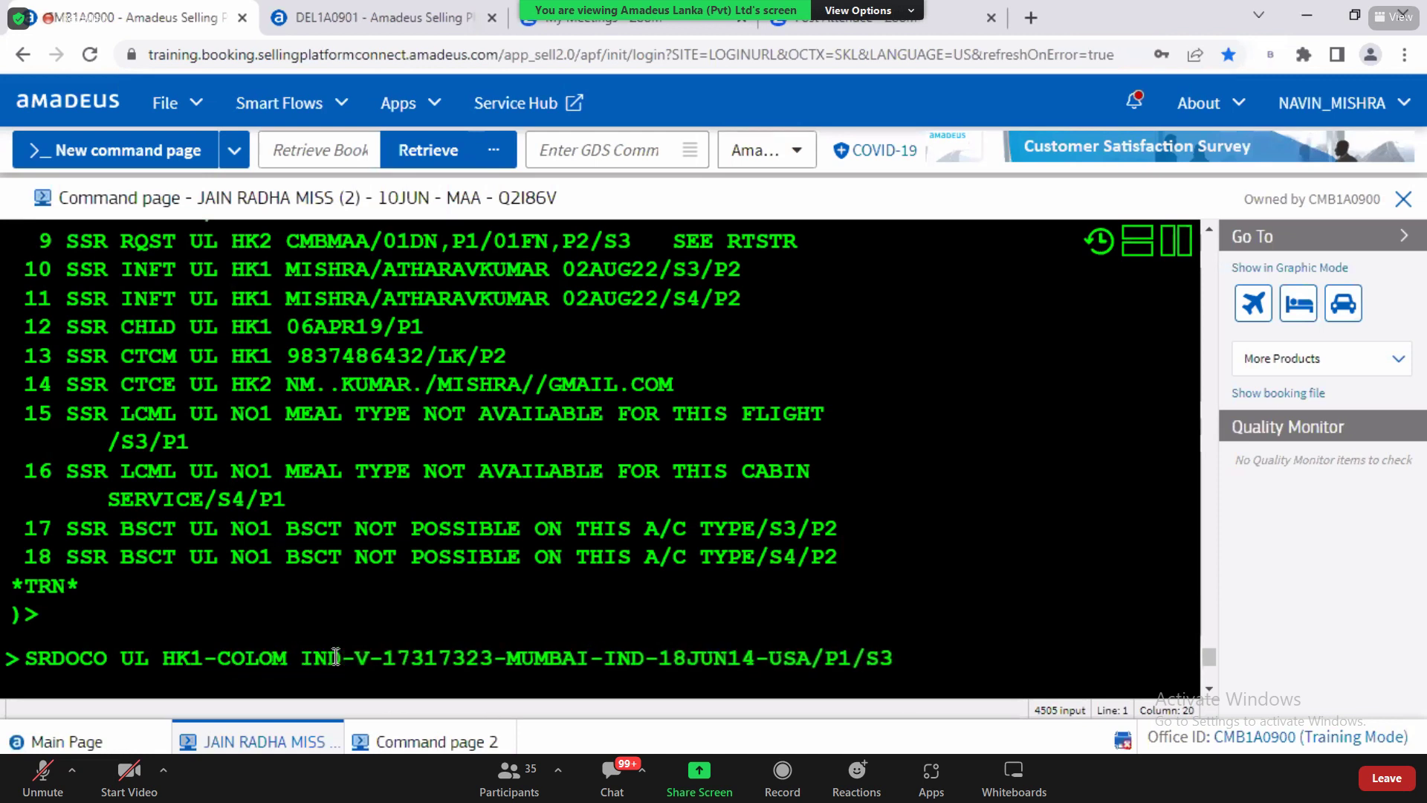
key(BackSpace)
key(BackSpace)
key(ctrl+v)
double_click(336, 656)
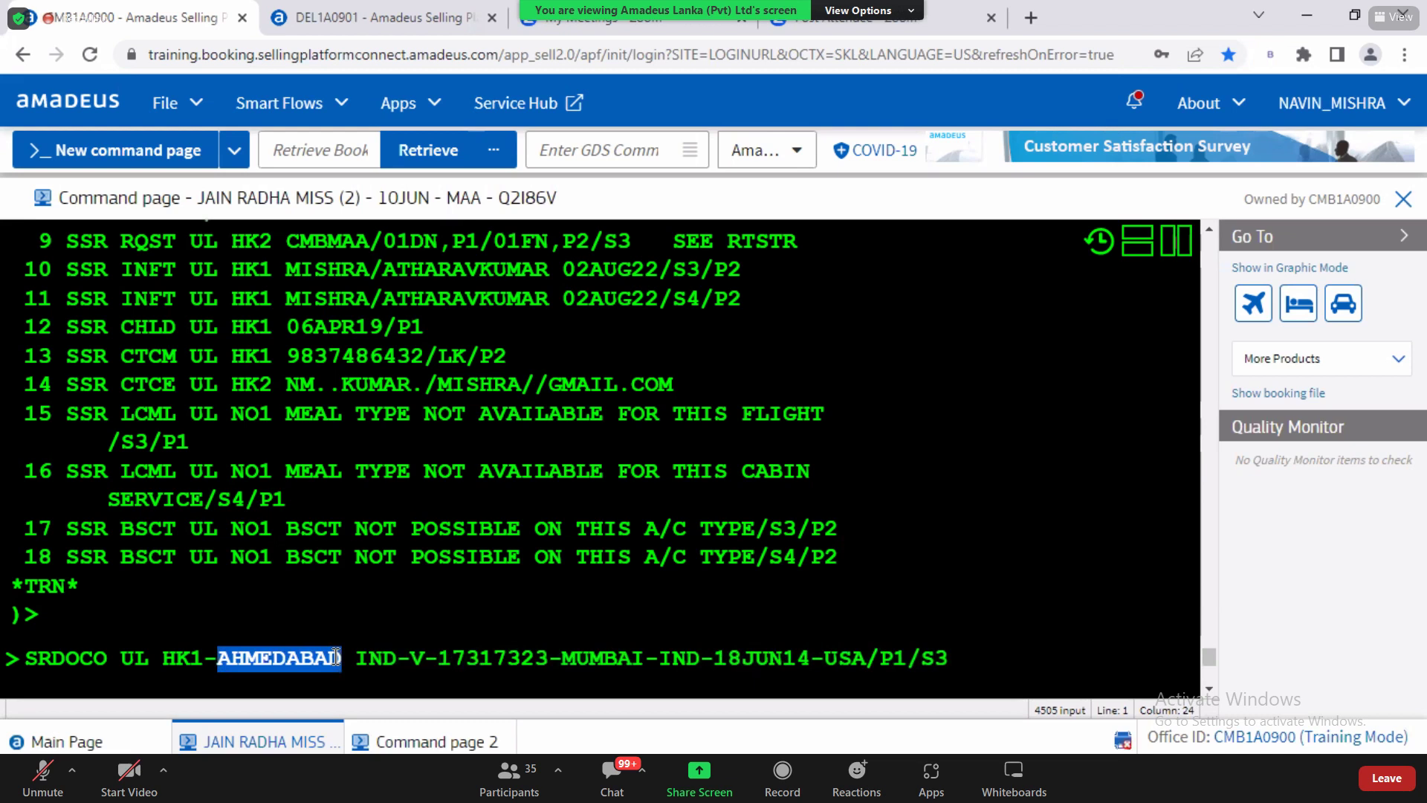
text(COLOMB)
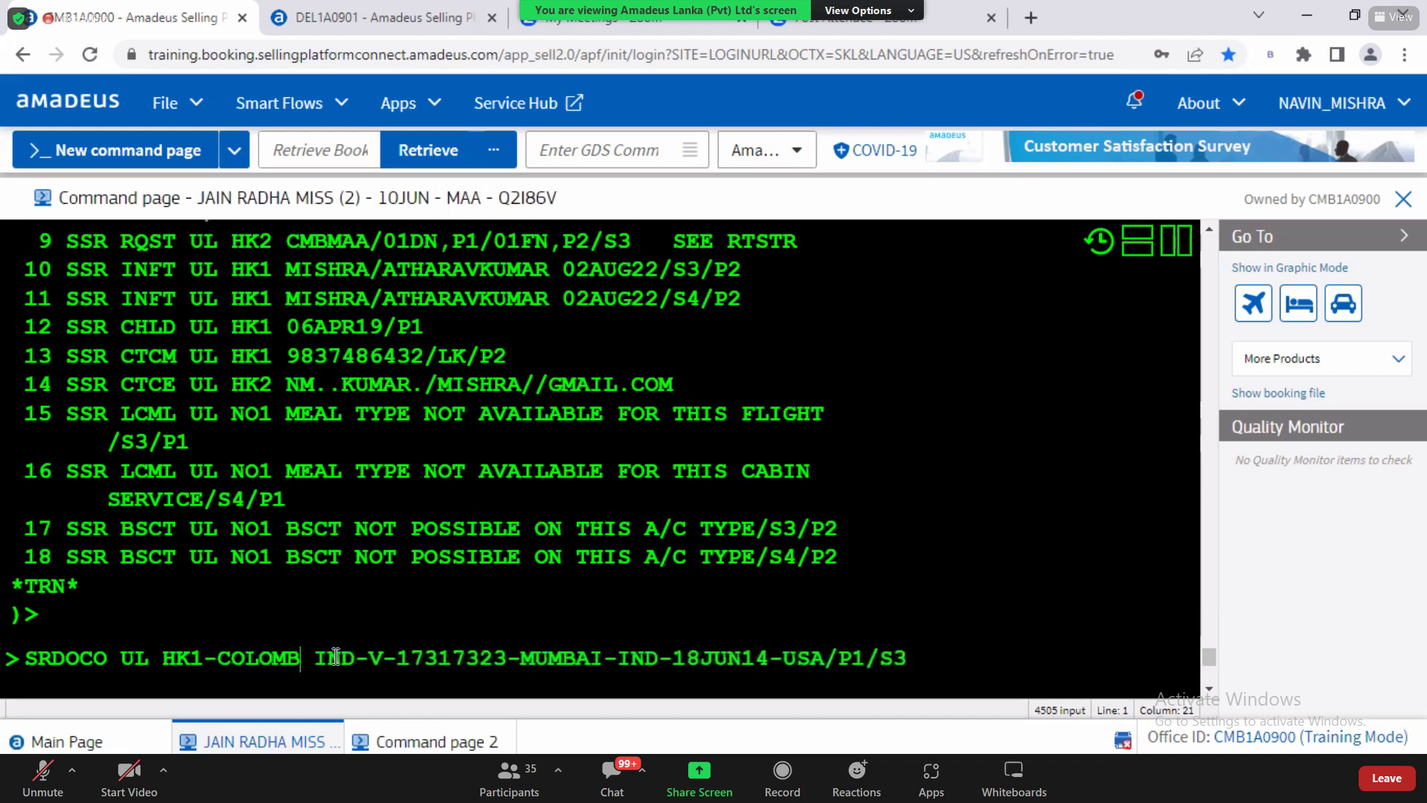
text(O)
double_click(348, 658)
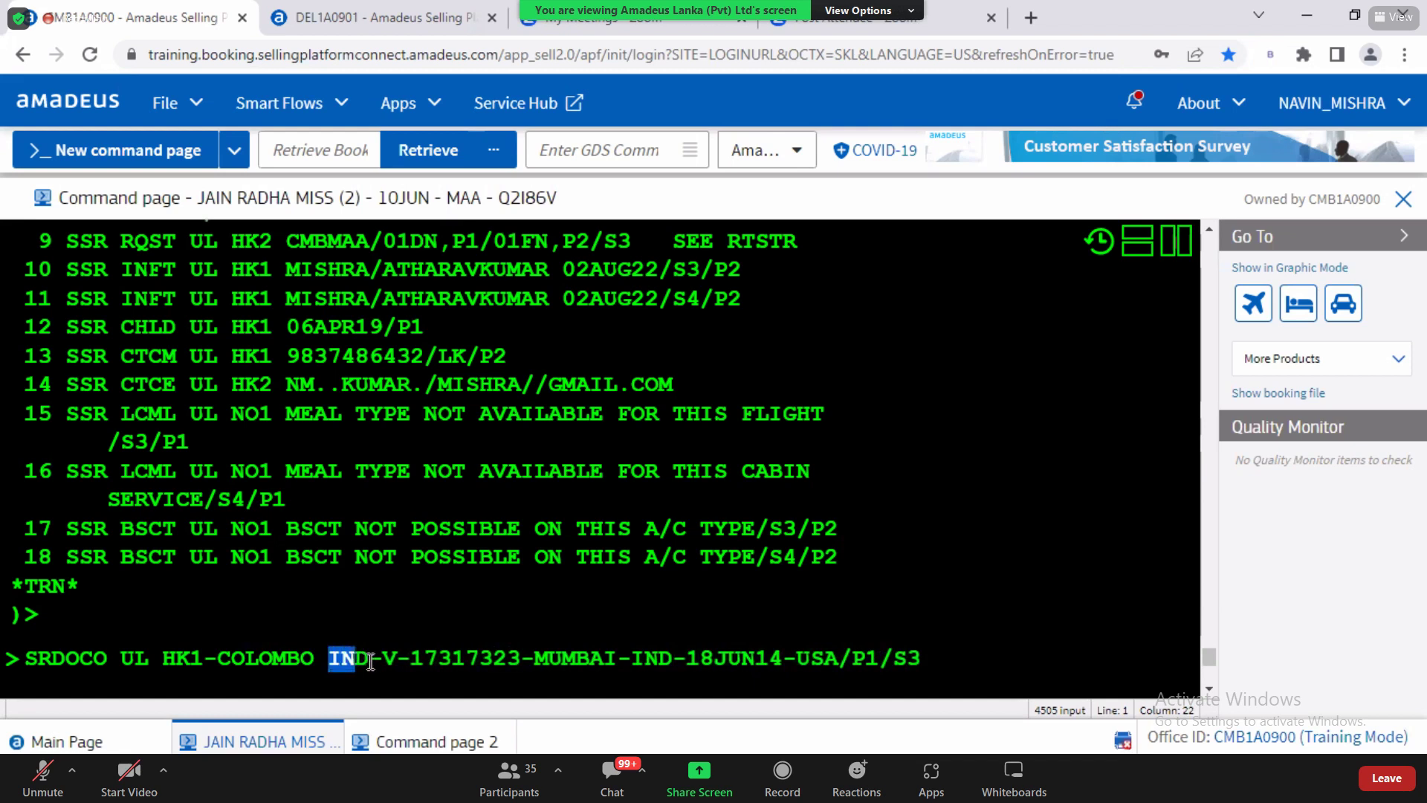
text(LKA)
drag(329, 659, 367, 660)
click(382, 660)
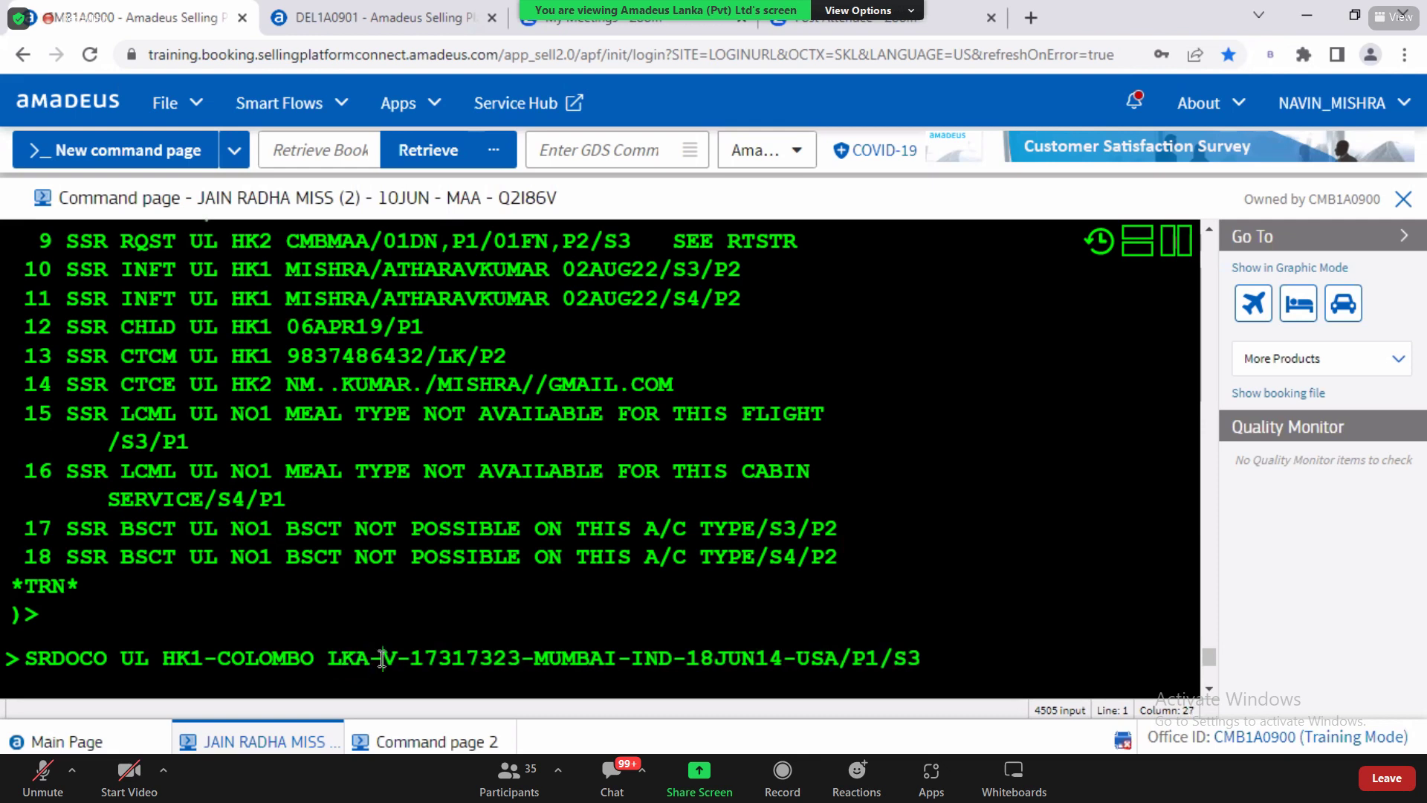
Step: Check the travel document type V against the QRG help table
double_click(392, 660)
key(alt+Tab)
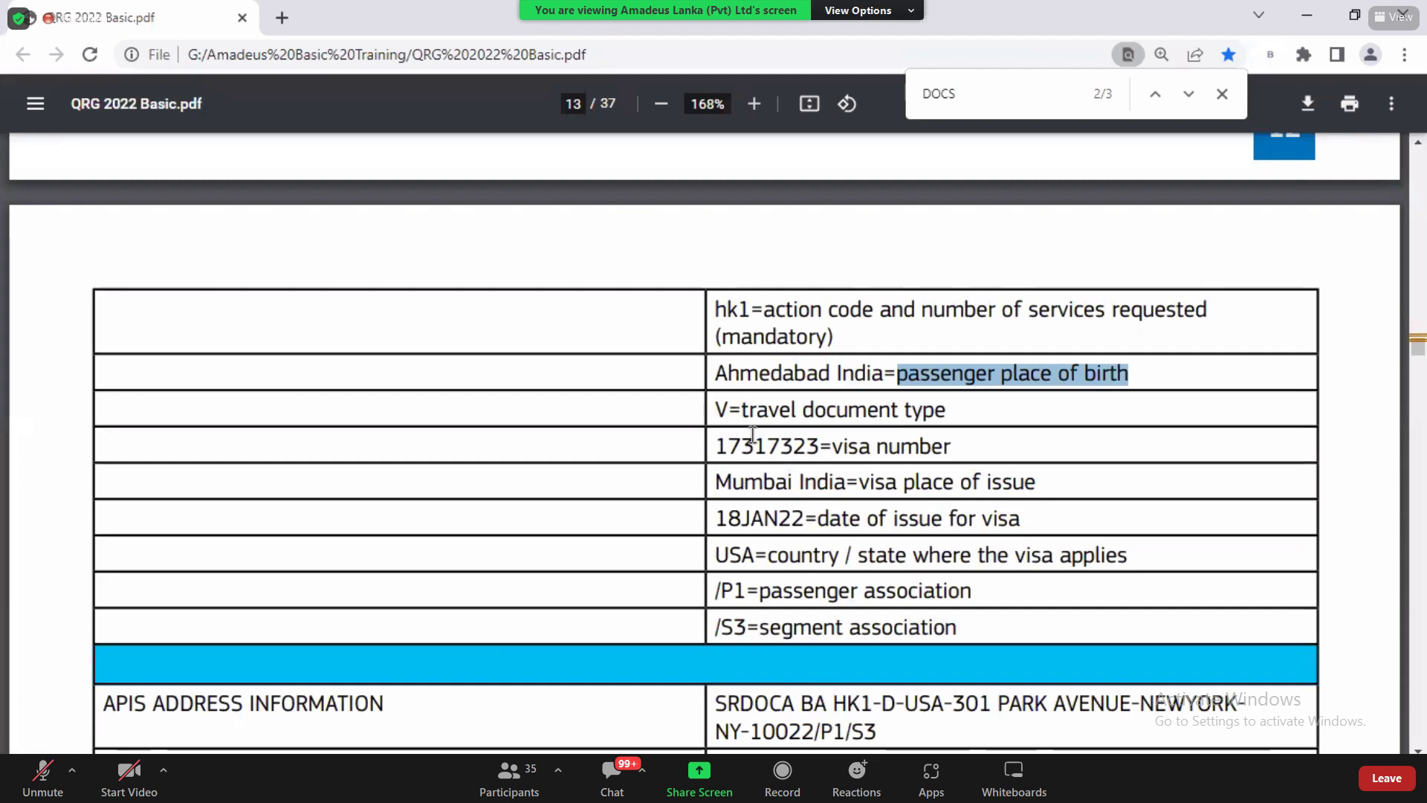
click(718, 410)
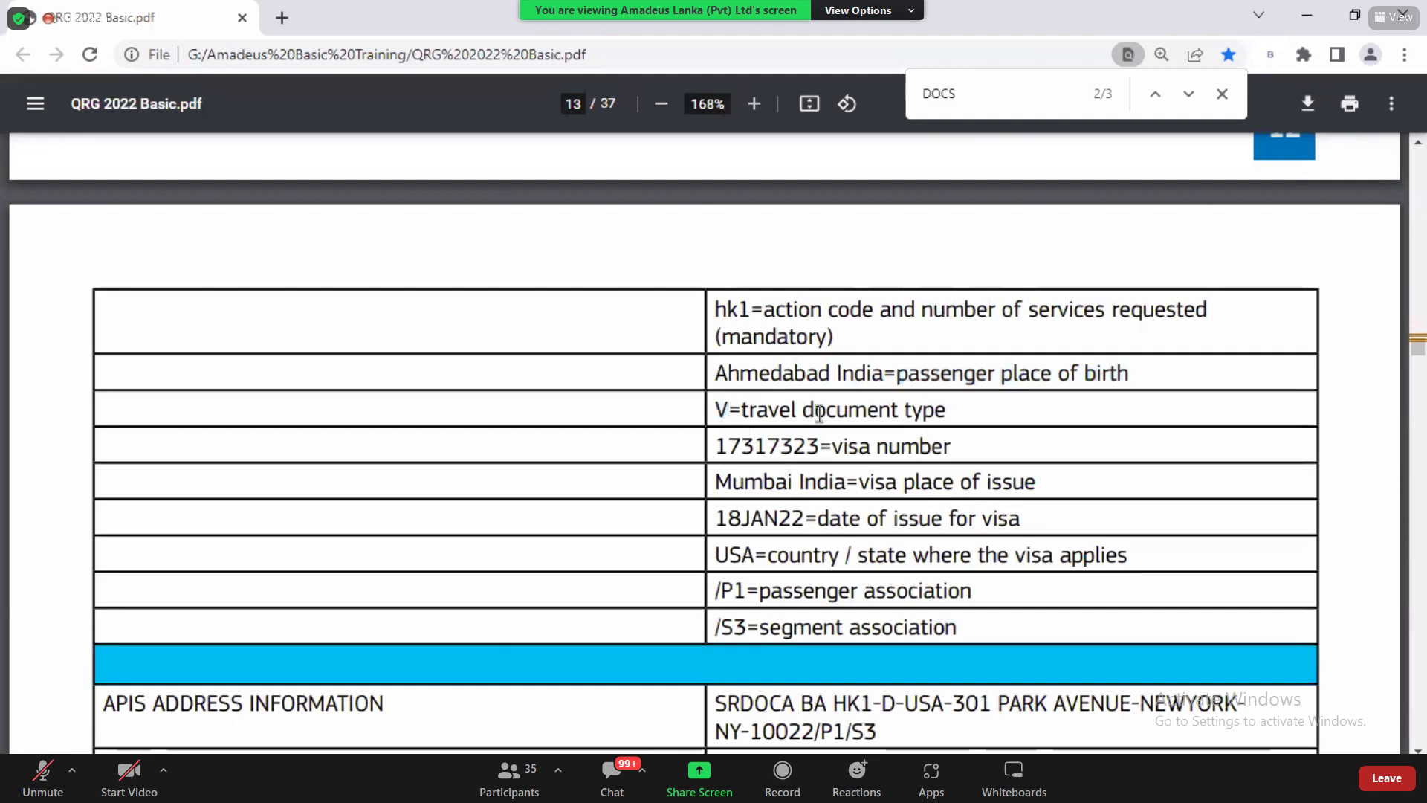
drag(731, 411, 955, 417)
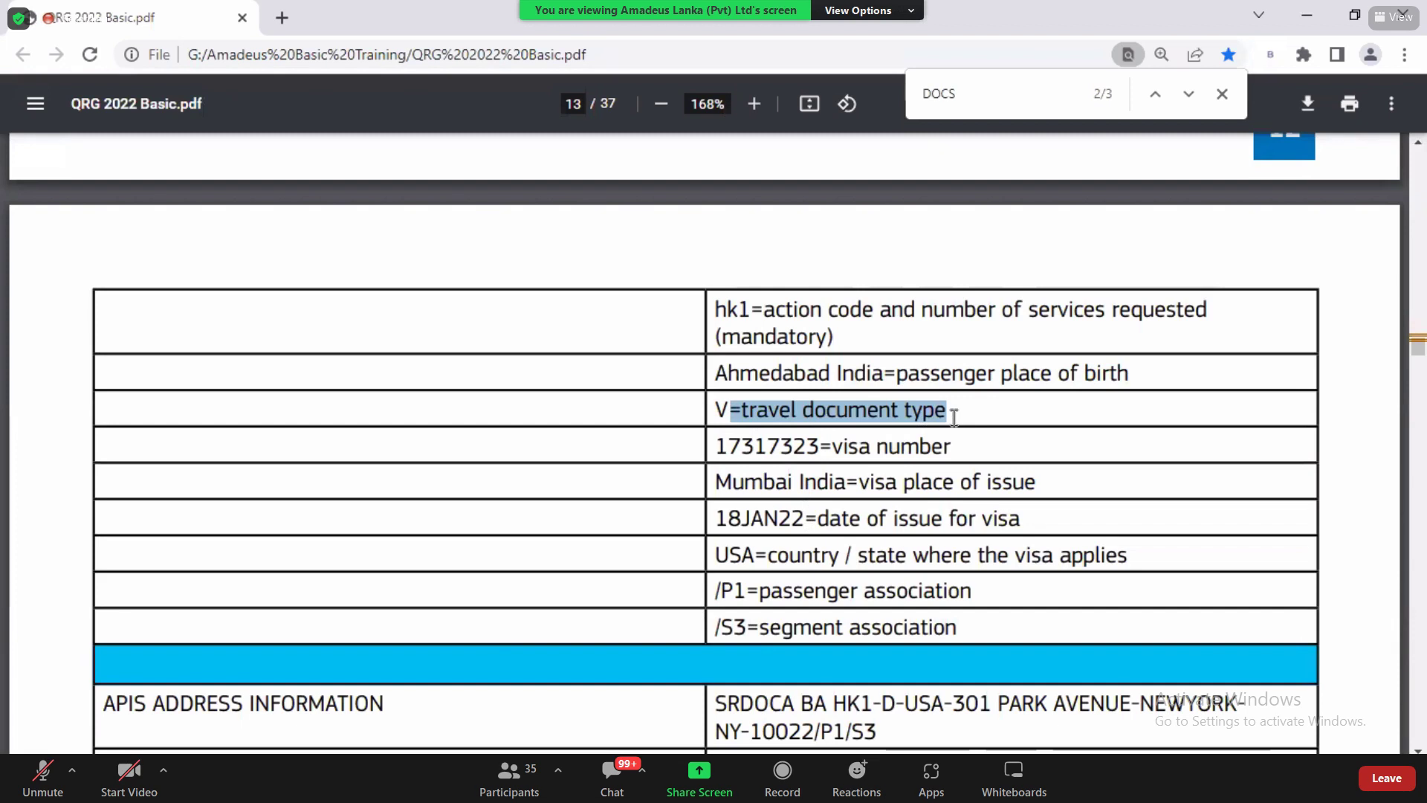
drag(729, 411, 719, 408)
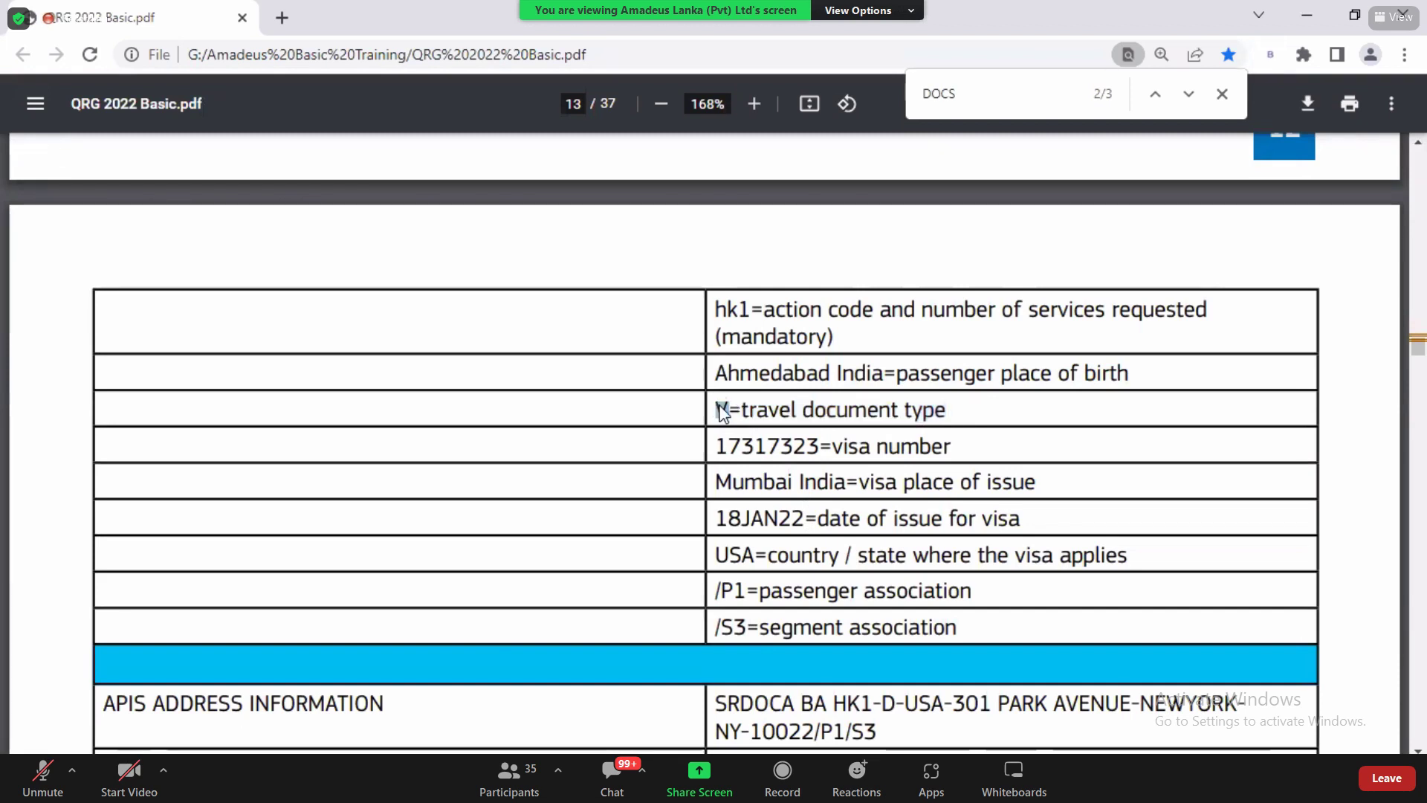
key(alt+Tab)
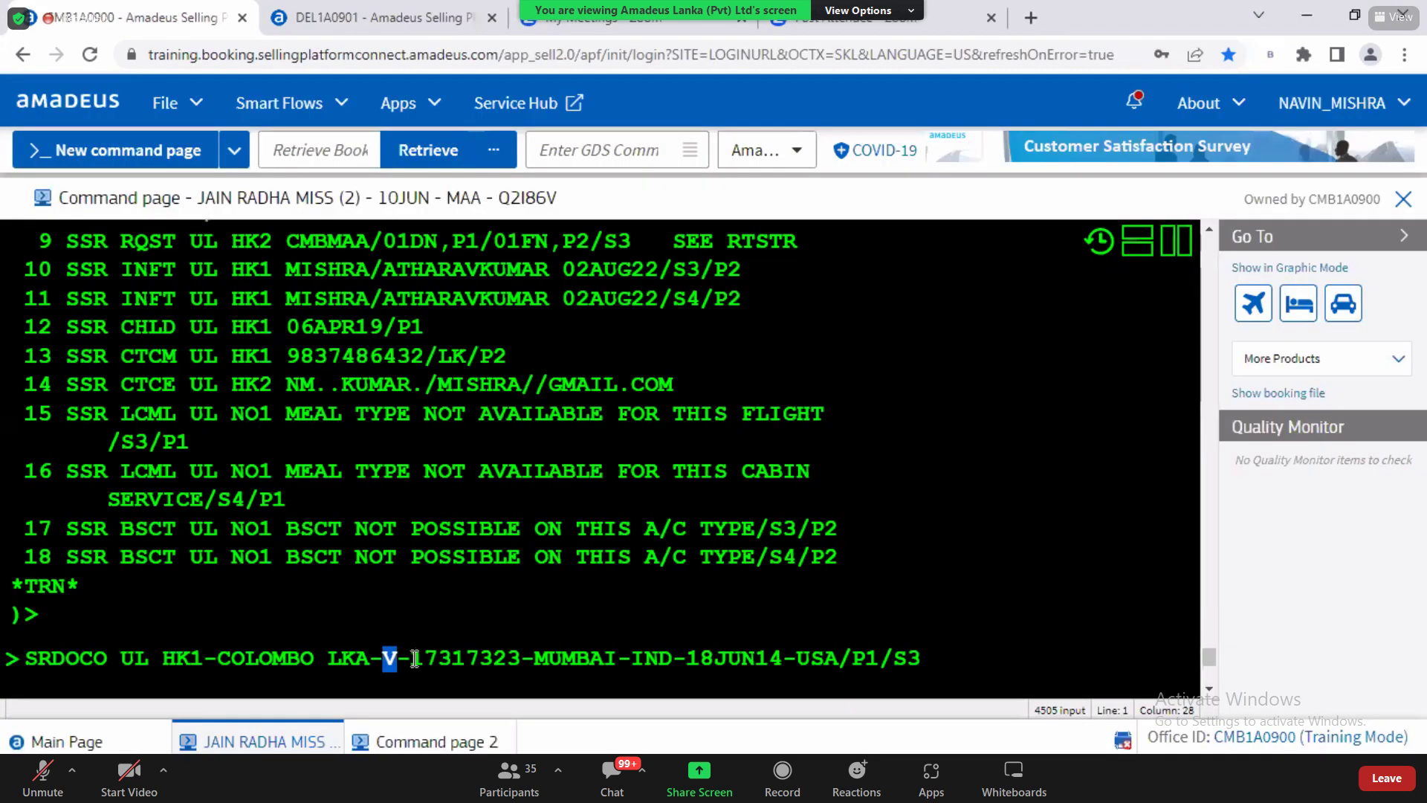
Step: Select the place of issue MUMBAI and check the visa place-of-issue row in the QRG
drag(411, 658, 524, 665)
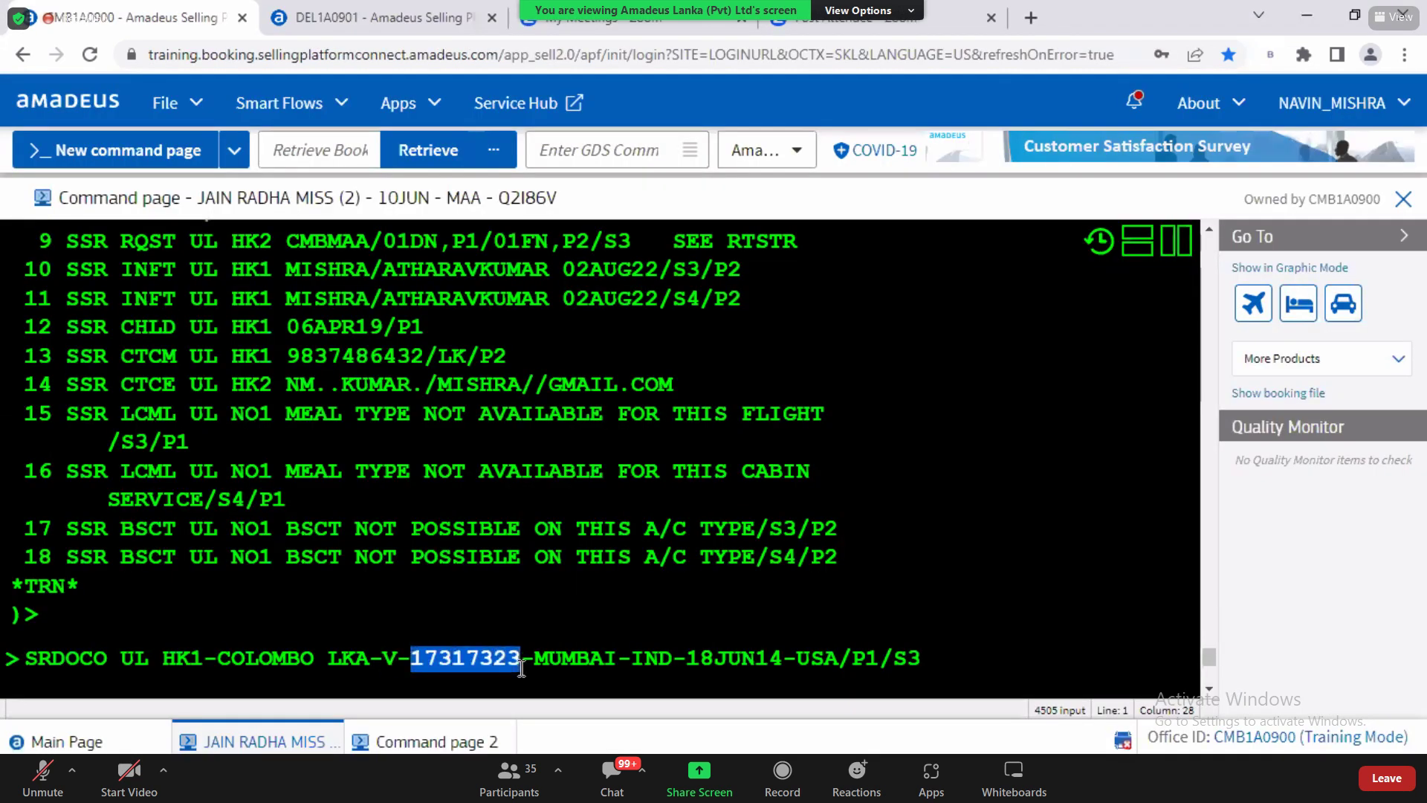
click(541, 660)
double_click(542, 659)
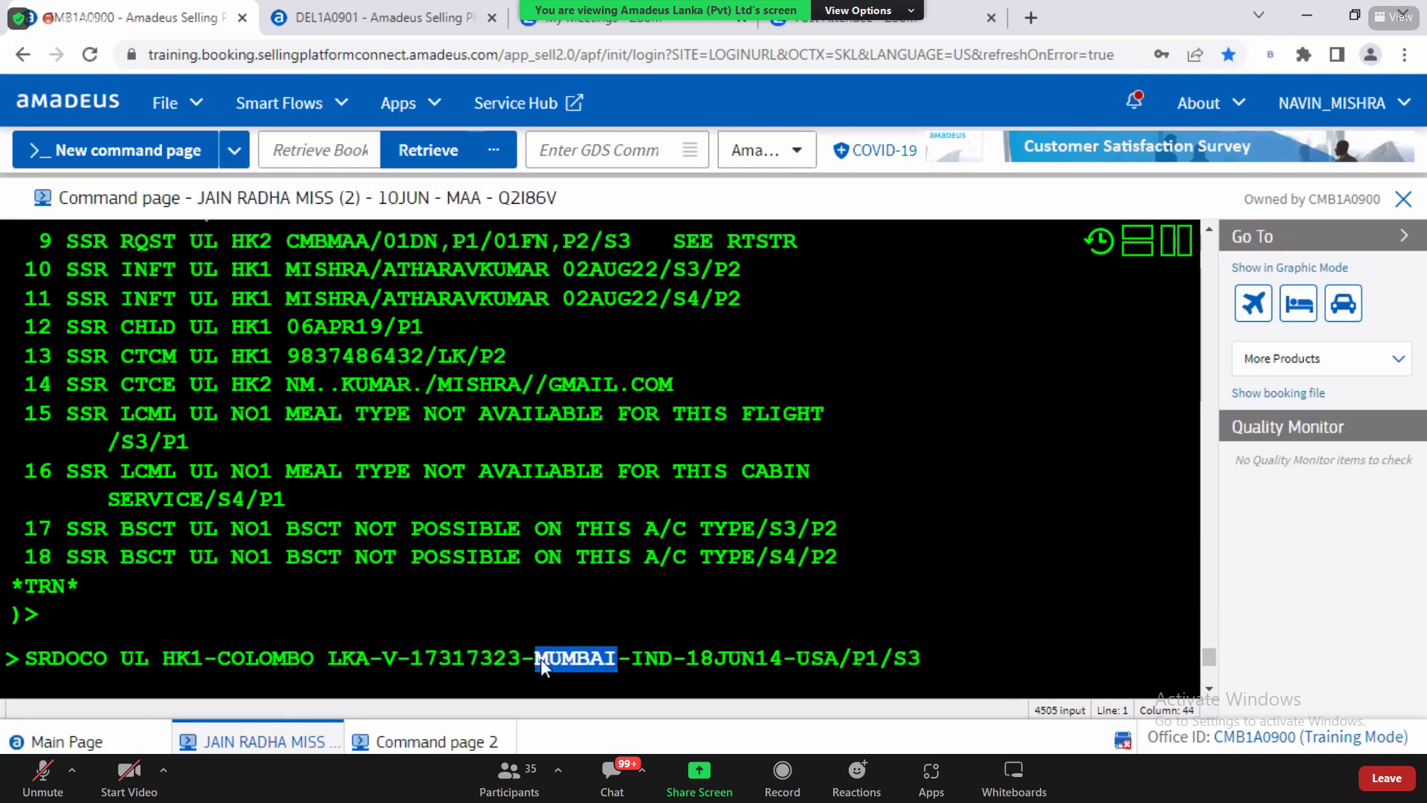
key(alt+Tab)
drag(716, 481, 1038, 481)
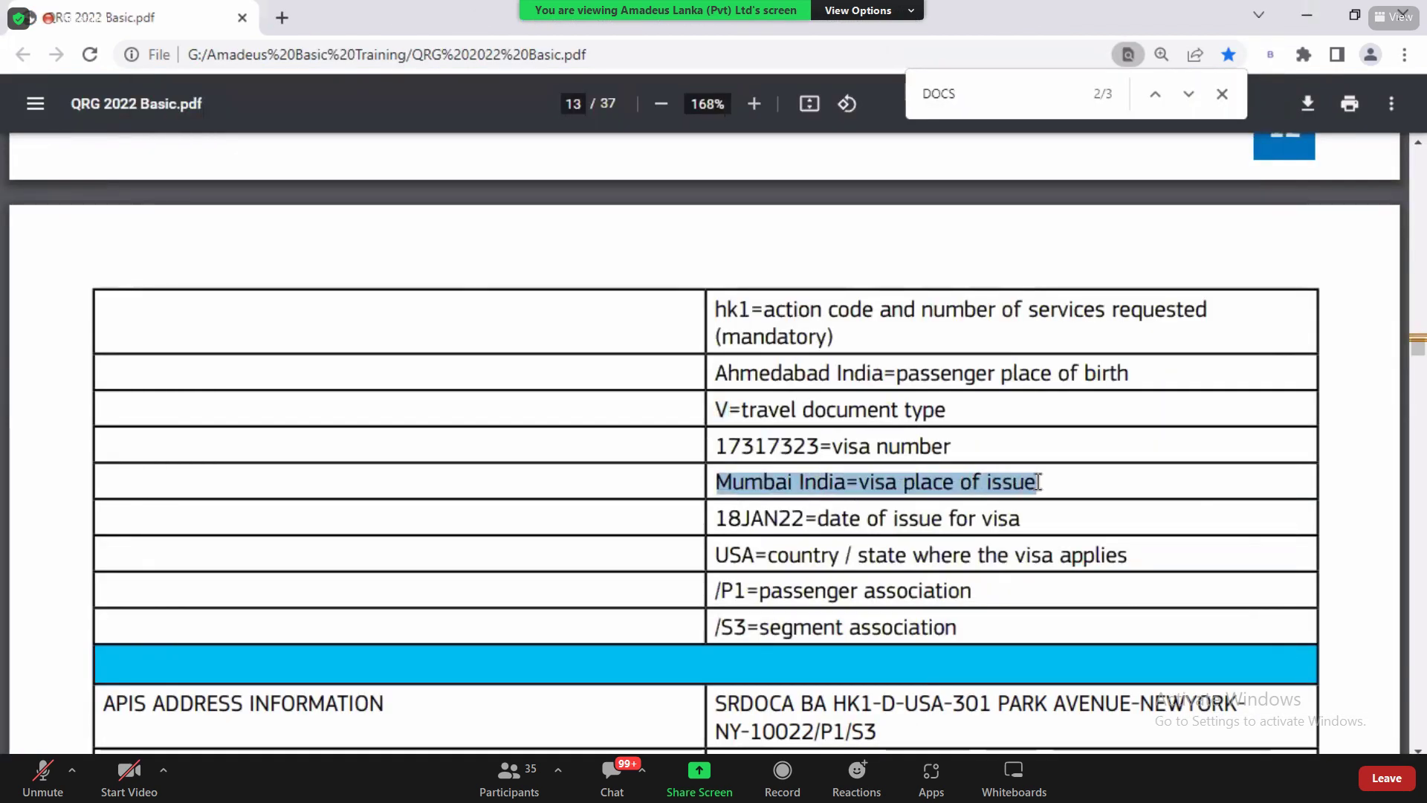
key(alt+Tab)
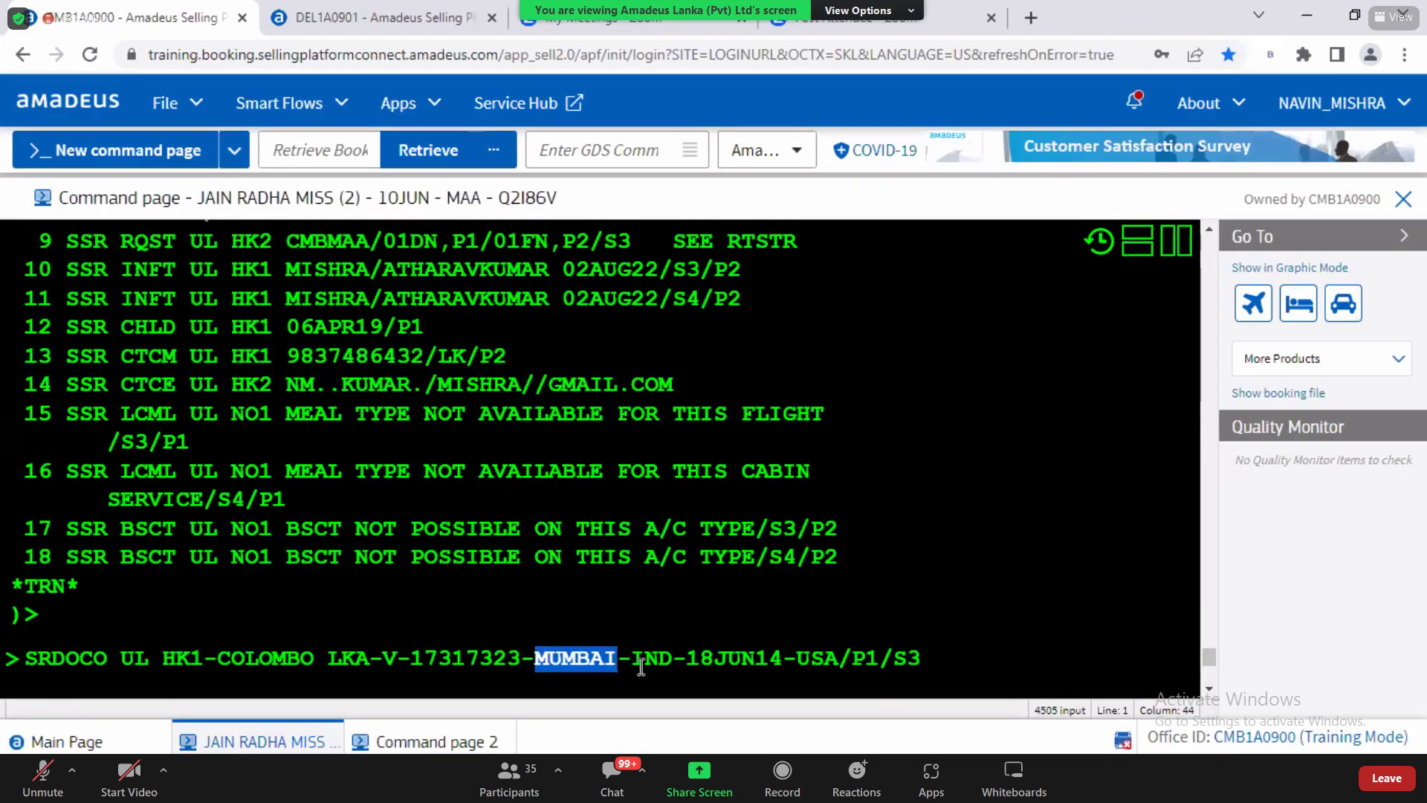
Step: Replace MUMBAI with HUMBANTOTA and compare with the guide's place-of-issue example
text(HUMBANTOTA)
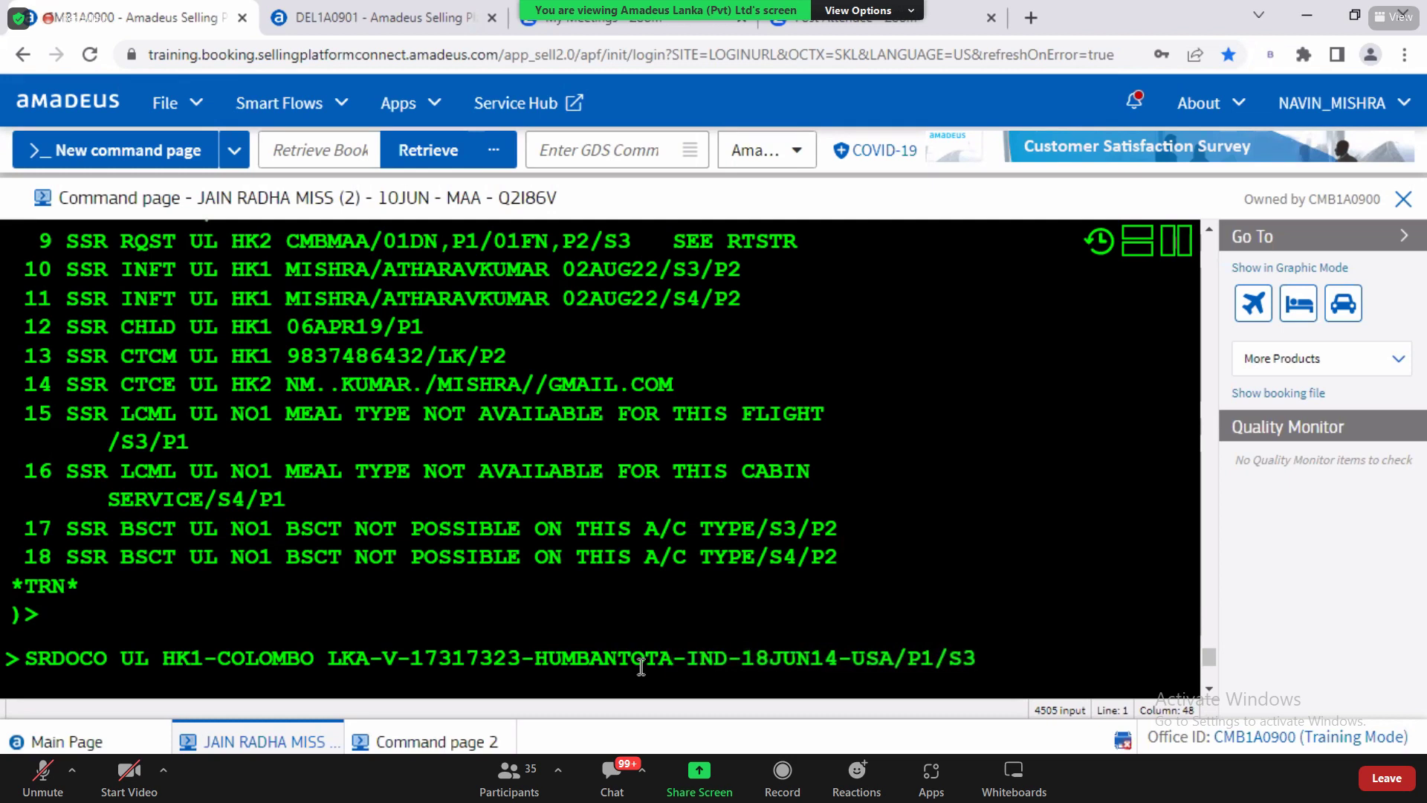
drag(536, 660, 670, 660)
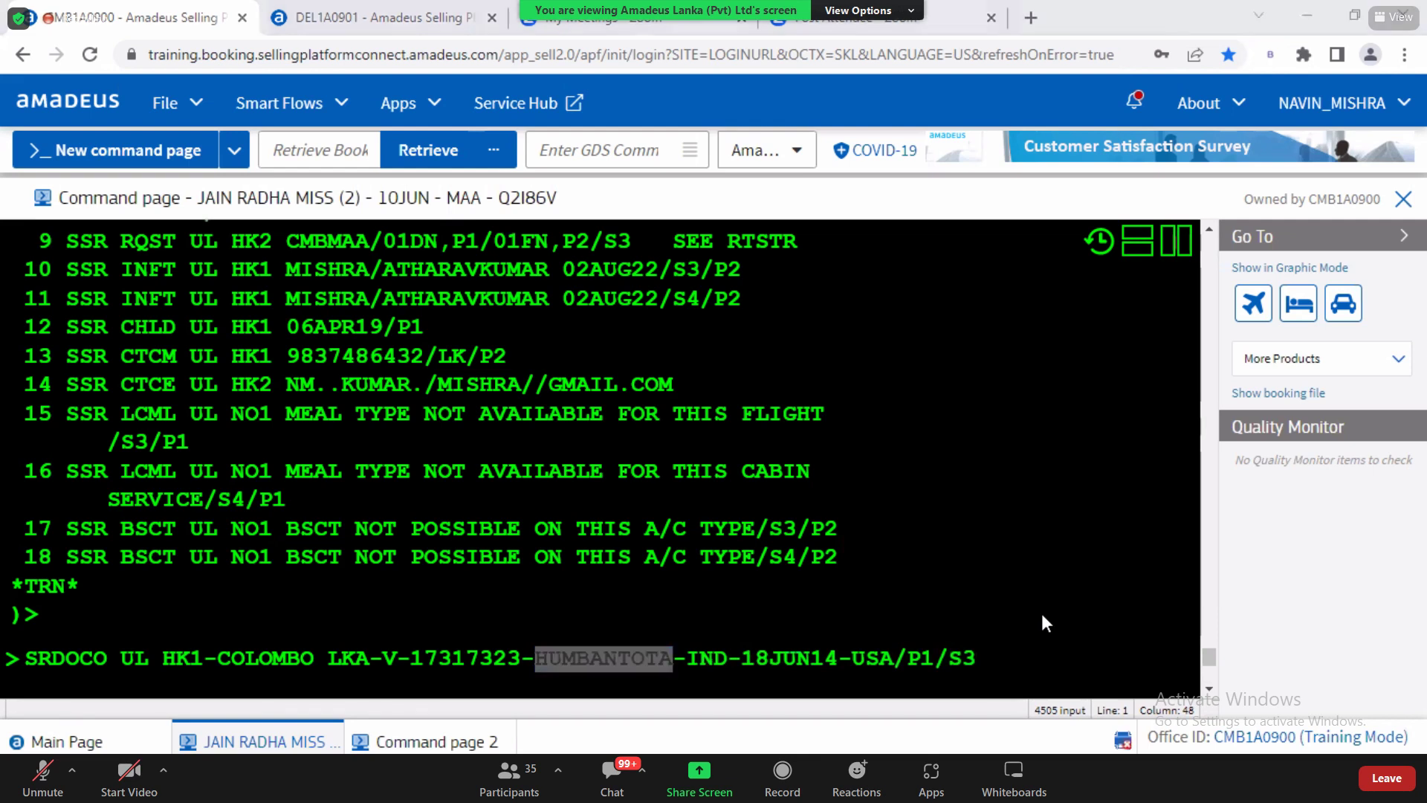
click(693, 659)
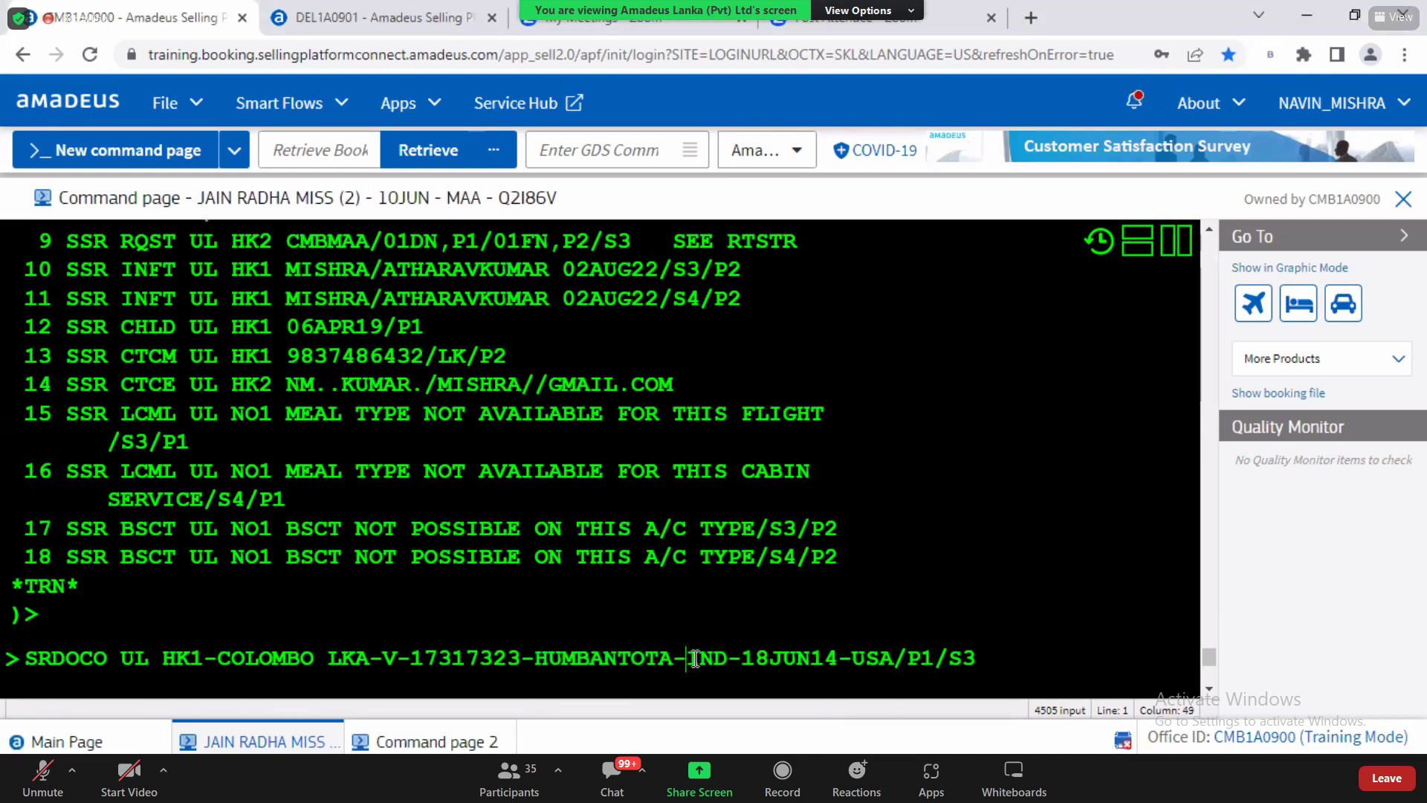
key(alt+Tab)
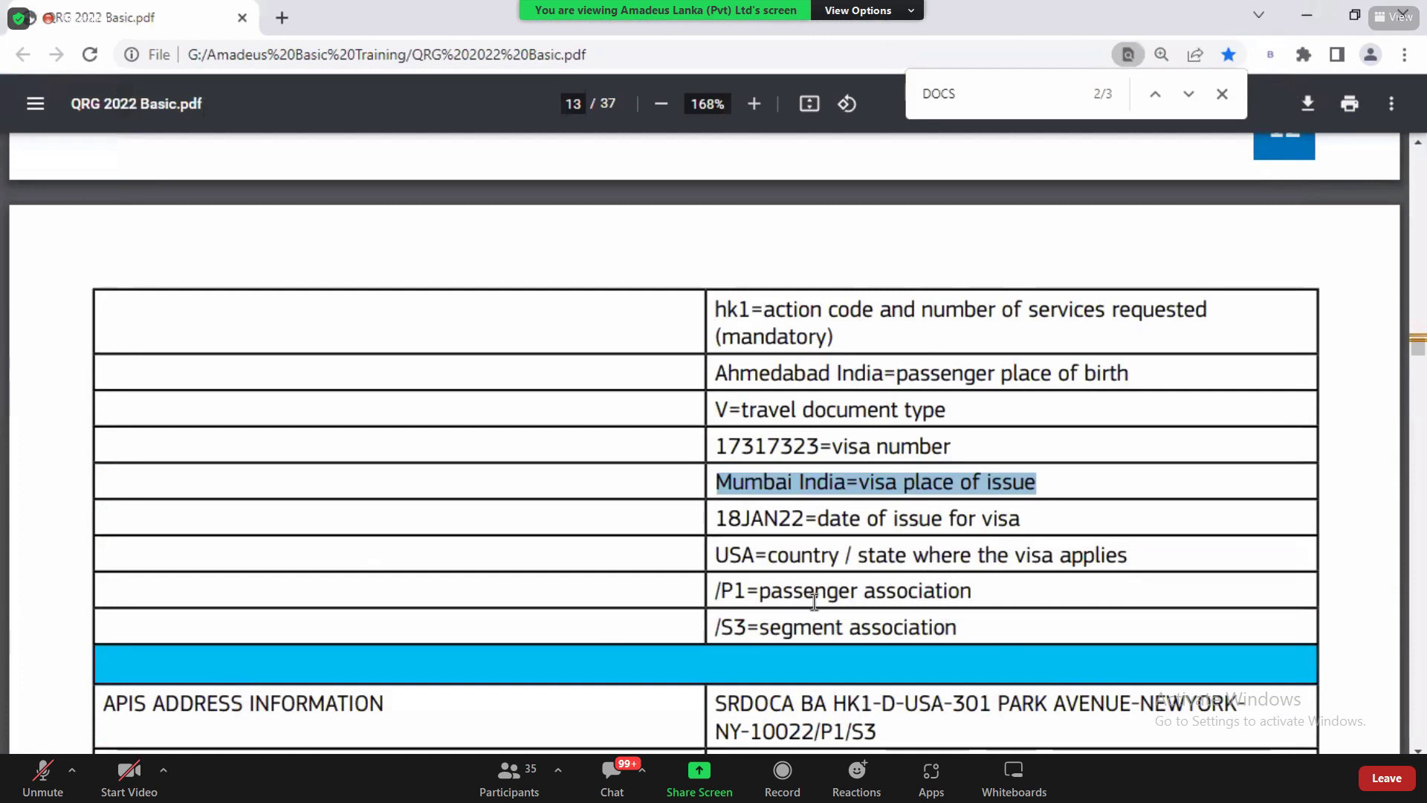
click(840, 492)
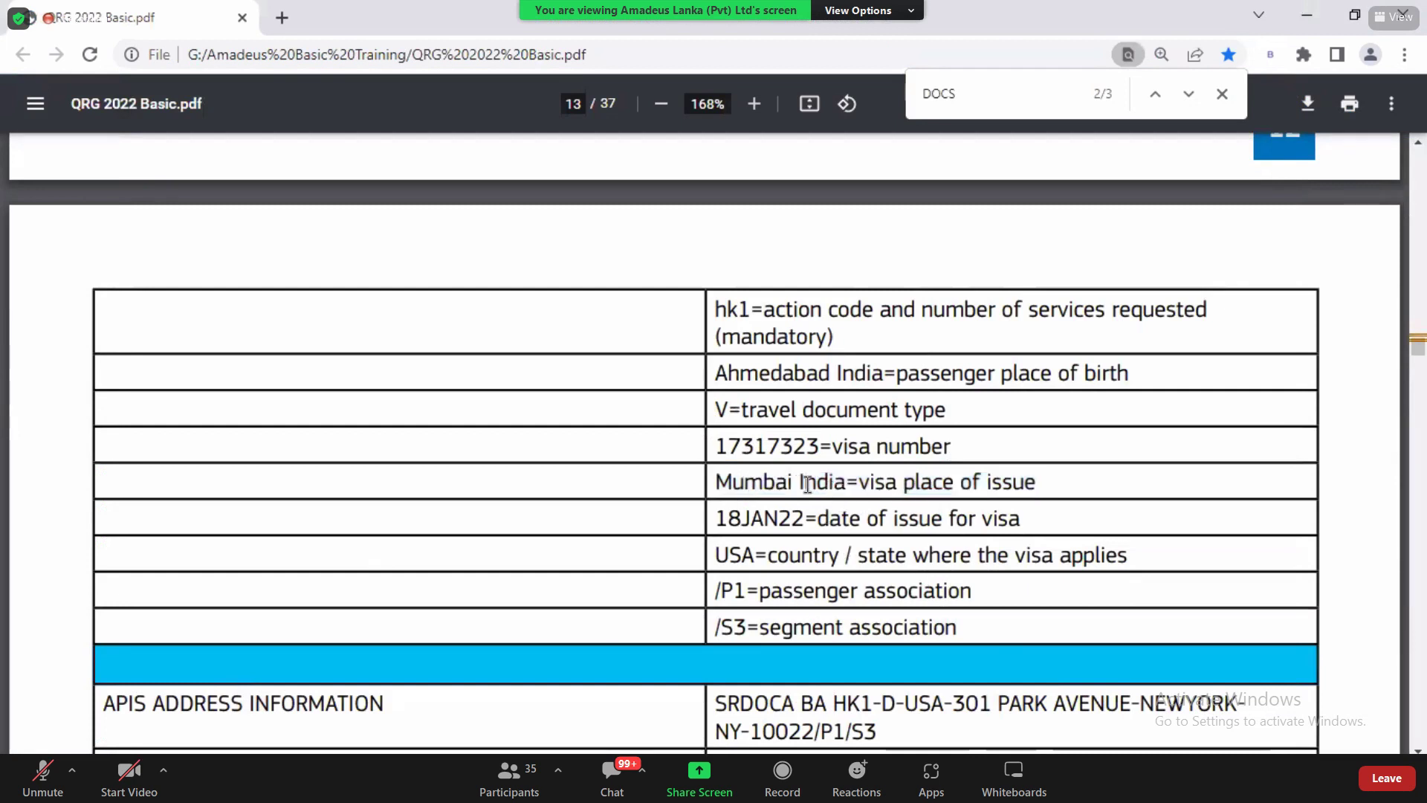
drag(800, 485, 850, 488)
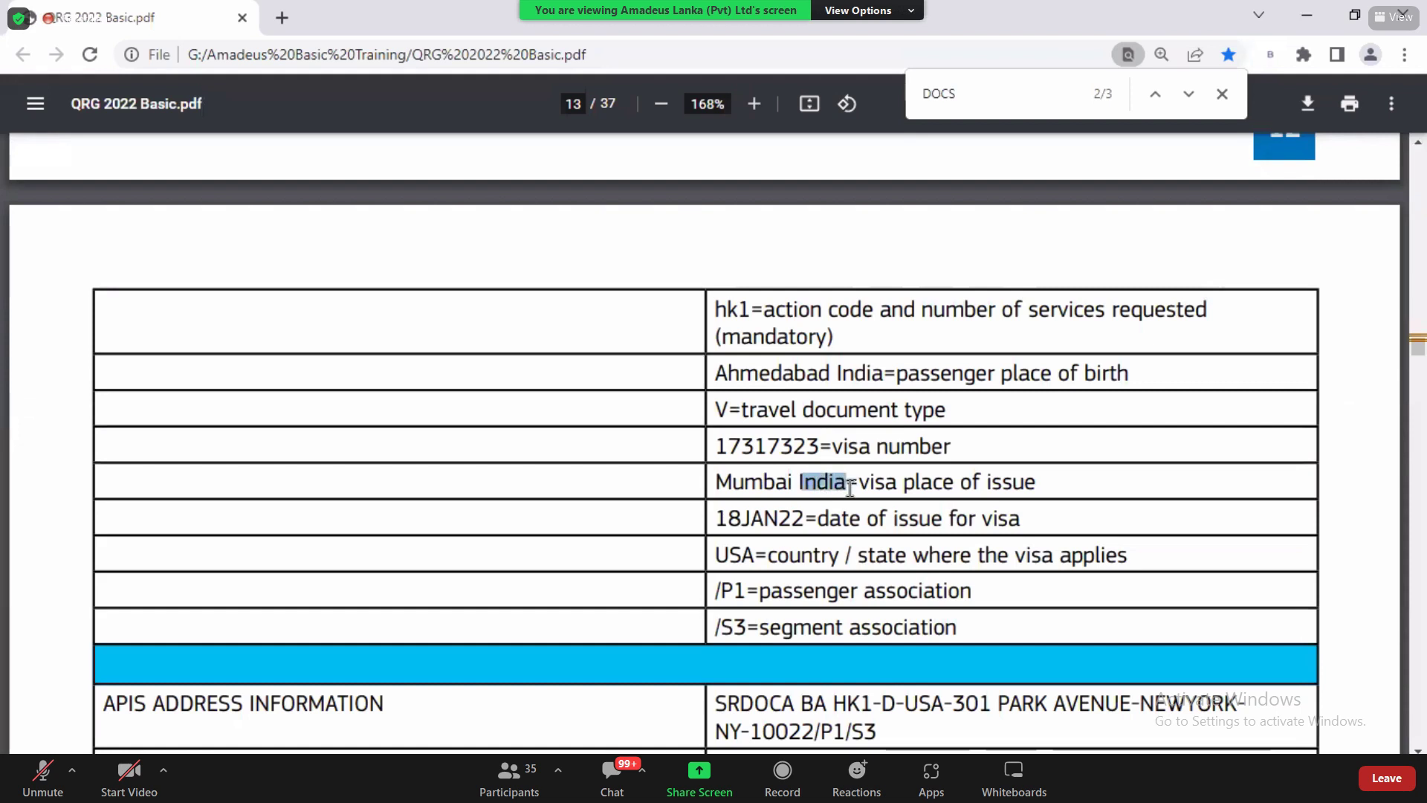
key(alt+Tab)
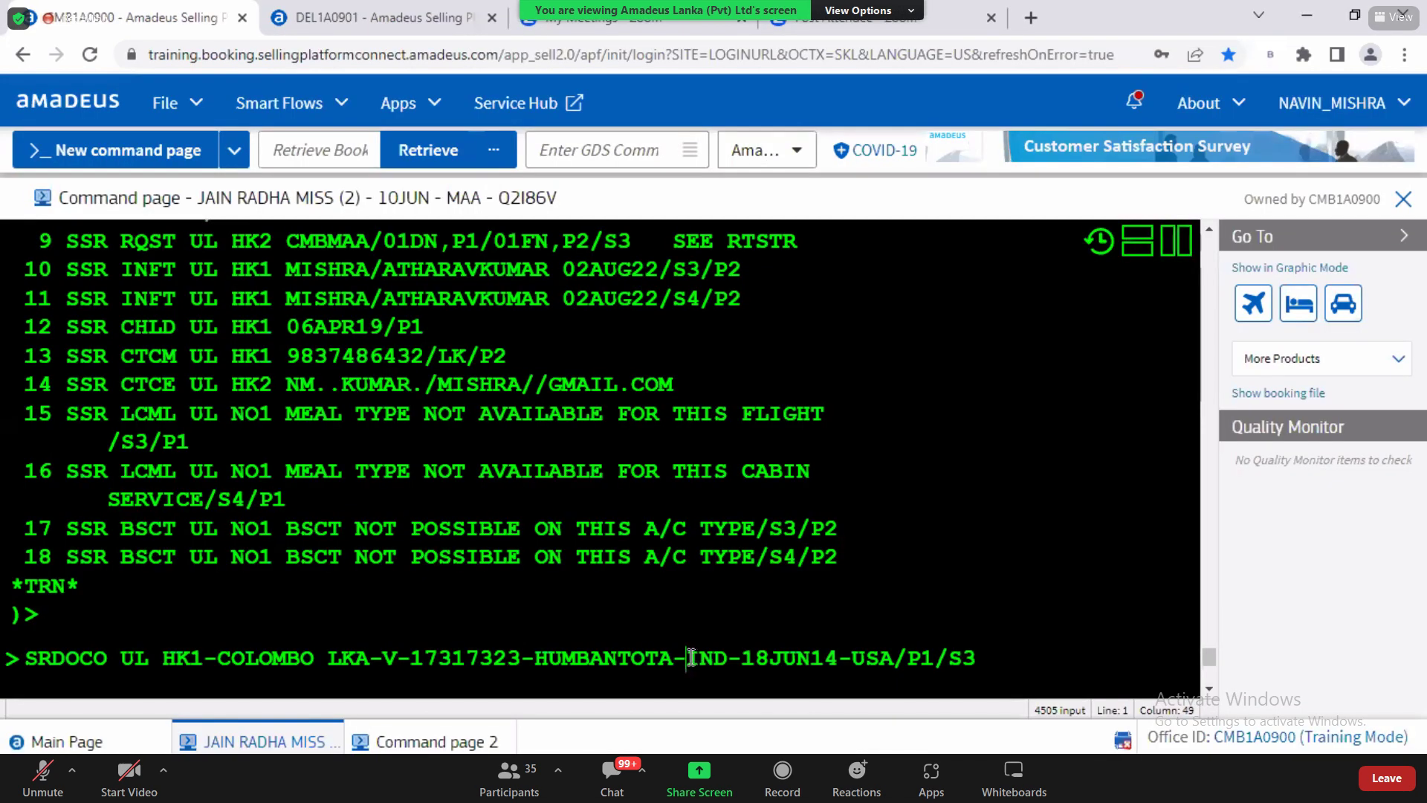
Step: Add LKA after HUMBANTOTA and check the following IND code against the visa-country row
click(685, 657)
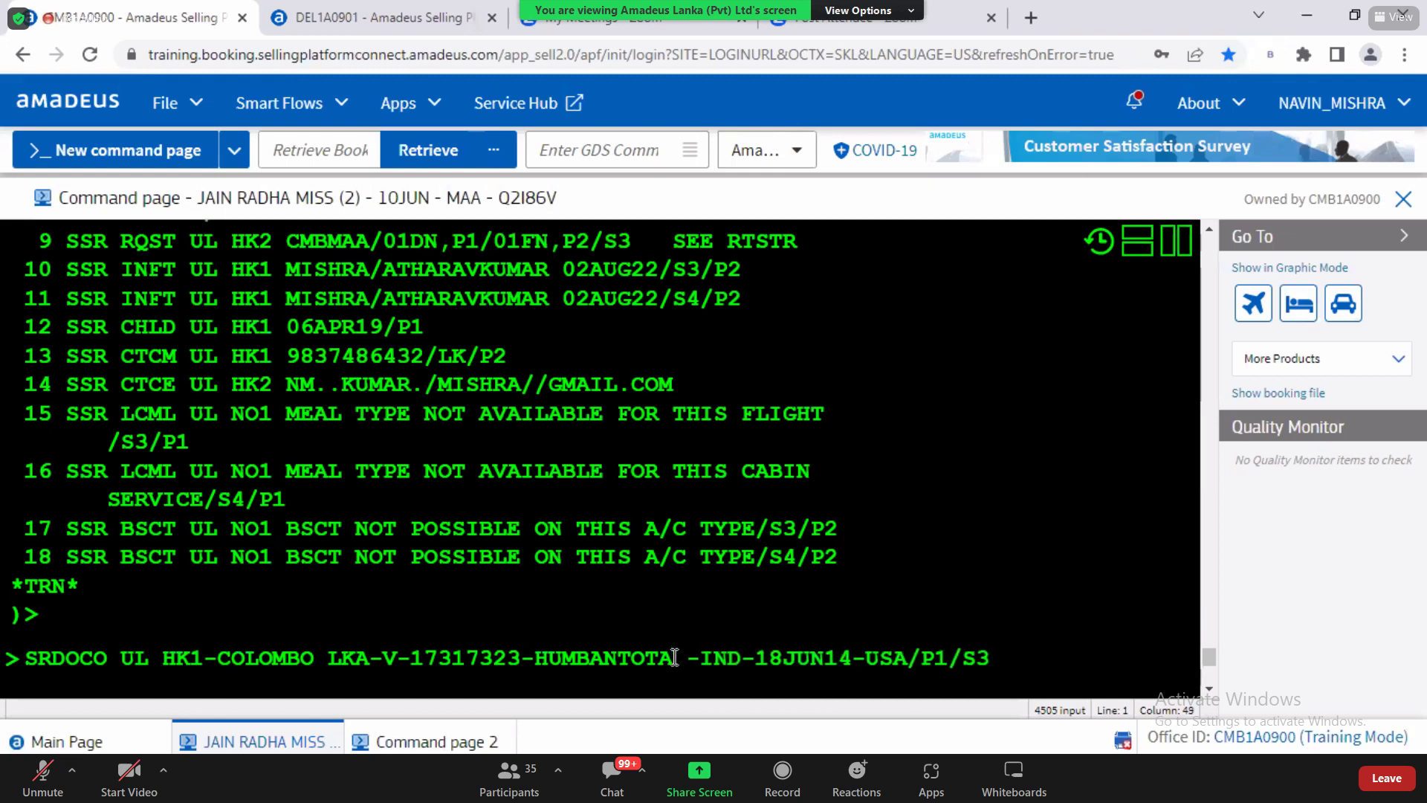
text(LKA)
drag(742, 658, 775, 661)
key(alt+Tab)
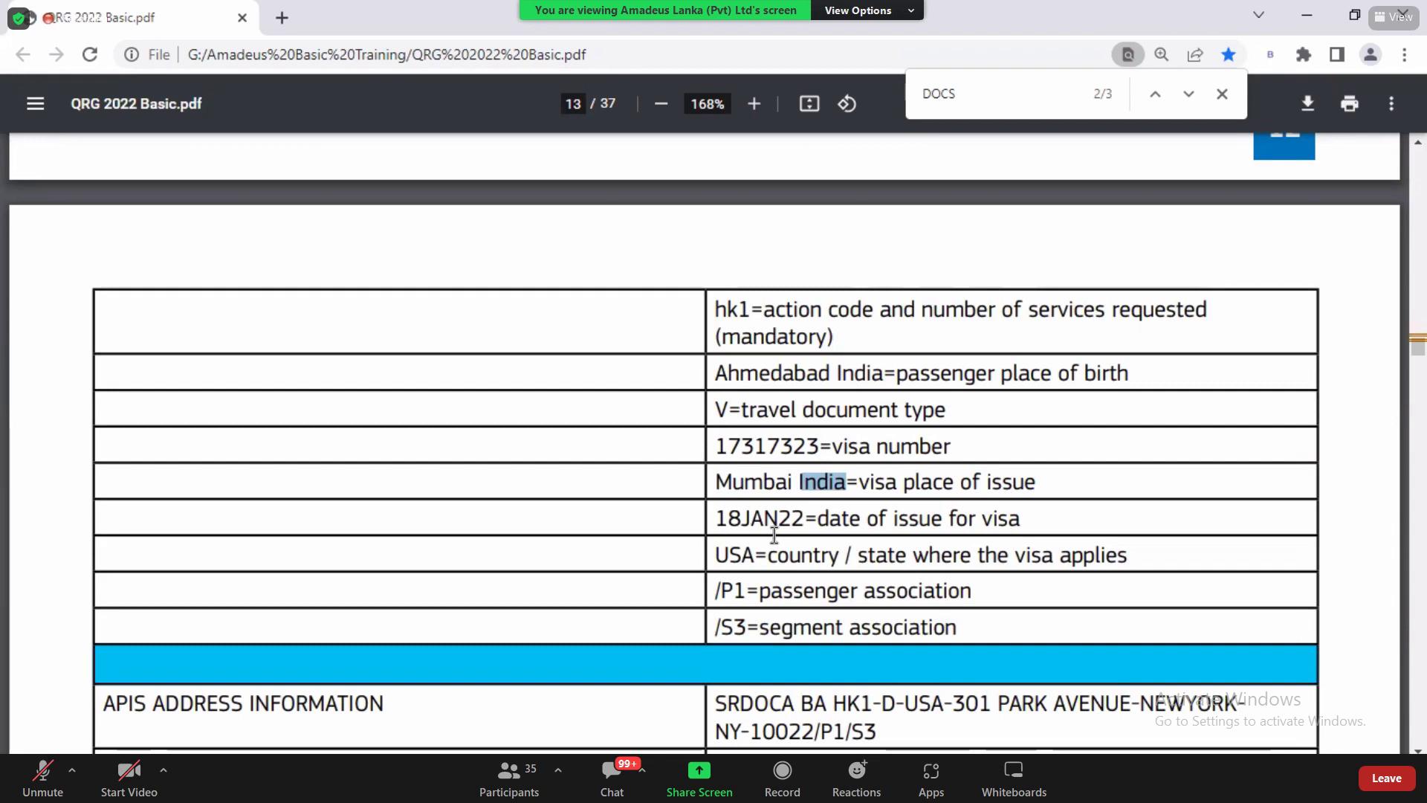
click(796, 500)
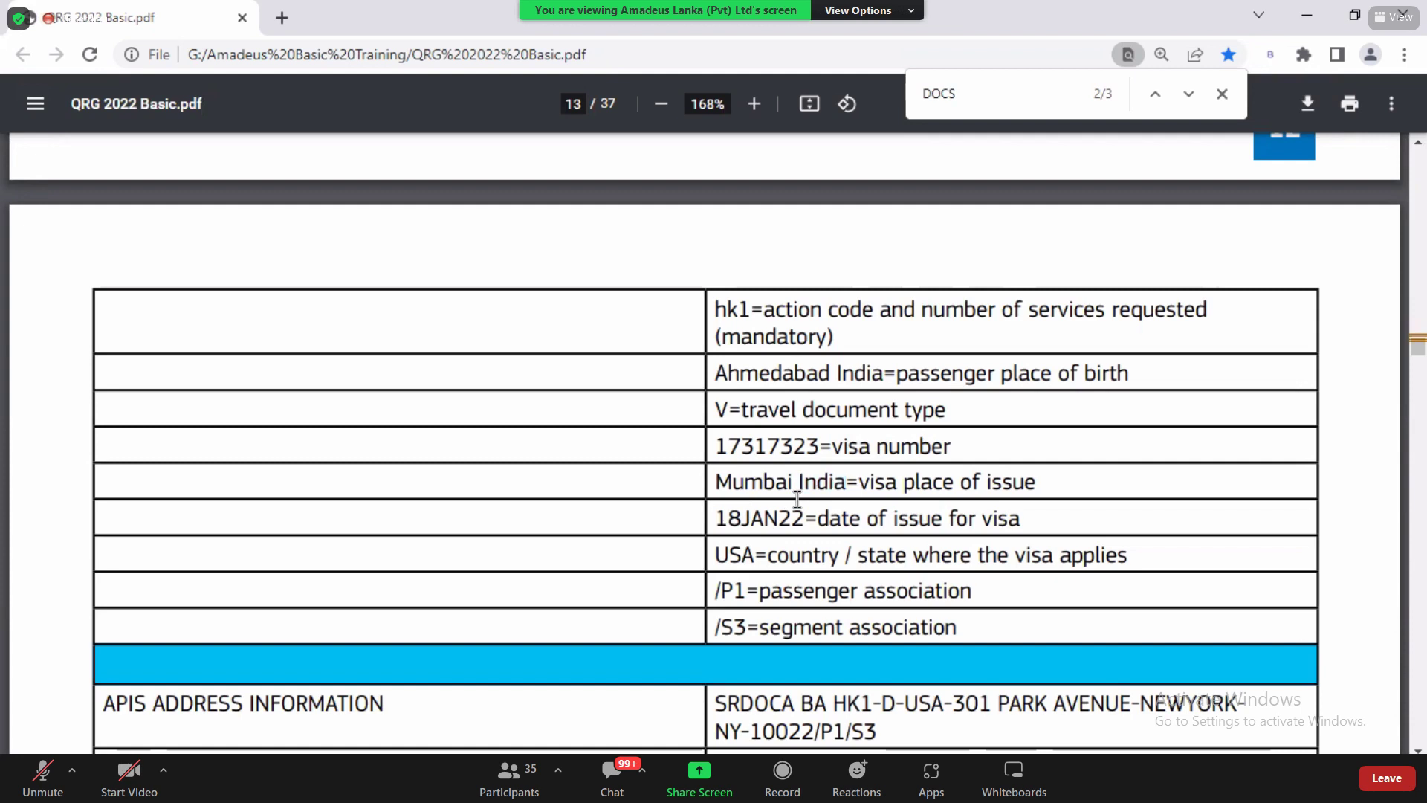
drag(715, 558, 769, 559)
scroll(769, 559, down, 6)
key(alt+Tab)
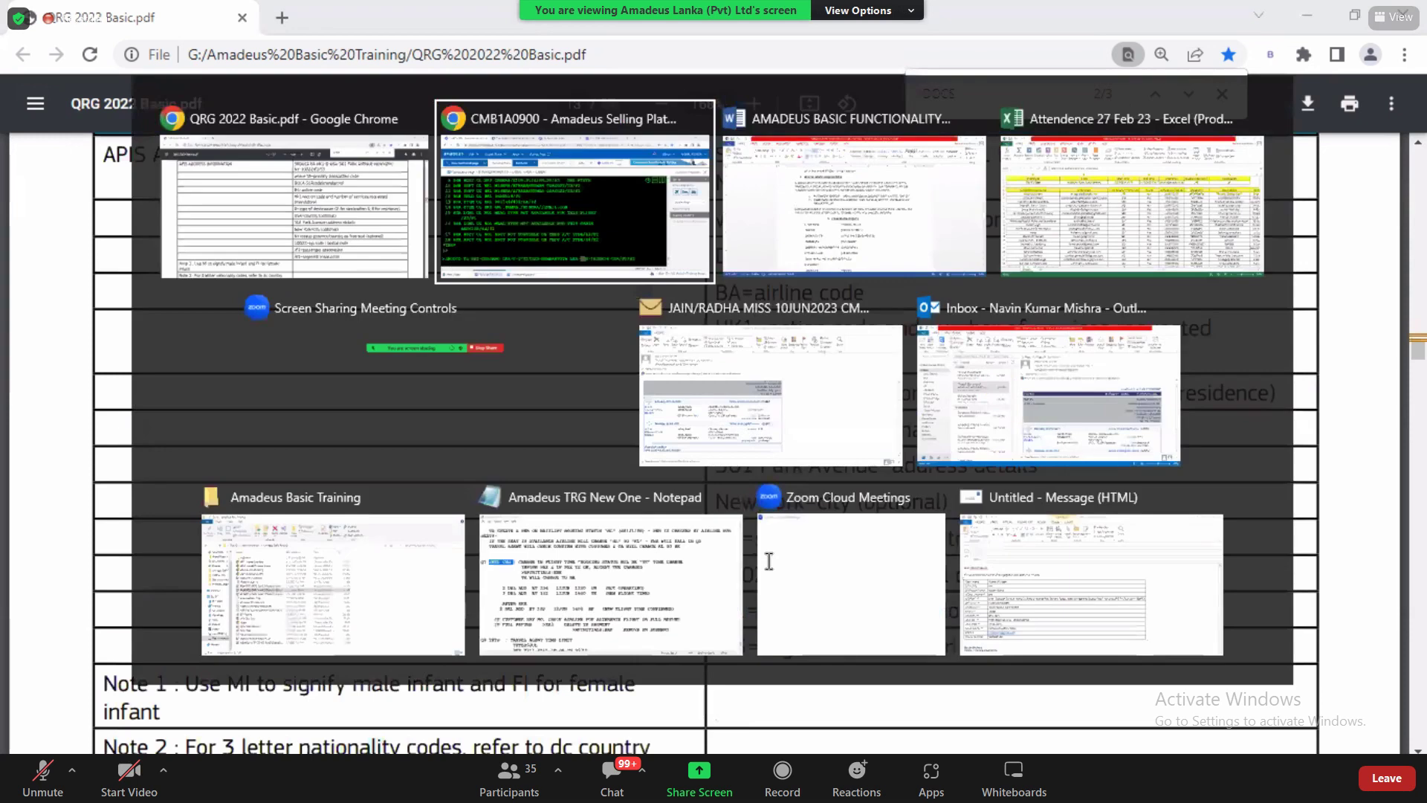
drag(745, 655, 782, 662)
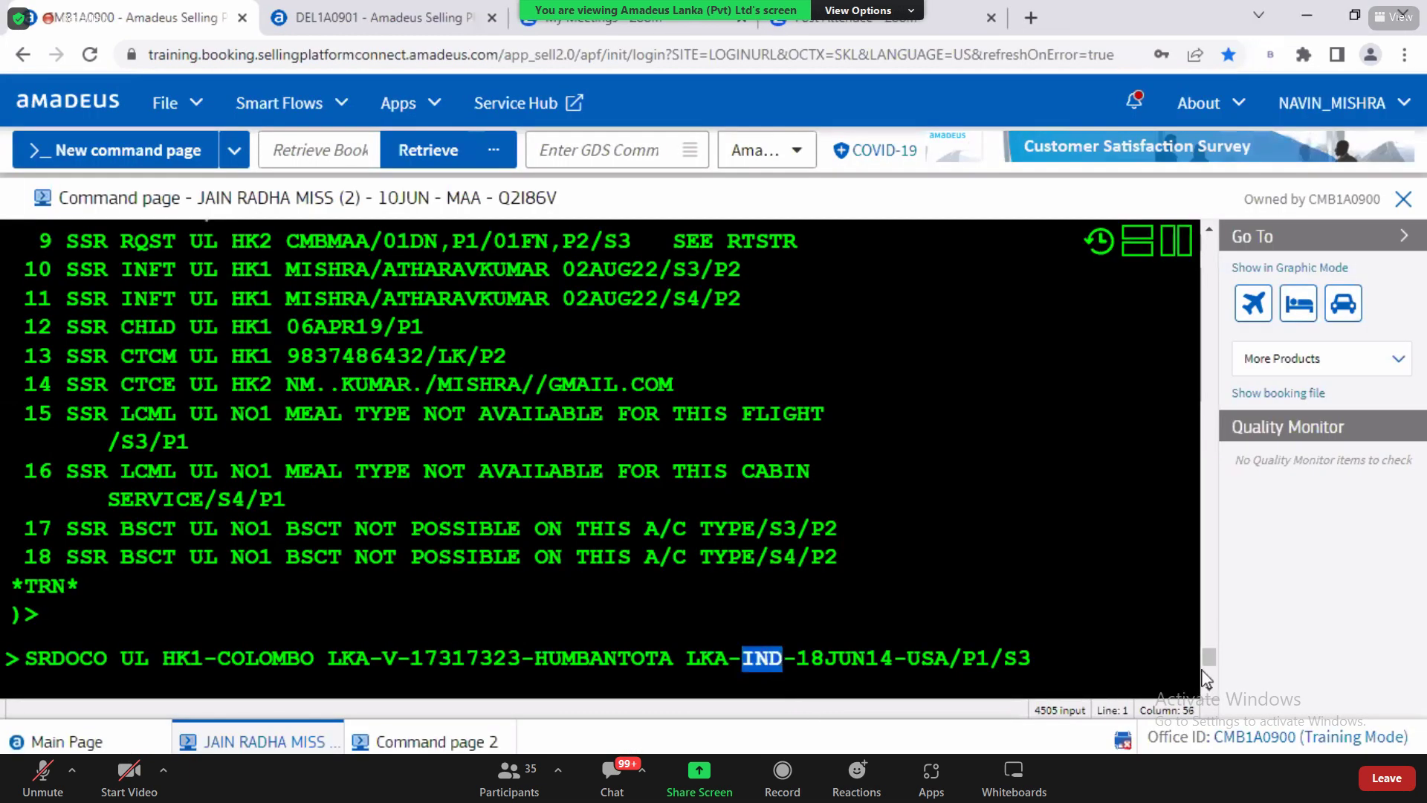
Step: Check the SRDOCO issue date 18JUN14 against the visa example in the help PDF
click(757, 662)
double_click(757, 660)
drag(798, 661, 894, 663)
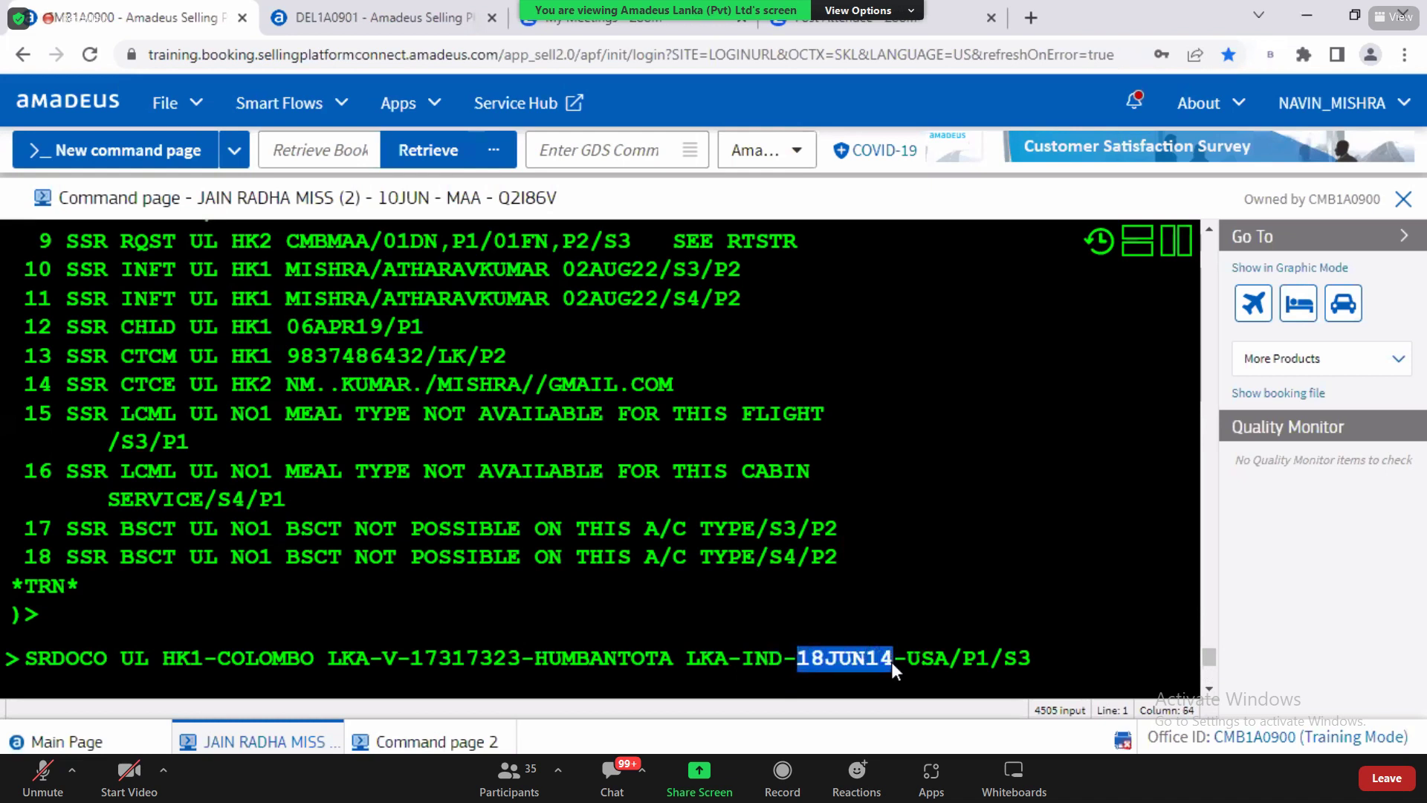
key(alt+Tab)
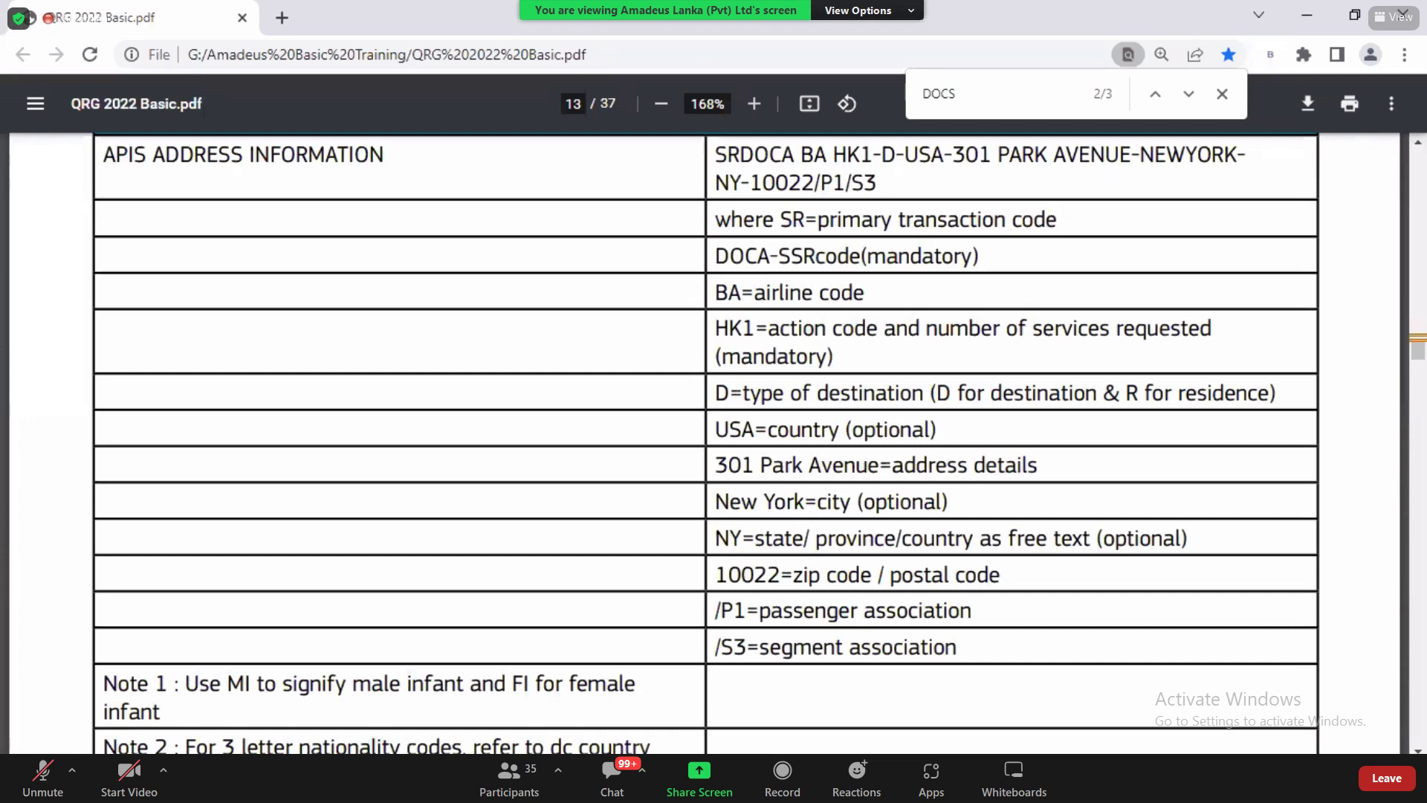
scroll(706, 446, down, 12)
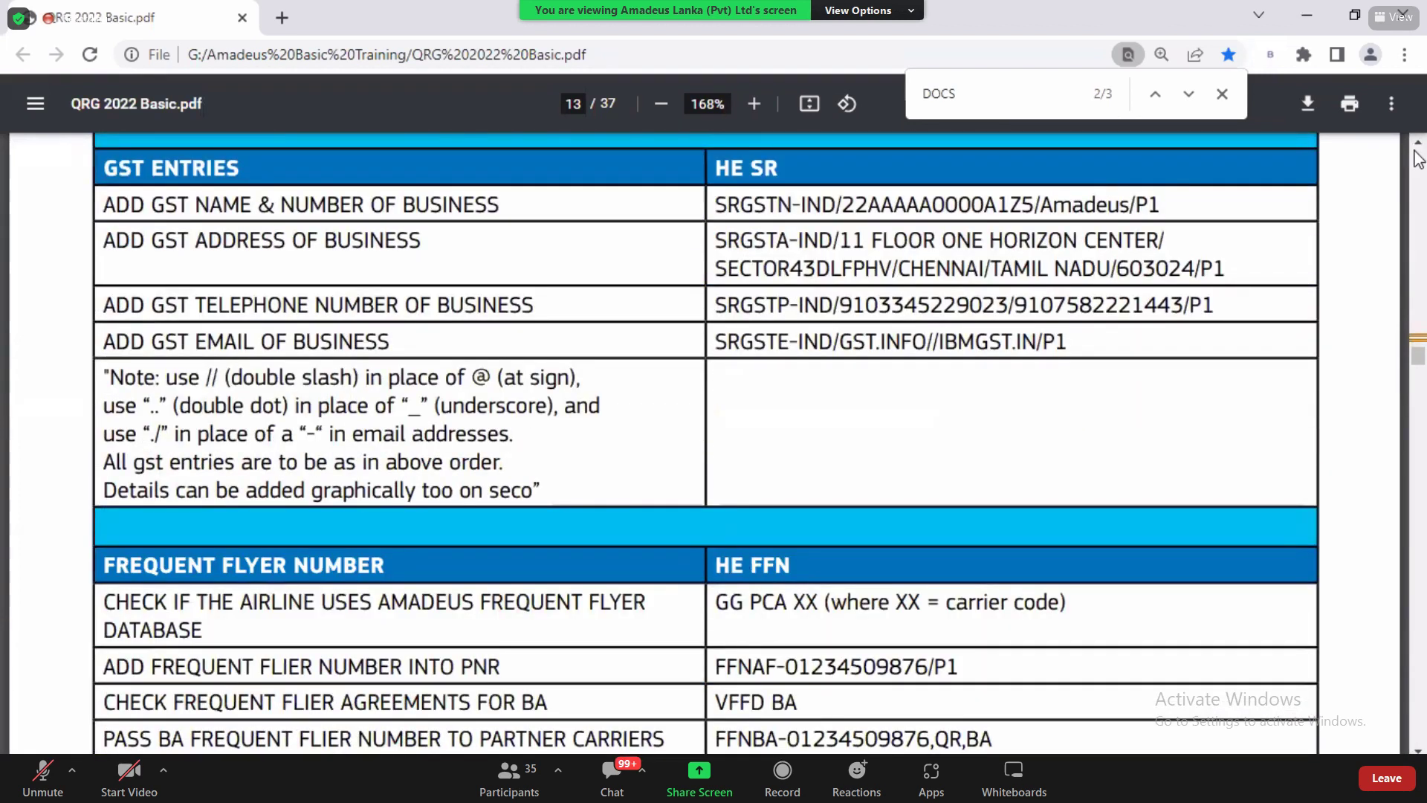
scroll(1414, 156, up, 10)
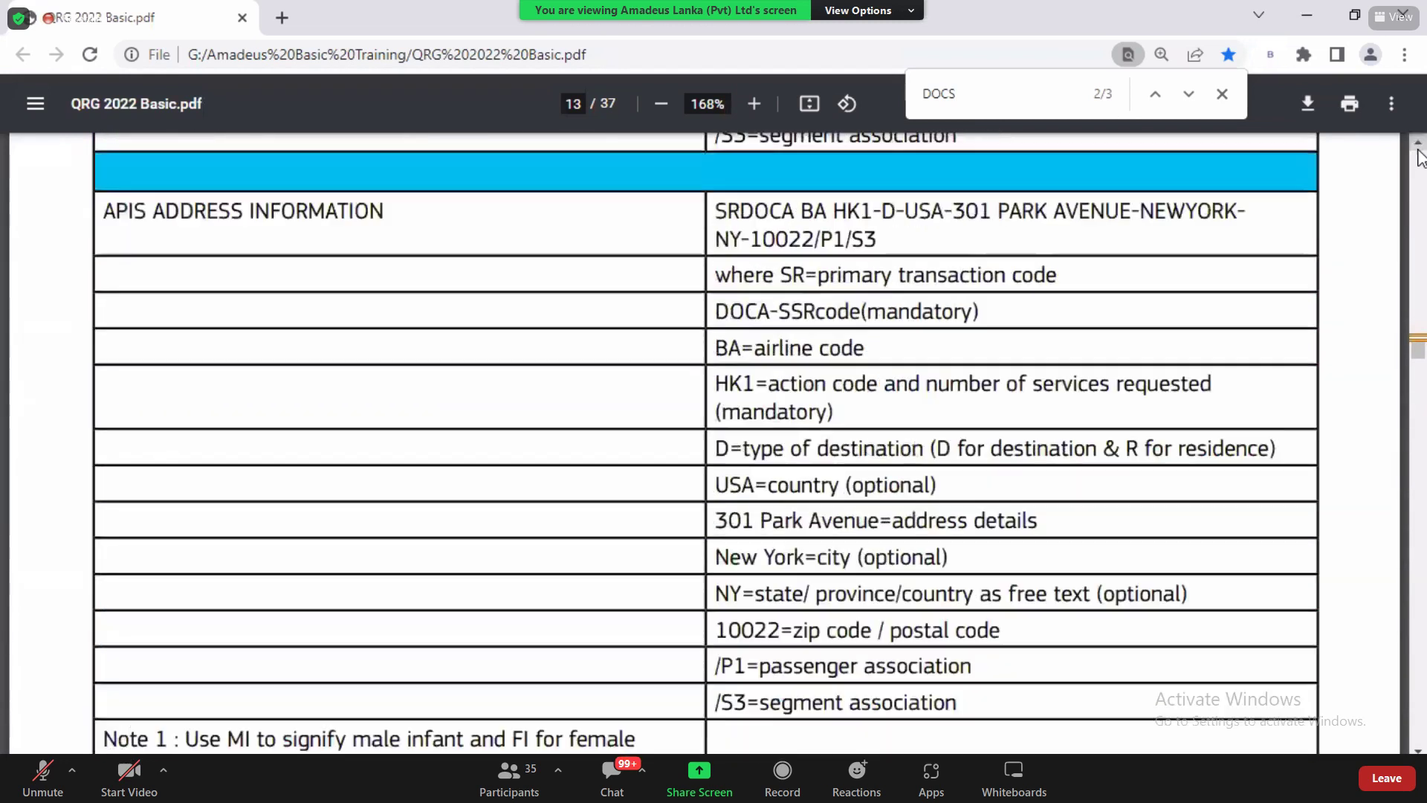
scroll(1420, 157, up, 4)
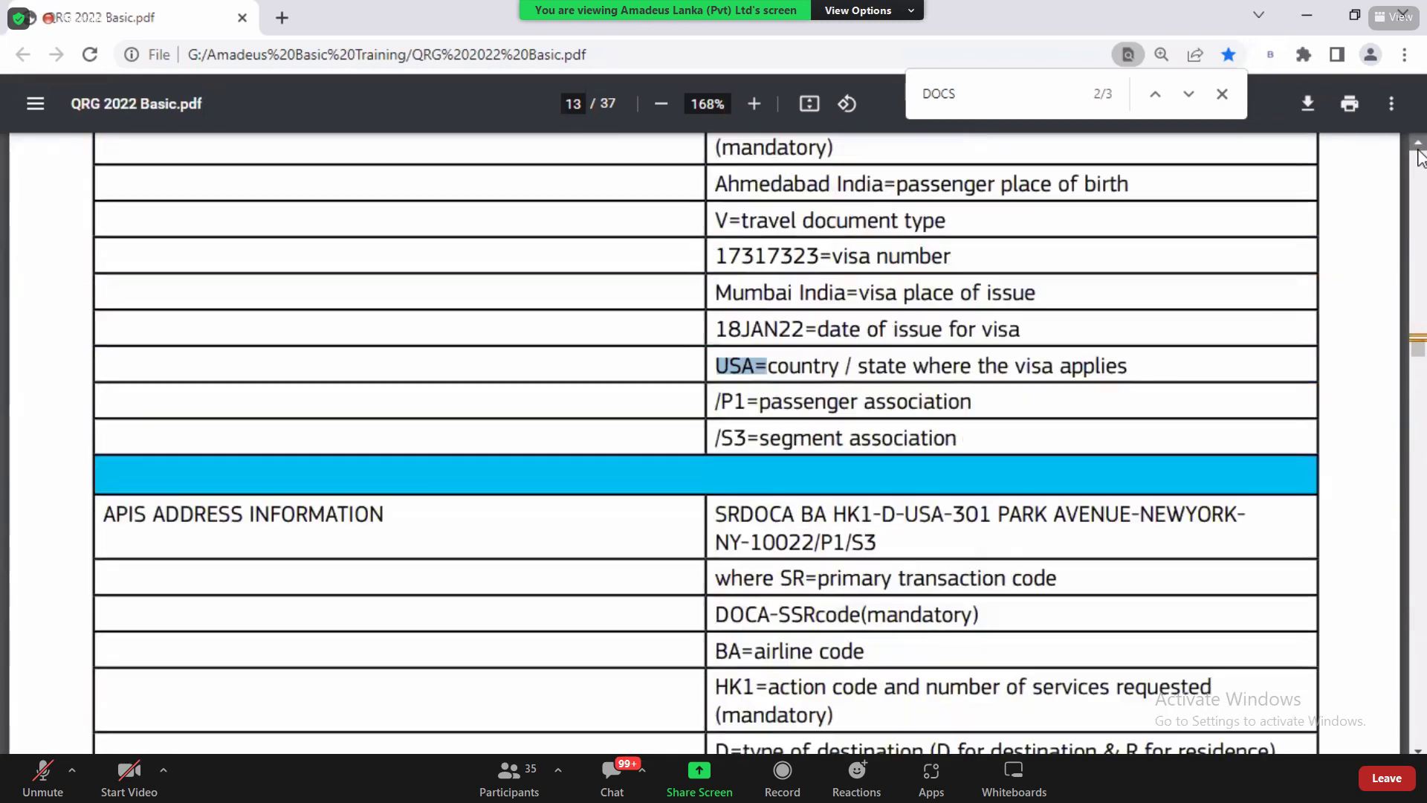
scroll(1419, 158, up, 2)
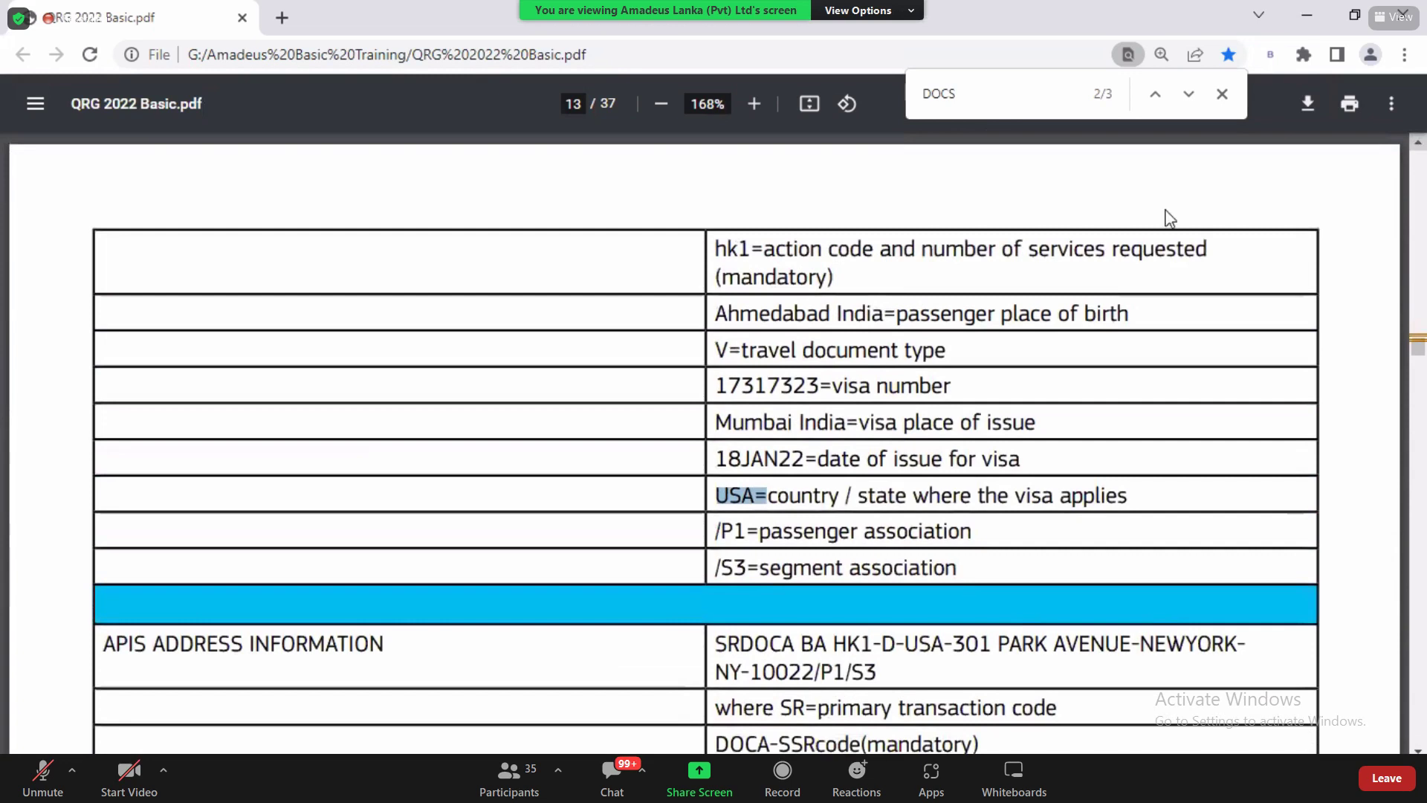
drag(732, 459, 855, 464)
key(alt+Tab)
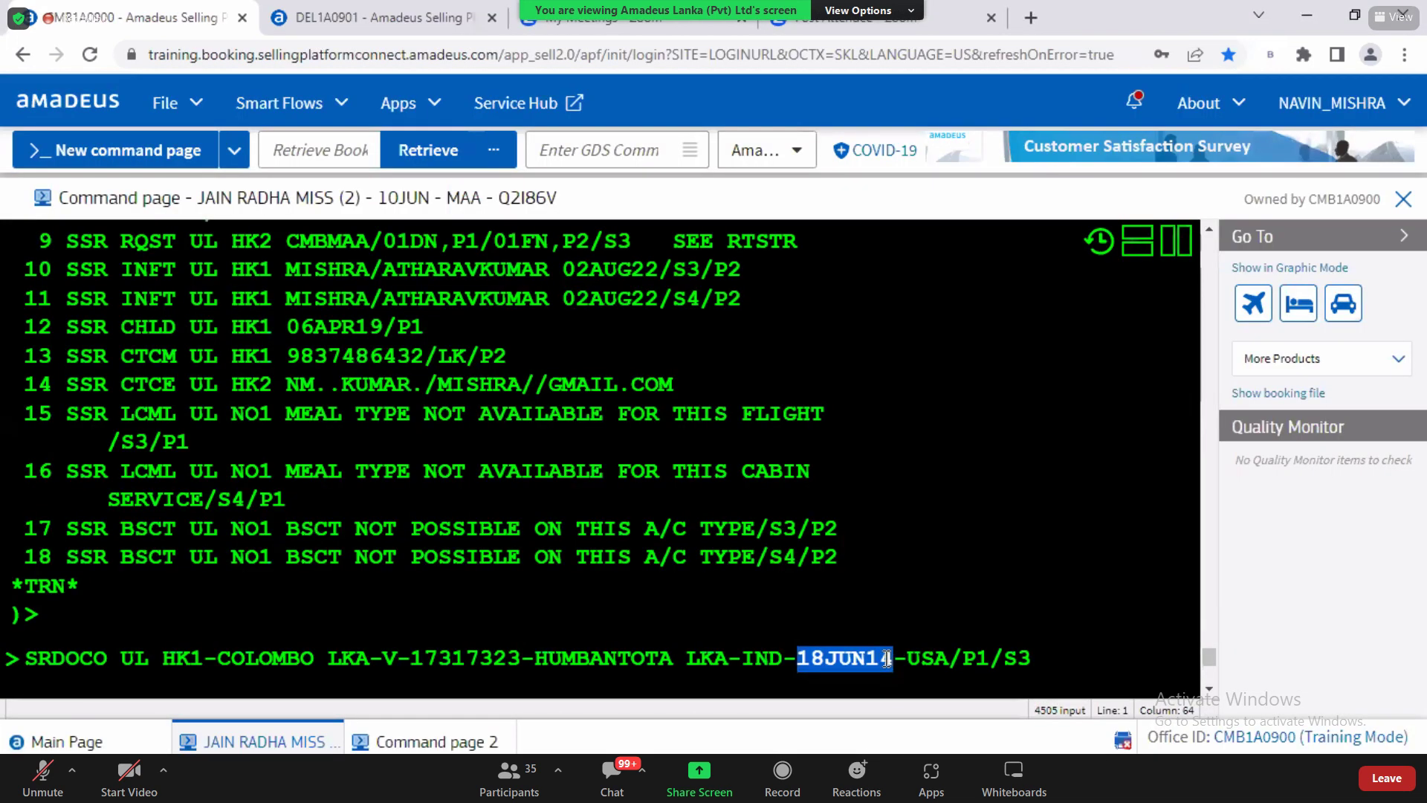
Step: Change the visa issue date from 18JUN14 to 18JAN23
click(887, 659)
key(BackSpace)
key(BackSpace)
key(BackSpace)
key(BackSpace)
key(BackSpace)
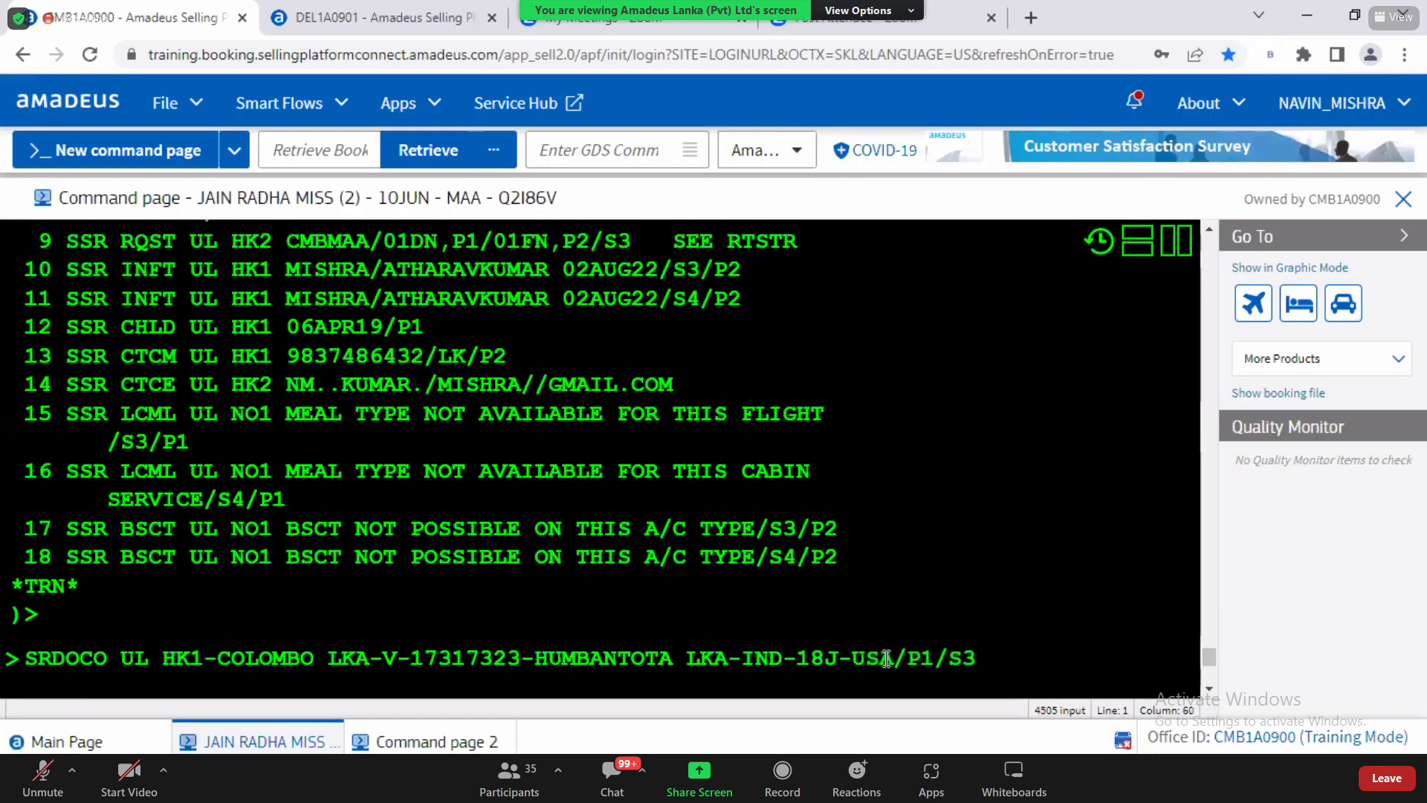
text(JAN22)
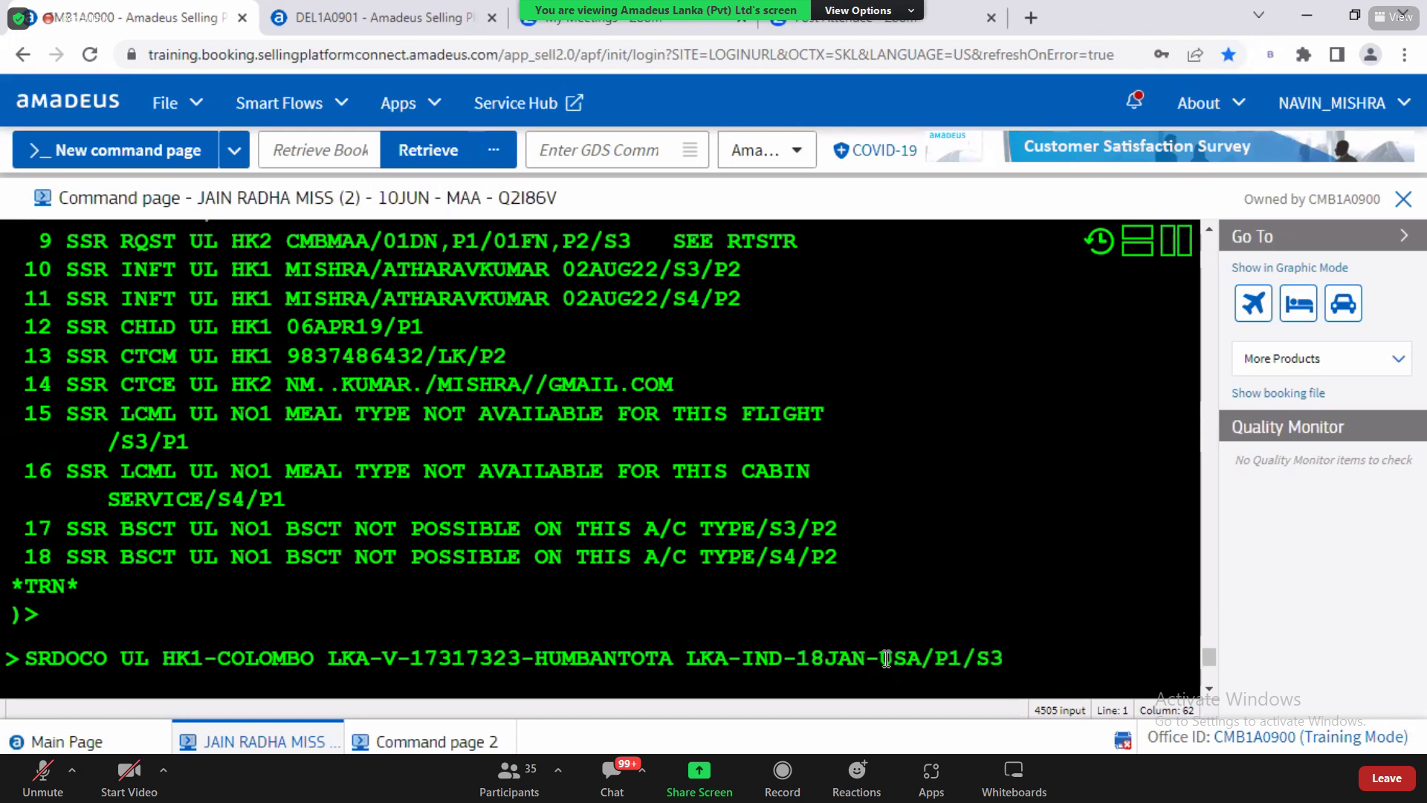
key(BackSpace)
text(3)
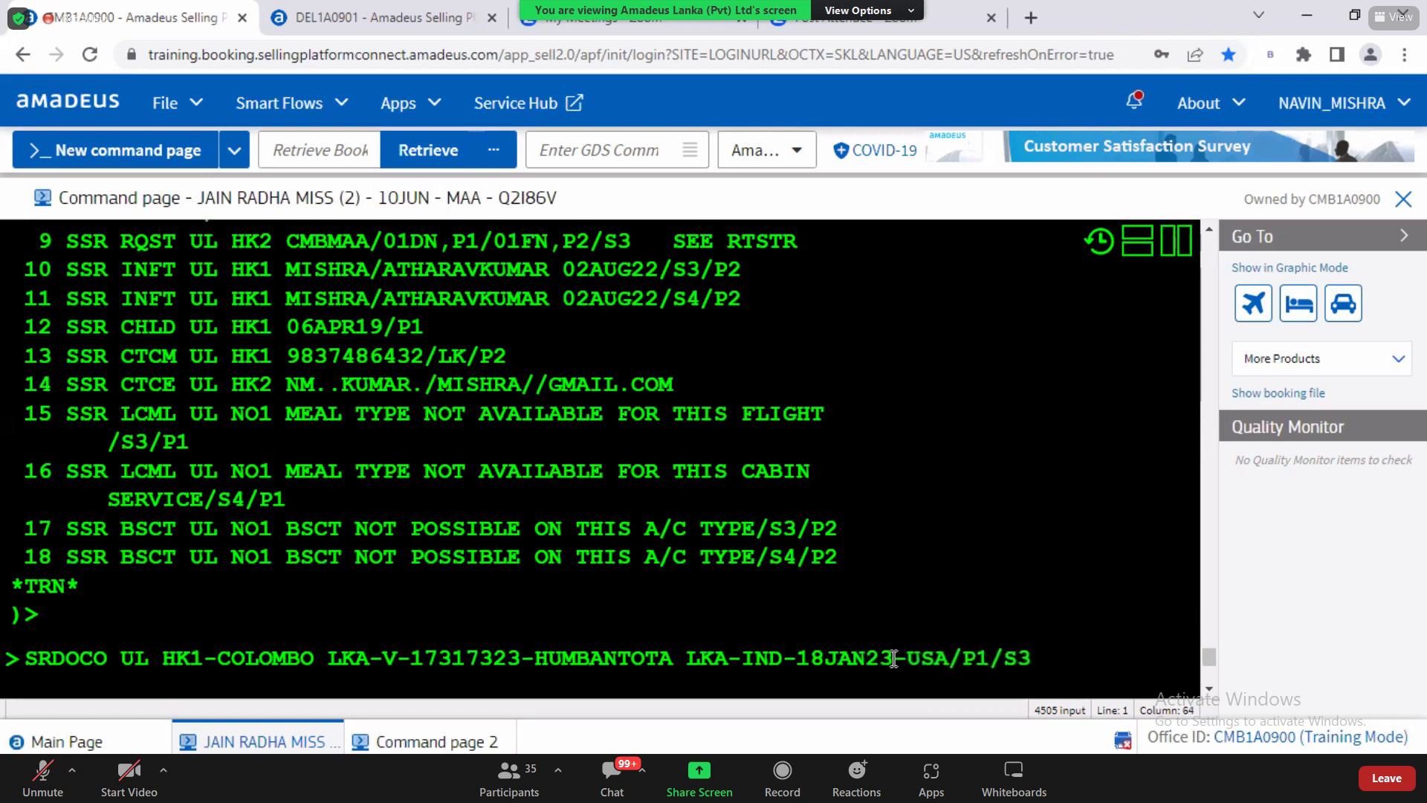
Step: Replace country USA with IND and target passenger 2 instead of P1/S3
key(Right)
double_click(940, 661)
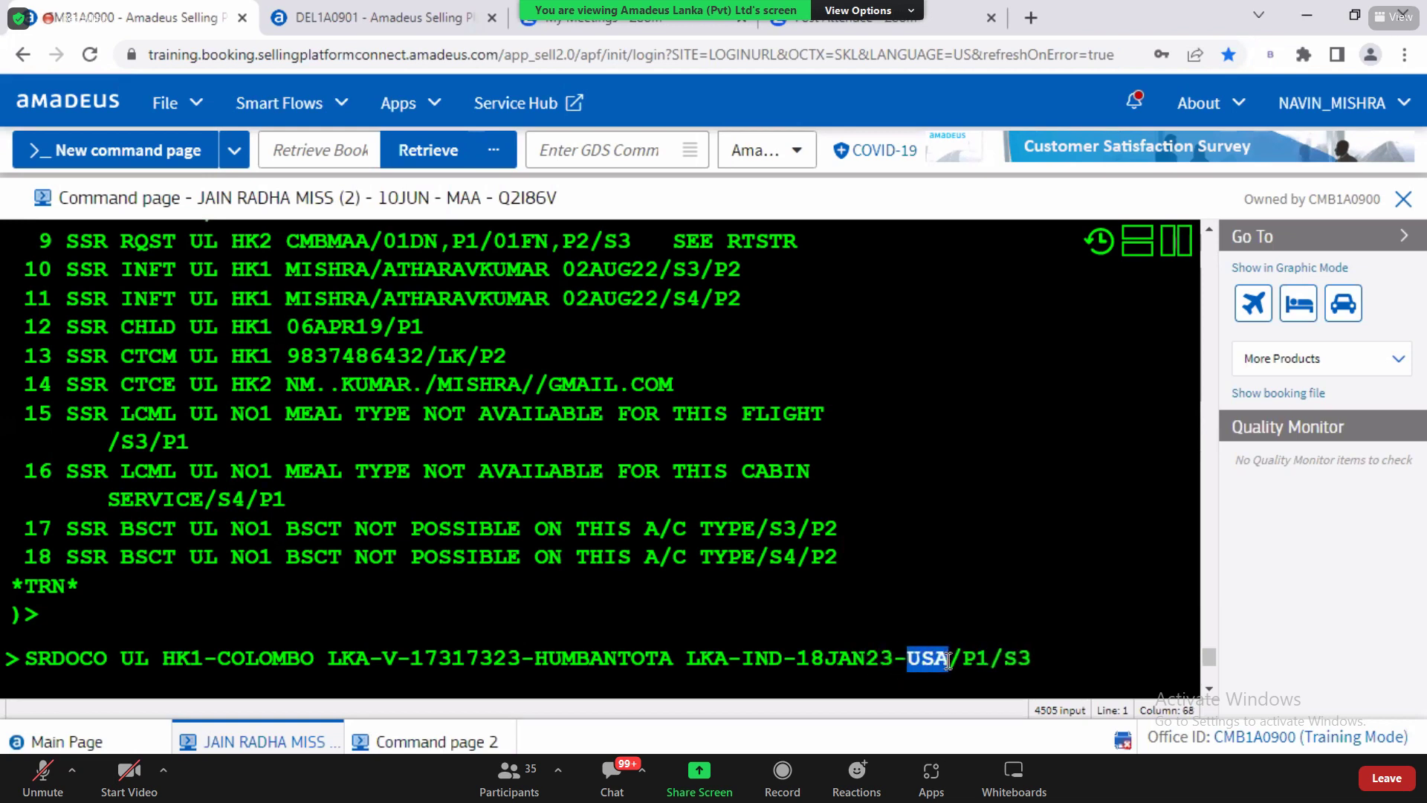
text(IND)
drag(978, 659, 991, 659)
click(1025, 660)
key(BackSpace)
key(BackSpace)
key(BackSpace)
text(2)
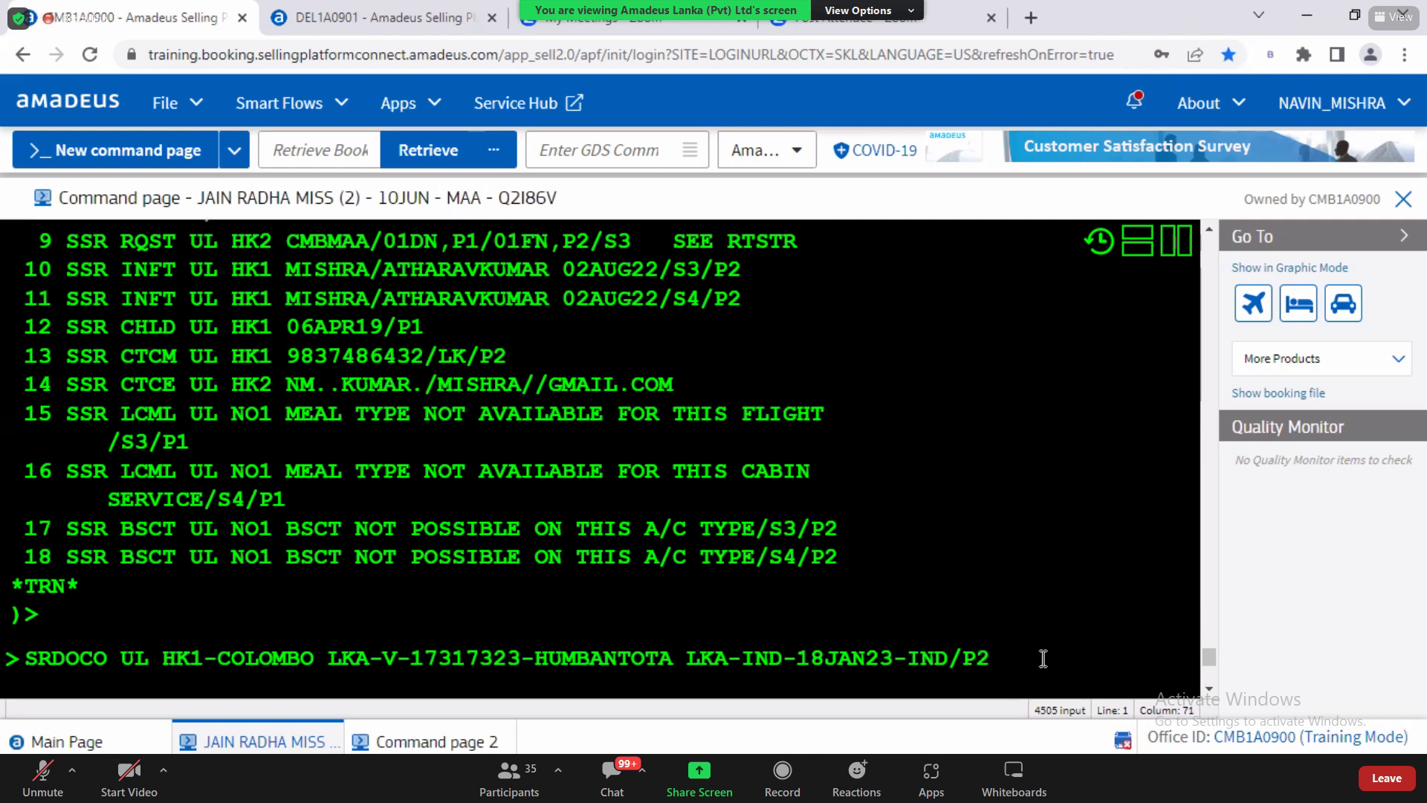
Step: Submit the visa entry, then resend it without the country suffixes after HUMBANTOTA and COLOMBO
key(Return)
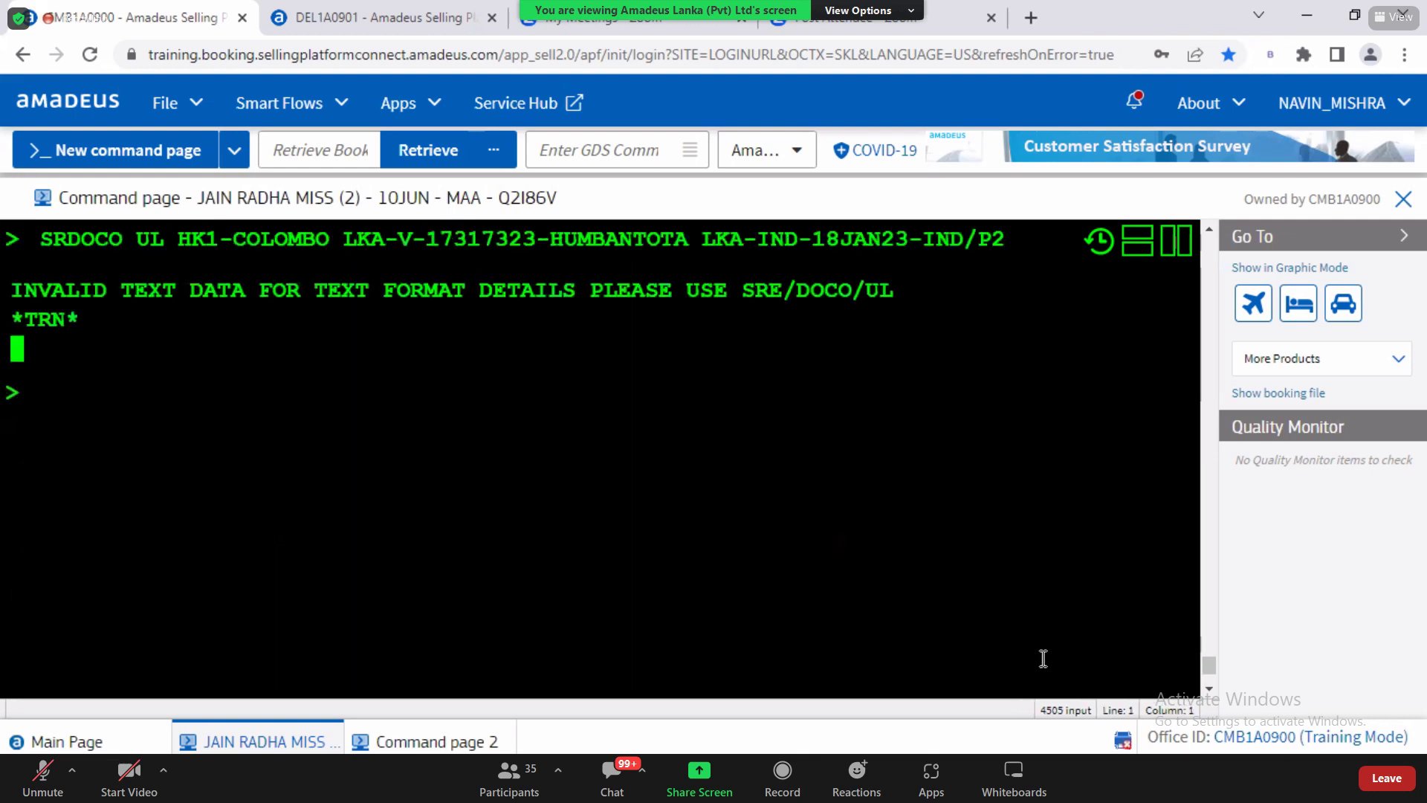
key(Up)
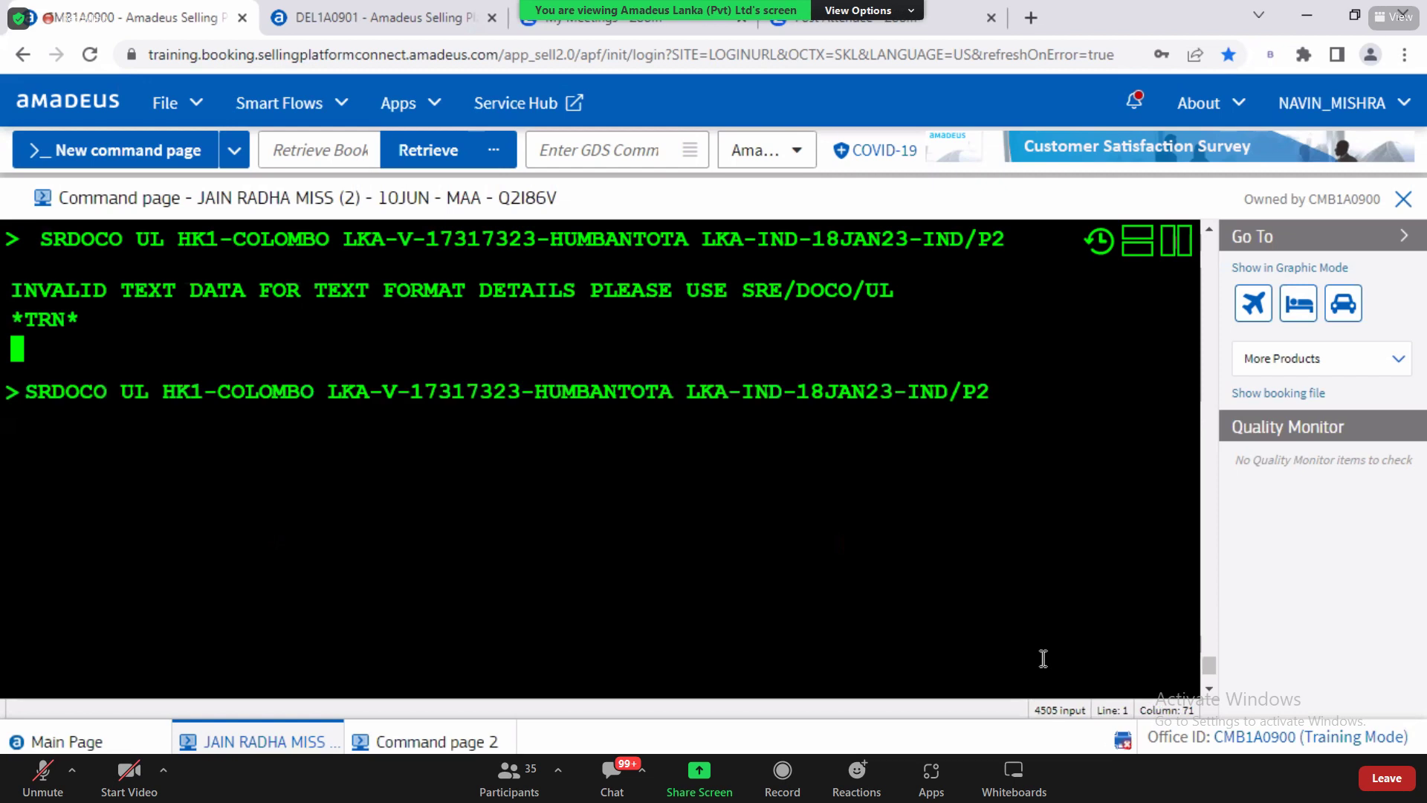
key(Left)
key(BackSpace)
key(BackSpace)
key(BackSpace)
key(BackSpace)
key(Return)
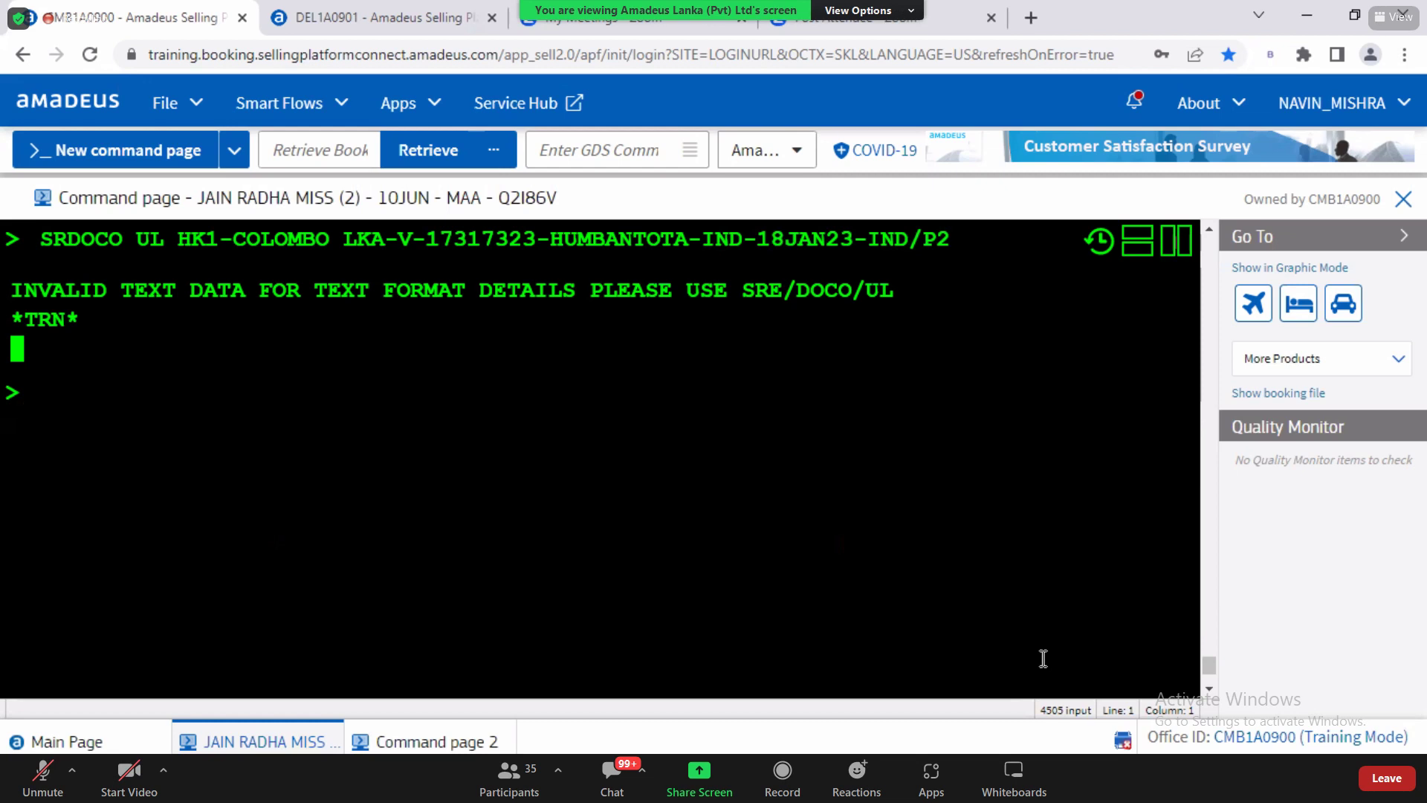
key(alt+Up)
key(Left)
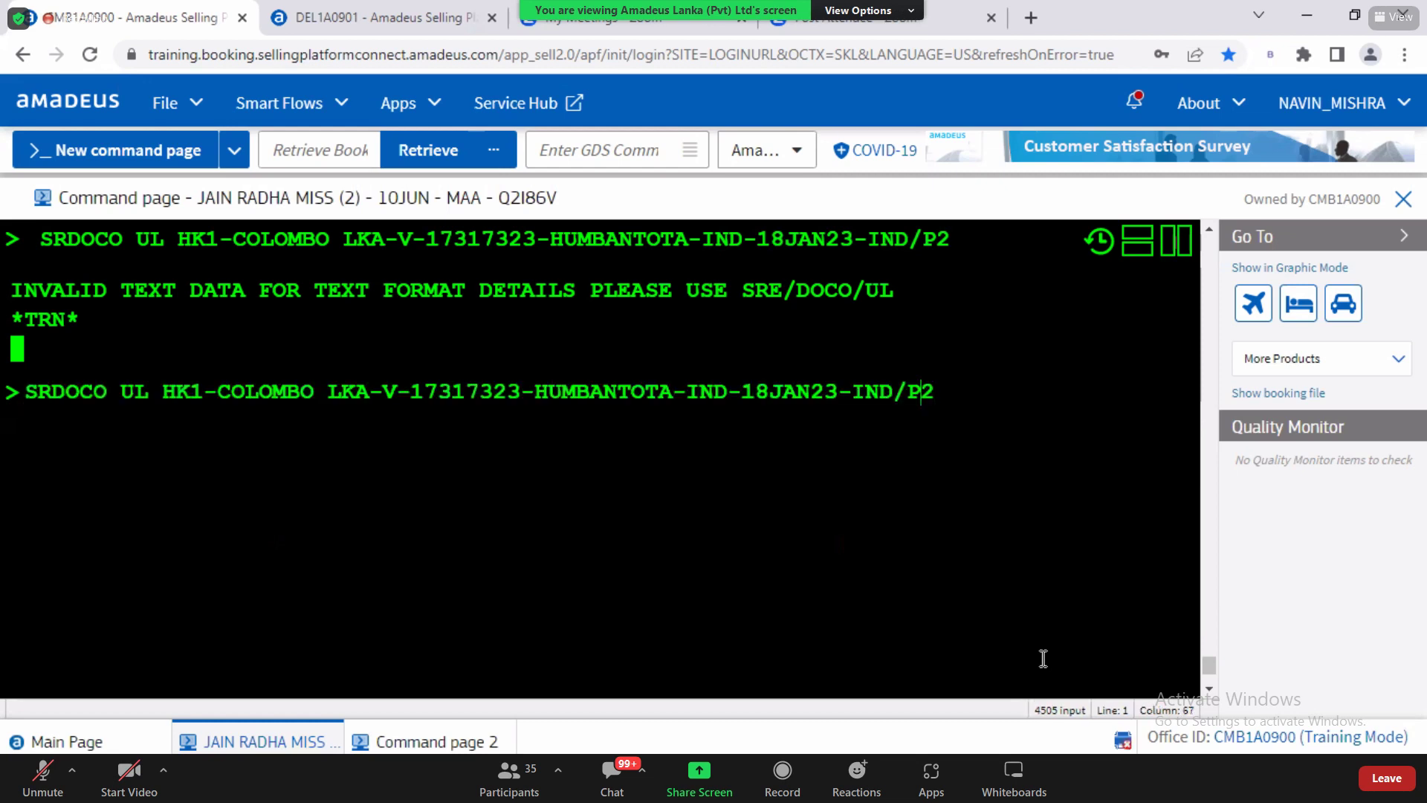
key(ctrl+Left)
key(ctrl+Left)
key(BackSpace)
key(BackSpace)
key(BackSpace)
key(BackSpace)
key(Return)
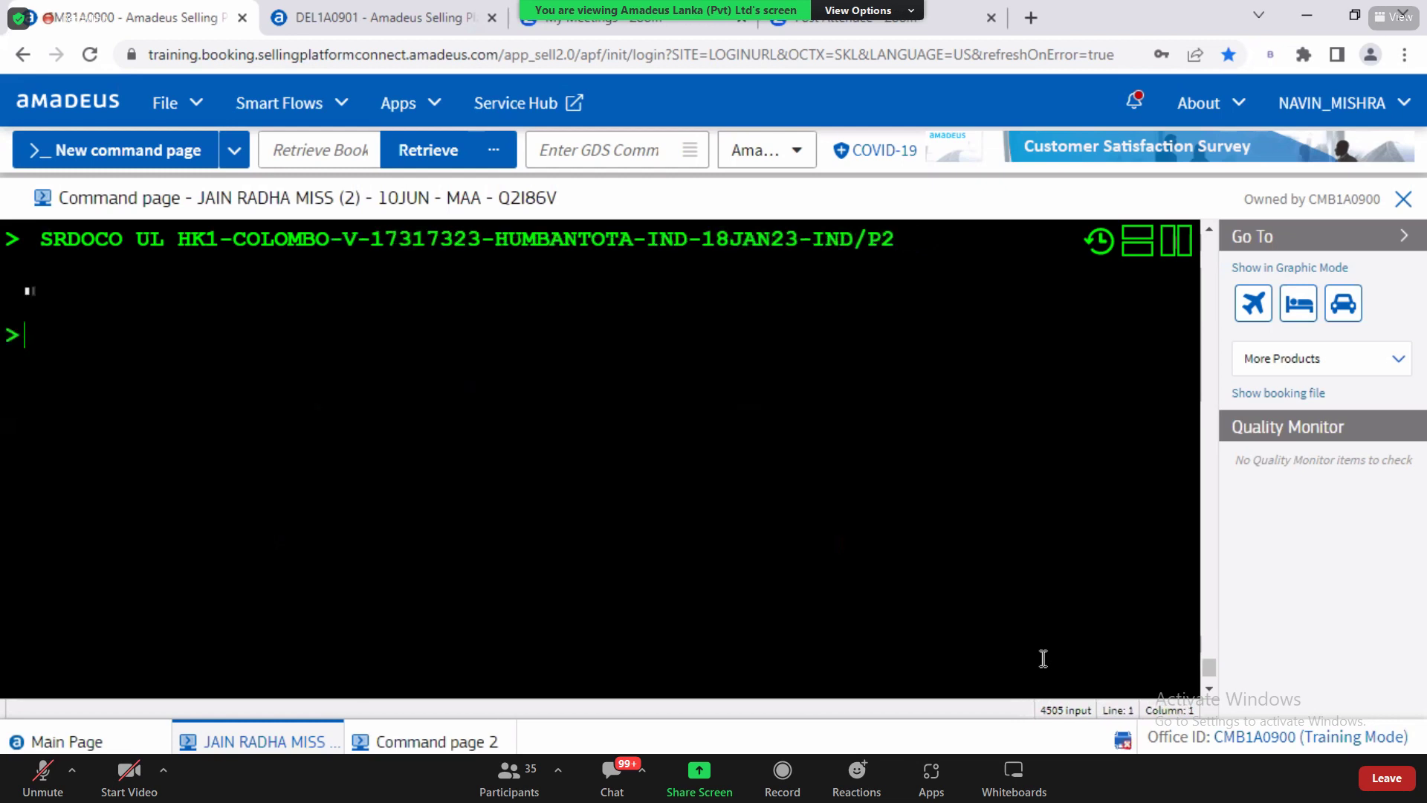
Step: Clear the recalled rejected command and go to the quick reference guide PDF
key(alt+Up)
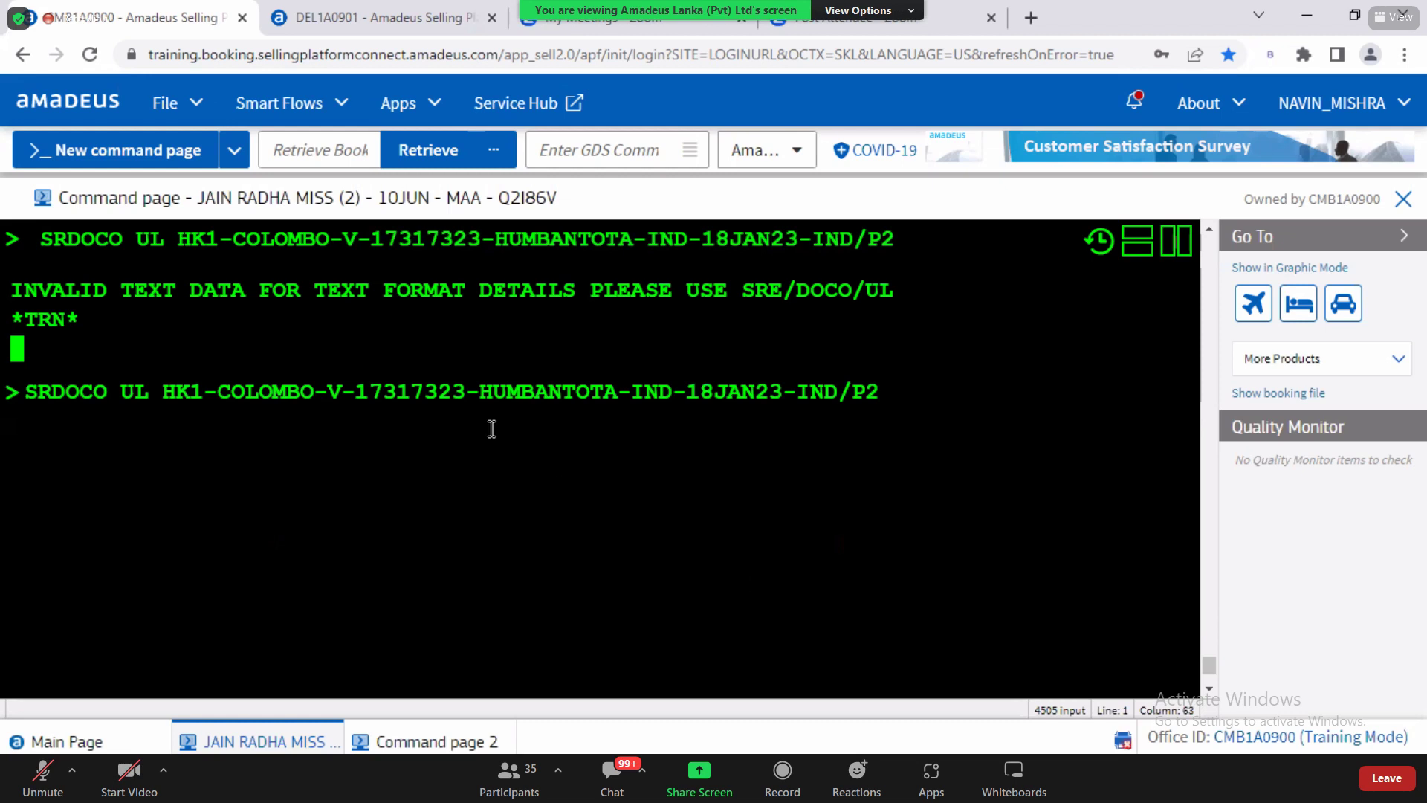
drag(881, 393, 4, 435)
key(BackSpace)
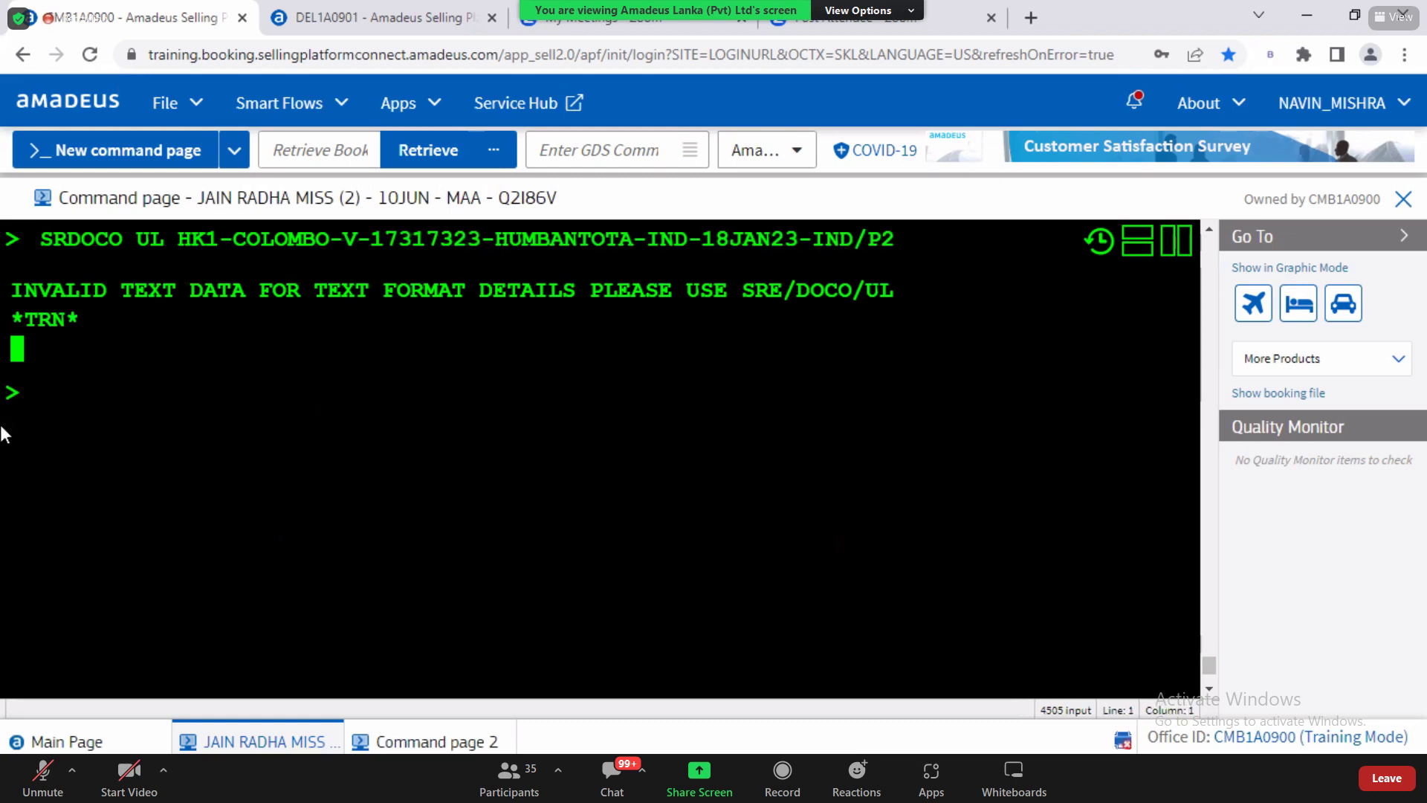
key(alt+Tab)
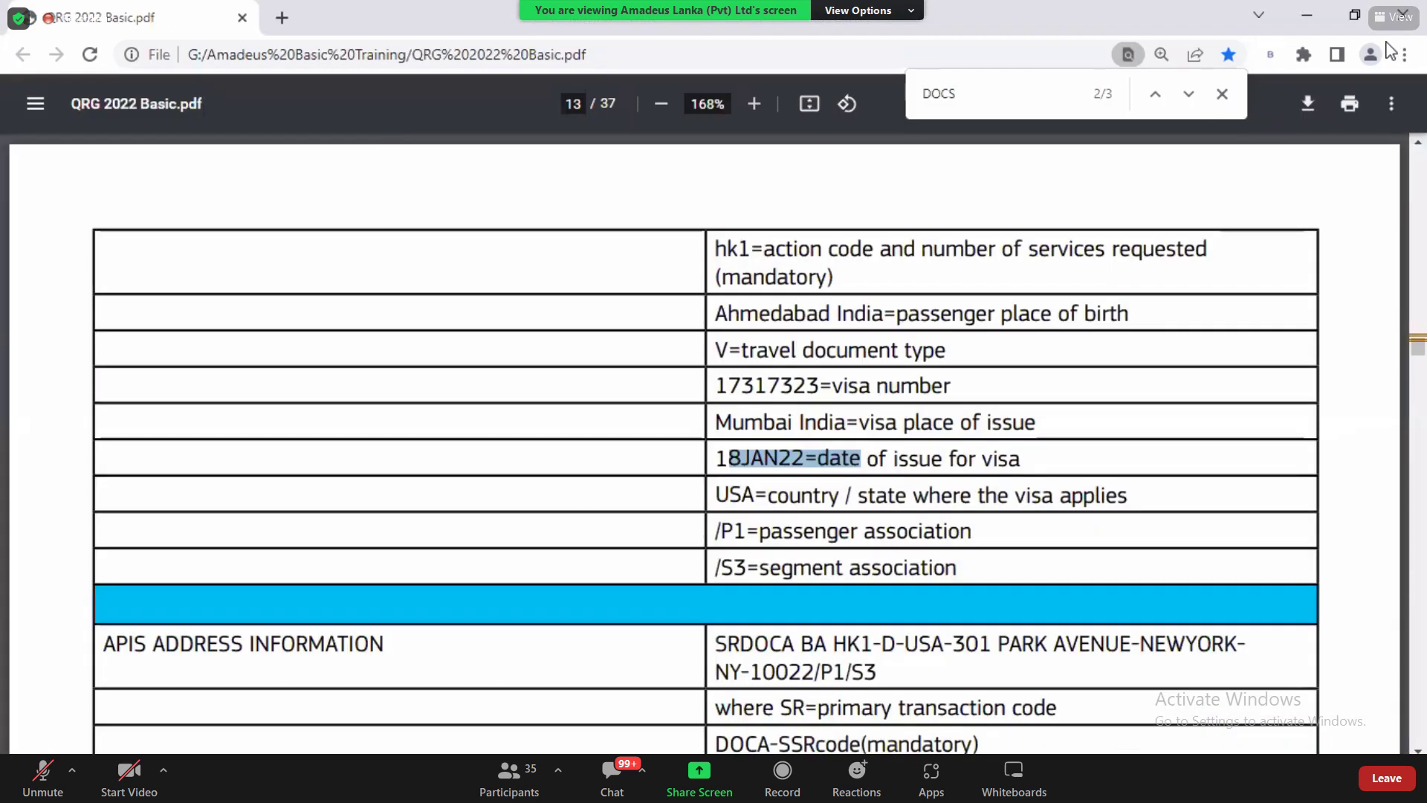
Step: Copy the guide's SRDOCO BA visa example onto one line at the Amadeus prompt
click(1420, 146)
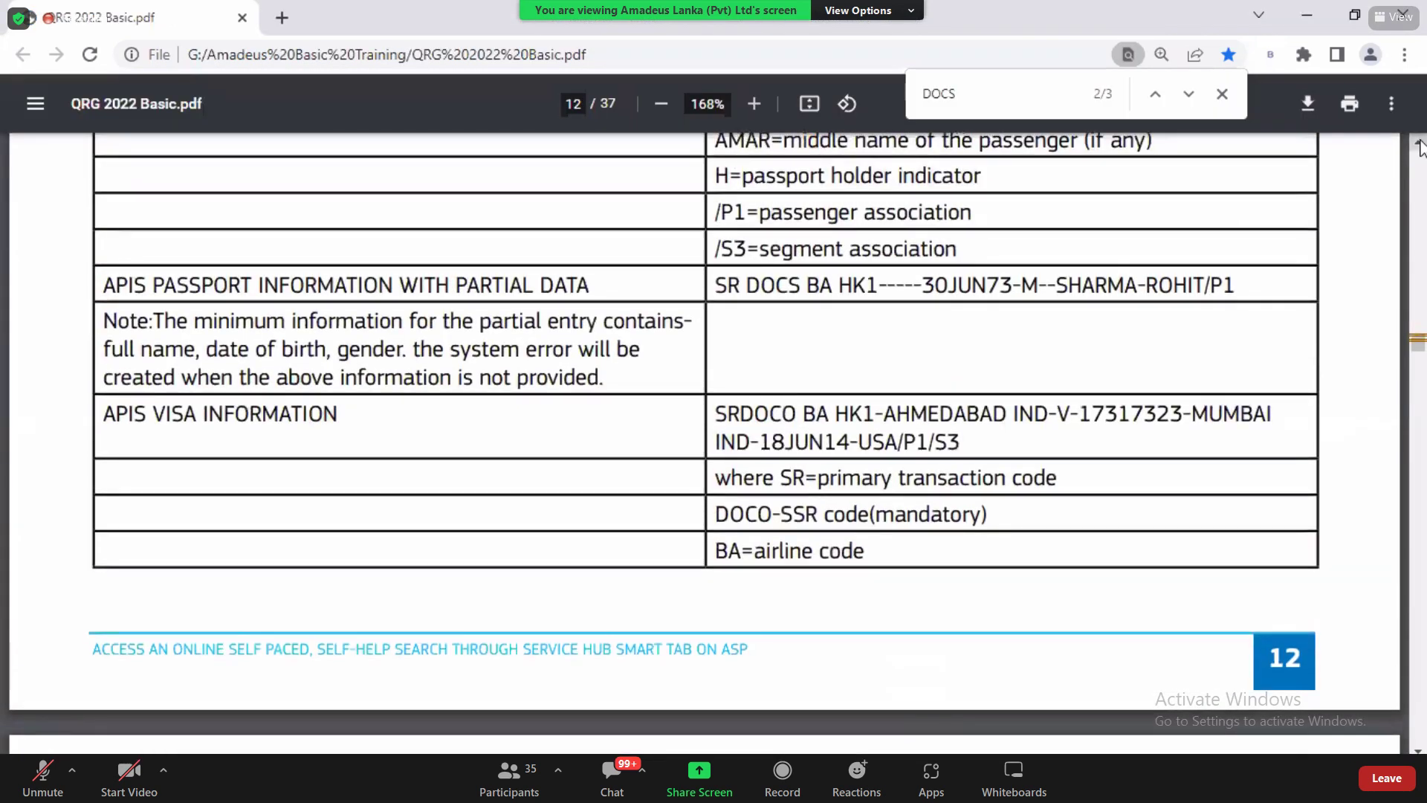
click(1419, 145)
drag(716, 455, 952, 484)
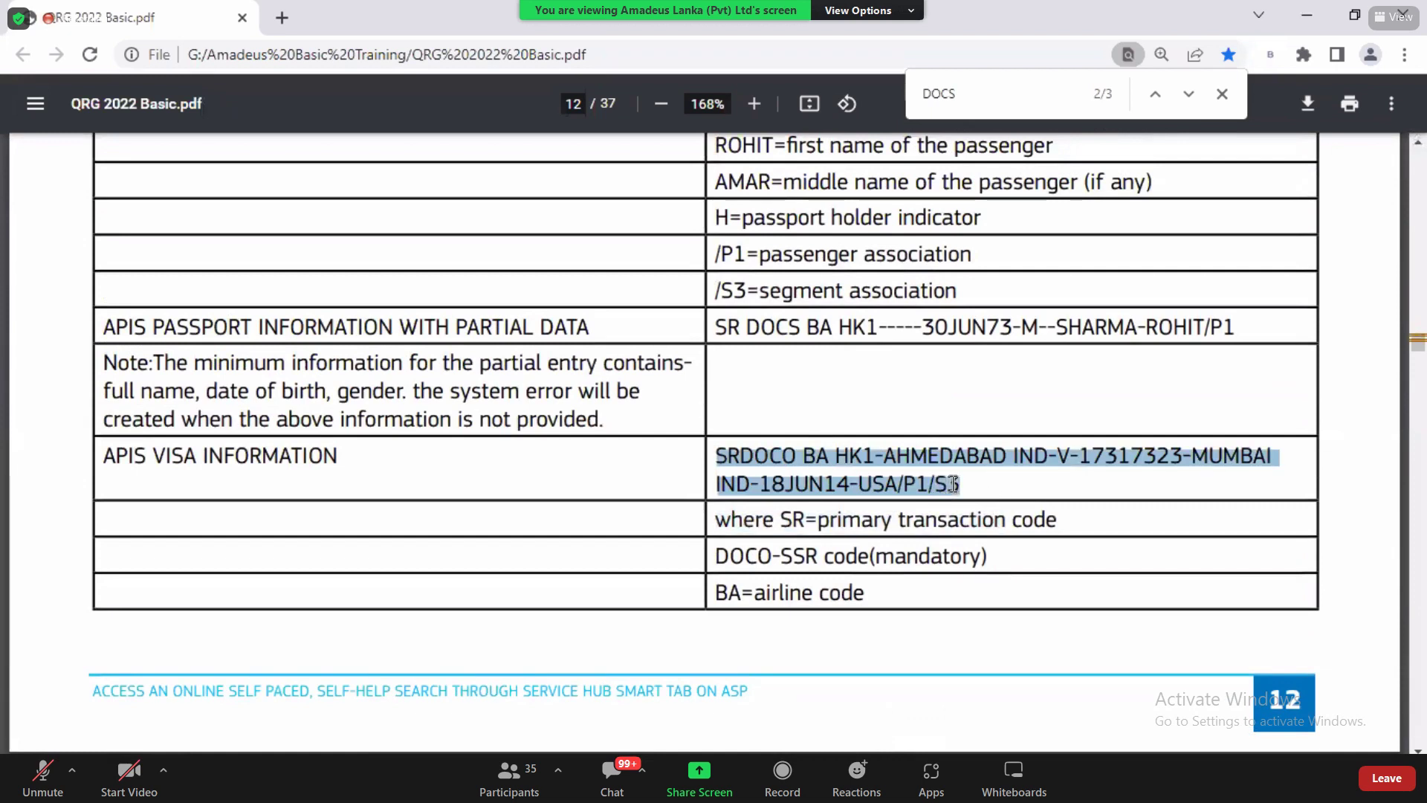
key(ctrl+c)
key(alt+Tab)
key(ctrl+v)
click(26, 417)
key(BackSpace)
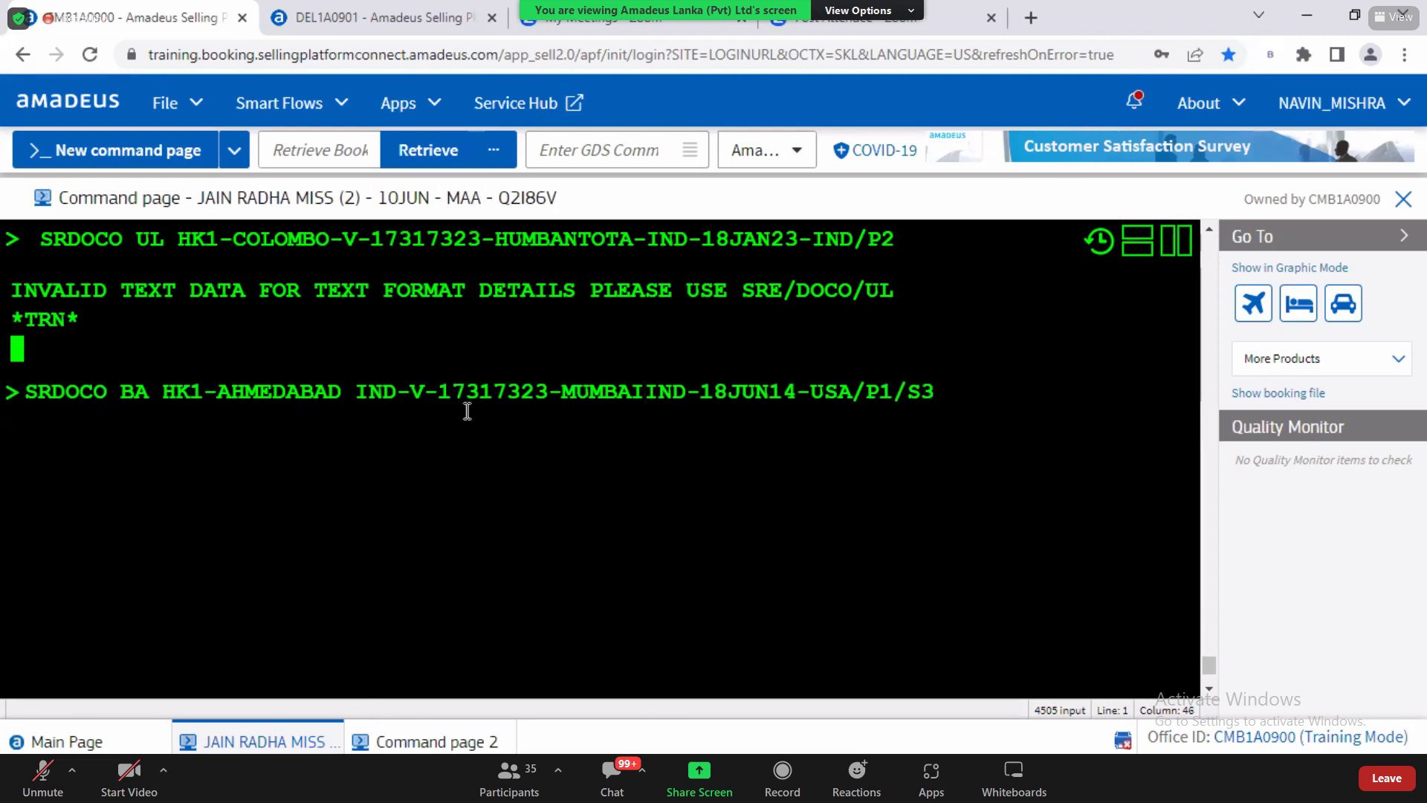
Step: Replace birth and issue places with COLOMBO and the issue date with 18JAN22
drag(563, 391, 683, 395)
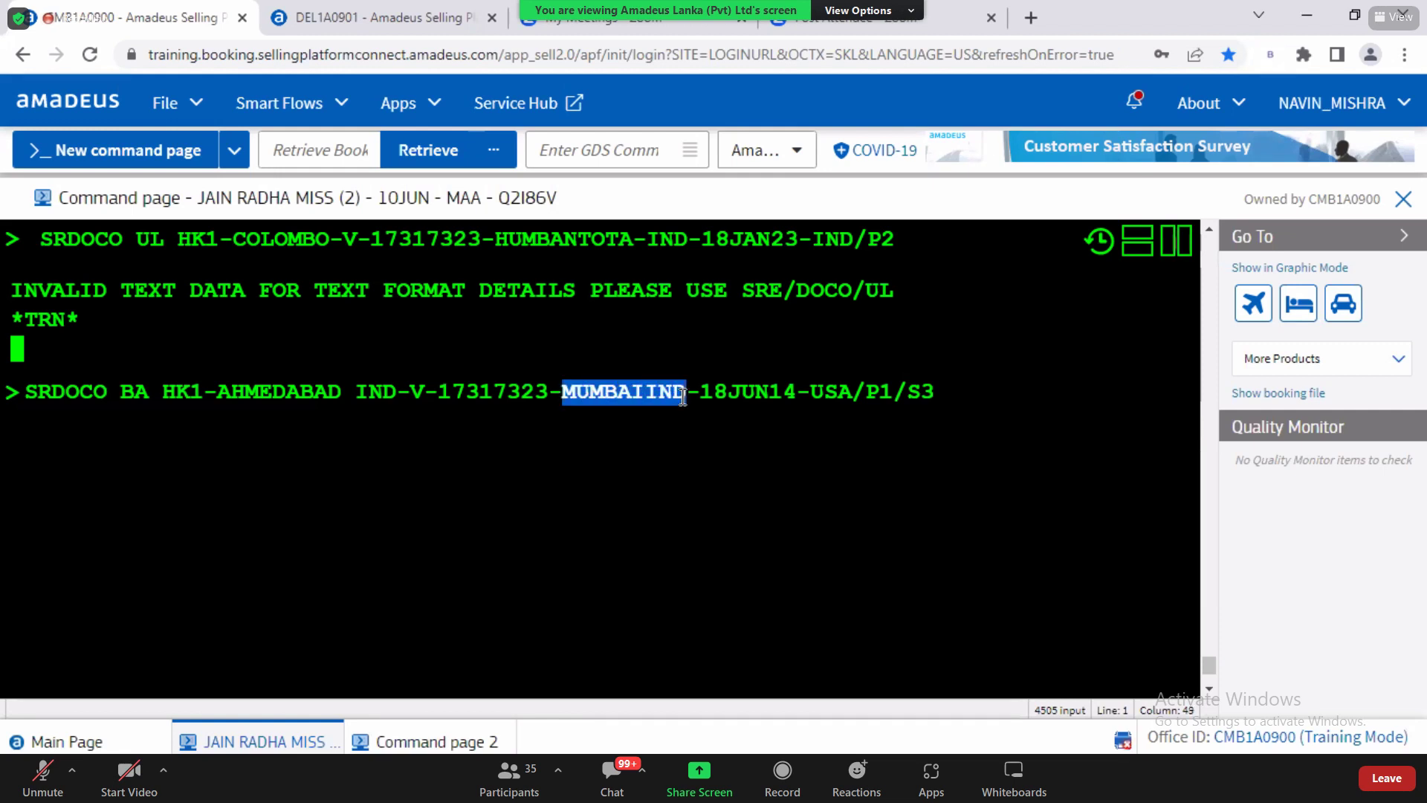
text(COLMB)
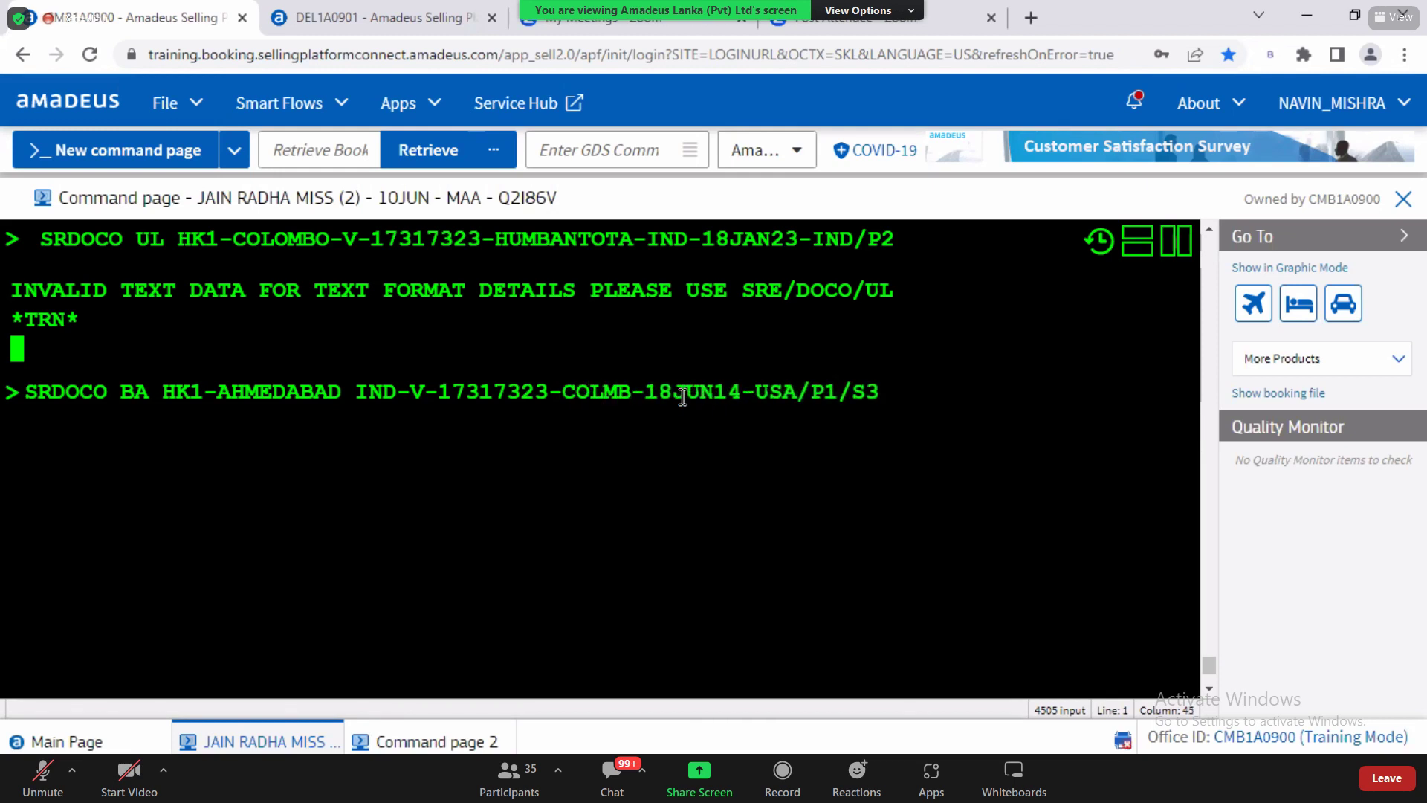
text(AO)
drag(217, 394, 394, 403)
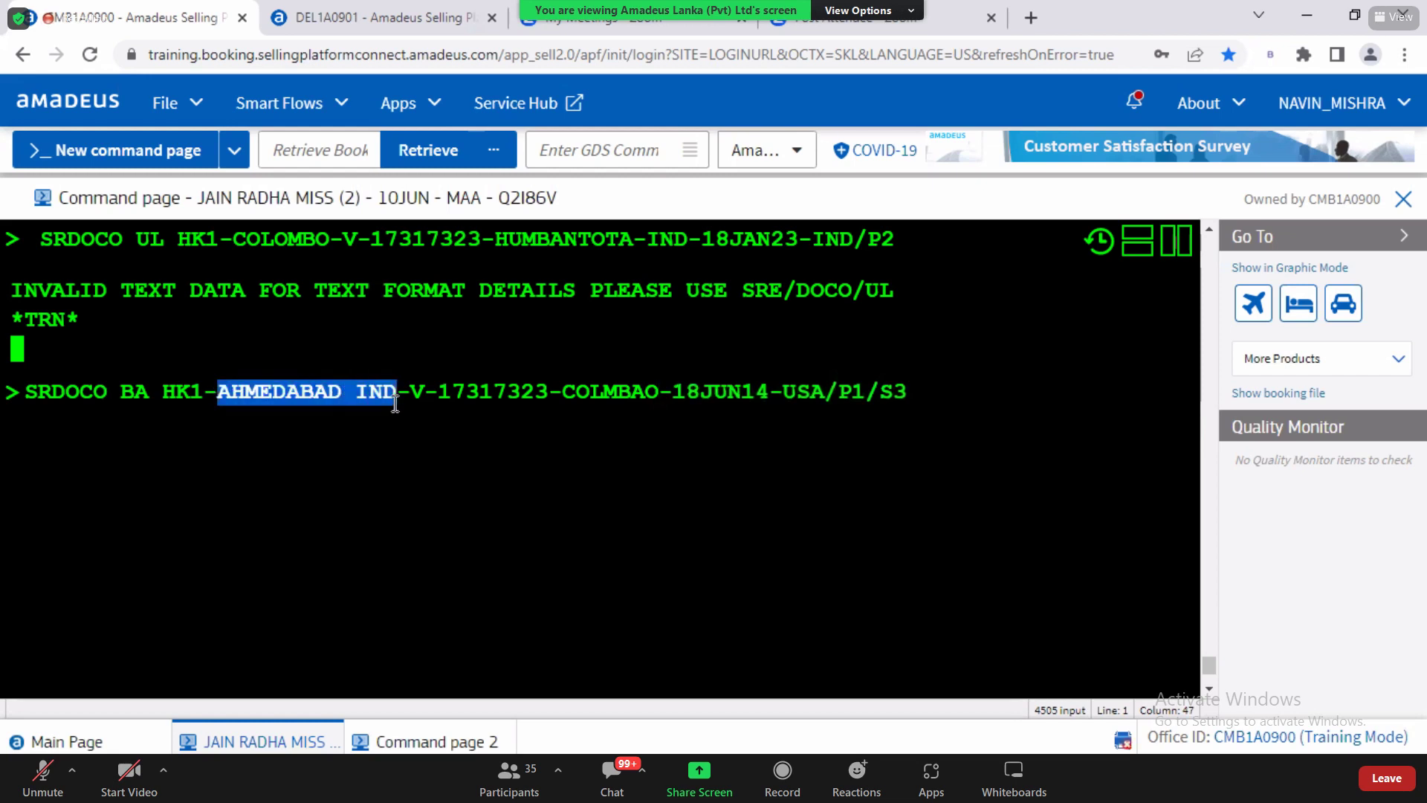
text(COLMBAO)
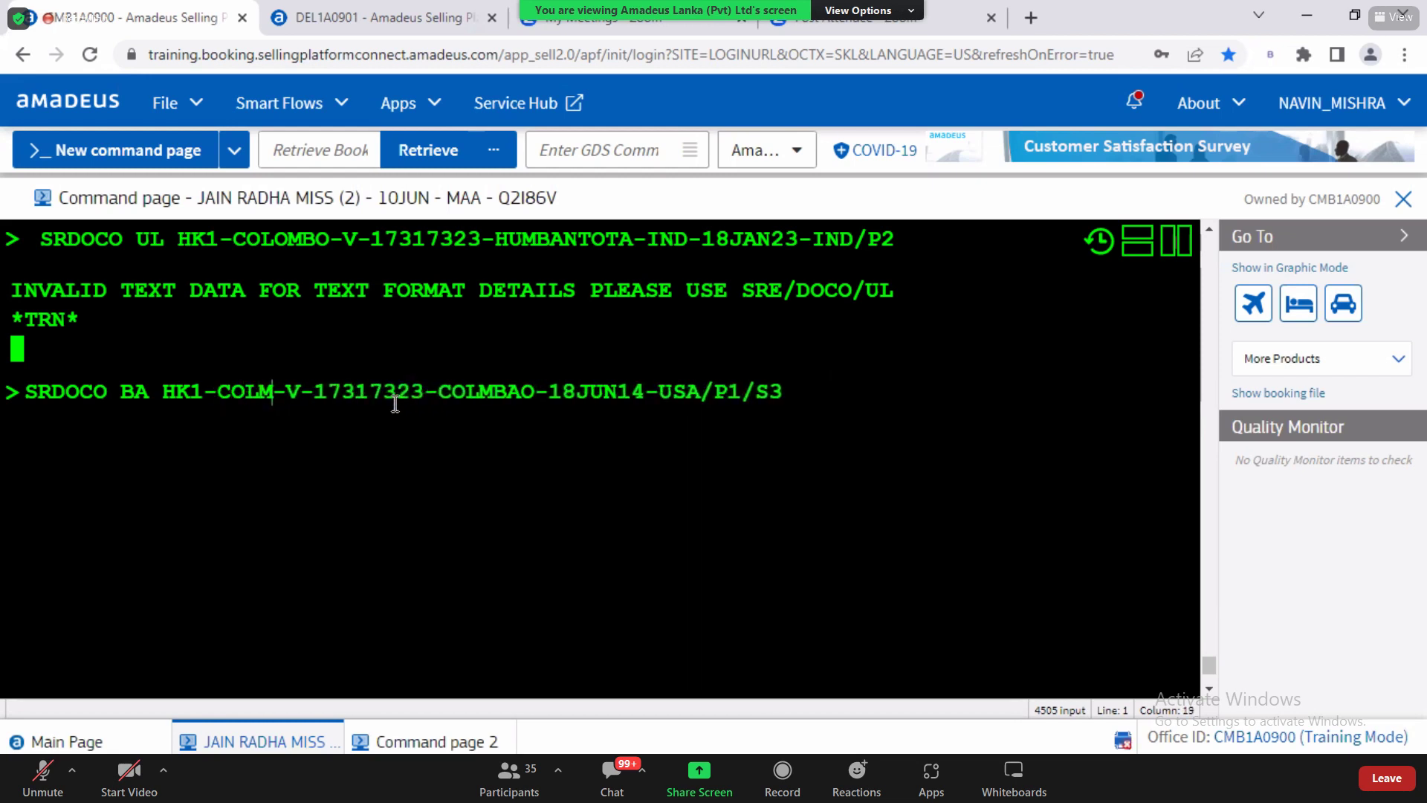
drag(354, 391, 382, 392)
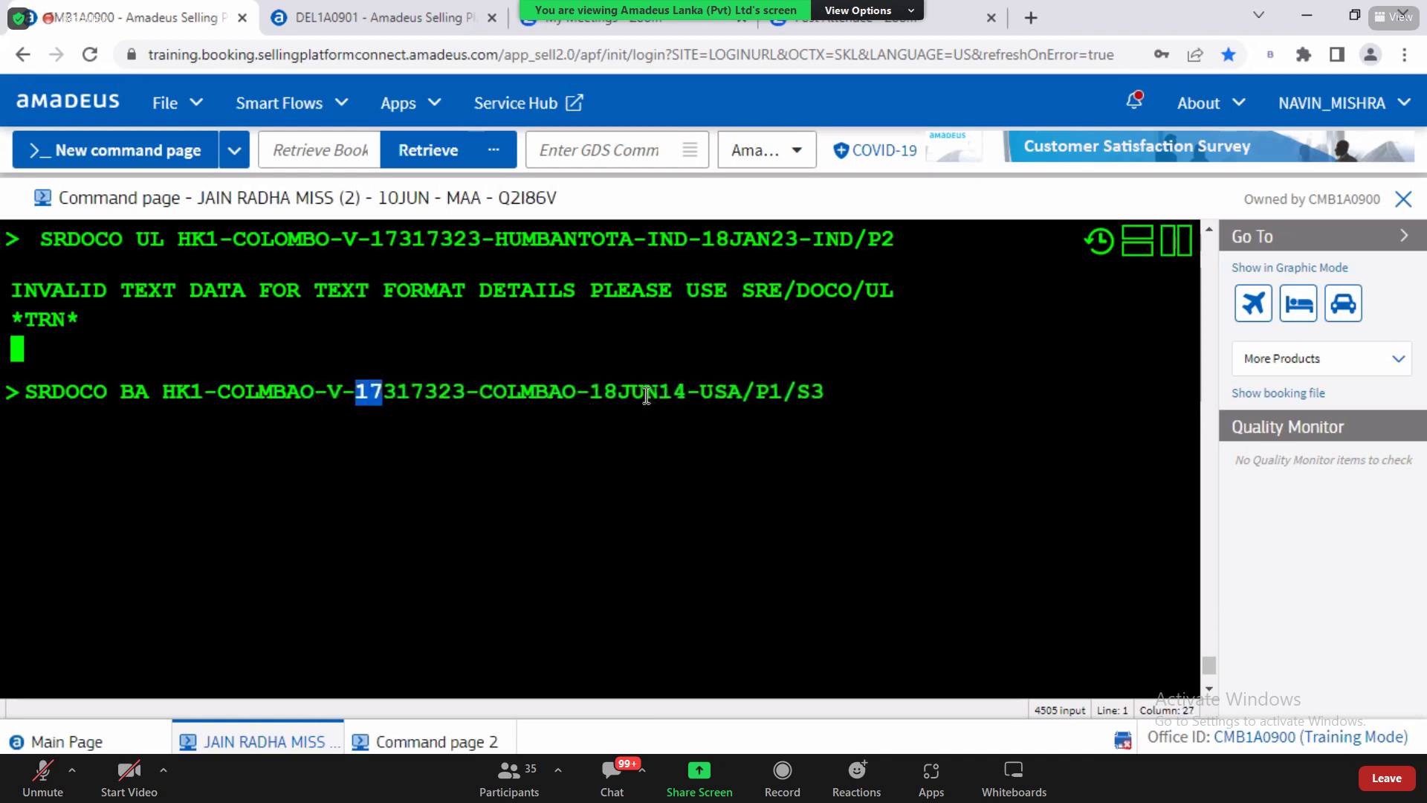
drag(618, 393, 686, 400)
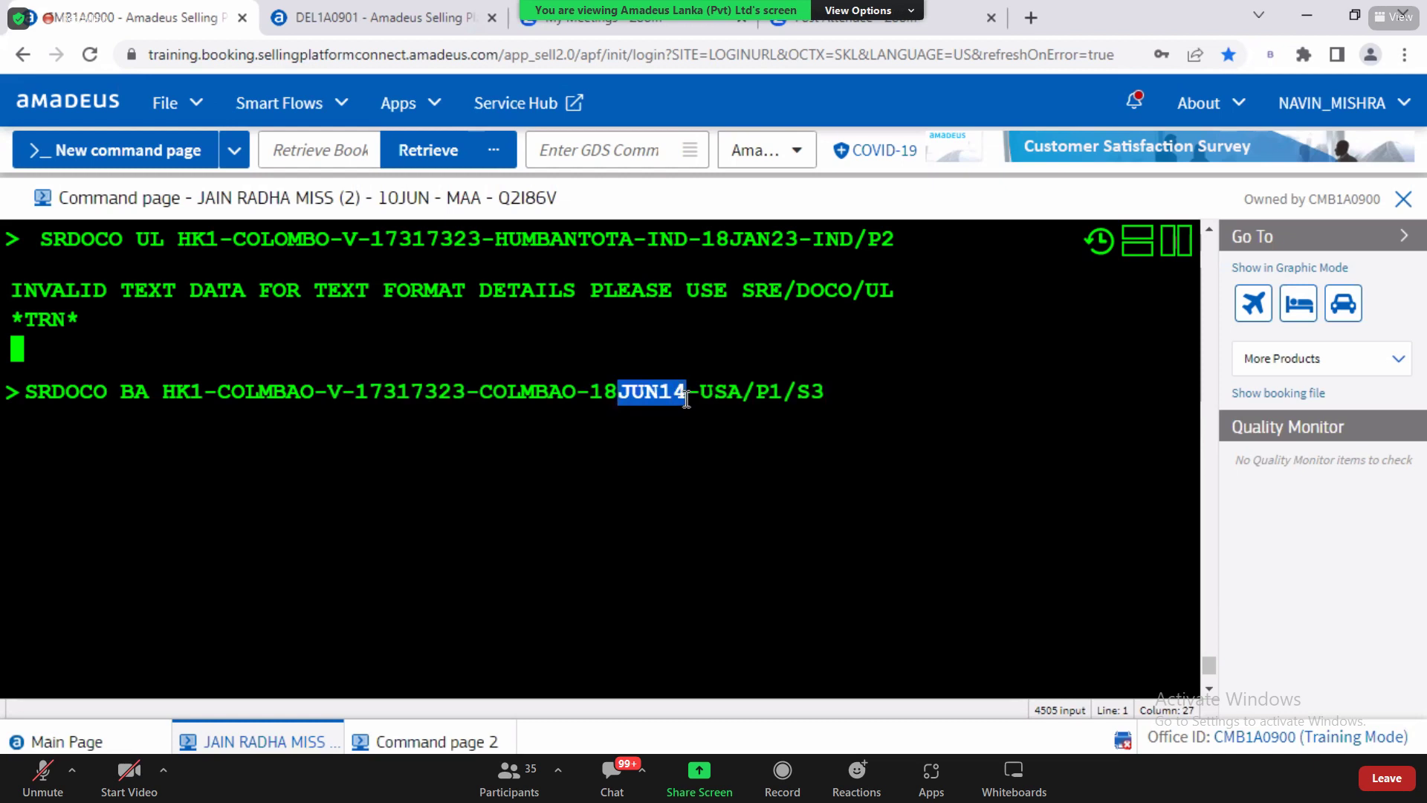
text(JAN)
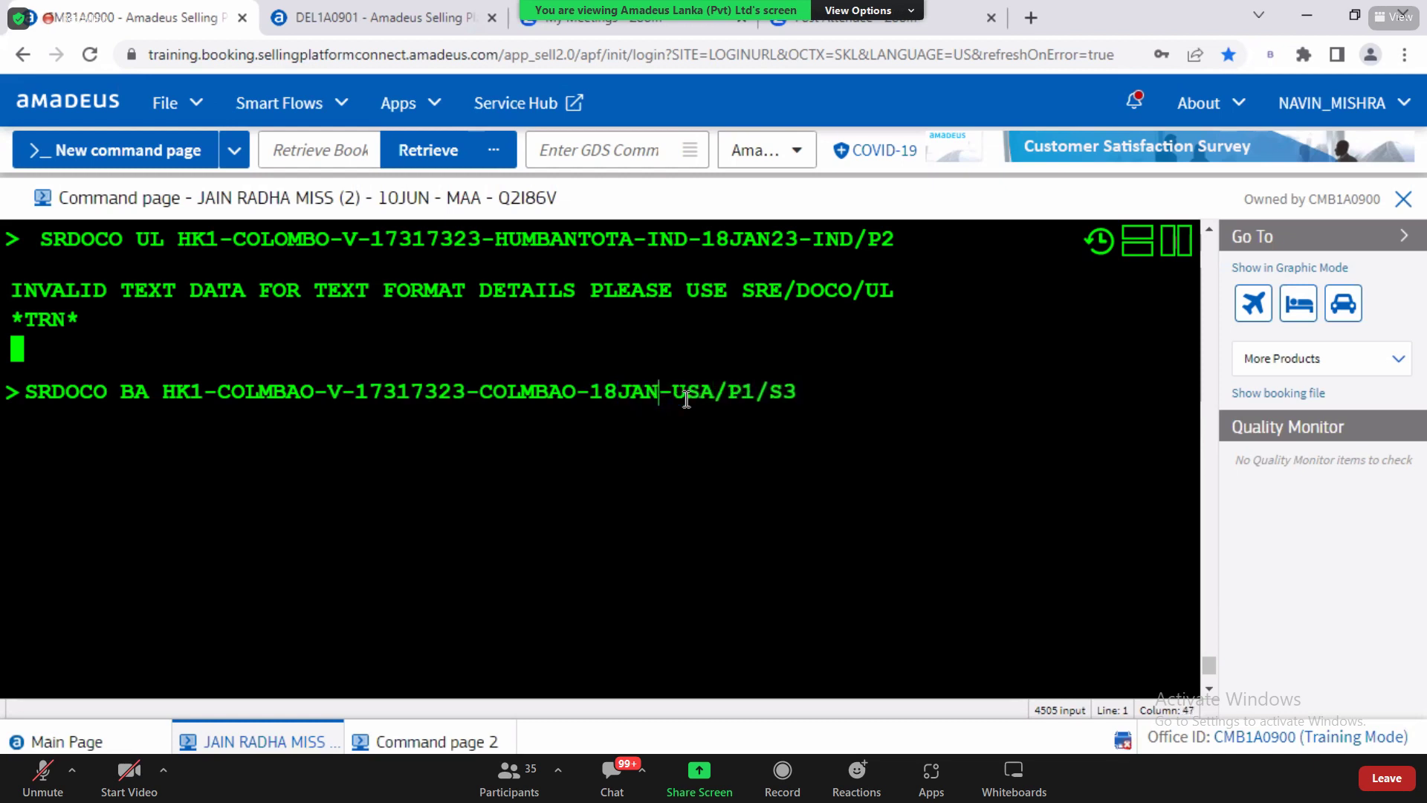
text(23)
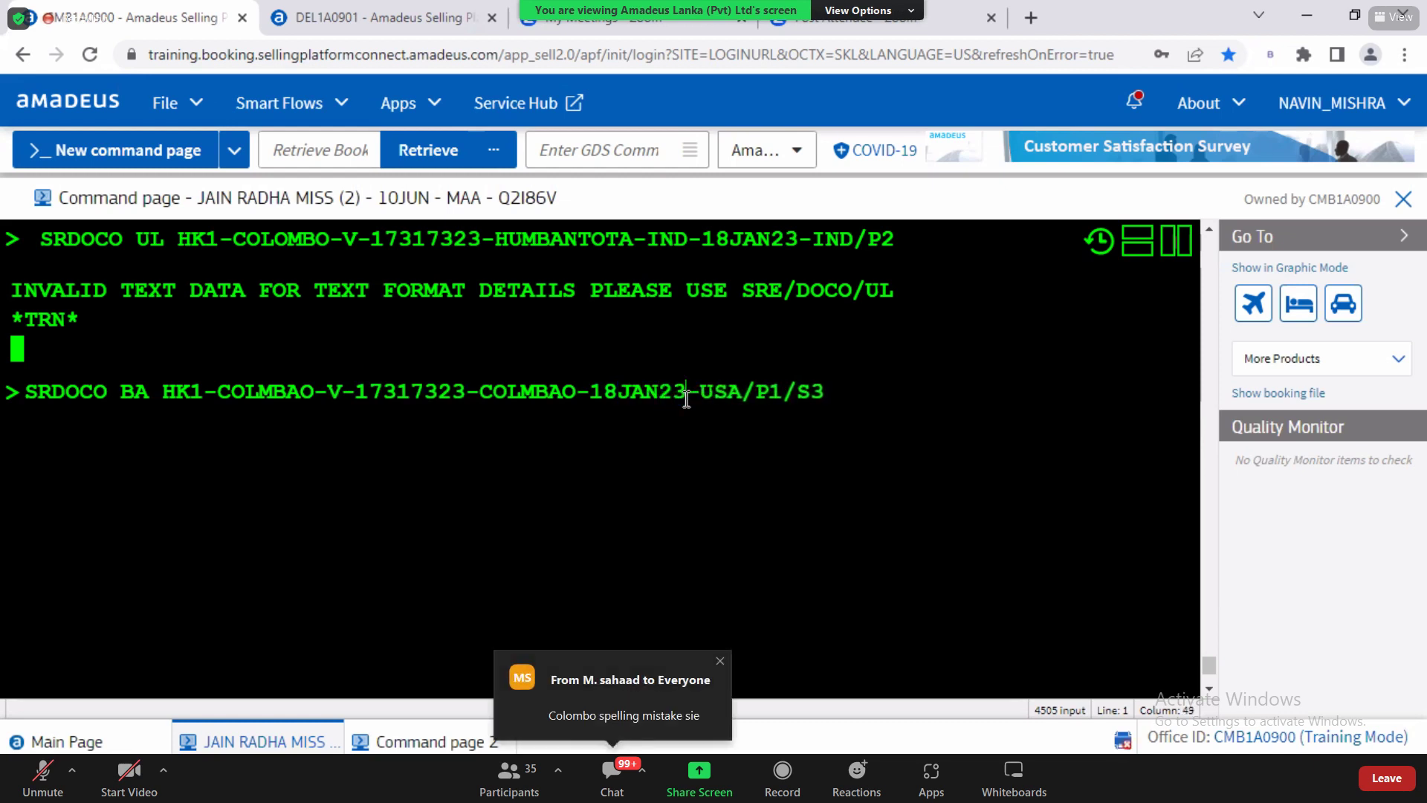
key(BackSpace)
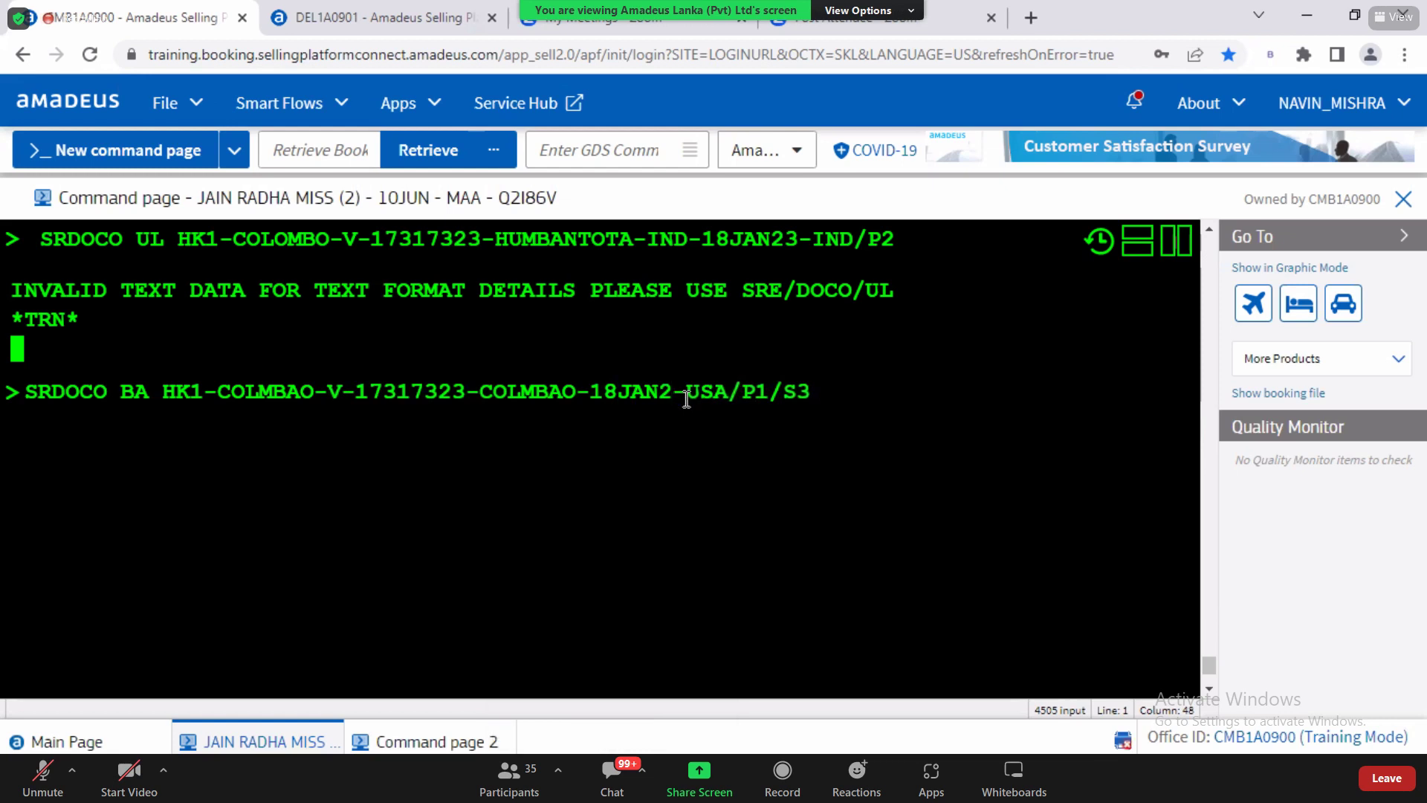
text(2)
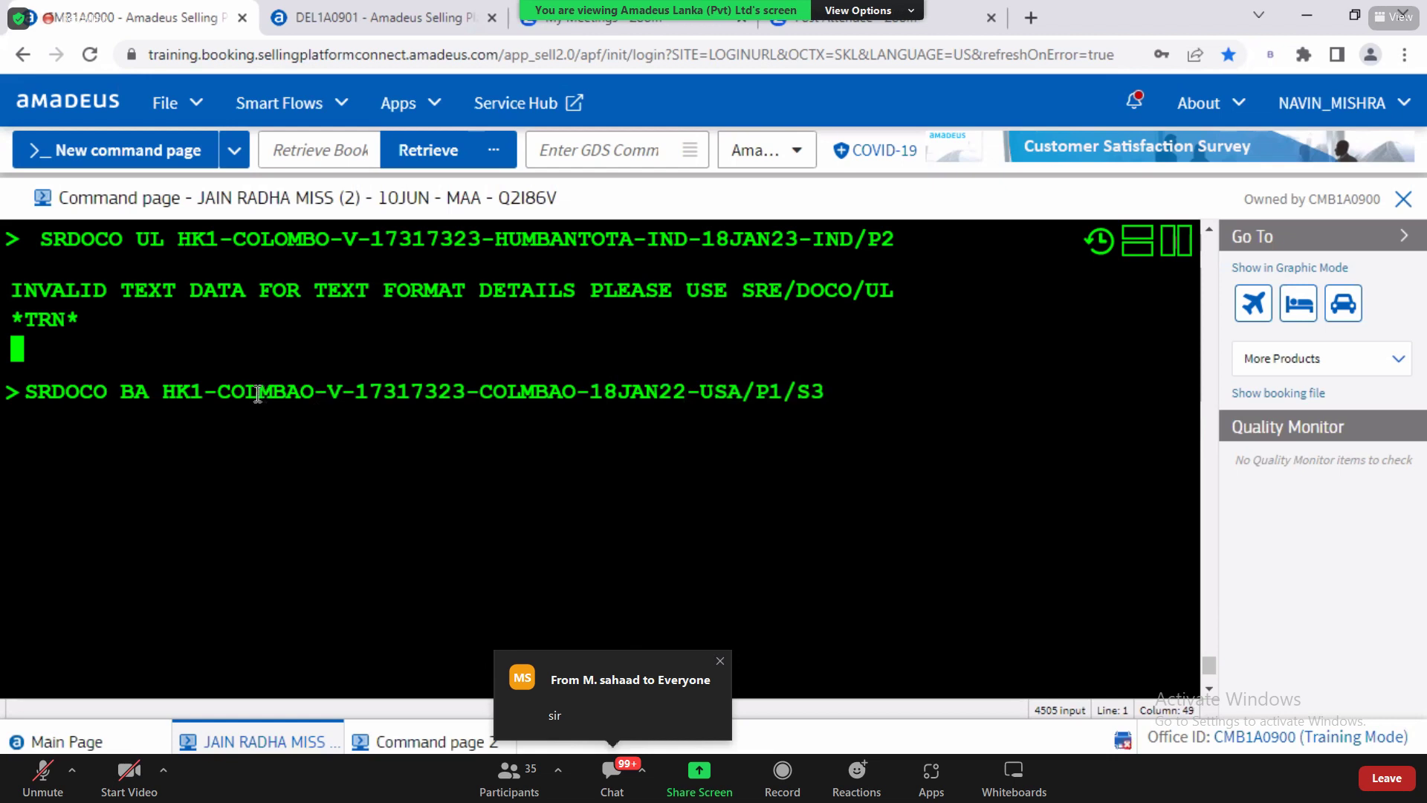
text(OC)
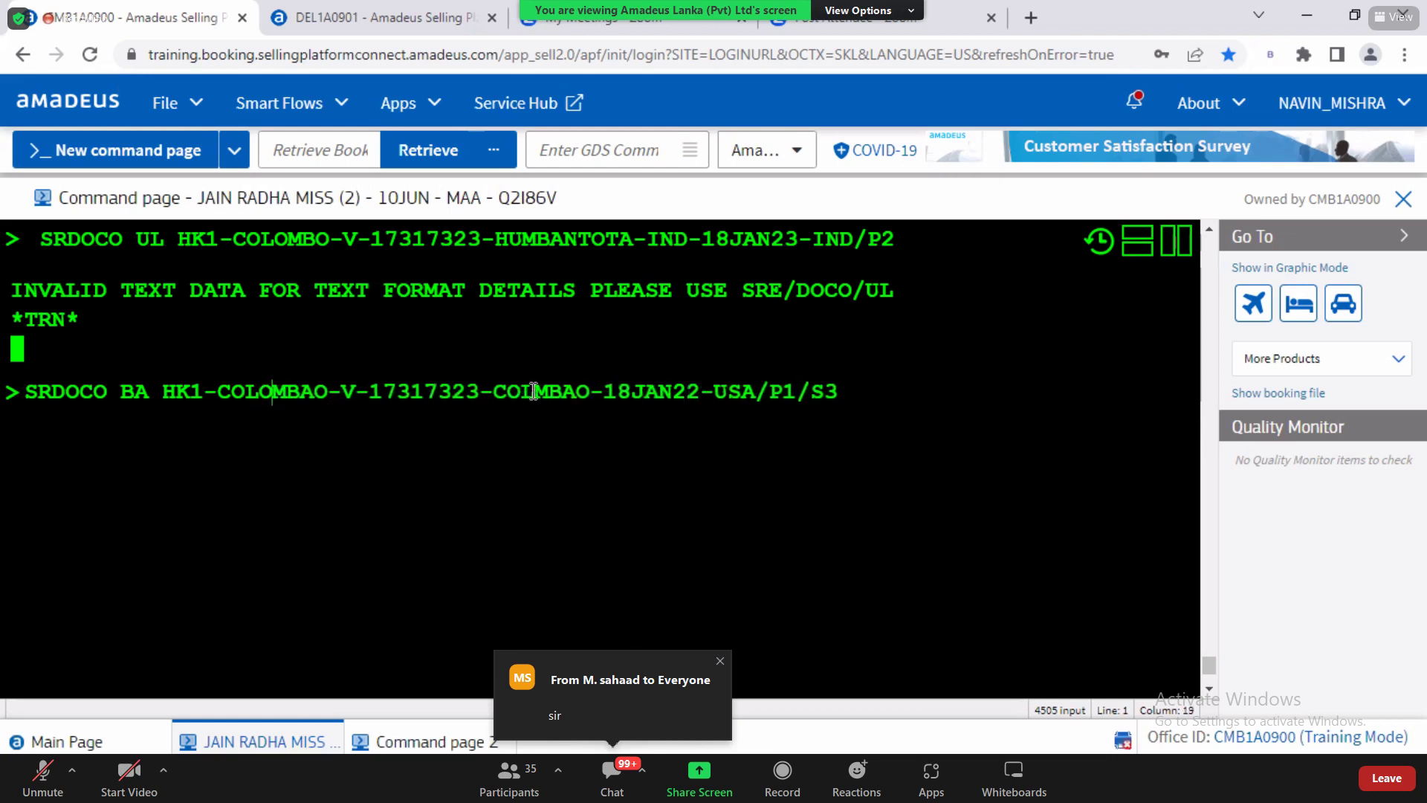
text(O)
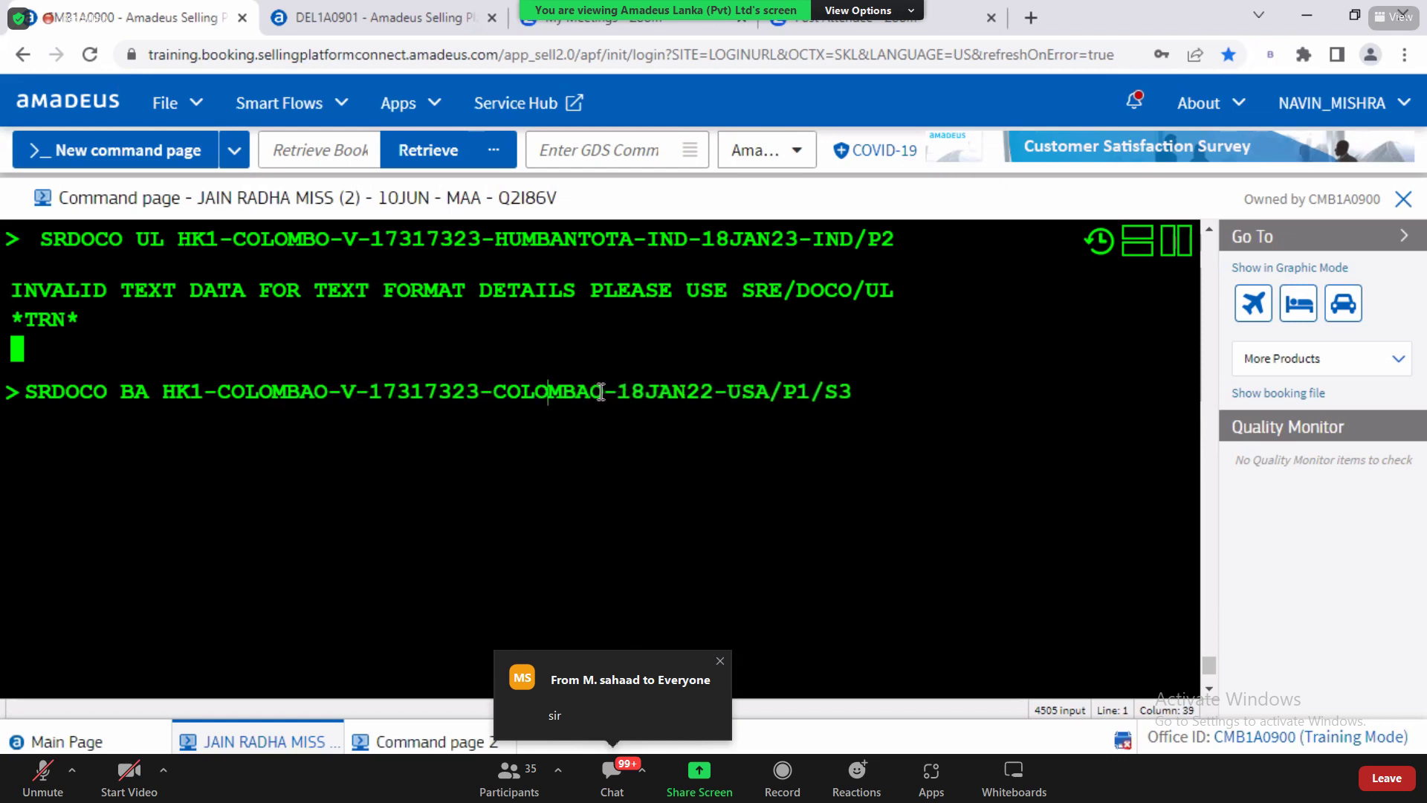
key(BackSpace)
Step: Change country USA to IND, assign passenger 2, and submit the visa entry
key(BackSpace)
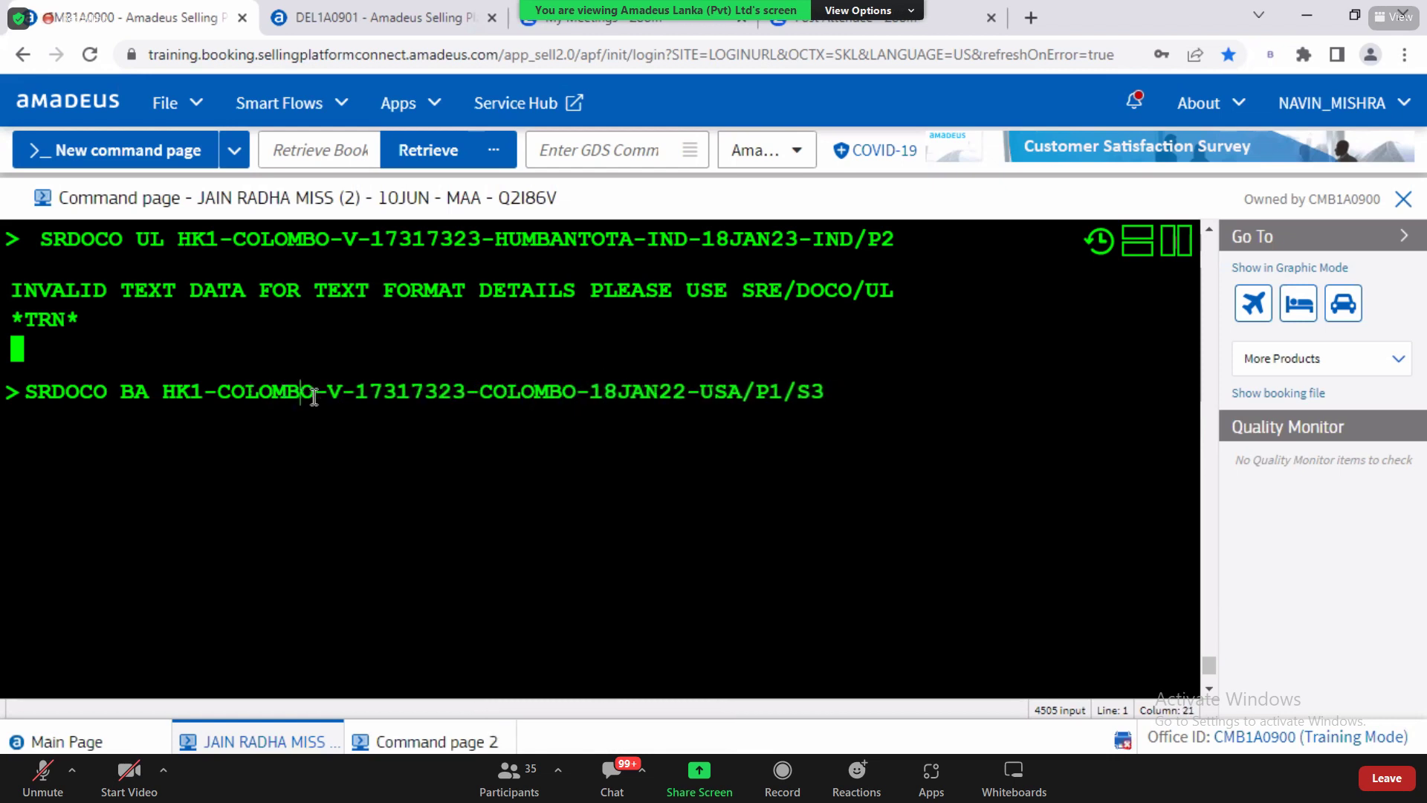
drag(704, 391, 743, 391)
text(IND)
click(846, 393)
text(\ \)
key(BackSpace)
key(BackSpace)
key(BackSpace)
key(BackSpace)
key(BackSpace)
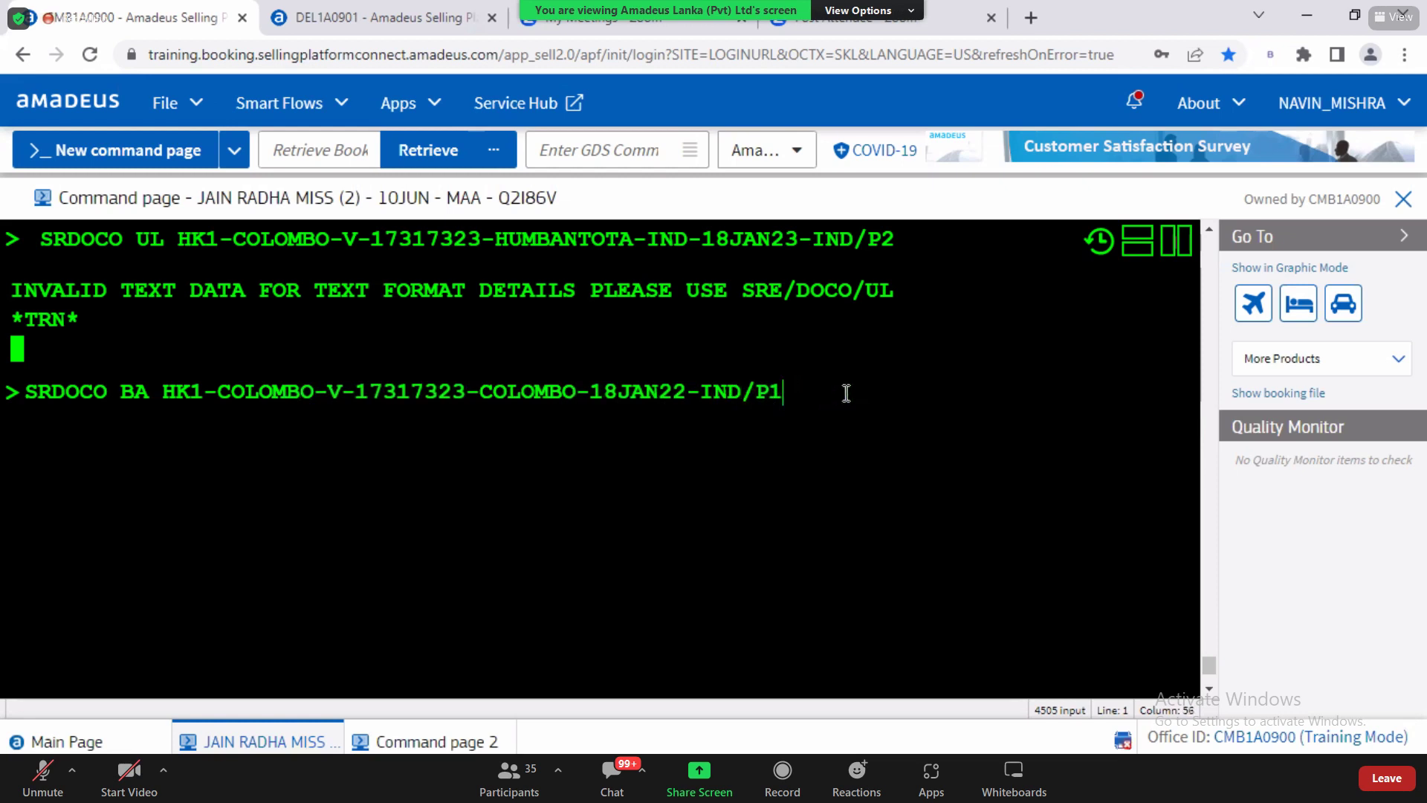
text(2)
key(Return)
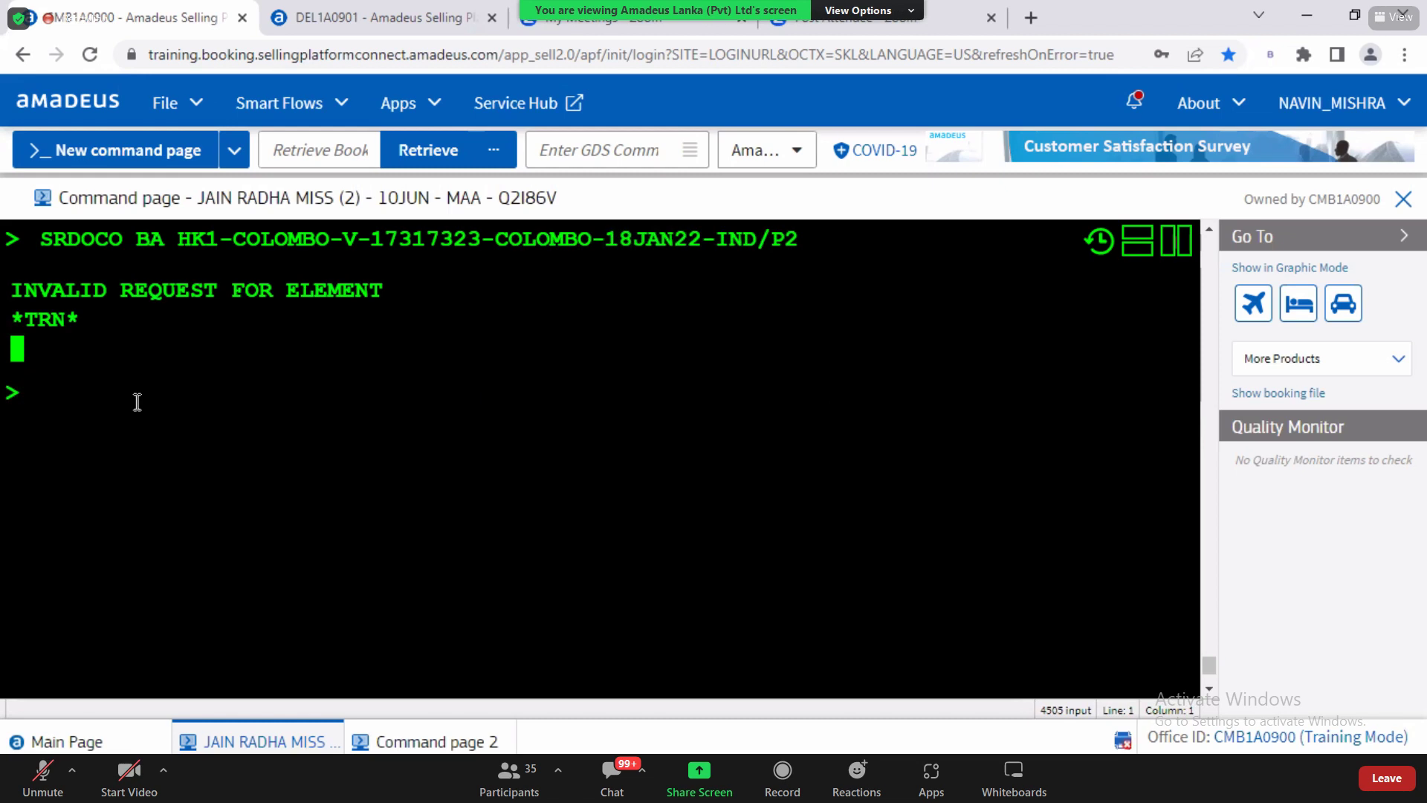
Step: Resend the visa entry with airline code UL instead of BA, then go to command page 2
key(ctrl+Up)
key(Left)
key(Left)
key(Left)
key(Left)
key(Left)
key(Left)
key(Left)
key(Left)
key(Left)
key(Left)
key(Left)
key(Left)
key(Left)
key(Left)
key(Left)
key(Left)
key(Left)
key(Left)
key(Left)
key(Left)
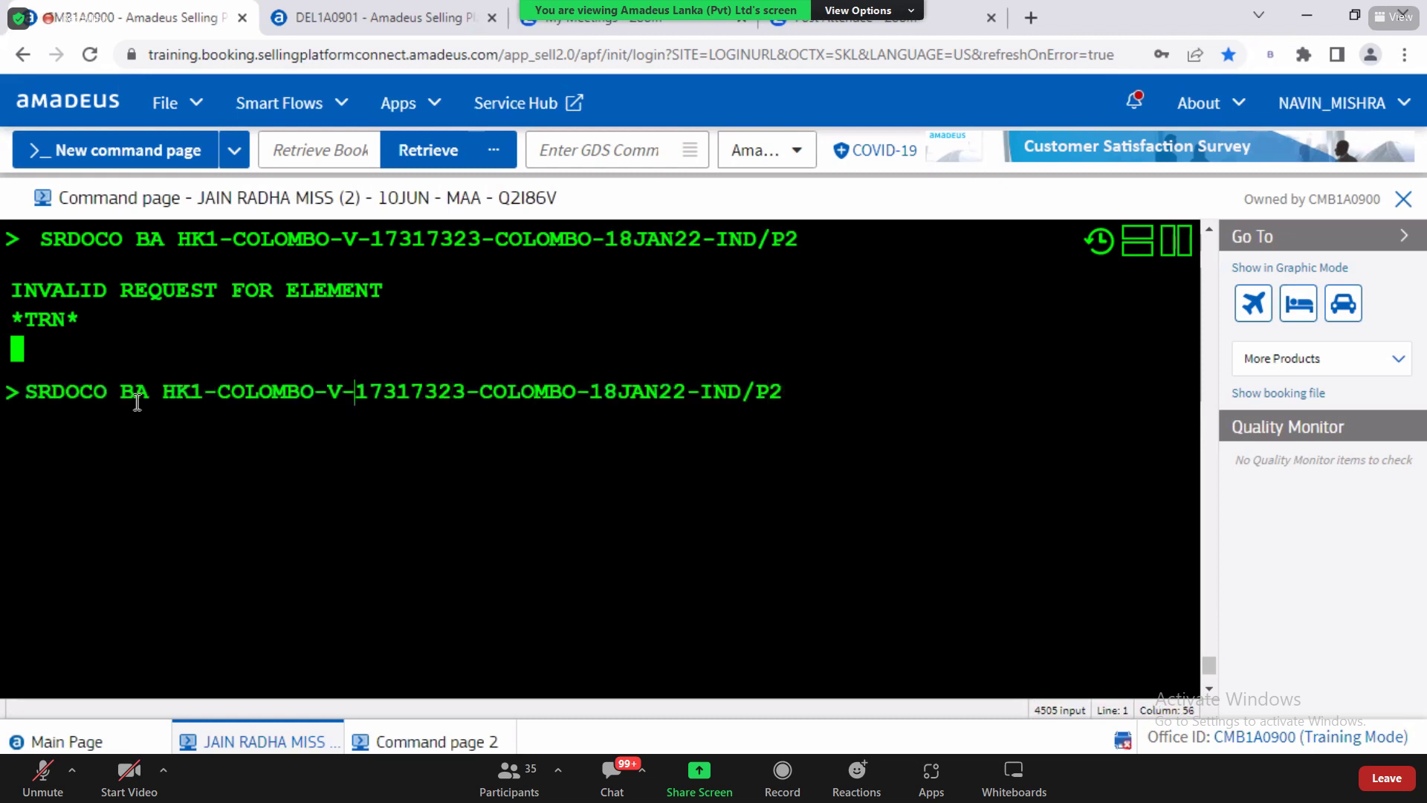
key(Left)
key(Left)
key(Left)
key(Left)
key(BackSpace)
key(Delete)
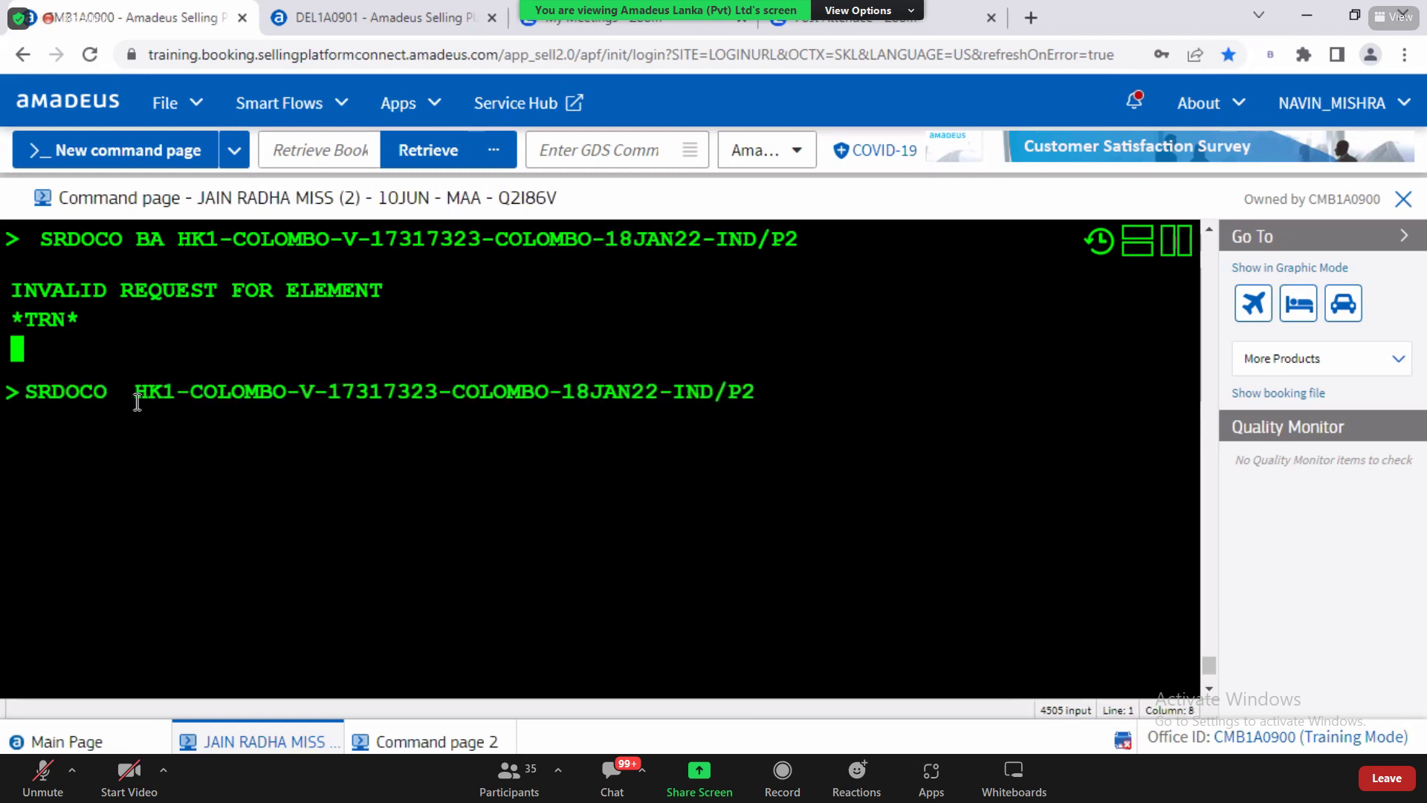
text(UL)
key(Return)
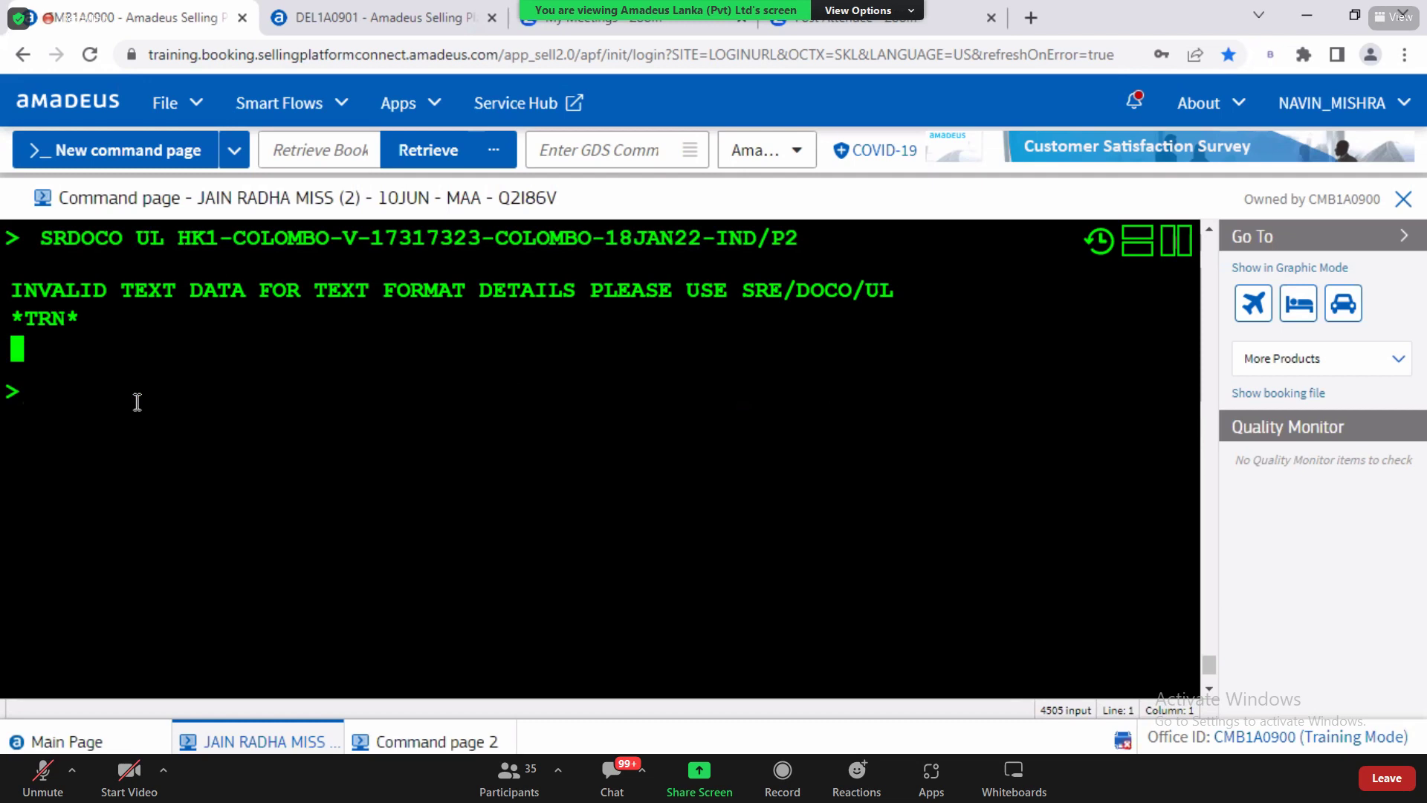
click(407, 738)
Step: Display the HE SR and HE DOCO help entries
text(HE SR)
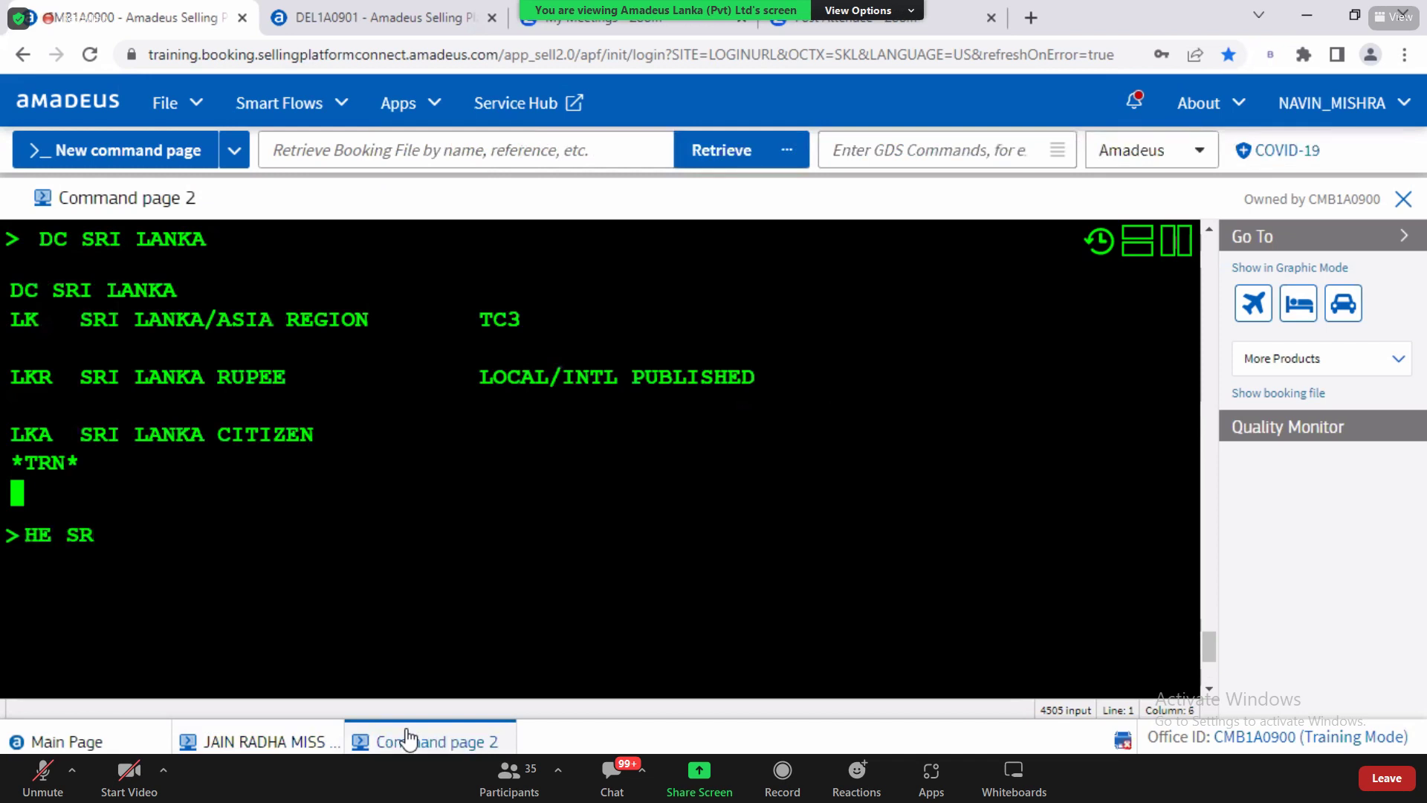
key(Return)
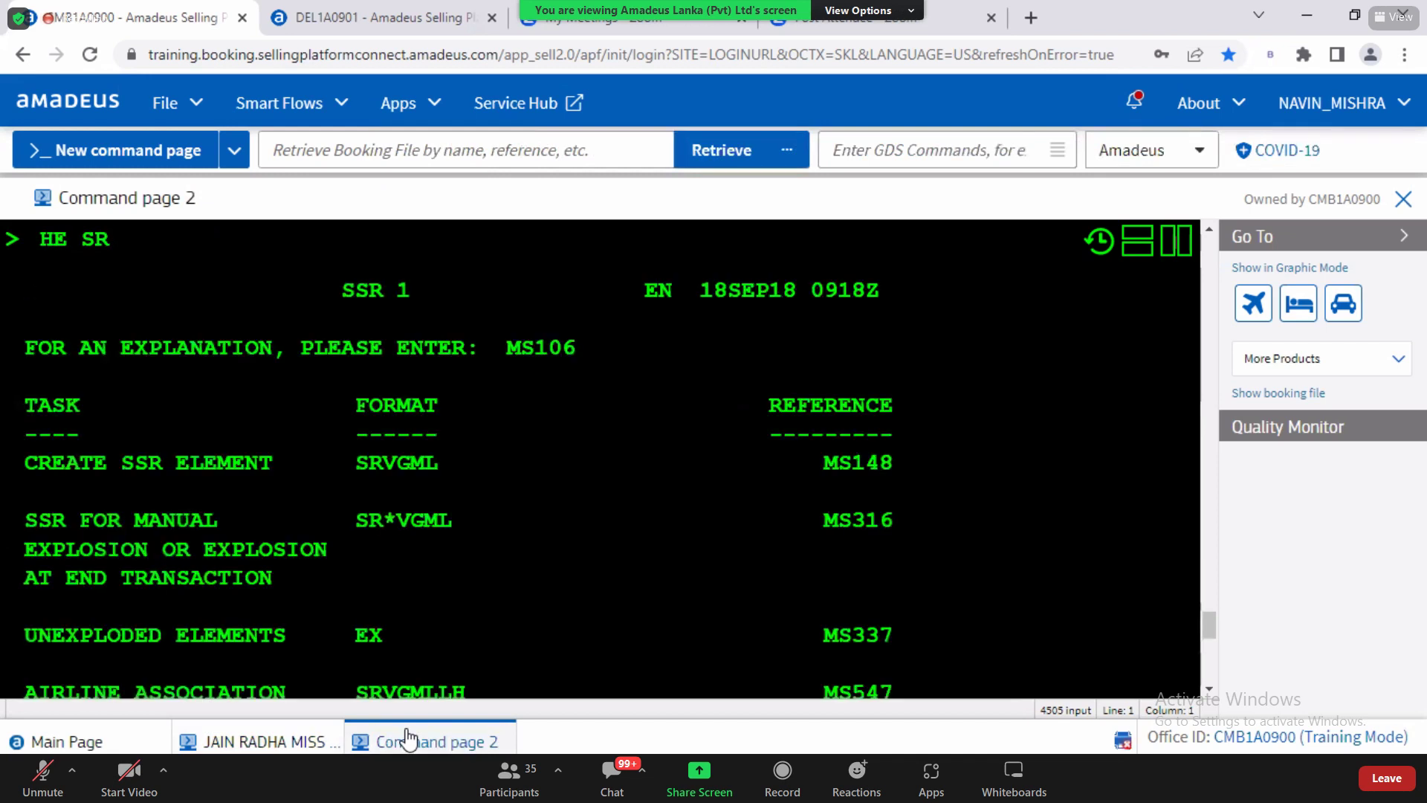
text(HE DOCO)
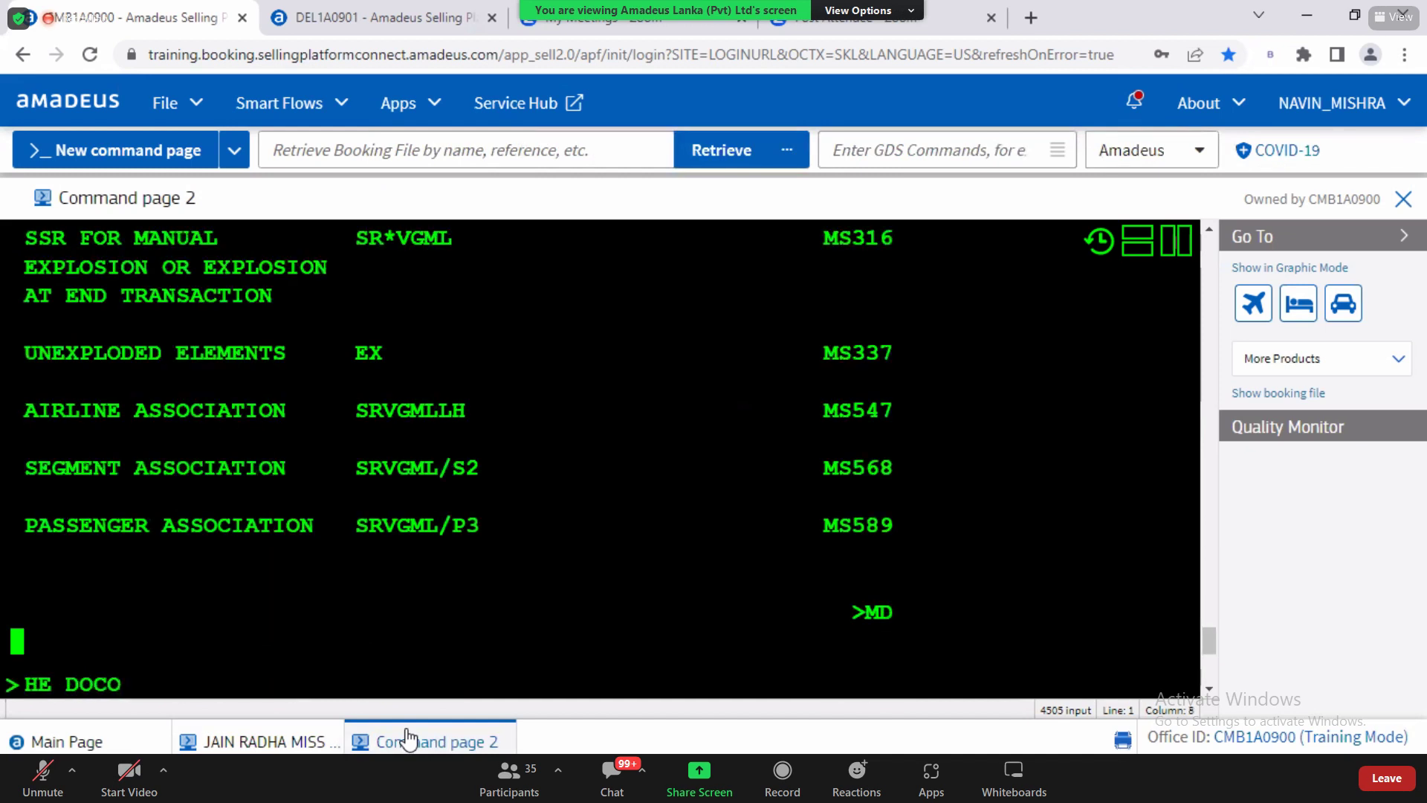
key(Return)
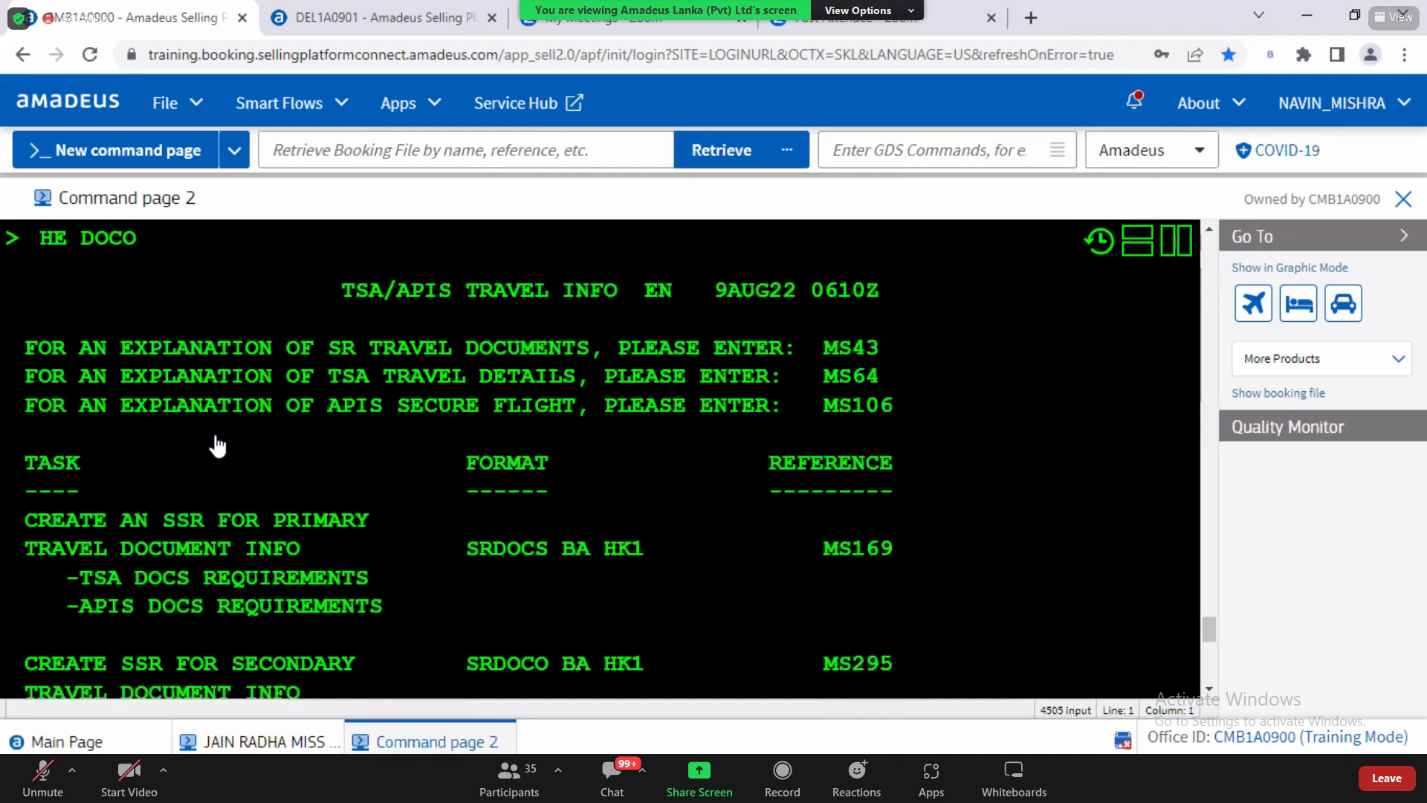
Step: Copy the MS295 reference and open that DOCO help page
drag(94, 241, 122, 242)
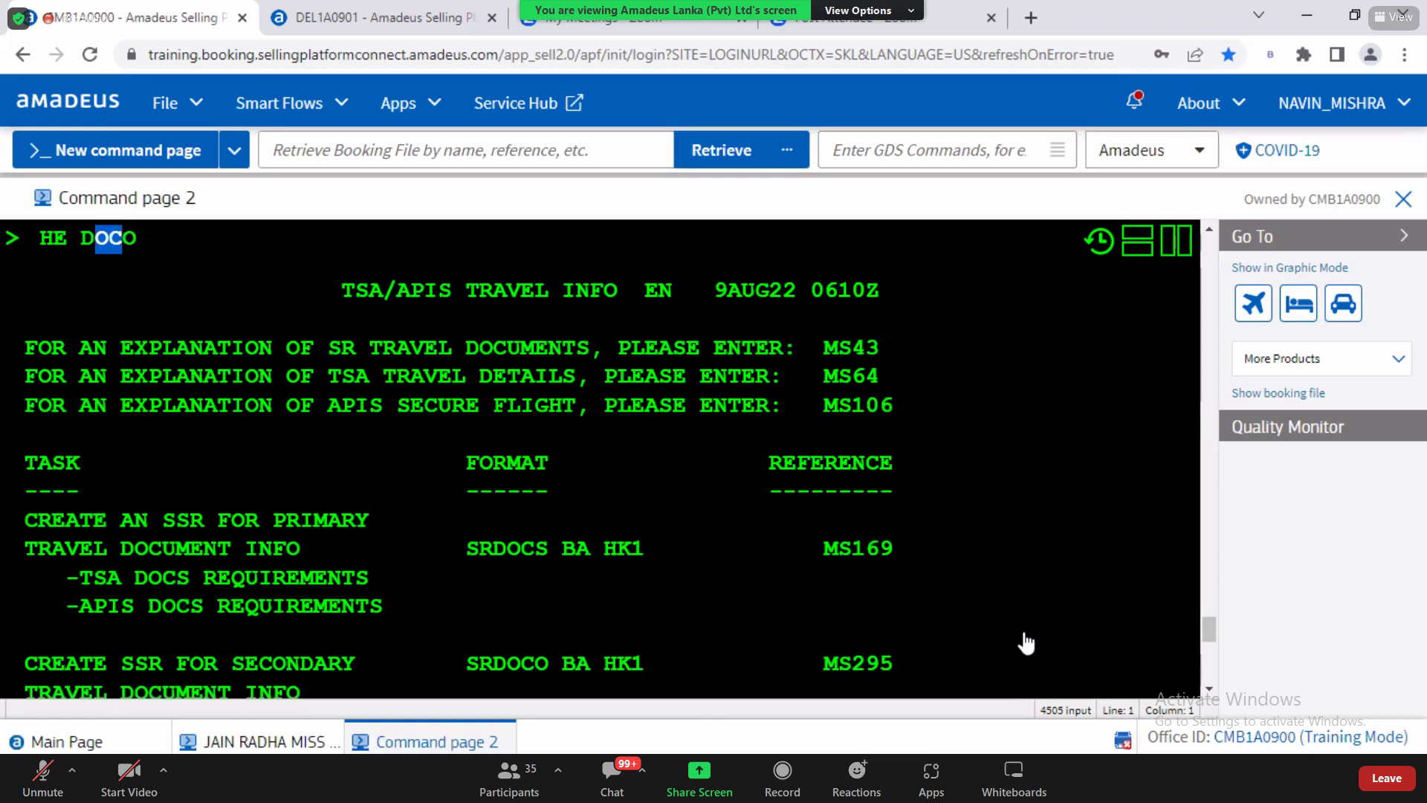
scroll(1205, 699, down, 4)
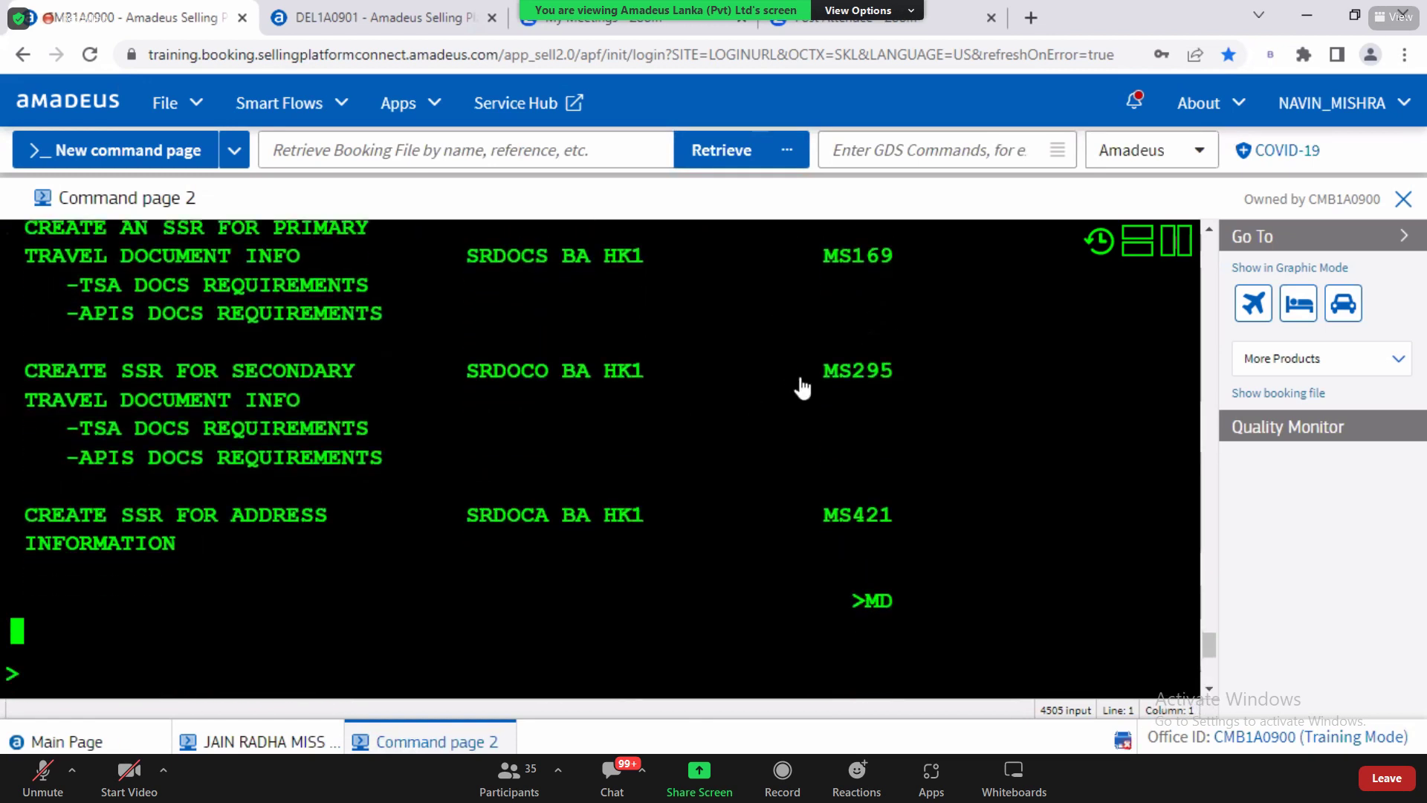
drag(823, 370, 899, 382)
scroll(398, 542, down, 4)
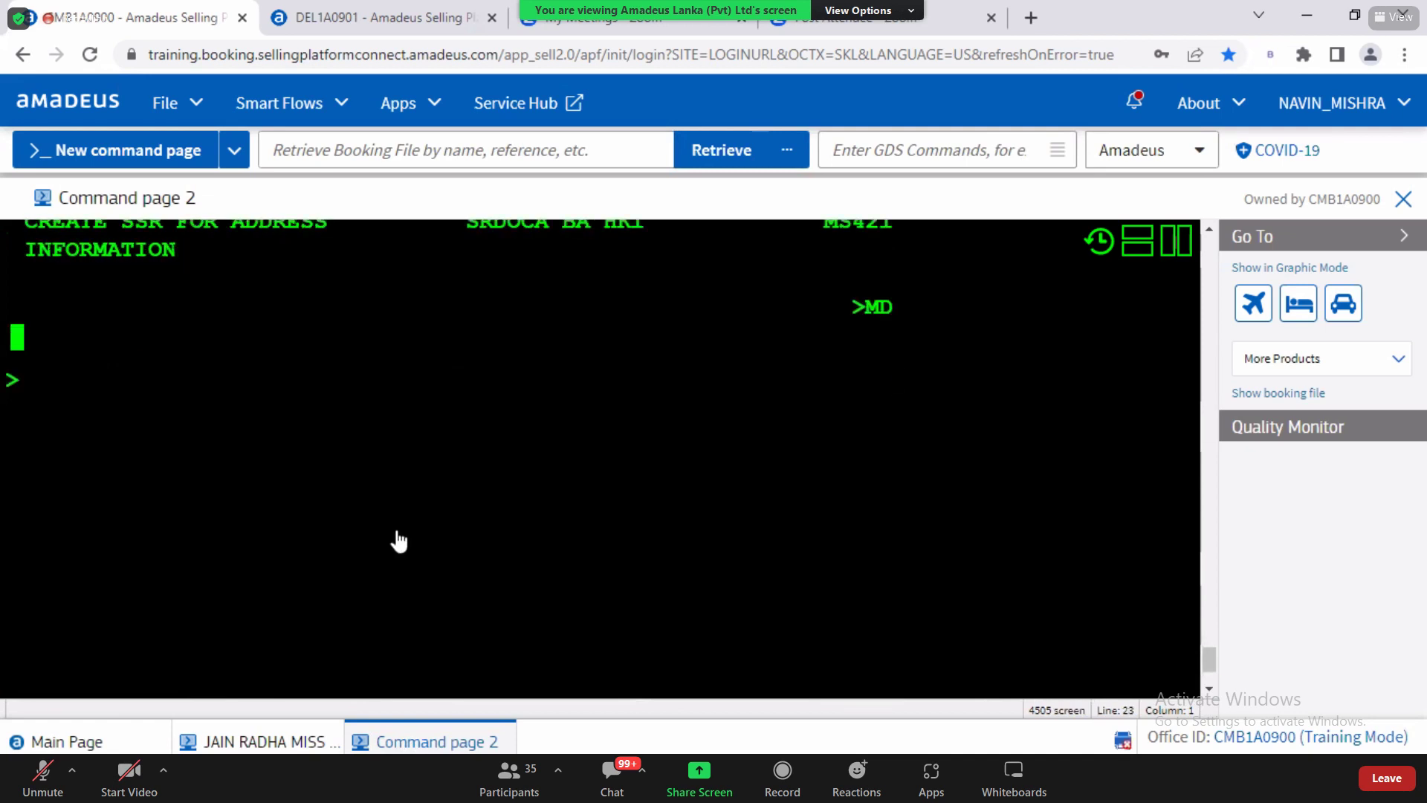
scroll(453, 695, up, 5)
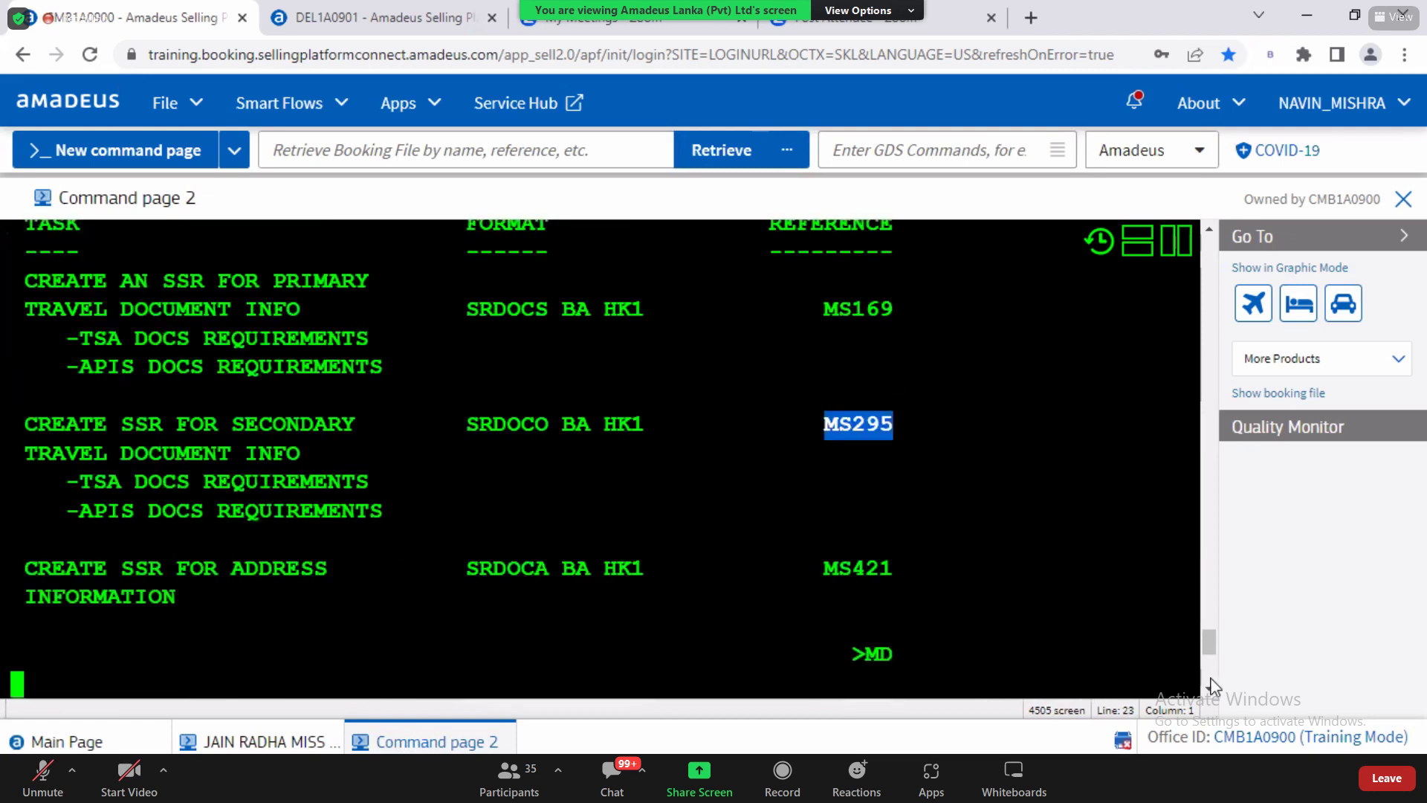
scroll(874, 673, down, 1)
scroll(871, 673, down, 1)
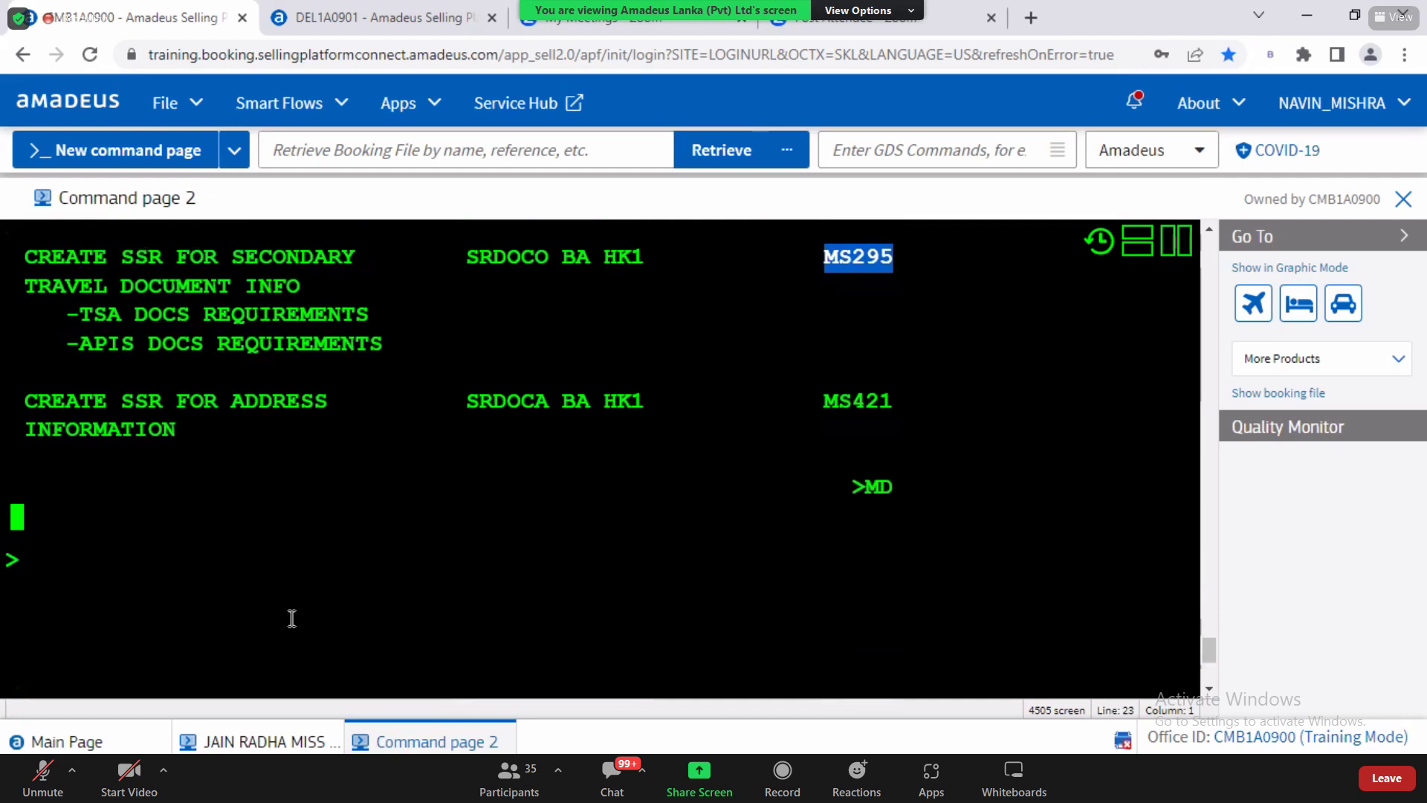
click(290, 616)
text(MS295)
key(Return)
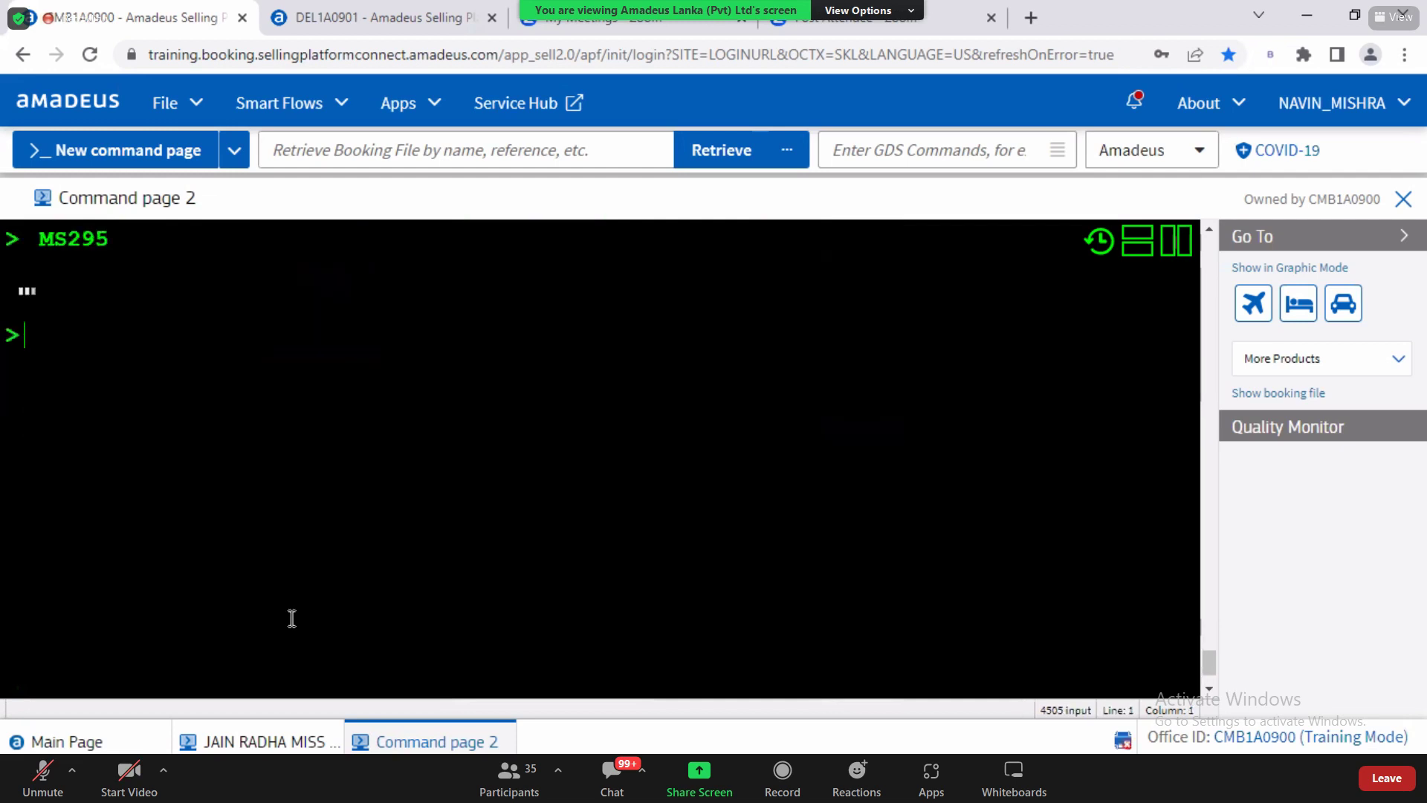
Step: Copy the help's SRDOCO BA MANCHESTER example up to 18JUN04- onto the booking's prompt
click(1209, 691)
click(1209, 690)
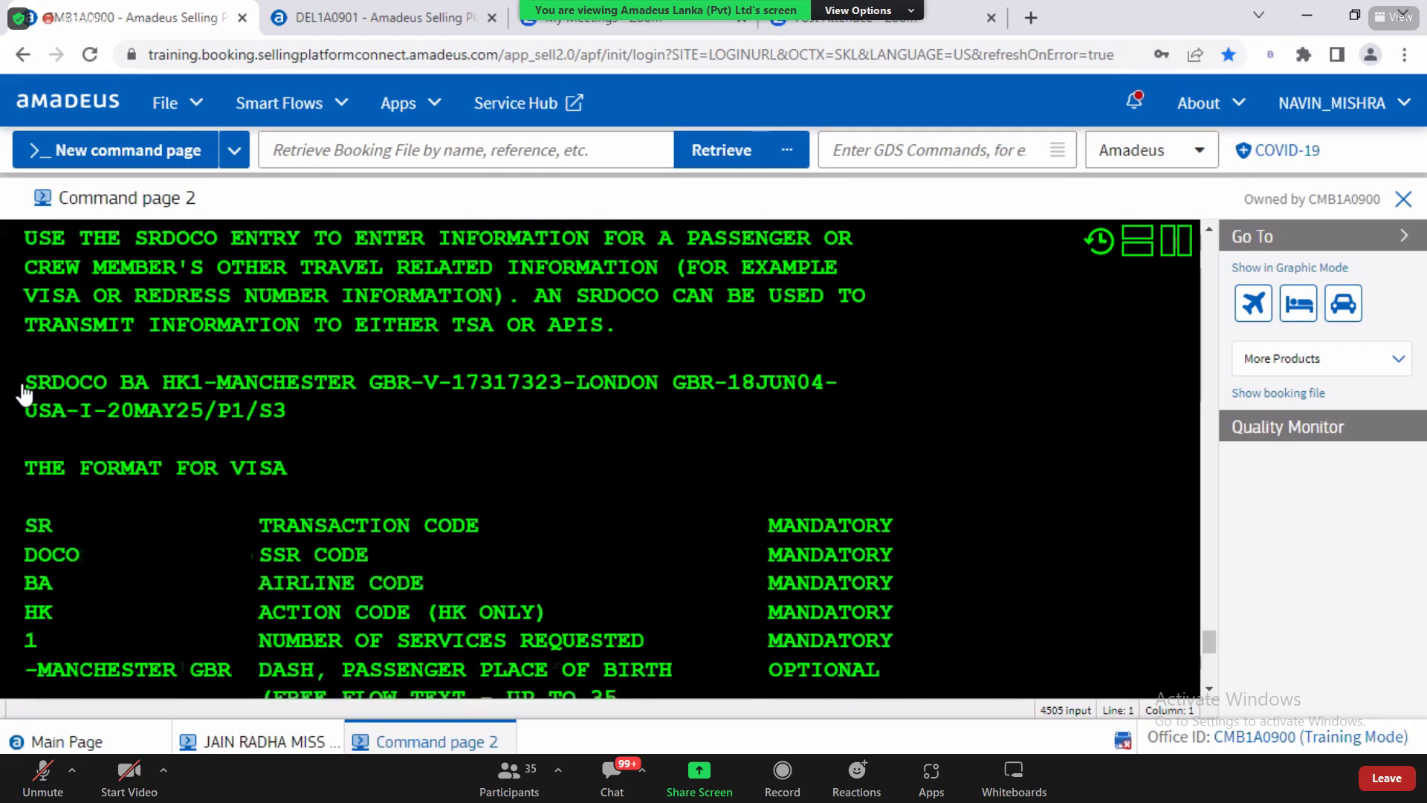
click(70, 386)
drag(341, 392, 844, 397)
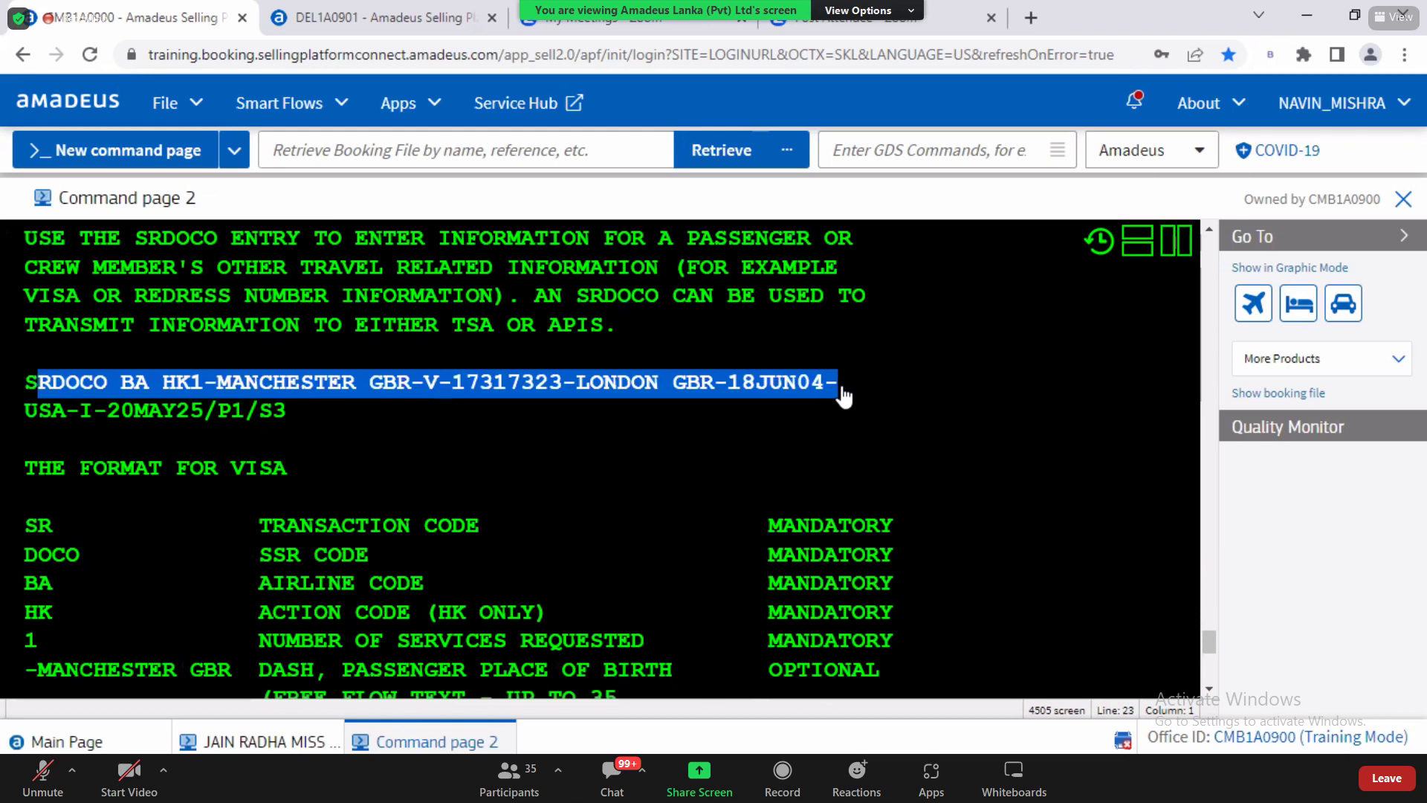
click(843, 398)
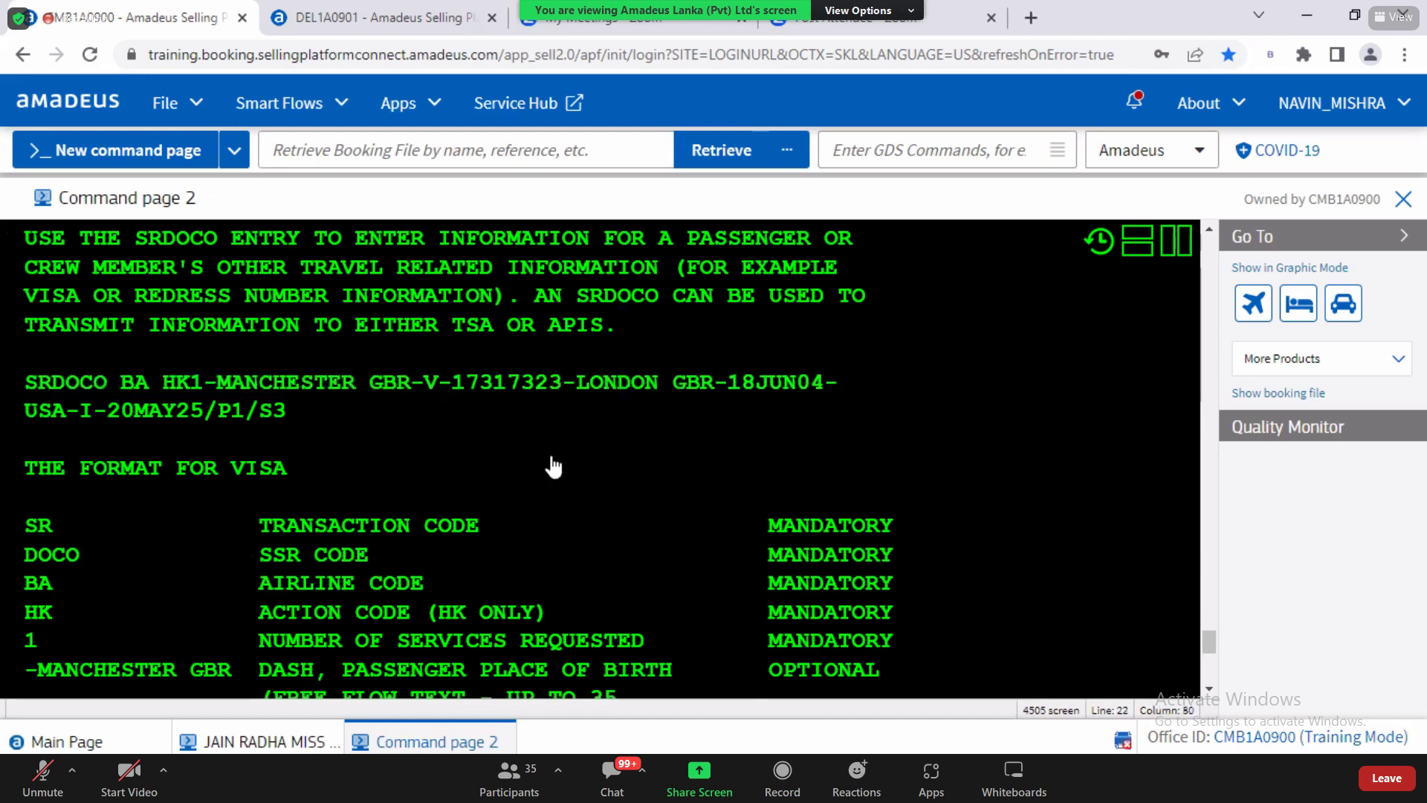
drag(26, 382, 844, 388)
key(ctrl+c)
scroll(843, 388, down, 1)
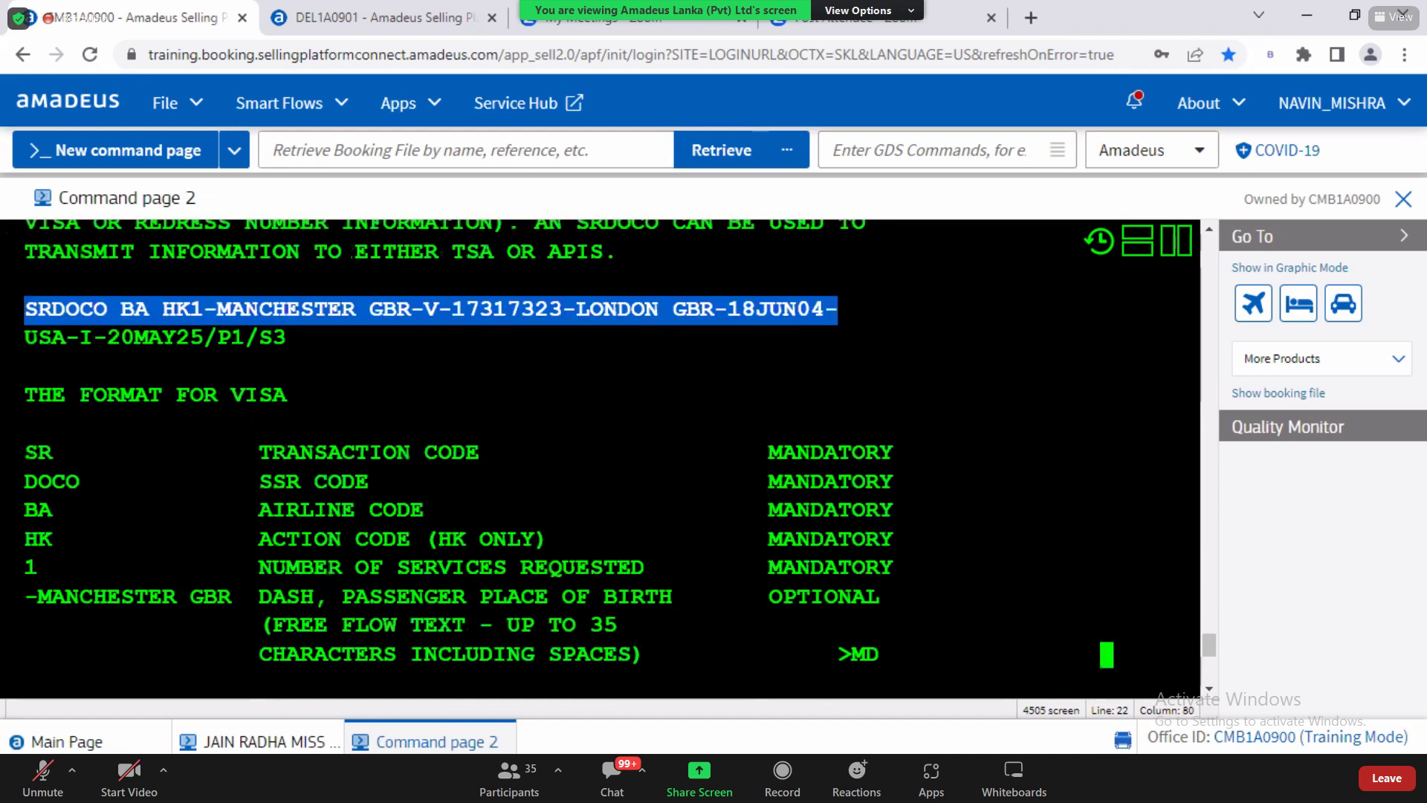
click(223, 741)
key(ctrl+v)
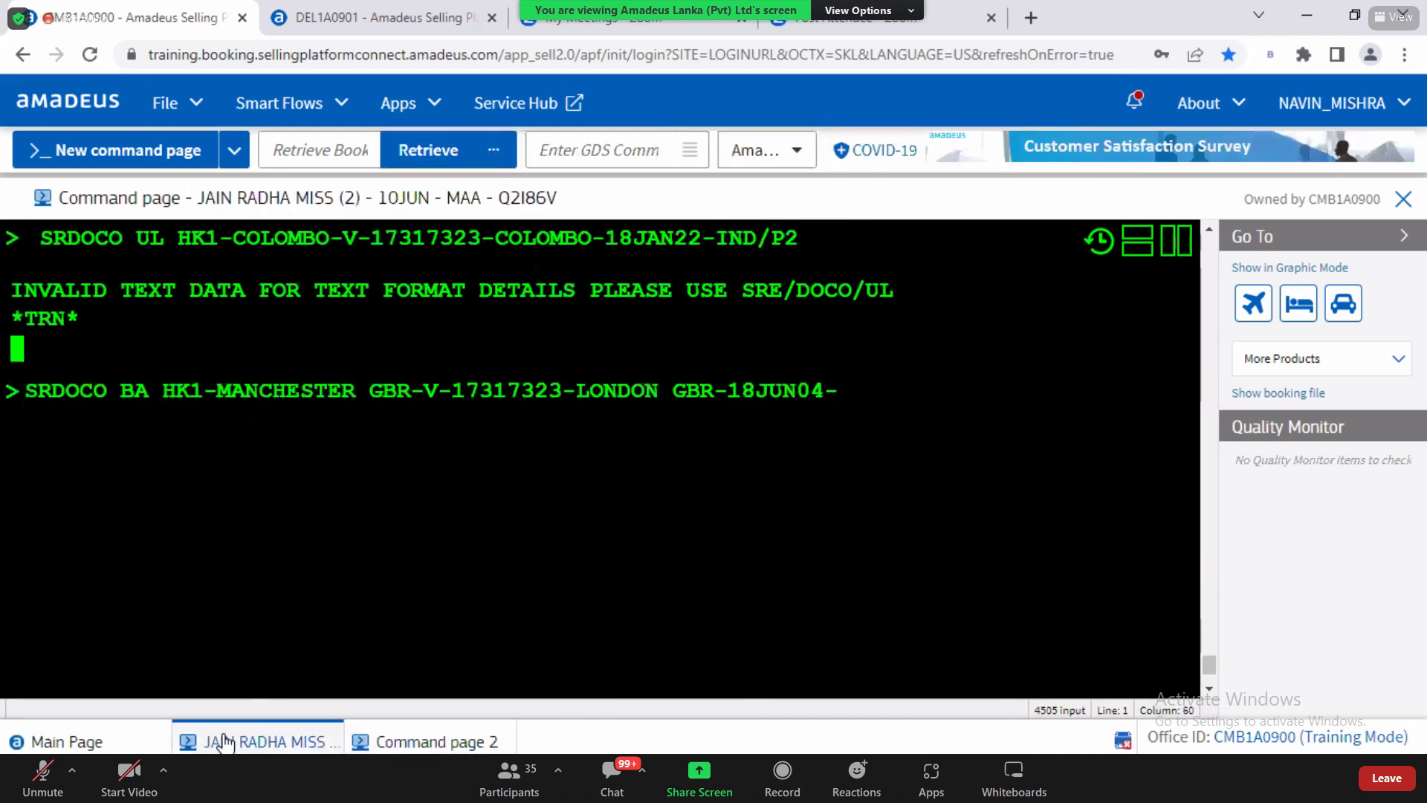
Step: Copy the rest of the help example onto the booking's command line
click(459, 741)
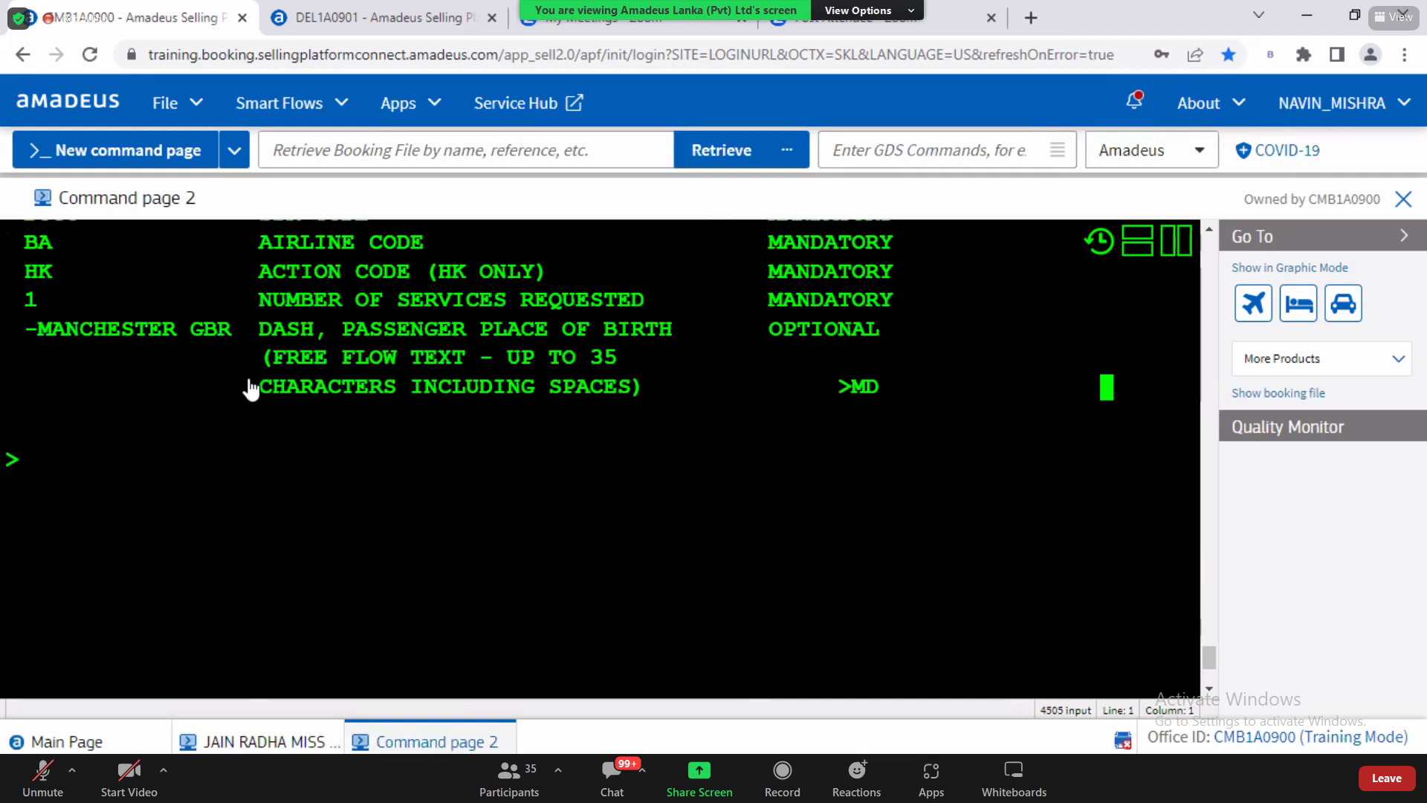
scroll(128, 384, up, 3)
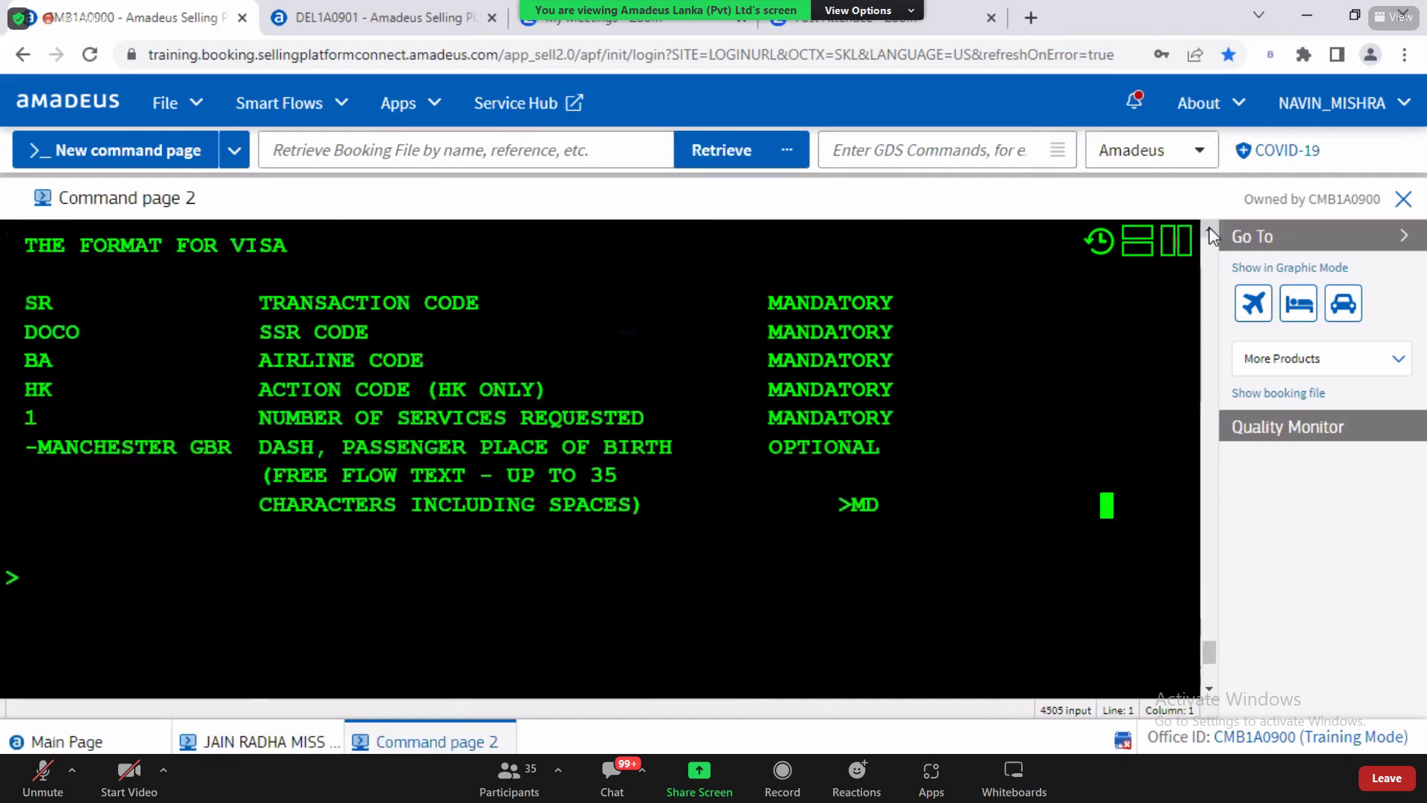
scroll(128, 385, up, 1)
drag(24, 405, 288, 416)
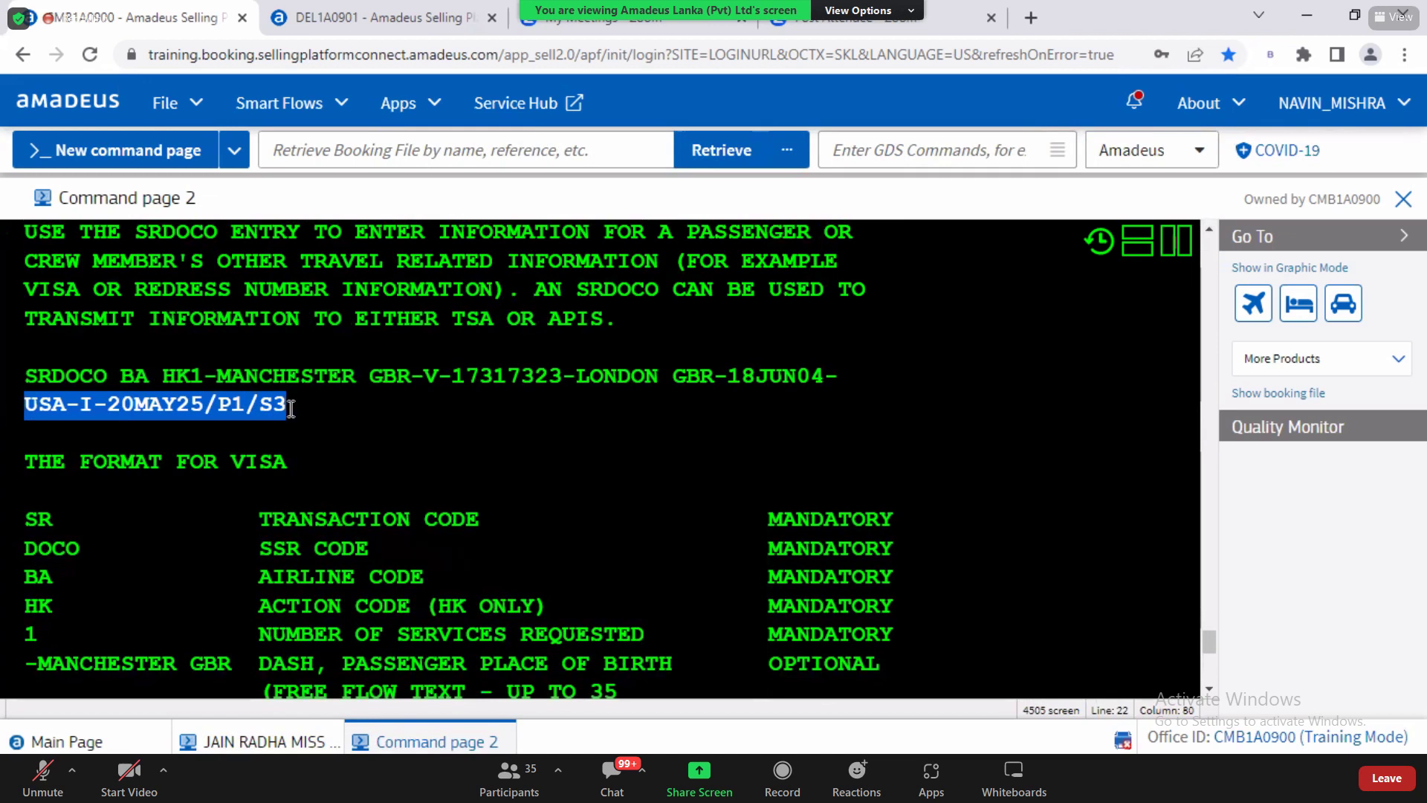
scroll(287, 416, down, 1)
click(234, 745)
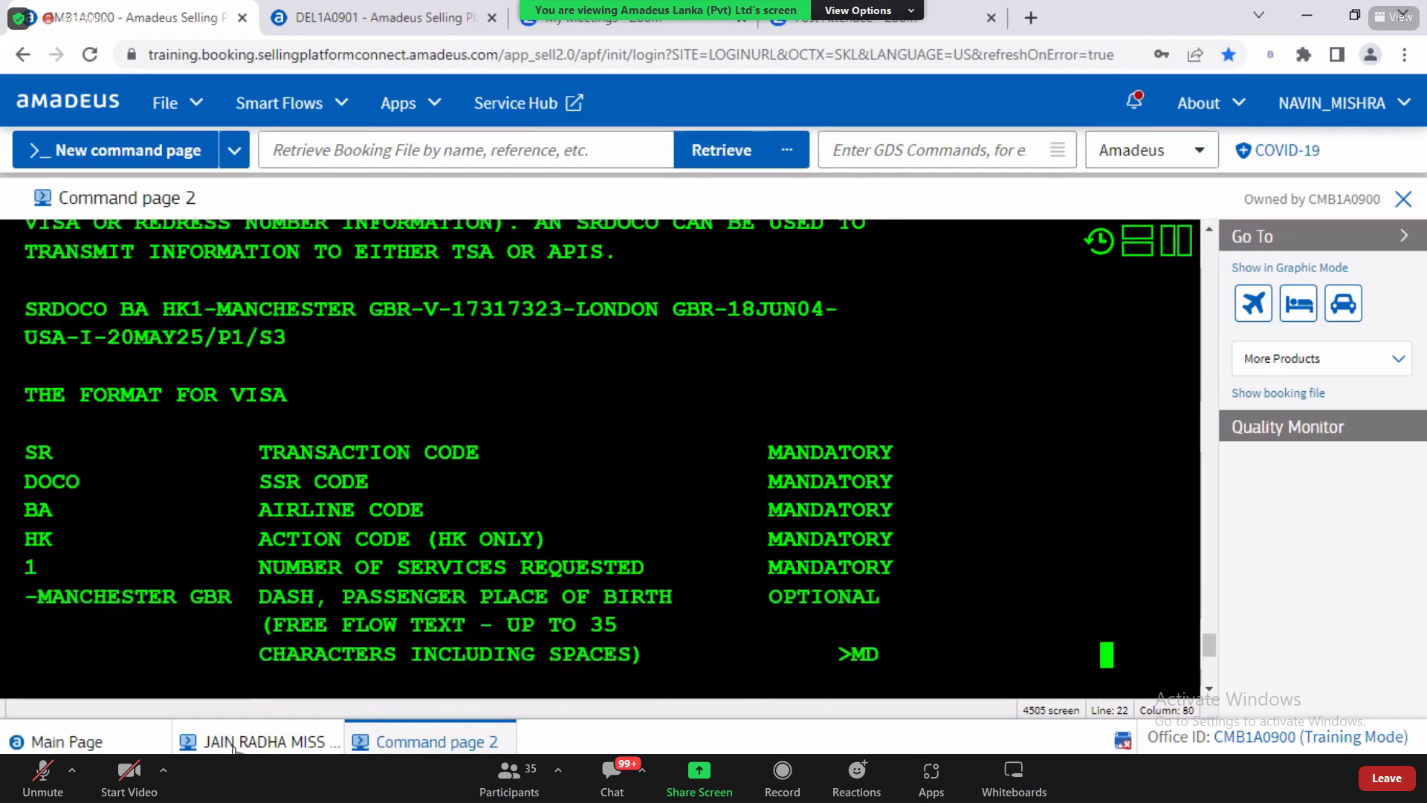
text(USA-I-20MAY25/P1/S3)
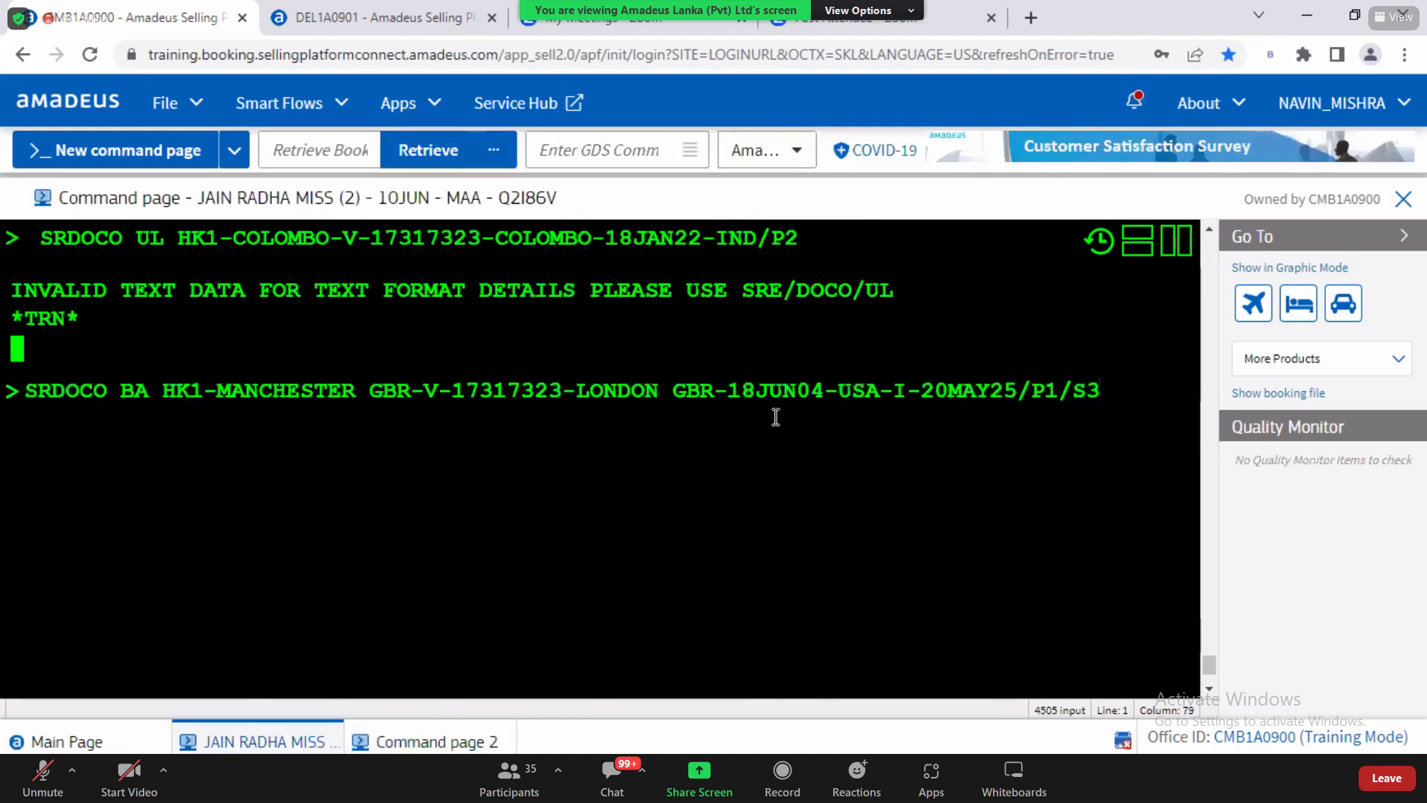
Step: Change the airline to UL and the birthplace to COLOMBO LKA
drag(53, 390, 105, 392)
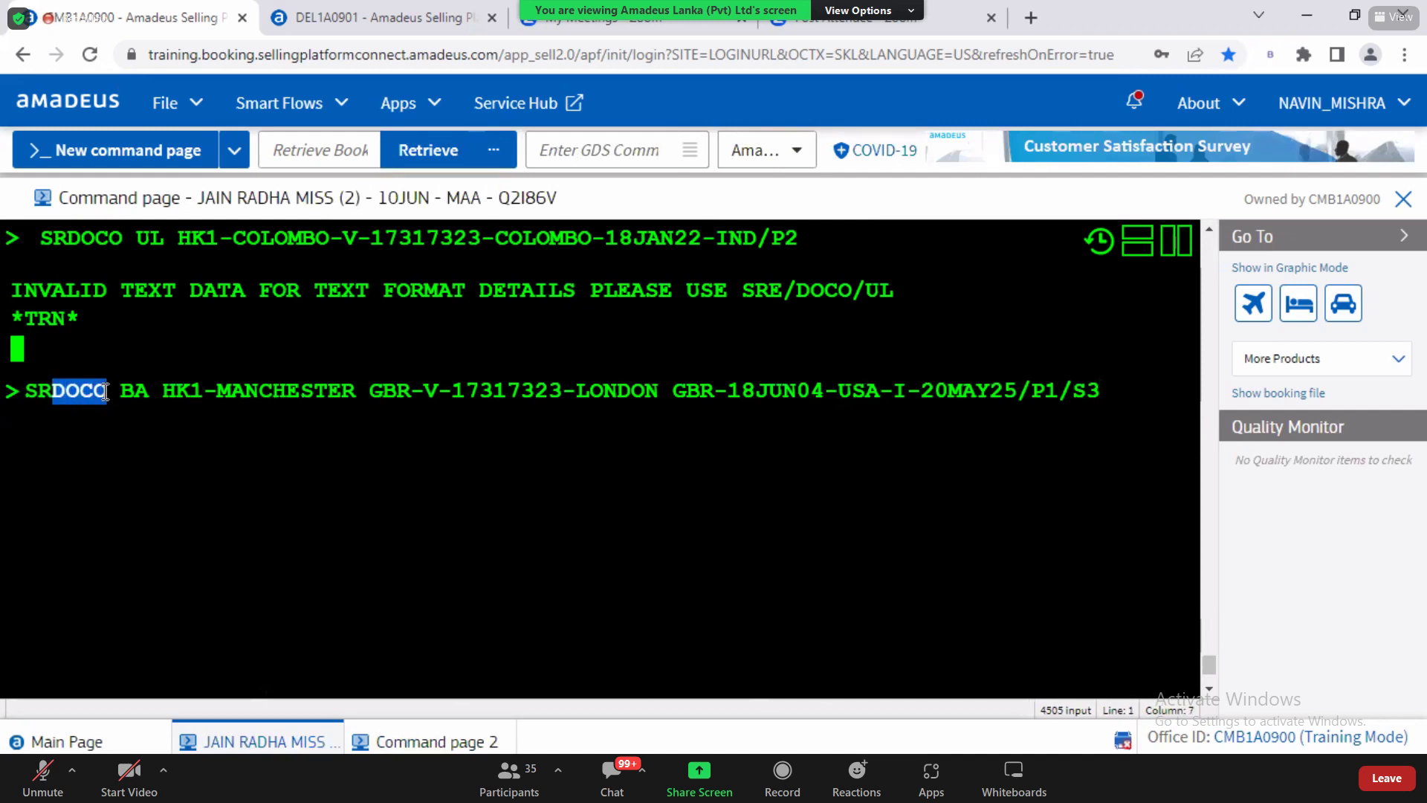
drag(124, 391, 149, 392)
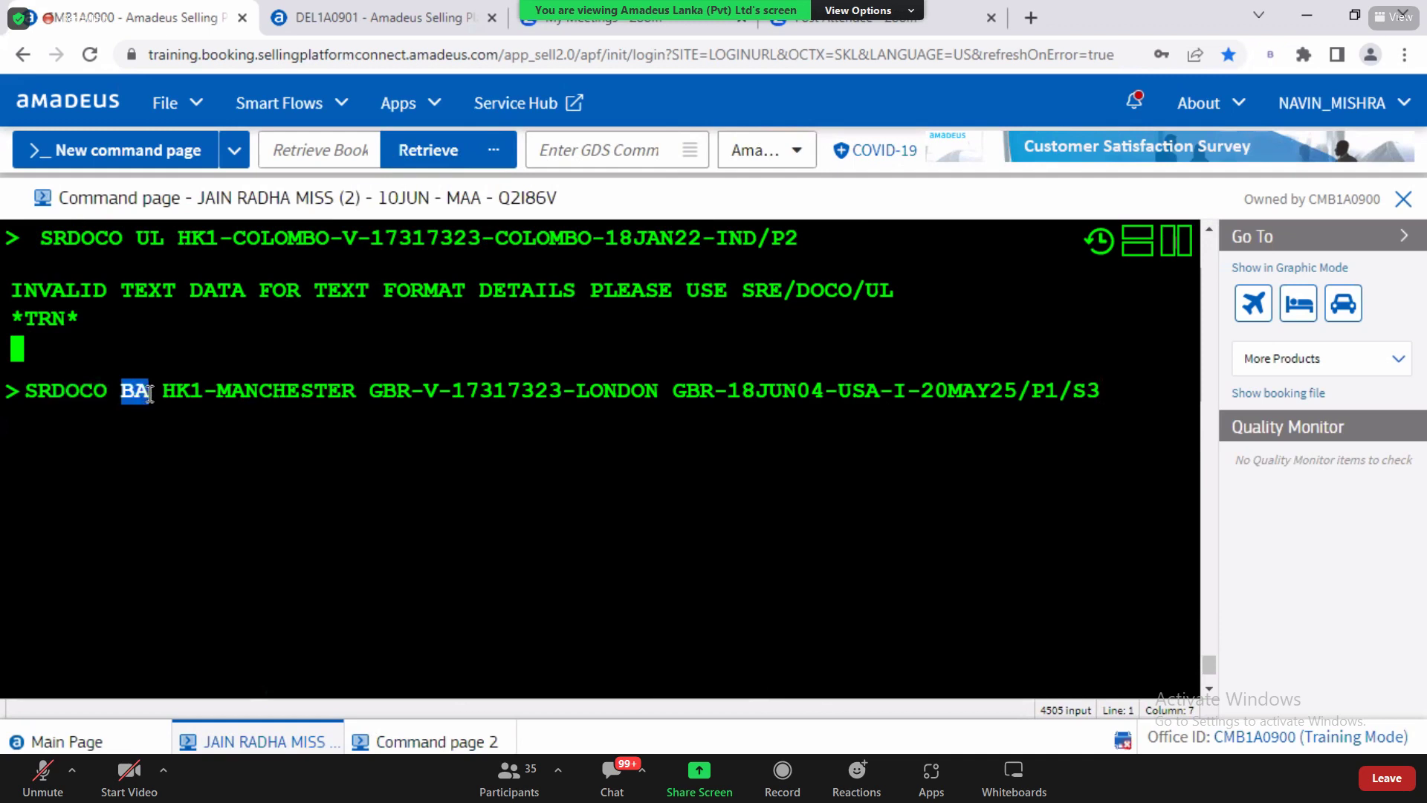
text(UL)
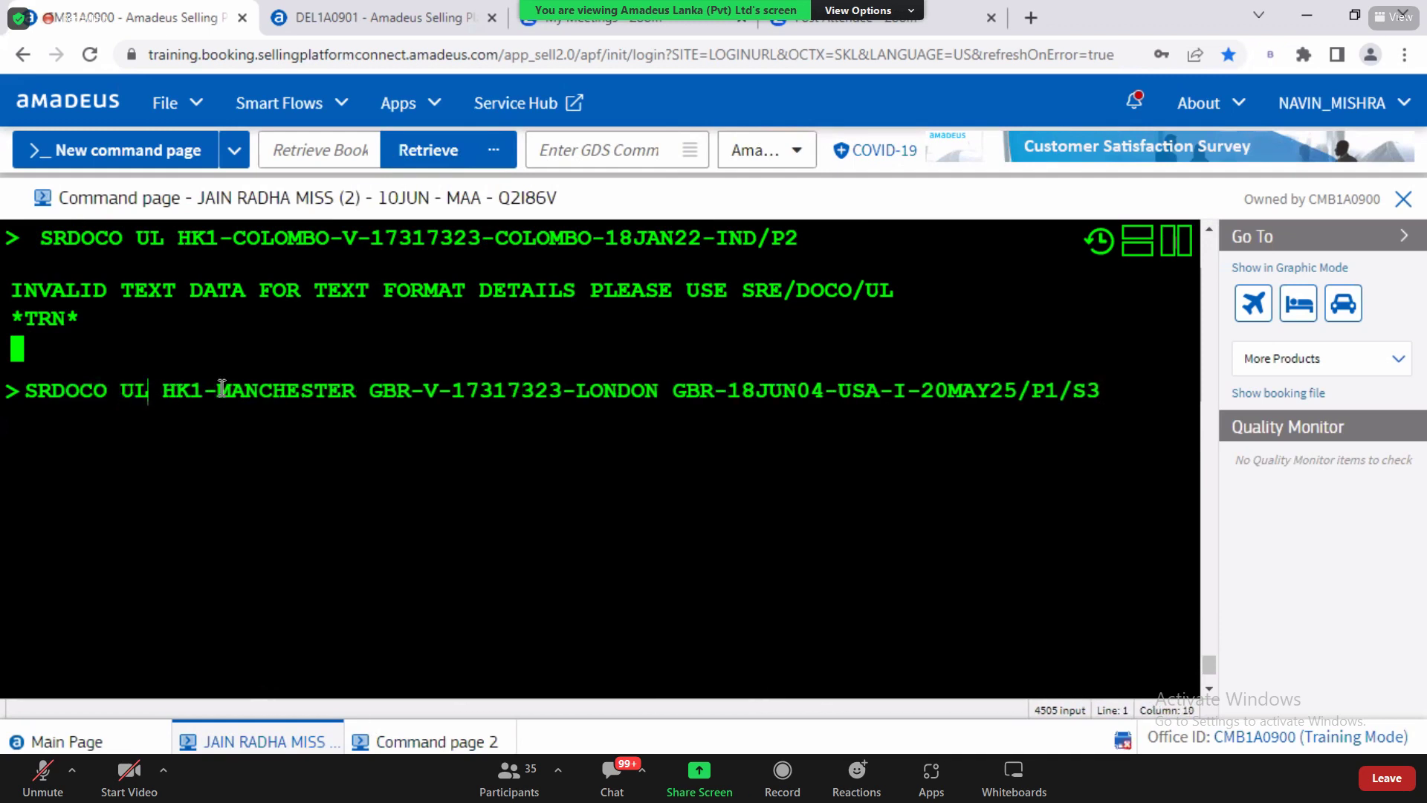
drag(217, 390, 358, 399)
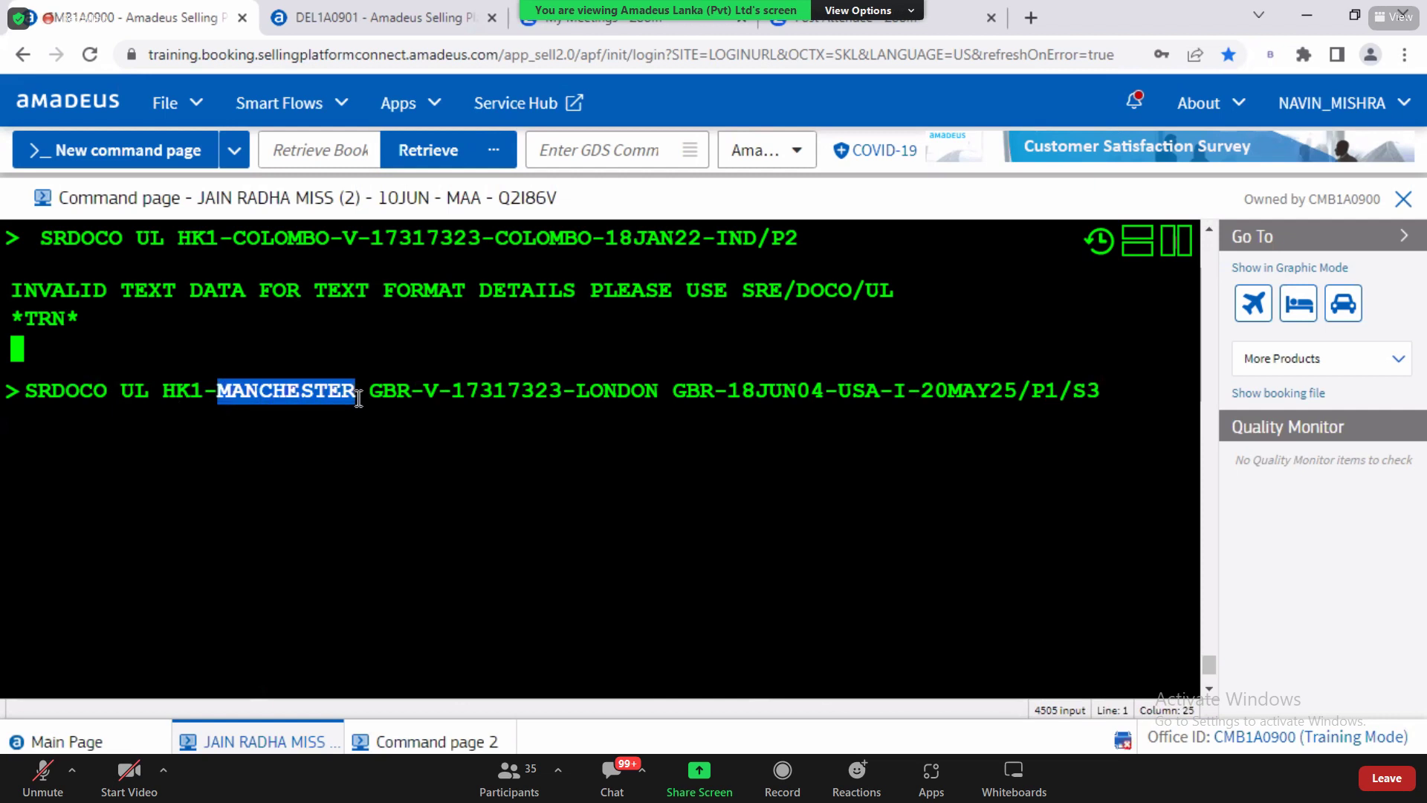
text(COLOM)
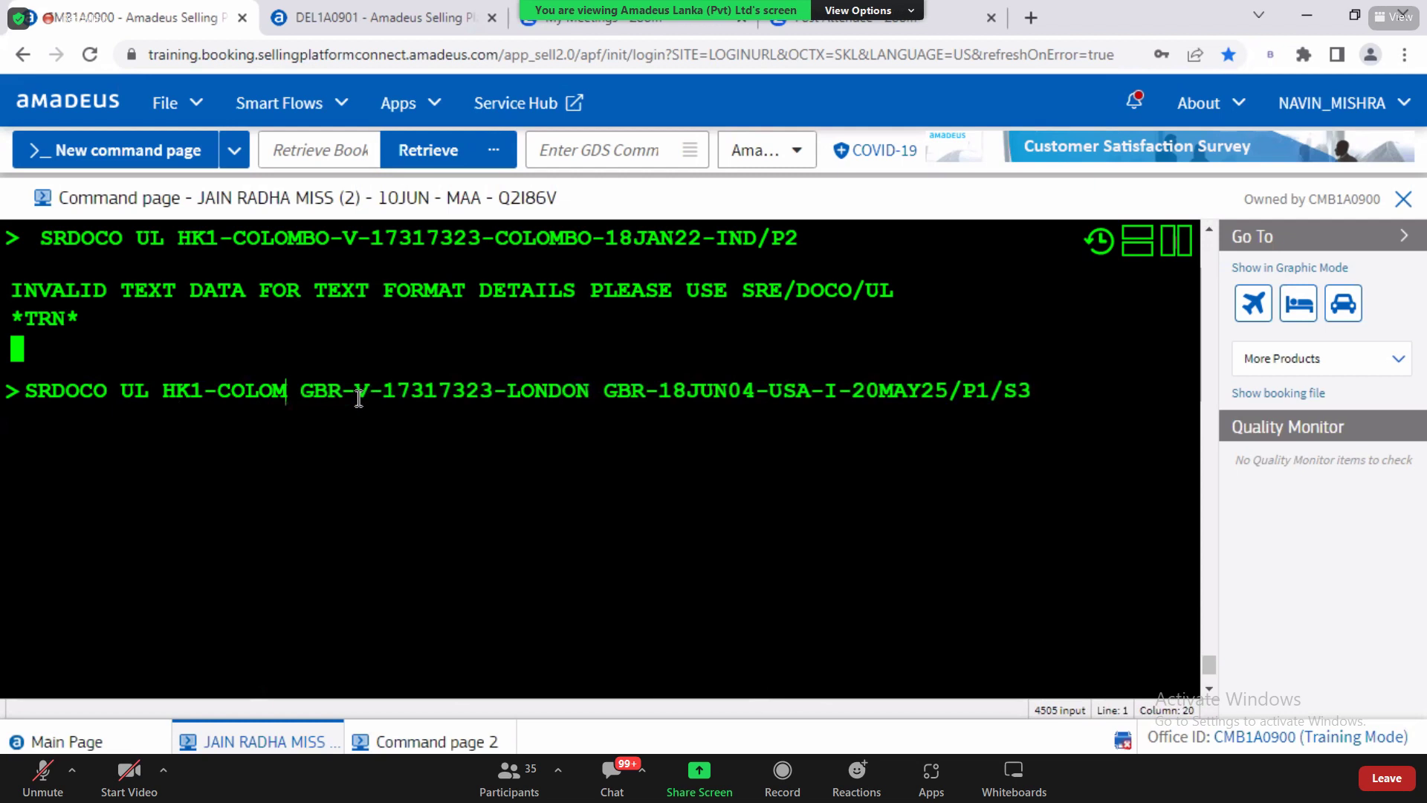
text(BO)
drag(369, 392, 372, 391)
text(LKA)
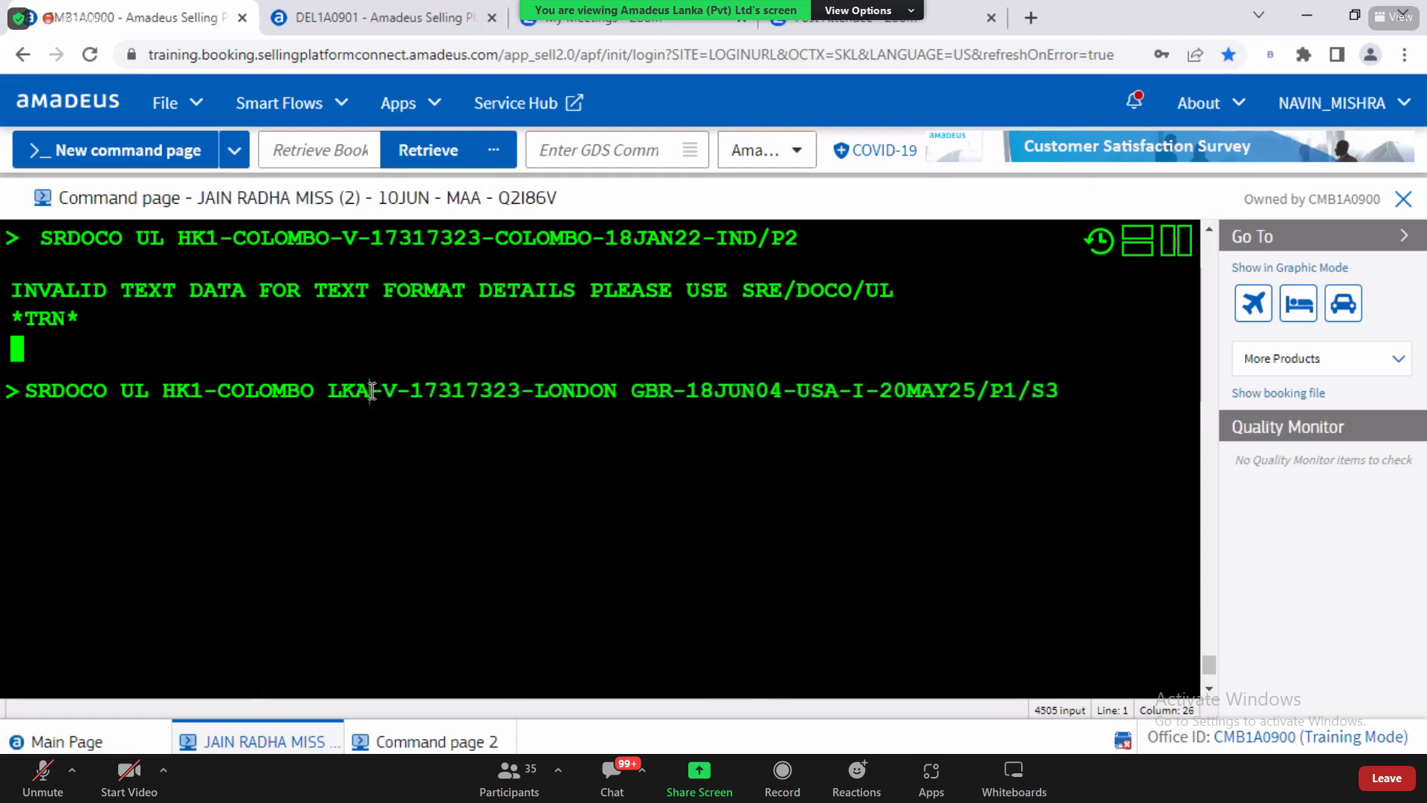
double_click(387, 391)
Step: Drop the visa number's leading 1 and replace issue place LONDON GBR with COLOMBAO LKA
click(440, 390)
click(428, 391)
key(BackSpace)
click(522, 391)
drag(572, 396, 608, 397)
text(COLO)
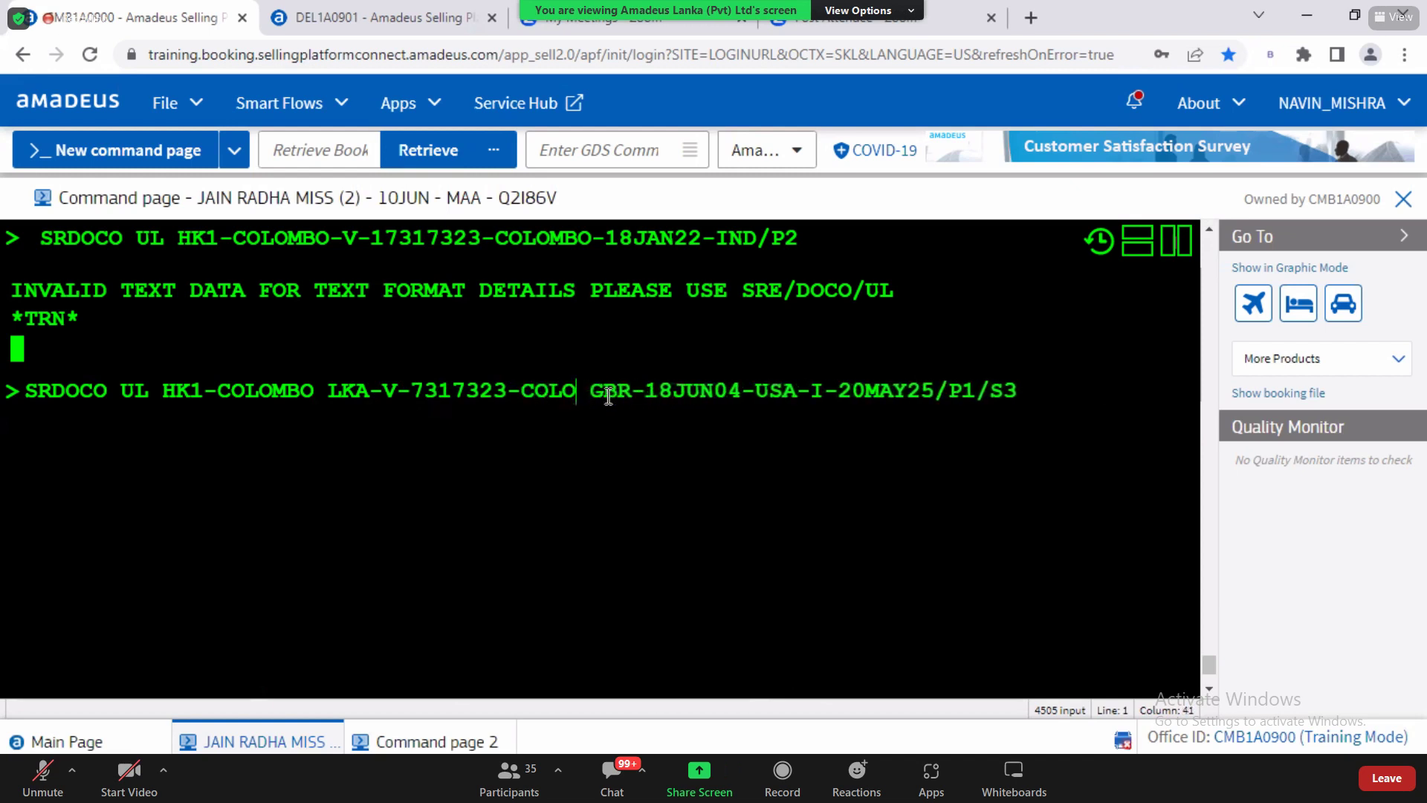
text(MBAO)
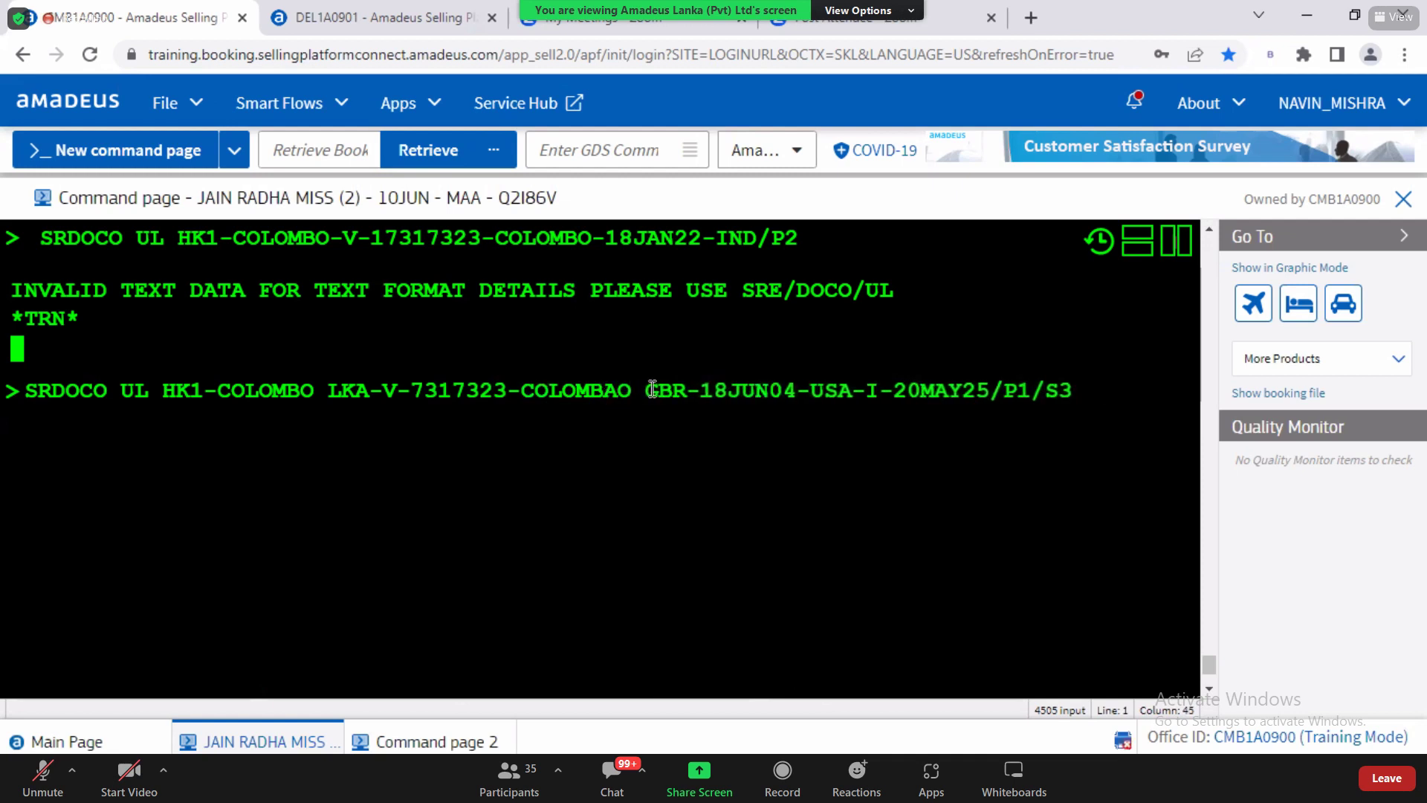
drag(645, 396, 688, 401)
text(LKA)
Step: Change the visa issue date to 18JAN23
click(793, 392)
key(BackSpace)
key(BackSpace)
key(BackSpace)
key(BackSpace)
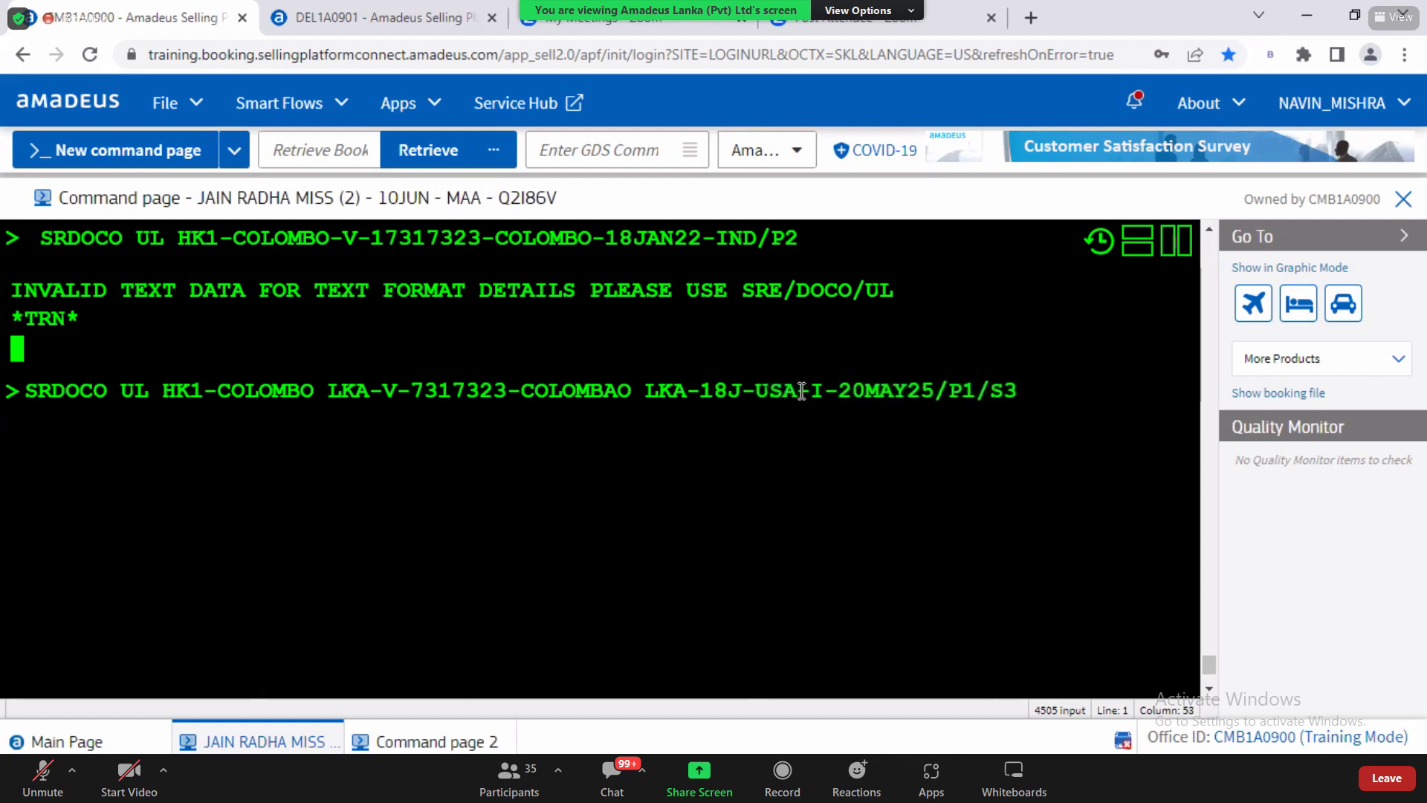
text(AN)
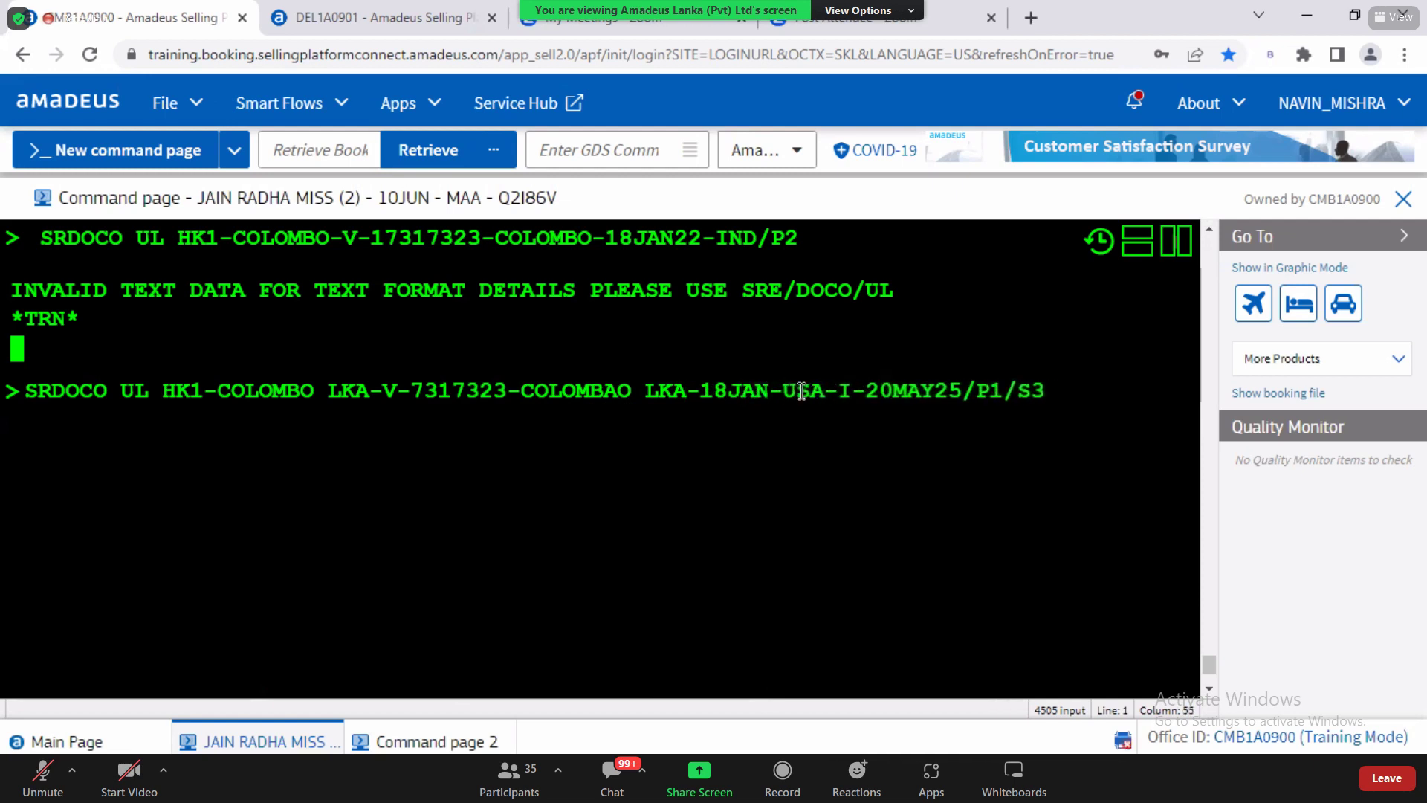
text(23)
key(Right)
key(Right)
key(Right)
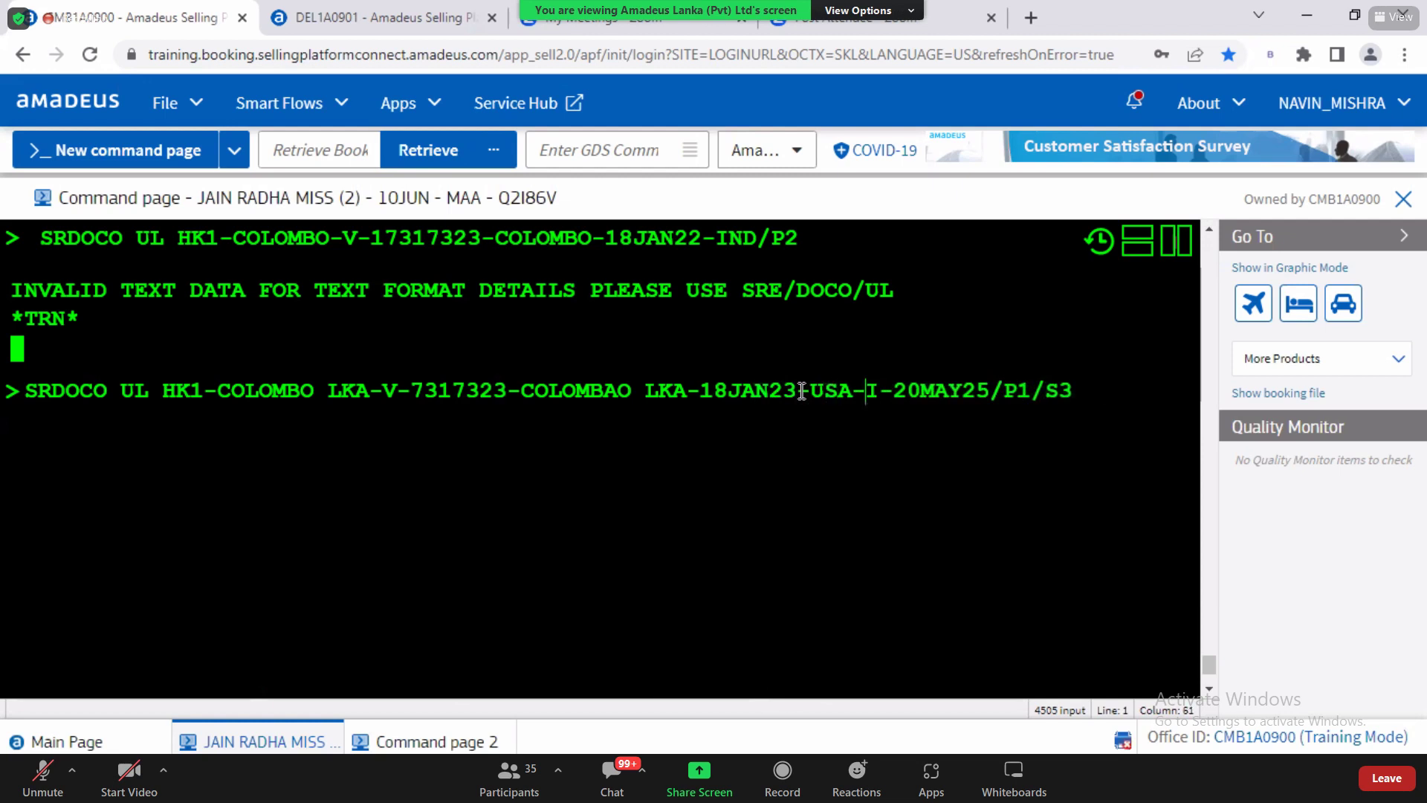
Step: Show the next DOCO help page with MD on command page 2
key(alt+Tab)
click(418, 742)
text(MD)
key(Return)
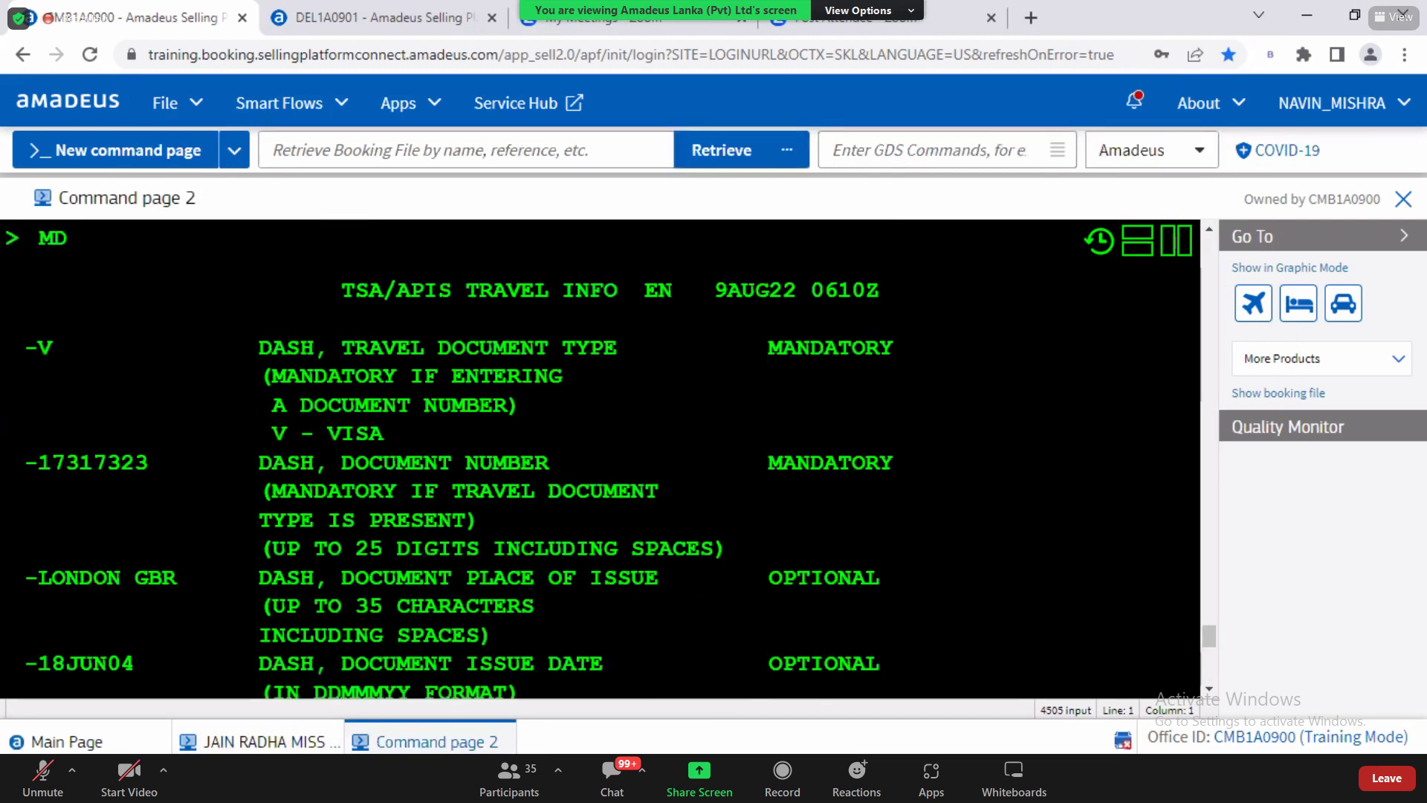
Step: Read the help's description of the country where the travel document applies
click(1211, 690)
click(1212, 689)
click(1212, 690)
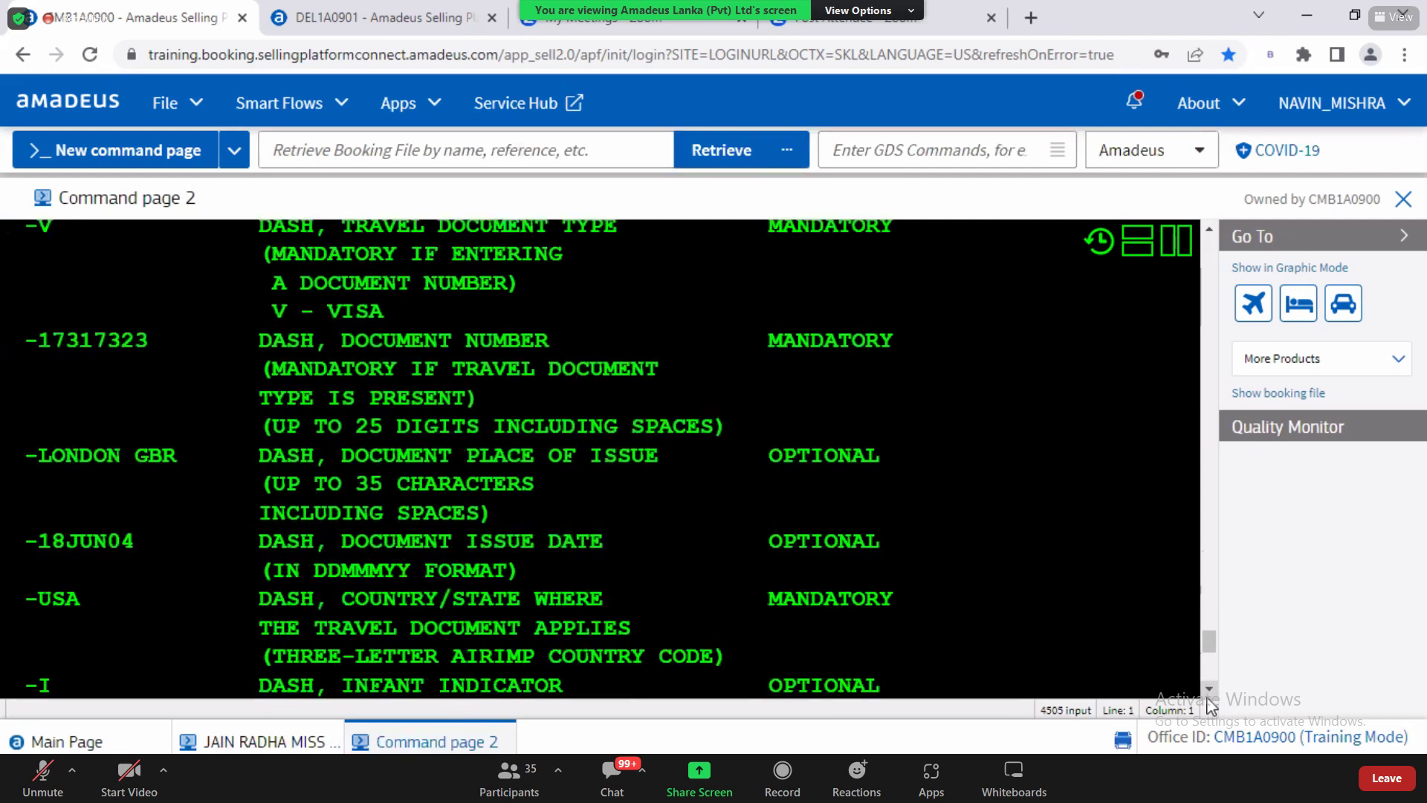
click(1212, 690)
click(1211, 690)
click(1211, 689)
drag(52, 472, 79, 472)
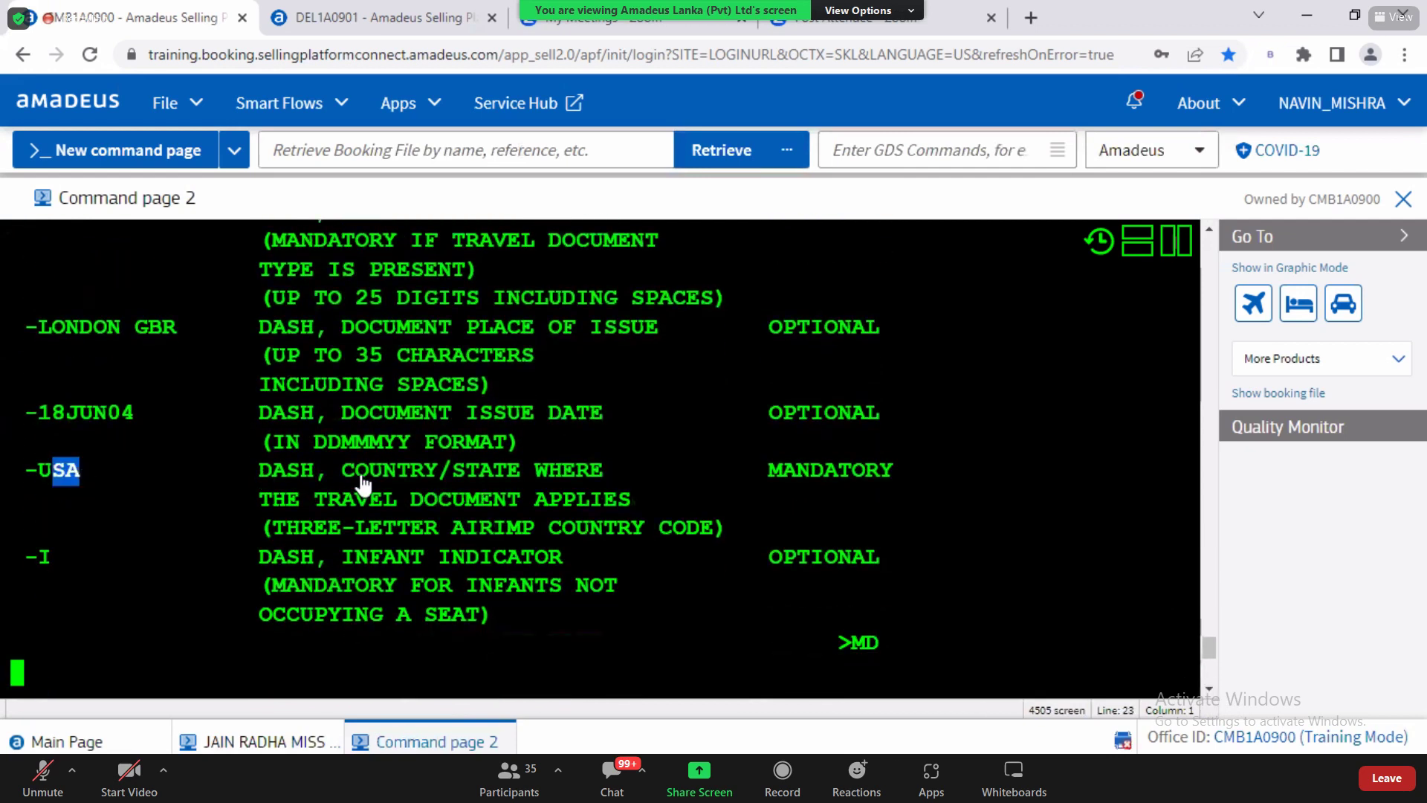
drag(348, 476, 525, 471)
drag(272, 500, 653, 507)
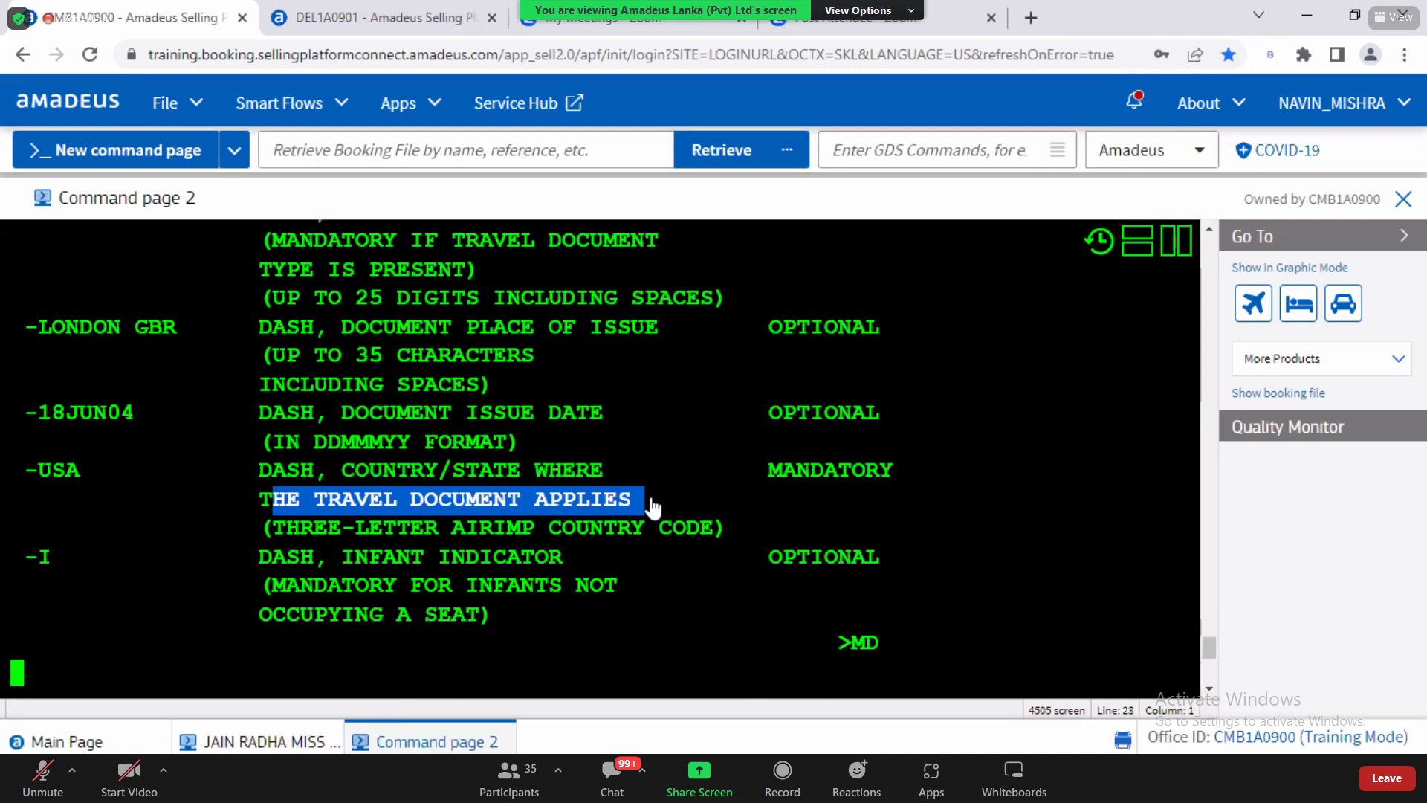
drag(382, 529, 534, 536)
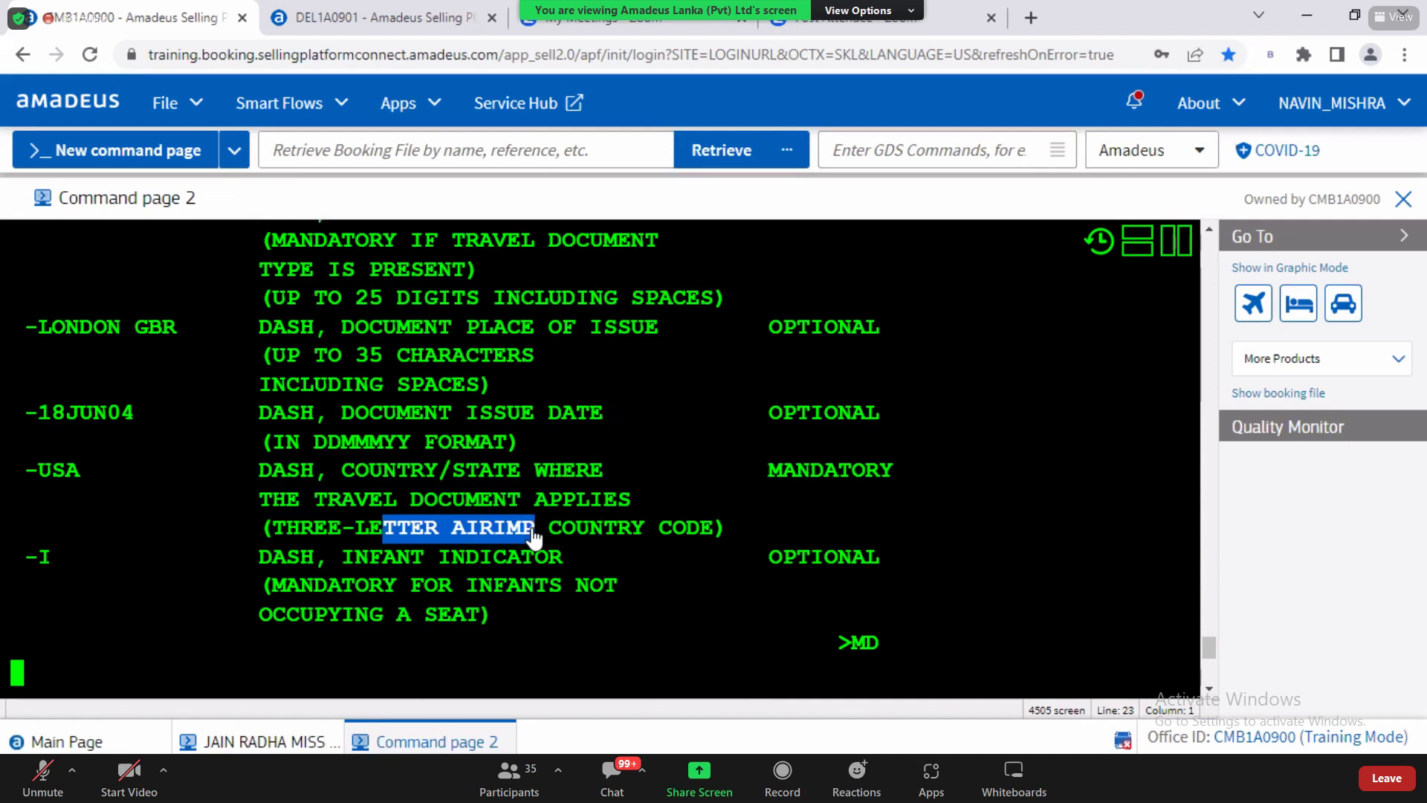
Step: Replace USA with IND in the draft, then look up the infant indicator I in help
click(248, 741)
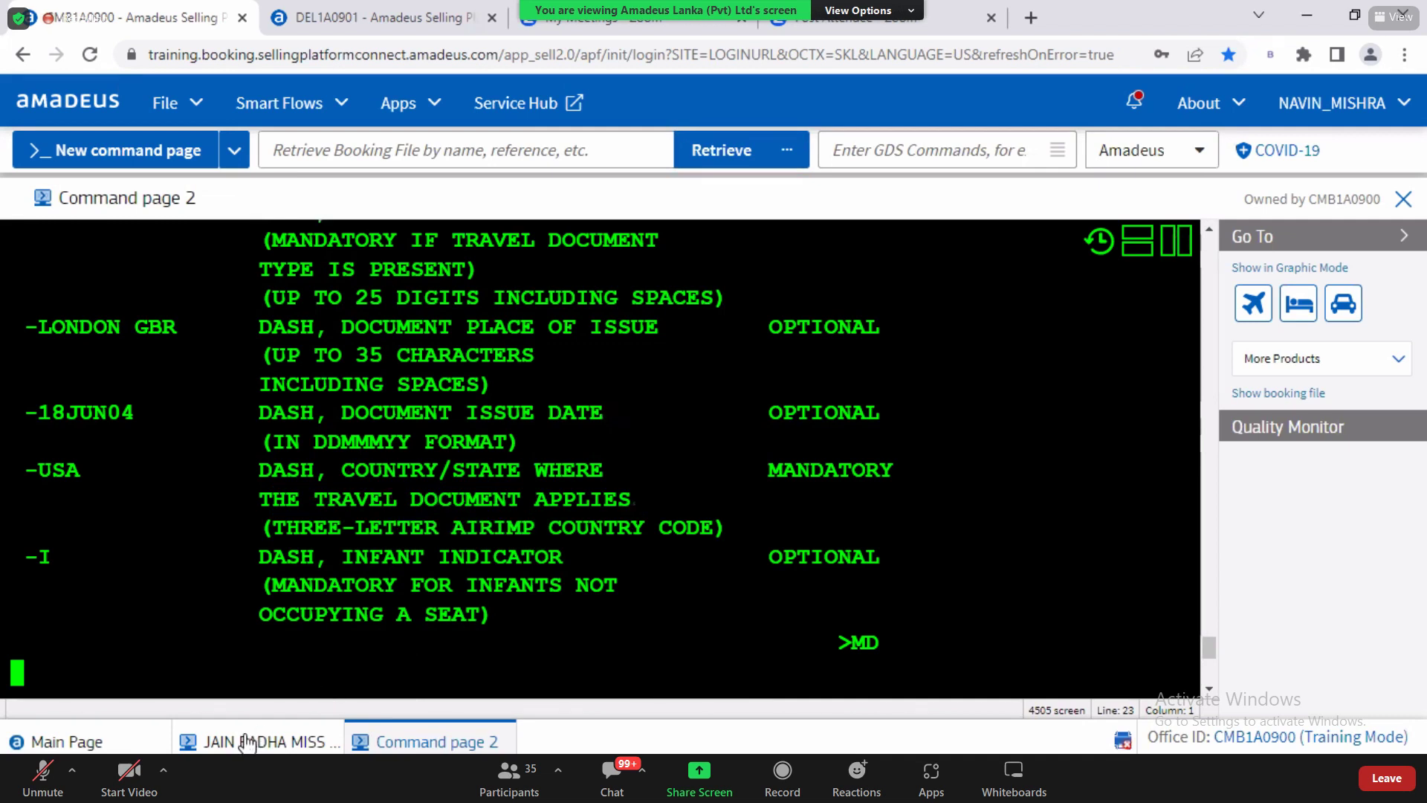
drag(811, 394, 857, 396)
text(IND-I-20MAY25/P1/S3)
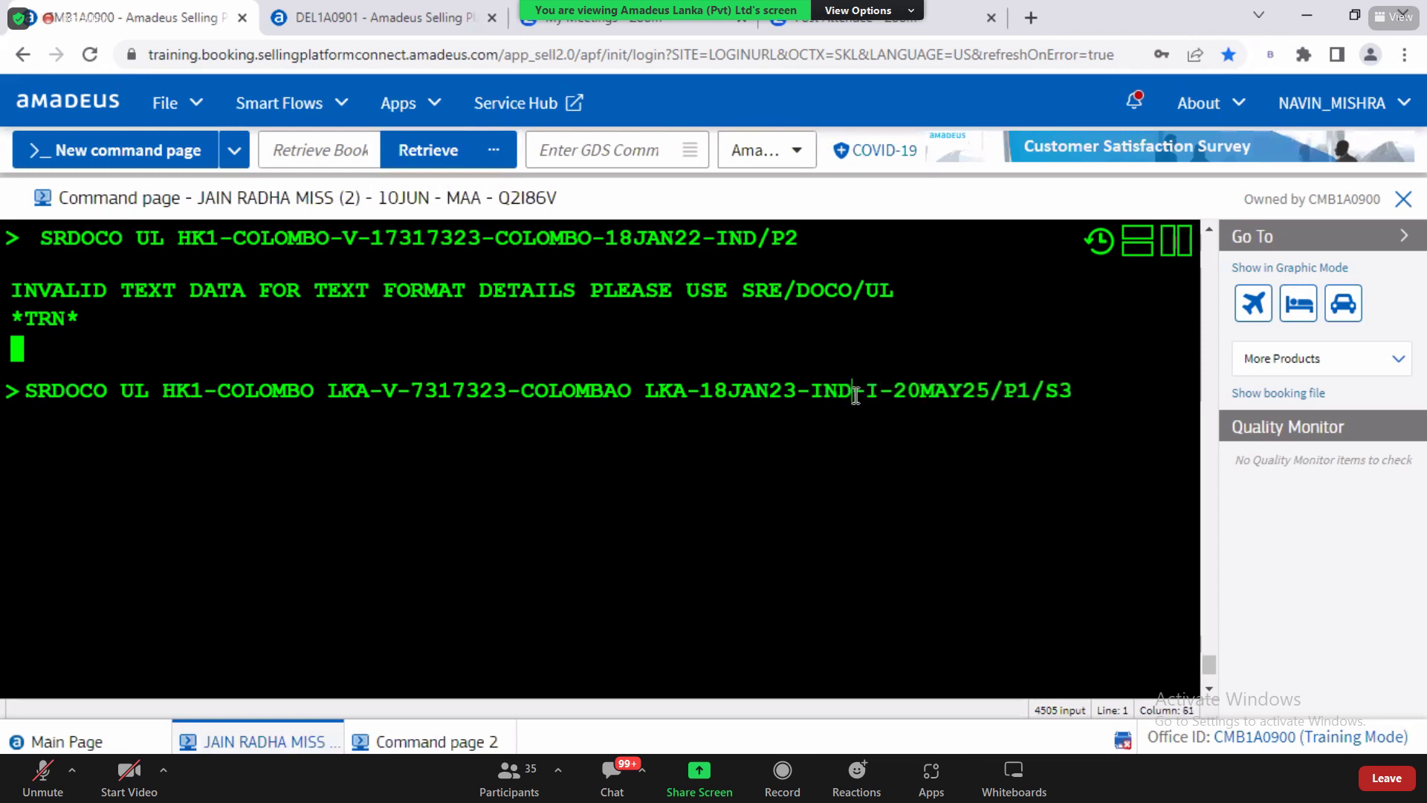
double_click(872, 392)
click(401, 741)
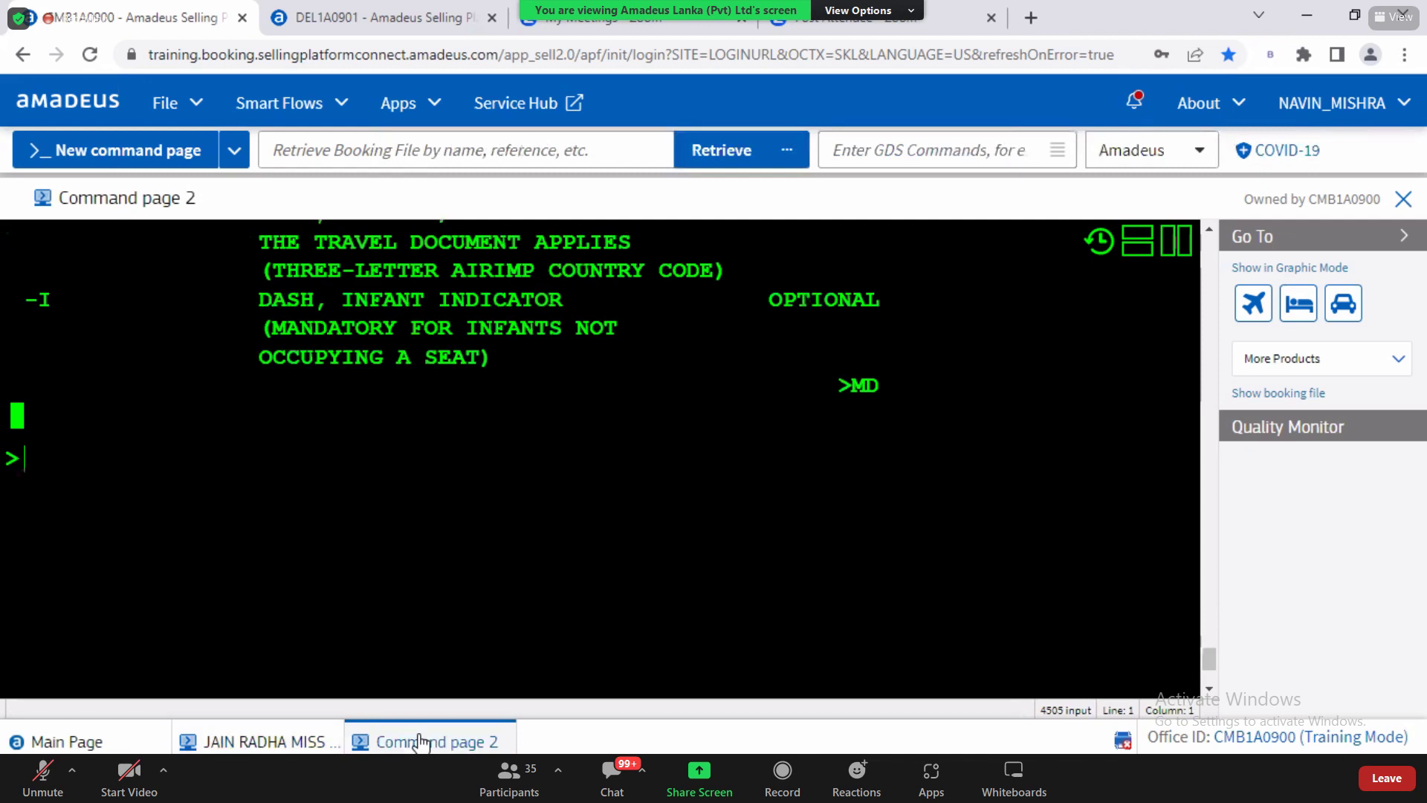
drag(254, 309, 558, 303)
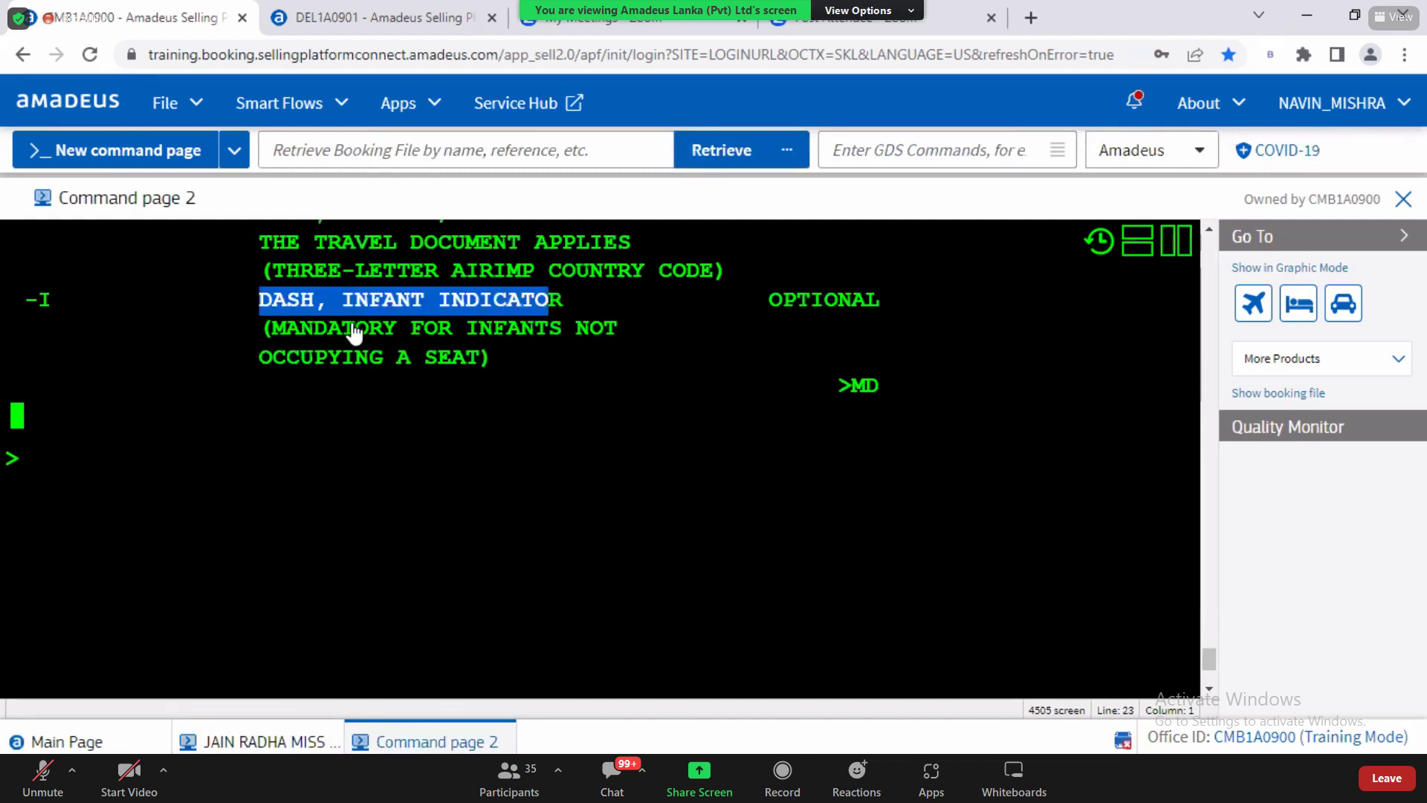
click(116, 477)
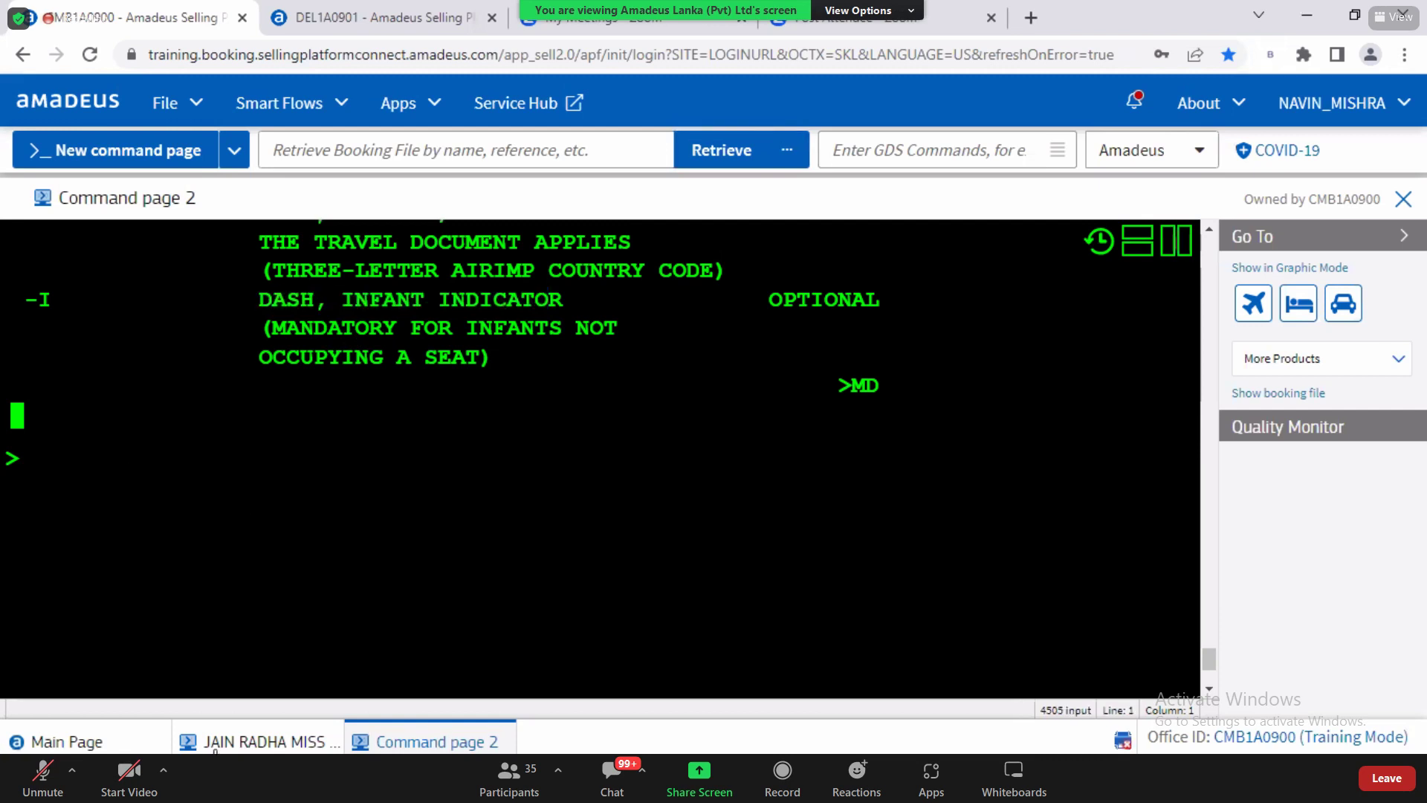
click(245, 742)
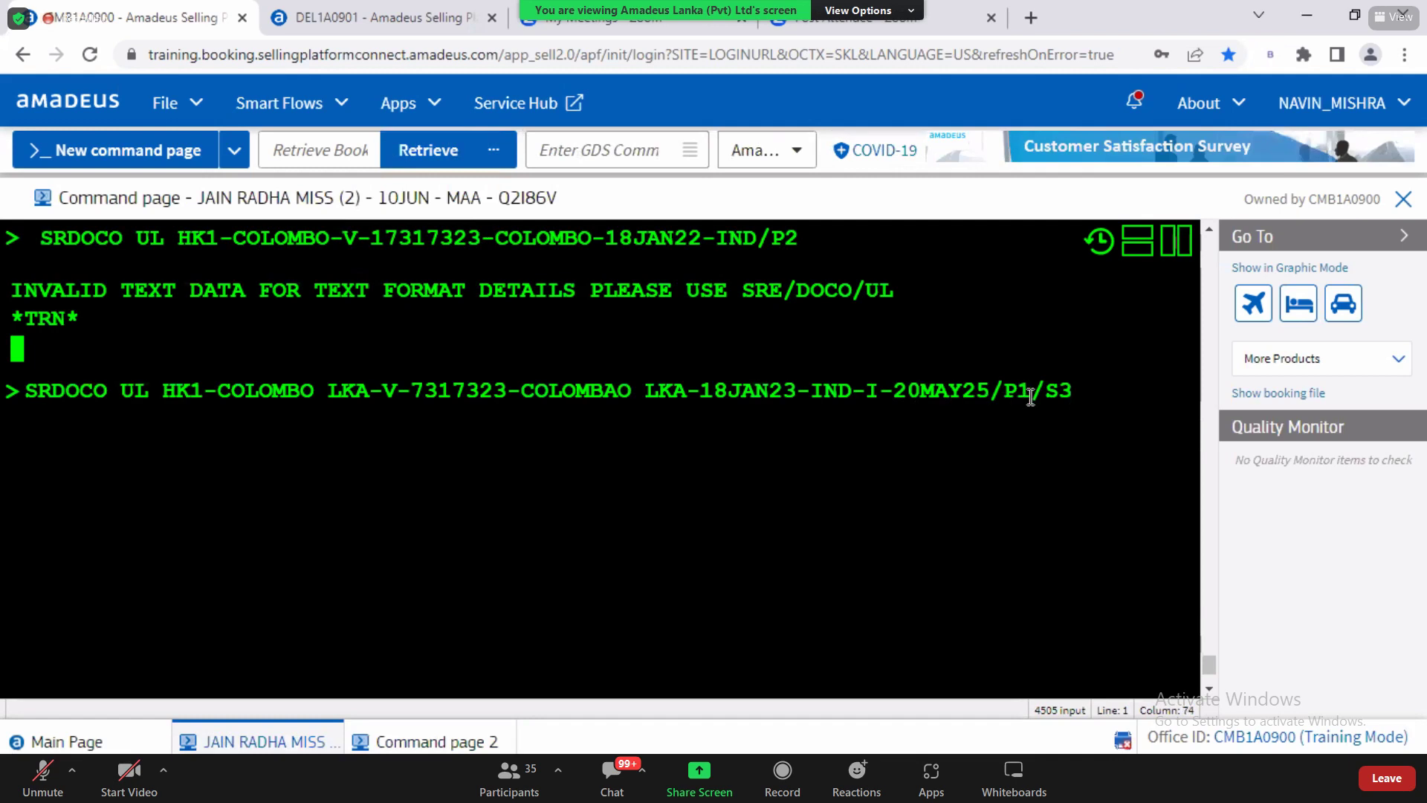
Step: Change the SRDOCO passenger association from P1 to P2
key(BackSpace)
text(2)
key(Left)
key(Left)
key(Left)
key(Left)
key(Left)
key(Left)
key(Left)
key(Left)
key(Left)
key(Right)
key(Right)
key(Right)
Step: Check the 20MAY25 expiry date against the EXPIRY DATE description on the DOCO help page
drag(899, 391, 989, 392)
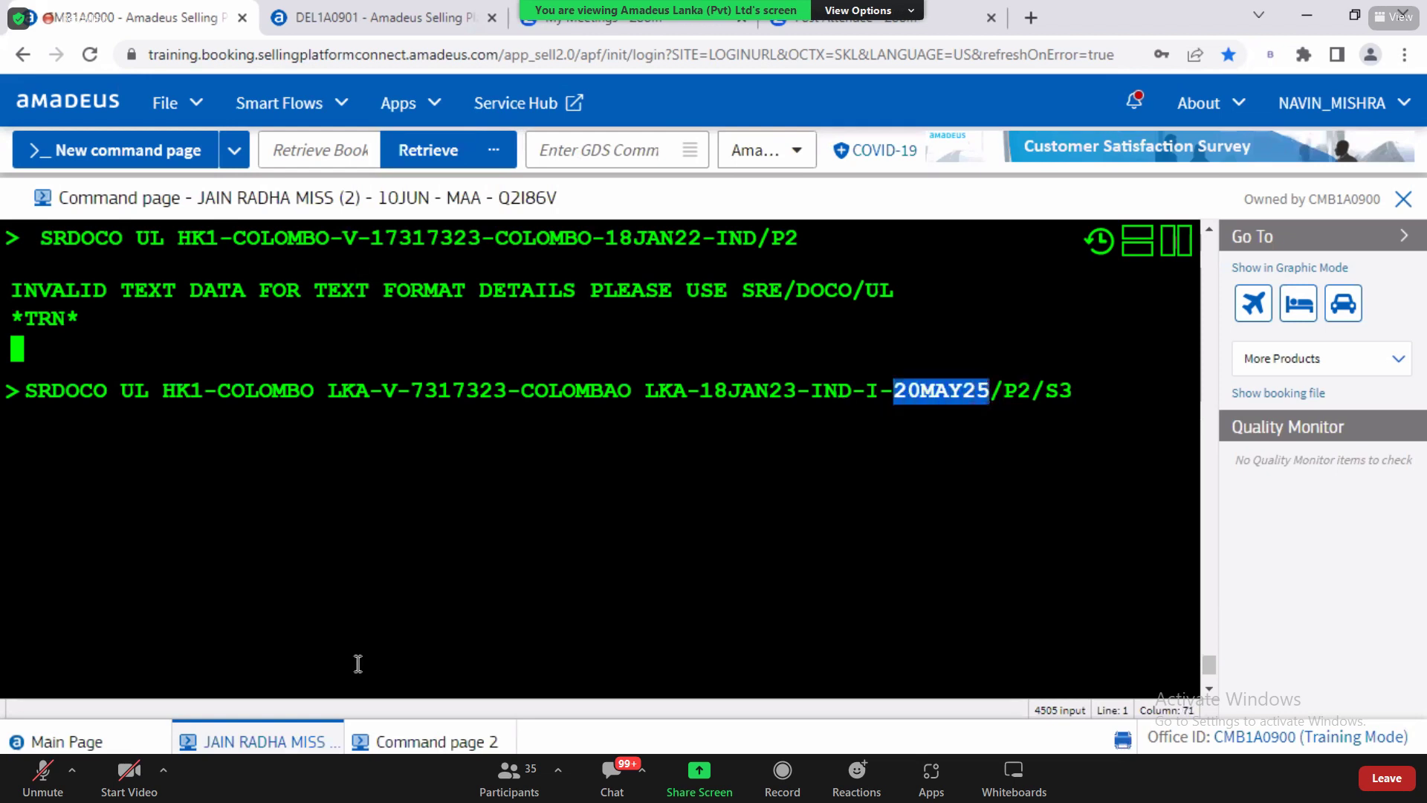
click(408, 742)
text(MD)
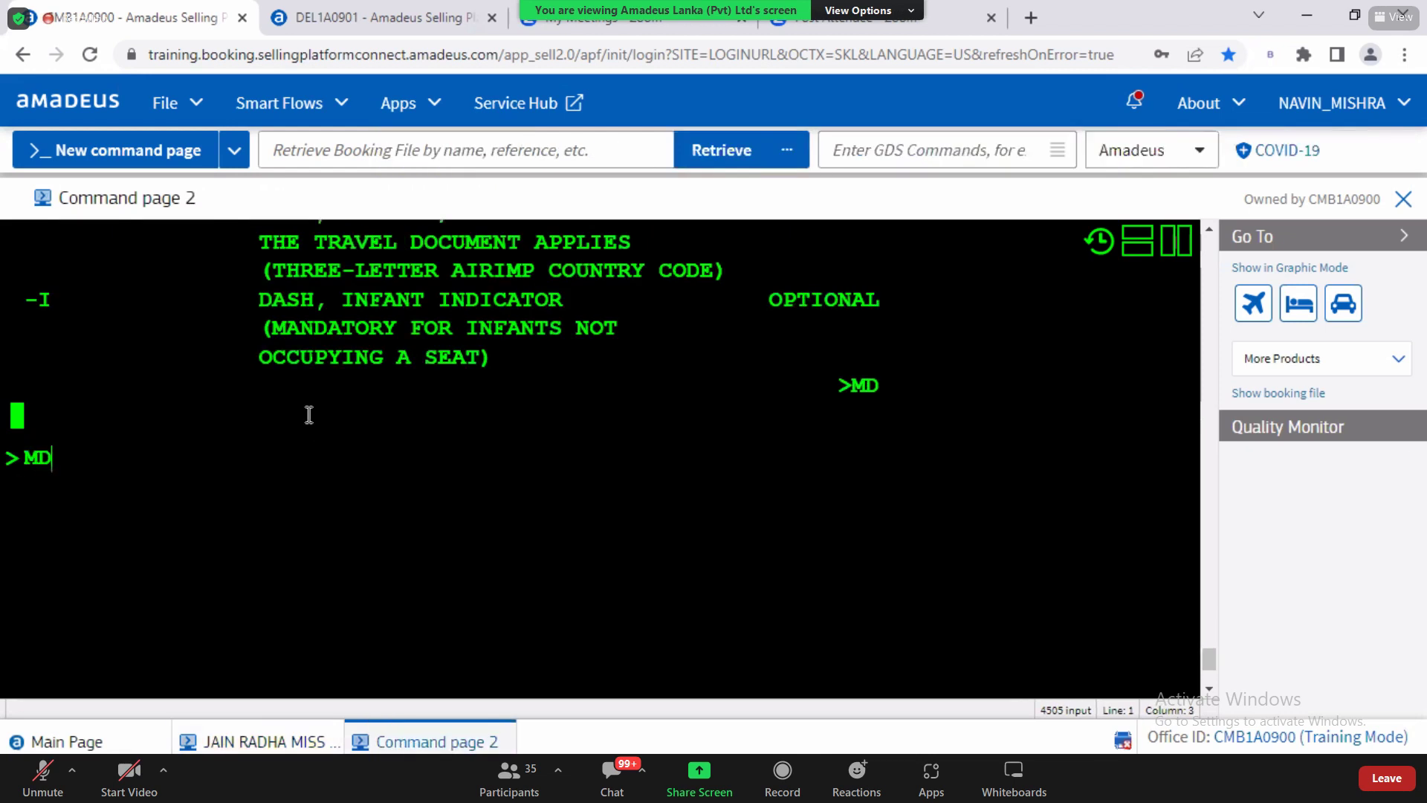
key(Return)
drag(269, 359, 411, 360)
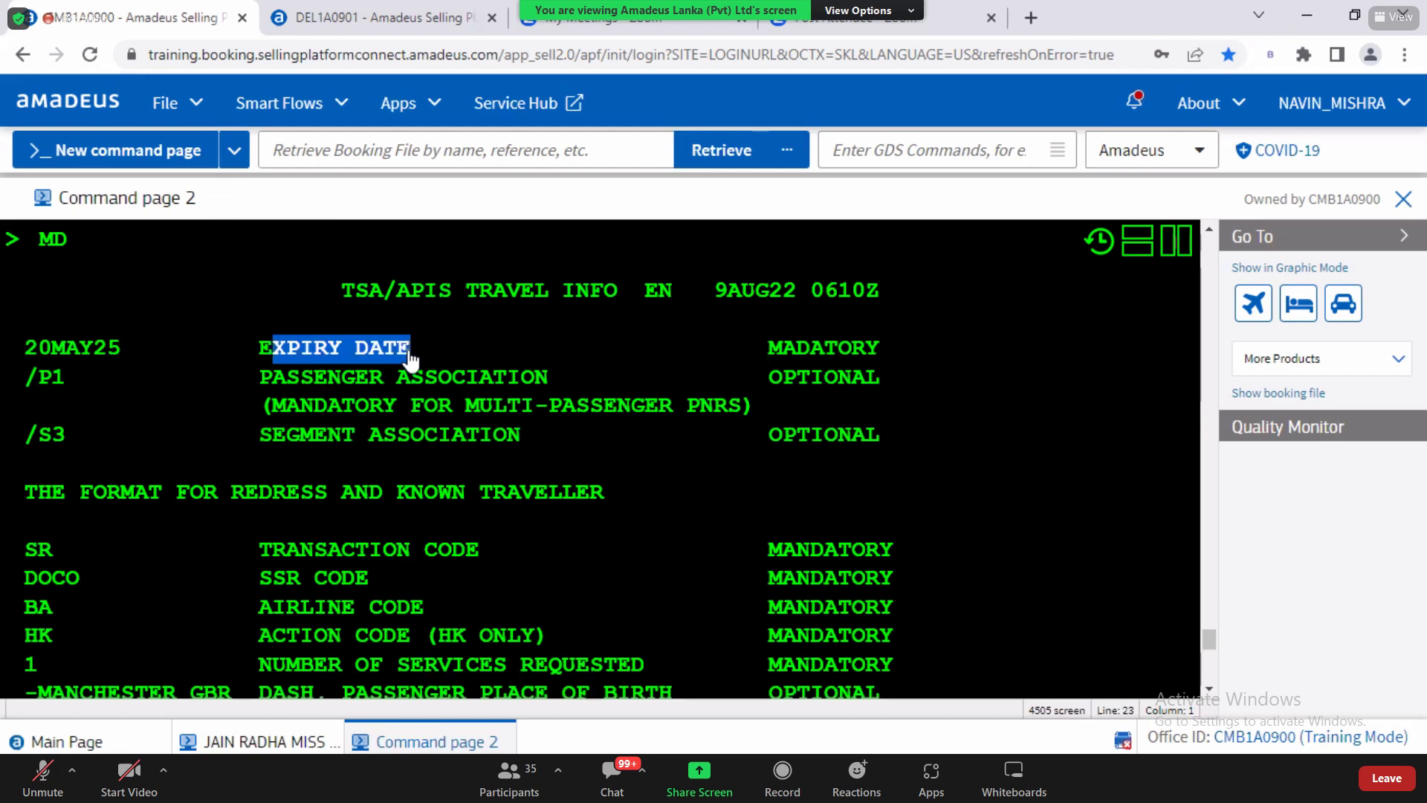
Step: Delete the /S3 segment association from the SRDOCO line
click(247, 741)
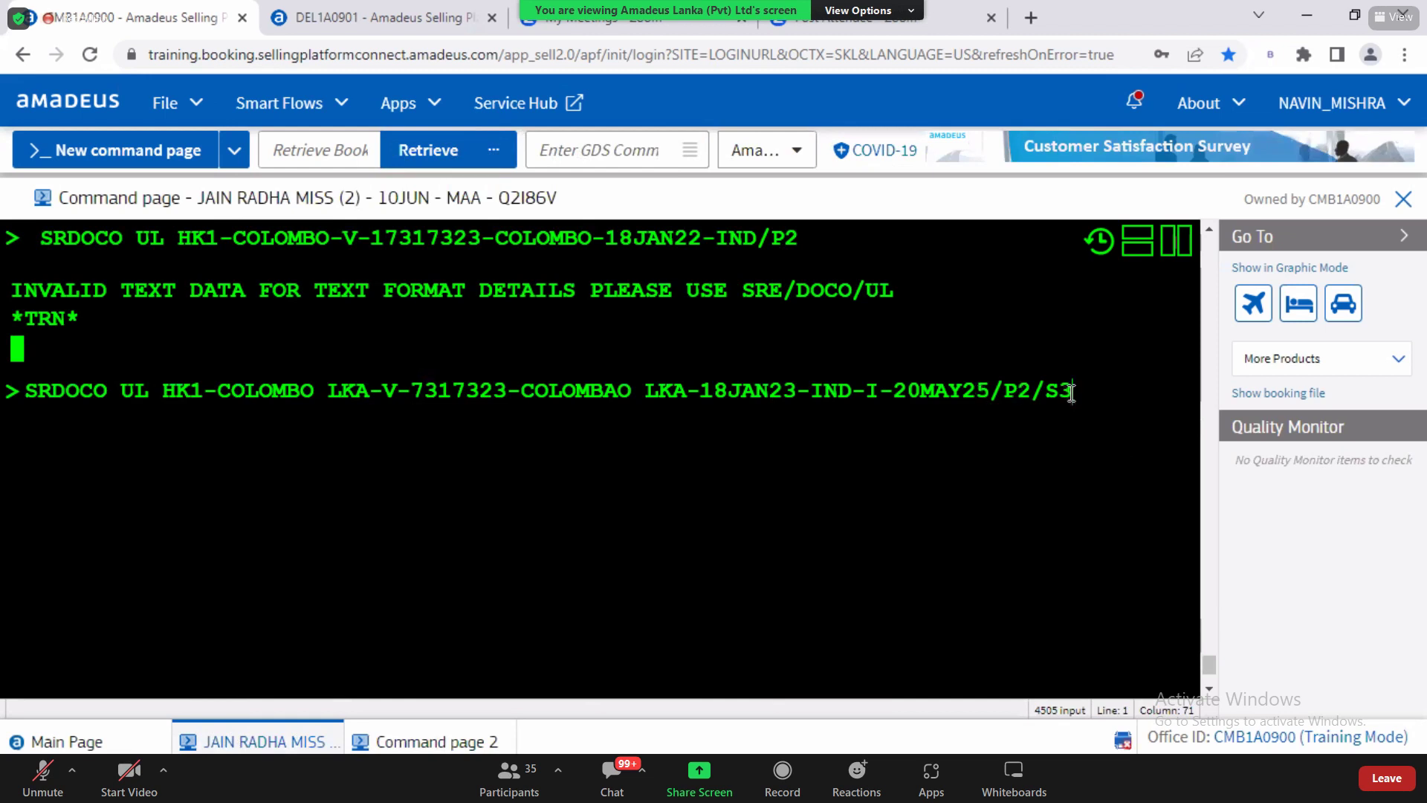
drag(1042, 392, 1122, 395)
key(BackSpace)
key(BackSpace)
Step: Submit the corrected SRDOCO visa entry and page through the redisplayed booking with MD
key(Return)
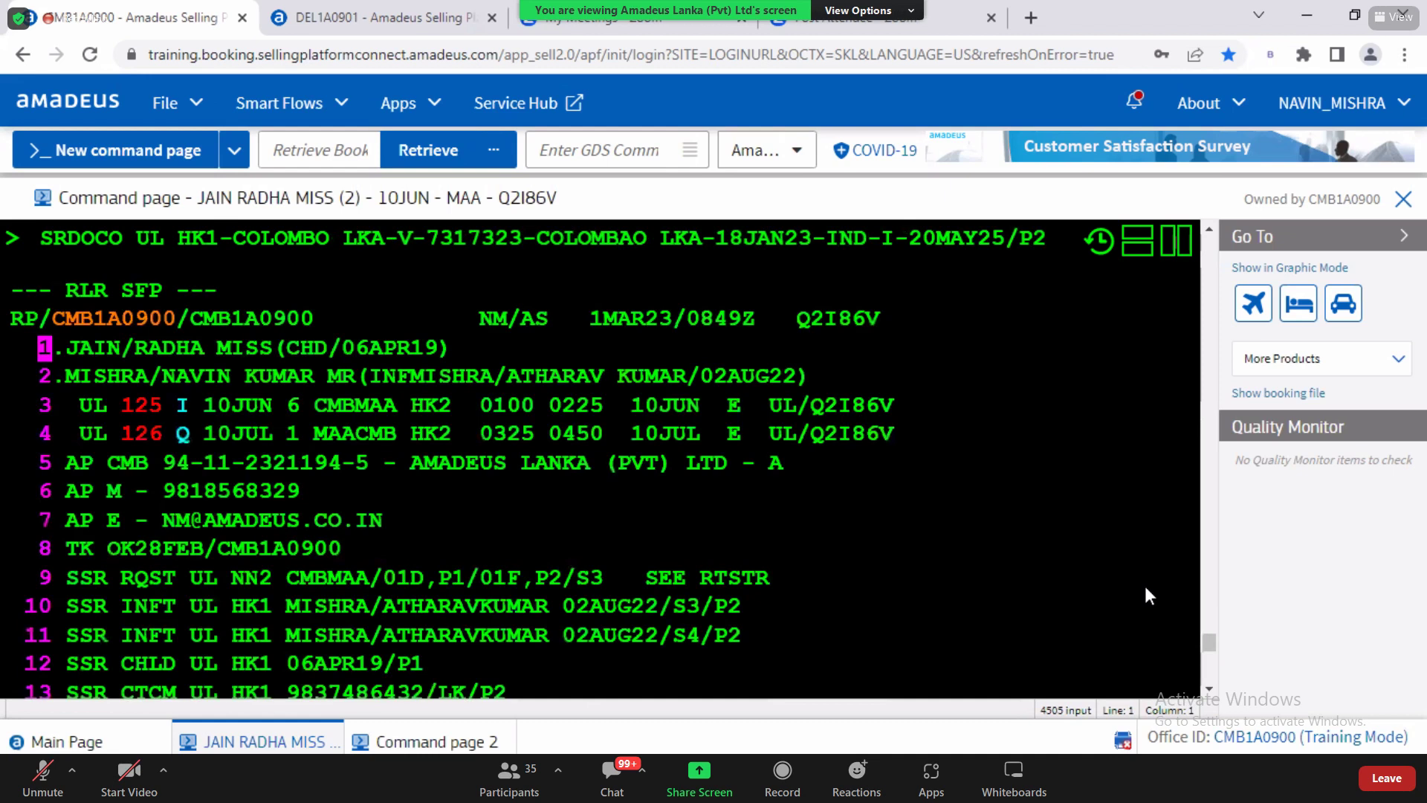
click(1209, 689)
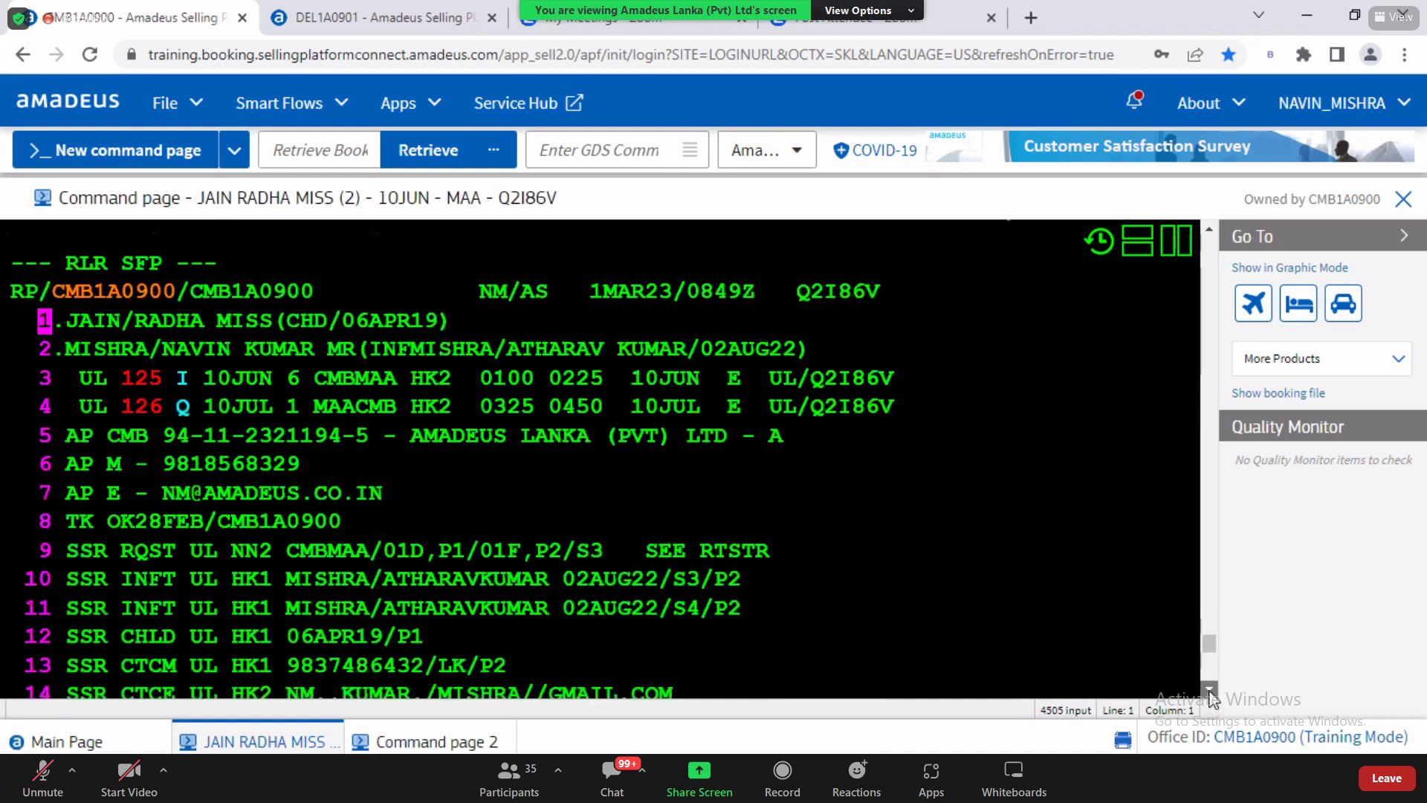
click(1209, 689)
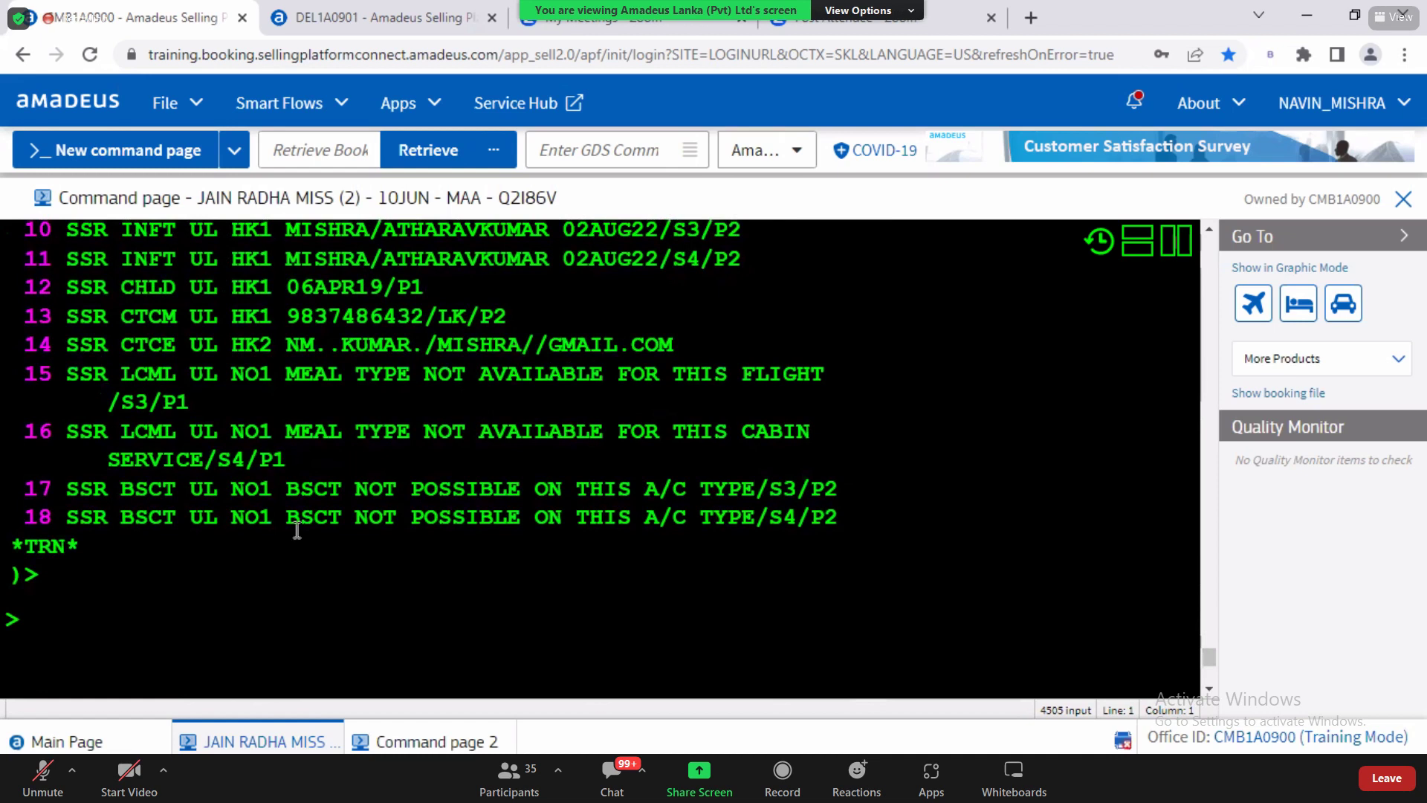
text(MD)
key(Return)
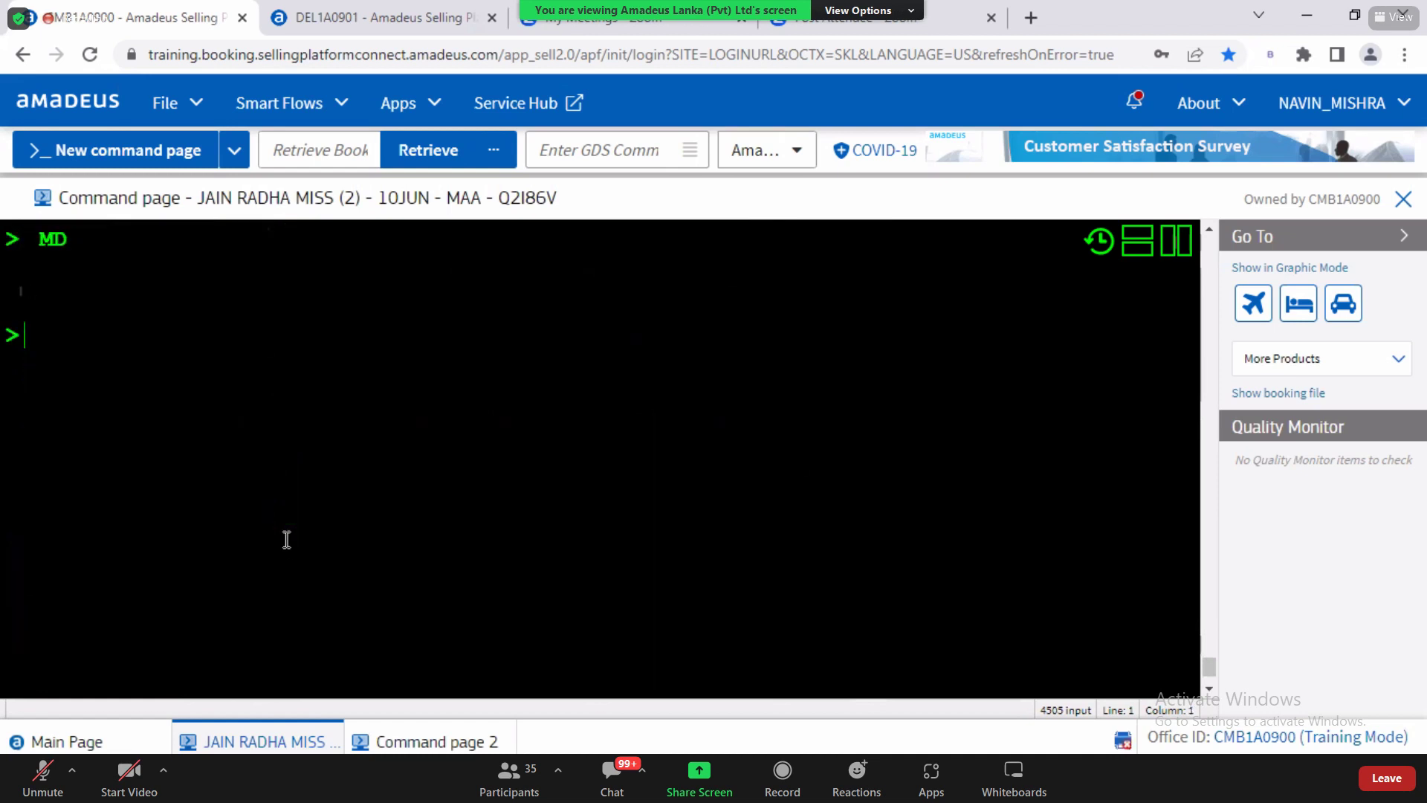
Step: Recall the SRDOCO command and check its infant indicator I against the DOCO help
text(SRDOCO UL HK1-COLOMBO LKA-V-7317323-COLOMBAO LKA-18JAN23-IND-I-20MAY25/P2)
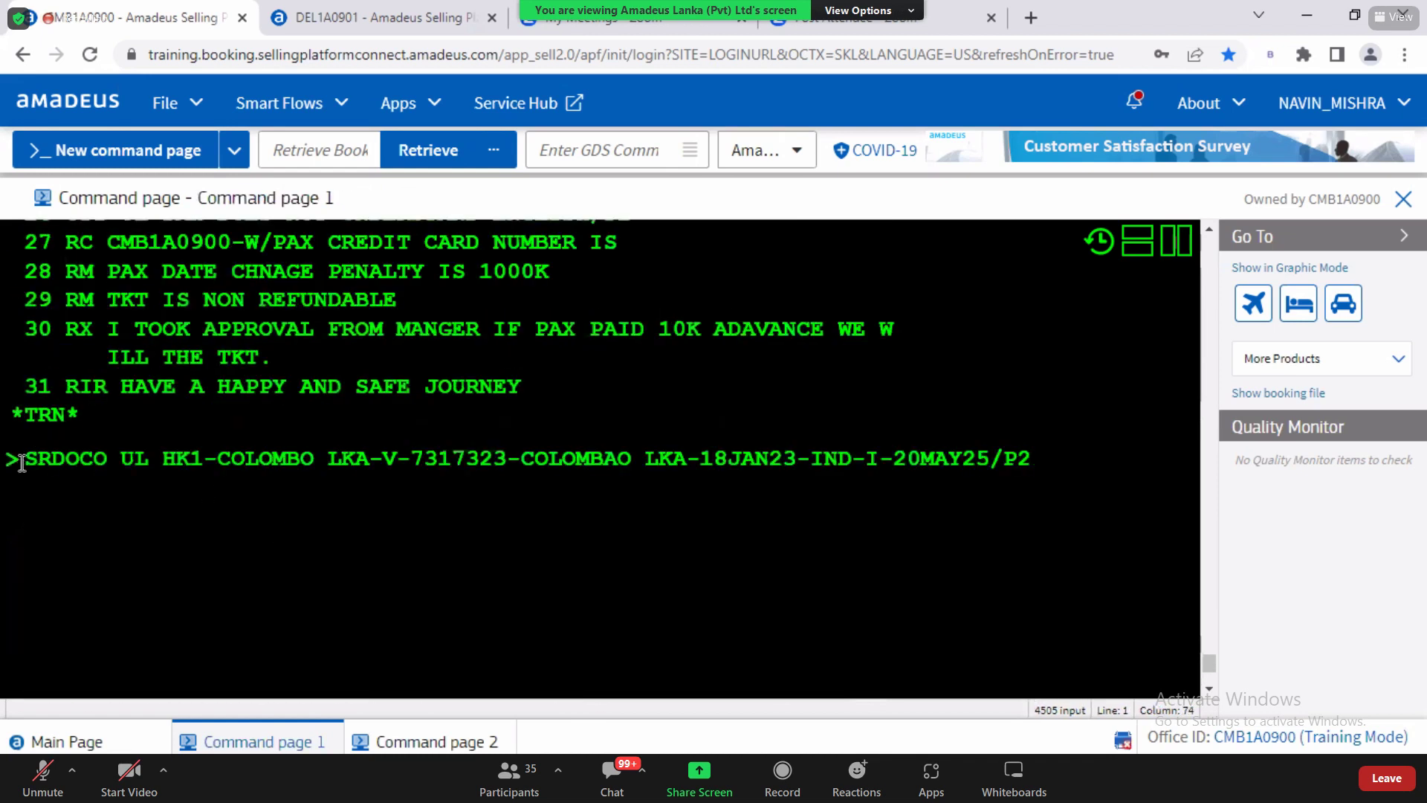
click(27, 458)
key(Right)
key(Right)
key(Right)
key(Right)
key(Right)
key(Right)
drag(27, 458, 1044, 449)
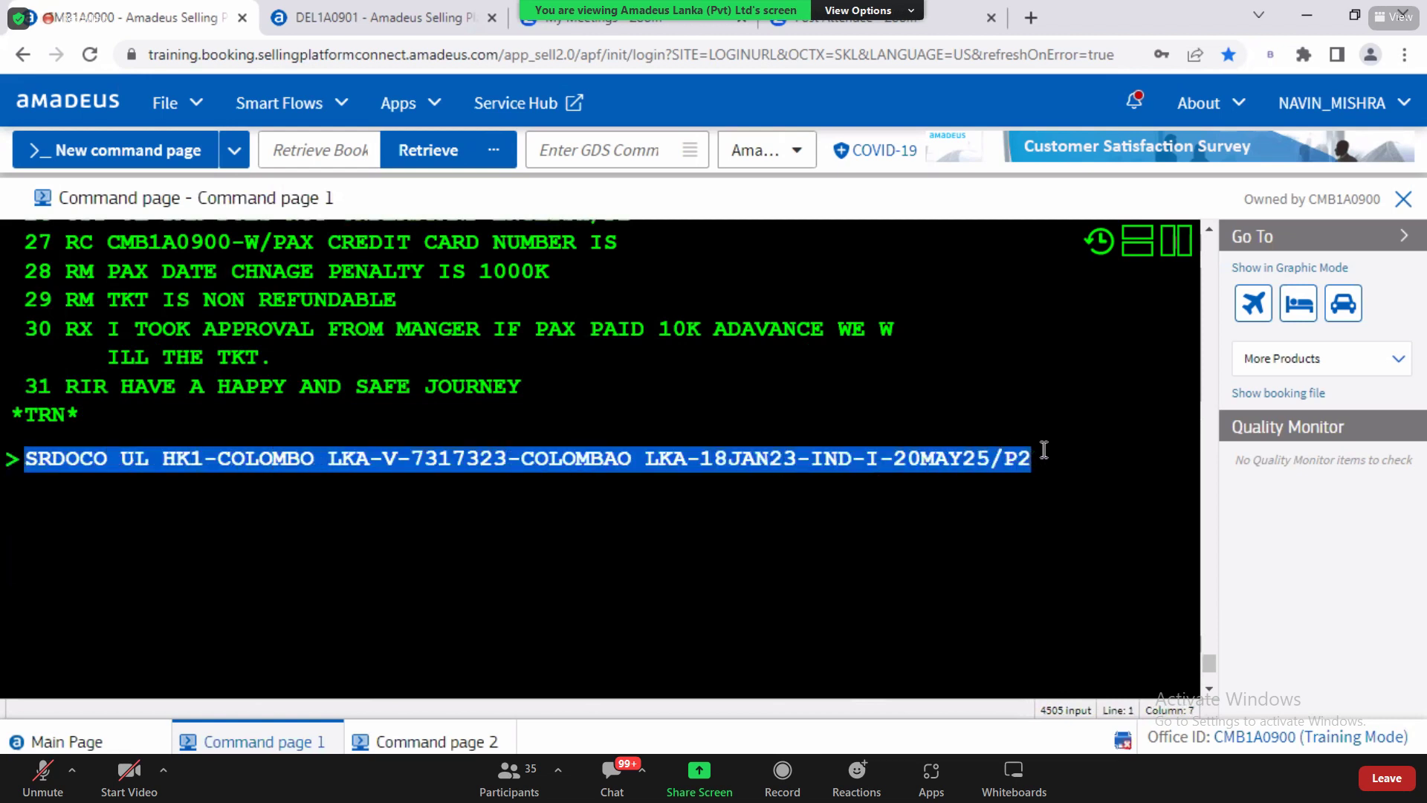
click(1044, 450)
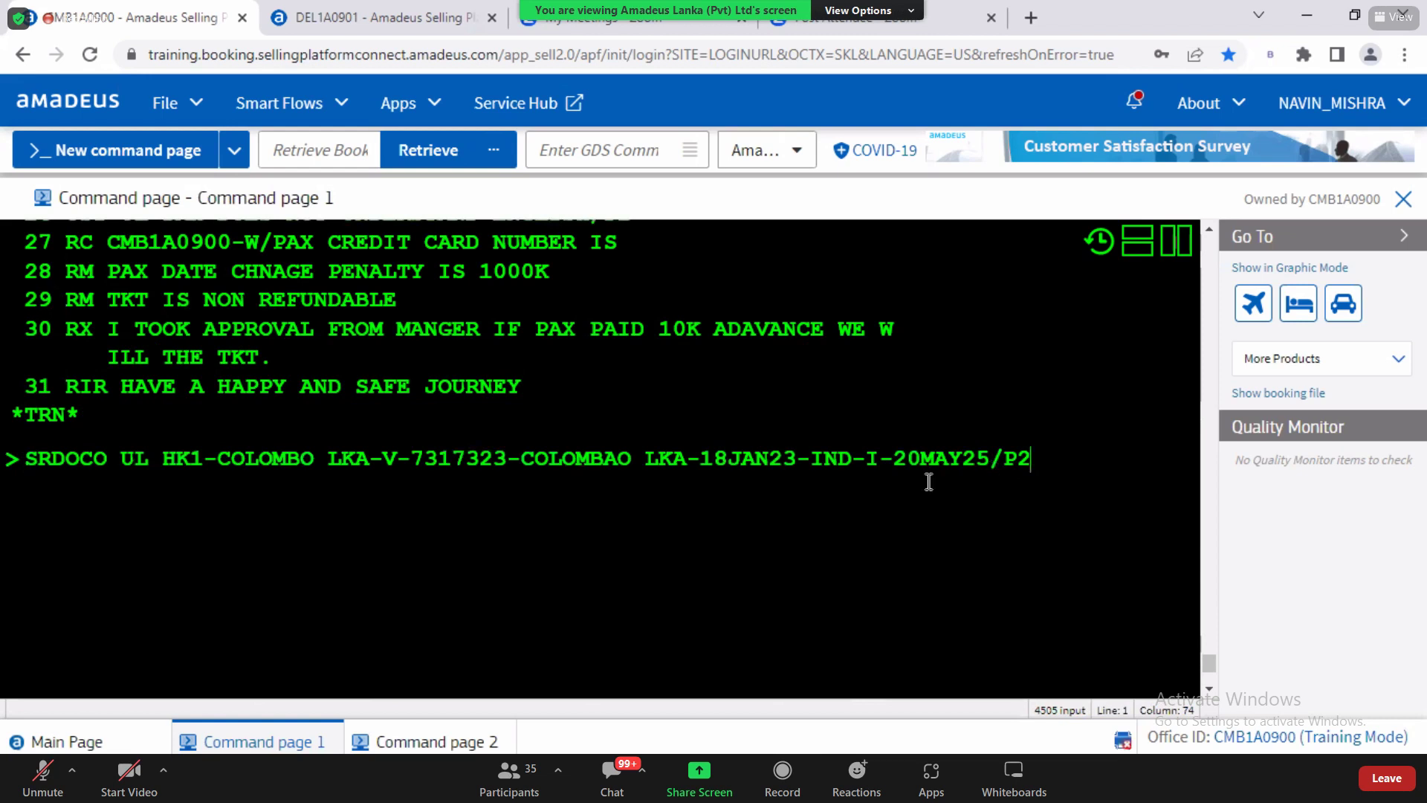
drag(863, 458, 884, 461)
click(451, 743)
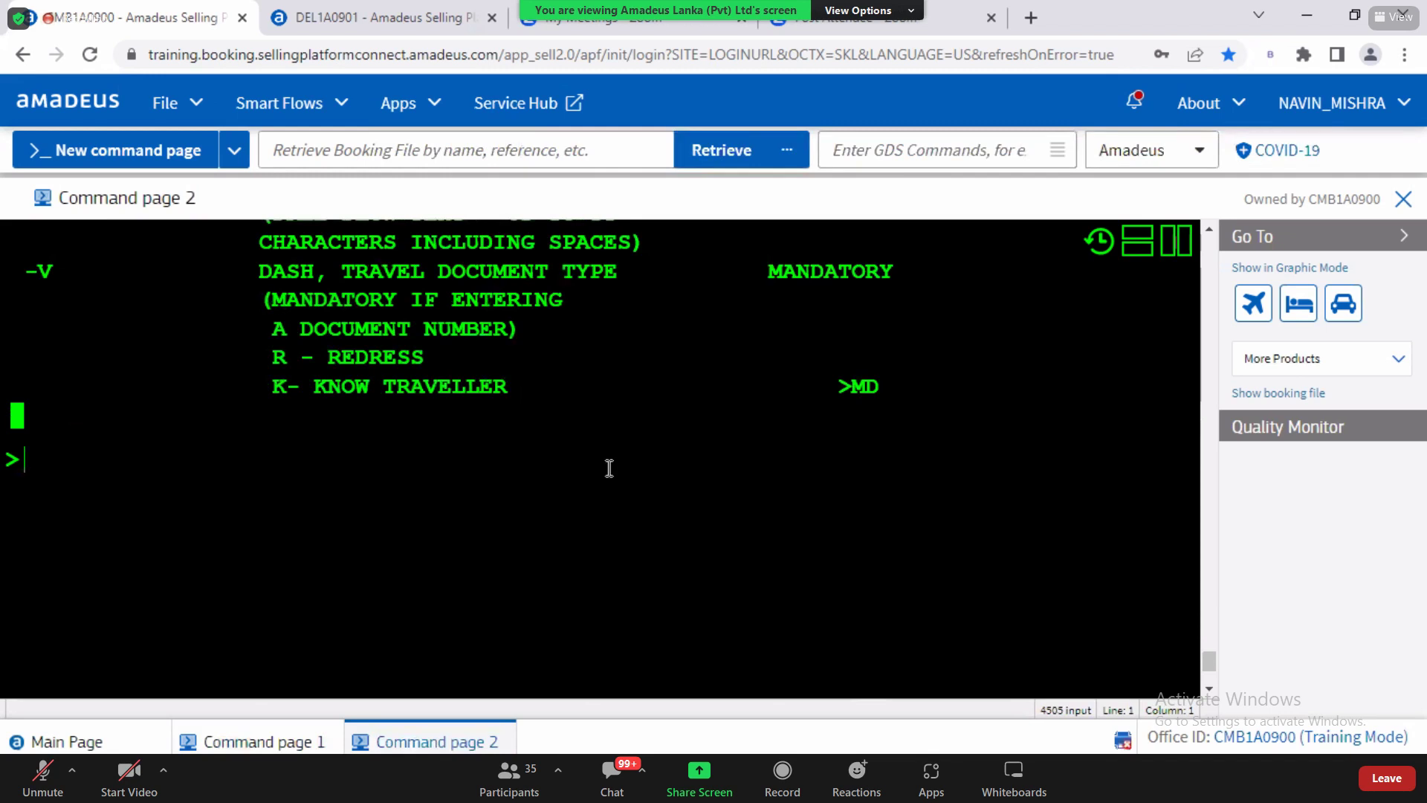
scroll(610, 468, up, 4)
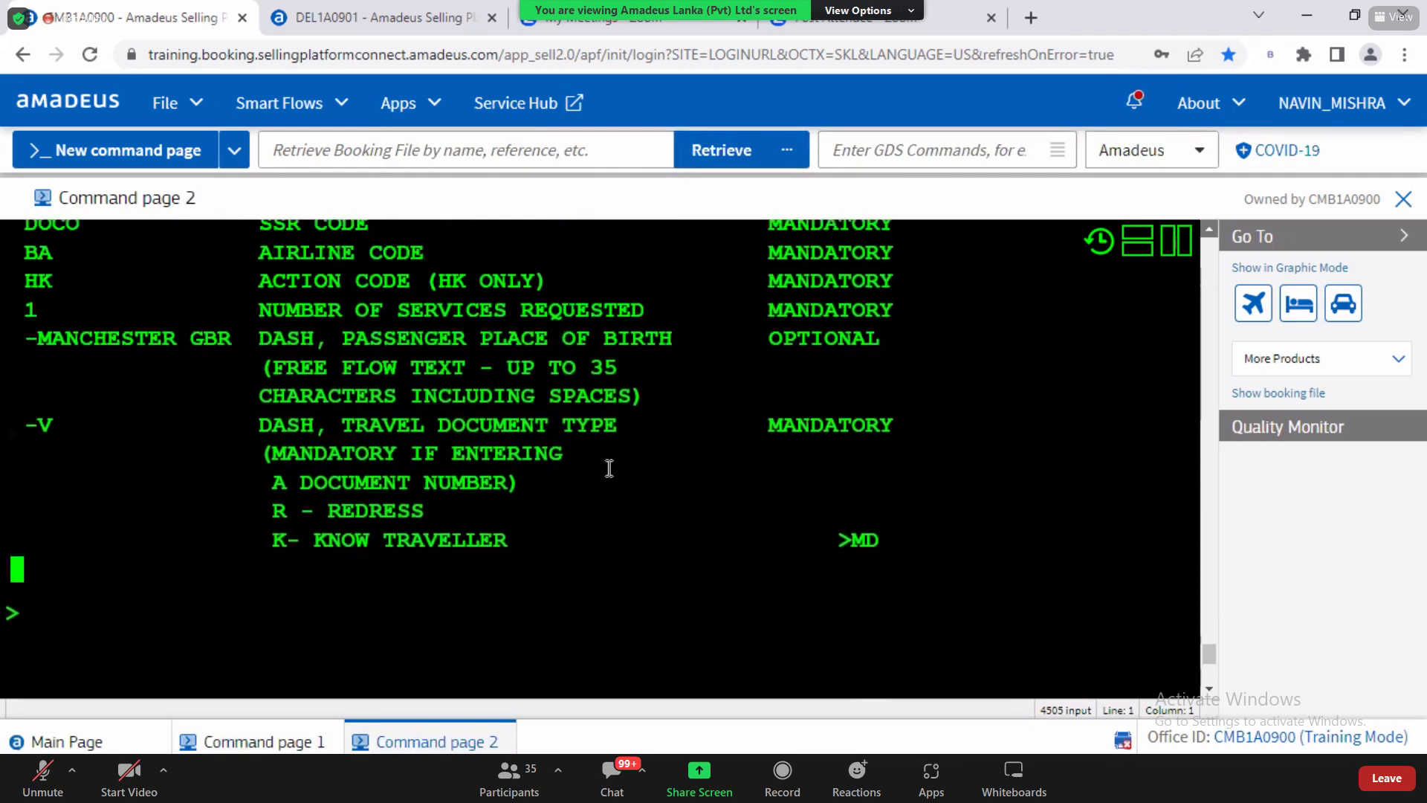
scroll(610, 469, up, 5)
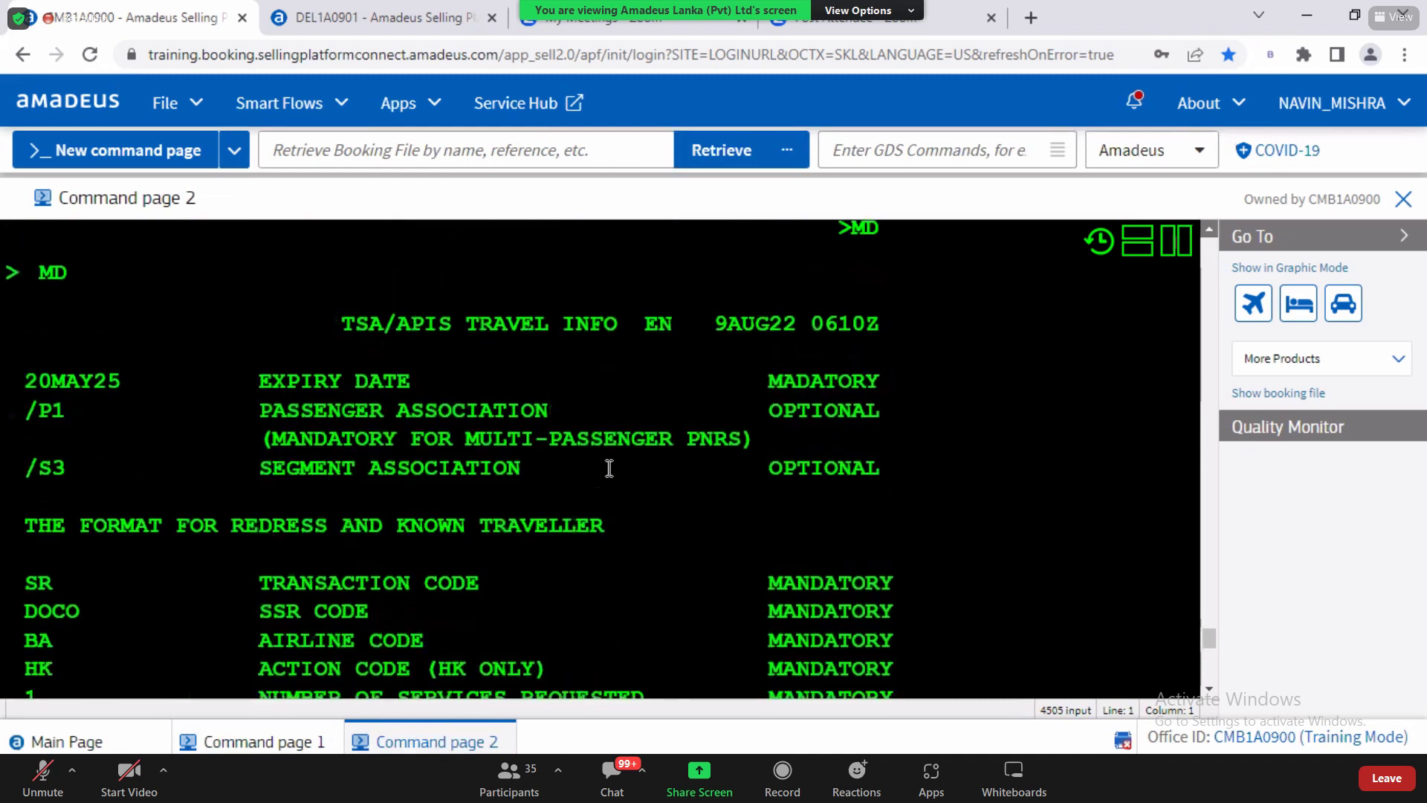
scroll(610, 468, up, 3)
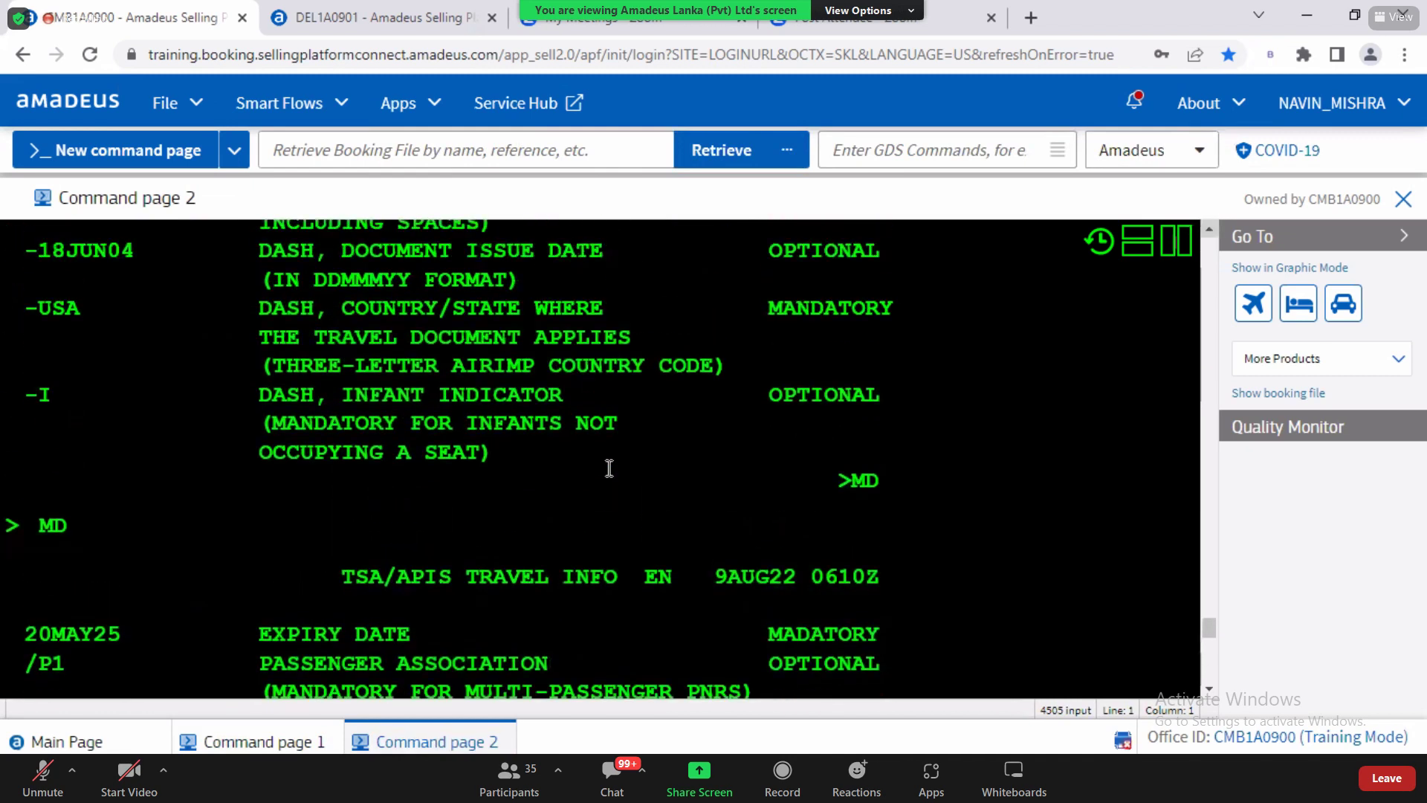
click(380, 418)
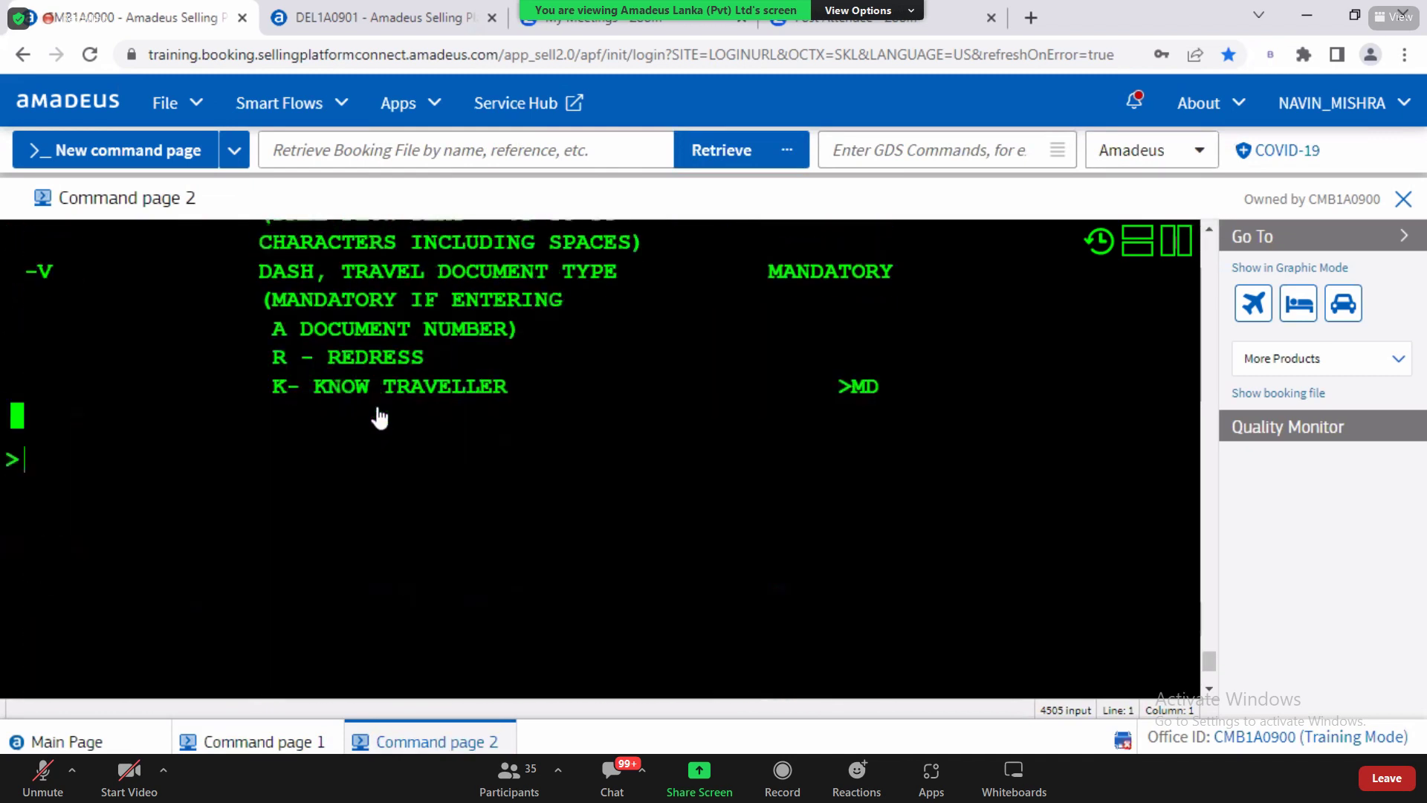
click(1209, 230)
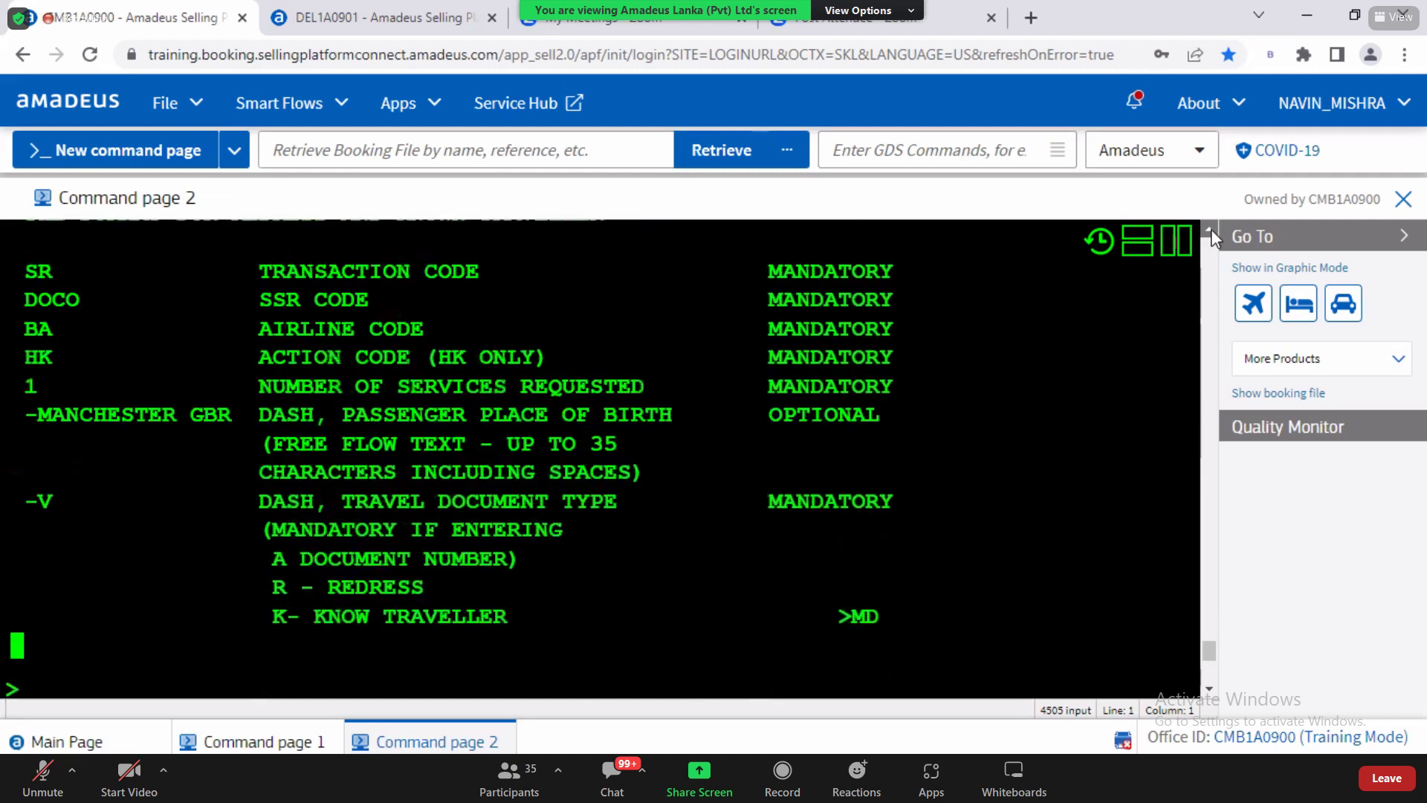
click(1210, 229)
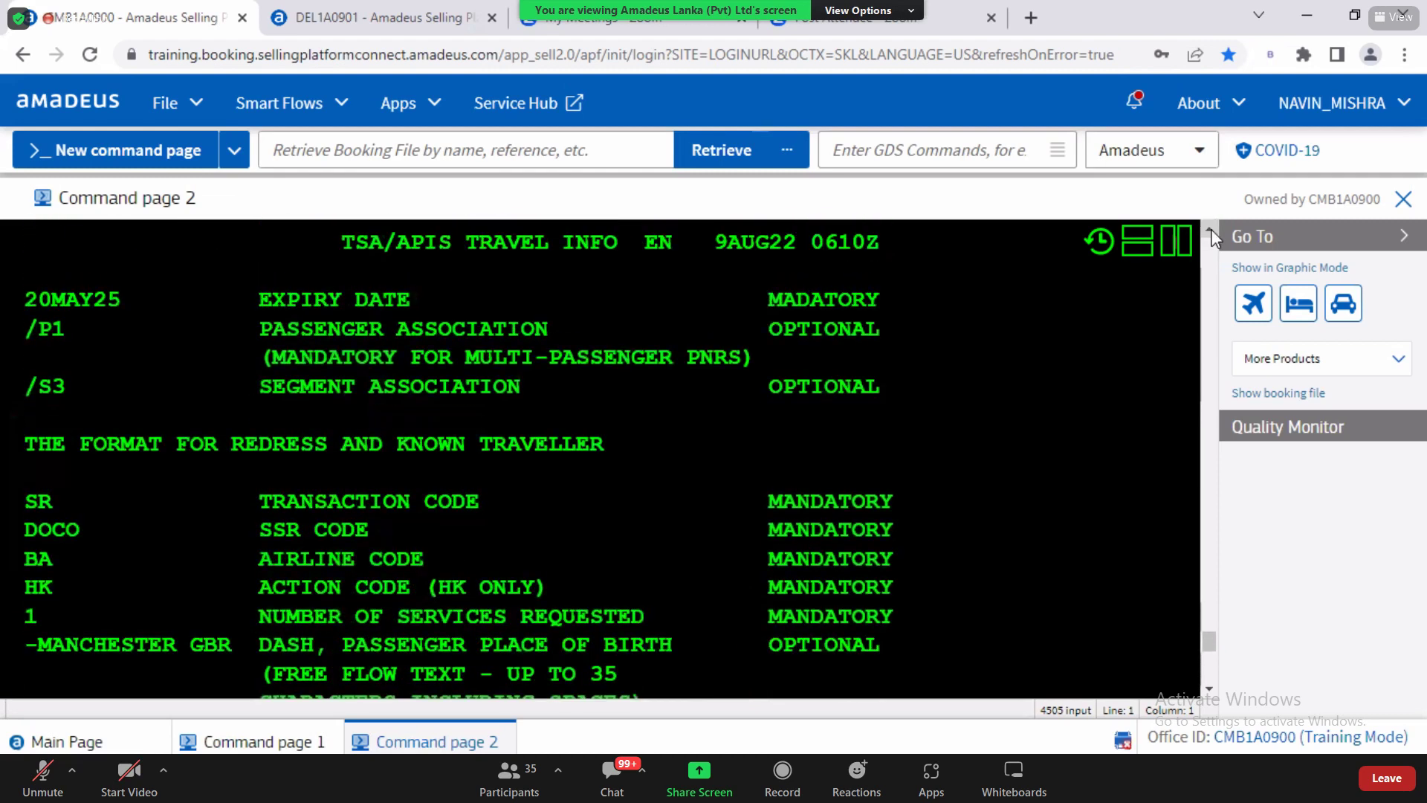
click(1211, 228)
click(1211, 229)
click(1211, 229)
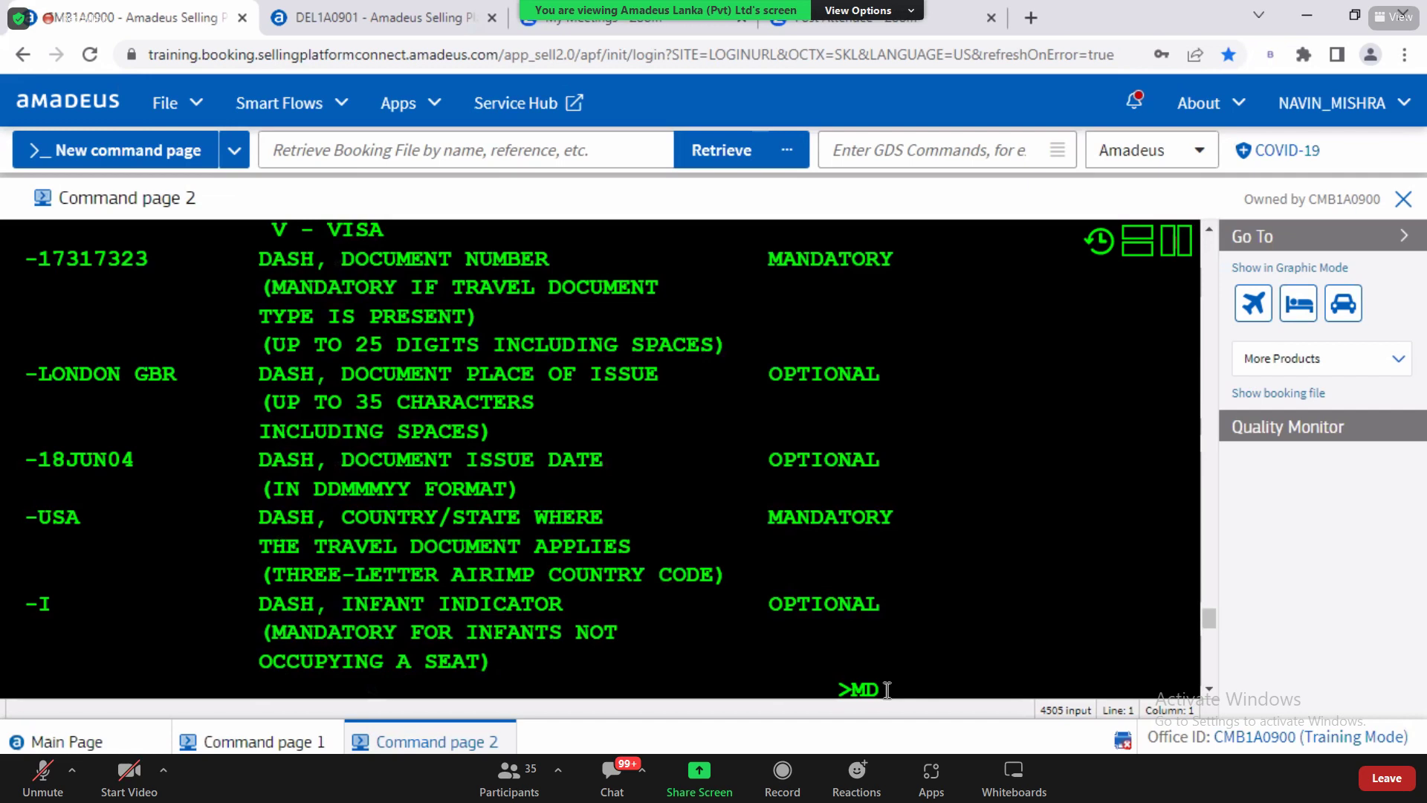
click(286, 745)
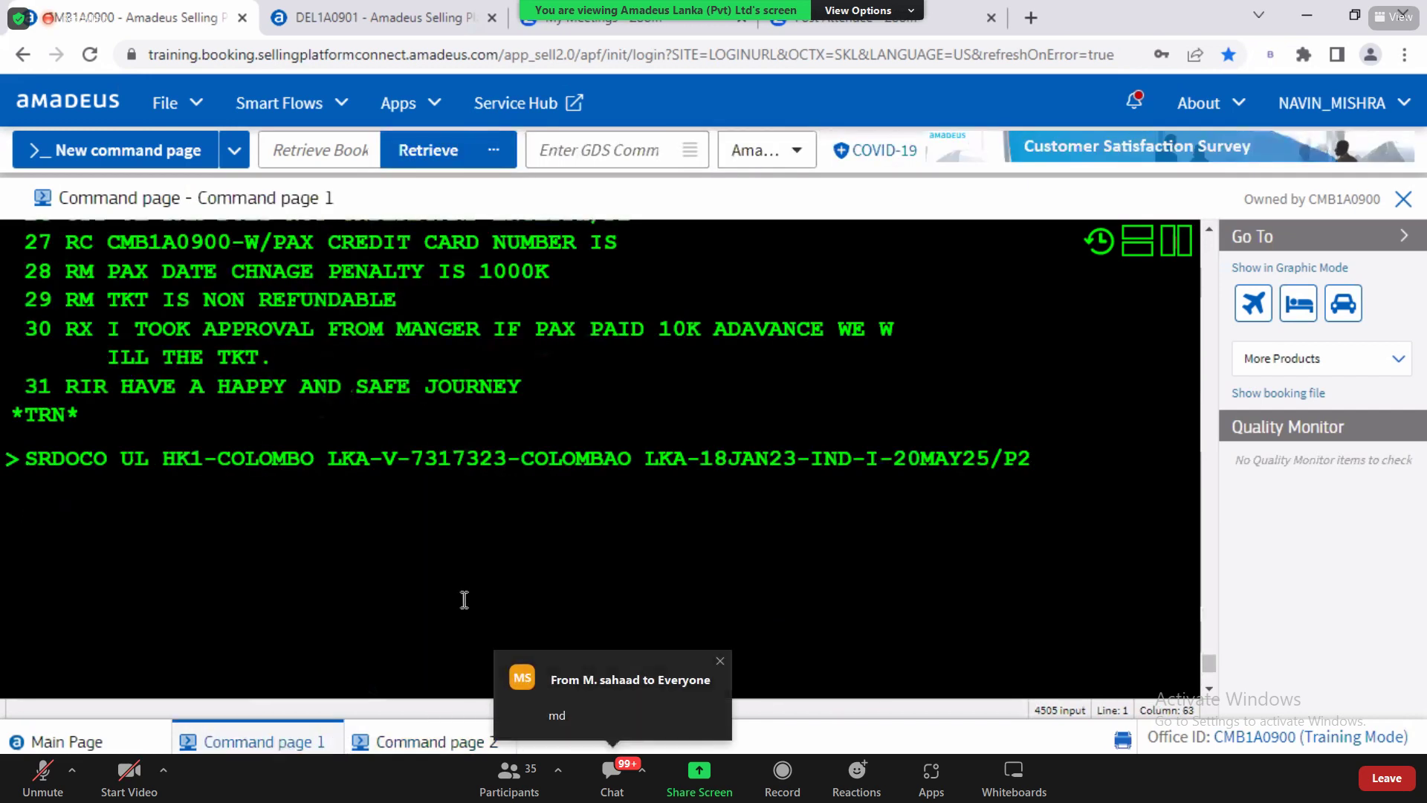
click(891, 461)
key(BackSpace)
key(BackSpace)
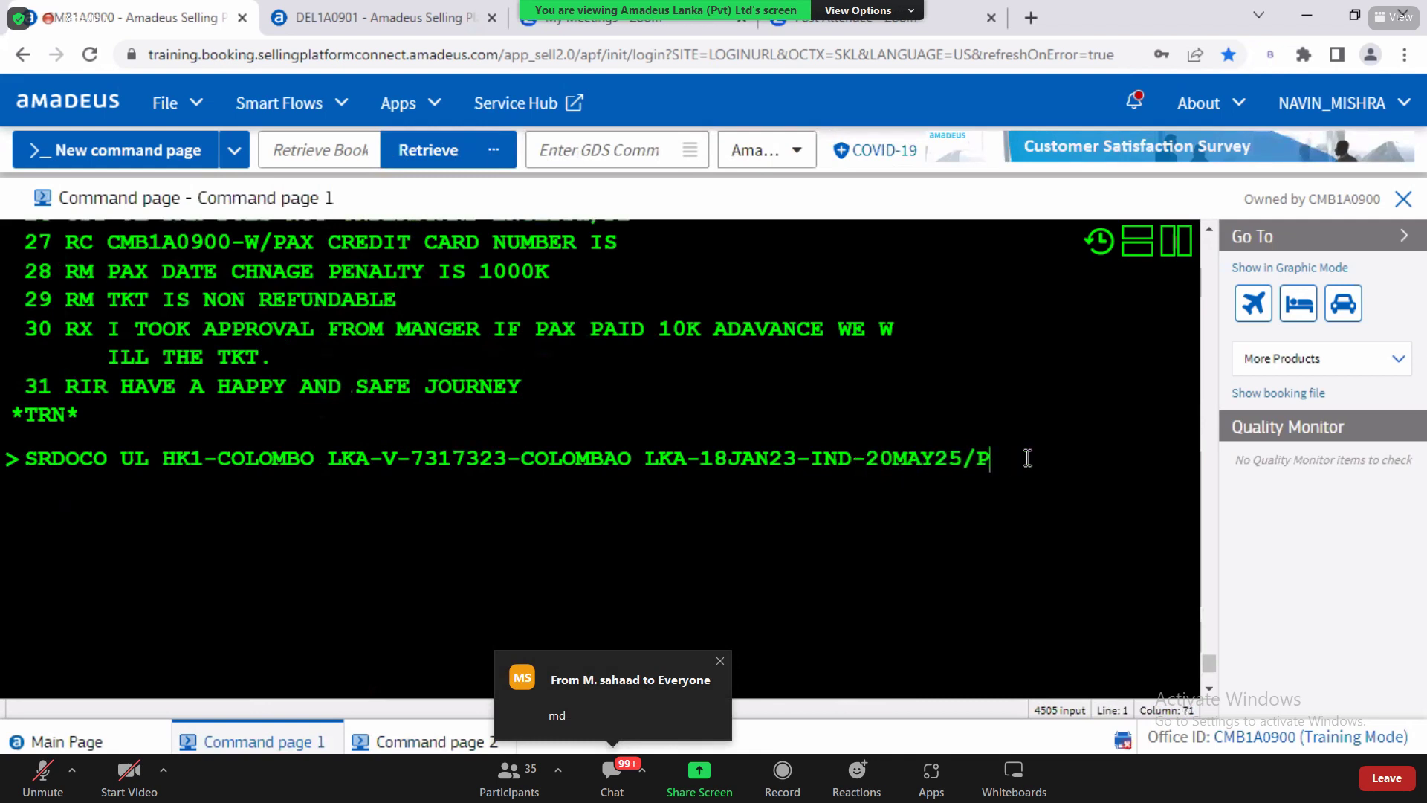
text(2)
click(503, 458)
key(BackSpace)
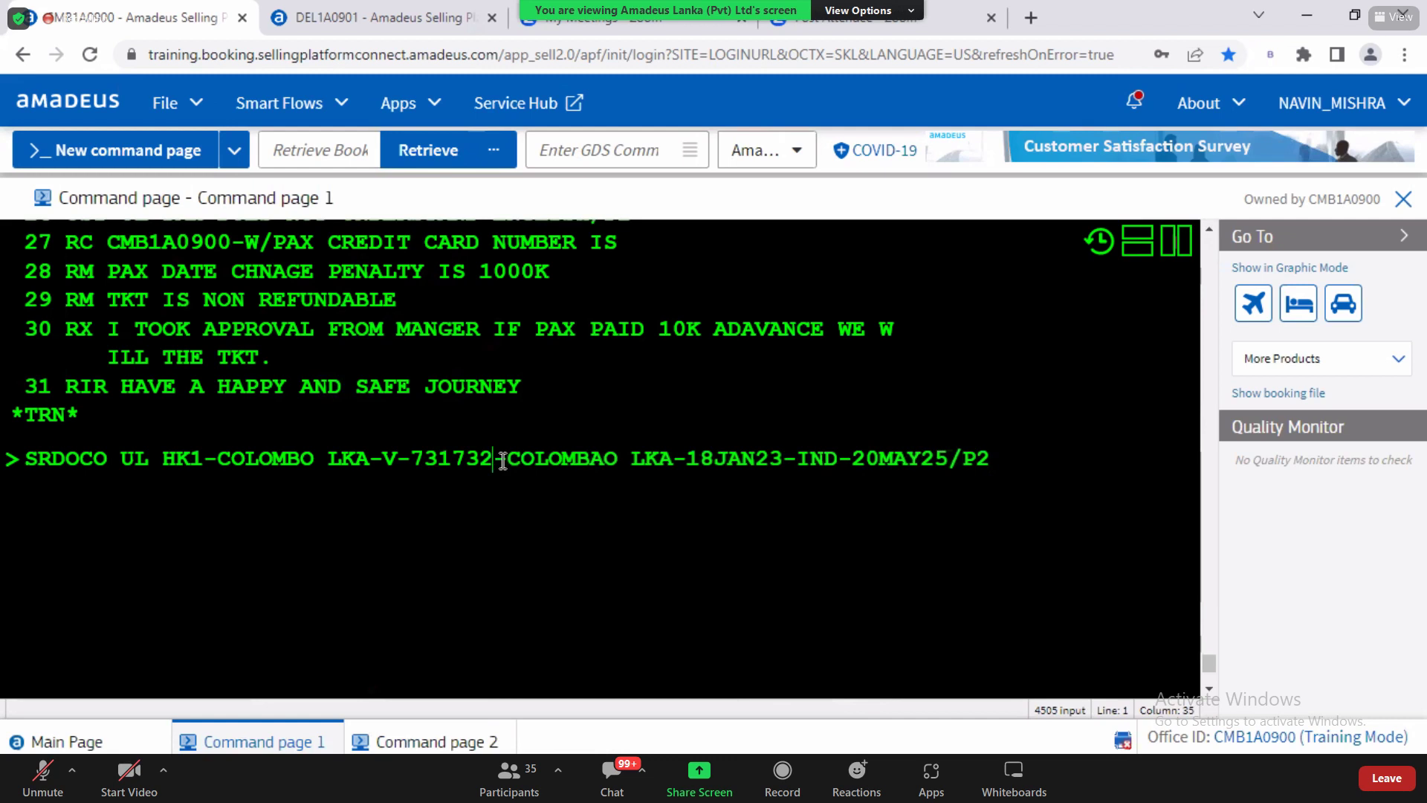
text(5)
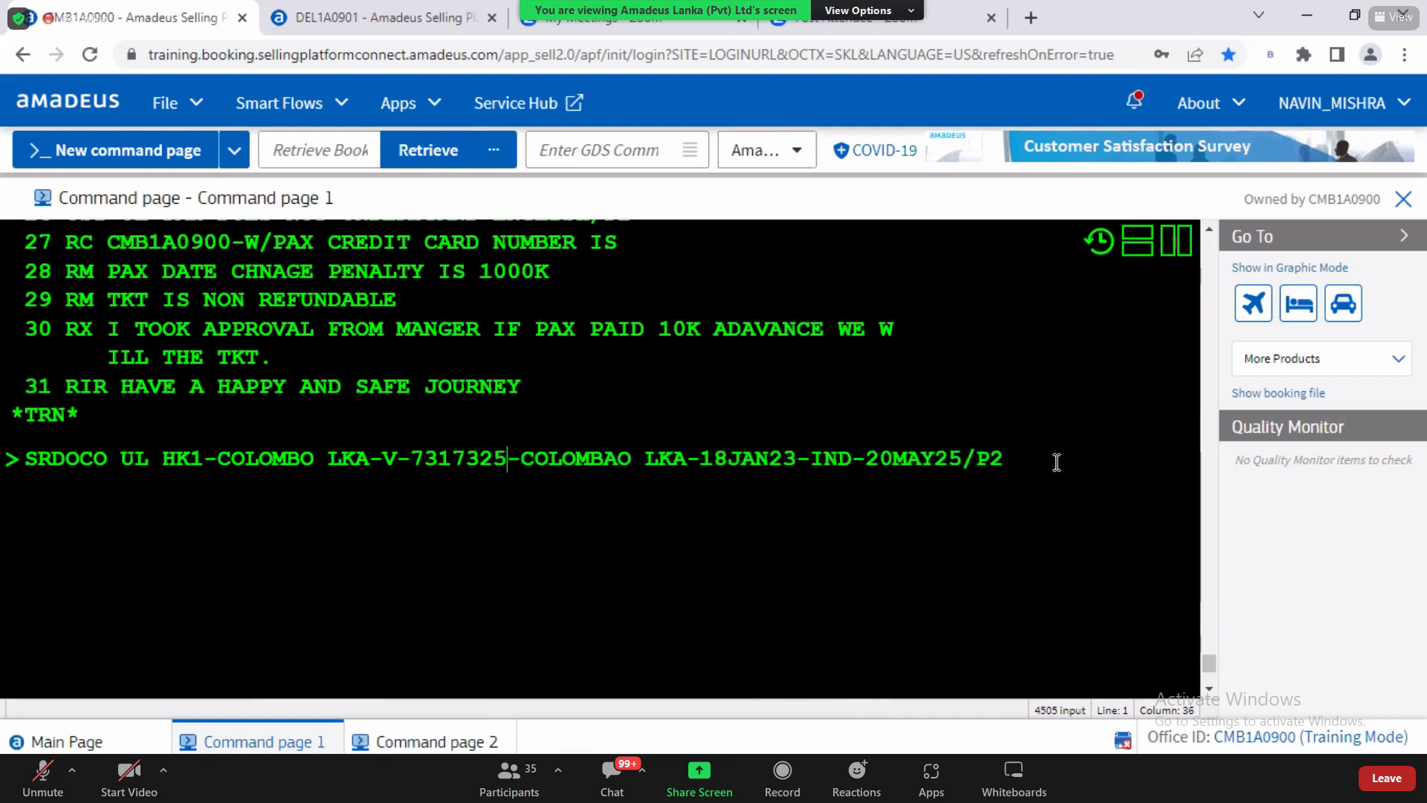
key(Return)
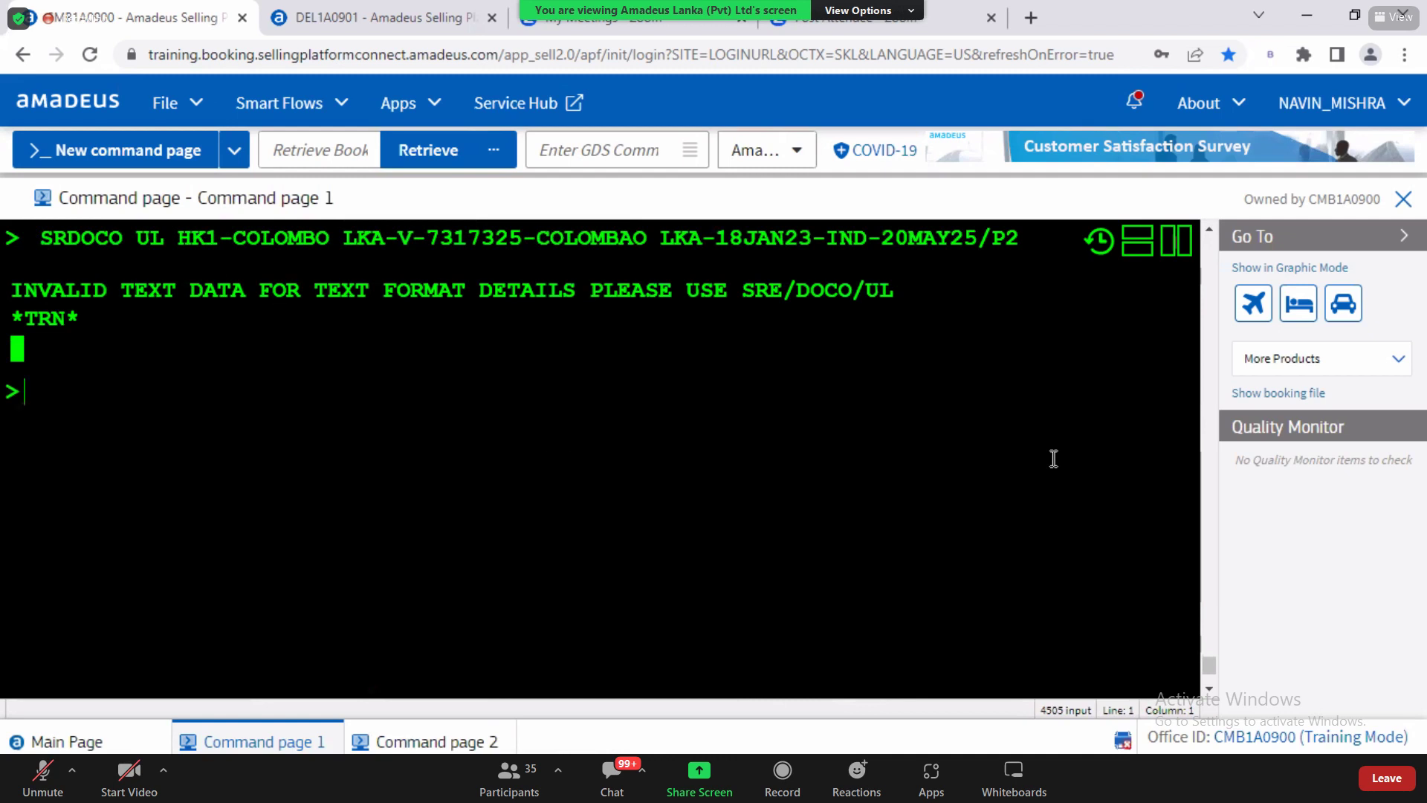
Step: Recall the submitted SRDOCO entry and an older one with the IND-I- infant indicator
key(ctrl+Up)
key(Left)
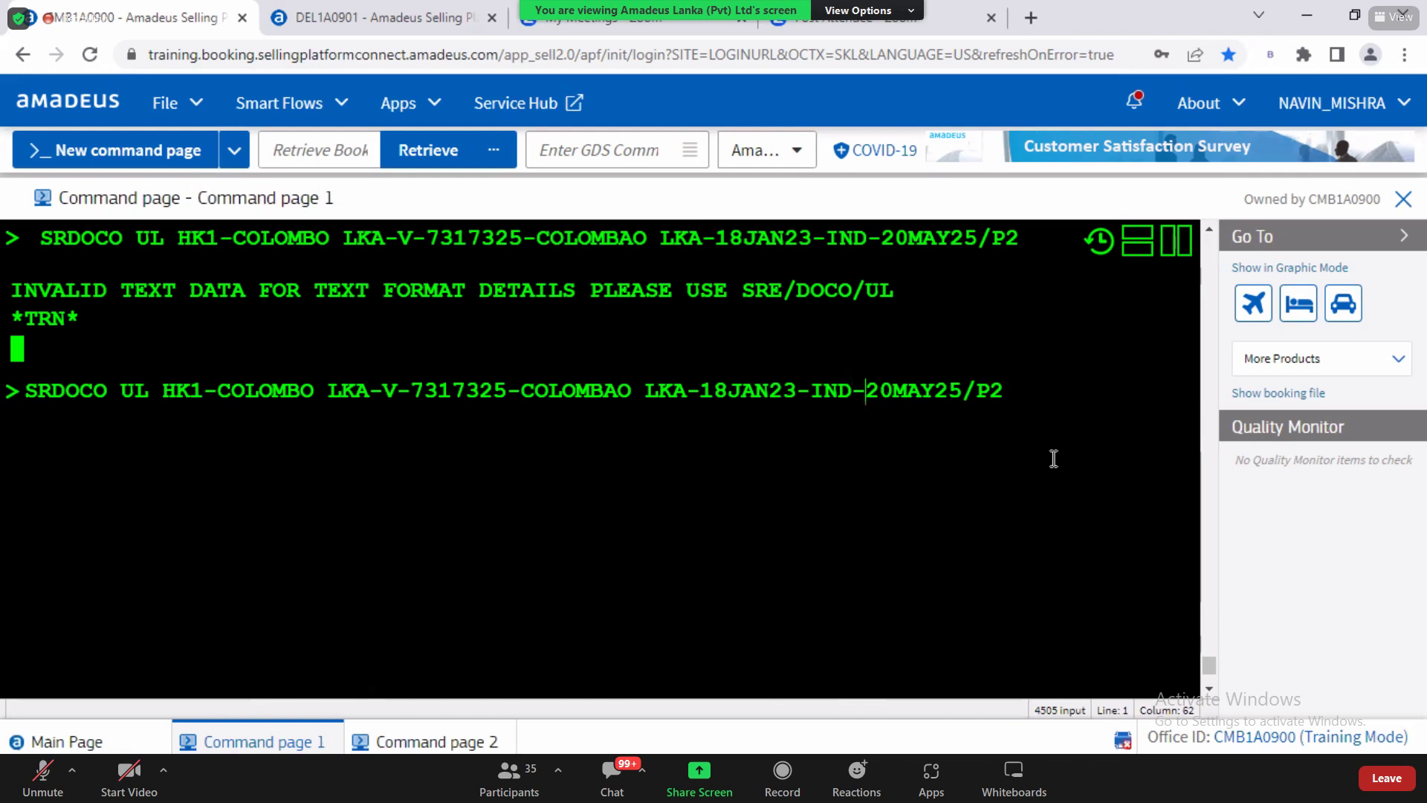
key(ctrl+Up)
key(ctrl+Up)
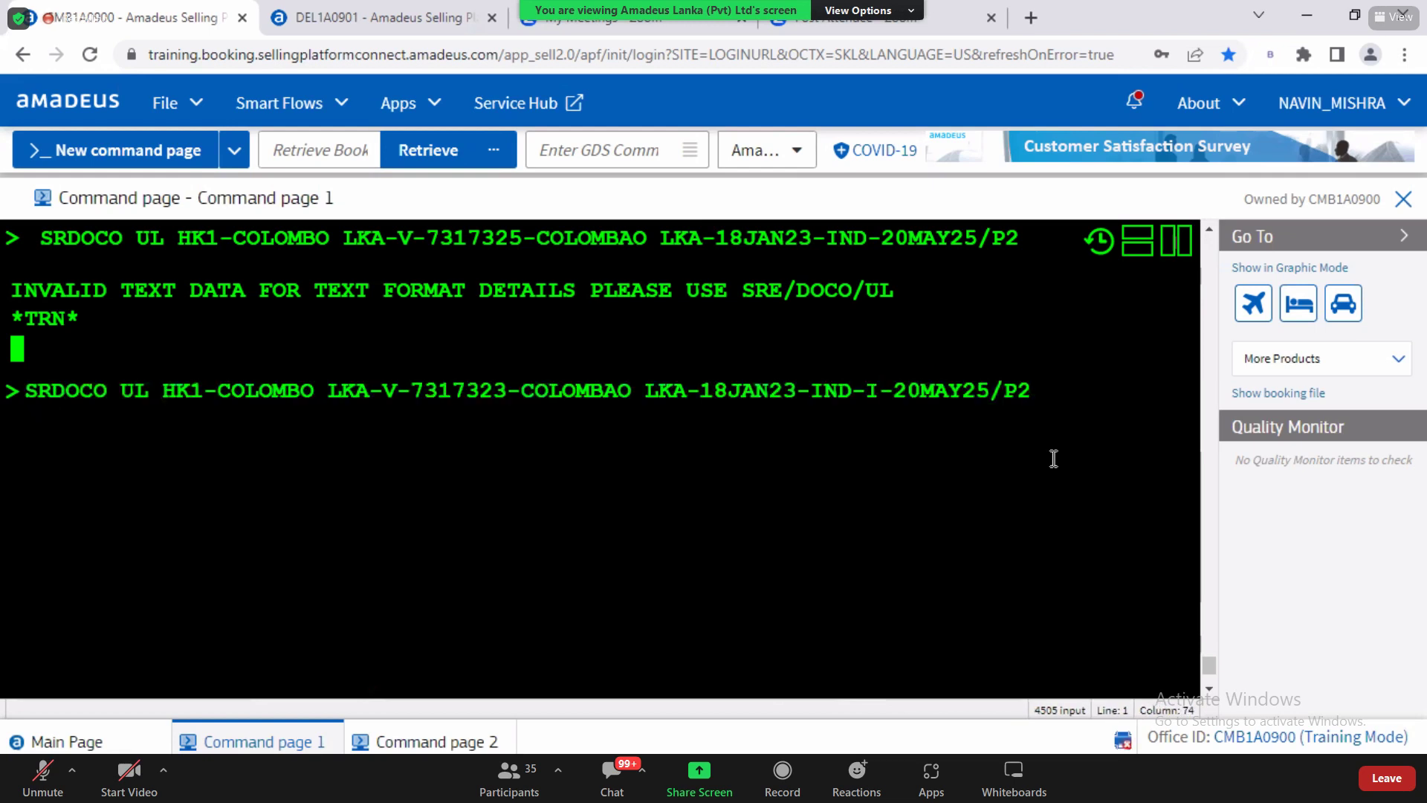
key(Left)
key(Left)
key(Left)
key(Left)
key(Left)
key(Left)
key(Left)
key(Left)
key(Left)
key(Left)
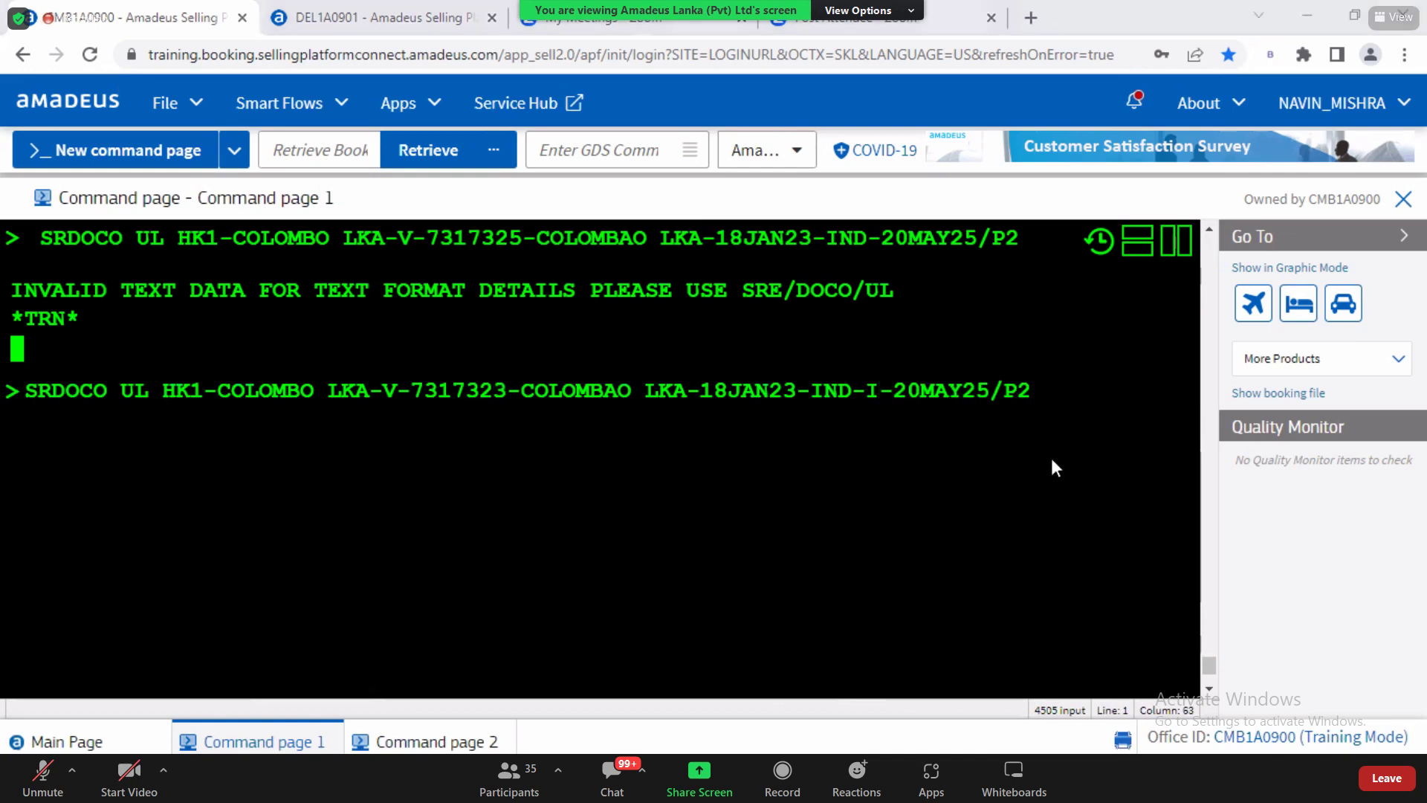
key(alt+Tab)
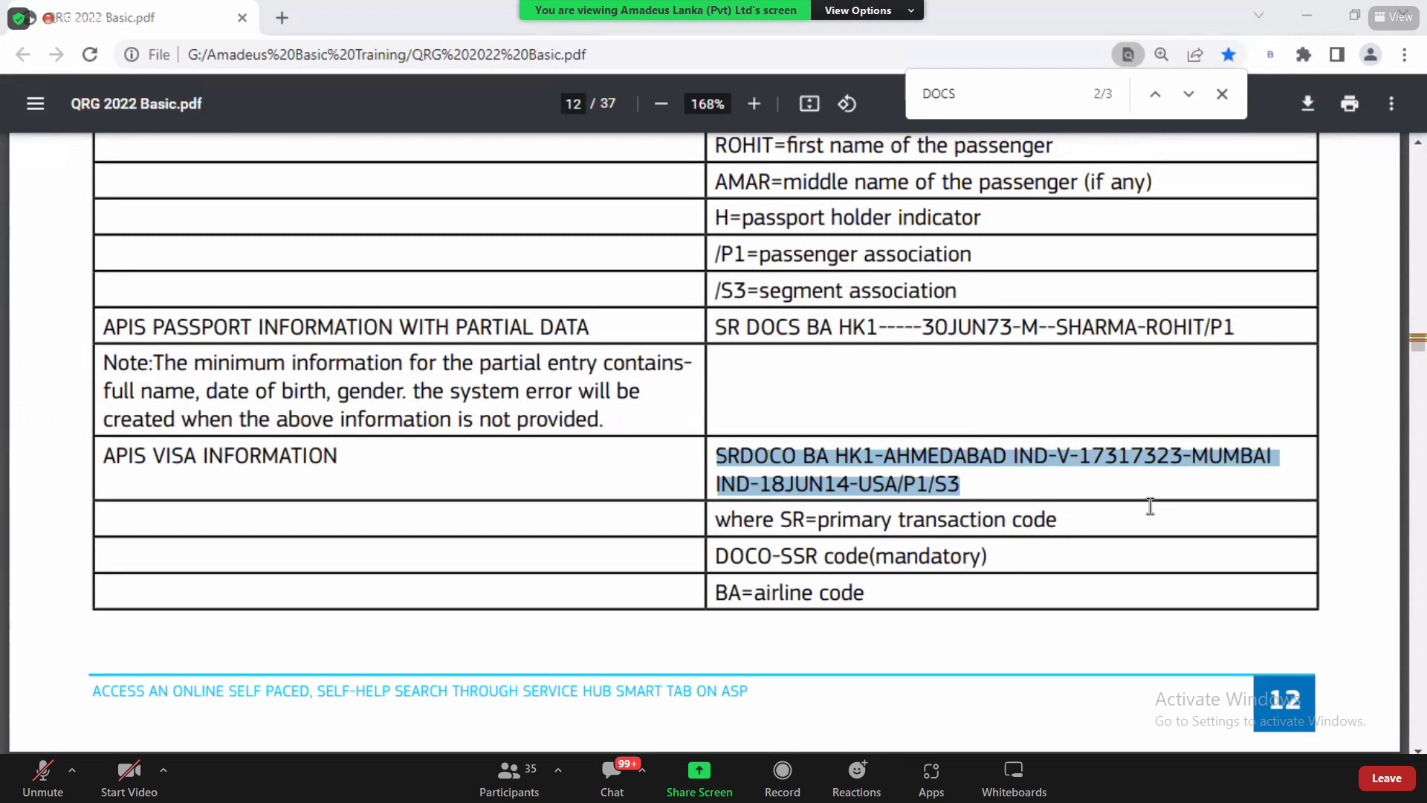
Step: Read the APIS visa fields on QRG page 13, then enter HE DOCO on command page 2
scroll(1417, 750, down, 3)
scroll(1418, 749, down, 6)
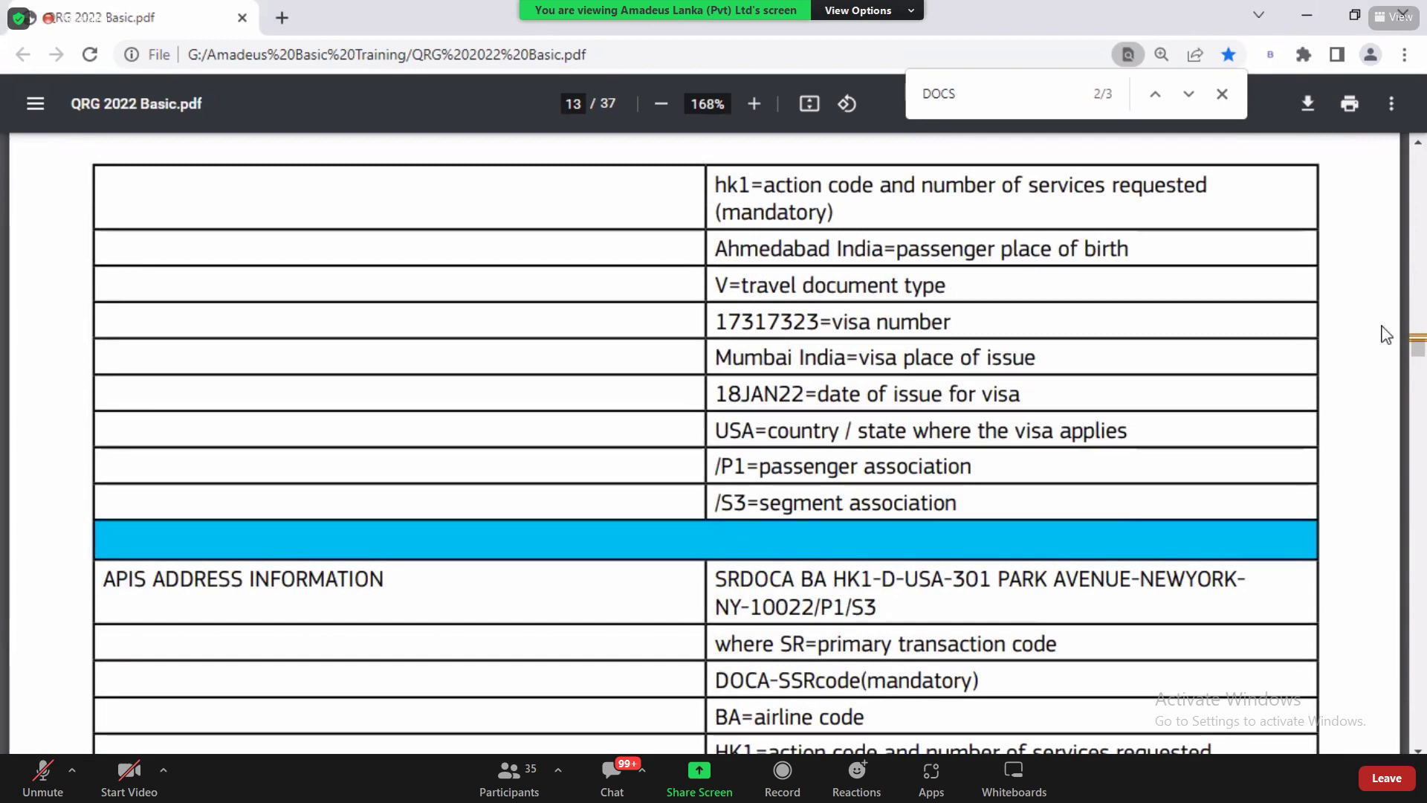
click(405, 728)
click(407, 736)
text(HE DOCO)
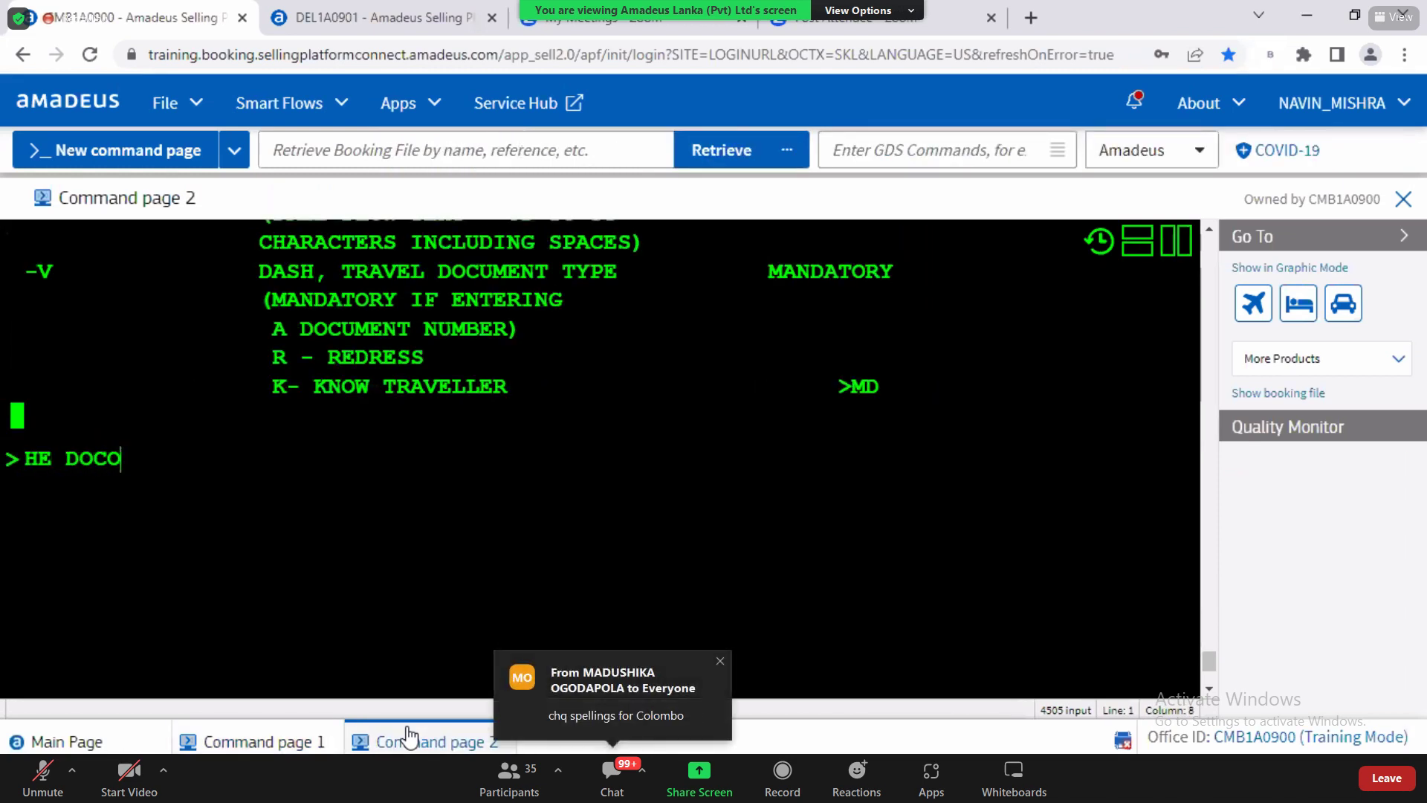
Step: Display the DOCO help and scroll down to its task table
key(Return)
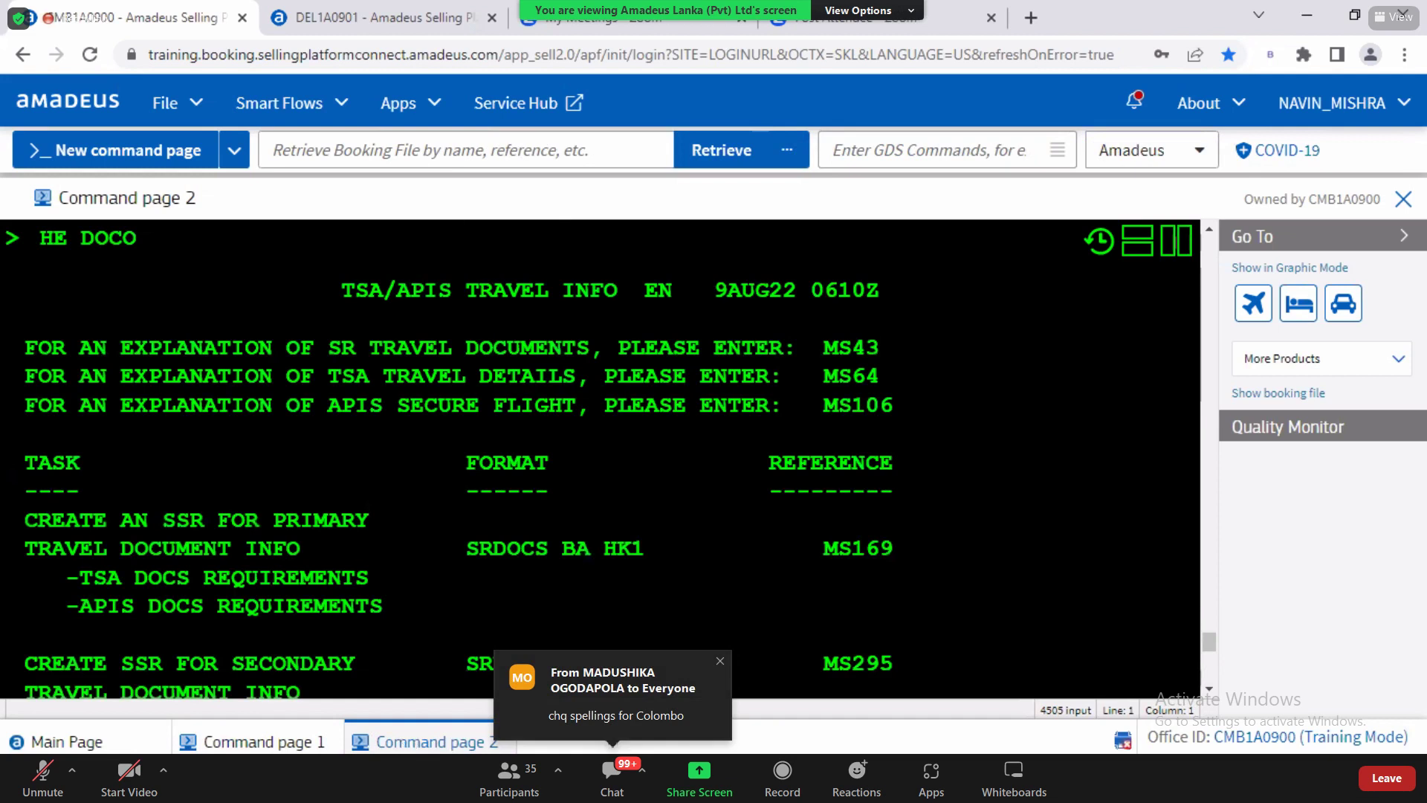
scroll(1205, 680, down, 3)
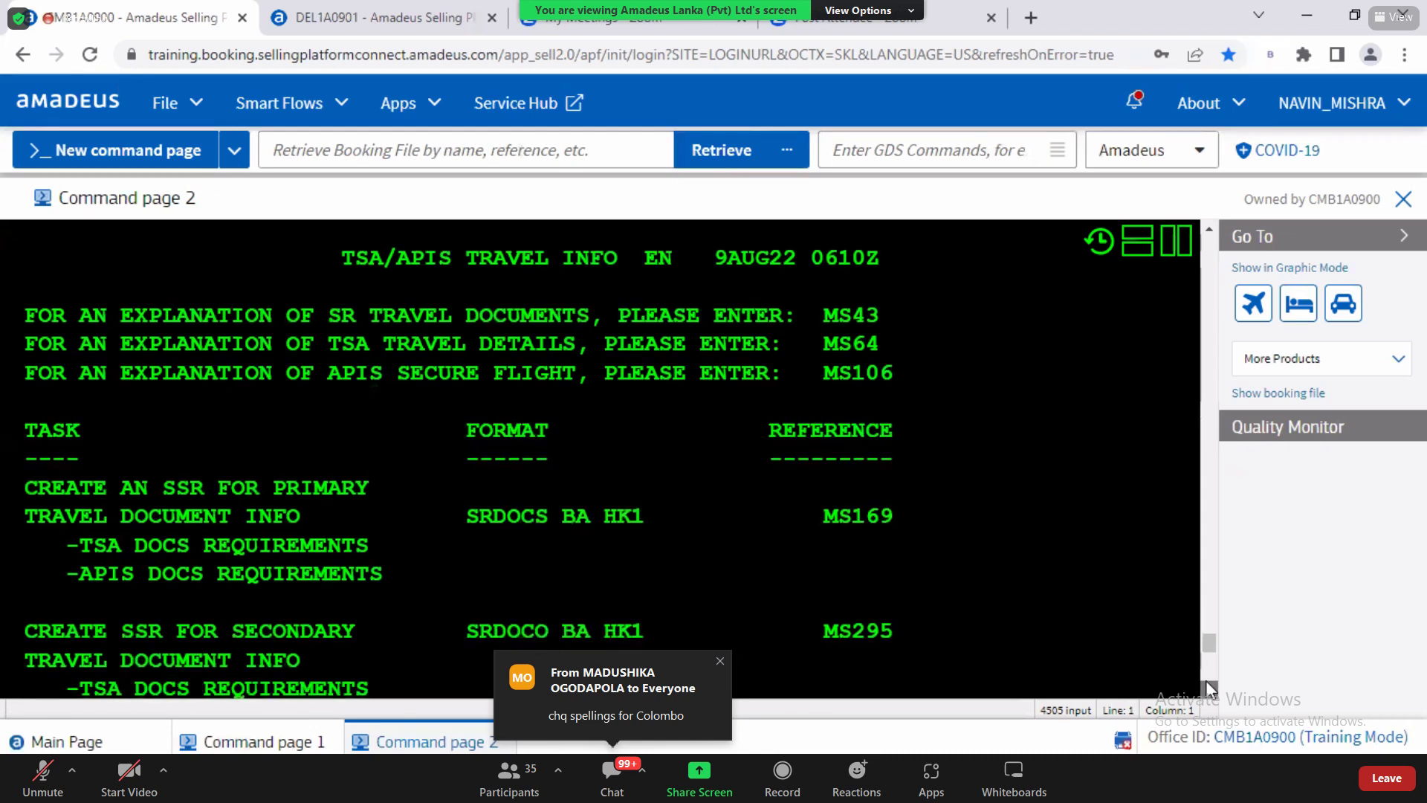
scroll(1206, 680, down, 1)
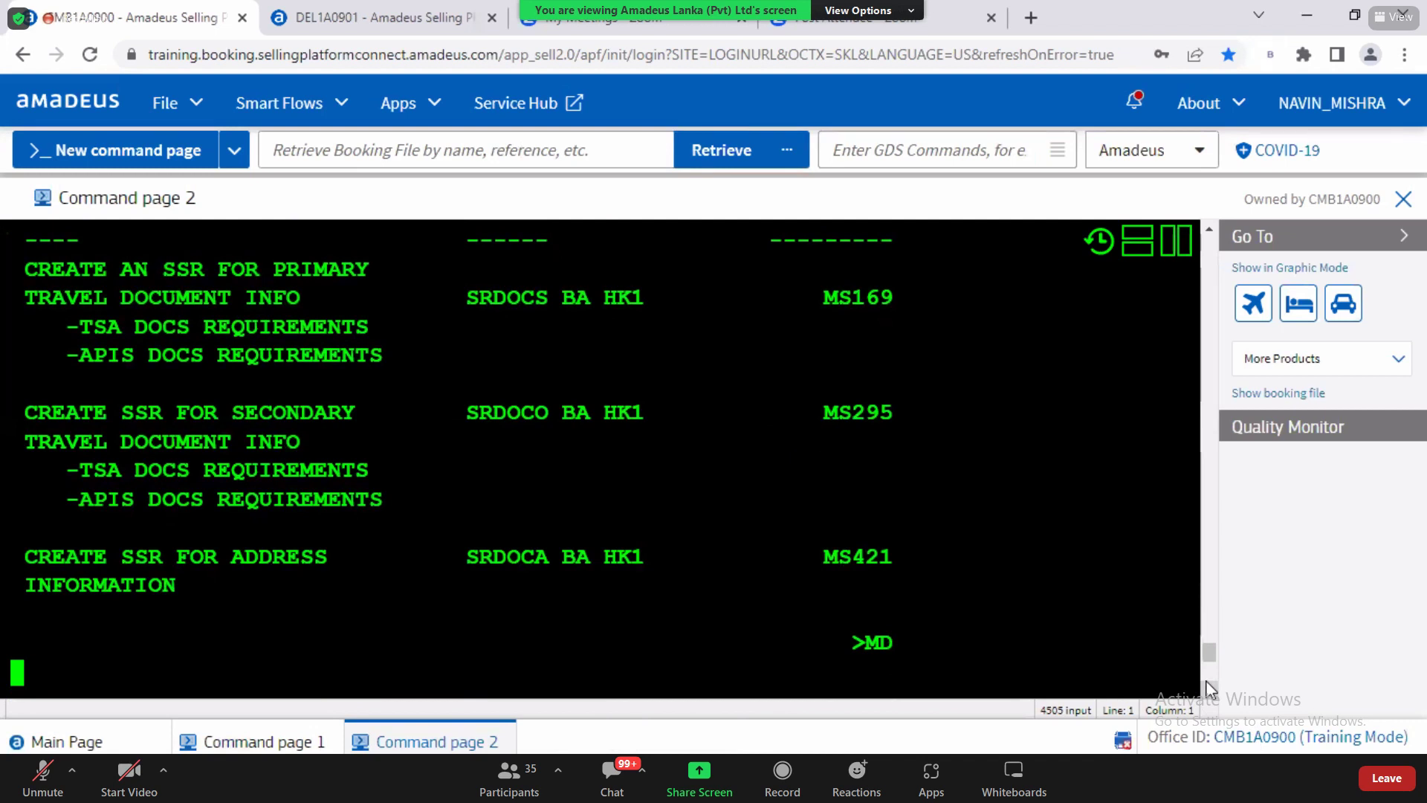
scroll(564, 621, down, 2)
Step: Open the MS295 travel document help showing the SRDOCO visa format example
click(335, 592)
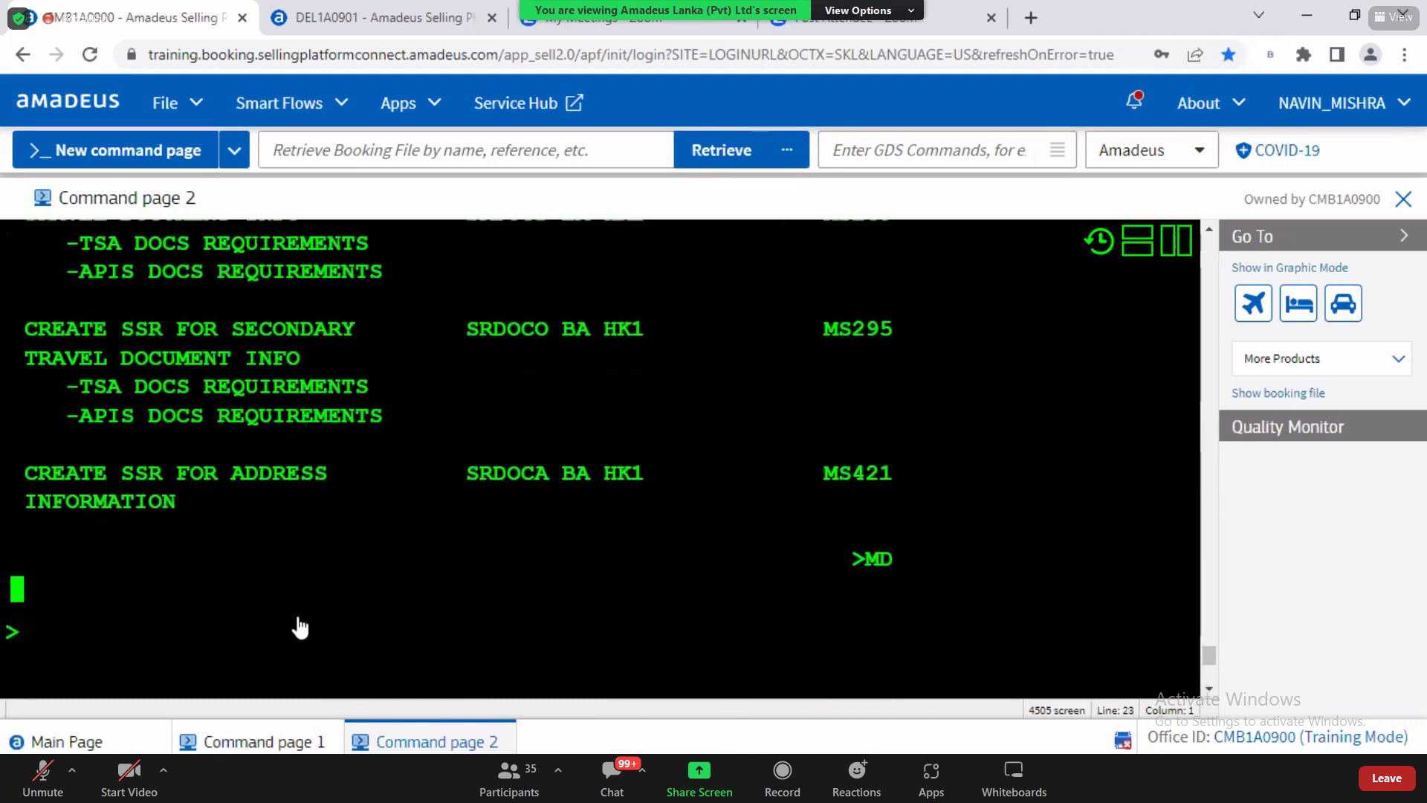
click(245, 631)
text(MS)
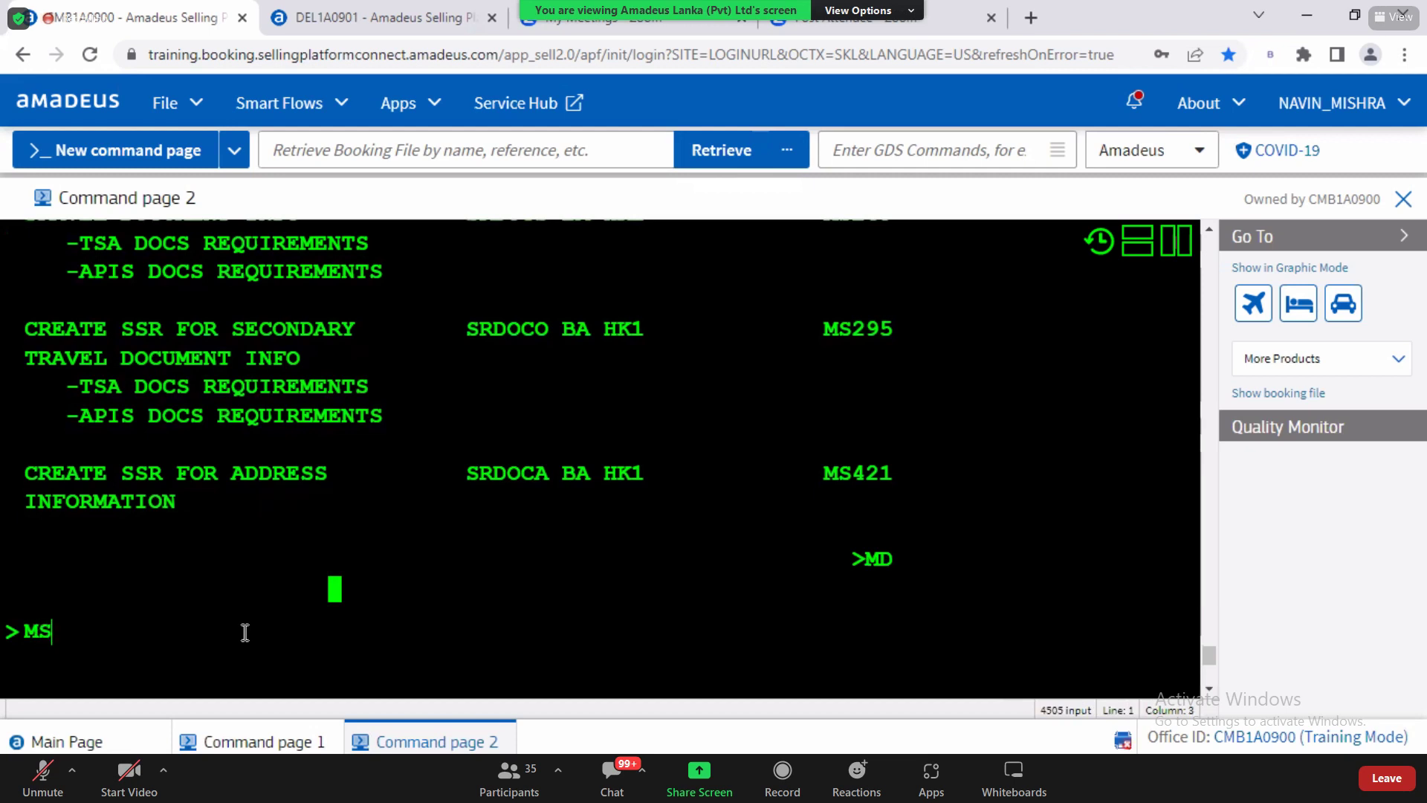
text(295)
key(Return)
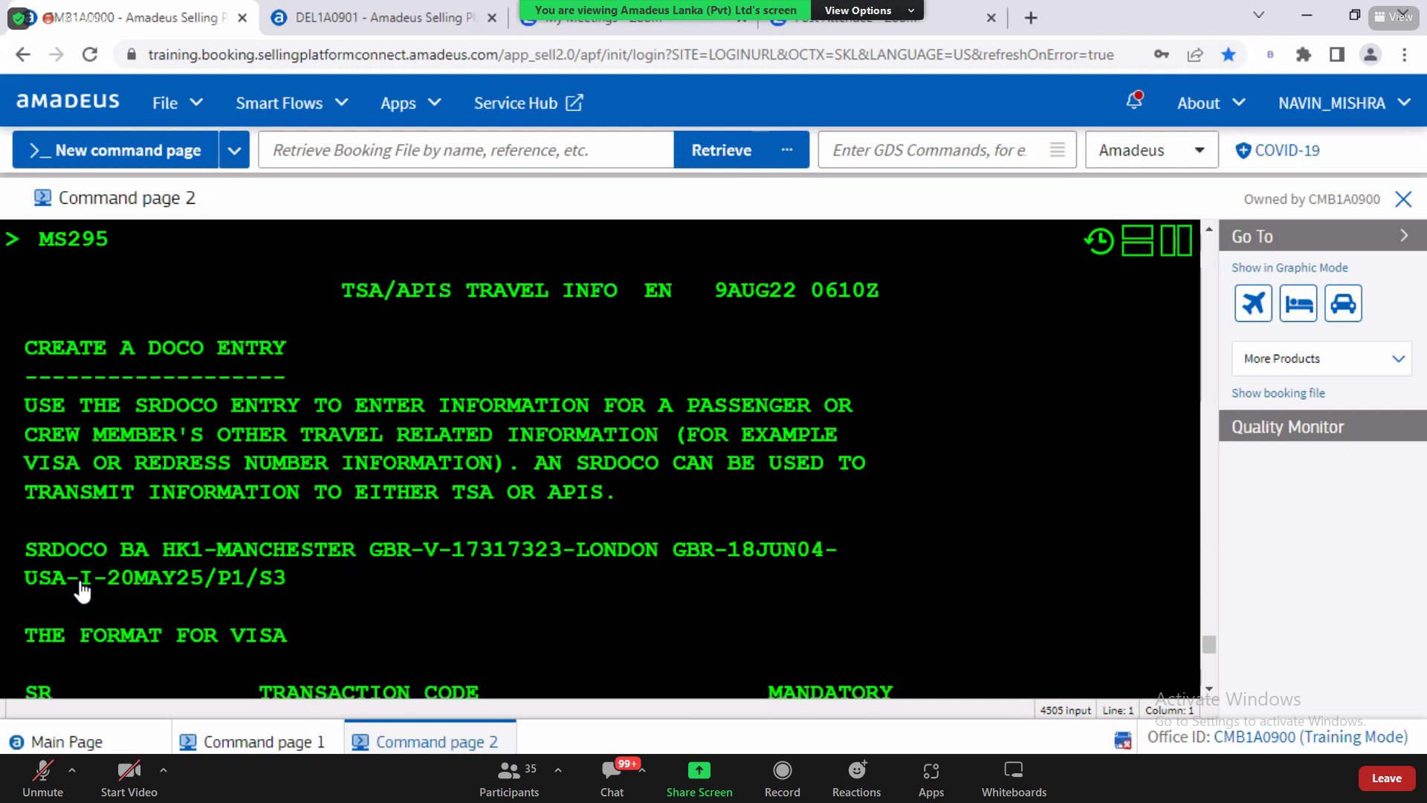
click(259, 741)
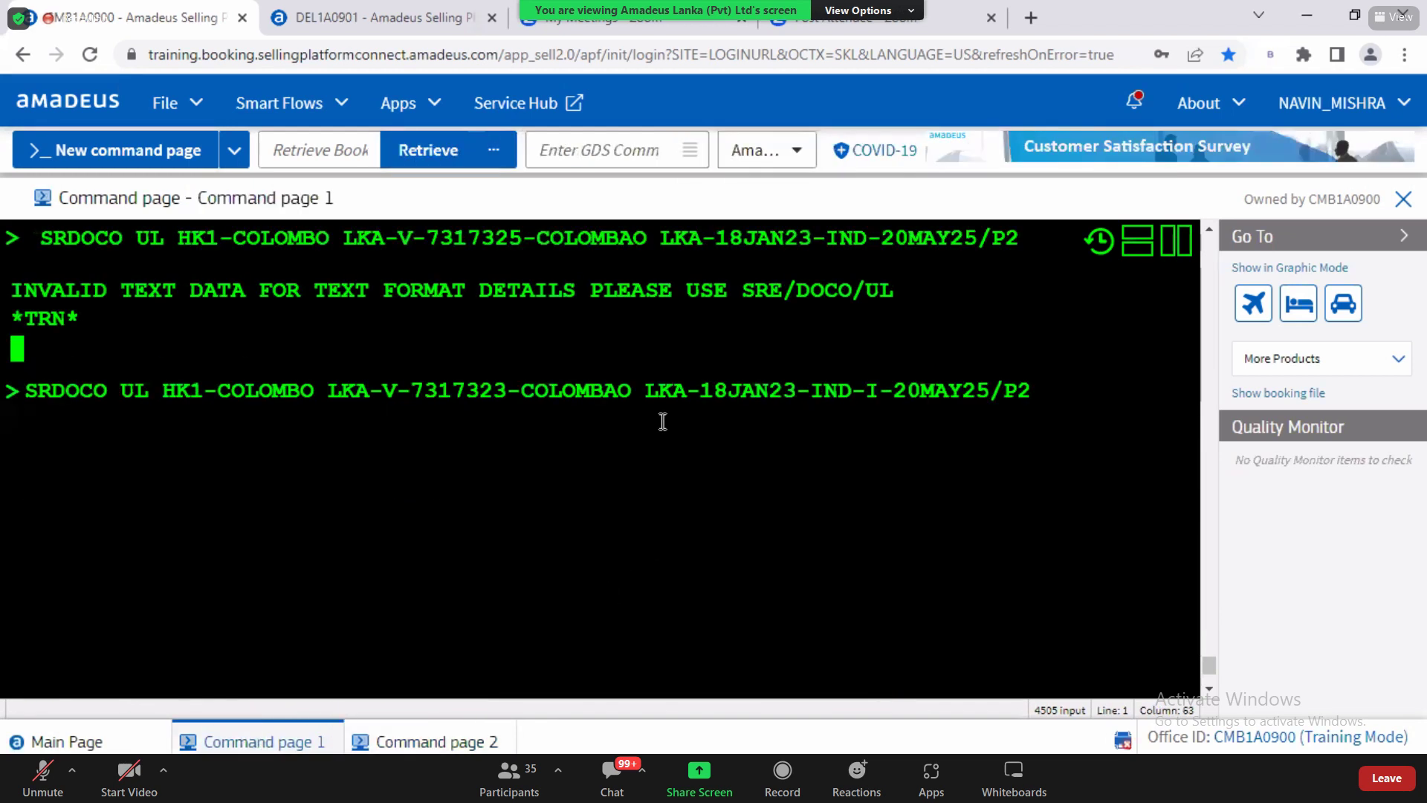
Step: Highlight country code LKA, infant indicator I and the invalid text data error
double_click(650, 393)
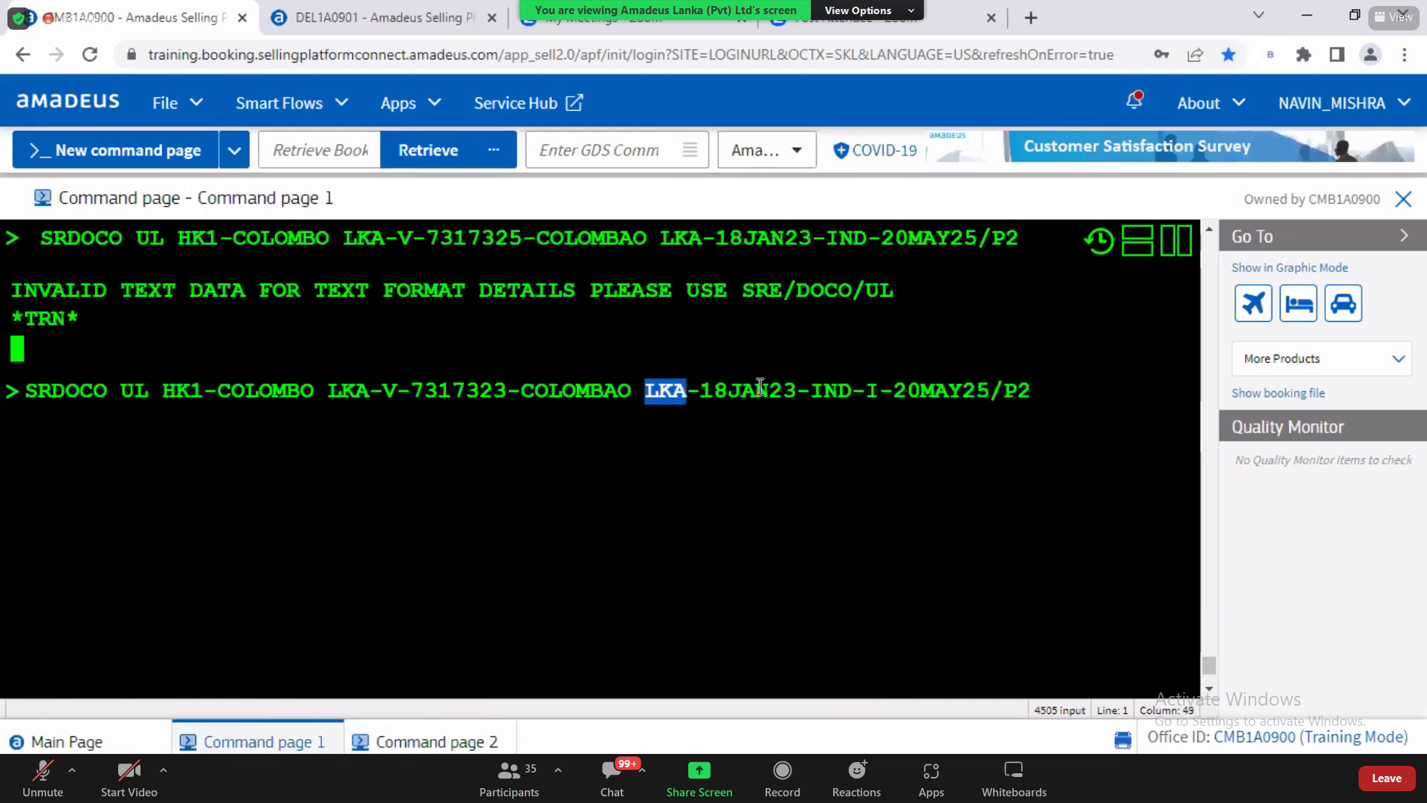
double_click(872, 393)
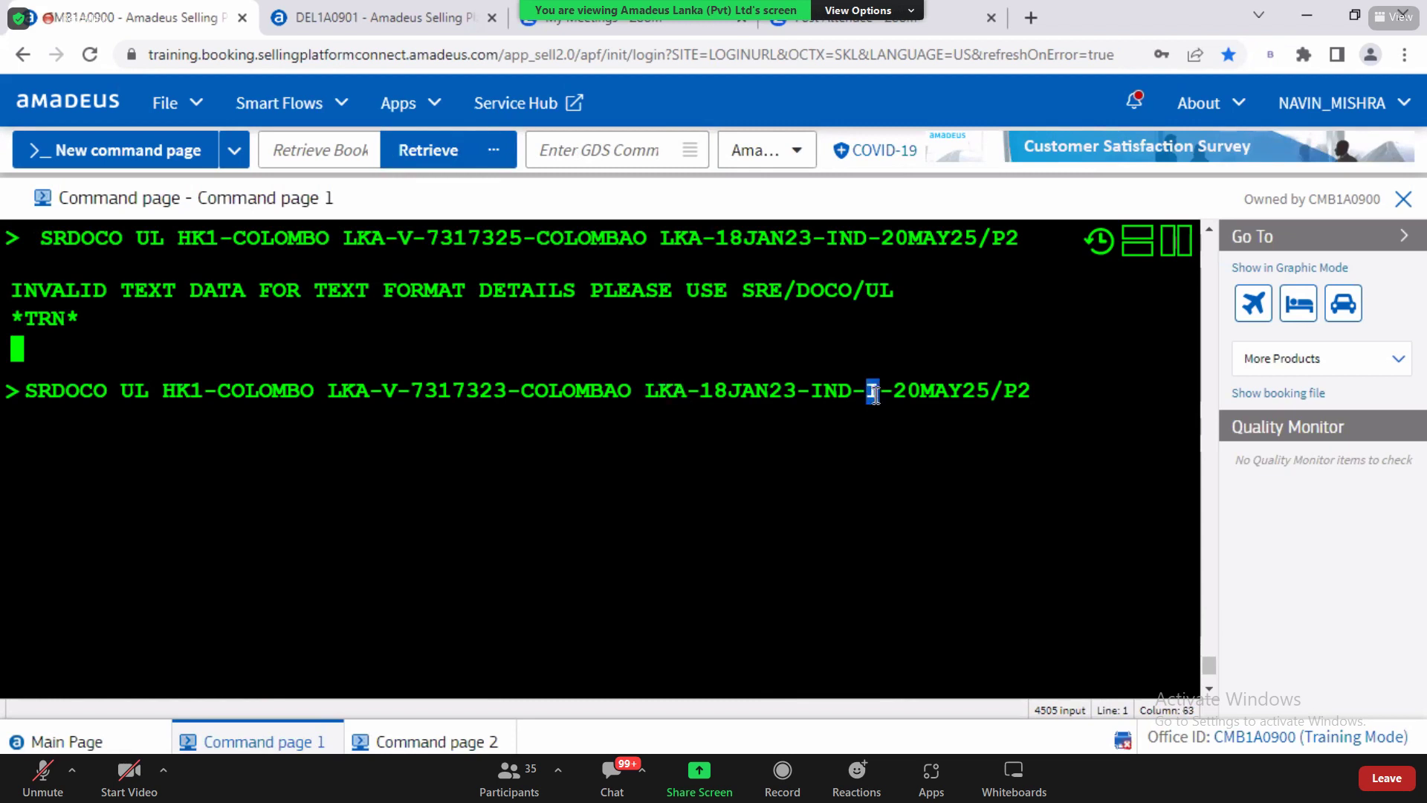
click(871, 392)
double_click(874, 390)
drag(123, 291, 591, 306)
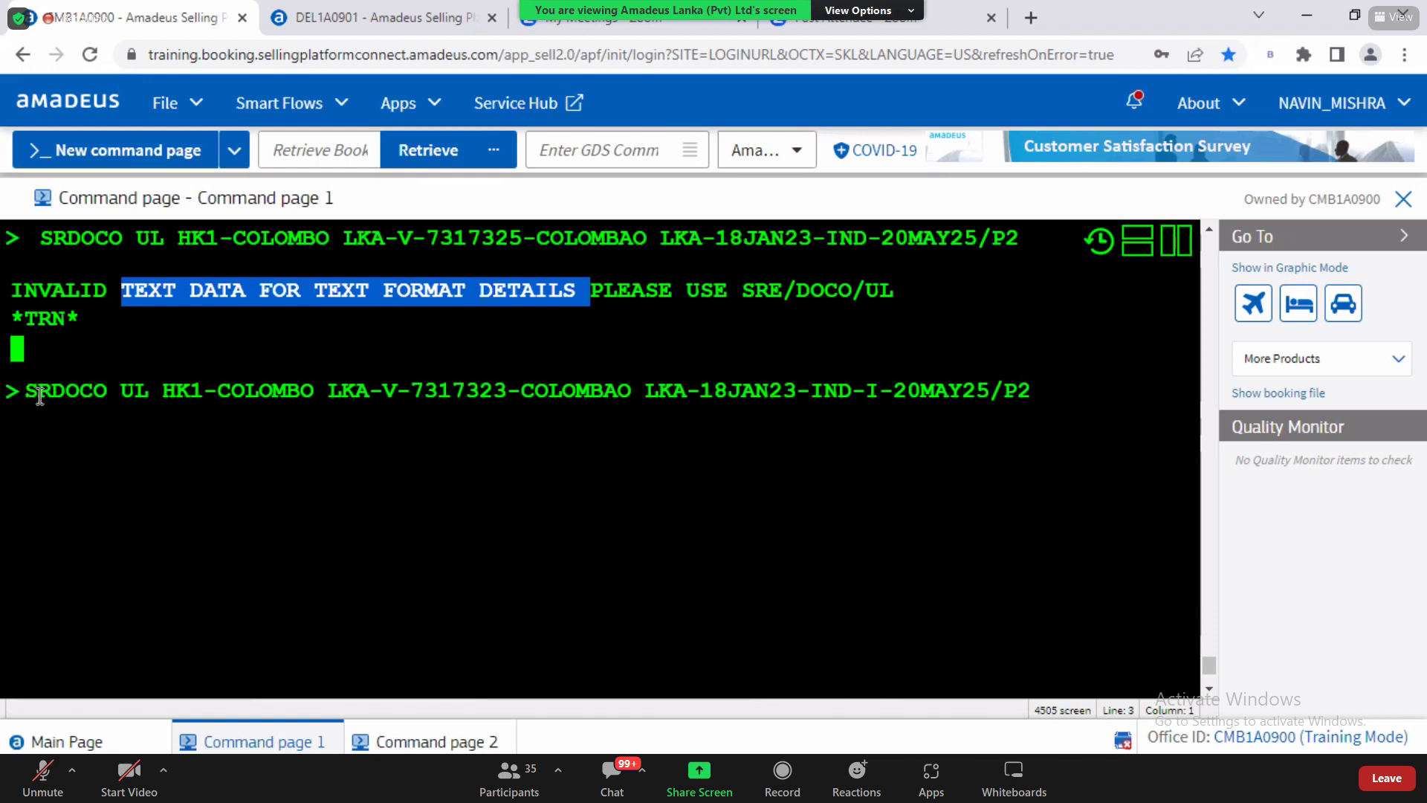
Step: Erase the whole recalled SRDOCO entry, including P2, leaving the command line empty
drag(33, 393, 977, 383)
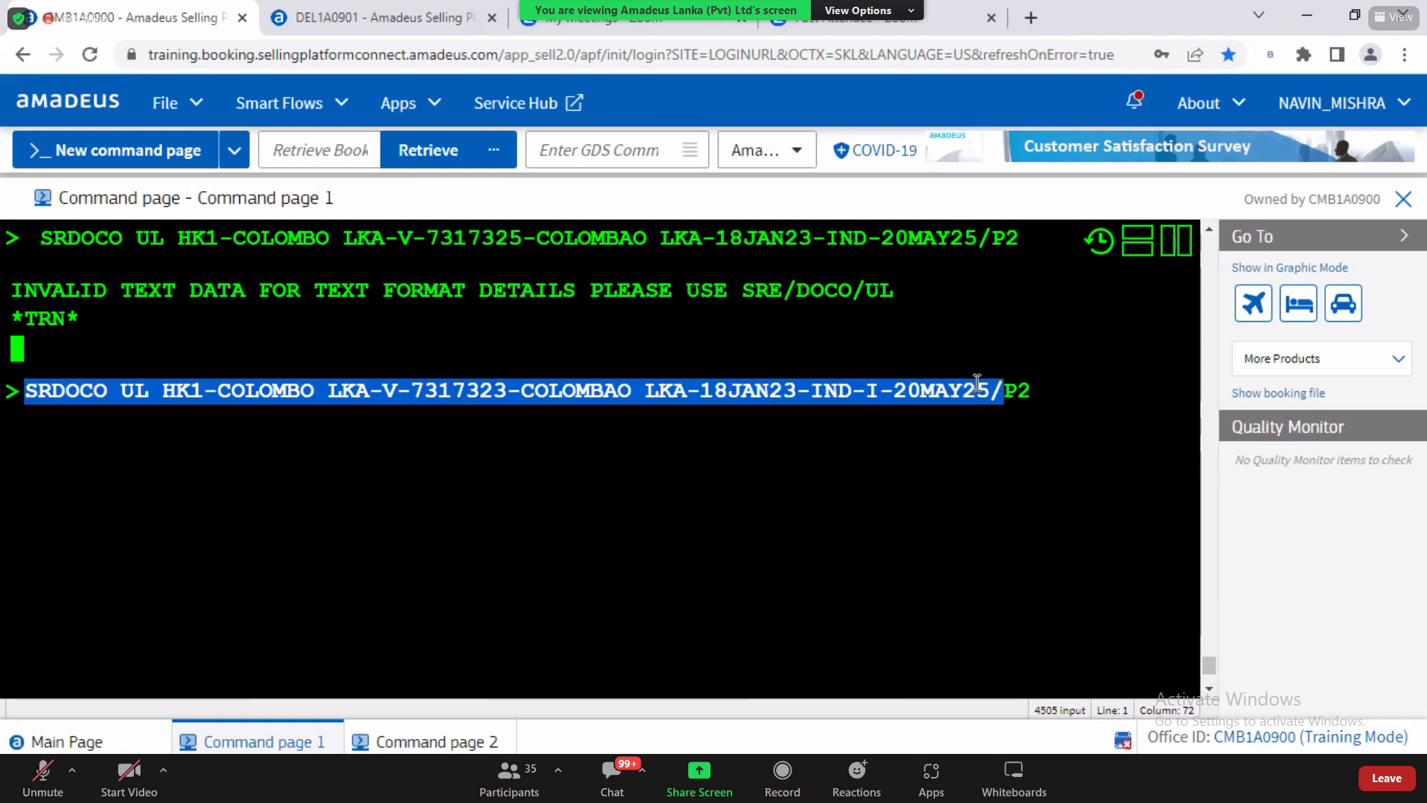
key(BackSpace)
key(Right)
key(Right)
key(BackSpace)
key(BackSpace)
text(\)
key(BackSpace)
key(alt+Tab)
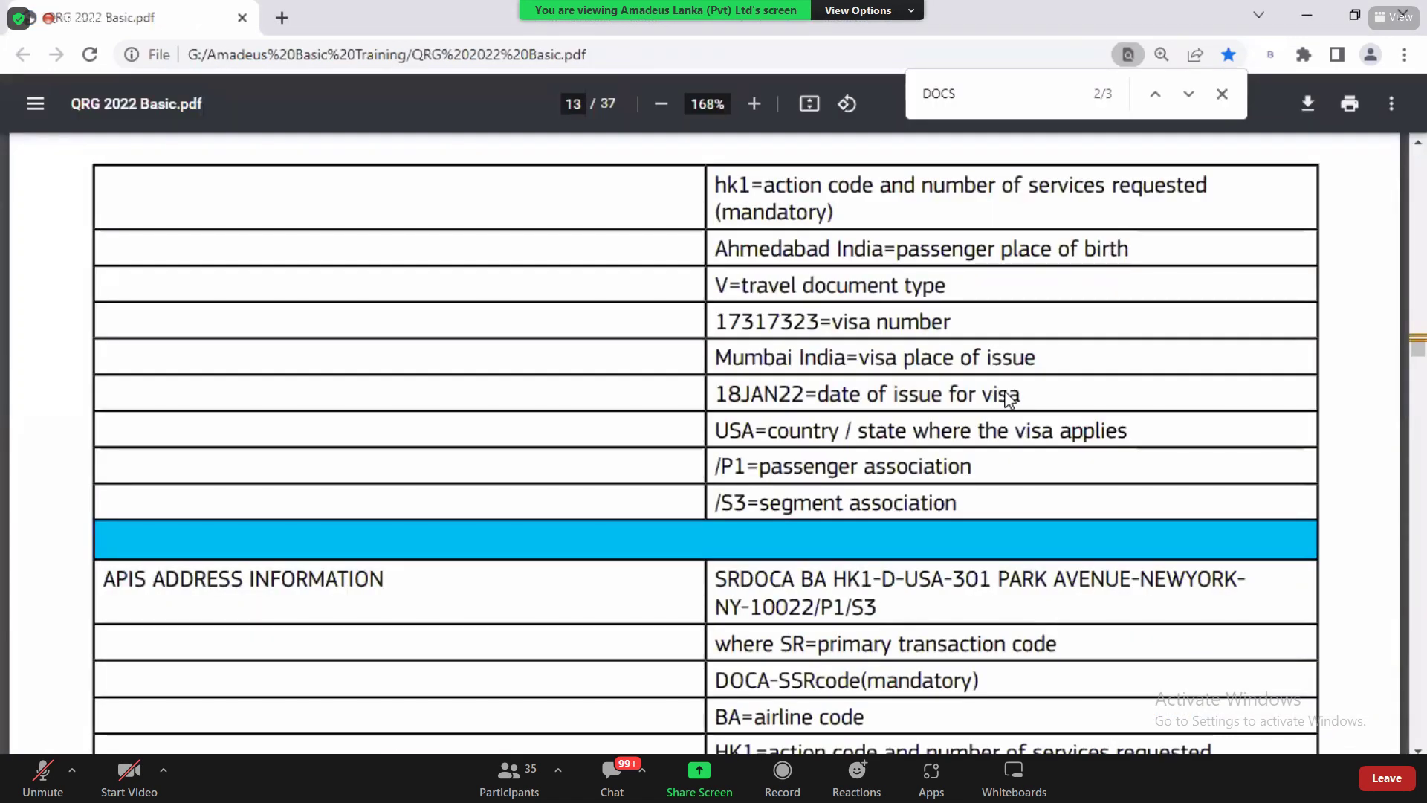
Step: Highlight GST and PHONE in the Word notes' SSR passenger information line
key(alt+Tab)
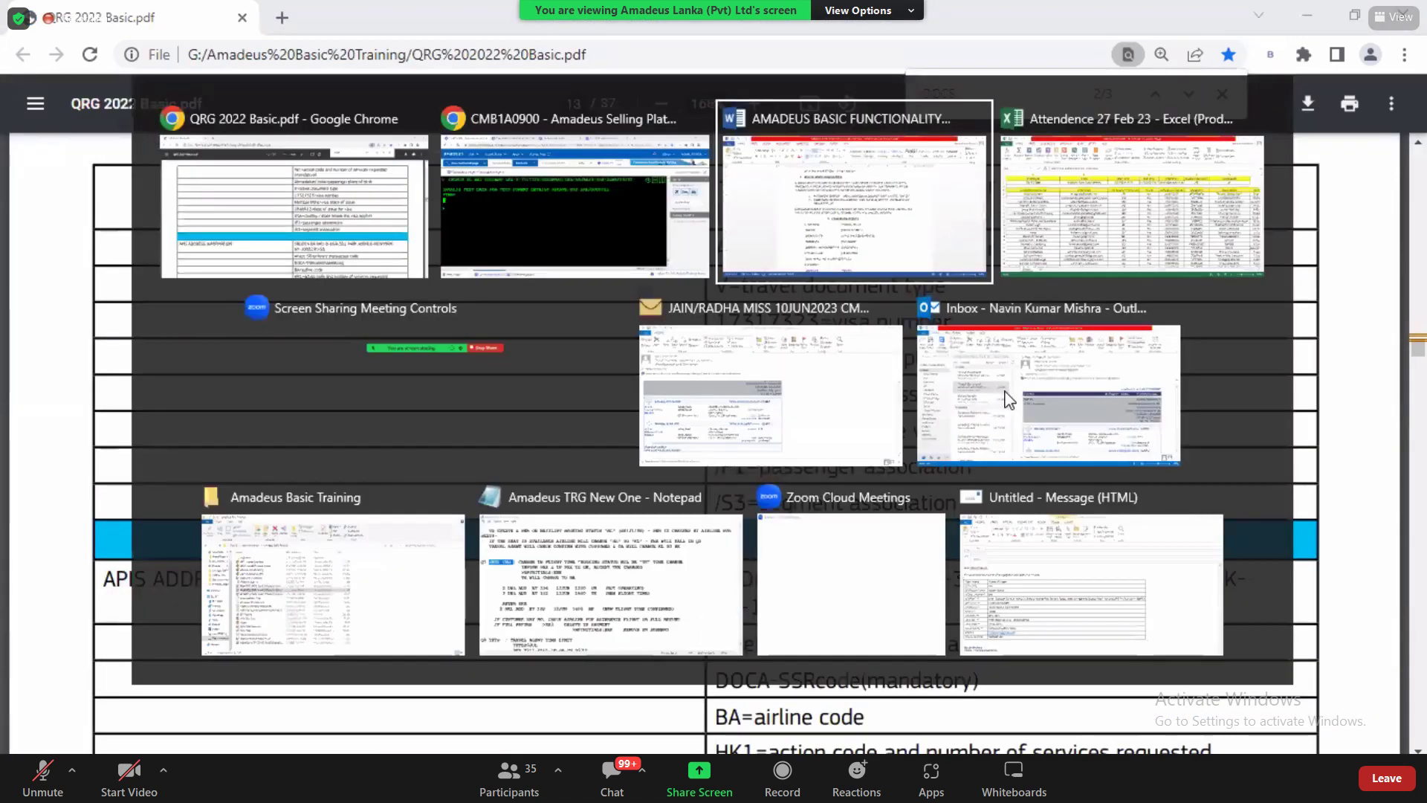
click(841, 355)
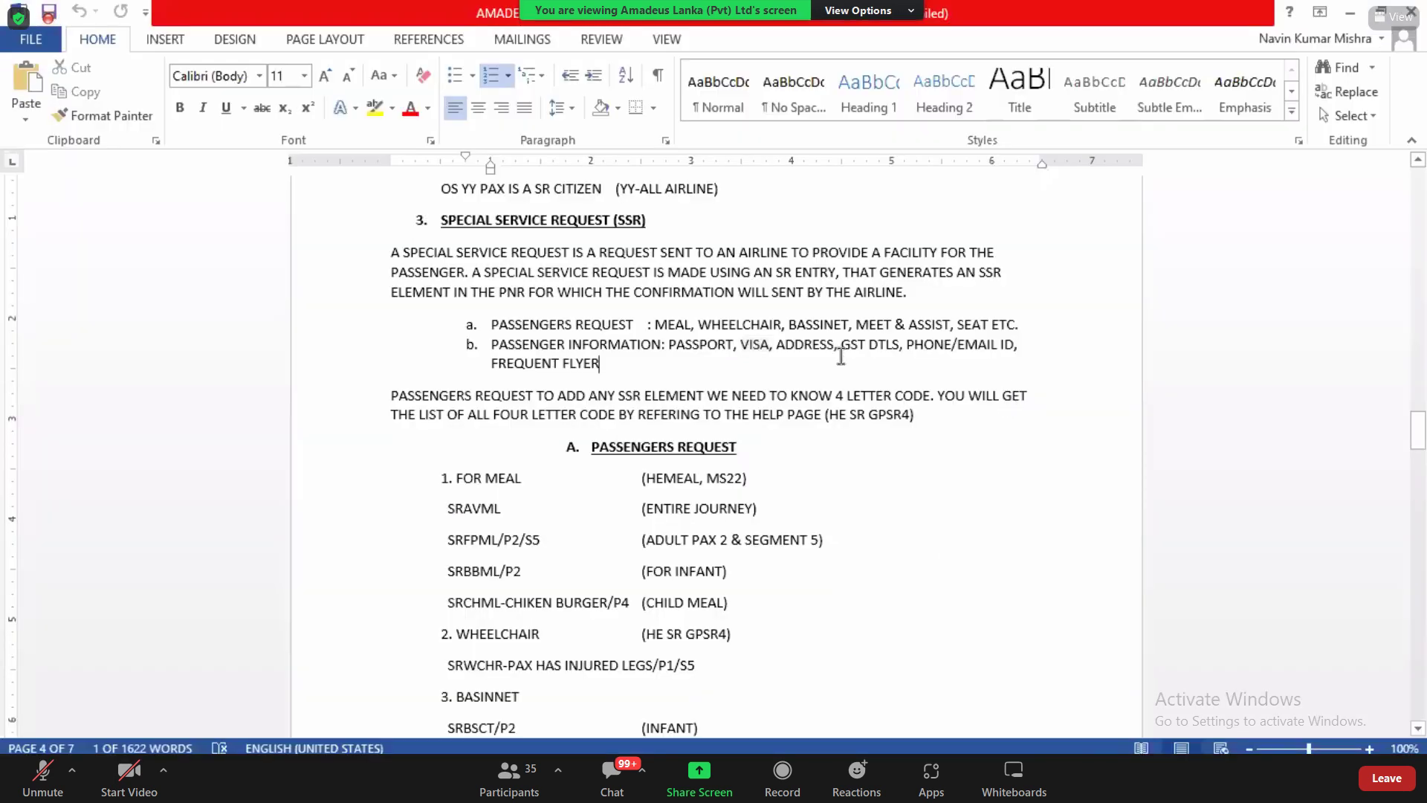
double_click(862, 345)
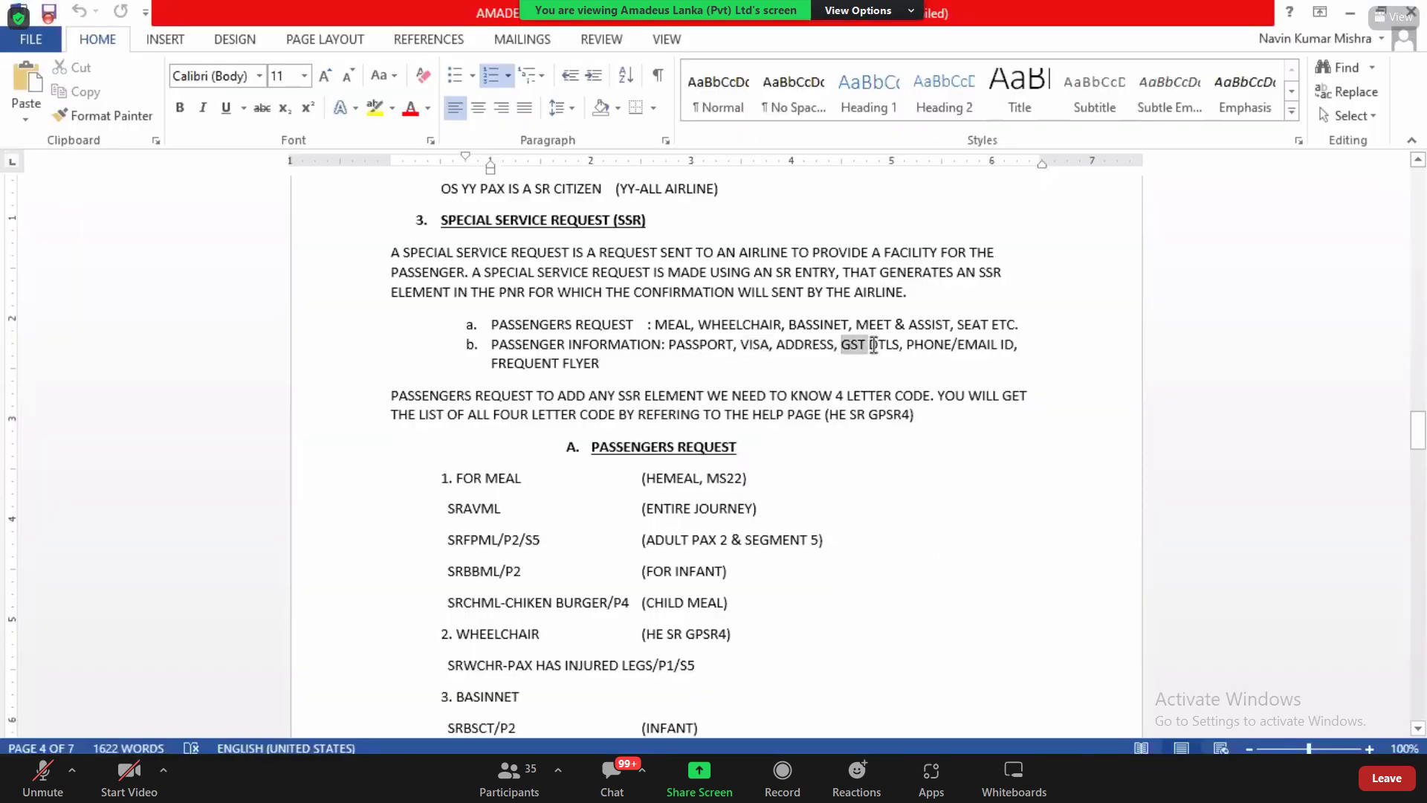
drag(915, 342, 941, 344)
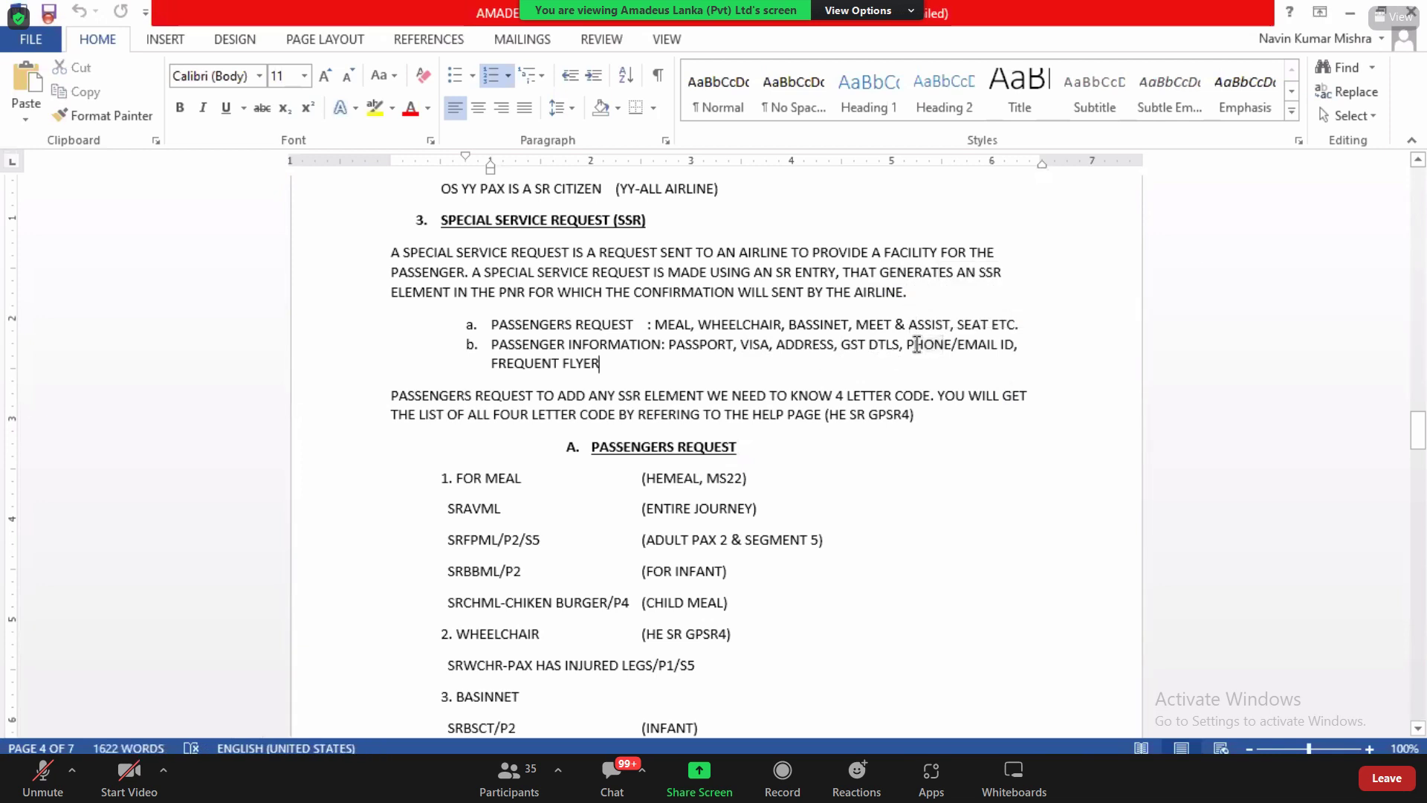
drag(915, 343, 941, 344)
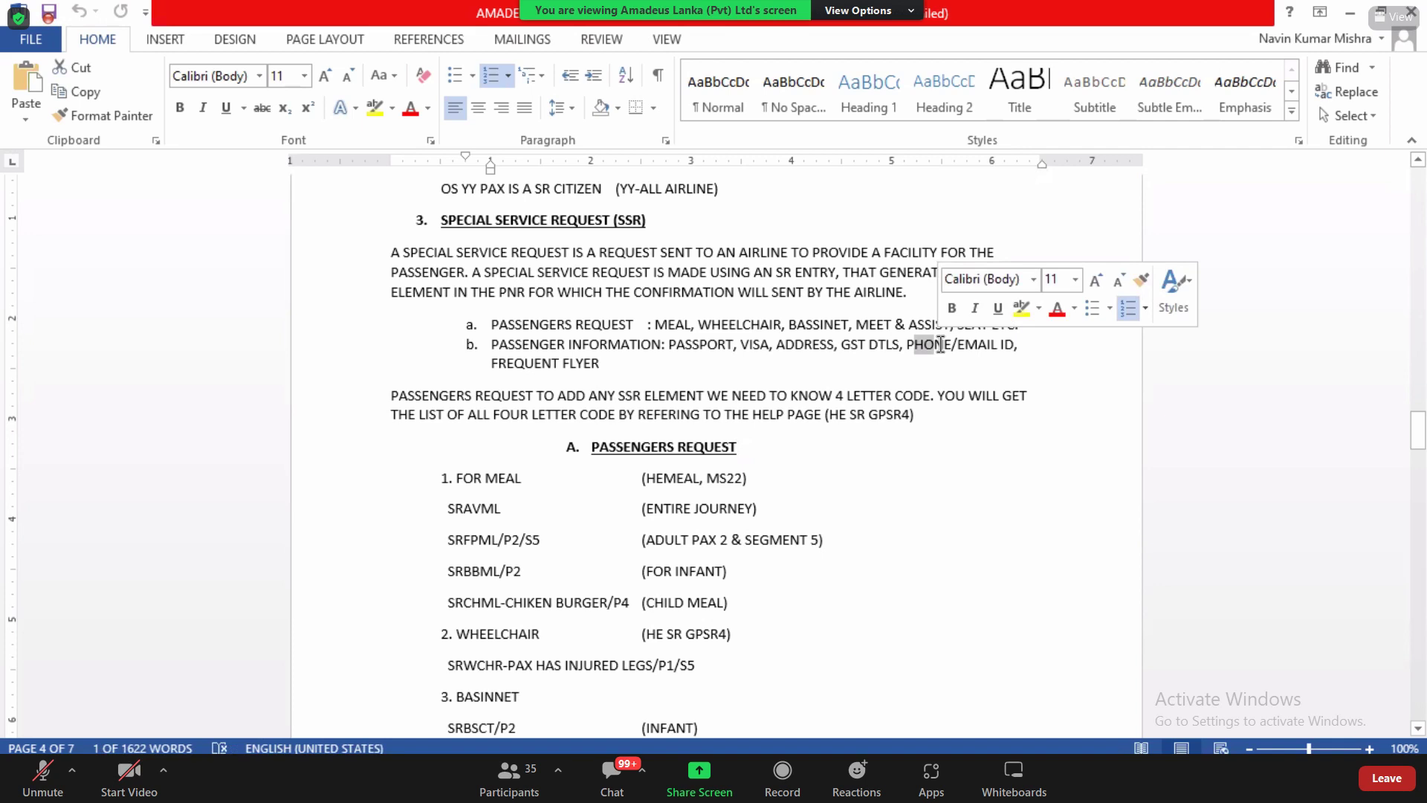
key(alt+Tab)
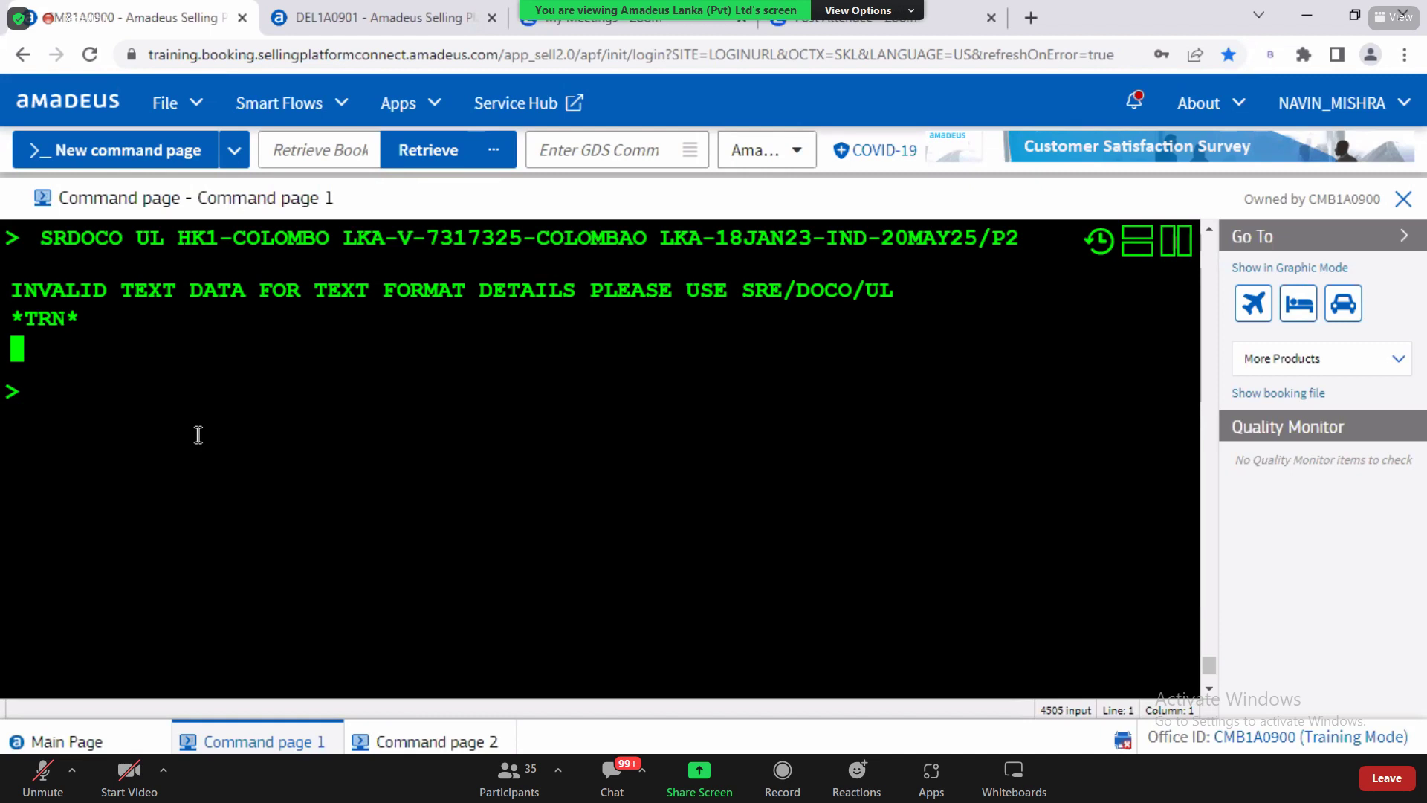
text(SR)
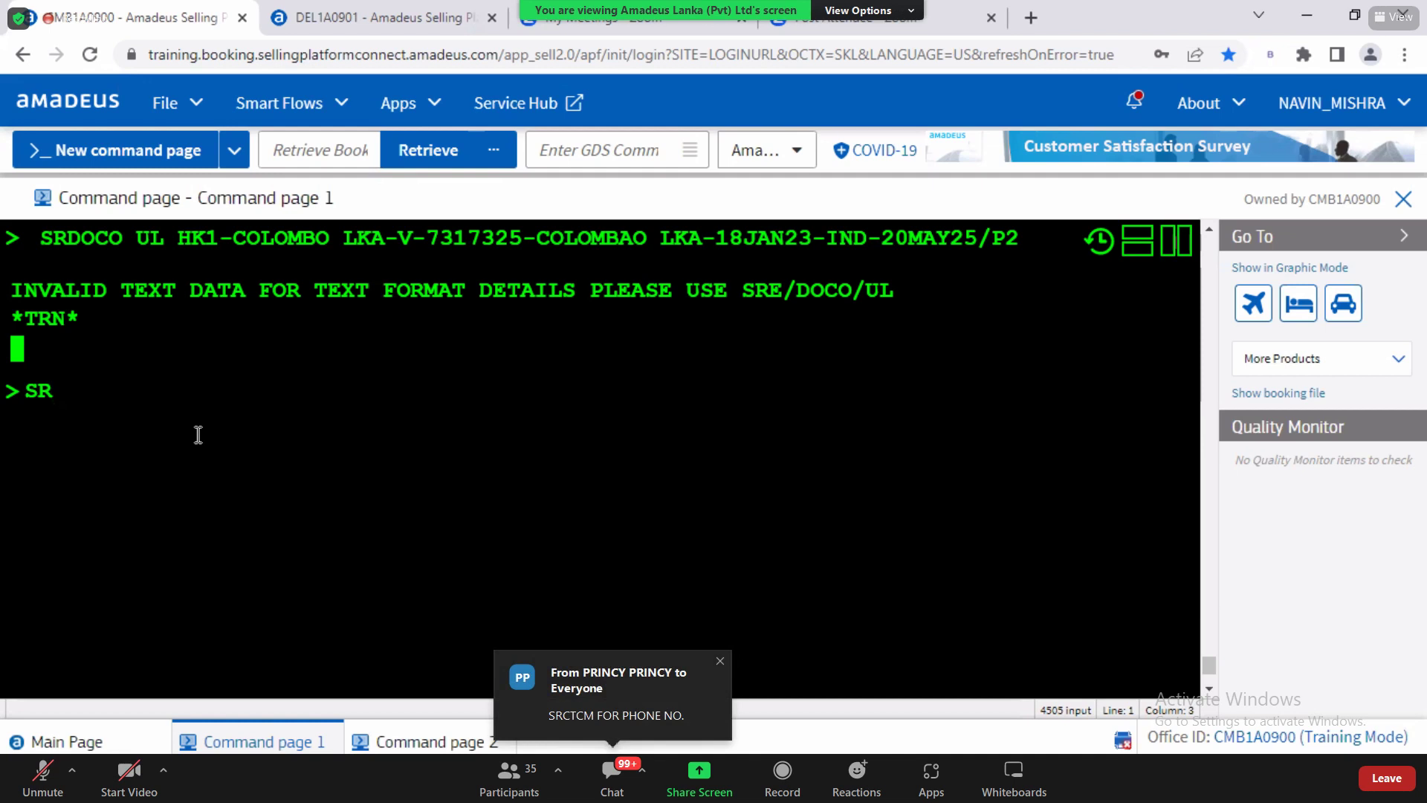
text(CTCM)
key(BackSpace)
text(E)
key(BackSpace)
key(BackSpace)
key(BackSpace)
key(BackSpace)
key(BackSpace)
key(BackSpace)
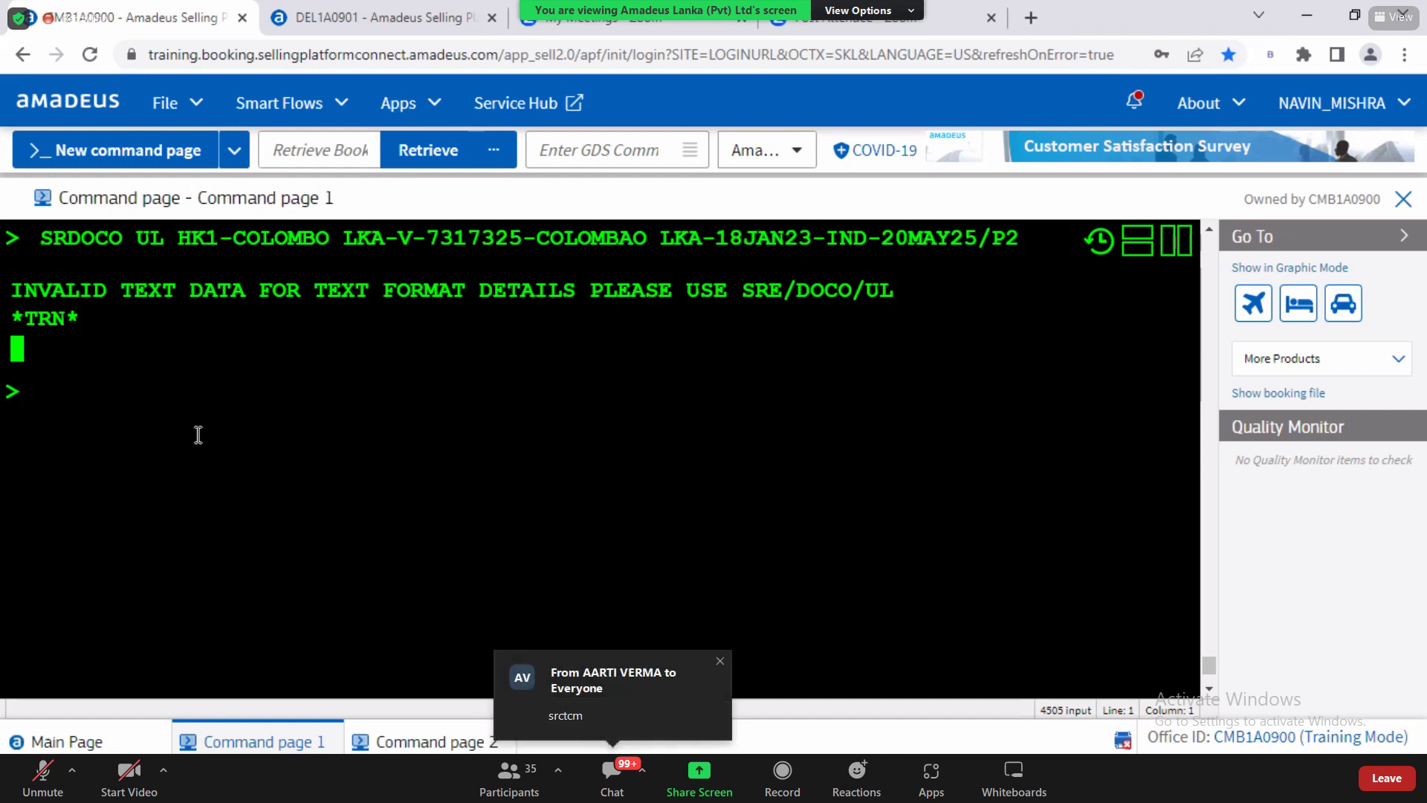
key(alt+Tab)
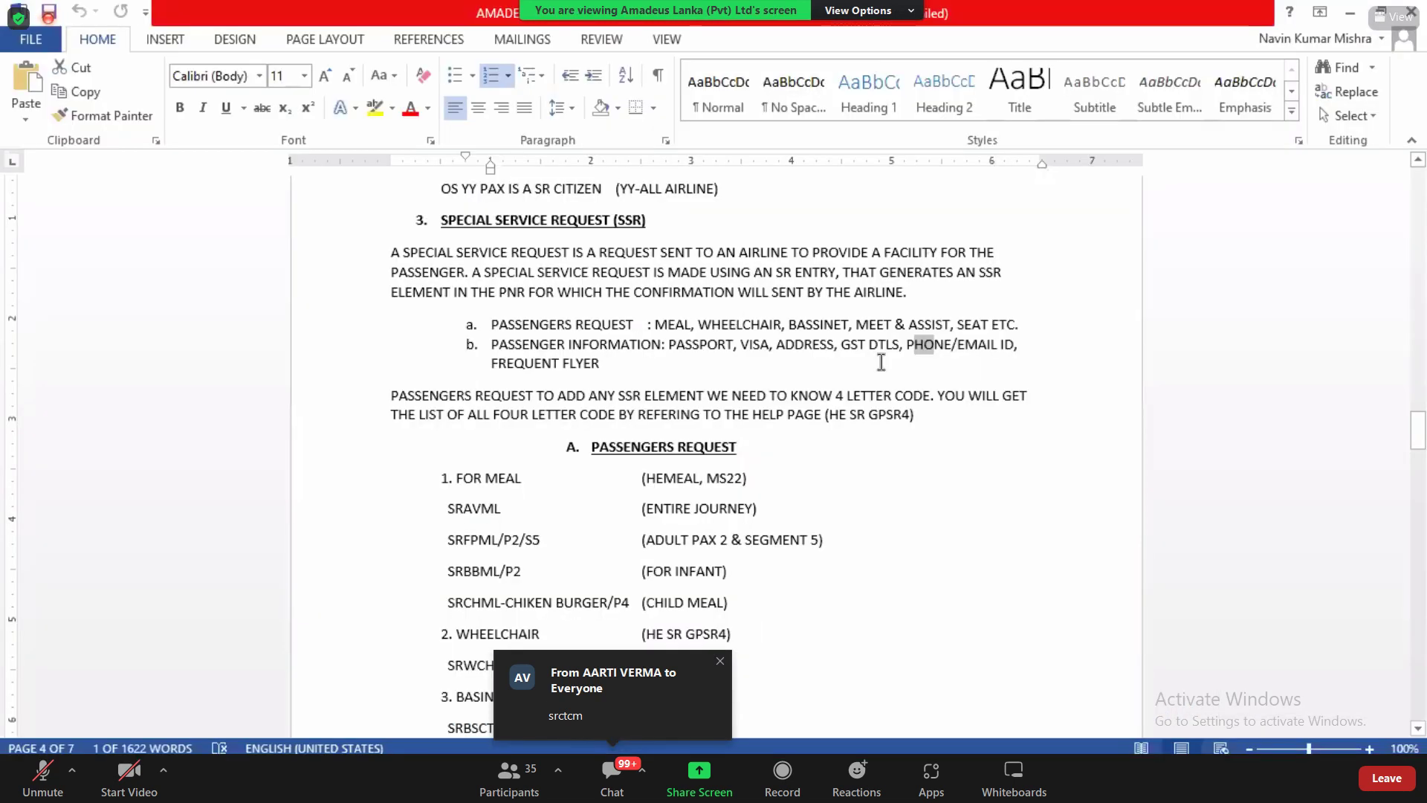
Step: Highlight PHONE/EMAIL ID, GST DTLS and the passenger information types in list item b
drag(908, 344, 1013, 350)
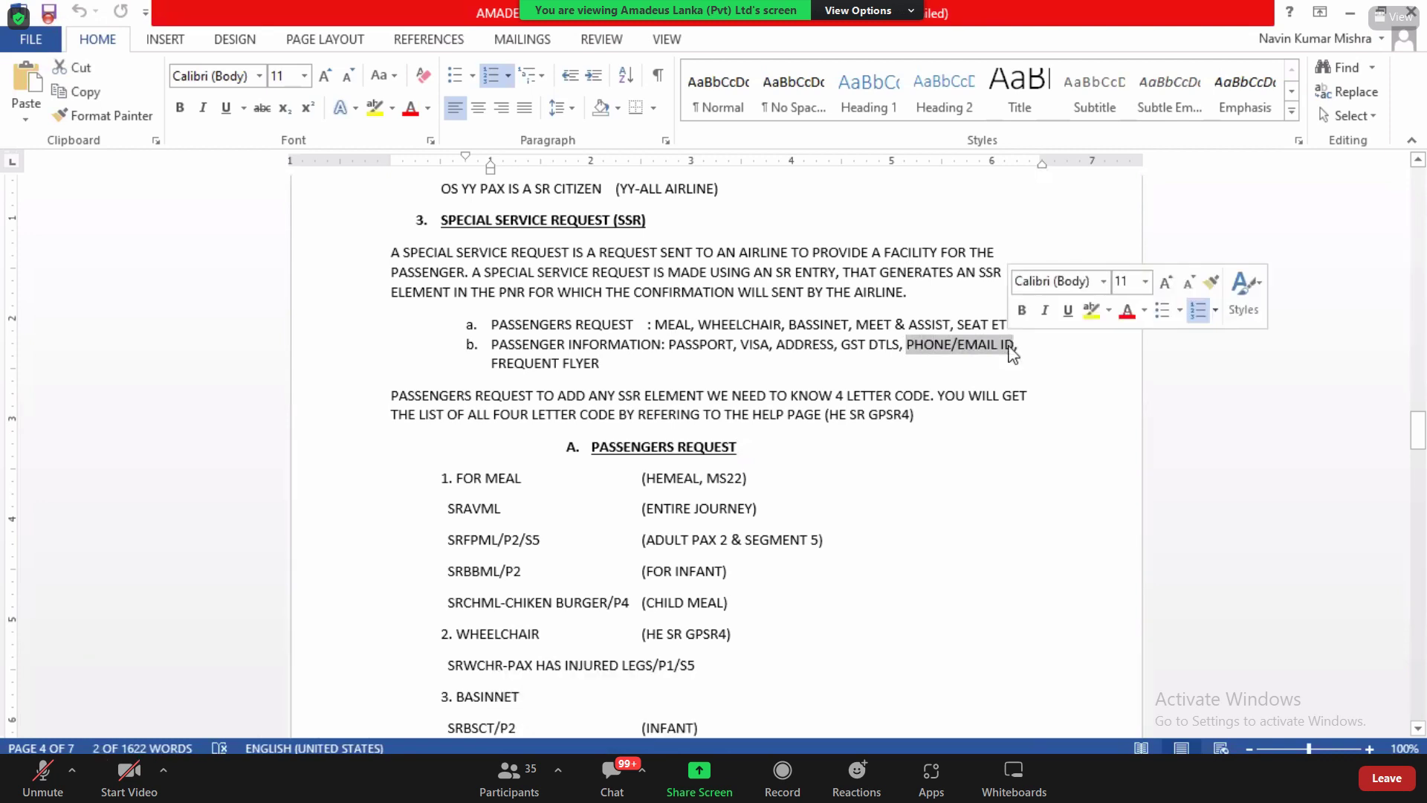
drag(841, 345, 860, 350)
triple_click(860, 351)
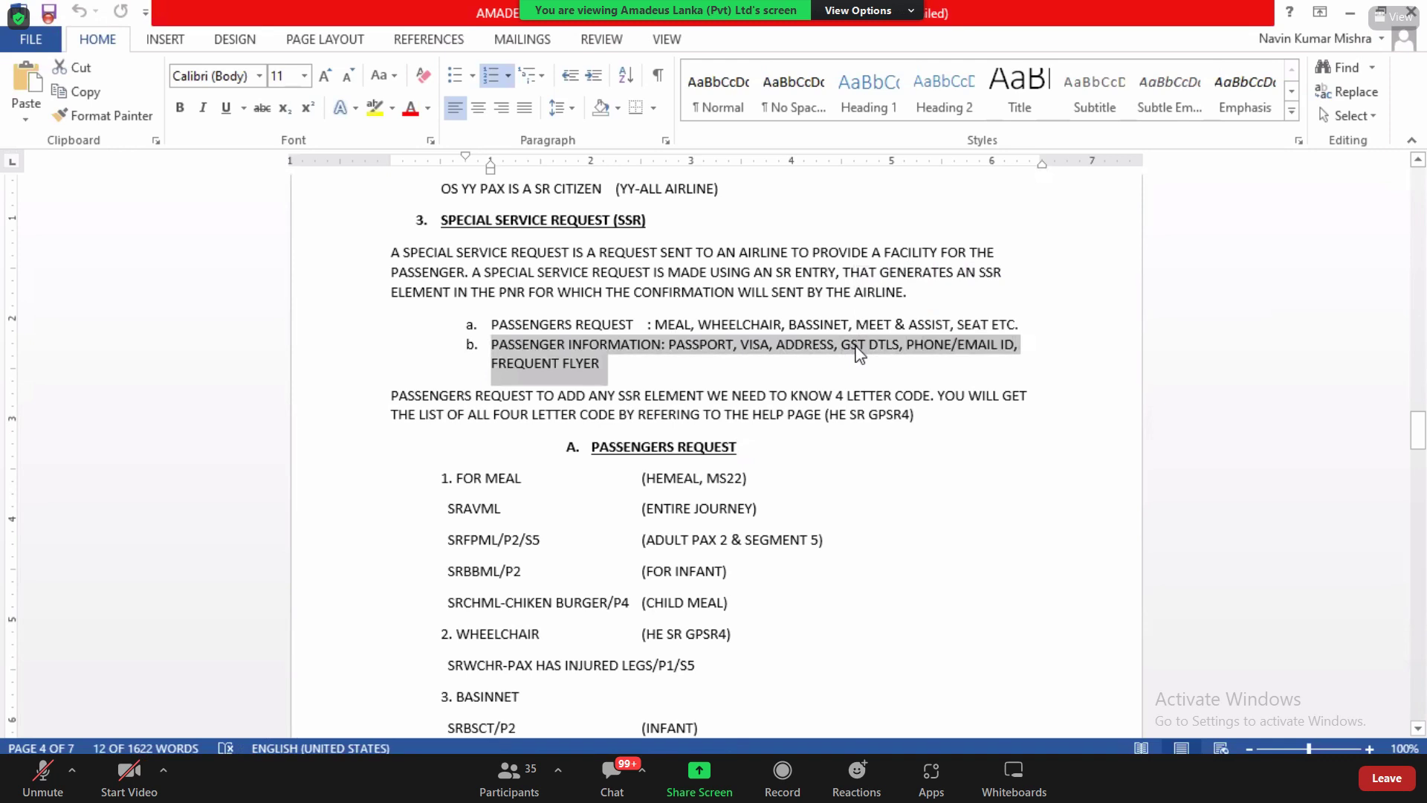
click(665, 349)
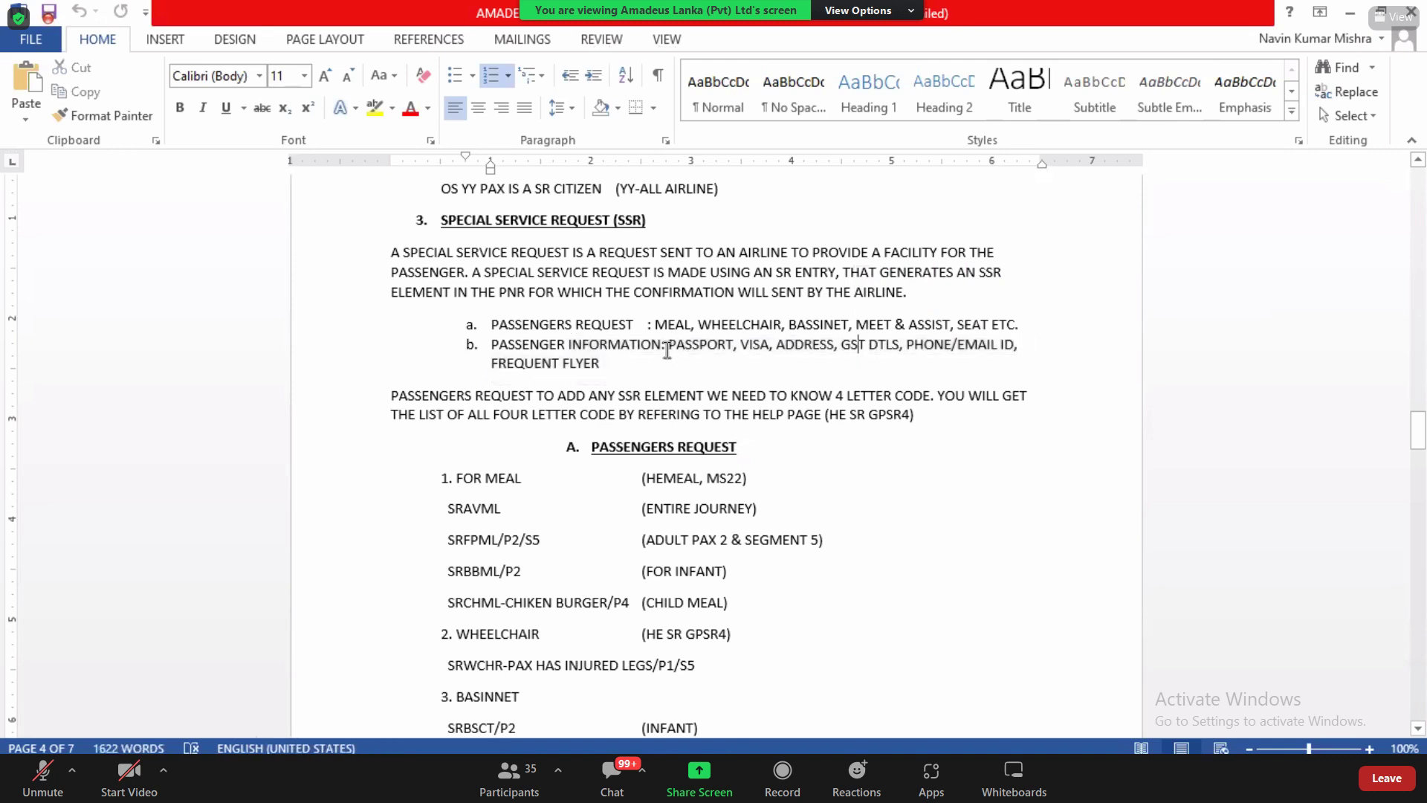
drag(666, 349, 727, 369)
key(alt+Tab)
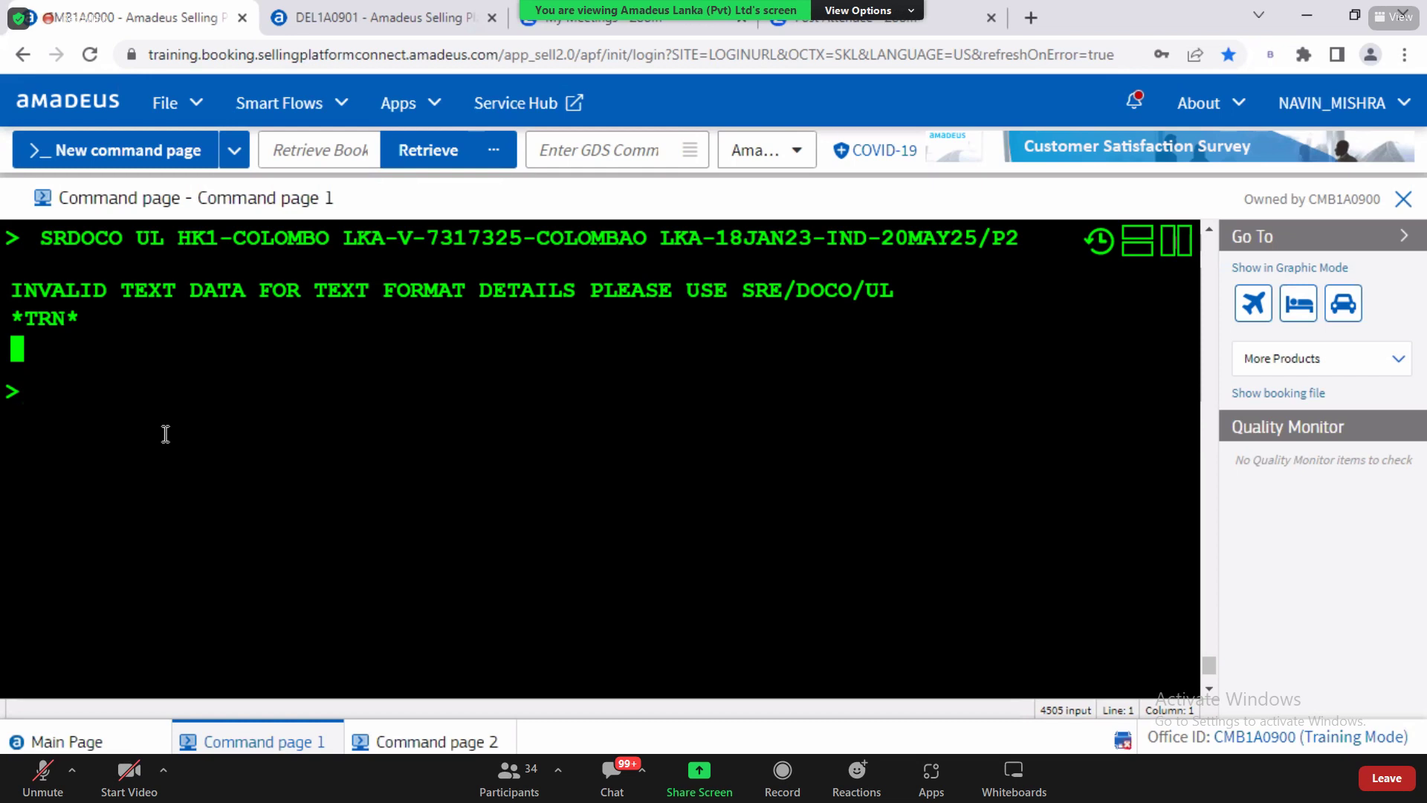
Step: Display the seat map with SM and open the Service catalogue, which demands itinerary pricing
text(SM)
key(Return)
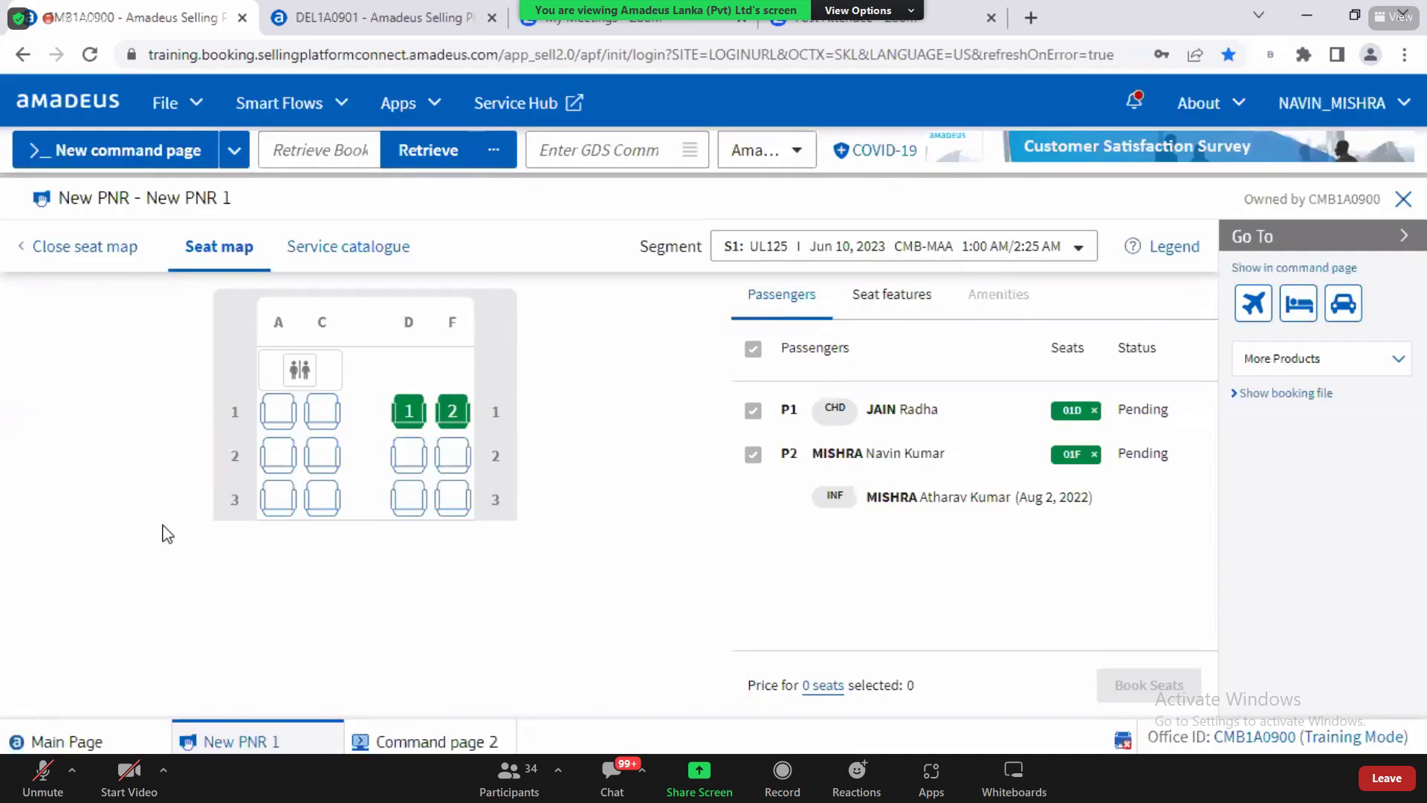
click(332, 249)
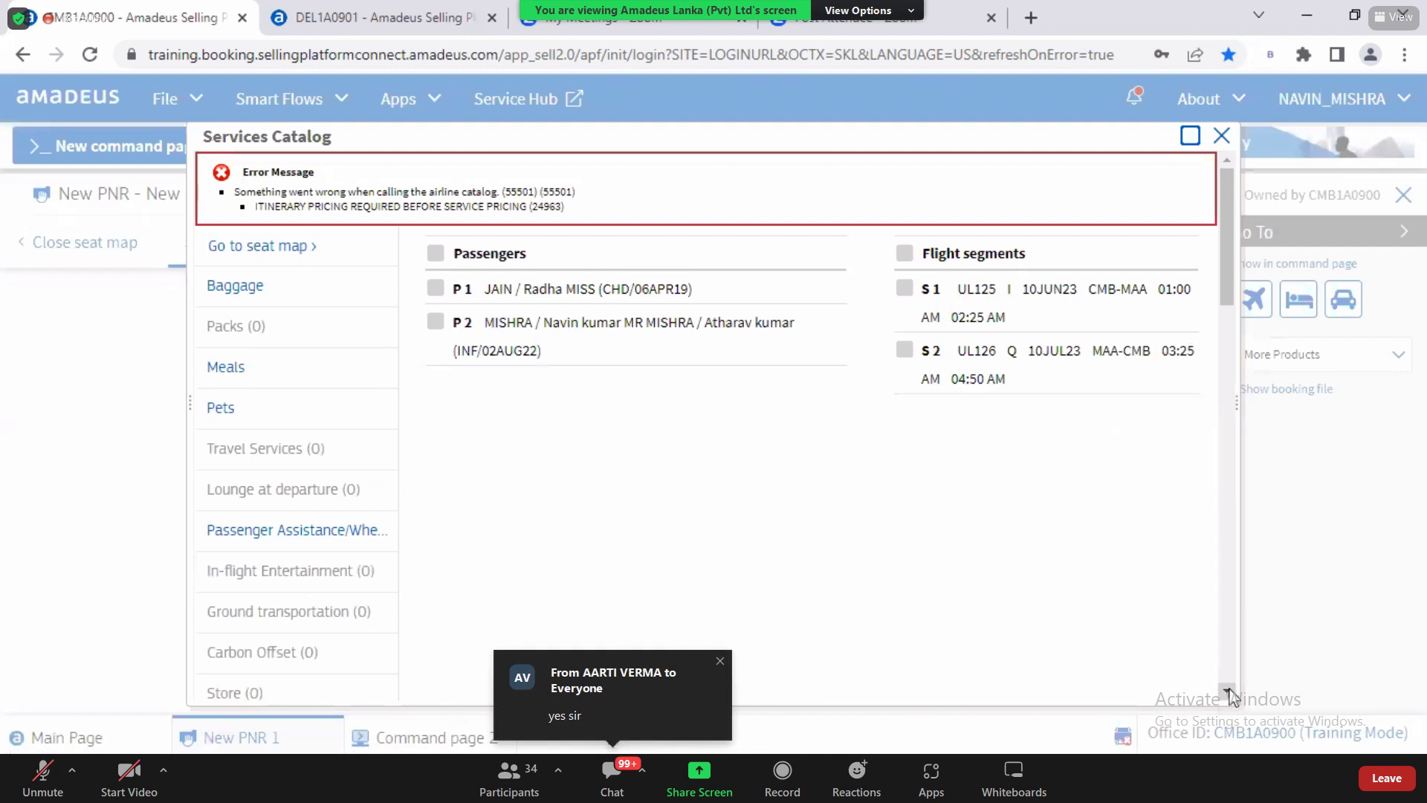
Step: Open Meals > Standard Meals and bring up the Baby food (BBML) request options
scroll(713, 532, down, 1)
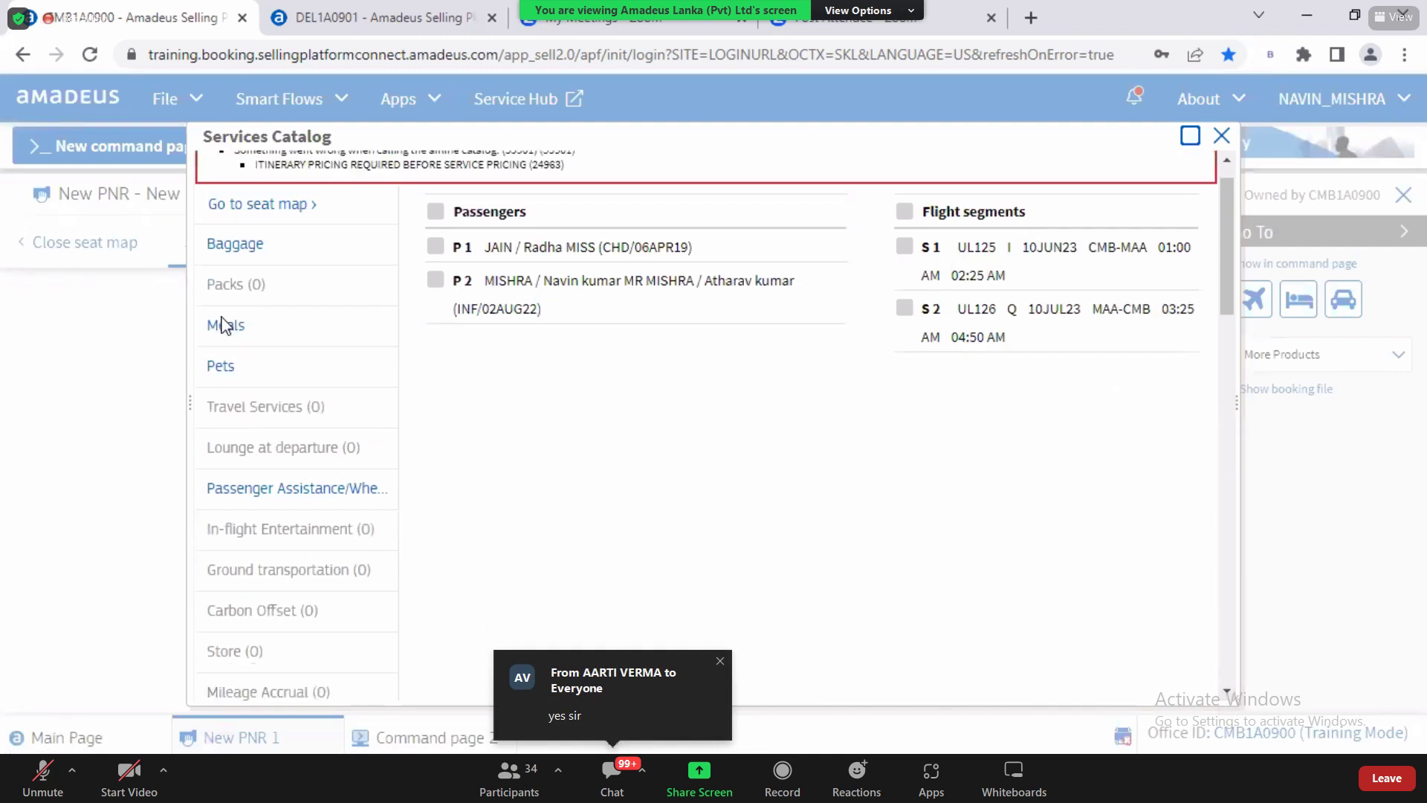
click(223, 325)
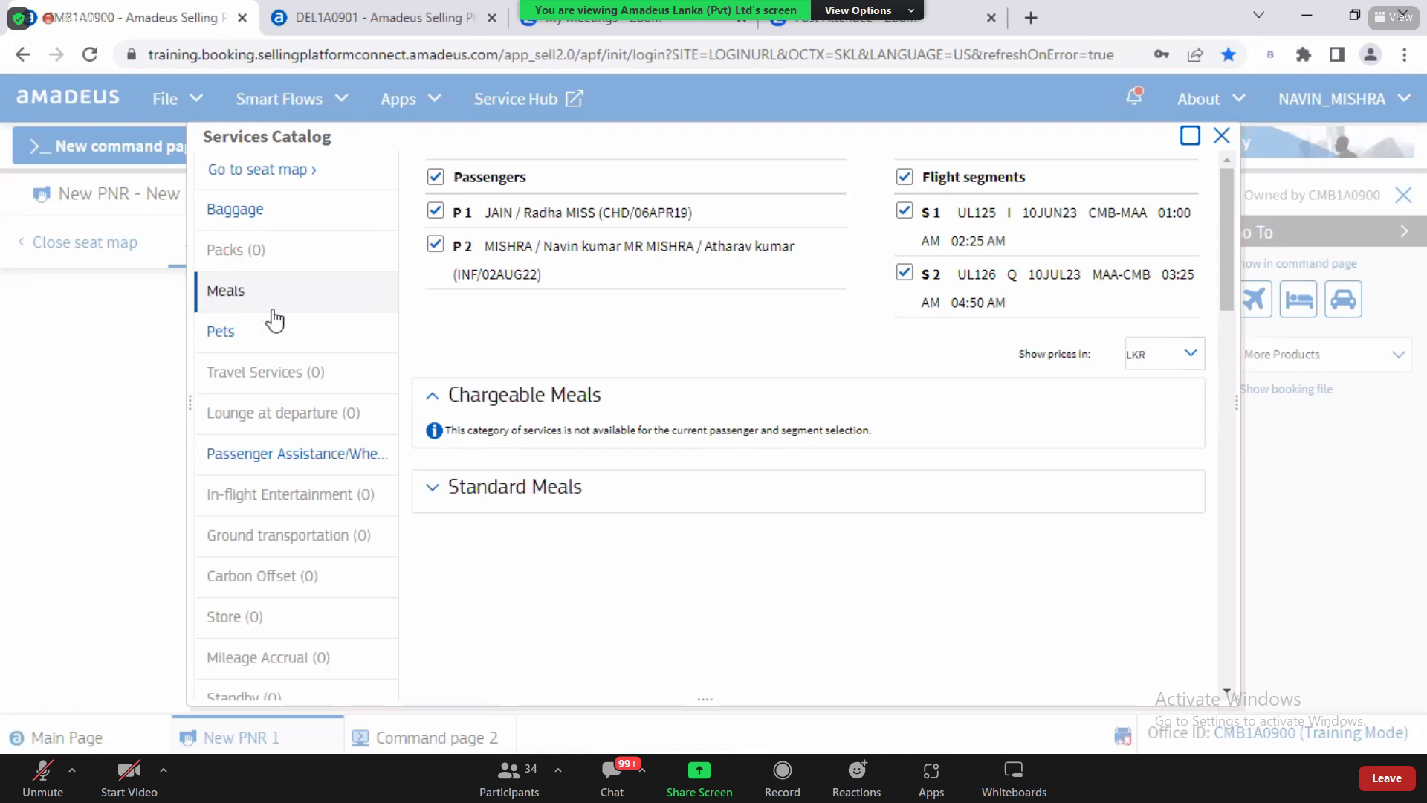
click(485, 497)
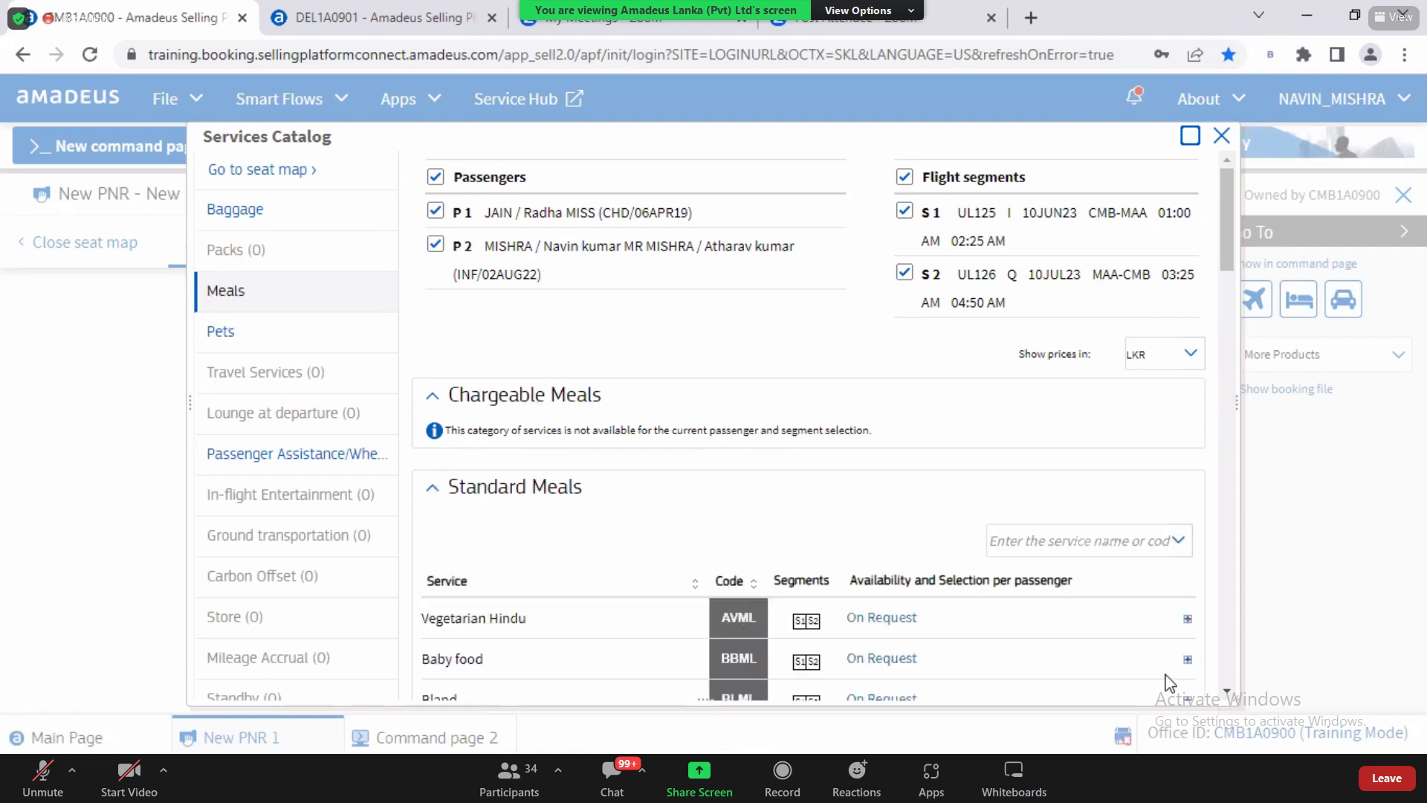
click(1227, 690)
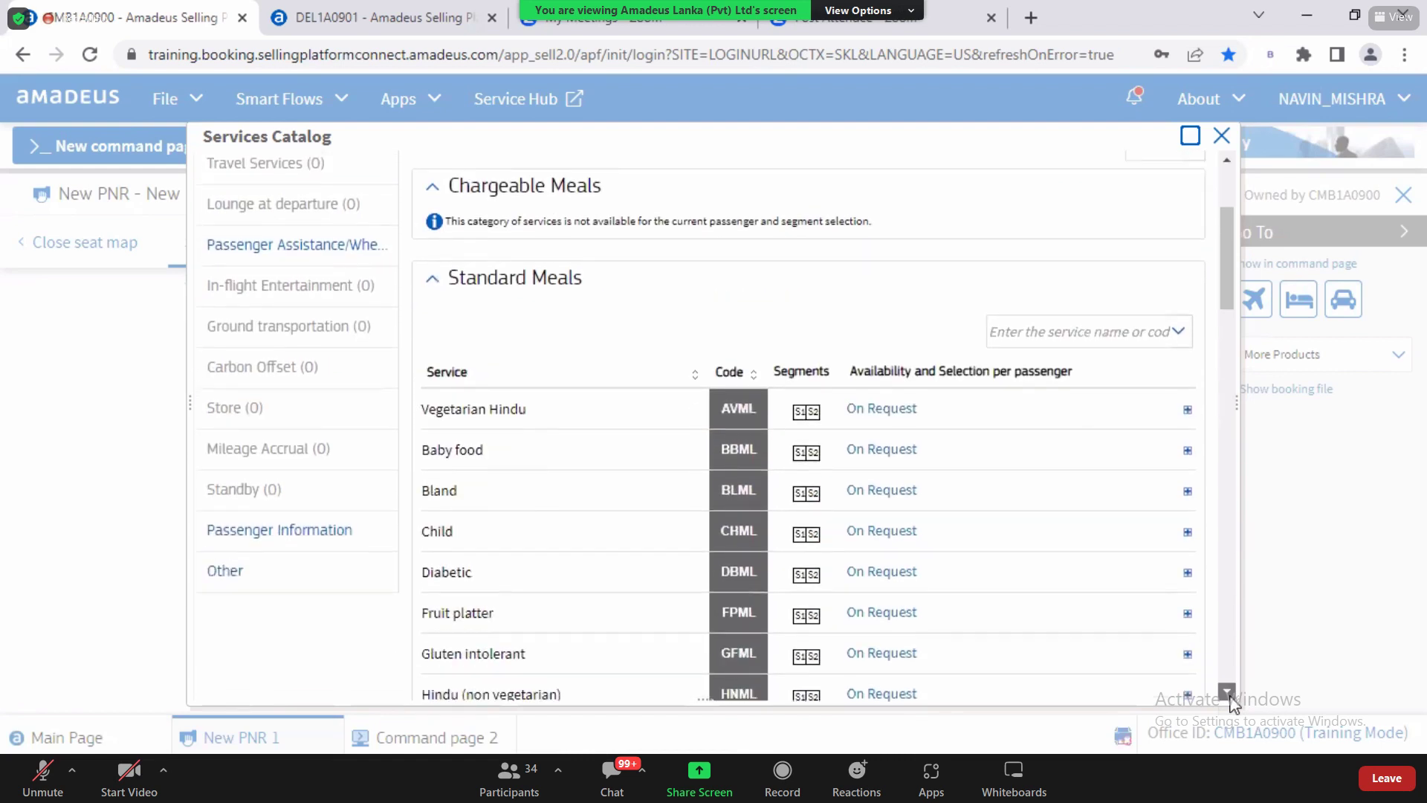
click(1227, 690)
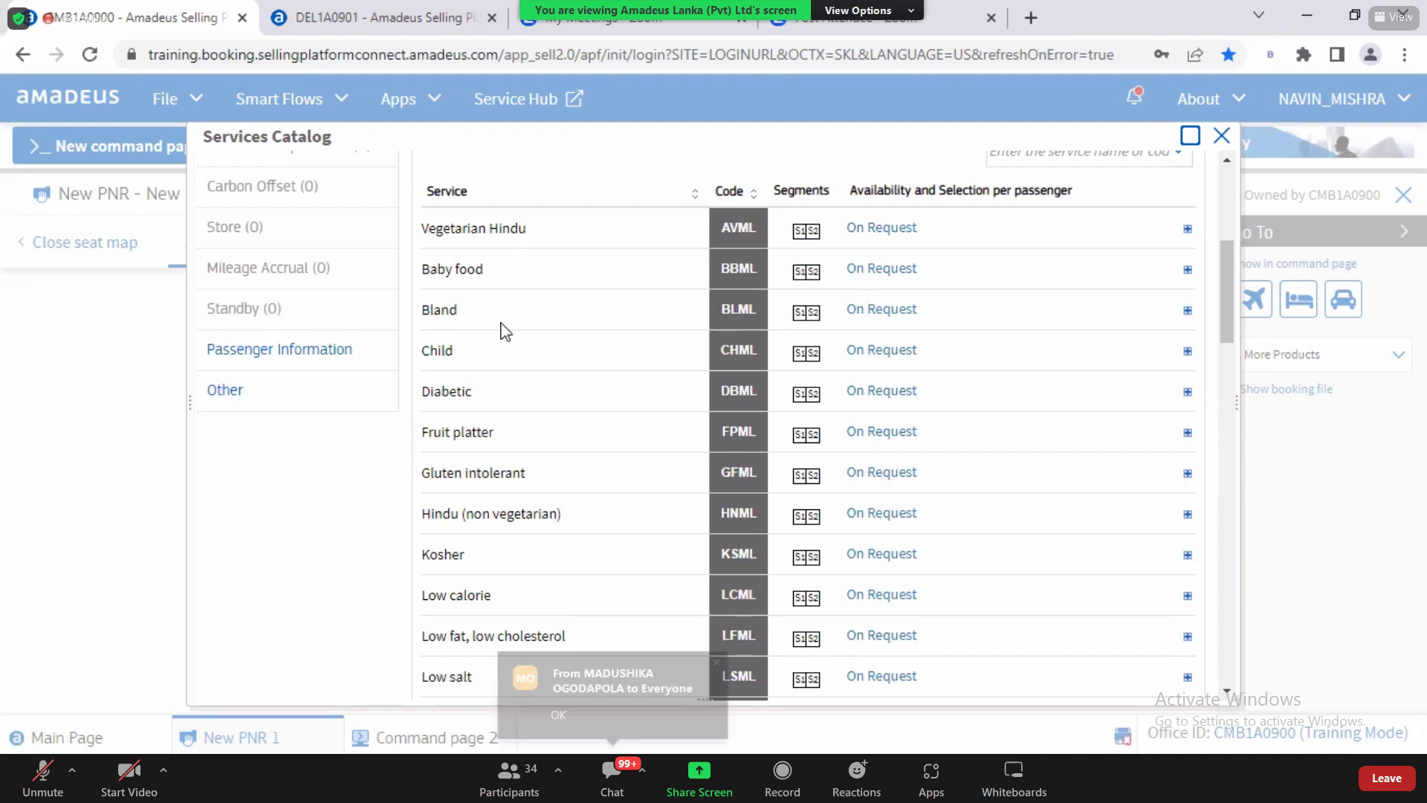
drag(458, 268, 514, 277)
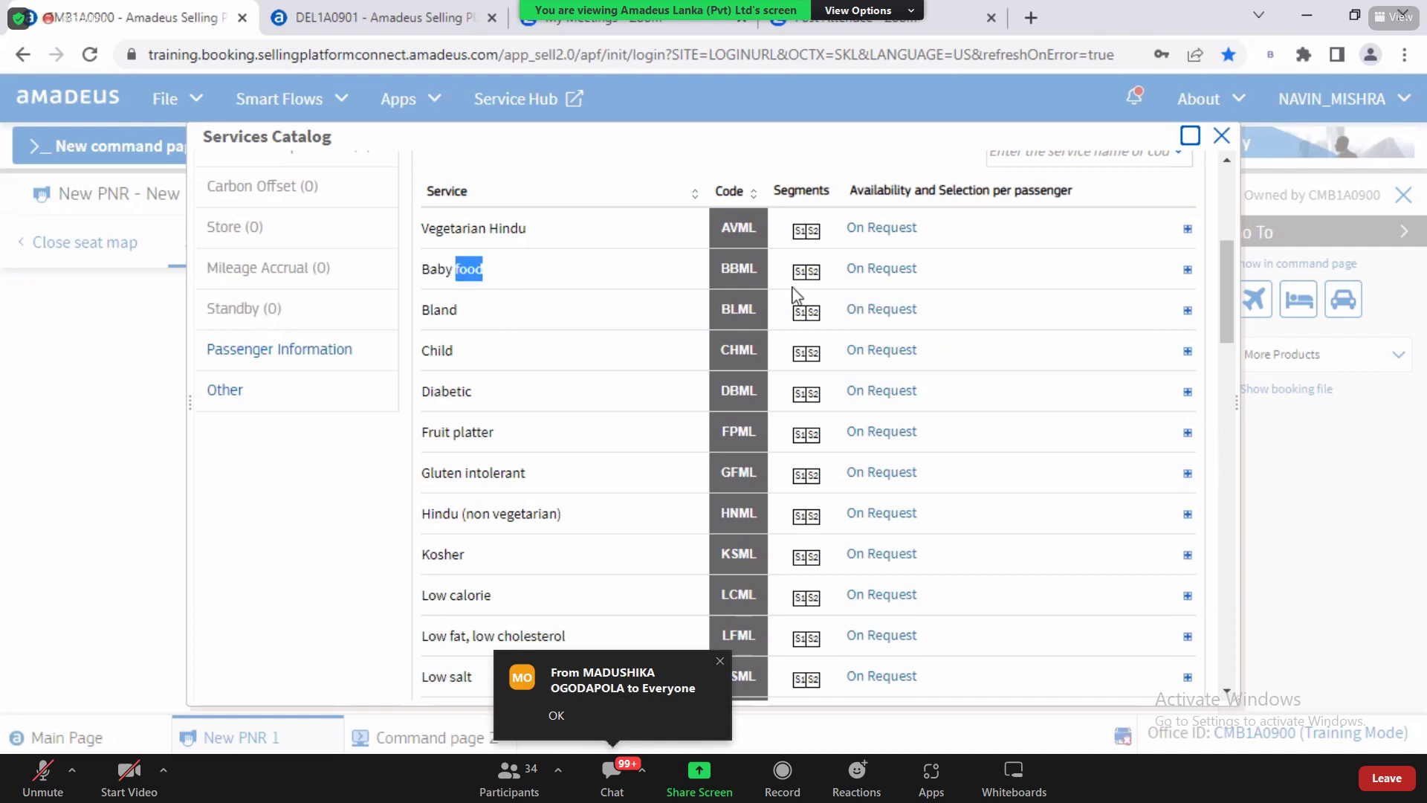
click(888, 269)
click(888, 269)
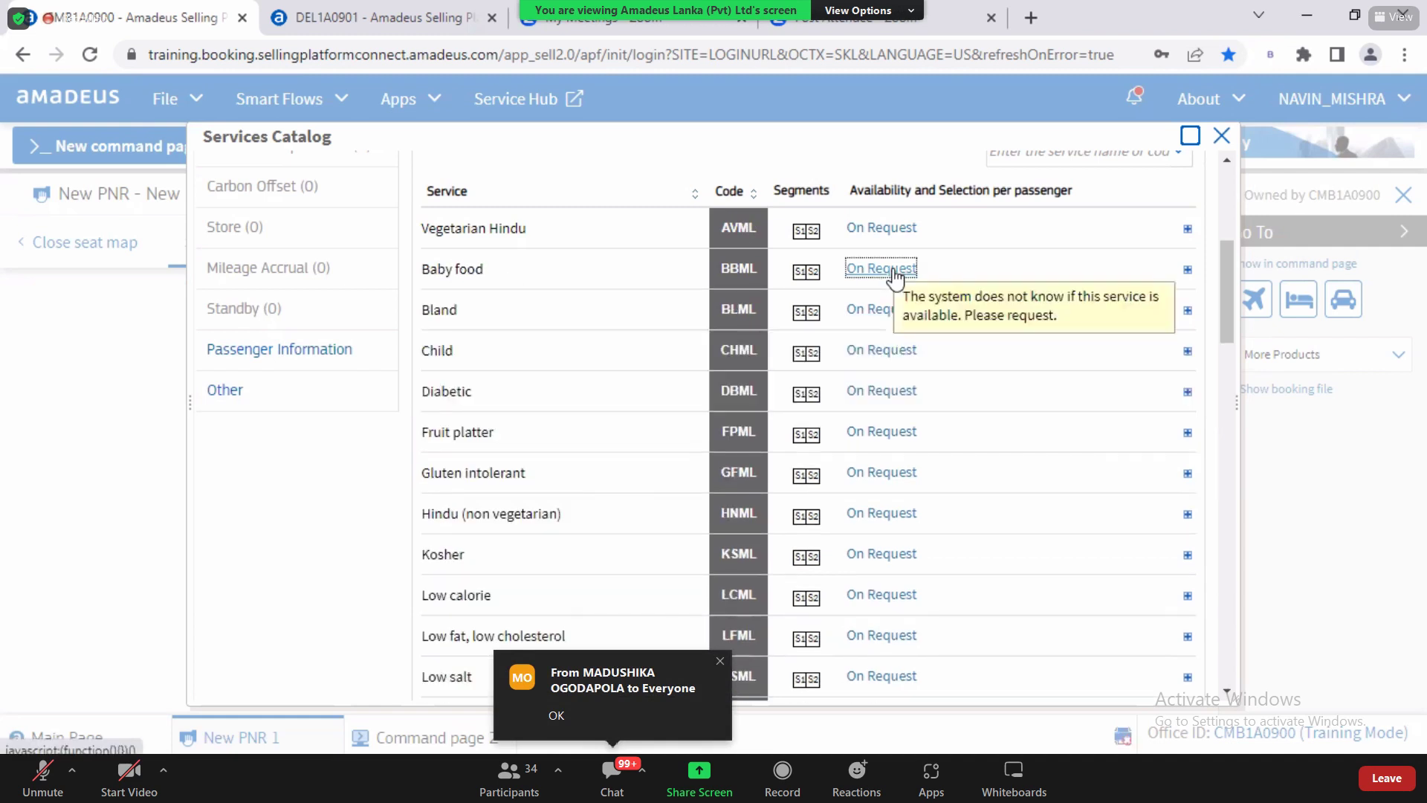
click(1005, 256)
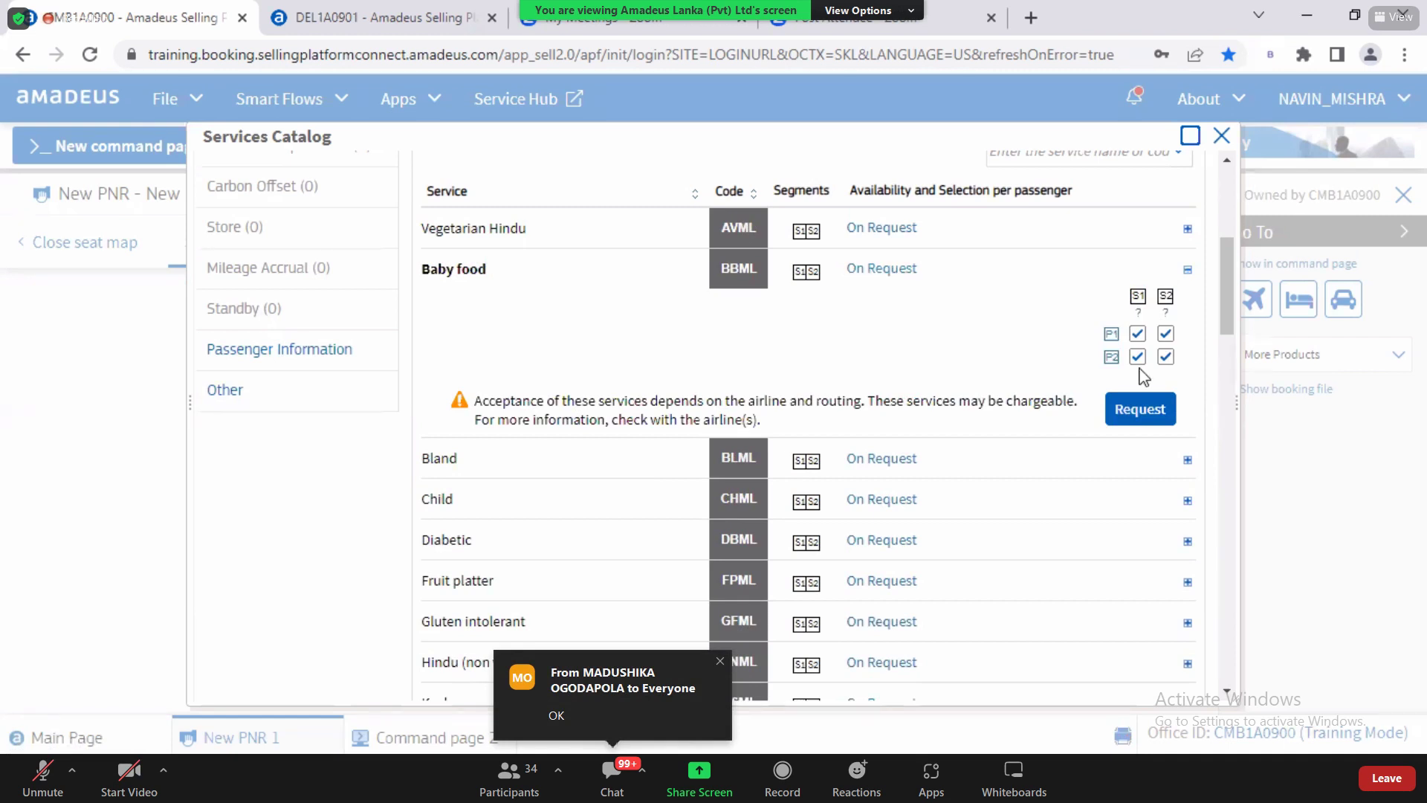
Step: Untick passenger 1 on segments S1 and S2 so only passenger 2 gets BBML
drag(1224, 305, 1225, 217)
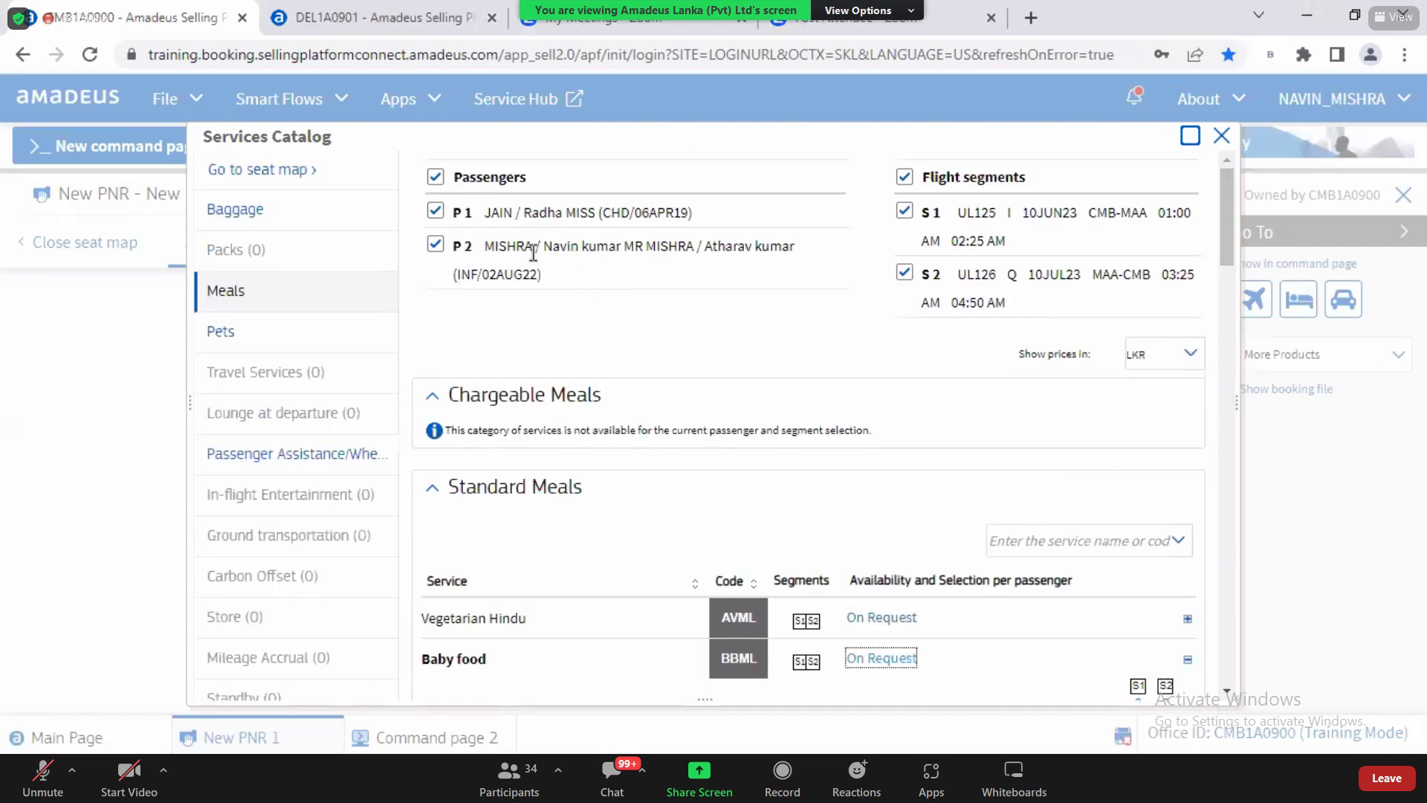
double_click(490, 247)
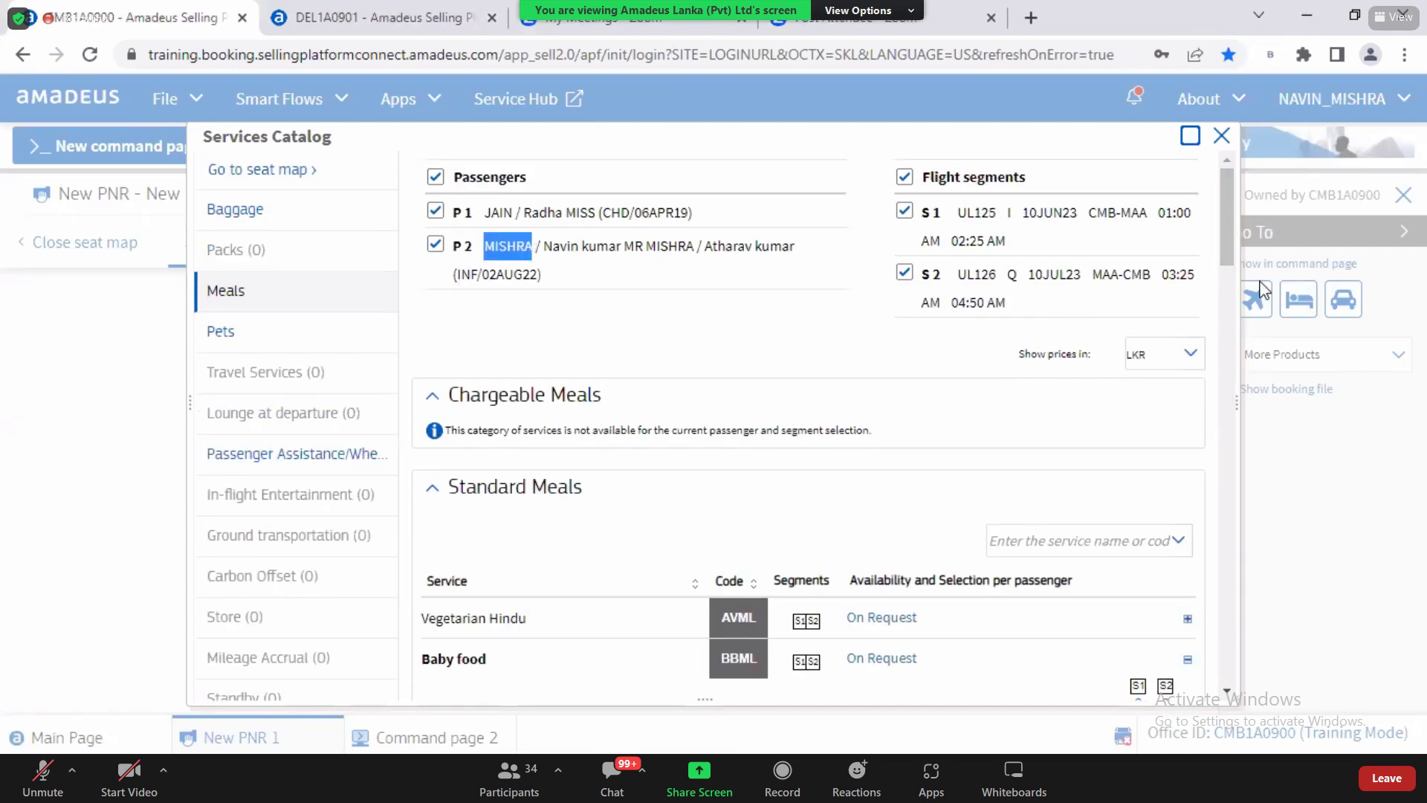
scroll(1233, 349, down, 1)
scroll(1242, 351, down, 6)
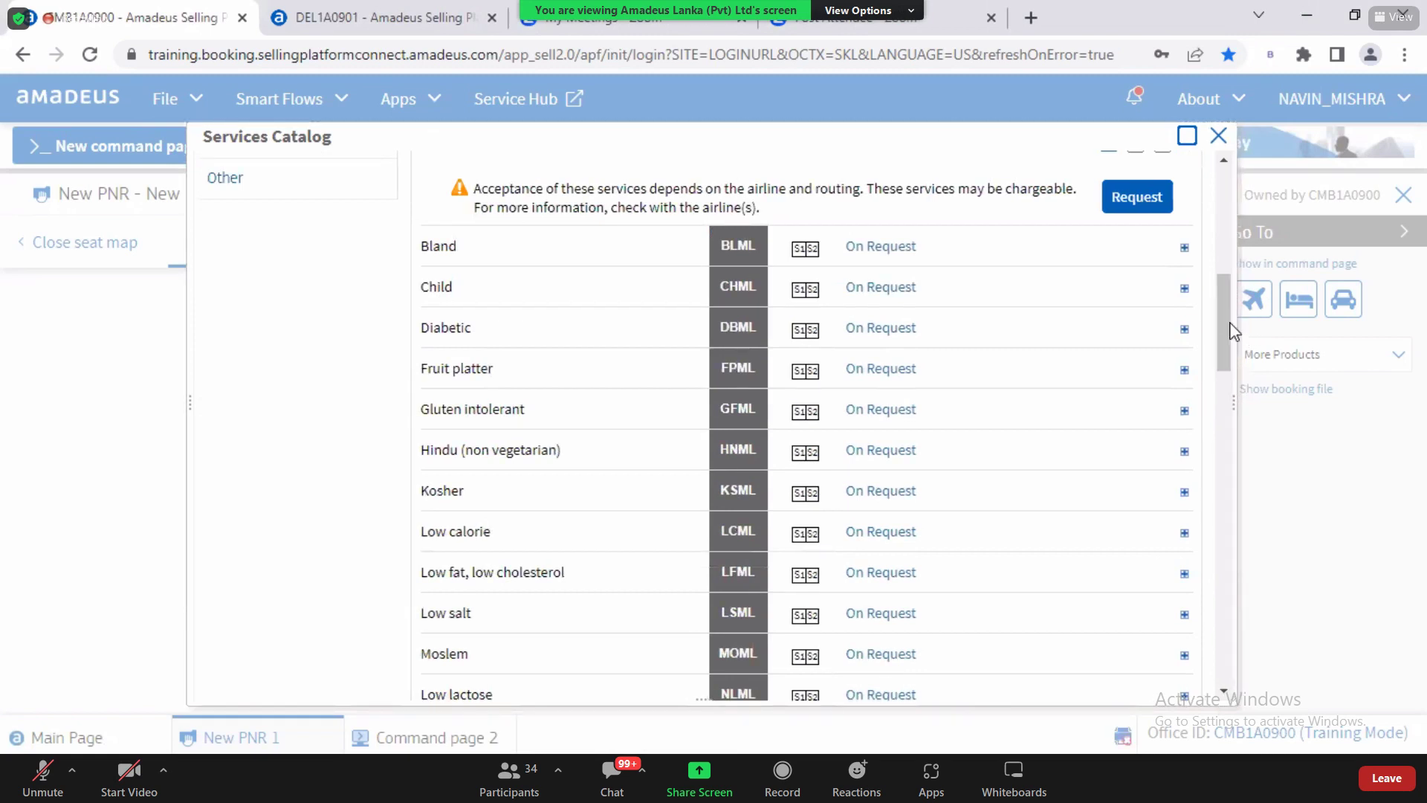
drag(1223, 328, 1219, 278)
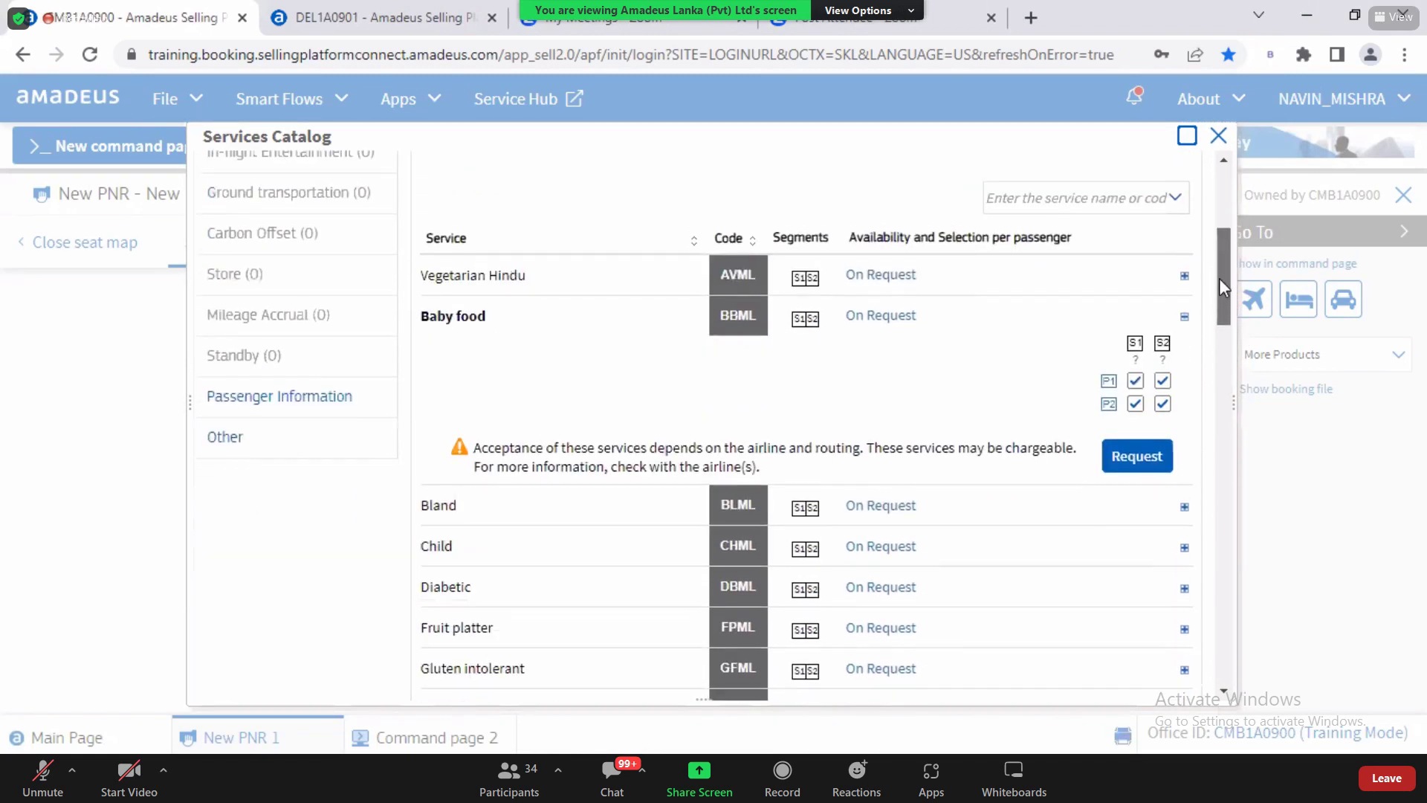
click(1137, 377)
click(1163, 376)
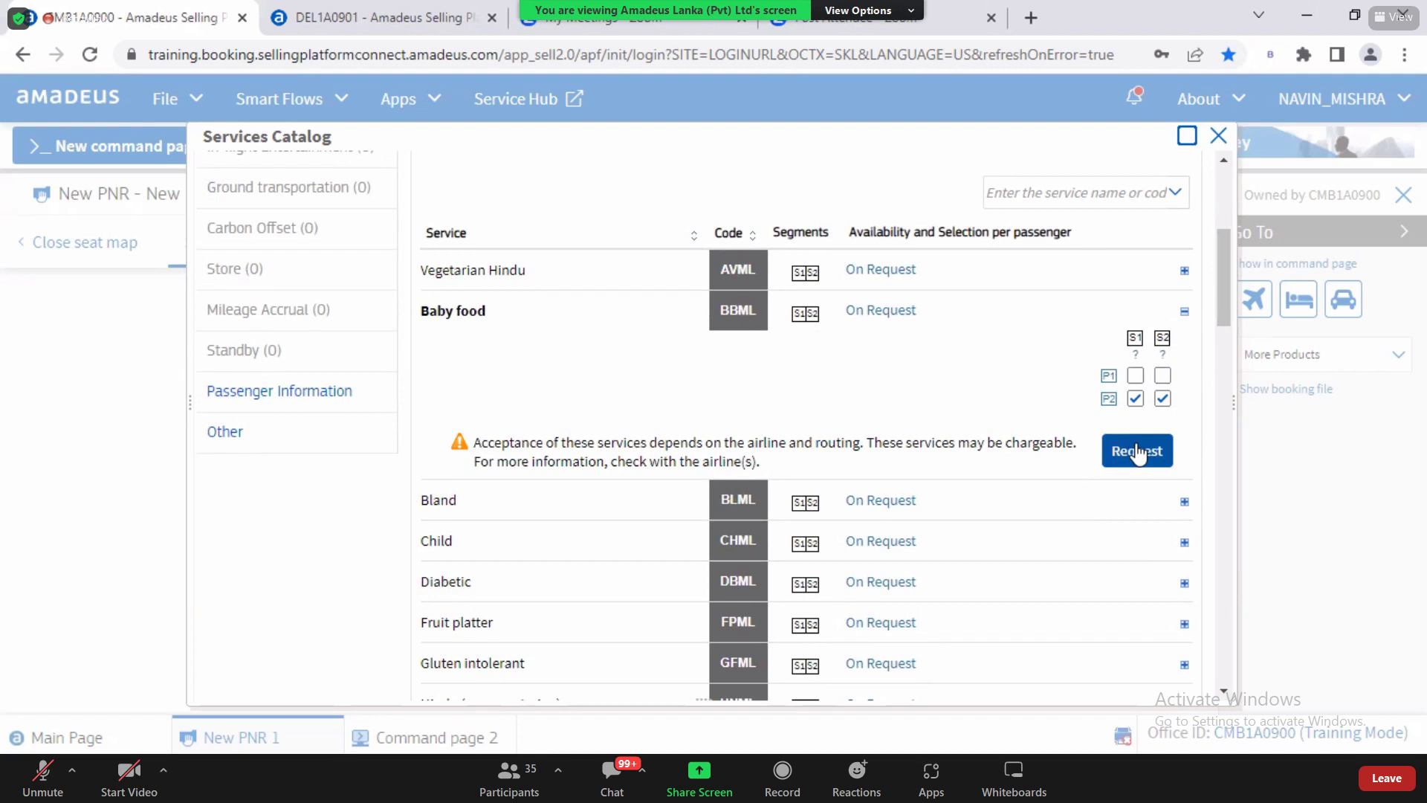
Step: Send the Baby food meal request to the airline
click(1137, 446)
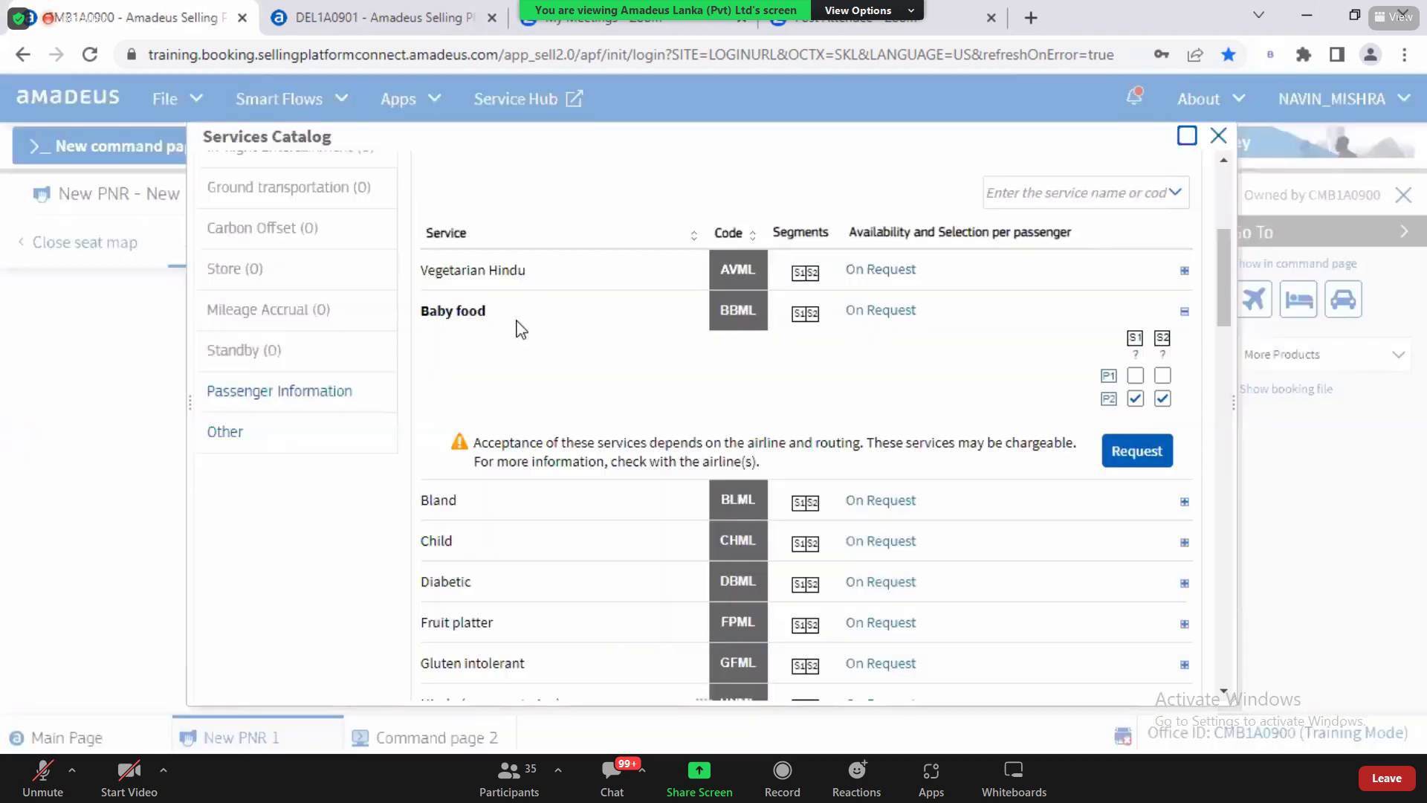
drag(1224, 290, 1219, 194)
drag(1227, 350, 1232, 554)
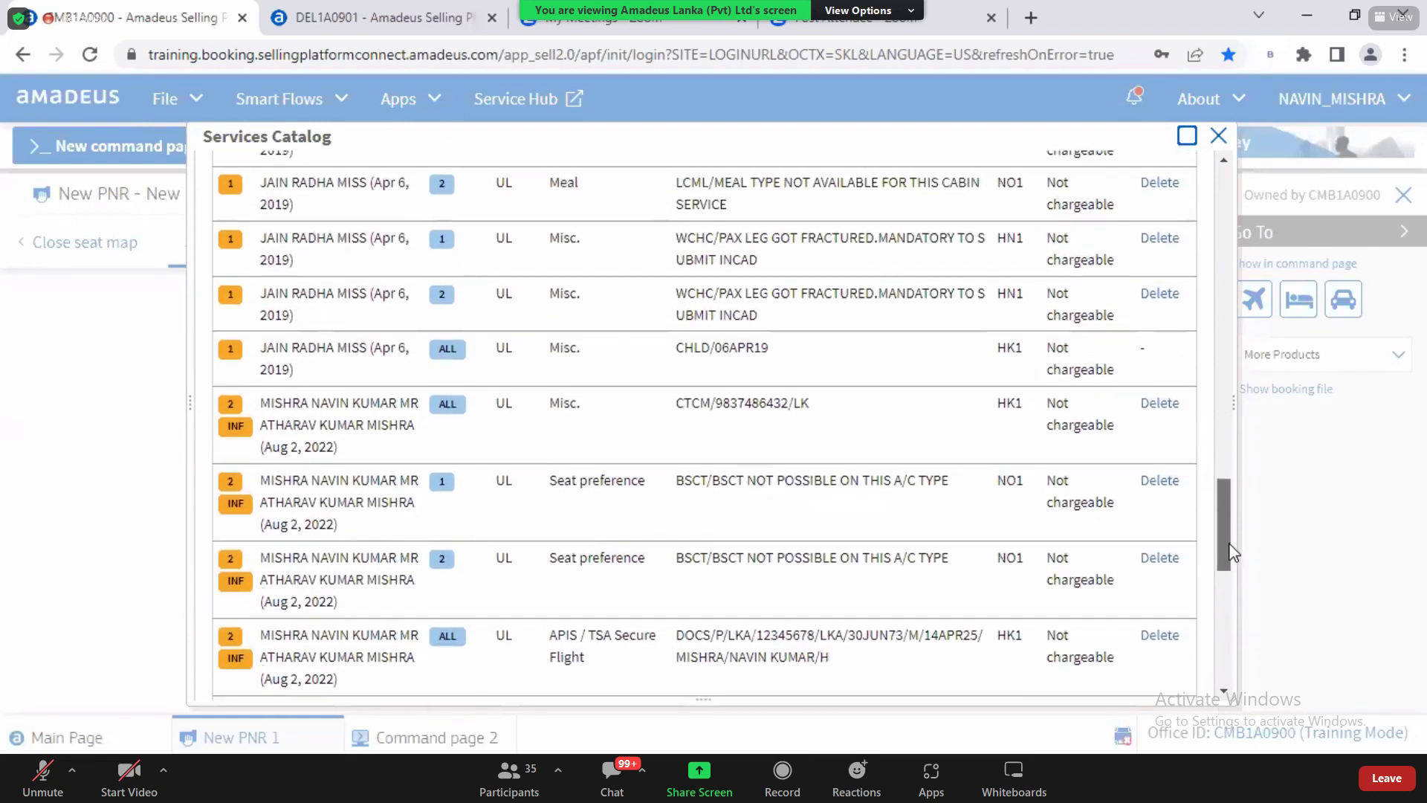
drag(1230, 542, 1229, 625)
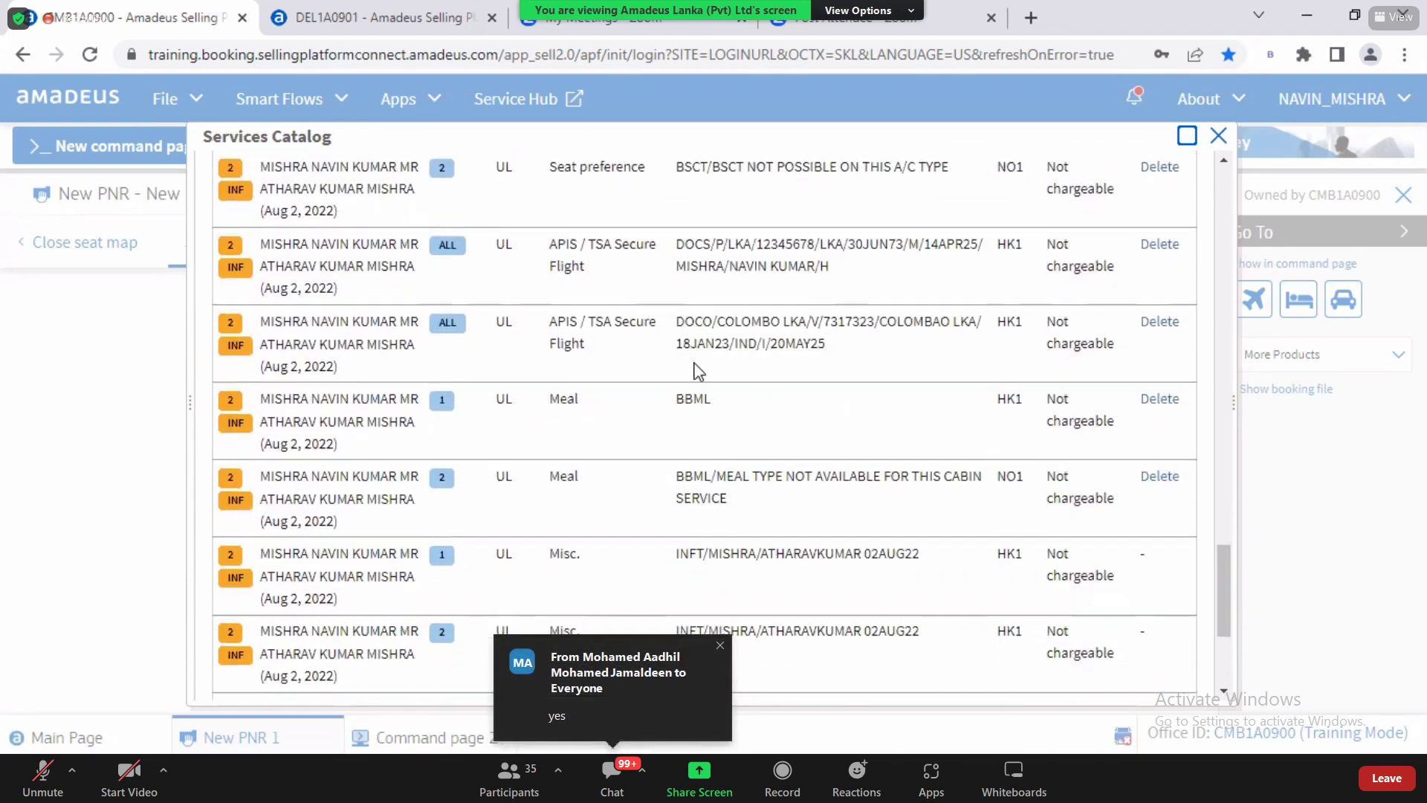
Step: Check the BBML rows: HK1 confirmed, NO1 refused on the other segment, not chargeable
double_click(689, 401)
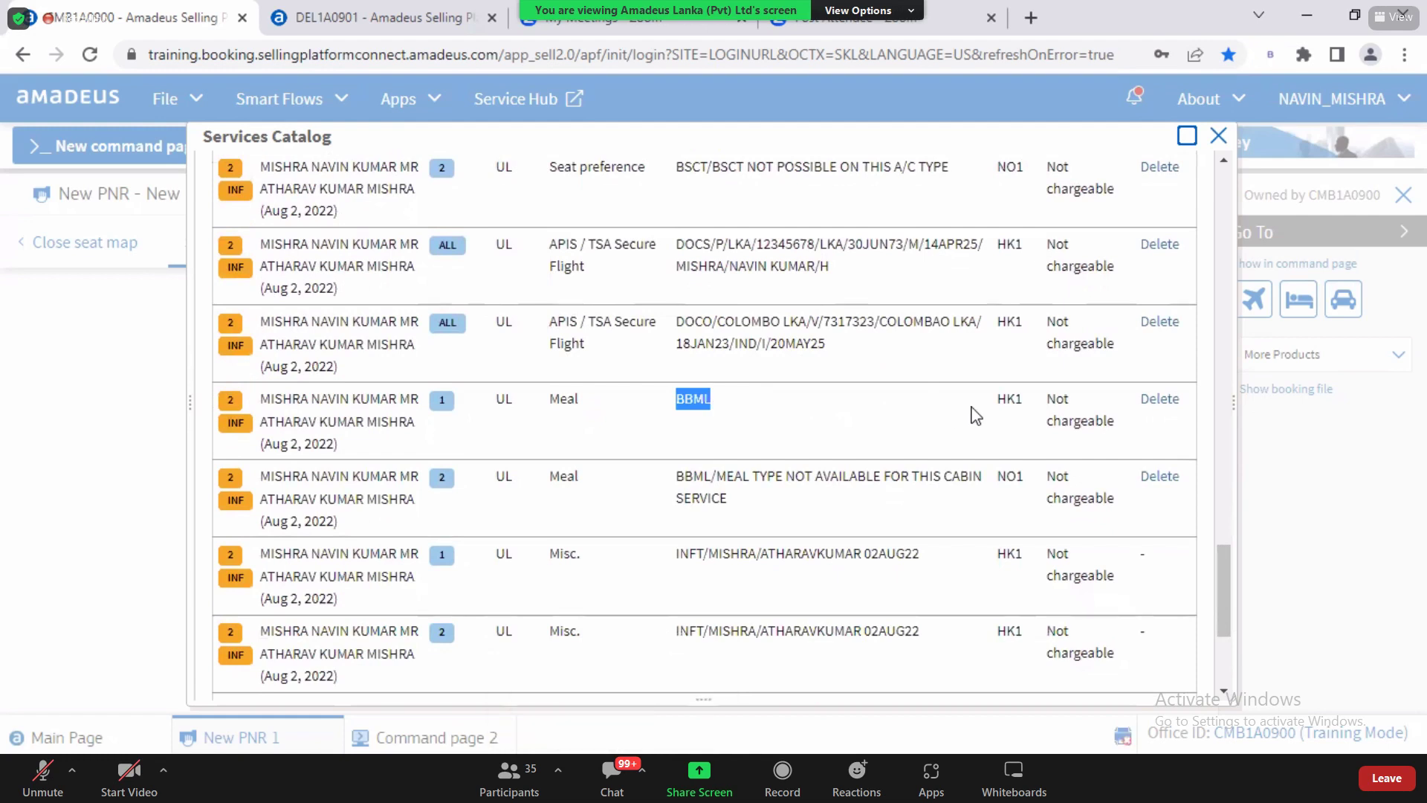
drag(996, 402, 1027, 413)
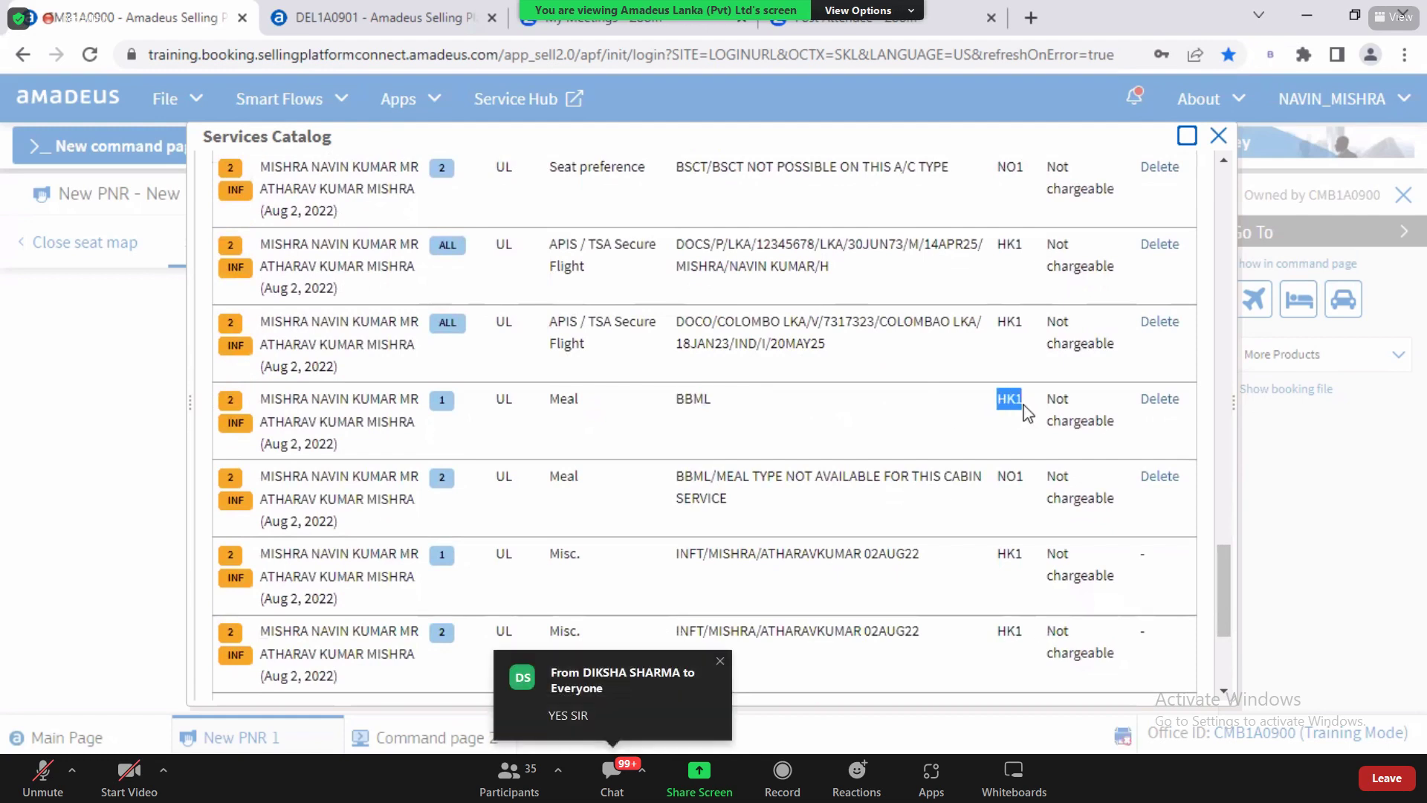
drag(1048, 398, 1119, 439)
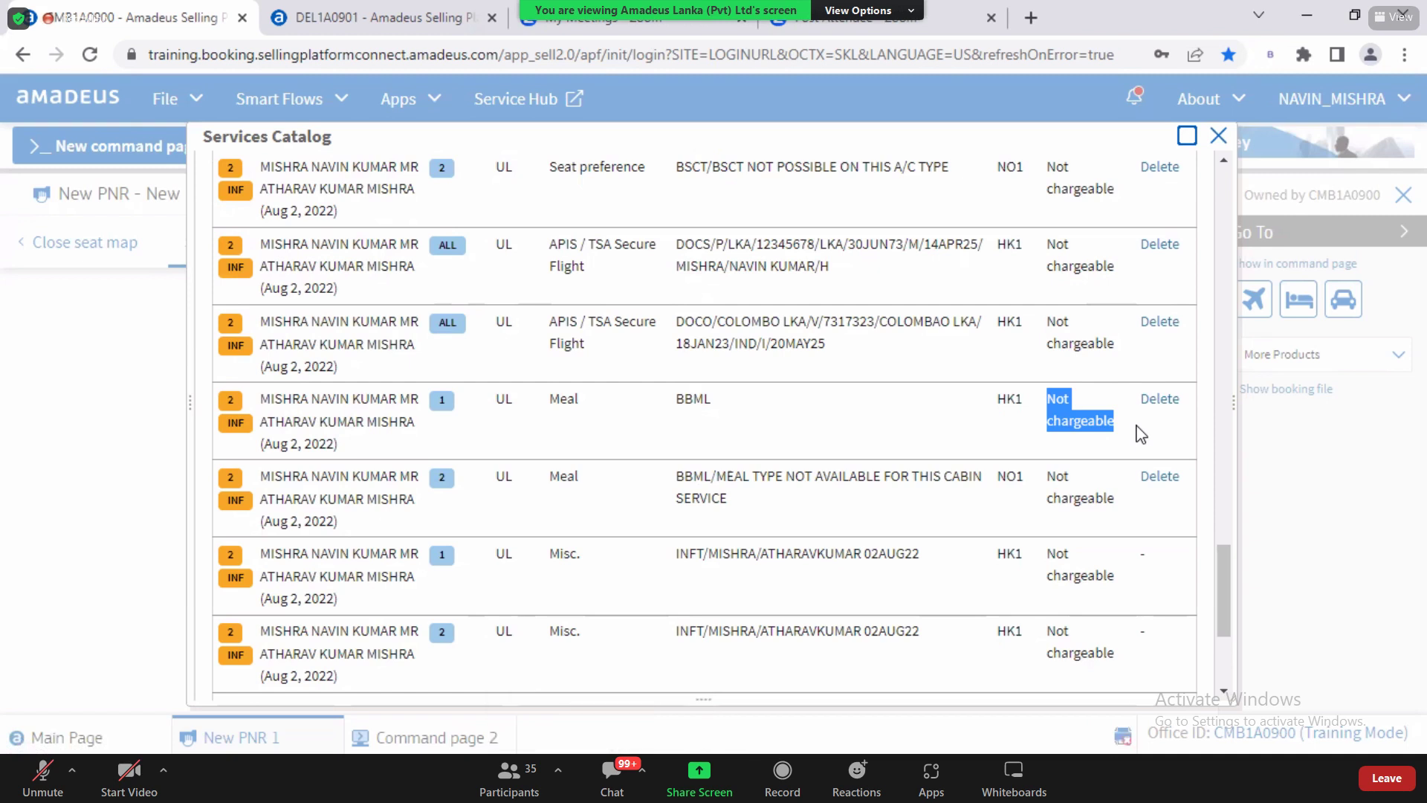
drag(1225, 587, 1215, 312)
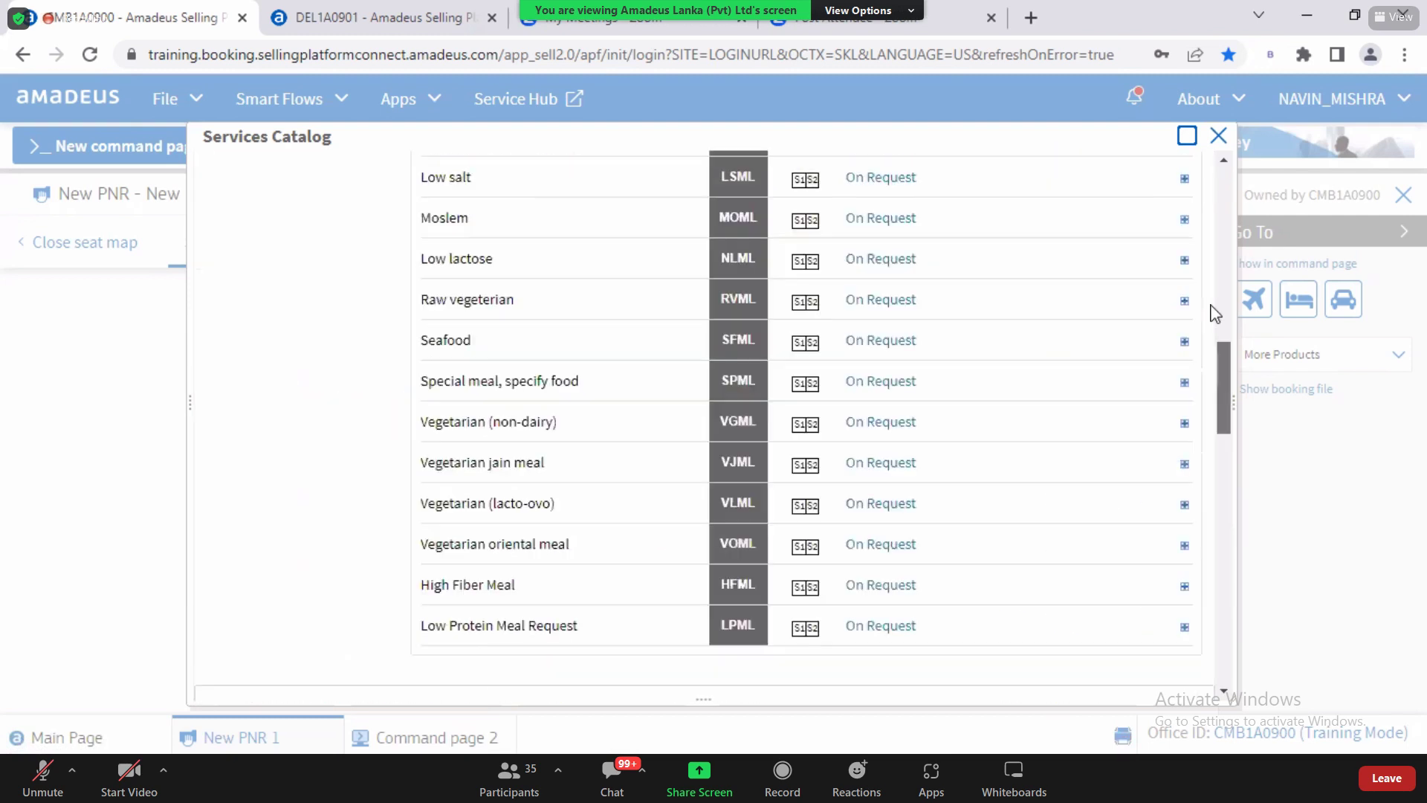
scroll(259, 338, up, 5)
scroll(260, 338, up, 2)
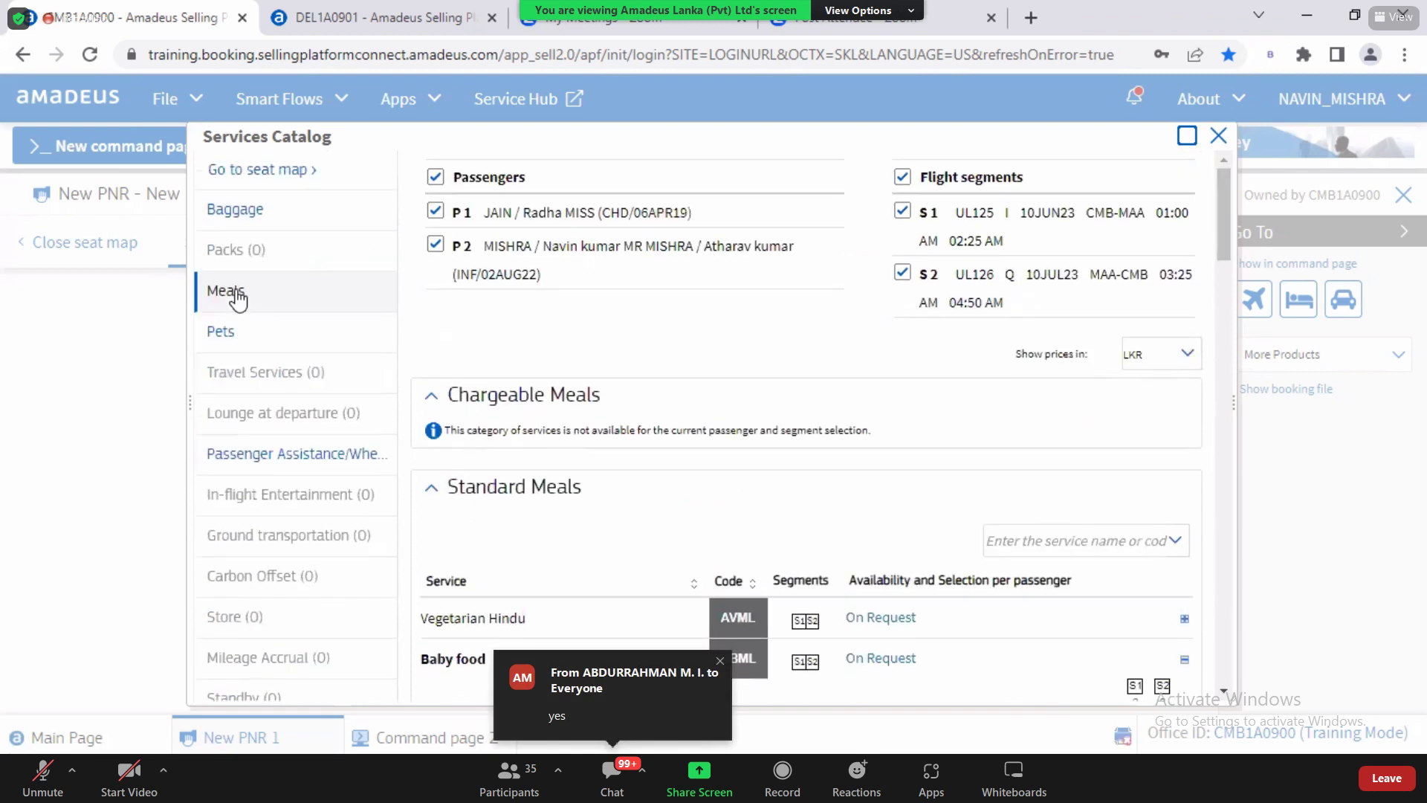
Step: Browse Standard Passenger Assistance, expanding and collapsing Wheelchair Seat and Up/Down Stairs details
click(294, 451)
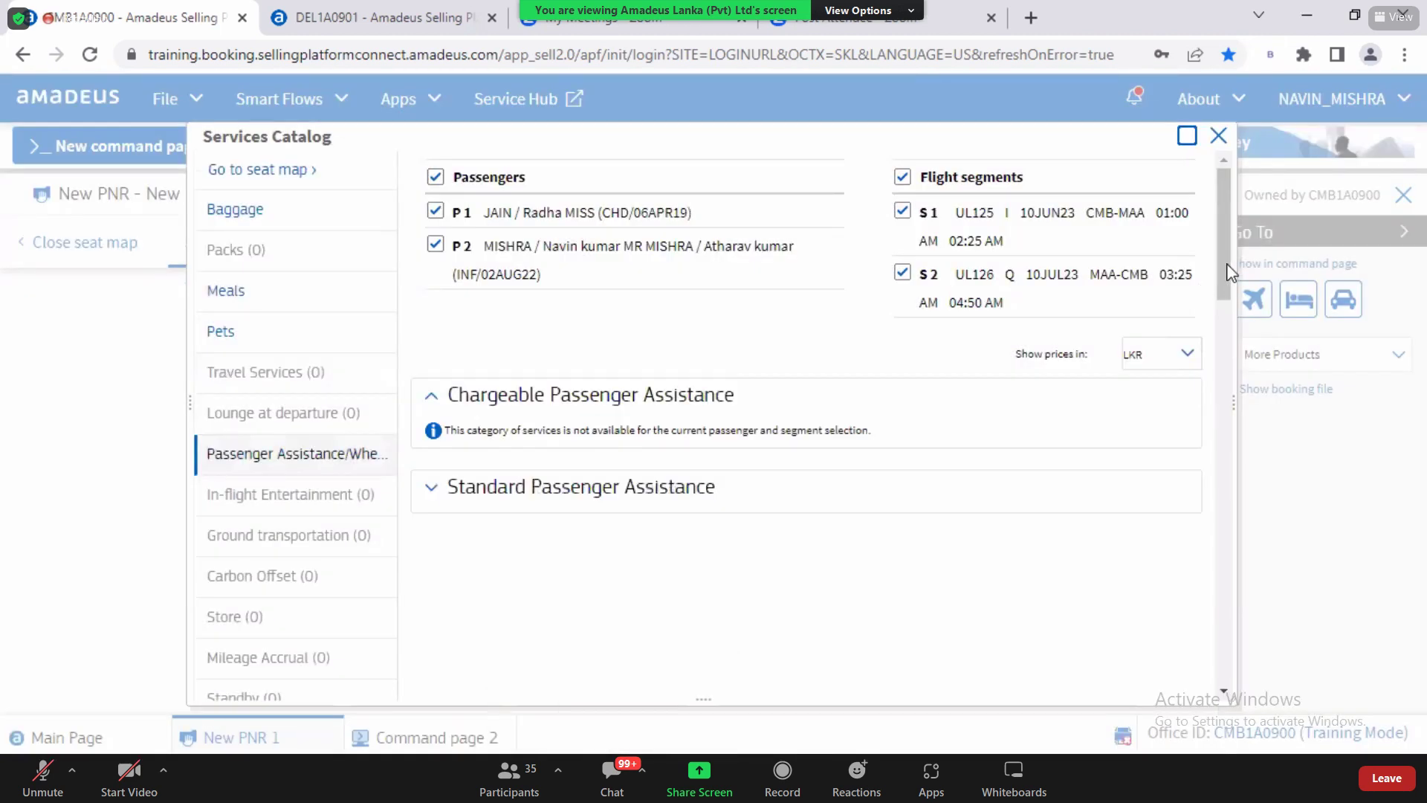
scroll(1226, 304, down, 1)
scroll(1228, 310, down, 2)
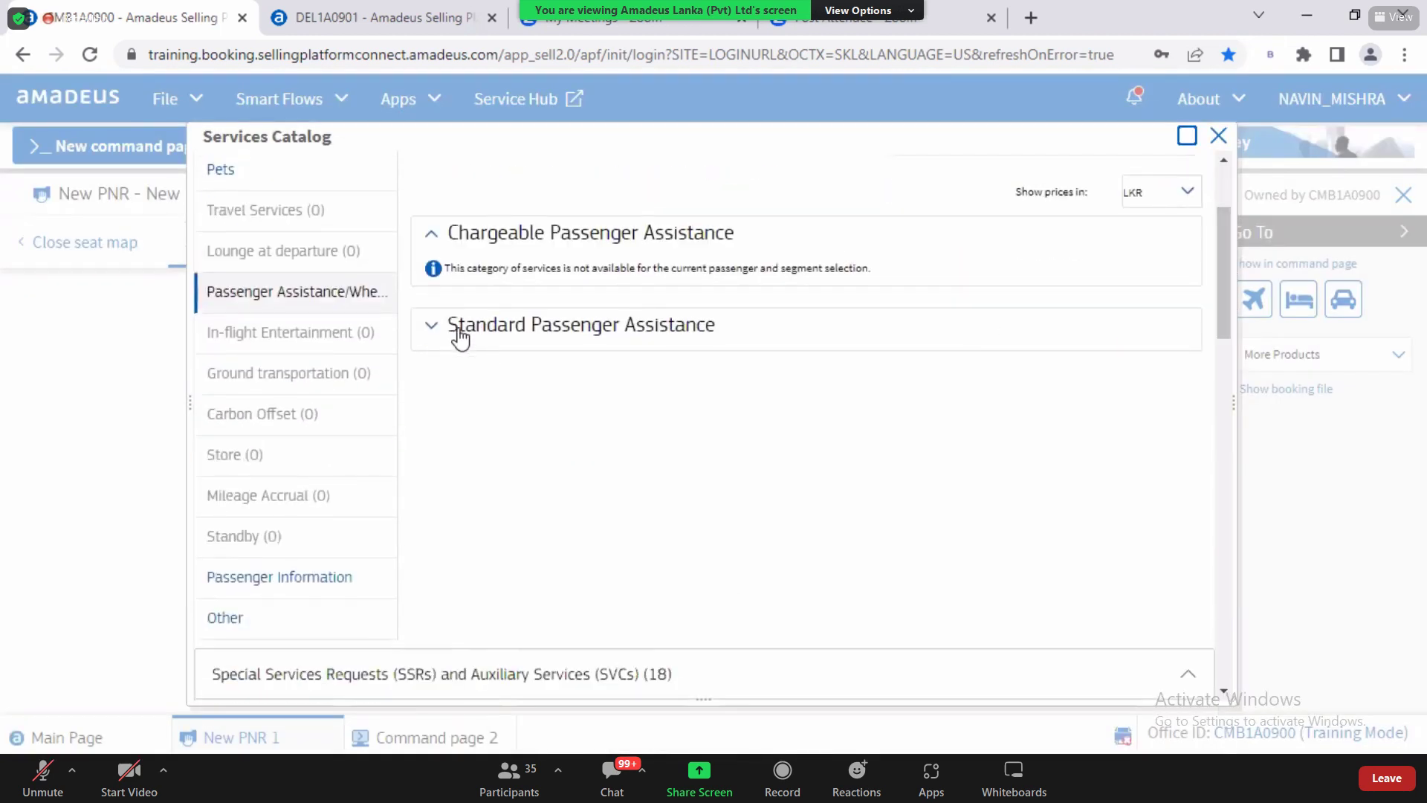
click(461, 339)
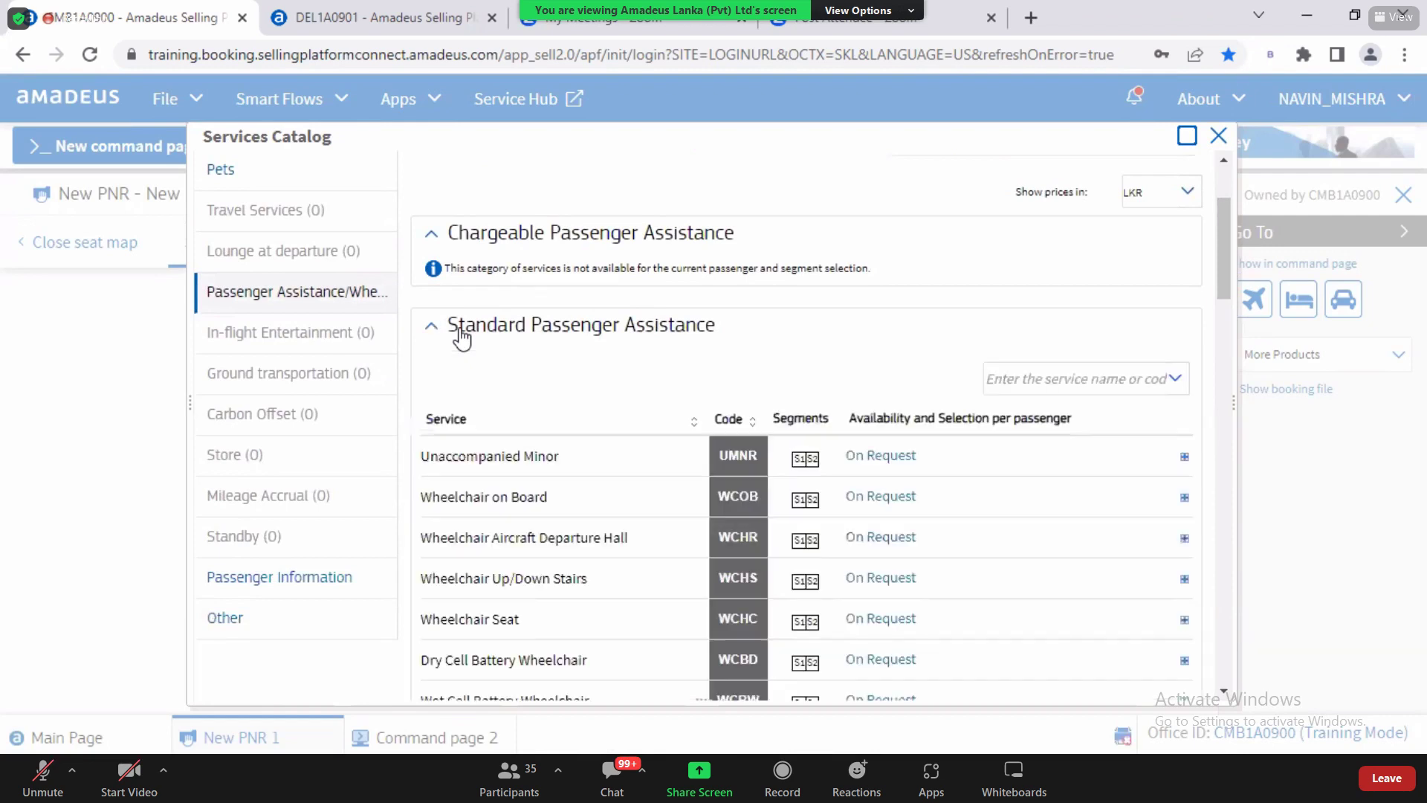
drag(1223, 286, 1228, 339)
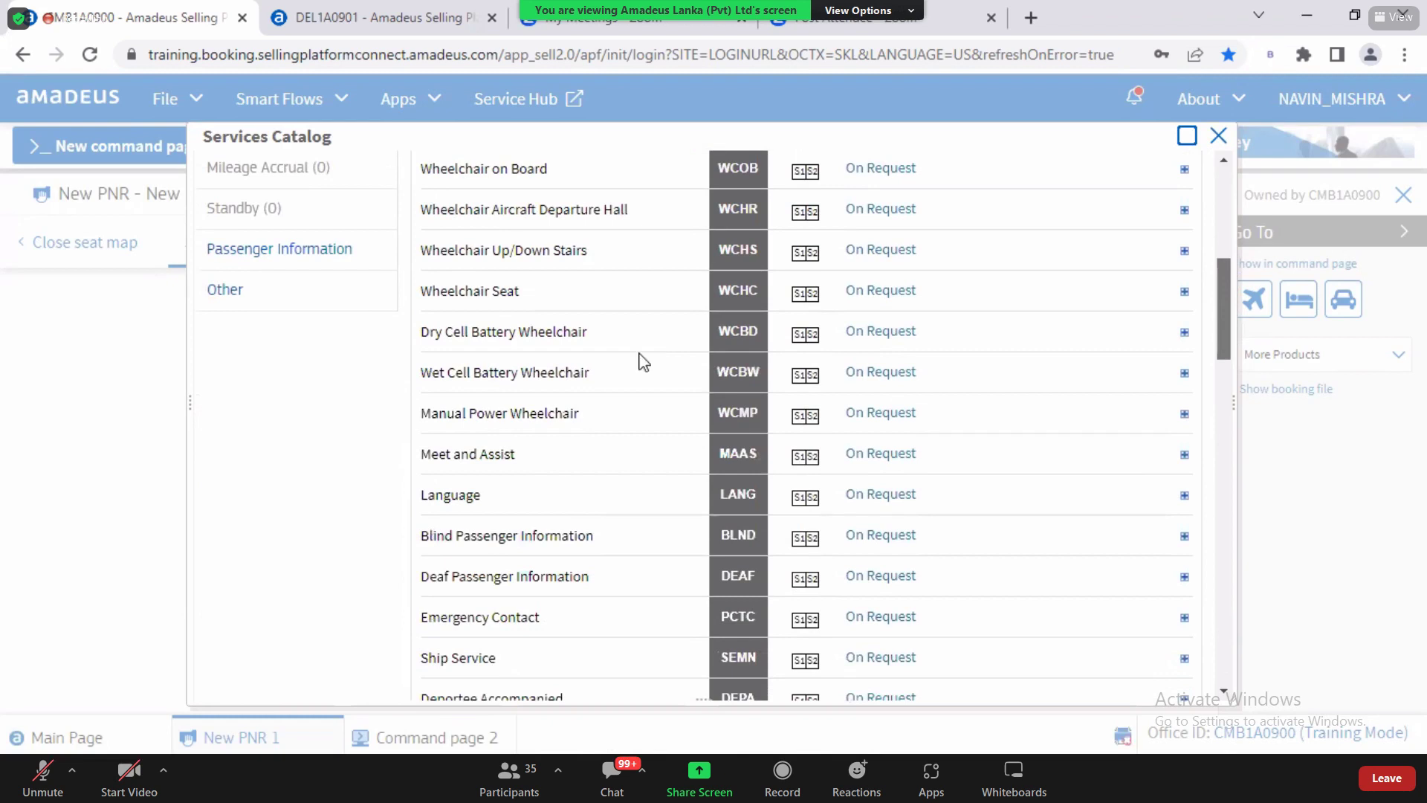
double_click(497, 294)
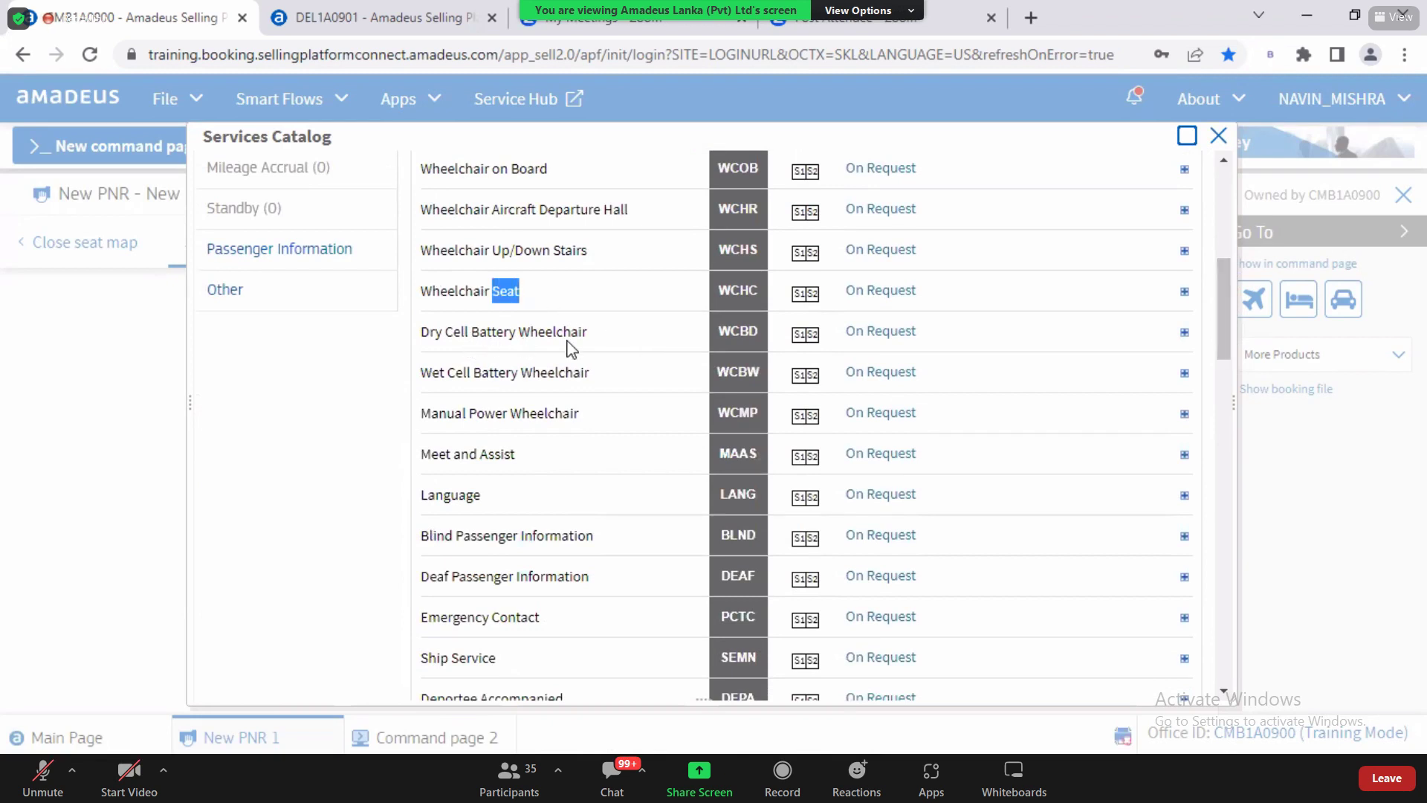
click(540, 255)
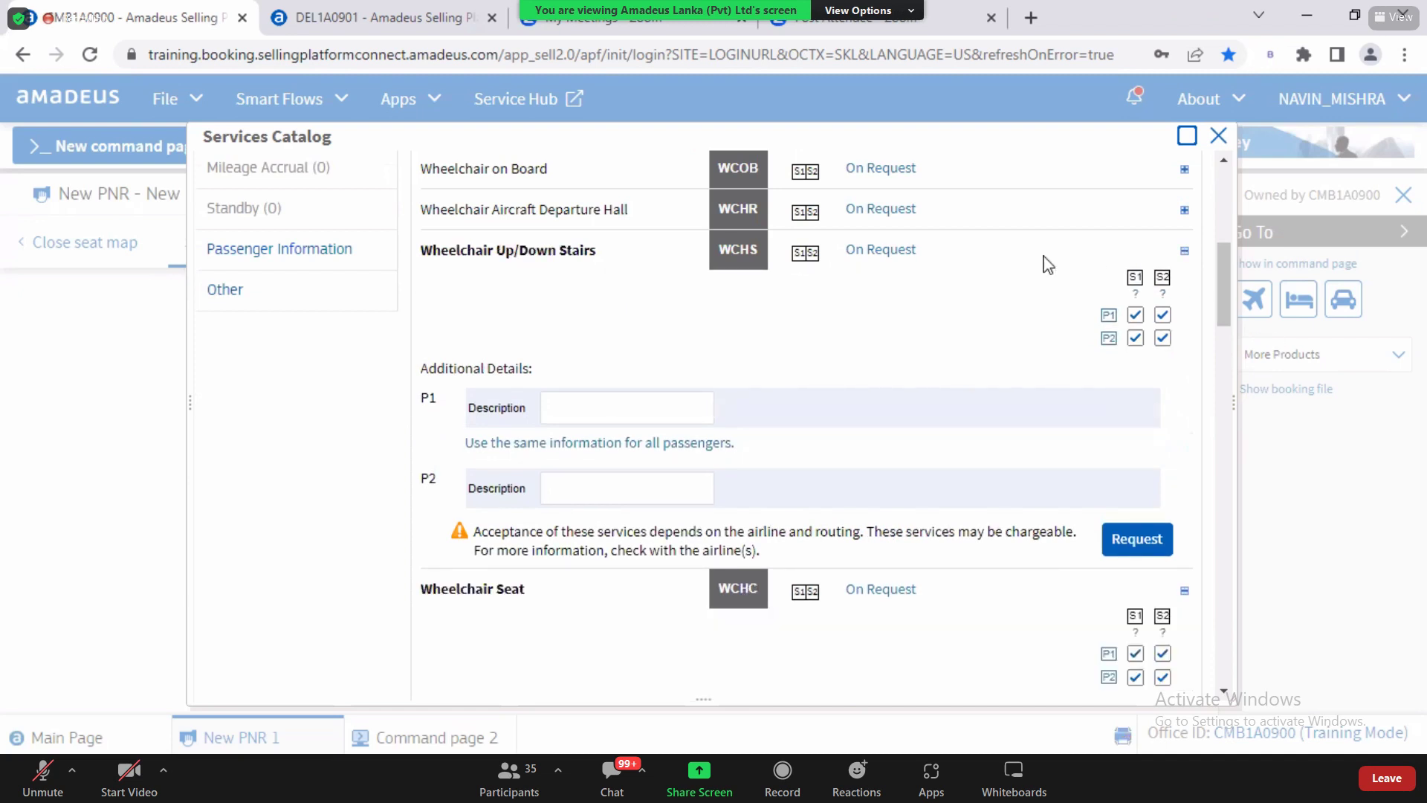
click(1184, 252)
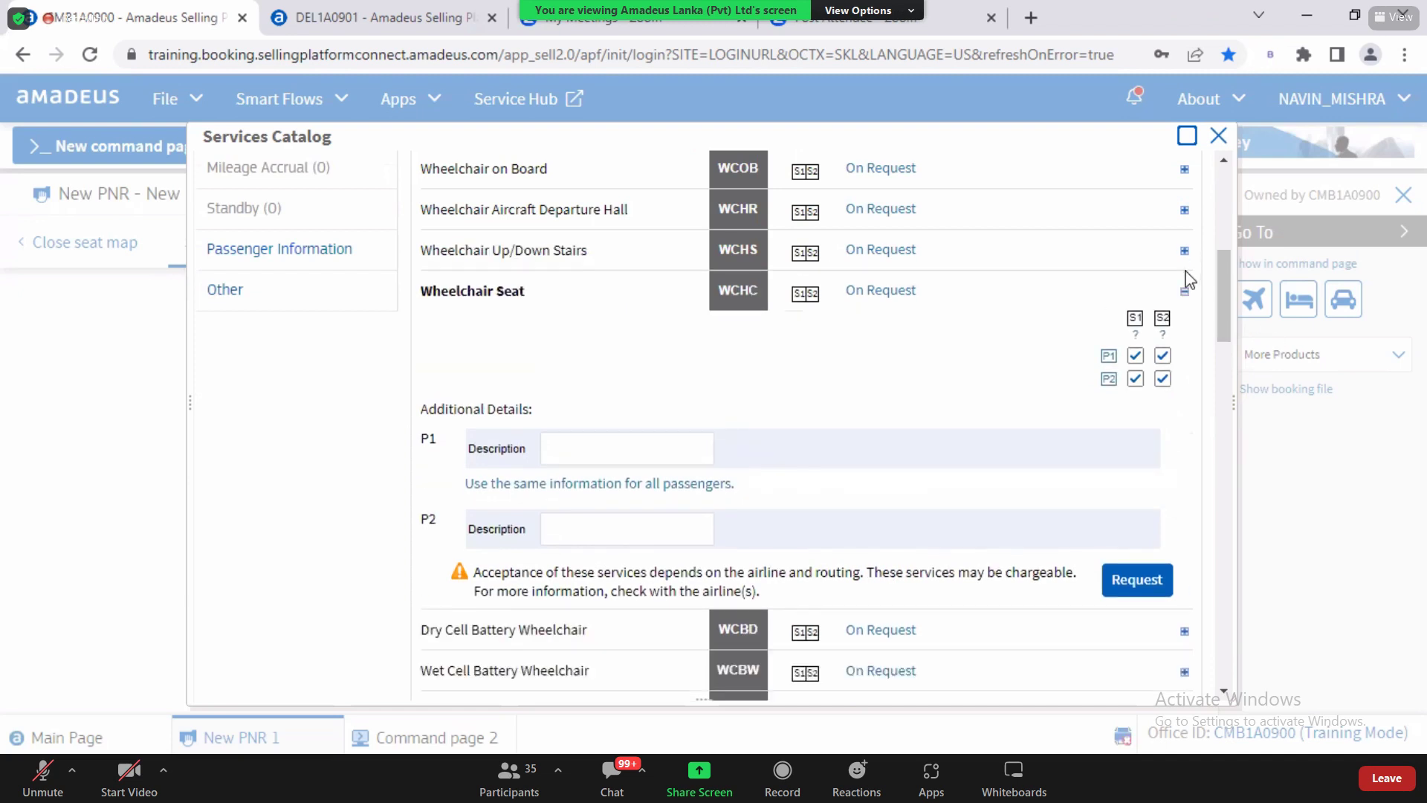
click(1185, 291)
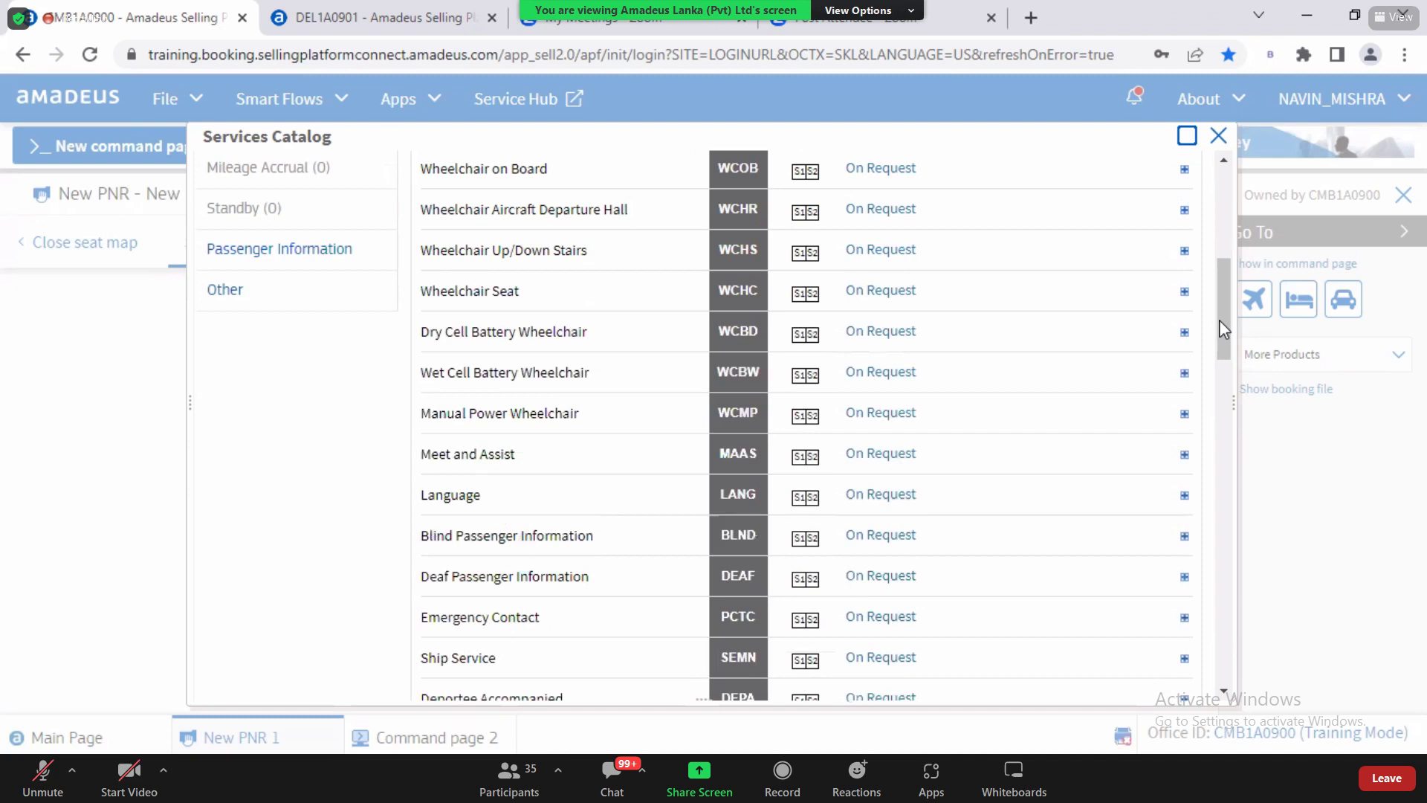
Step: Show the Passenger Information category with its Frequent Flier Number form
scroll(1233, 372, down, 8)
scroll(1237, 464, up, 7)
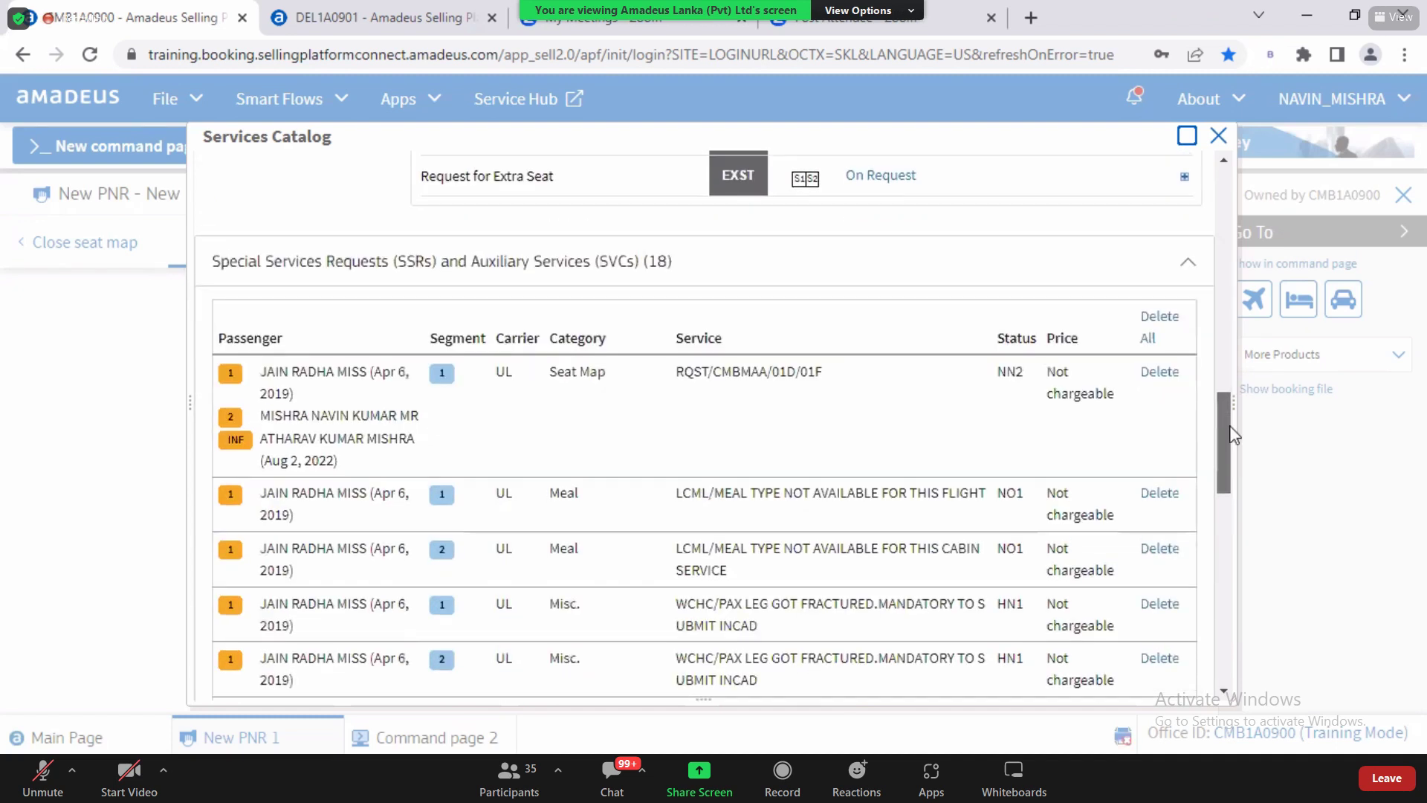
scroll(1225, 253, up, 5)
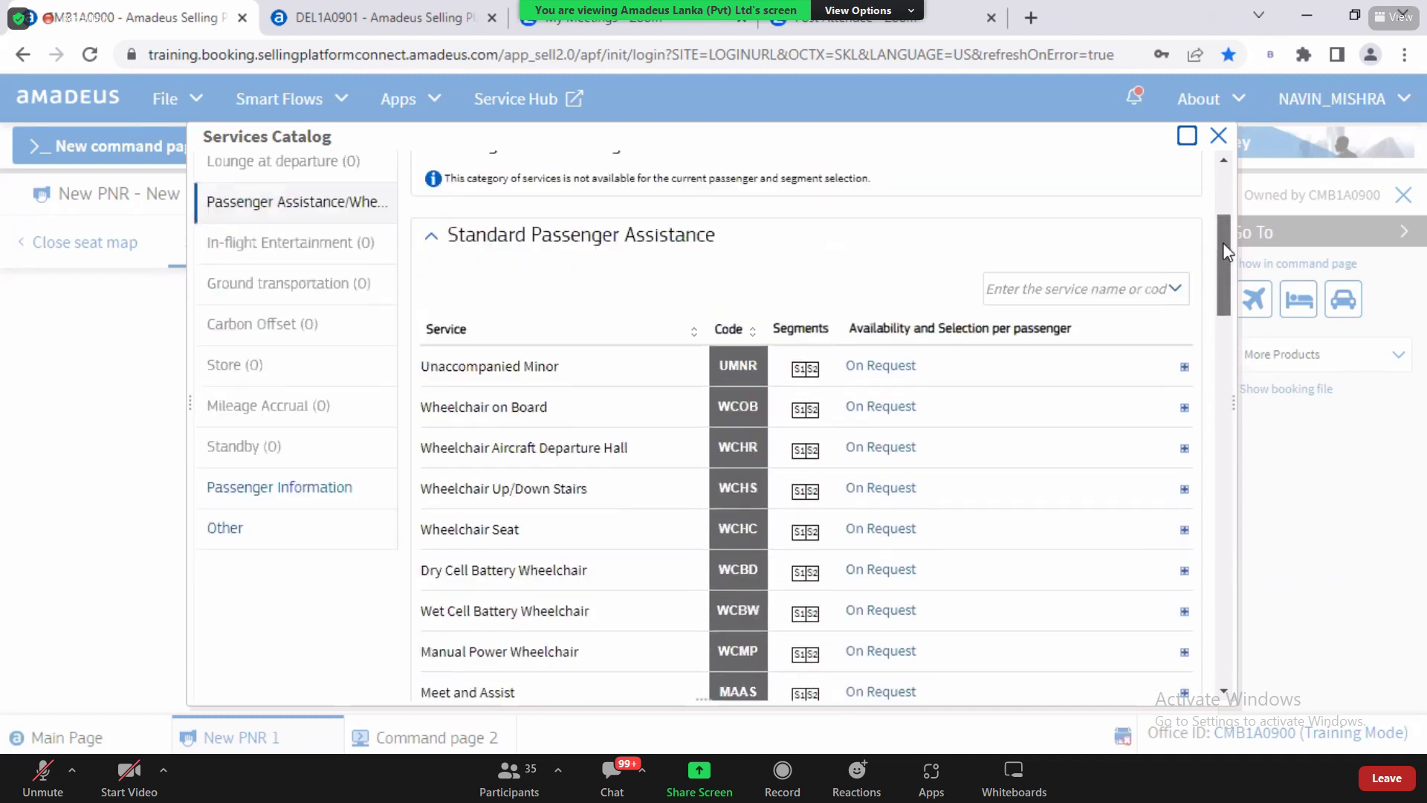
drag(1223, 242, 1228, 282)
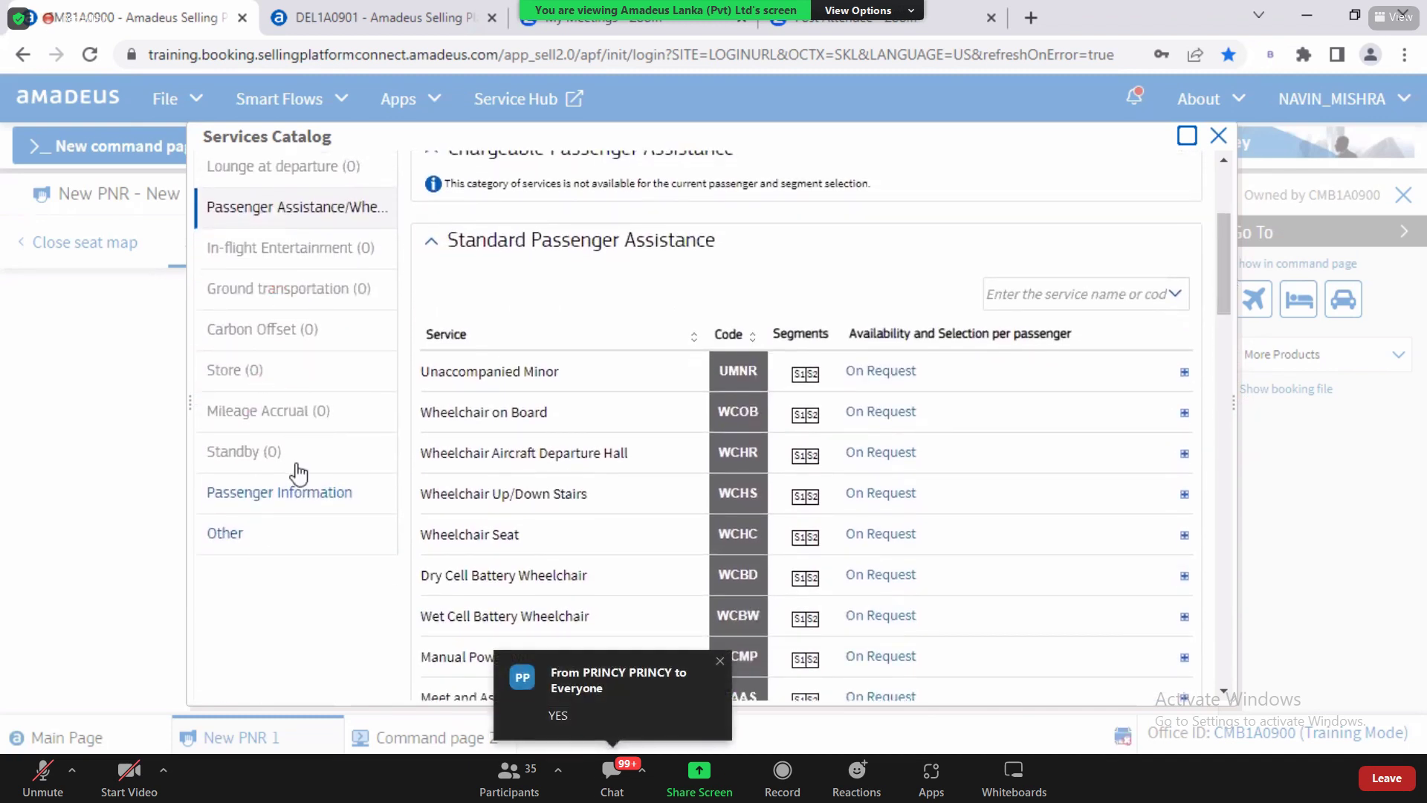
click(265, 493)
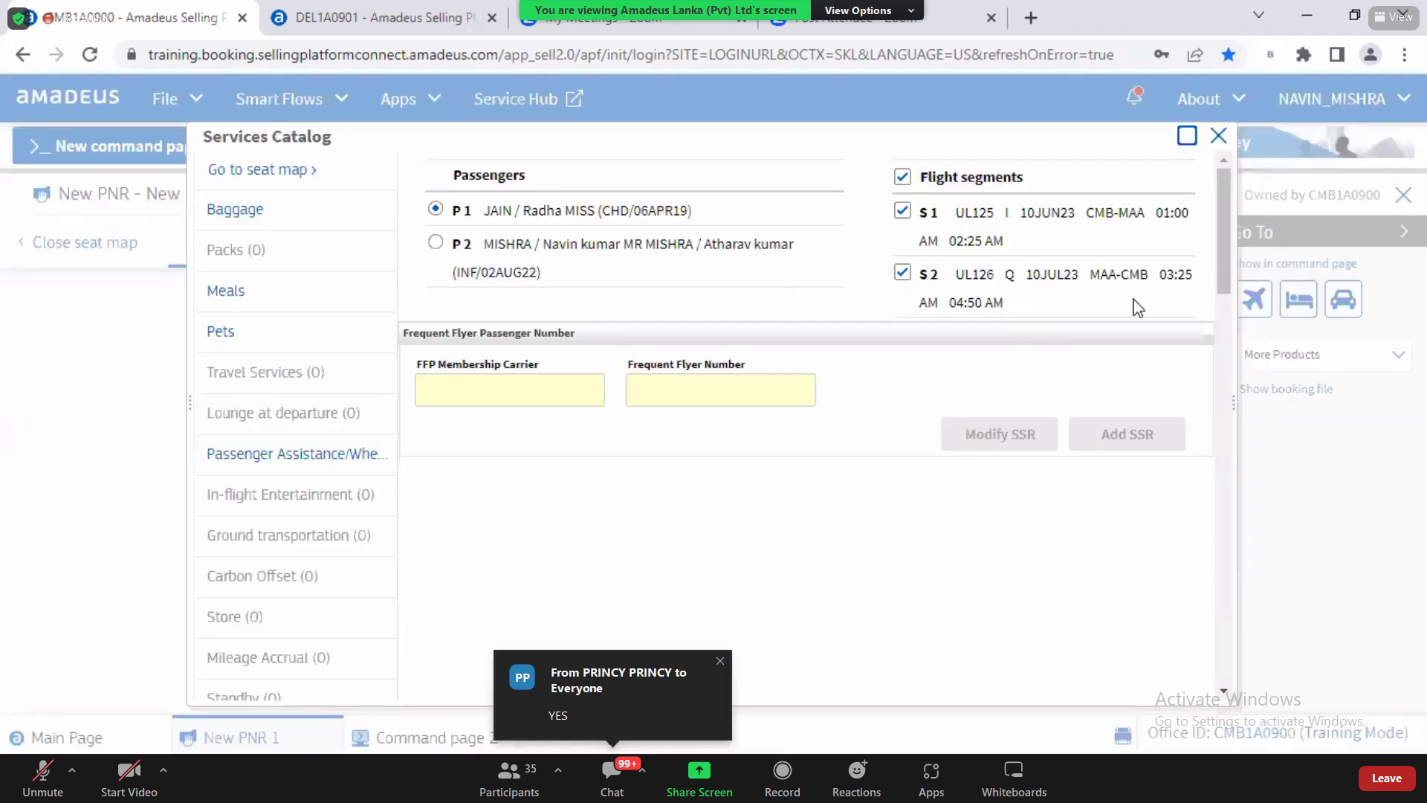
Step: Open the Frequent Flier Number form, then bring up the Word notes' Frequent Flyer Number section
drag(1223, 271, 1211, 368)
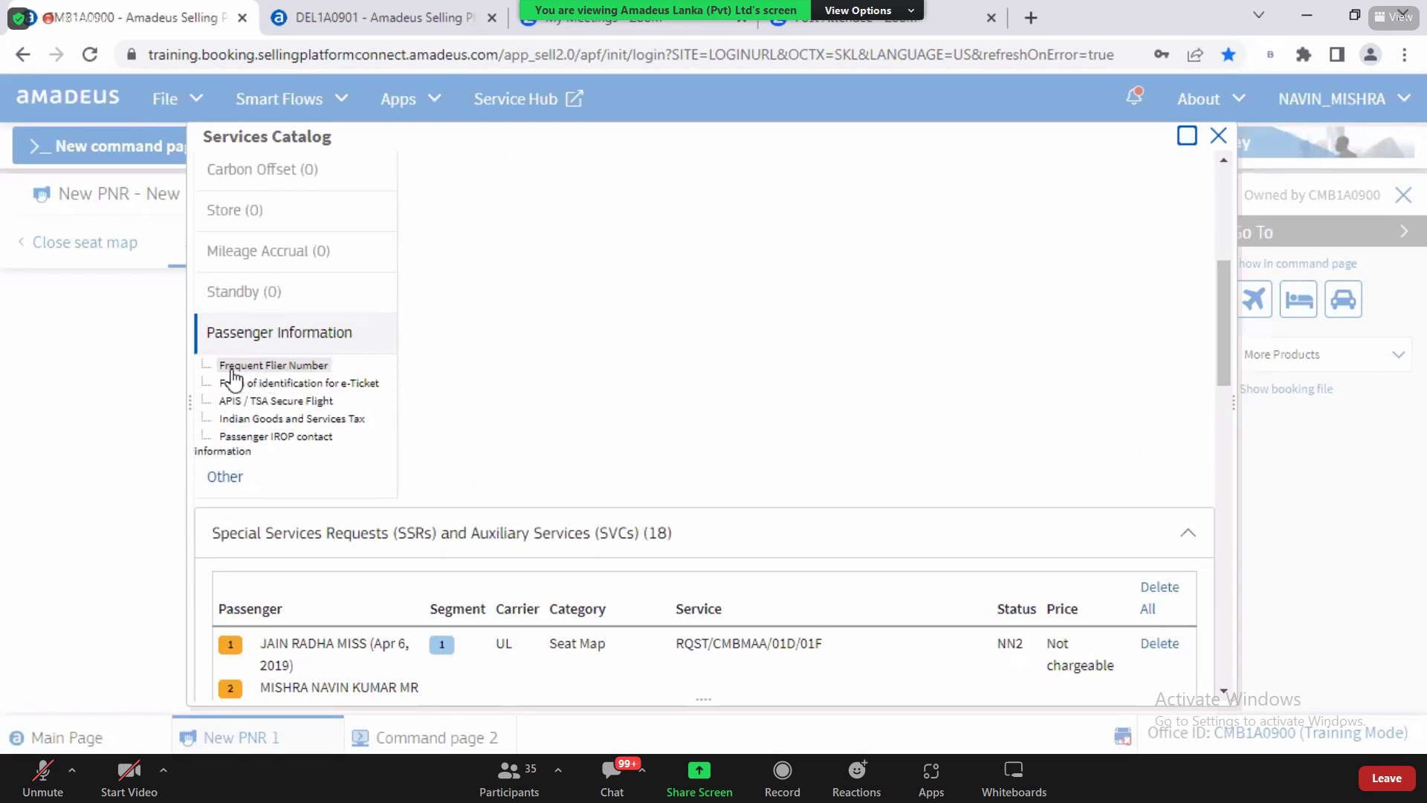
drag(225, 369, 328, 376)
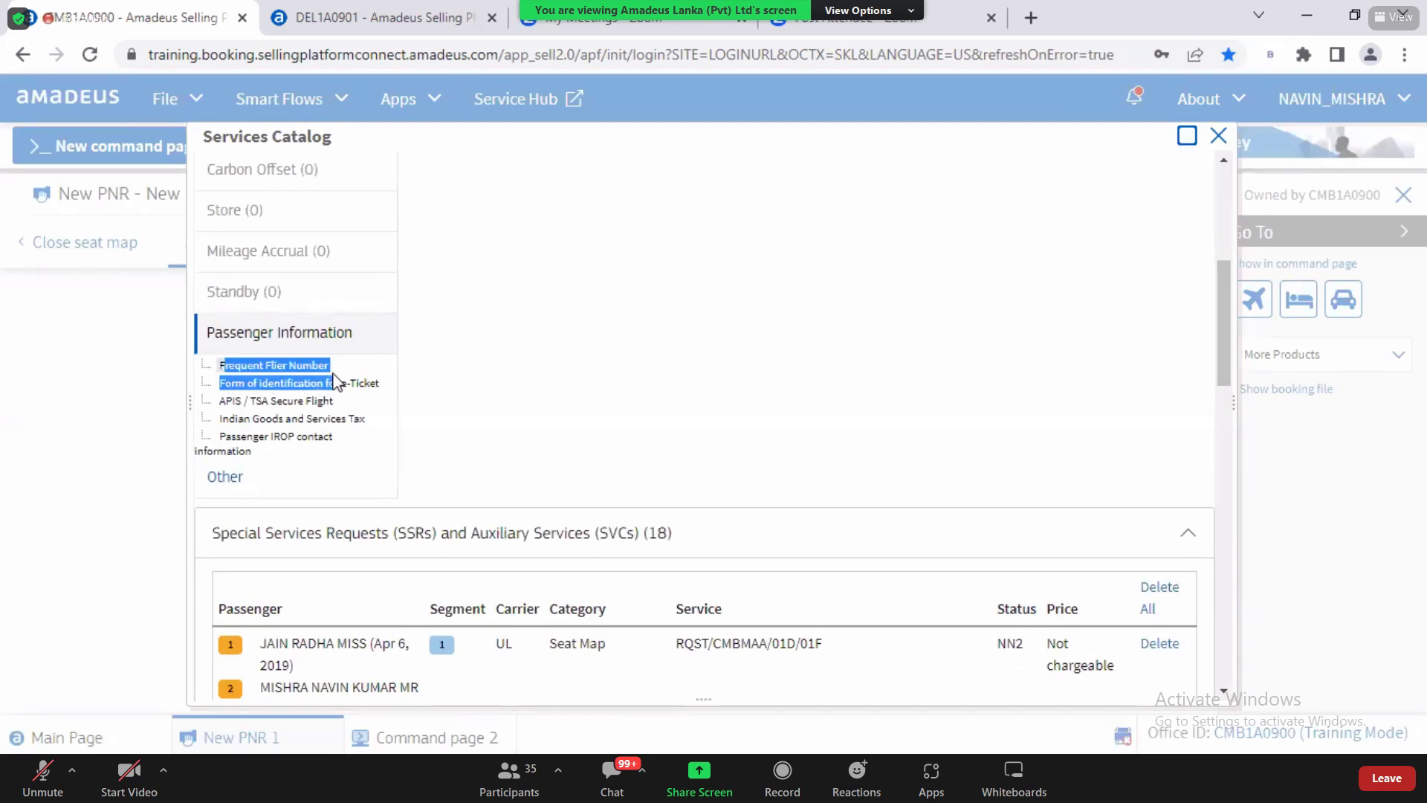
click(327, 373)
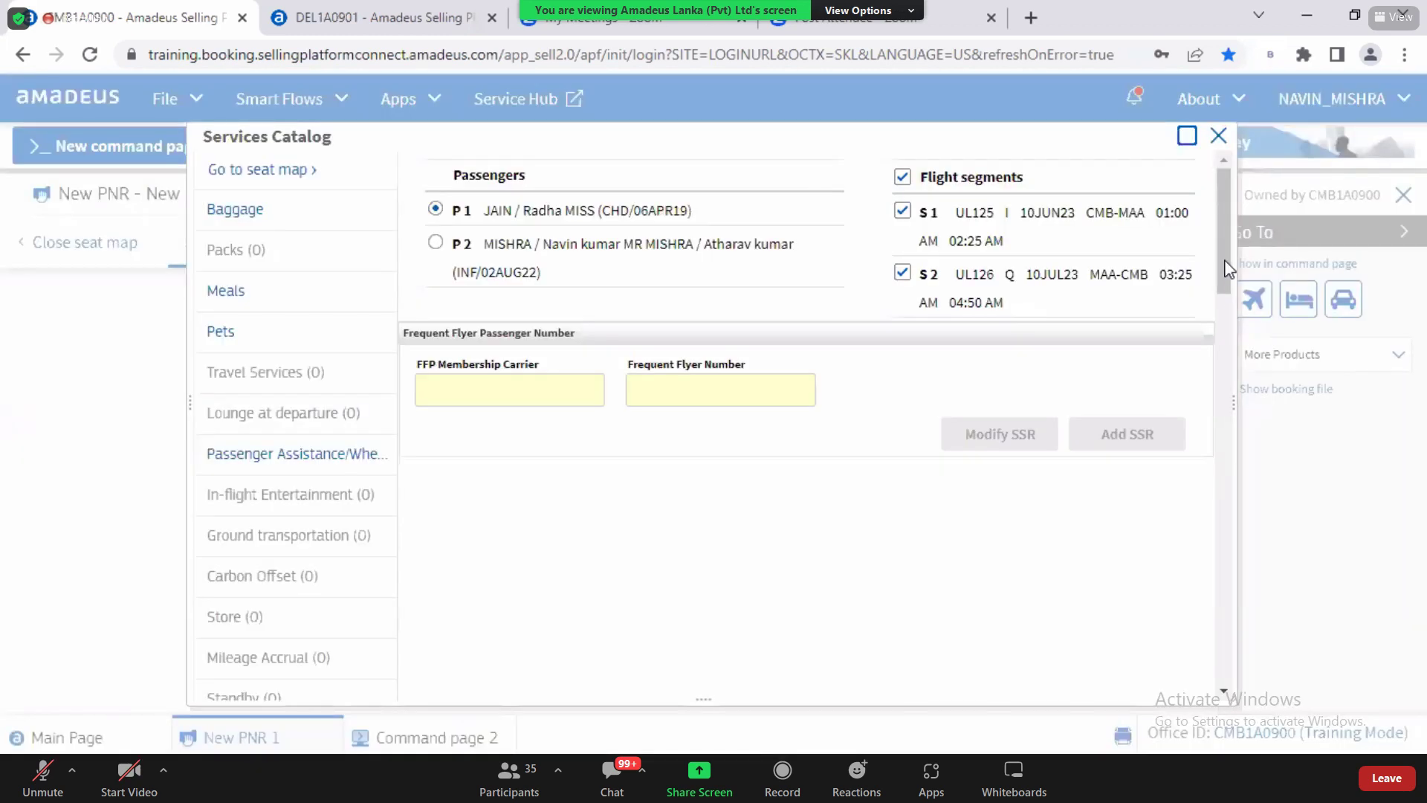
scroll(1223, 302, down, 3)
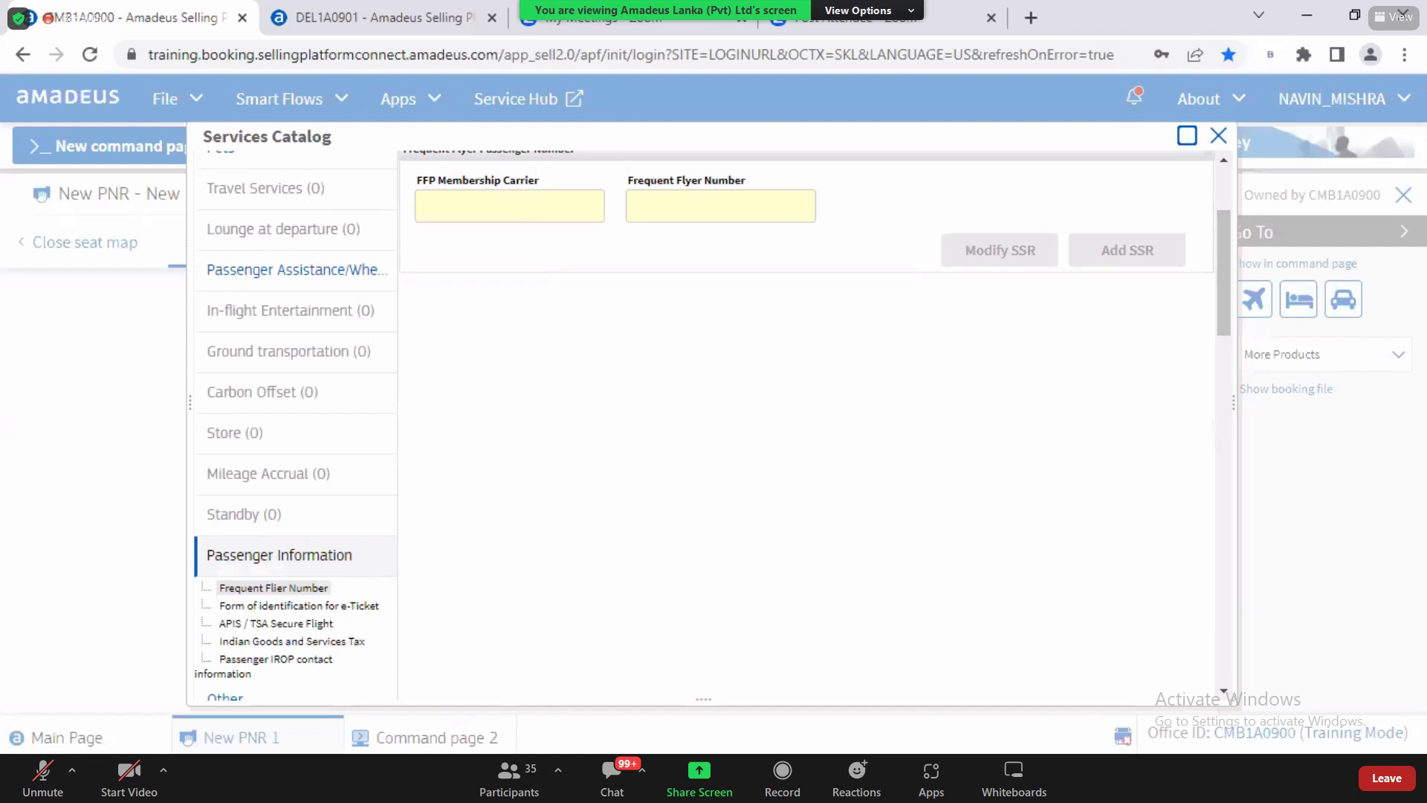
key(alt+Tab)
drag(1419, 439, 1421, 643)
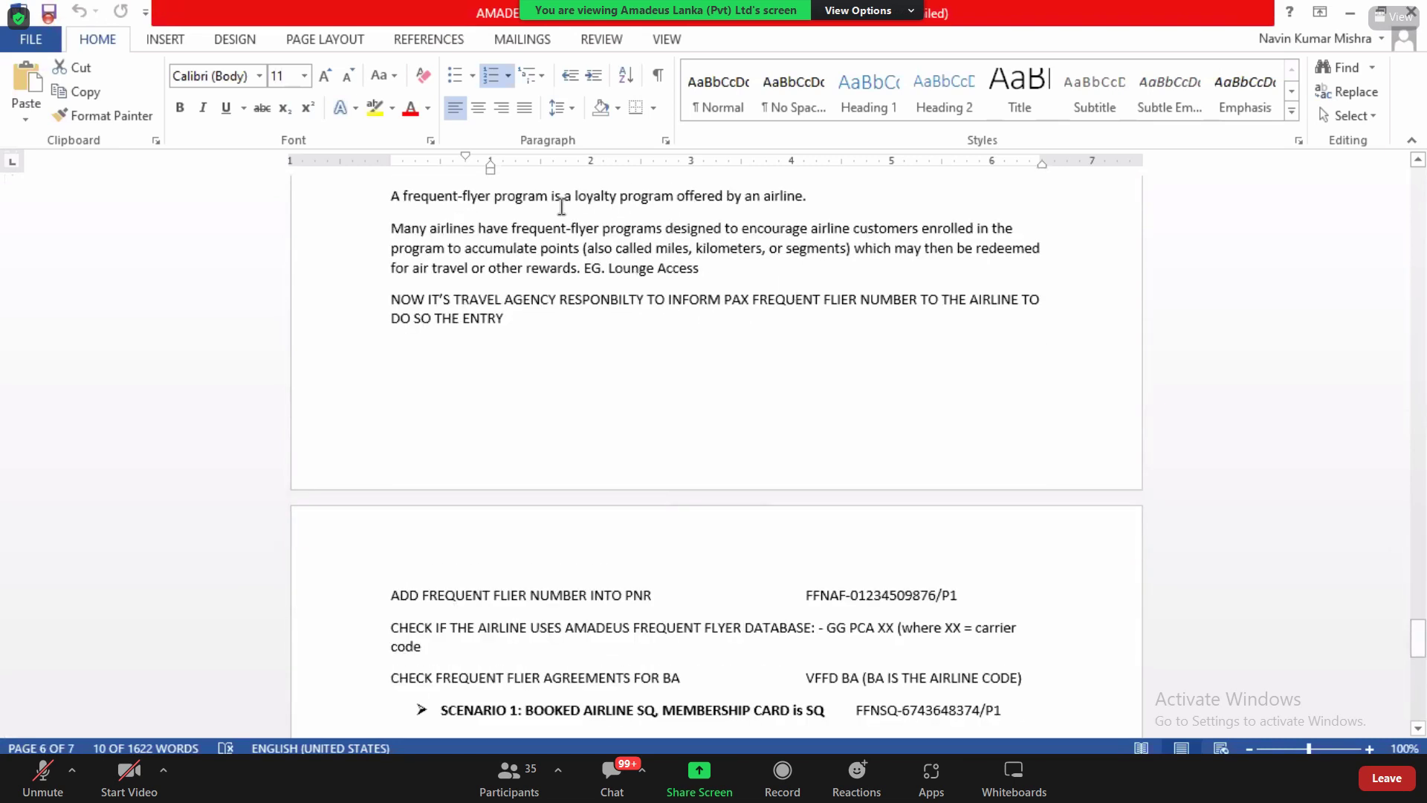
Step: Go over the Word notes defining frequent-flyer programs as airline loyalty schemes, then return to Amadeus
drag(498, 197, 682, 202)
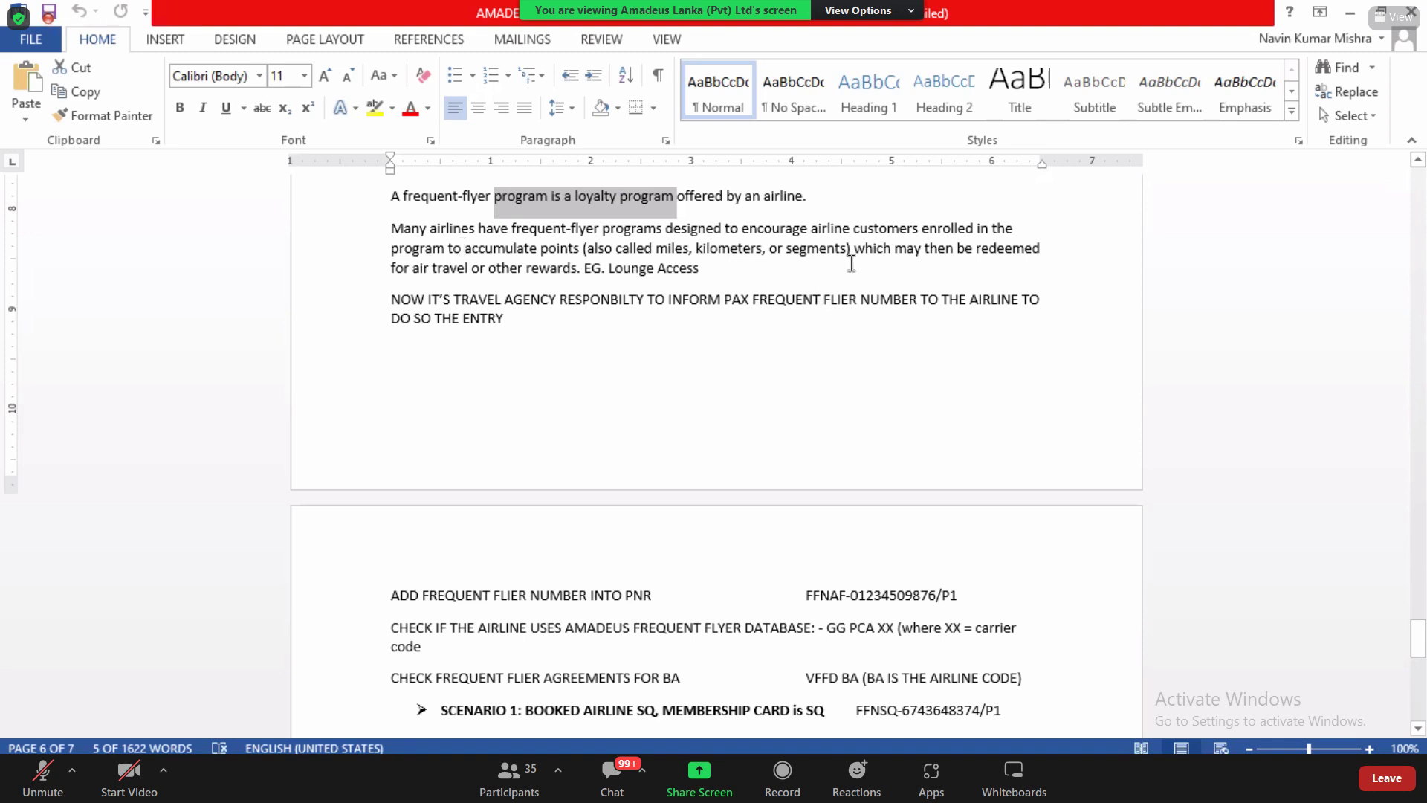
drag(854, 249, 919, 250)
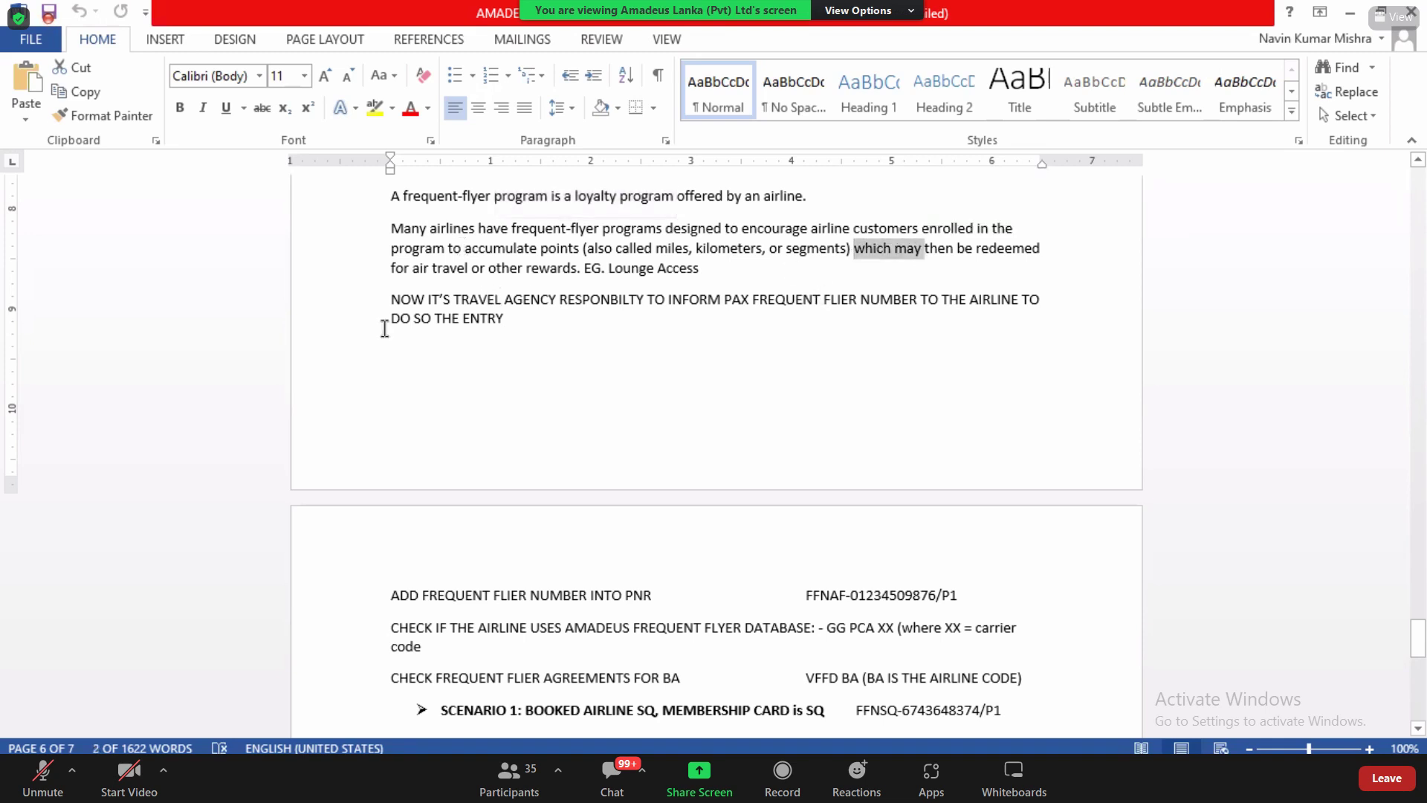
click(411, 269)
drag(411, 269, 575, 269)
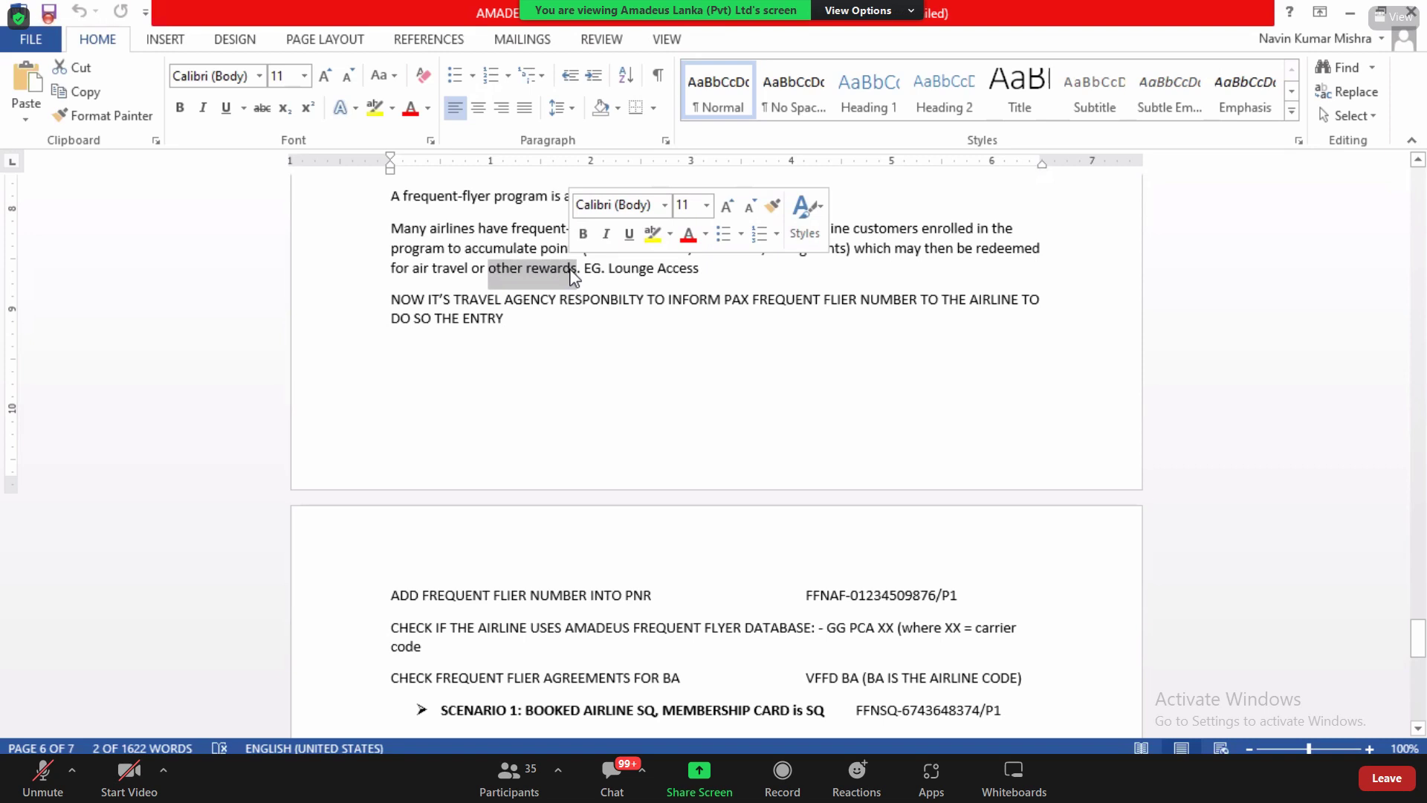
click(815, 484)
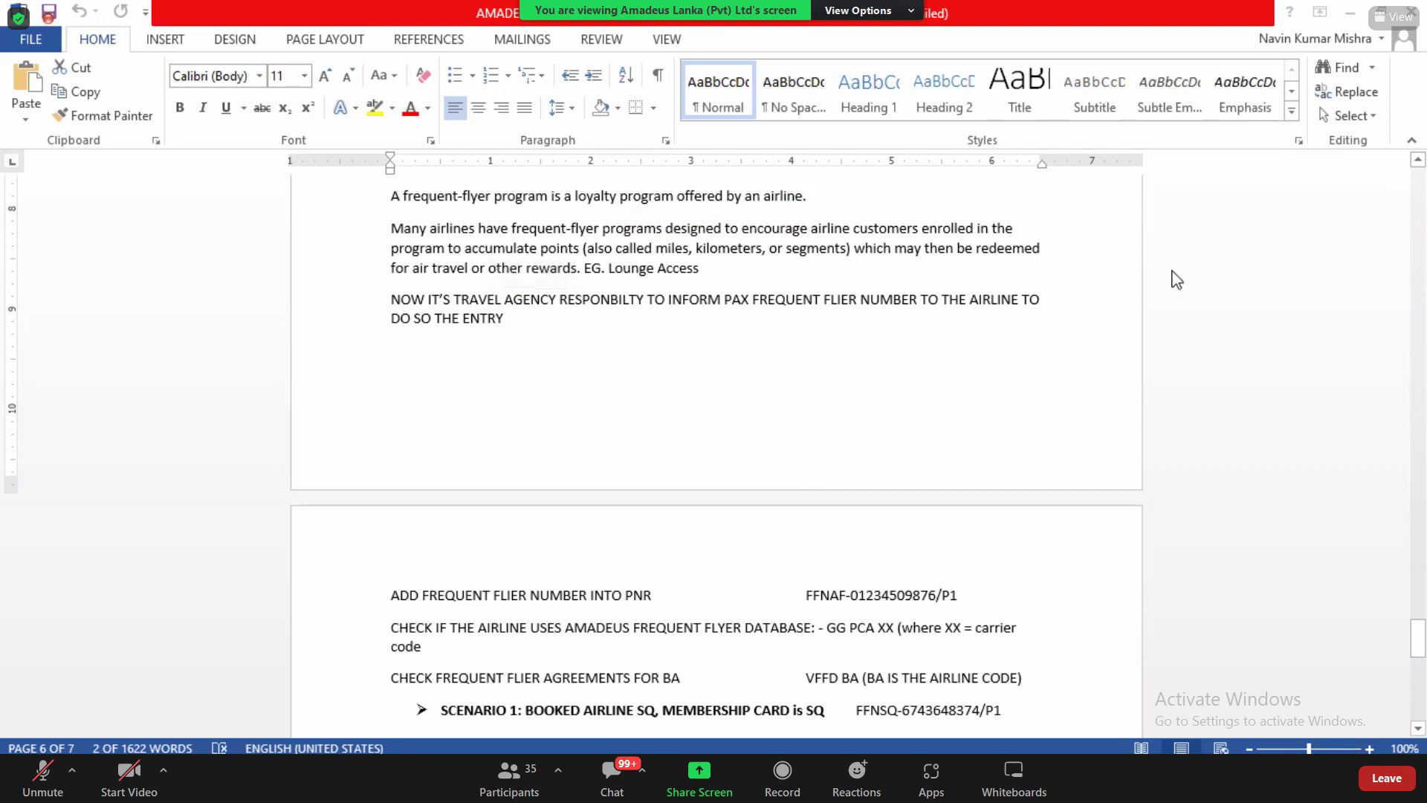
key(alt+Tab)
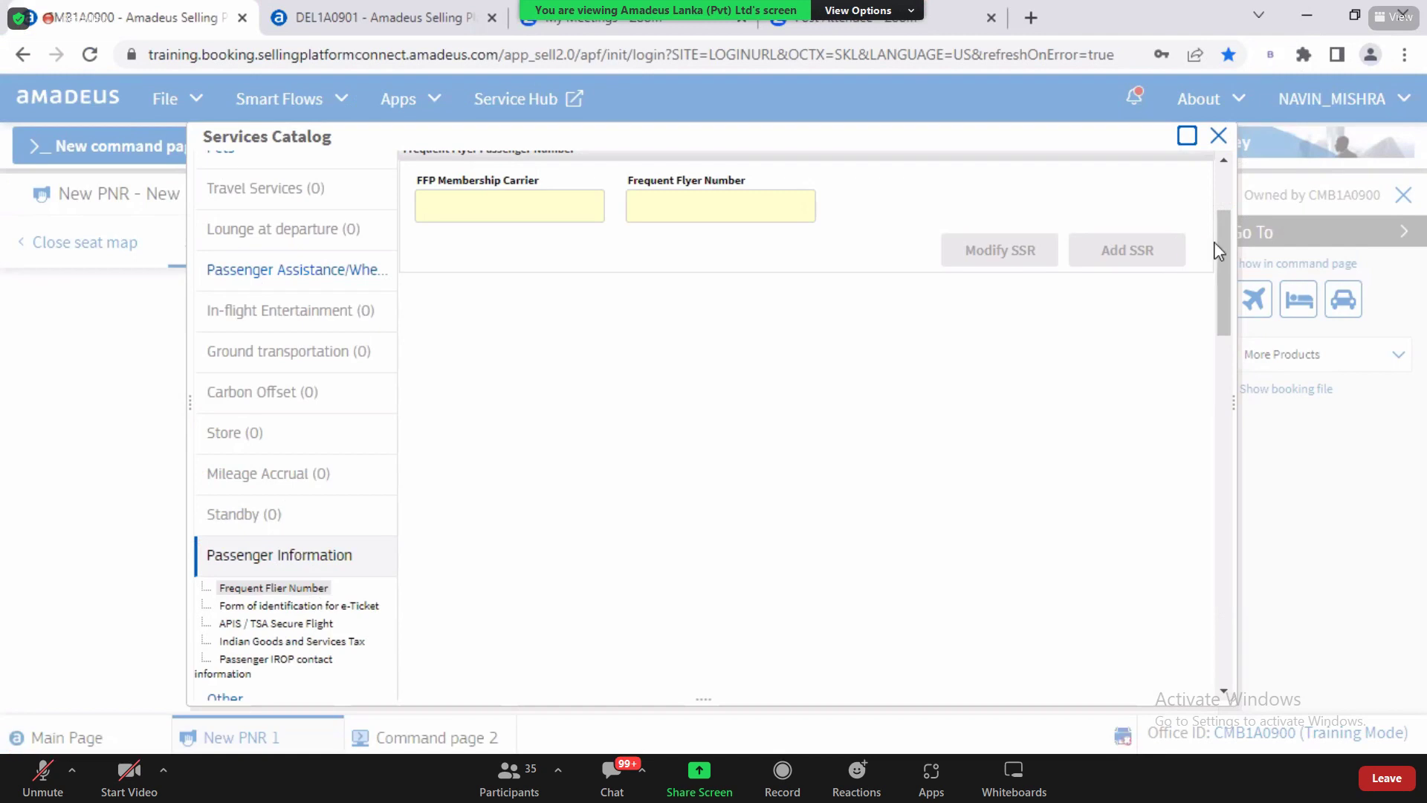
Step: Submit UL frequent flyer number 123456 for passenger 1, getting FREQUENT FLYER NUMBER NOT FOUND
drag(1220, 236, 1225, 224)
click(524, 288)
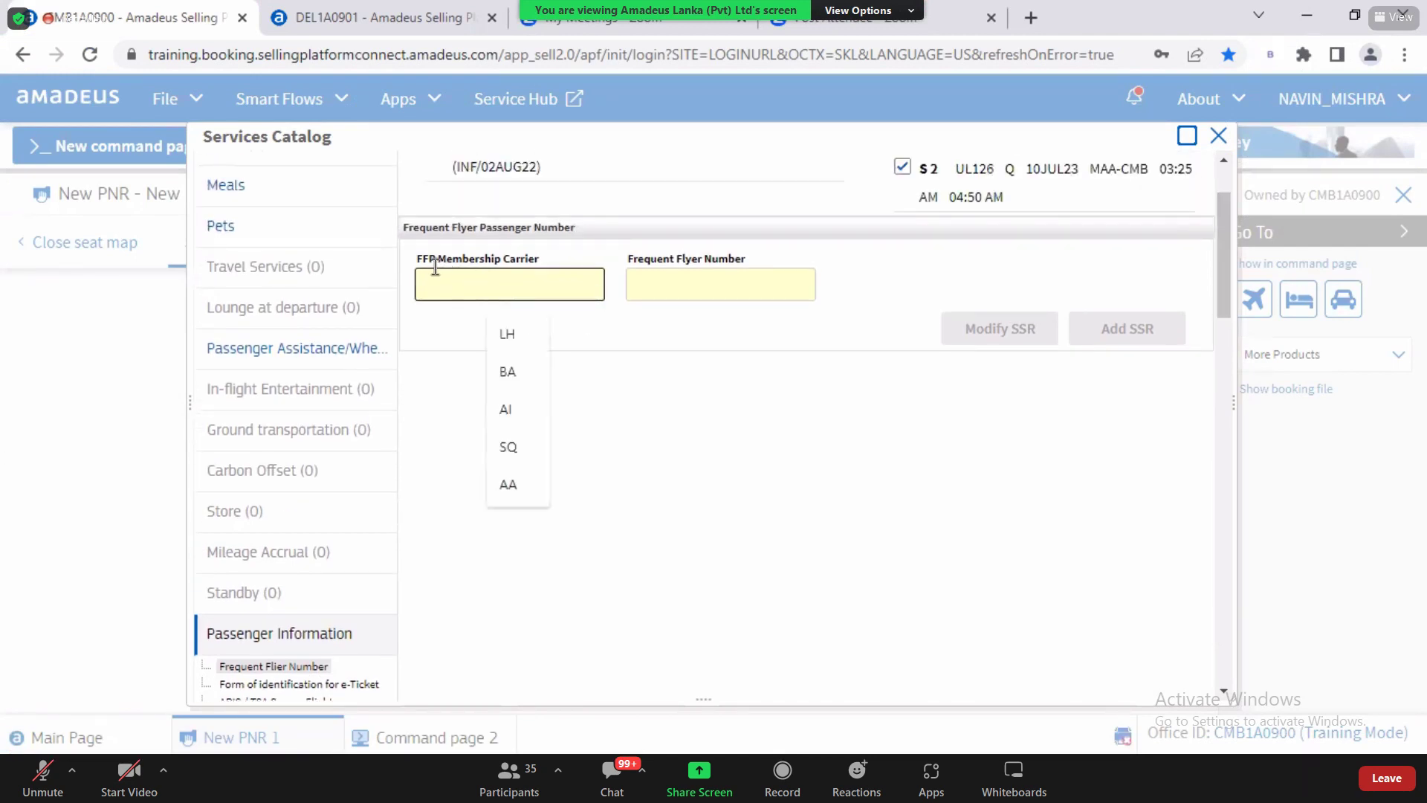
drag(422, 260, 558, 265)
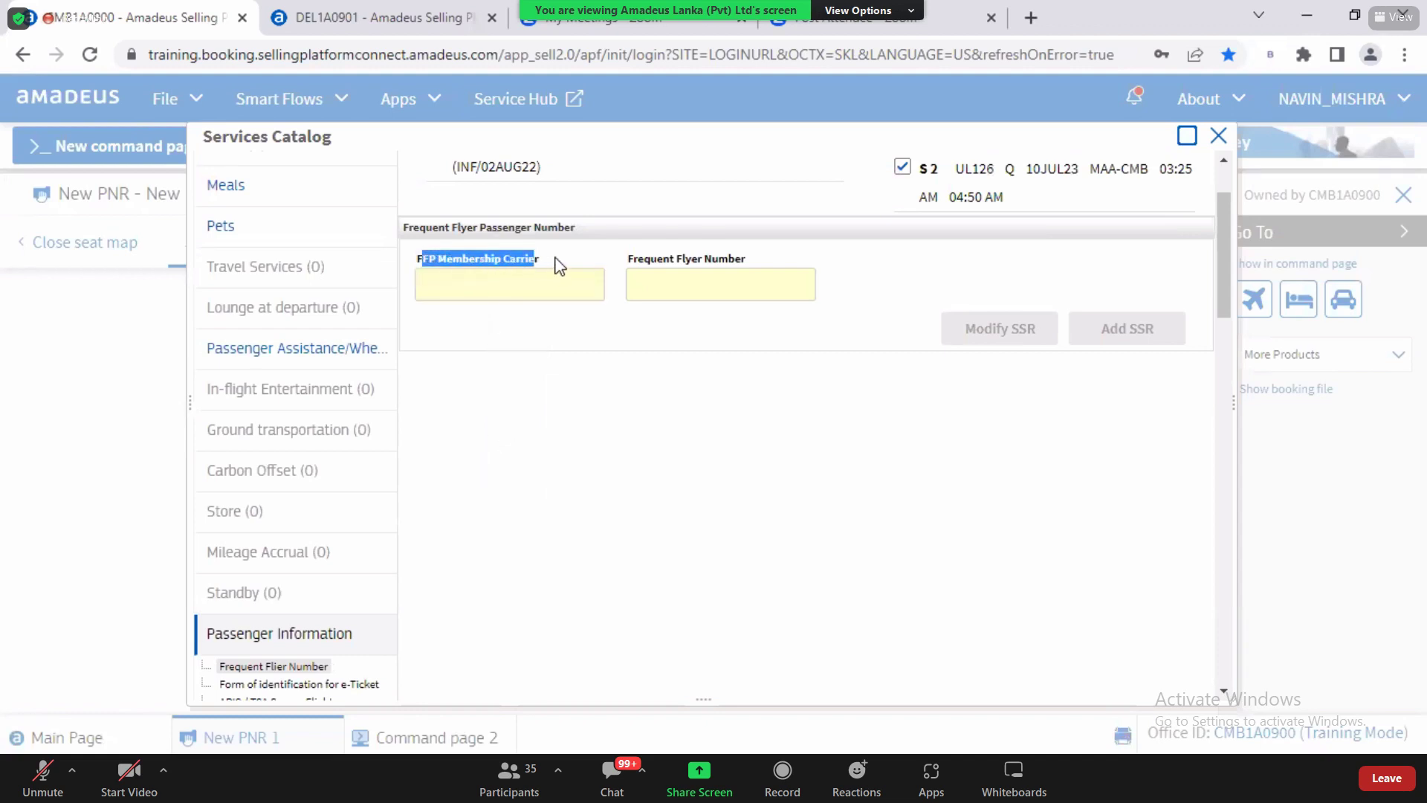
click(505, 281)
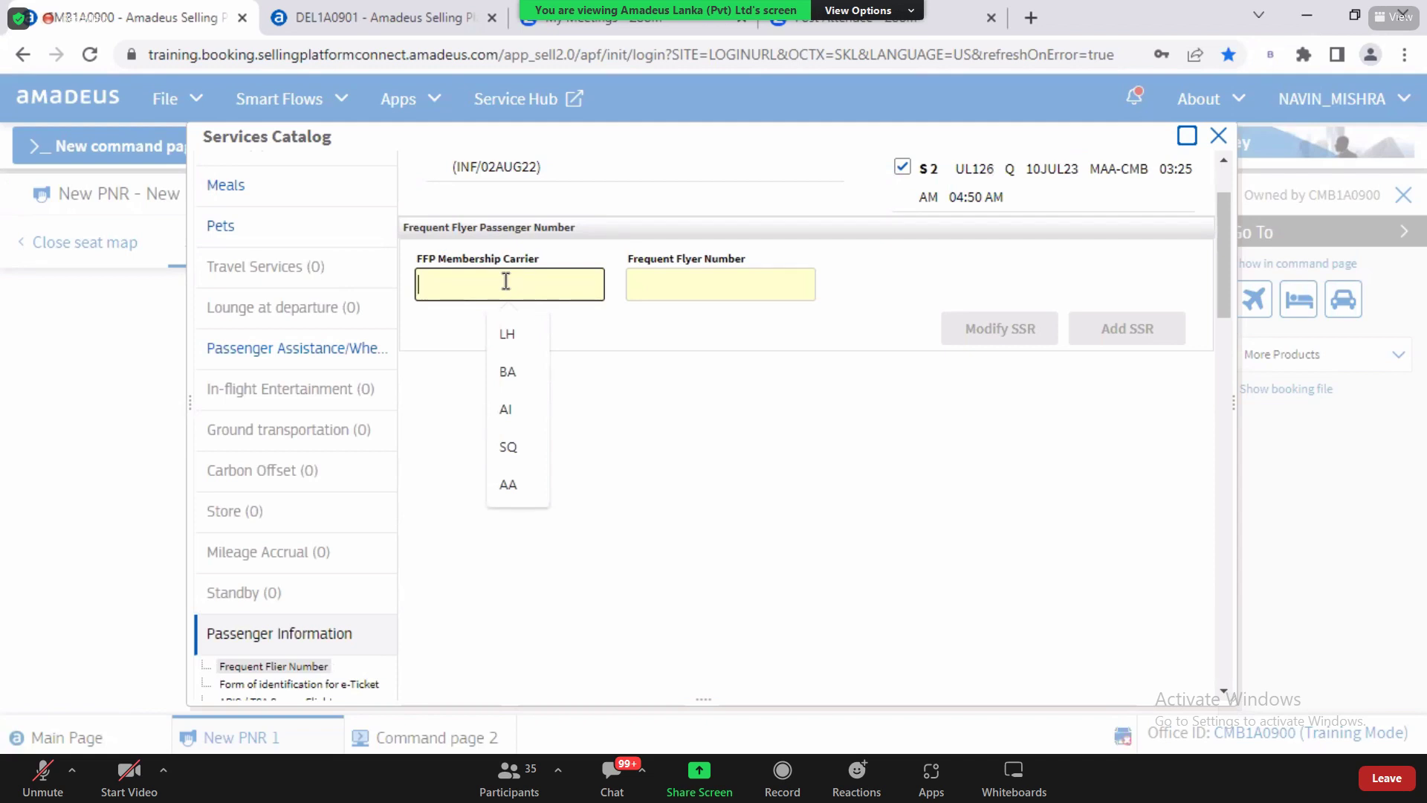
text(B)
key(BackSpace)
text(UL)
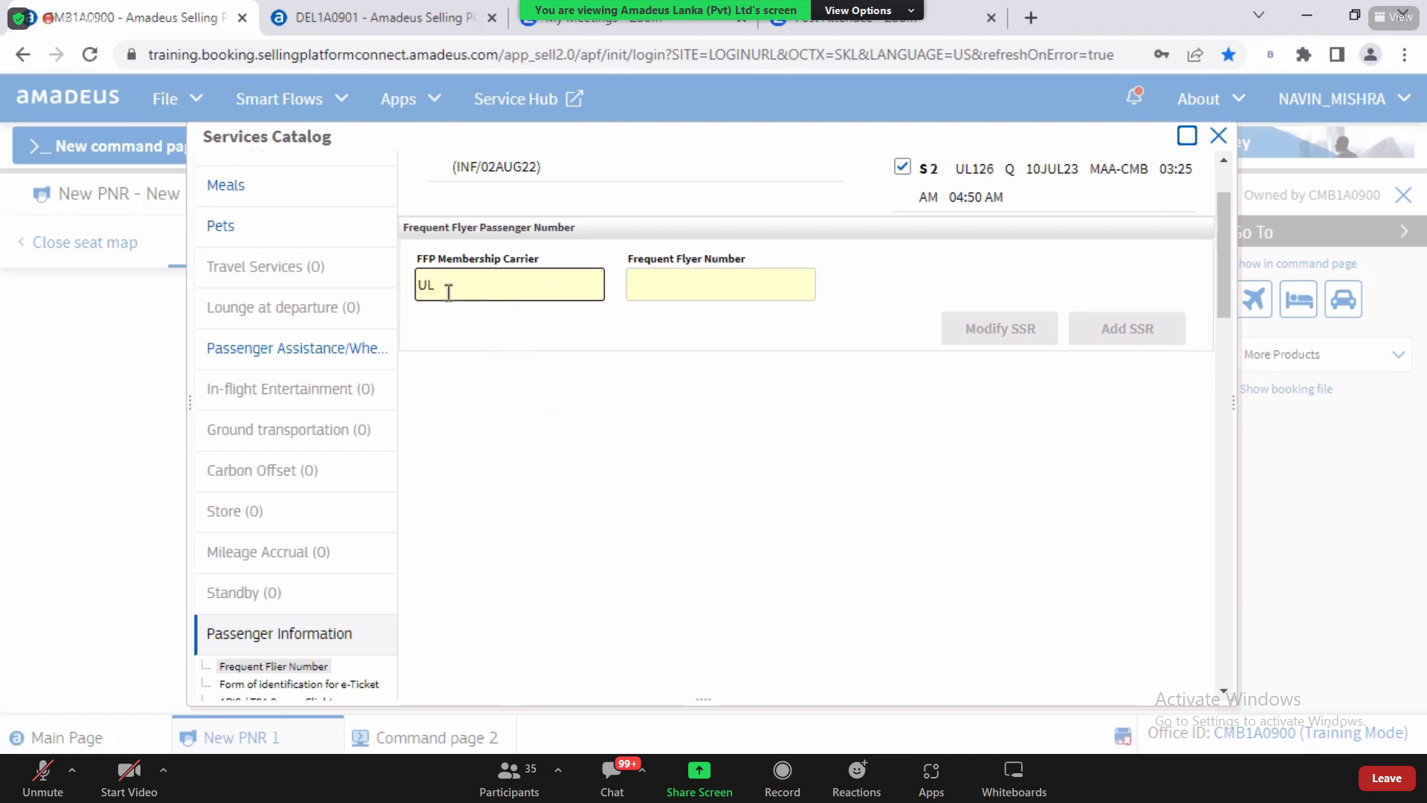
drag(417, 287, 440, 288)
click(440, 288)
click(643, 291)
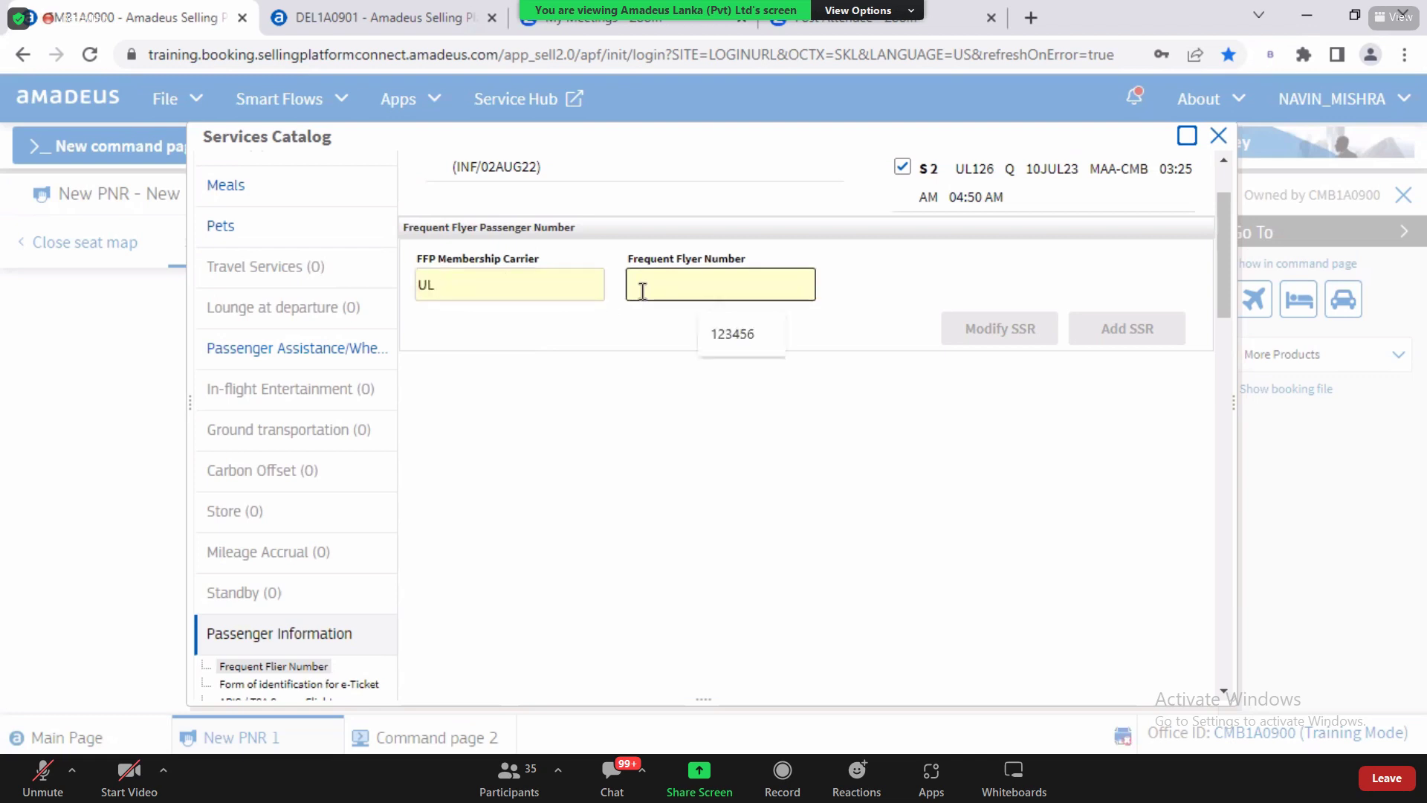
text(123456)
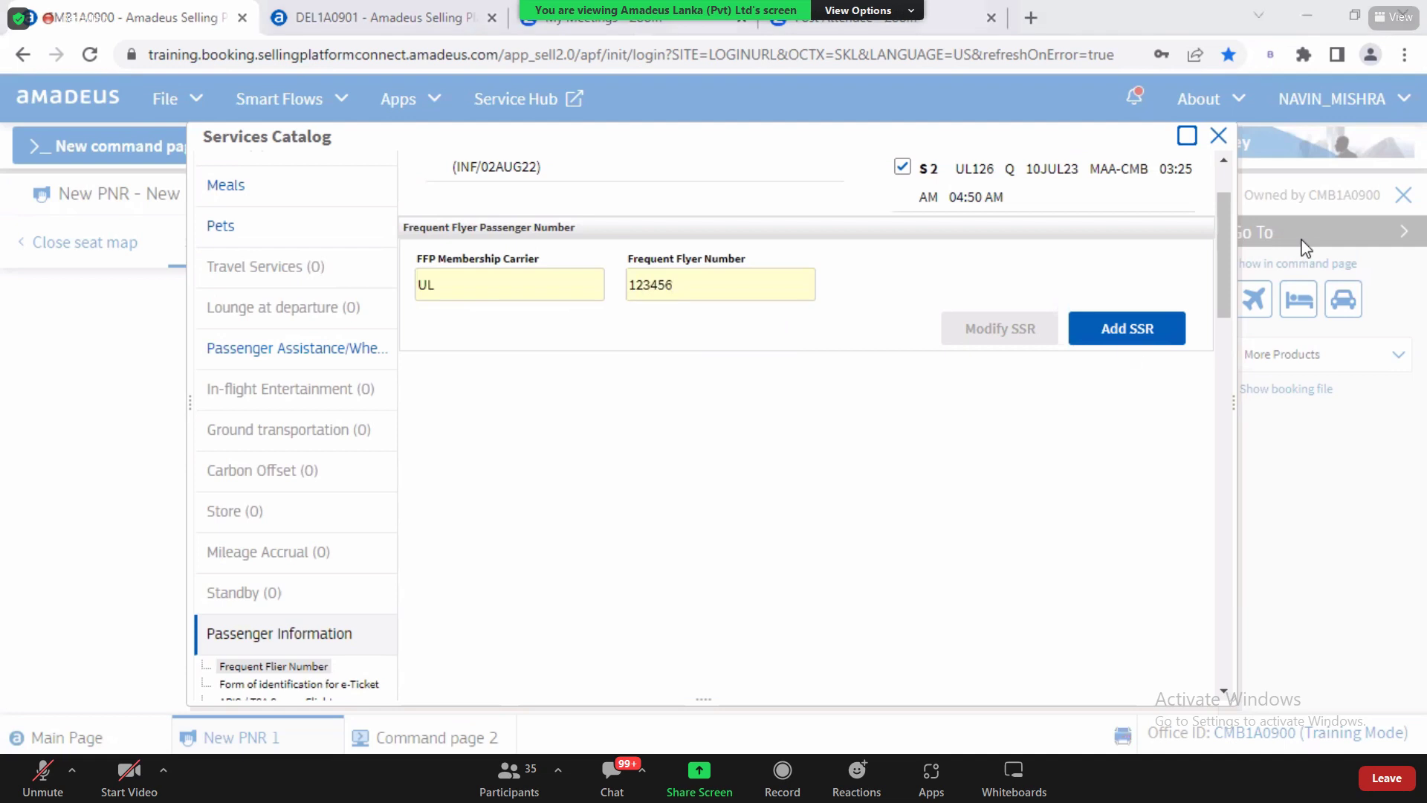
click(1130, 332)
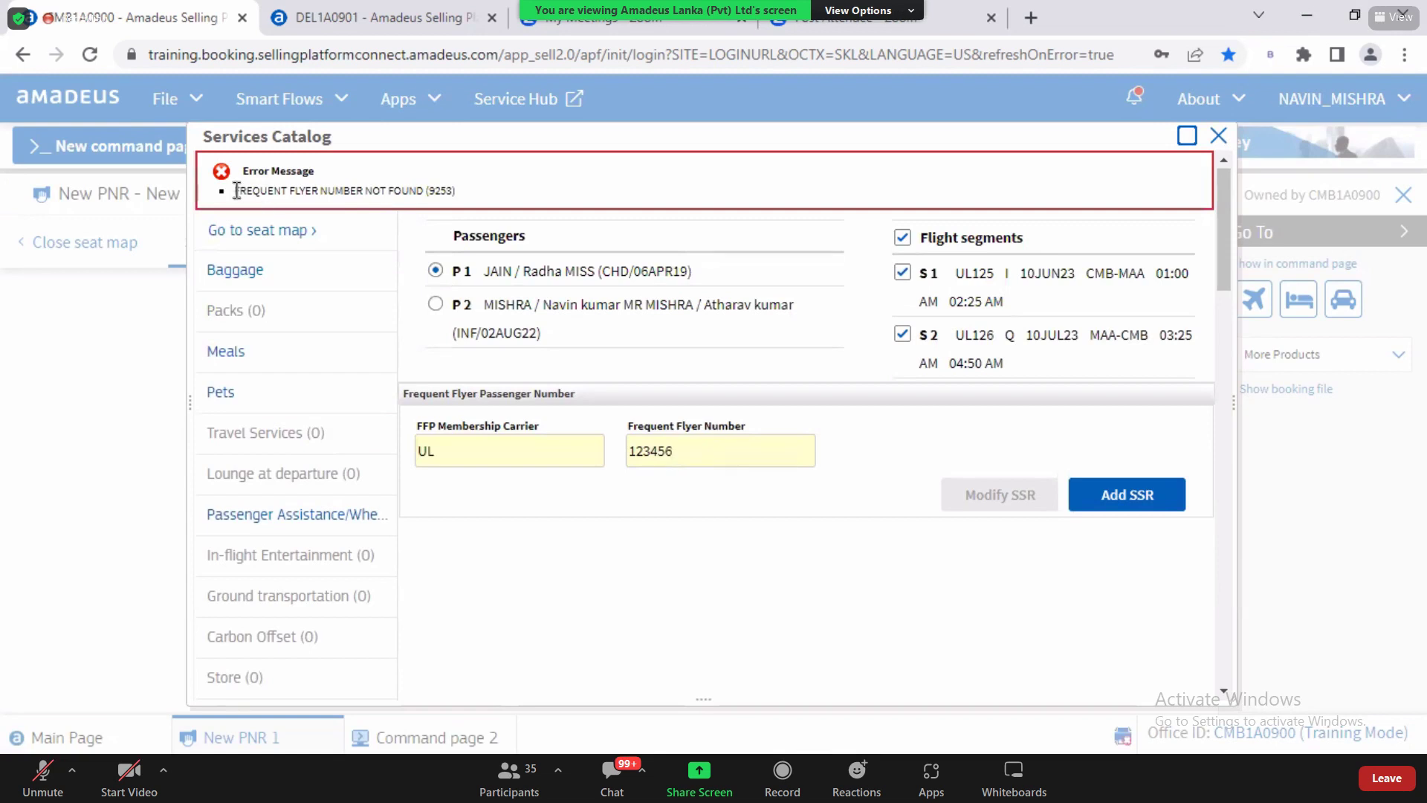
drag(239, 191, 421, 190)
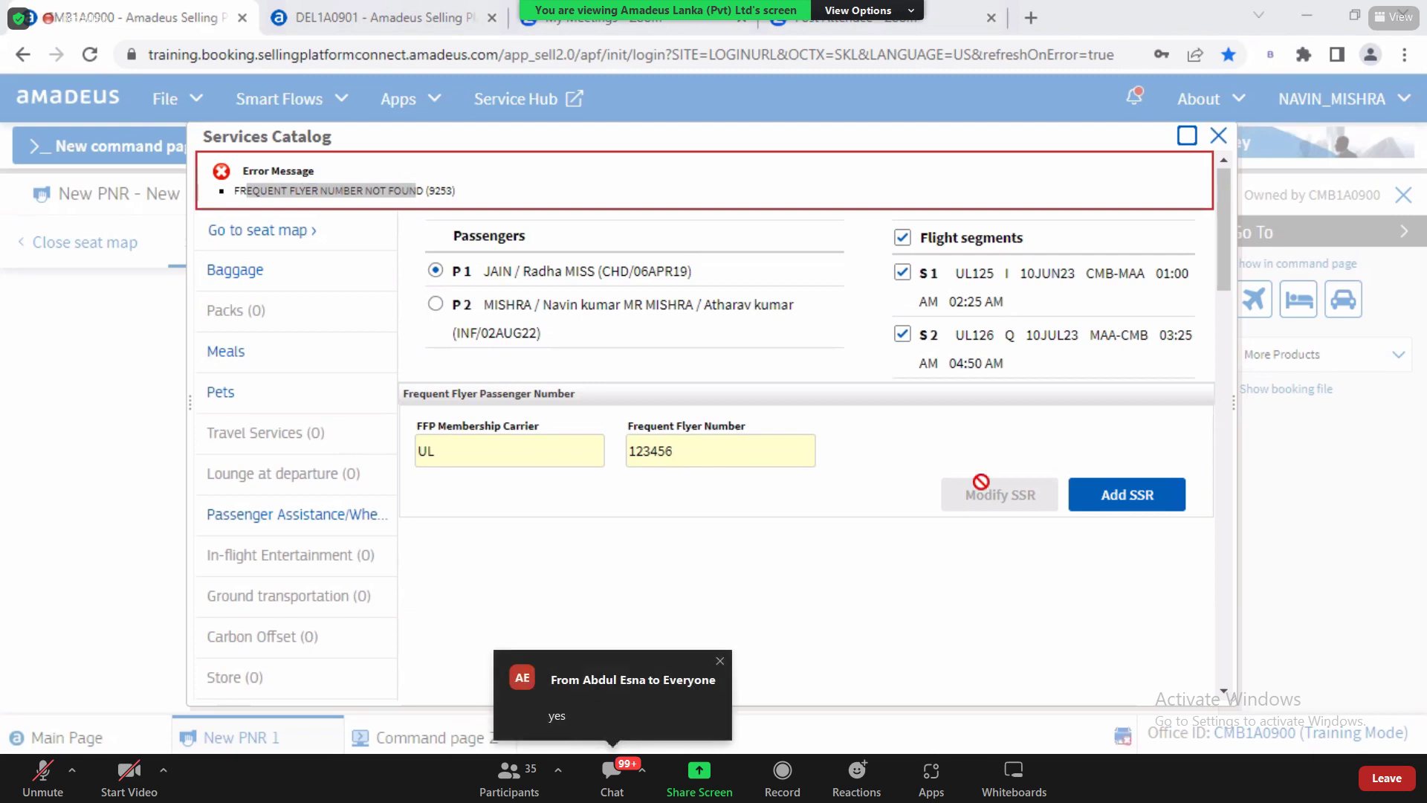
double_click(693, 456)
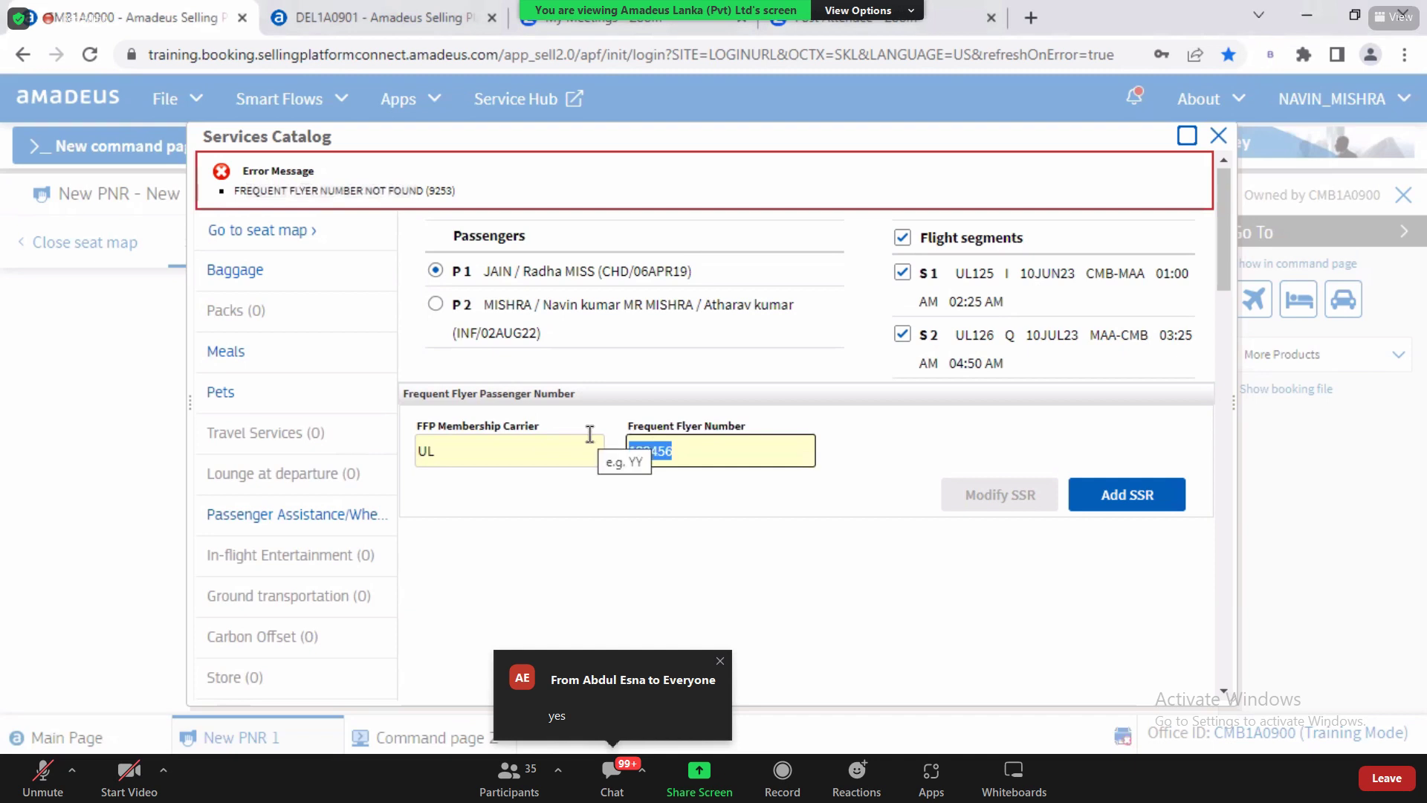
drag(530, 266, 602, 277)
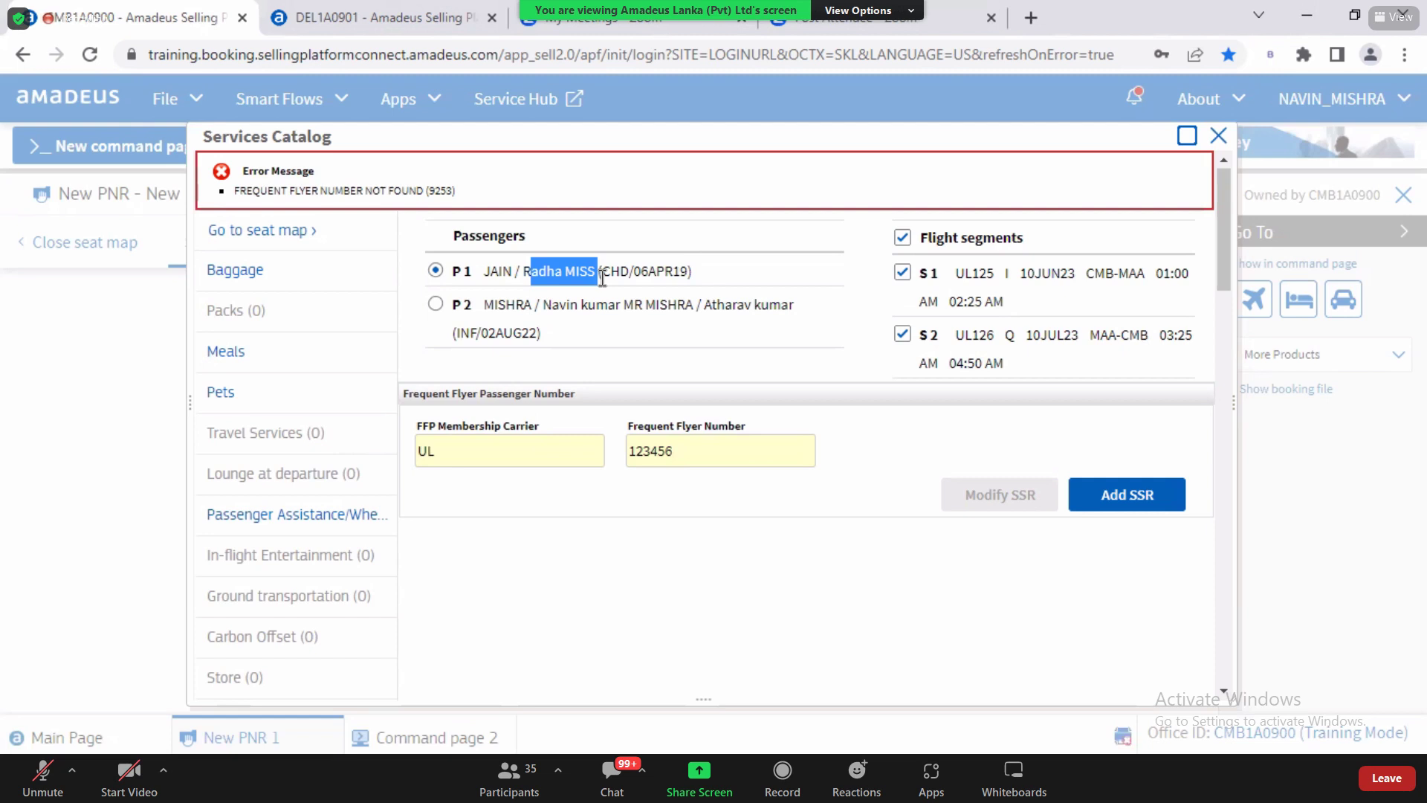
drag(521, 272, 605, 272)
click(670, 455)
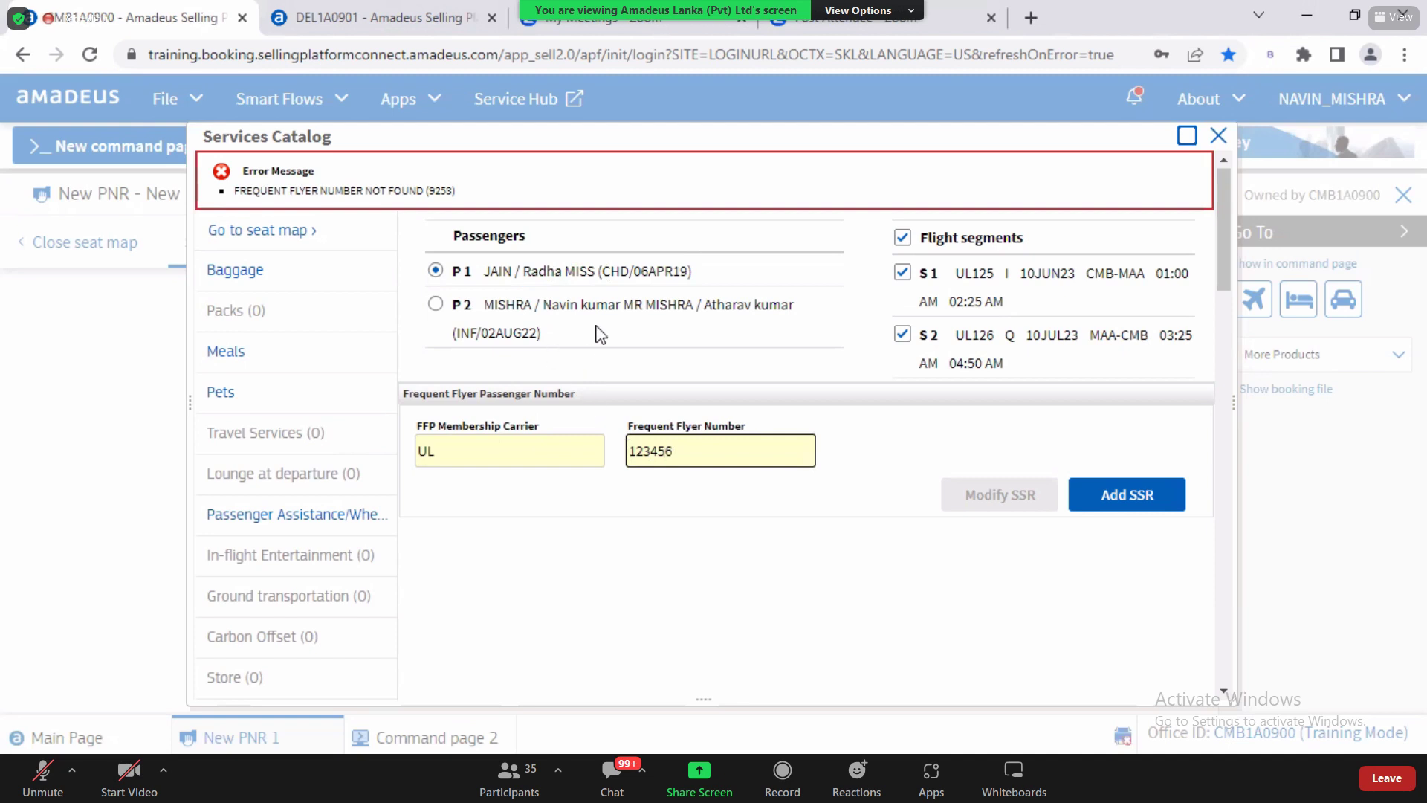
drag(551, 306, 676, 310)
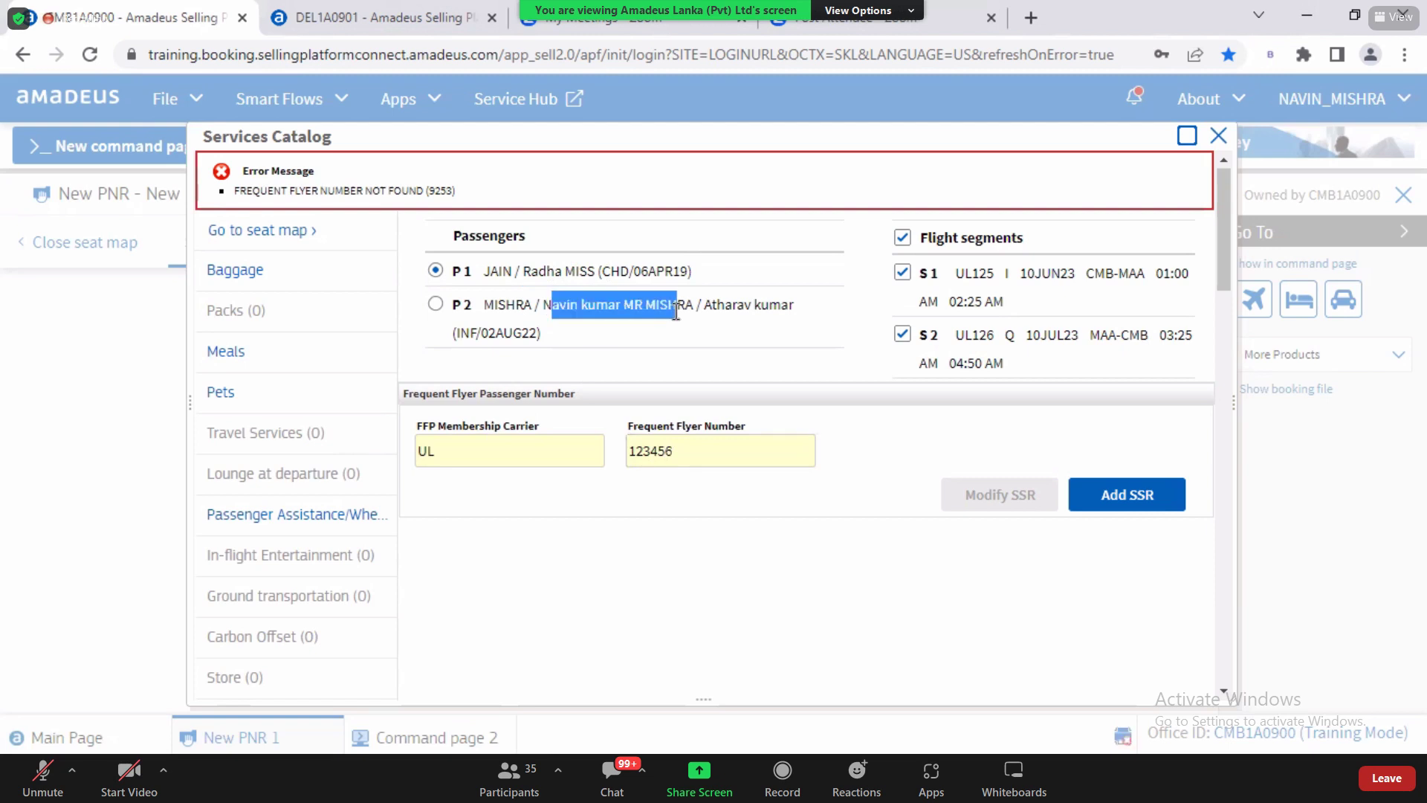
Step: Retarget the frequent flyer form to passenger 2, keeping UL and 123456, and show the Passenger Information services
click(433, 305)
drag(468, 454, 363, 449)
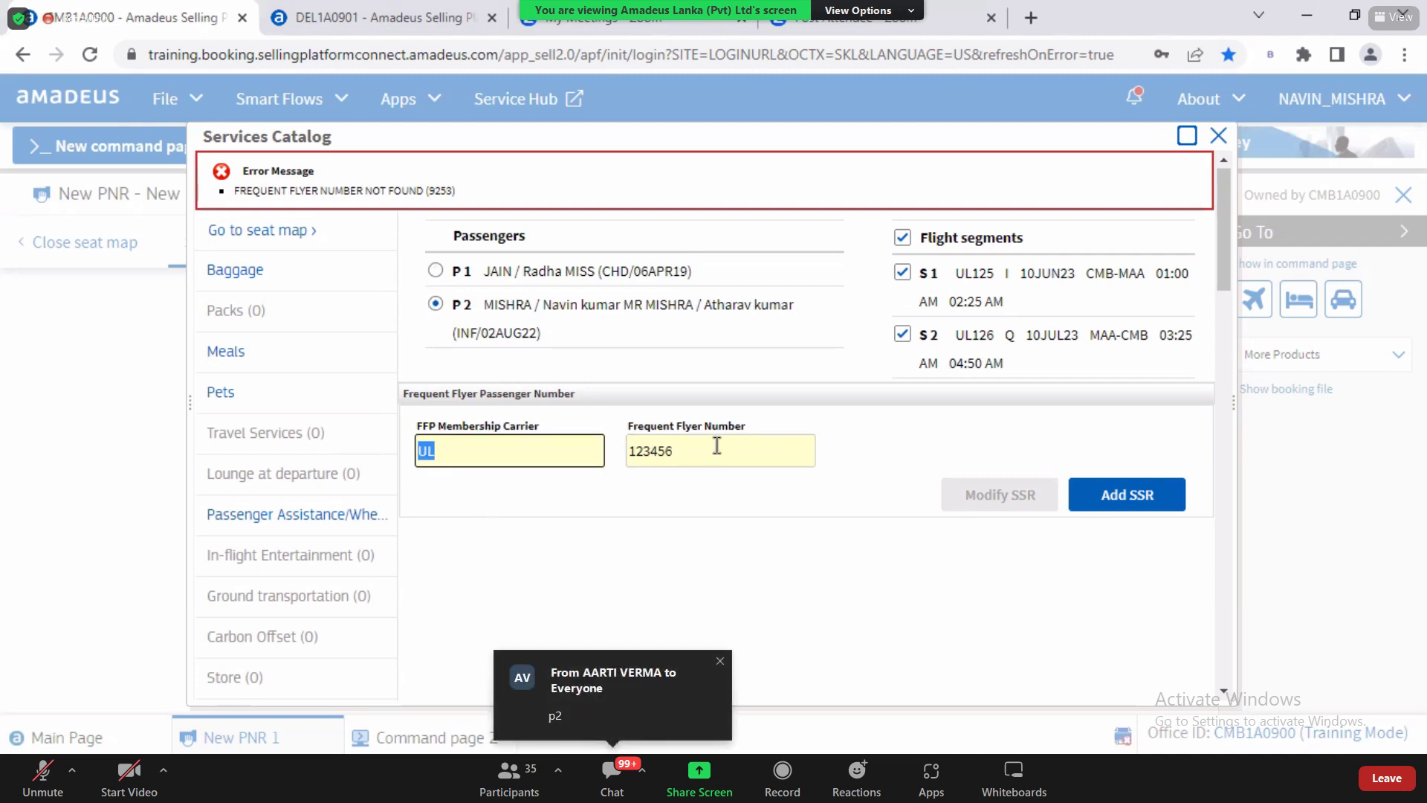
key(Tab)
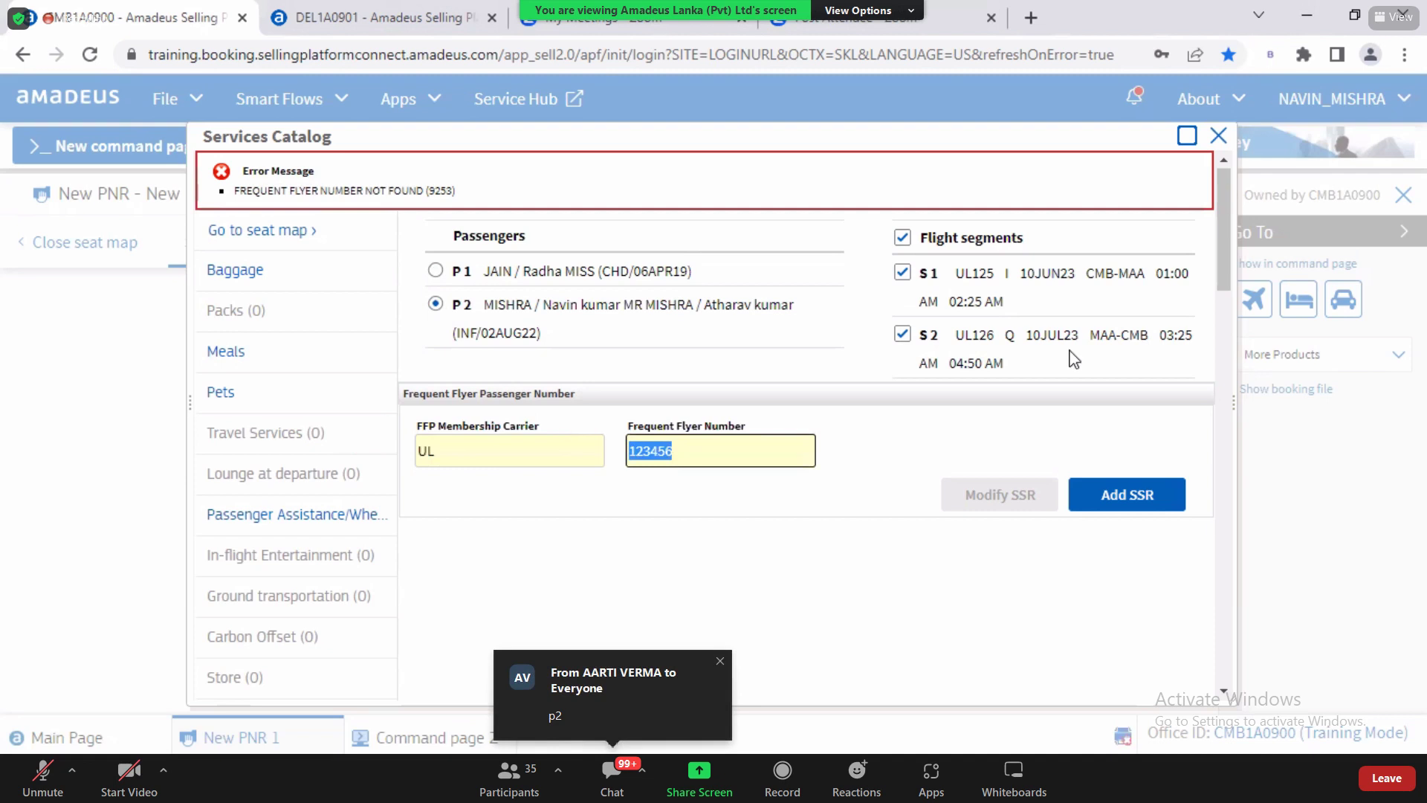
click(1179, 195)
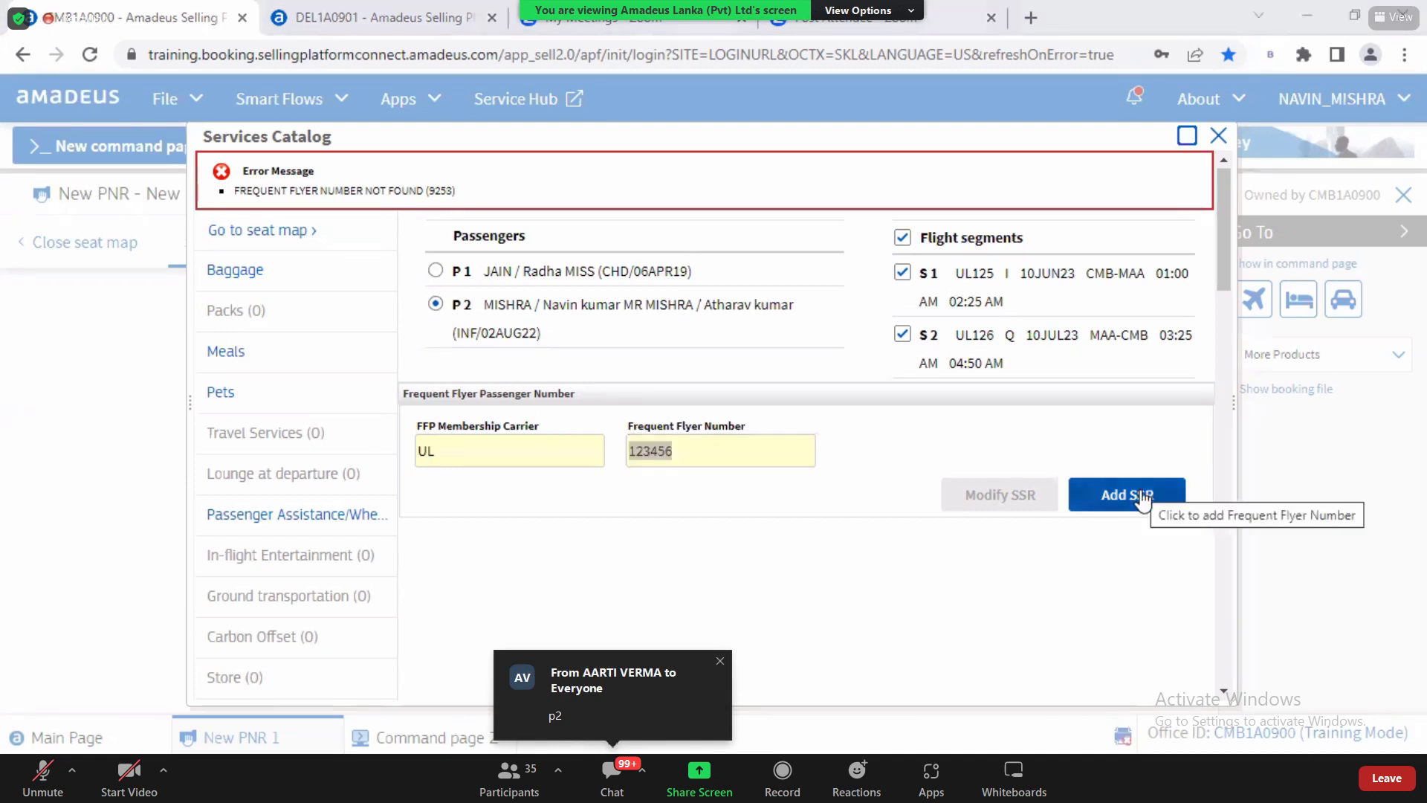
click(1225, 694)
click(1225, 694)
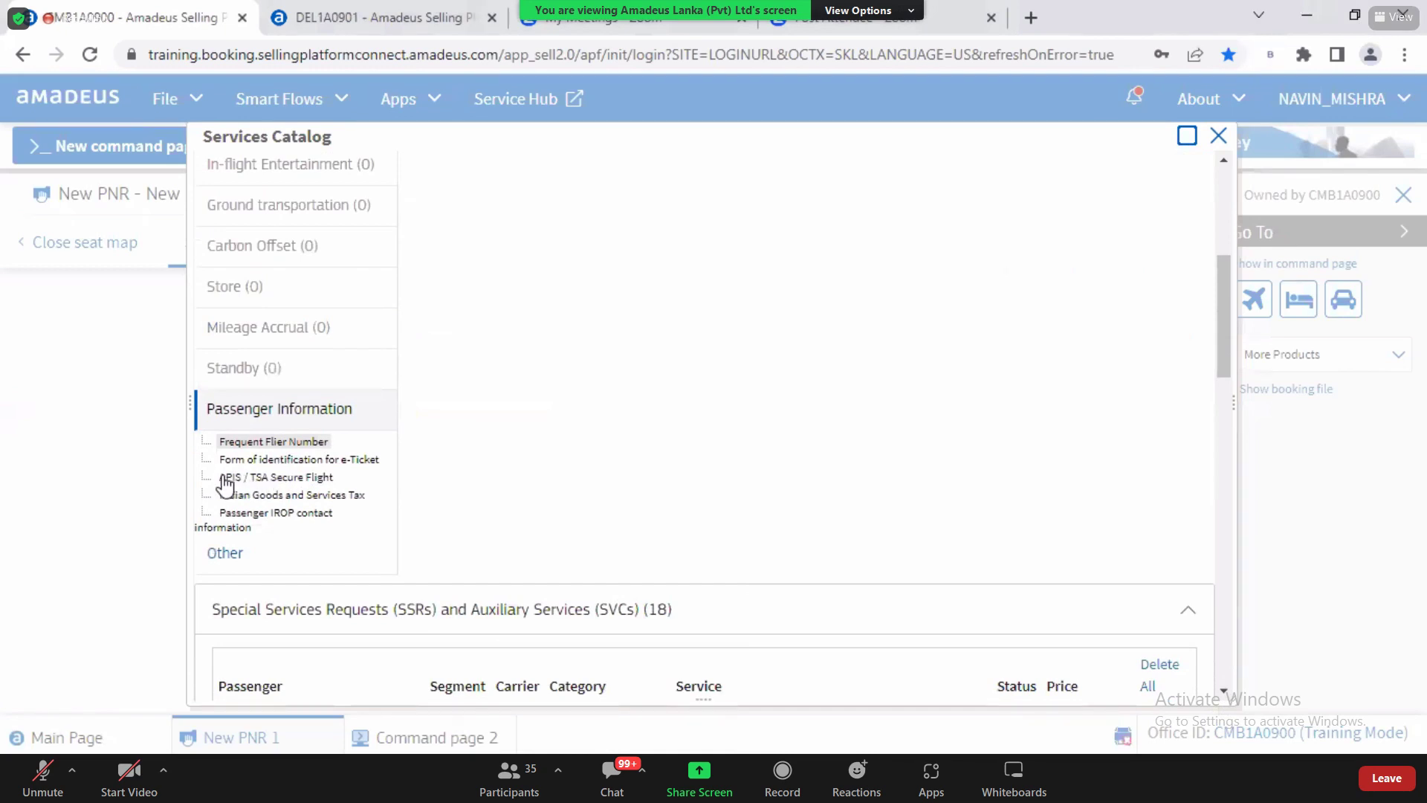
Step: Open the APIS / TSA Secure Flight form and point out its Advanced Passenger Information heading
drag(220, 476, 325, 492)
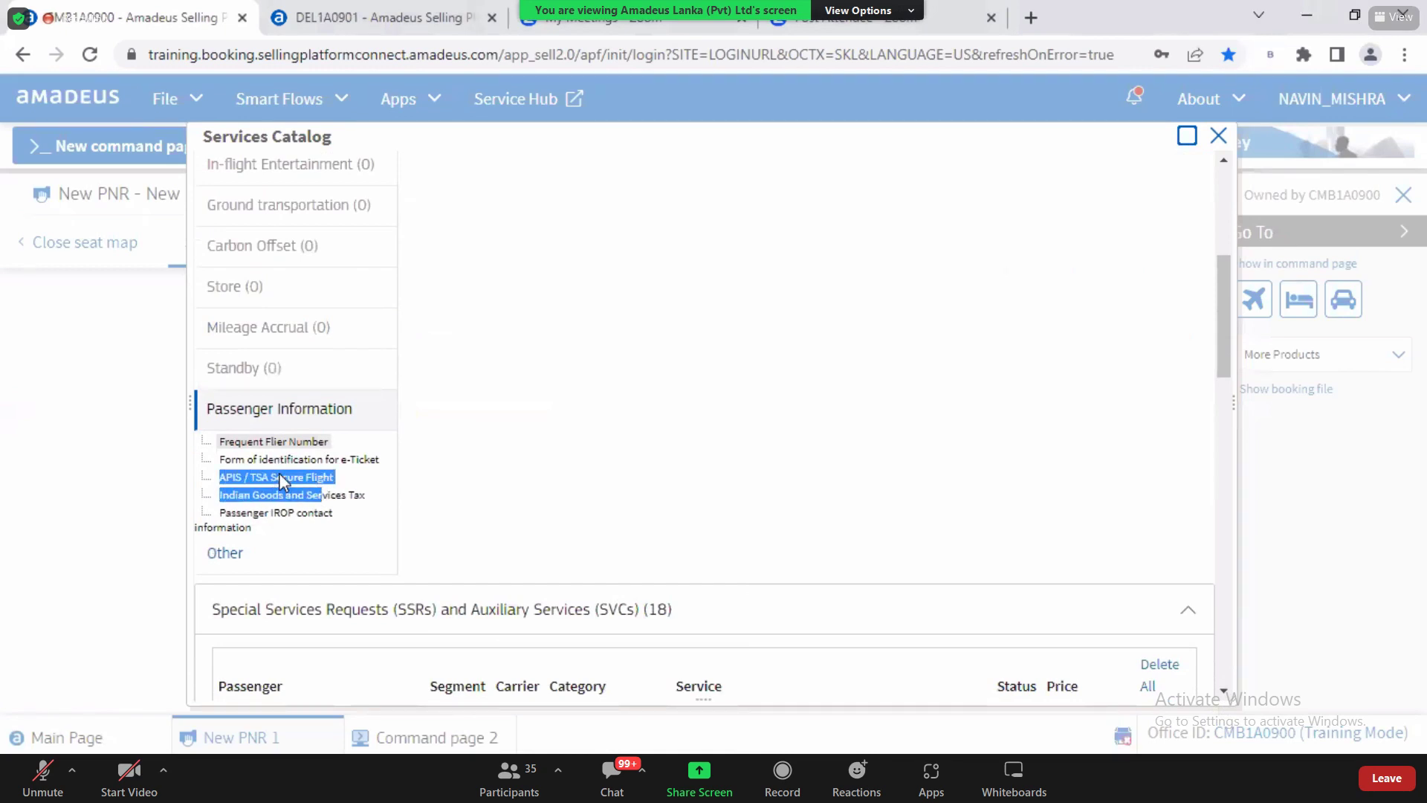
click(279, 476)
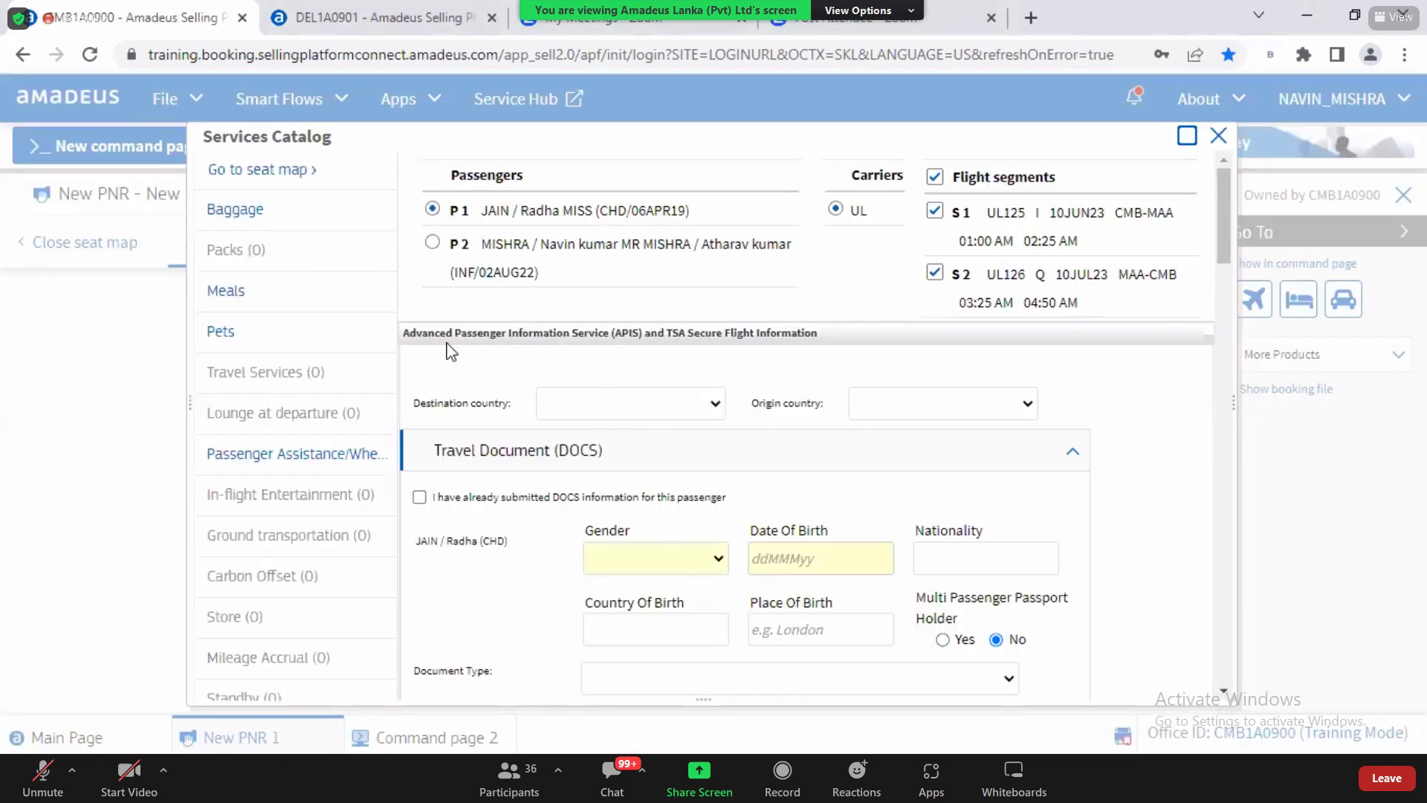
drag(416, 339, 497, 350)
triple_click(404, 335)
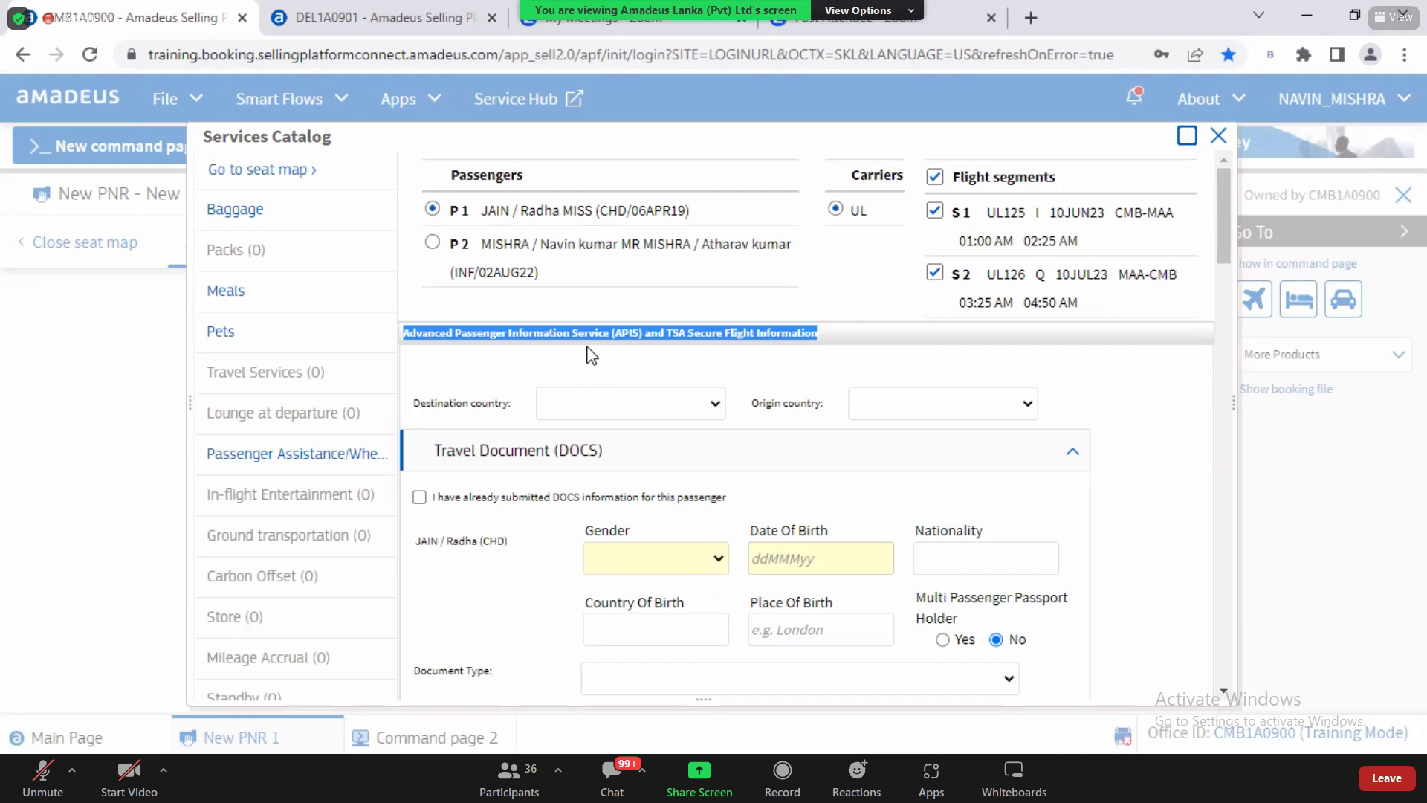
drag(585, 347, 614, 343)
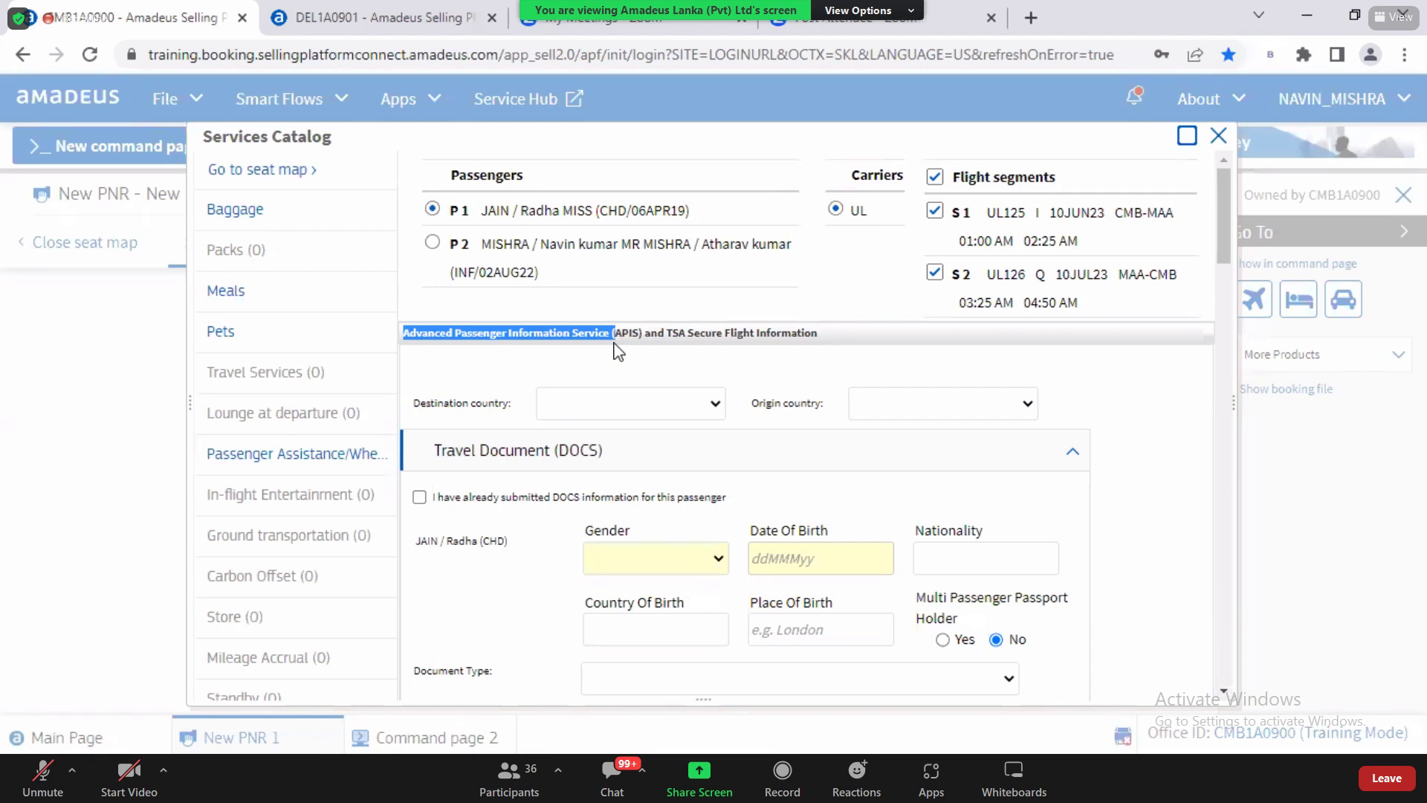
click(414, 335)
drag(414, 336, 573, 338)
Step: Review the blank Travel Document (DOCS) section for child passenger 1
click(602, 468)
click(602, 468)
click(1223, 691)
click(1222, 691)
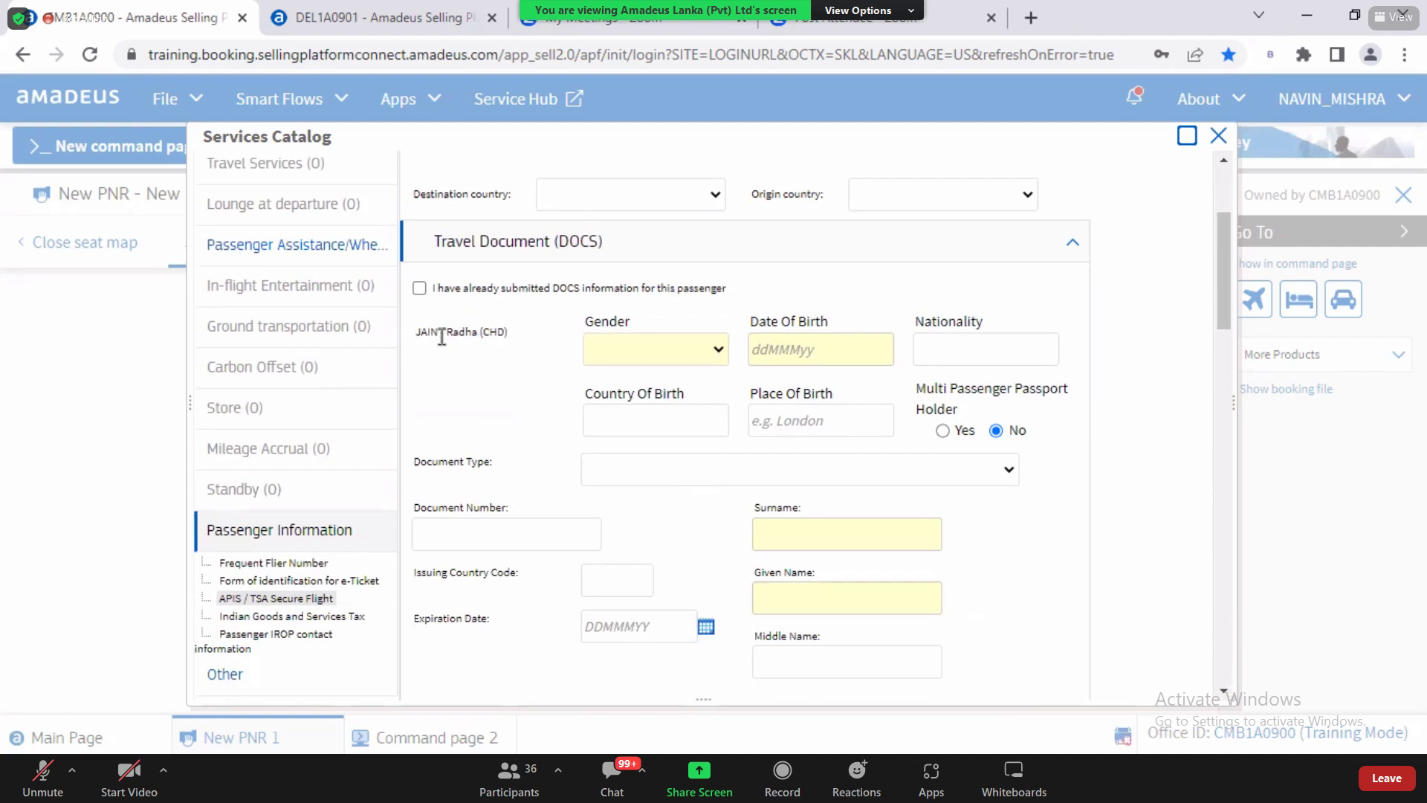
drag(455, 332, 512, 340)
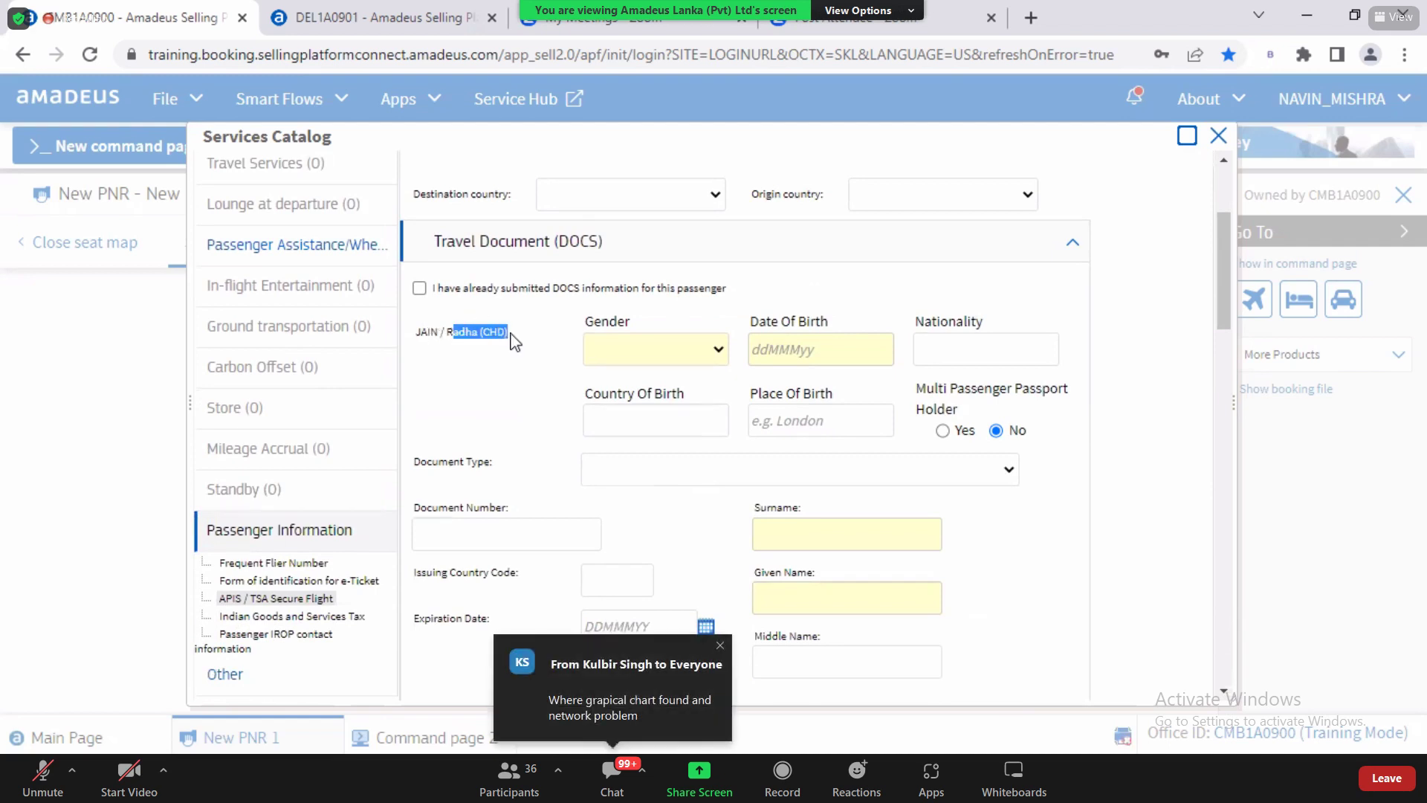
click(441, 336)
drag(428, 335, 519, 339)
click(415, 332)
drag(415, 332, 511, 332)
click(1223, 168)
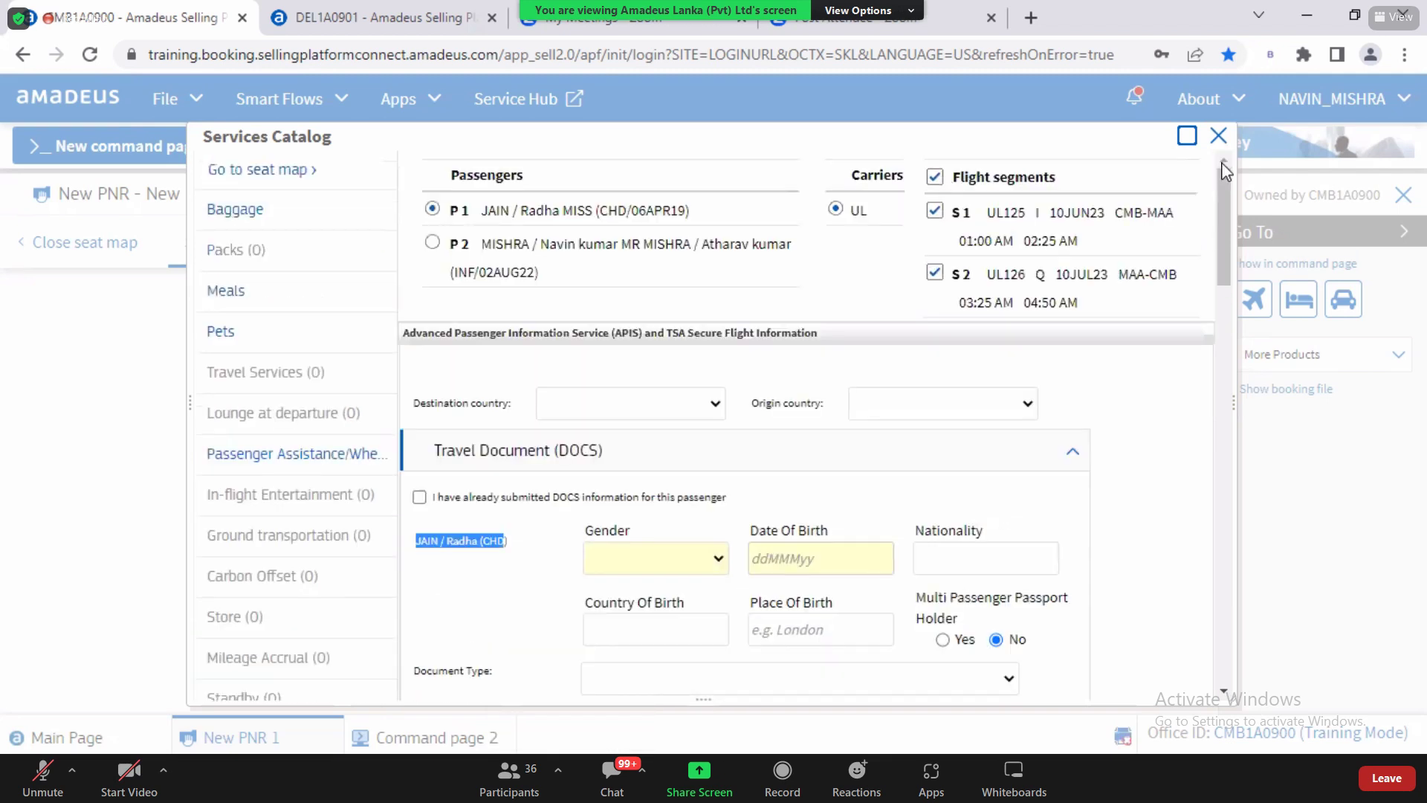
Step: For passenger 2, set the adult's gender to Male and date of birth to 25DEC86
click(432, 243)
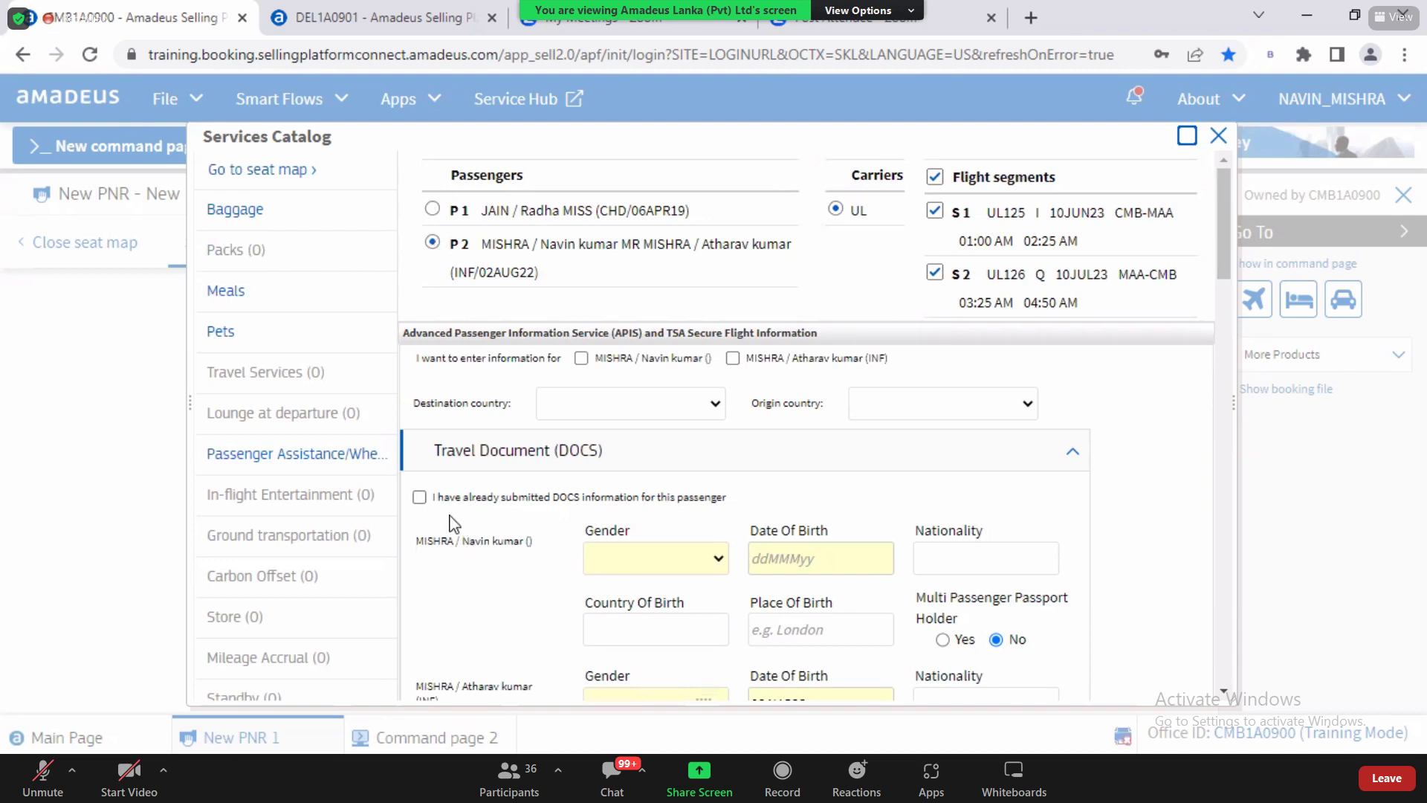
mouse_move(428, 541)
mouse_down()
mouse_move(441, 541)
mouse_move(416, 541)
mouse_up()
click(707, 572)
click(659, 642)
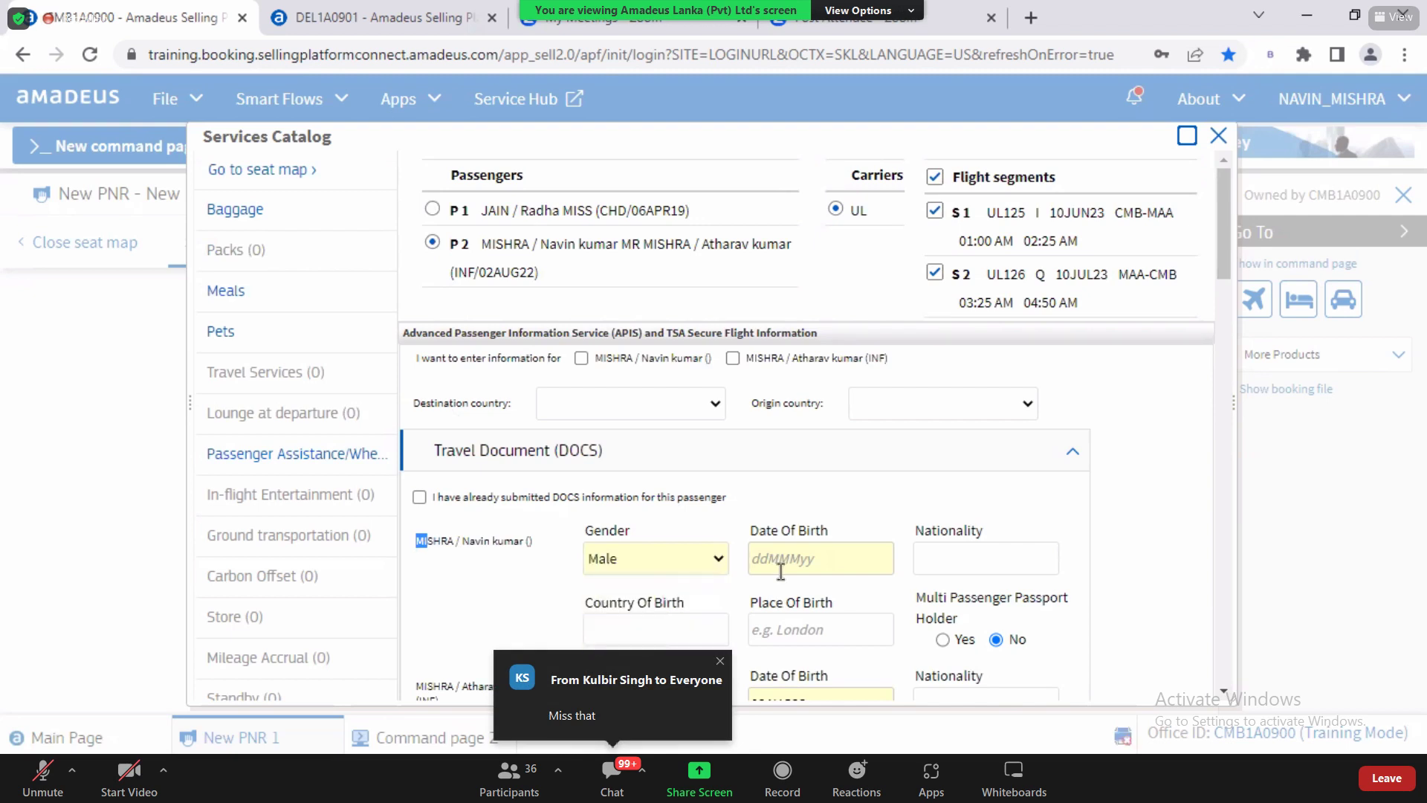
click(831, 568)
click(834, 605)
Step: Set the adult's country of birth and nationality to Sri Lanka (LKA), replacing India
click(961, 567)
text(IND)
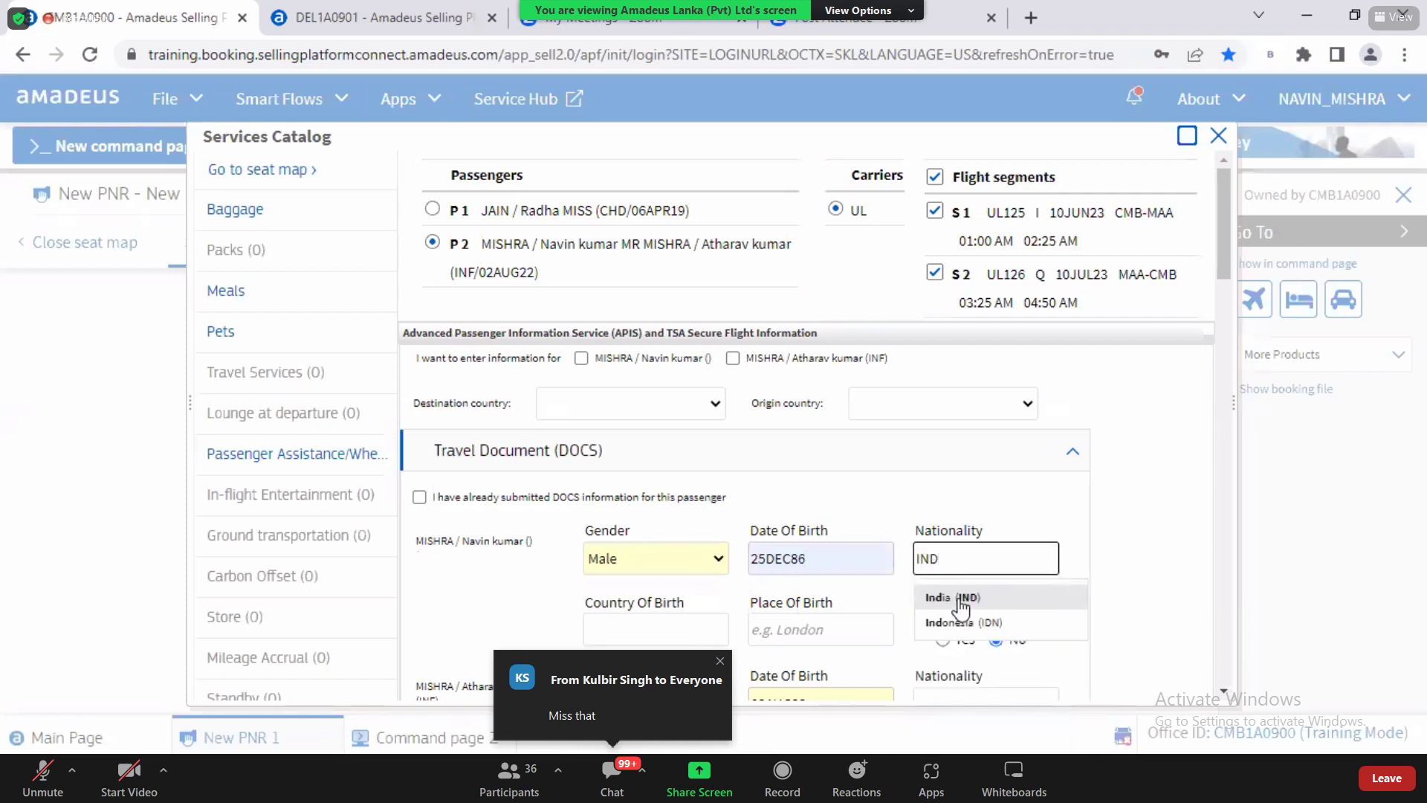
click(960, 594)
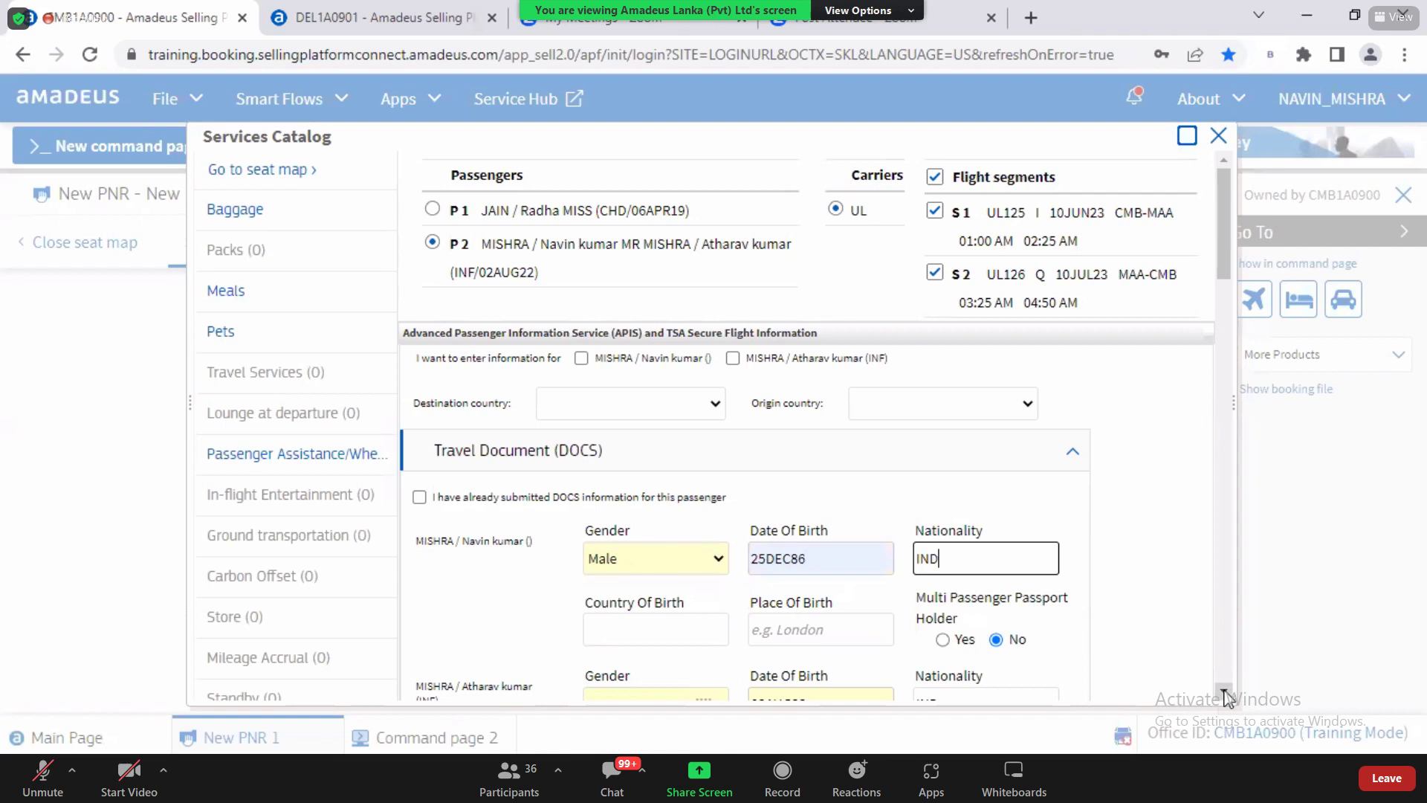
scroll(1224, 697, down, 3)
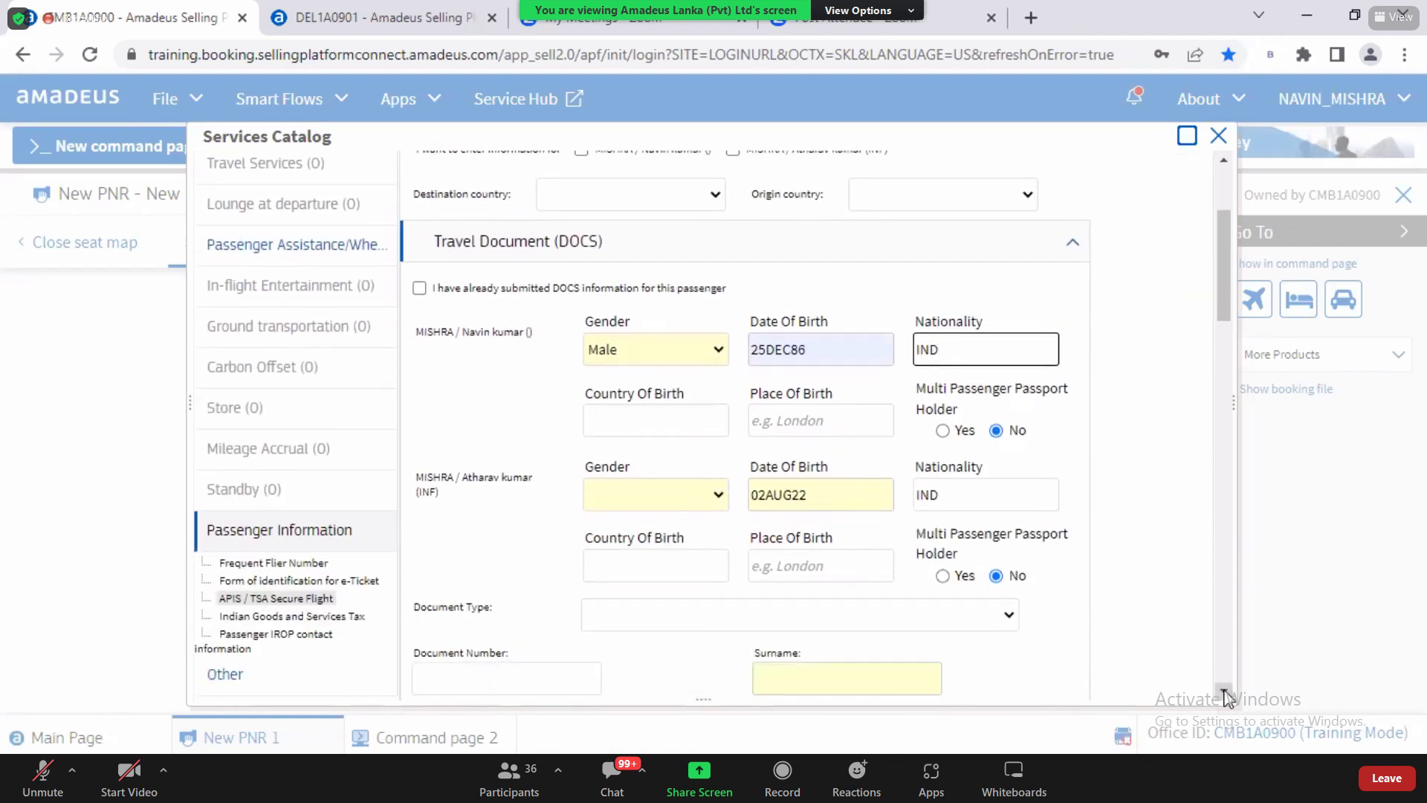
click(627, 446)
click(624, 427)
text(I)
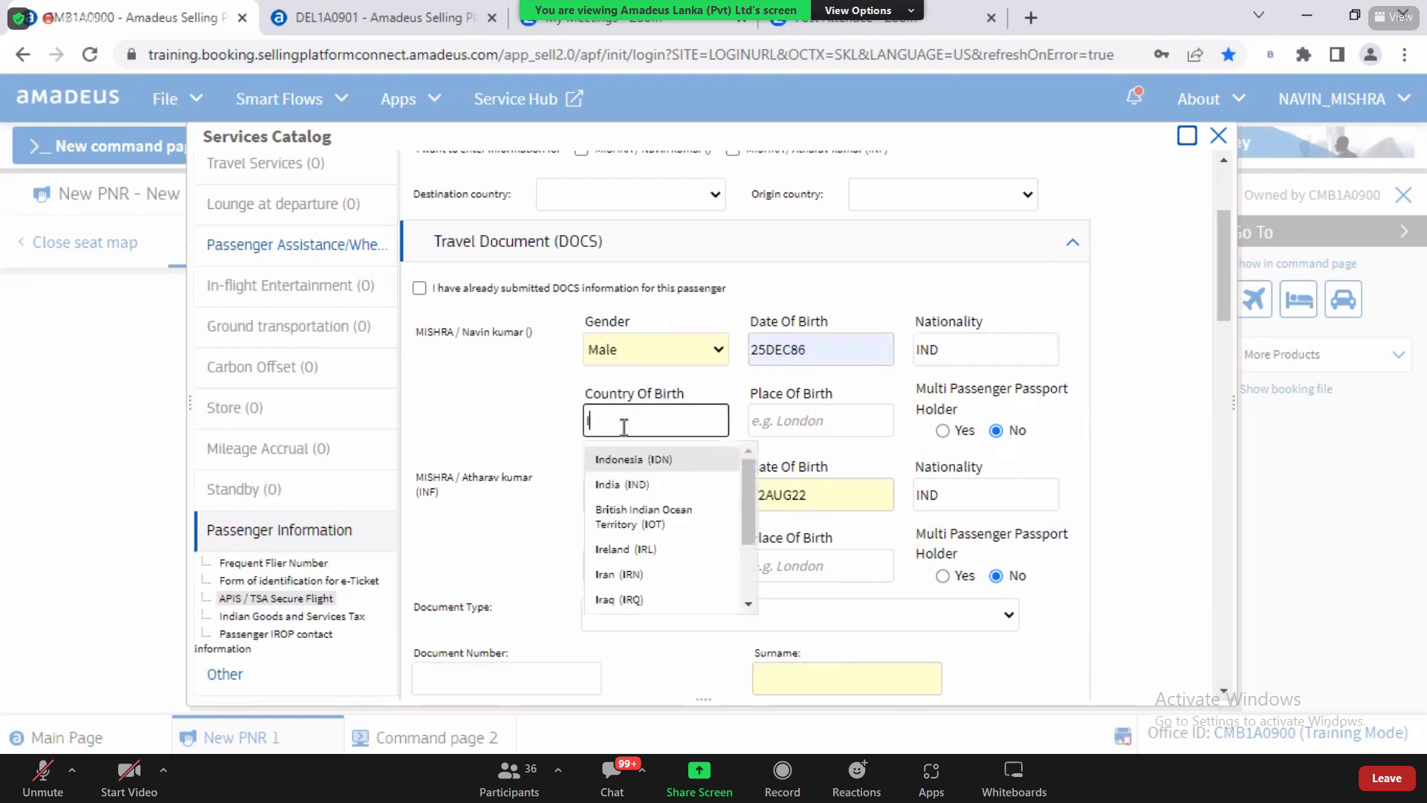
text(NDIA)
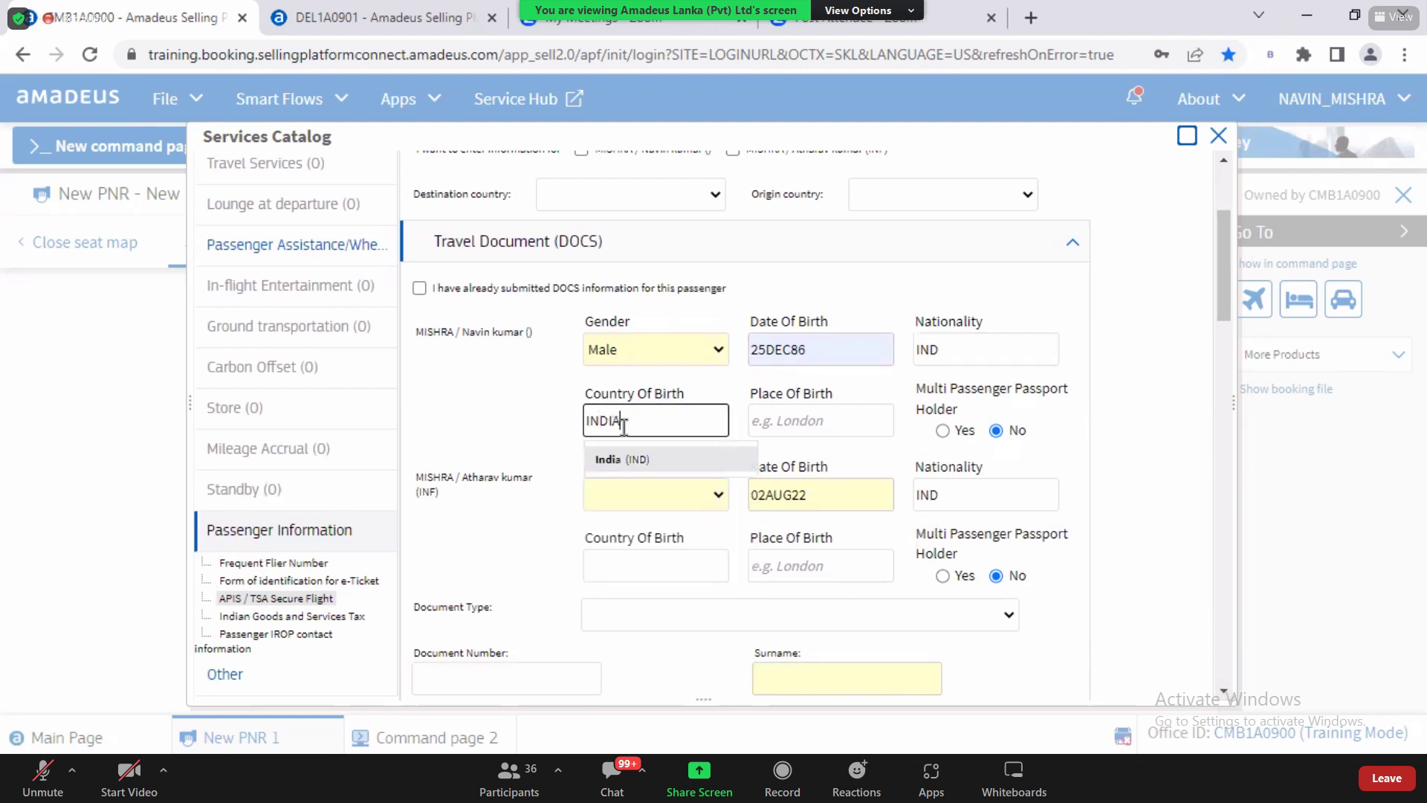
key(BackSpace)
key(BackSpace)
key(BackSpace)
key(BackSpace)
key(BackSpace)
text(SRI)
click(647, 459)
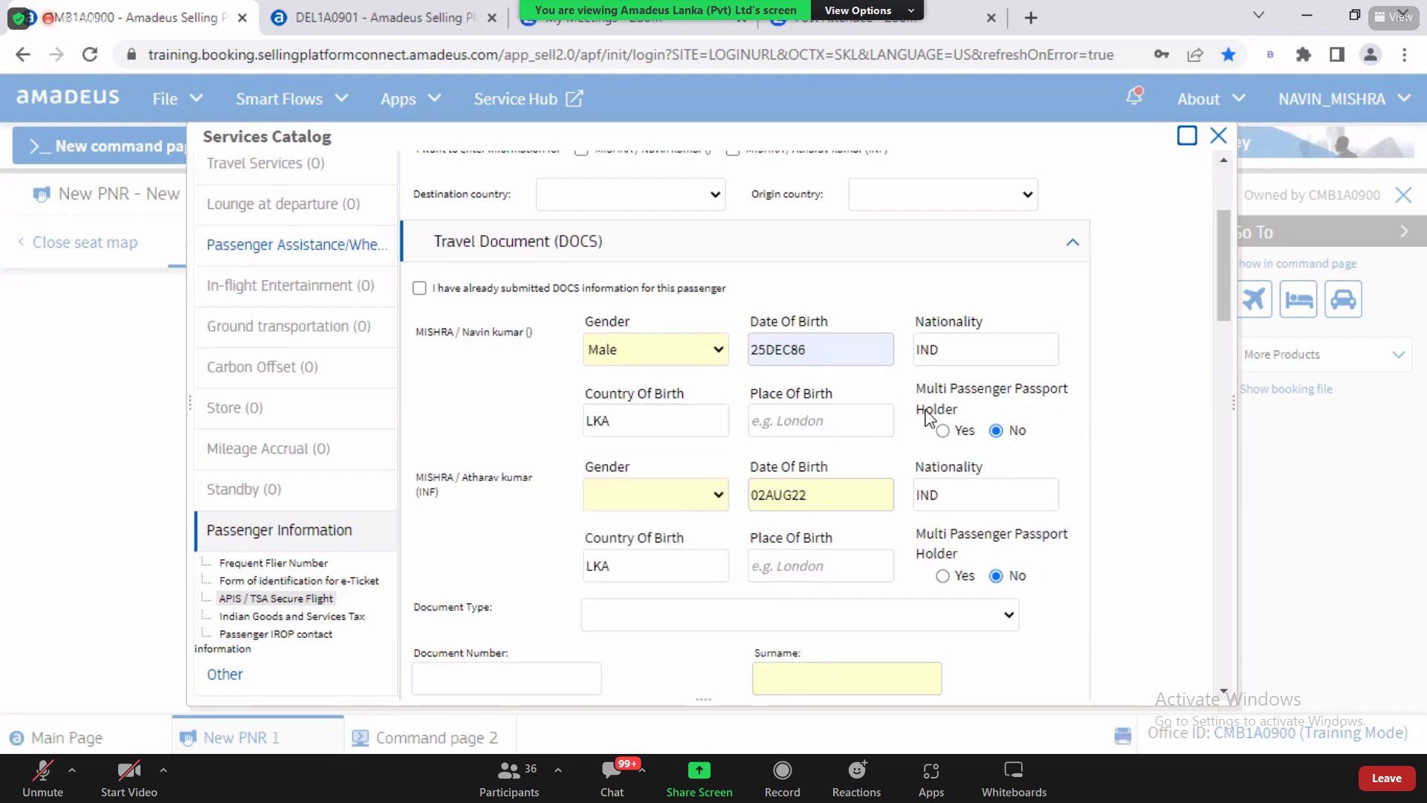
click(958, 360)
text(SRI)
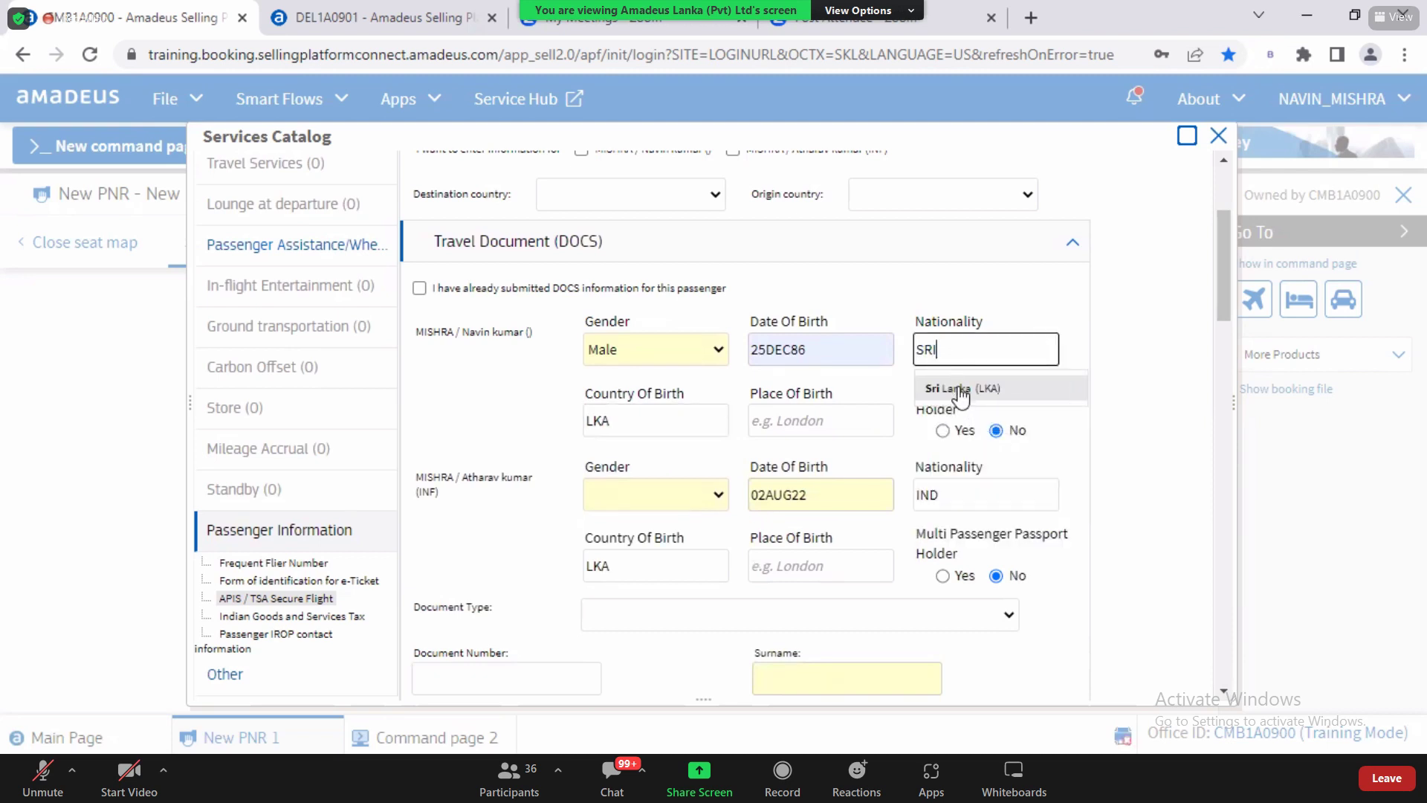
click(962, 391)
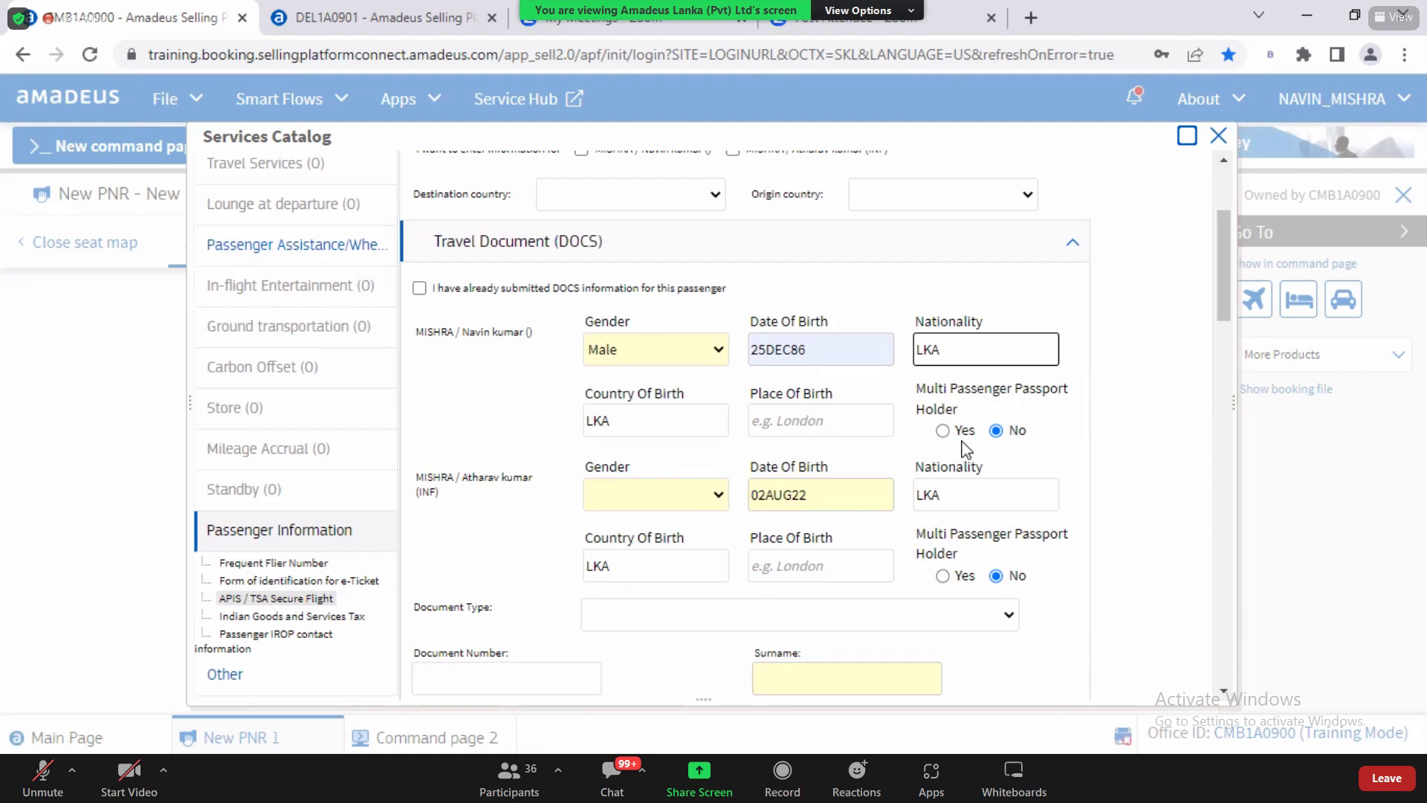
Step: Set the infant's gender to Male and review the infant's birth date and nationality
drag(434, 332, 415, 331)
drag(511, 350, 696, 422)
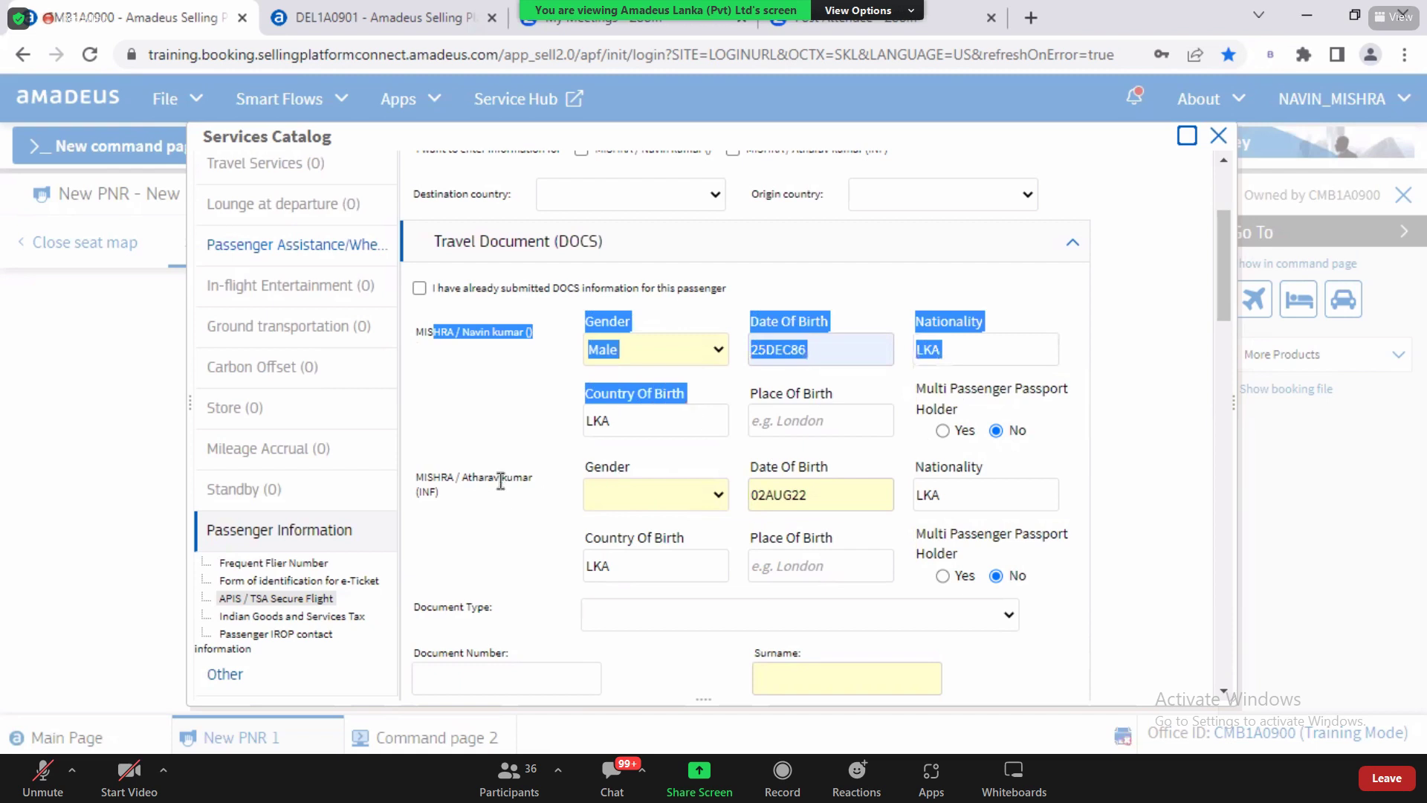
drag(479, 477, 578, 504)
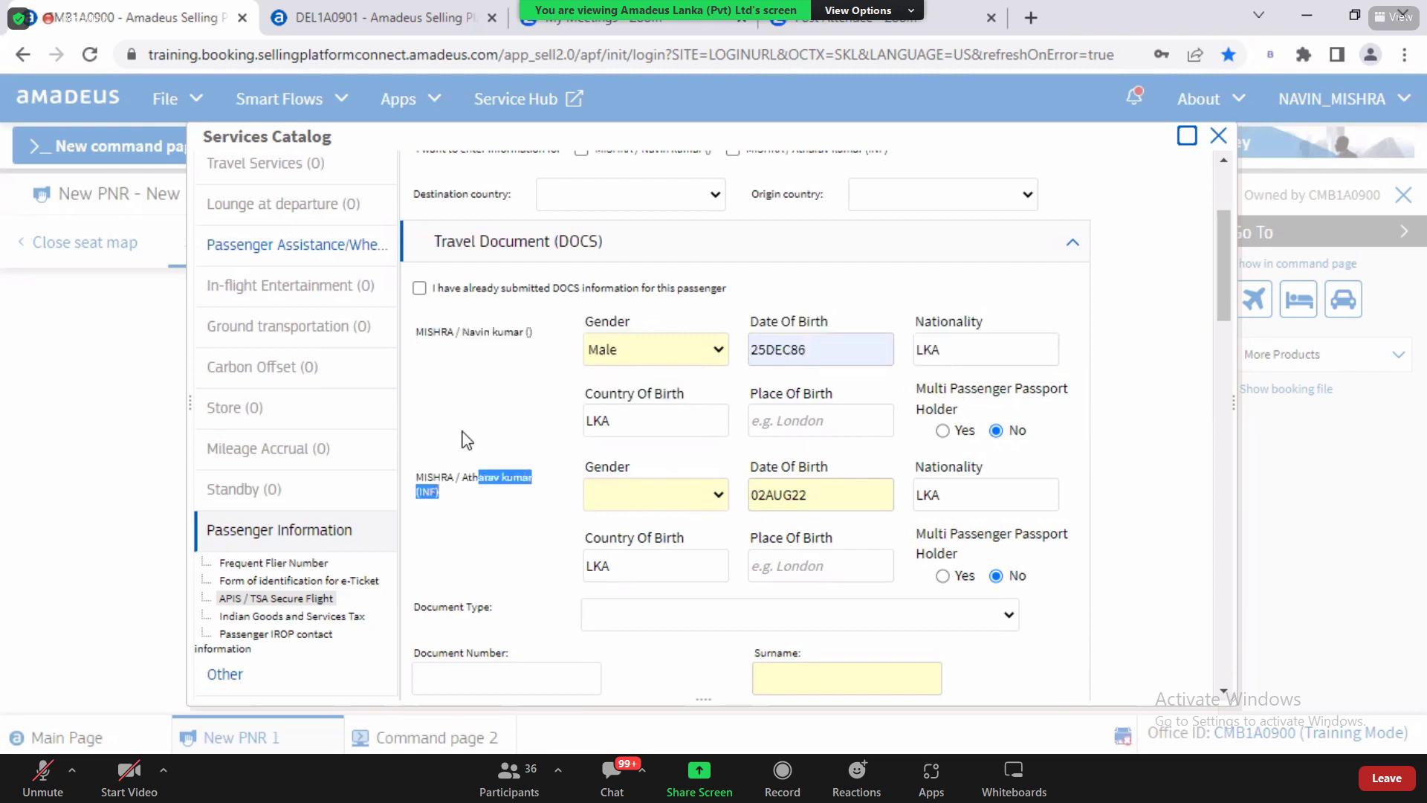
double_click(446, 332)
click(717, 496)
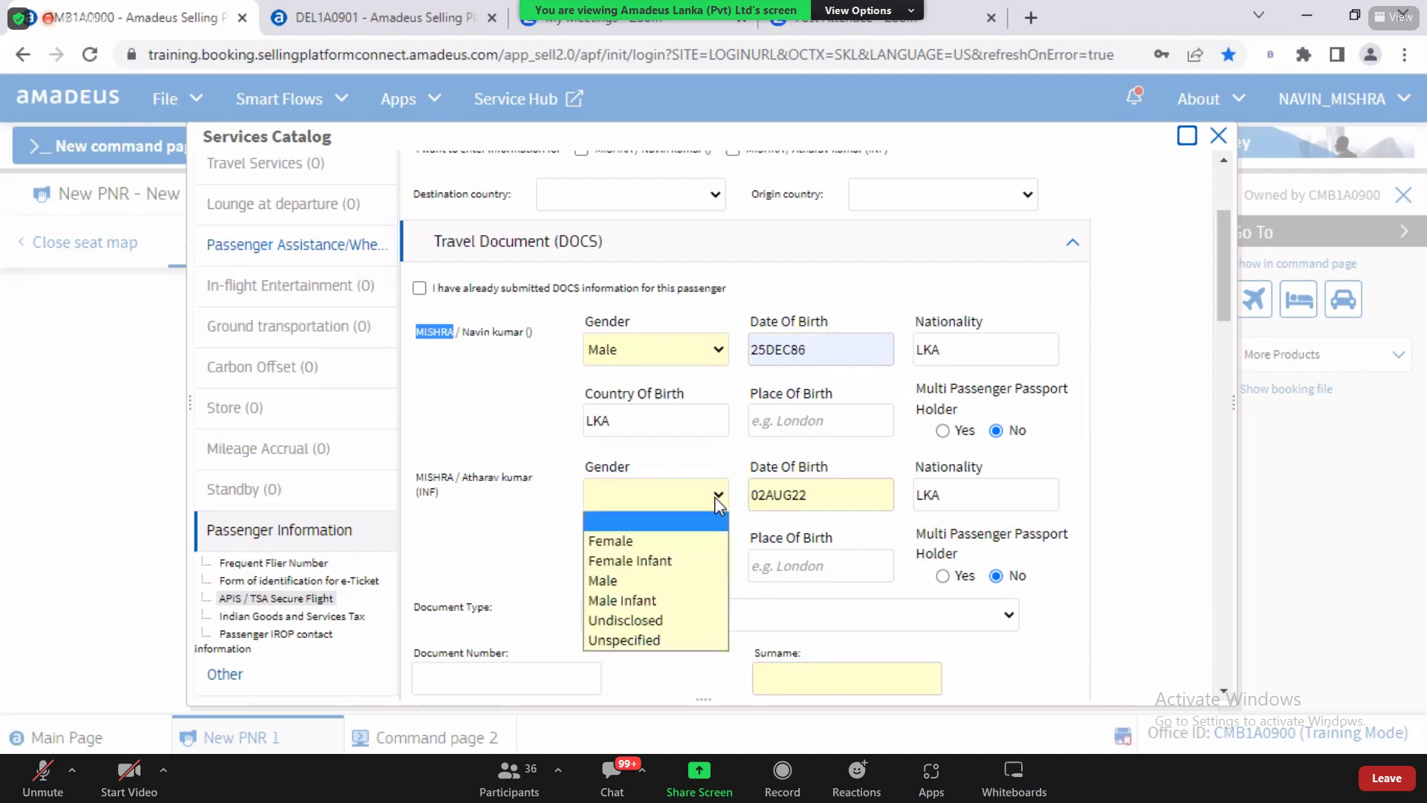
click(635, 579)
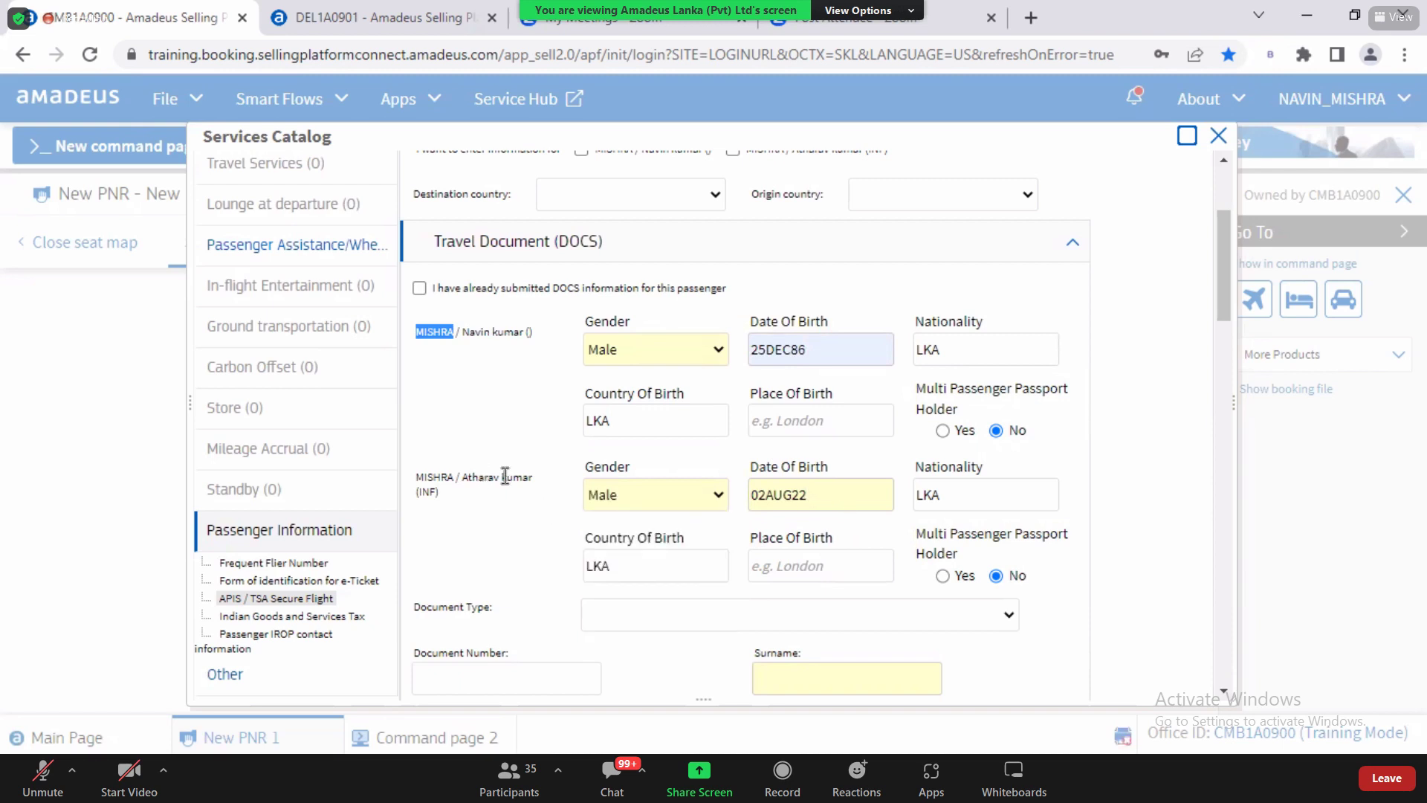
double_click(833, 495)
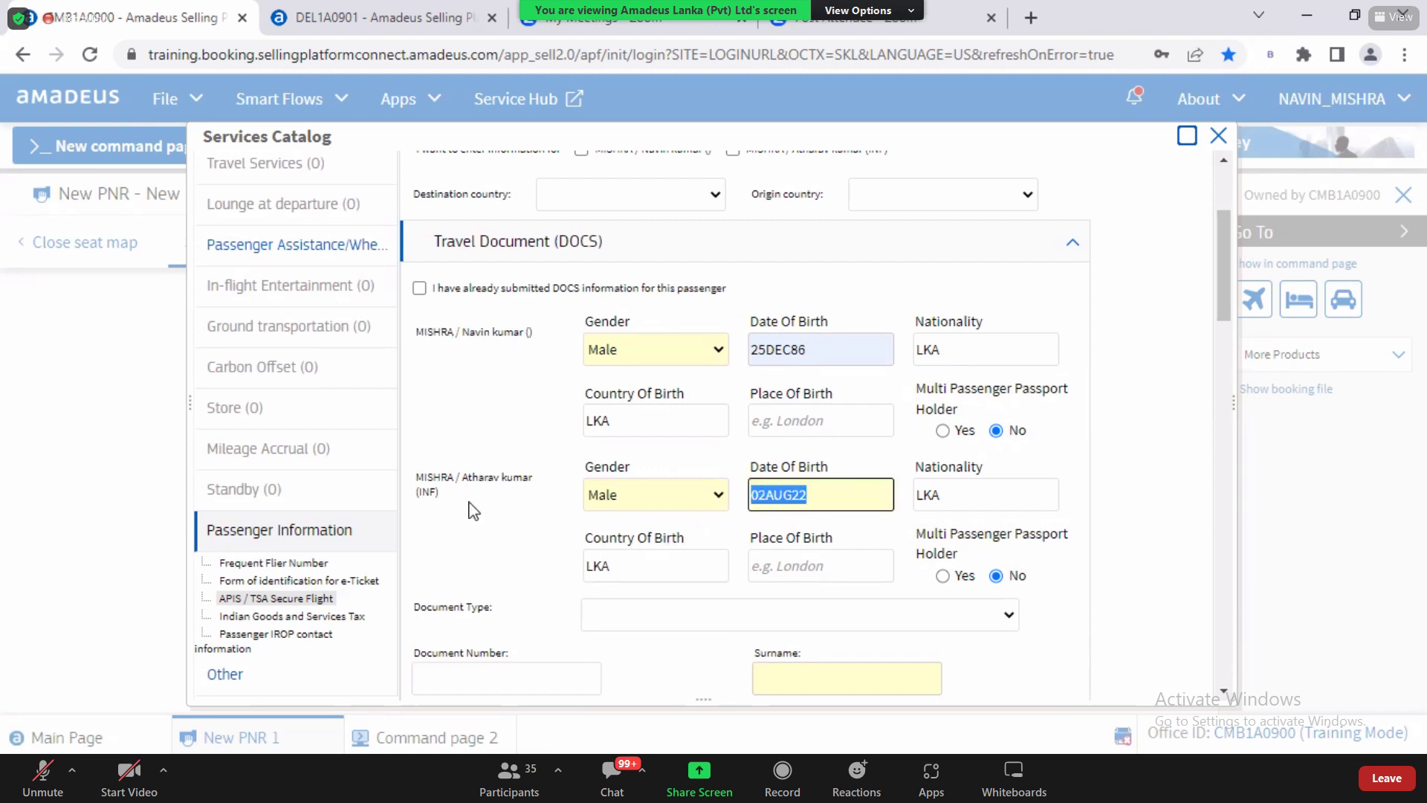
drag(456, 477, 540, 497)
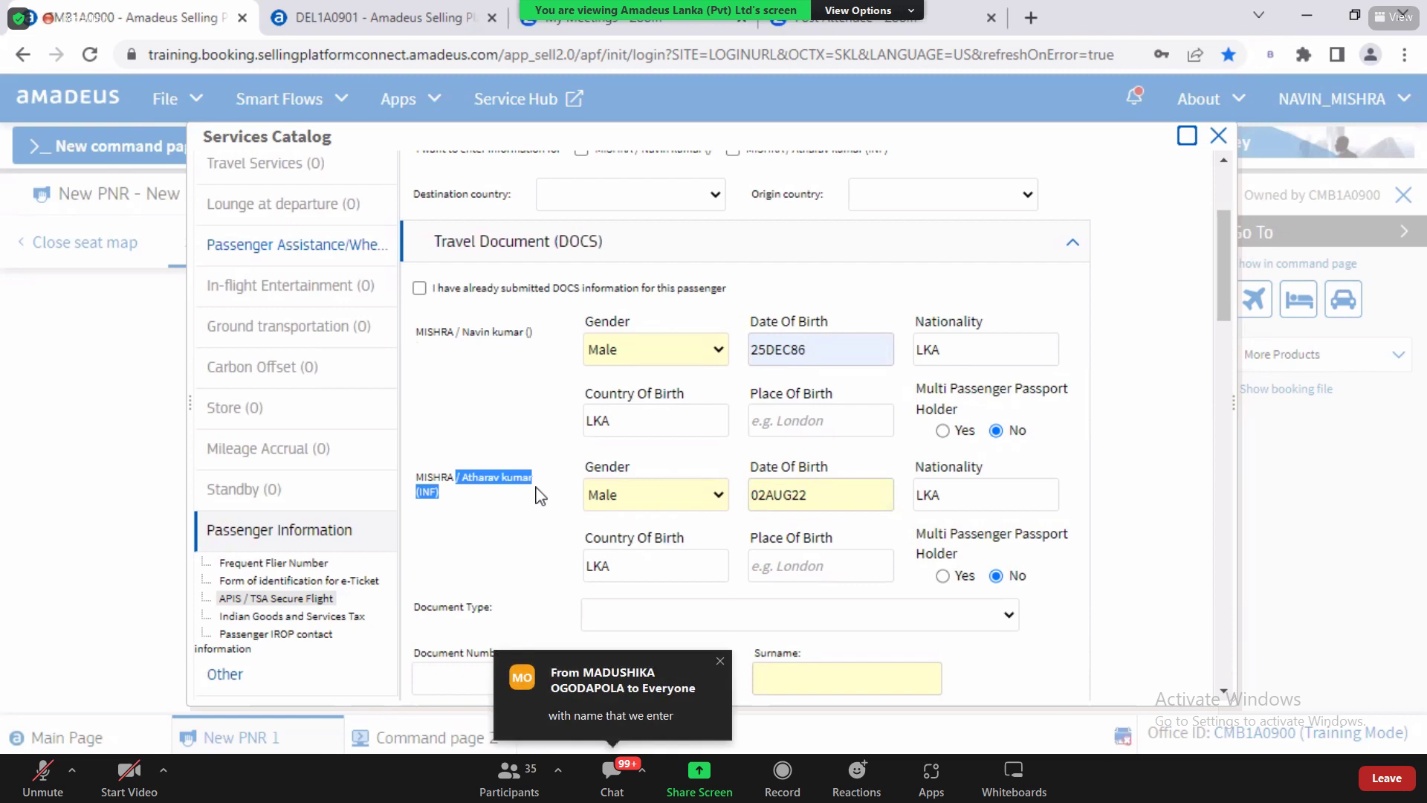
double_click(837, 496)
double_click(961, 496)
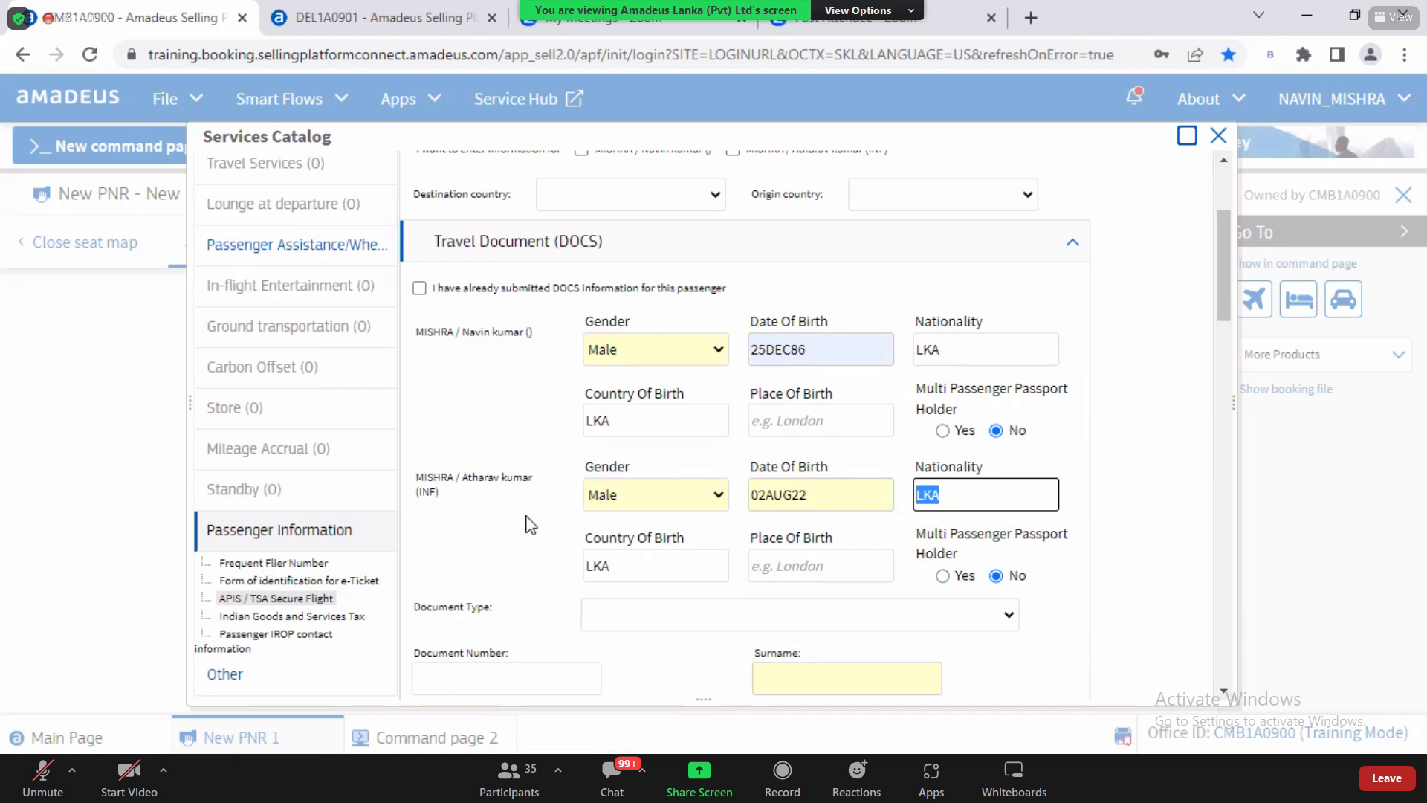
drag(475, 332, 417, 332)
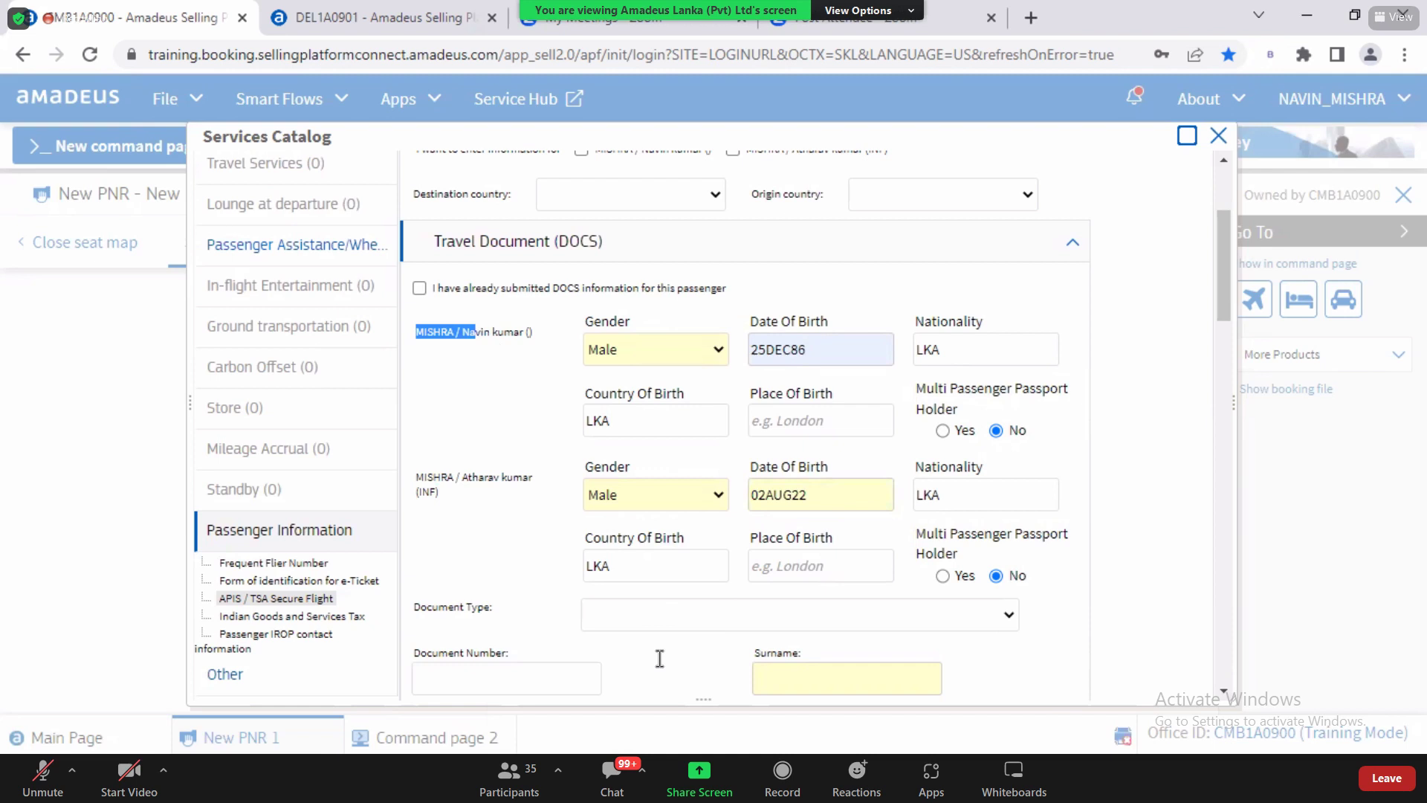
click(502, 680)
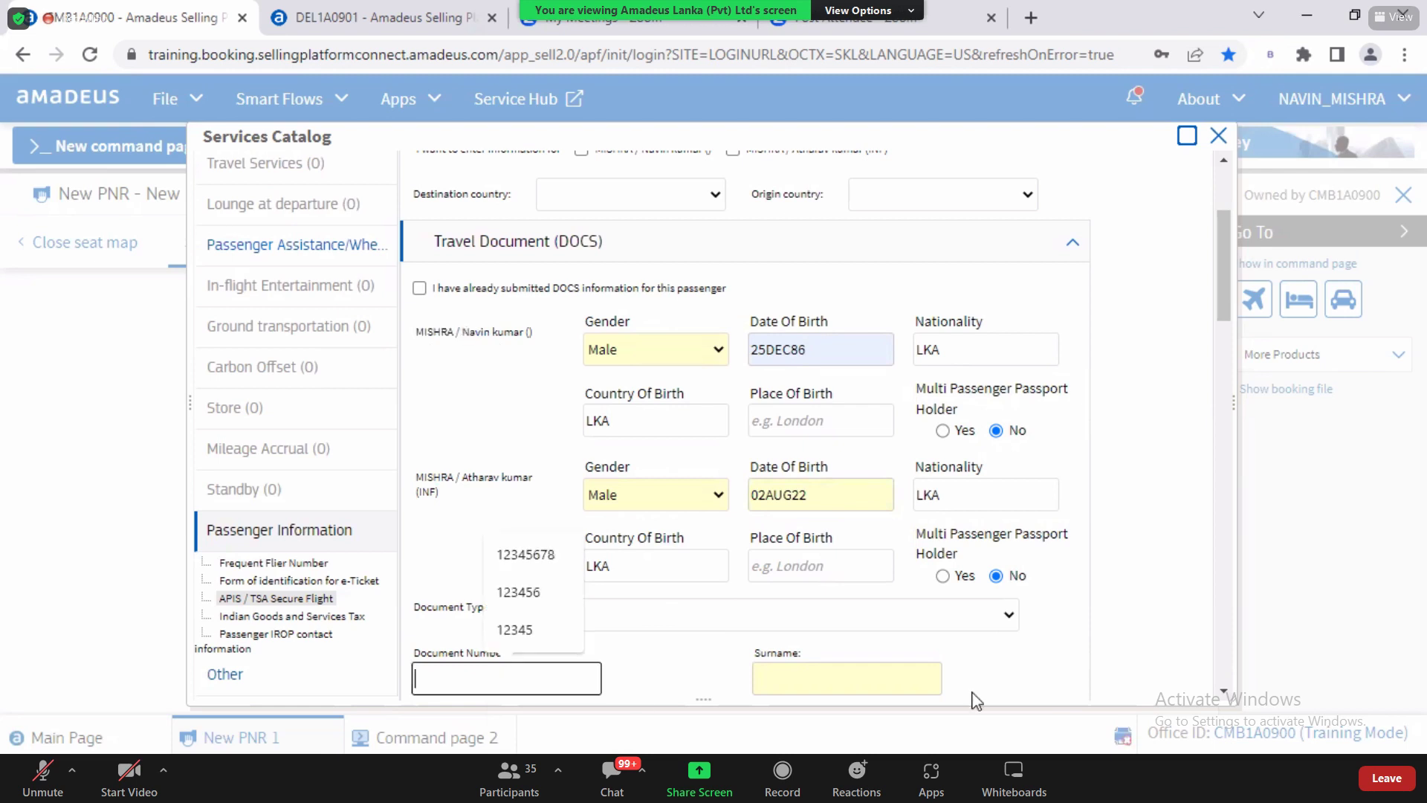
Step: Fill in document number 12345678 with the passenger's surname and given name
scroll(1218, 688, down, 4)
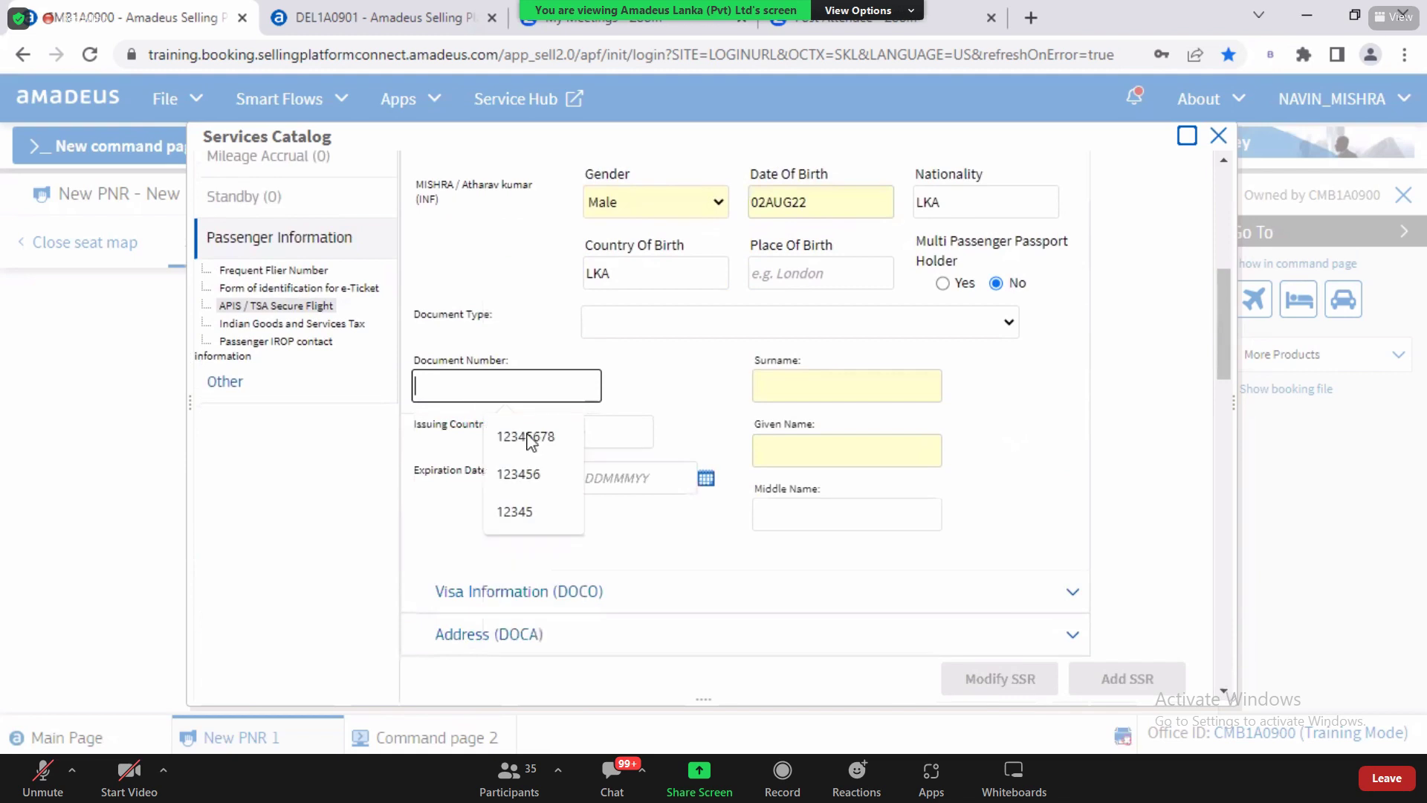
click(526, 438)
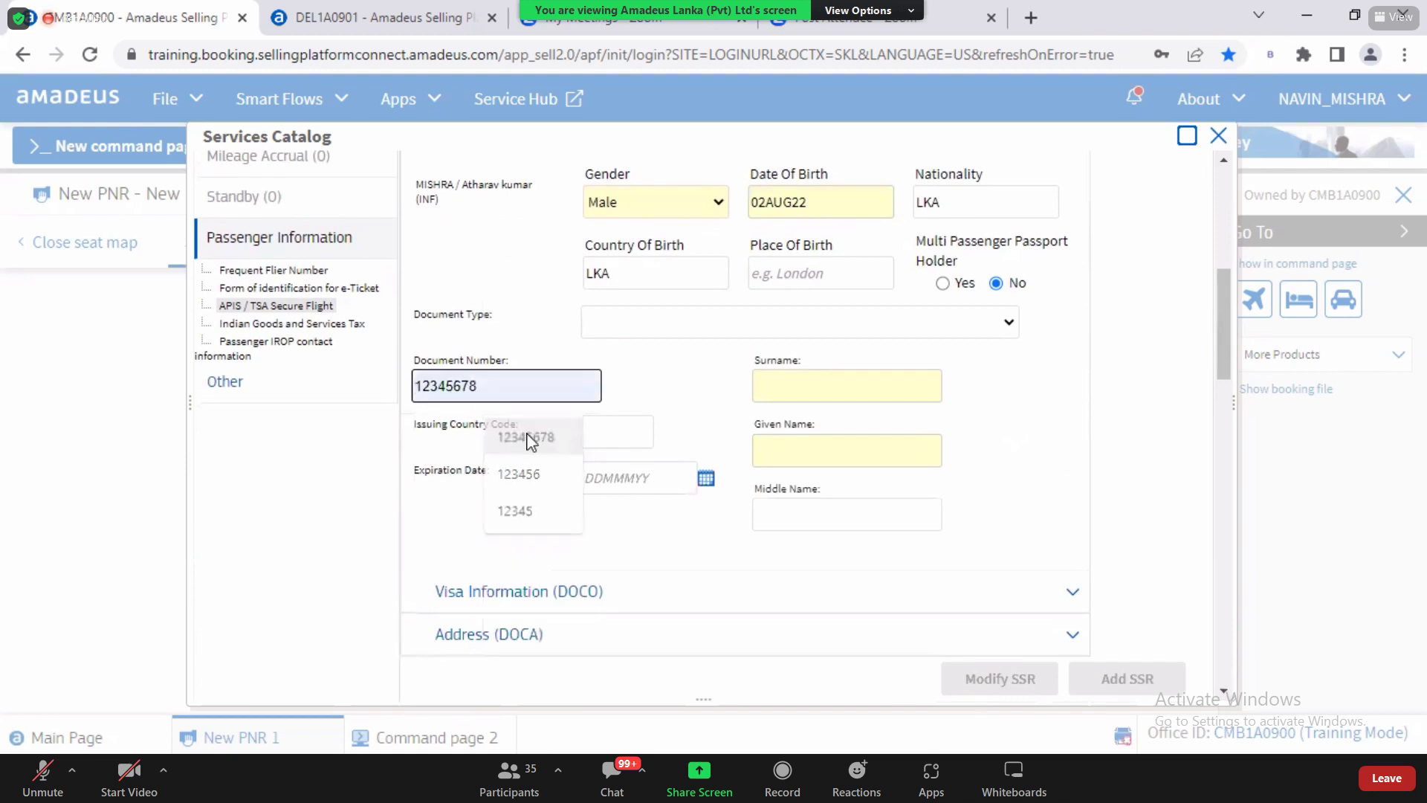
click(833, 389)
click(815, 449)
click(815, 447)
click(899, 504)
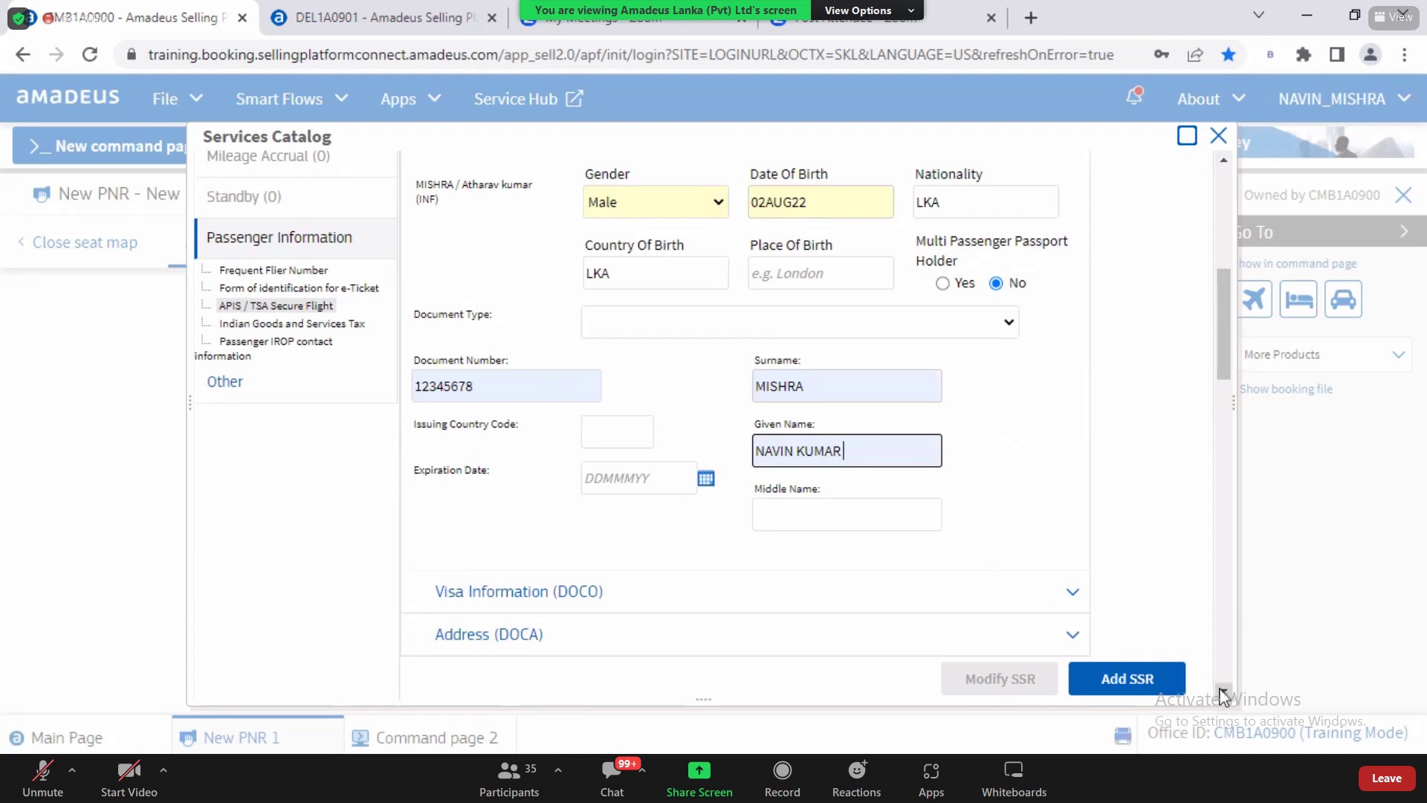
Step: Pick 31AUG23 from the calendar as the travel document expiration date
scroll(697, 435, down, 1)
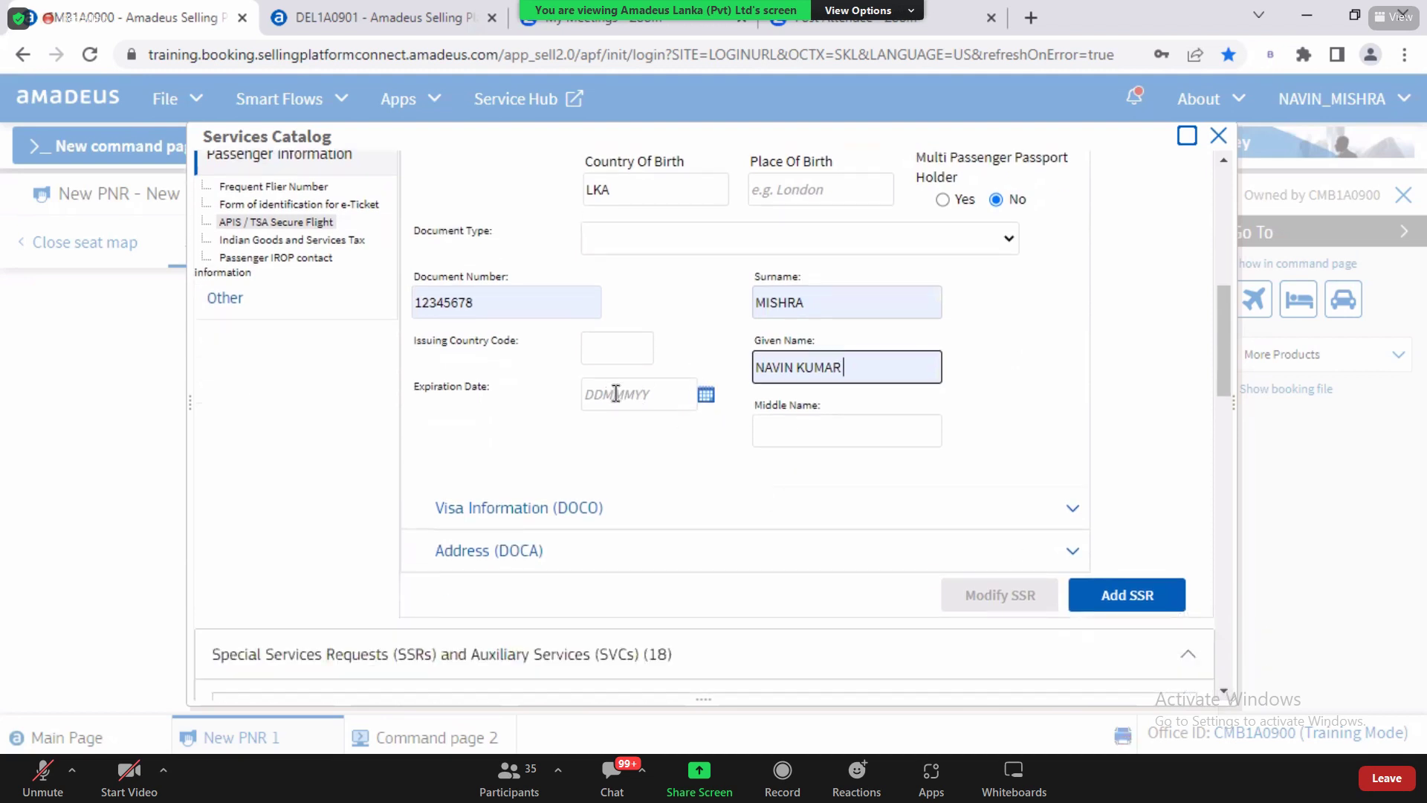
click(708, 400)
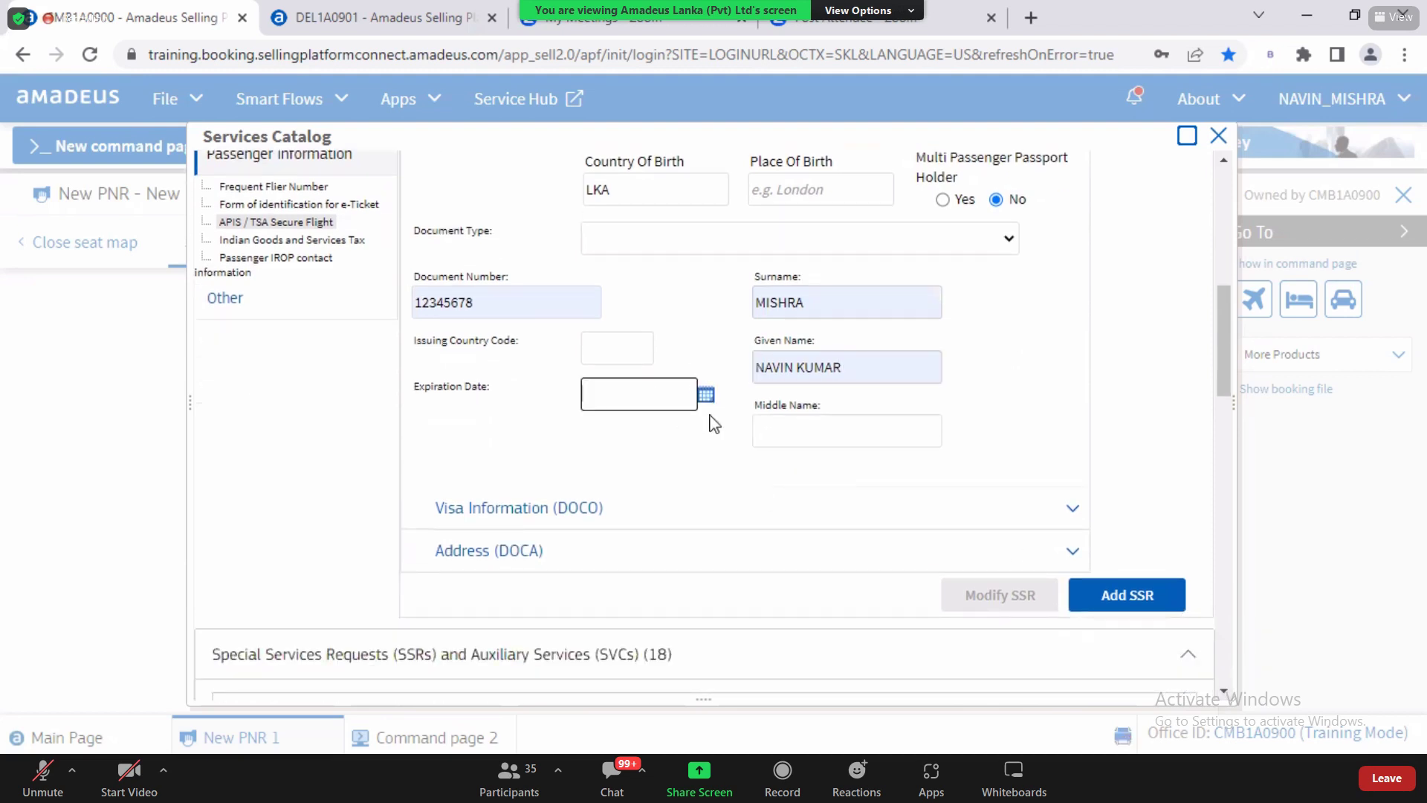
click(706, 394)
click(749, 430)
click(749, 430)
click(749, 430)
click(750, 430)
click(749, 431)
click(693, 570)
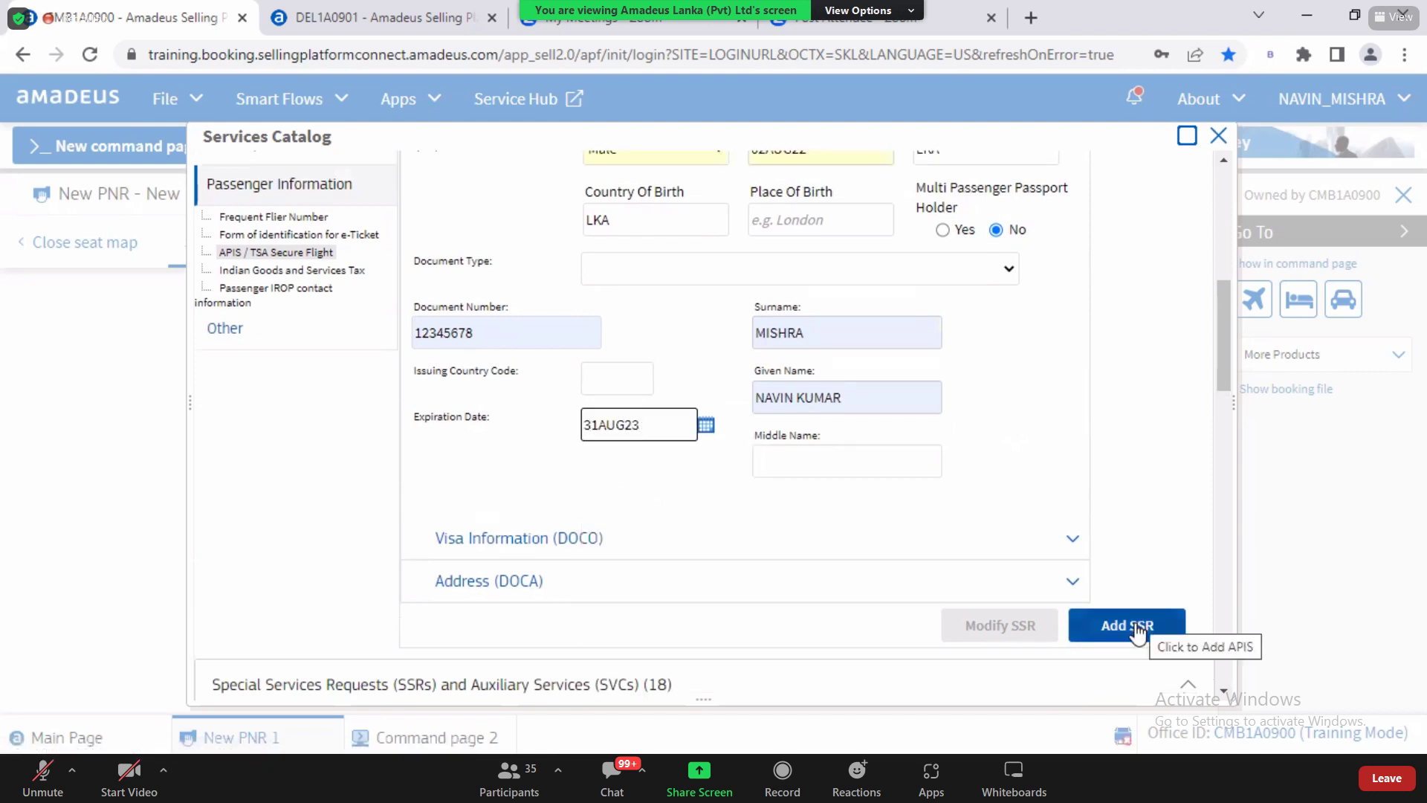
click(1222, 691)
scroll(1222, 691, down, 10)
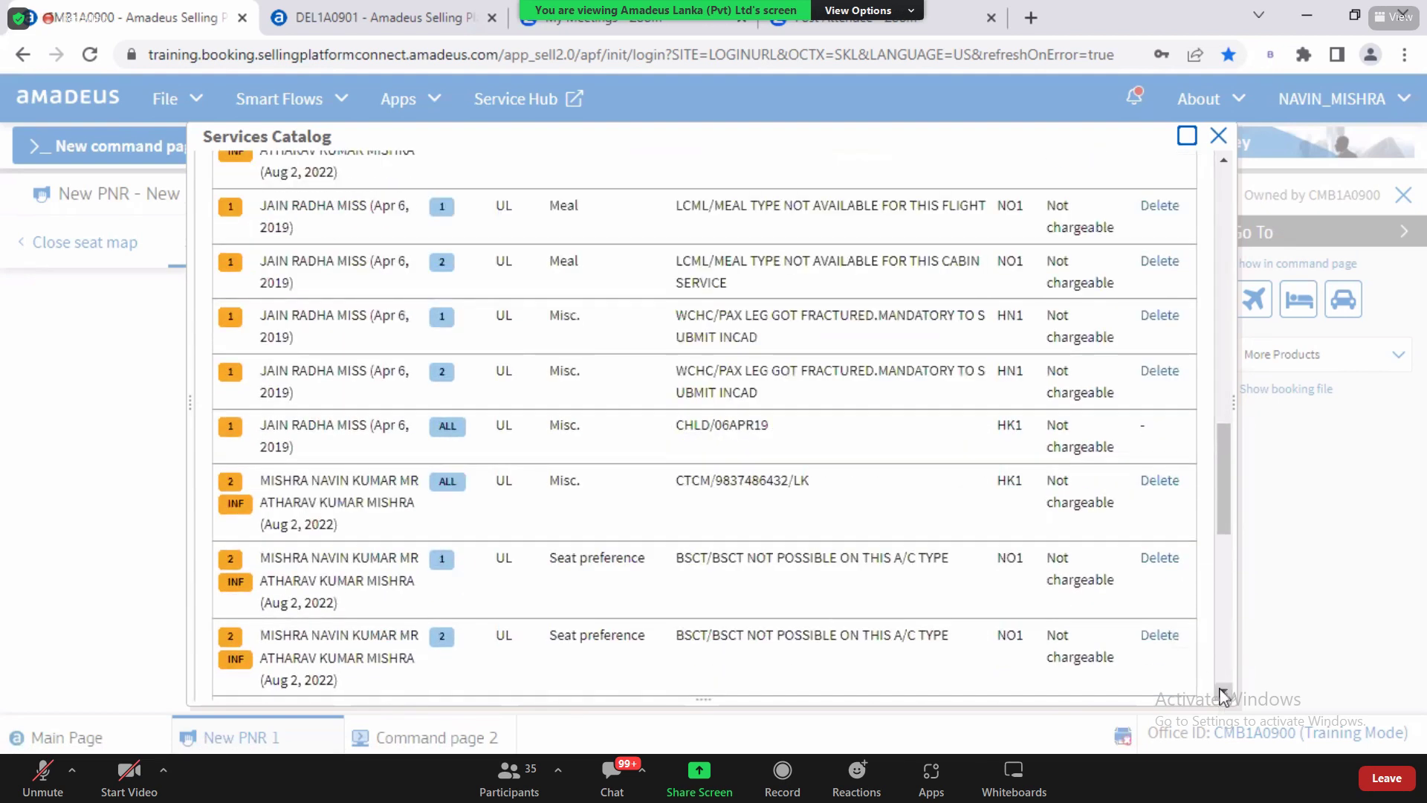
scroll(1222, 693, down, 5)
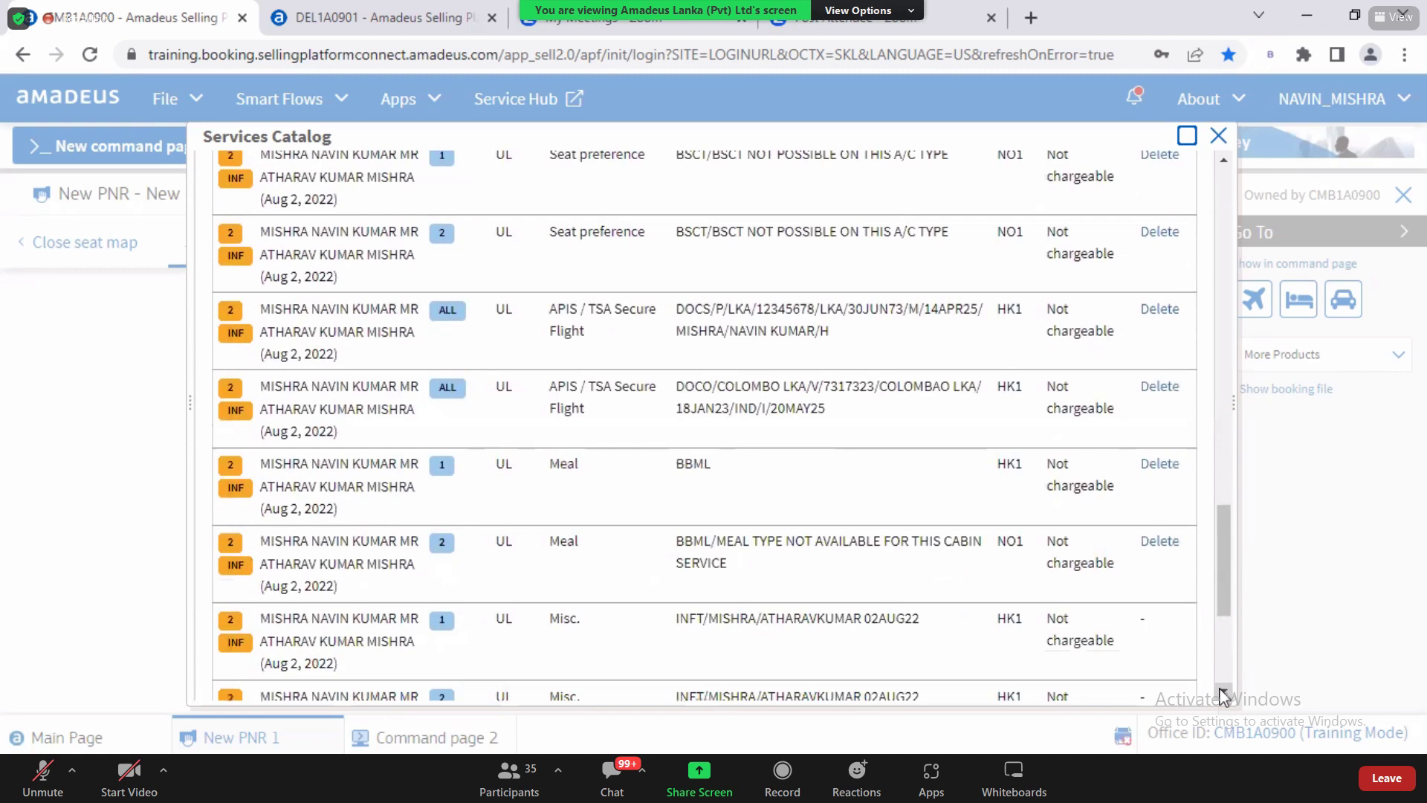
scroll(1223, 695, down, 1)
drag(675, 267, 857, 295)
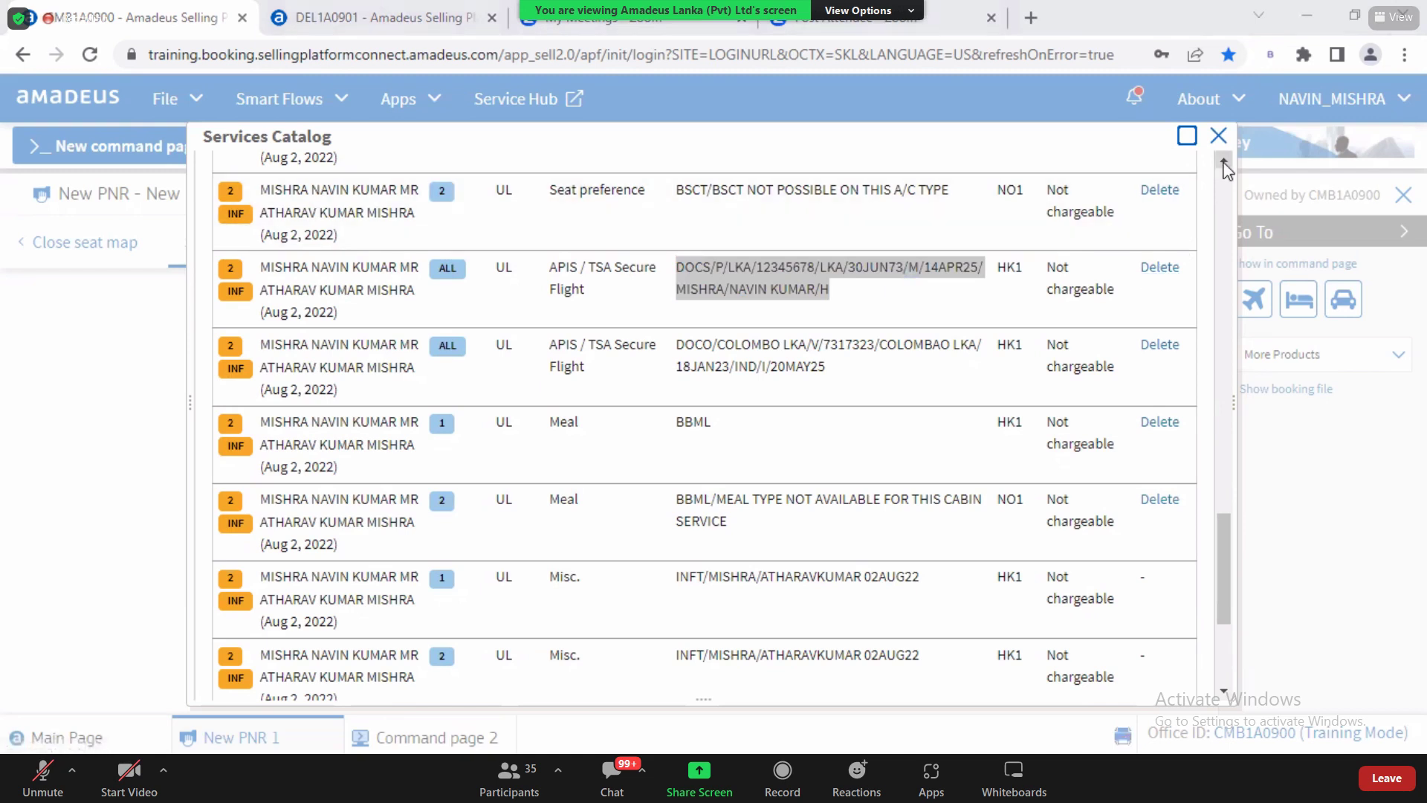
click(1223, 162)
click(1223, 162)
click(1223, 162)
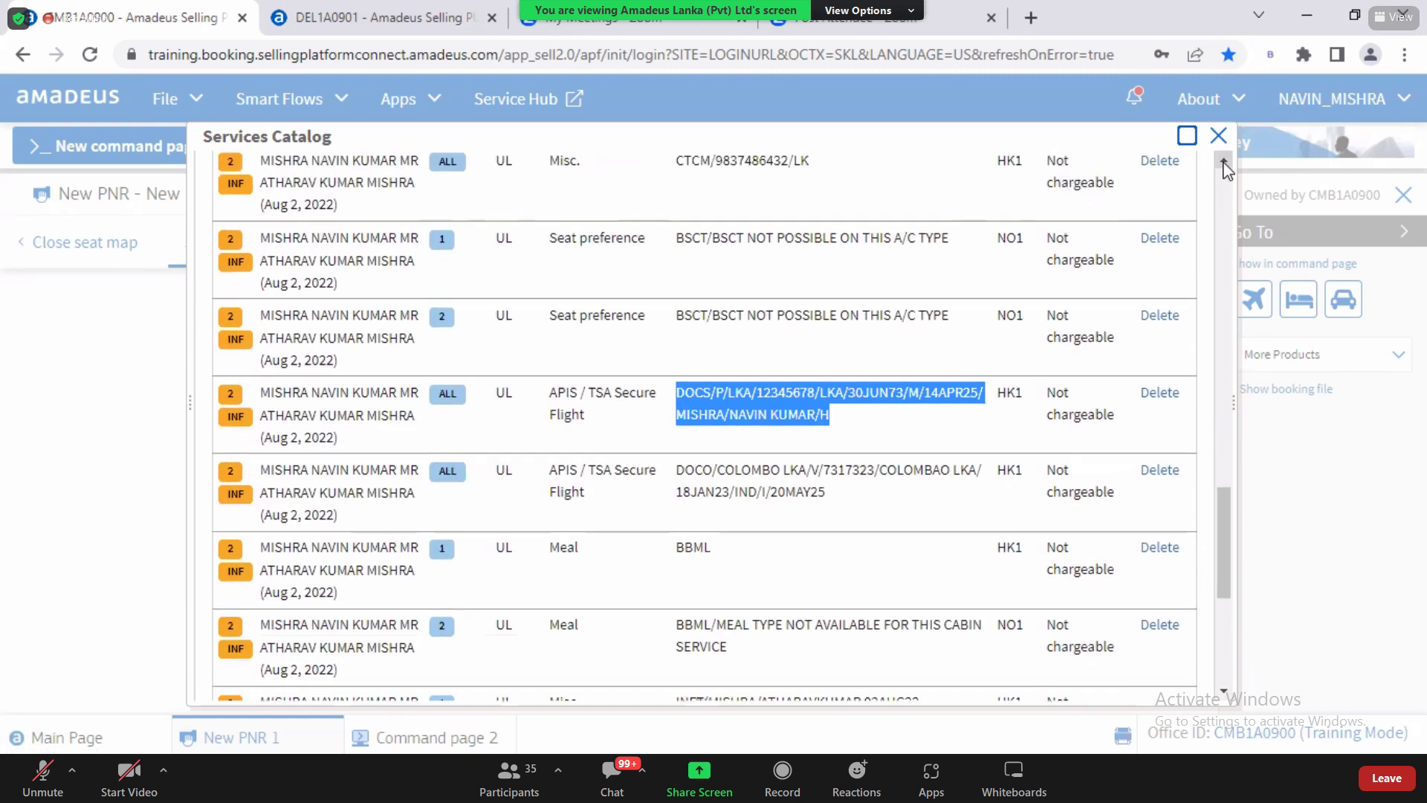
click(1223, 162)
click(1223, 162)
click(1224, 162)
click(1223, 162)
click(1223, 162)
click(1224, 162)
click(1224, 162)
click(1224, 162)
click(1223, 162)
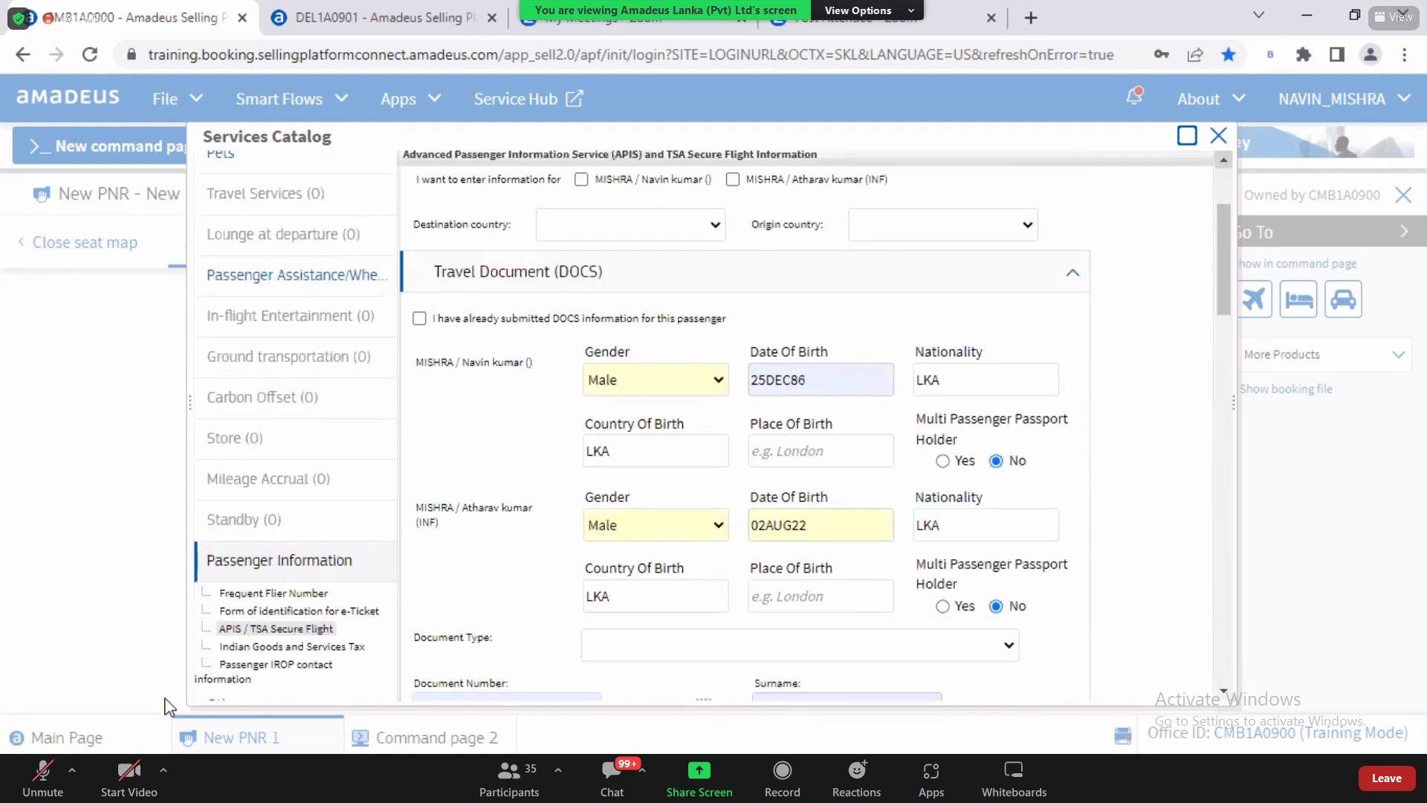
Step: Open the Indian Goods and Services Tax requests and point out the GST Number field
click(316, 646)
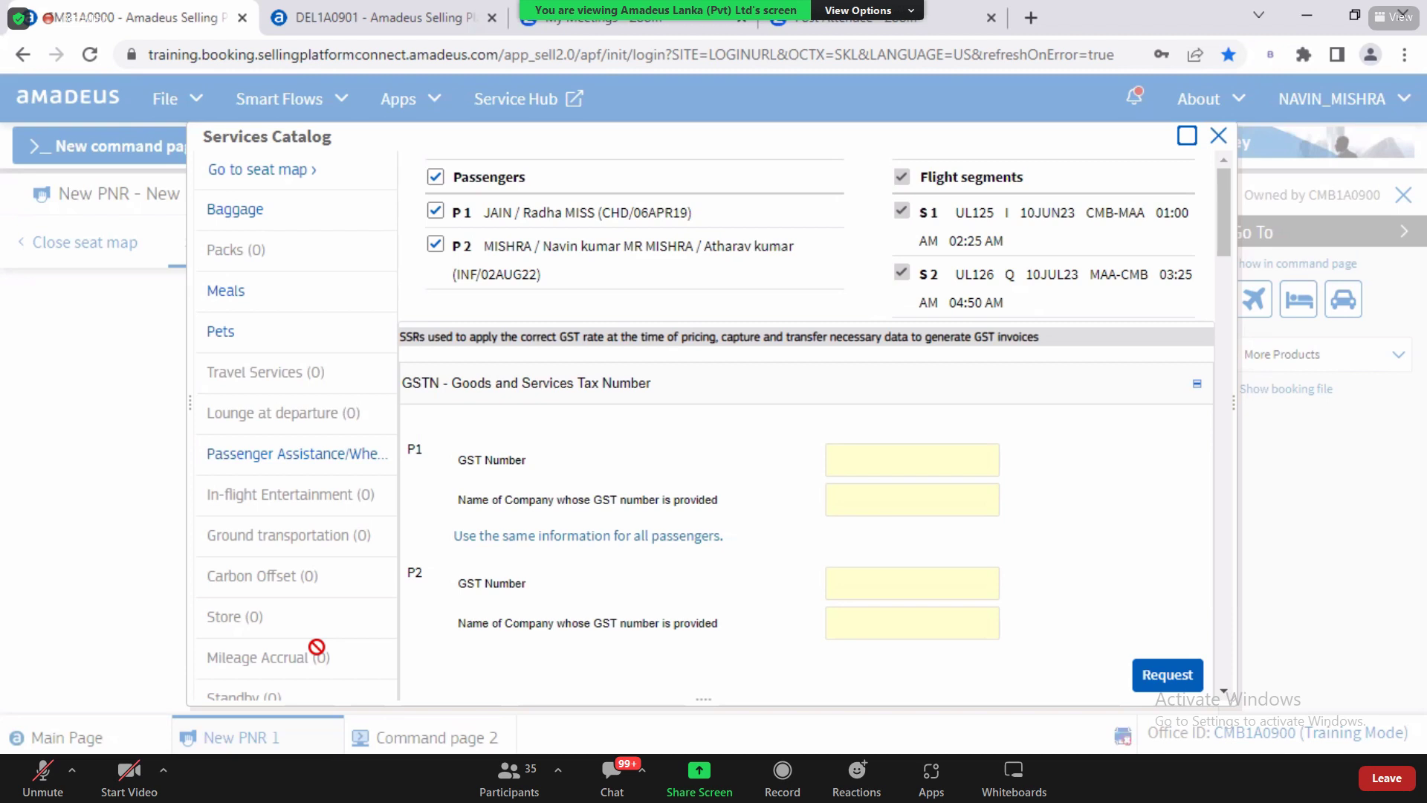
drag(466, 462, 583, 461)
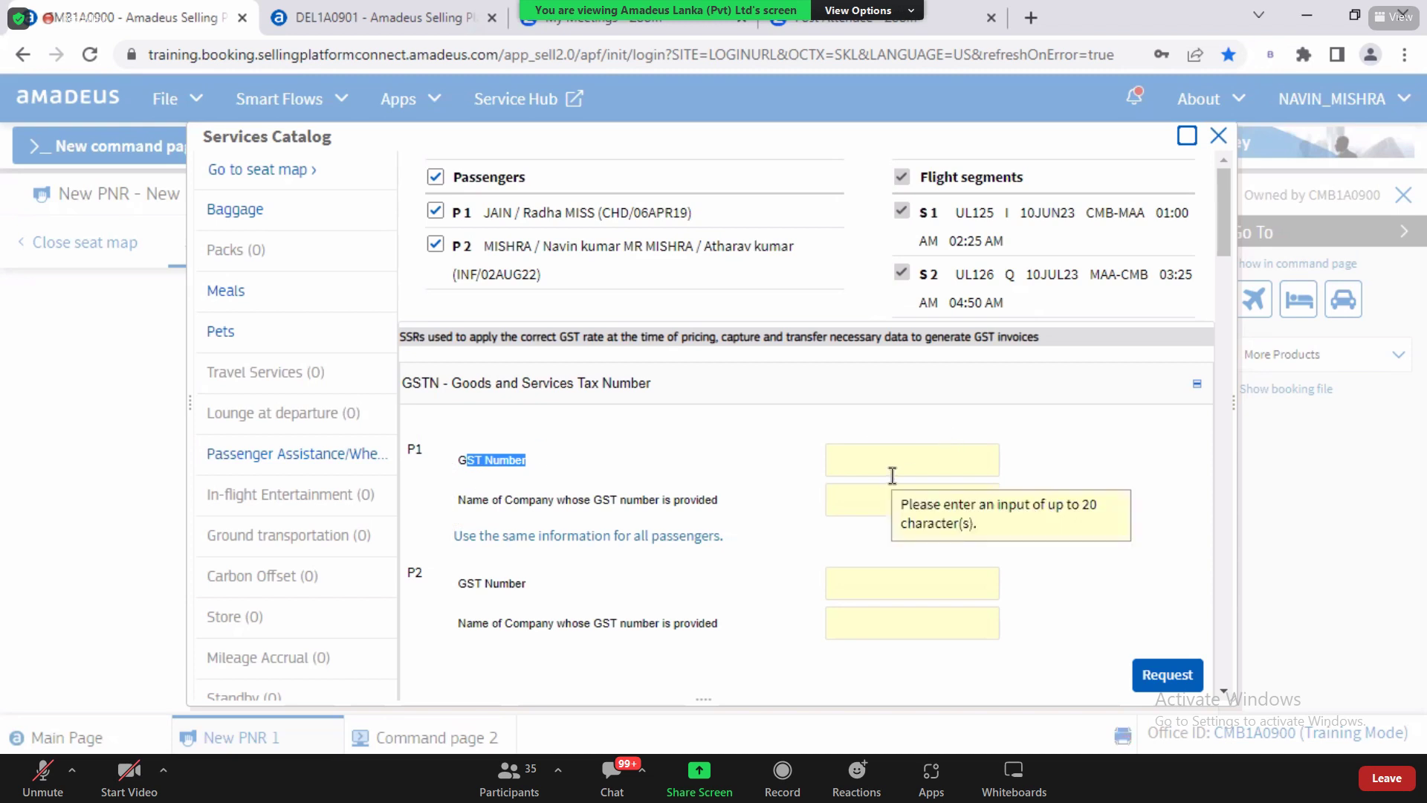
mouse_move(1225, 250)
mouse_down()
mouse_move(1219, 292)
mouse_move(1220, 253)
mouse_up()
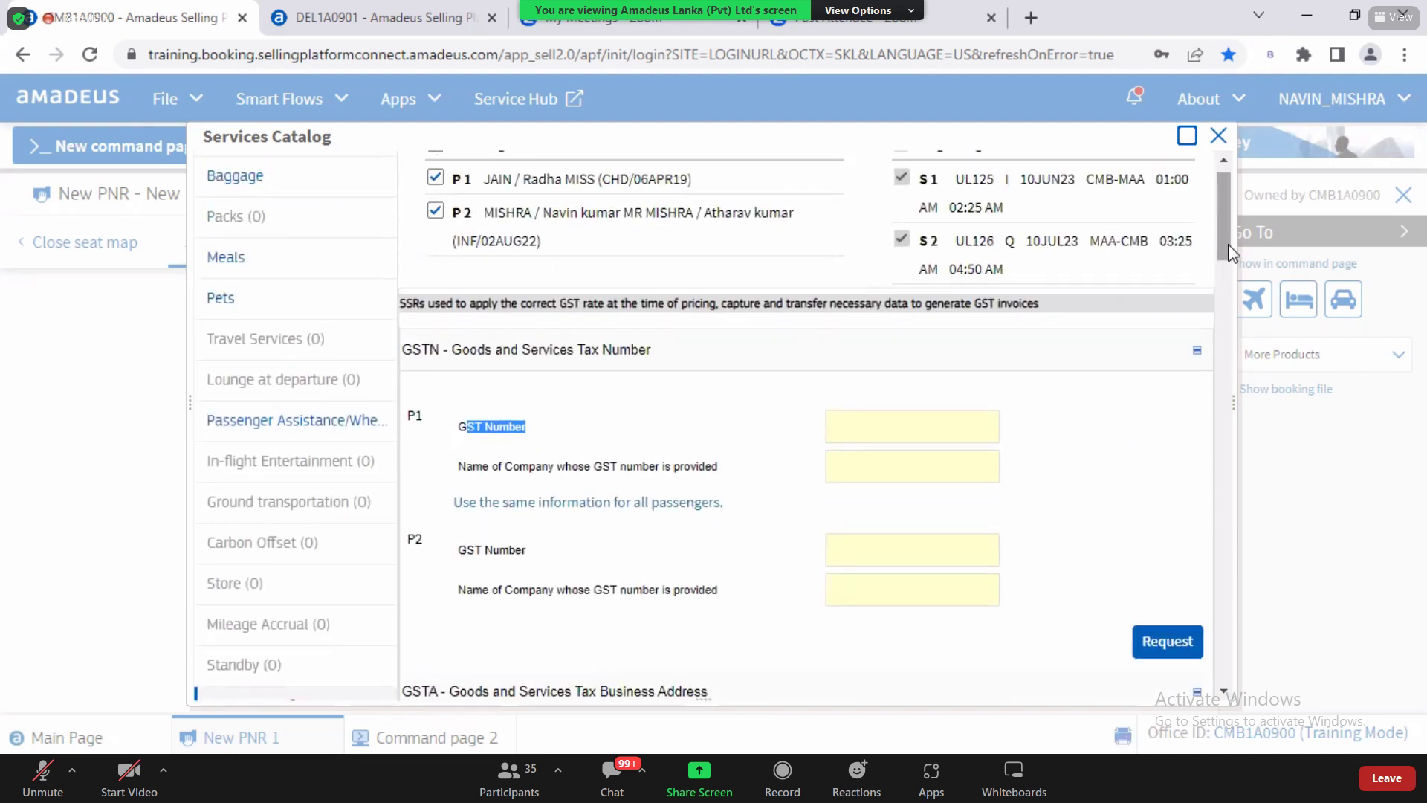
scroll(1228, 253, up, 1)
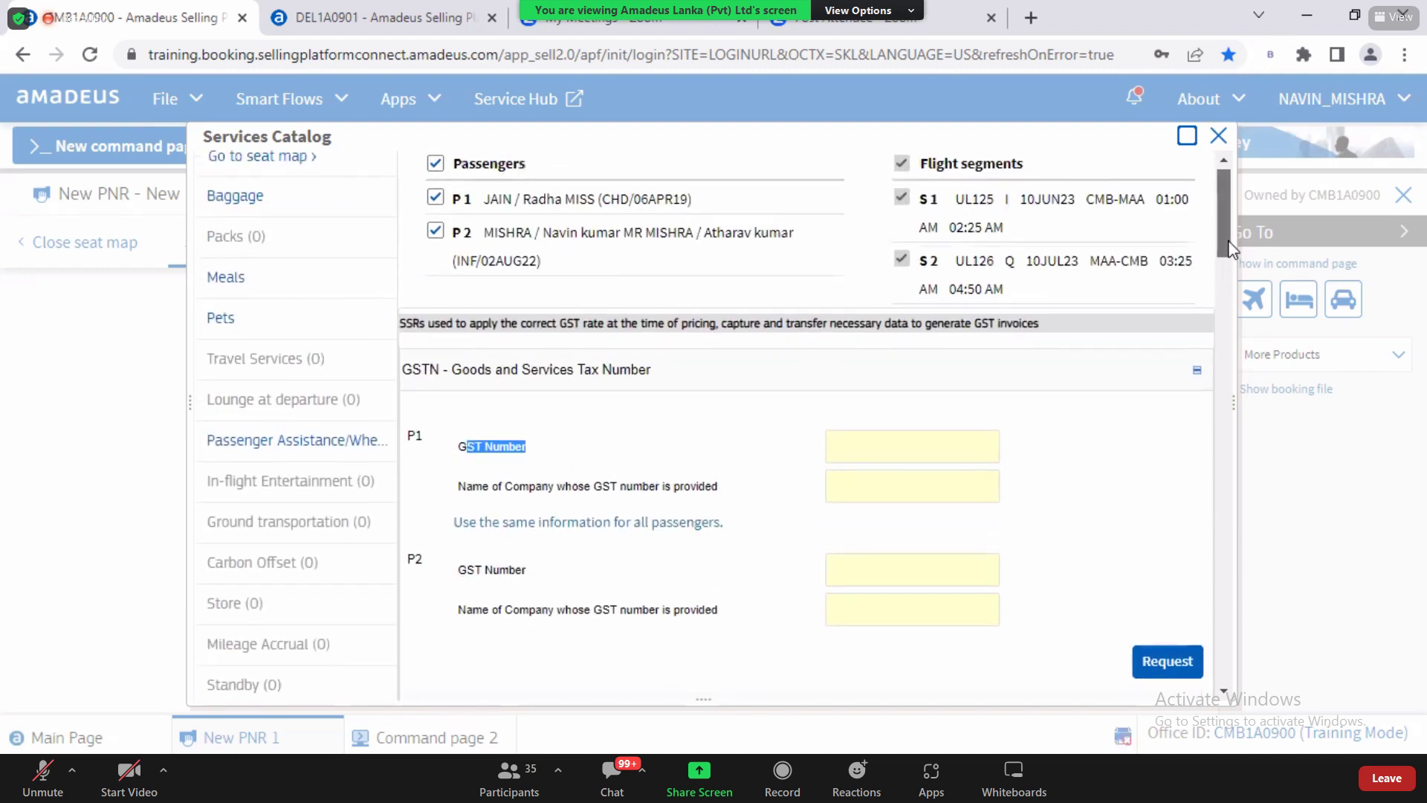
Step: Untick passenger 1 so the GST Number and company fields apply only to passenger 2
click(438, 200)
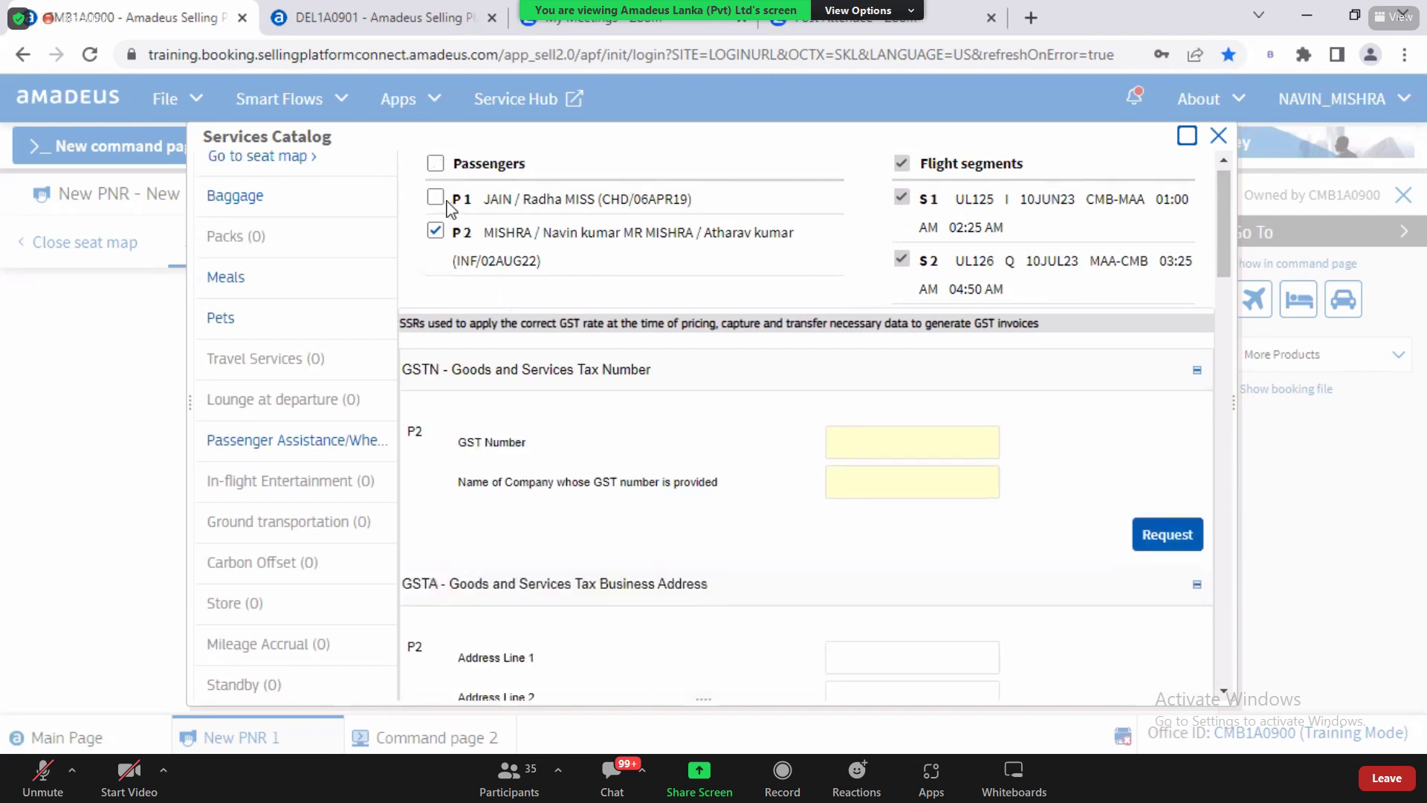
click(866, 453)
click(864, 475)
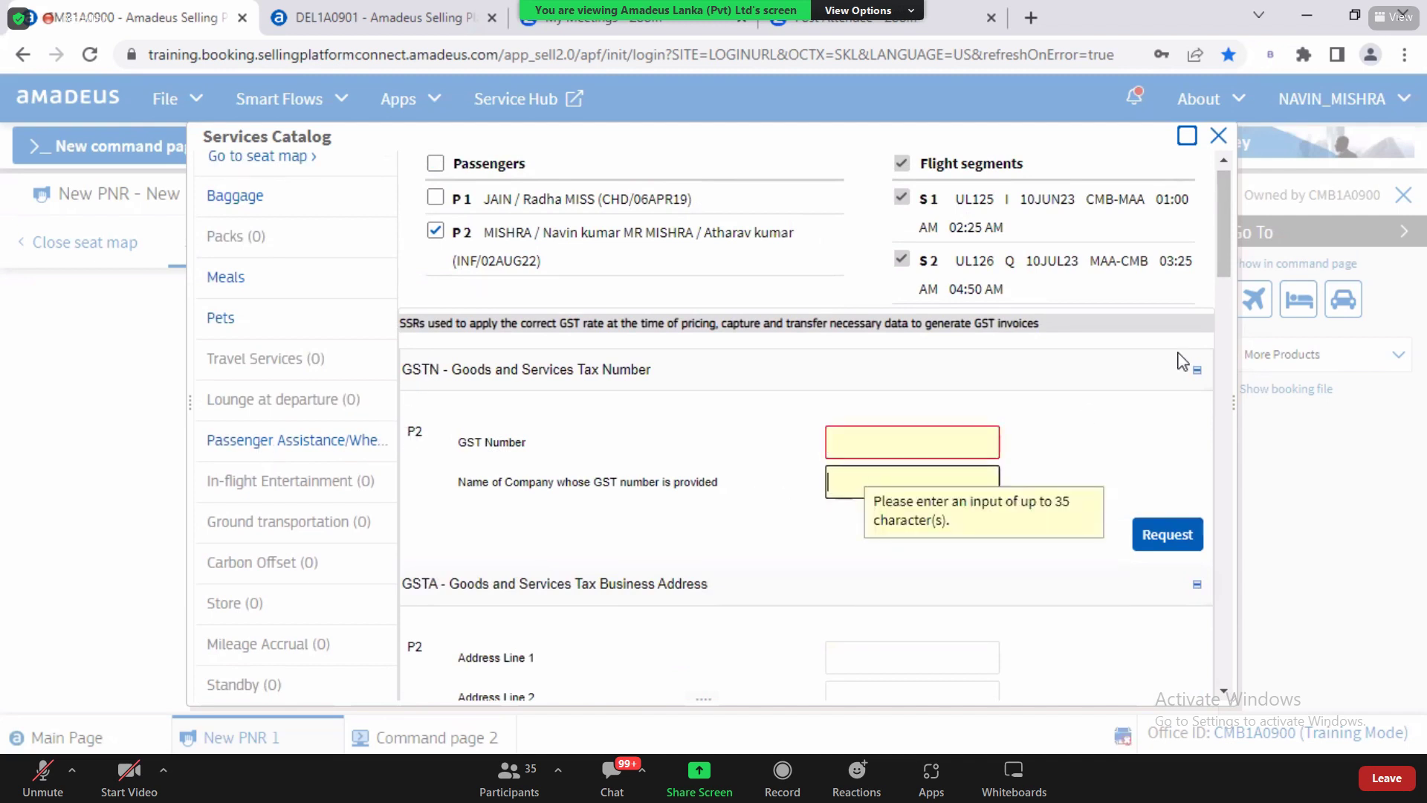
scroll(1060, 319, down, 3)
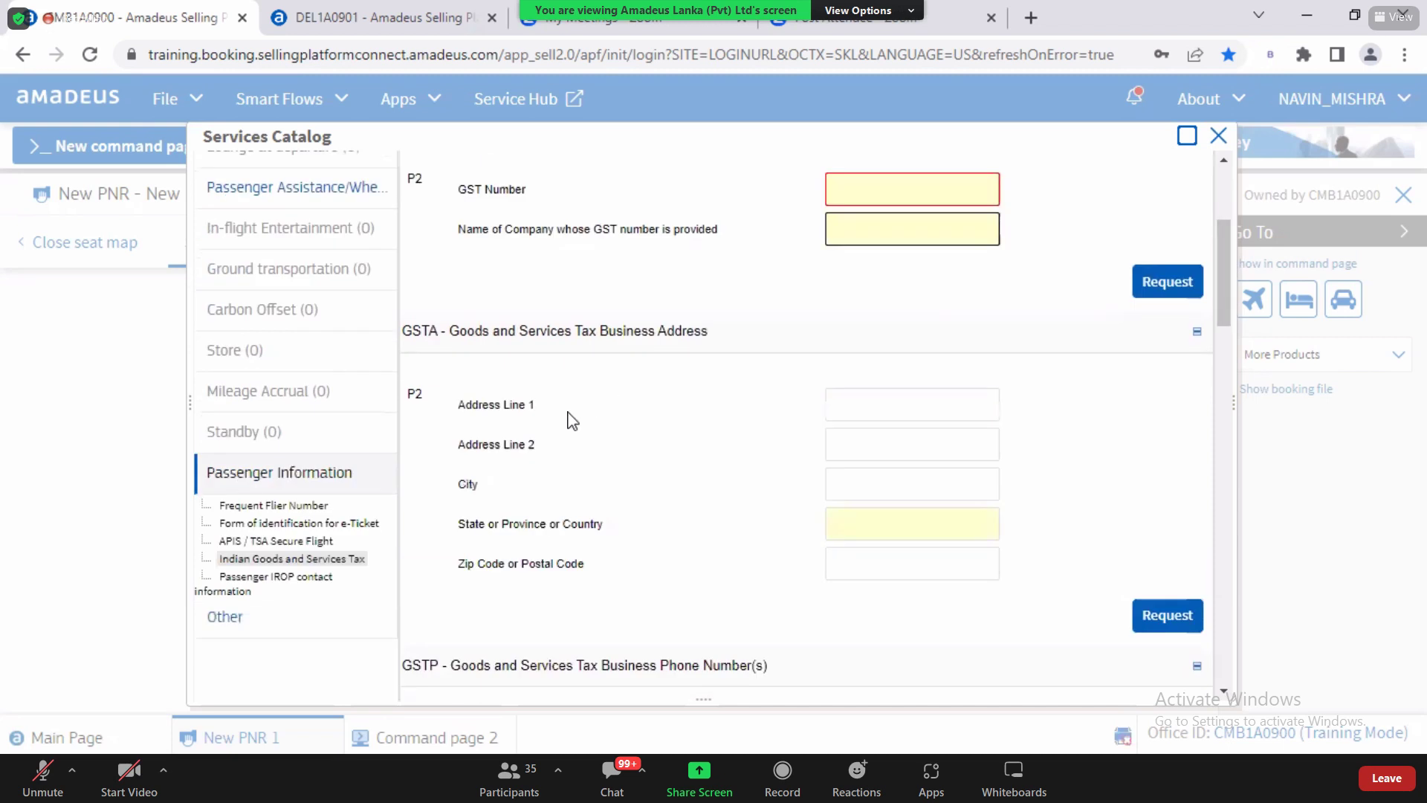
drag(1224, 287, 1237, 324)
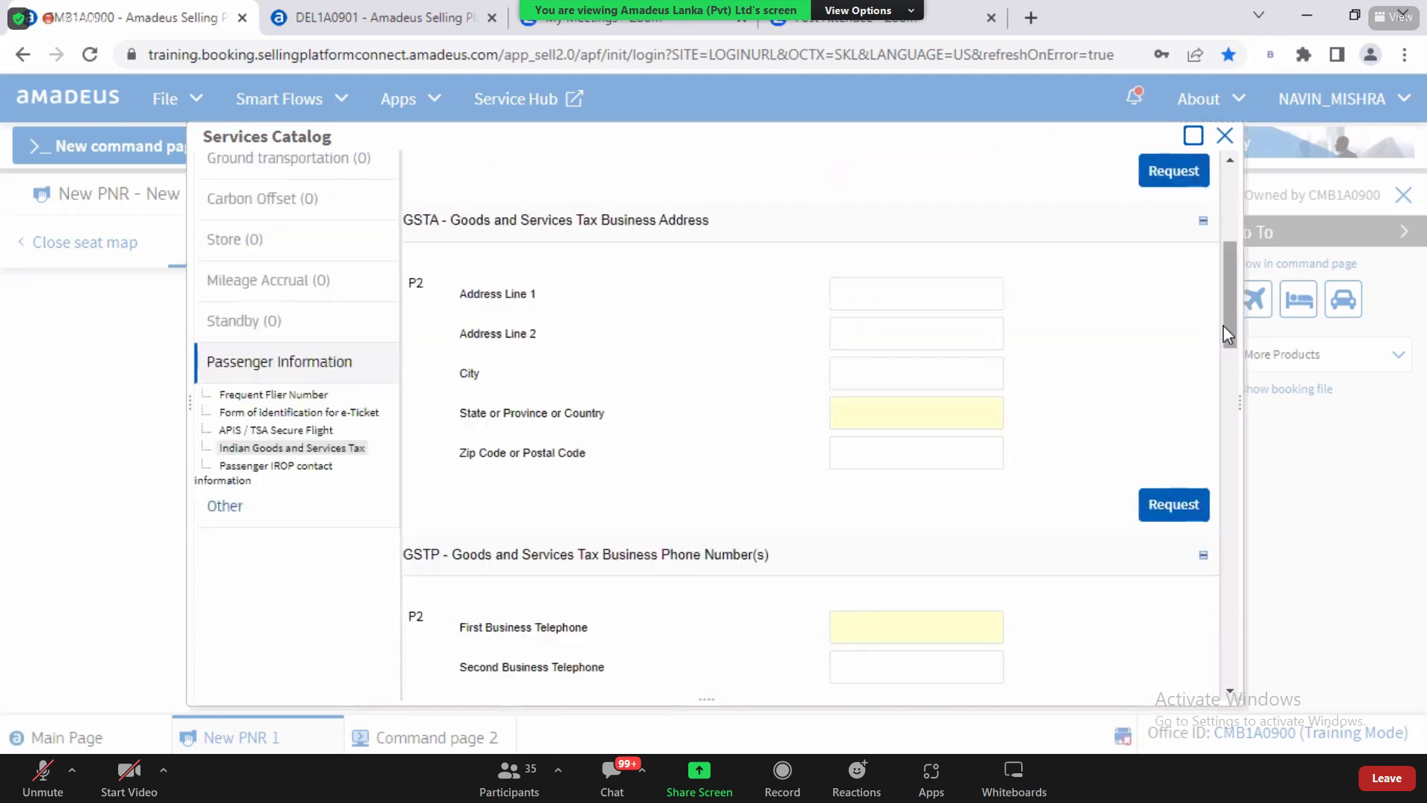
scroll(1234, 371, down, 5)
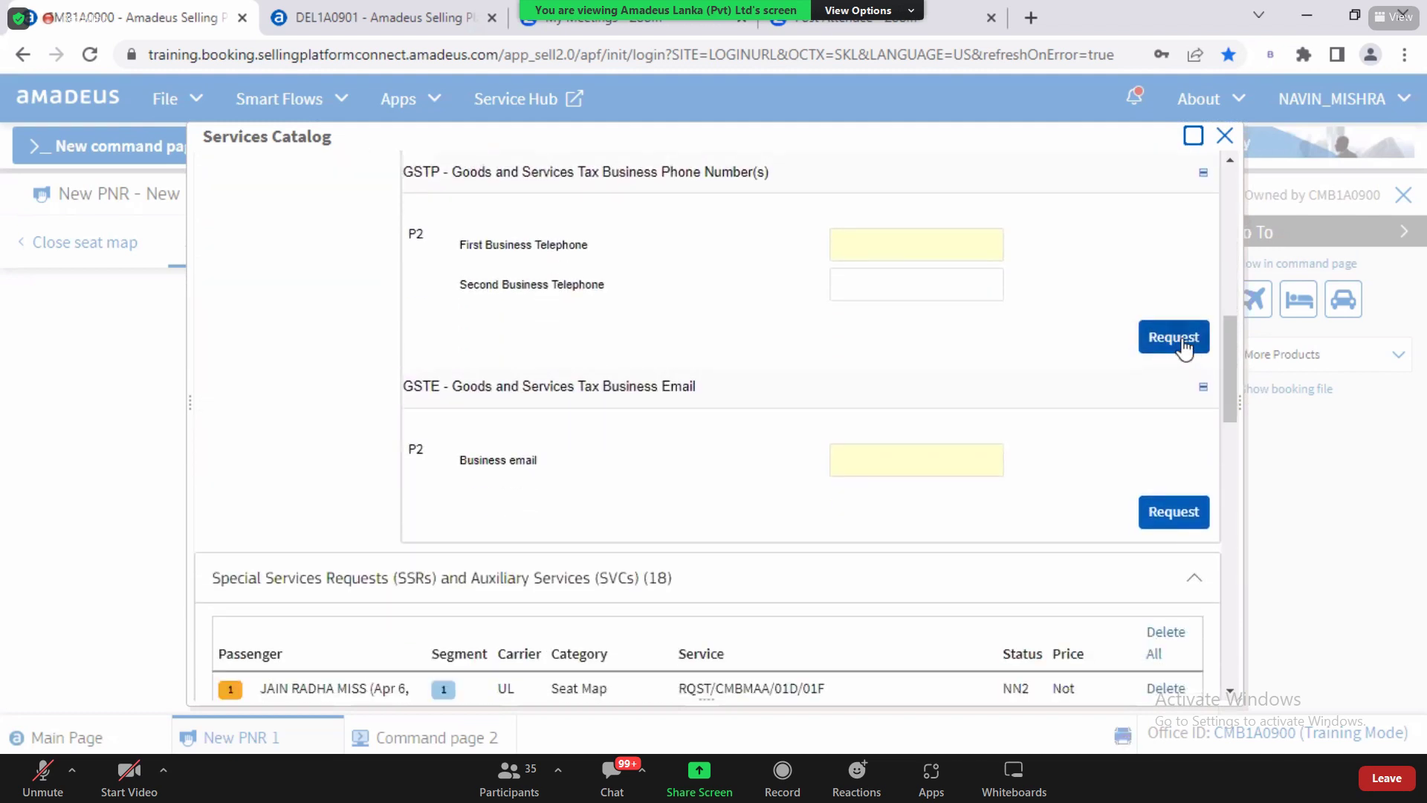
scroll(1230, 372, down, 2)
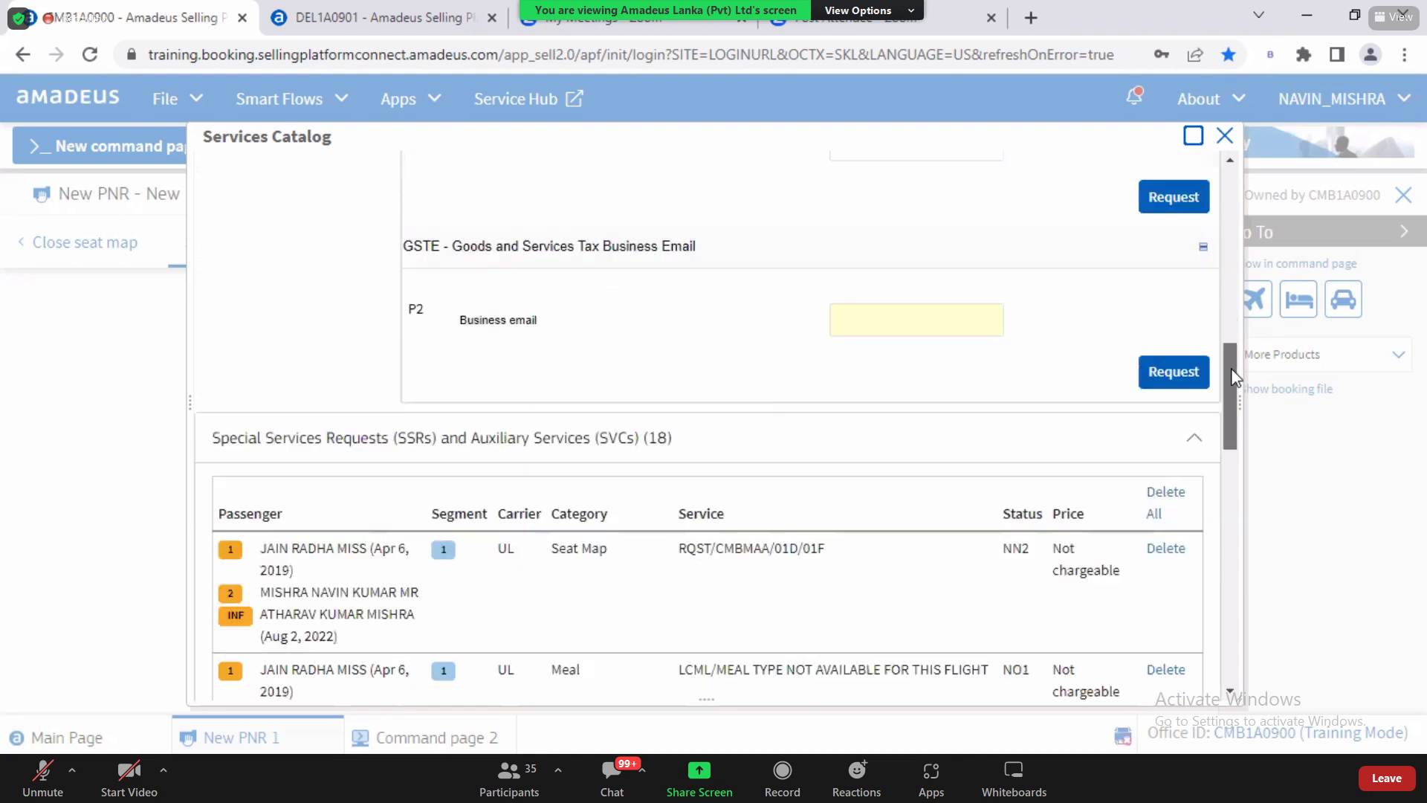
scroll(1231, 368, down, 1)
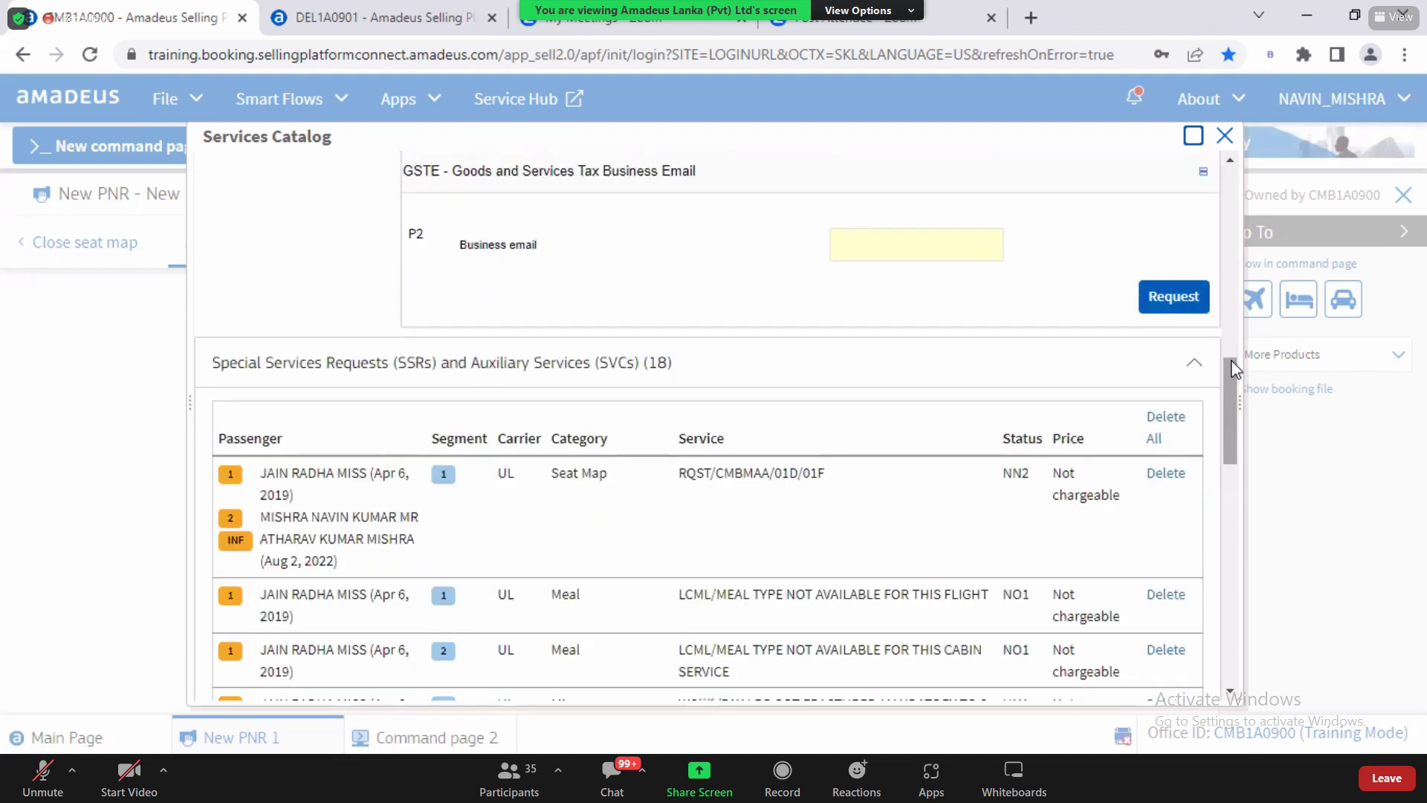
scroll(1235, 251, up, 1)
scroll(1236, 251, up, 8)
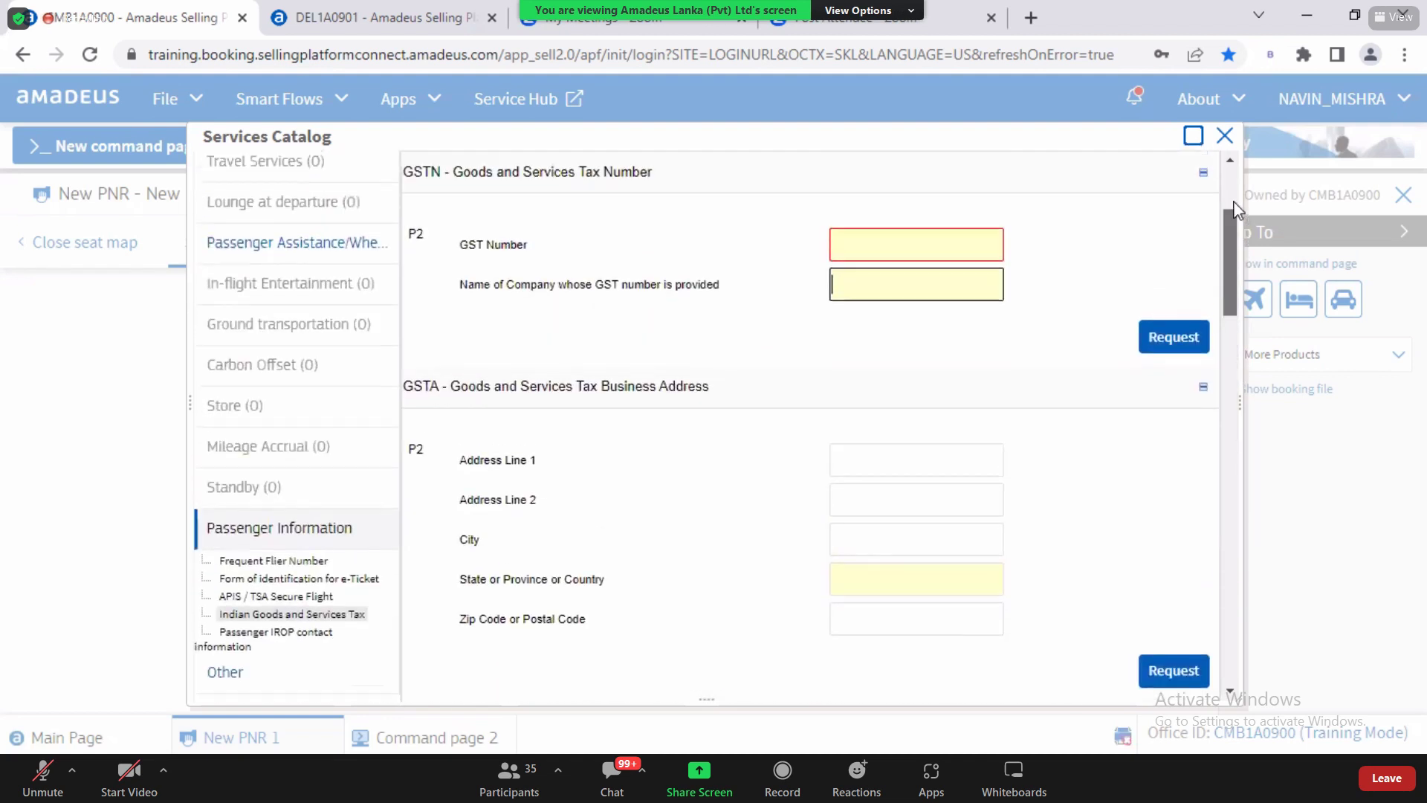
scroll(1234, 245, down, 5)
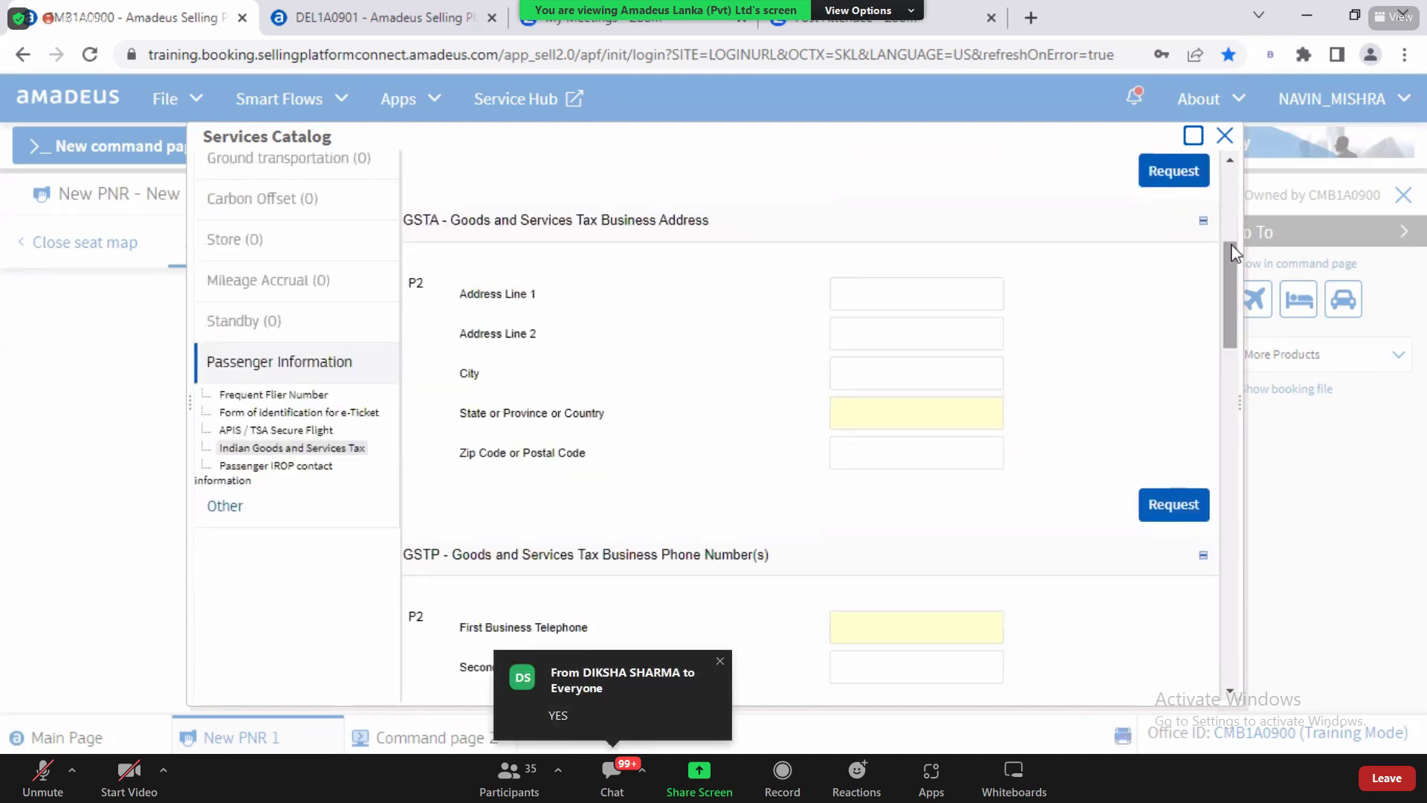
click(273, 466)
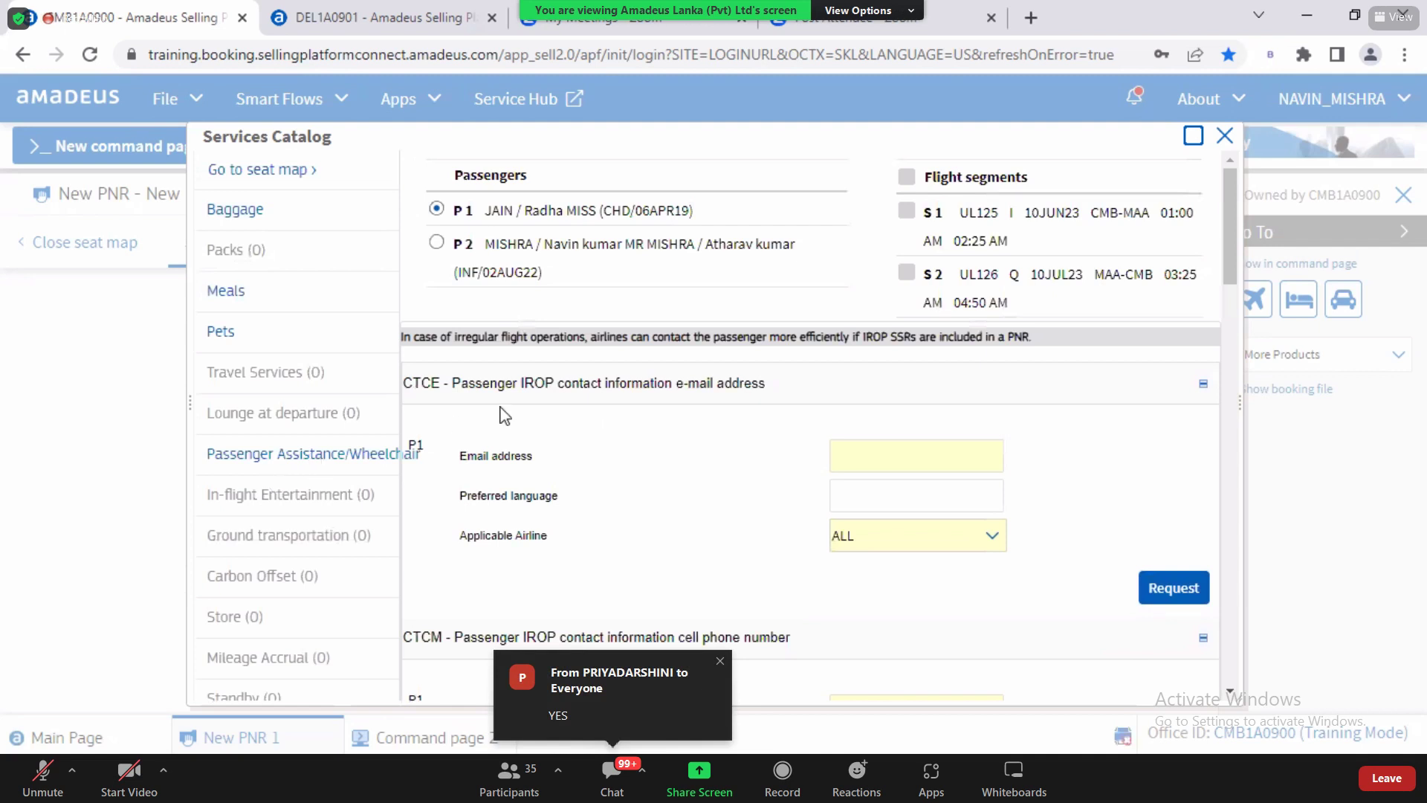
Step: Expand and collapse the IROP e-mail contact section, scroll to the blank CTCR request, then close the catalogue
drag(429, 384, 658, 388)
click(513, 384)
click(513, 383)
drag(523, 383, 540, 382)
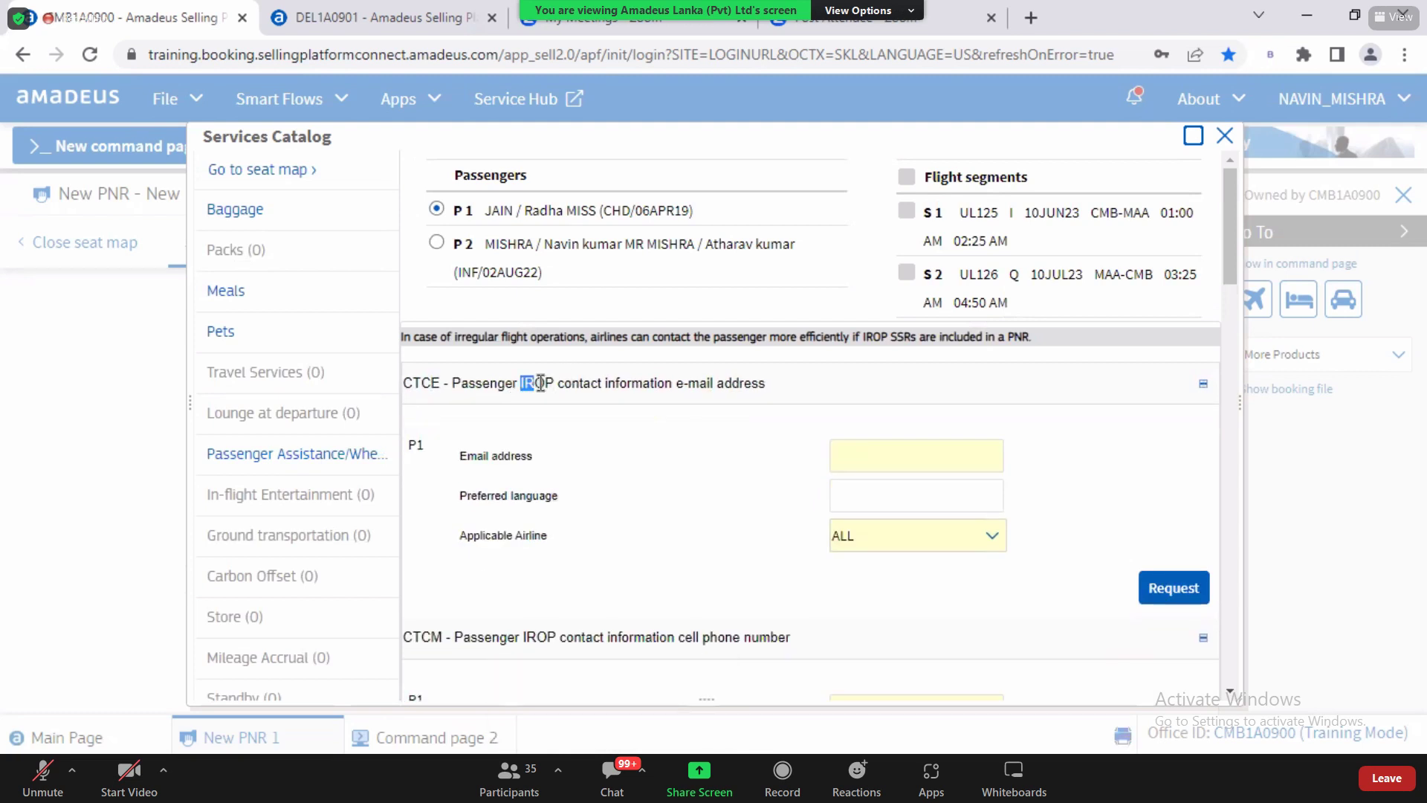
click(541, 383)
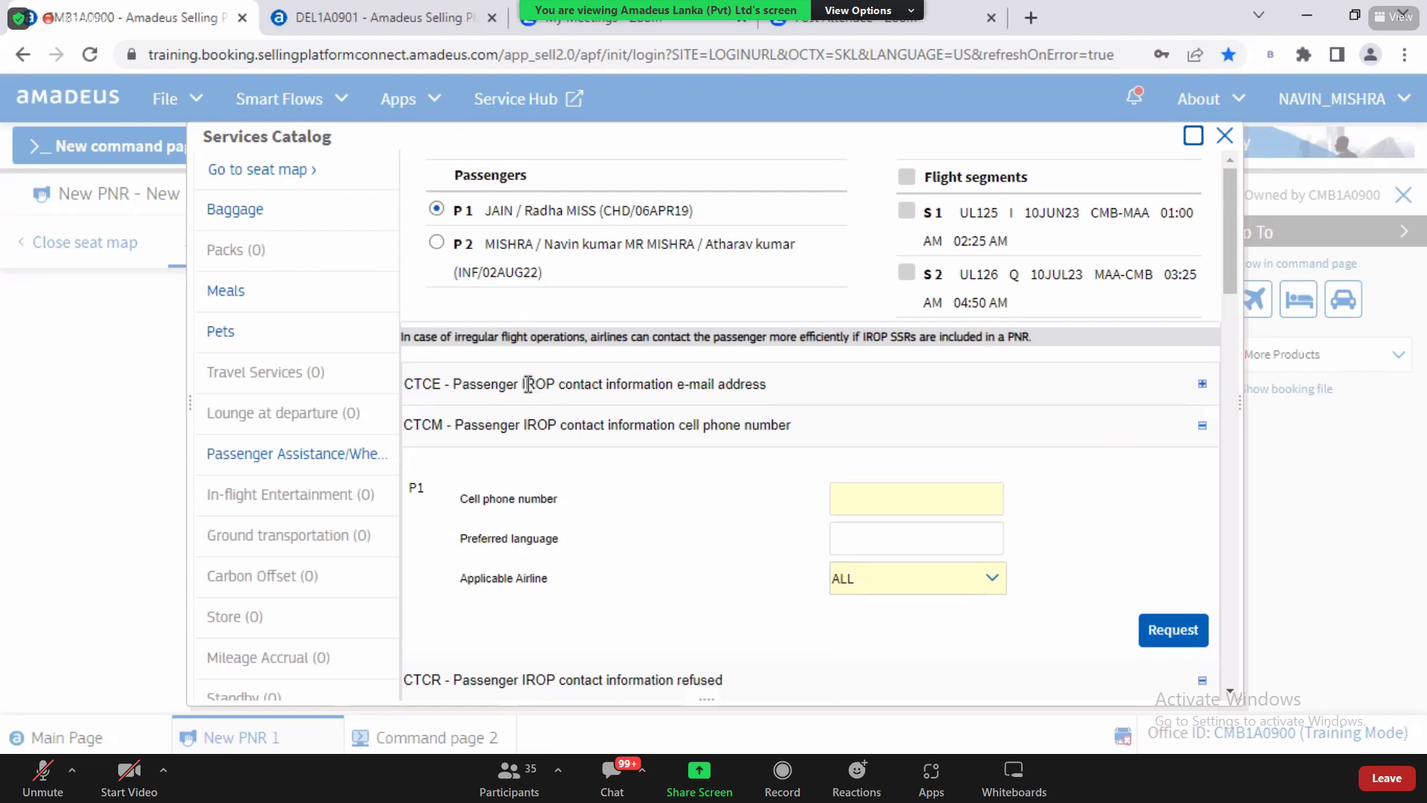
double_click(537, 384)
drag(690, 402, 757, 386)
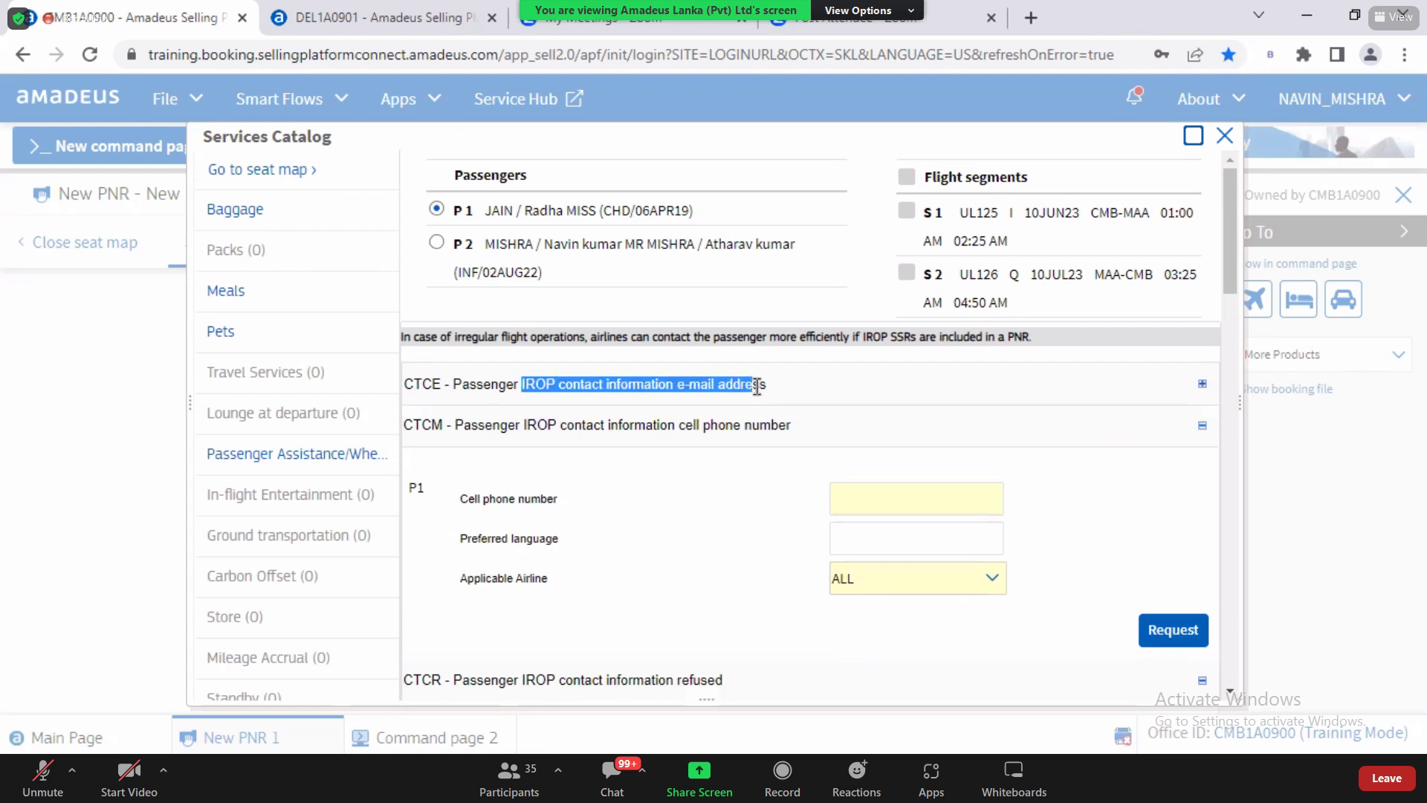
click(756, 387)
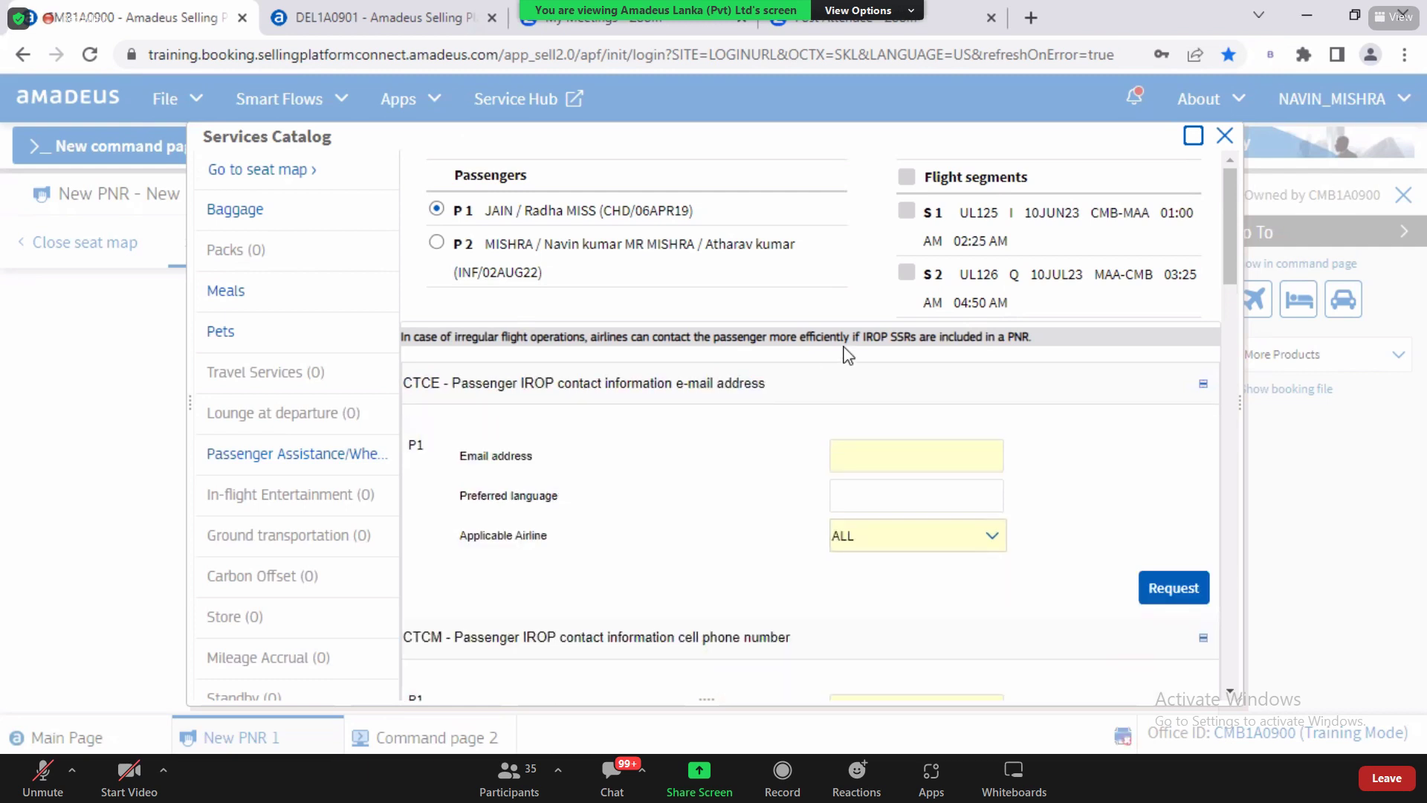
drag(1232, 234, 1253, 365)
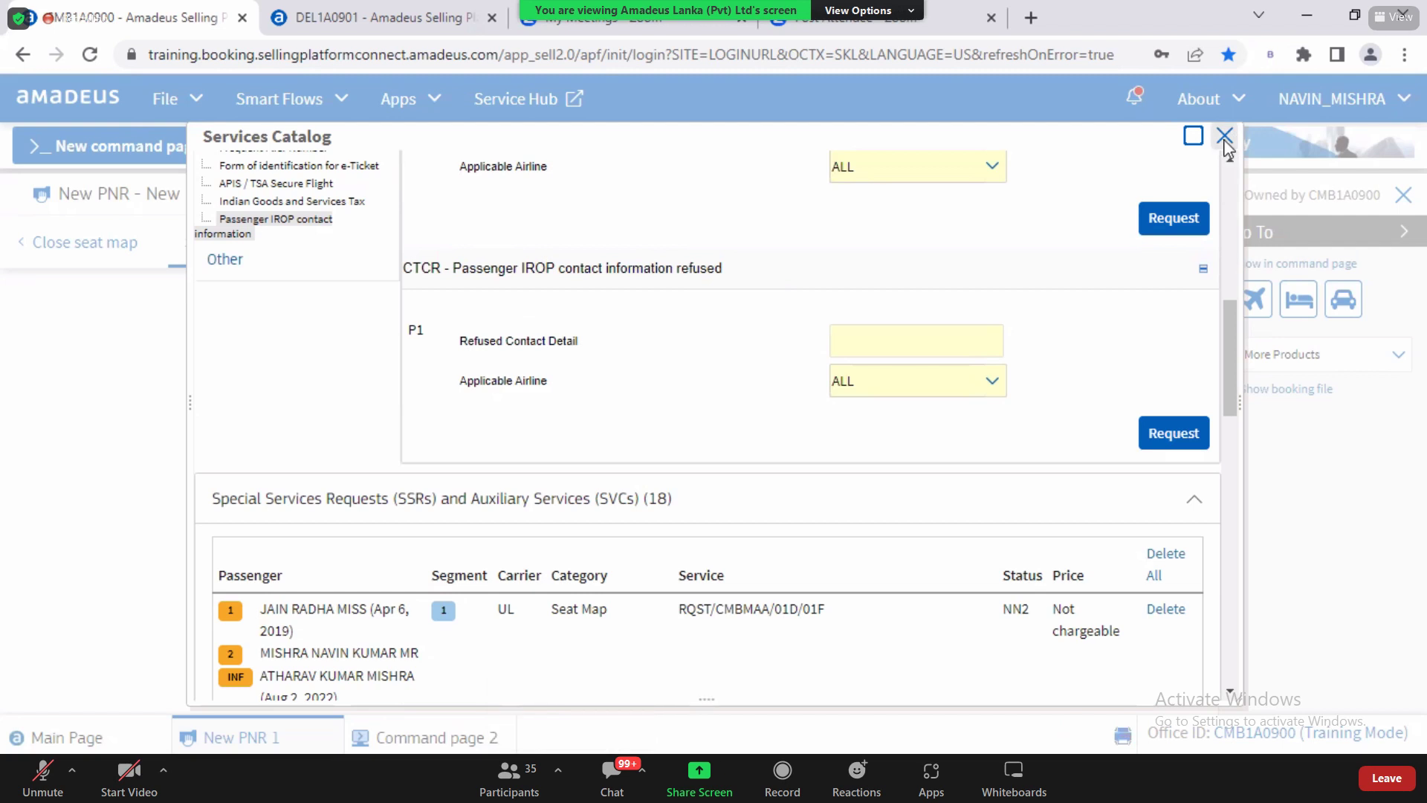
click(1224, 138)
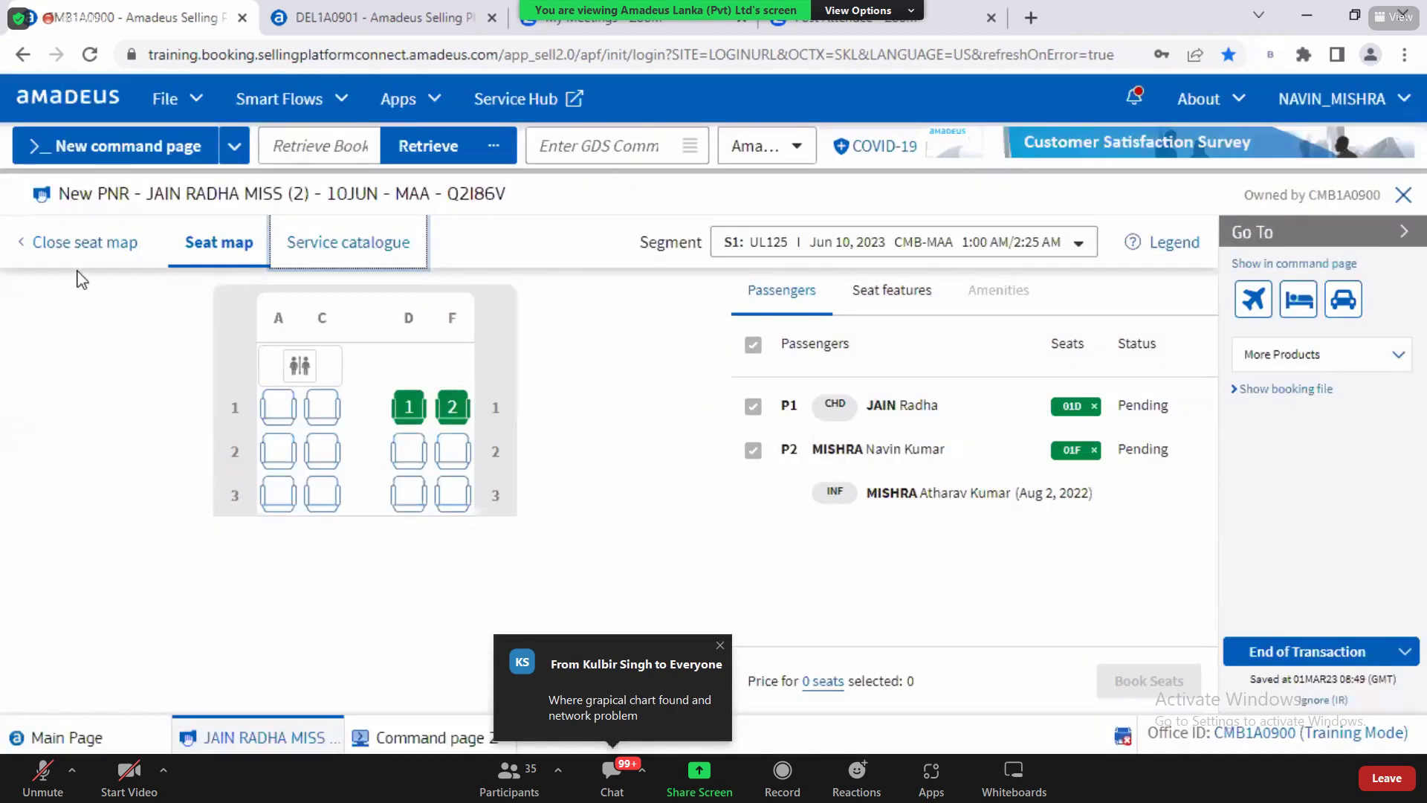
click(69, 247)
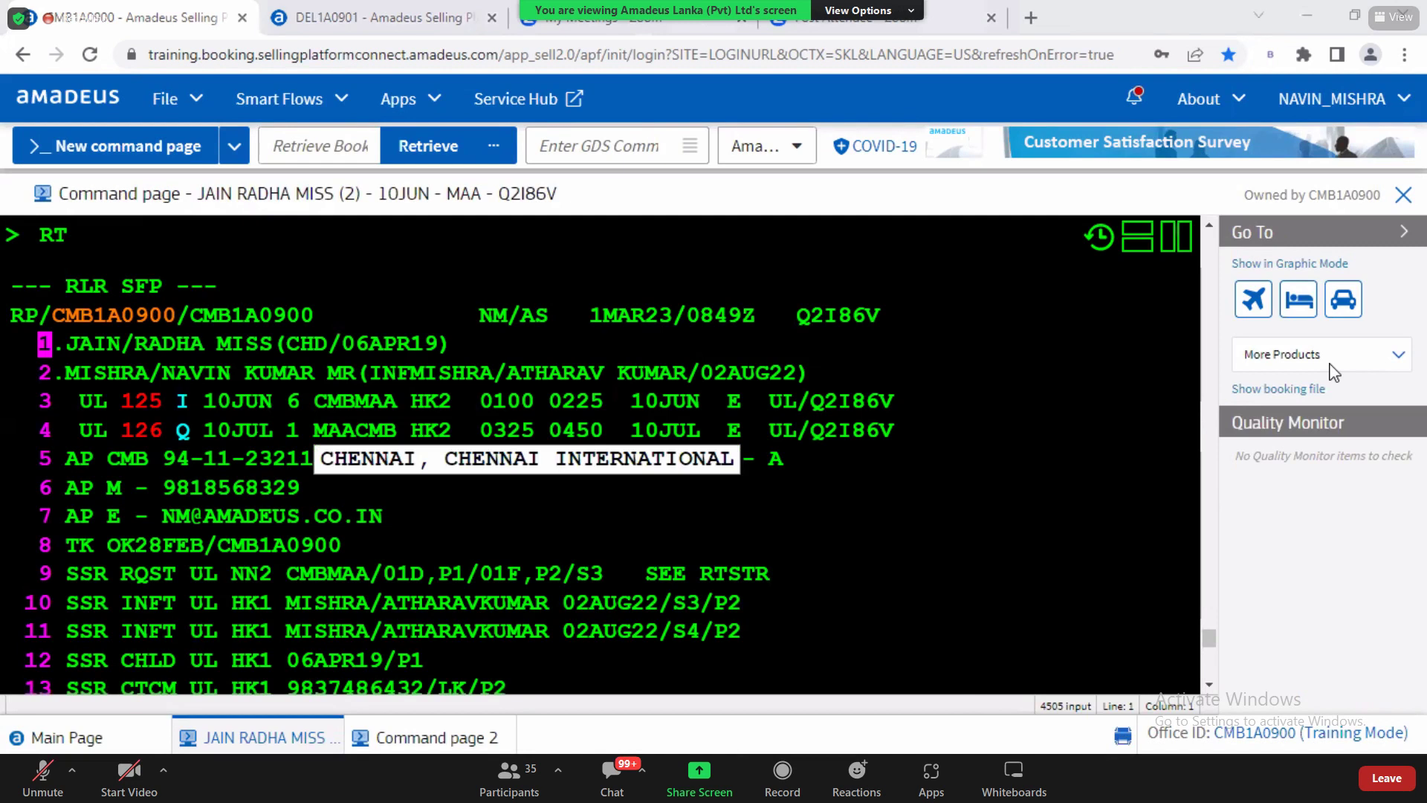
click(1209, 686)
scroll(1210, 691, down, 5)
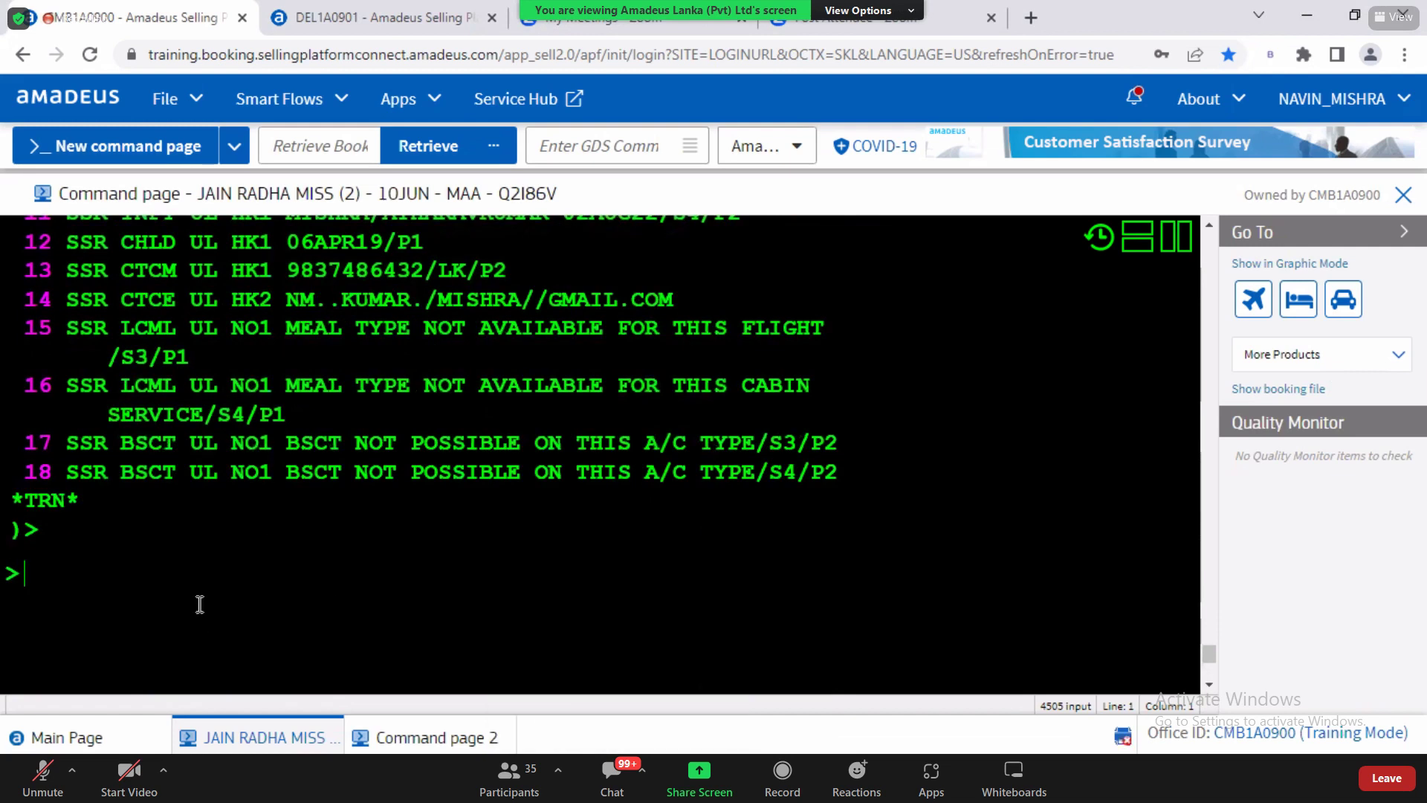
text(SM)
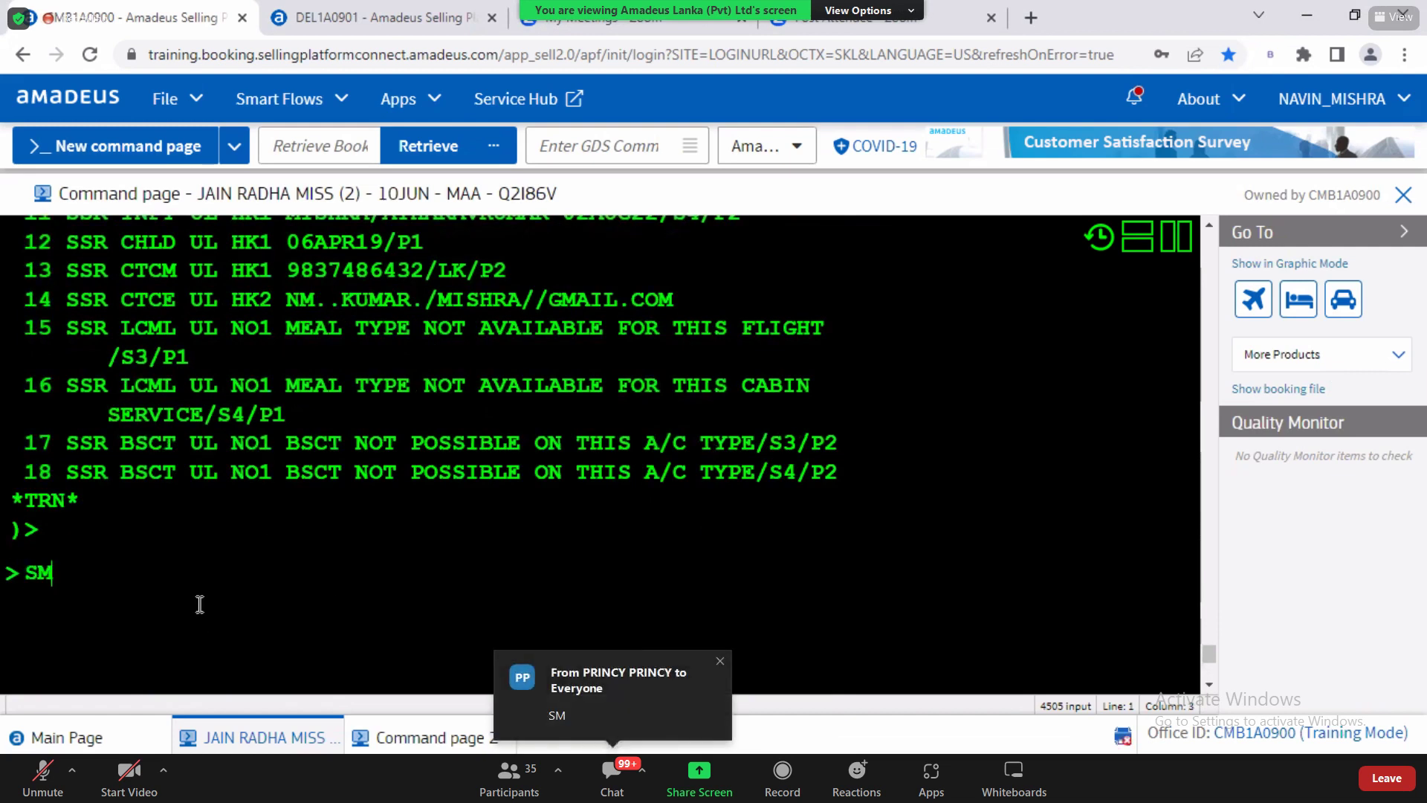
key(Return)
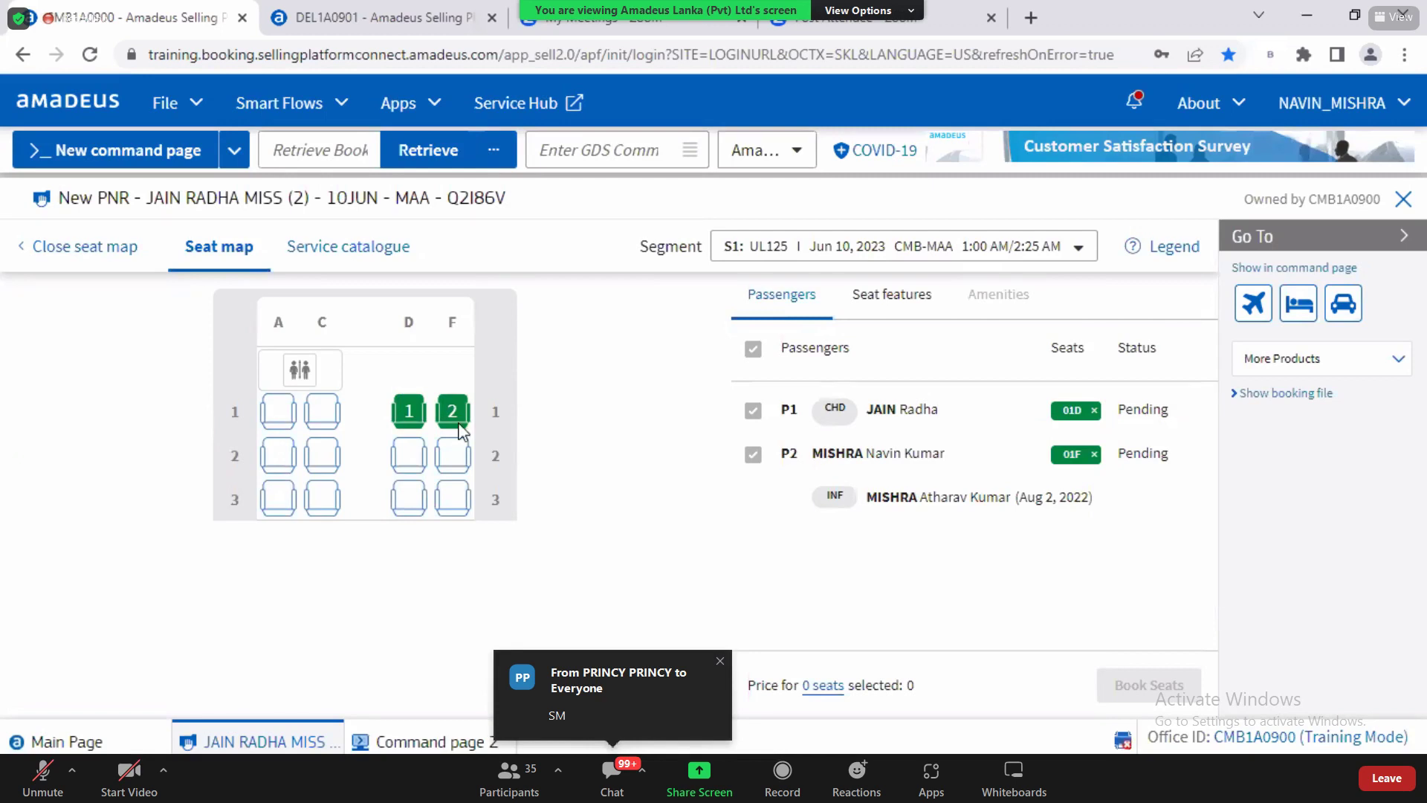
Step: Browse the Standard Meals codes in the Services Catalog, then close it back to the seat map
click(335, 246)
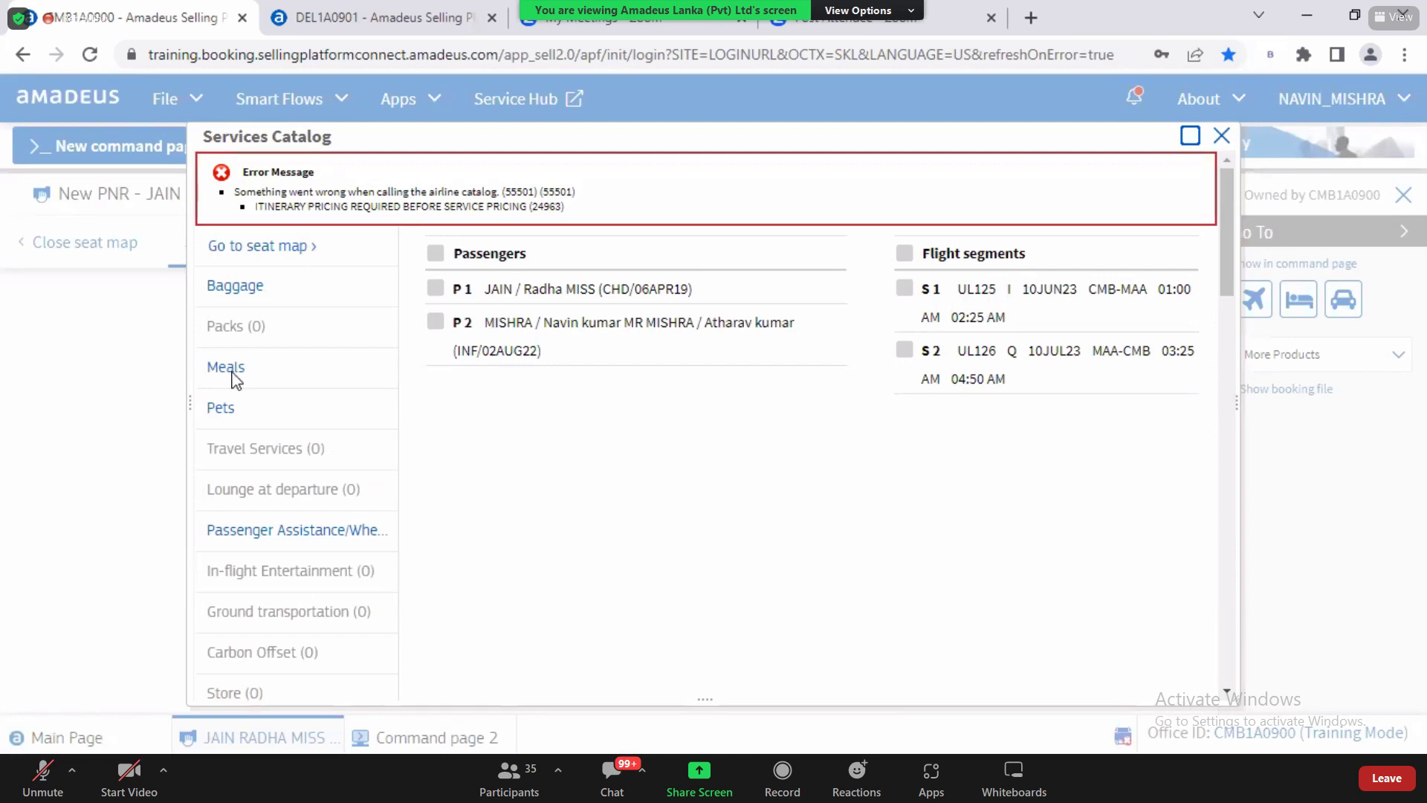
click(230, 372)
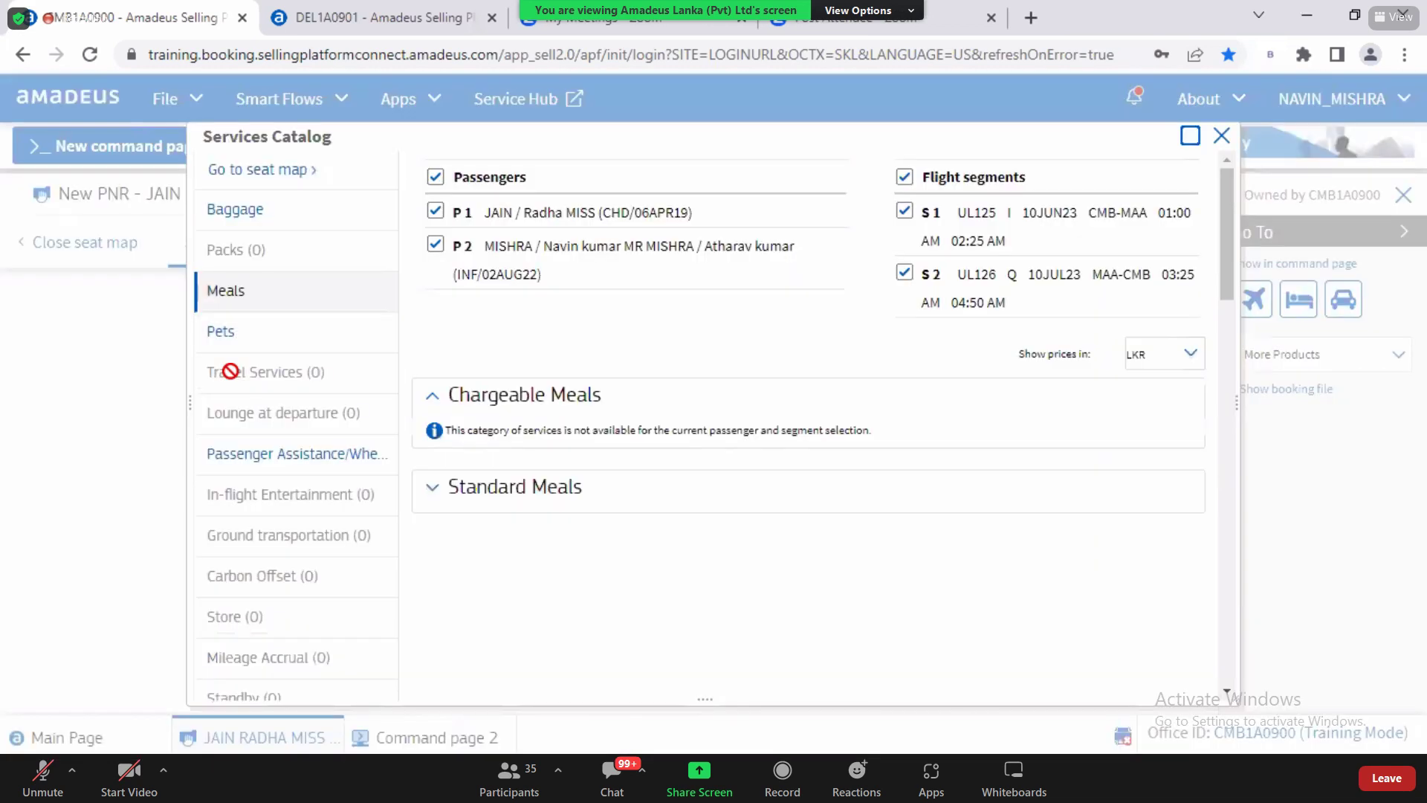
click(497, 487)
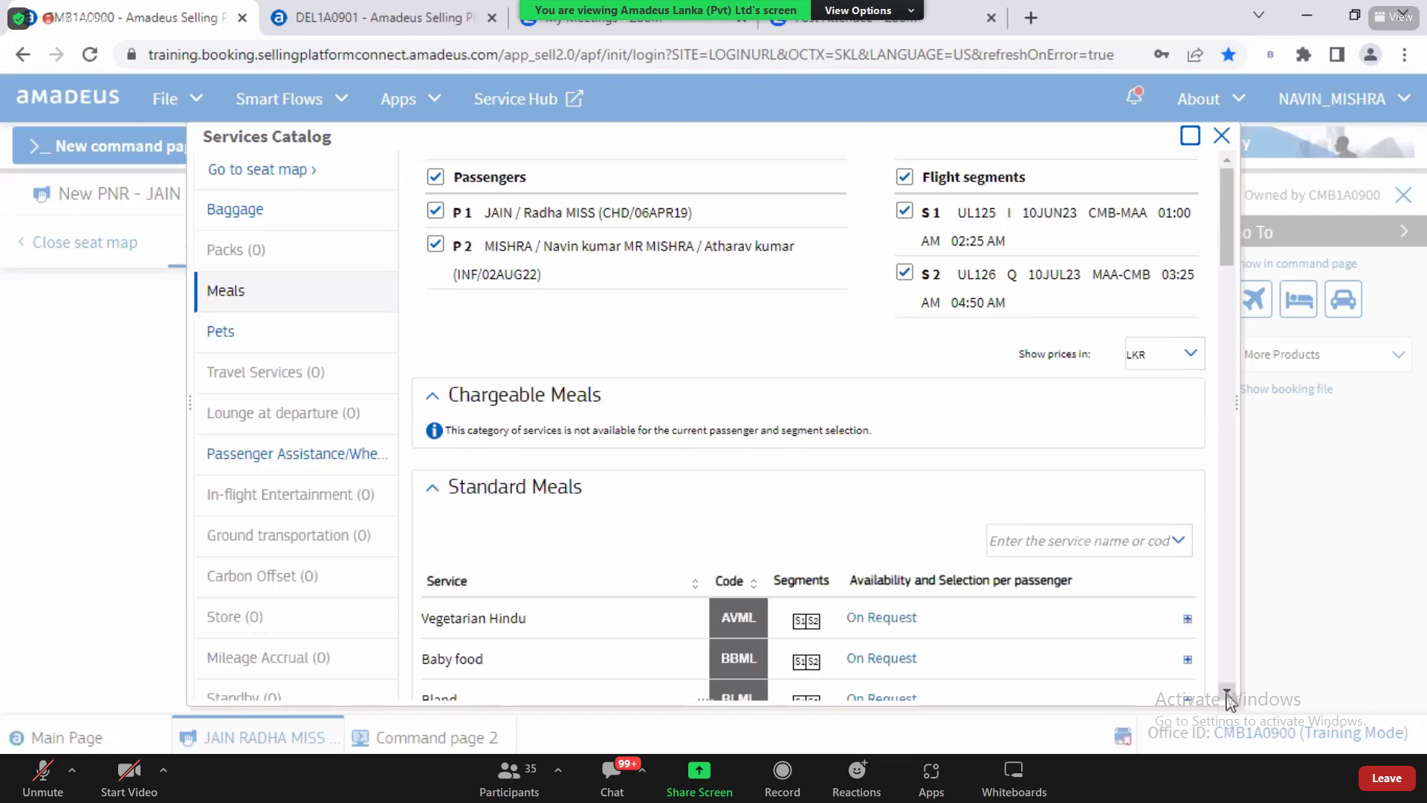
scroll(1227, 699, down, 5)
click(1227, 695)
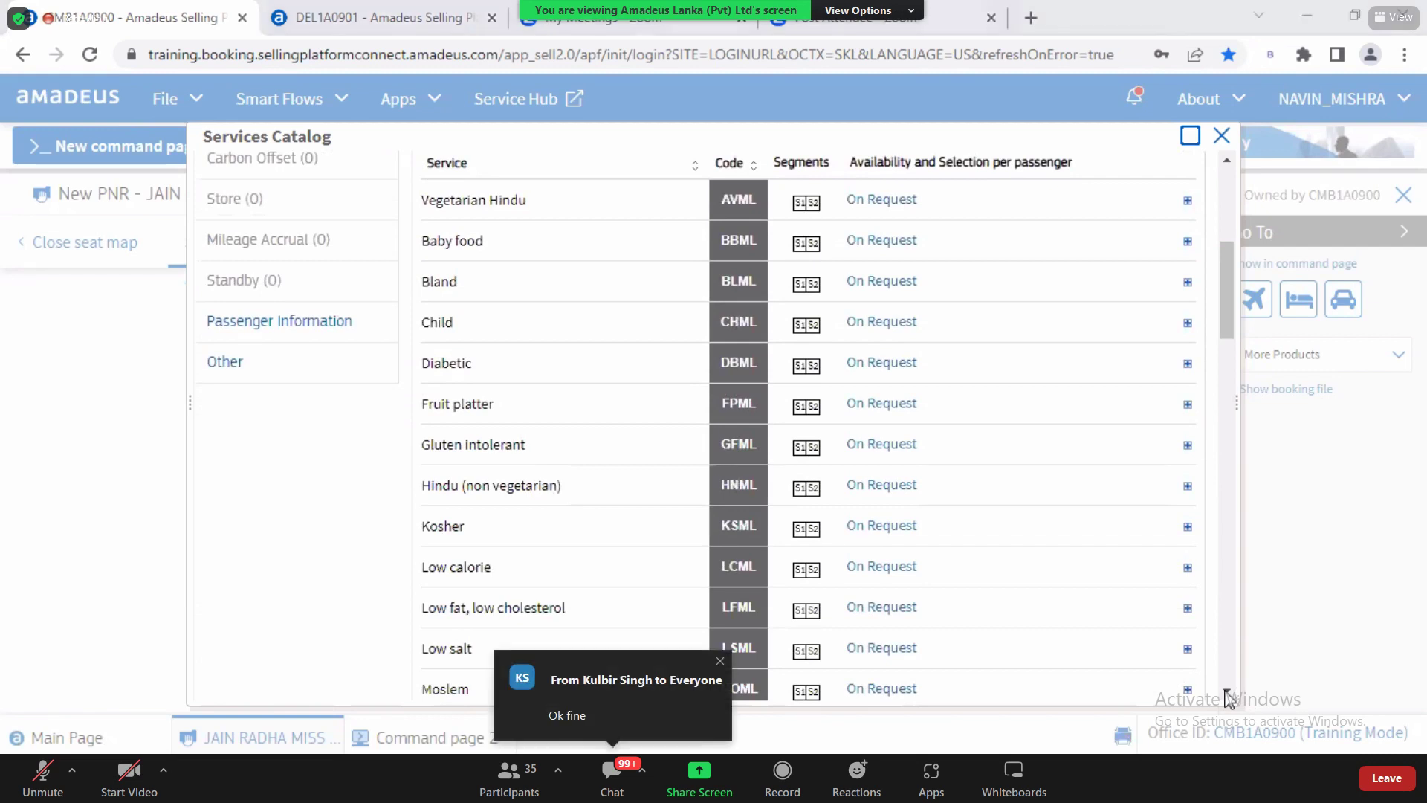
click(1221, 137)
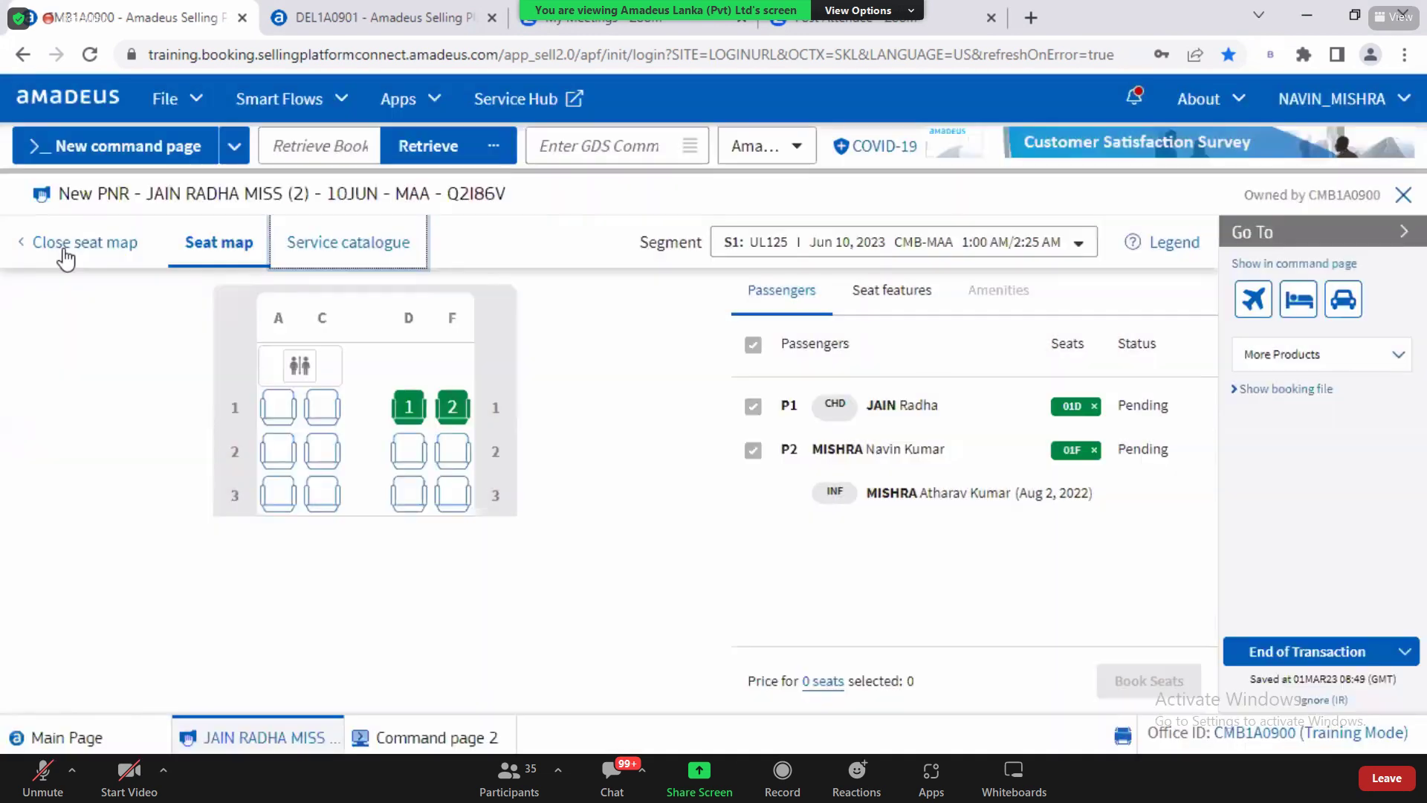
click(65, 246)
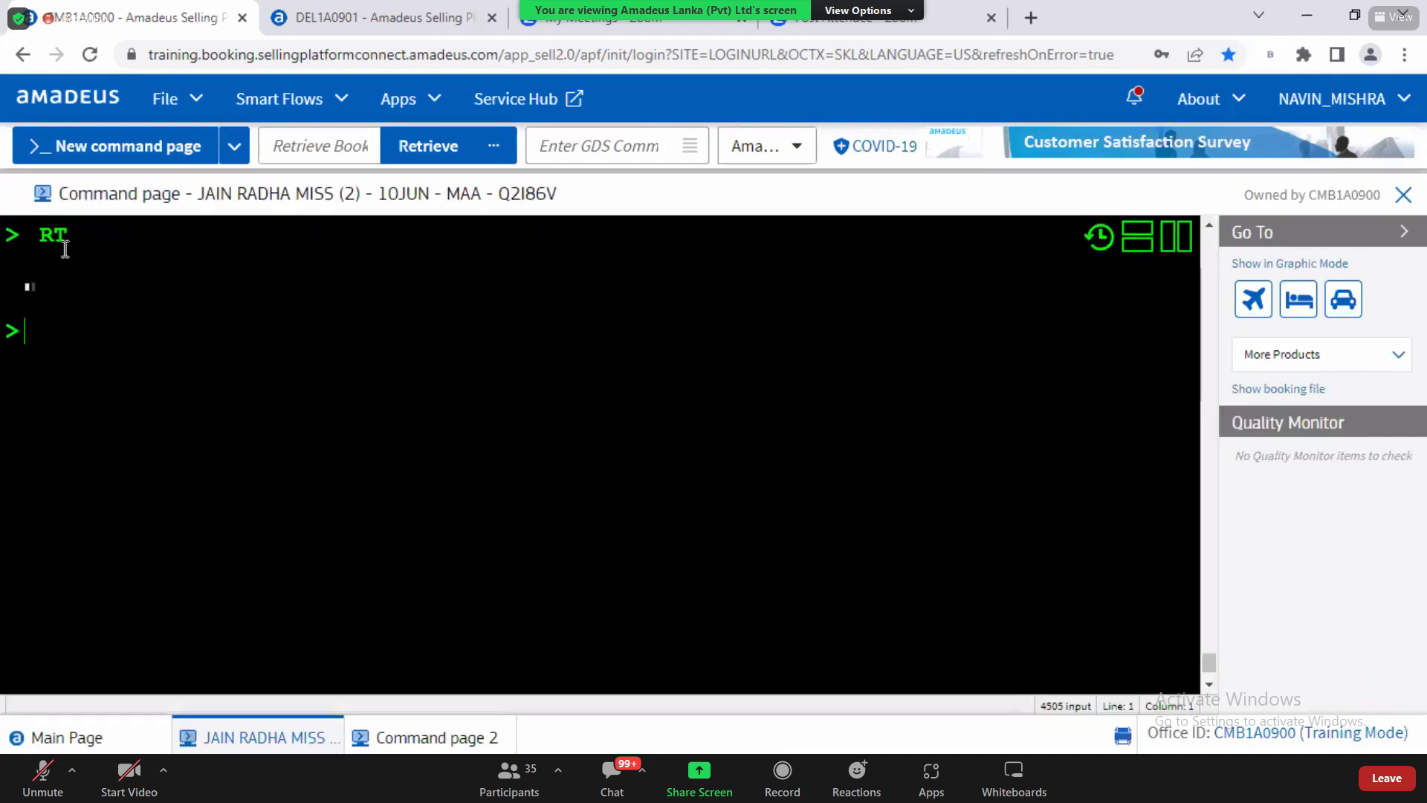
click(1207, 682)
click(1207, 682)
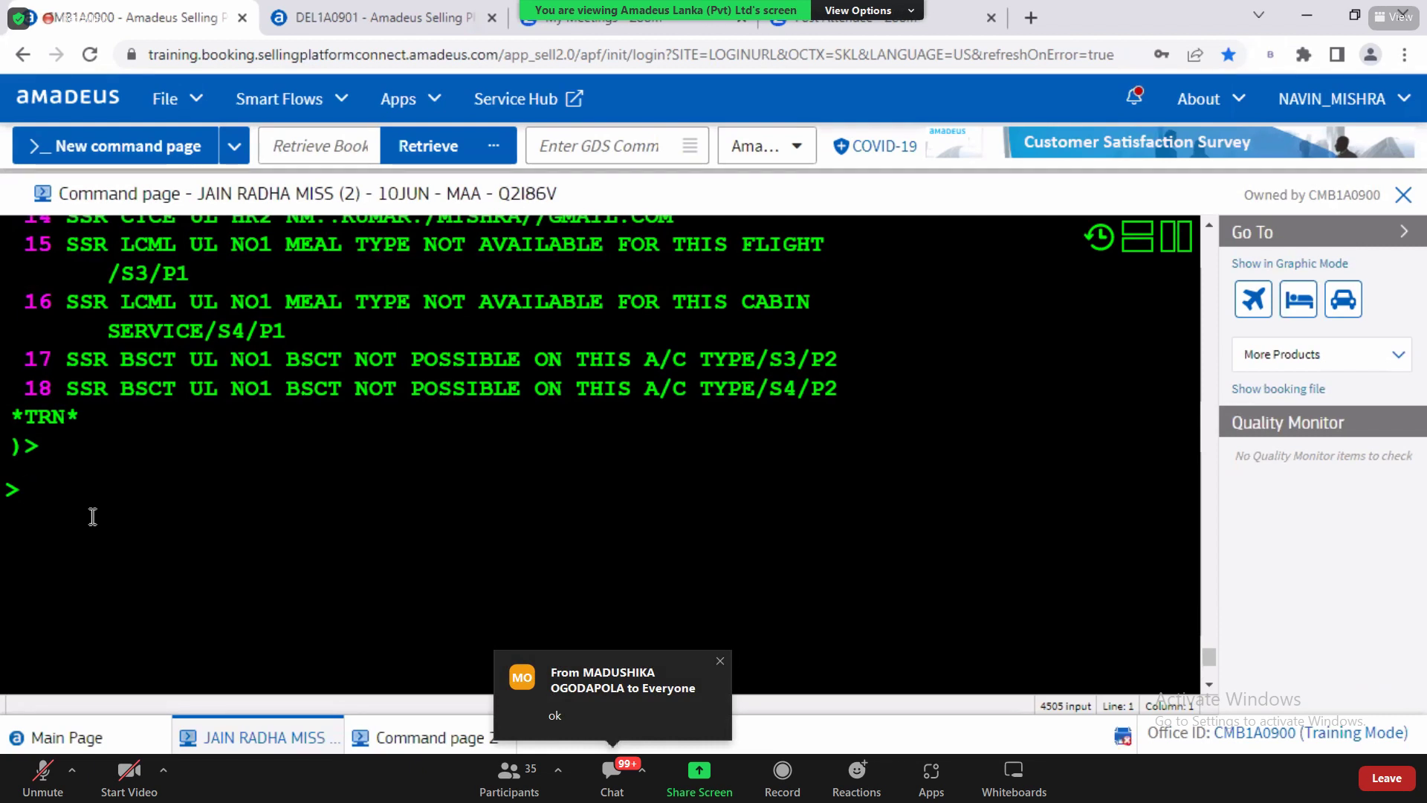
text(RT)
key(Return)
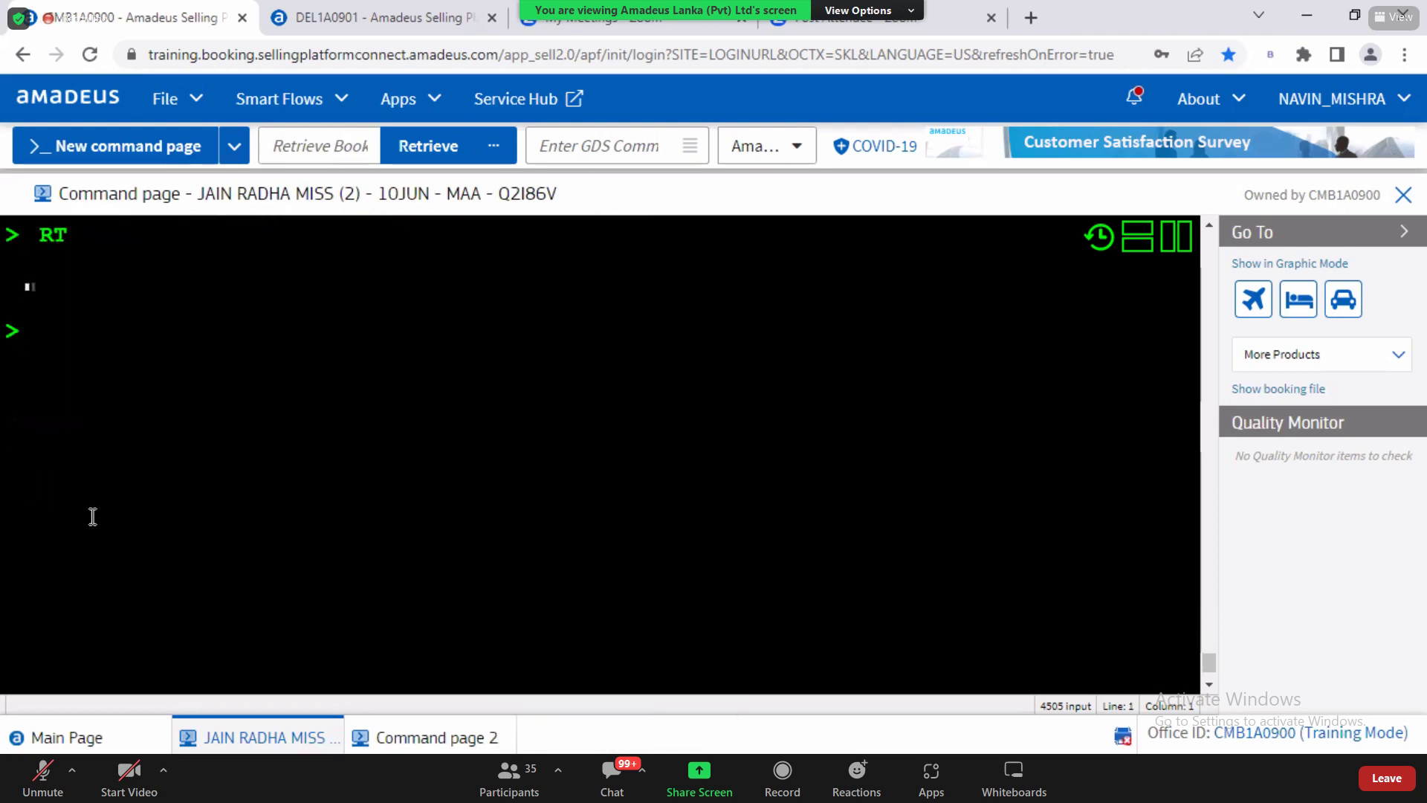
click(1208, 688)
click(1208, 688)
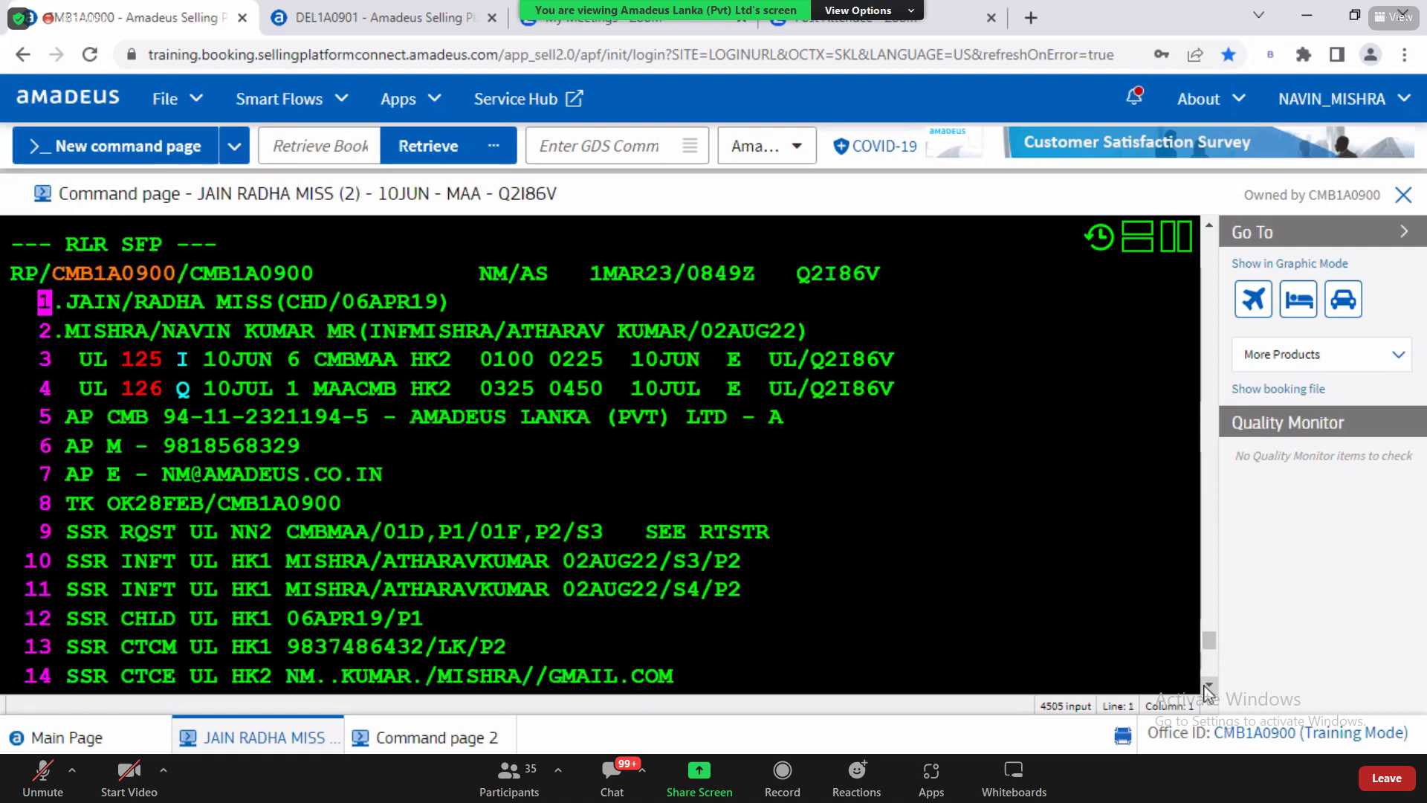
Step: Scroll the Word training notes to the PNR Modification and Split Bookings section, then return to Amadeus
key(alt+Tab)
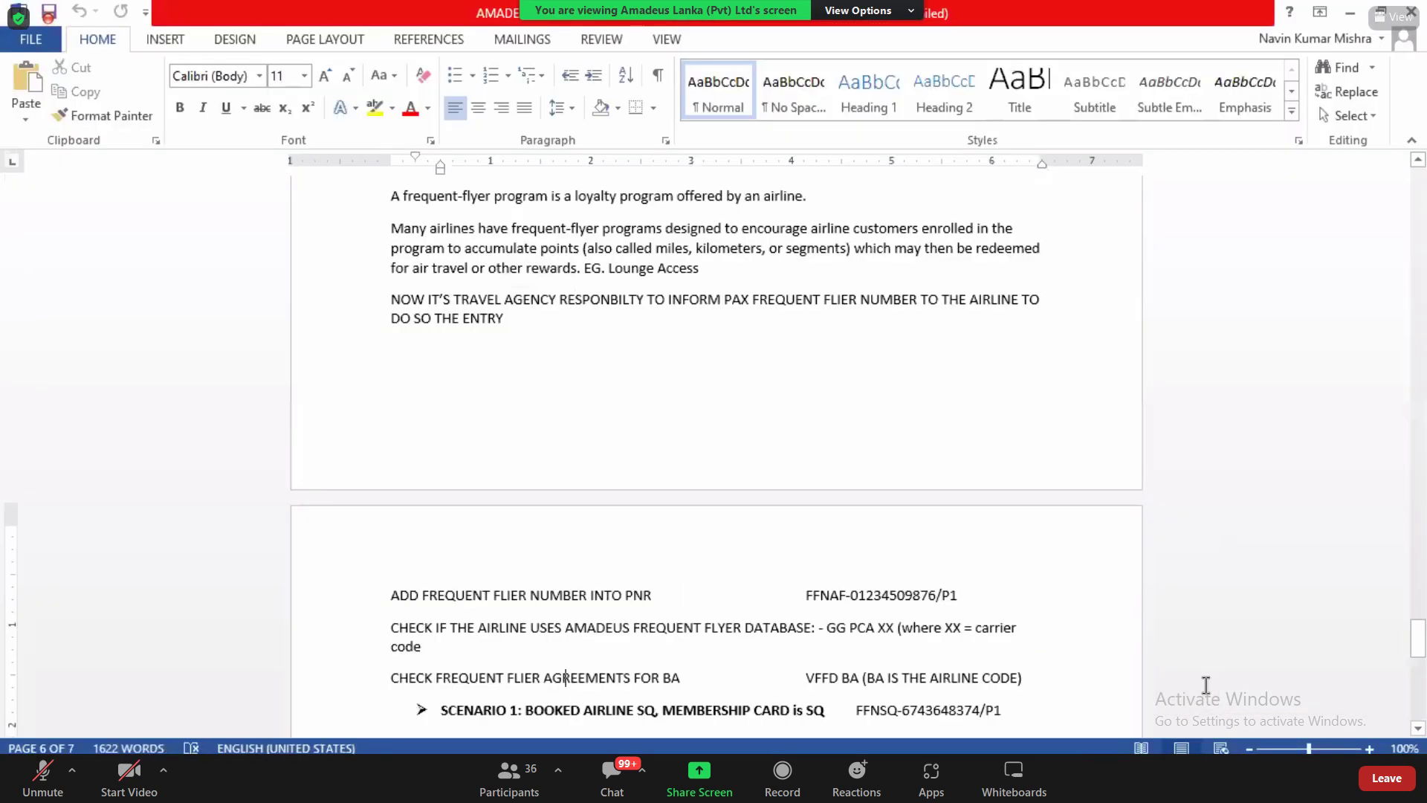
scroll(1205, 684, down, 10)
scroll(1206, 683, down, 6)
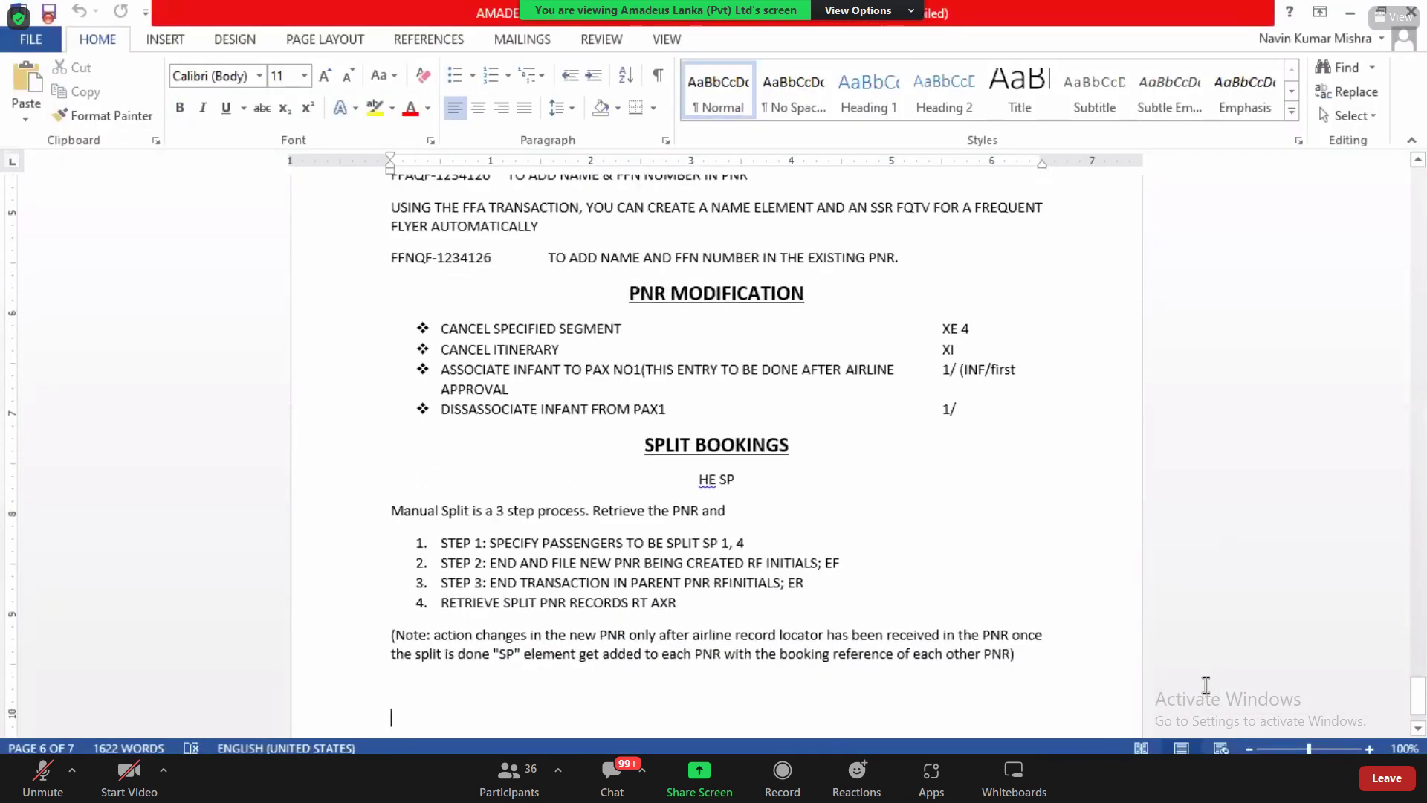
key(alt+Tab)
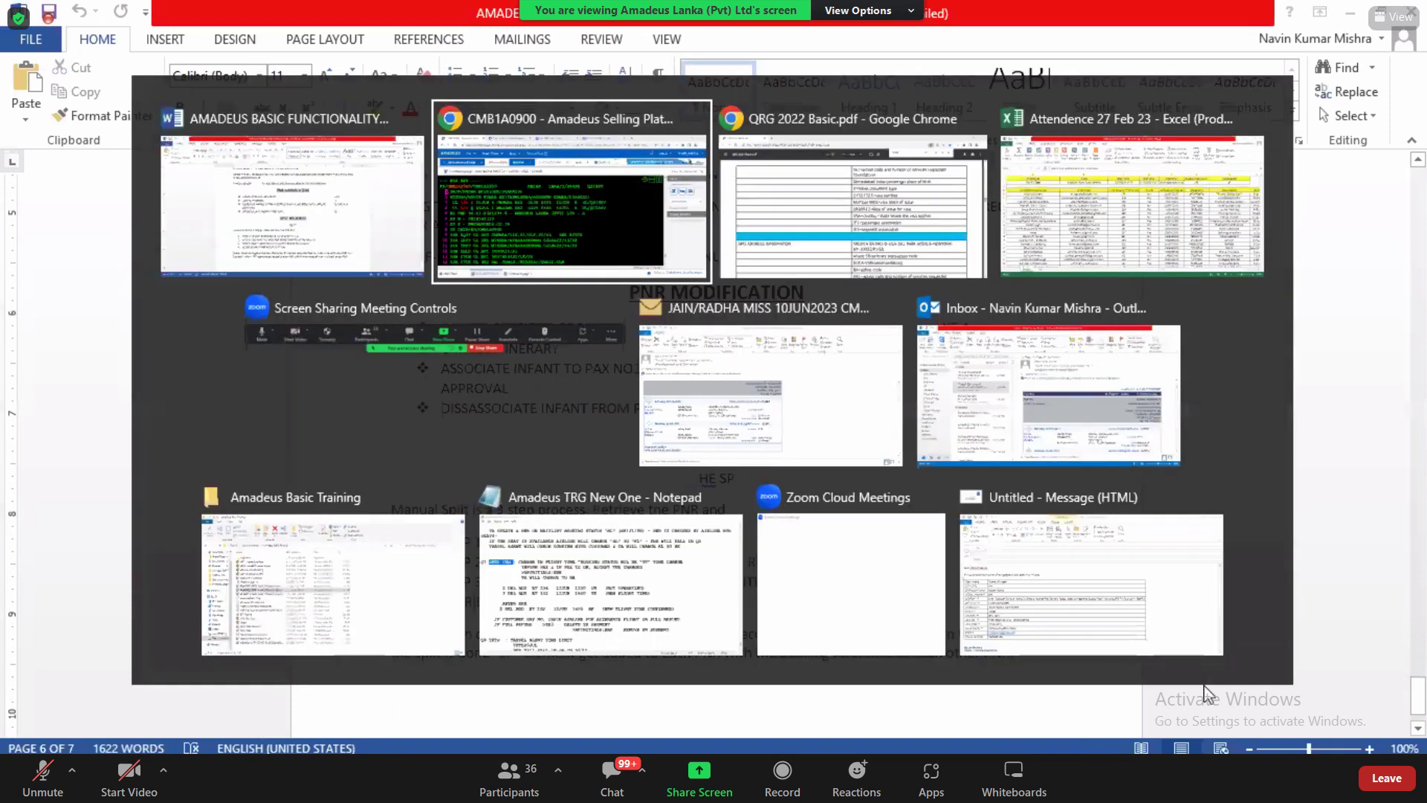
Step: Highlight the child SSR on line 12 and the meal SSR on line 15
scroll(1205, 691, down, 5)
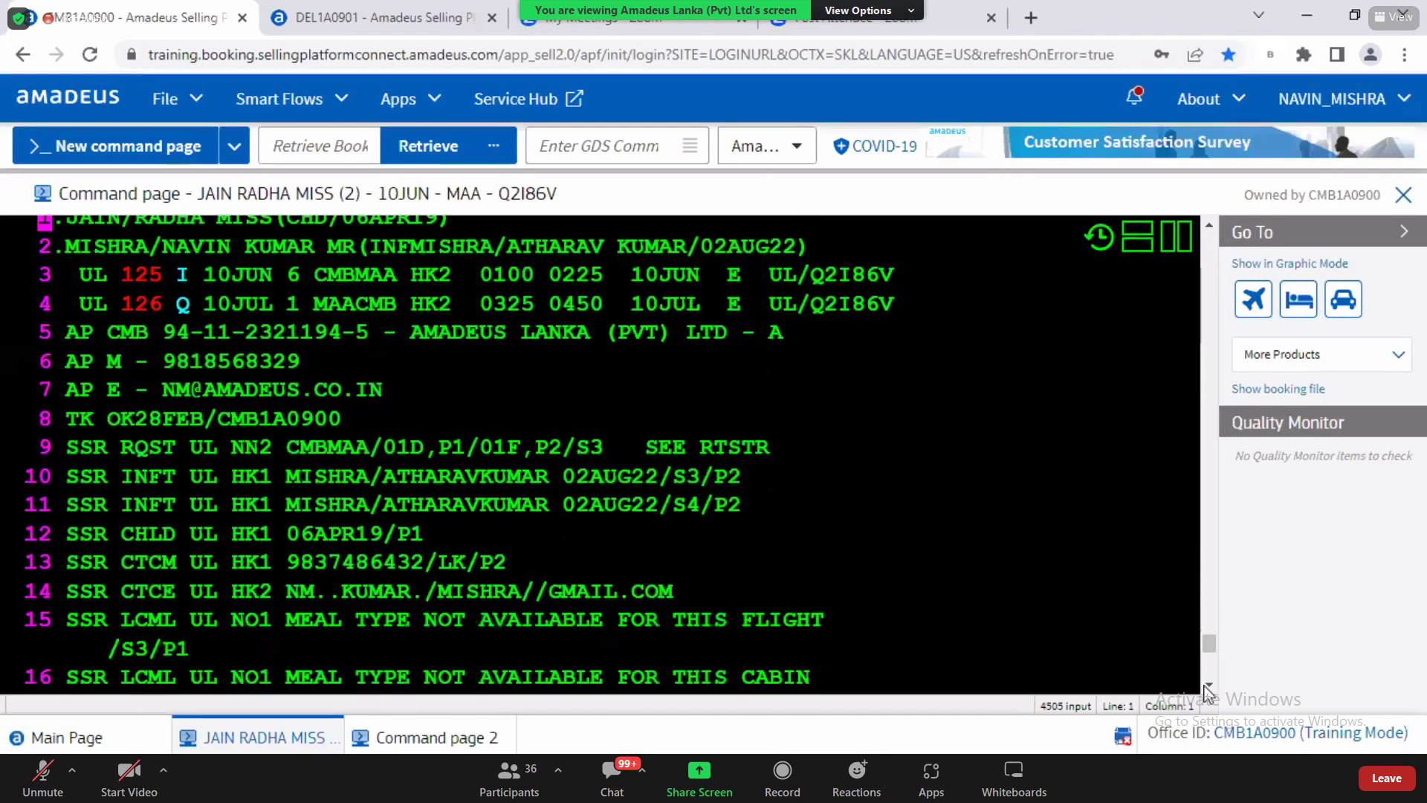
click(168, 609)
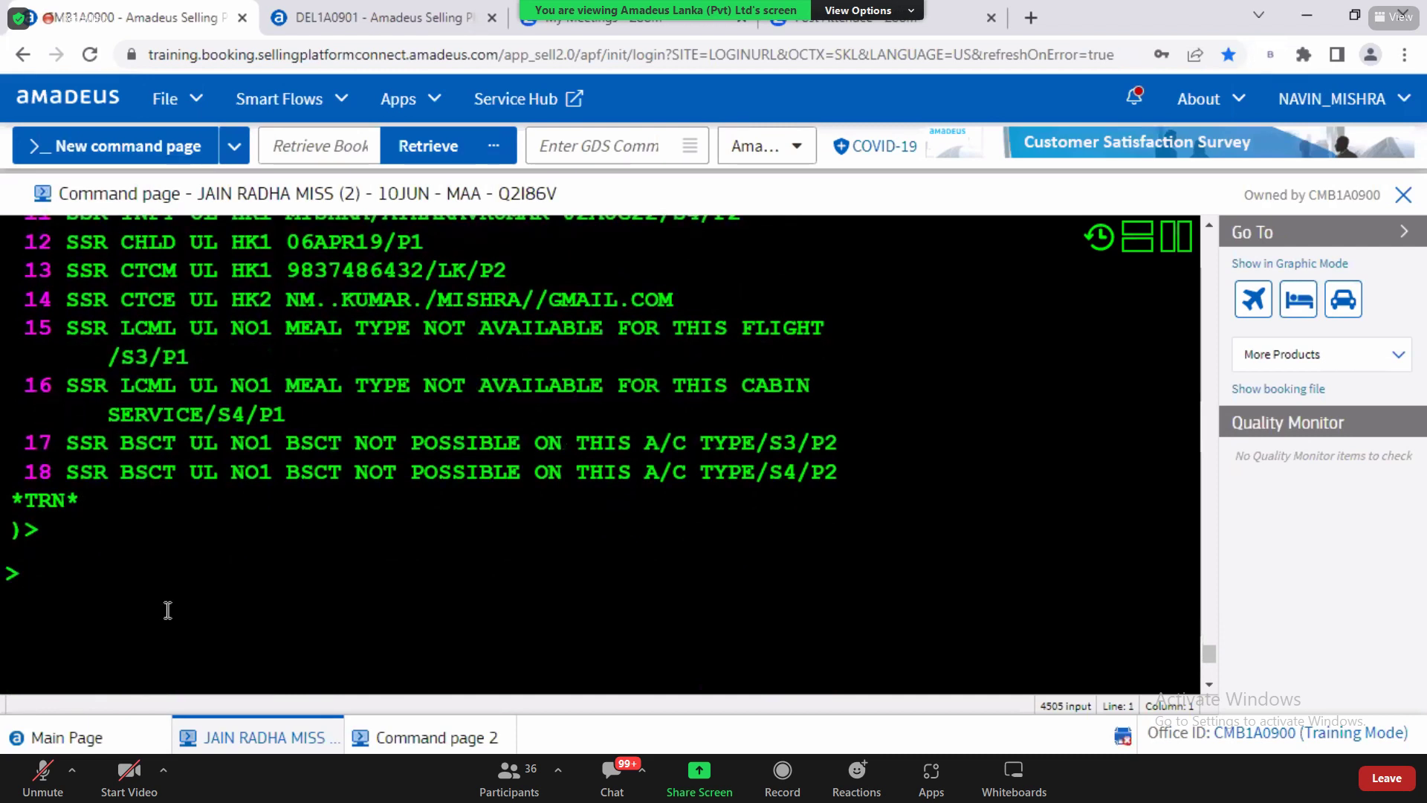
drag(75, 252, 425, 255)
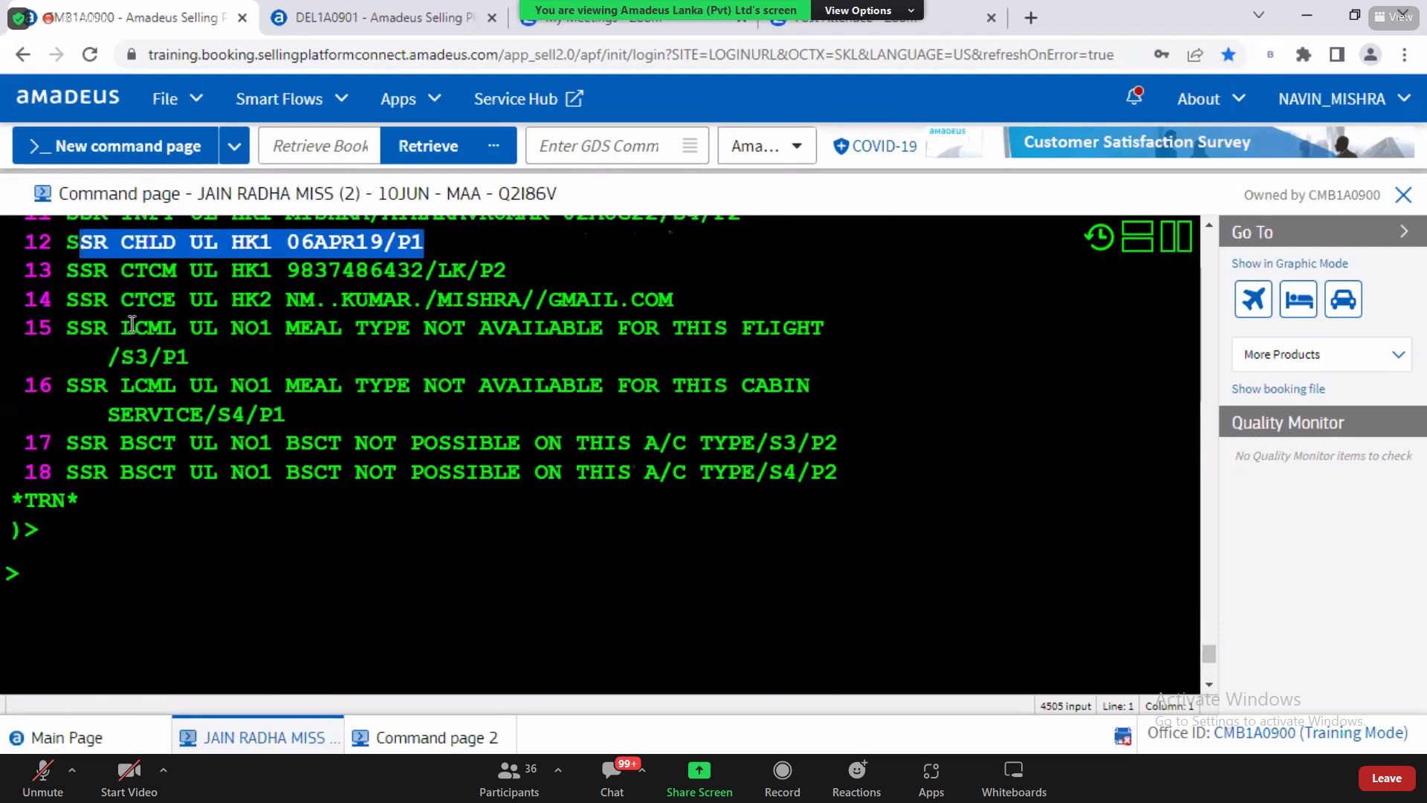
drag(136, 327, 273, 362)
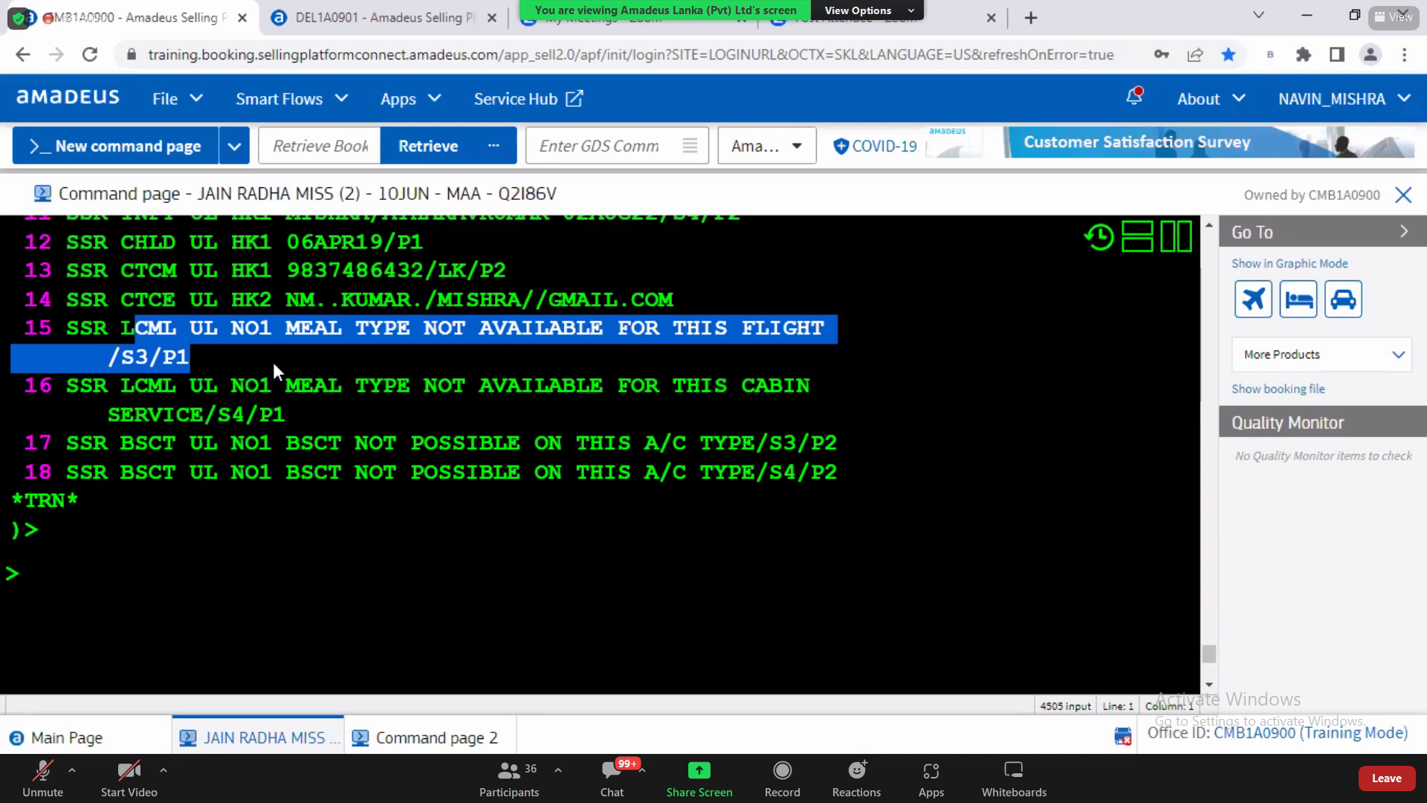
click(83, 608)
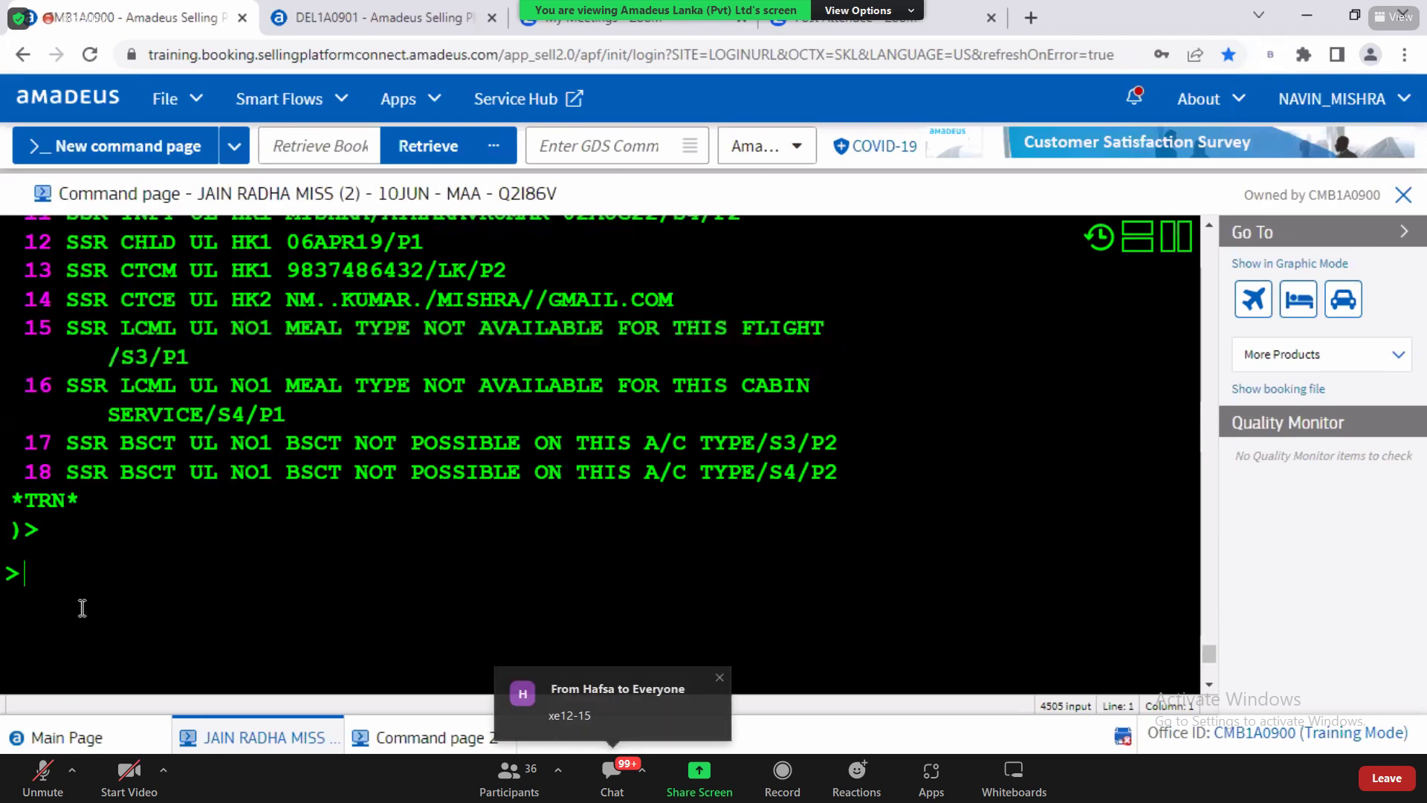
Step: Attempt to cancel elements 12 to 15 with XE12-15, then redisplay the record with RT
text(XE12-15)
key(Return)
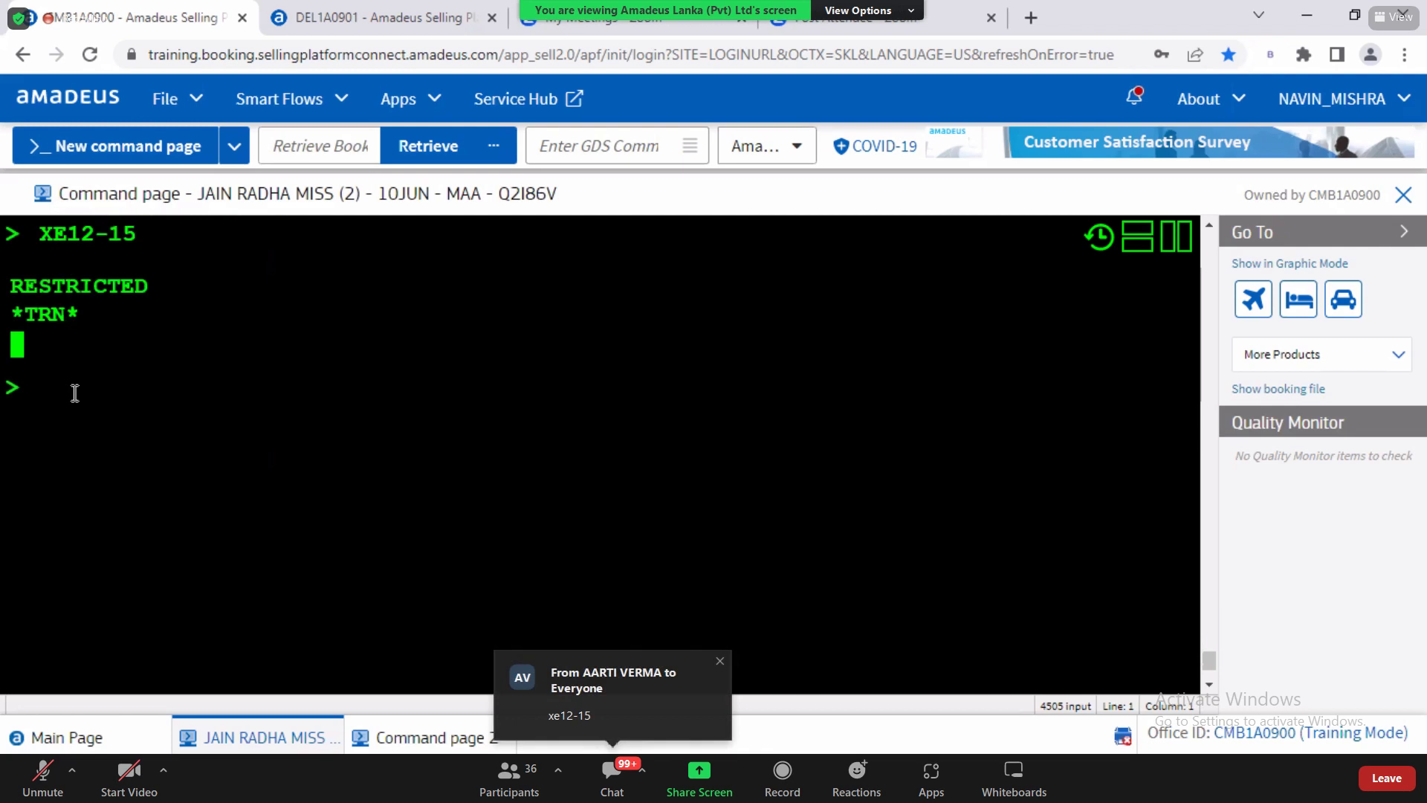
text(RT)
key(Return)
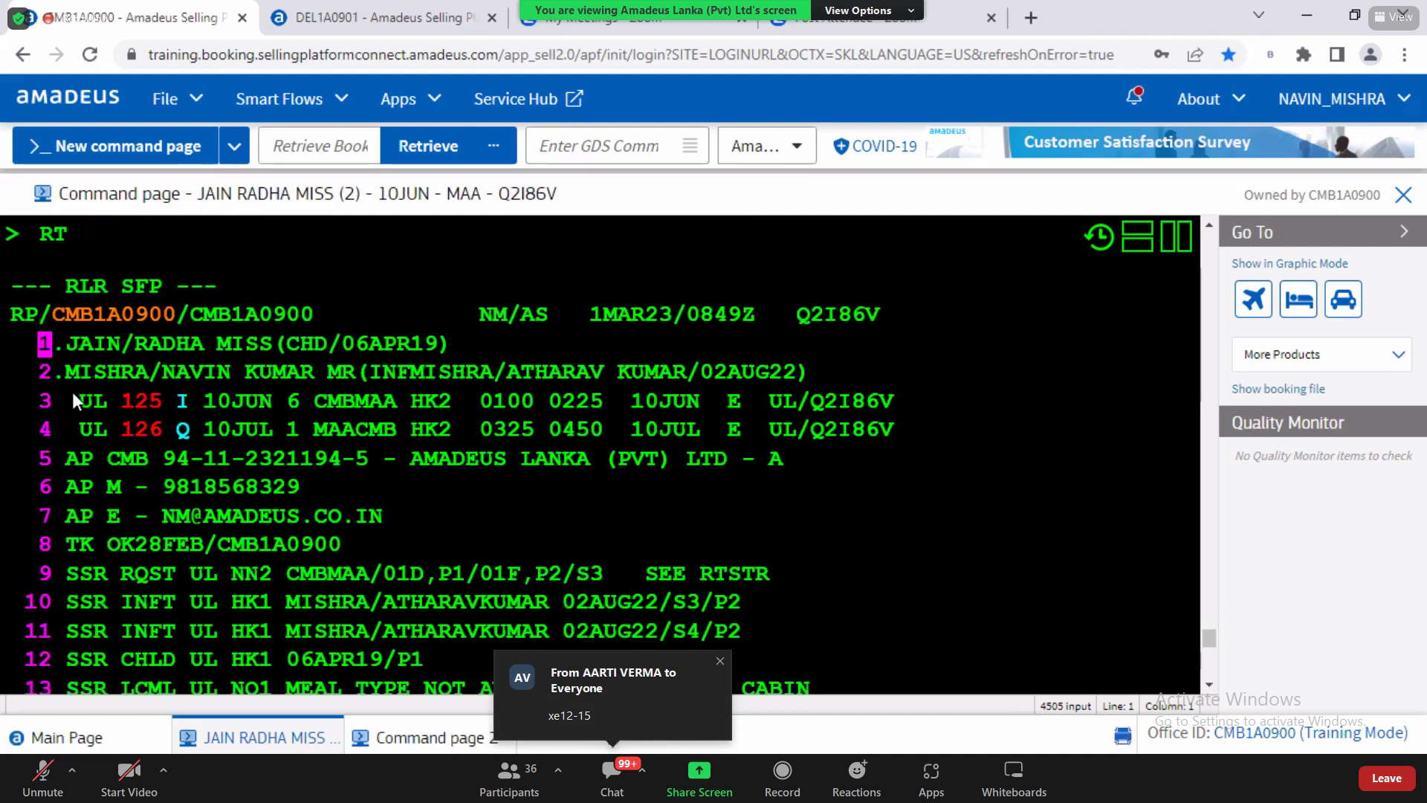
key(alt+Tab)
Step: Highlight the RESTRICTED reply, then scroll to the WCHC HN1 wheelchair SSRs, elements 16 and 17
key(Escape)
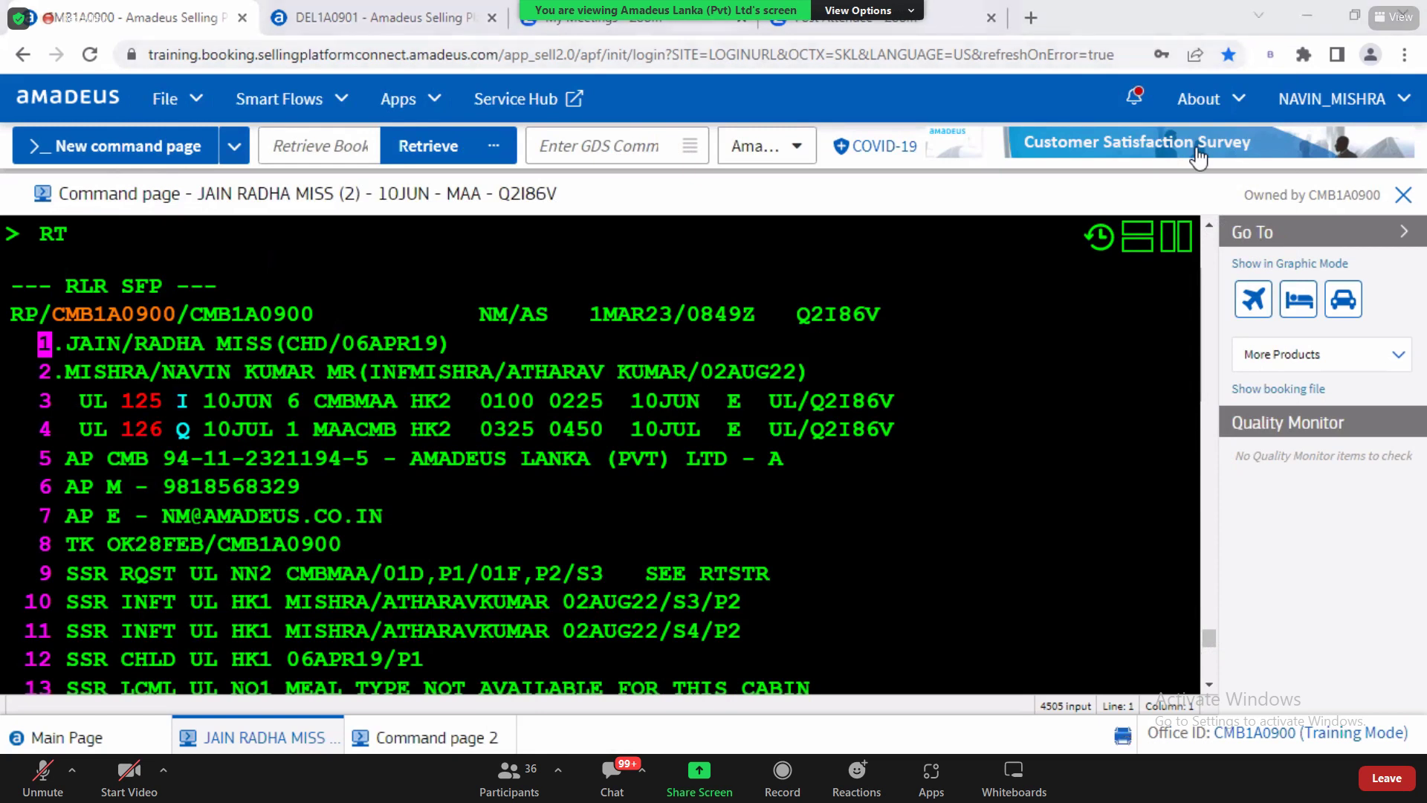
scroll(1210, 224, up, 3)
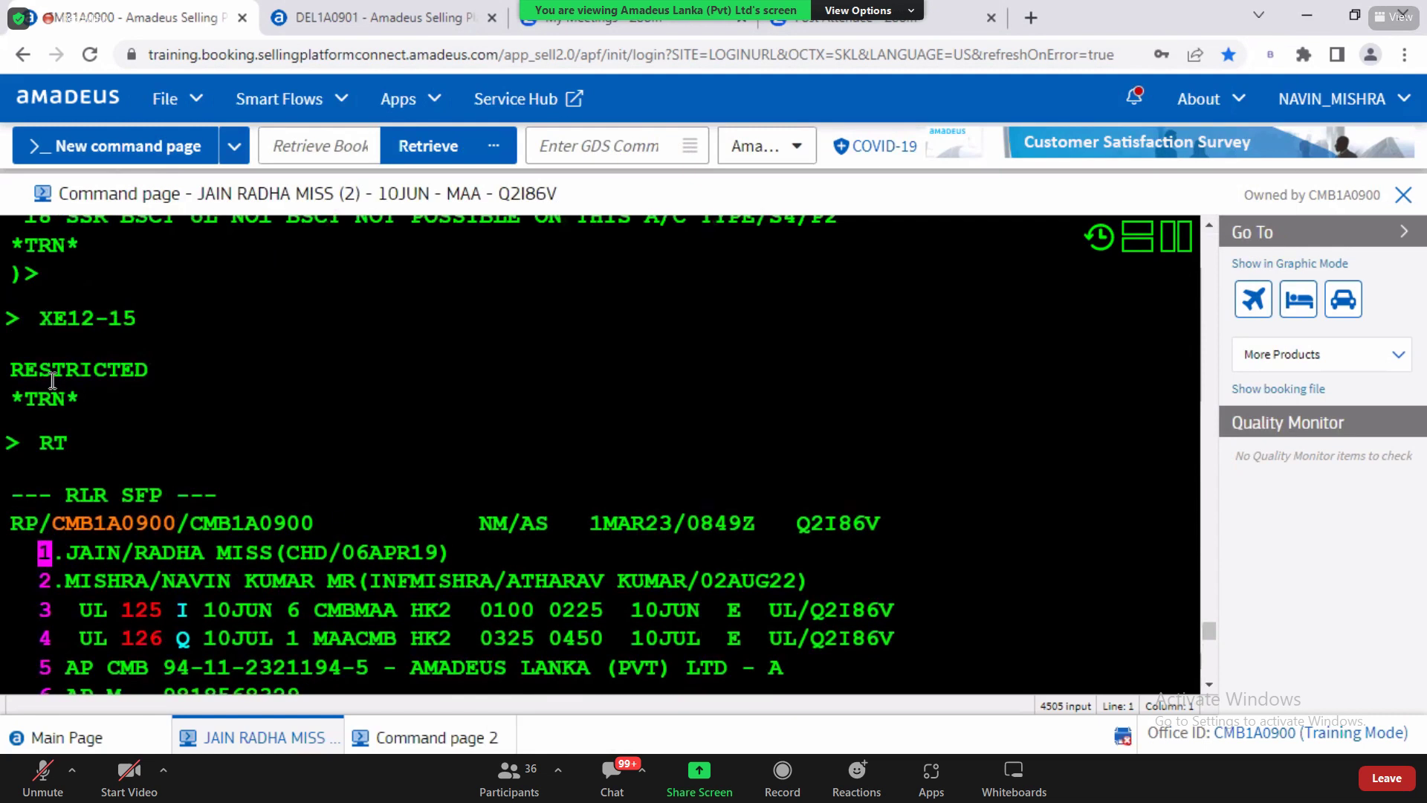
drag(52, 381, 171, 388)
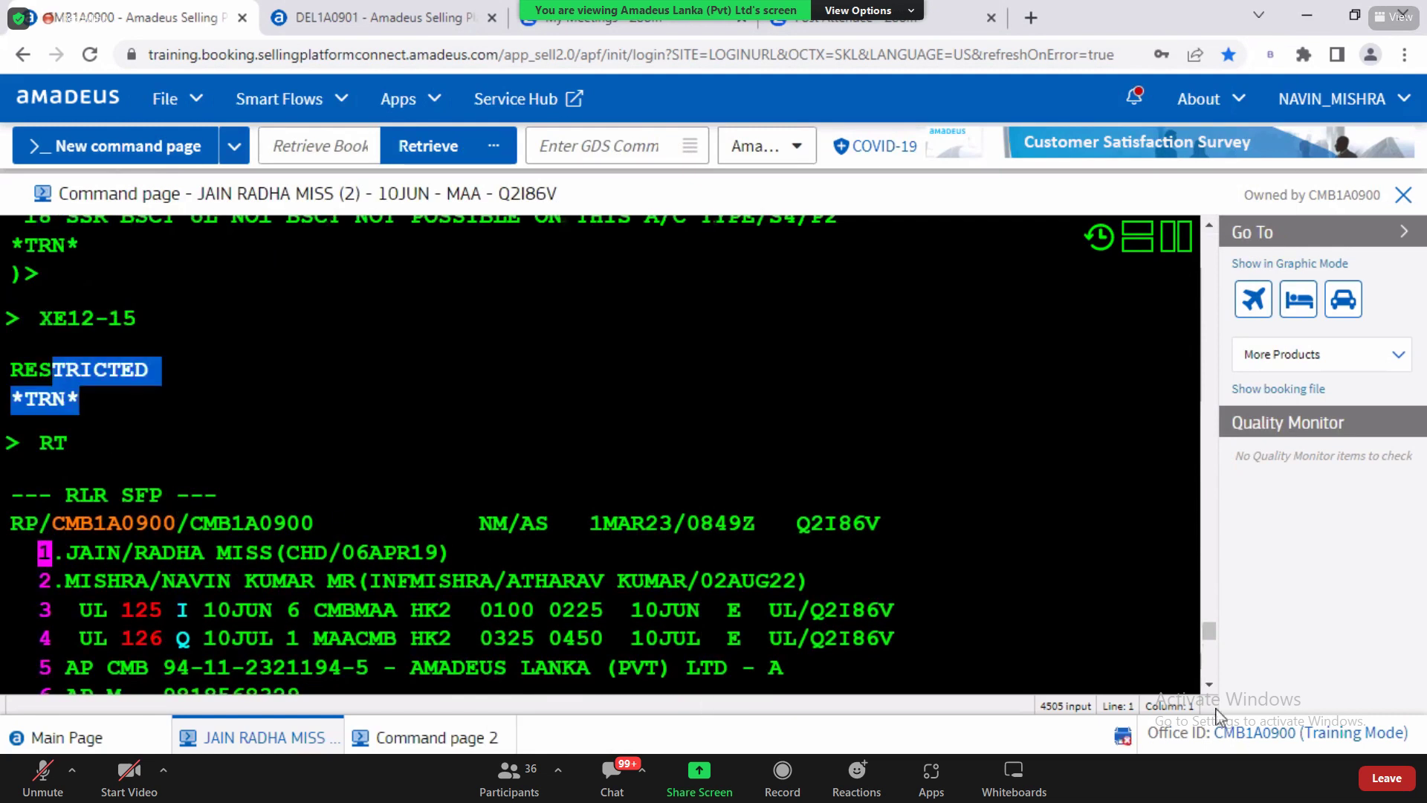
scroll(1209, 691, down, 4)
scroll(1209, 696, down, 5)
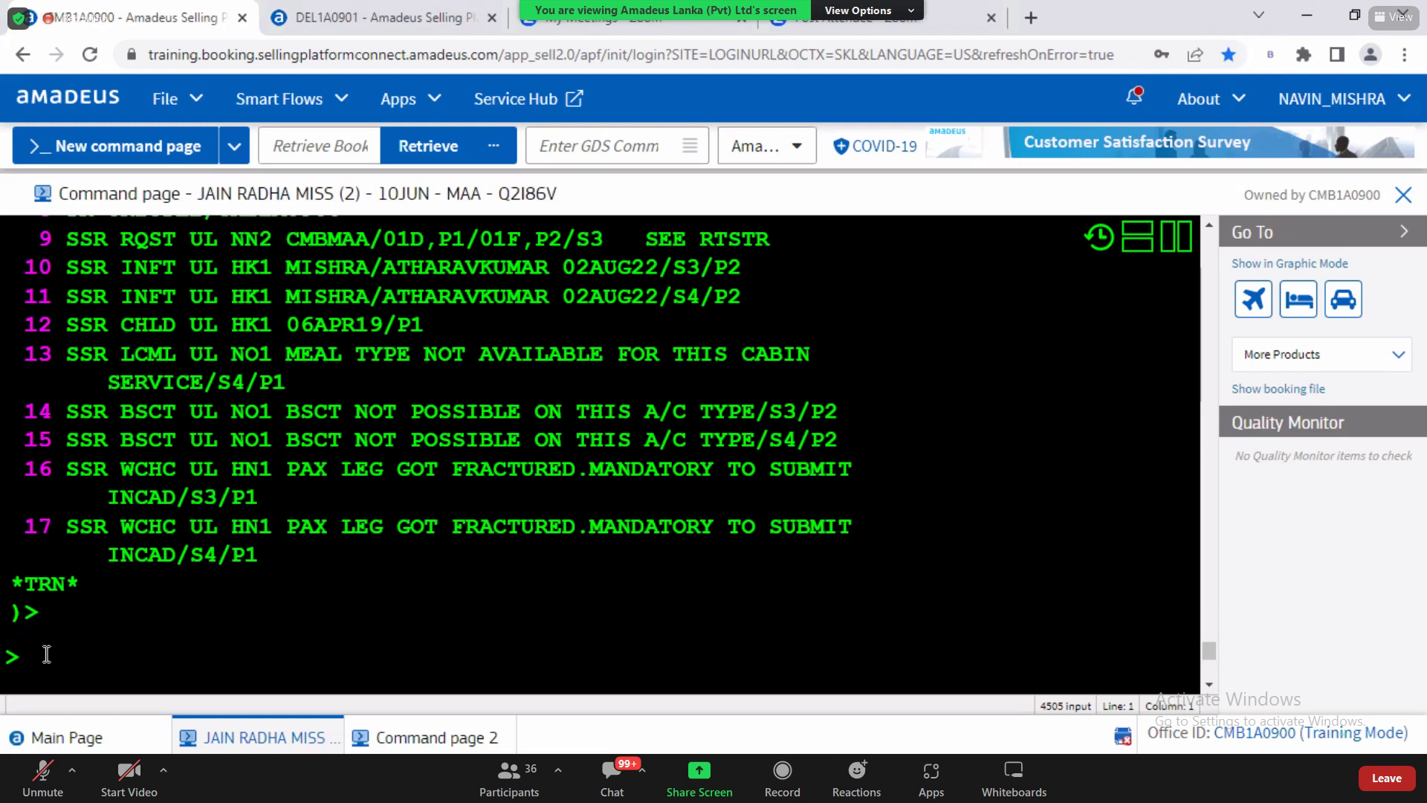
Step: Scroll the Word notes up to the Frequent Flyer Number section and select the word 'miles'
key(alt+Tab)
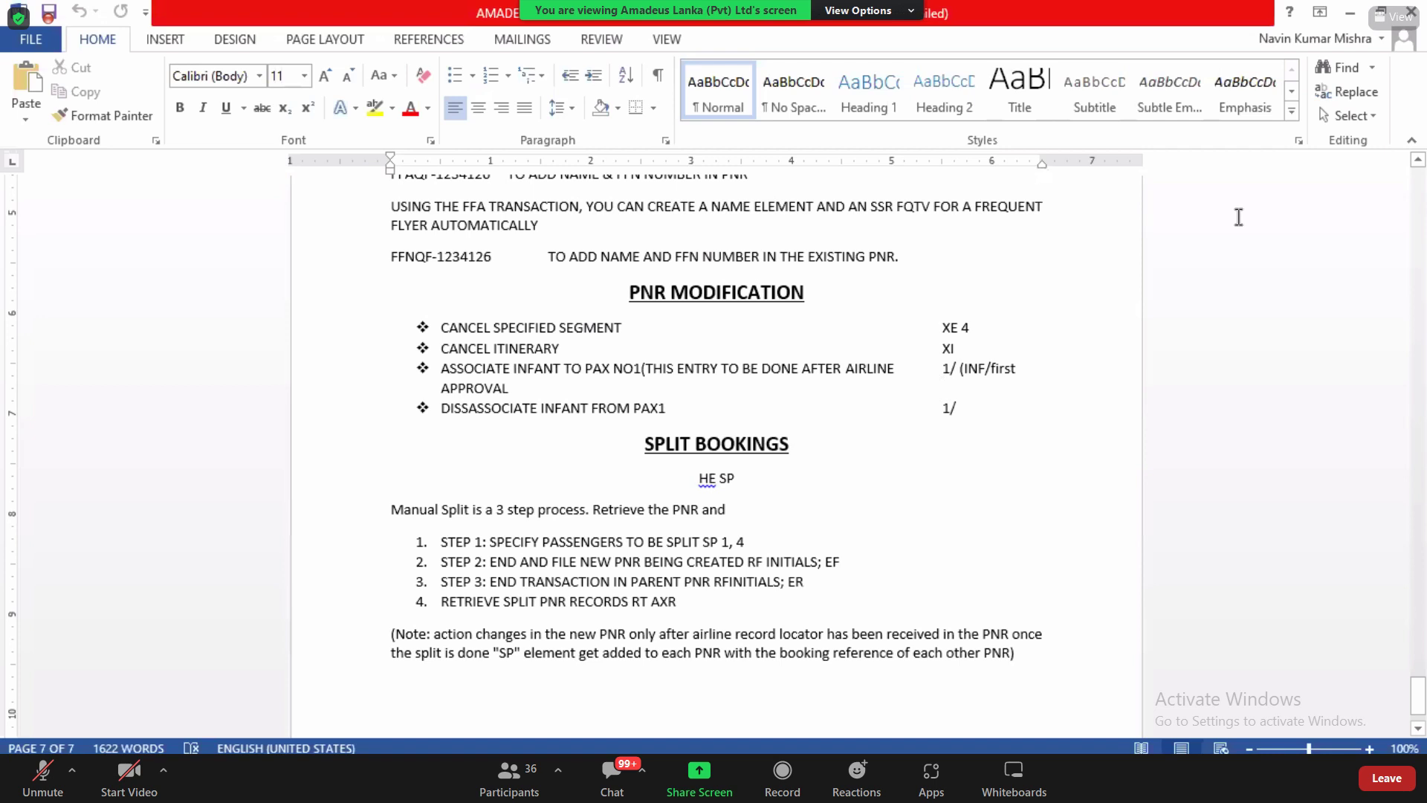
click(1418, 160)
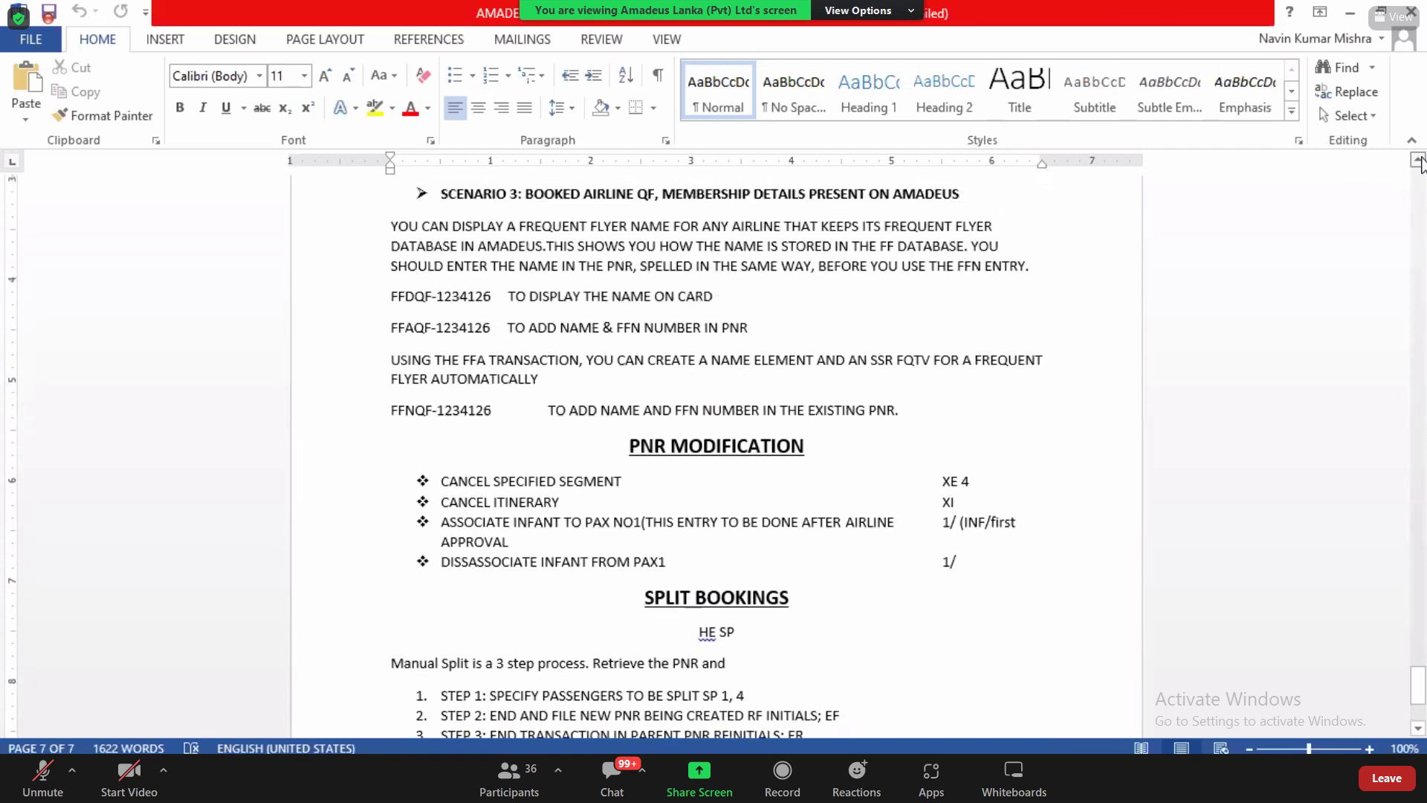
click(1419, 161)
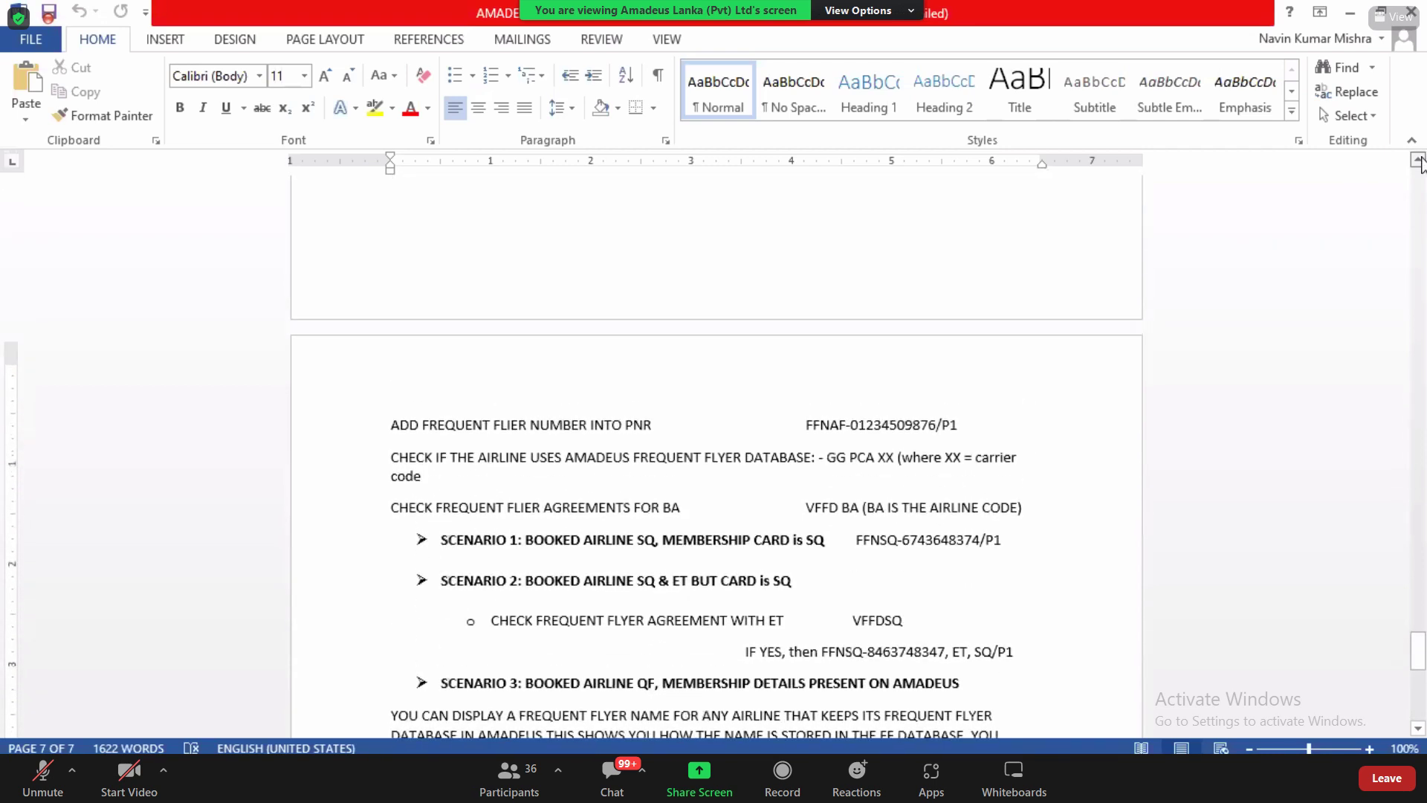
click(1420, 161)
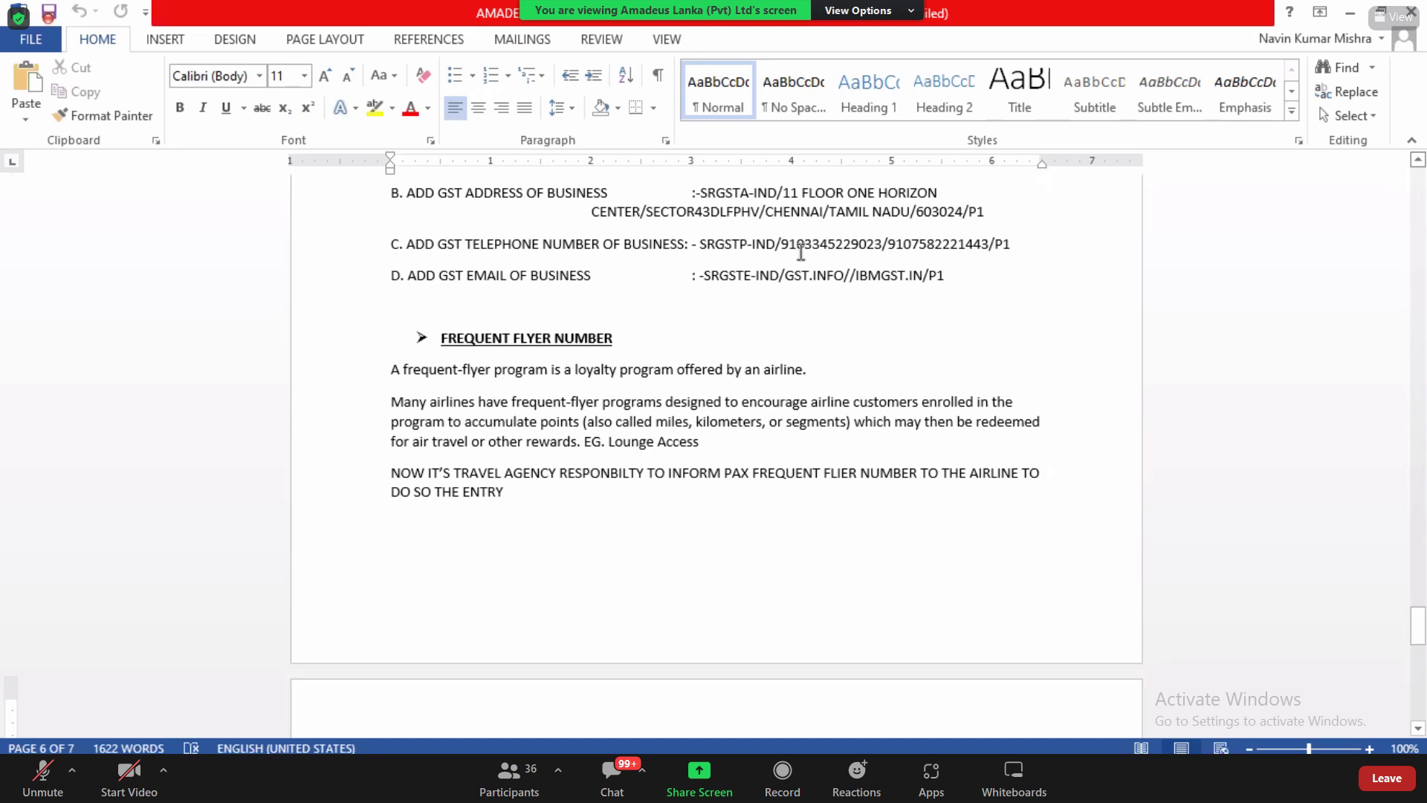
drag(657, 422, 682, 425)
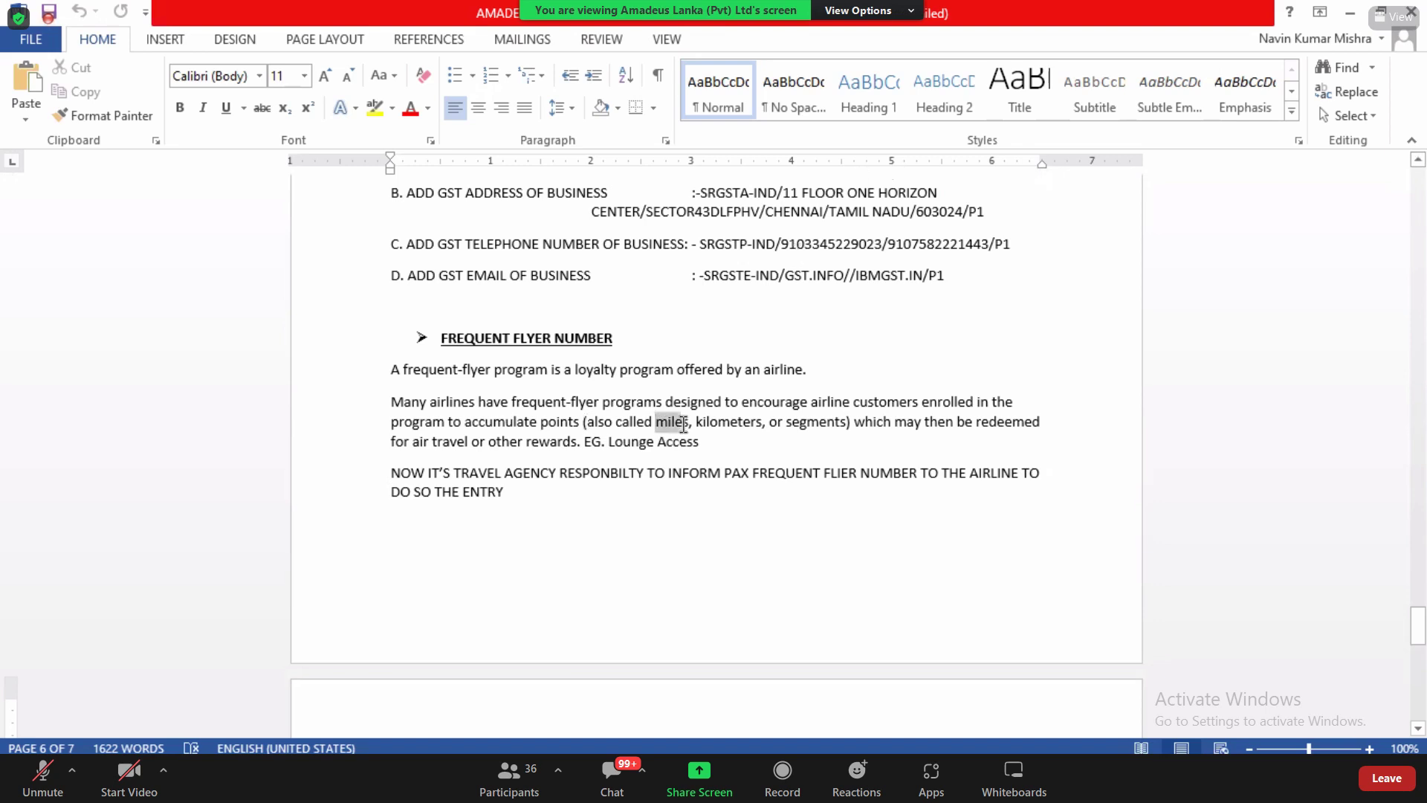
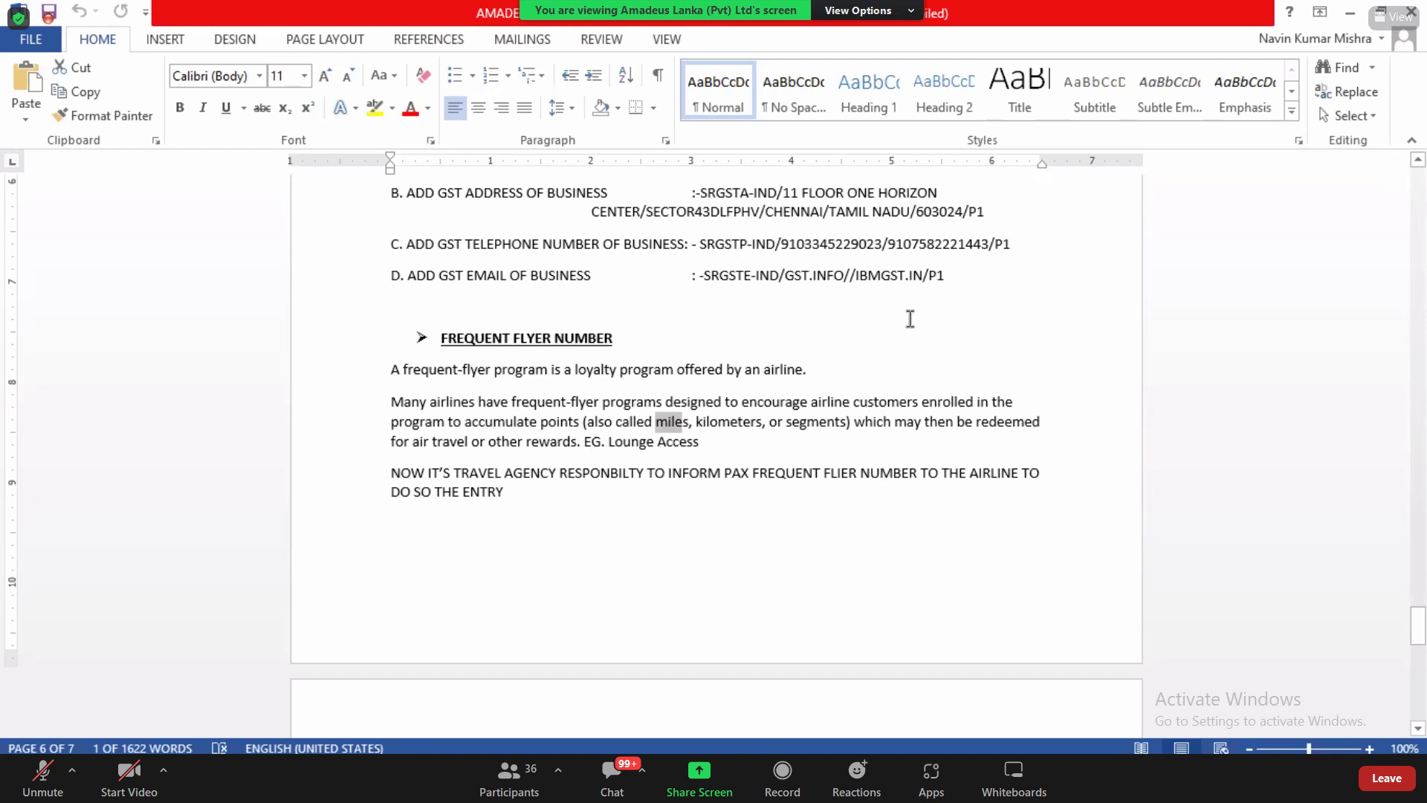
Step: Clear the 'miles' selection, scroll the Word notes to Split Bookings, and return to Amadeus
click(599, 506)
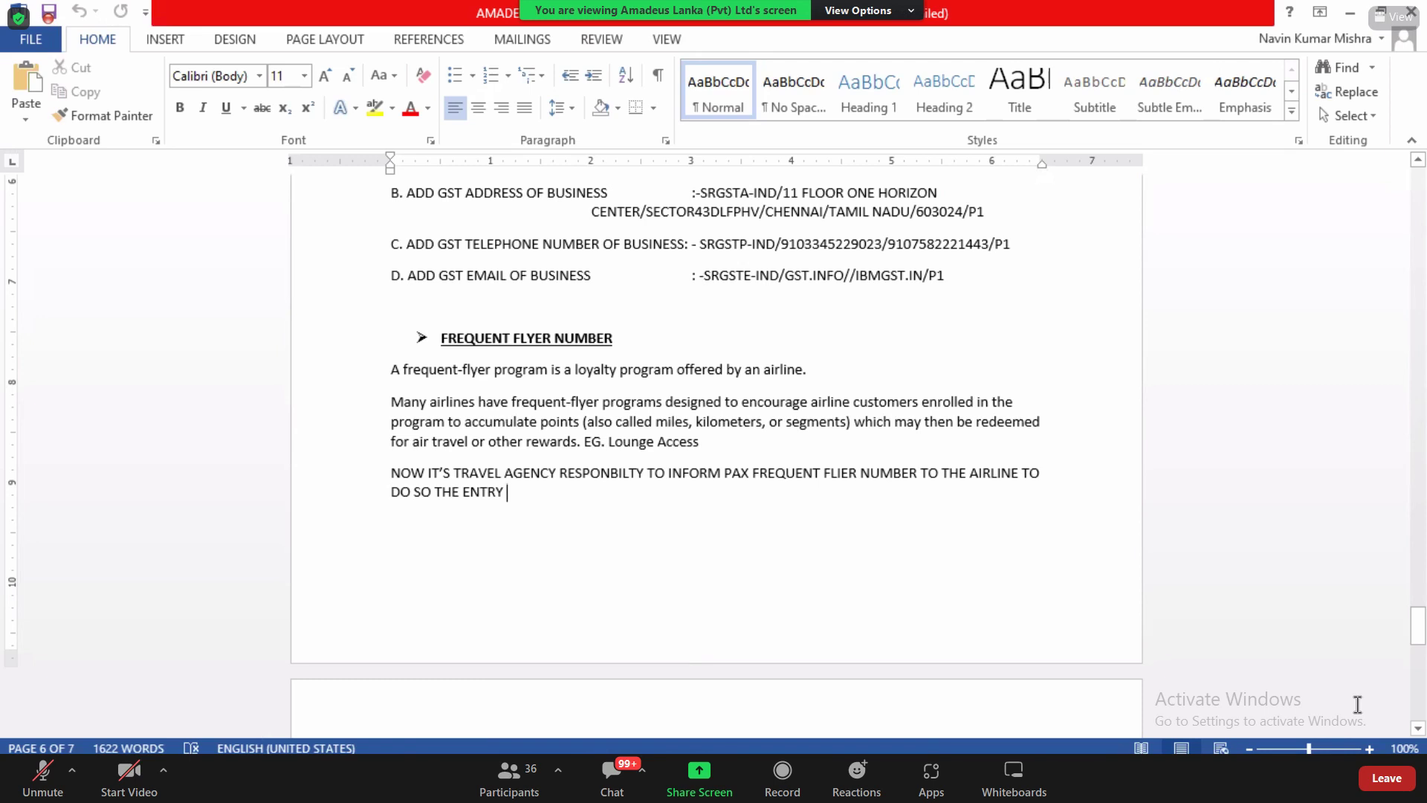
click(1417, 729)
scroll(1418, 731, down, 7)
scroll(1417, 730, down, 8)
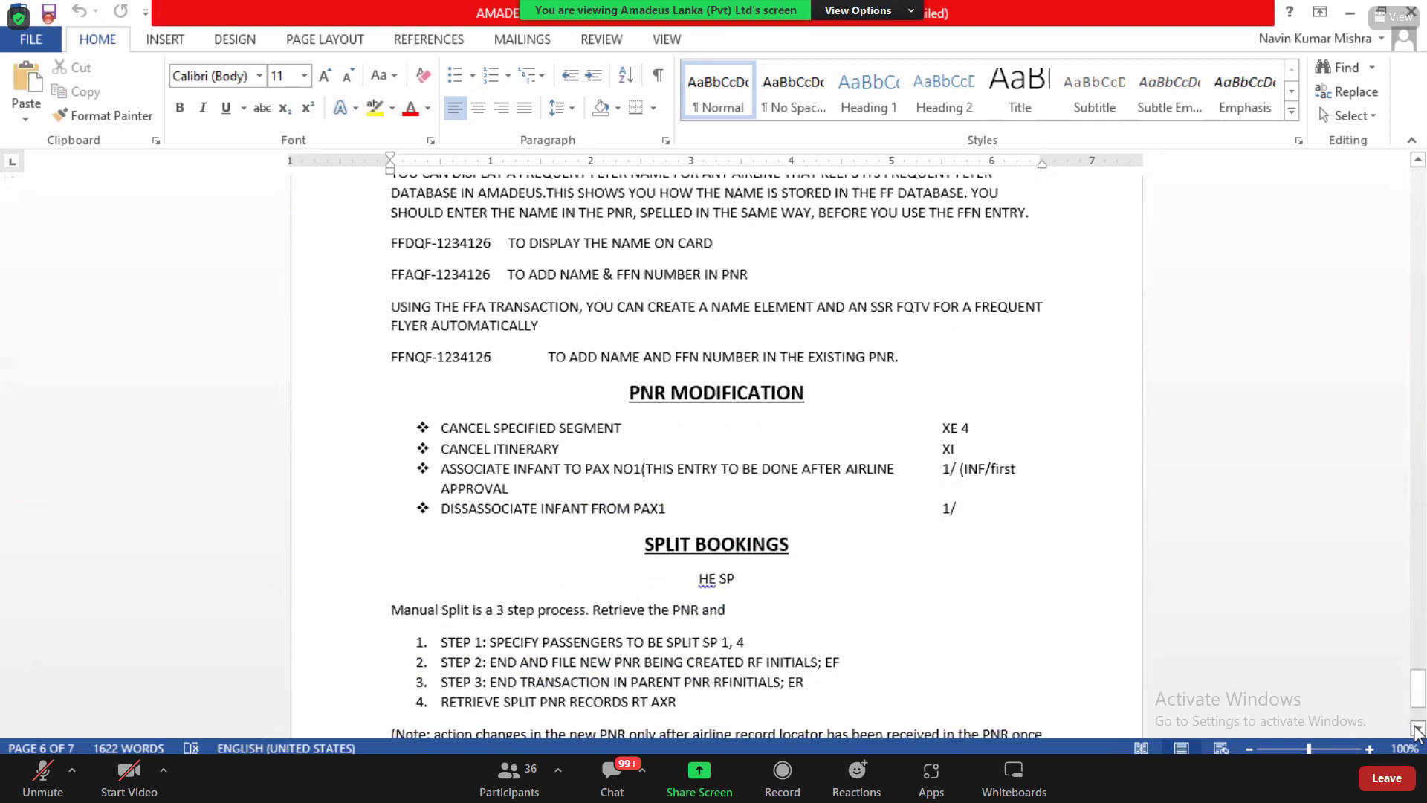
scroll(1418, 732, down, 2)
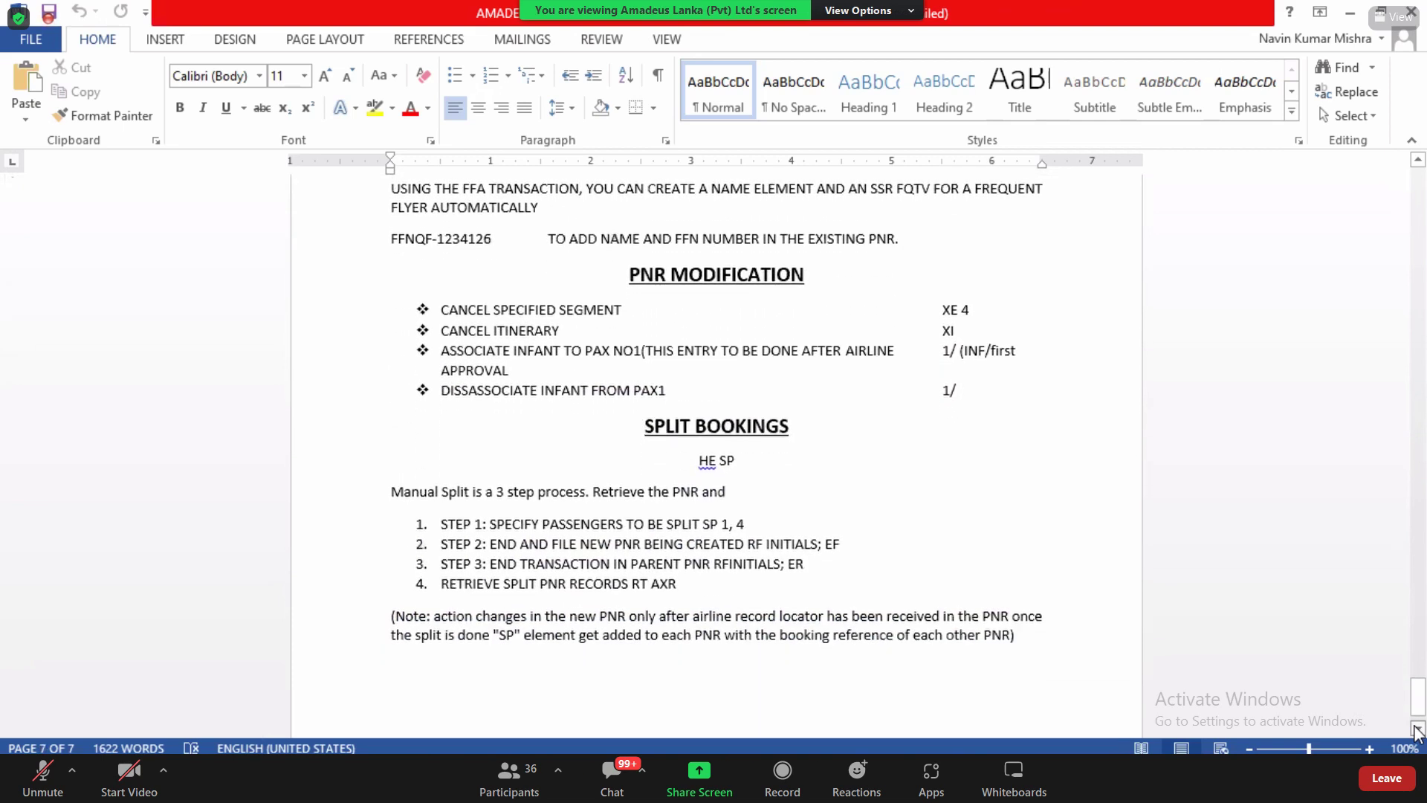
scroll(1418, 732, down, 1)
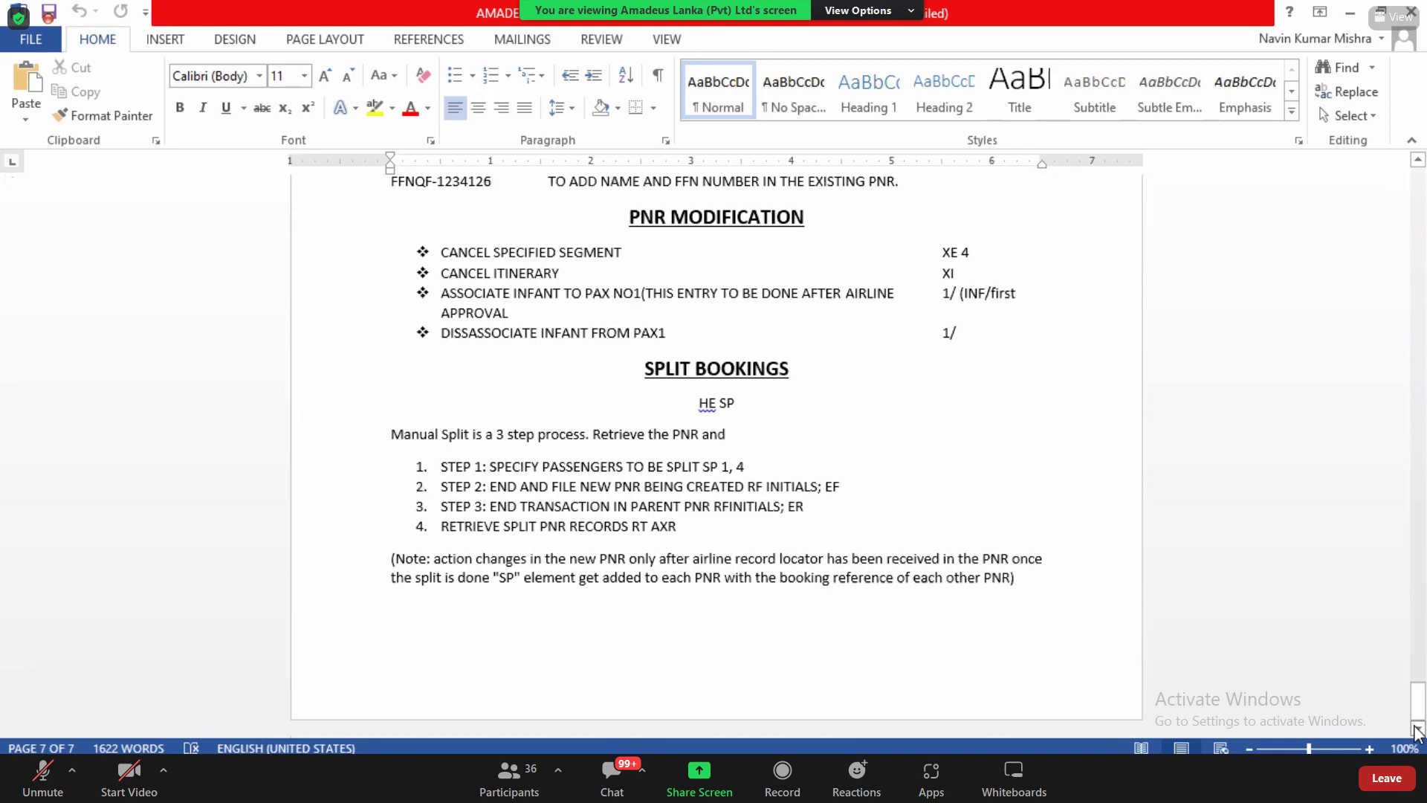
key(alt+Tab)
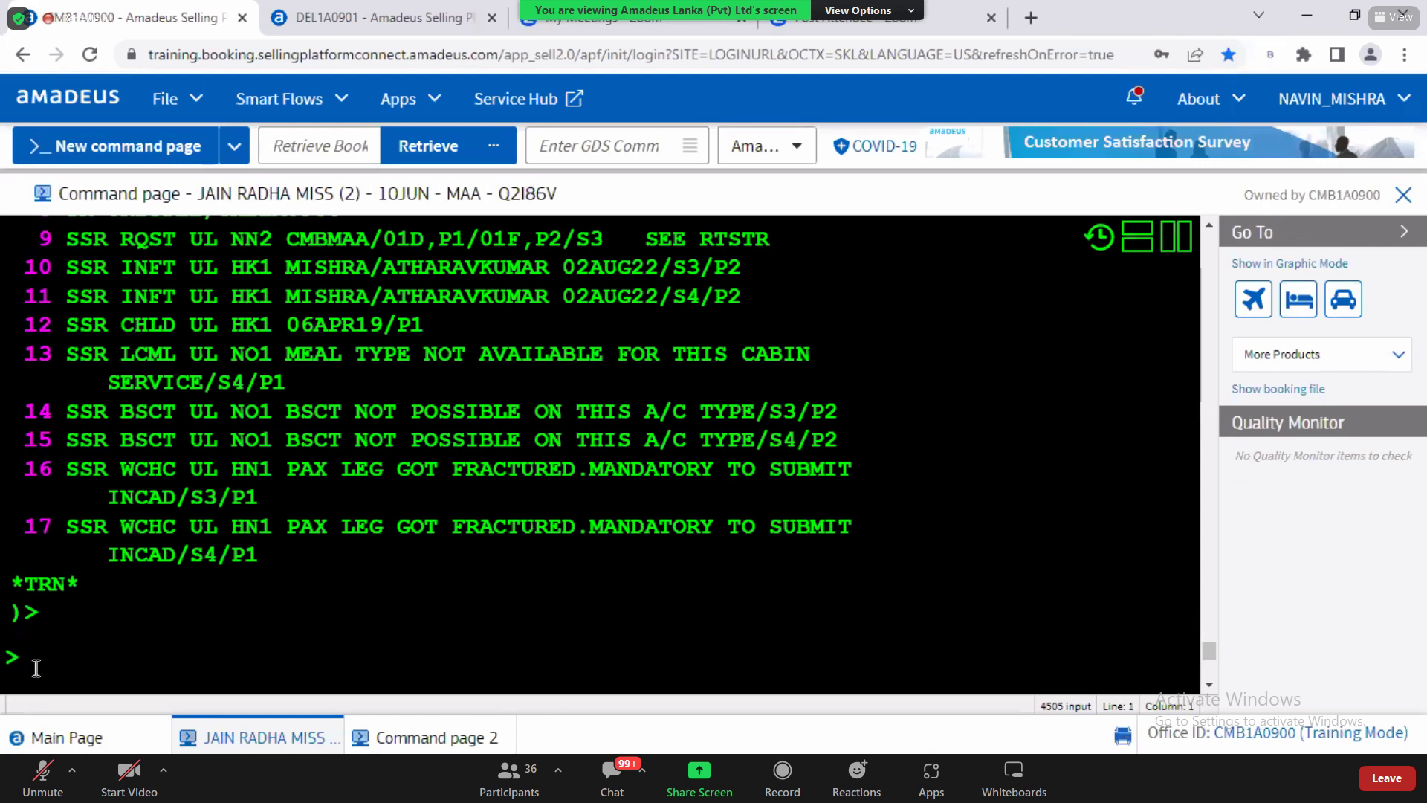
scroll(1216, 218, up, 5)
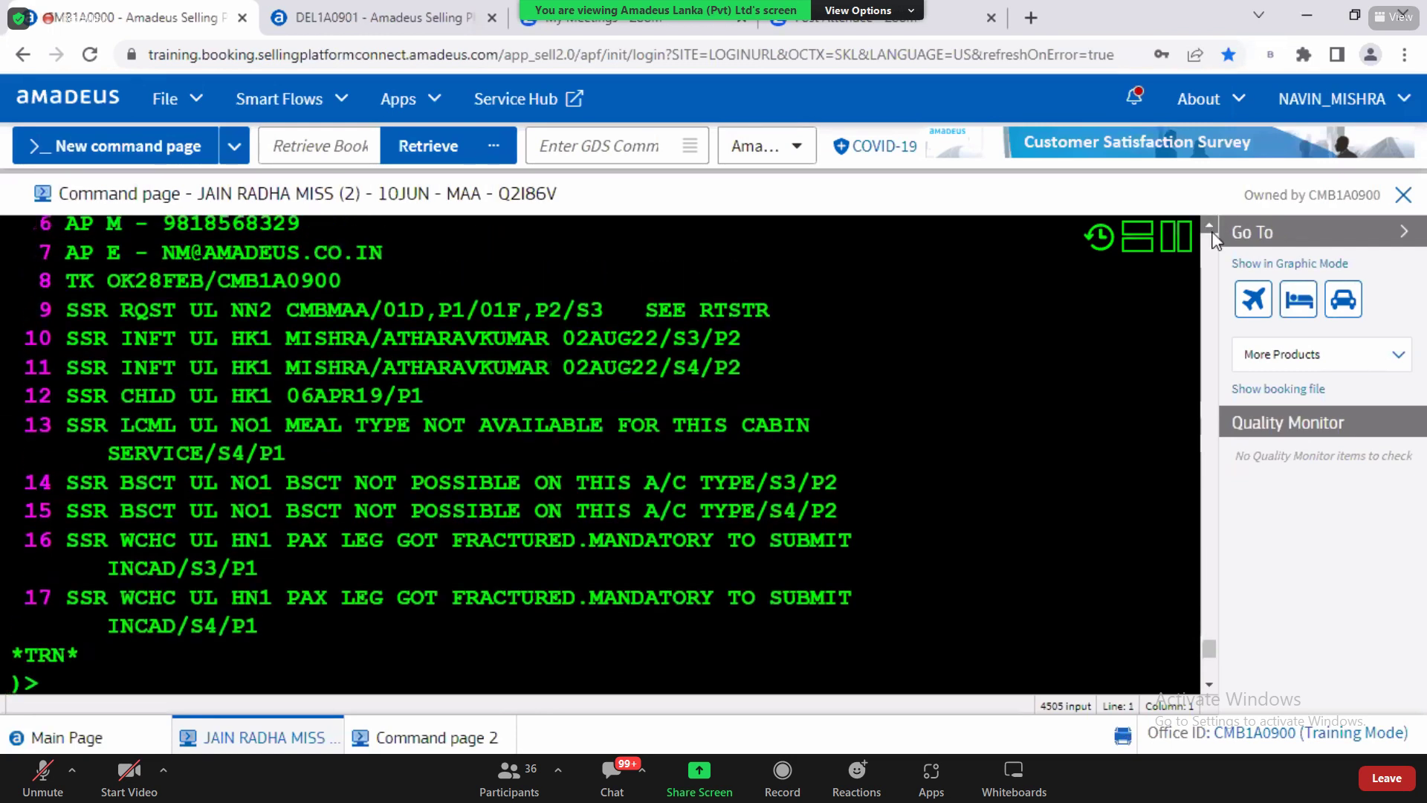
scroll(1213, 238, up, 2)
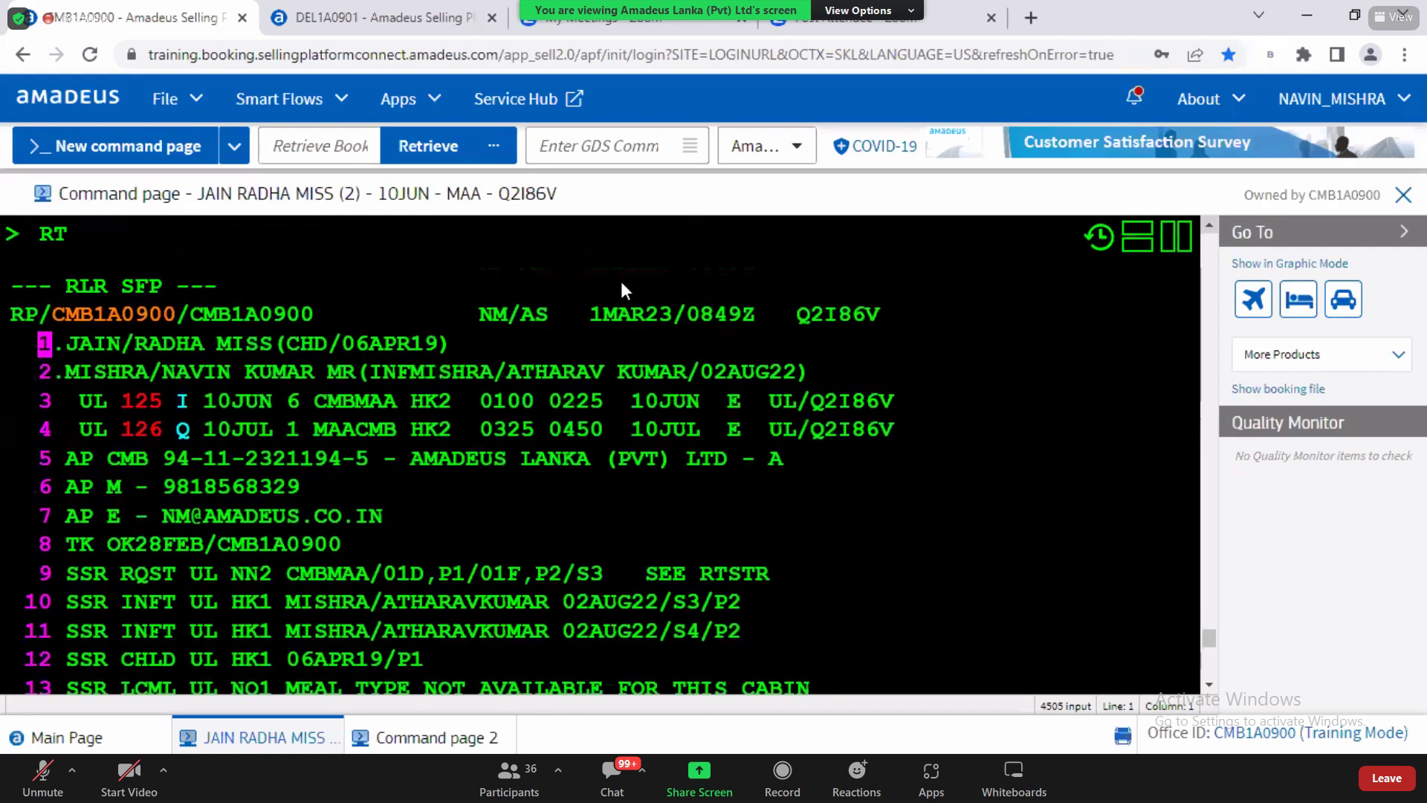
drag(286, 343, 370, 343)
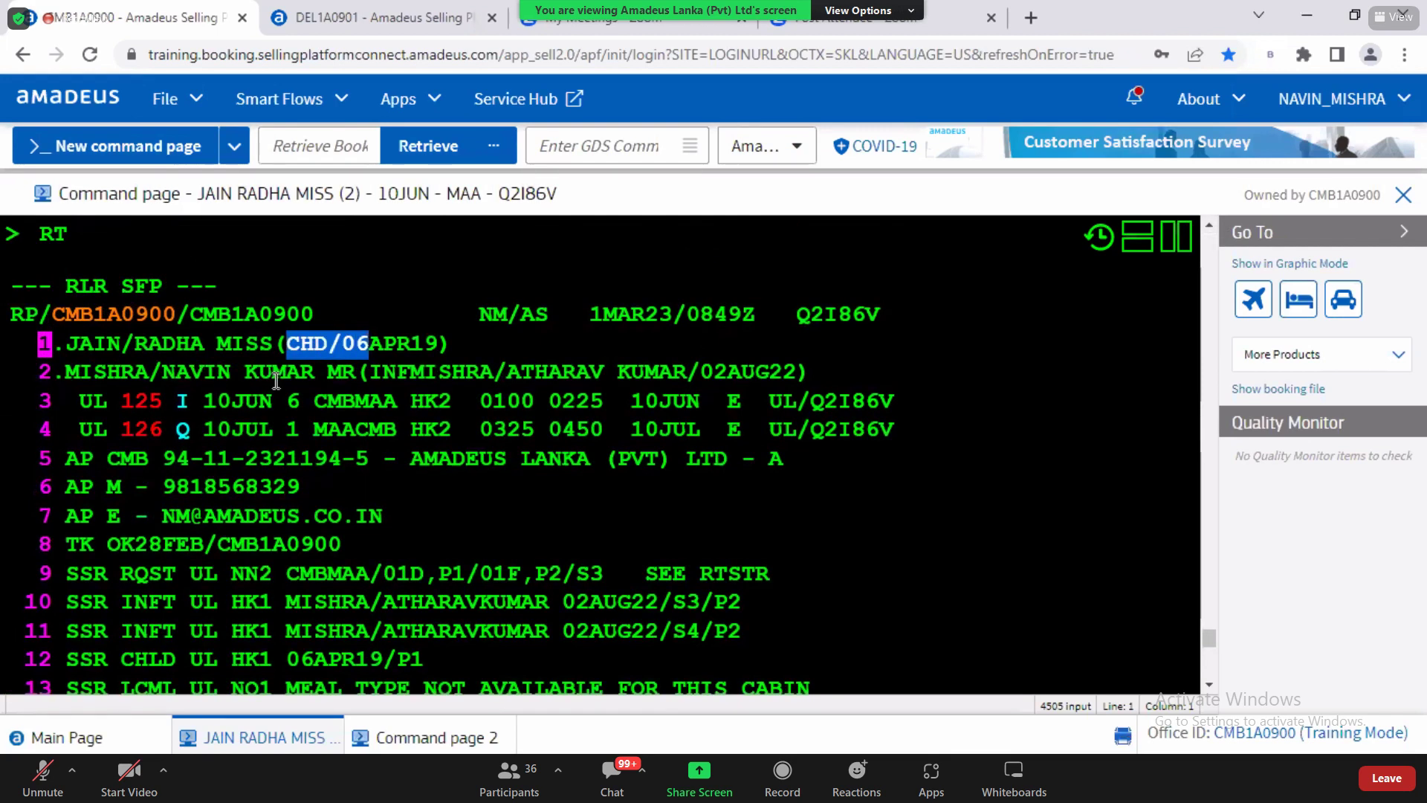
drag(273, 371, 301, 372)
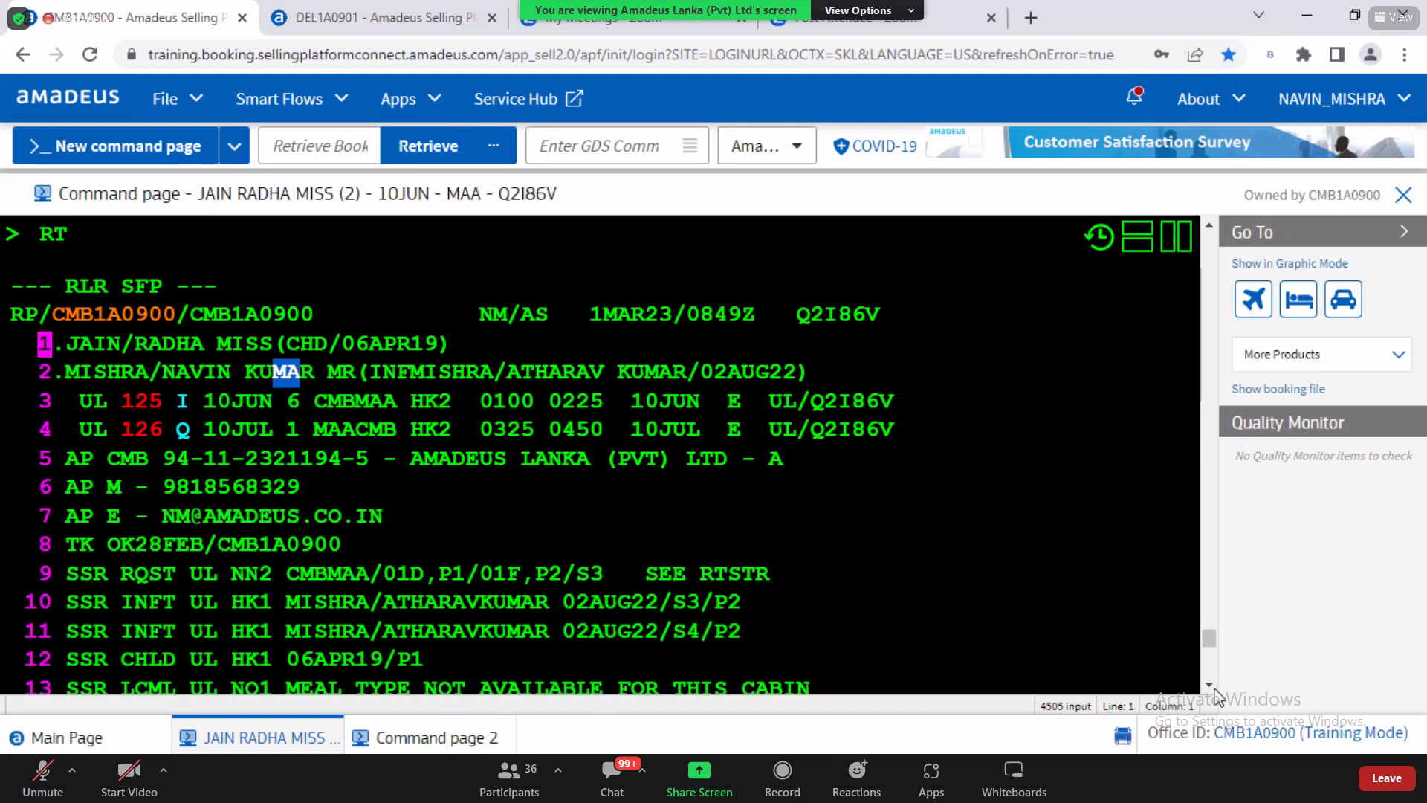
scroll(312, 286, down, 5)
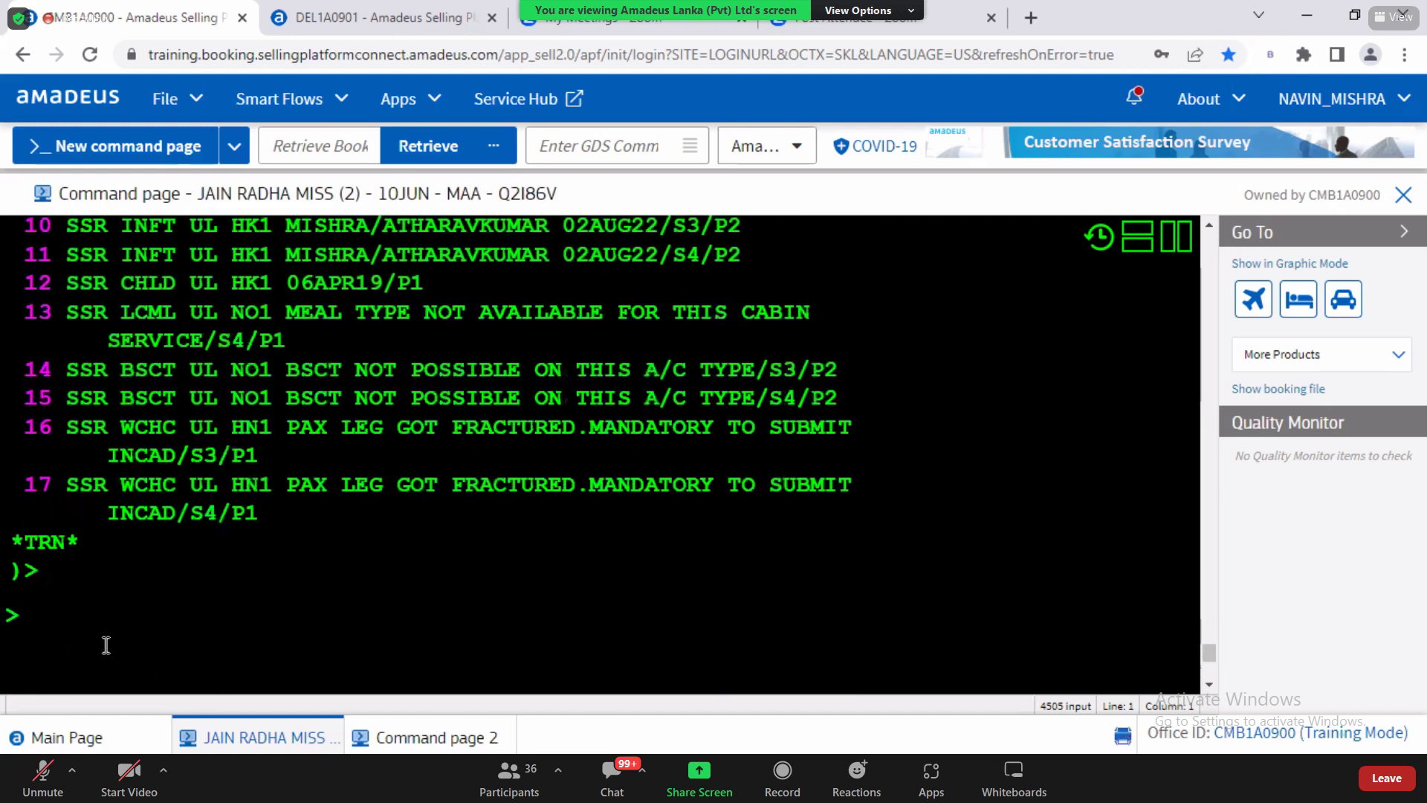
Step: Type 'SP SPLIT PASSENGER' at the prompt, then trim it back to SP
text(SP)
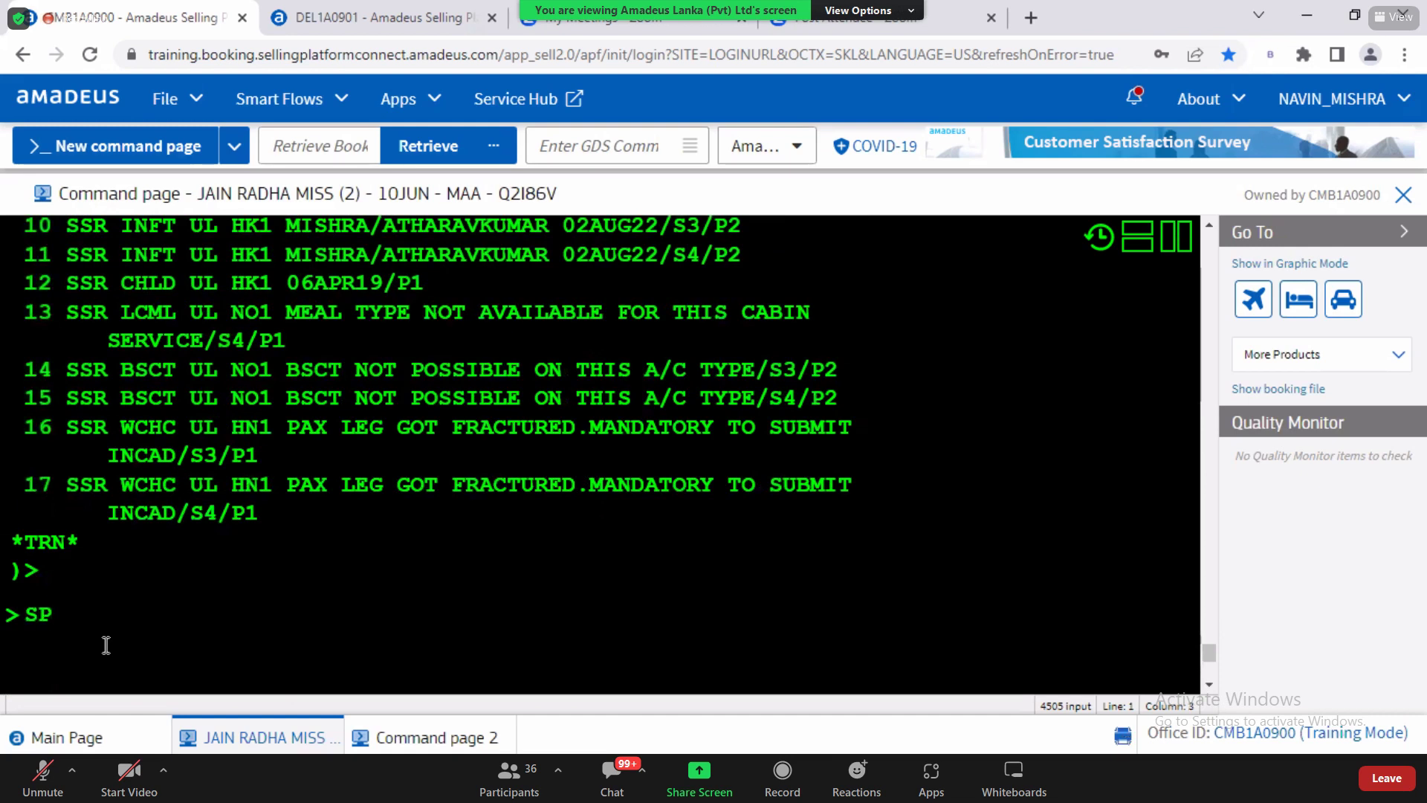
text( SPLIT )
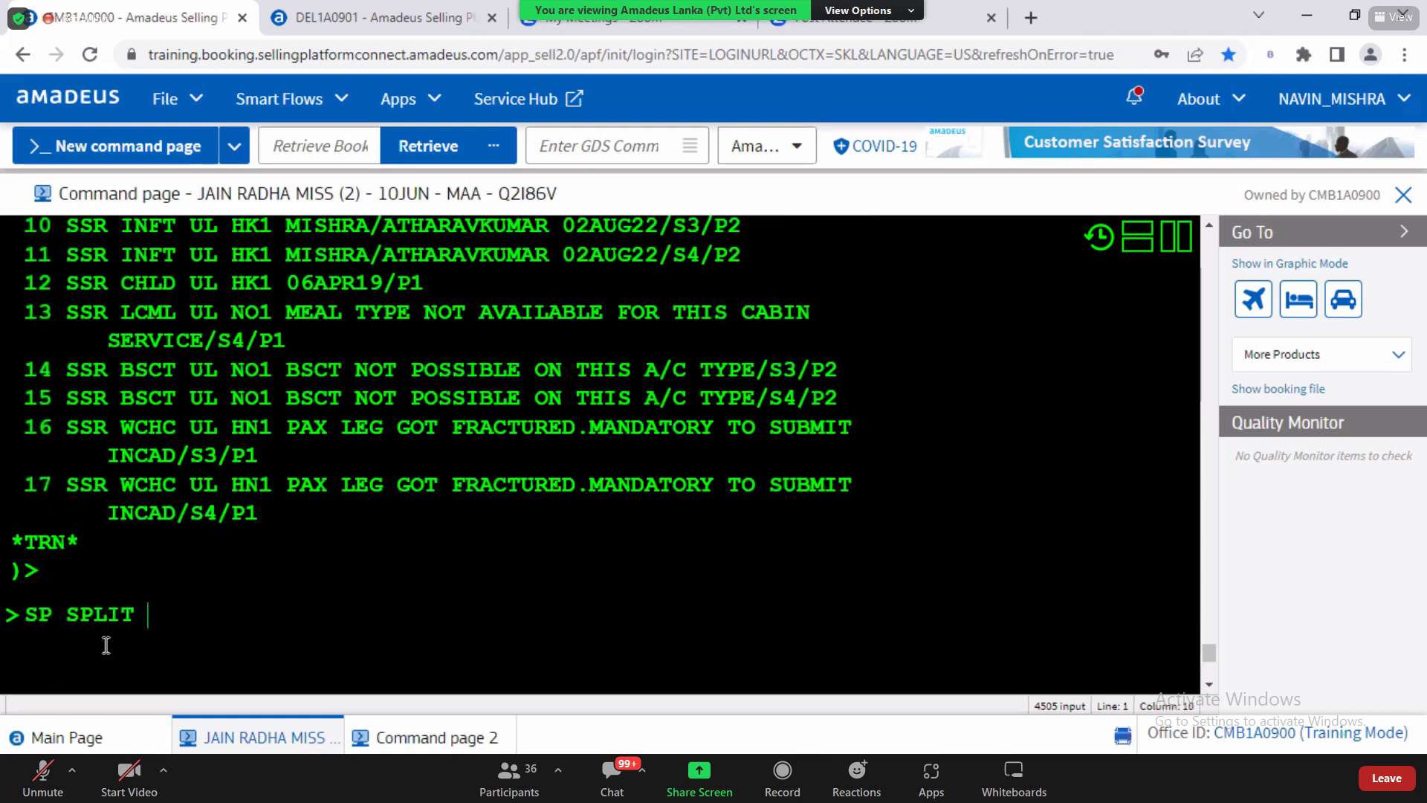
text(PASSENGER)
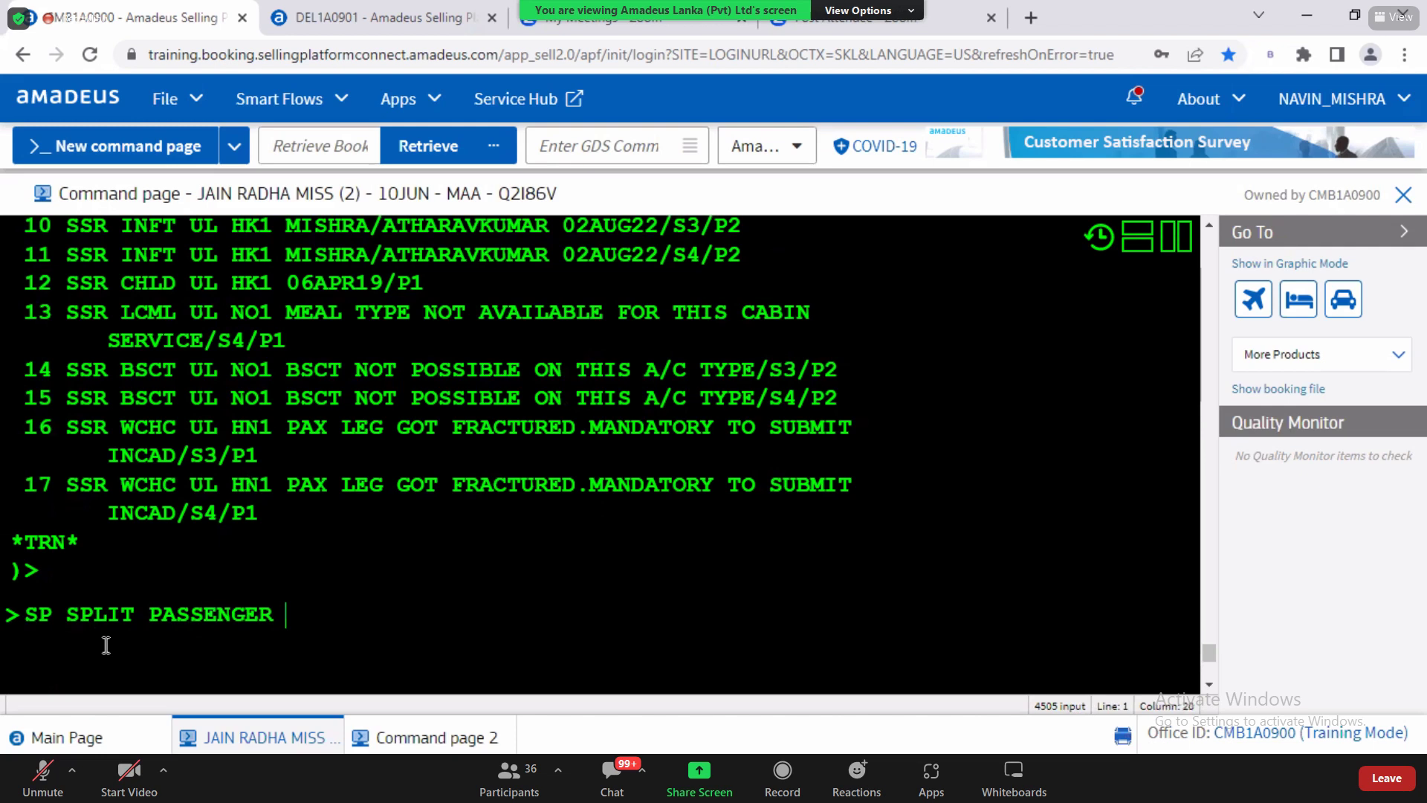
drag(77, 614, 282, 614)
click(282, 614)
key(BackSpace)
key(BackSpace)
key(BackSpace)
key(BackSpace)
key(BackSpace)
key(BackSpace)
key(BackSpace)
key(BackSpace)
key(BackSpace)
key(BackSpace)
key(BackSpace)
key(BackSpace)
key(BackSpace)
key(BackSpace)
key(BackSpace)
key(BackSpace)
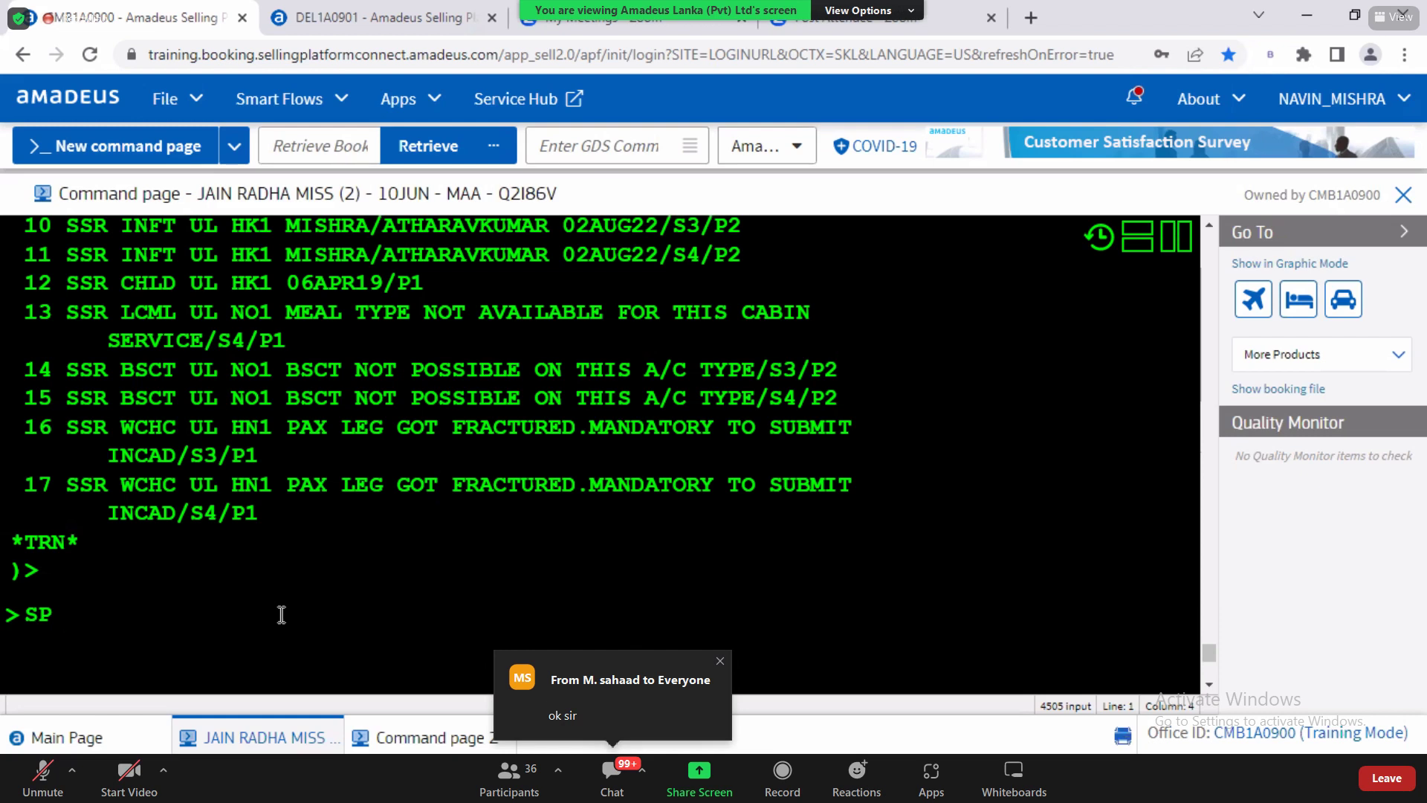
click(28, 614)
drag(52, 614, 55, 614)
Step: Review passenger 1's name element and enter SP1 at the prompt
scroll(1205, 234, up, 3)
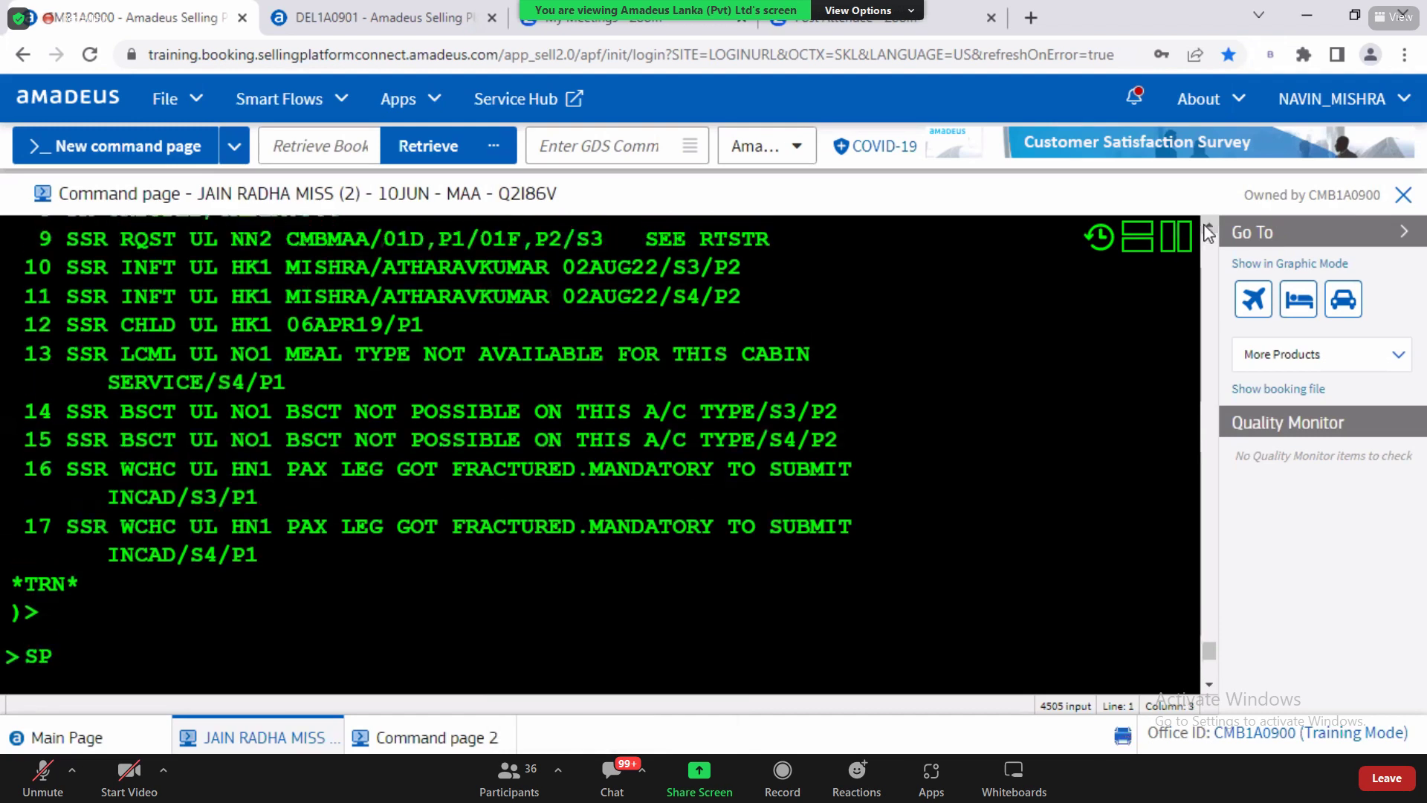
scroll(1208, 234, up, 2)
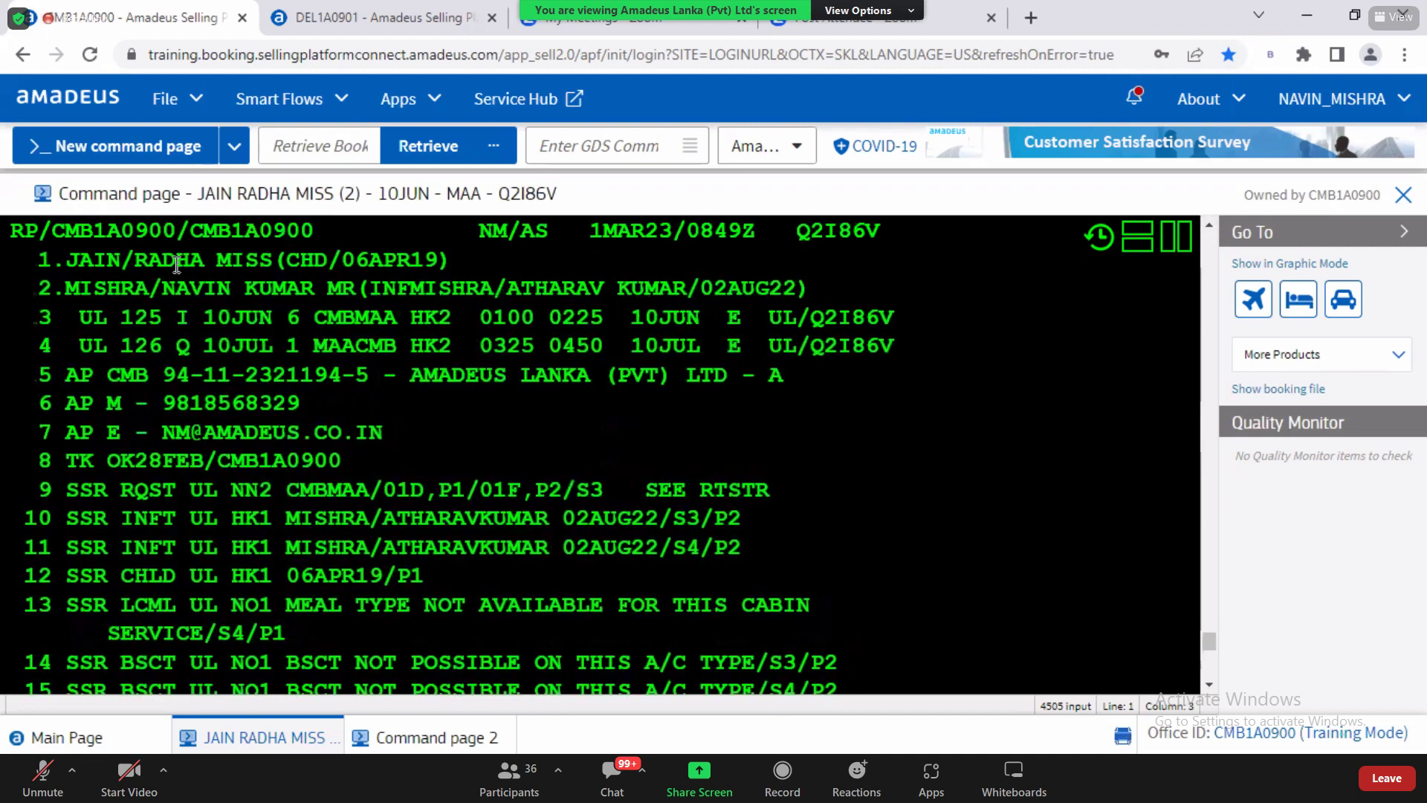
drag(176, 262, 325, 264)
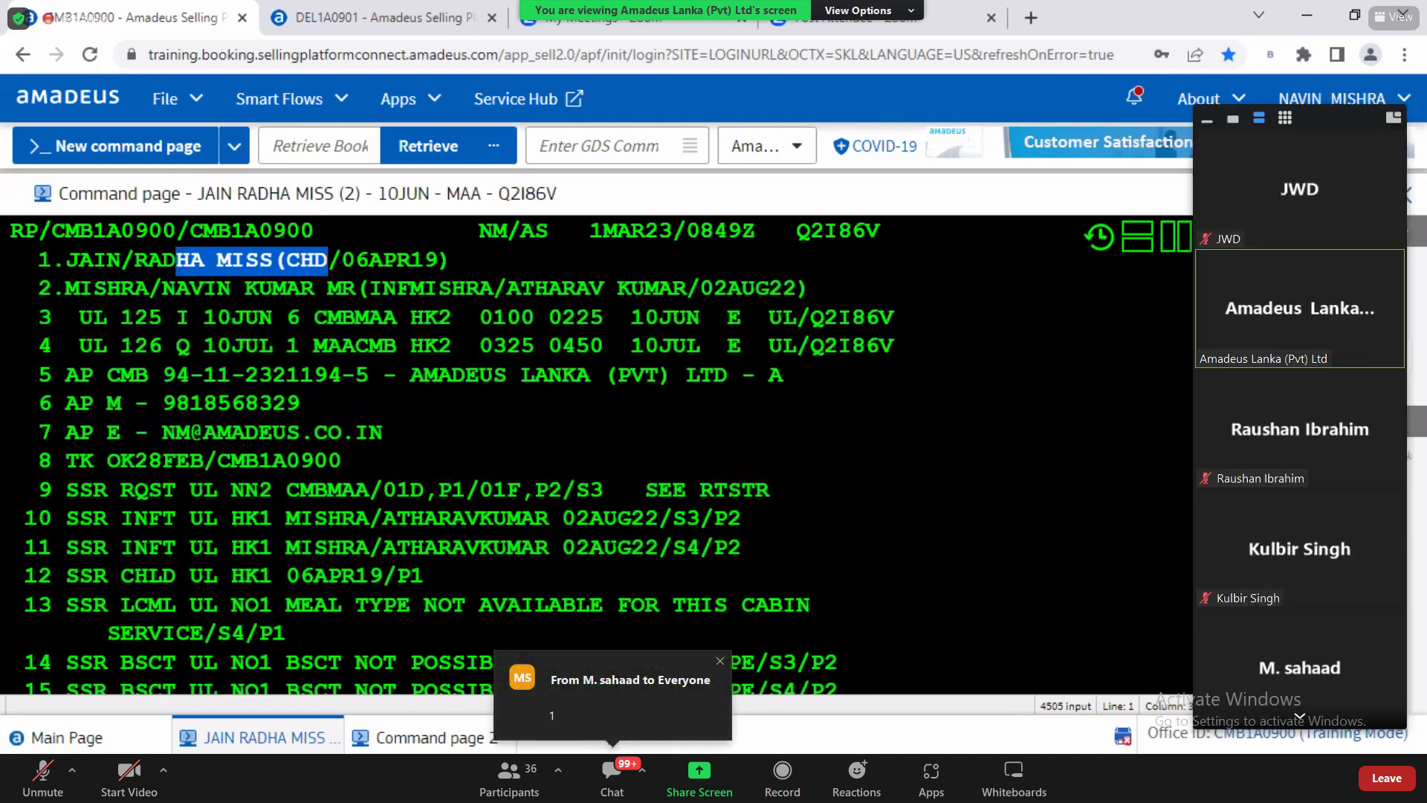
text(SP)
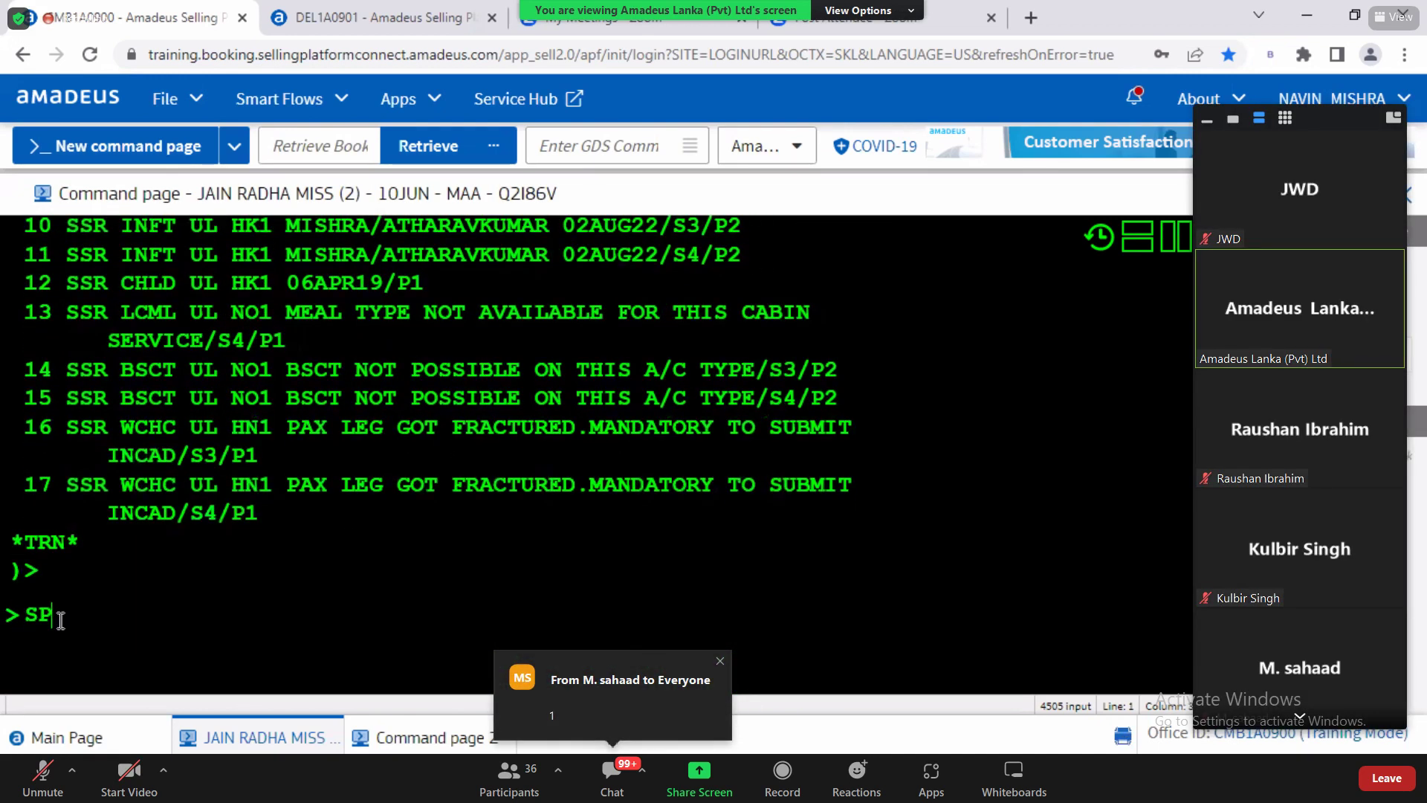
text(1)
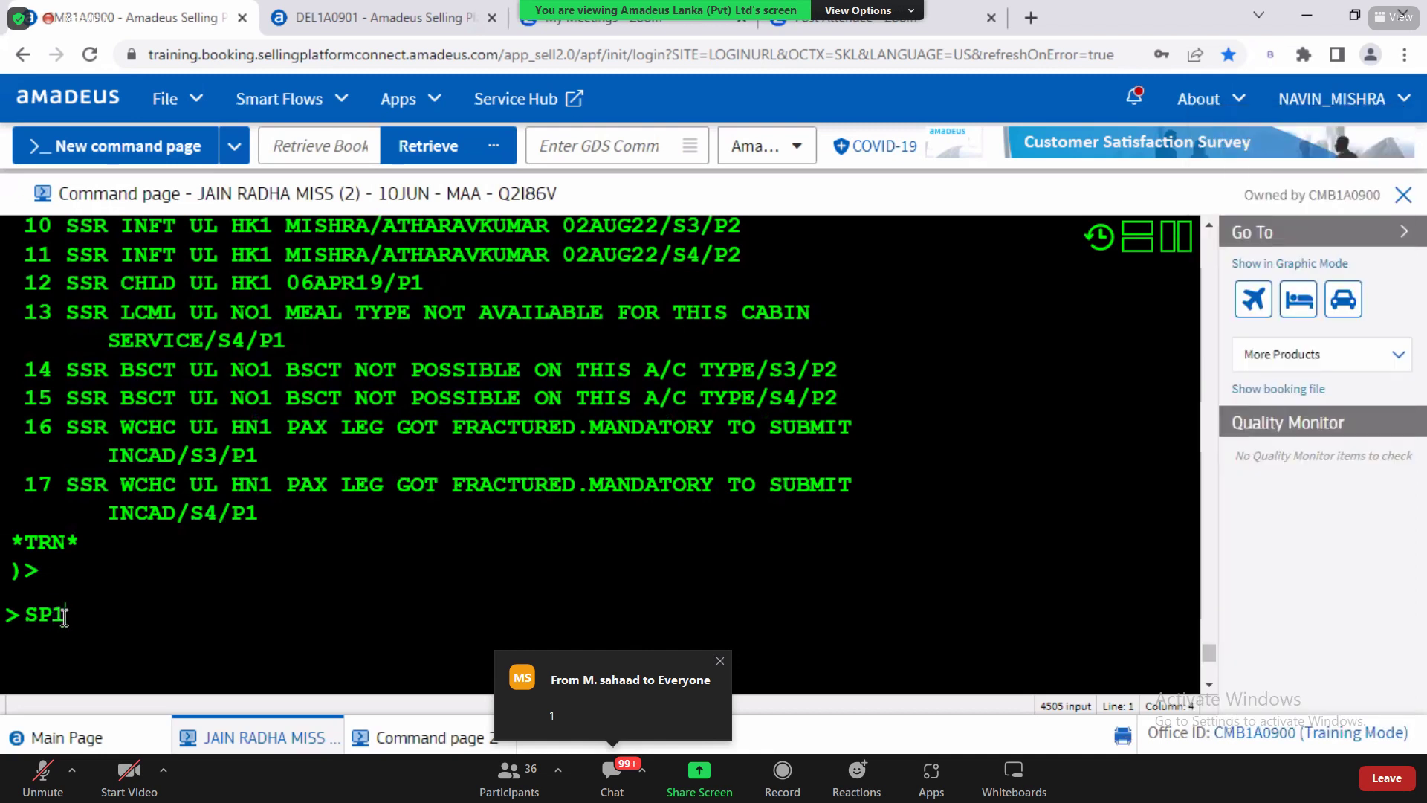
Step: Submit SP1, then save the booking with RFN;ER and ER
key(Return)
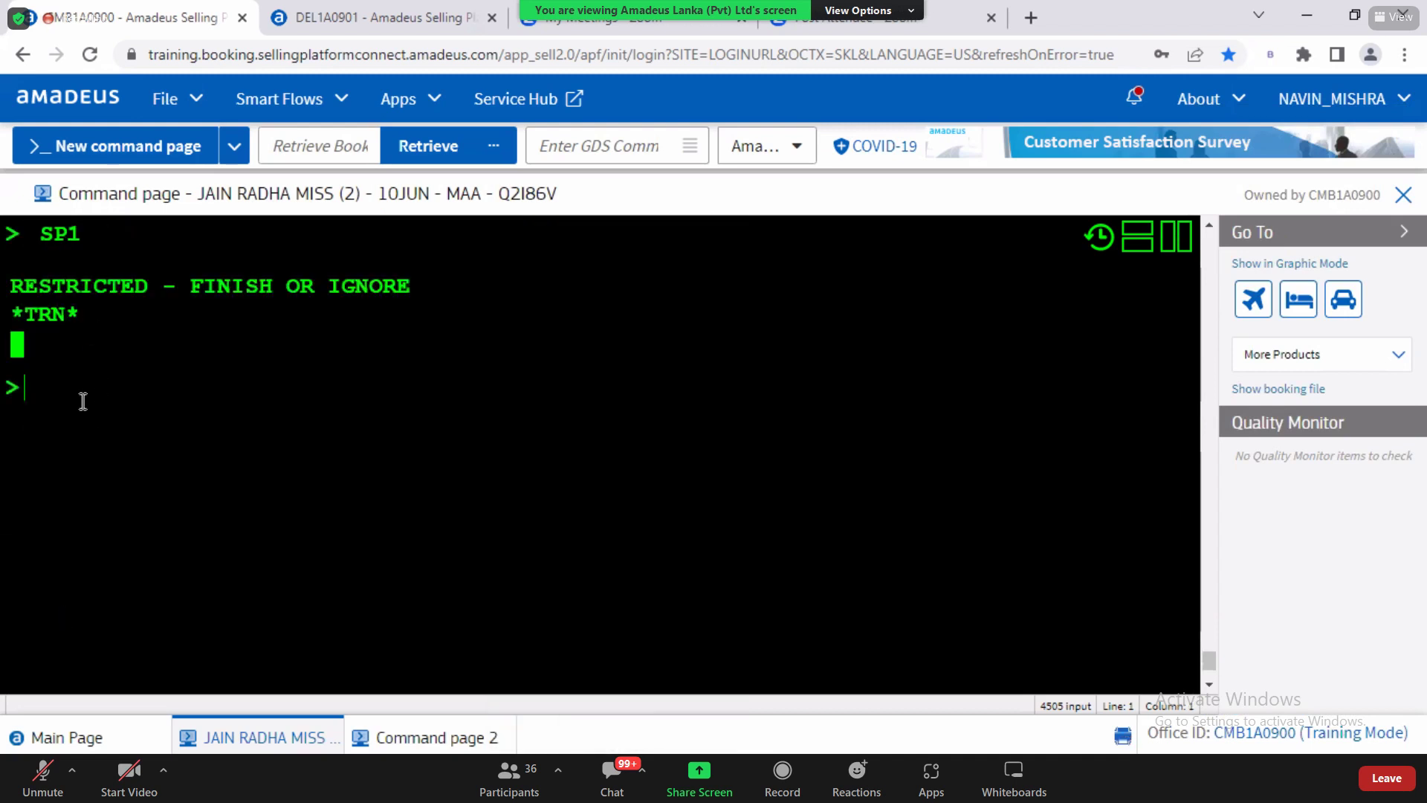
text(RFN;ER)
key(Return)
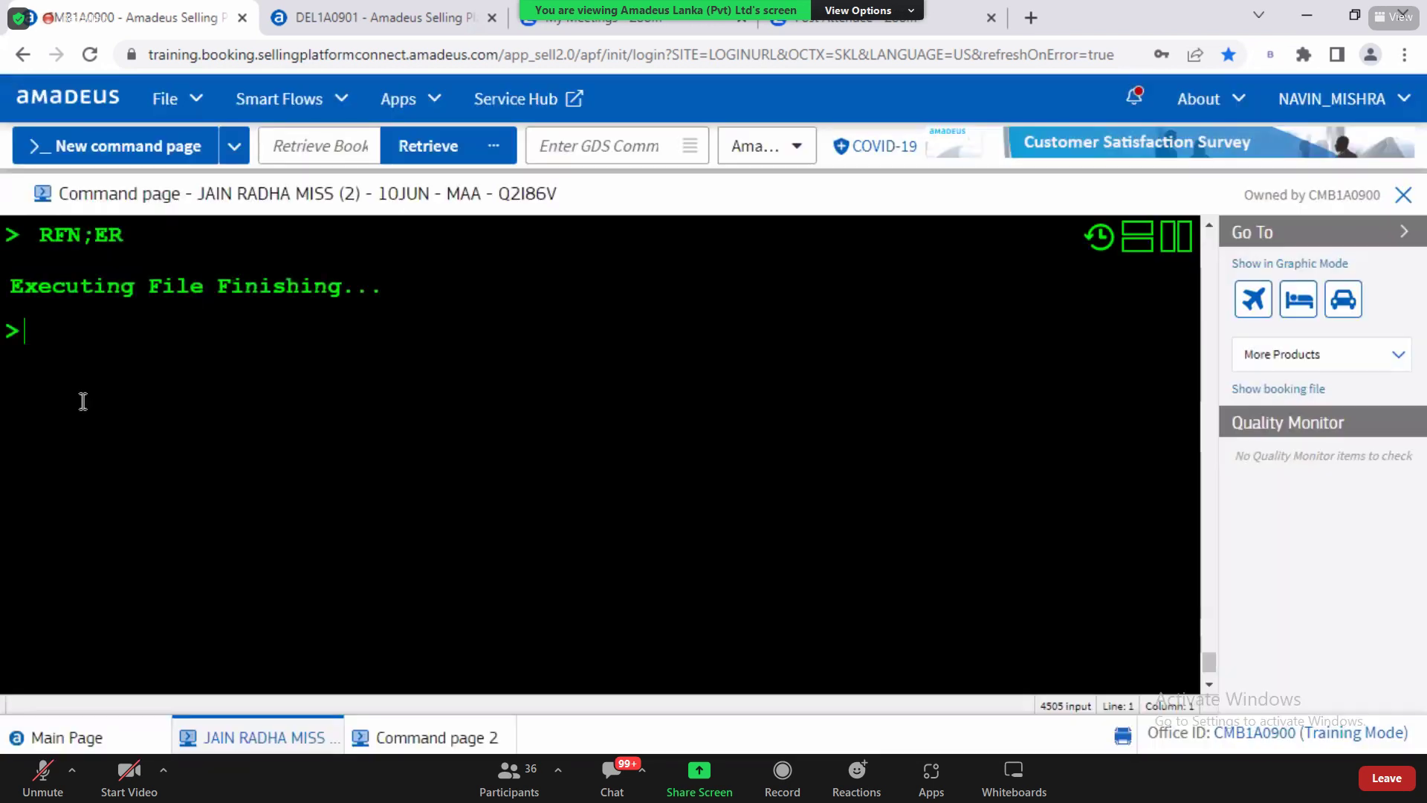
text(ER)
key(Return)
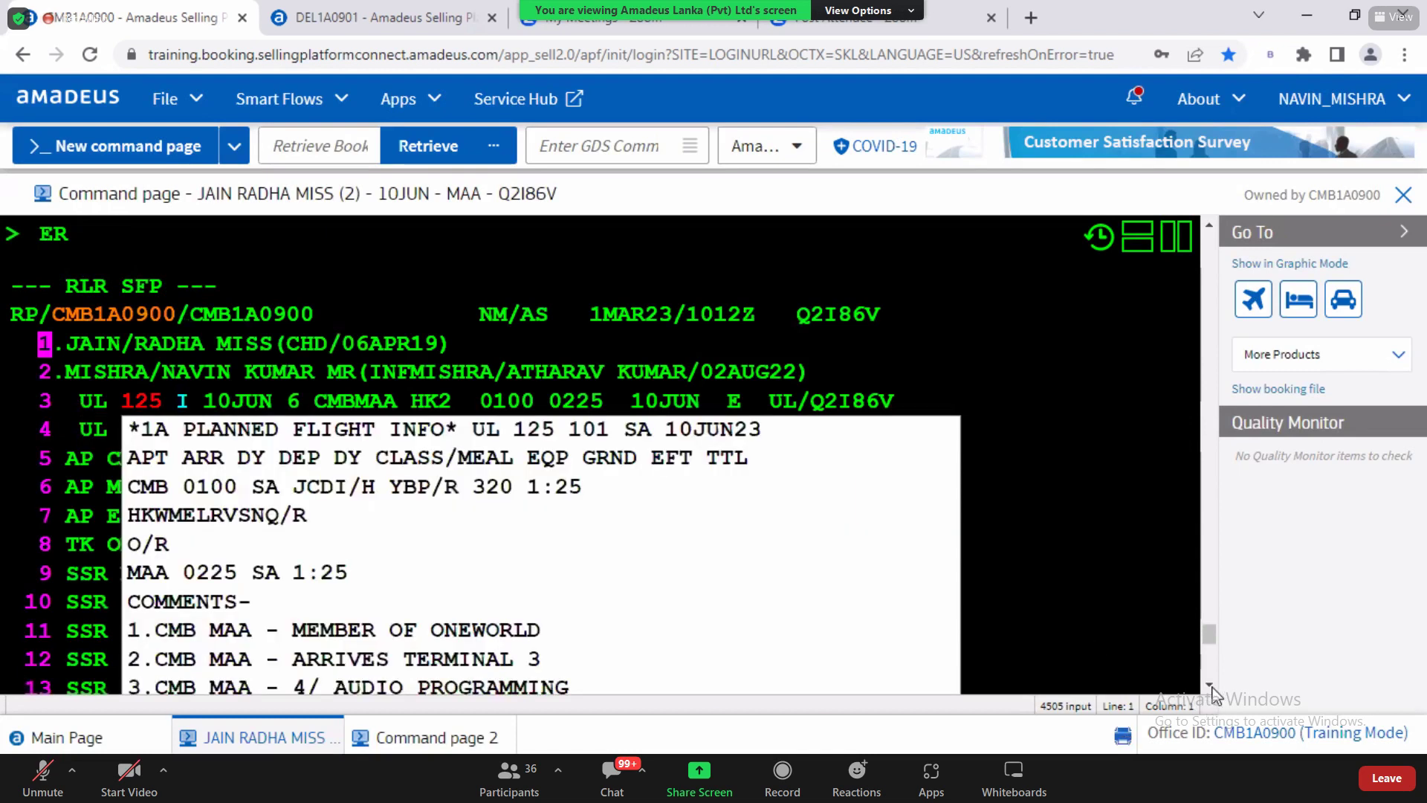
Step: Resubmit the split entry to separate passenger 1, the child
click(1209, 685)
scroll(1209, 685, down, 5)
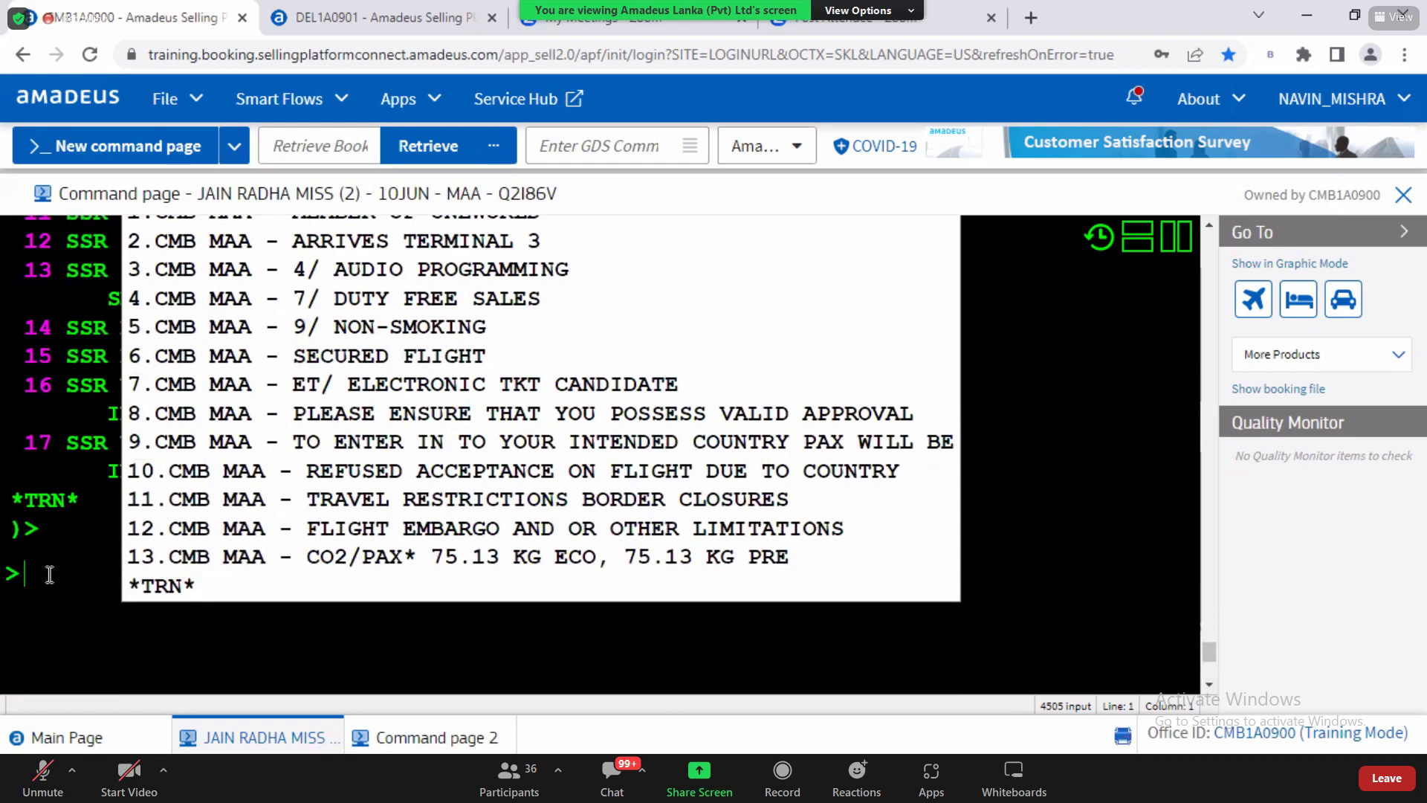
text(SH1)
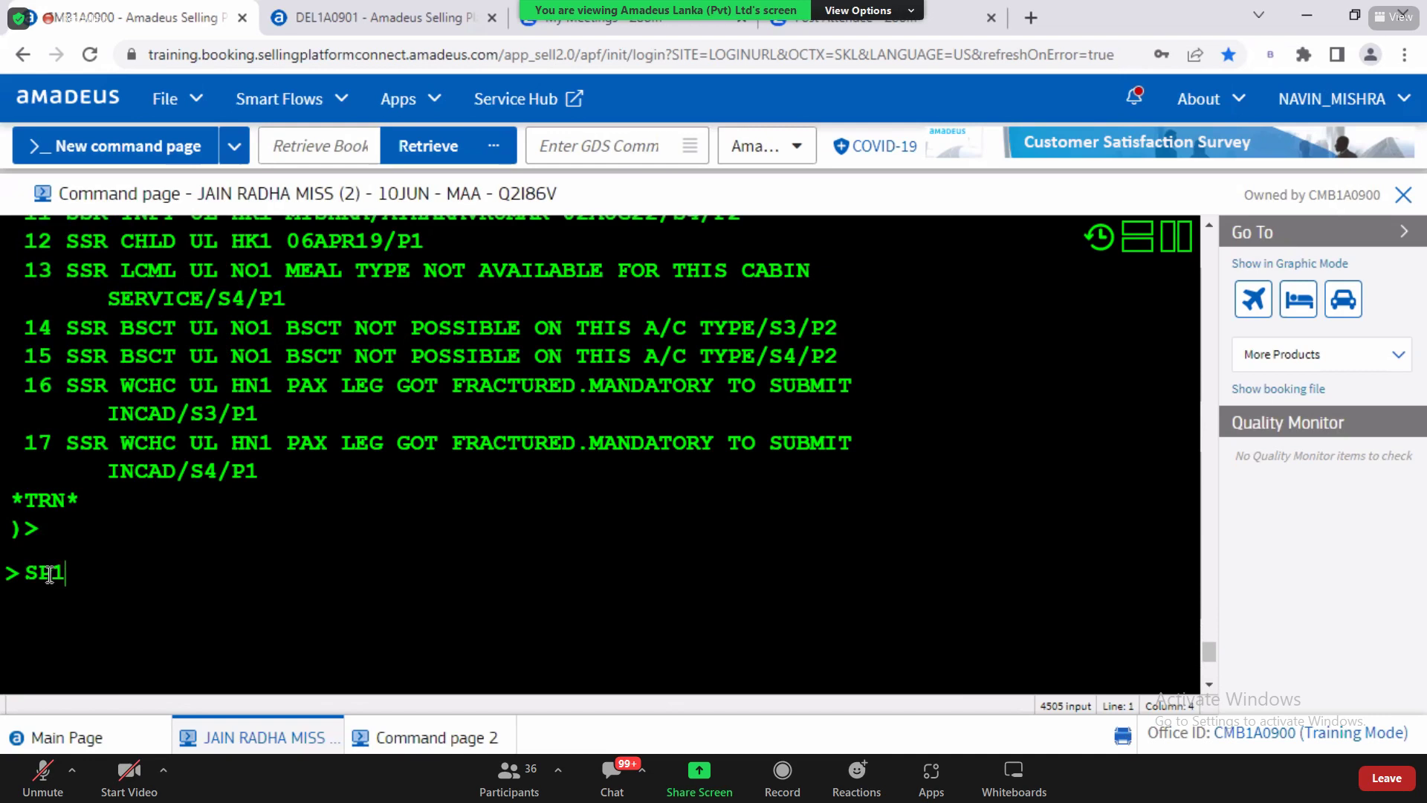
key(Return)
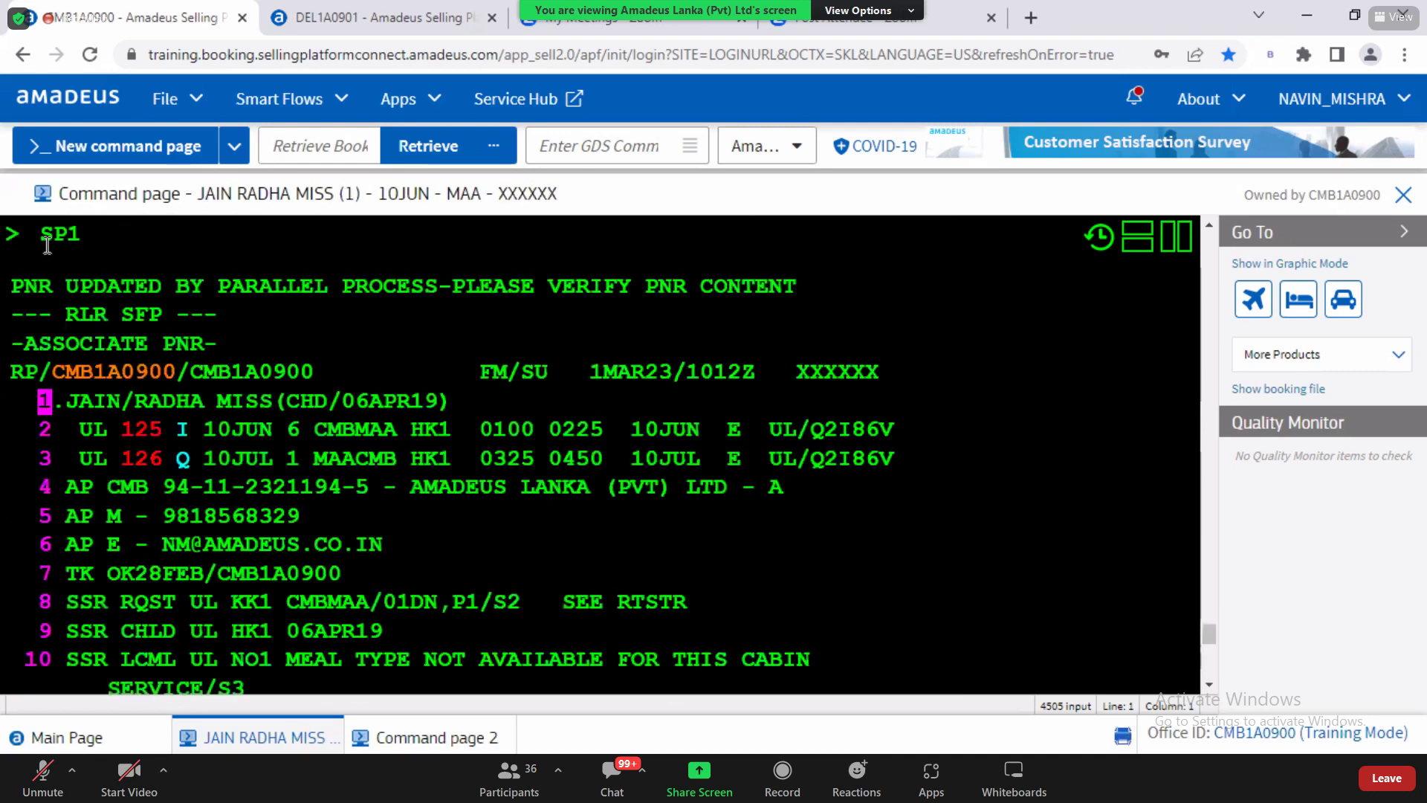
Step: Review the child's title, birth date and the ASSOCIATE PNR heading, then return to Word
drag(47, 245, 81, 248)
drag(217, 402, 452, 403)
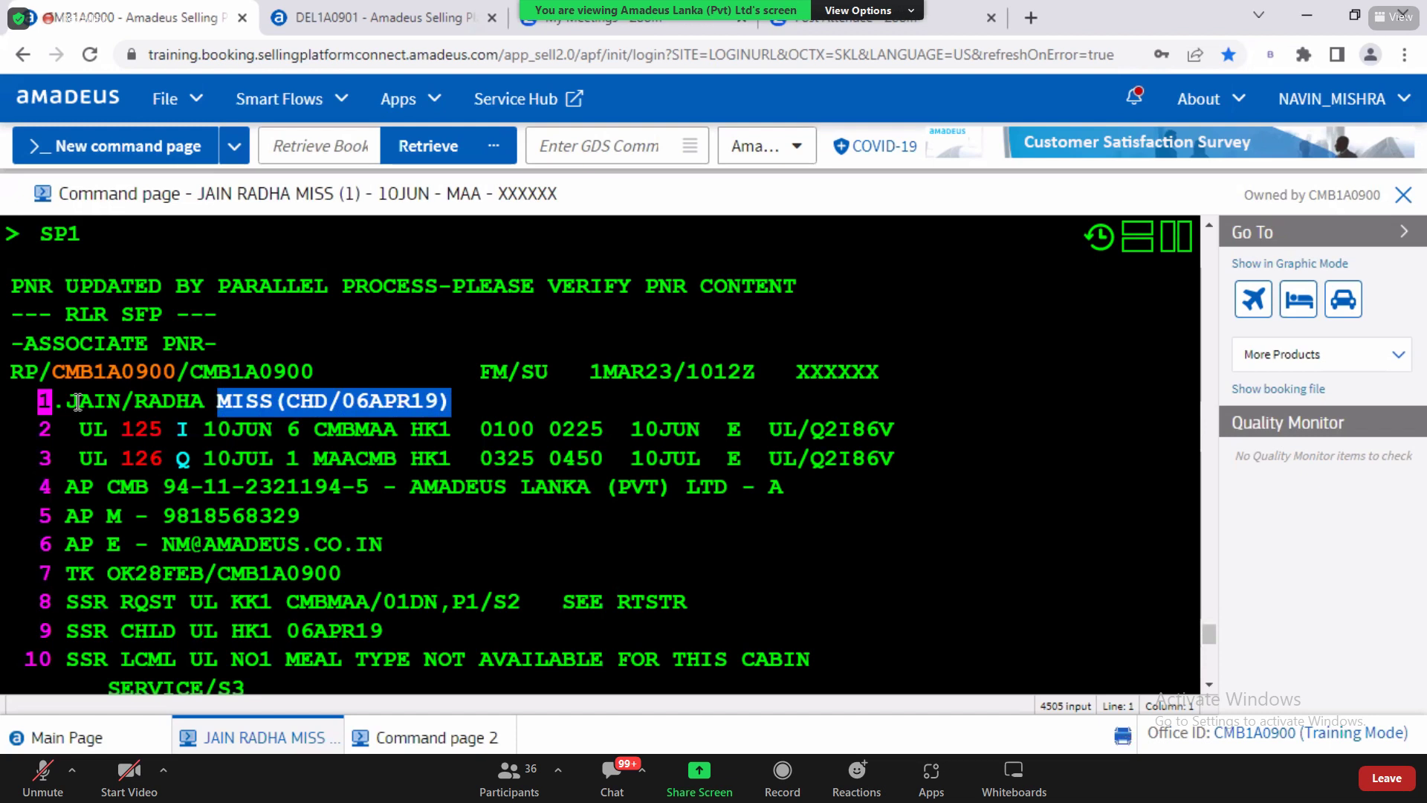
drag(26, 343, 220, 346)
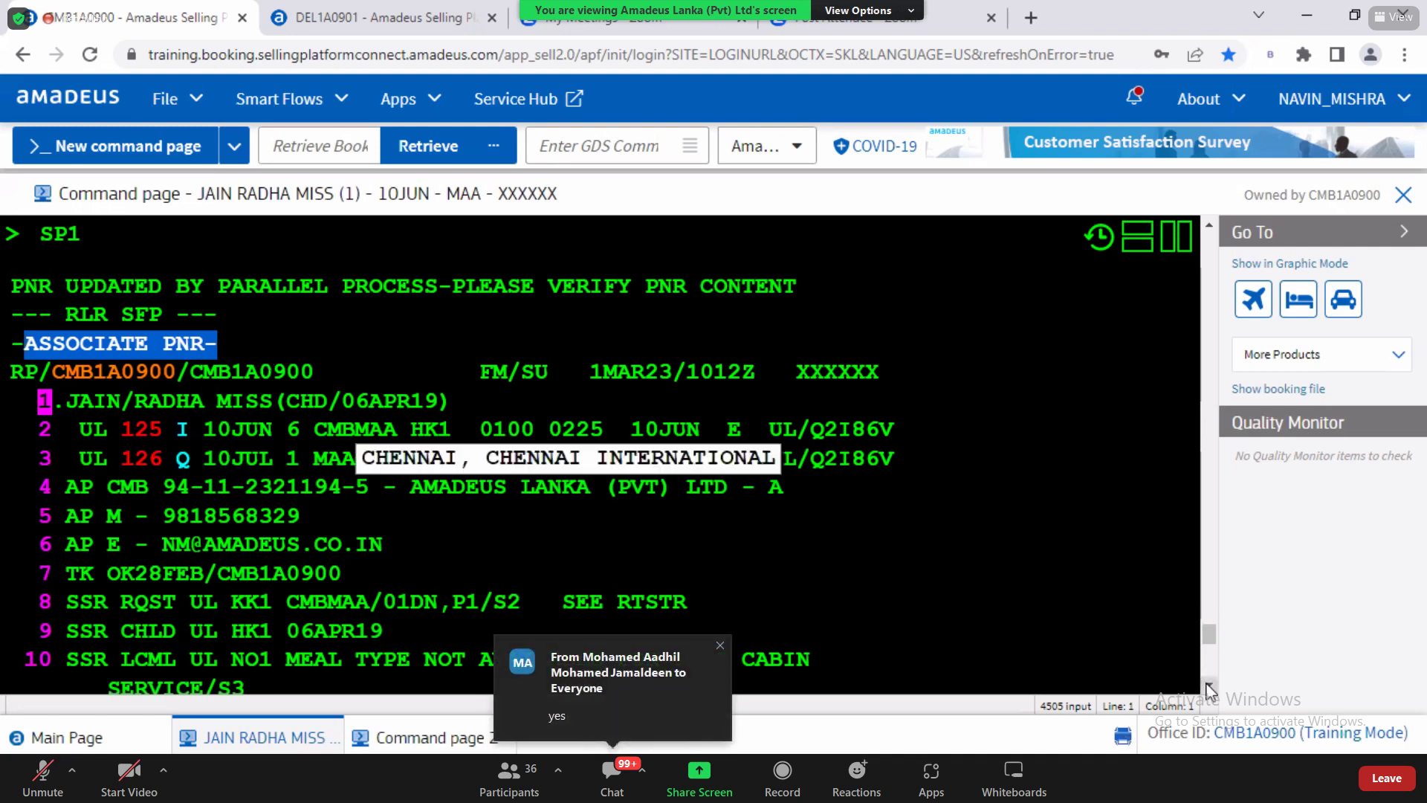
scroll(1207, 686, down, 3)
scroll(1207, 685, down, 2)
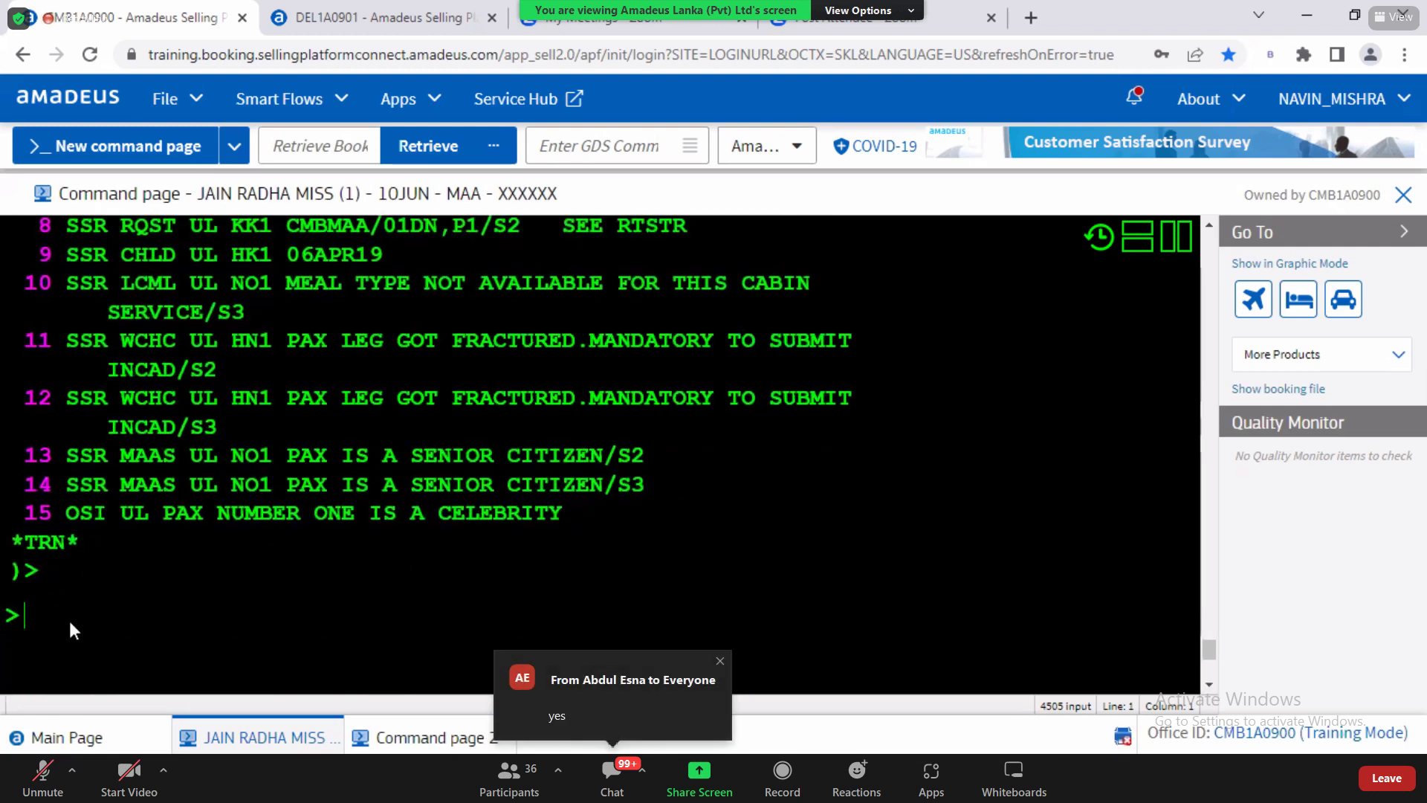
key(alt+Tab)
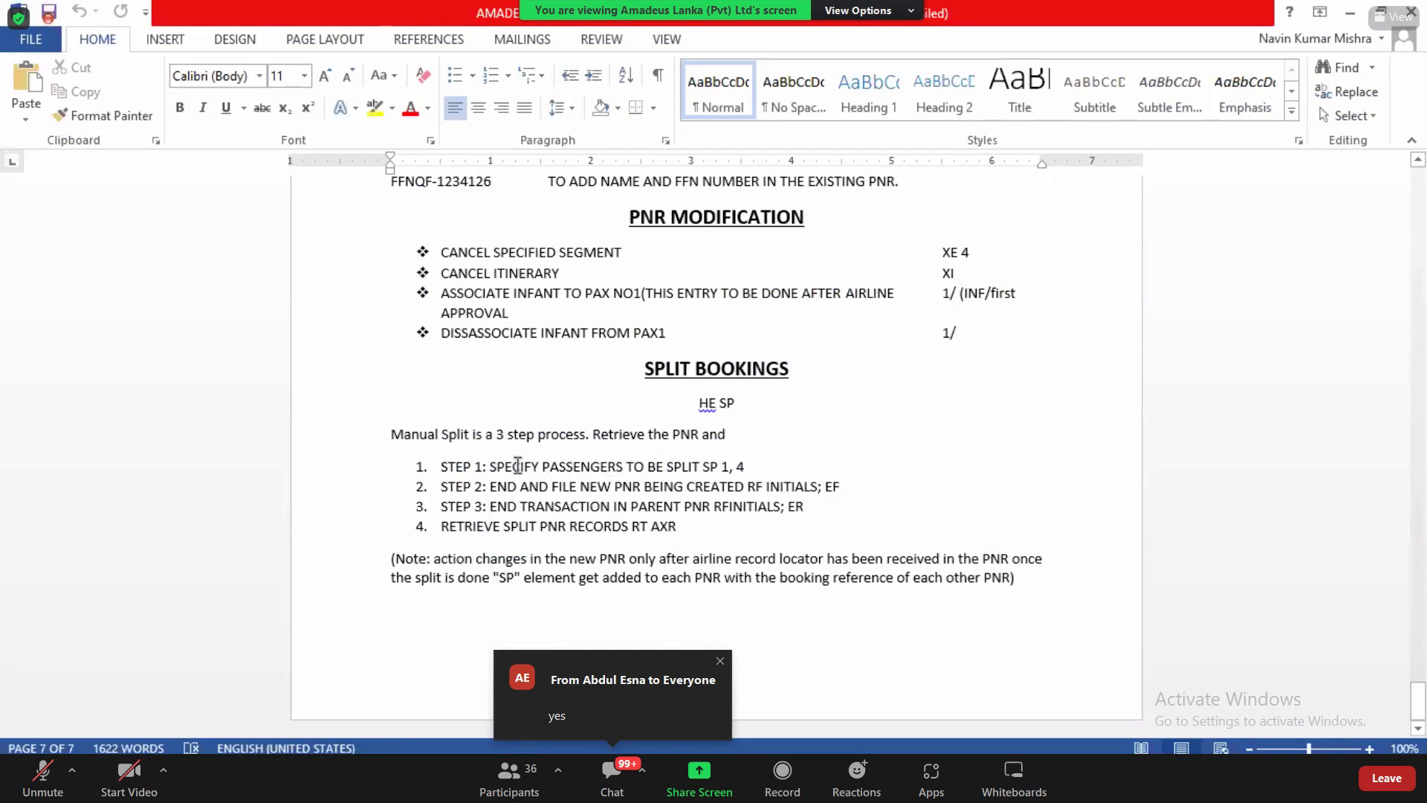
Step: Point out the SP 1, 4 and RF INITIALS steps in the Word notes, then return to Amadeus
drag(702, 466, 746, 468)
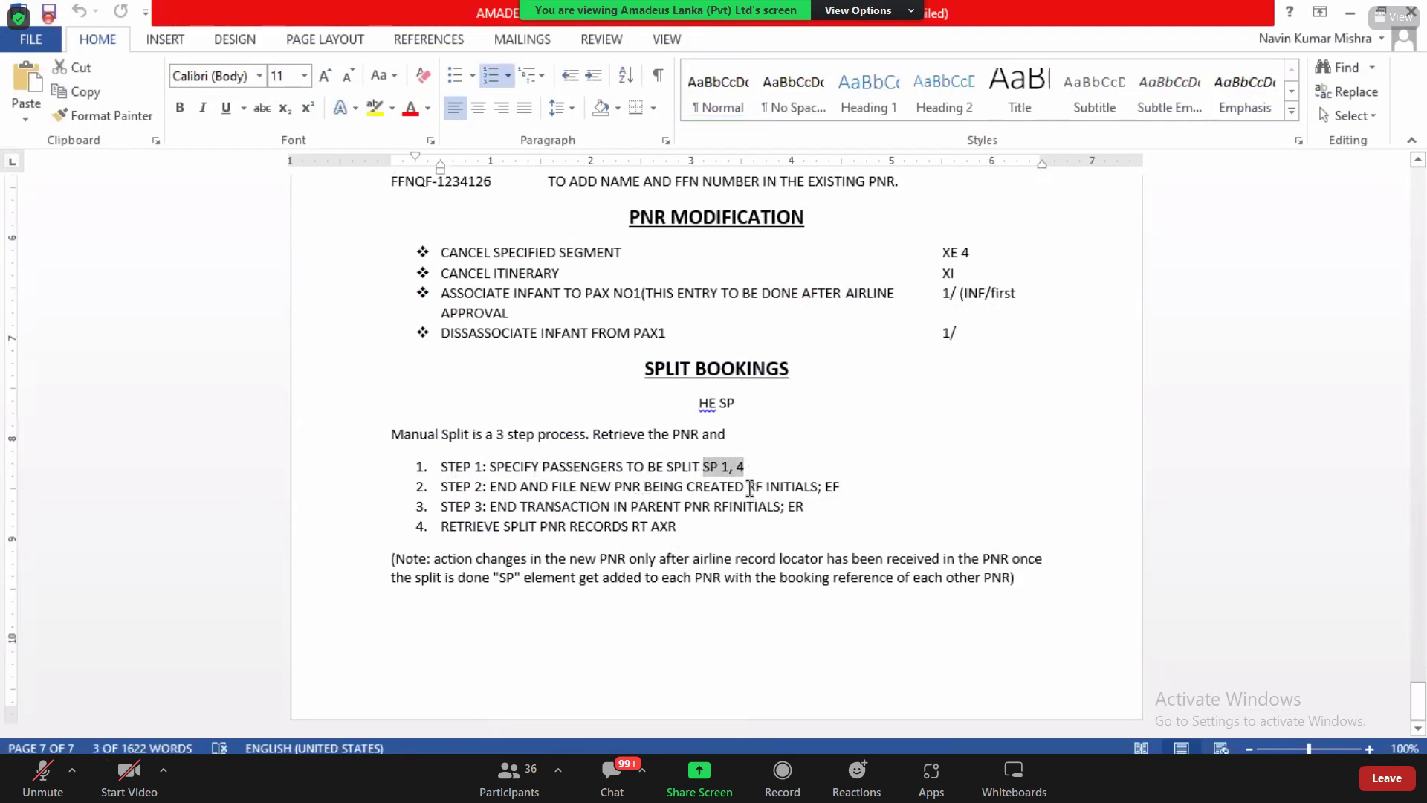
drag(747, 486, 800, 492)
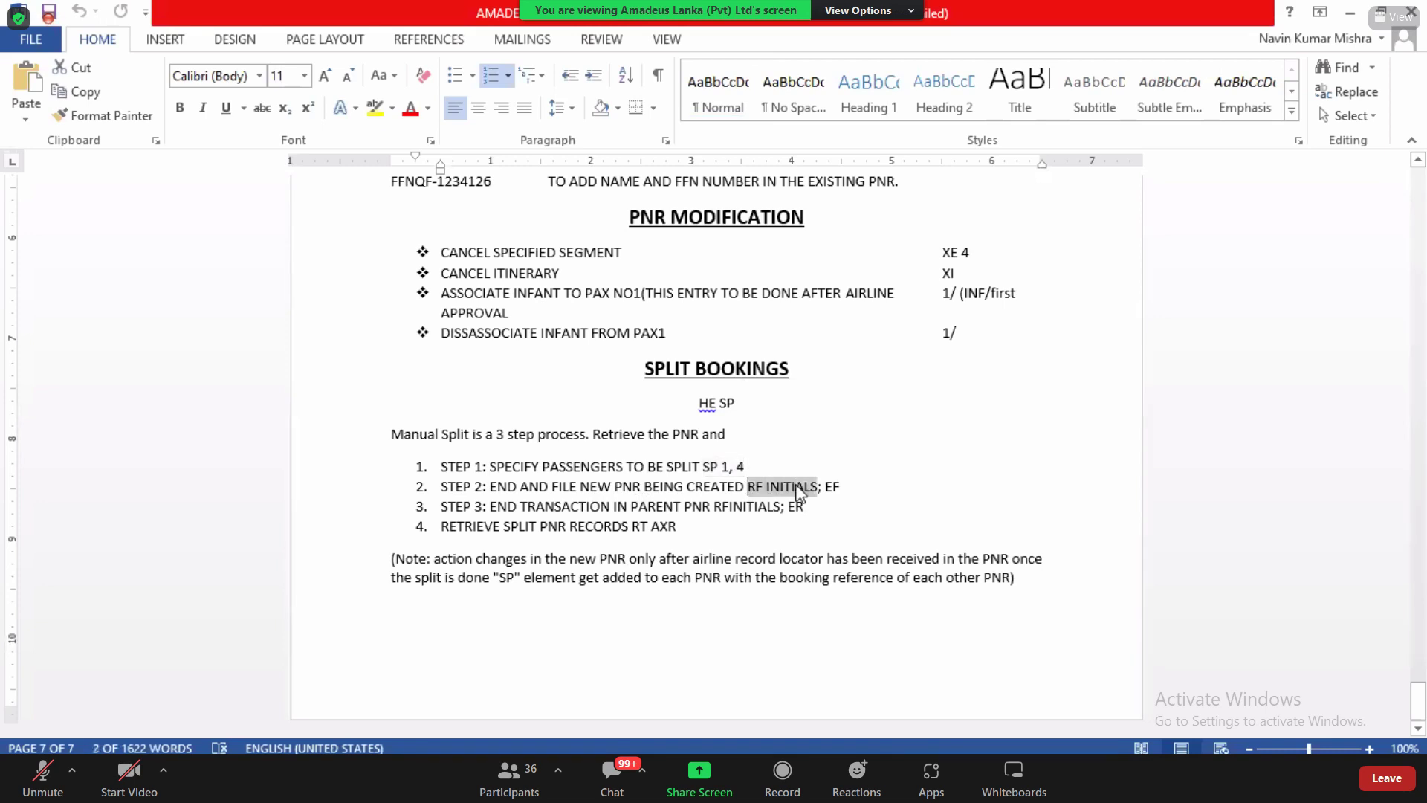
key(alt+Tab)
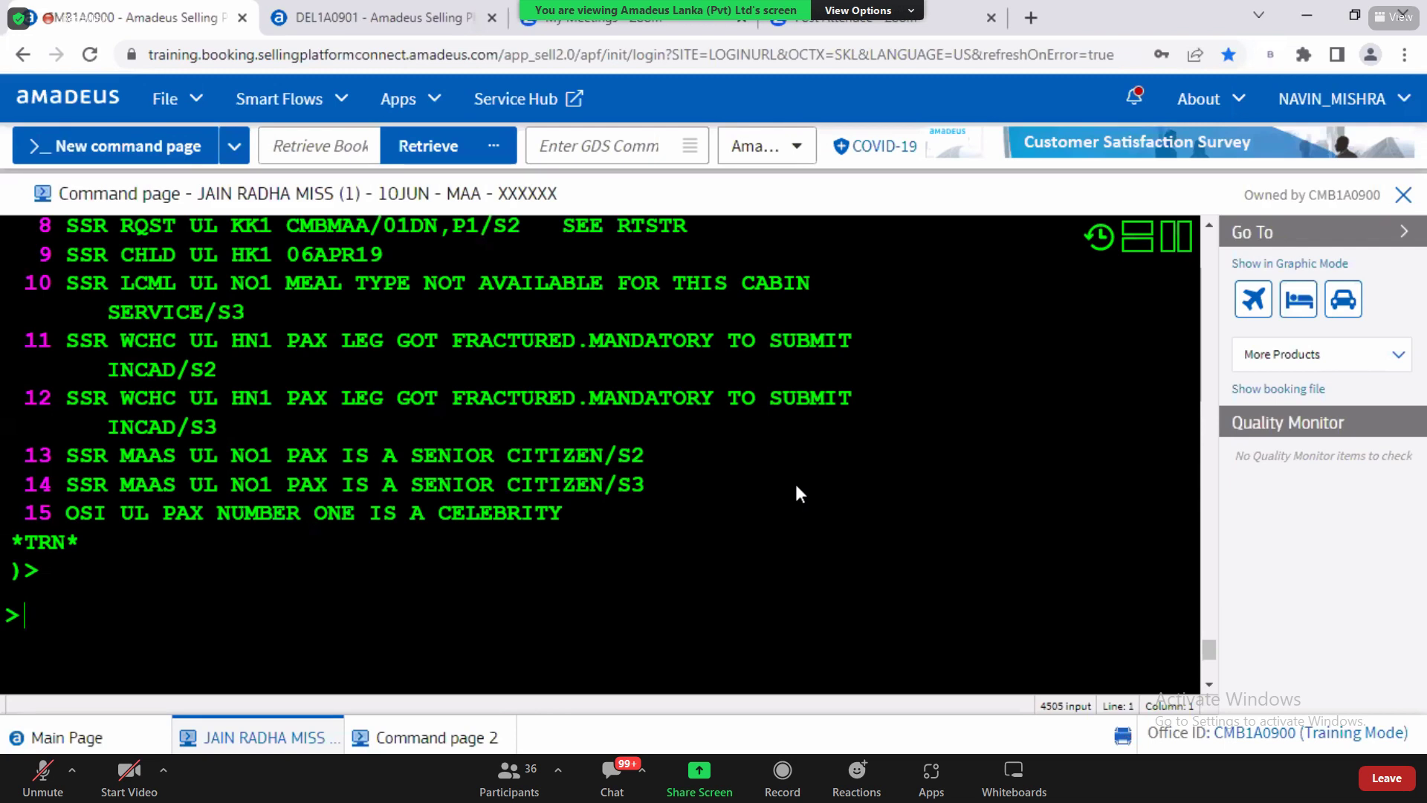
Step: Add the received-from entry RFNM to the split-off booking
text(RFNM)
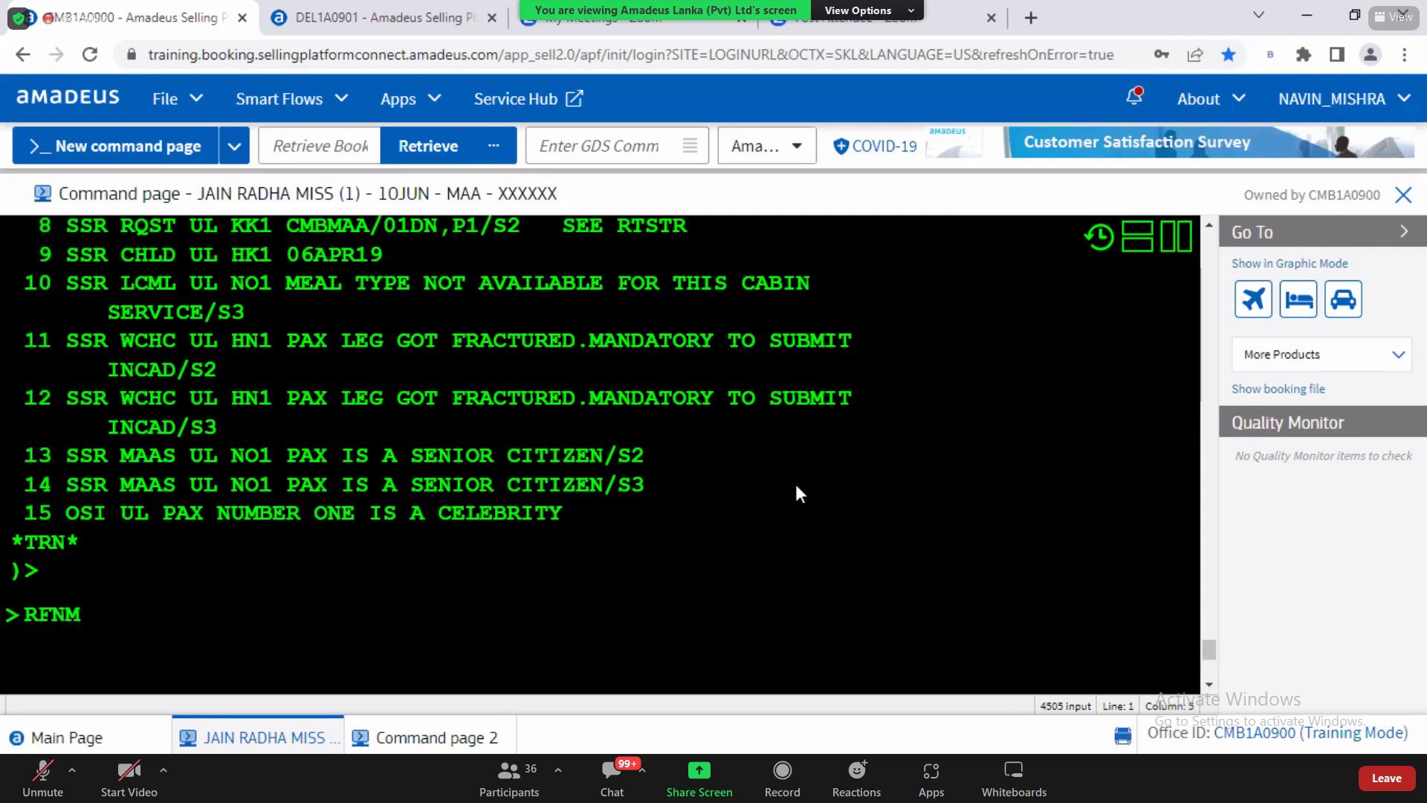
key(Return)
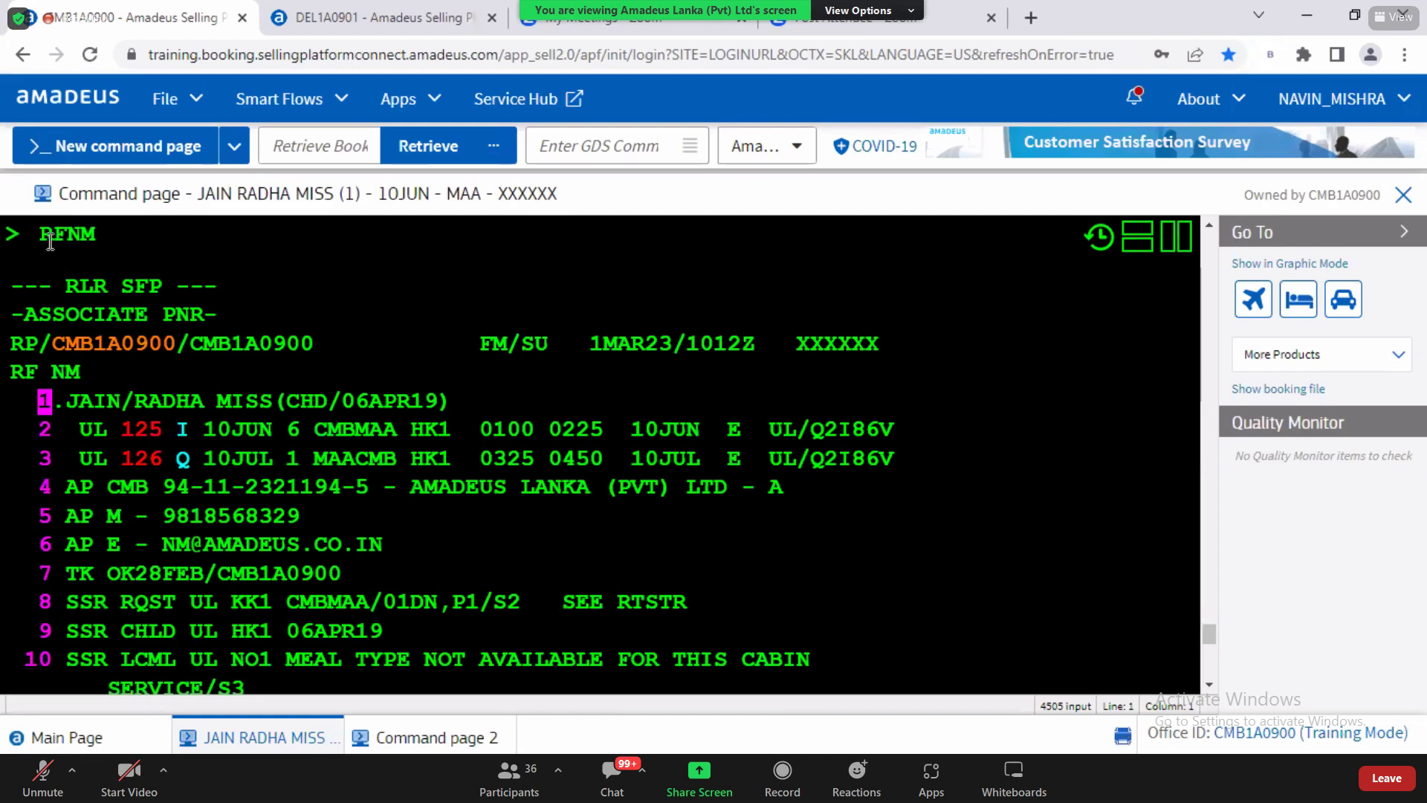
double_click(75, 237)
click(1210, 684)
click(1210, 685)
click(1210, 684)
click(1210, 686)
click(1211, 686)
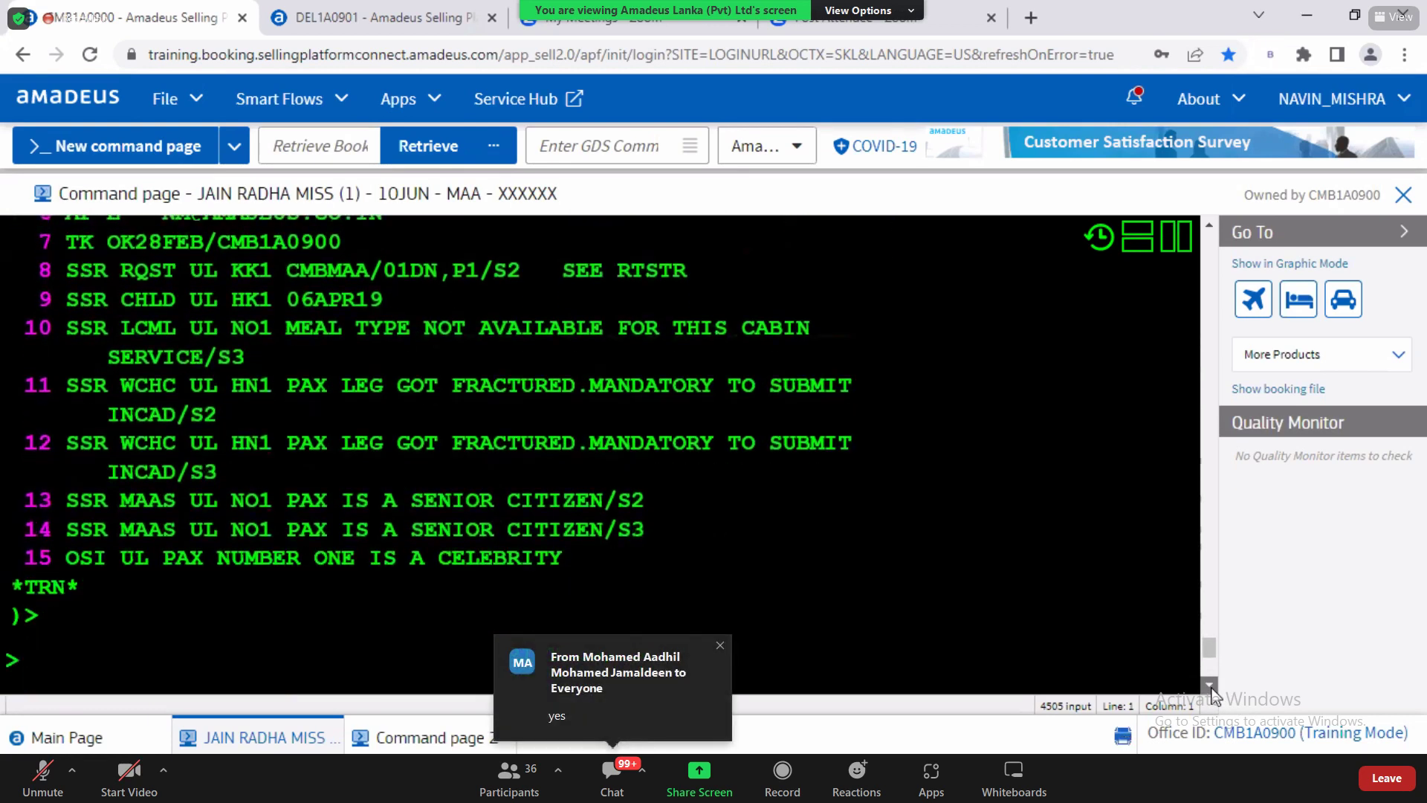
click(1211, 686)
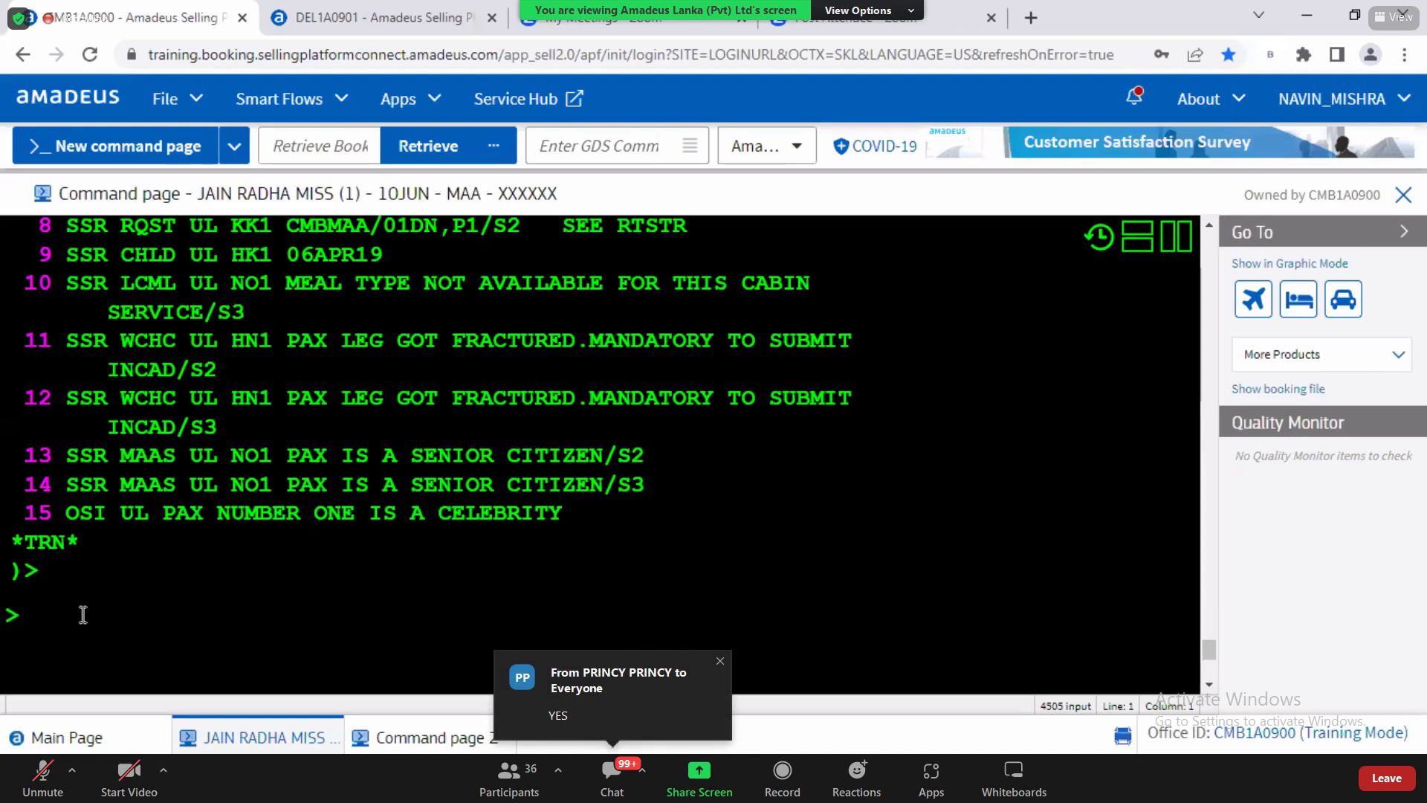
Step: End and file the split-off booking with EF
text(EF)
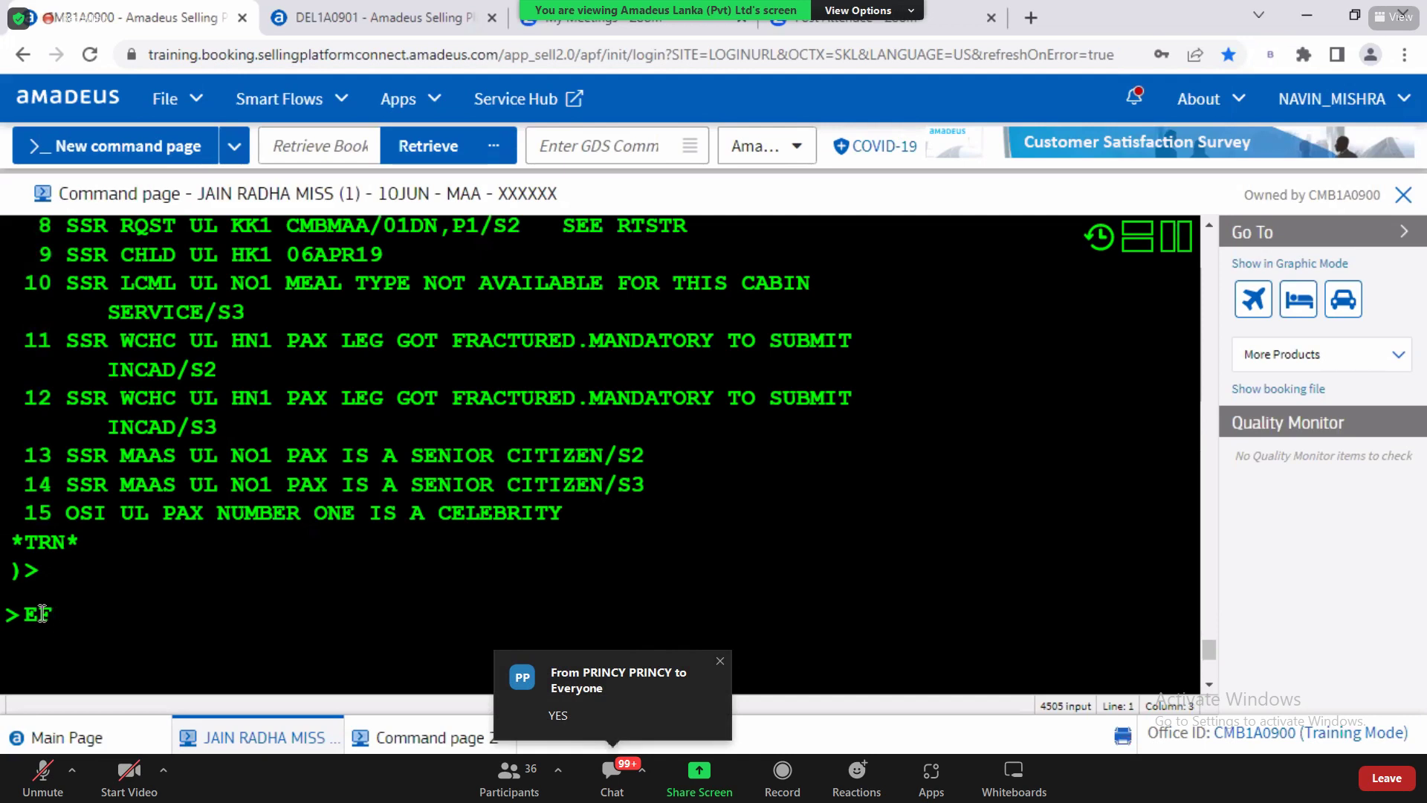
drag(24, 614, 41, 614)
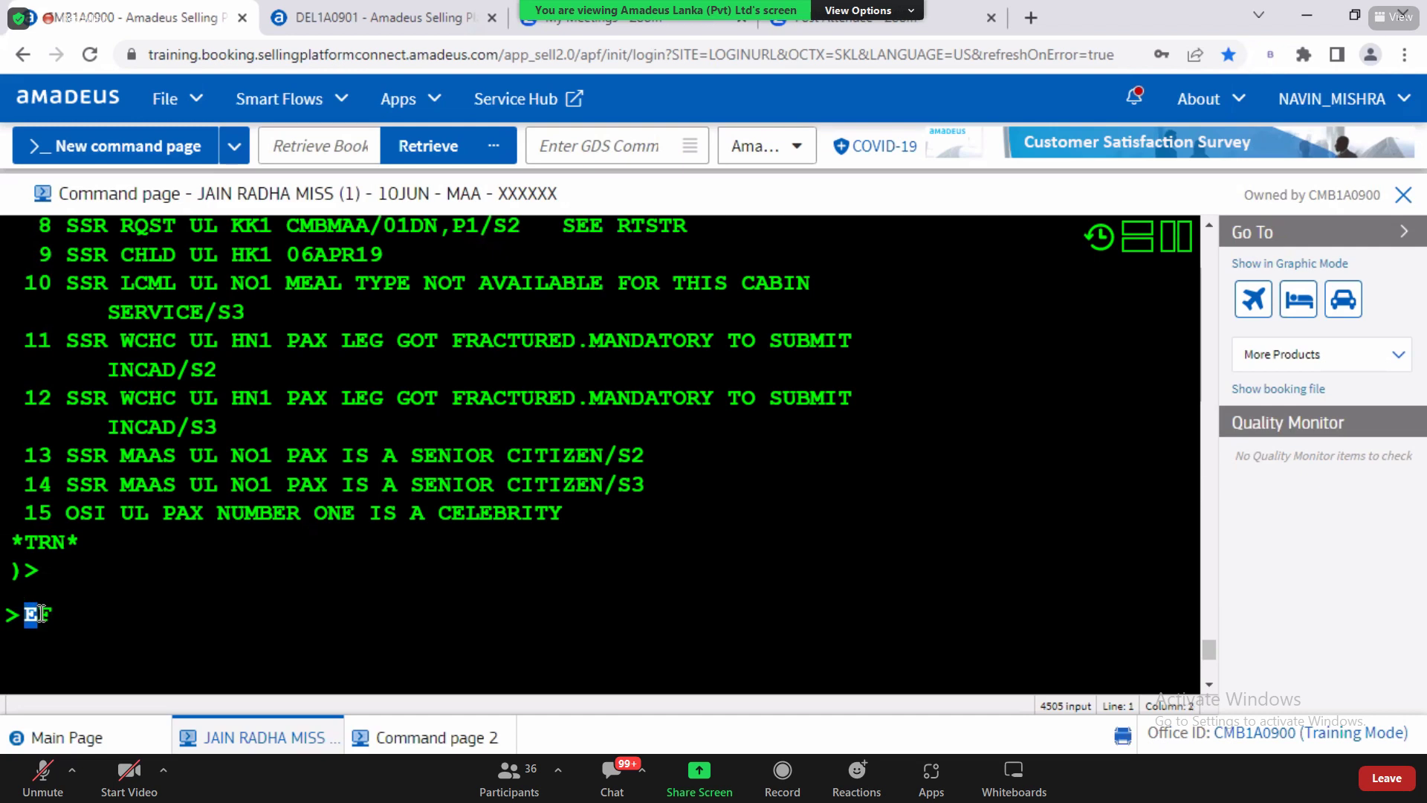
click(56, 615)
drag(40, 614, 65, 616)
click(1209, 226)
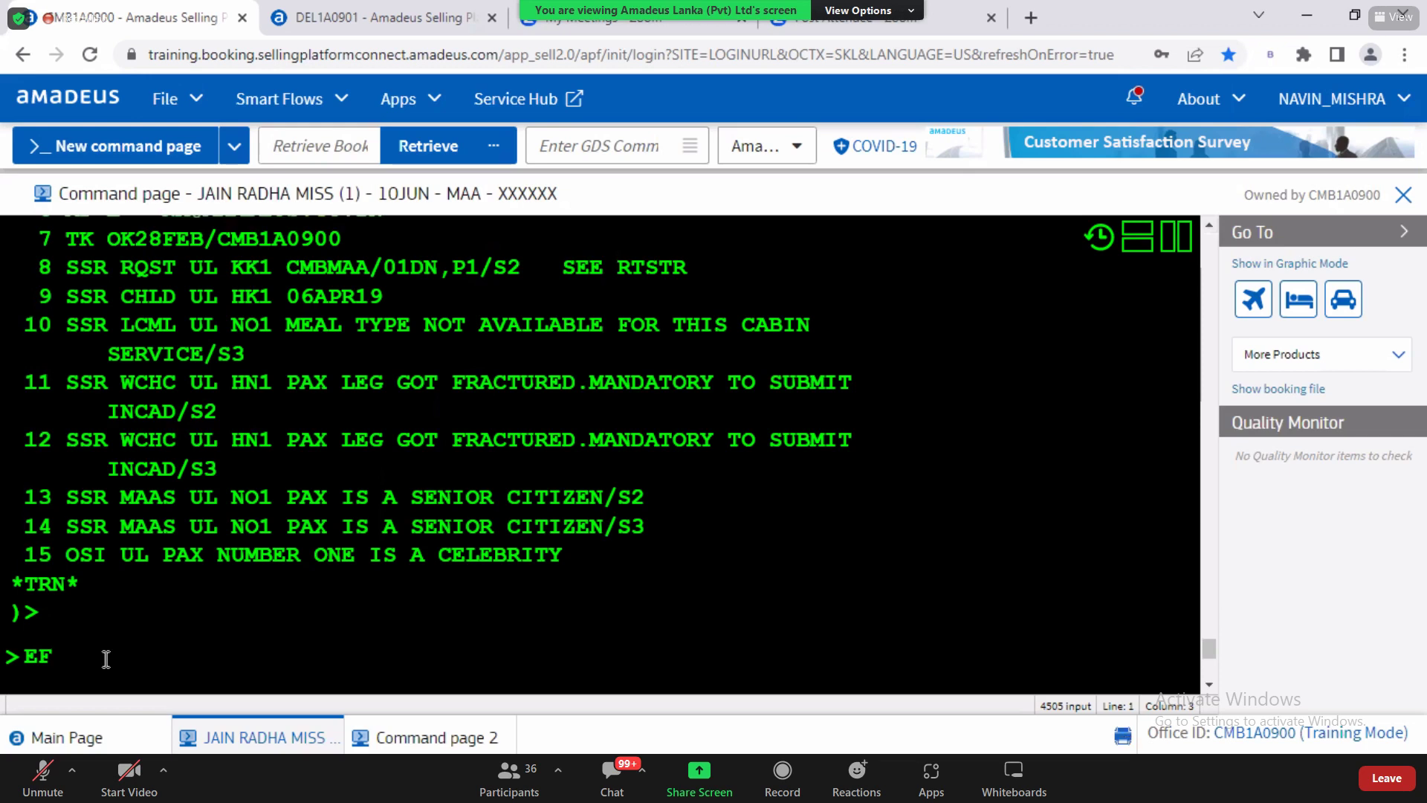
key(Return)
double_click(53, 234)
click(49, 429)
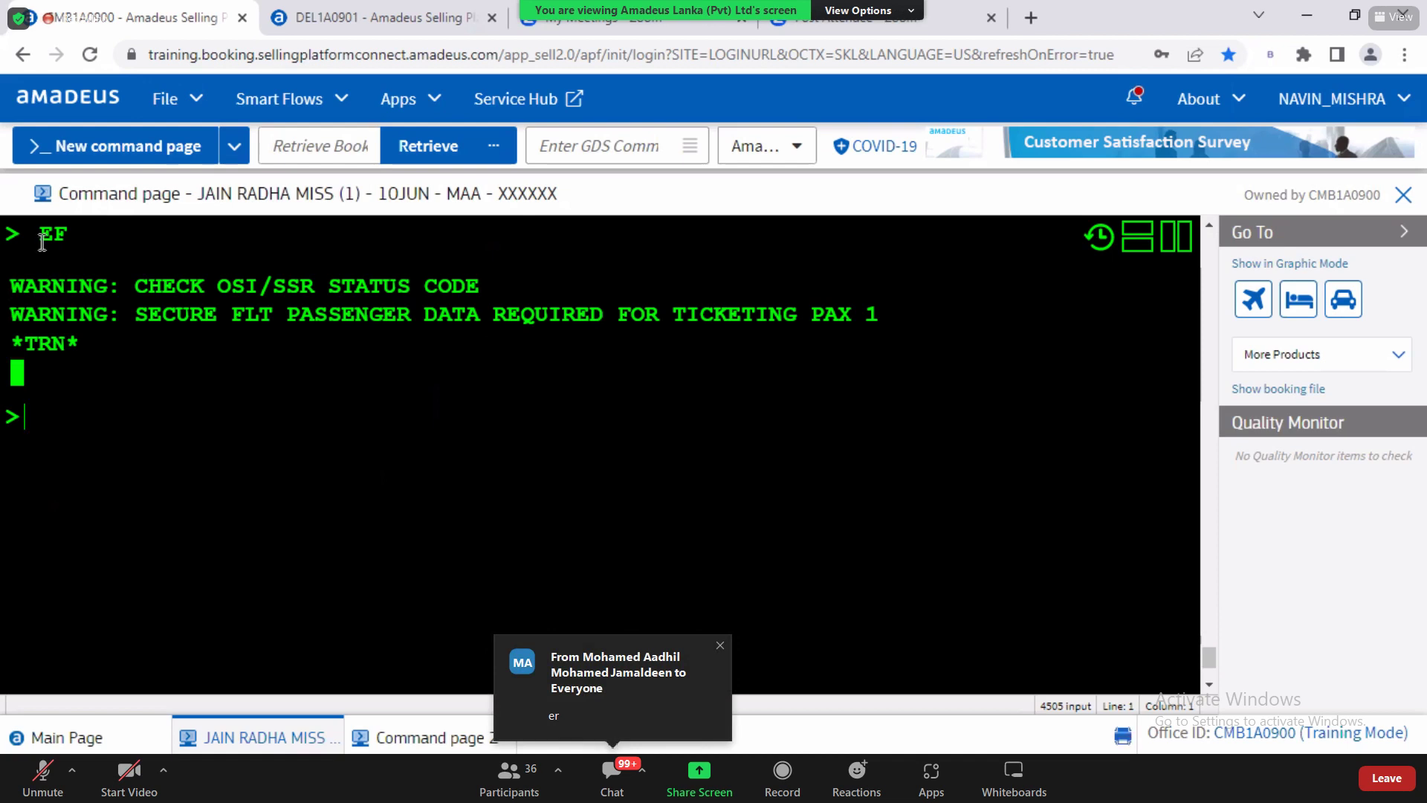
drag(39, 235, 69, 244)
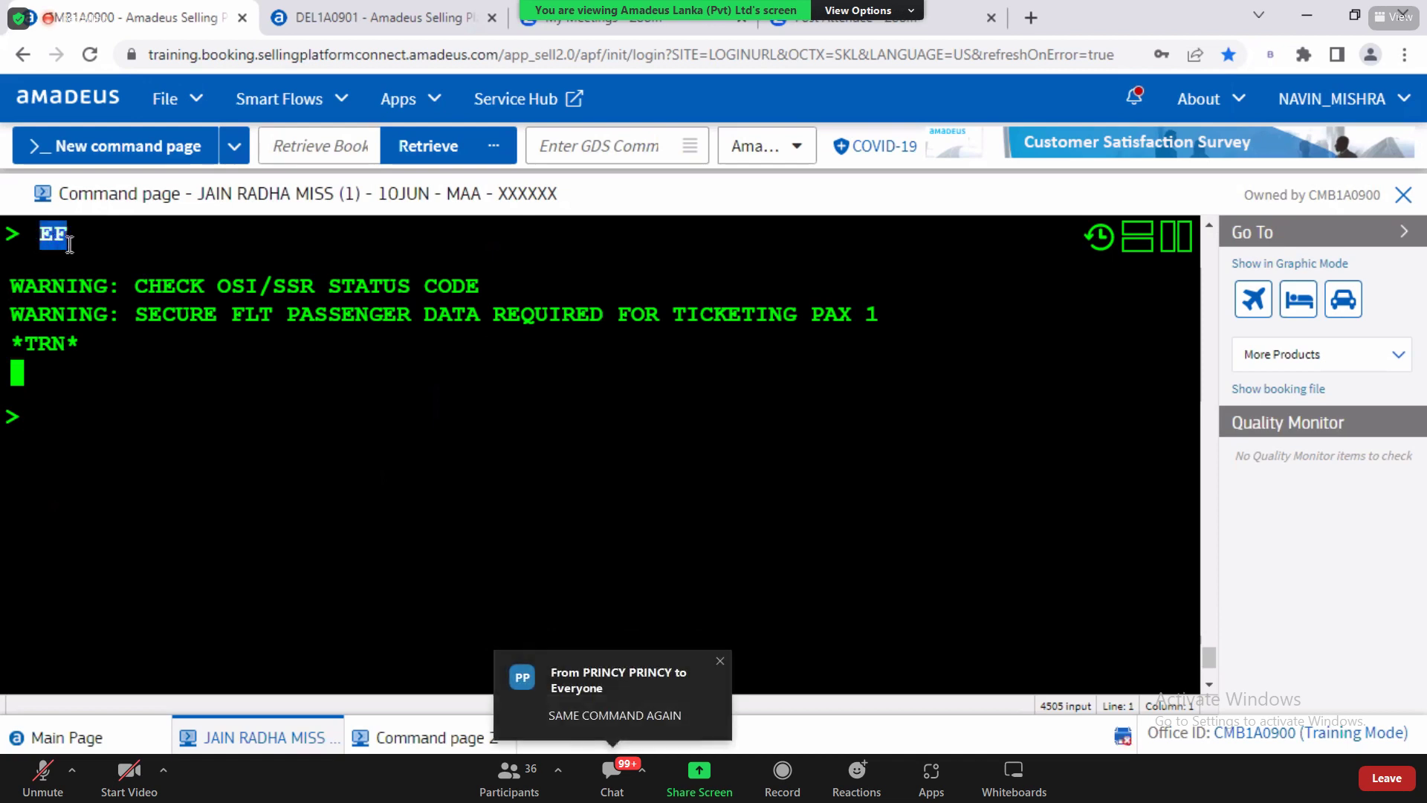
click(83, 421)
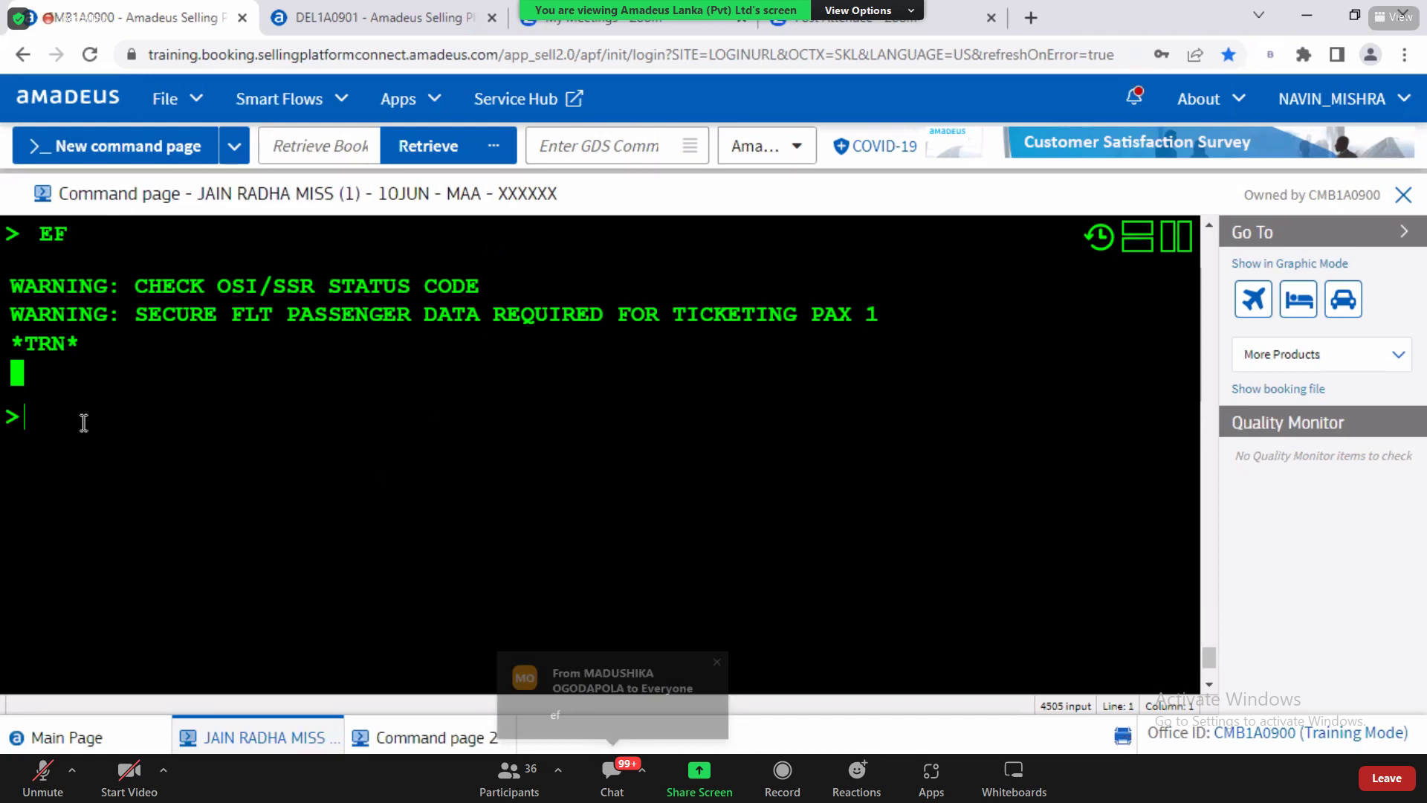
Step: Resend EF after the warnings to file it and bring back the parent PNR
text(EF)
key(Return)
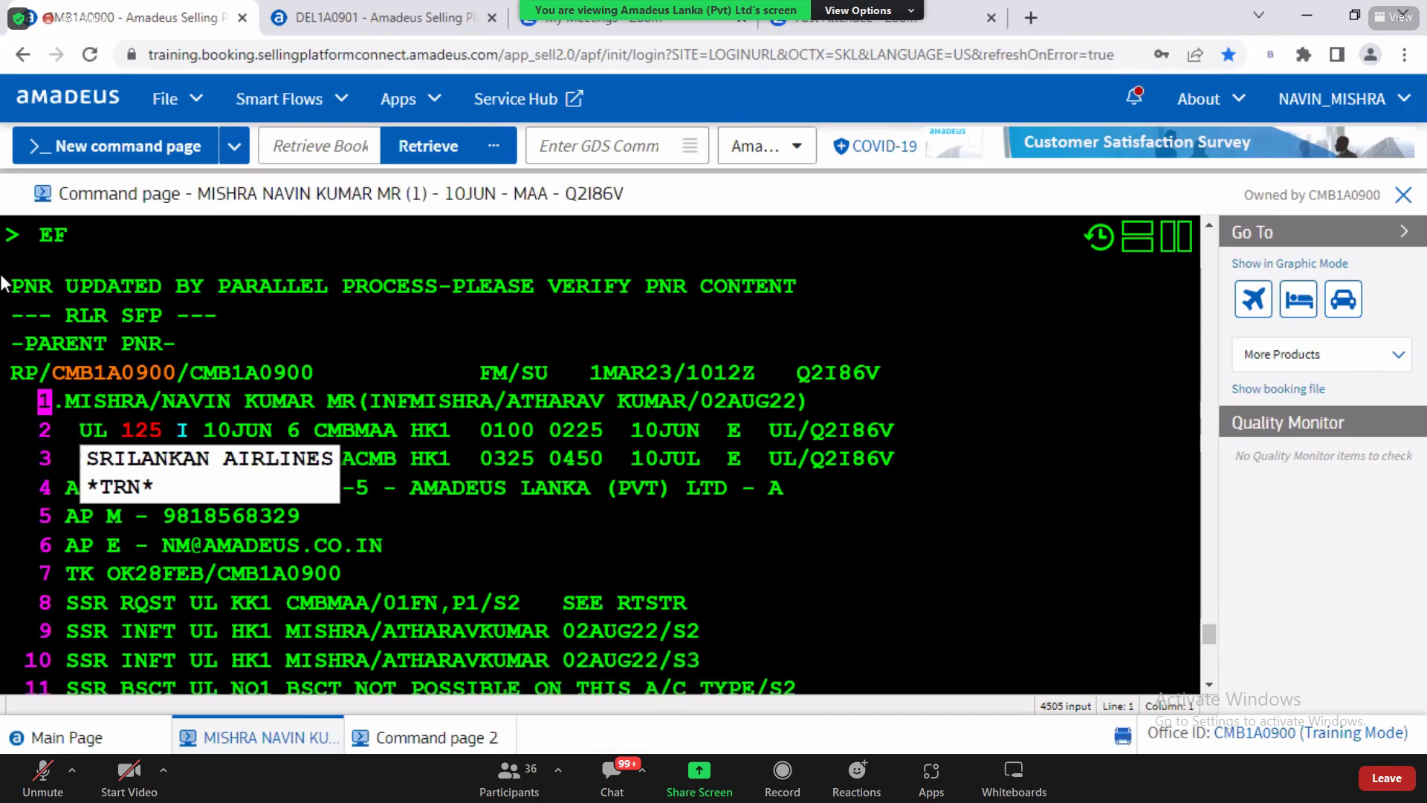
double_click(71, 238)
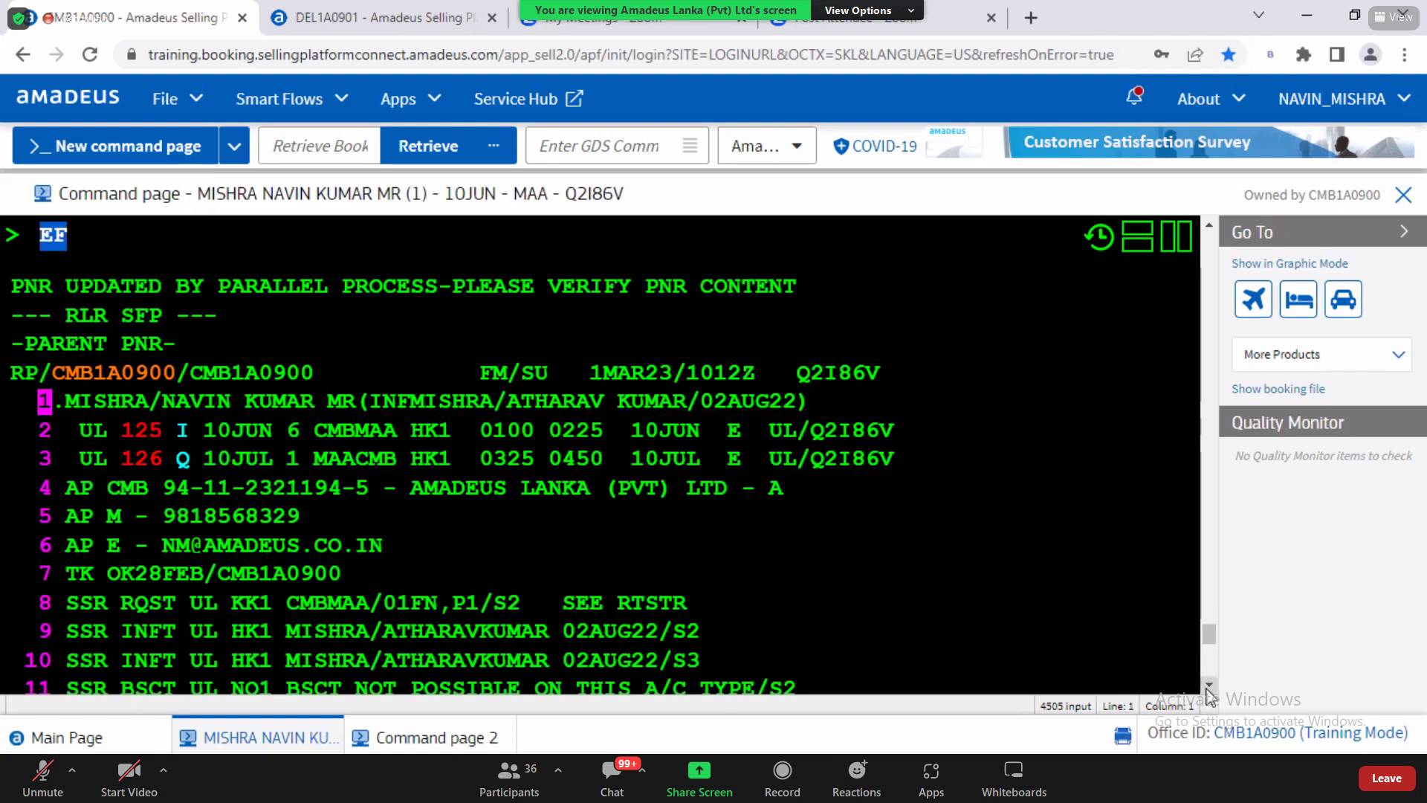
scroll(1210, 691, down, 4)
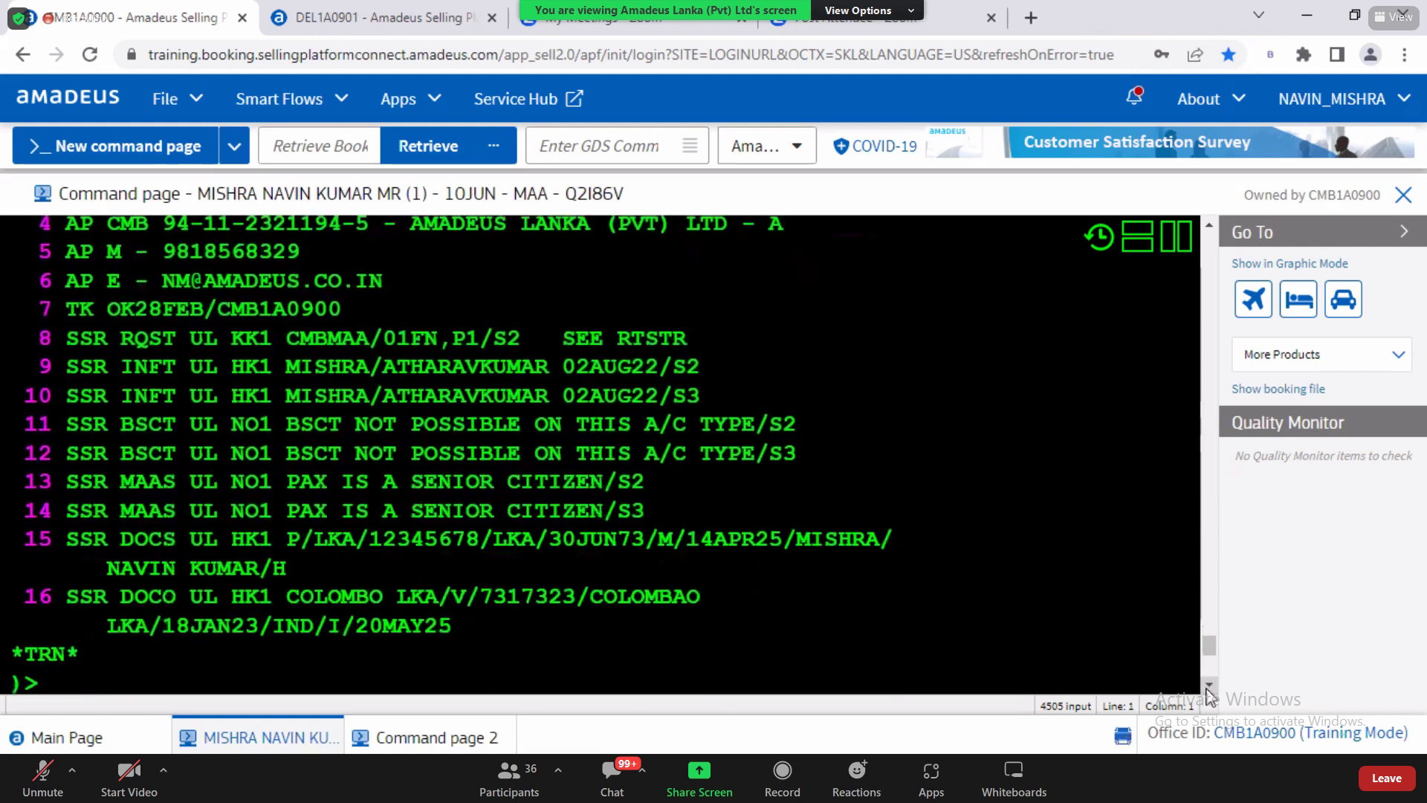
click(122, 682)
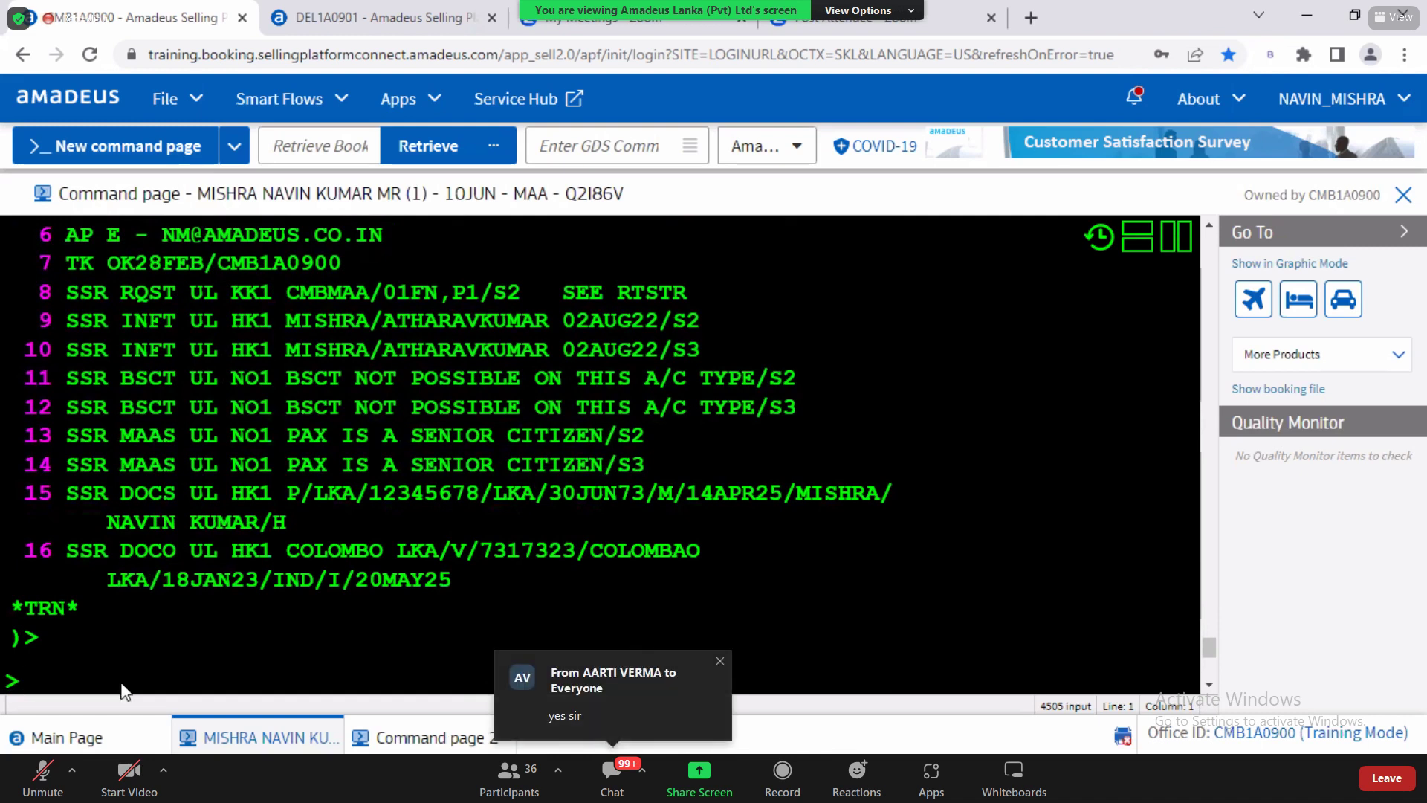
key(alt+Tab)
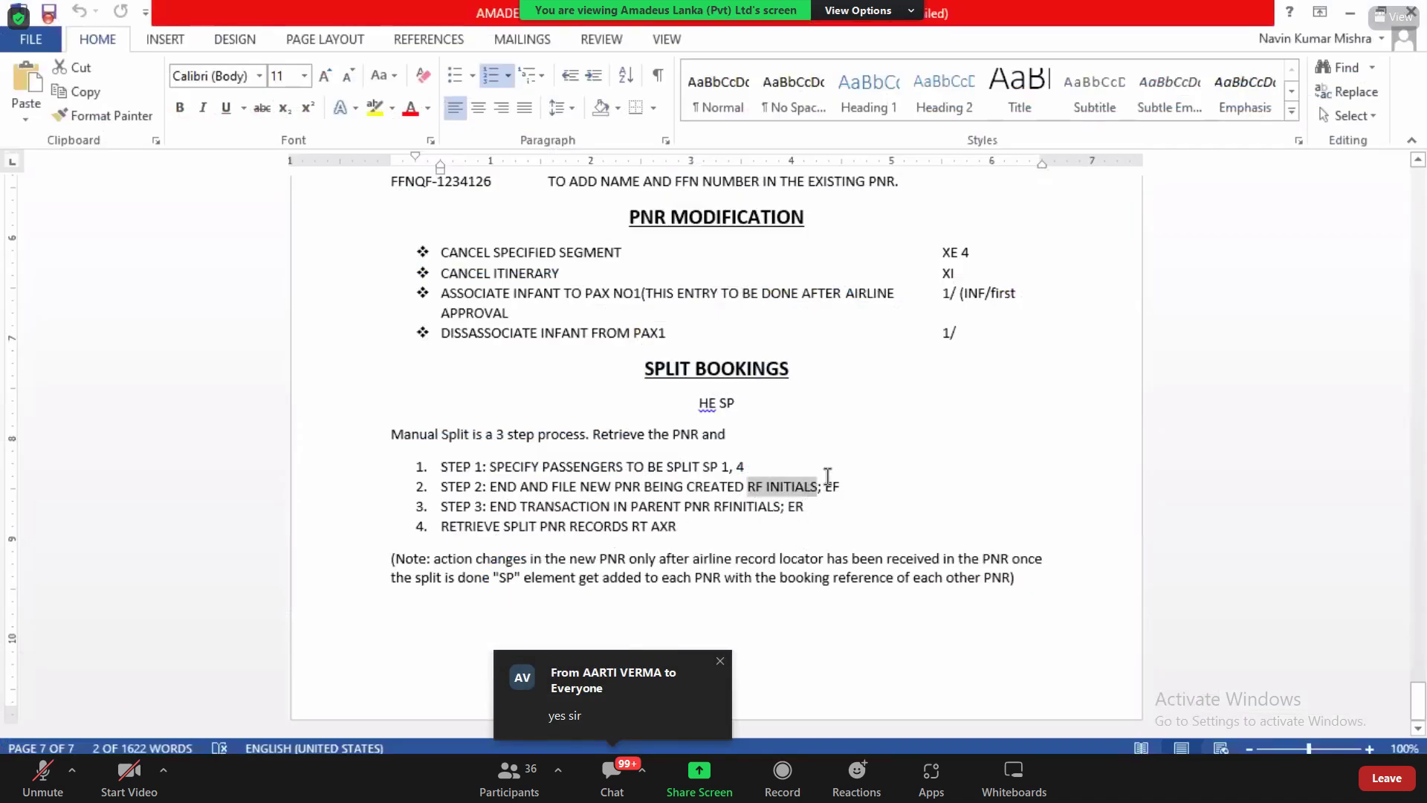
Step: Review EF in step 2 and the ER instruction in step 3, then start RFNM;ER in Amadeus
click(828, 481)
double_click(834, 485)
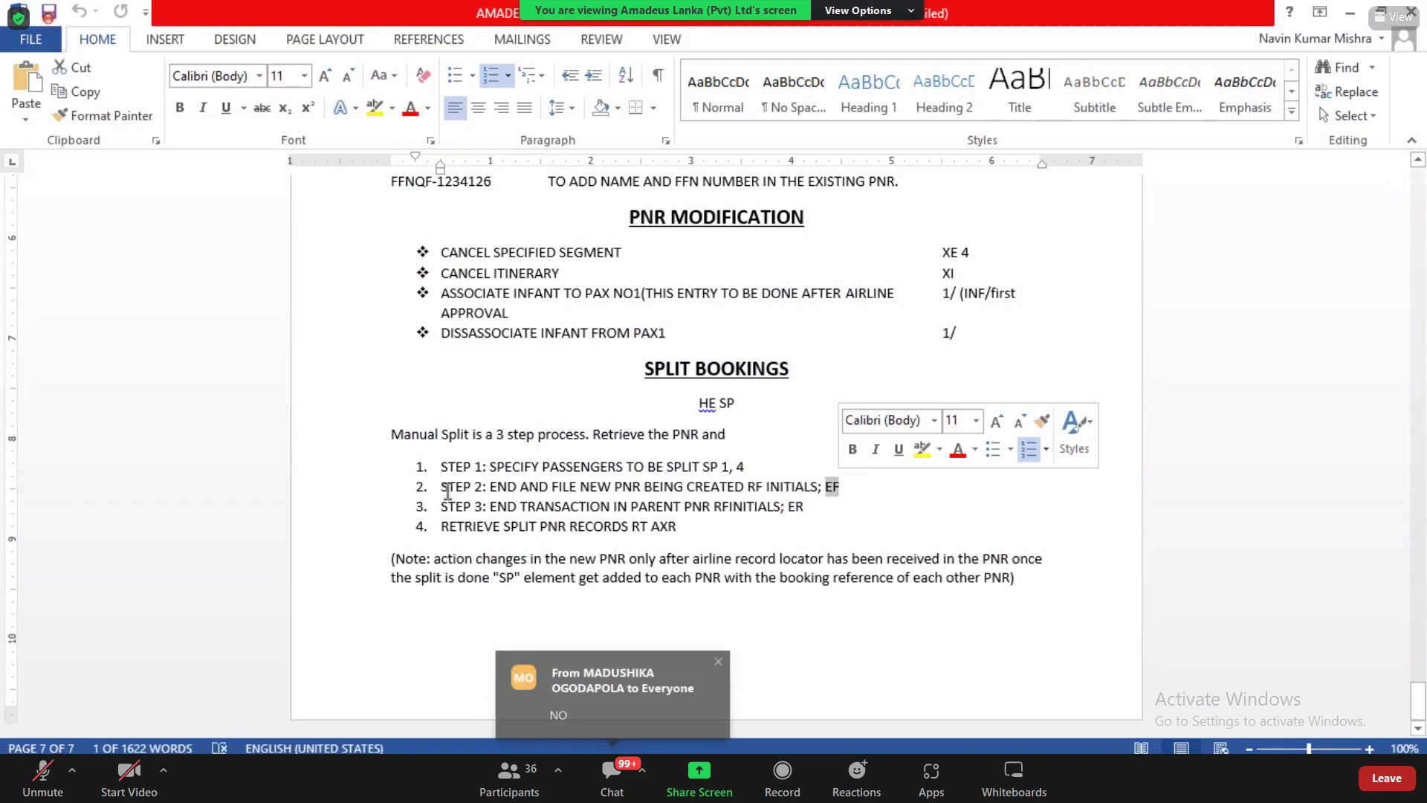
drag(490, 506, 683, 507)
mouse_move(791, 523)
mouse_down()
mouse_move(811, 526)
mouse_move(811, 507)
mouse_up()
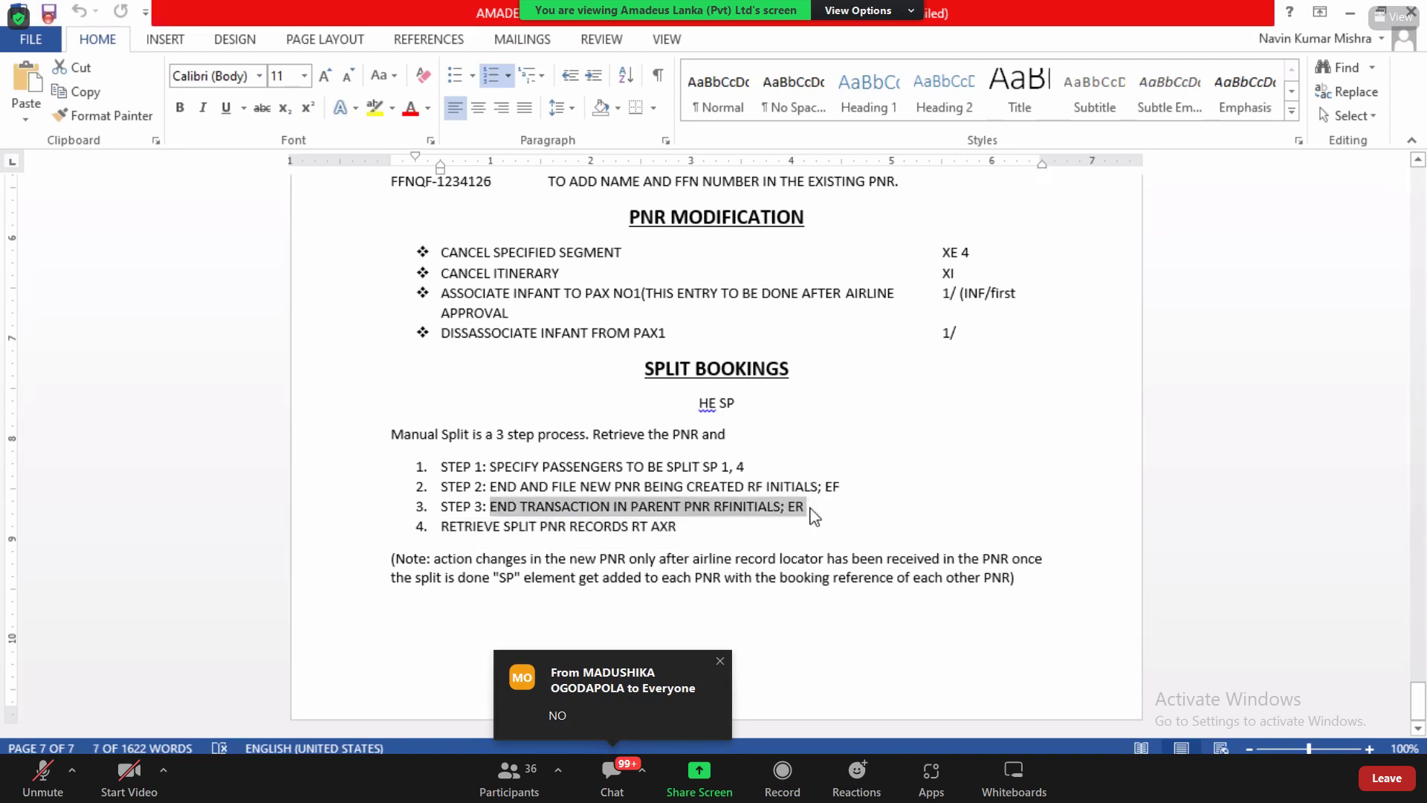
key(alt+Tab)
text(RFN)
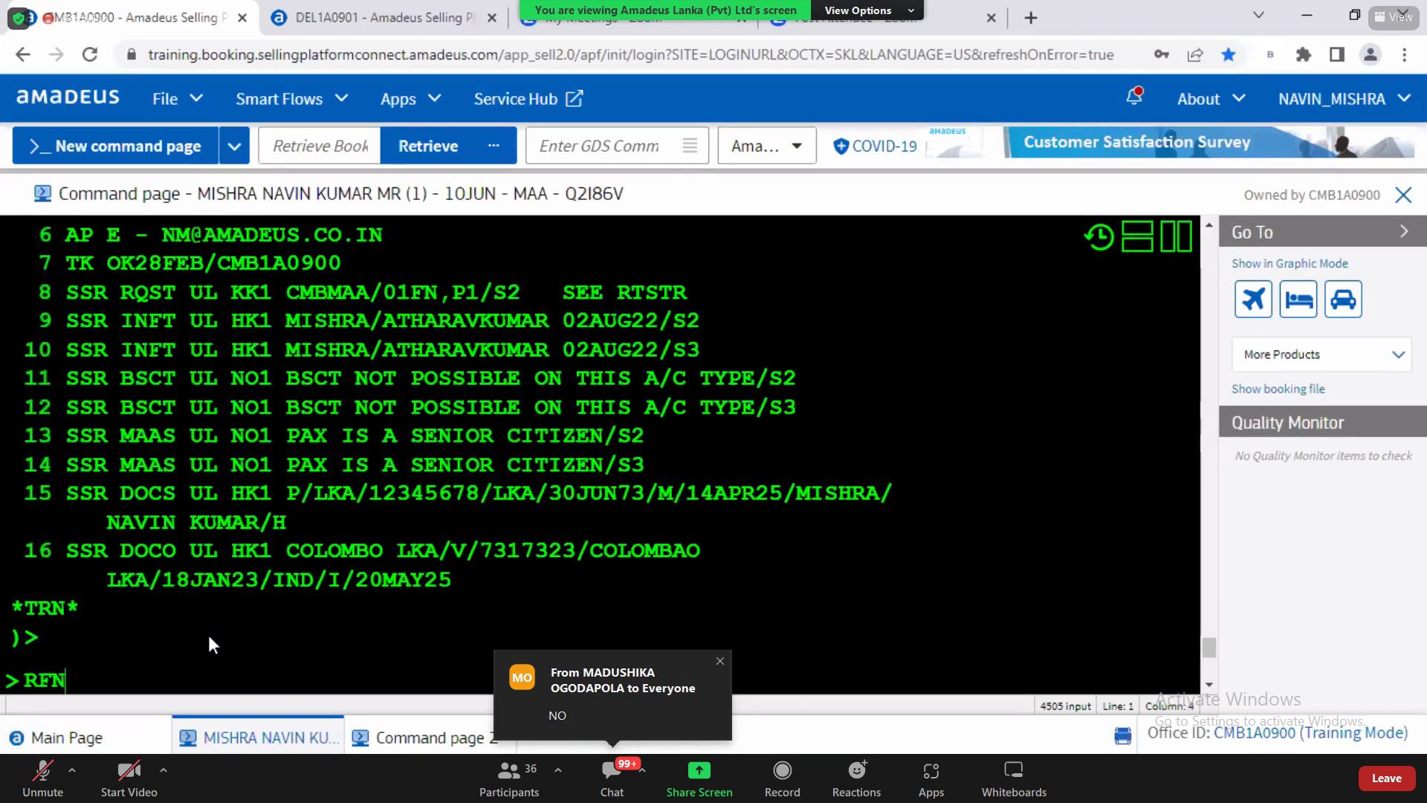
text(M;ER)
Step: Save the parent PNR with RFNM;ER and ER, checking the AXR header and 1MAR23/1015Z filing time
key(Return)
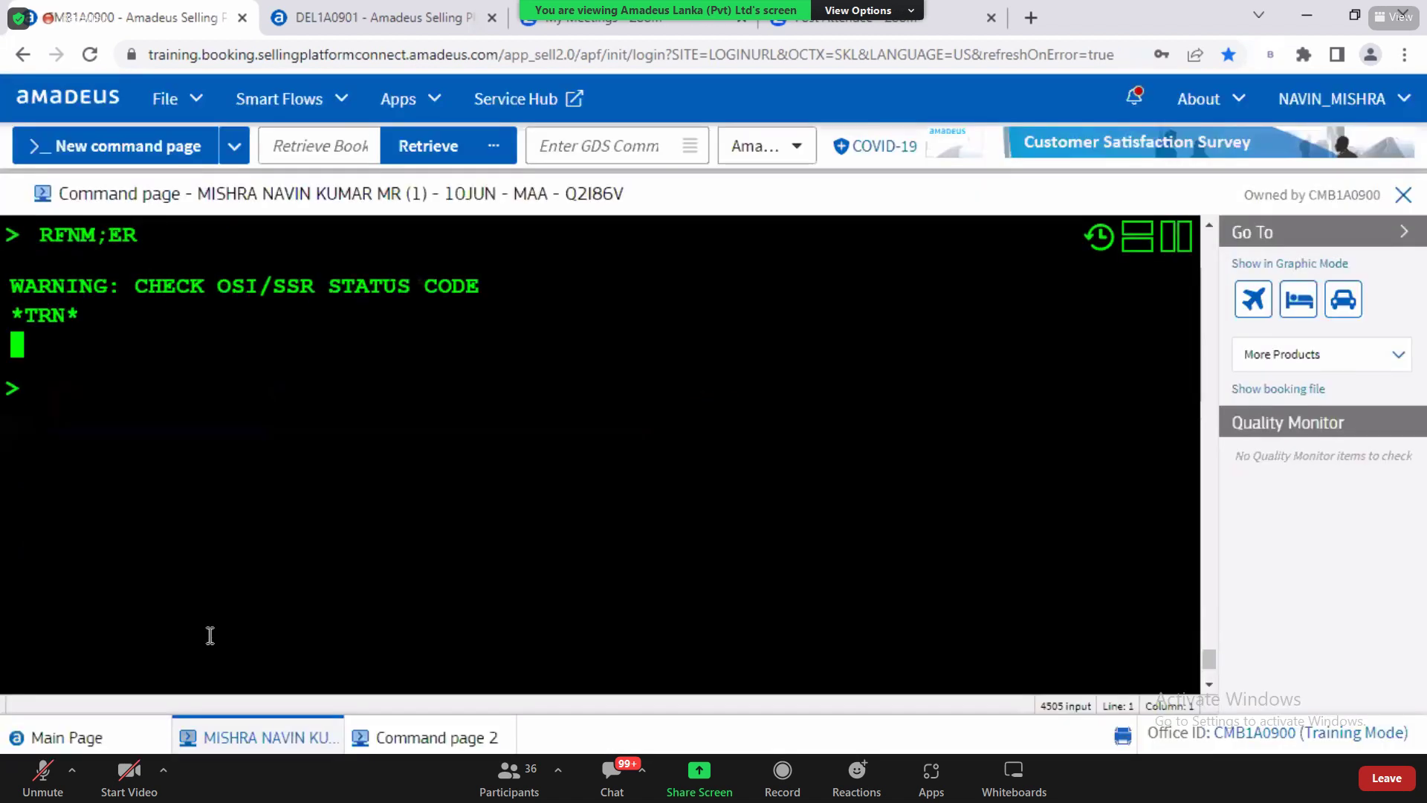
text(ER)
key(Return)
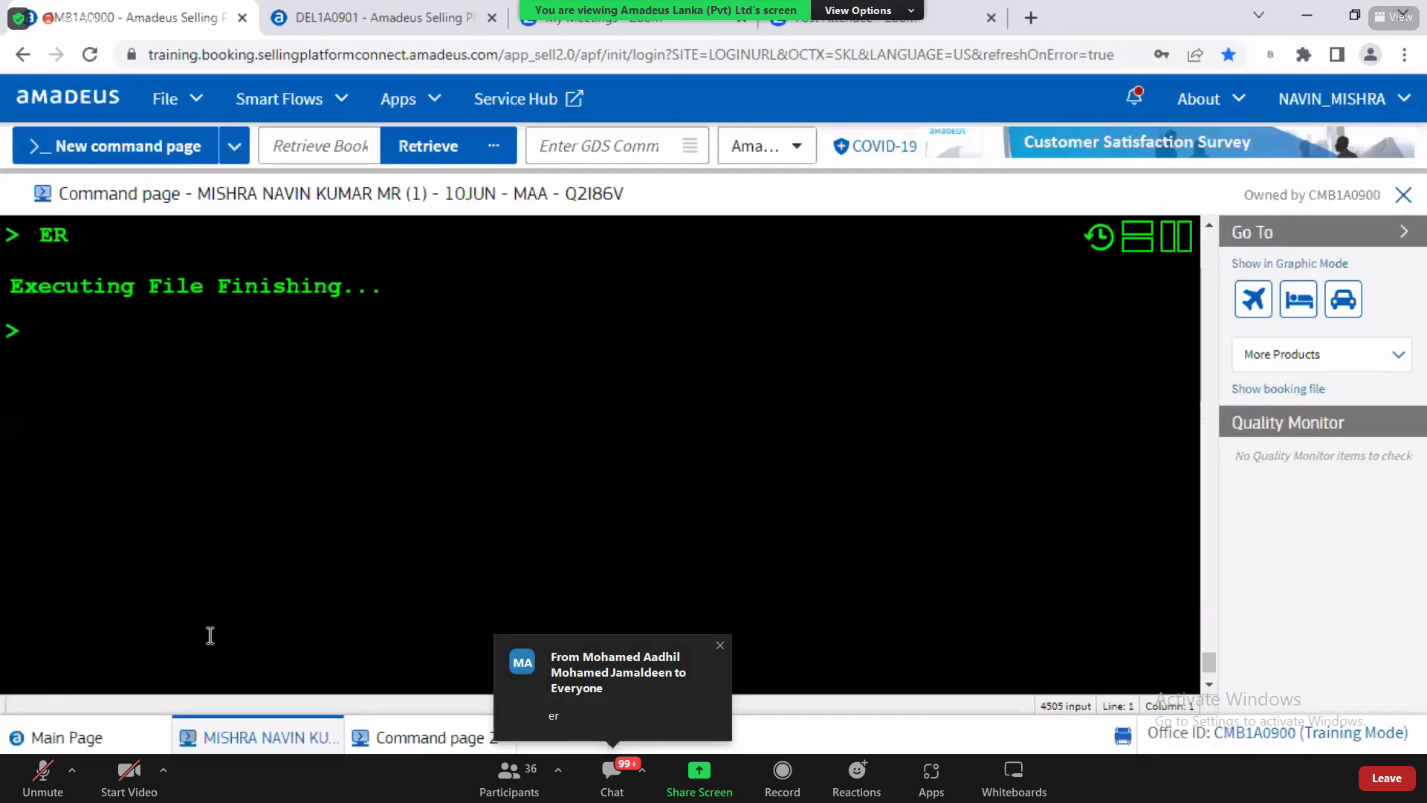
drag(67, 286, 113, 288)
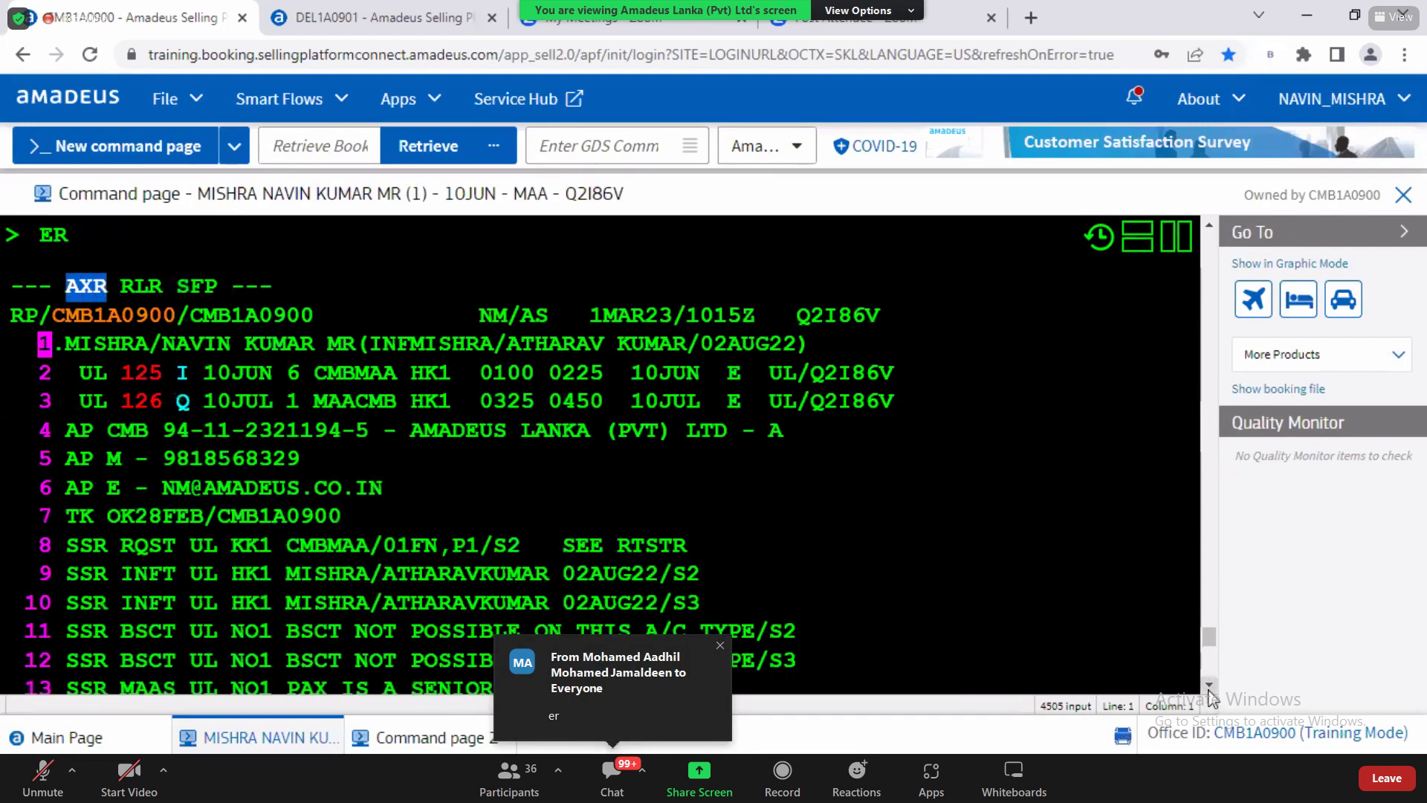
scroll(1209, 691, down, 2)
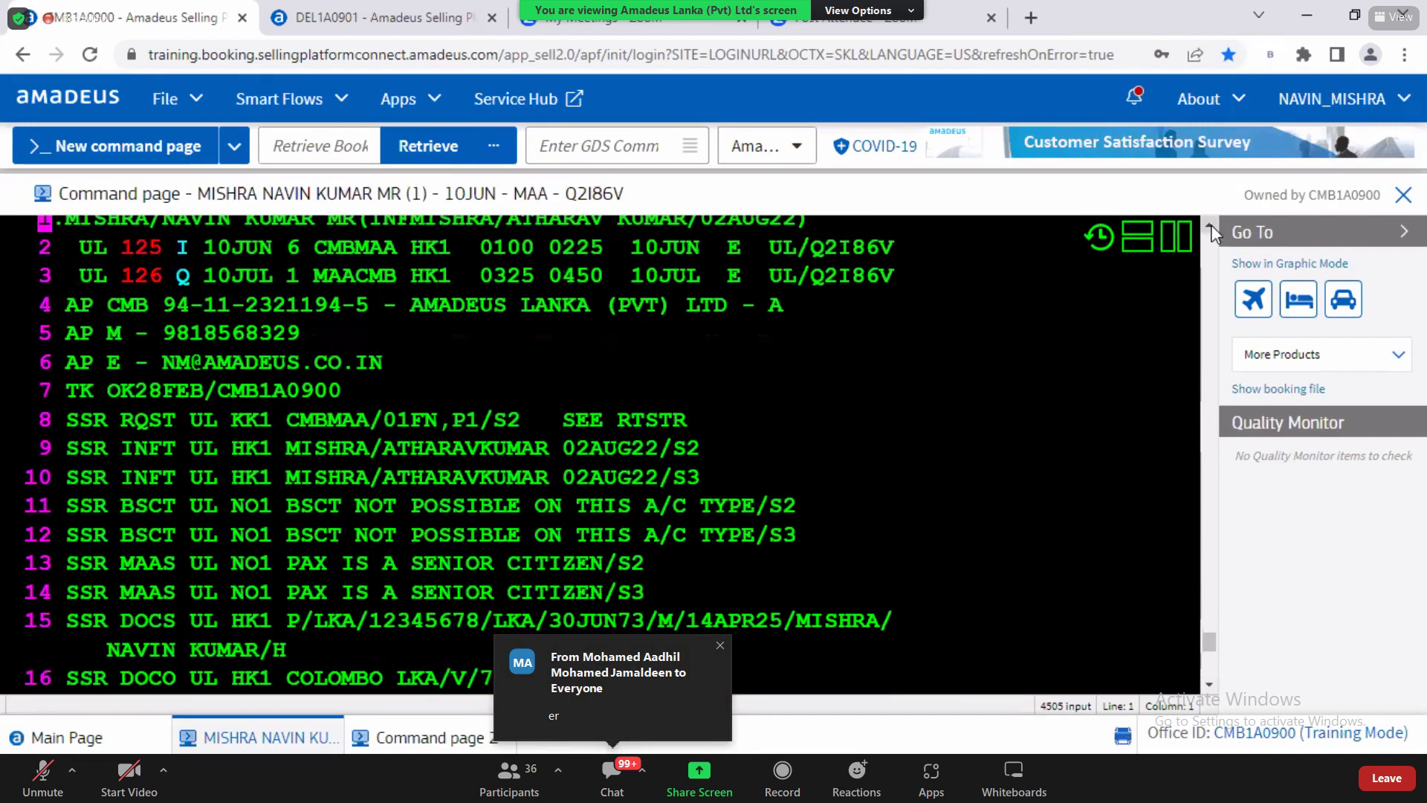
scroll(1211, 225, up, 2)
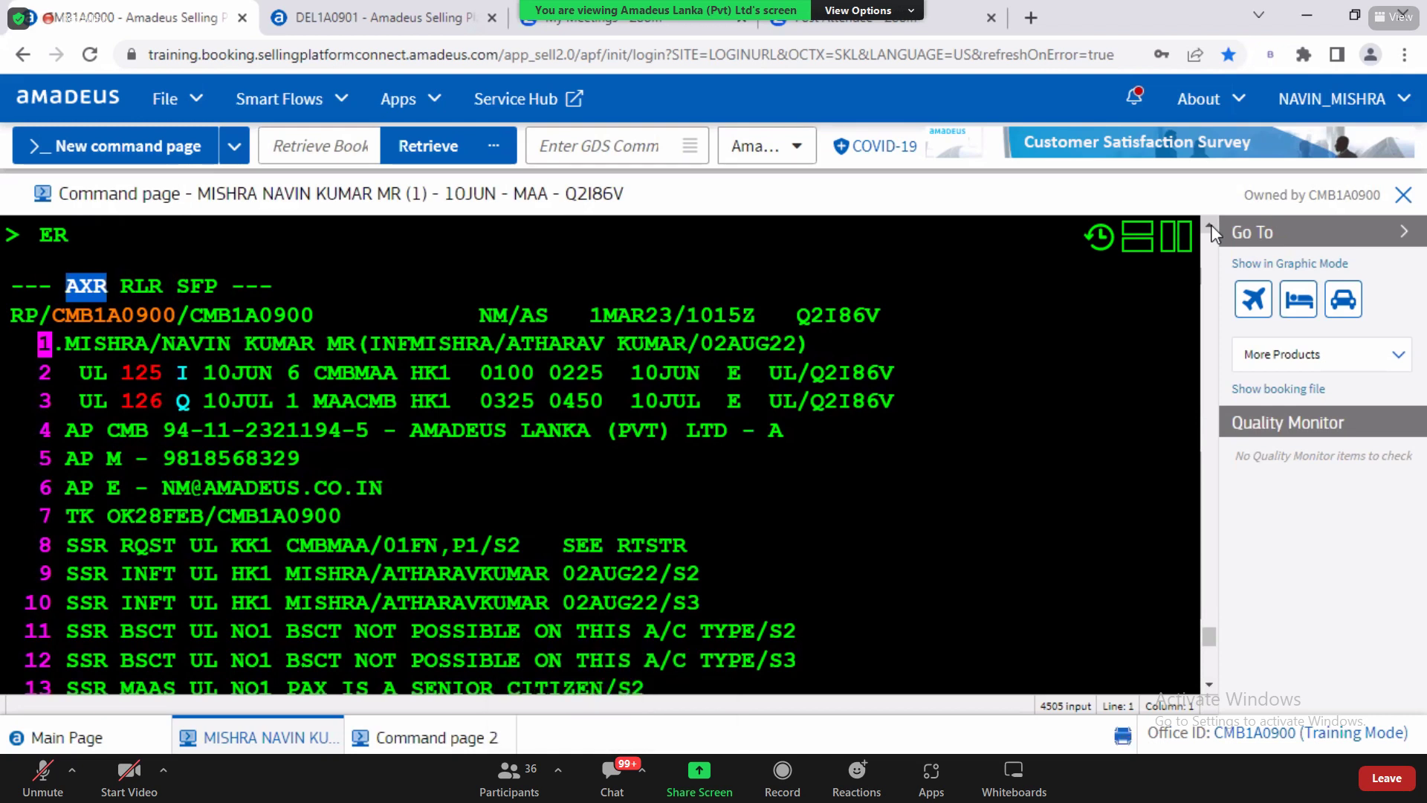
drag(576, 316, 812, 327)
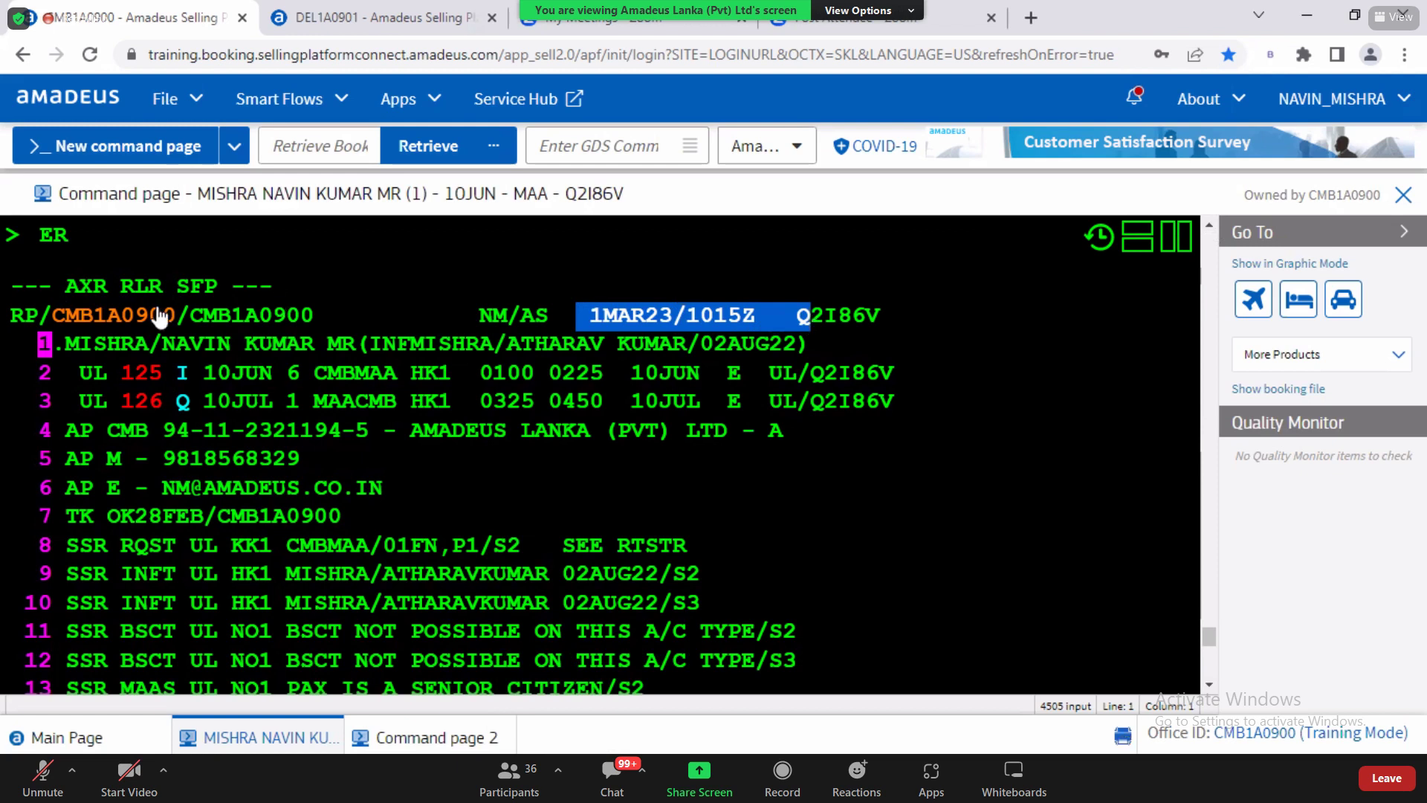
drag(66, 288, 110, 288)
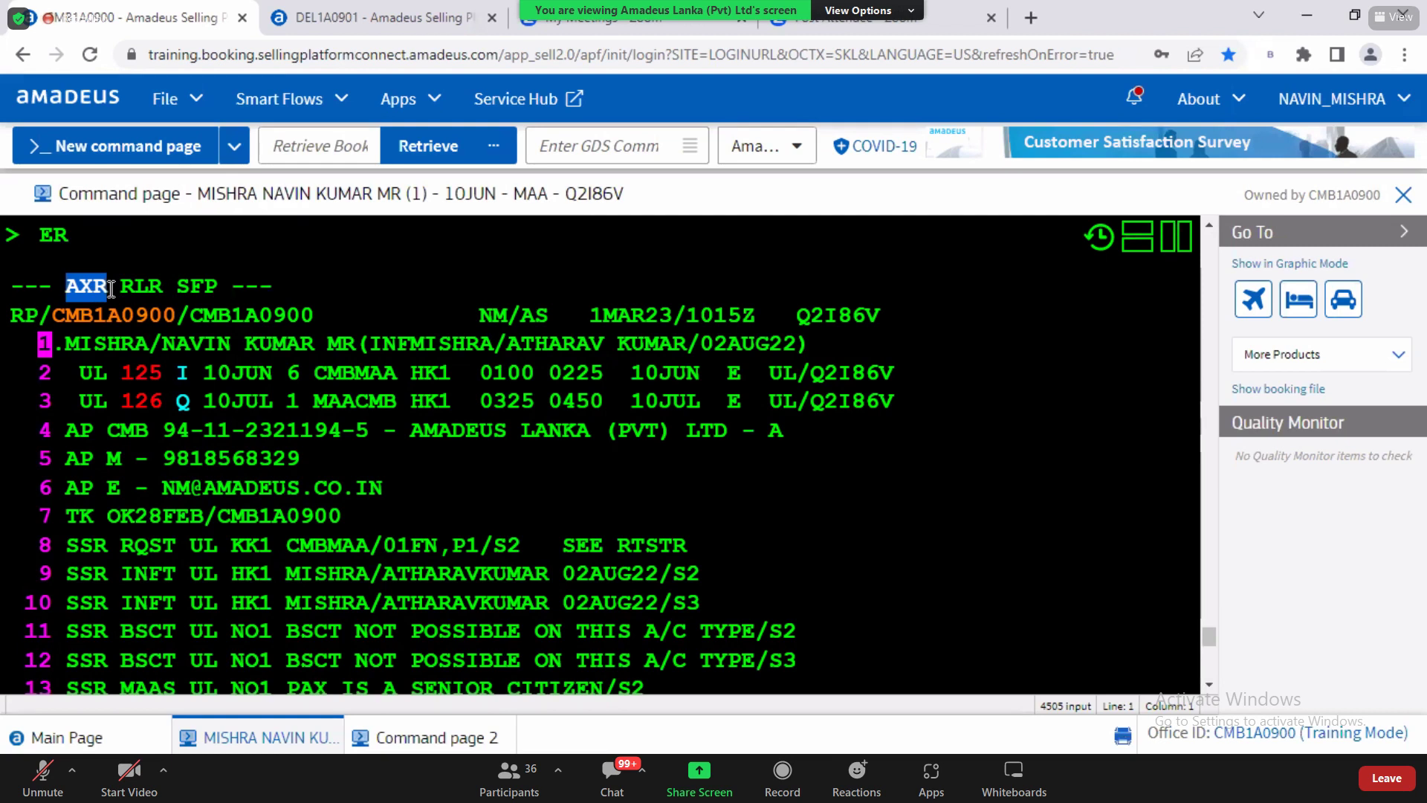
Step: List the split records with RTAXR and point out the first passenger and its record locator
text(RTAXR)
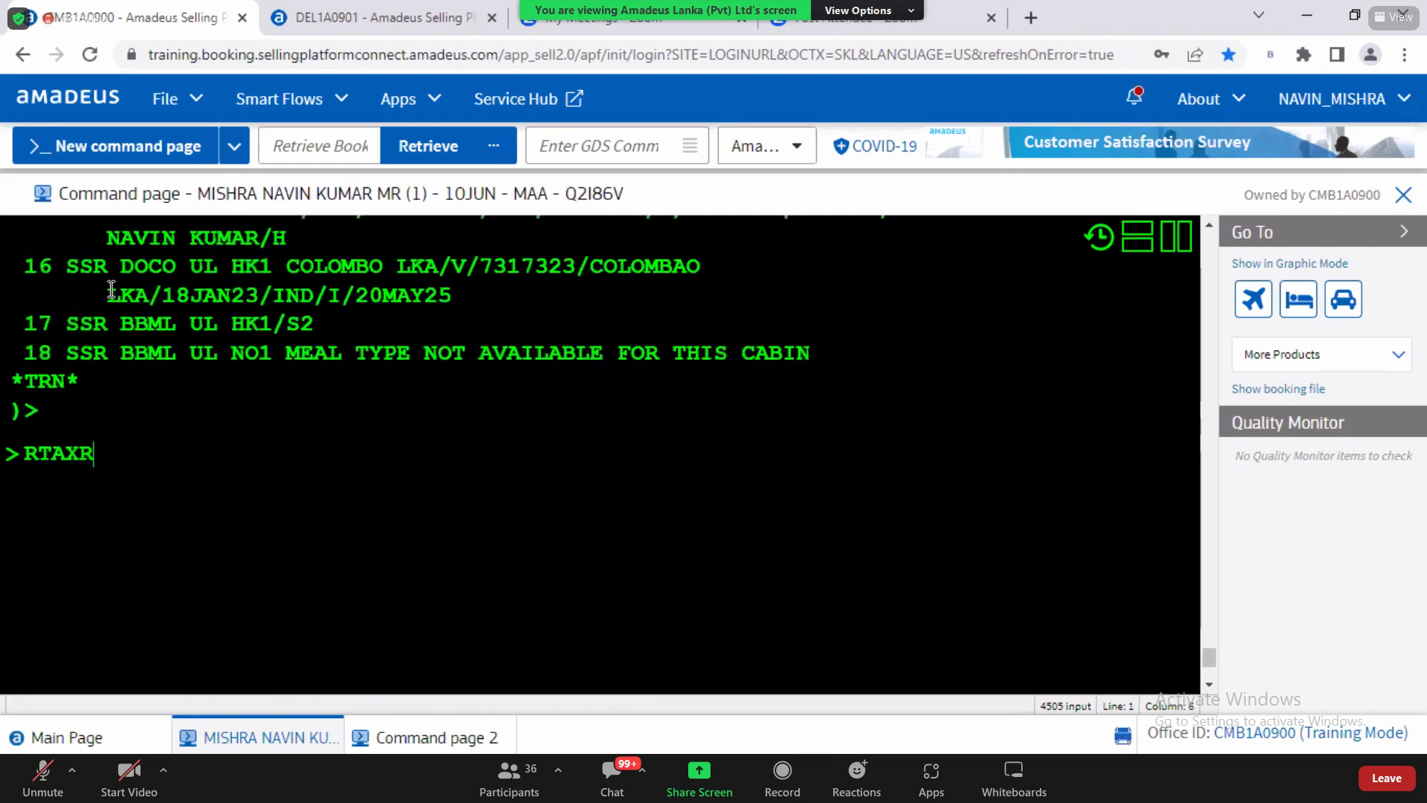
key(Return)
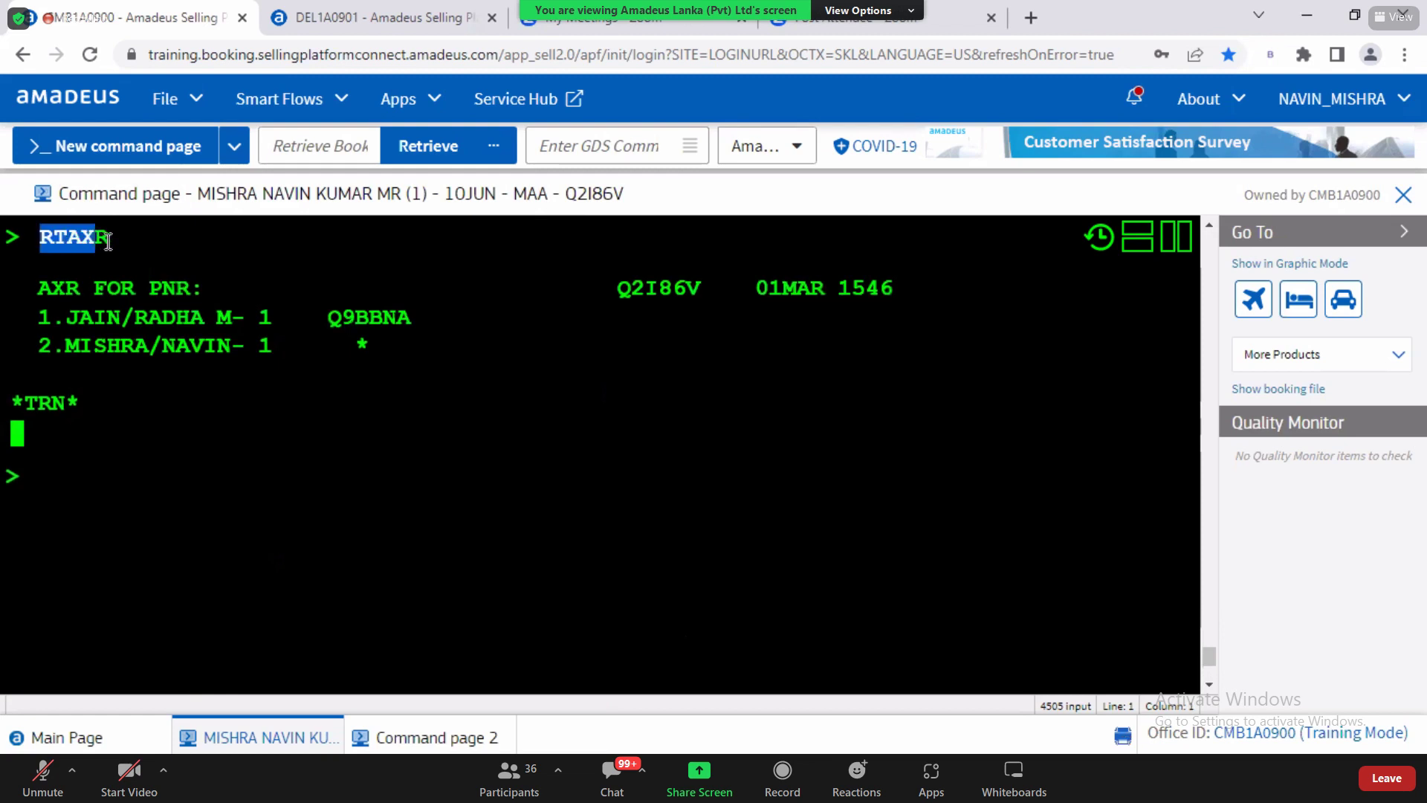
drag(79, 318, 372, 360)
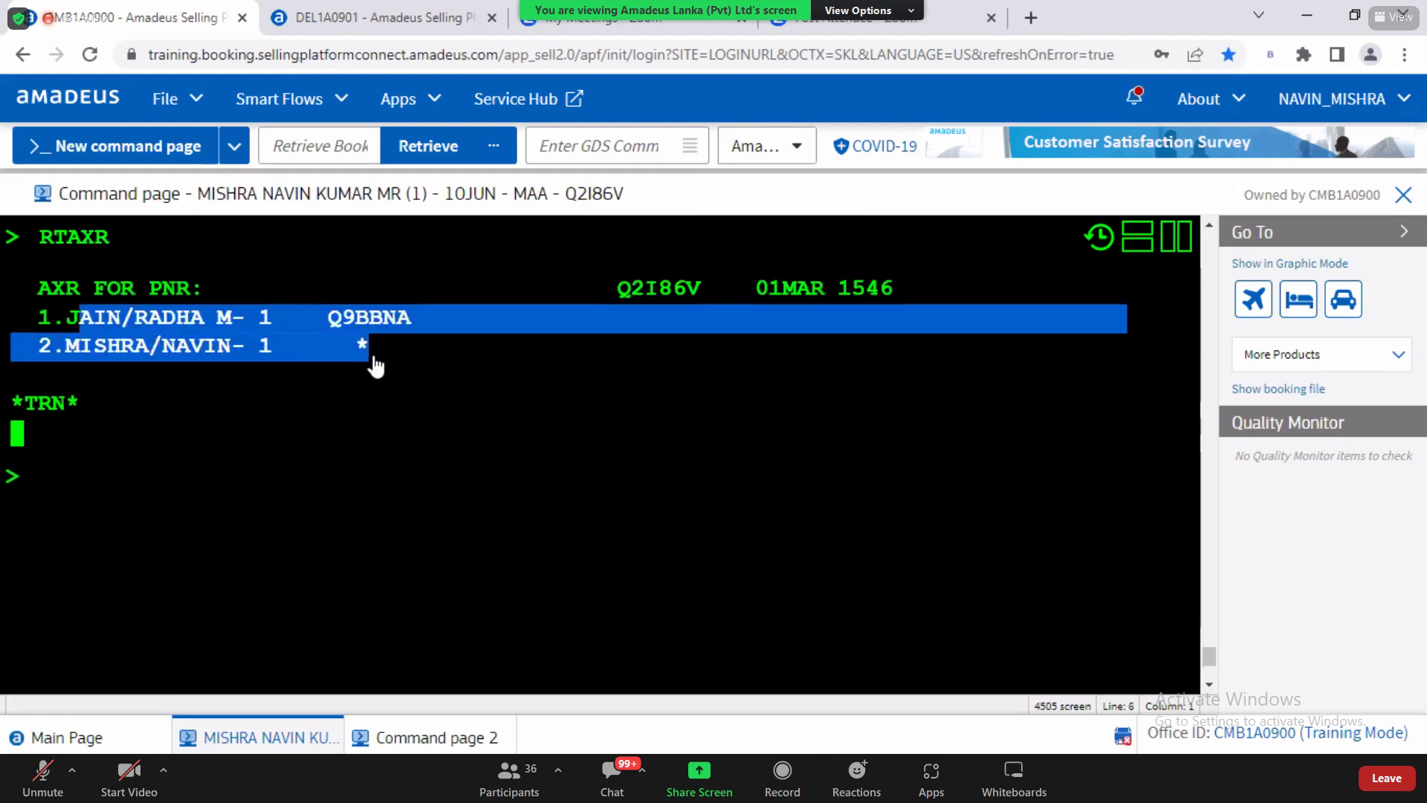
click(112, 484)
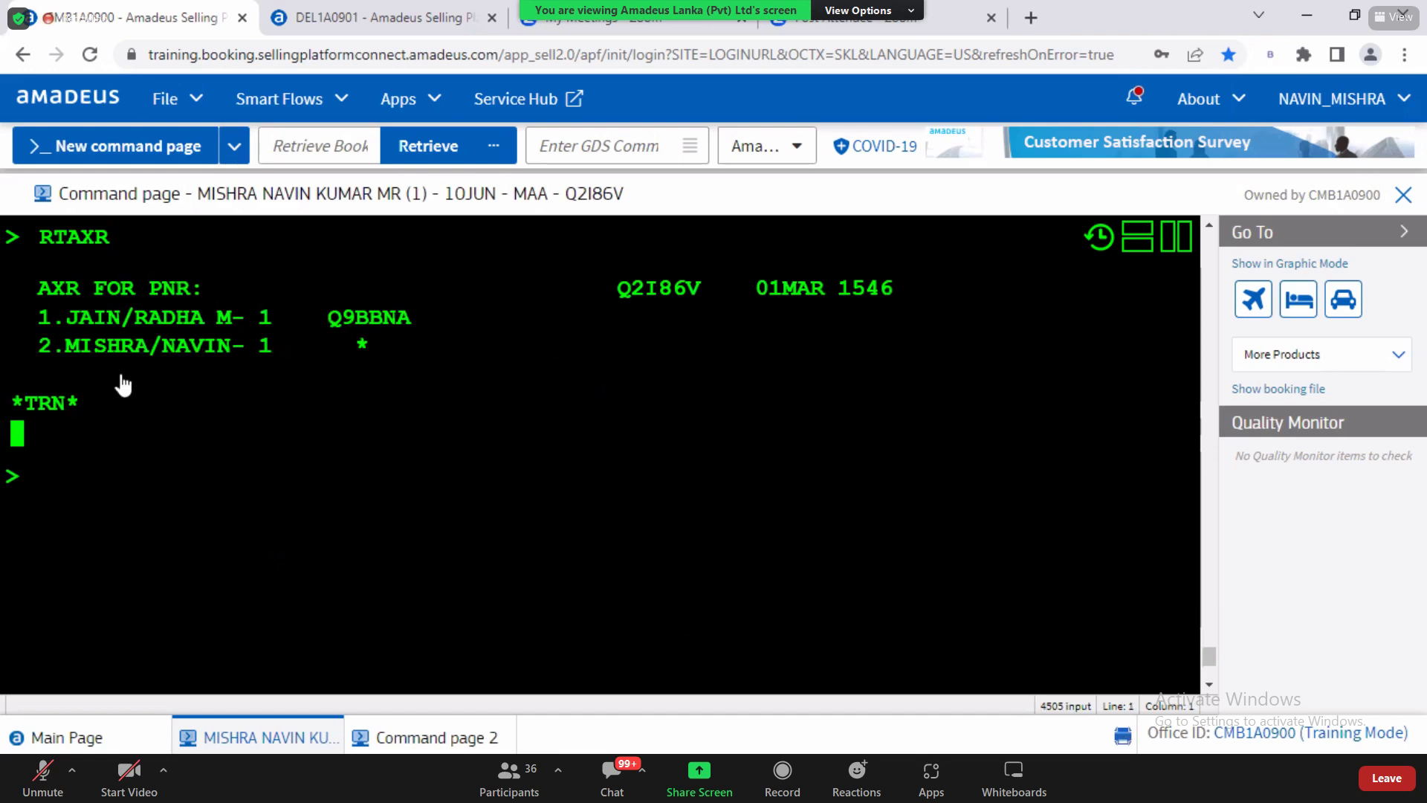
drag(68, 319, 208, 330)
drag(80, 318, 205, 318)
drag(327, 319, 411, 325)
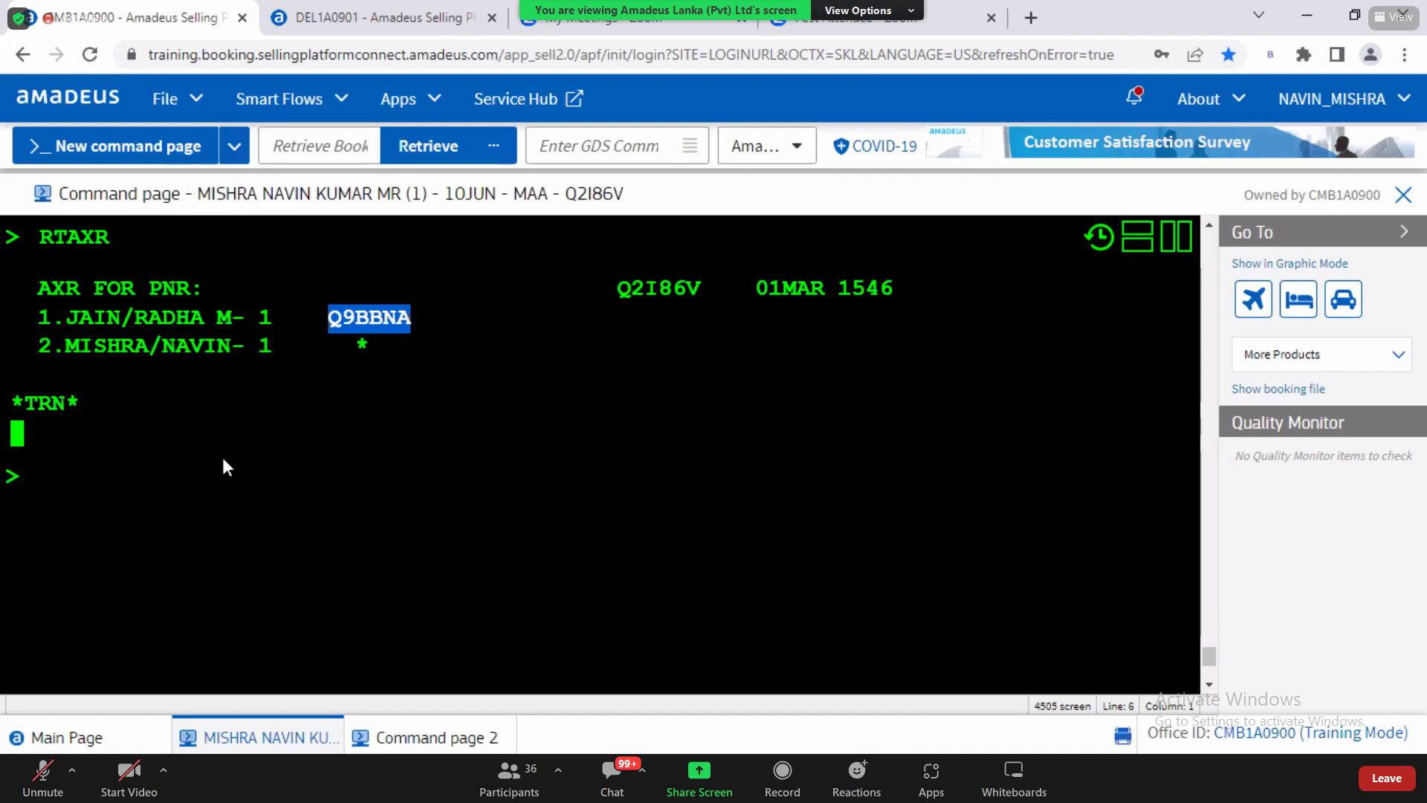
click(133, 478)
Step: Point out the second passenger and split-off record locator, then highlight the Word manual split steps
drag(65, 347, 233, 364)
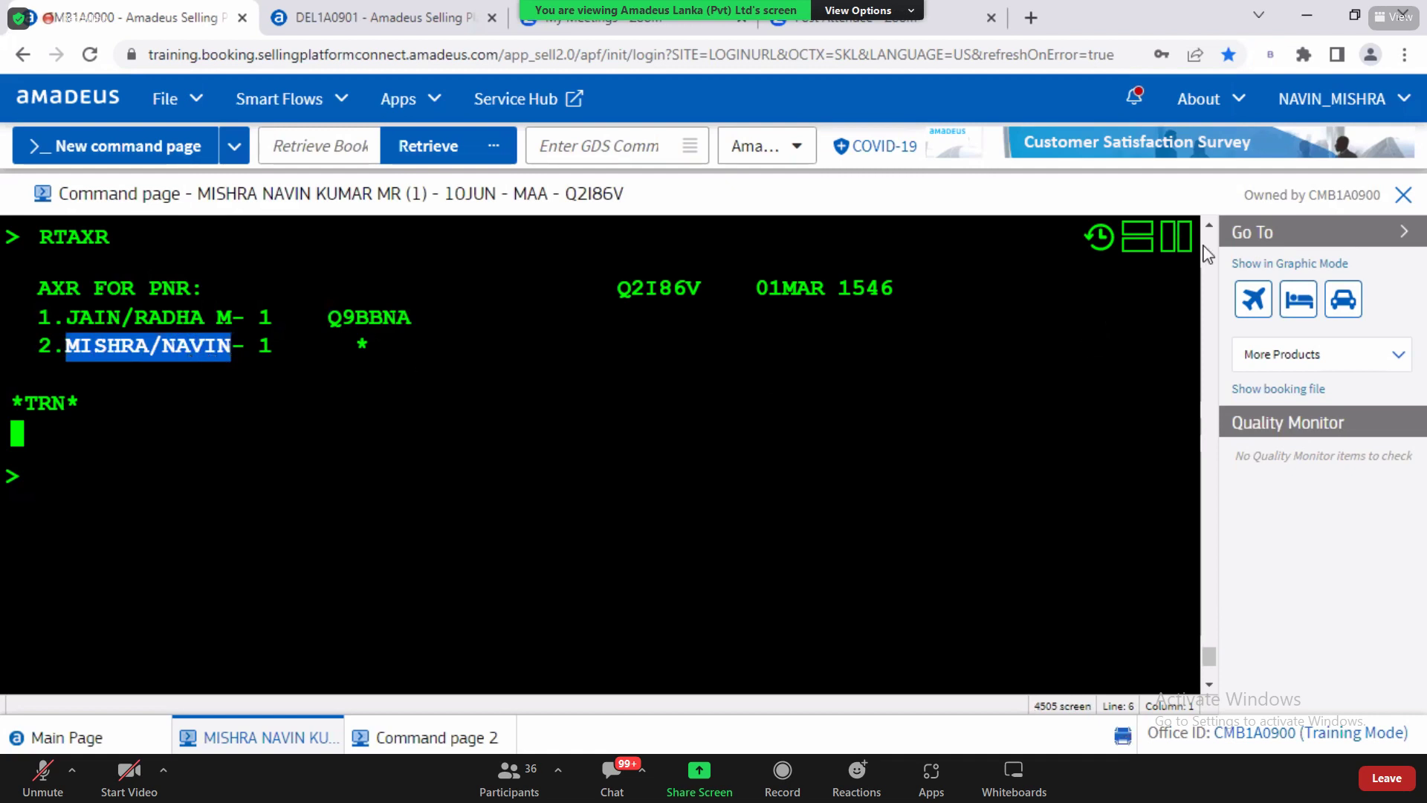
scroll(163, 591, up, 3)
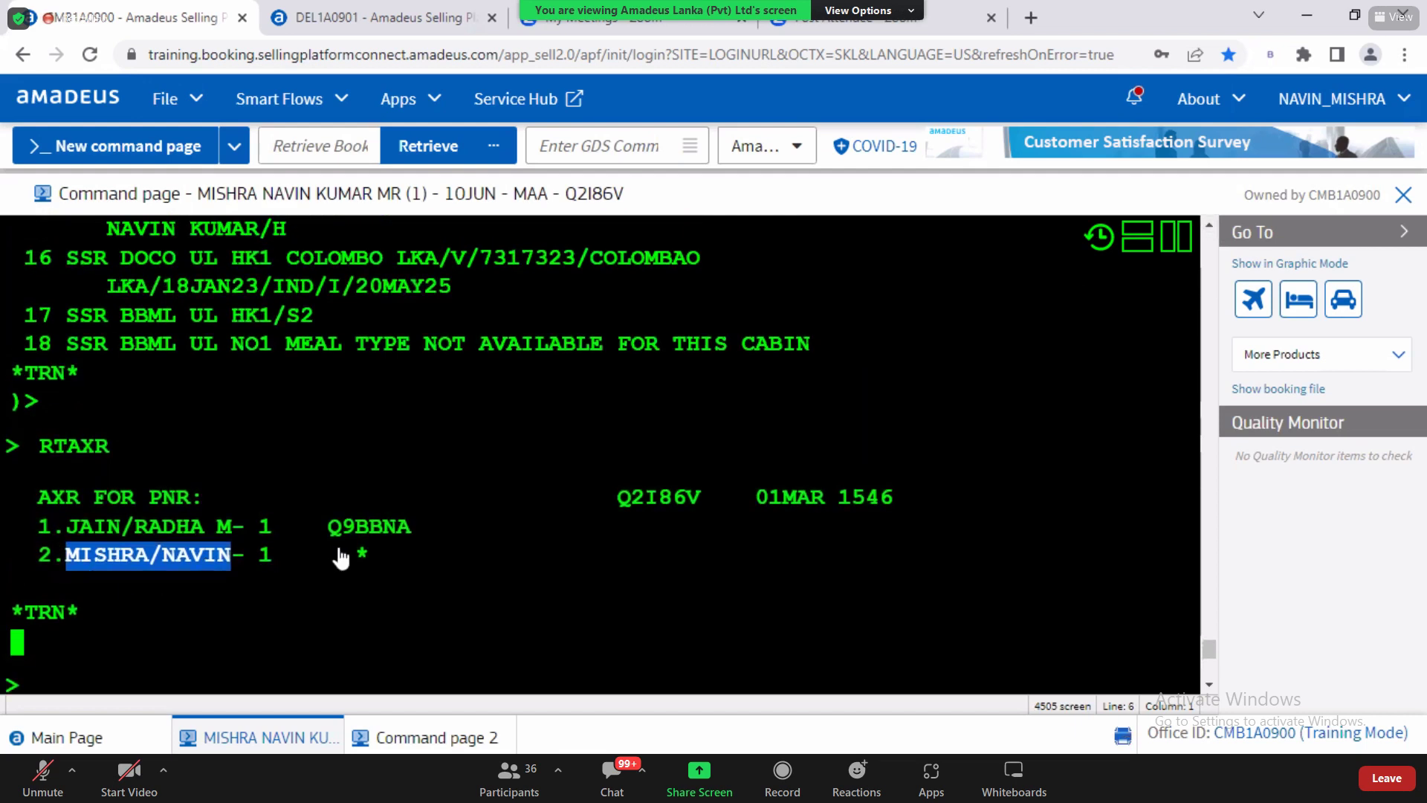
drag(328, 559, 383, 565)
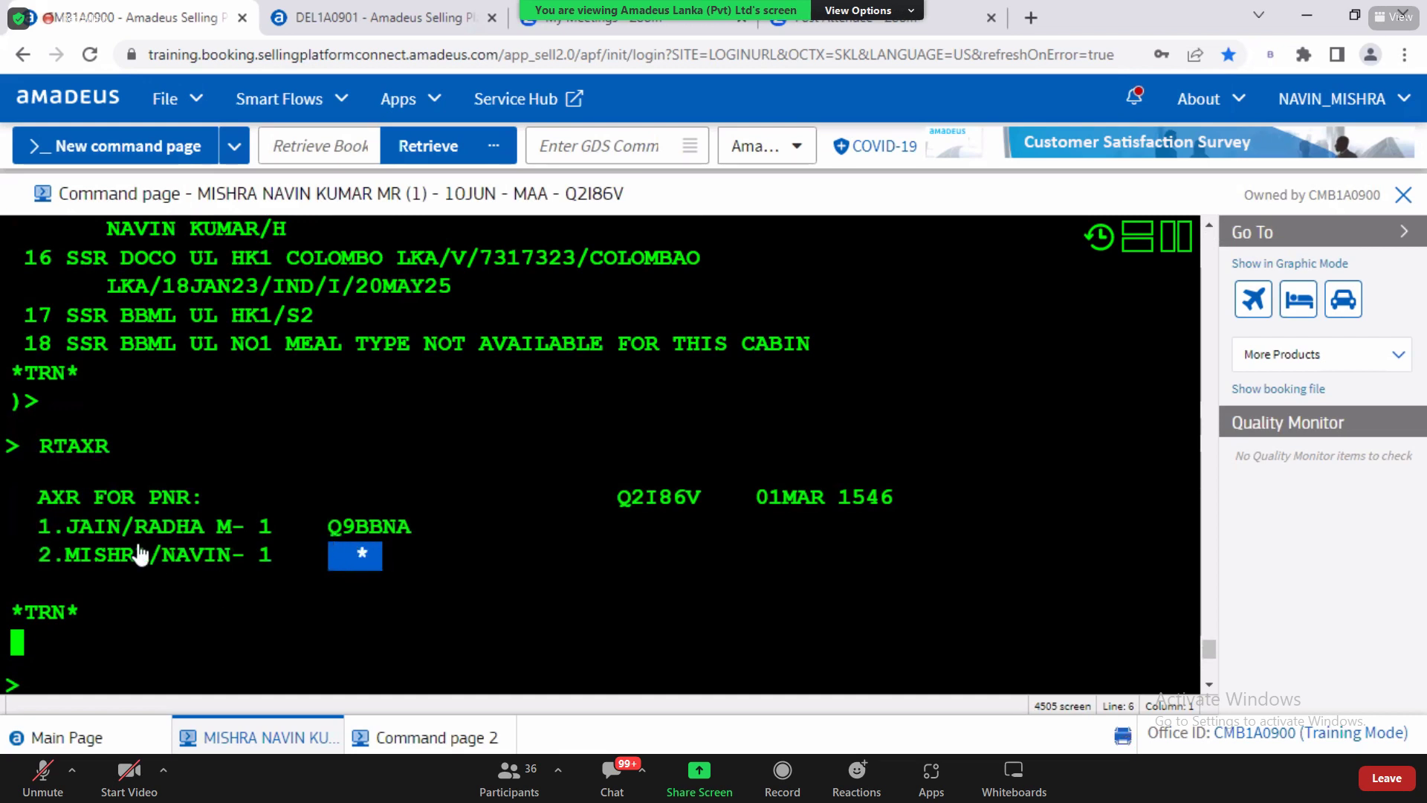
drag(67, 559, 148, 562)
drag(330, 529, 412, 530)
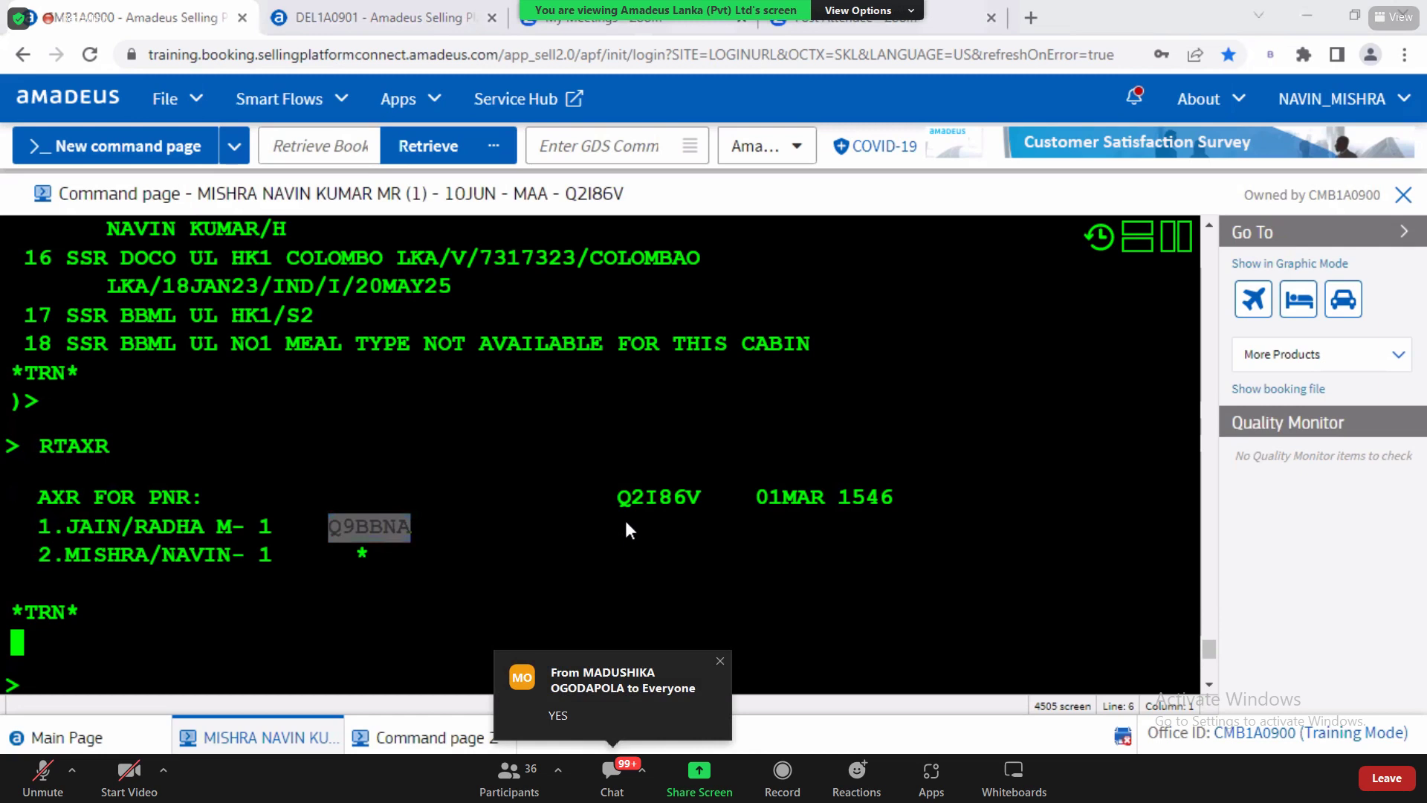
key(alt+Tab)
drag(535, 486, 399, 449)
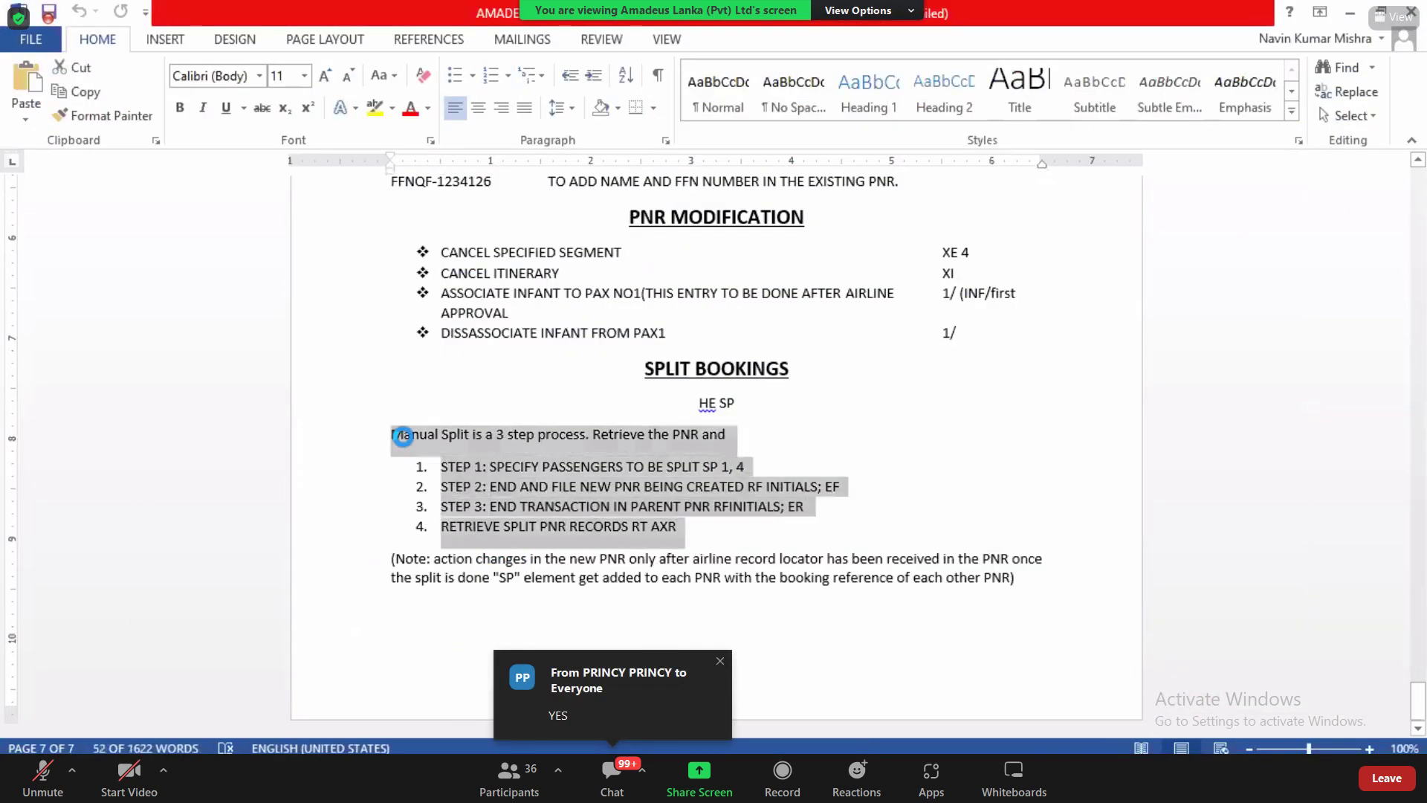
Step: Select the Note paragraph and the whole Split Bookings section in Word, then return to Amadeus
click(1091, 476)
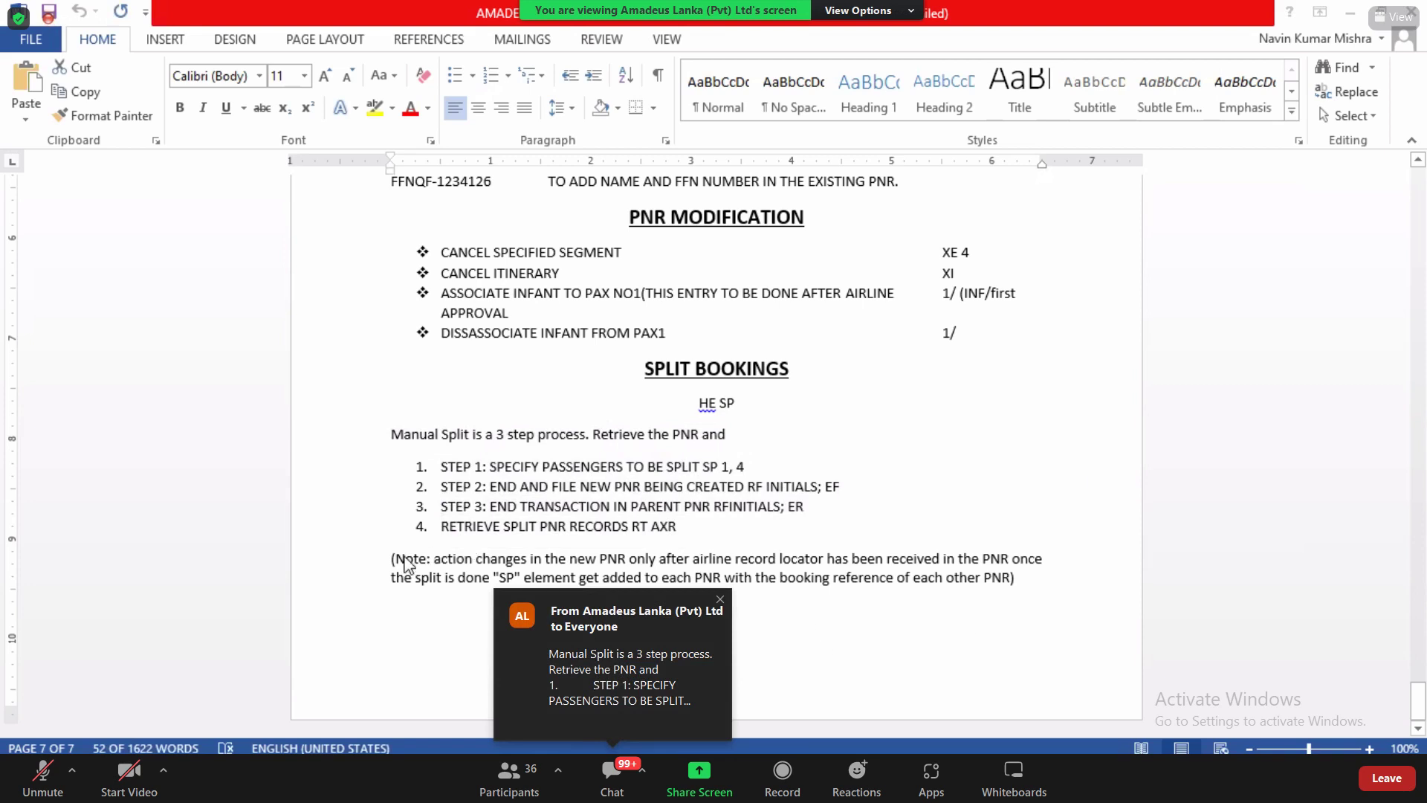
drag(395, 560, 477, 581)
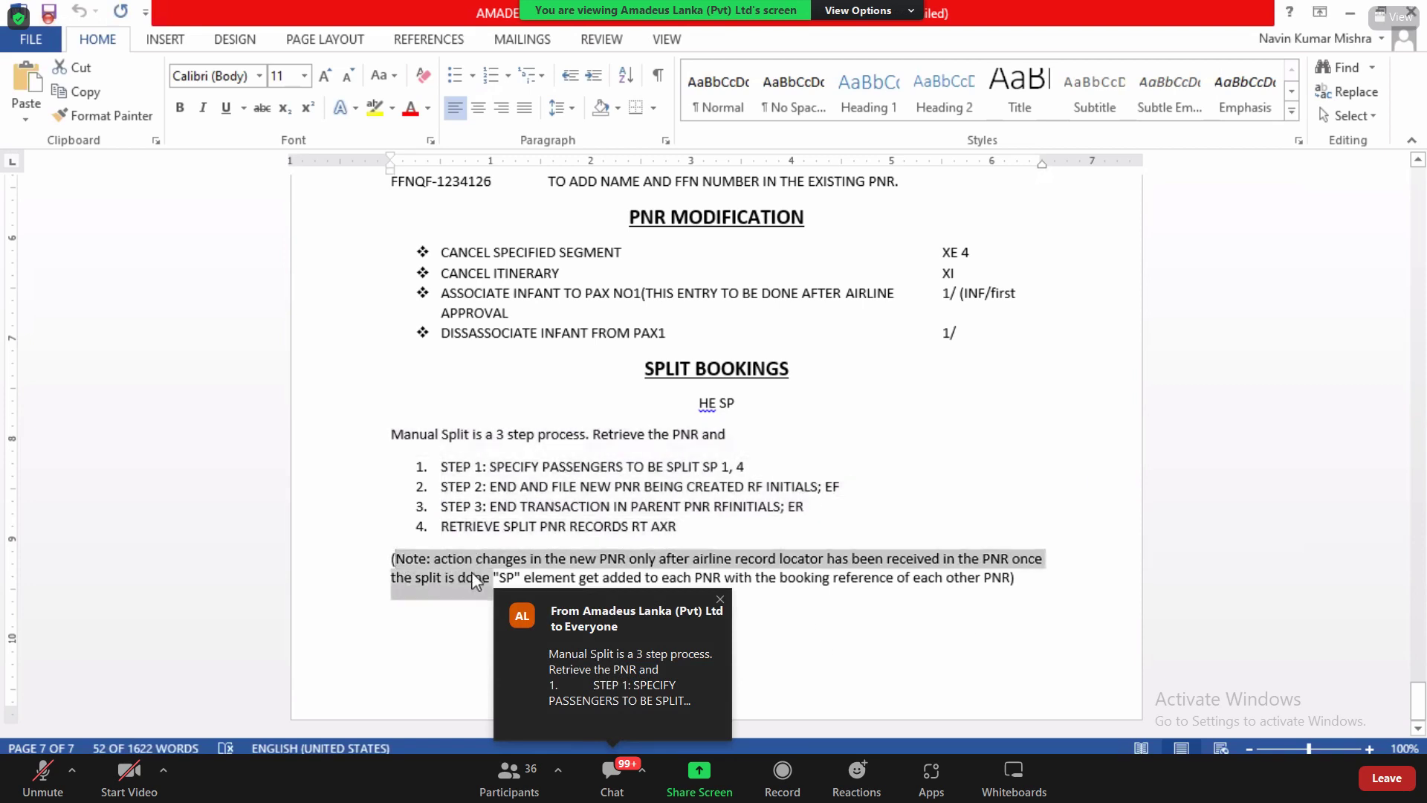
drag(390, 560, 1022, 581)
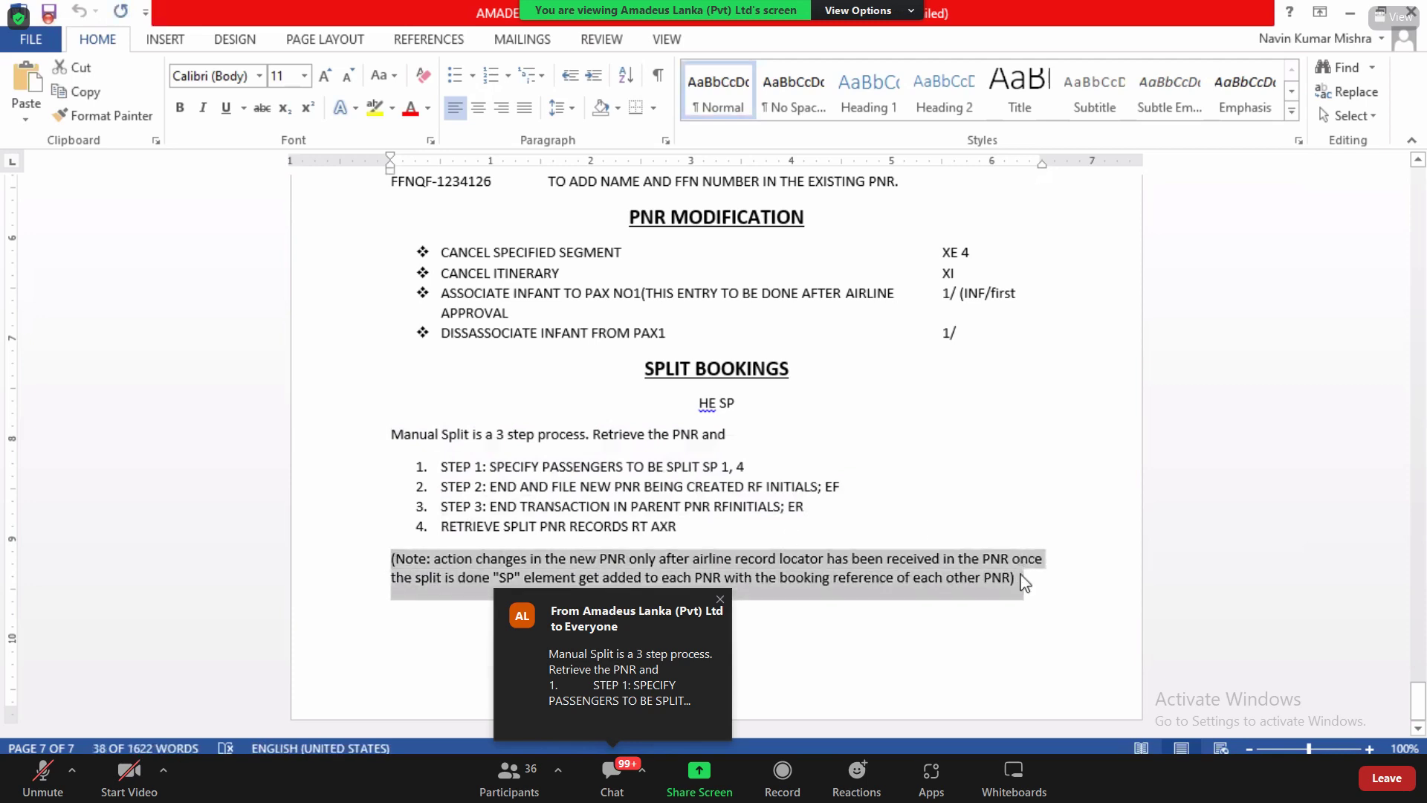
key(alt+Tab)
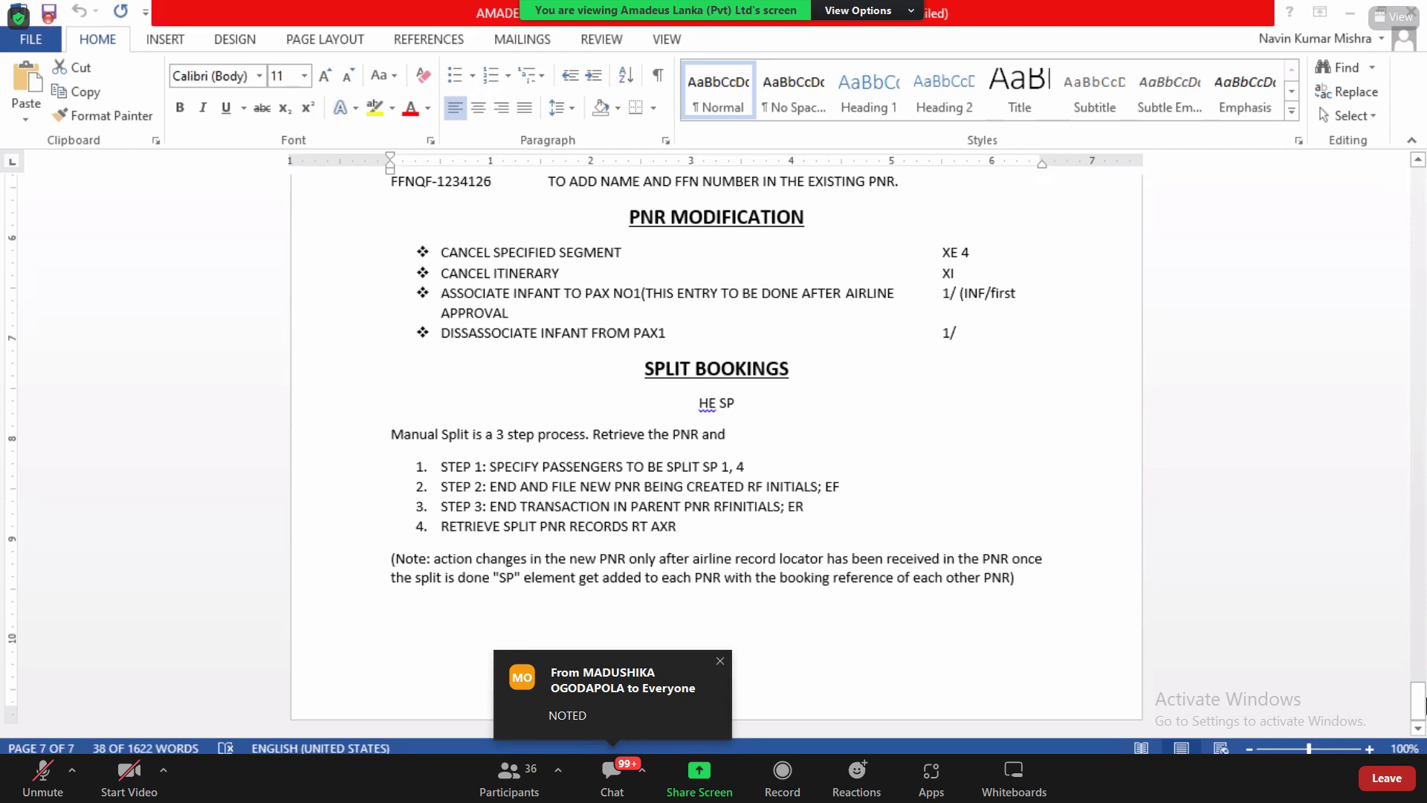
click(547, 394)
drag(645, 369, 1071, 612)
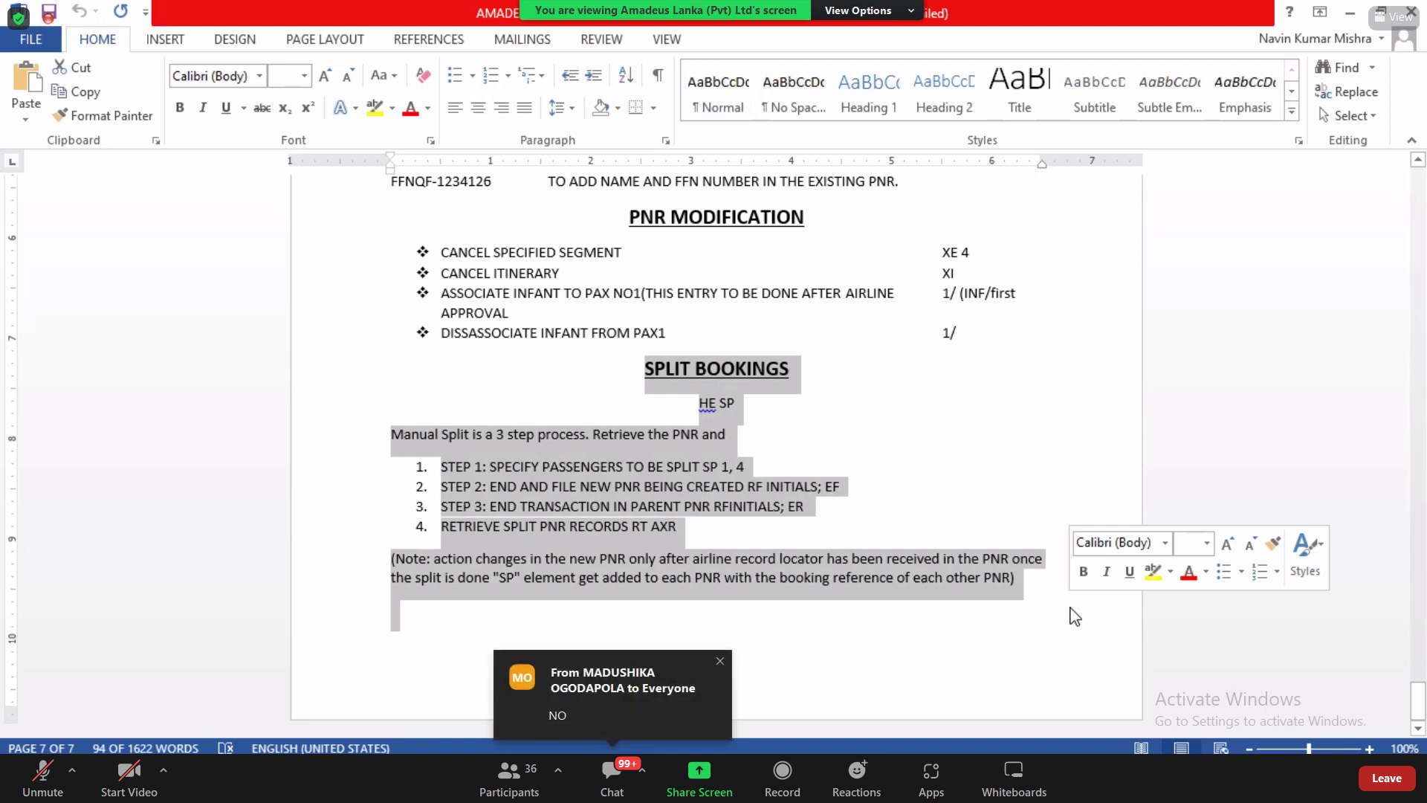
click(1075, 617)
key(alt+Tab)
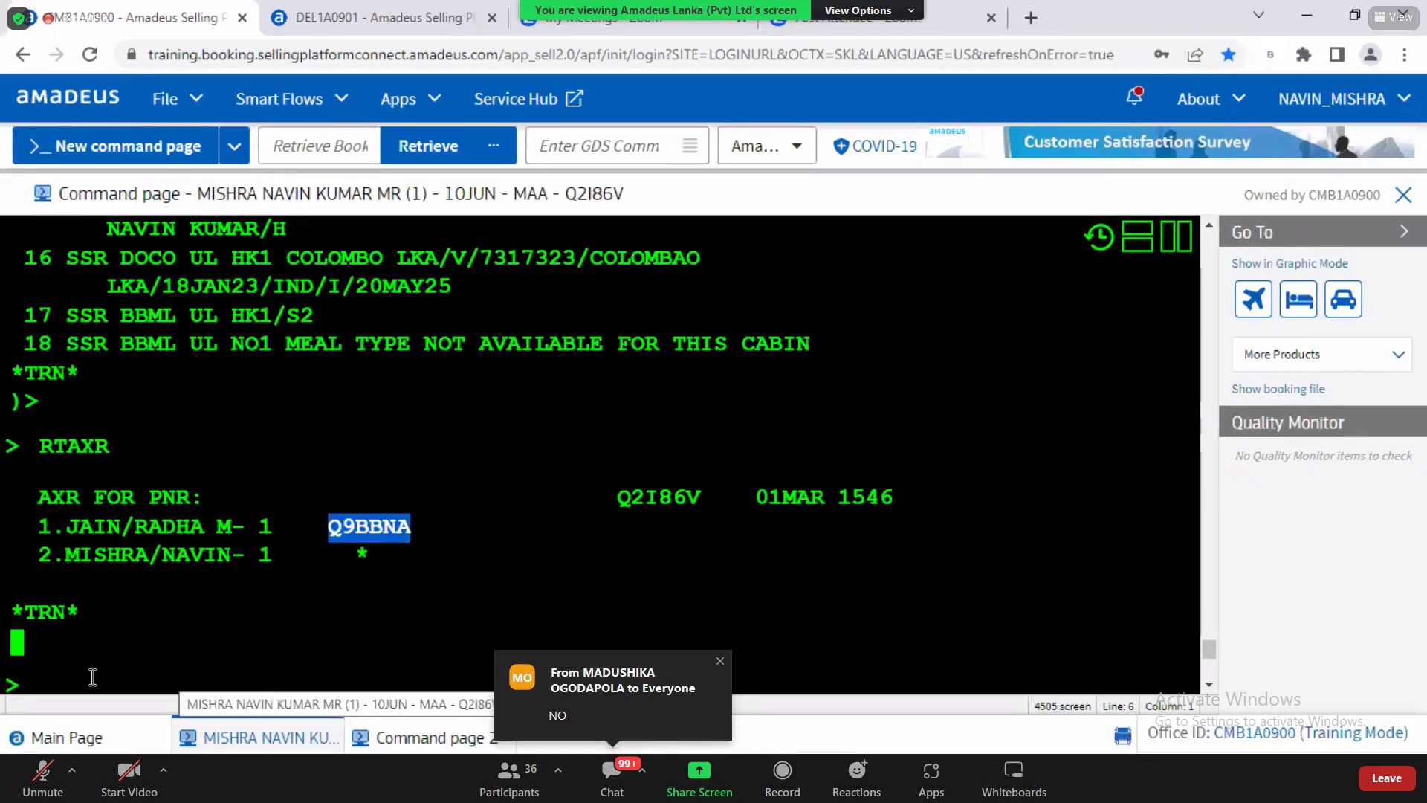
Step: Redisplay the PNR with RT, scroll through its elements and view UL 125's planned flight information
text(RT)
key(Return)
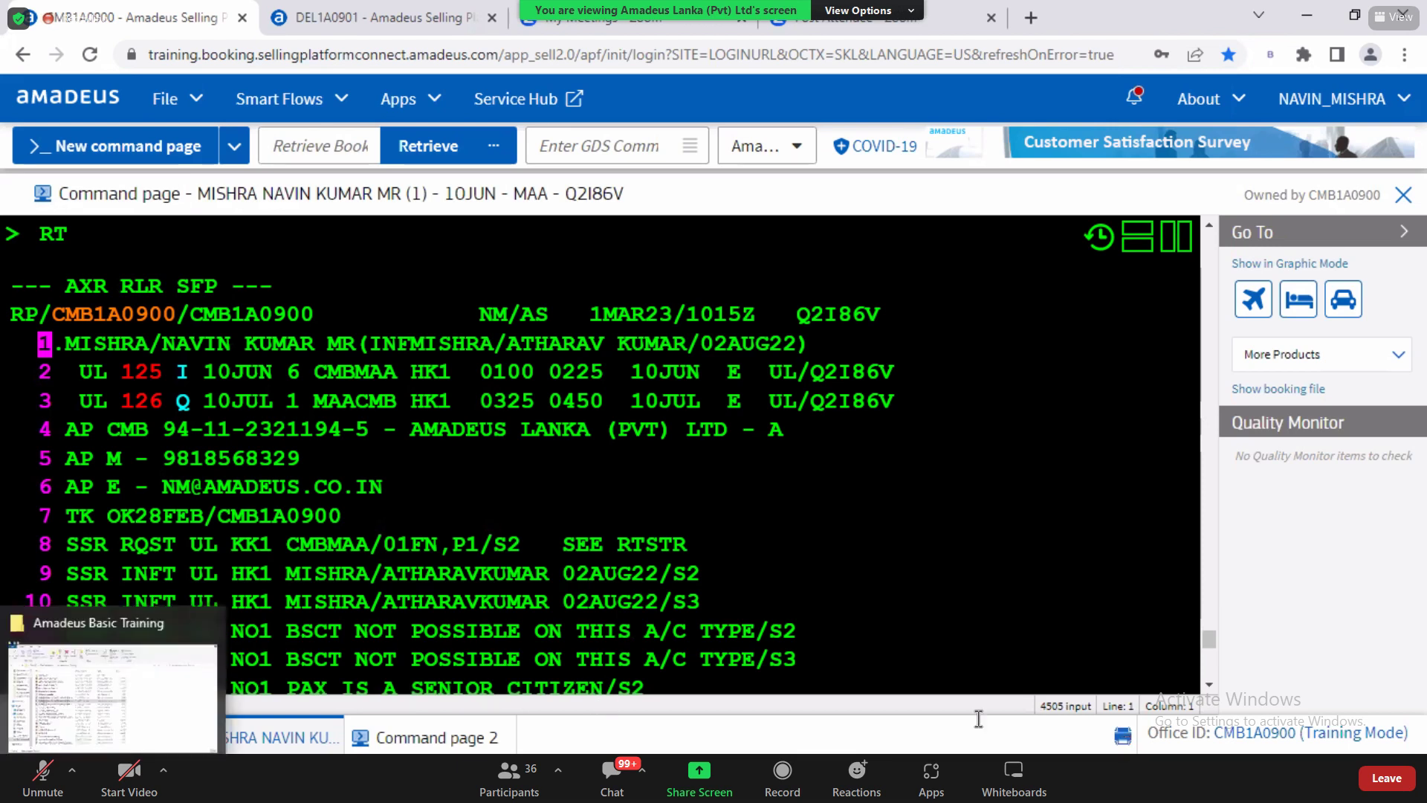
click(1209, 685)
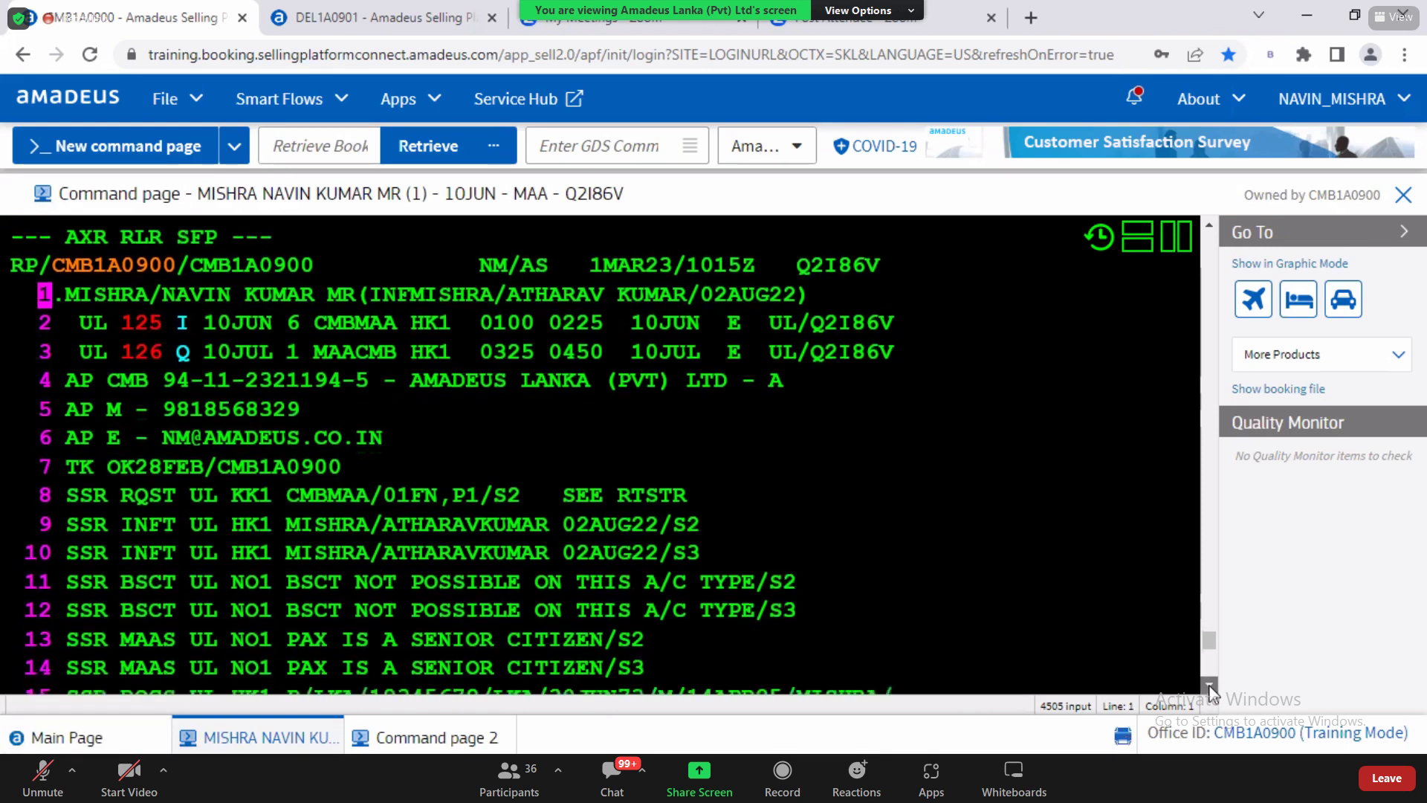
click(1210, 685)
click(1210, 685)
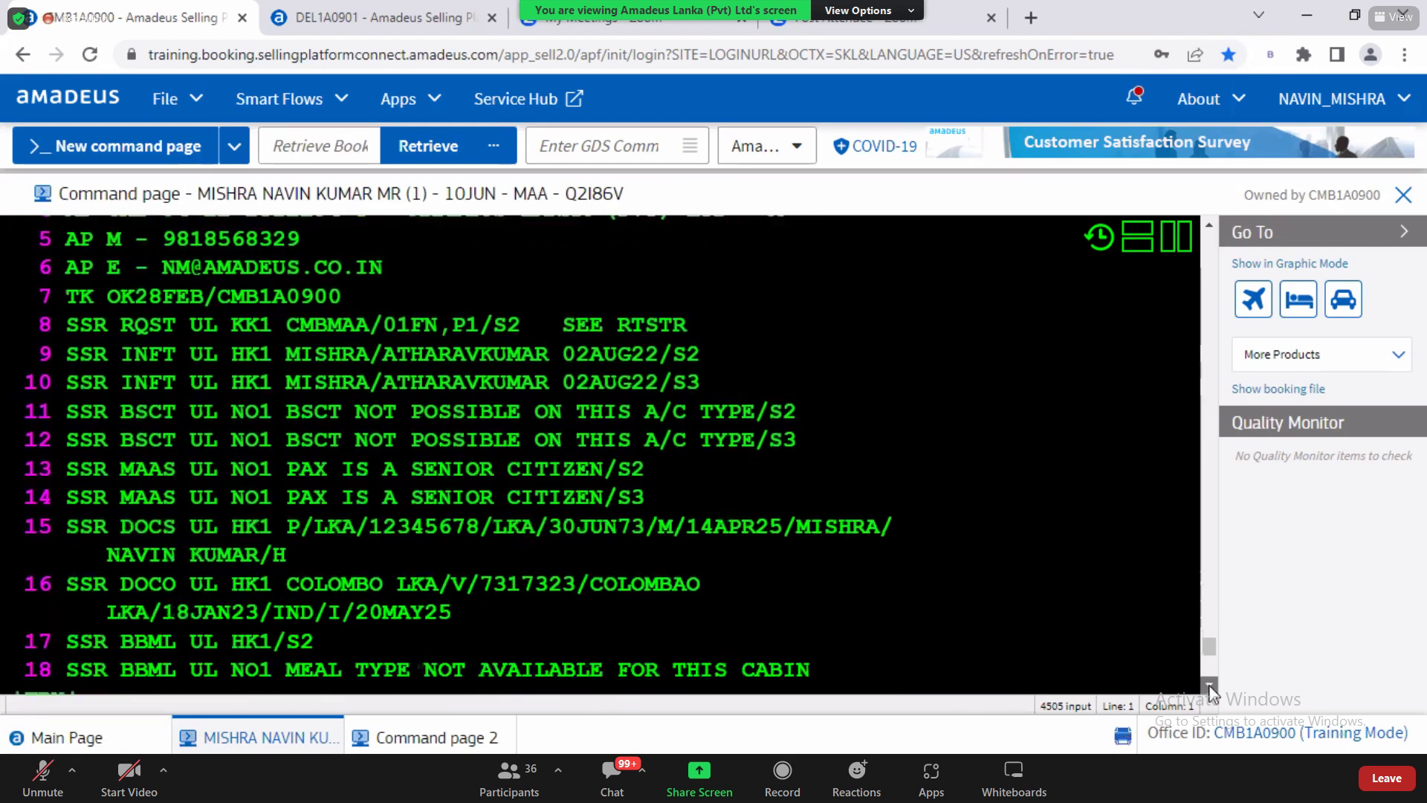
click(97, 669)
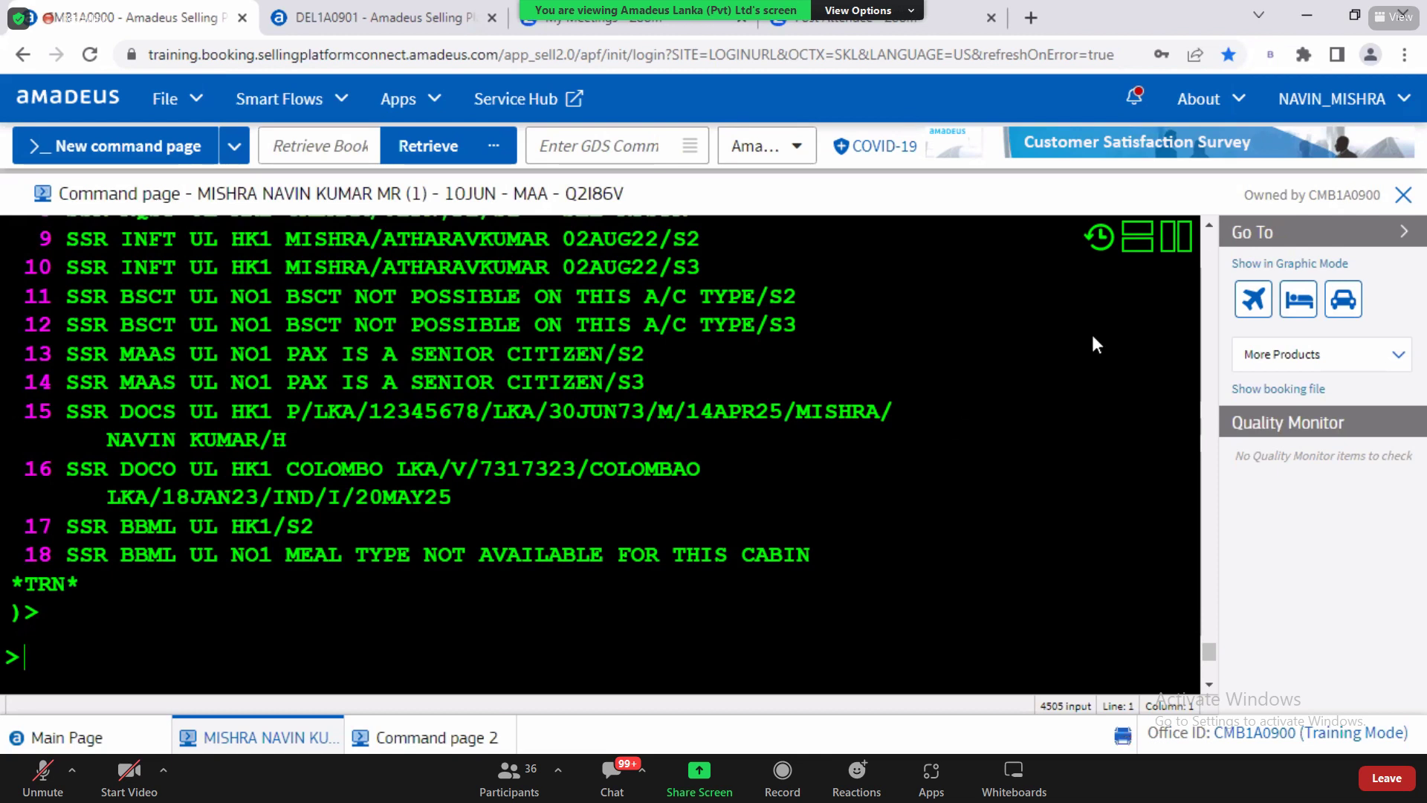
click(1209, 224)
scroll(1211, 222, up, 5)
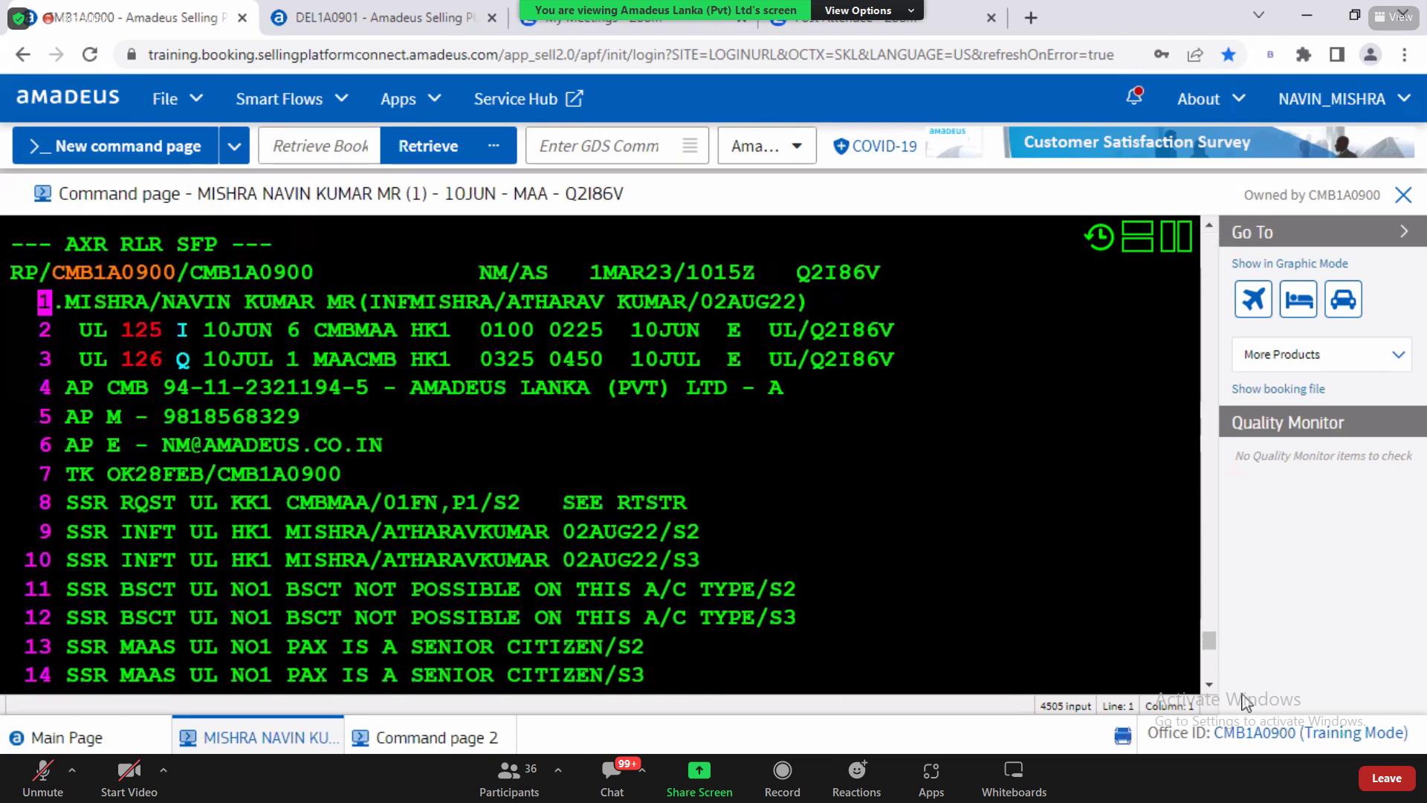
click(1210, 686)
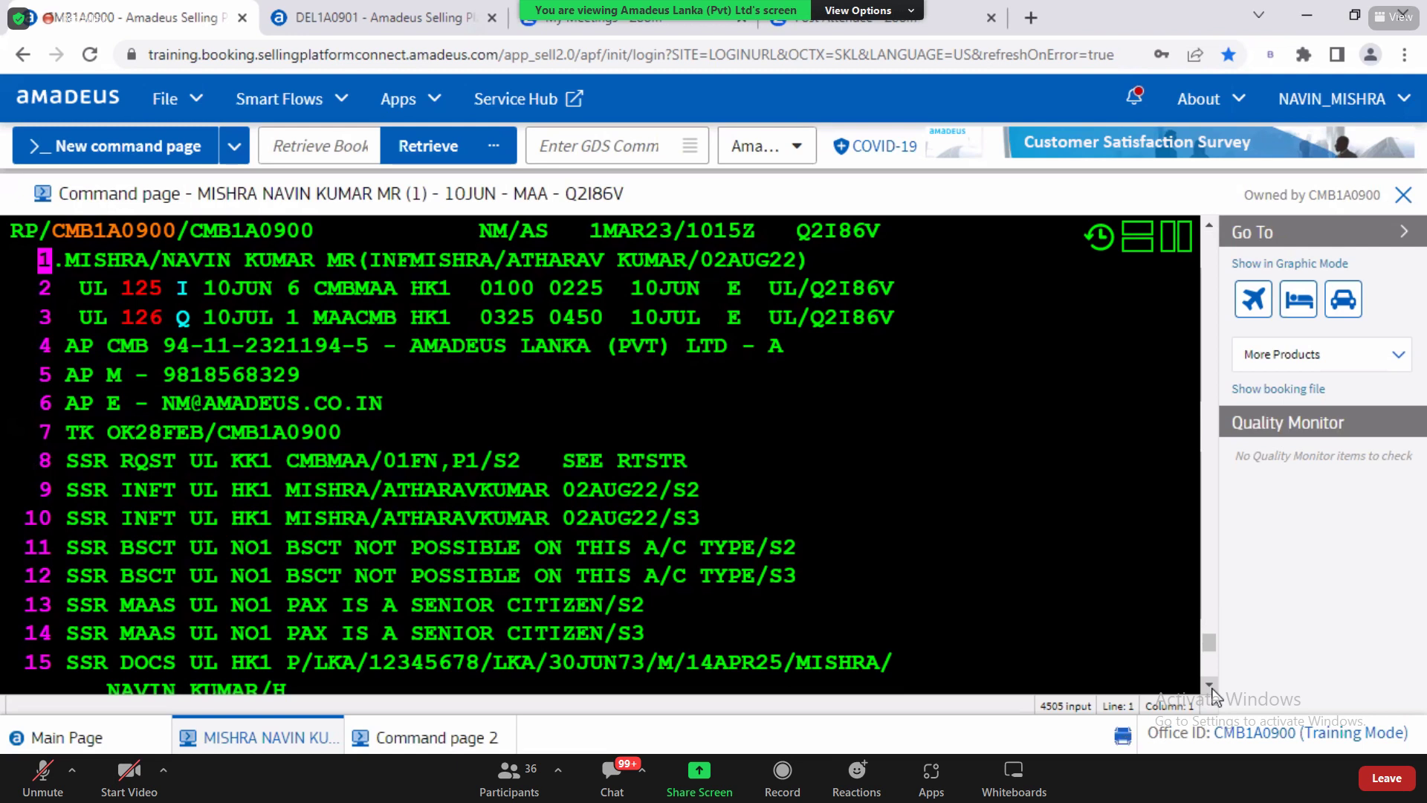
click(145, 292)
scroll(1207, 689, down, 4)
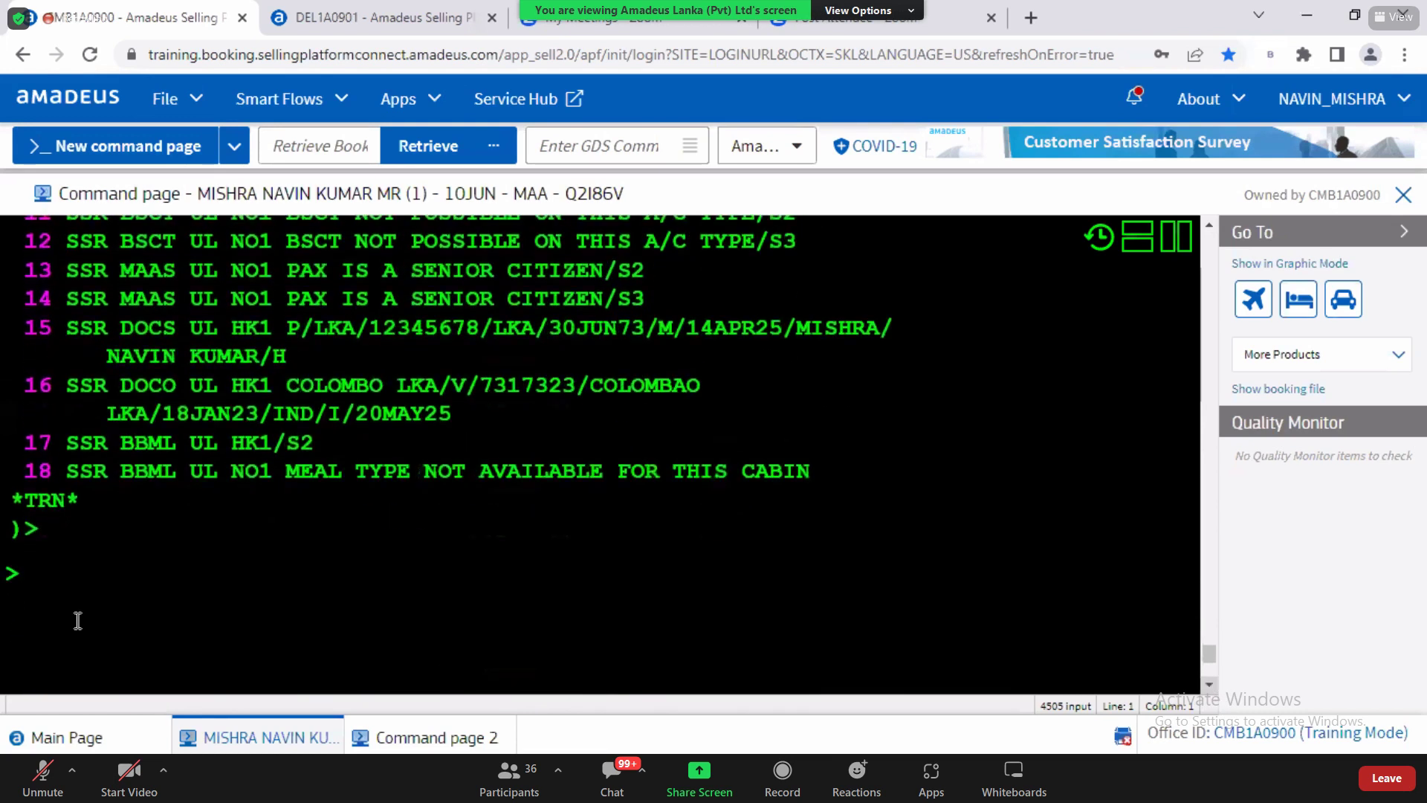
click(85, 596)
Step: Quote the adult and infant fares with FXX, totalling 143605 LKR, and highlight the passenger rows
text(FXX)
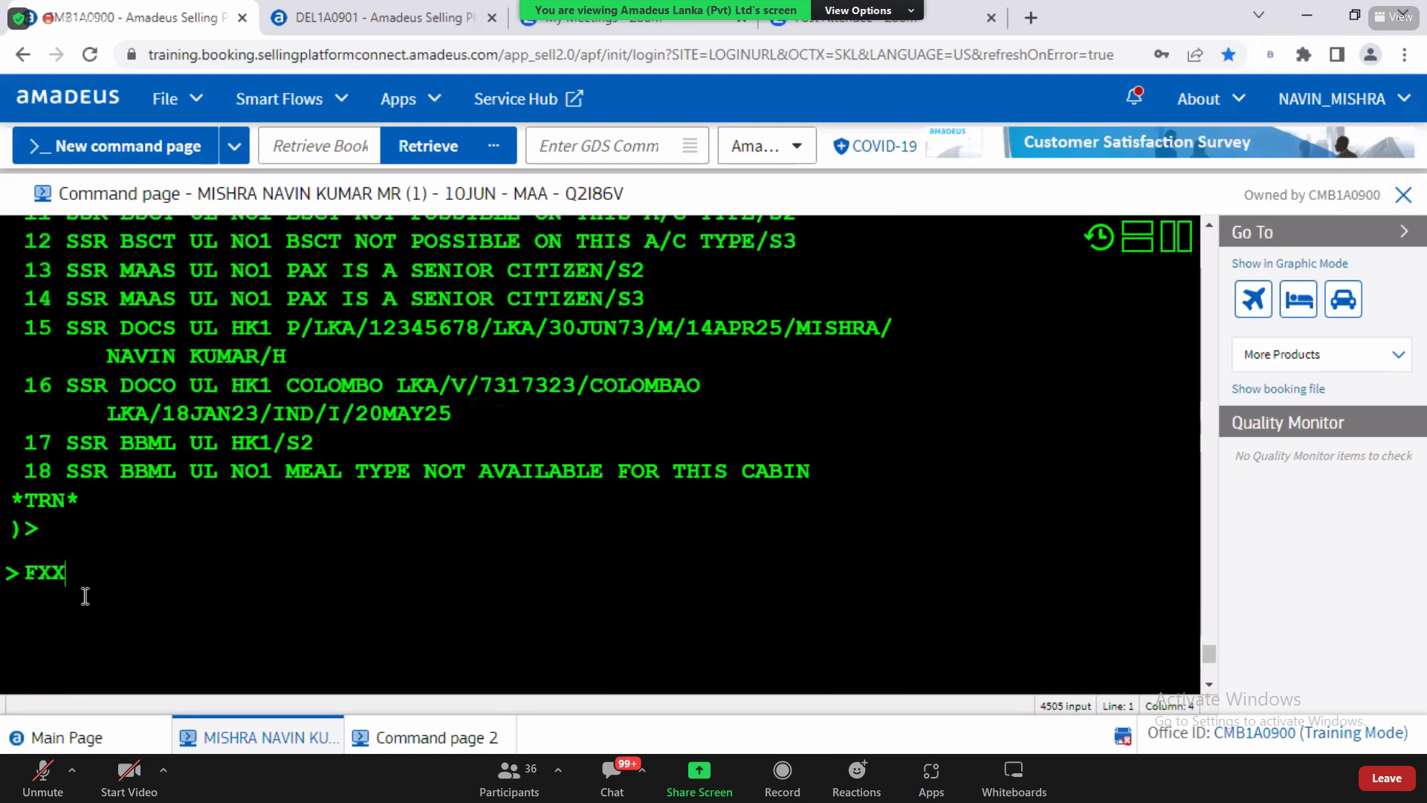
key(Return)
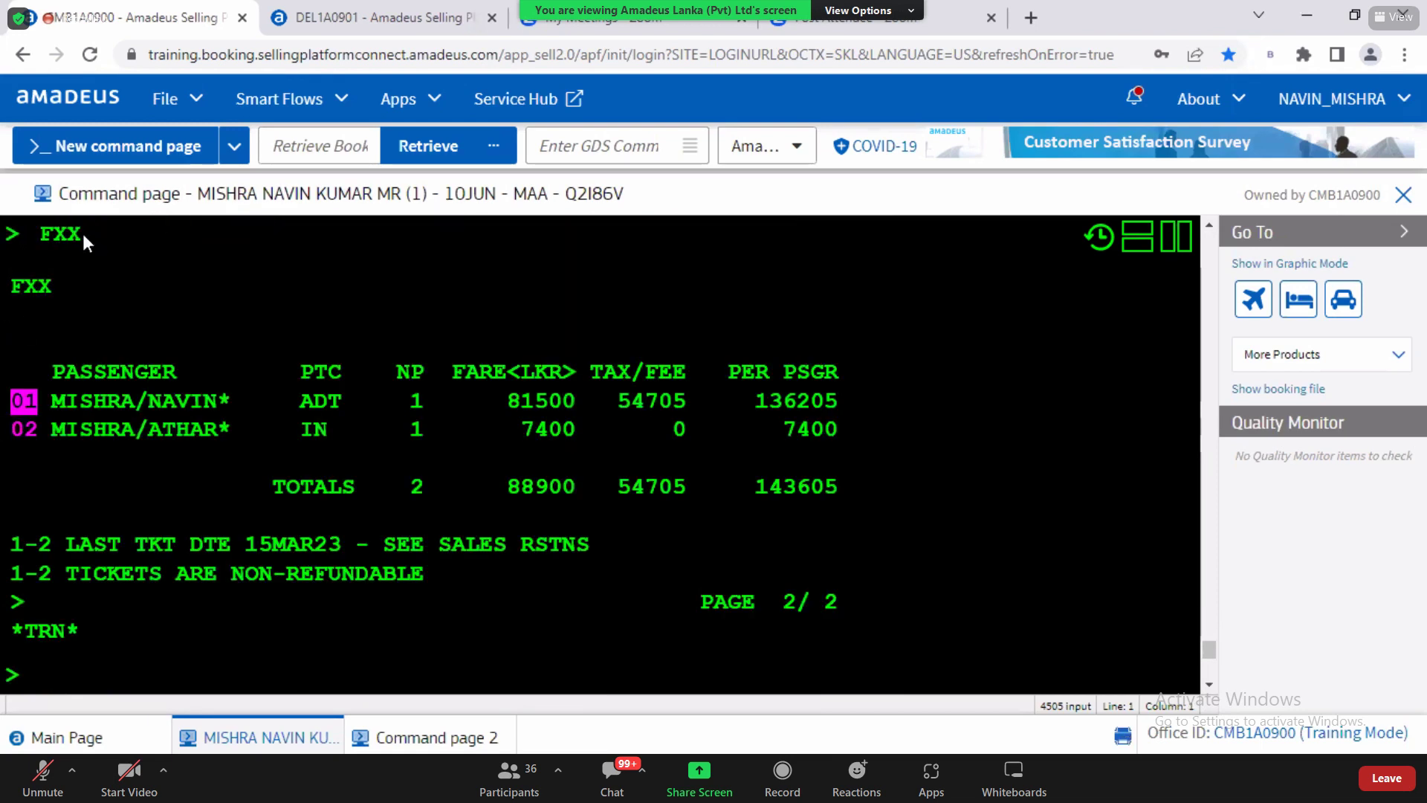
scroll(89, 260, up, 1)
drag(149, 474, 838, 504)
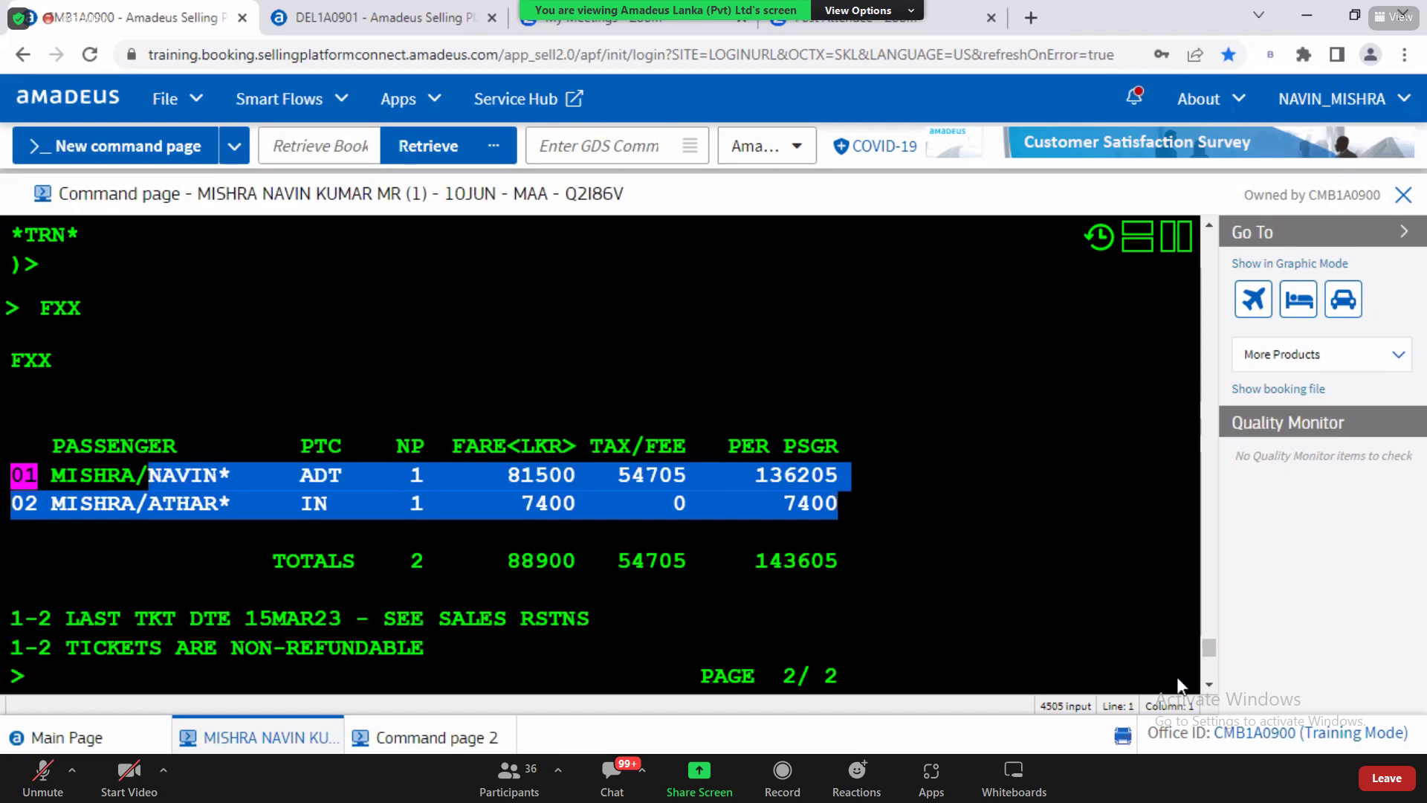
click(1208, 692)
click(1208, 692)
click(1207, 692)
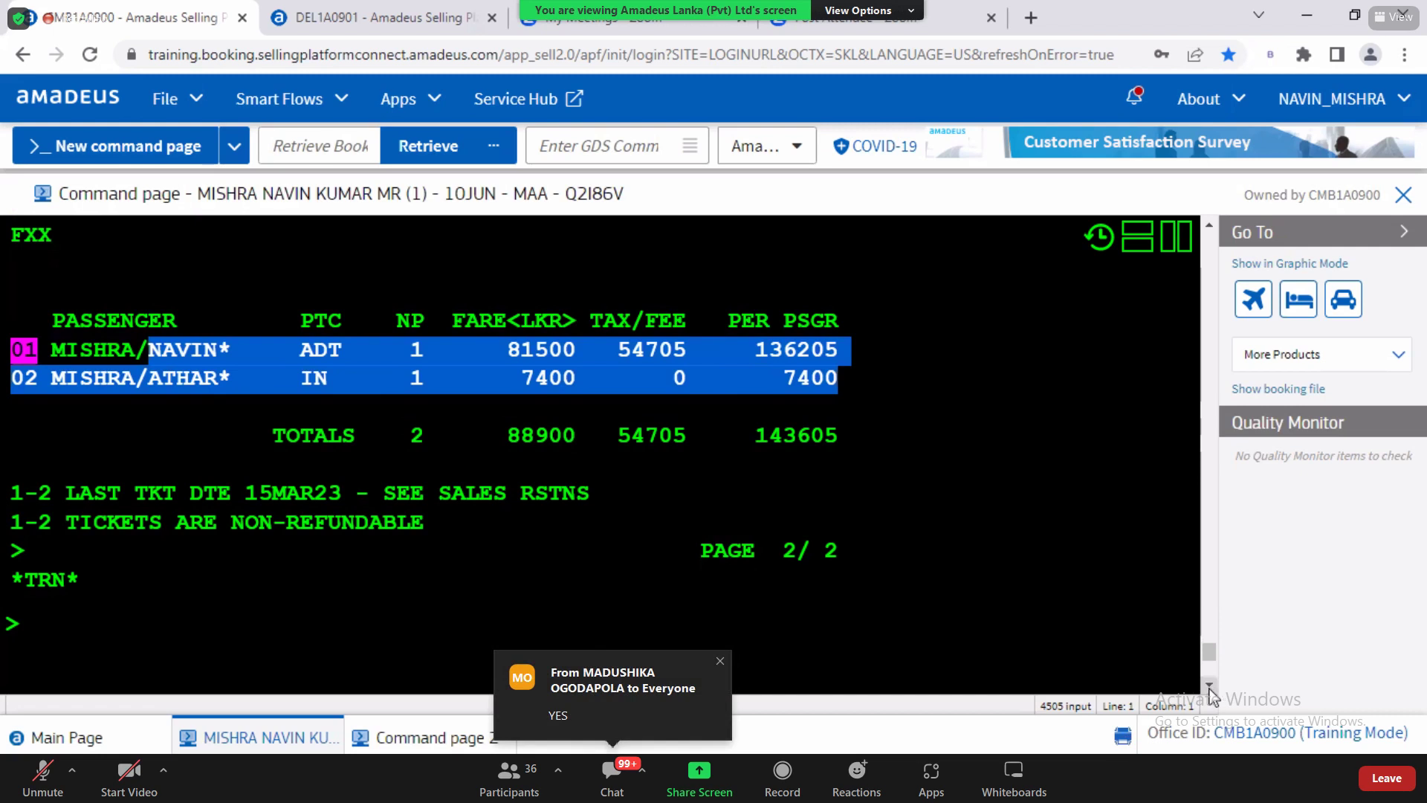
scroll(1212, 695, down, 1)
click(134, 573)
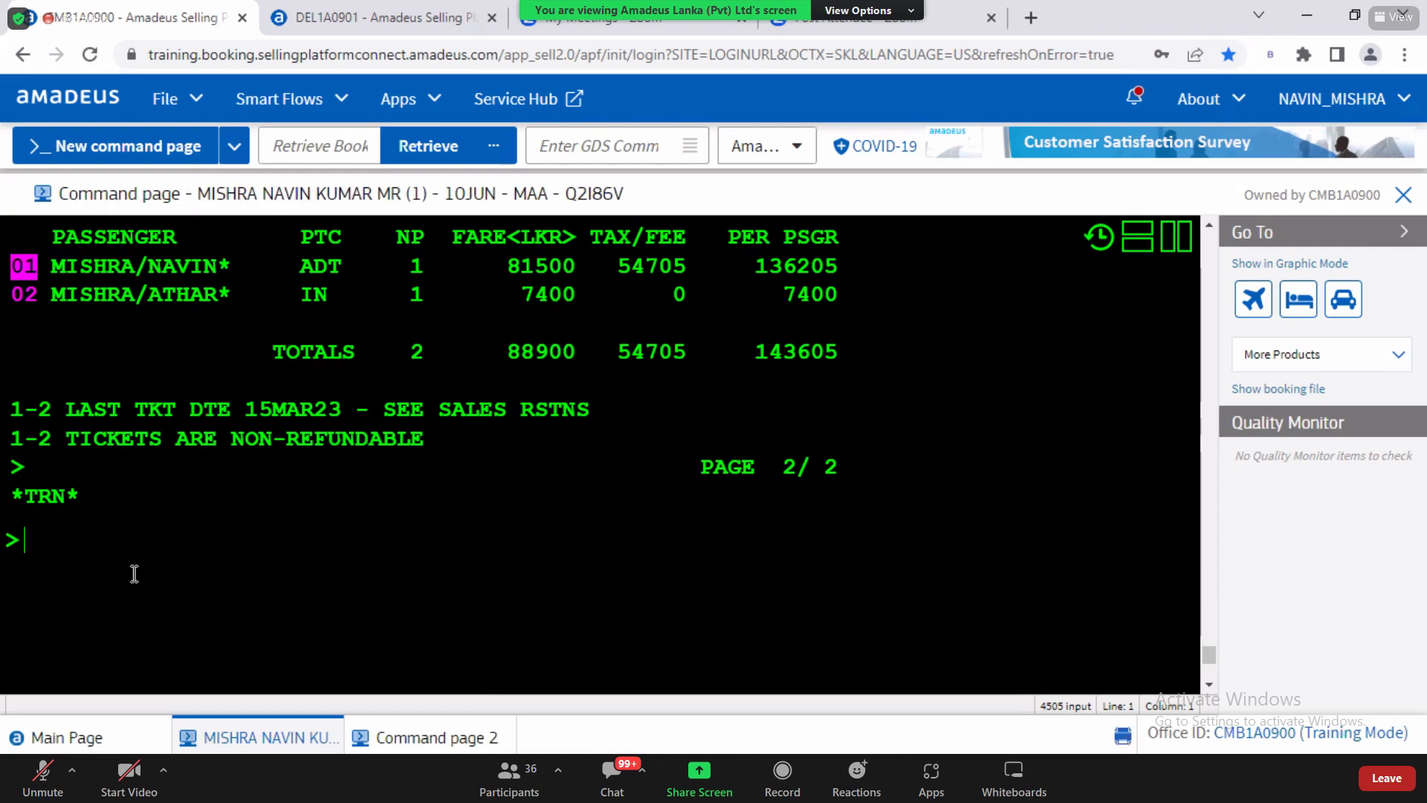
Step: Request passenger 1's detailed fare breakdown with FQQ1
text(FQQ)
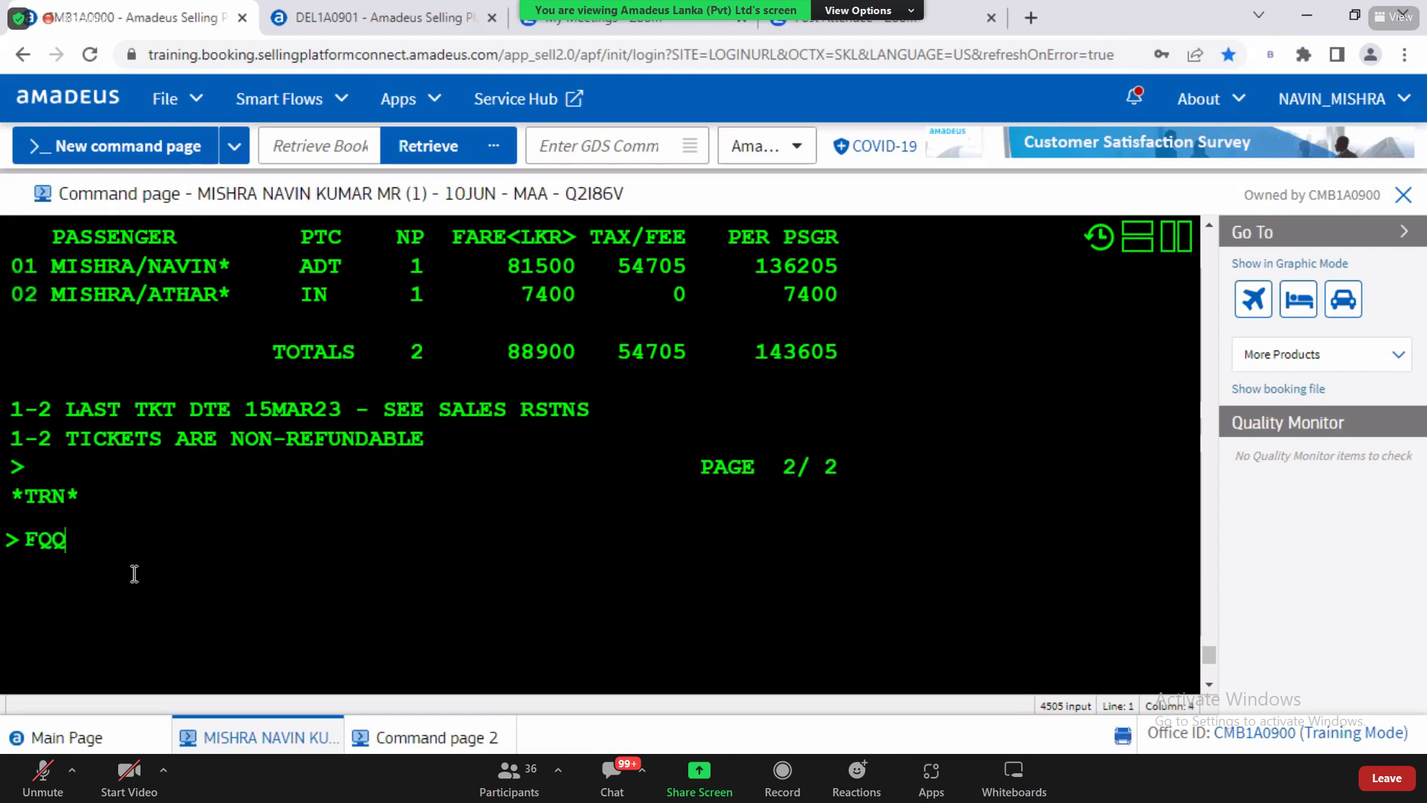
text(1)
drag(24, 266, 234, 268)
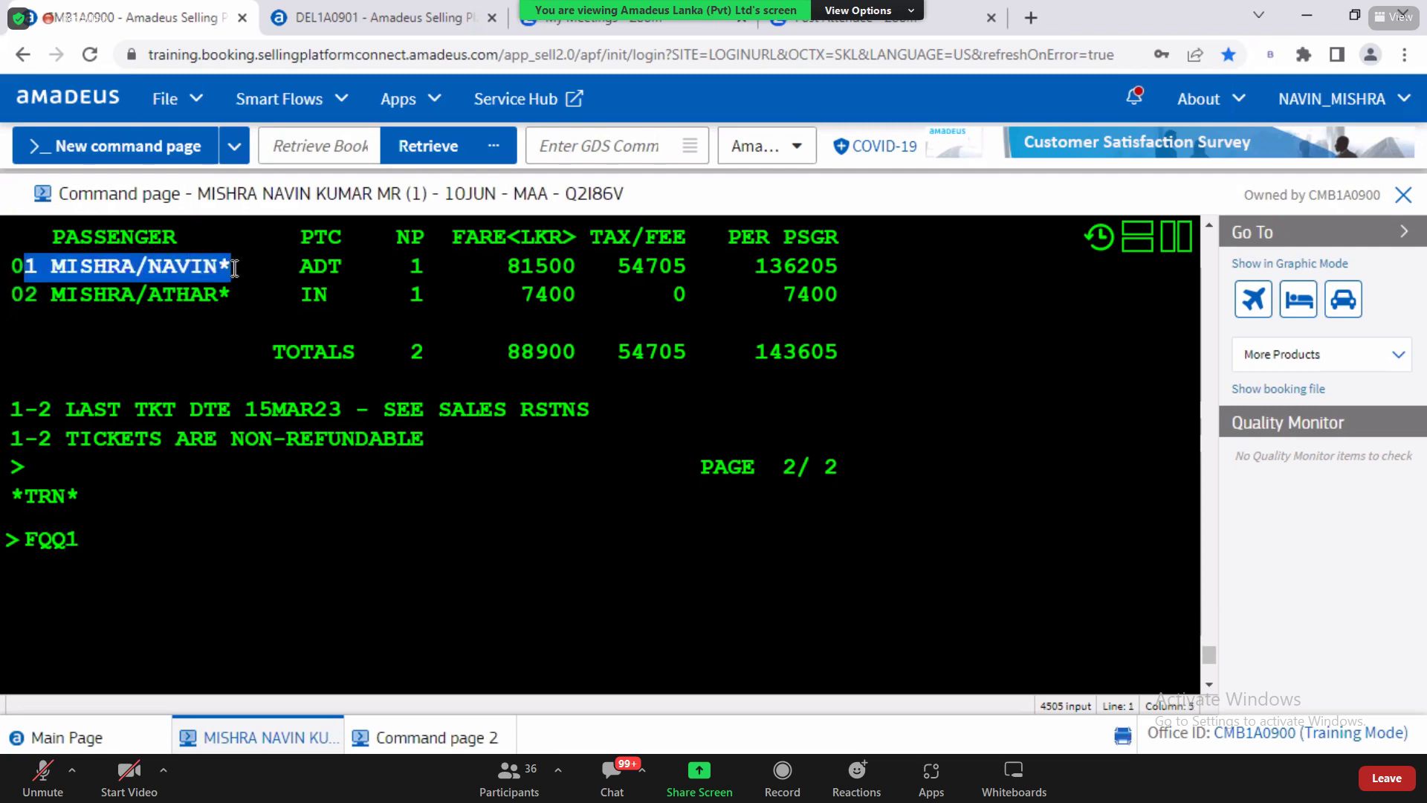
click(122, 550)
drag(26, 541, 96, 541)
click(99, 544)
key(Return)
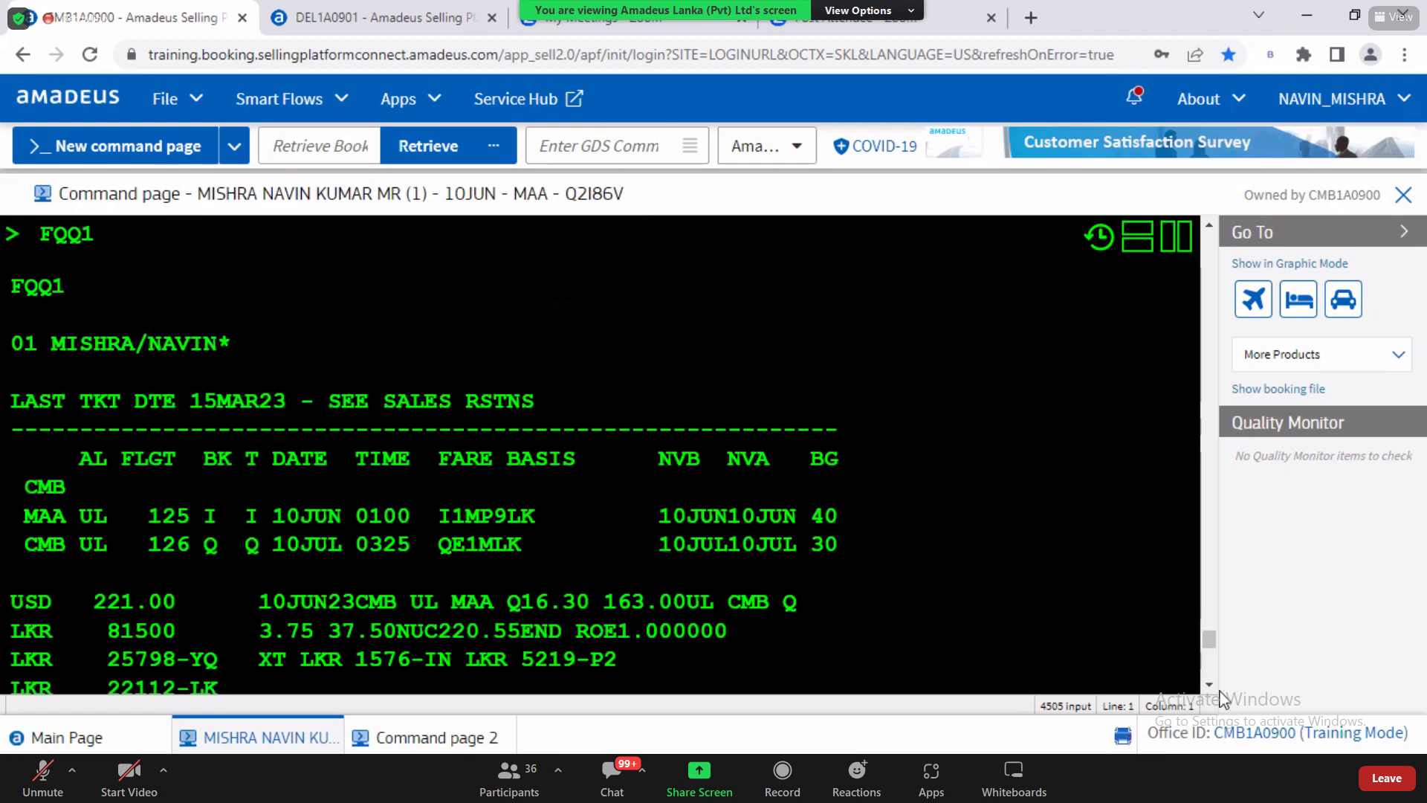
Step: Point out booking classes I and Q, the 136205 LKR total and passenger 1's name
scroll(1209, 684, down, 3)
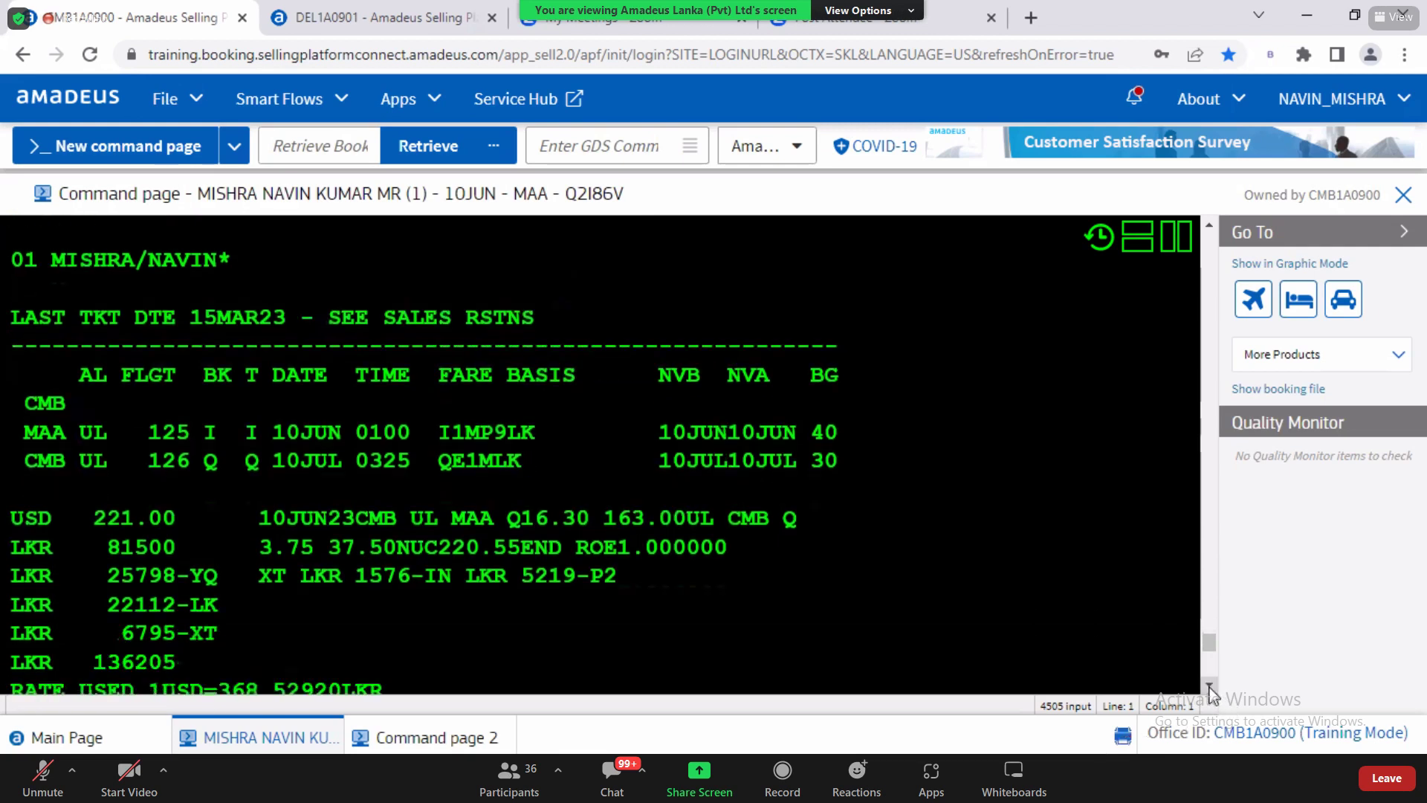
drag(4, 253, 254, 298)
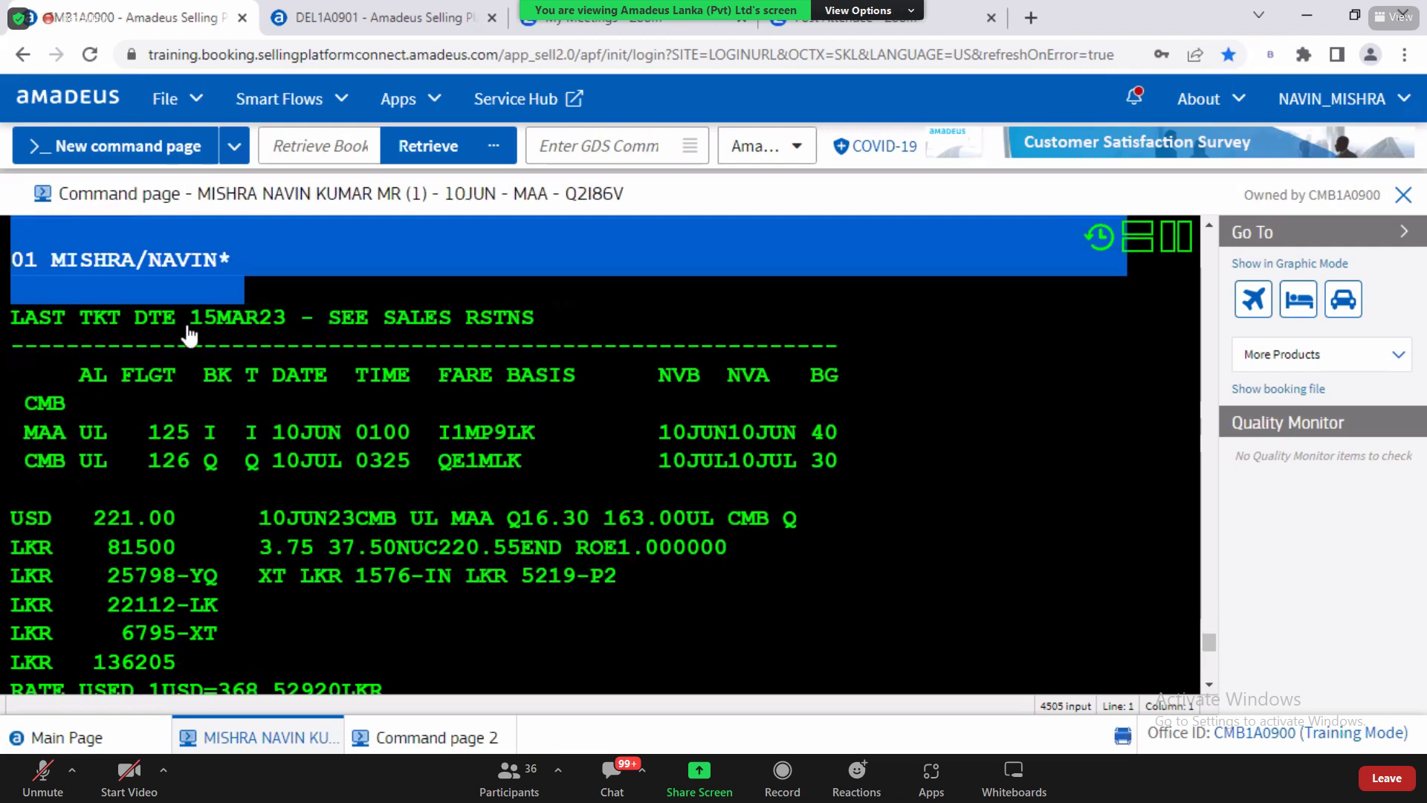
double_click(212, 437)
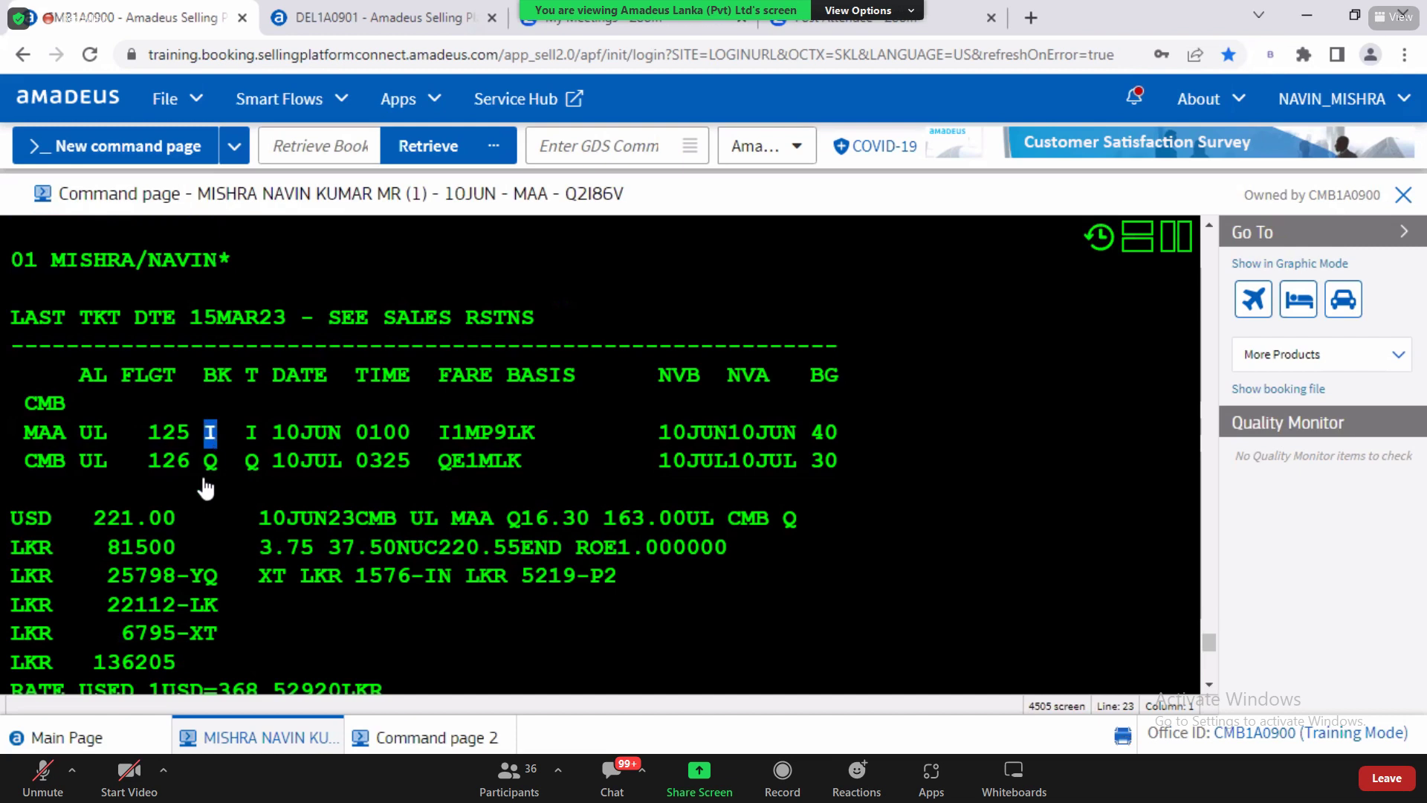
double_click(212, 469)
click(1210, 685)
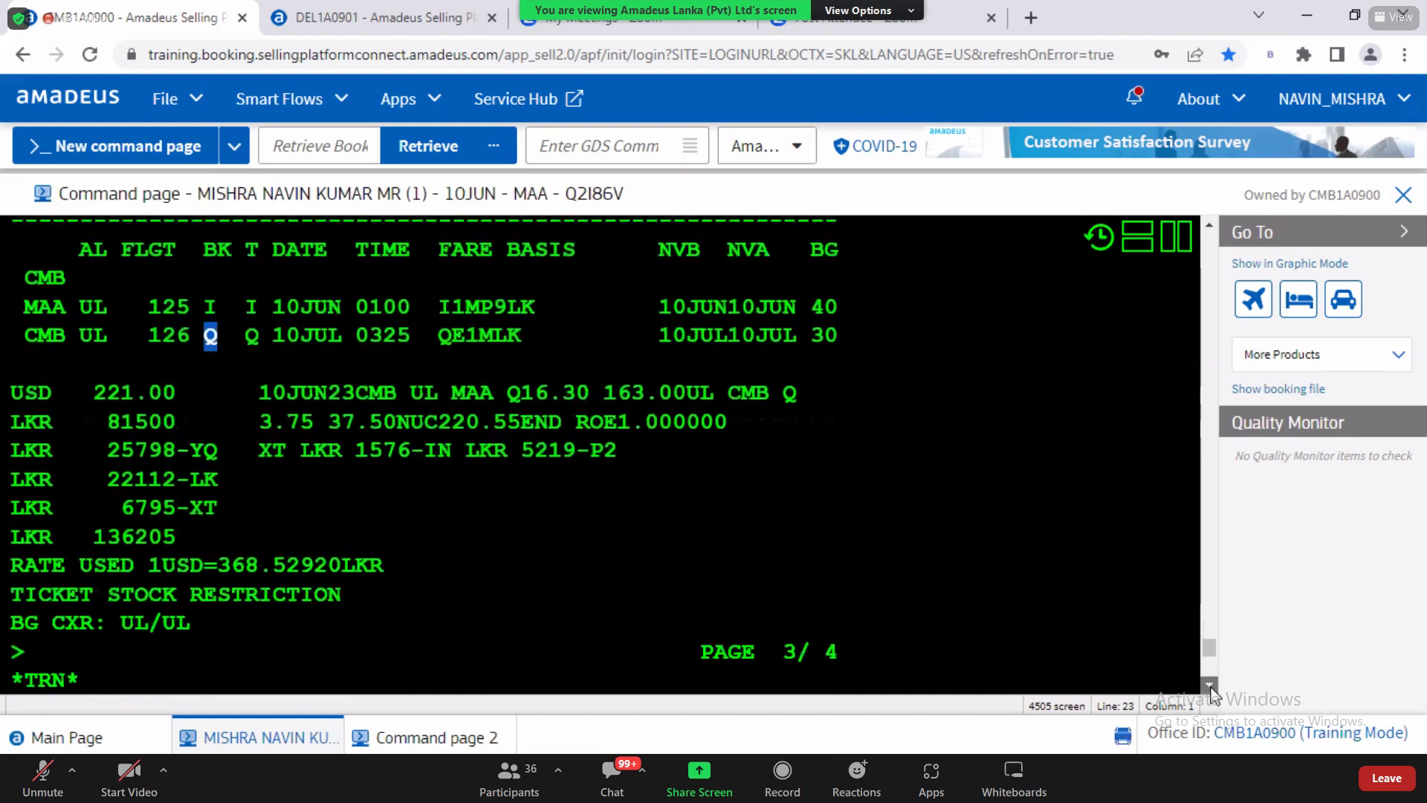
drag(94, 541, 174, 551)
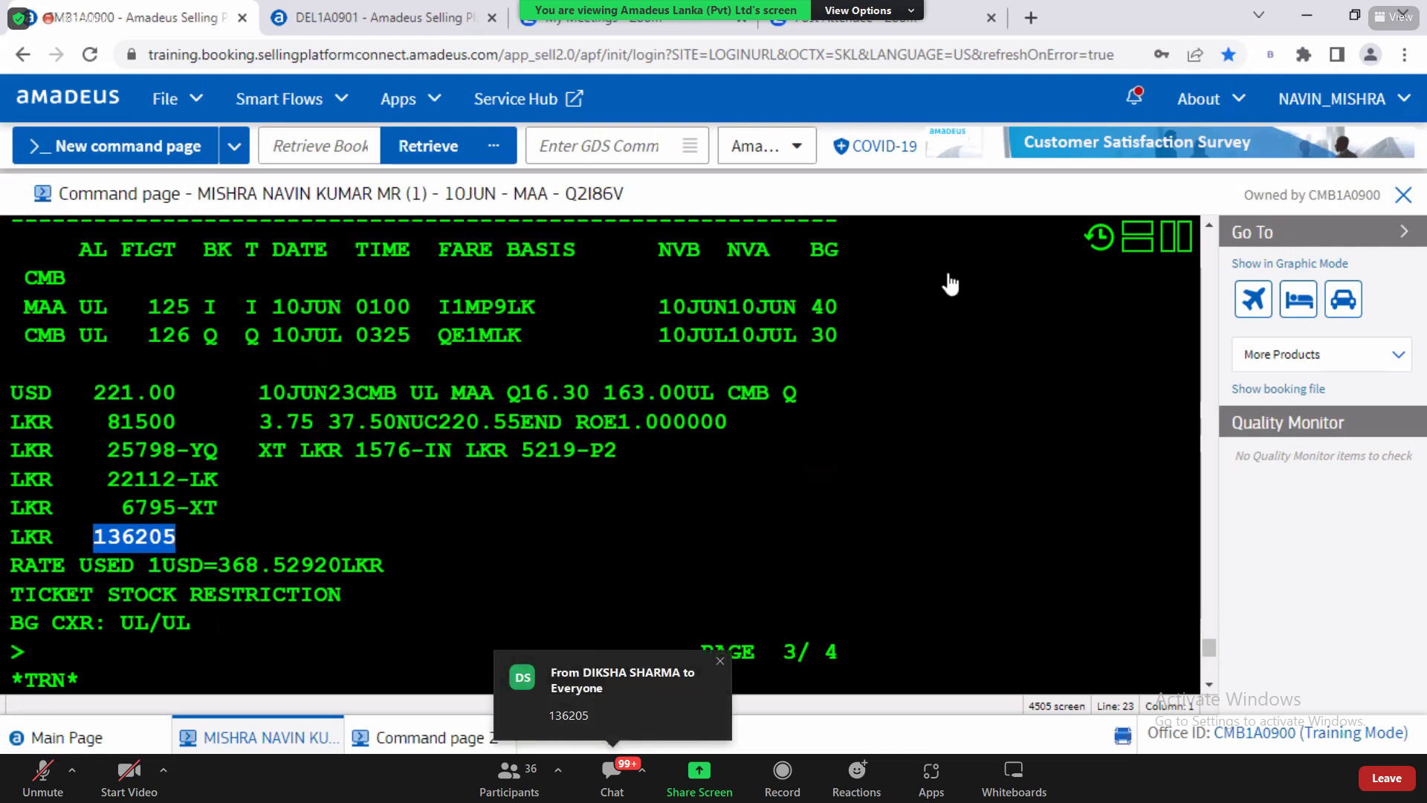
click(1210, 225)
scroll(1067, 224, up, 3)
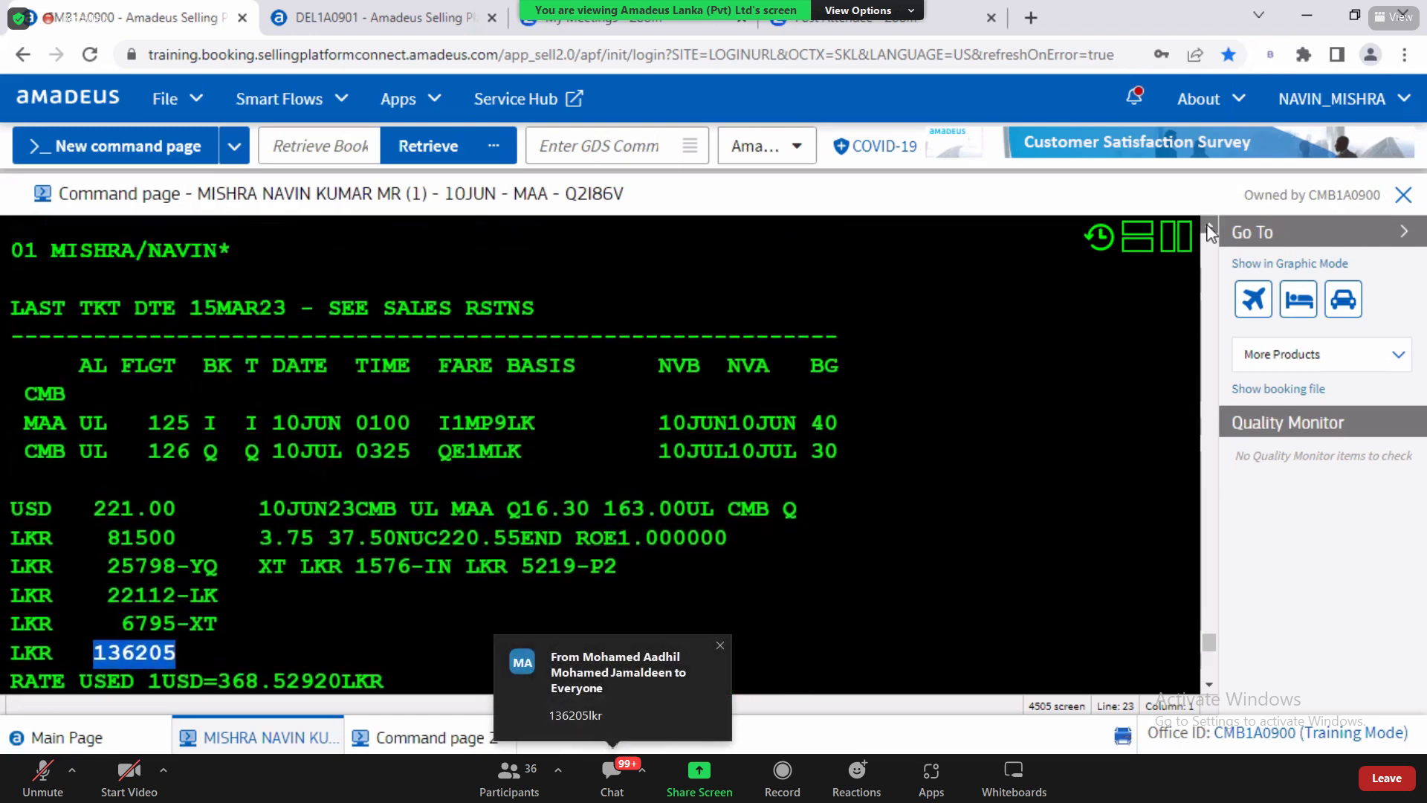
double_click(182, 398)
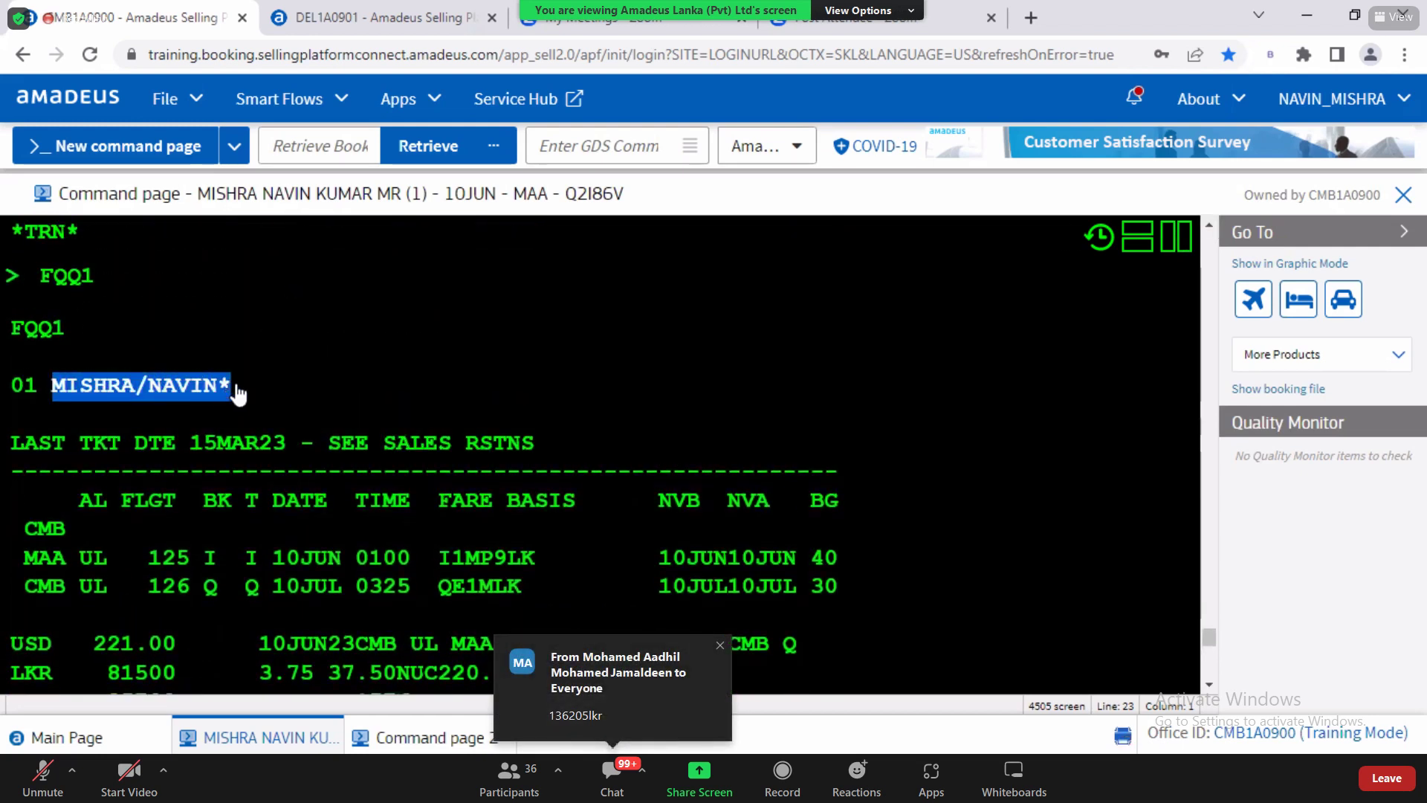
click(1209, 225)
Step: Highlight the infant's 7400 fare and the 143605 total on the FXX display
scroll(1211, 224, up, 5)
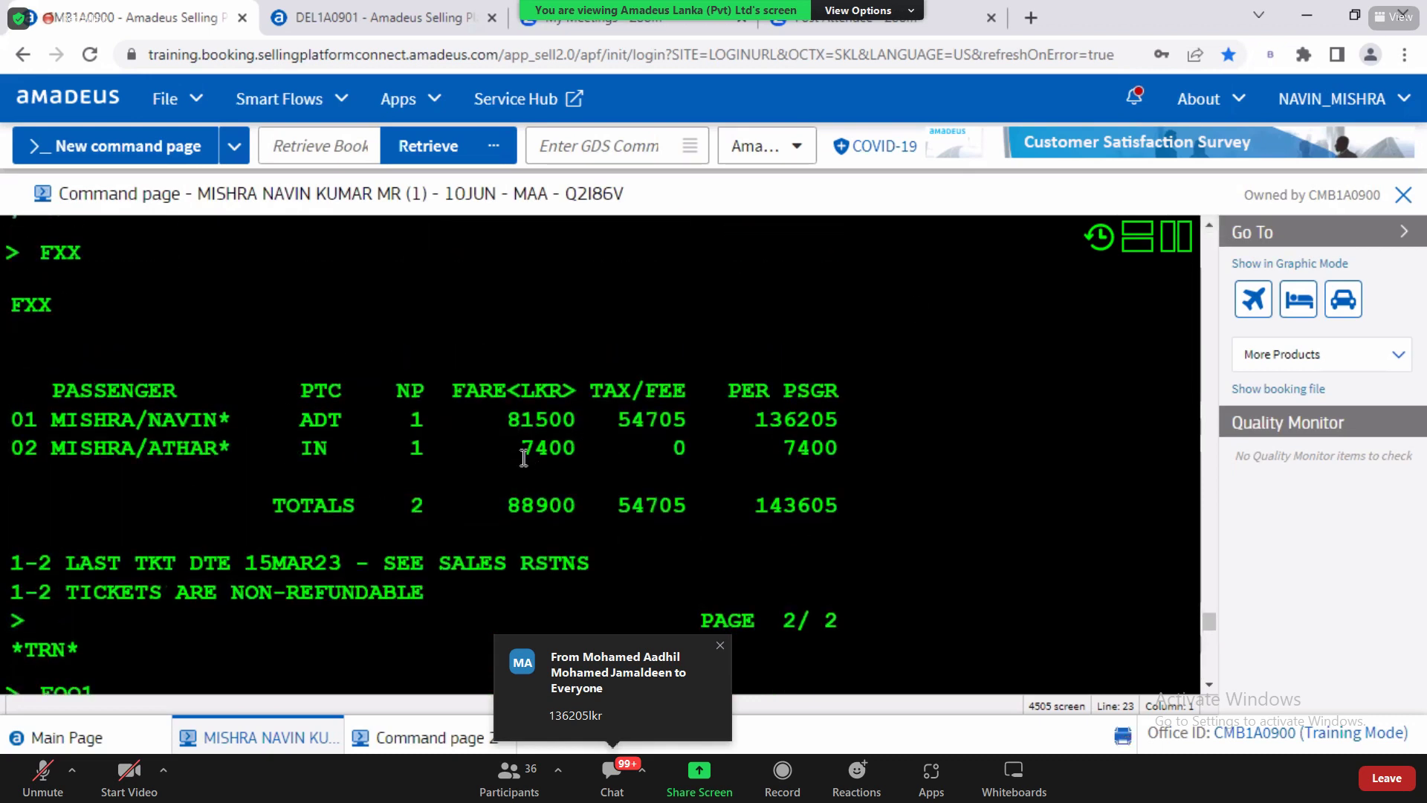
drag(521, 446, 580, 447)
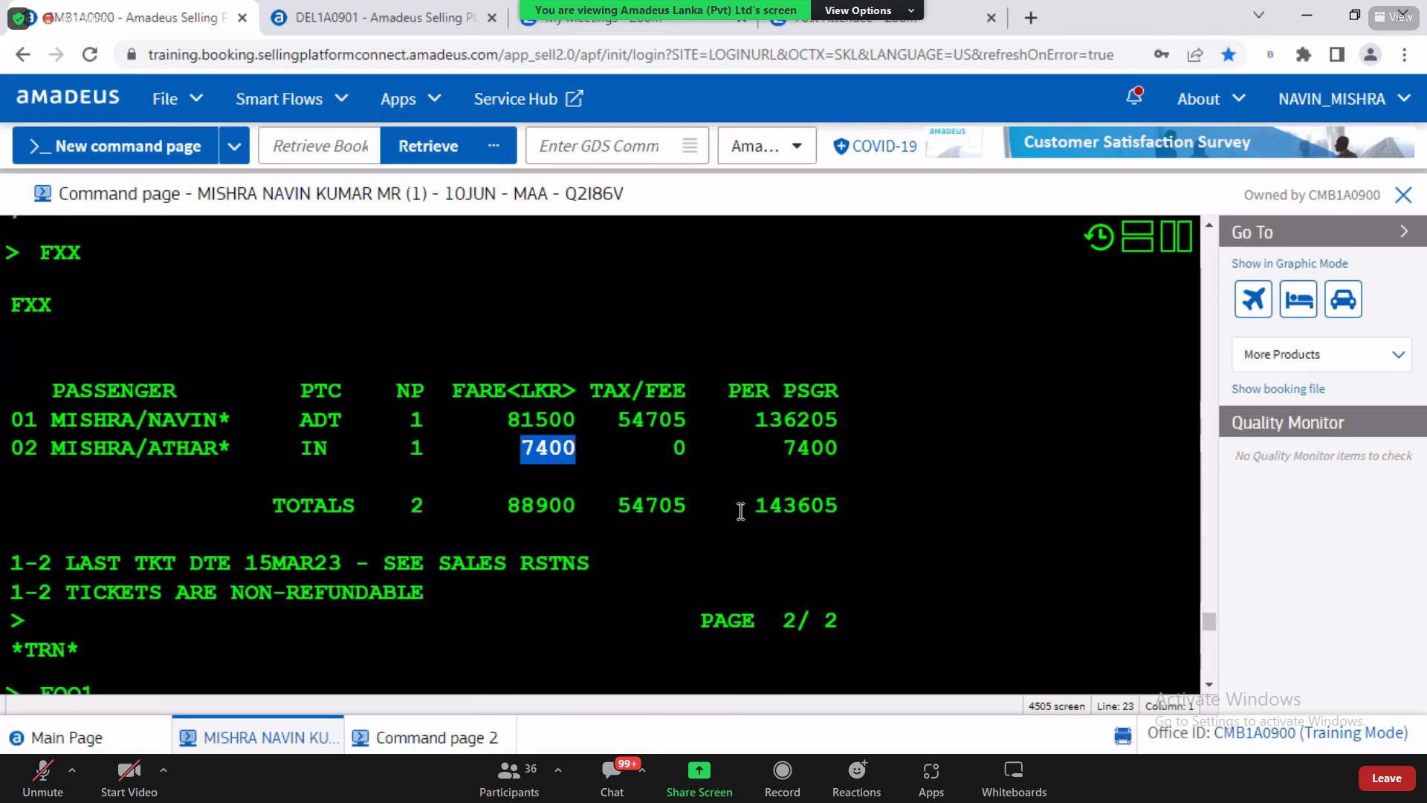
drag(745, 505, 837, 504)
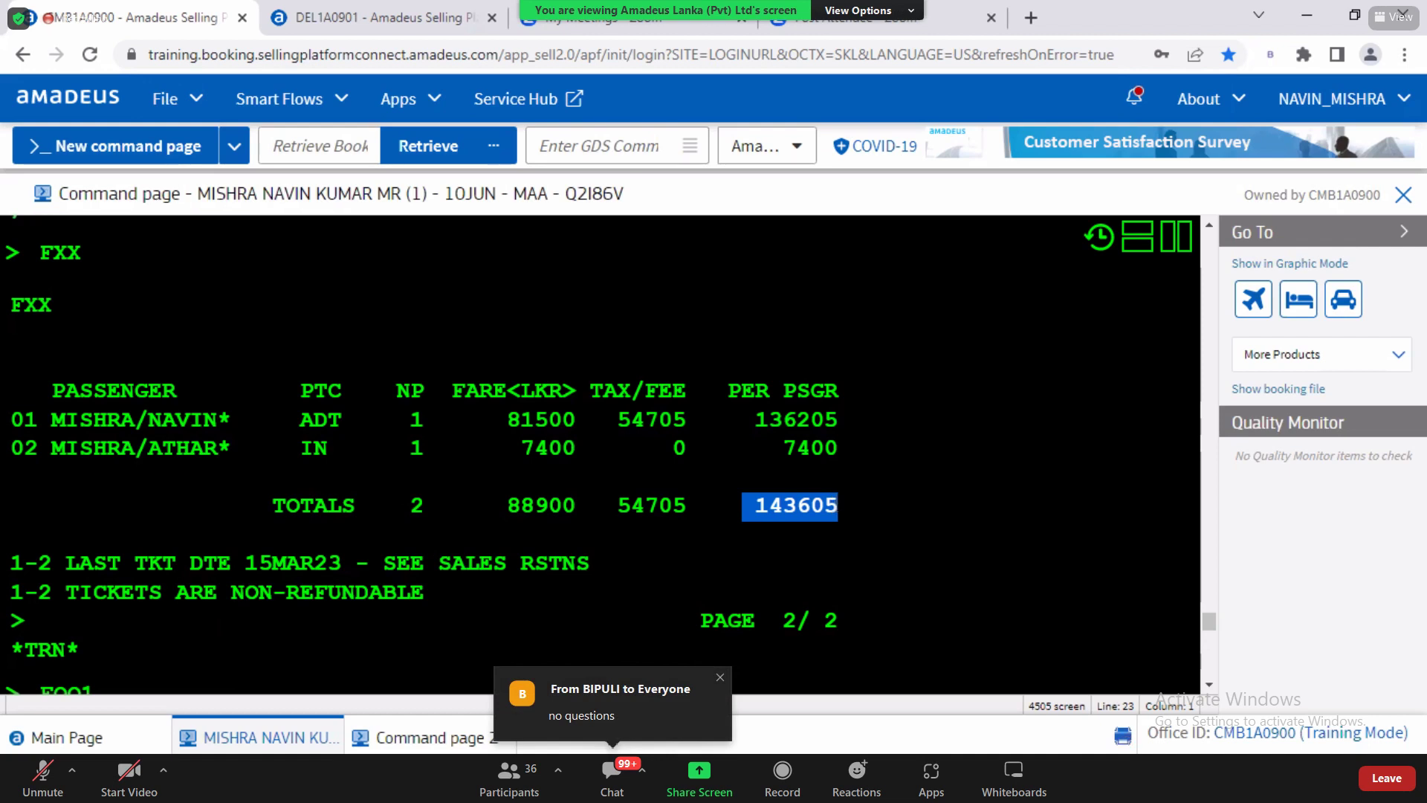
click(1209, 685)
click(1209, 686)
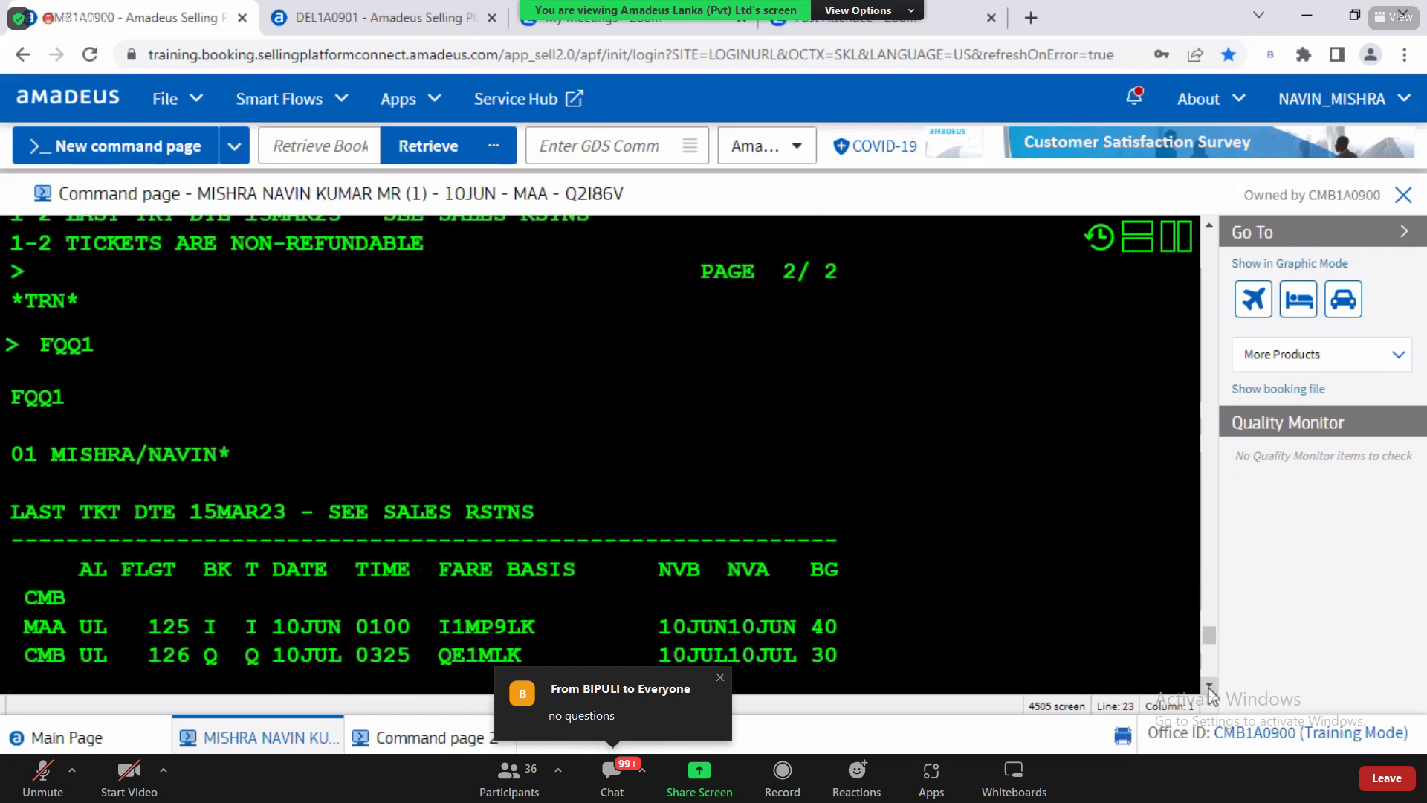
Step: Return to the empty command prompt at the bottom of the page
scroll(1209, 689, down, 7)
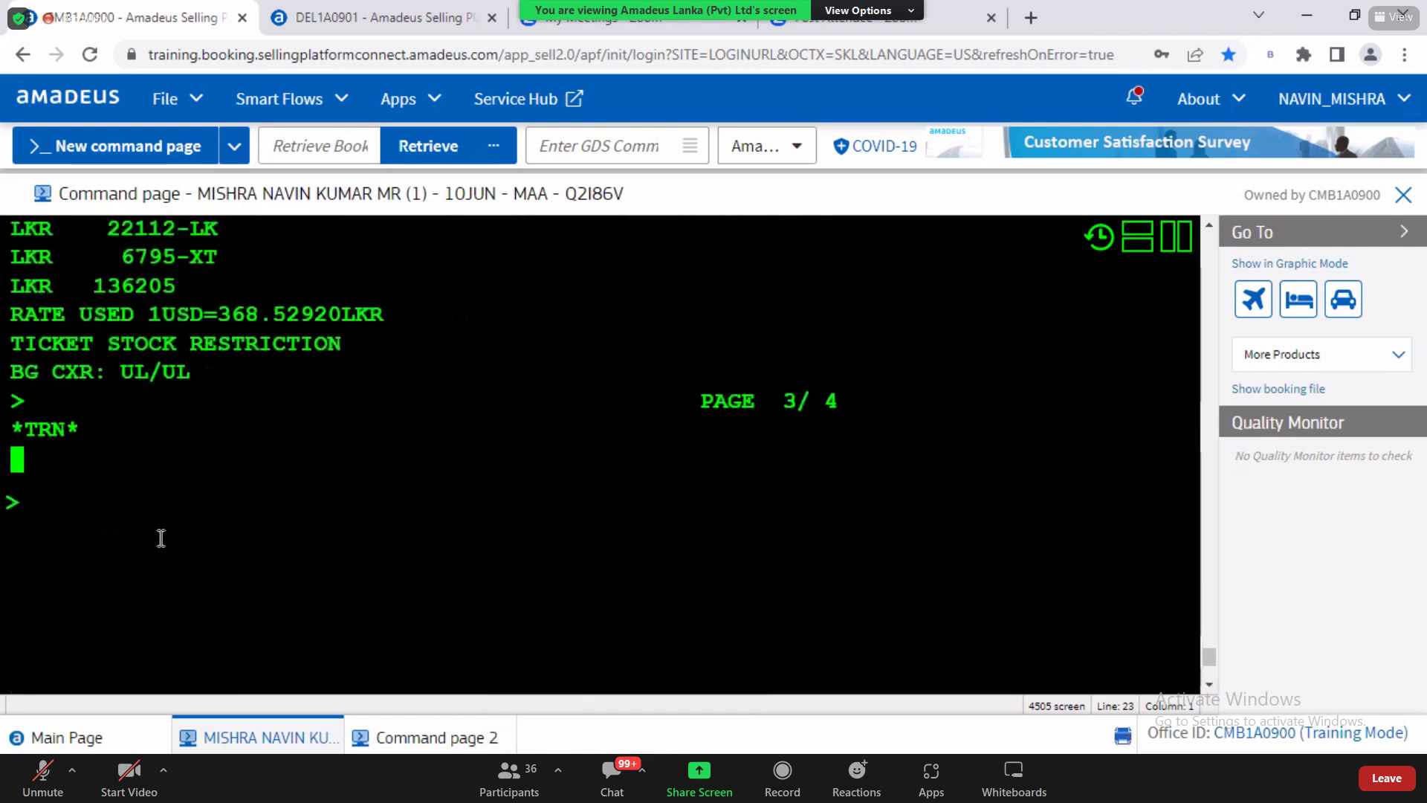
click(160, 537)
click(1209, 226)
click(1209, 226)
click(1209, 226)
click(1209, 226)
click(1210, 226)
click(1209, 226)
click(1210, 226)
click(1210, 226)
click(1209, 226)
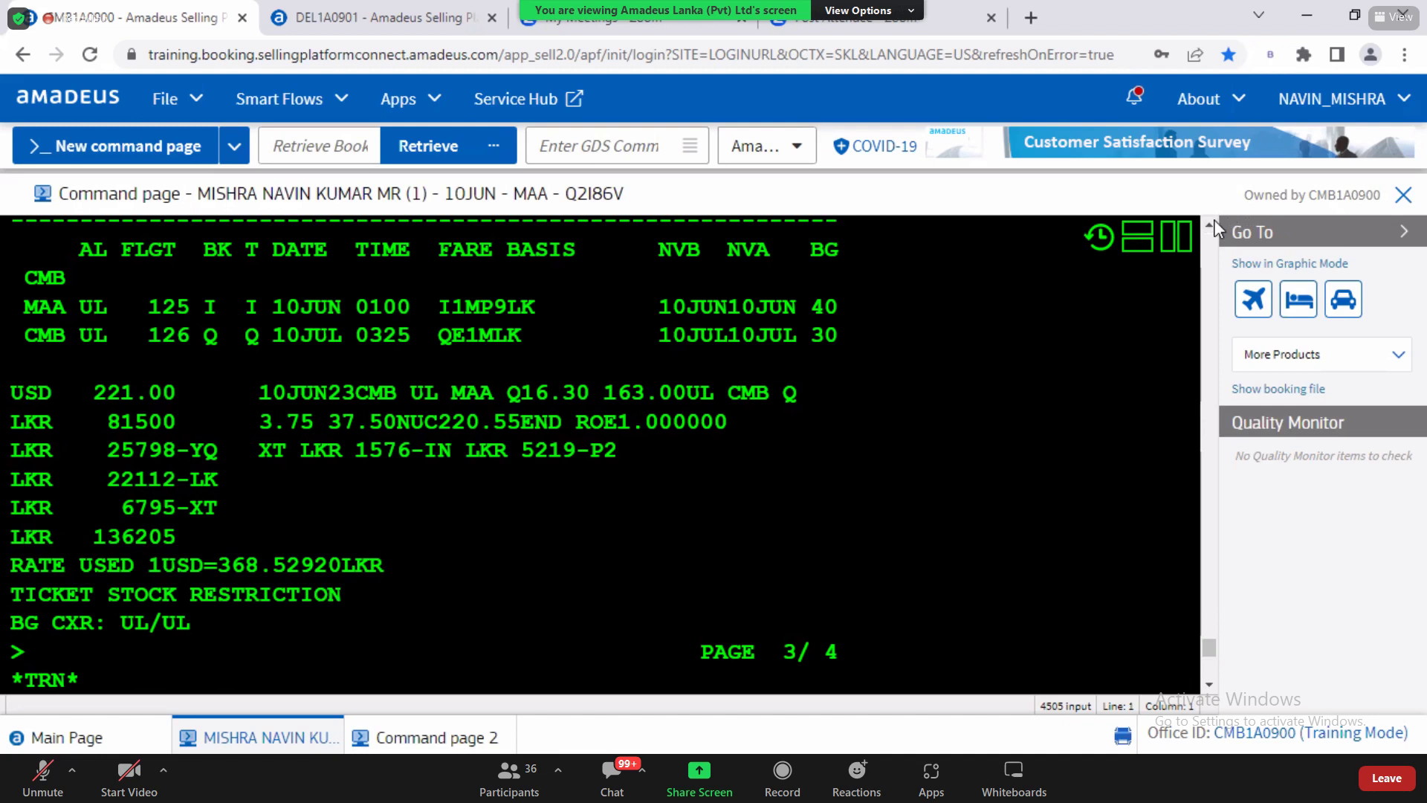
scroll(1209, 236, up, 3)
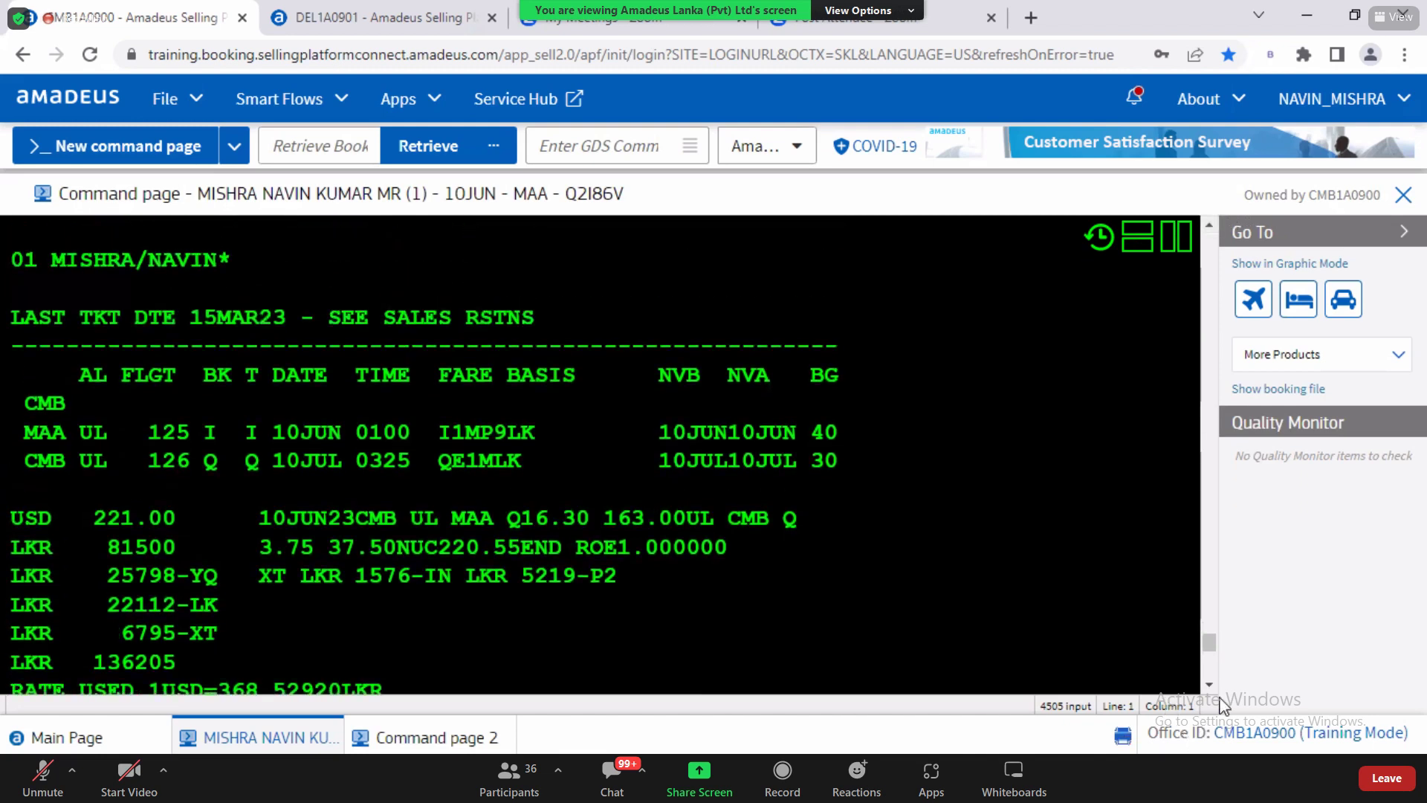
scroll(1211, 691, down, 3)
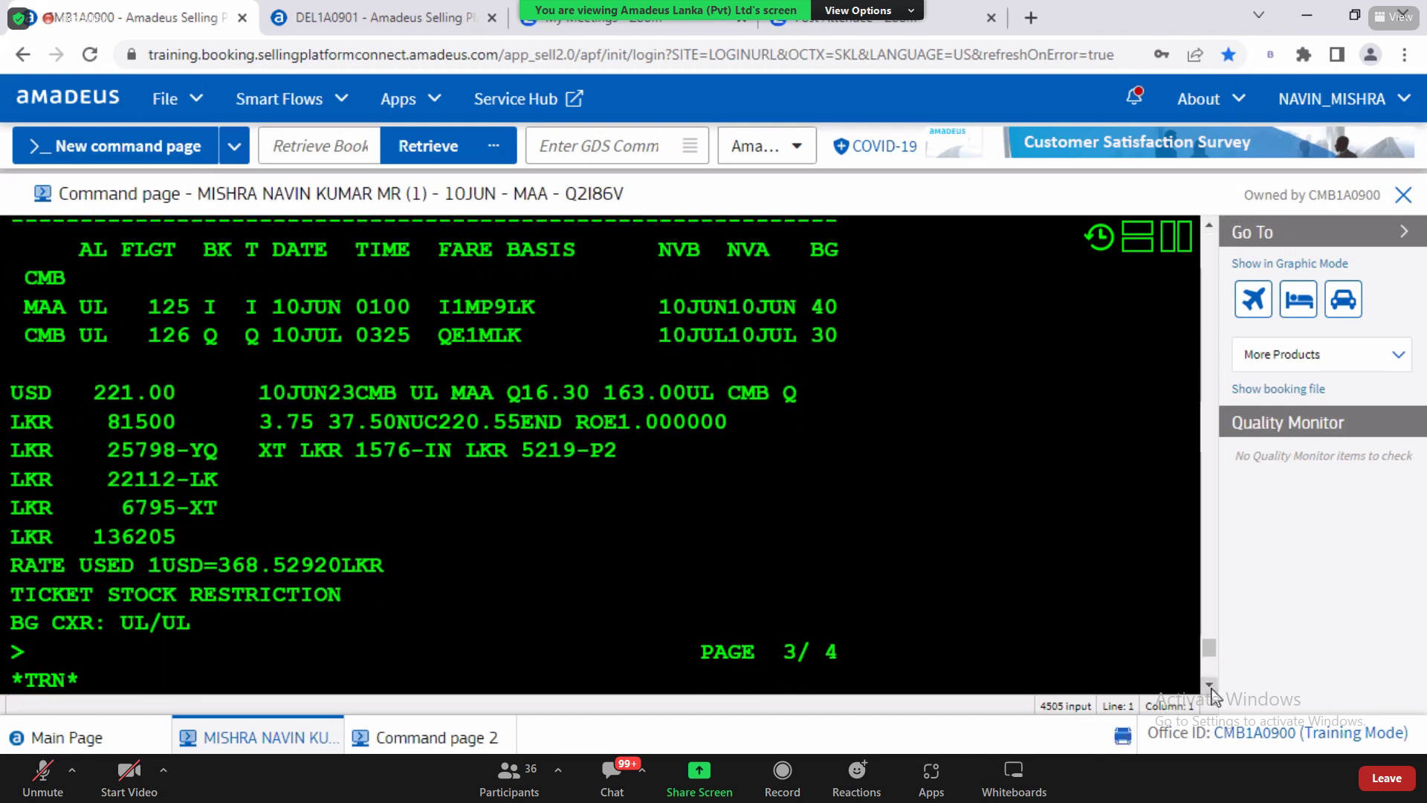
scroll(1212, 692, down, 4)
click(77, 485)
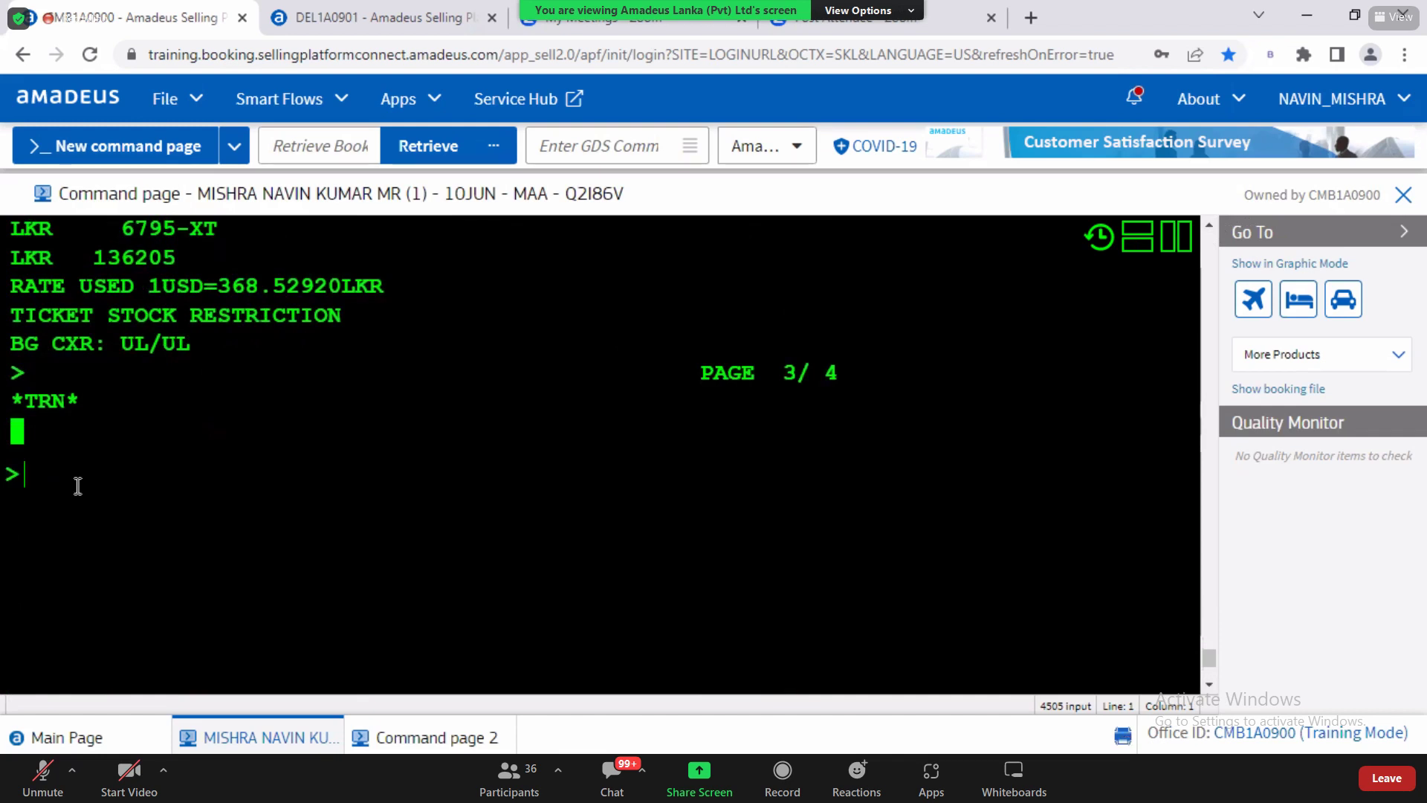
Step: Price the adult and infant with FXP, 143605 LKR total, and highlight the fare rows
text(FXP)
key(Return)
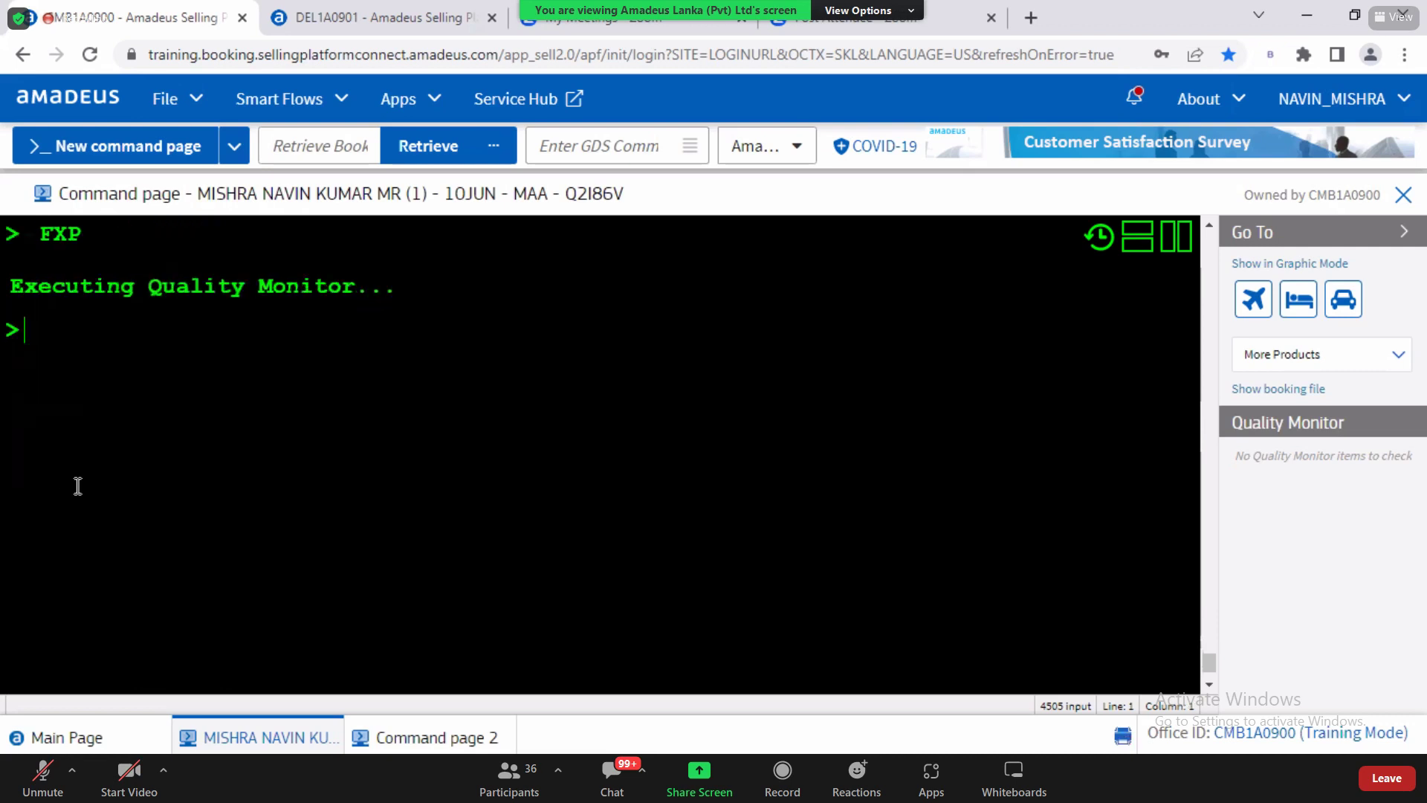
drag(40, 236, 81, 238)
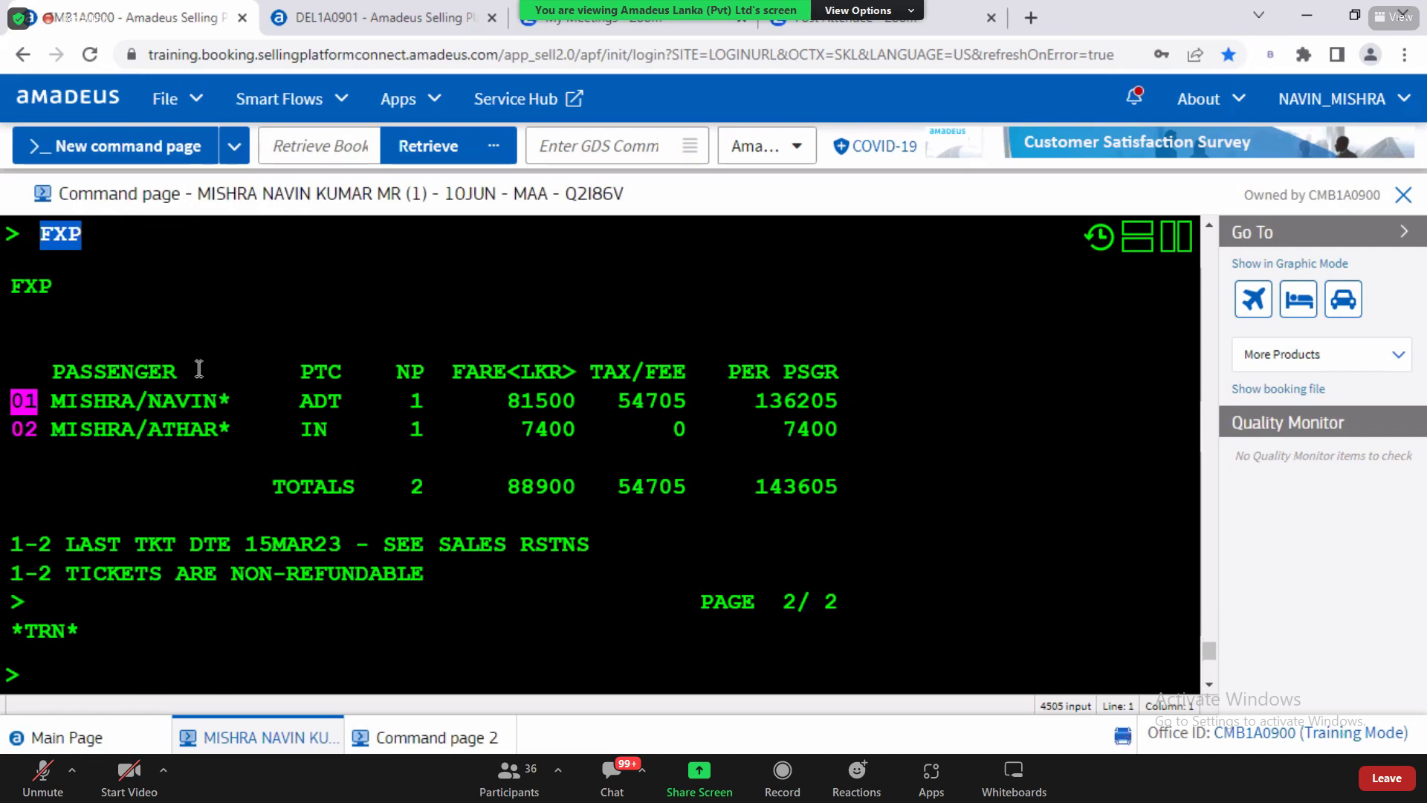
drag(66, 372, 822, 446)
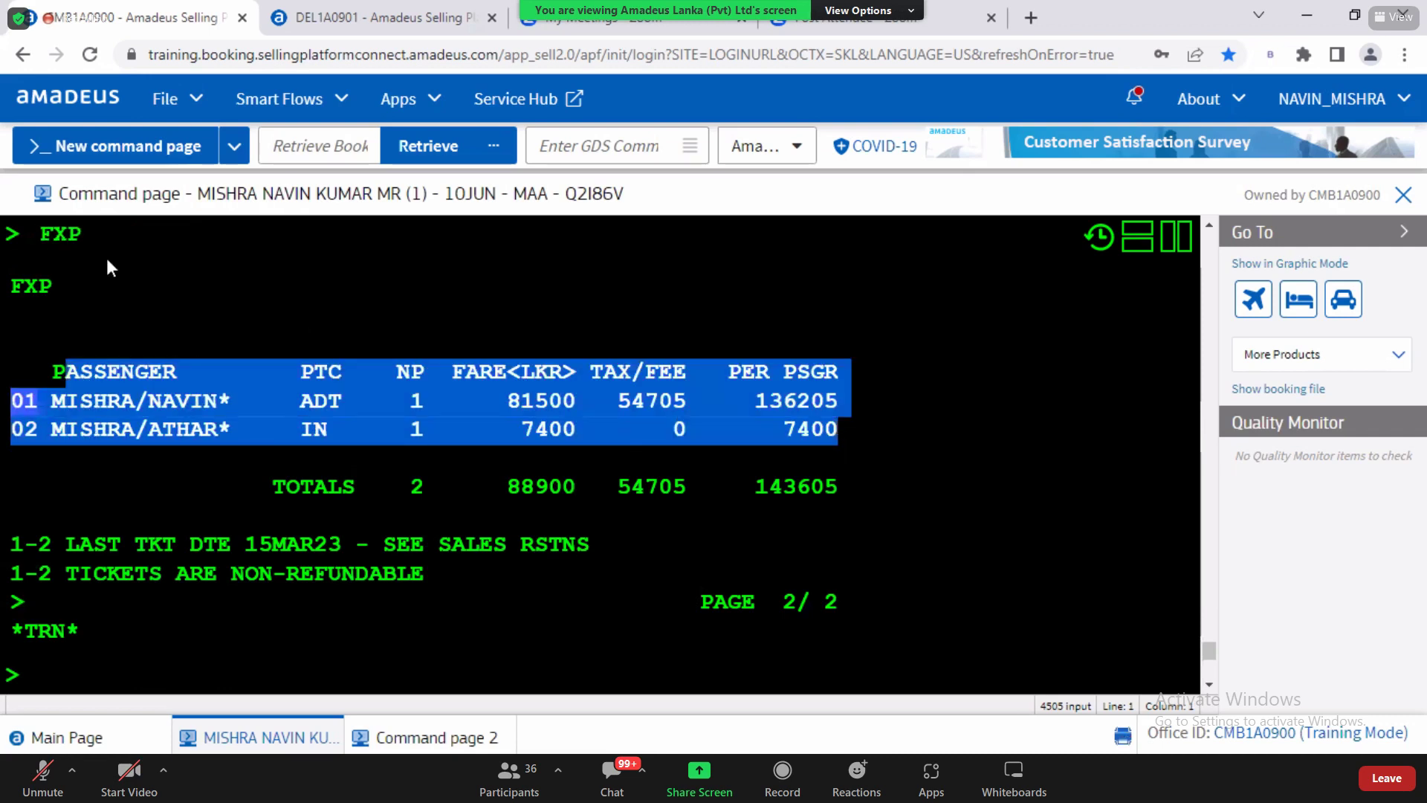
drag(40, 236, 108, 250)
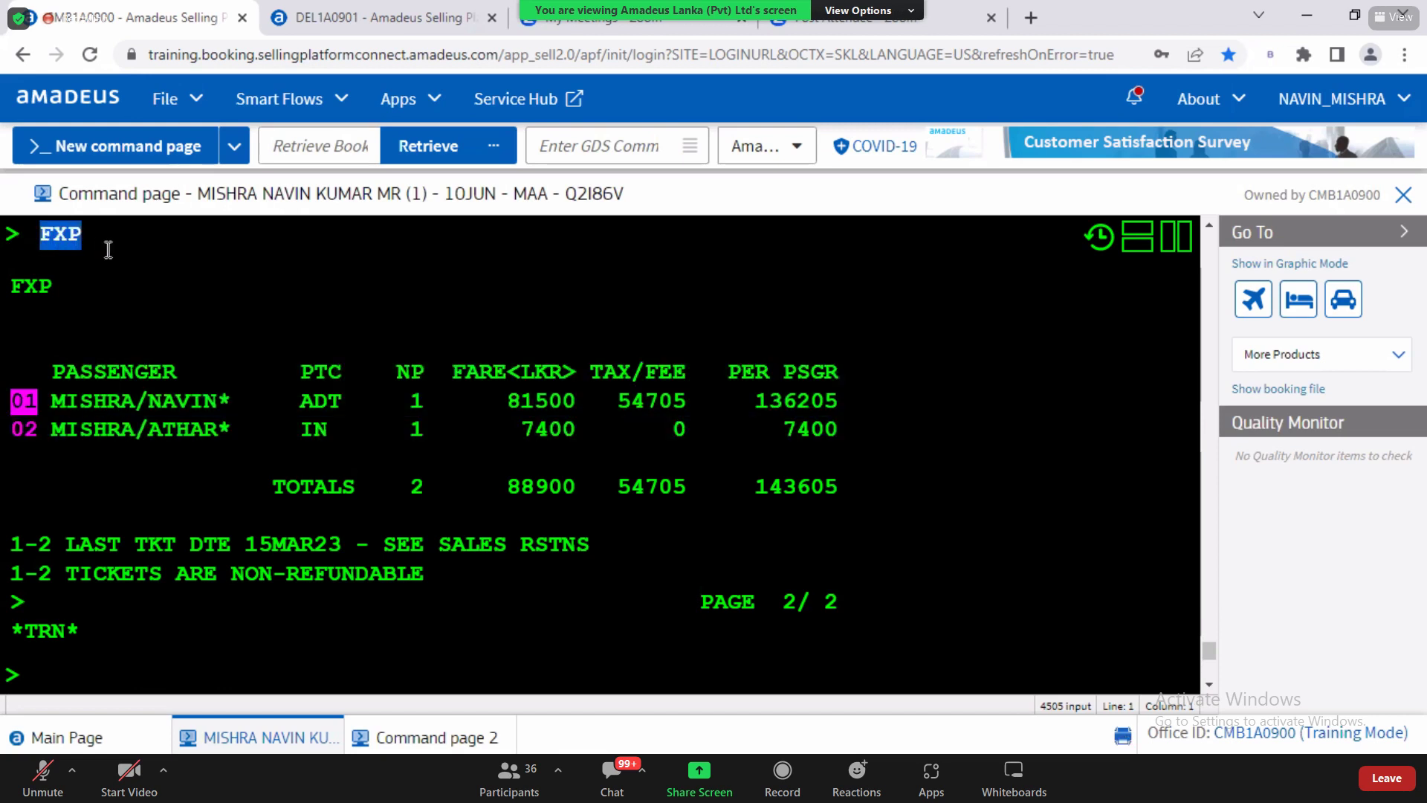
click(116, 678)
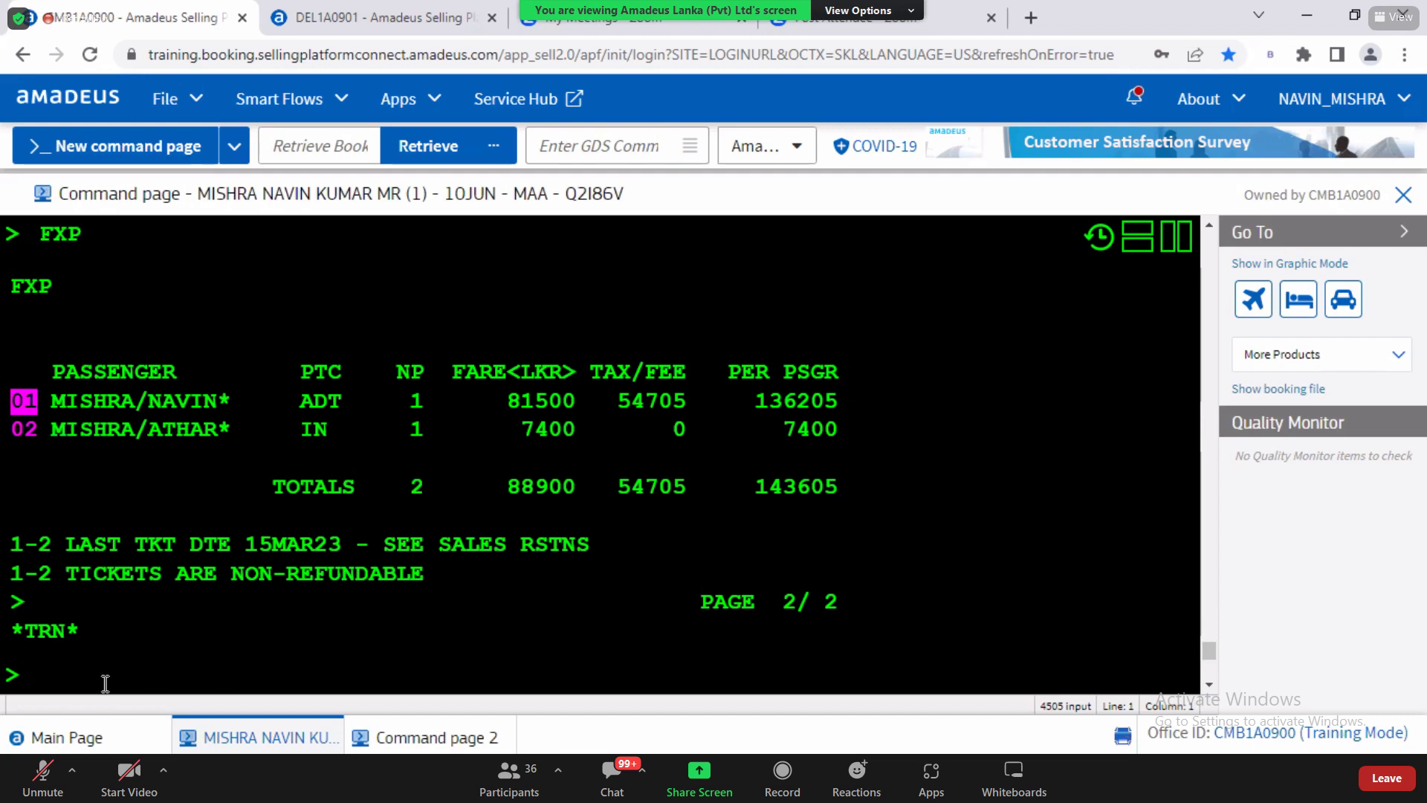
Step: Enter the note 'TST : TRANSITONAL STORED TKT' on the command line and select it
text(TST)
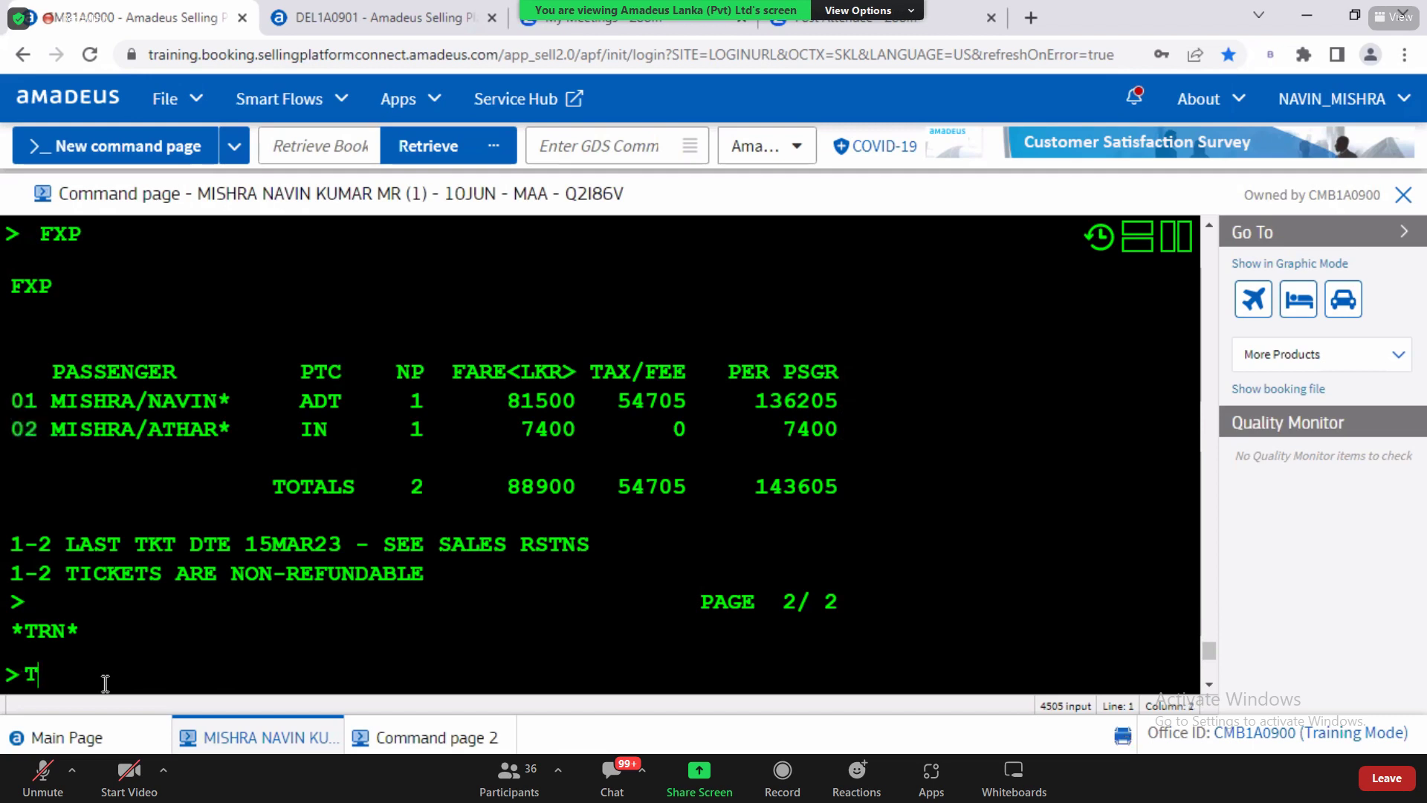
text(: TRANSITONAL STORED TKT)
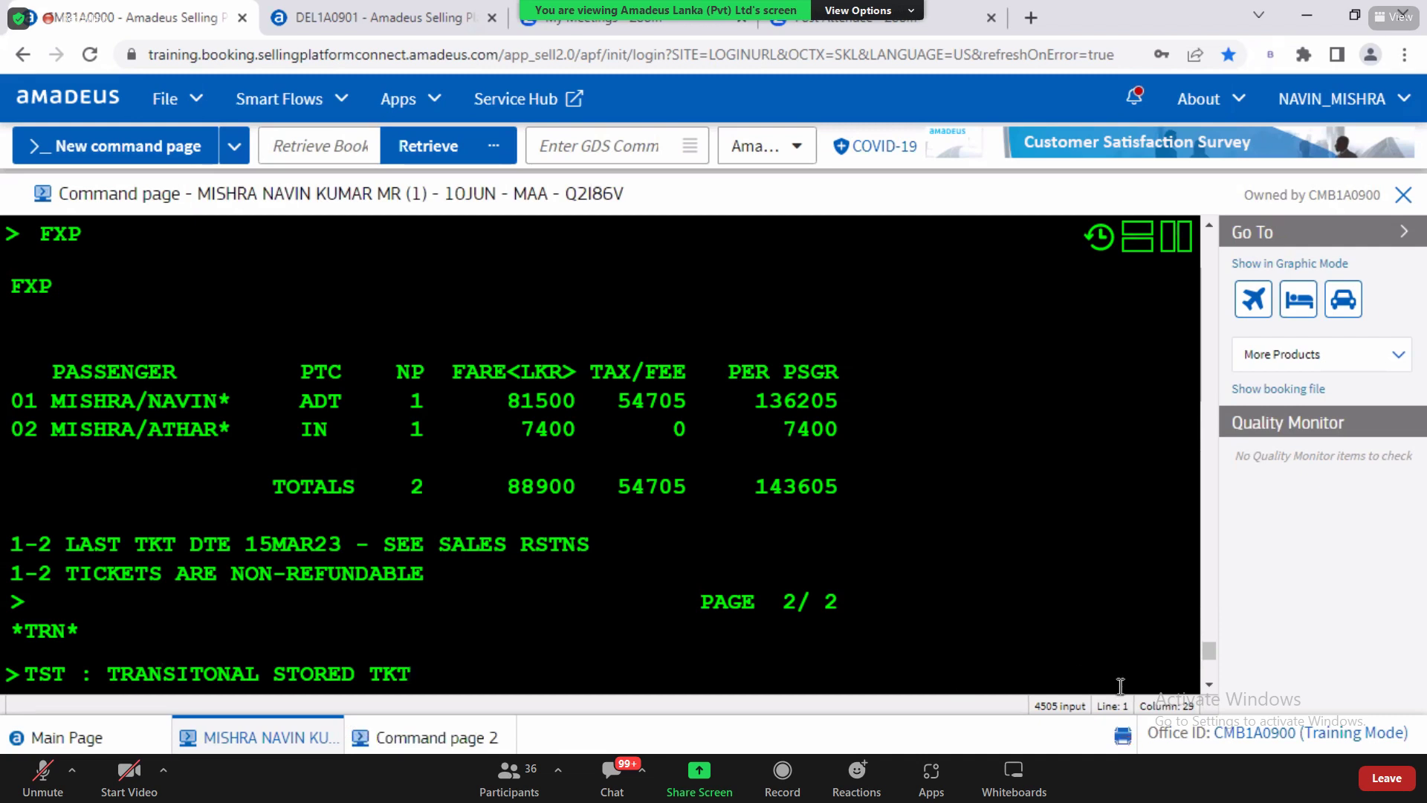
click(1209, 685)
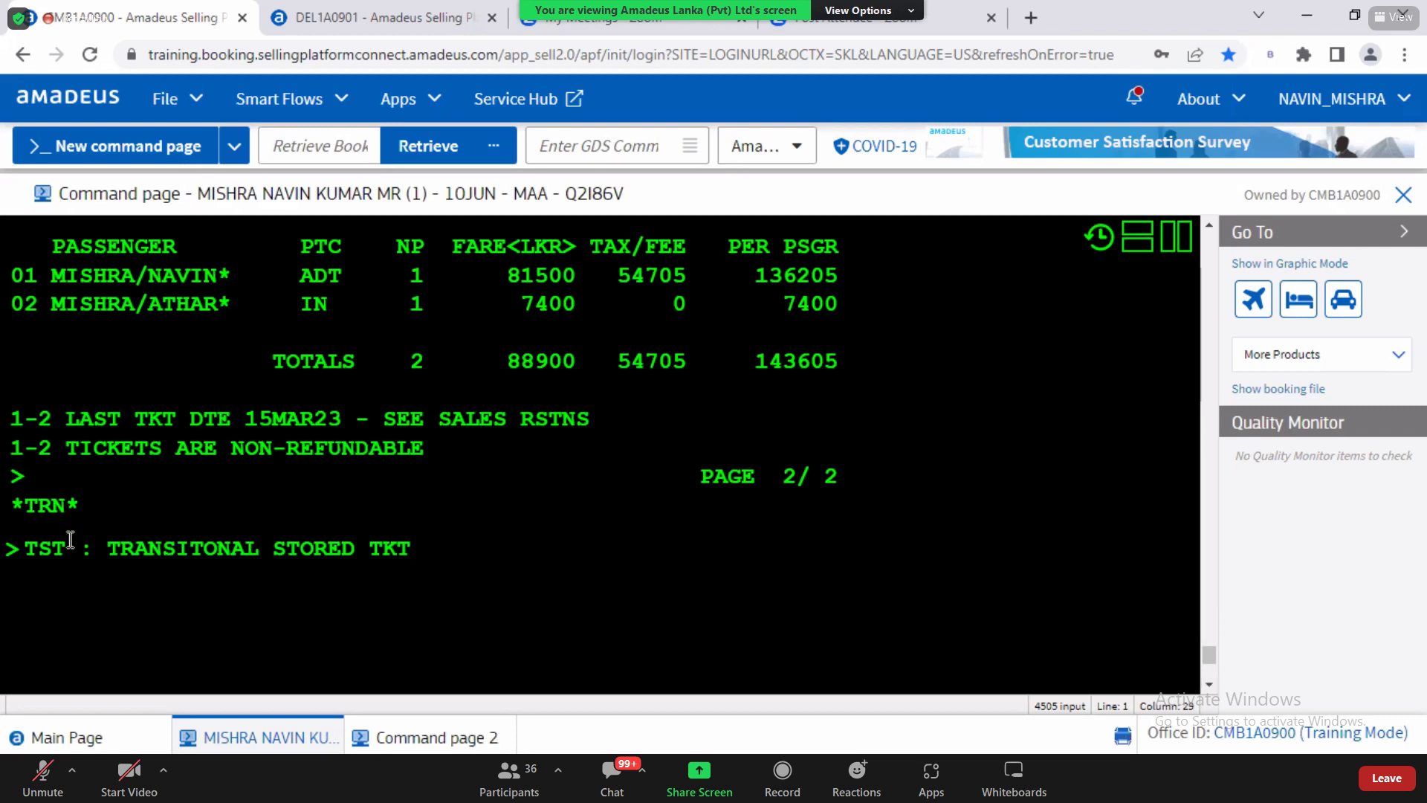
drag(25, 548, 434, 566)
Step: Redisplay the PNR with RT and highlight TST and AXR in its header
text(RT)
key(Return)
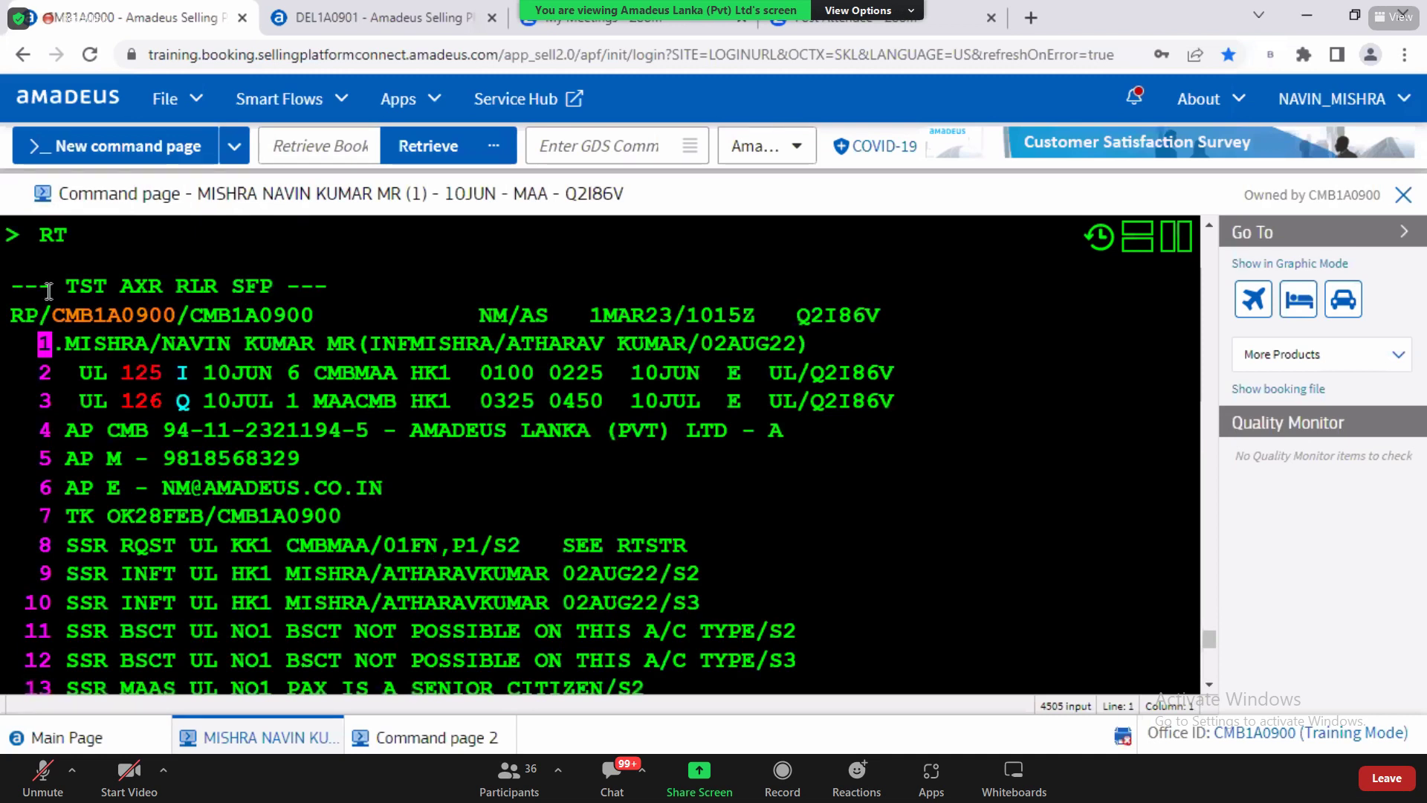
drag(67, 286, 109, 287)
double_click(140, 287)
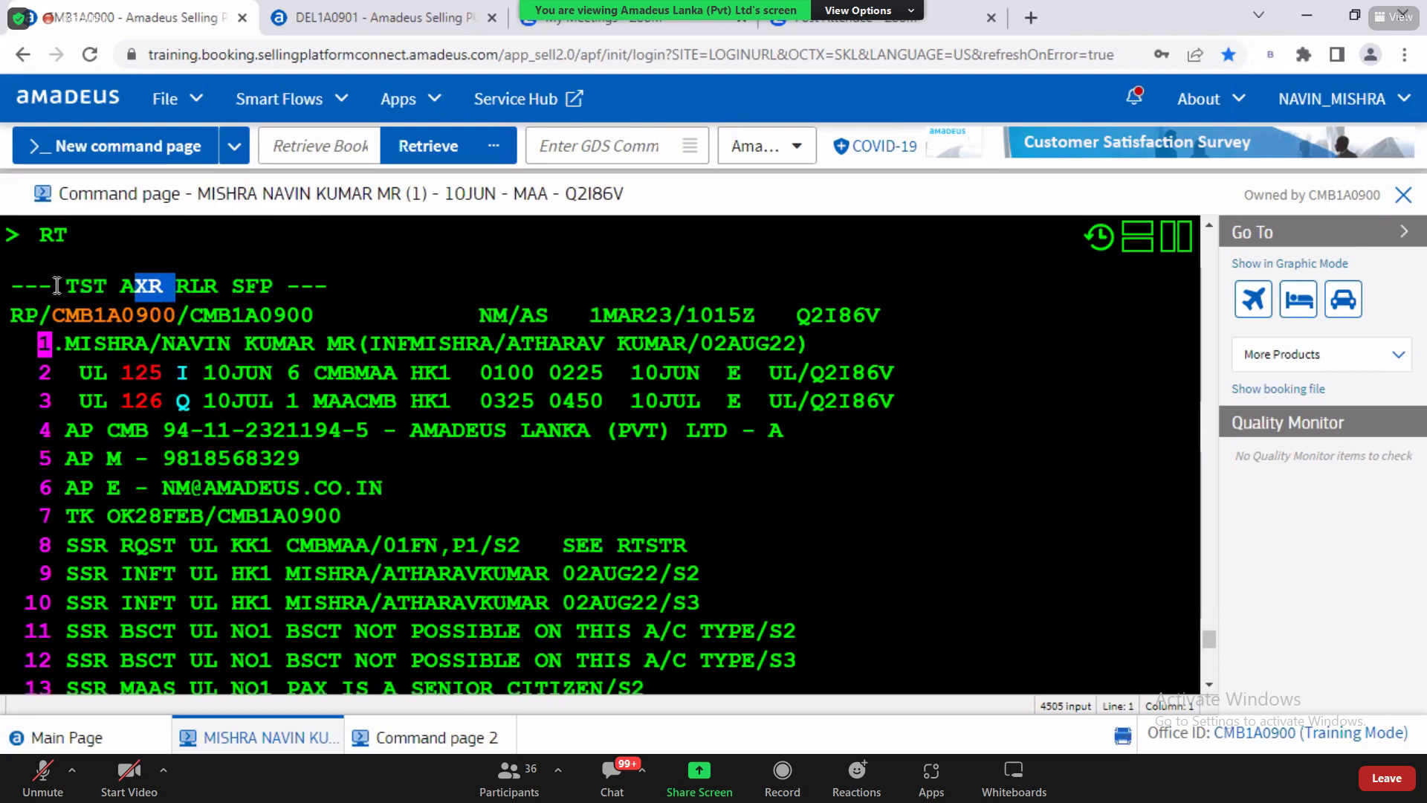
double_click(105, 287)
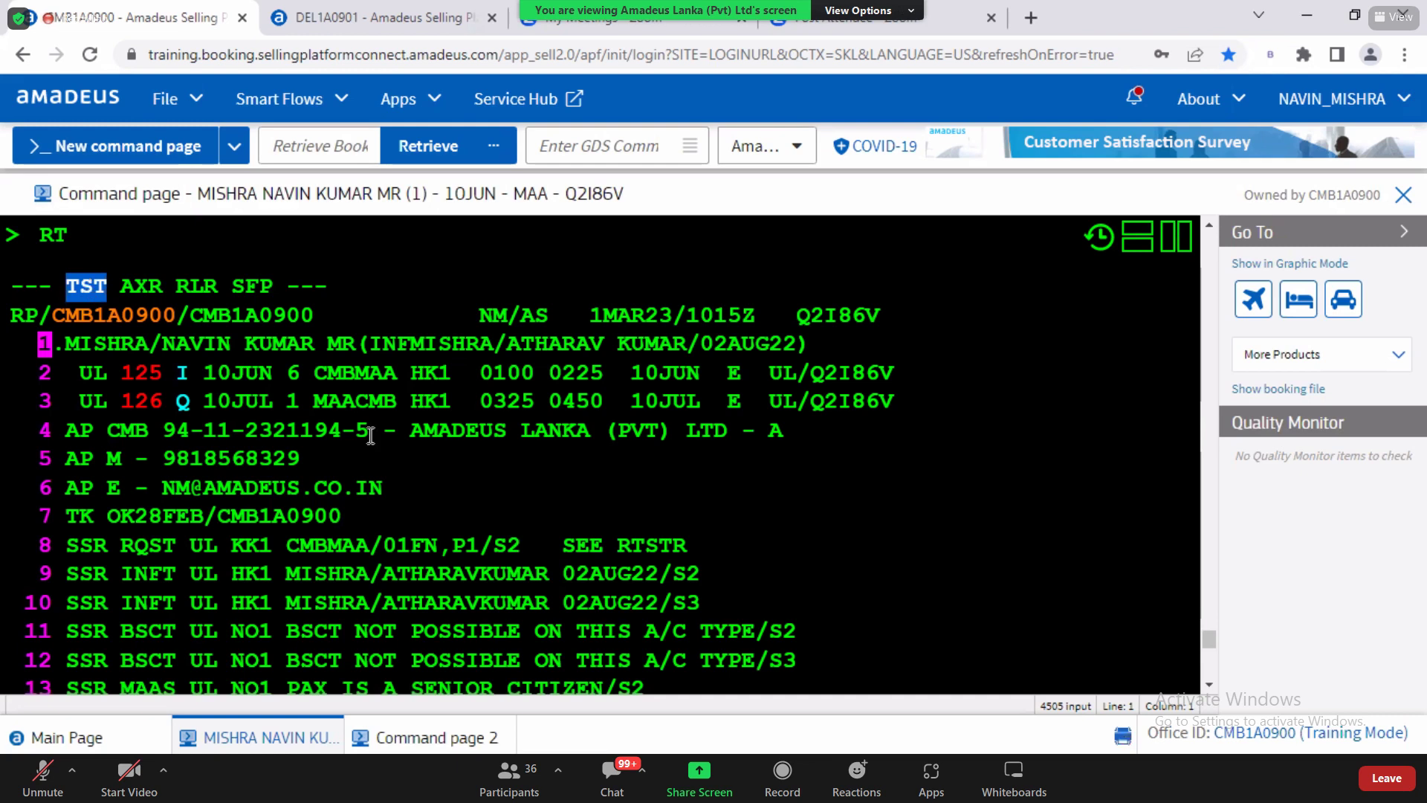
click(1208, 686)
click(1208, 685)
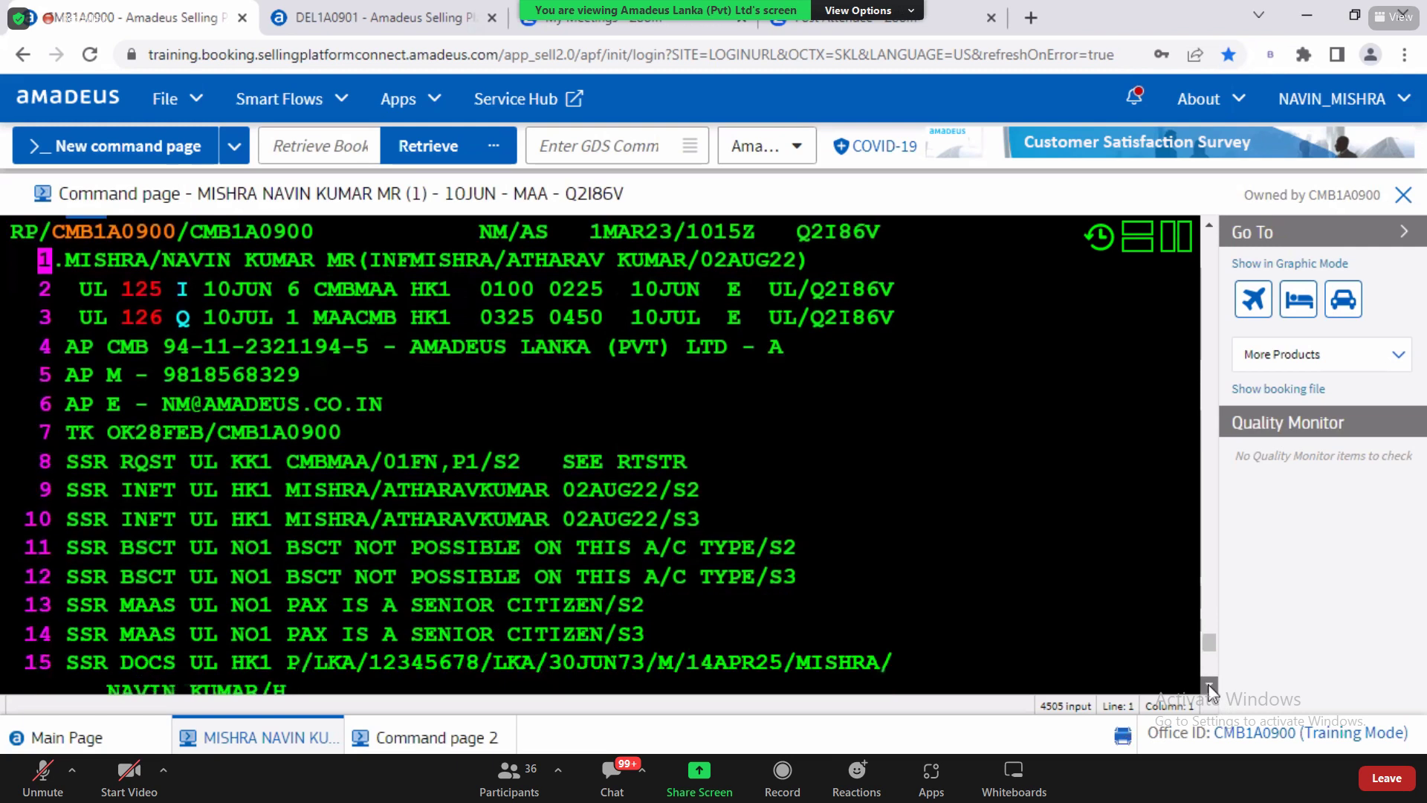
click(1208, 685)
Step: Launch Notepad maximized and write FXX and FXP on indented lines
key(super+r)
text(notepad)
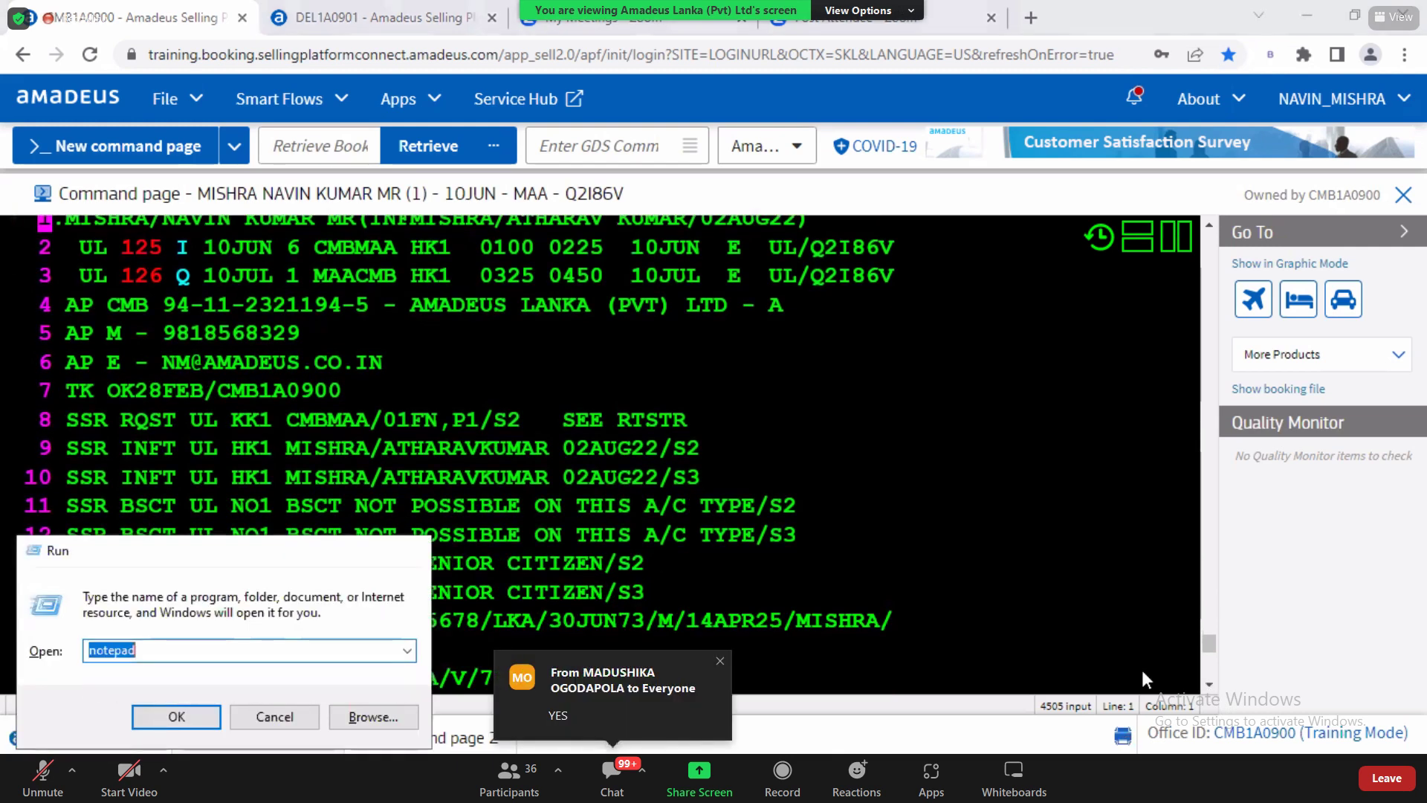
key(Return)
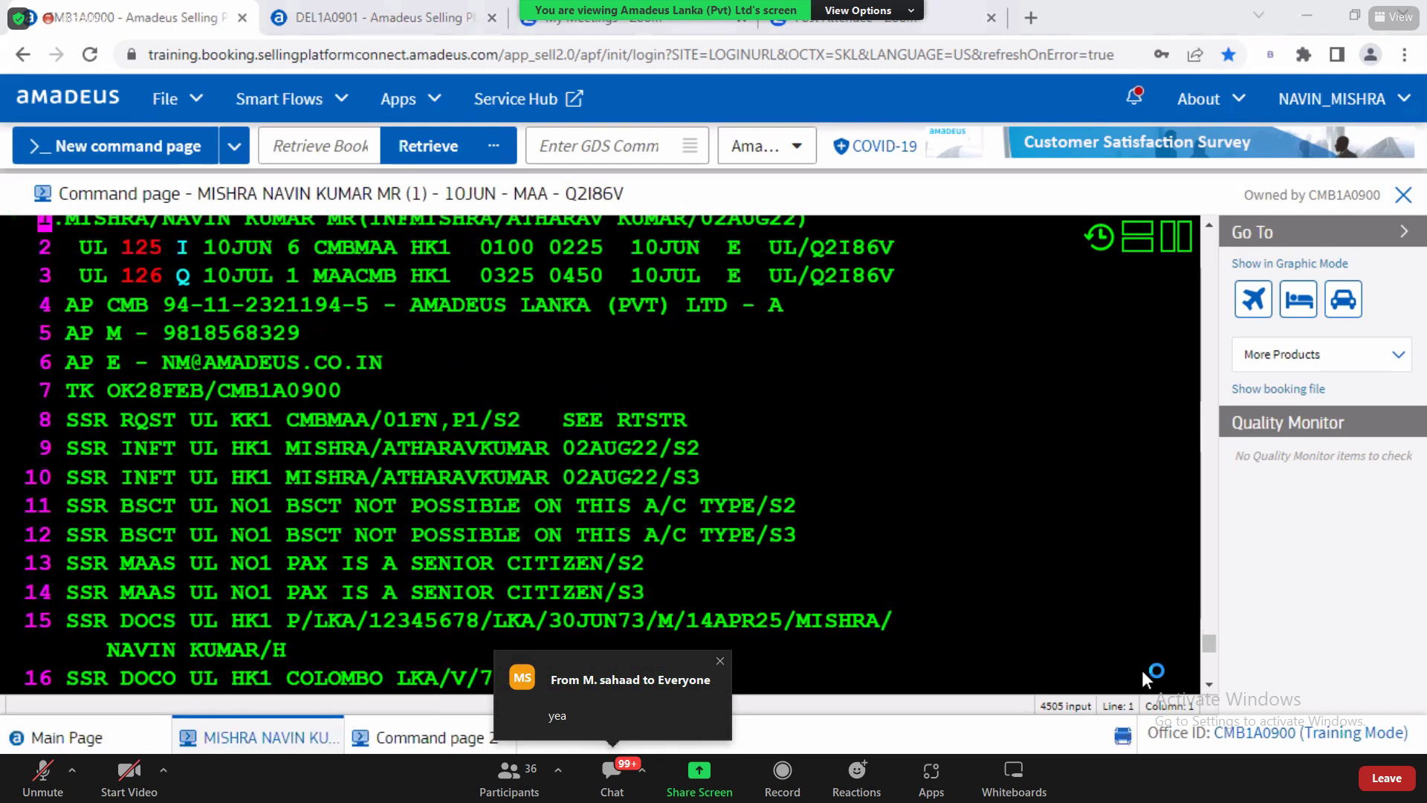
key(super+Up)
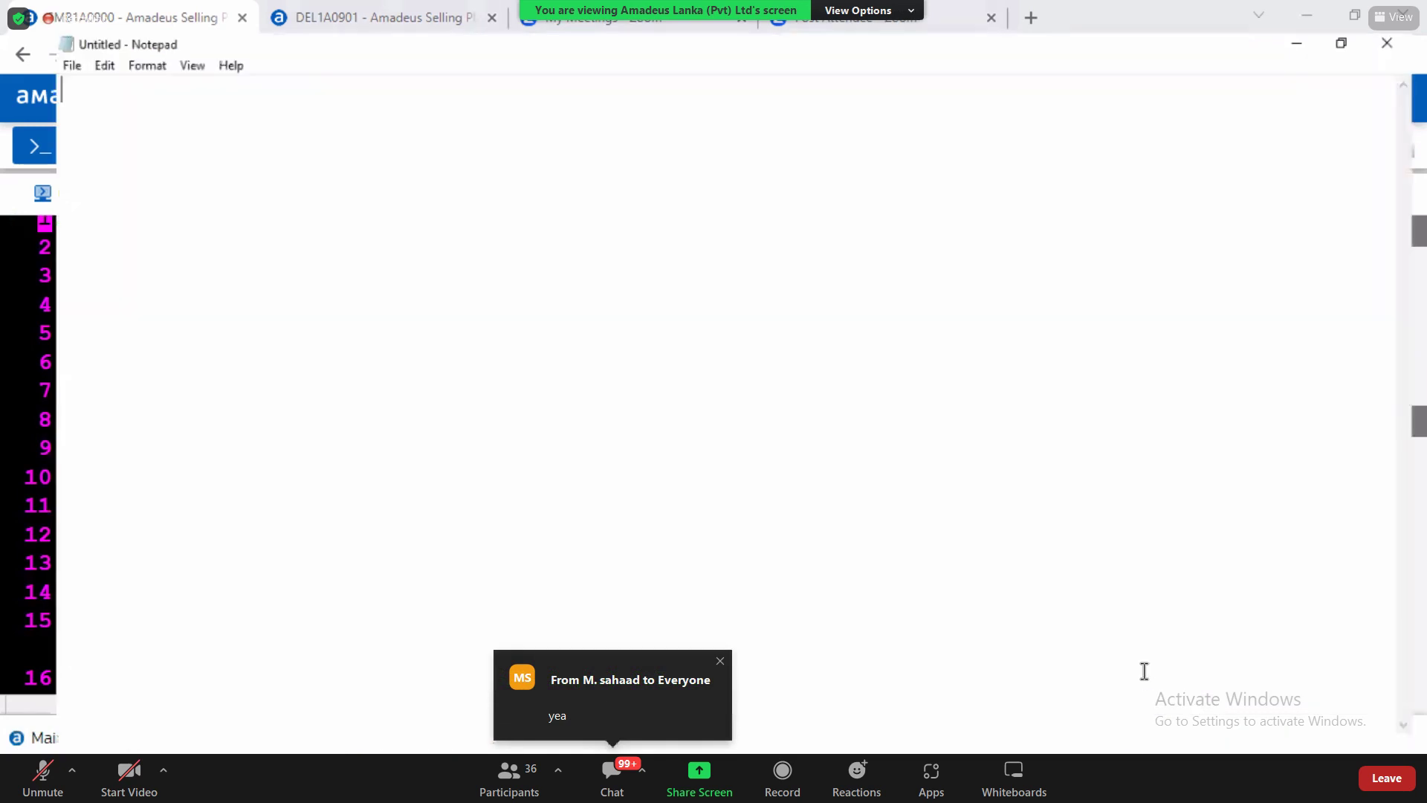
key(Tab)
key(Tab)
key(Tab)
key(Tab)
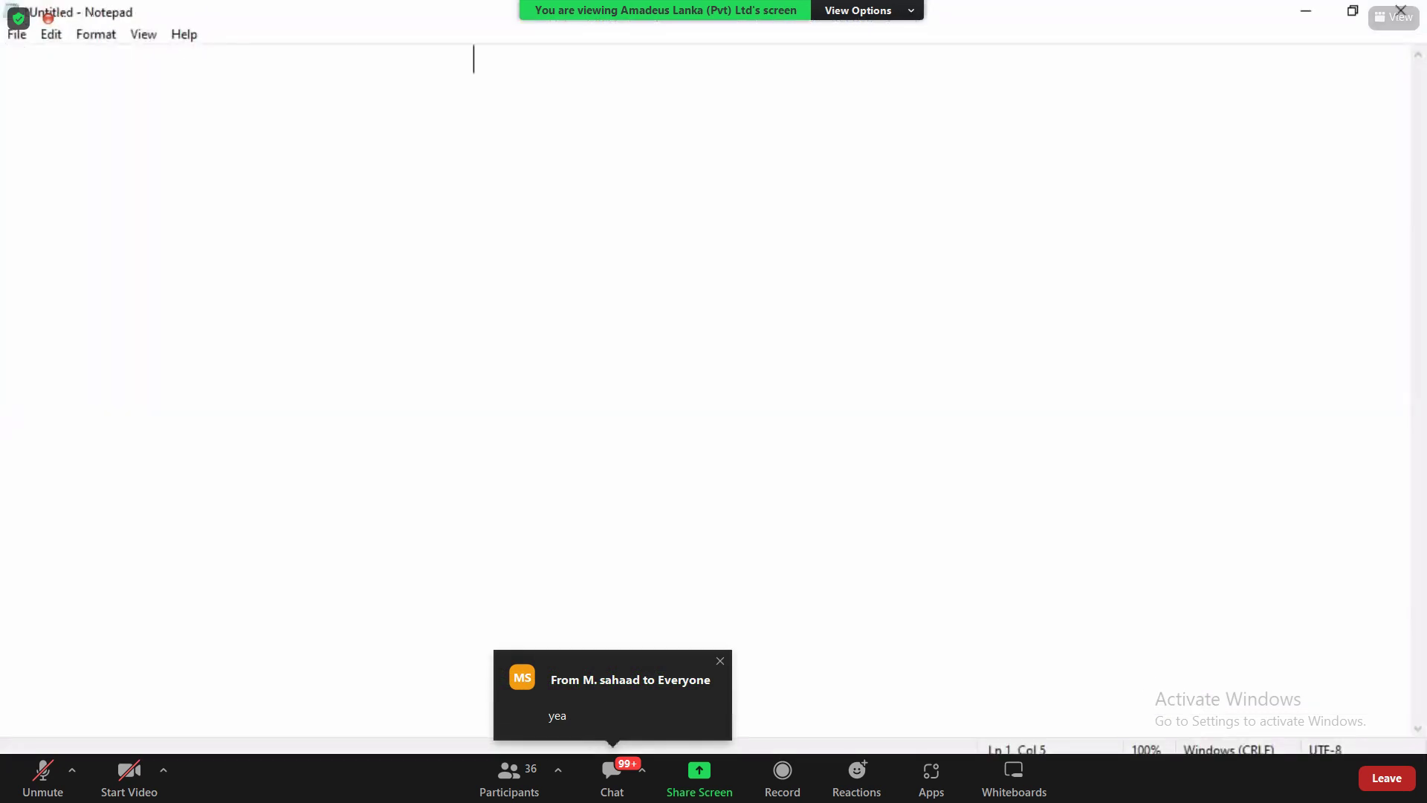
key(Tab)
key(Tab)
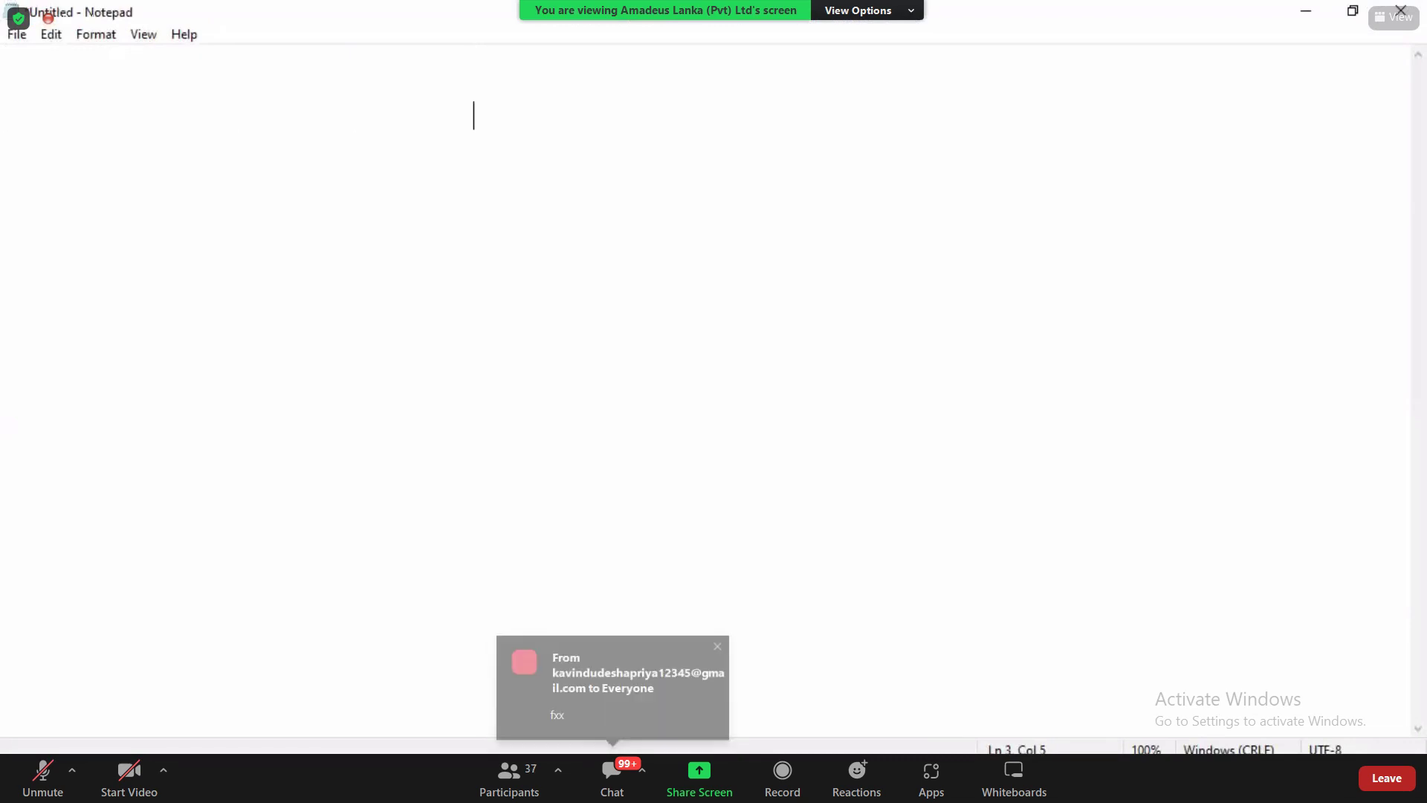
text(FXX)
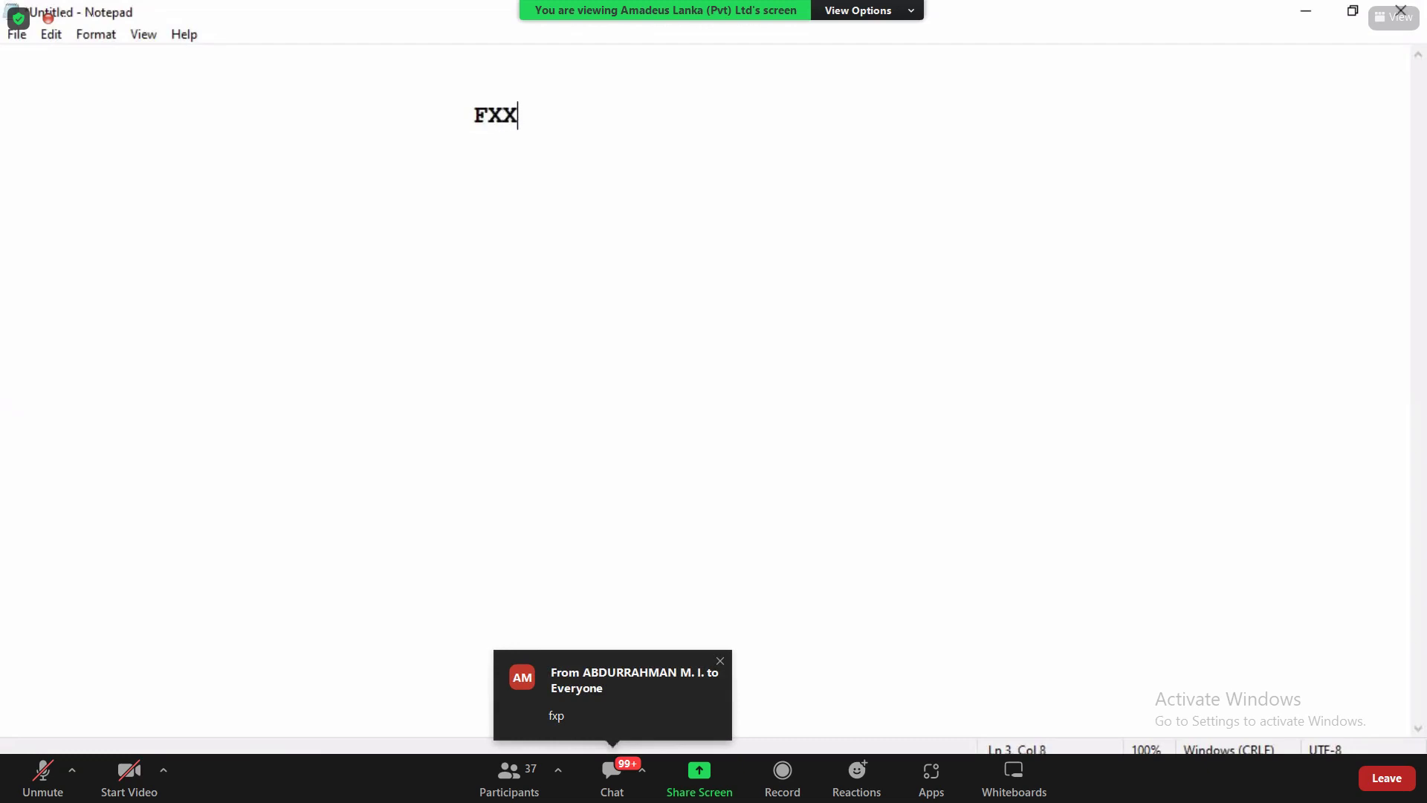
key(Return)
key(Tab)
key(Tab)
key(Tab)
key(Tab)
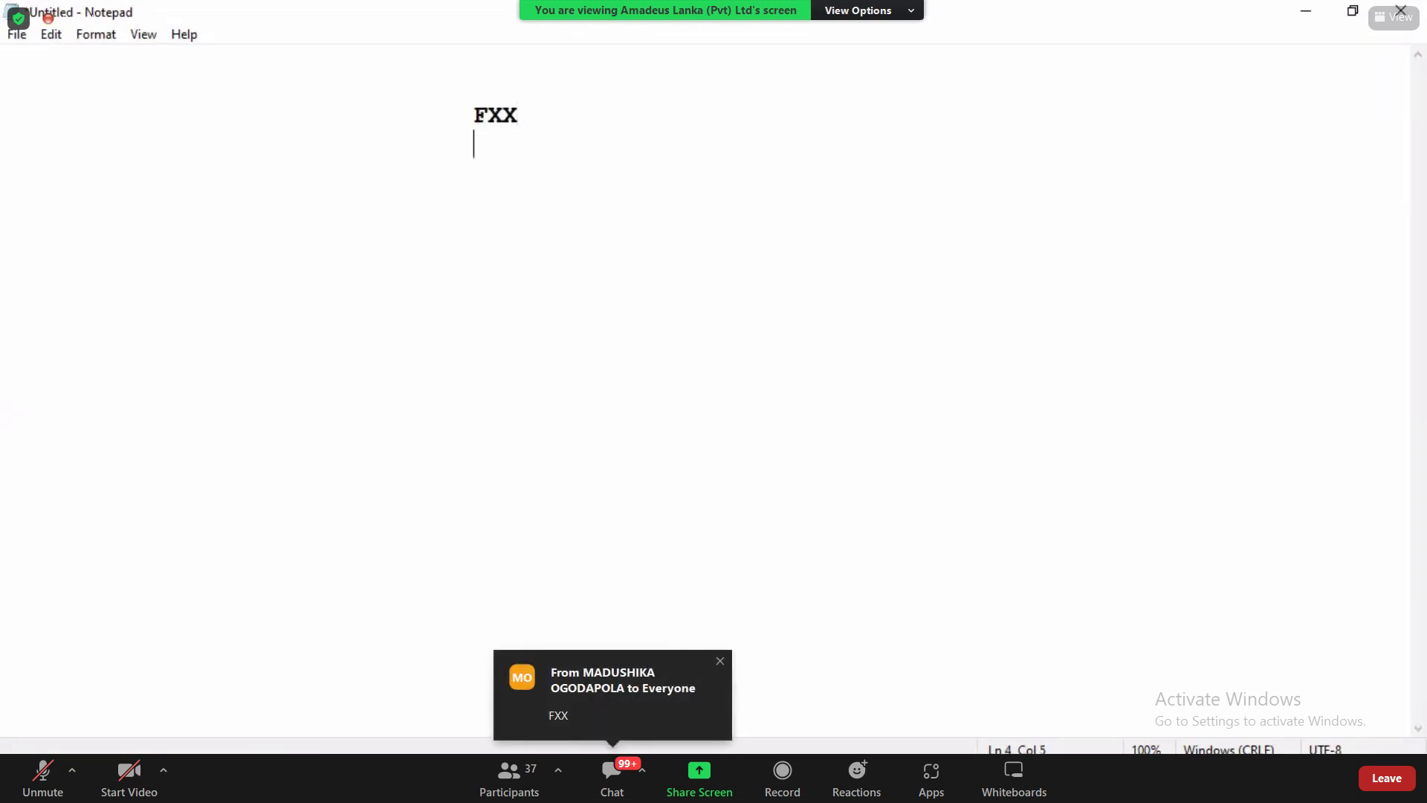
text(FXP)
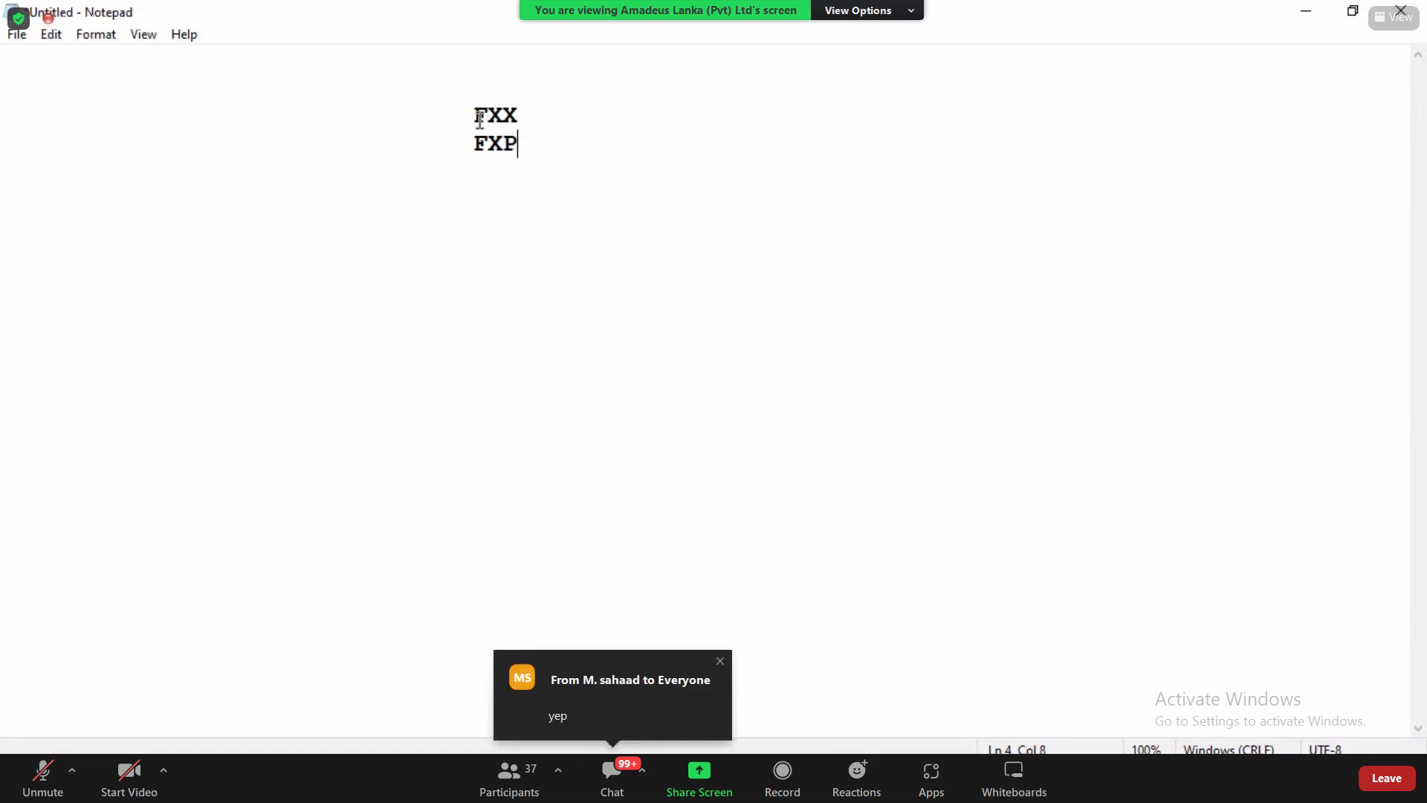
Step: Add an indented TST line below FXX and FXP, then switch back to Amadeus
drag(472, 116, 525, 115)
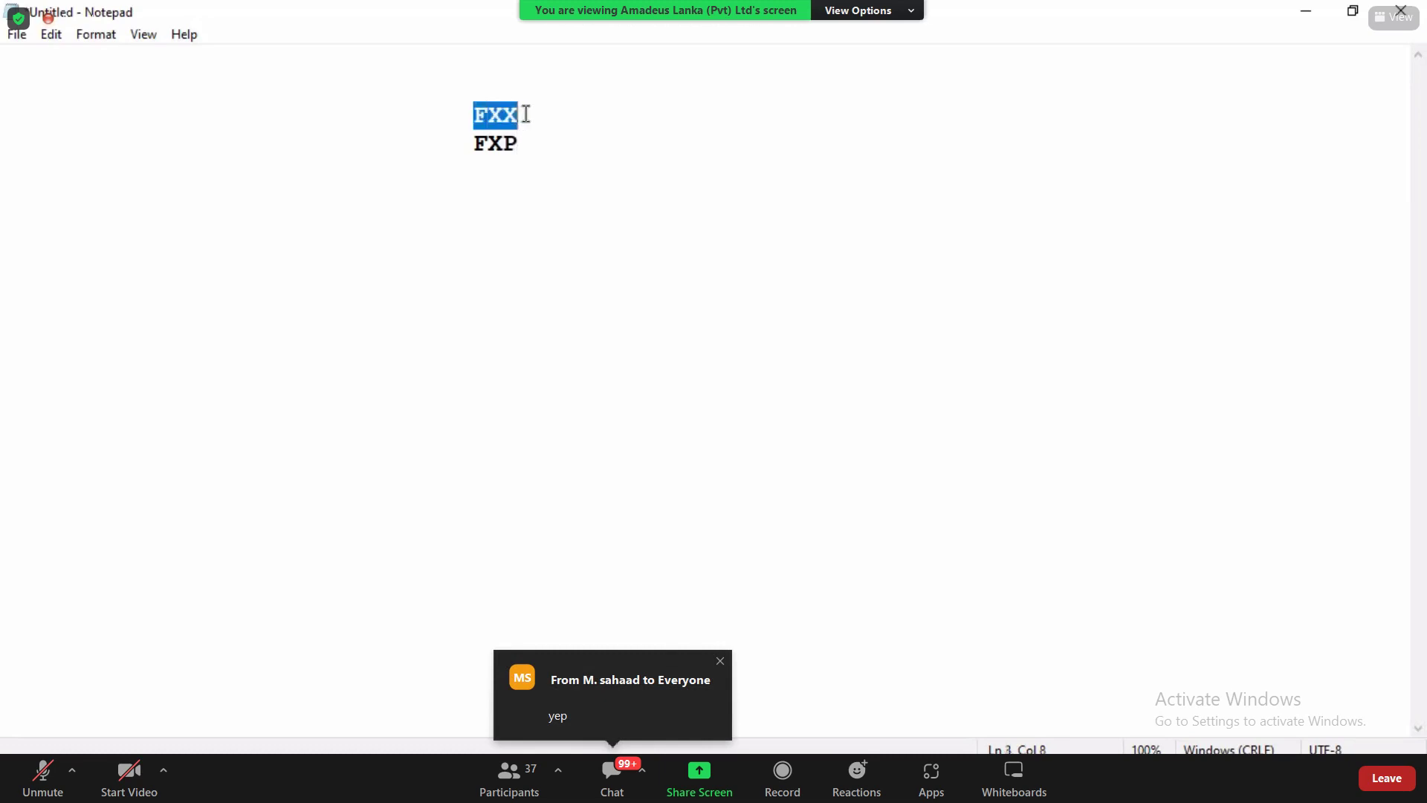
click(526, 115)
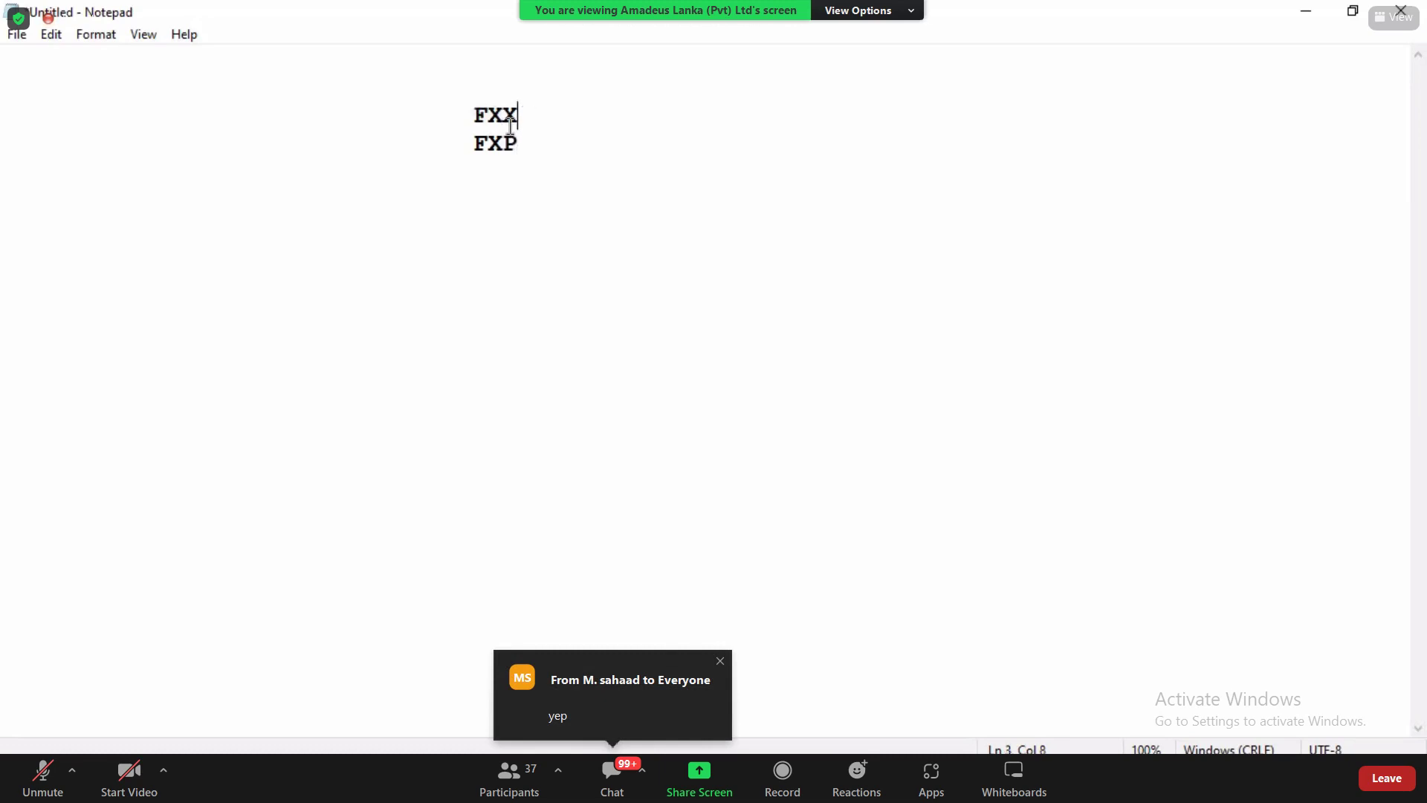
drag(476, 143, 516, 146)
click(516, 146)
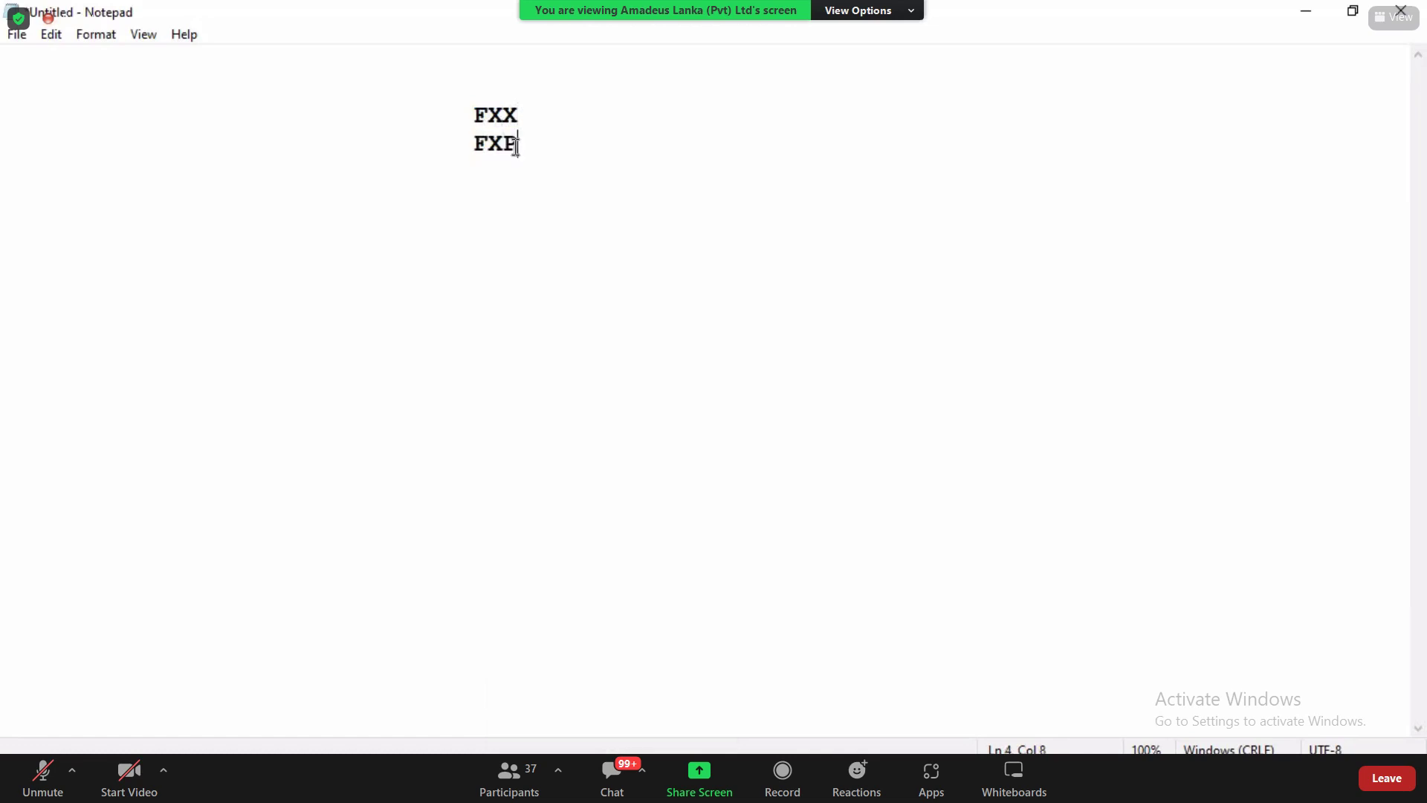
drag(516, 146, 465, 117)
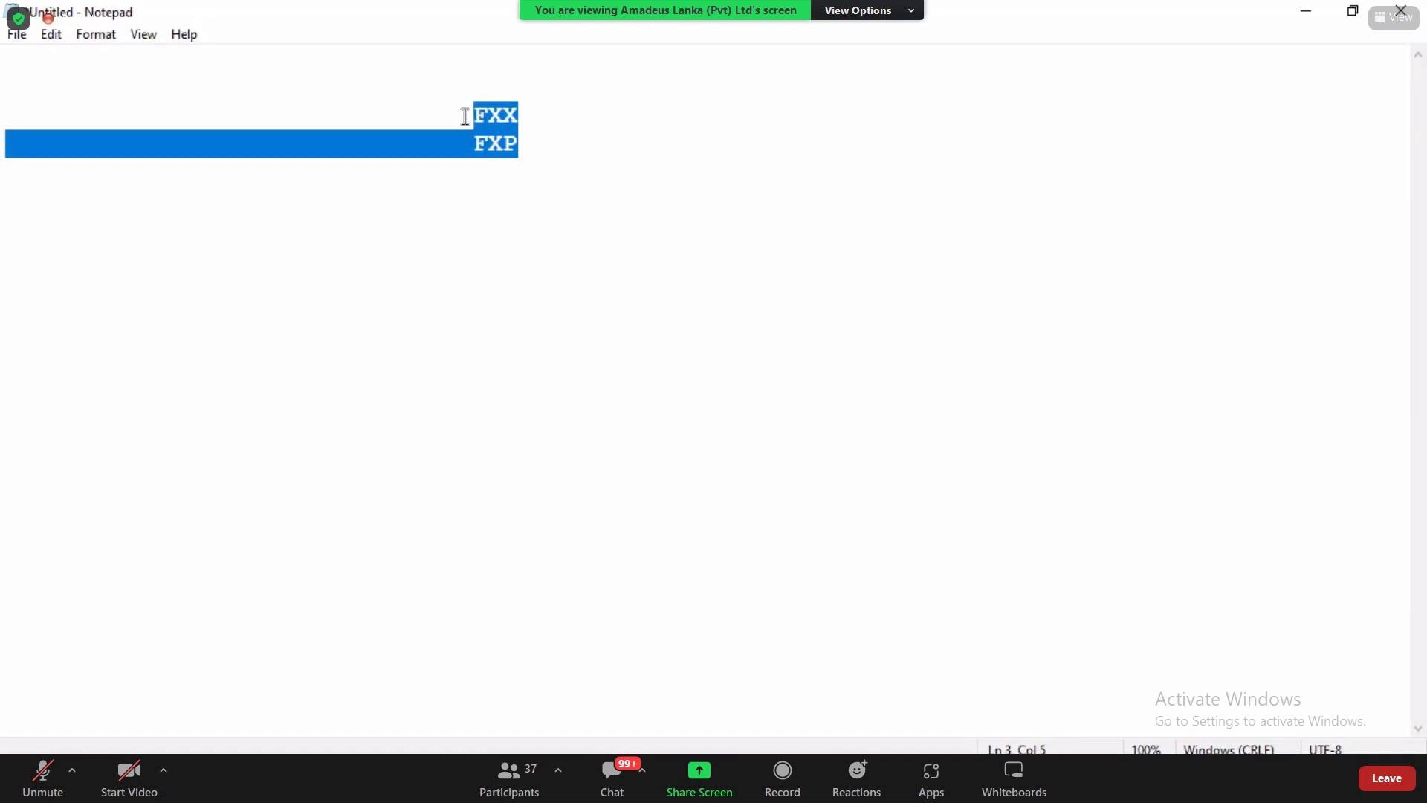
click(568, 194)
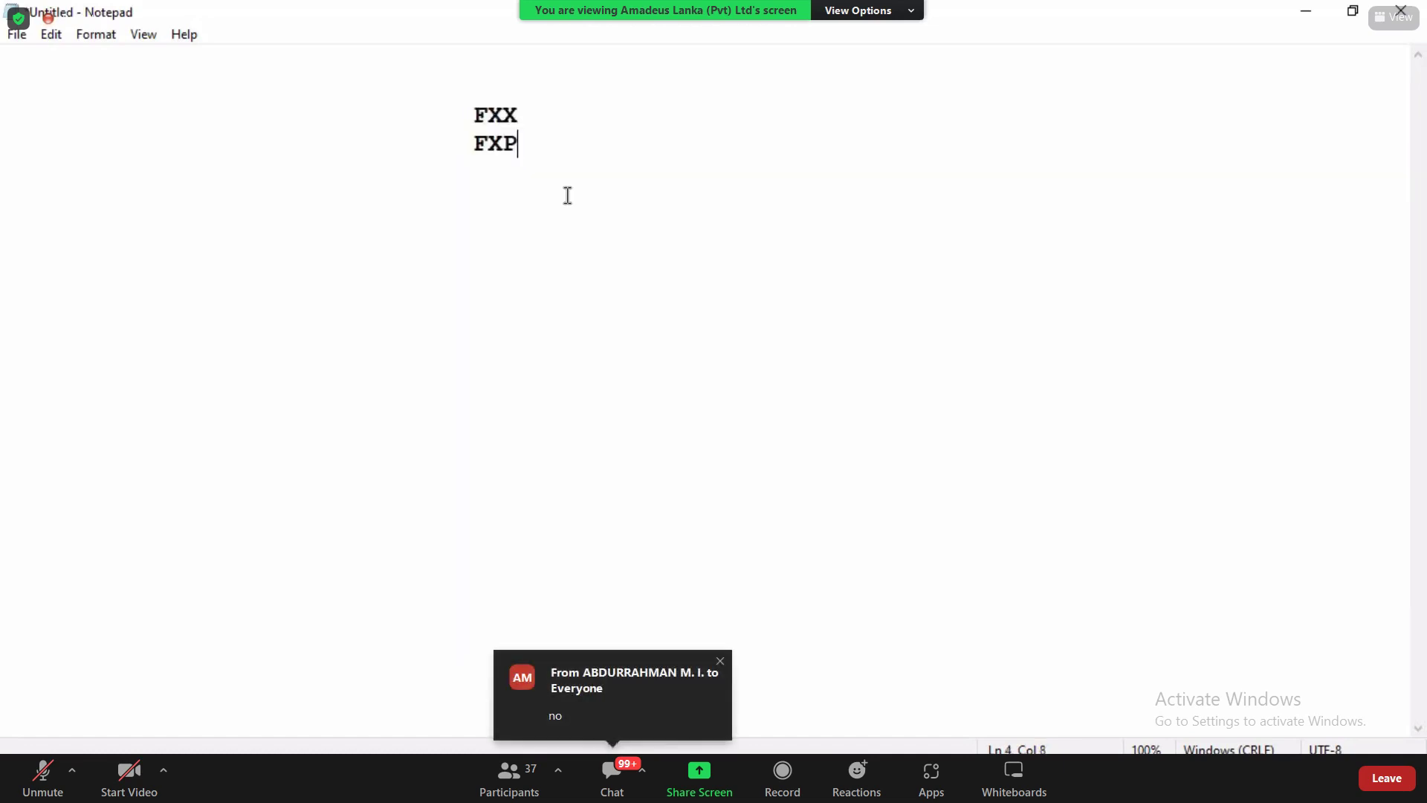
key(Return)
key(Return)
key(Return)
key(Tab)
key(Tab)
key(Tab)
key(Tab)
text(TST)
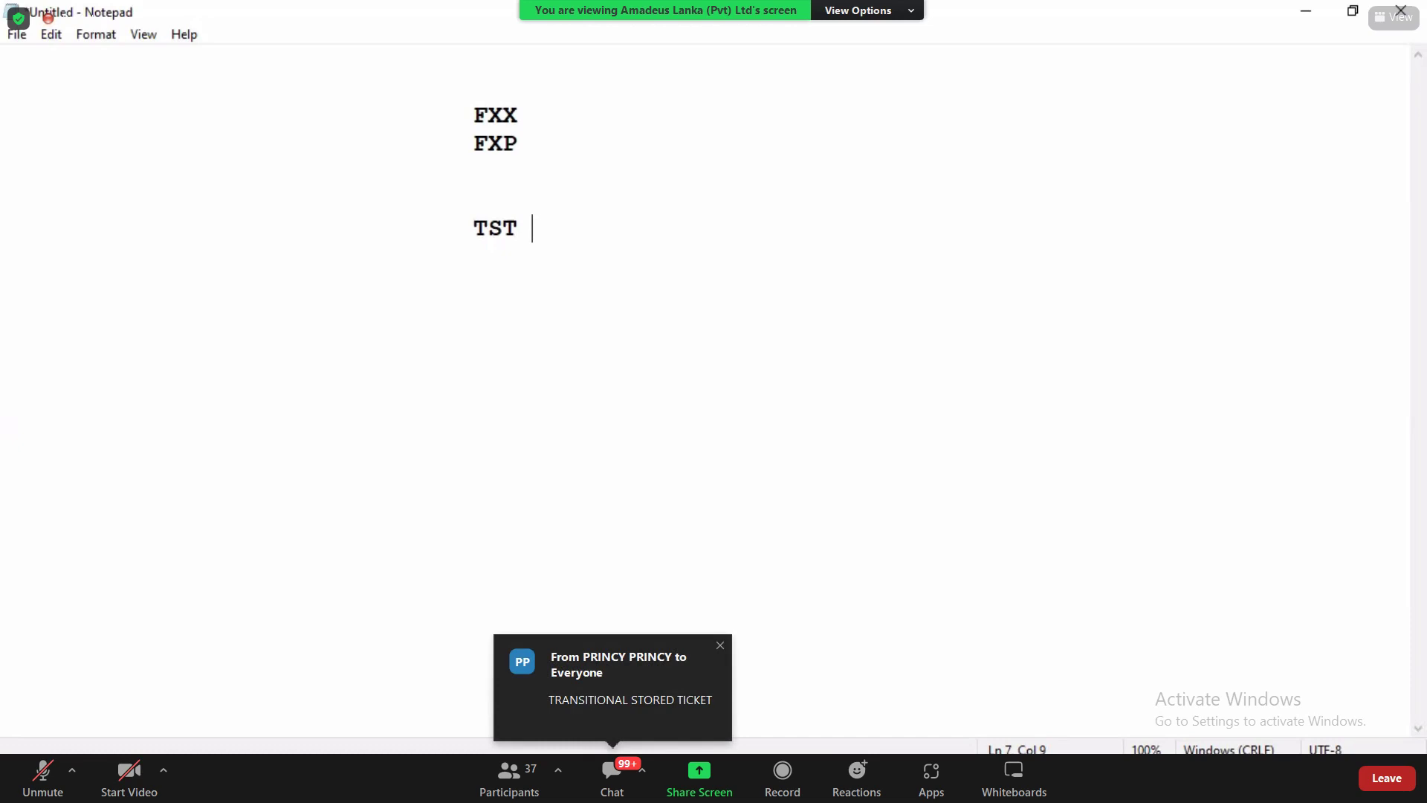
key(alt+Tab)
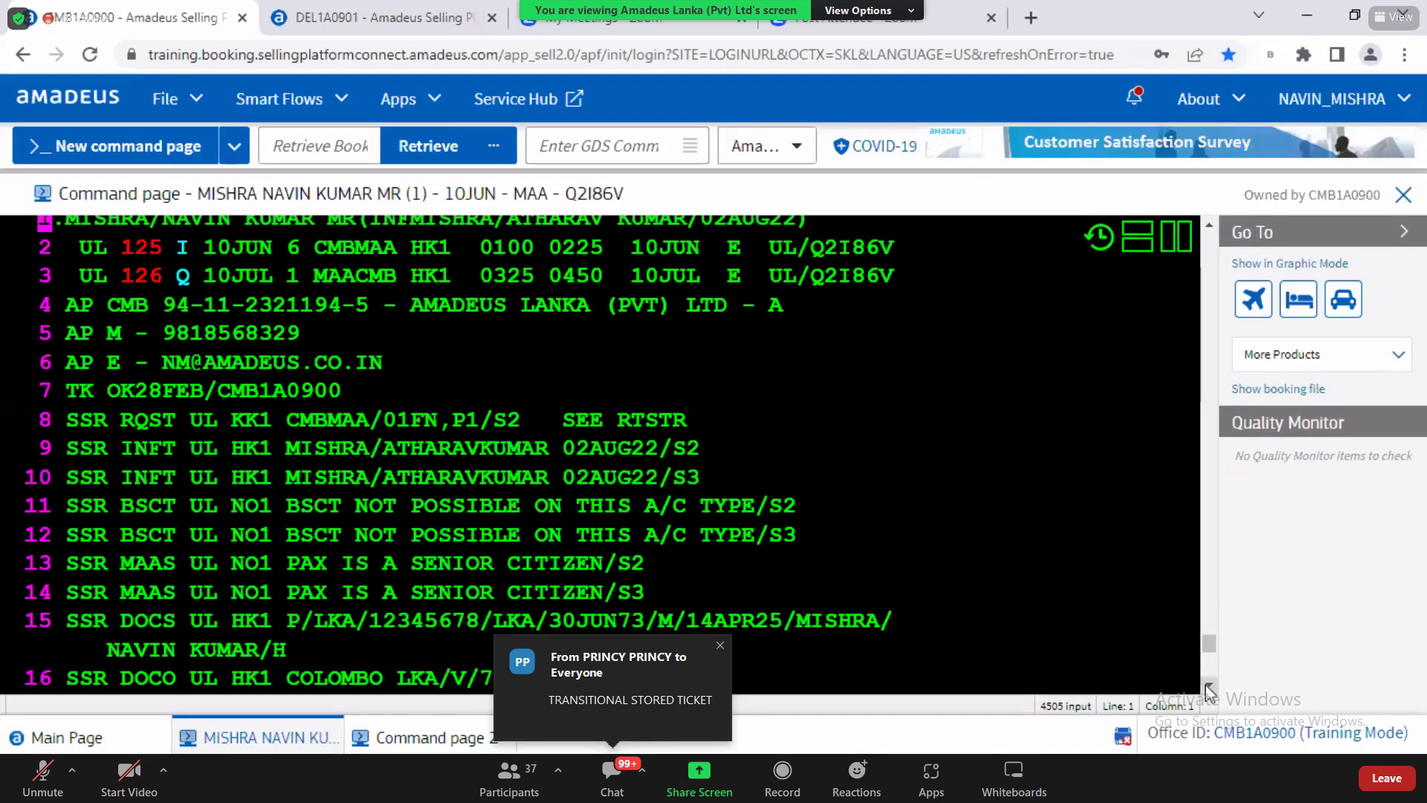
Step: Rebook to the lowest fare with FXR, pricing adult and infant at 88305 LKR total
click(1210, 687)
scroll(1209, 687, down, 3)
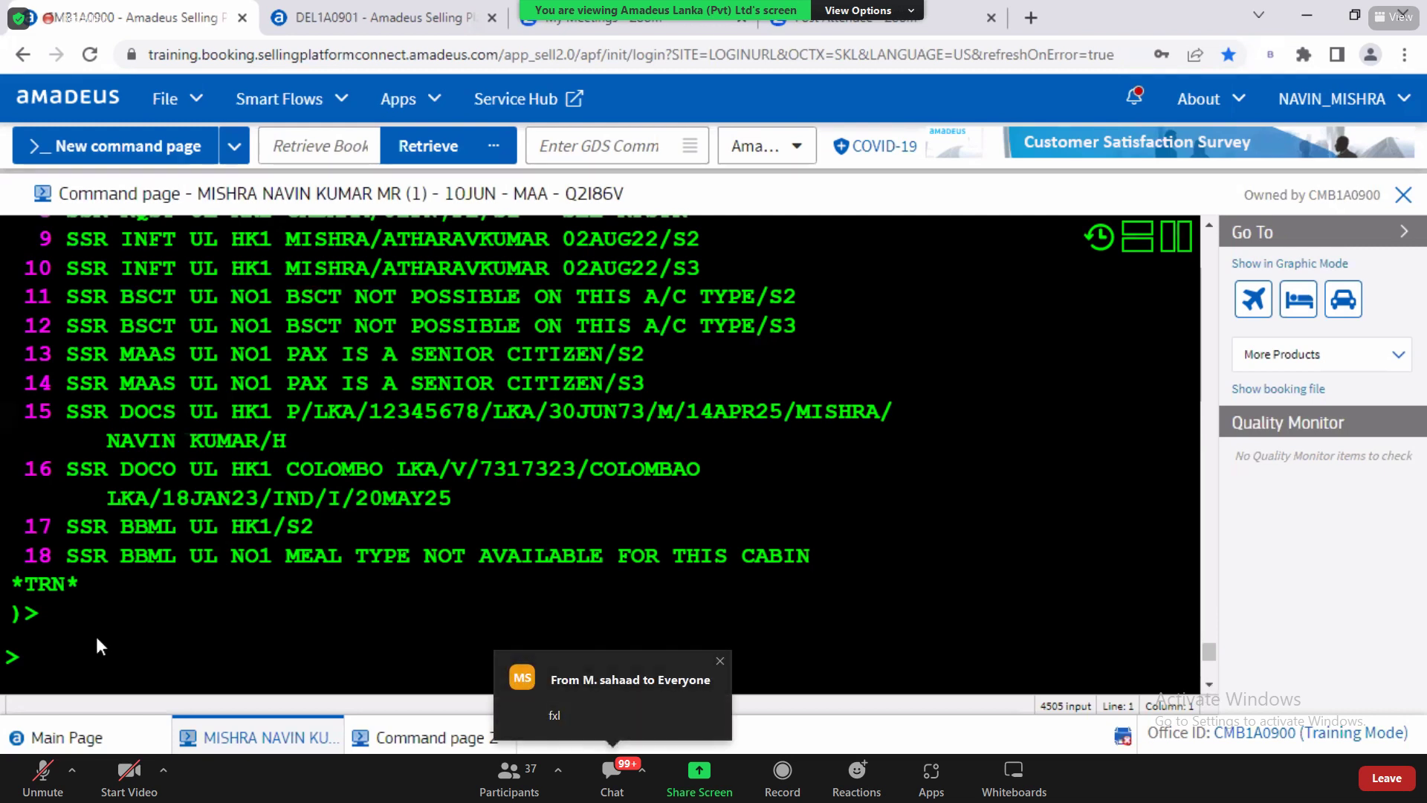
click(72, 664)
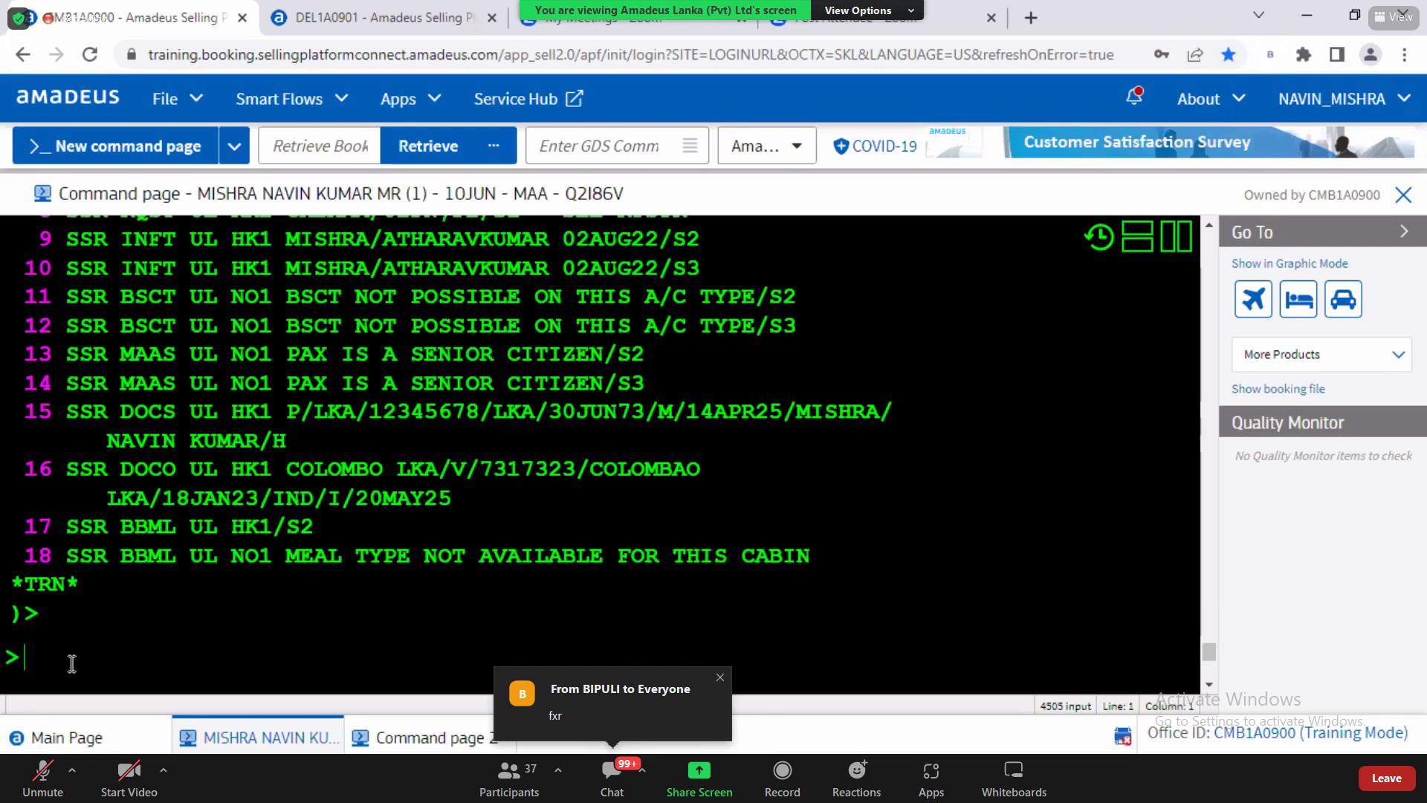
text(FXR)
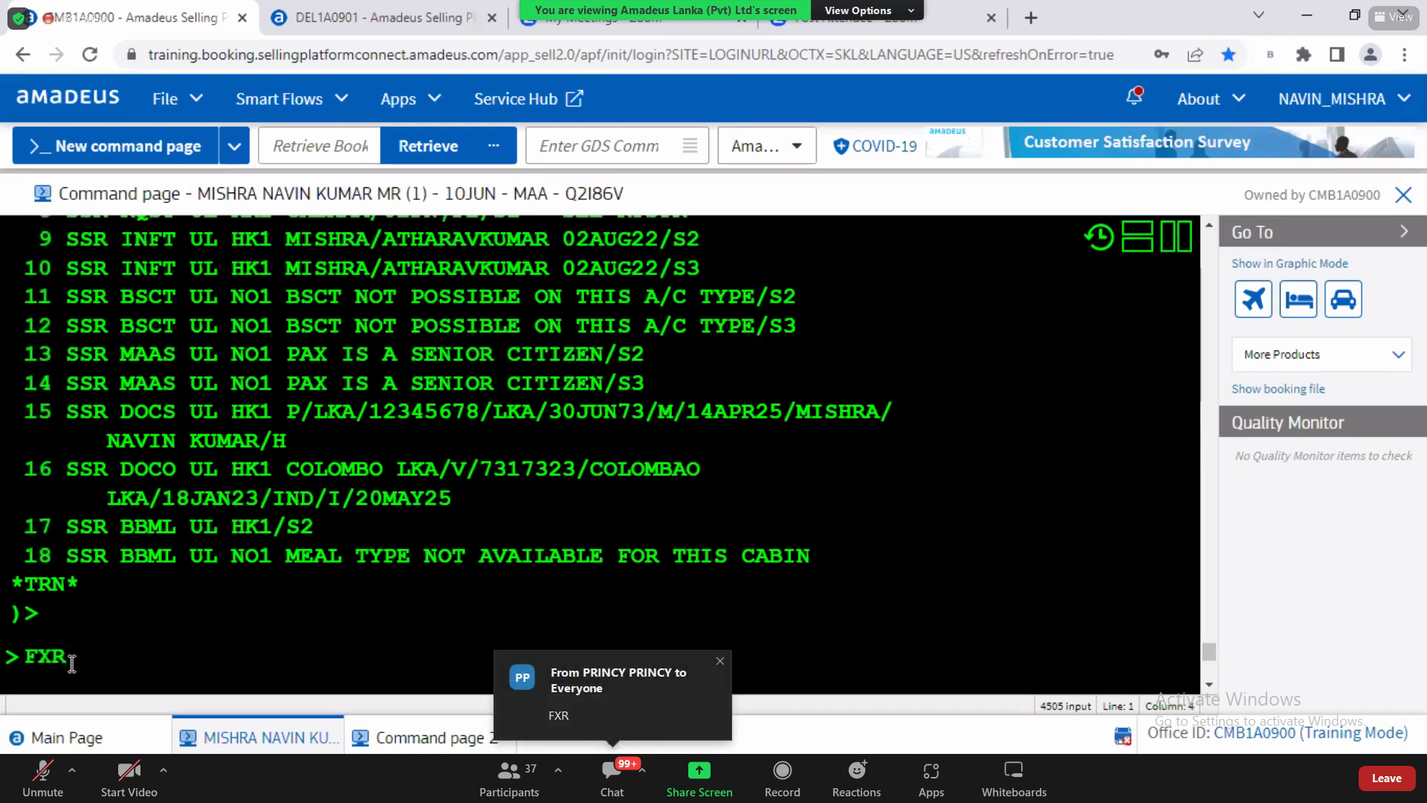
key(Return)
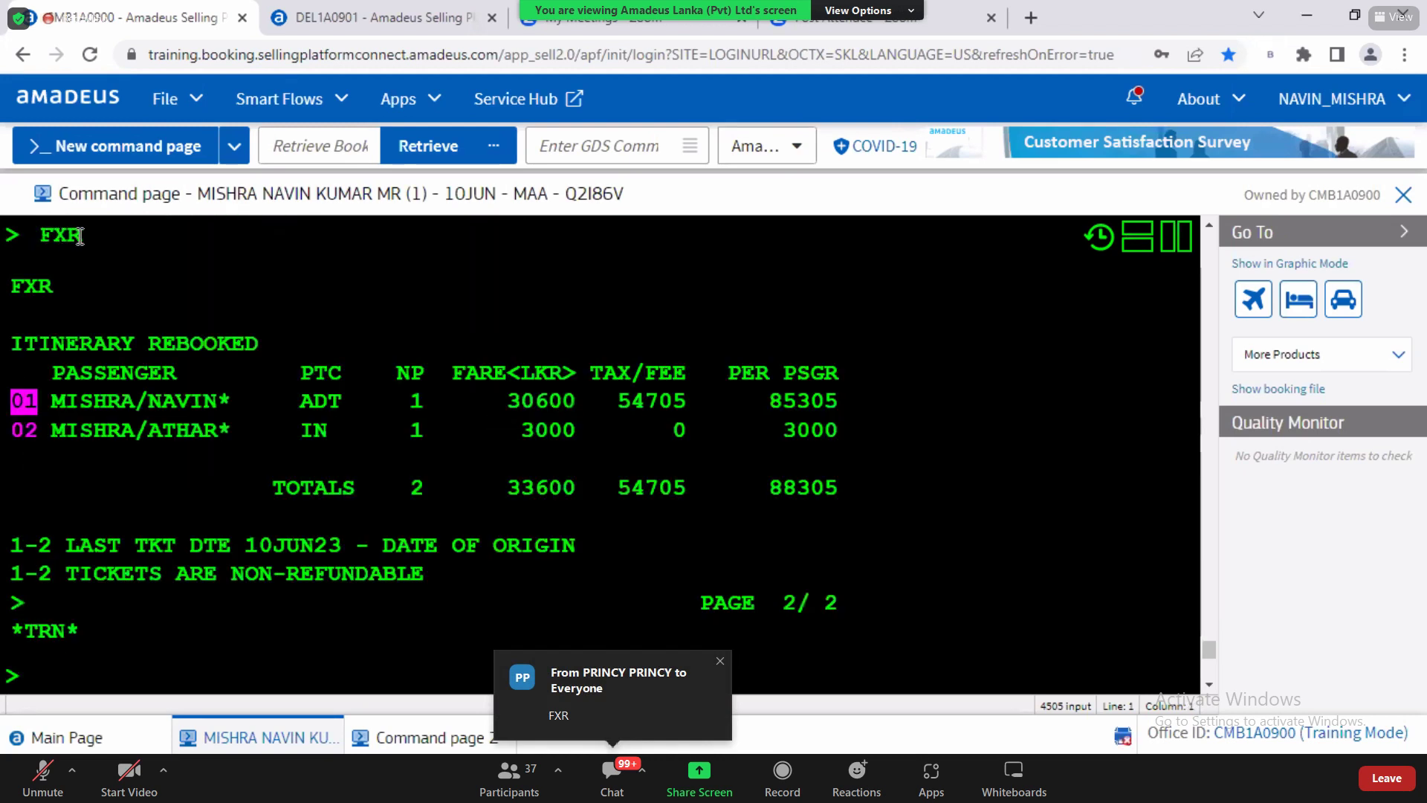
drag(54, 236, 87, 248)
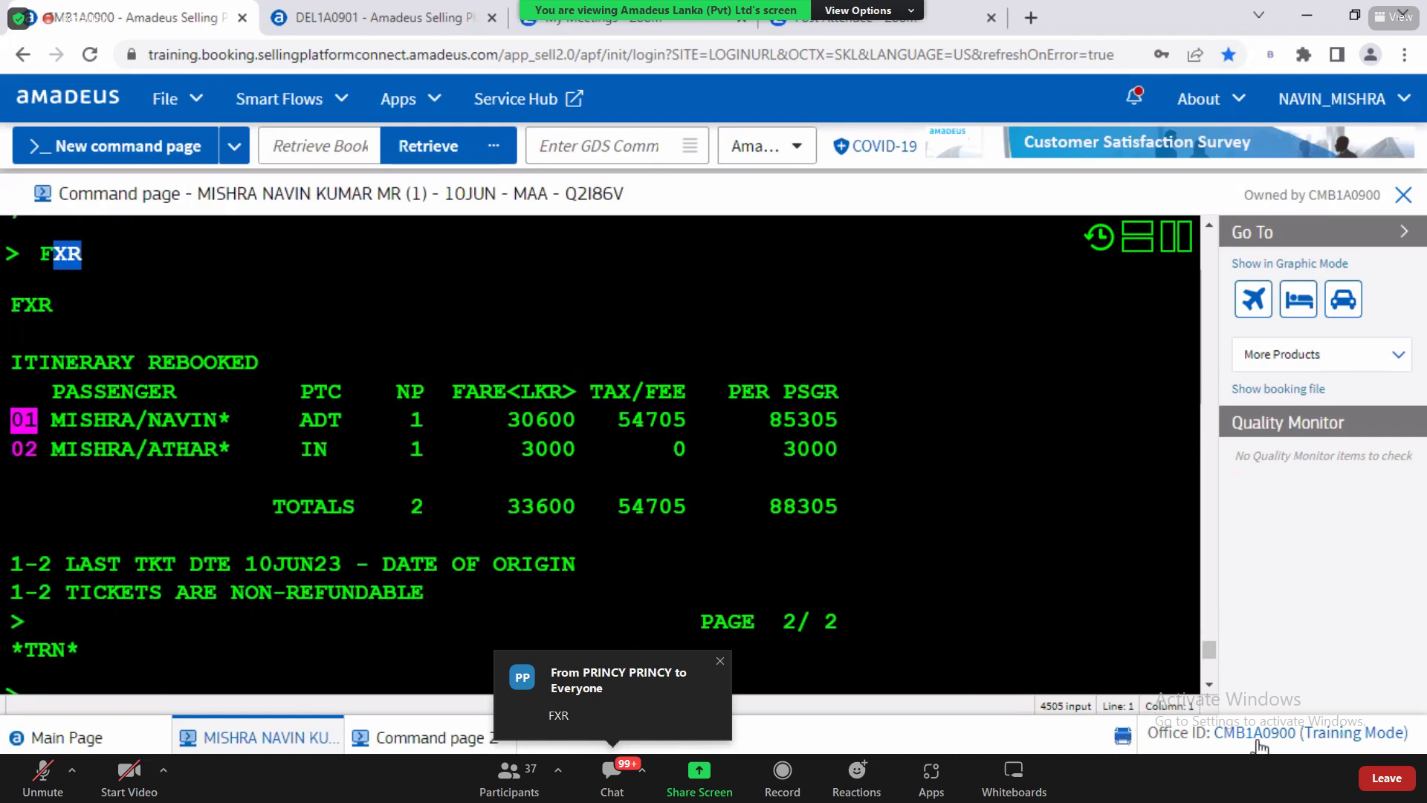
scroll(292, 680, down, 3)
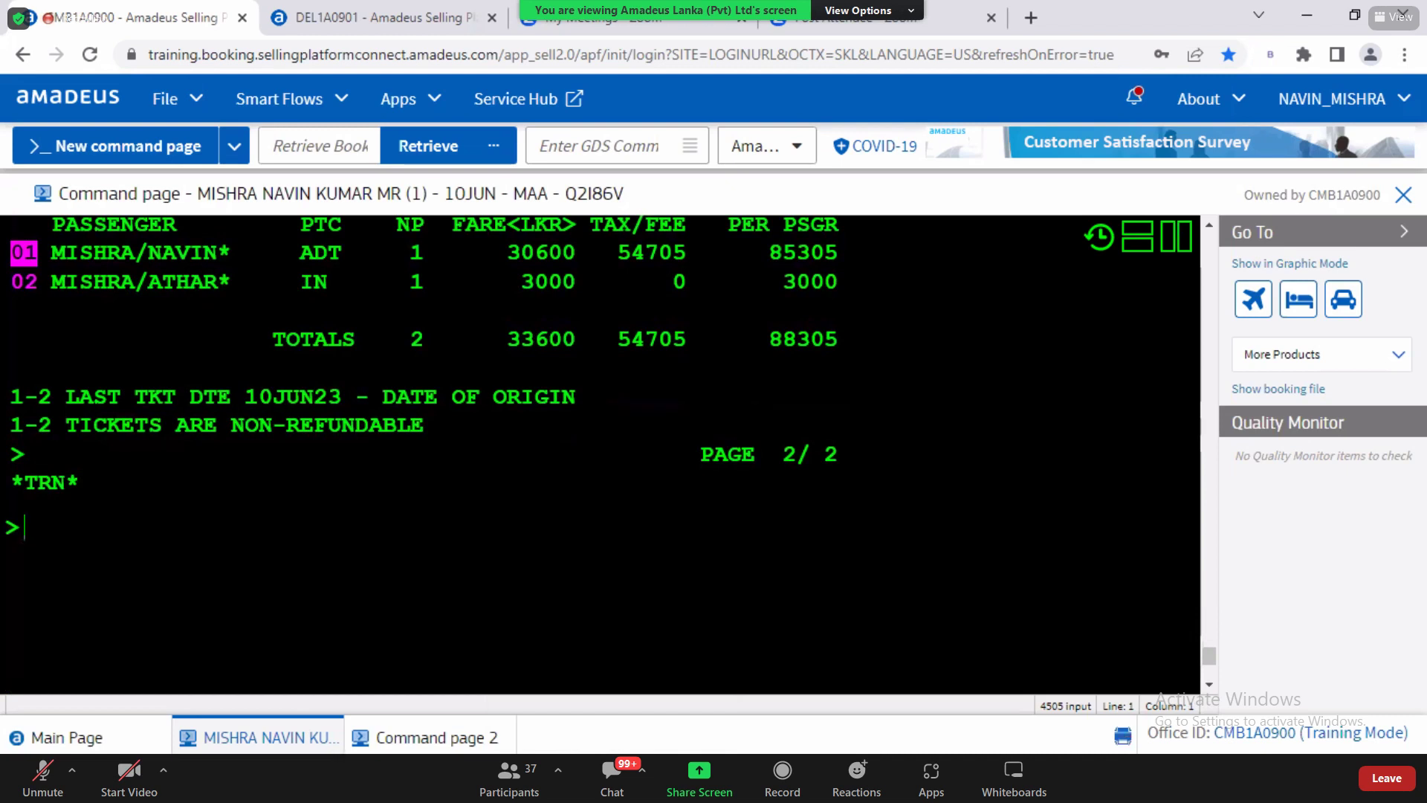
Step: Note 'FXR: WILL DISPLY AND REBOOK TO THE LOWEST AVAILBLE FARE' and highlight REBOOK
click(399, 685)
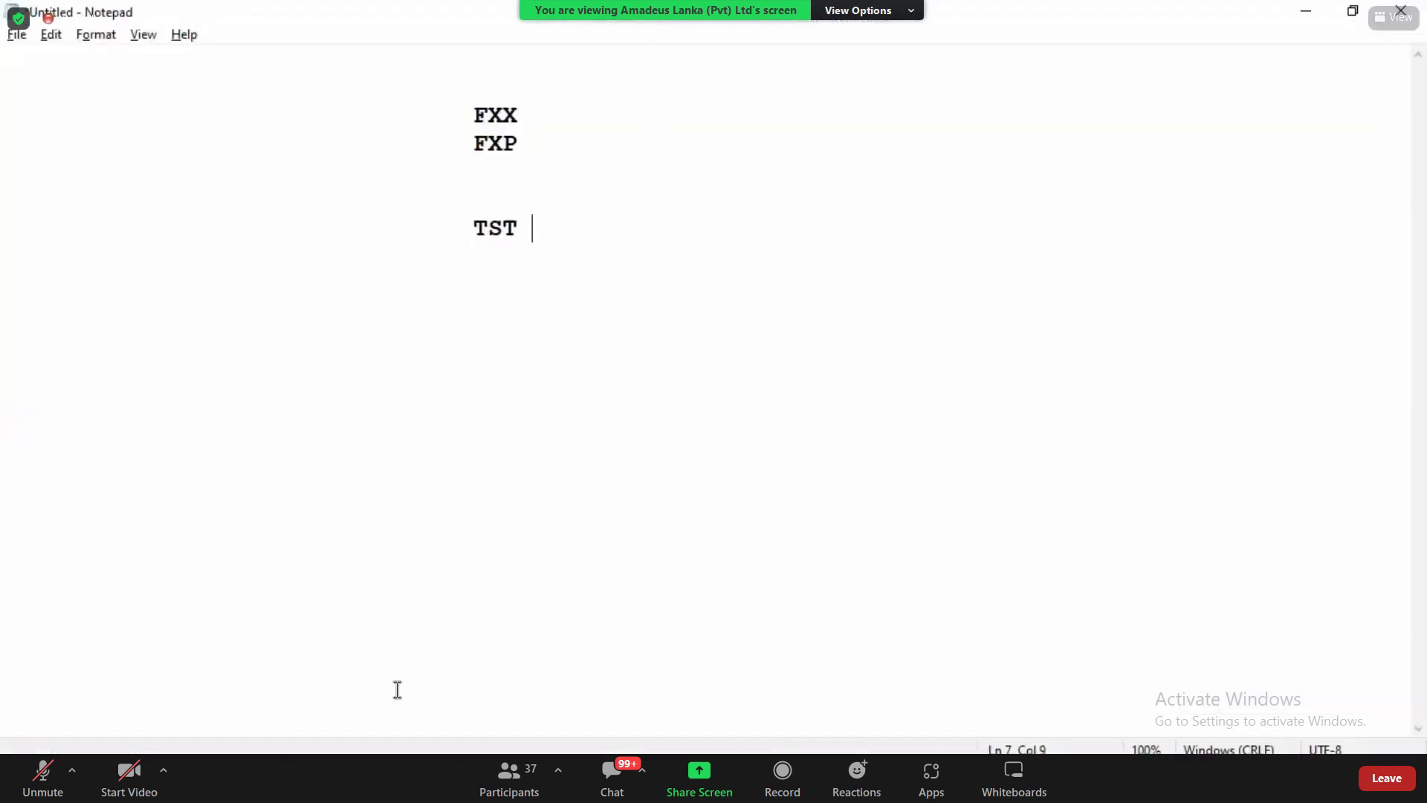
key(Tab)
key(Tab)
text(FXR: W)
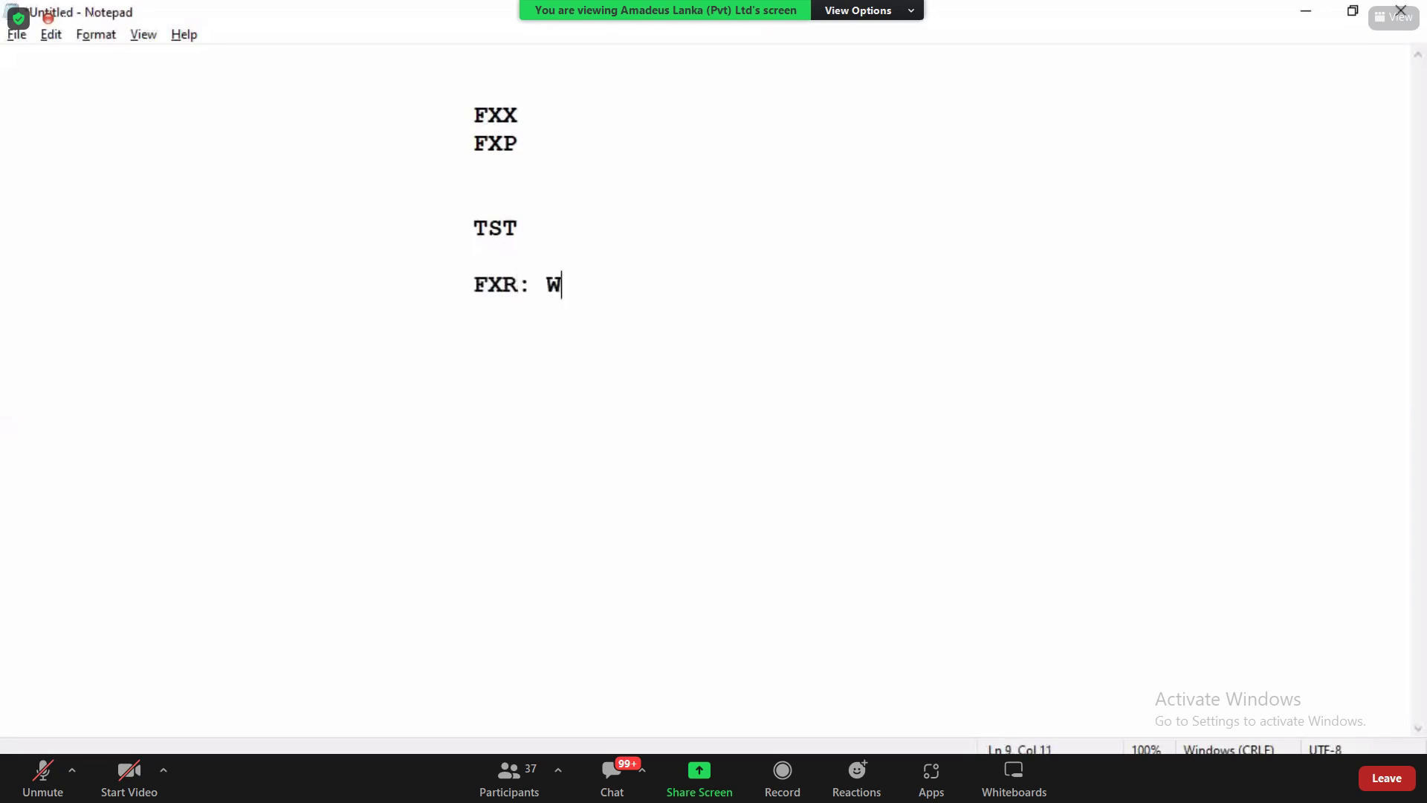
text(ILL DISPLY AND RE)
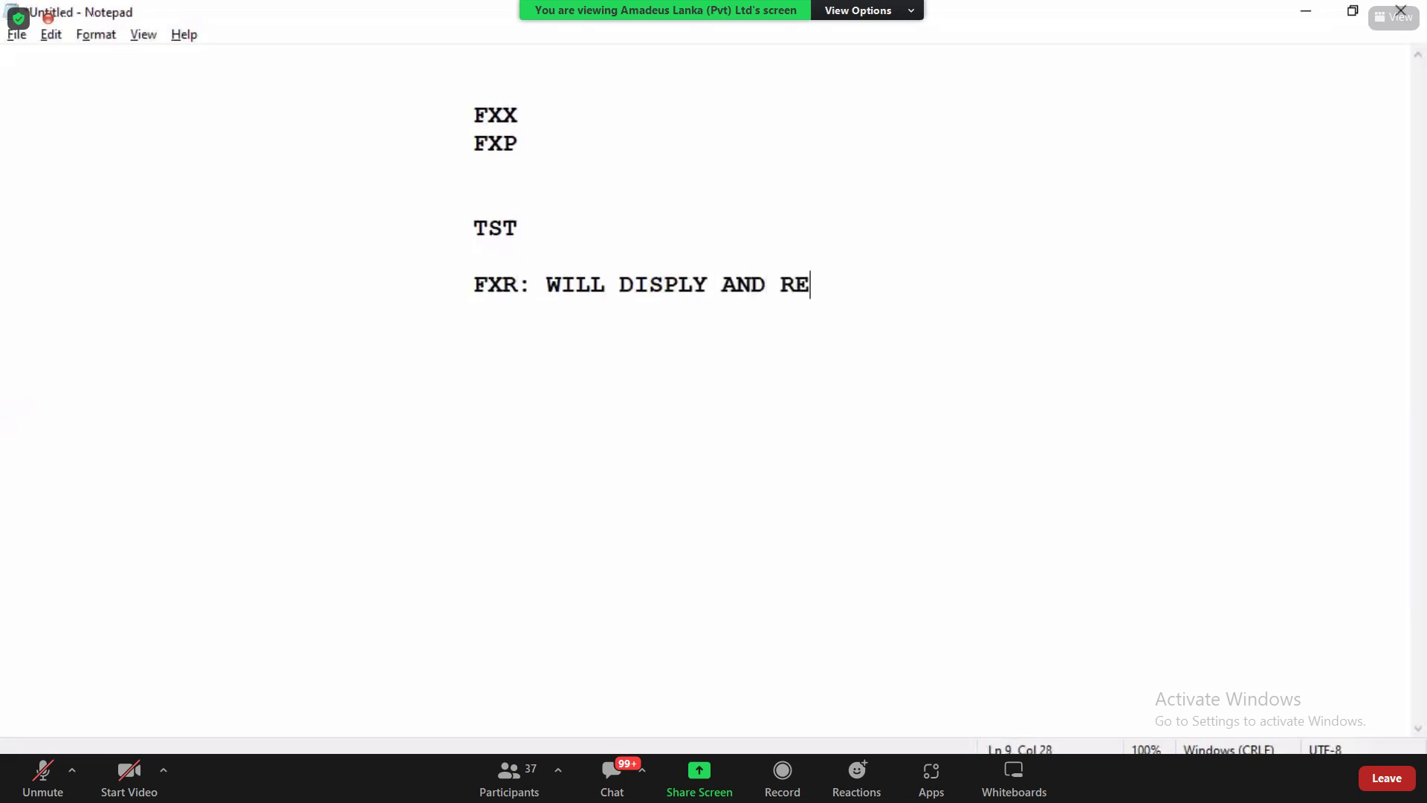
text(BOOK TO THE)
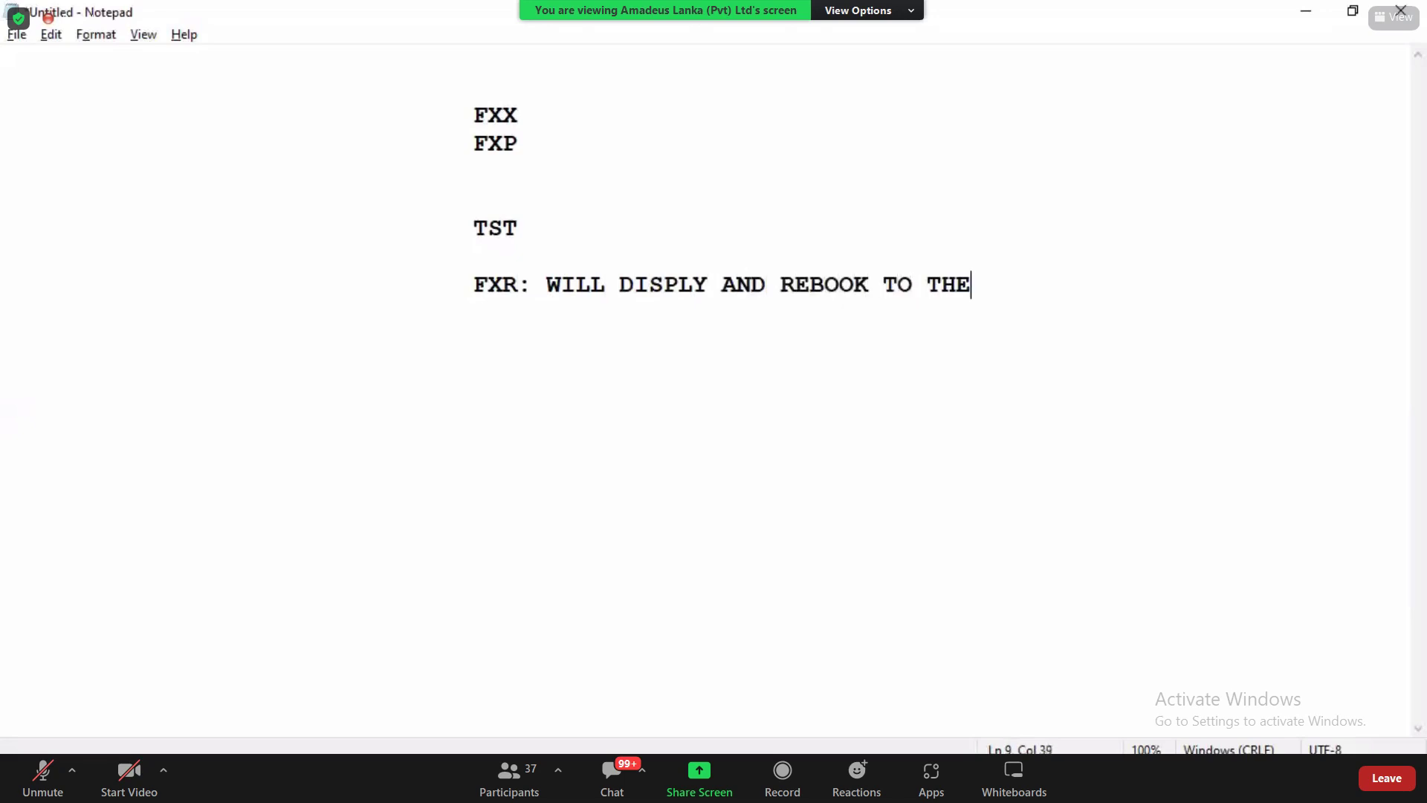
text( LOWEST FA)
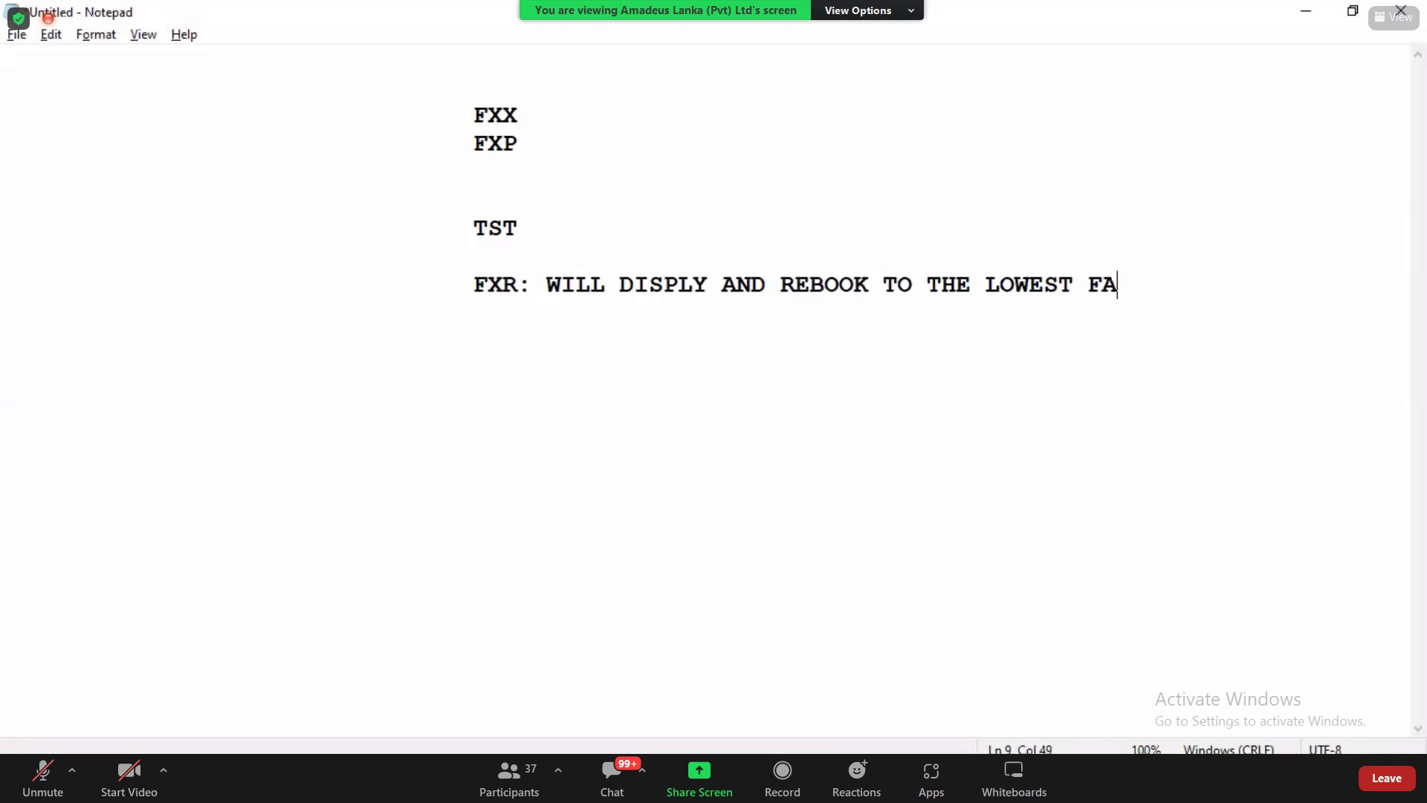
key(BackSpace)
key(BackSpace)
text(AVAILBLE FARE)
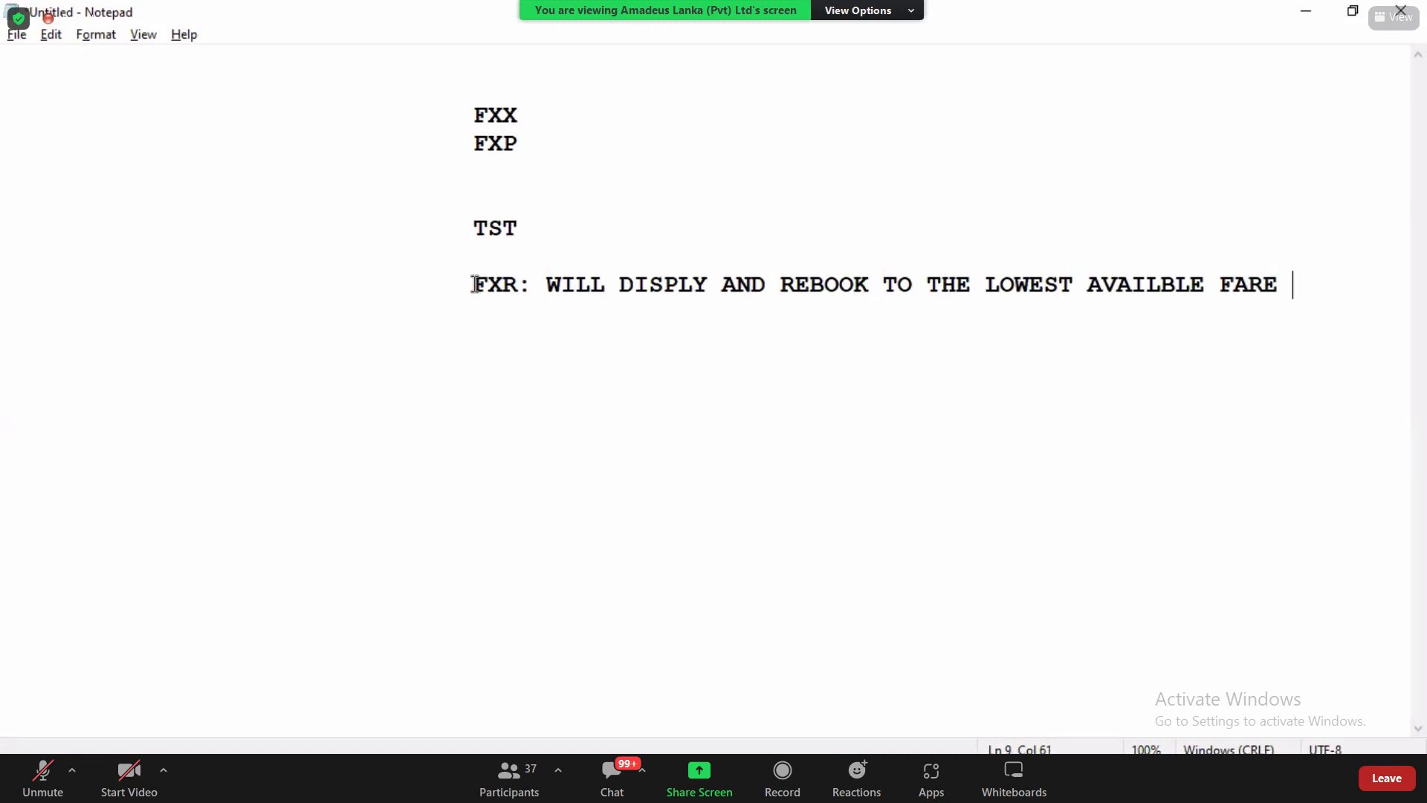
drag(473, 285, 811, 301)
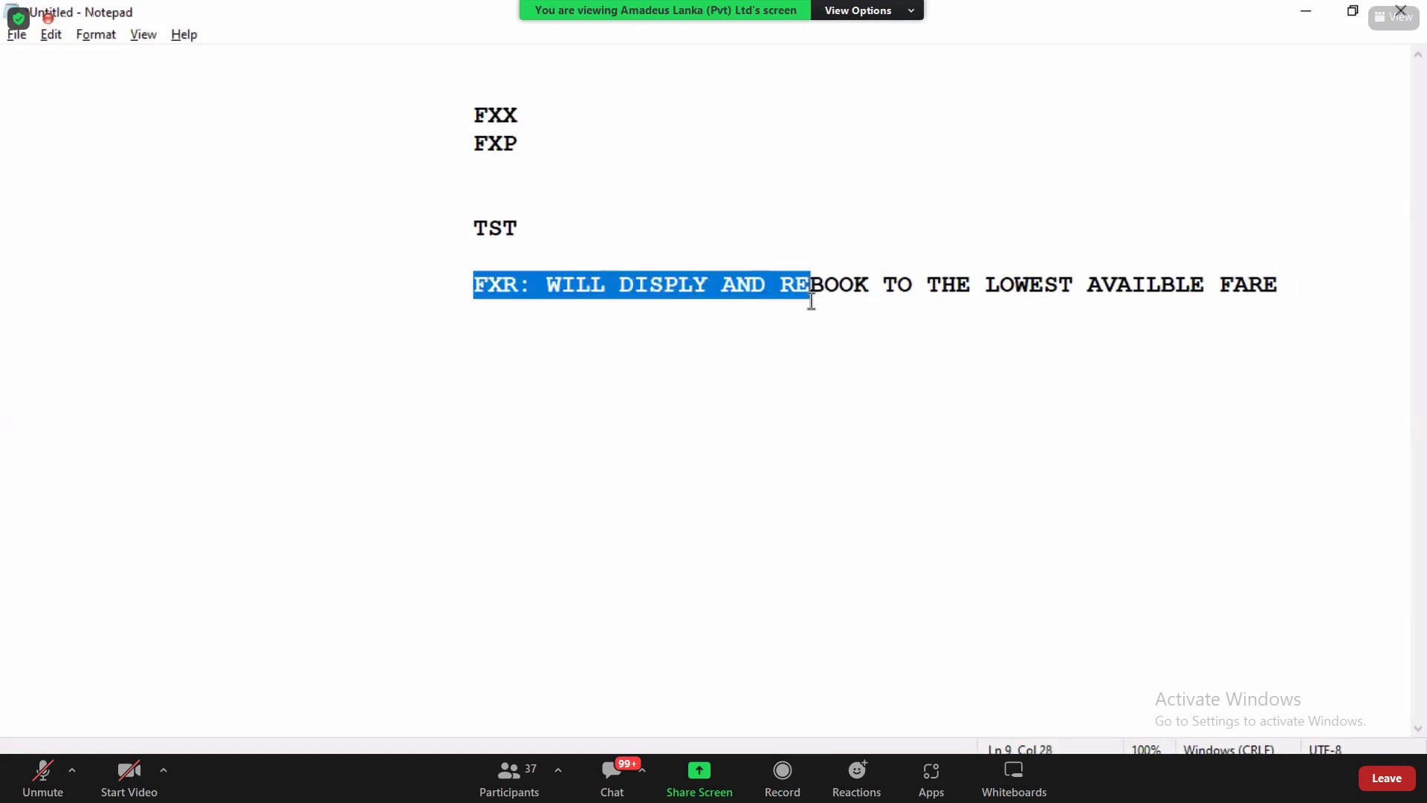
click(807, 297)
drag(781, 290, 887, 286)
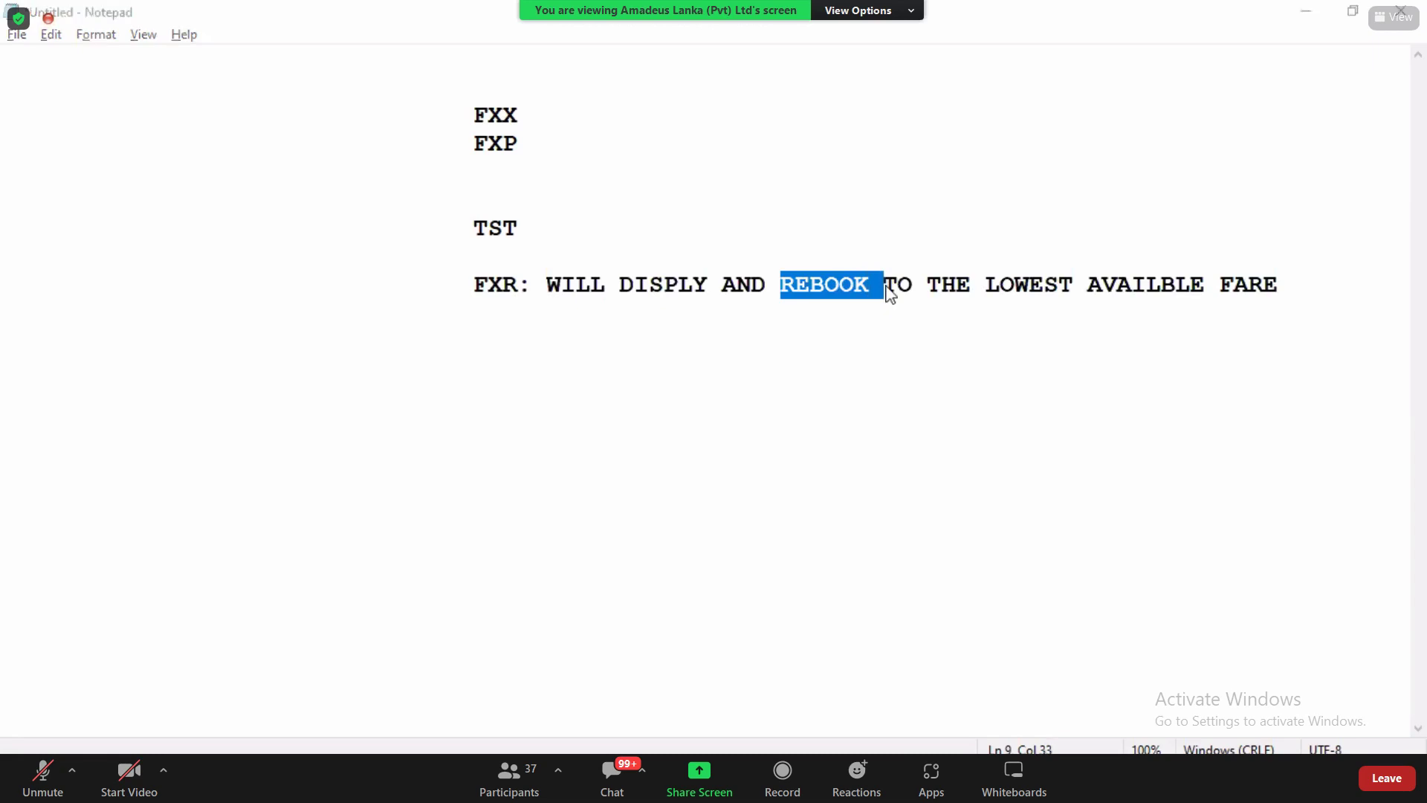
key(alt+Tab)
Step: Redisplay the PNR with RT and highlight the Q class on flight UL 125
text(R)
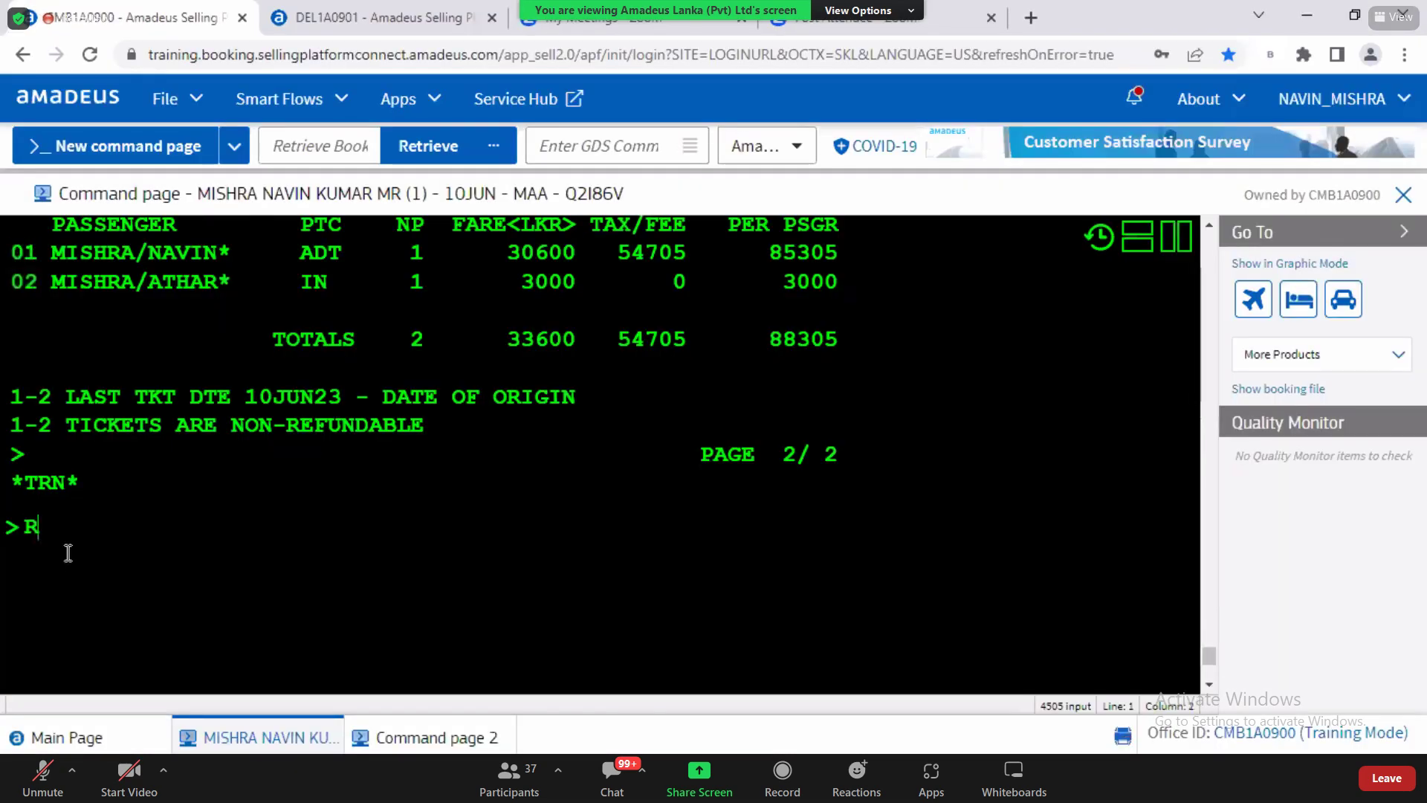
text(T)
key(Return)
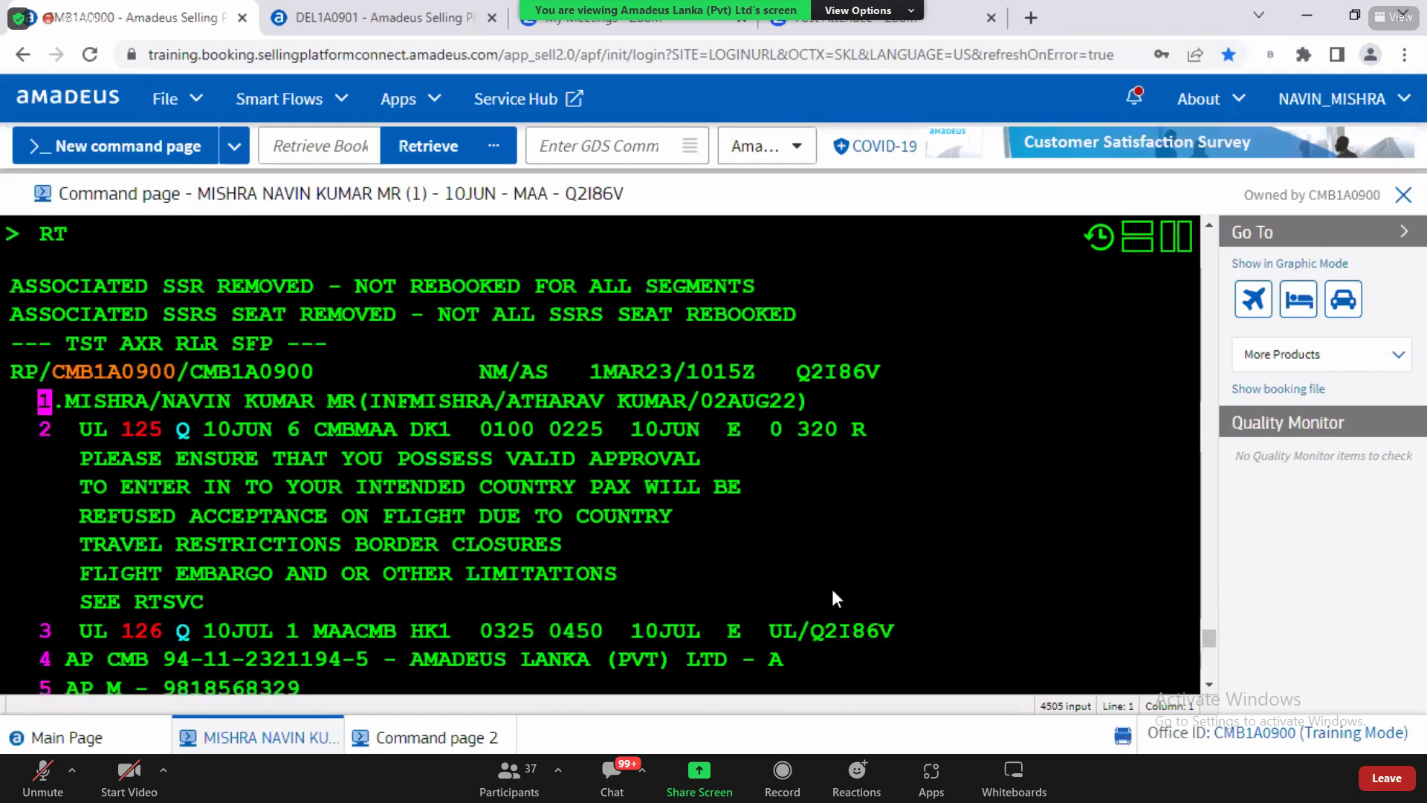
scroll(1212, 692, down, 1)
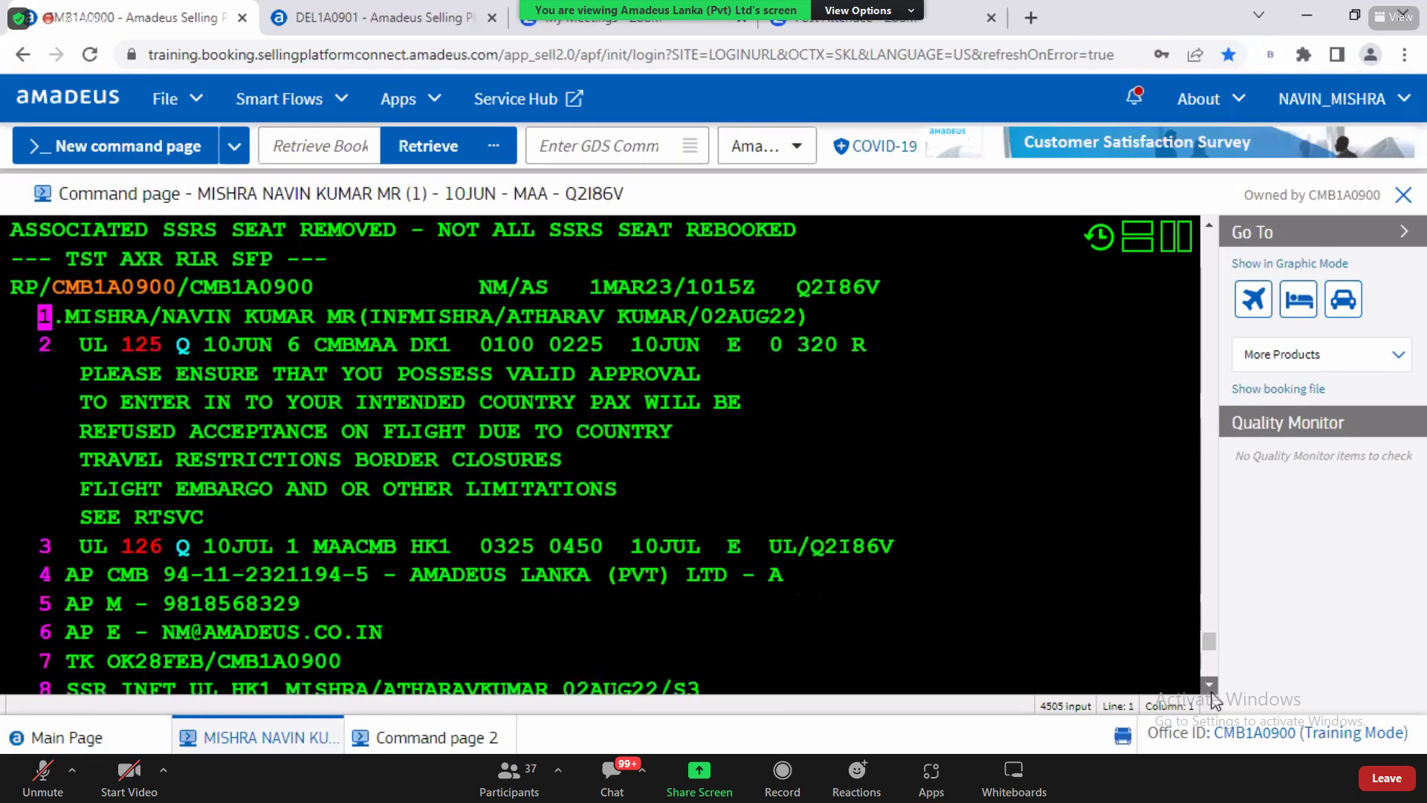
scroll(1212, 695, down, 1)
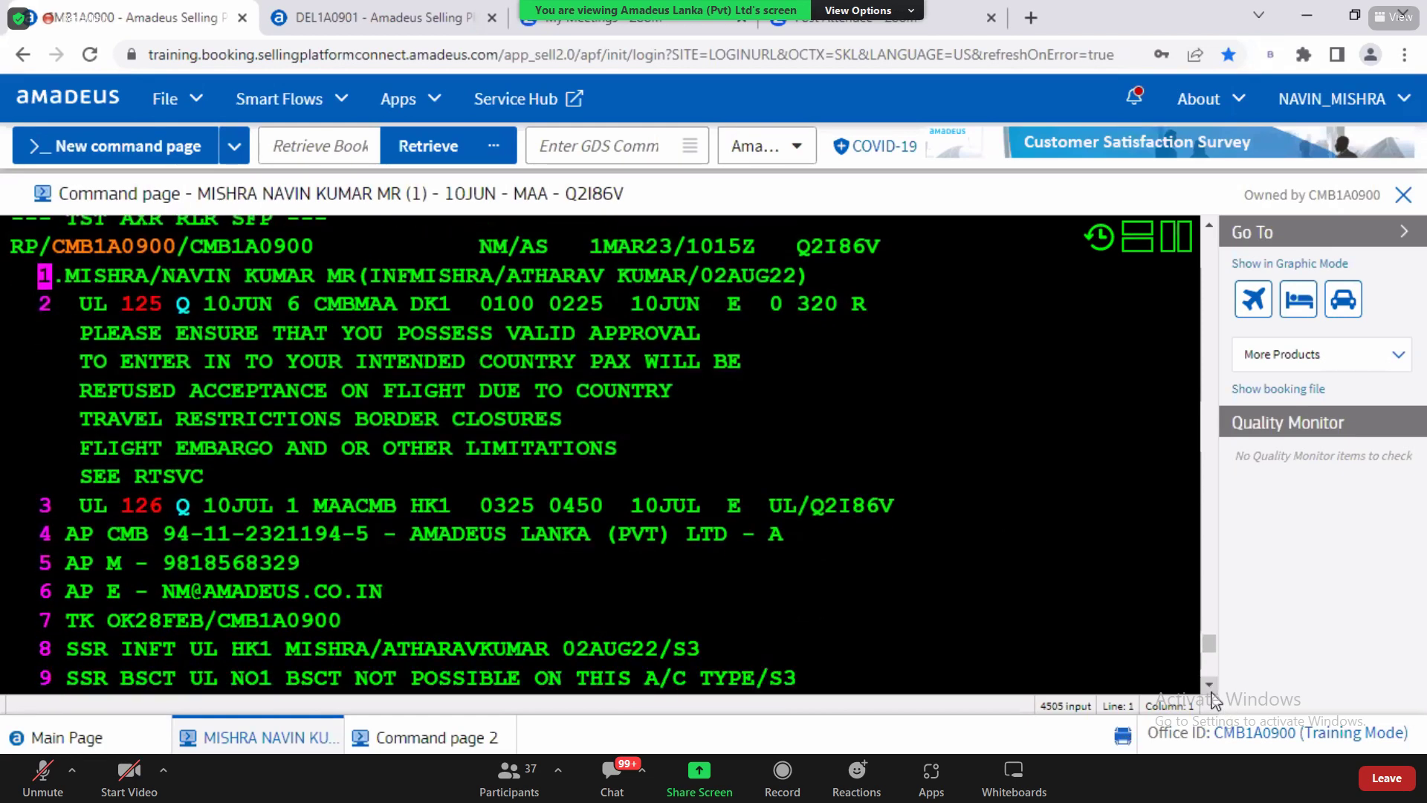
click(1211, 692)
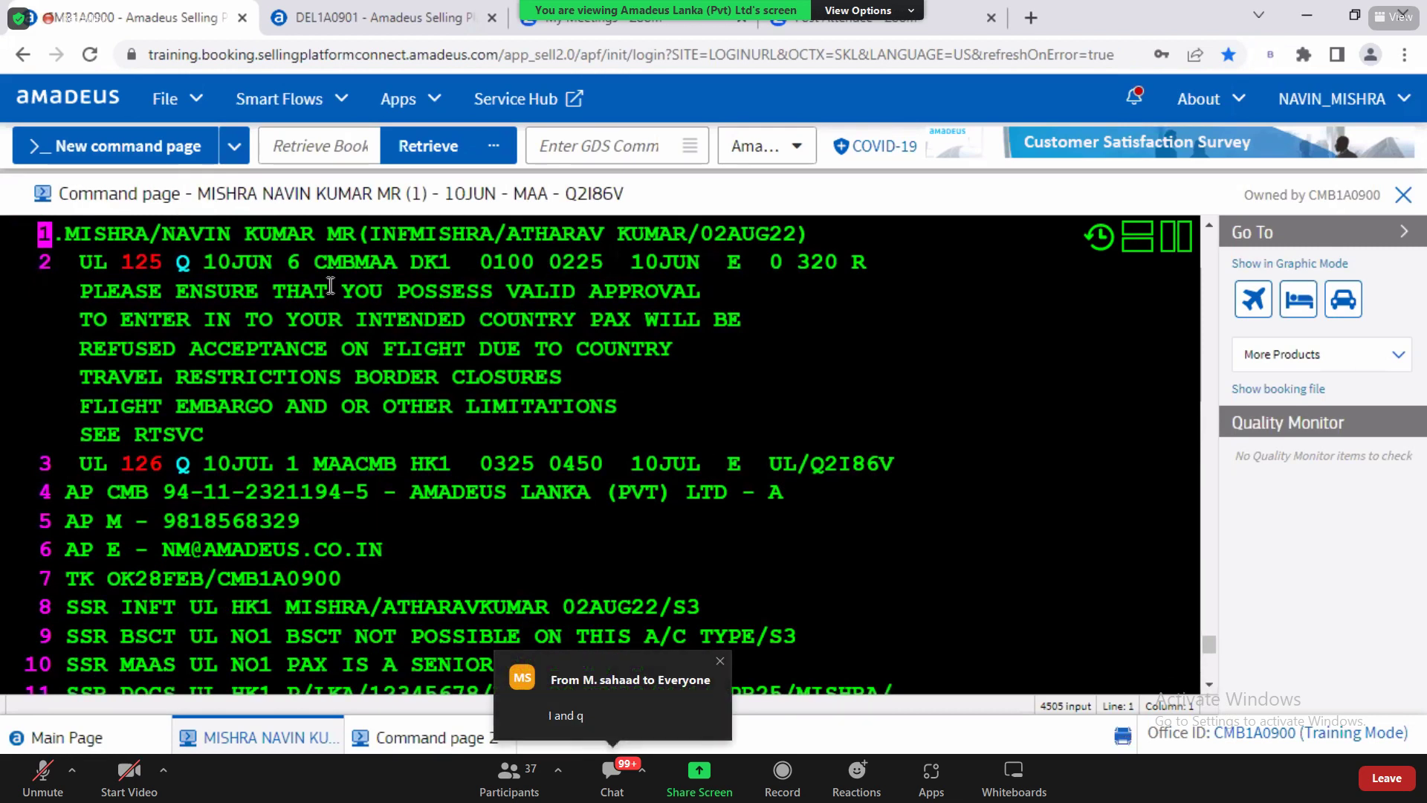
double_click(192, 266)
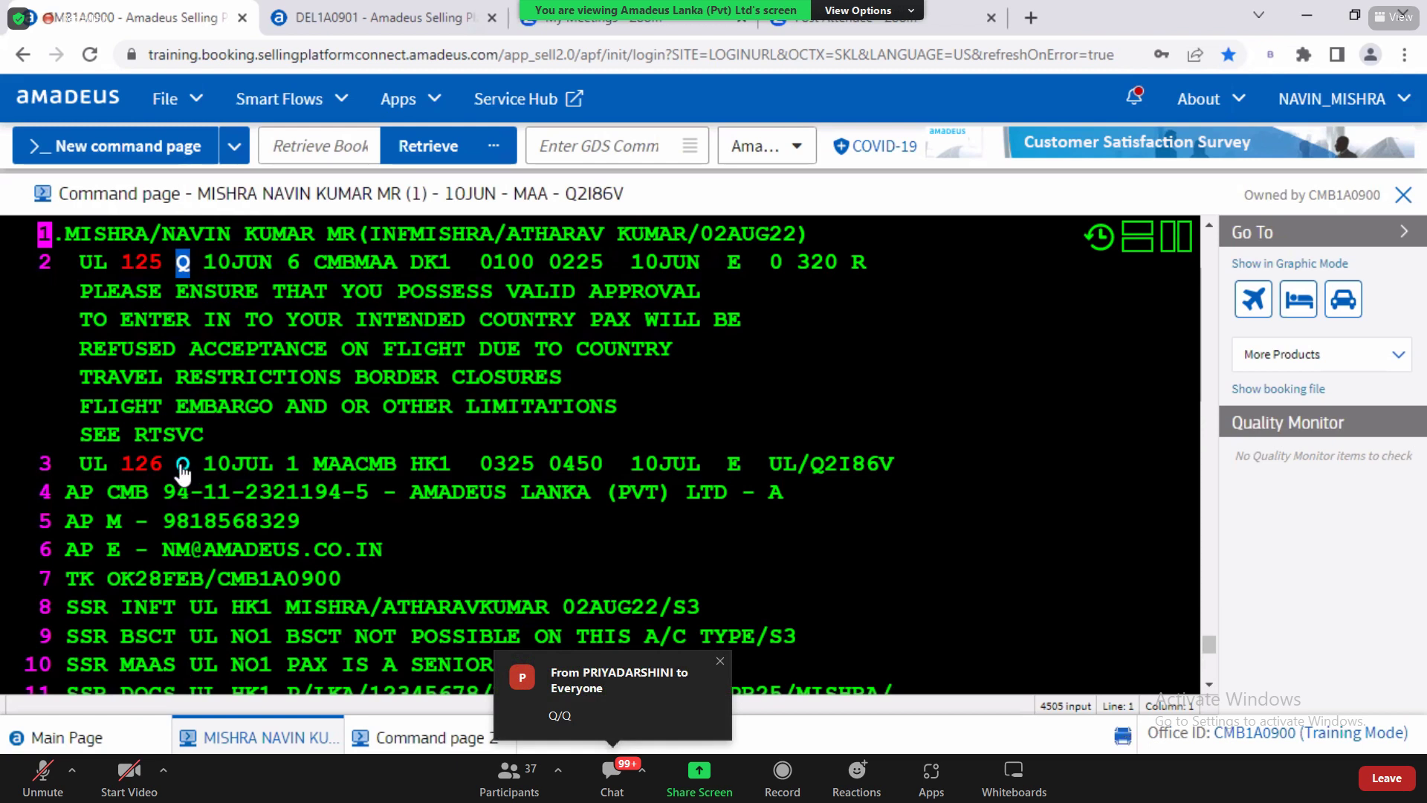
key(alt+Tab)
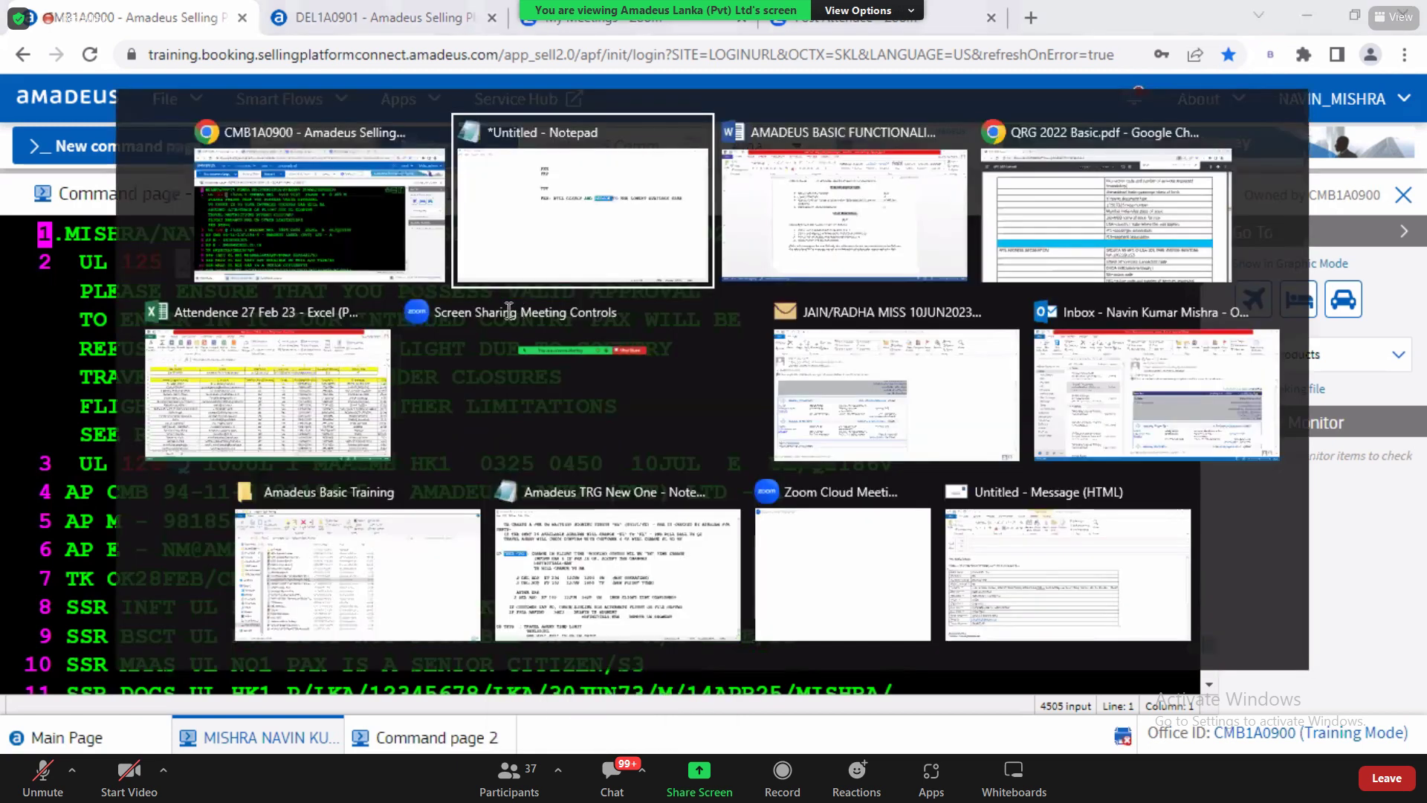
click(488, 290)
click(547, 285)
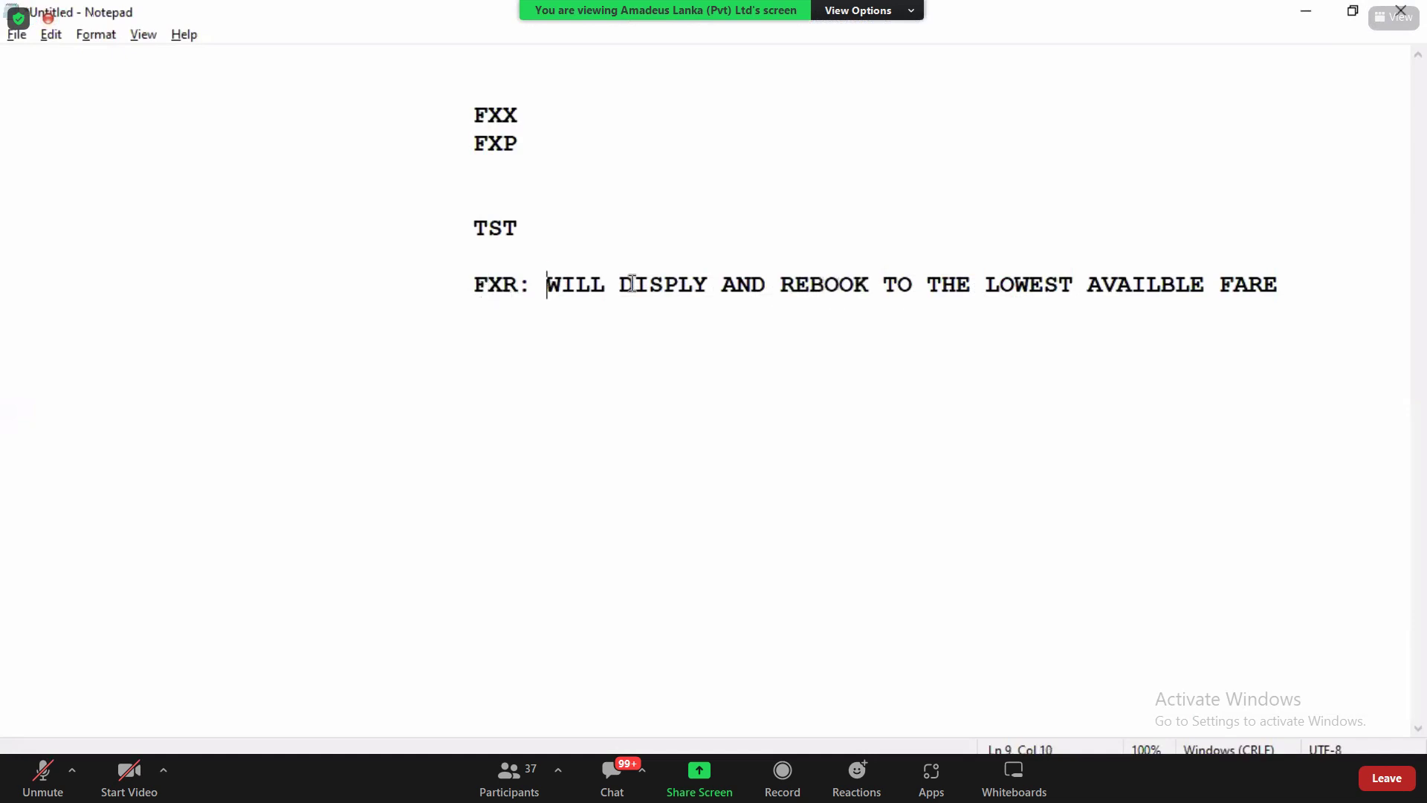
drag(548, 284, 666, 283)
click(809, 283)
double_click(1104, 279)
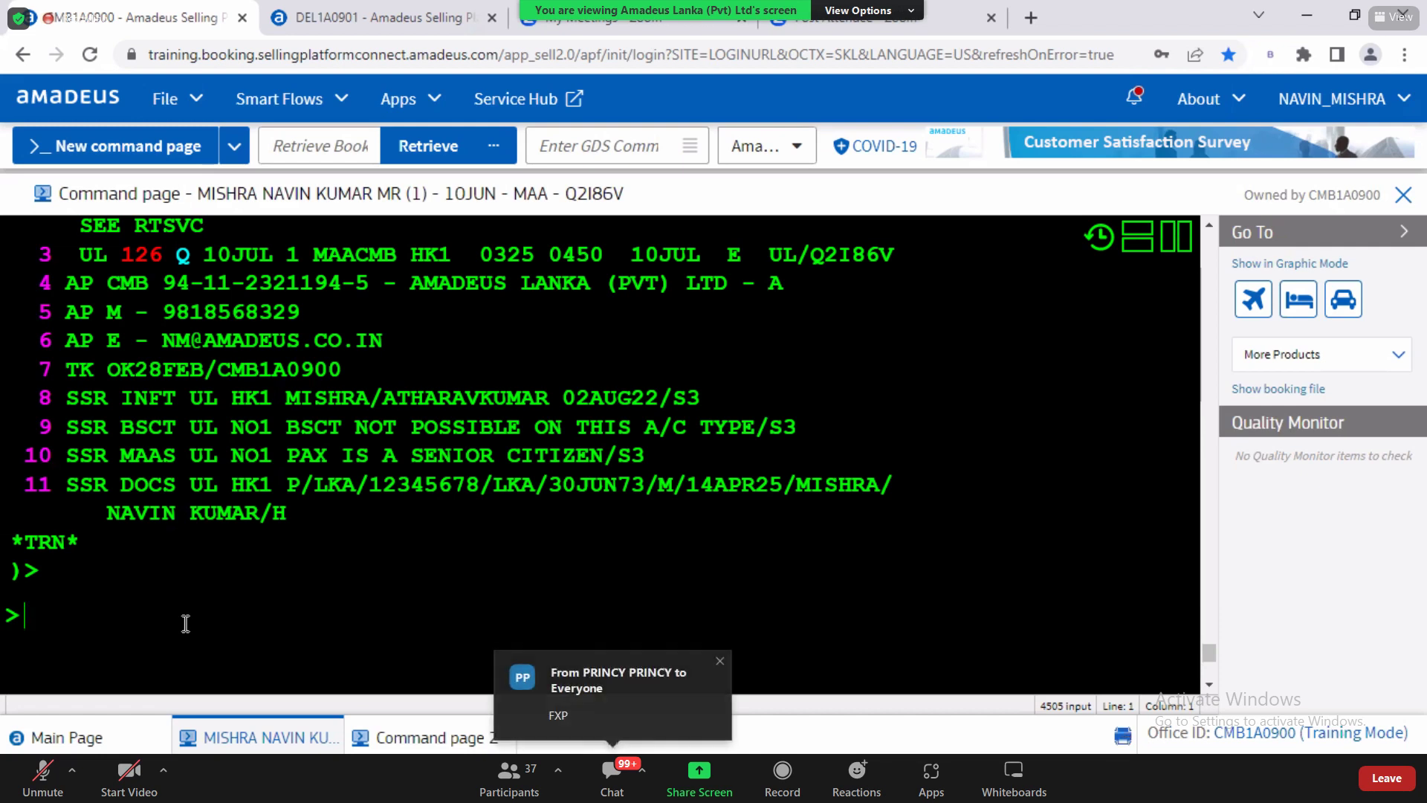
Step: Store the pricing with FXP, then ignore changes and rebook at the lowest fare with FXR
text(FXP)
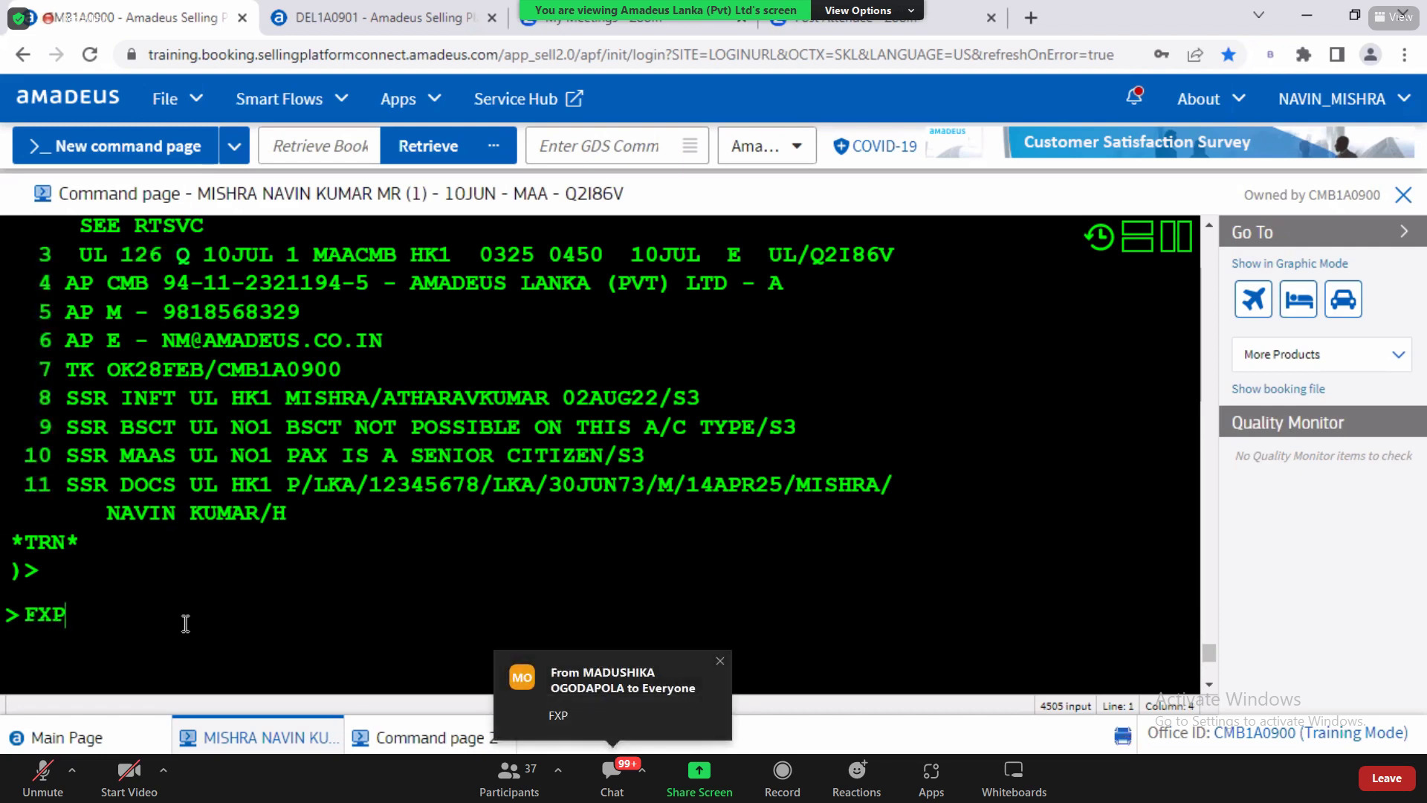
key(Return)
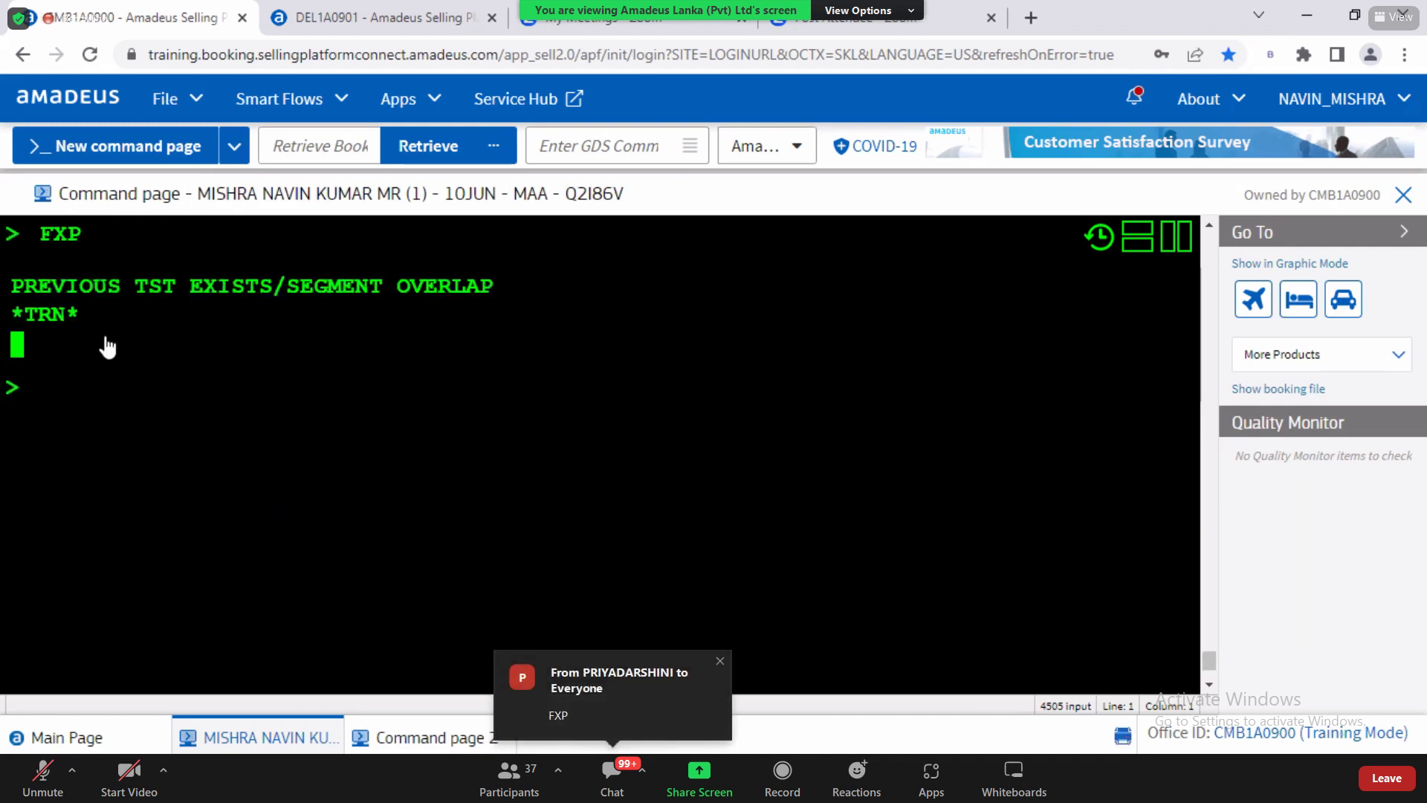
text(IR)
key(Return)
text(FXR)
key(Return)
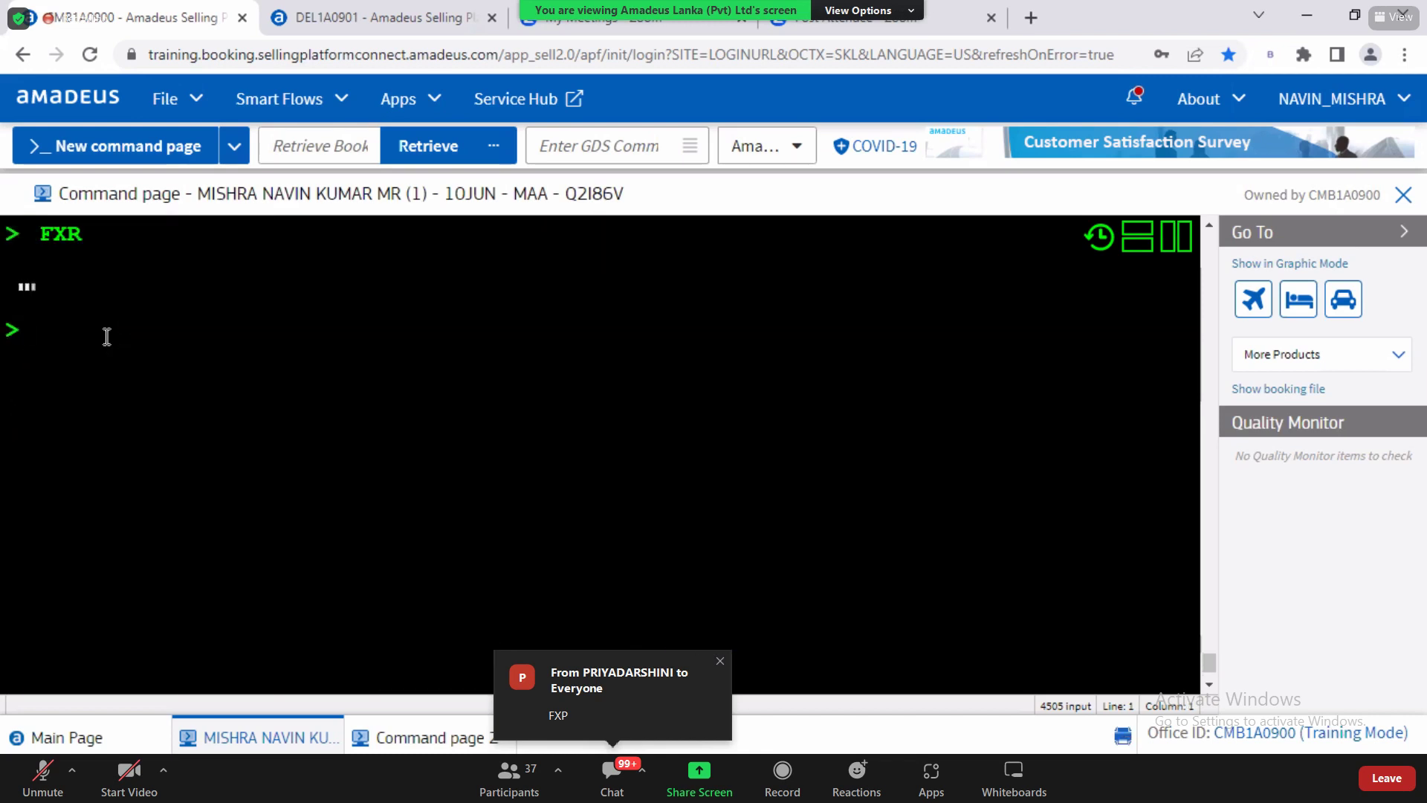
Step: Store the rebooked fare as a TST with FXP (88305 LKR for both passengers) and redisplay the PNR
text(FXP)
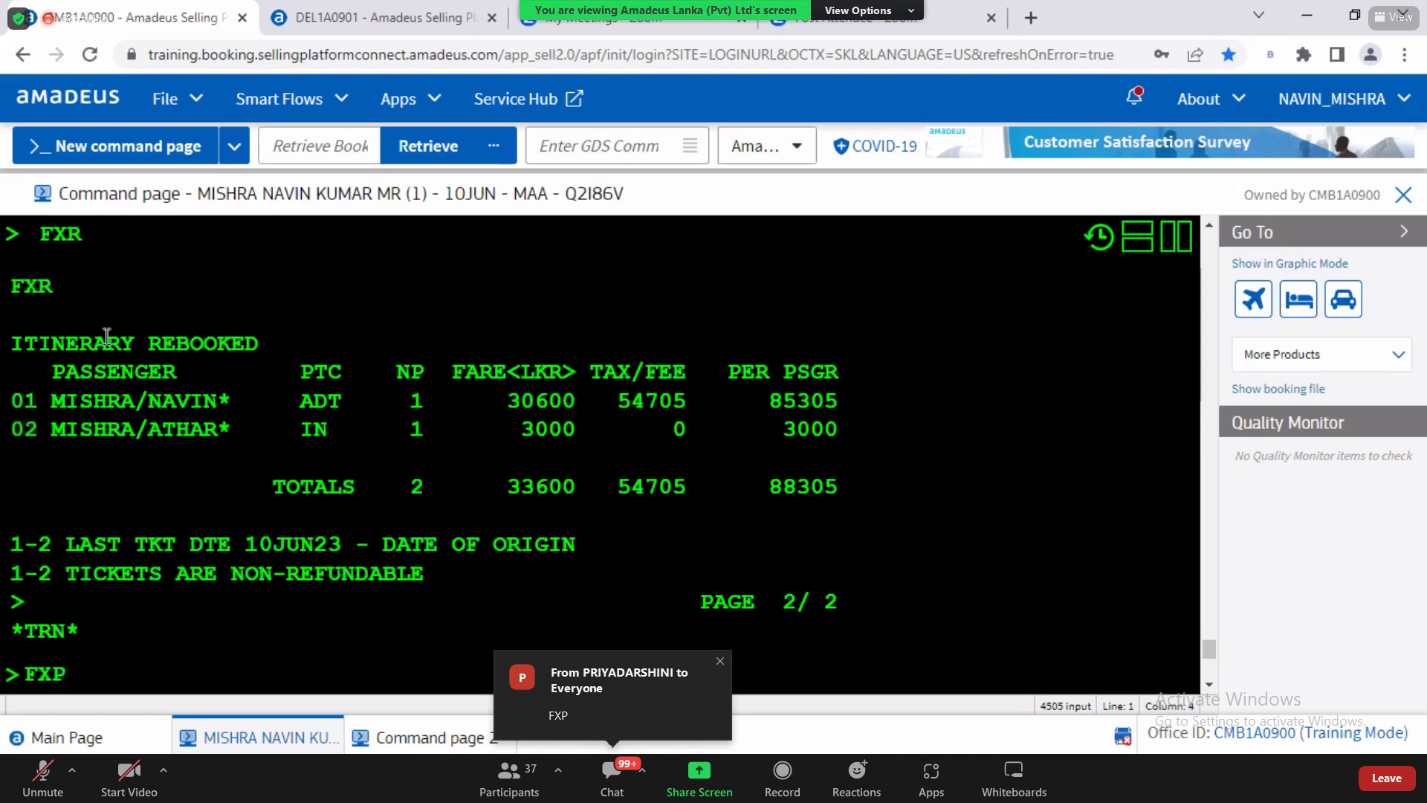
key(Return)
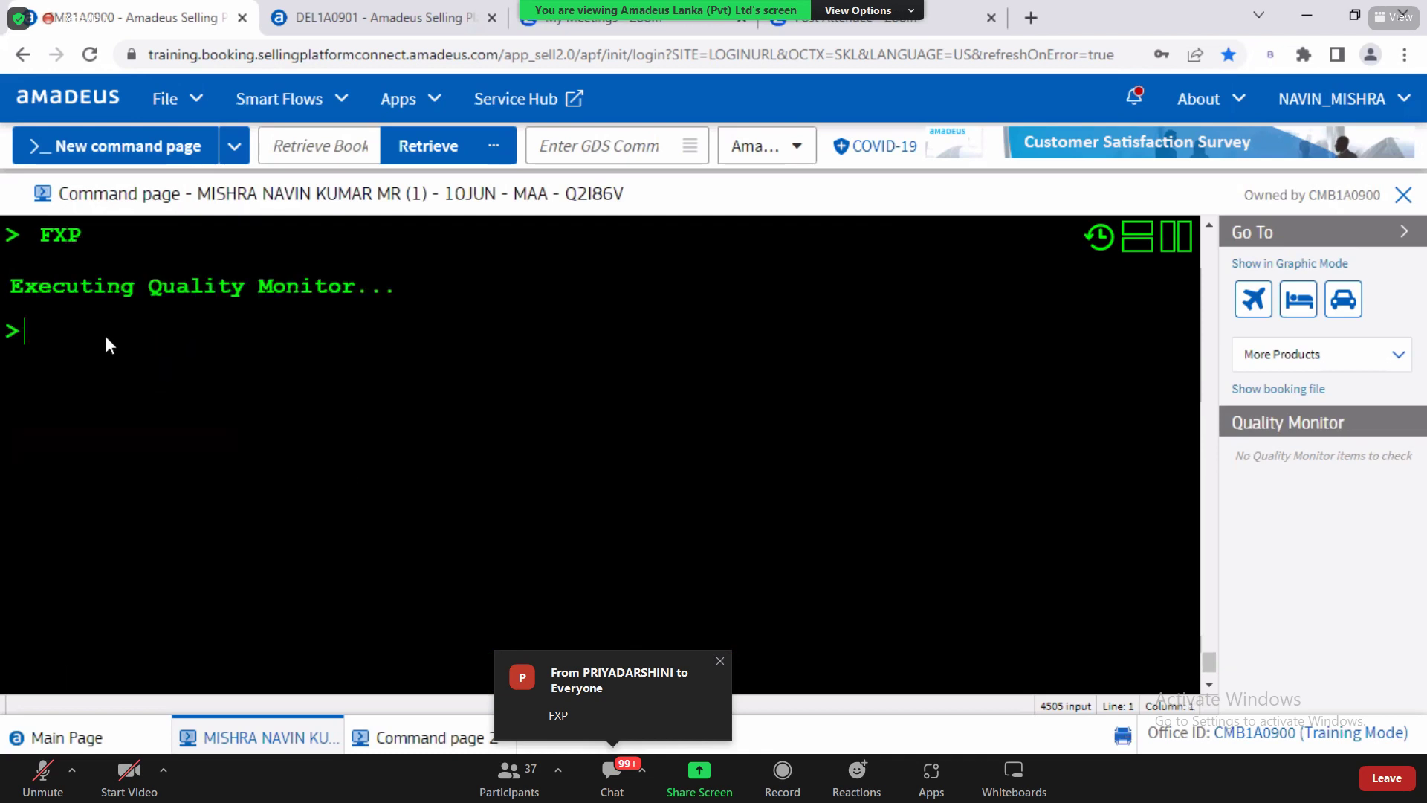
drag(375, 396, 46, 747)
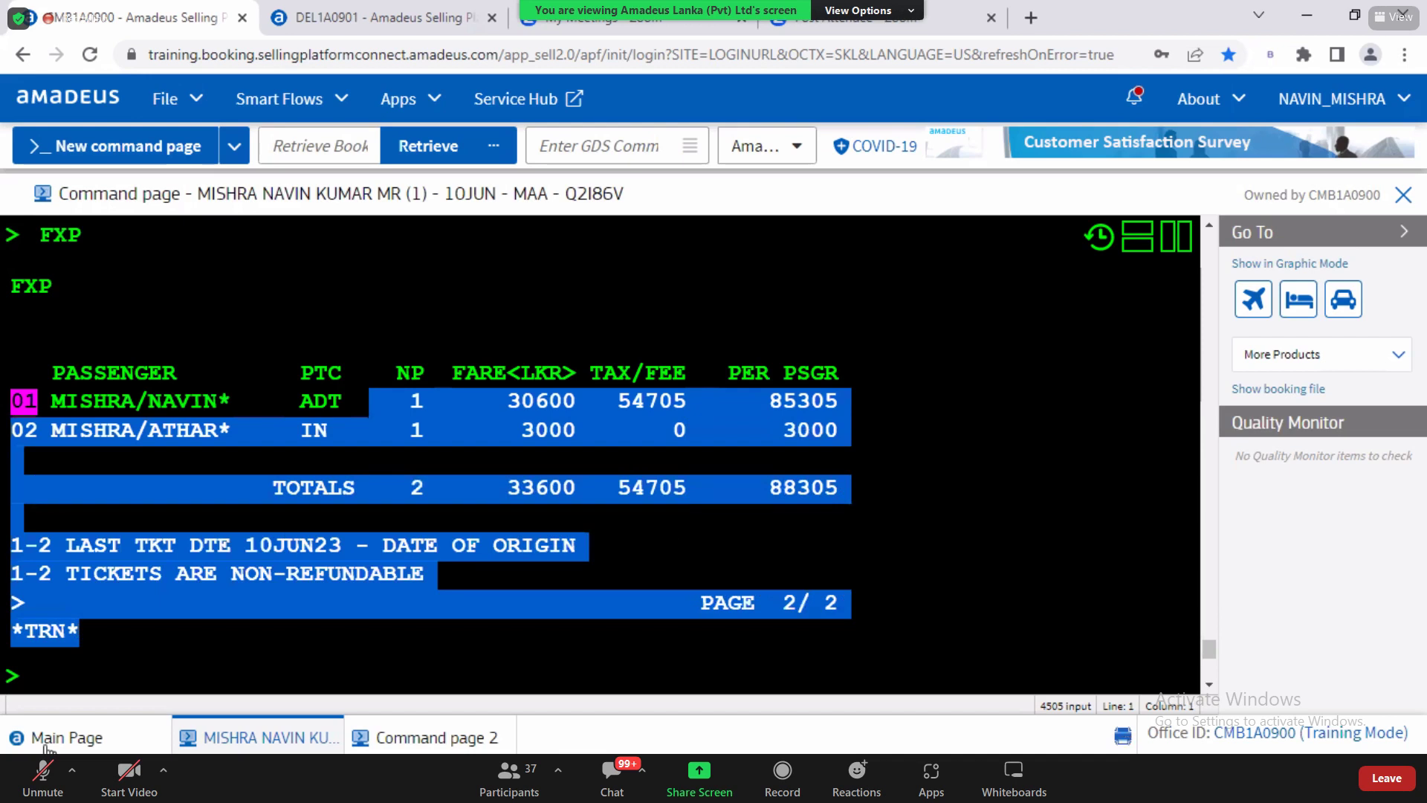
click(46, 672)
text(RT)
key(Return)
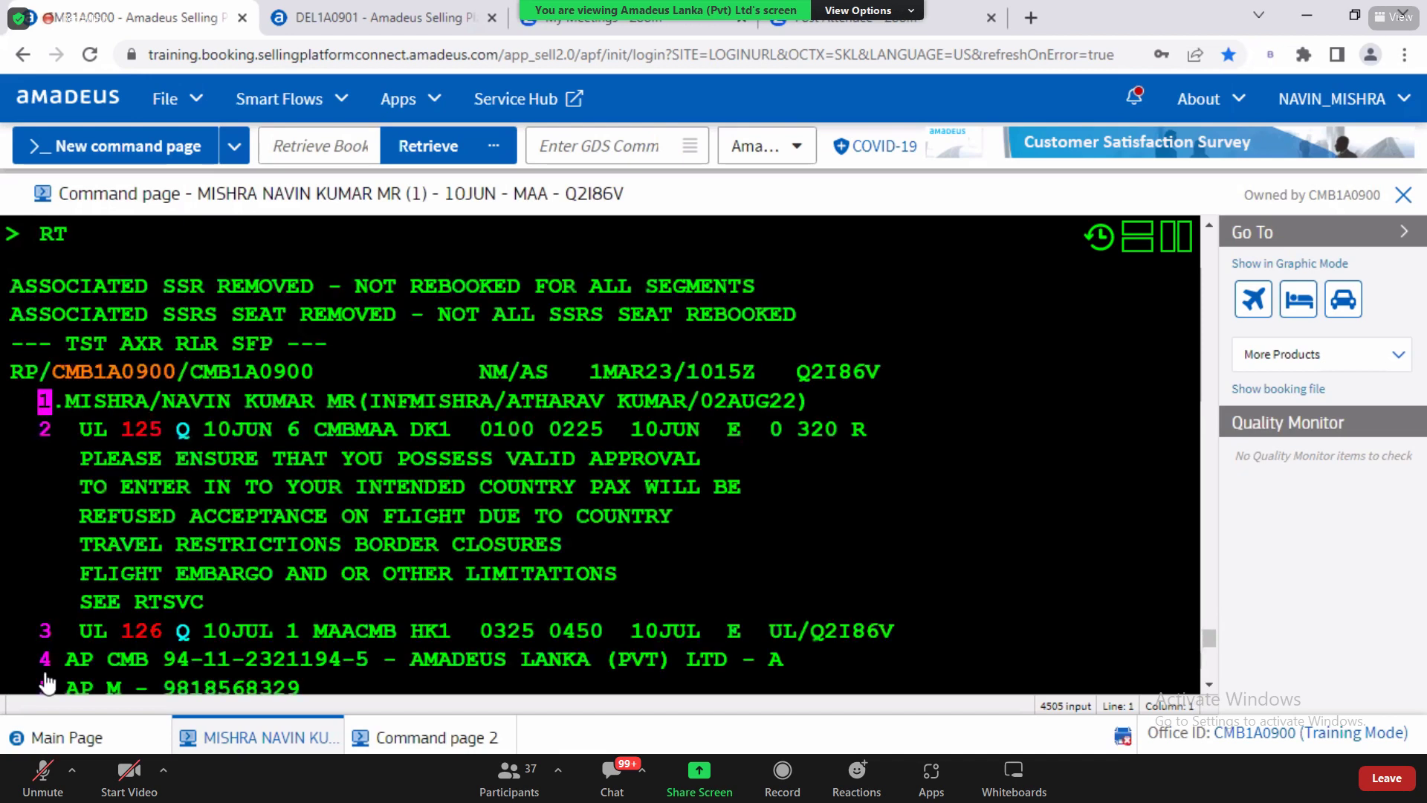
key(alt+Tab)
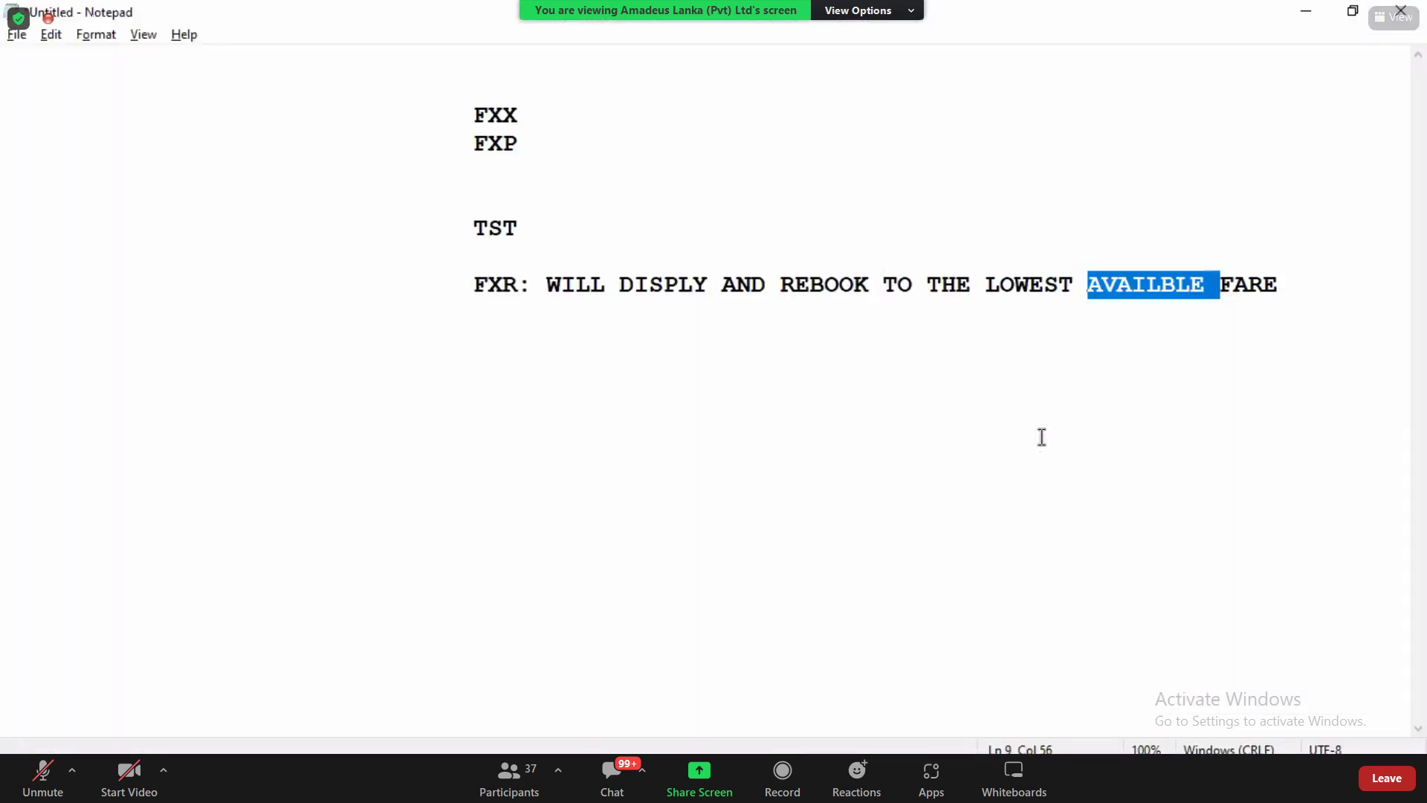
Step: Add the indented note 'FXP : WILL CREATE THE TST' below the FXR explanation, checking the FXX and FXR notes
key(Down)
key(Return)
key(Tab)
key(Tab)
key(Tab)
key(Tab)
text(fxp)
key(BackSpace)
key(BackSpace)
key(BackSpace)
text(FXP)
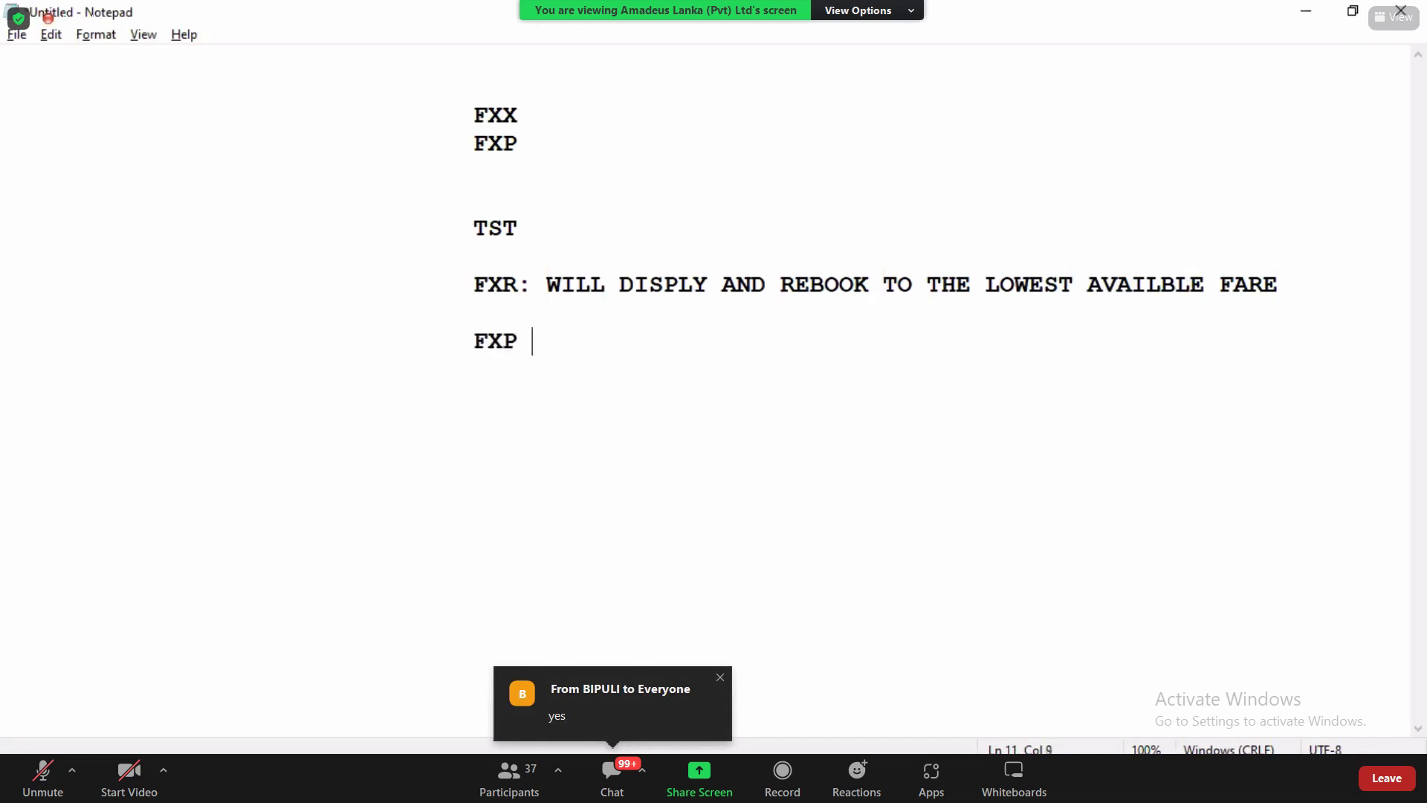
text( : WILL STORE )
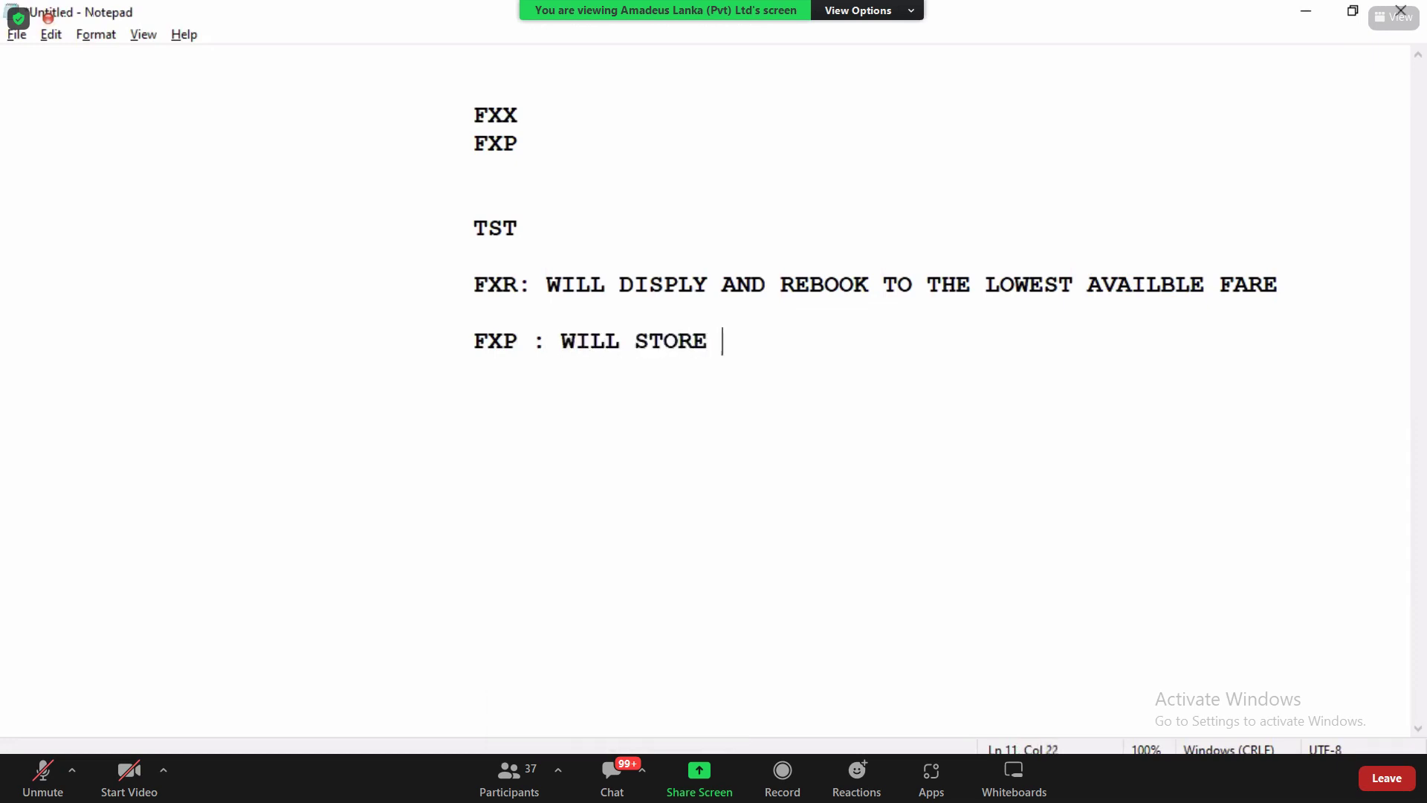
text(THE FARE)
key(BackSpace)
key(BackSpace)
key(BackSpace)
key(BackSpace)
key(BackSpace)
key(BackSpace)
key(BackSpace)
key(BackSpace)
key(BackSpace)
key(BackSpace)
key(BackSpace)
key(BackSpace)
key(BackSpace)
key(BackSpace)
text(REA)
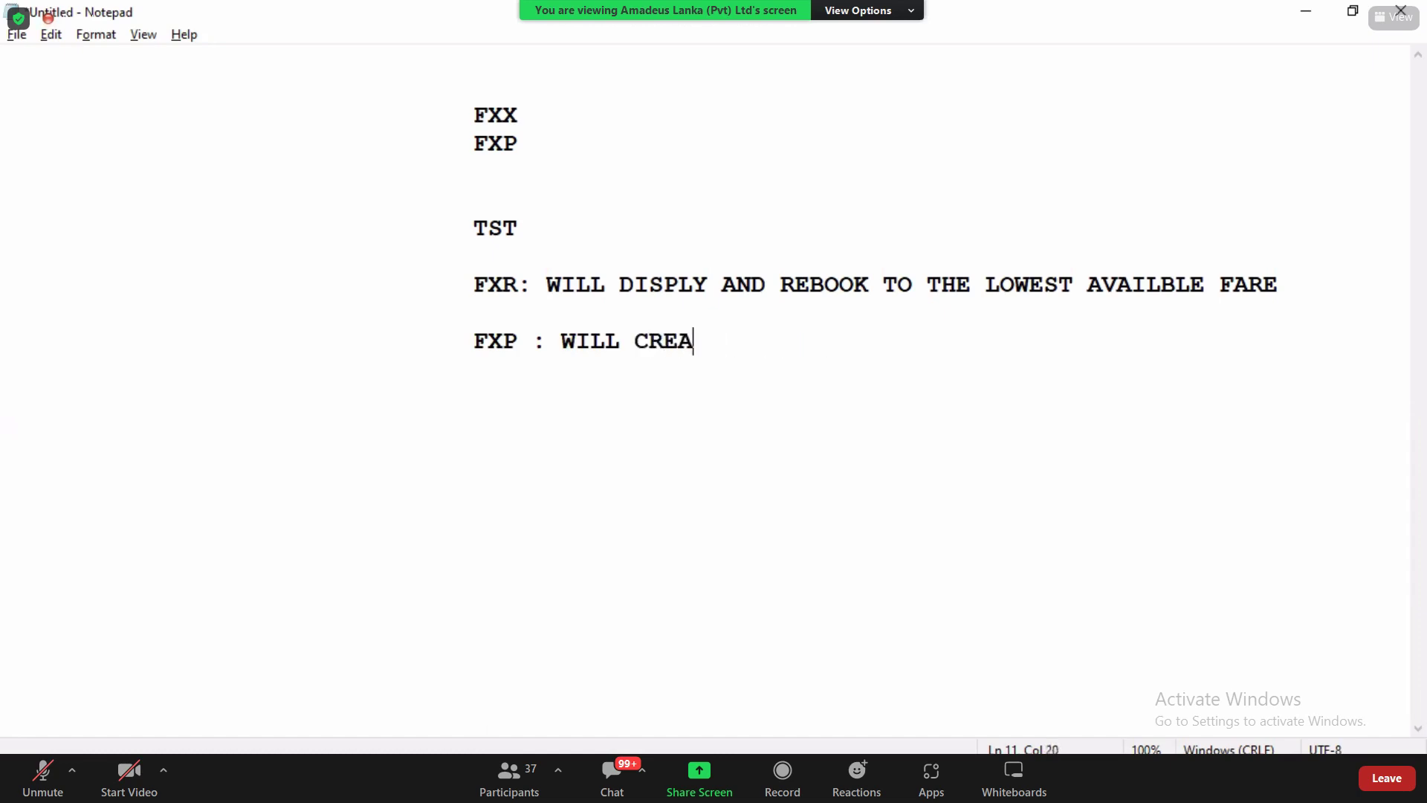
text(TE THE TST)
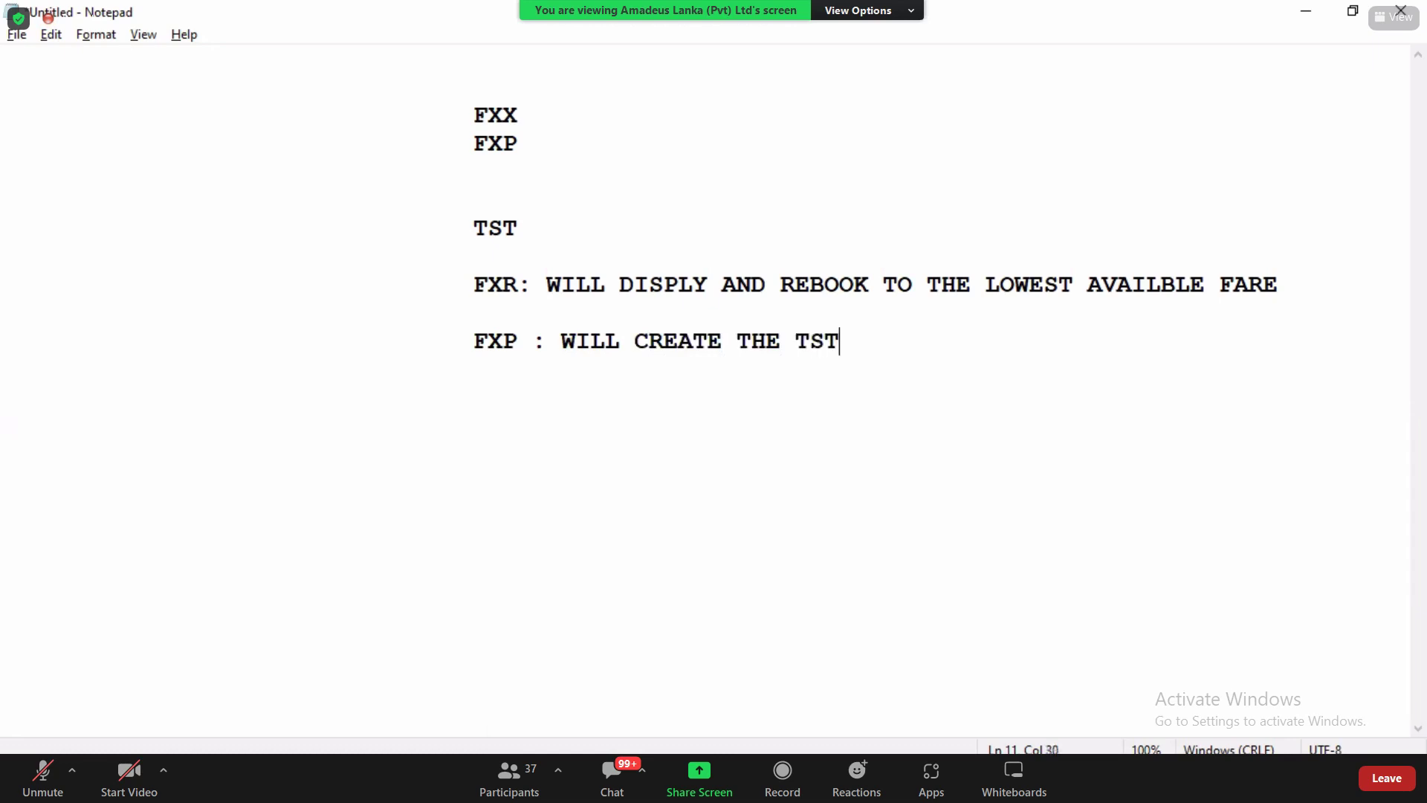
key(Tab)
key(Tab)
key(Tab)
key(Tab)
drag(475, 116, 519, 128)
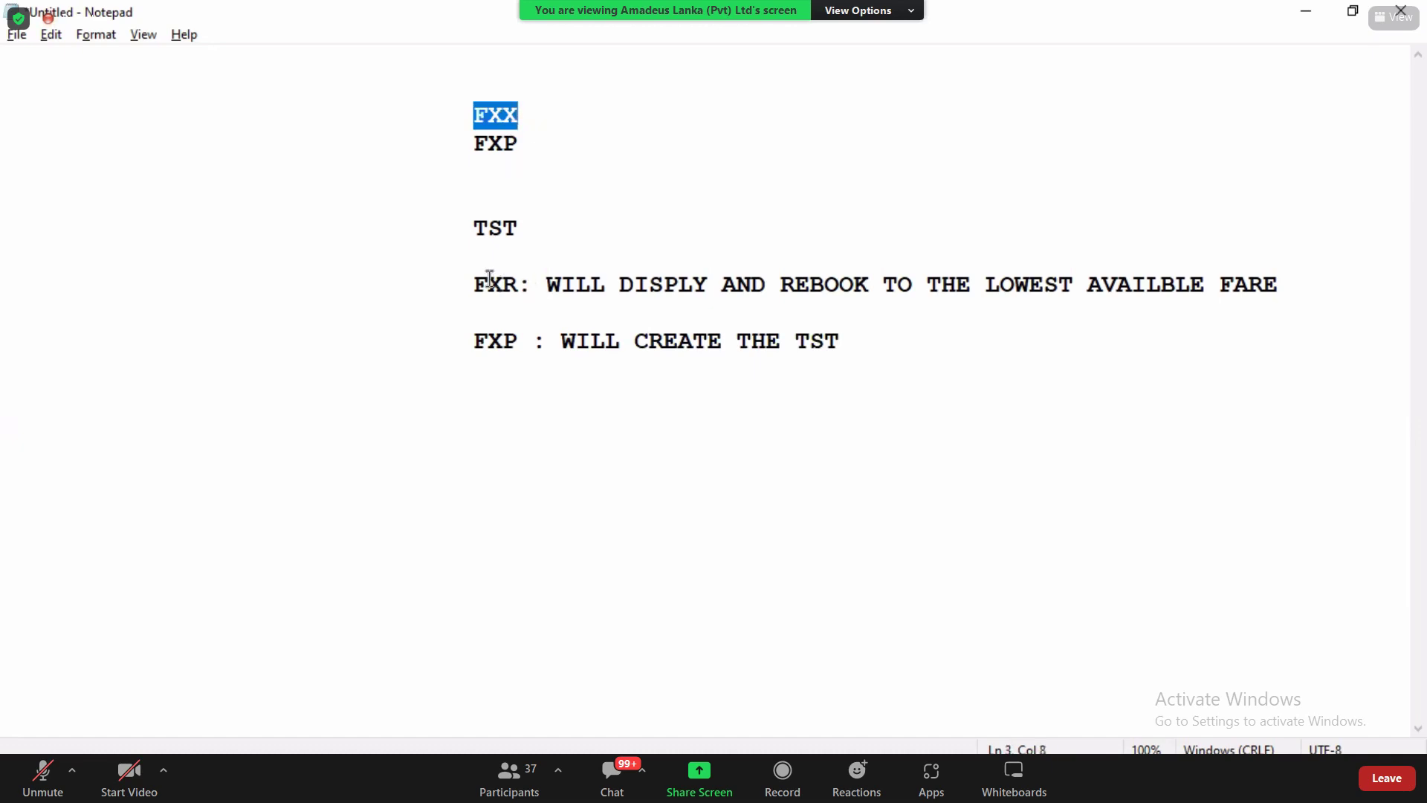
drag(471, 285, 530, 286)
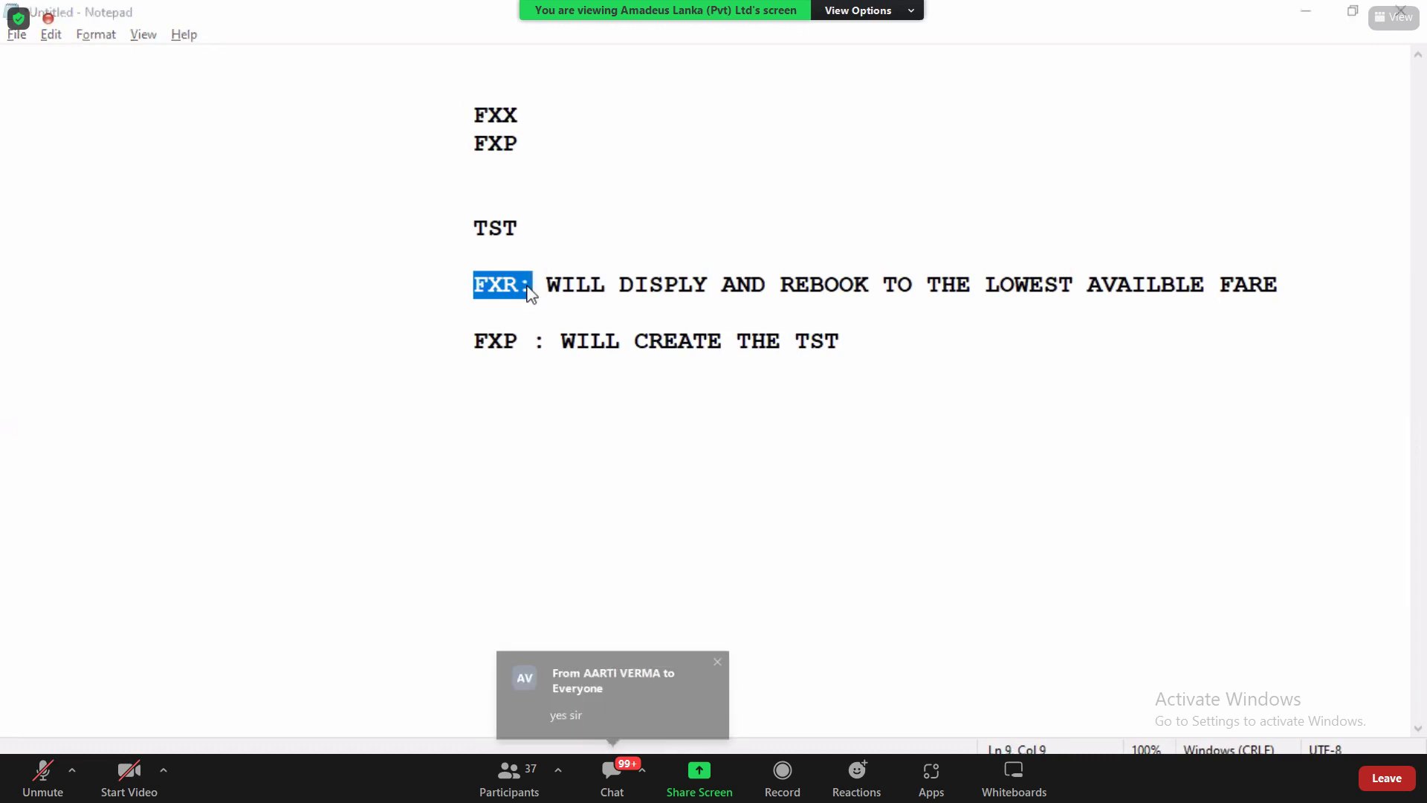
key(alt+Tab)
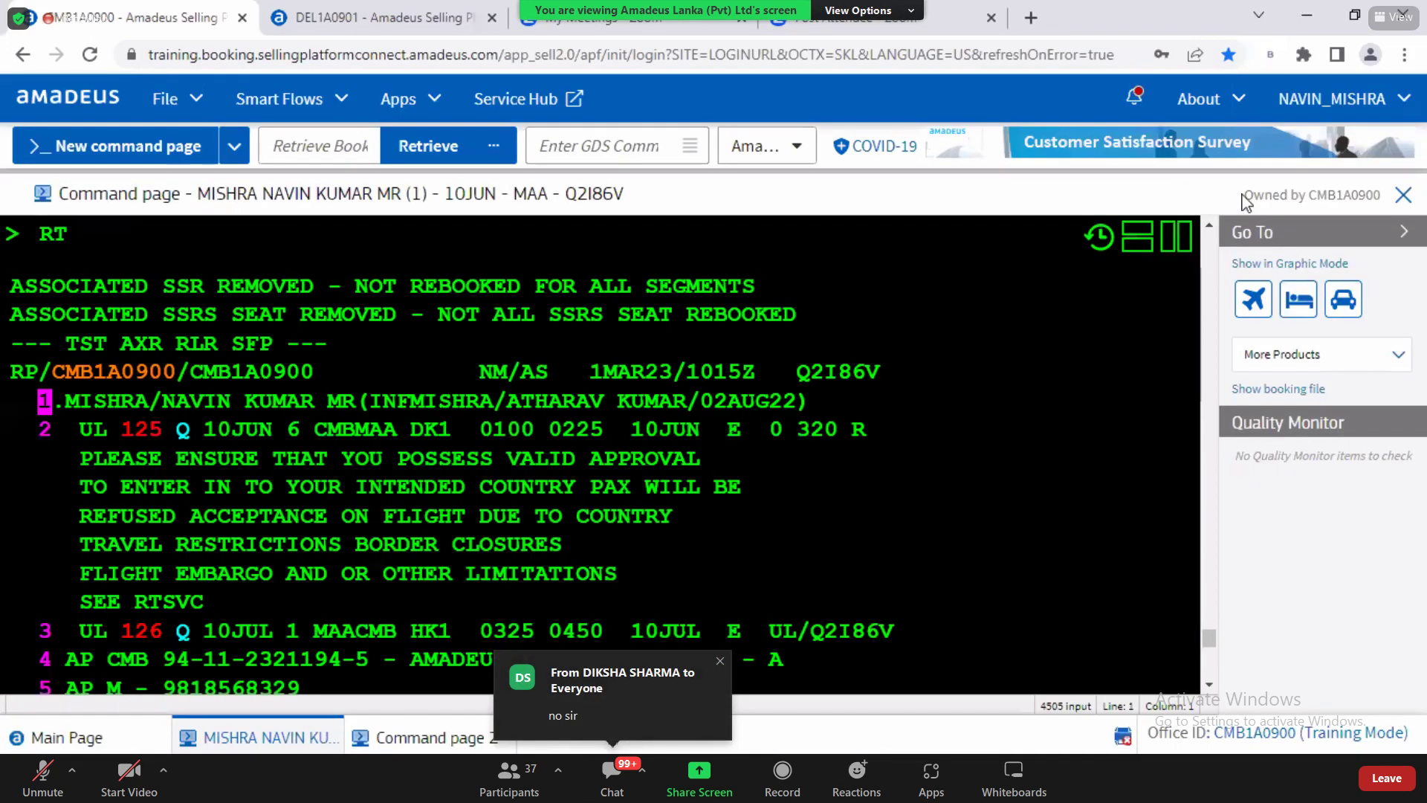
Step: Discard the rebooking with IR so the CMB–MAA flight shows in I class again
click(1209, 686)
scroll(93, 650, down, 3)
text(IR)
key(Return)
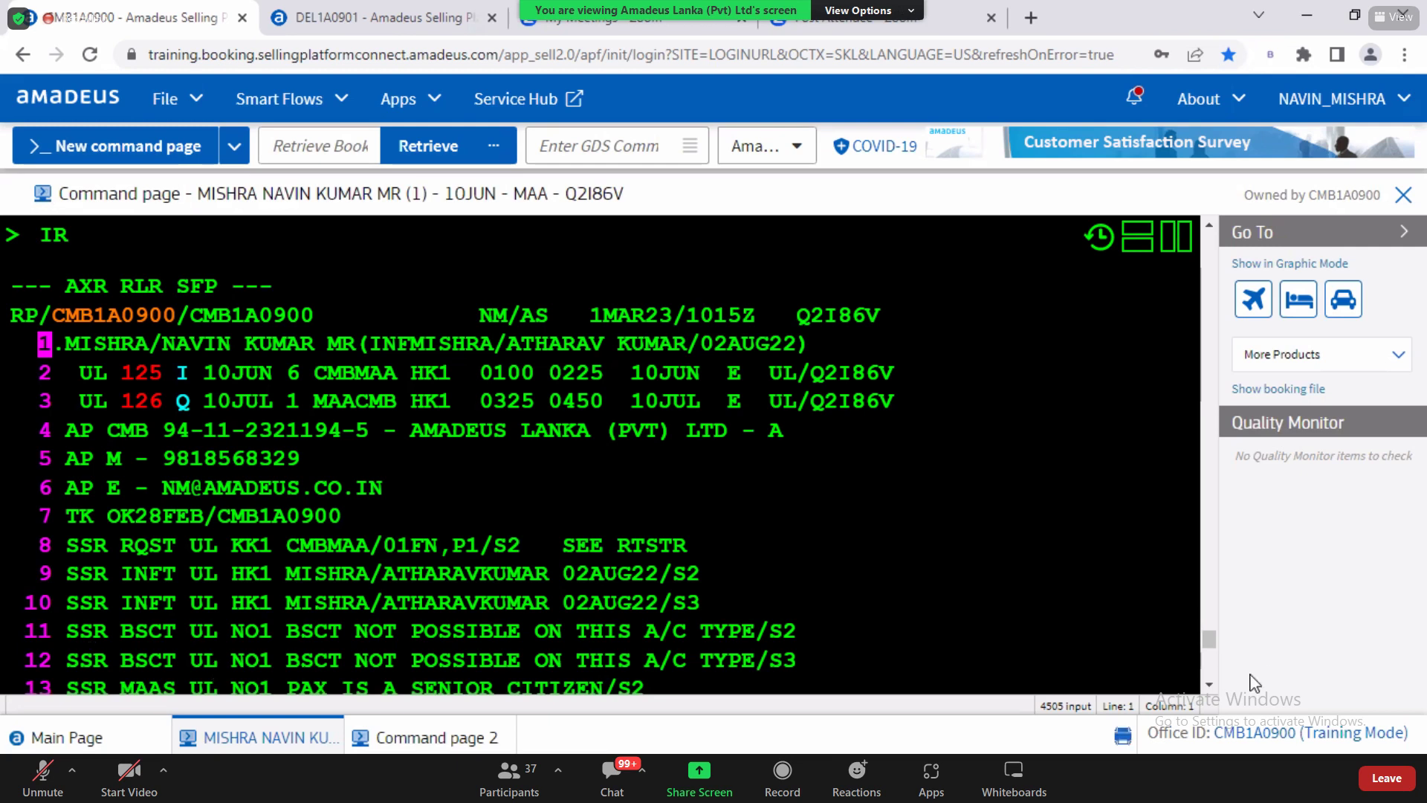
click(1209, 684)
scroll(446, 626, down, 2)
Step: Request a rebook-by-class fare quote with FXA, repeating it after an IR
click(124, 502)
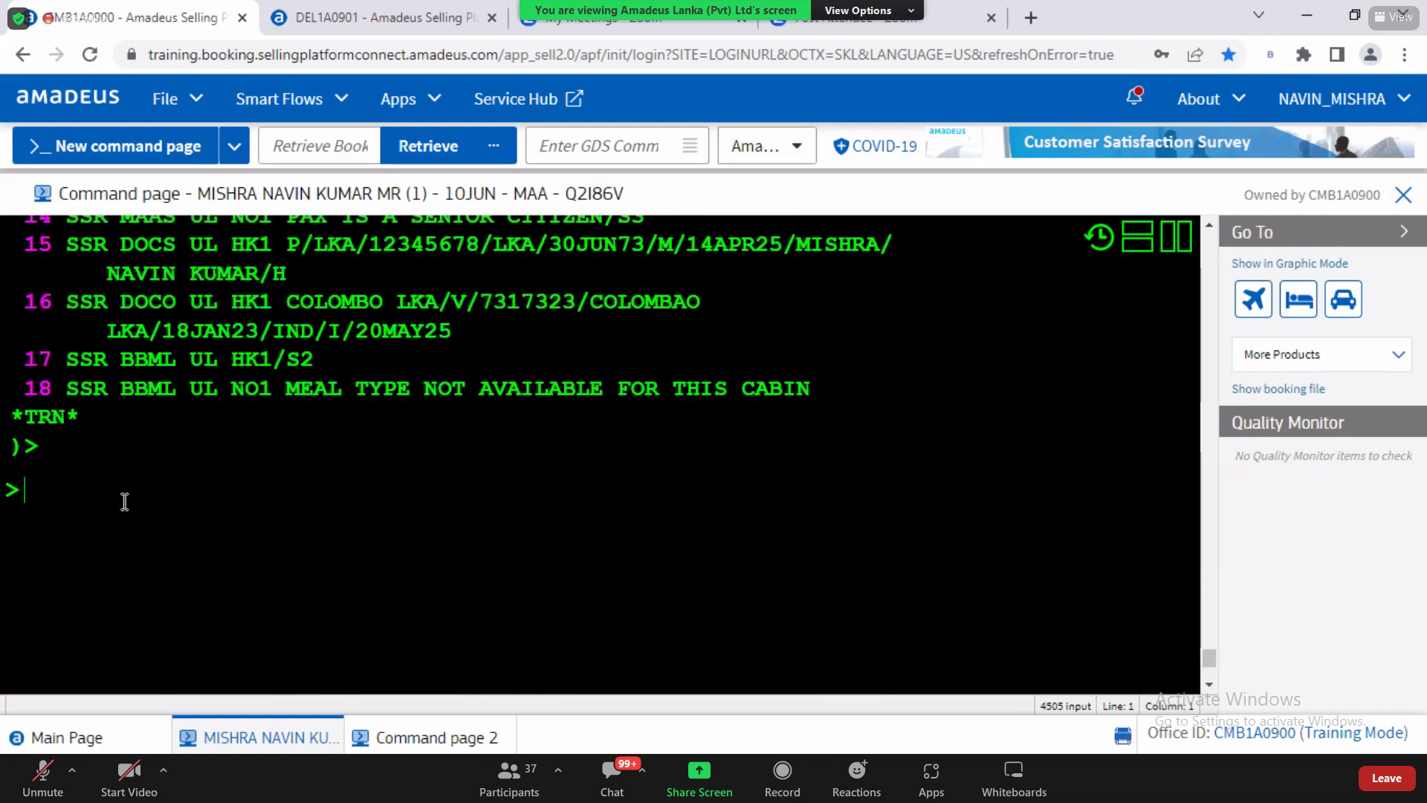
text(FXA)
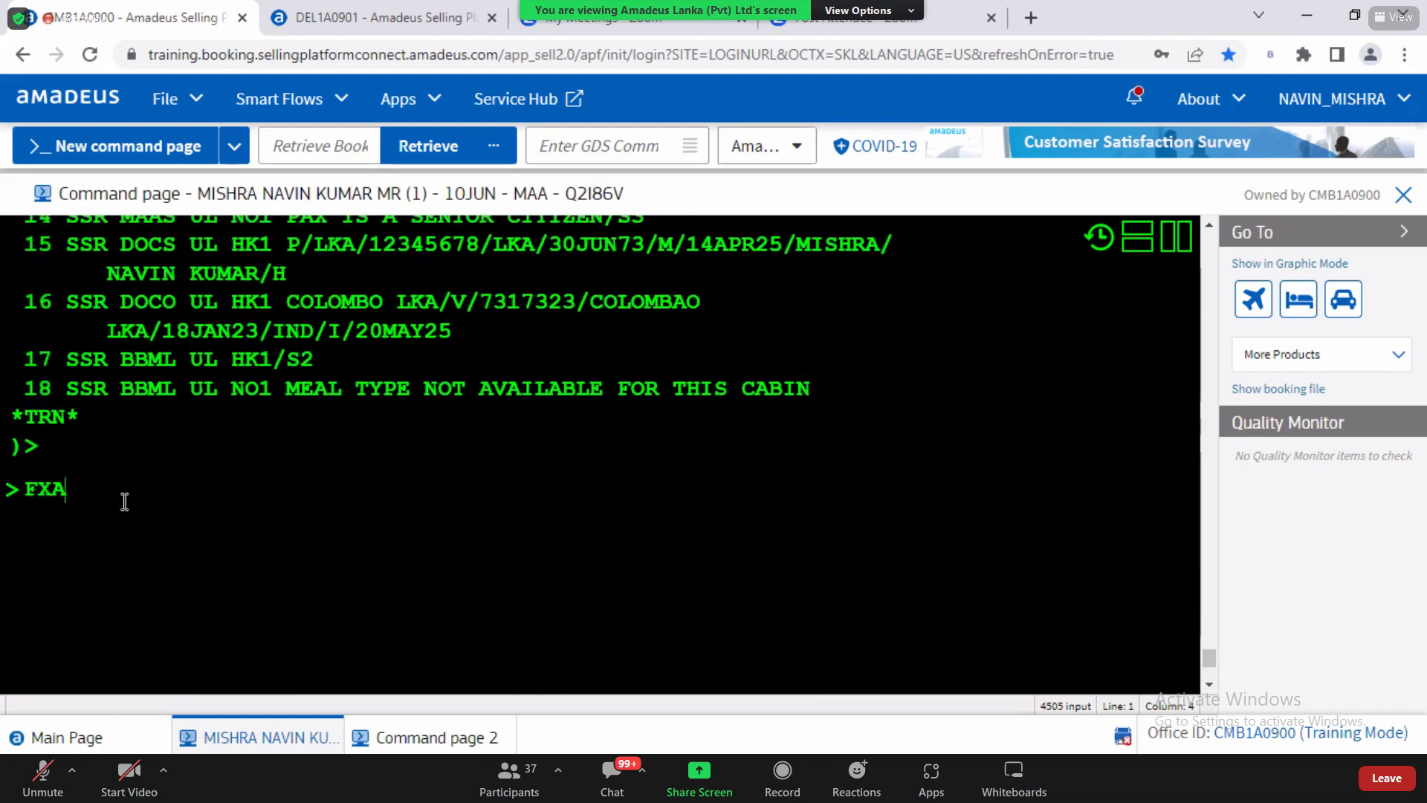
key(Return)
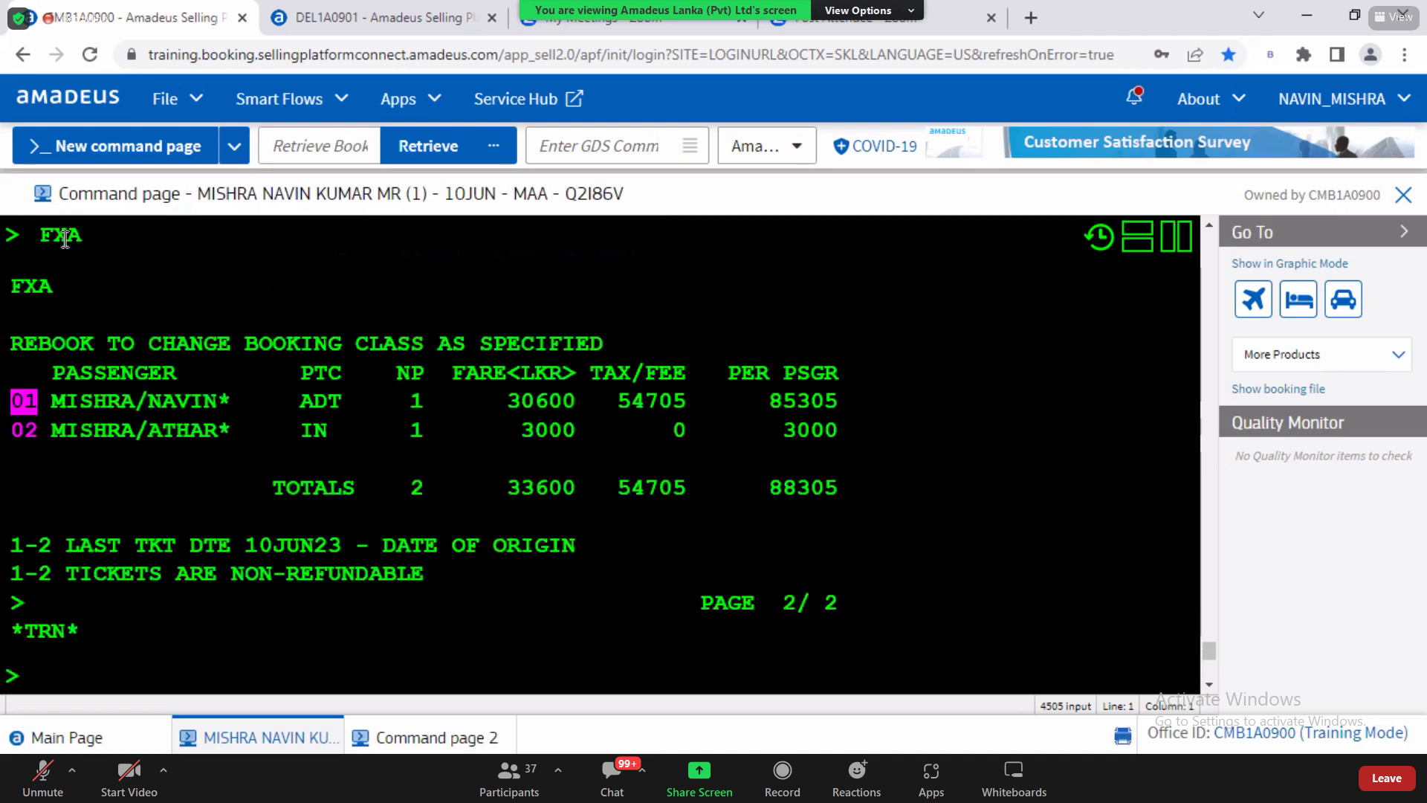
text(IR)
key(Return)
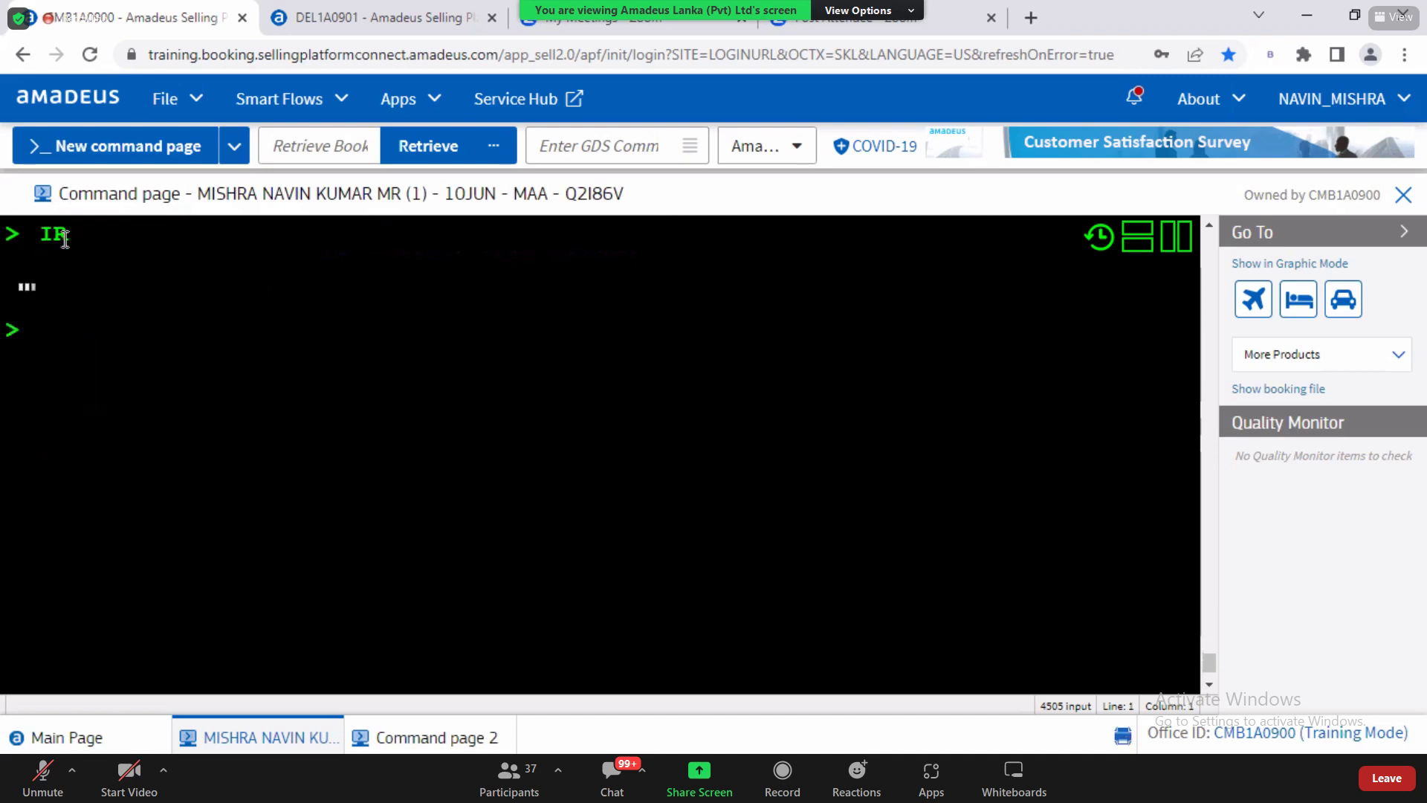
text(FXA)
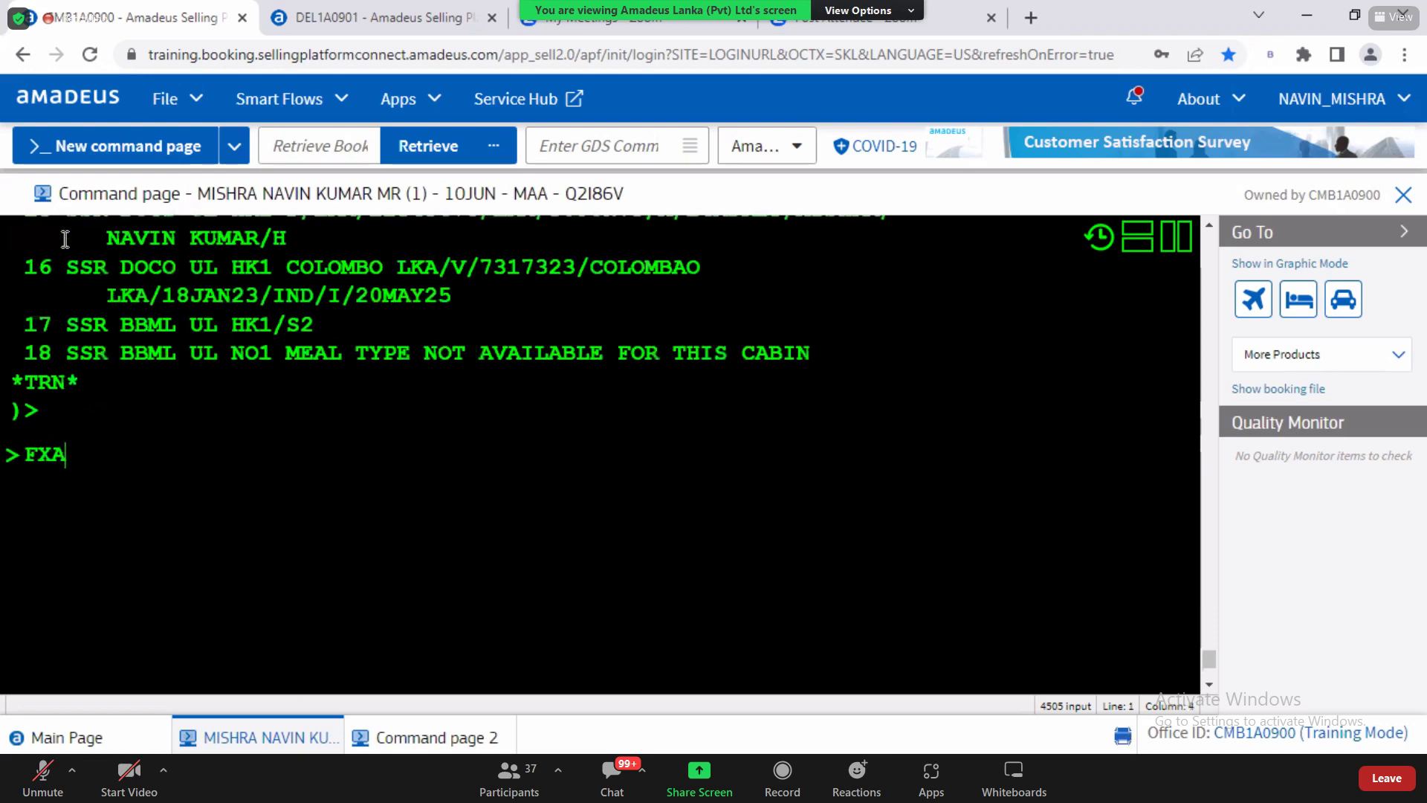
key(Return)
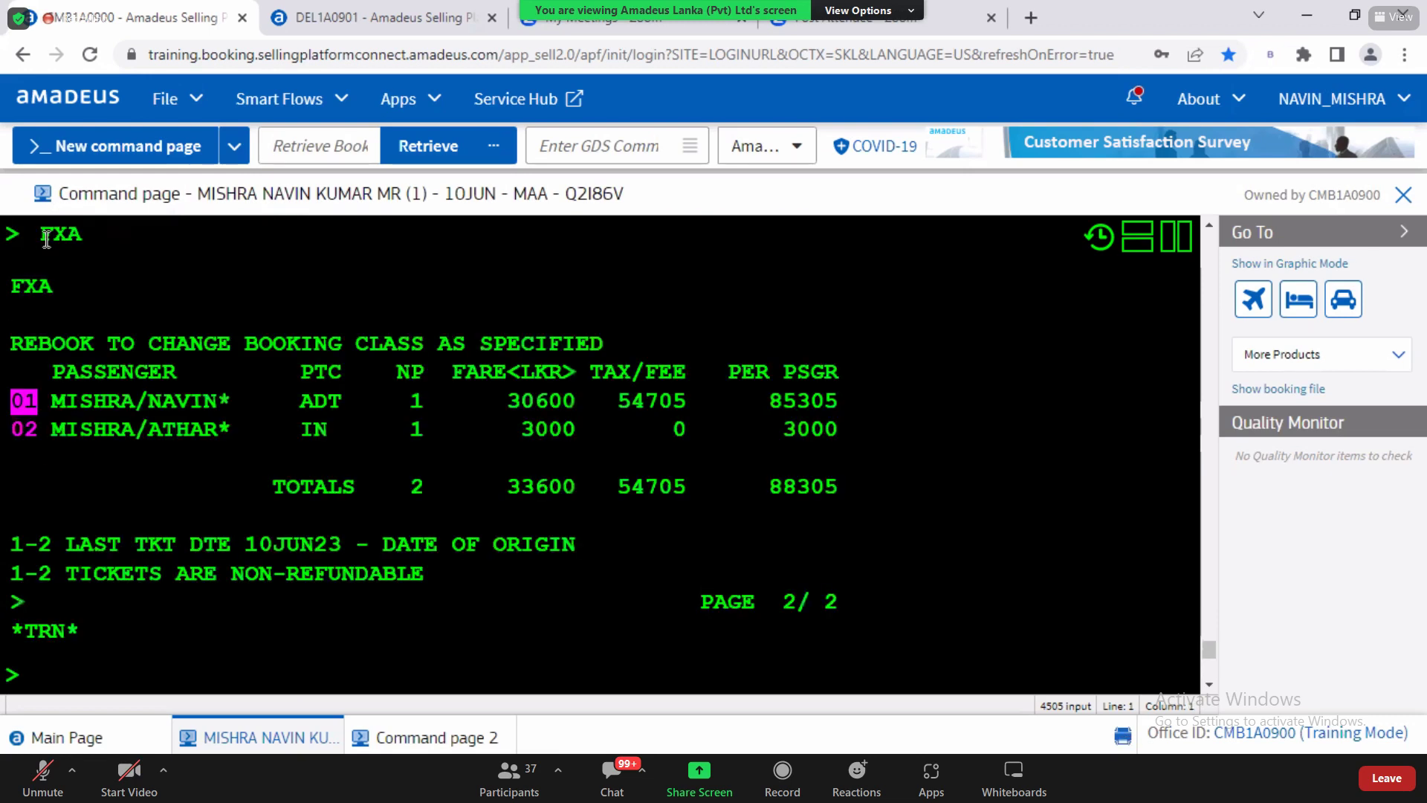
double_click(86, 236)
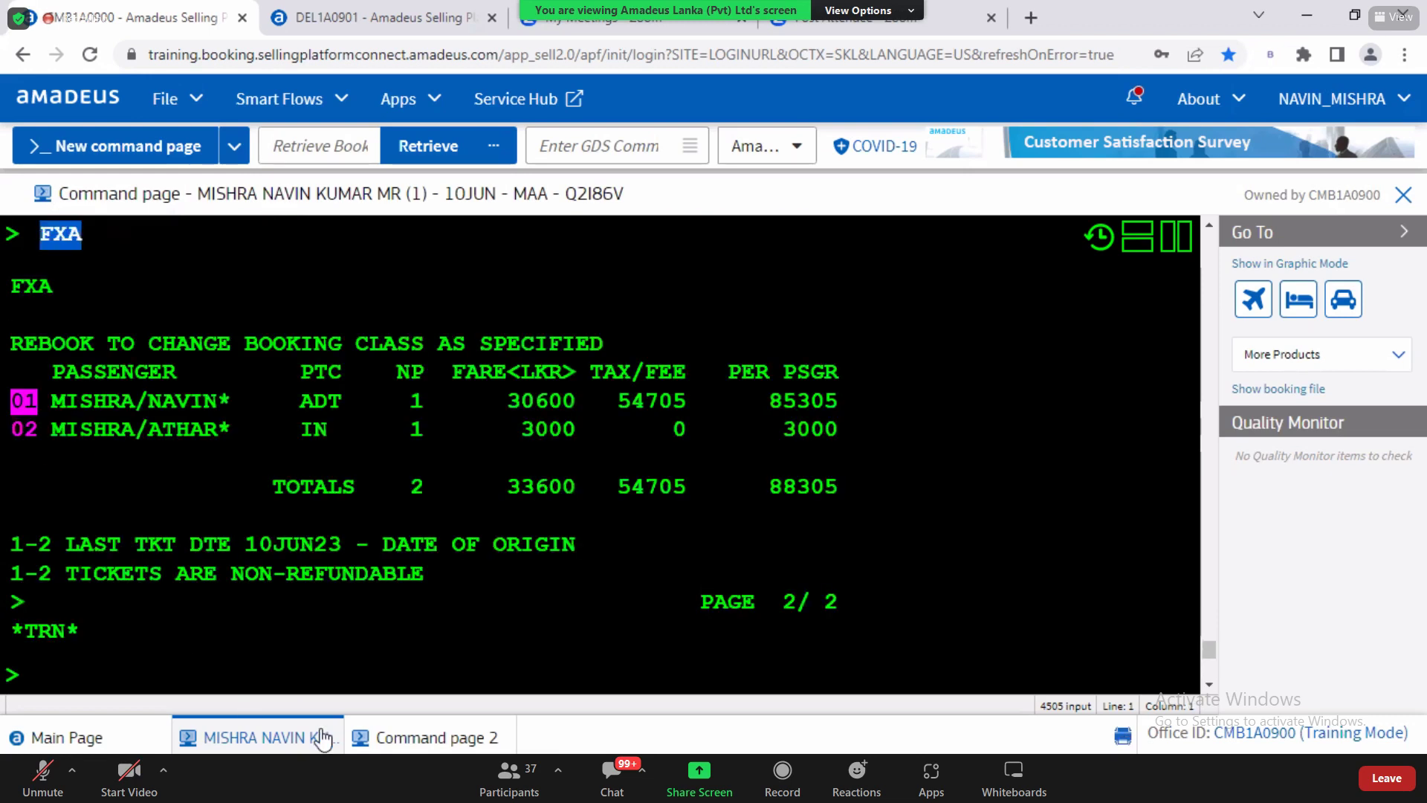
Step: Rerun IR and FXA, pick out the 85305 adult fare (88305 total), and go to Command page 2
click(1208, 688)
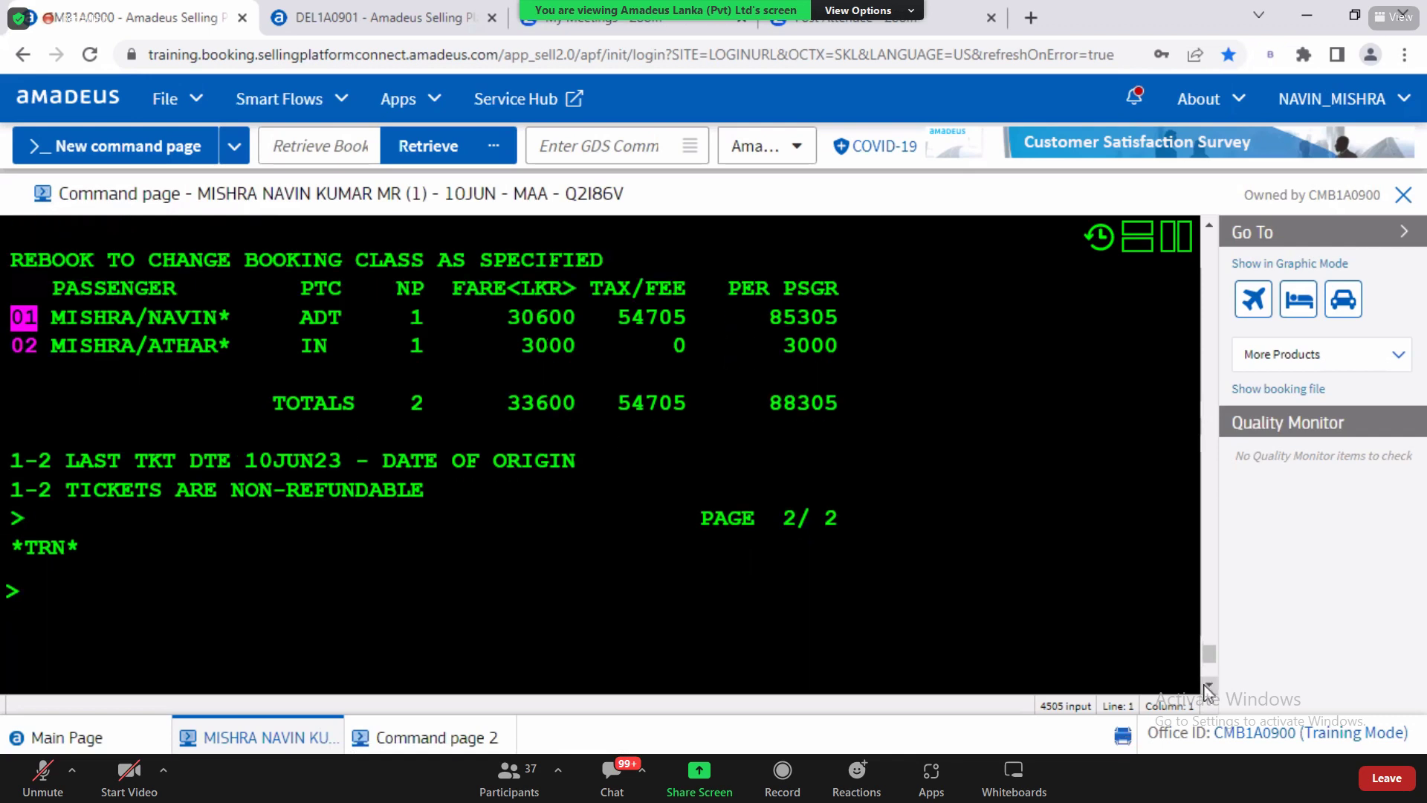
text(IR)
key(Return)
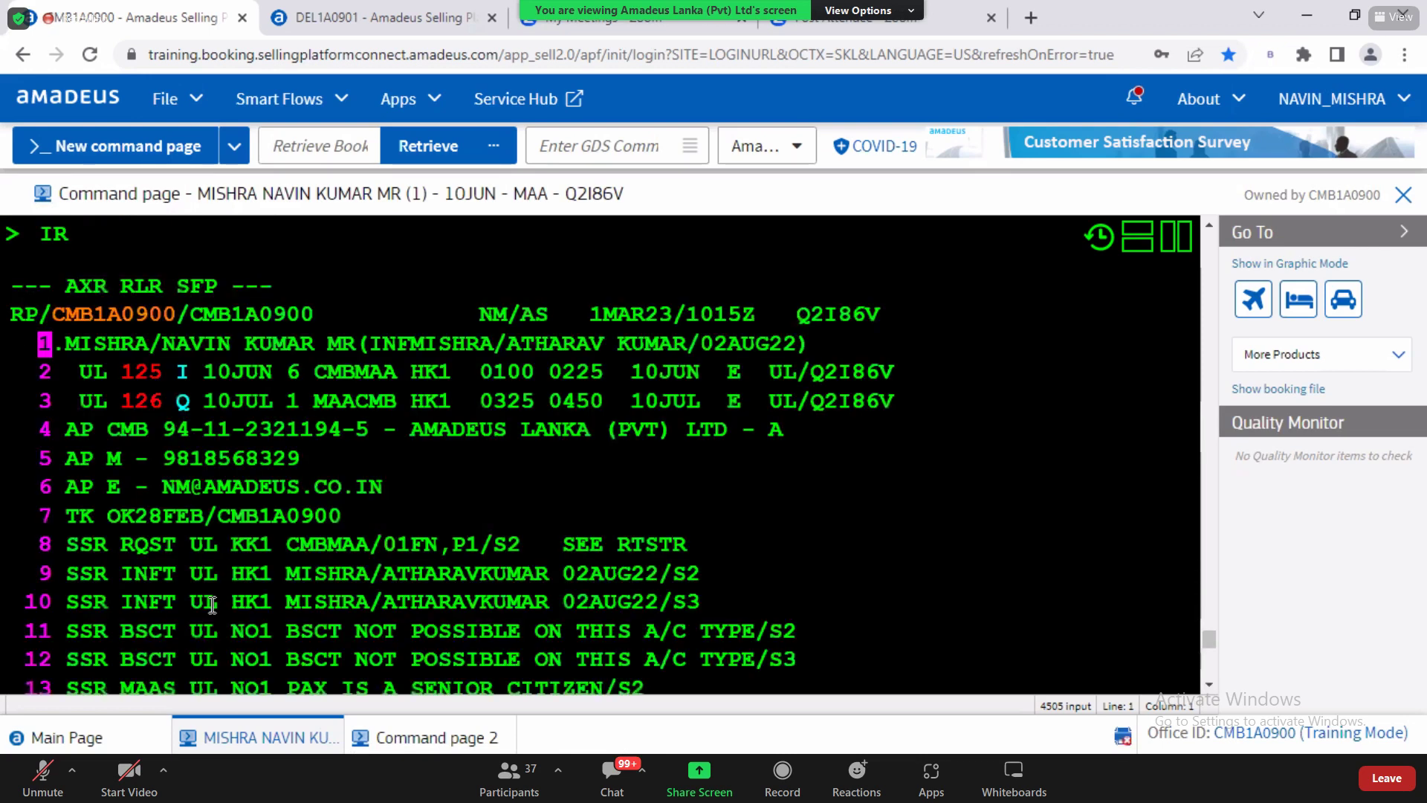
text(FXA)
key(Return)
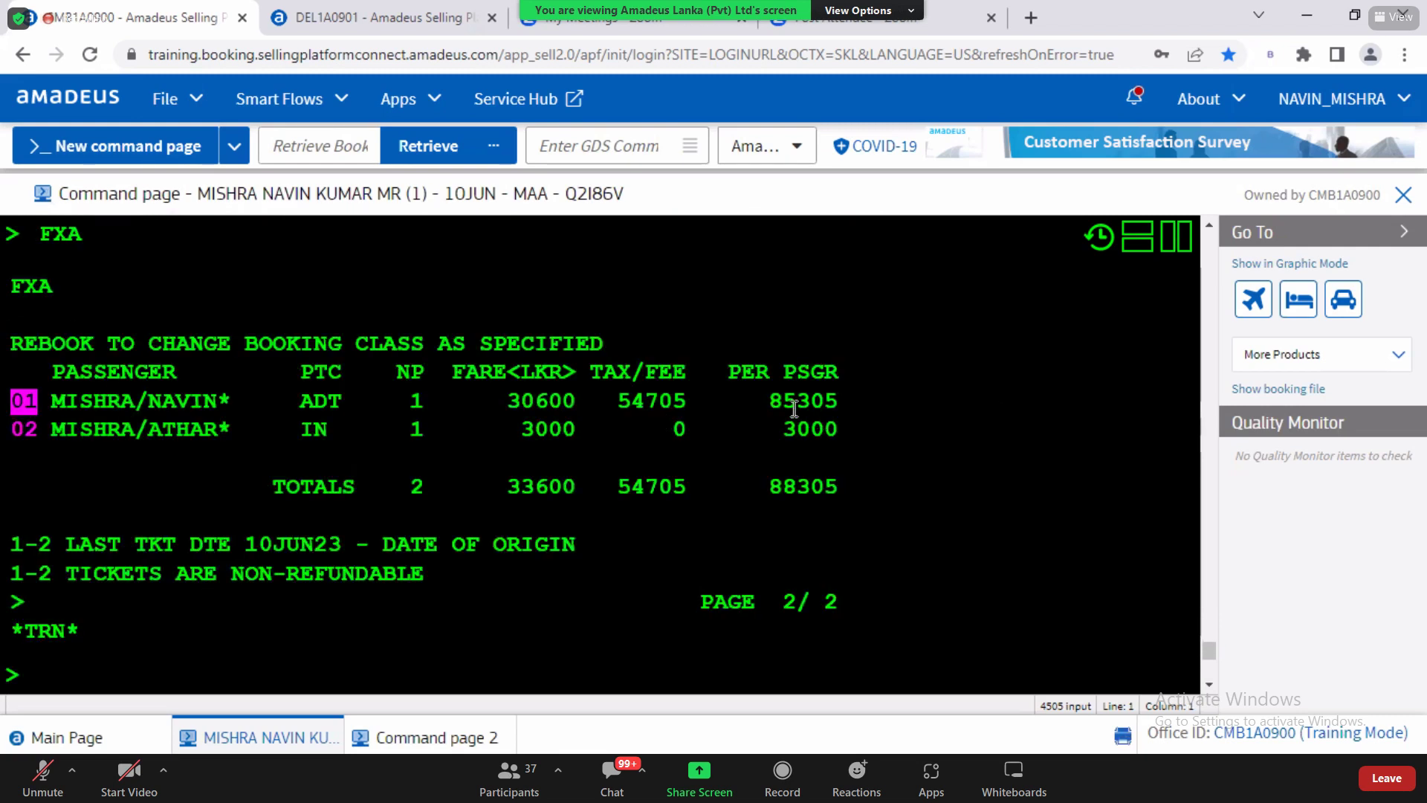
drag(770, 402, 838, 427)
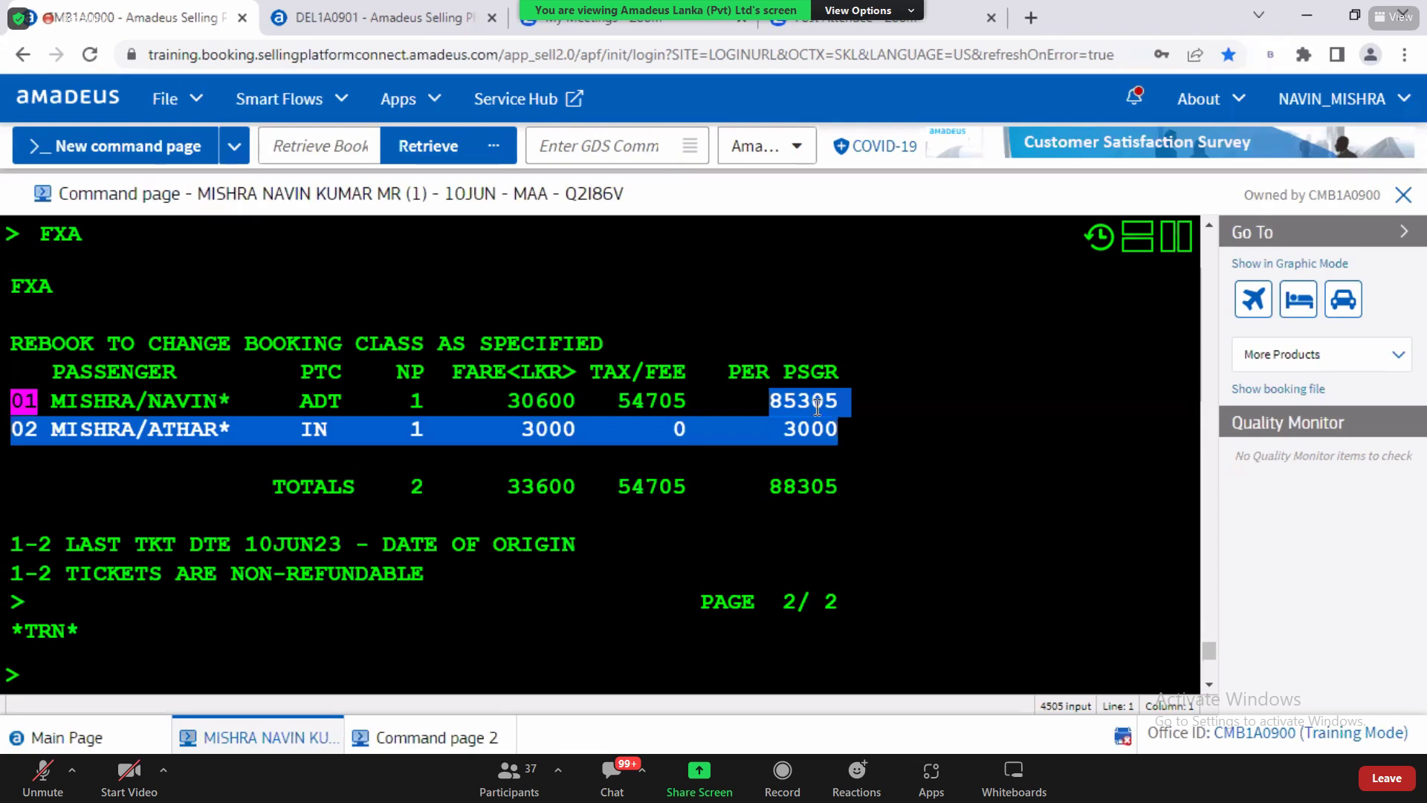
mouse_move(823, 404)
mouse_down()
mouse_move(807, 403)
mouse_move(835, 403)
mouse_up()
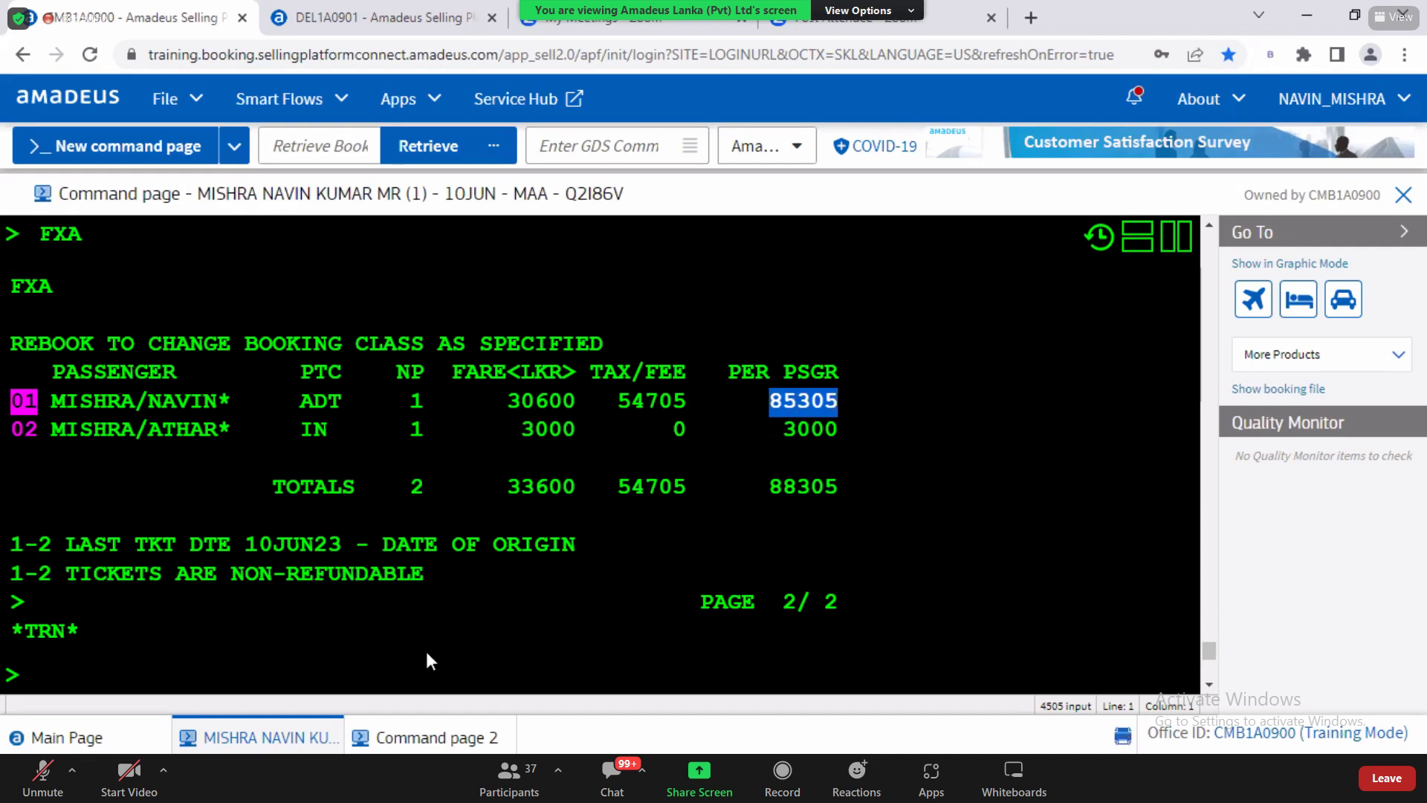
click(412, 742)
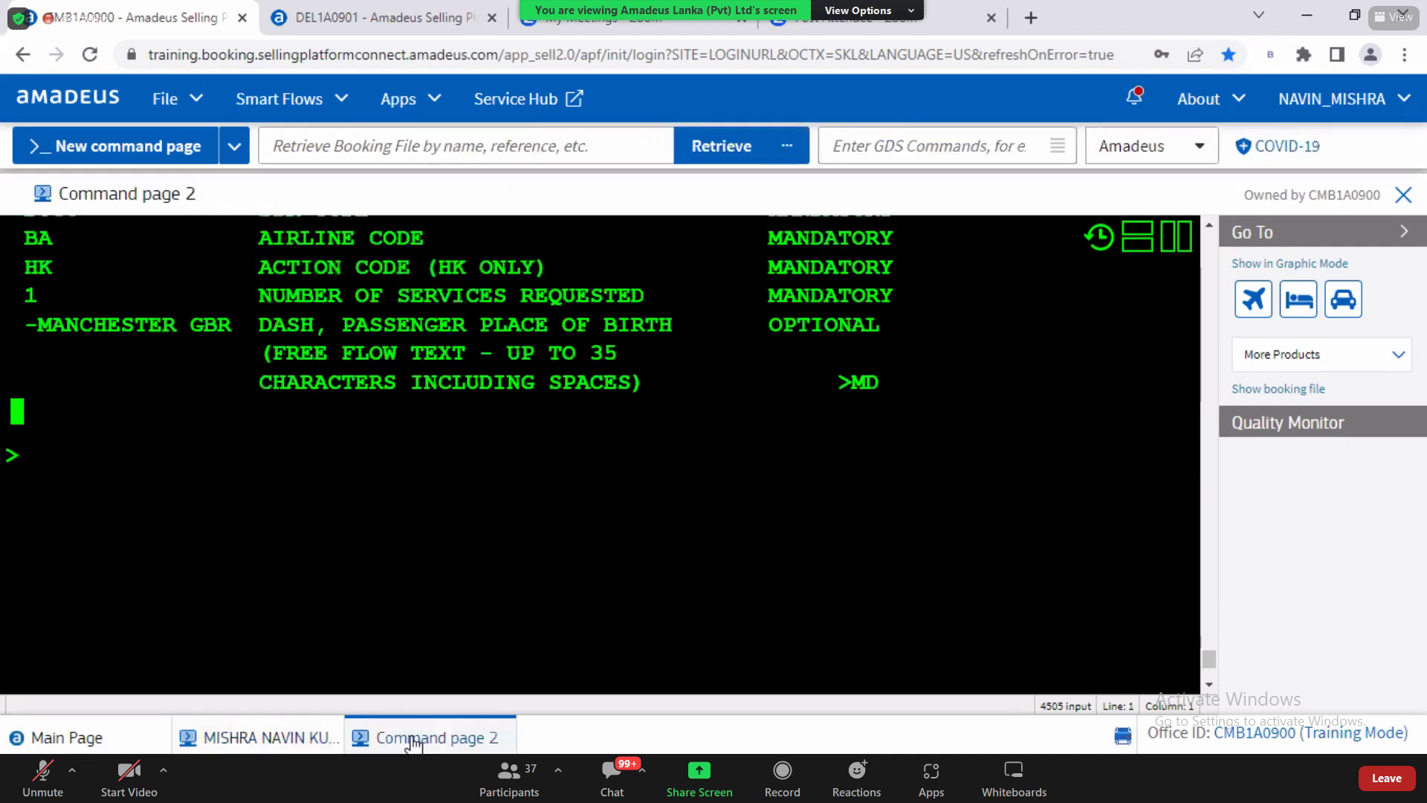
Step: Request UL availability Colombo–London for 10 March and sell one Y seat on UL 503
text(AN)
text(0MARDEL)
key(BackSpace)
key(BackSpace)
key(BackSpace)
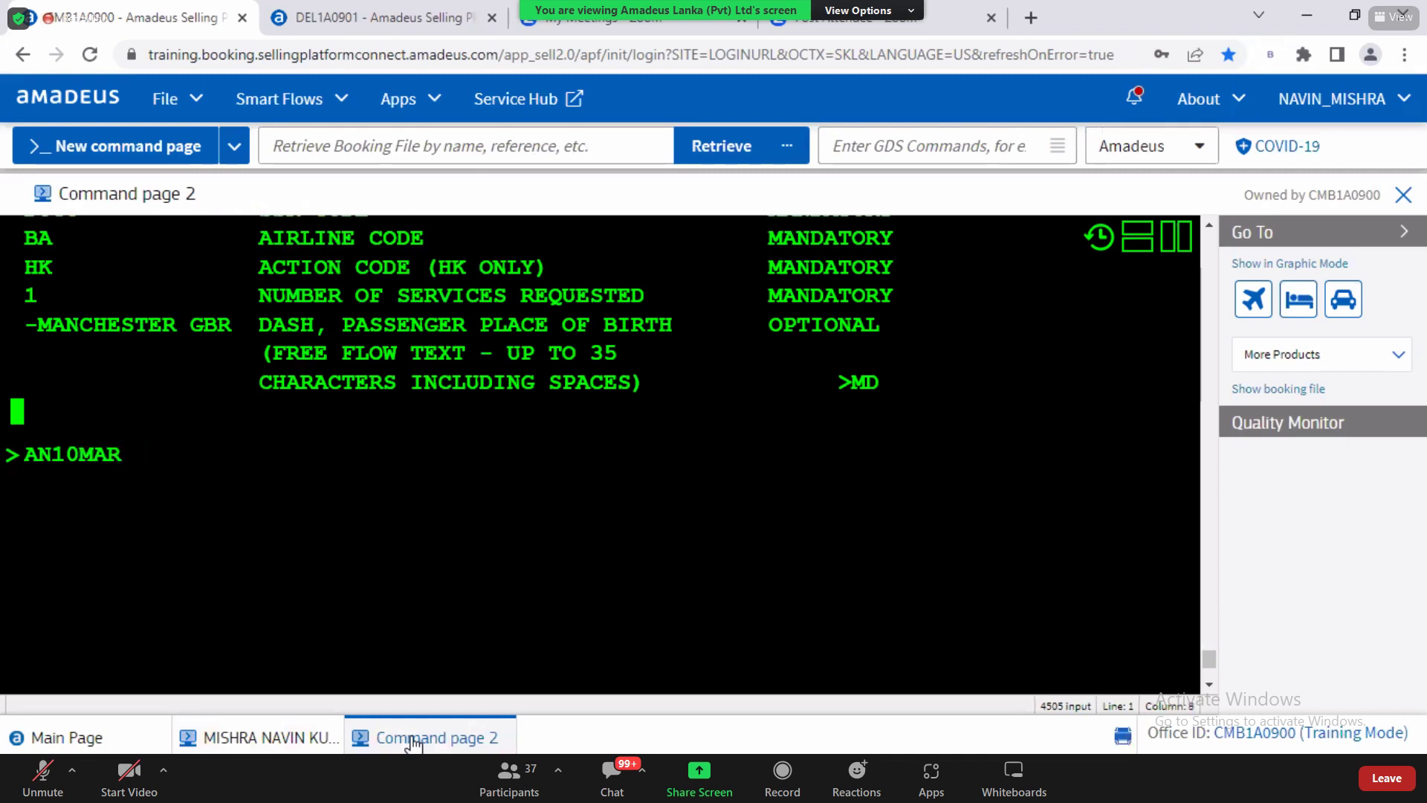
text(CMBLH)
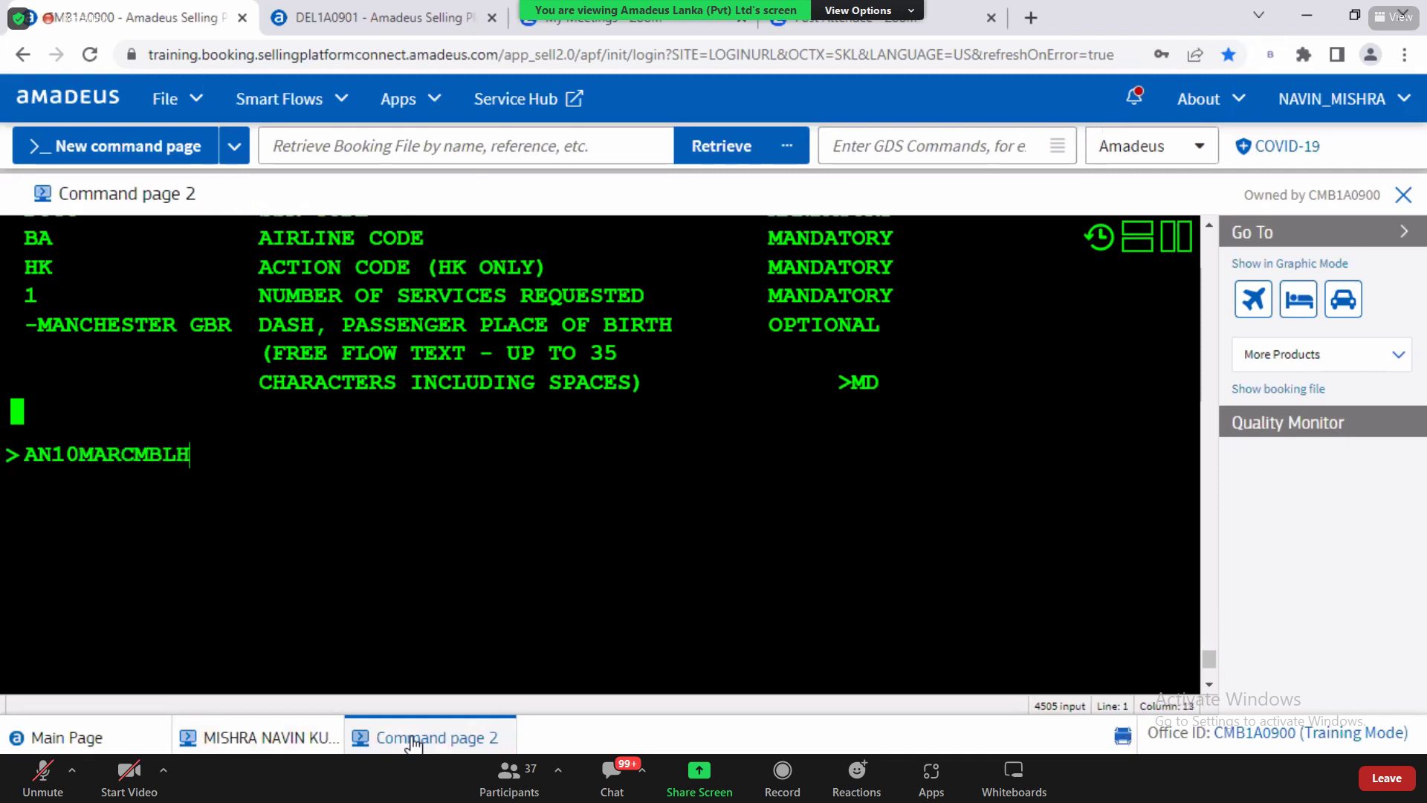
text(R/AUL/CY)
key(Return)
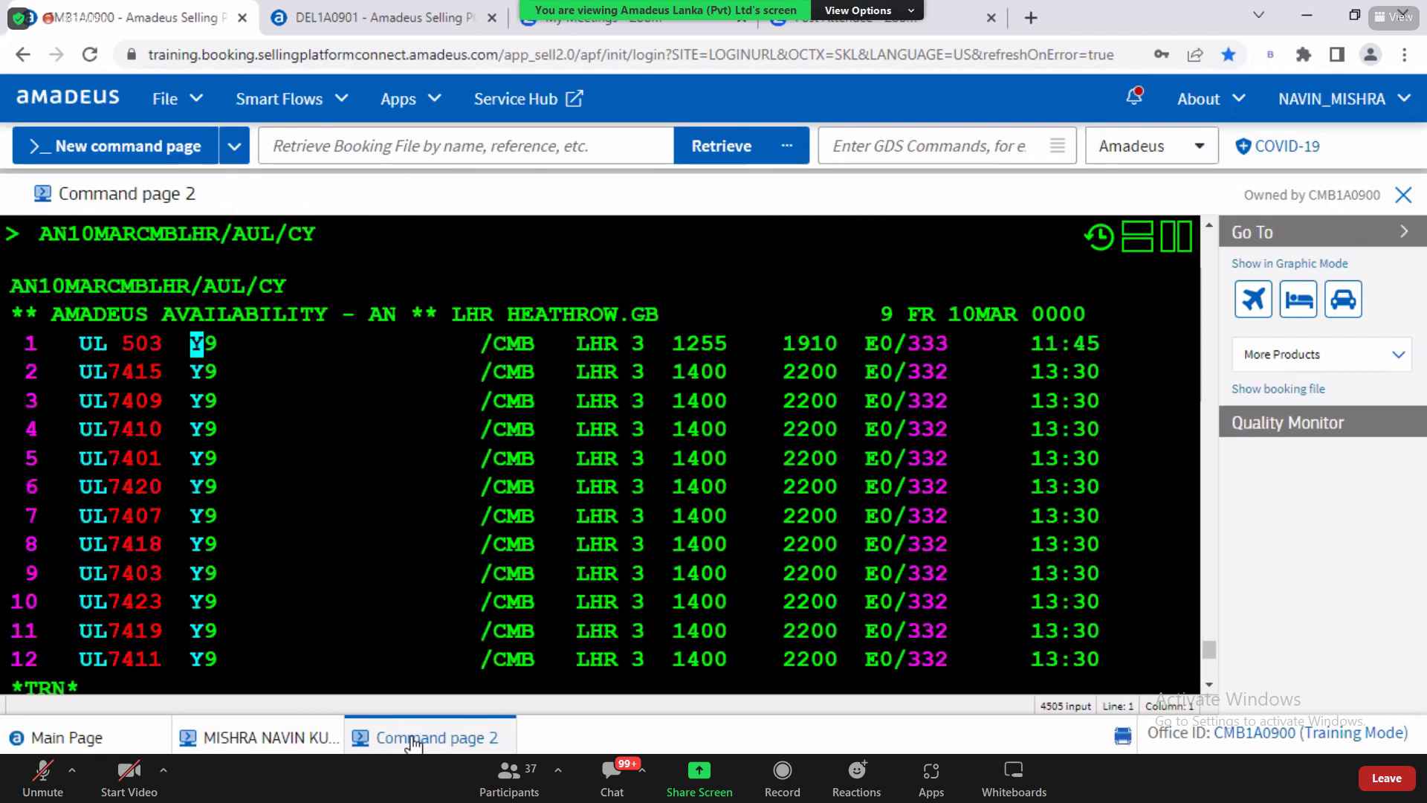
text(SS1Y1)
key(Return)
Step: Request return availability with ACR10 and list the itinerary's fare options with FXA
text(ACR10)
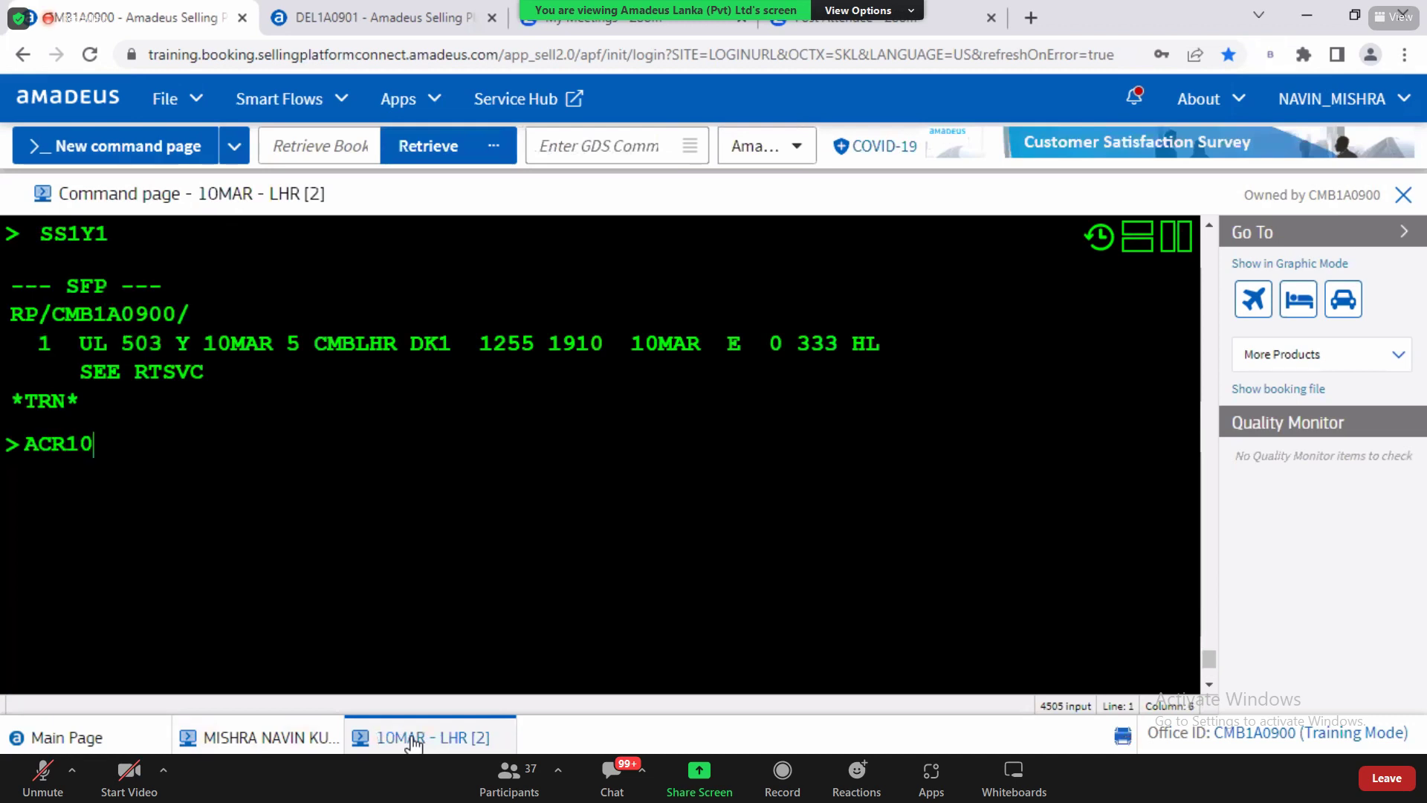
key(Return)
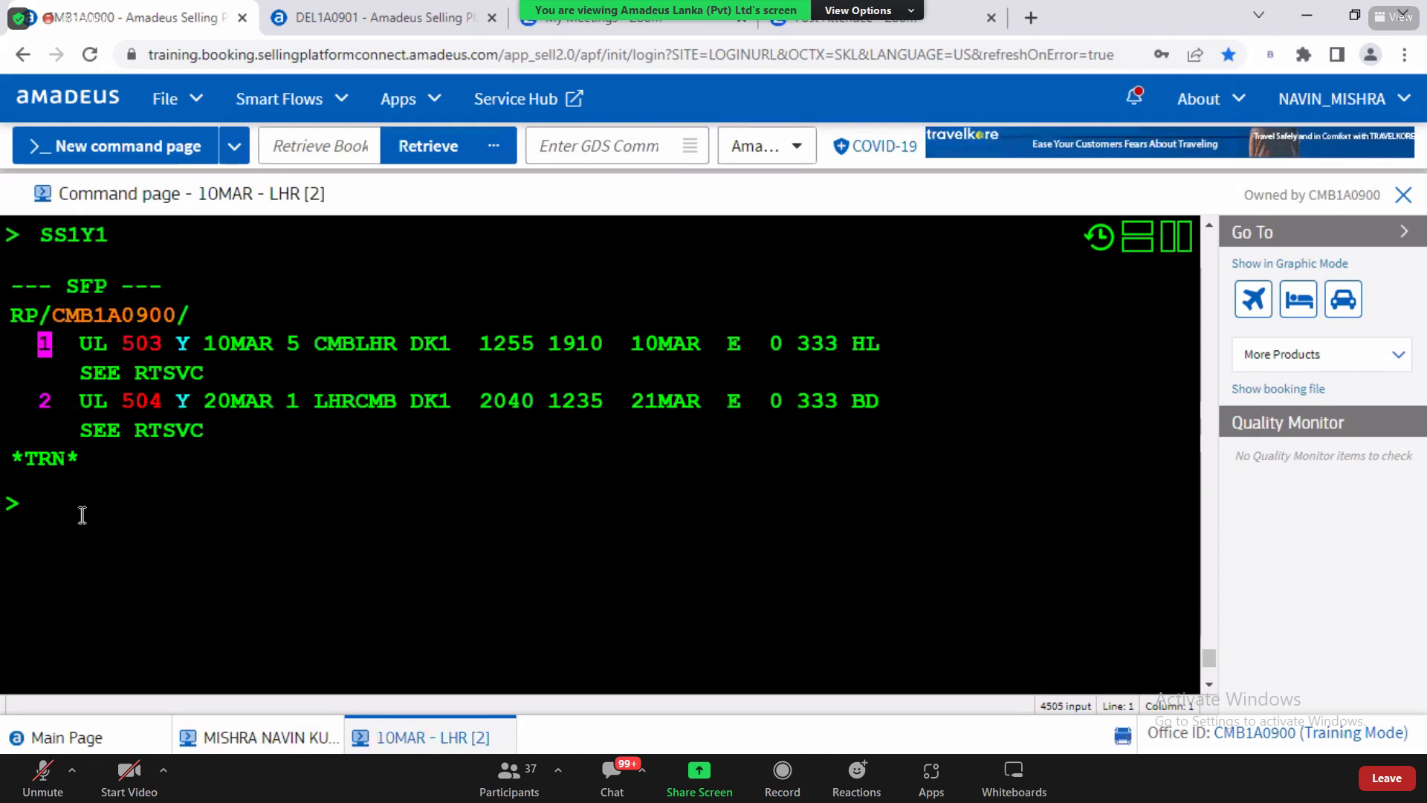
text(FXR)
key(BackSpace)
text(A)
key(Return)
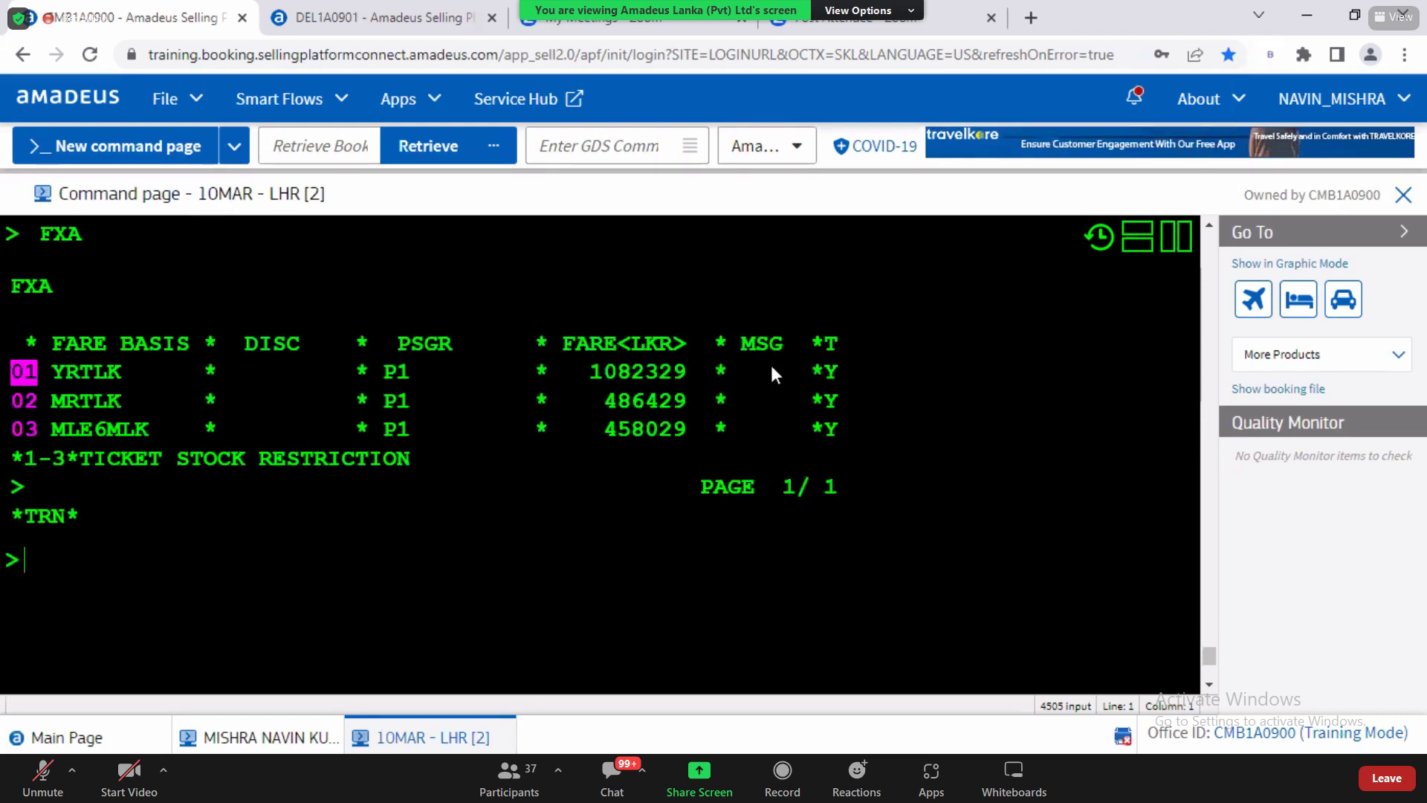
text(RT)
key(Return)
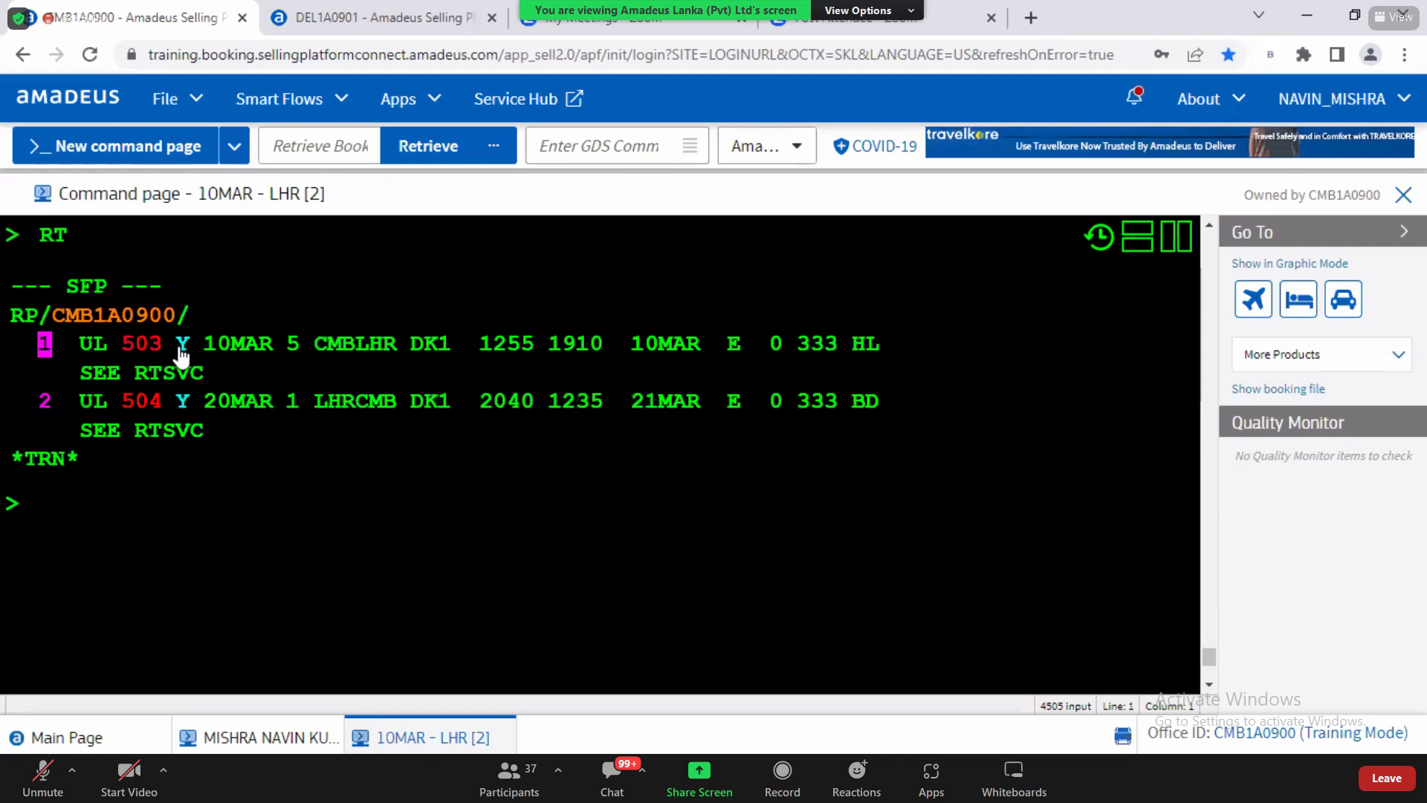
drag(176, 346, 195, 348)
click(104, 516)
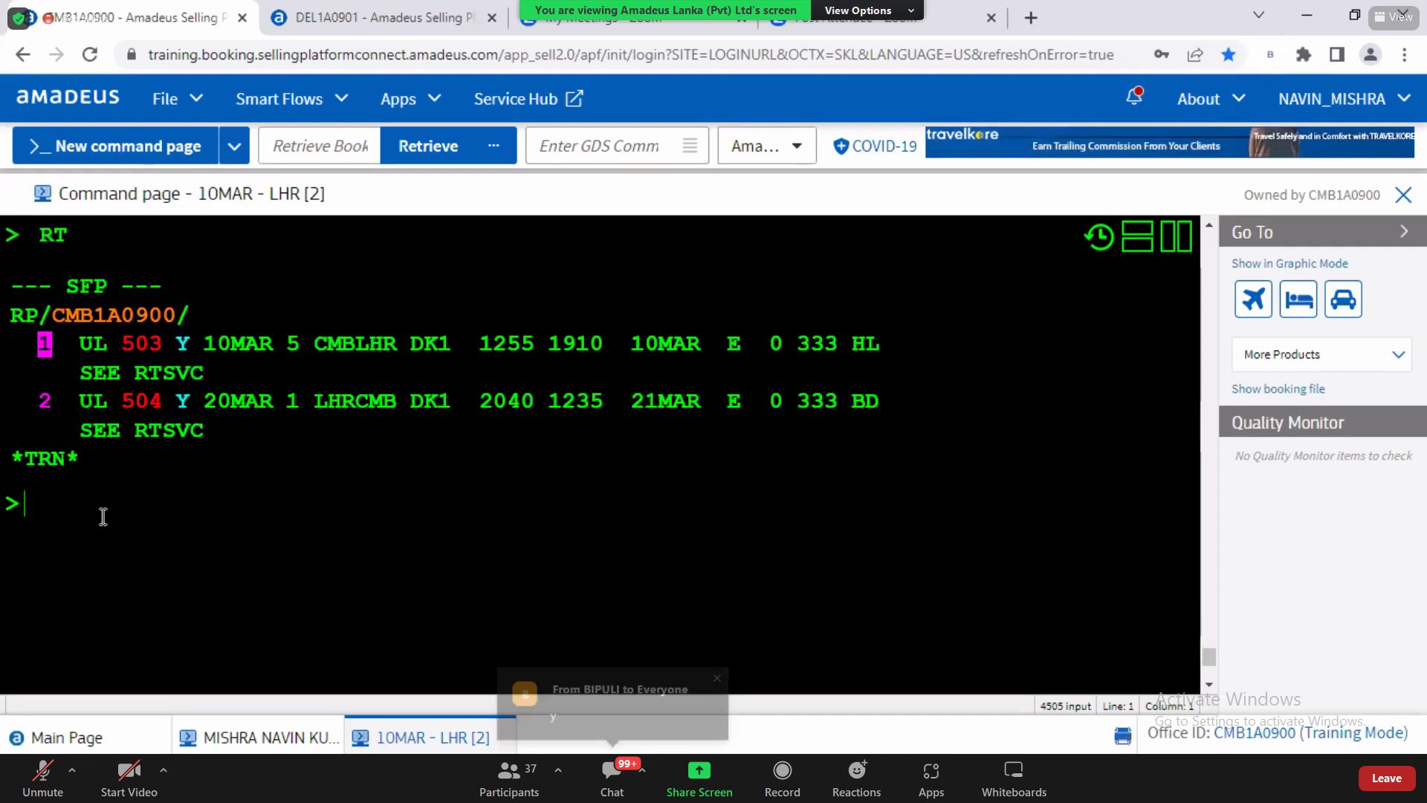
text(FXA)
key(Return)
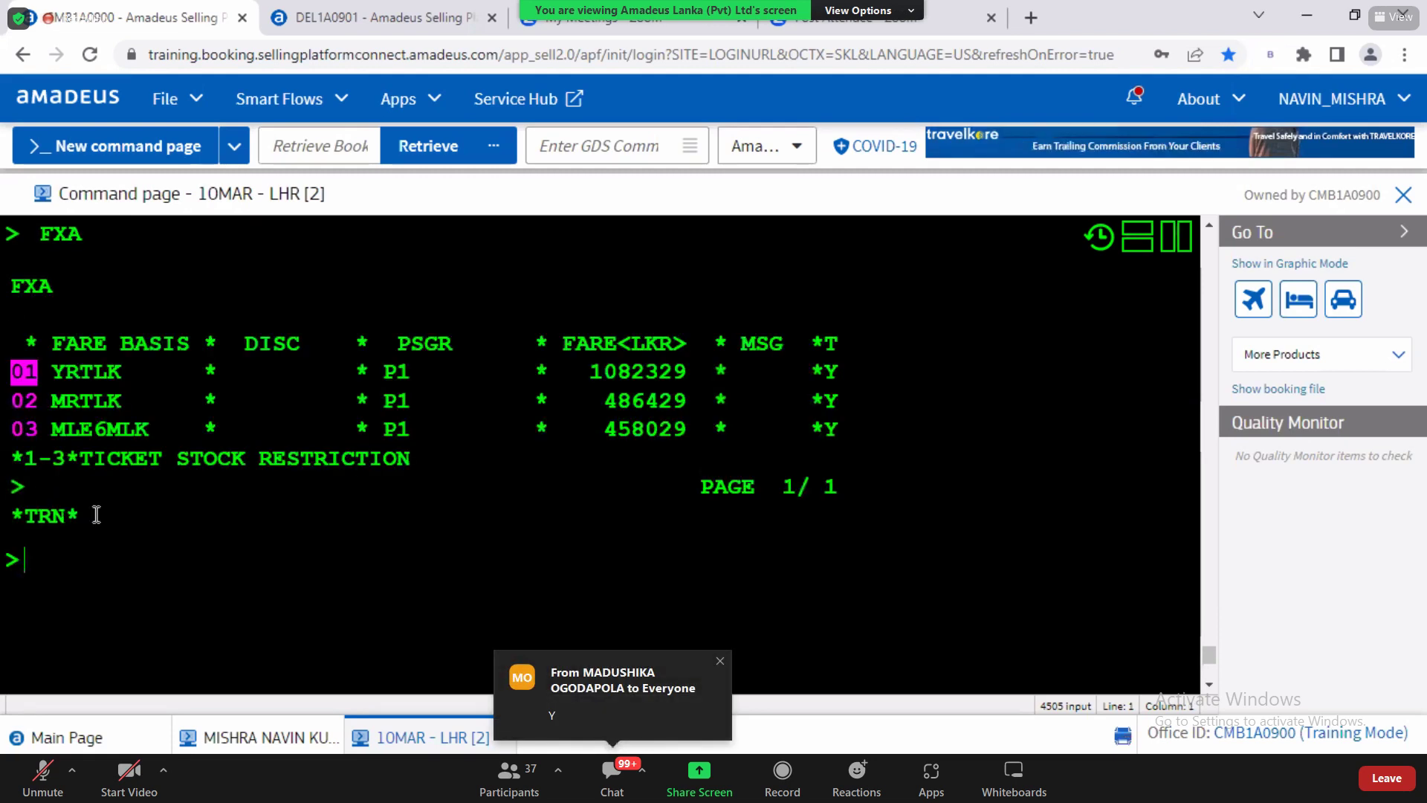
drag(80, 372, 410, 541)
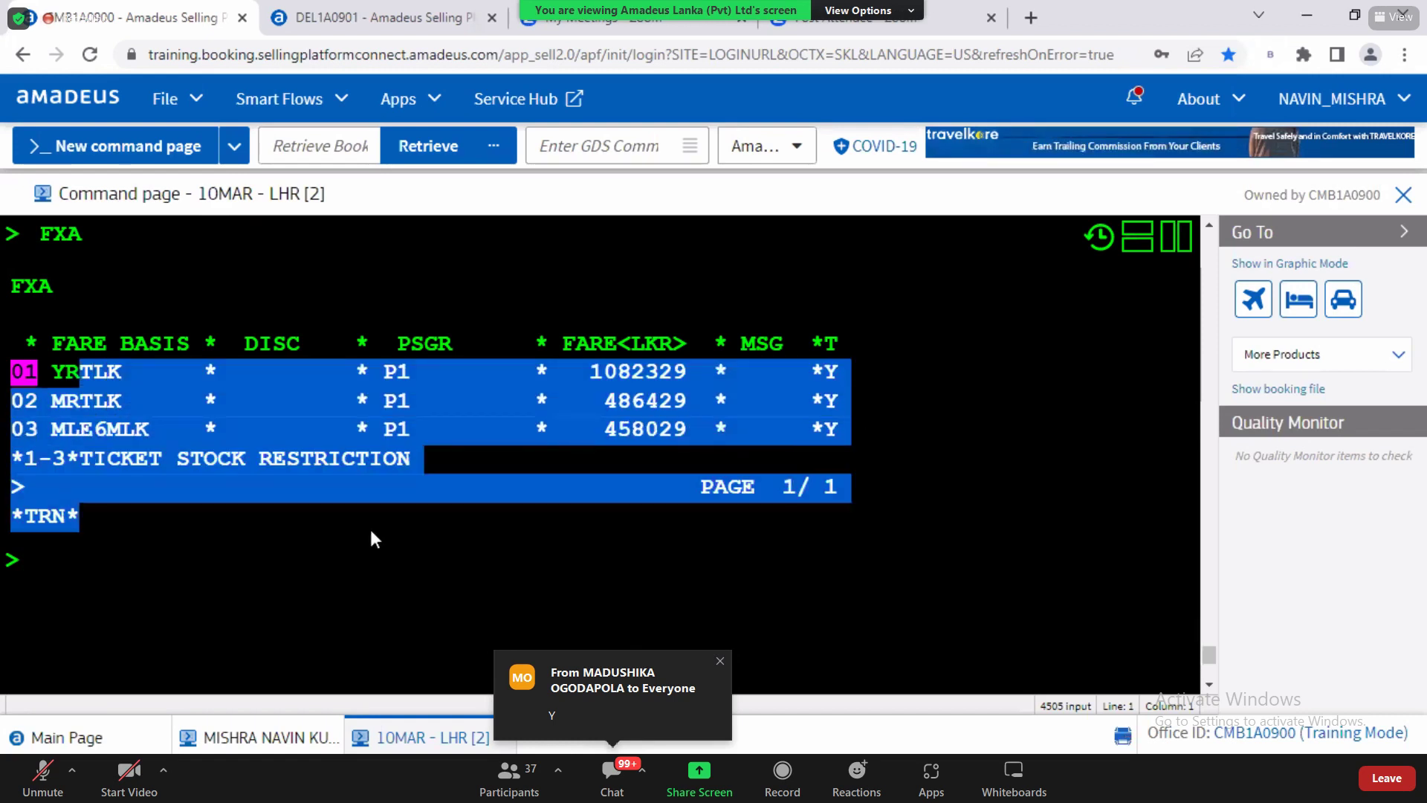
click(73, 591)
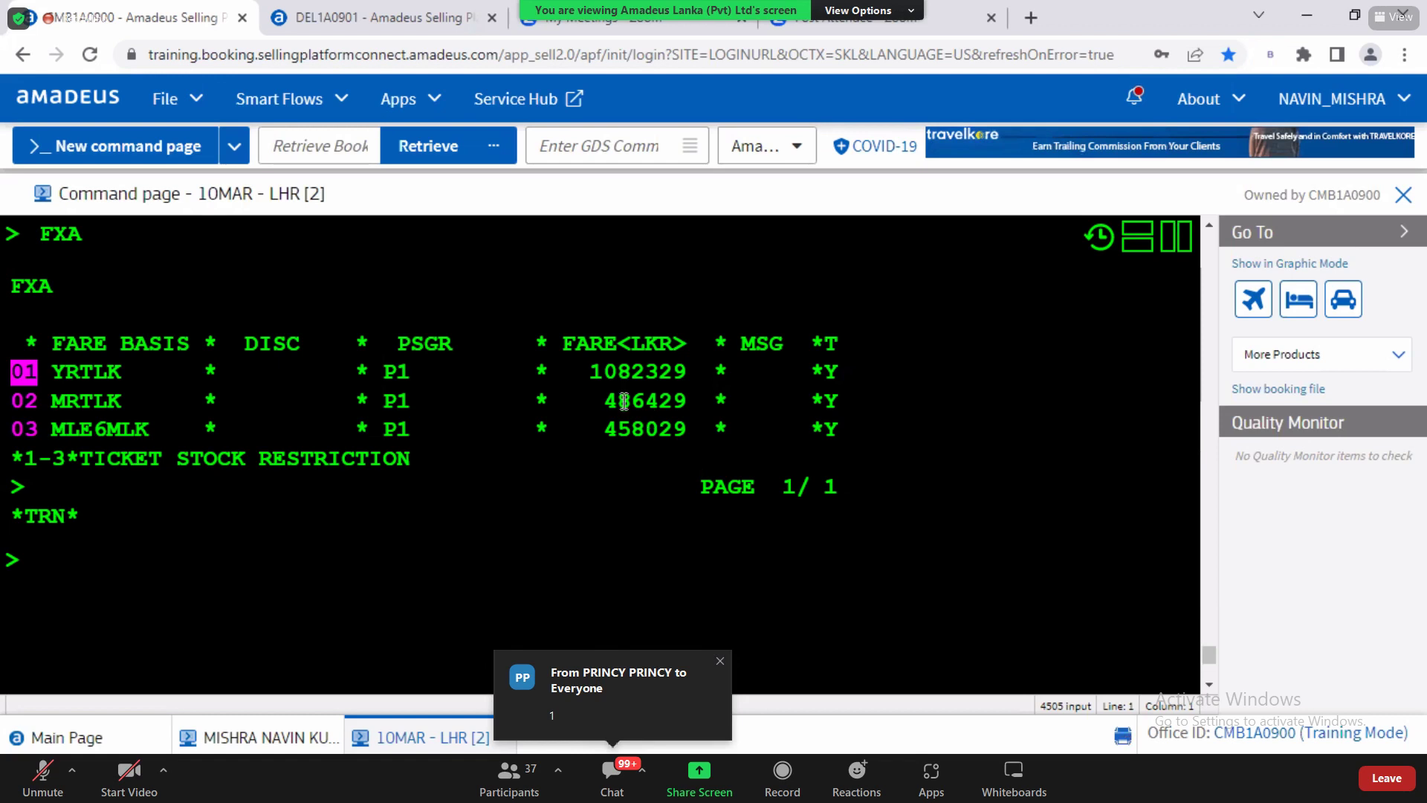
drag(592, 373, 691, 381)
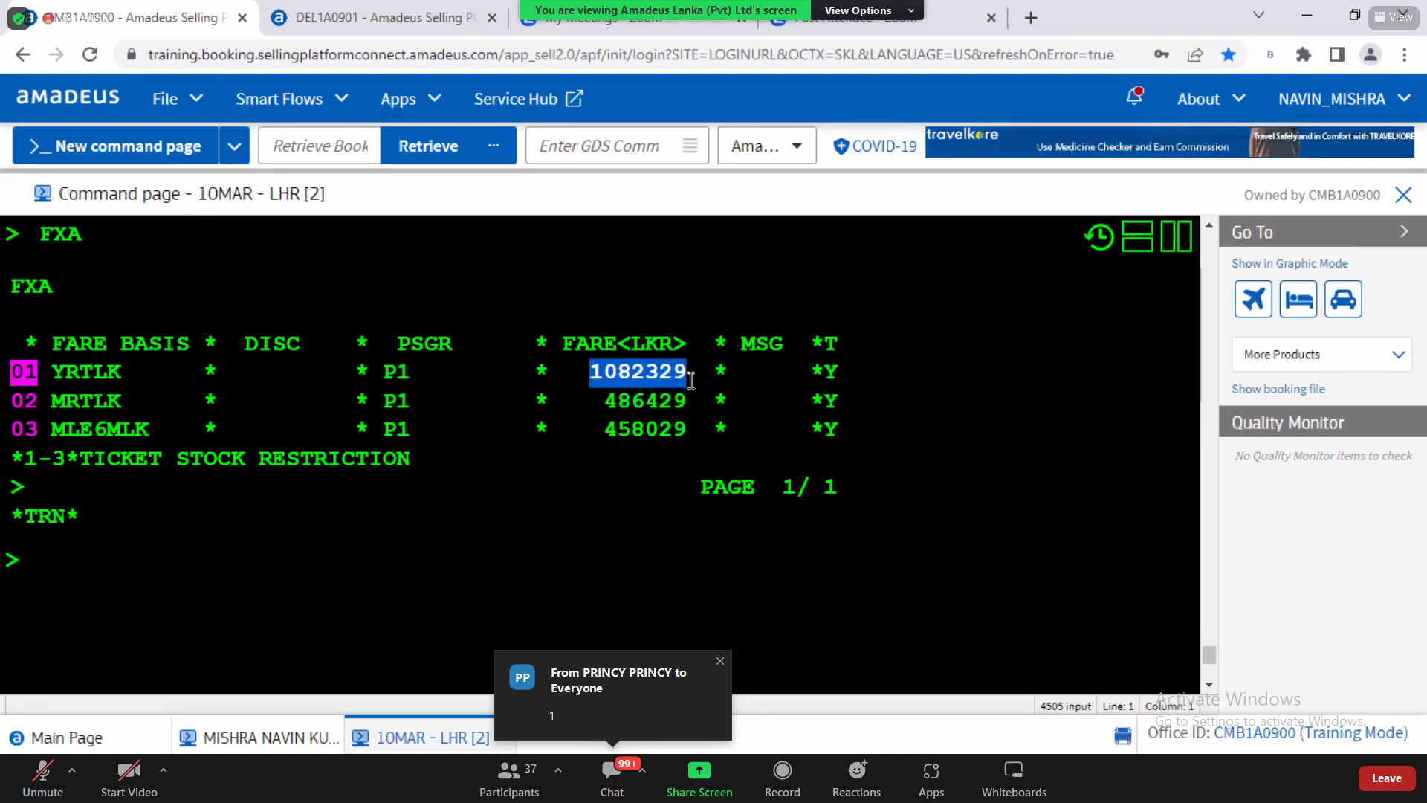
drag(137, 381, 57, 374)
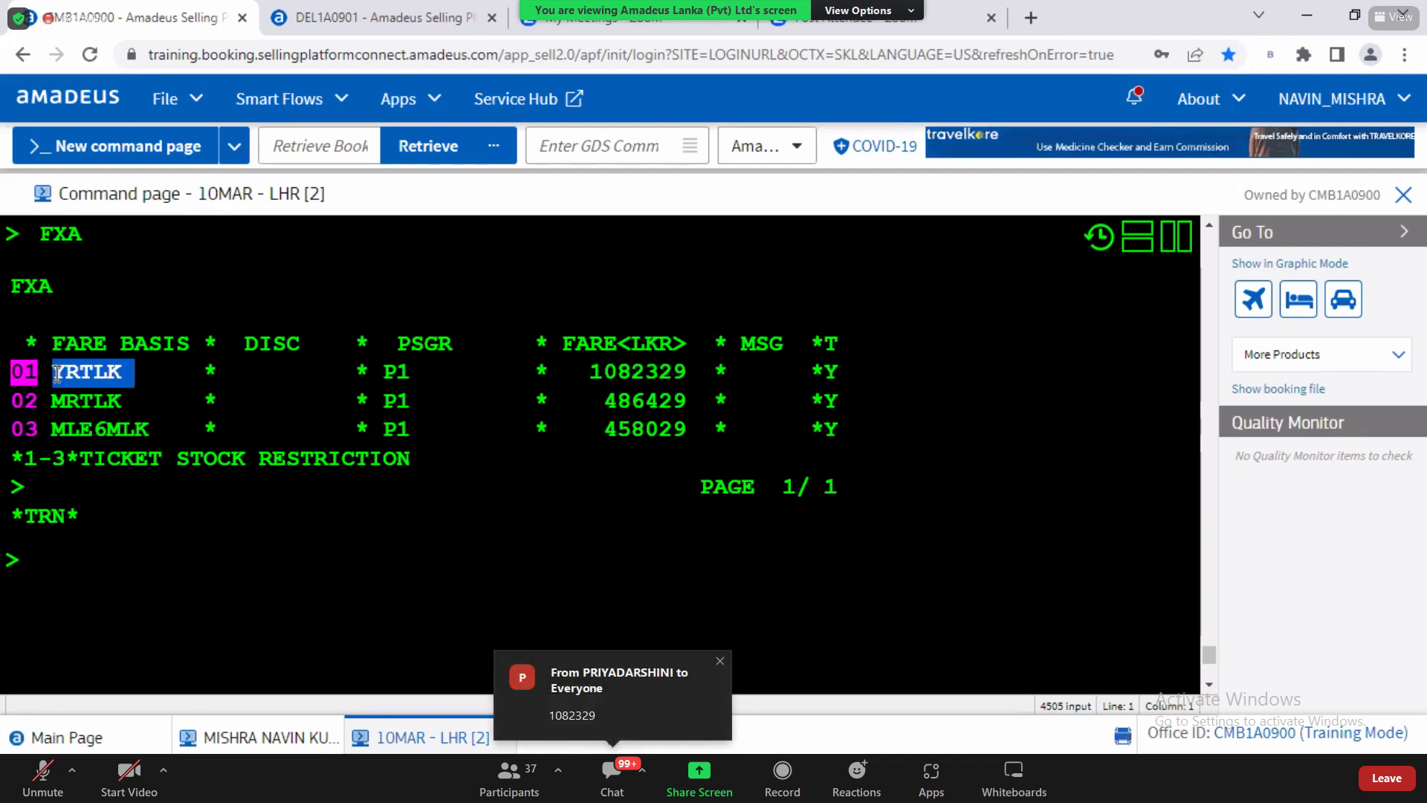
drag(592, 373, 680, 376)
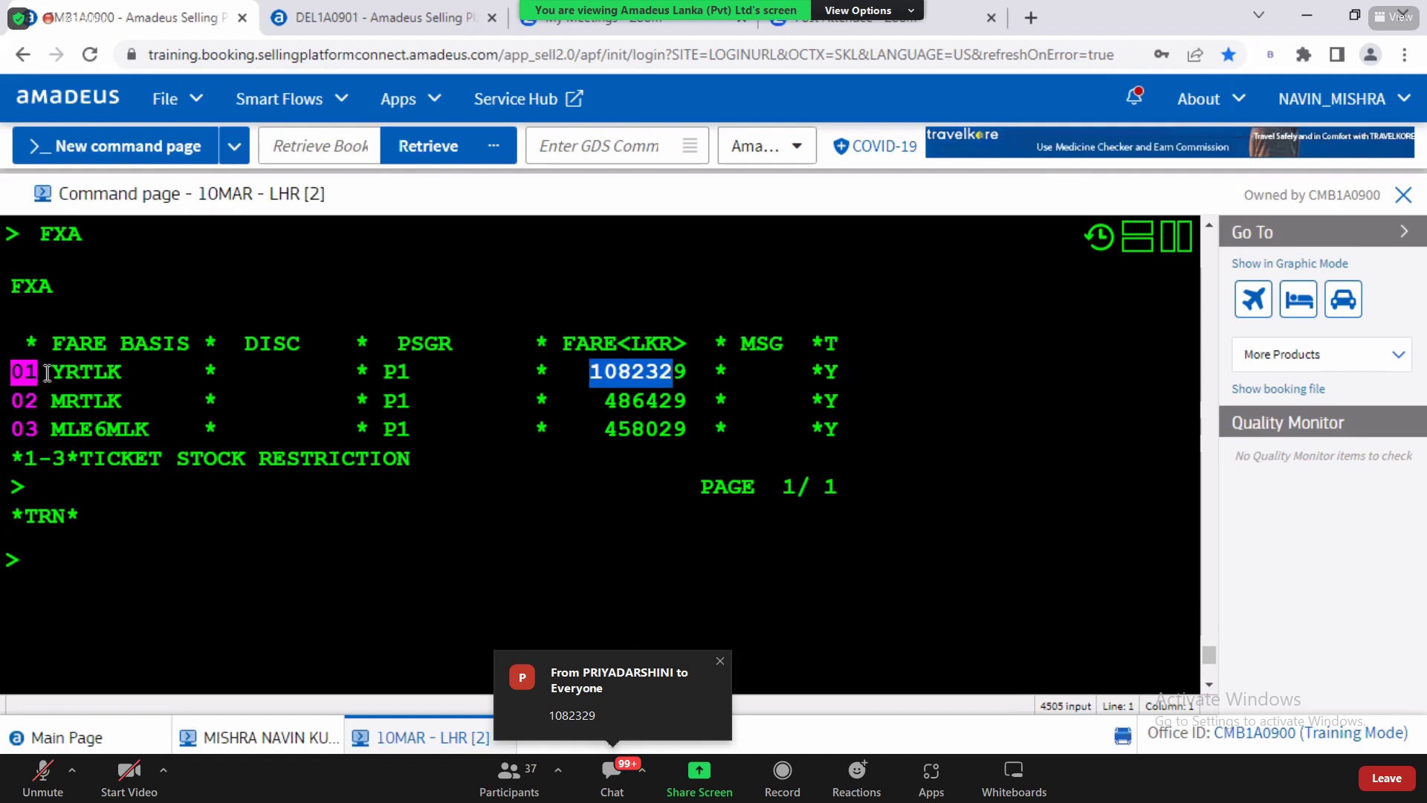
click(83, 369)
mouse_move(52, 371)
mouse_down()
mouse_move(122, 371)
mouse_move(52, 343)
mouse_move(65, 377)
mouse_up()
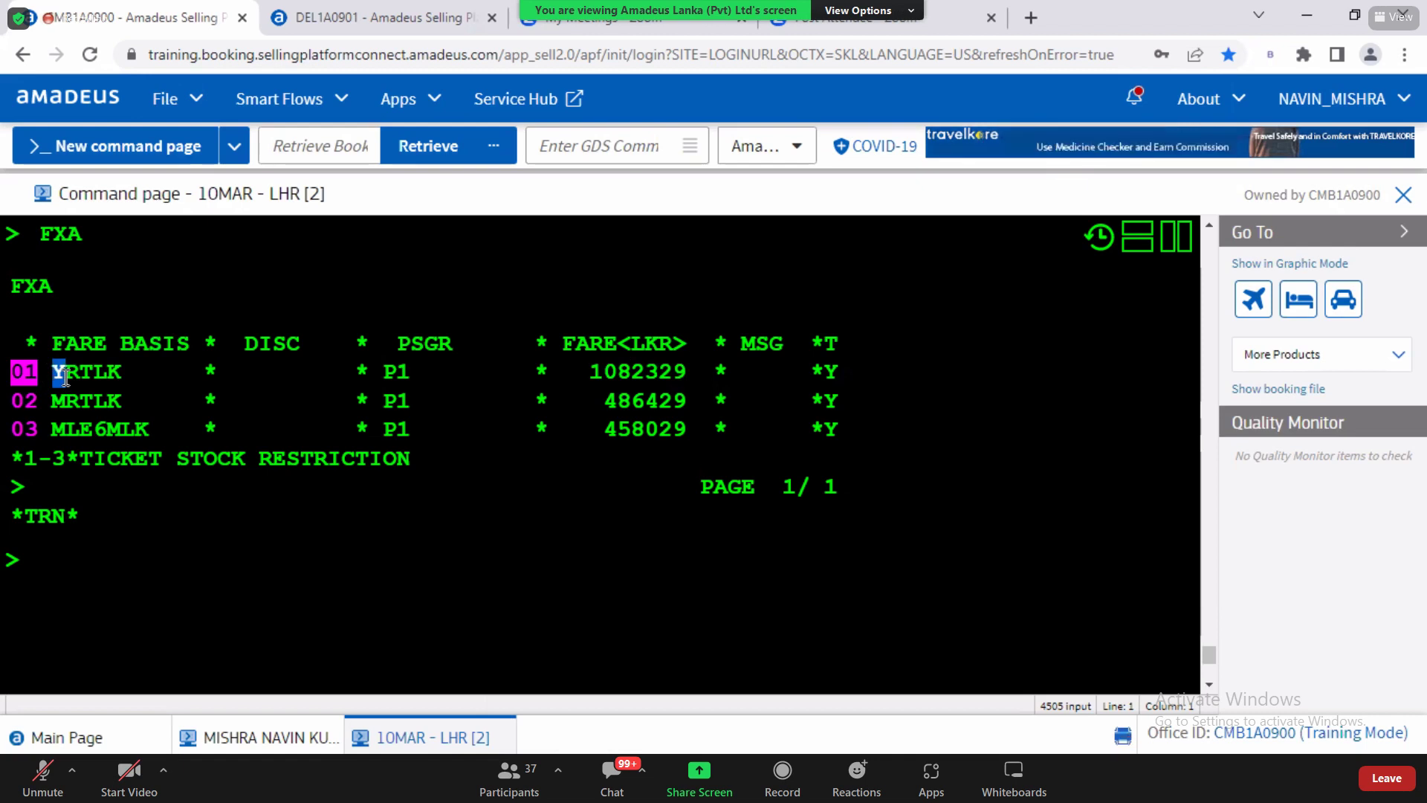
click(96, 378)
double_click(594, 371)
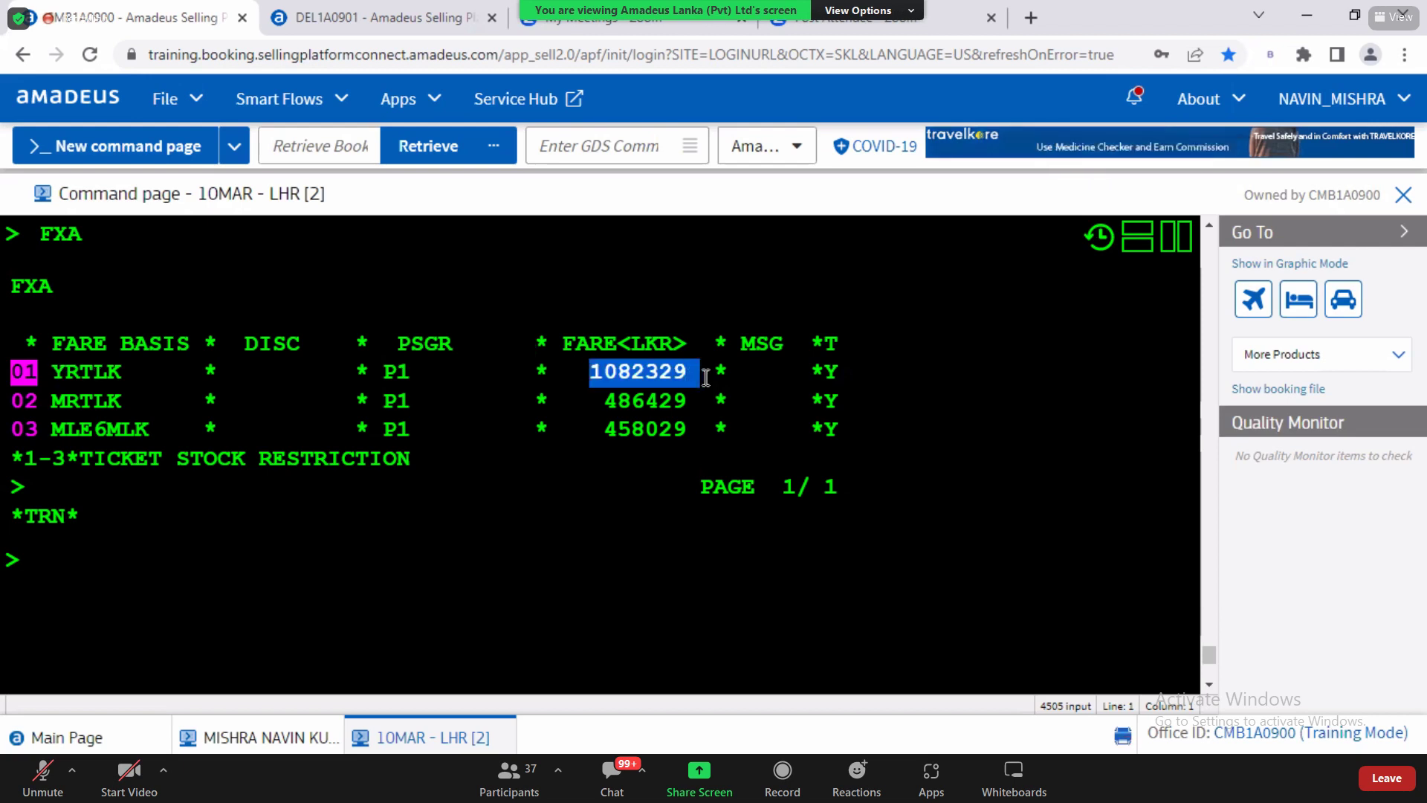
drag(52, 372, 136, 365)
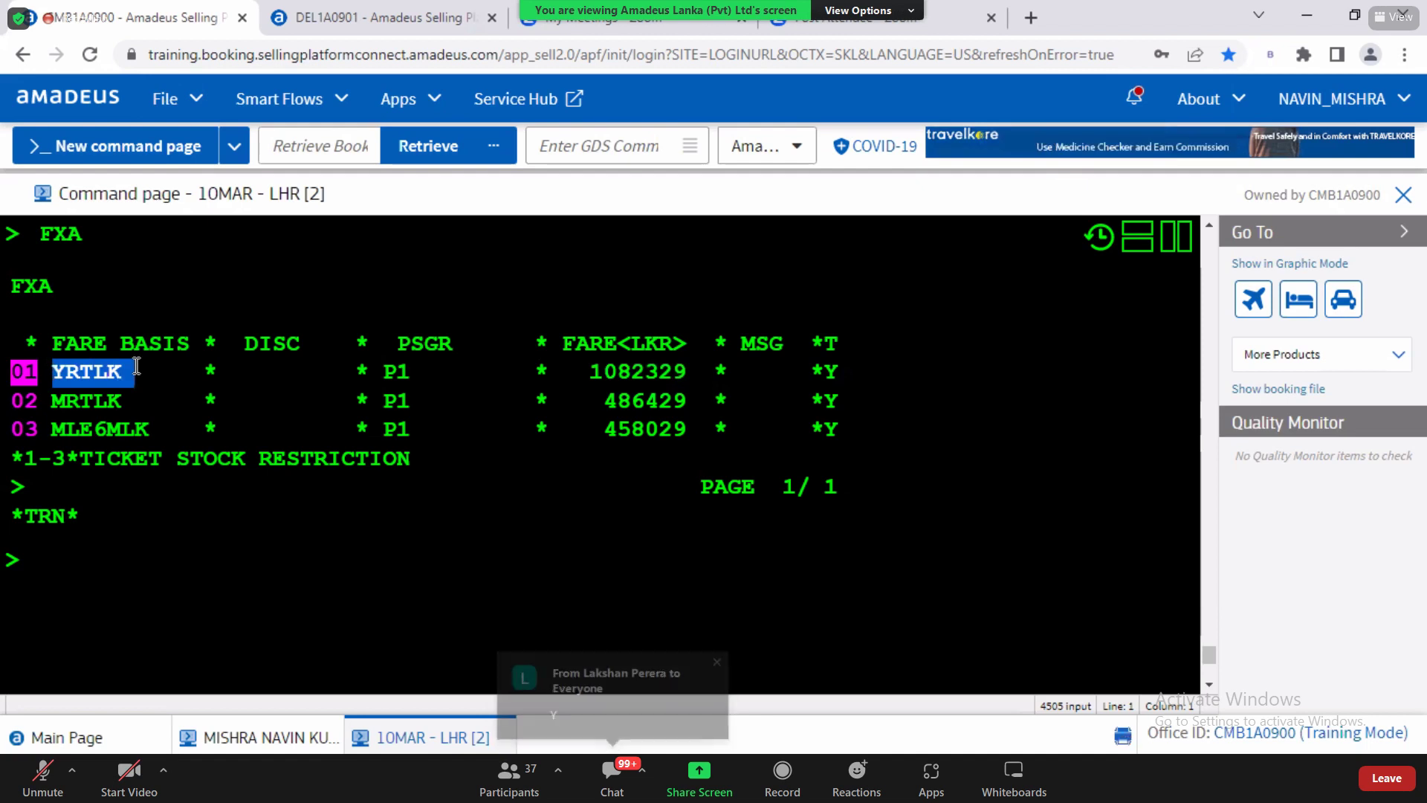
drag(606, 401, 686, 402)
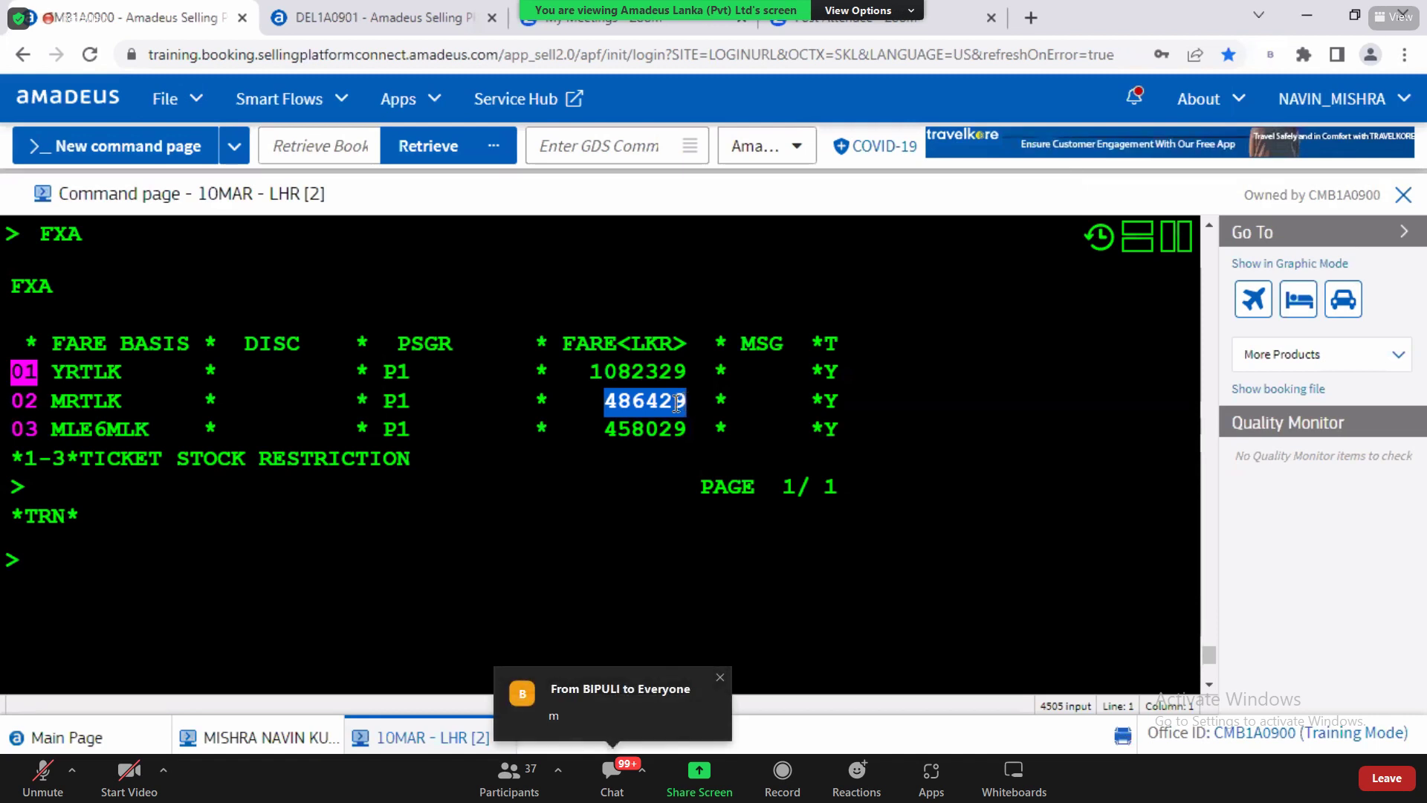
drag(617, 430, 677, 431)
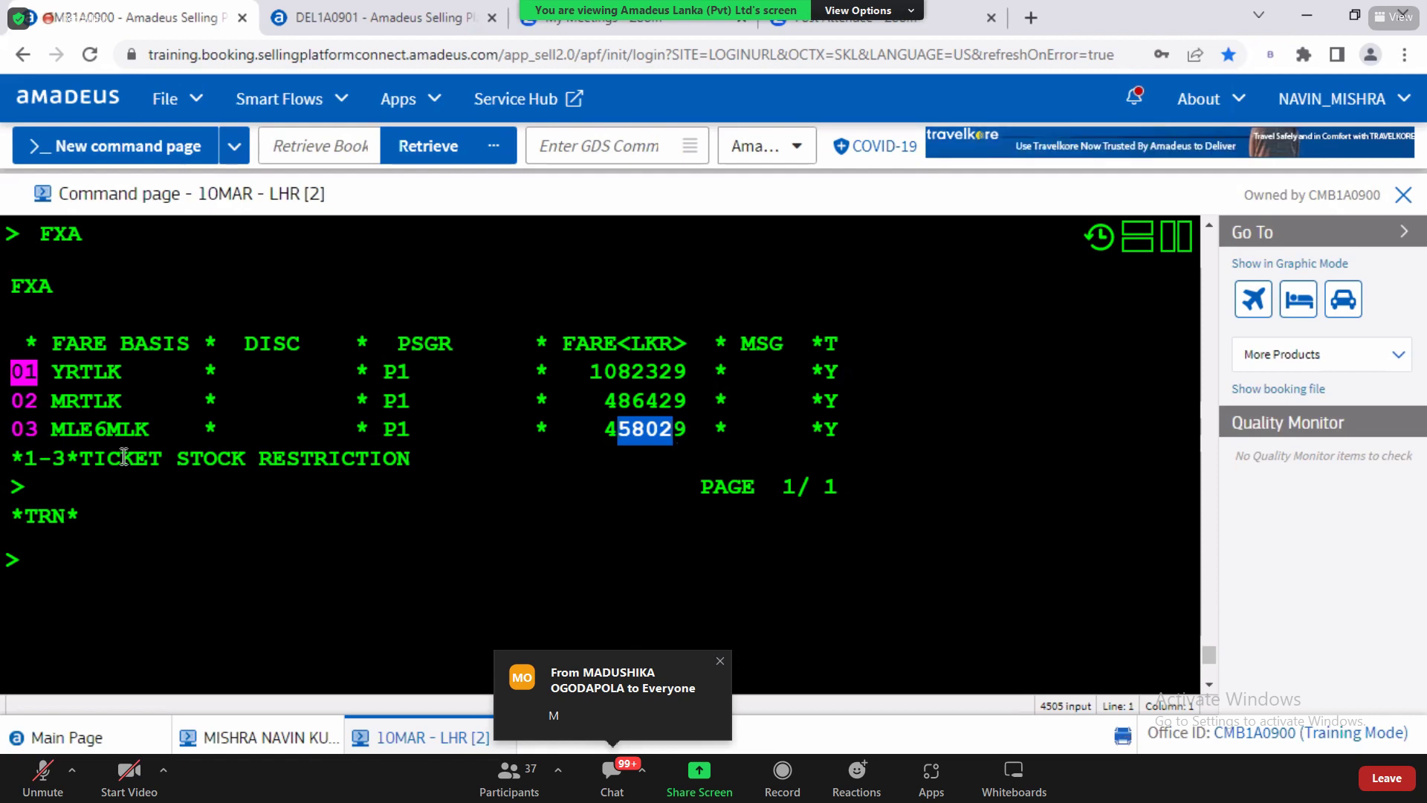
click(55, 408)
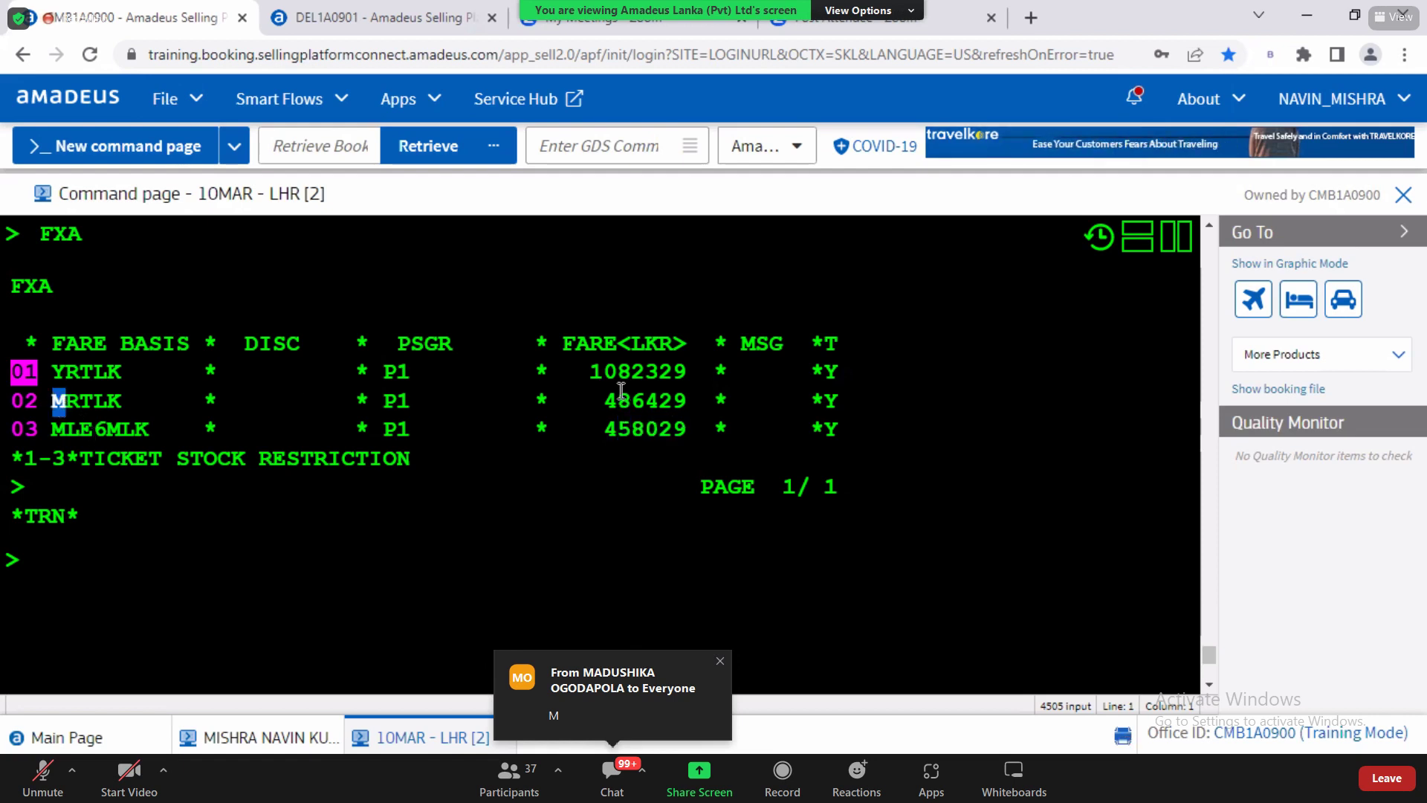
drag(605, 400, 673, 396)
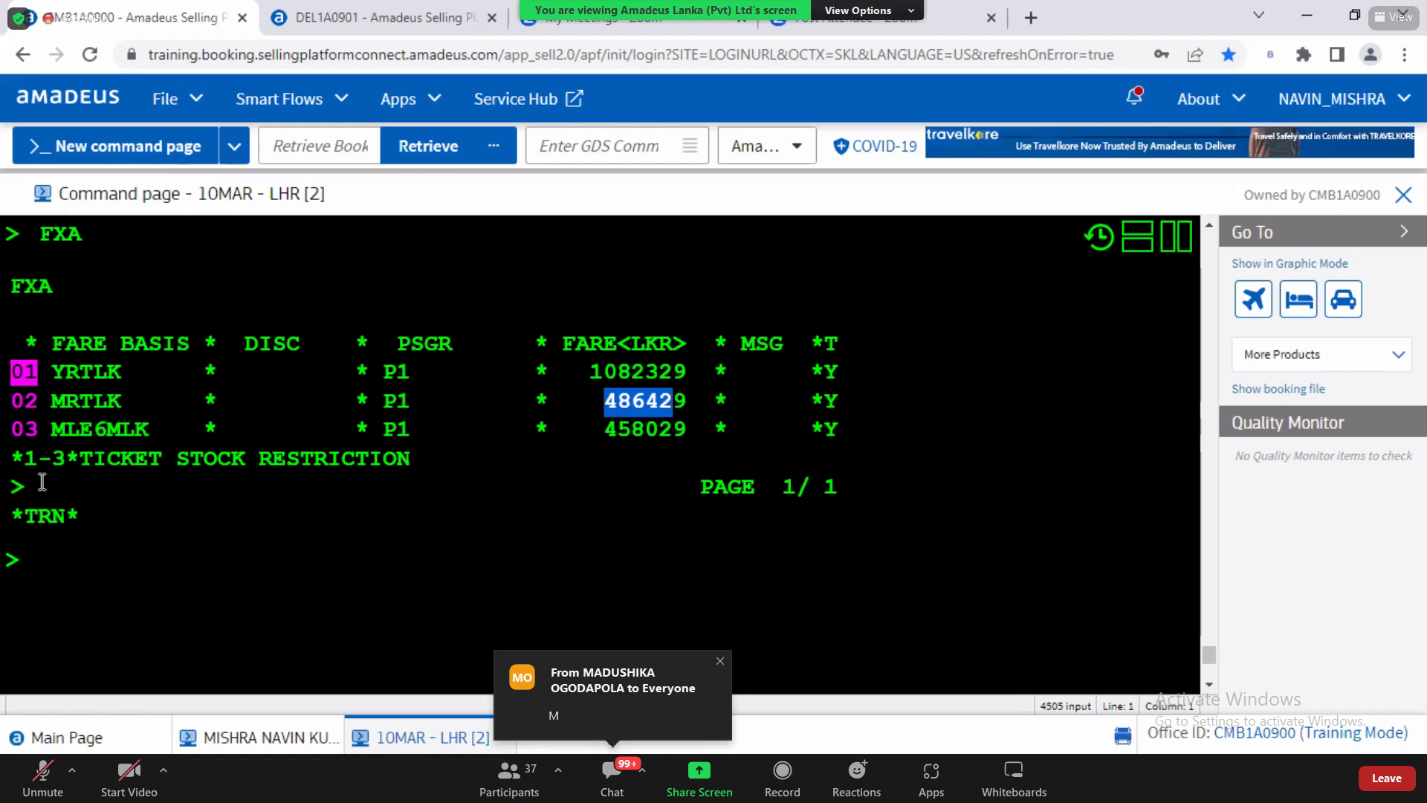
click(68, 437)
drag(591, 432, 692, 431)
drag(605, 402, 688, 401)
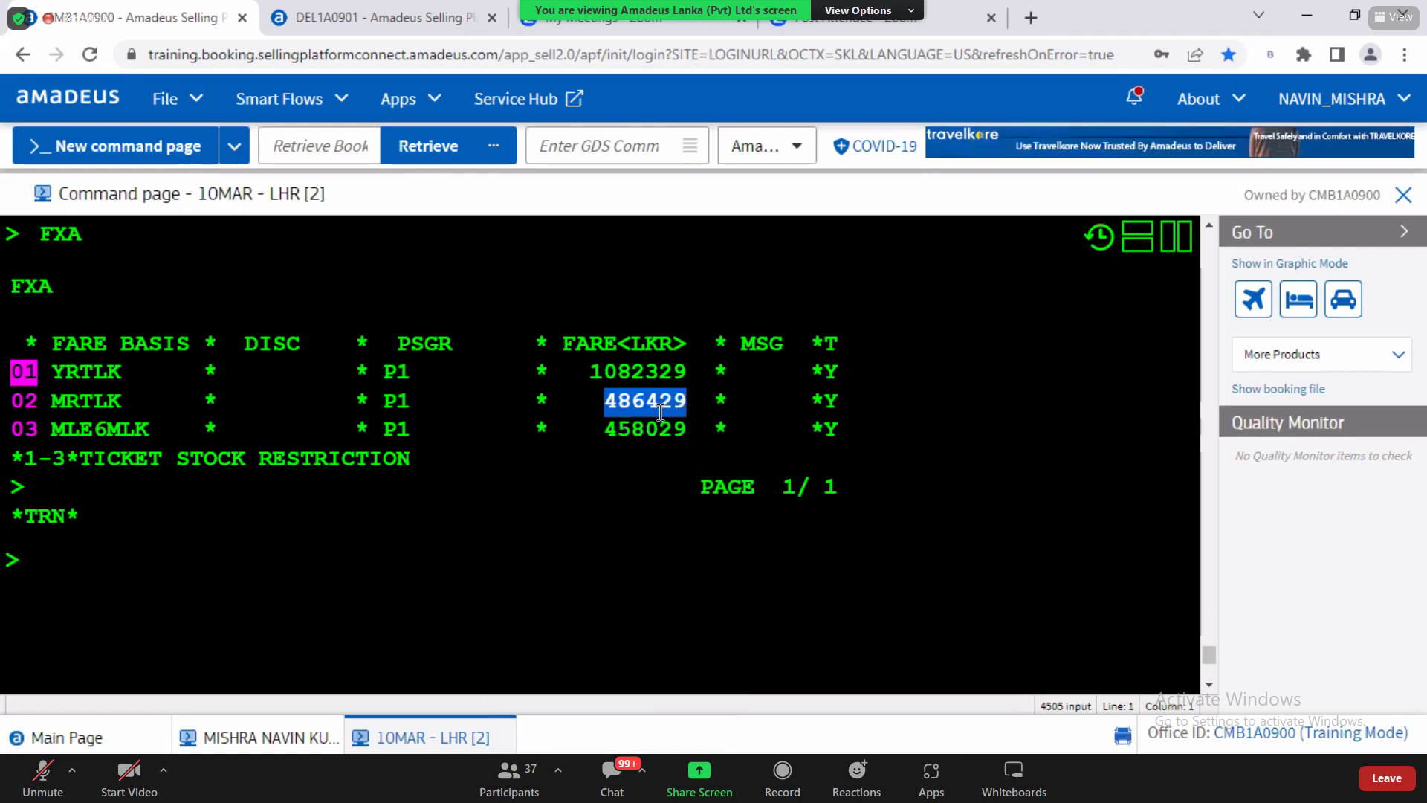
drag(617, 429, 692, 425)
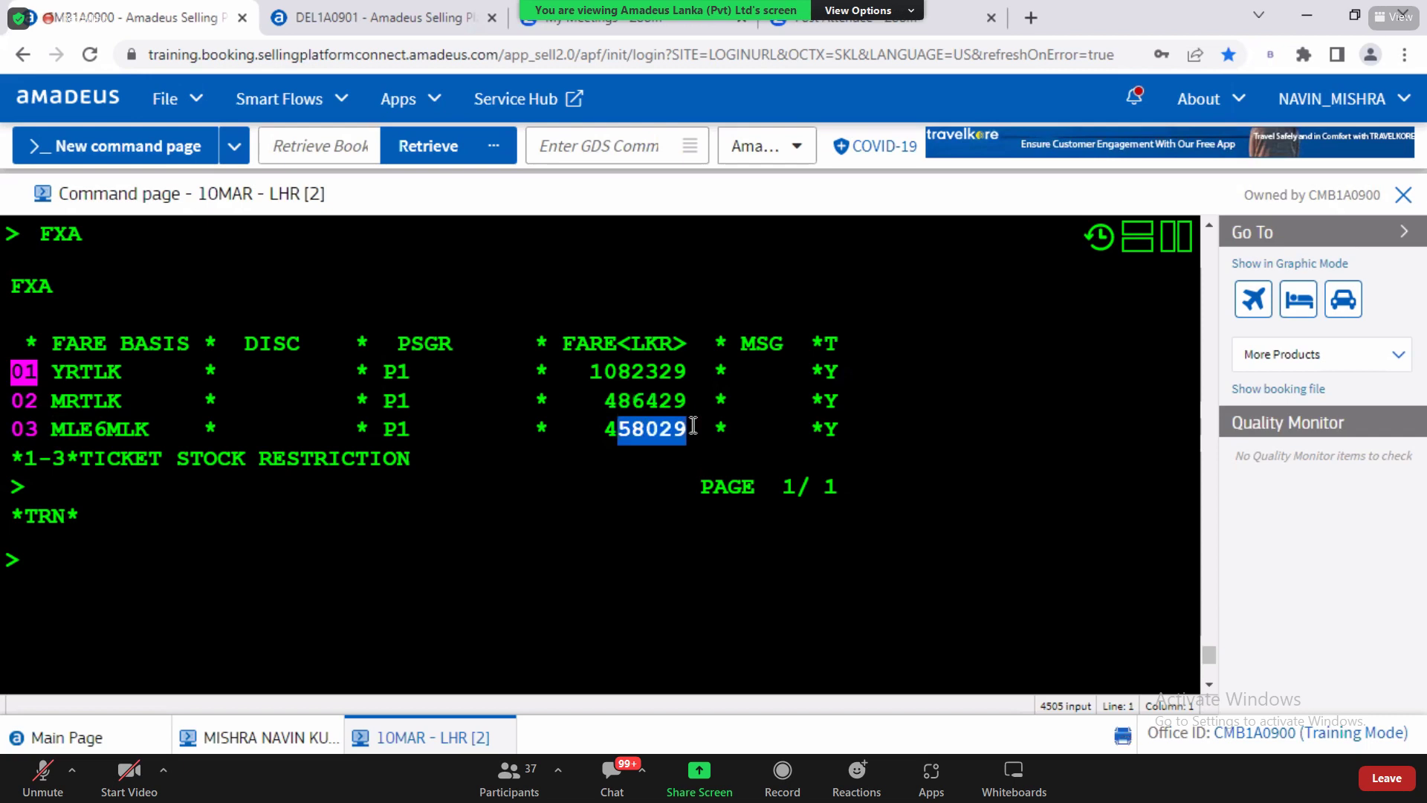
Step: Compare the row 02 and row 03 (458029) fares, then redisplay the PNR showing UL 503 and UL 504
click(62, 593)
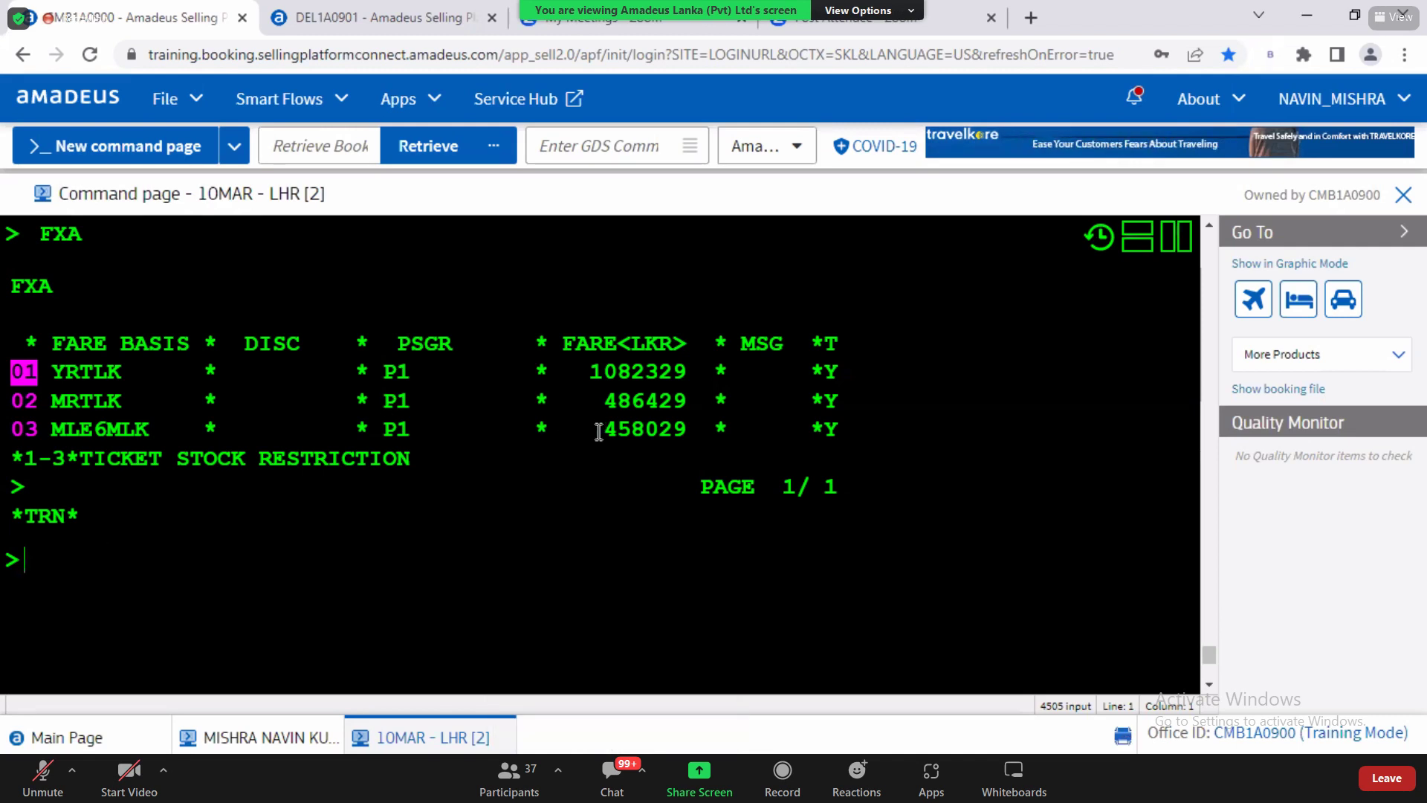
drag(604, 428, 682, 435)
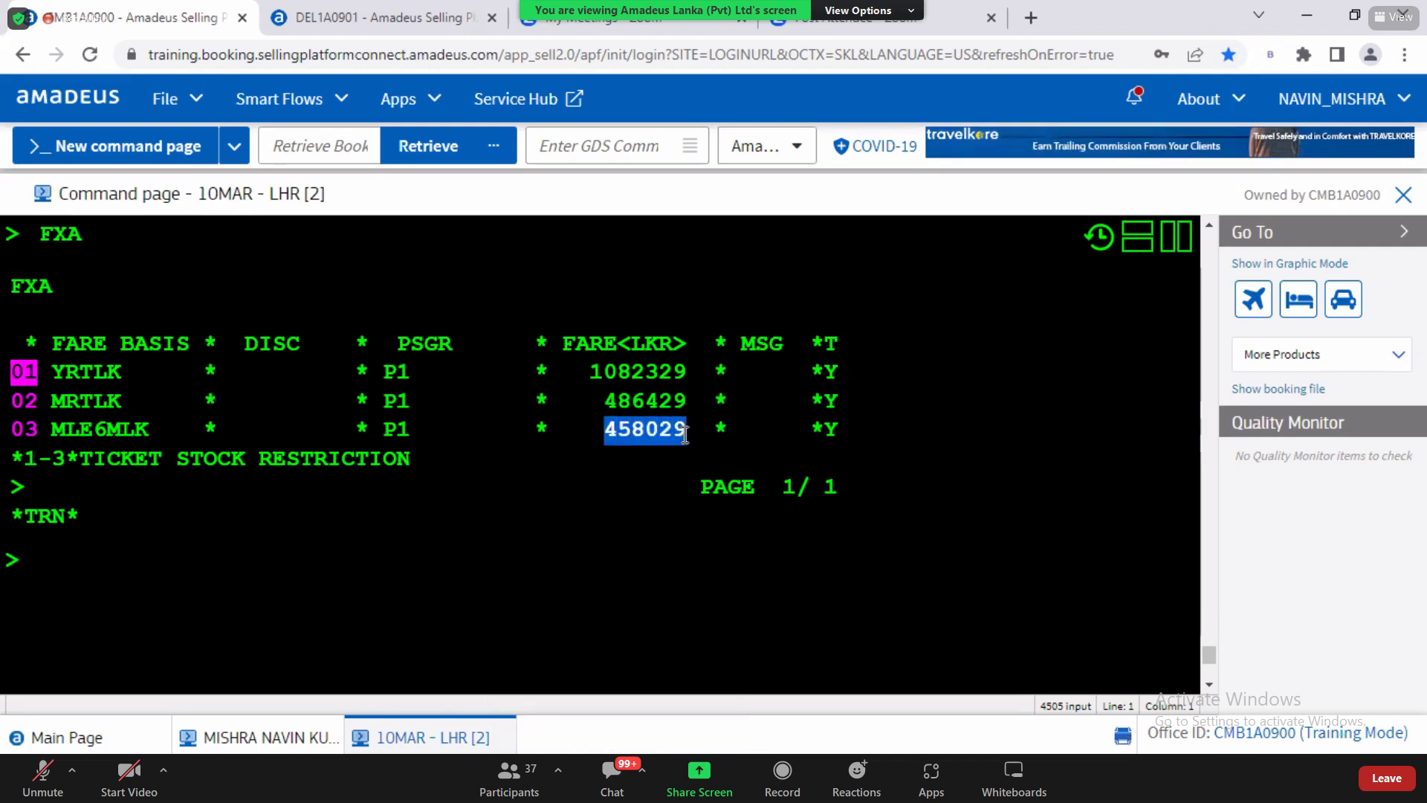
drag(616, 405, 686, 405)
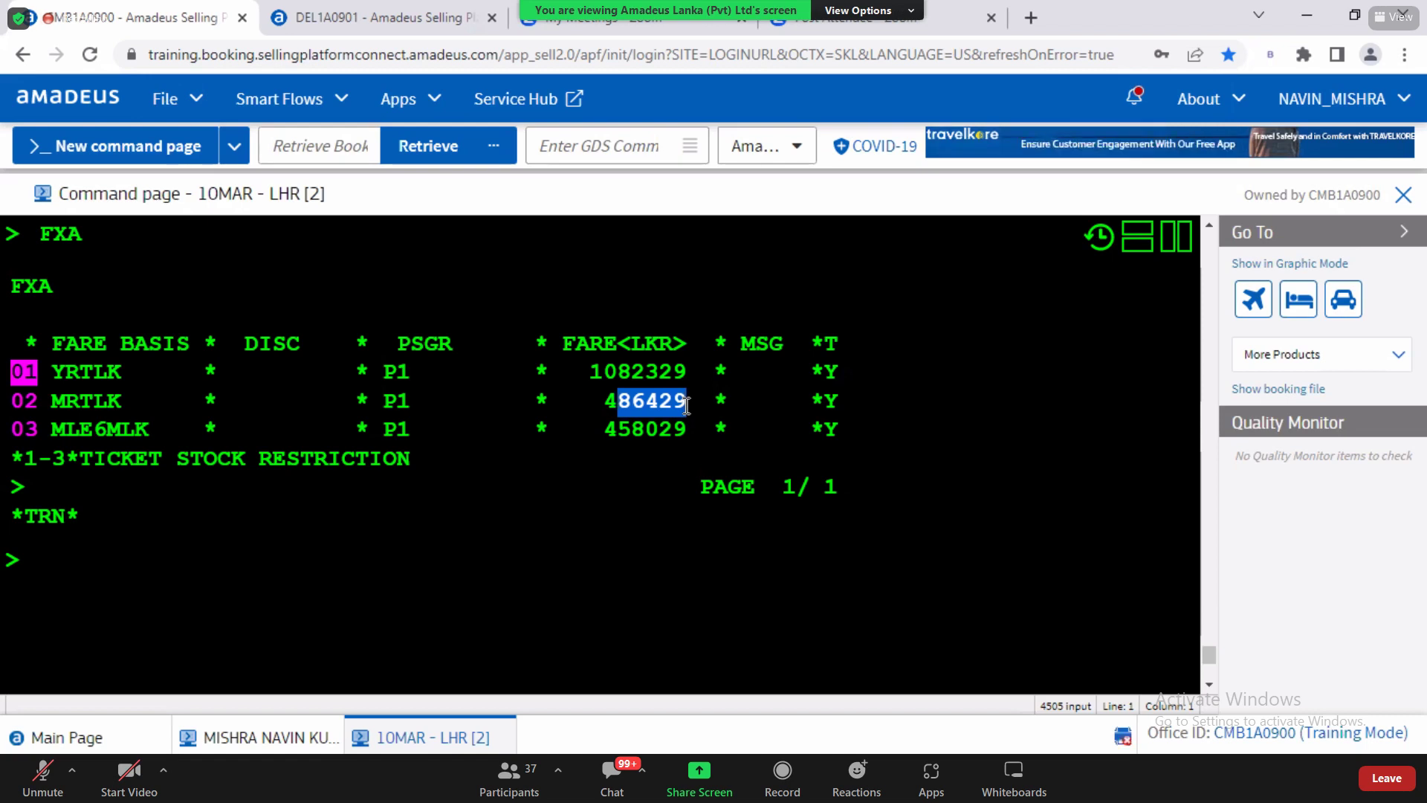
click(166, 596)
text(RT)
key(Return)
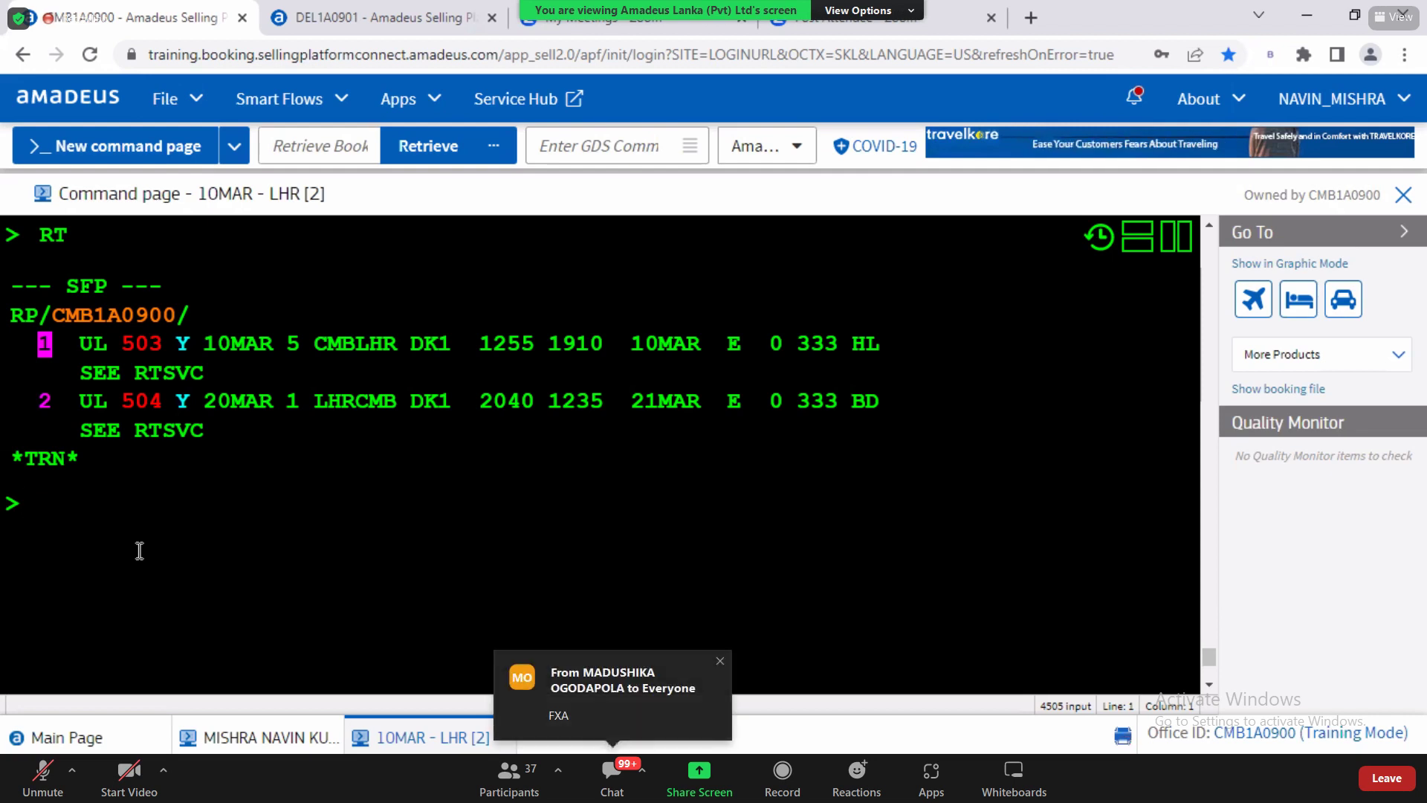
Step: List the fares with FXA: YRTLK 1082329, MRTLK 486429 and MLE6MLK 458029 LKR
text(FXA)
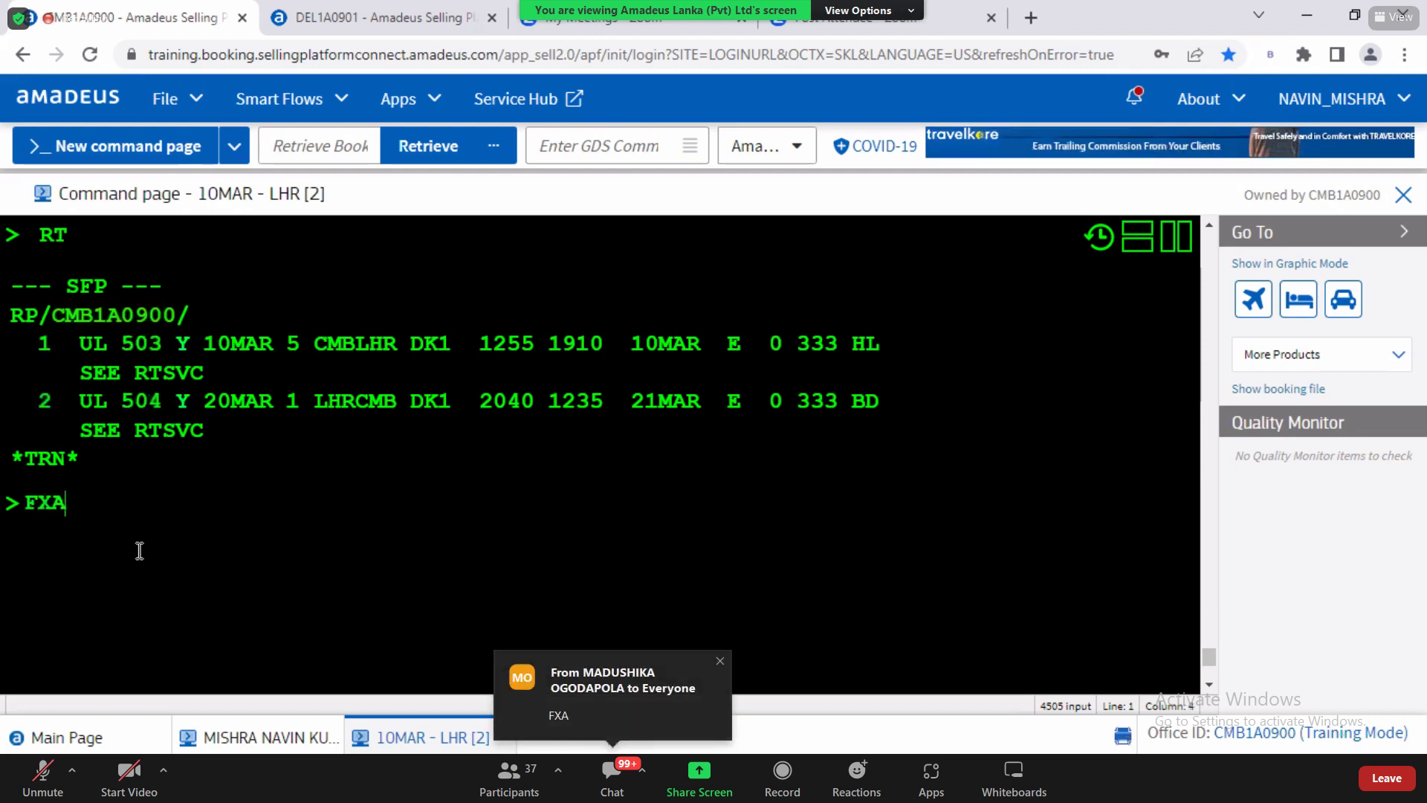
key(Return)
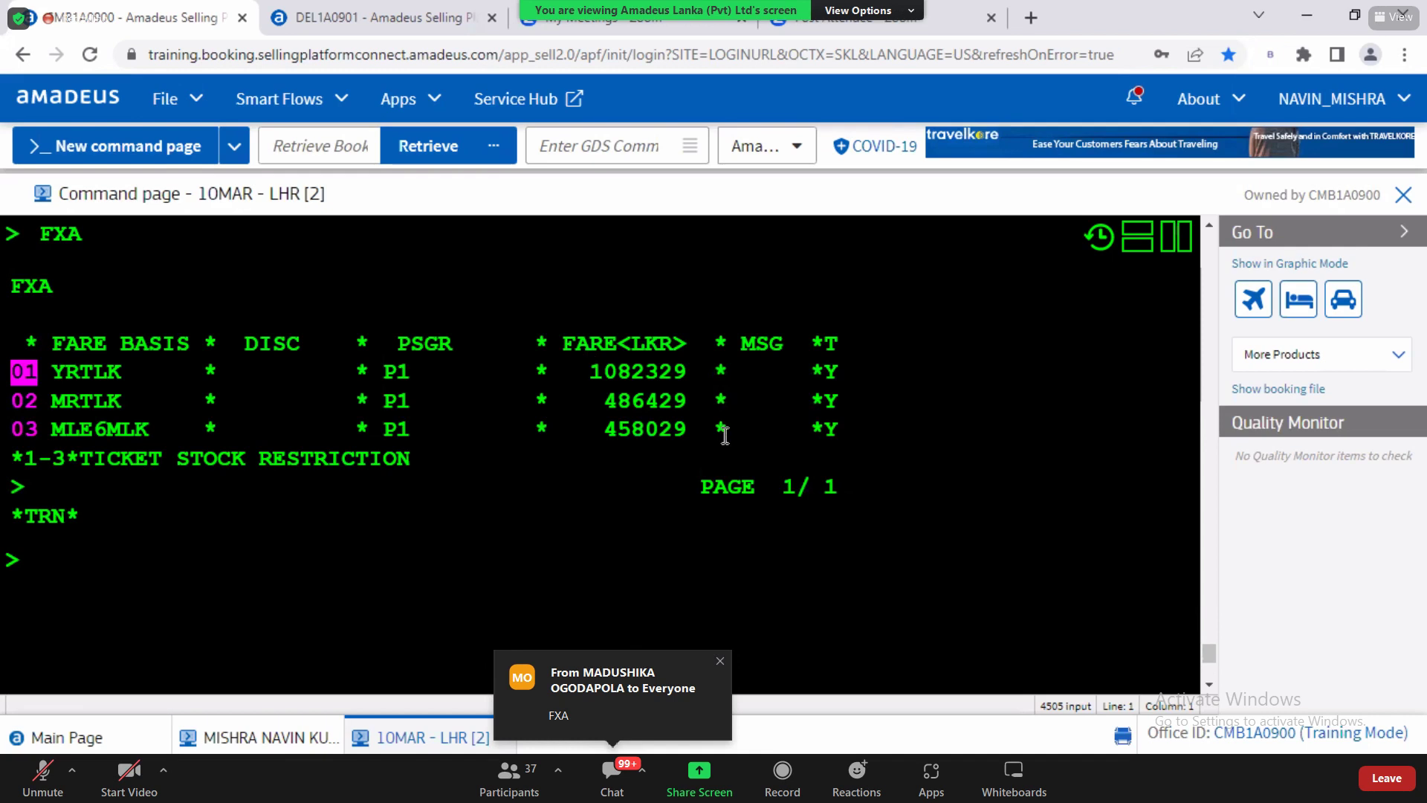
drag(589, 344, 741, 447)
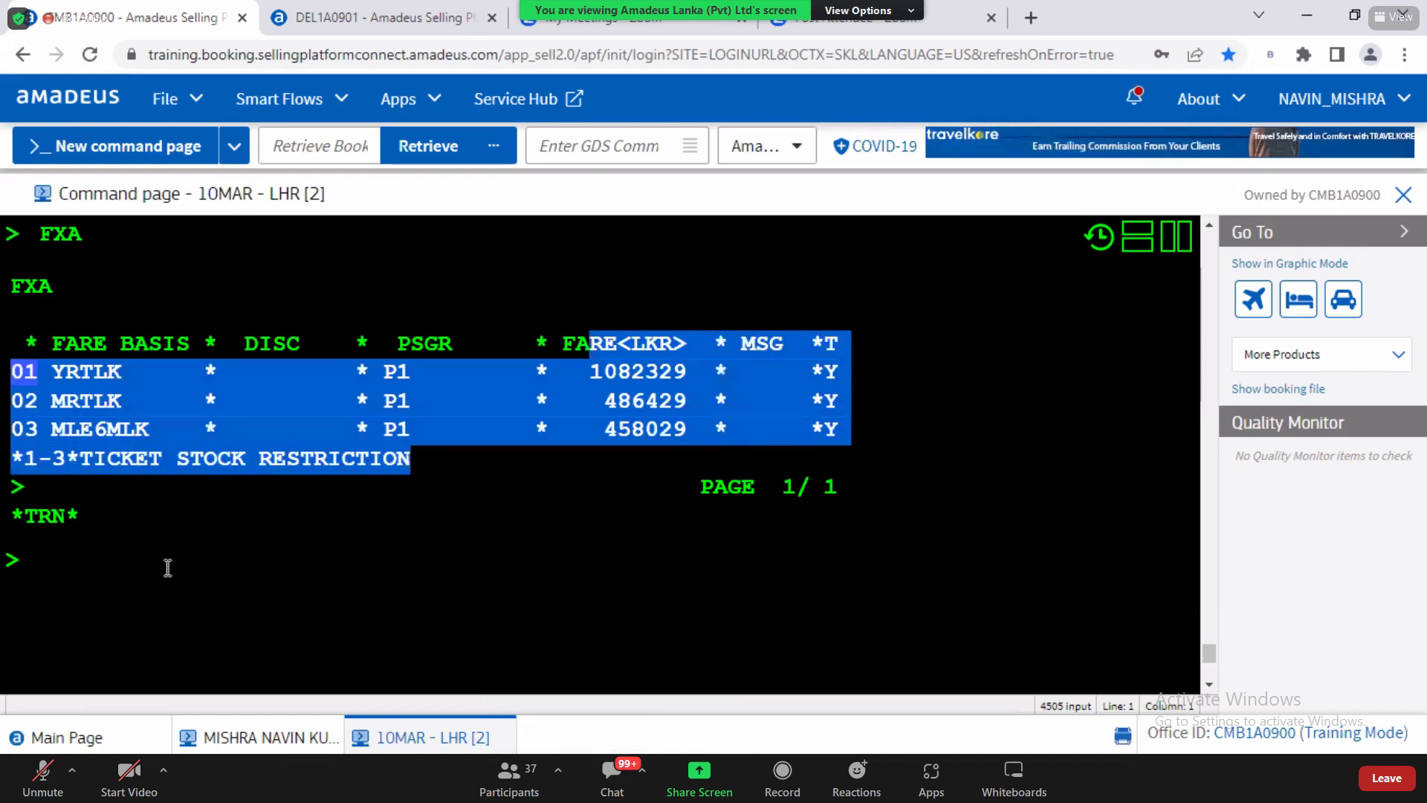
click(147, 584)
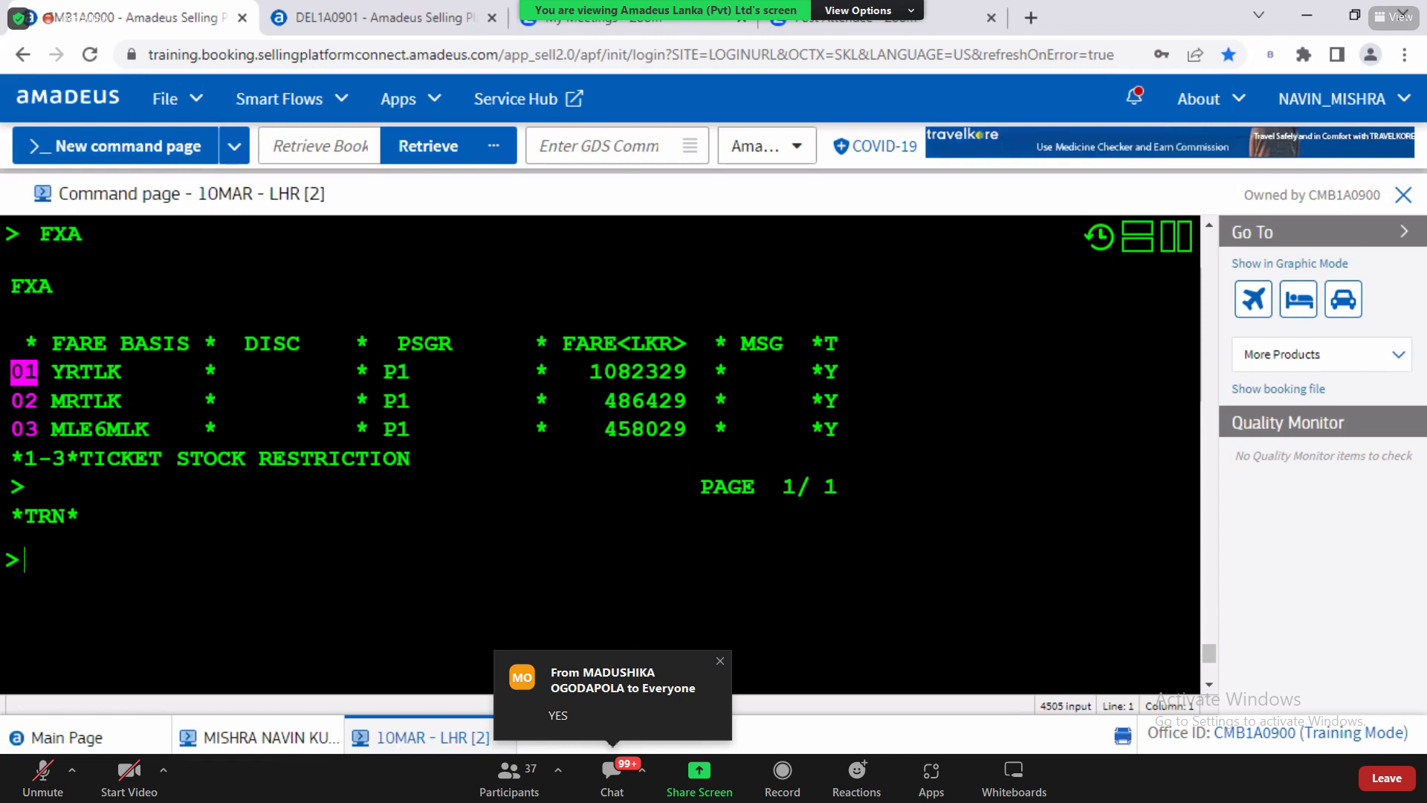
Step: Review the FXA fare lines, picking out YRTLK on line 01 and MLE6MLK on line 03
mouse_move(282, 779)
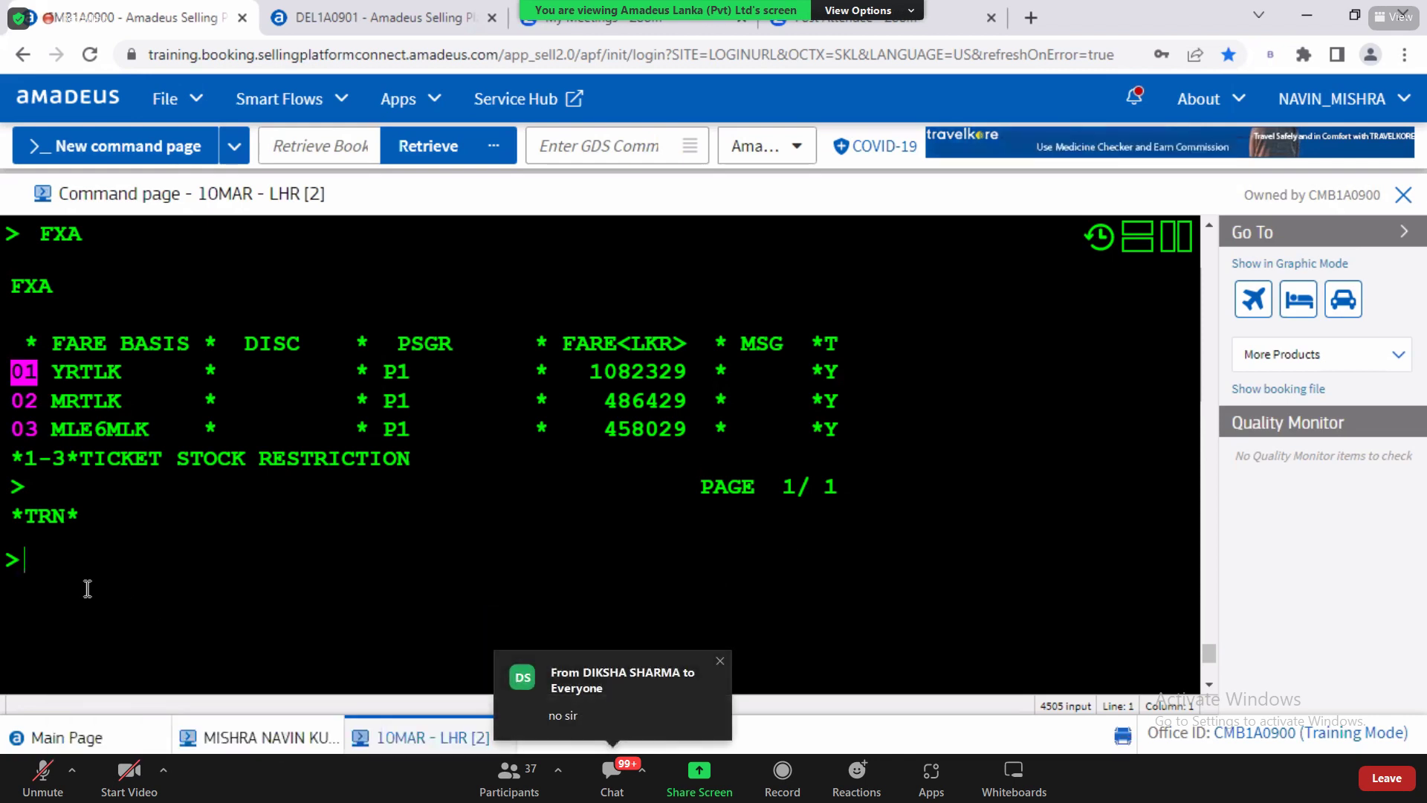
drag(65, 371, 844, 374)
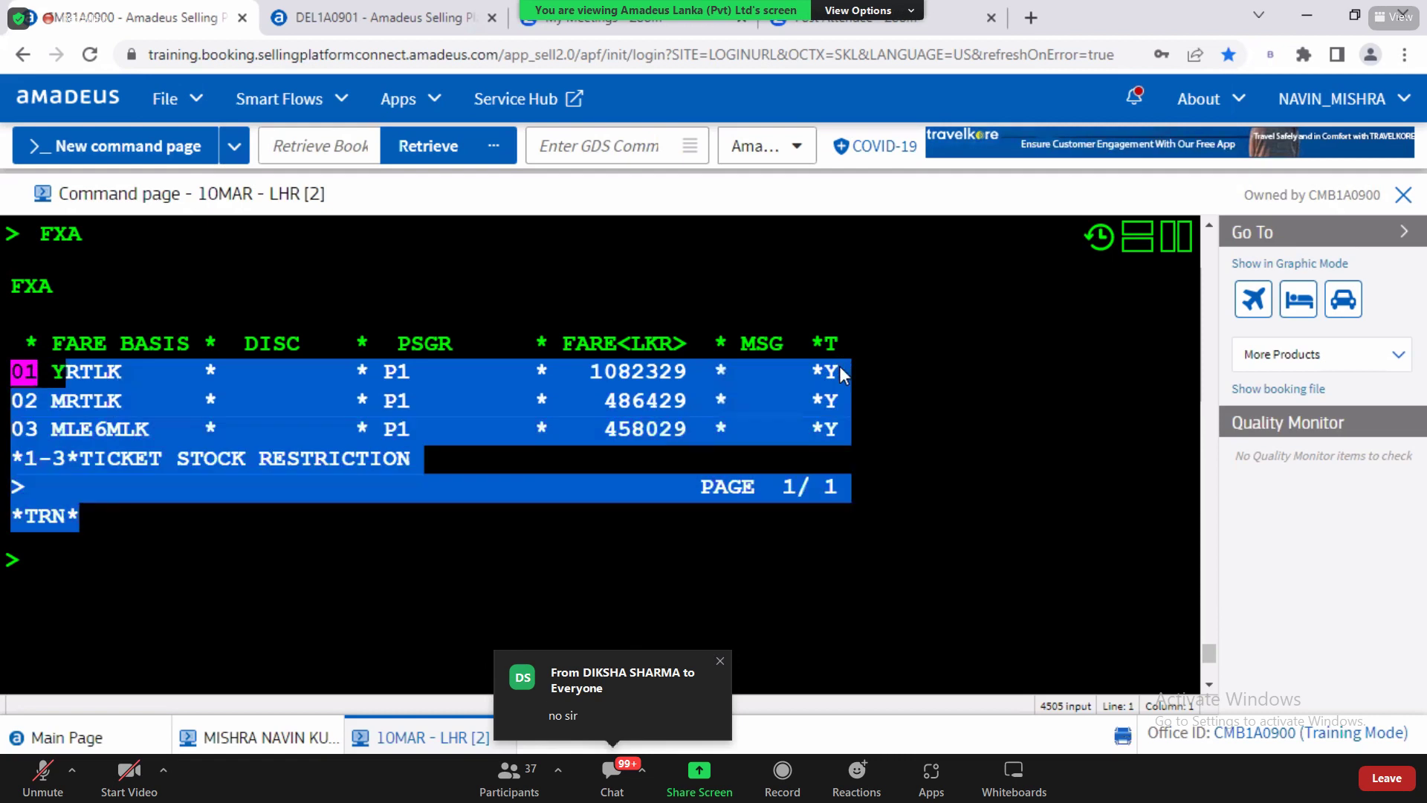
click(53, 579)
drag(53, 372, 122, 374)
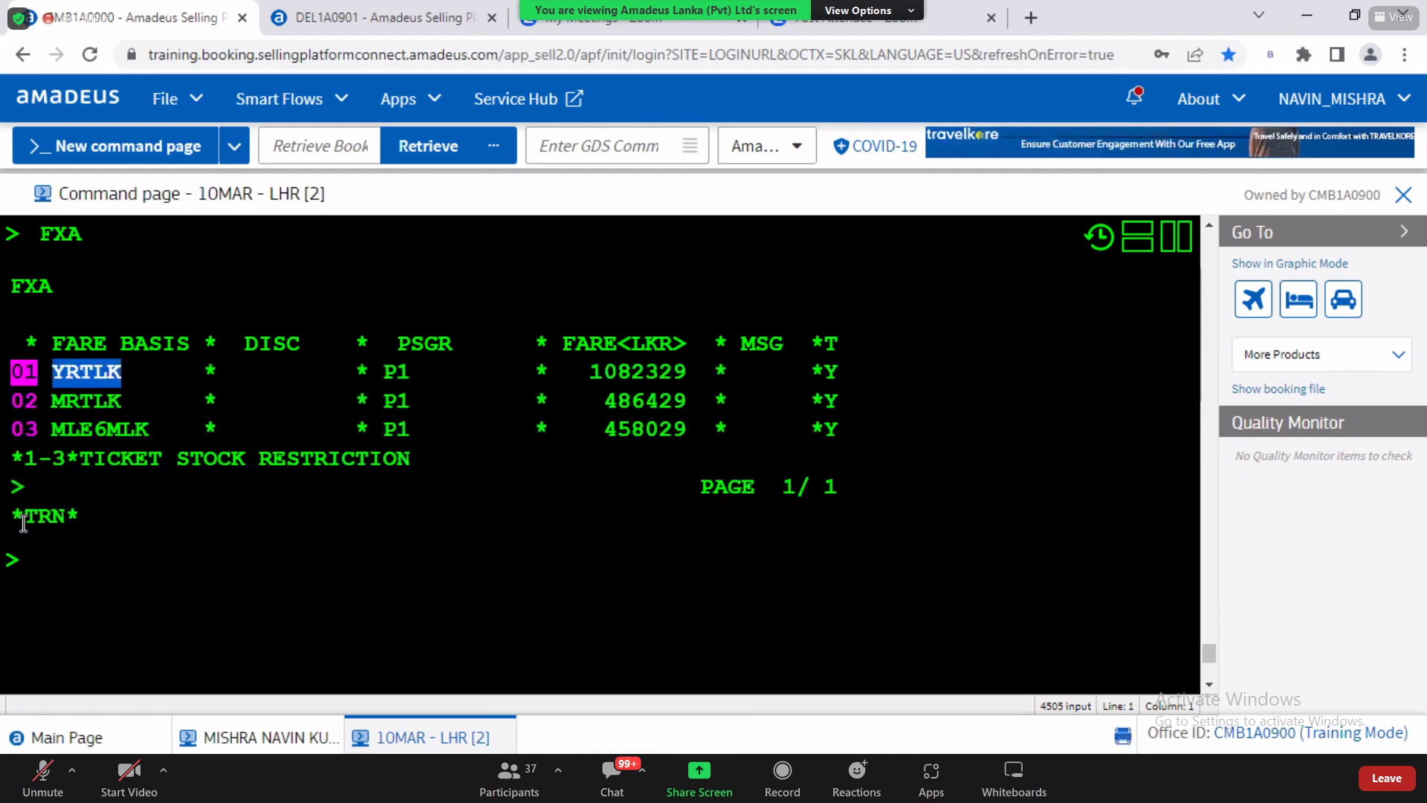
click(63, 570)
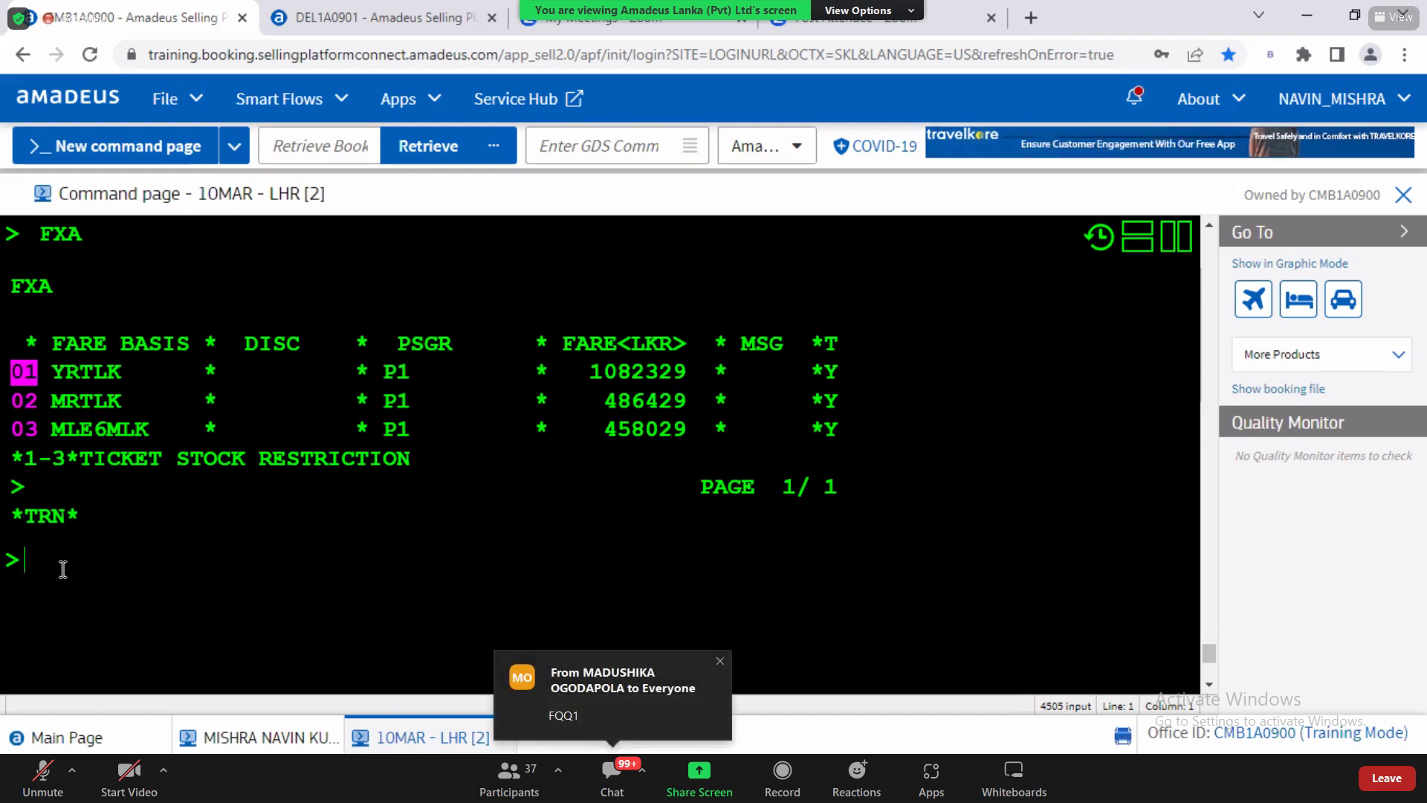
drag(55, 431, 154, 434)
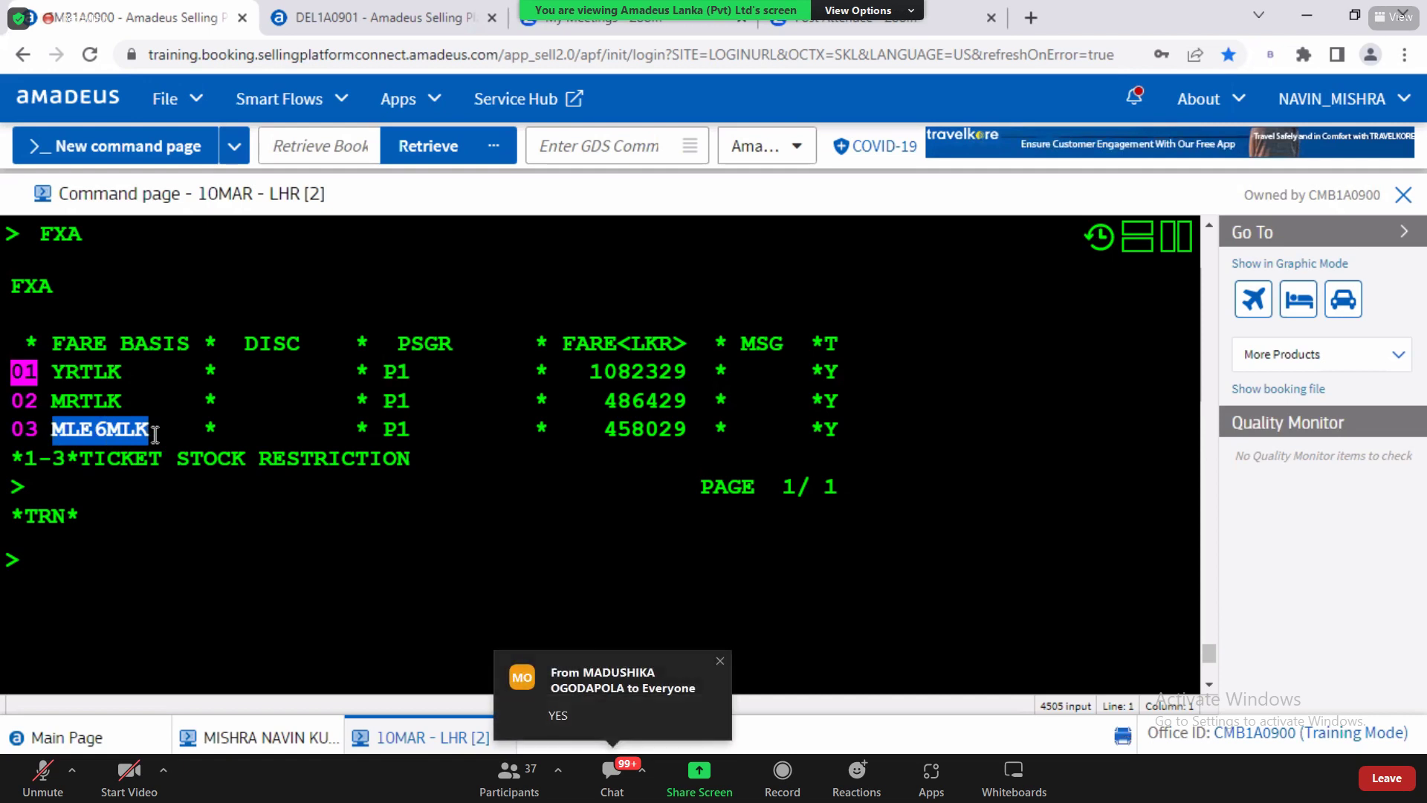
click(63, 582)
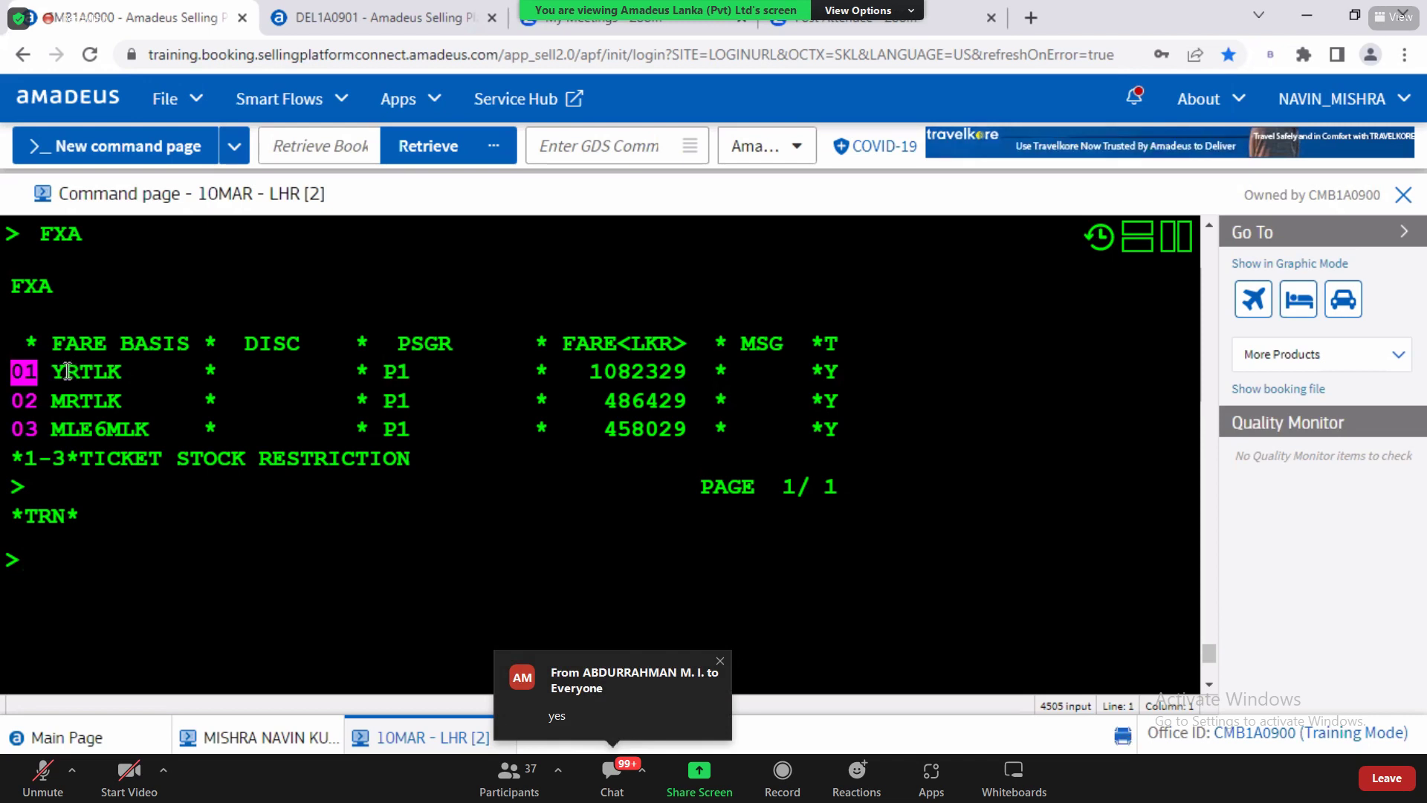
Step: Examine the MRTLK 486429 fare on line 02 and submit MRTLK at the prompt
drag(67, 371, 644, 375)
click(614, 394)
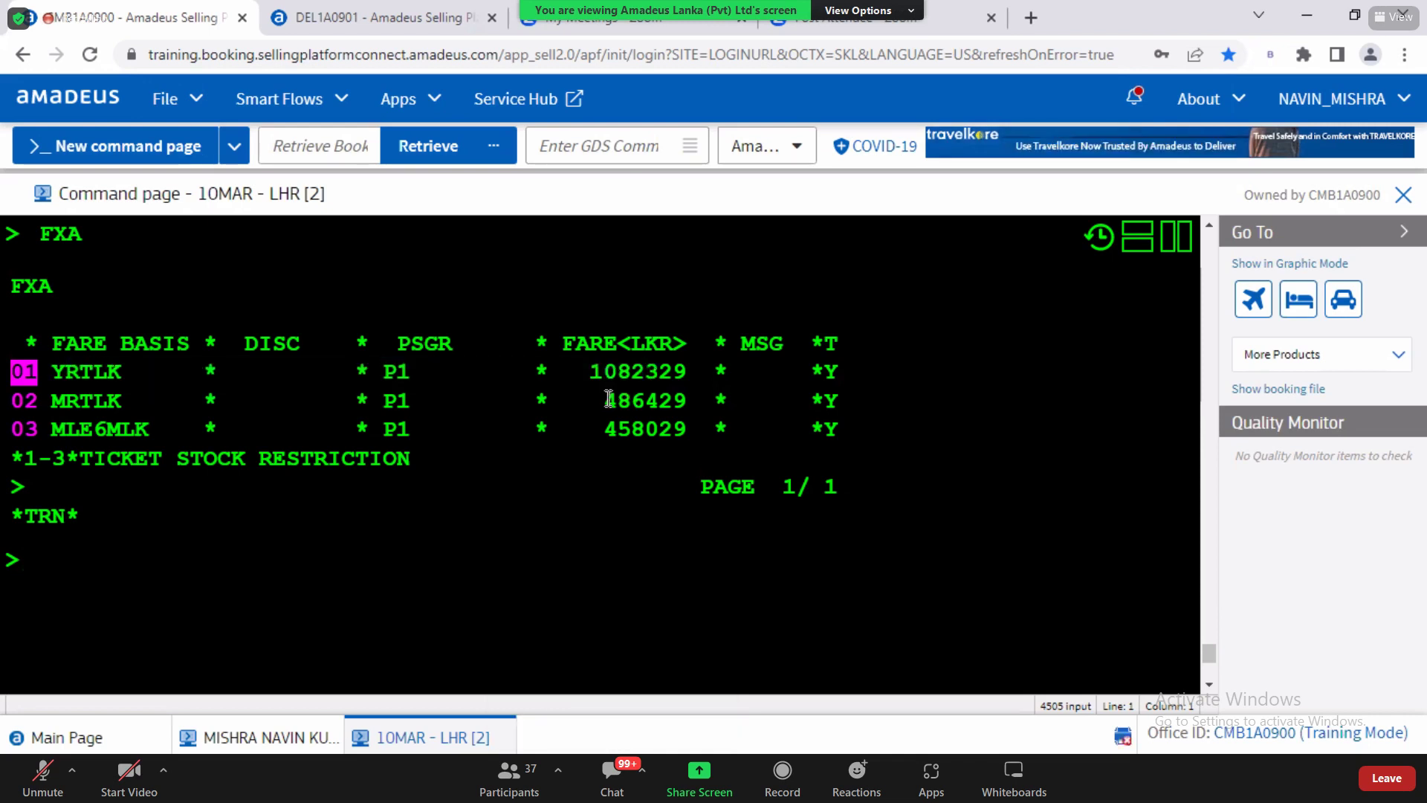
drag(614, 400, 685, 404)
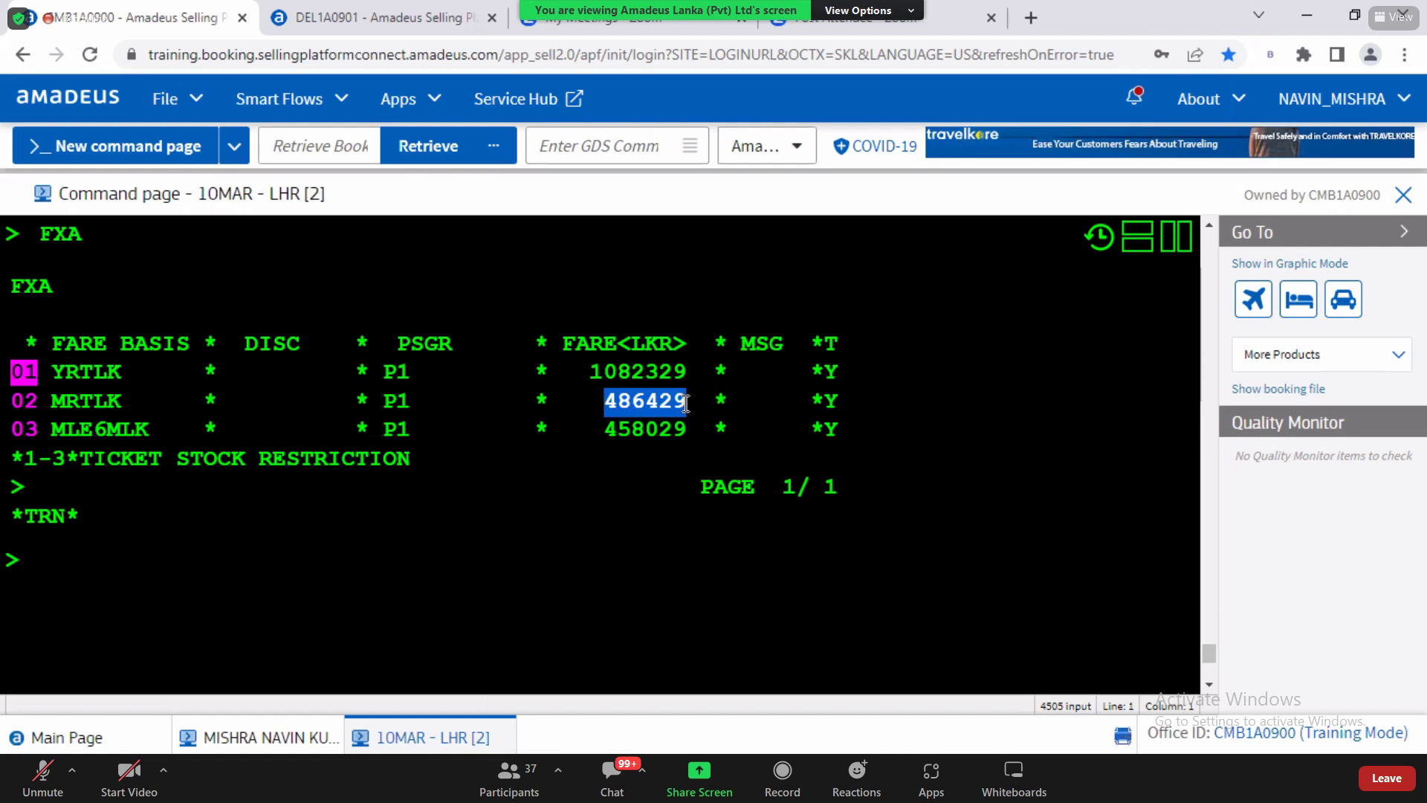
click(685, 404)
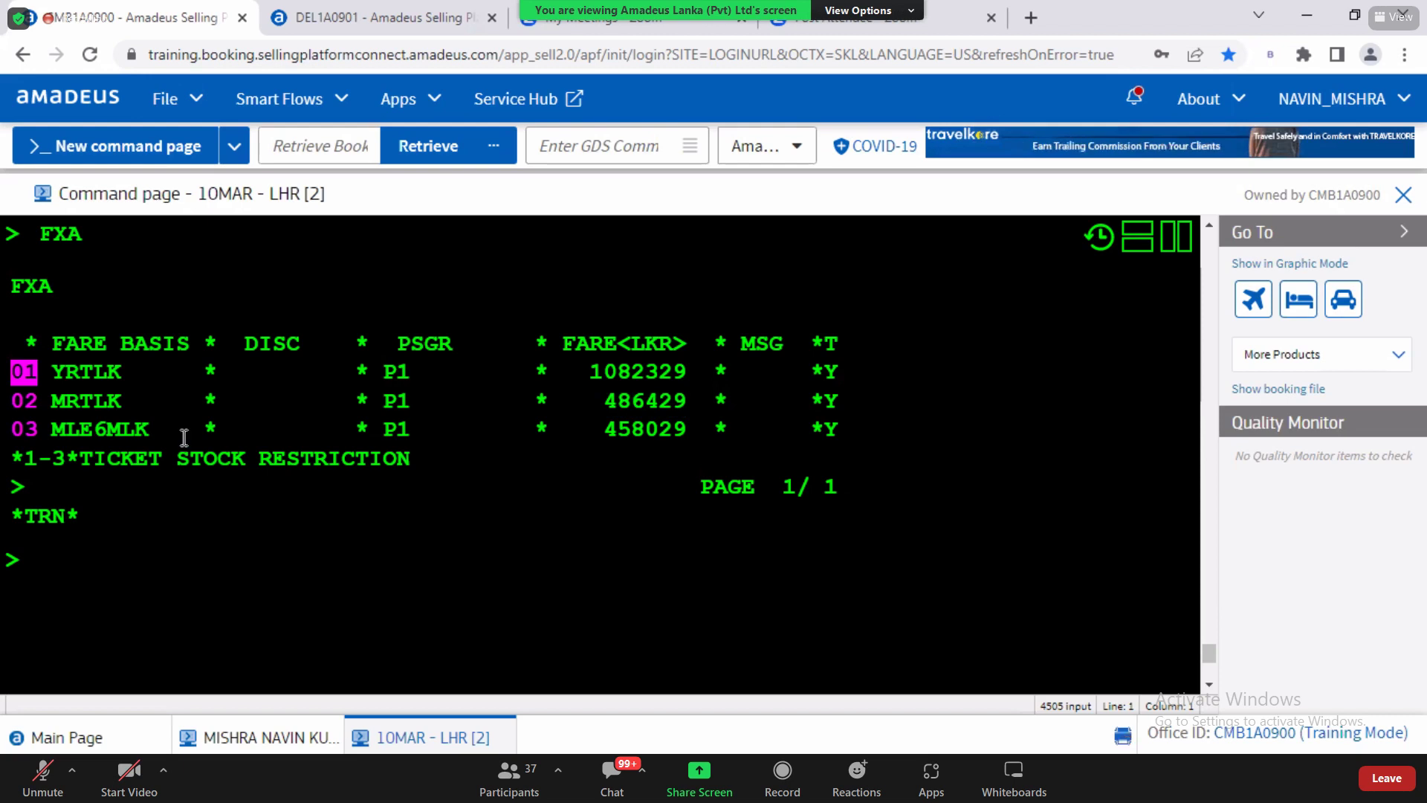
drag(69, 405, 838, 399)
drag(552, 400, 80, 404)
key(Return)
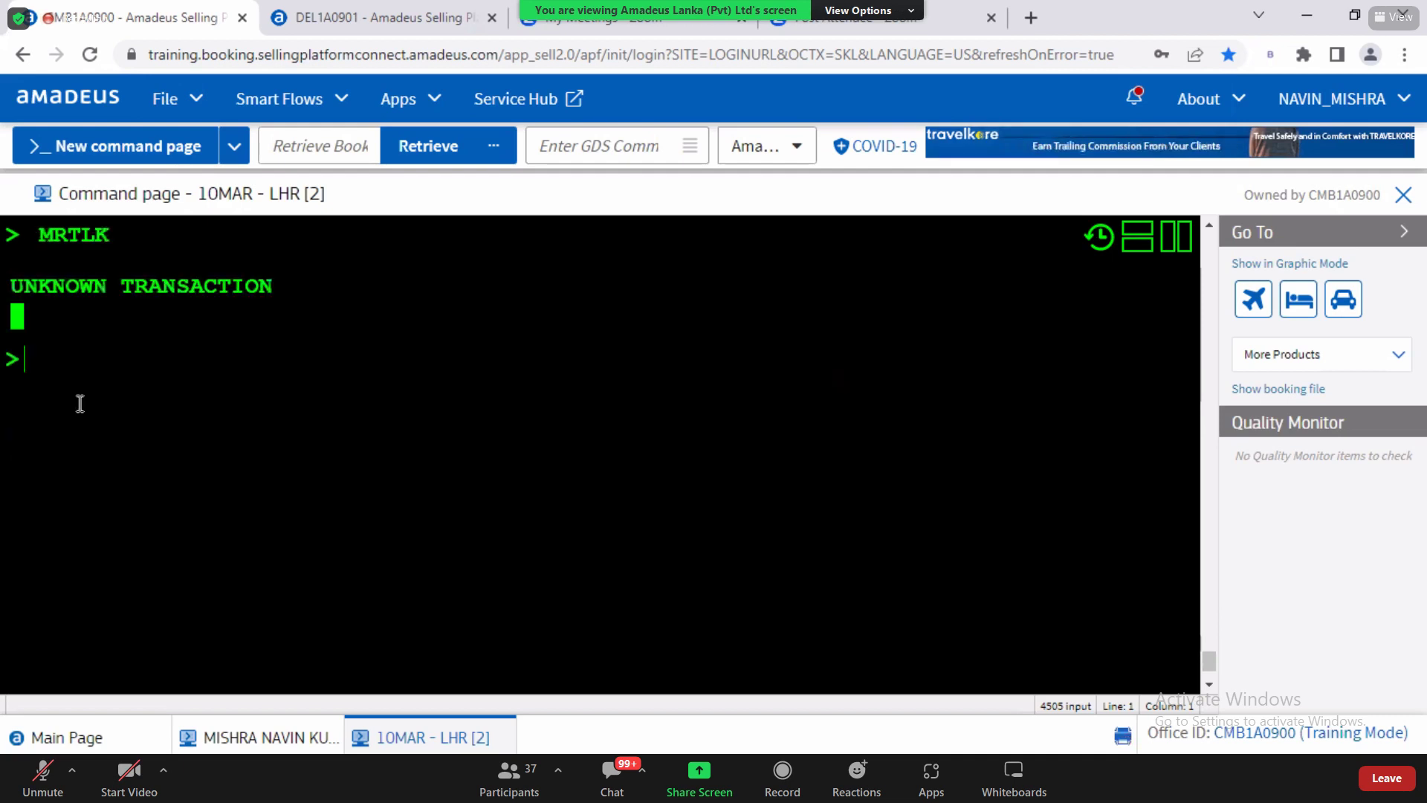
Step: Rerun FXA, then search the QRG 2022 Basic PDF for 'HE FXA'
text(FXA)
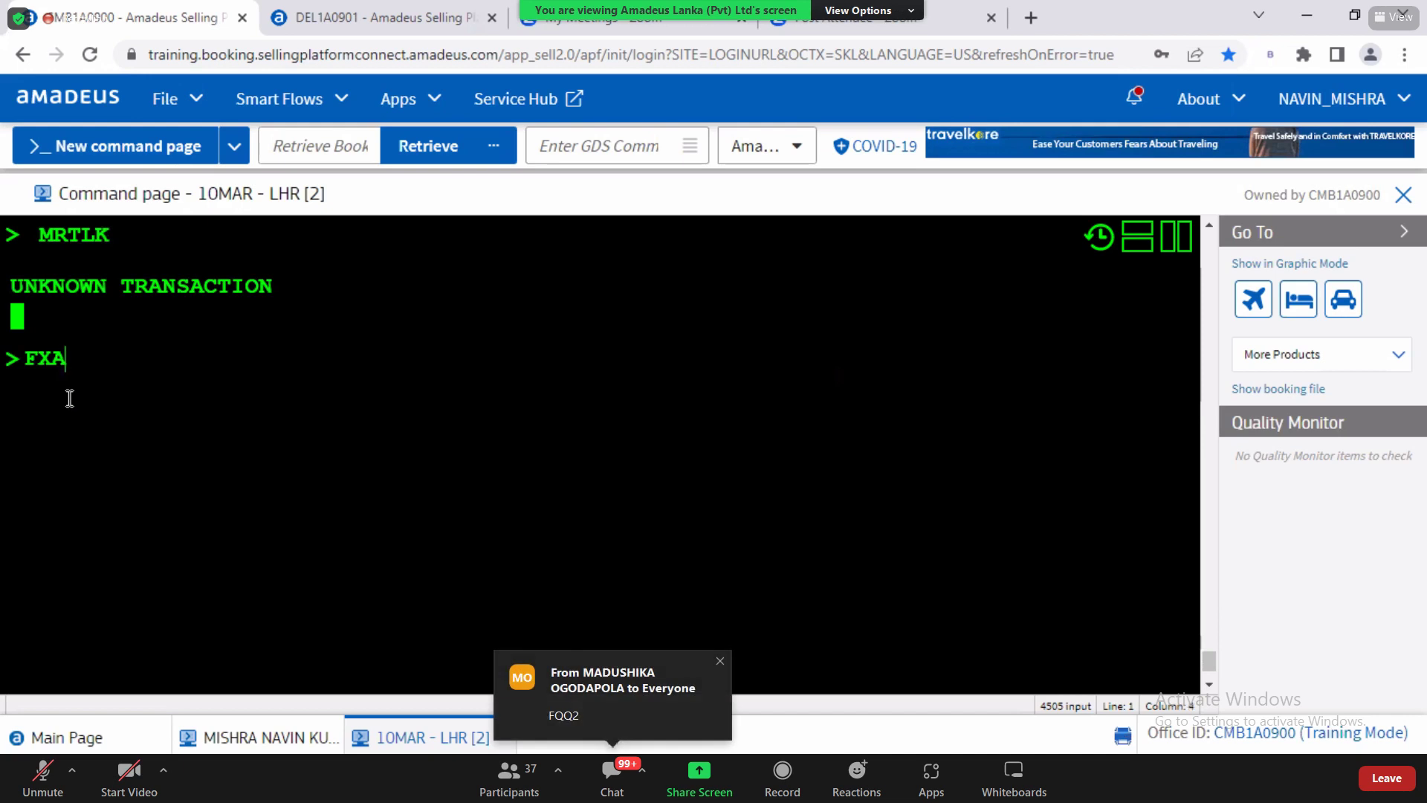
key(Return)
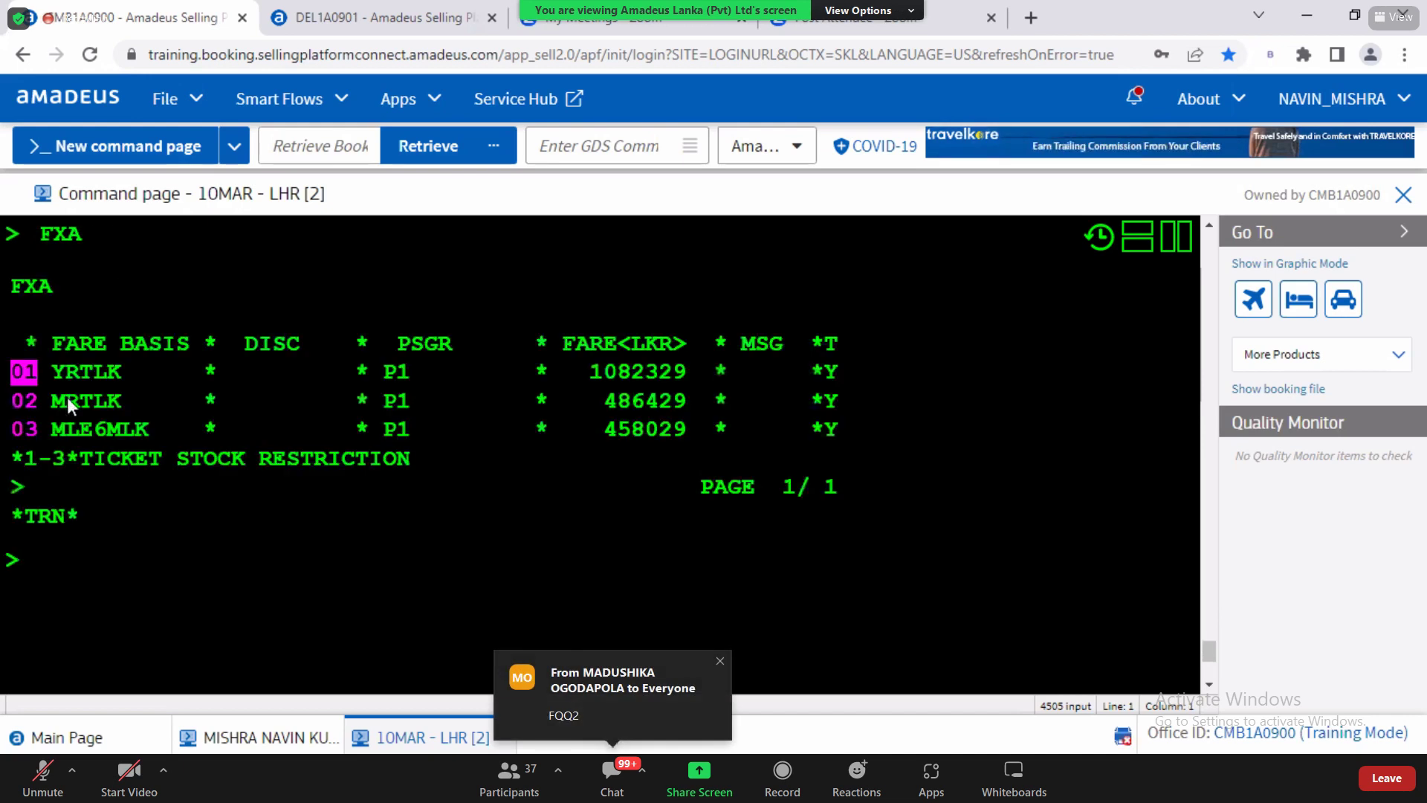
key(alt+Tab)
key(alt+Tab)
key(alt+Tab)
key(ctrl+f)
text(HE FXA)
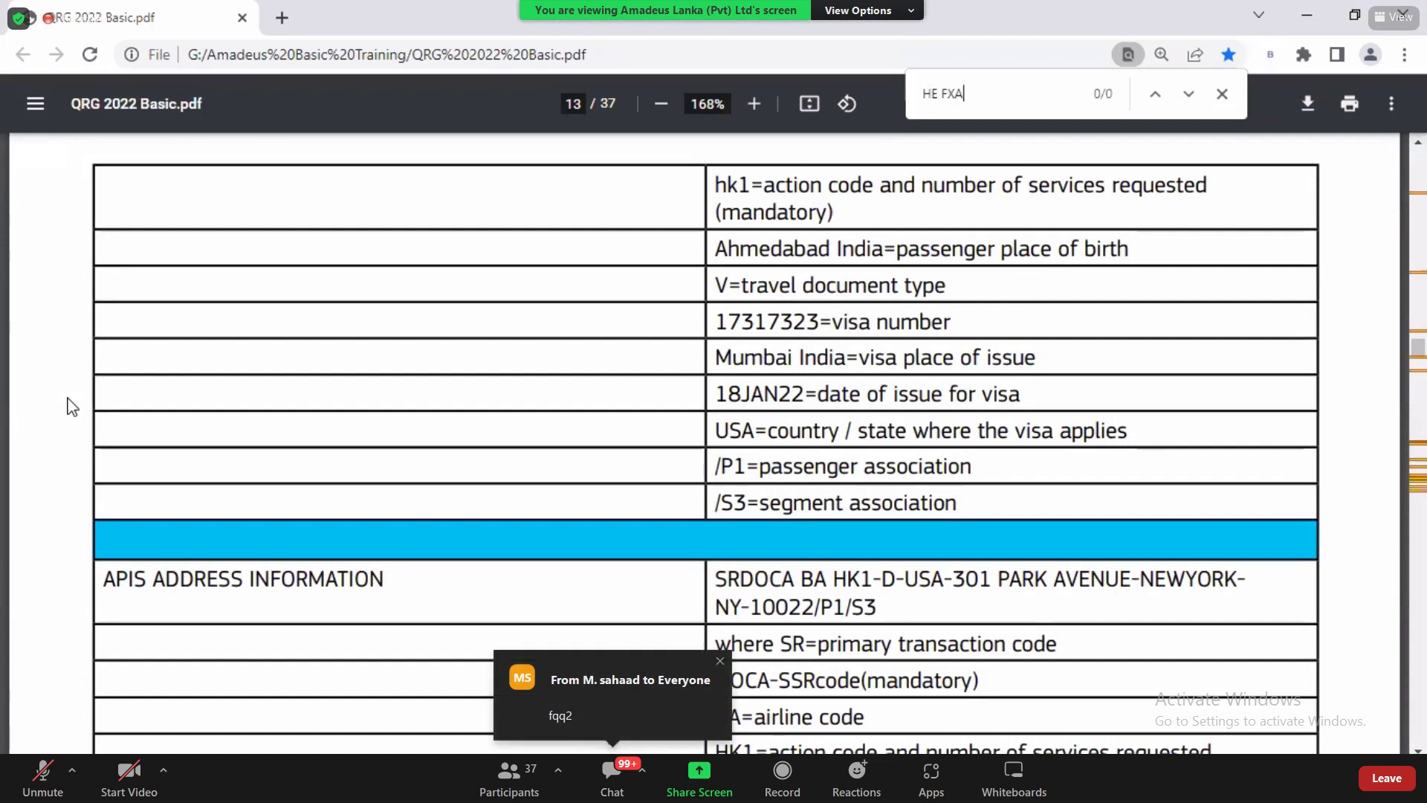
Step: Search the QRG 2022 Basic guide for FXA and find the FXZ1 and FXU1 commands on page 23
key(BackSpace)
key(BackSpace)
key(BackSpace)
key(BackSpace)
key(BackSpace)
text(FXA)
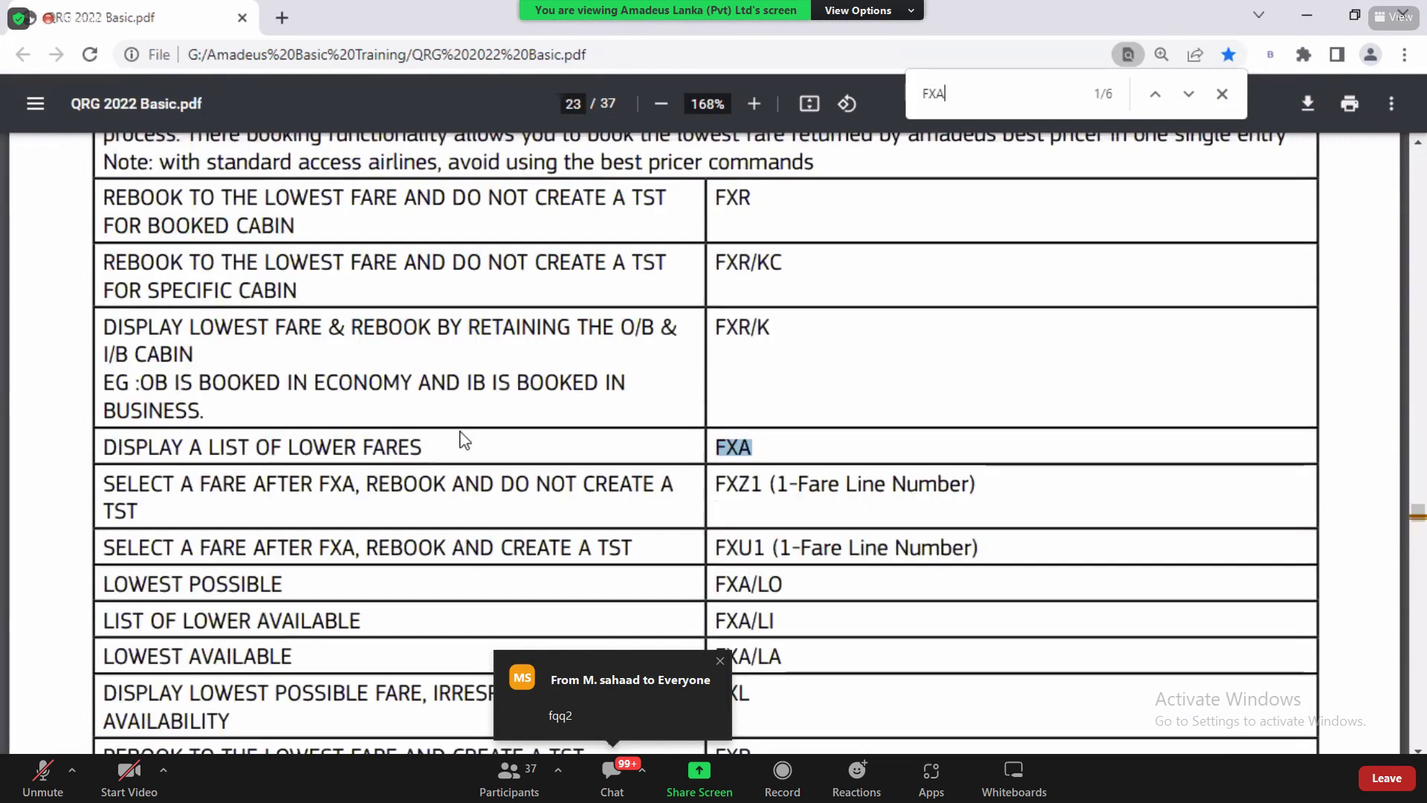
drag(383, 446, 752, 448)
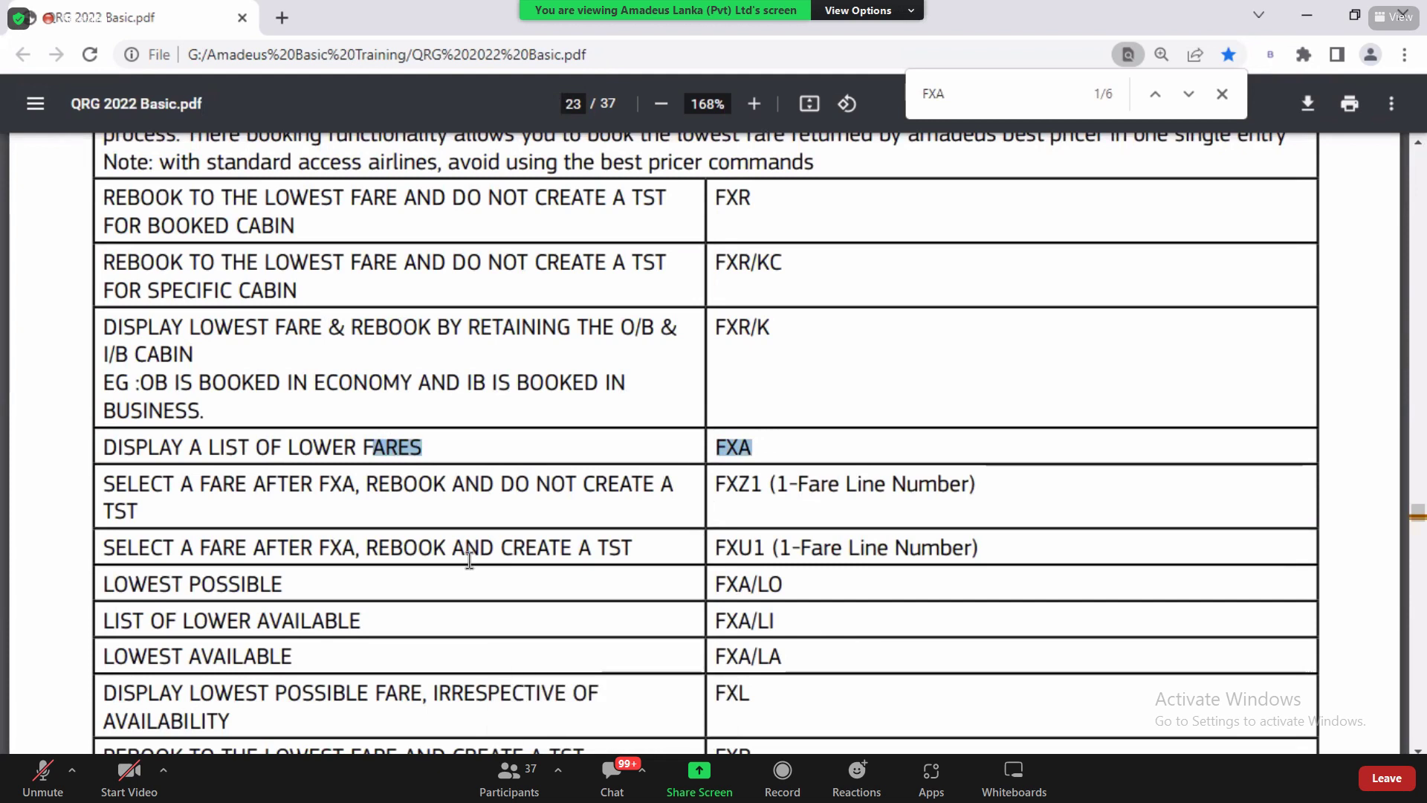
drag(183, 487, 358, 488)
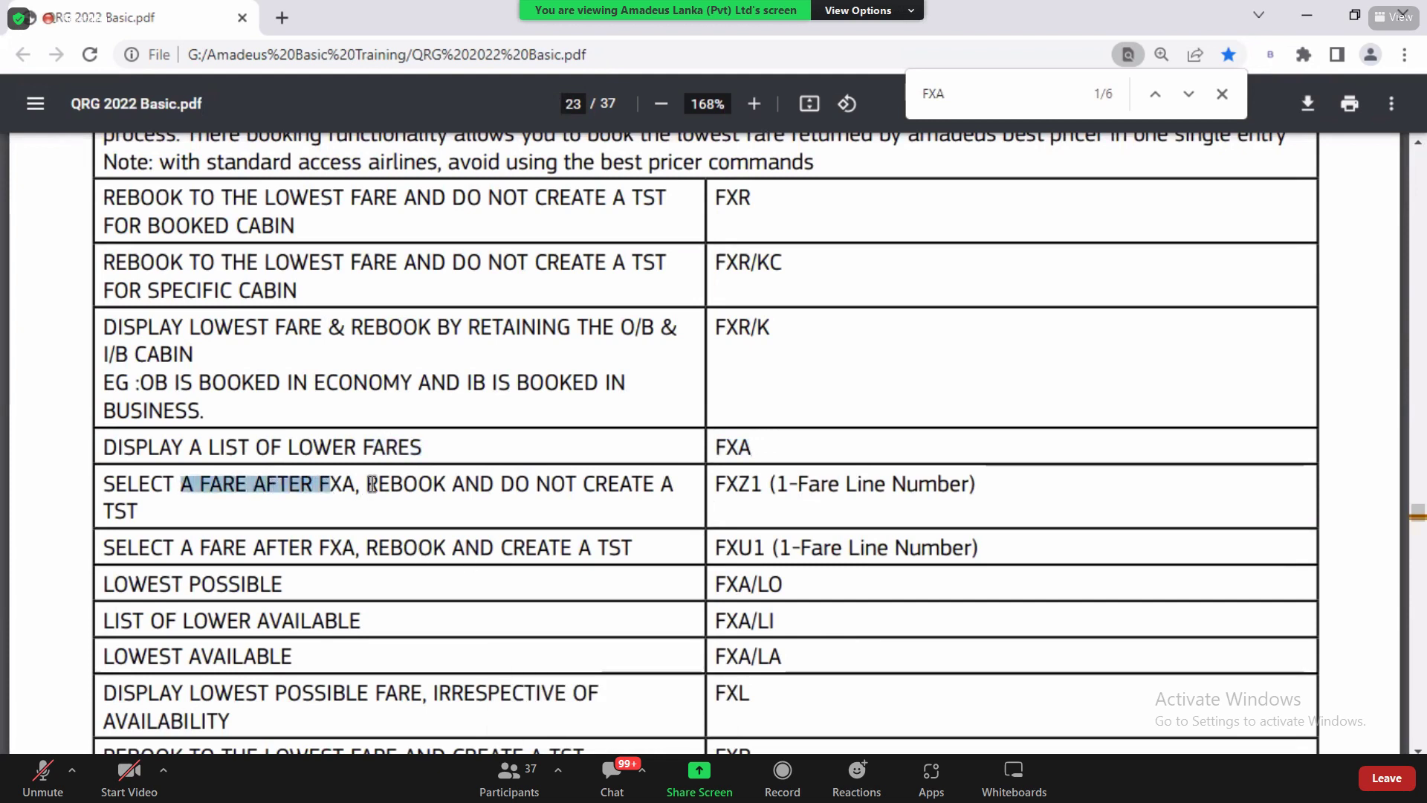
drag(503, 484, 759, 484)
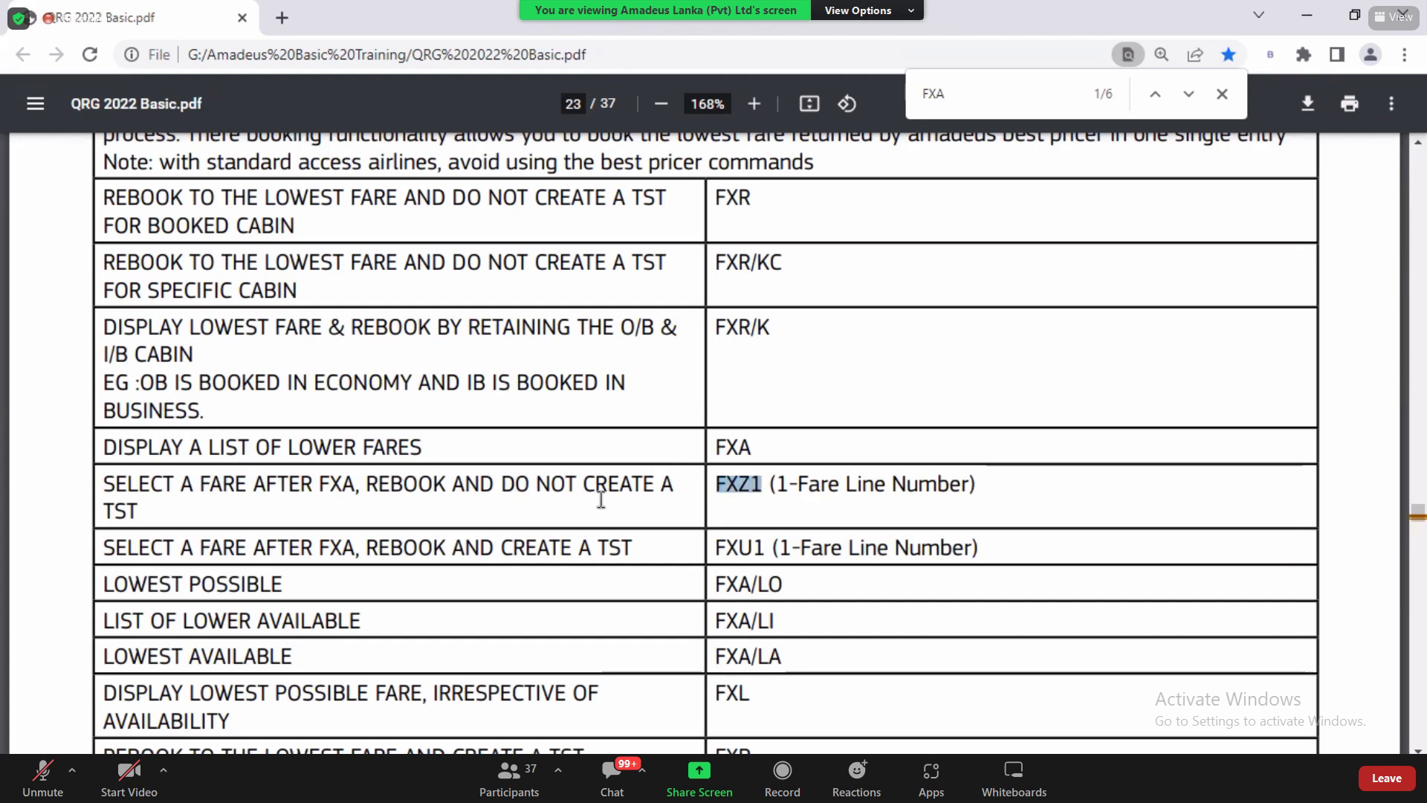
drag(247, 546, 765, 549)
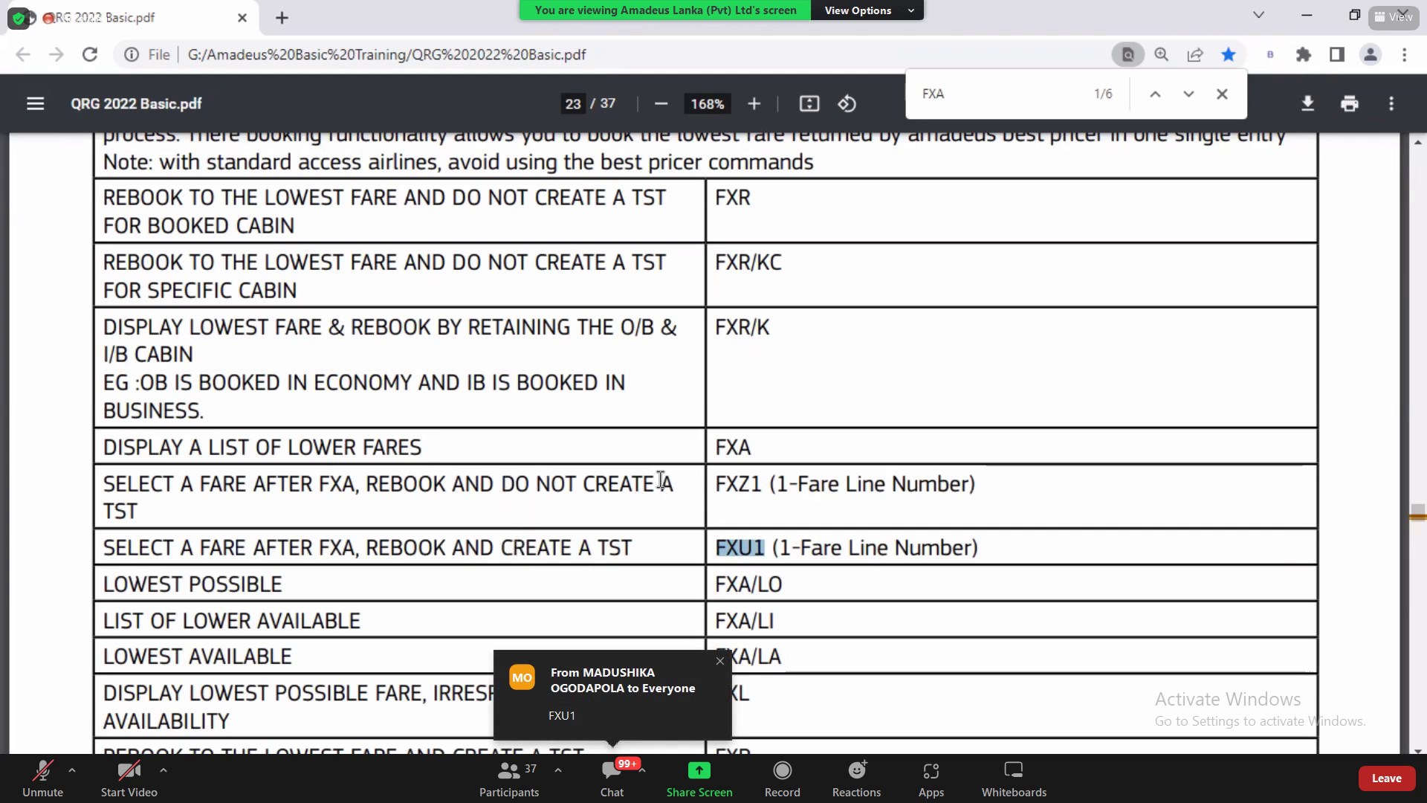
drag(710, 483, 765, 486)
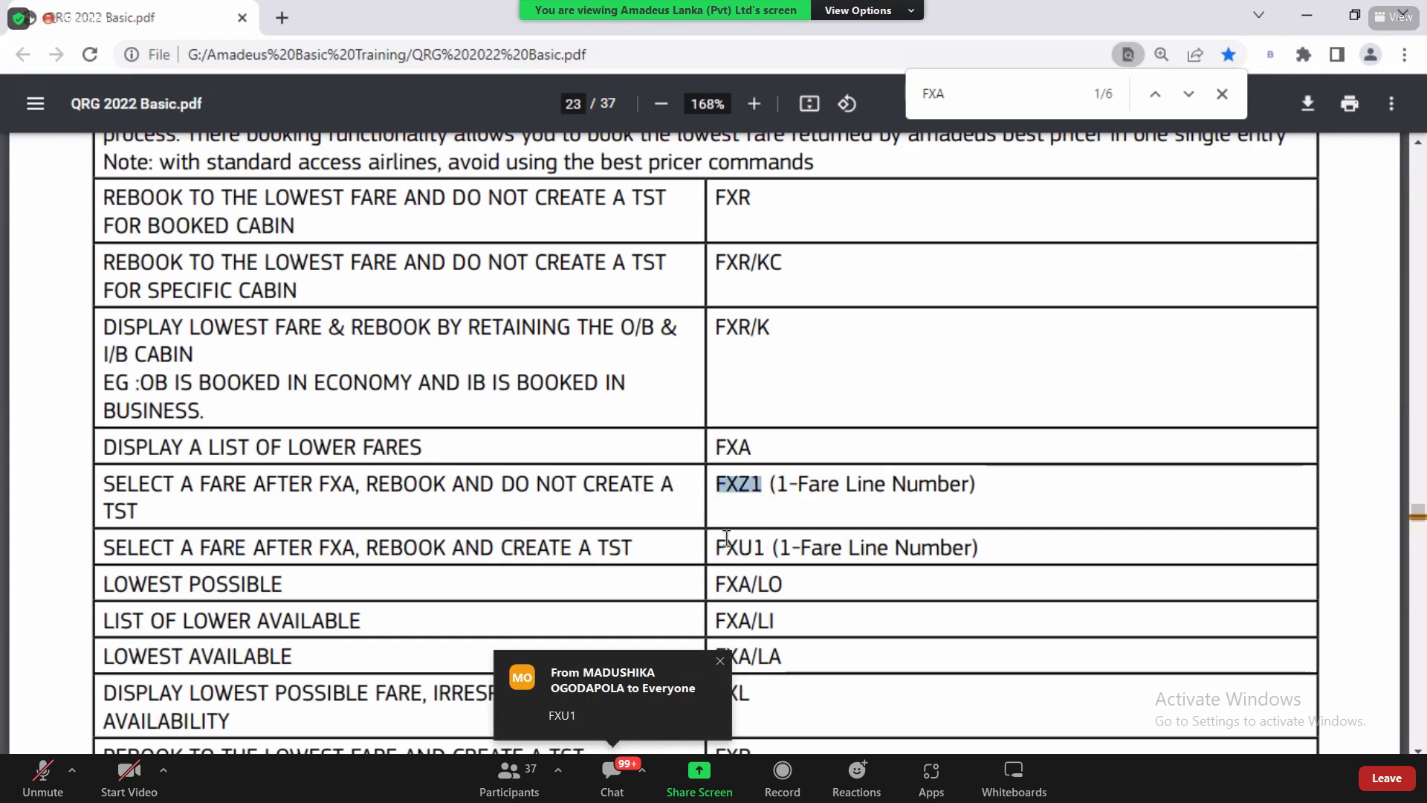
drag(716, 548, 779, 547)
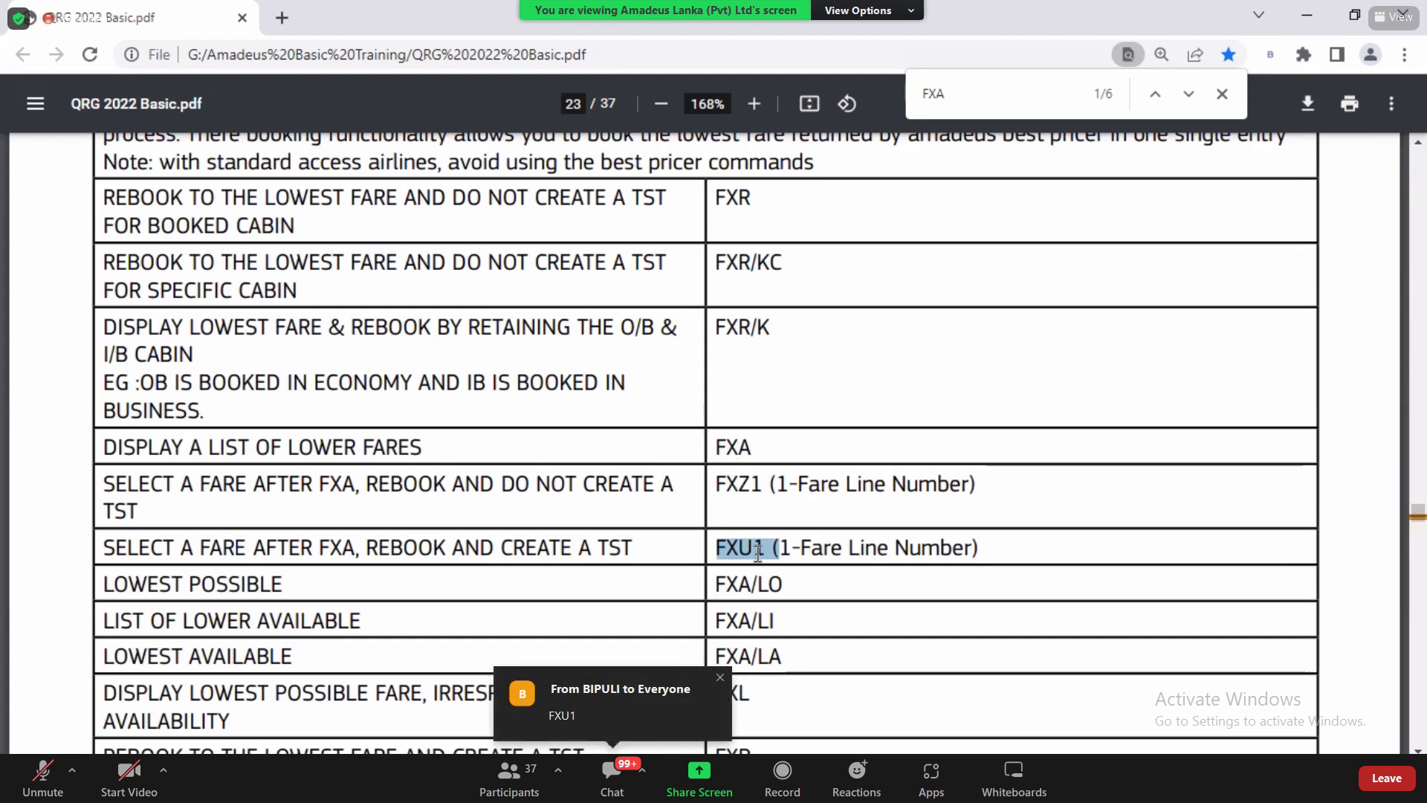
key(alt+Tab)
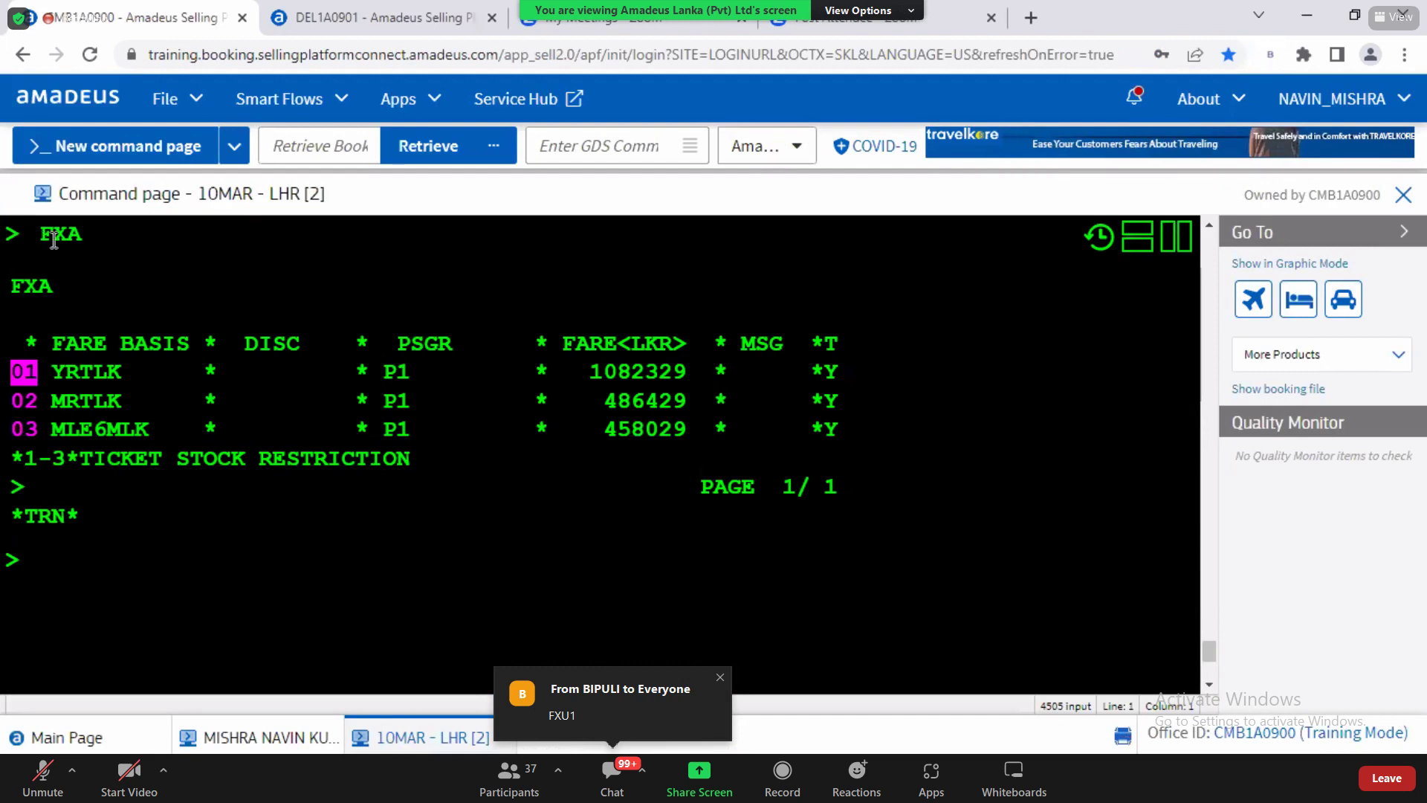
drag(40, 235, 82, 245)
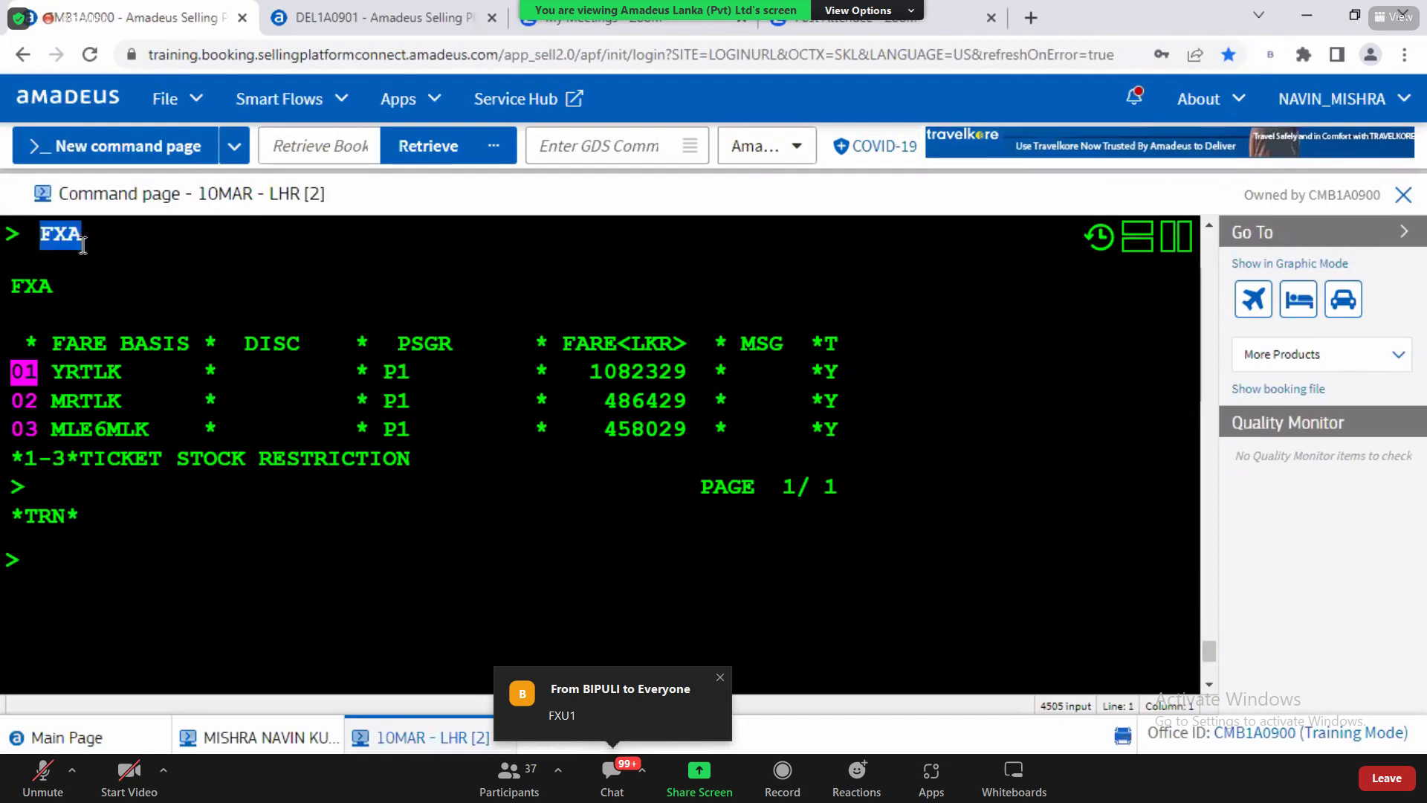
click(57, 579)
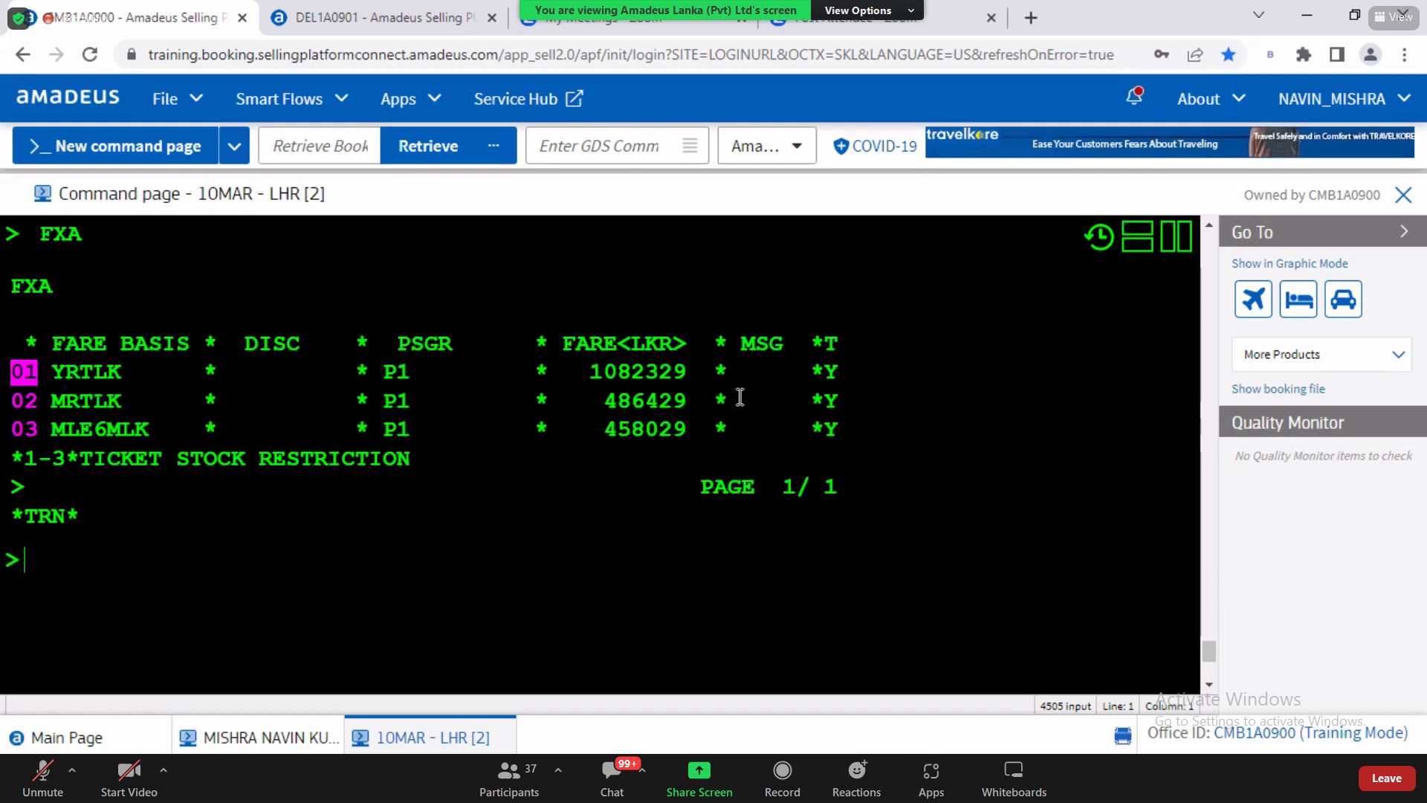
double_click(693, 398)
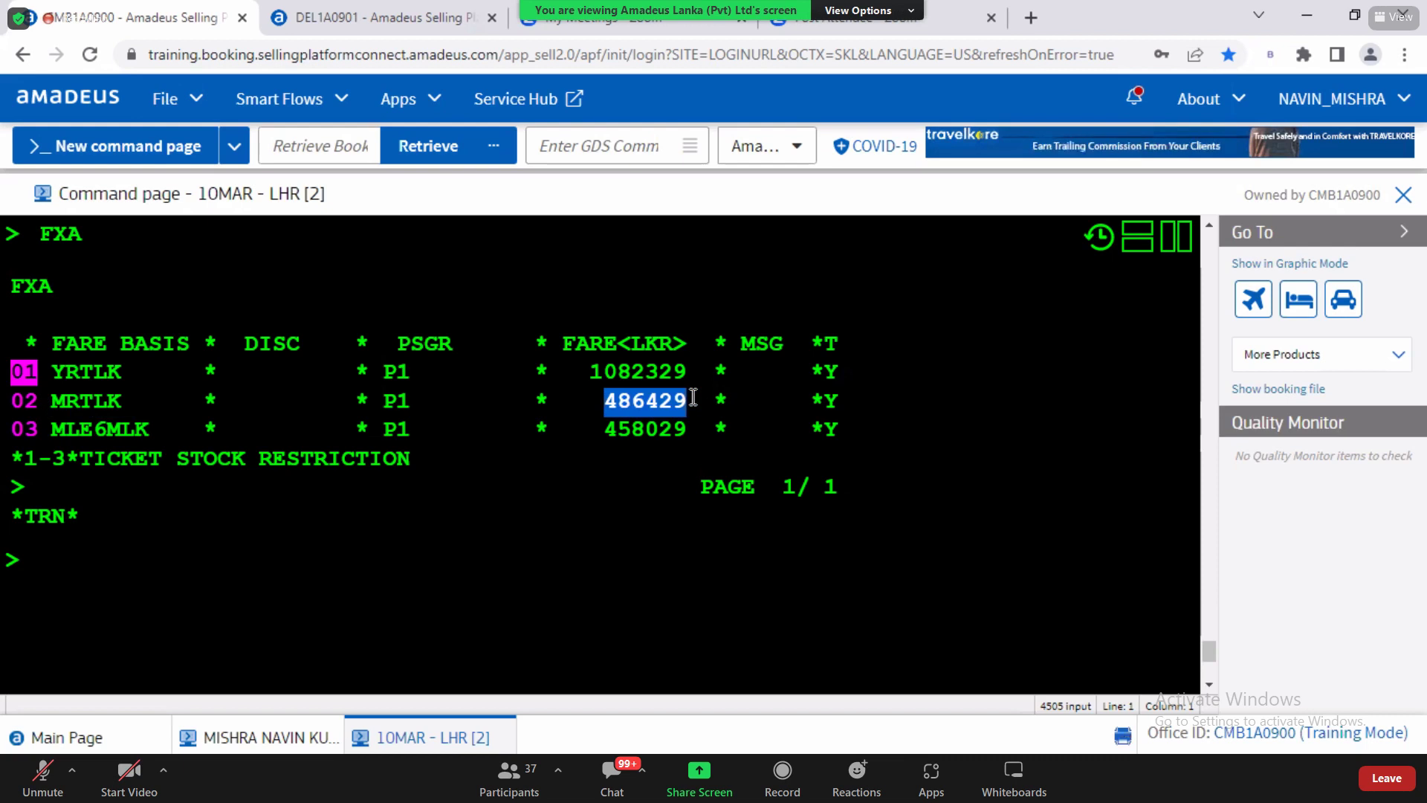
click(84, 582)
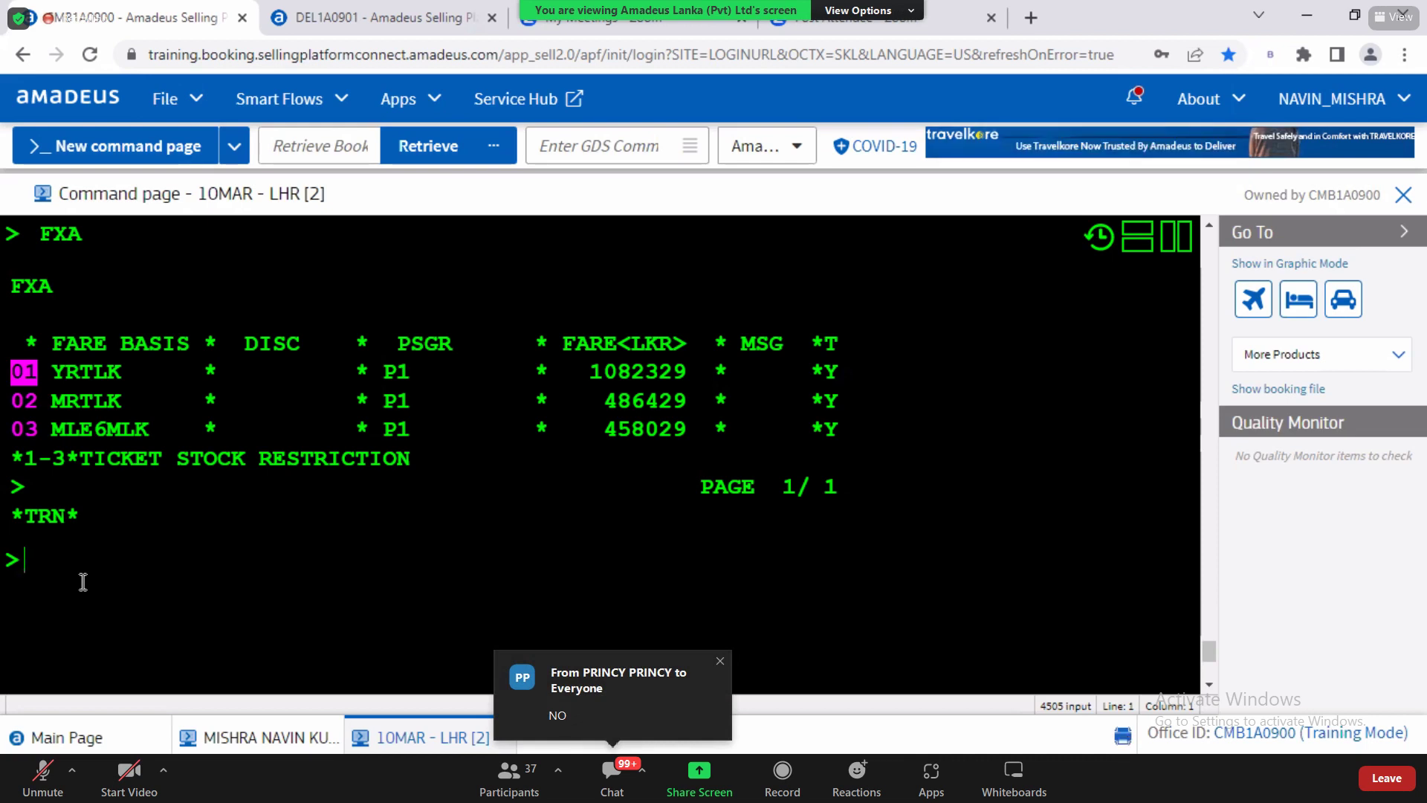
key(alt+Tab)
key(ctrl+a)
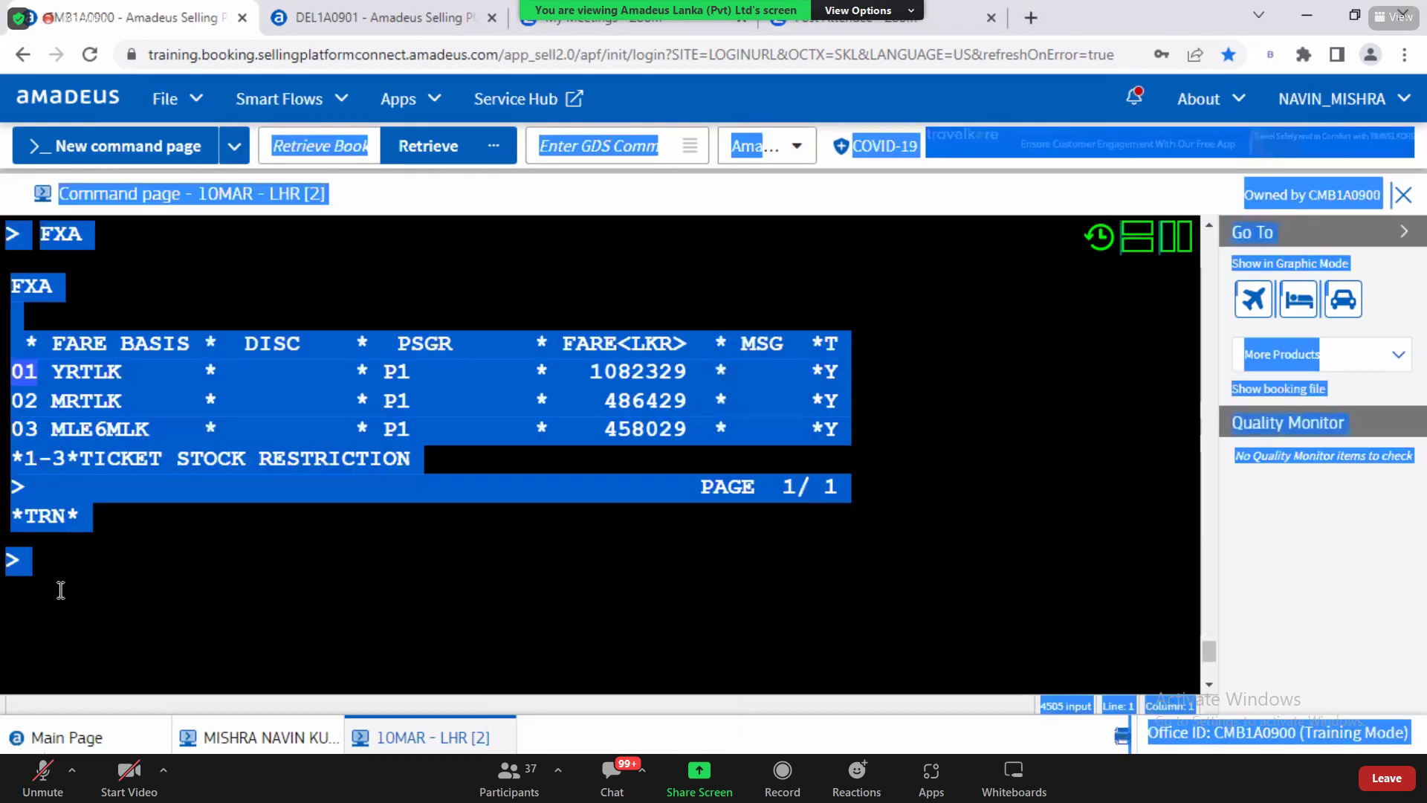
Step: Redisplay the PNR and add the adult passenger's surname, first name and MR title as passenger 1
click(61, 569)
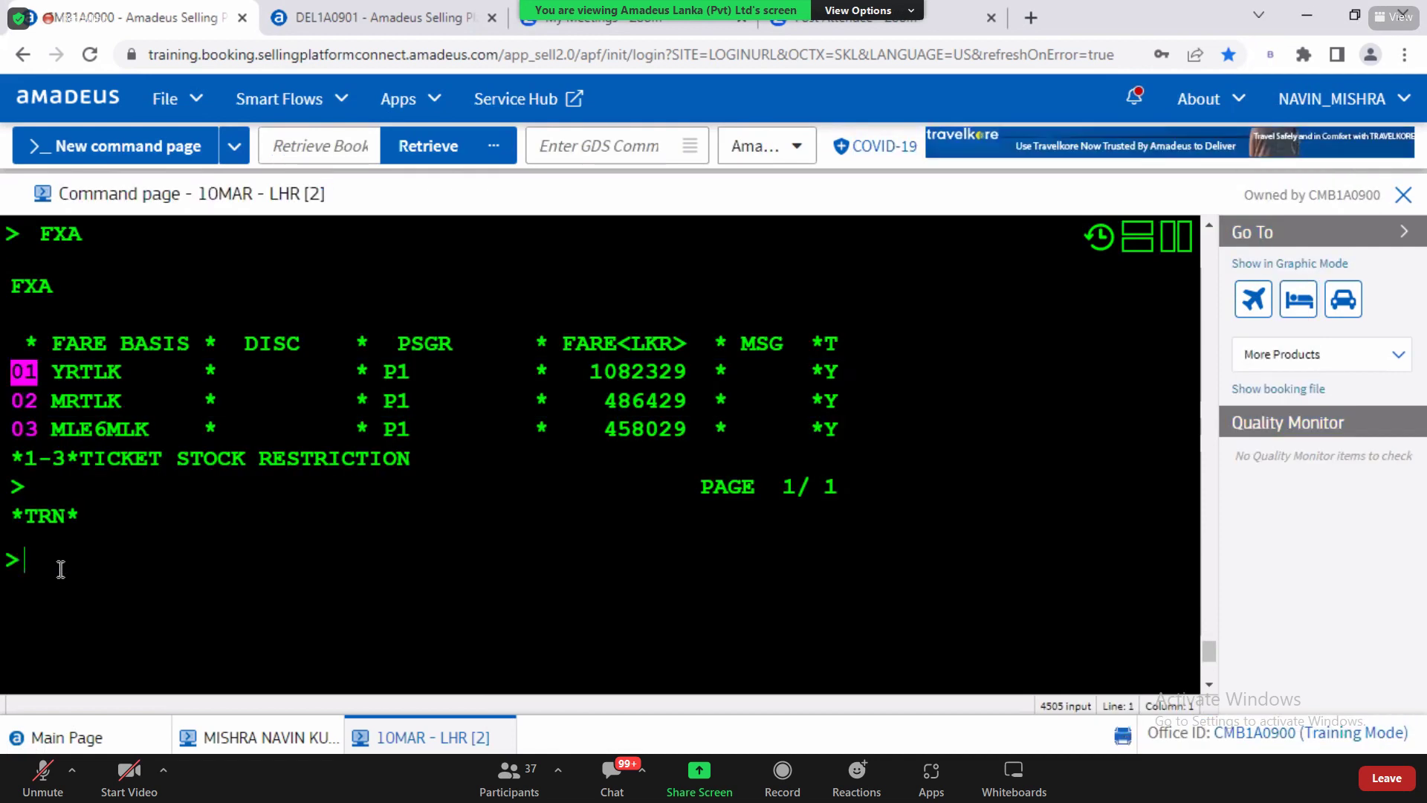
text(RT)
key(Return)
text(NM)
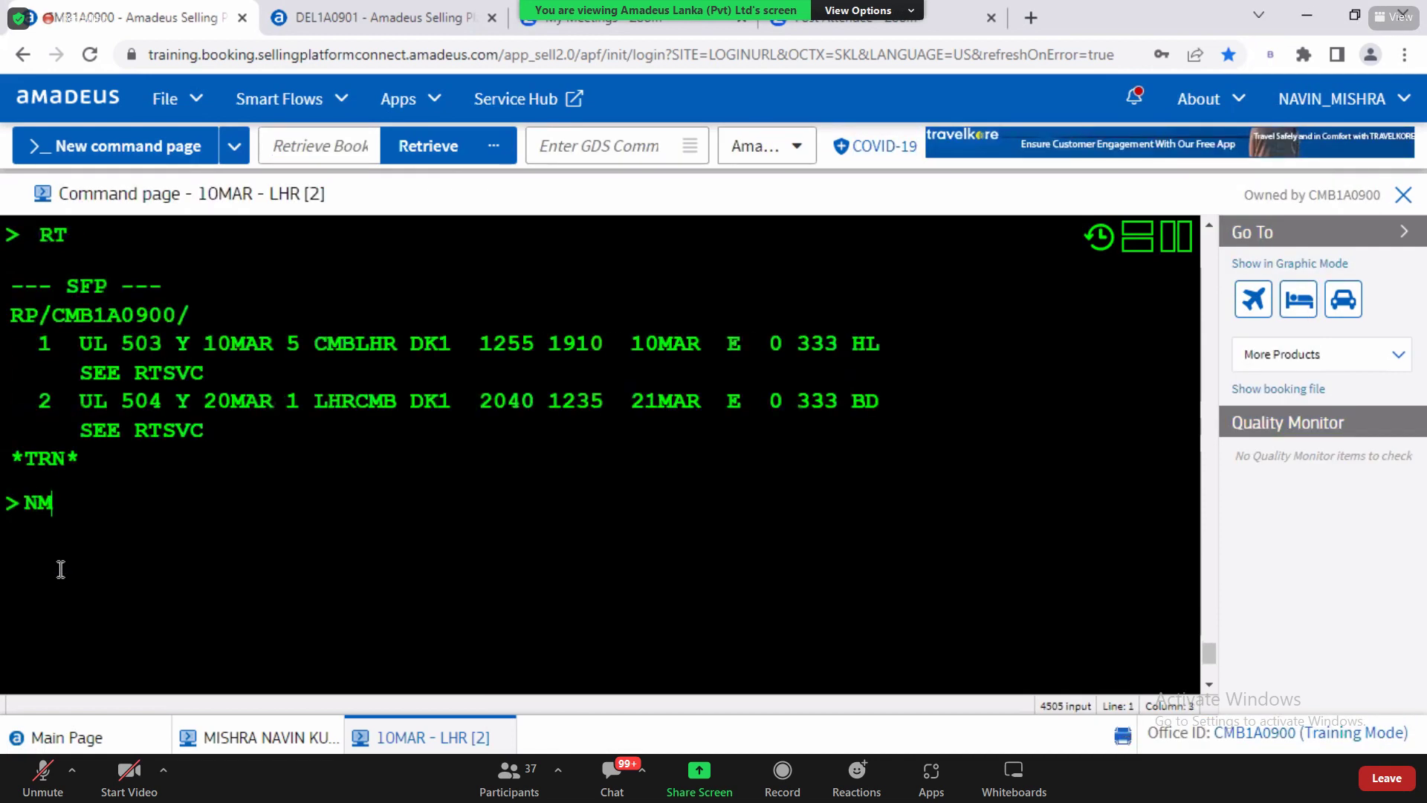
text(1MISHRA)
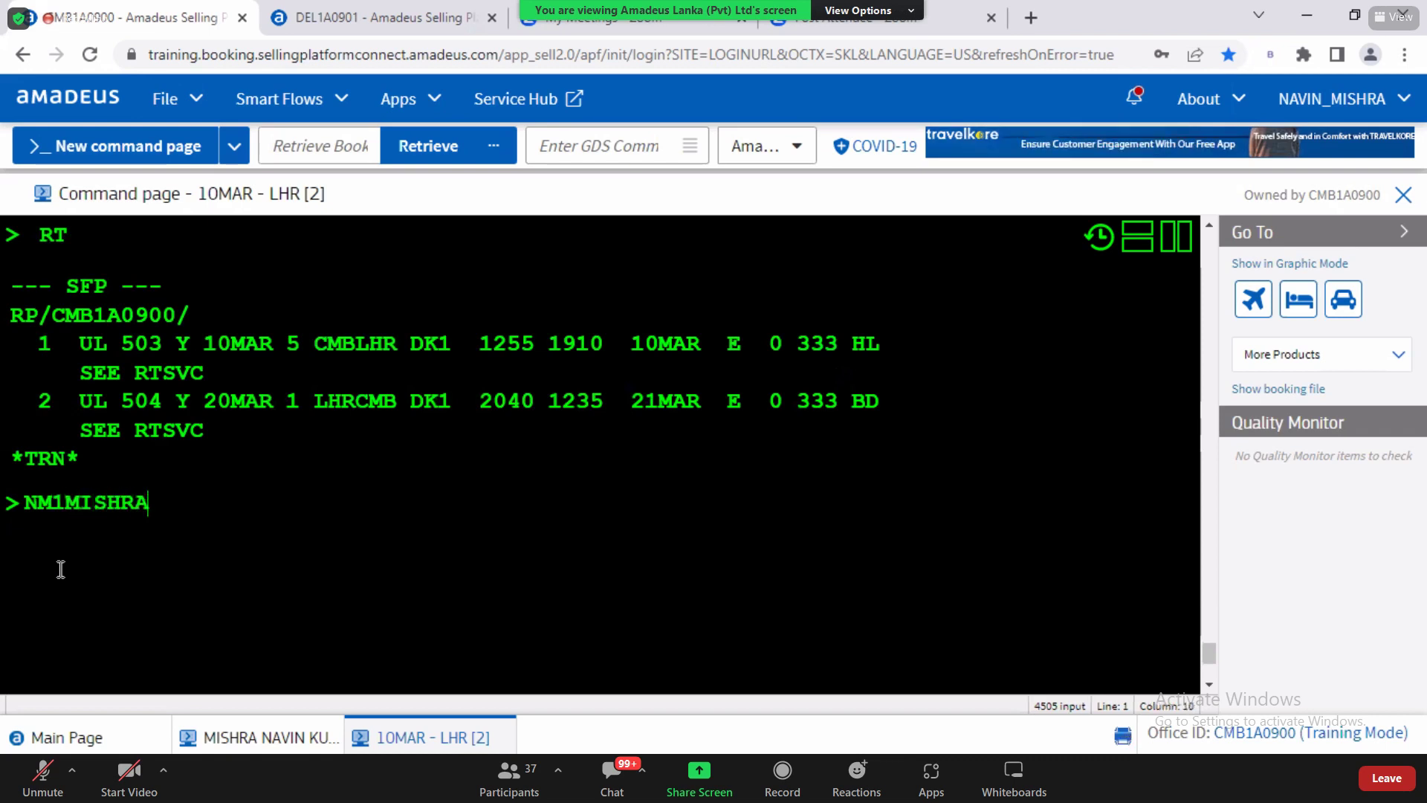
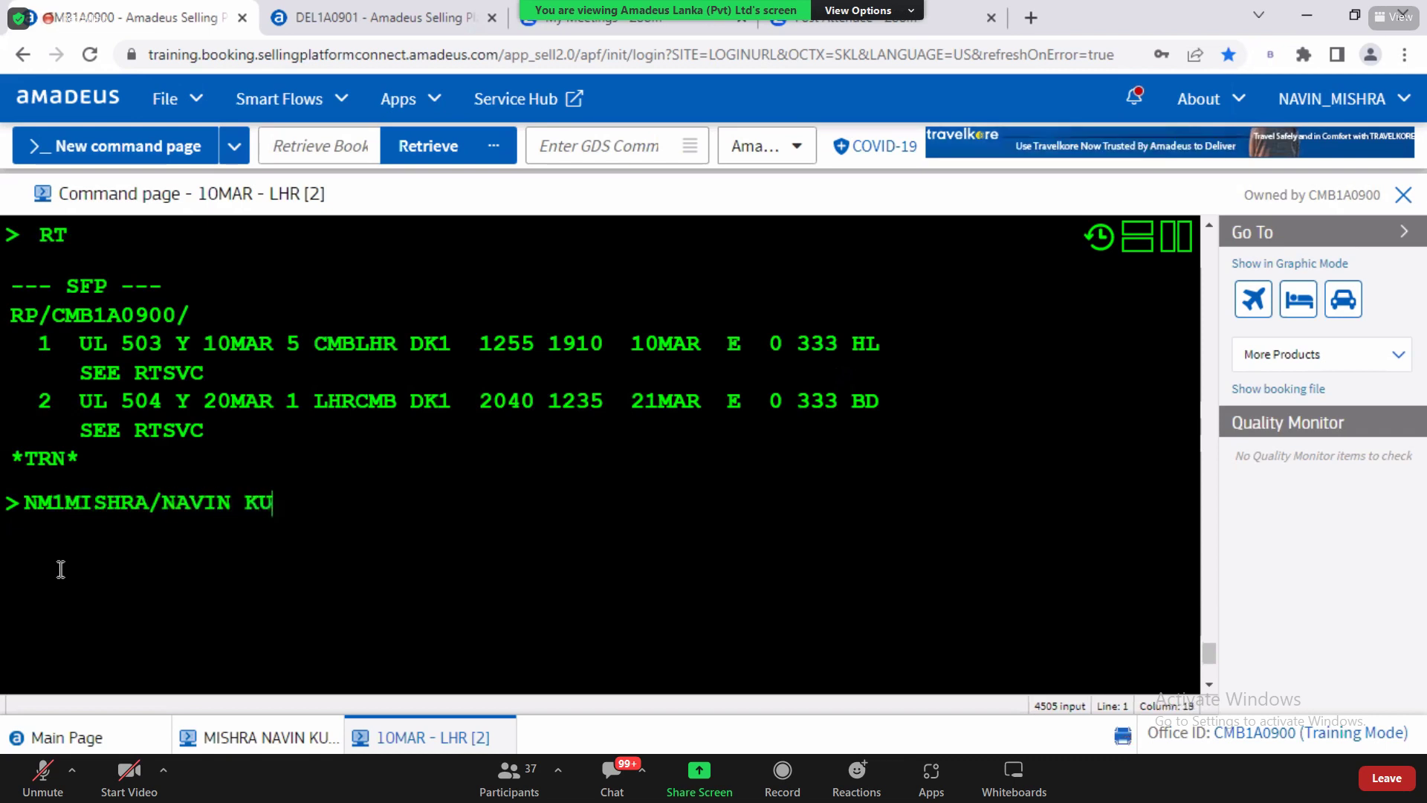
text(MR)
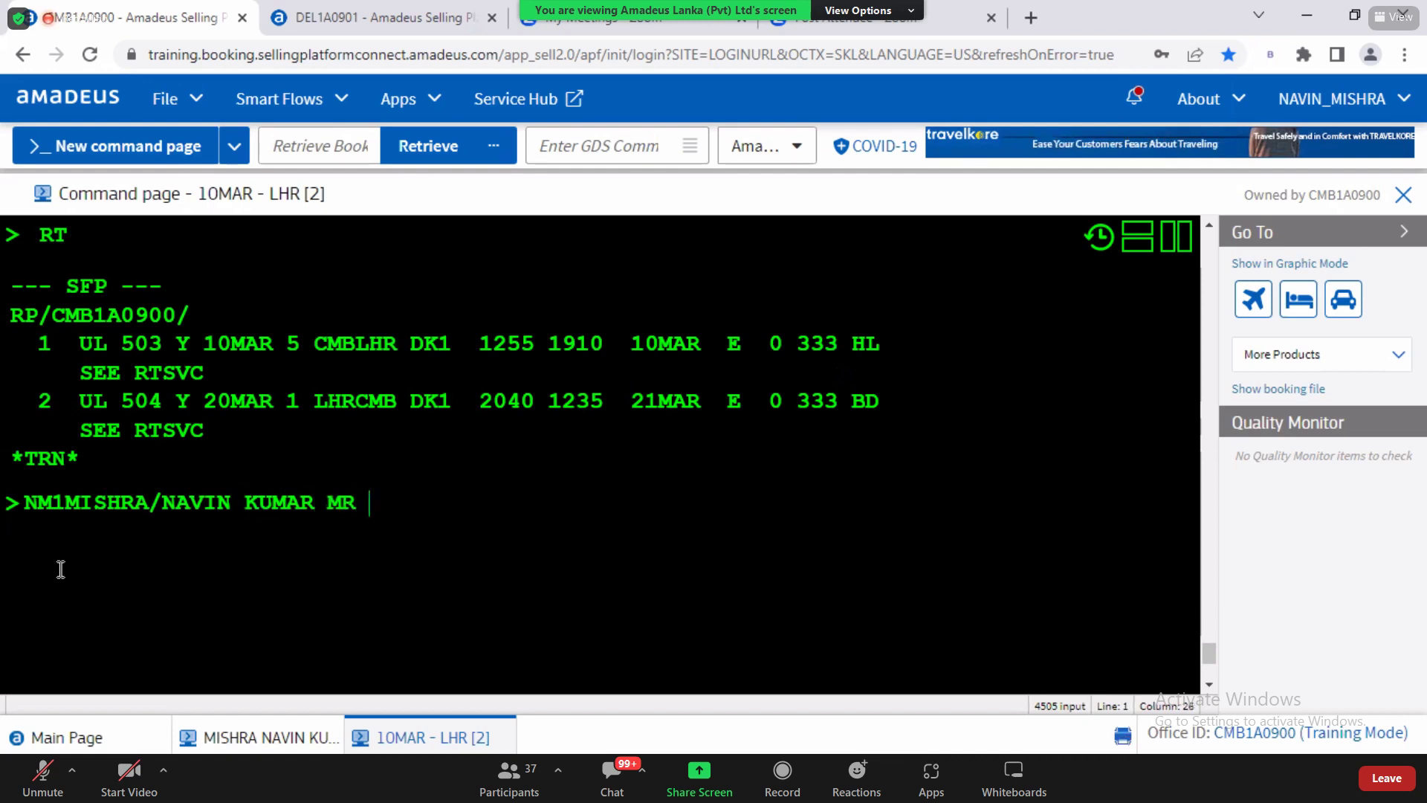
key(Return)
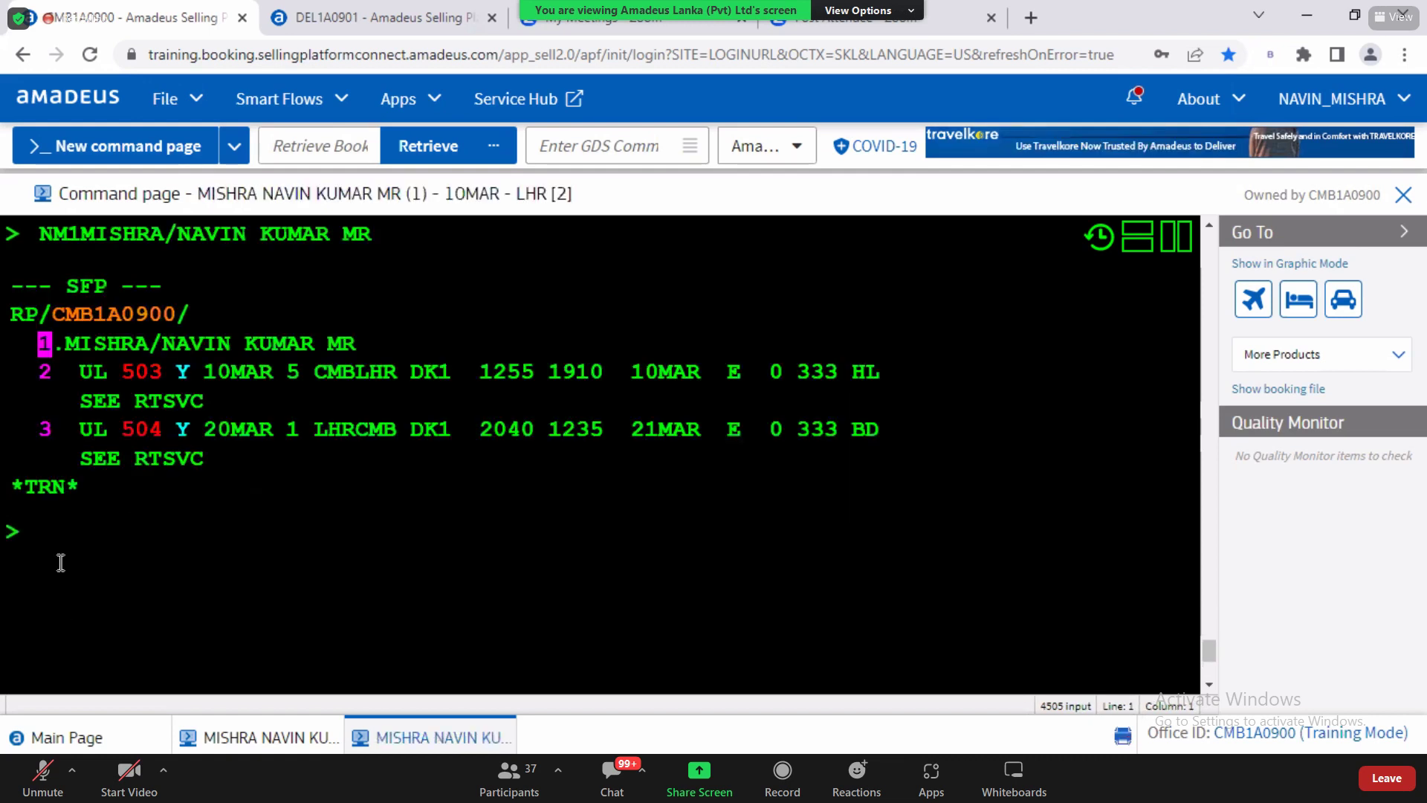
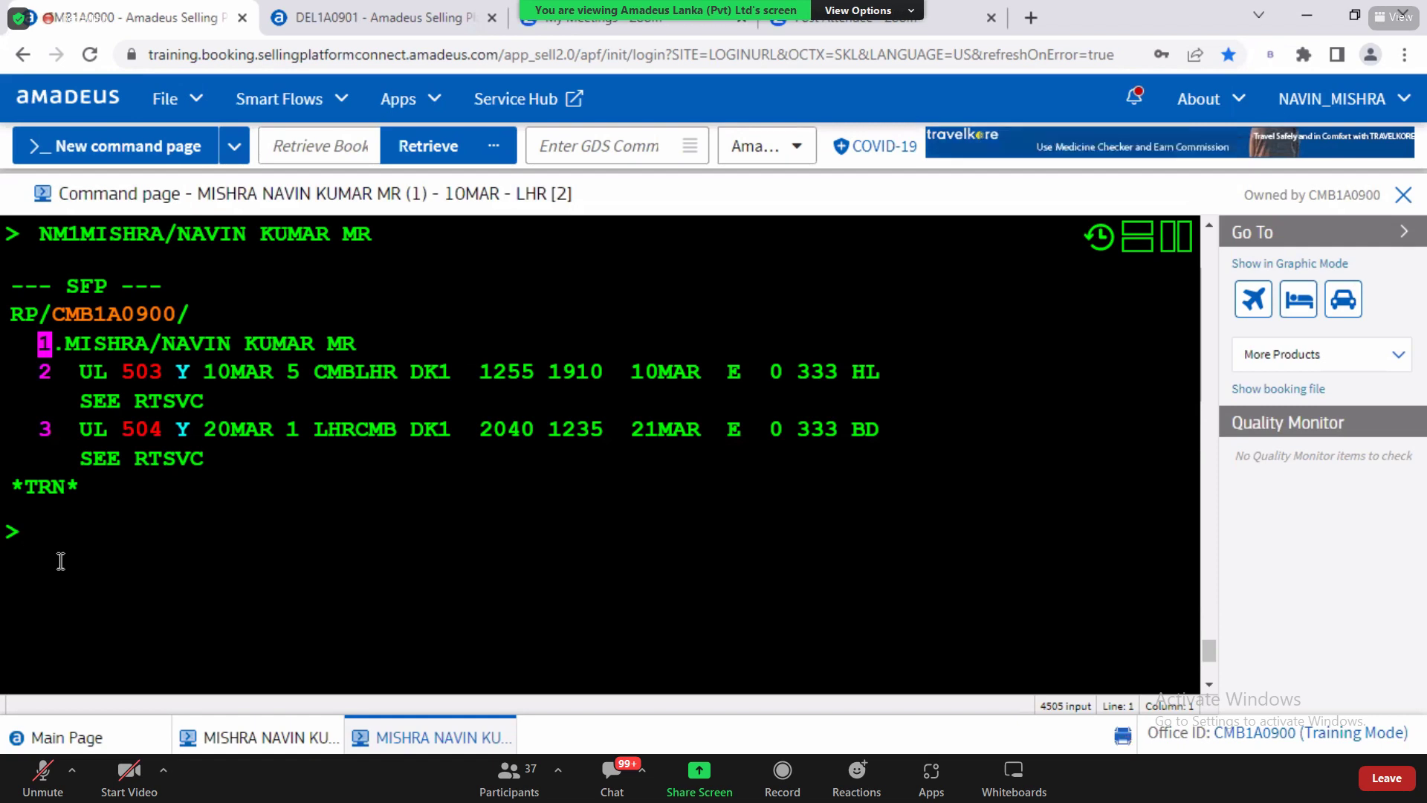
Step: Run FXB to rebook the return to the lowest available fare and check the LKR grand total
text(FXB)
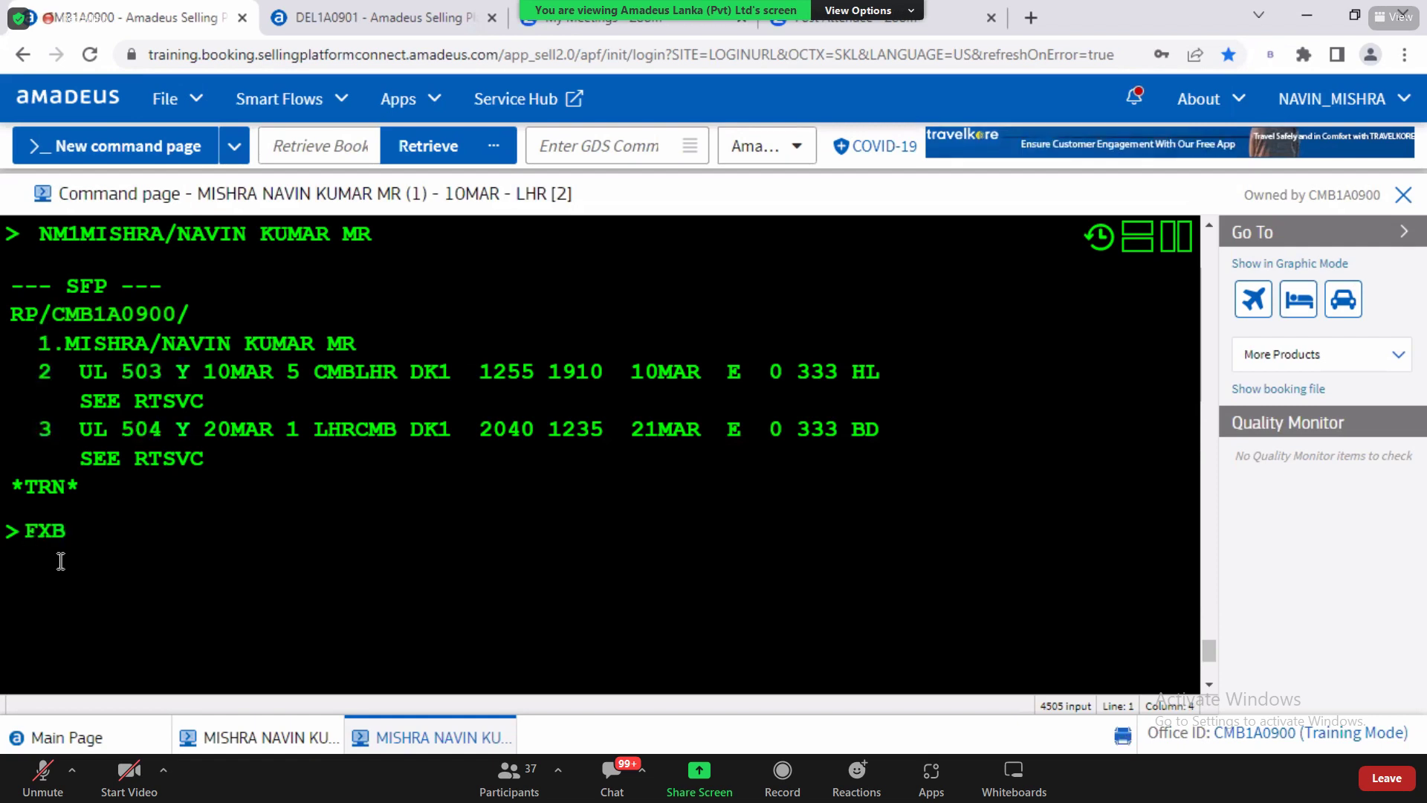
key(Return)
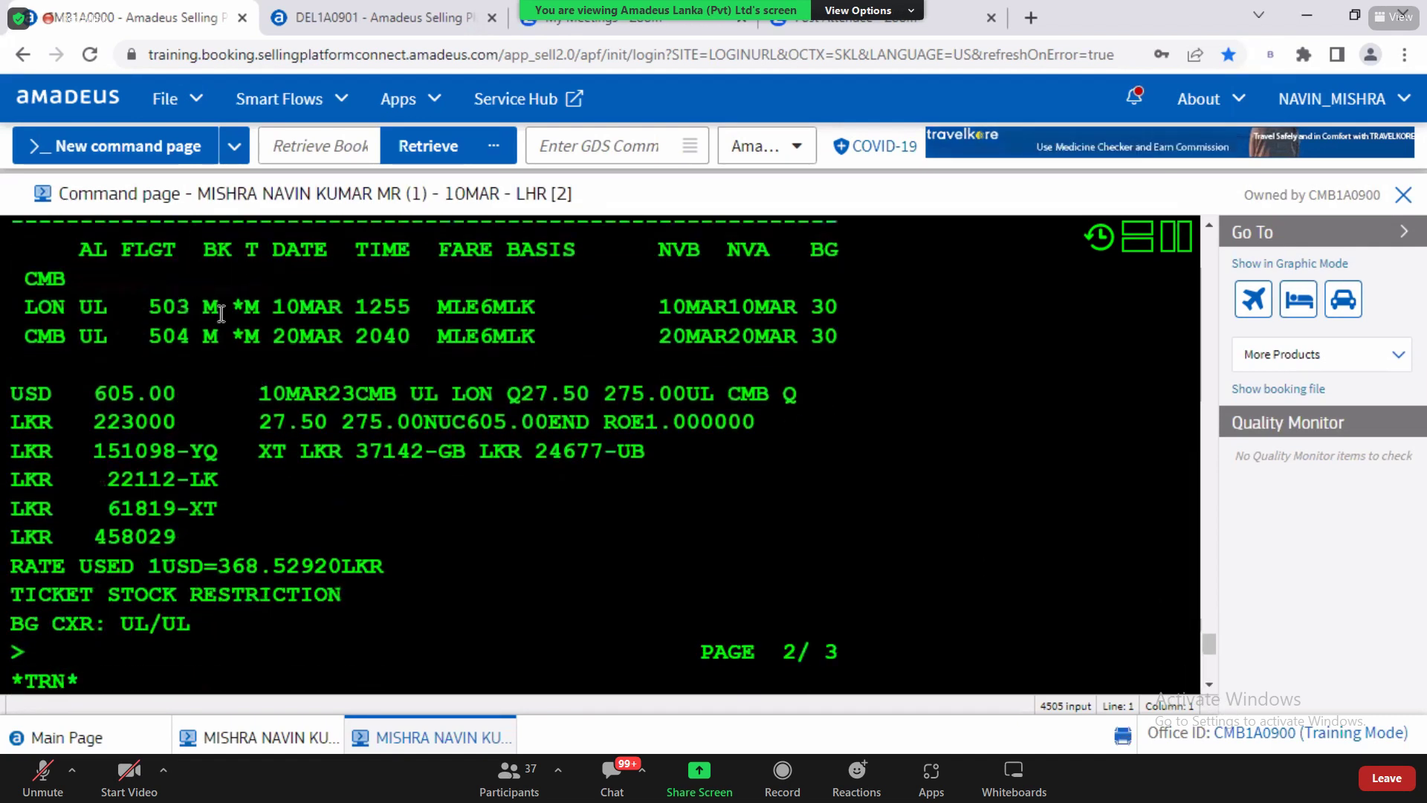
drag(106, 536, 193, 538)
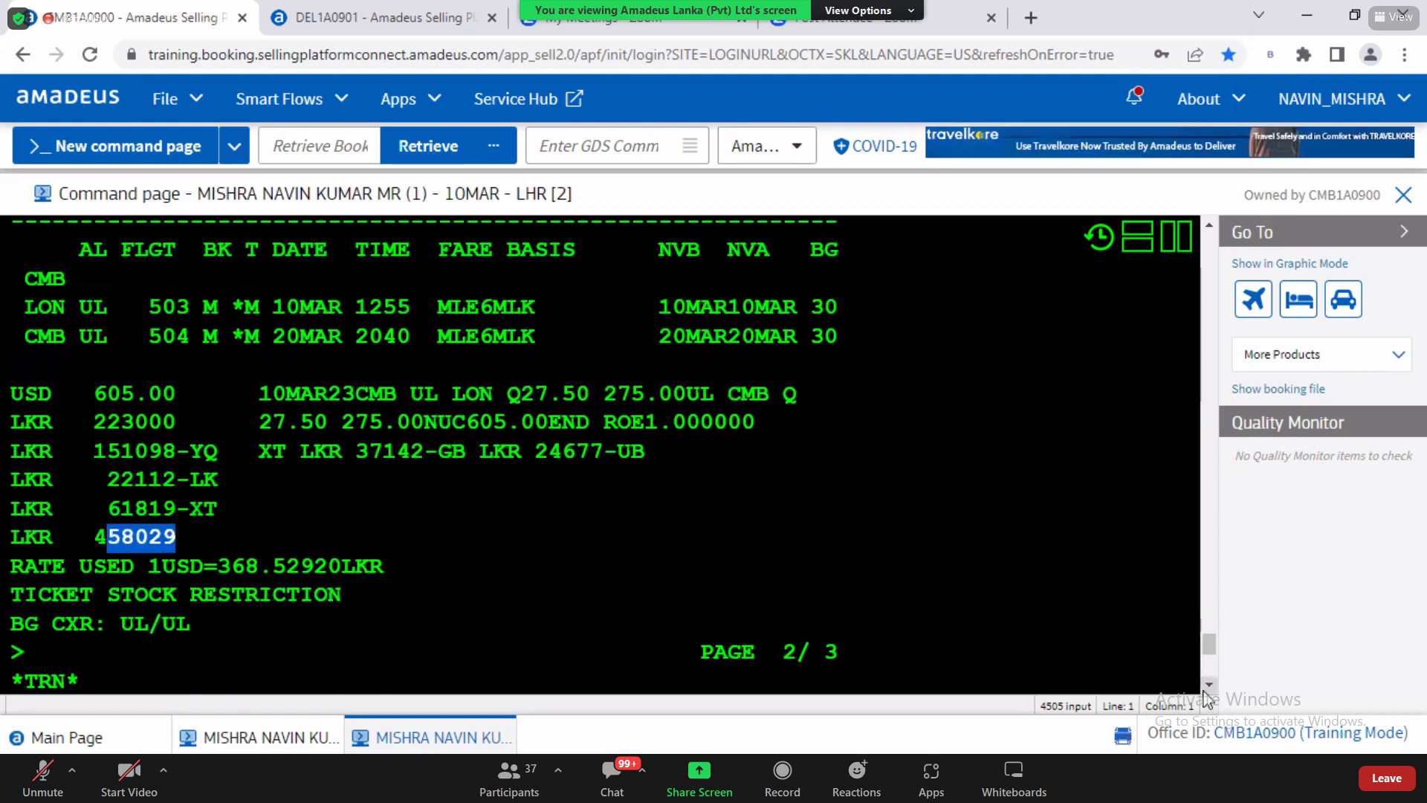
scroll(1207, 695, down, 2)
Step: Redisplay the PNR with RT, checking the TST header and the UL 503 flight details
click(49, 632)
text(RT)
key(Return)
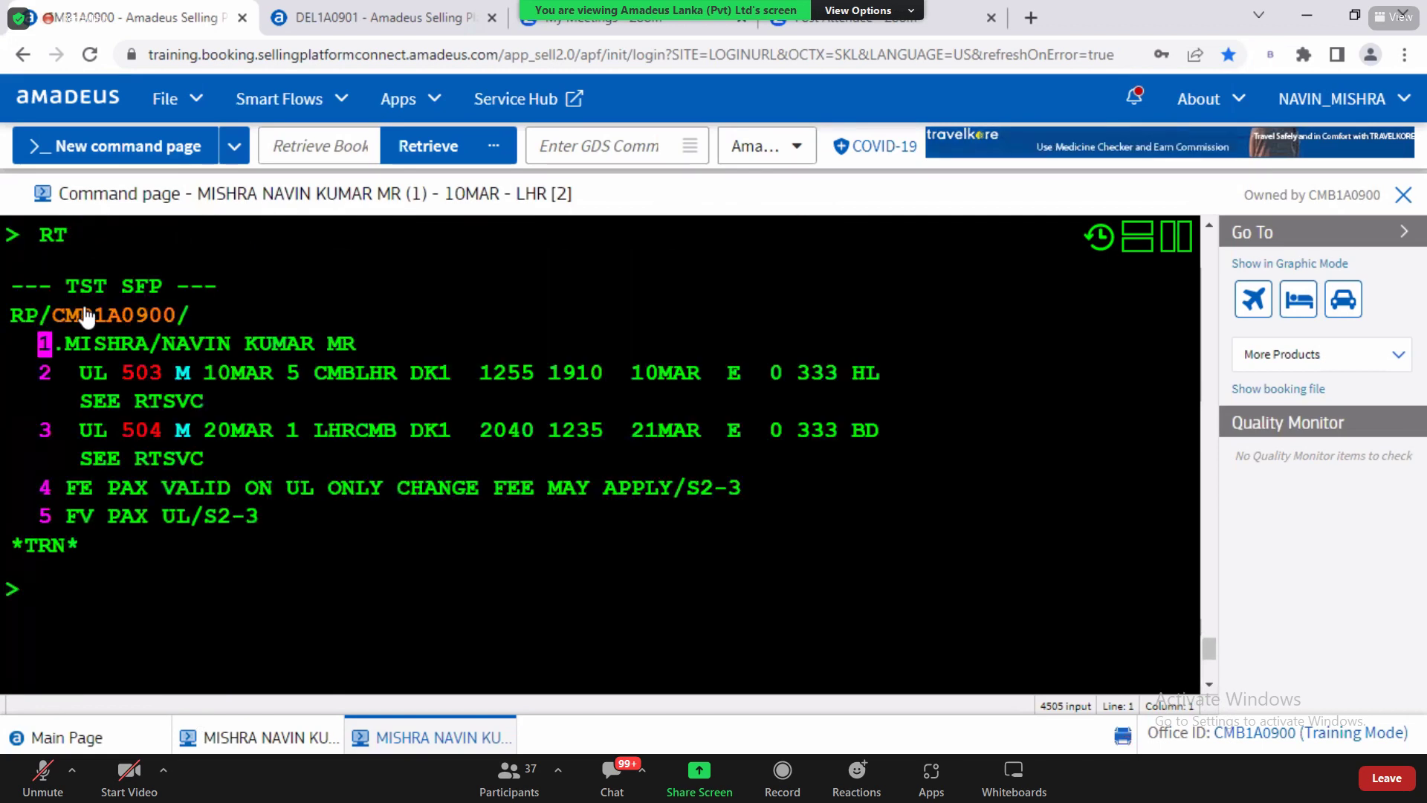
double_click(106, 290)
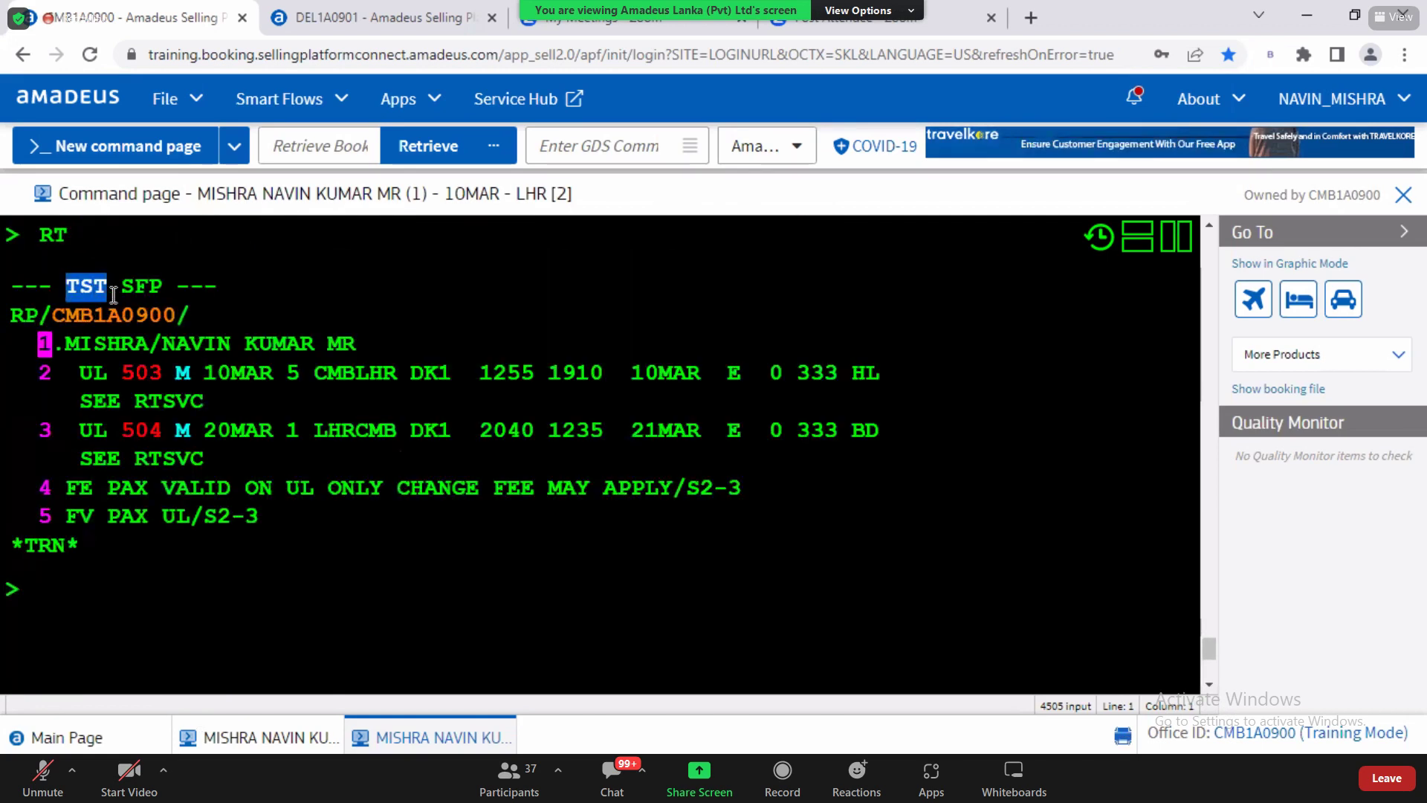
click(76, 618)
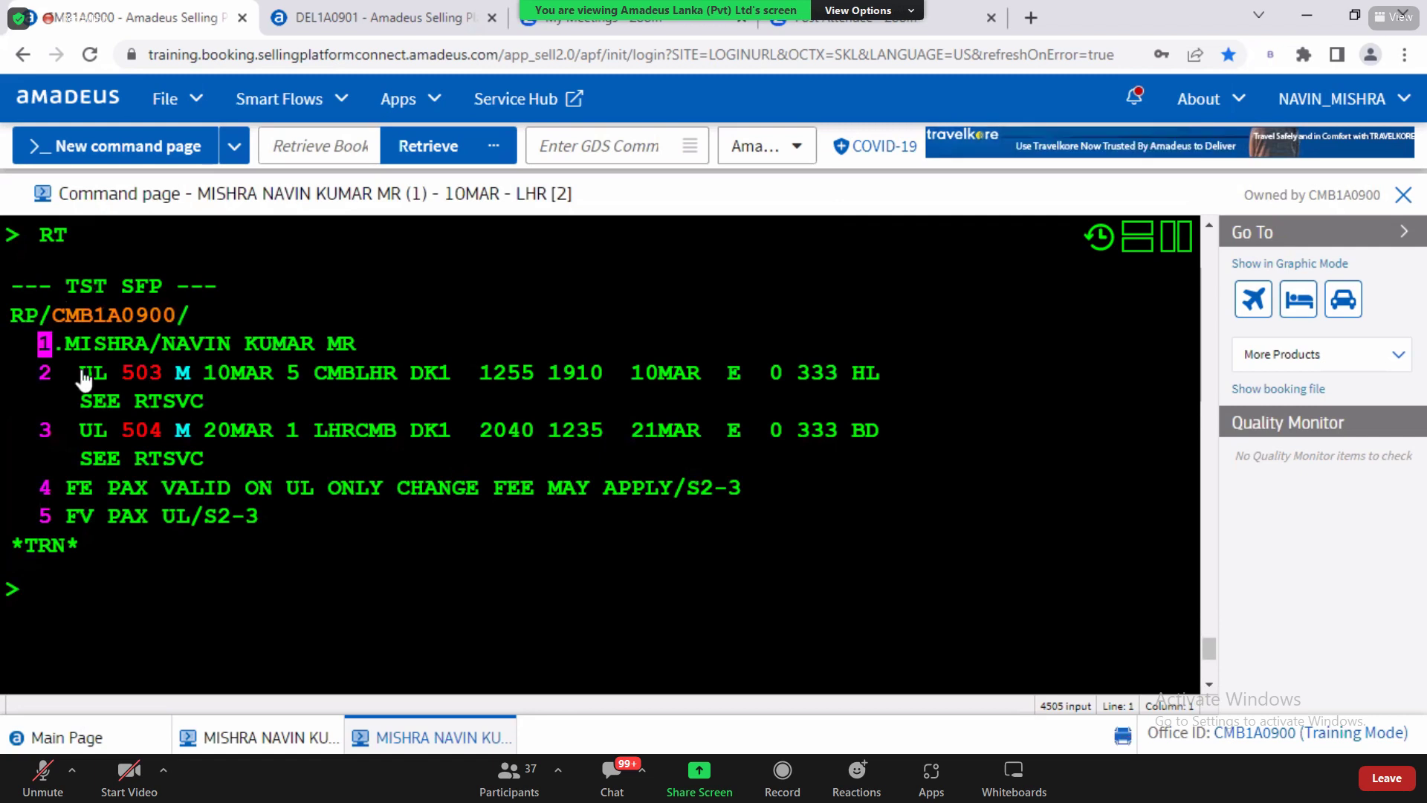
click(159, 388)
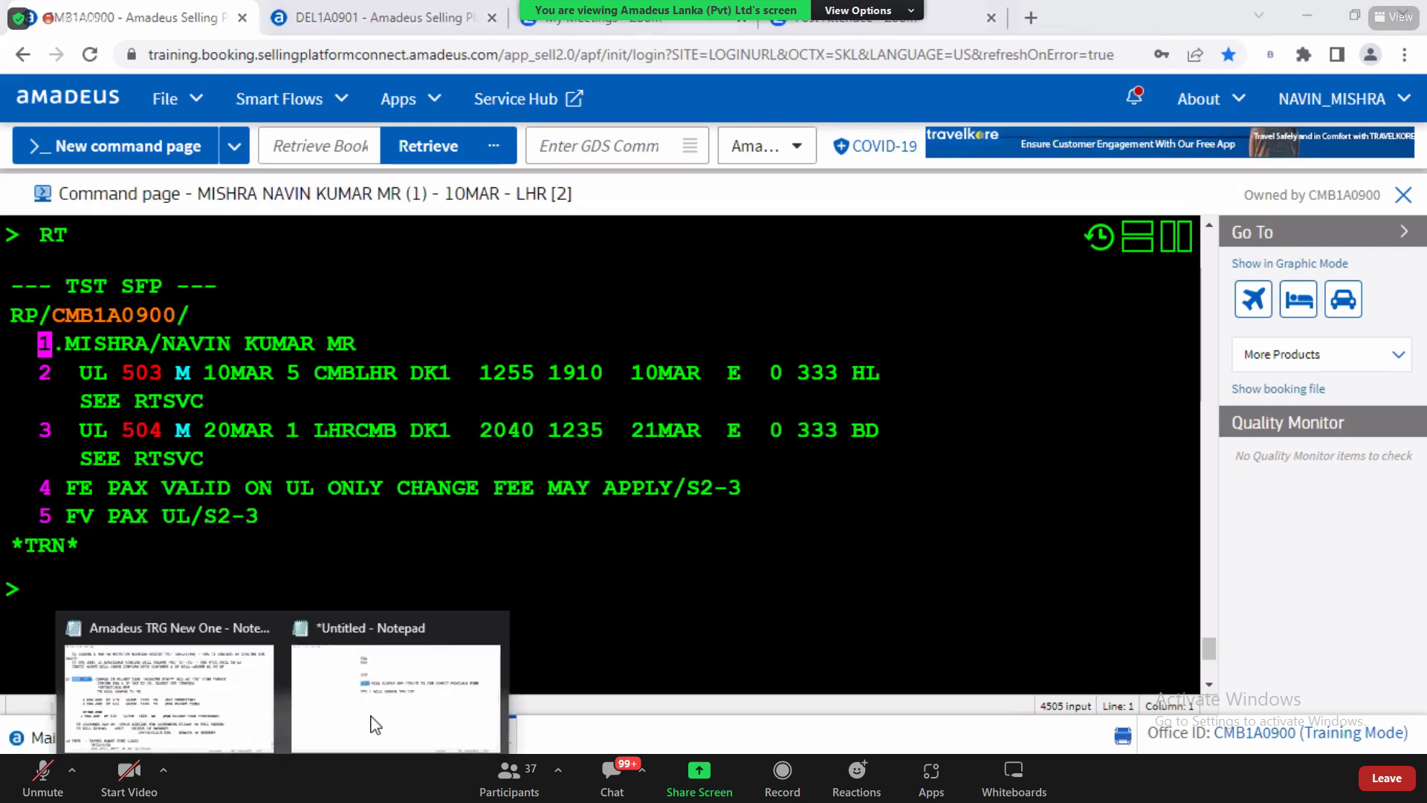
Step: Start a new 'FXB:' line below the FXP note in the notes
click(375, 724)
click(540, 281)
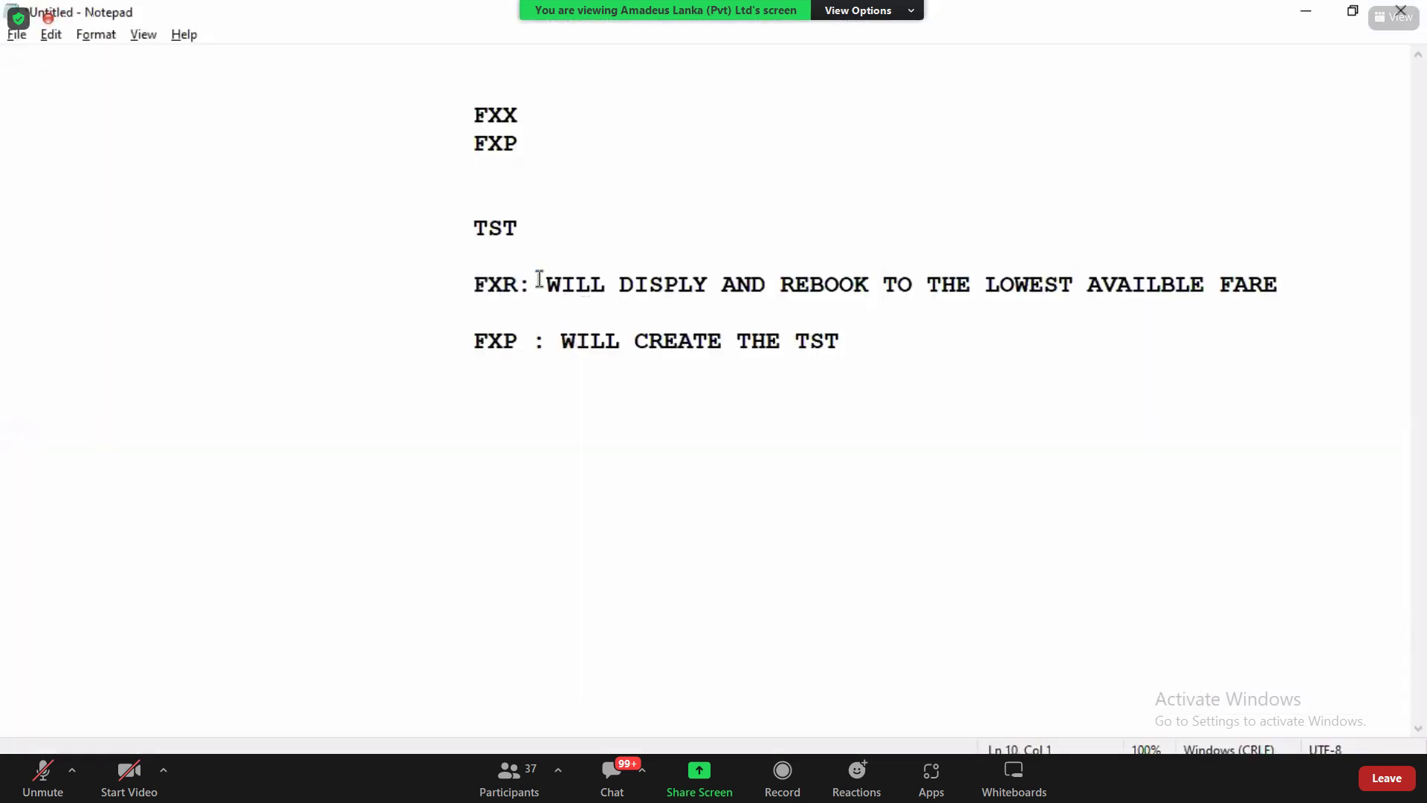
shift+click(582, 283)
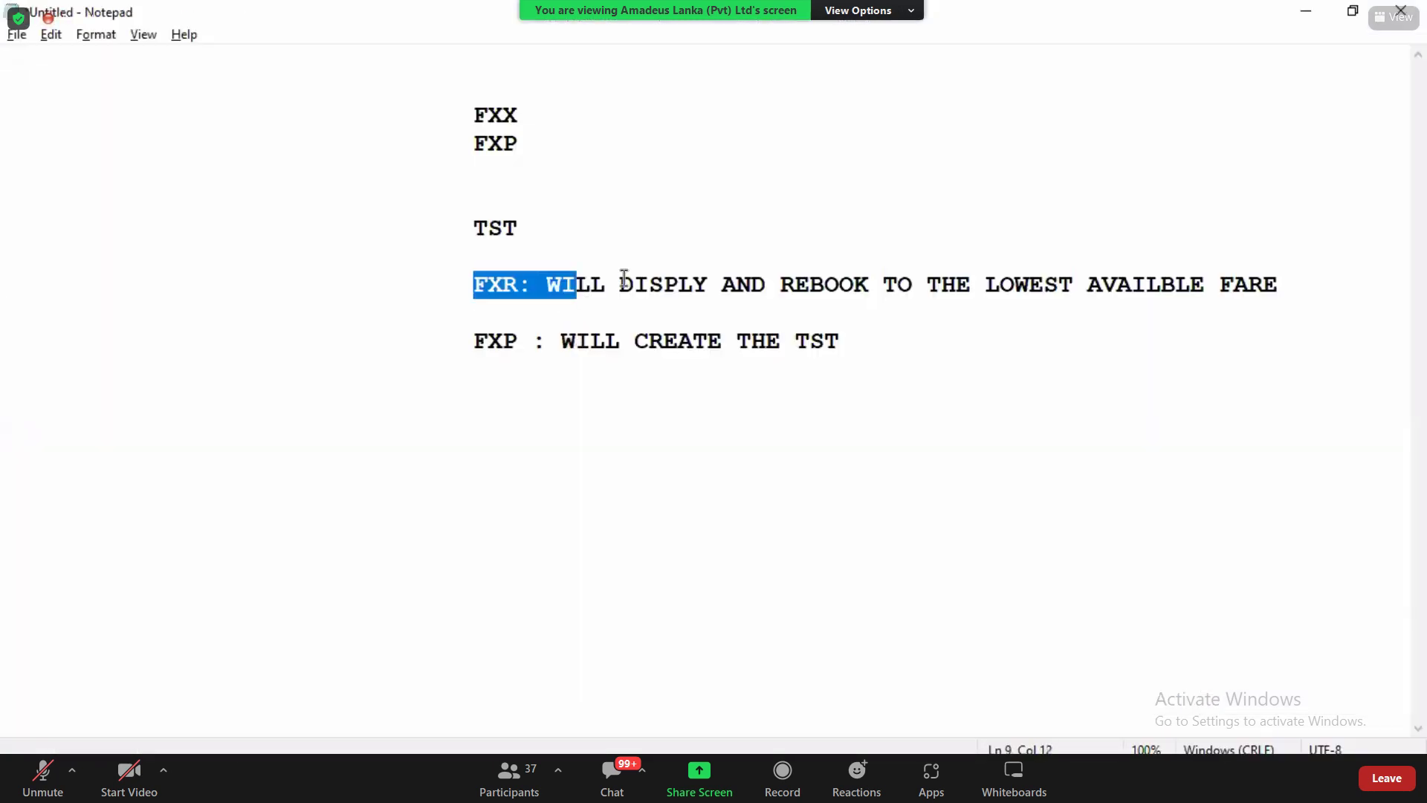
click(919, 341)
key(Return)
key(Return)
key(Return)
key(Tab)
key(Tab)
key(Tab)
key(Tab)
key(Tab)
key(BackSpace)
text(FX)
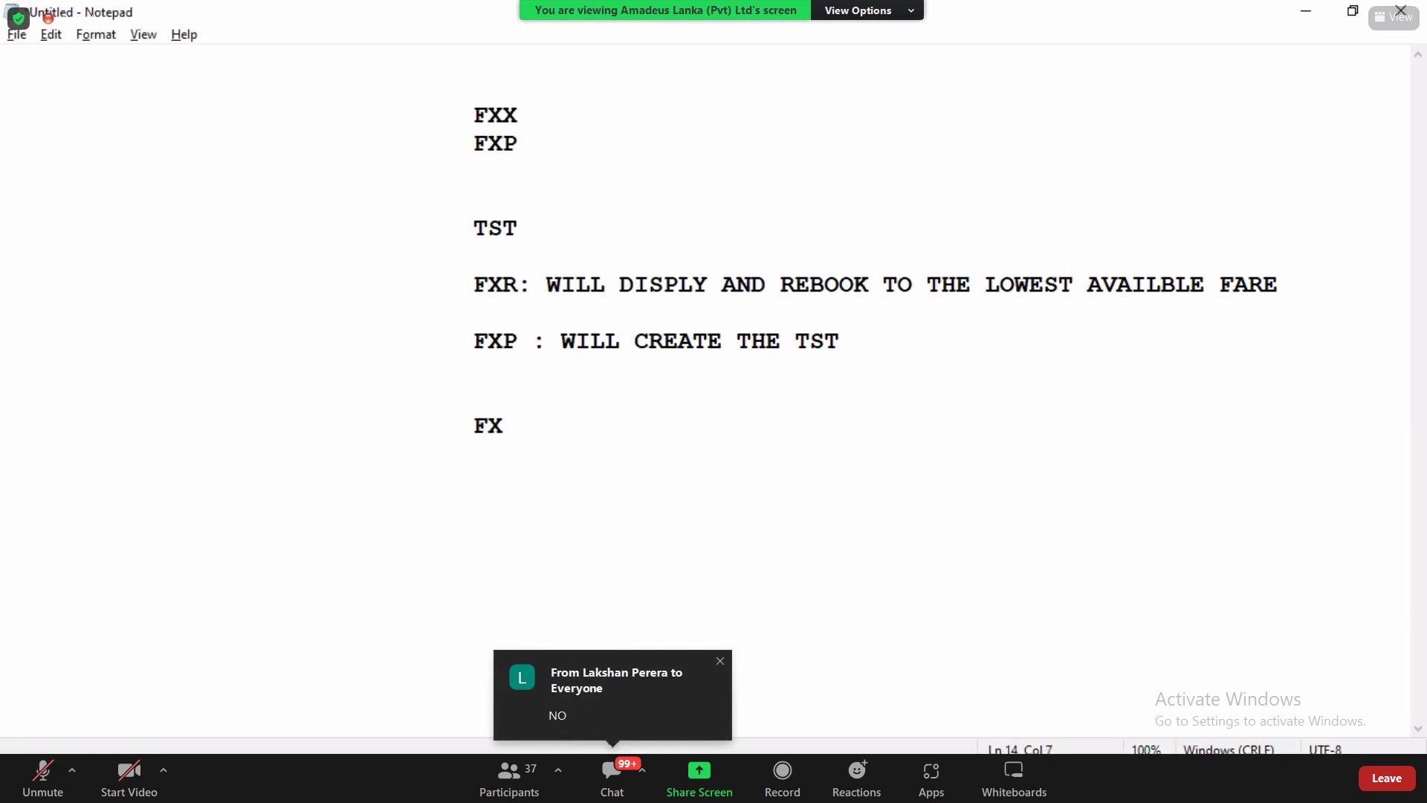
text(B:)
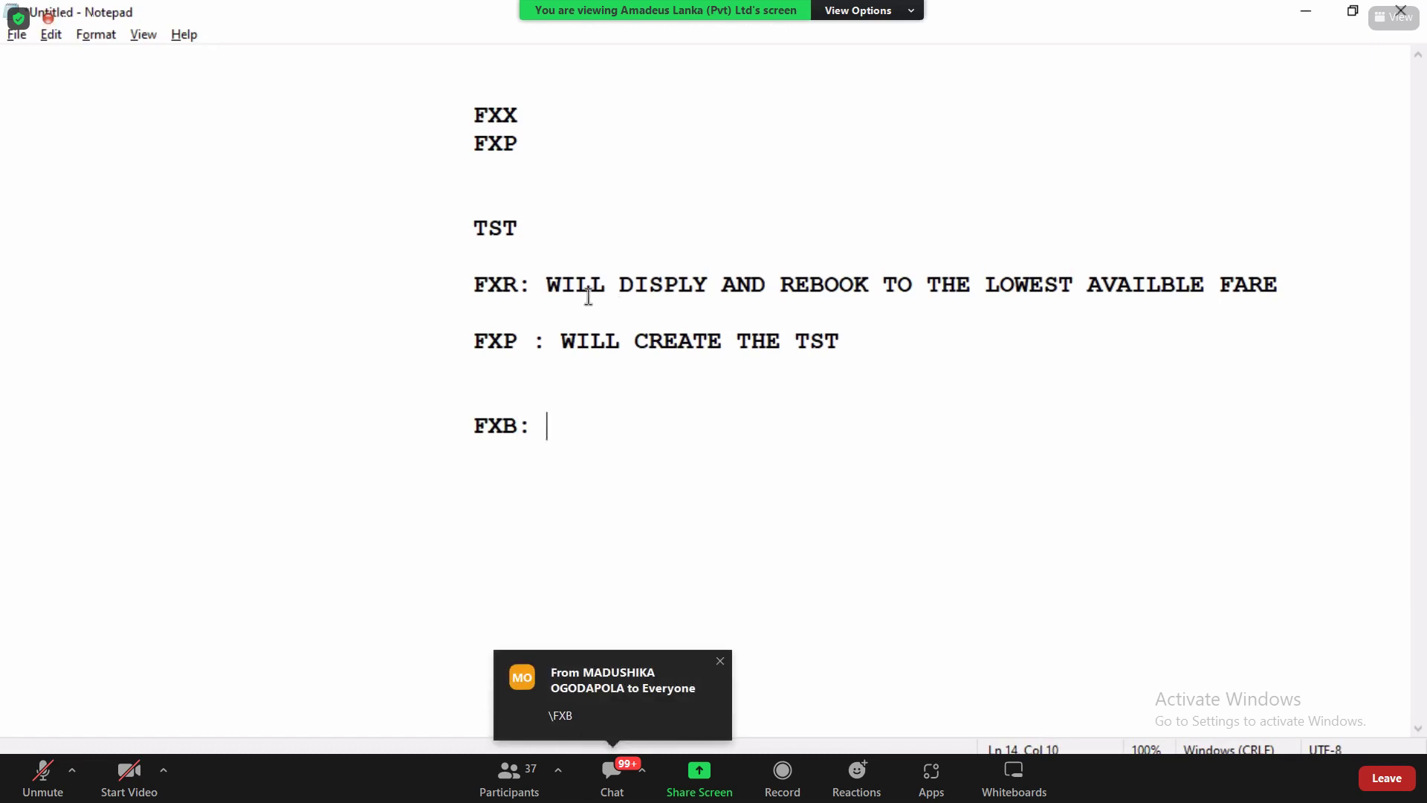
Step: Copy the FXR explanation onto the FXB line
drag(552, 283, 1117, 309)
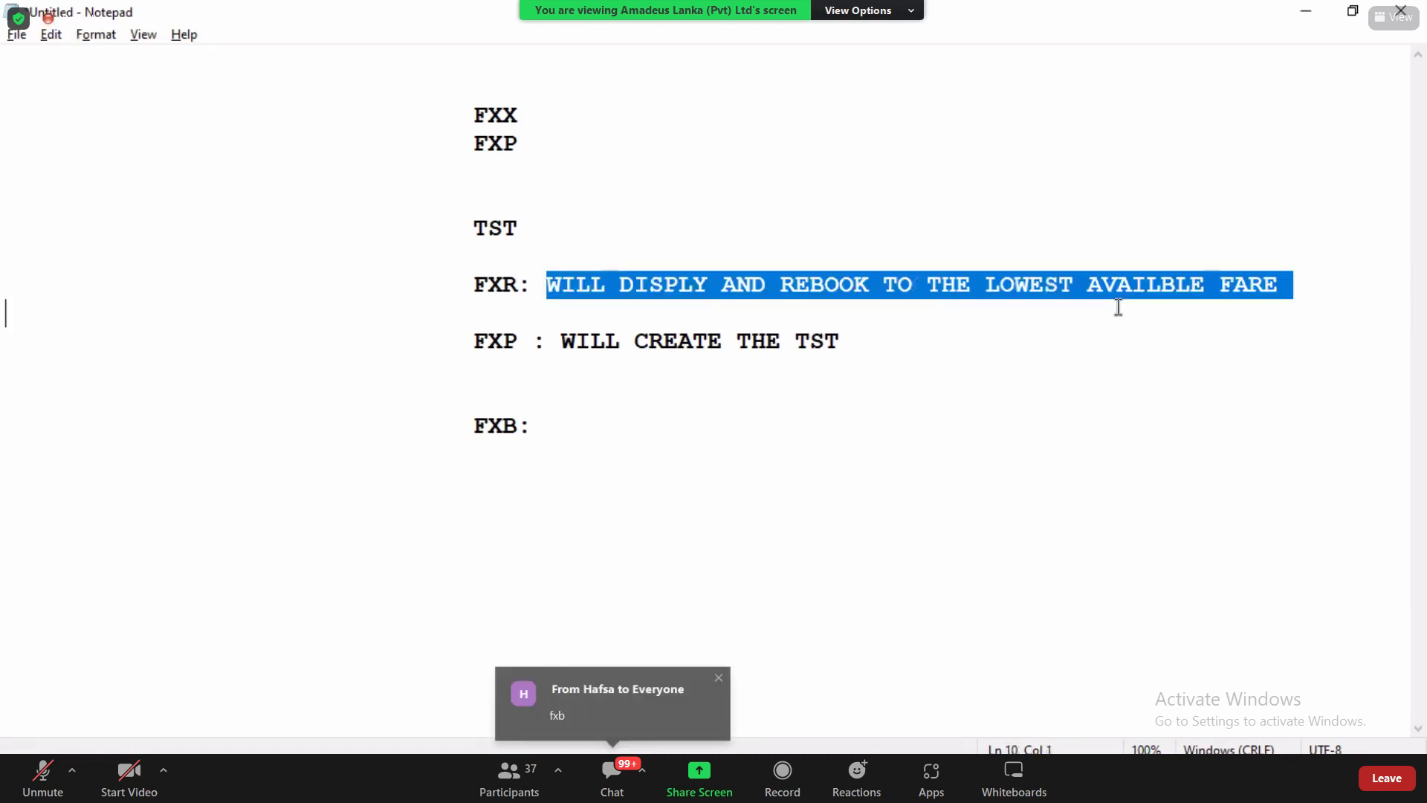
text(C)
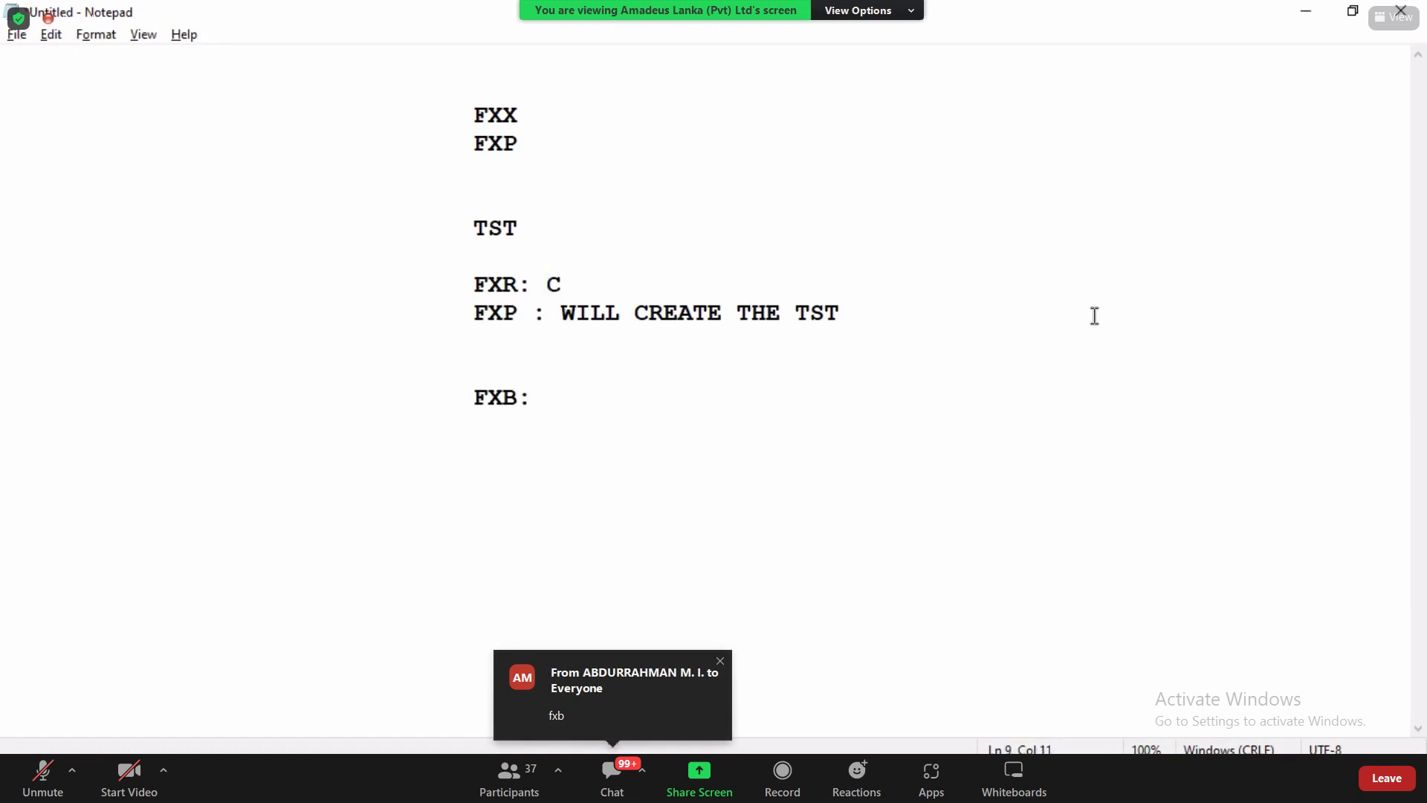
key(ctrl+z)
key(ctrl+c)
click(664, 441)
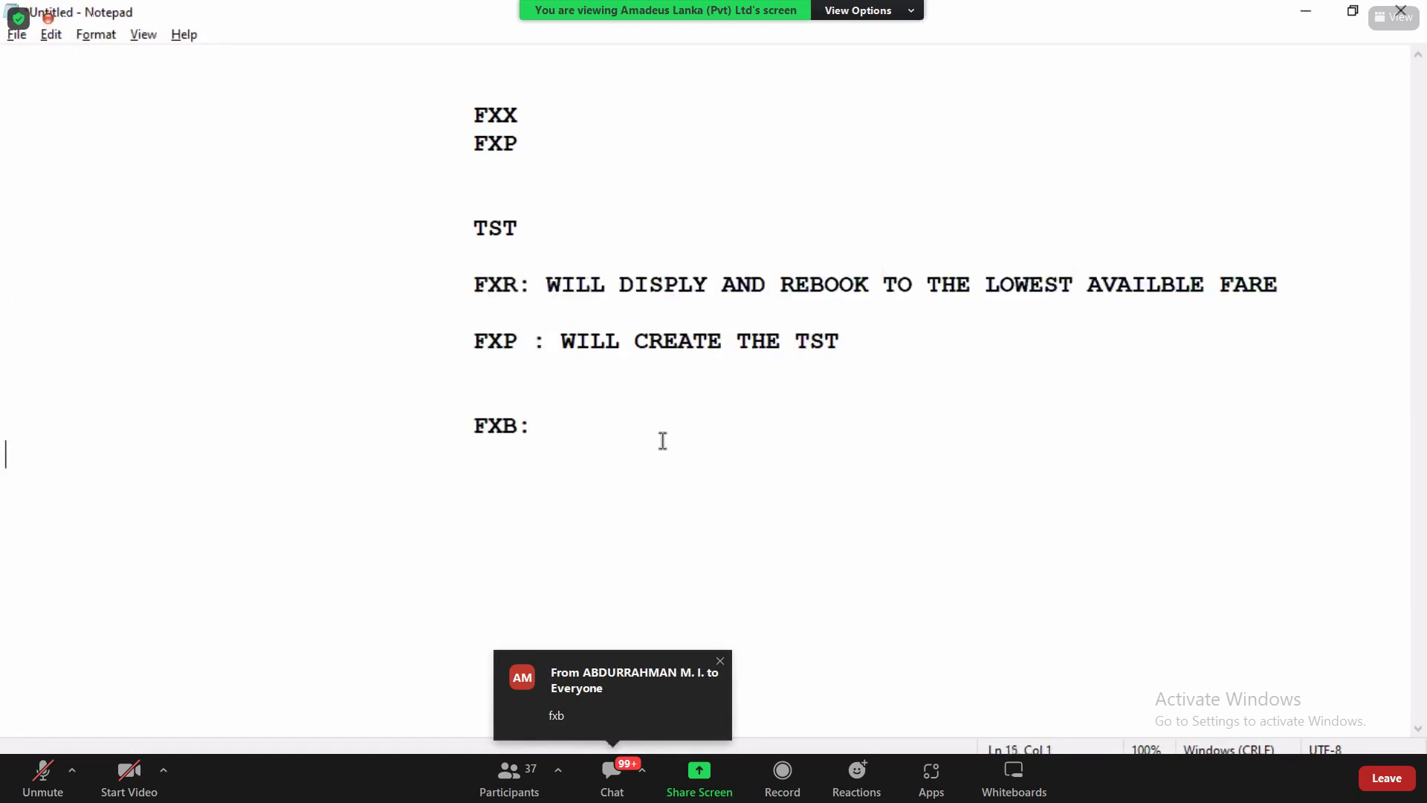
key(ctrl+v)
click(4, 454)
key(BackSpace)
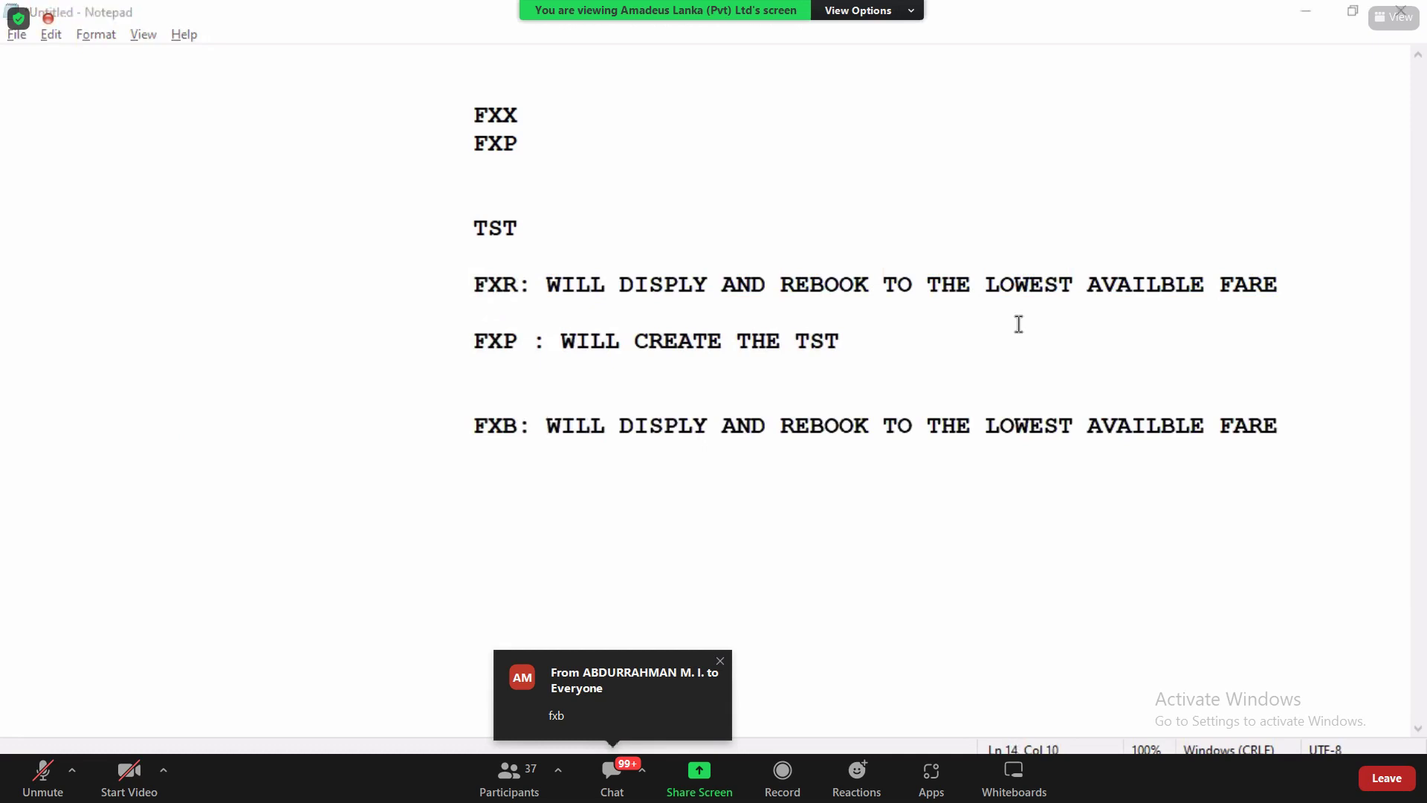
Step: Append 'WITH TST' to the FXB note and indent the wrapped word
click(1294, 437)
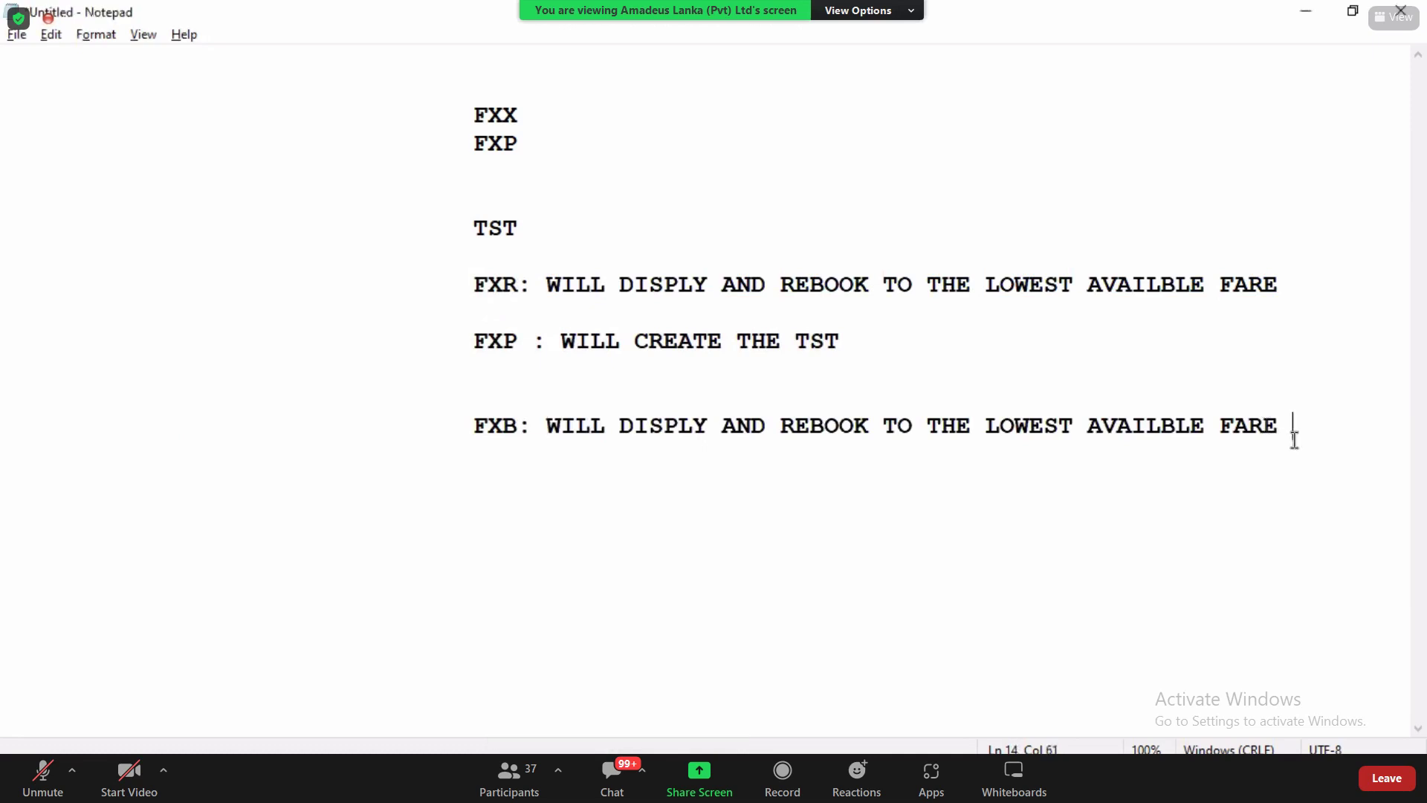
text(WITH TST)
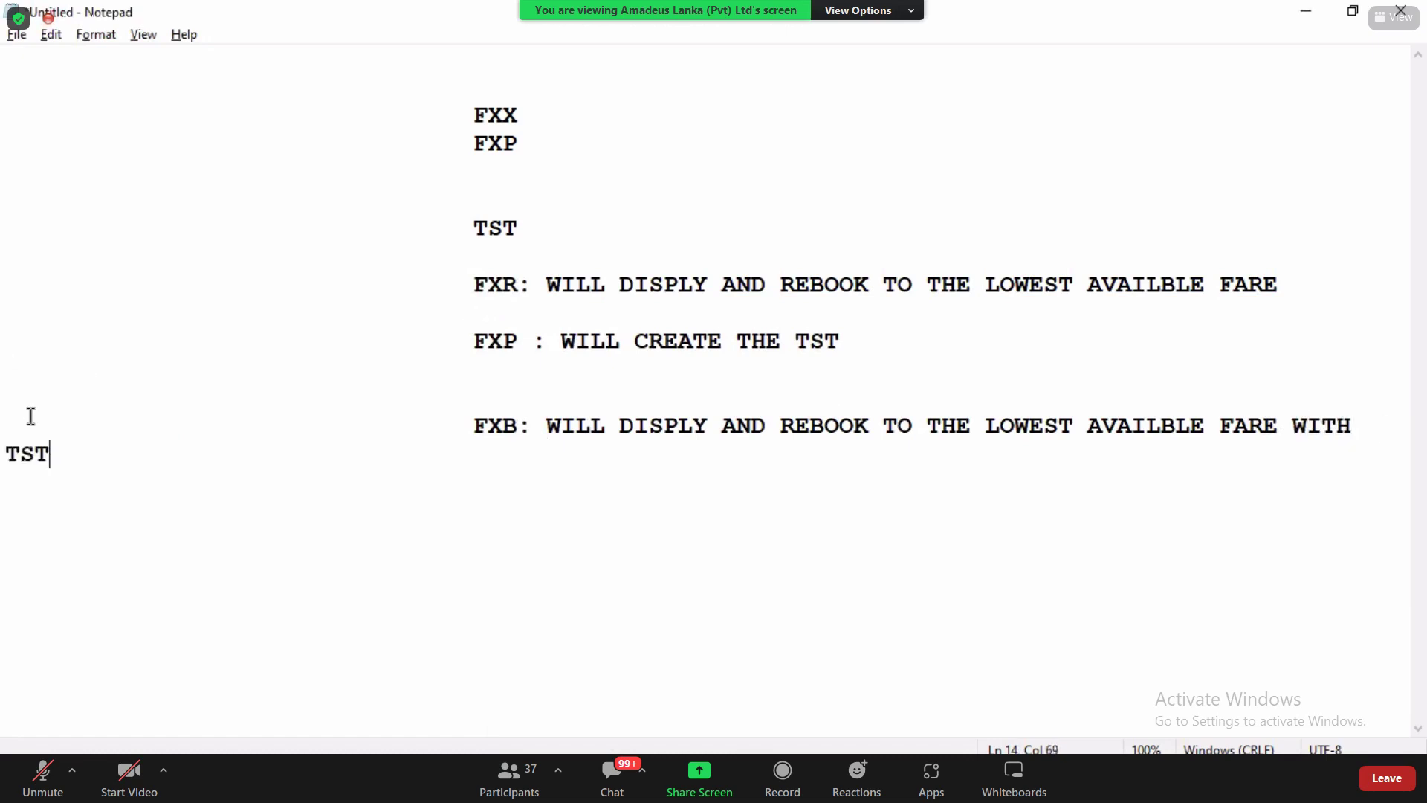
key(Tab)
key(Tab)
key(Tab)
key(Tab)
key(Tab)
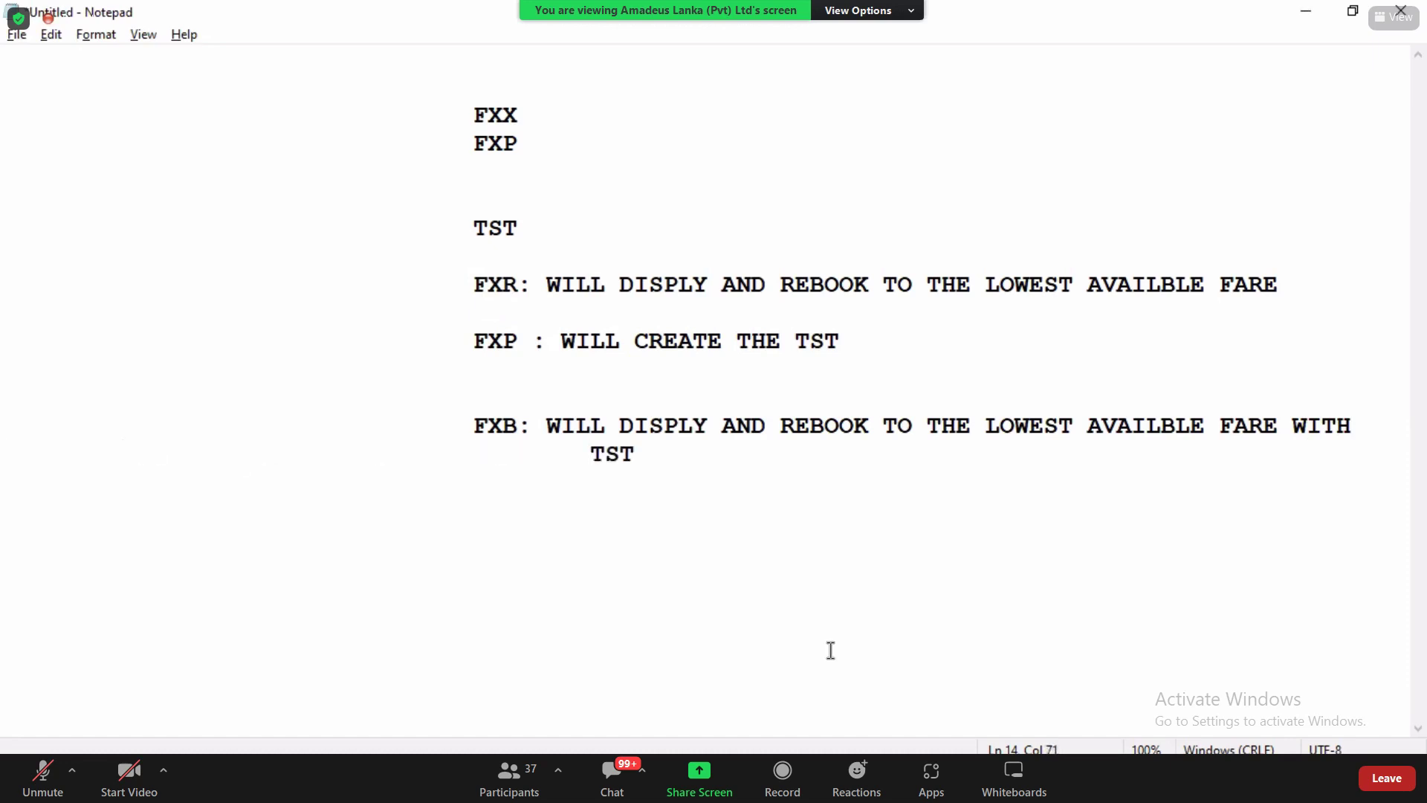
drag(468, 294, 505, 294)
drag(478, 408, 559, 433)
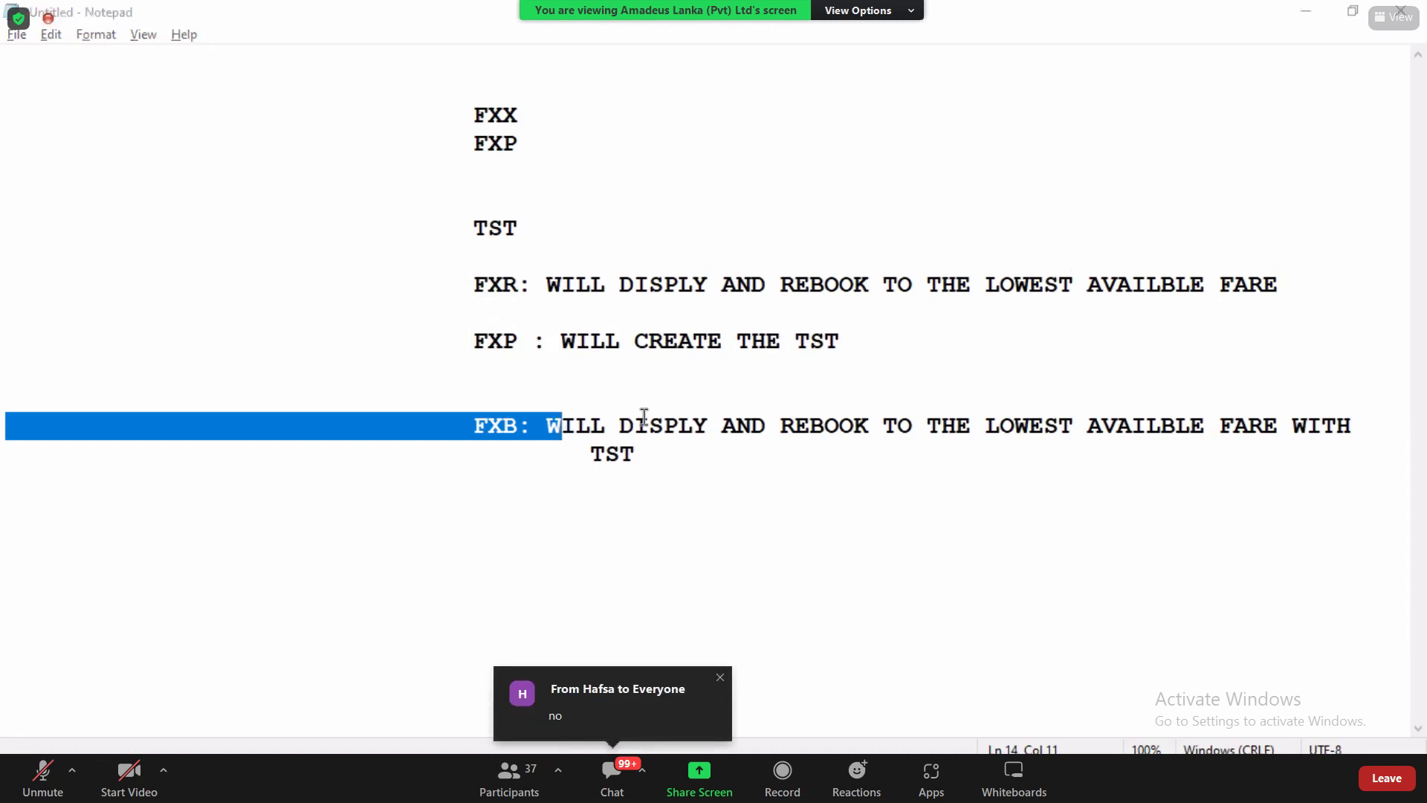
Step: Review all the pricing-command notes, then minimise Notepad to return to the booking
click(667, 462)
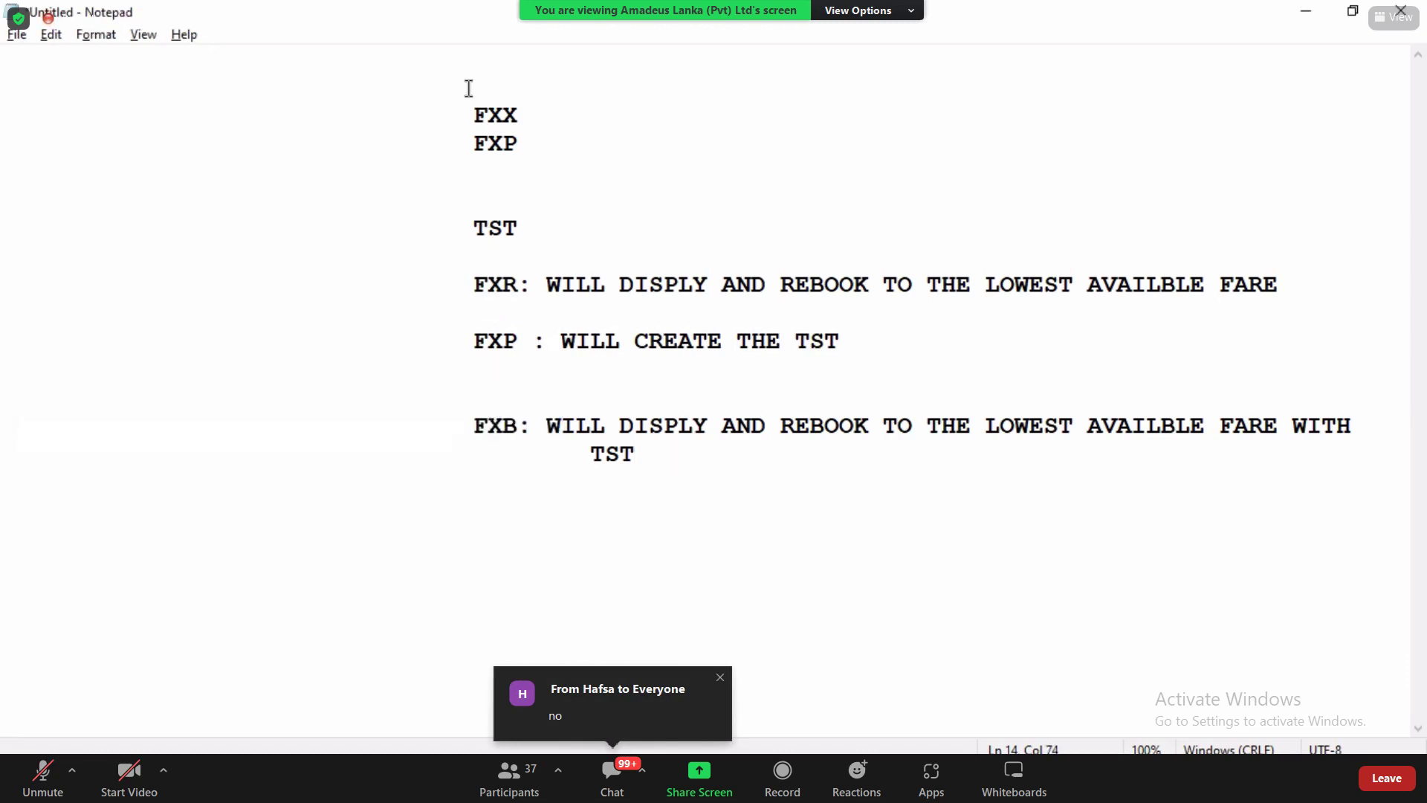
drag(474, 116, 641, 486)
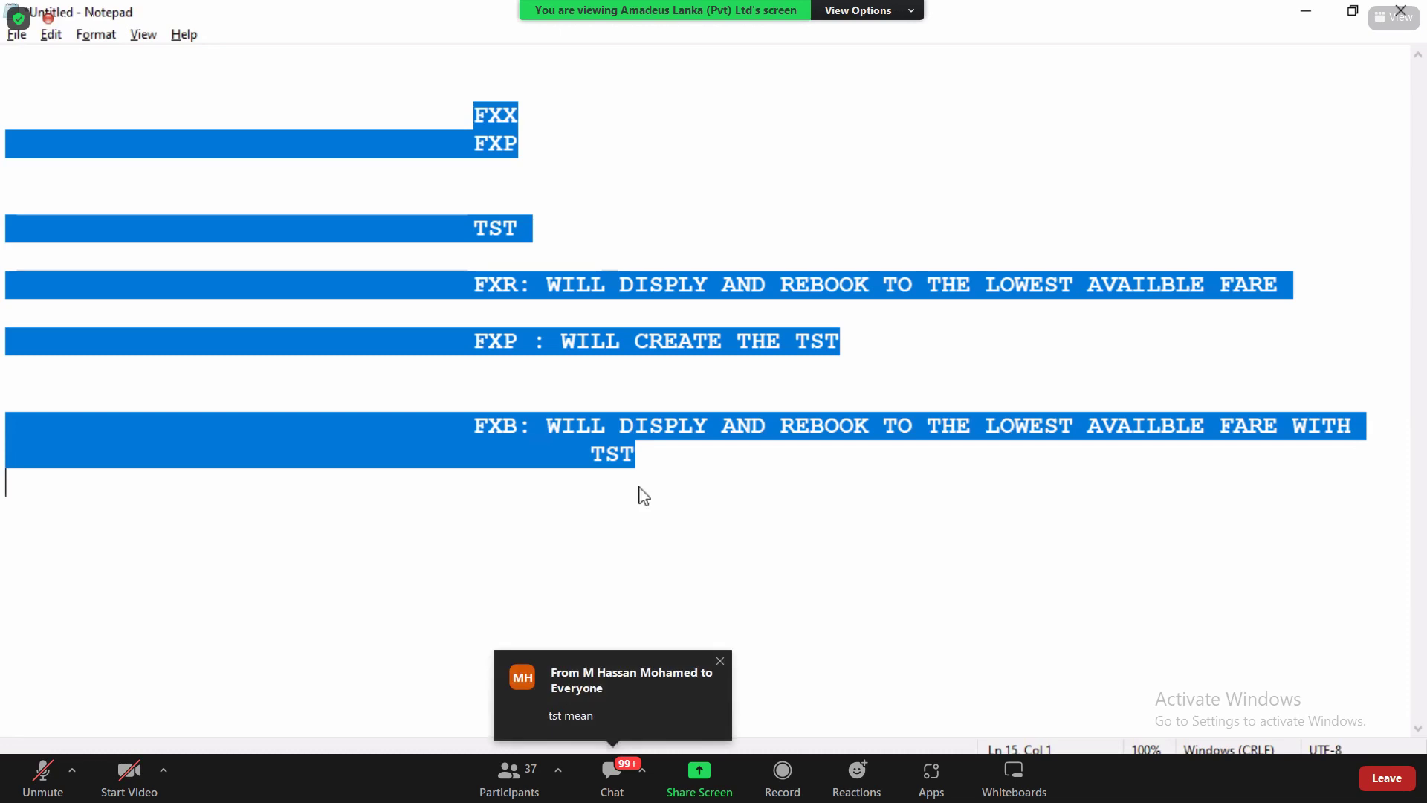
click(1316, 5)
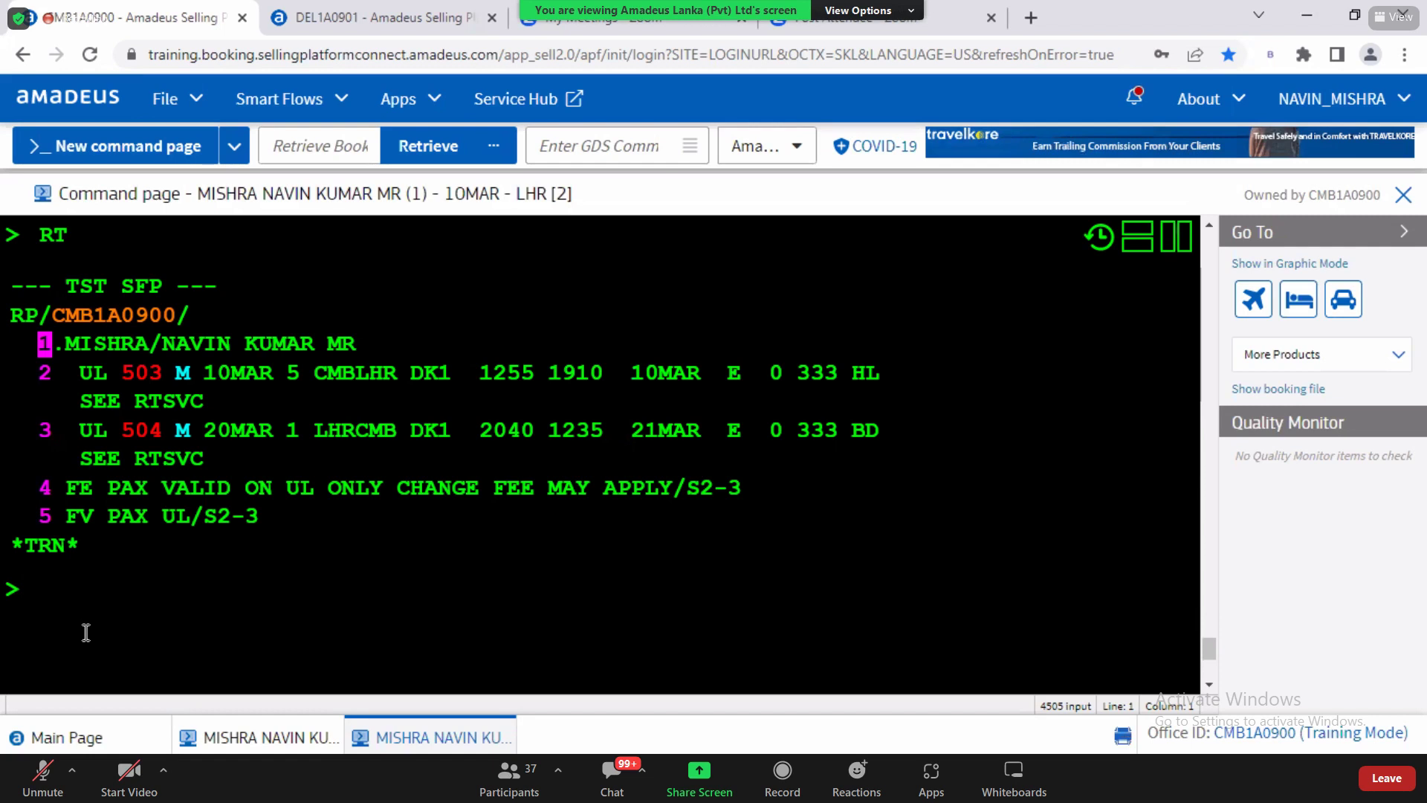
Step: Display the stored TST with TQT
text(TQT)
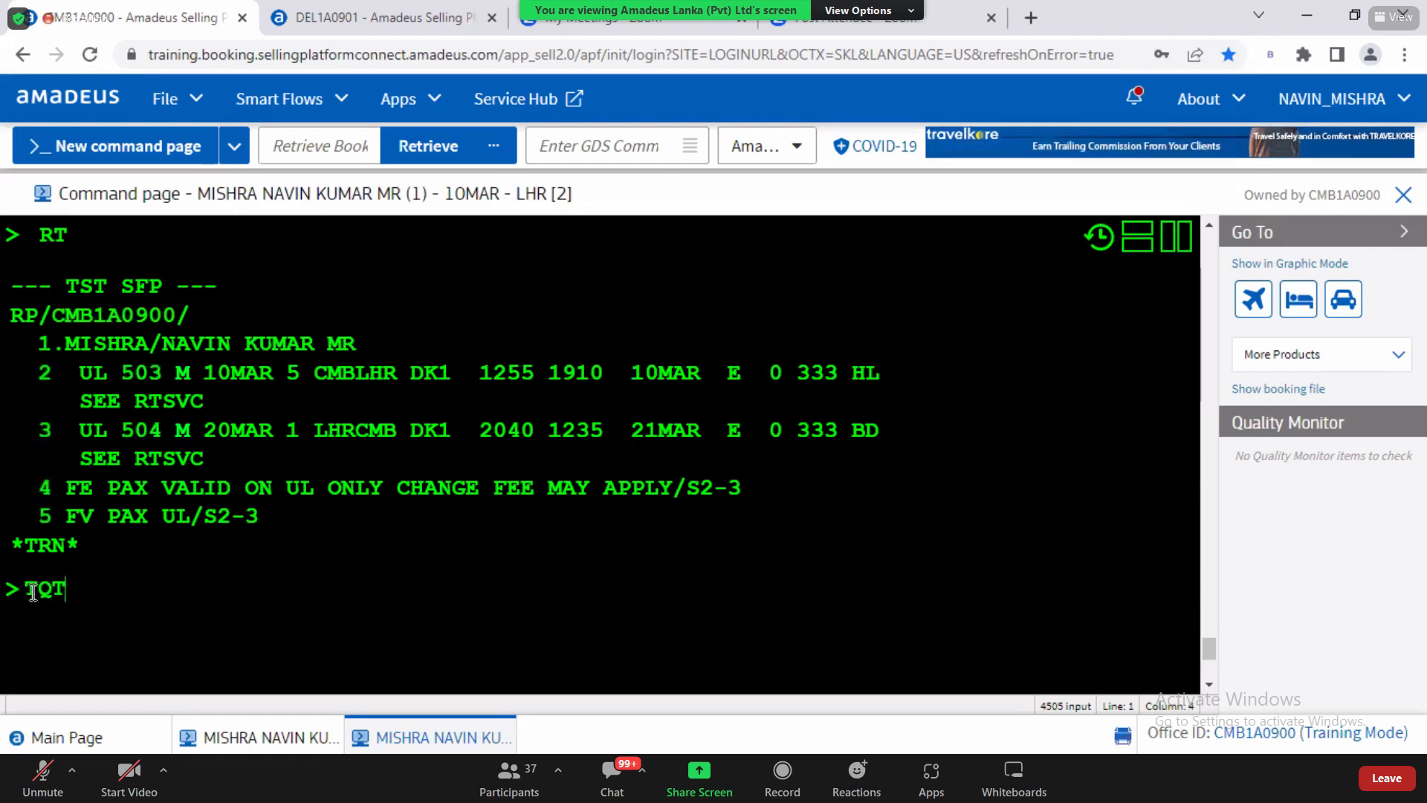
drag(28, 592, 91, 586)
click(92, 586)
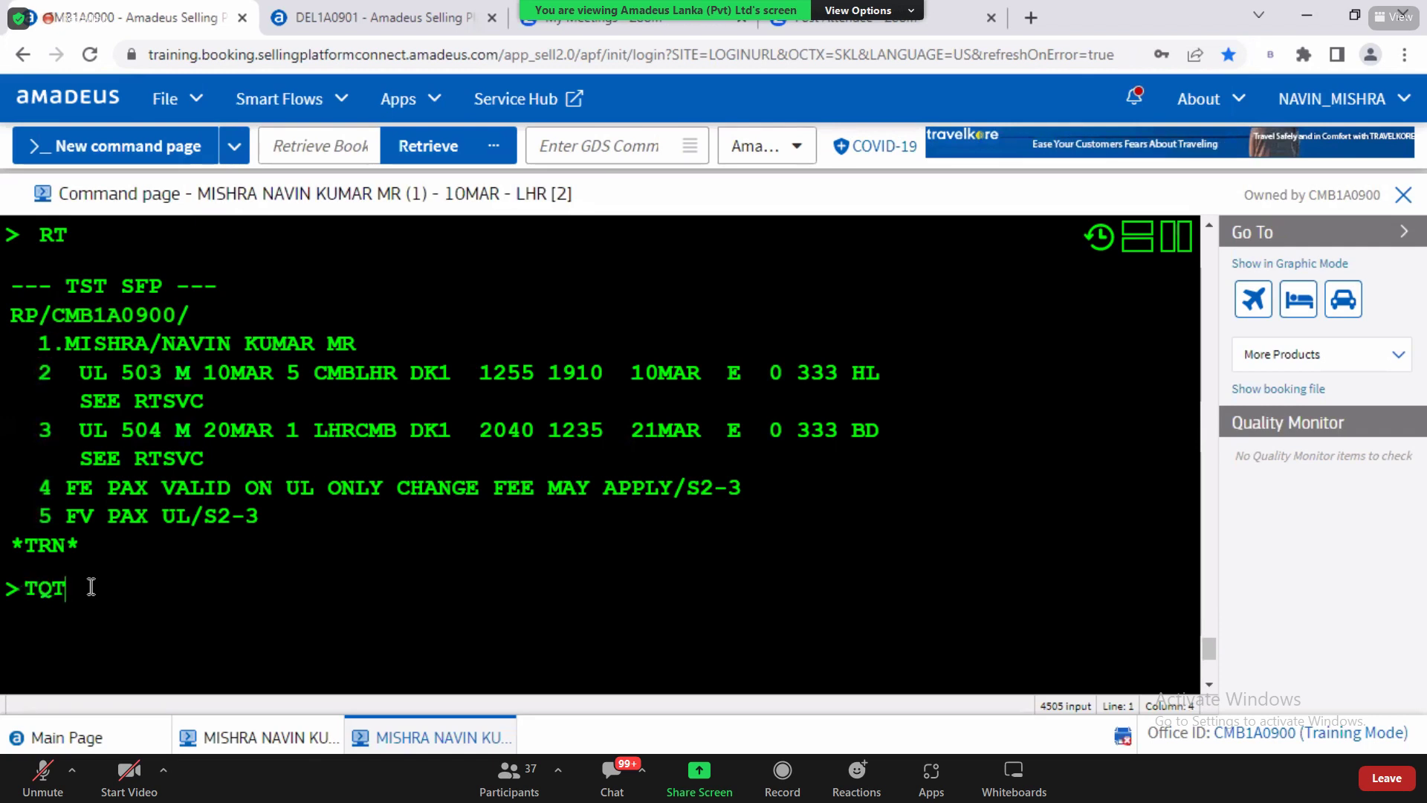
key(Return)
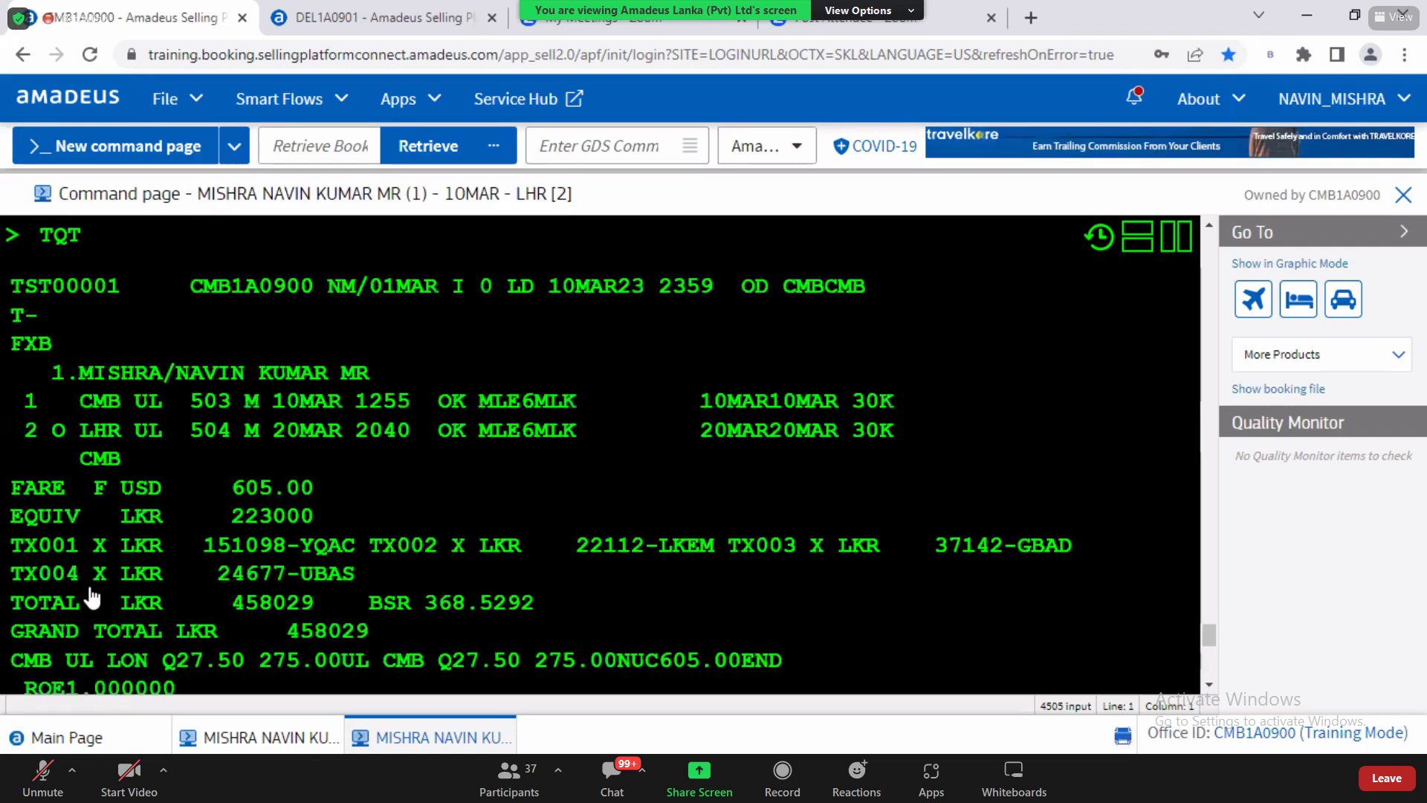
double_click(82, 244)
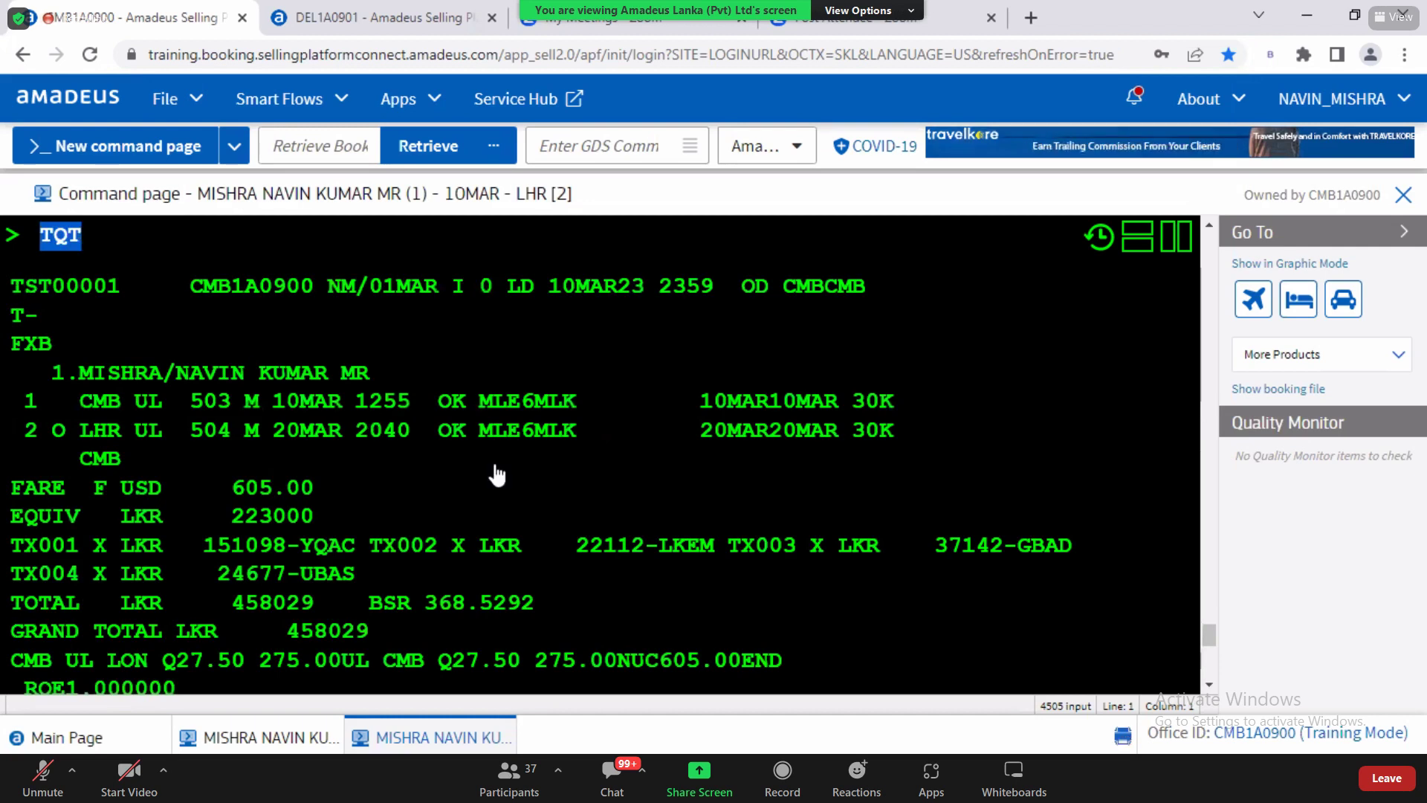
scroll(1210, 691, down, 1)
click(1209, 687)
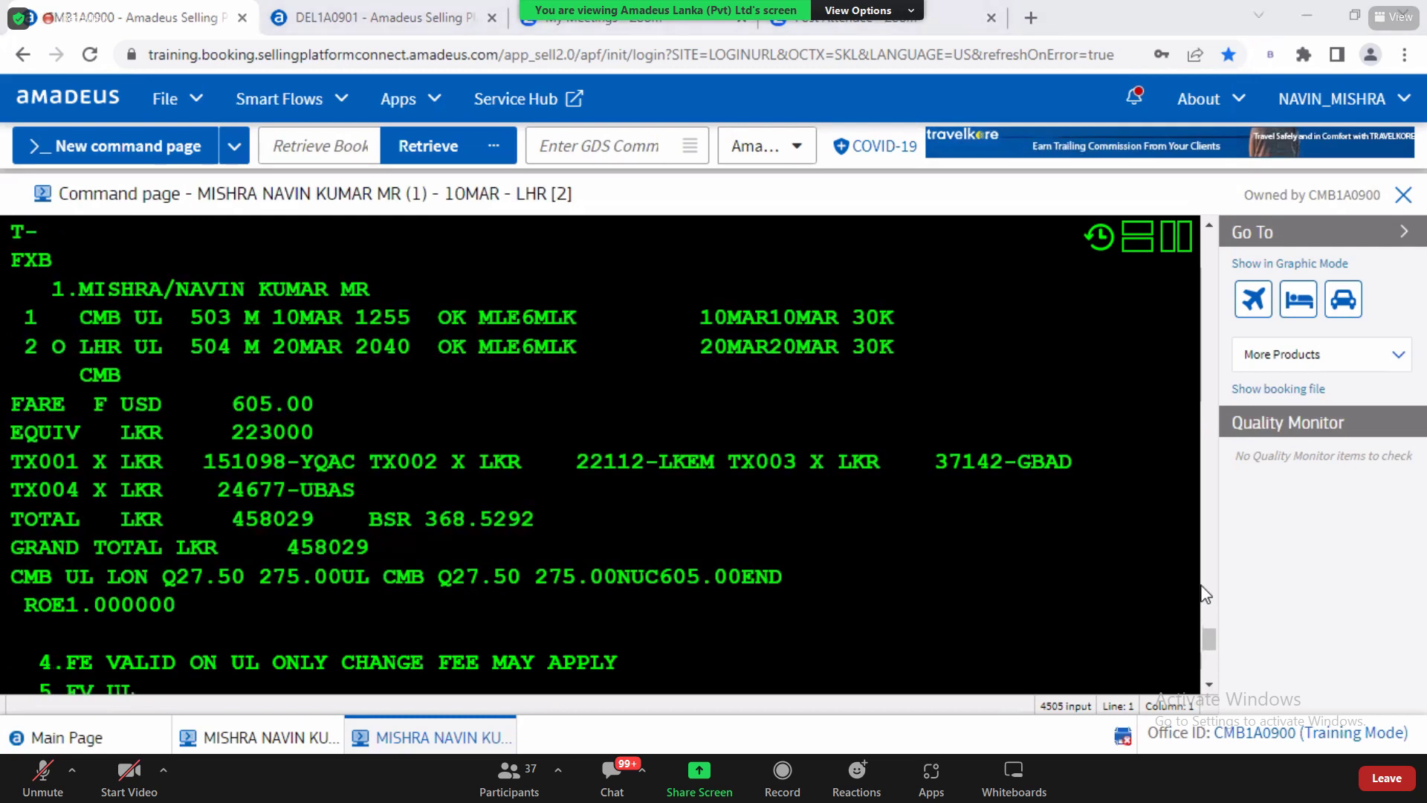
scroll(103, 224, up, 1)
Step: Point out the TST header fields: TST00001, office code, NM, 01MAR date and I 0 indicators
drag(12, 245, 124, 263)
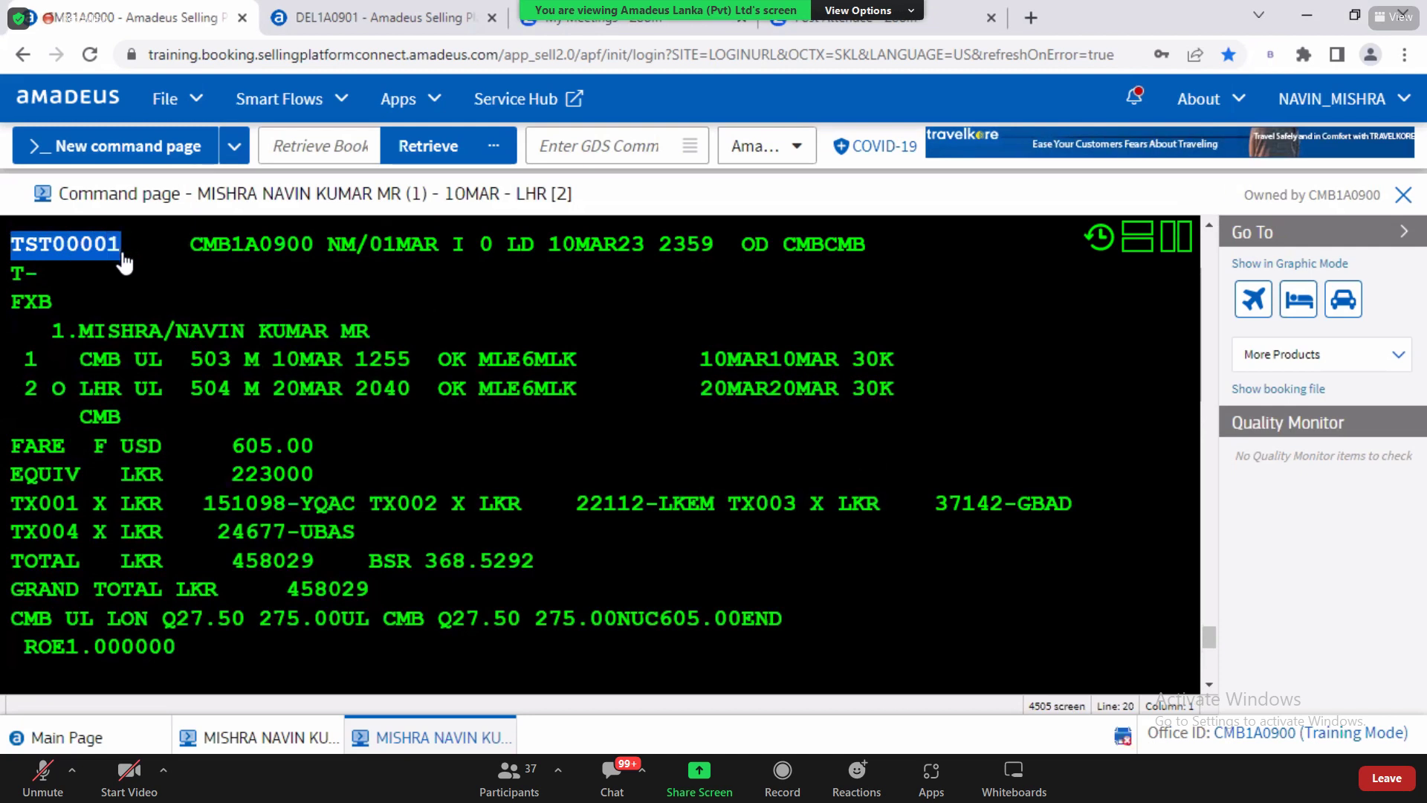
drag(191, 261, 313, 260)
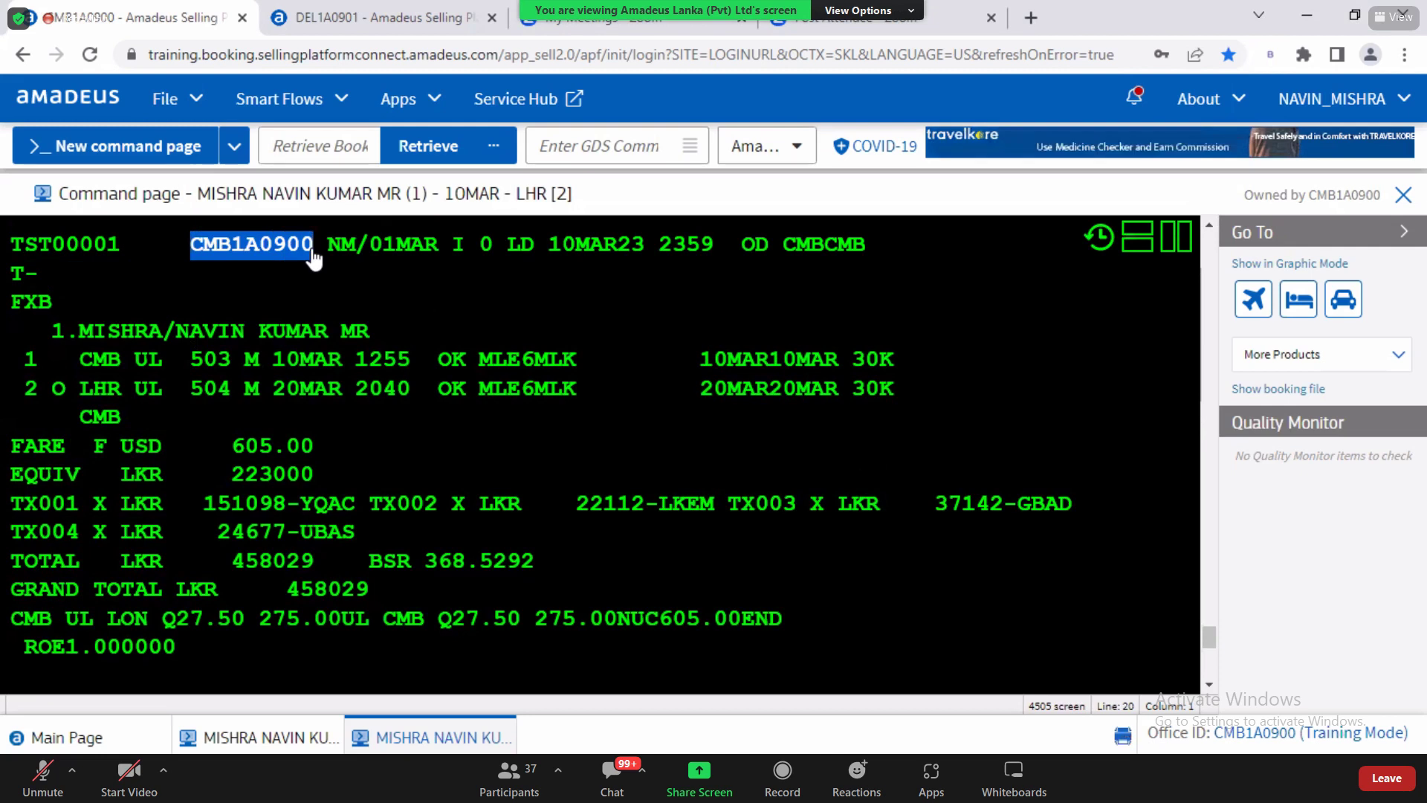
double_click(352, 259)
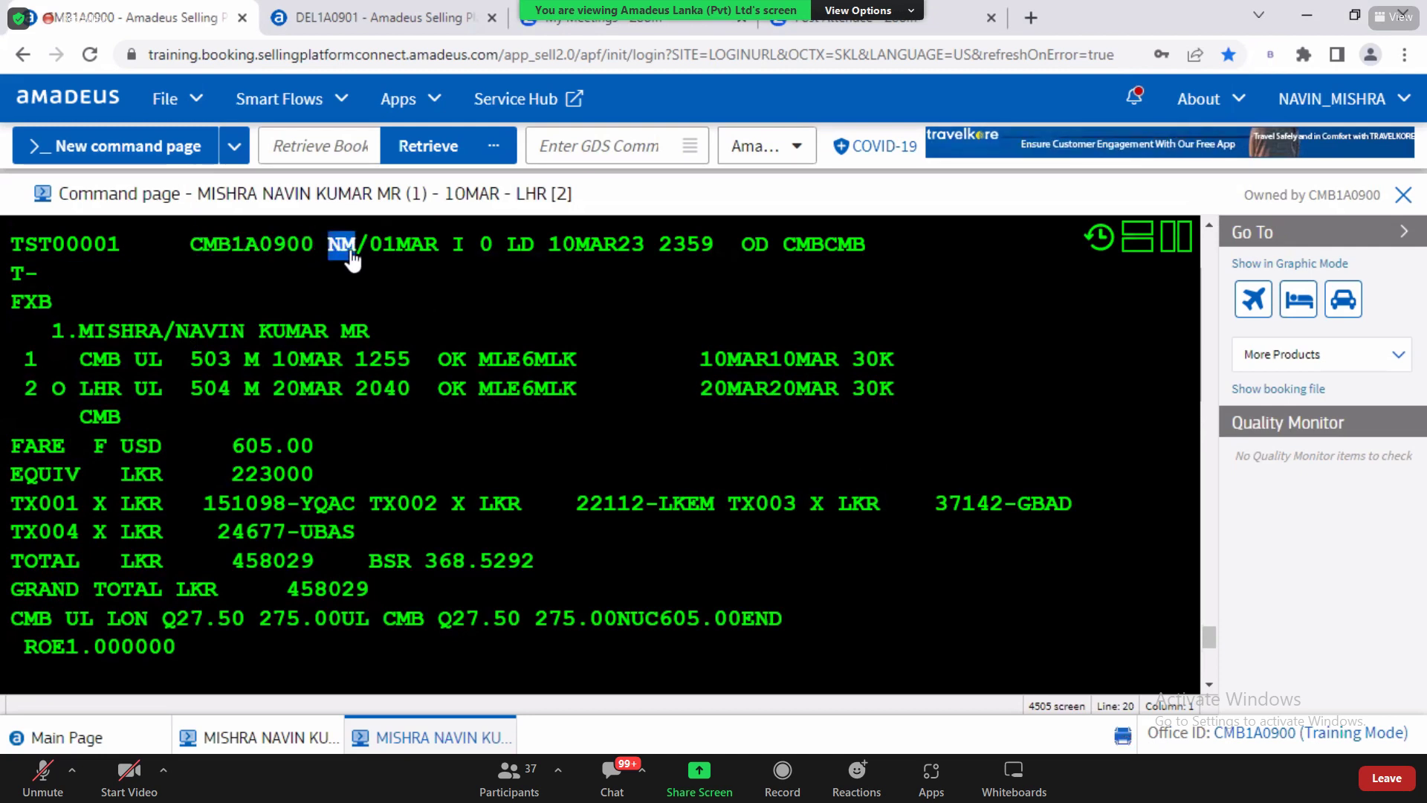
drag(371, 257, 440, 262)
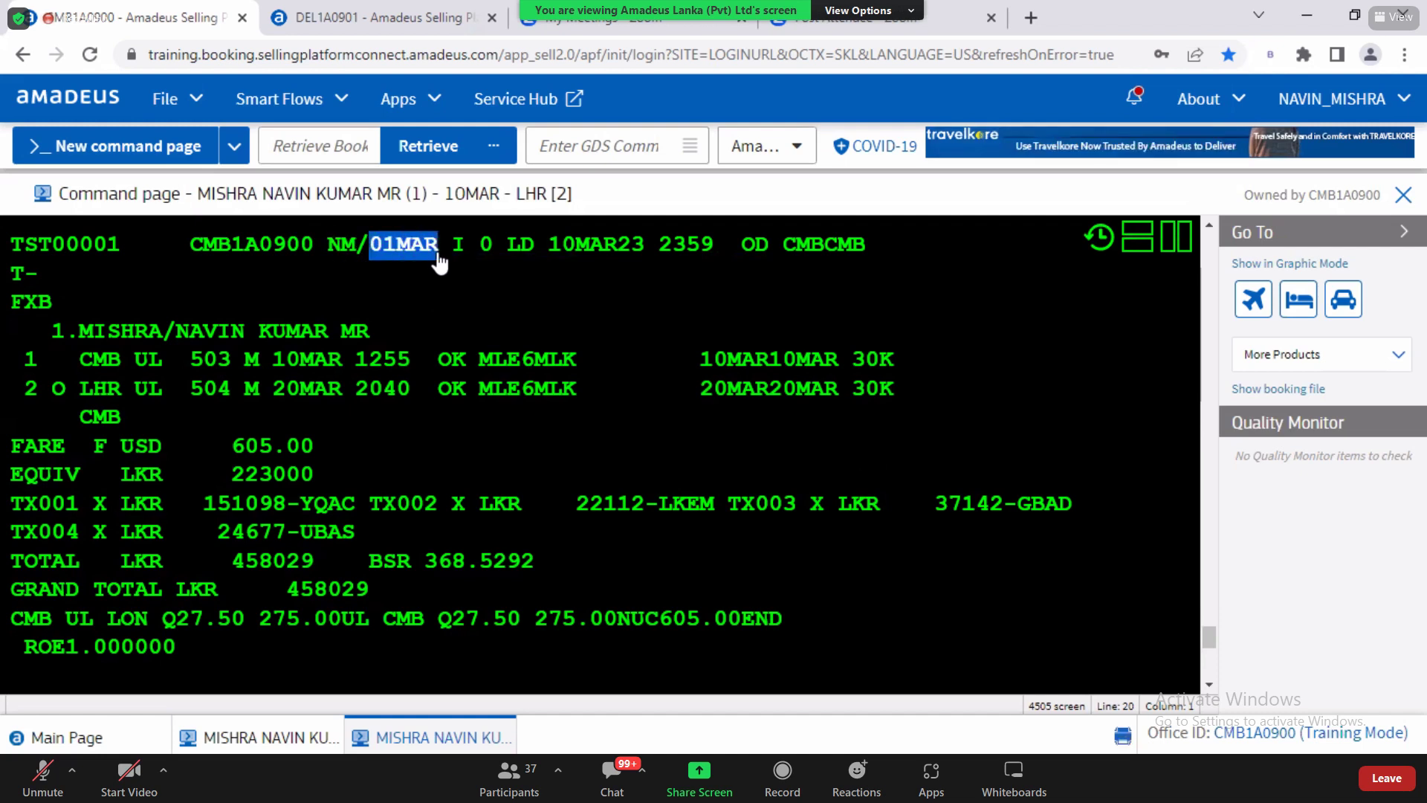
drag(452, 257, 497, 261)
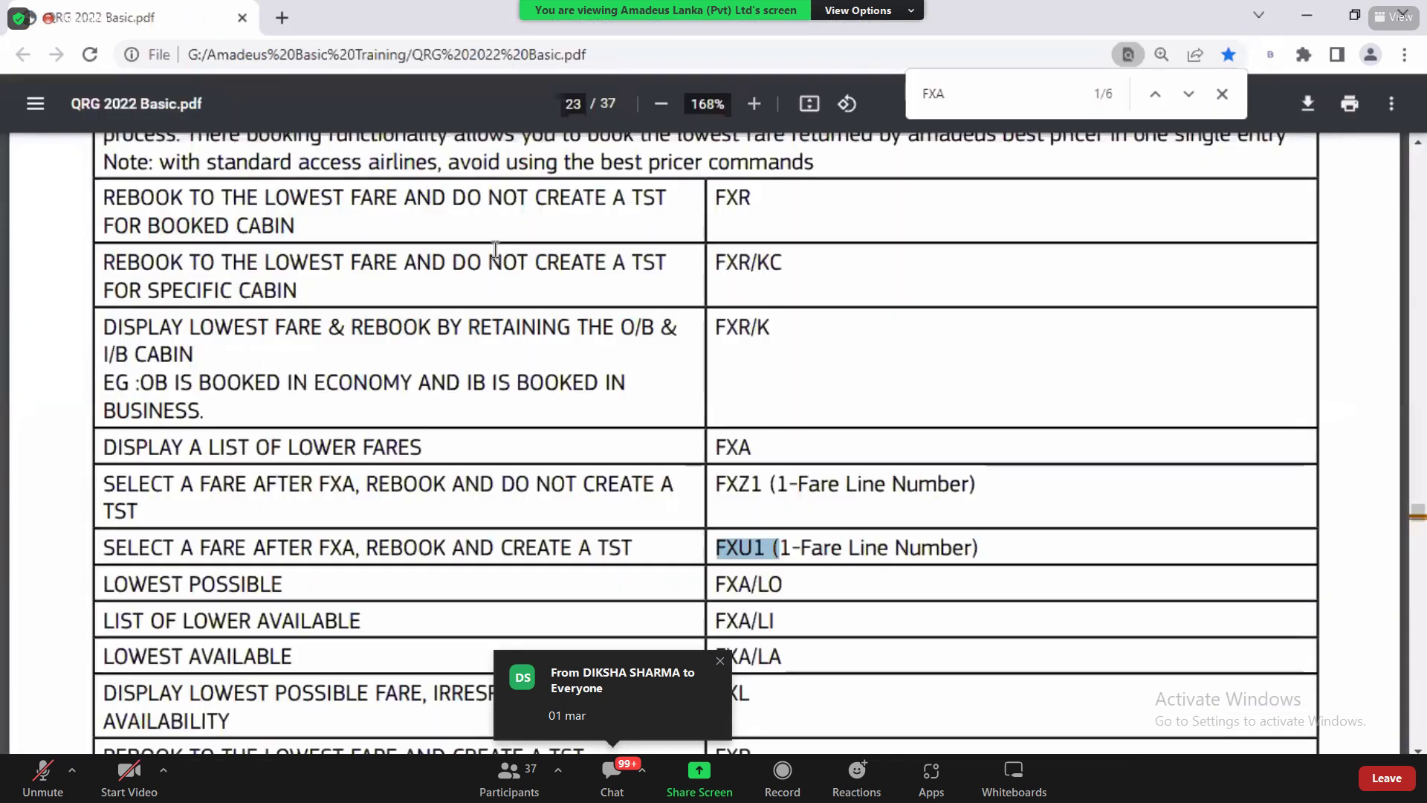
Step: Search the QRG for FCPI and mark I/0 as AUTOMATICALLY PRICED in the values table
text(FCPI)
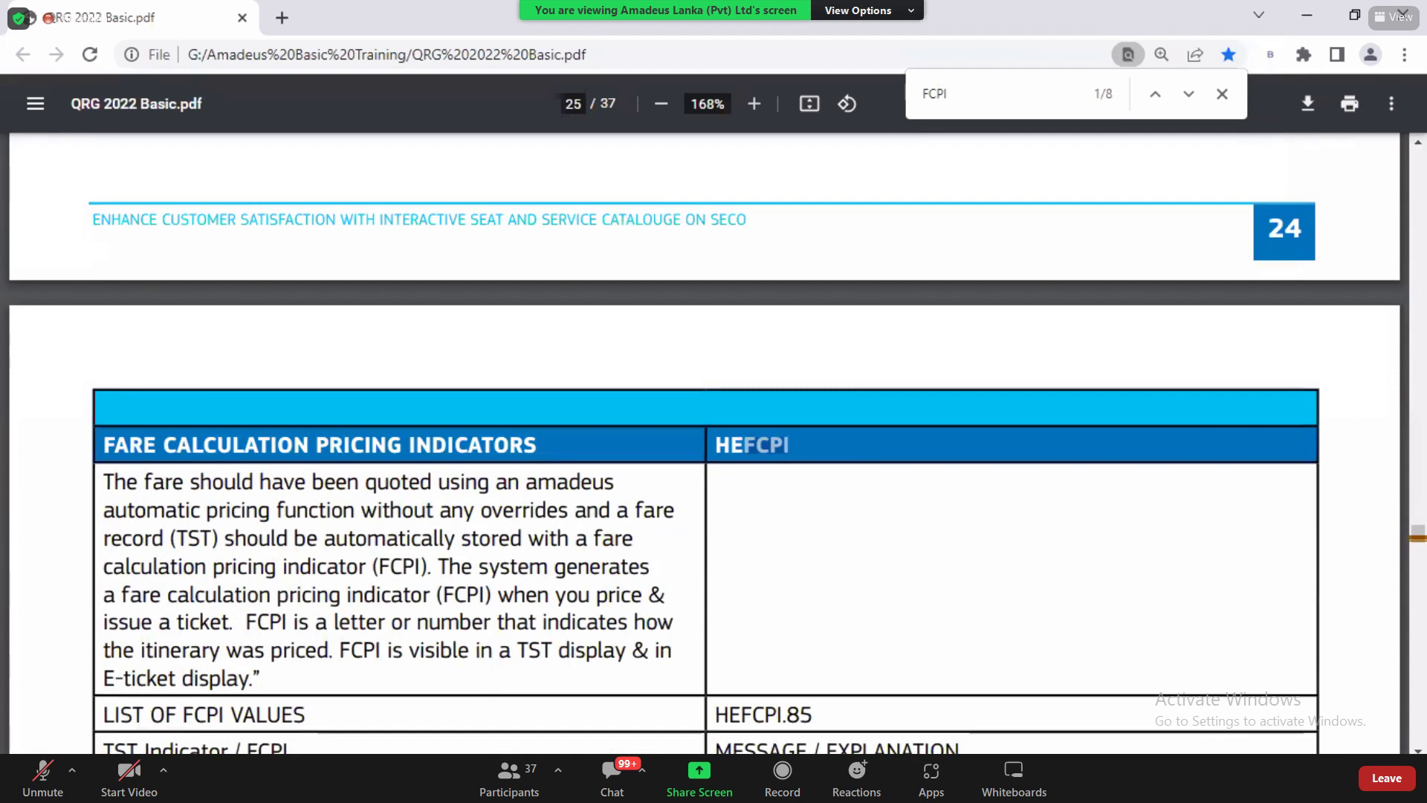
scroll(591, 416, down, 6)
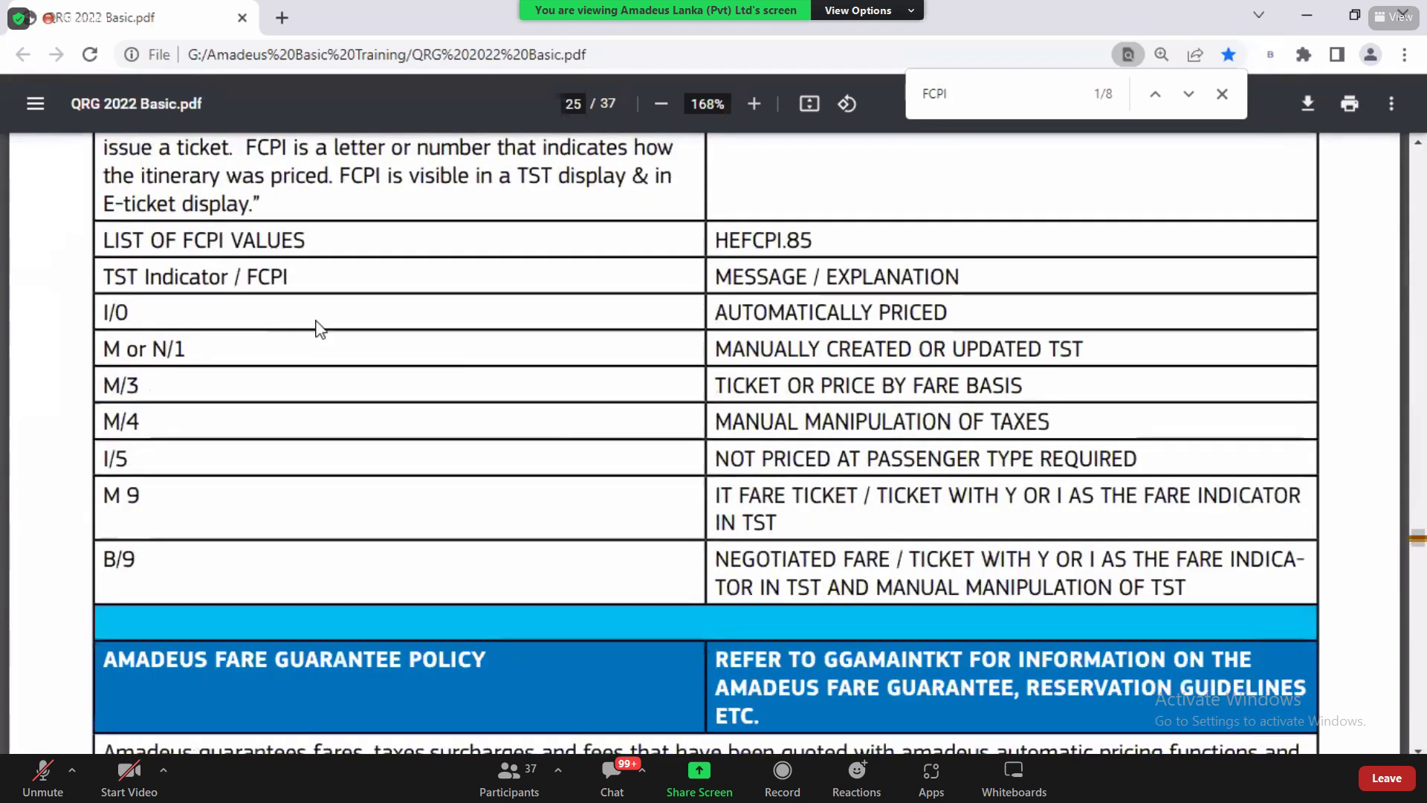
drag(102, 313, 126, 317)
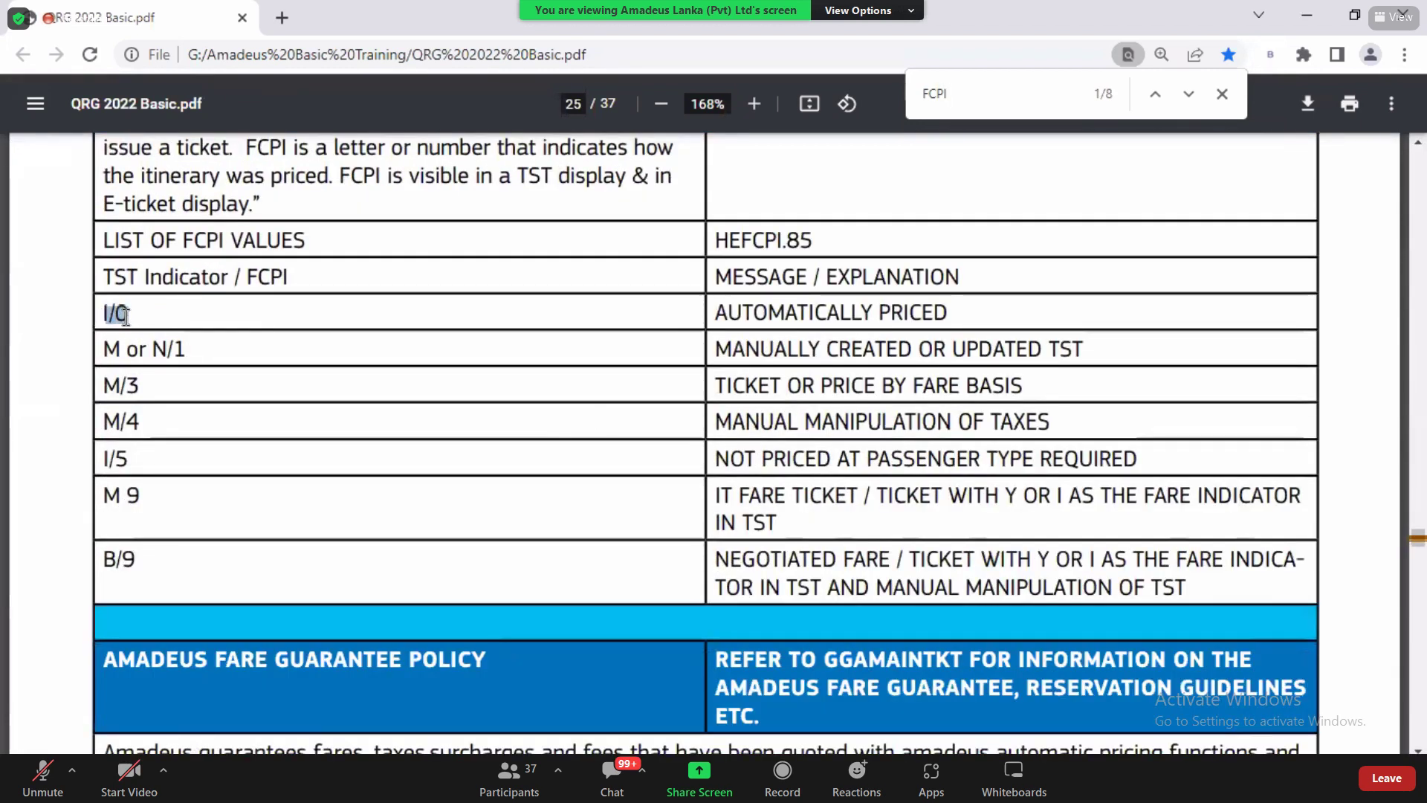
drag(715, 313, 939, 316)
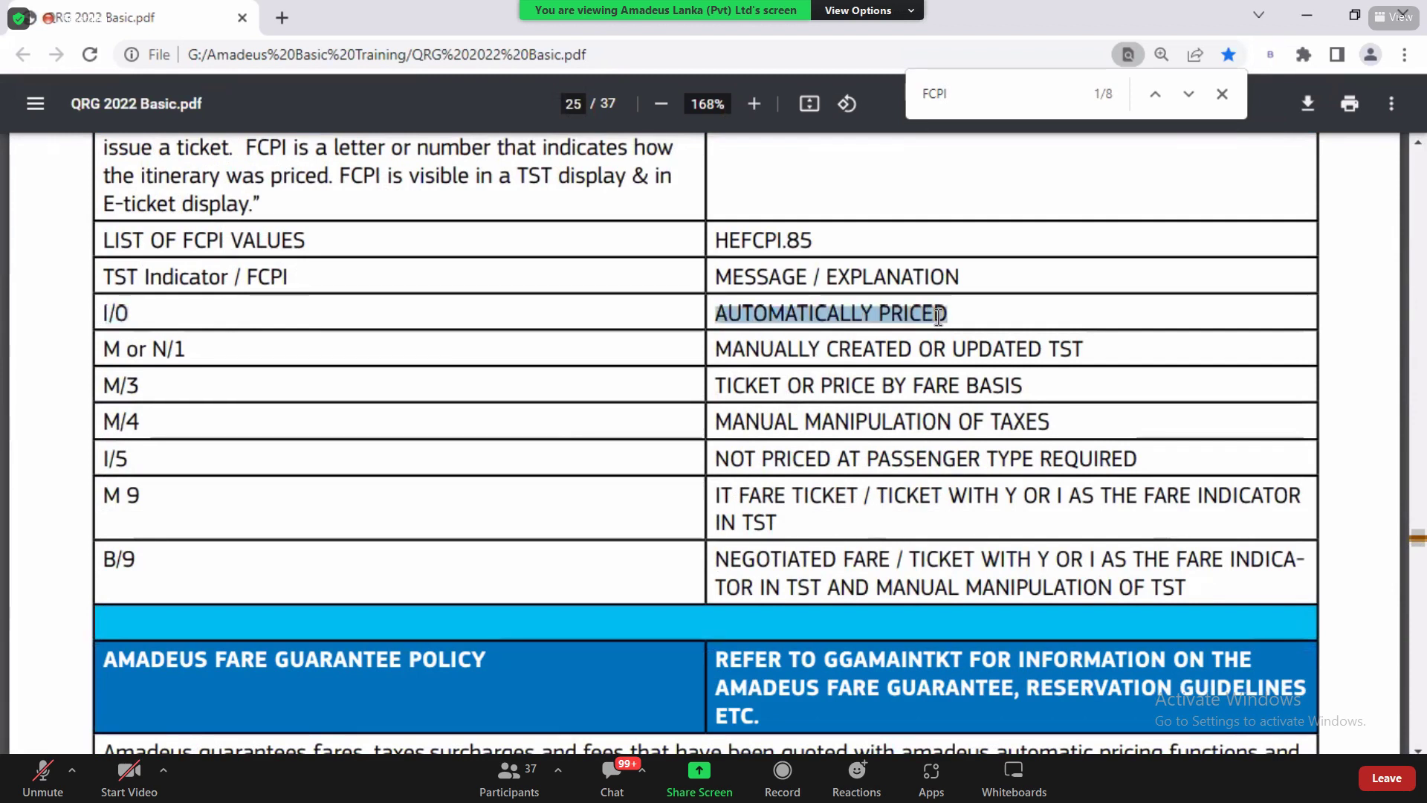
key(alt+Tab)
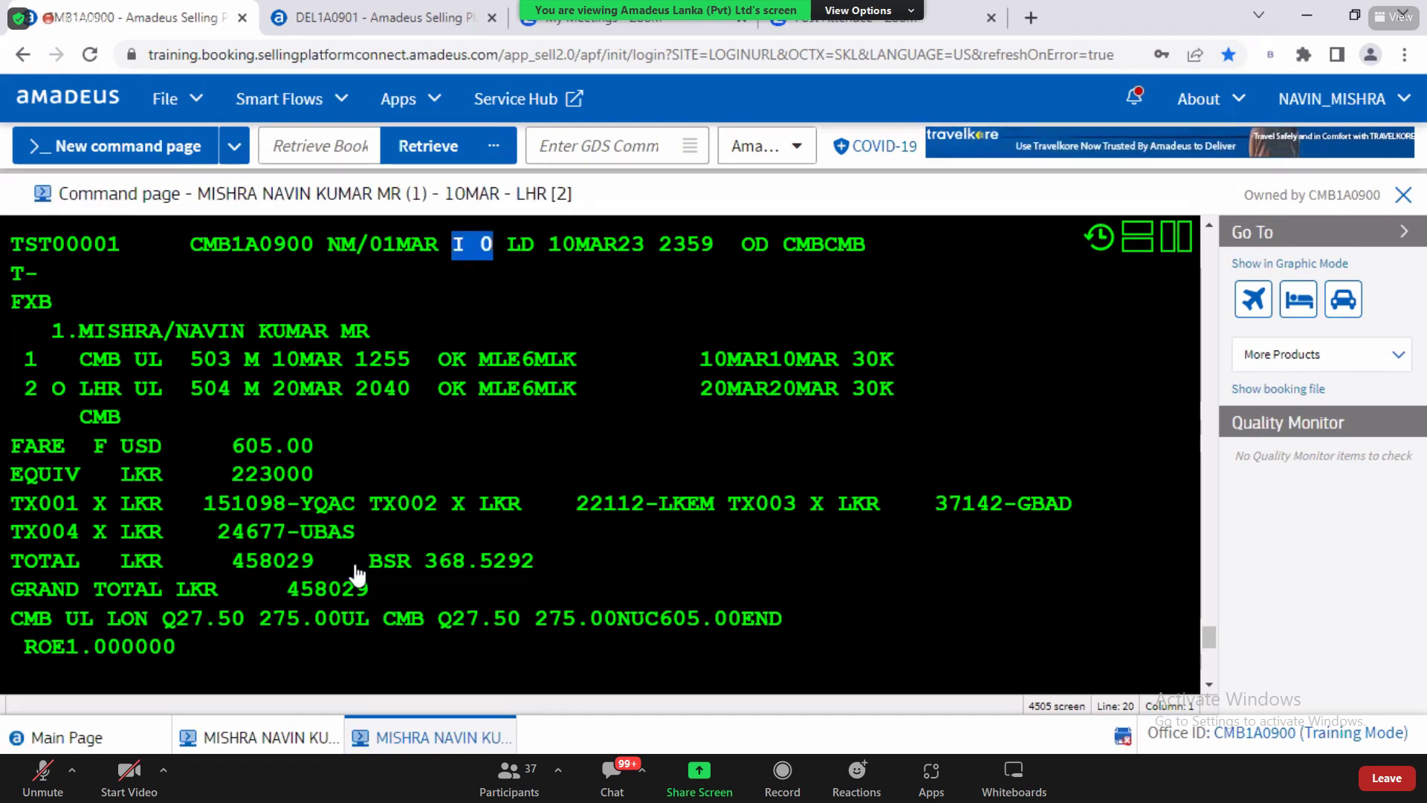
Step: Mark the 458029 grand total and the I 0 pricing indicator in the TST display
click(292, 588)
drag(331, 599, 373, 602)
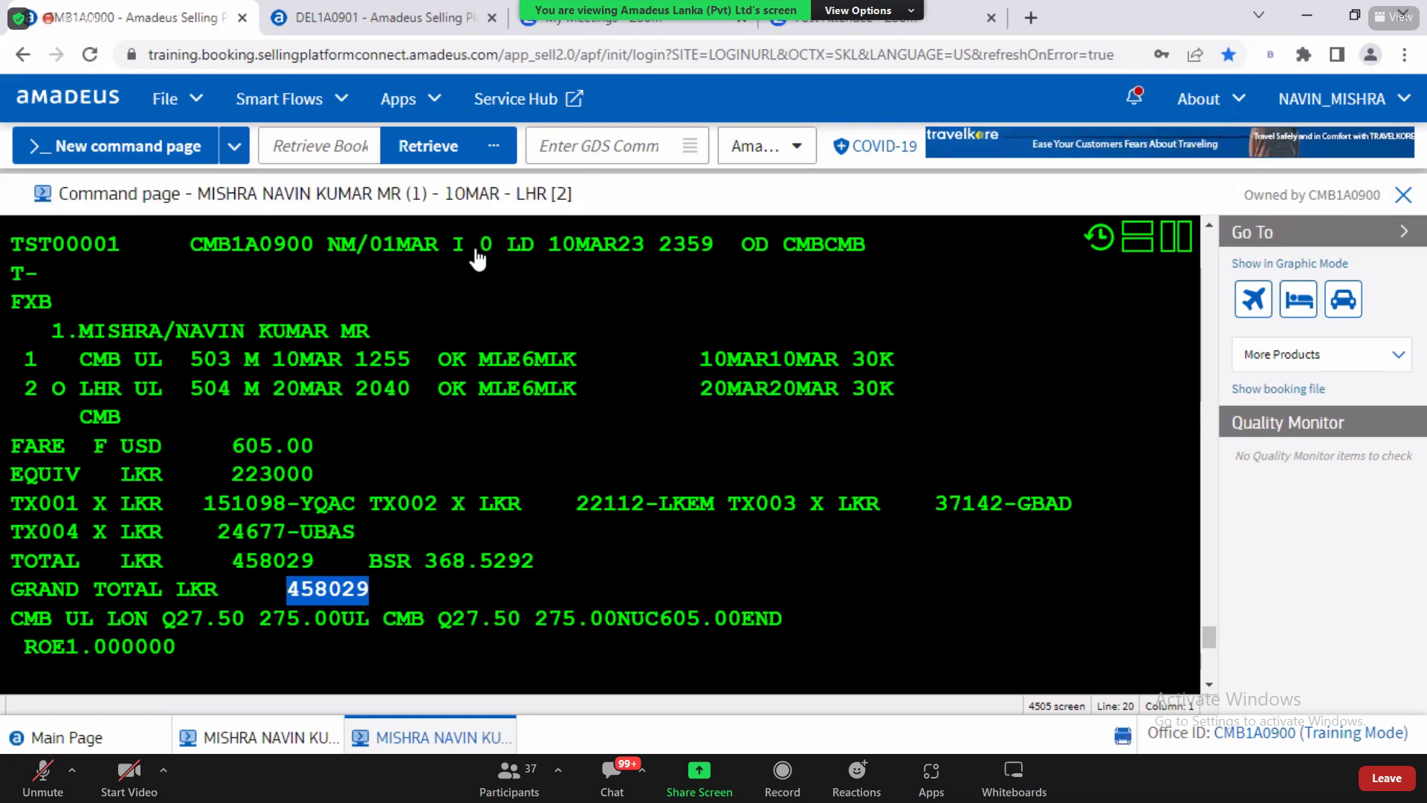
drag(452, 253, 494, 255)
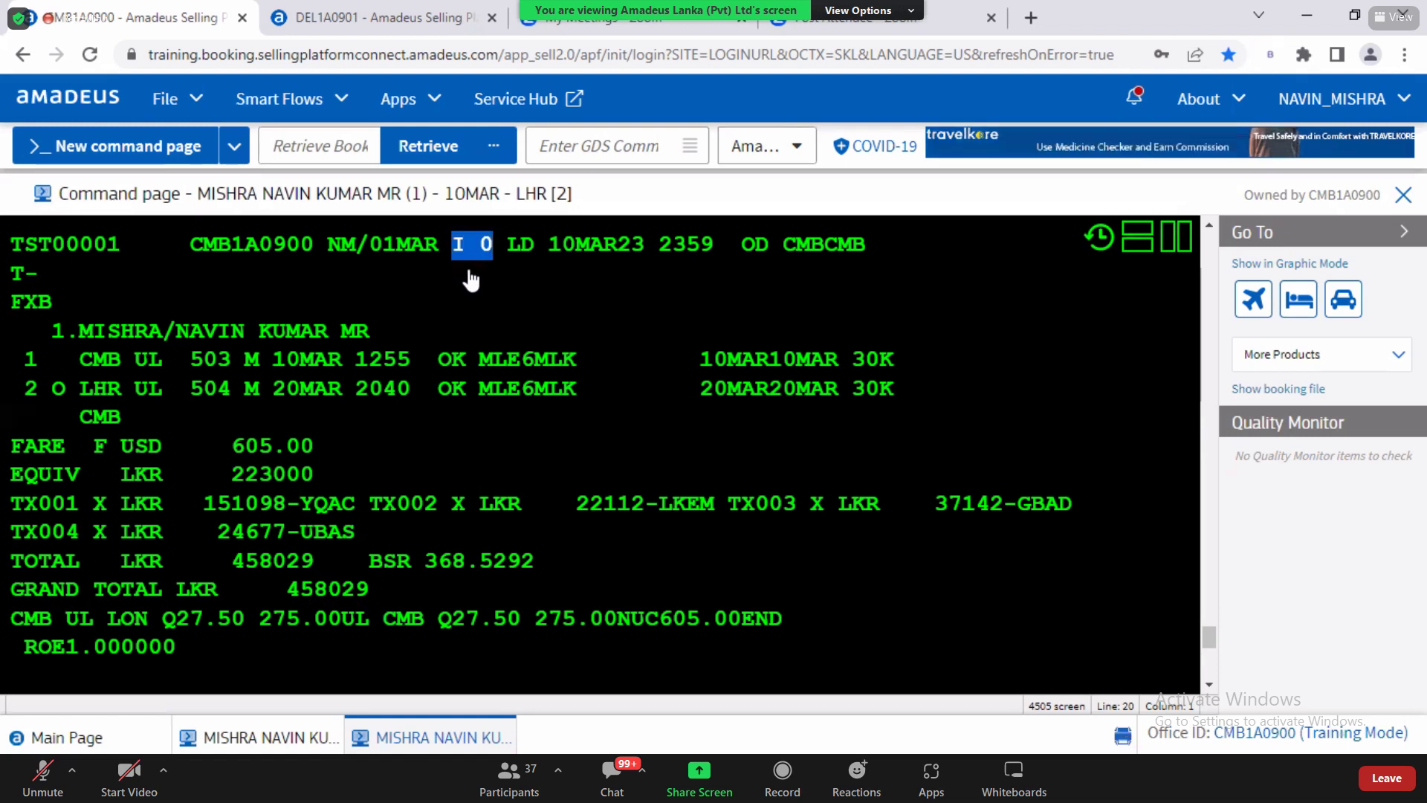
key(alt+Tab)
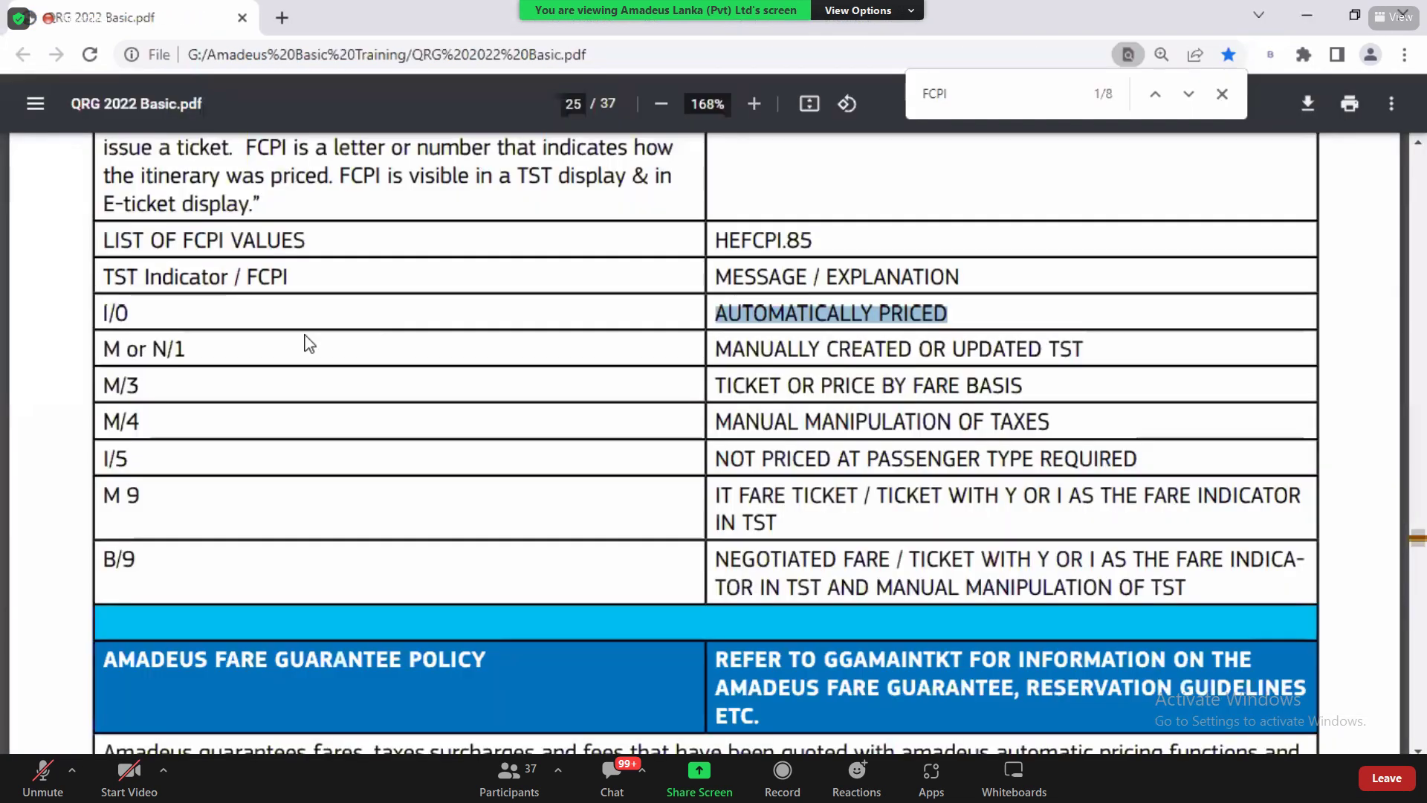
Step: Review the FCPI codes M or N/1, M/3, I/5, M 9 and B/9 in the QRG table
drag(107, 348, 184, 350)
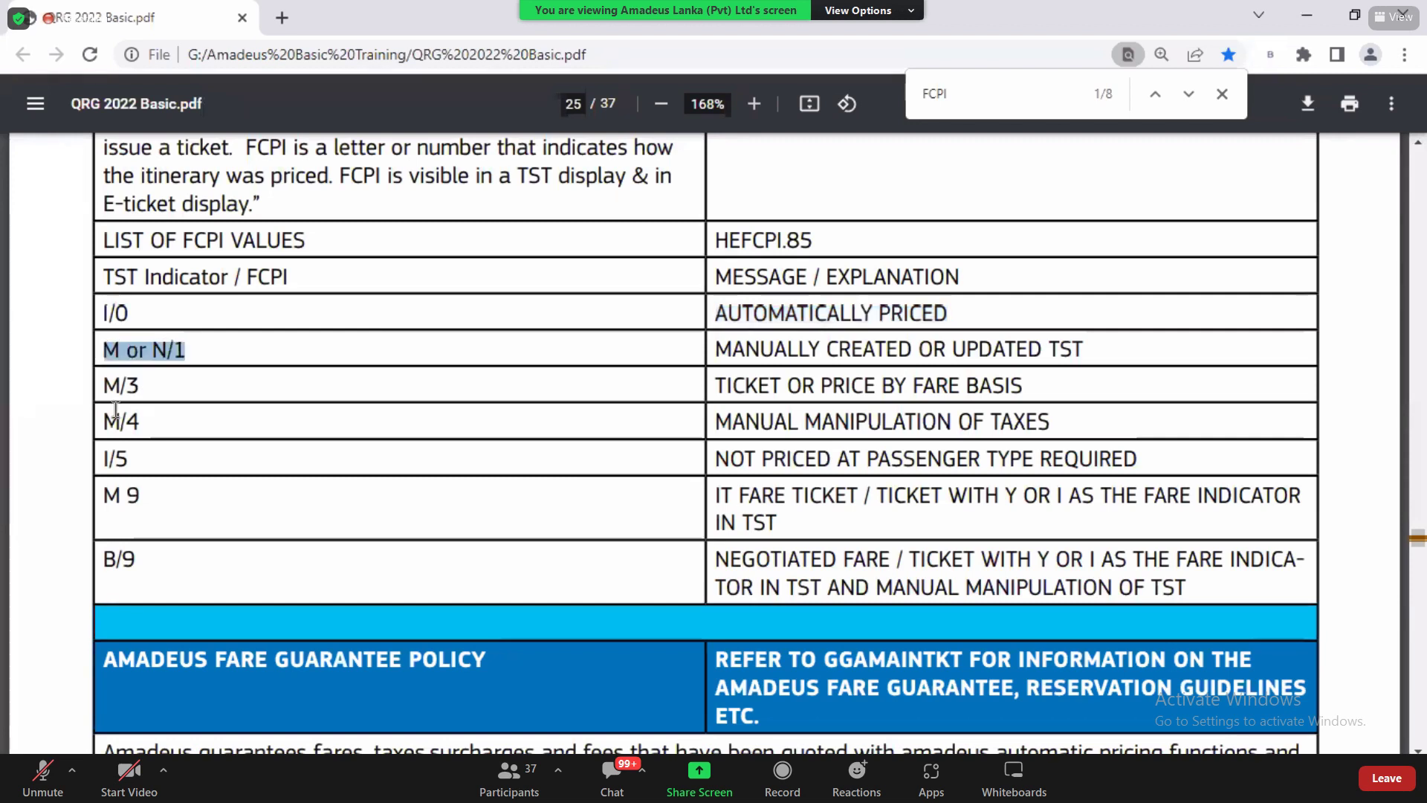
drag(104, 387, 145, 468)
drag(140, 519, 104, 496)
drag(124, 559, 149, 573)
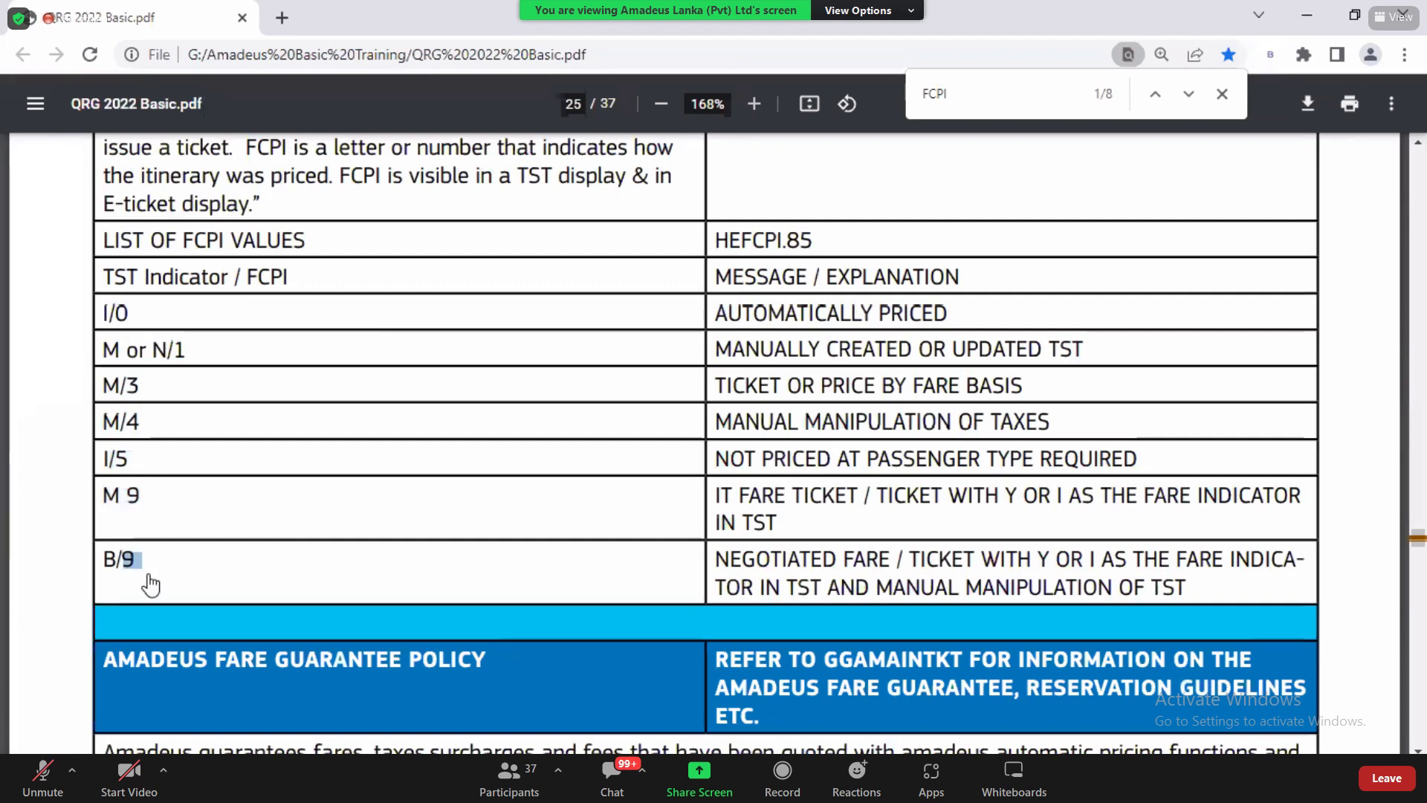
key(alt+Tab)
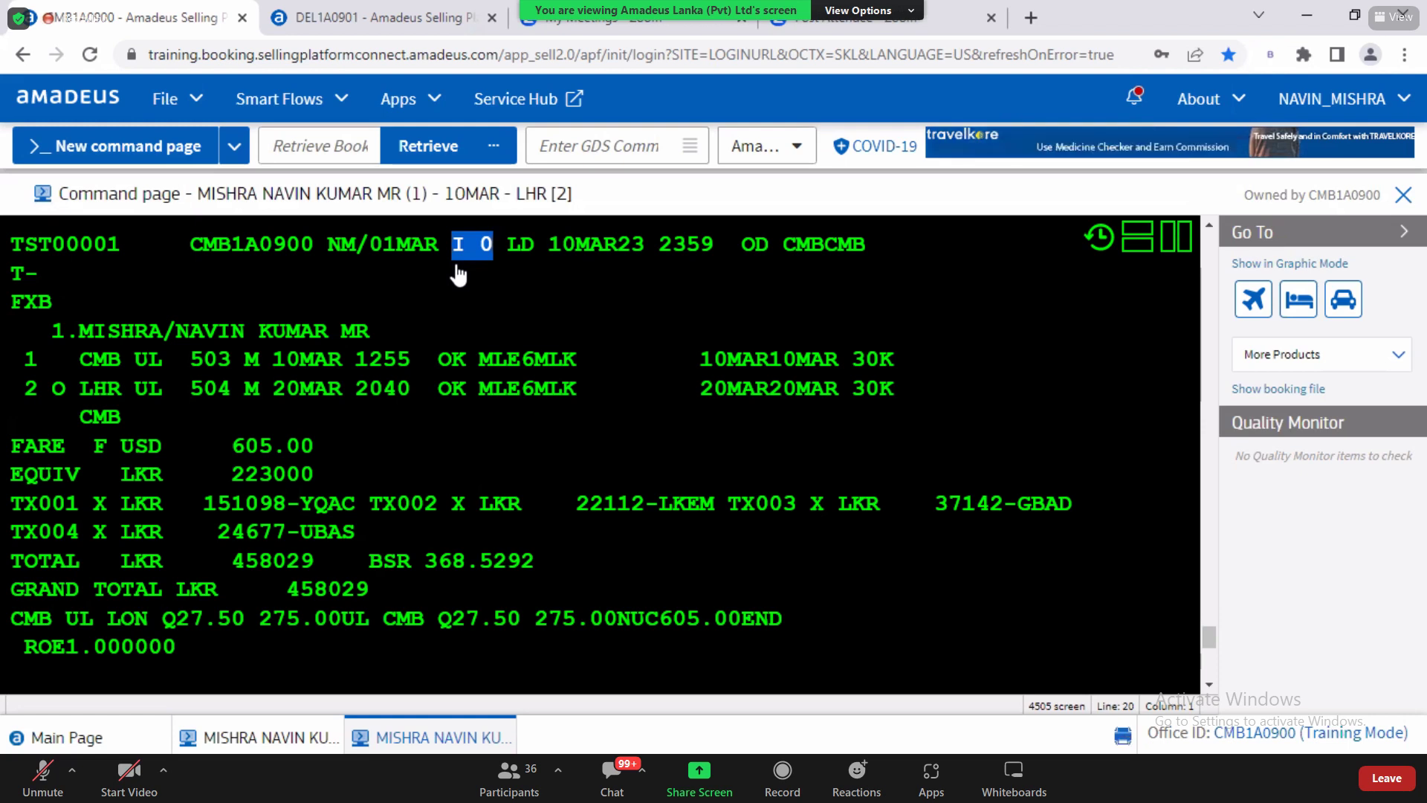
click(458, 274)
drag(459, 253, 492, 256)
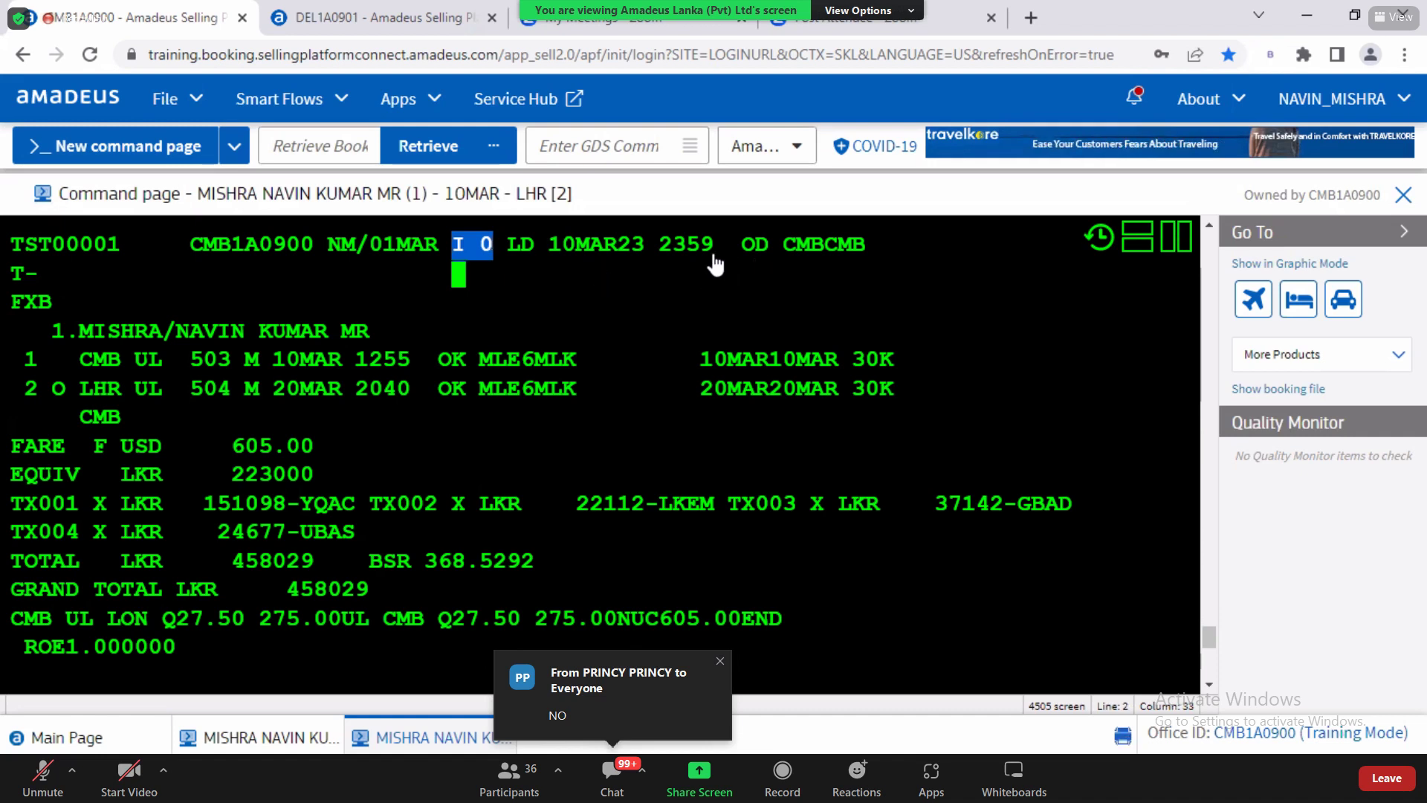
drag(660, 246, 700, 253)
drag(552, 252, 860, 264)
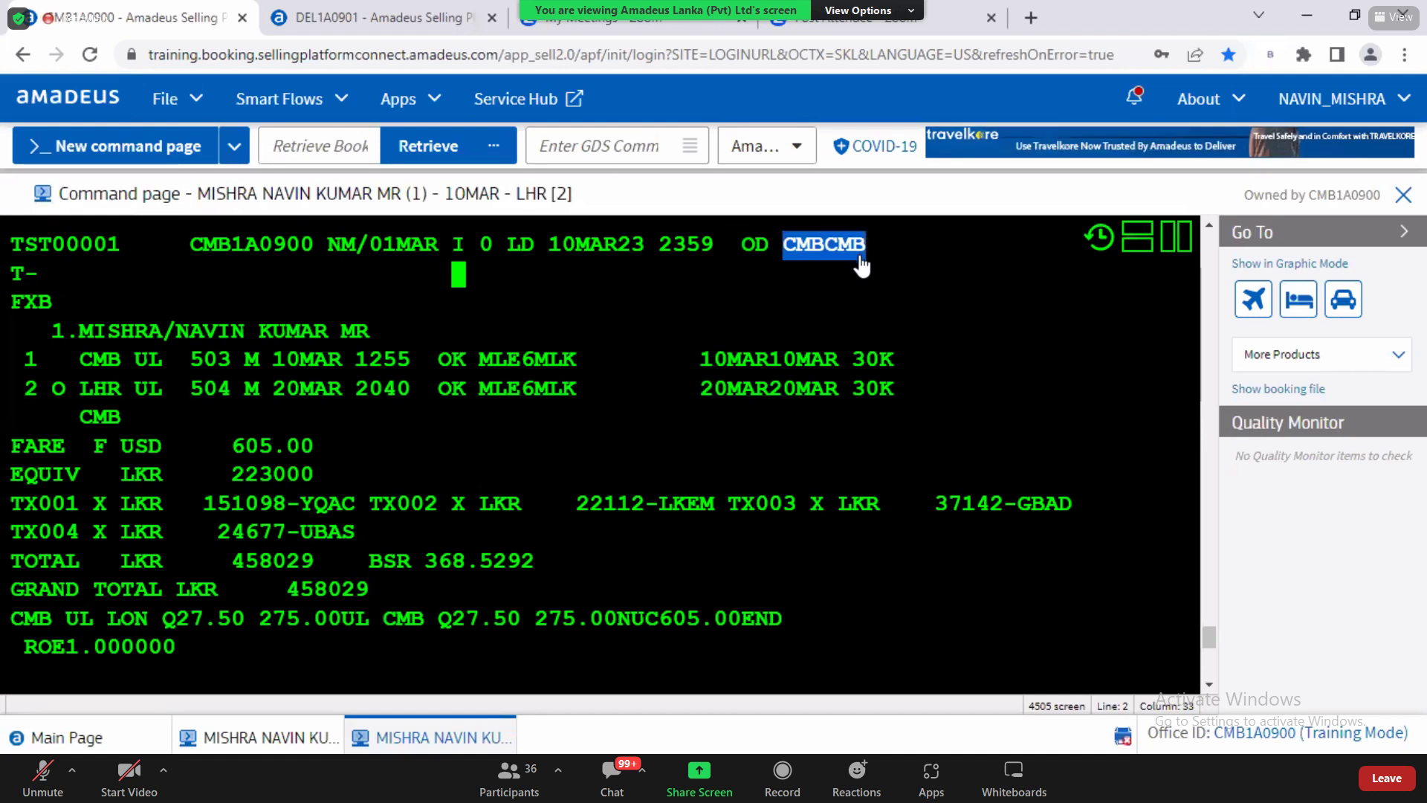
click(20, 318)
drag(18, 312, 52, 316)
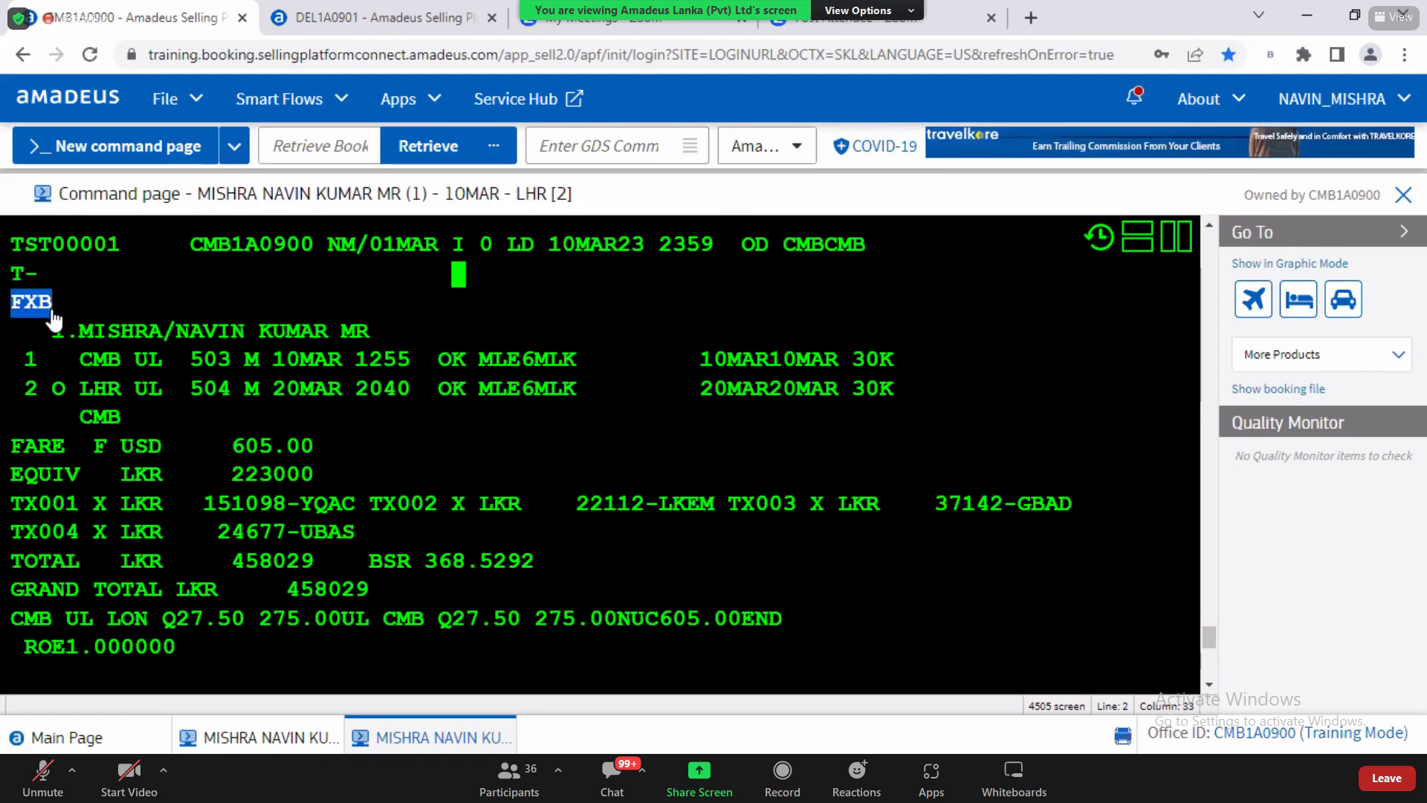
drag(80, 331, 396, 330)
drag(24, 358, 537, 569)
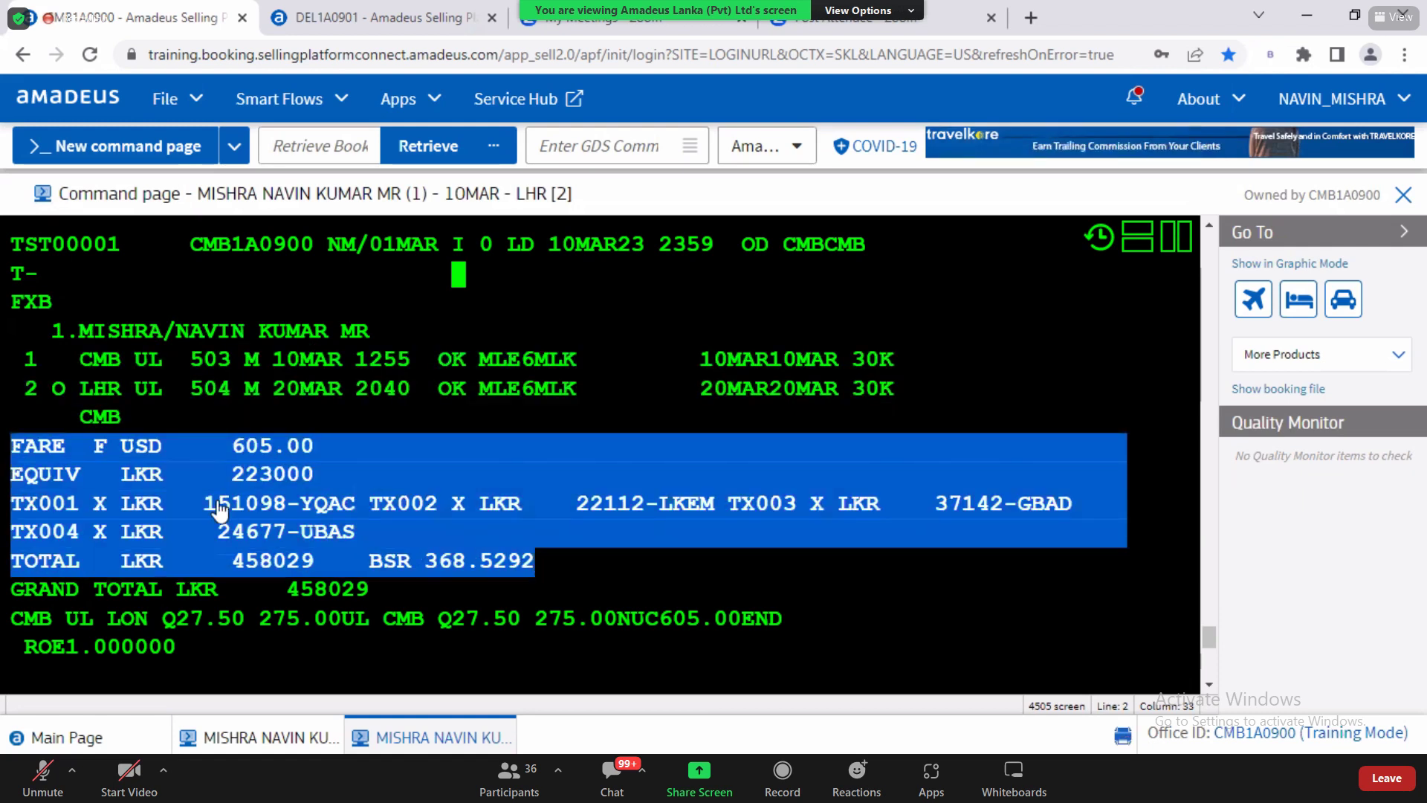
click(134, 439)
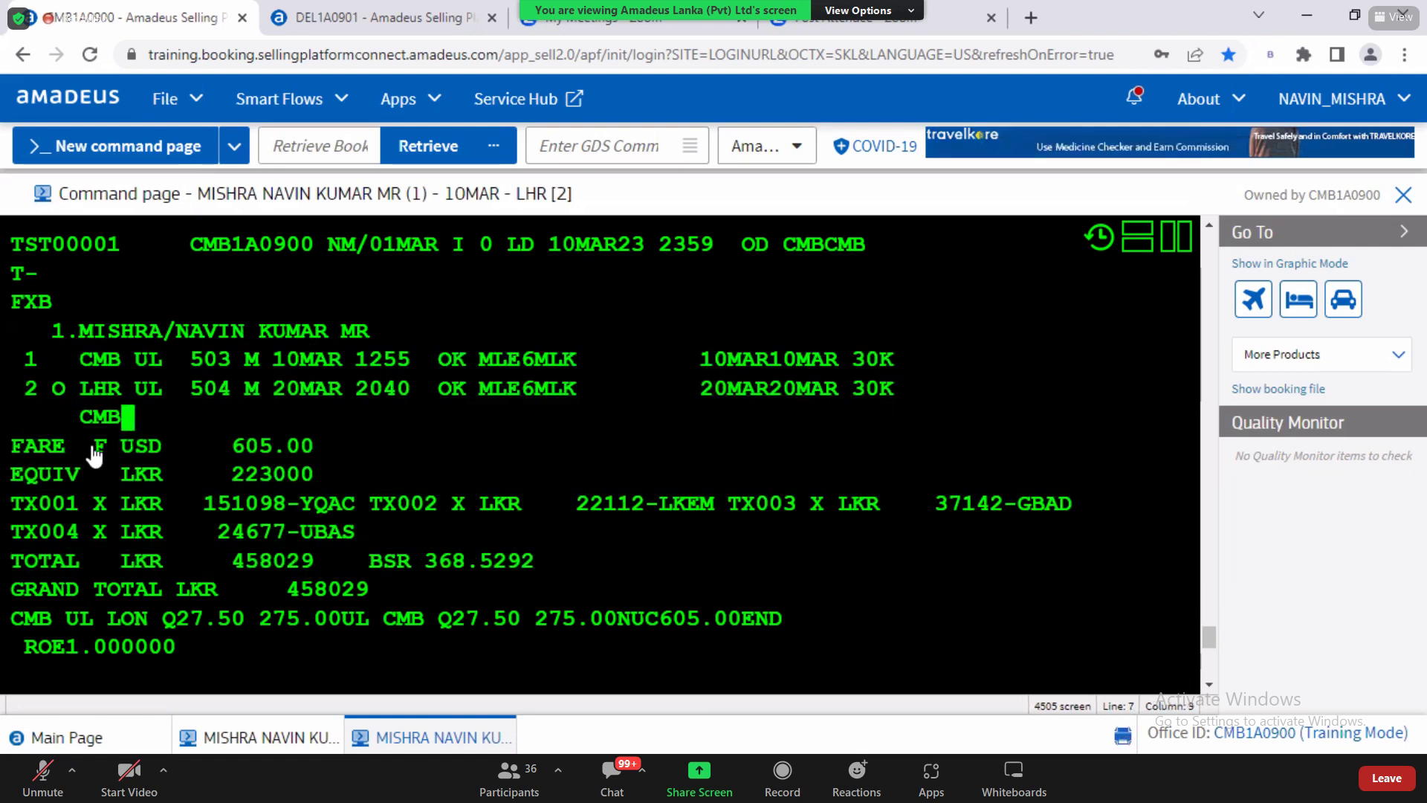
drag(94, 450, 316, 453)
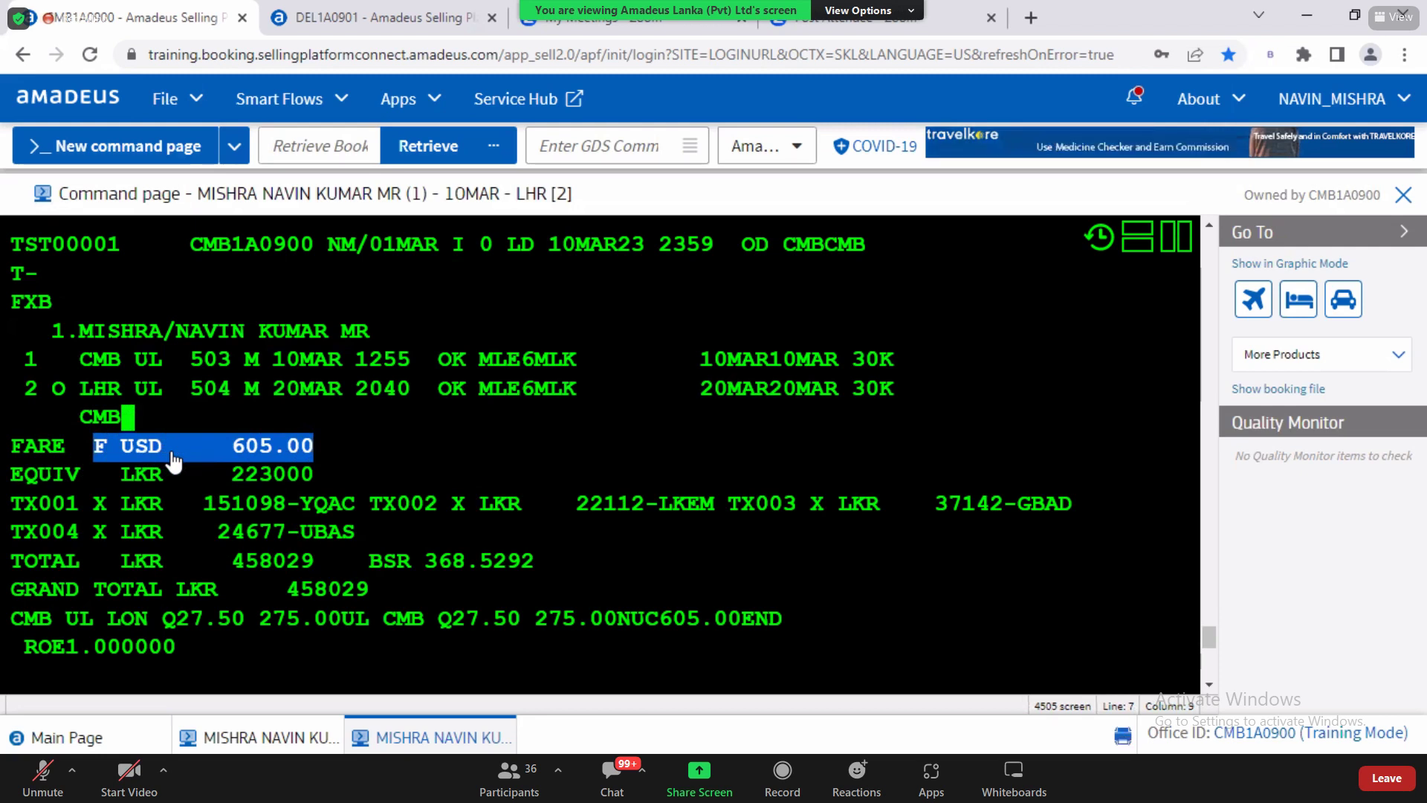
drag(66, 479, 312, 491)
drag(12, 505, 367, 542)
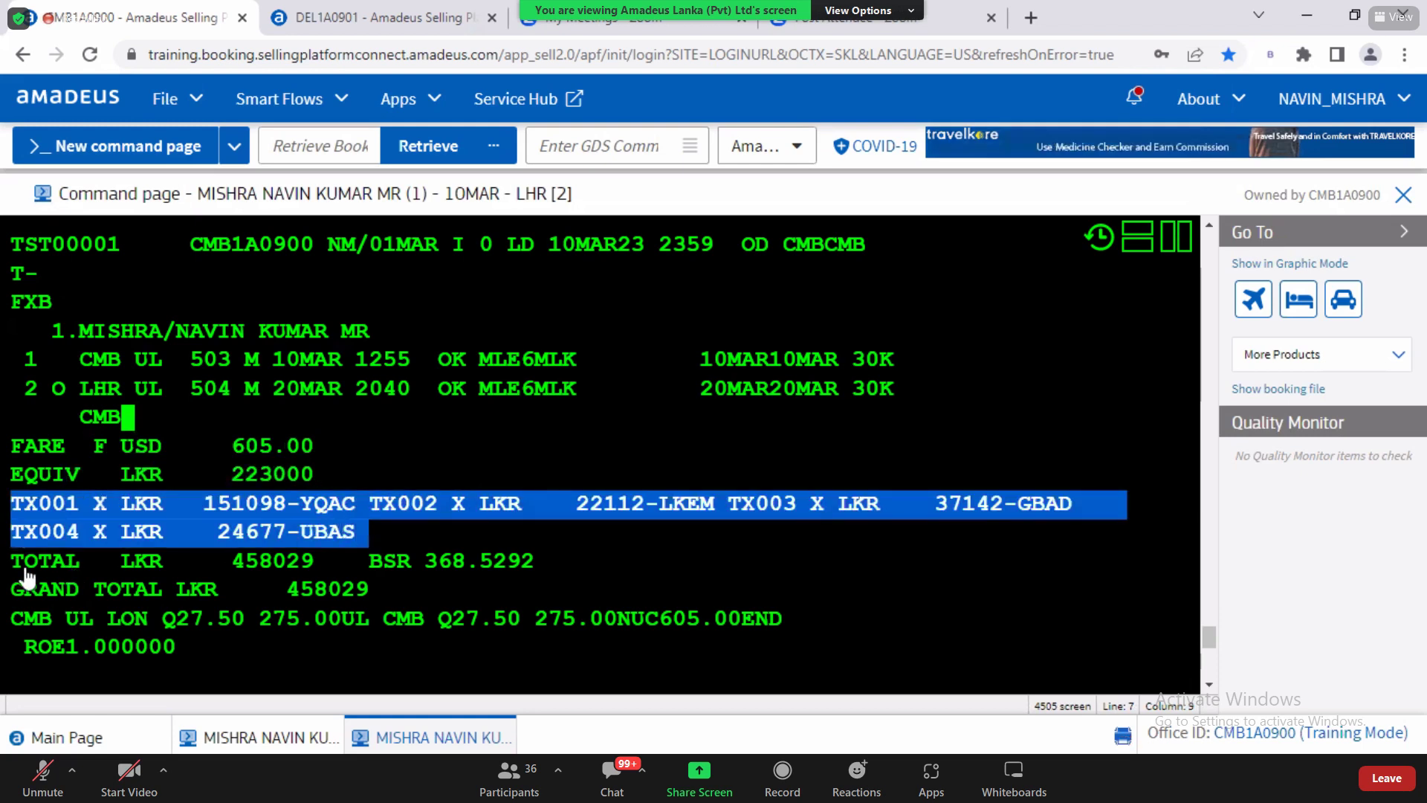
drag(24, 561, 535, 568)
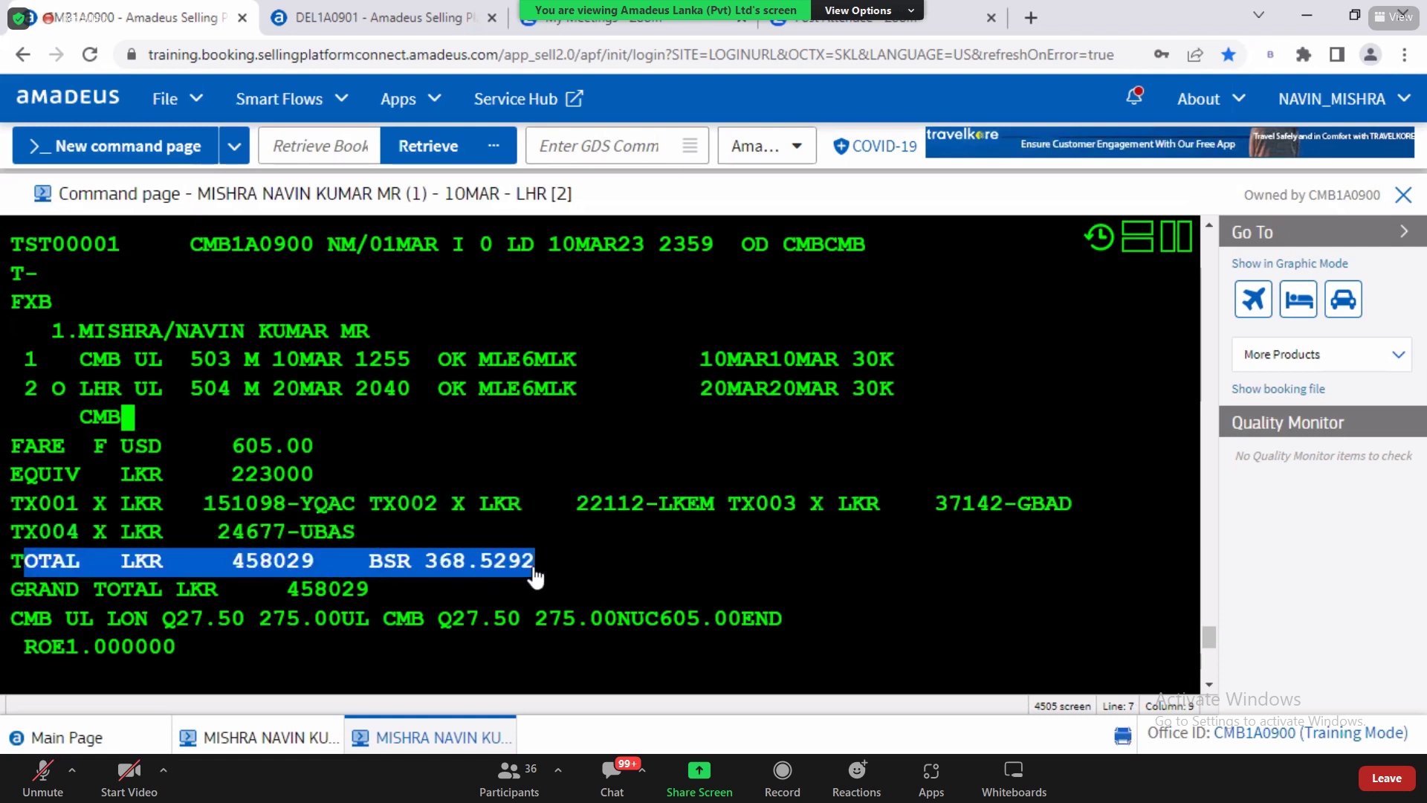
drag(369, 563, 548, 571)
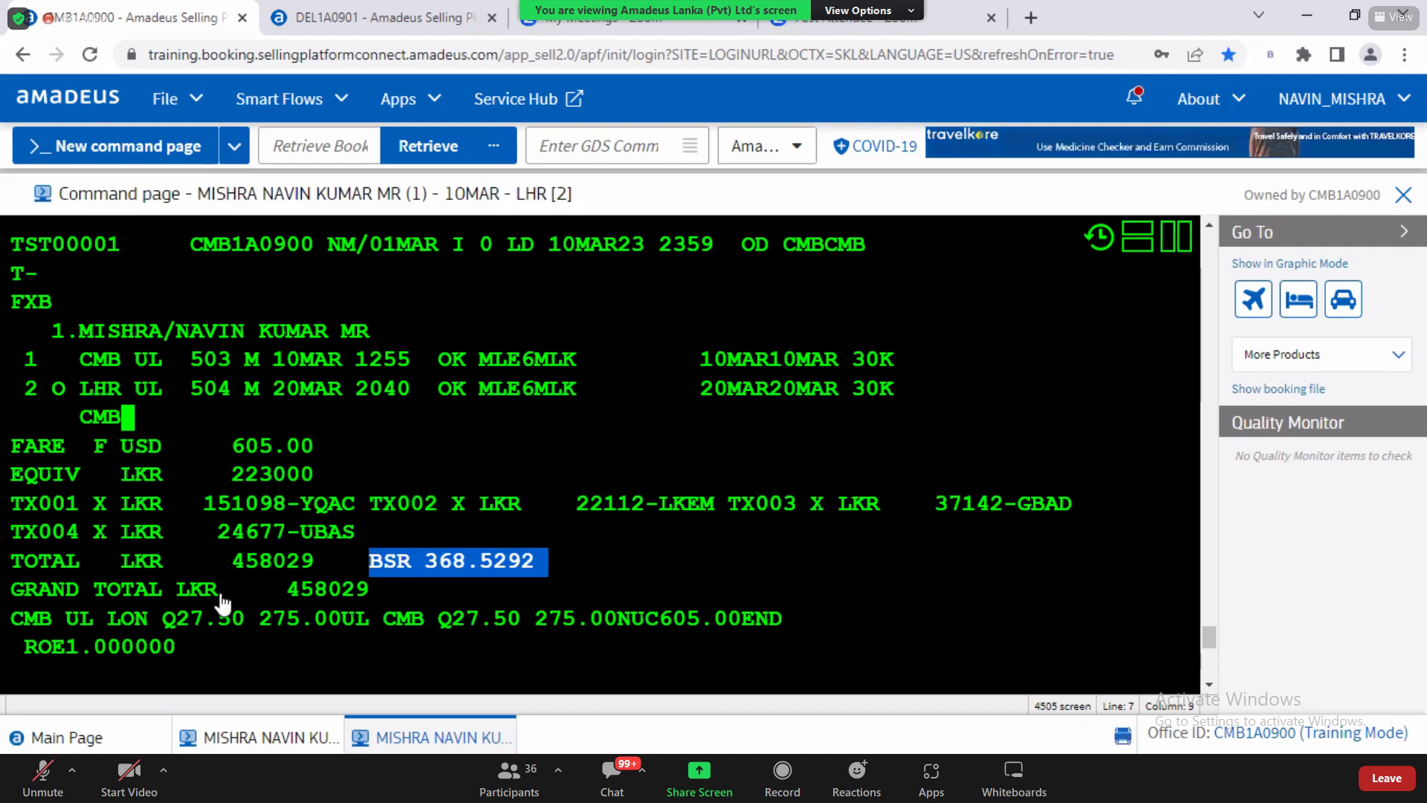
drag(121, 594, 328, 602)
drag(25, 622, 810, 628)
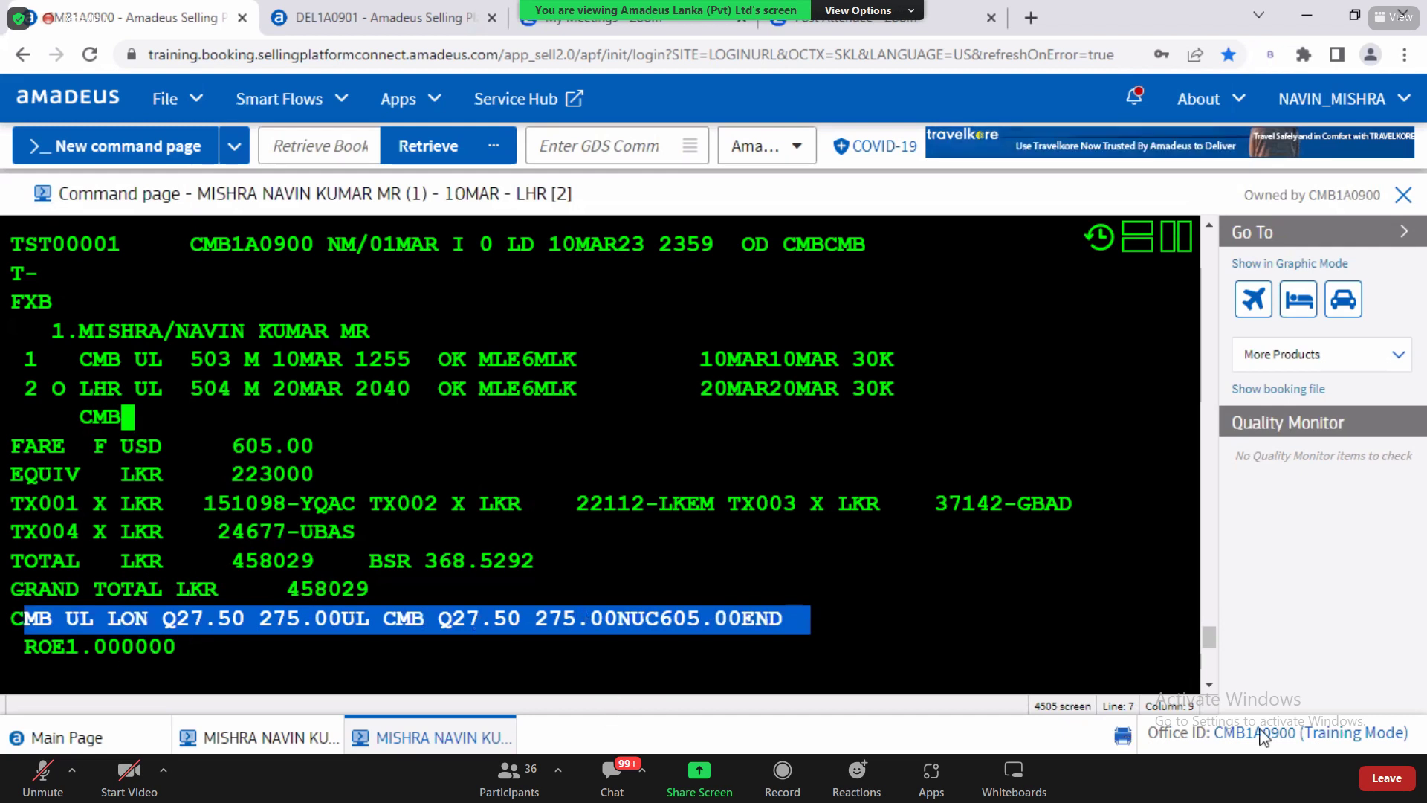
scroll(1209, 684, down, 3)
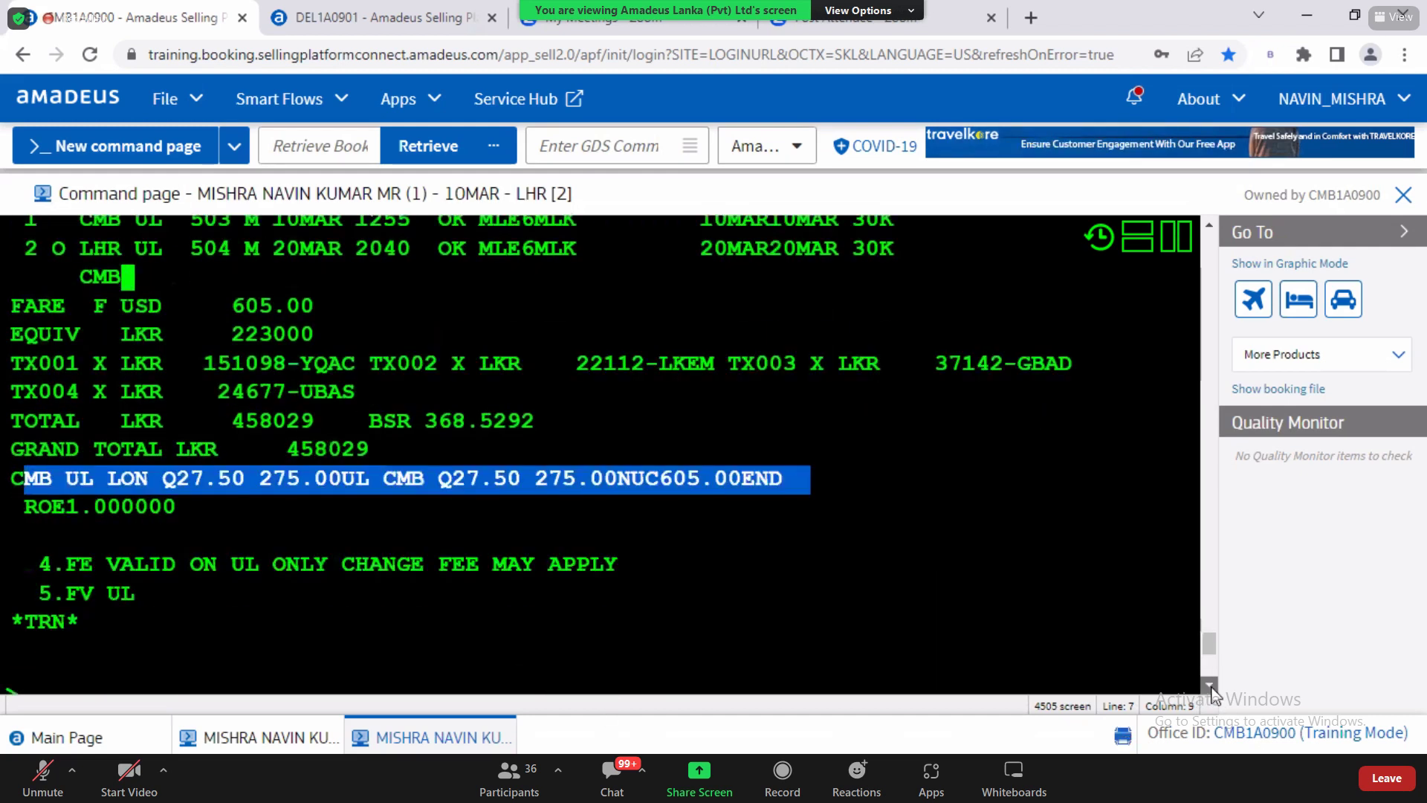
drag(67, 497, 616, 499)
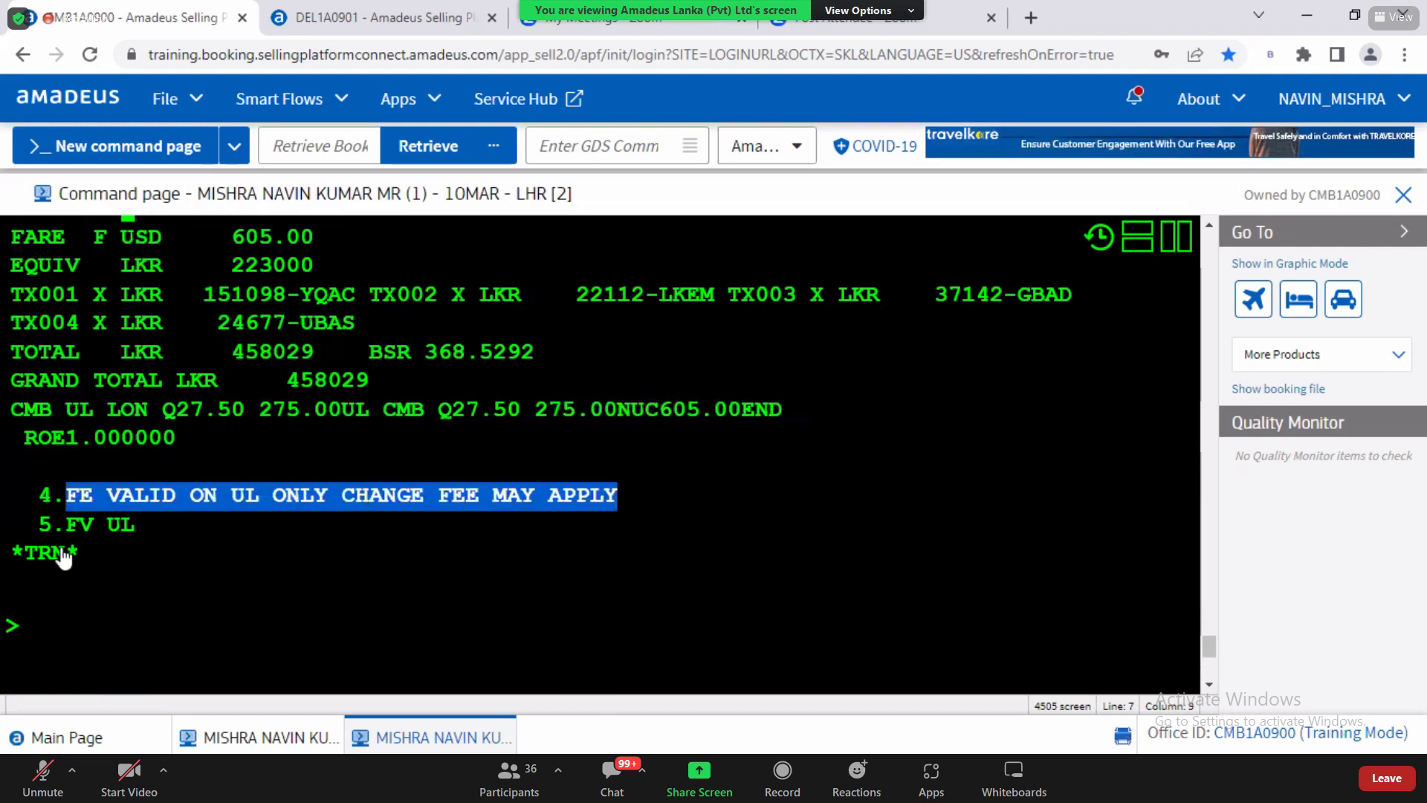
drag(65, 525, 140, 542)
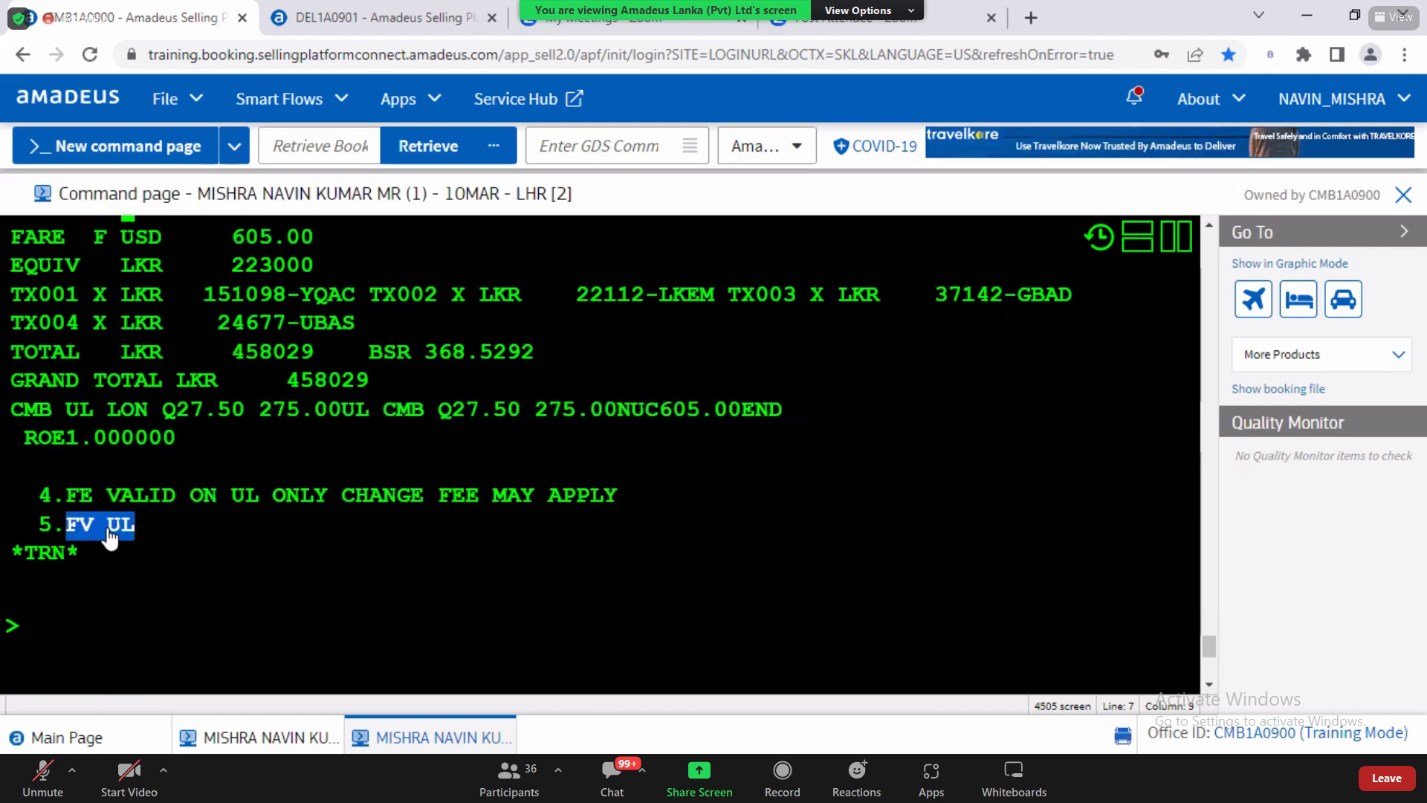
drag(68, 498, 114, 501)
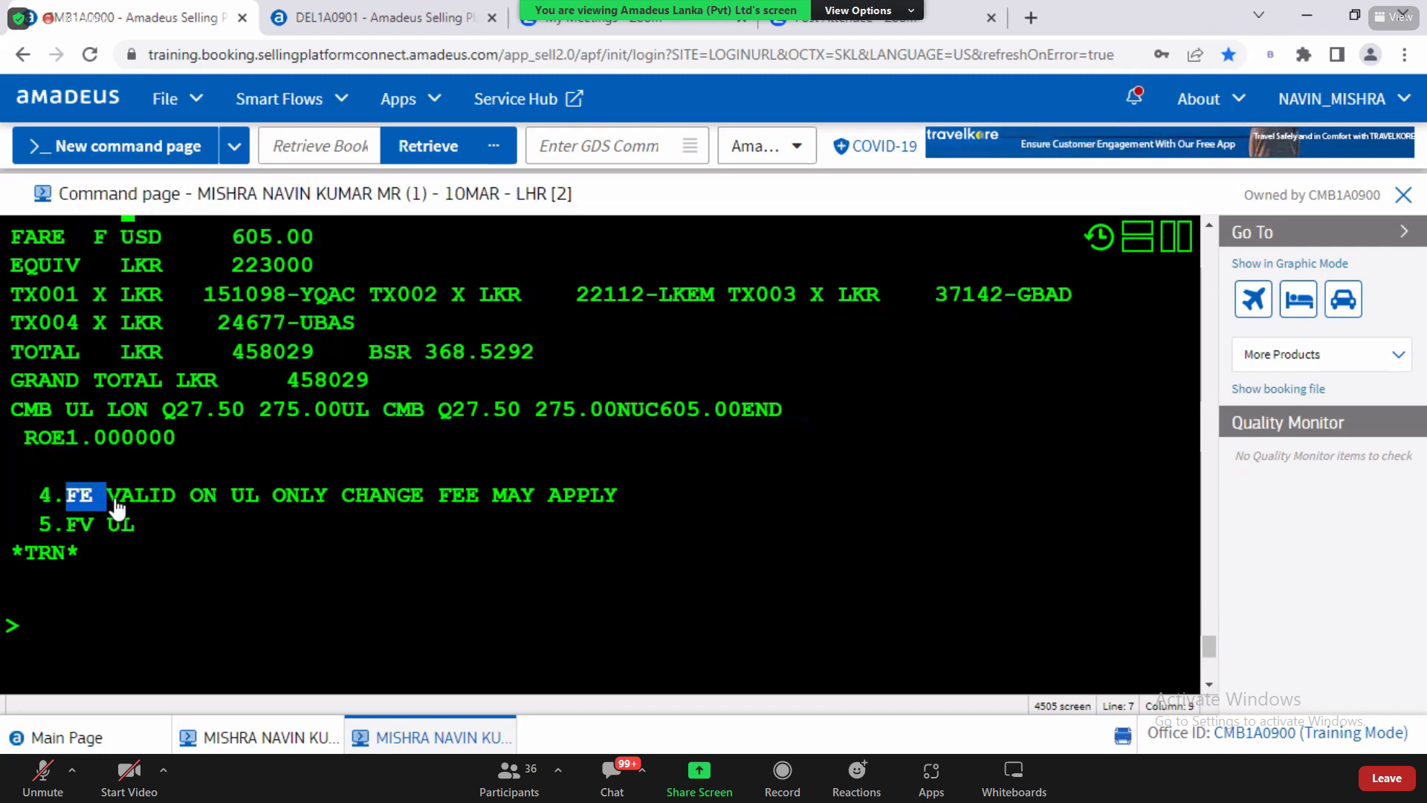
drag(70, 525, 164, 534)
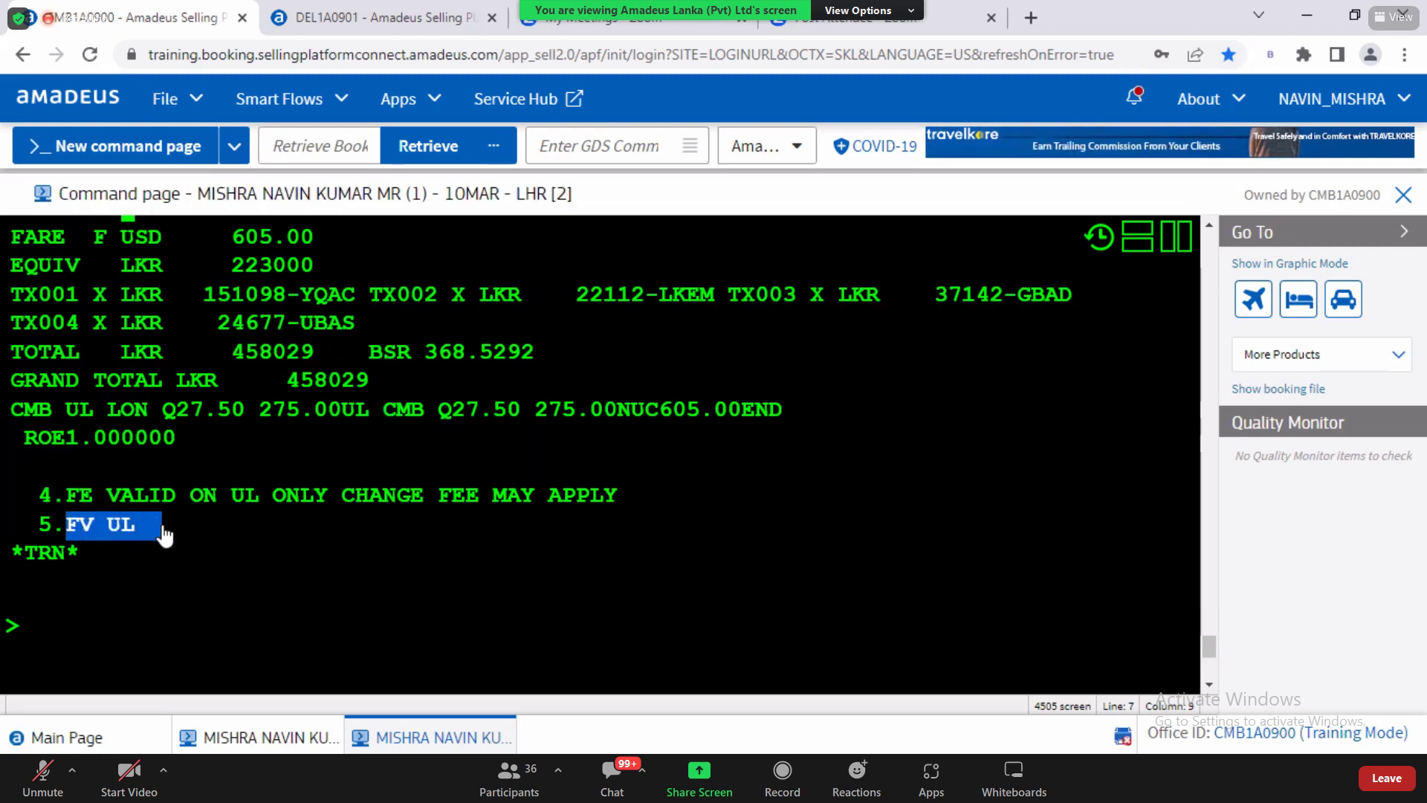
click(54, 625)
drag(66, 529, 145, 541)
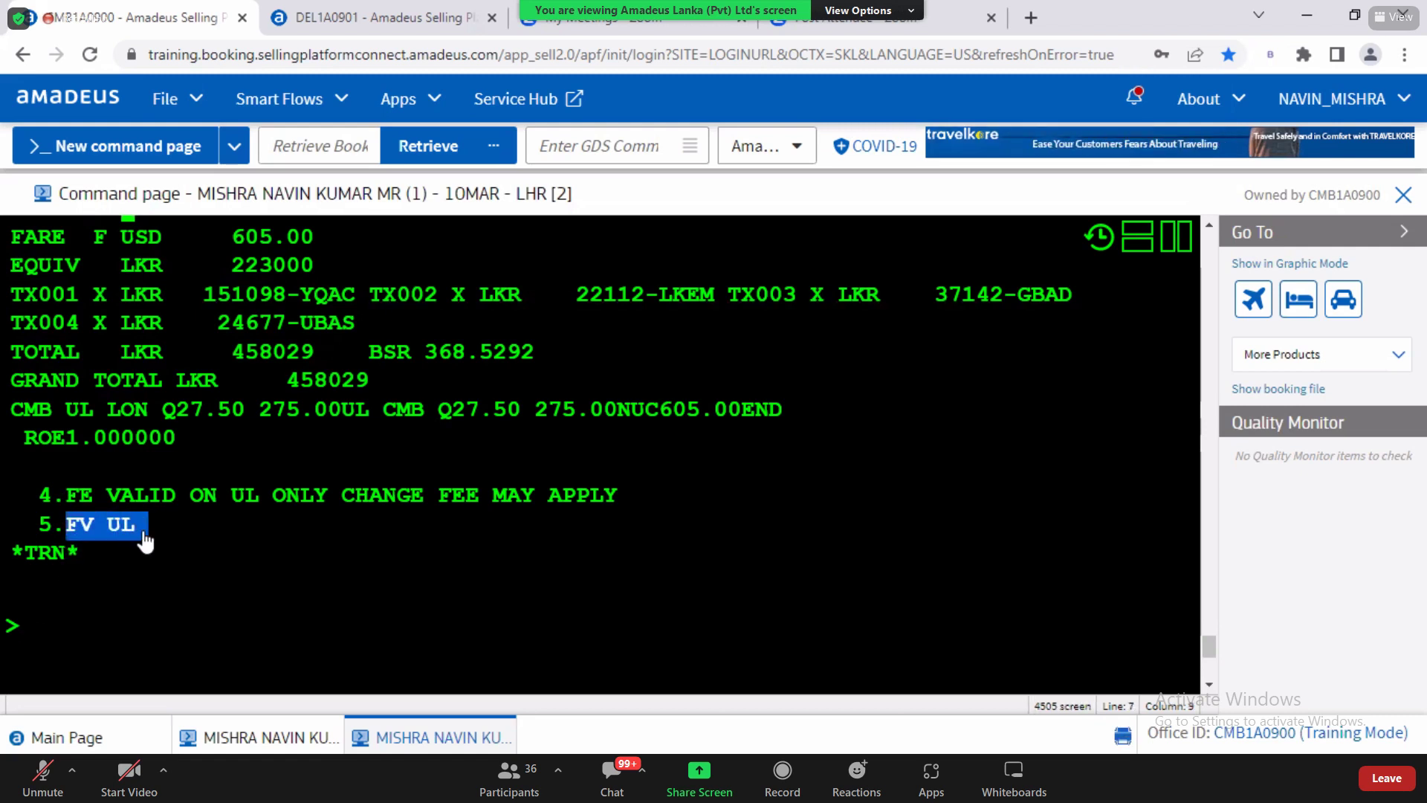
click(145, 541)
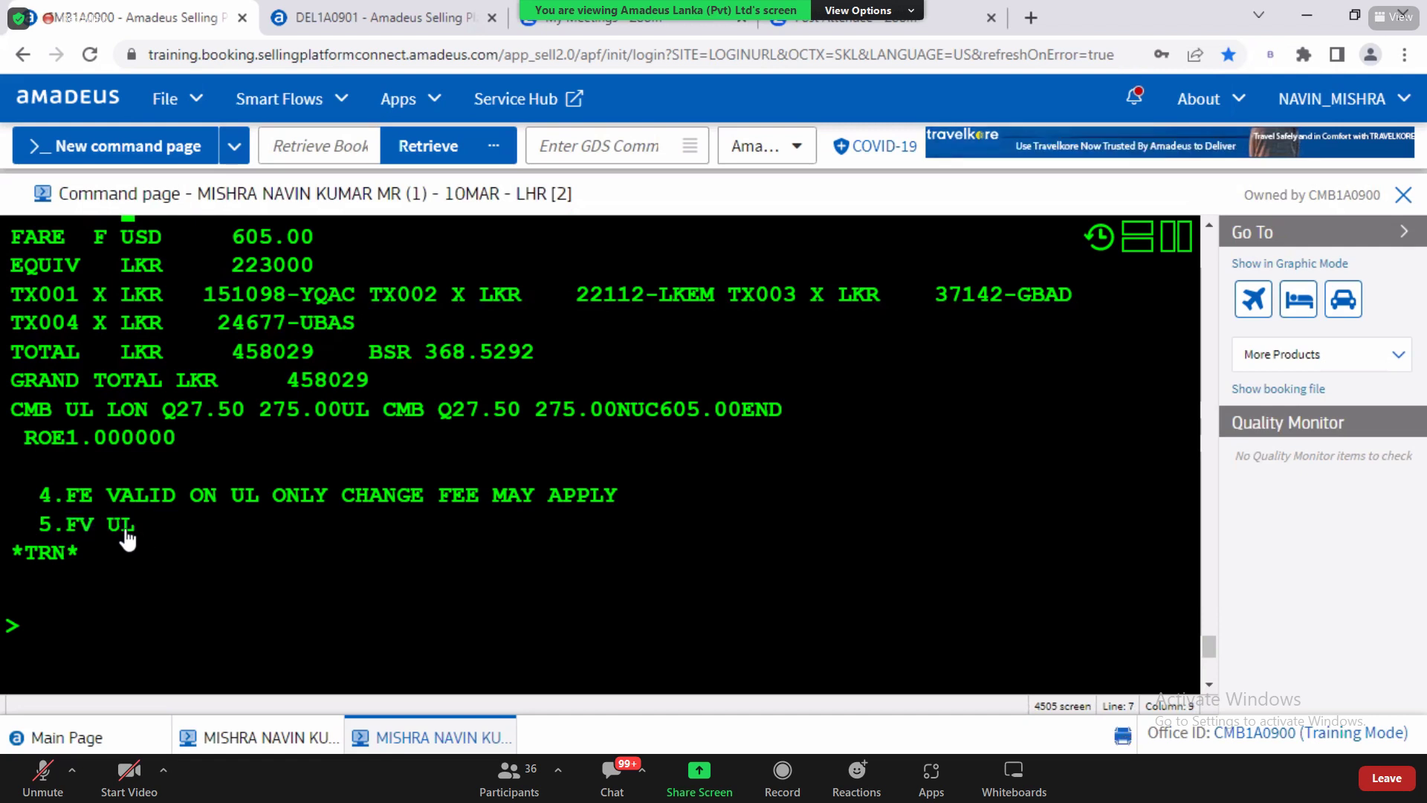
drag(71, 503, 175, 505)
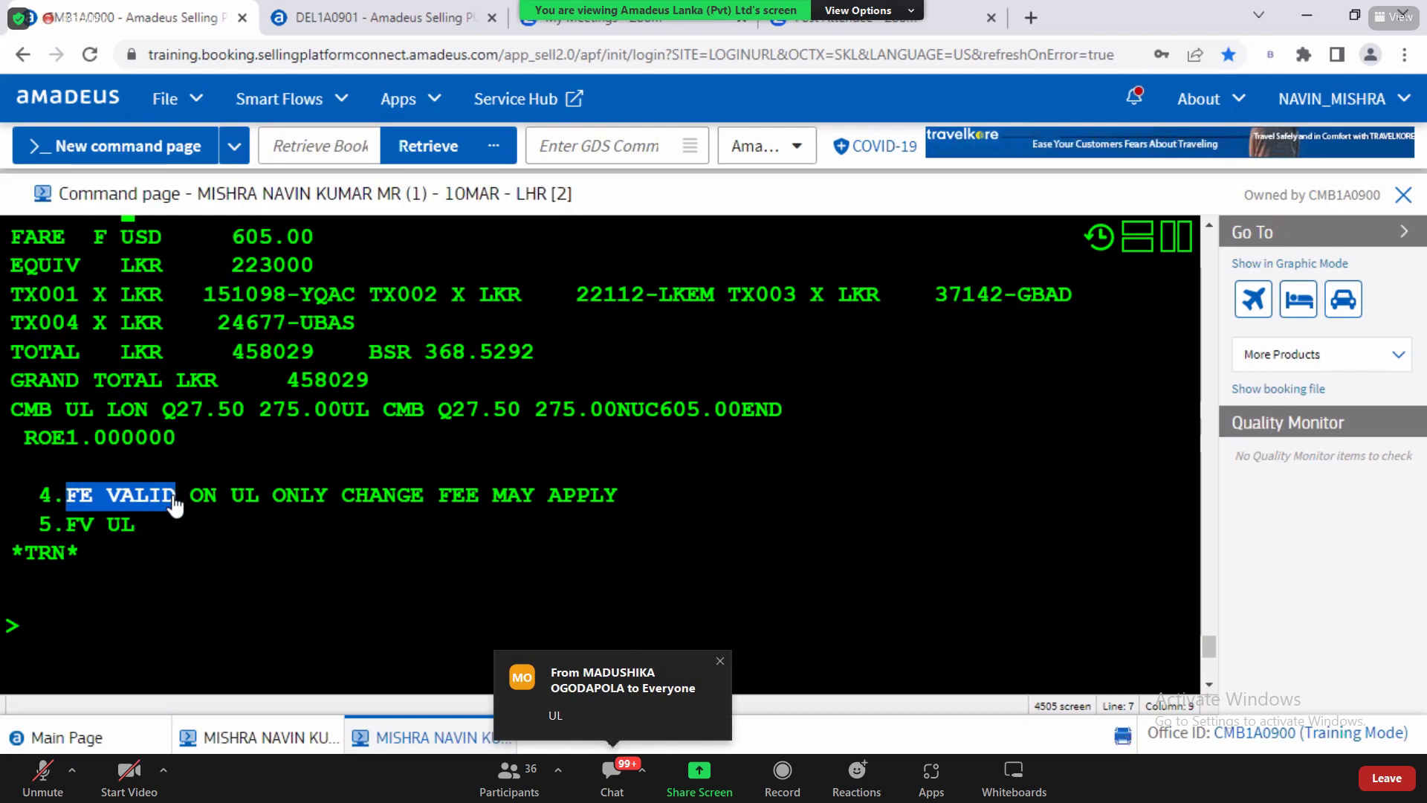
click(182, 505)
drag(117, 510, 628, 510)
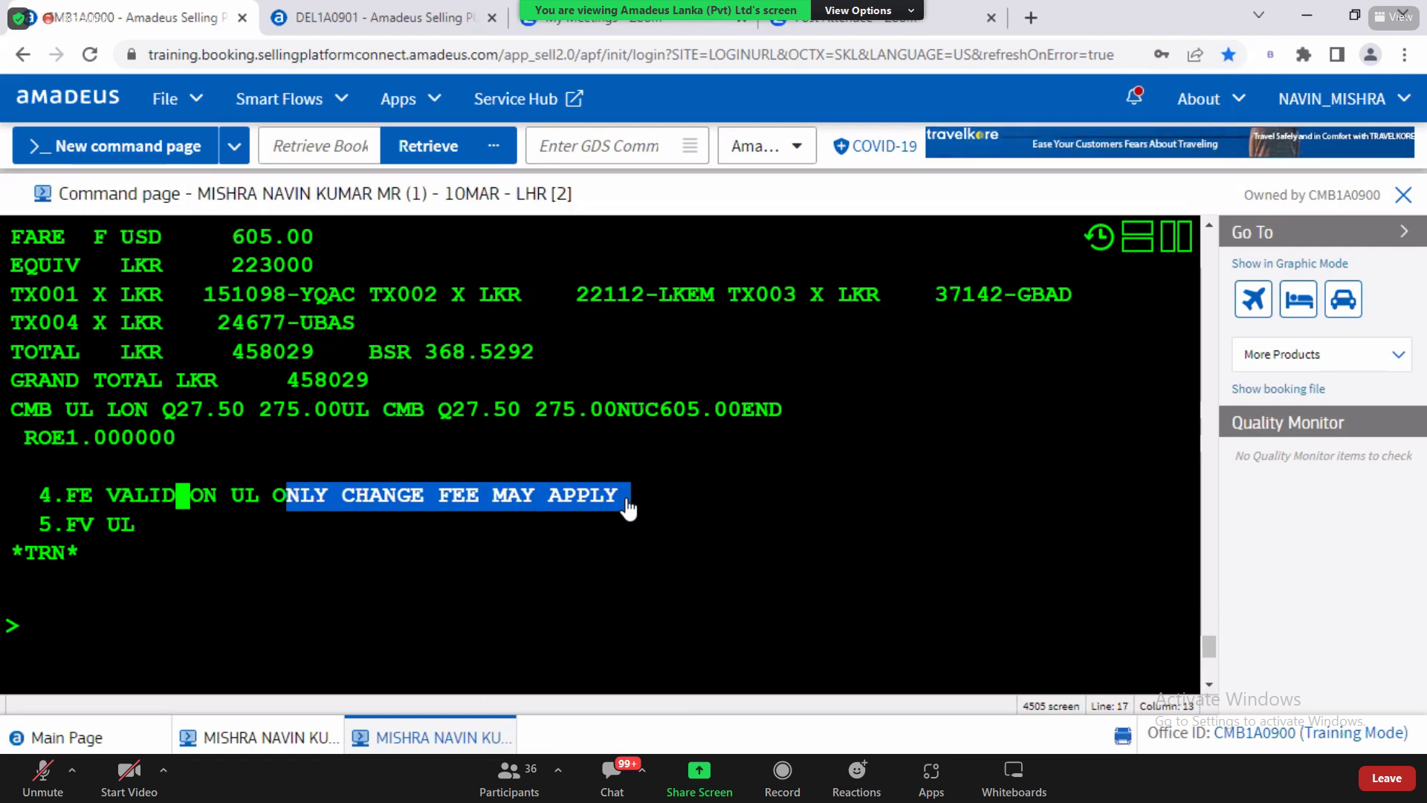
click(472, 526)
drag(258, 506, 624, 508)
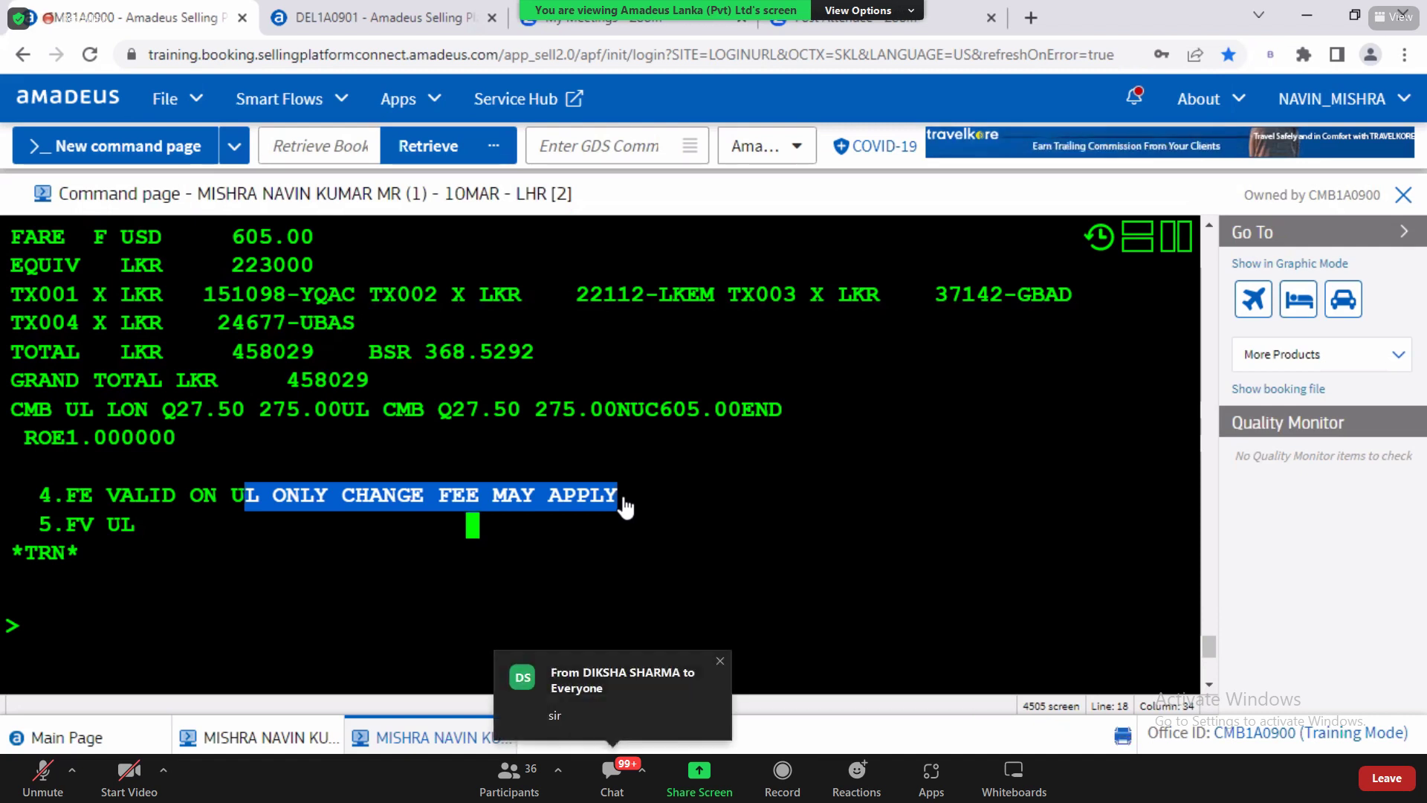
click(48, 626)
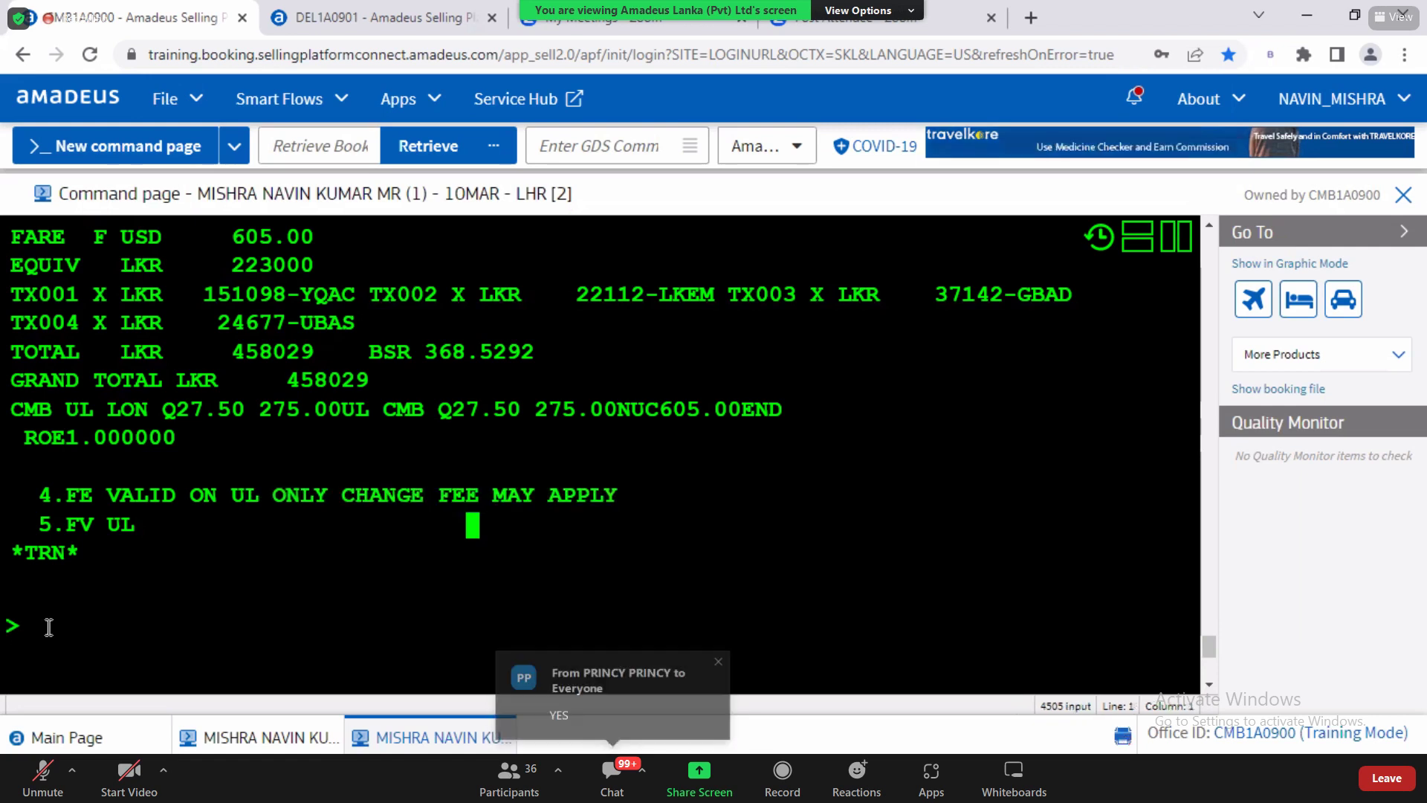
Step: Redisplay the CMB–LHR booking with RT, then switch to the QRG 2022 Basic PDF
text(RT)
key(Return)
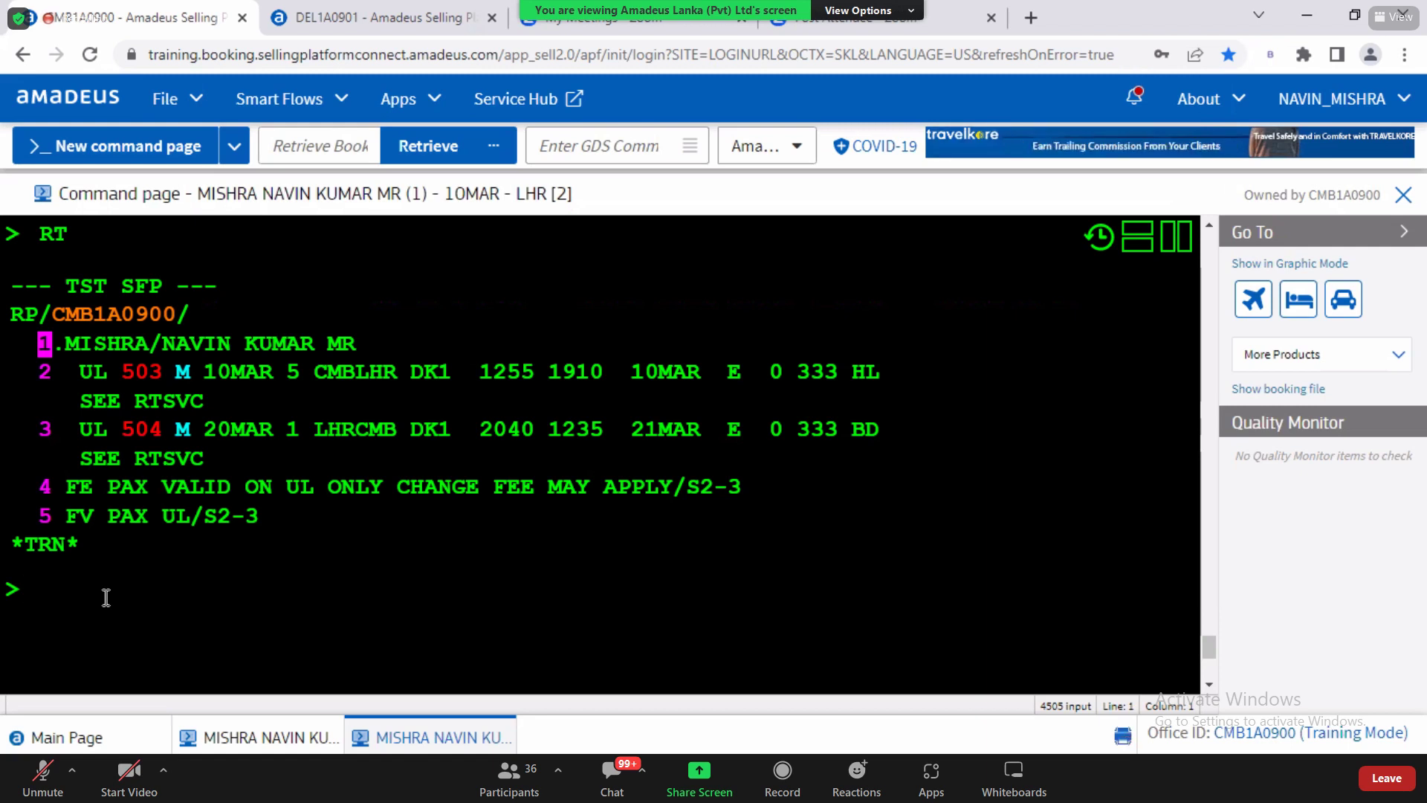
key(alt+Tab)
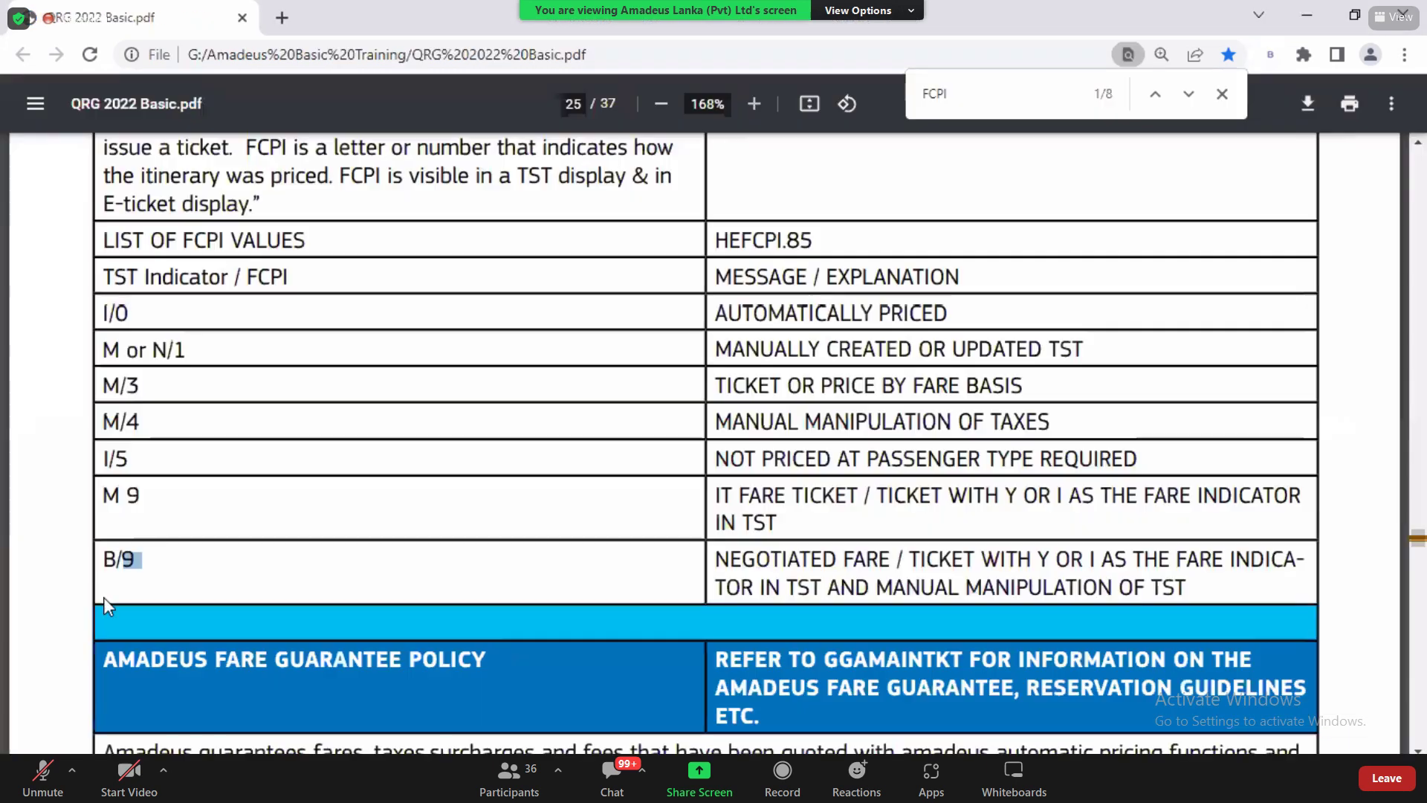
Step: Search the QRG for 'HE F' and locate the ITINERARY PRICING heading
text(HE FXX)
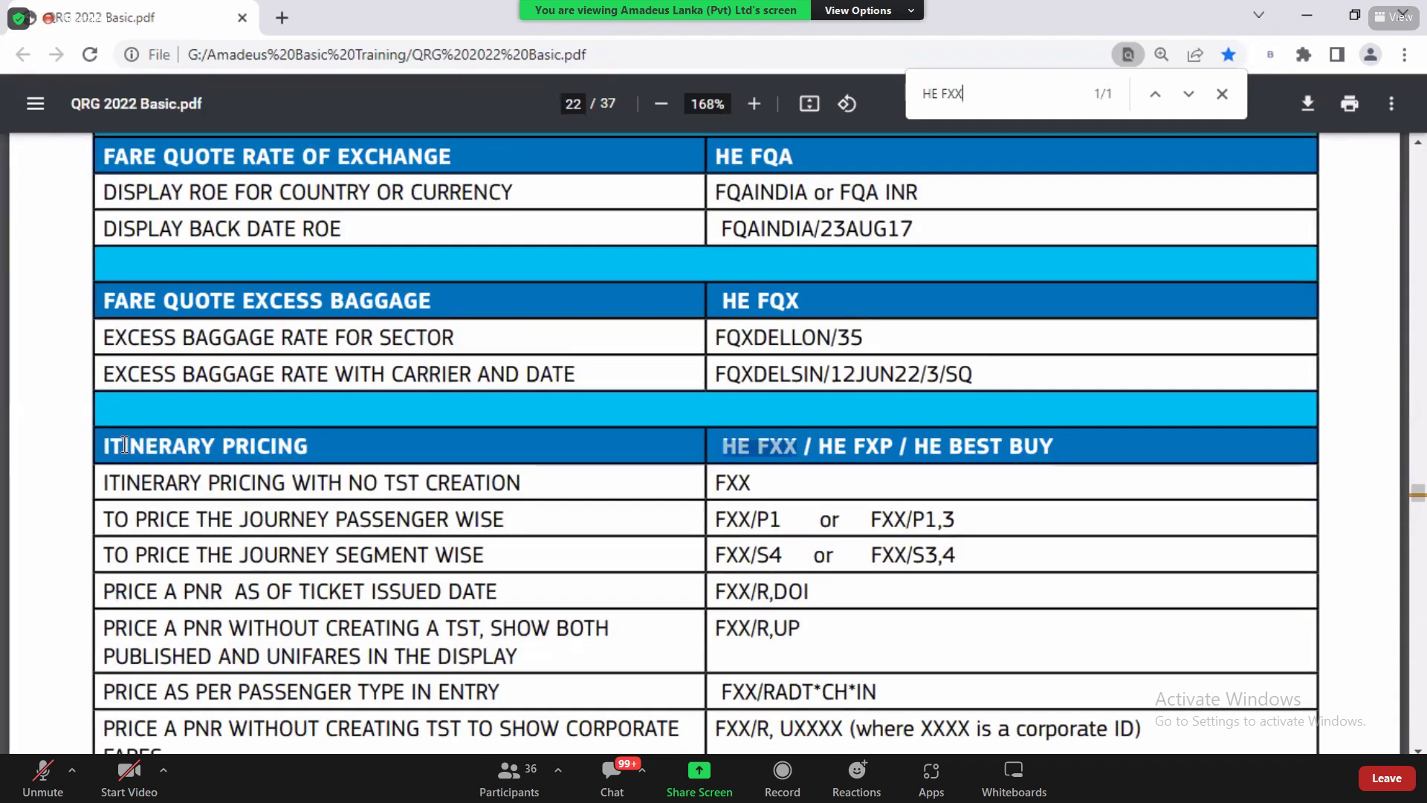
click(246, 451)
drag(104, 446, 317, 455)
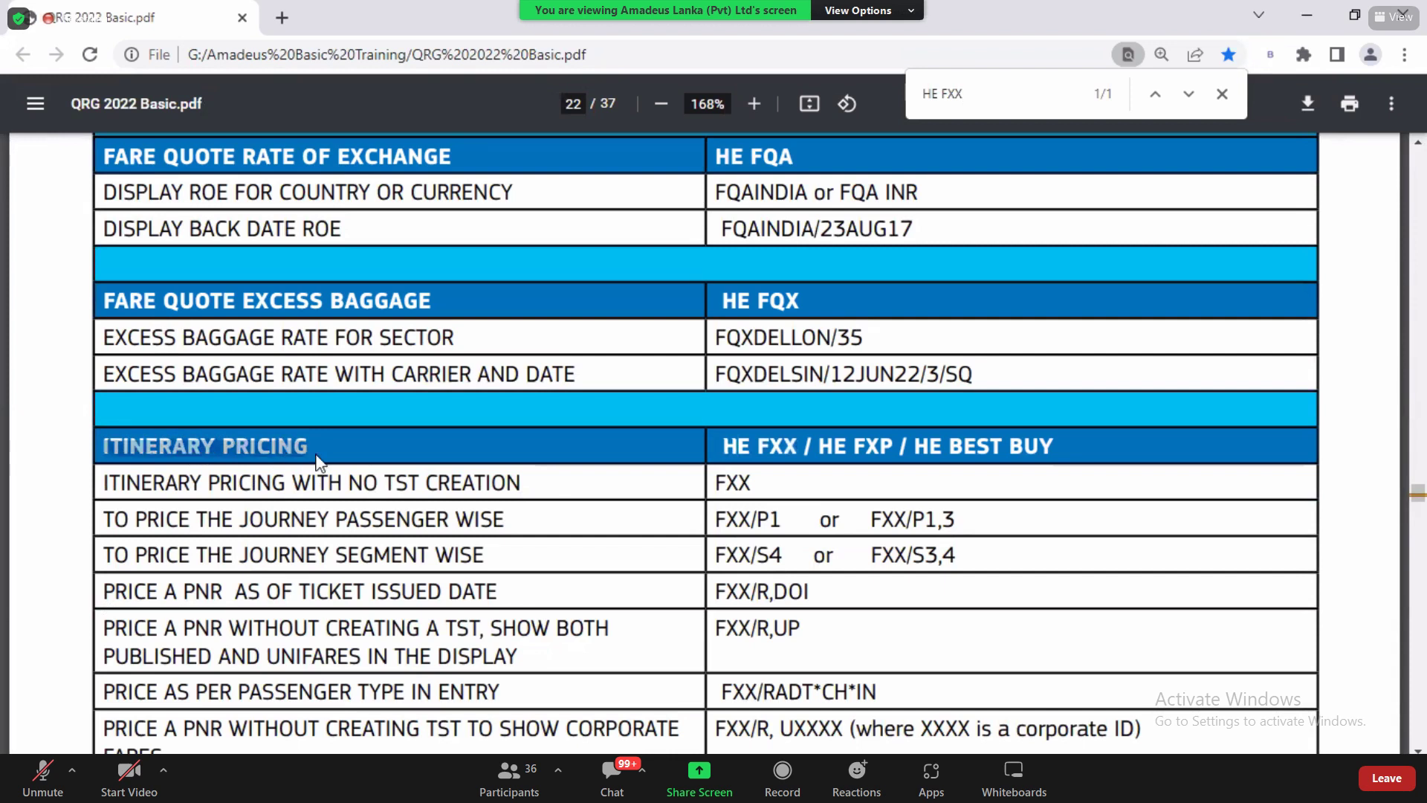
key(alt+Tab)
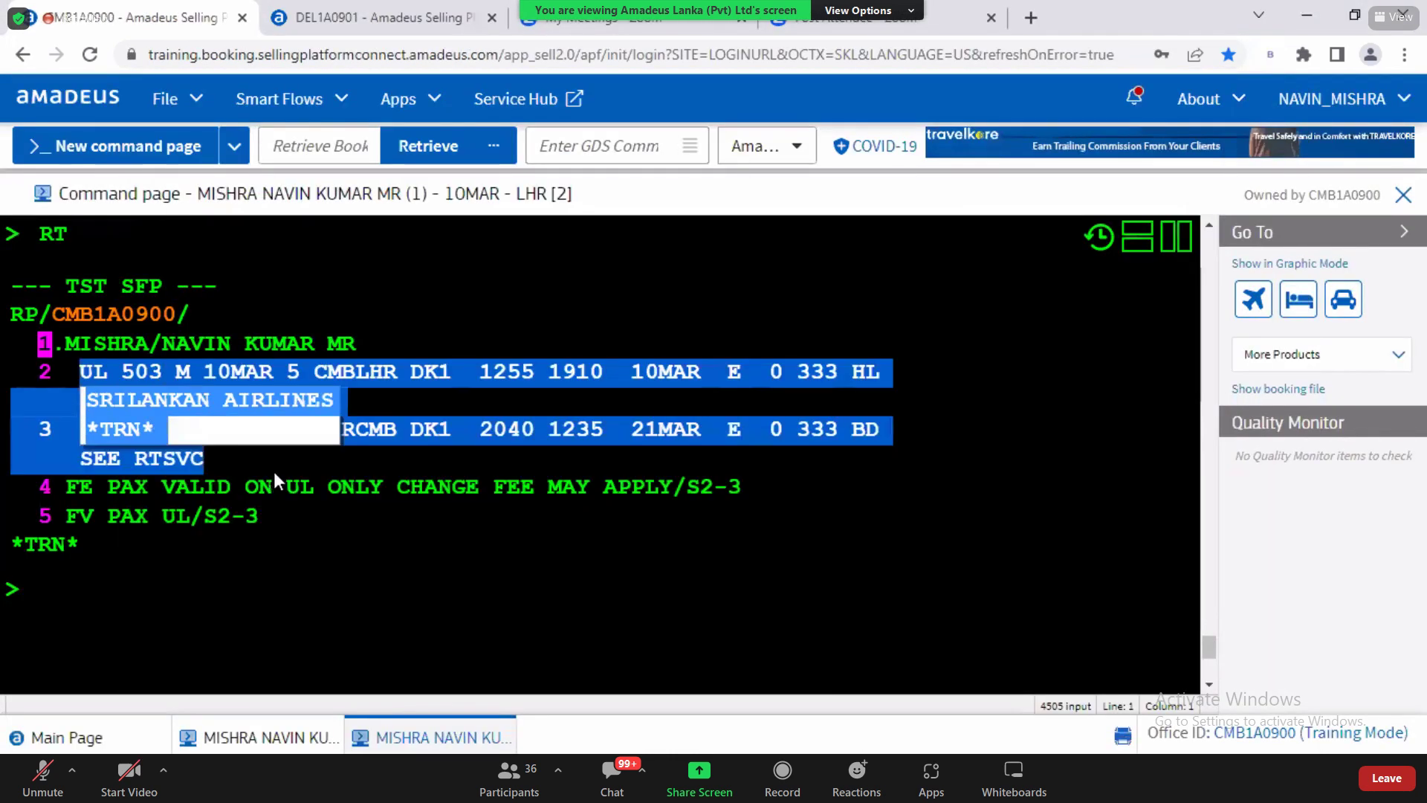
click(141, 372)
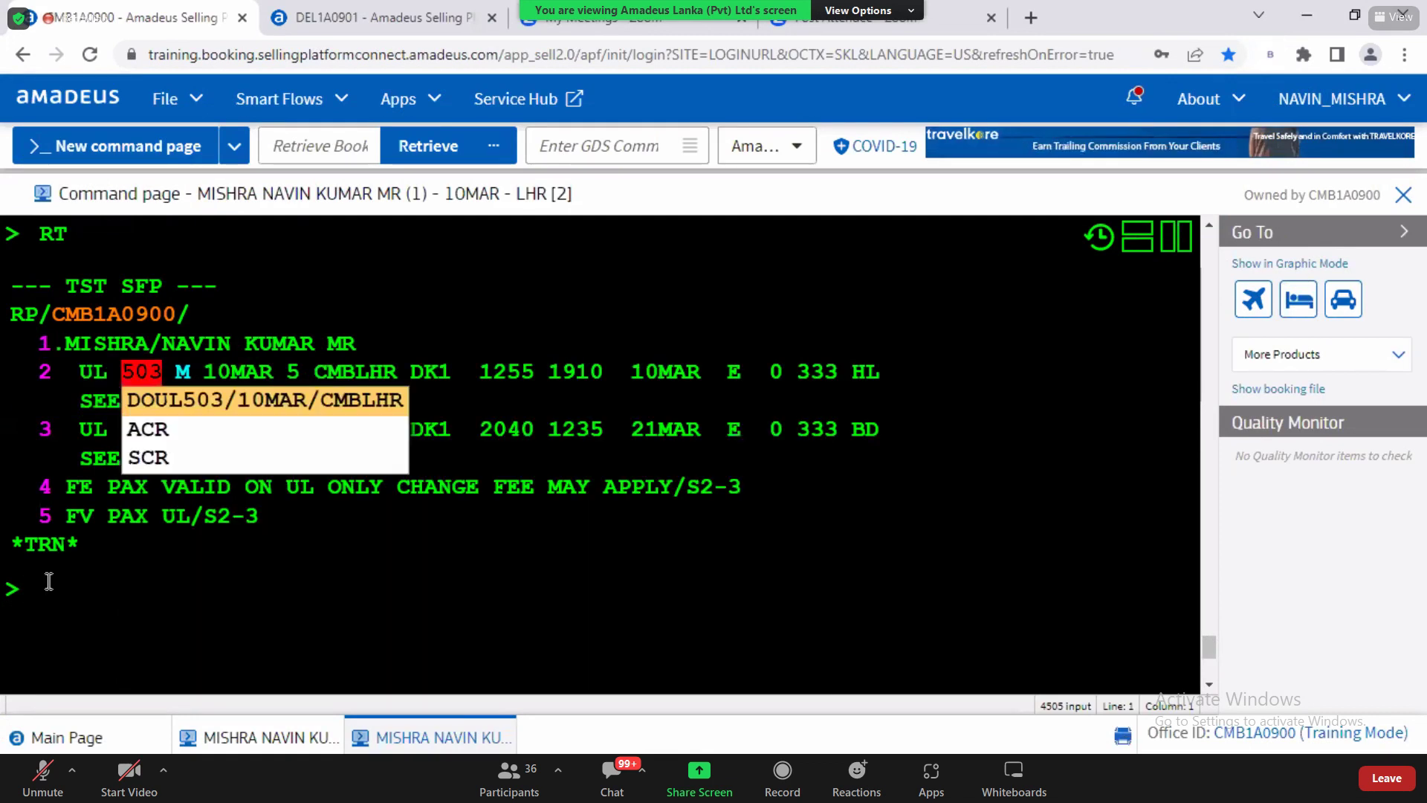
key(alt+Tab)
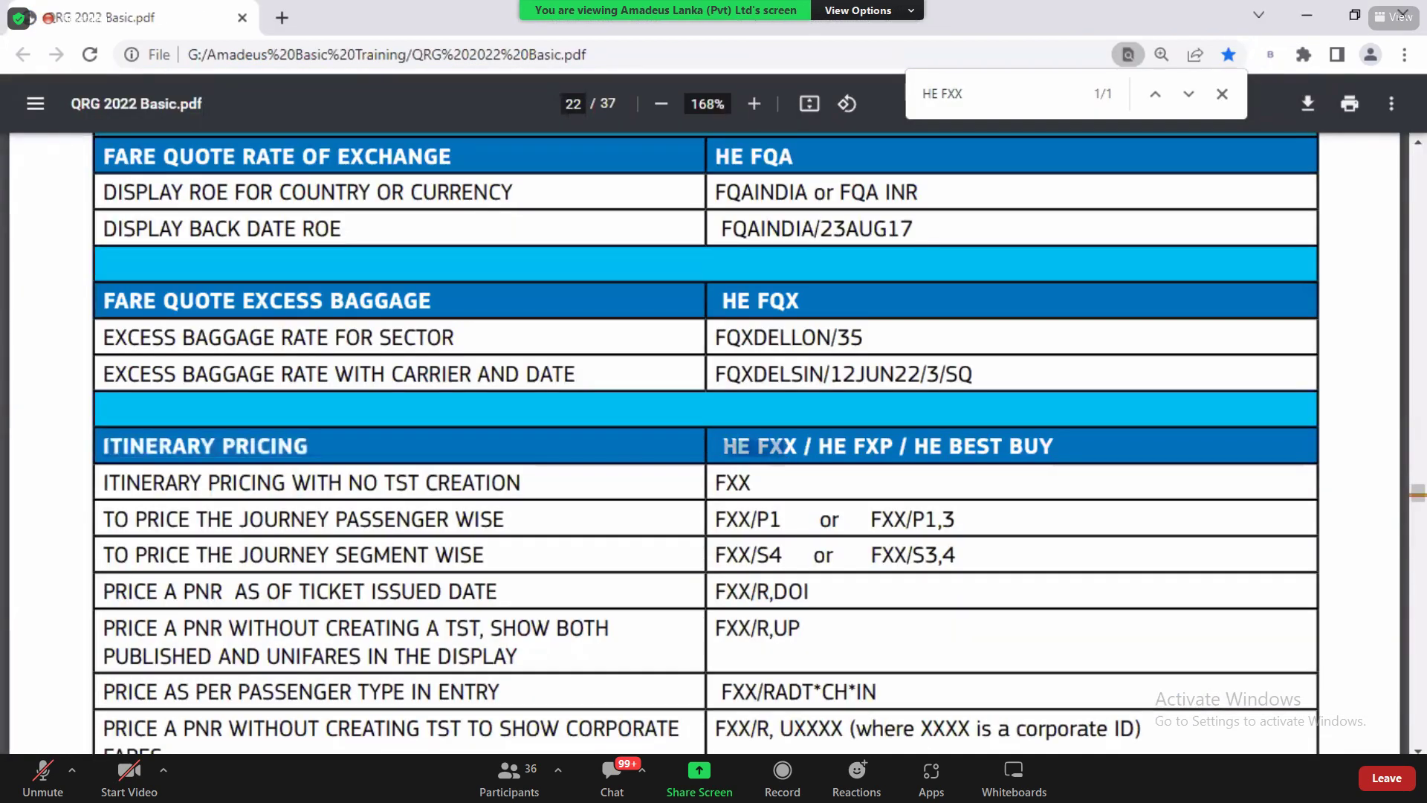
Step: Review the FXX rows: basic FXX, passenger-wise FXX/P1 and segment-wise pricing
scroll(867, 413, down, 3)
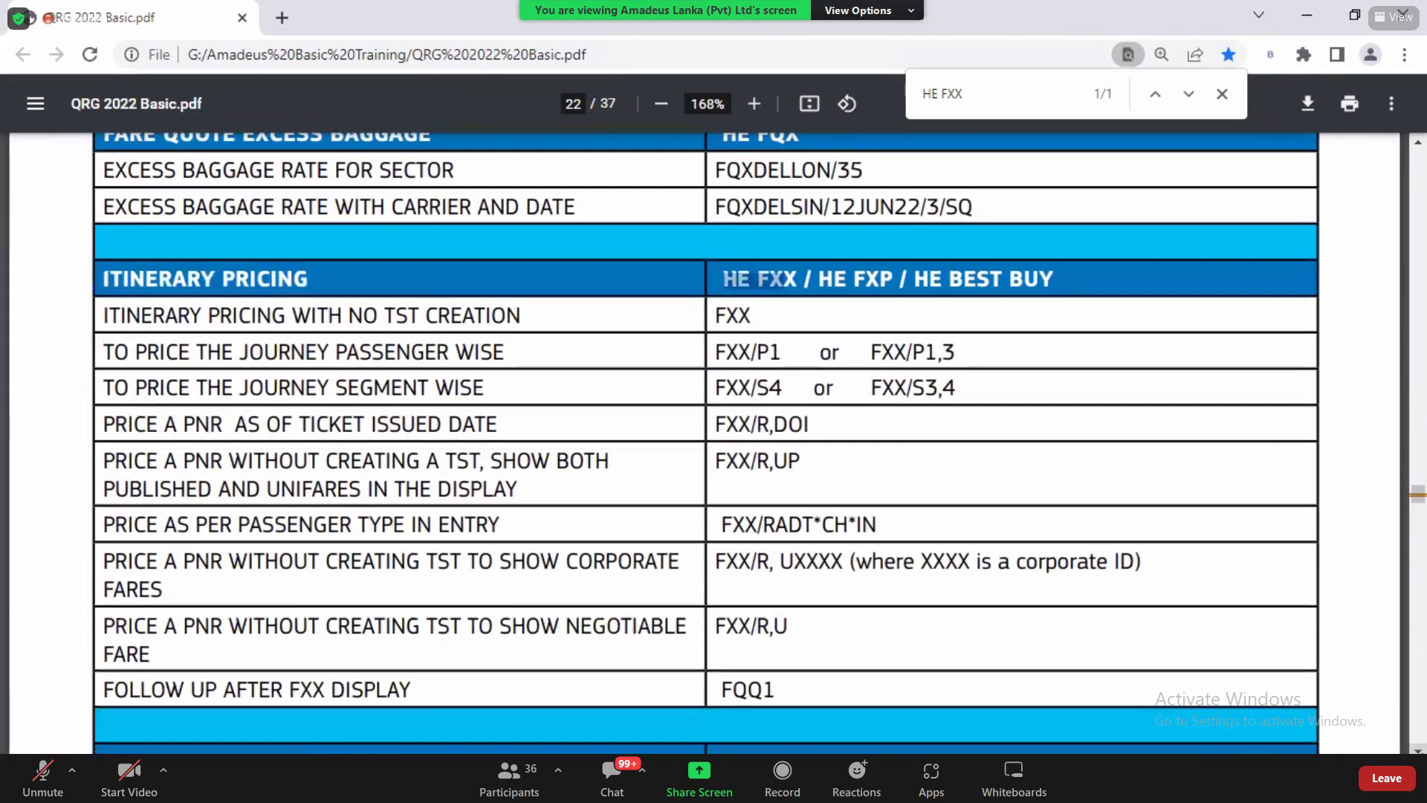
double_click(766, 322)
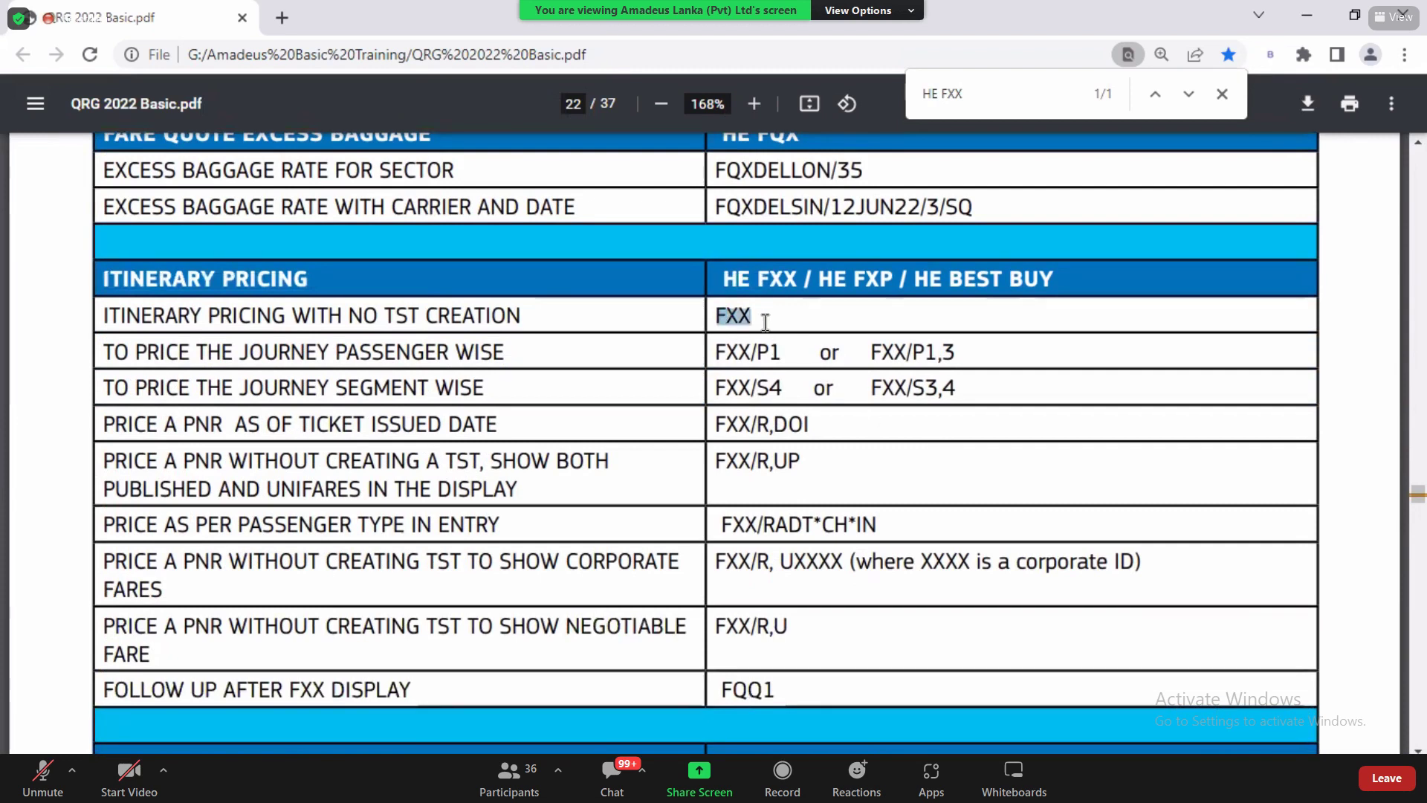
drag(197, 353, 518, 357)
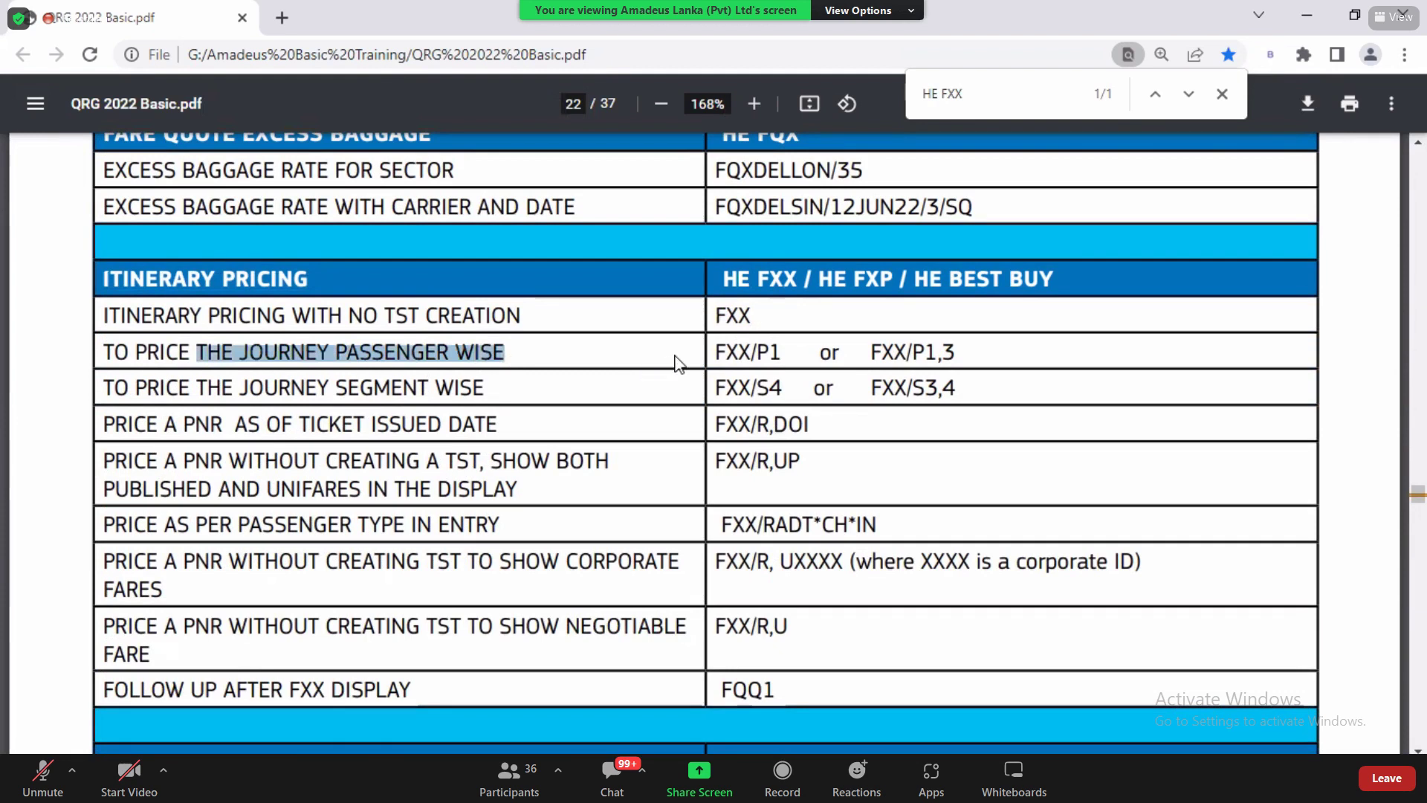
drag(719, 351, 790, 345)
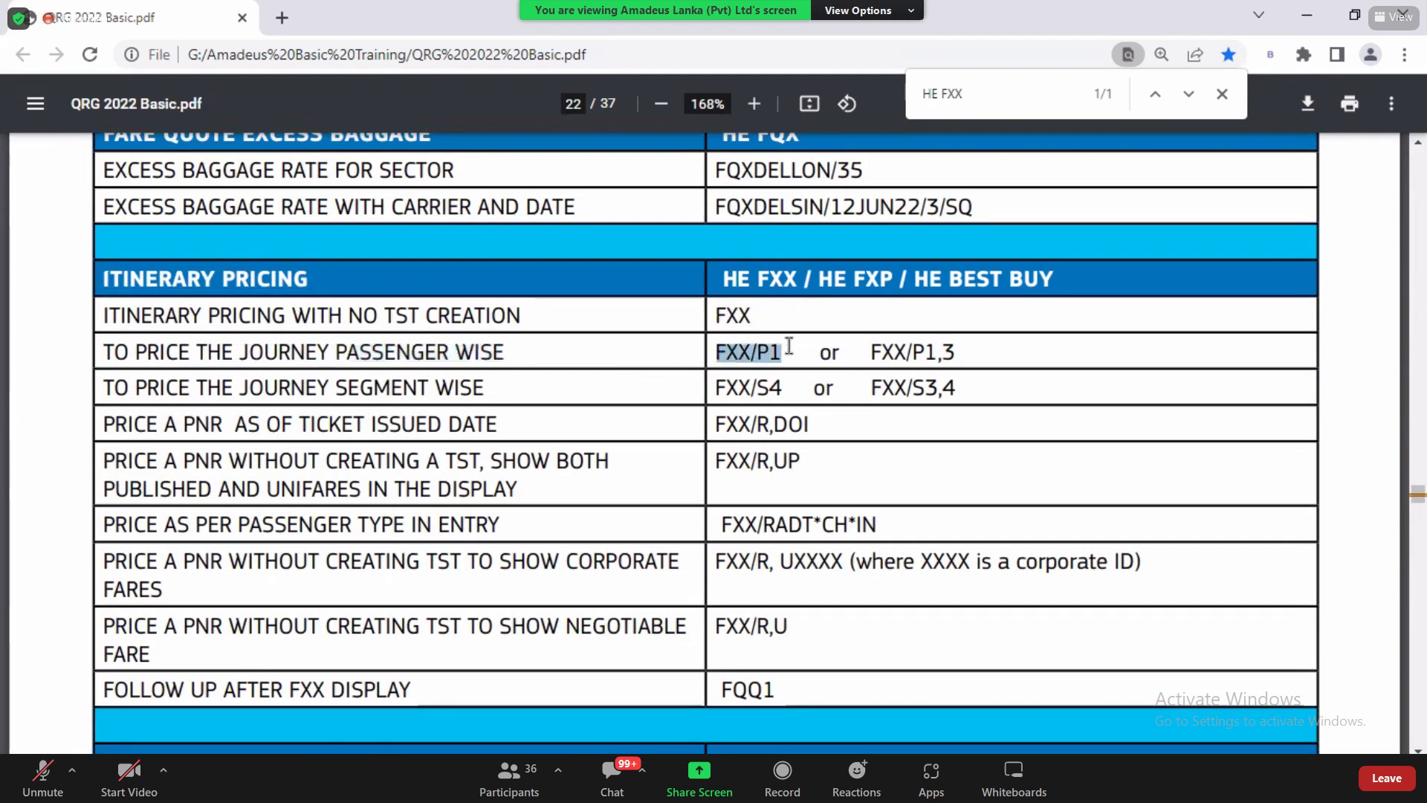
drag(239, 388, 783, 385)
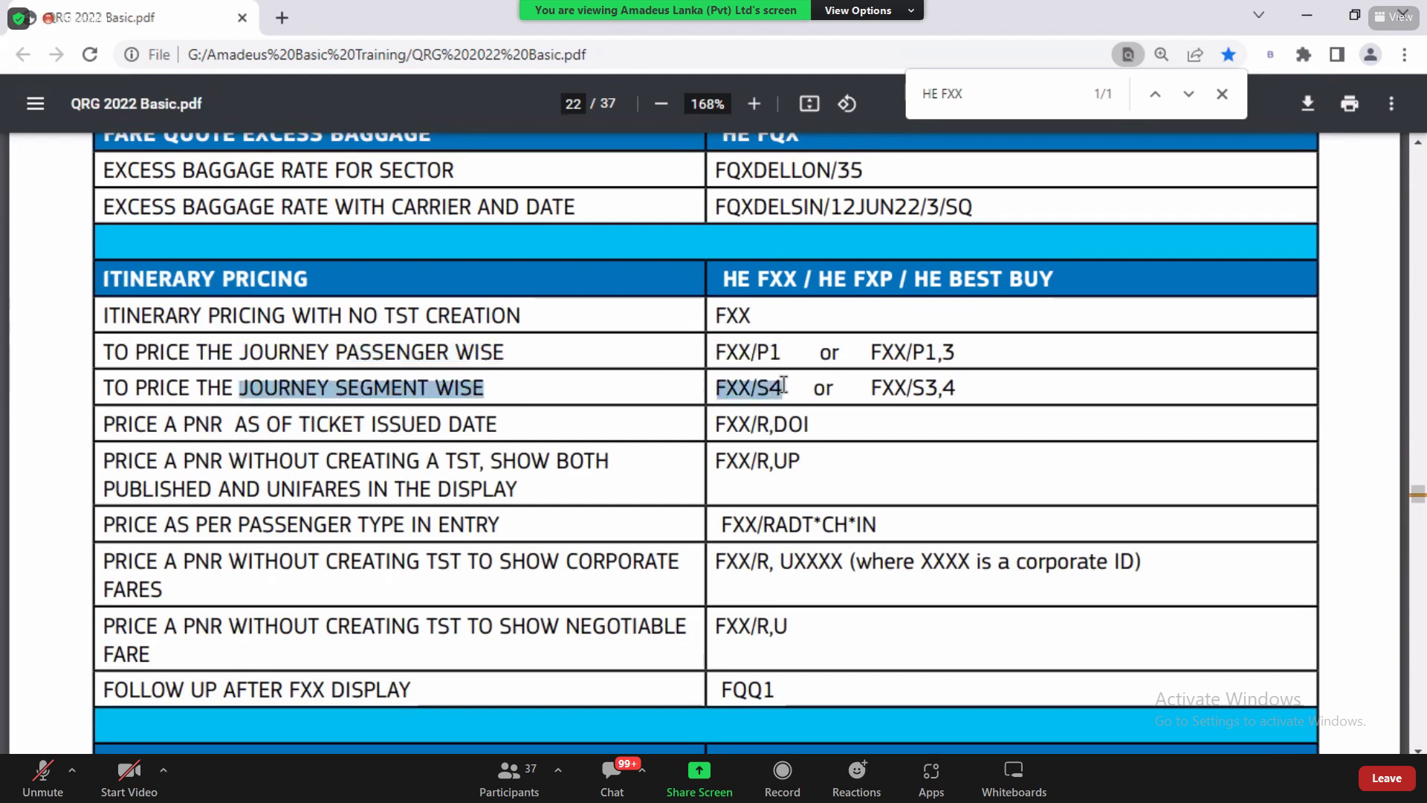
click(783, 385)
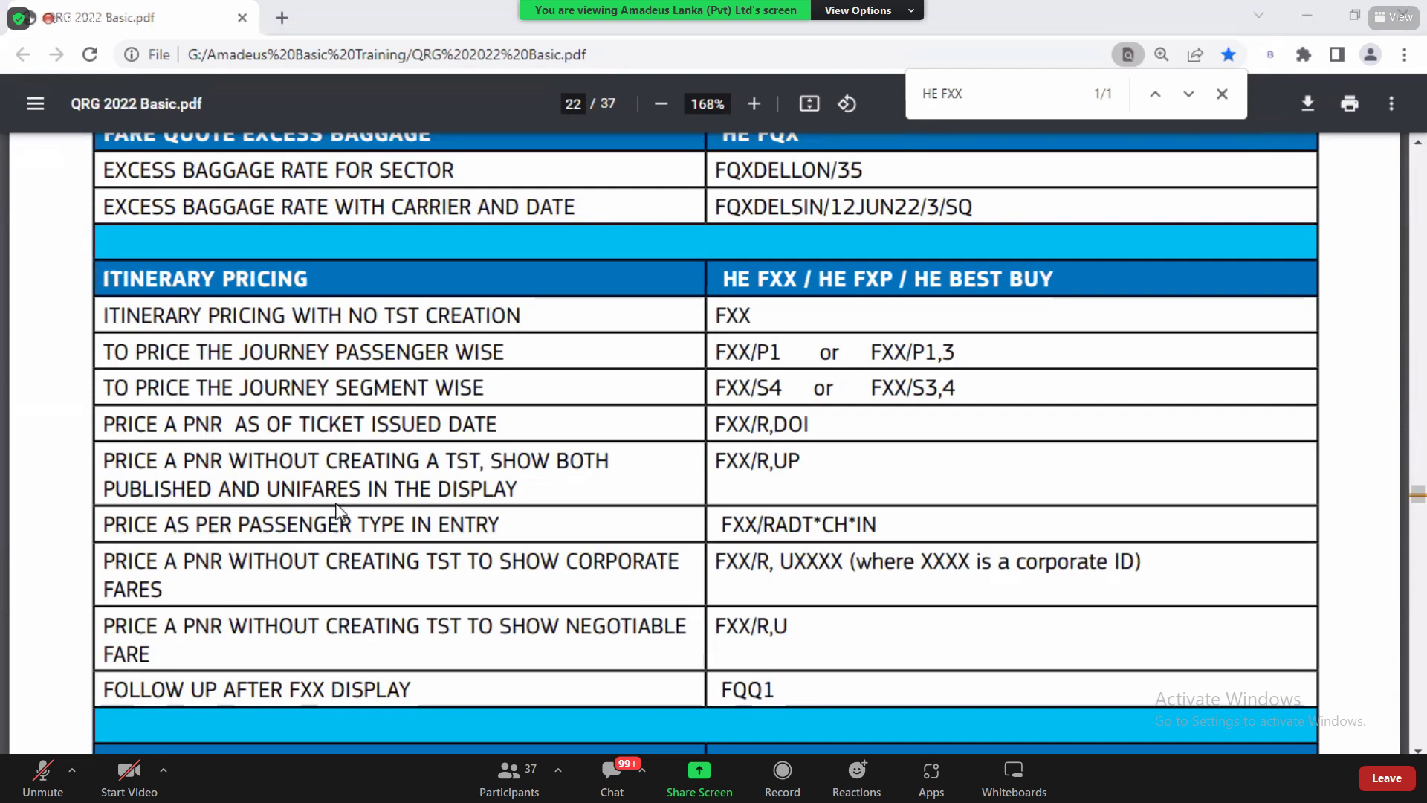
key(alt+Tab)
Step: Price the booking with FXB, confirming the LKR 458029 total, and compare it with the QRG
text(F)
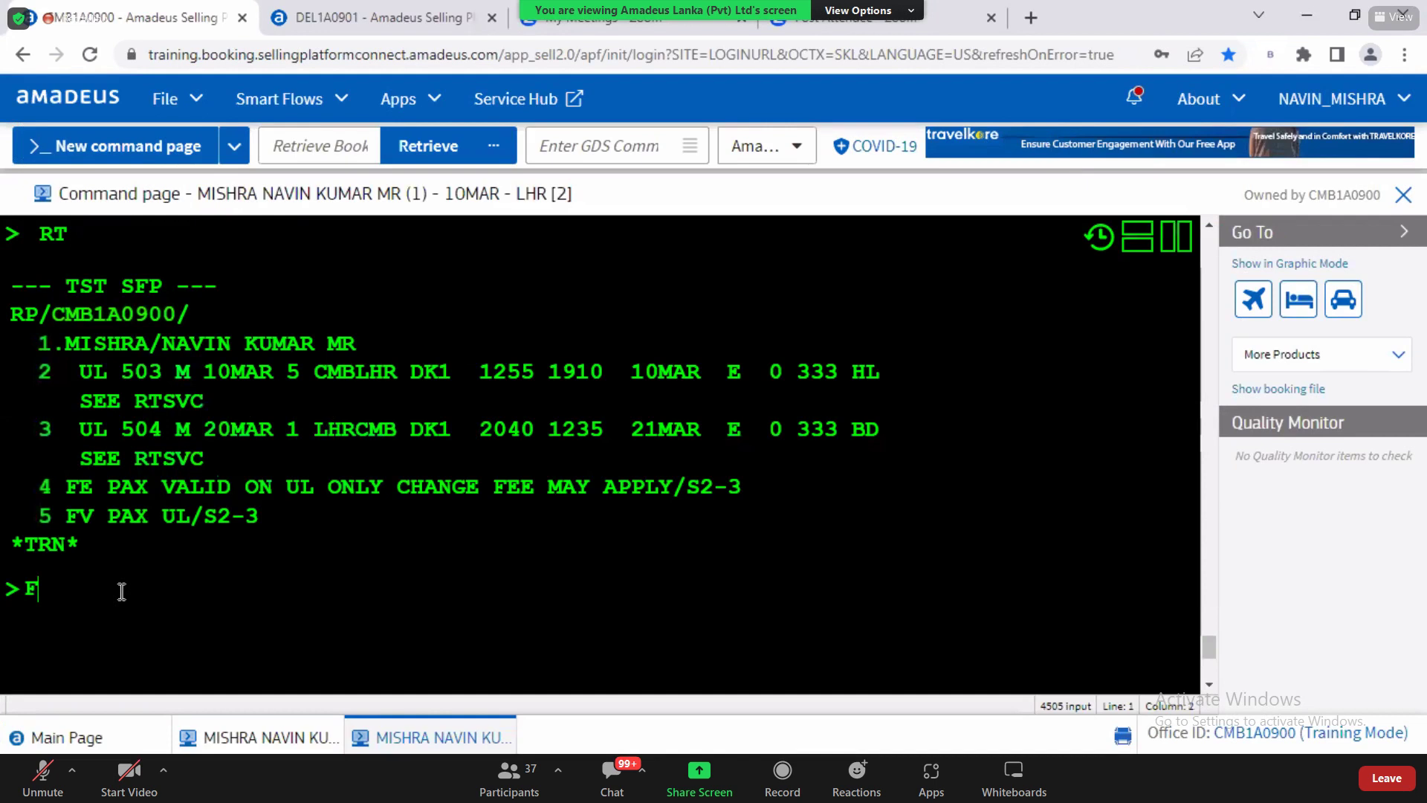
text(XB)
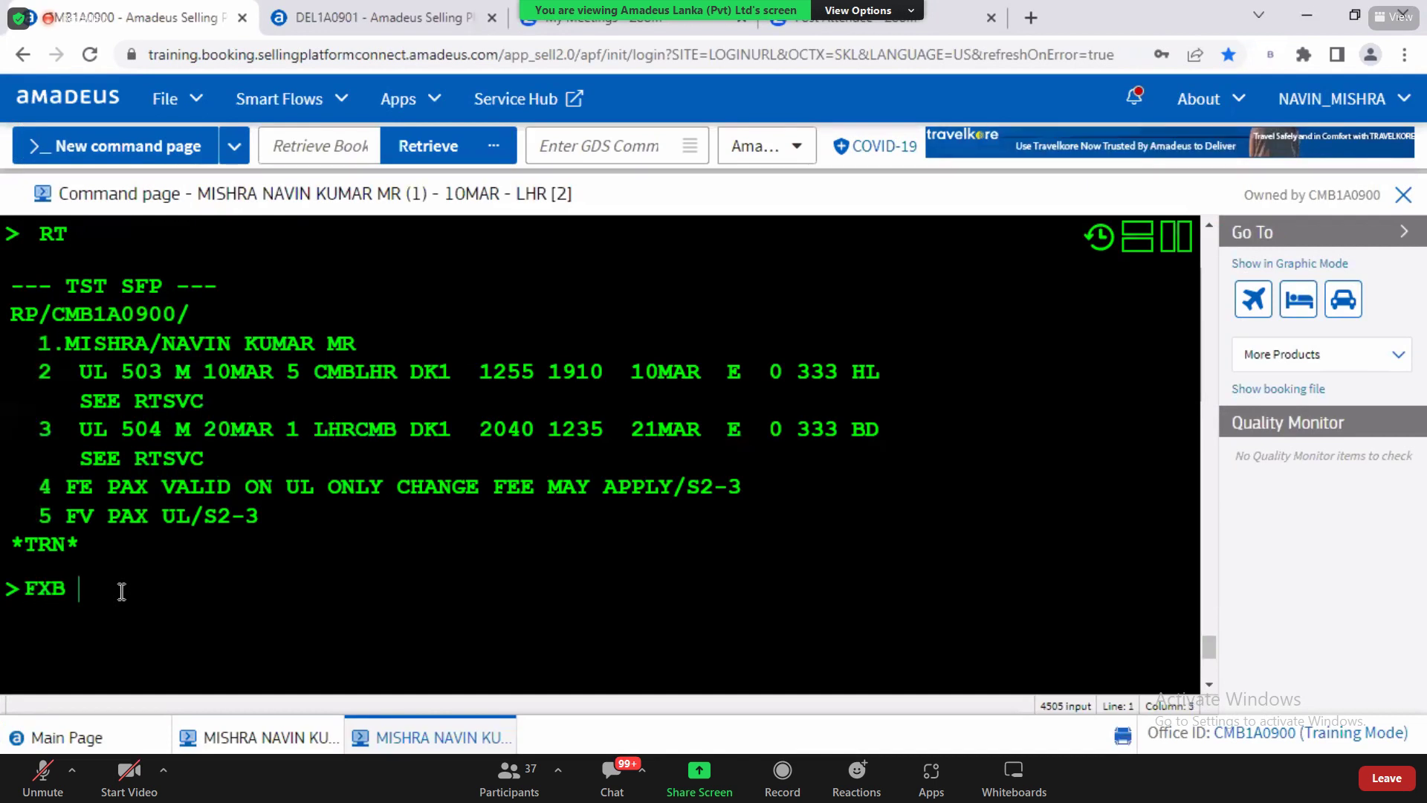
key(Return)
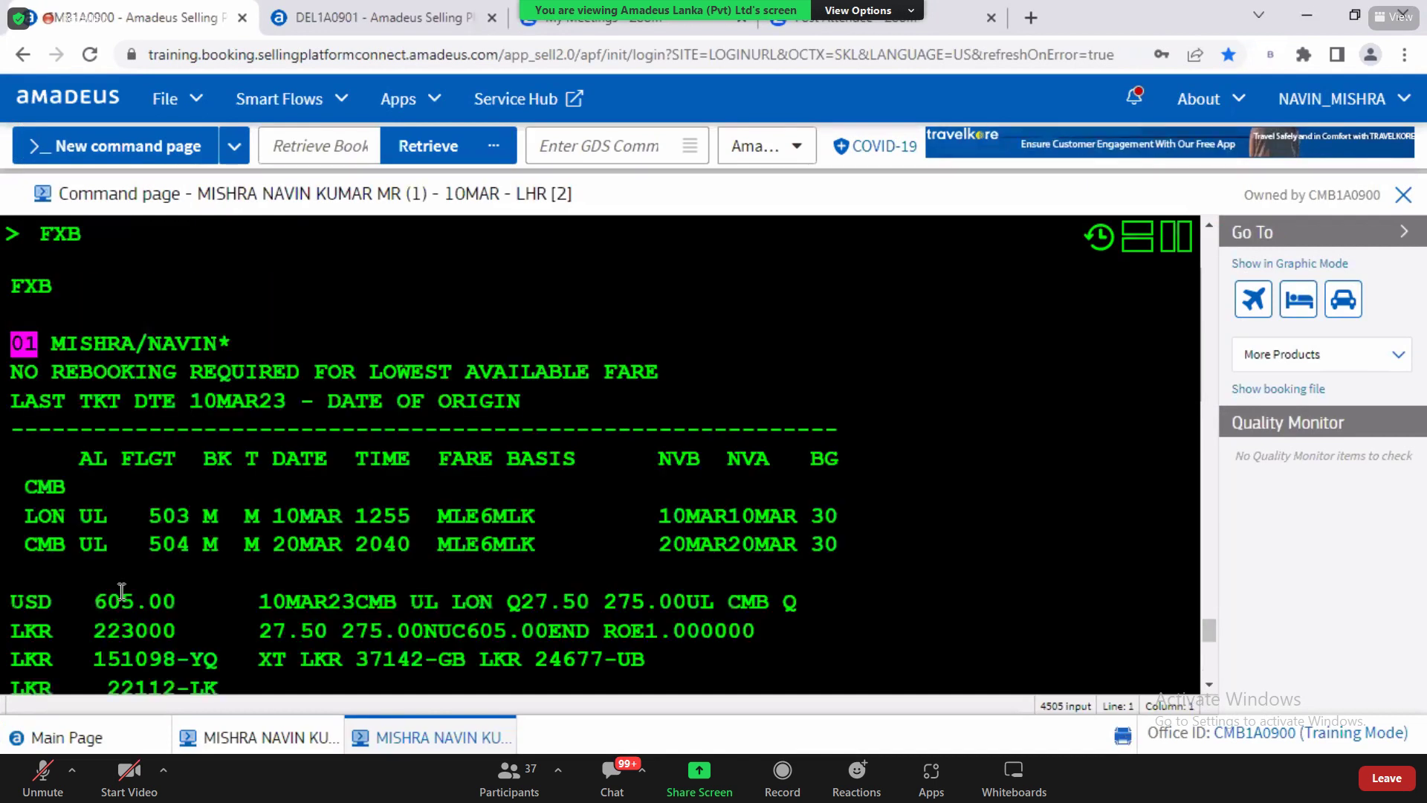
click(1210, 683)
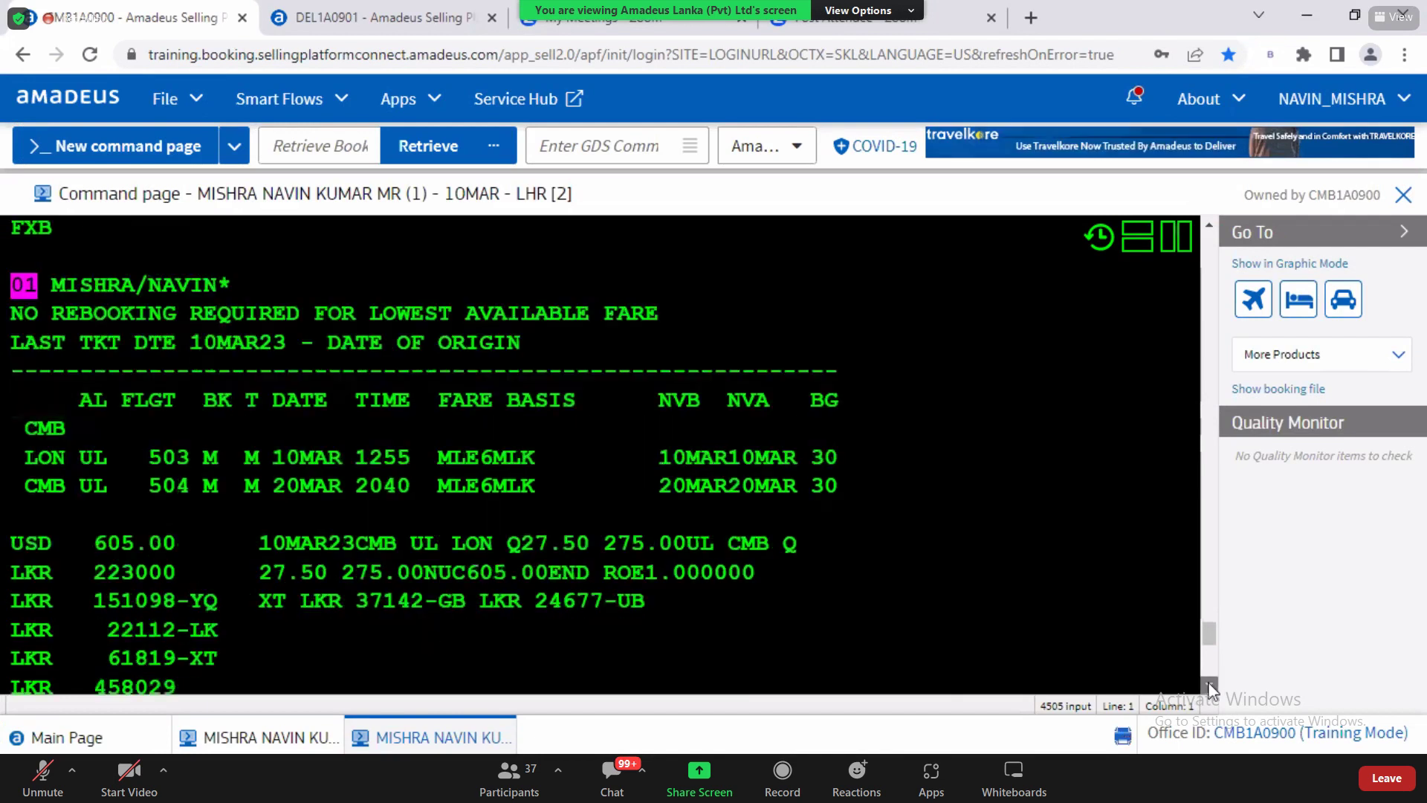
drag(86, 536, 181, 543)
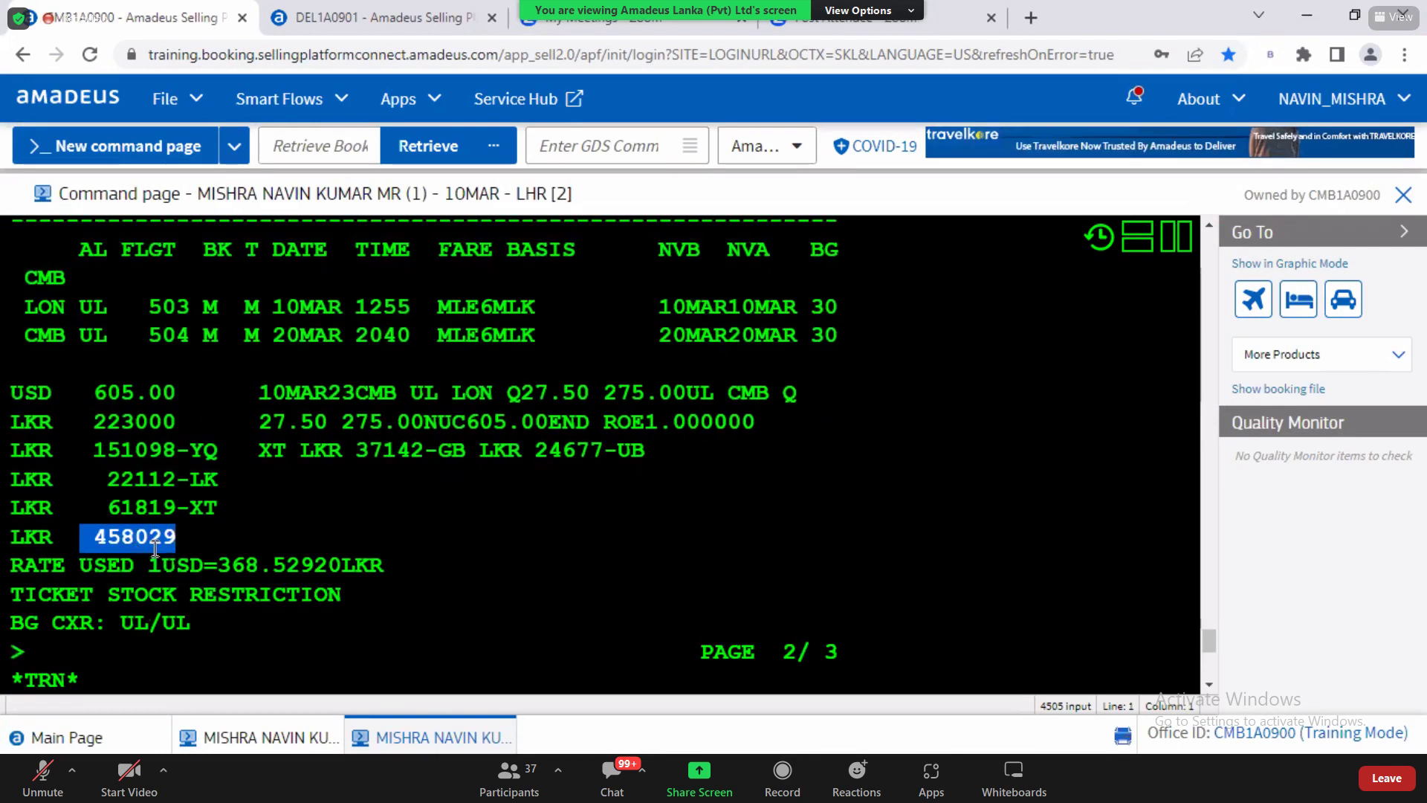
double_click(138, 535)
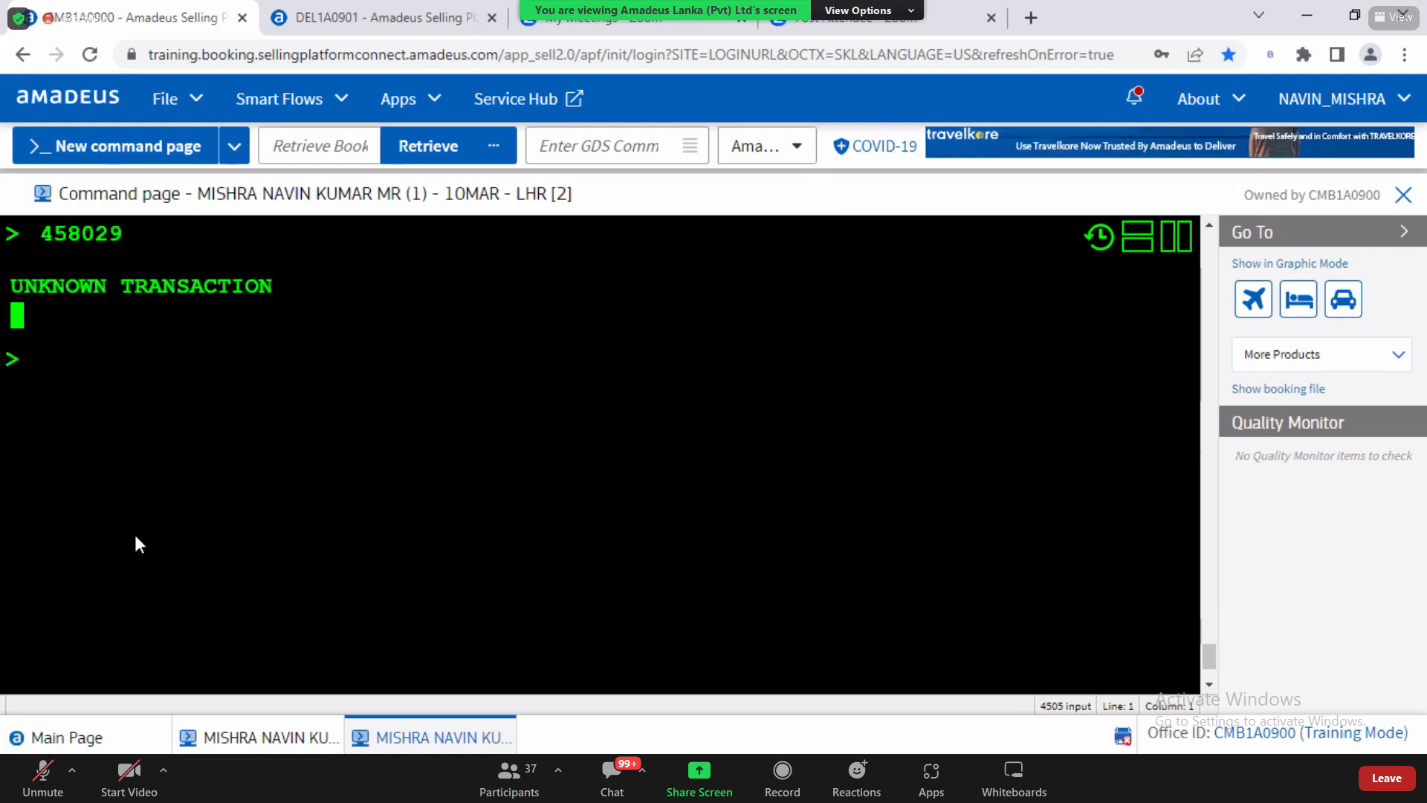
key(alt+Tab)
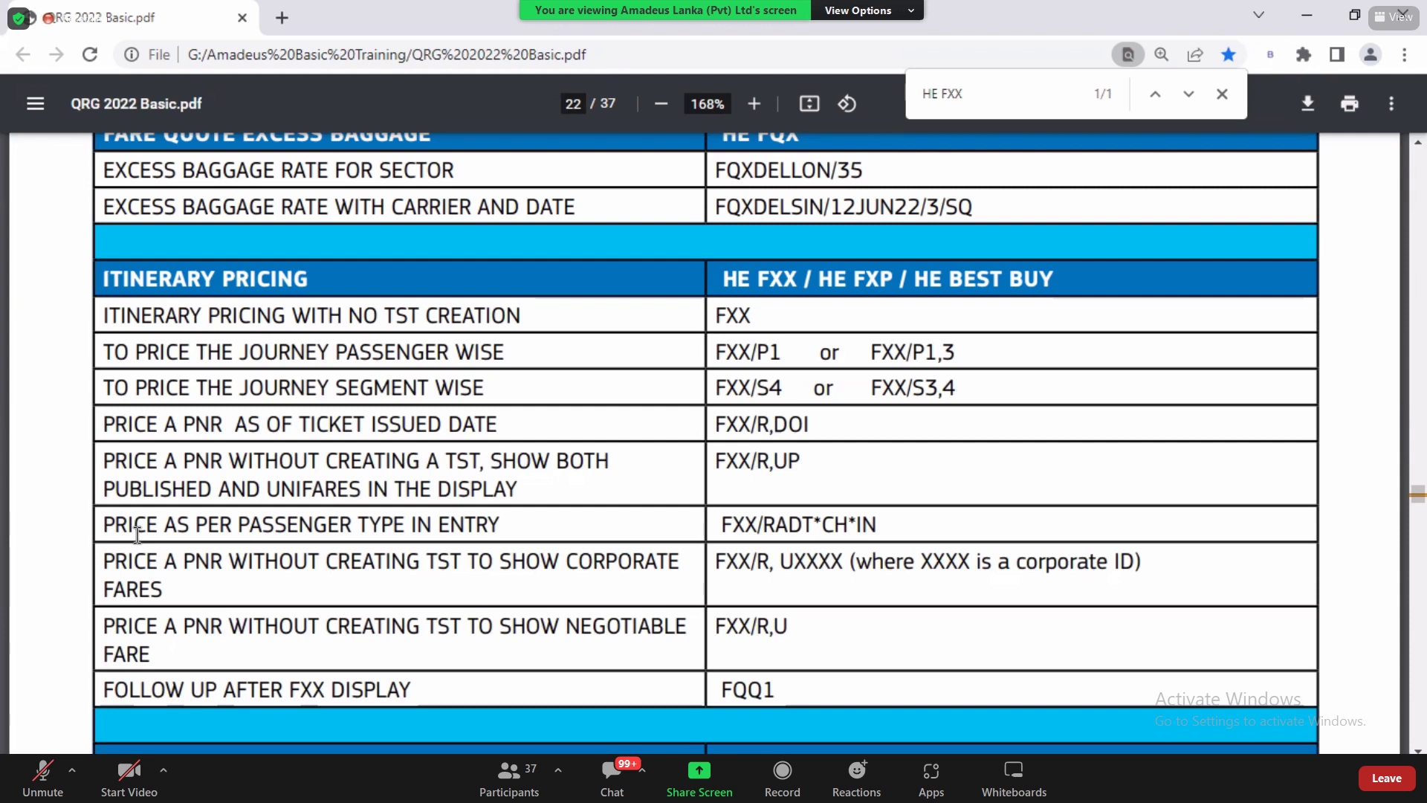
key(alt+Tab)
Step: Enter FXX/R,U at the prompt unsent and highlight its R,U negotiated-fare options
text(F)
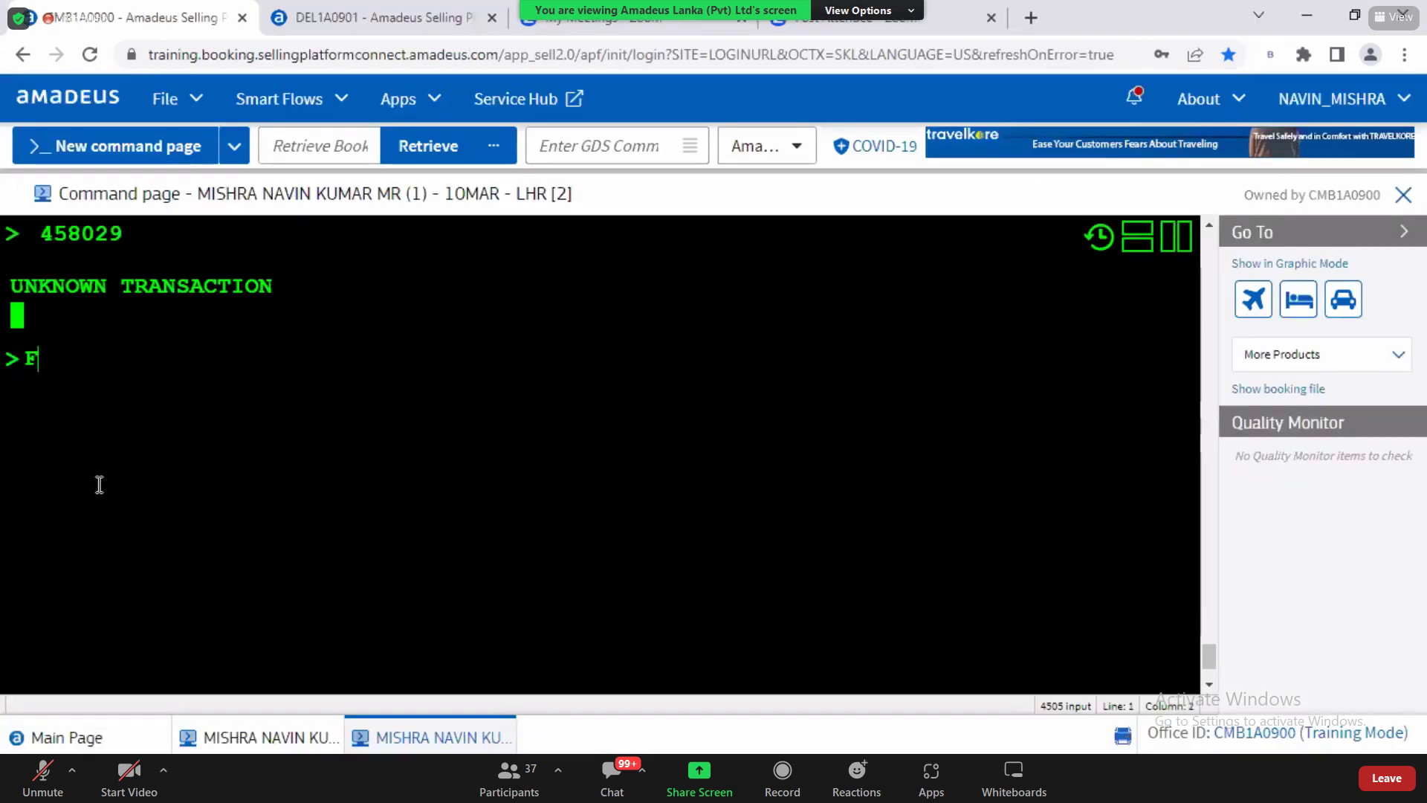
text(XX/R,U)
drag(84, 360, 159, 366)
click(159, 367)
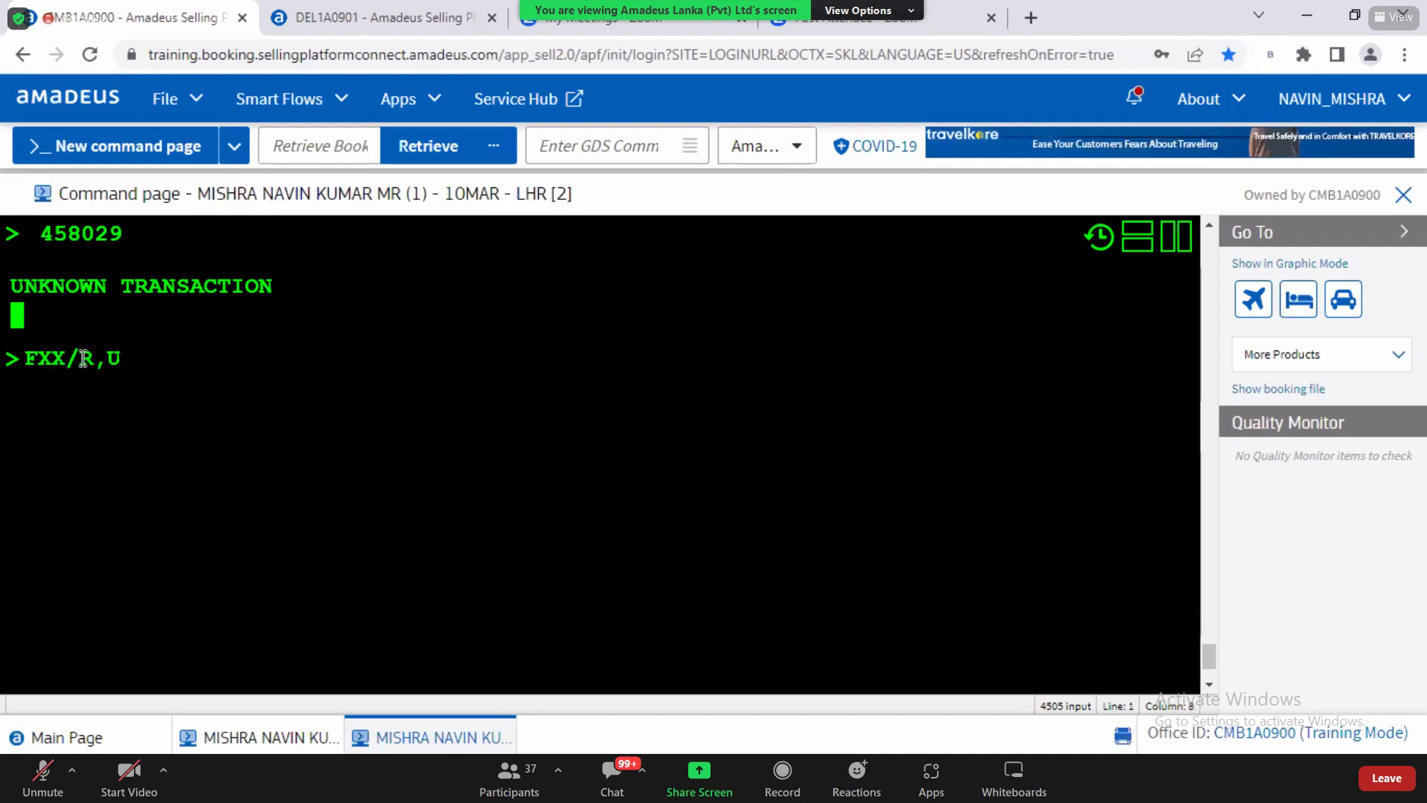
drag(94, 362, 137, 361)
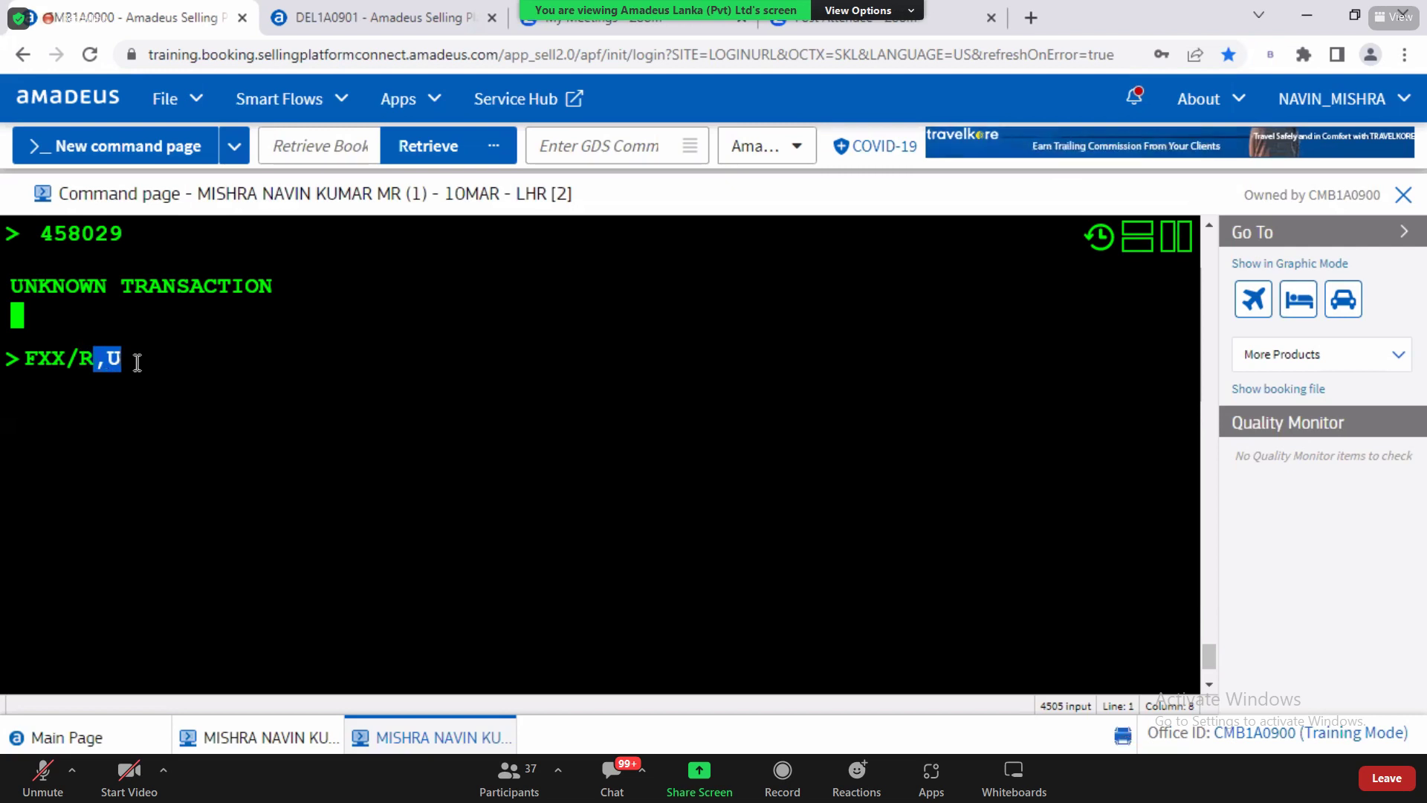
click(132, 362)
double_click(116, 362)
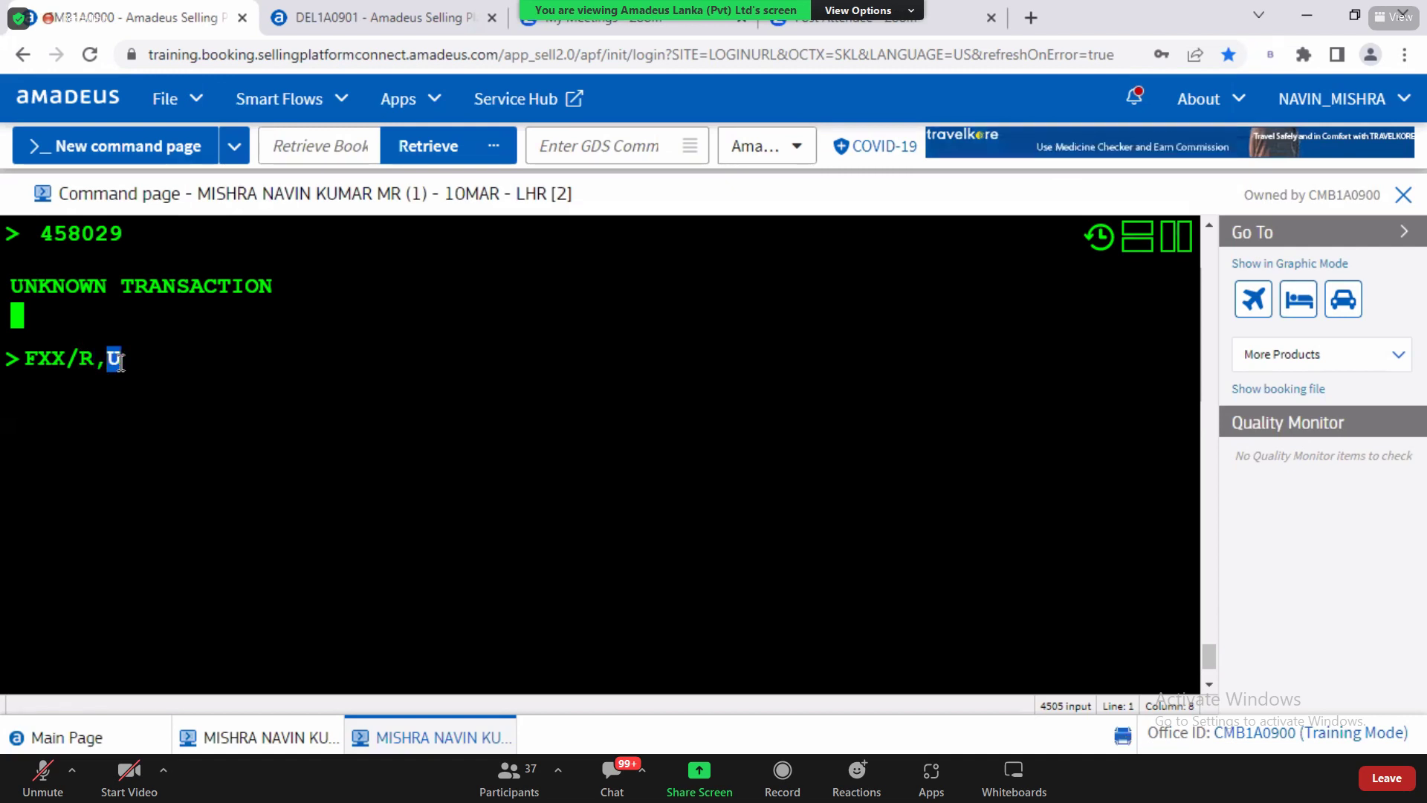
click(119, 362)
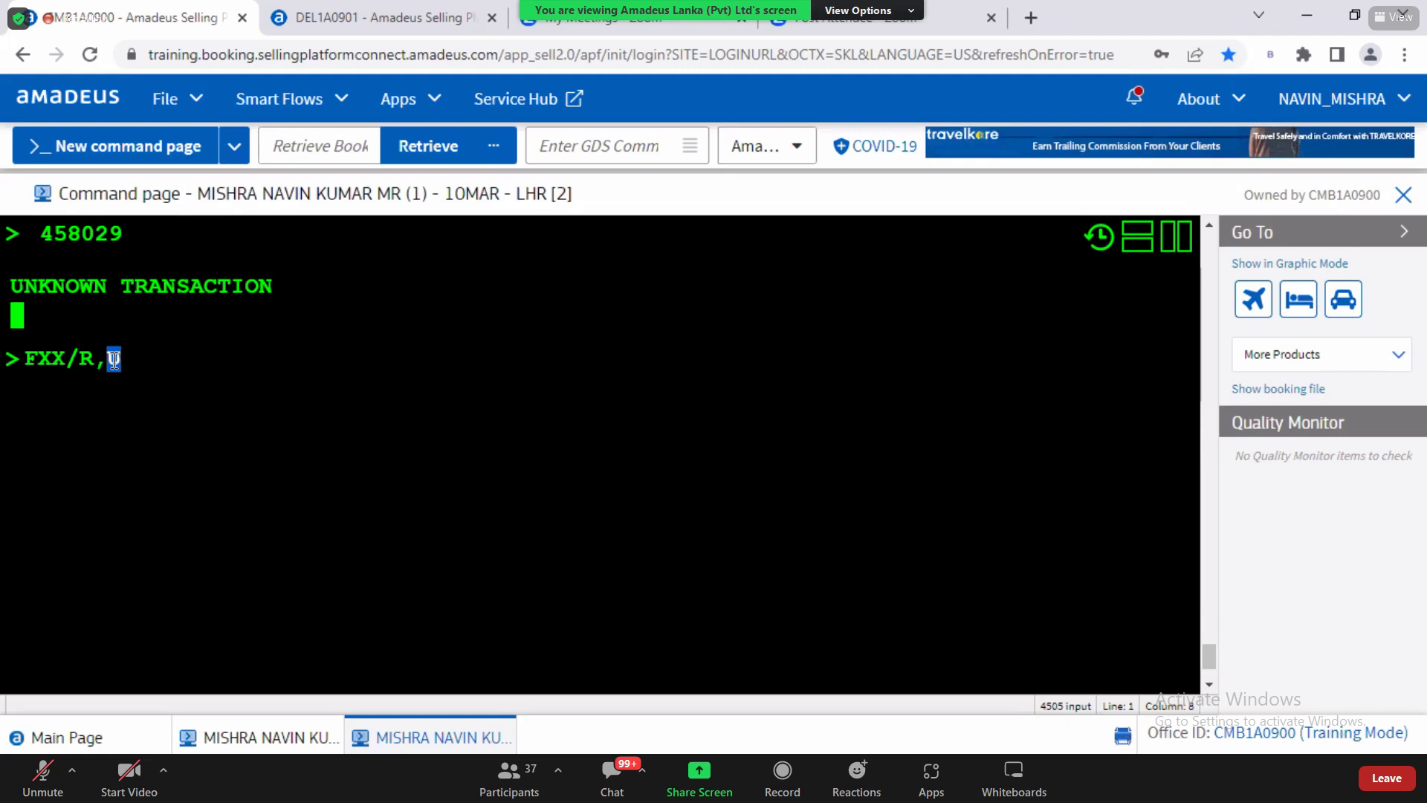
drag(80, 362, 131, 361)
click(134, 362)
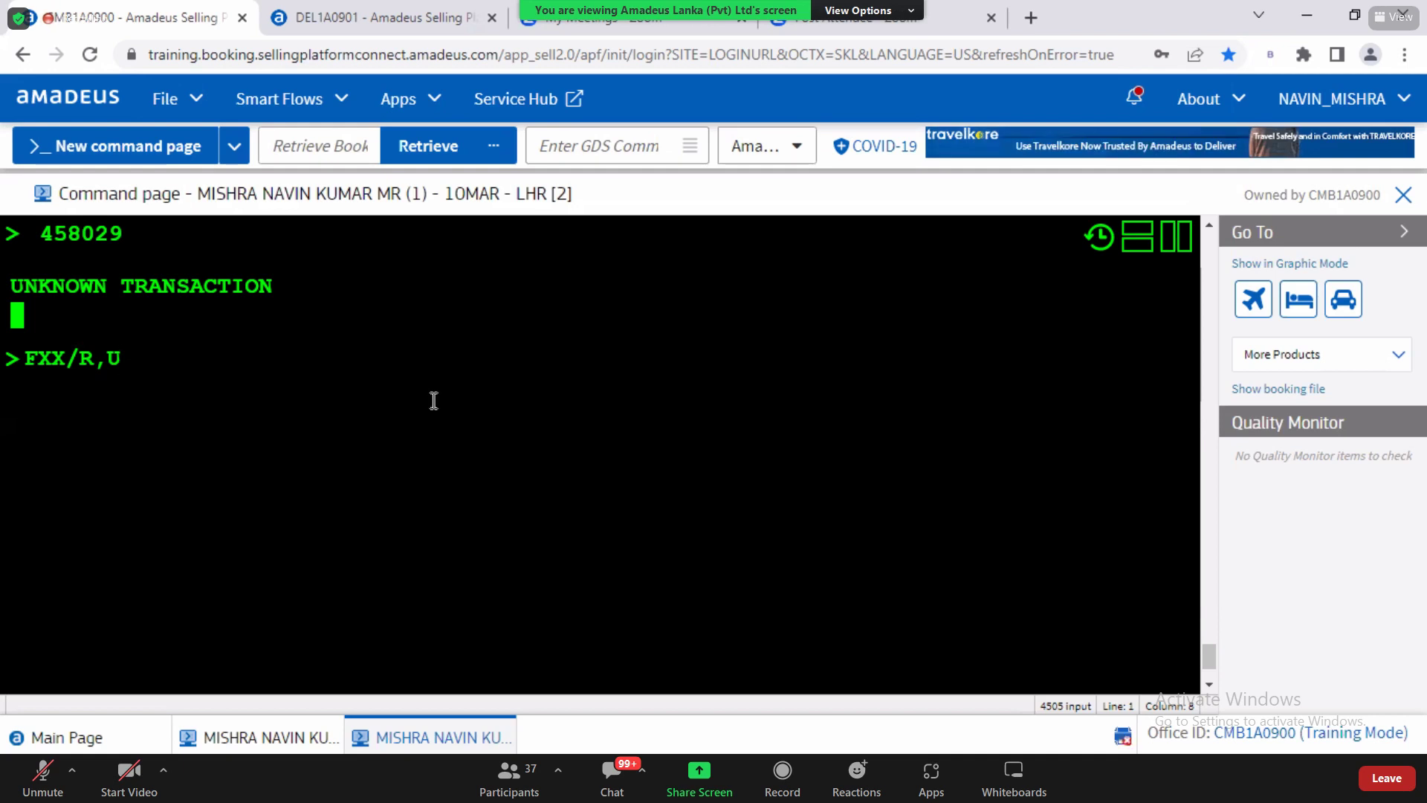
Step: Return to the QRG PDF and highlight the corporate-fares row on page 22
key(alt+Tab)
drag(199, 562, 324, 564)
click(398, 573)
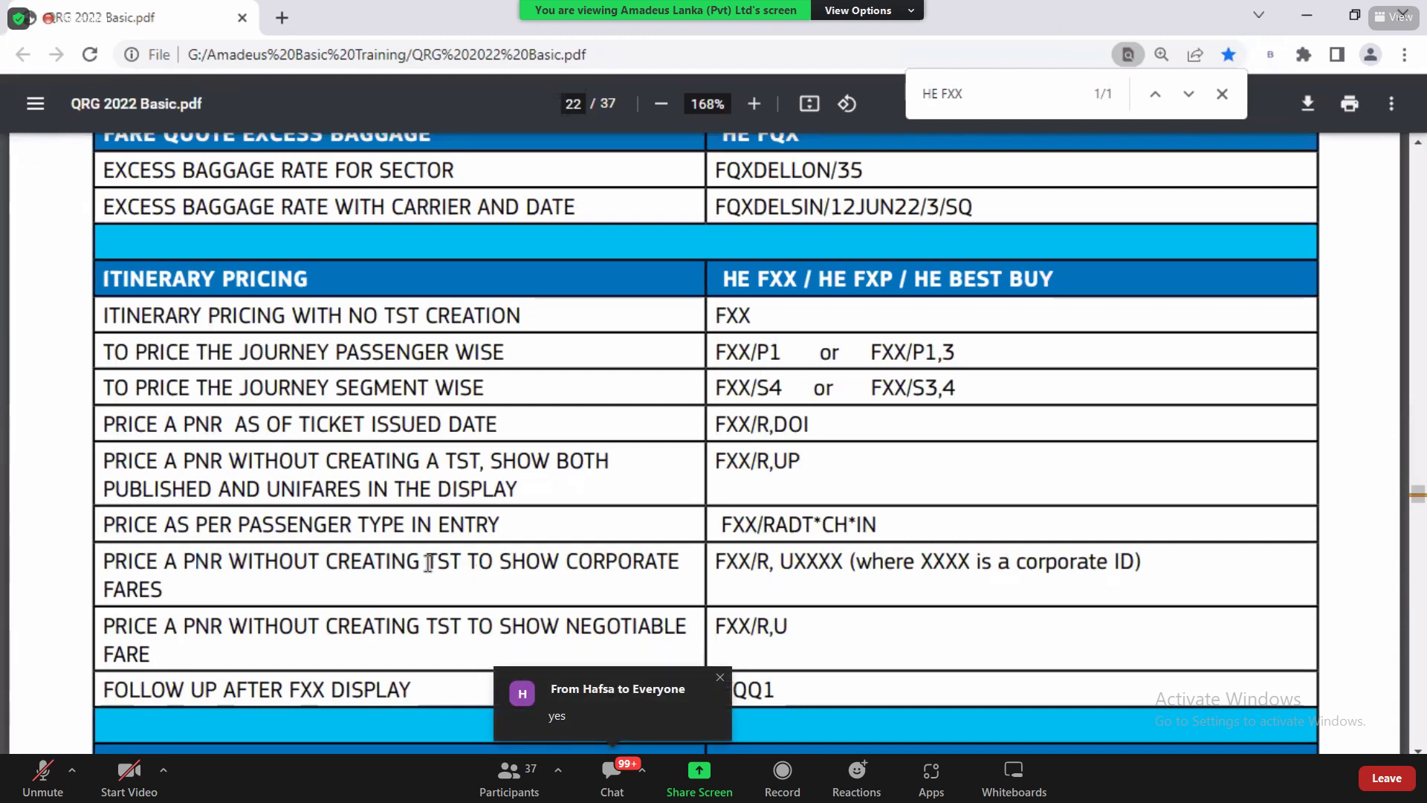
Step: Highlight the corporate-fares description and UXXXX placeholder, then scroll on to page 23's FXP commands
drag(515, 561, 653, 570)
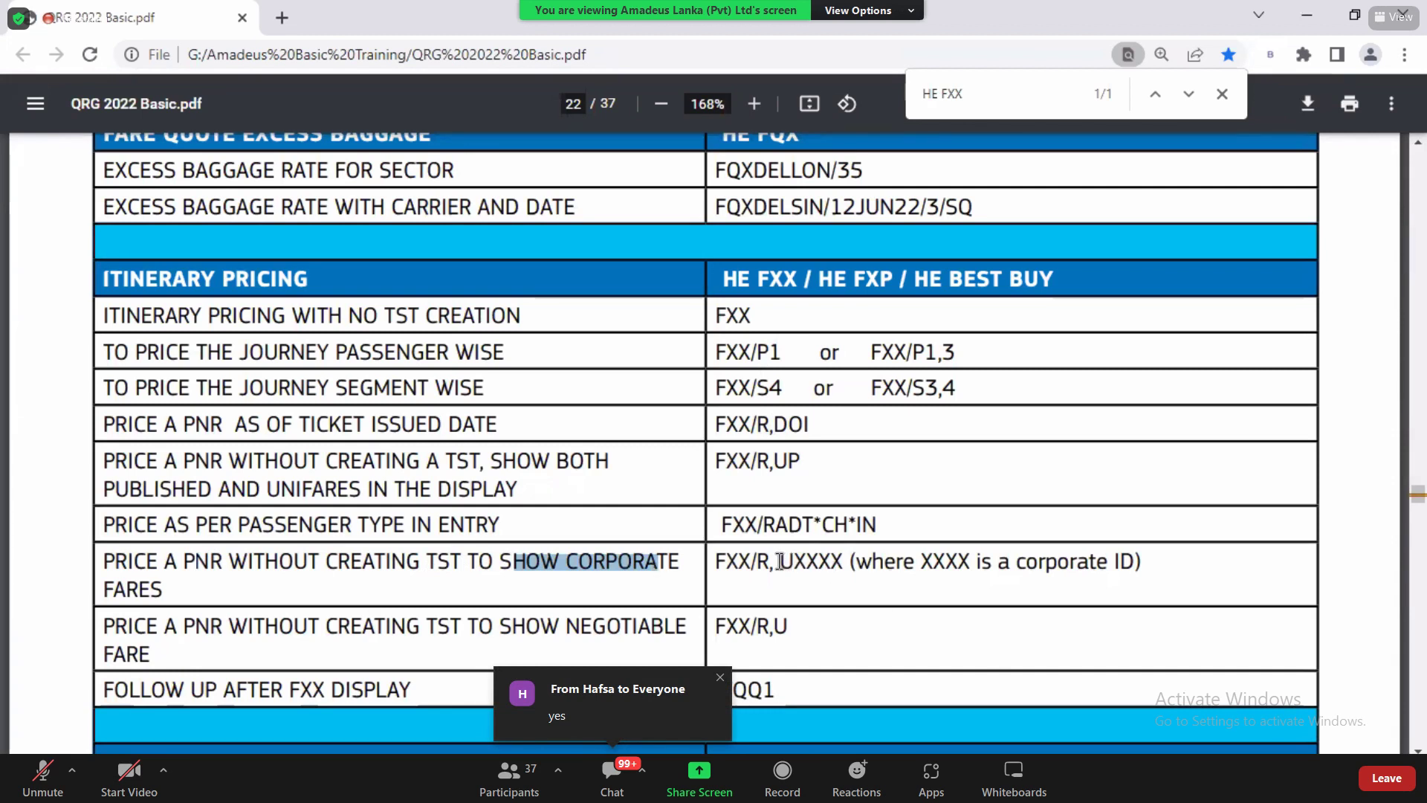
drag(780, 561, 839, 562)
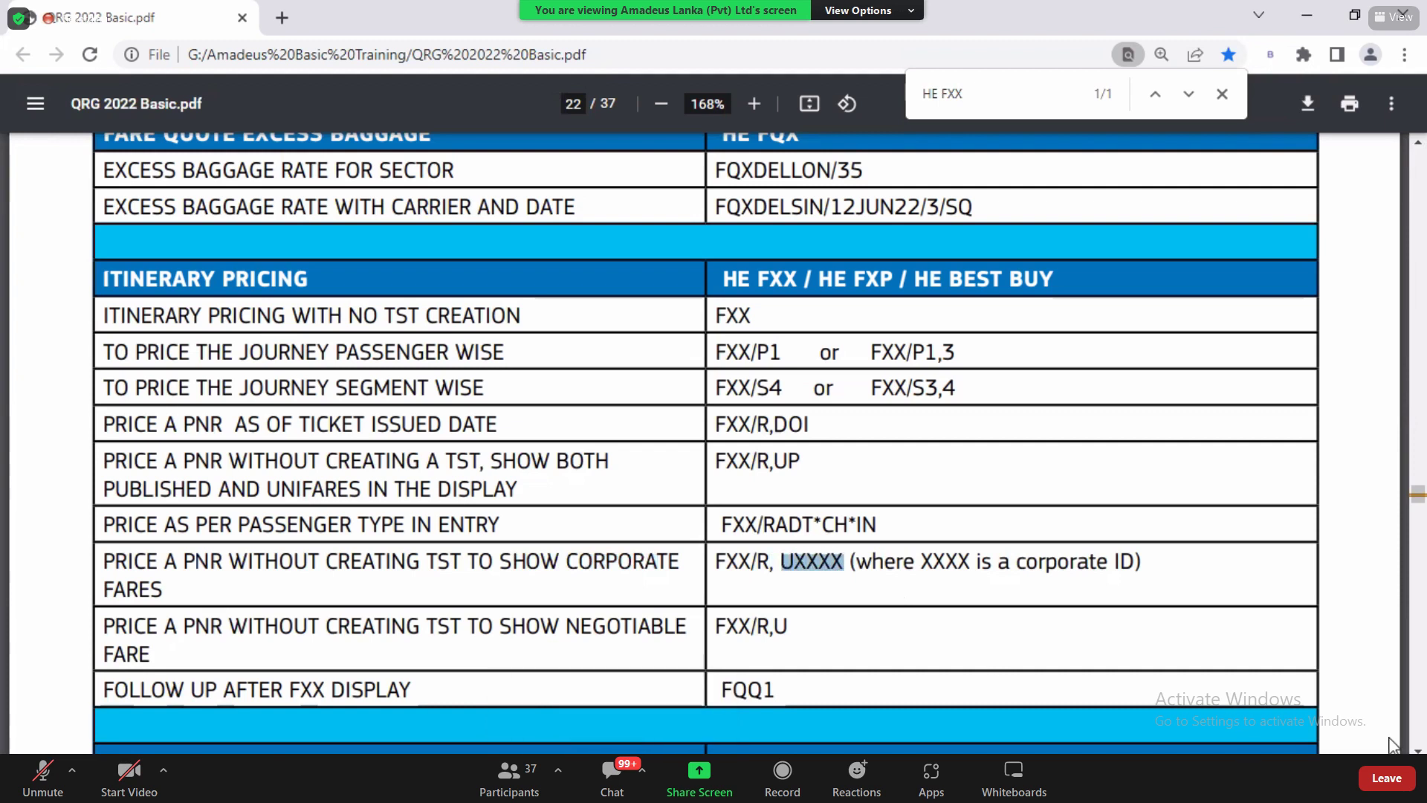
scroll(837, 561, down, 1)
scroll(706, 443, down, 3)
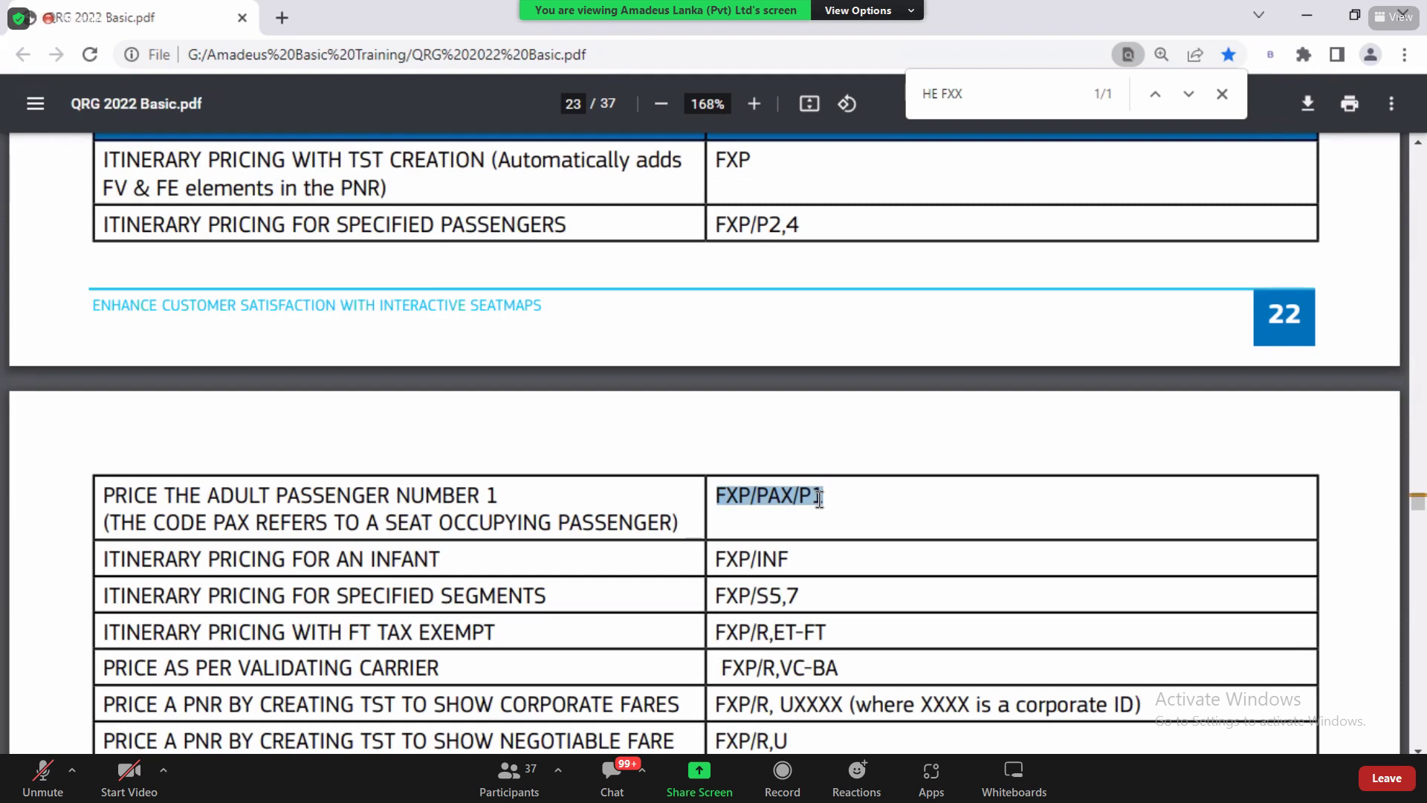
Step: Point out FXP, /PAX and the FXP/INF infant row, then reveal the FXP/S2X and FXP/S4S rows
click(743, 496)
drag(718, 495, 820, 496)
click(822, 500)
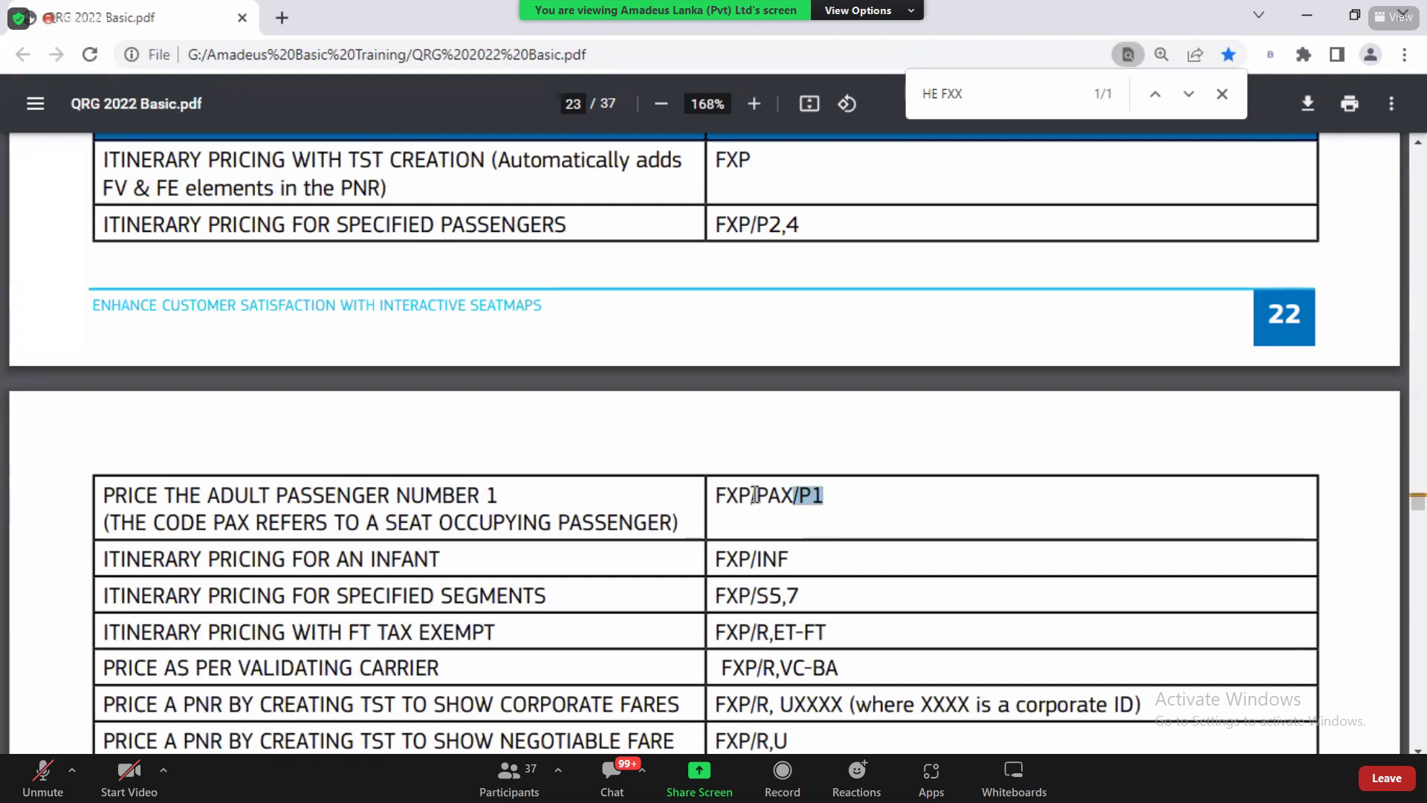
drag(752, 495, 790, 498)
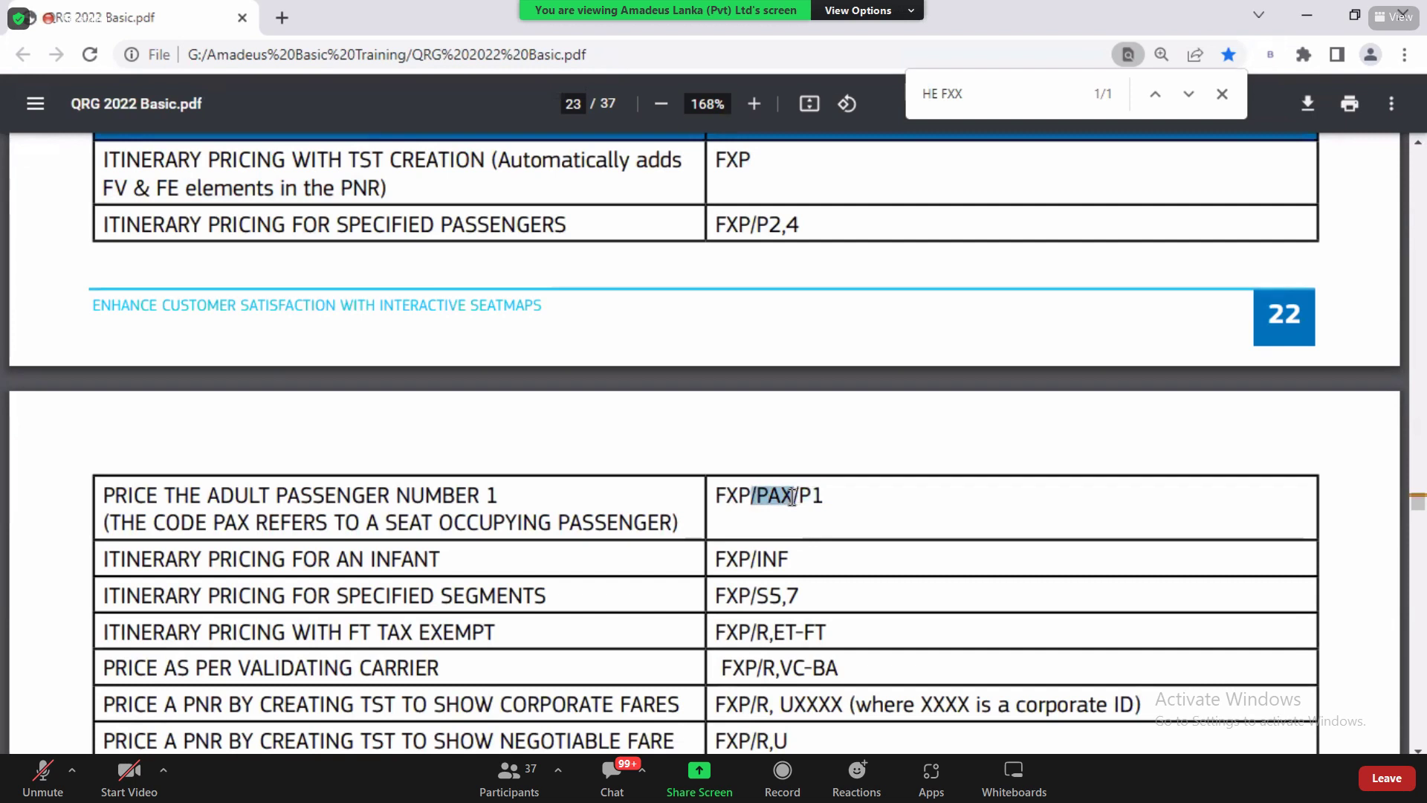
drag(236, 557, 796, 563)
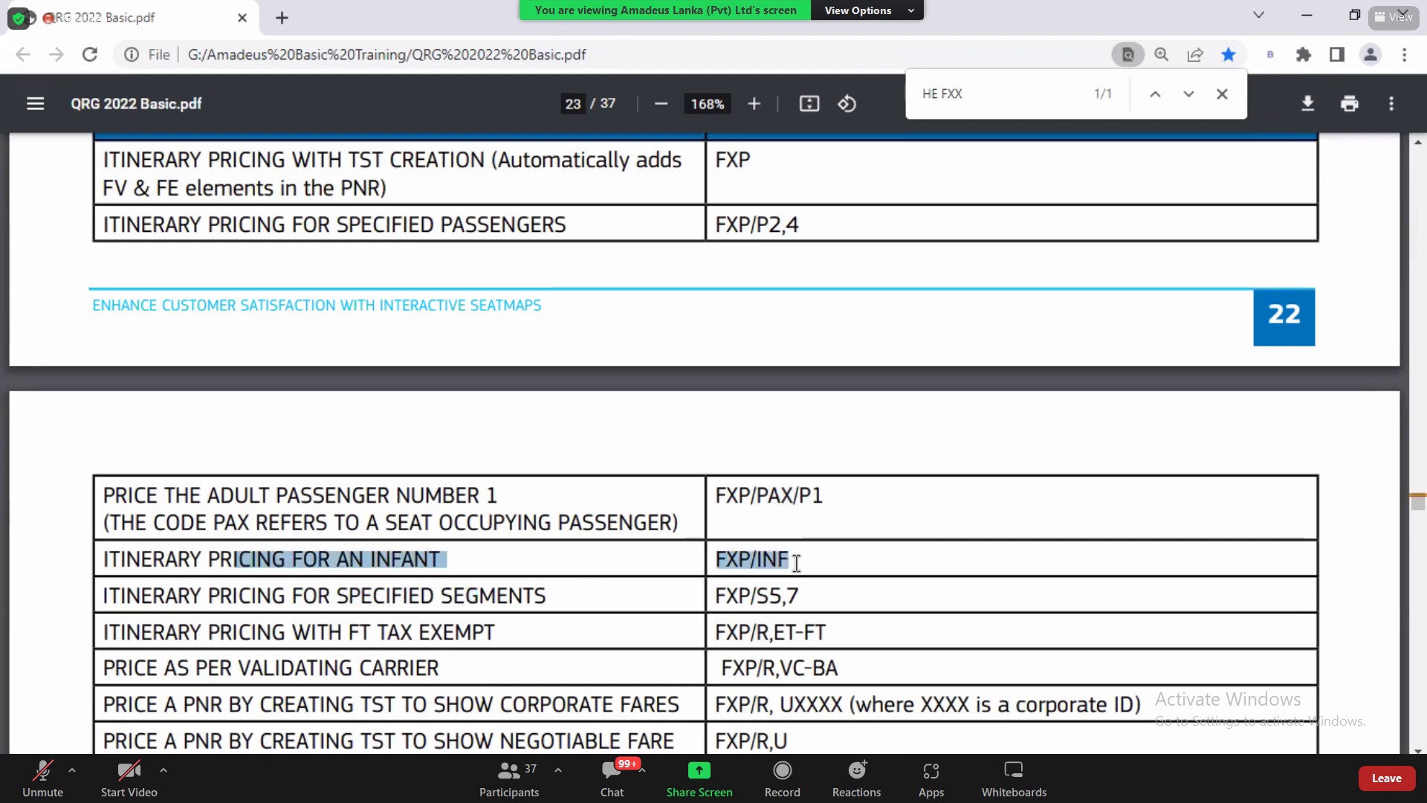
click(796, 563)
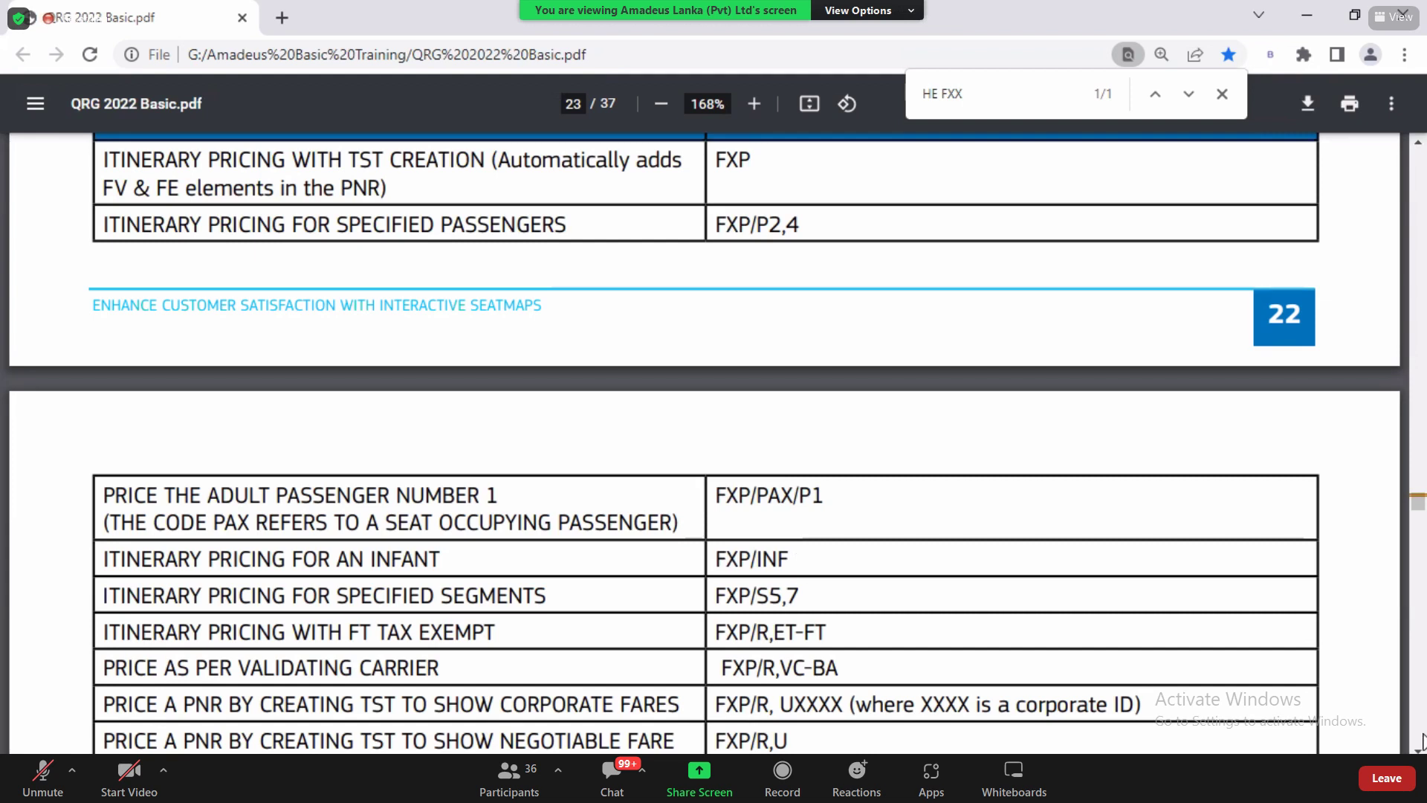
scroll(704, 443, down, 3)
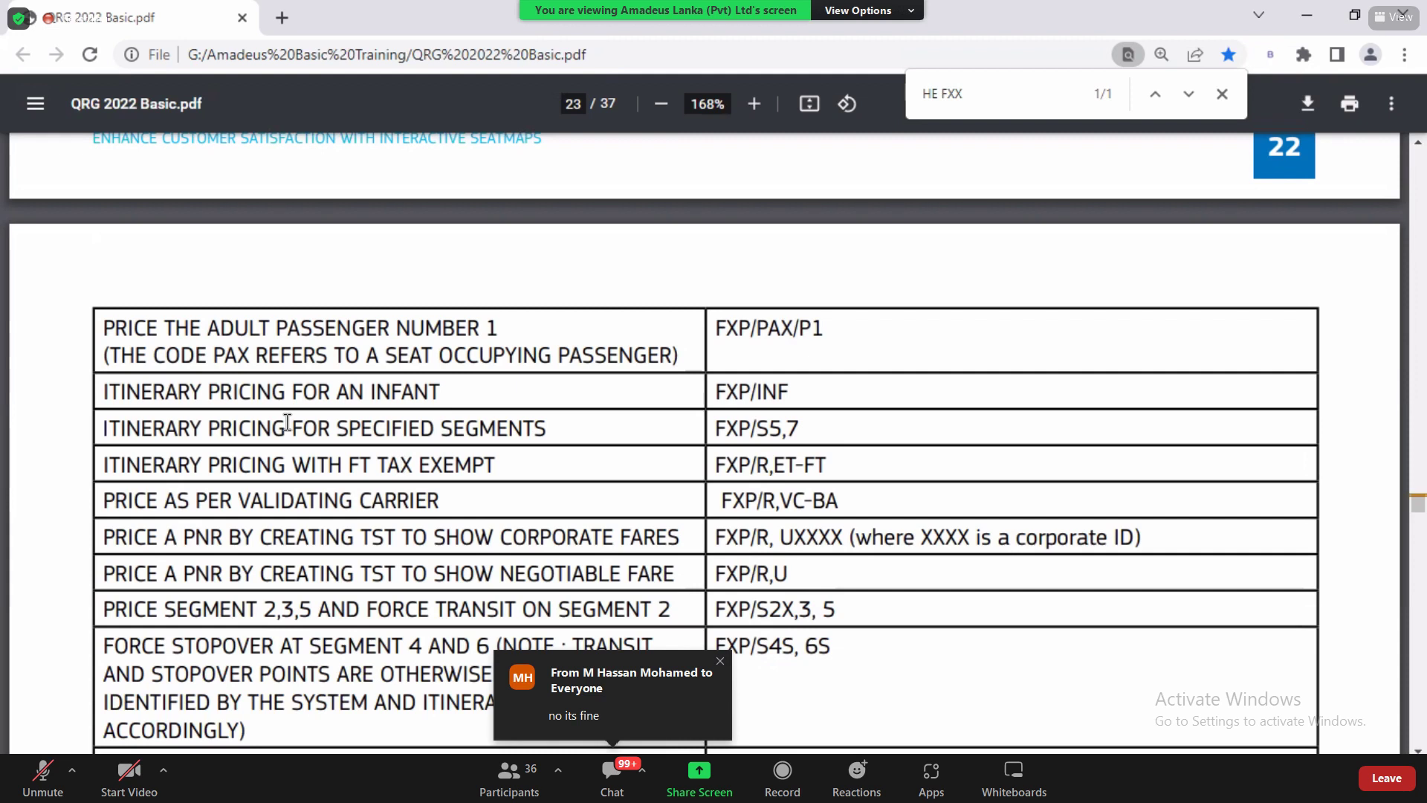
Step: Highlight the infant itinerary pricing text and its FXP/INF command
drag(145, 401, 448, 391)
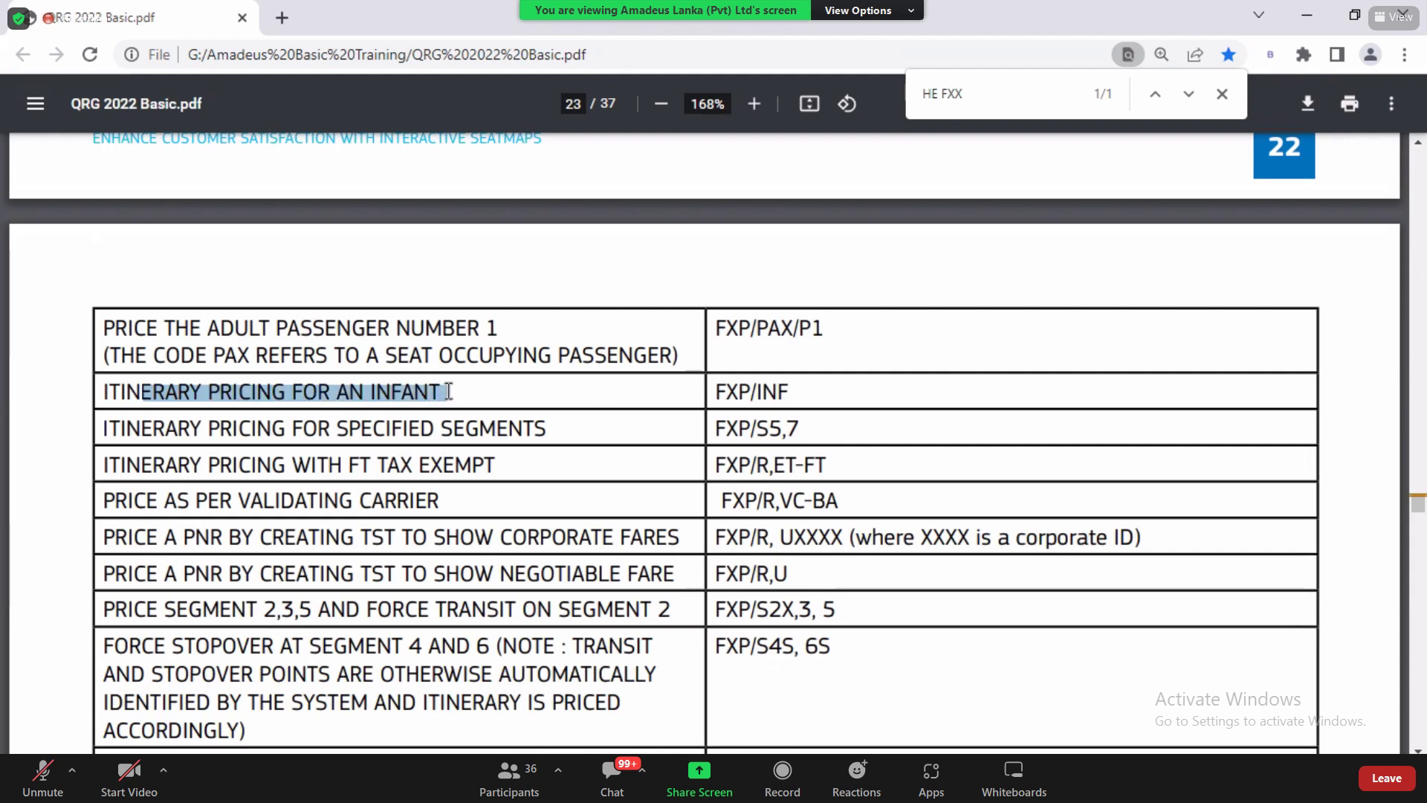
drag(716, 392, 789, 395)
click(778, 394)
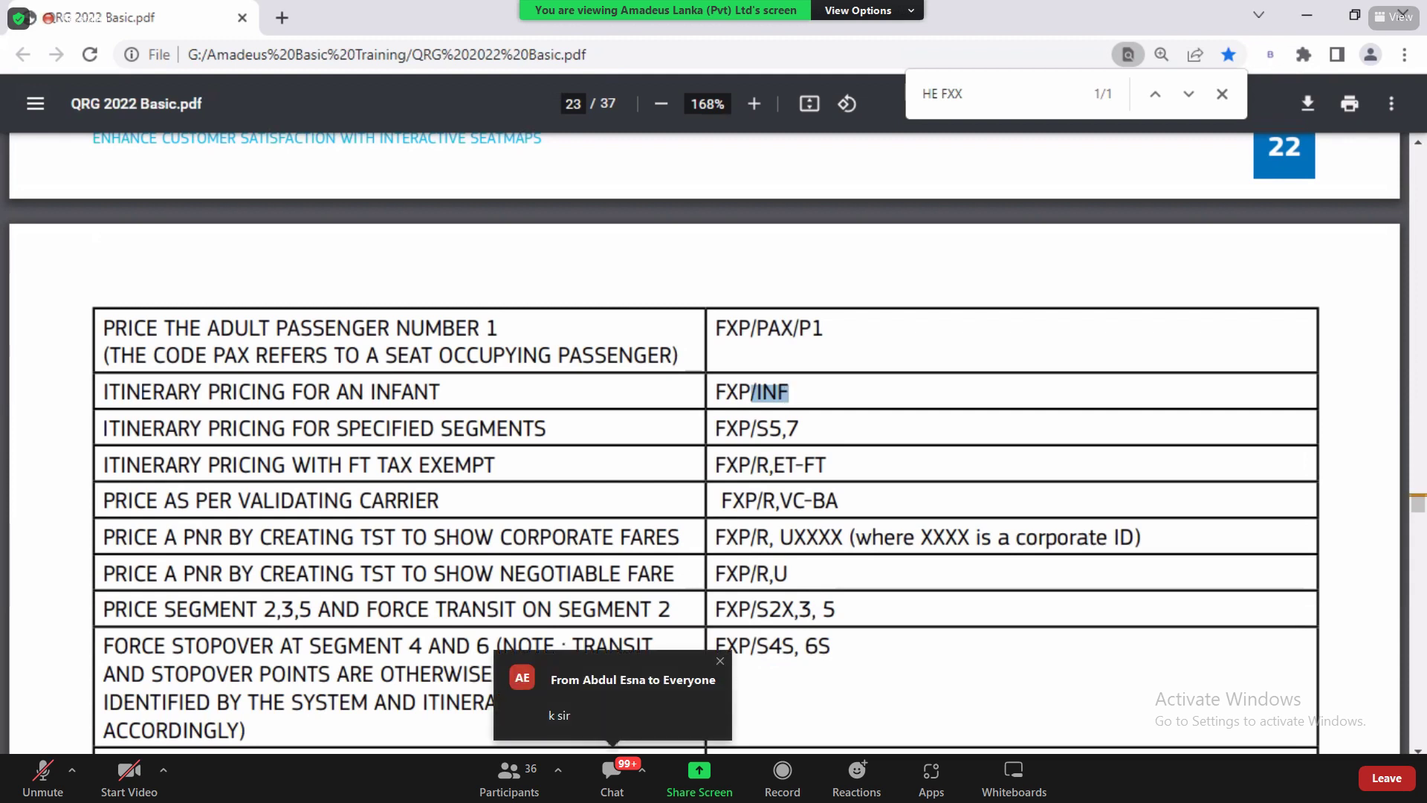
Step: Step through the segment, carrier and FXP/R date-of-issue options down to the Best Pricer table
click(1419, 749)
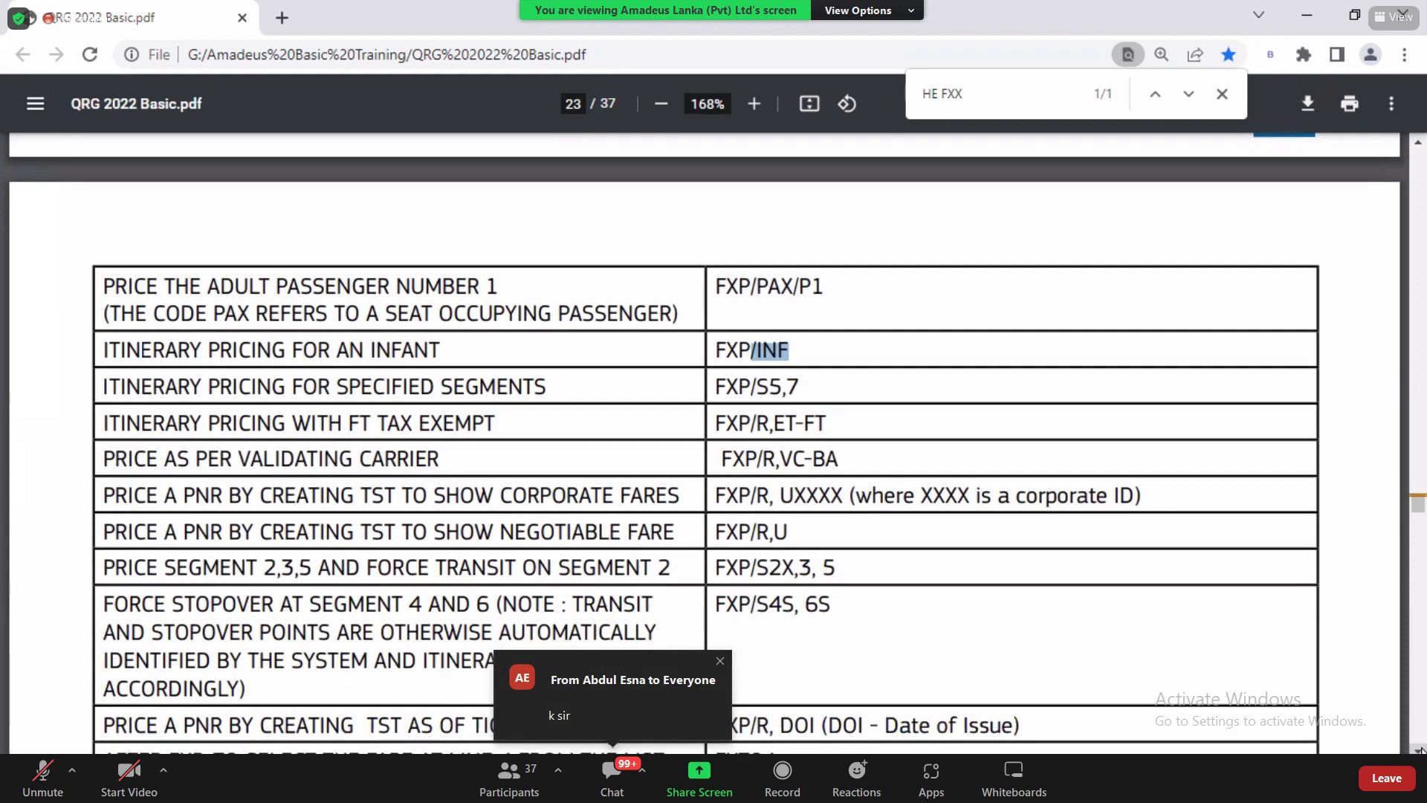
click(1418, 749)
click(1418, 749)
click(1418, 749)
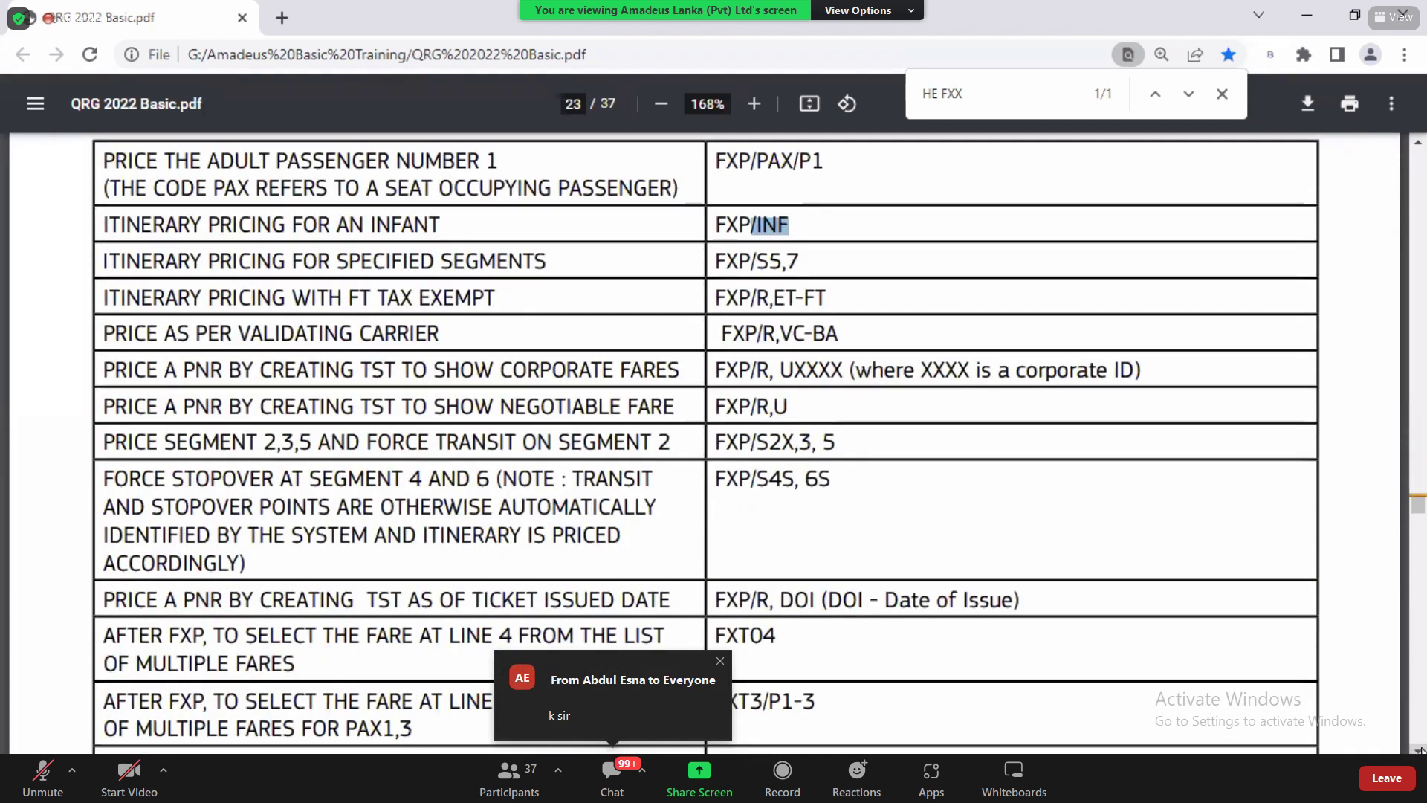
click(1418, 750)
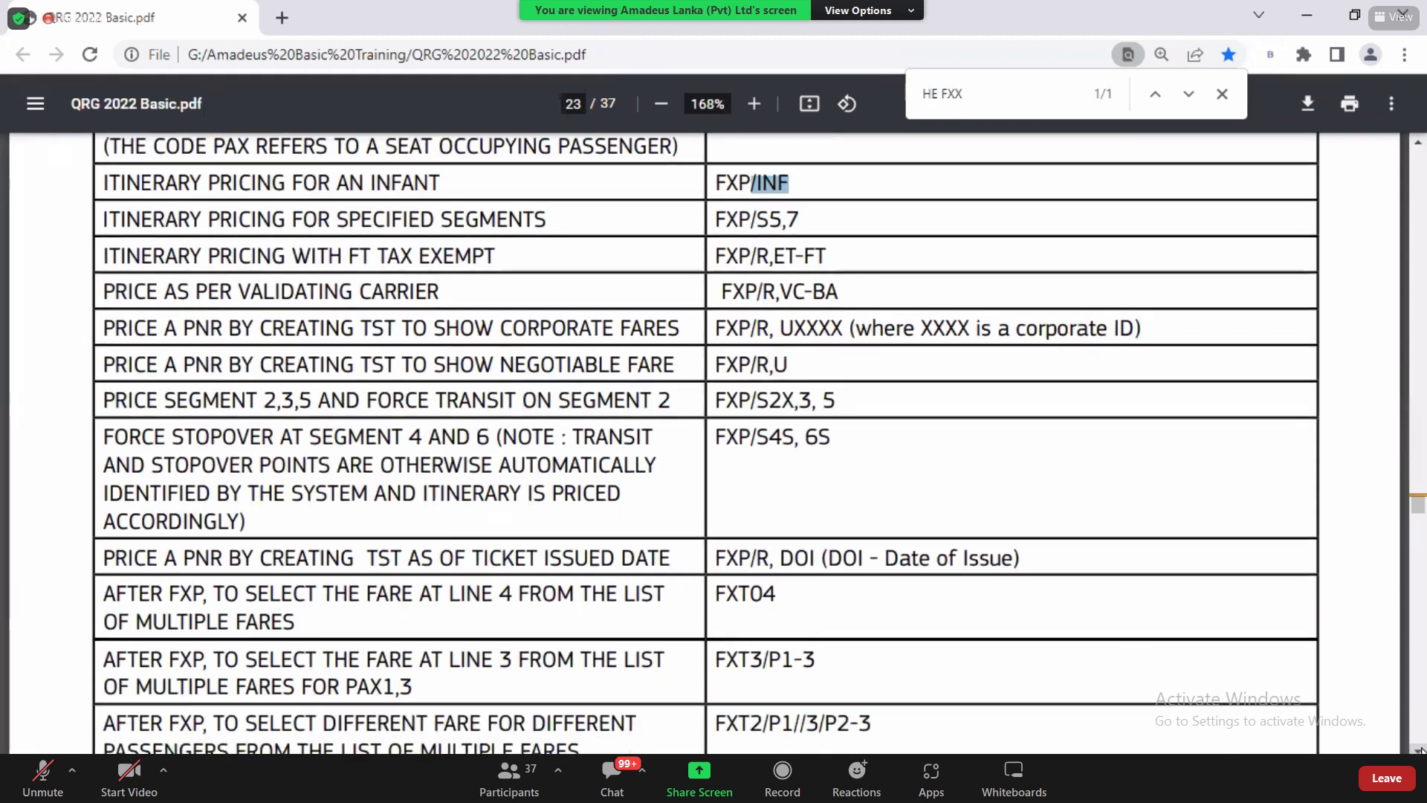
drag(468, 222, 834, 468)
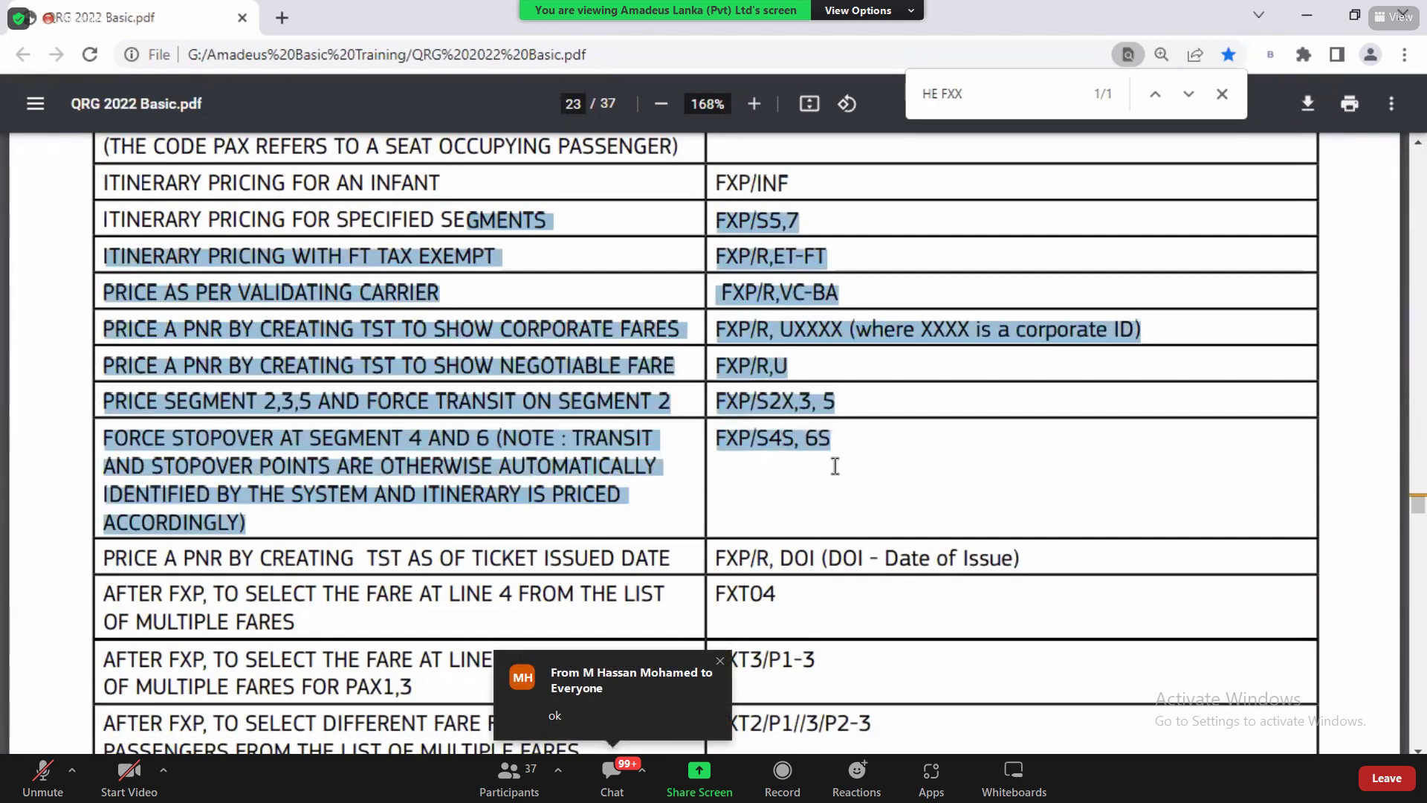
click(835, 466)
drag(717, 559, 770, 562)
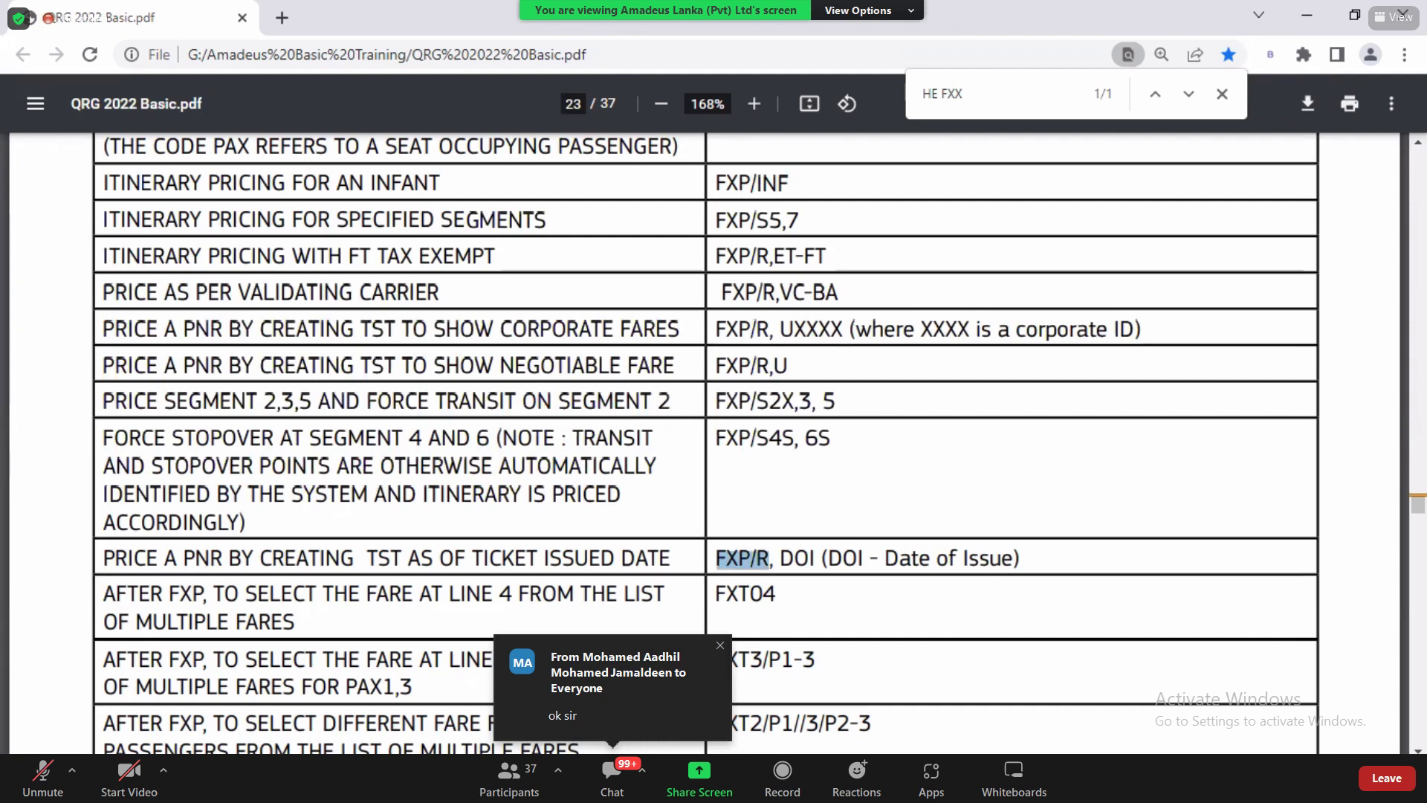
scroll(706, 442, down, 7)
scroll(706, 442, down, 5)
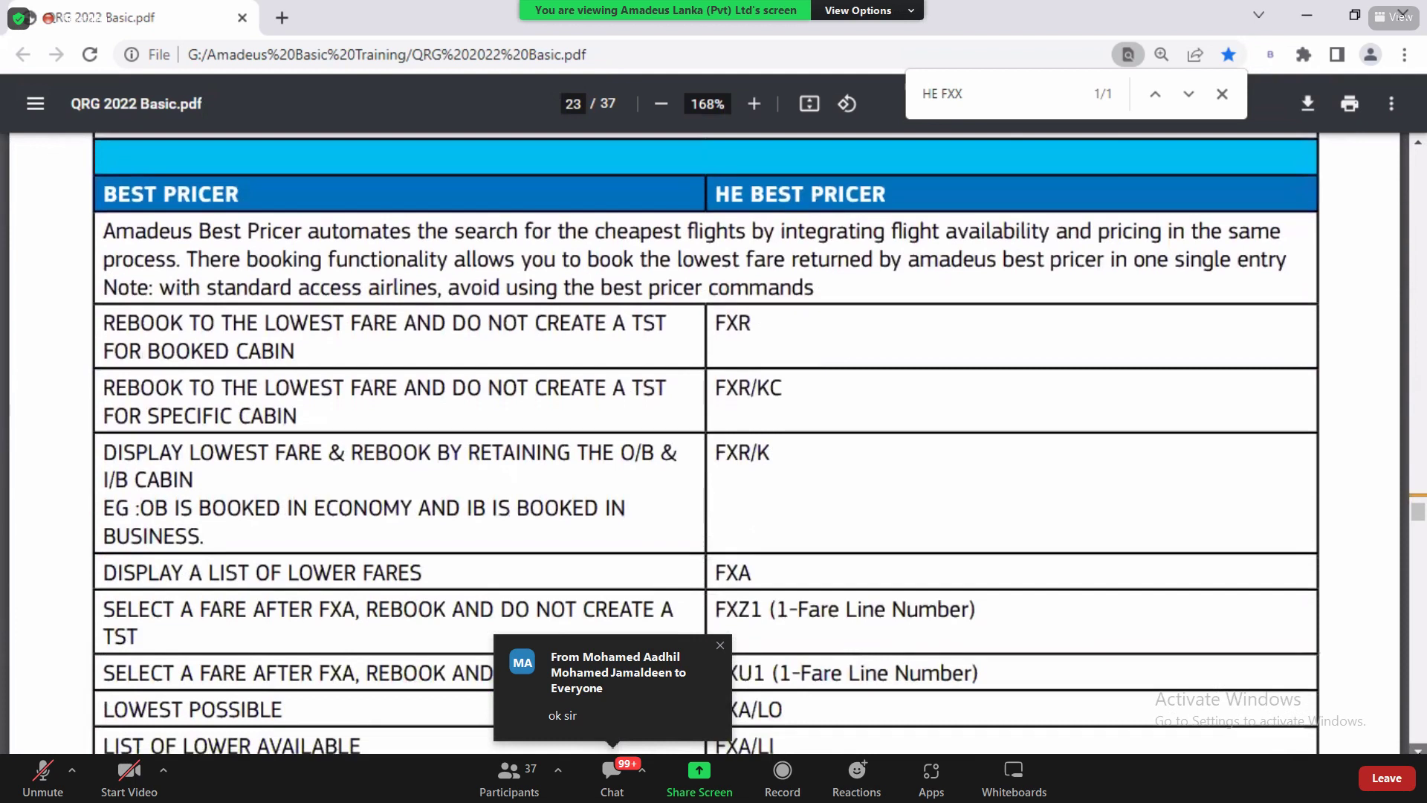
Step: Highlight FXR, the FXA lower-fares row, FXB and FXL in the Best Pricer table
scroll(707, 443, down, 1)
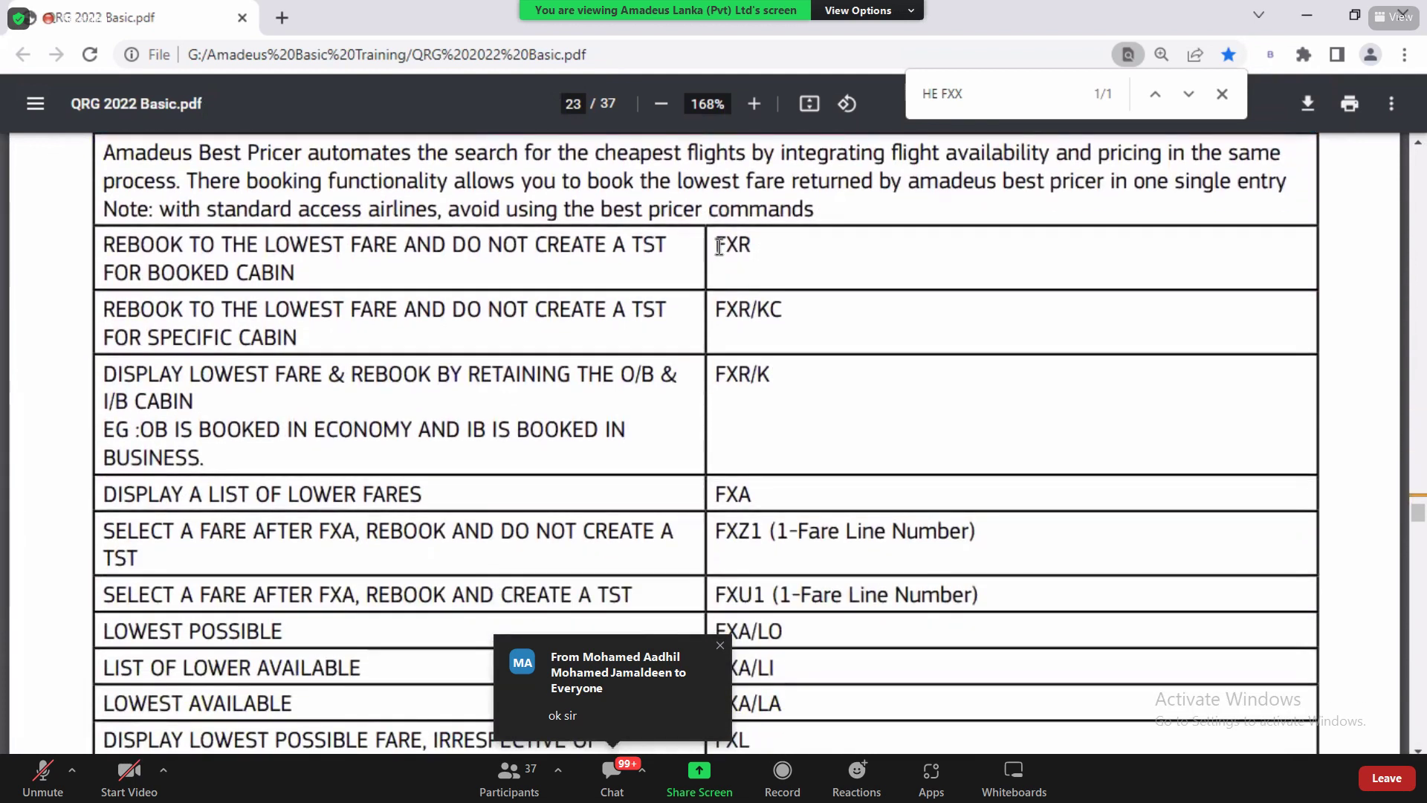
double_click(719, 246)
drag(276, 245, 666, 258)
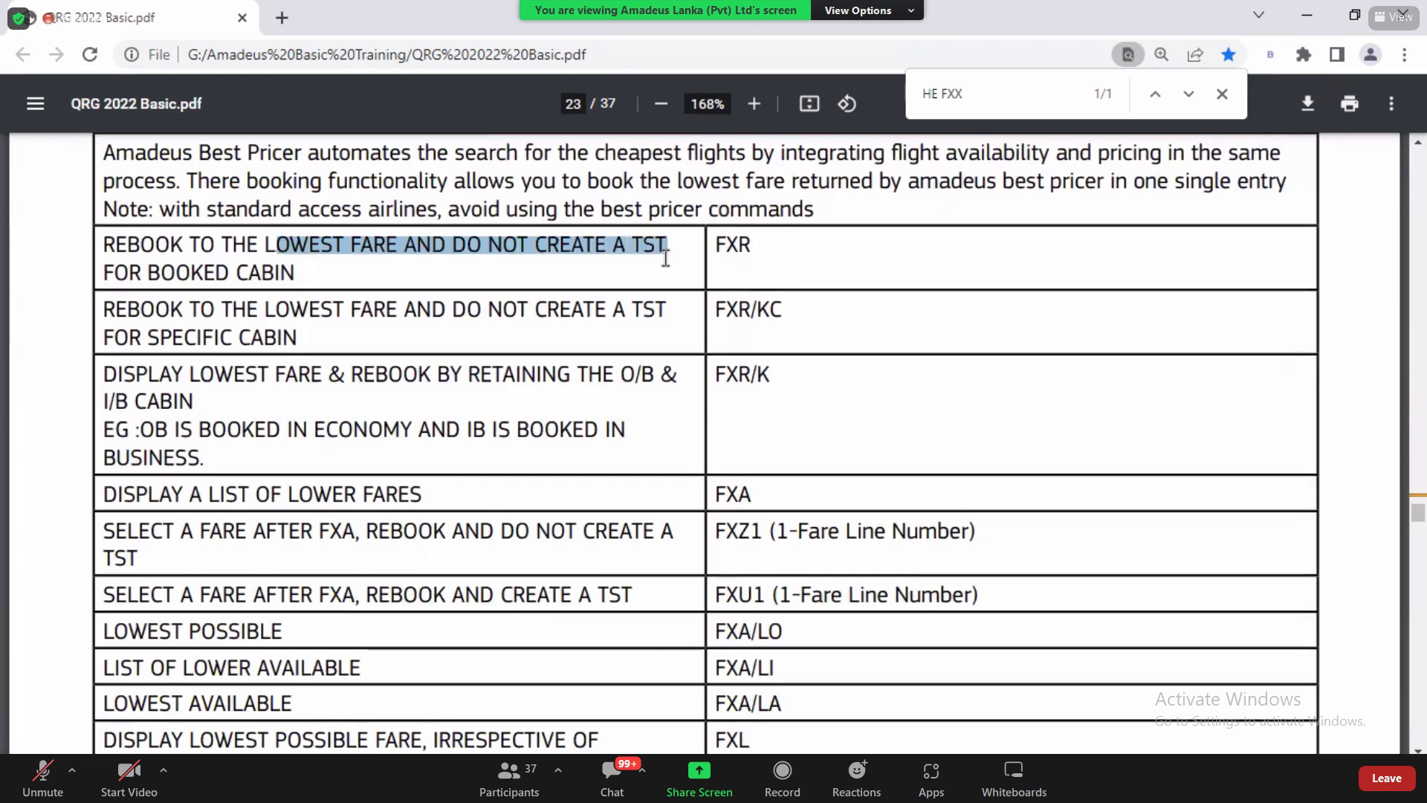
drag(241, 495, 754, 495)
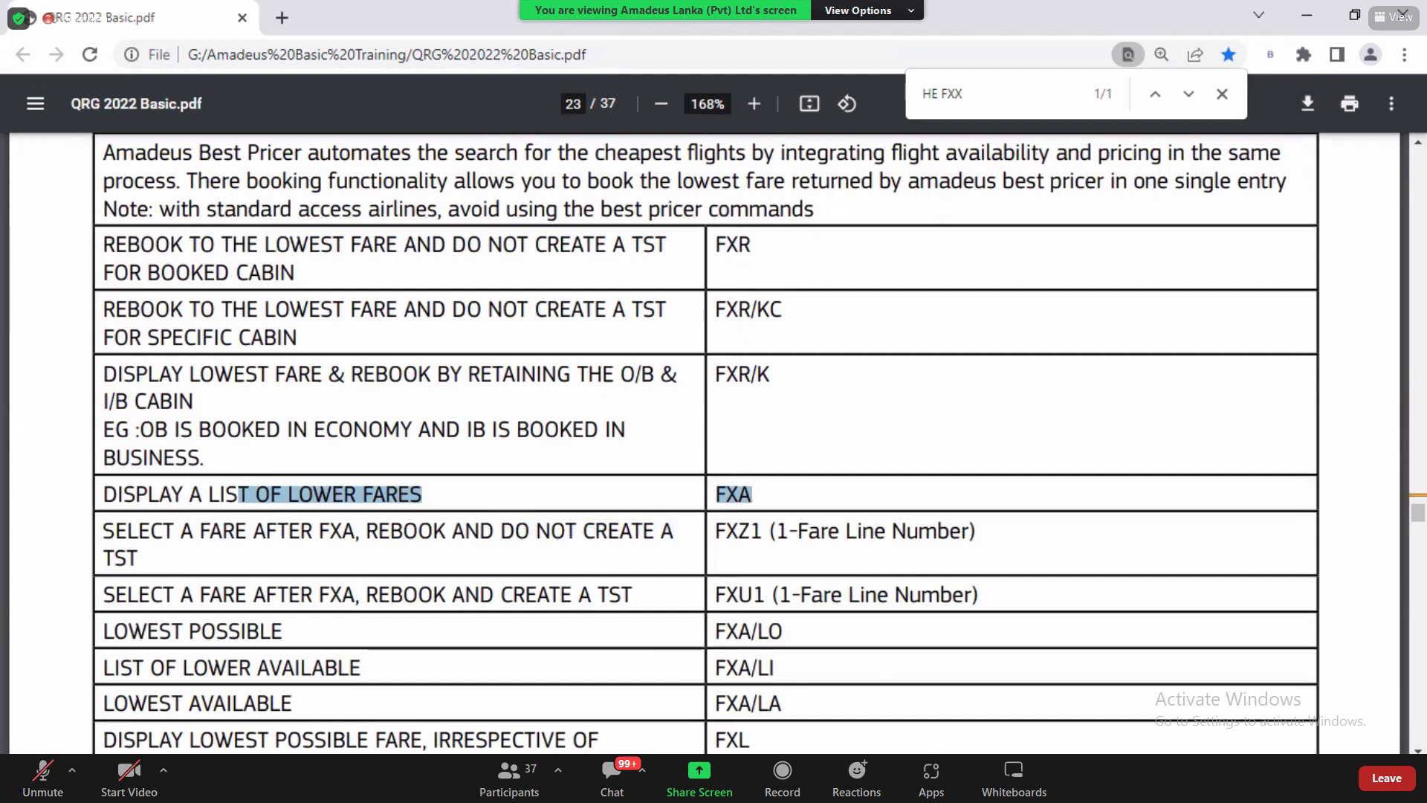
scroll(1393, 736, down, 4)
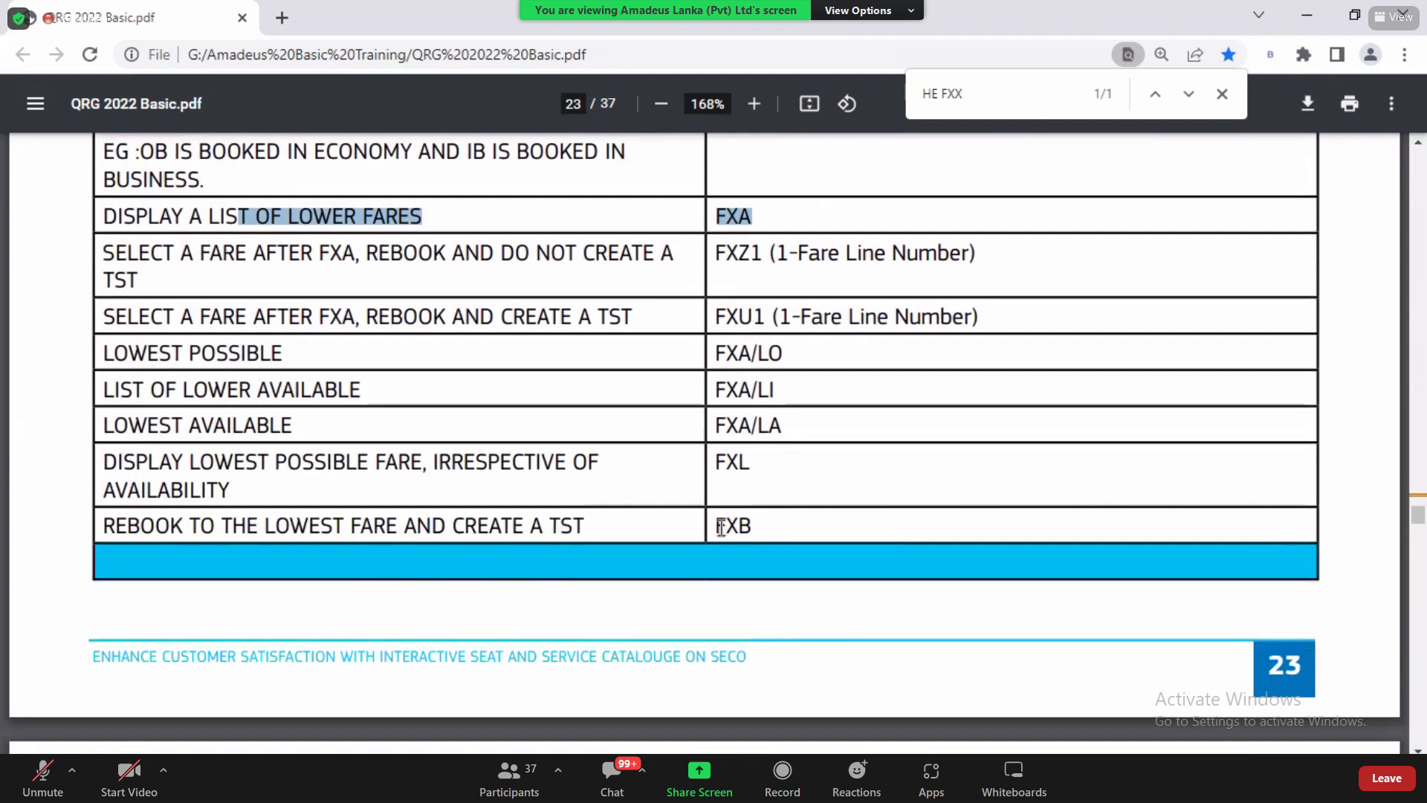
drag(716, 525, 763, 532)
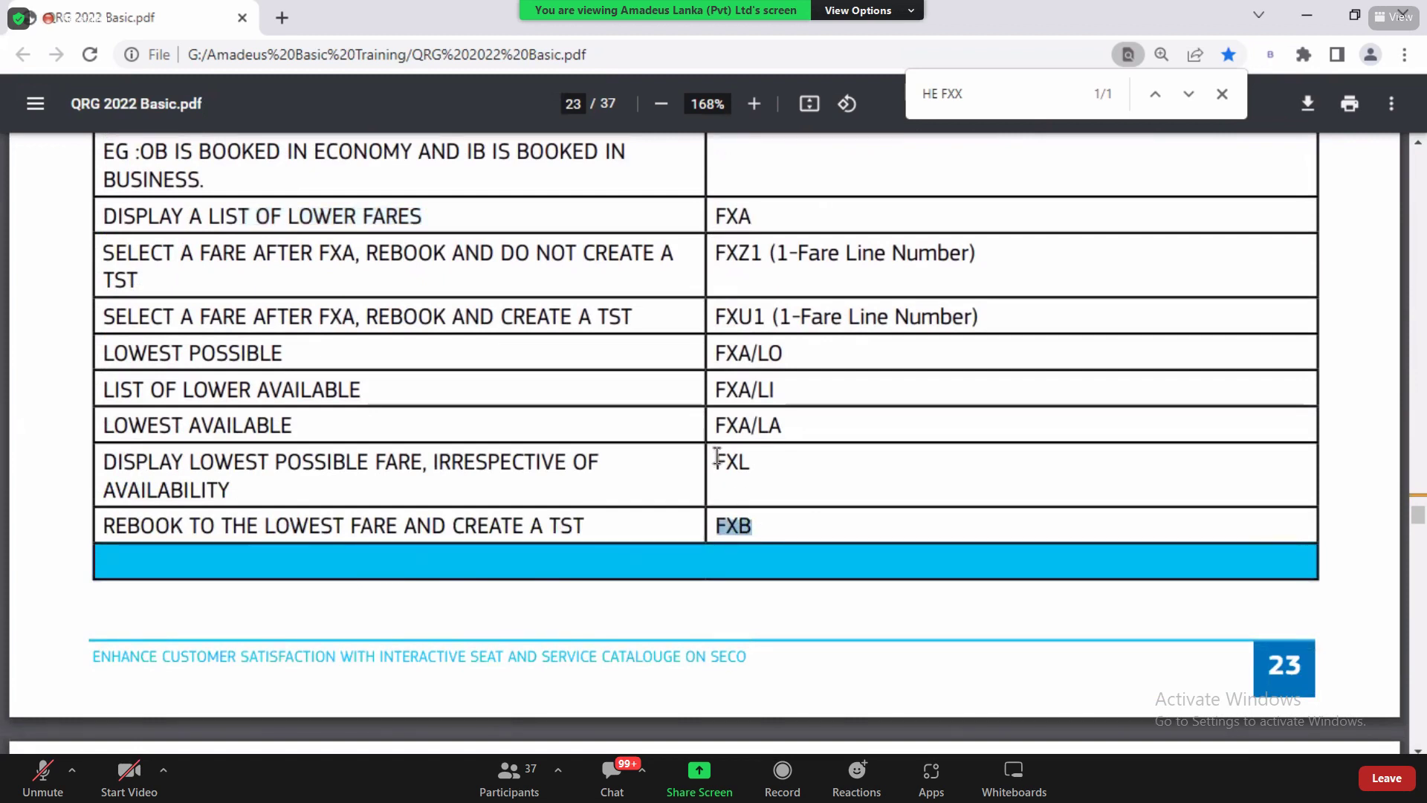
drag(711, 461, 752, 462)
click(729, 466)
double_click(749, 464)
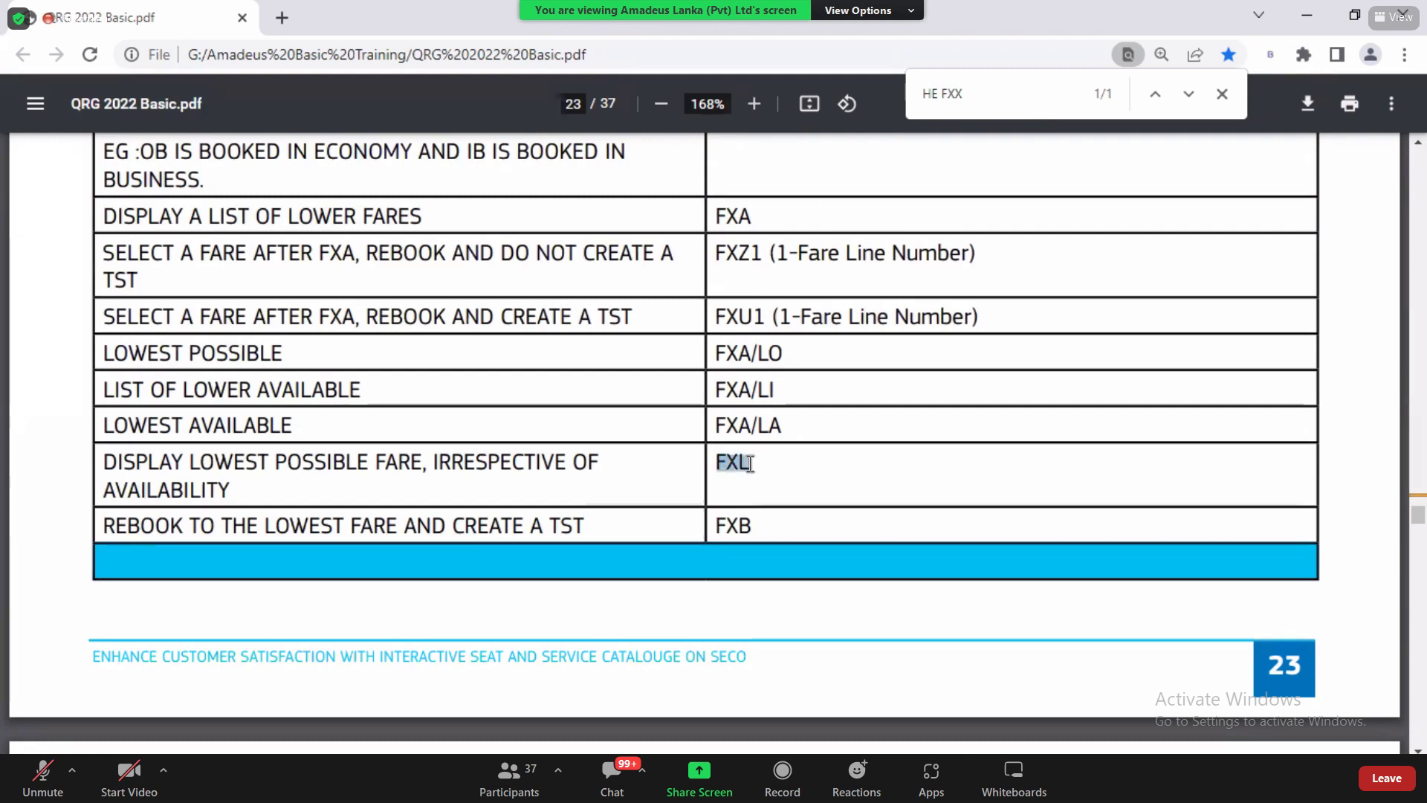
Step: Change the pending FXX/R,U entry to FXL and send it for lowest-fare pricing
key(alt+Tab)
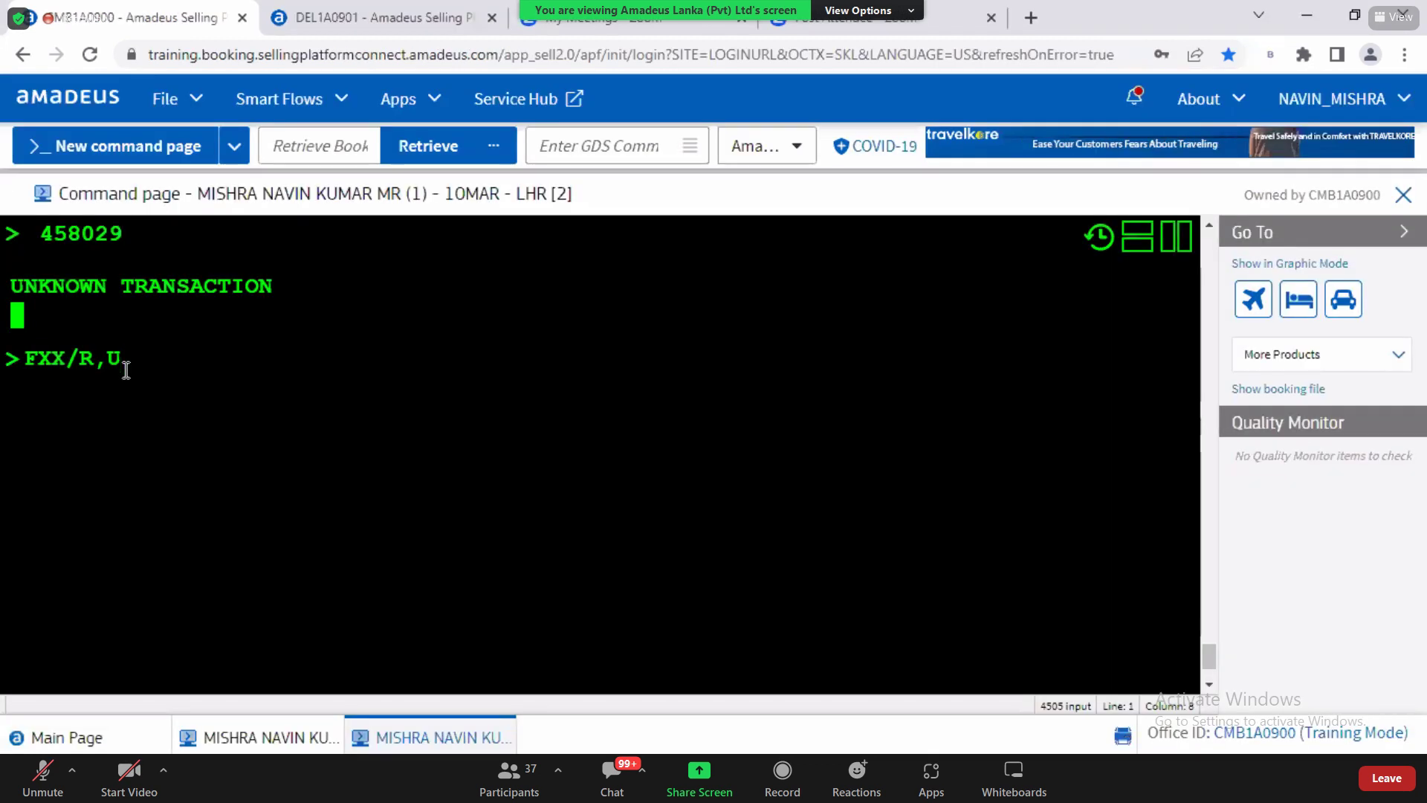
key(BackSpace)
key(BackSpace)
key(BackSpace)
key(BackSpace)
key(BackSpace)
text(L)
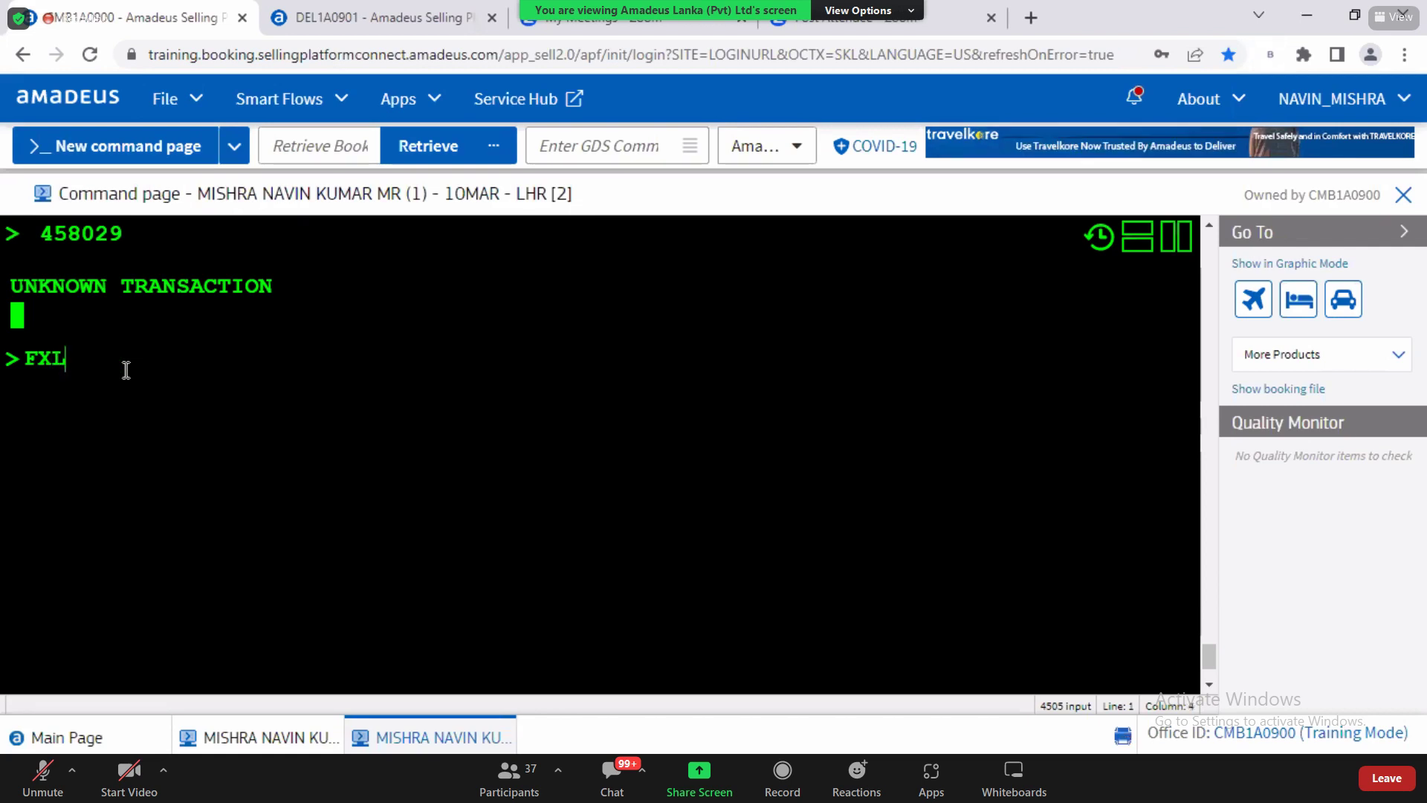
key(Return)
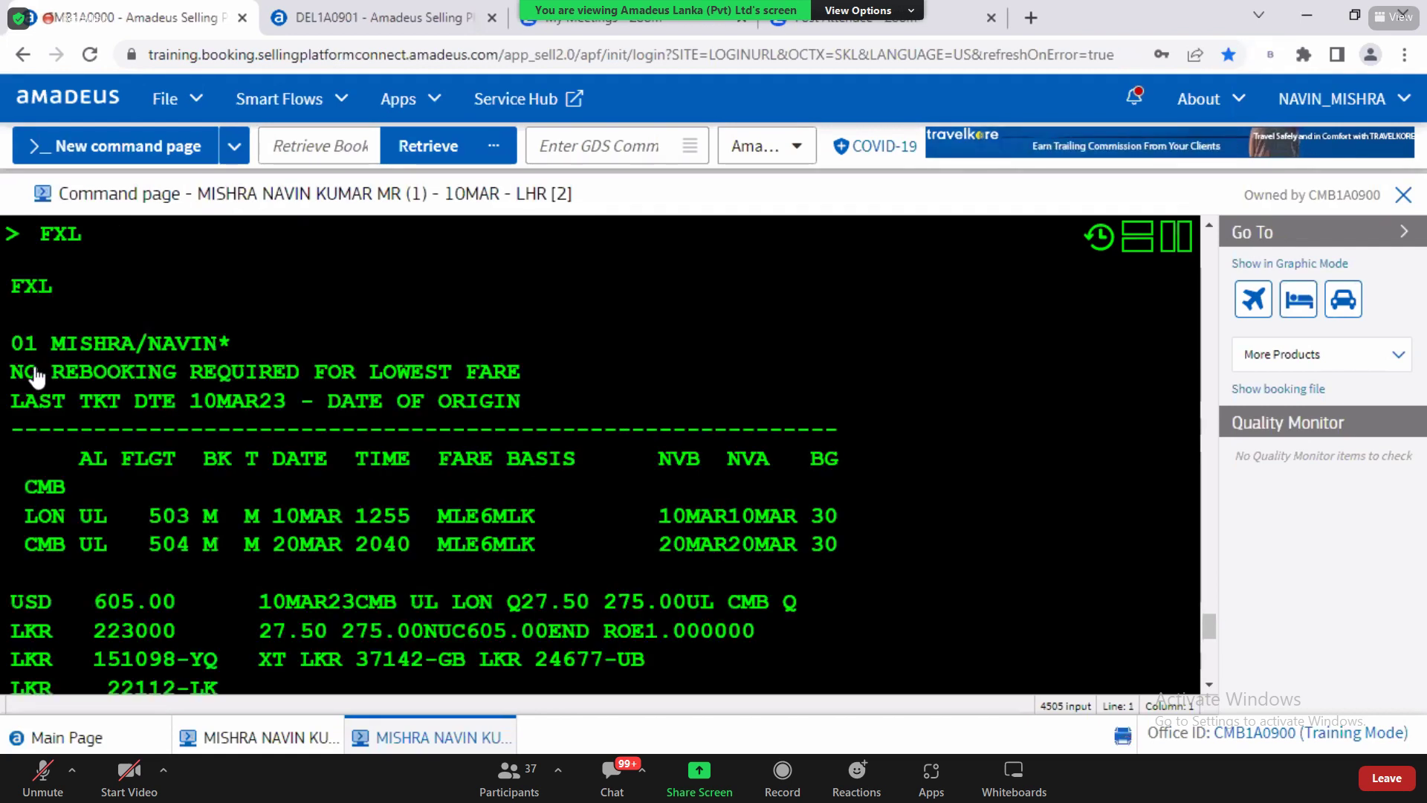
Step: Point out the 'no rebooking required' USD 605.00 result, then FXL's description in the QRG
drag(12, 374, 523, 380)
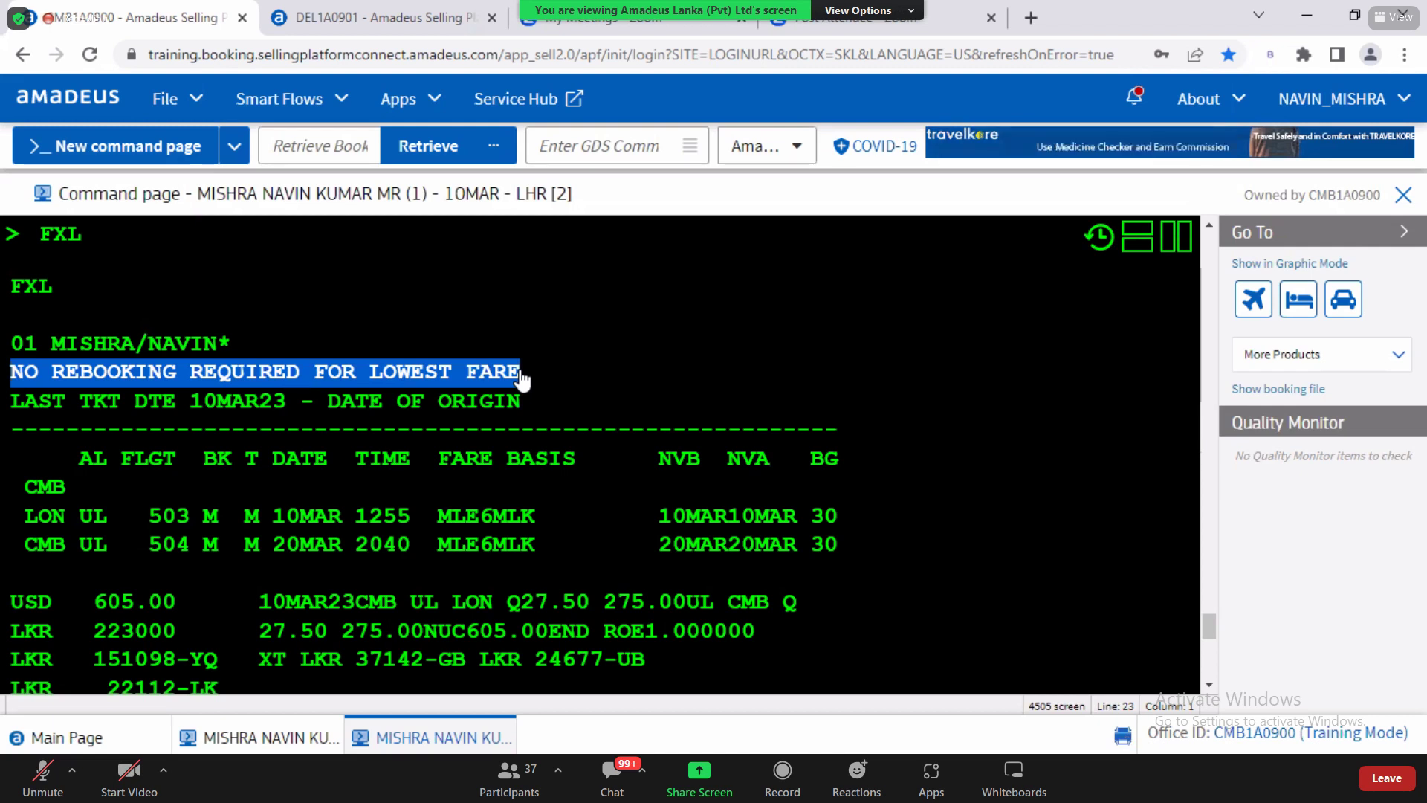
drag(40, 376, 102, 385)
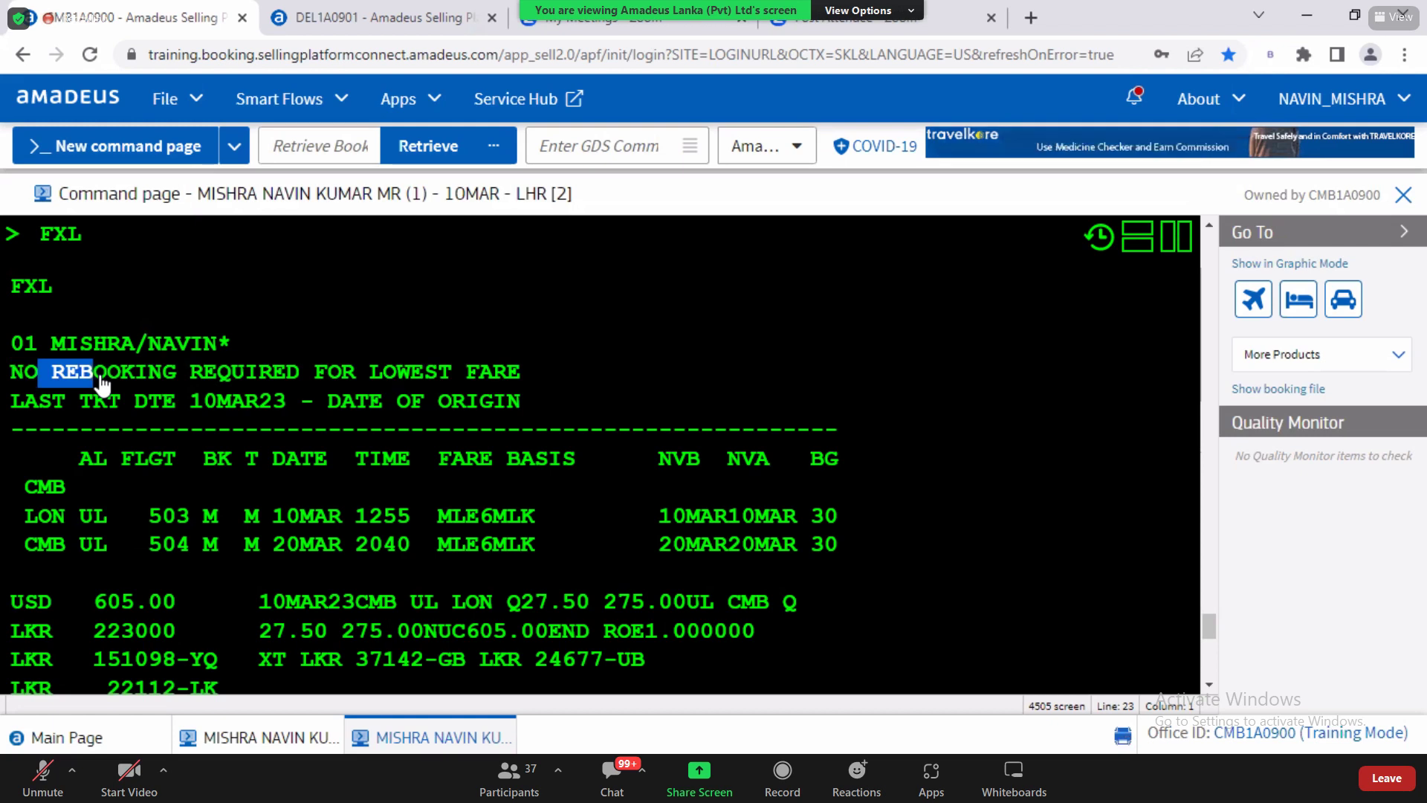
drag(102, 383, 24, 381)
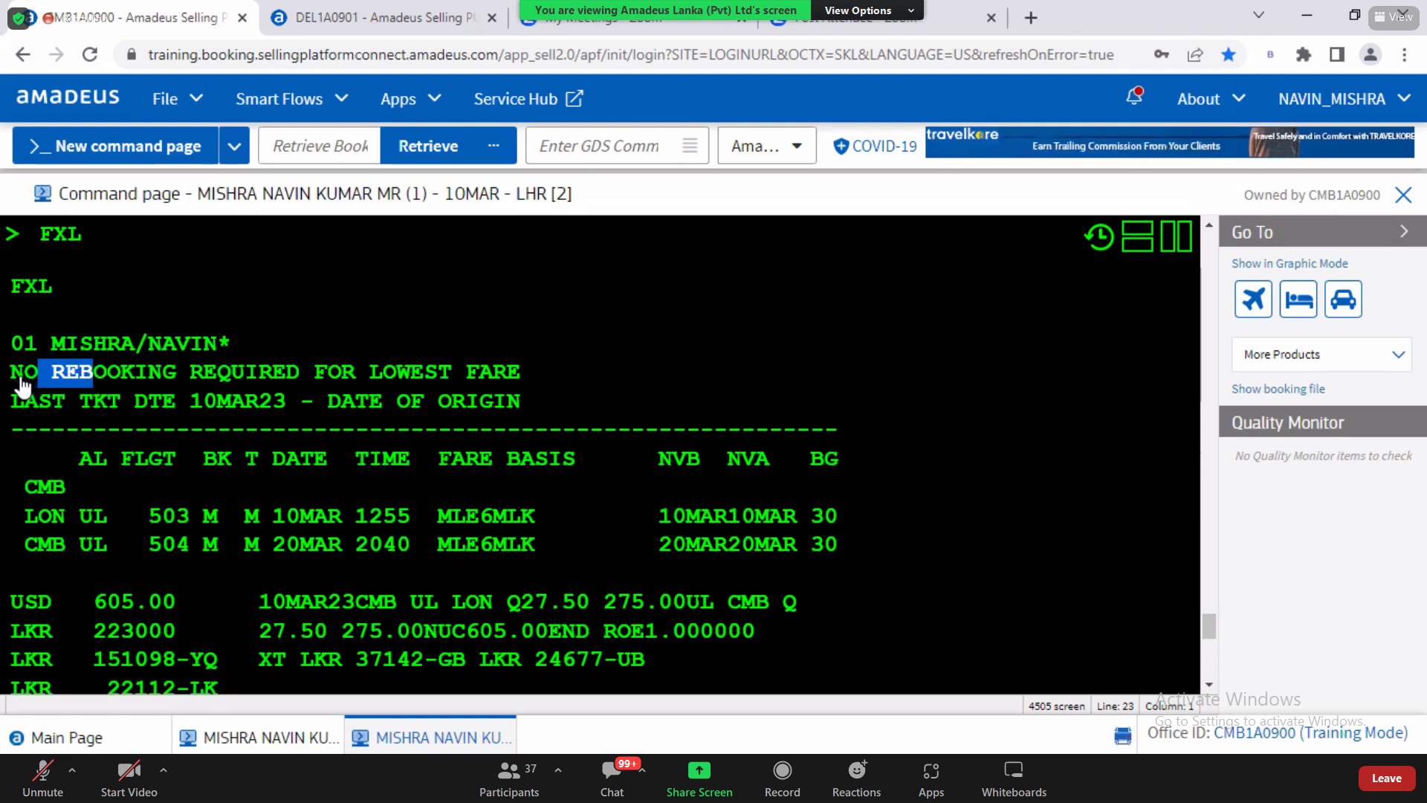
drag(514, 405, 516, 373)
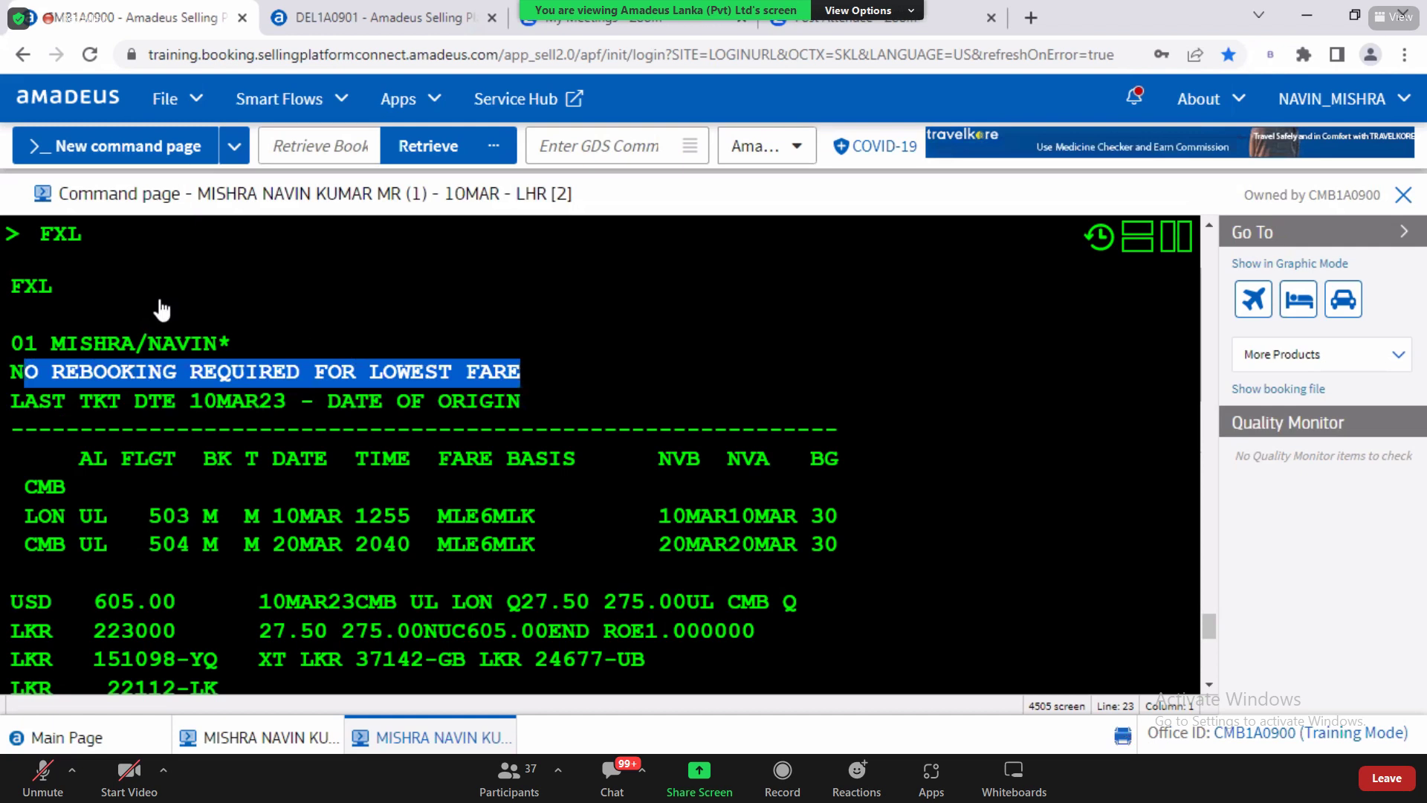
drag(39, 237, 88, 241)
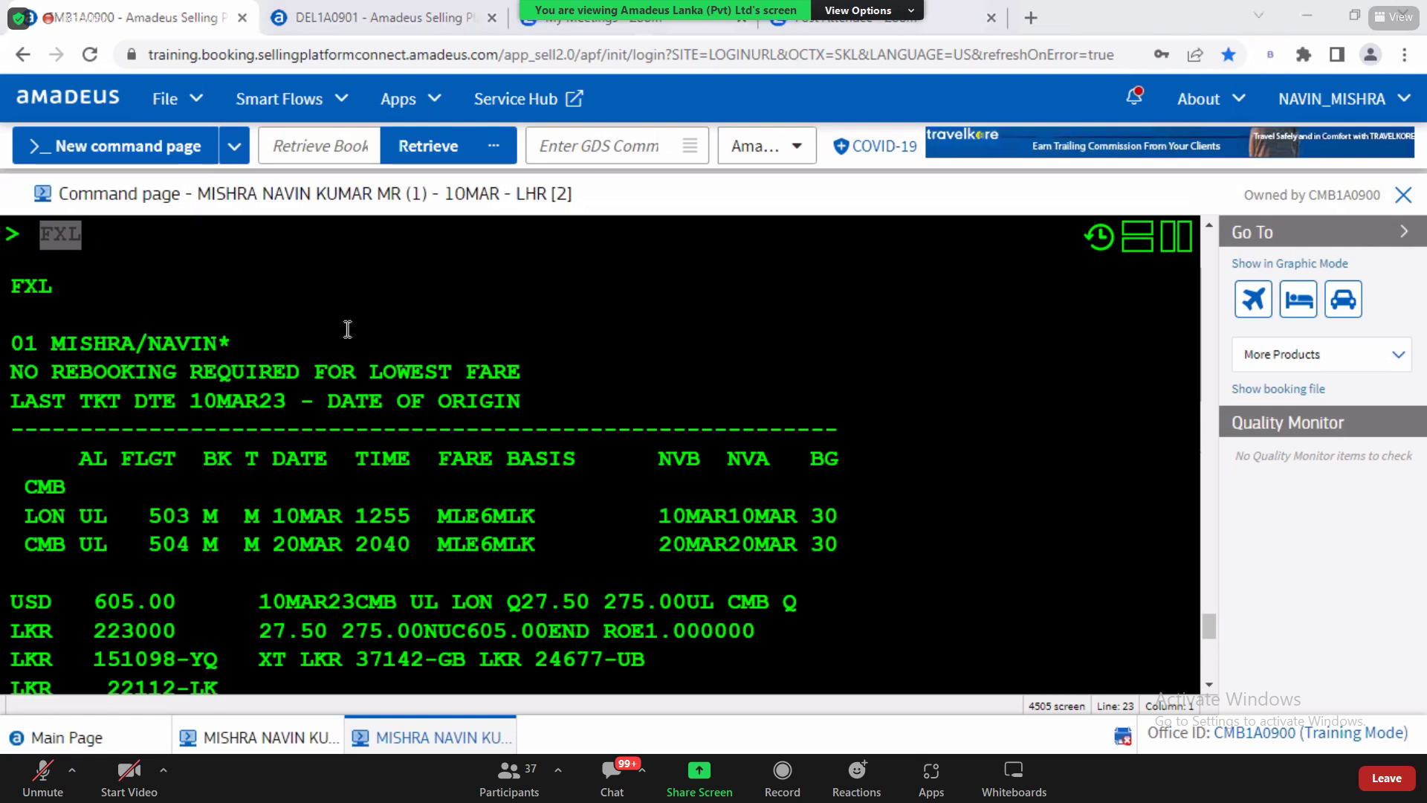
key(alt+Tab)
drag(204, 462, 484, 488)
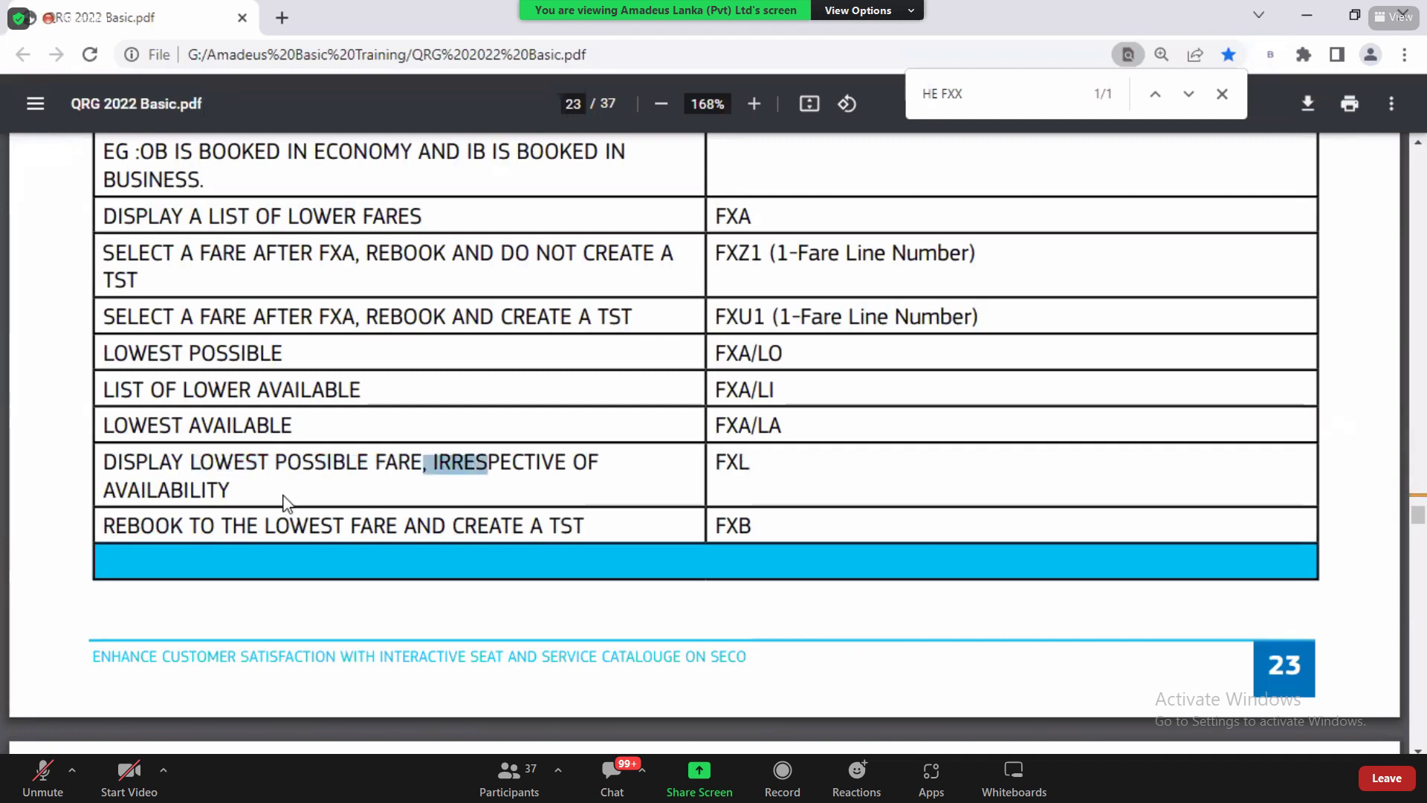
Step: Highlight the FXL row, then the non-refundable fares row and its FXR/R,*NRF command
drag(233, 490, 117, 462)
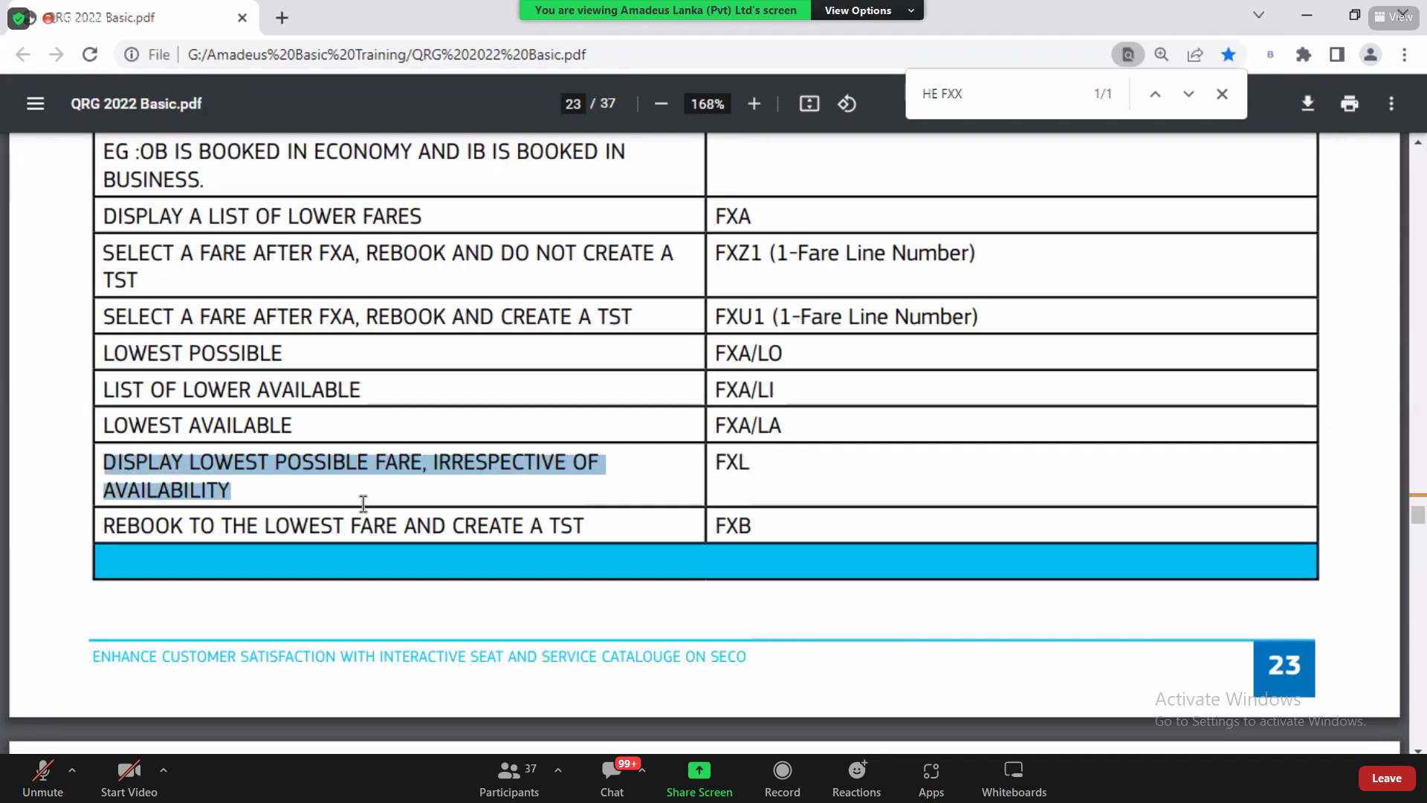
click(741, 465)
double_click(741, 465)
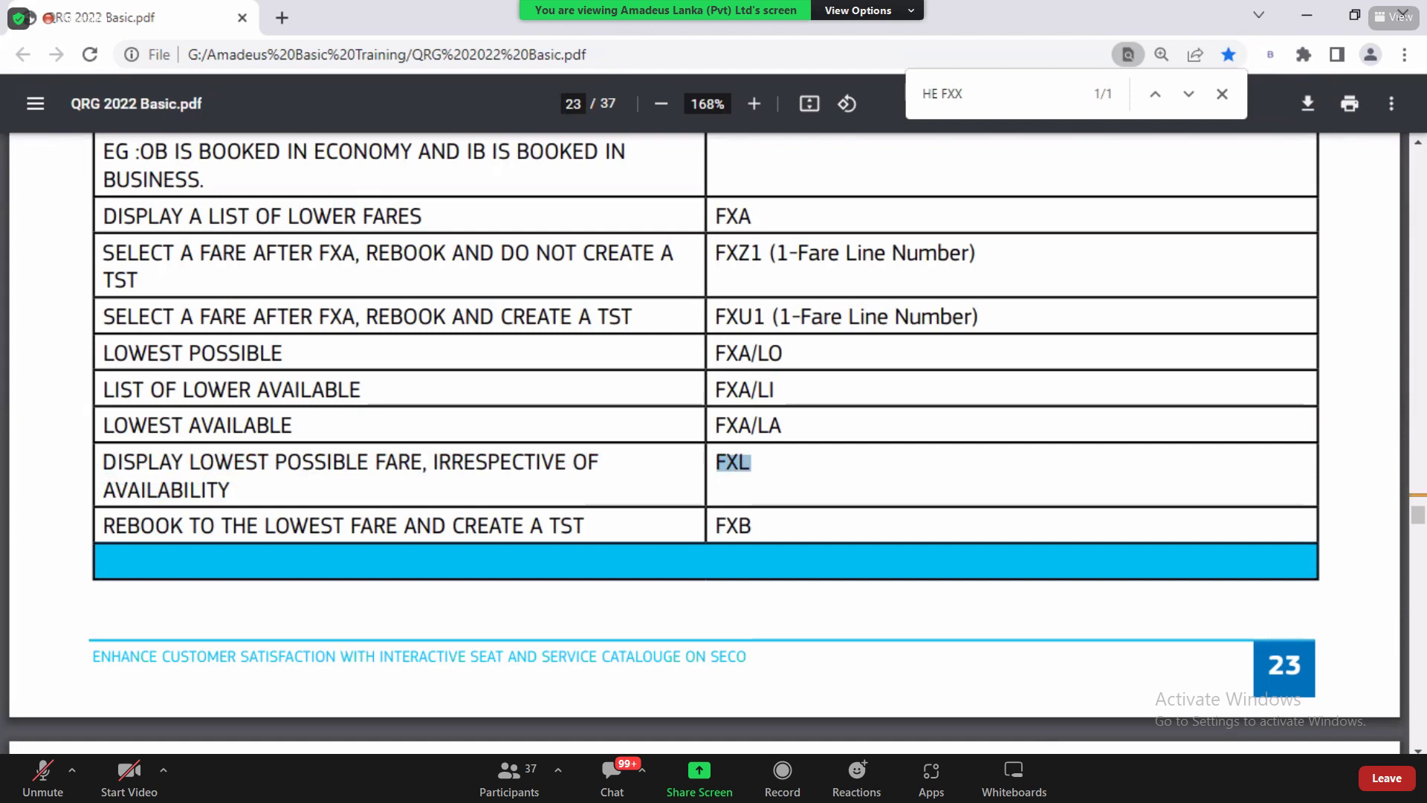
scroll(706, 442, down, 8)
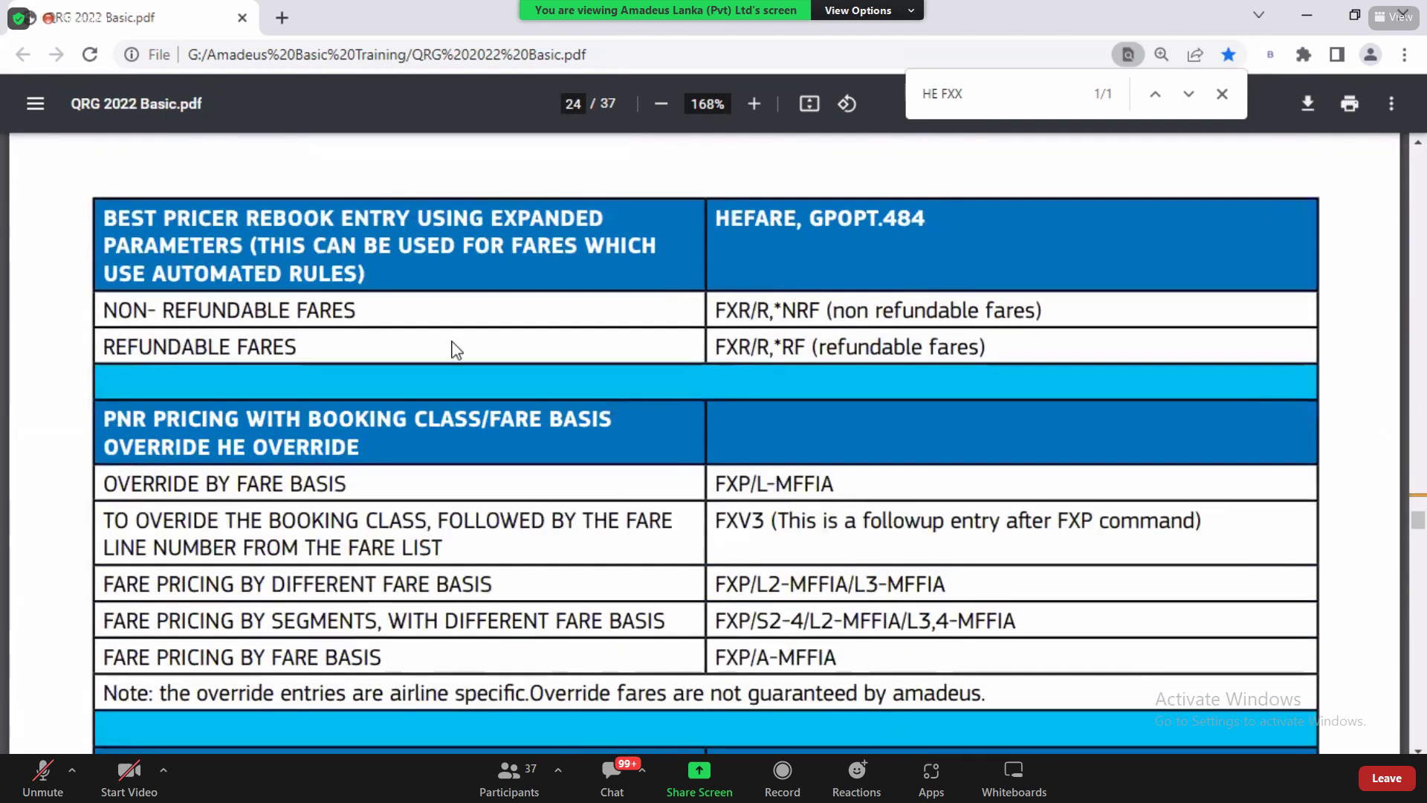
double_click(336, 311)
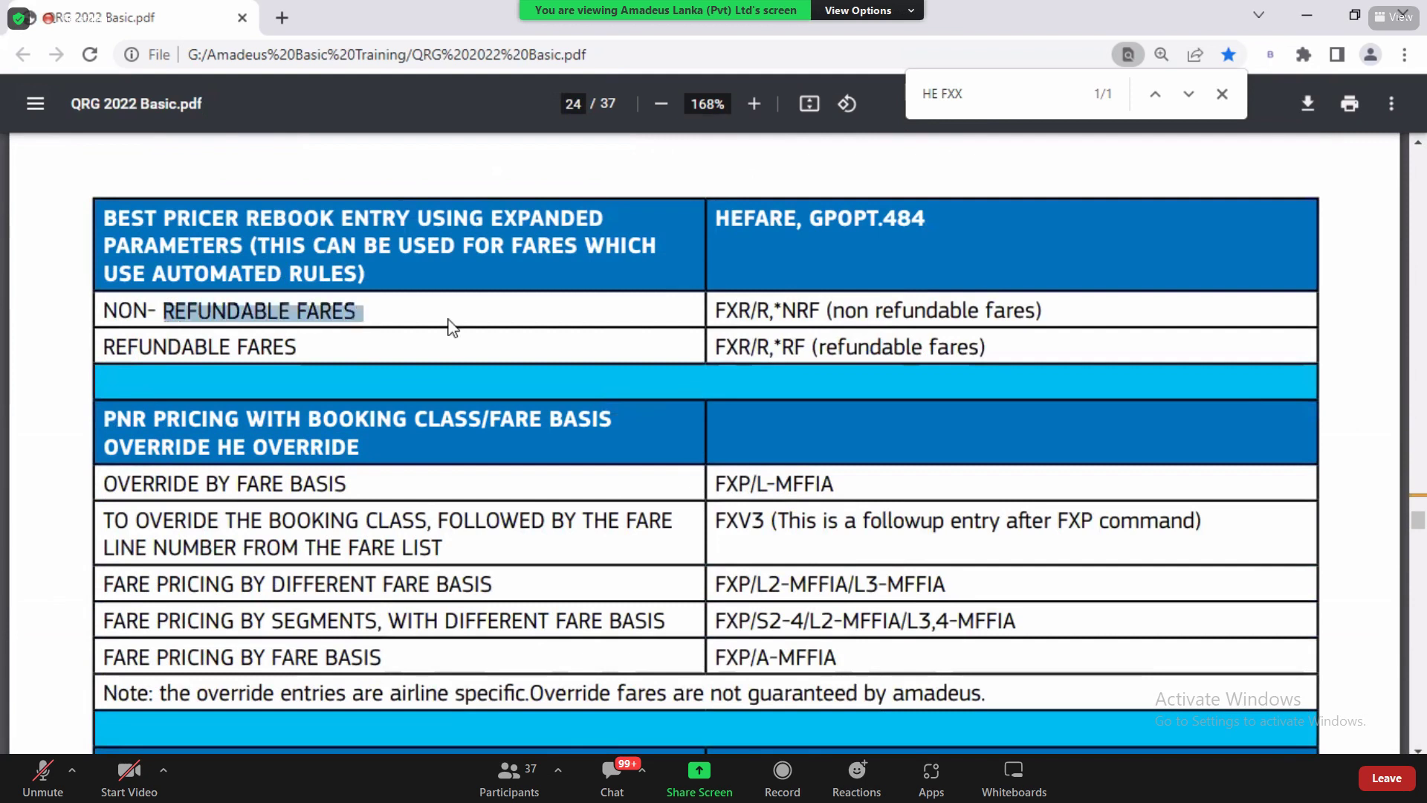
drag(716, 310, 833, 312)
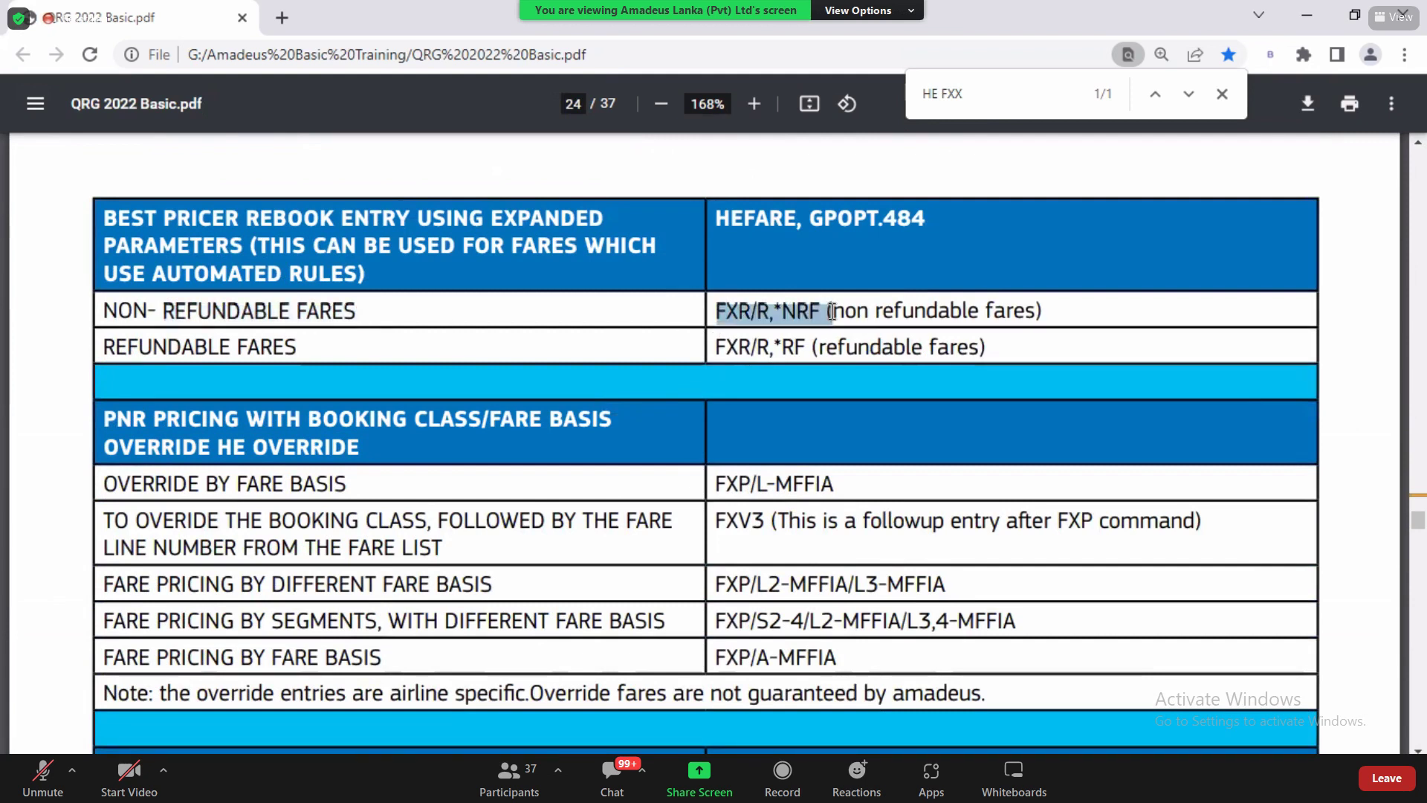
Step: Scroll the QRG to the TST display table and return to the Amadeus command page
scroll(684, 637, down, 8)
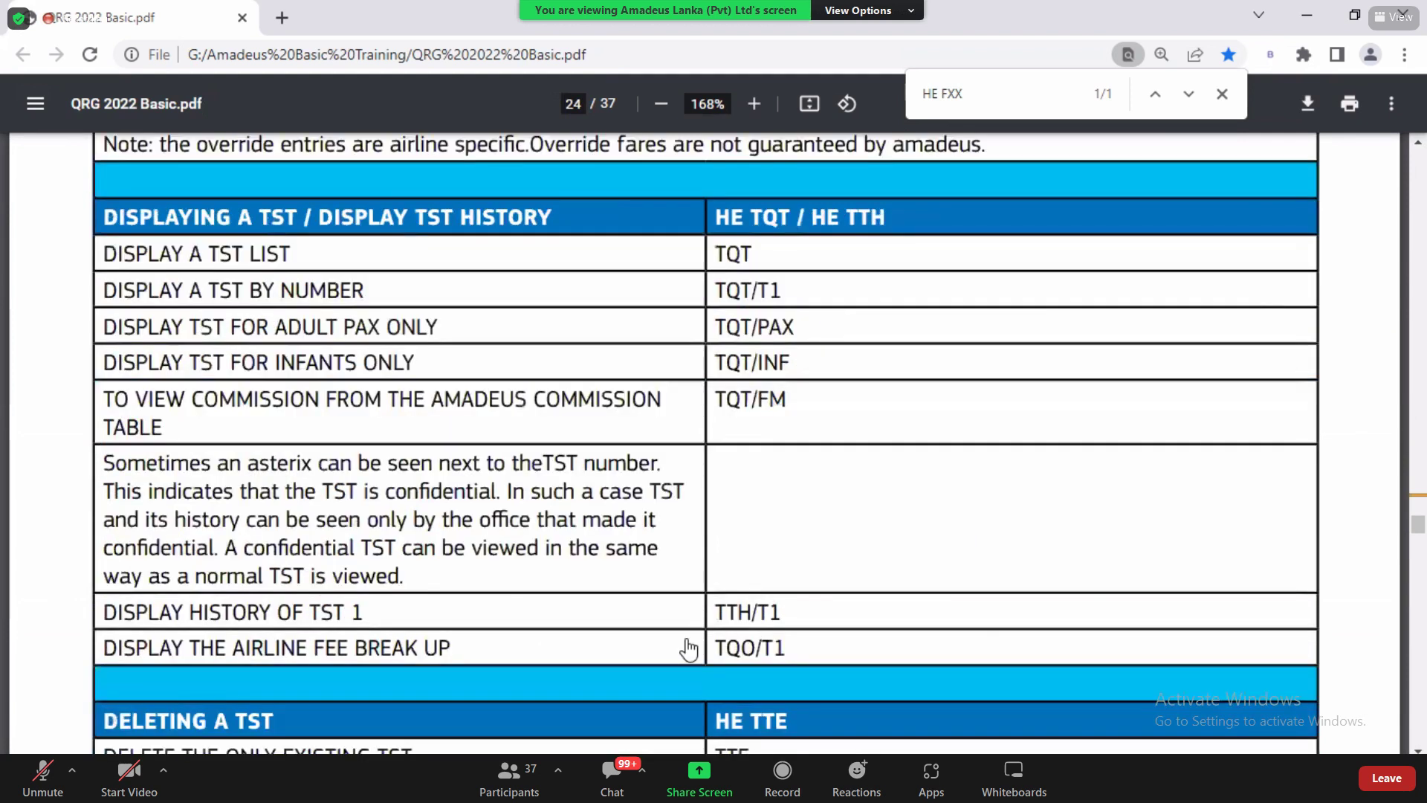
key(alt+Tab)
scroll(1212, 669, down, 6)
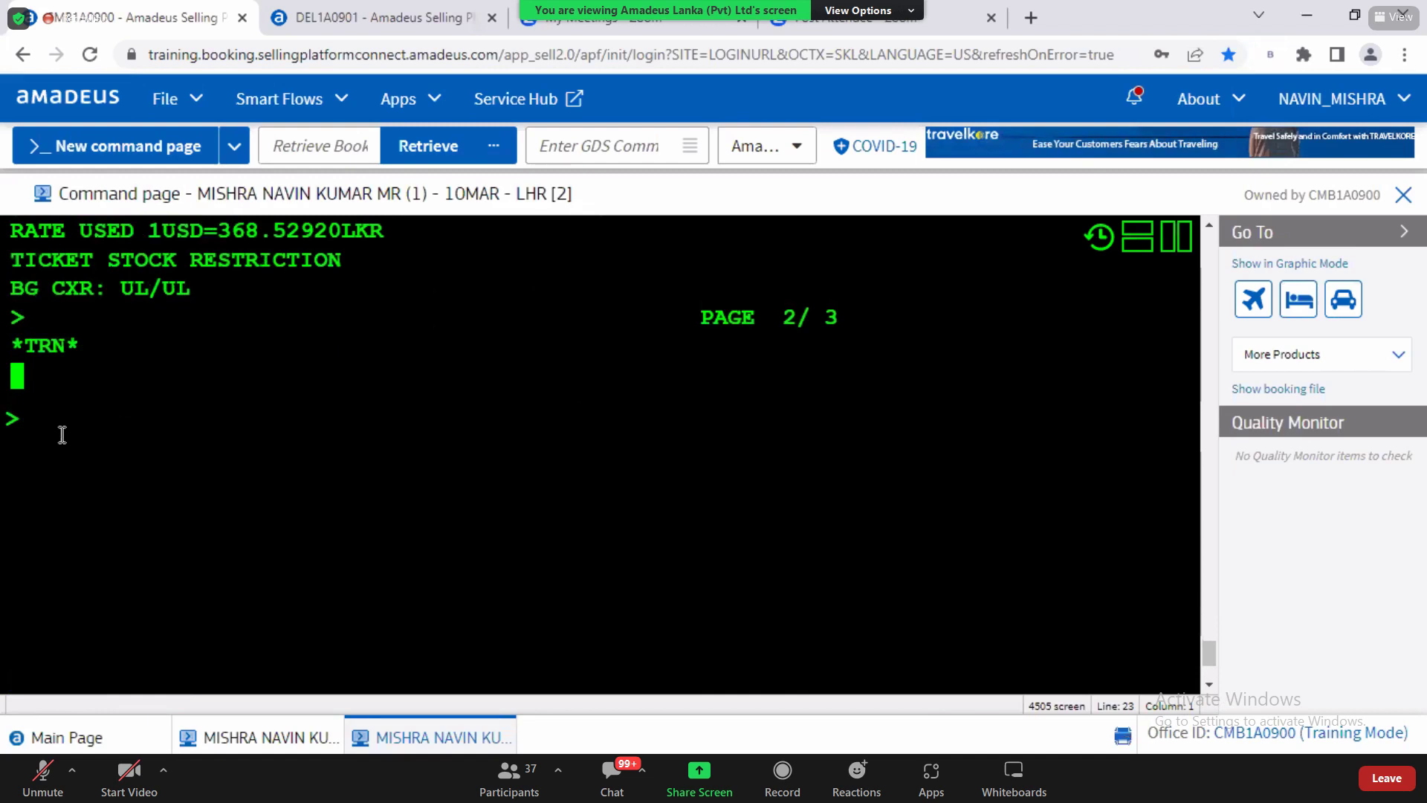
Step: Redisplay the booking with RT and price it with FXR/R,*NRF
text(RT)
key(Return)
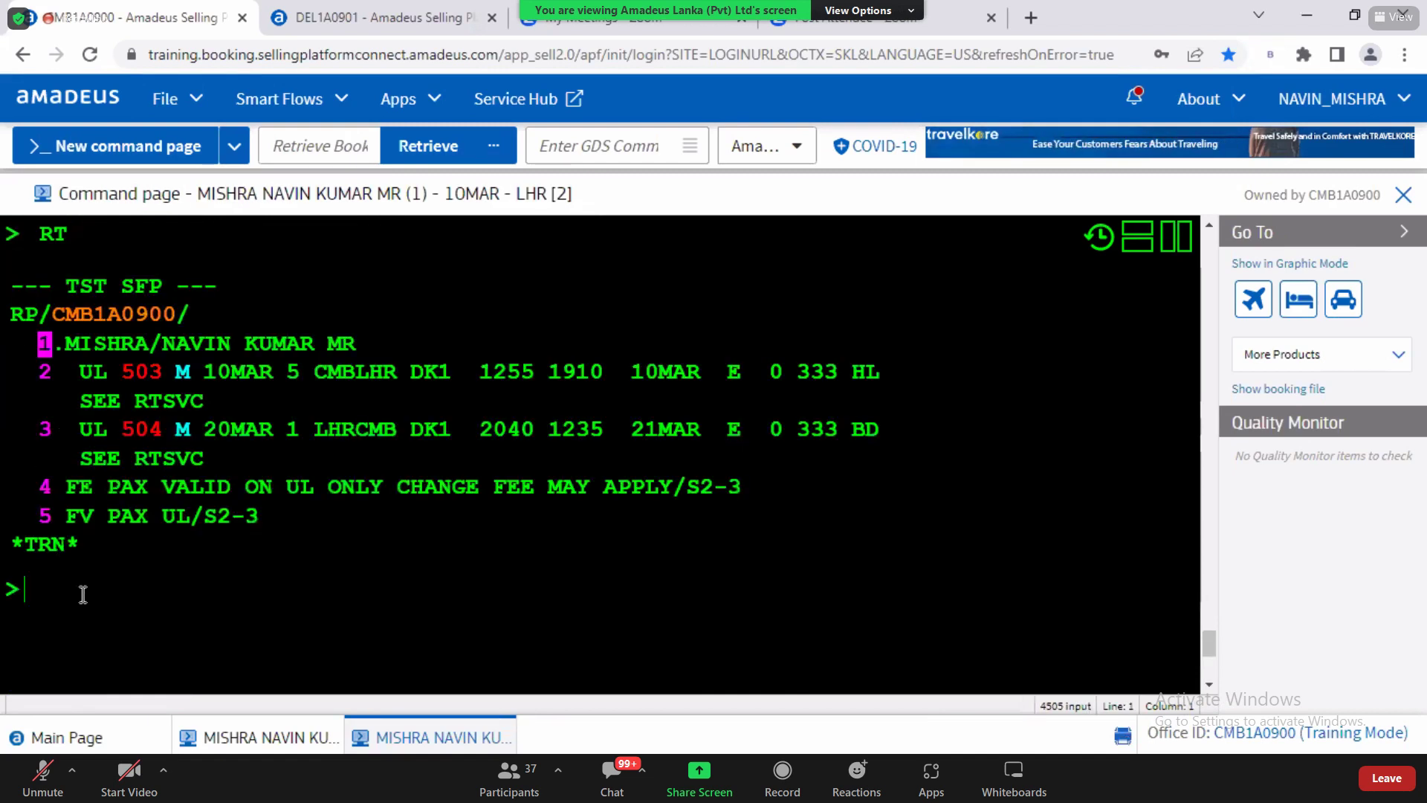
text(FXR/R,*NRF ()
key(BackSpace)
key(BackSpace)
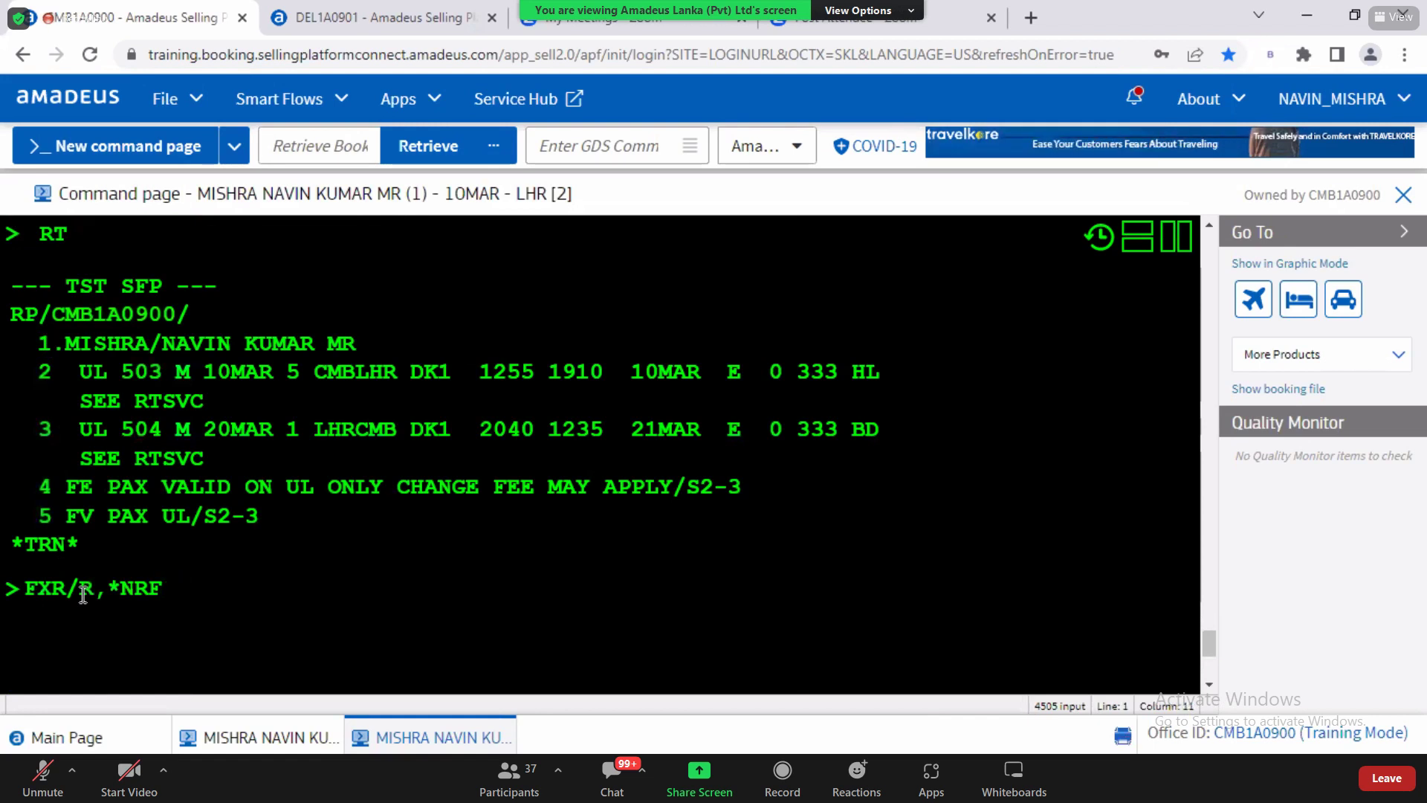
key(Return)
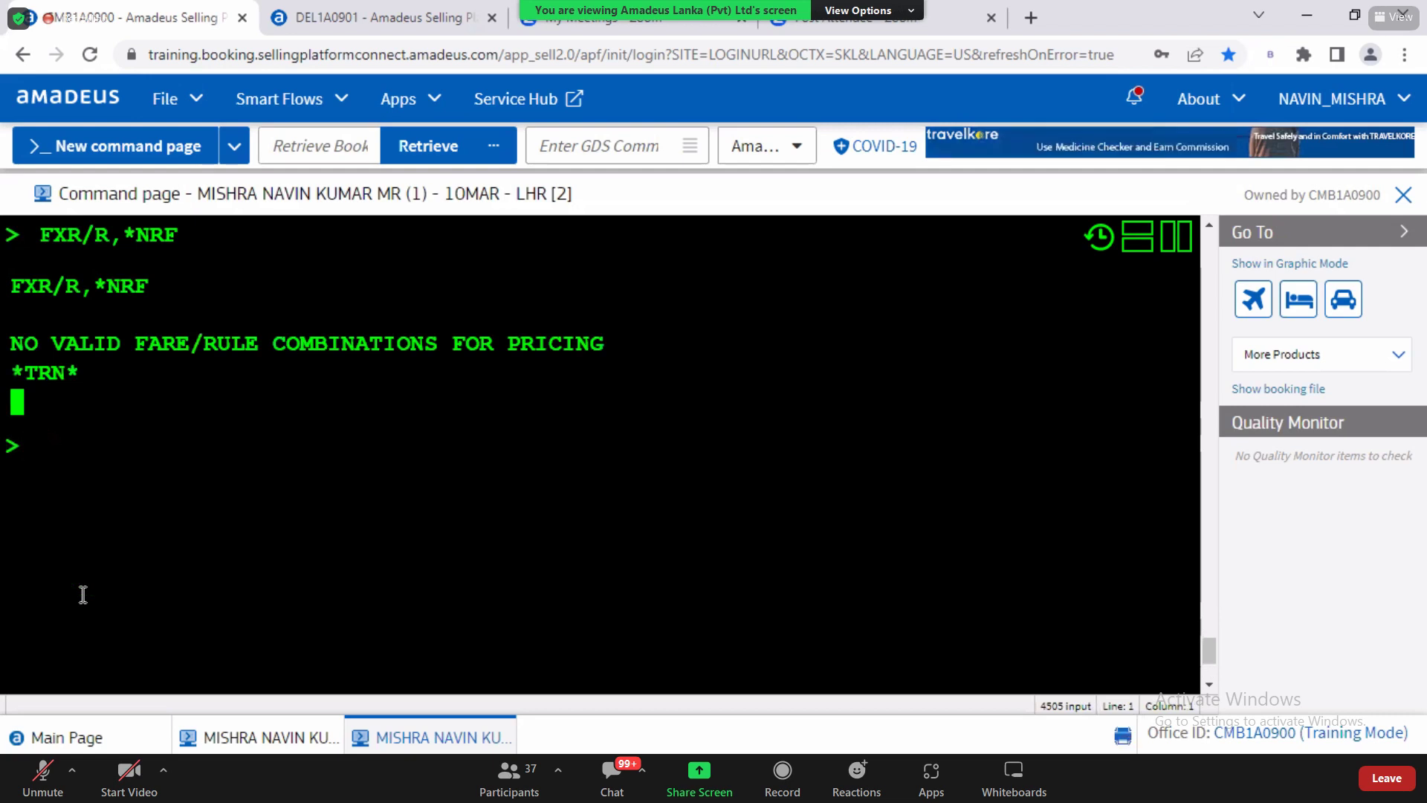
Step: Redisplay the booking and reprice it refundable with FXR/R,*RF, reviewing the LKR 458029 fare
text(RT)
key(Return)
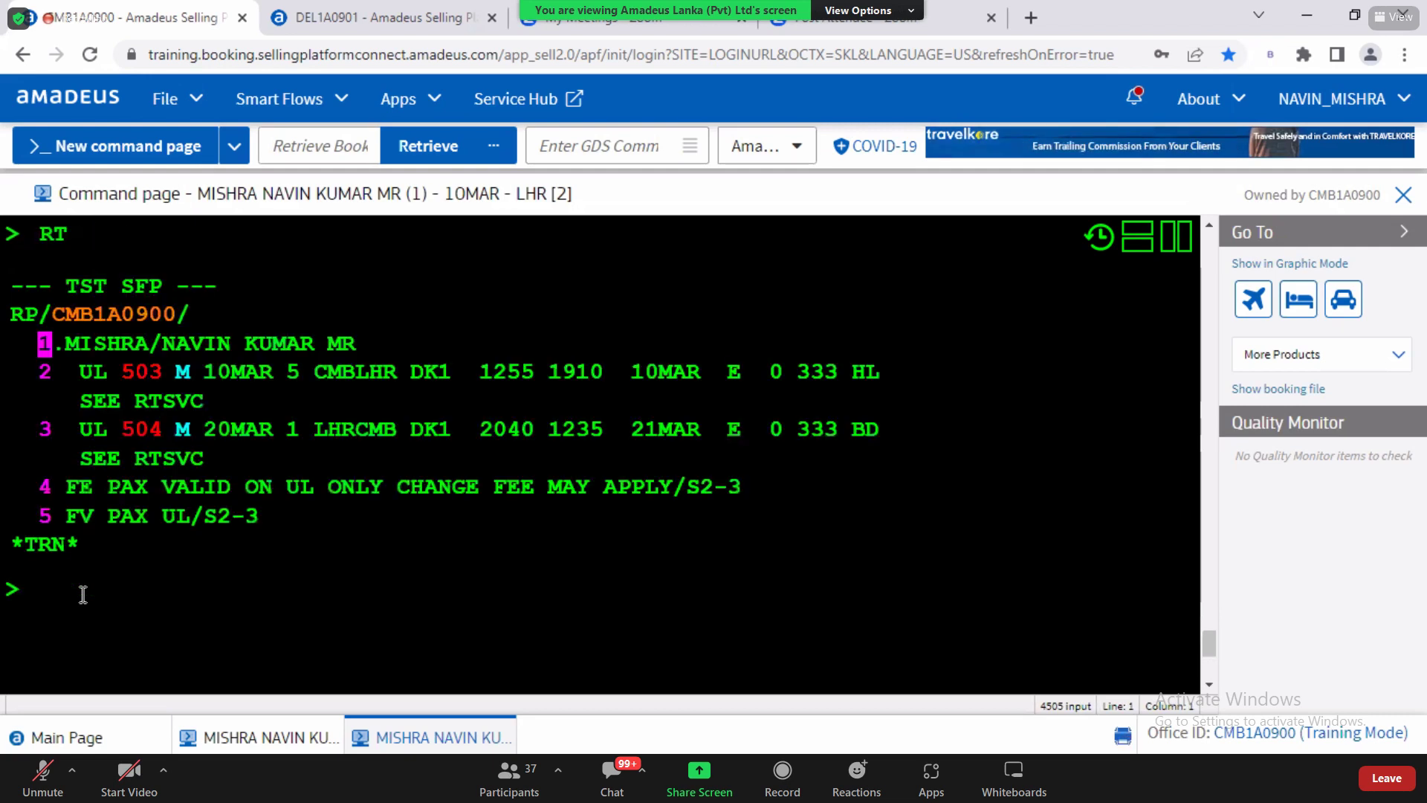
text(RT)
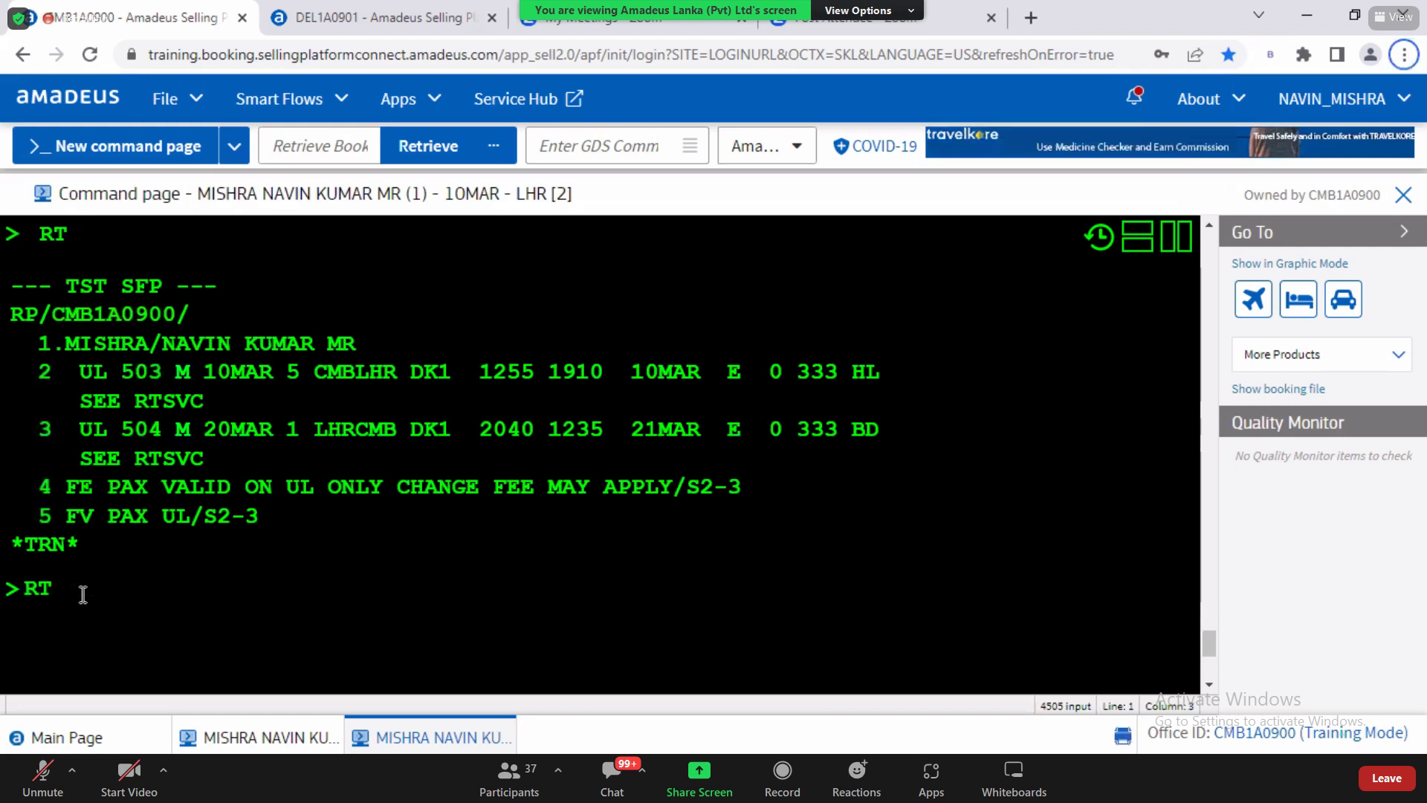
key(BackSpace)
key(BackSpace)
text(FXR/R,*RRF ()
key(BackSpace)
key(BackSpace)
key(BackSpace)
key(BackSpace)
key(BackSpace)
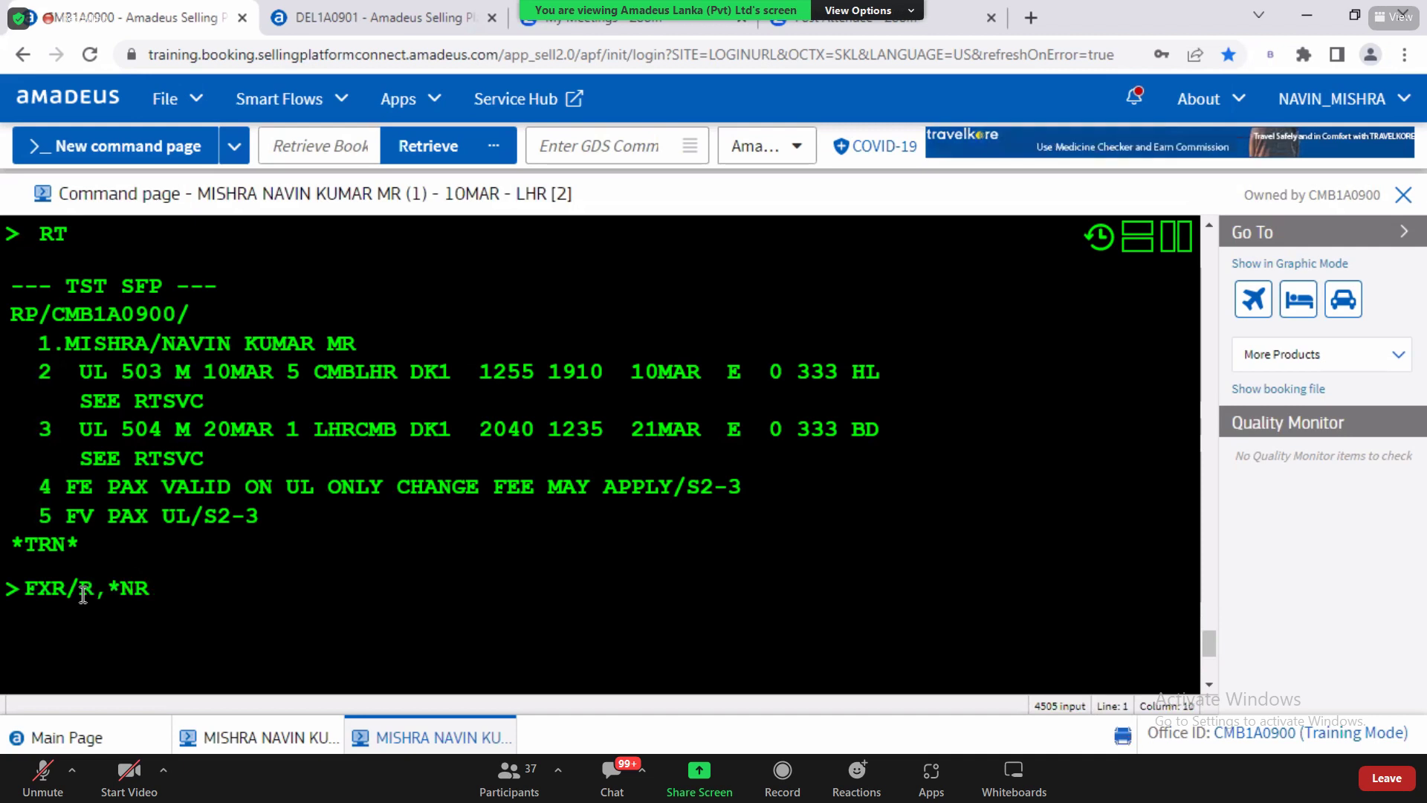
text(RF)
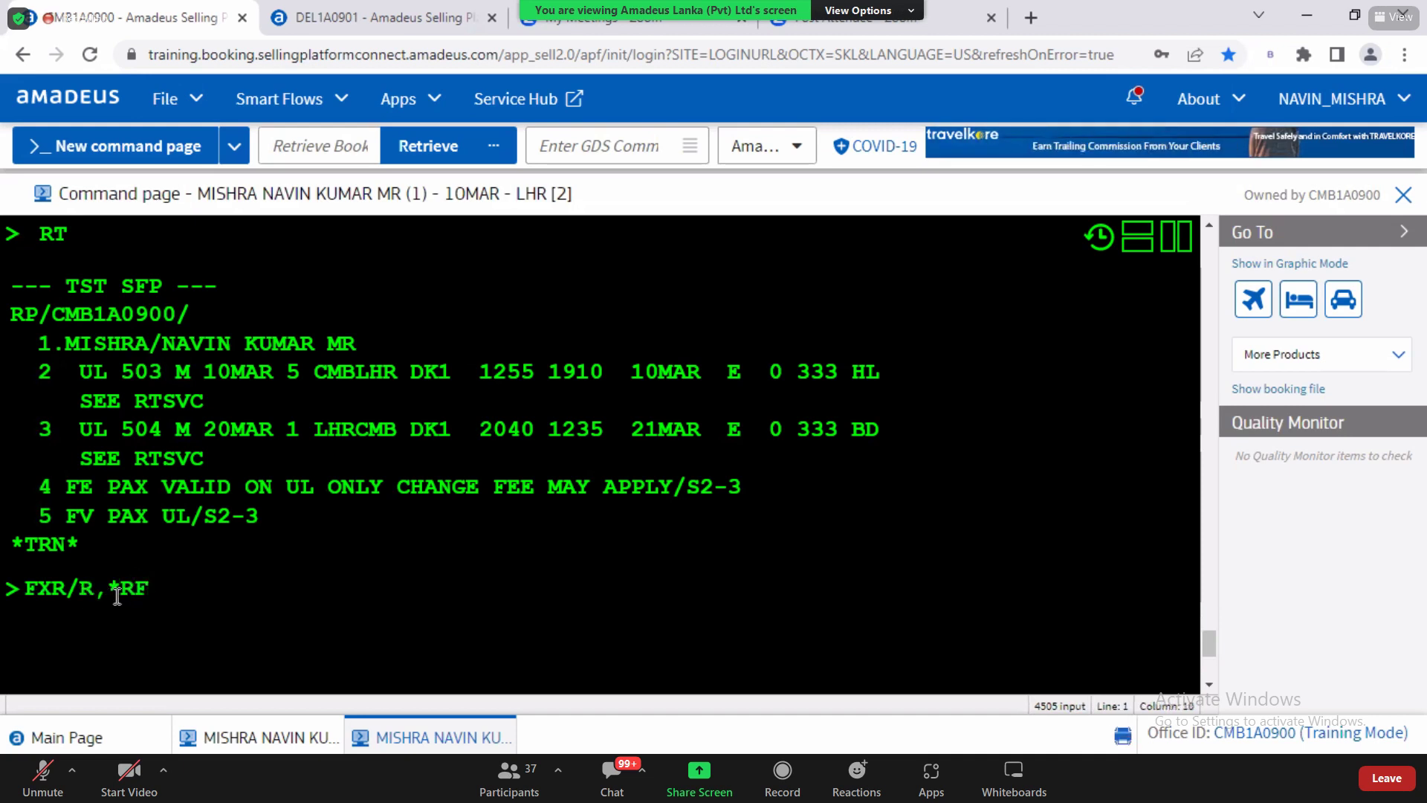
drag(109, 587, 149, 589)
click(159, 592)
key(Return)
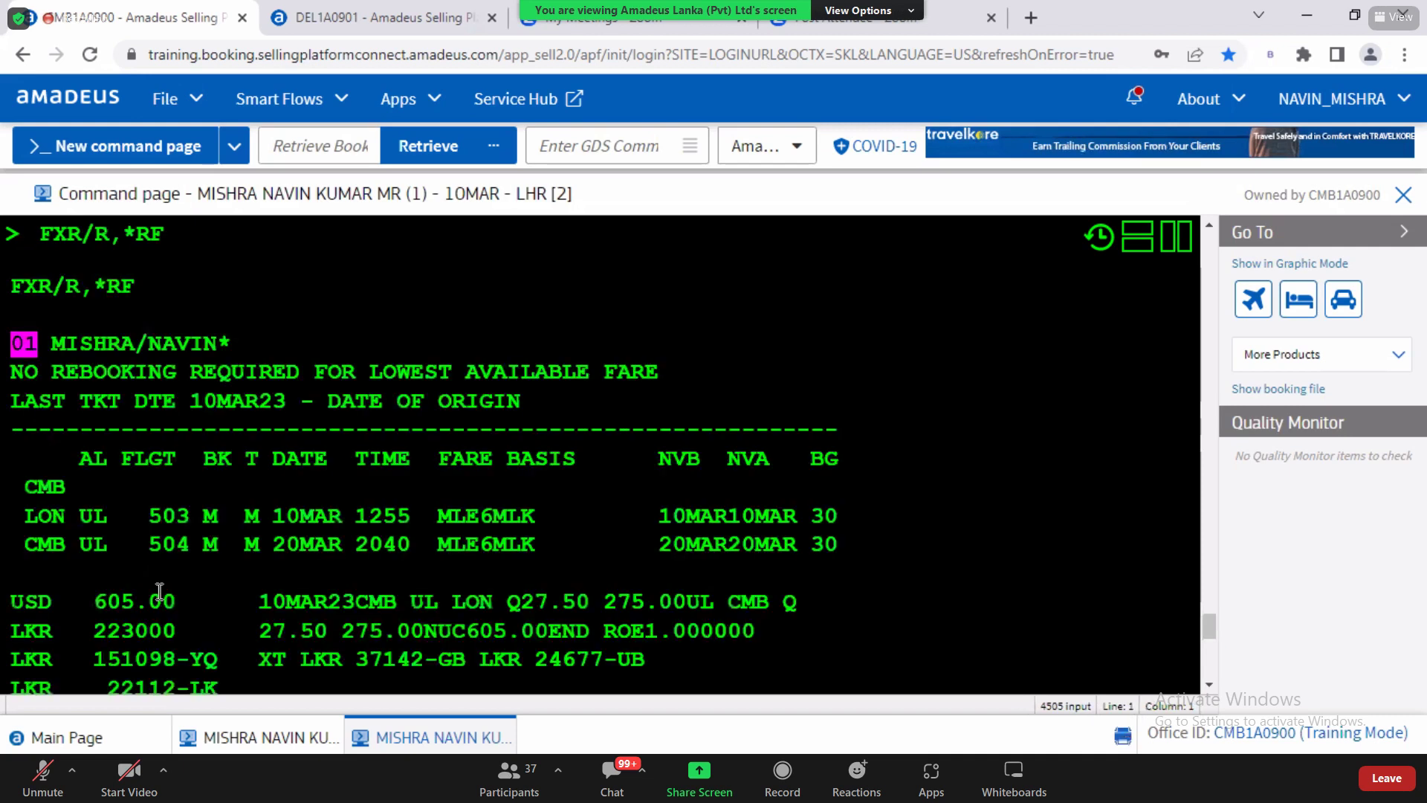
drag(281, 659, 676, 661)
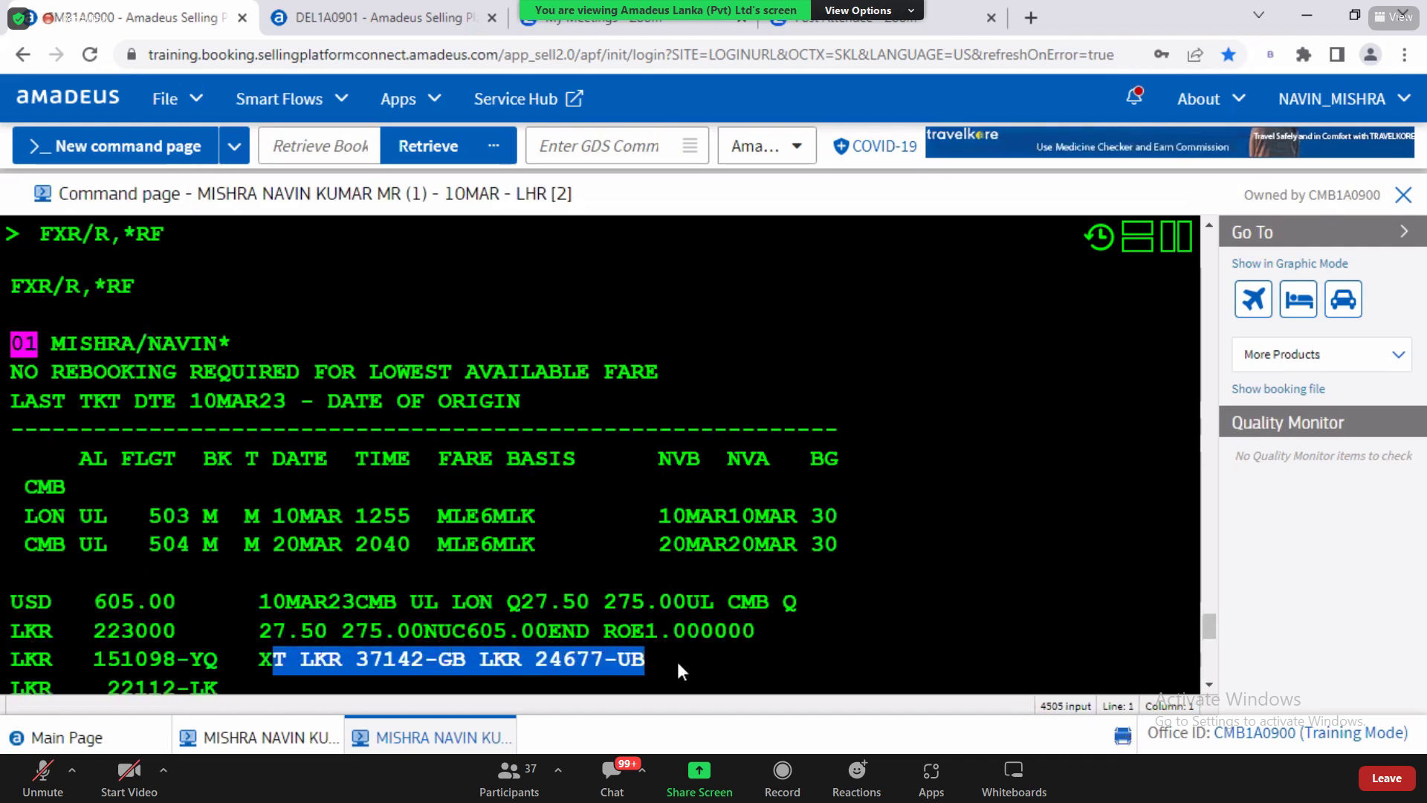
scroll(518, 636, down, 5)
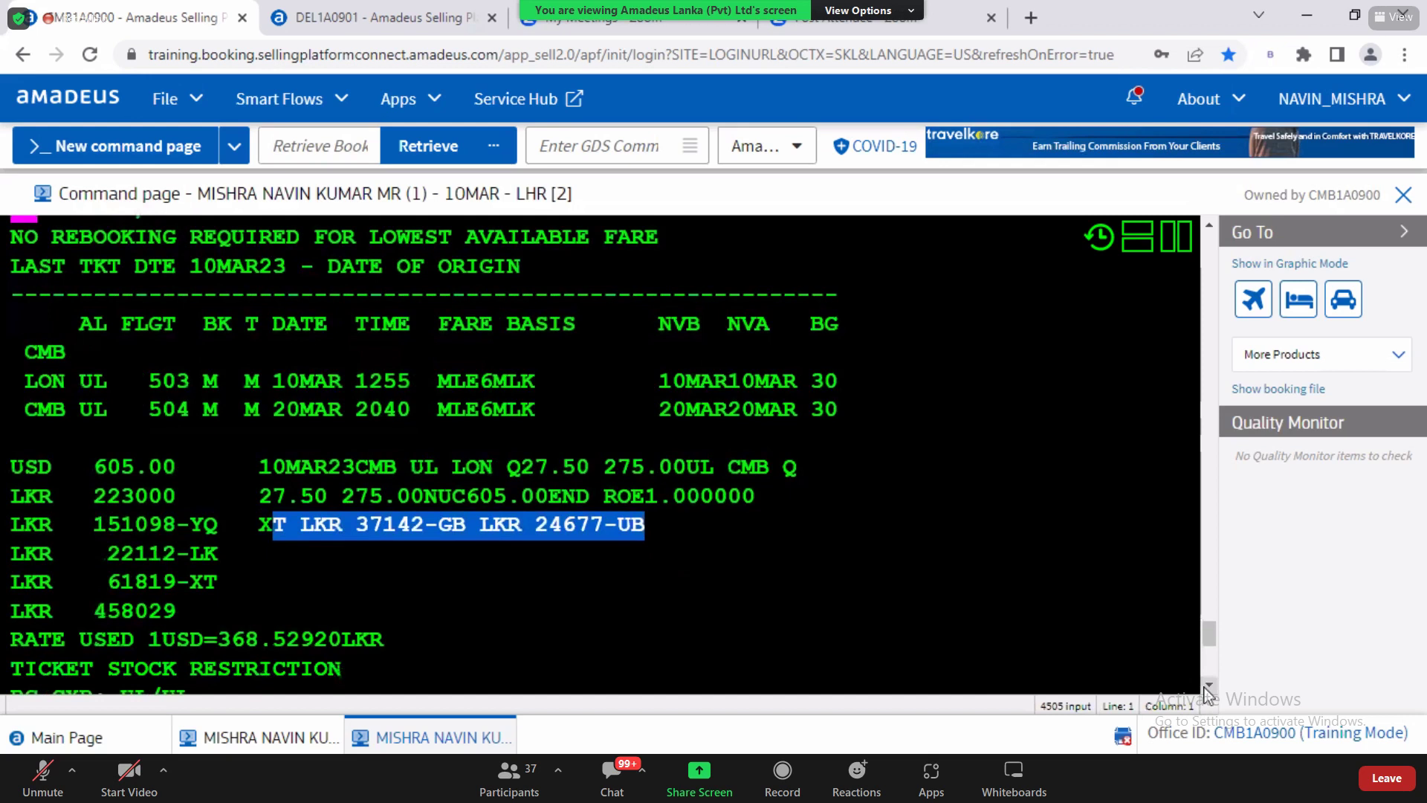
click(191, 572)
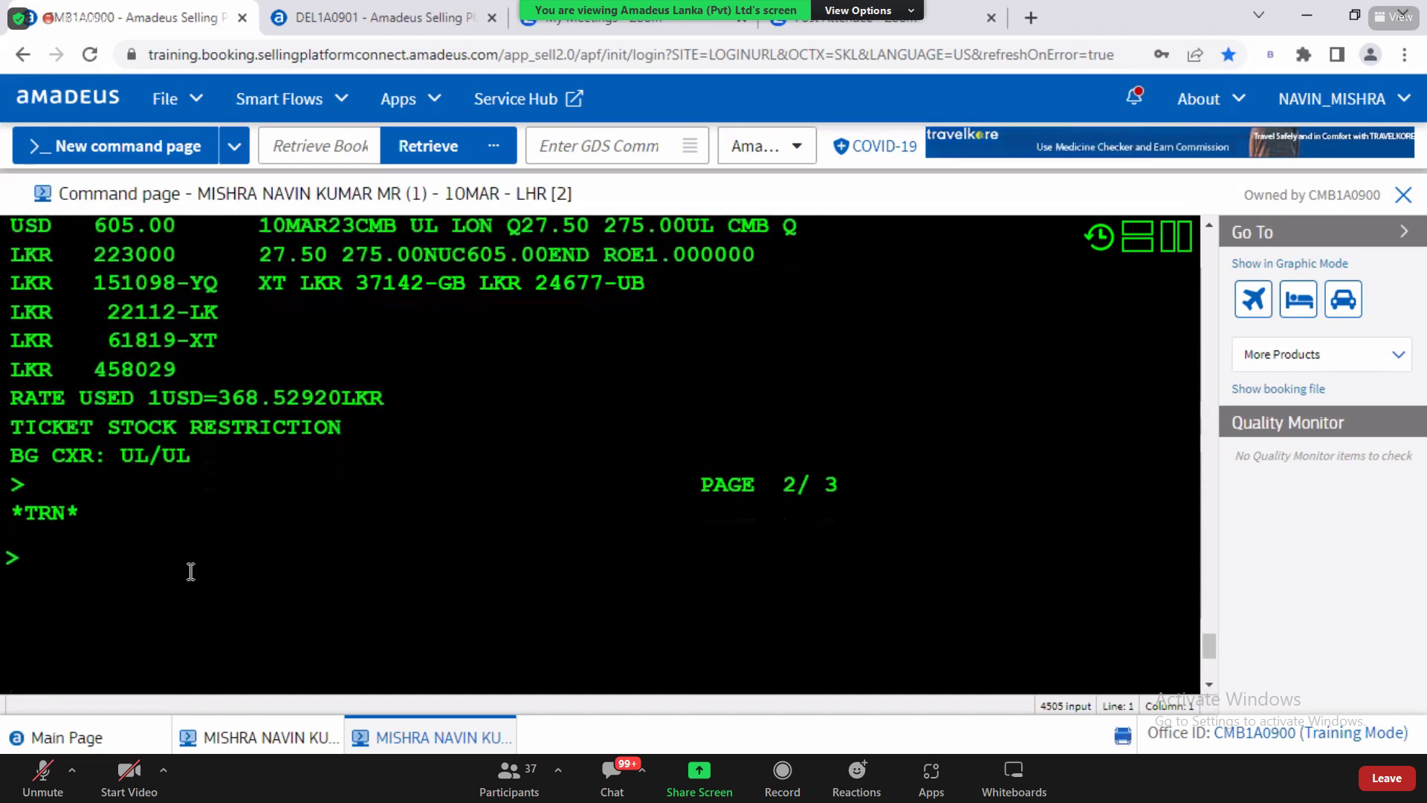
Step: Reprice non-refundable, correcting the mistyped *NFR entry to FXR/R,*NRF
text(FXR/R,*RF)
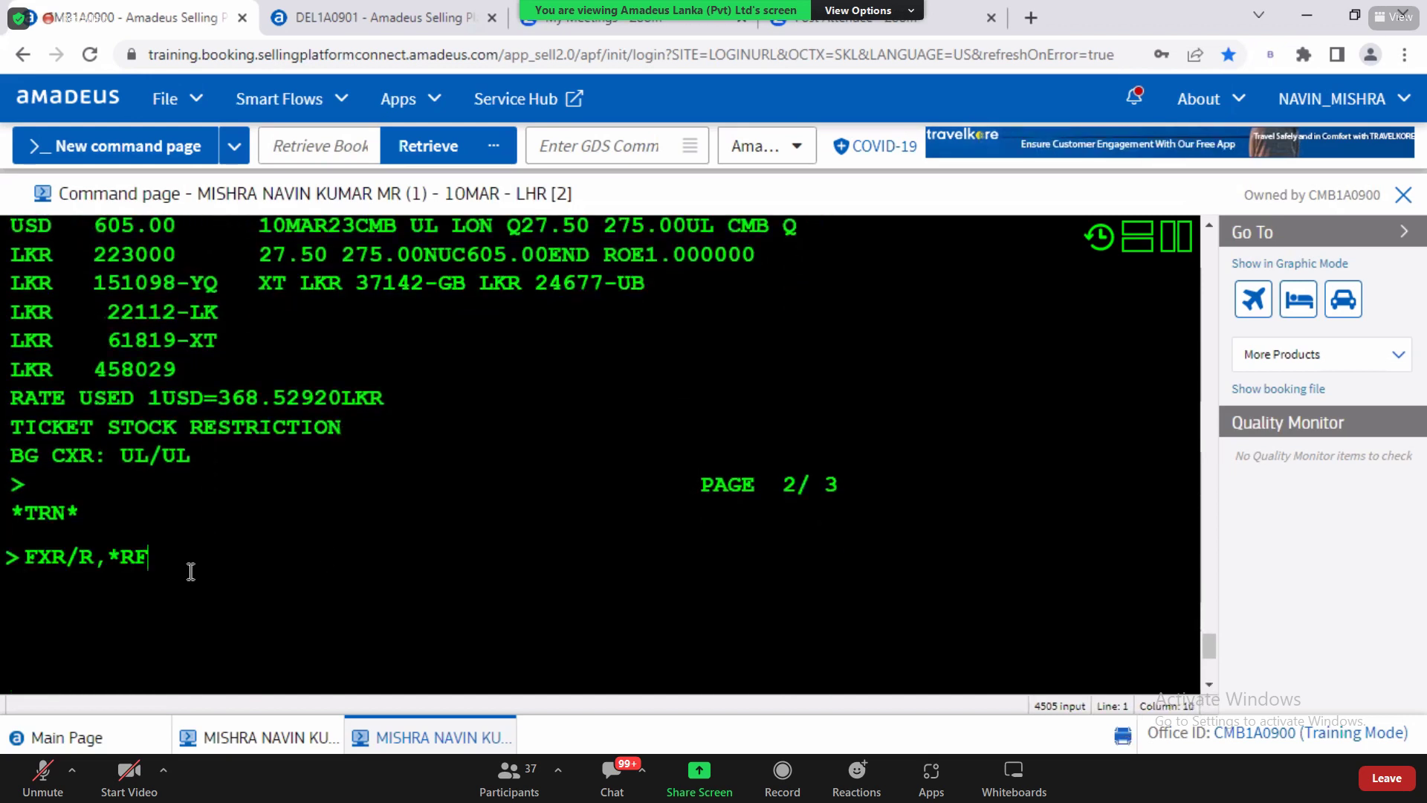
key(BackSpace)
key(BackSpace)
text(NFR)
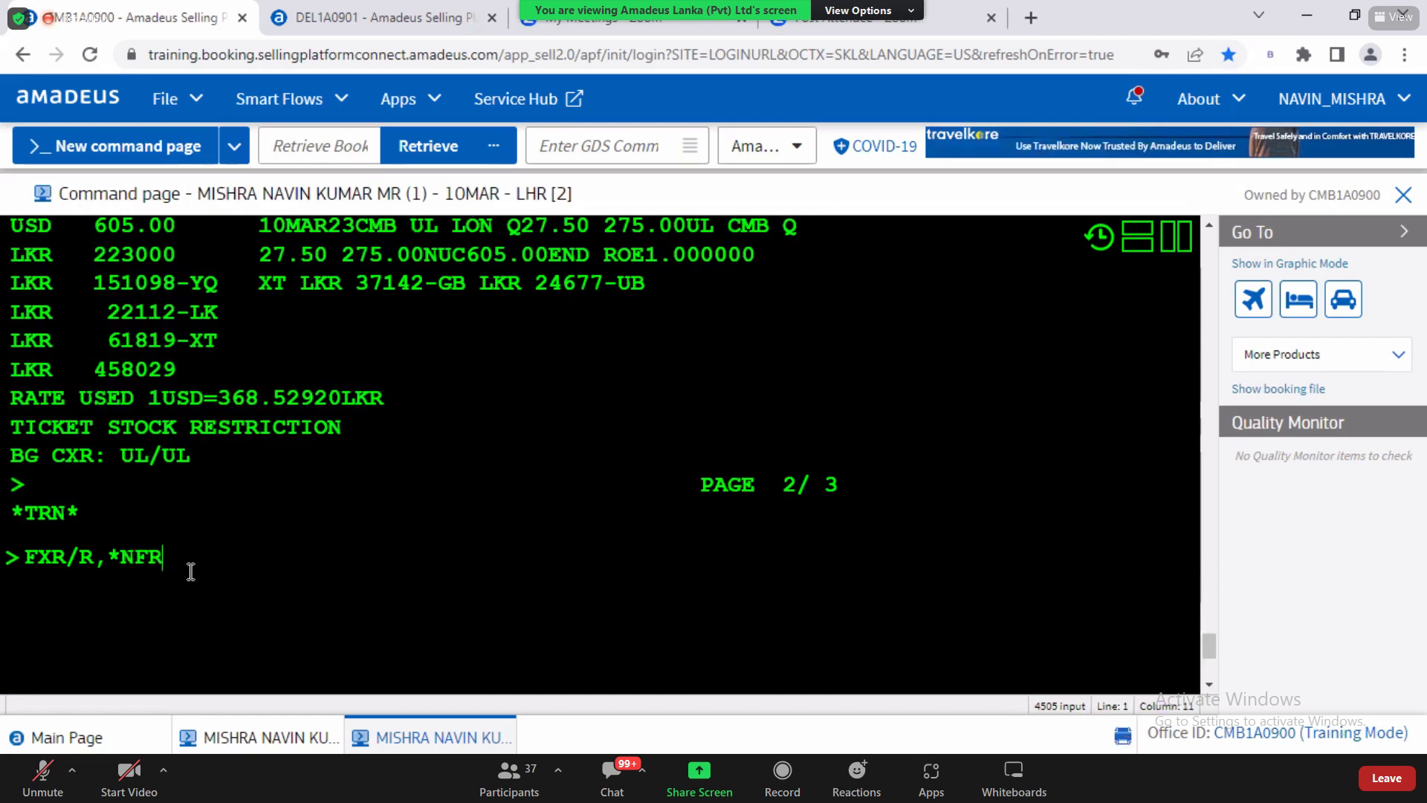
key(Return)
key(Up)
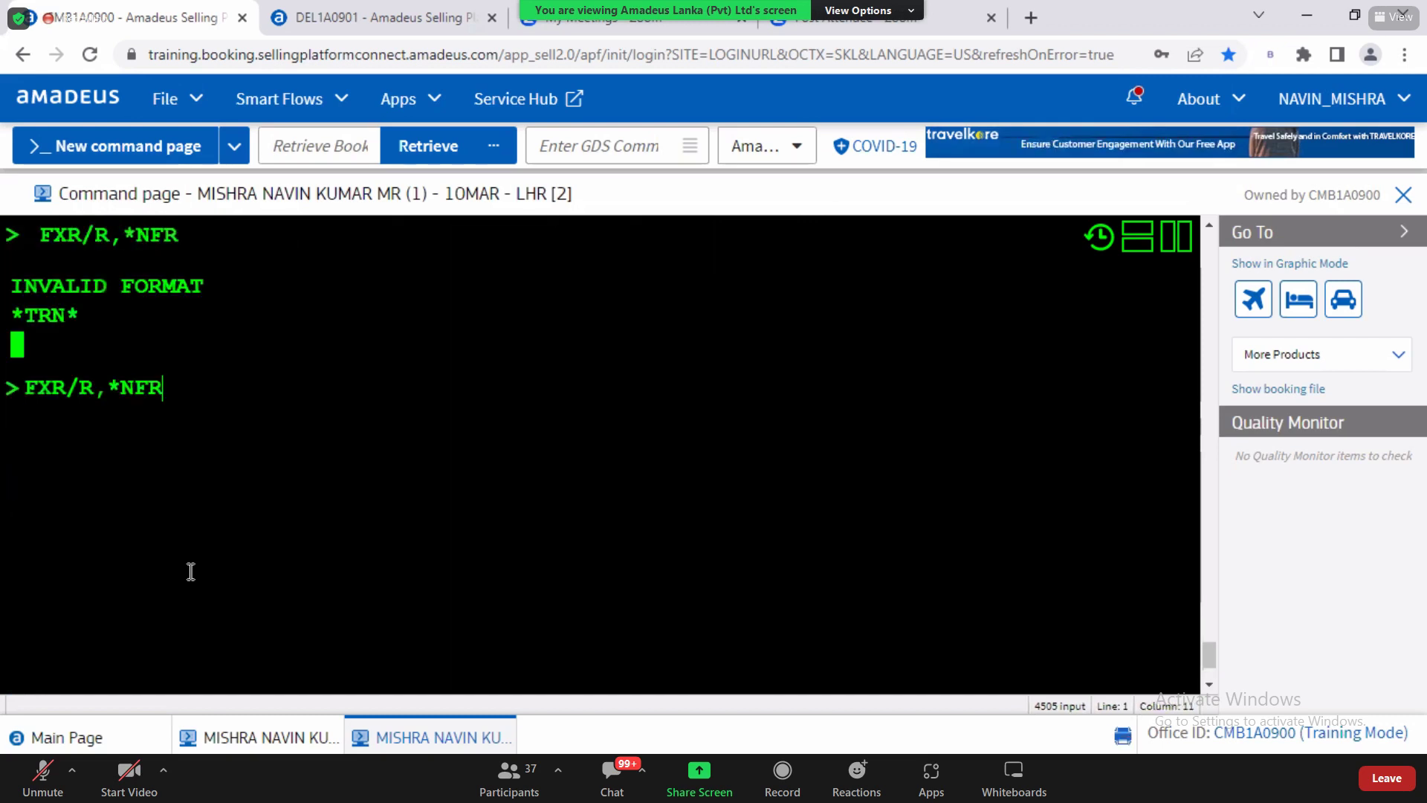
key(BackSpace)
key(Right)
text(F)
key(Return)
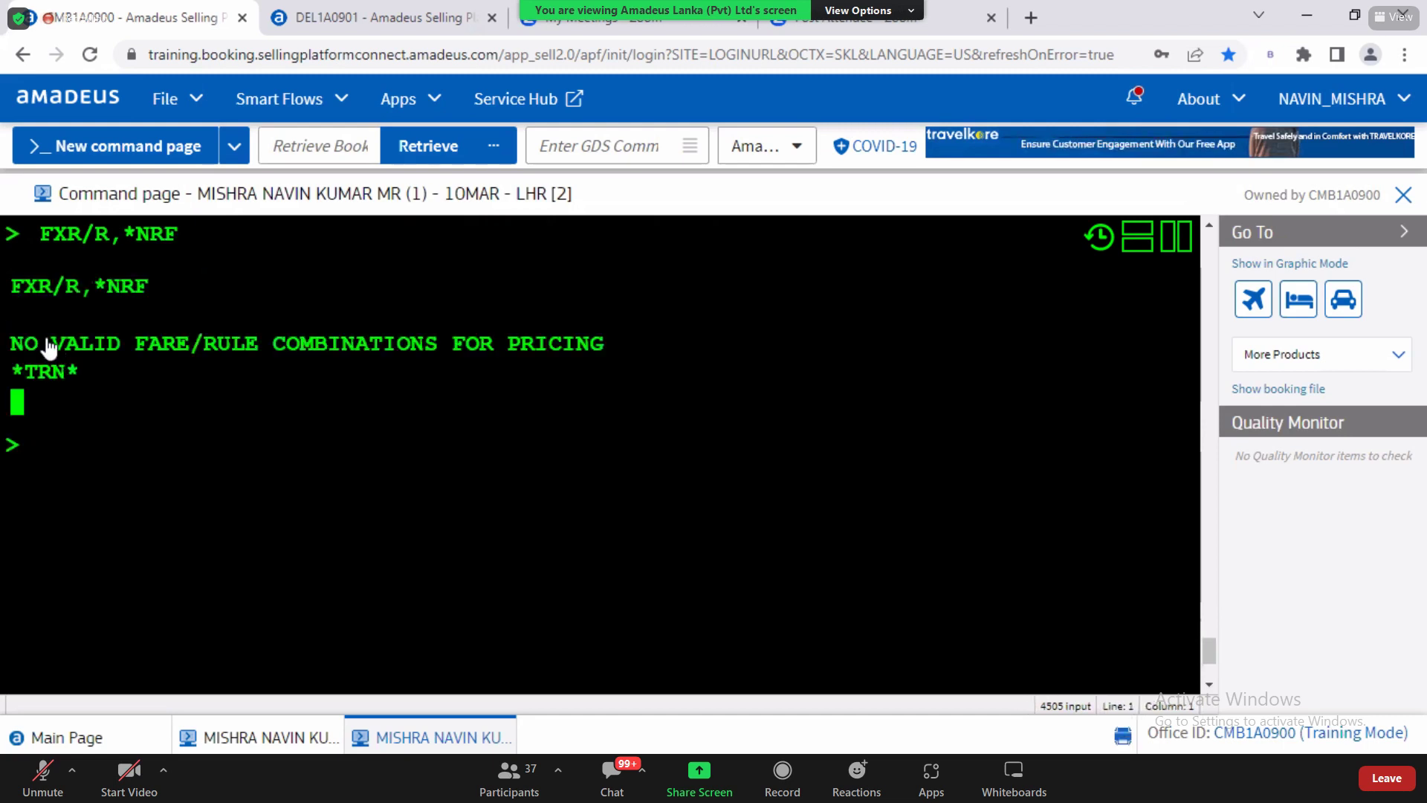
Step: Point out the 'no valid fare/rule combinations' error, then return to the QRG guide
drag(39, 343, 620, 352)
click(68, 460)
drag(25, 348, 260, 350)
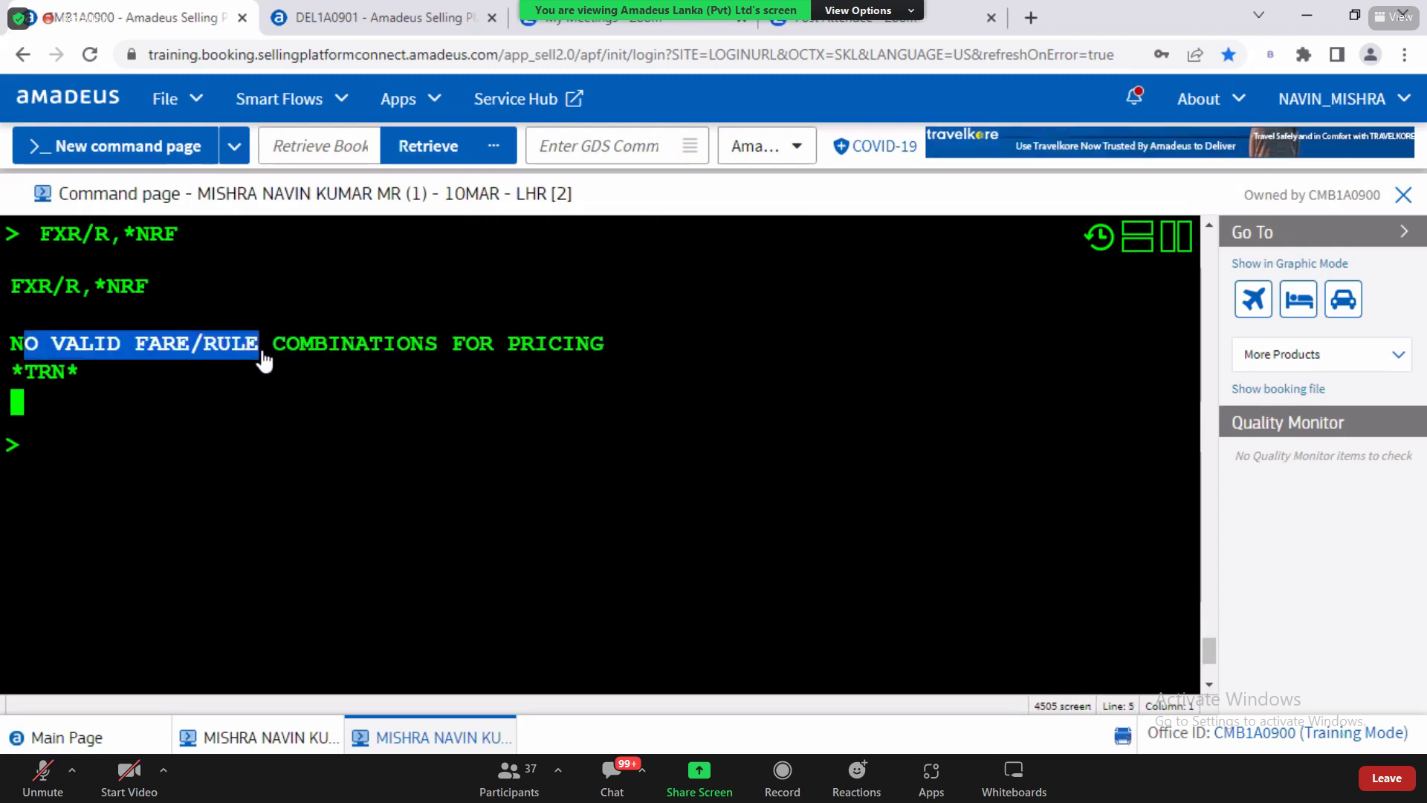
click(148, 473)
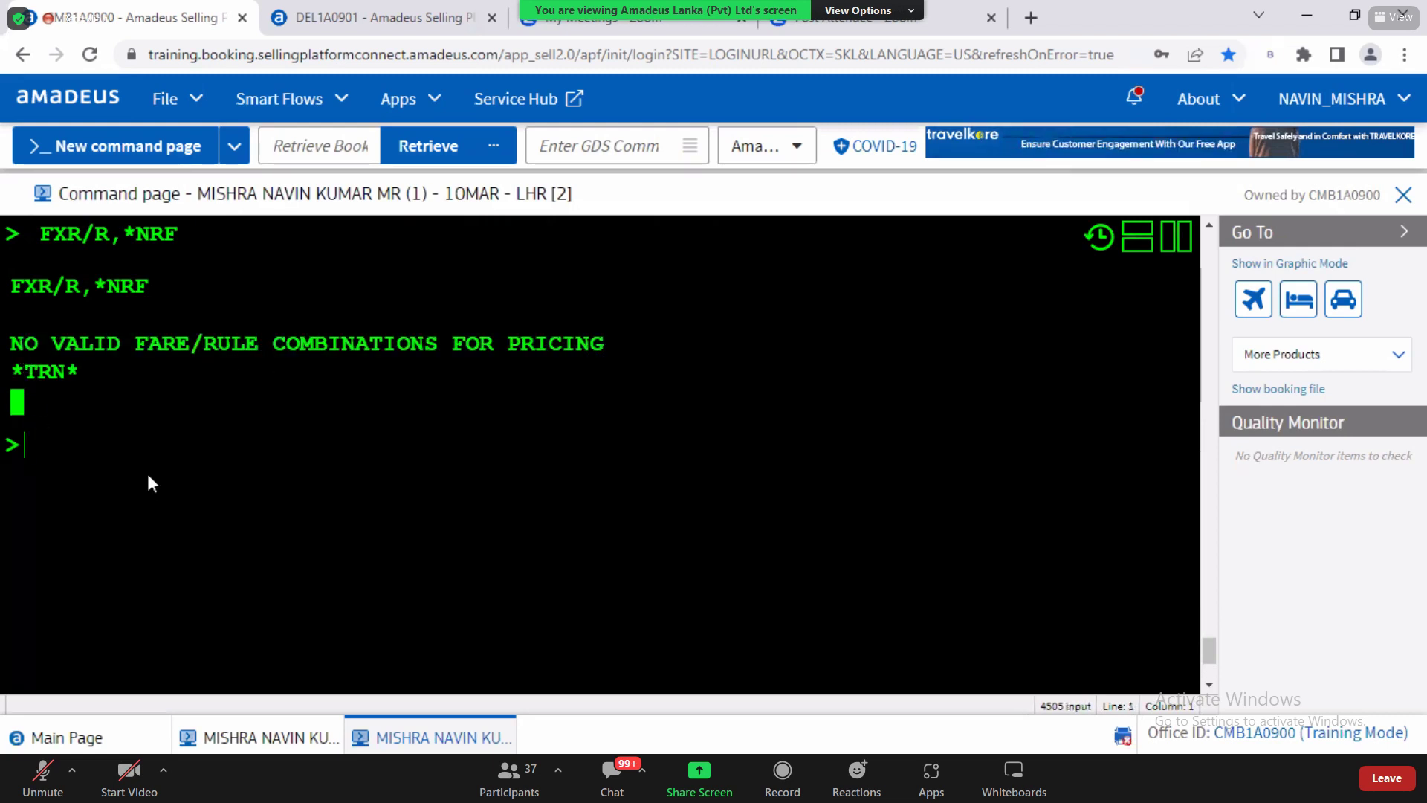
key(alt+Tab)
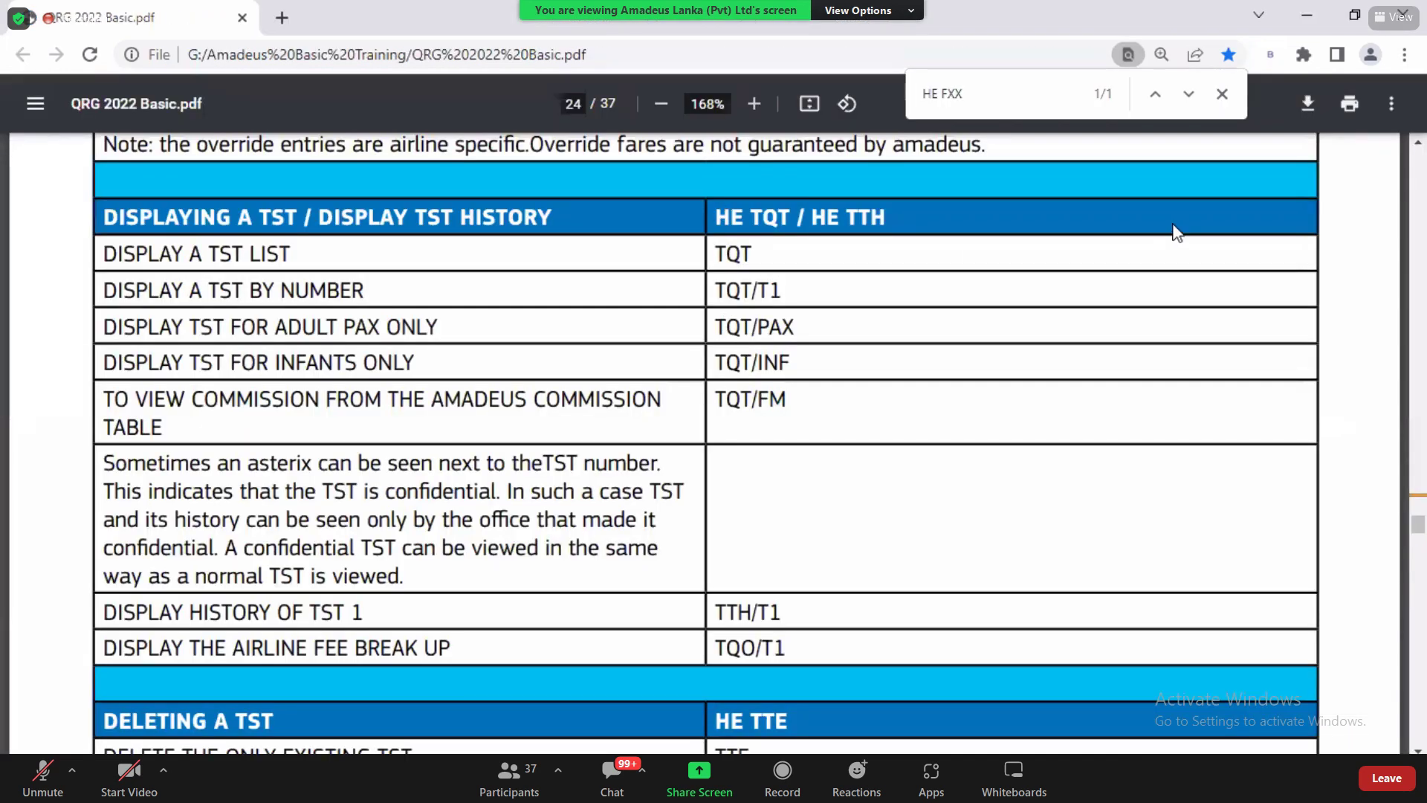
Step: Review the QRG's refundable/non-refundable fare rows and TQT command, then bring up the Notepad notes
click(1419, 143)
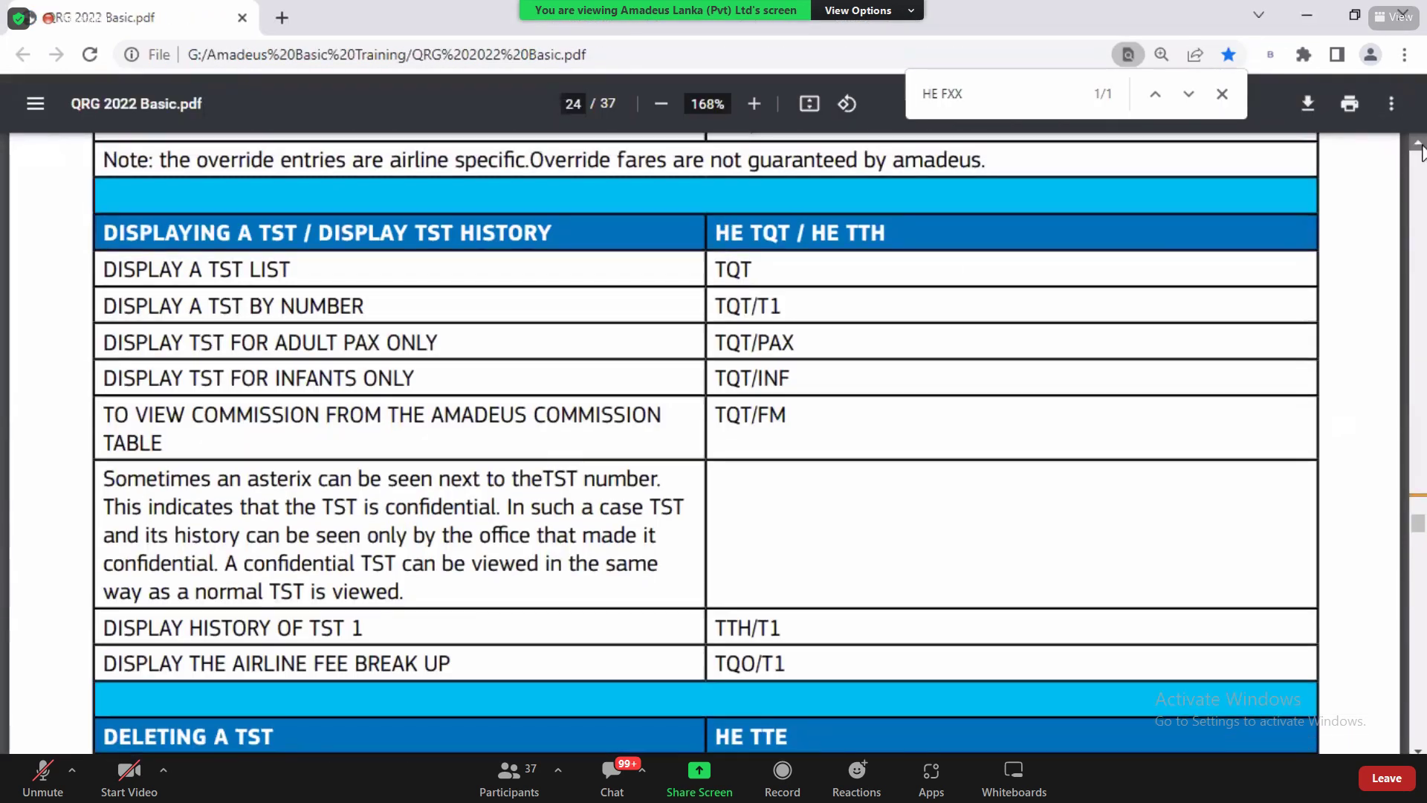
click(1419, 145)
scroll(1421, 151, up, 4)
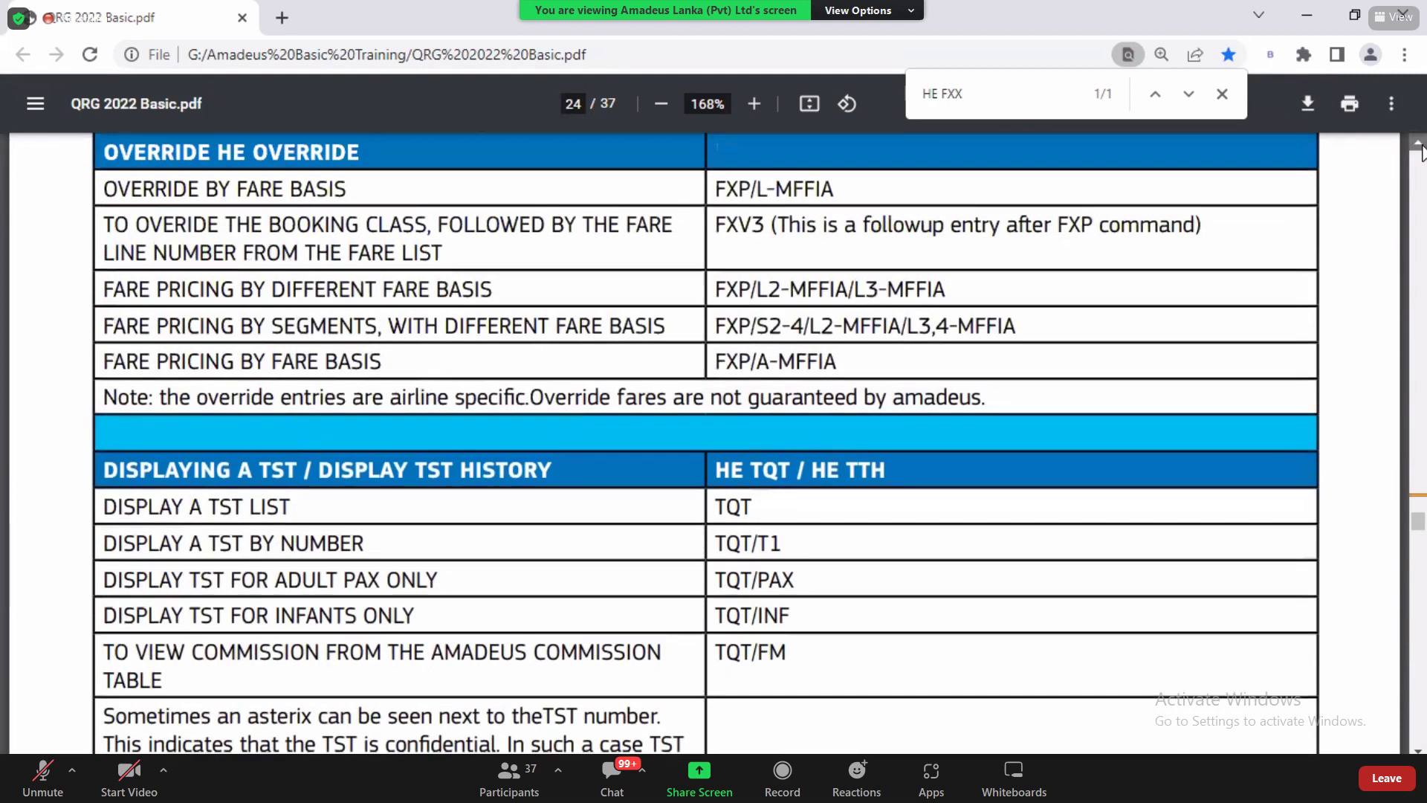
scroll(1421, 151, up, 1)
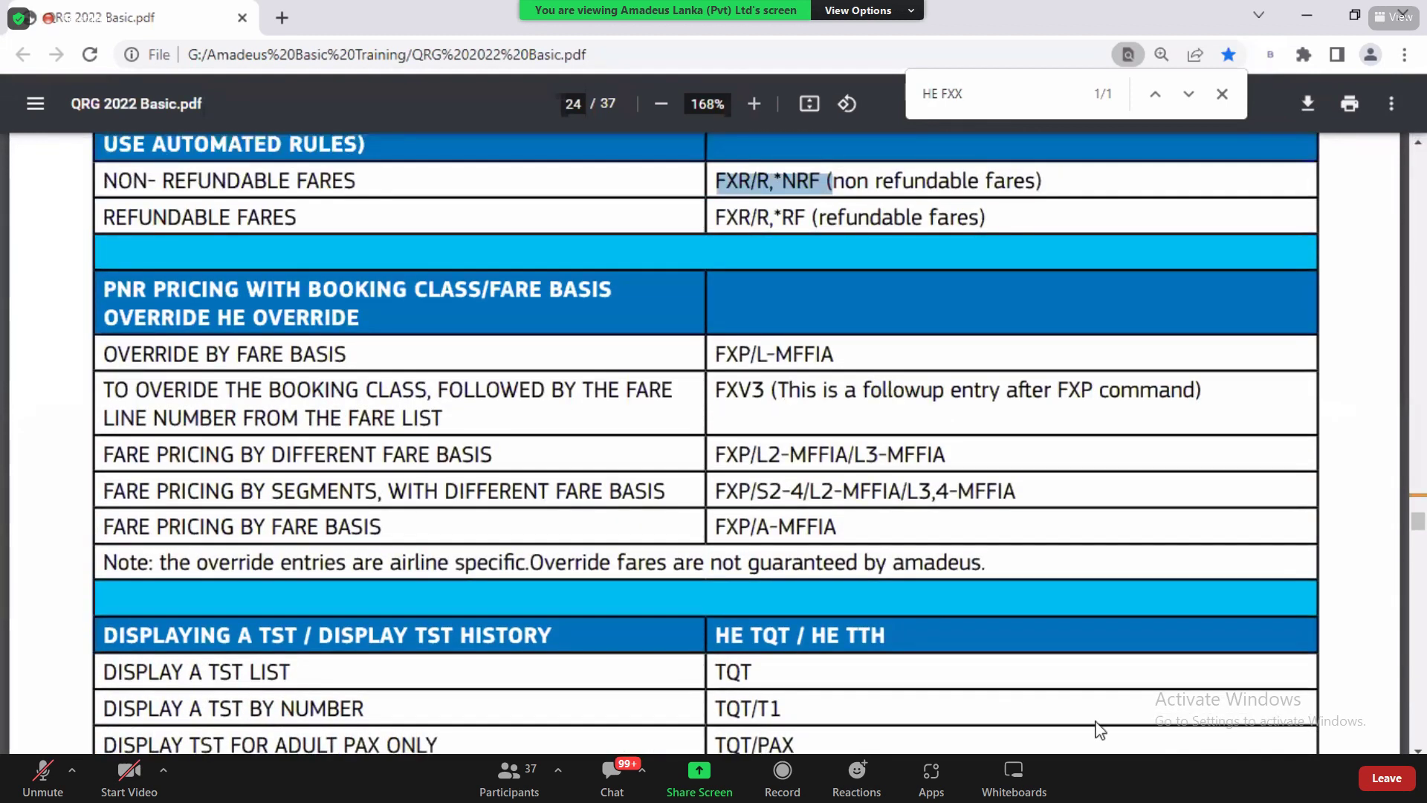
scroll(803, 309, down, 6)
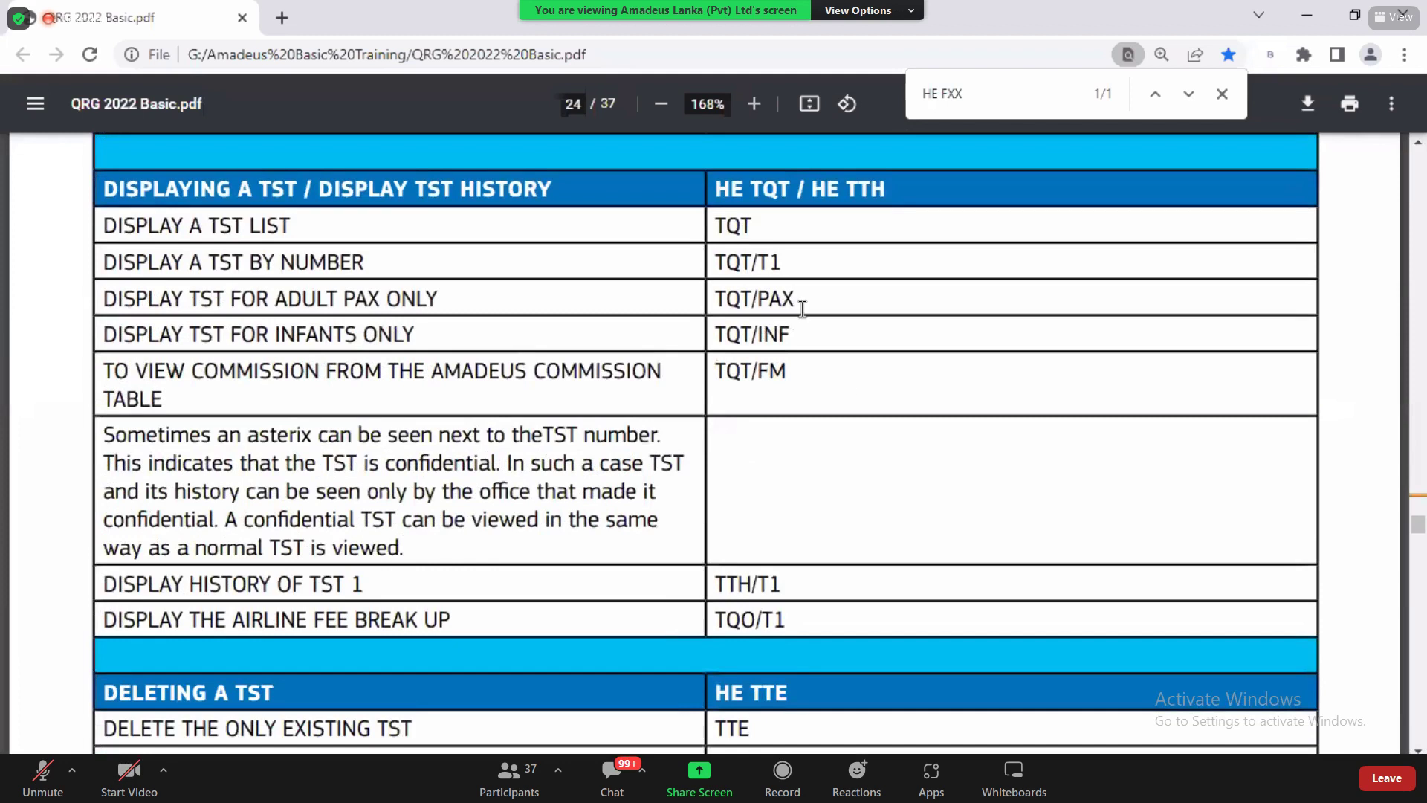
double_click(755, 232)
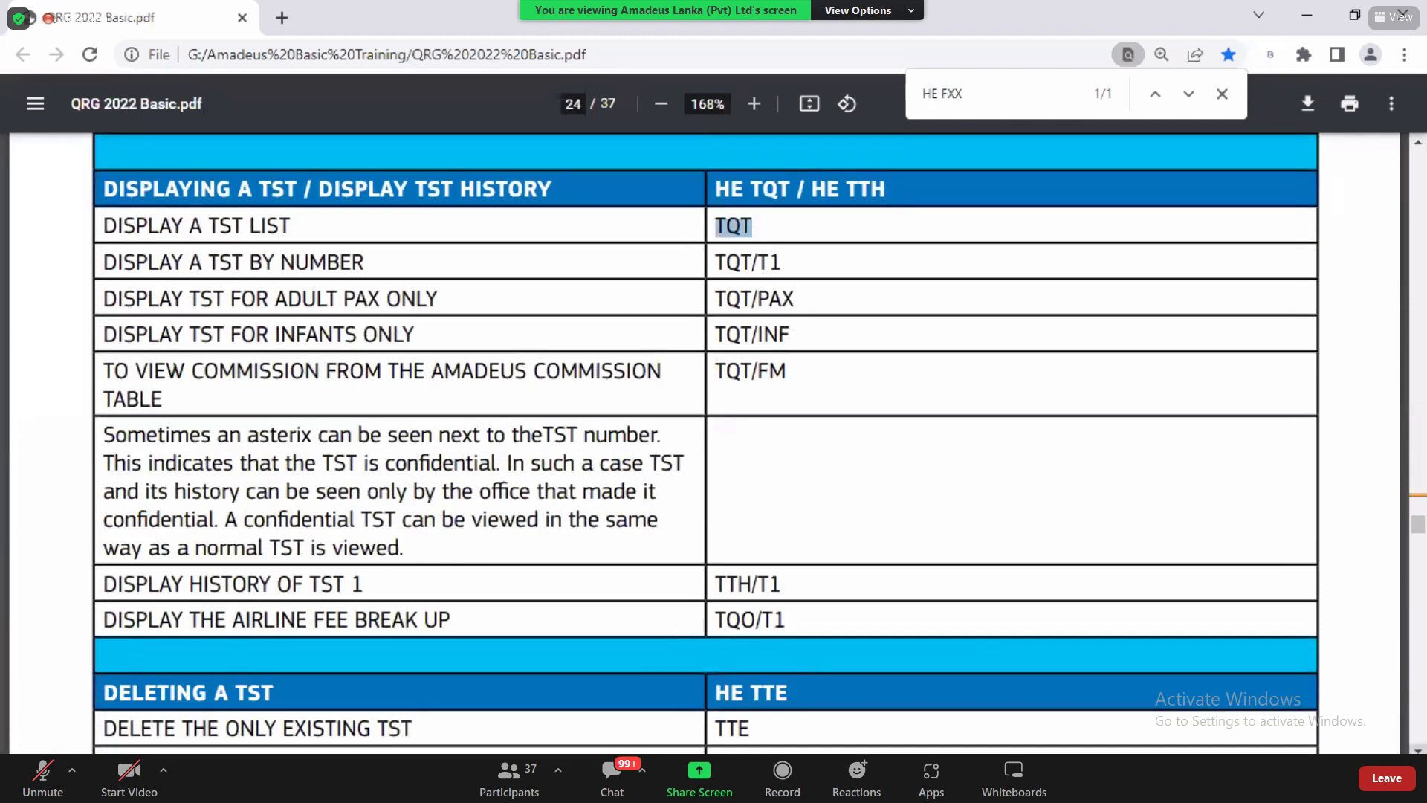
scroll(706, 442, down, 2)
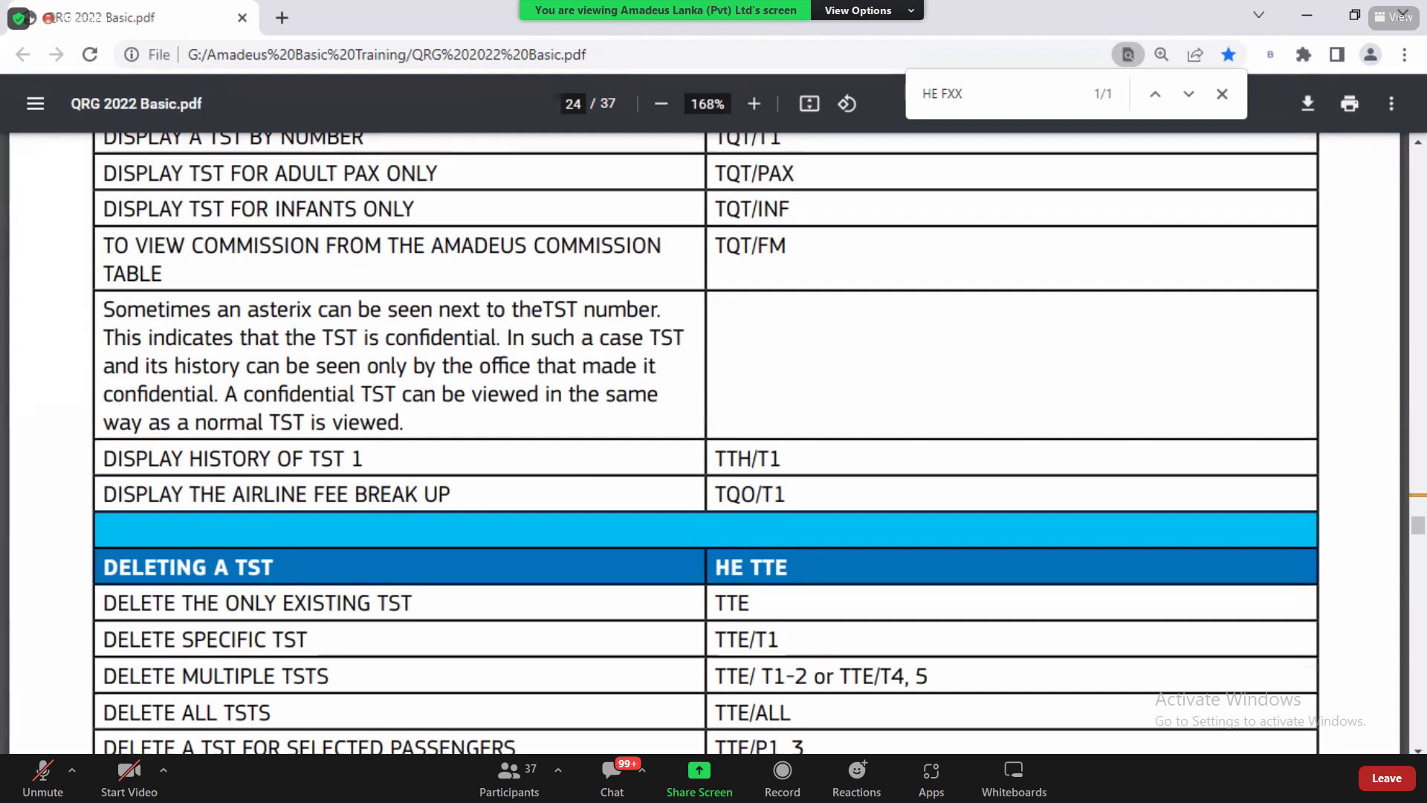
click(351, 746)
click(676, 503)
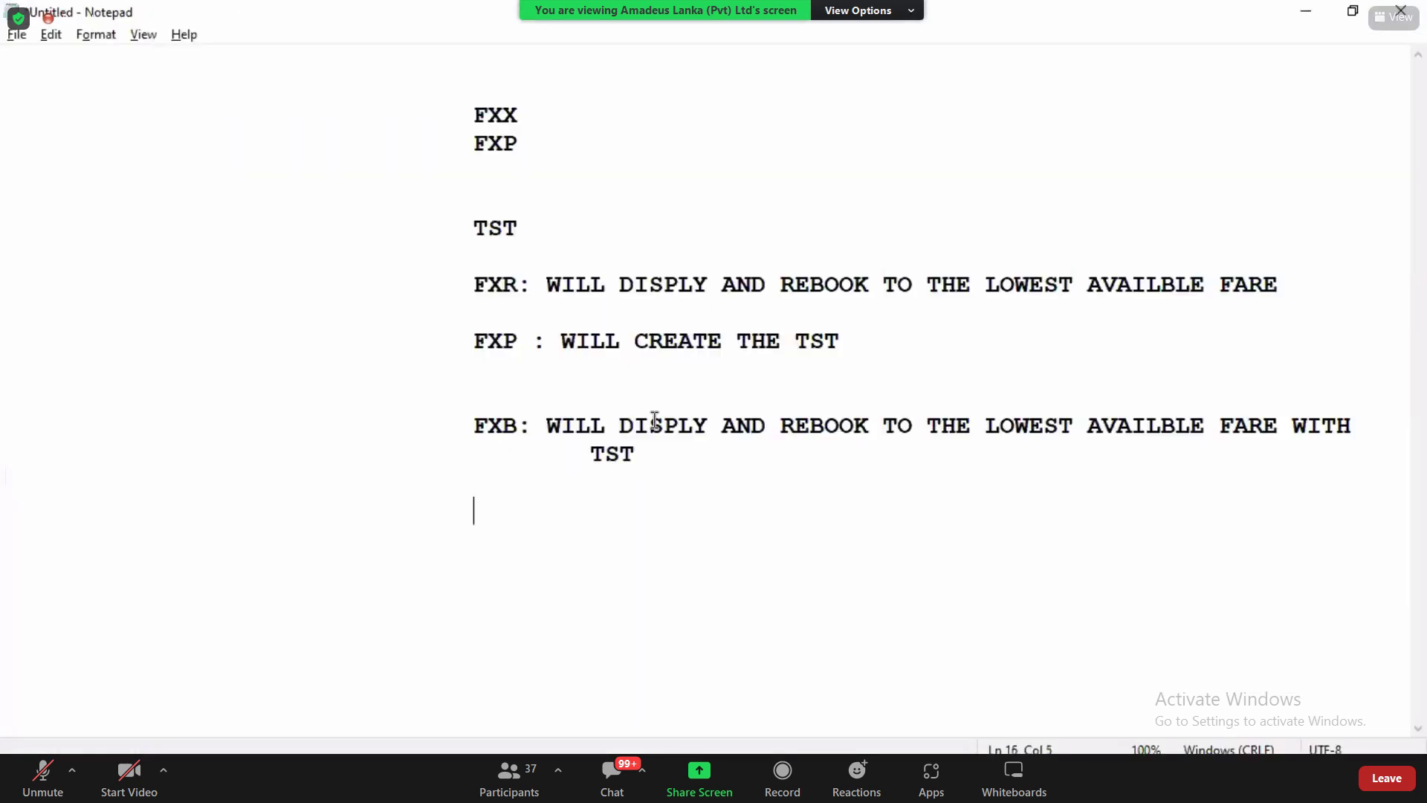
drag(653, 455, 470, 118)
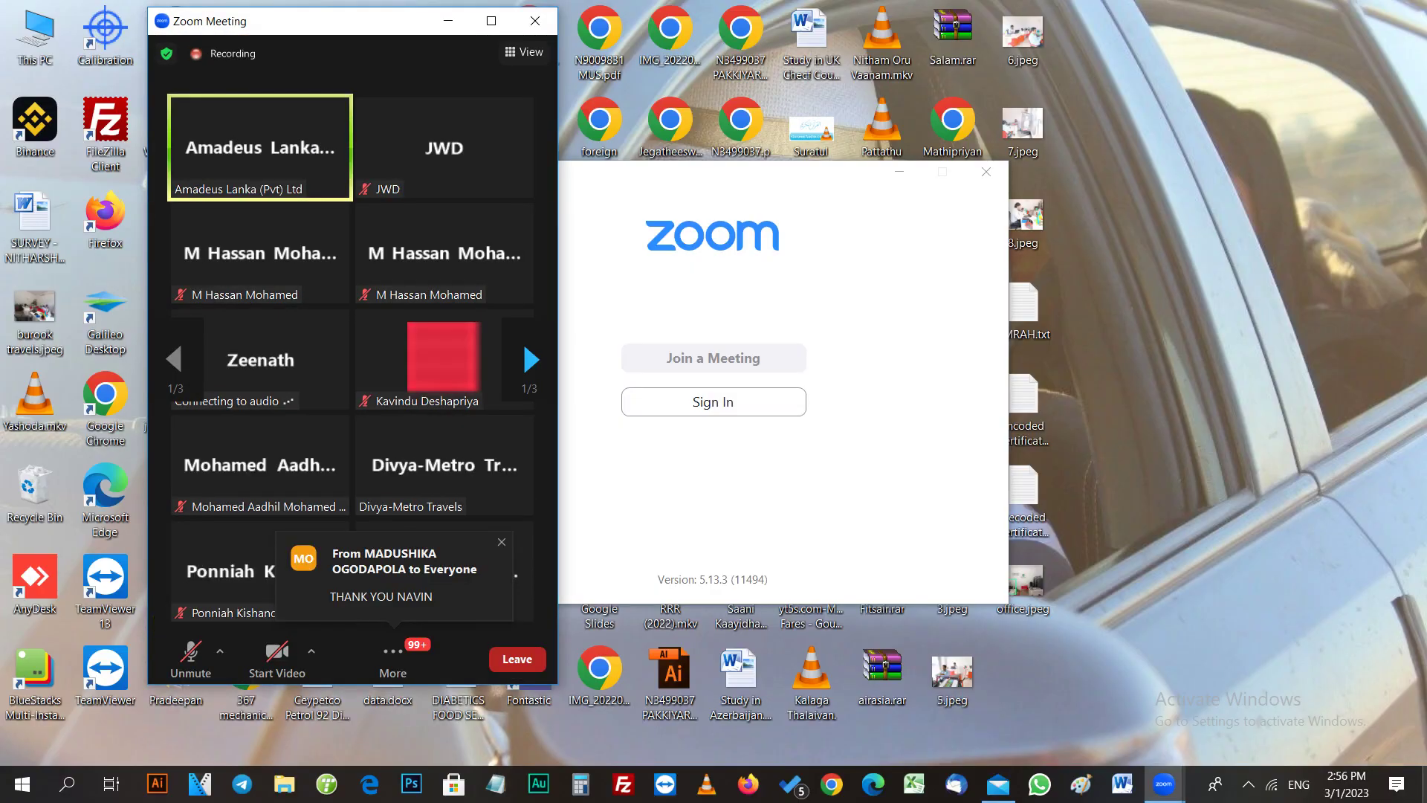
Step: Expand the hidden system tray icons beside the Zoom meeting window
click(1249, 784)
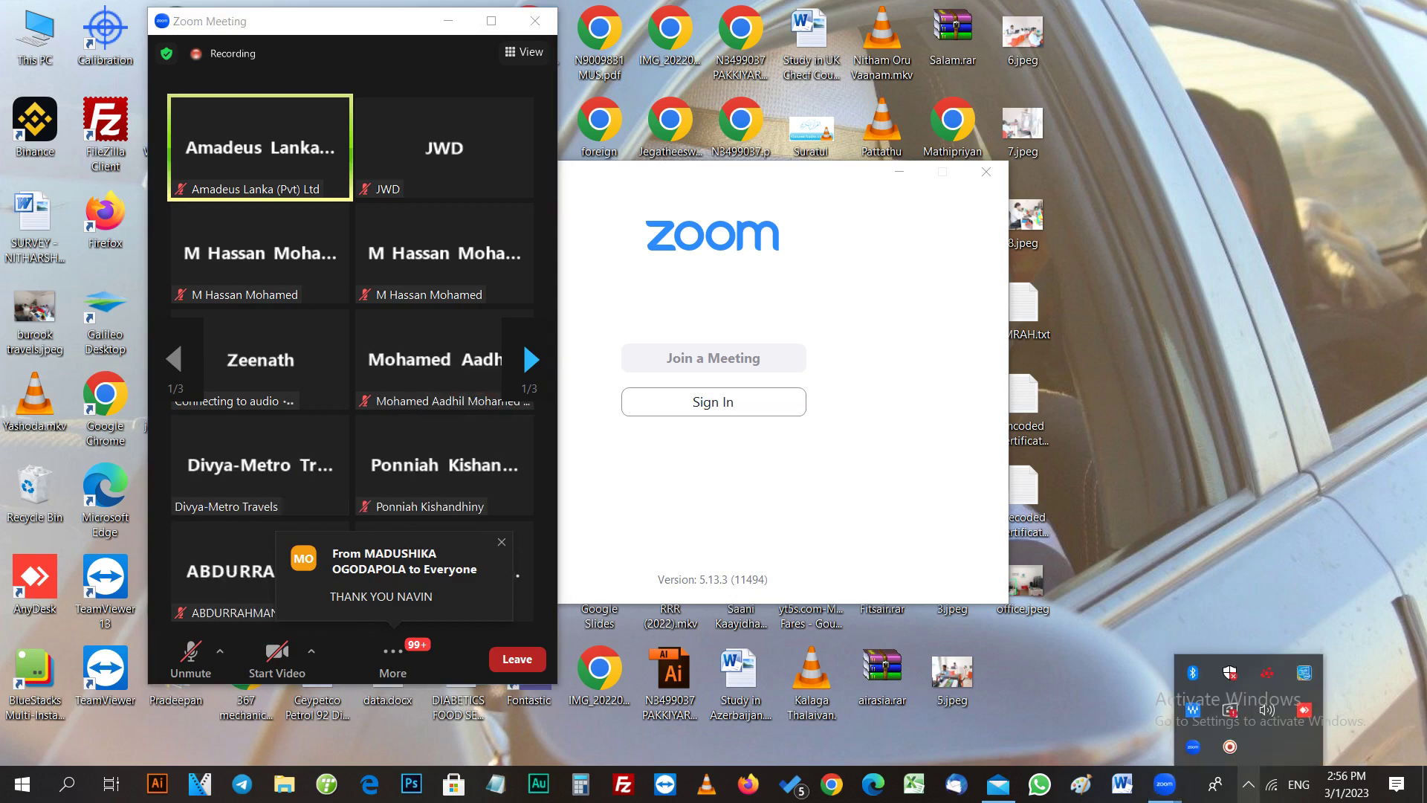